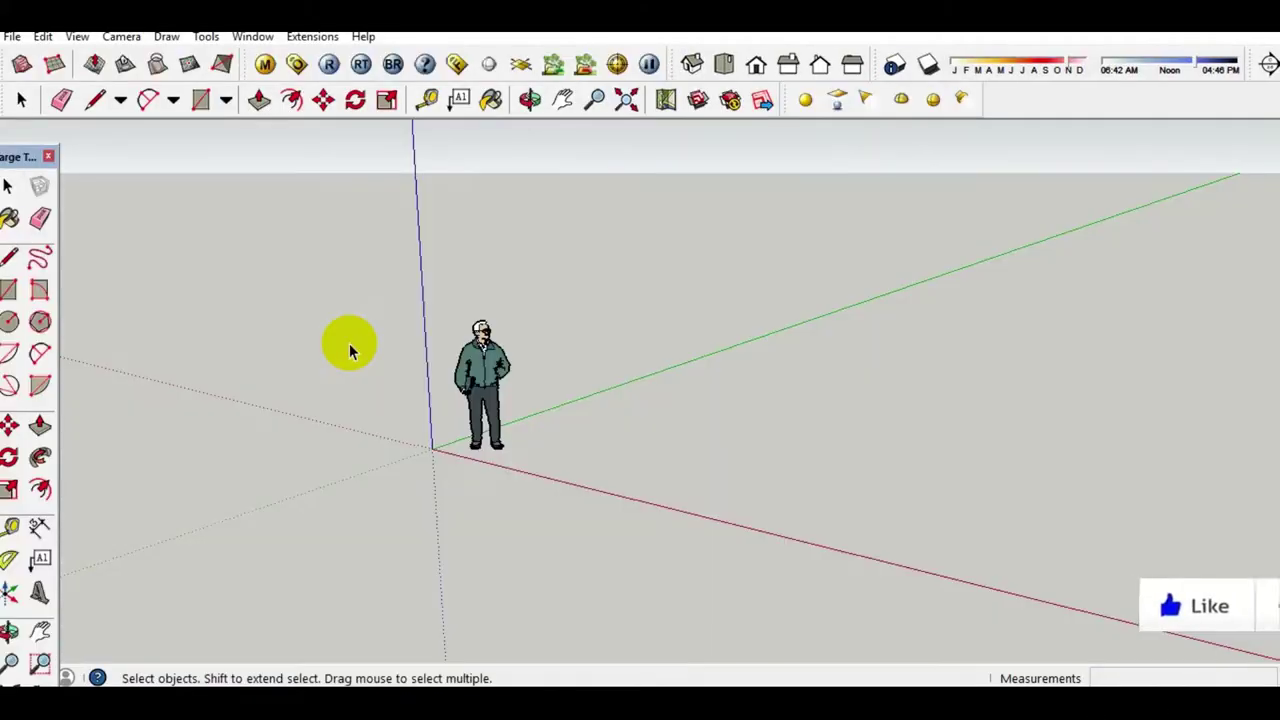
Step: Apply the Simple Style with sky and ground from the Styles panel, then collapse the panel
left_click(266, 42)
left_click(283, 140)
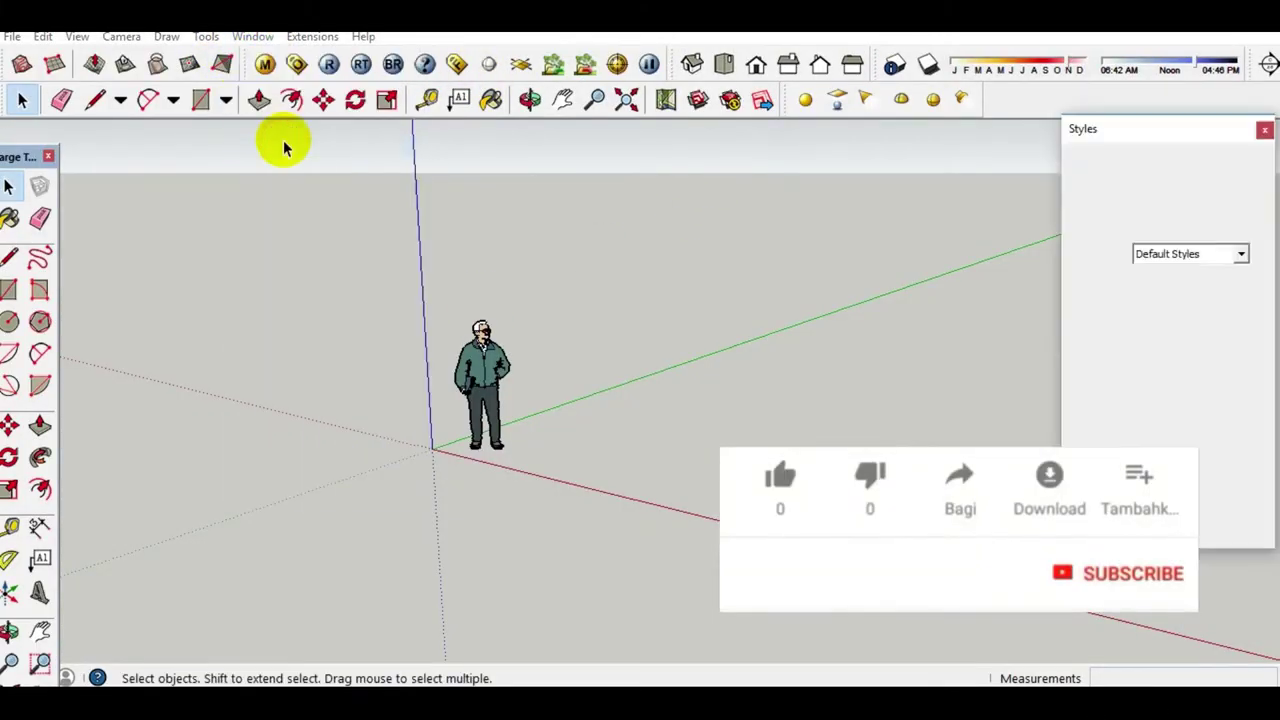
left_click(1088, 391)
left_click(1112, 232)
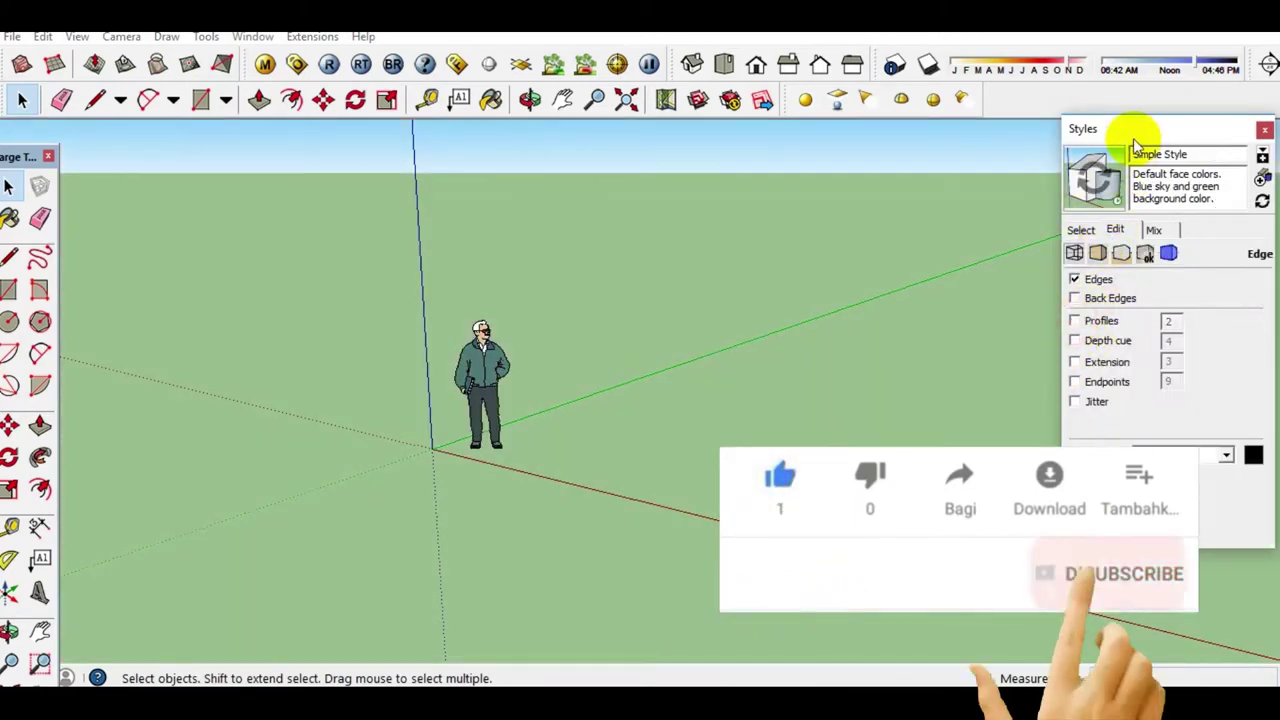
left_click(1133, 137)
Step: Draw a large rectangle on the ground starting at the origin
key("r")
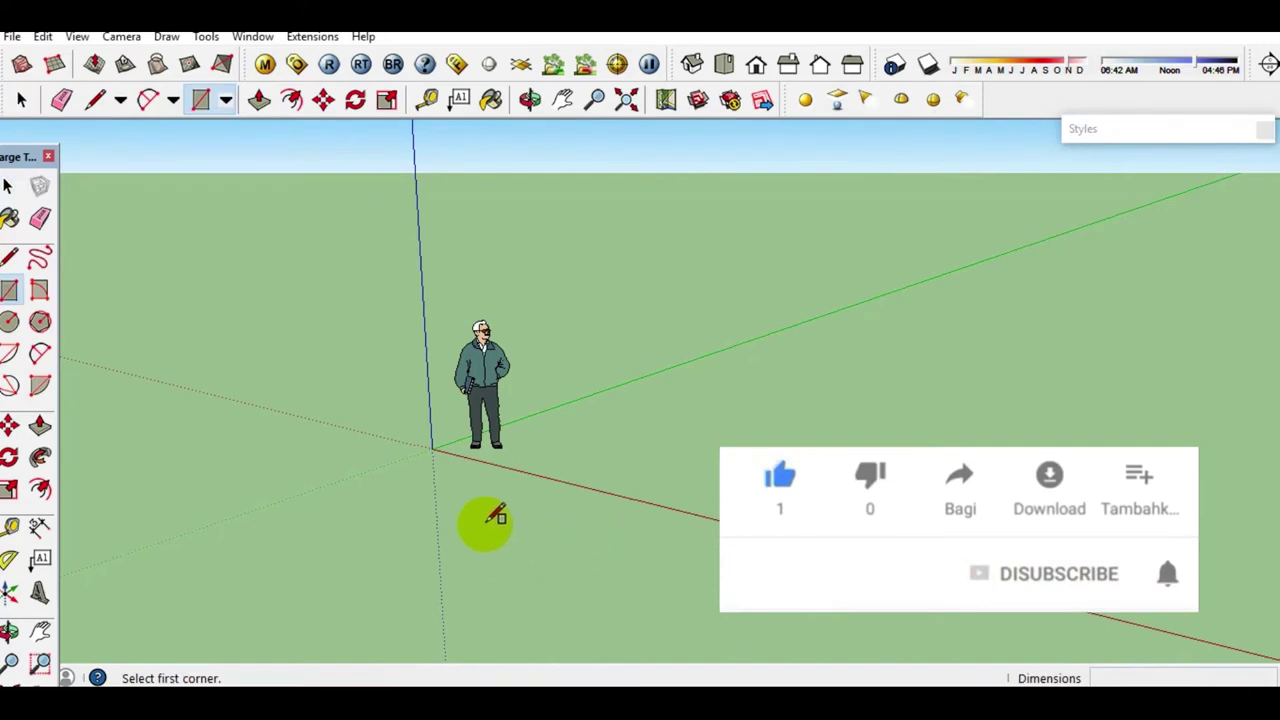
left_click(434, 452)
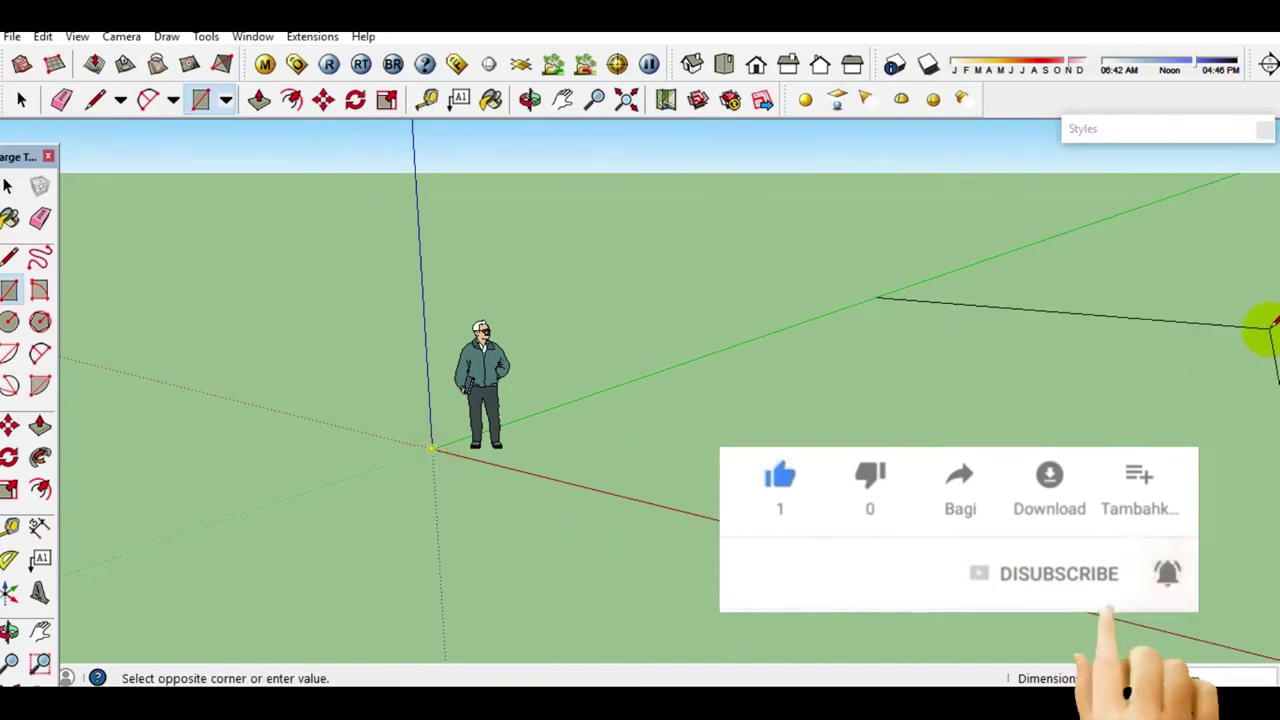
left_click(1268, 326)
Step: Delete the person figure and make the rectangle face a group
key("space")
key("Delete")
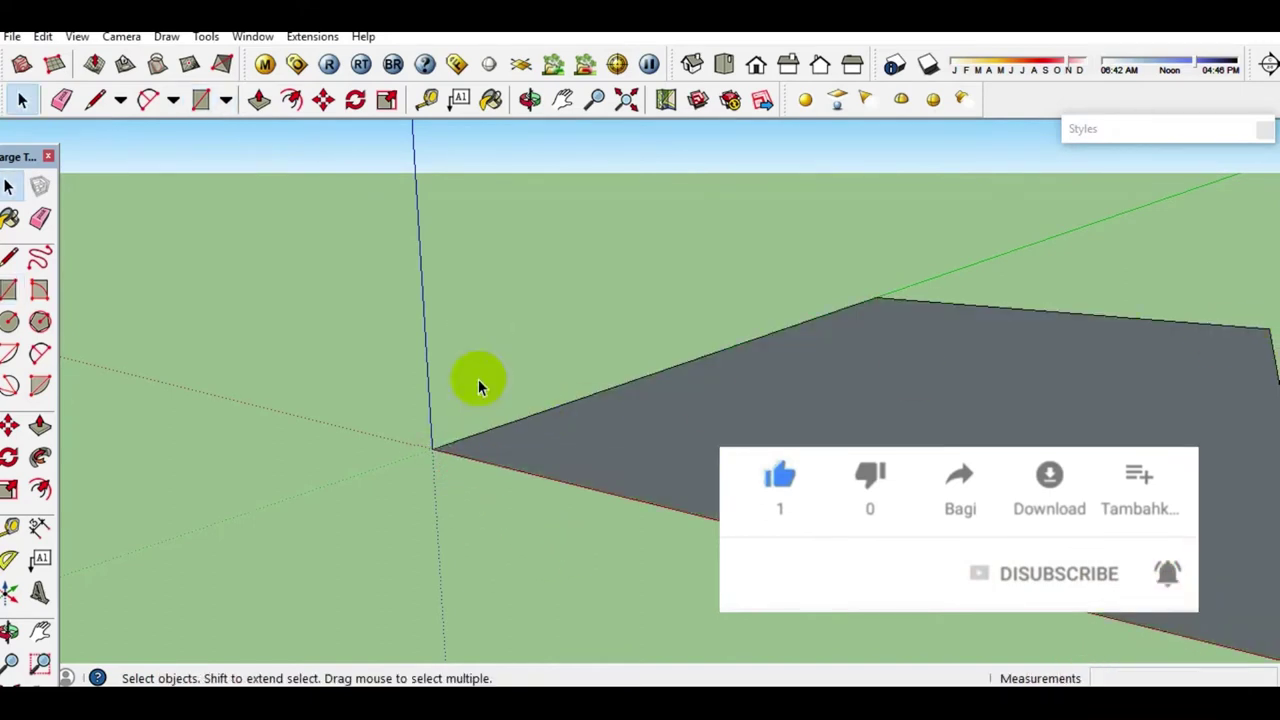
left_click(880, 422)
right_click(880, 424)
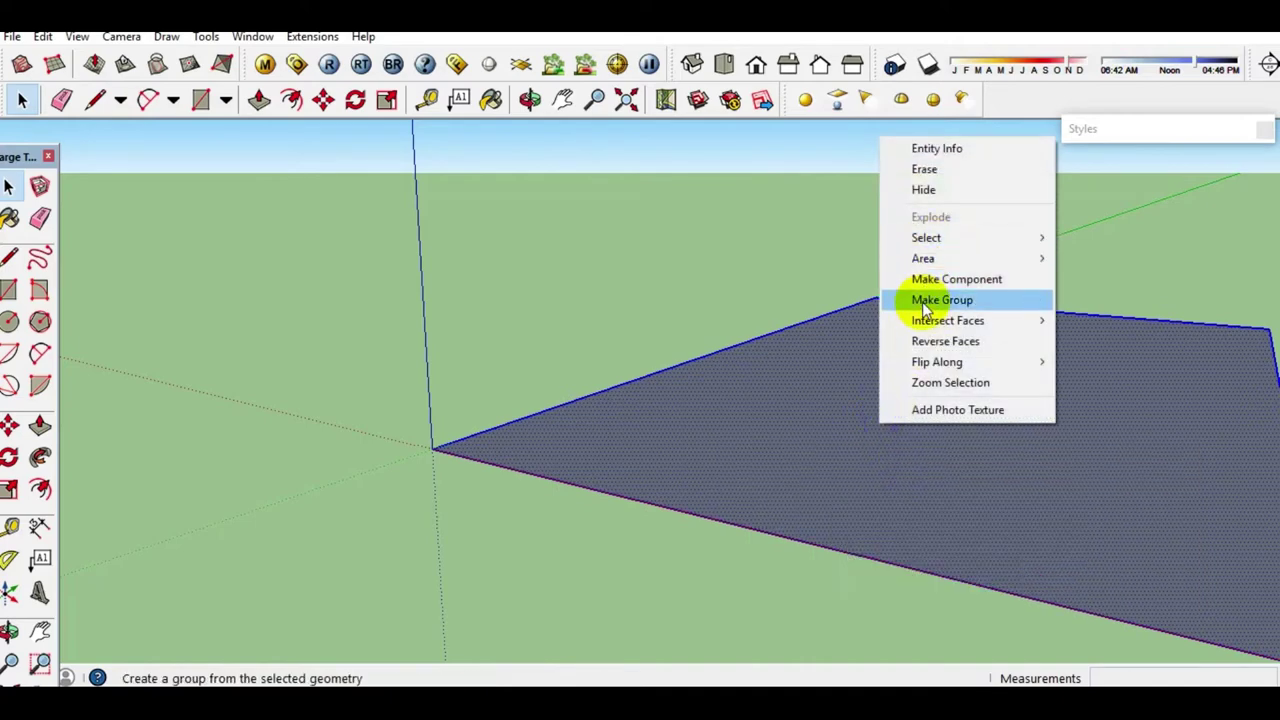
left_click(922, 302)
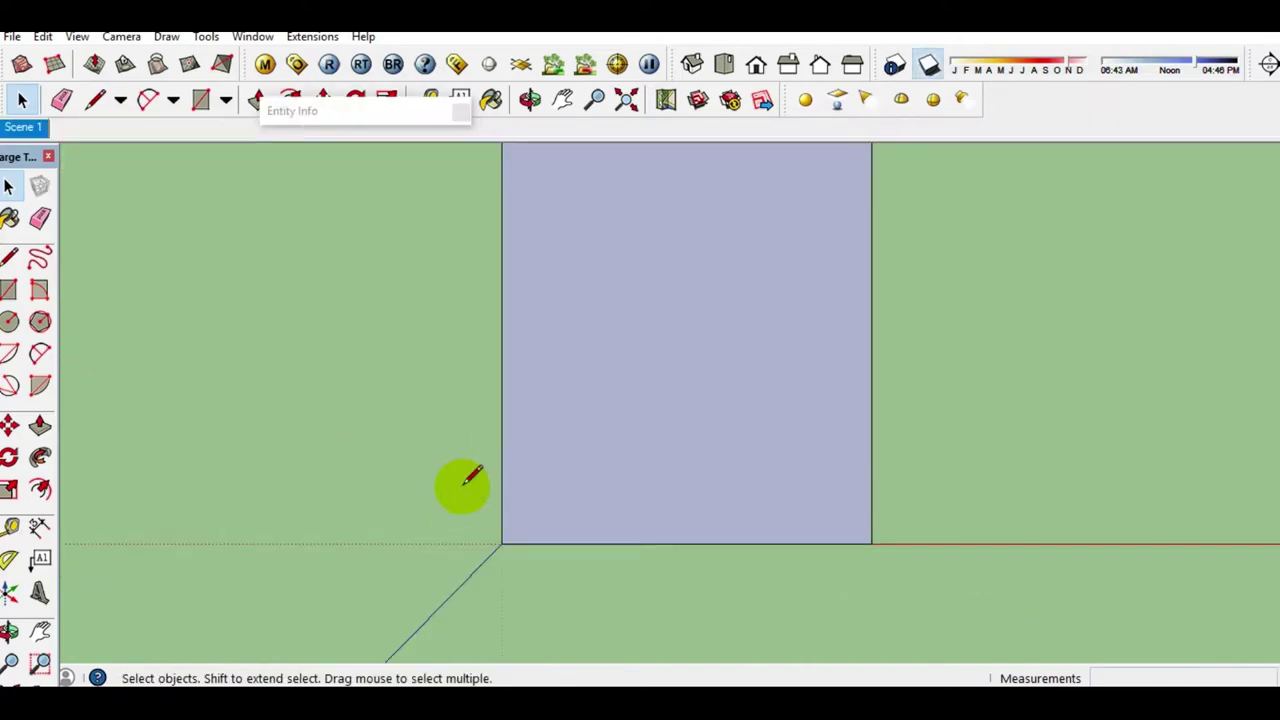
Step: Draw a 4000 mm vertical line and a horizontal branch from its top
key("l")
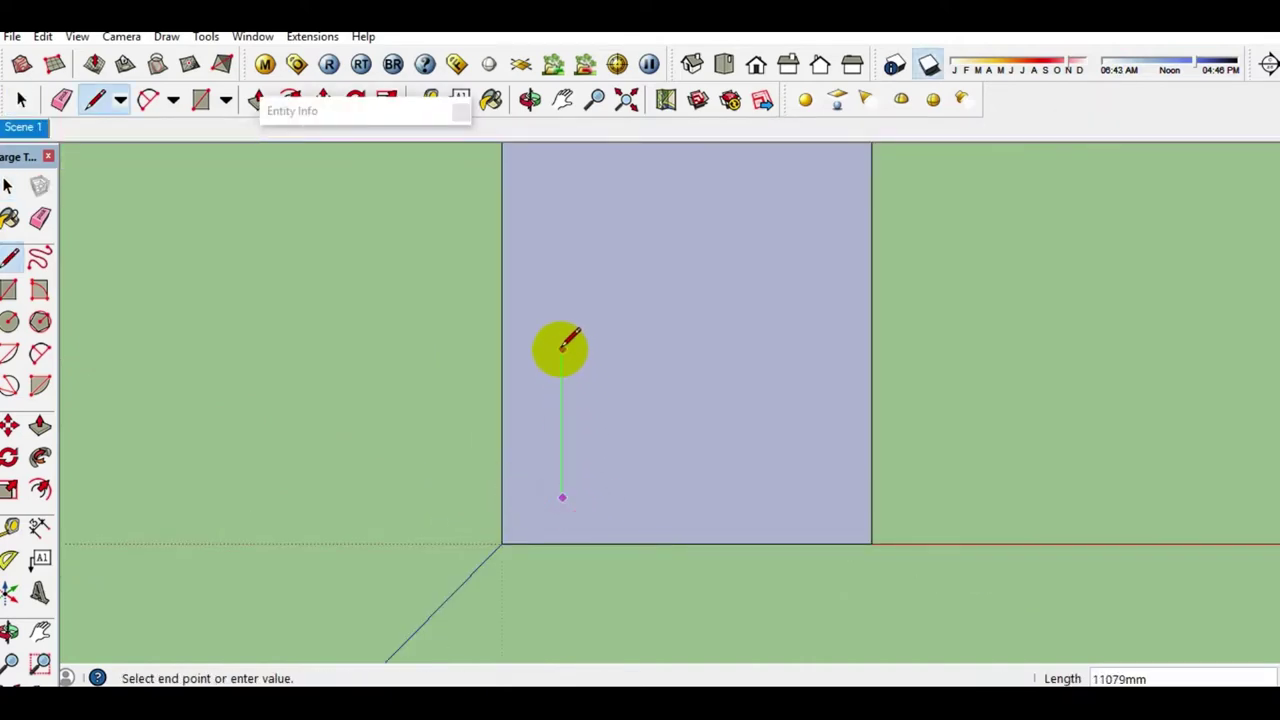
key("Return")
key("space")
key("l")
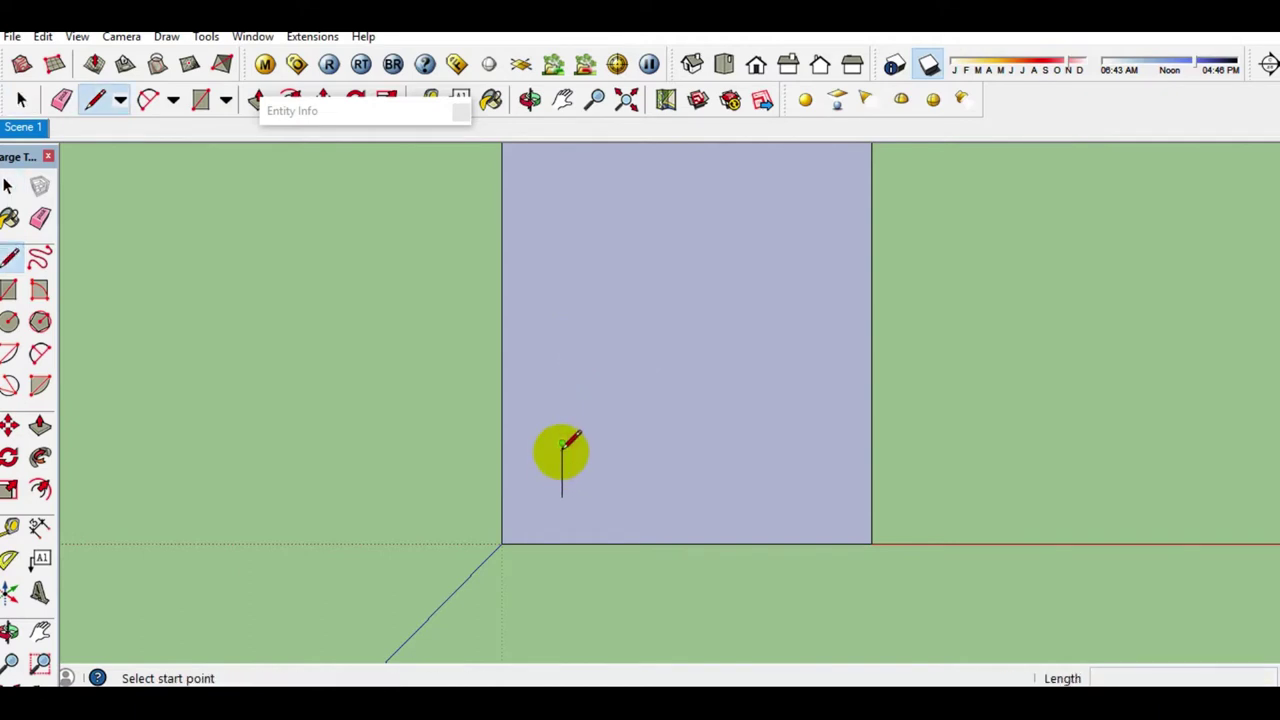
left_click(562, 445)
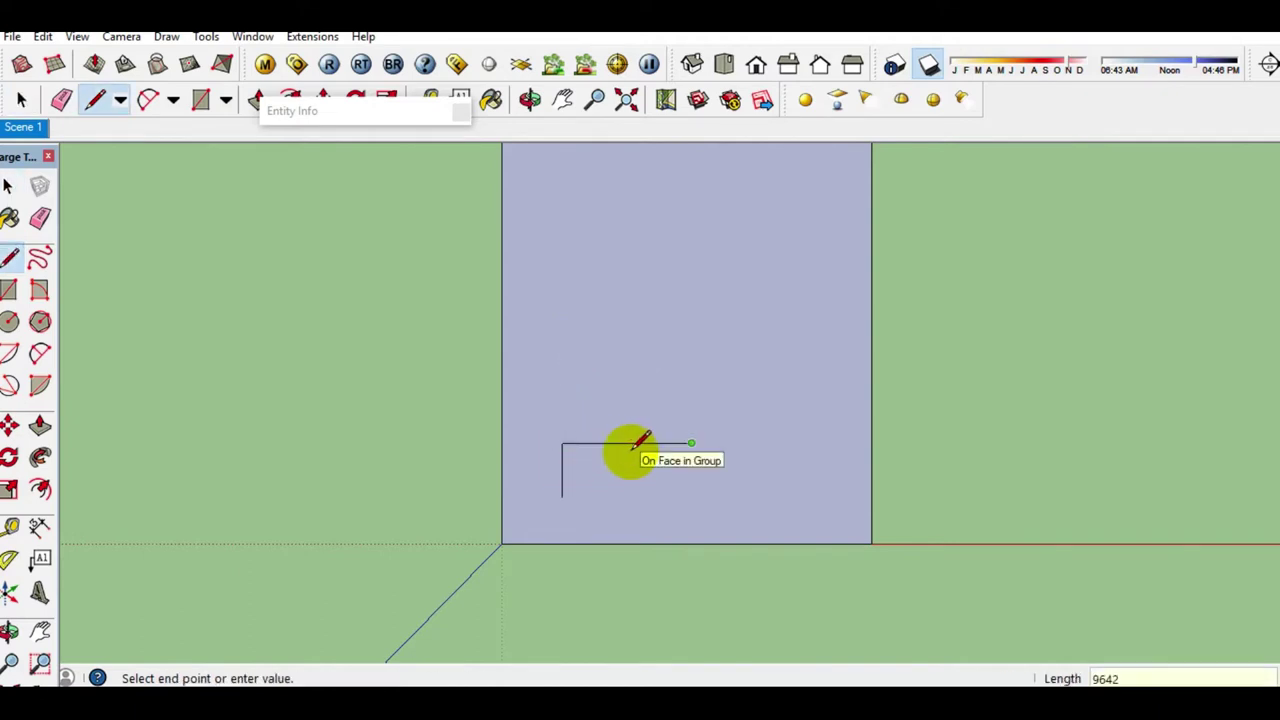
key("Return")
key("space")
Step: Extend the vertical line upward, add a short horizontal branch, and extend it further
key("l")
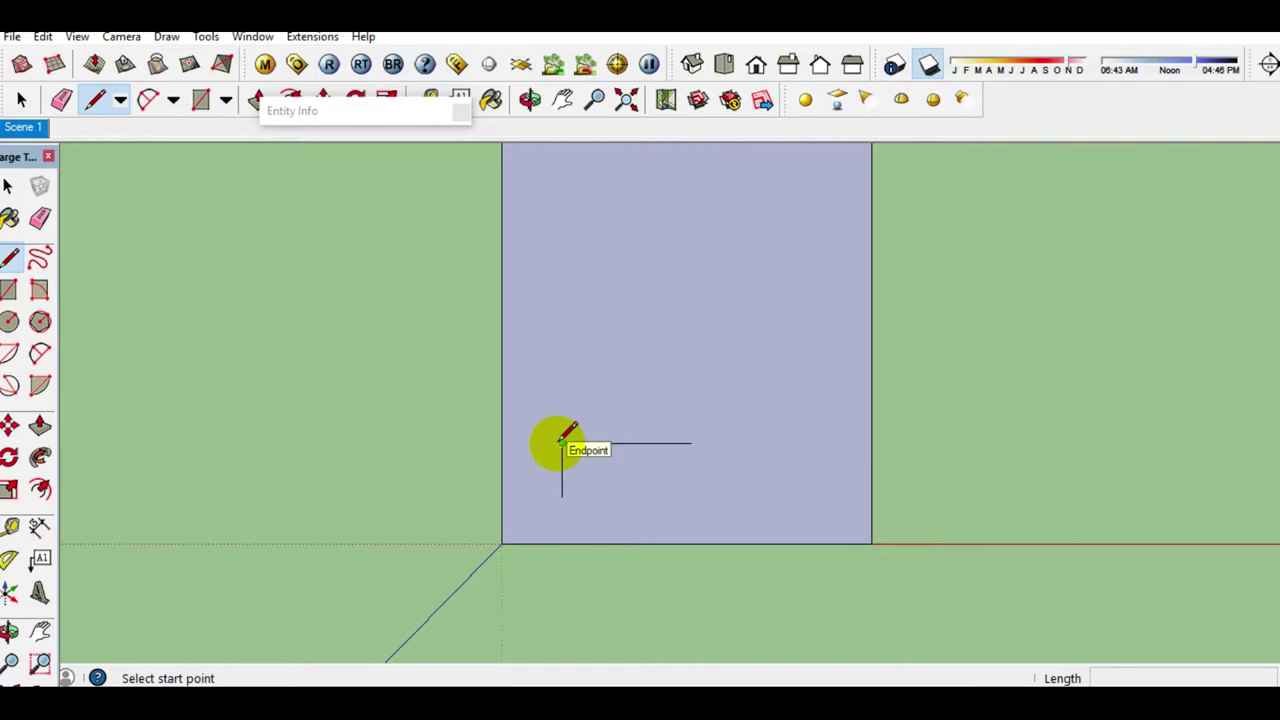
left_click(562, 443)
key("Return")
key("space")
key("l")
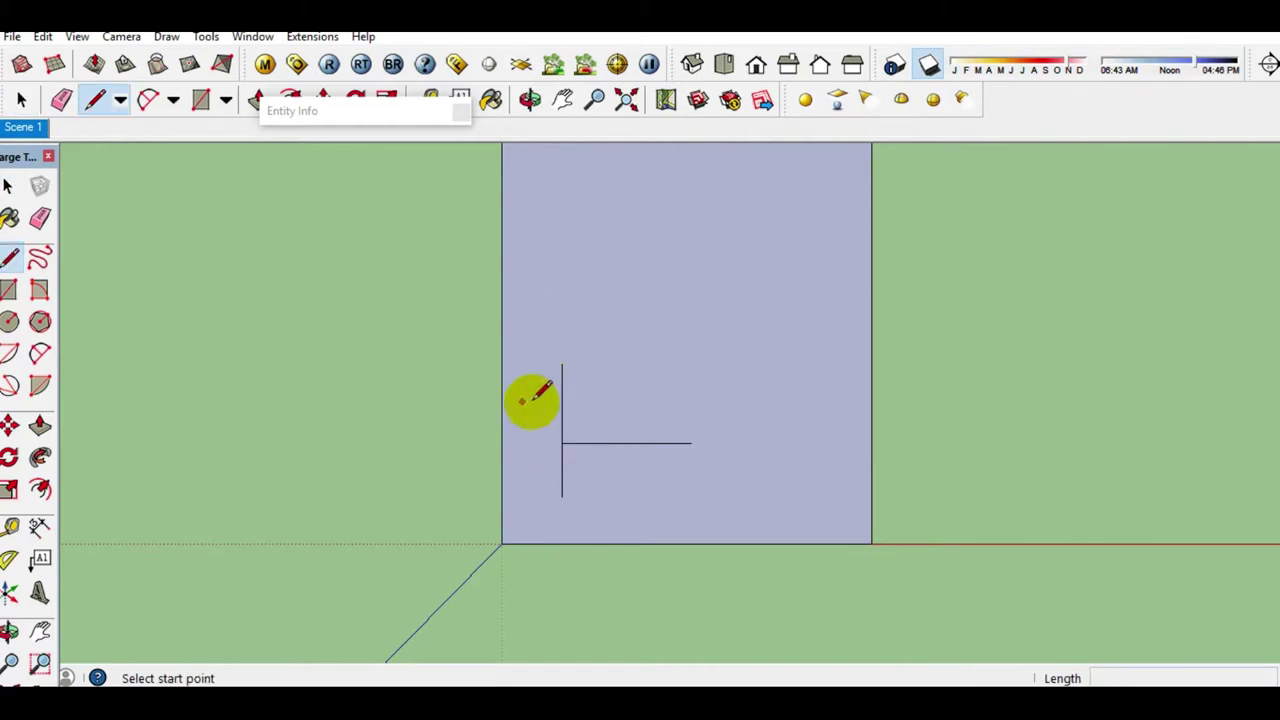
left_click(563, 365)
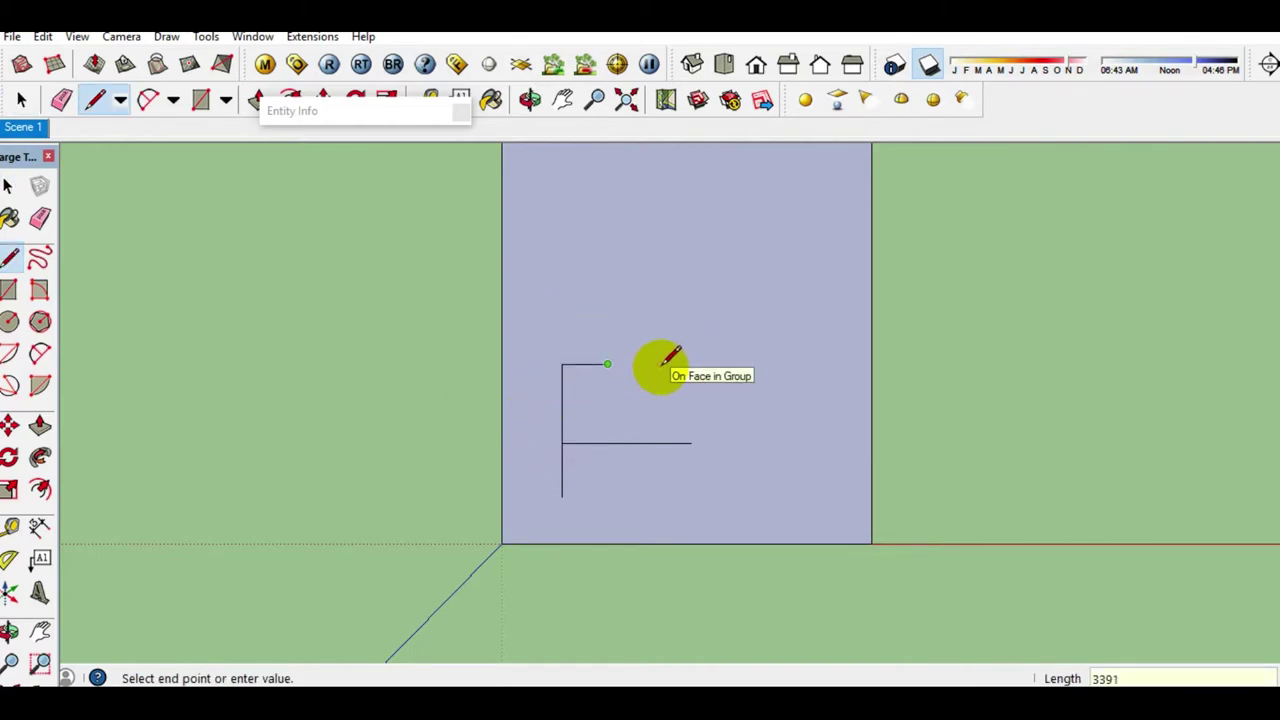
key("space")
key("l")
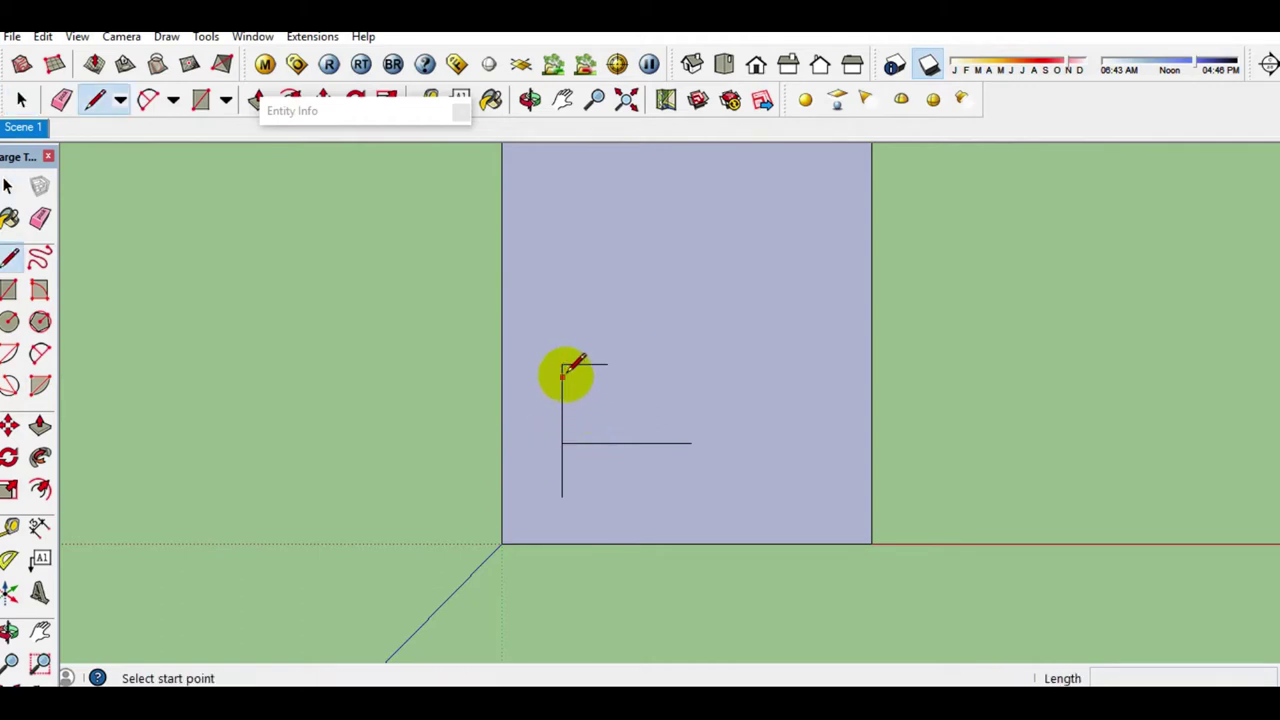
left_click(563, 366)
key("space")
Step: Add a second short horizontal branch and extend the vertical line higher
key("l")
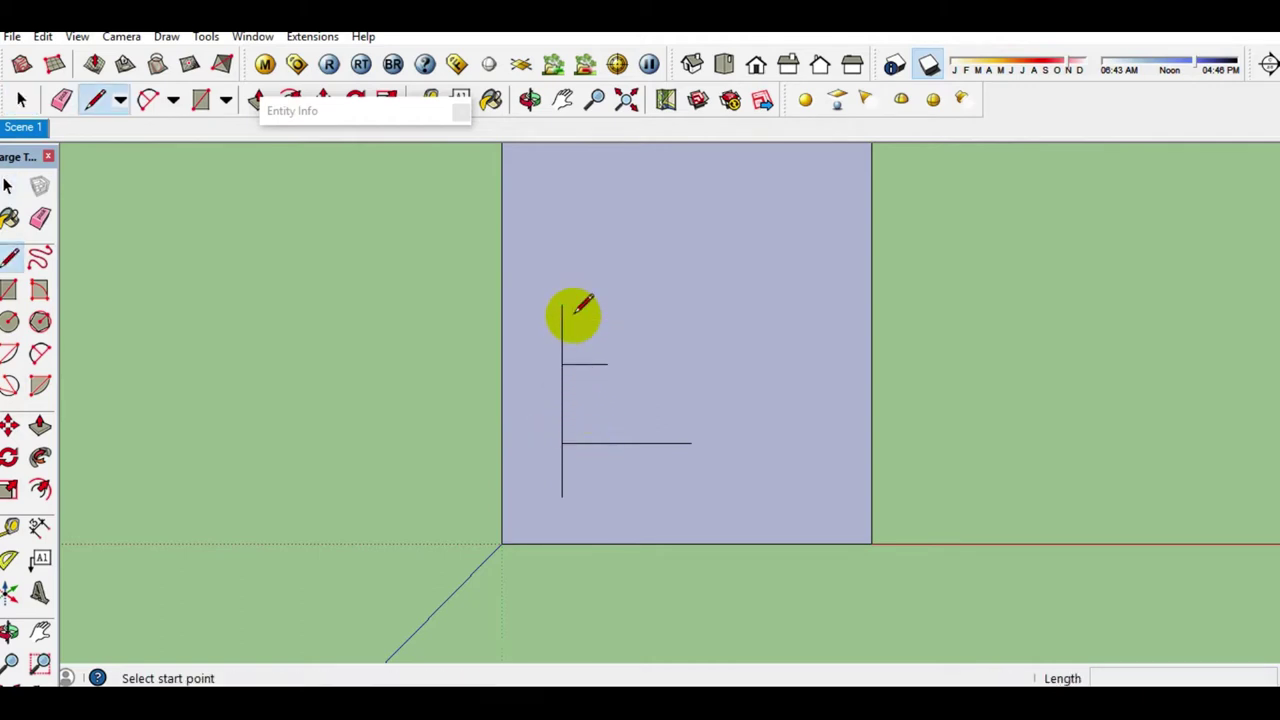
left_click(562, 304)
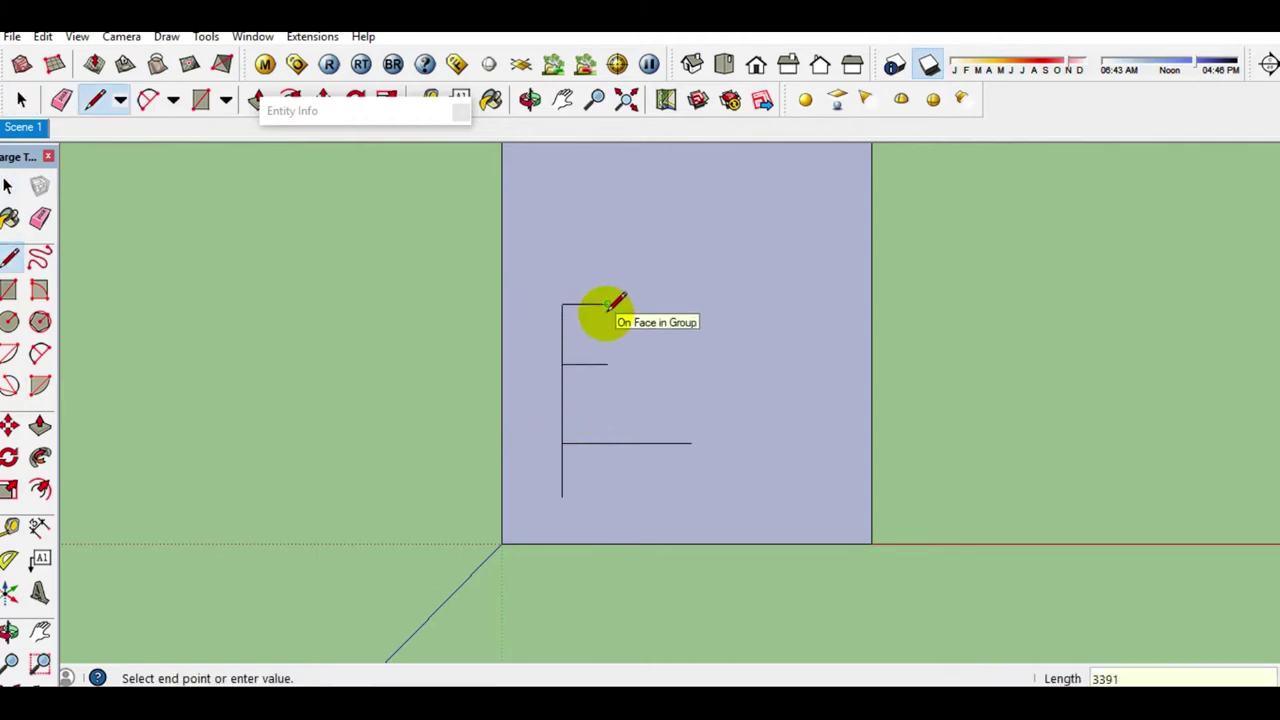
left_click(607, 304)
key("space")
key("l")
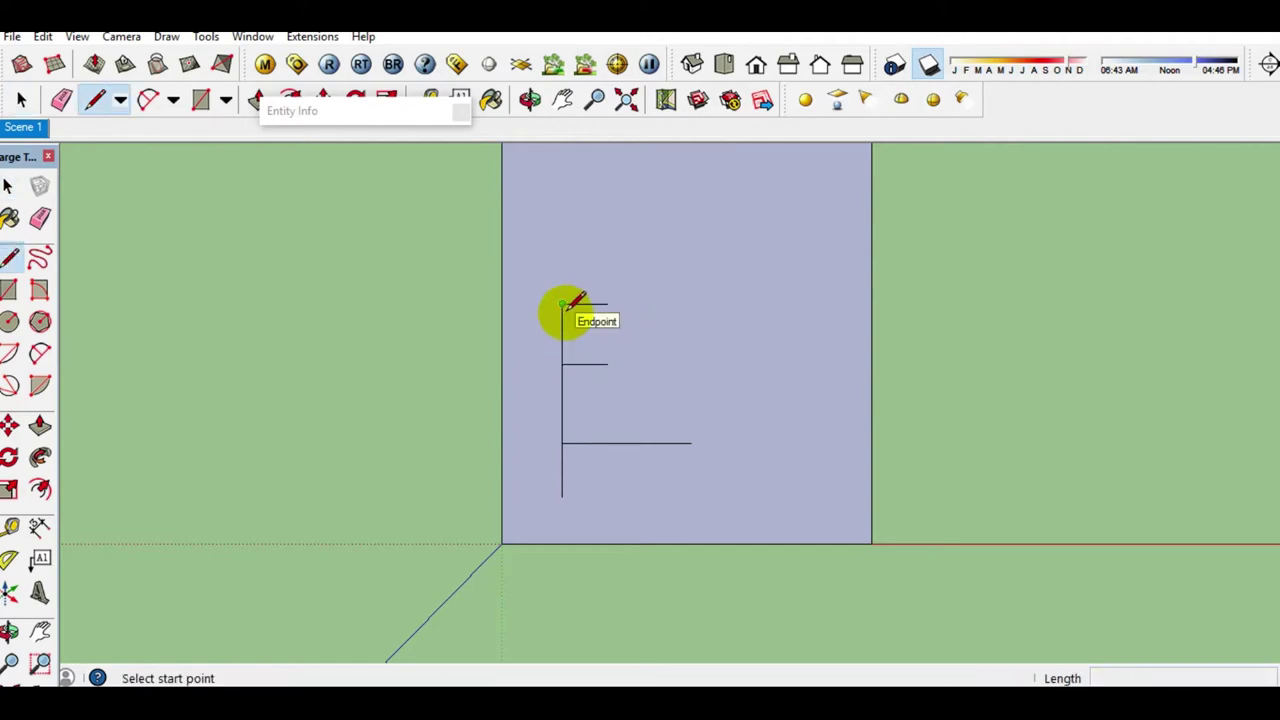
left_click(562, 304)
left_click(562, 271)
key("space")
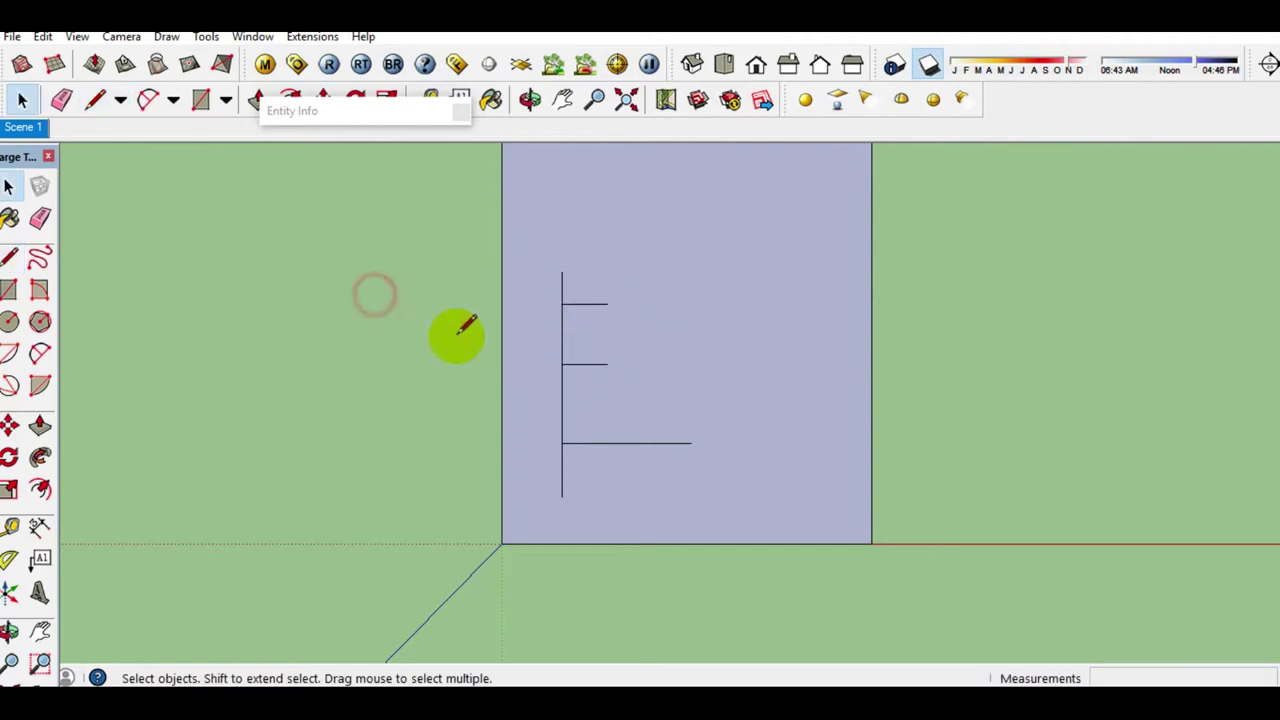
Step: Draw the top line to the right, a short drop, and a line stepping out rightward
key("l")
left_click(562, 271)
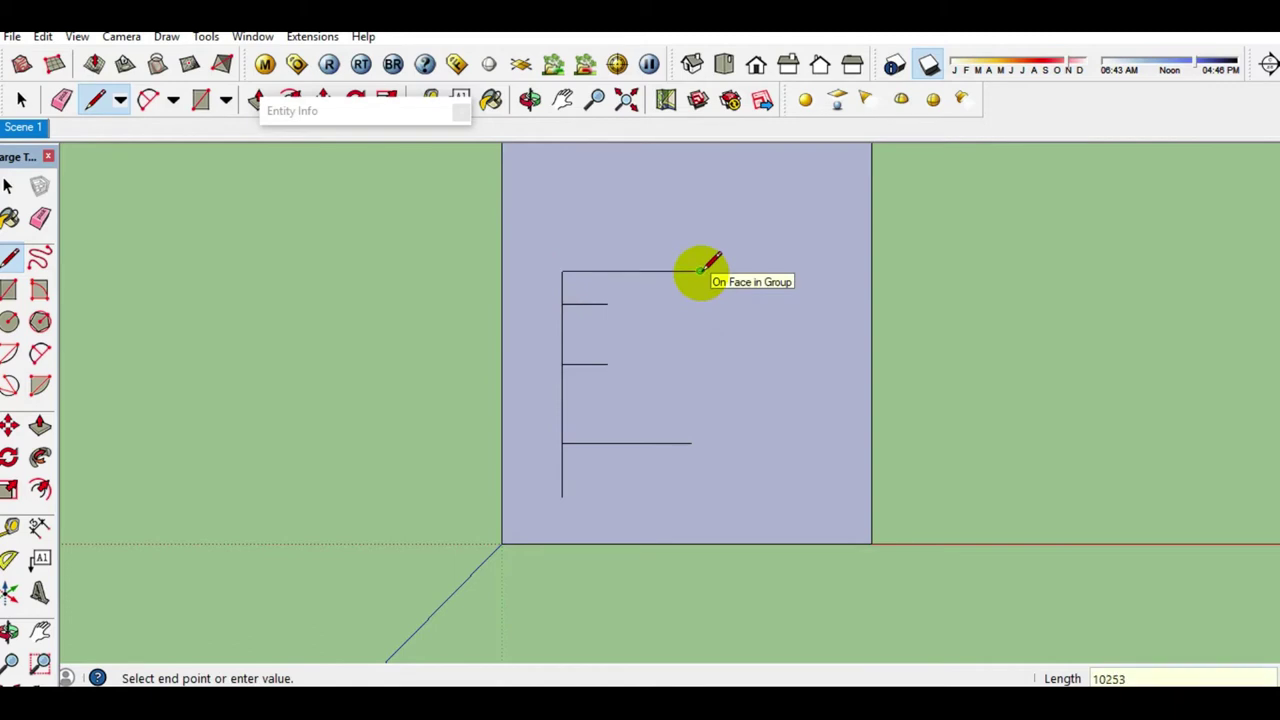
left_click(700, 271)
key("space")
key("l")
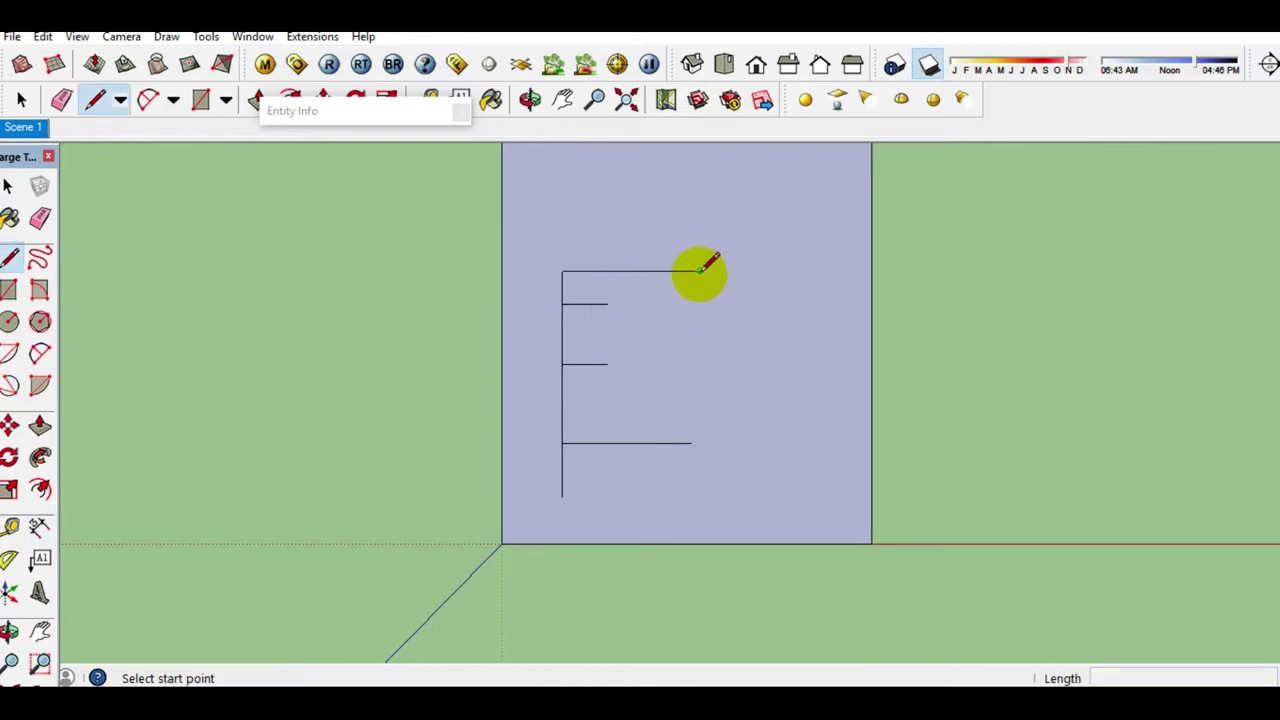
left_click(700, 271)
left_click(700, 322)
key("space")
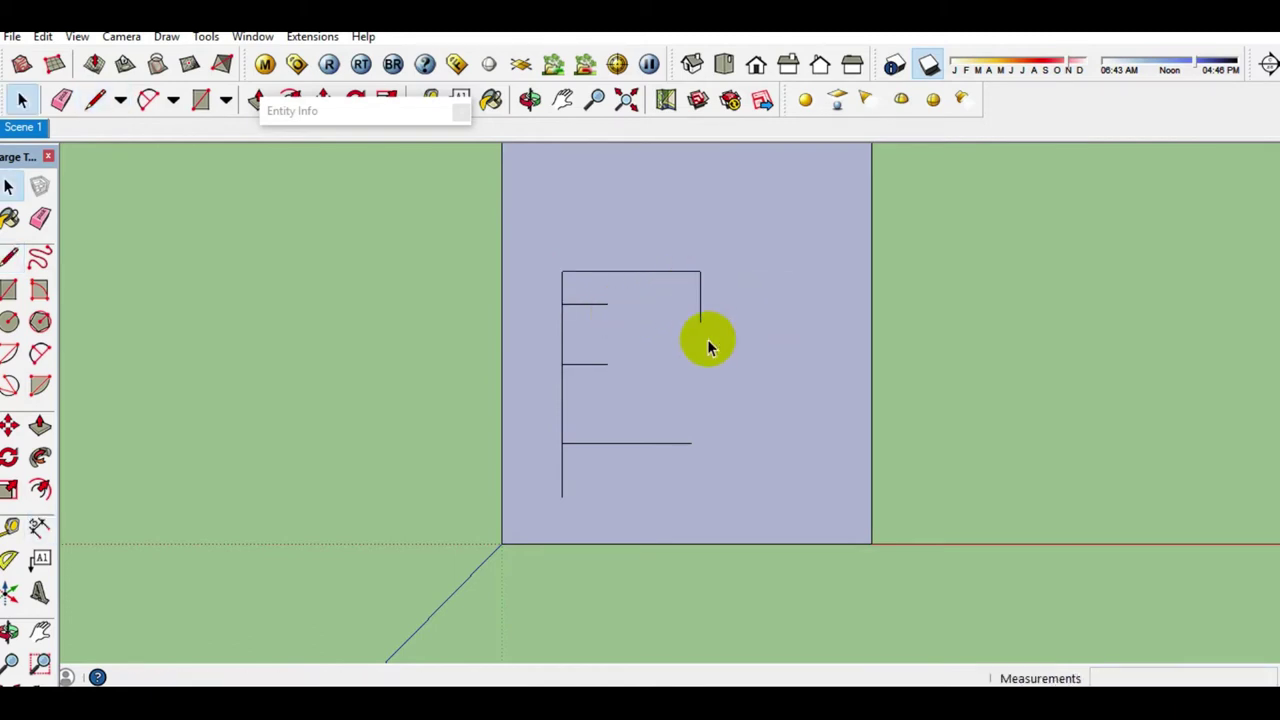
key("l")
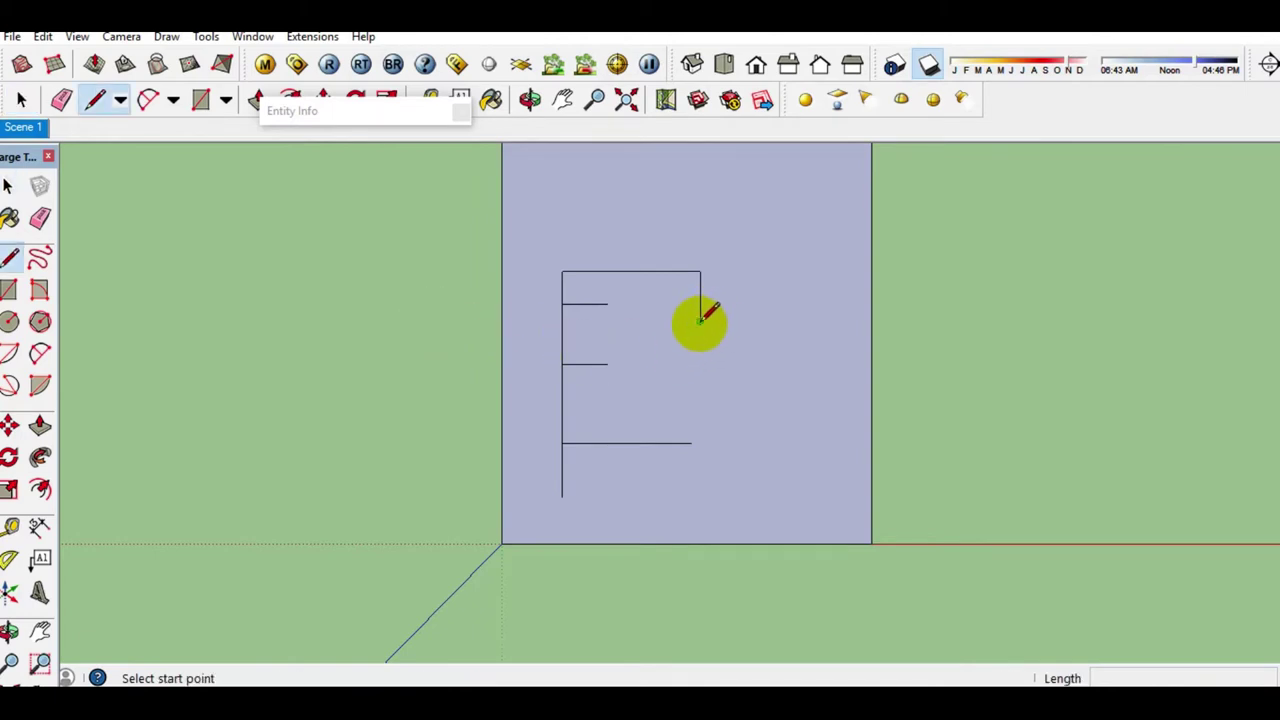
left_click(700, 321)
left_click(786, 322)
key("space")
Step: Draw a line down the right side from the step's right end
key("l")
left_click(754, 321)
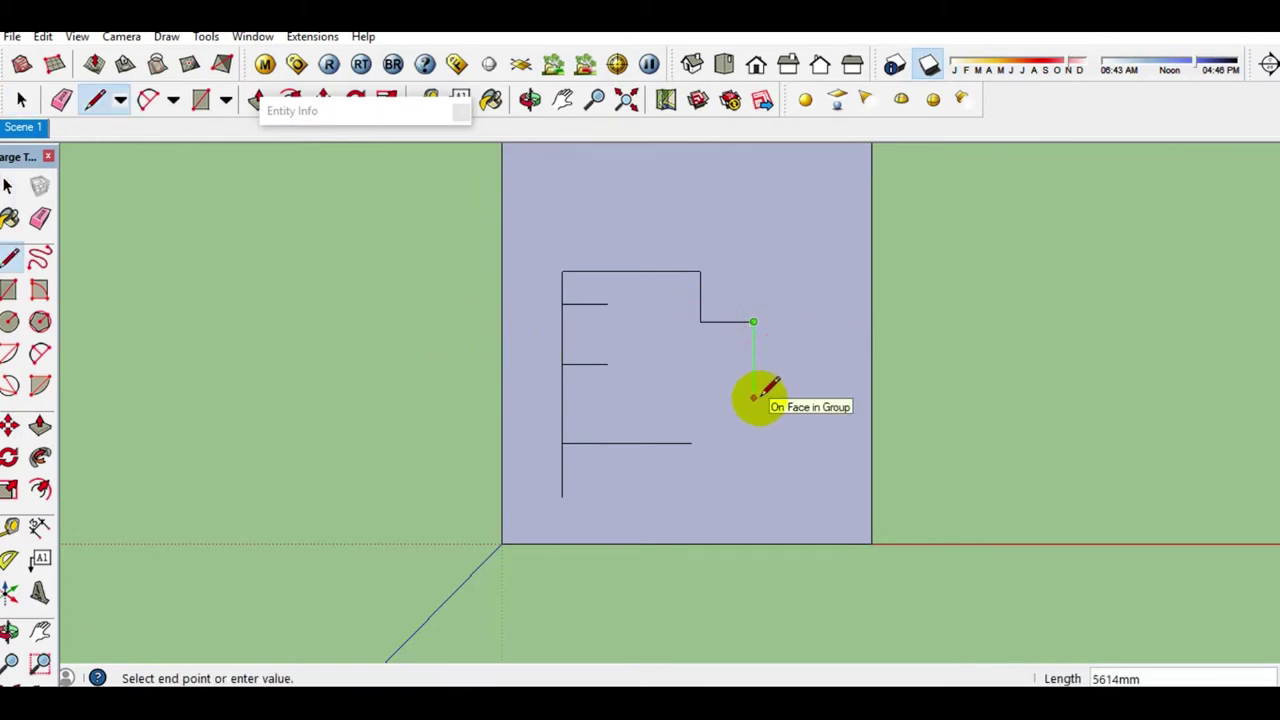
left_click(754, 407)
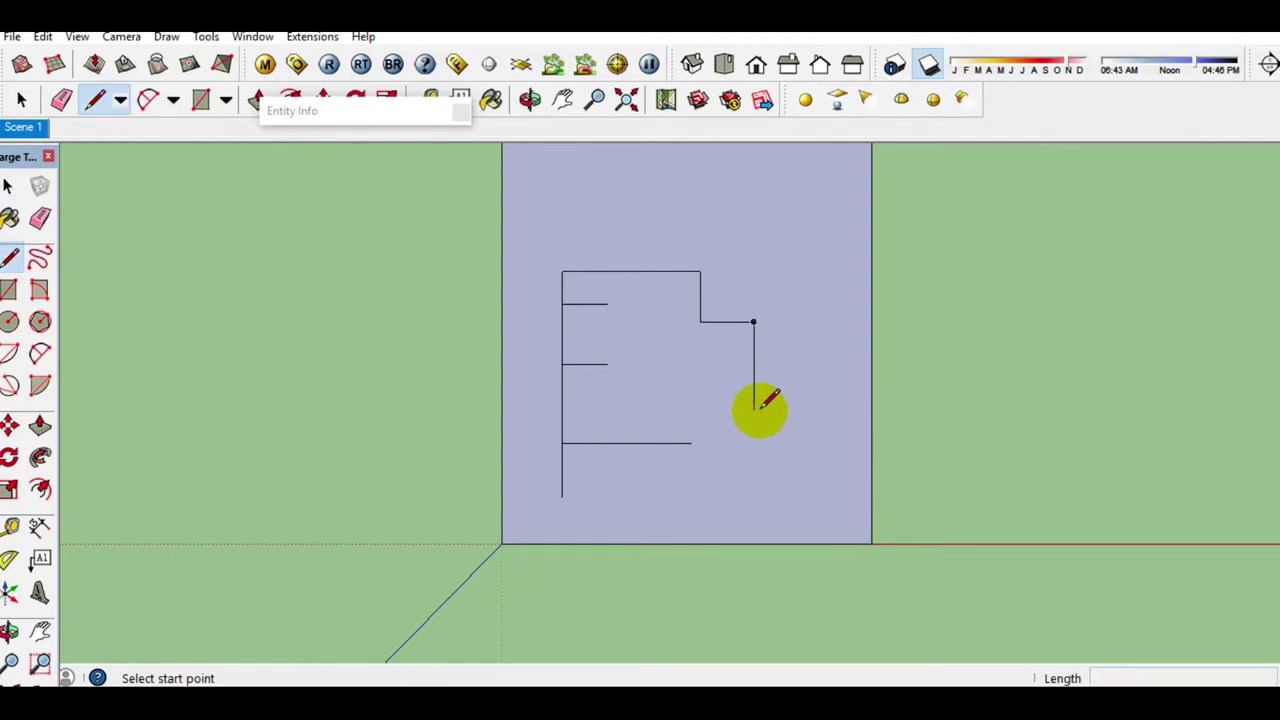
left_click(755, 409)
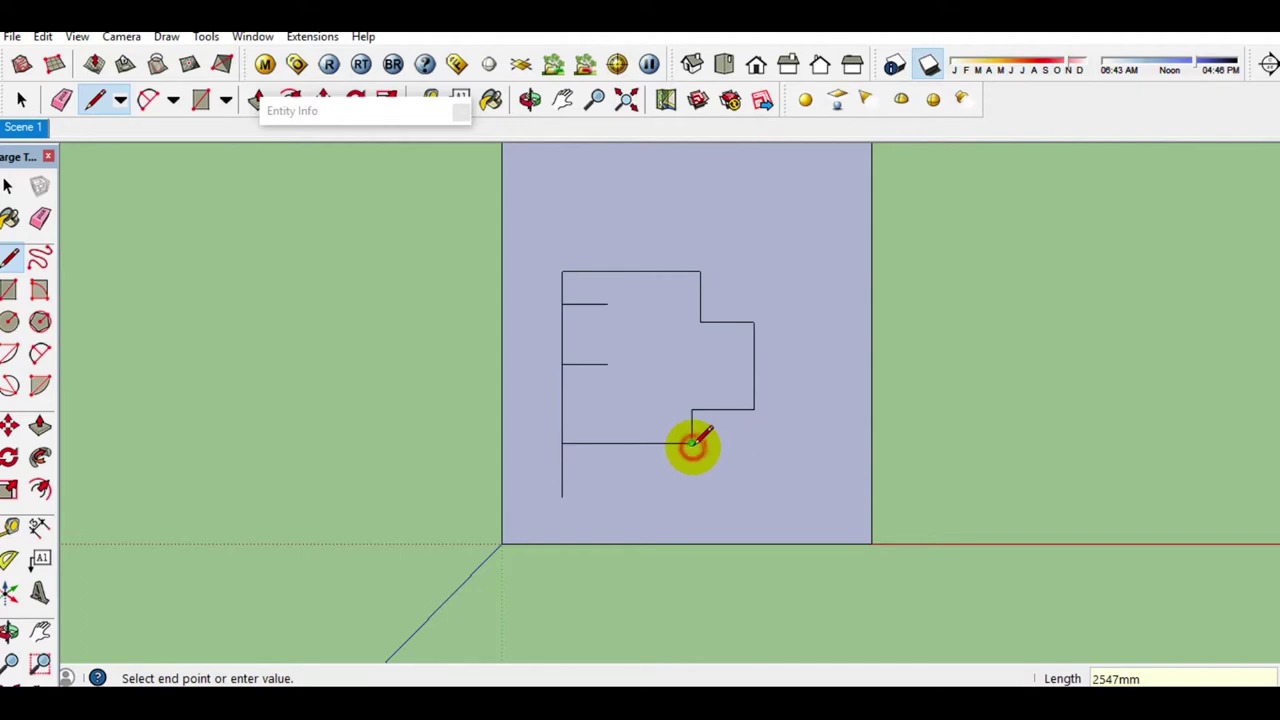
key("l")
left_click(786, 323)
key("space")
Step: Close off the small rectangle at the top right of the plan
key("l")
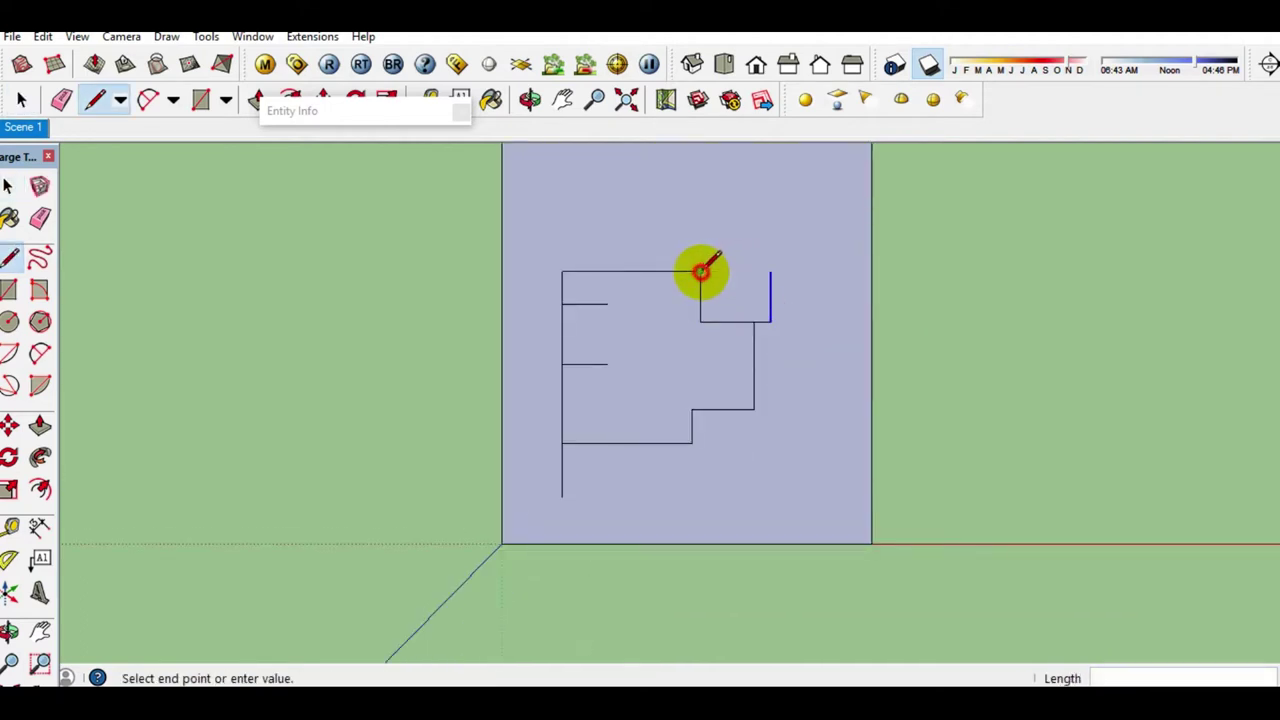
left_click(771, 271)
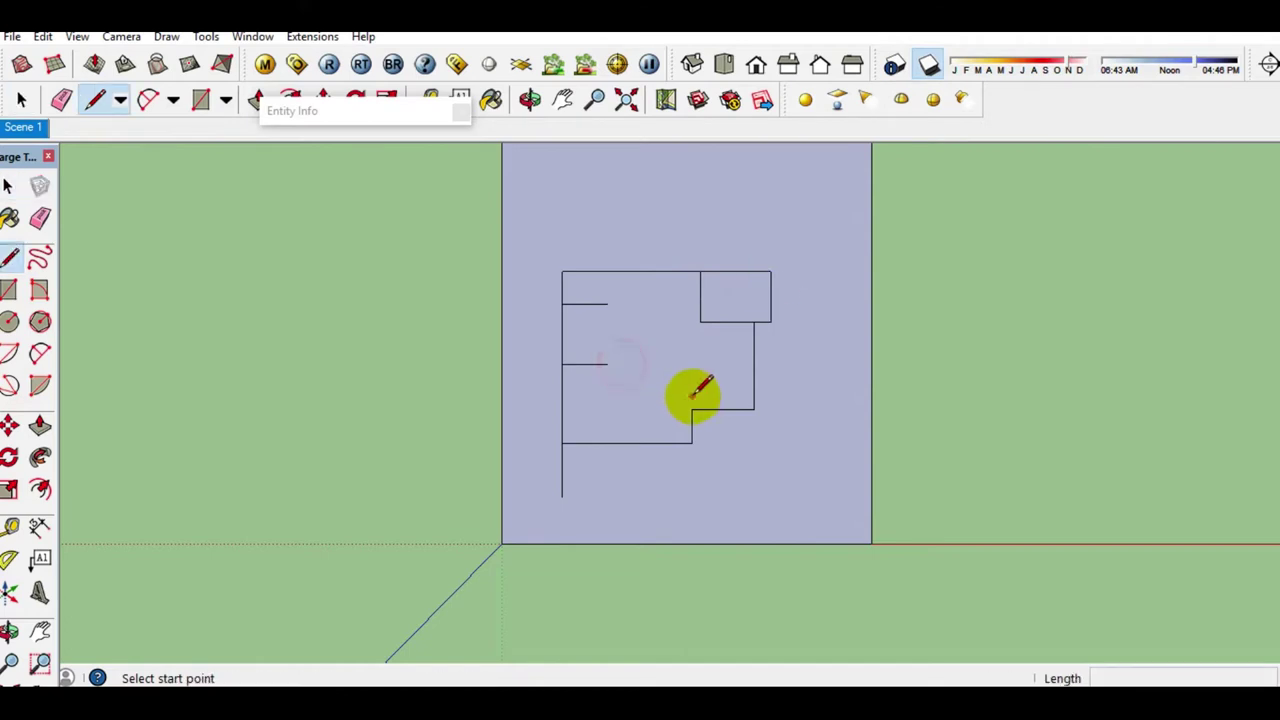
left_click(607, 304)
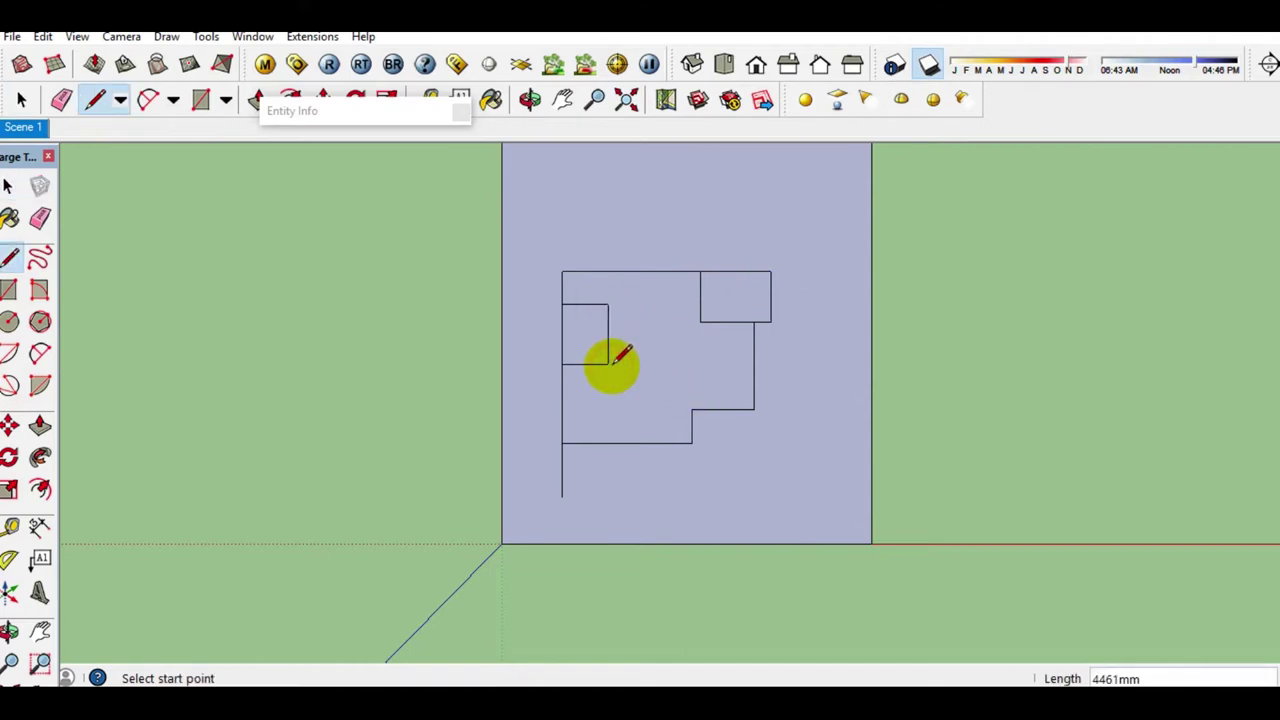
scroll(615, 358, "up", 2)
type("4000")
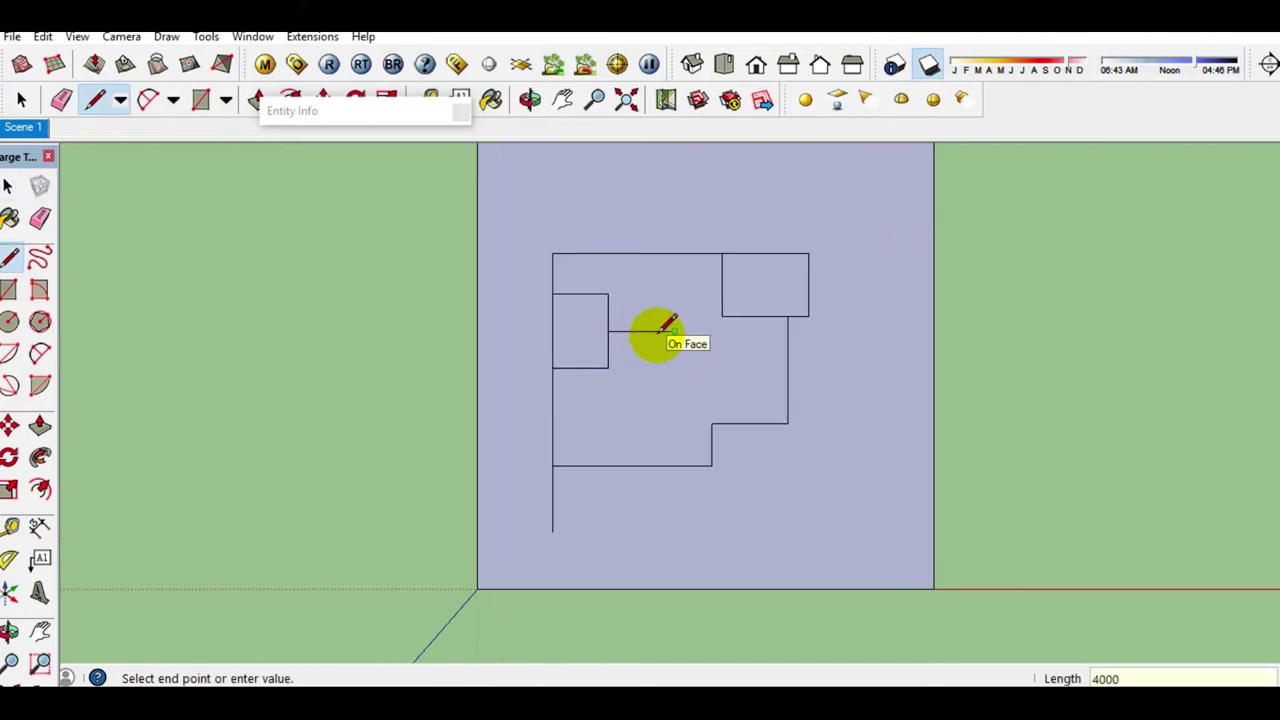
key("space")
key("l")
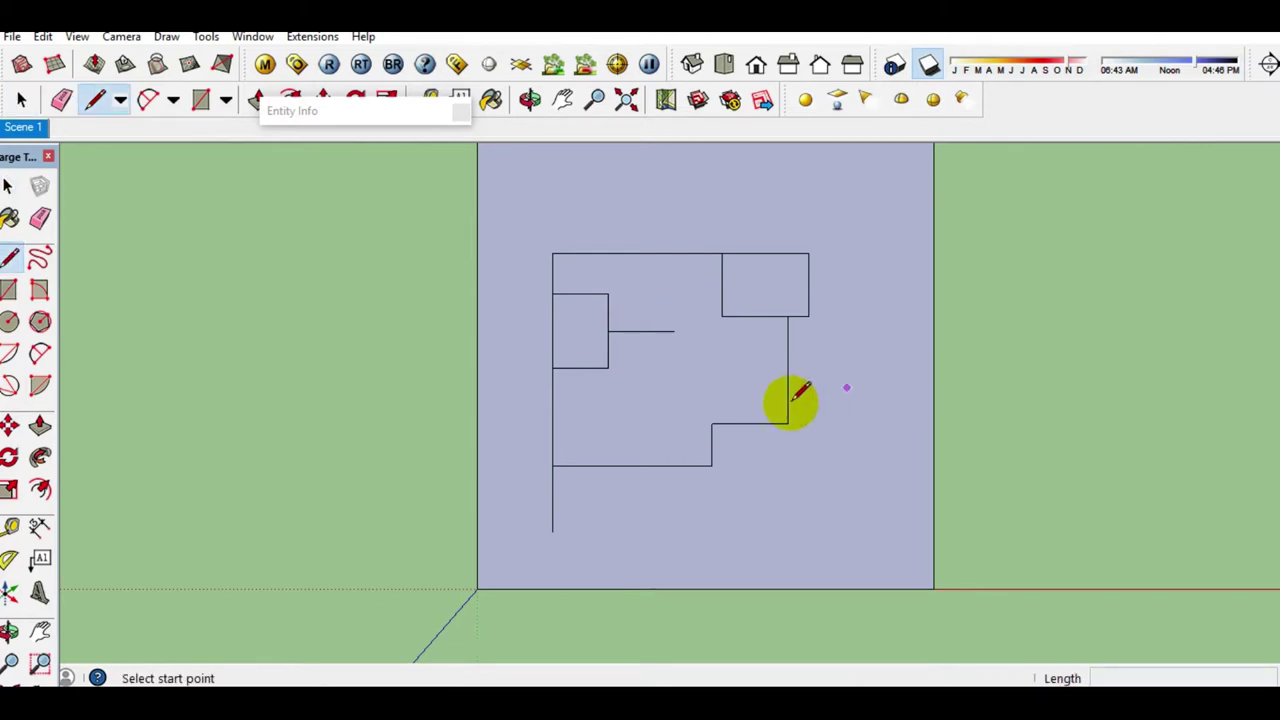
Step: Draw interior wall segments near the bottom and a dividing line inside the plan
left_click(711, 423)
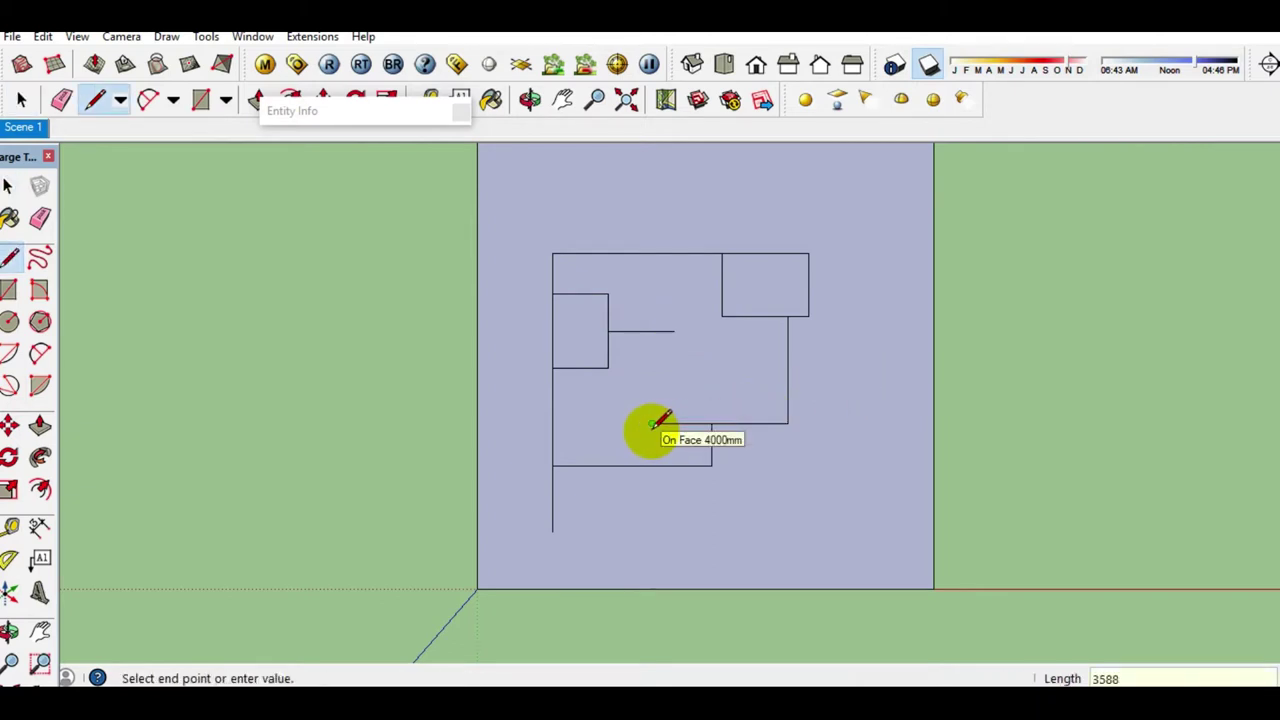
left_click(653, 423)
key("l")
left_click(689, 421)
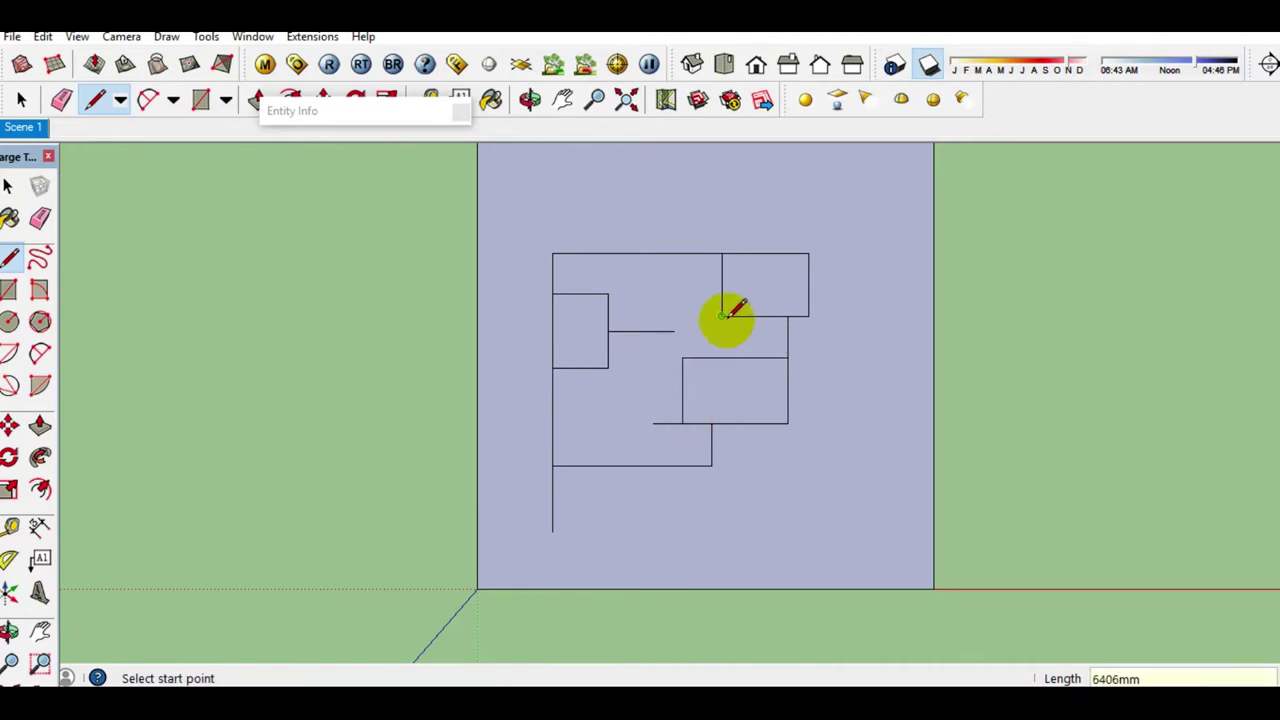
key("l")
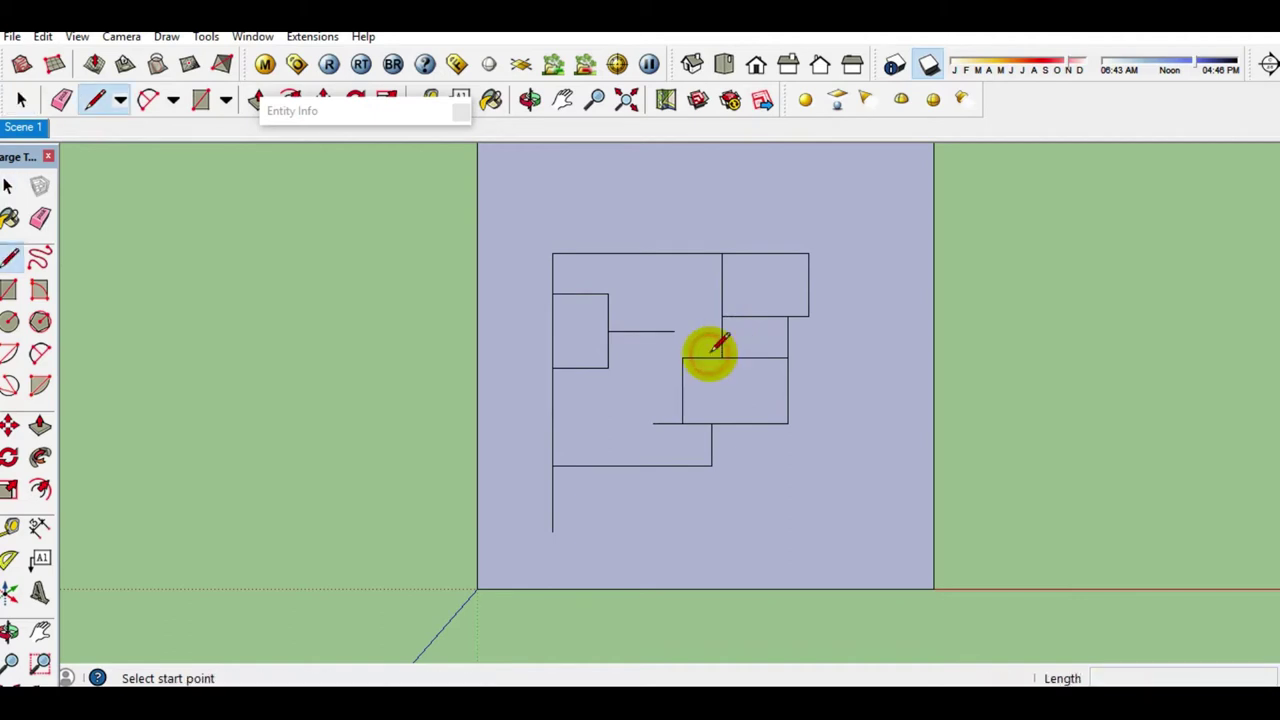
left_click(607, 368)
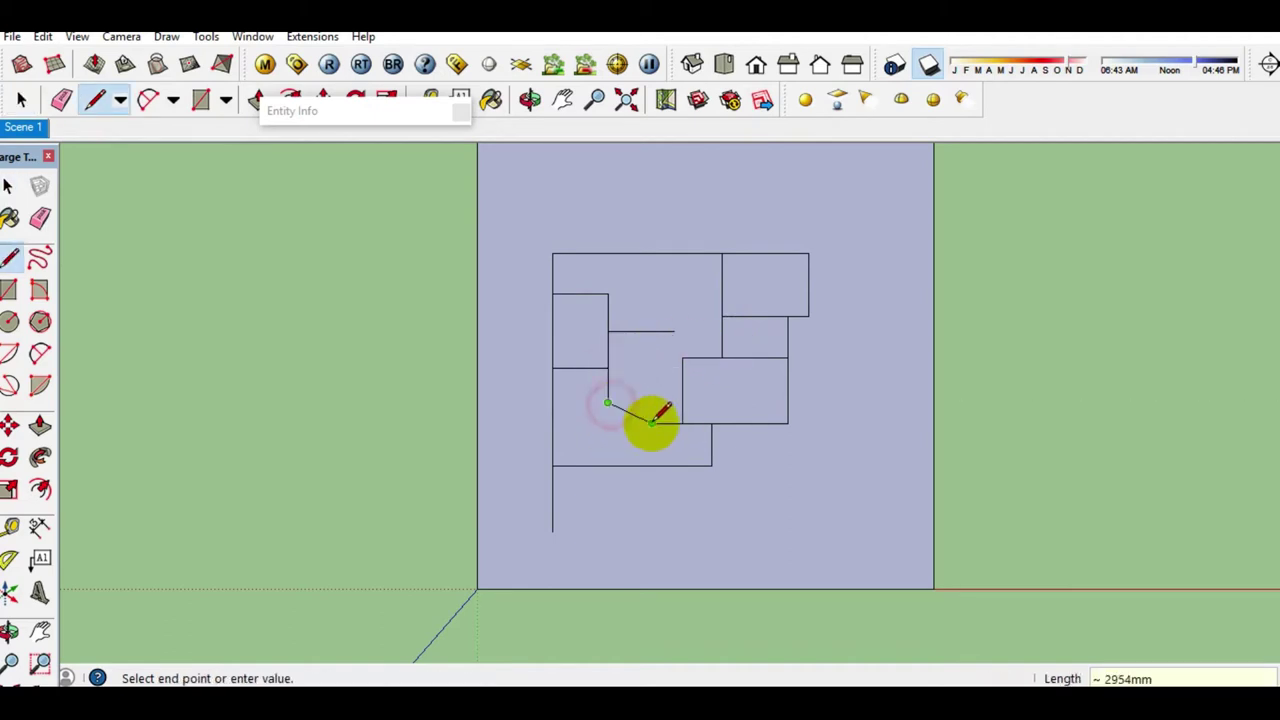
key("space")
scroll(681, 539, "up", 2)
scroll(591, 431, "up", 2)
scroll(620, 522, "up", 2)
scroll(620, 522, "up", 3)
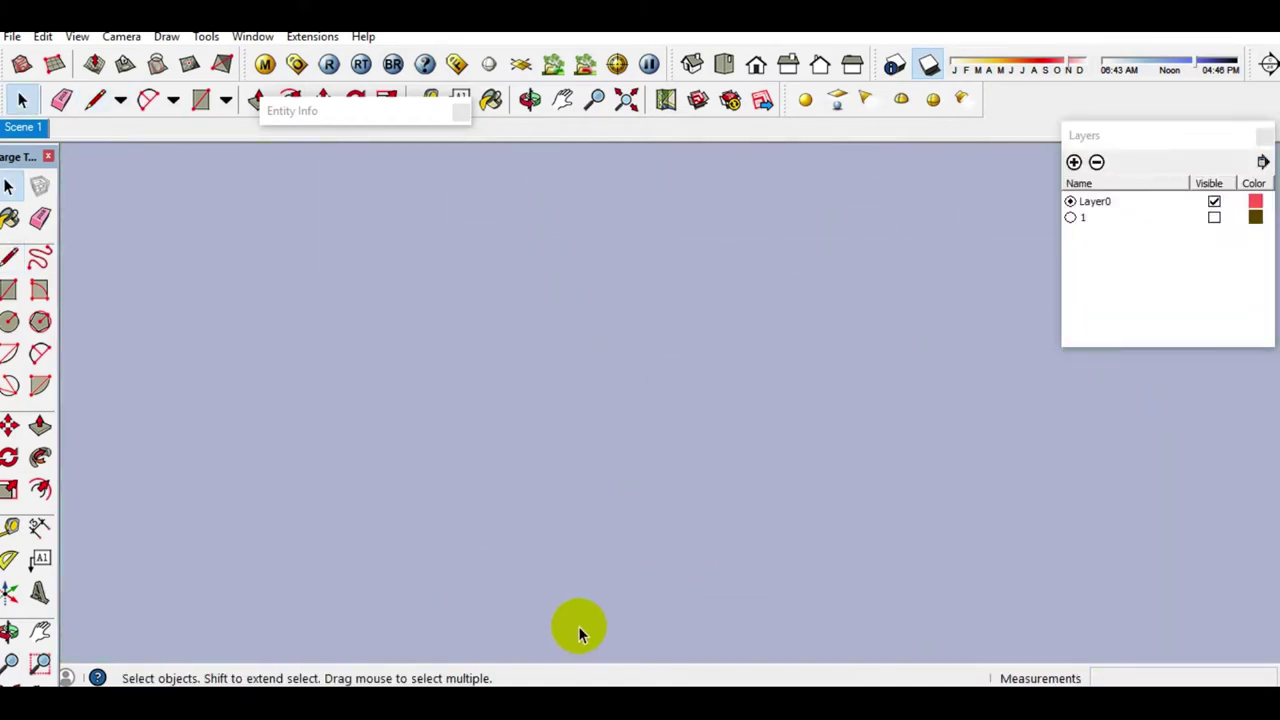
Step: Draw a 250 by 300 rectangle, group it, and make it a component
key("r")
left_click(531, 631)
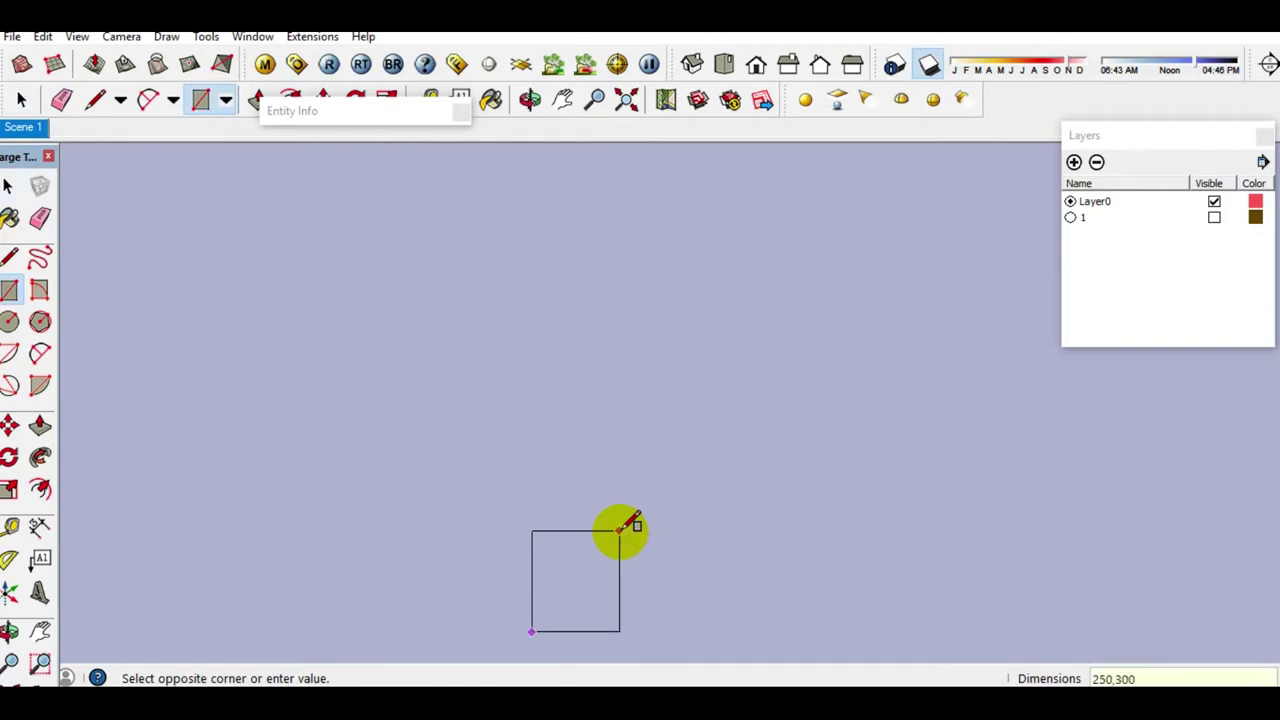
key("space")
left_click_drag(566, 587, 617, 618)
right_click(602, 618)
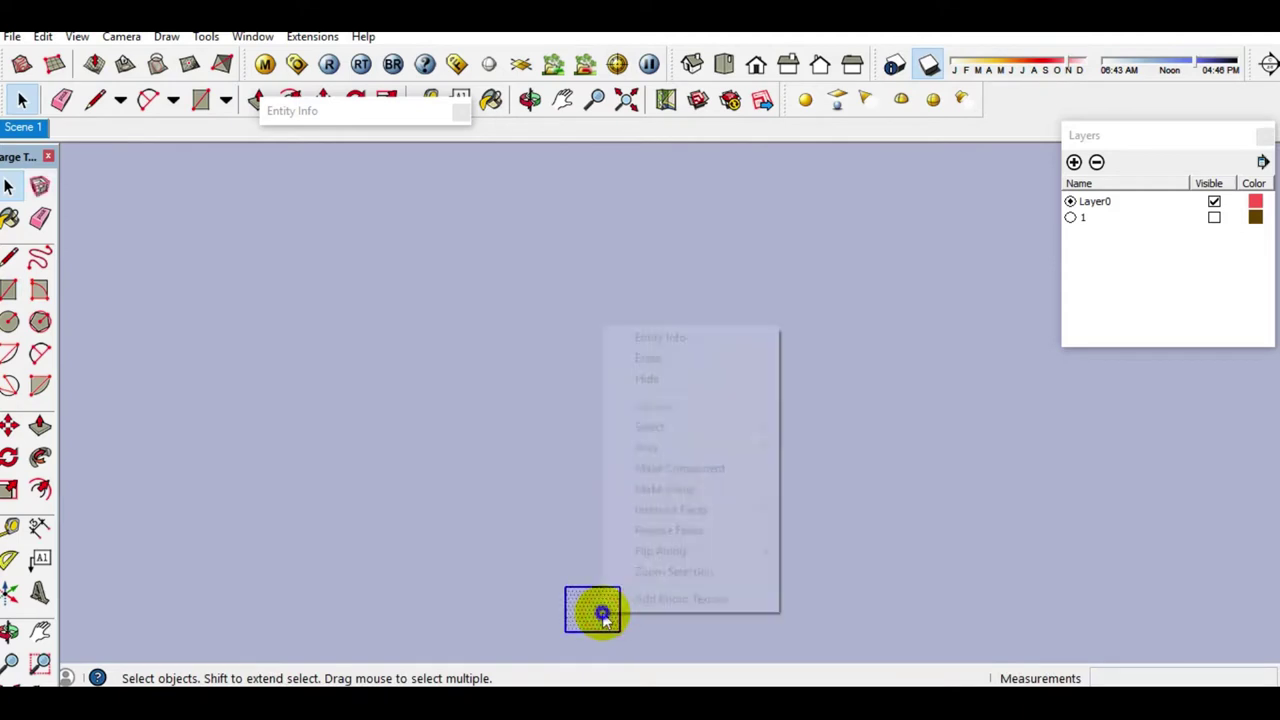
left_click(679, 489)
right_click(594, 620)
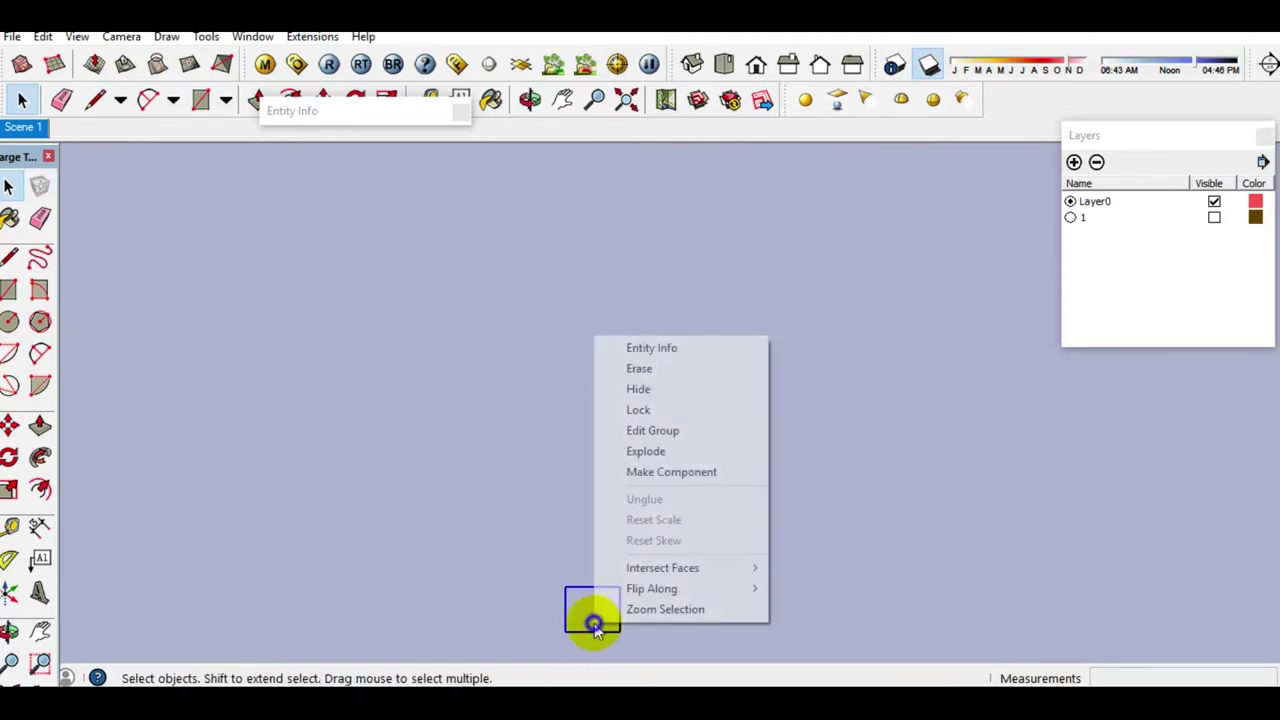
left_click(676, 478)
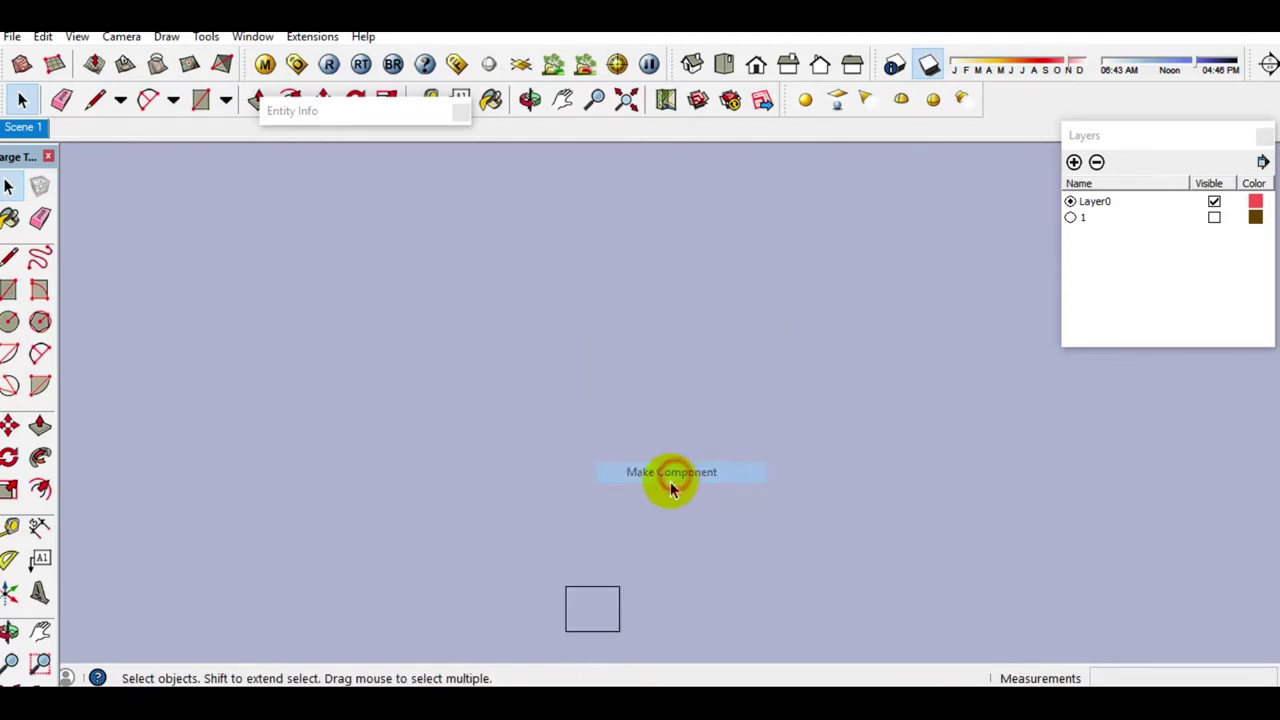
Step: Draw a 150 by 1000 wall rectangle, group it, and make it a component
key("m")
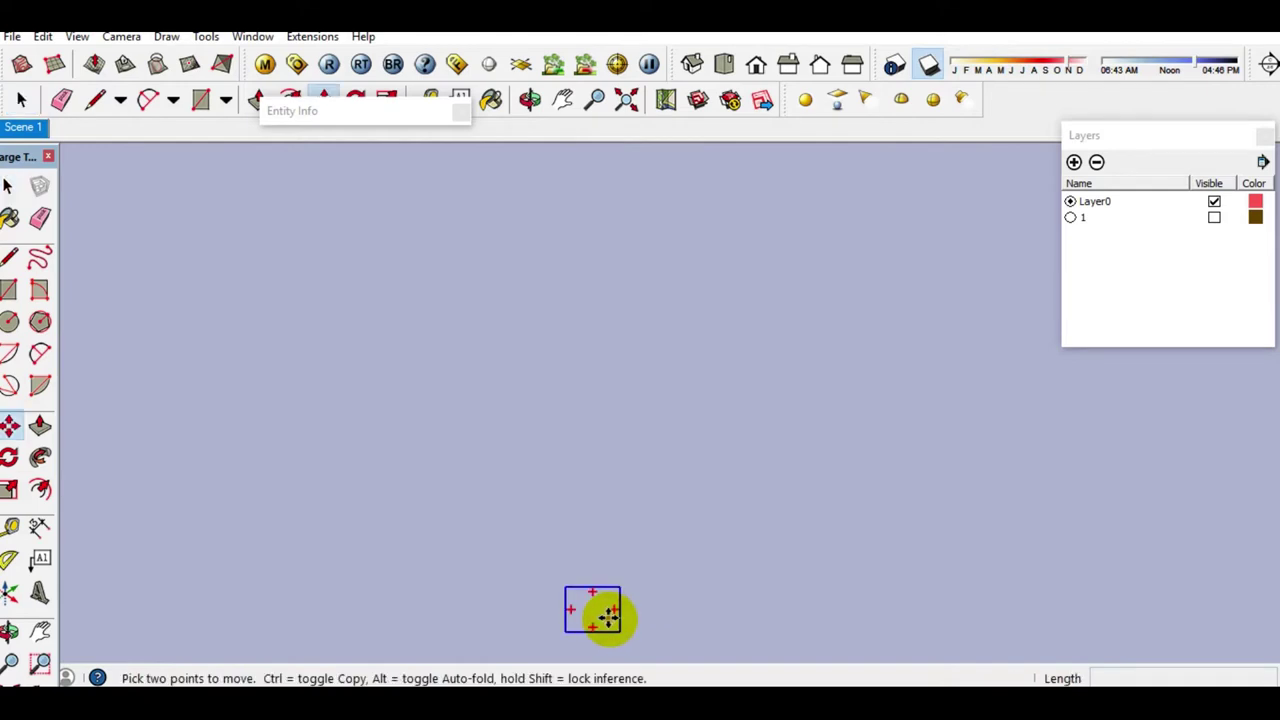
key("space")
key("r")
left_click(670, 629)
type("150,1000")
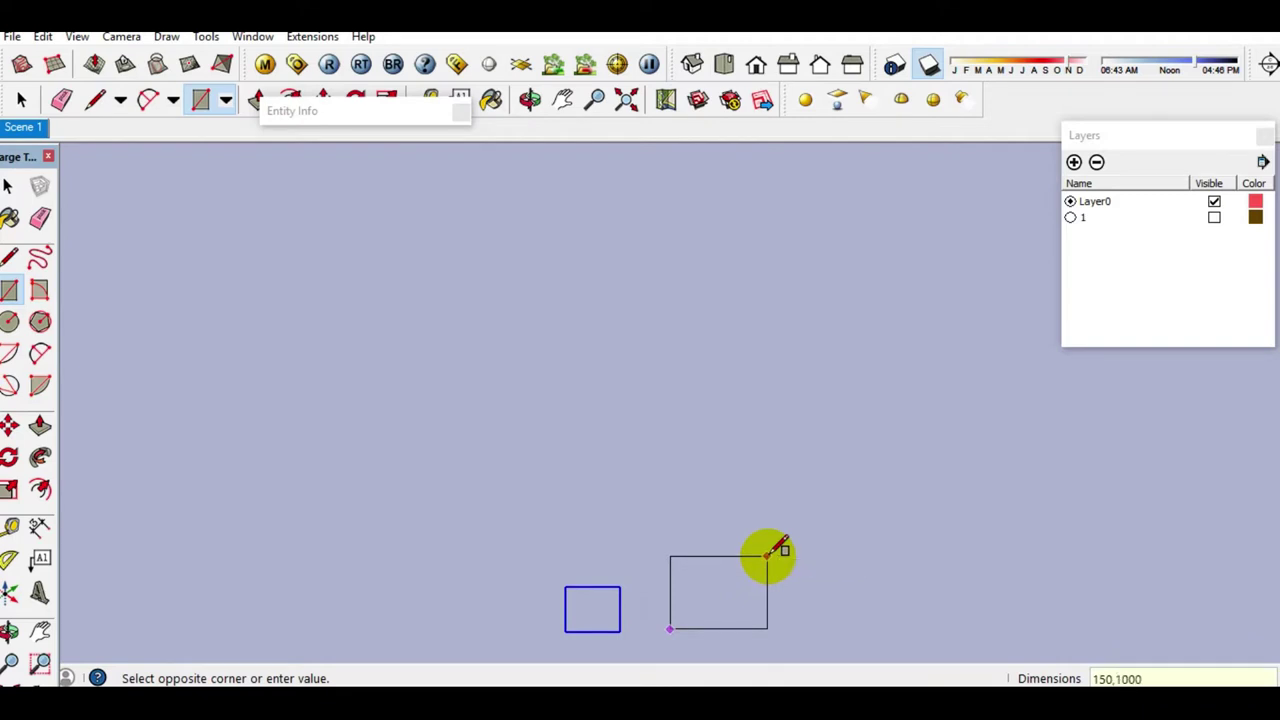
key("Return")
key("space")
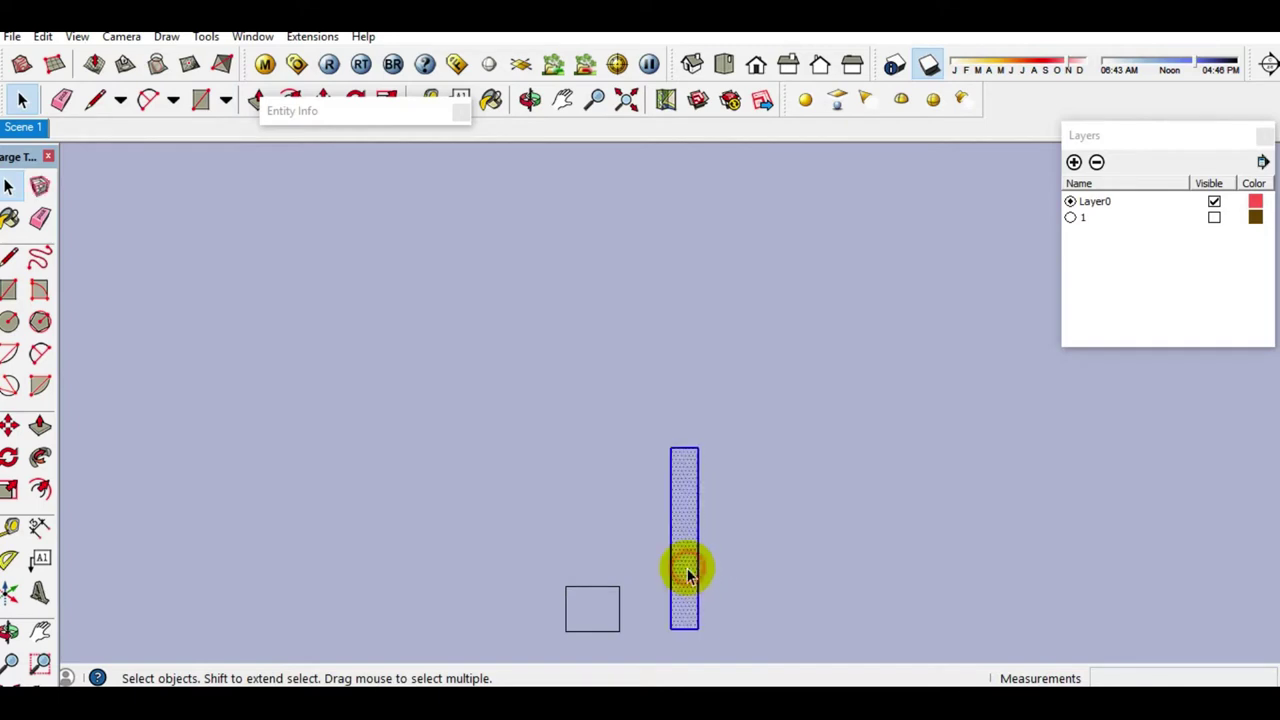
right_click(686, 575)
left_click(752, 447)
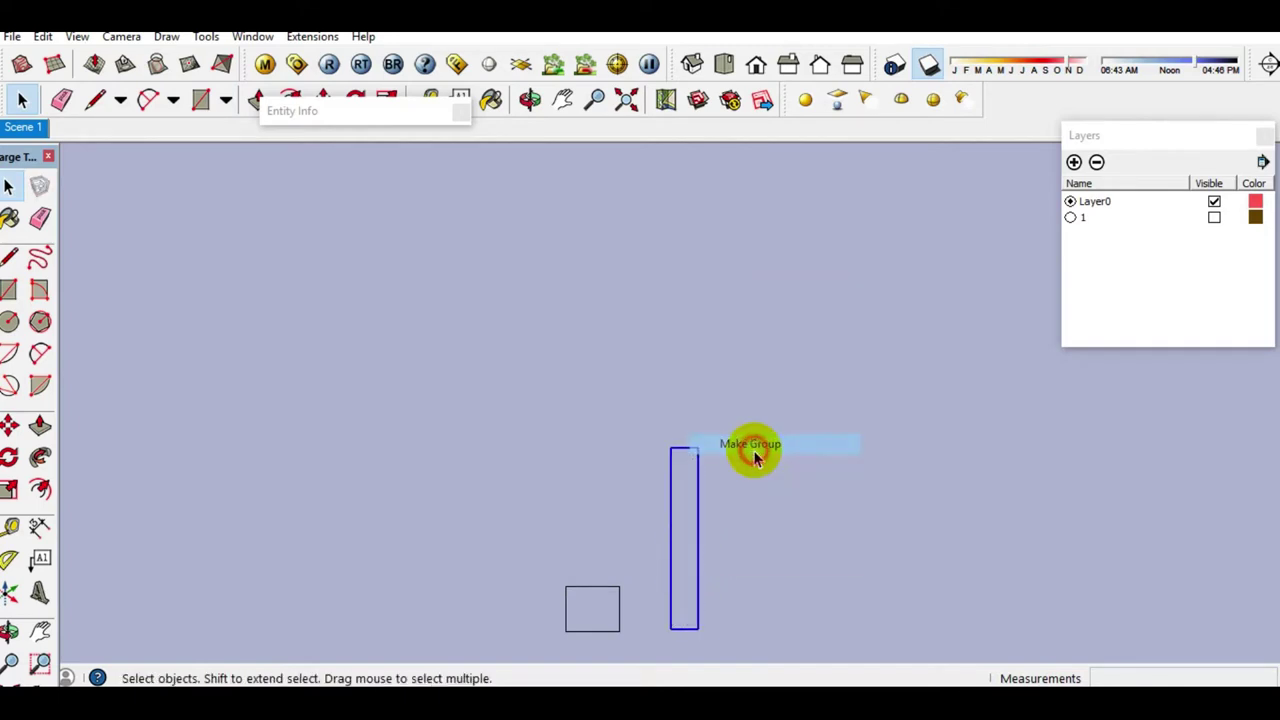
right_click(681, 540)
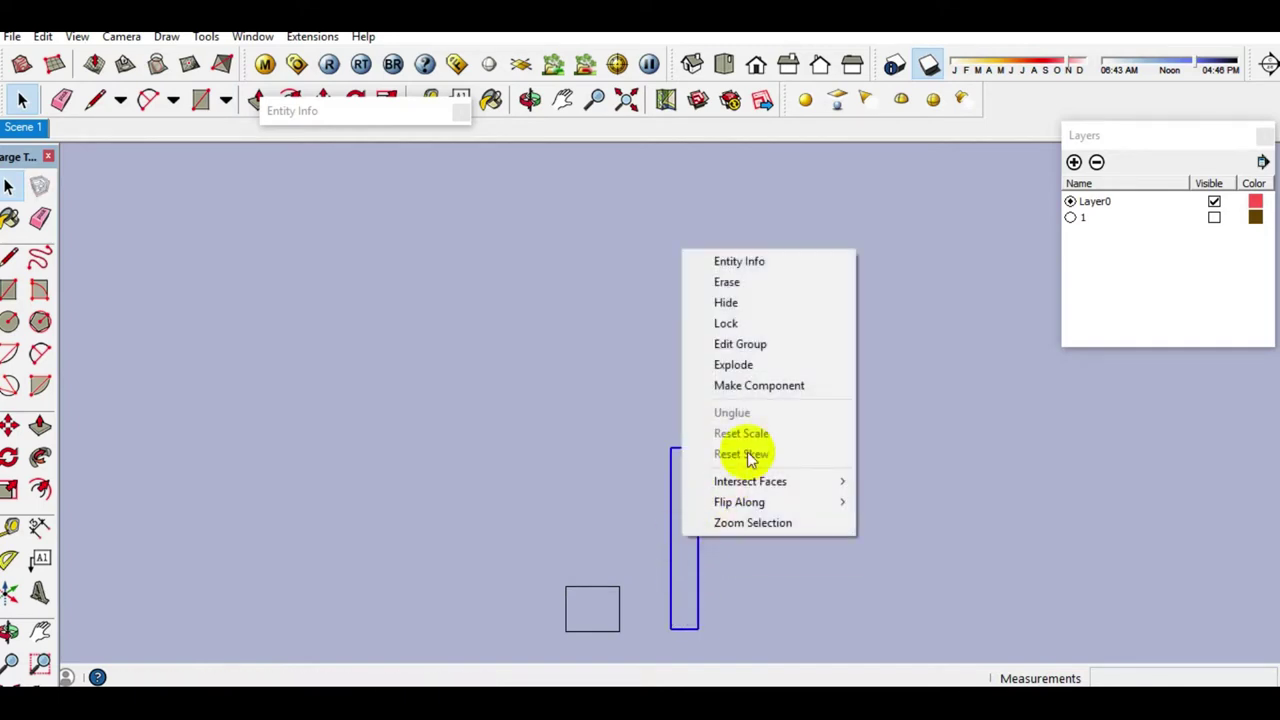
left_click(751, 386)
Step: Rotate the square component 90 degrees
scroll(655, 453, "up", 3)
left_click(655, 449)
scroll(655, 453, "up", 2)
key("q")
left_click_drag(621, 423, 647, 423)
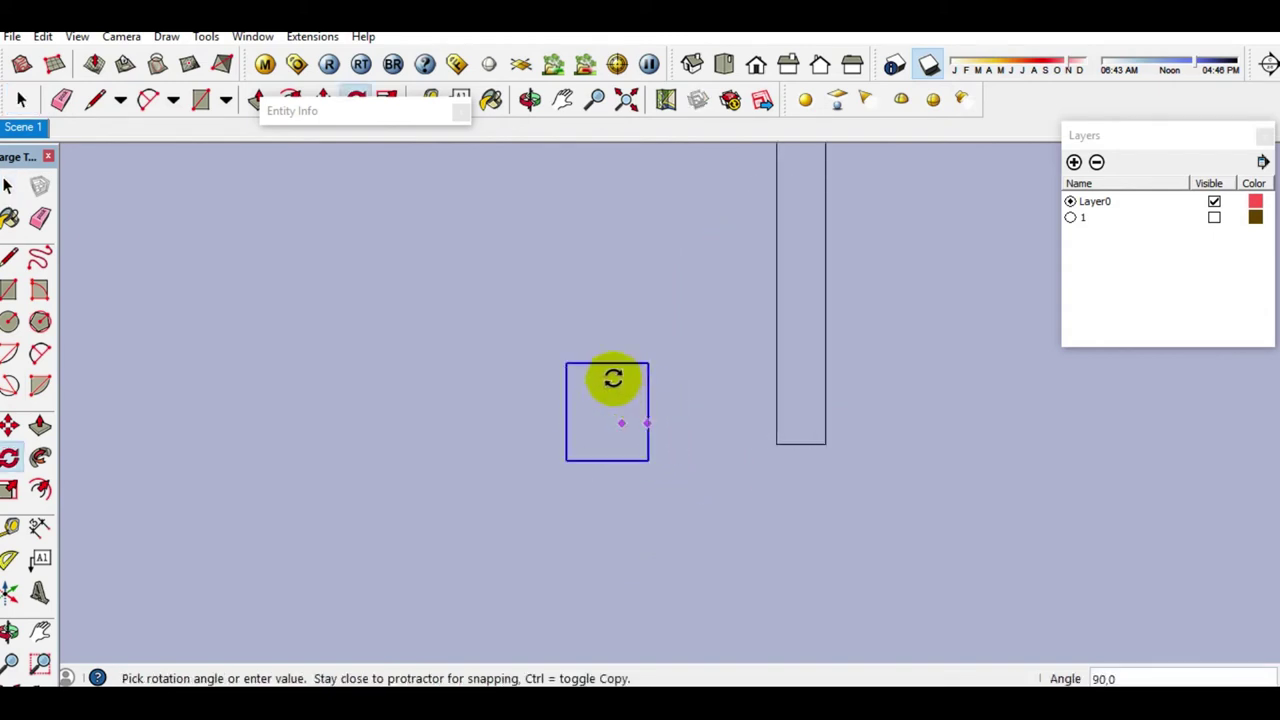
key("space")
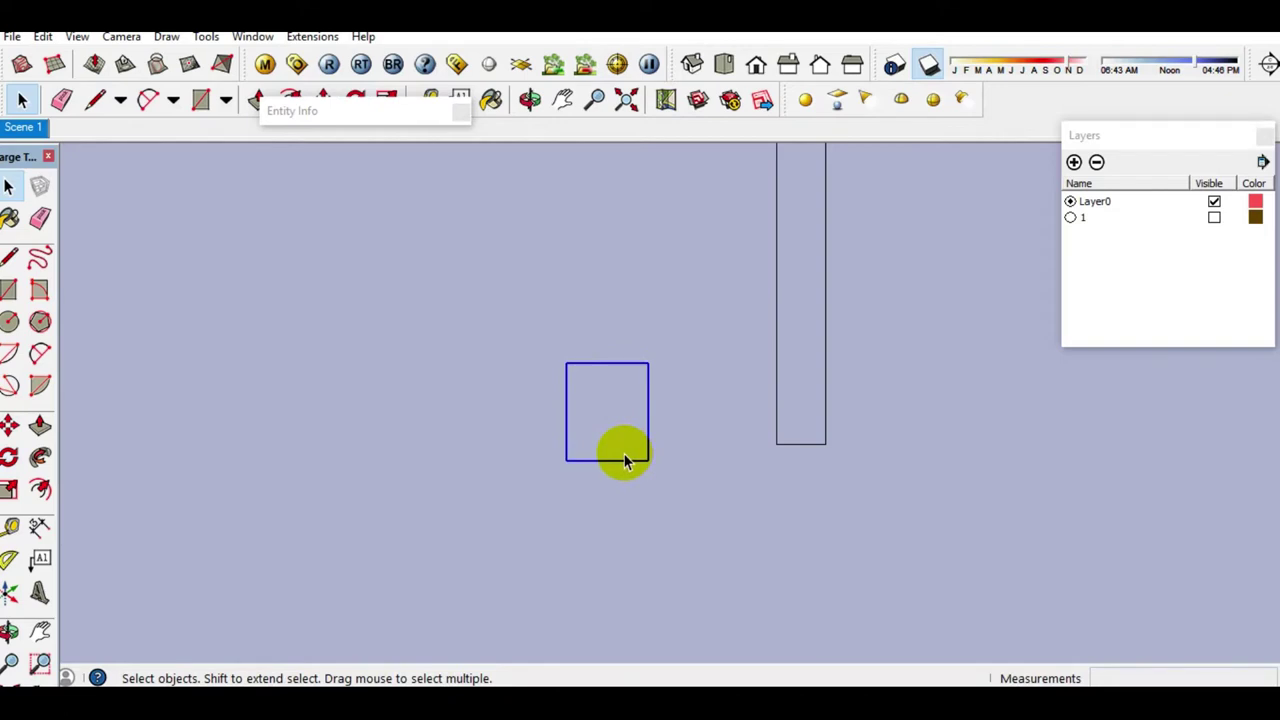
Step: Draw a diagonal across the square and copy it from its centre
key("l")
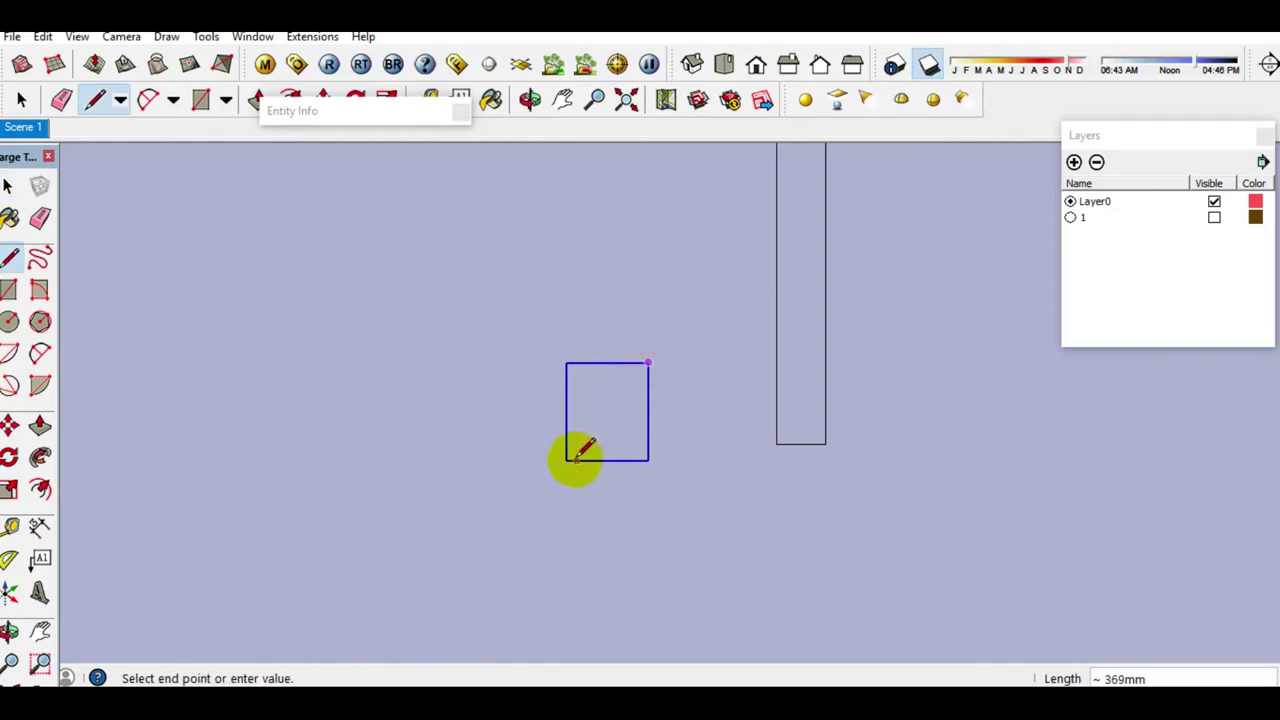
left_click(573, 458)
key("space")
left_click_drag(530, 323, 686, 520)
key("m")
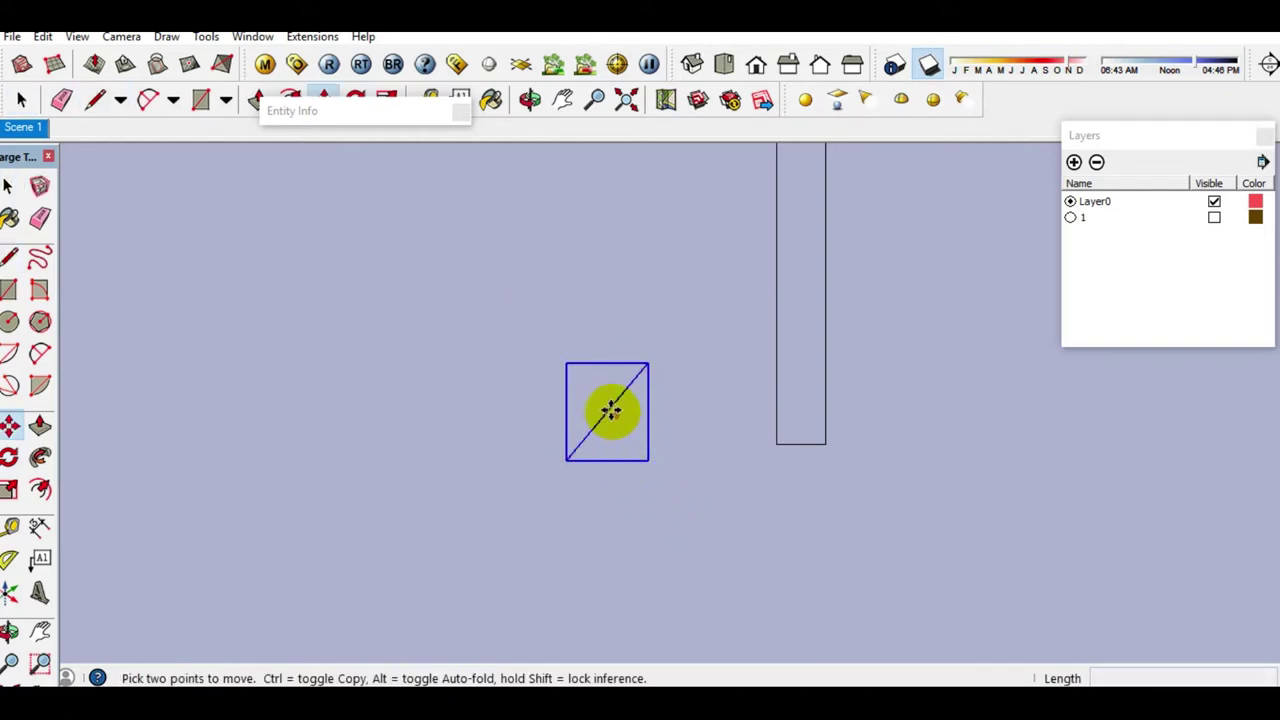
left_click(608, 414)
key("ctrl")
Step: Copy the square column marker from its corner to the first wall end
scroll(629, 475, "down", 3)
scroll(629, 471, "down", 2)
middle_click_drag(580, 466, 418, 205)
scroll(425, 210, "up", 2)
scroll(490, 340, "up", 3)
scroll(430, 360, "up", 2)
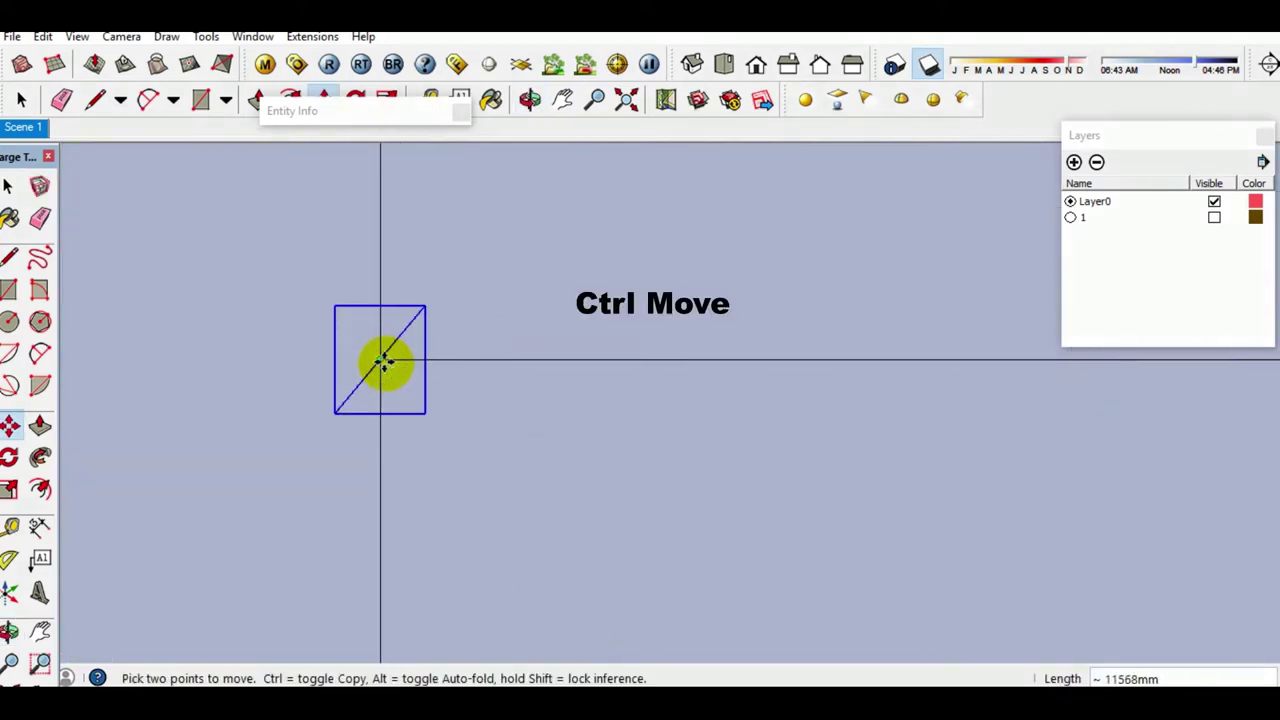
left_click(382, 362)
scroll(420, 414, "down", 3)
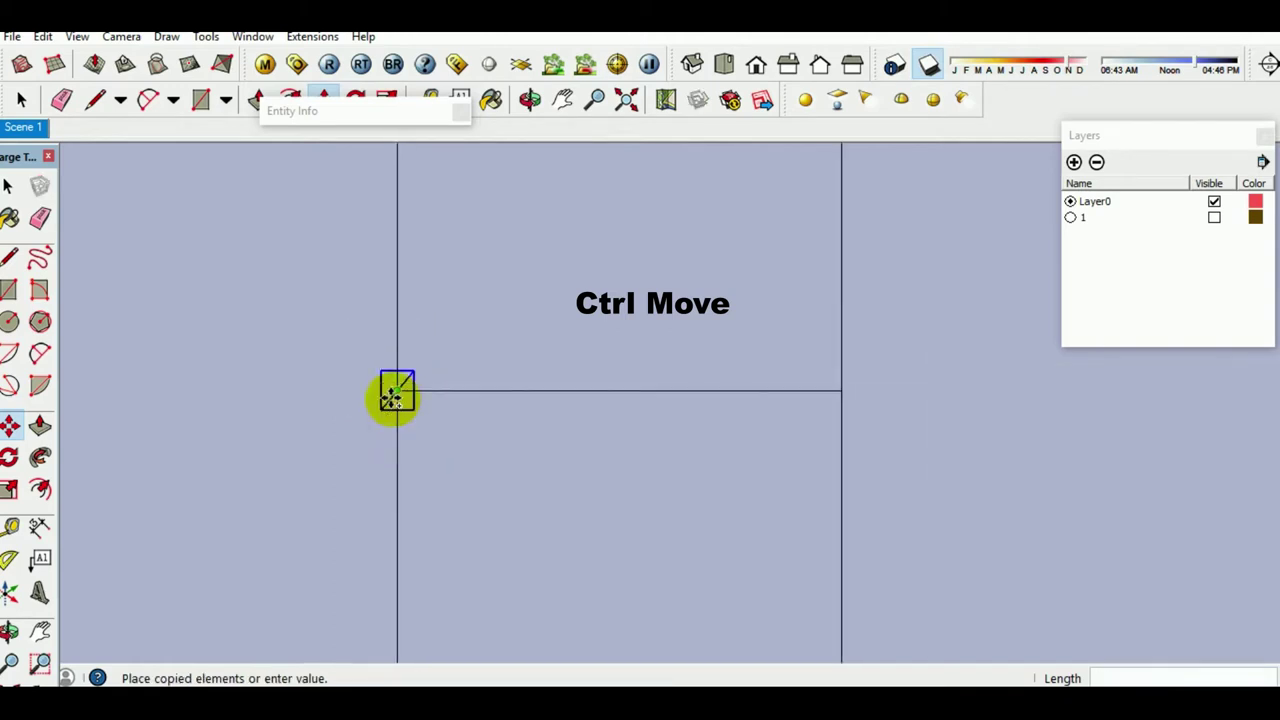
left_click(635, 414)
Step: Place two more square copies at the next wall corners
left_click(635, 422)
scroll(637, 428, "down", 2)
scroll(643, 437, "down", 2)
scroll(610, 380, "down", 1)
scroll(560, 260, "up", 2)
scroll(521, 218, "up", 1)
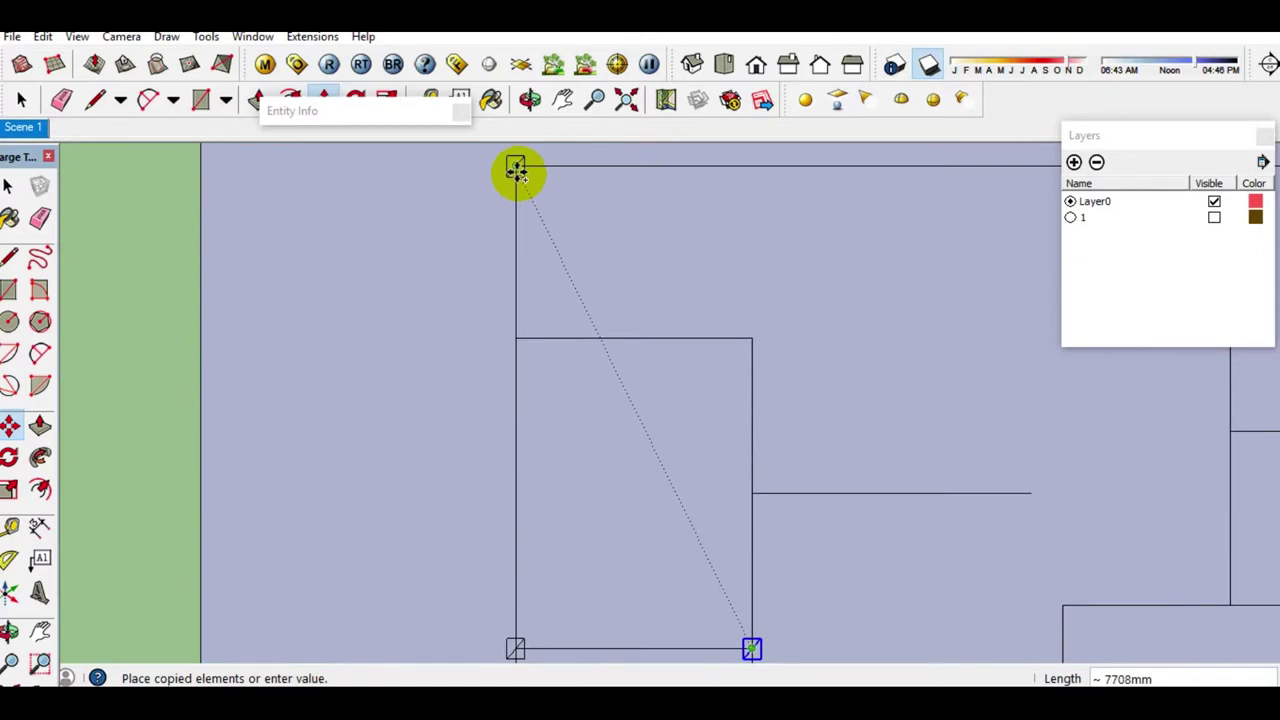
scroll(515, 192, "up", 1)
left_click(515, 192)
left_click(513, 158)
Step: Copy the square from its left corner to the wall line's right endpoint
scroll(510, 397, "up", 1)
left_click(510, 397)
scroll(510, 397, "down", 1)
scroll(510, 398, "up", 2)
left_click(510, 398)
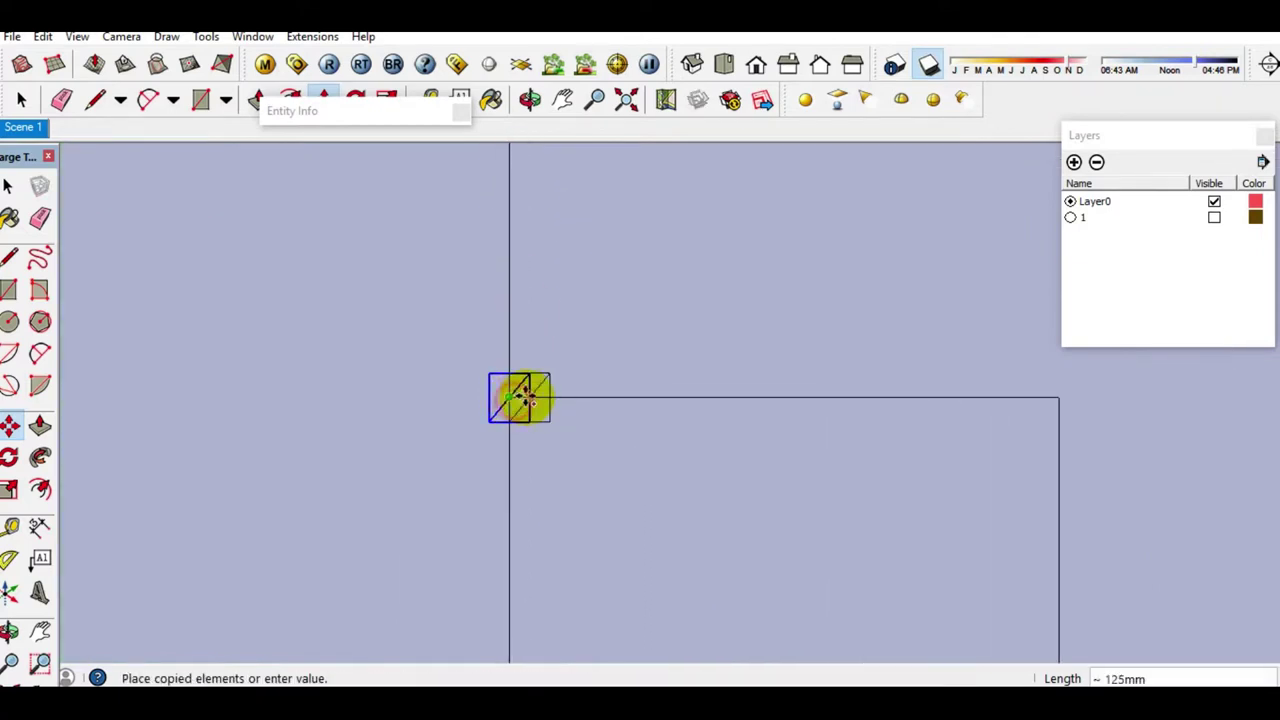
left_click(858, 396)
Step: Add a square copy at the next corner of the plan
scroll(858, 396, "up", 1)
scroll(856, 401, "down", 1)
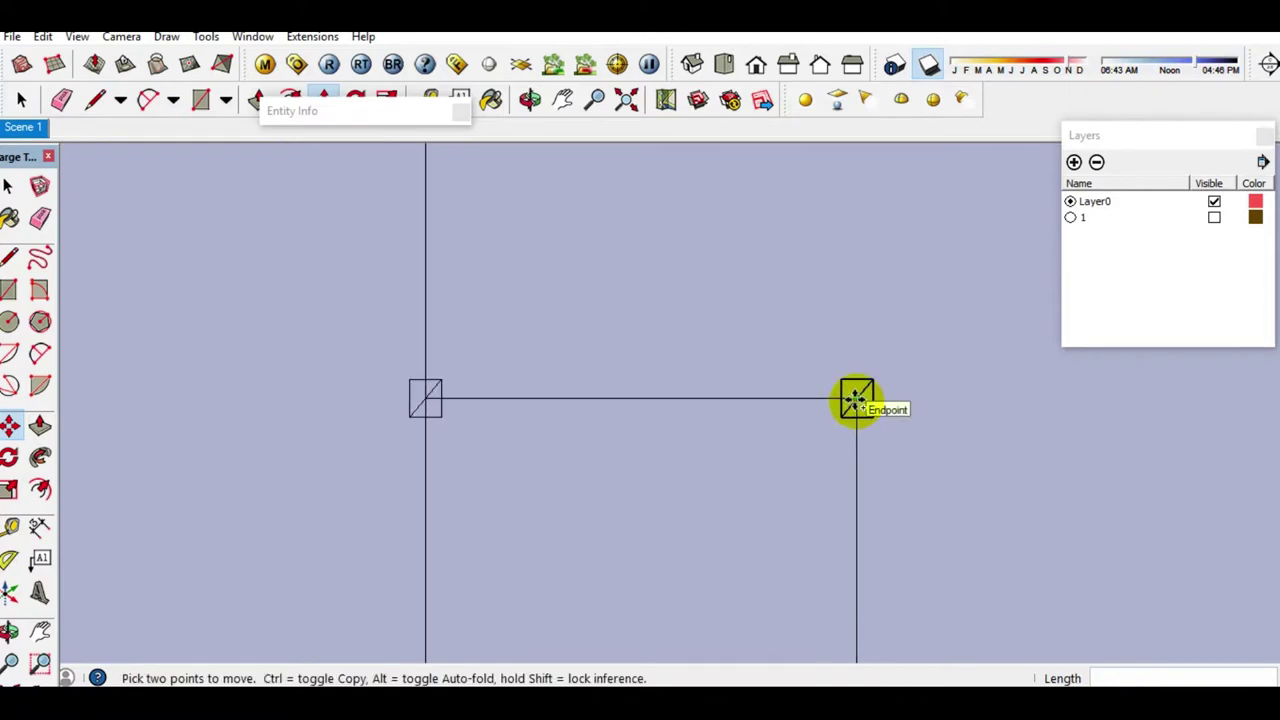
left_click(856, 400)
scroll(557, 386, "down", 1)
scroll(574, 386, "down", 1)
scroll(646, 457, "up", 1)
scroll(541, 436, "up", 1)
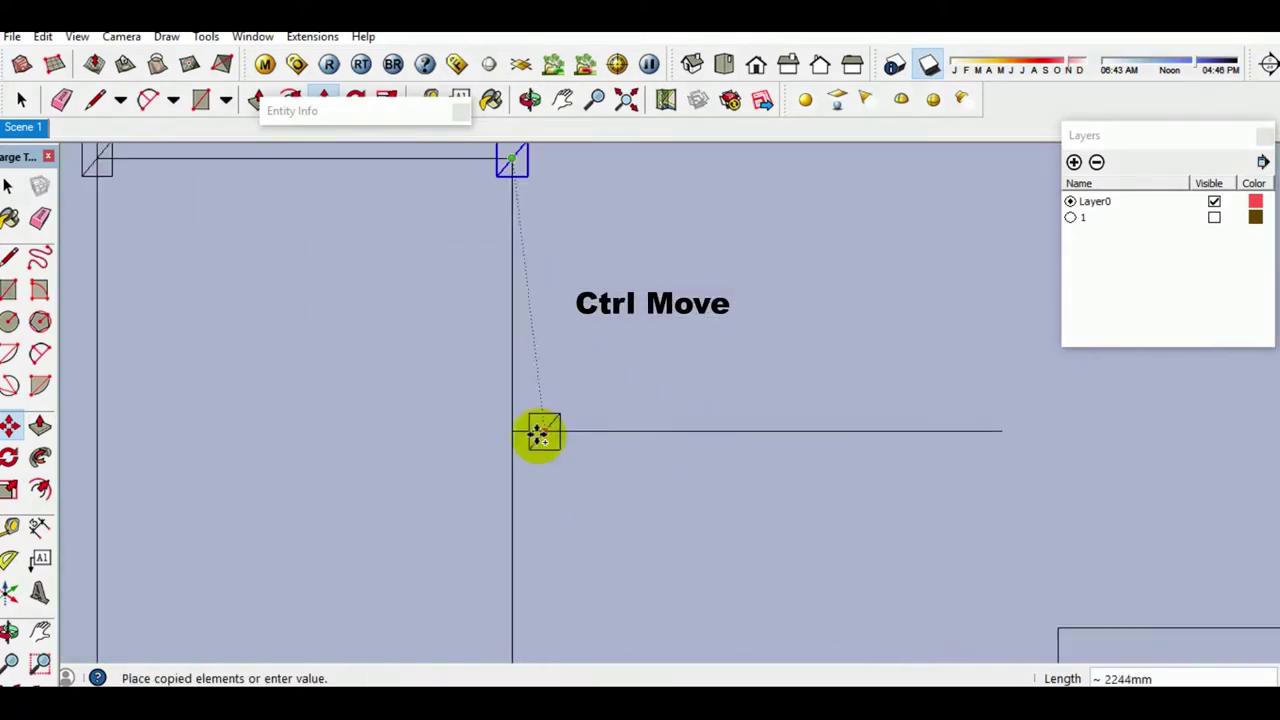
left_click(512, 432)
scroll(531, 371, "down", 1)
scroll(471, 369, "down", 1)
scroll(734, 249, "up", 1)
scroll(668, 281, "up", 1)
scroll(644, 289, "up", 1)
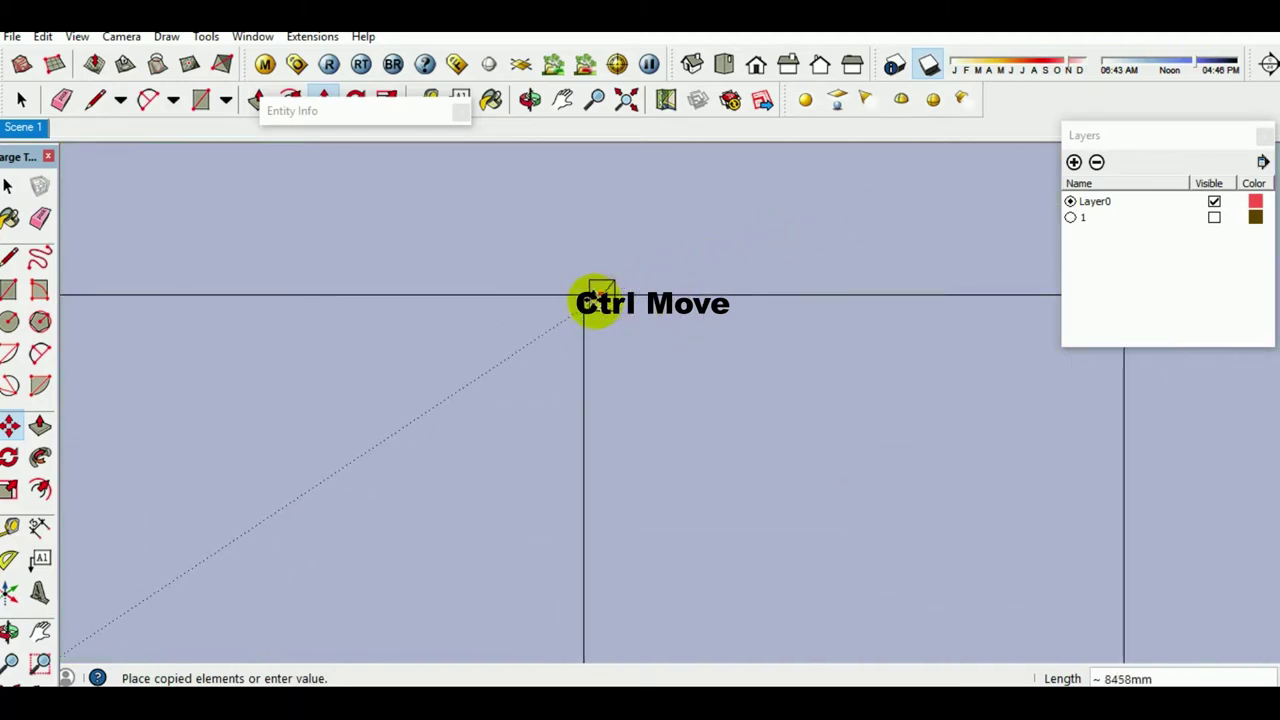
left_click(584, 296)
Step: Copy the square to another corner and to a wall endpoint
left_click(584, 296)
scroll(600, 320, "down", 1)
scroll(834, 323, "up", 1)
scroll(820, 322, "up", 1)
left_click(812, 320)
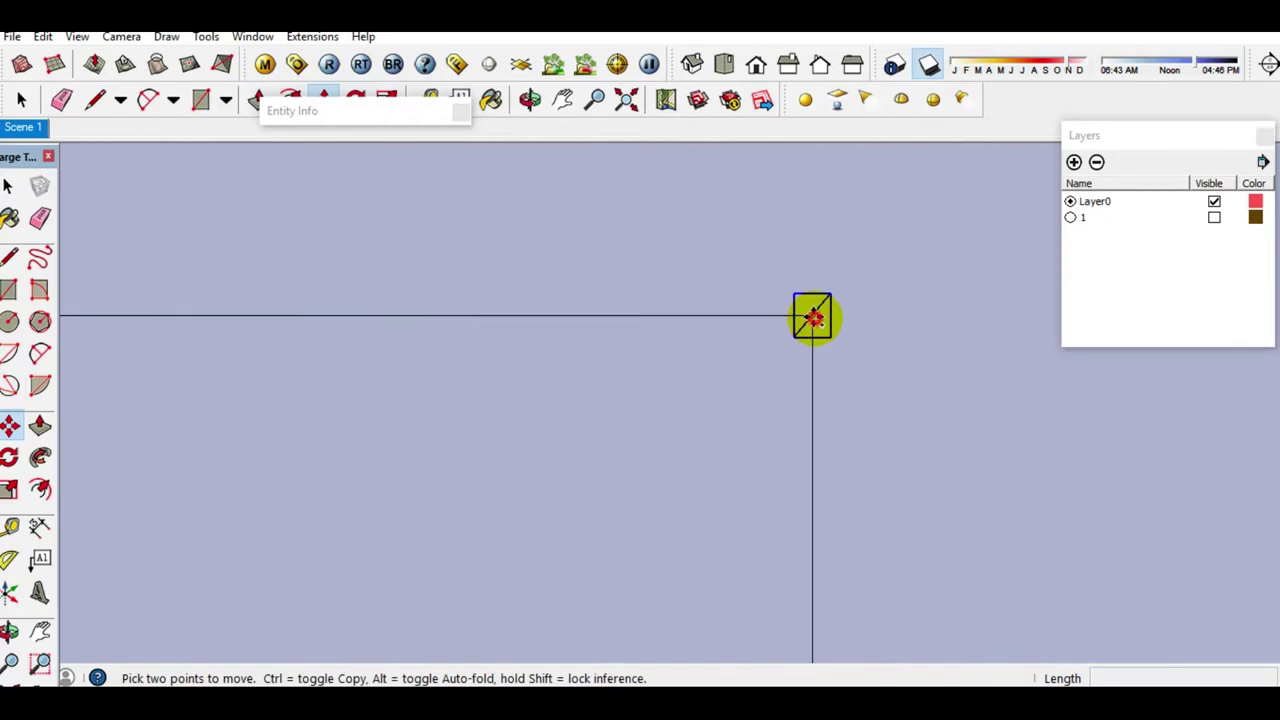
left_click(812, 318)
scroll(760, 263, "down", 1)
scroll(760, 271, "down", 1)
scroll(823, 377, "up", 1)
scroll(743, 373, "up", 1)
scroll(733, 373, "up", 1)
left_click(723, 375)
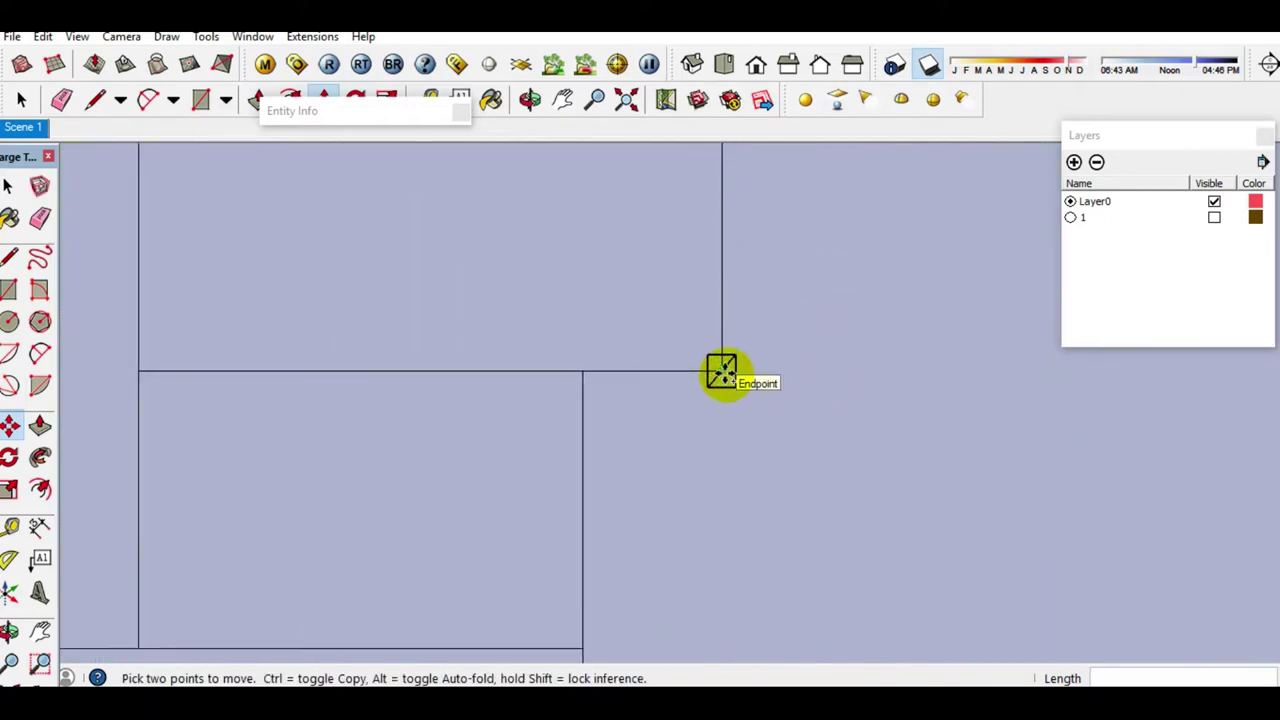
Step: Place column copies at the left wall corner and the junction below
left_click(722, 372)
scroll(773, 377, "down", 2)
scroll(430, 370, "up", 2)
left_click(393, 381)
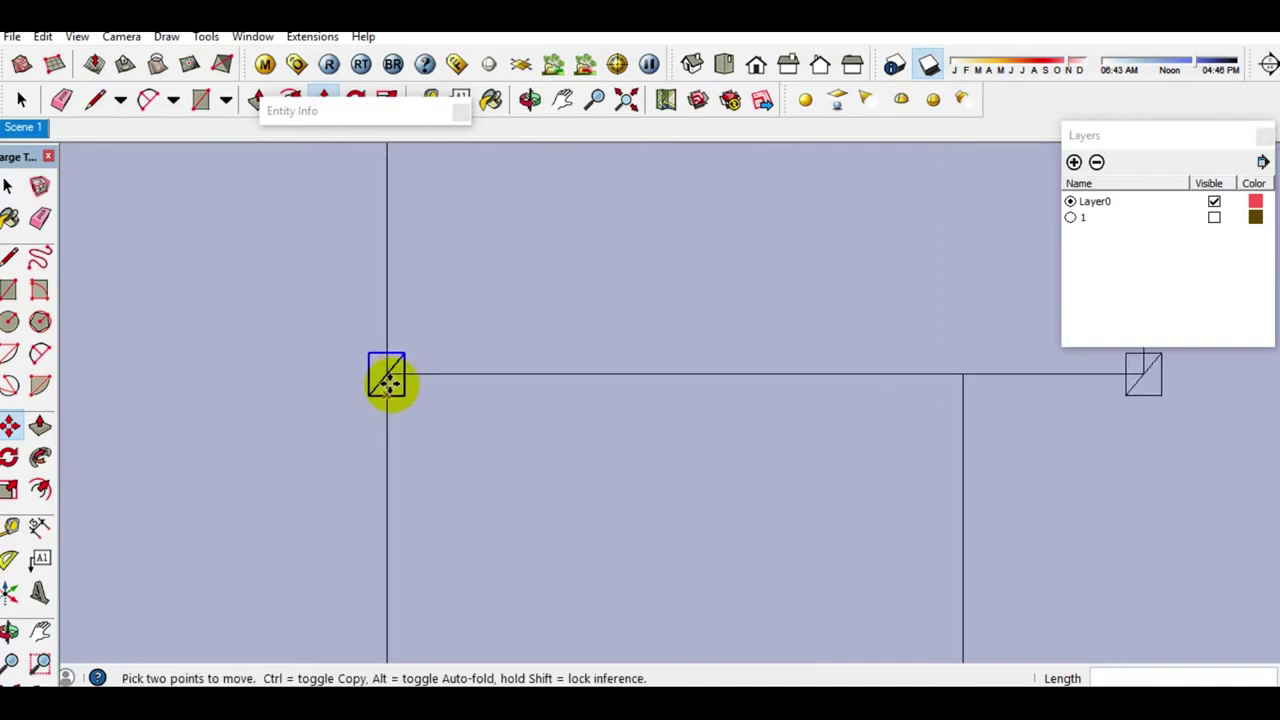
left_click(387, 378)
scroll(592, 297, "down", 2)
scroll(543, 429, "down", 1)
scroll(514, 460, "up", 1)
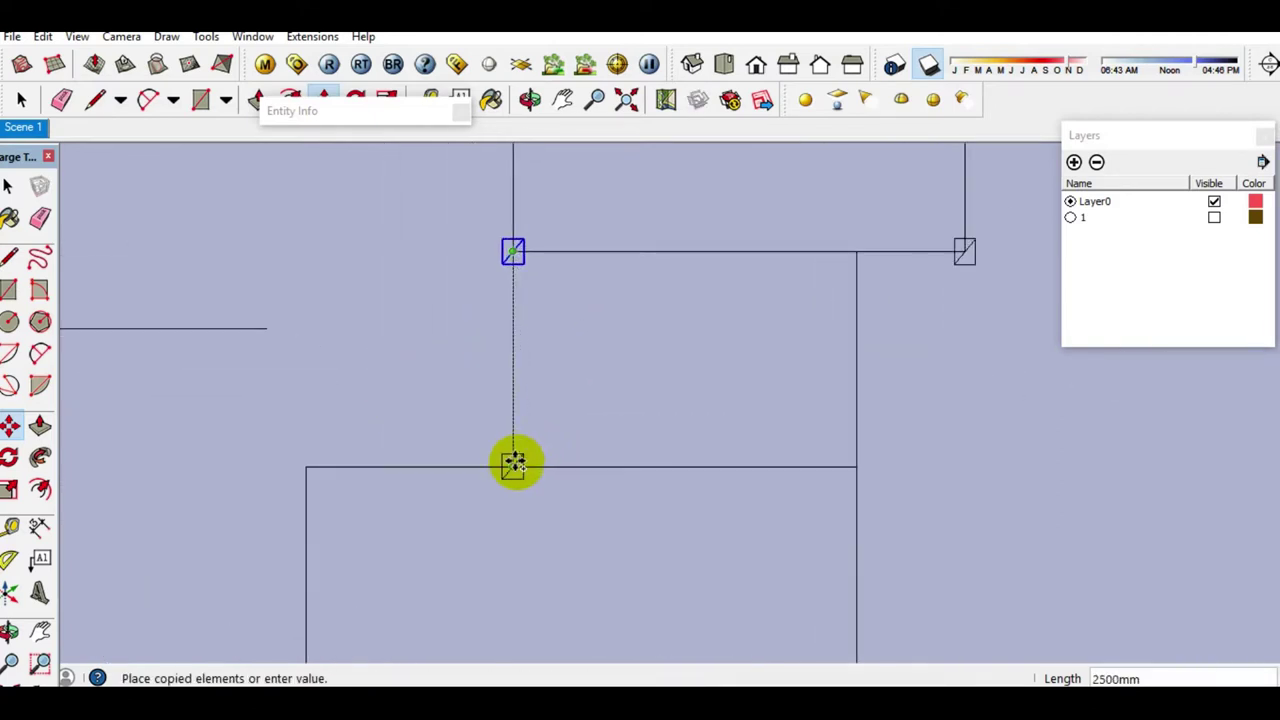
scroll(512, 467, "up", 1)
left_click(512, 467)
Step: Copy the column 4000mm to the right, then onto the next junction
left_click(512, 467)
scroll(640, 460, "down", 2)
scroll(740, 457, "up", 2)
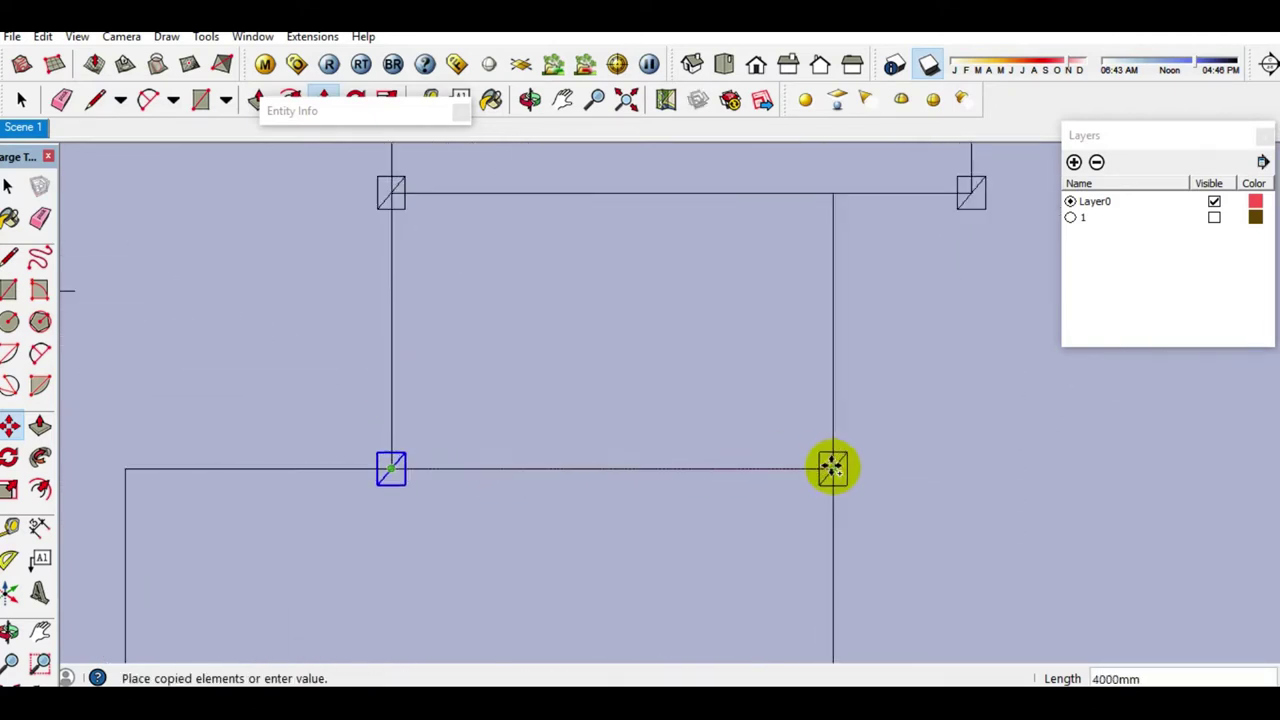
left_click(831, 466)
scroll(832, 450, "down", 1)
left_click(831, 457)
scroll(752, 214, "down", 2)
scroll(815, 449, "up", 1)
scroll(793, 500, "up", 1)
scroll(793, 514, "up", 1)
left_click(793, 514)
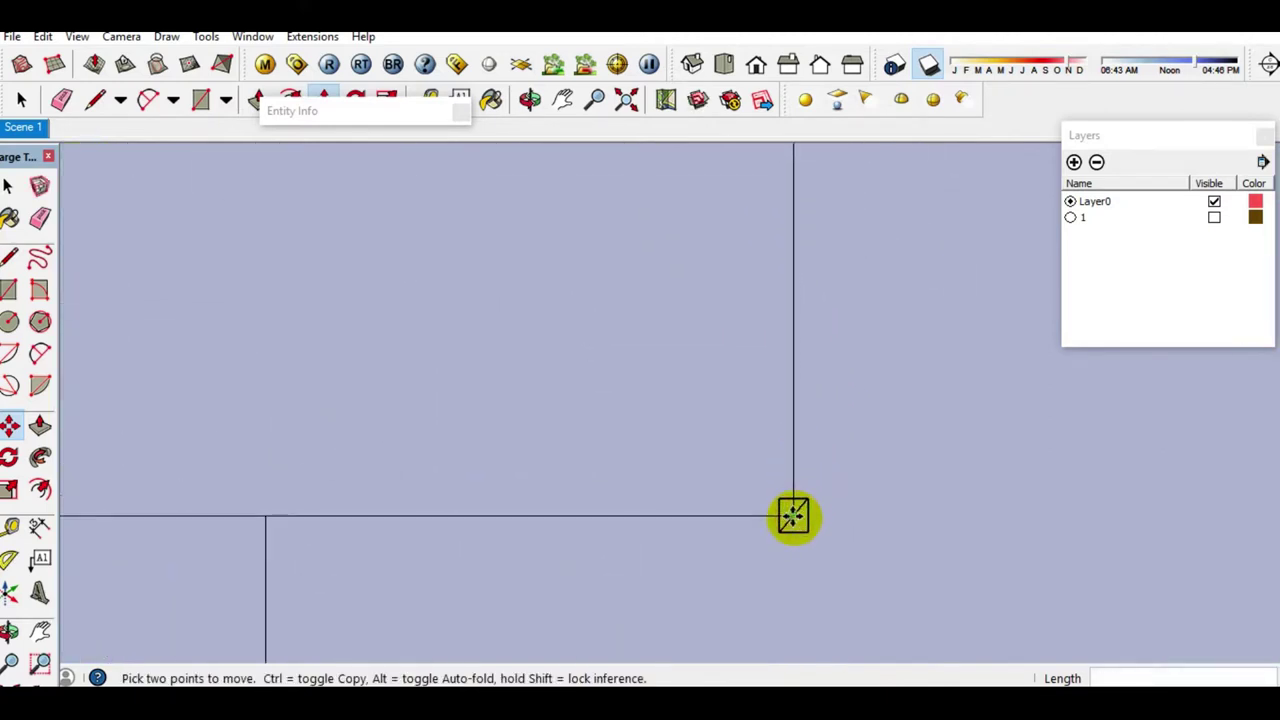
Step: Copy the column 6040mm along the wall
left_click(793, 514)
scroll(700, 420, "down", 2)
scroll(545, 446, "up", 2)
scroll(545, 446, "up", 1)
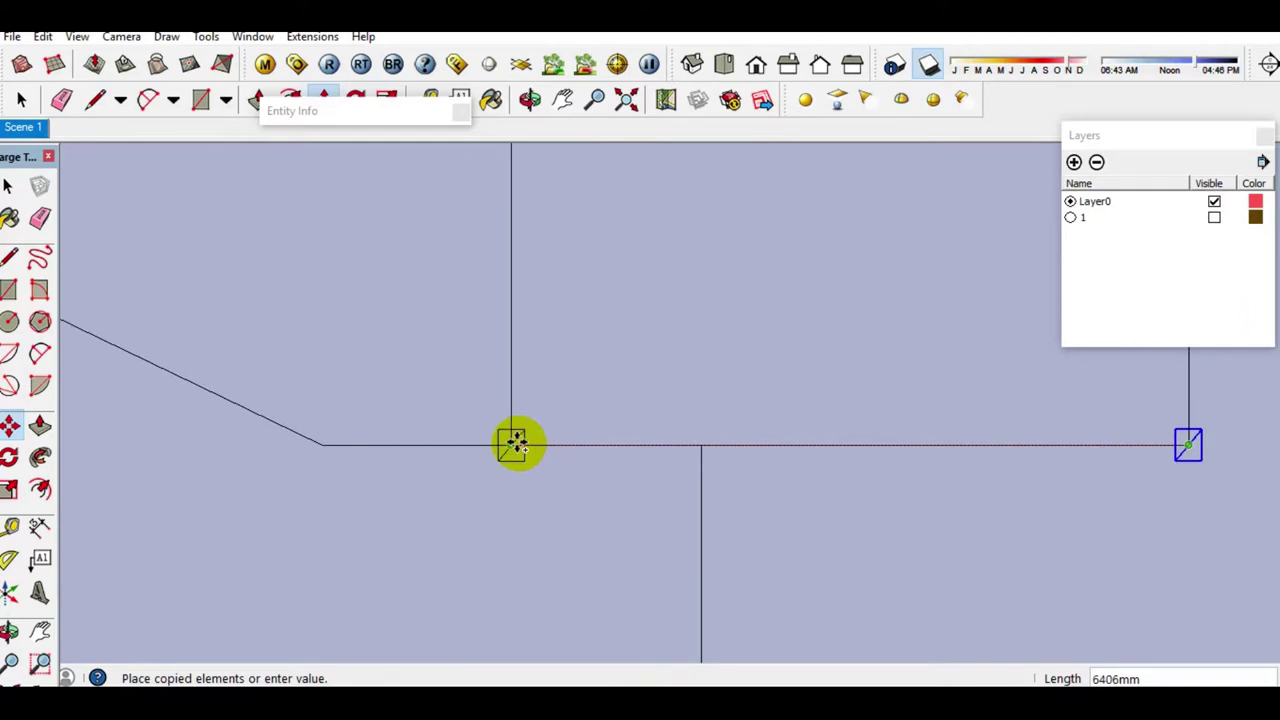
left_click(512, 444)
scroll(510, 444, "up", 1)
left_click(511, 444)
scroll(530, 450, "down", 1)
scroll(569, 277, "down", 1)
scroll(509, 371, "up", 1)
scroll(493, 377, "up", 1)
scroll(491, 378, "up", 1)
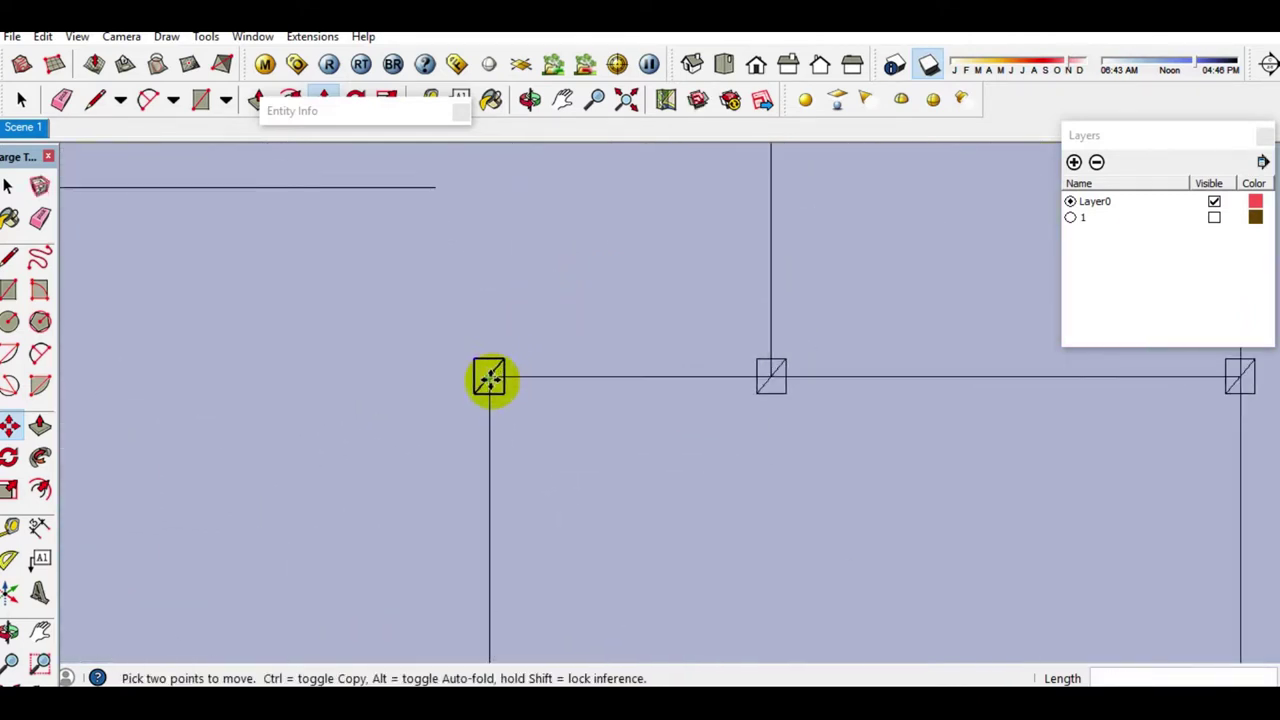
Step: Drop a column copy at the wall's midpoint and end the copy command
left_click(490, 378)
scroll(490, 379, "down", 1)
scroll(494, 383, "down", 1)
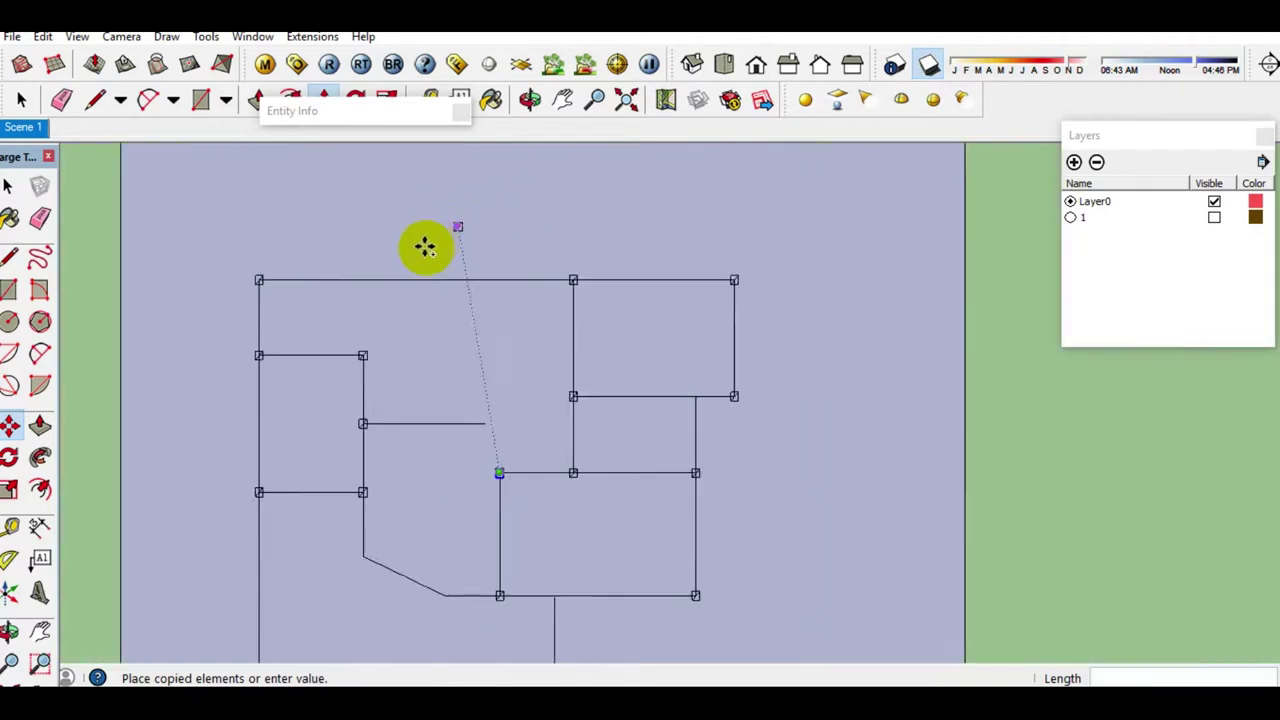
scroll(425, 250, "up", 2)
scroll(415, 287, "up", 1)
left_click(417, 287)
key("space")
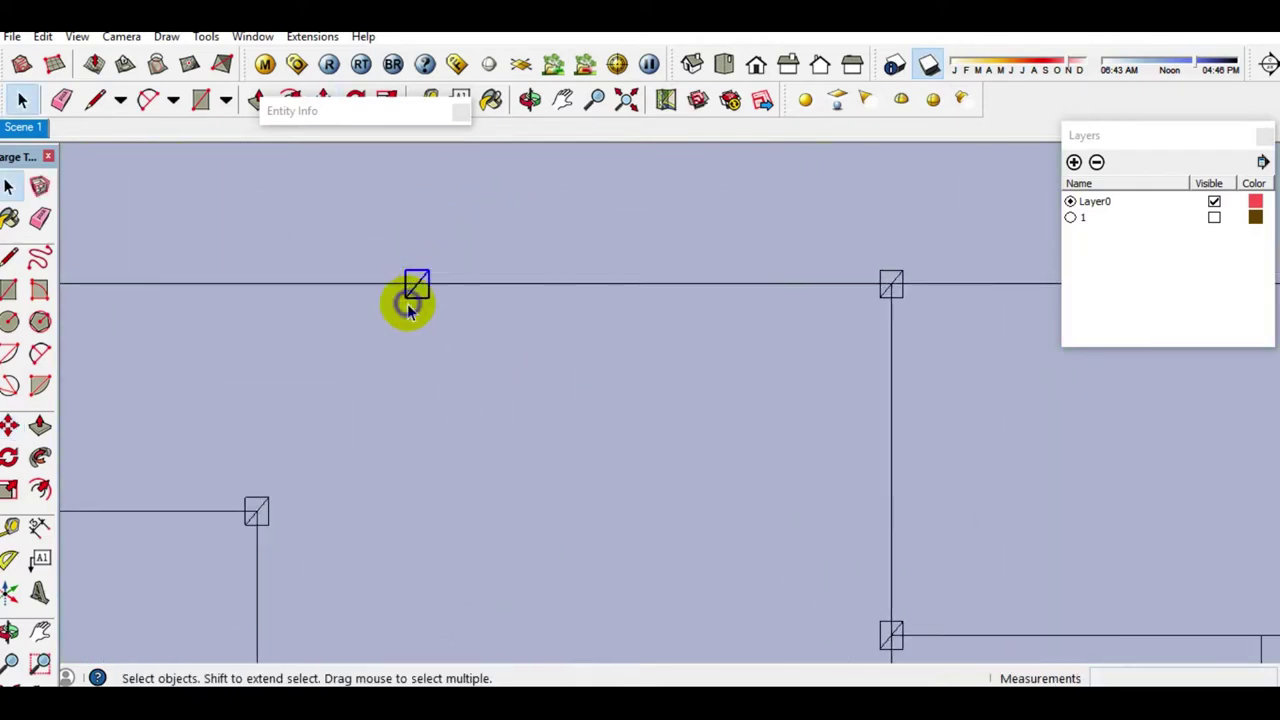
Step: Copy the column once more to a far-left wall junction and finish
scroll(414, 288, "up", 1)
key("m")
left_click(417, 287)
scroll(574, 229, "down", 2)
scroll(523, 449, "down", 1)
scroll(480, 463, "up", 3)
scroll(460, 457, "up", 2)
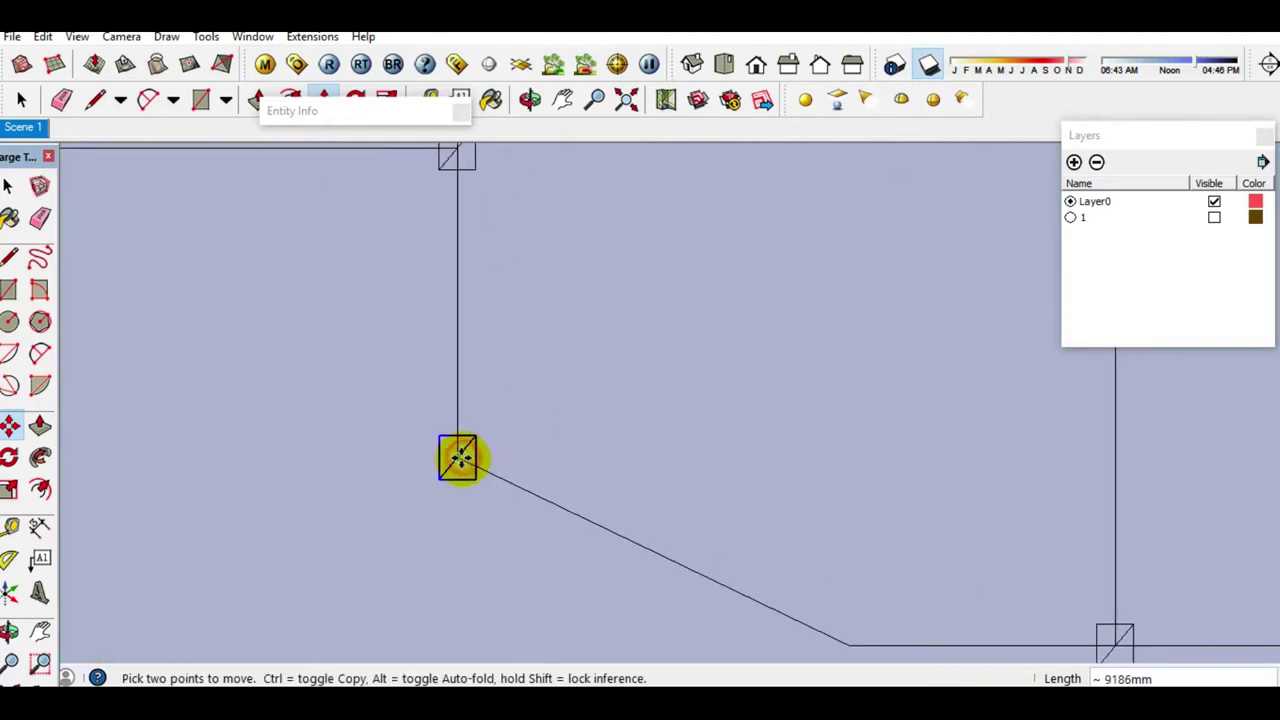
left_click(458, 457)
scroll(414, 457, "down", 2)
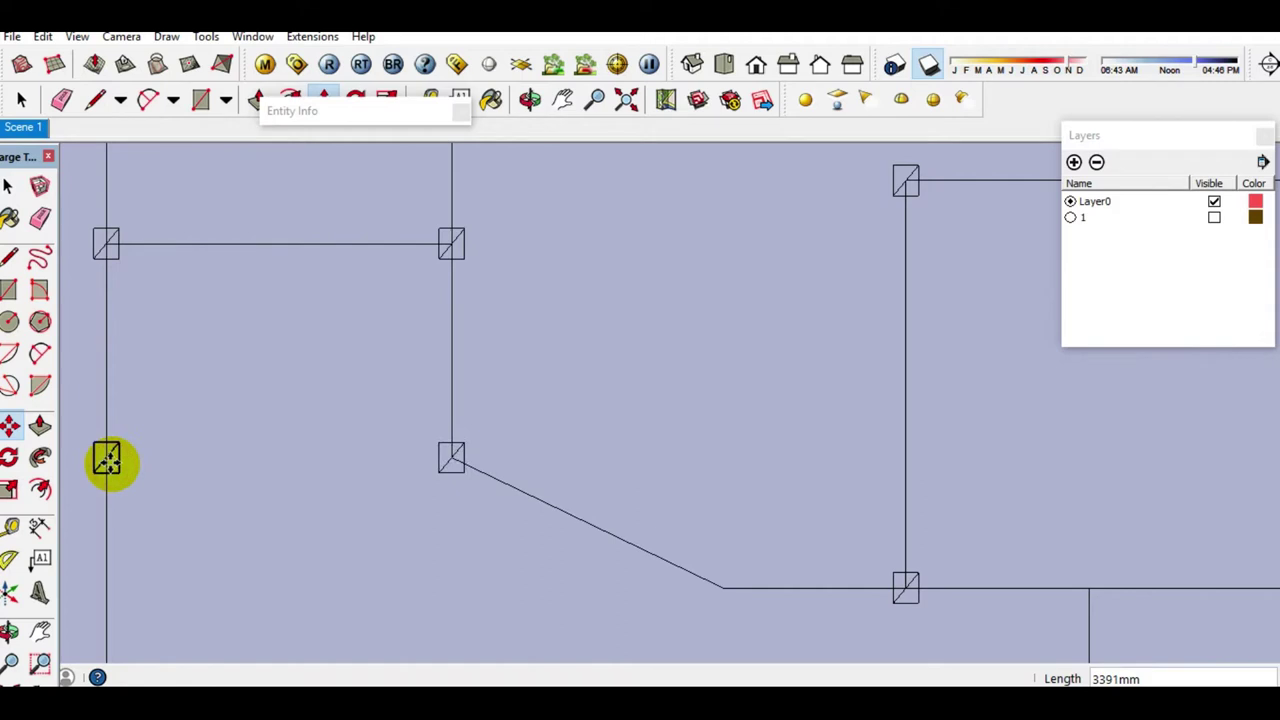
left_click(107, 462)
key("space")
Step: Start copying the tall wall shaft from its bottom point with Move and Ctrl
scroll(508, 371, "down", 2)
scroll(606, 477, "down", 2)
scroll(522, 492, "up", 4)
scroll(518, 475, "up", 2)
scroll(516, 470, "up", 2)
key("m")
scroll(500, 460, "up", 1)
left_click(494, 480)
key("ctrl")
Step: Copy the tall wall rectangle onto the corner column and the left column of the floor plan
scroll(700, 500, "down", 3)
scroll(451, 420, "down", 2)
scroll(434, 463, "up", 2)
scroll(432, 470, "up", 1)
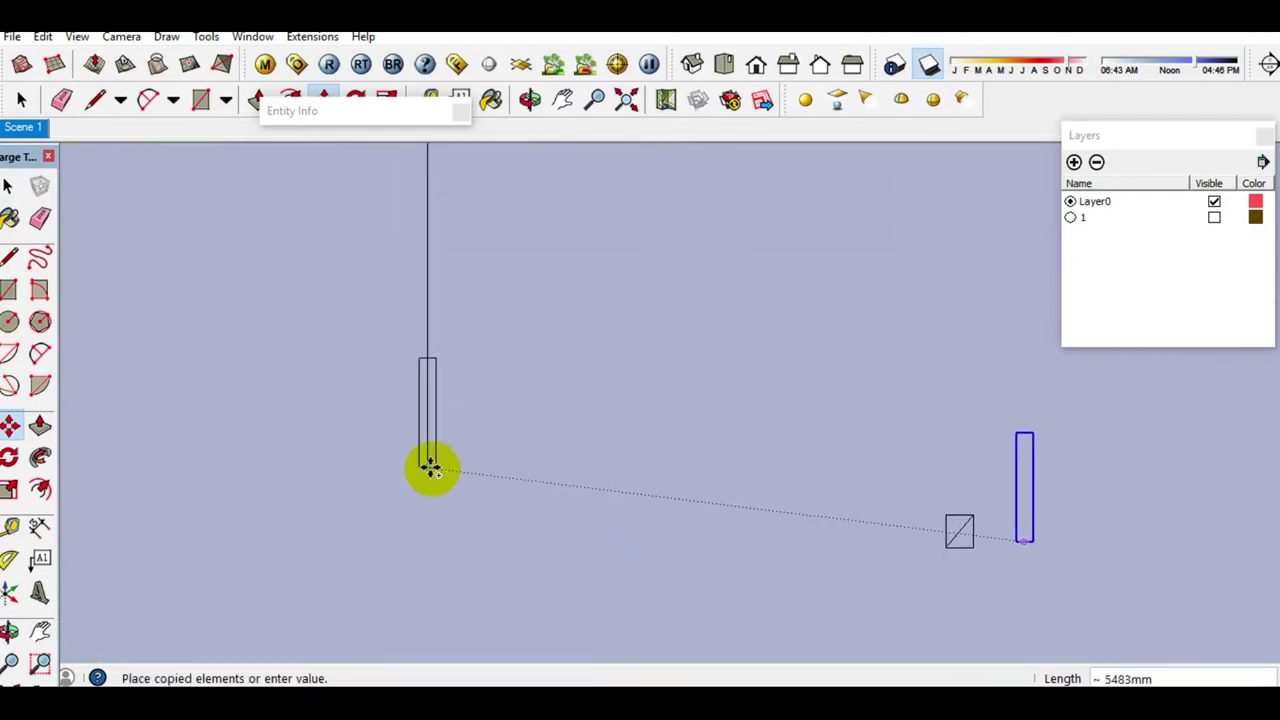
scroll(432, 470, "up", 1)
left_click(431, 468)
scroll(428, 462, "up", 1)
left_click(425, 468)
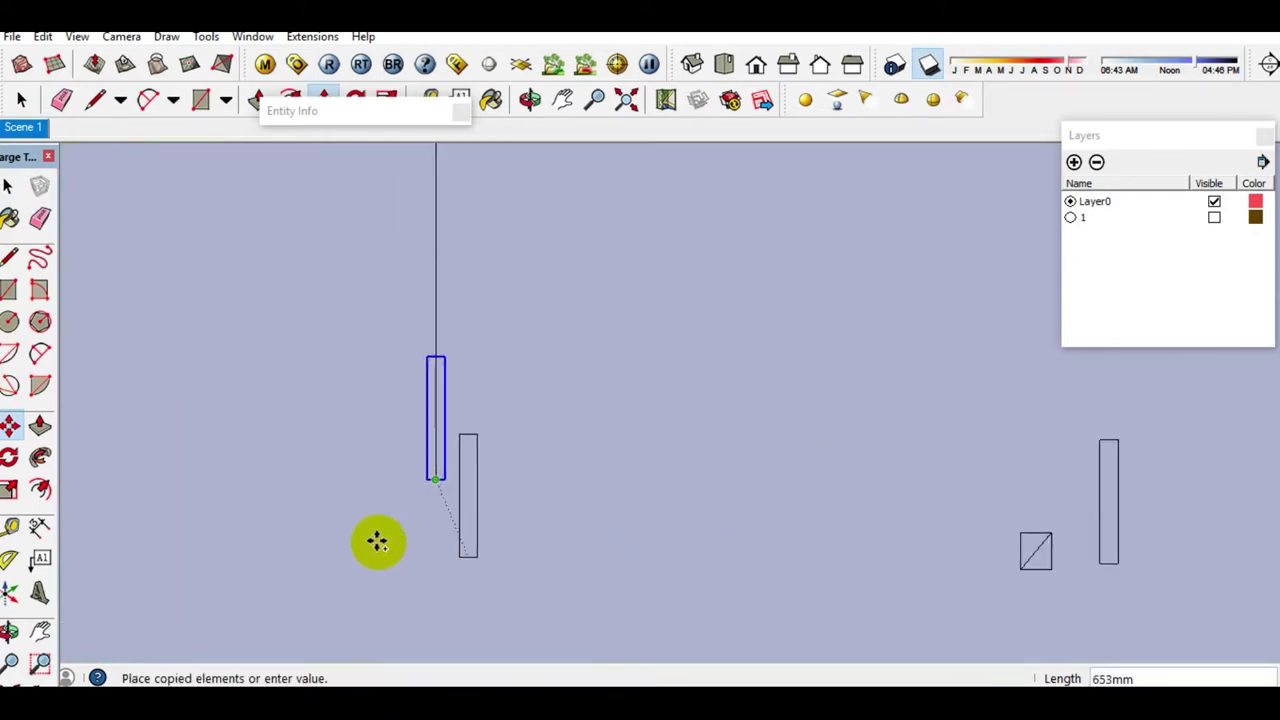
scroll(377, 535, "down", 3)
scroll(537, 277, "down", 1)
scroll(466, 283, "up", 3)
scroll(466, 283, "up", 2)
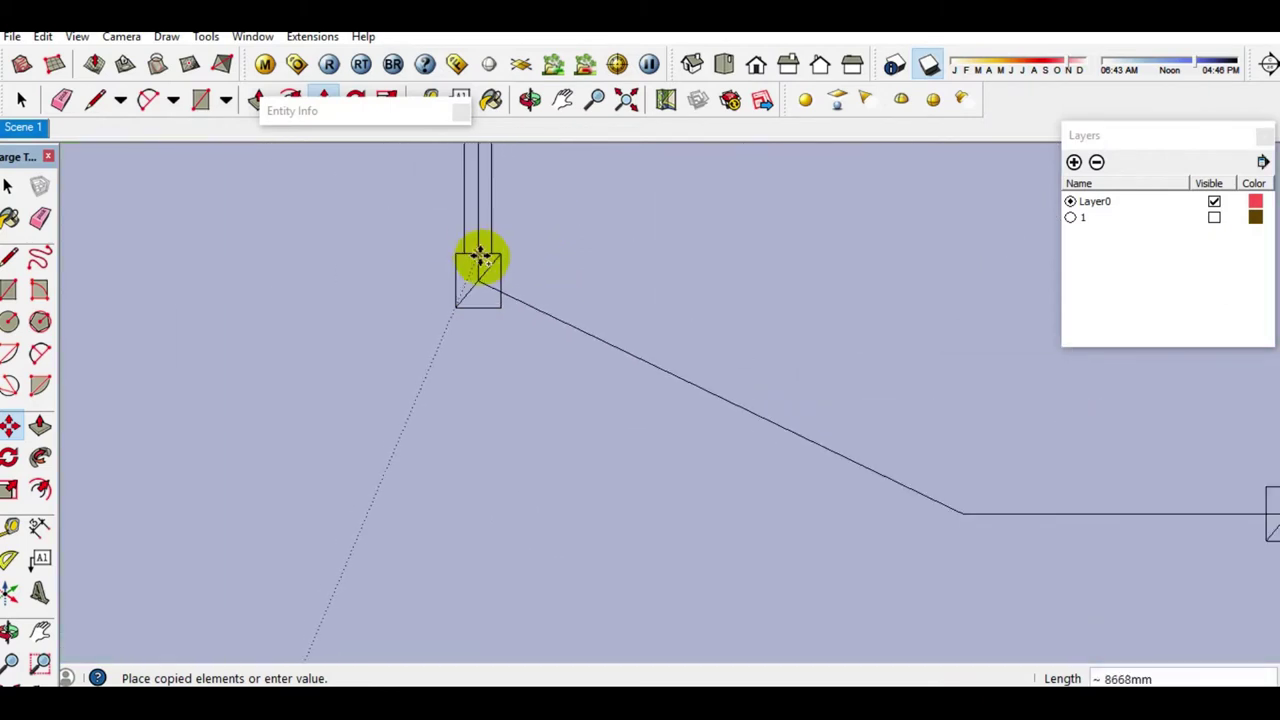
left_click(480, 262)
scroll(481, 258, "up", 1)
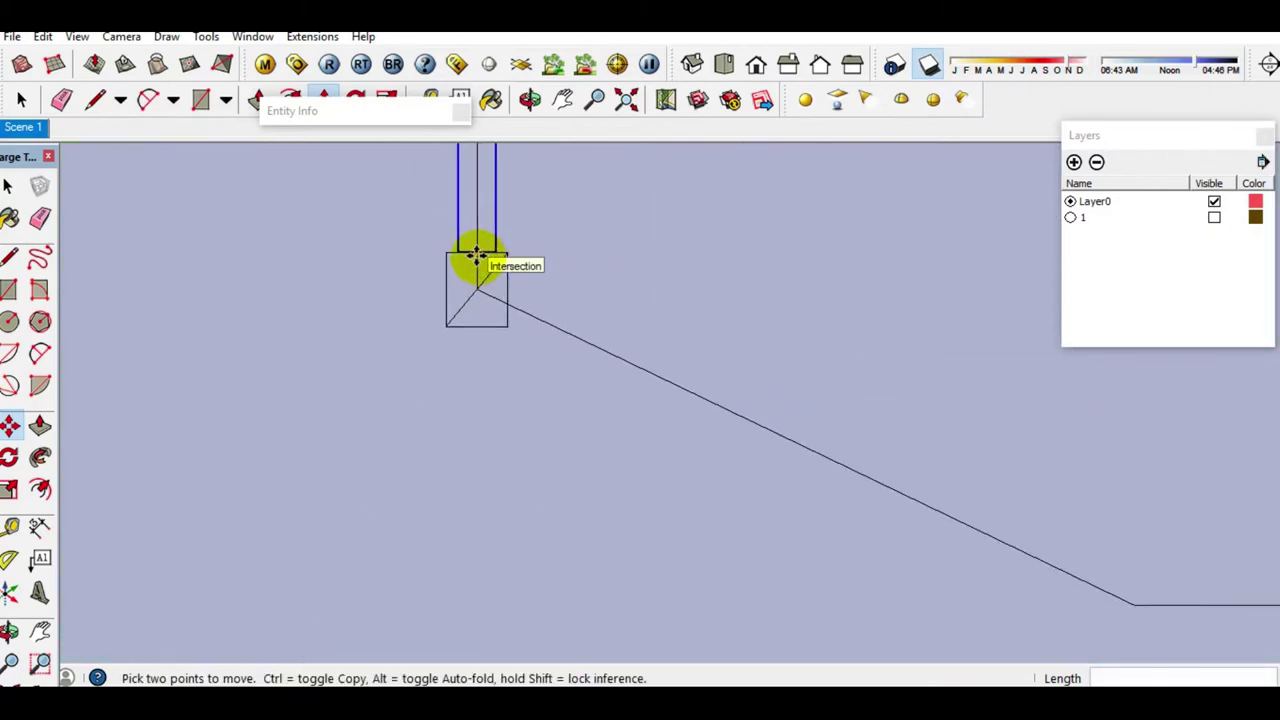
left_click(476, 258)
scroll(491, 360, "down", 4)
scroll(500, 354, "down", 2)
scroll(395, 332, "up", 1)
scroll(354, 343, "up", 1)
scroll(354, 349, "up", 1)
left_click(354, 352)
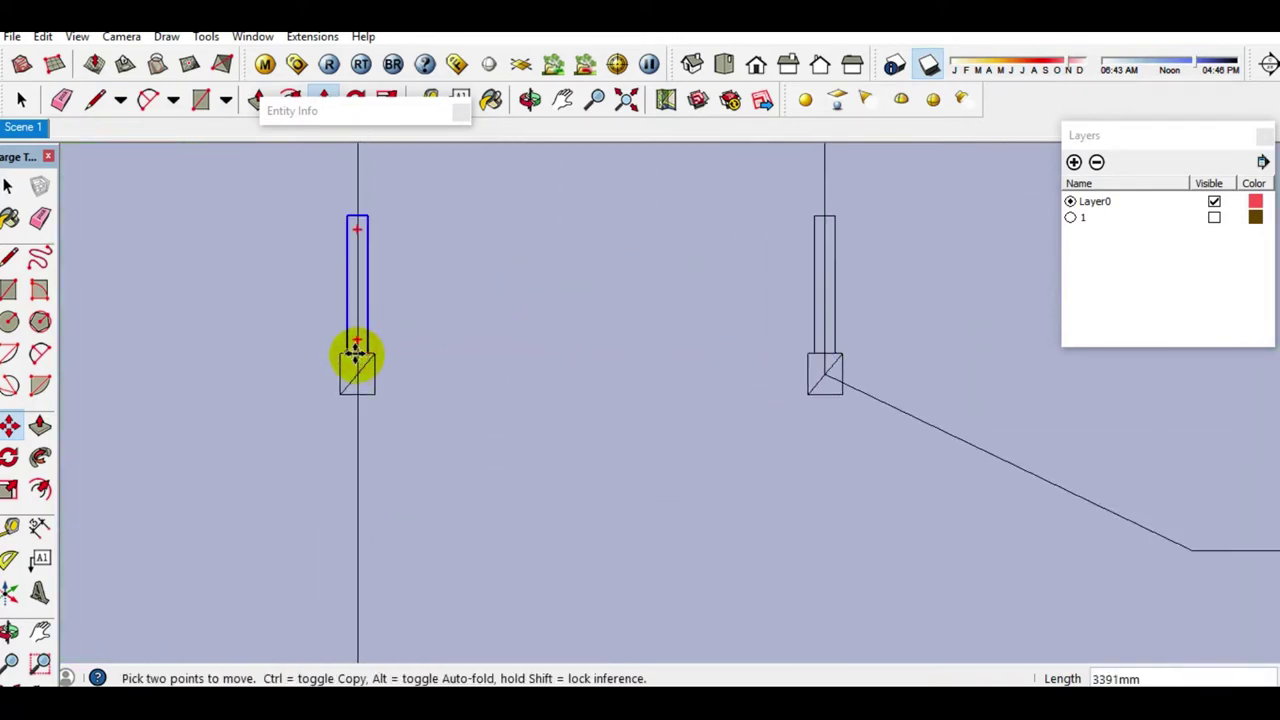
scroll(357, 355, "up", 1)
scroll(357, 352, "up", 1)
Step: Place further wall rectangle copies along the central wall lines beside the junction squares
left_click(357, 352)
scroll(511, 437, "down", 2)
scroll(424, 380, "down", 3)
scroll(426, 343, "up", 1)
scroll(396, 390, "up", 2)
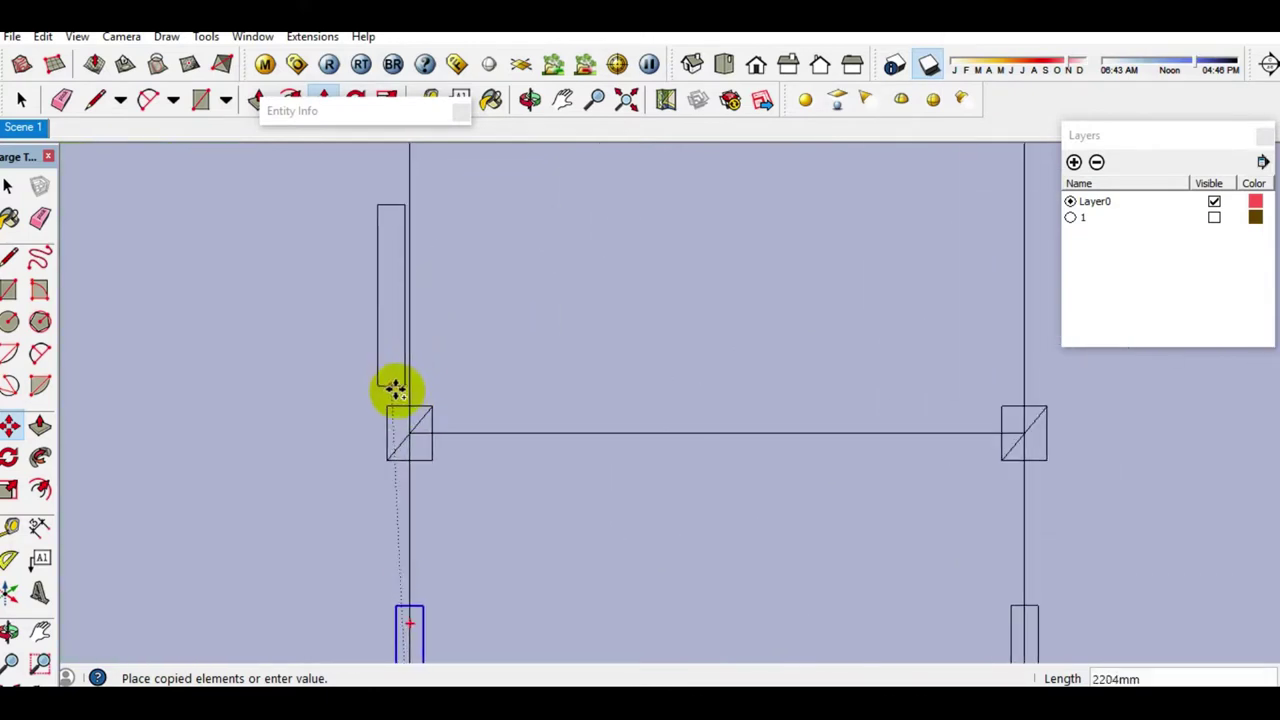
left_click(409, 405)
scroll(434, 409, "down", 2)
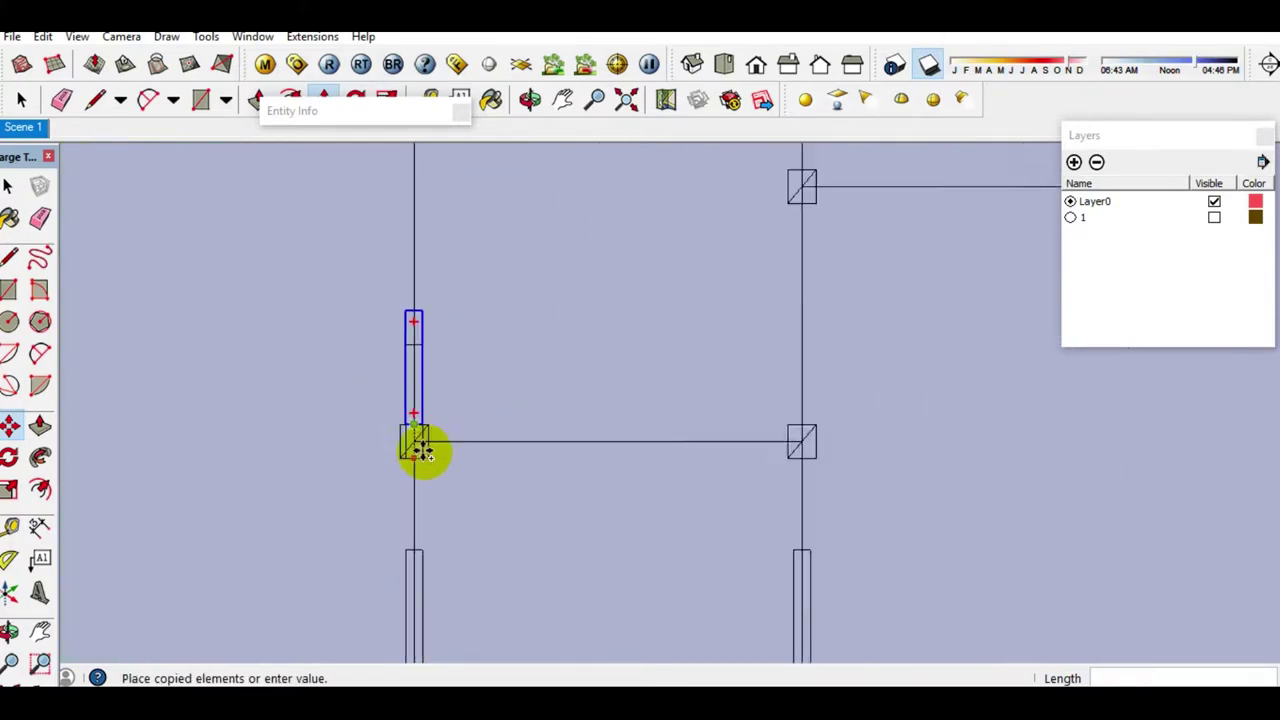
scroll(440, 294, "down", 1)
scroll(414, 325, "up", 3)
scroll(412, 330, "up", 2)
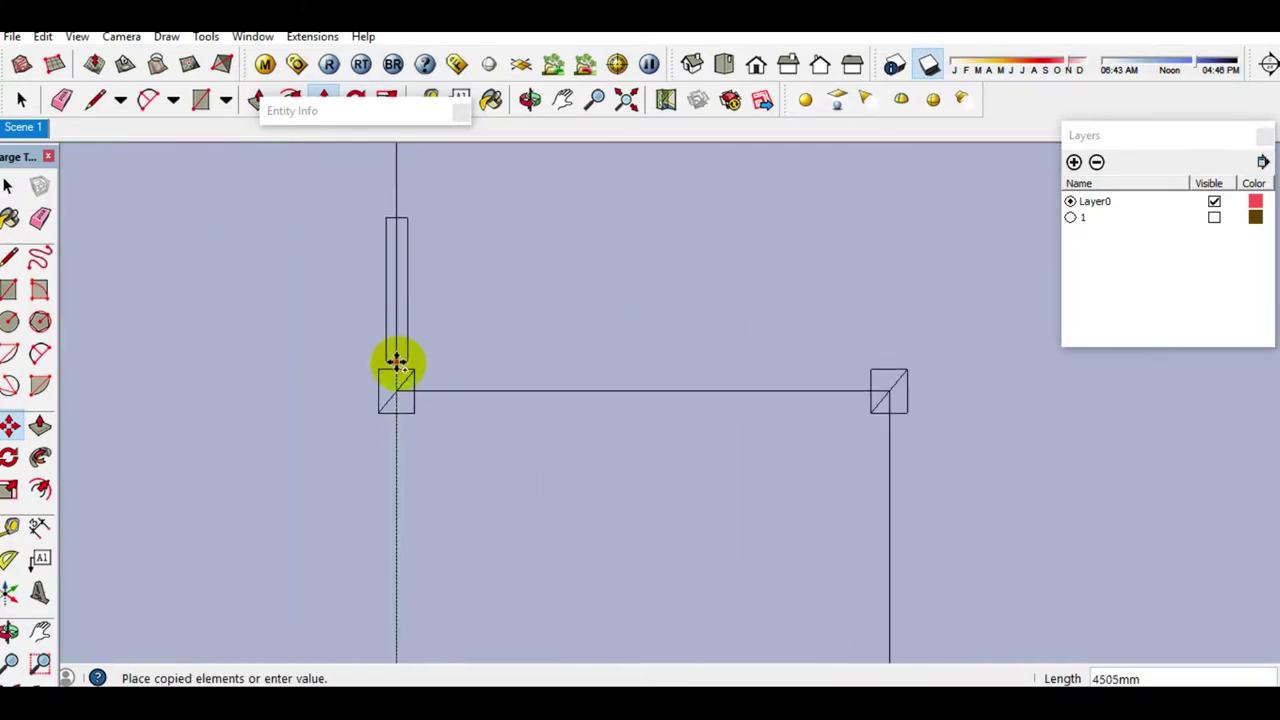
scroll(397, 381, "up", 2)
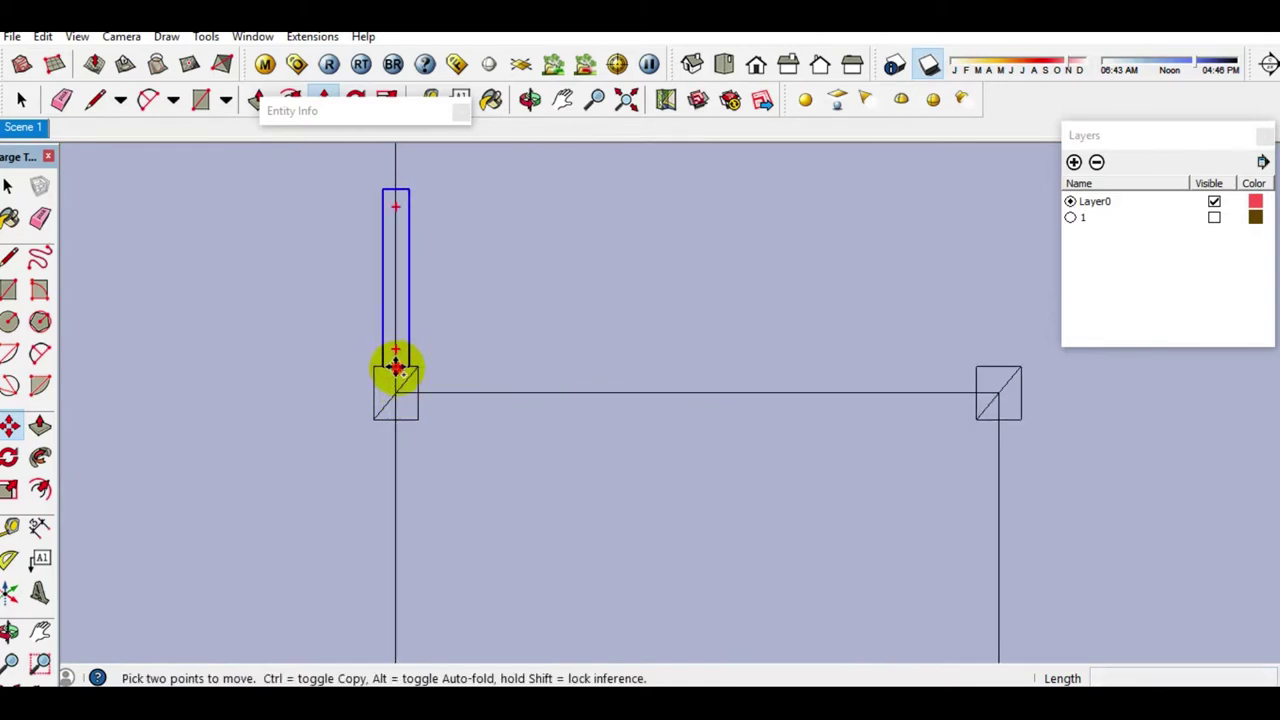
left_click(396, 370)
scroll(487, 268, "down", 2)
scroll(616, 343, "down", 2)
scroll(568, 388, "up", 3)
scroll(609, 414, "up", 2)
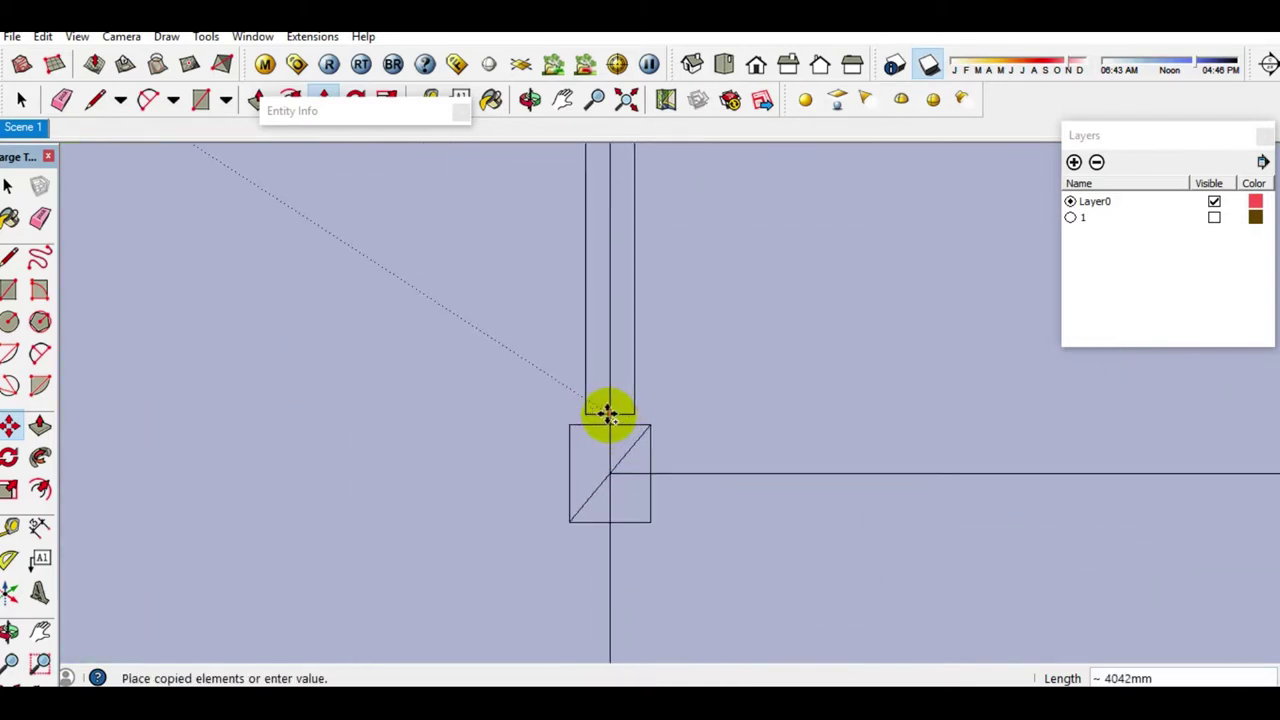
left_click(609, 421)
left_click(609, 416)
scroll(620, 300, "down", 2)
scroll(640, 440, "up", 2)
scroll(648, 455, "up", 3)
scroll(600, 451, "up", 1)
left_click(566, 463)
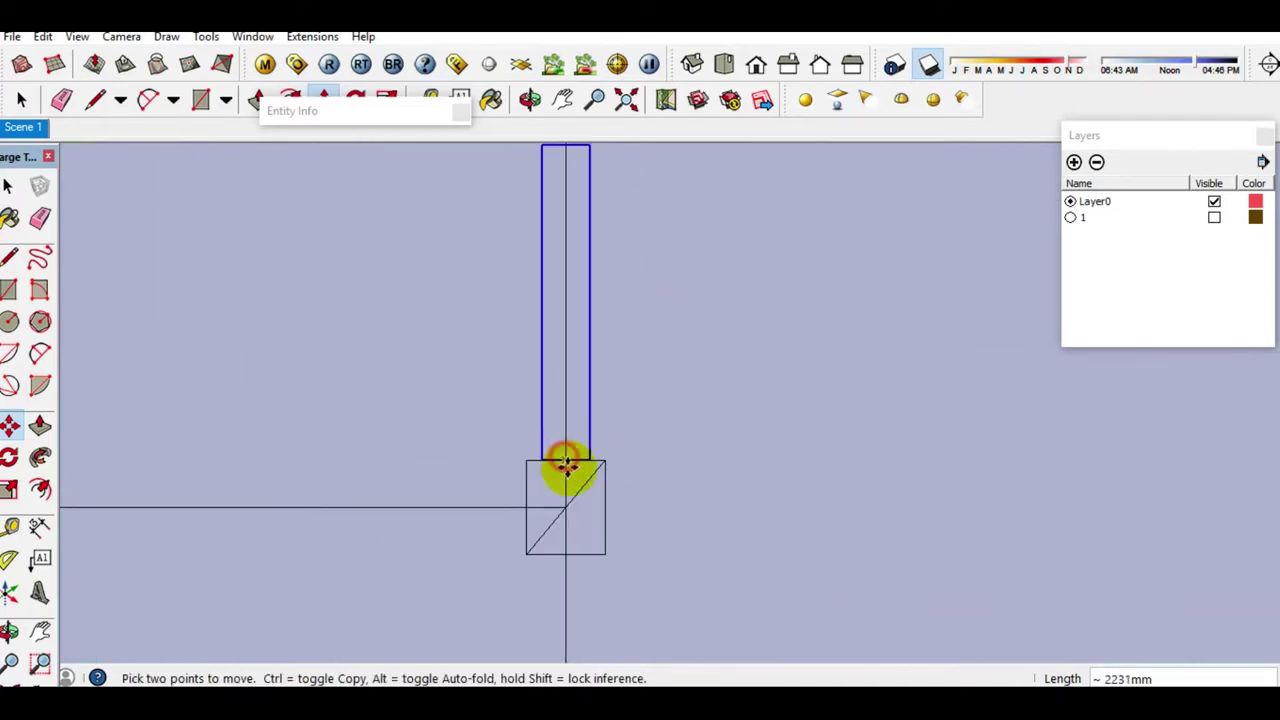
left_click(566, 460)
scroll(503, 349, "down", 2)
scroll(503, 337, "down", 2)
scroll(750, 500, "up", 1)
scroll(705, 490, "up", 2)
scroll(654, 517, "up", 2)
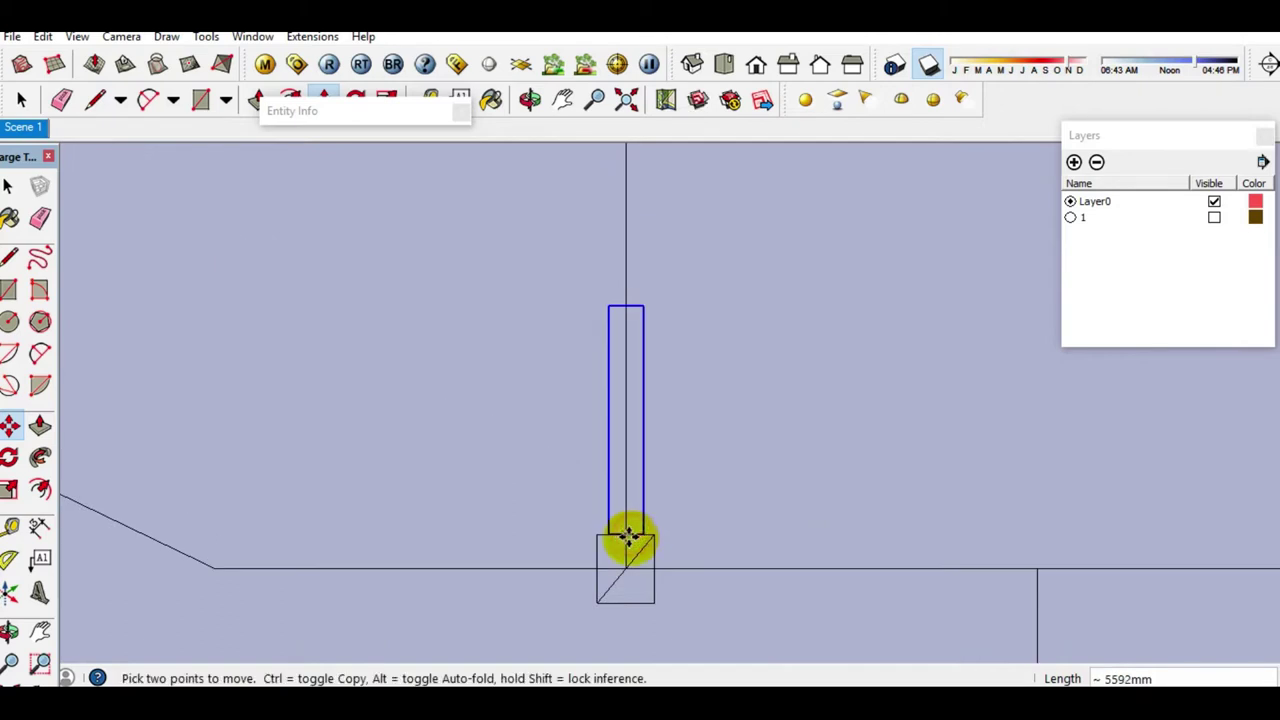
Step: Copy the wall rectangle to the remaining columns on the lower and right walls
left_click(626, 537)
scroll(597, 486, "down", 1)
scroll(580, 483, "down", 2)
scroll(840, 480, "up", 3)
scroll(770, 500, "up", 1)
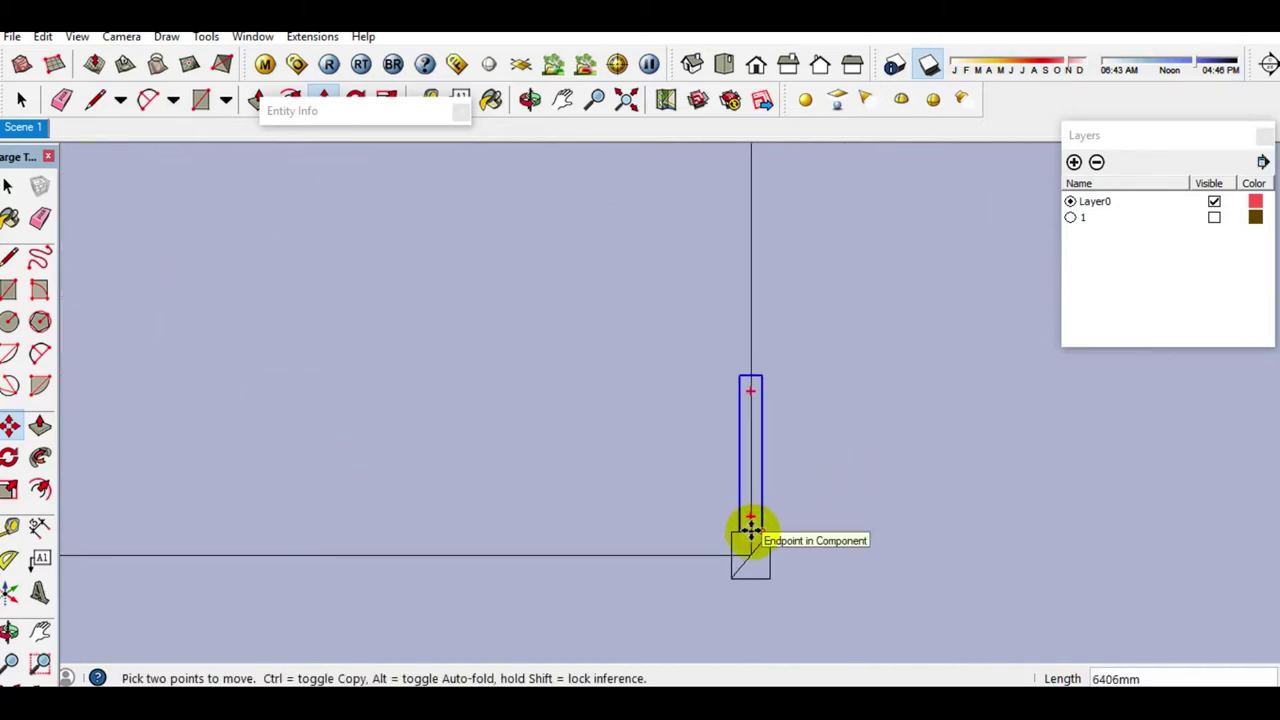
scroll(750, 527, "up", 2)
left_click(752, 533)
scroll(686, 571, "down", 2)
scroll(717, 349, "down", 3)
scroll(697, 329, "up", 1)
scroll(666, 407, "up", 3)
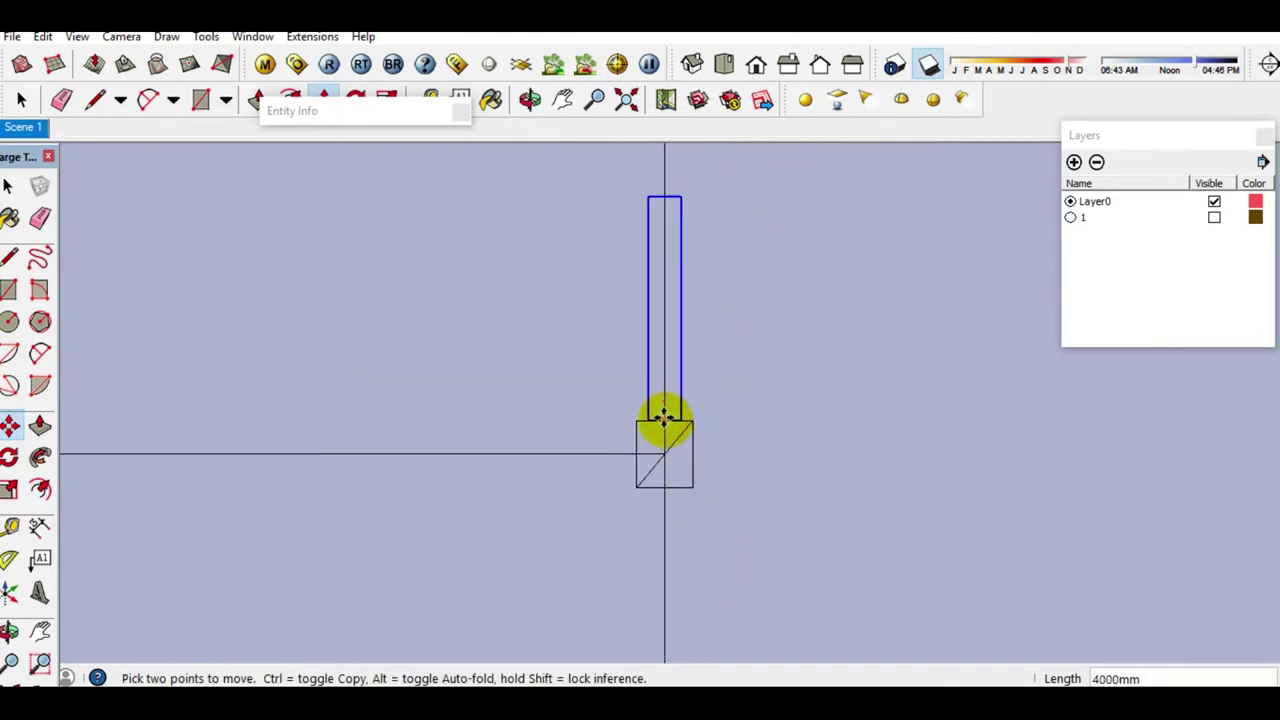
left_click(665, 418)
scroll(800, 390, "down", 2)
scroll(754, 349, "down", 3)
scroll(646, 371, "up", 1)
scroll(620, 432, "up", 3)
scroll(620, 432, "up", 1)
left_click(605, 514)
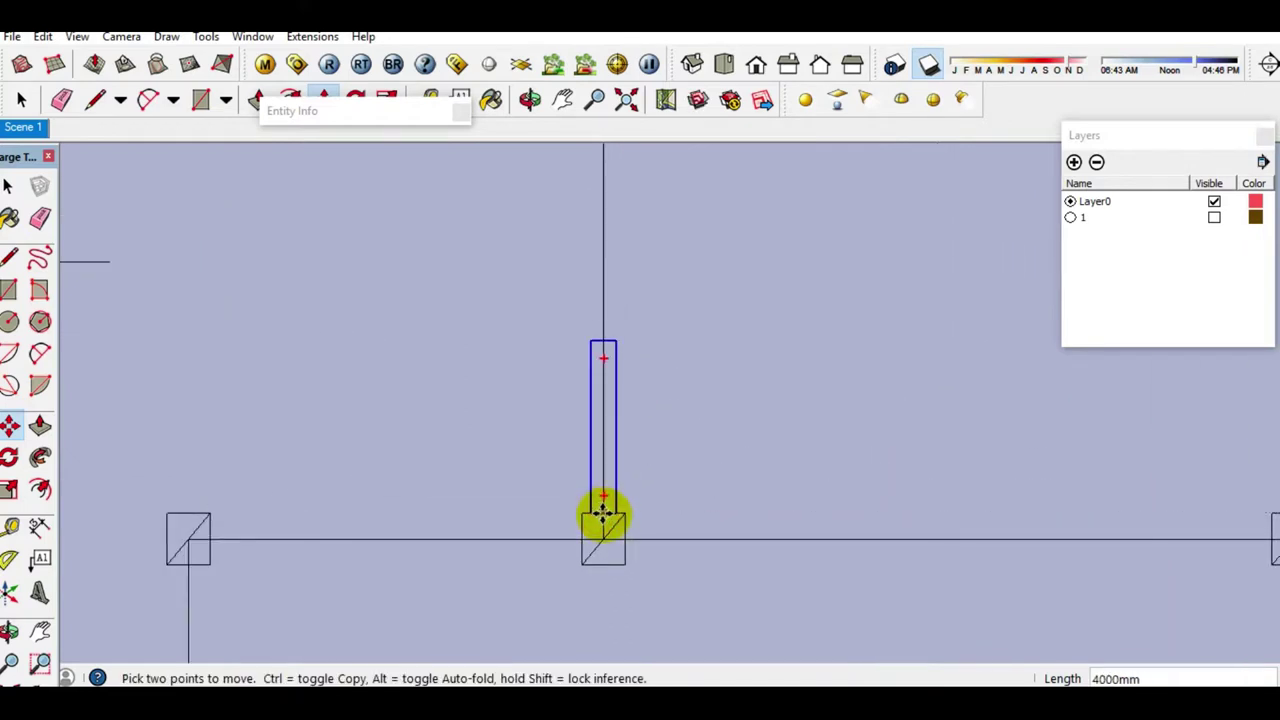
left_click(604, 514)
scroll(543, 449, "down", 2)
scroll(543, 446, "down", 3)
scroll(574, 383, "up", 2)
scroll(549, 442, "up", 2)
left_click(551, 462)
scroll(546, 459, "up", 1)
left_click(548, 460)
scroll(509, 374, "down", 2)
scroll(771, 366, "down", 2)
scroll(831, 403, "up", 2)
scroll(828, 447, "up", 1)
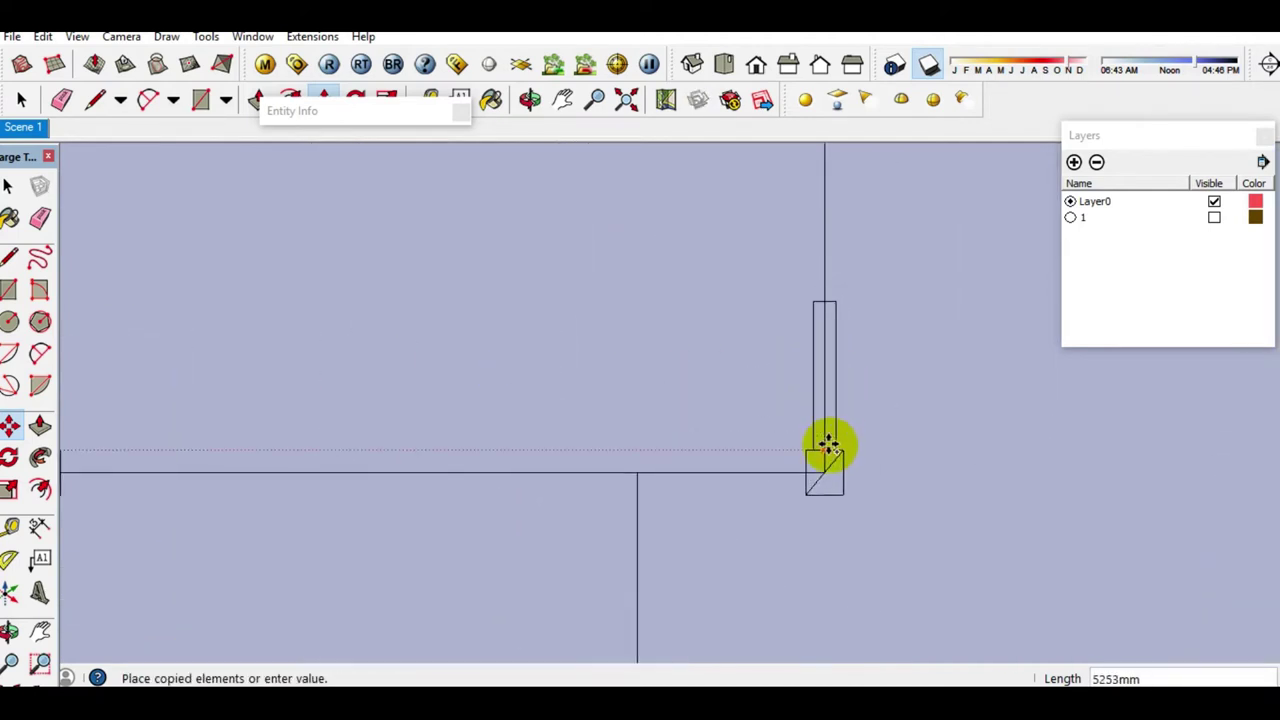
left_click(648, 440)
Step: Copy the square column base to the end of the wall
key("space")
left_click_drag(766, 423, 946, 551)
scroll(814, 466, "up", 2)
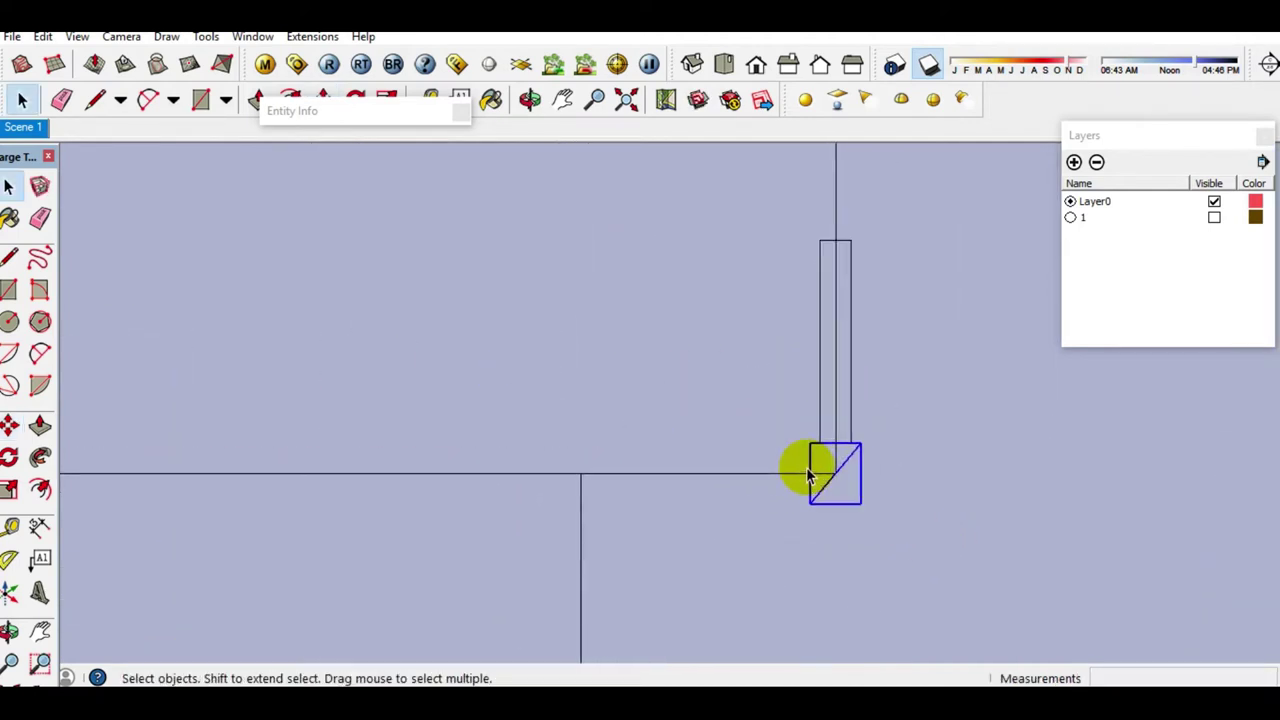
key("m")
left_click(840, 474)
scroll(885, 430, "down", 4)
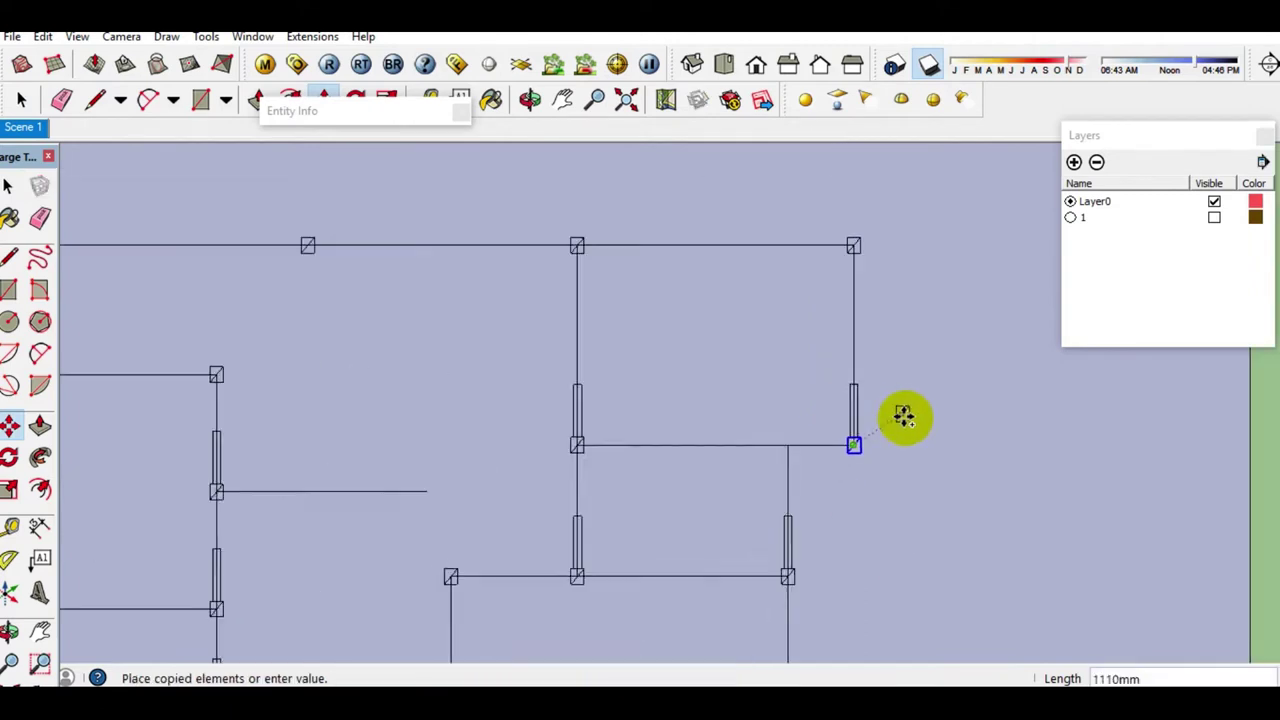
scroll(521, 508, "up", 2)
scroll(494, 463, "up", 2)
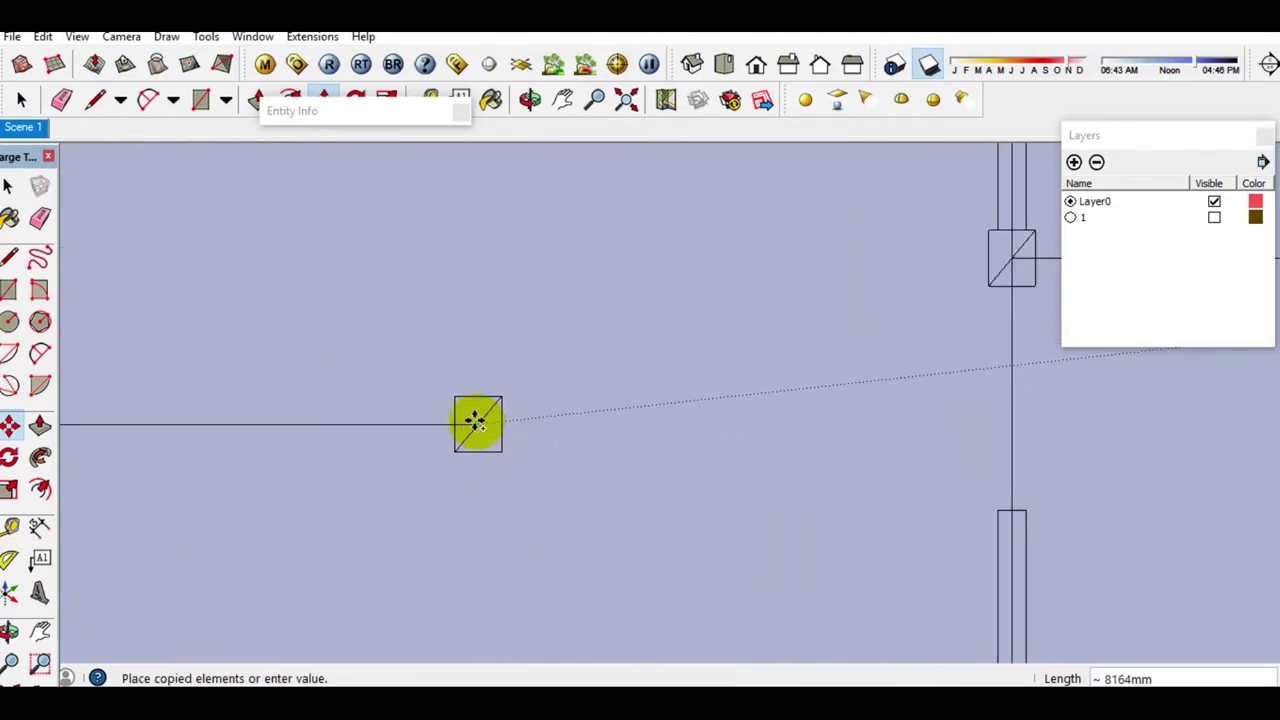
left_click(477, 422)
key("space")
scroll(500, 380, "down", 3)
scroll(530, 360, "down", 3)
scroll(600, 400, "up", 1)
scroll(628, 540, "up", 1)
scroll(612, 538, "up", 4)
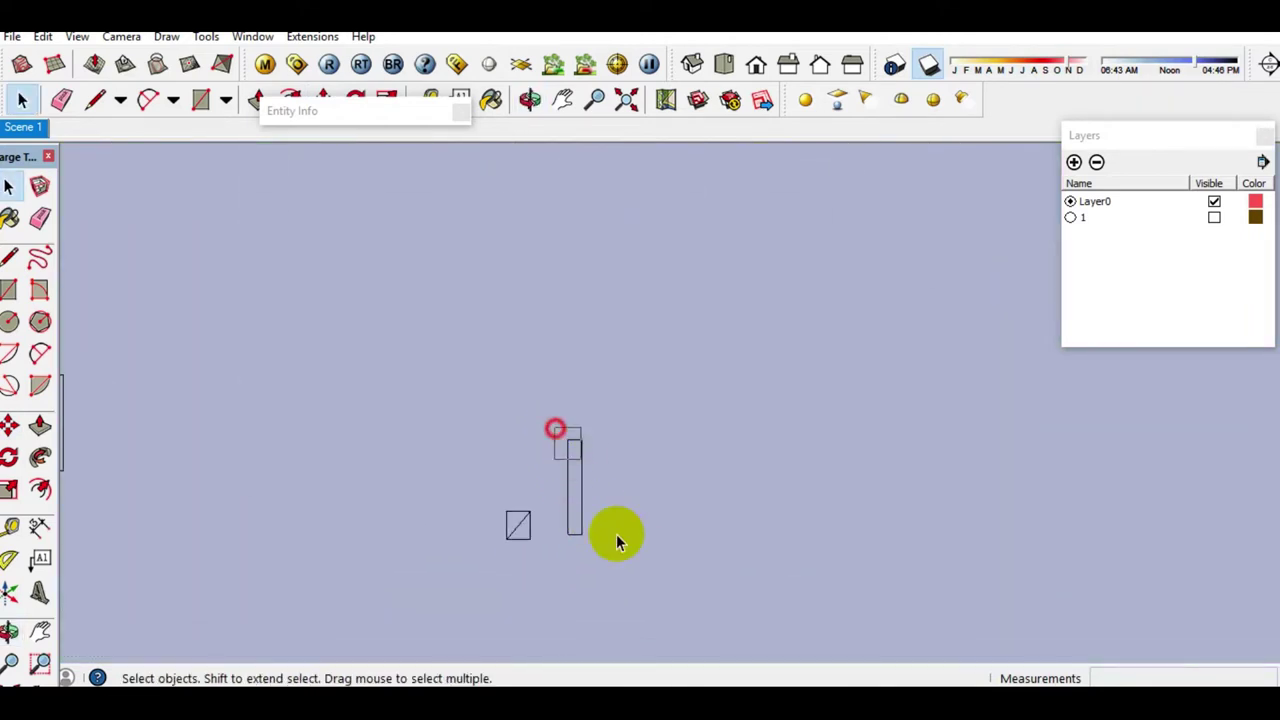
Step: Rotate the thin wall piece 90° so it lies horizontal
key("q")
scroll(580, 537, "up", 2)
left_click(580, 541)
left_click(580, 498)
left_click(655, 547)
Step: Copy the horizontal wall piece against the first column corner and left of the junction
key("space")
key("m")
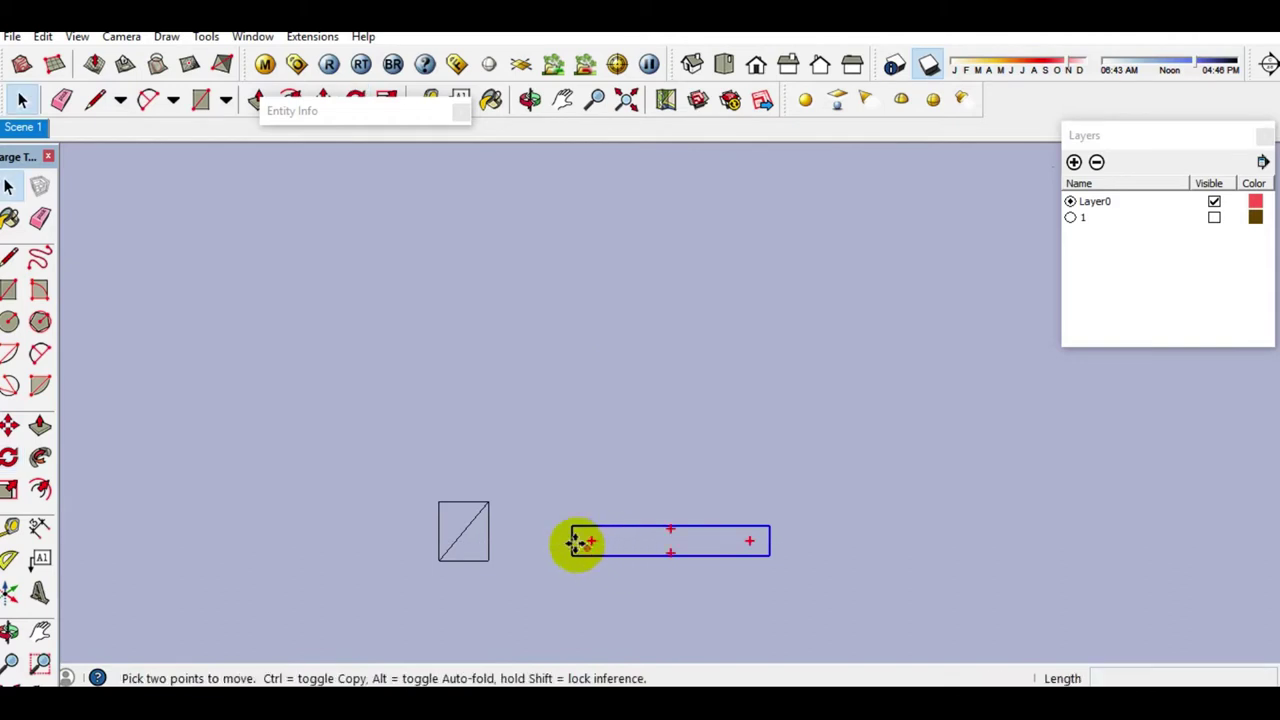
key("ctrl")
left_click(572, 541)
scroll(657, 543, "down", 3)
scroll(583, 363, "down", 2)
scroll(535, 230, "up", 1)
scroll(535, 230, "up", 2)
scroll(435, 250, "up", 2)
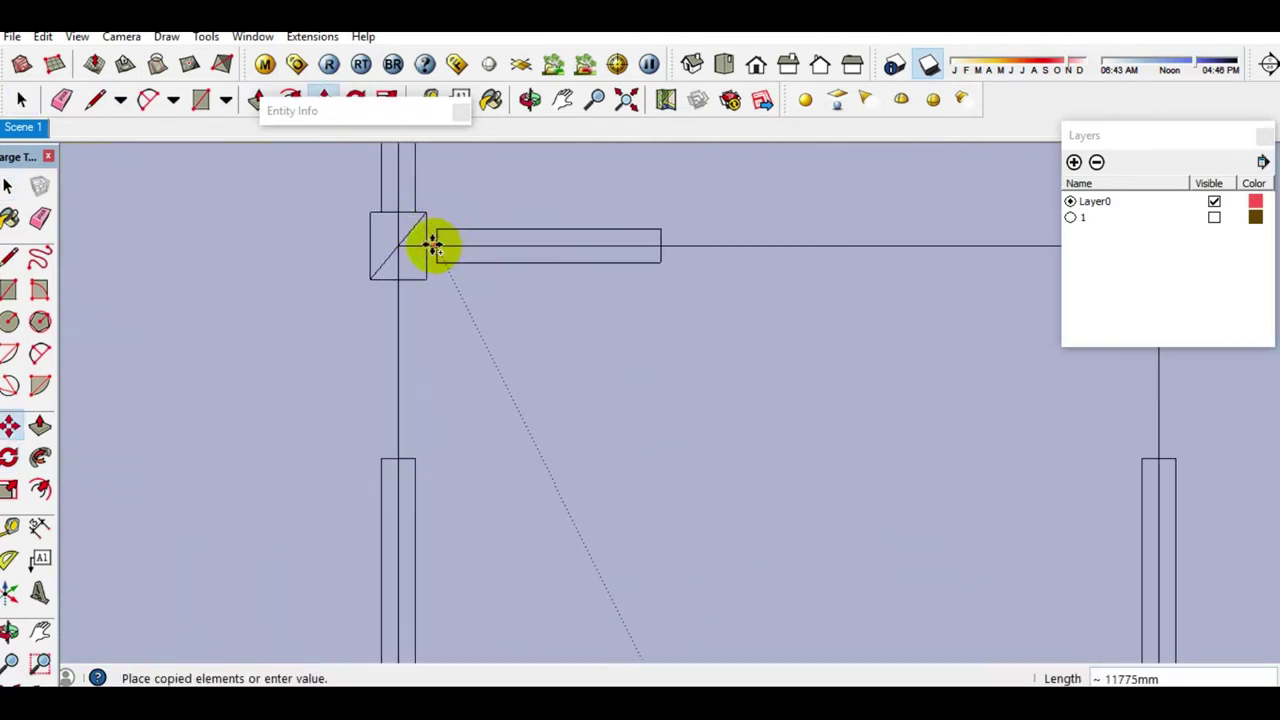
left_click(427, 247)
scroll(449, 326, "down", 3)
scroll(449, 331, "down", 2)
scroll(514, 354, "up", 2)
scroll(630, 400, "up", 1)
scroll(700, 410, "down", 1)
scroll(728, 425, "up", 4)
left_click(697, 433)
scroll(829, 428, "up", 1)
scroll(829, 428, "up", 1)
left_click(835, 428)
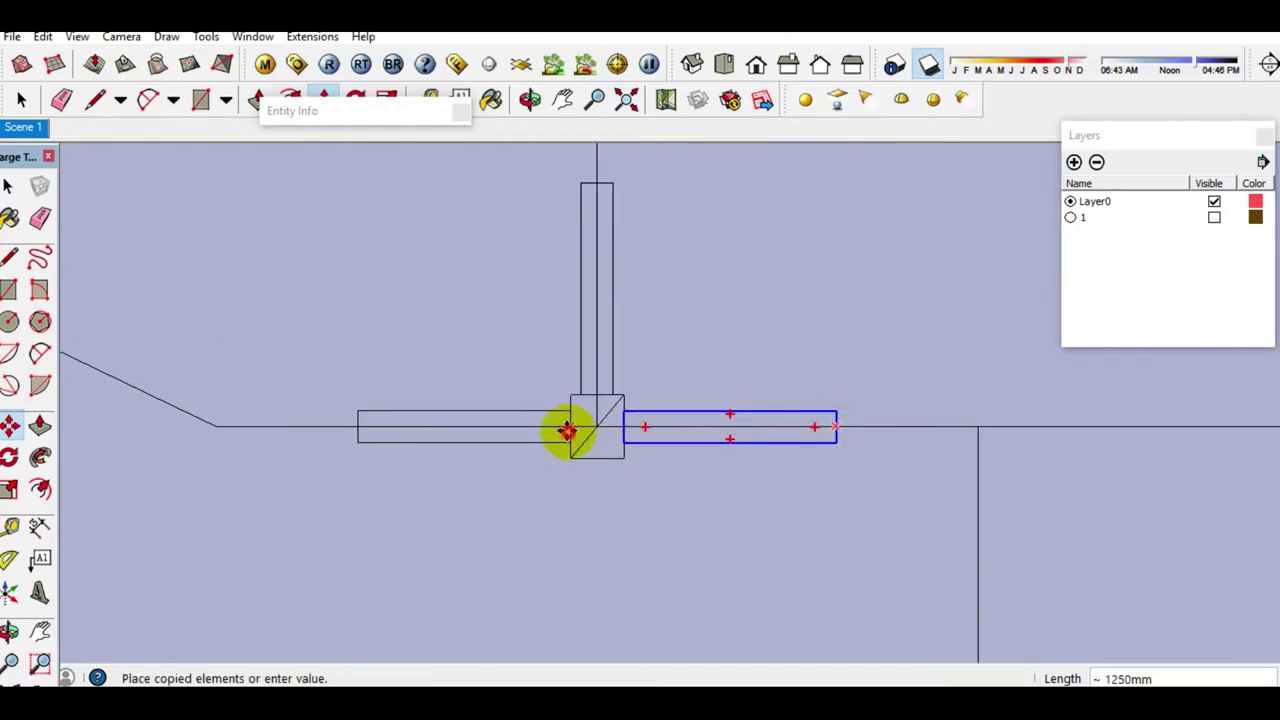
left_click(567, 430)
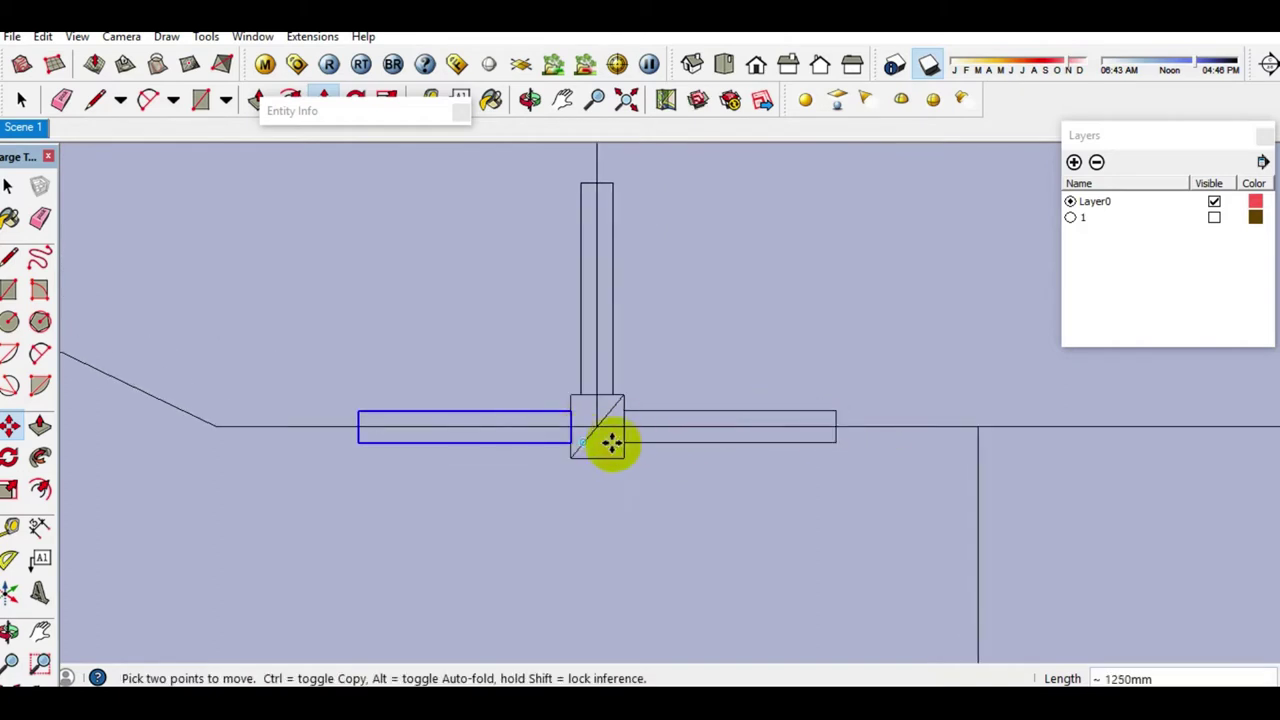
Step: Copy the wall piece to each remaining column along the wall lines, including the corners
left_click(362, 428)
scroll(323, 486, "down", 3)
scroll(391, 443, "down", 2)
scroll(400, 323, "up", 2)
scroll(401, 323, "up", 3)
scroll(323, 326, "up", 1)
left_click(300, 318)
scroll(414, 366, "down", 3)
scroll(491, 386, "up", 2)
scroll(460, 413, "up", 2)
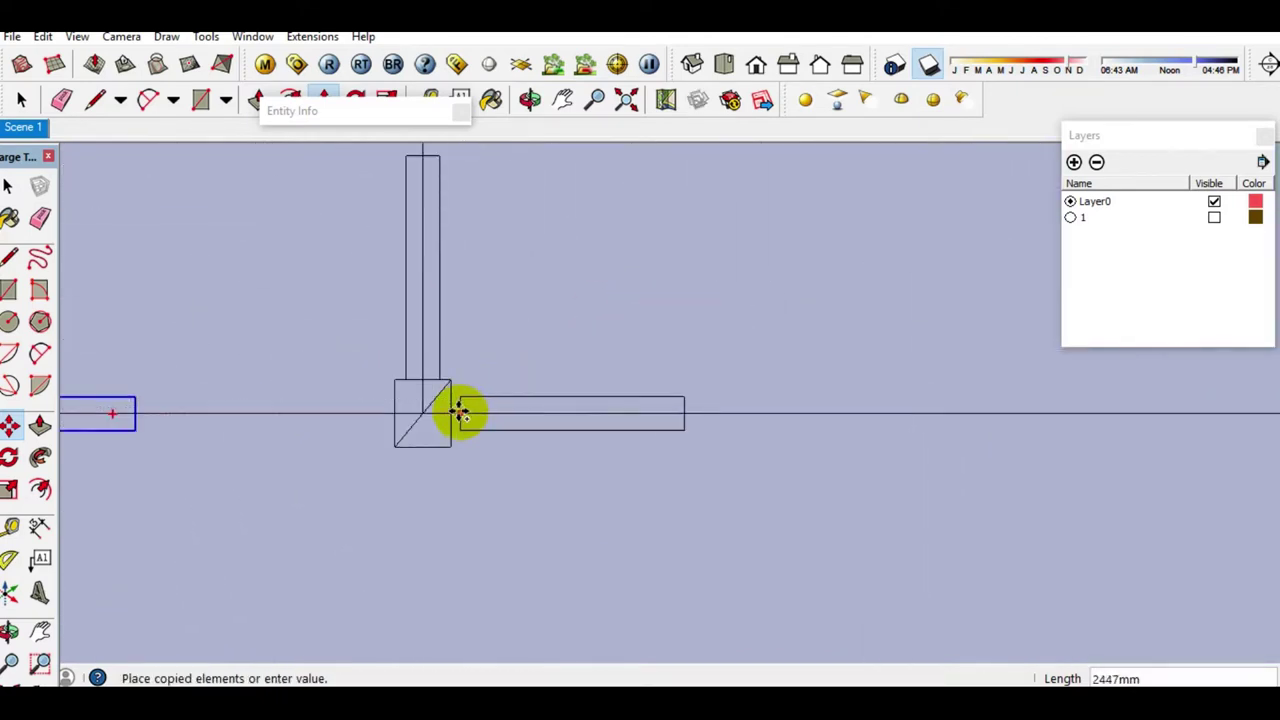
left_click(451, 416)
scroll(470, 435, "down", 2)
scroll(520, 277, "down", 2)
scroll(466, 334, "up", 2)
scroll(416, 331, "up", 2)
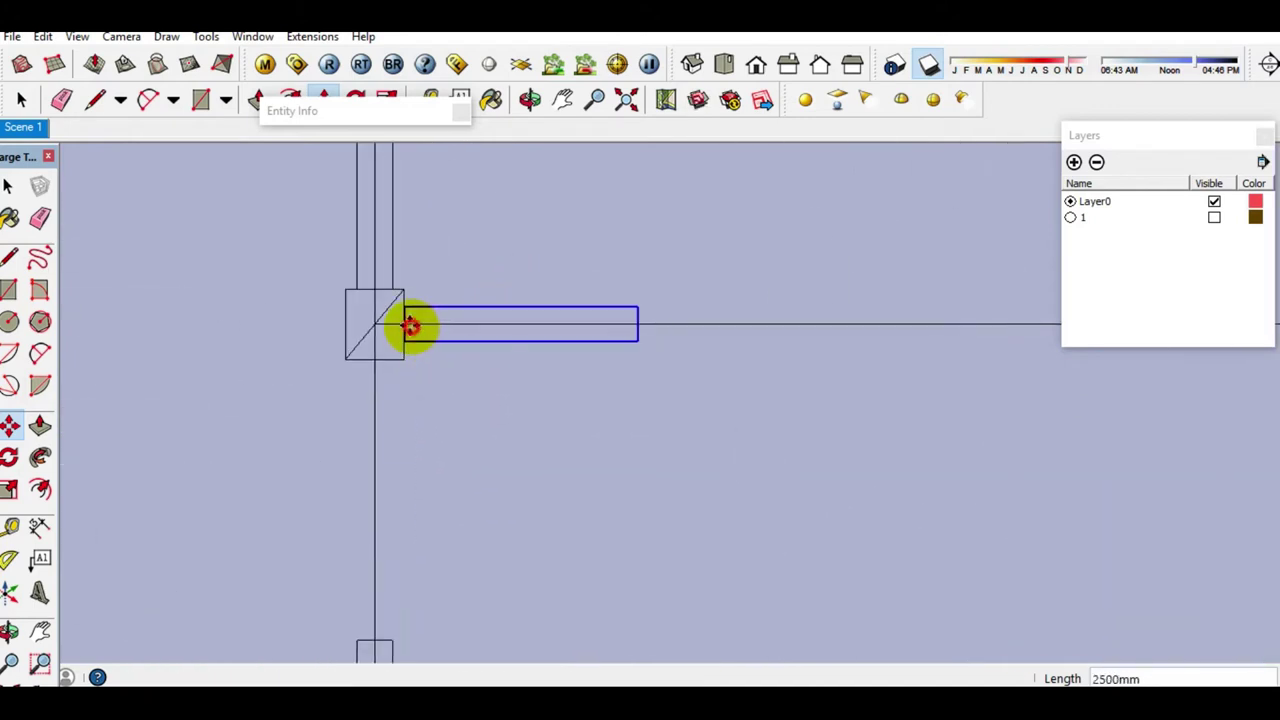
left_click(410, 328)
scroll(474, 420, "down", 2)
scroll(480, 417, "down", 2)
scroll(489, 297, "up", 2)
scroll(451, 315, "up", 2)
scroll(451, 315, "up", 2)
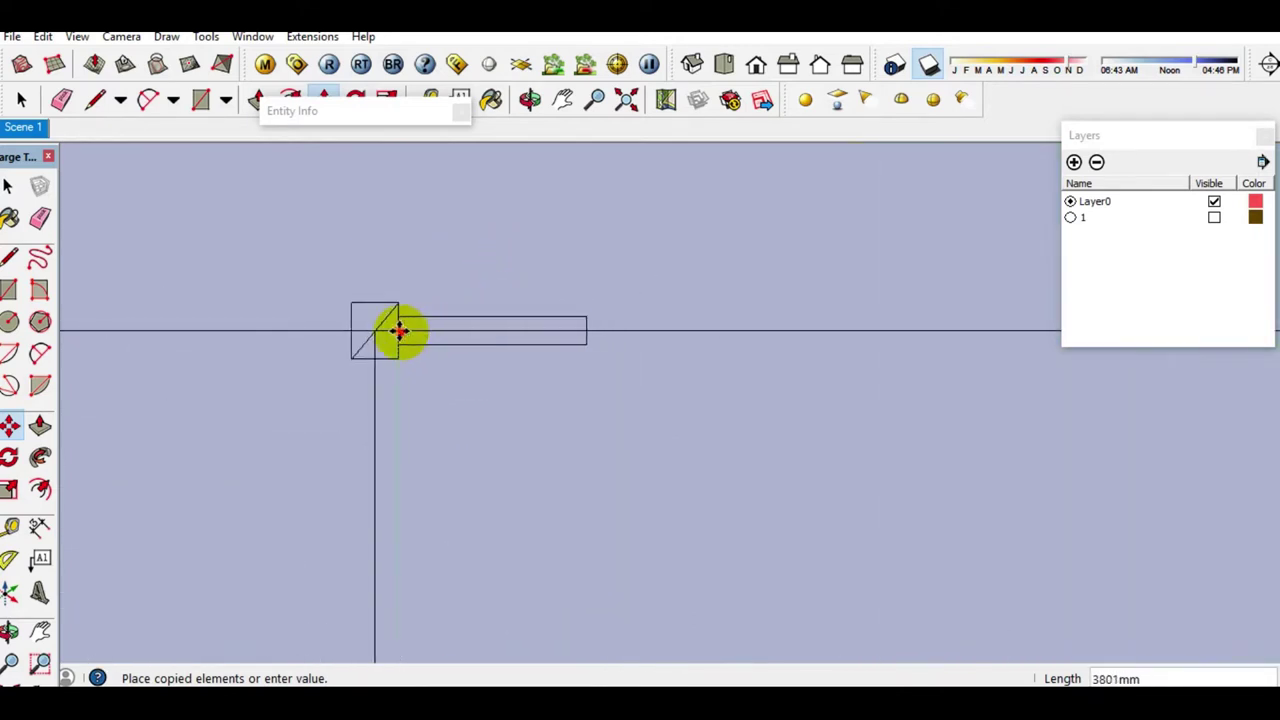
left_click(400, 330)
scroll(677, 334, "down", 2)
scroll(334, 337, "down", 2)
scroll(360, 338, "up", 3)
scroll(360, 338, "up", 1)
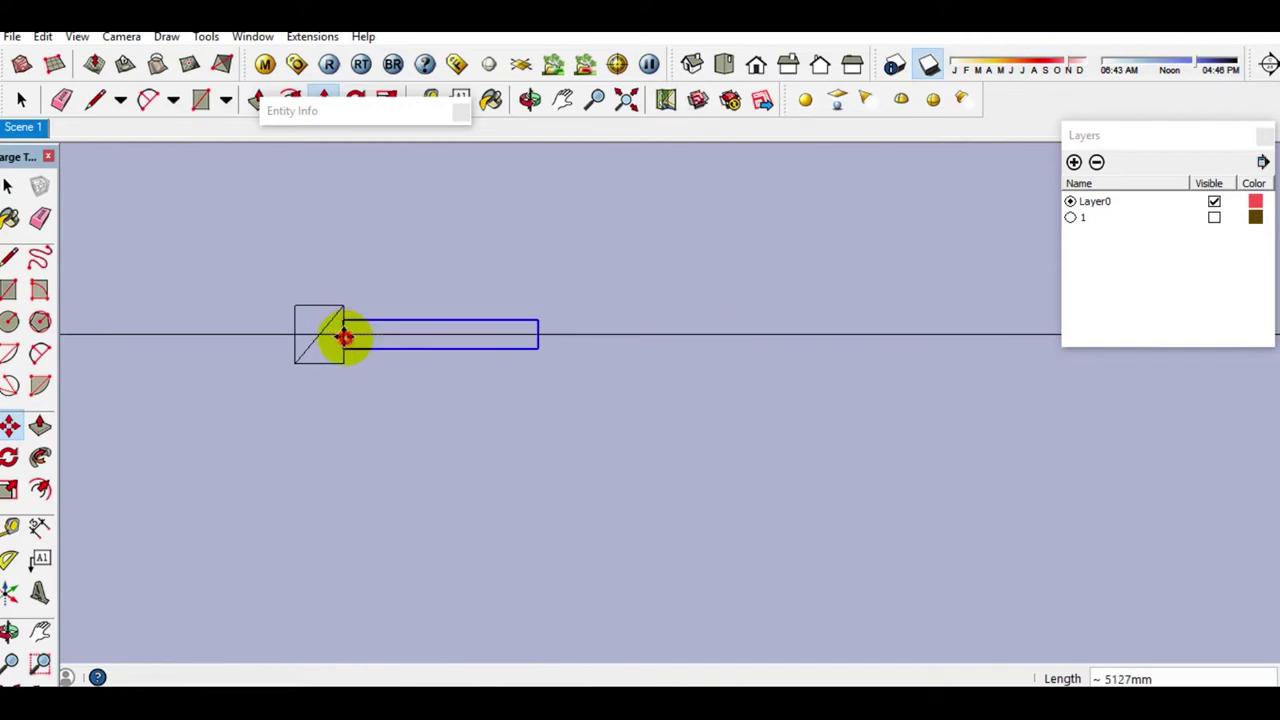
left_click(340, 335)
scroll(560, 350, "down", 2)
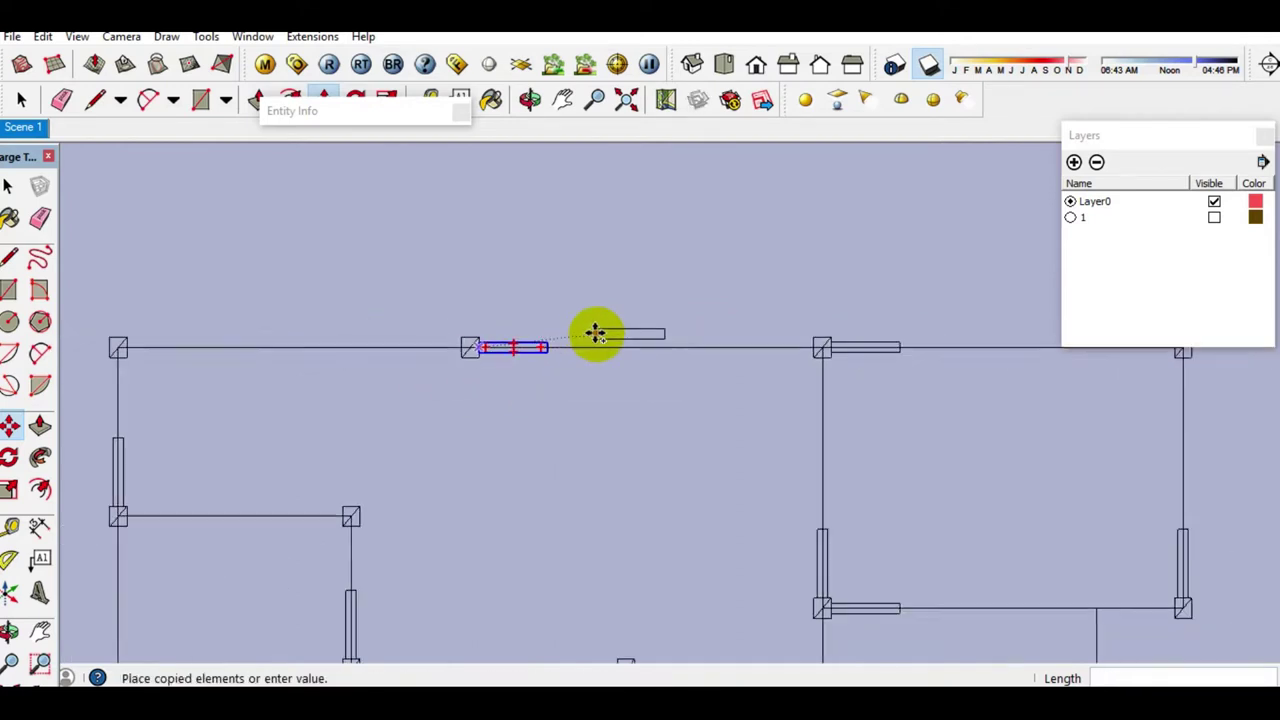
scroll(234, 346, "up", 1)
scroll(153, 352, "up", 3)
left_click(138, 351)
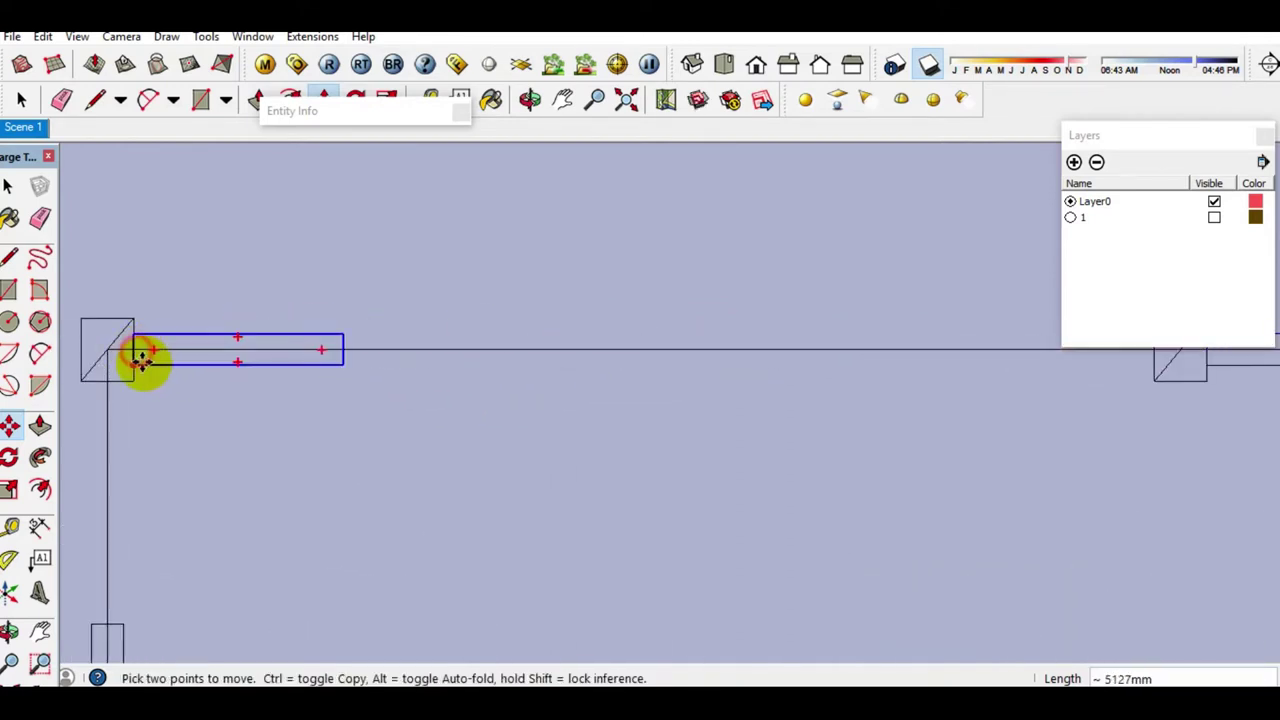
left_click(133, 350)
scroll(370, 280, "down", 2)
scroll(286, 463, "up", 2)
scroll(253, 457, "up", 2)
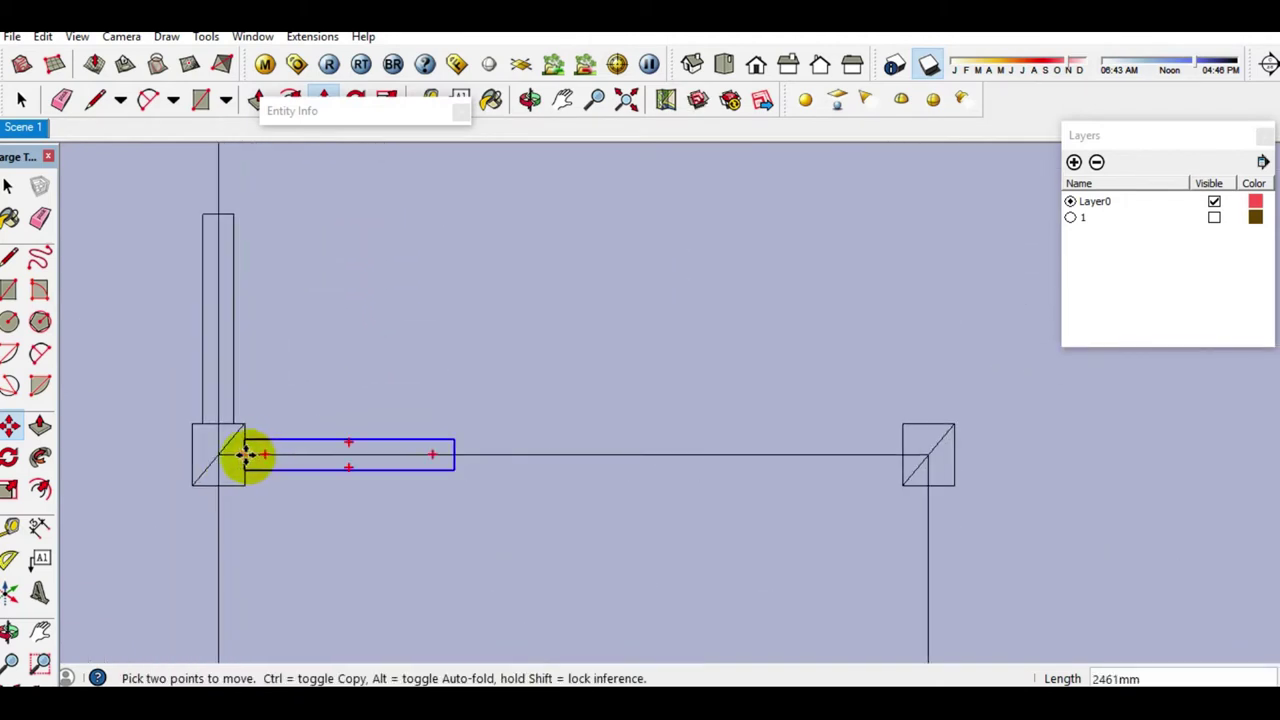
left_click(248, 455)
scroll(451, 309, "down", 2)
scroll(483, 303, "down", 1)
scroll(603, 498, "up", 1)
scroll(543, 429, "up", 2)
scroll(541, 426, "up", 1)
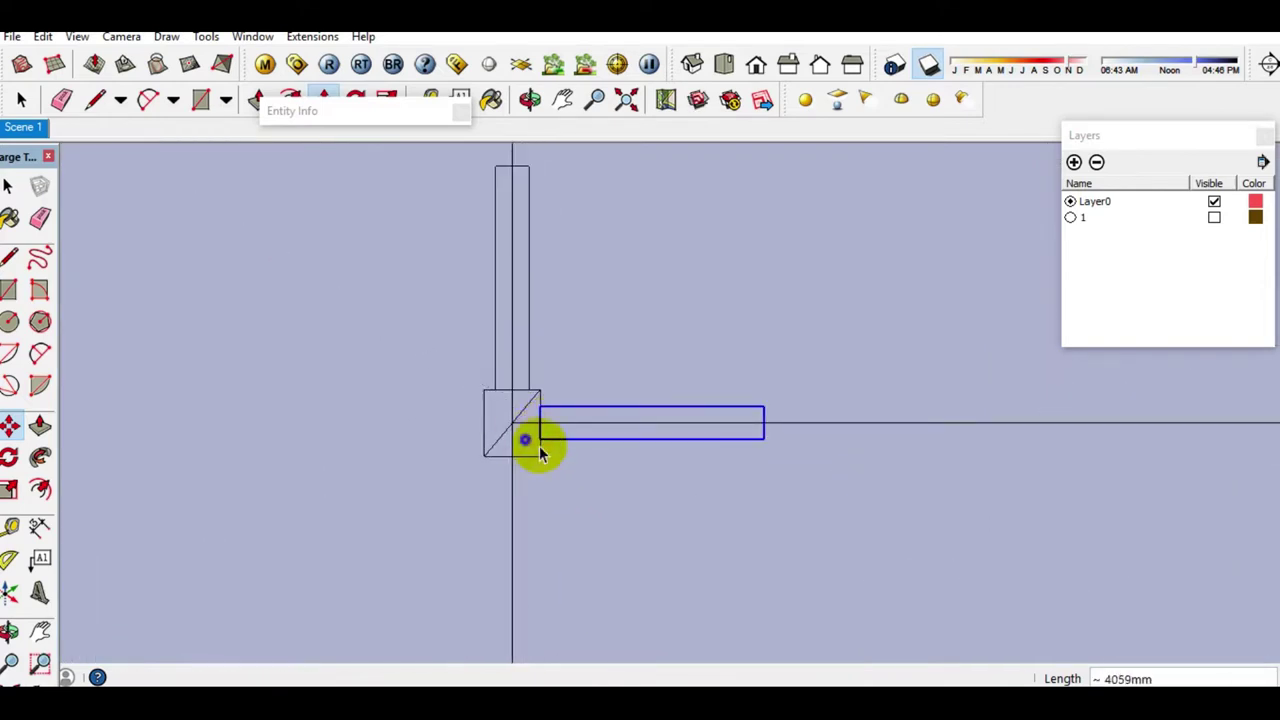
left_click(524, 444)
Step: Select the right corner column square and pick its base point for copying
key("space")
scroll(900, 515, "down", 2)
scroll(1040, 460, "up", 1)
scroll(1120, 435, "down", 1)
scroll(1150, 445, "up", 1)
left_click(1098, 462)
scroll(1100, 468, "up", 1)
key("m")
scroll(1100, 478, "up", 1)
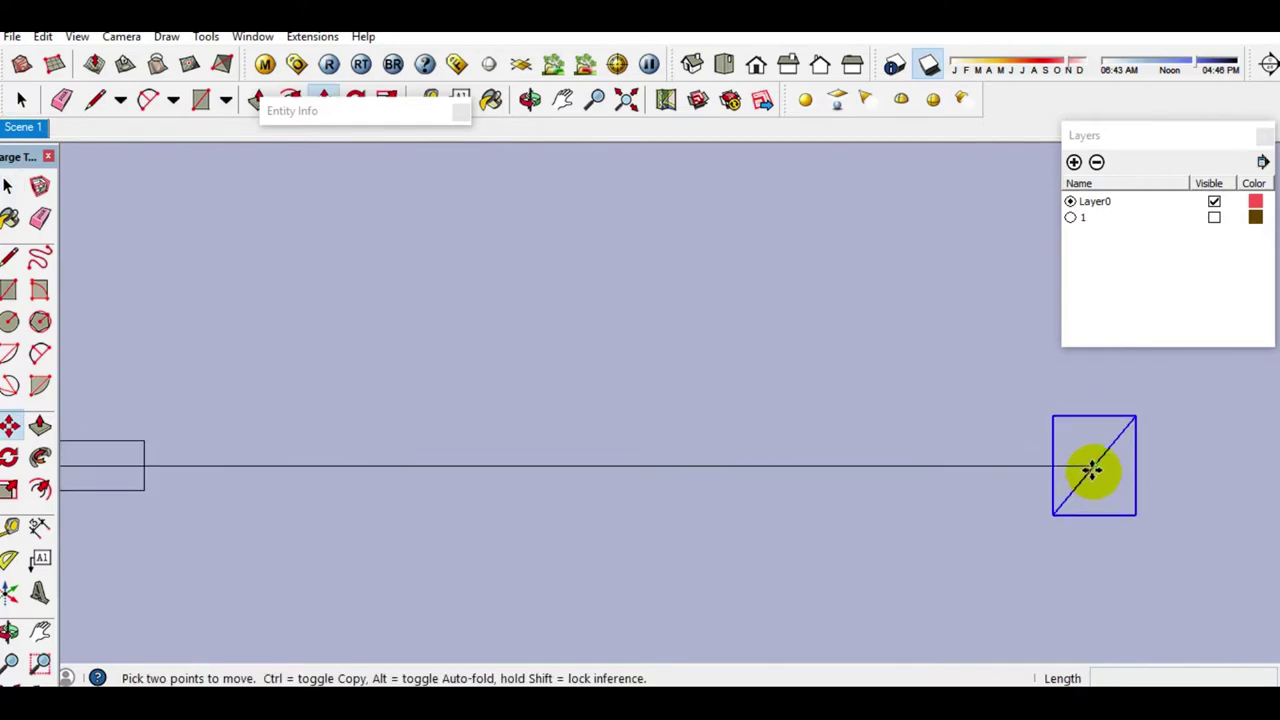
left_click(1057, 535)
key("ctrl")
scroll(900, 463, "down", 3)
scroll(834, 566, "down", 2)
middle_click_drag(834, 566, 823, 334, "shift")
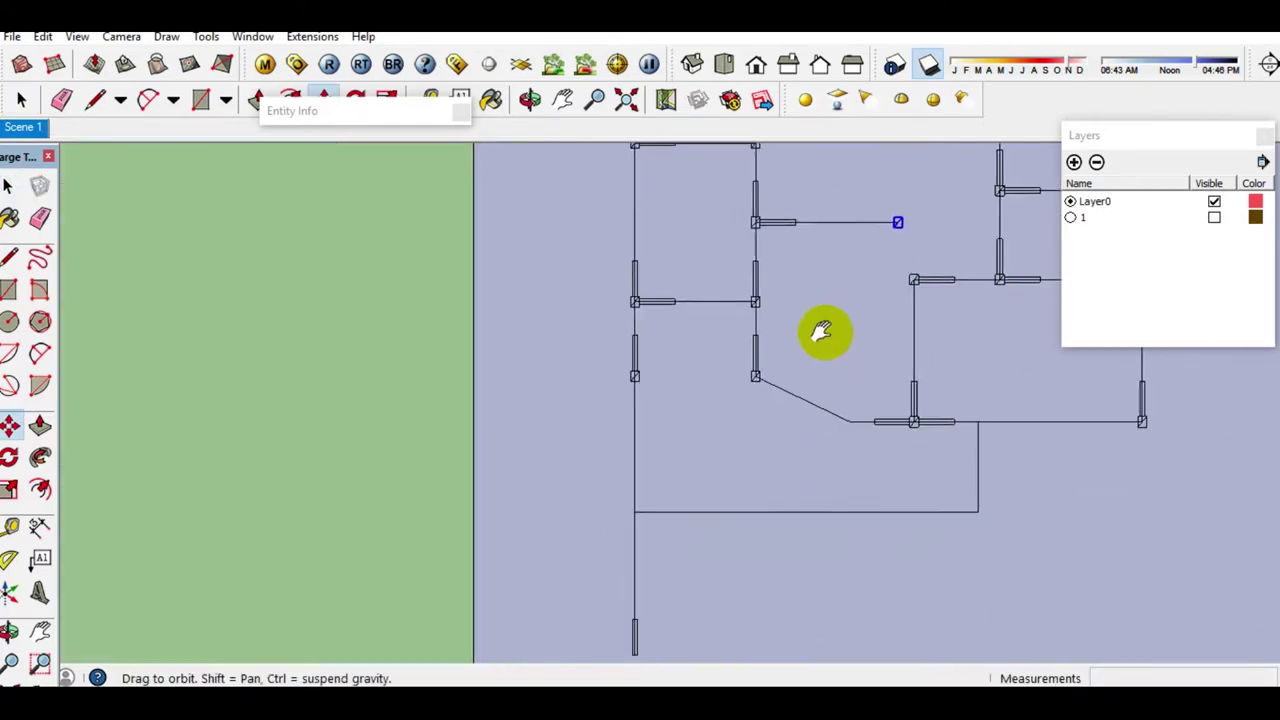
Step: Place two copies of the column square side by side inside the lower room
scroll(752, 370, "up", 2)
scroll(748, 366, "up", 1)
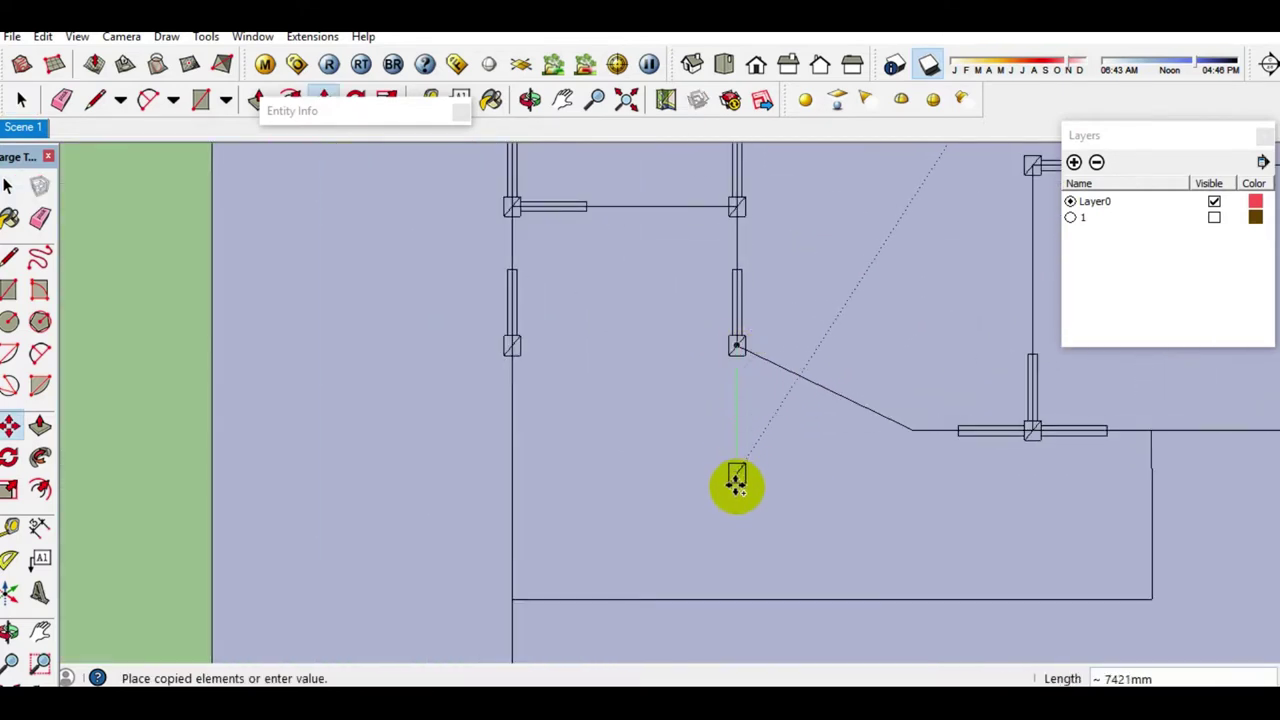
left_click(737, 546)
scroll(736, 546, "up", 2)
scroll(734, 542, "up", 2)
left_click(737, 543)
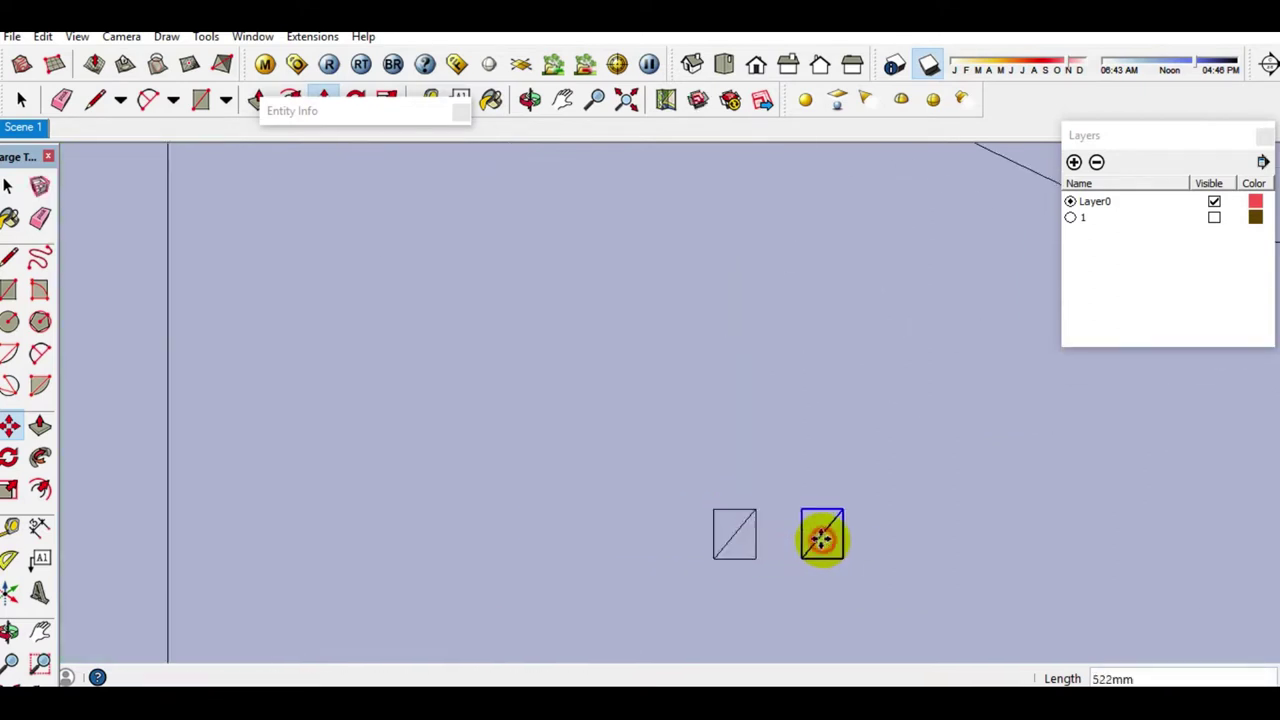
left_click(821, 540)
scroll(821, 540, "up", 1)
key("space")
Step: Stretch both new squares to 1.5 times their height and shift them further down
key("ctrl+a")
key("s")
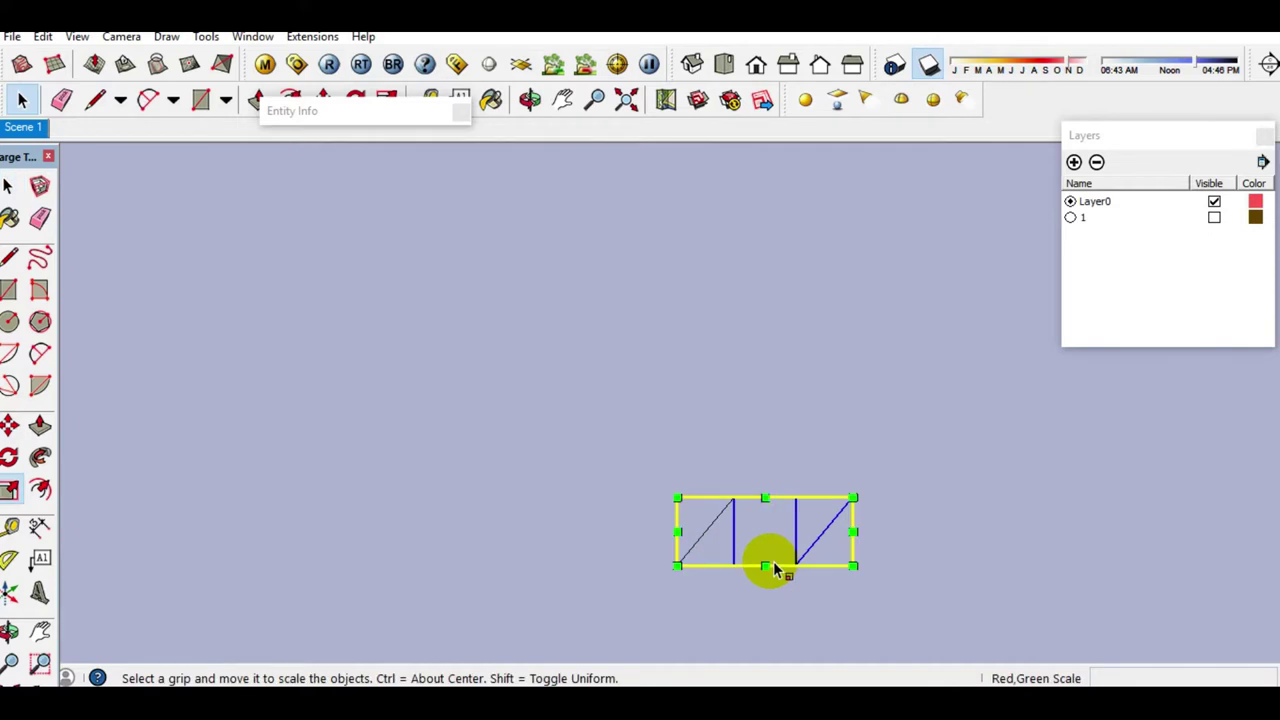
left_click_drag(764, 497, 764, 490)
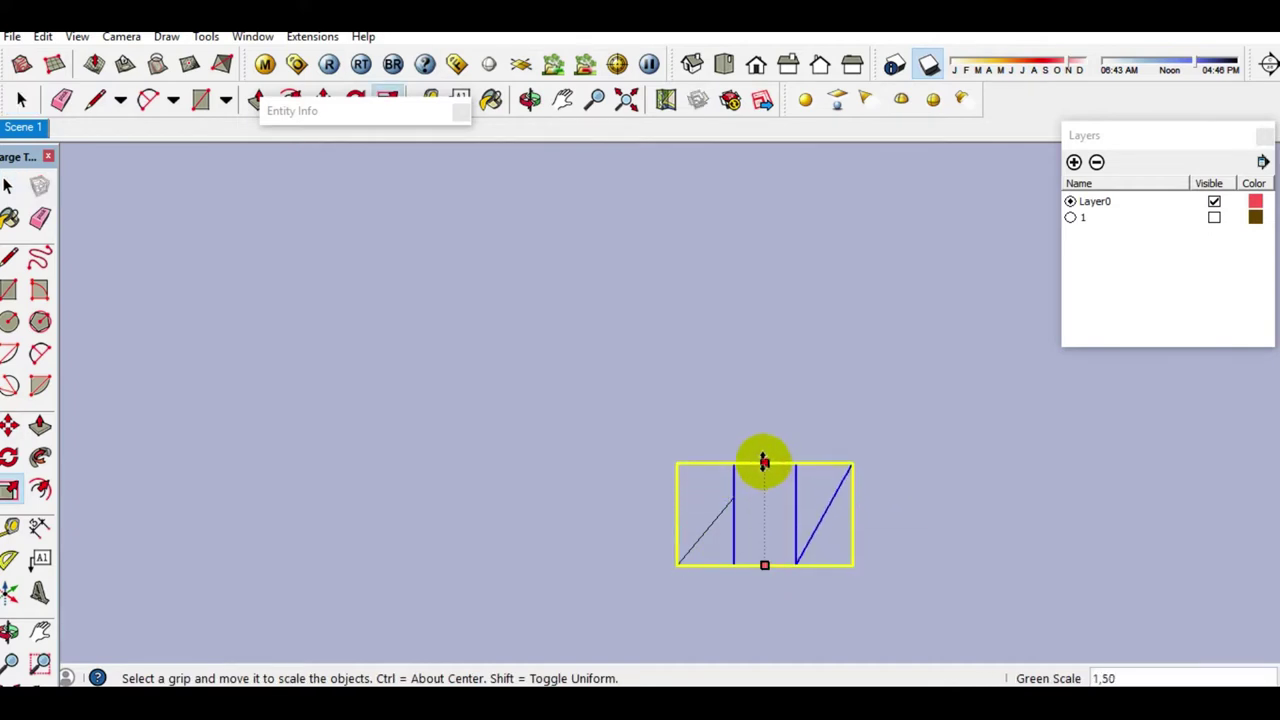
key("Escape")
key("space")
key("m")
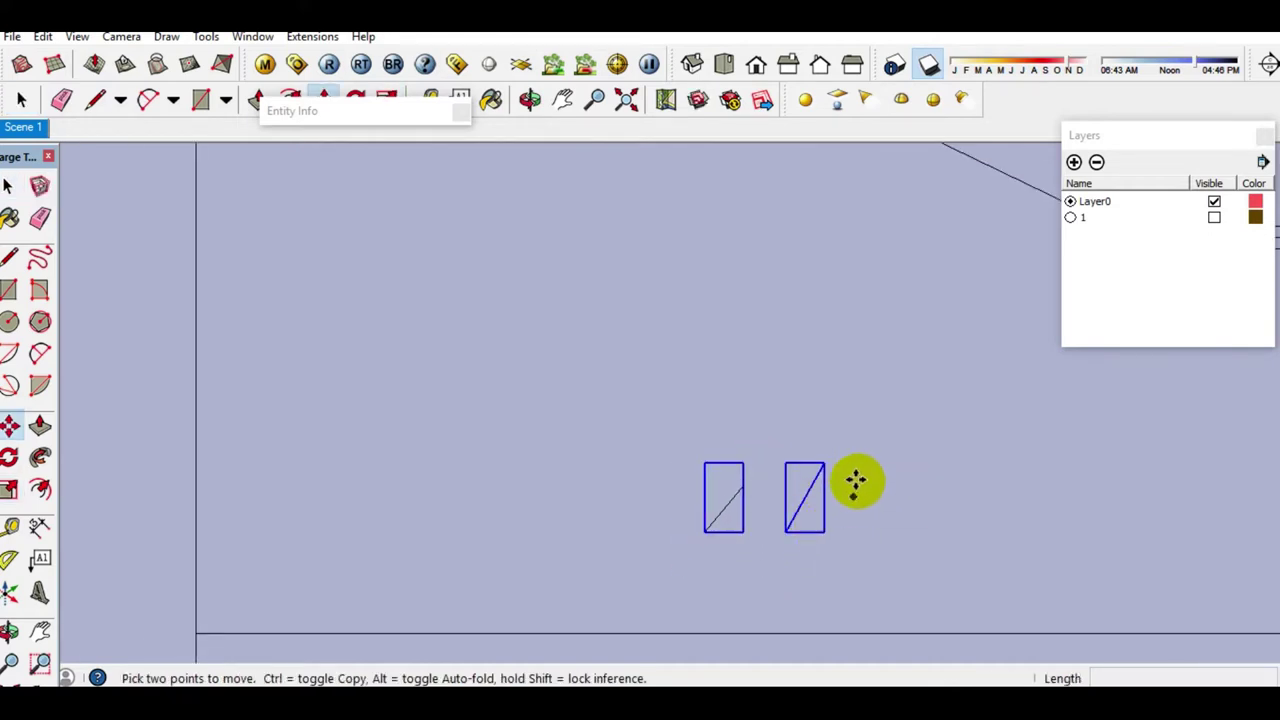
left_click(855, 482)
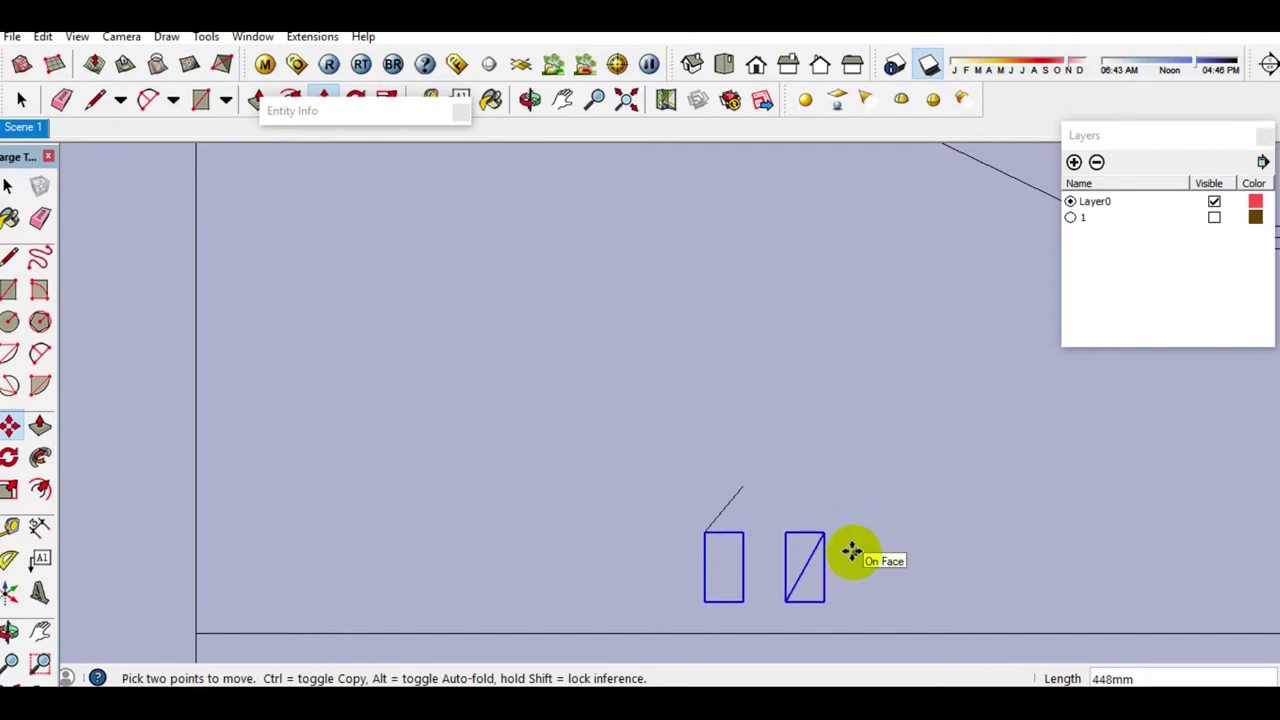
Step: Erase the diagonal from one of the copied squares
key("e")
key("space")
key("e")
key("space")
scroll(613, 498, "down", 3)
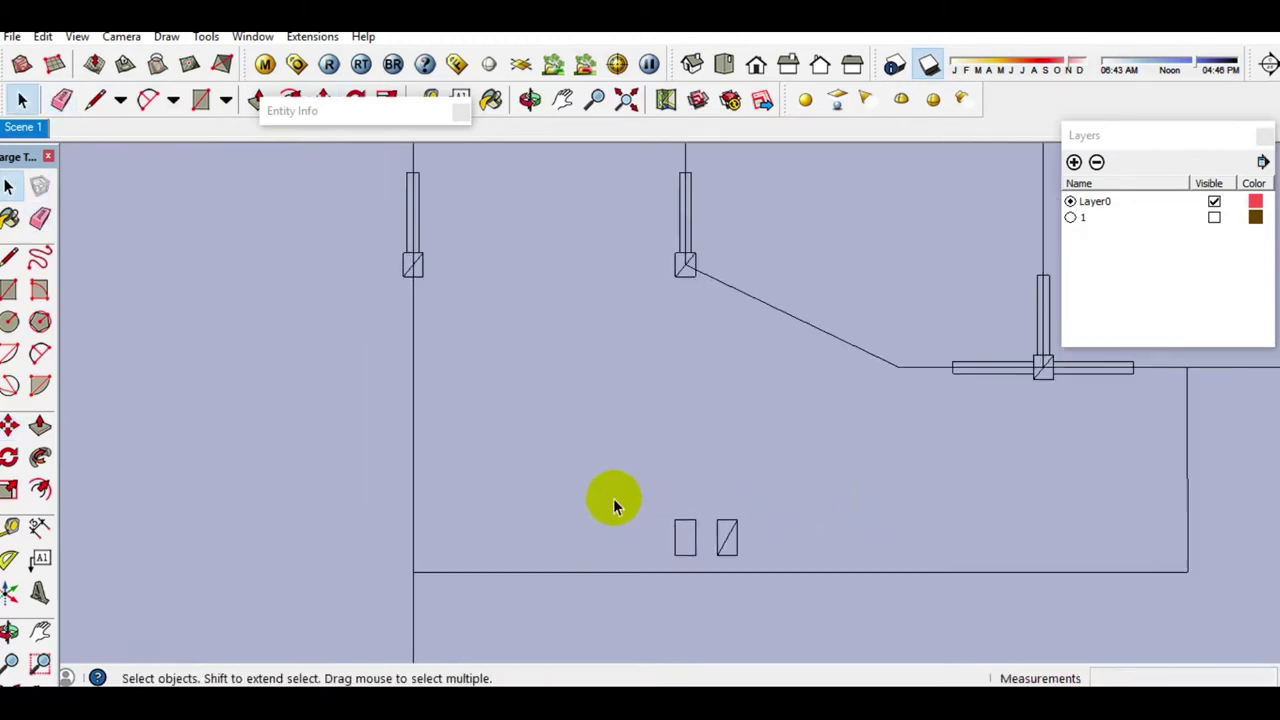
scroll(737, 480, "down", 3)
Step: Stretch the lower-left wall piece lengthwise until it reaches the junction
left_click(1092, 135)
scroll(803, 403, "down", 2)
middle_click_drag(803, 403, 829, 266)
scroll(300, 414, "up", 4)
scroll(429, 494, "up", 2)
scroll(427, 480, "up", 2)
left_click(427, 480)
scroll(427, 480, "down", 1)
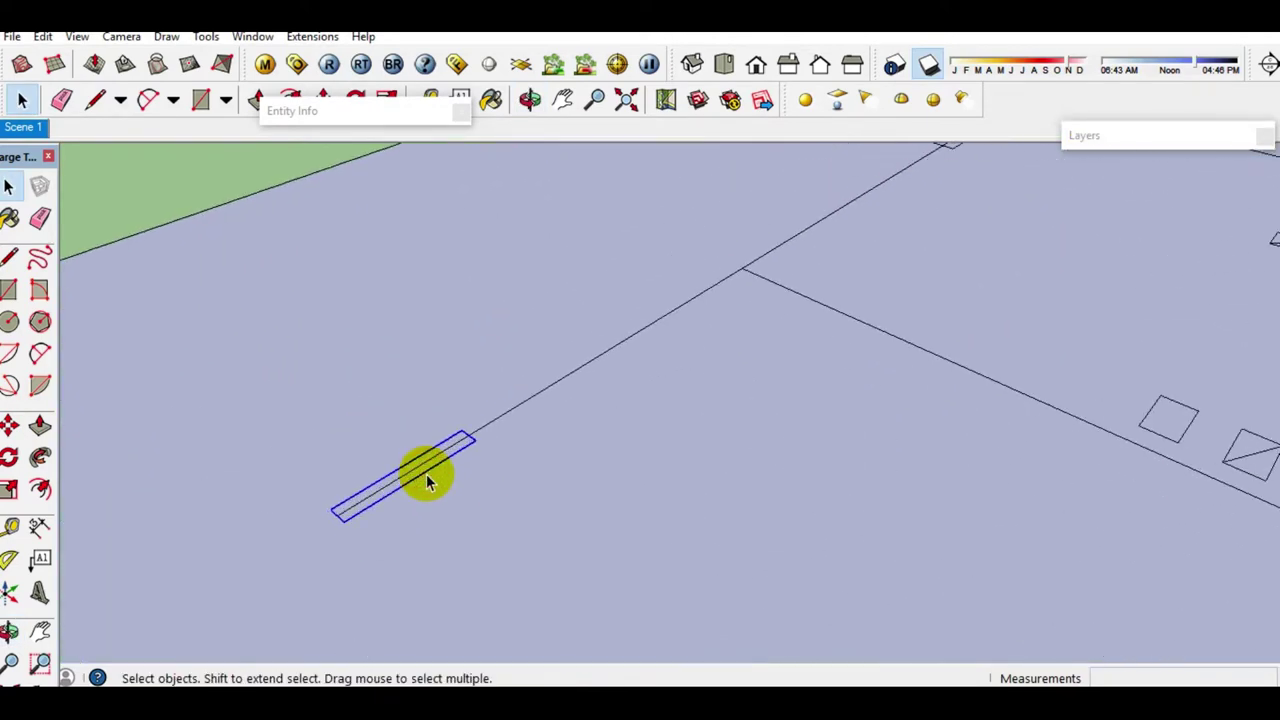
key("s")
mouse_move(383, 540)
middle_mouse_down()
mouse_move(562, 441)
mouse_move(460, 545)
middle_mouse_up()
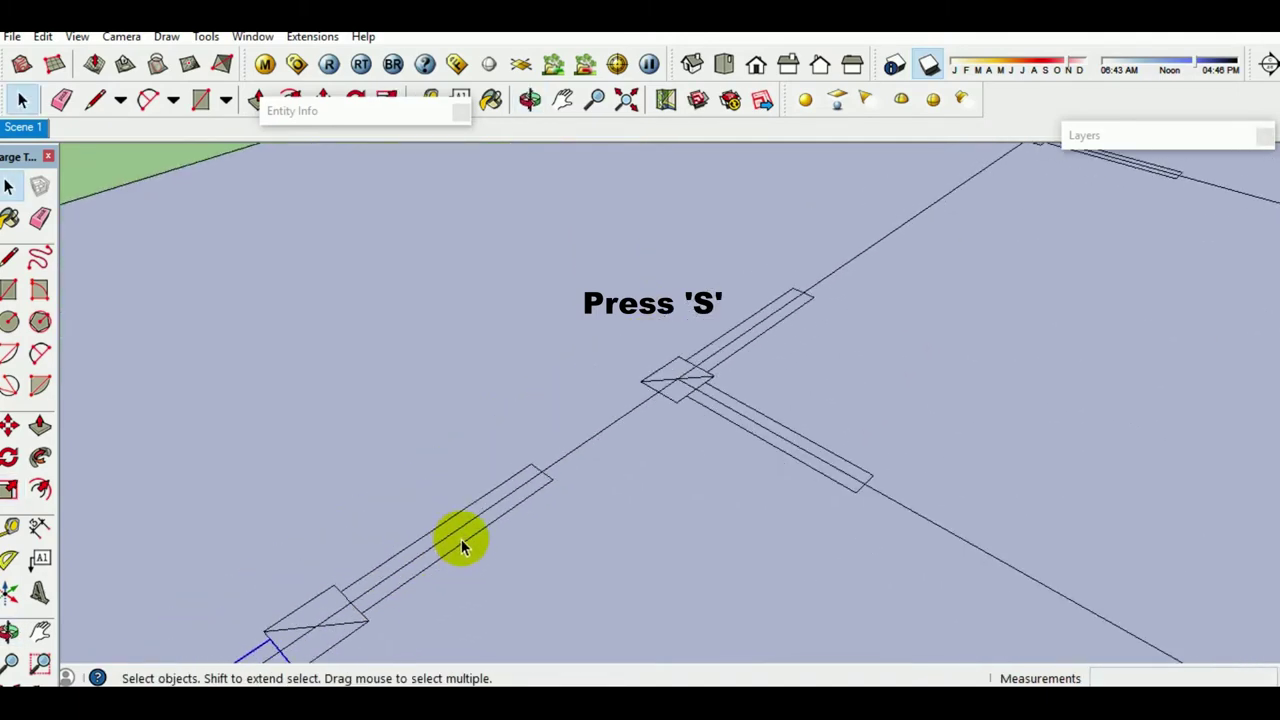
key("s")
left_click_drag(540, 473, 655, 407)
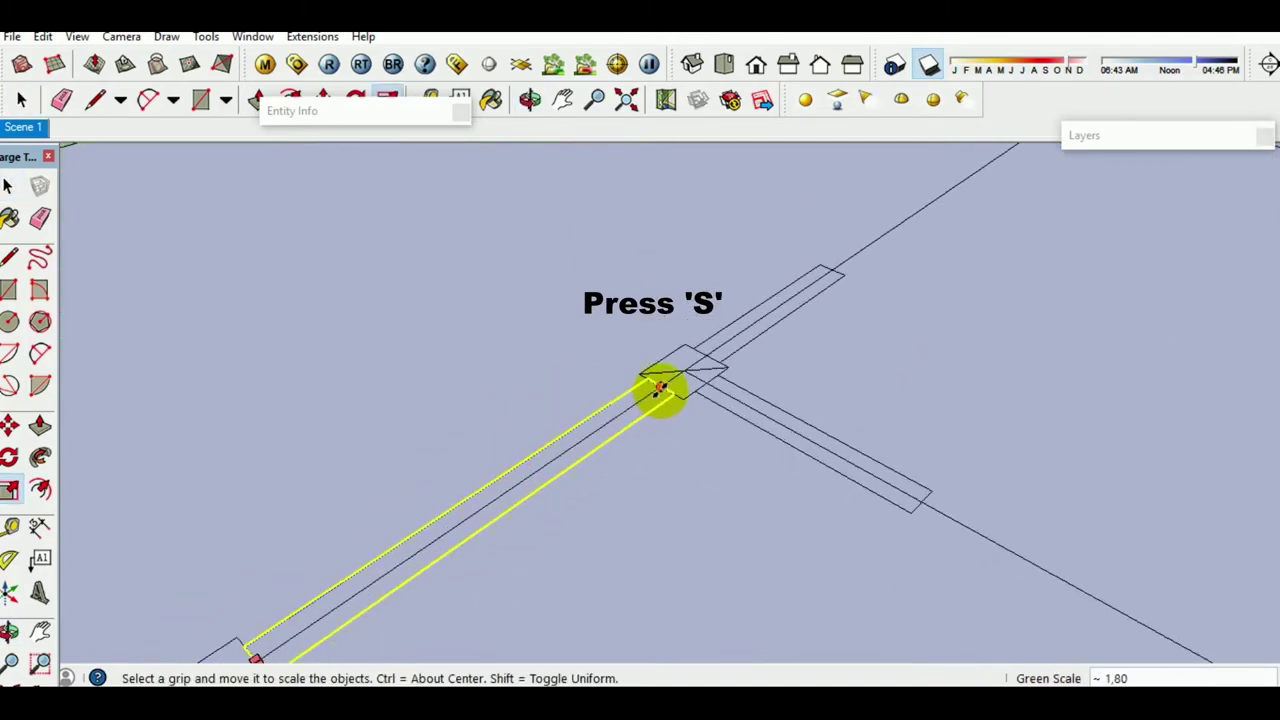
key("space")
mouse_move(655, 407)
middle_mouse_down()
mouse_move(406, 623)
mouse_move(506, 537)
middle_mouse_up()
key("s")
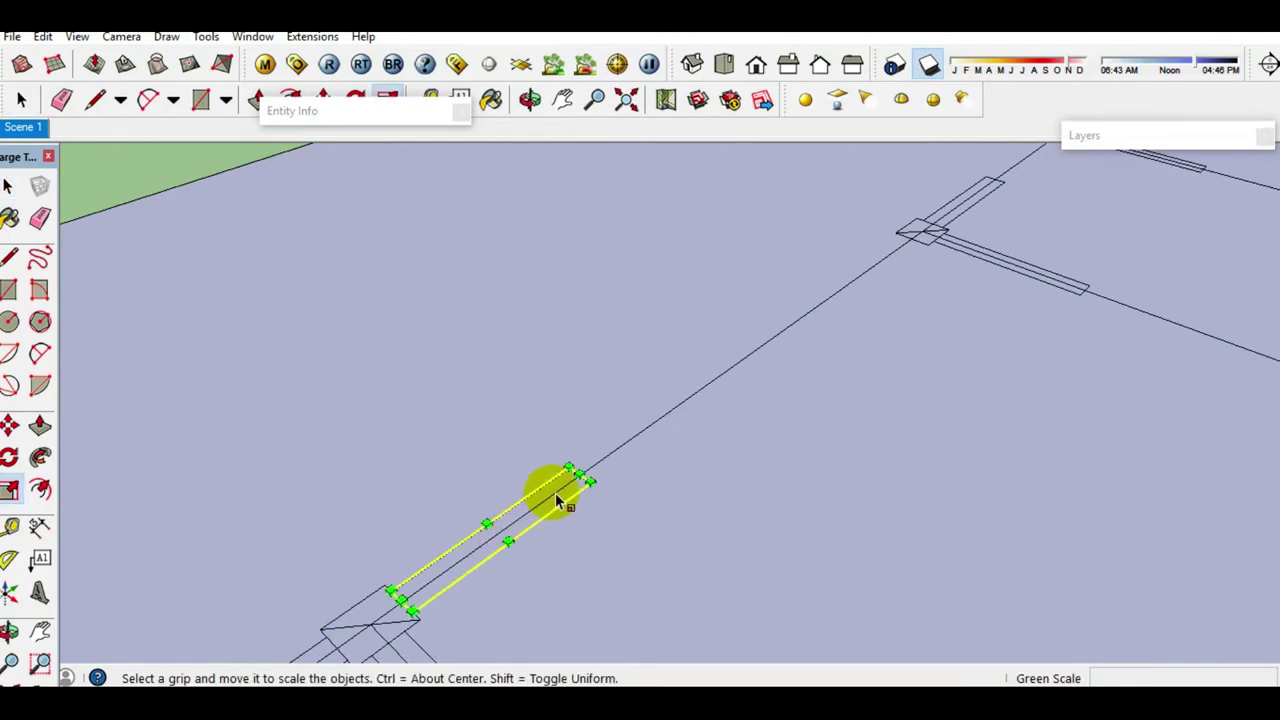
middle_click_drag(572, 478, 614, 471)
left_click_drag(614, 471, 693, 405)
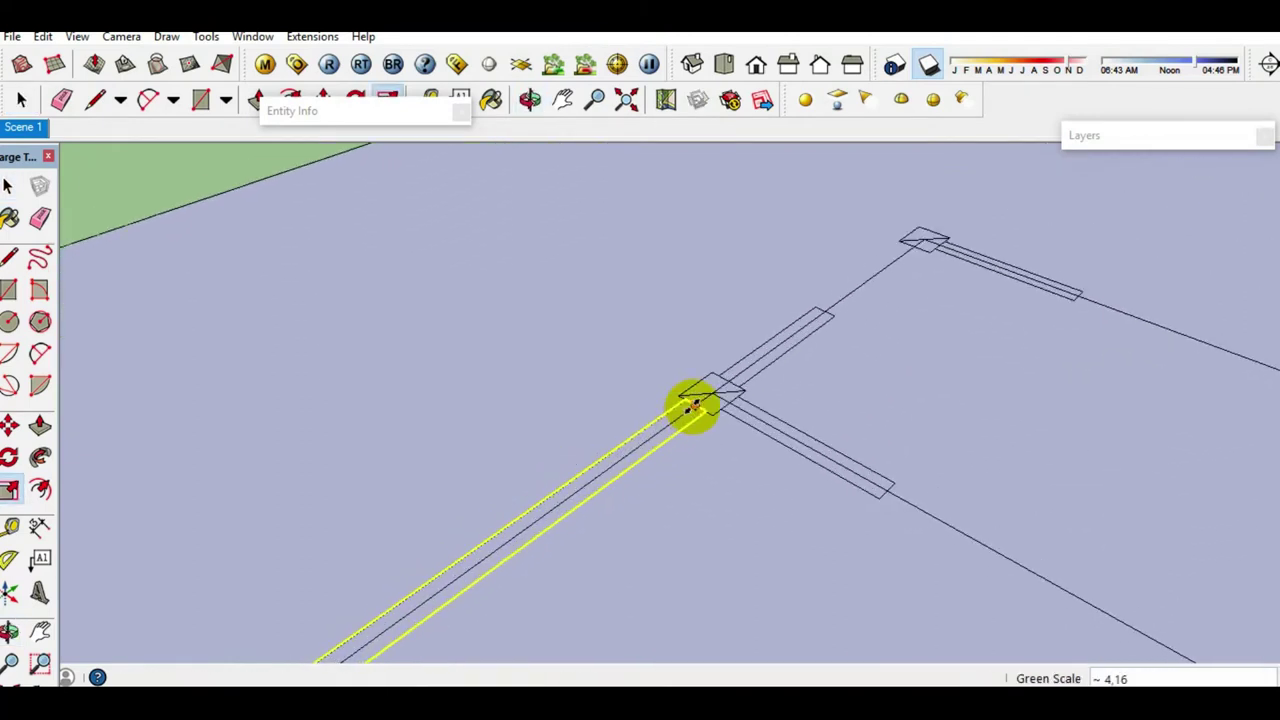
key("space")
Step: Stretch the next thin wall piece out to its neighbouring junction
middle_click_drag(693, 405, 543, 529)
left_click(550, 529)
key("s")
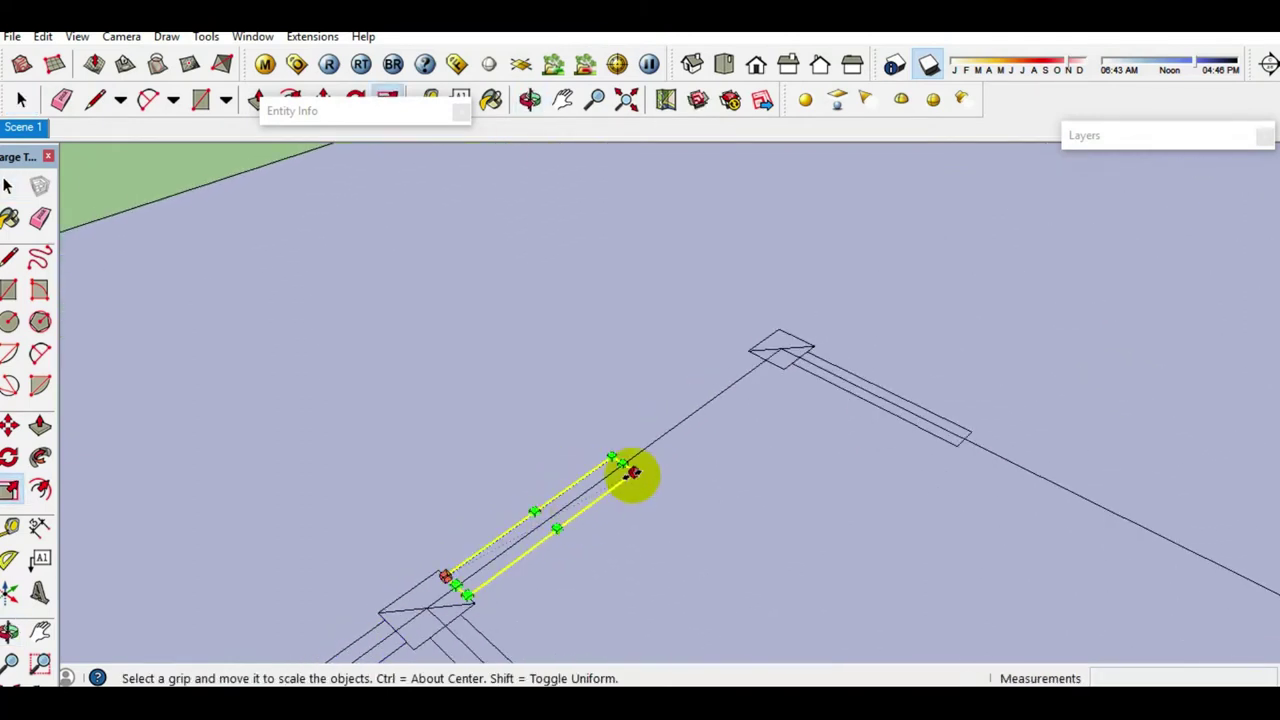
left_click_drag(622, 468, 783, 358)
key("space")
Step: Lengthen the short right-hand wall piece and the next beam to their footings
middle_click_drag(843, 423, 606, 446)
left_click(624, 450)
key("s")
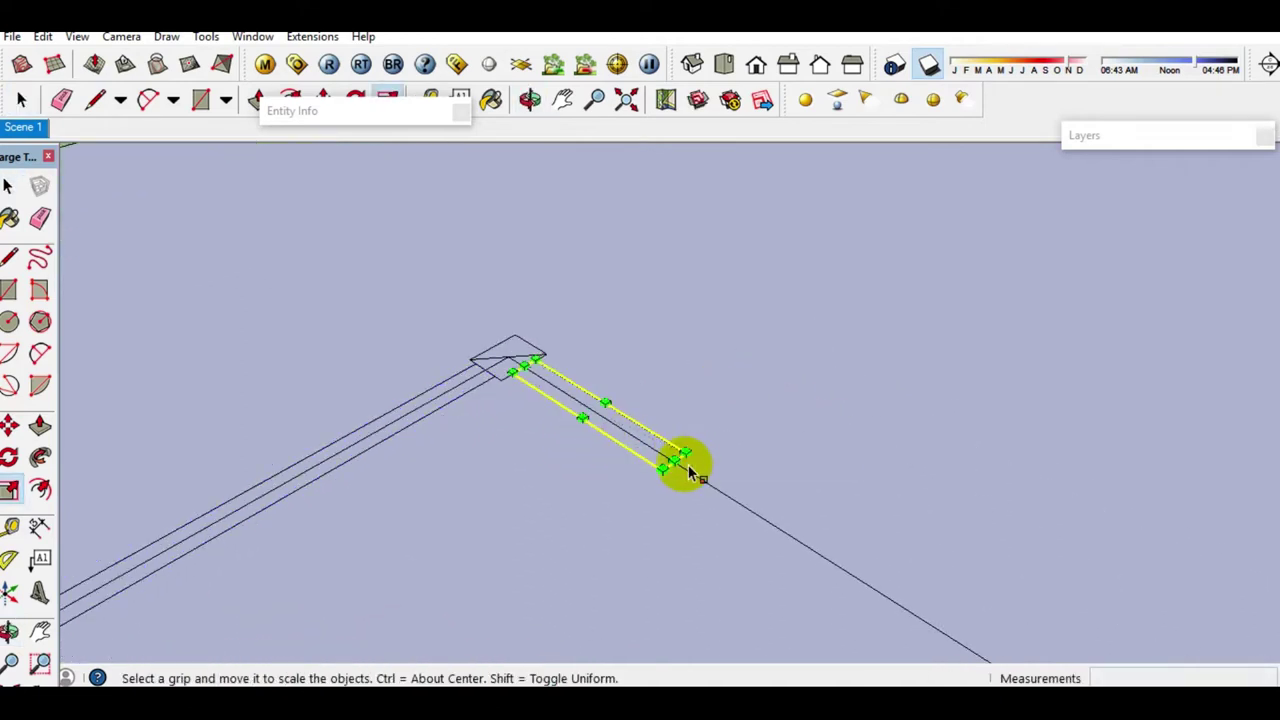
middle_click_drag(690, 492, 443, 334)
left_click_drag(443, 334, 700, 488)
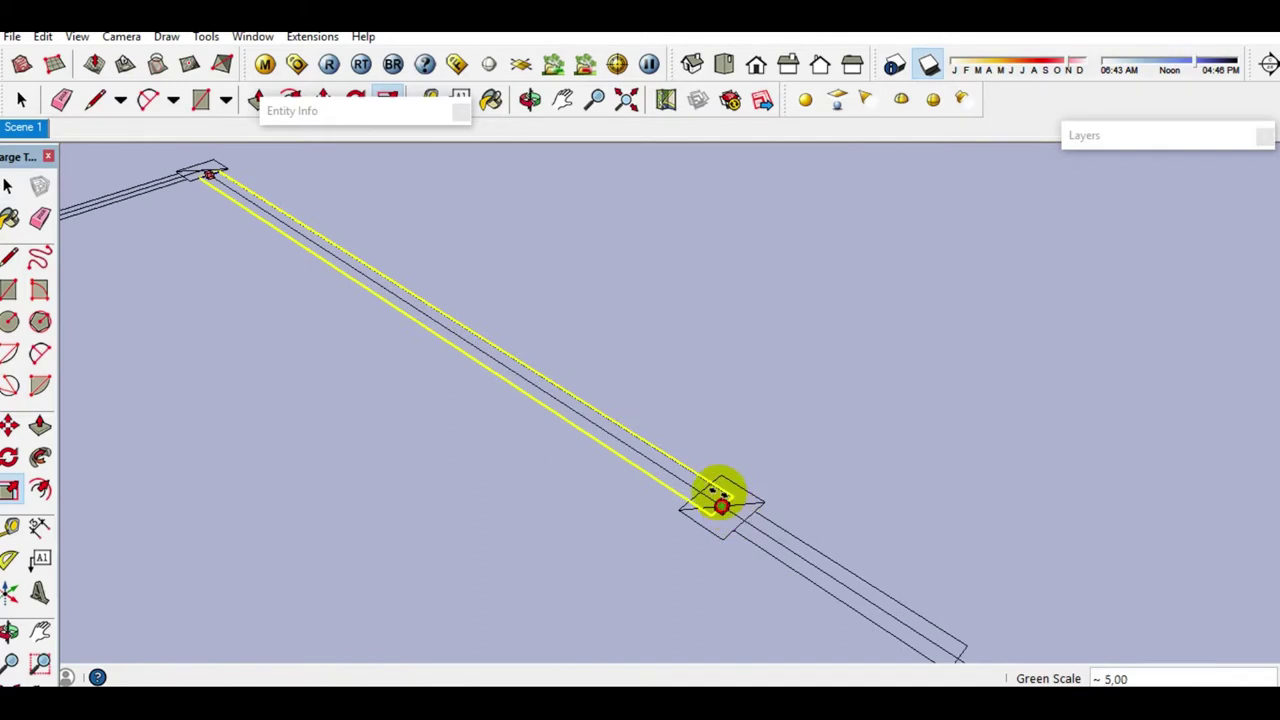
key("space")
mouse_move(690, 492)
middle_mouse_down()
mouse_move(773, 561)
mouse_move(672, 450)
mouse_move(735, 500)
middle_mouse_up()
left_click(775, 562)
key("s")
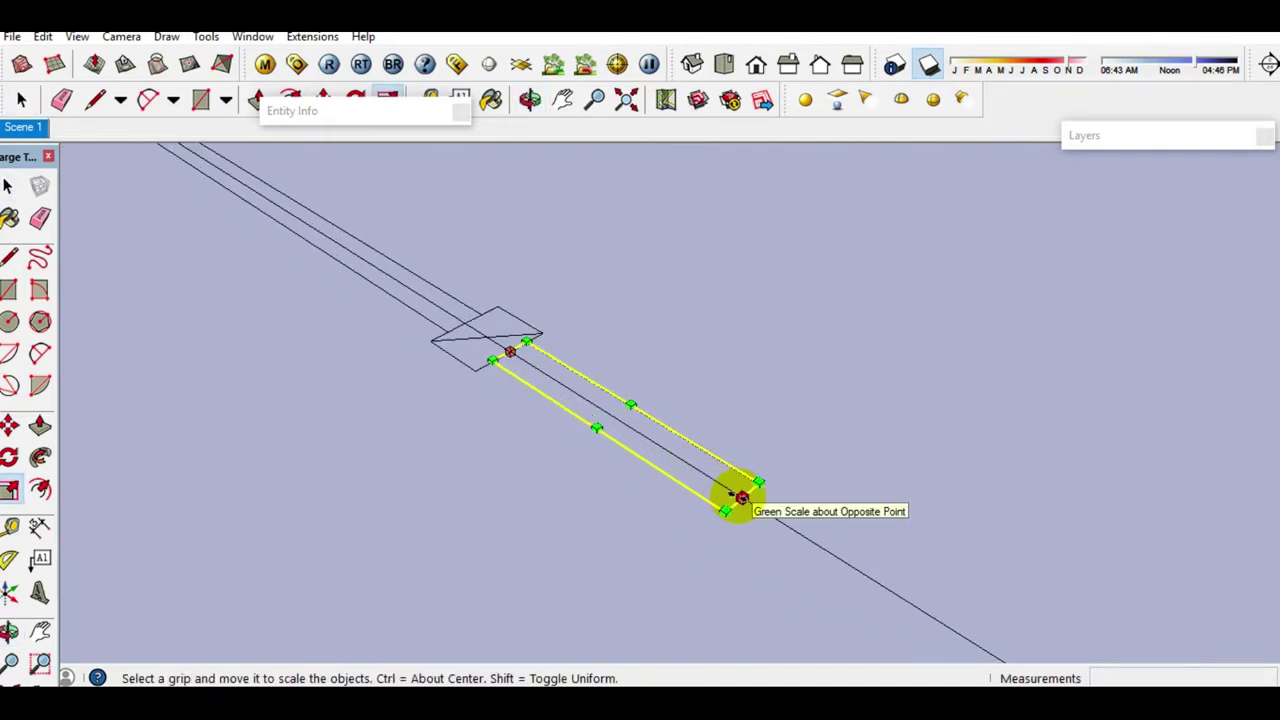
mouse_move(737, 497)
left_mouse_down()
mouse_move(771, 520)
mouse_move(414, 277)
mouse_move(751, 500)
mouse_move(709, 486)
left_mouse_up()
key("space")
mouse_move(709, 486)
middle_mouse_down()
mouse_move(514, 337)
mouse_move(597, 433)
middle_mouse_up()
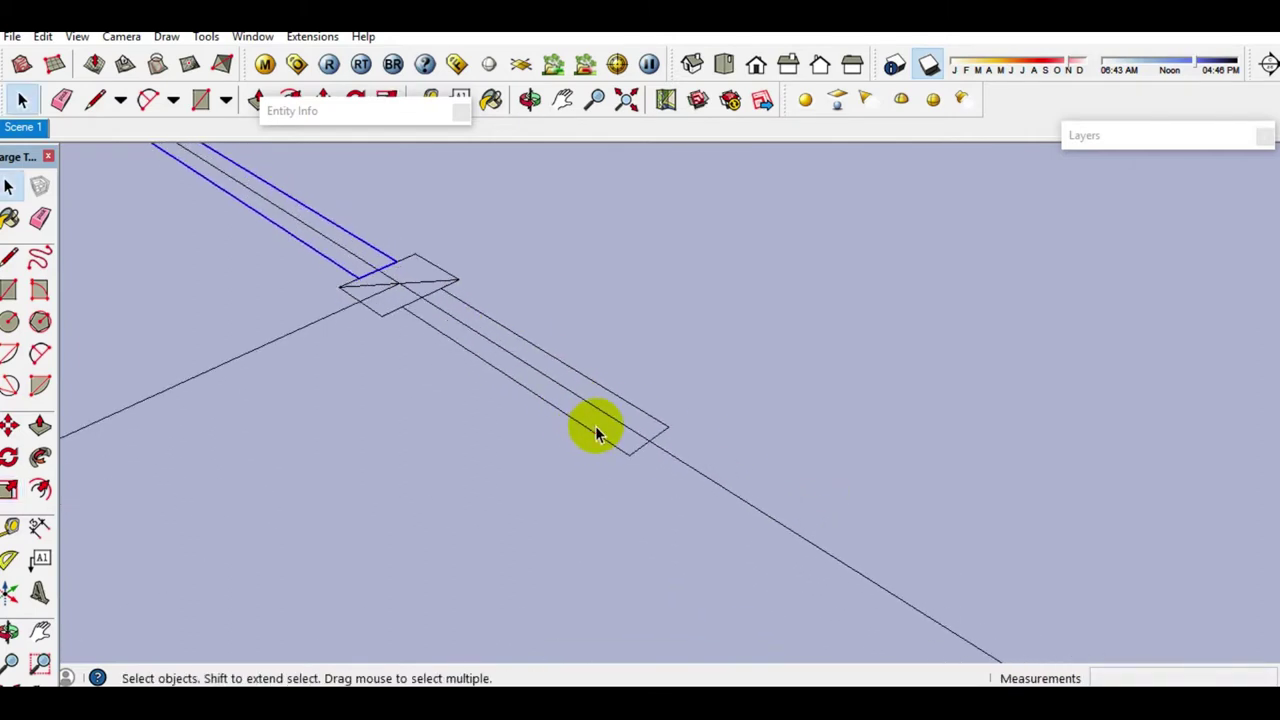
Step: Stretch the first beam along its length and the next beam out to the crossing beam
key("s")
mouse_move(646, 437)
left_mouse_down()
mouse_move(700, 471)
mouse_move(457, 277)
mouse_move(660, 443)
mouse_move(831, 497)
mouse_move(806, 429)
left_mouse_up()
key("space")
middle_click_drag(806, 429, 305, 397)
scroll(305, 397, "up", 2)
key("s")
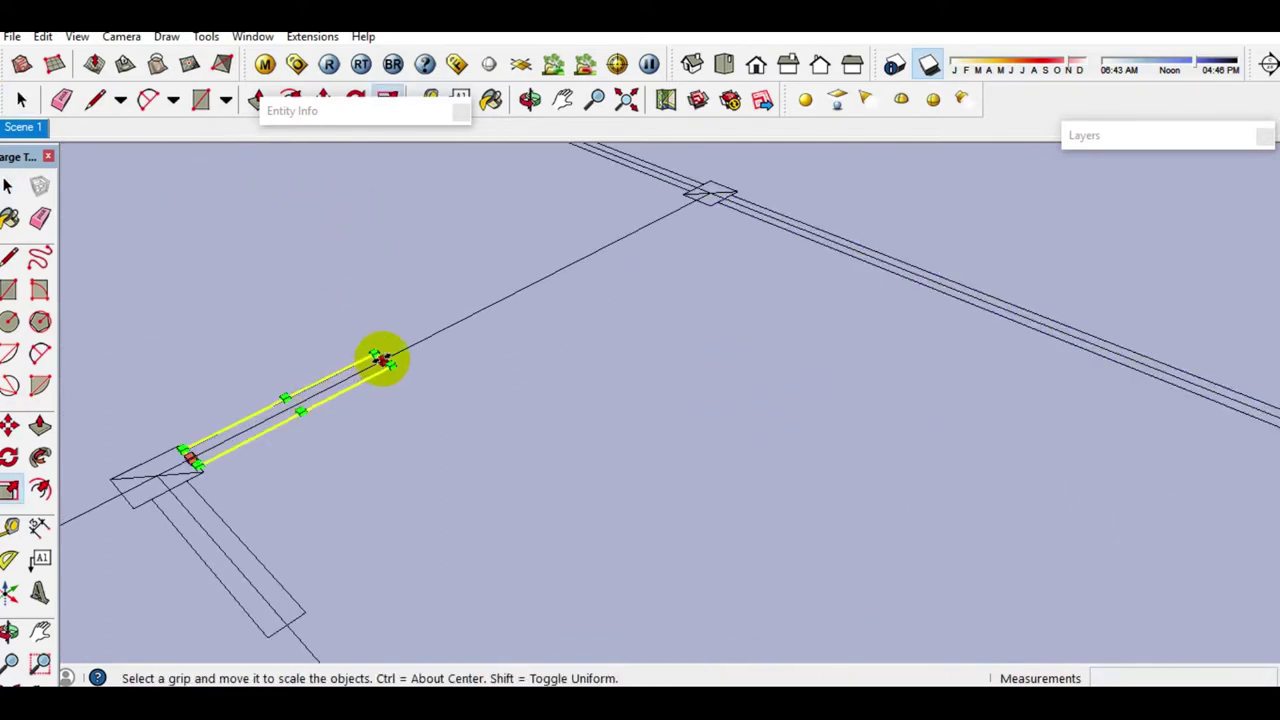
left_click_drag(380, 358, 571, 249)
middle_click_drag(571, 249, 534, 343)
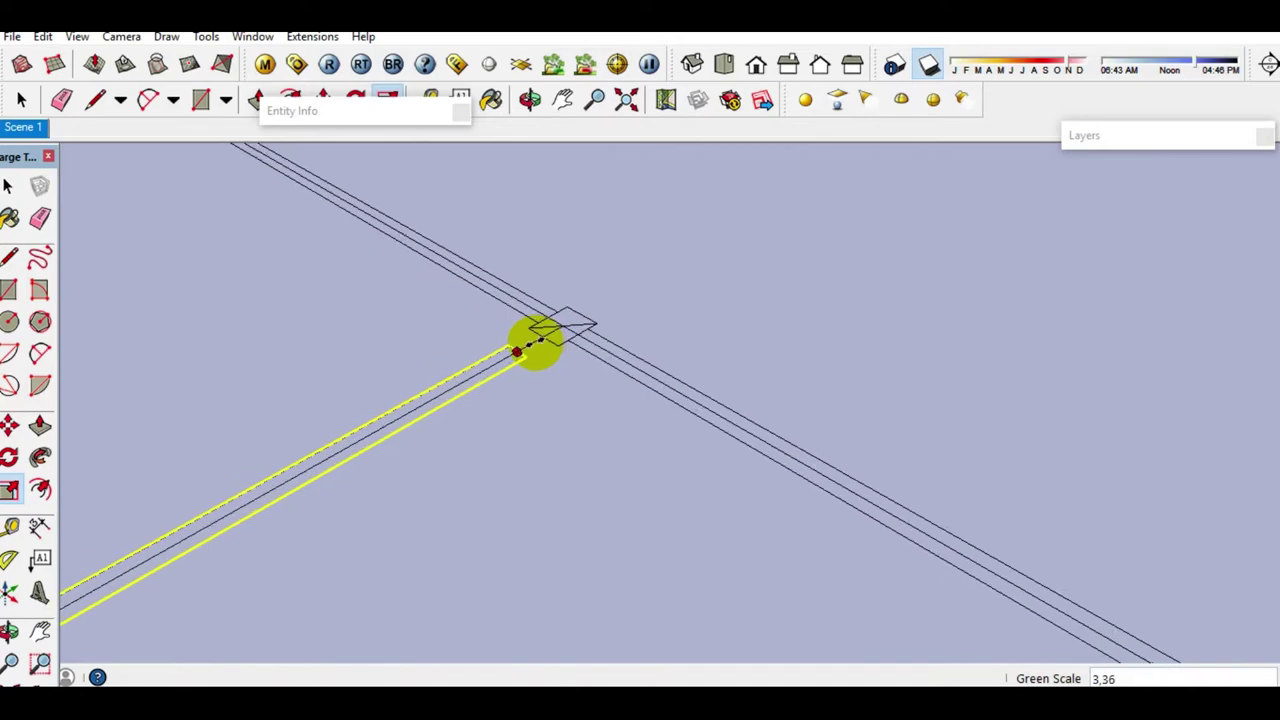
left_click(543, 337)
key("space")
scroll(513, 323, "down", 3)
scroll(343, 443, "up", 4)
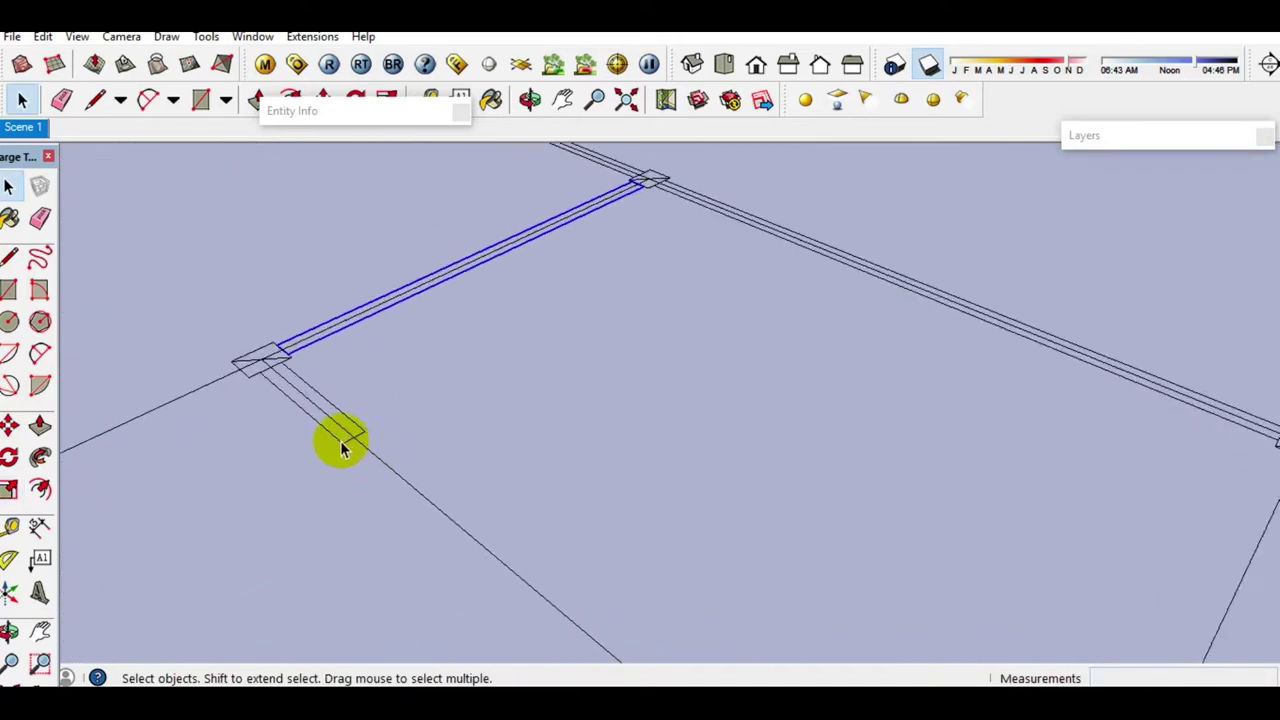
Step: Lengthen the short beam segment and the lower-left beam so both reach the junction
left_click(337, 443)
key("s")
left_click_drag(355, 437, 530, 405)
key("space")
key("s")
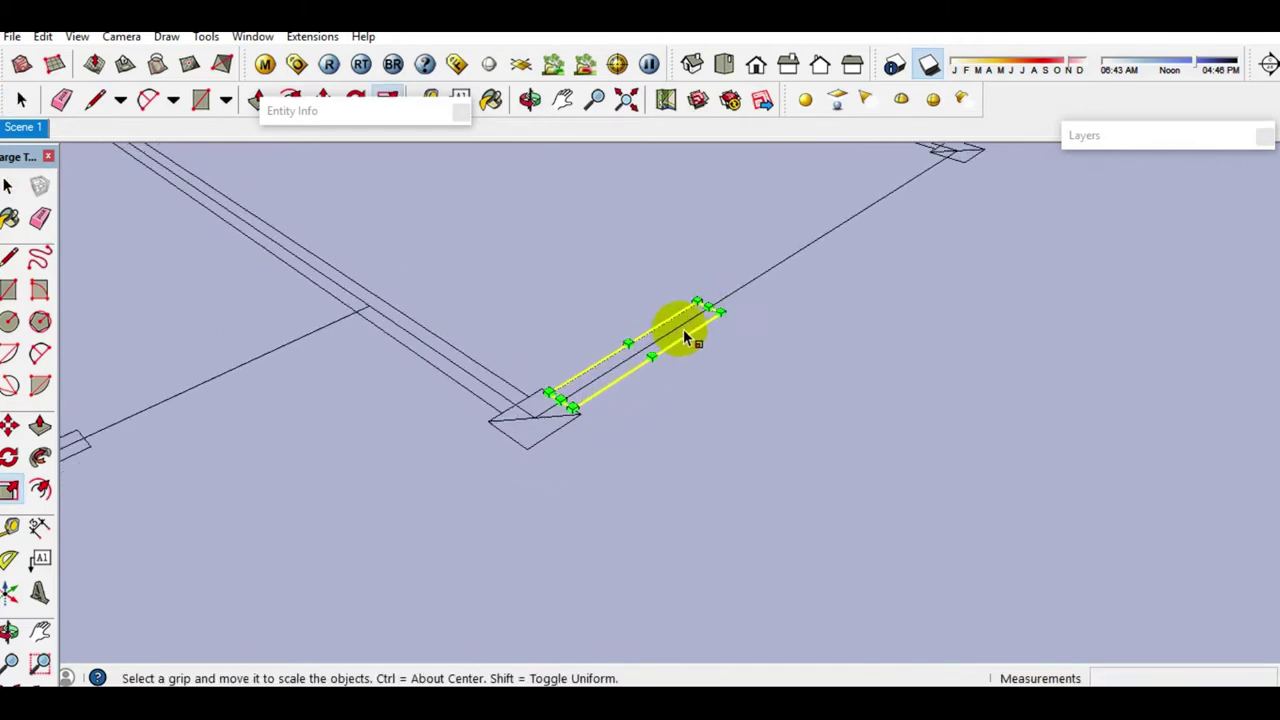
left_click(706, 303)
mouse_move(749, 274)
middle_mouse_down()
mouse_move(425, 393)
mouse_move(445, 385)
middle_mouse_up()
left_click(585, 332)
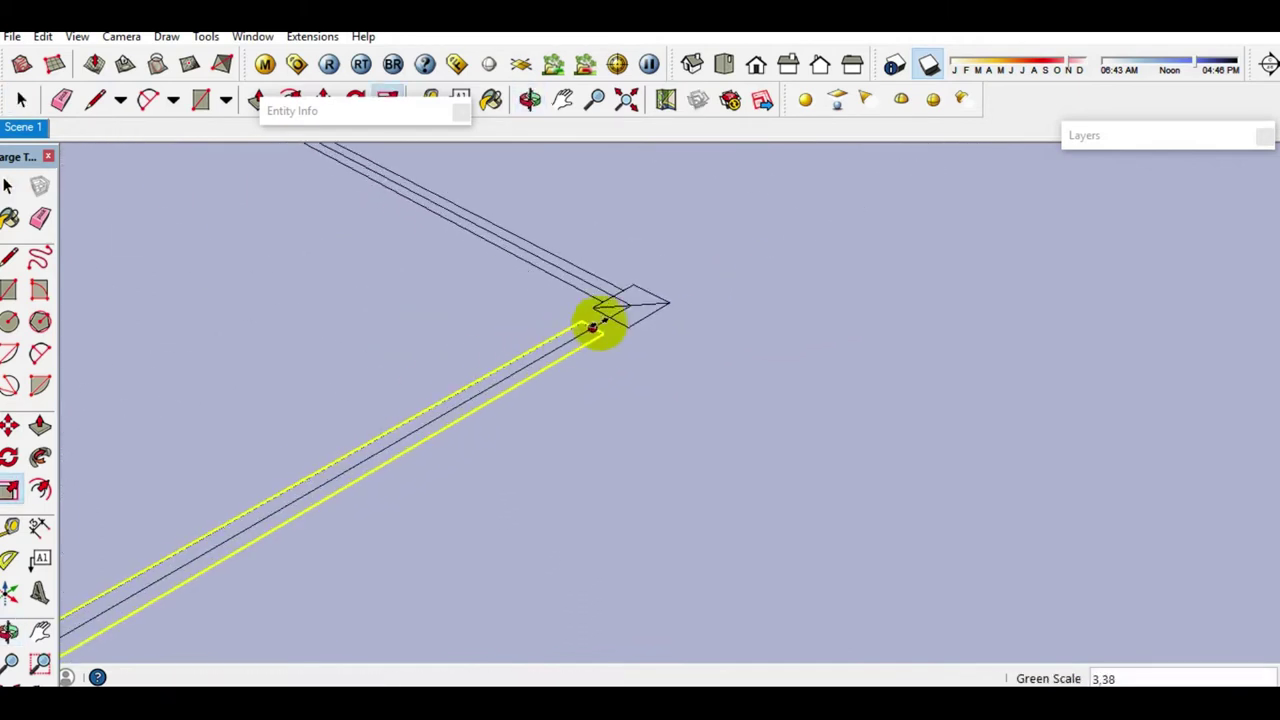
left_click(604, 320)
key("space")
scroll(610, 320, "down", 3)
mouse_move(614, 320)
middle_mouse_down()
mouse_move(366, 463)
mouse_move(240, 517)
middle_mouse_up()
Step: Scale two more short beam segments so their ends meet the junctions
left_click(237, 525)
key("s")
left_click(320, 440)
scroll(600, 295, "up", 2)
left_click(600, 295)
key("space")
scroll(586, 329, "down", 2)
mouse_move(586, 329)
middle_mouse_down()
mouse_move(471, 534)
mouse_move(214, 429)
middle_mouse_up()
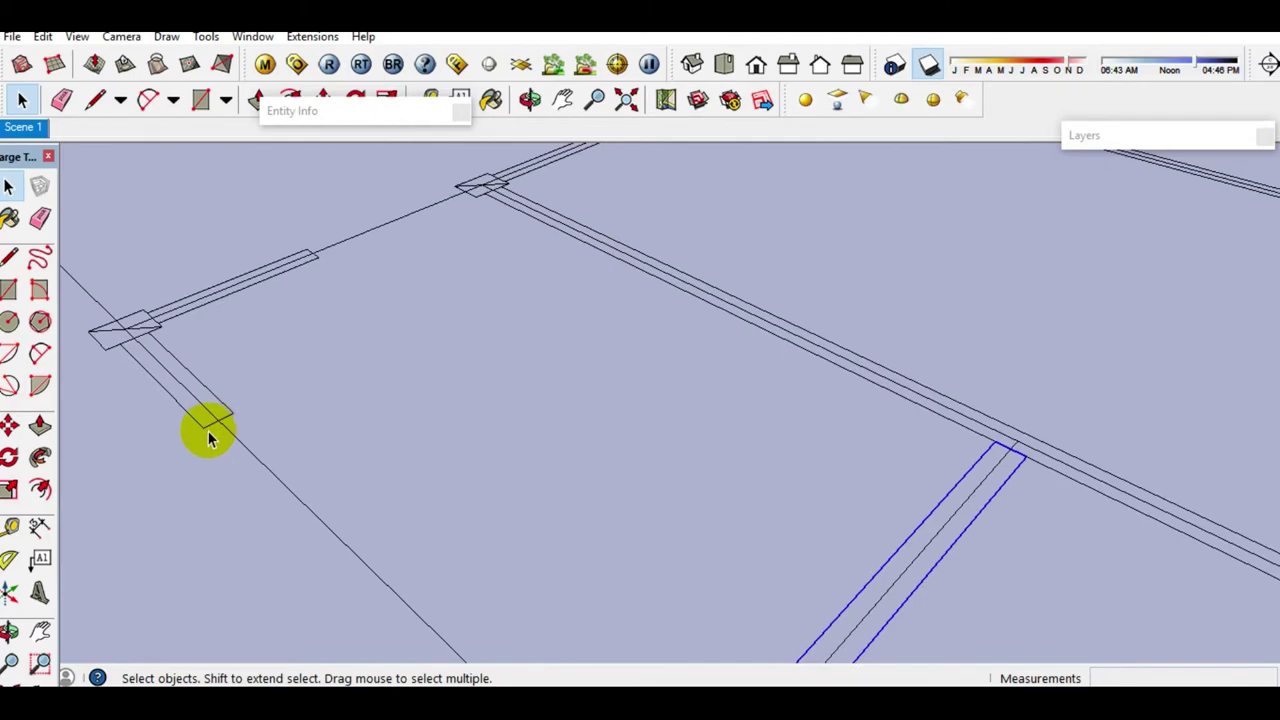
left_click(205, 425)
key("s")
left_click(210, 425)
scroll(260, 465, "down", 2)
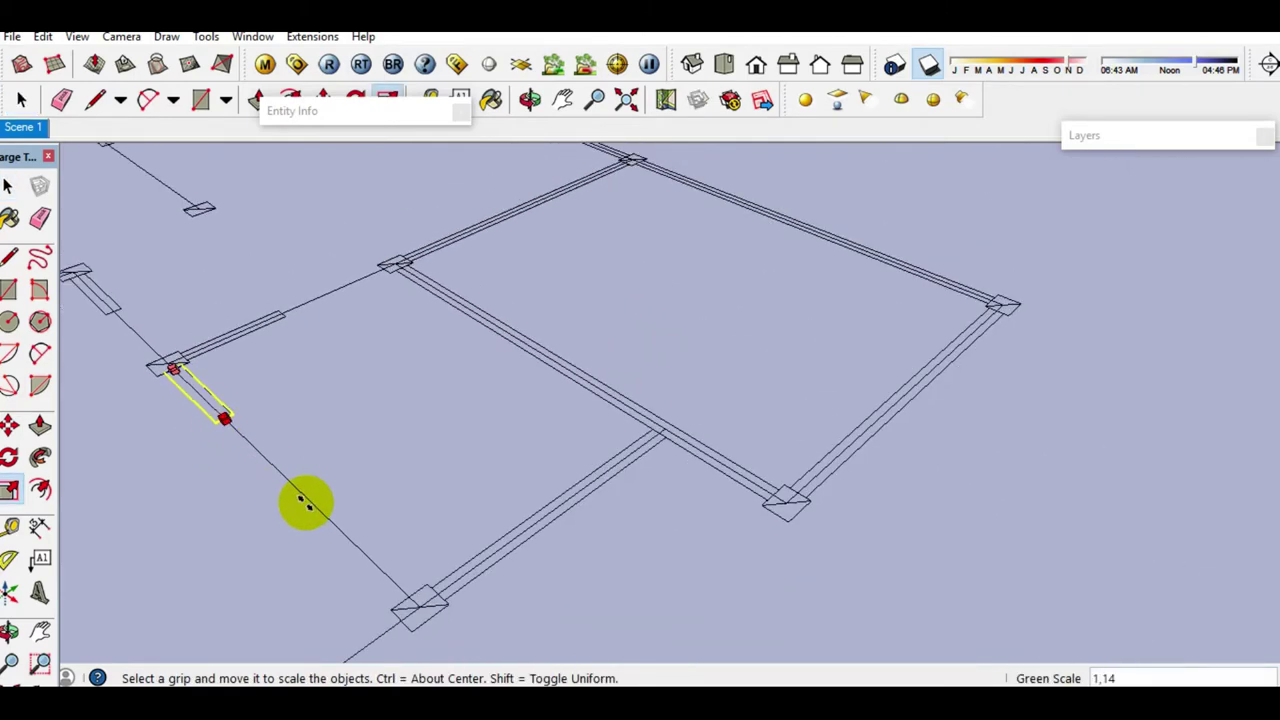
scroll(400, 580, "up", 2)
left_click(432, 606)
key("space")
scroll(406, 580, "down", 2)
middle_click_drag(406, 580, 376, 529)
scroll(317, 501, "up", 3)
Step: Extend the next beam segment to its junction
left_click(317, 501)
key("s")
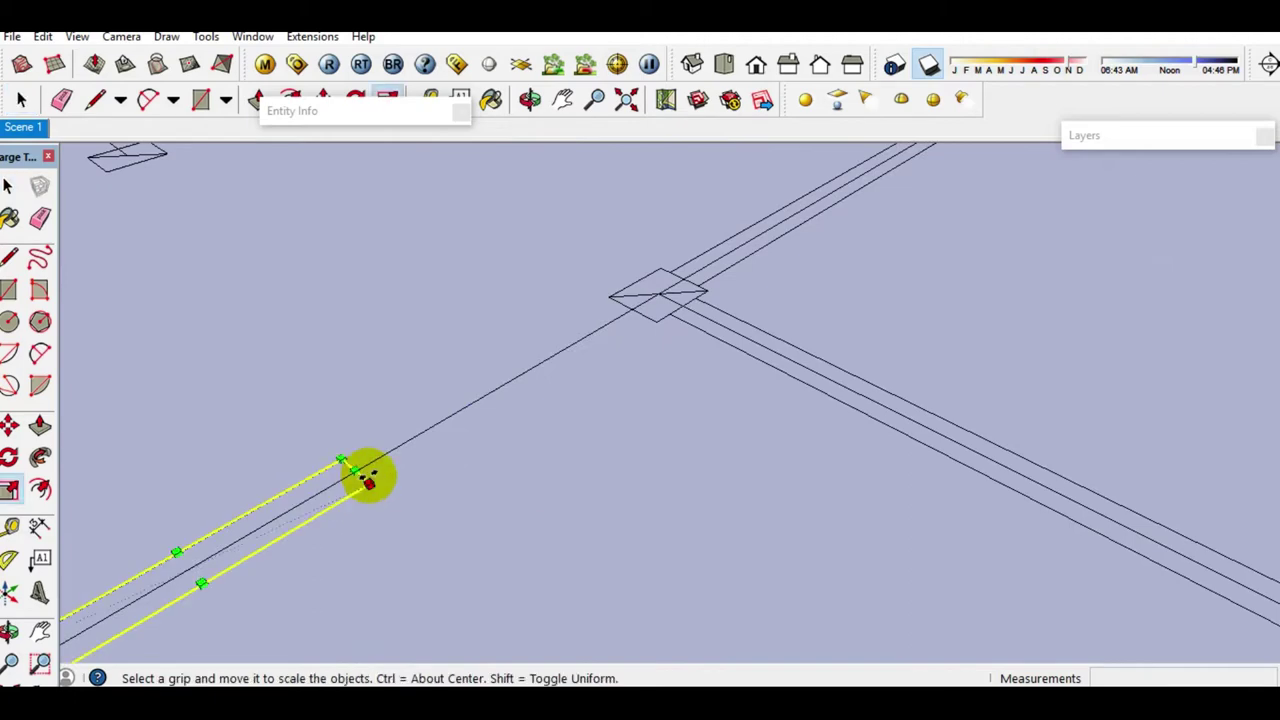
left_click(358, 466)
left_click(607, 310)
key("space")
scroll(544, 344, "down", 2)
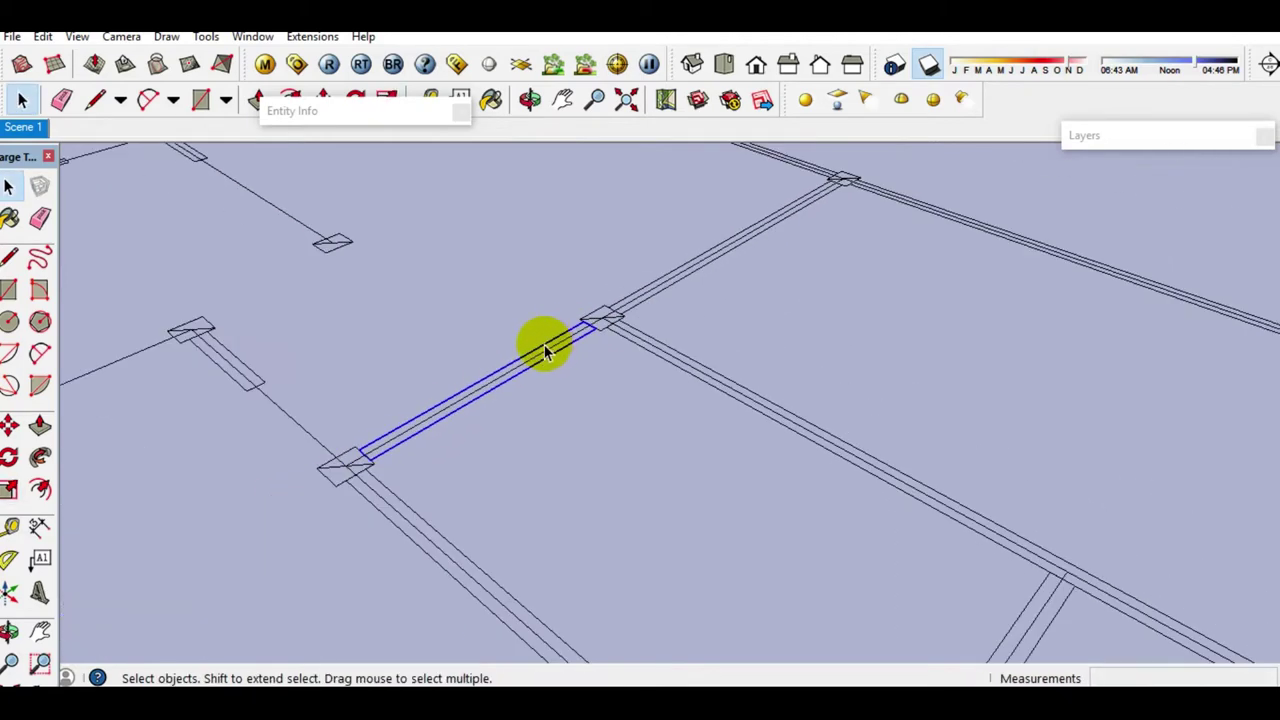
scroll(529, 551, "down", 2)
scroll(462, 590, "up", 2)
Step: Stretch the beam along the long edge out to the corner footing
left_click(462, 590)
scroll(462, 590, "up", 2)
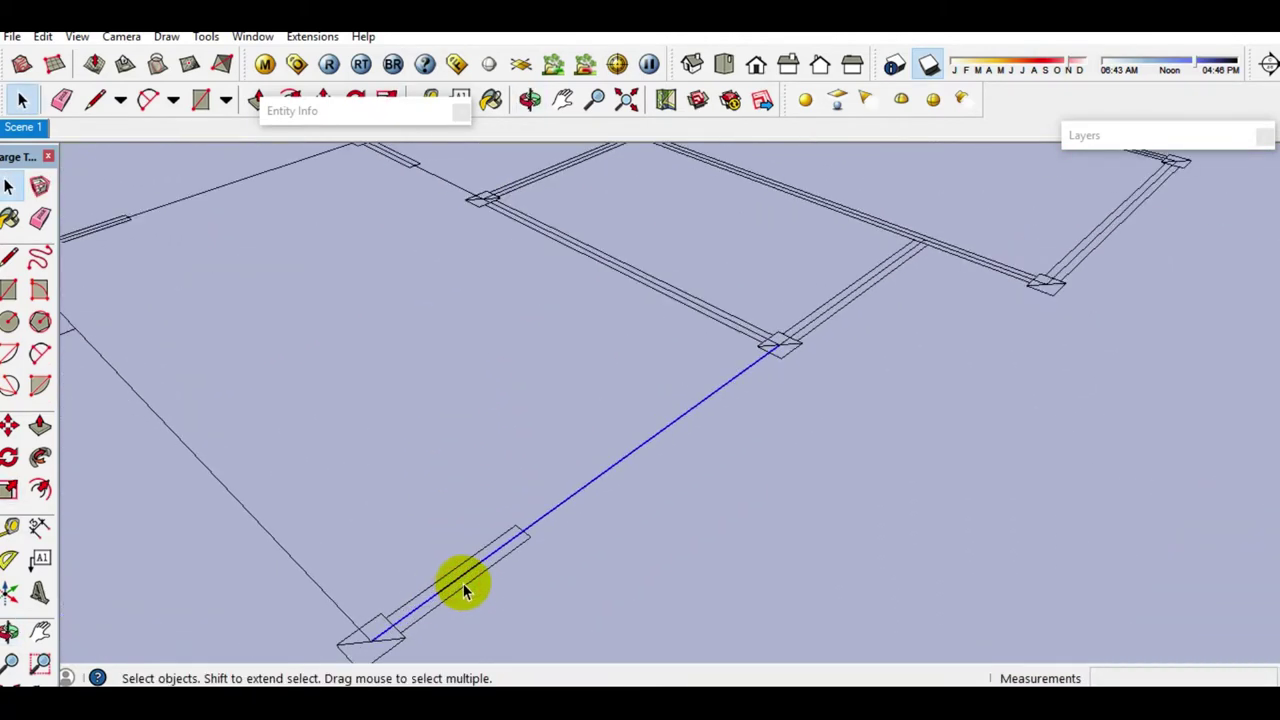
key("s")
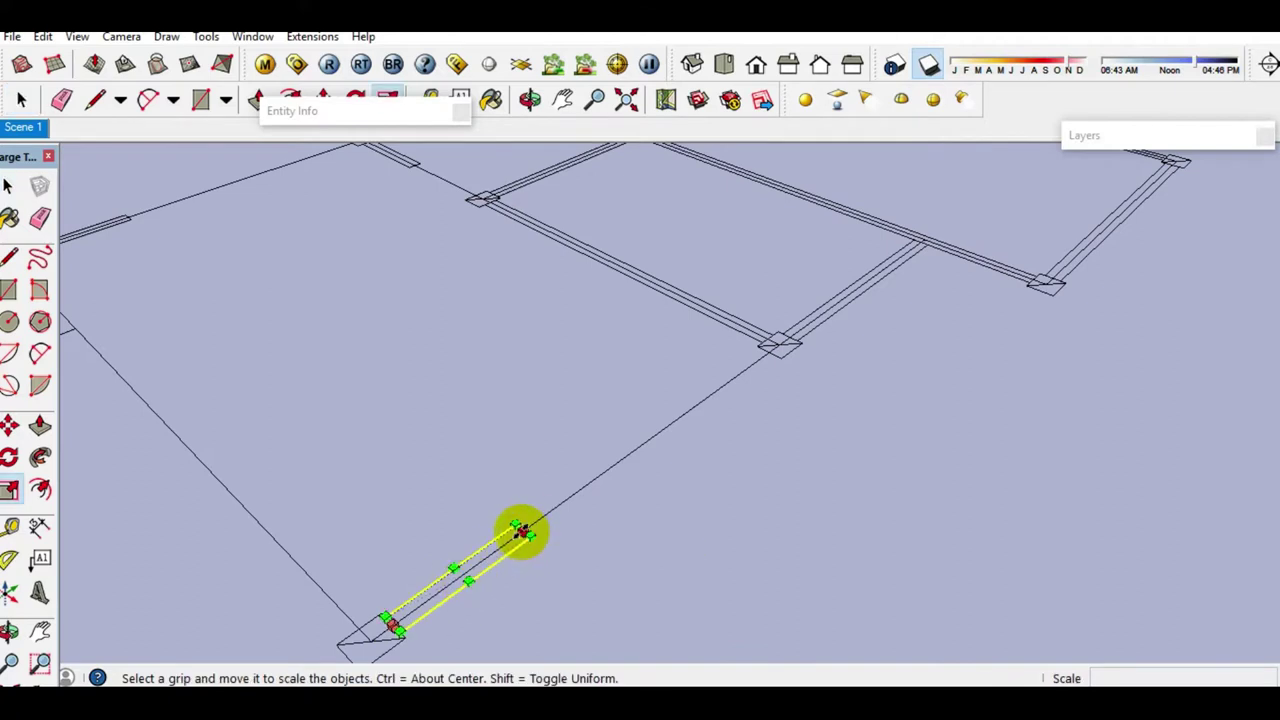
left_click_drag(520, 530, 771, 357)
scroll(771, 357, "up", 2)
key("space")
scroll(771, 357, "down", 2)
scroll(351, 298, "up", 2)
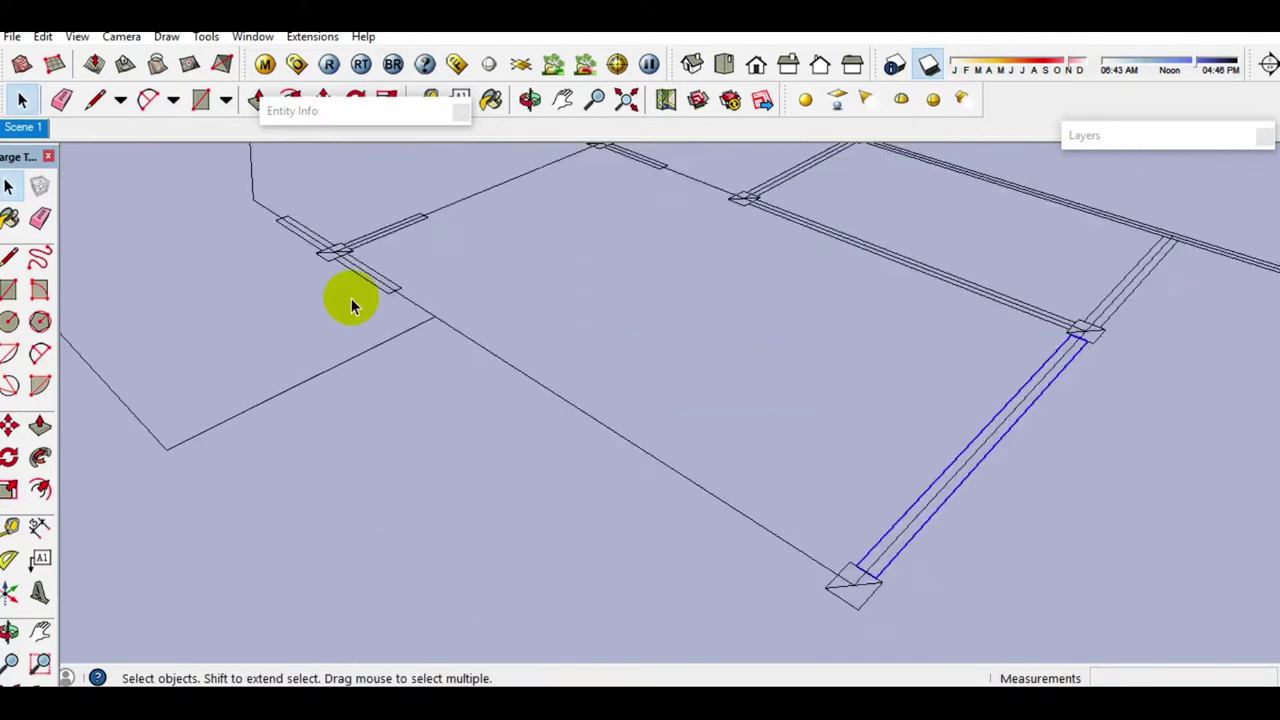
scroll(371, 290, "up", 3)
Step: Lengthen a beam to its footing and another to the far corner footing
key("s")
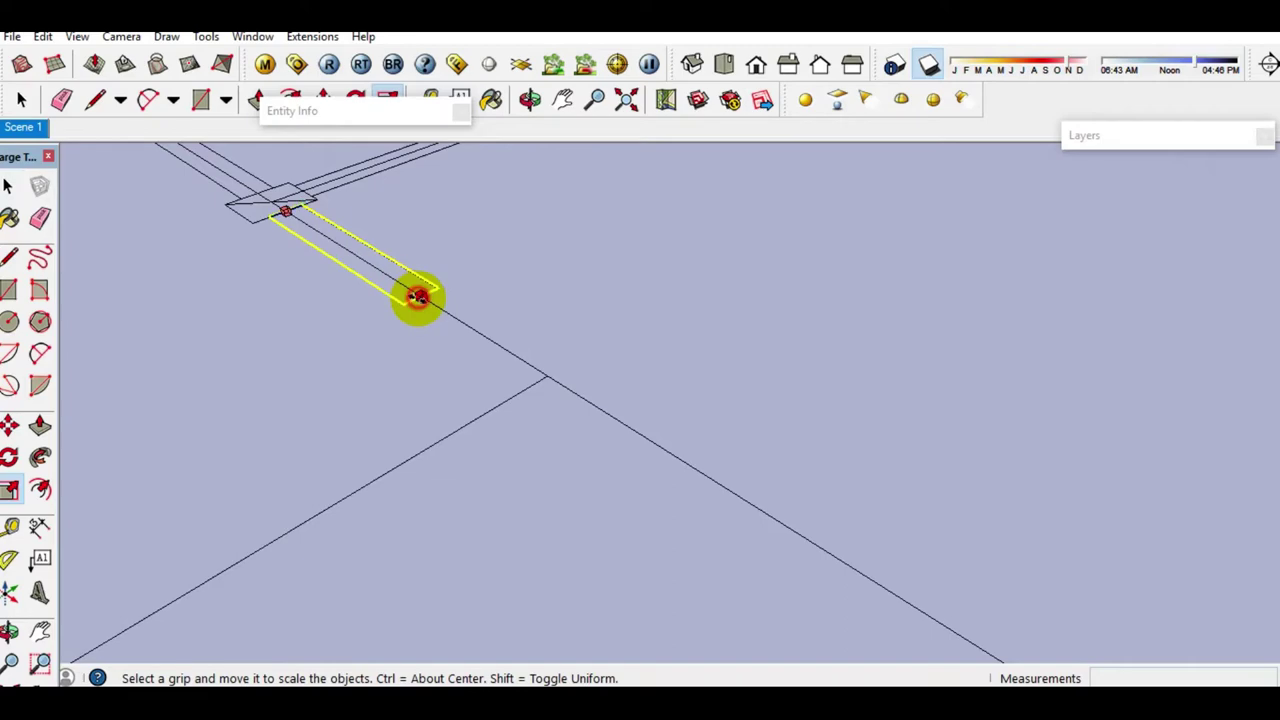
left_click_drag(414, 294, 556, 478)
scroll(571, 391, "down", 3)
scroll(457, 354, "up", 2)
scroll(556, 478, "up", 2)
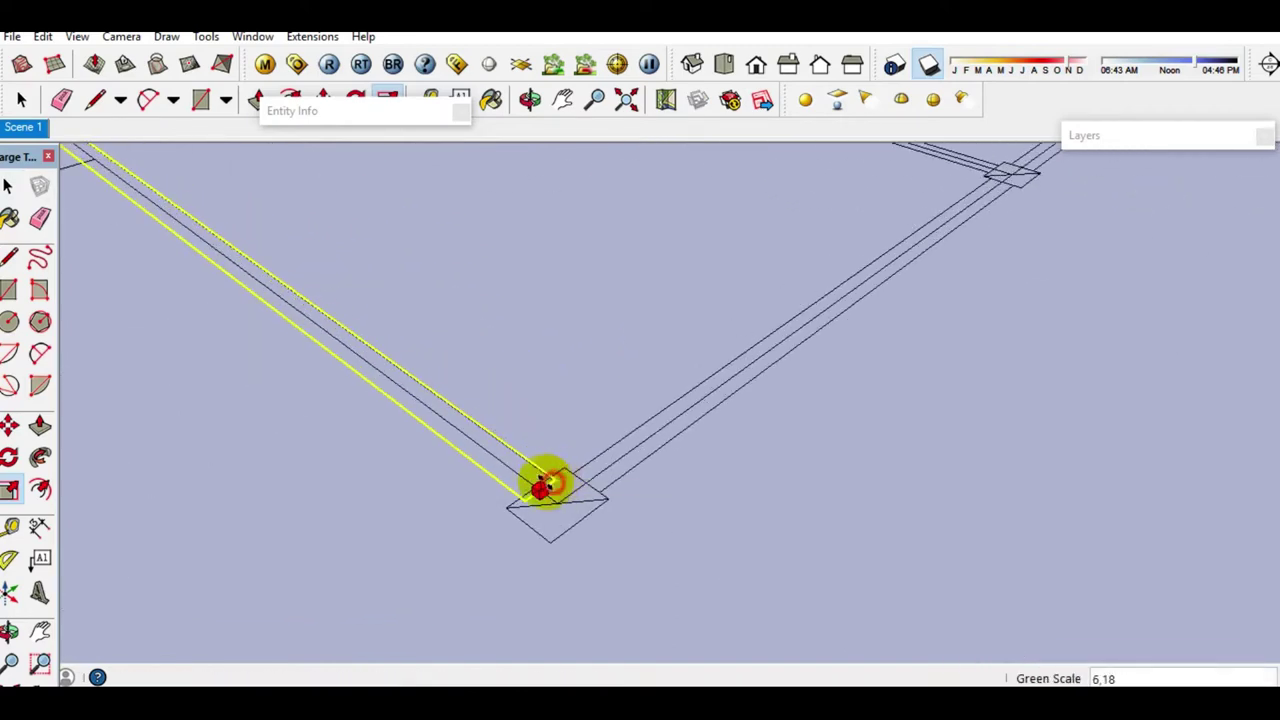
key("space")
scroll(529, 491, "down", 2)
scroll(400, 400, "down", 2)
scroll(369, 517, "up", 2)
scroll(357, 508, "up", 2)
left_click(357, 508)
scroll(357, 508, "up", 2)
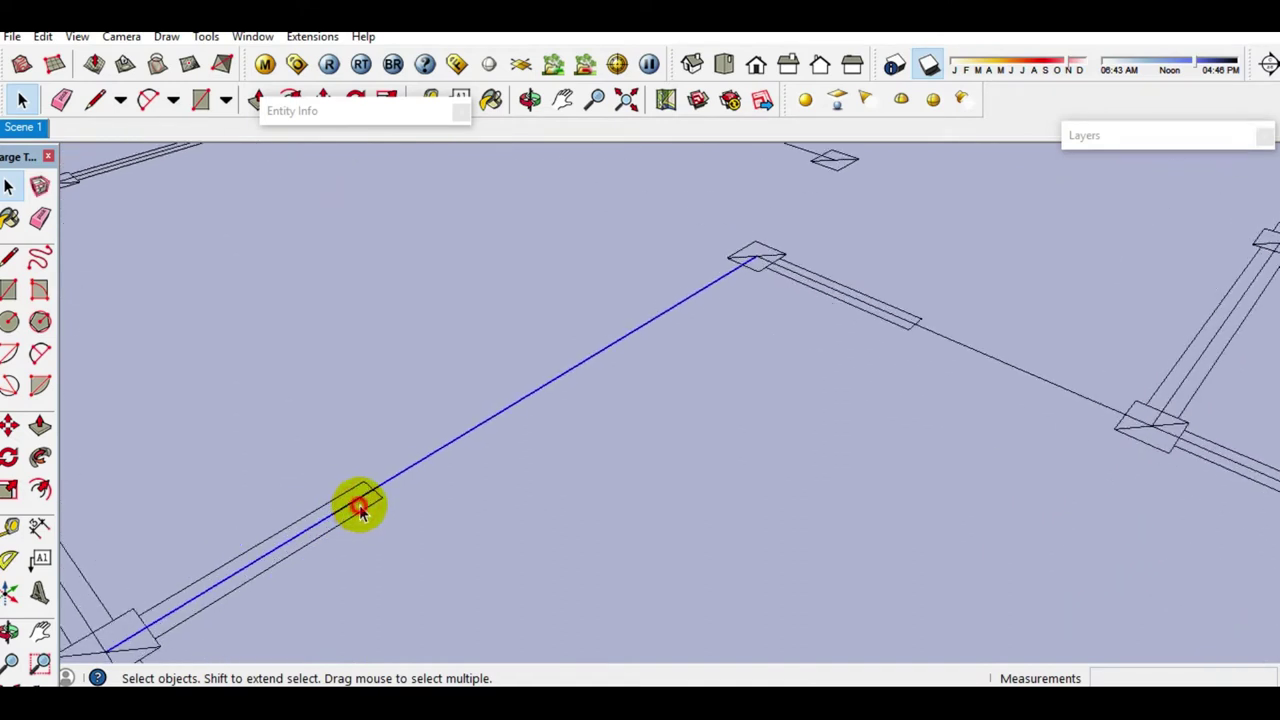
key("s")
left_click_drag(370, 487, 754, 283)
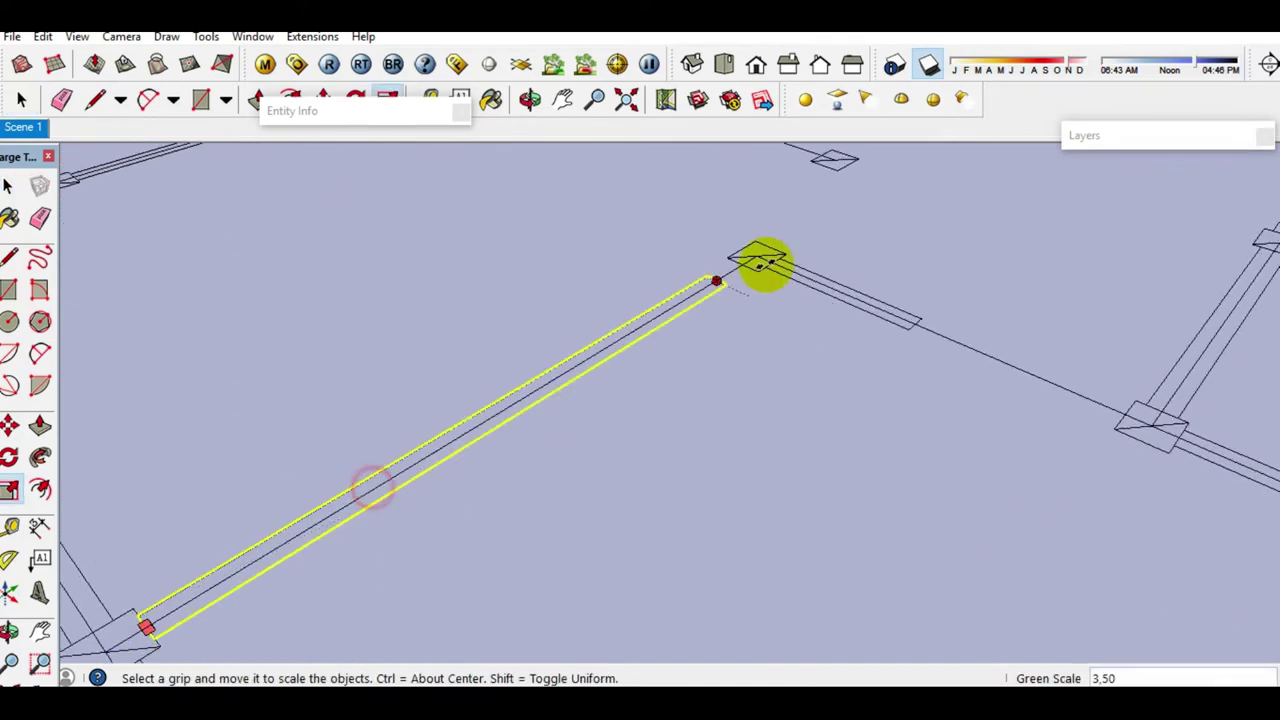
scroll(754, 283, "up", 2)
scroll(735, 280, "up", 2)
left_click(725, 272)
key("space")
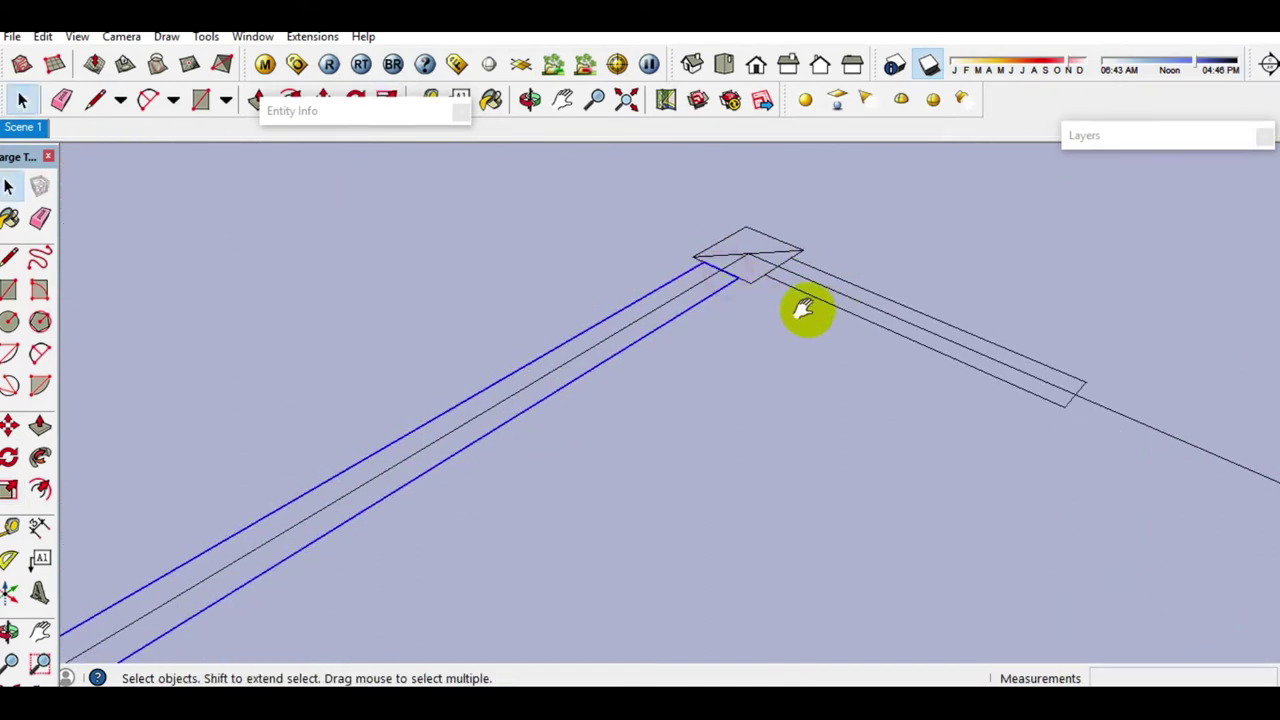
middle_click_drag(829, 314, 430, 330, "shift")
Step: Stretch the selected beam's end to the crossing beam
key("s")
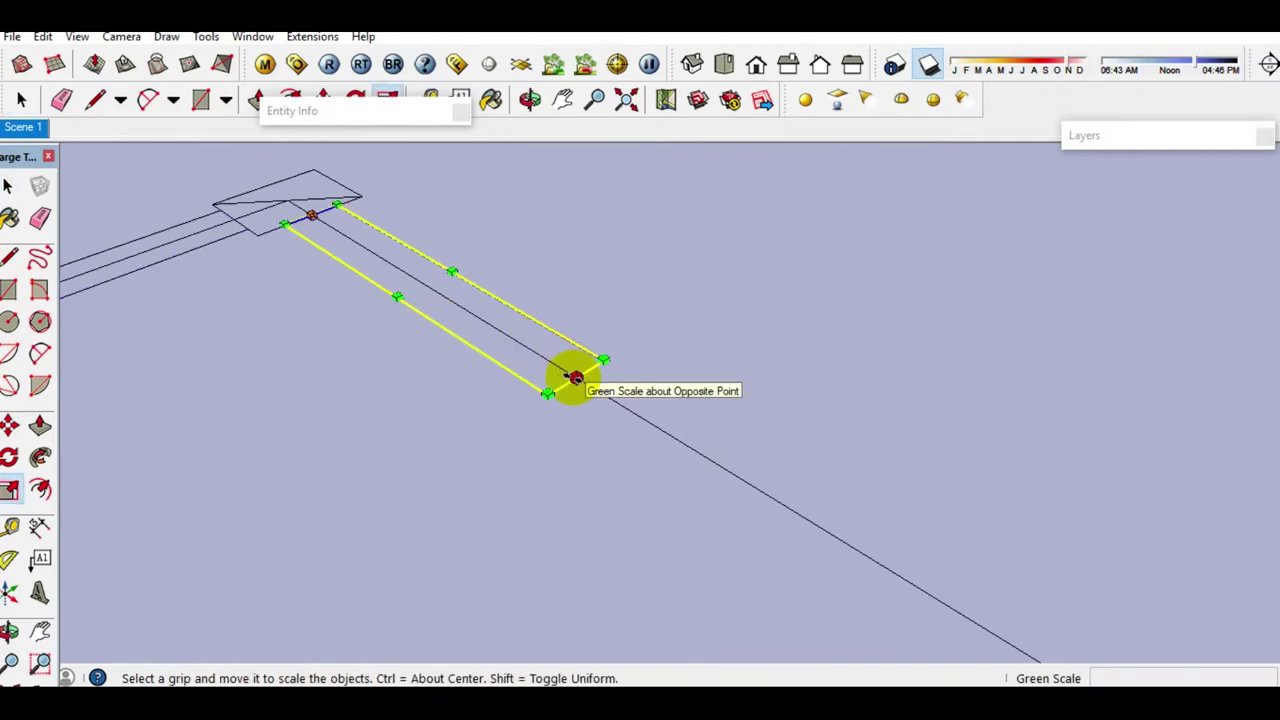
left_click(575, 377)
scroll(557, 366, "down", 2)
middle_click_drag(557, 366, 457, 323)
left_click(567, 413)
key("space")
scroll(557, 391, "down", 3)
middle_click_drag(557, 391, 486, 466)
scroll(429, 386, "up", 2)
scroll(405, 373, "up", 2)
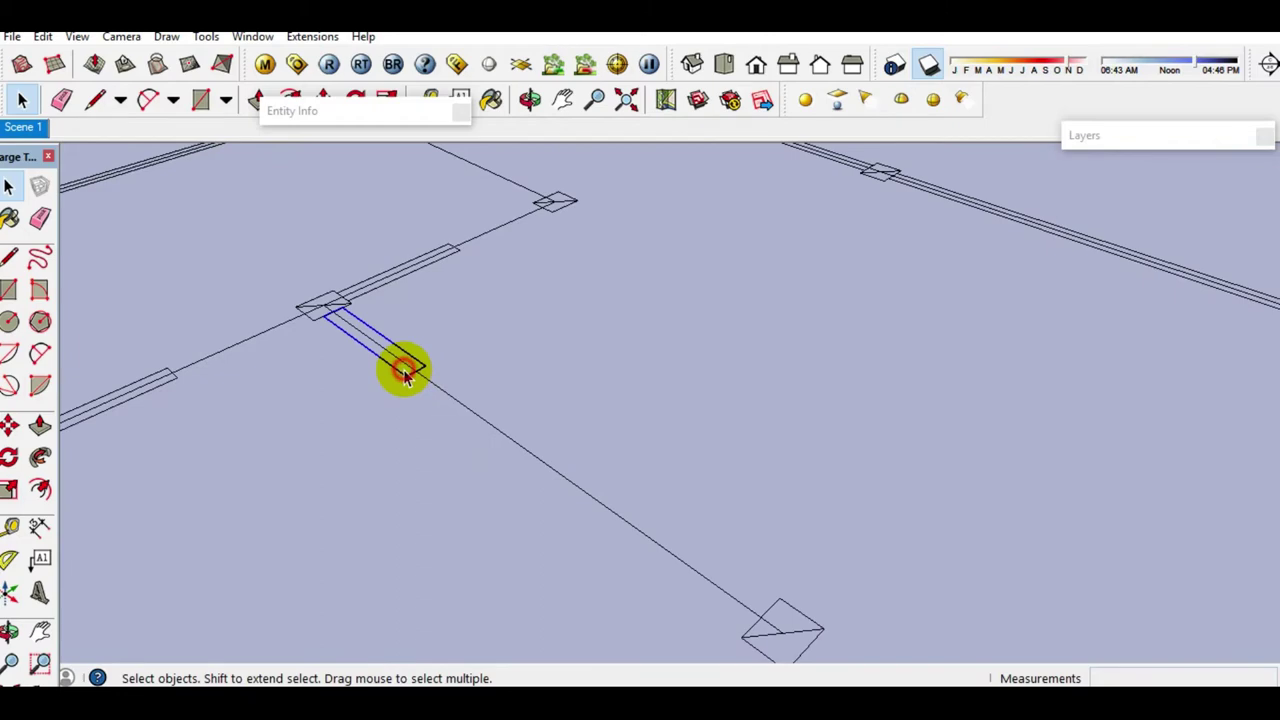
scroll(405, 373, "up", 2)
Step: Extend two beams so their ends reach the footing squares
key("s")
scroll(434, 380, "up", 3)
middle_click_drag(434, 380, 287, 212, "shift")
left_click(287, 212)
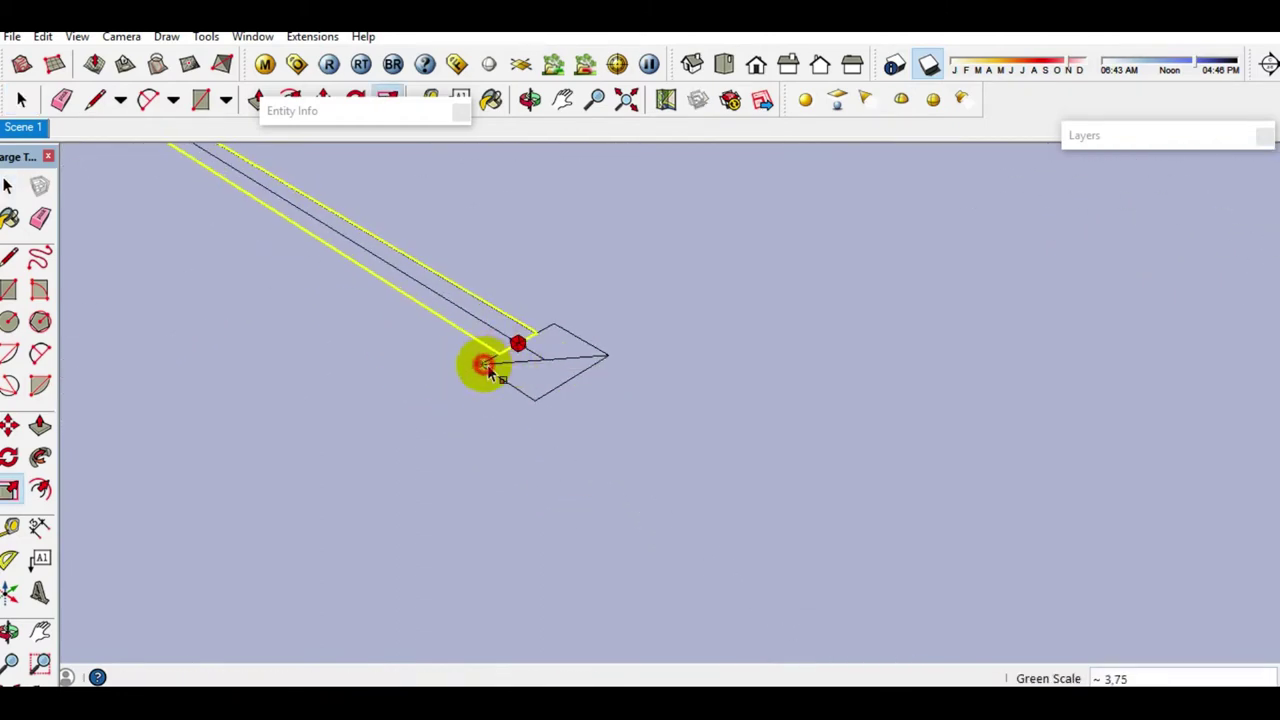
left_click(487, 368)
key("space")
scroll(434, 306, "down", 3)
middle_click_drag(434, 306, 423, 534)
scroll(386, 443, "up", 3)
scroll(391, 453, "up", 1)
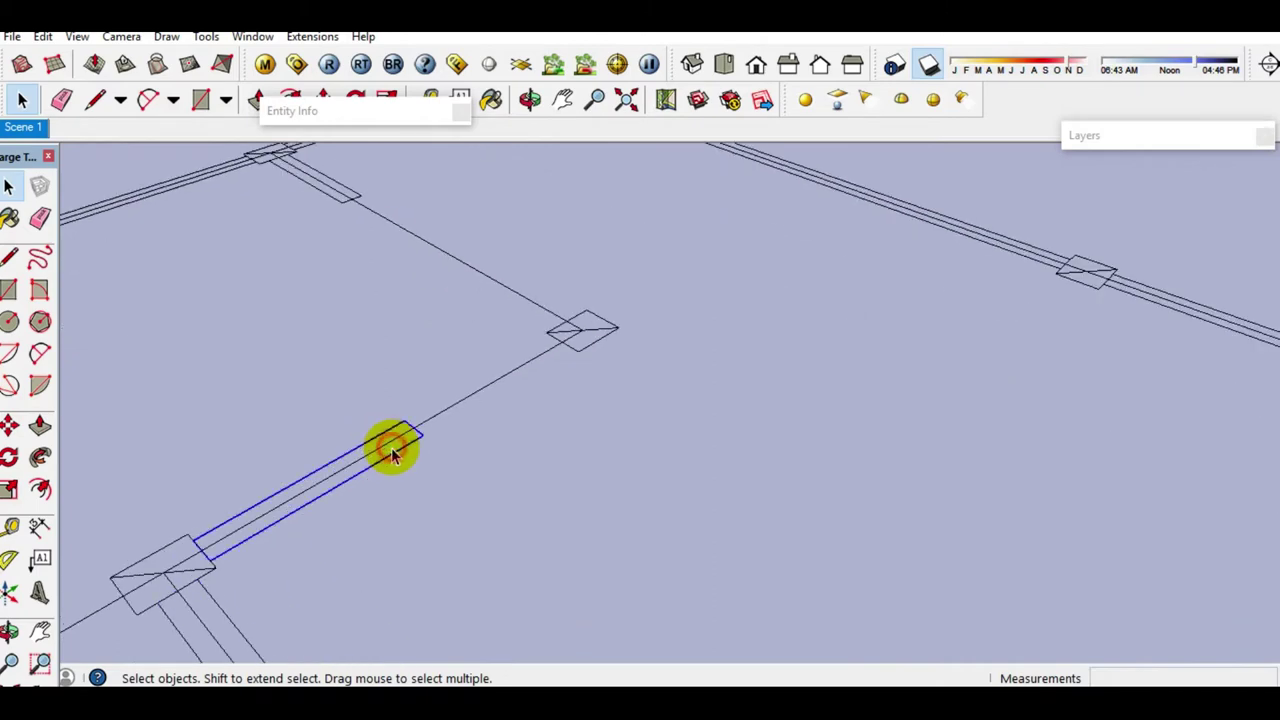
key("s")
left_click(414, 423)
scroll(484, 388, "up", 2)
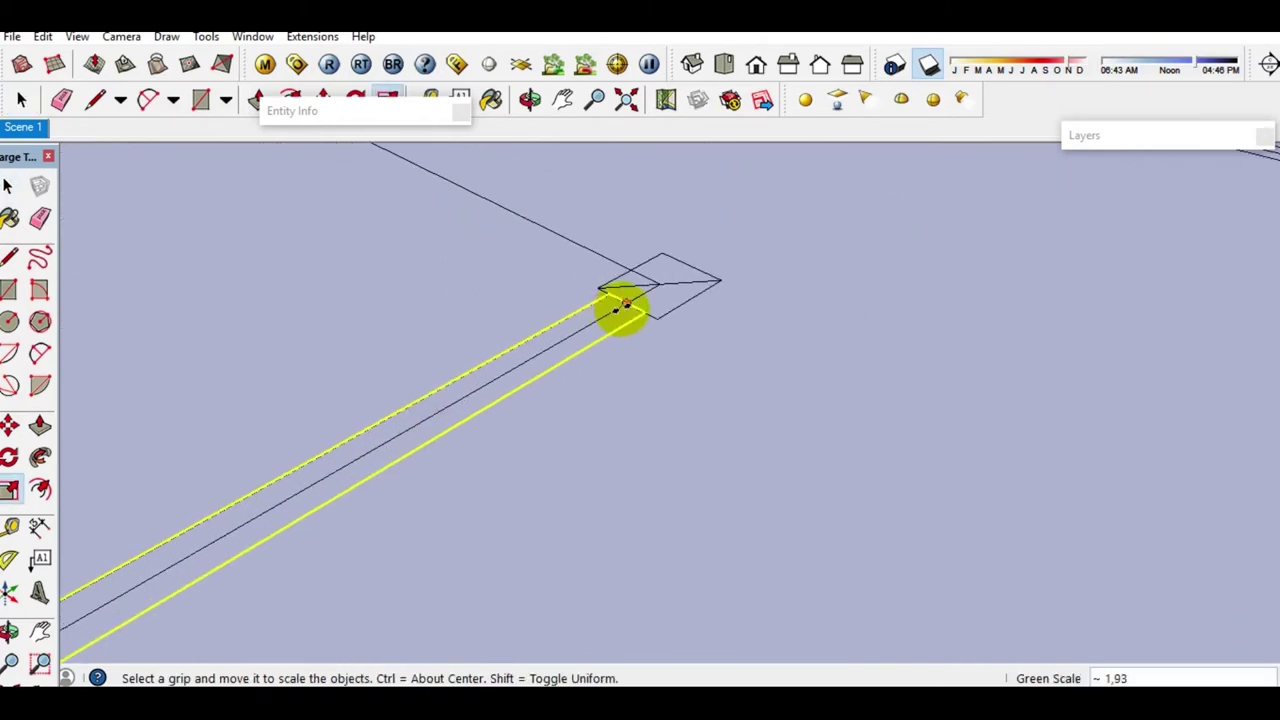
left_click(549, 331)
key("space")
scroll(549, 333, "down", 1)
mouse_move(549, 333)
middle_mouse_down()
mouse_move(529, 449)
mouse_move(403, 360)
middle_mouse_up()
scroll(403, 360, "up", 2)
Step: Scale two more short beam segments to their new lengths
left_click(389, 375)
key("s")
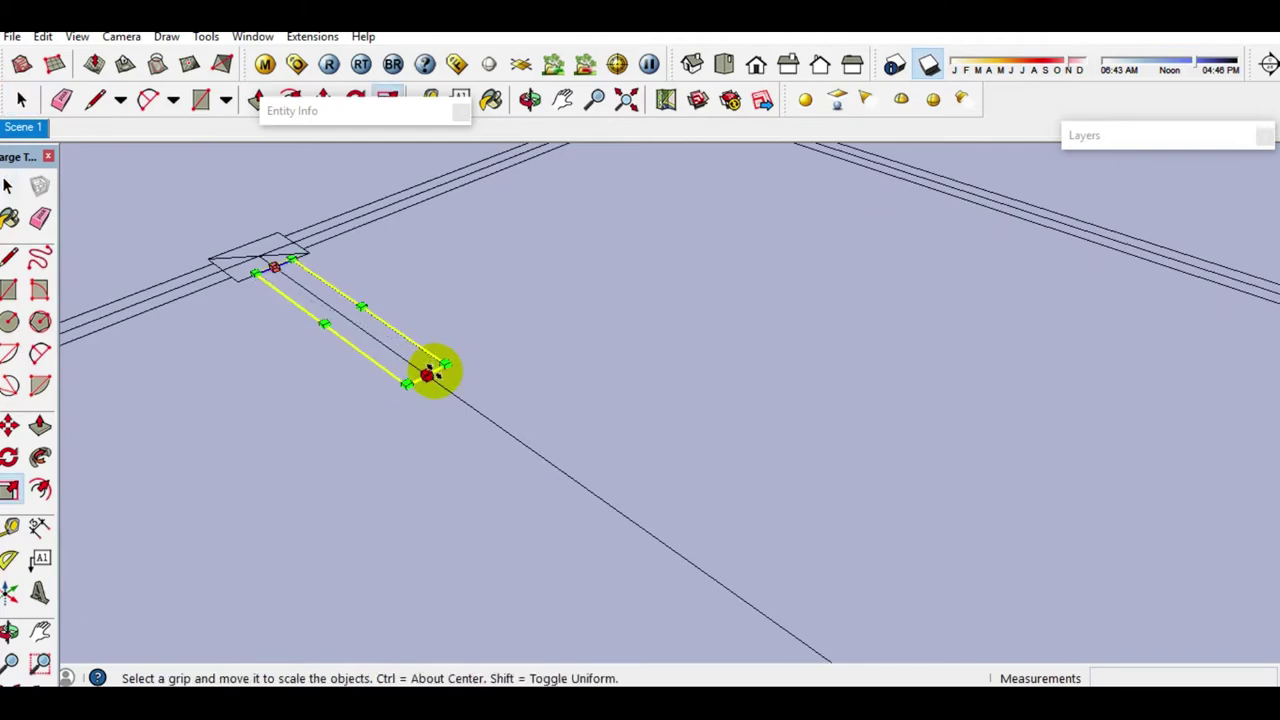
scroll(430, 375, "down", 2)
left_click(600, 491)
key("space")
mouse_move(600, 491)
middle_mouse_down()
mouse_move(571, 423)
mouse_move(527, 480)
middle_mouse_up()
scroll(527, 480, "up", 2)
scroll(495, 505, "up", 1)
left_click(493, 497)
scroll(495, 496, "up", 1)
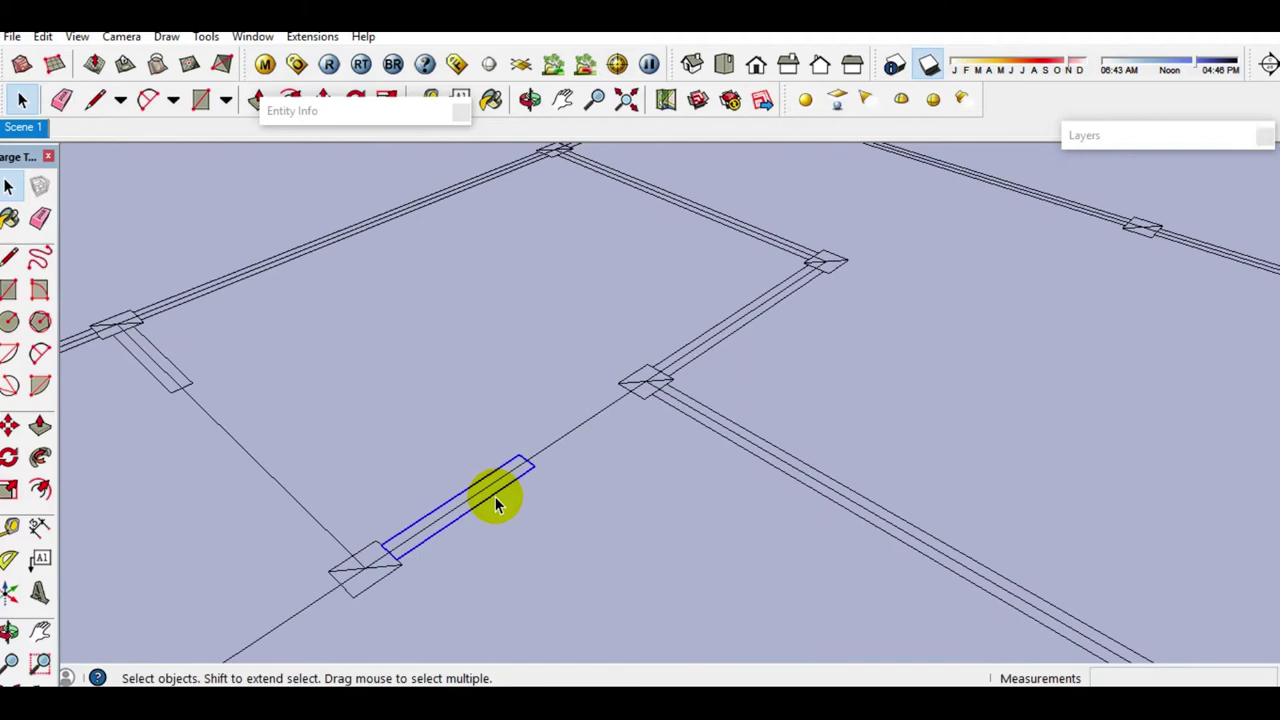
key("s")
scroll(520, 456, "up", 1)
left_click(525, 454)
left_click(655, 372)
key("space")
scroll(657, 371, "down", 2)
middle_click_drag(657, 371, 477, 500)
scroll(472, 500, "up", 1)
scroll(472, 503, "up", 1)
Step: Stretch another beam longer toward the junction
key("s")
scroll(505, 470, "up", 1)
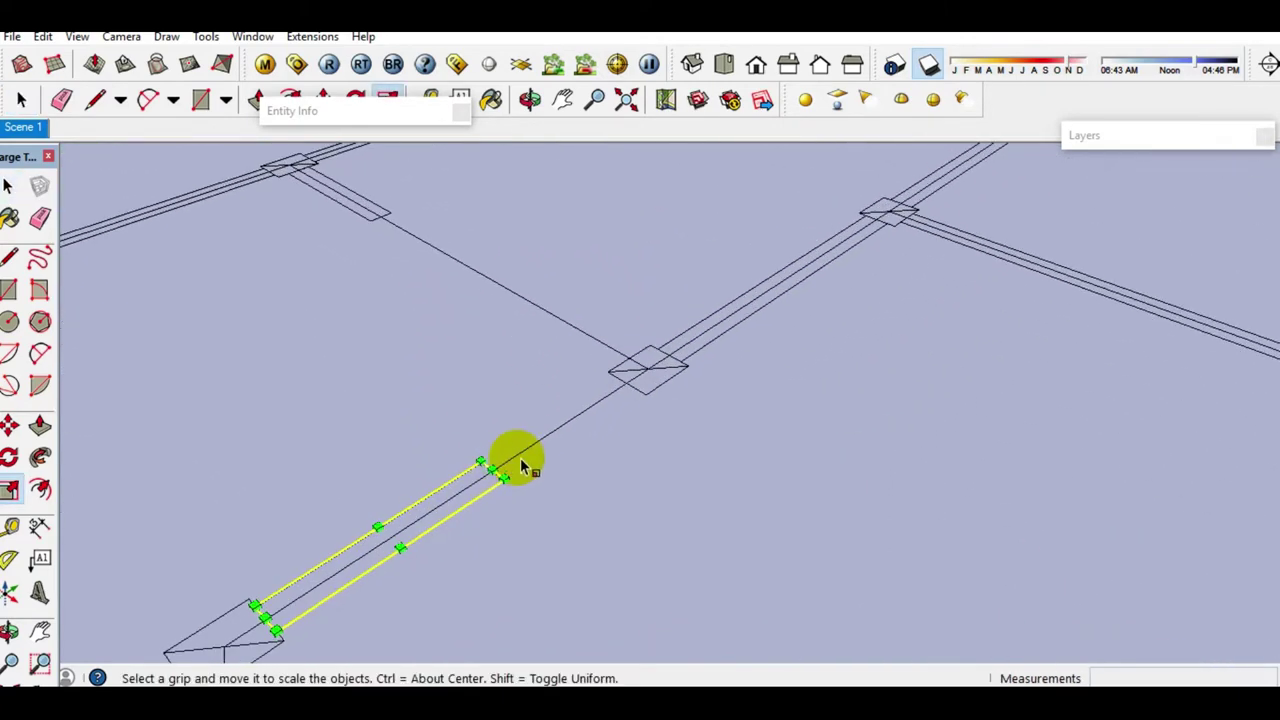
left_click_drag(493, 470, 629, 380)
key("space")
scroll(557, 386, "down", 2)
mouse_move(557, 386)
middle_mouse_down()
mouse_move(494, 437)
mouse_move(452, 450)
middle_mouse_up()
scroll(452, 450, "up", 2)
scroll(423, 420, "up", 1)
Step: Scale the last wall strip by 3.00 to meet the next column square, then survey the floor plan
left_click(423, 422)
key("s")
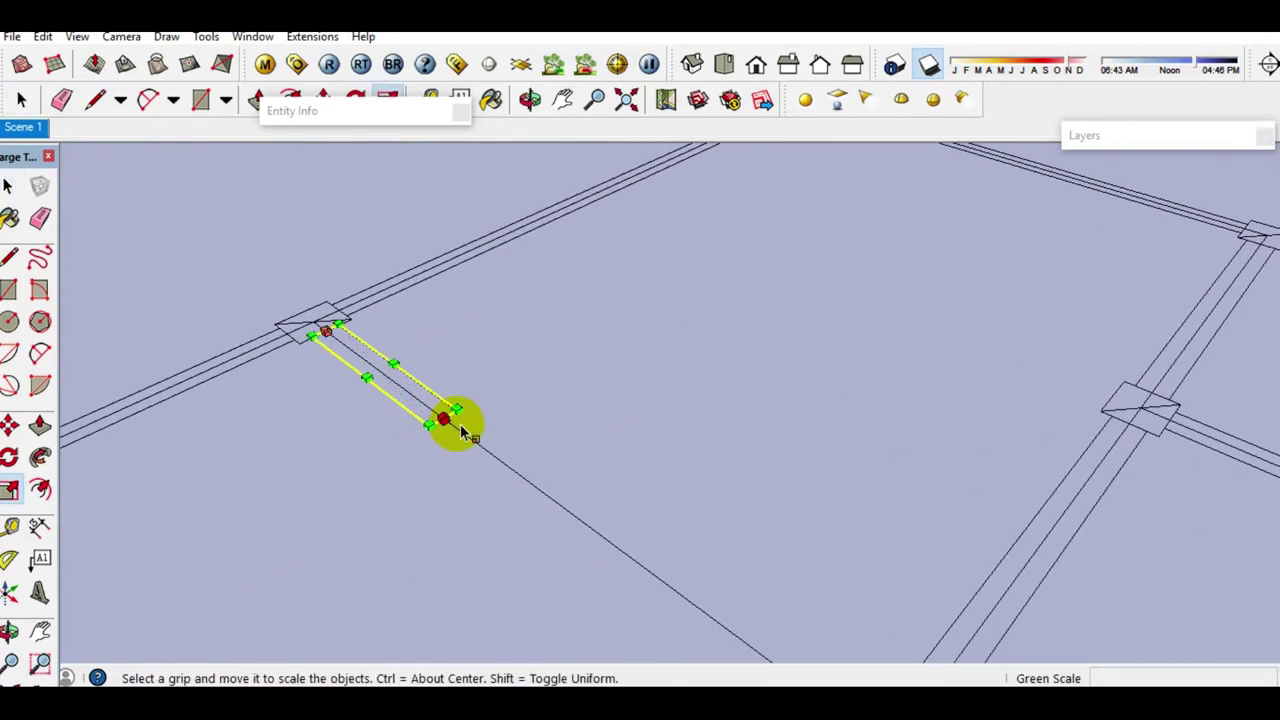
scroll(443, 420, "down", 2)
left_click_drag(429, 398, 565, 505)
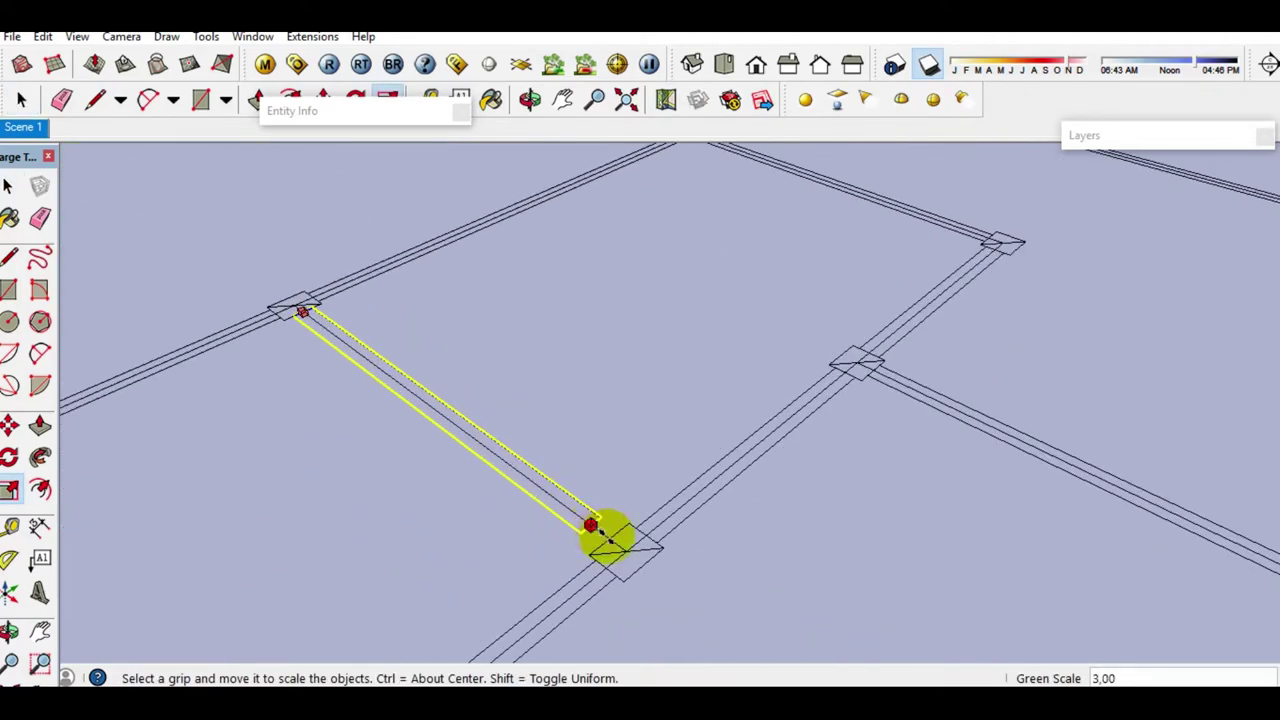
key("space")
scroll(476, 379, "down", 3)
scroll(403, 427, "down", 3)
mouse_move(403, 427)
middle_mouse_down()
mouse_move(614, 383)
mouse_move(590, 557)
mouse_move(554, 549)
middle_mouse_up()
scroll(530, 422, "up", 3)
middle_click_drag(527, 418, 820, 517, "shift")
scroll(820, 517, "up", 3)
scroll(889, 443, "up", 2)
mouse_move(906, 563)
middle_mouse_down("shift")
mouse_move(915, 497)
mouse_move(895, 490)
middle_mouse_up("shift")
scroll(895, 490, "up", 2)
Step: Lengthen the wall rectangle, then place a copy of it to the lower left
key("s")
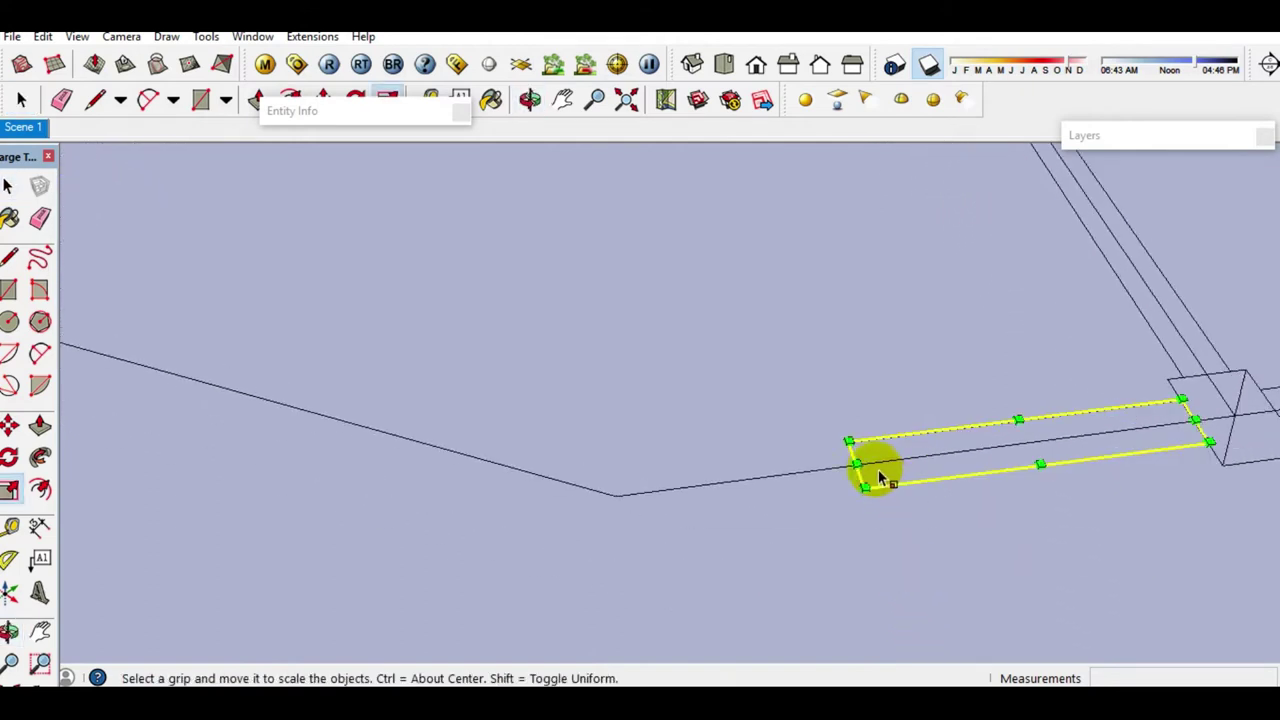
mouse_move(858, 466)
left_mouse_down()
mouse_move(600, 497)
mouse_move(647, 524)
left_mouse_up()
key("space")
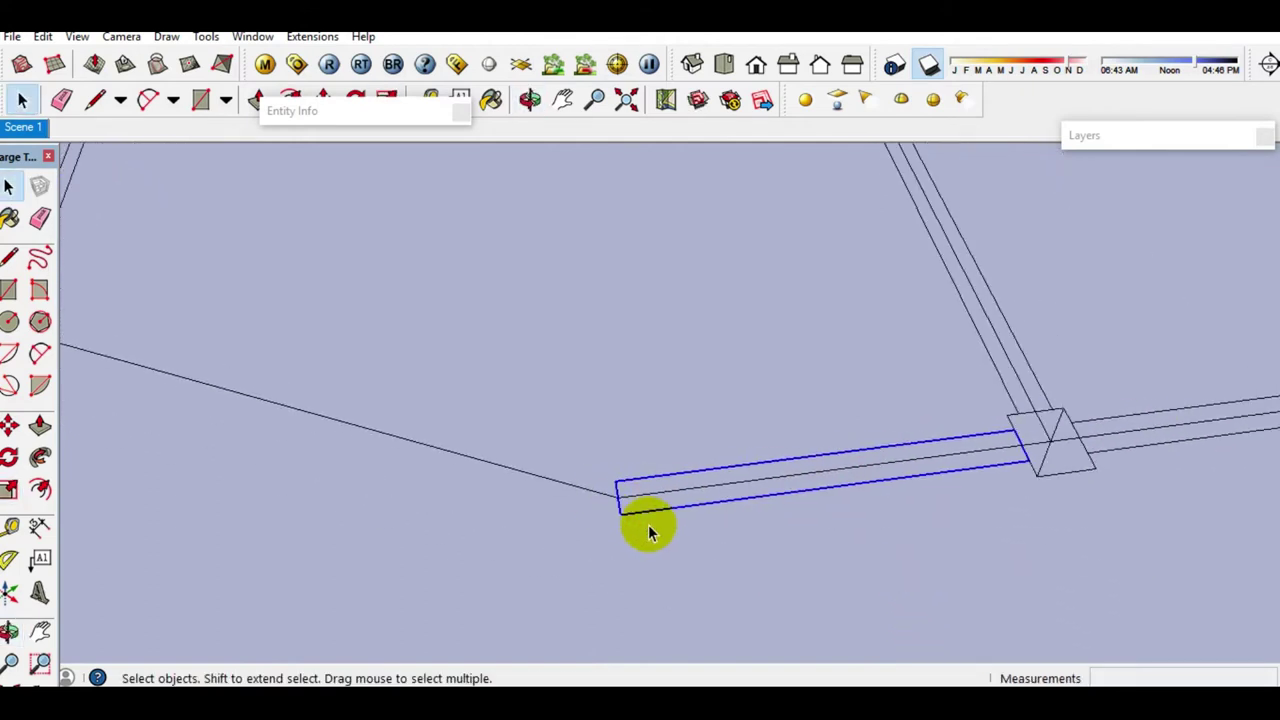
left_click(760, 568)
key("ctrl")
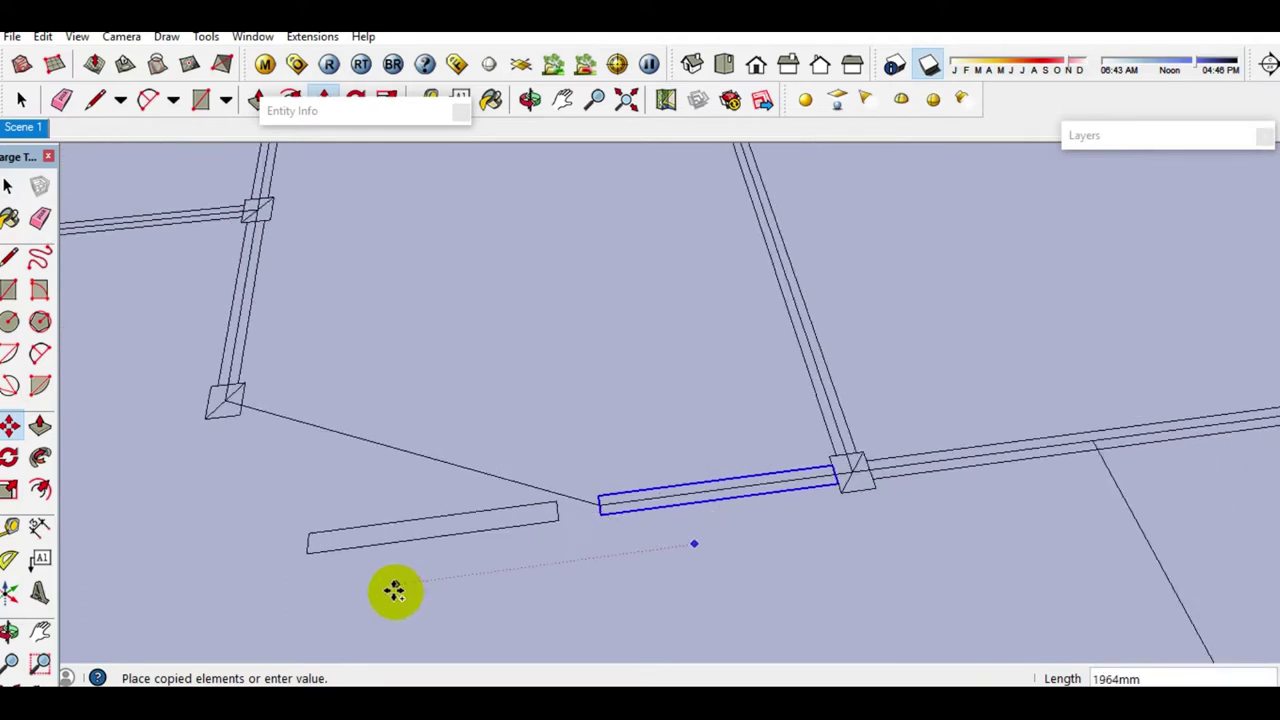
left_click(380, 580)
mouse_move(430, 545)
middle_mouse_down()
mouse_move(603, 531)
mouse_move(543, 583)
mouse_move(486, 531)
middle_mouse_up()
key("space")
Step: Rotate the copied rectangle 26.8° about its end
key("q")
left_click(585, 497)
left_click(437, 489)
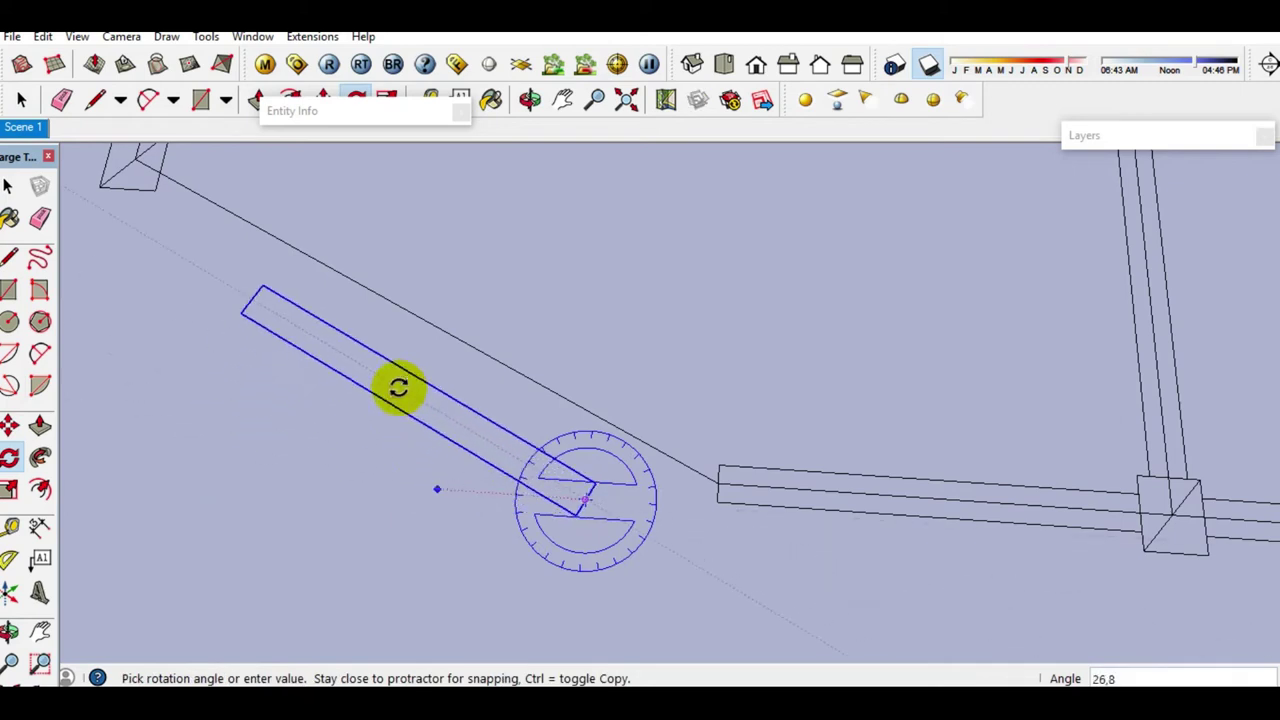
left_click(398, 387)
Step: Move the rotated rectangle's corner onto the beam end and align it with the slanted line
key("m")
left_click(583, 500)
scroll(712, 484, "up", 1)
left_click(712, 482)
scroll(343, 257, "up", 1)
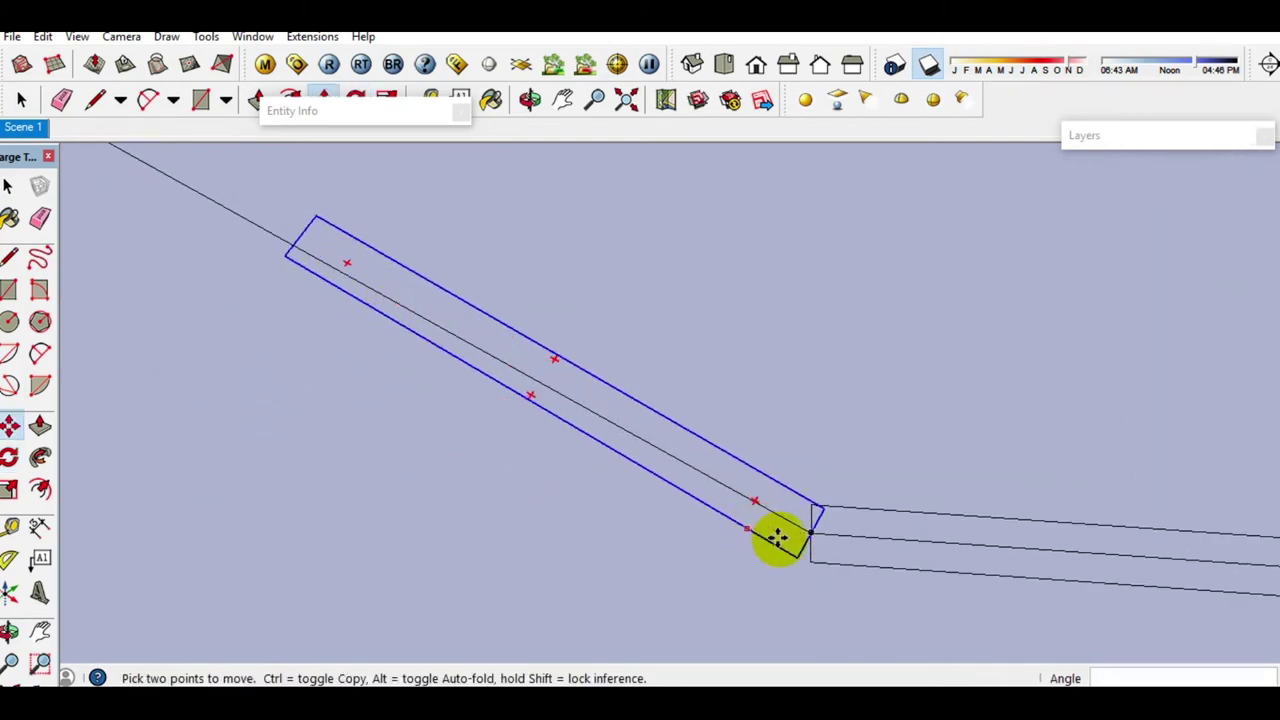
left_click(738, 498)
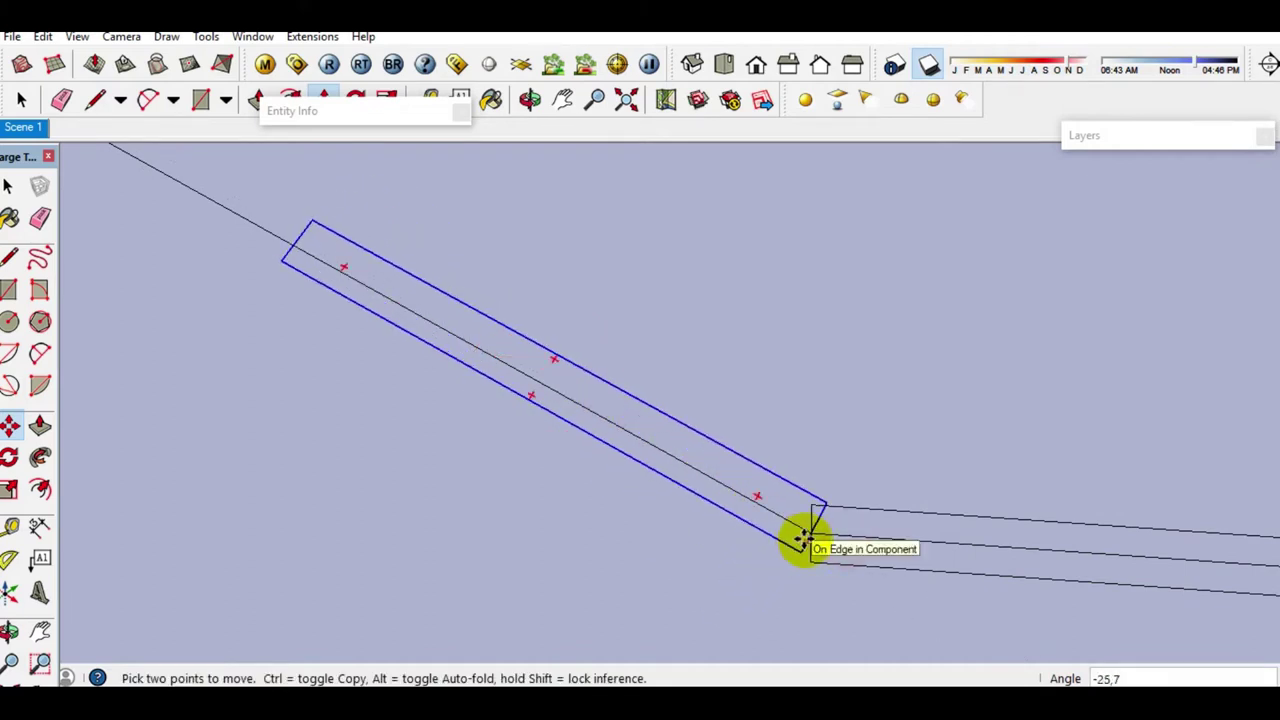
left_click(813, 540)
left_click(810, 538)
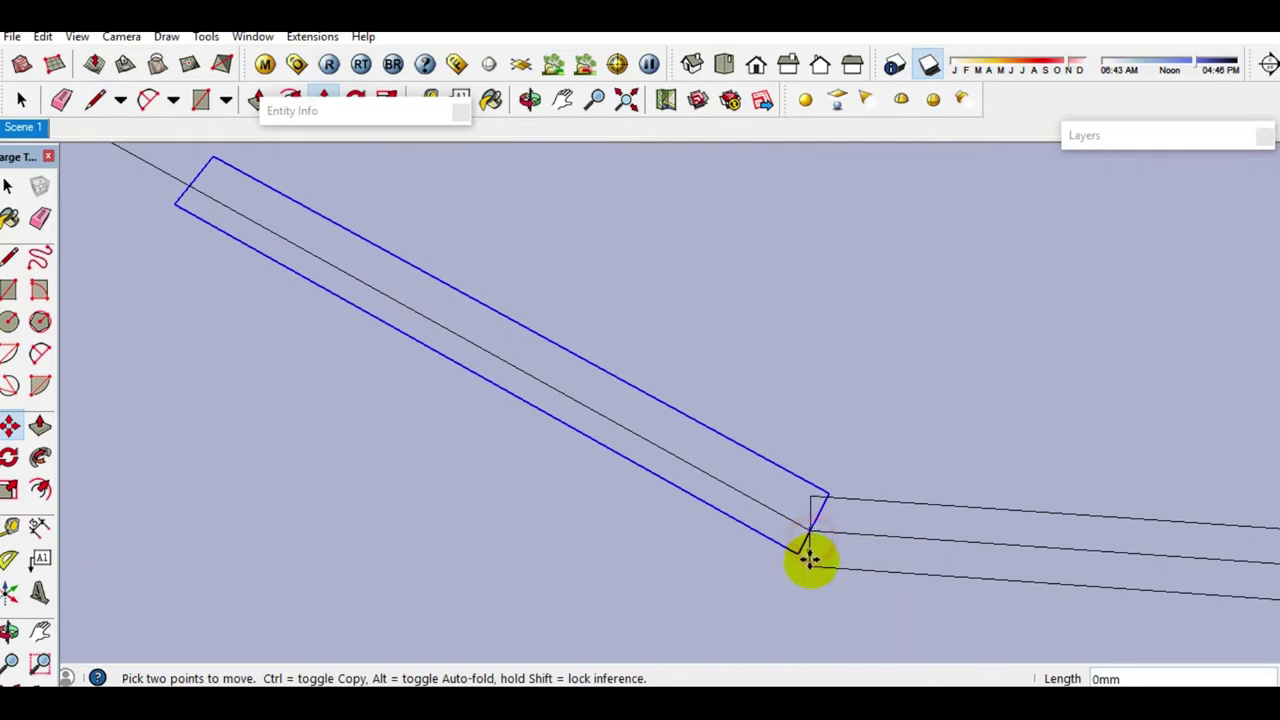
scroll(810, 553, "down", 3)
Step: Scale the angled rectangle so it stretches up to the upper post
key("s")
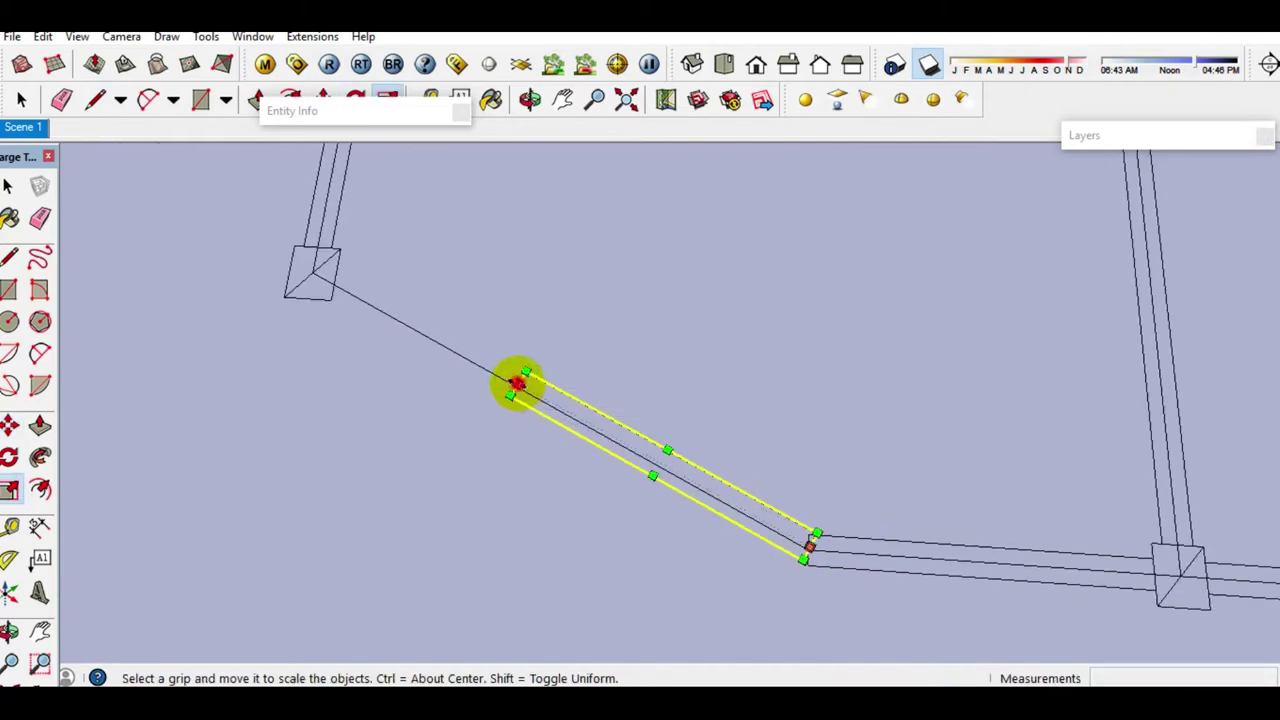
left_click_drag(516, 385, 334, 290)
key("space")
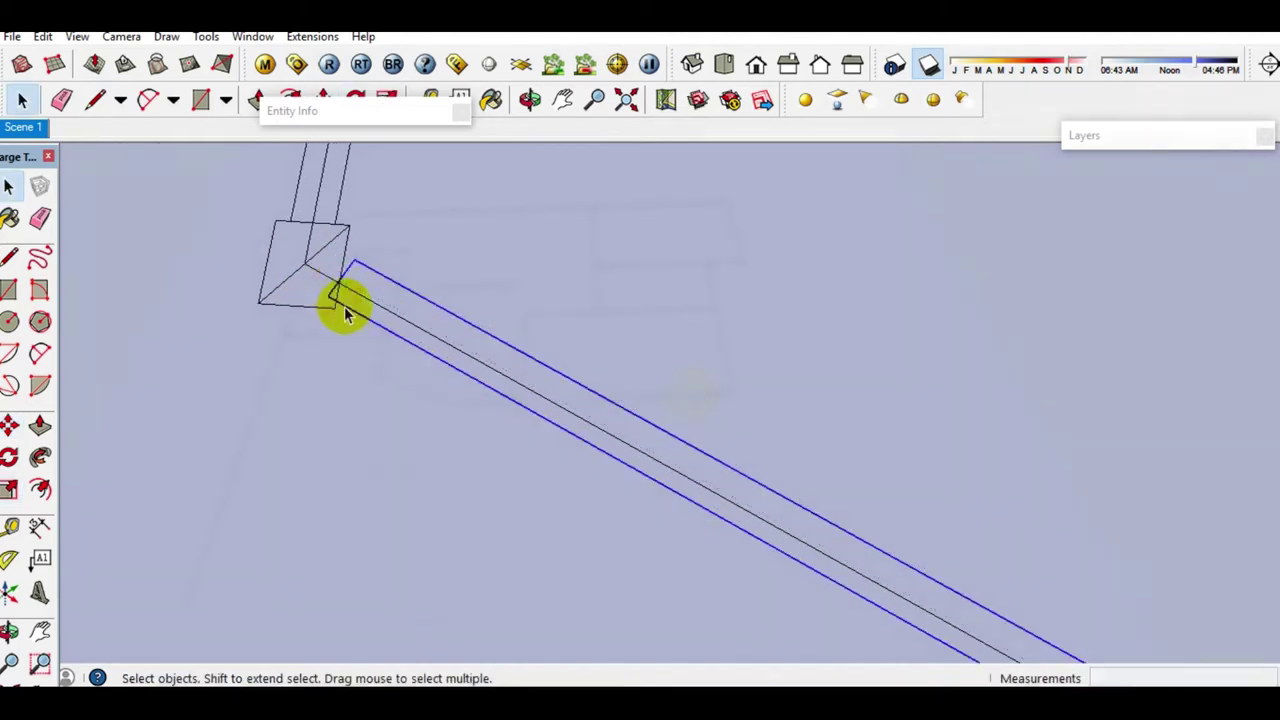
scroll(371, 358, "down", 5)
scroll(493, 447, "up", 3)
Step: Make the wall component unique so it becomes an independent copy
scroll(485, 444, "up", 1)
scroll(478, 444, "up", 1)
scroll(448, 458, "up", 2)
scroll(427, 463, "up", 2)
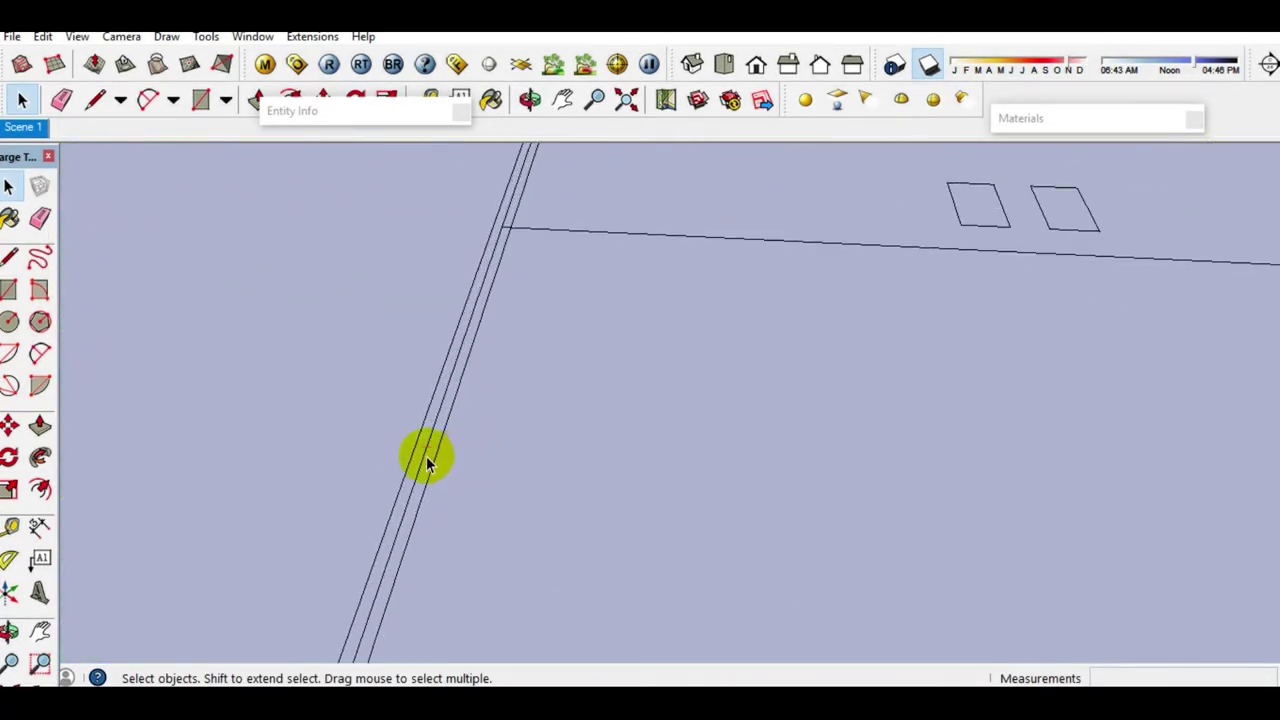
right_click(432, 470)
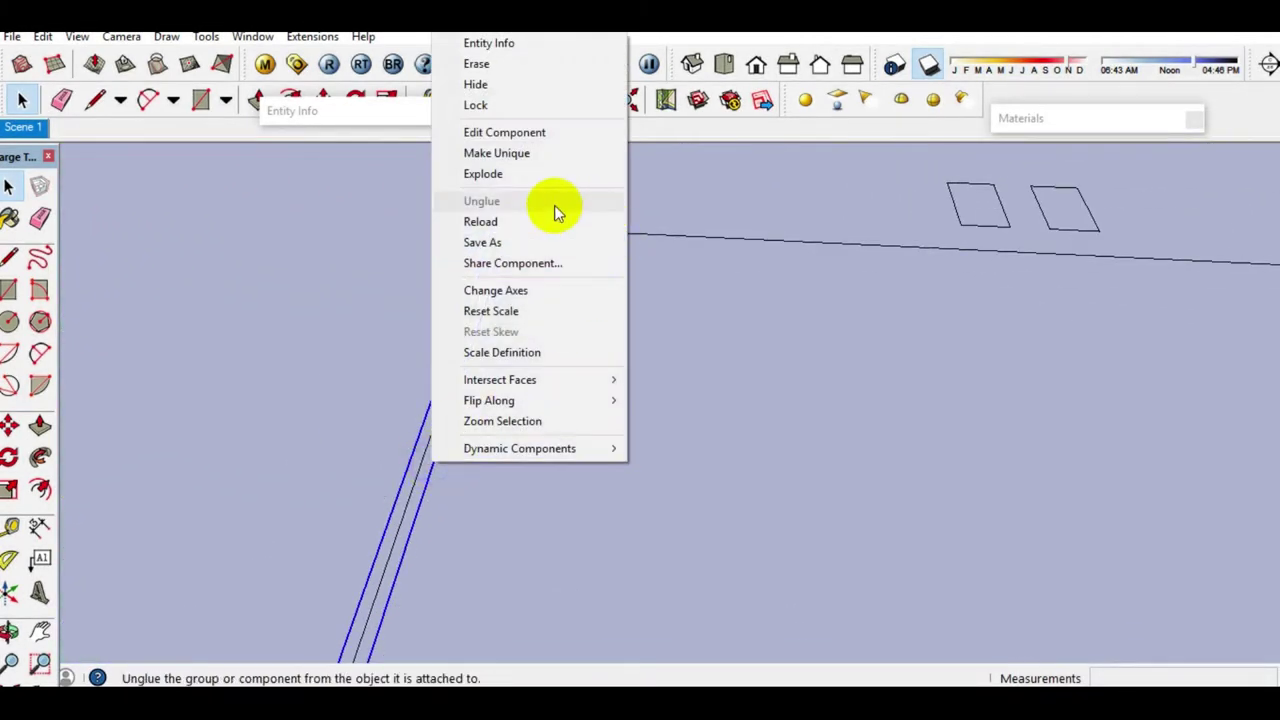
left_click(492, 155)
scroll(507, 373, "down", 3)
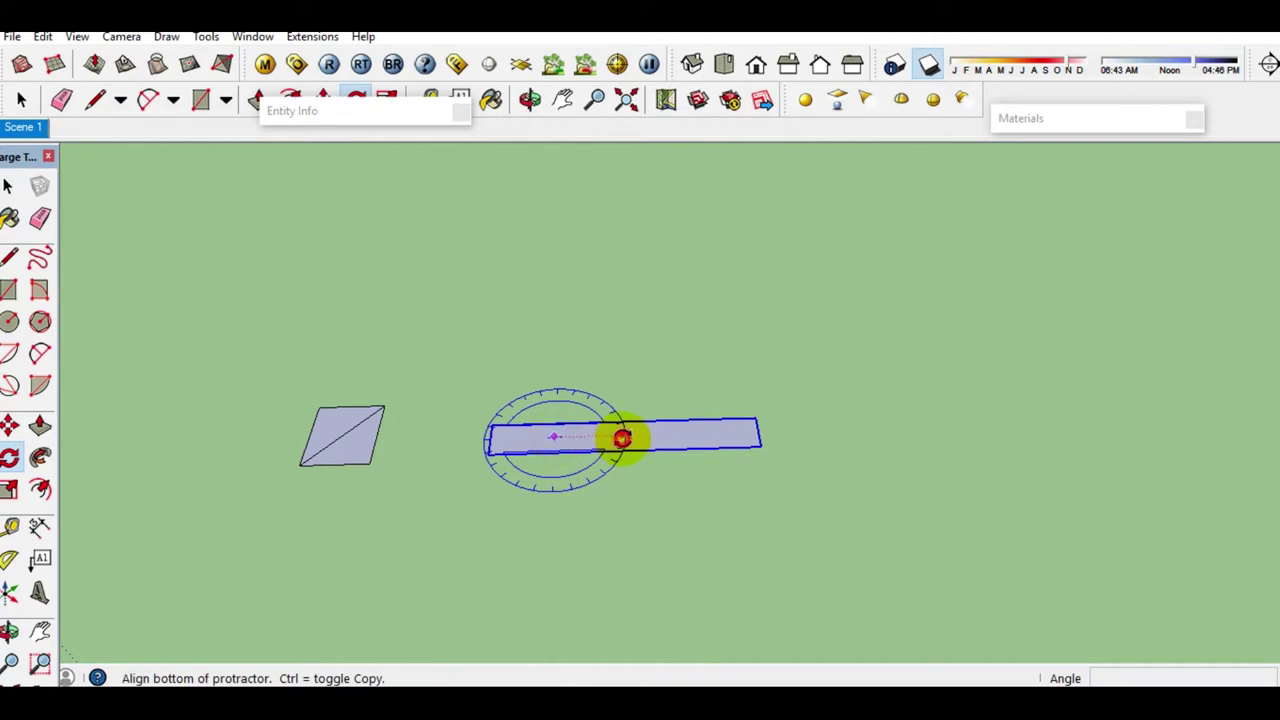
Step: Turn the small rectangle 90° and pull it up into a tall thin column
left_click(621, 438)
left_click(550, 360)
key("space")
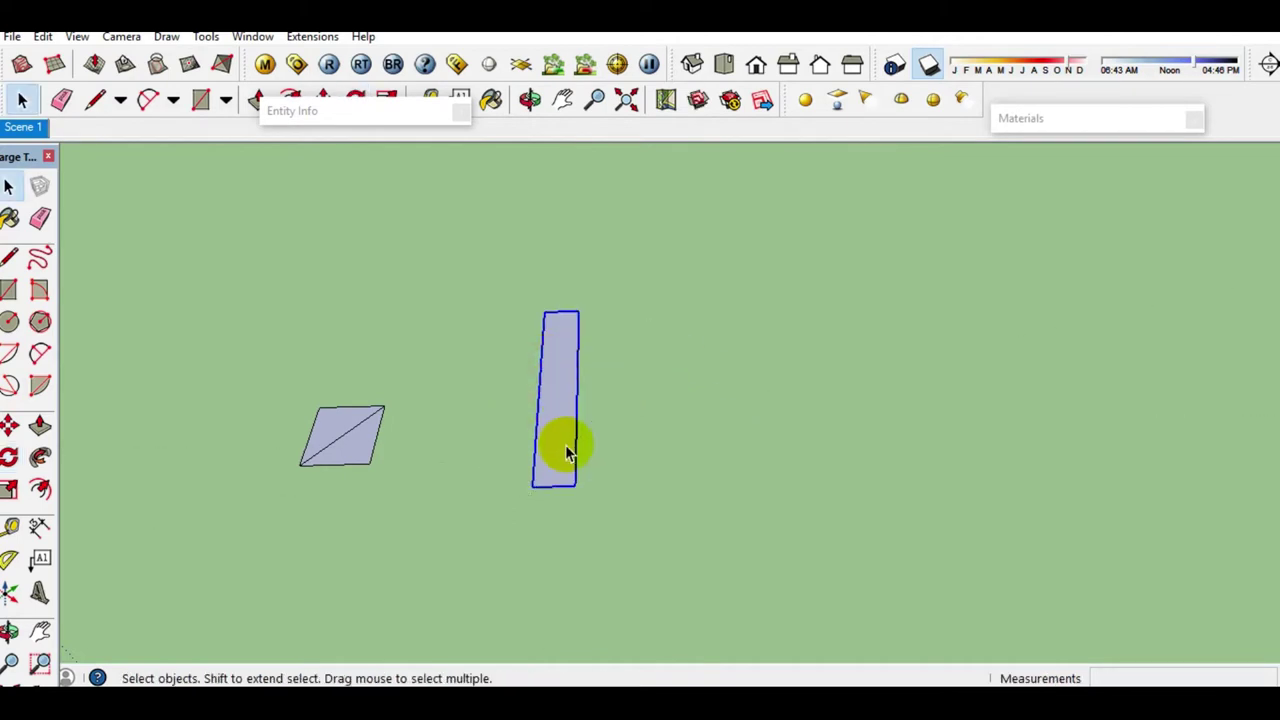
mouse_move(566, 452)
middle_mouse_down()
mouse_move(558, 418)
mouse_move(530, 568)
middle_mouse_up()
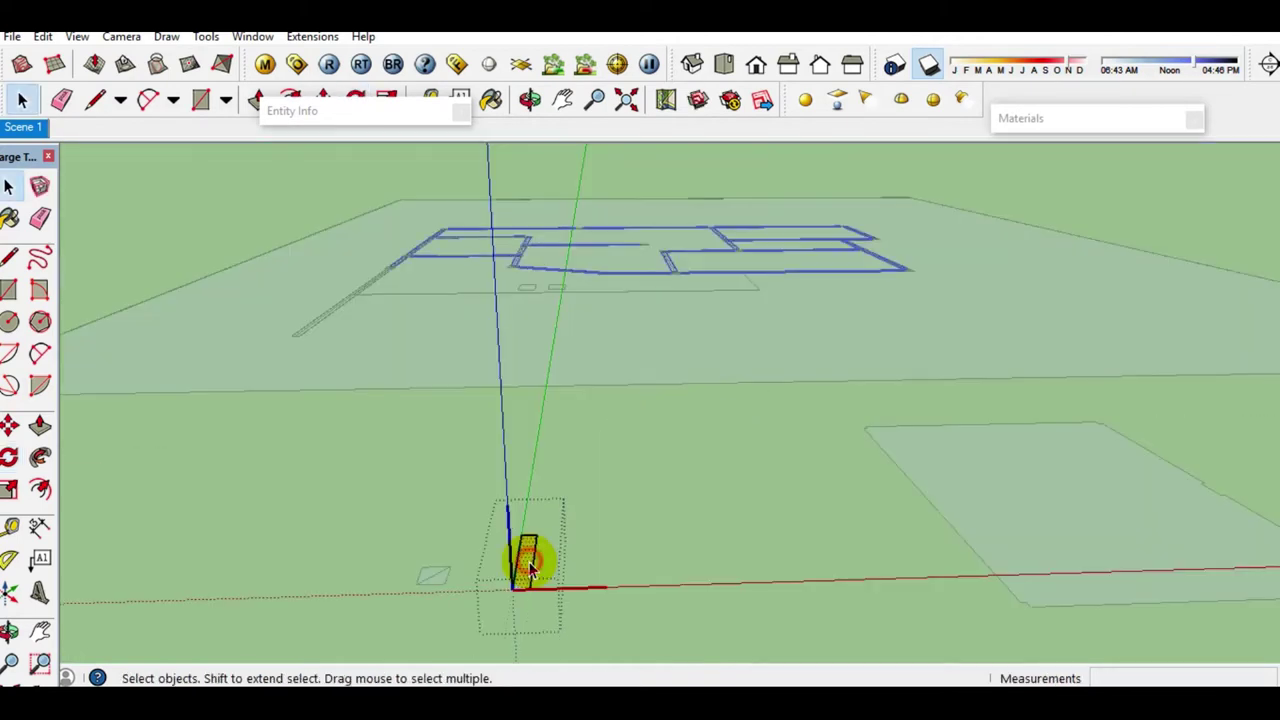
key("p")
left_click_drag(527, 565, 520, 415)
key("space")
scroll(575, 271, "down", 5)
Step: Select all the connected wall geometry and bring up its context menu
middle_click_drag(523, 243, 506, 534)
scroll(528, 628, "up", 2)
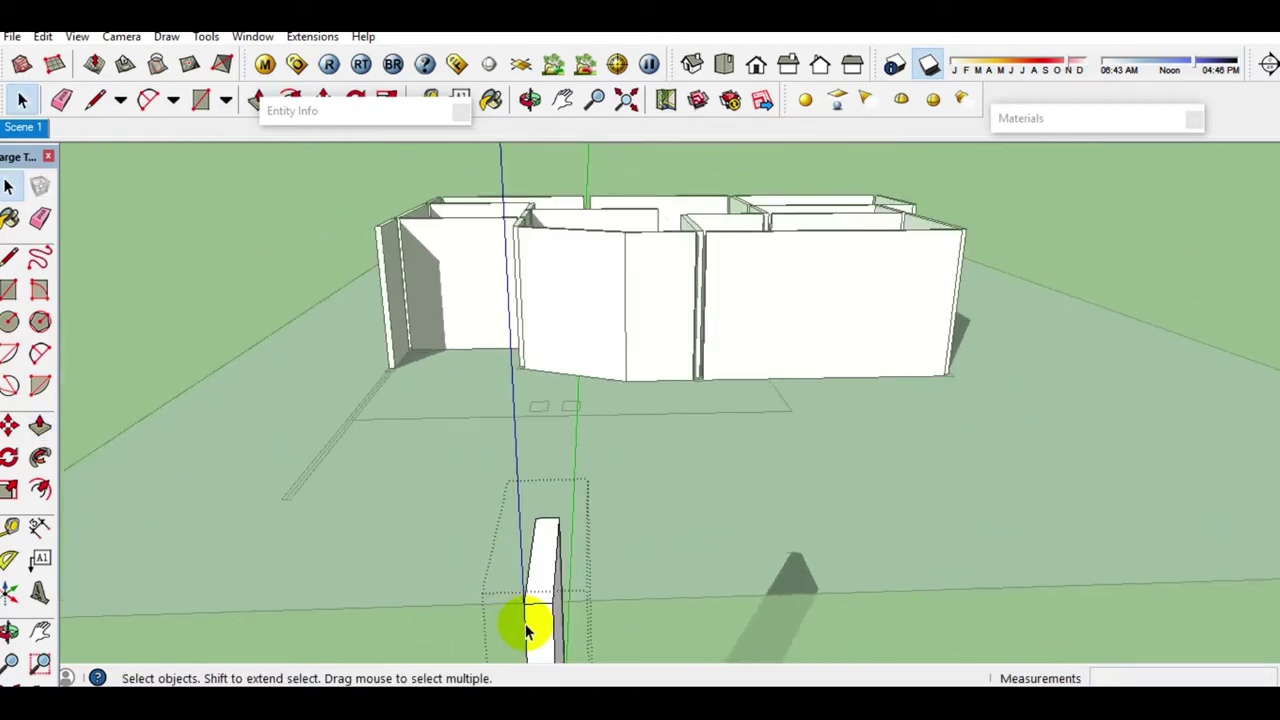
middle_click_drag(527, 628, 563, 563)
triple_click(564, 558)
right_click(564, 556)
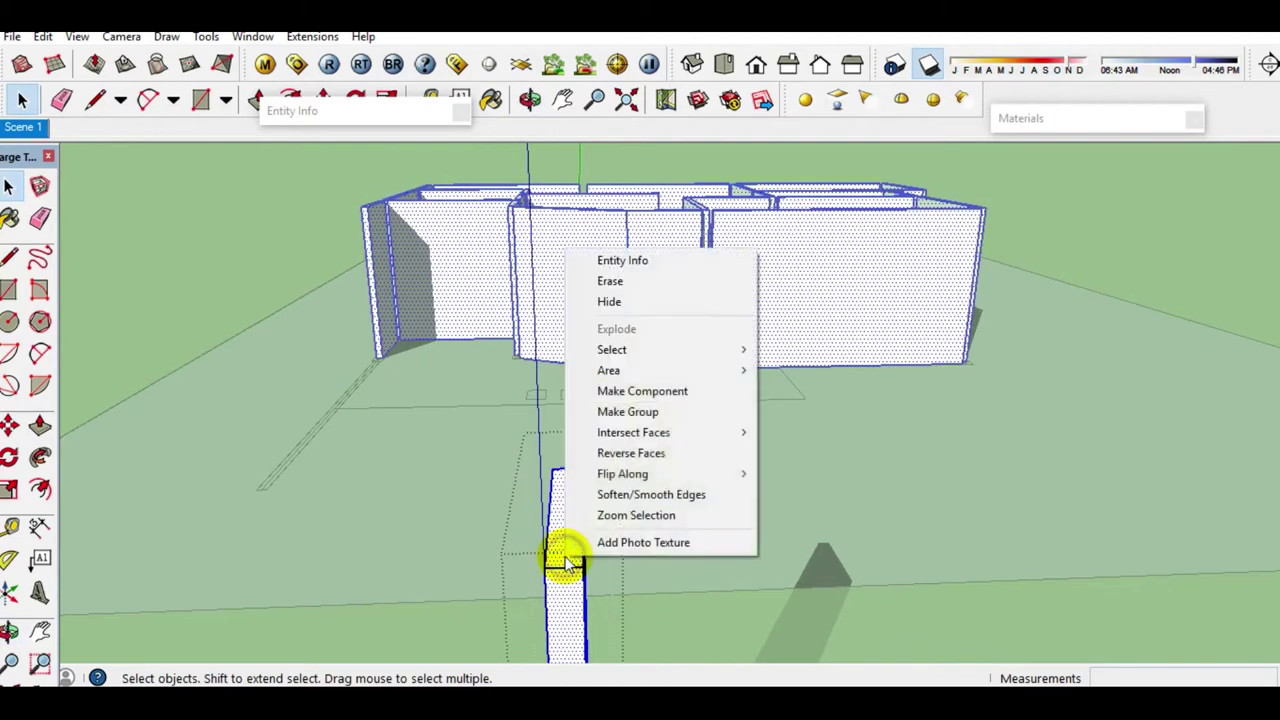
Step: Group the selected walls and assign the group to layer D LT.1
left_click(655, 410)
left_click(252, 36)
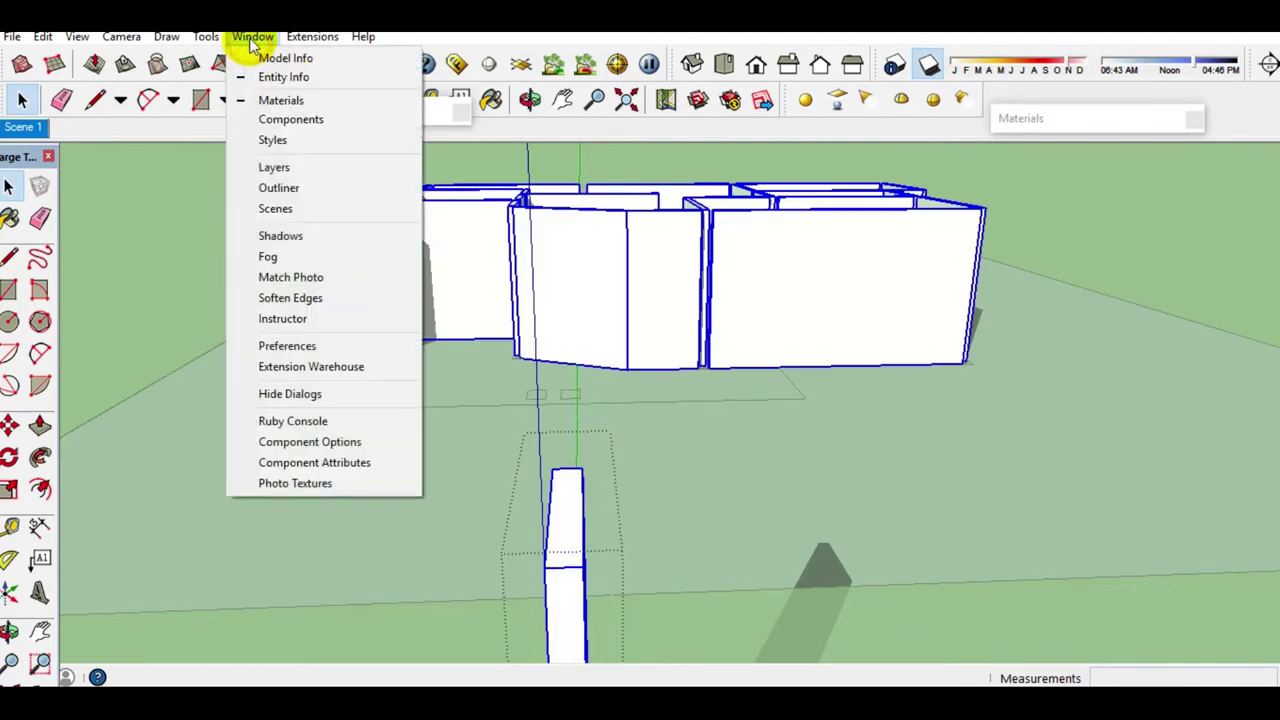
left_click(290, 170)
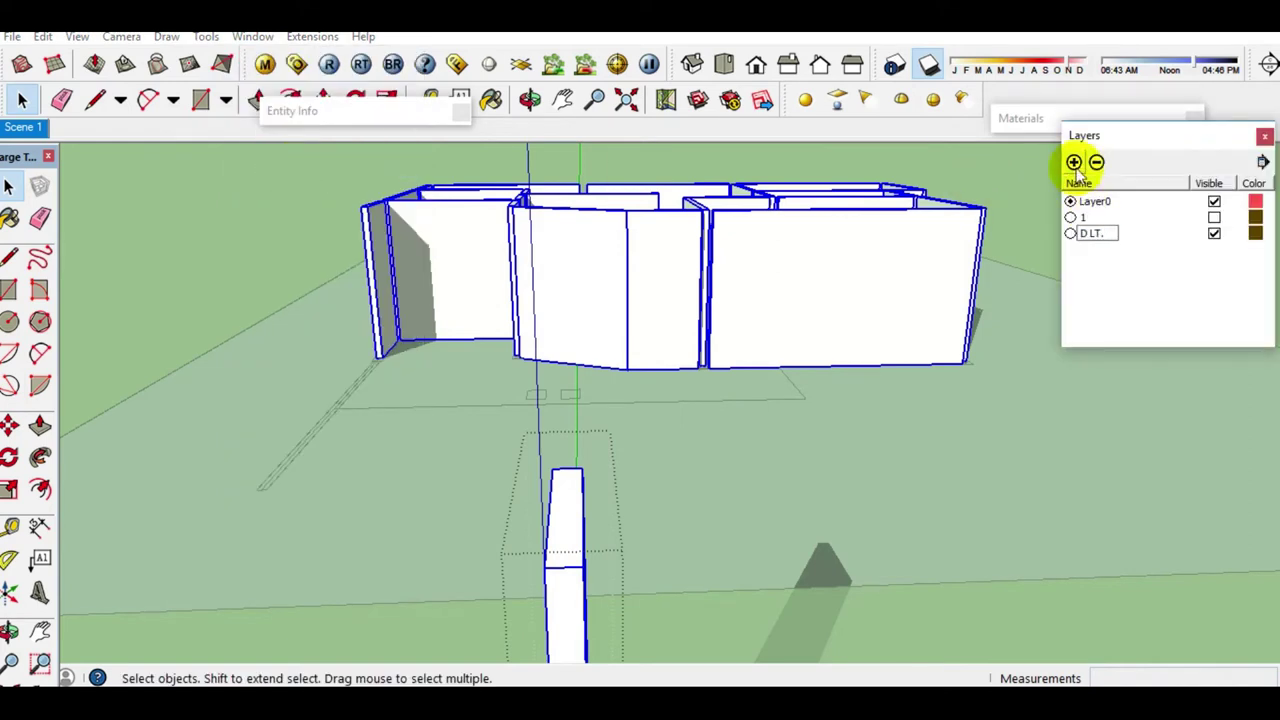
left_click(254, 38)
left_click(278, 77)
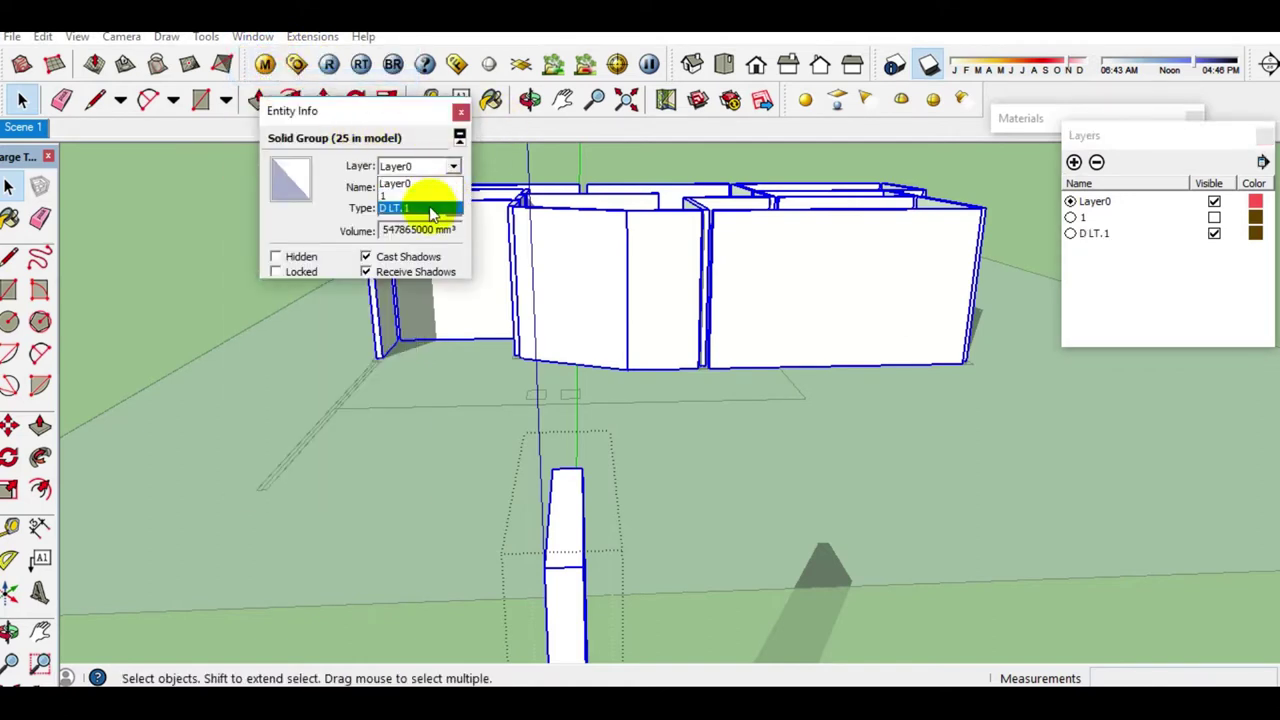
left_click(395, 112)
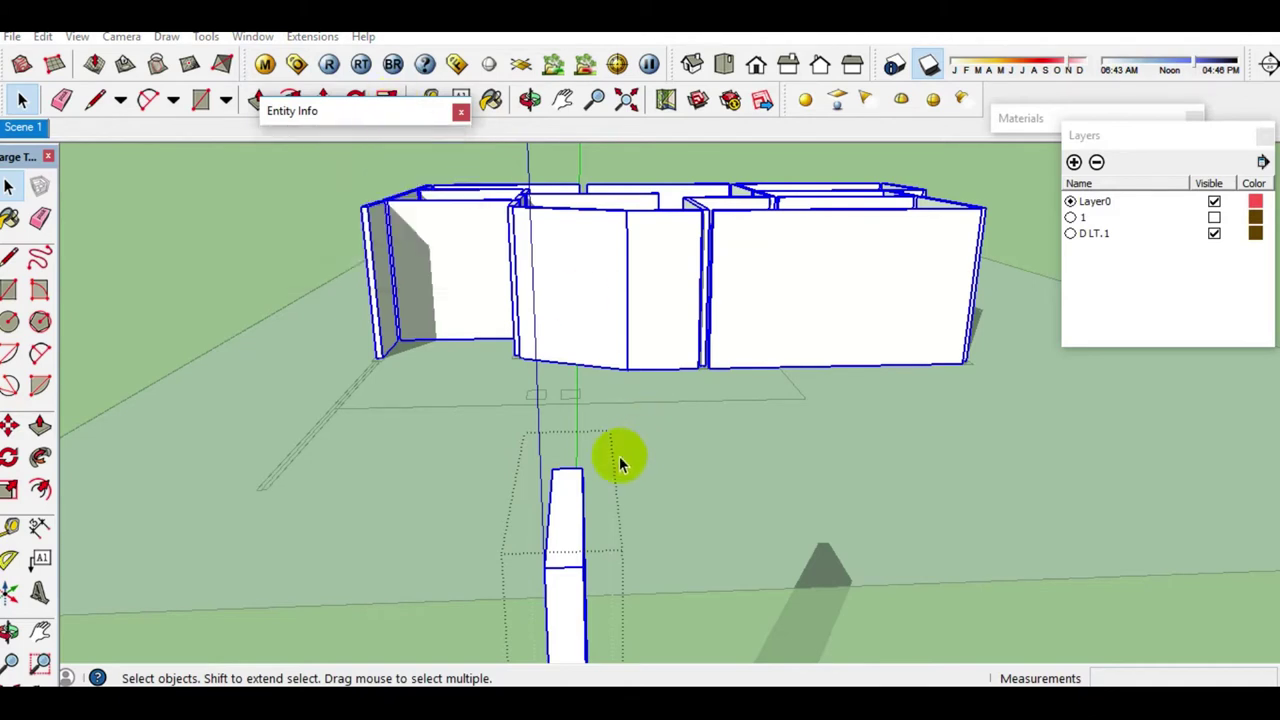
Step: Draw an 815 × 150 mm rectangle on the column face and pull it outward
middle_click_drag(567, 535, 572, 524)
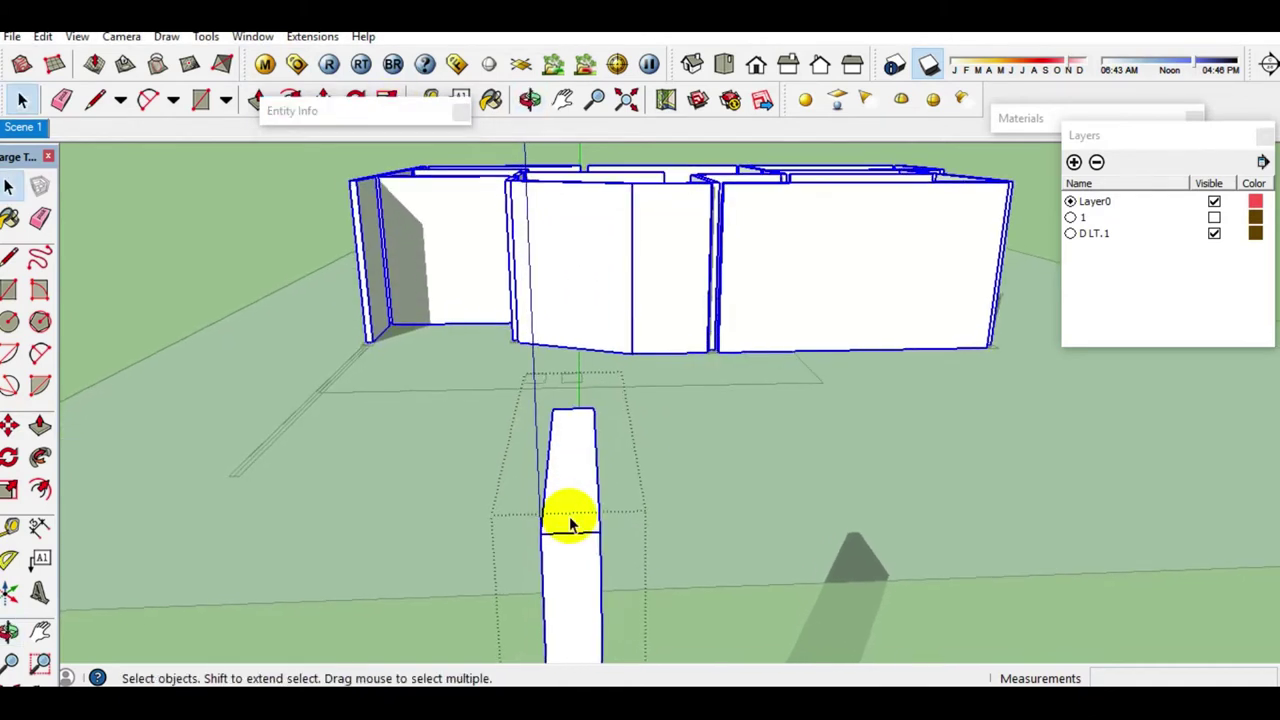
key("r")
left_click(540, 533)
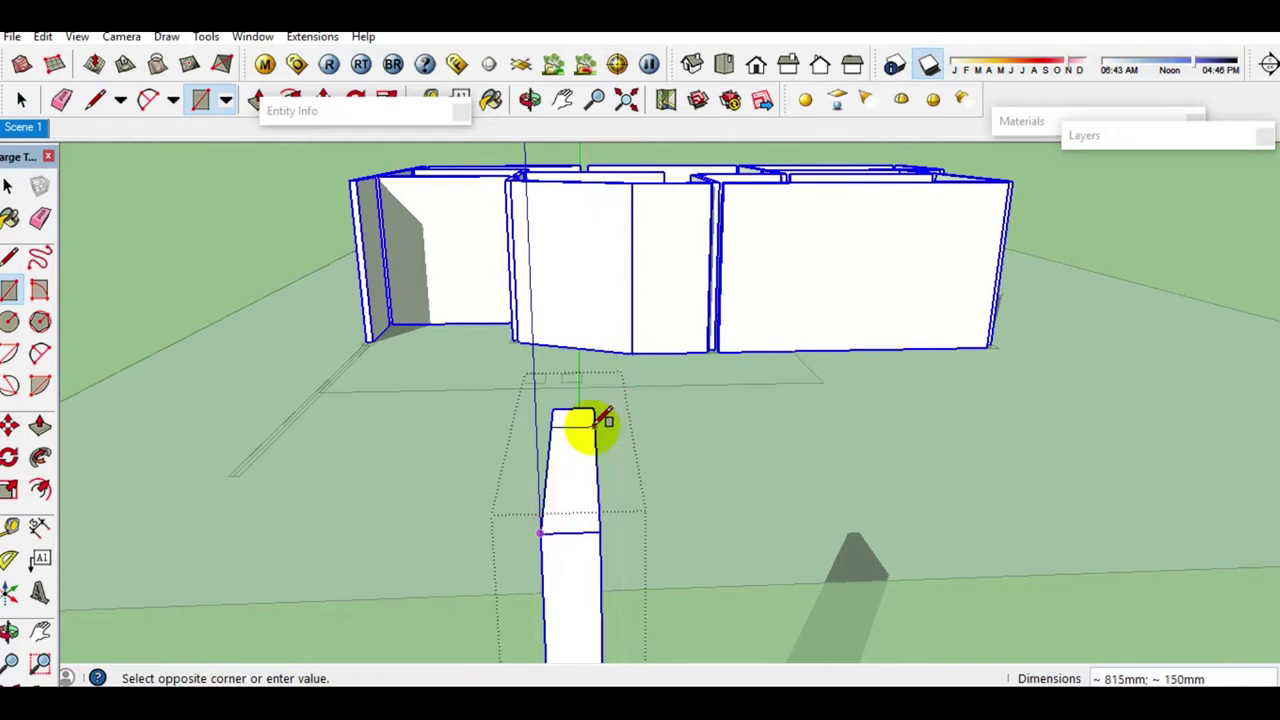
key("space")
left_click(570, 505)
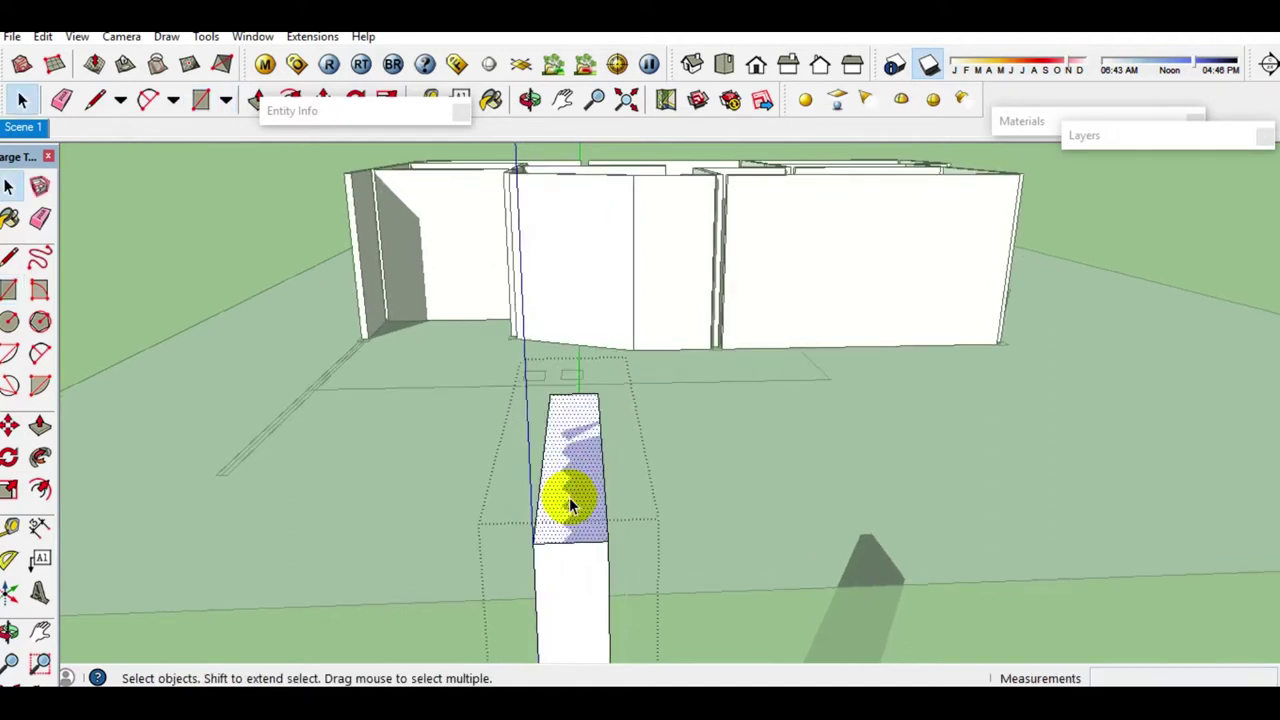
key("p")
left_click_drag(567, 505, 563, 452)
Step: Finish the column push-pull and group the column geometry
key("space")
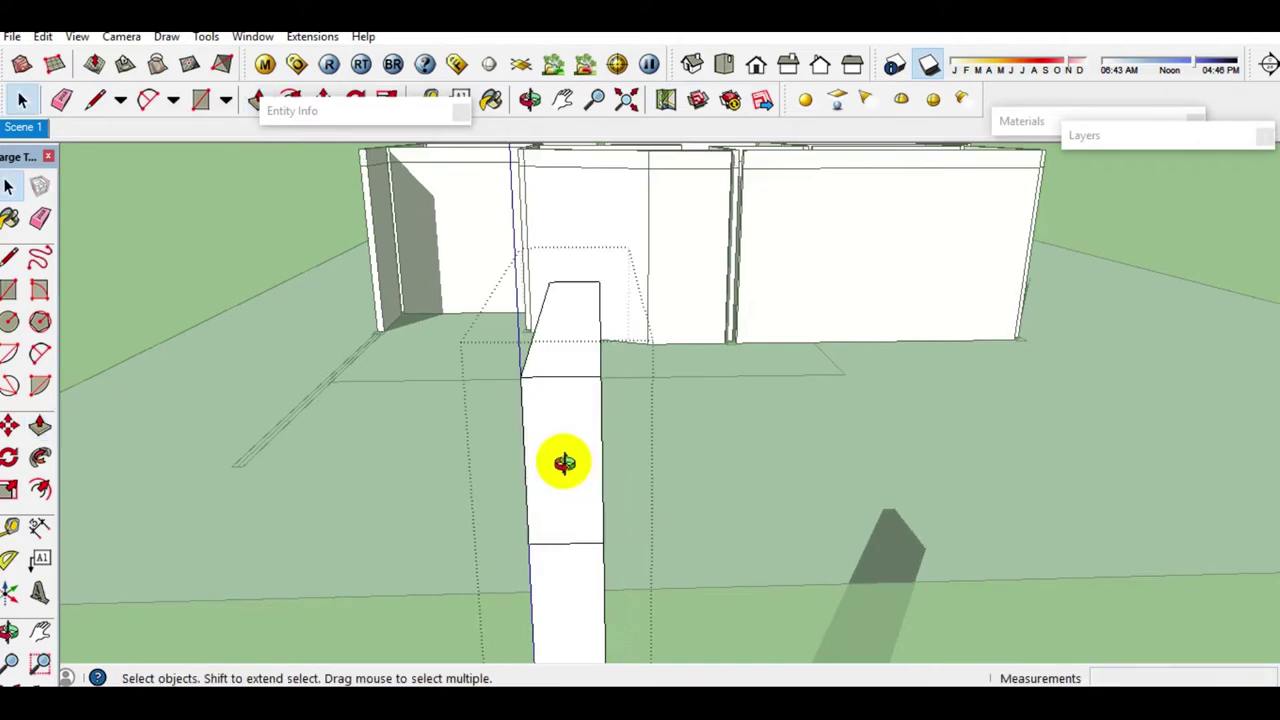
middle_click_drag(563, 460, 557, 463)
right_click(563, 470)
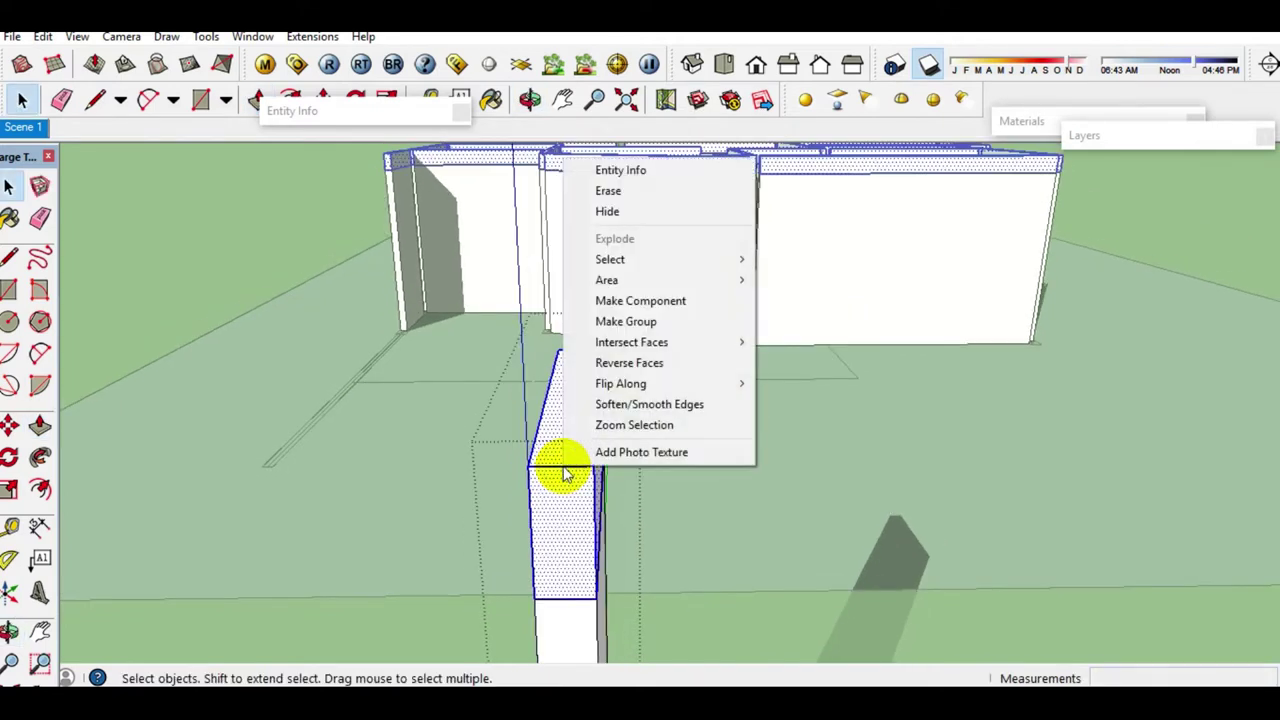
left_click(638, 323)
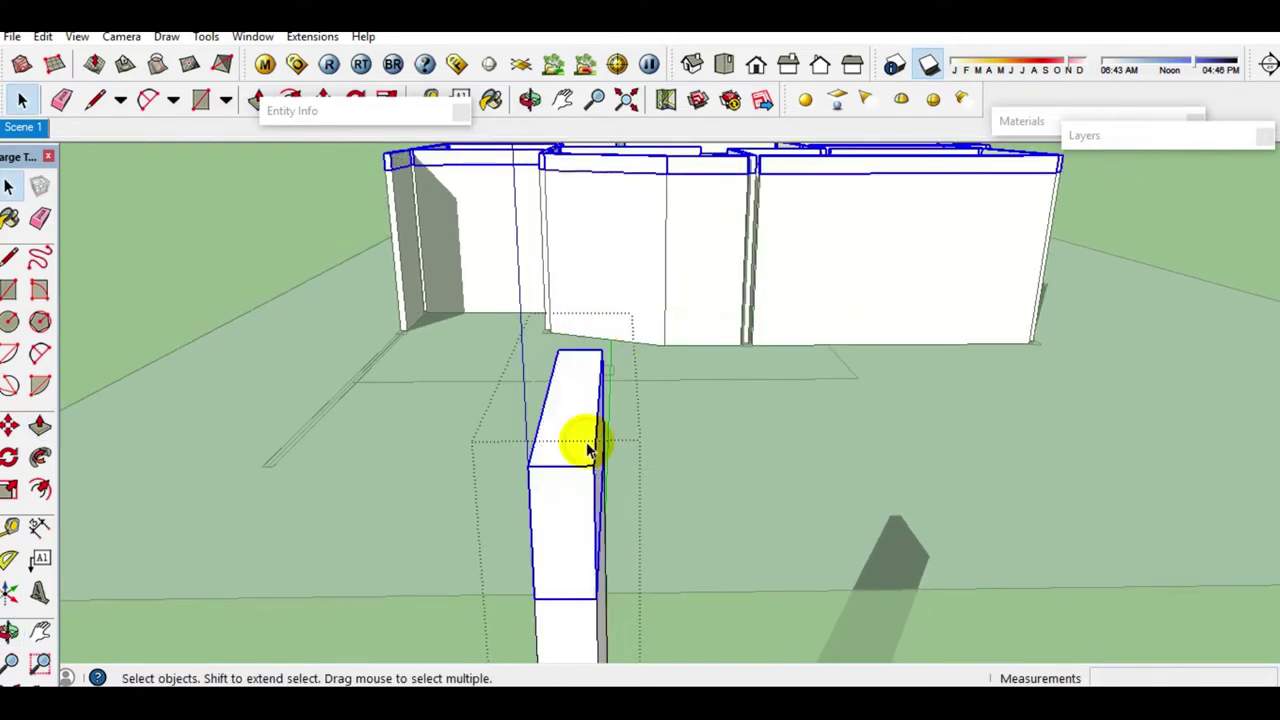
Step: Draw a rectangle on the column top and extrude it 1000 mm
key("r")
left_click(535, 469)
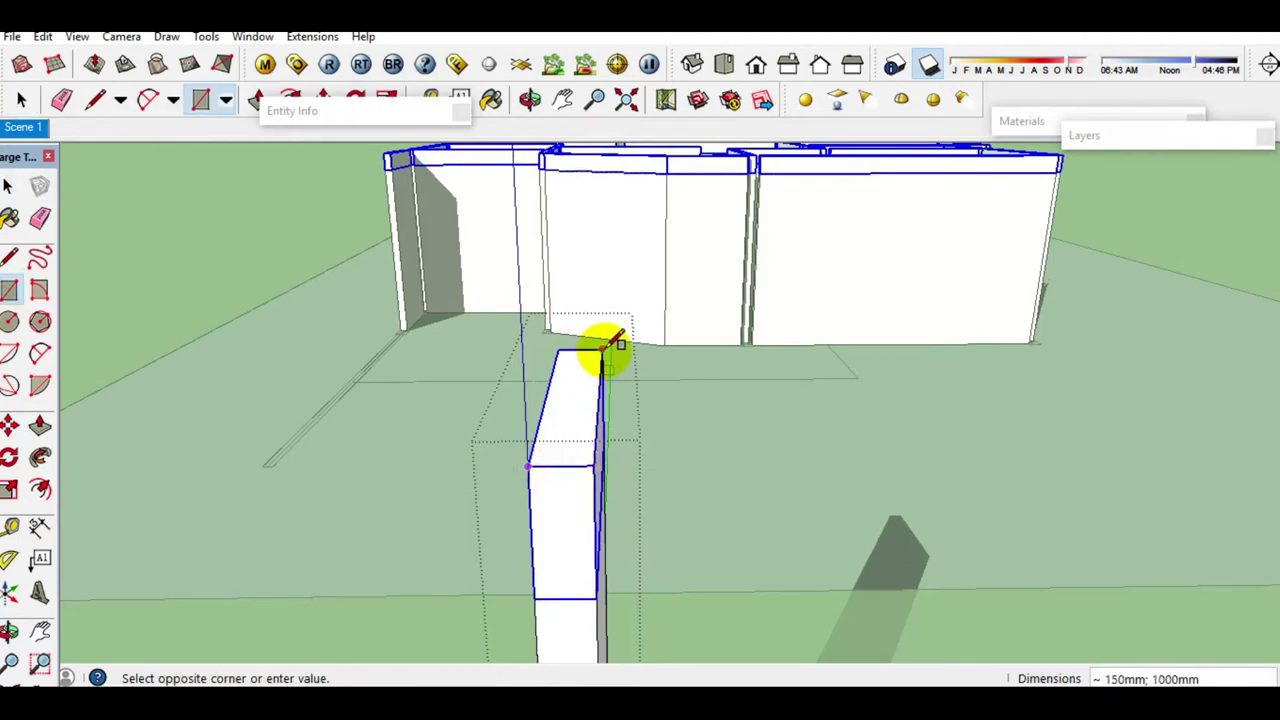
key("space")
middle_click_drag(612, 362, 579, 407)
left_click(579, 407)
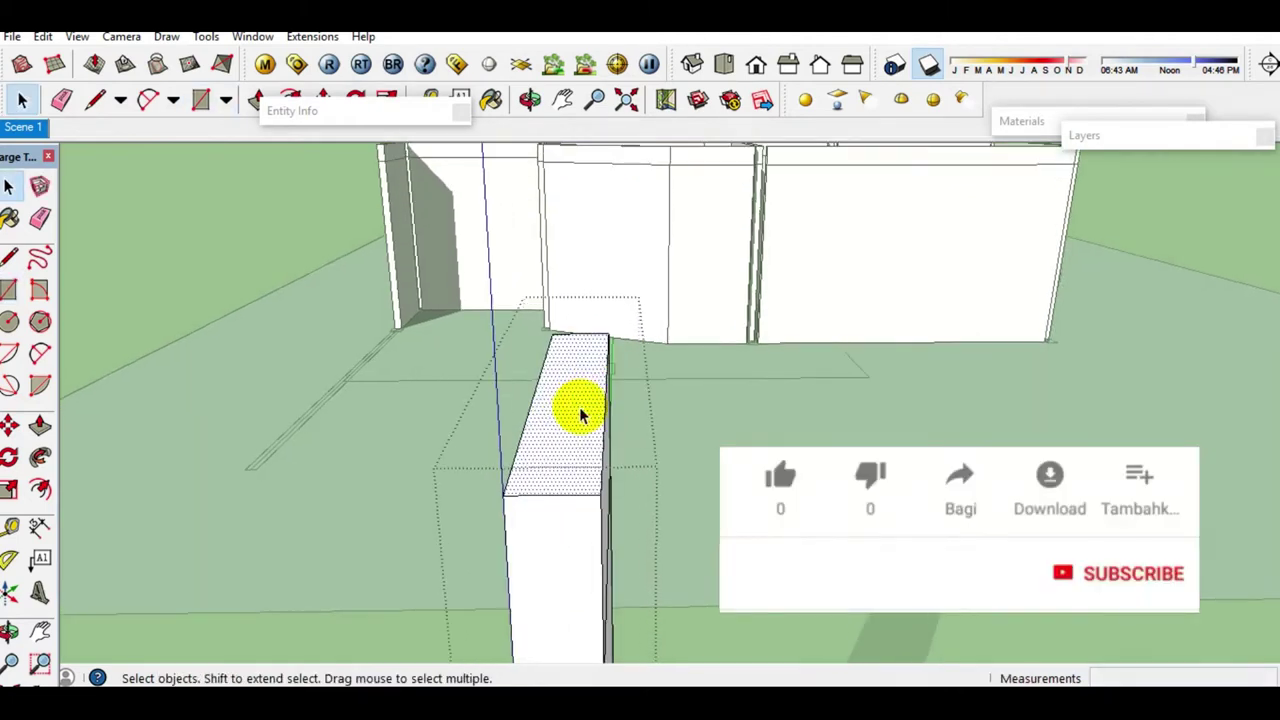
key("p")
left_click(578, 444)
type("1000")
key("Return")
key("space")
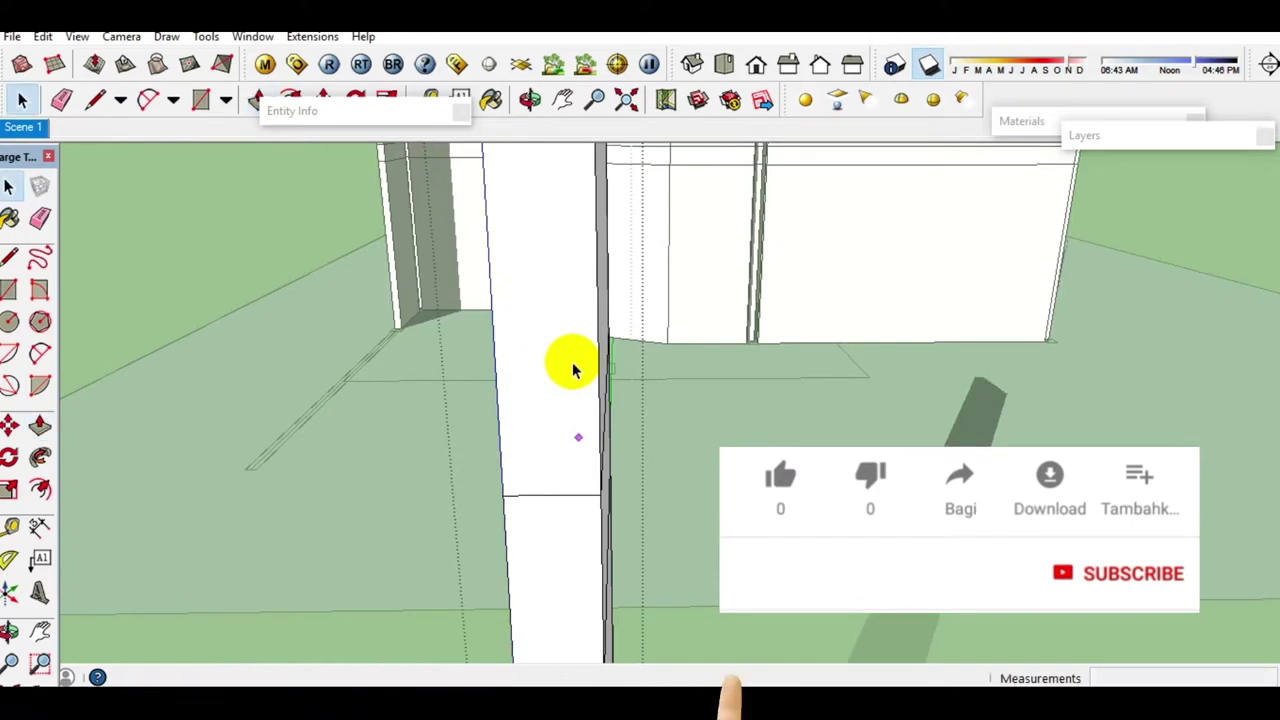
Step: Select all the upper-floor walls and make them a group
middle_click_drag(572, 360, 566, 370)
mouse_move(522, 498)
middle_mouse_down()
mouse_move(517, 414)
mouse_move(523, 549)
mouse_move(517, 418)
middle_mouse_up()
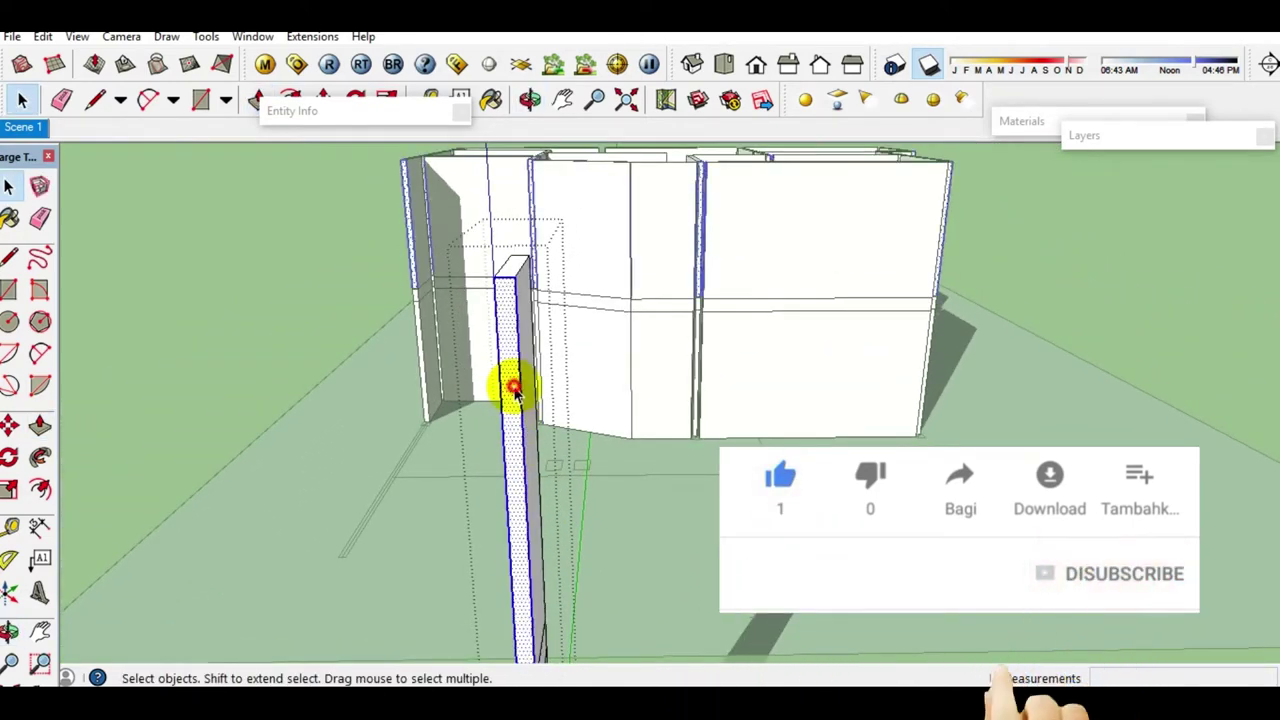
triple_click(514, 386)
right_click(515, 386)
left_click(609, 241)
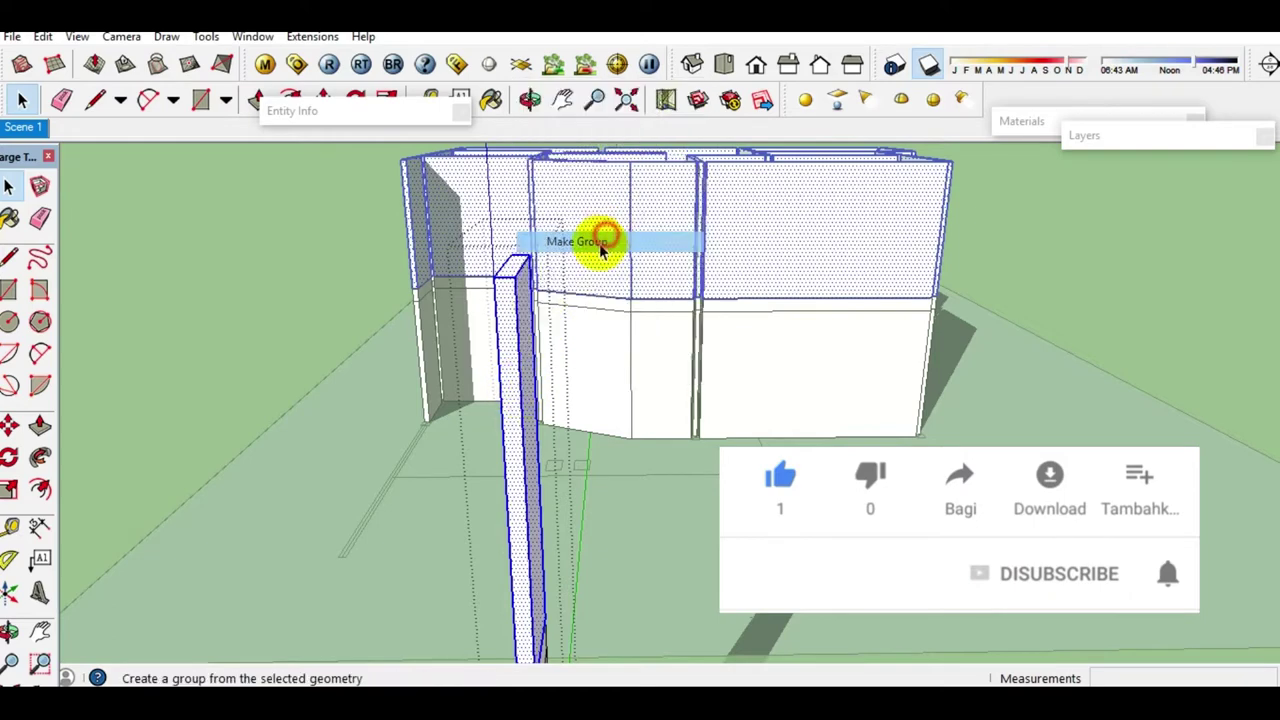
Step: Draw a new rectangle on the column top and raise it higher
middle_click_drag(508, 280, 500, 405)
scroll(500, 405, "up", 3)
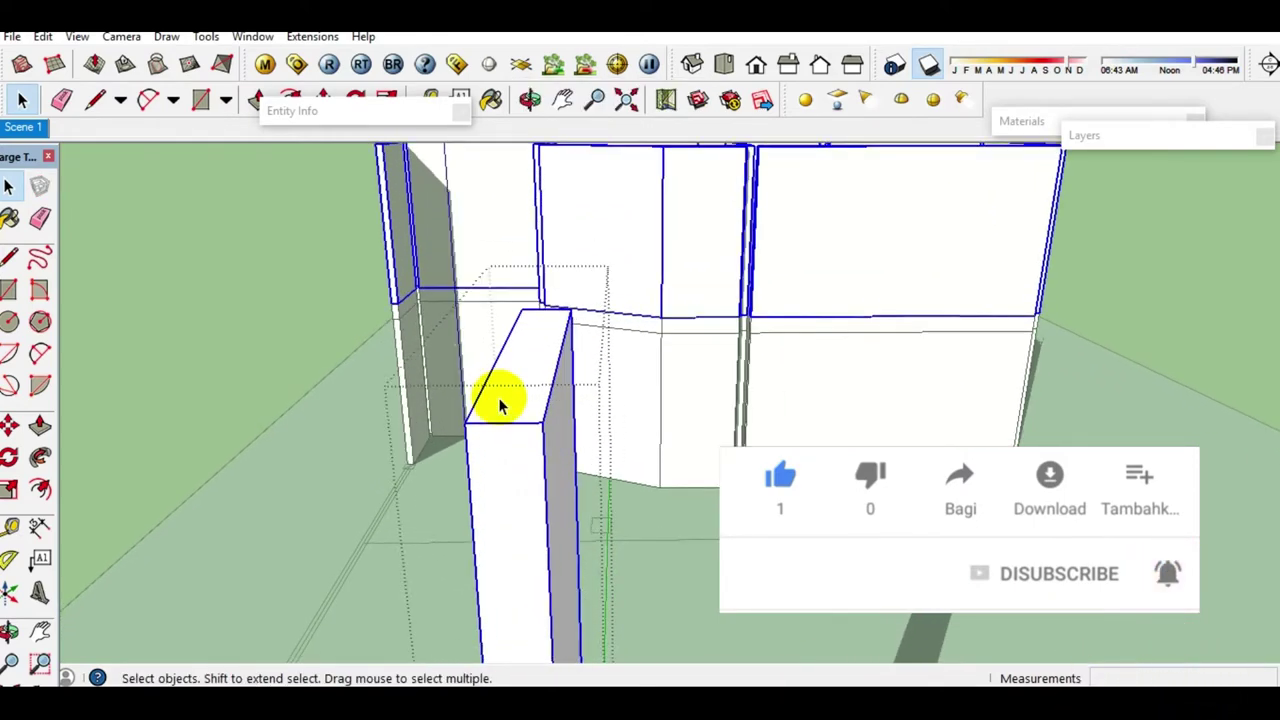
scroll(500, 400, "up", 2)
key("r")
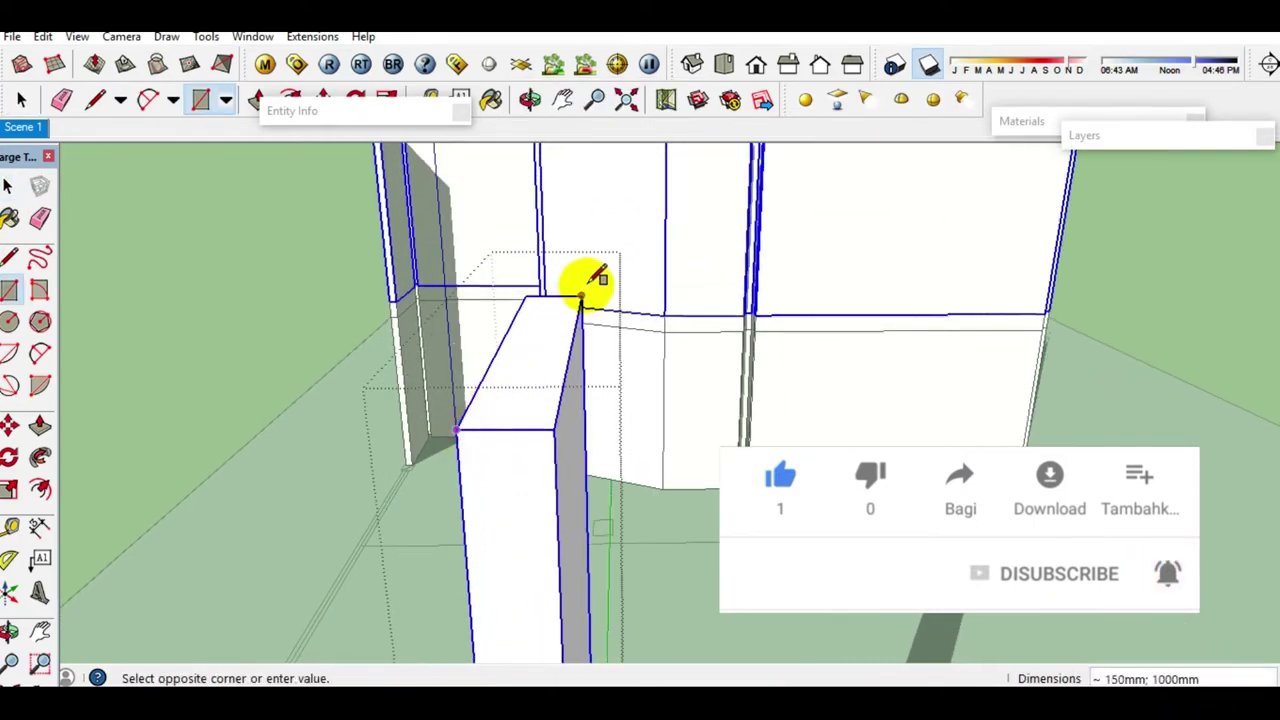
left_click(581, 296)
key("space")
left_click(548, 355)
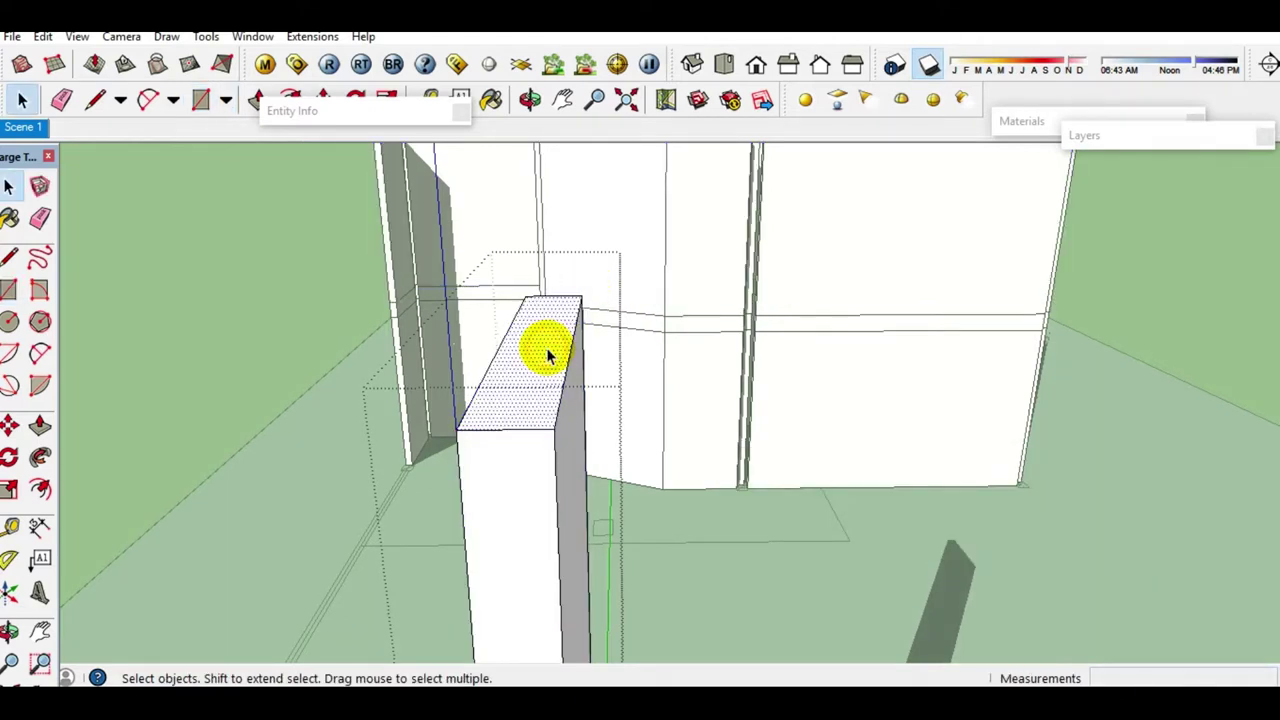
left_click(545, 357)
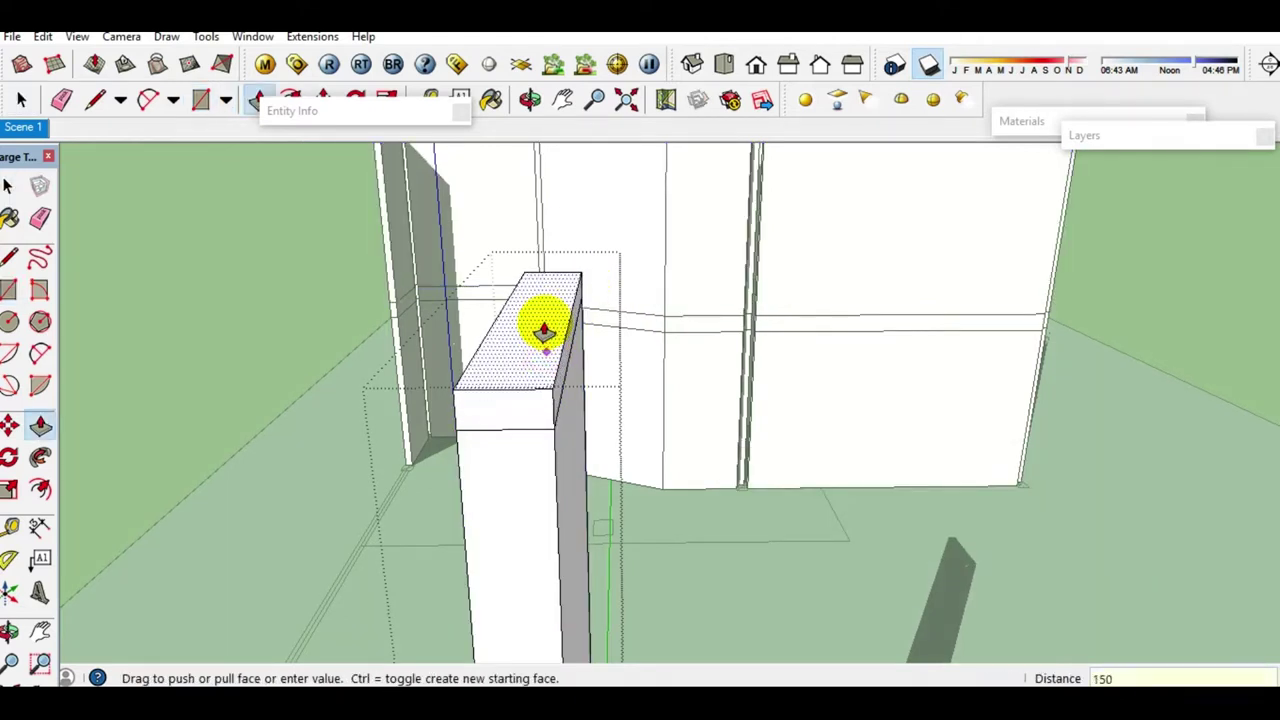
left_click_drag(543, 332, 543, 323)
left_click(543, 323)
key("space")
left_click(543, 463)
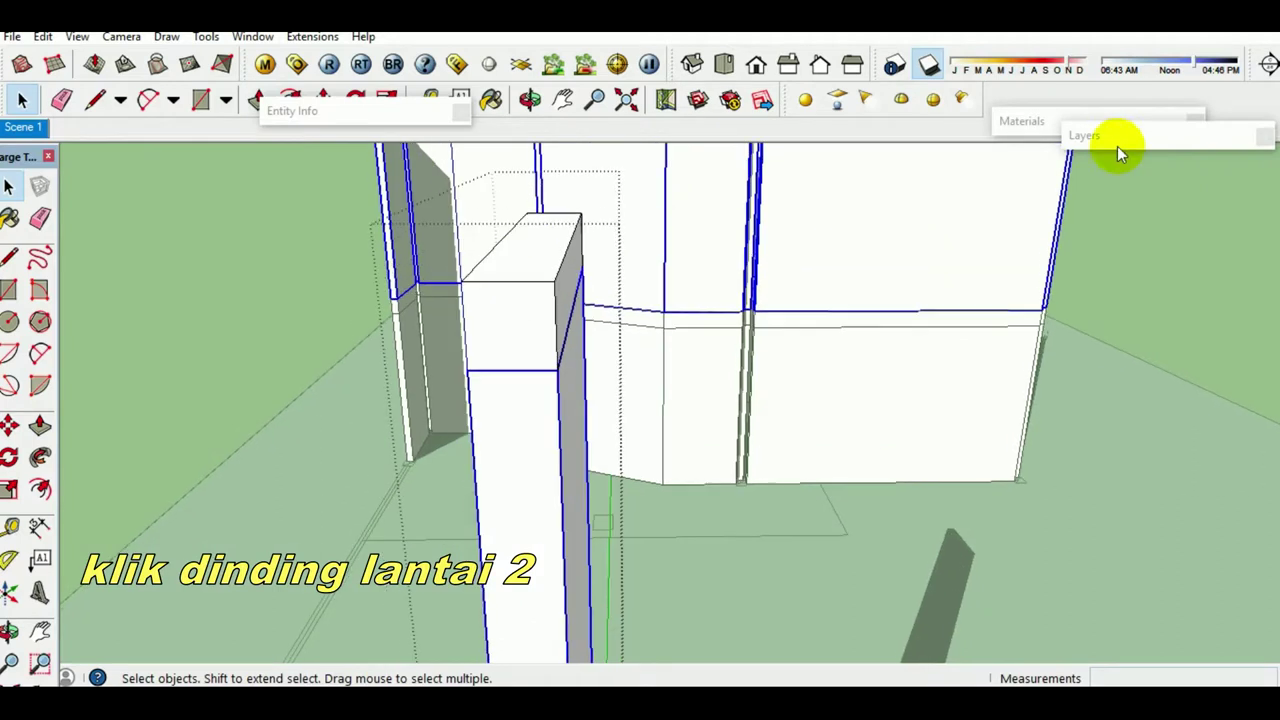
Step: Assign the second-floor wall group to the new layer D LT.2
left_click(1119, 145)
type("D.LT.2")
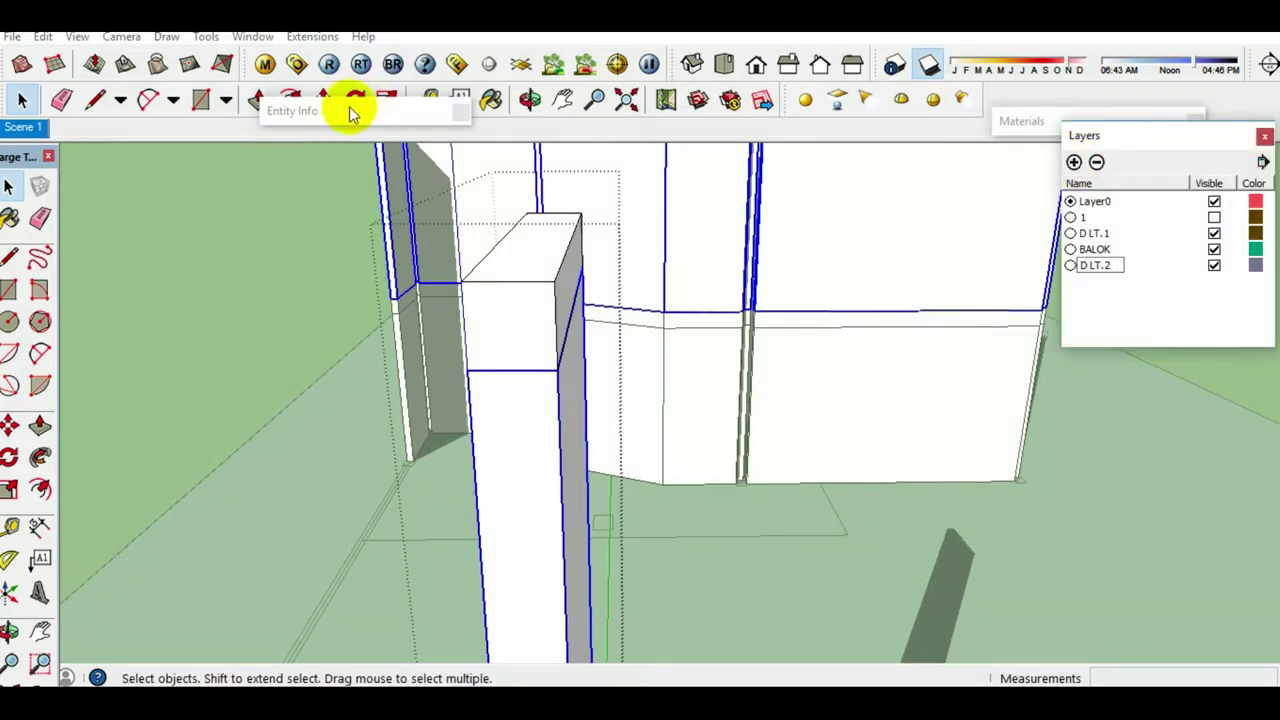
left_click(350, 112)
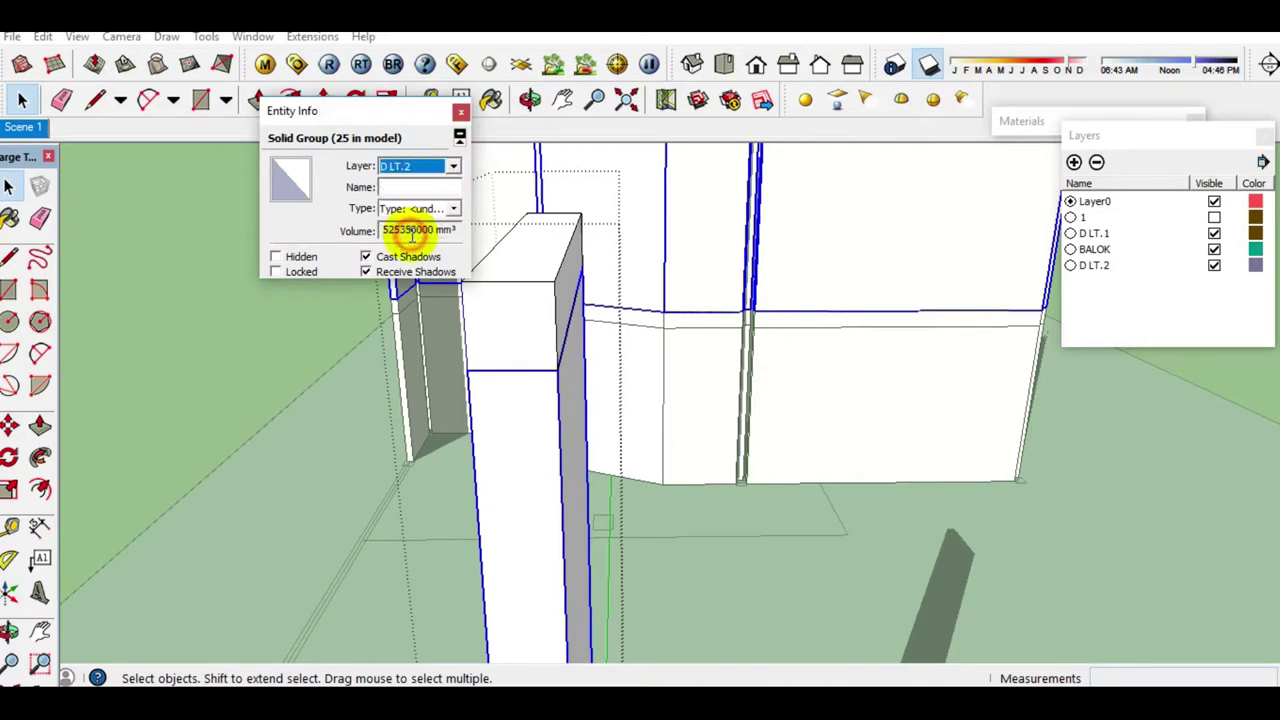
left_click(415, 112)
left_click(1176, 141)
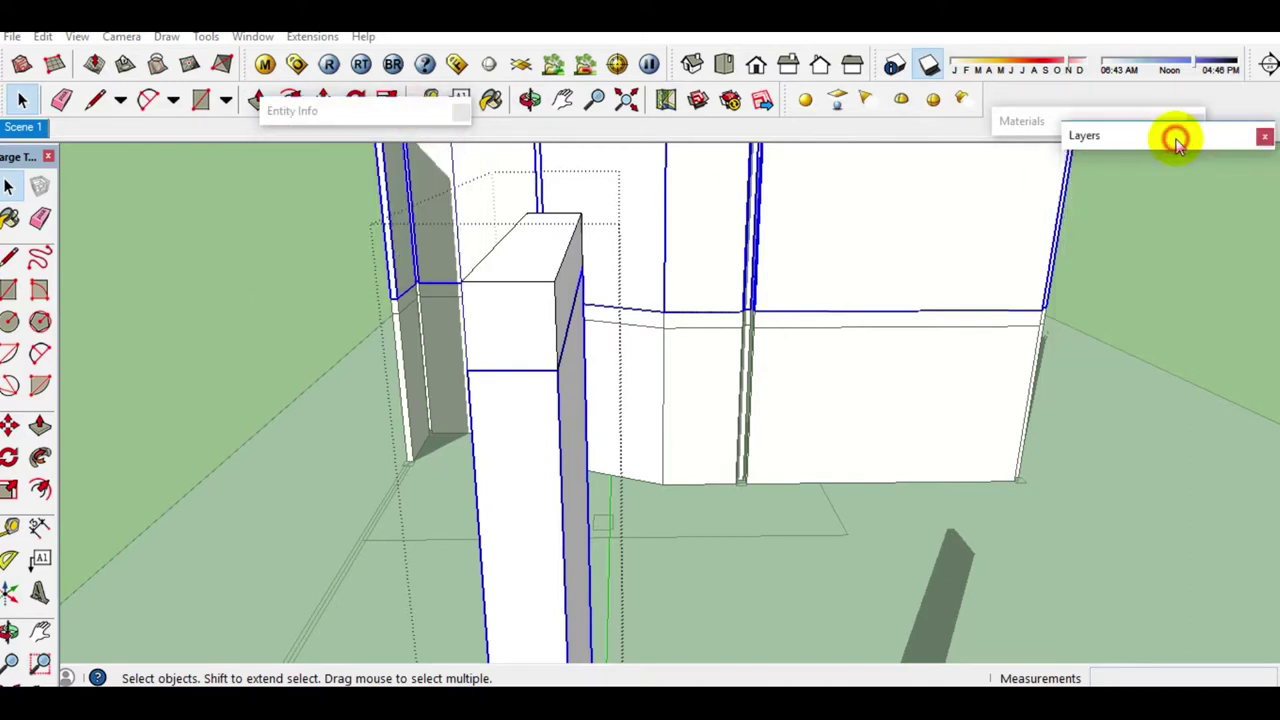
Step: Group the column's upper block
left_click(505, 303)
right_click(505, 307)
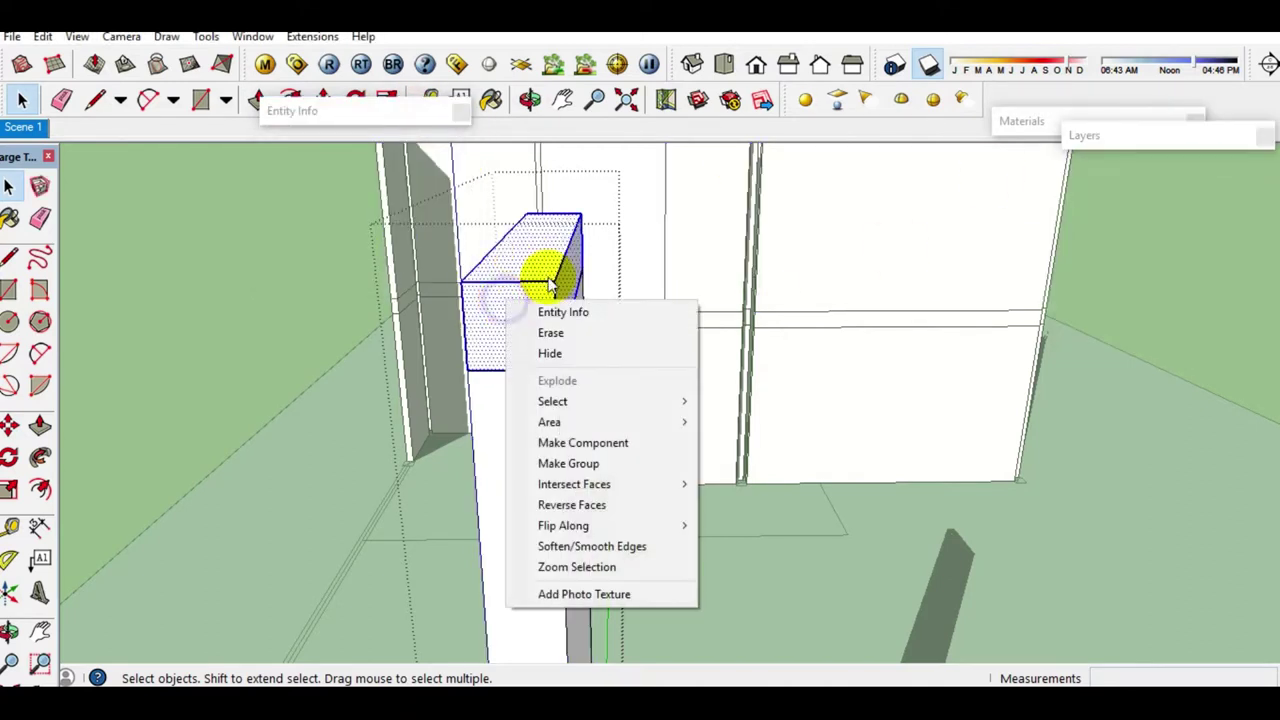
left_click(574, 466)
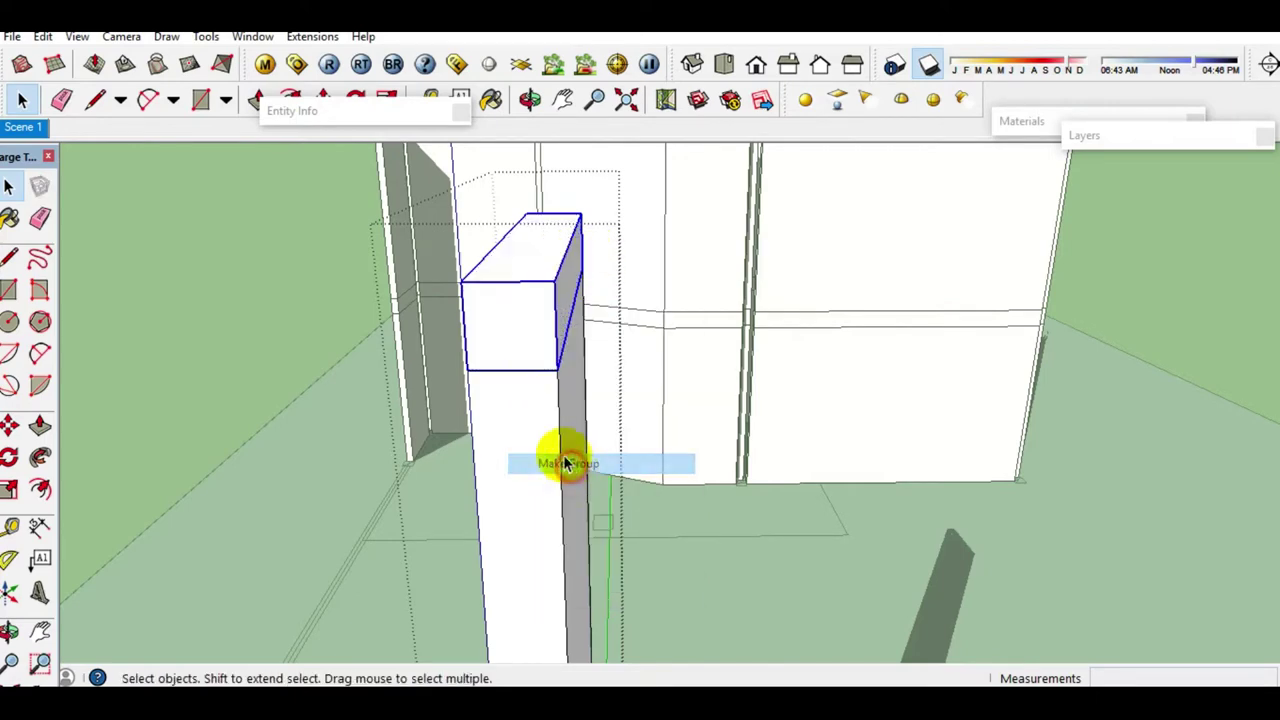
mouse_move(548, 318)
middle_mouse_down()
mouse_move(531, 349)
mouse_move(549, 526)
mouse_move(553, 395)
mouse_move(577, 337)
mouse_move(551, 434)
middle_mouse_up()
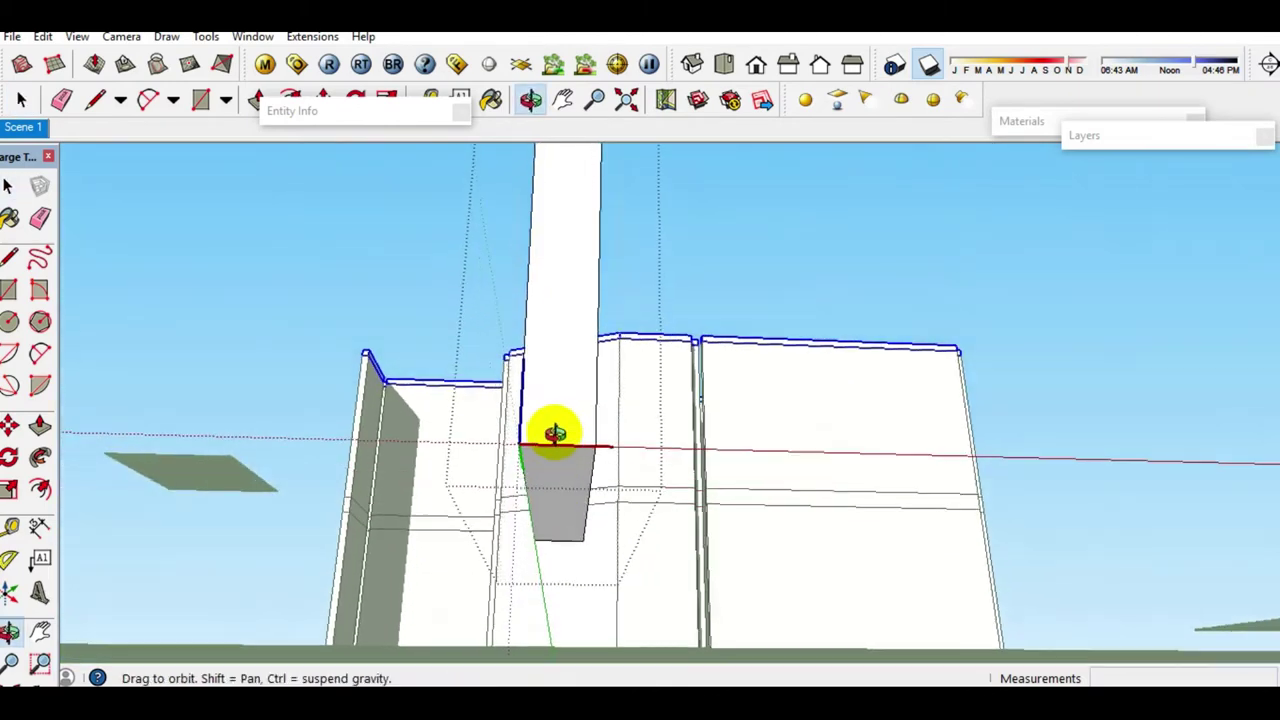
Step: Draw a rectangle at the column base and extrude it down into a footing box
key("r")
left_click(532, 547)
key("p")
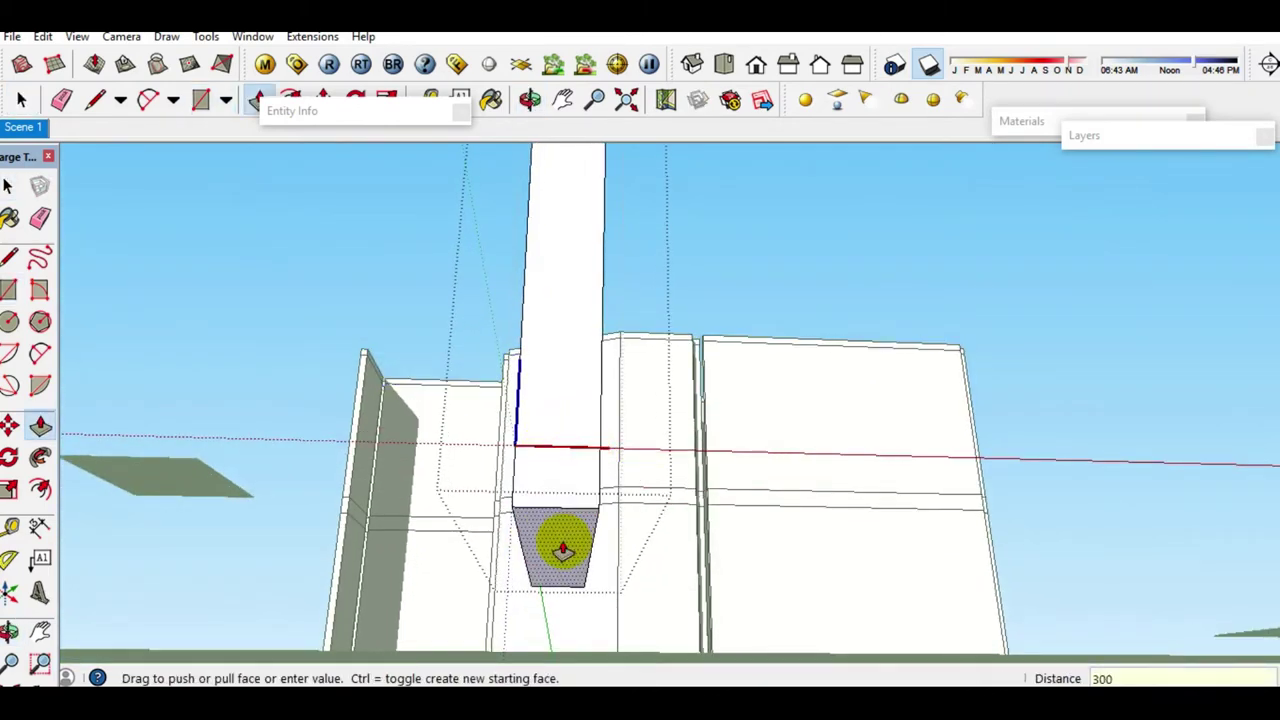
double_click(563, 540)
key("space")
mouse_move(563, 543)
middle_mouse_down()
mouse_move(551, 574)
mouse_move(709, 449)
middle_mouse_up()
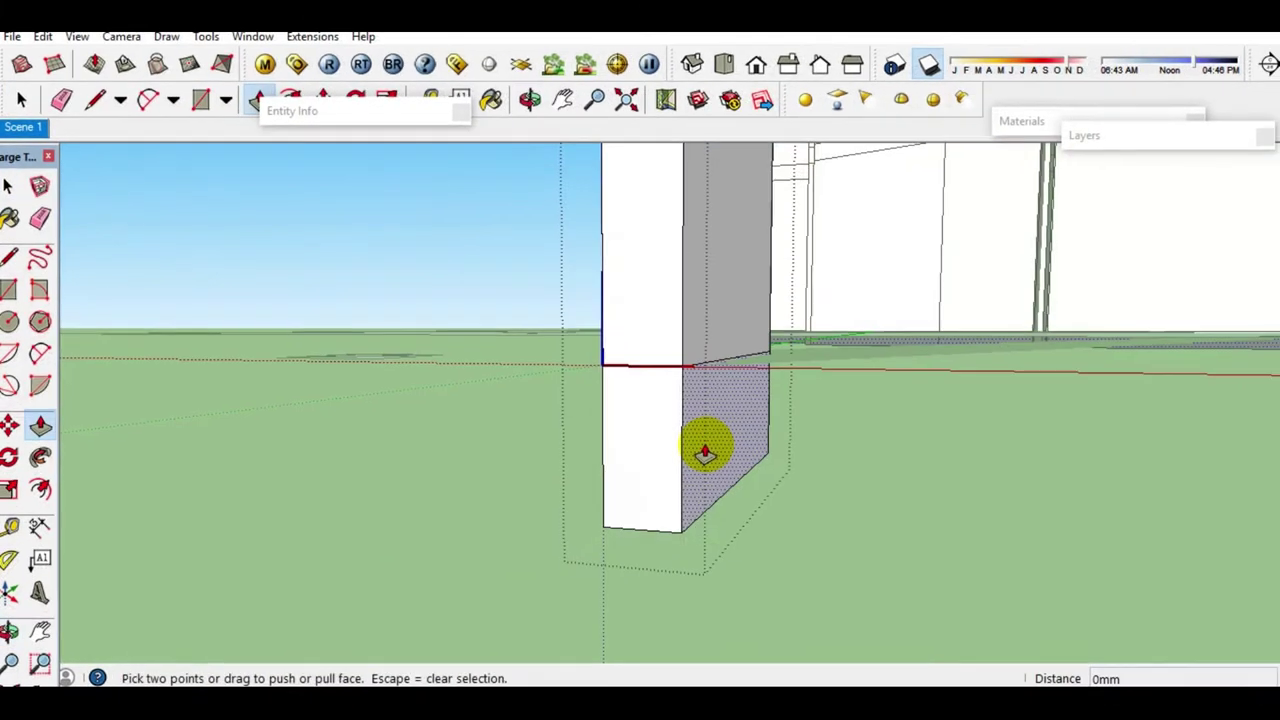
Step: Pull the footing box's side faces outward to widen it
left_click(705, 447)
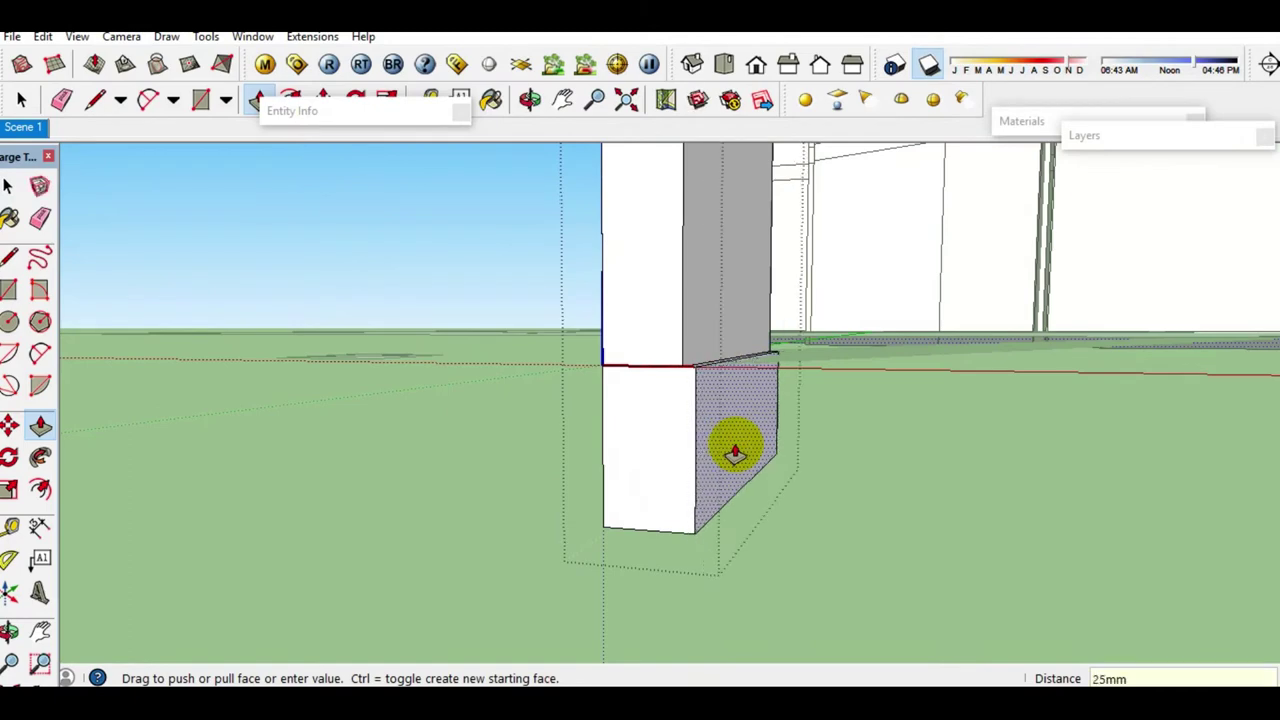
mouse_move(717, 447)
middle_mouse_down()
mouse_move(765, 491)
mouse_move(723, 500)
mouse_move(705, 450)
middle_mouse_up()
key("space")
left_click(703, 456)
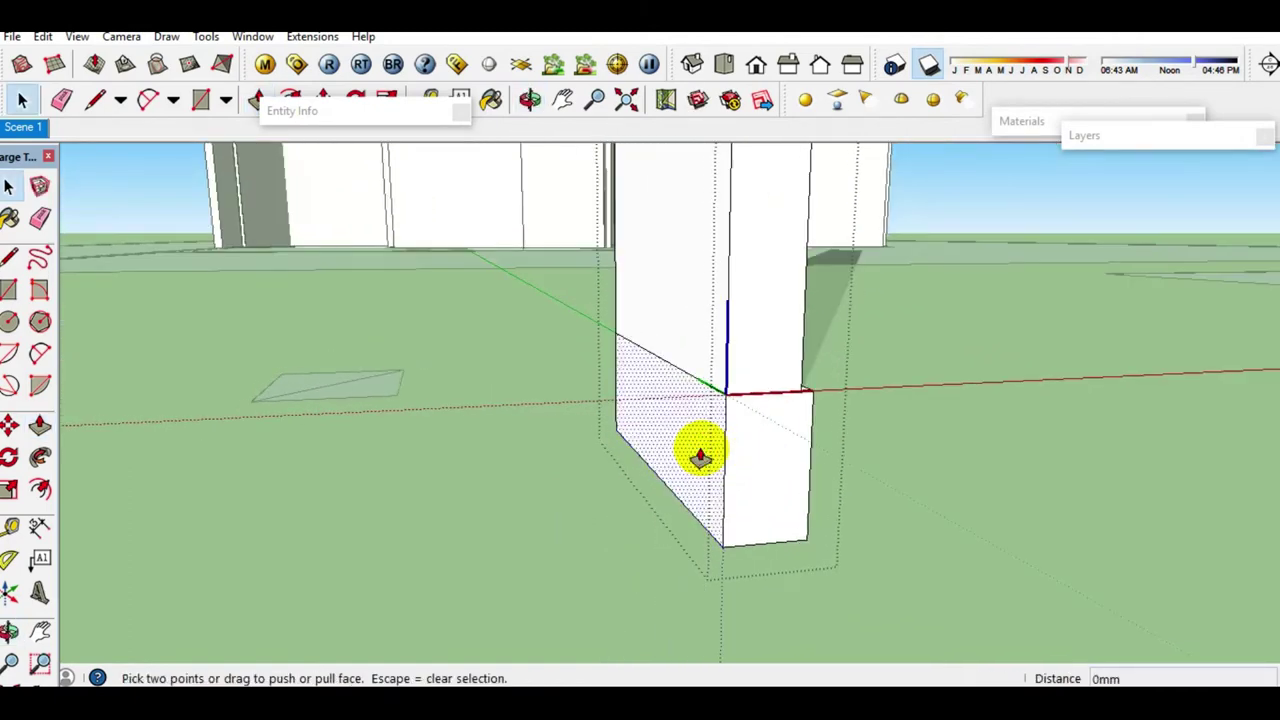
key("space")
middle_click_drag(700, 452, 737, 472)
Step: Make the whole footing box a group
triple_click(737, 470)
right_click(740, 472)
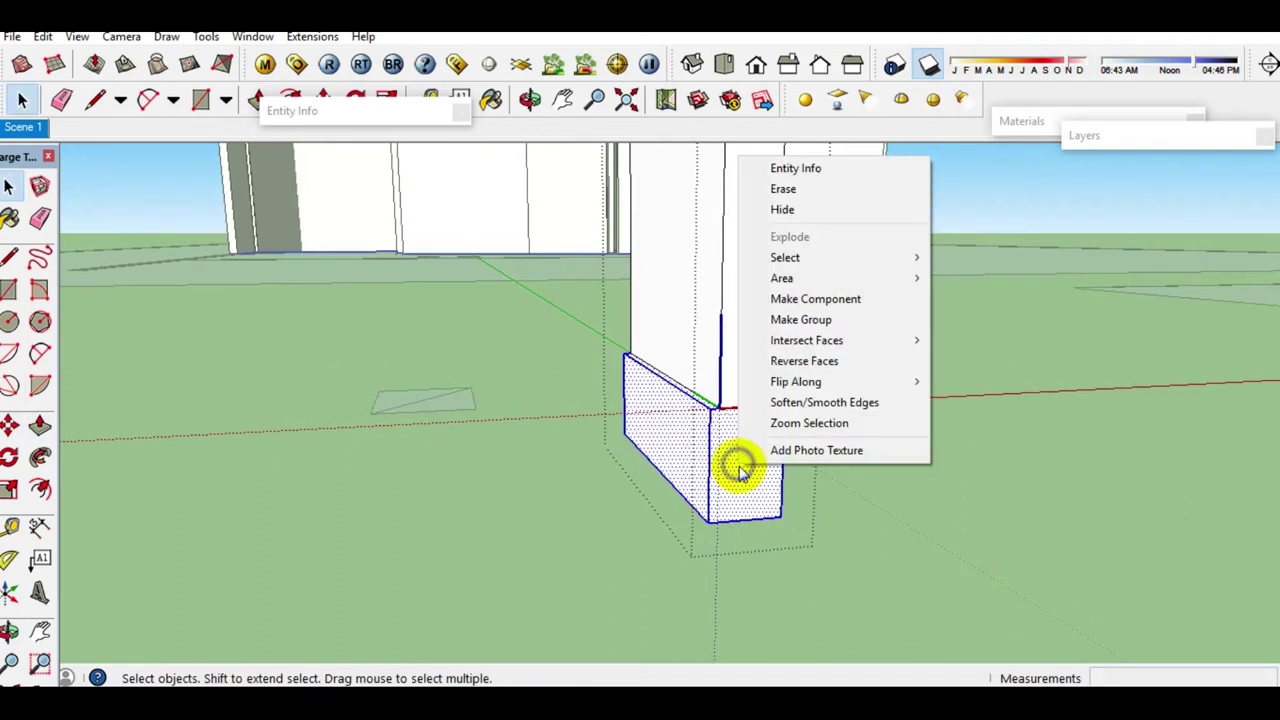
left_click(815, 322)
mouse_move(747, 483)
middle_mouse_down()
mouse_move(692, 537)
mouse_move(686, 520)
middle_mouse_up()
Step: Draw a rectangle on the box's bottom and push it 600 mm downward
key("r")
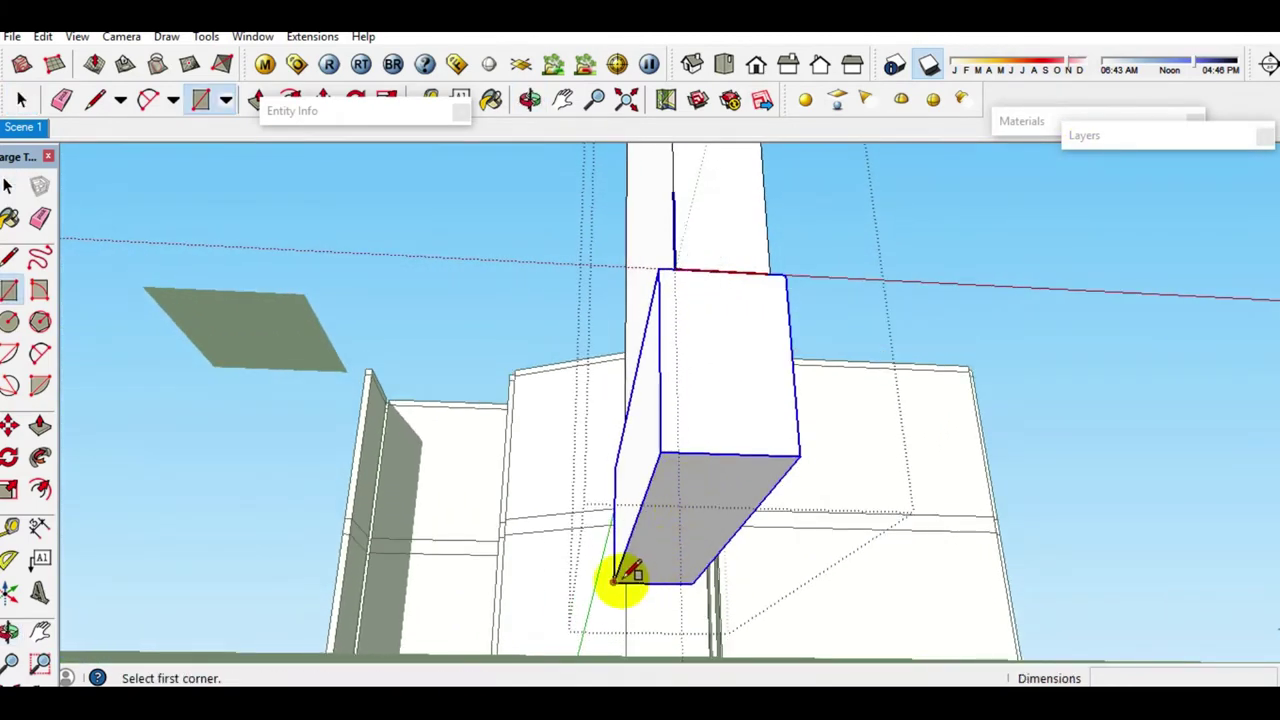
left_click(620, 578)
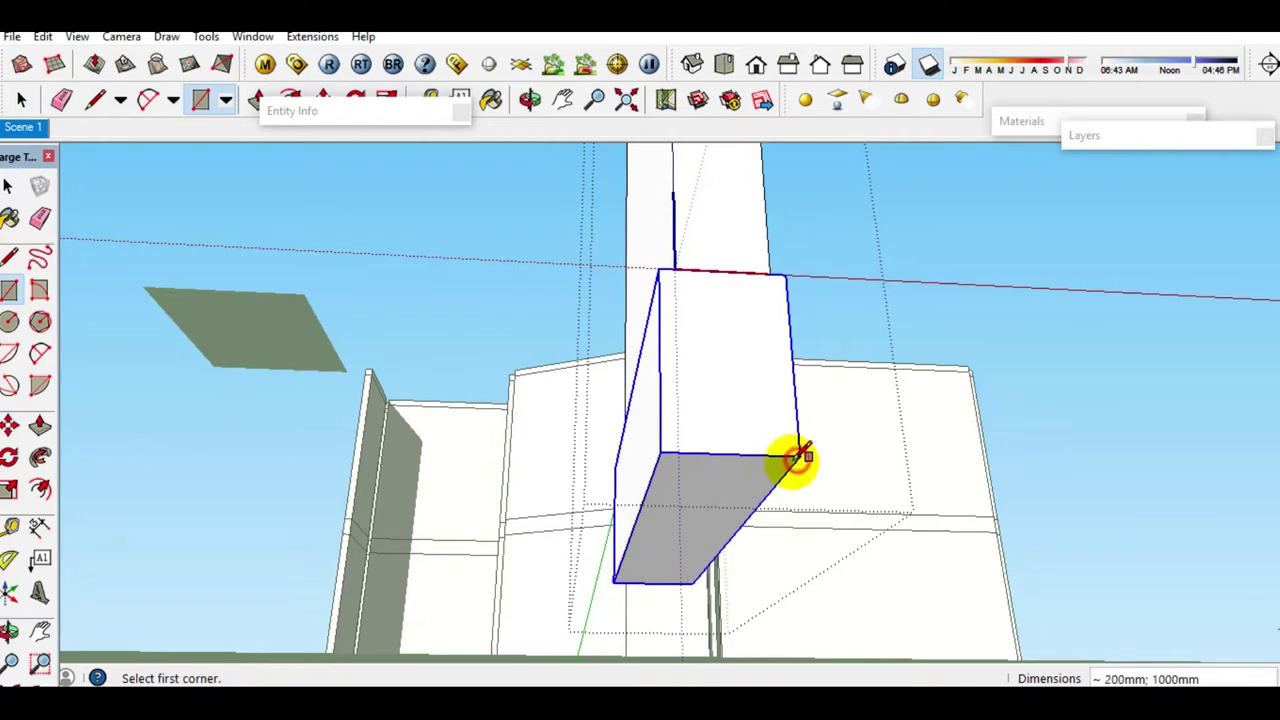
key("space")
key("p")
left_click(708, 540)
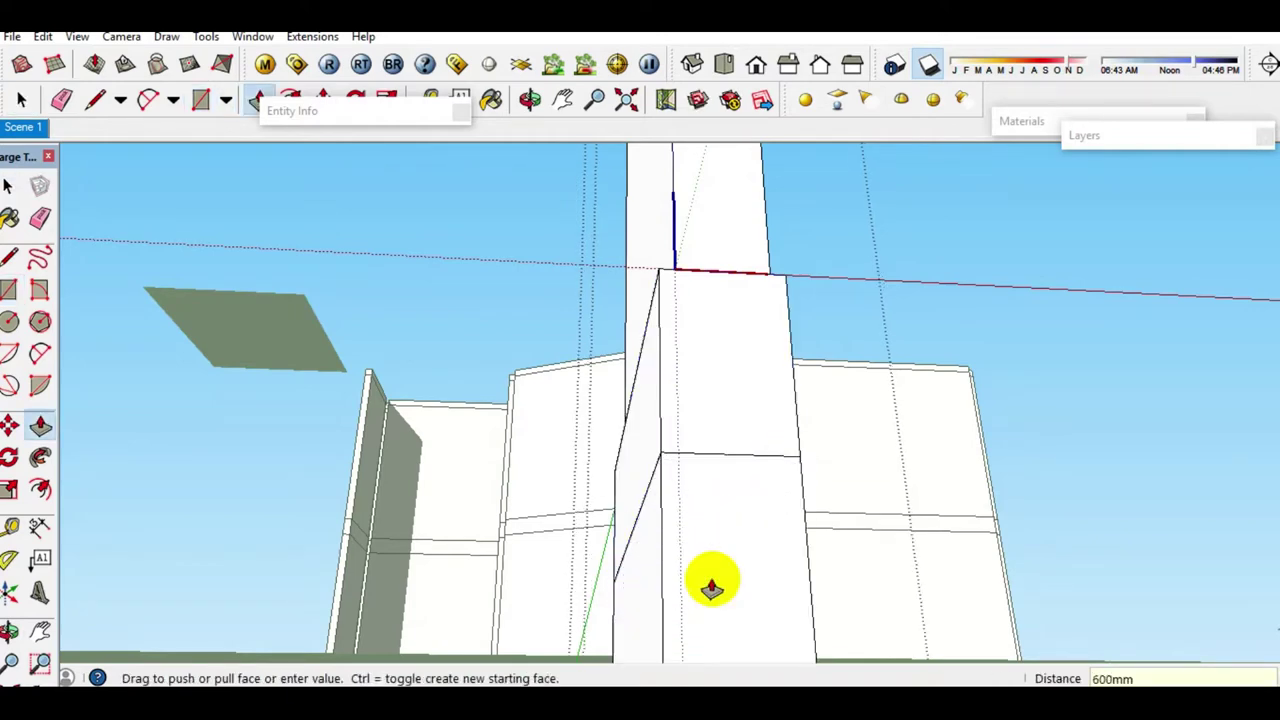
left_click(711, 585)
key("space")
mouse_move(708, 583)
middle_mouse_down()
mouse_move(777, 517)
mouse_move(668, 618)
mouse_move(652, 394)
mouse_move(734, 571)
middle_mouse_up()
Step: Pull the lower block's side face outward
key("p")
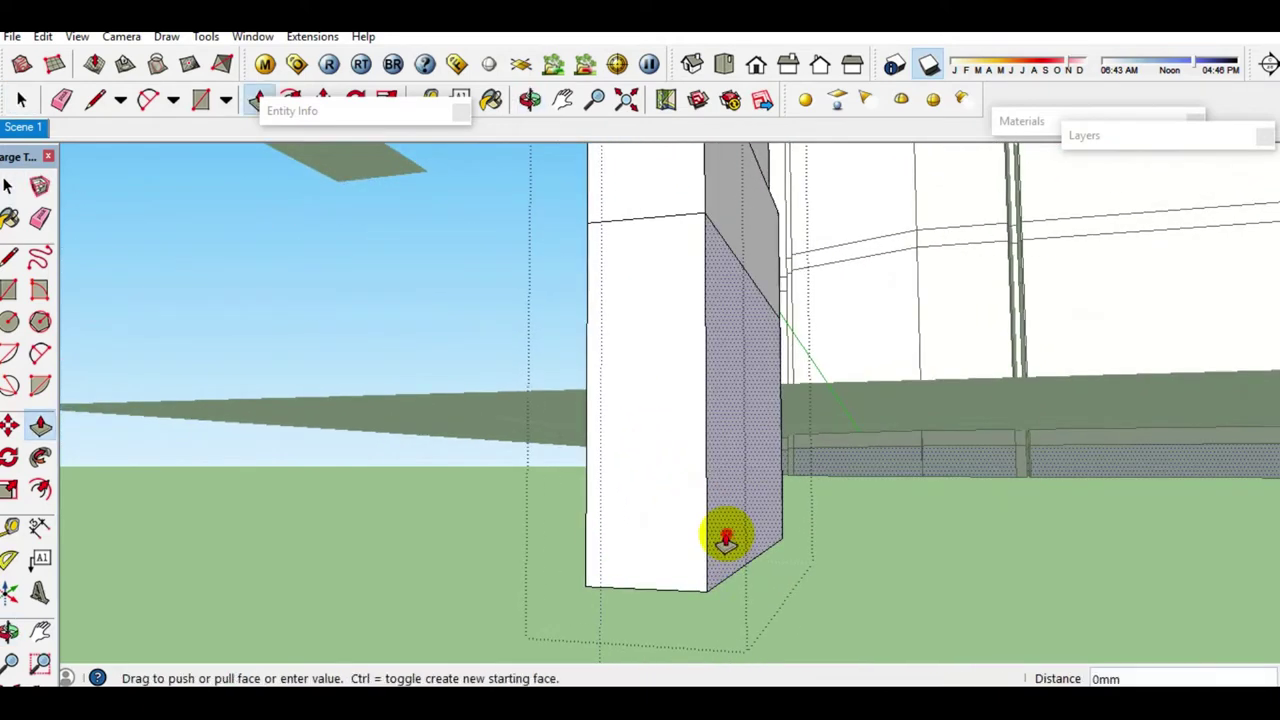
left_click(728, 534)
key("space")
mouse_move(728, 534)
middle_mouse_down()
mouse_move(688, 486)
mouse_move(846, 511)
middle_mouse_up()
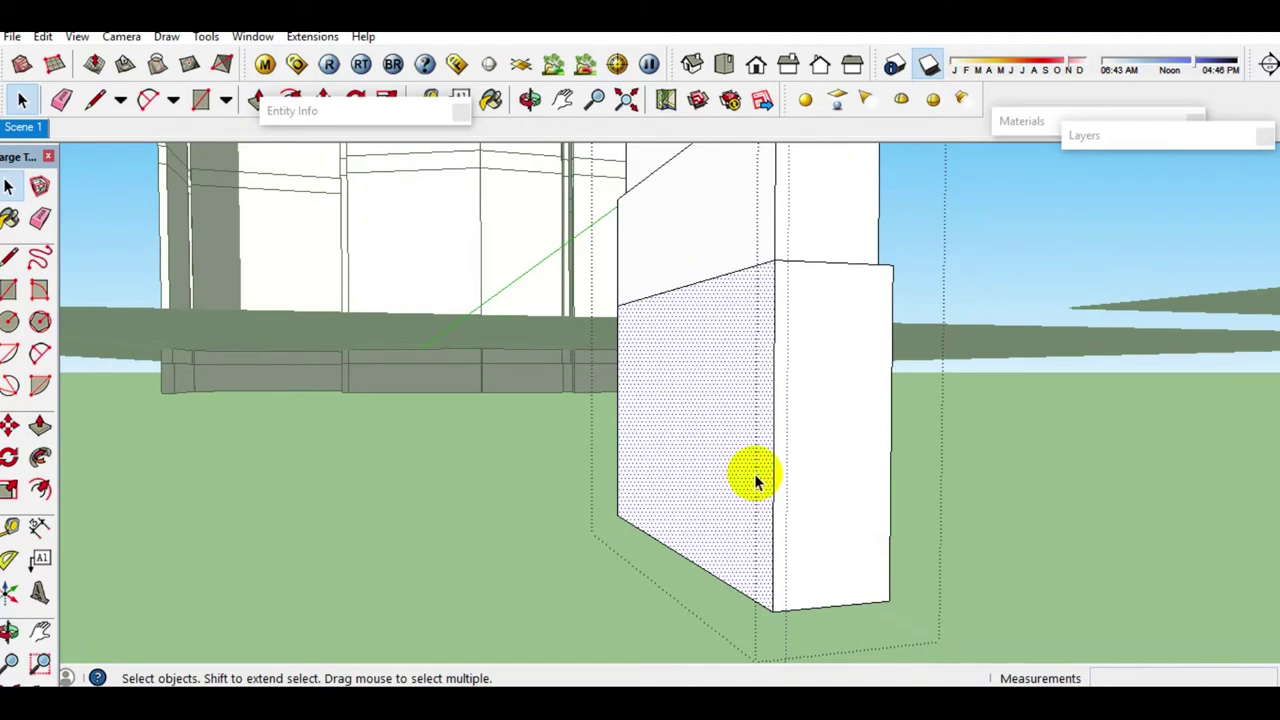
Step: Move the footing's two bottom edges outward, the second by 120 mm, to taper its sides
key("p")
left_click_drag(751, 471, 751, 520)
key("space")
middle_click_drag(751, 520, 742, 625)
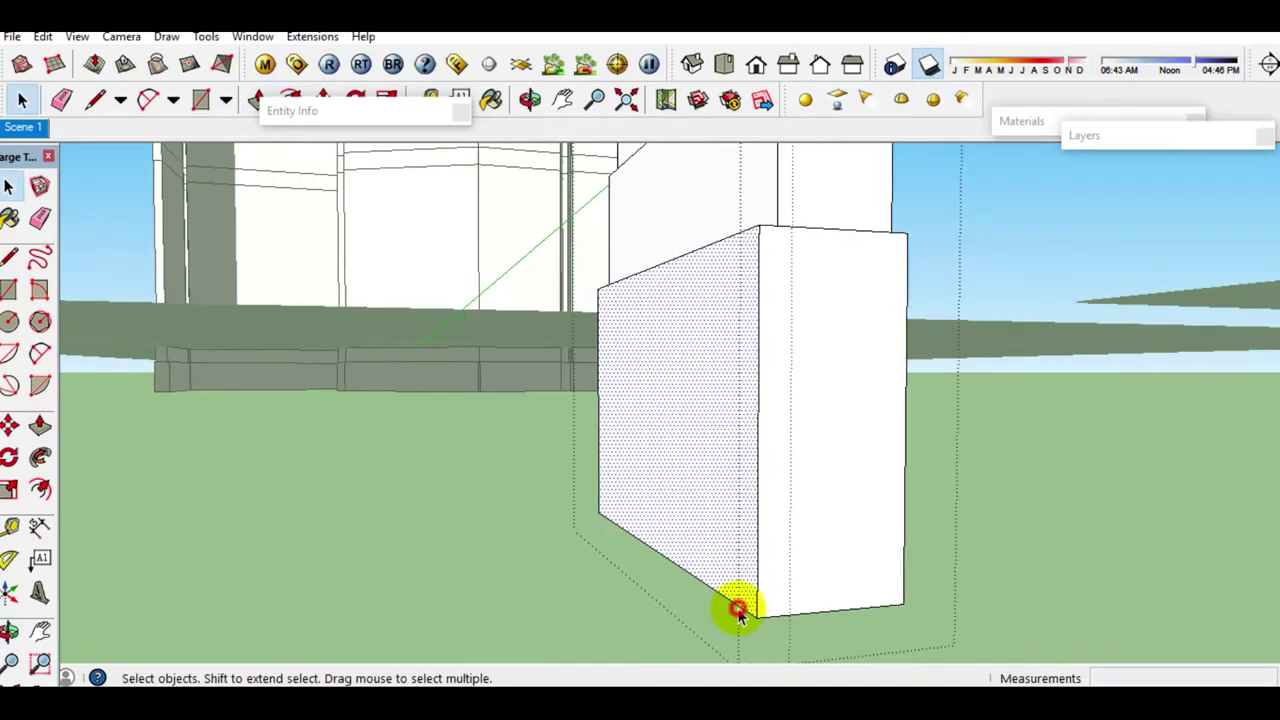
left_click(738, 612)
key("m")
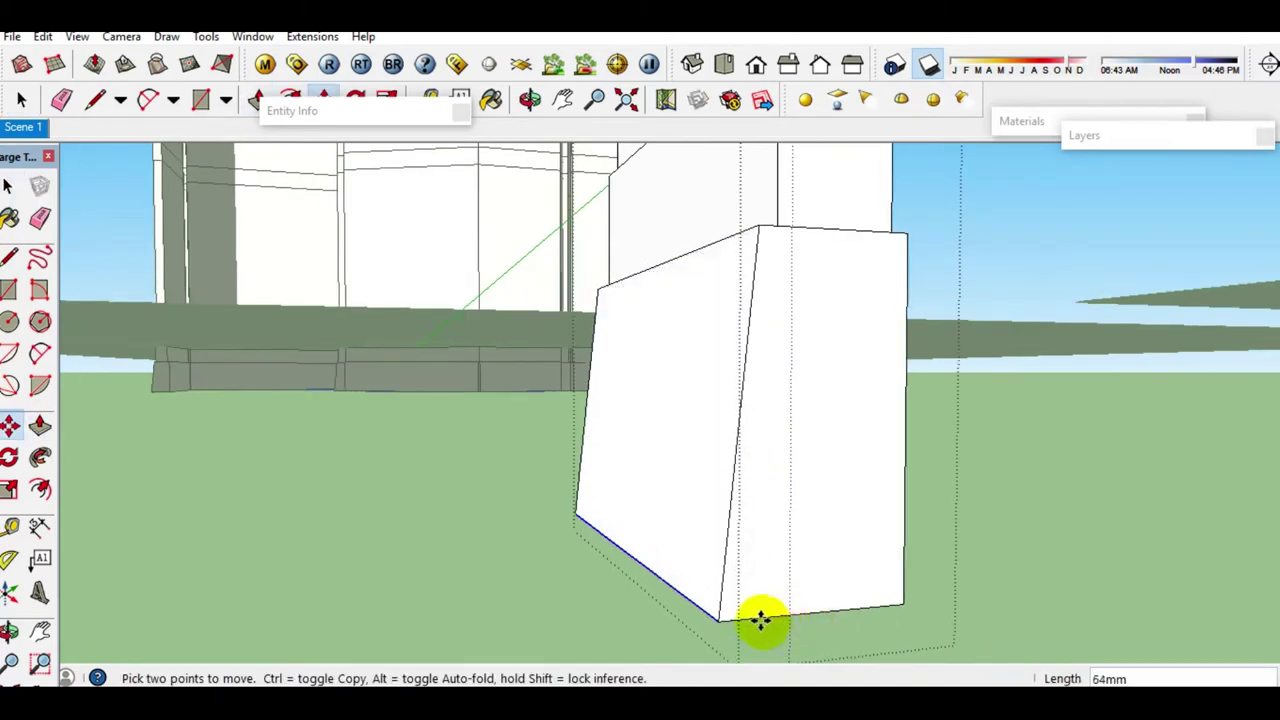
left_click_drag(806, 611, 754, 621)
mouse_move(754, 621)
middle_mouse_down()
mouse_move(766, 586)
mouse_move(634, 606)
middle_mouse_up()
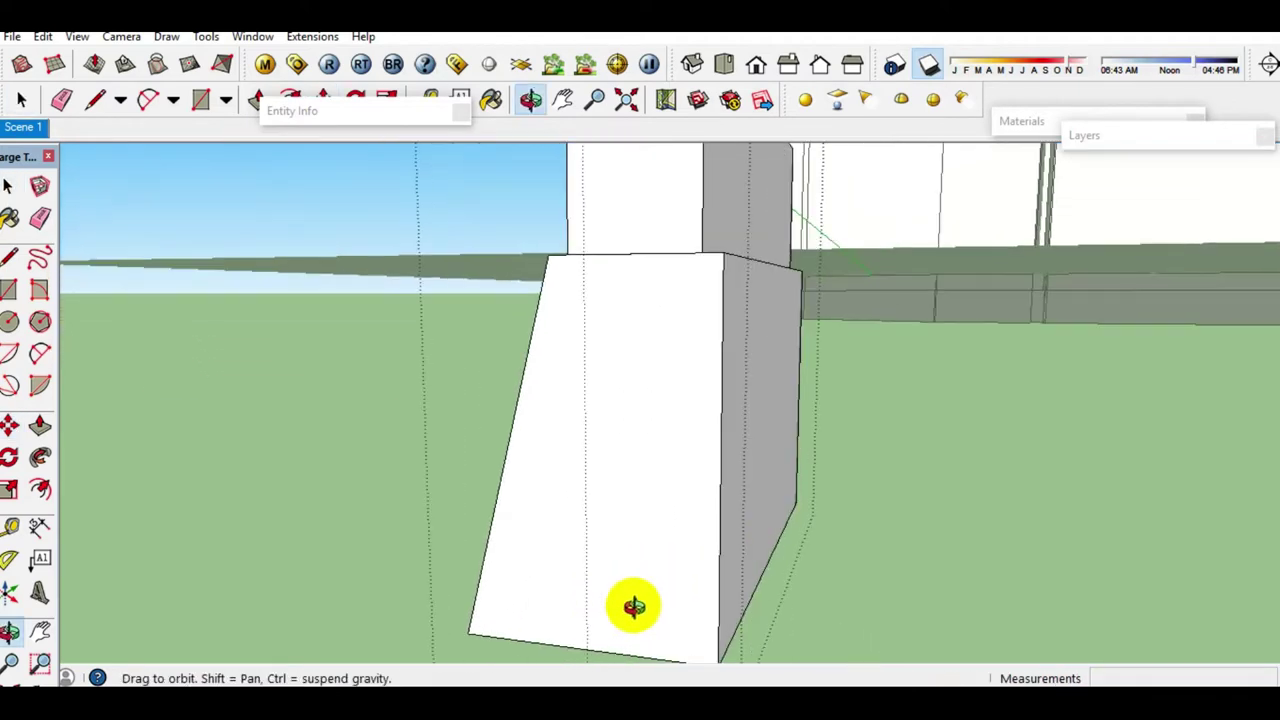
left_click(737, 609)
middle_click_drag(737, 609, 747, 565, "shift")
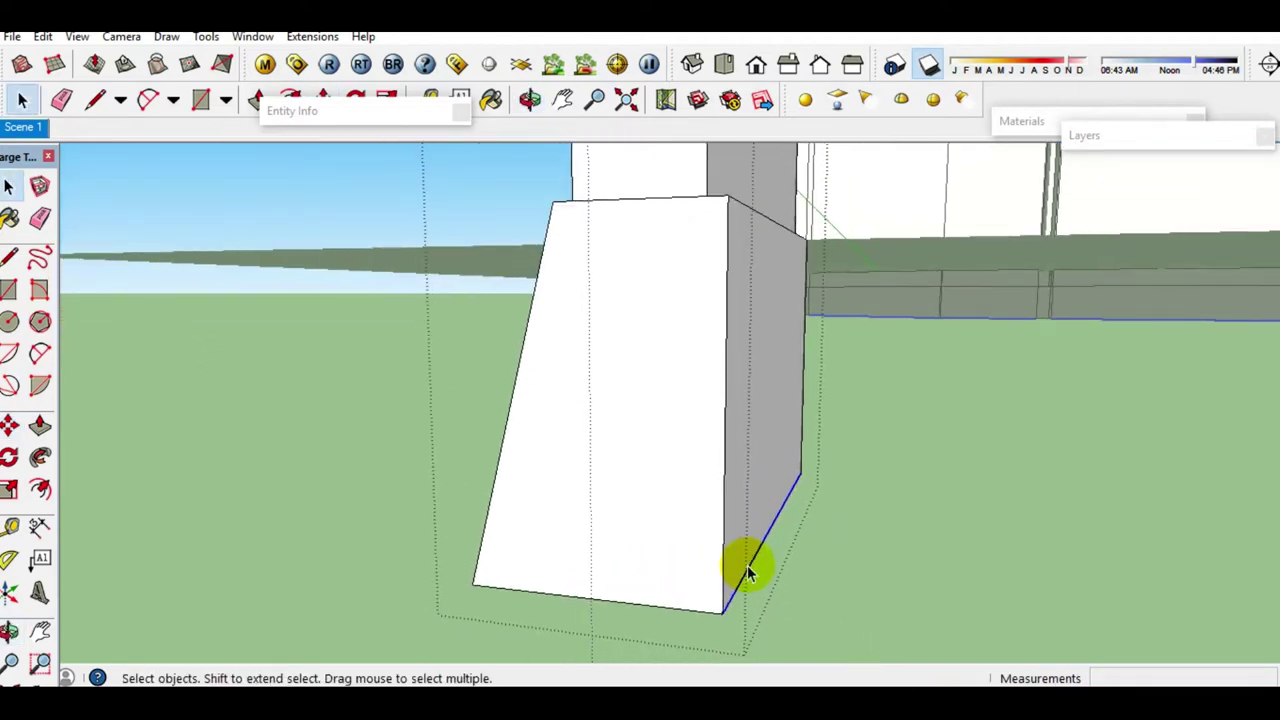
key("m")
left_click(682, 608)
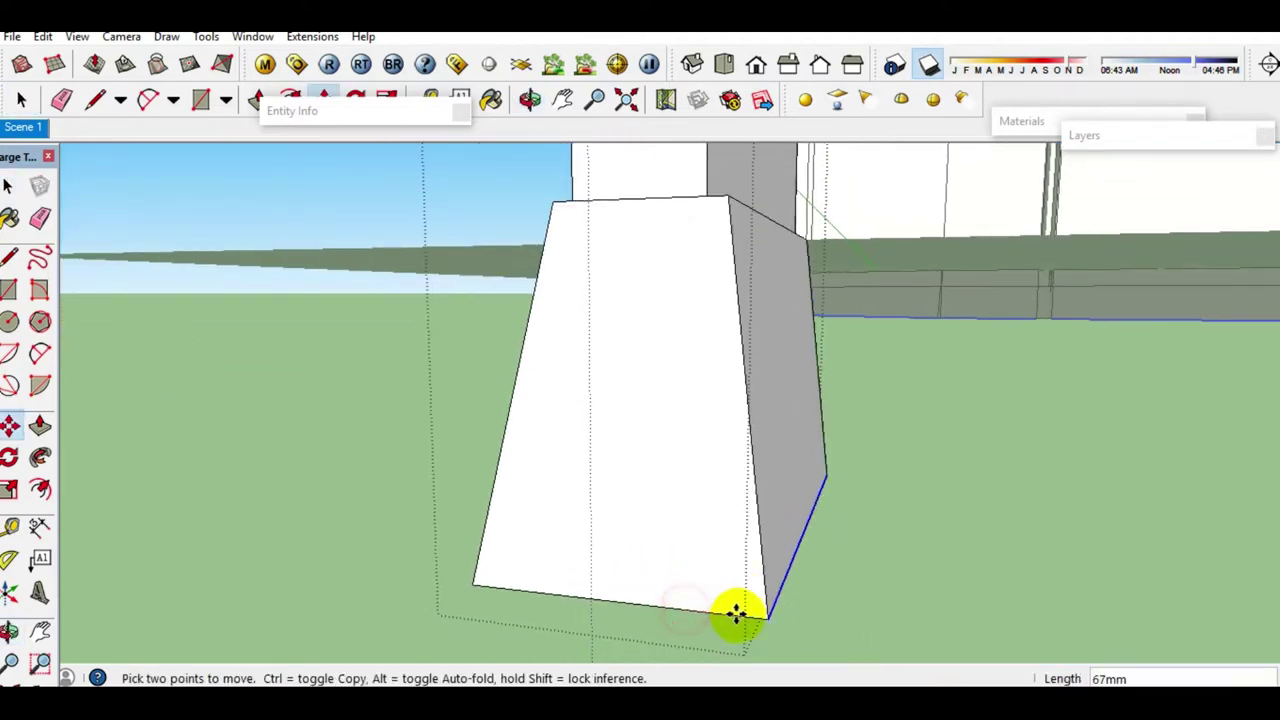
type("120")
key("Return")
key("space")
Step: Pull the footing's bottom face down 90 mm into a base slab
triple_click(745, 555)
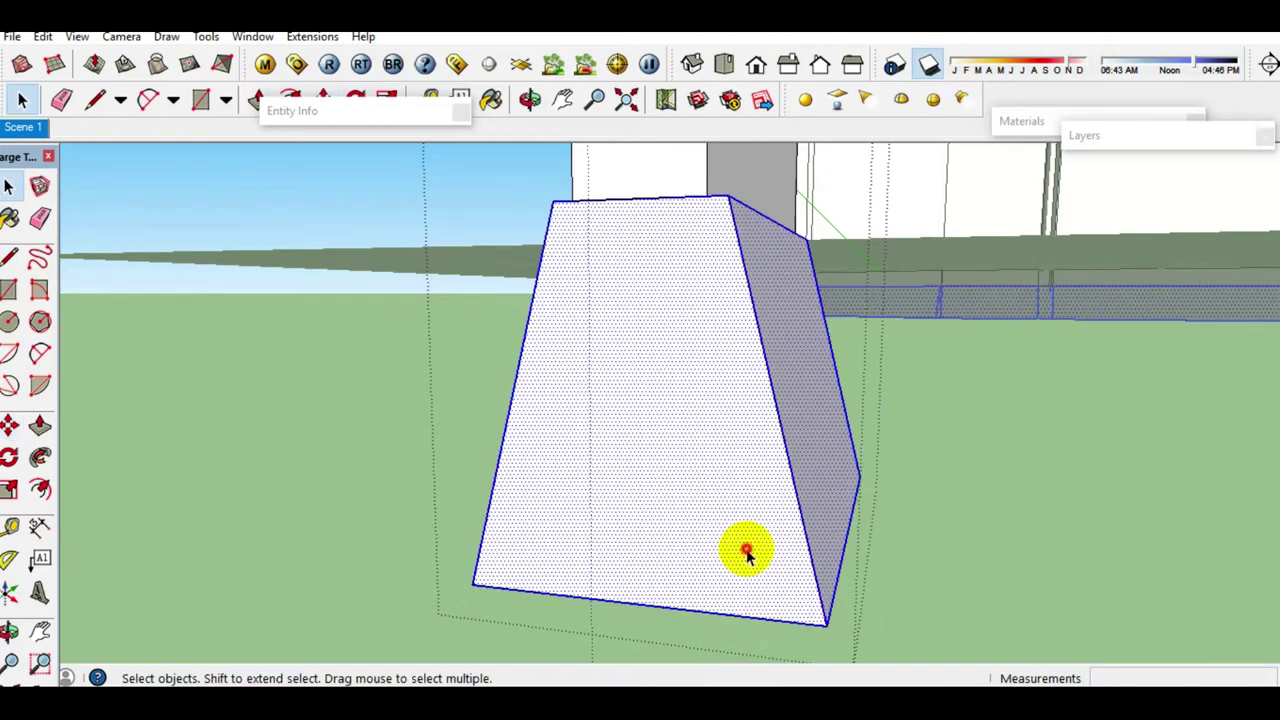
left_click(745, 555)
middle_click_drag(722, 574, 722, 522)
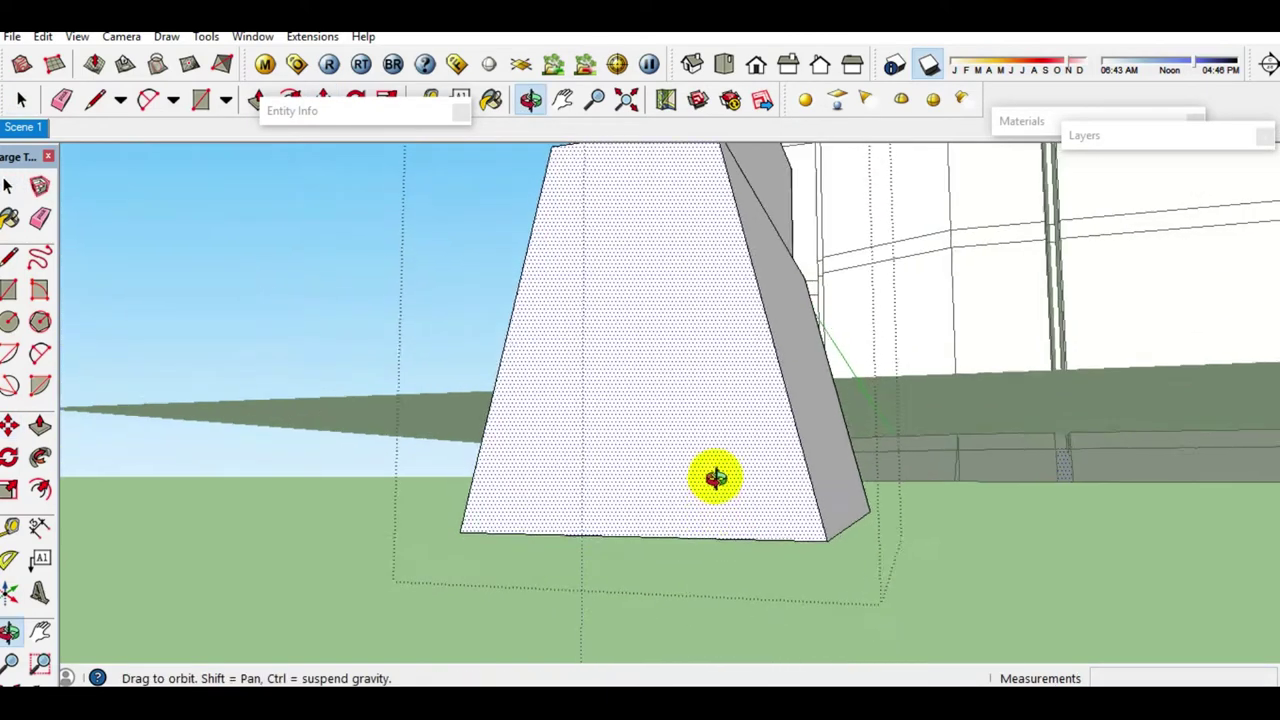
left_click(722, 522)
key("p")
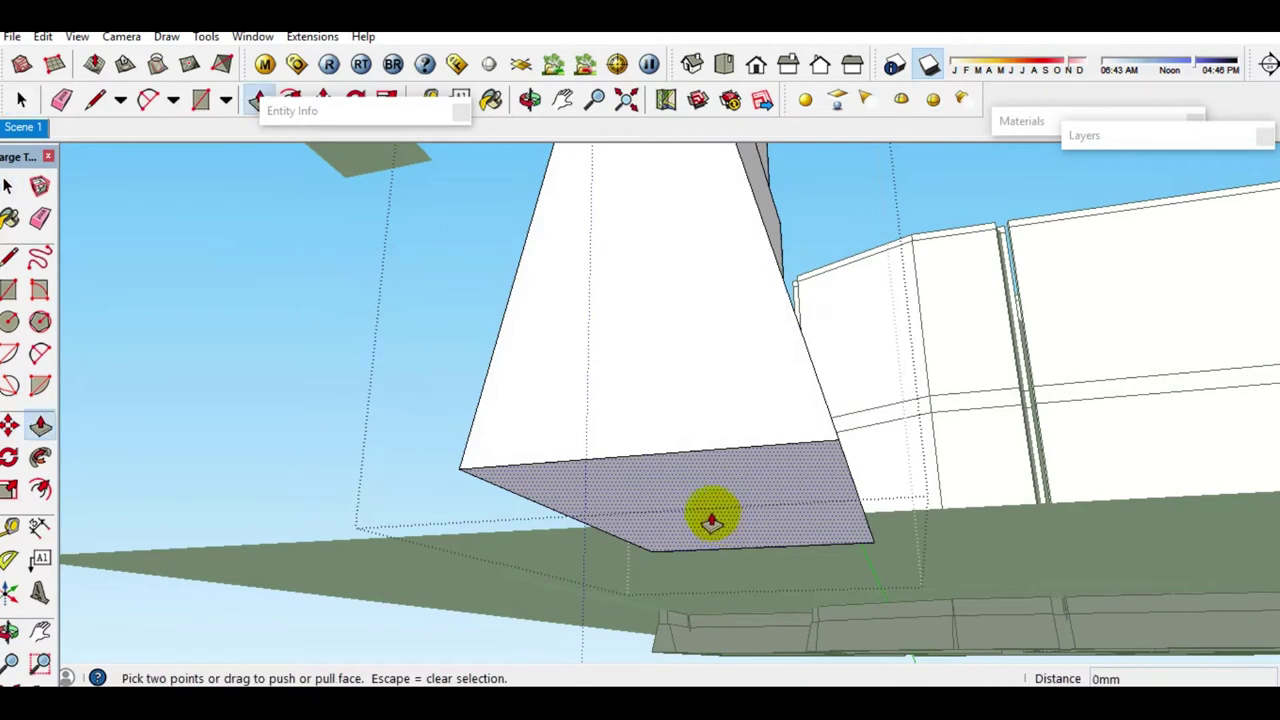
left_click_drag(711, 515, 701, 551, "ctrl")
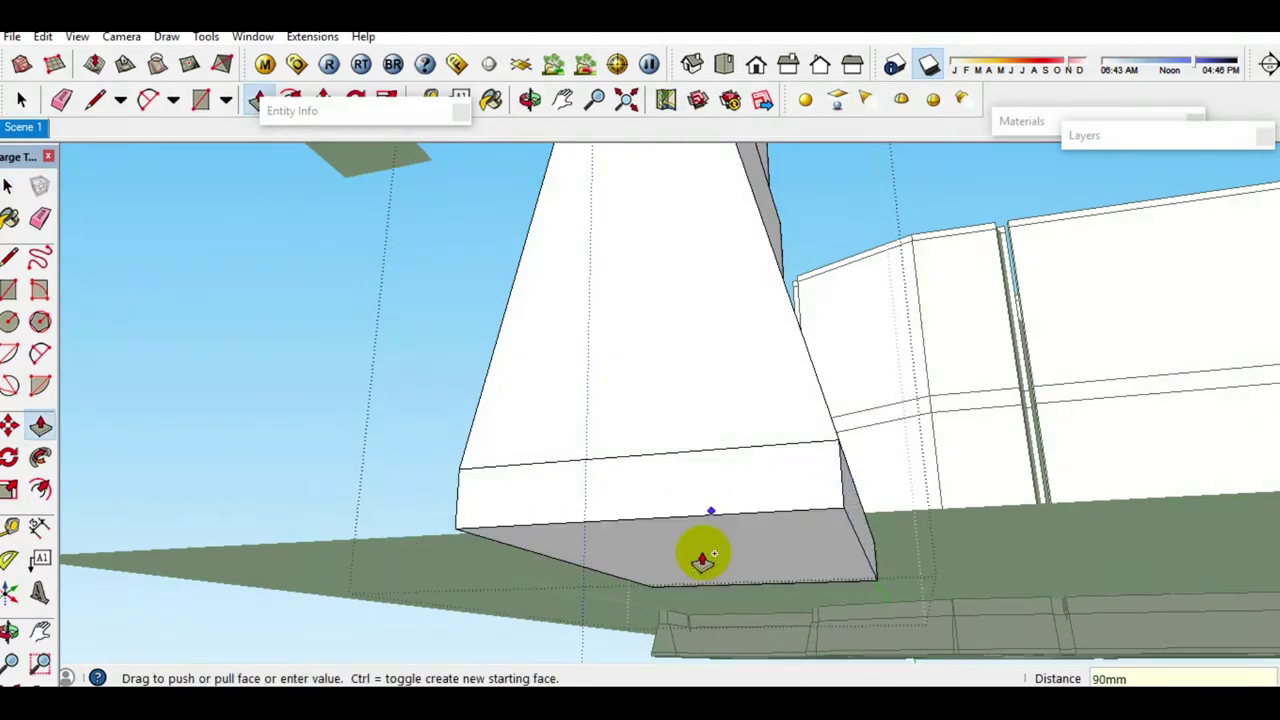
key("space")
Step: Push both side faces of the base slab outward by 26 mm and select the whole footing
middle_click_drag(781, 524, 800, 597)
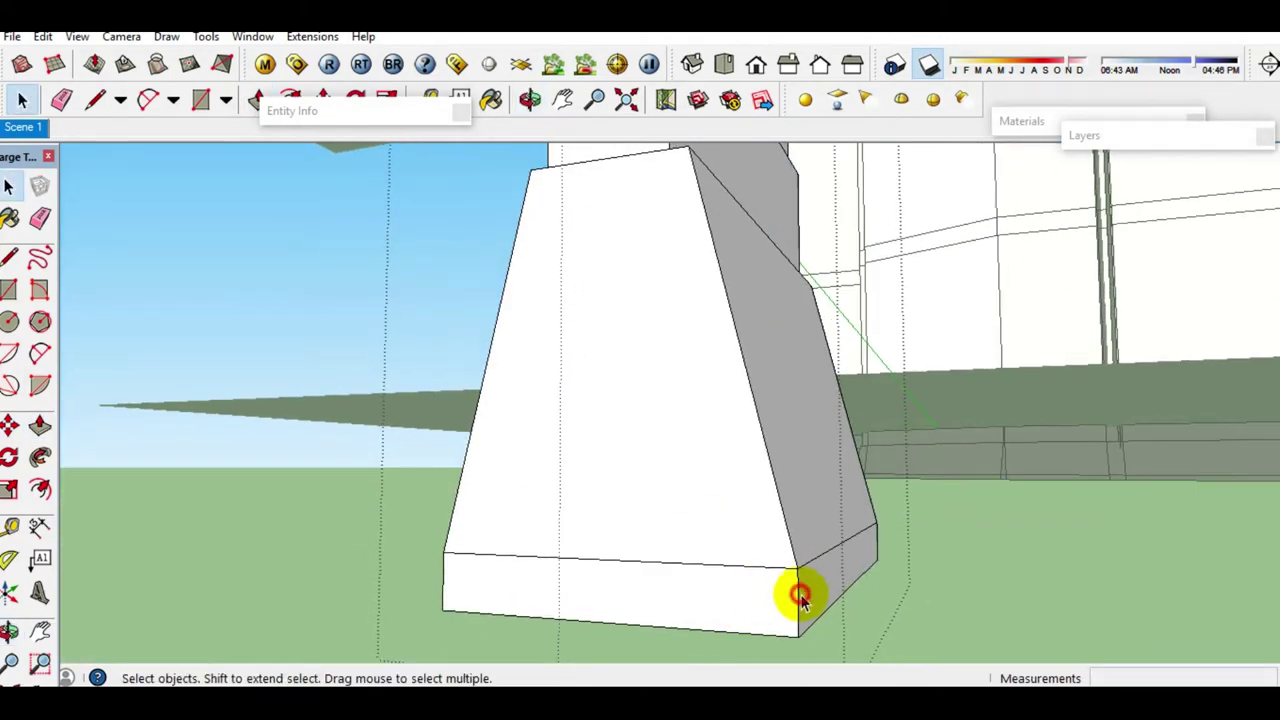
key("p")
left_click_drag(808, 600, 832, 603)
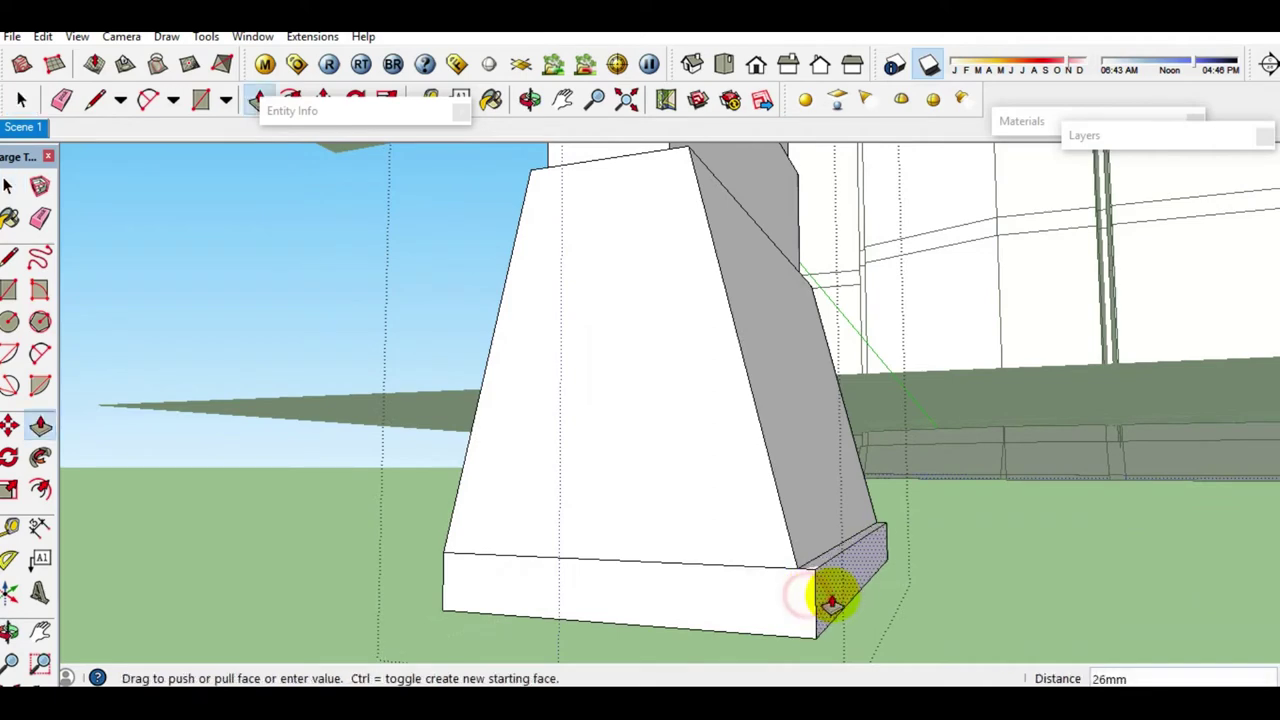
key("space")
middle_click_drag(757, 557, 640, 608)
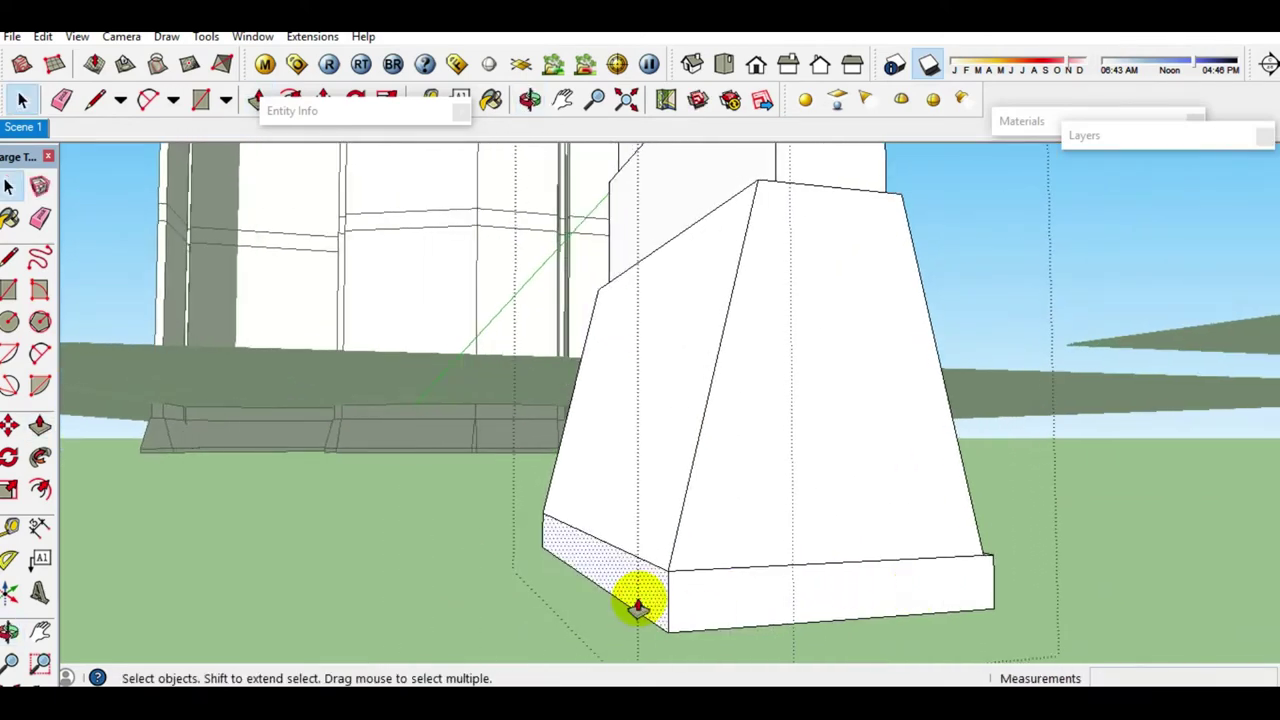
key("p")
double_click(634, 603)
key("space")
triple_click(740, 533)
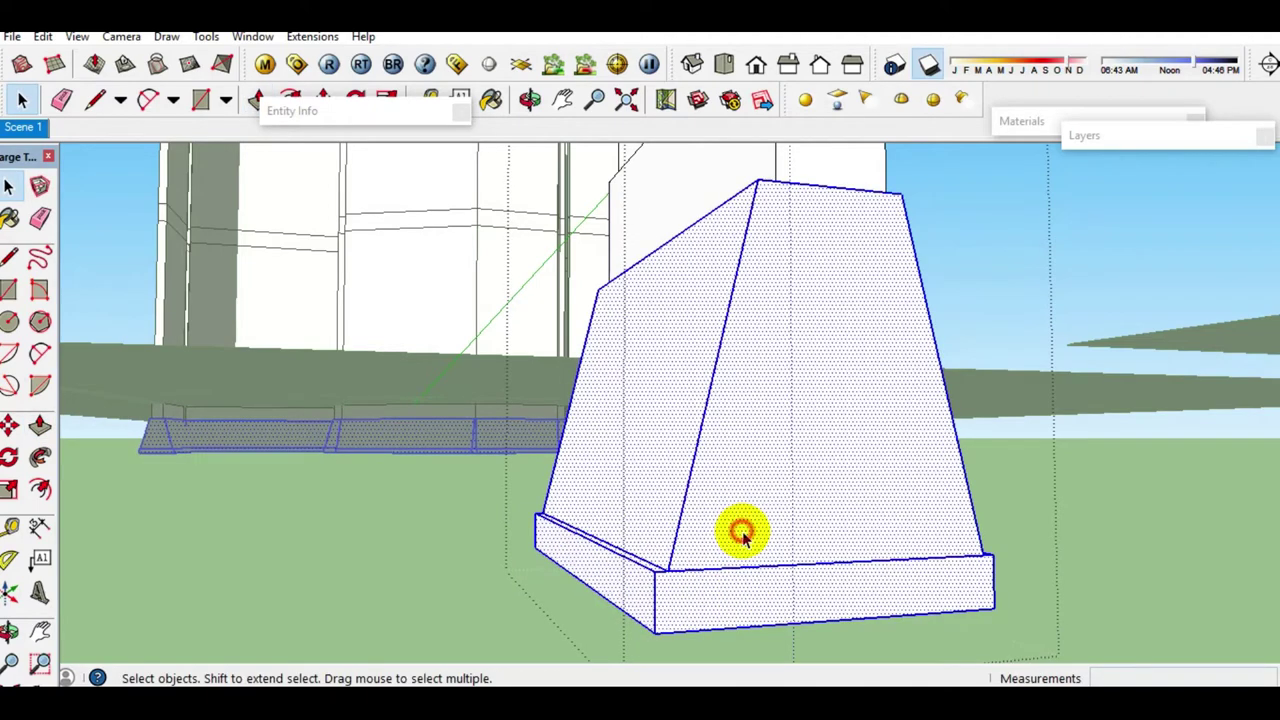
right_click(742, 535)
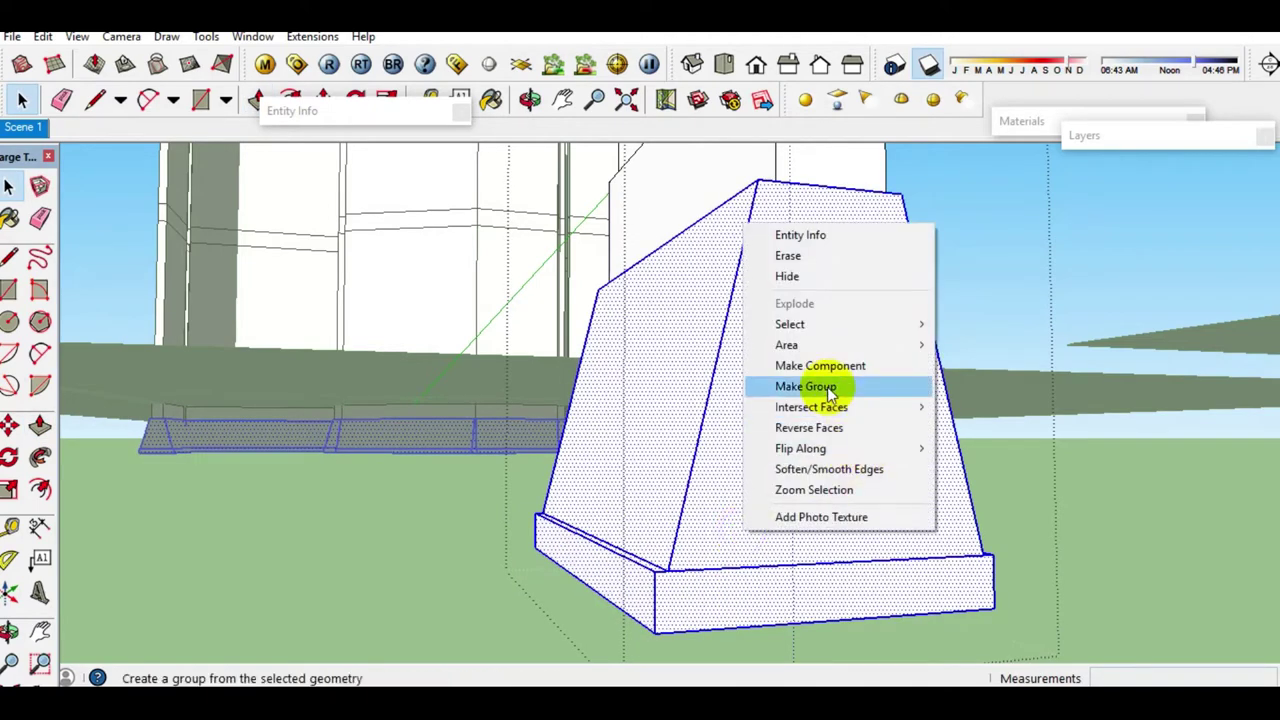
Step: Make the tapered footing and its base slab a single group
left_click(827, 387)
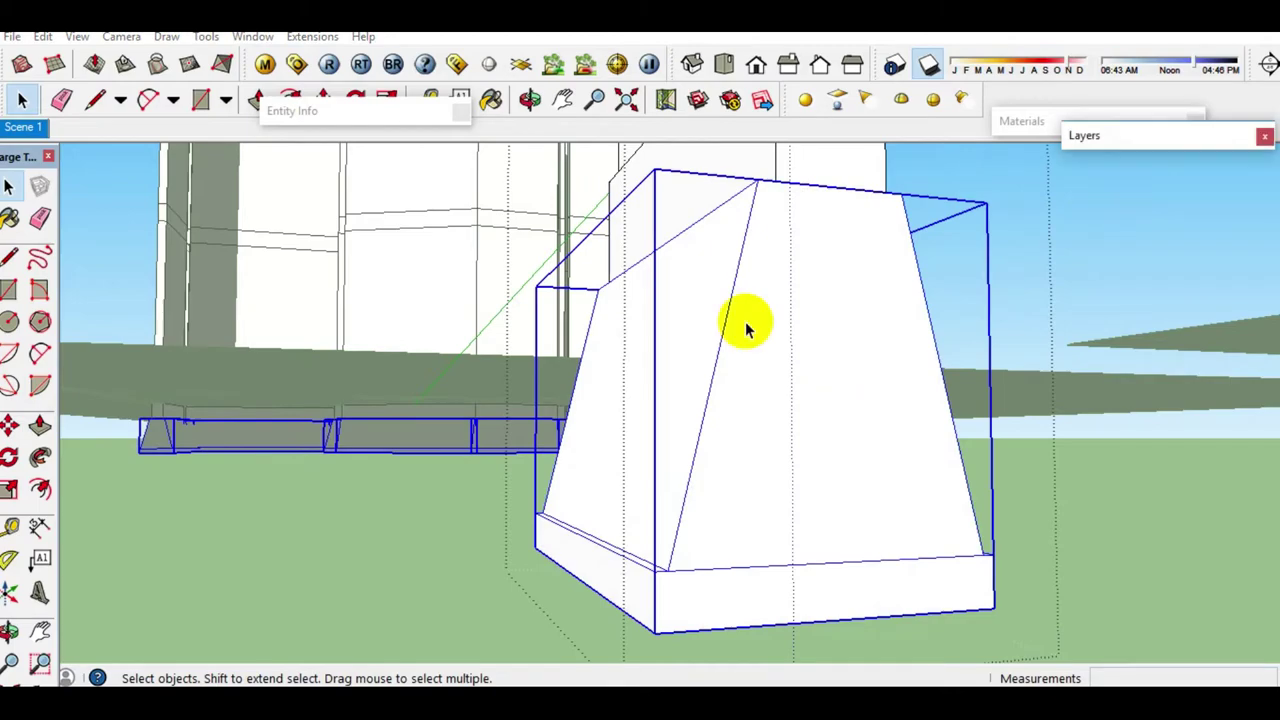
middle_click_drag(745, 321, 637, 377)
scroll(630, 378, "down", 3)
scroll(623, 380, "down", 3)
scroll(626, 377, "down", 2)
Step: Orbit and zoom around the building until the small ground square fills the view
mouse_move(628, 322)
middle_mouse_down()
mouse_move(677, 389)
mouse_move(928, 468)
mouse_move(737, 306)
middle_mouse_up()
scroll(734, 503, "down", 3)
scroll(686, 409, "down", 2)
scroll(720, 313, "up", 3)
scroll(750, 345, "up", 3)
mouse_move(786, 371)
middle_mouse_down()
mouse_move(765, 352)
mouse_move(629, 349)
middle_mouse_up()
scroll(586, 334, "down", 3)
scroll(614, 300, "down", 3)
scroll(726, 375, "down", 2)
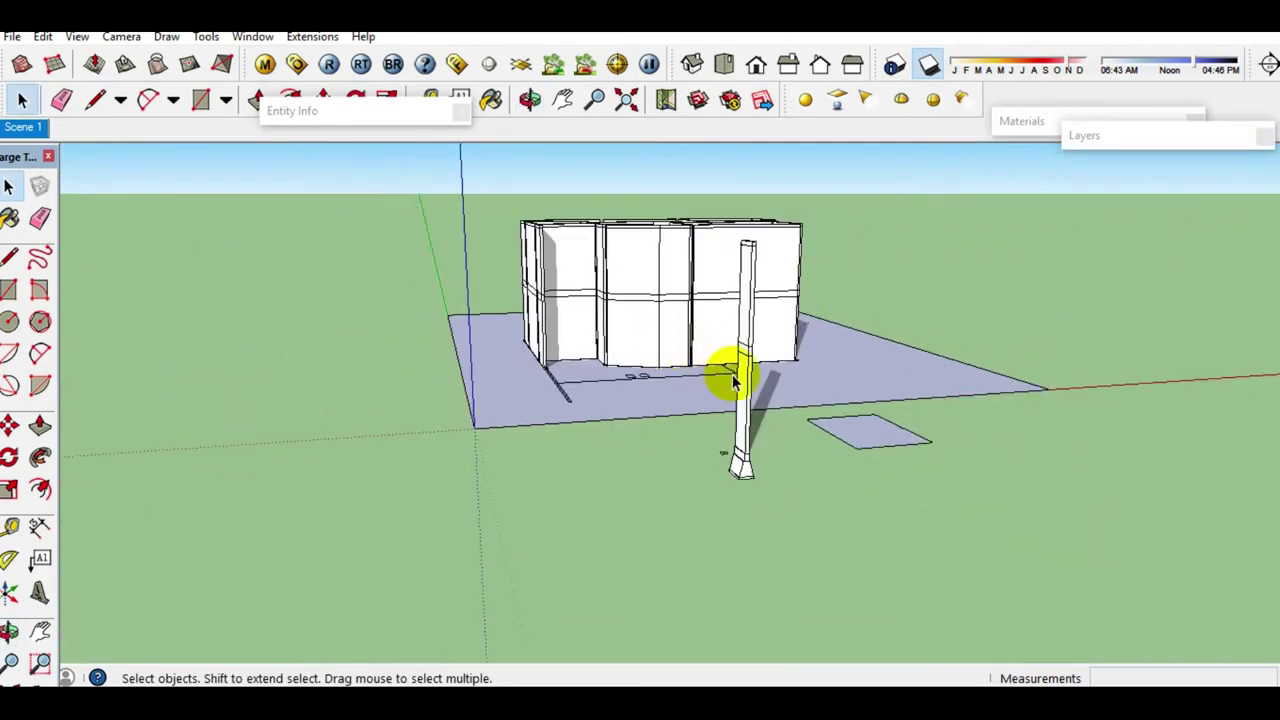
scroll(660, 440, "up", 5)
scroll(560, 515, "up", 5)
middle_click_drag(545, 492, 638, 508)
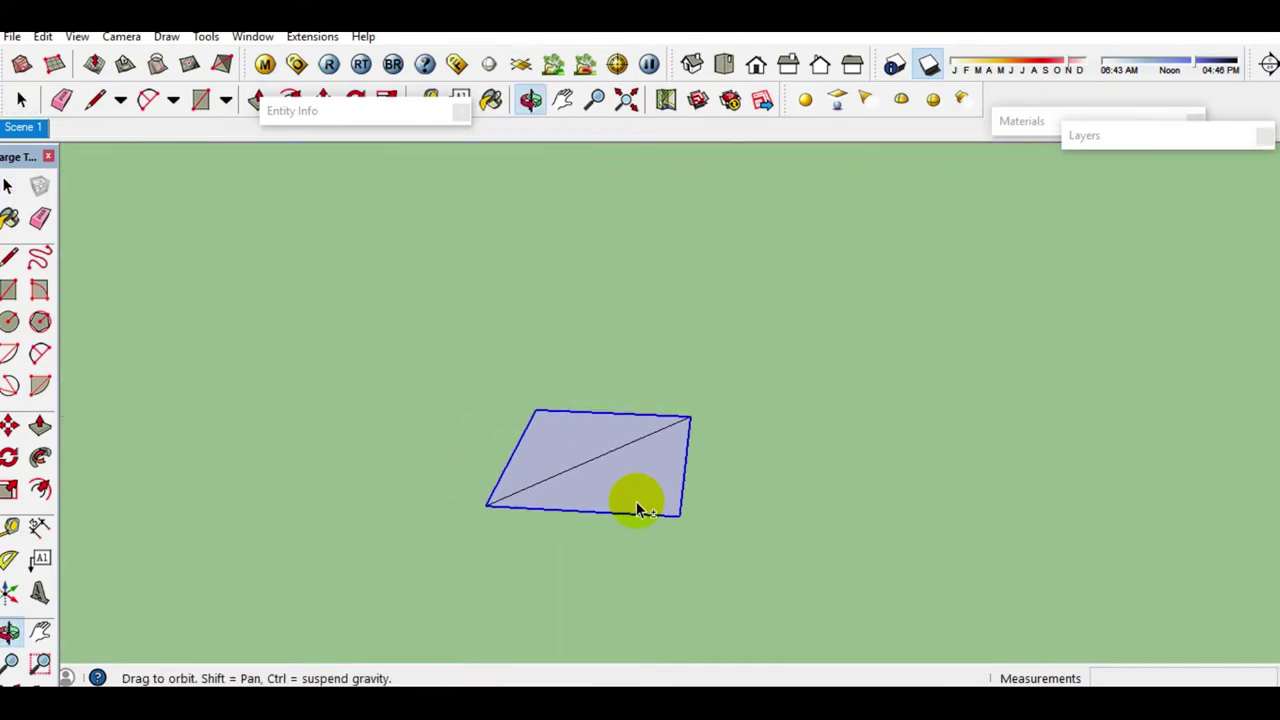
Step: Extrude the ground square up 3650 mm into a column and group it
key("p")
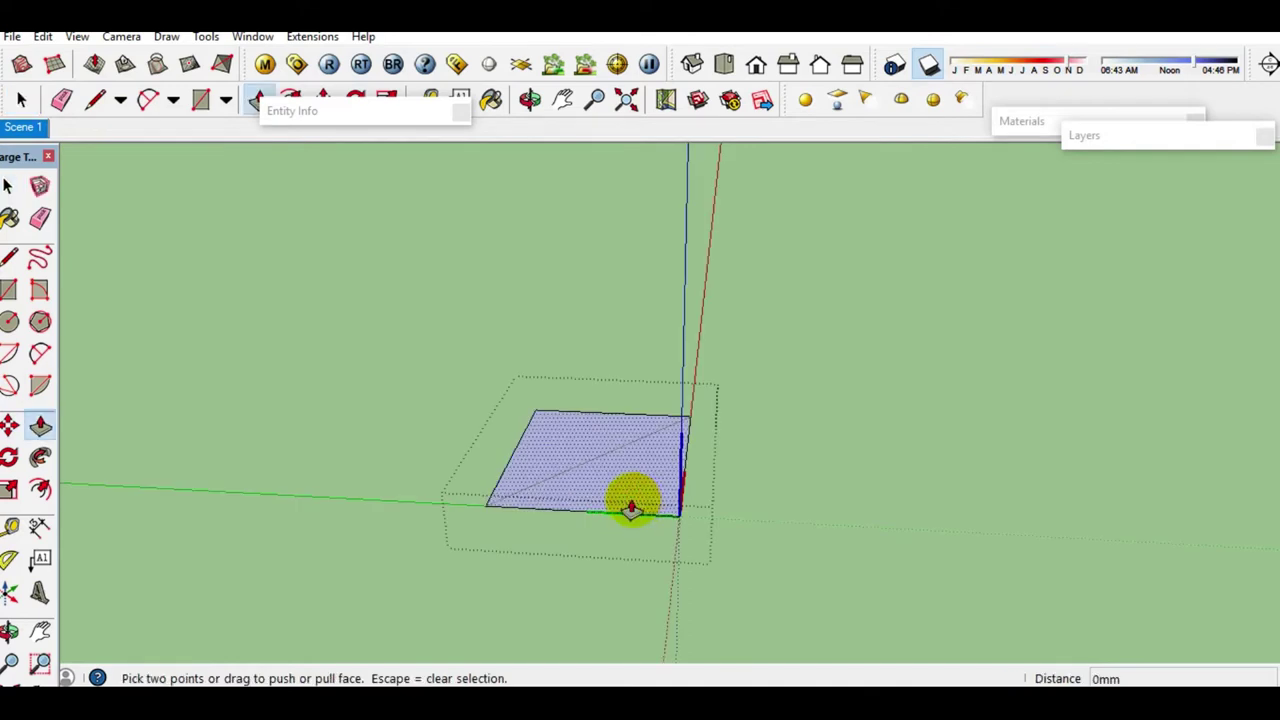
left_click_drag(634, 502, 618, 437)
key("space")
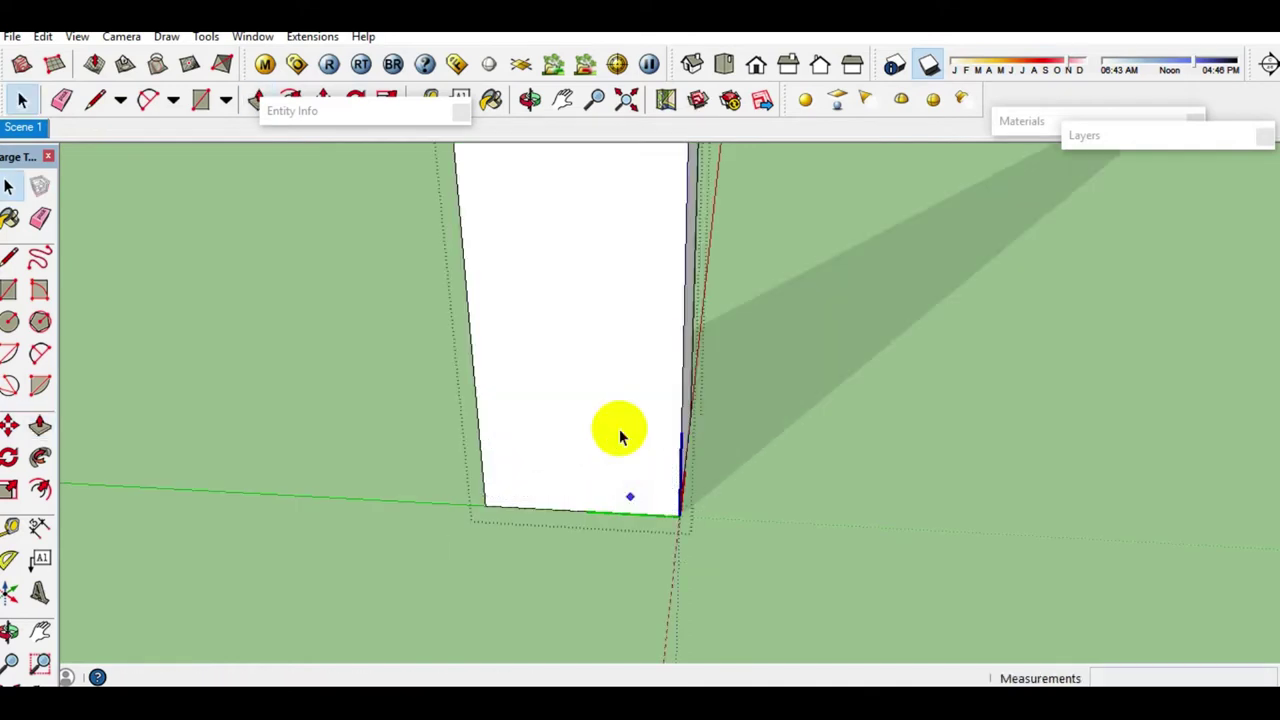
scroll(662, 469, "down", 3)
scroll(660, 460, "down", 2)
mouse_move(658, 450)
middle_mouse_down()
mouse_move(614, 594)
mouse_move(594, 434)
mouse_move(606, 509)
mouse_move(612, 448)
middle_mouse_up()
left_click(612, 447)
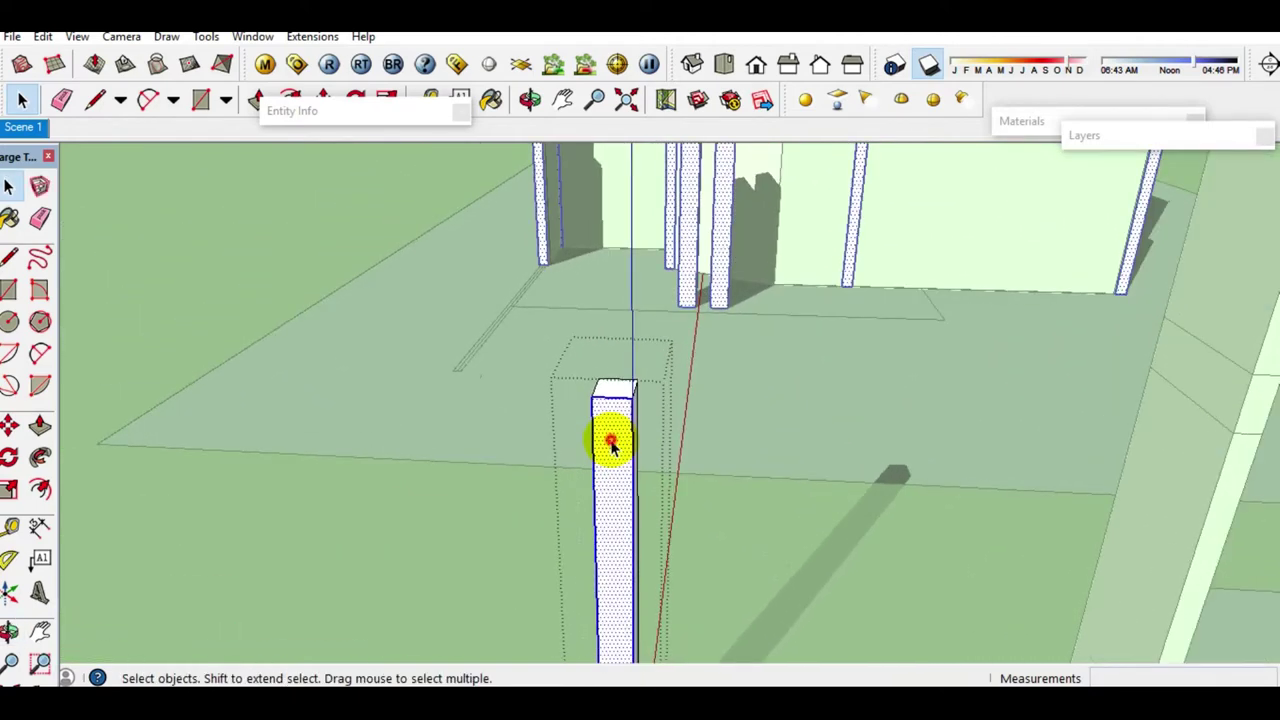
right_click(612, 447)
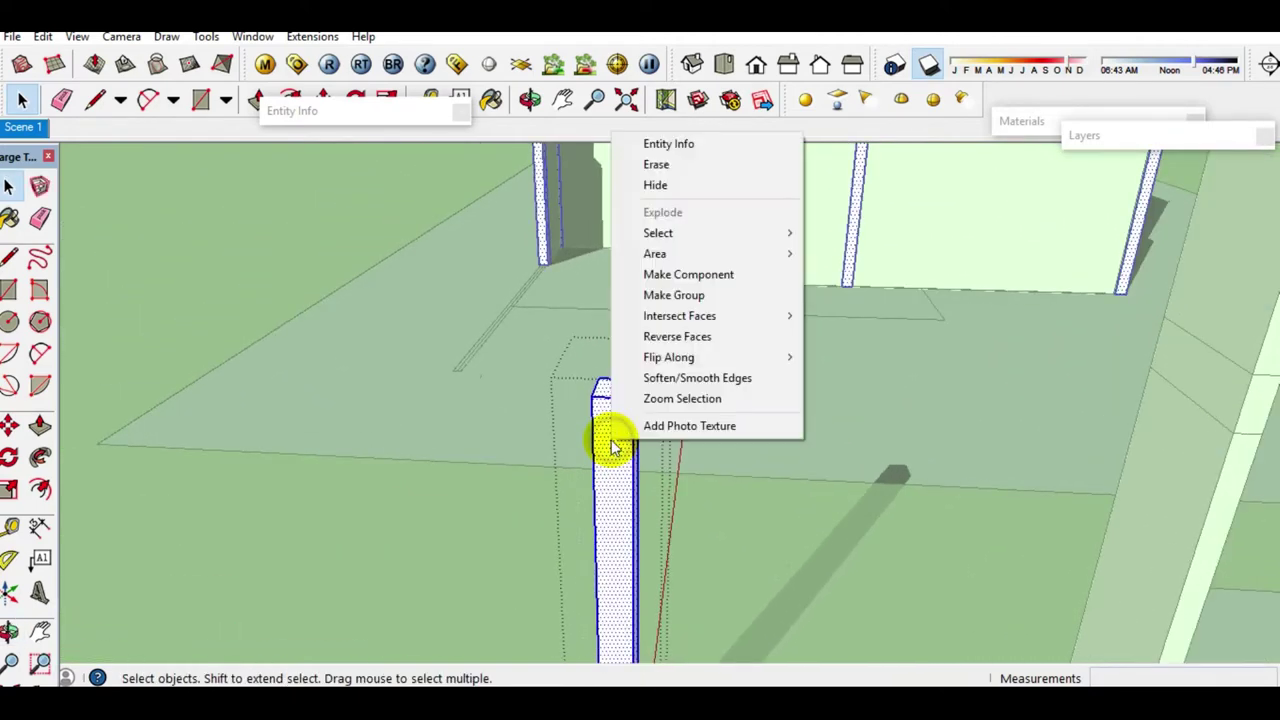
left_click(677, 303)
Step: Draw a rectangle over the column top and pull it up 350 mm
scroll(600, 406, "up", 2)
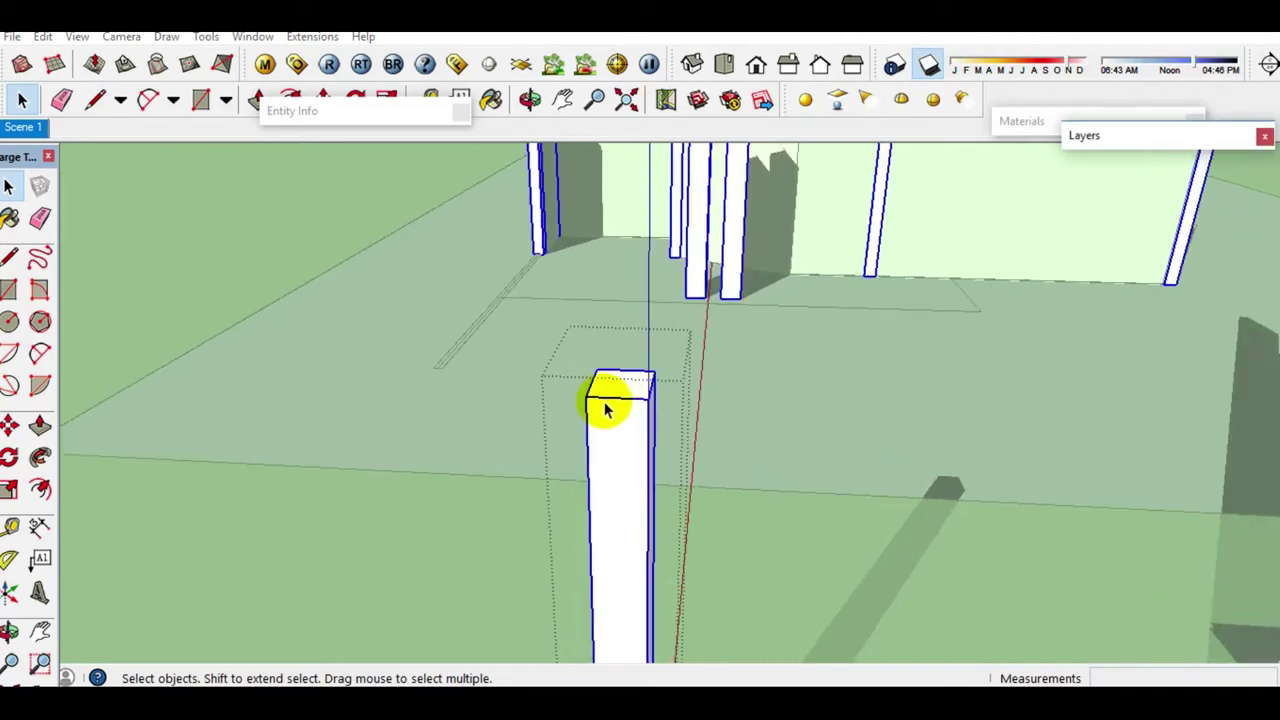
scroll(614, 400, "up", 2)
scroll(614, 394, "up", 2)
key("r")
scroll(560, 378, "up", 1)
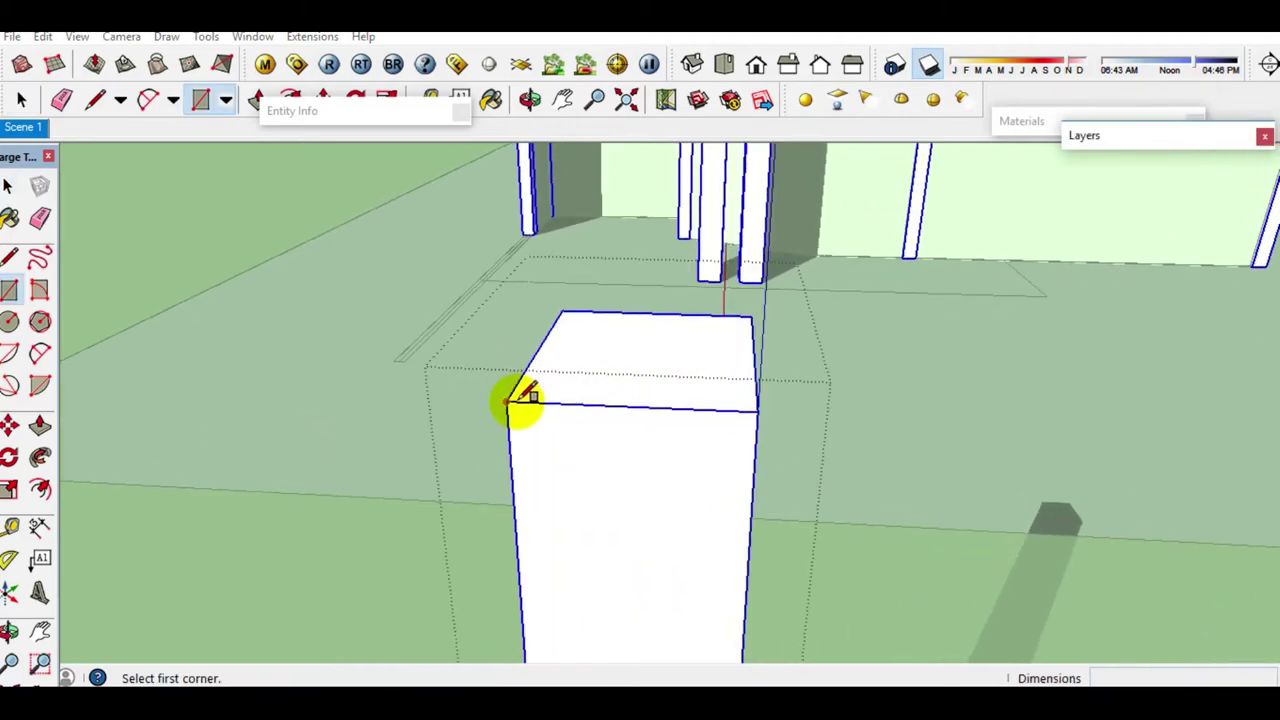
left_click(507, 402)
left_click(758, 318)
key("space")
left_click(686, 364)
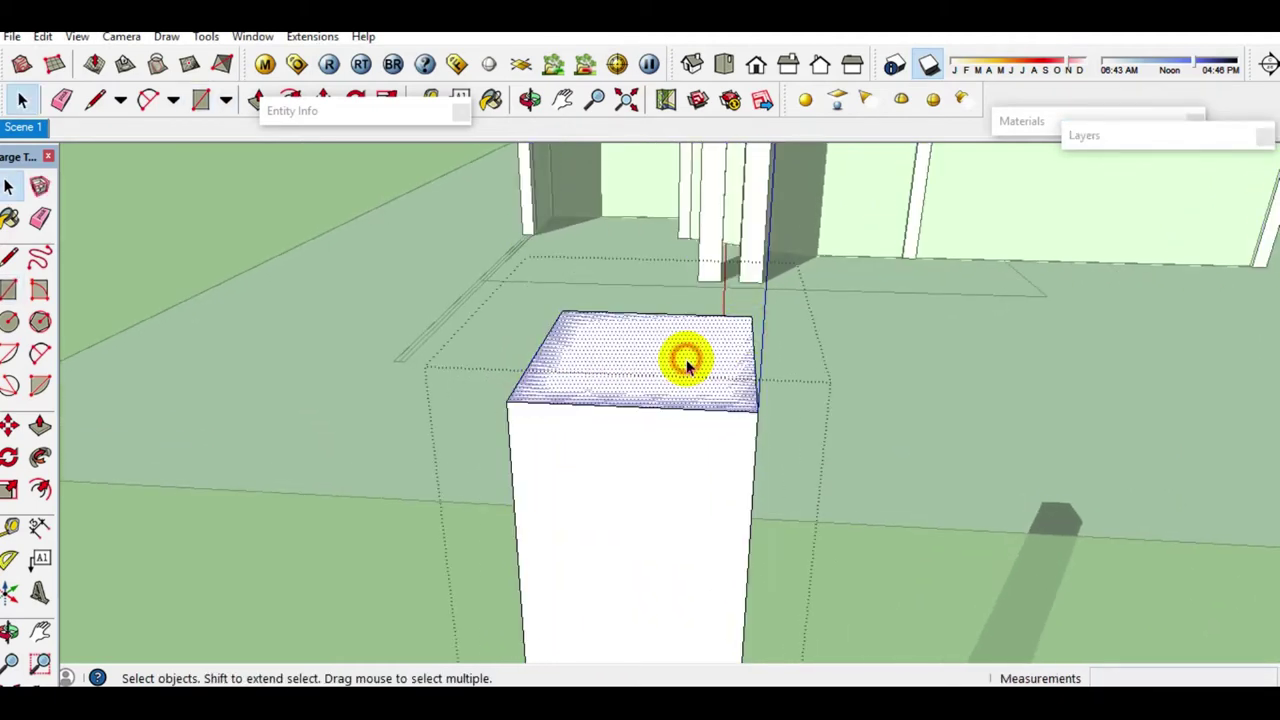
key("p")
left_click(680, 357)
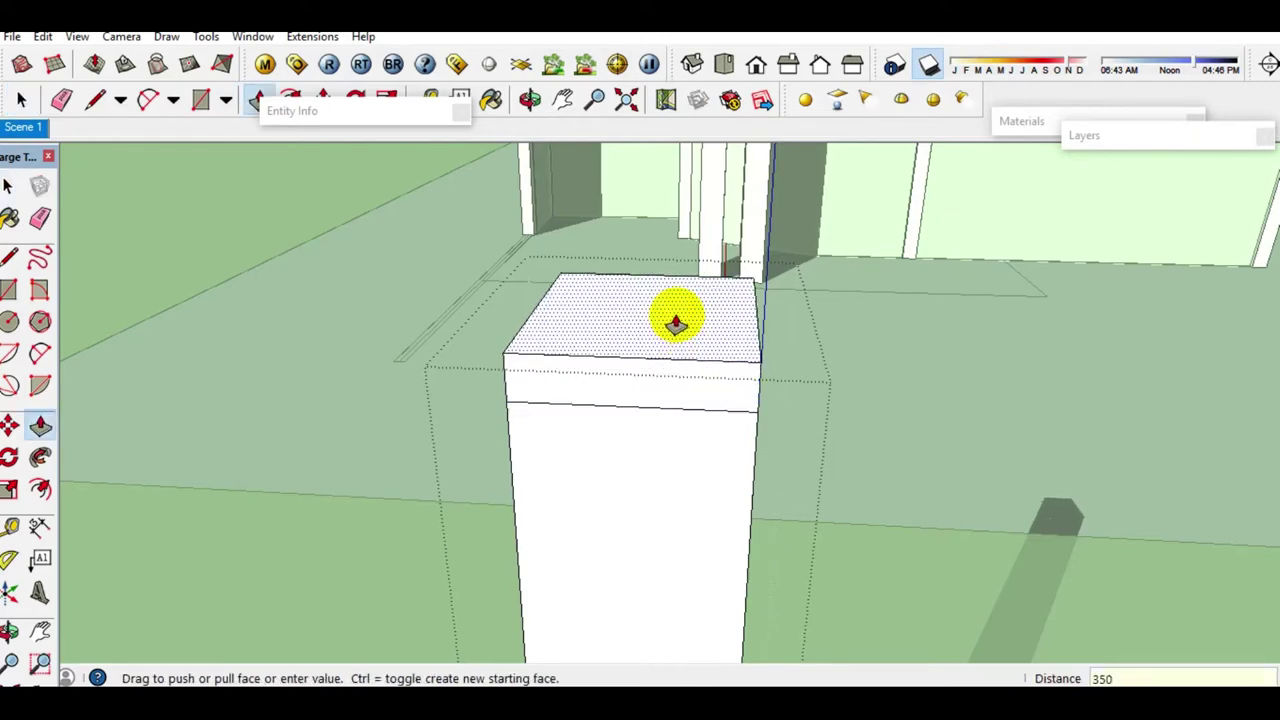
left_click(531, 146)
key("space")
scroll(623, 337, "down", 5)
mouse_move(623, 337)
middle_mouse_down()
mouse_move(623, 463)
mouse_move(609, 423)
mouse_move(616, 380)
middle_mouse_up()
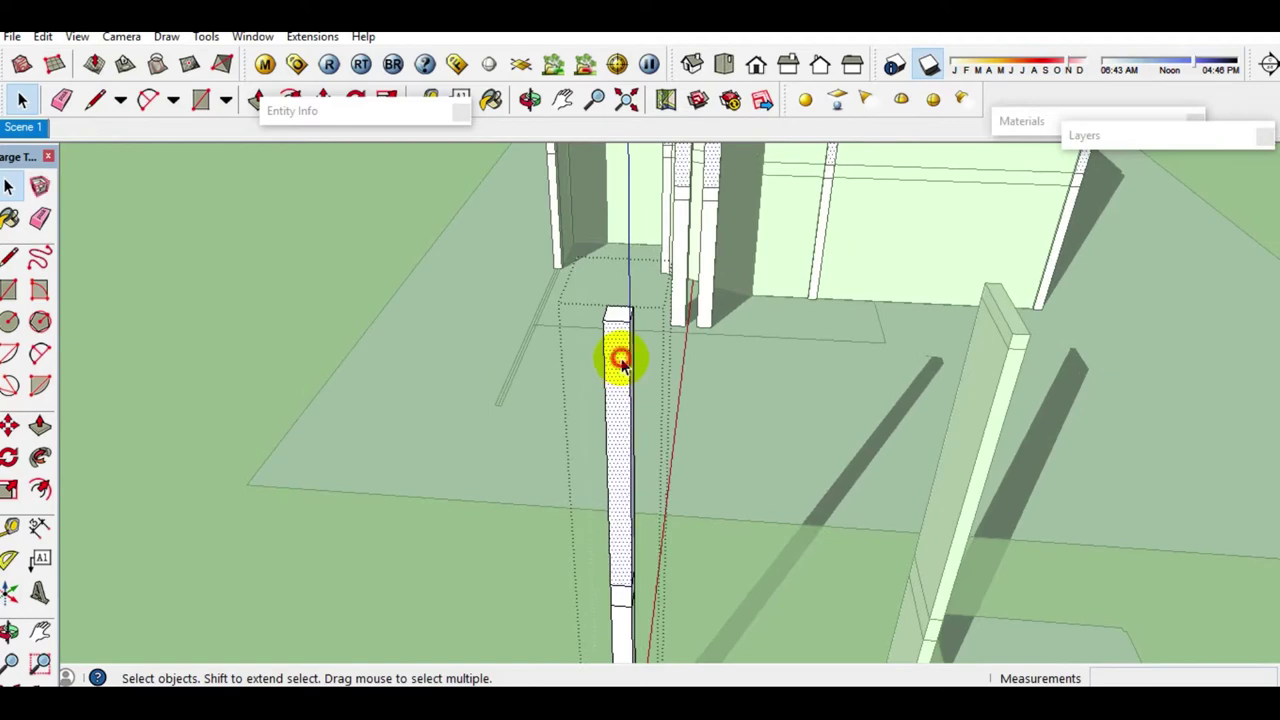
Step: Group the column and assign it to a new layer, KOLOM LT.2
scroll(621, 362, "up", 1)
right_click(619, 356)
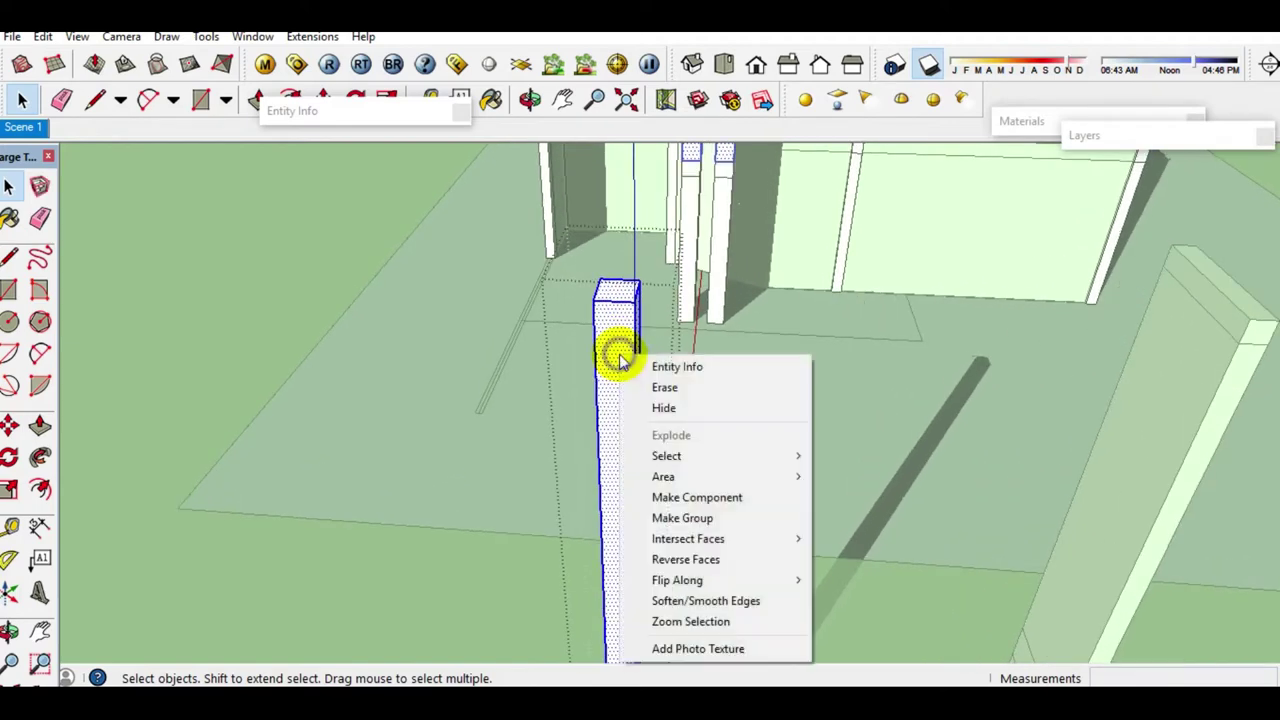
left_click(683, 520)
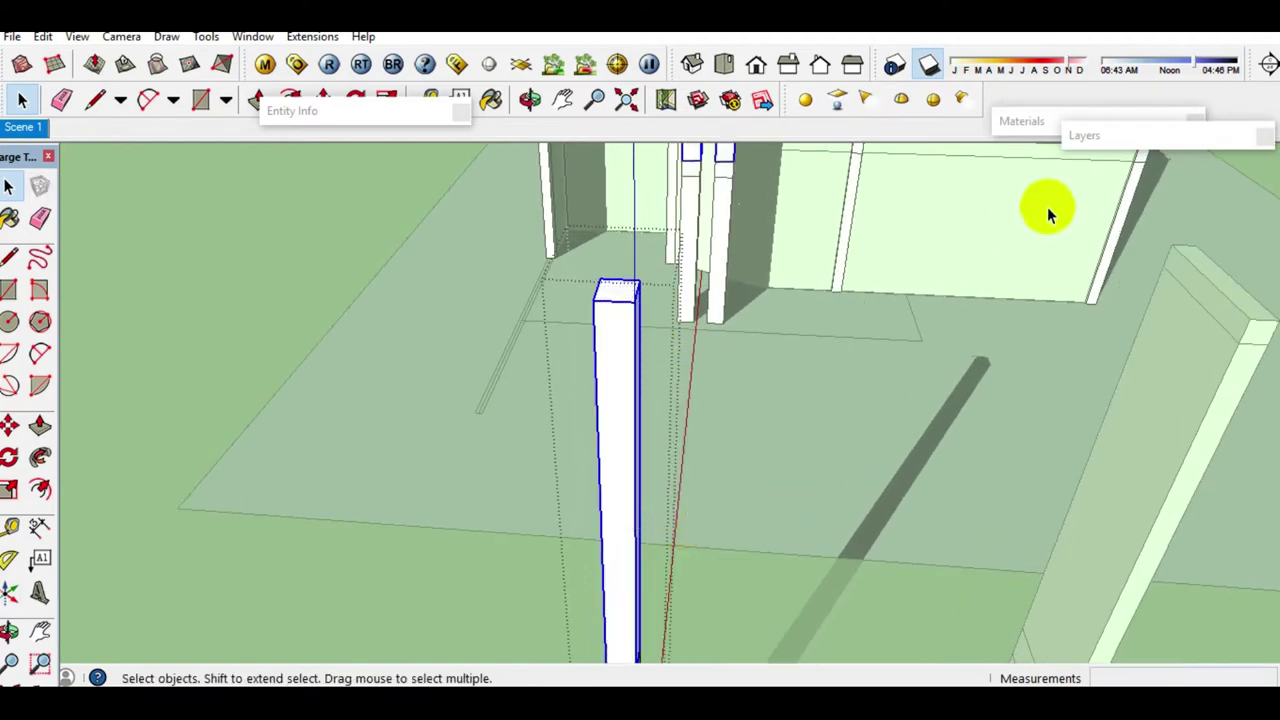
left_click(1090, 136)
left_click(1073, 162)
type("KOLOM LT.2")
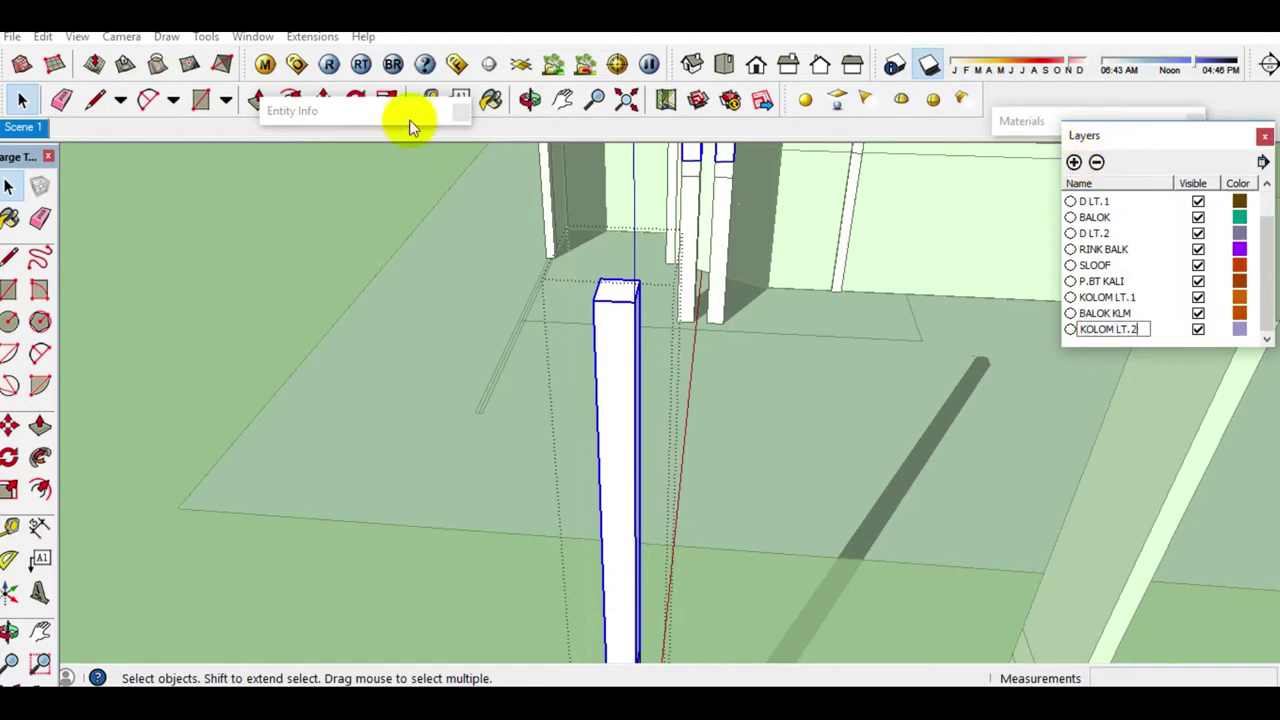
left_click(410, 120)
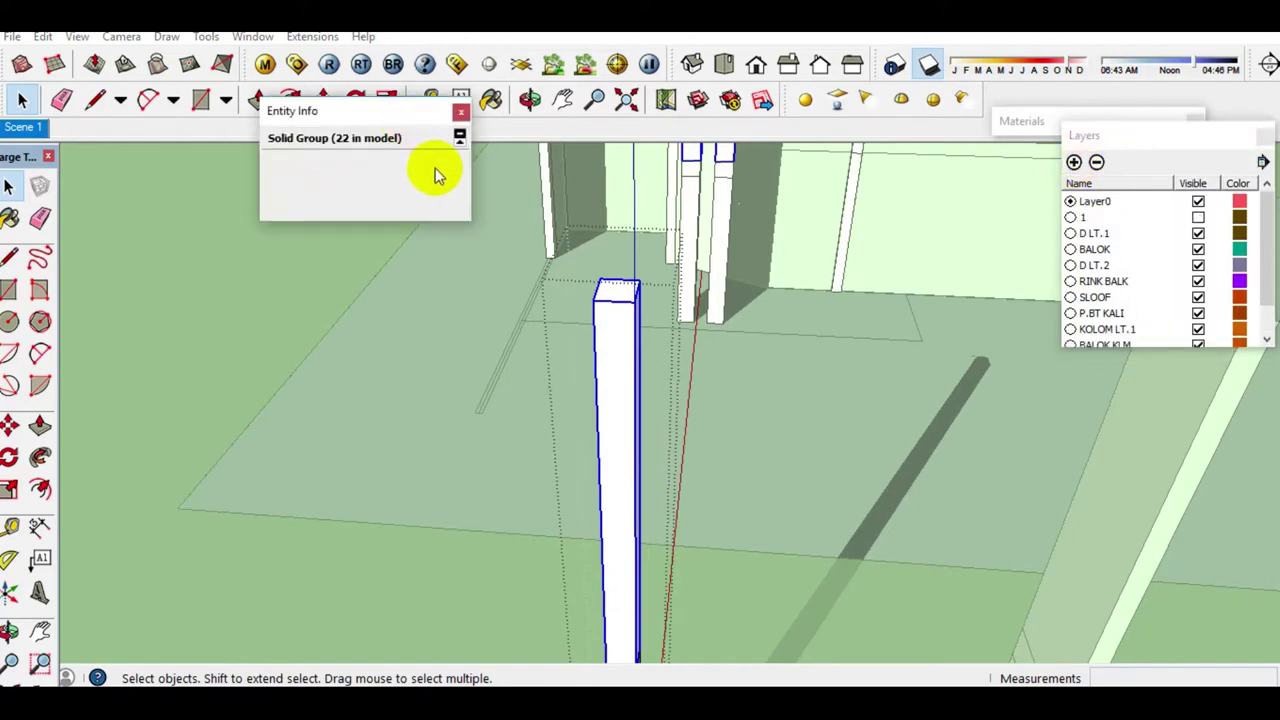
left_click(452, 168)
left_click(430, 270)
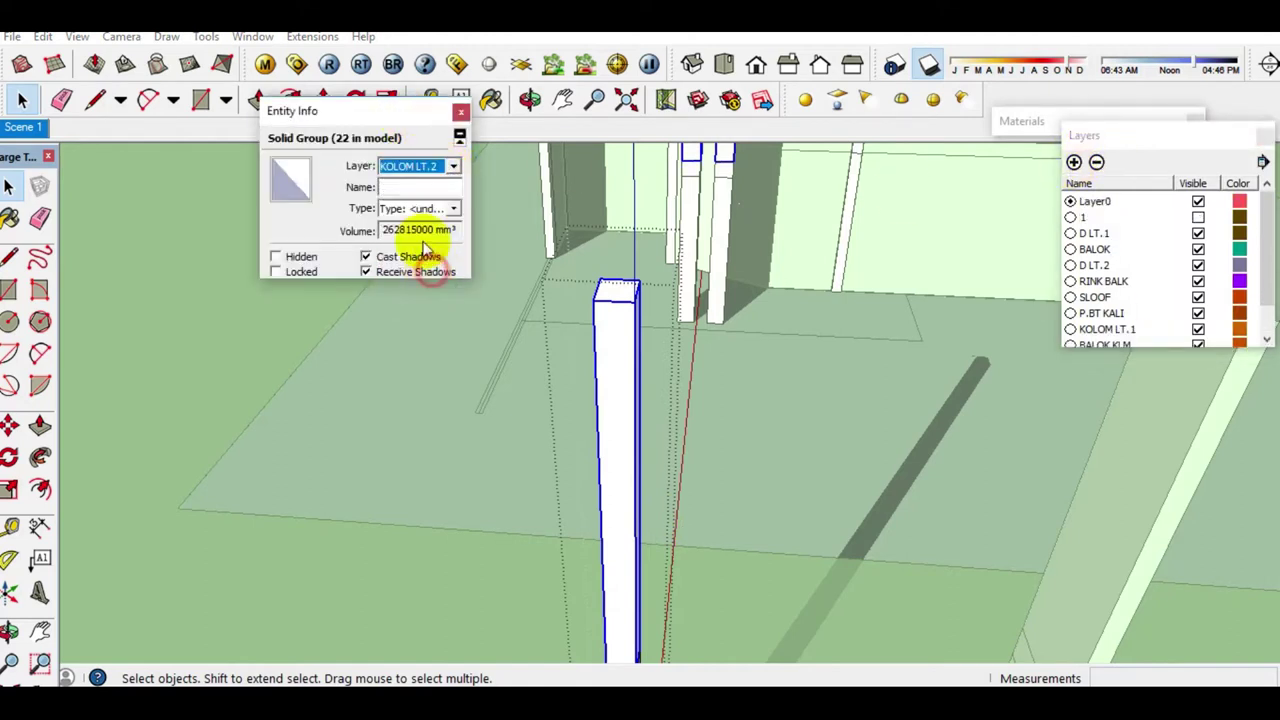
left_click(400, 112)
left_click(1123, 143)
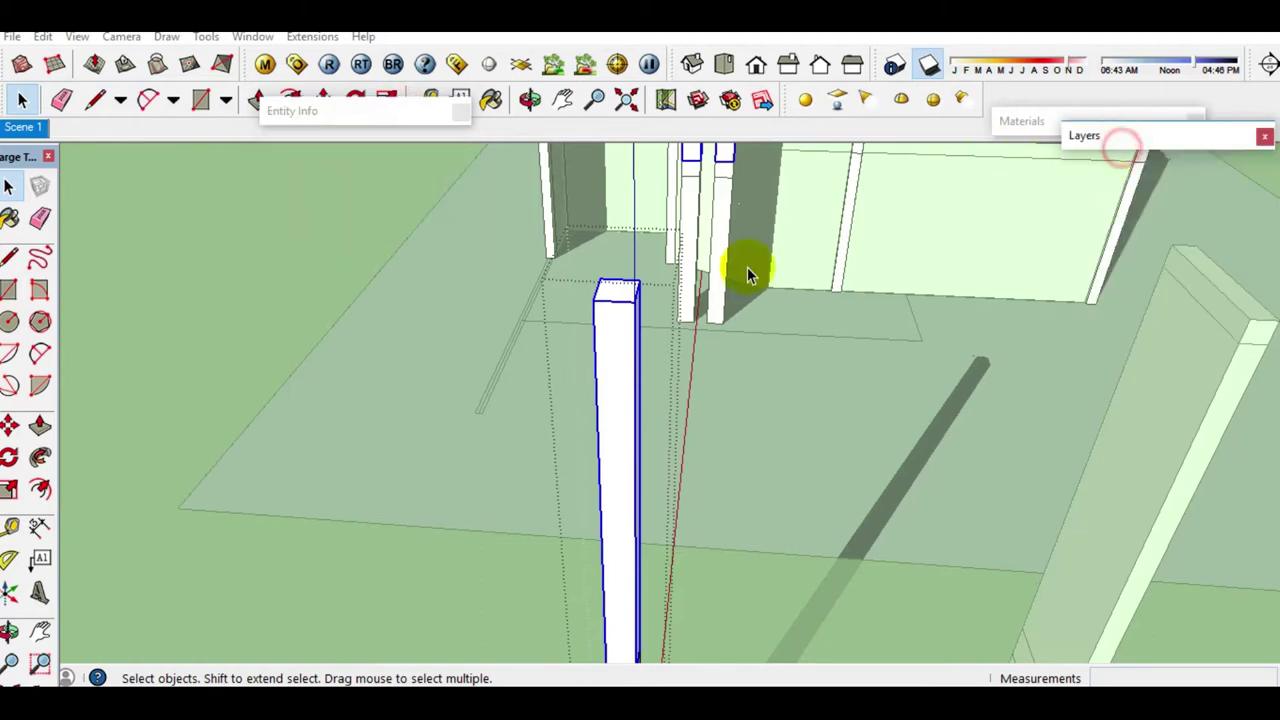
Step: Start a rectangle at the edge of the column top
scroll(700, 363, "up", 3)
key("r")
left_click(649, 376)
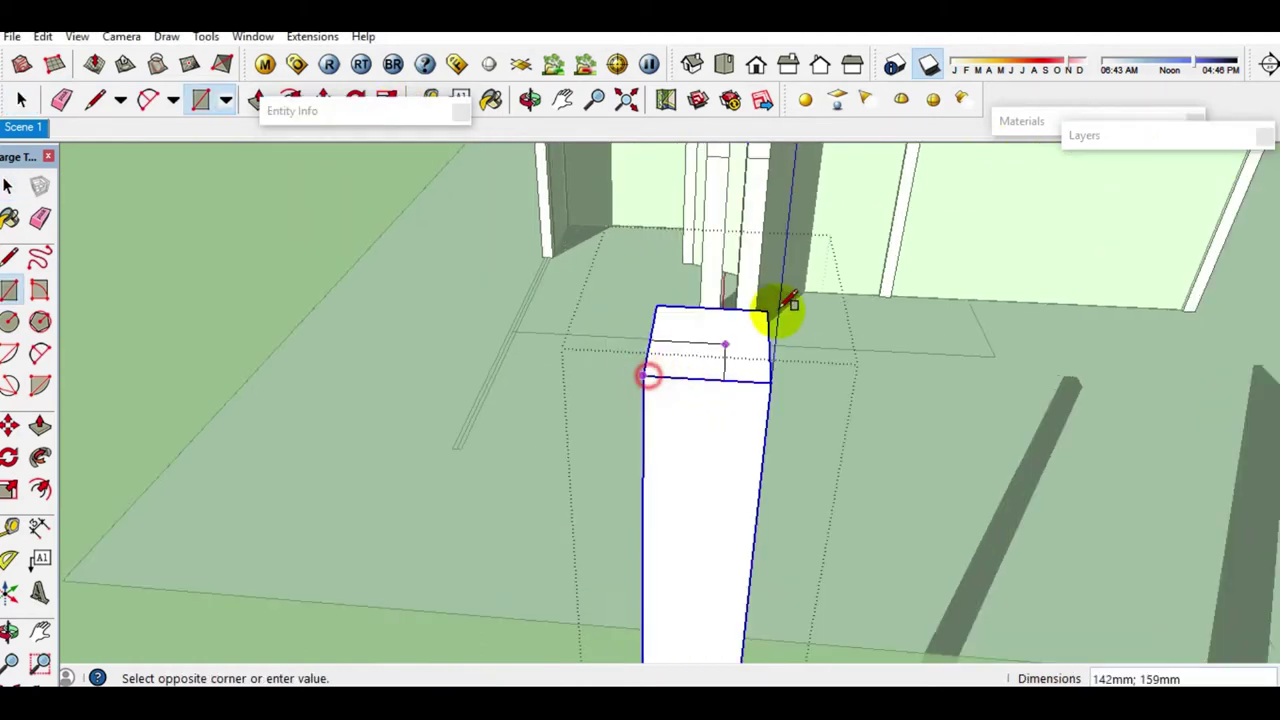
Step: Finish the rectangle on the column top and pull it up 52 mm
left_click(775, 305)
key("space")
left_click(737, 343)
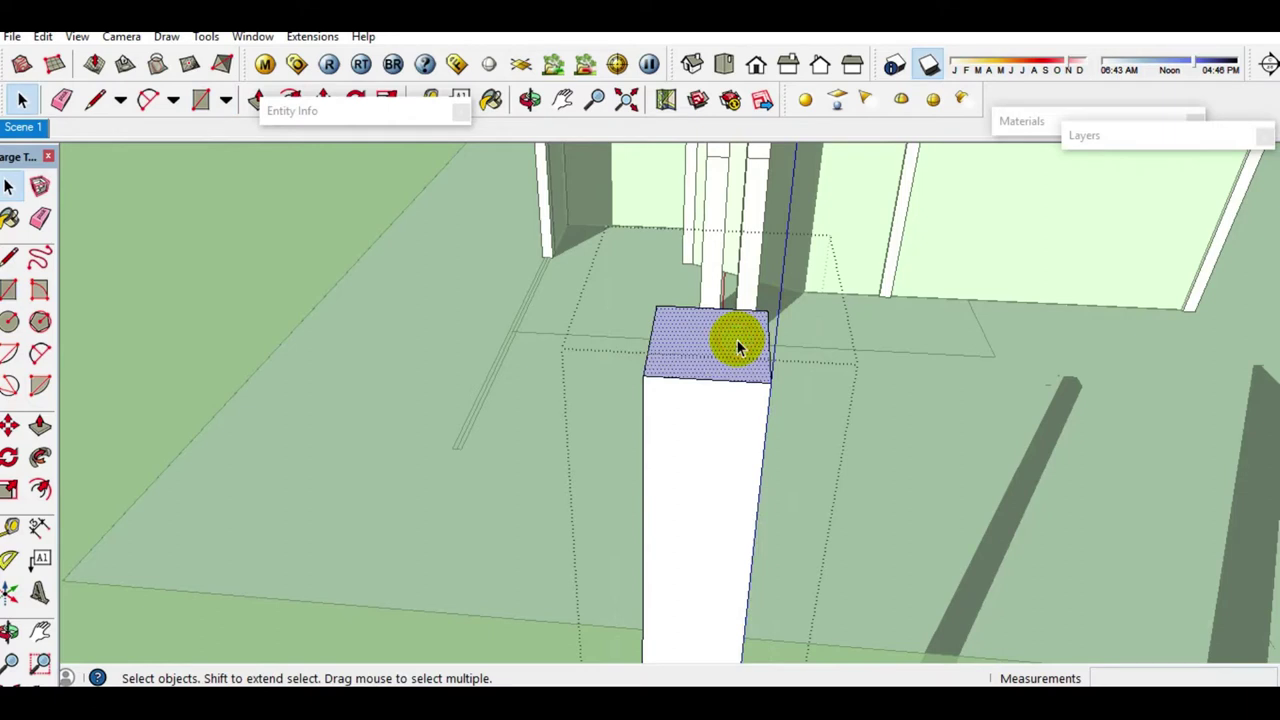
left_click_drag(726, 358, 720, 338)
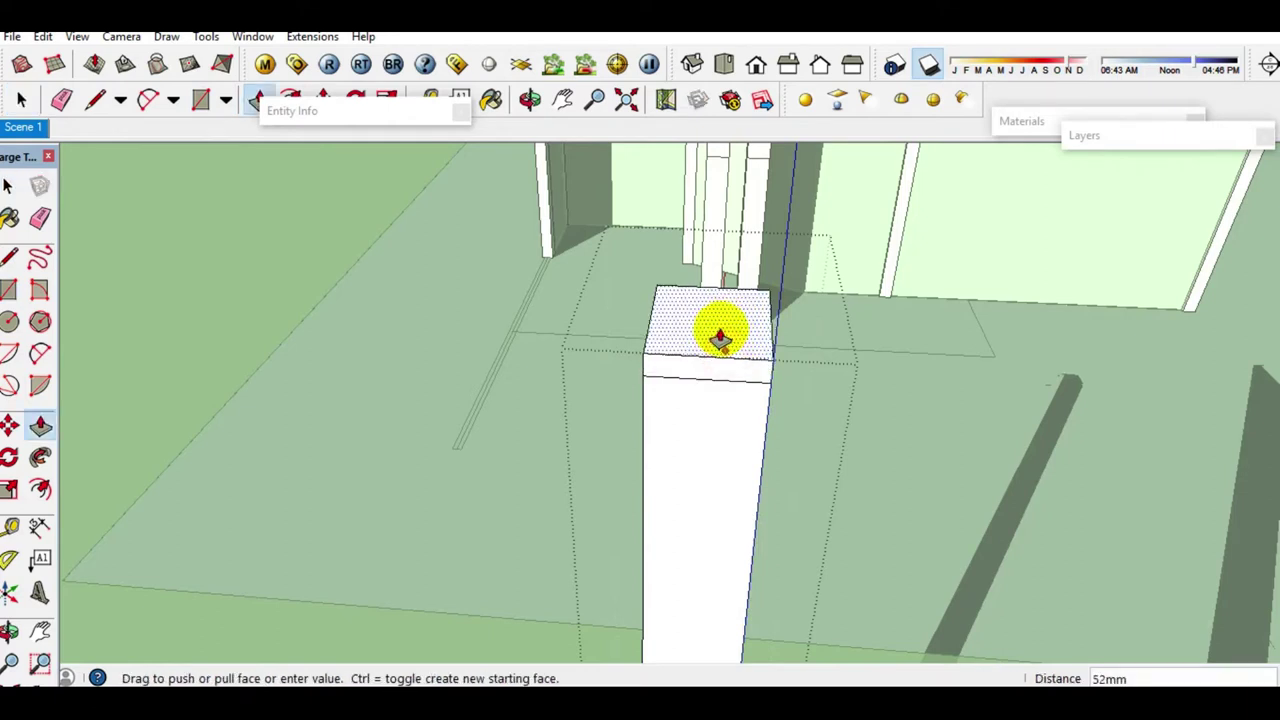
left_click(720, 338)
key("space")
Step: Group the new top block, then orbit to look up at the column's underside
left_click(720, 334)
right_click(721, 331)
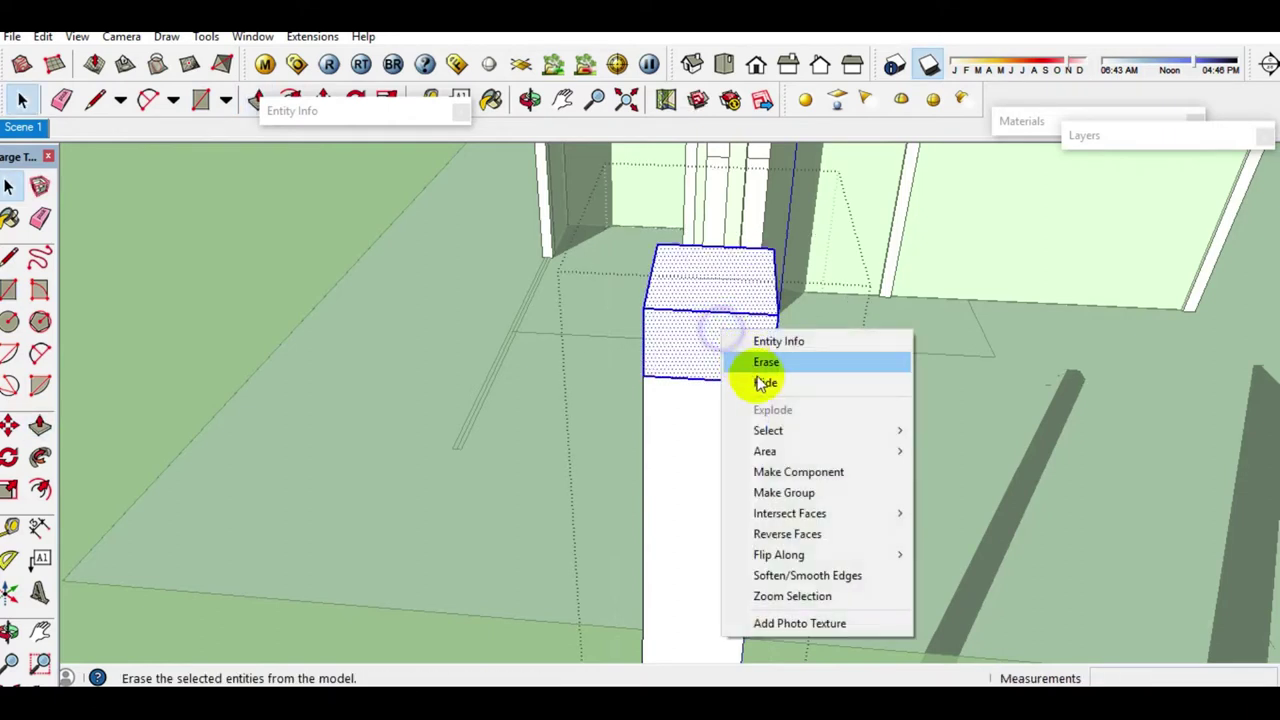
left_click(766, 492)
scroll(729, 451, "down", 2)
mouse_move(729, 451)
middle_mouse_down("shift")
mouse_move(712, 507)
mouse_move(731, 286)
mouse_move(714, 566)
mouse_move(756, 232)
mouse_move(743, 443)
middle_mouse_up("shift")
scroll(726, 495, "up", 2)
scroll(731, 515, "up", 2)
middle_click_drag(751, 509, 749, 523)
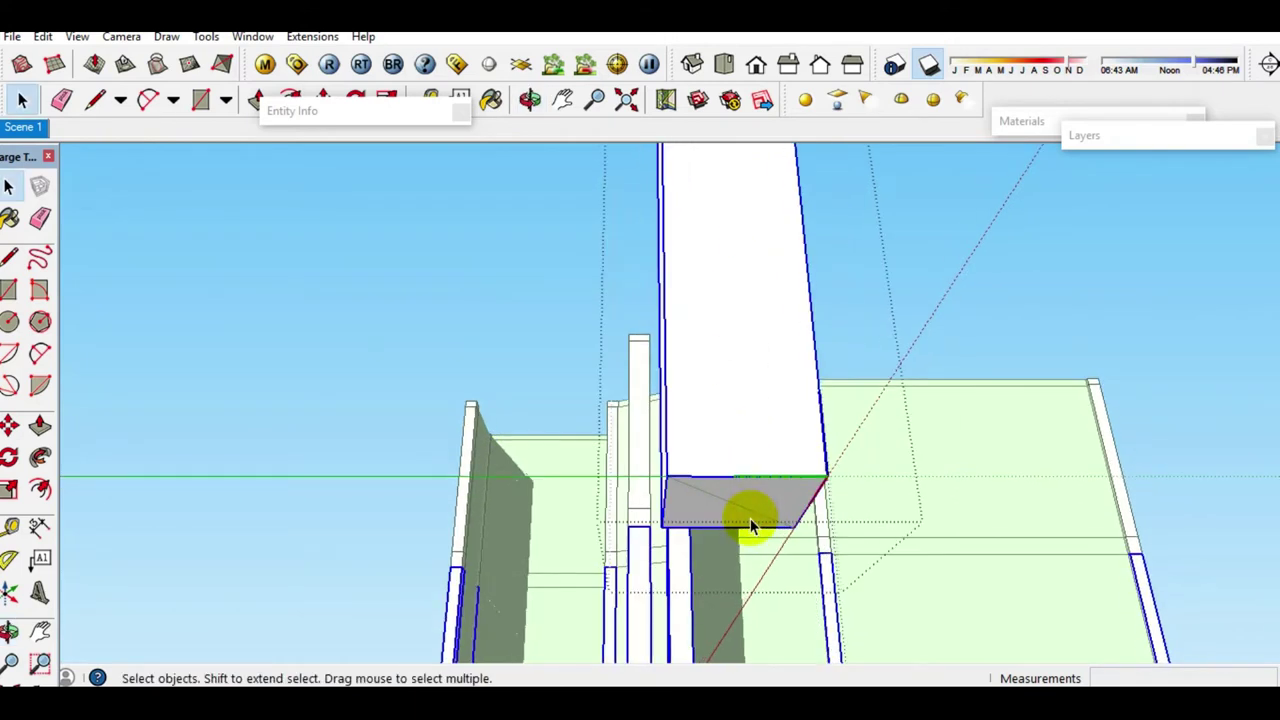
Step: Draw a rectangle on the column bottom, extend it downward, and group that lower section
key("r")
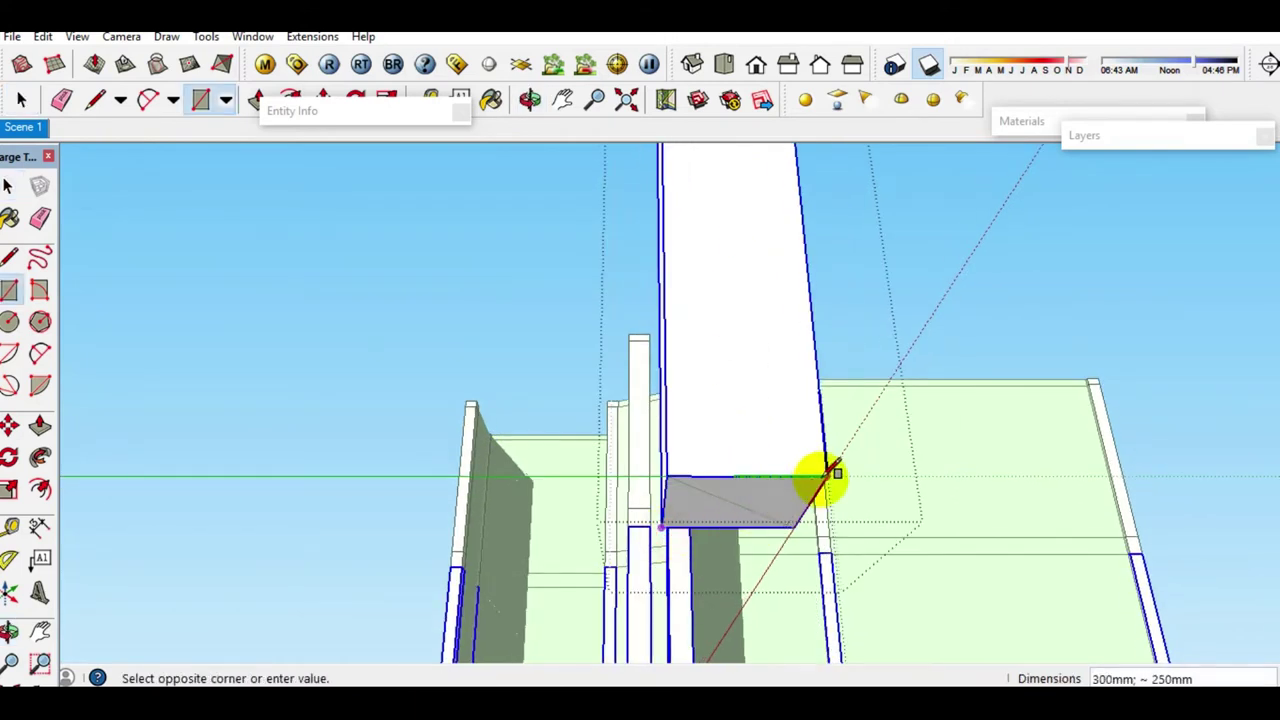
left_click(836, 472)
key("space")
left_click(754, 515)
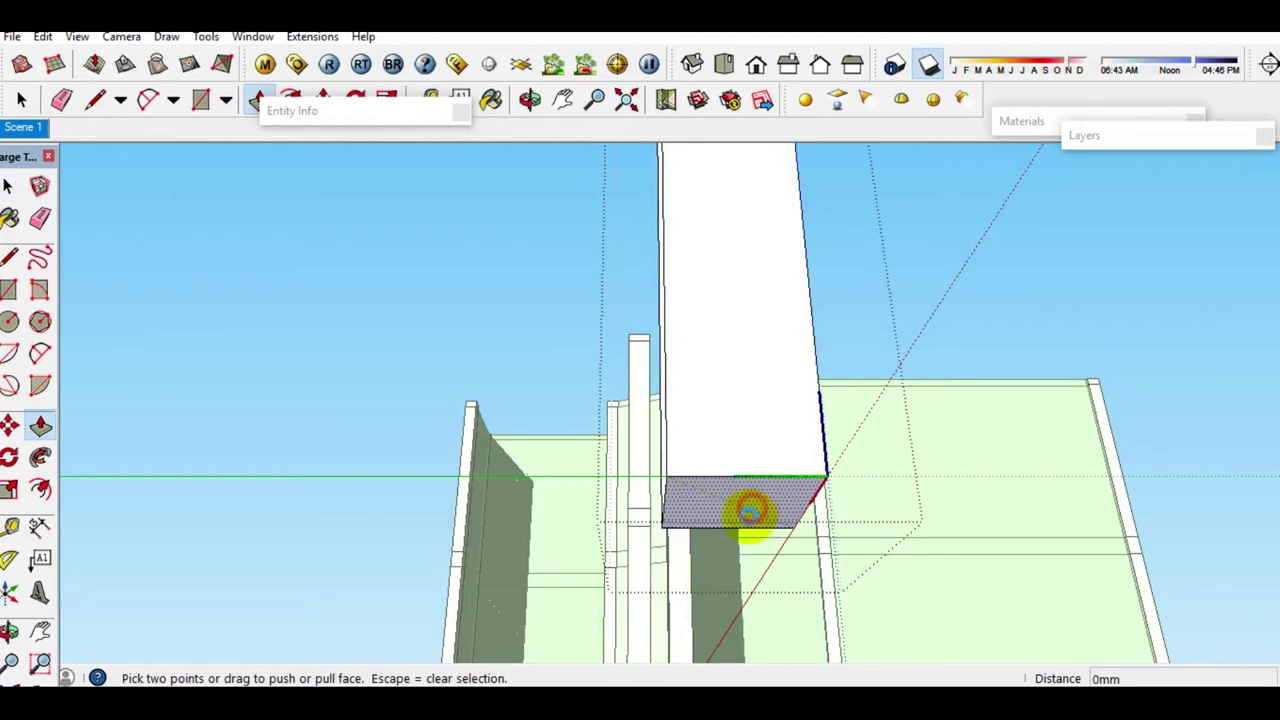
left_click_drag(748, 557, 750, 580)
key("space")
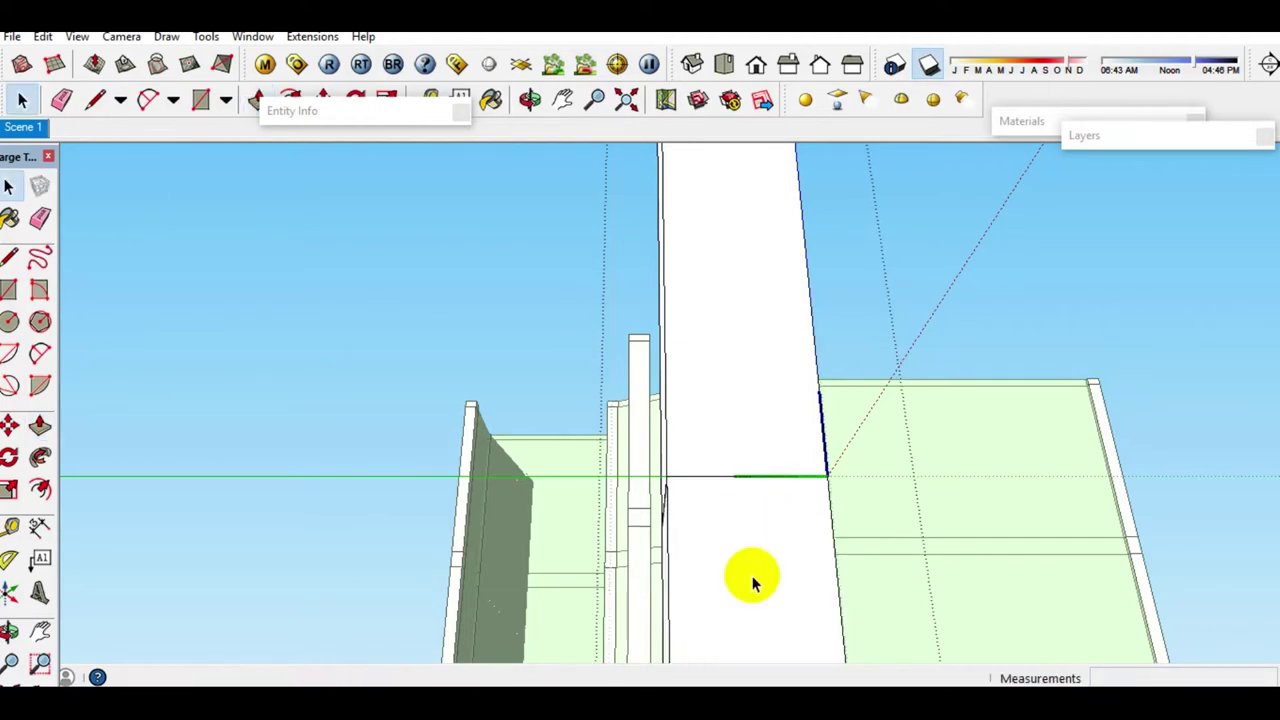
mouse_move(754, 584)
middle_mouse_down()
mouse_move(763, 521)
mouse_move(680, 577)
middle_mouse_up()
left_click(757, 538)
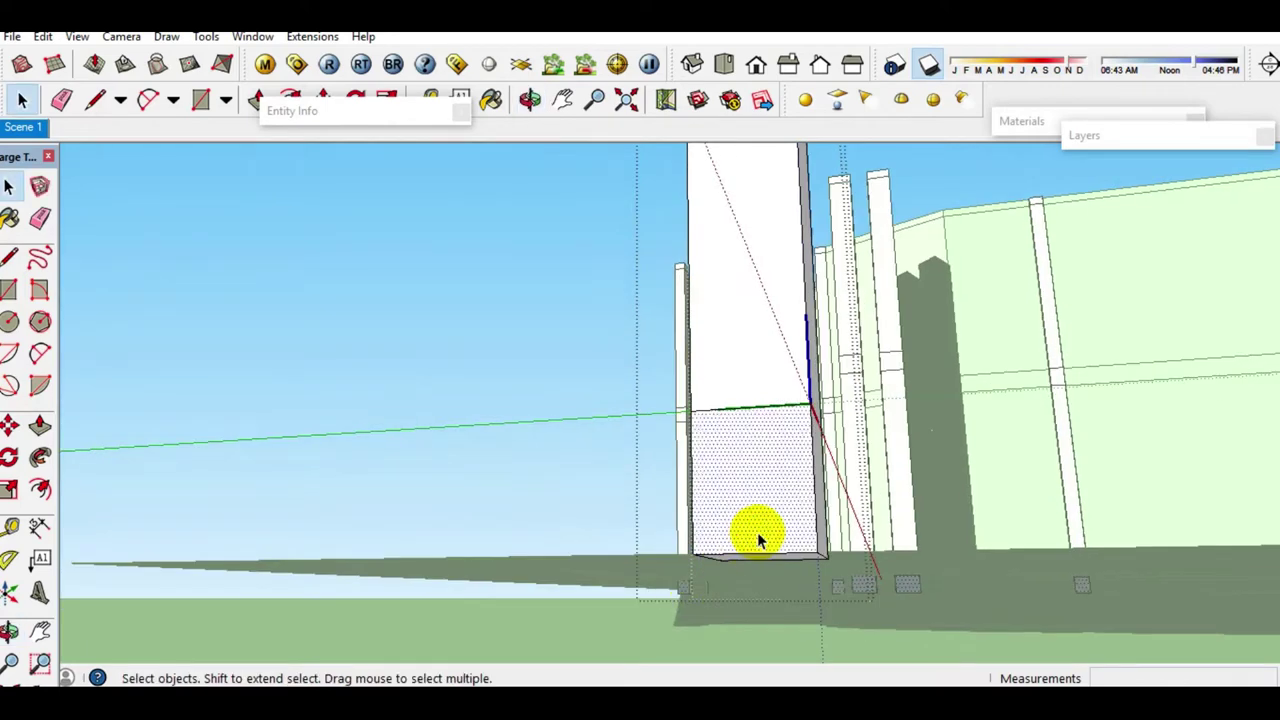
right_click(786, 524)
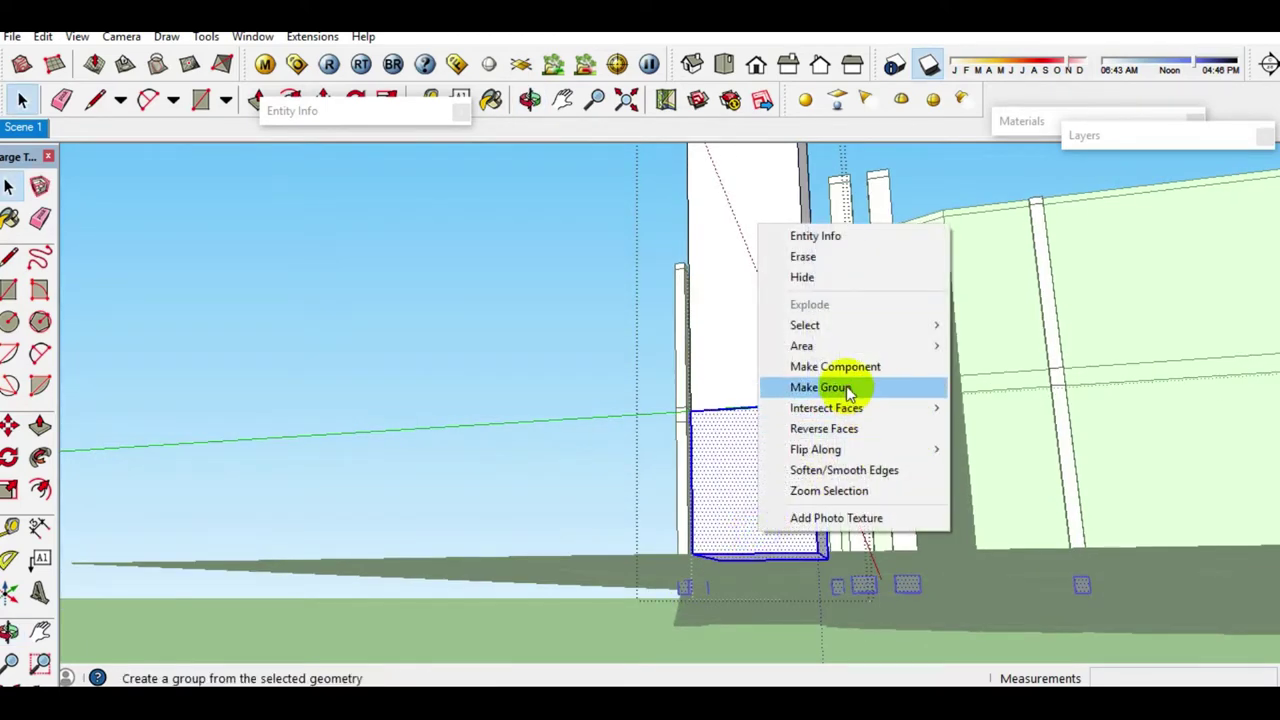
left_click(868, 381)
Step: Add another rectangle under the column, pull it down, and group the new section
mouse_move(757, 491)
middle_mouse_down()
mouse_move(785, 489)
mouse_move(804, 458)
mouse_move(780, 463)
middle_mouse_up()
key("r")
left_click(690, 552)
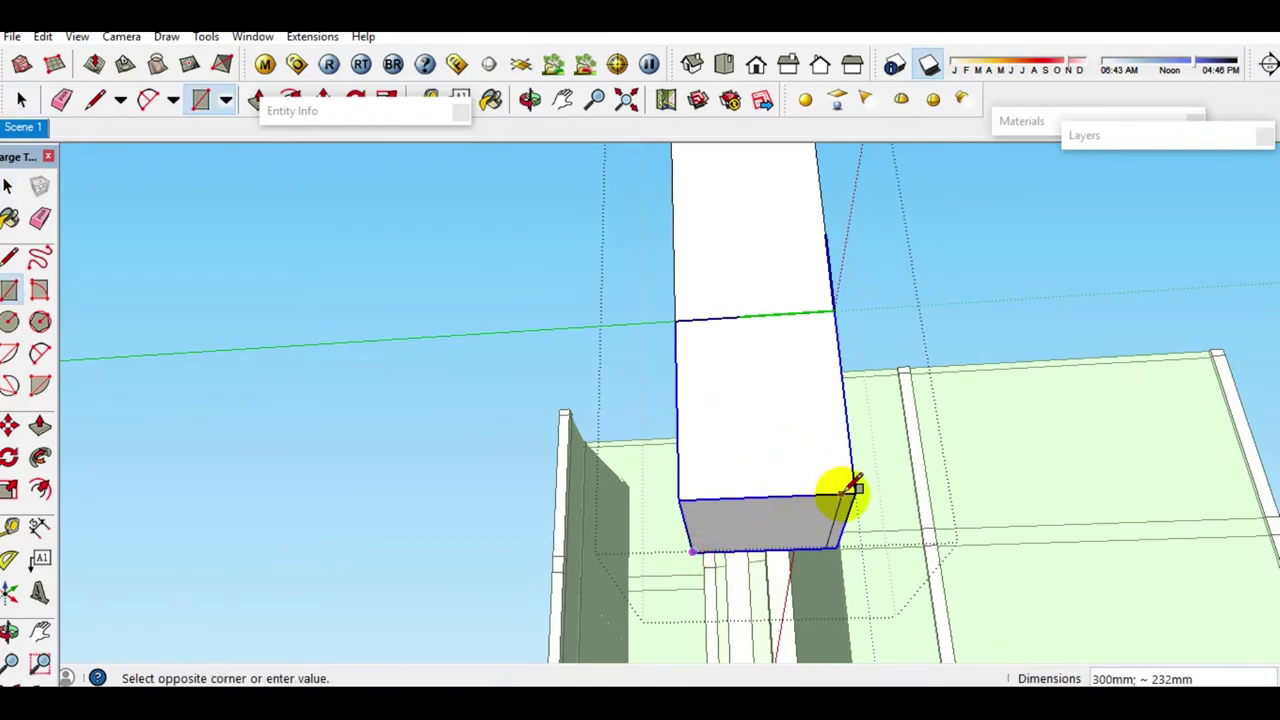
left_click(858, 488)
key("space")
left_click(790, 538)
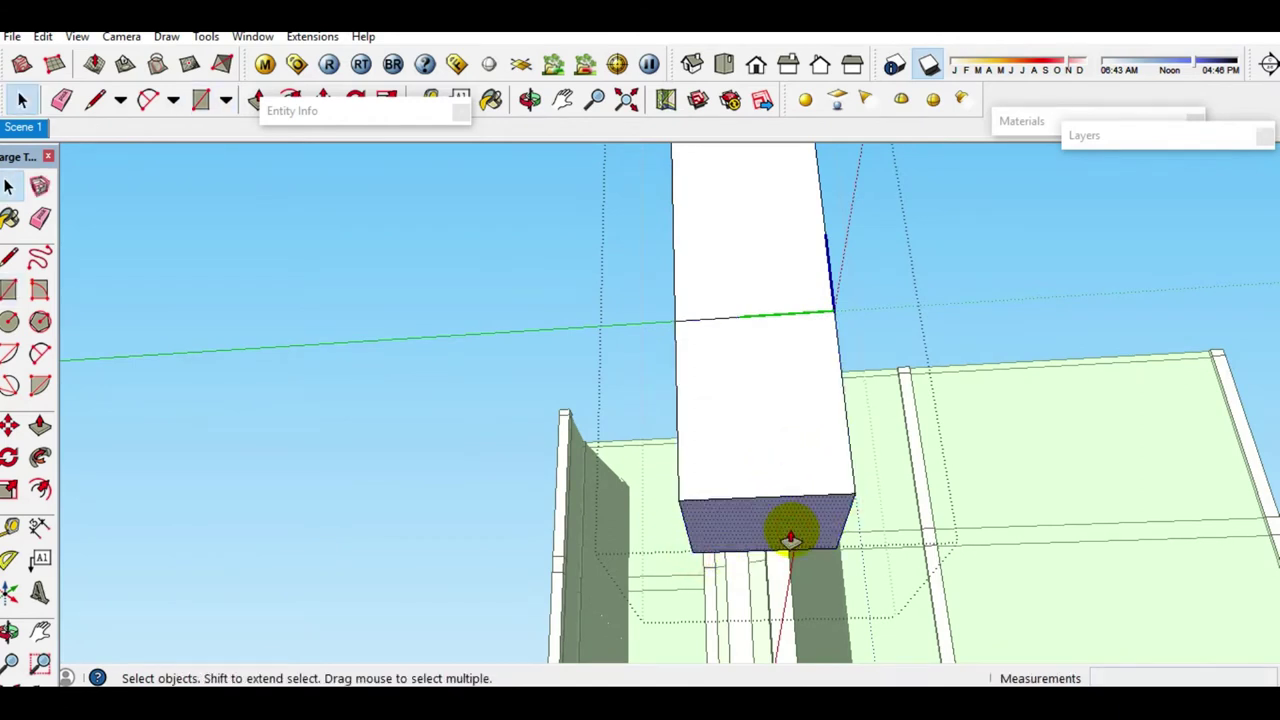
key("p")
left_click_drag(790, 538, 776, 572)
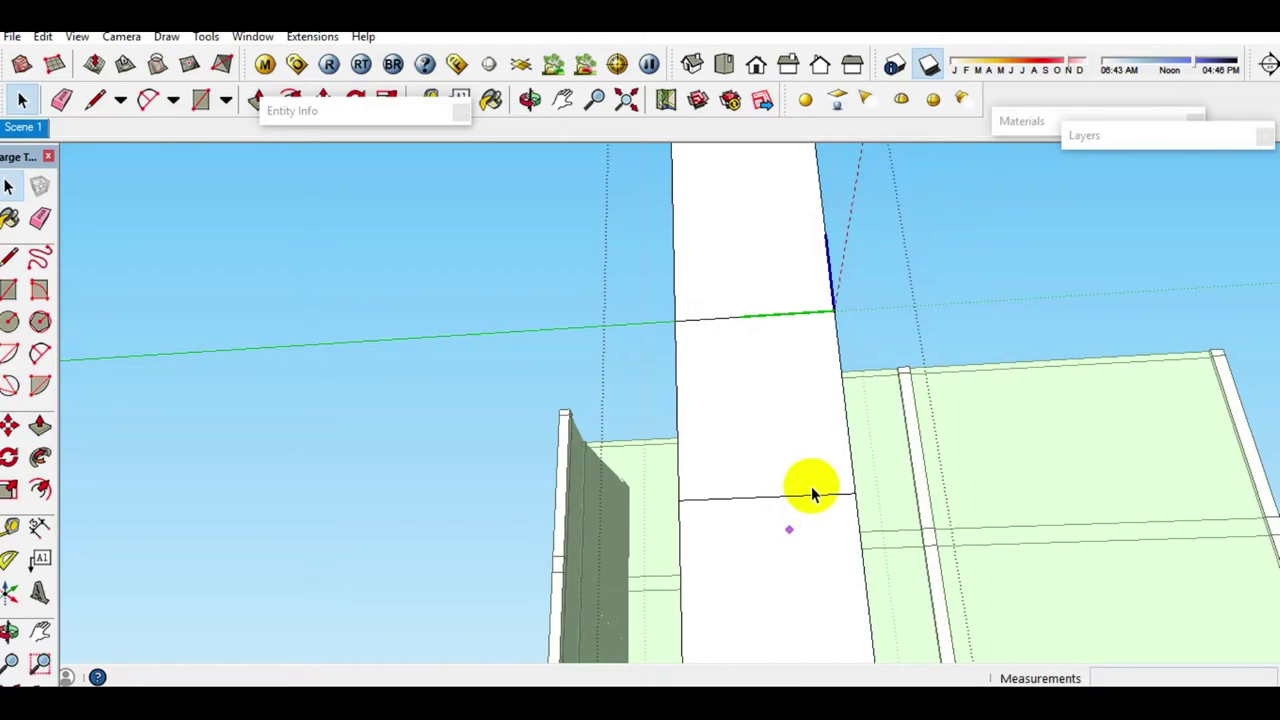
scroll(812, 493, "down", 3)
middle_click_drag(814, 491, 750, 510)
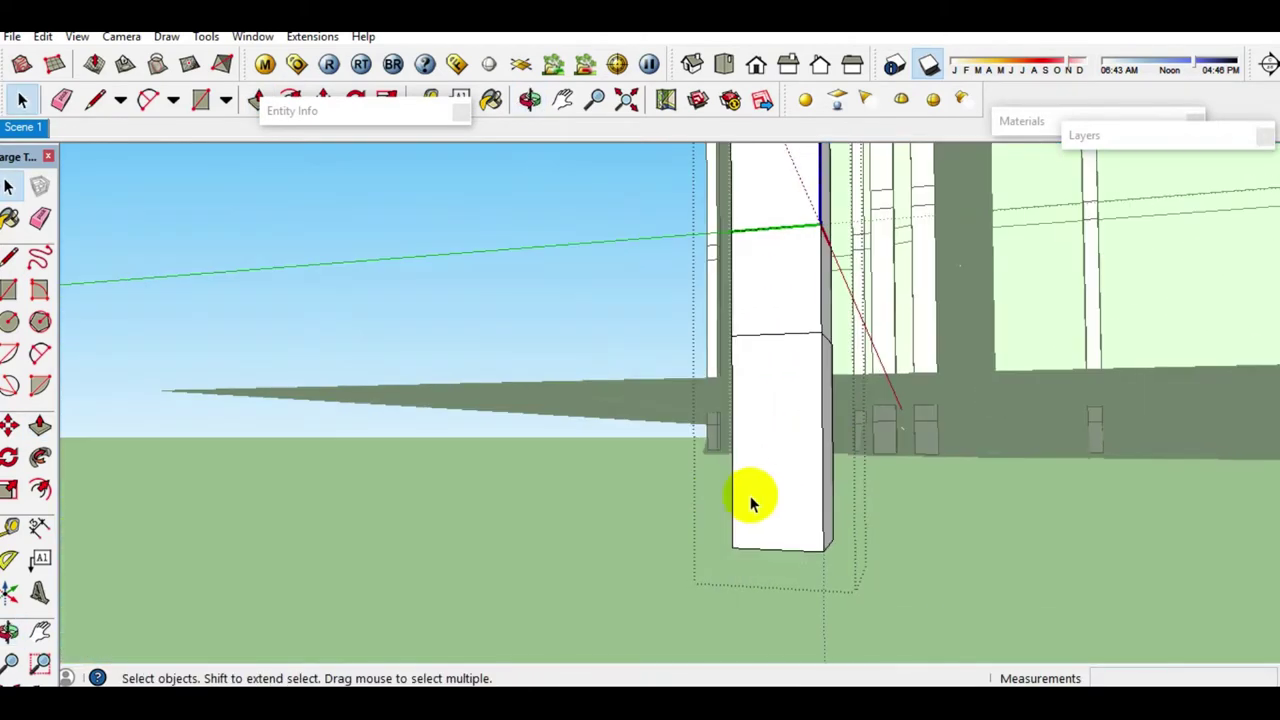
left_click(763, 475)
right_click(767, 478)
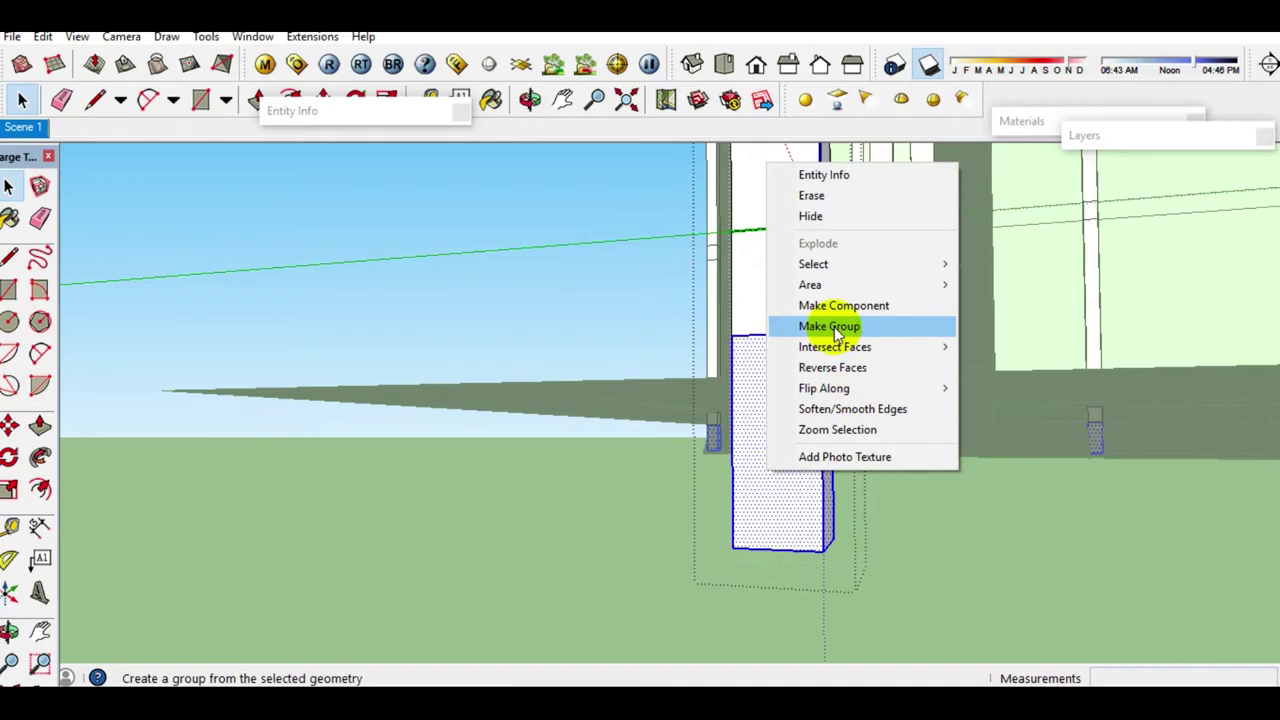
left_click(836, 327)
Step: Pull the column's bottom face down 53 mm to extend it further
scroll(783, 515, "up", 1)
mouse_move(780, 523)
middle_mouse_down()
mouse_move(797, 407)
mouse_move(783, 527)
middle_mouse_up()
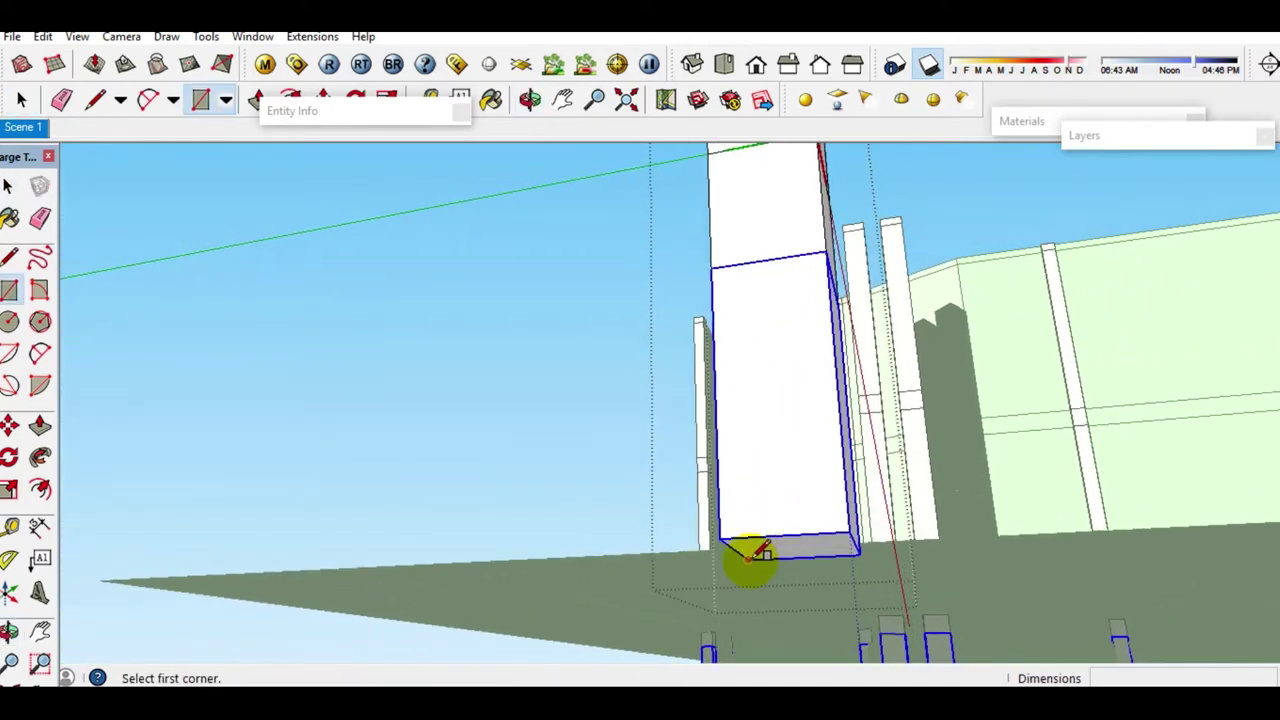
key("space")
middle_click_drag(858, 528, 810, 555)
left_click(810, 555)
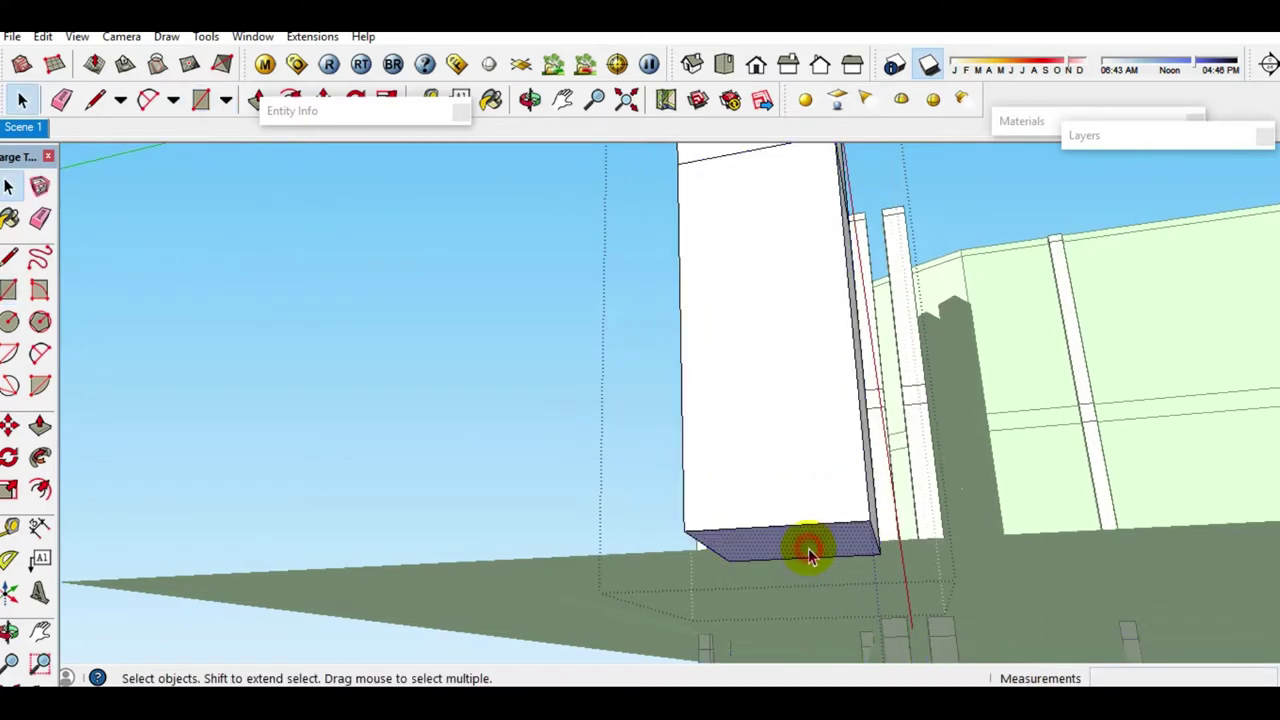
key("p")
left_click(810, 555)
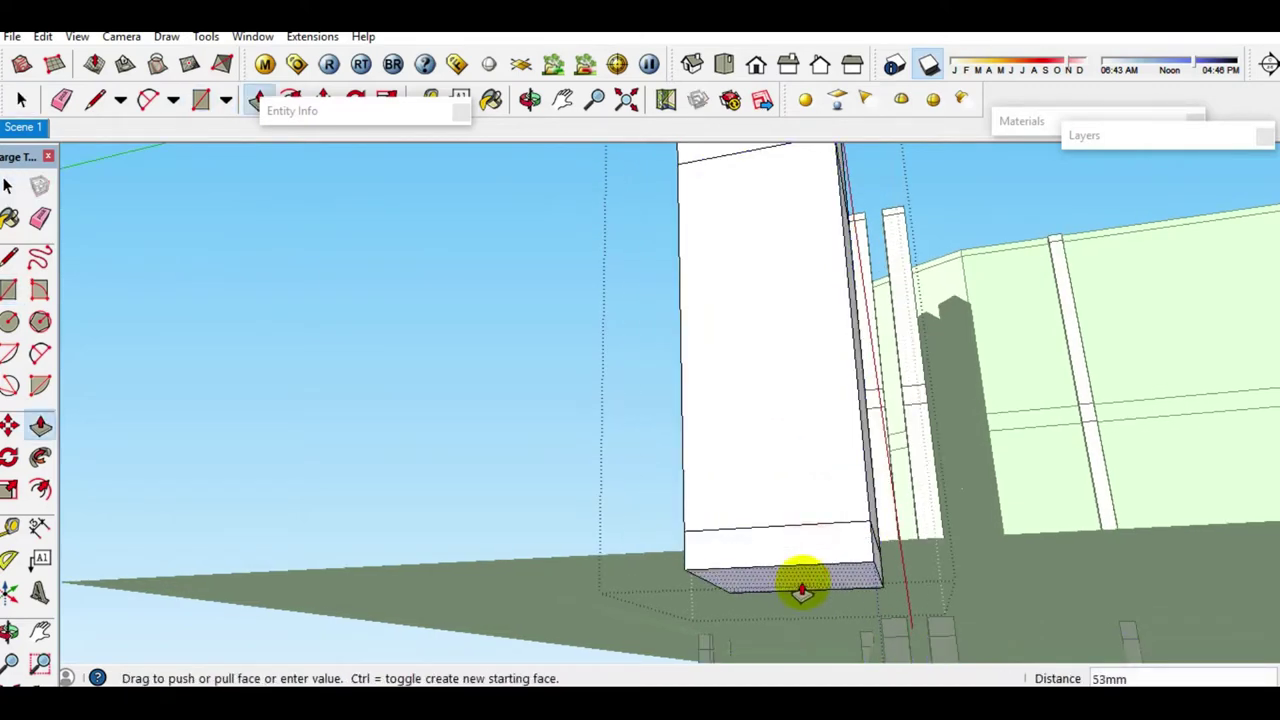
left_click(802, 590)
key("space")
mouse_move(820, 591)
middle_mouse_down()
mouse_move(891, 591)
mouse_move(969, 677)
mouse_move(858, 563)
mouse_move(894, 571)
middle_mouse_up()
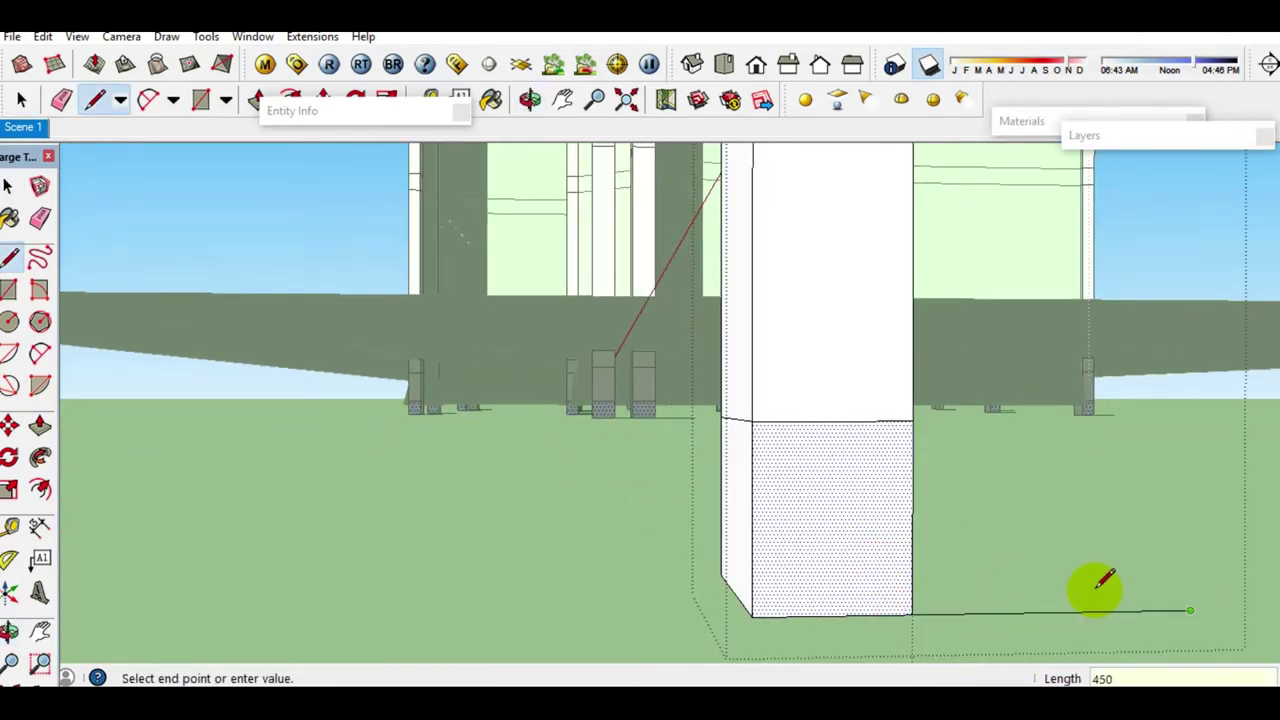
Step: Close the footing profile and sweep it around the column's bottom face with Follow Me
left_click(1191, 485)
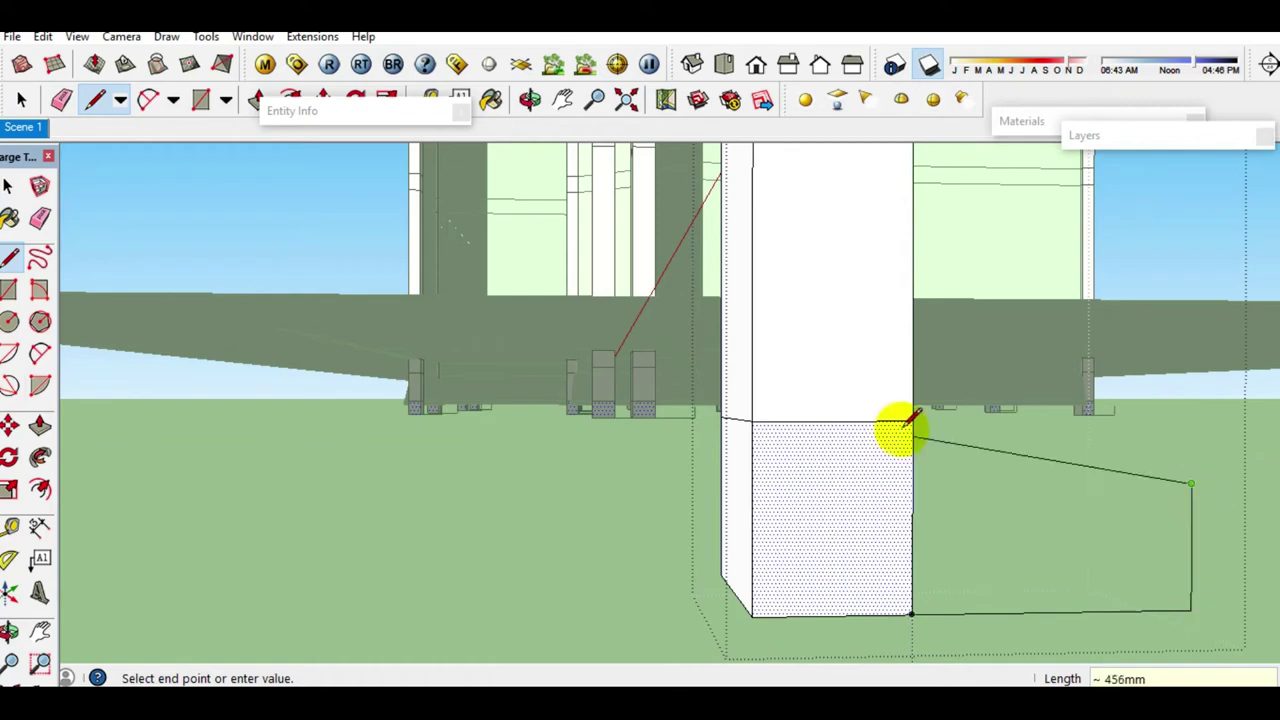
left_click(912, 420)
key("space")
middle_click_drag(834, 523, 866, 346)
left_click(850, 580)
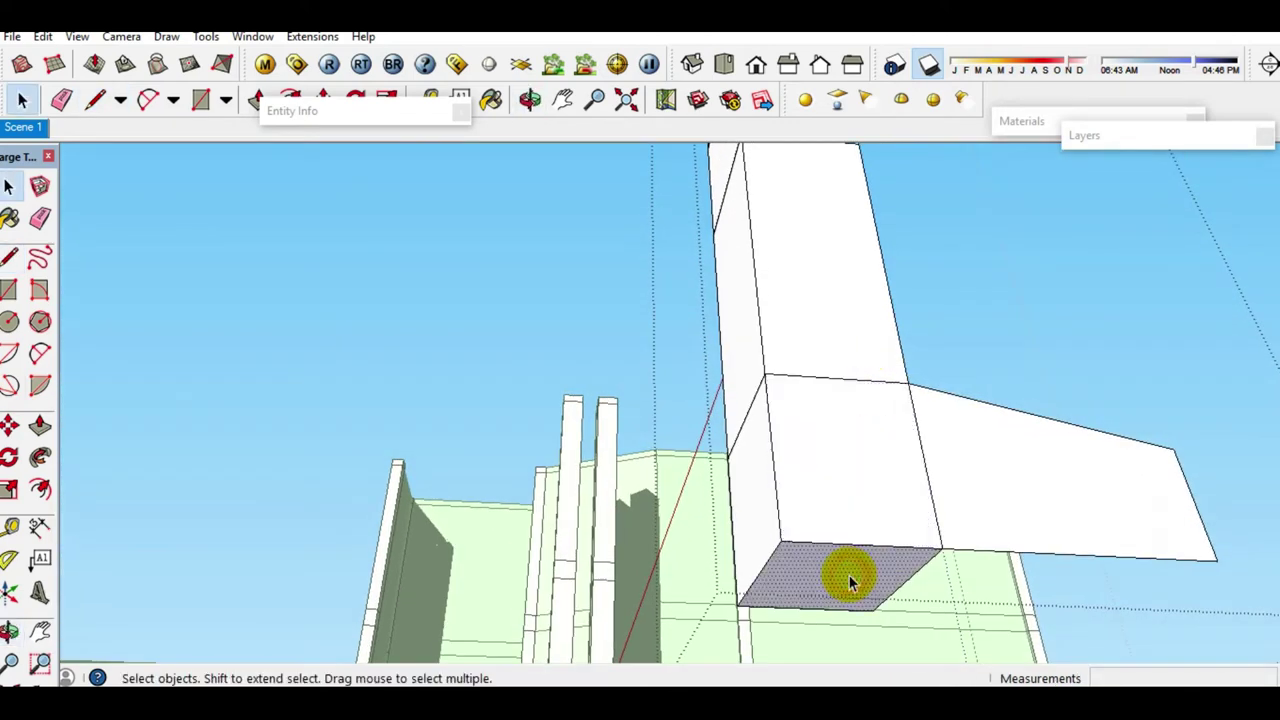
scroll(1030, 565, "up", 5)
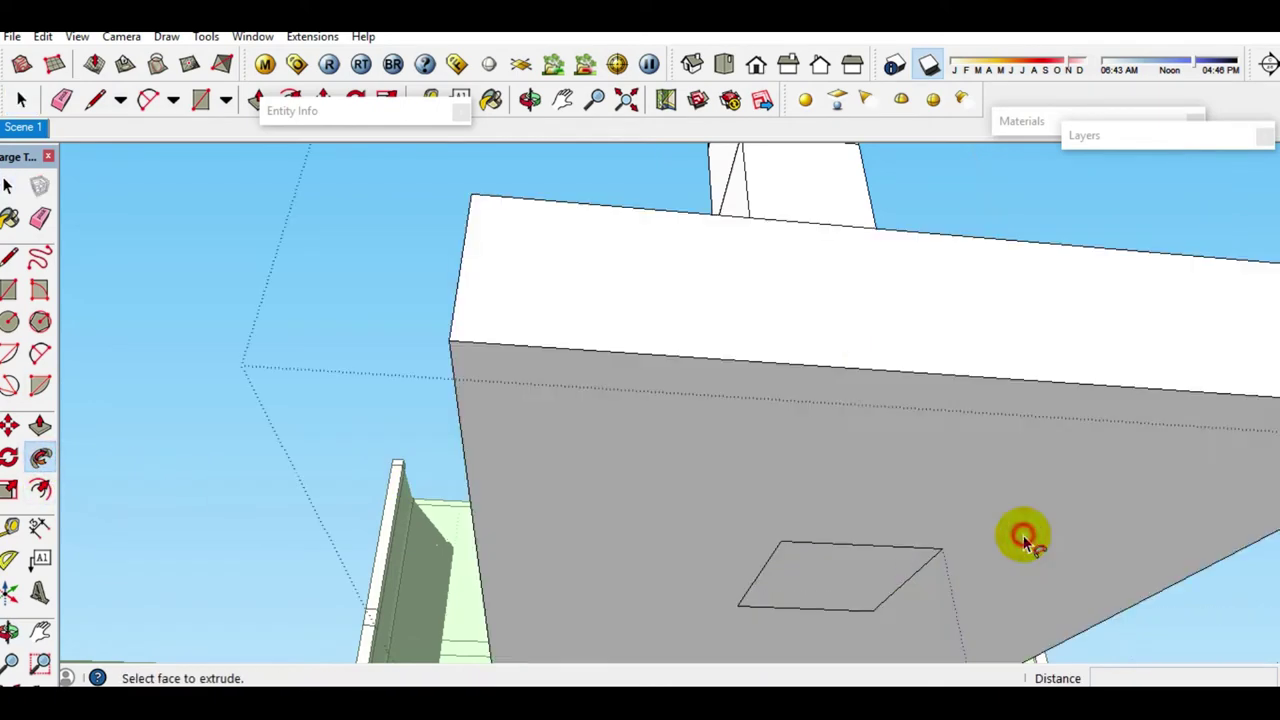
key("space")
scroll(986, 529, "down", 3)
Step: Make the new tapered footing its own group
mouse_move(934, 460)
middle_mouse_down()
mouse_move(820, 675)
mouse_move(871, 523)
middle_mouse_up()
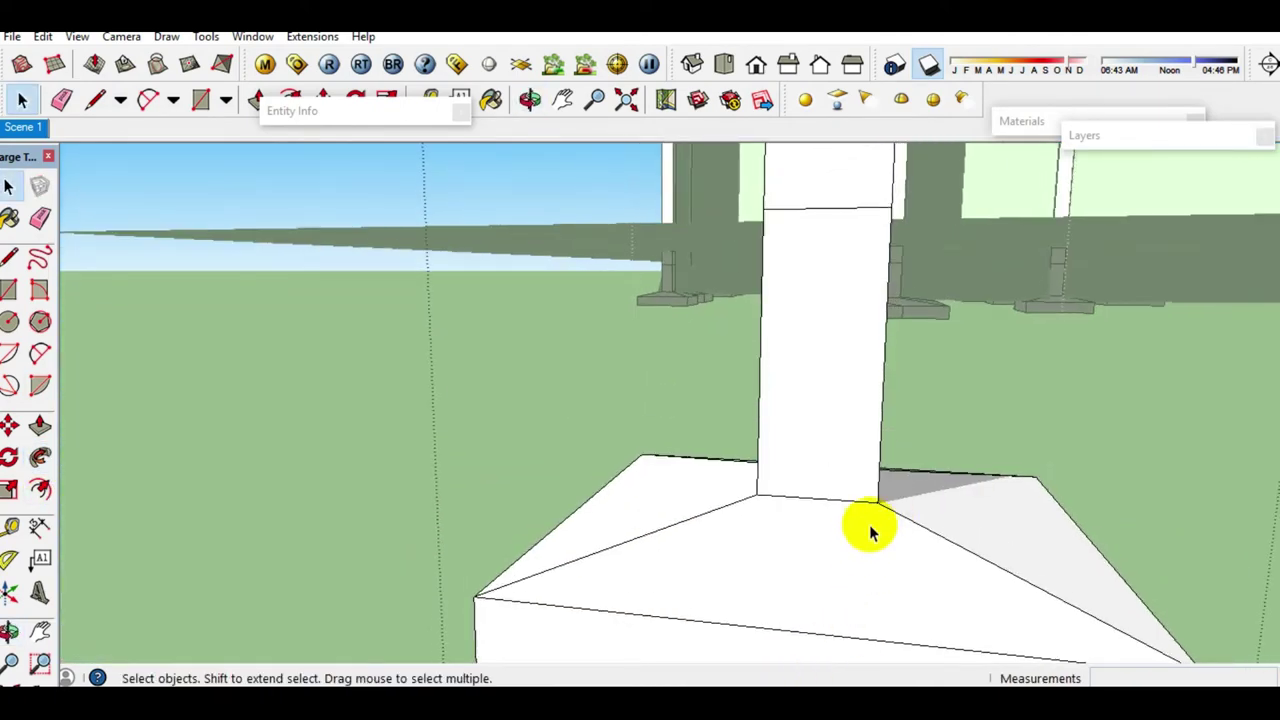
triple_click(871, 523)
right_click(868, 527)
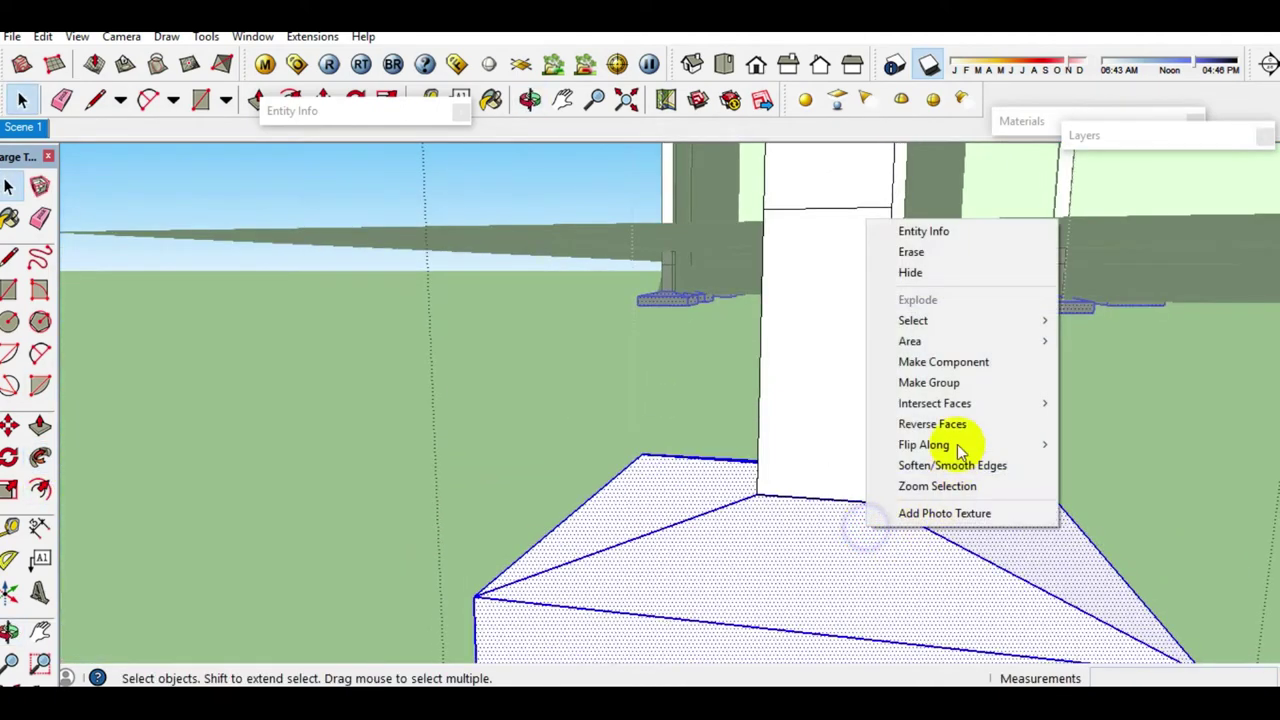
left_click(929, 382)
Step: Orbit around the model to inspect both columns, the rooms and the footings underneath
scroll(846, 491, "down", 2)
mouse_move(846, 491)
middle_mouse_down()
mouse_move(751, 449)
mouse_move(789, 360)
mouse_move(749, 471)
mouse_move(749, 457)
middle_mouse_up()
scroll(789, 360, "down", 2)
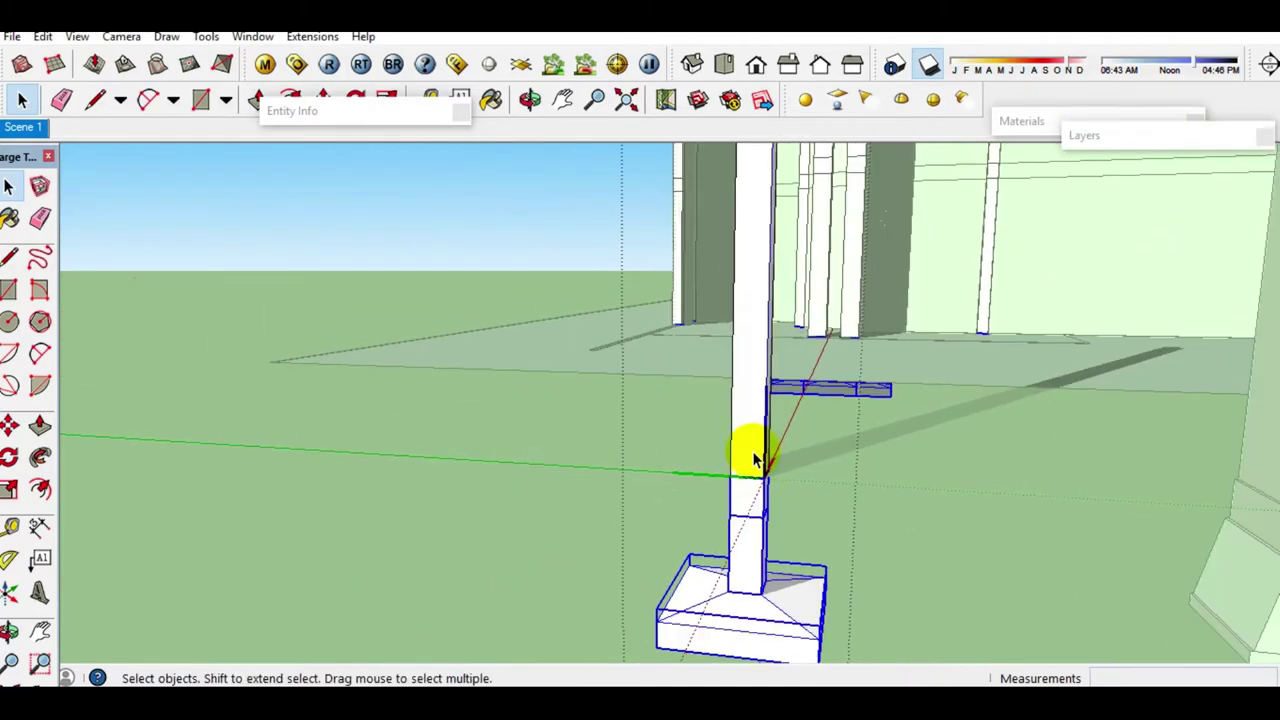
scroll(746, 420, "down", 2)
scroll(746, 420, "down", 2)
mouse_move(737, 409)
middle_mouse_down()
mouse_move(737, 537)
mouse_move(735, 457)
mouse_move(986, 508)
middle_mouse_up()
scroll(663, 271, "up", 3)
mouse_move(663, 271)
middle_mouse_down()
mouse_move(777, 443)
mouse_move(980, 598)
middle_mouse_up()
scroll(789, 263, "up", 2)
middle_click_drag(789, 263, 737, 523)
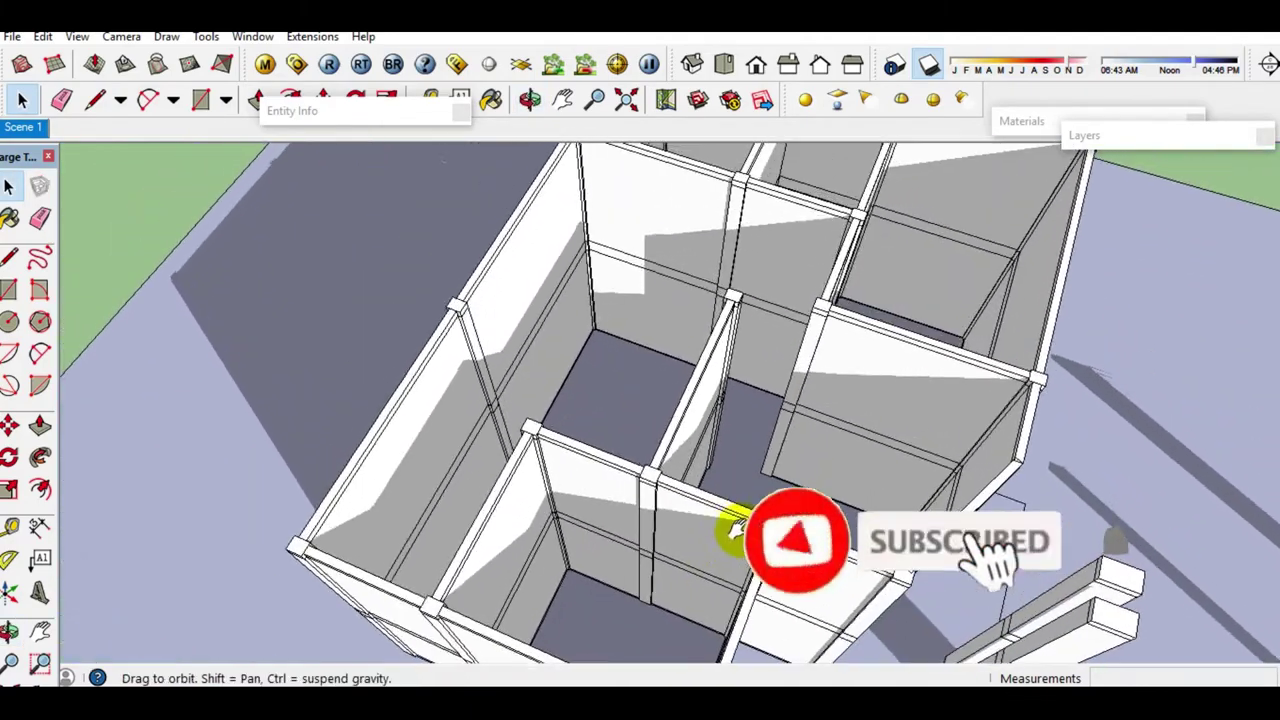
scroll(909, 476, "up", 2)
scroll(737, 463, "up", 2)
mouse_move(737, 463)
middle_mouse_down()
mouse_move(1134, 503)
mouse_move(986, 277)
middle_mouse_up()
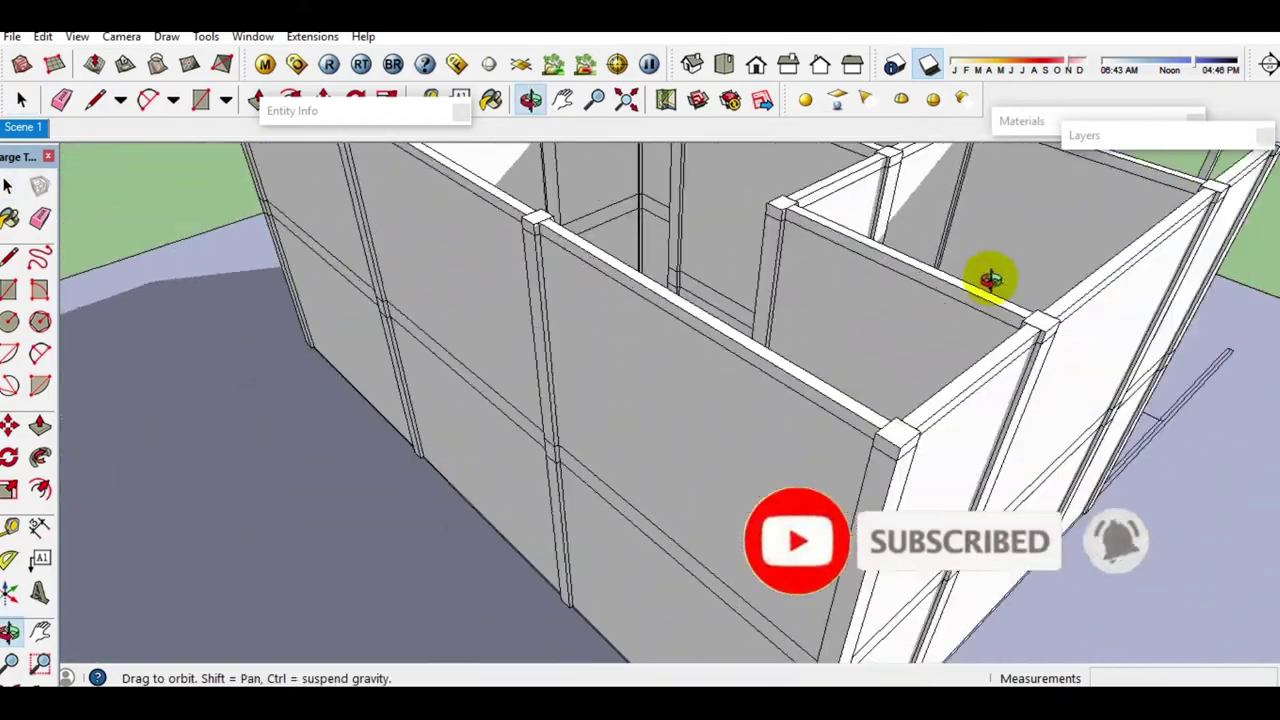
scroll(792, 316, "up", 3)
scroll(792, 316, "down", 3)
middle_click_drag(829, 394, 829, 209)
scroll(837, 360, "up", 2)
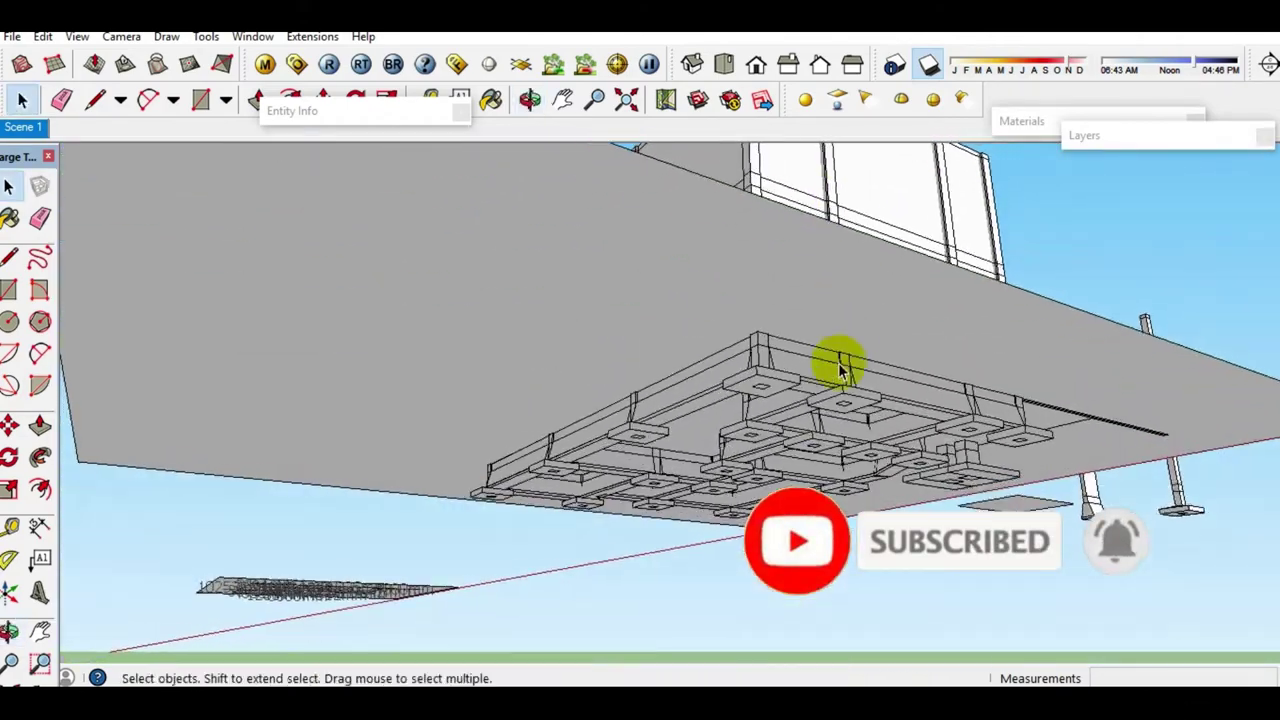
scroll(757, 416, "up", 2)
scroll(757, 416, "up", 2)
mouse_move(757, 416)
middle_mouse_down()
mouse_move(777, 337)
mouse_move(1000, 331)
mouse_move(614, 437)
mouse_move(800, 322)
mouse_move(630, 347)
mouse_move(889, 300)
mouse_move(854, 334)
mouse_move(346, 403)
middle_mouse_up()
scroll(450, 390, "down", 3)
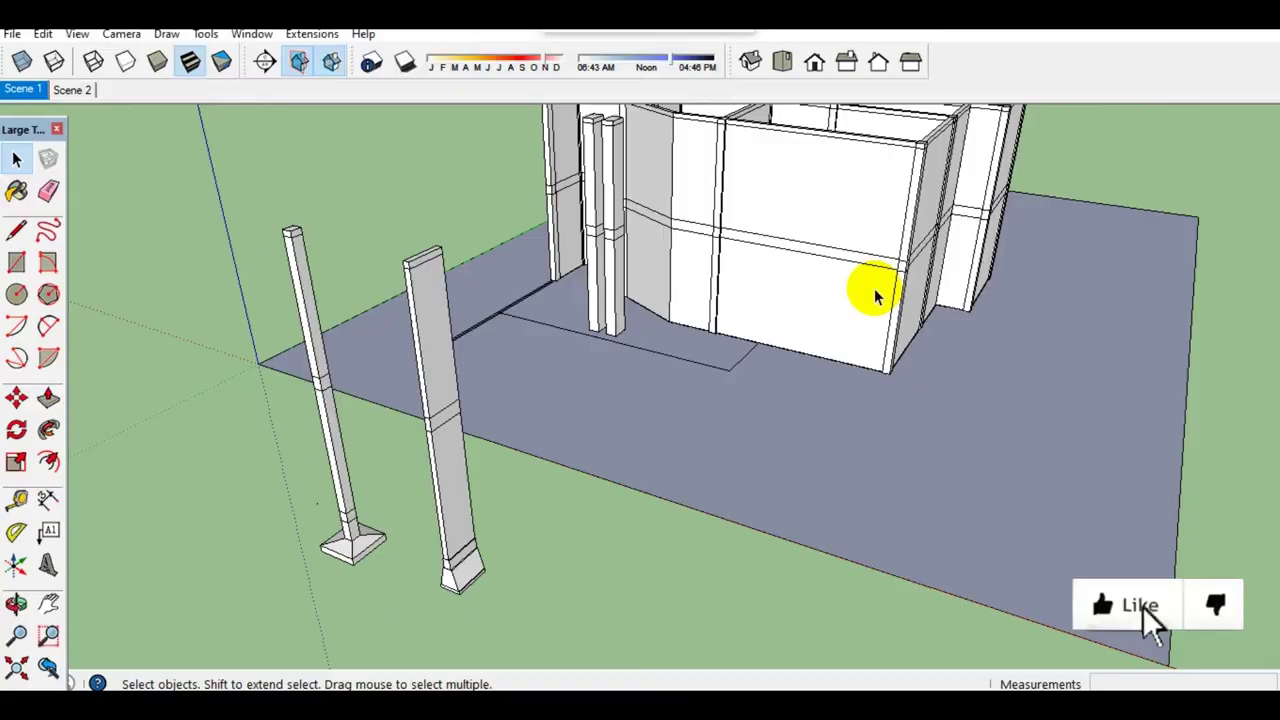
Step: Move the face so it snaps onto the column edge
scroll(866, 295, "down", 3)
middle_click_drag(840, 288, 669, 380)
scroll(686, 346, "up", 3)
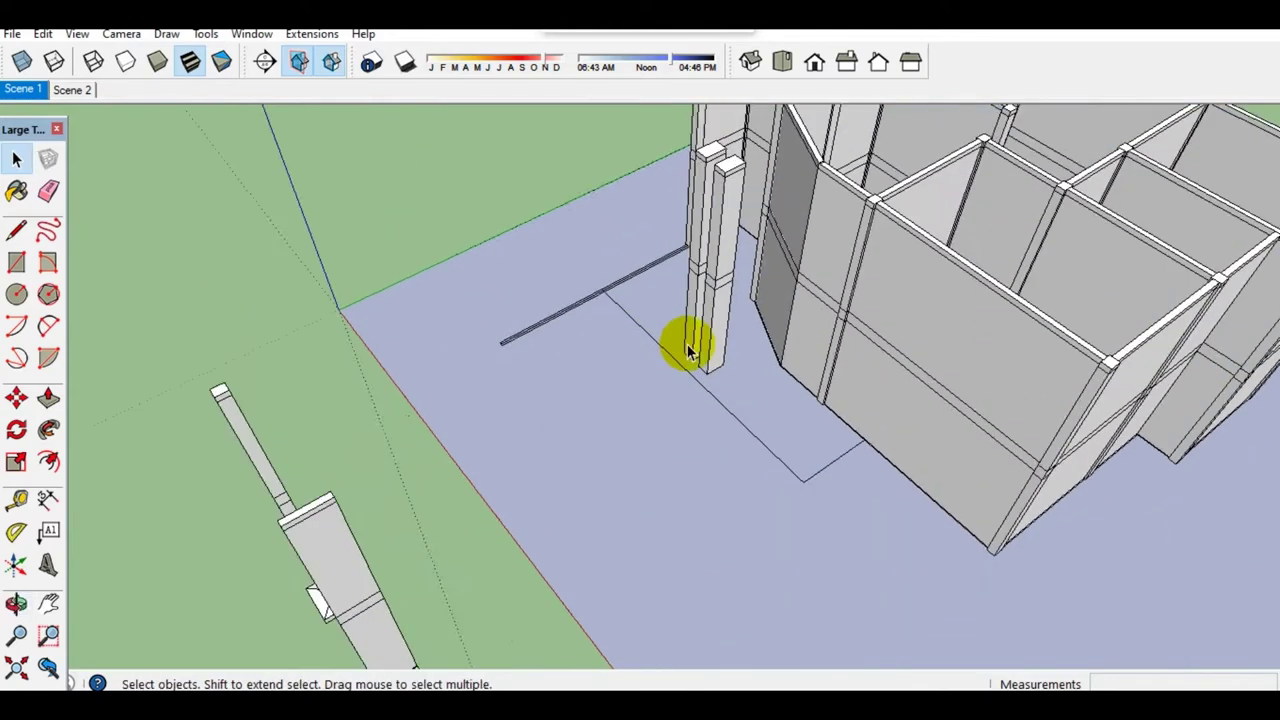
scroll(754, 370, "up", 3)
middle_click_drag(754, 372, 723, 374)
scroll(640, 366, "up", 3)
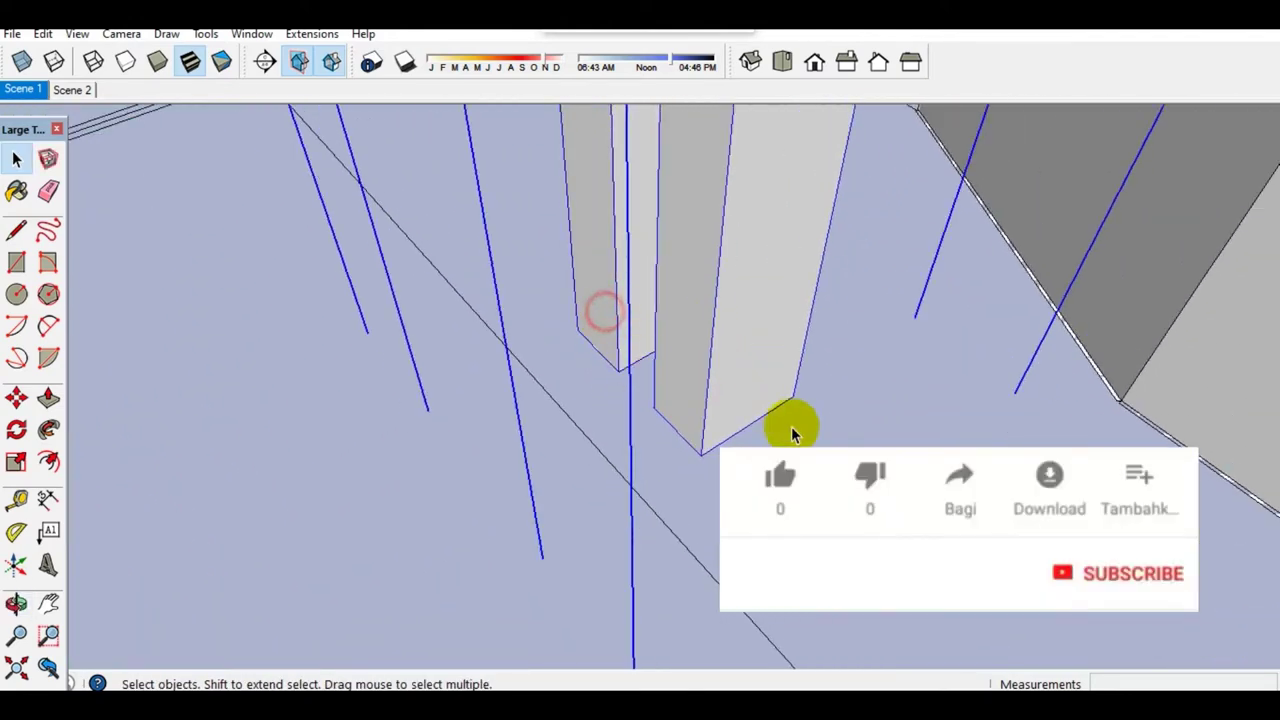
scroll(760, 433, "up", 3)
scroll(695, 438, "up", 2)
key("m")
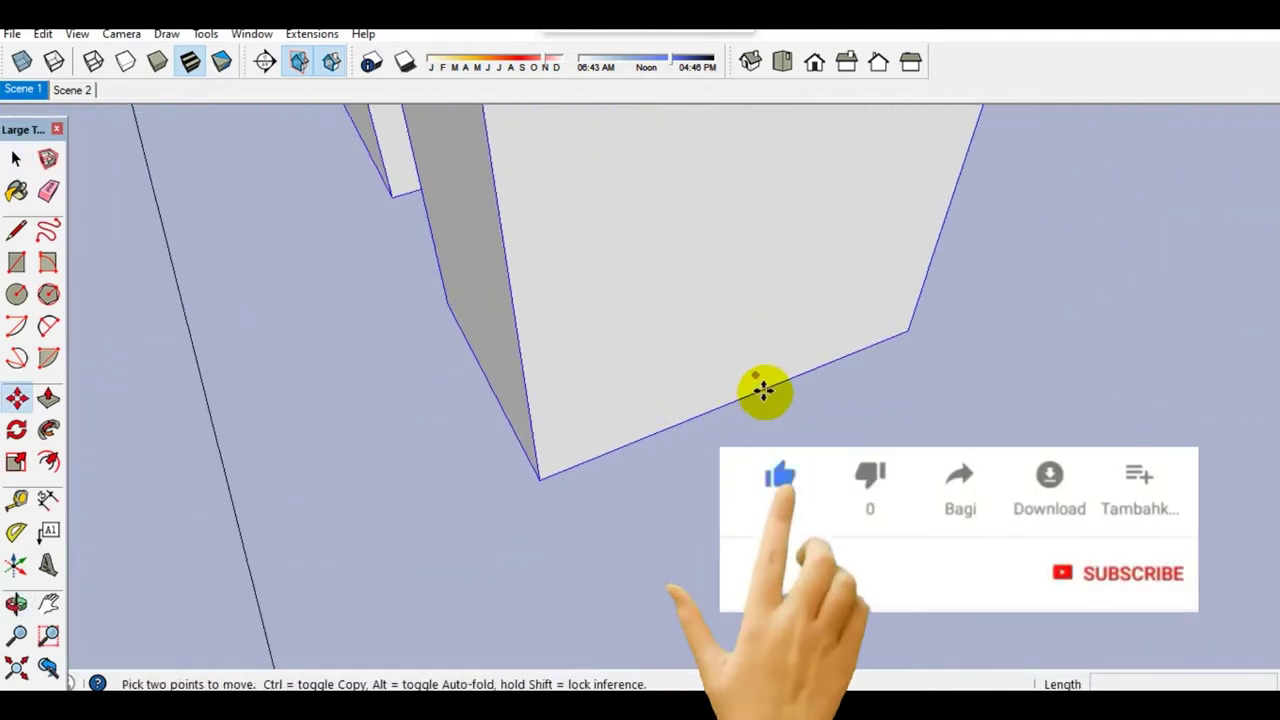
left_click(748, 391)
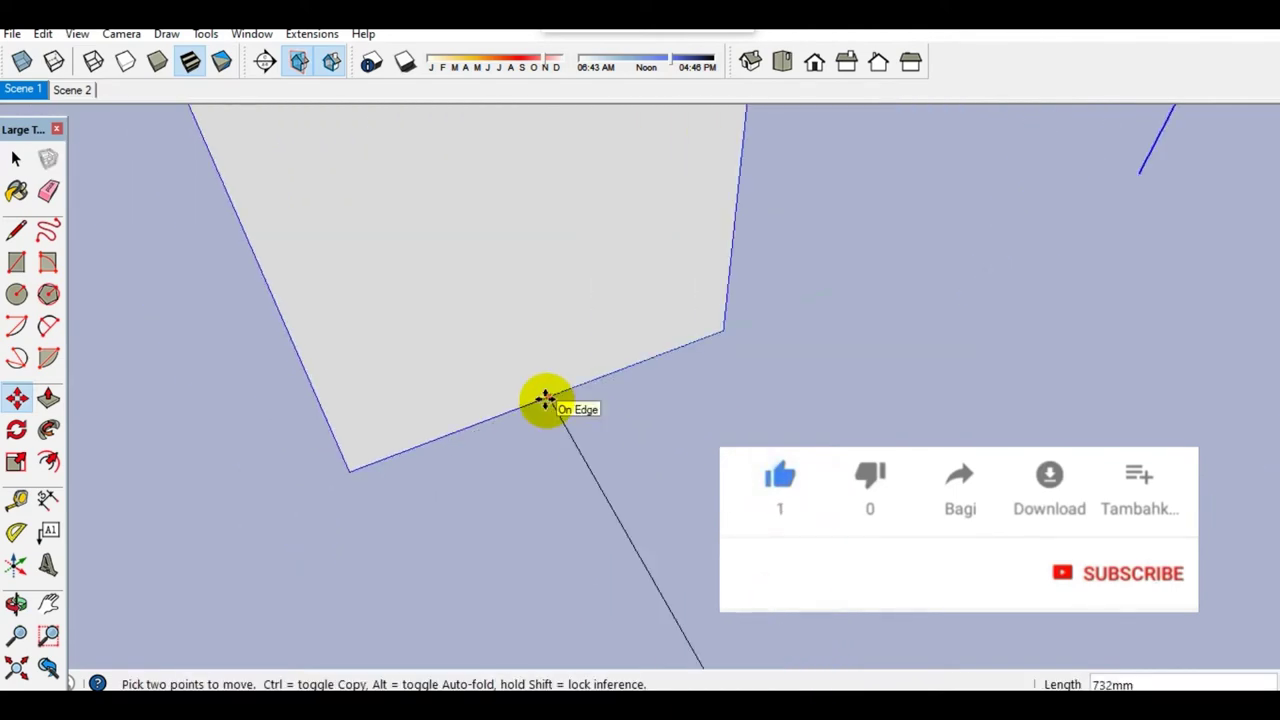
left_click(563, 398)
key("space")
Step: Zoom out and orbit to see the whole walled building, slab and columns
scroll(577, 337, "down", 3)
scroll(577, 320, "down", 3)
scroll(580, 310, "down", 3)
scroll(592, 313, "down", 2)
scroll(592, 313, "down", 5)
scroll(674, 451, "down", 3)
mouse_move(514, 517)
middle_mouse_down()
mouse_move(534, 474)
mouse_move(645, 453)
middle_mouse_up()
Step: Draw a large rectangle and move it to the base of the walls
key("r")
left_click(670, 465)
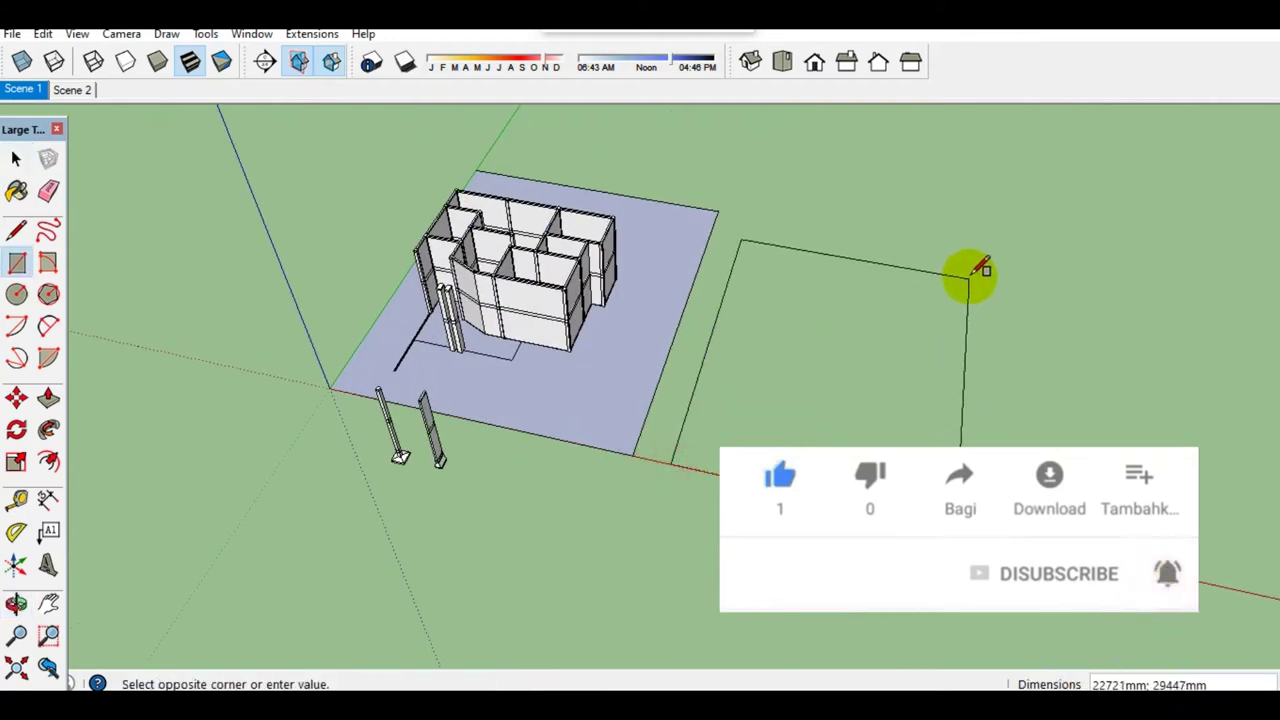
left_click(872, 440)
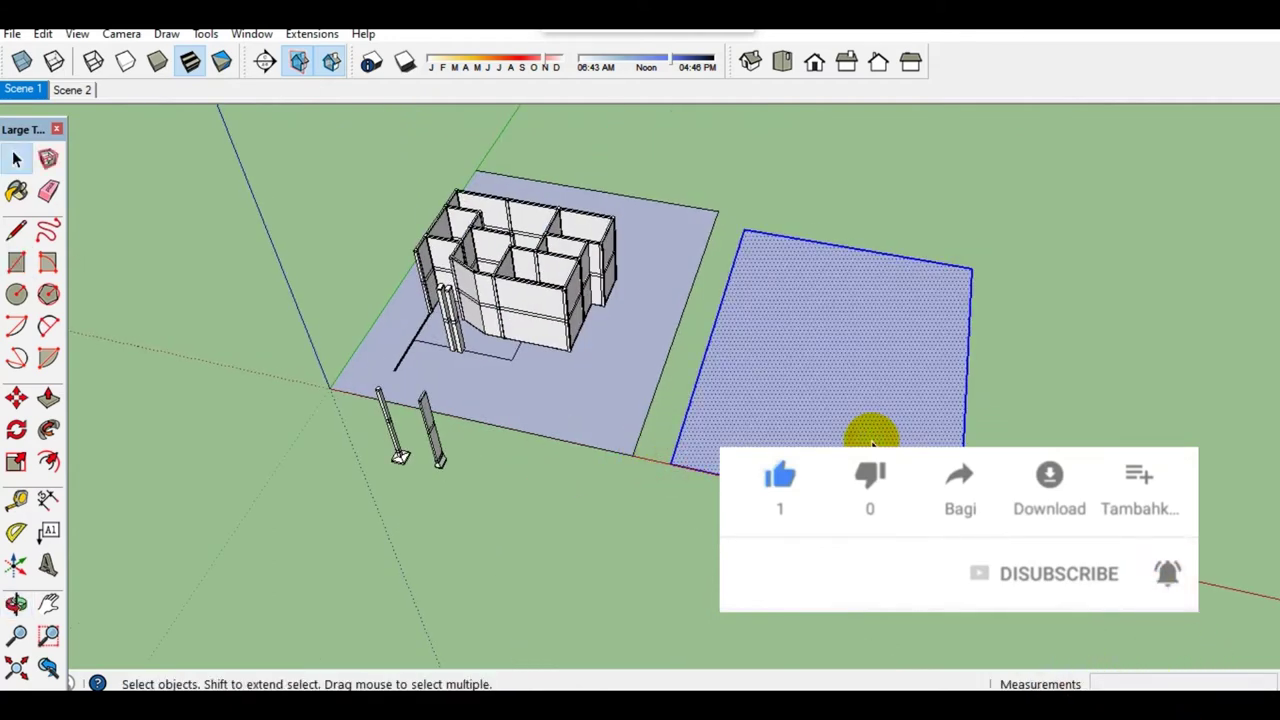
scroll(872, 440, "up", 2)
key("m")
scroll(914, 491, "up", 1)
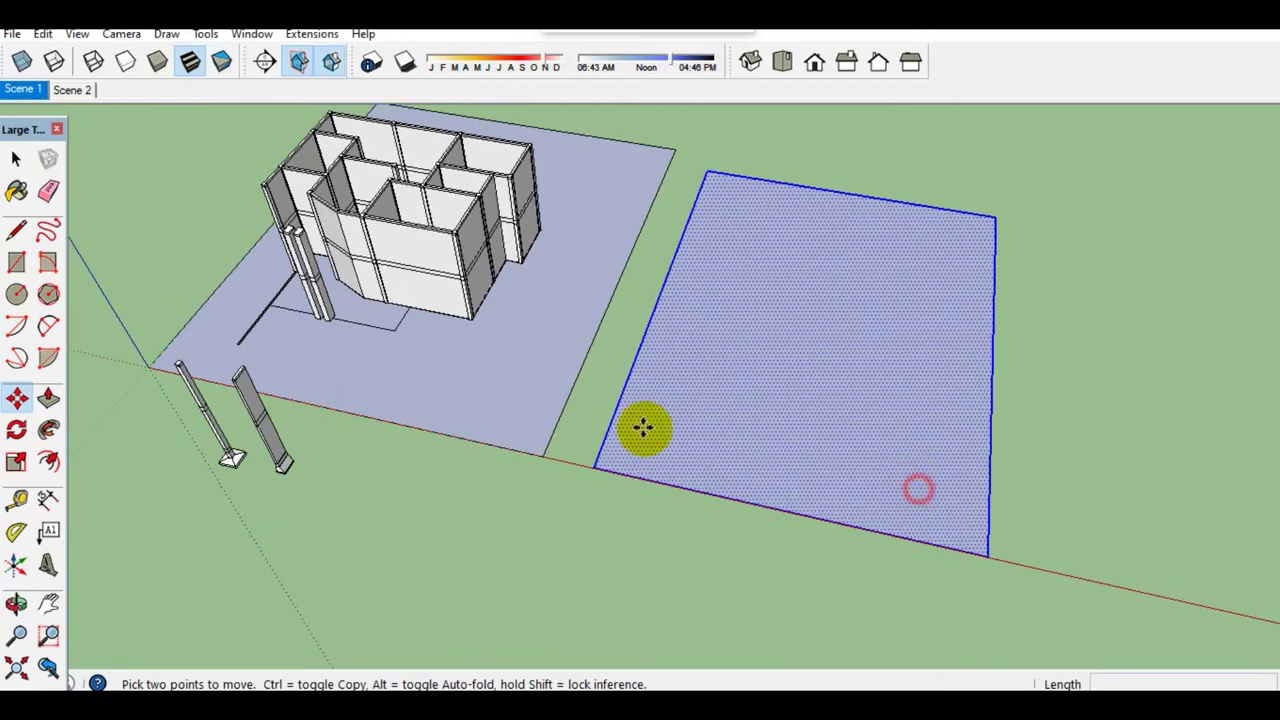
scroll(443, 271, "up", 2)
scroll(497, 271, "up", 2)
scroll(563, 251, "up", 1)
scroll(498, 240, "up", 1)
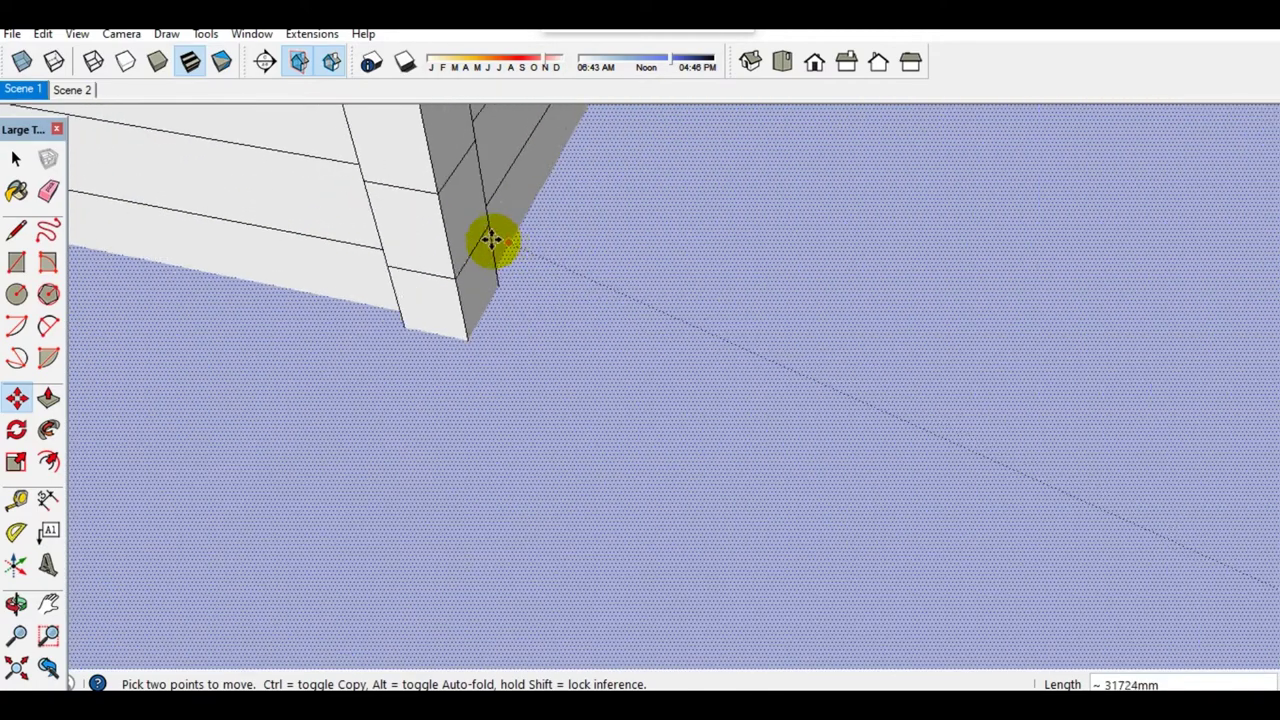
left_click(447, 232)
key("space")
Step: Intersect the rectangle face with the model to cut in the wall outlines
scroll(640, 300, "down", 3)
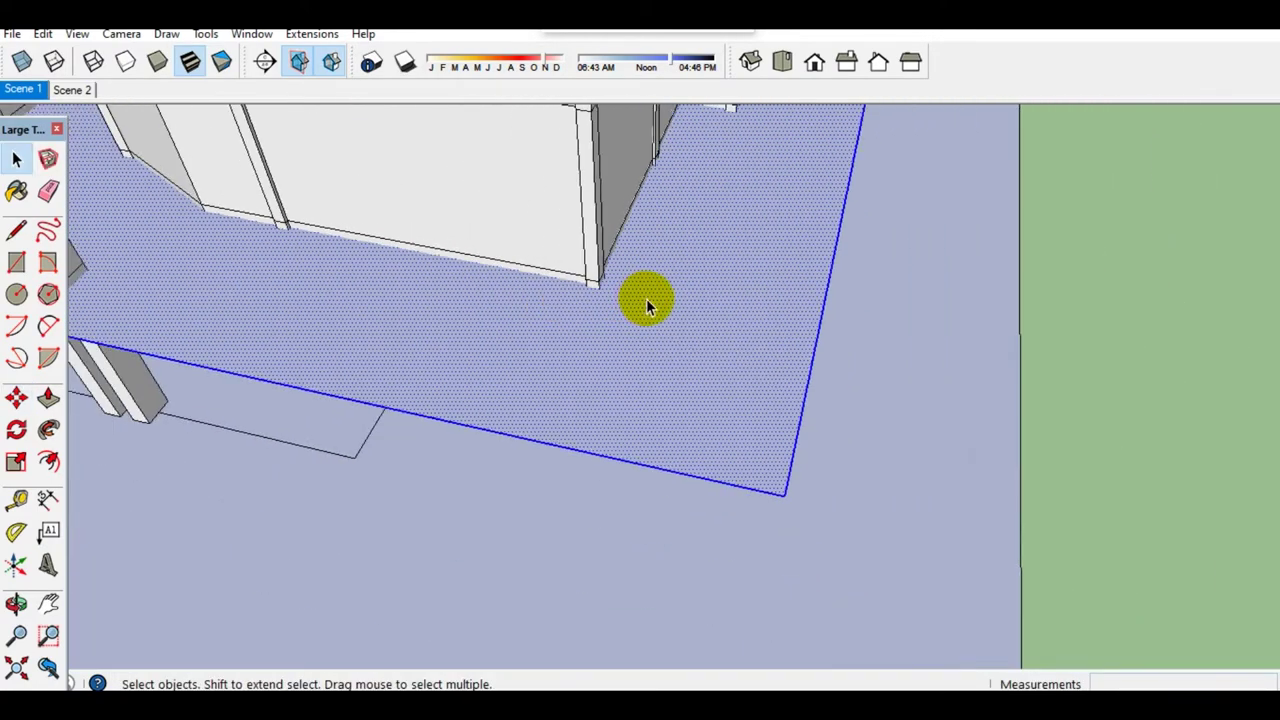
scroll(503, 349, "down", 2)
mouse_move(503, 349)
middle_mouse_down()
mouse_move(860, 535)
mouse_move(836, 487)
middle_mouse_up()
right_click(834, 514)
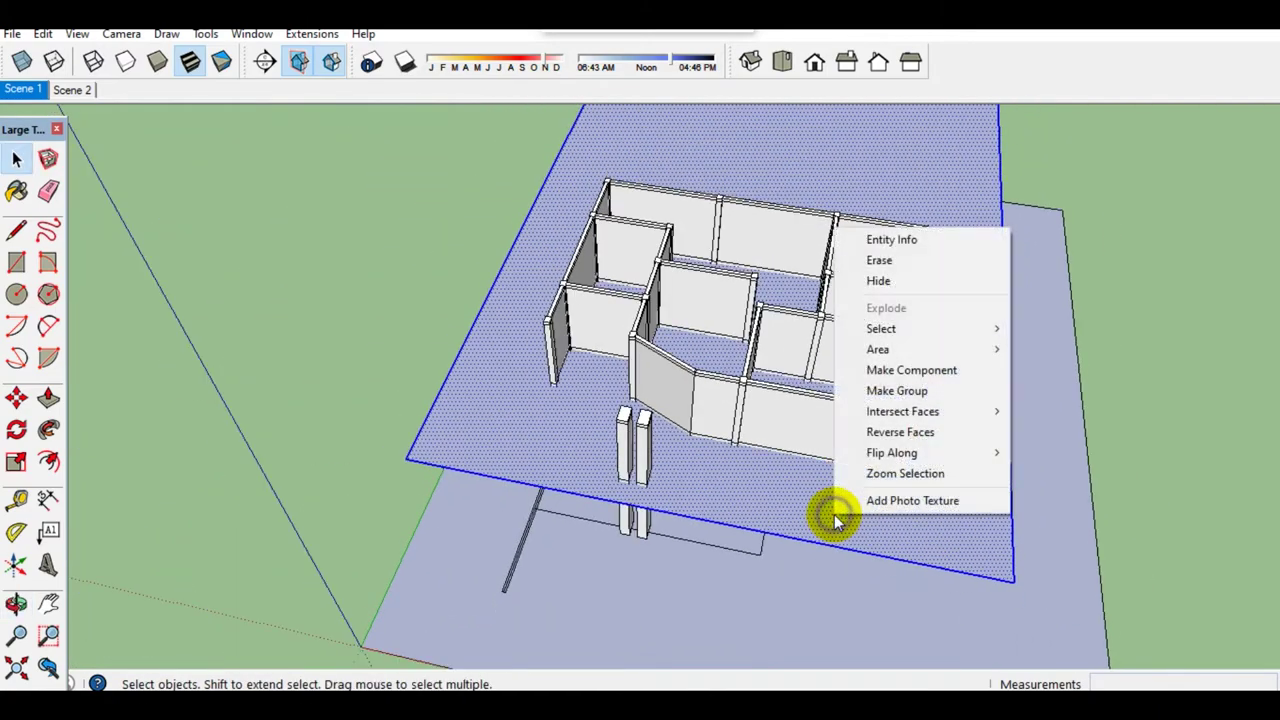
mouse_move(902, 411)
left_click(1049, 409)
Step: Move the cut floor-plan face to the right of the walled building
scroll(735, 473, "down", 2)
middle_click_drag(735, 473, 680, 477)
left_click(680, 477)
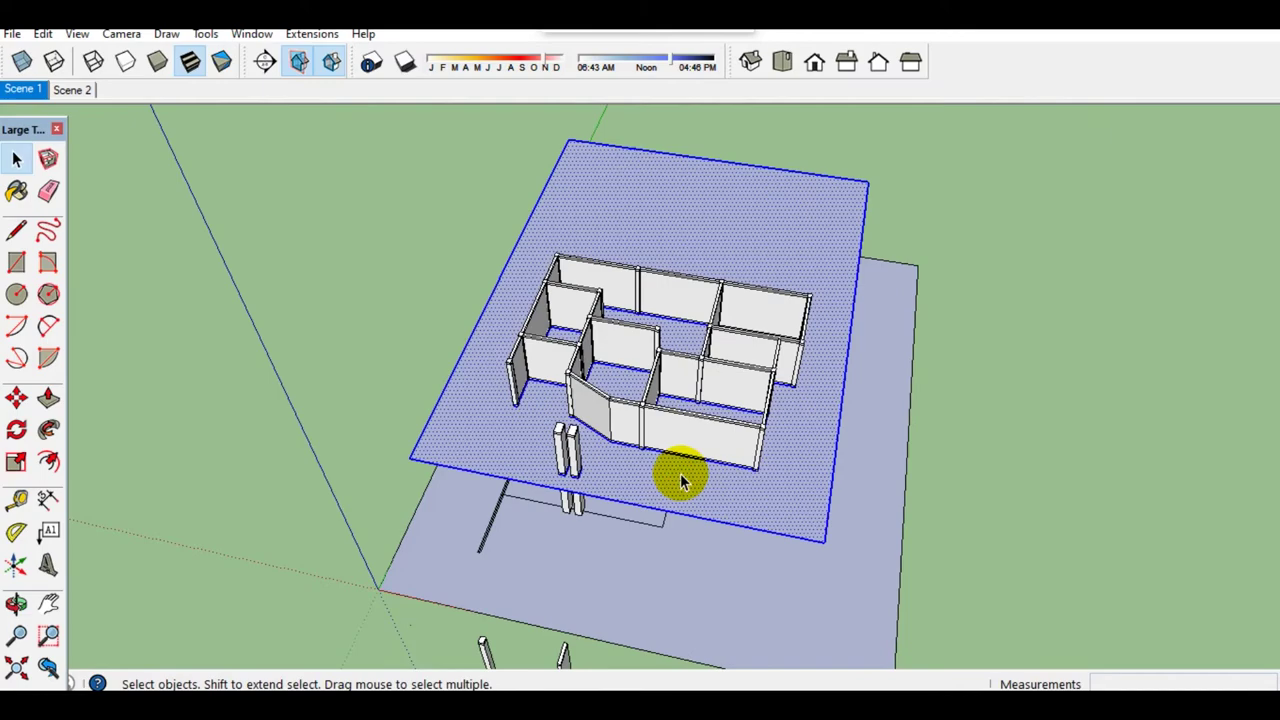
left_click_drag(609, 481, 1171, 594)
key("space")
mouse_move(1128, 571)
middle_mouse_down("shift")
mouse_move(590, 490)
mouse_move(706, 506)
middle_mouse_up("shift")
scroll(991, 543, "up", 2)
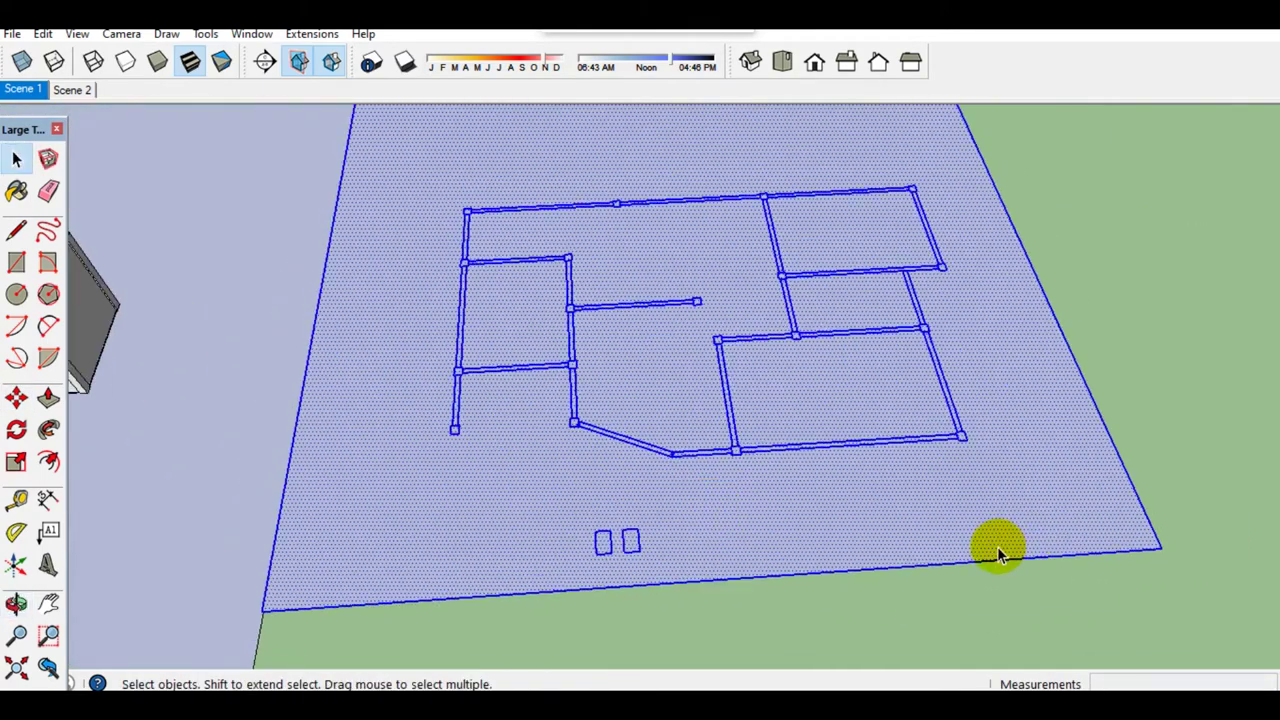
Step: Erase the outer slab face and the leftover stray edges
left_click(1140, 552)
left_click(1148, 540)
mouse_move(1150, 543)
middle_mouse_down()
mouse_move(1057, 557)
mouse_move(795, 425)
mouse_move(596, 254)
mouse_move(831, 517)
middle_mouse_up()
left_click(596, 228)
Step: Draw a line splitting the room faces and erase an unwanted edge
scroll(815, 512, "up", 3)
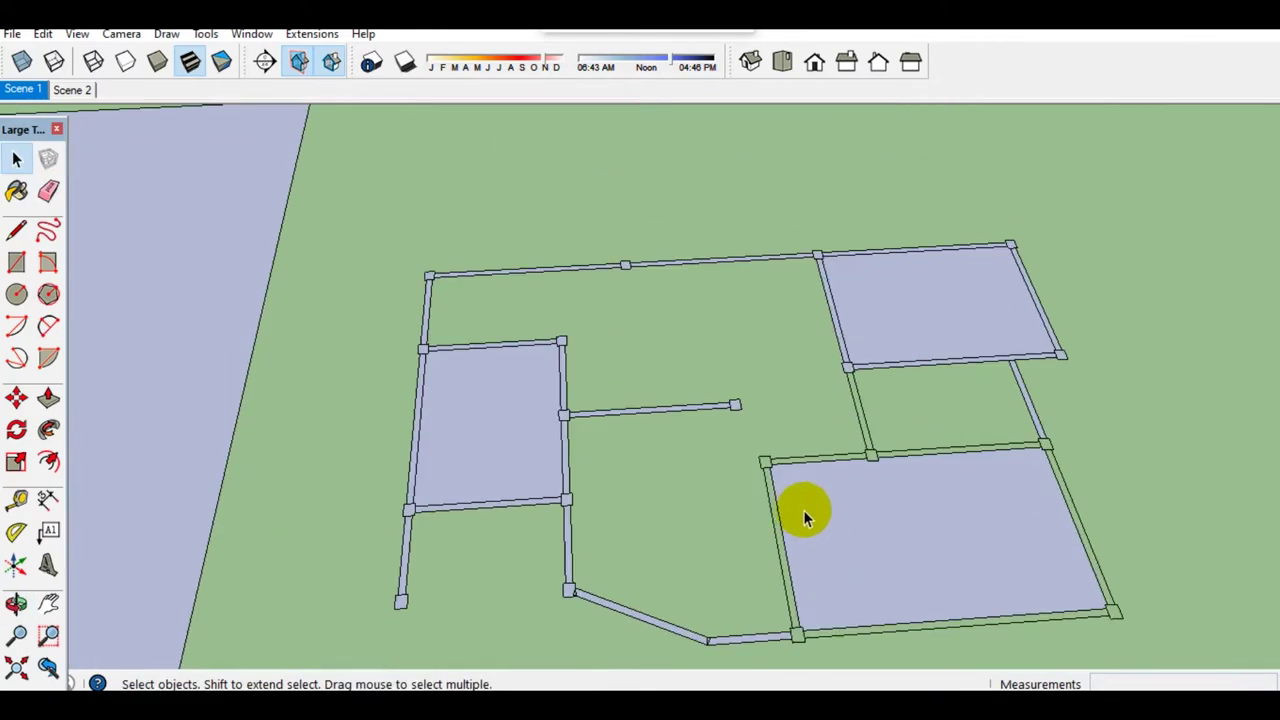
scroll(790, 492, "up", 3)
scroll(760, 482, "up", 1)
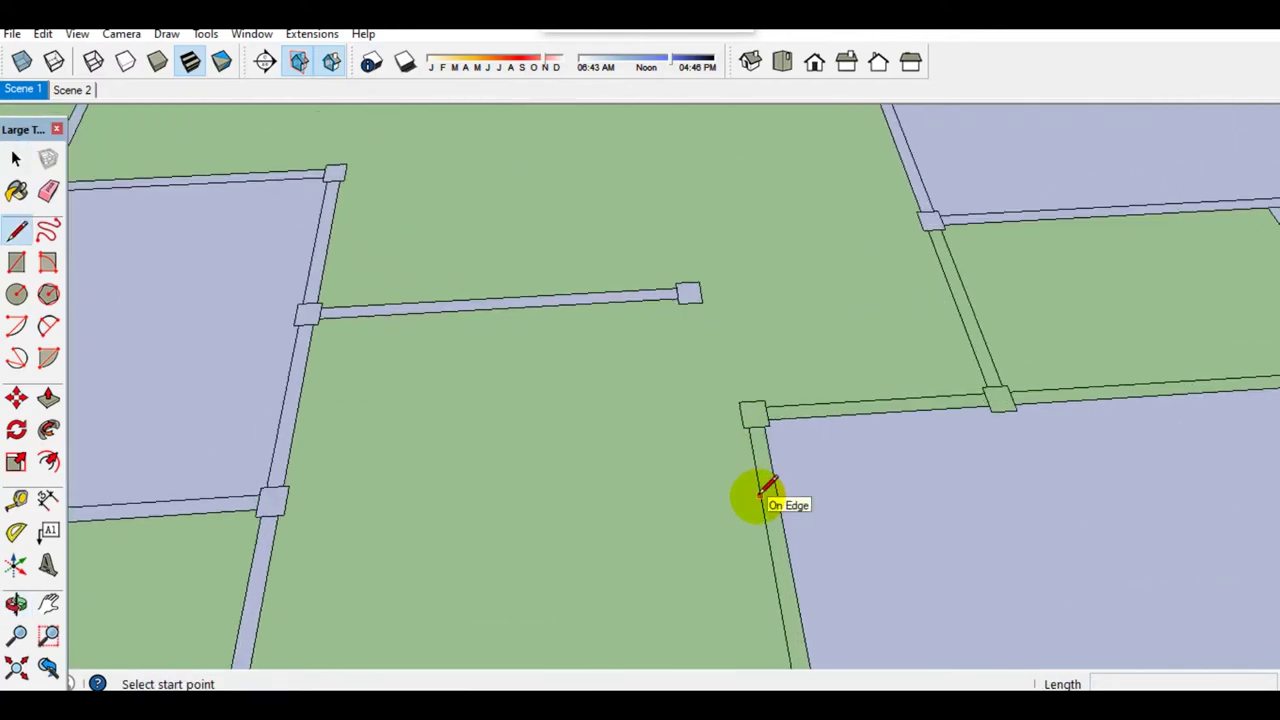
left_click(276, 530)
key("space")
scroll(508, 514, "down", 2)
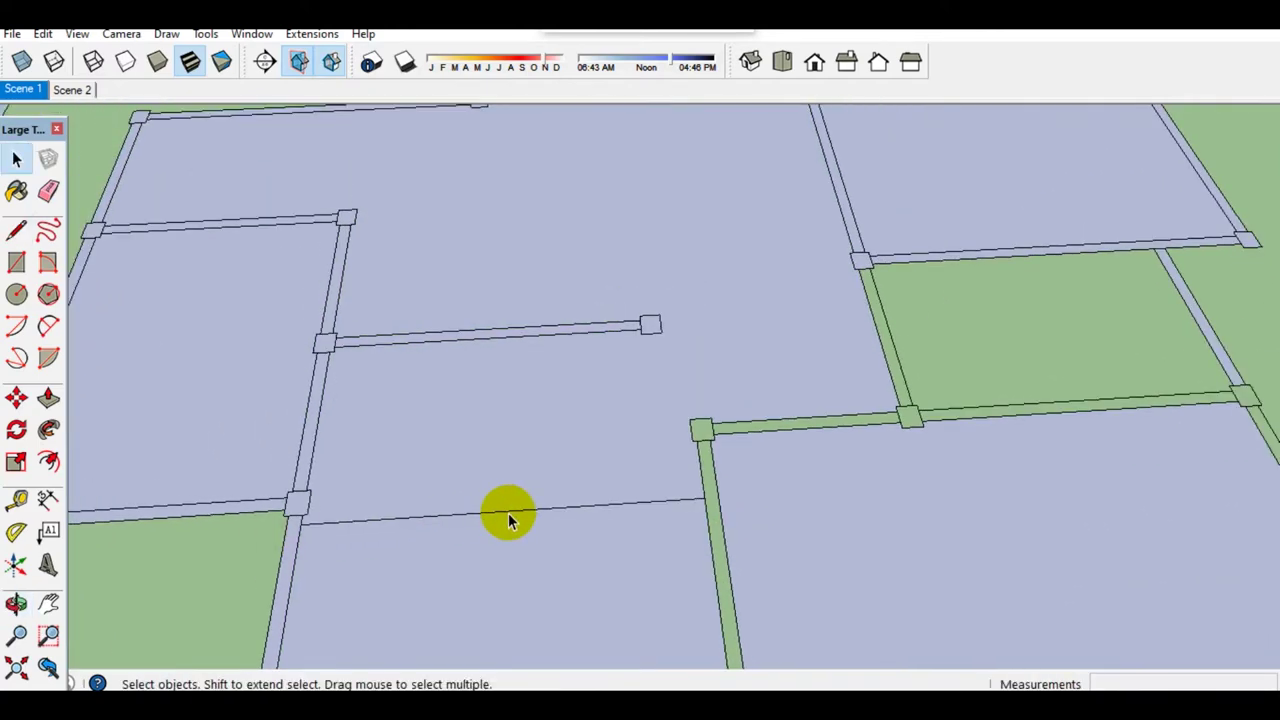
left_click(600, 462)
key("space")
scroll(640, 470, "down", 3)
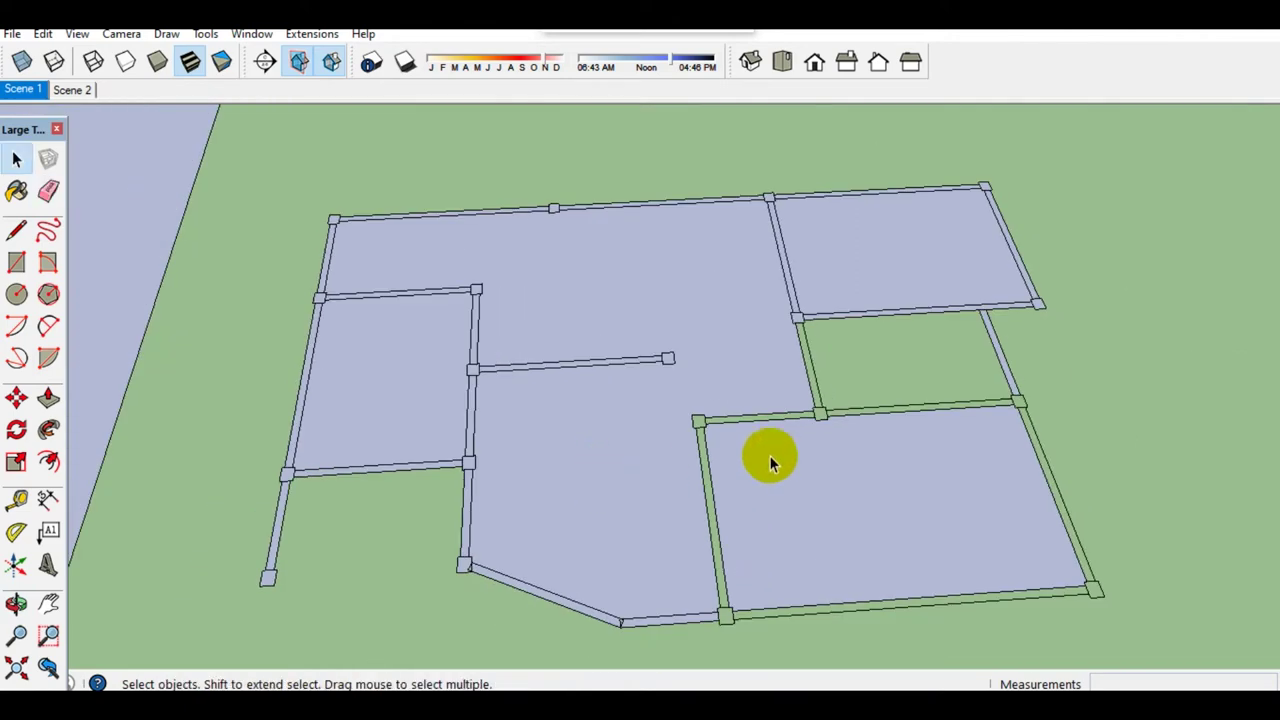
Step: Draw a line closing off the small room
middle_click_drag(657, 480, 834, 543)
scroll(820, 548, "up", 3)
scroll(808, 555, "up", 3)
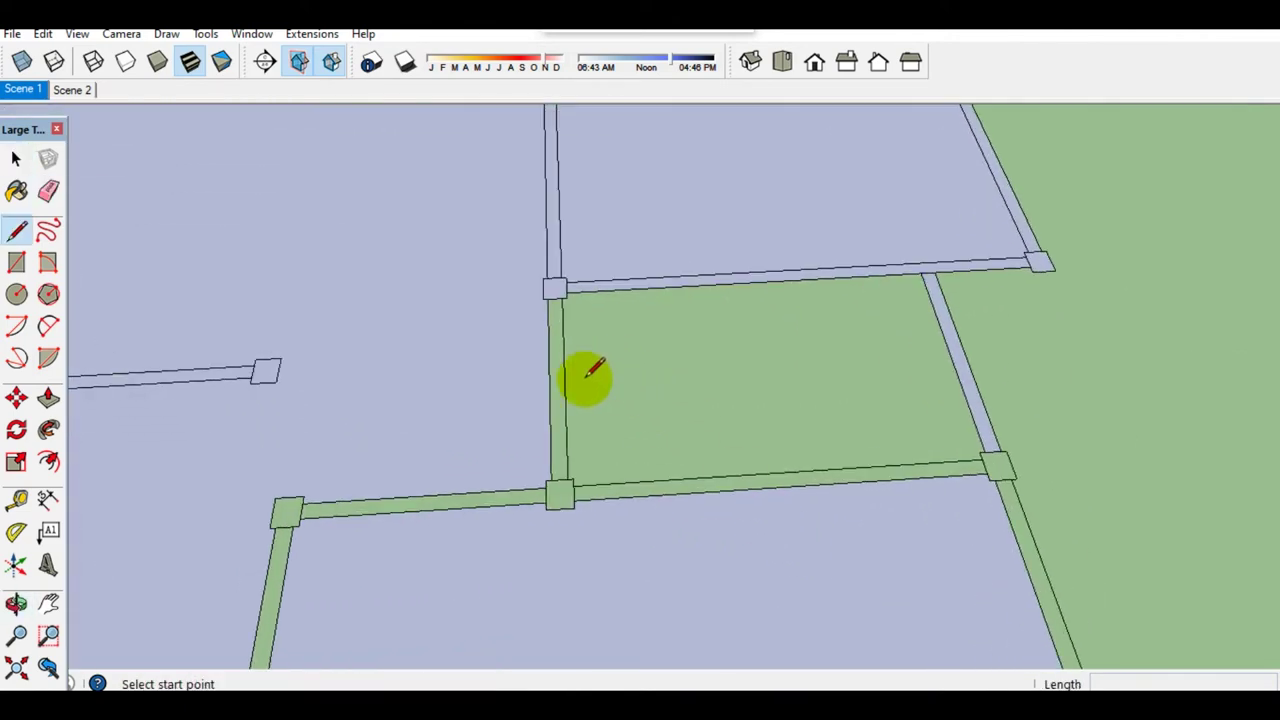
left_click(958, 372)
key("space")
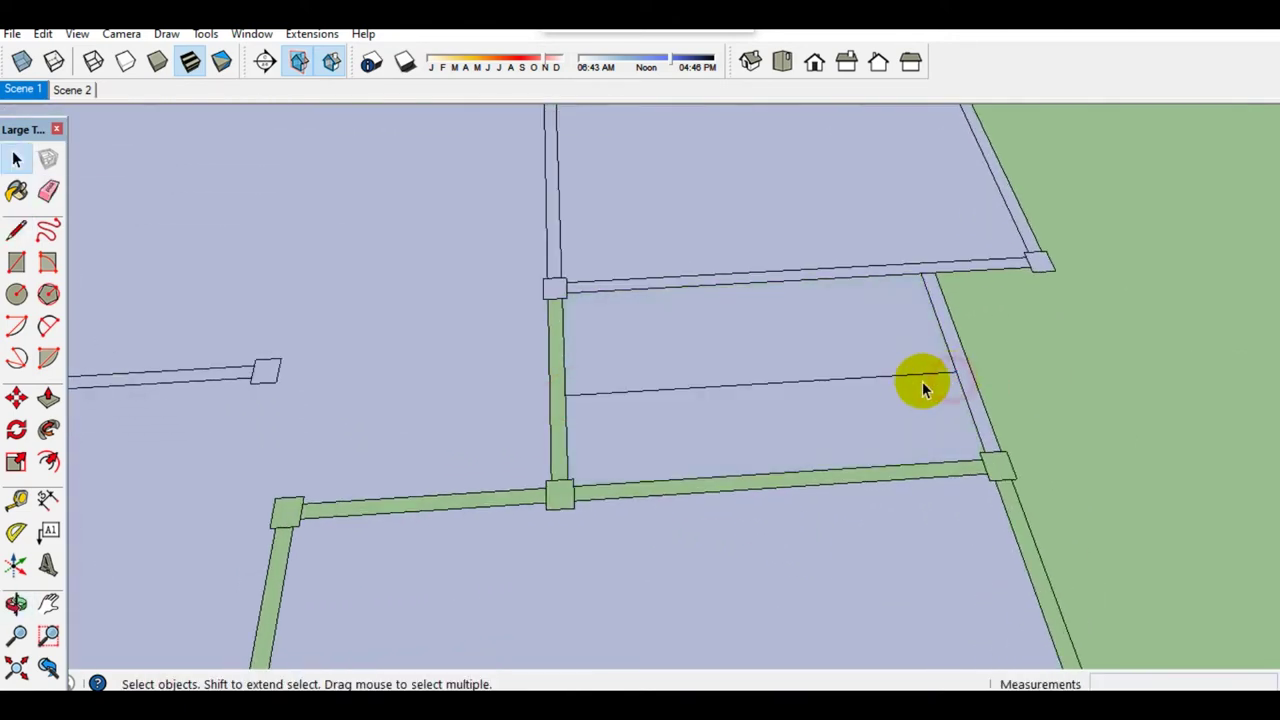
key("space")
scroll(858, 378, "down", 5)
scroll(860, 380, "up", 2)
Step: Select the whole plan, deselect the three room faces, and delete the wall strips
left_click_drag(540, 214, 548, 224)
scroll(690, 405, "up", 3)
middle_click_drag(690, 405, 699, 381)
scroll(914, 494, "up", 2)
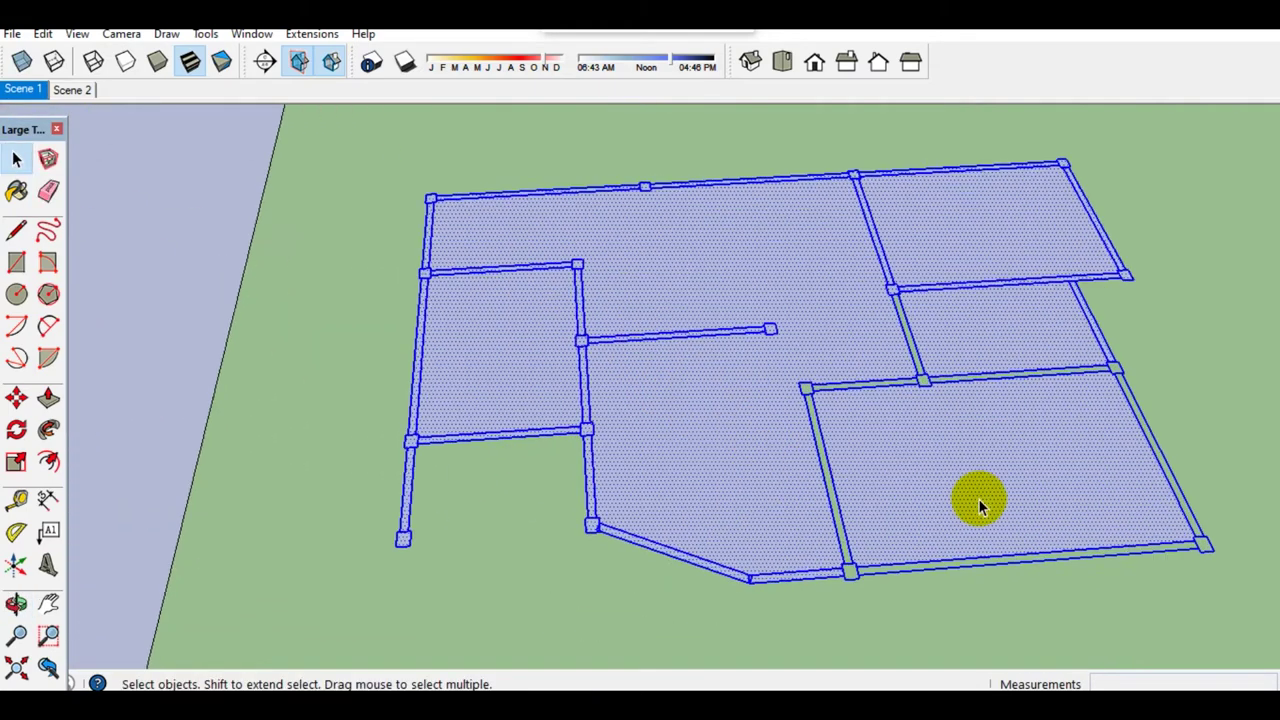
scroll(914, 494, "up", 2)
double_click(945, 495, "shift")
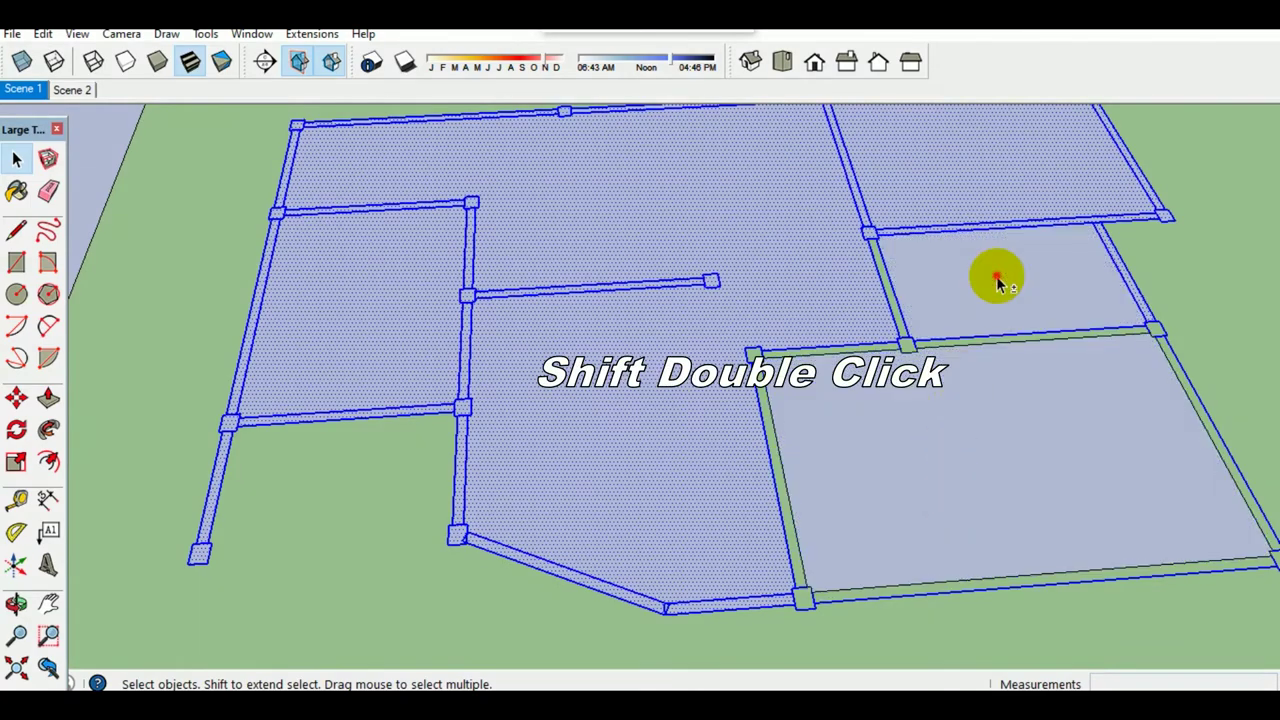
double_click(758, 268, "shift")
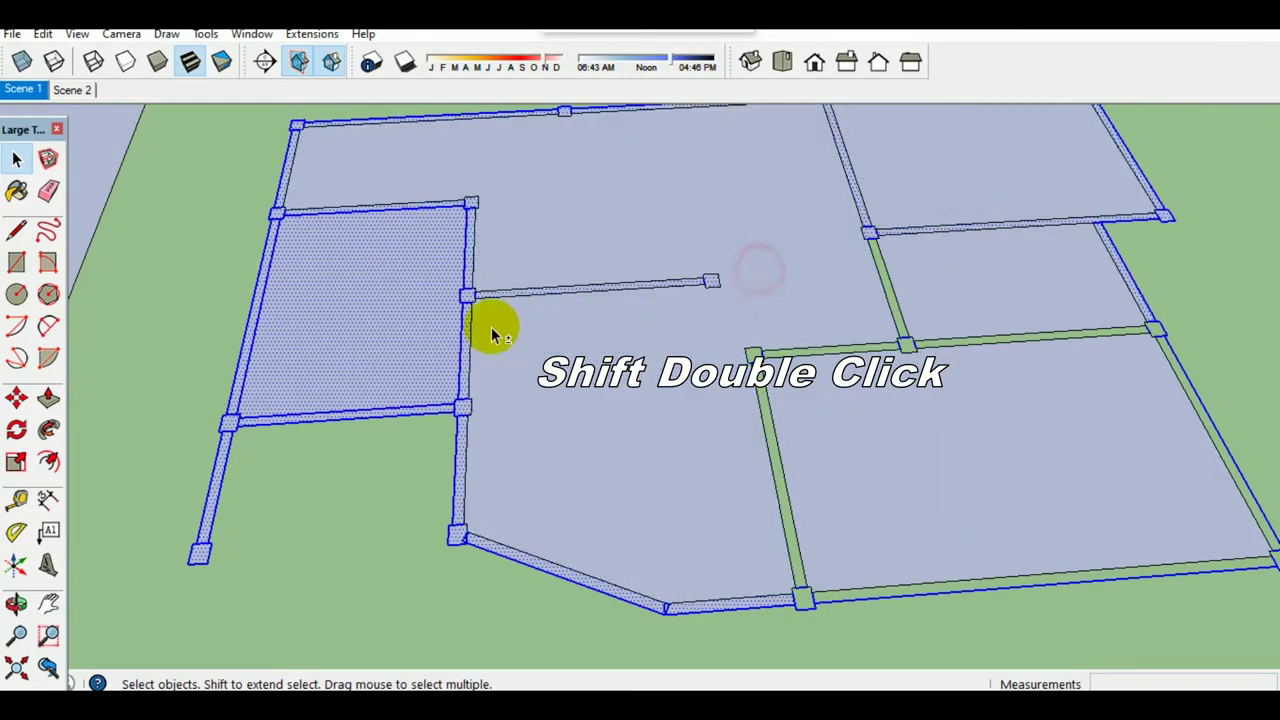
double_click(425, 335, "shift")
key("Delete")
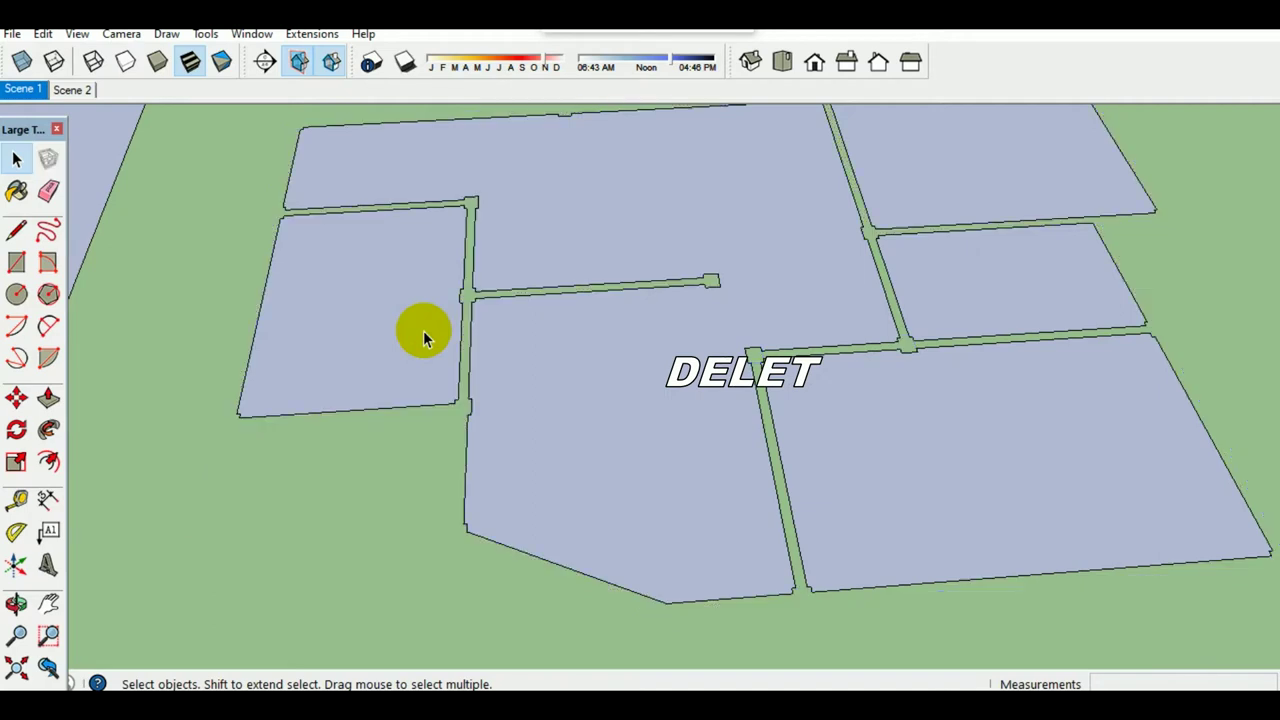
scroll(423, 330, "down", 2)
scroll(431, 332, "down", 3)
scroll(644, 413, "up", 2)
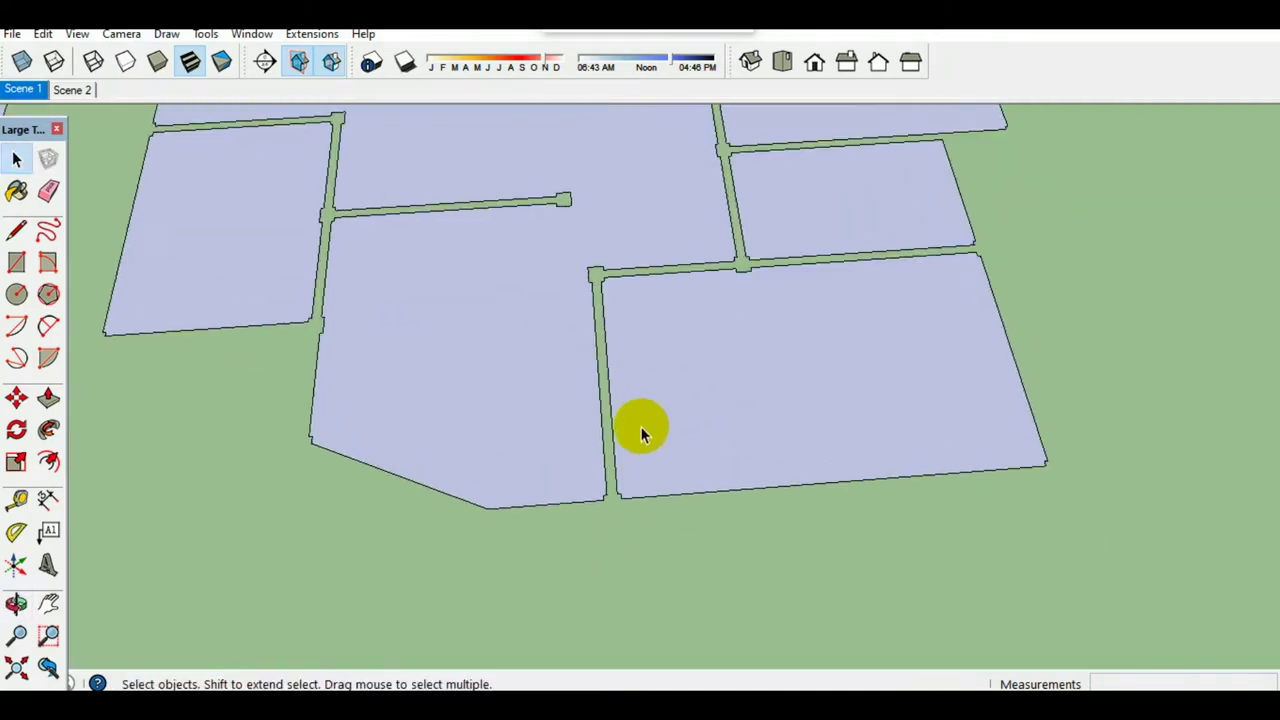
scroll(673, 439, "up", 2)
key("r")
scroll(660, 440, "up", 2)
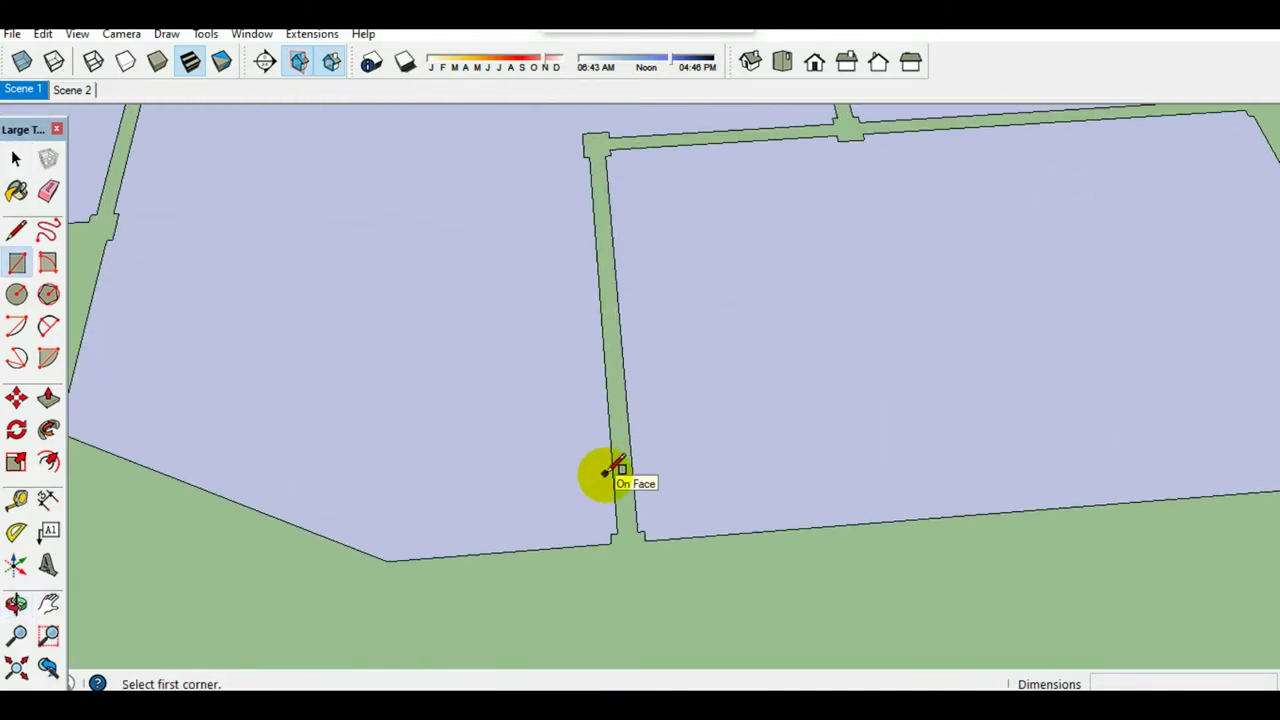
Step: Bridge the first wall gap with a 93 mm-wide rectangle and erase its leftover edges
left_click(610, 470)
scroll(614, 460, "up", 1)
scroll(640, 455, "up", 1)
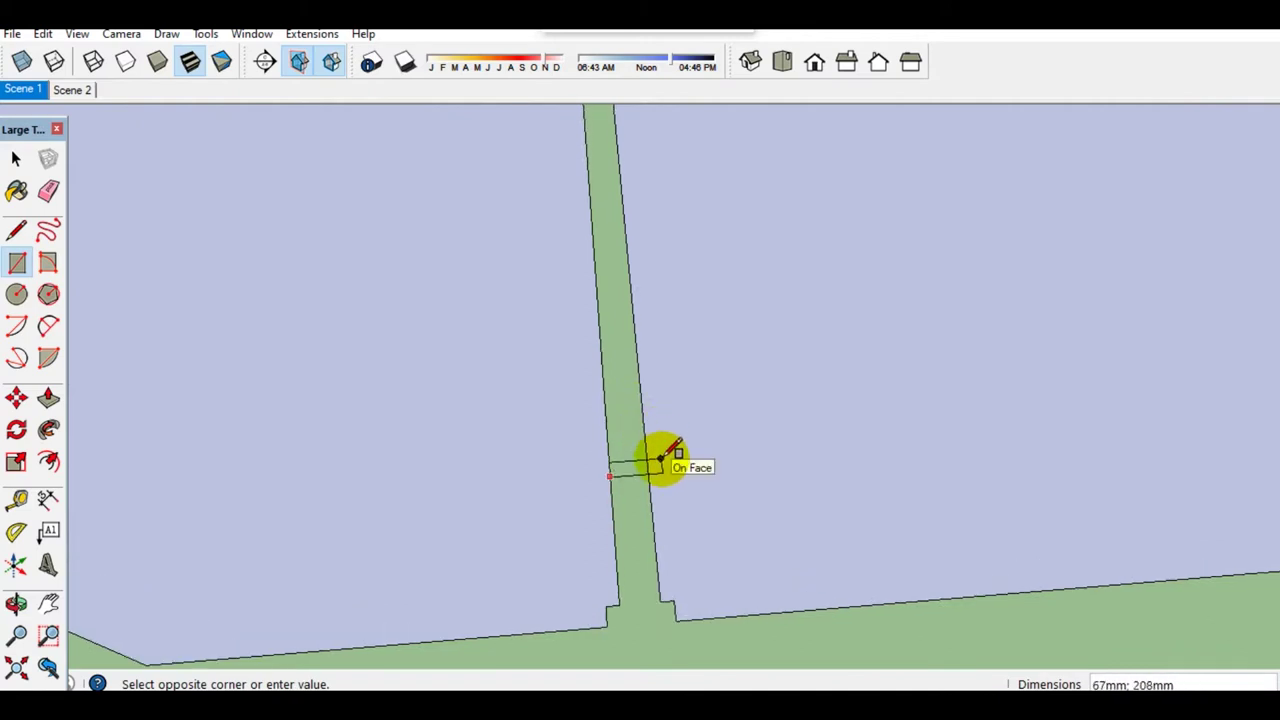
left_click(660, 466)
scroll(660, 466, "up", 1)
key("e")
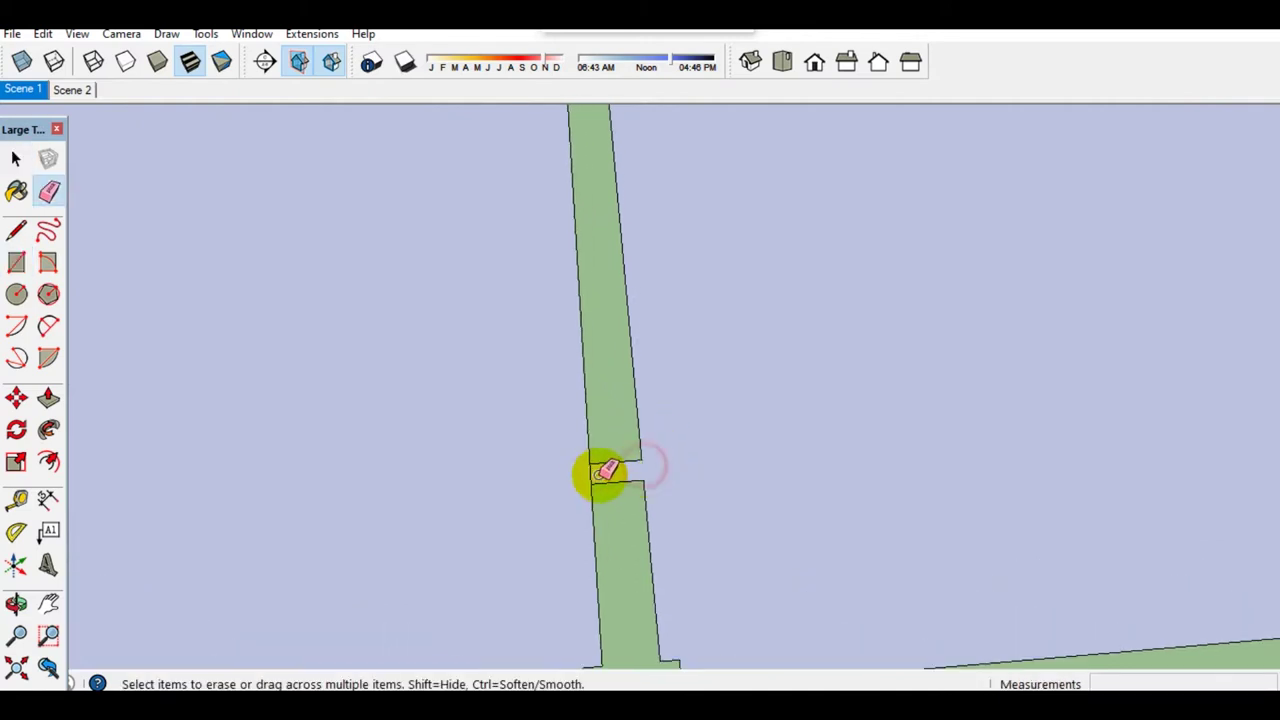
key("space")
scroll(640, 420, "down", 4)
Step: Start a second doorway rectangle across another wall gap
middle_click_drag(674, 361, 680, 543)
scroll(699, 465, "up", 2)
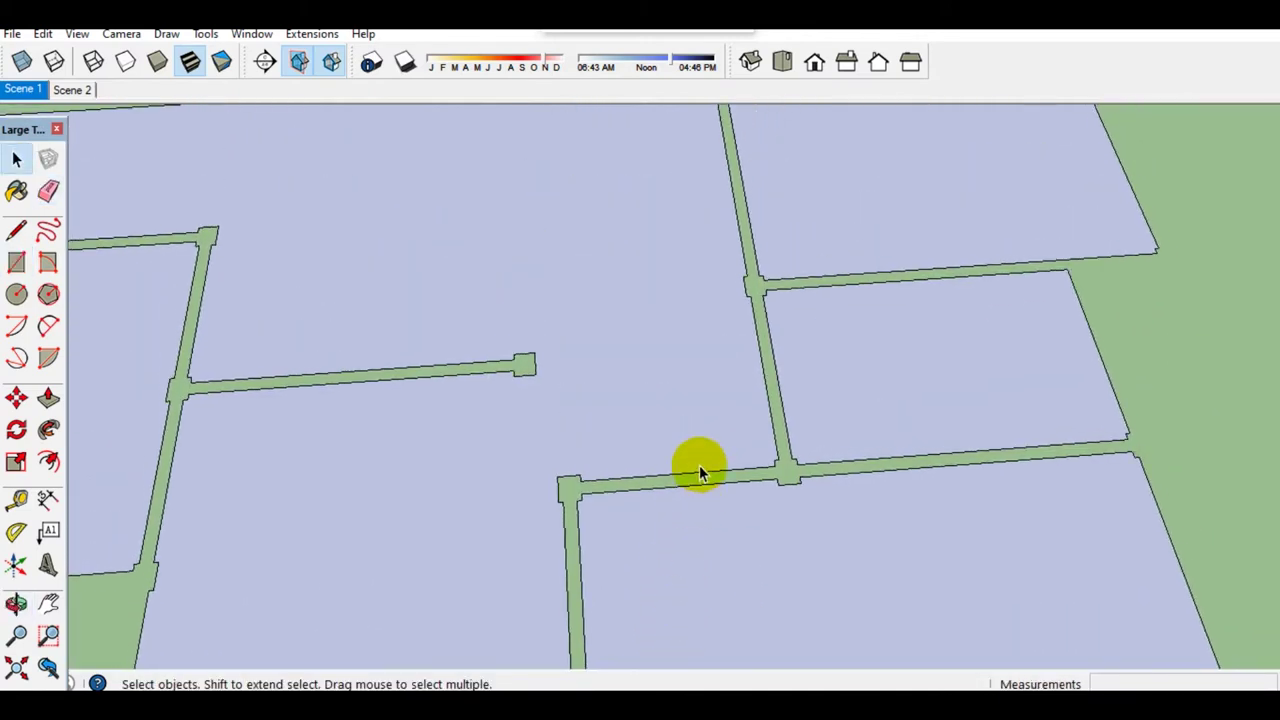
scroll(721, 492, "up", 2)
key("r")
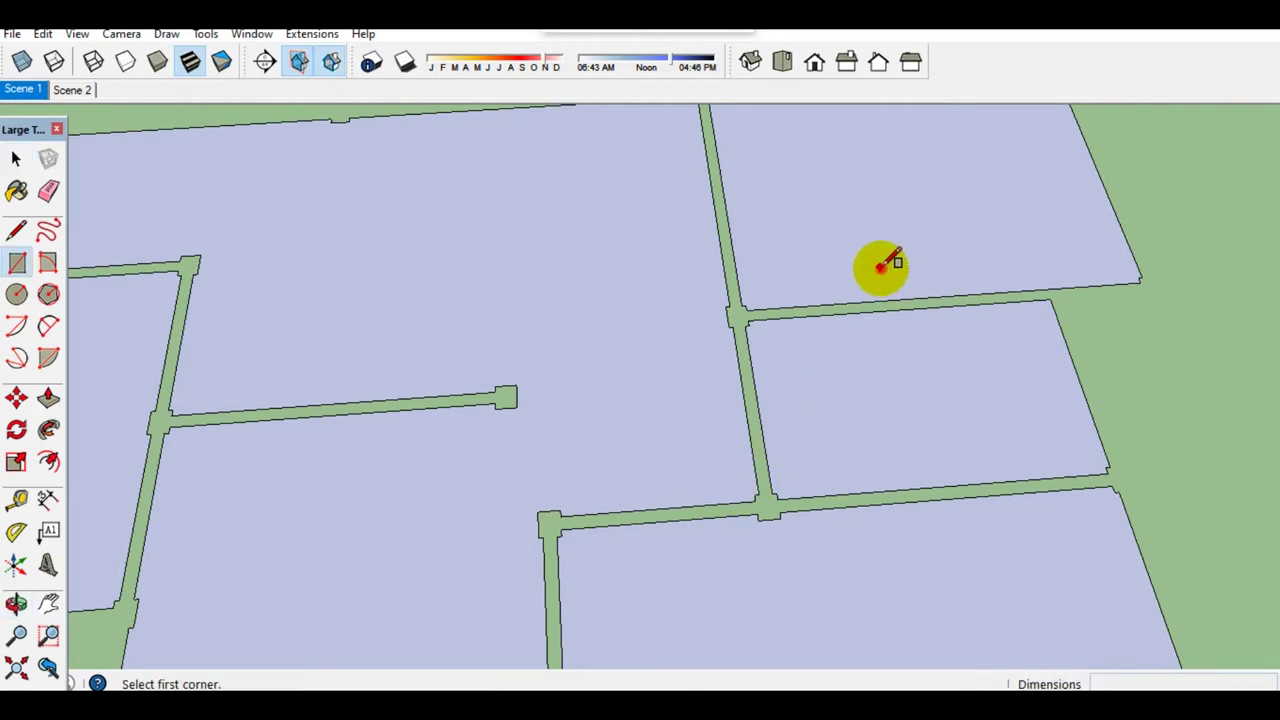
left_click(881, 266)
scroll(934, 560, "up", 2)
scroll(951, 490, "up", 2)
scroll(950, 478, "up", 2)
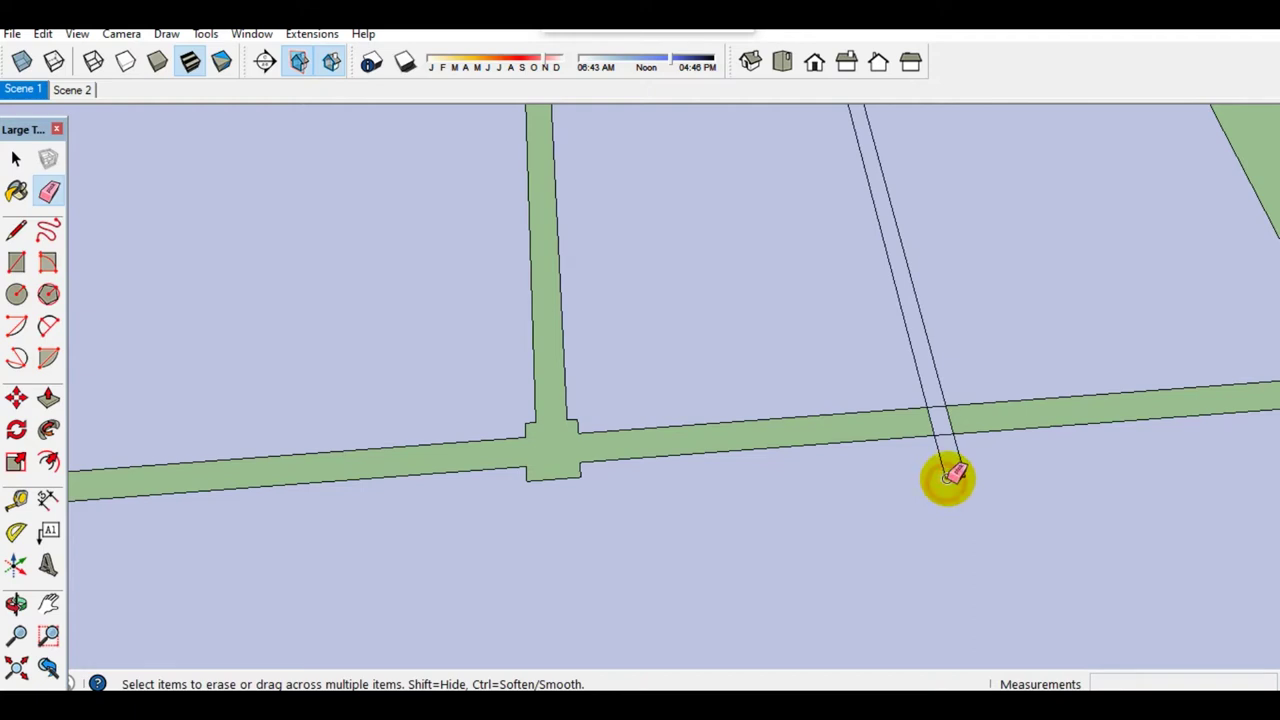
scroll(940, 430, "up", 1)
scroll(940, 430, "up", 1)
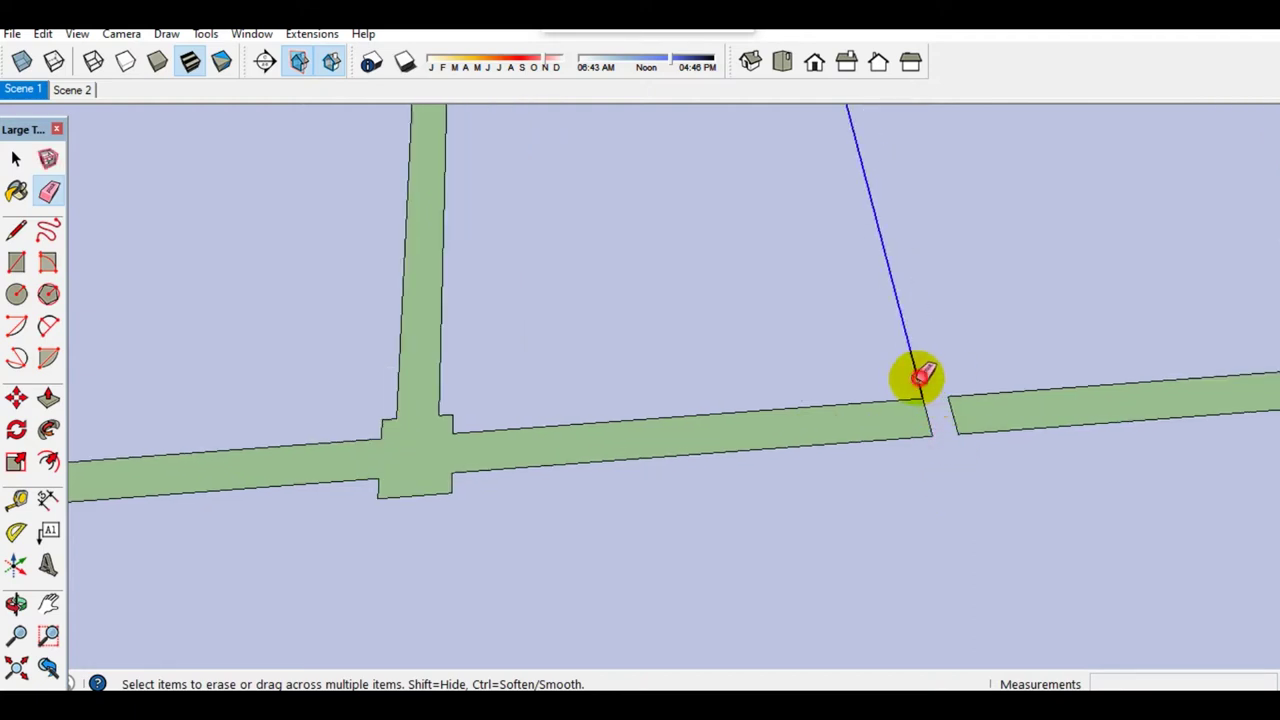
middle_click_drag(897, 392, 800, 457)
scroll(800, 457, "up", 2)
scroll(790, 422, "up", 1)
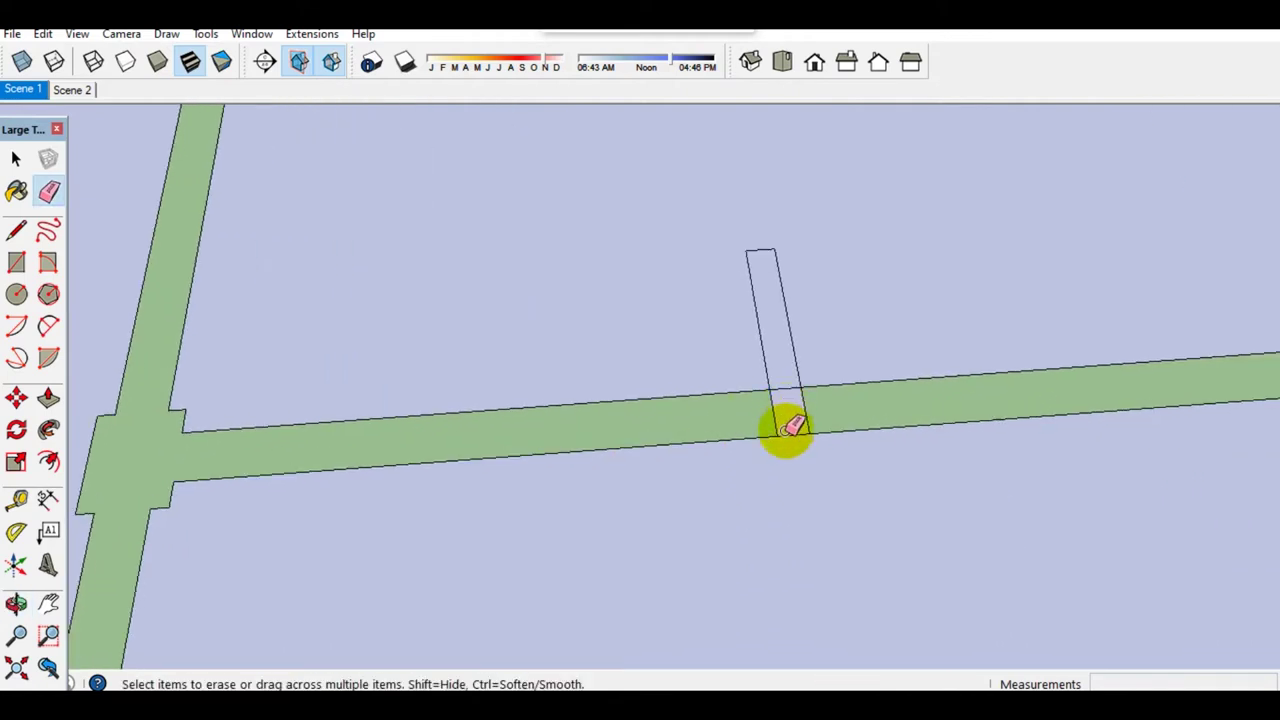
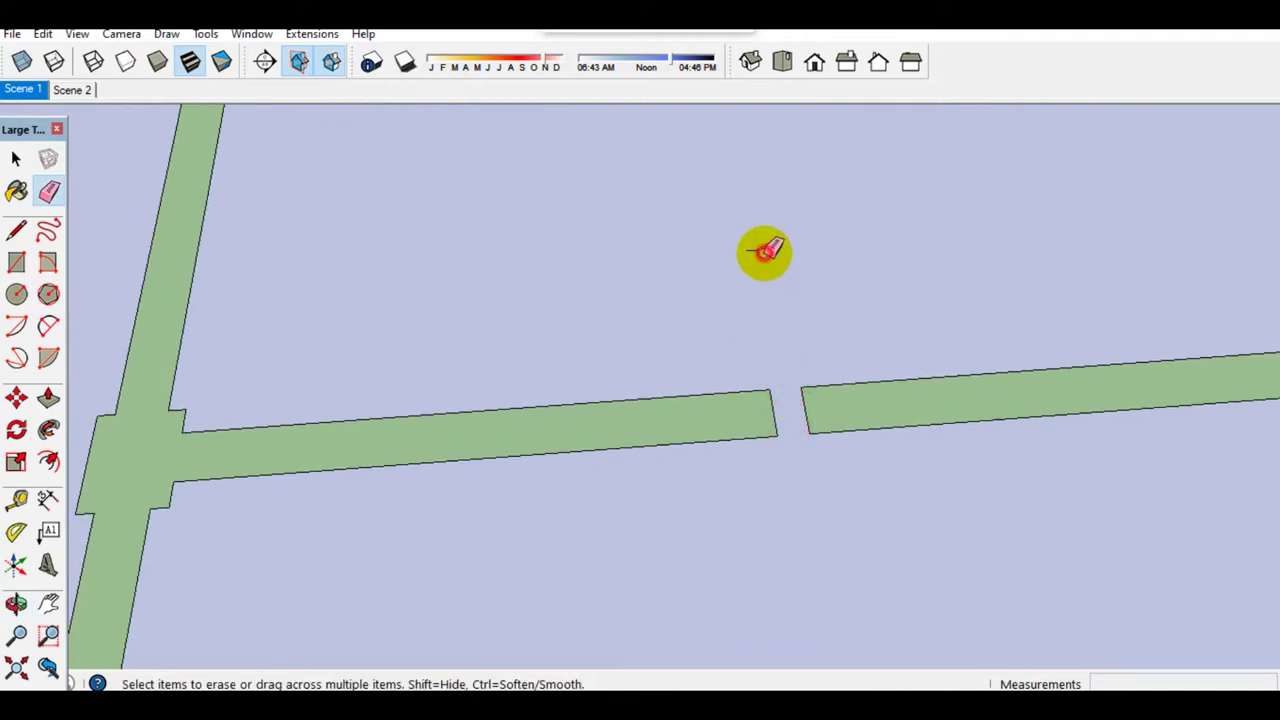
Step: Window-select all the parcel floor-plan faces and combine them into one group
scroll(790, 280, "down", 2)
key("space")
scroll(820, 320, "down", 3)
middle_click_drag(829, 331, 857, 366)
scroll(720, 403, "up", 2)
triple_click(720, 403)
scroll(677, 494, "down", 3)
middle_click_drag(677, 494, 693, 525)
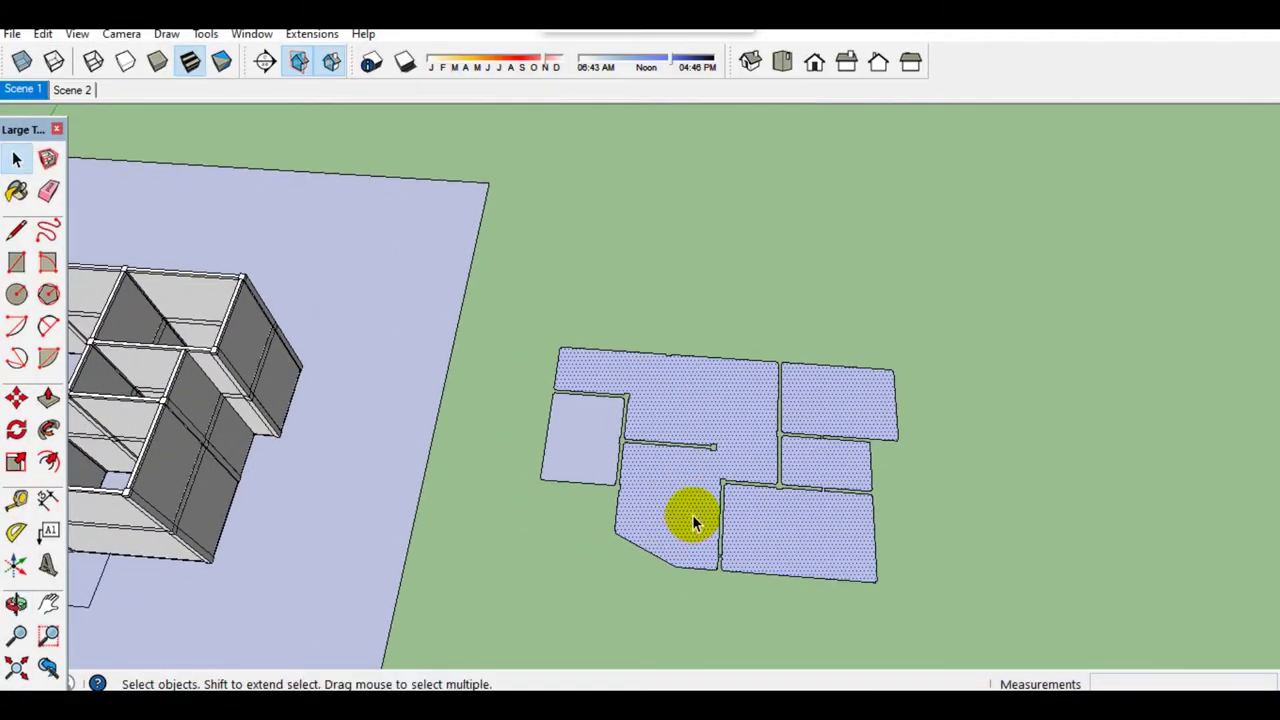
left_click_drag(929, 628, 568, 296)
left_click_drag(513, 263, 513, 263)
scroll(688, 450, "up", 2)
right_click(686, 457)
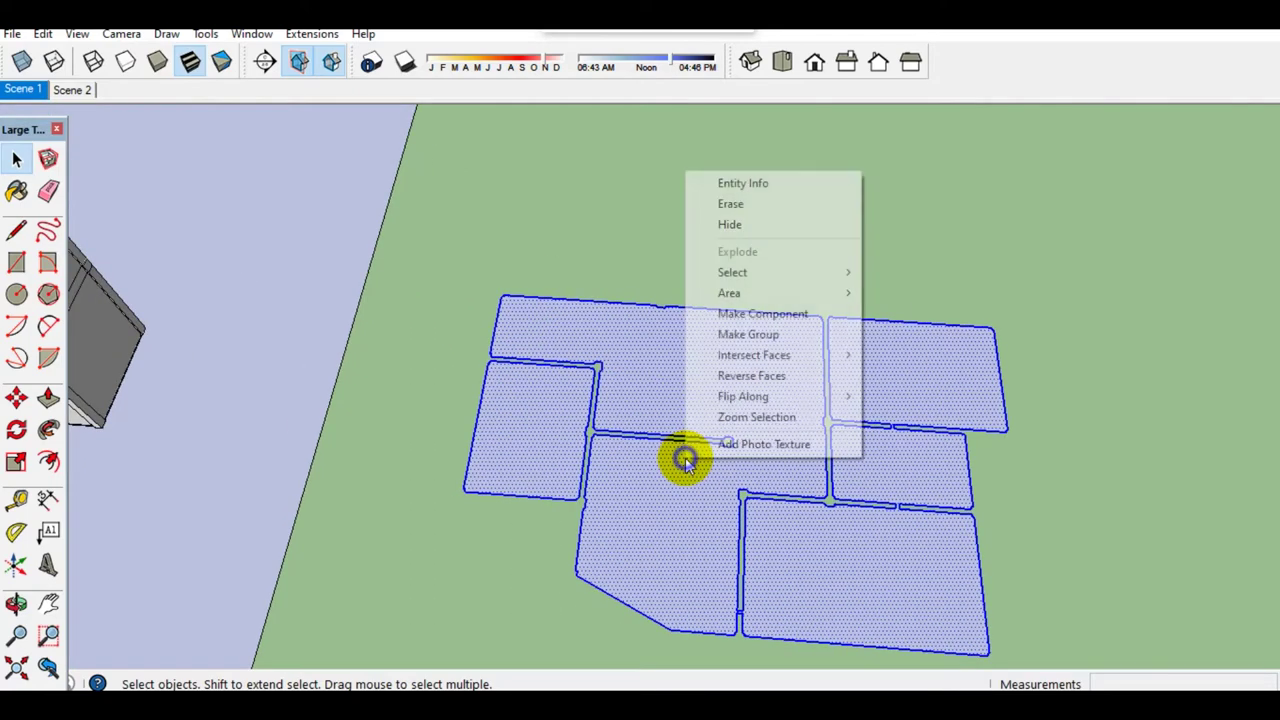
left_click(763, 336)
Step: Copy the parcel group with Move and Ctrl onto the site beside the building
right_click(740, 403)
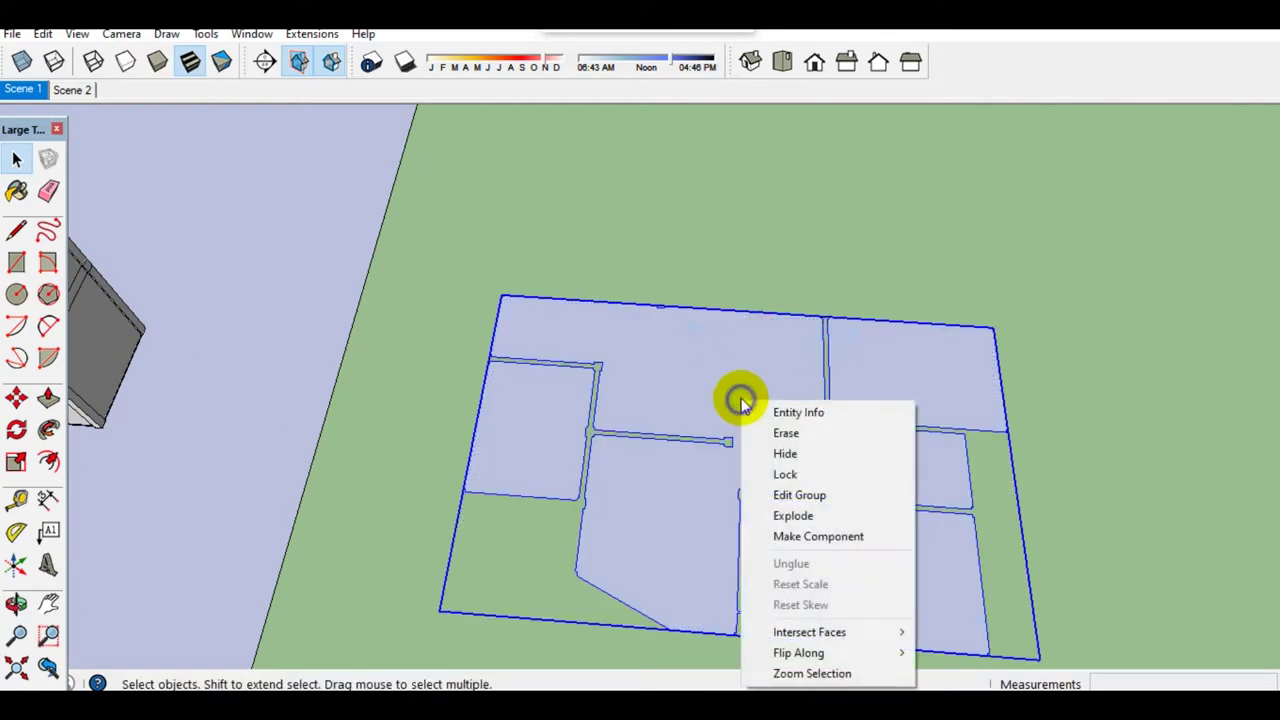
left_click(812, 537)
mouse_move(808, 537)
middle_mouse_down()
mouse_move(794, 471)
mouse_move(851, 451)
mouse_move(802, 480)
mouse_move(891, 497)
middle_mouse_up()
left_click(811, 480)
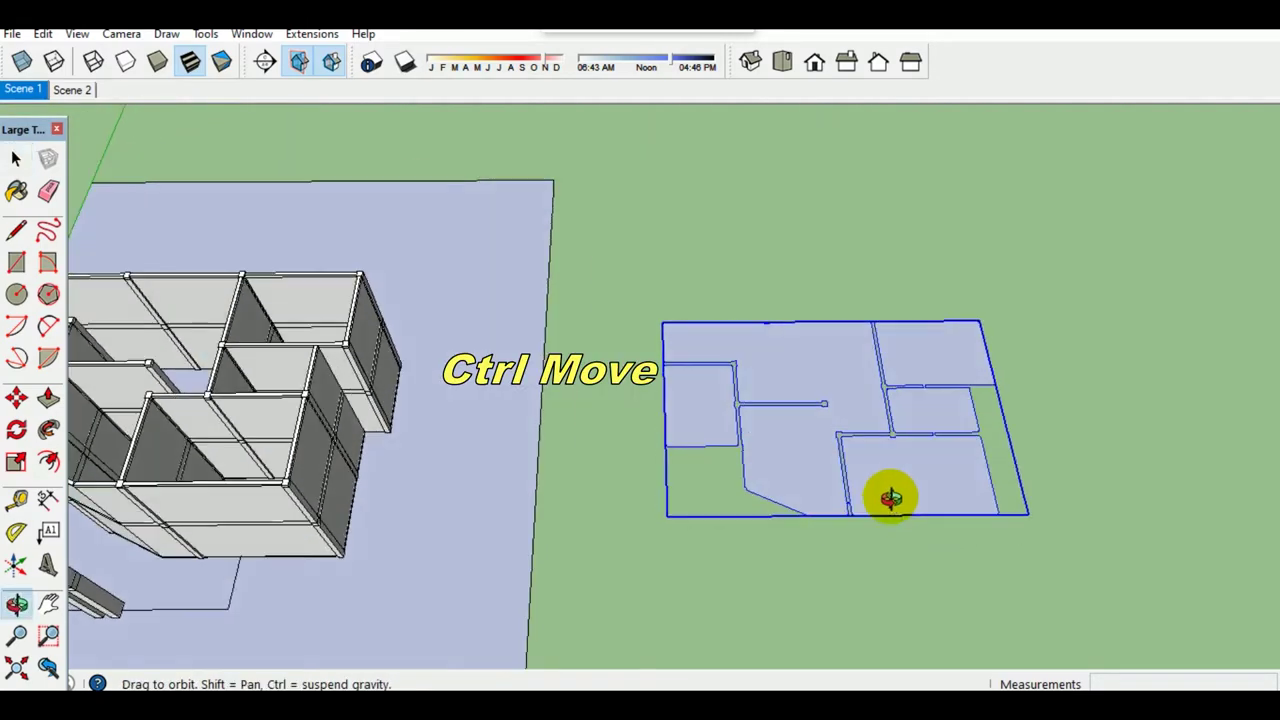
key("m")
left_click(914, 491)
key("ctrl")
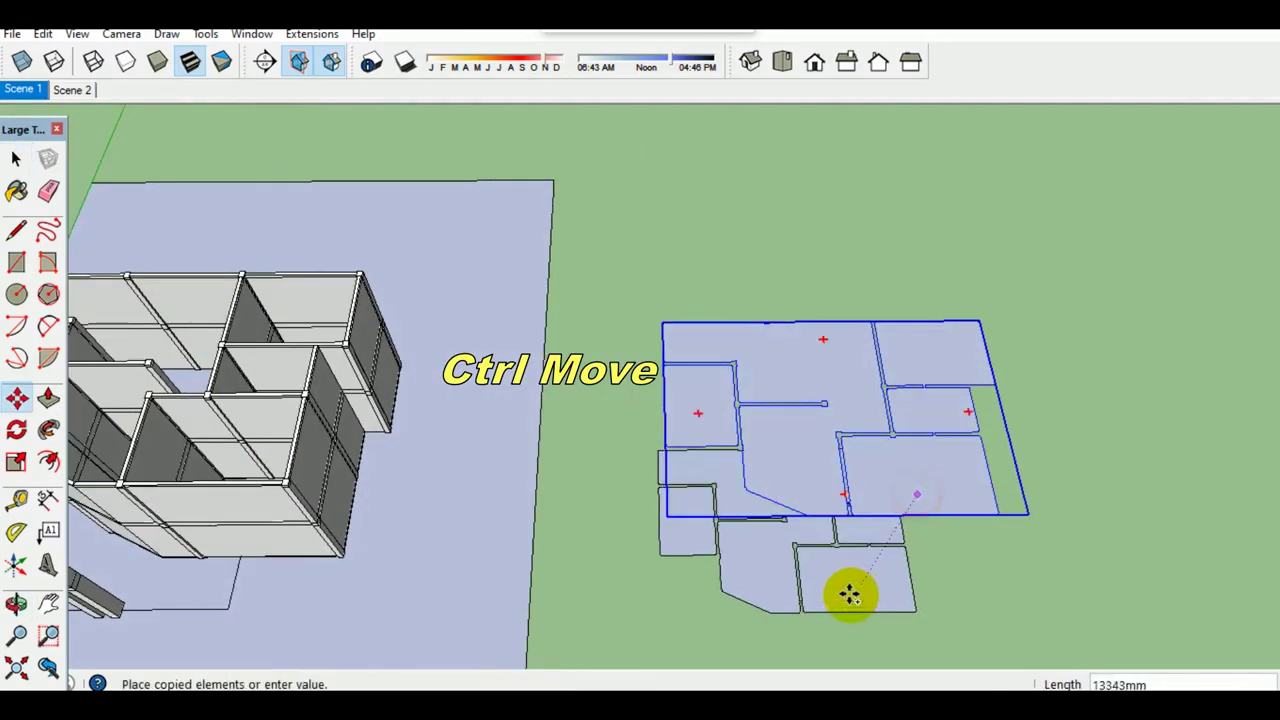
middle_click_drag(849, 591, 1005, 473)
left_click(686, 580)
scroll(686, 585, "up", 4)
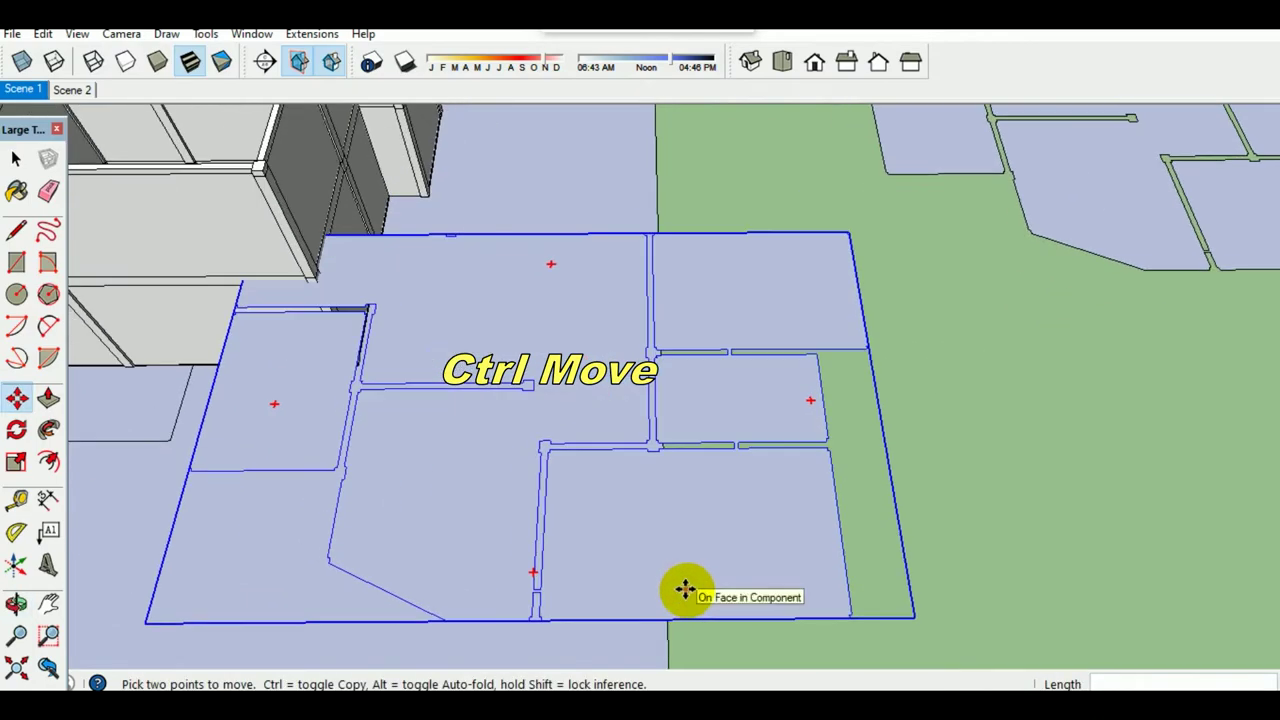
middle_click_drag(686, 589, 788, 516)
scroll(788, 516, "down", 3)
left_click(368, 425)
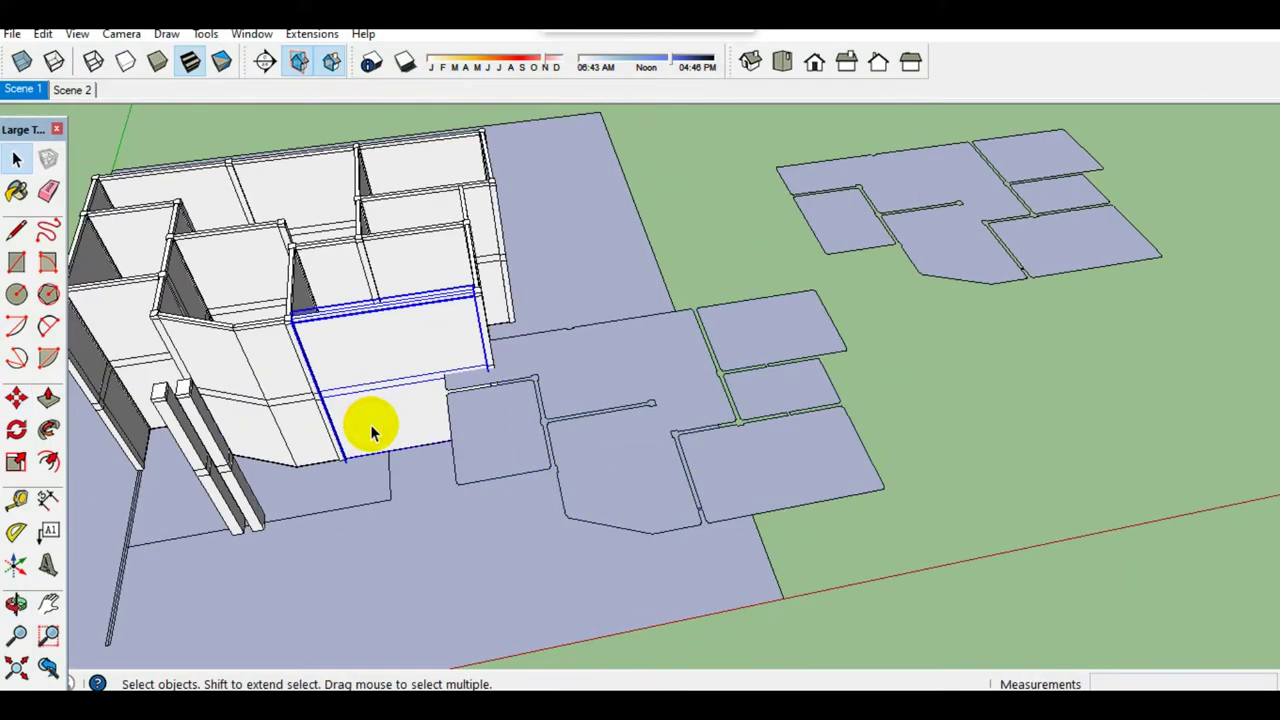
Step: Hide the selected front wall piece
middle_click_drag(368, 425, 443, 409)
right_click(451, 403)
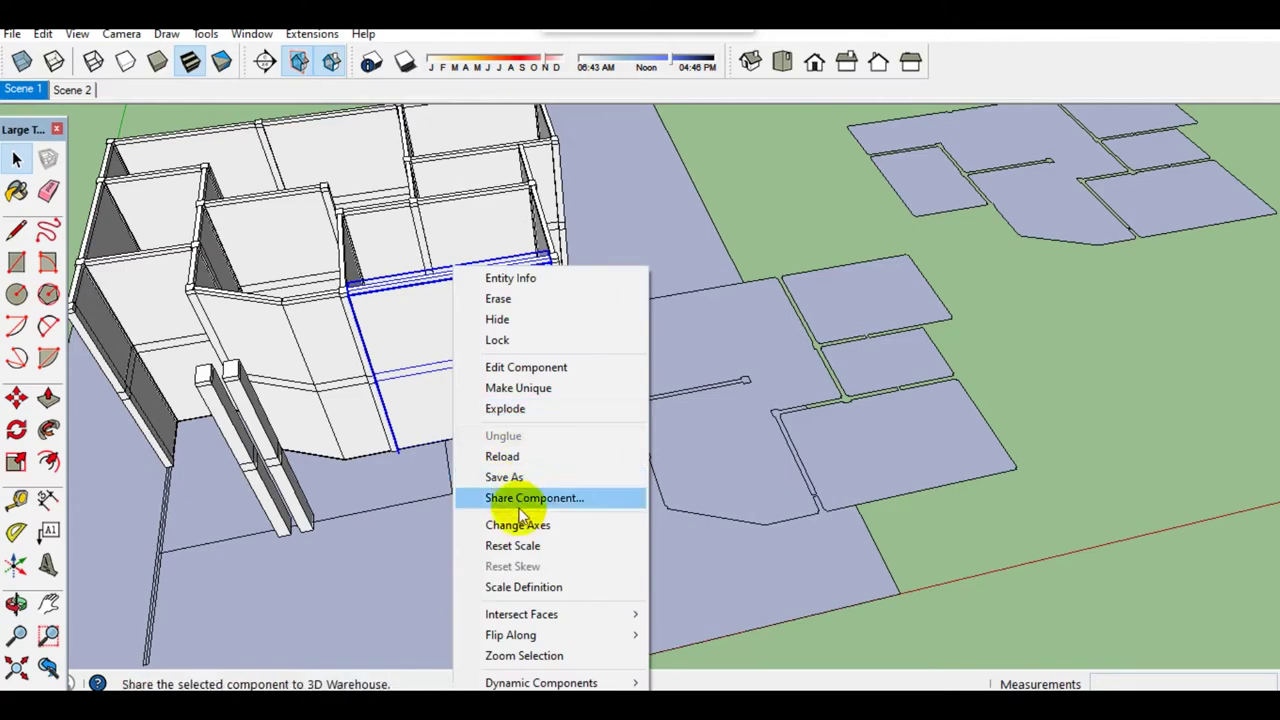
left_click(503, 322)
Step: Select the floor-plan copy and inspect its corner from several angles, cancelling the move
left_click(894, 449)
scroll(894, 449, "up", 3)
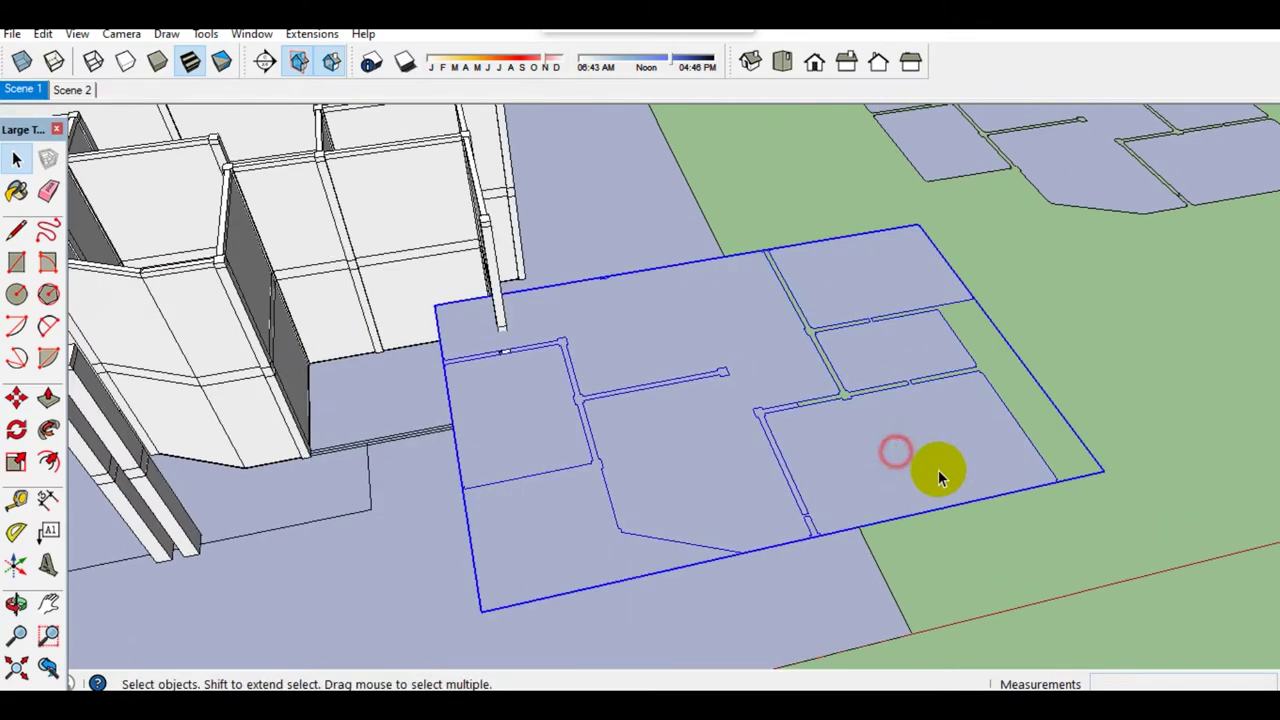
scroll(934, 471, "up", 3)
mouse_move(982, 474)
middle_mouse_down()
mouse_move(864, 498)
mouse_move(1046, 586)
middle_mouse_up()
scroll(837, 428, "up", 3)
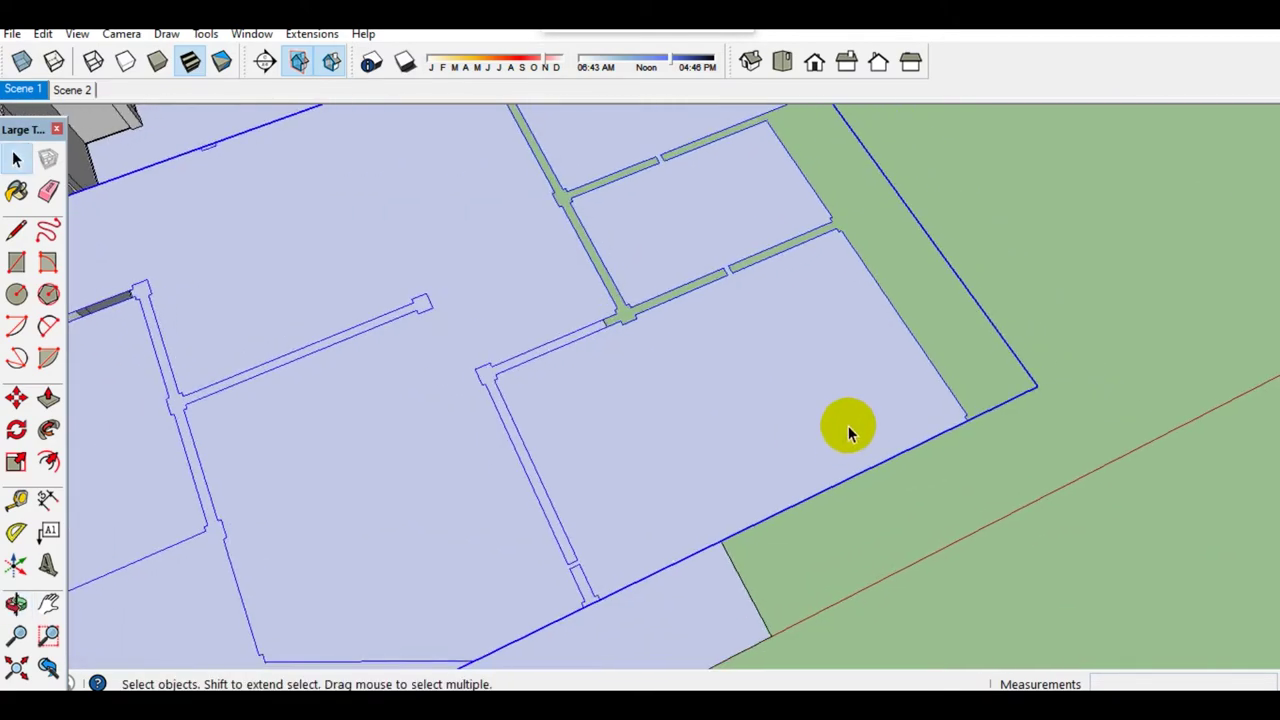
scroll(988, 437, "up", 3)
scroll(978, 412, "up", 2)
scroll(978, 412, "up", 2)
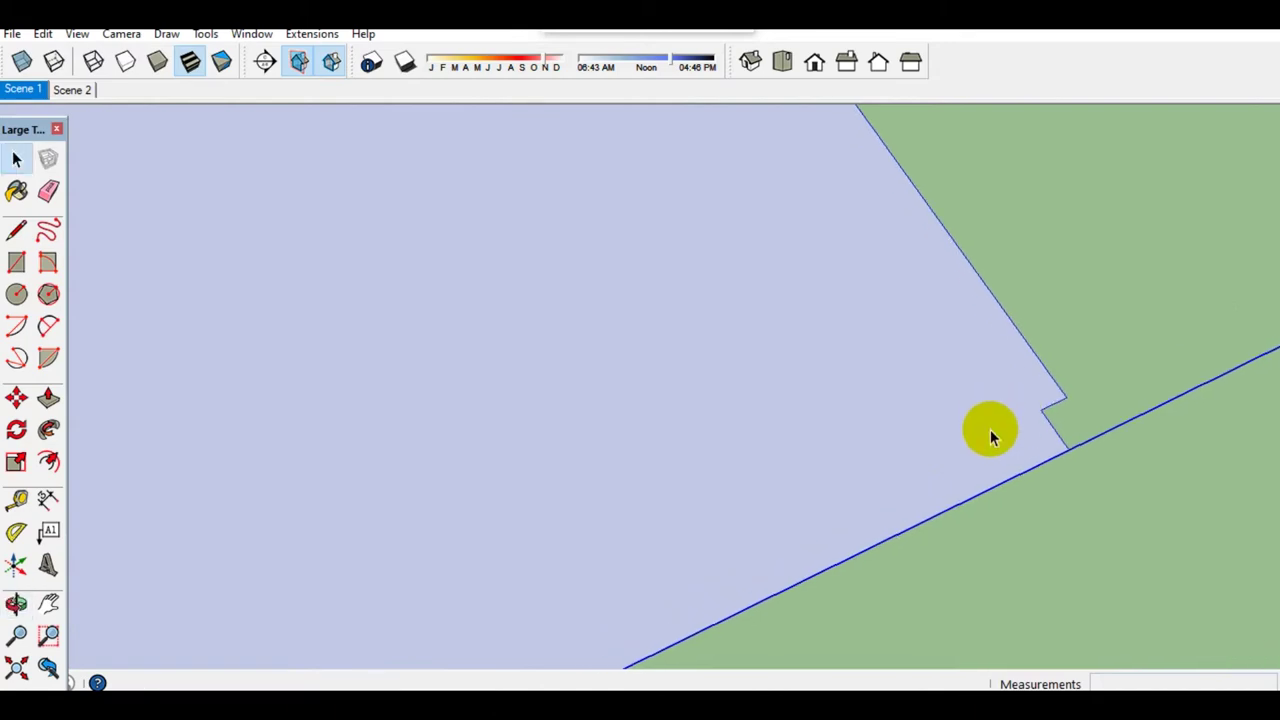
key("m")
scroll(1043, 411, "down", 1)
scroll(989, 460, "down", 2)
scroll(1011, 420, "down", 2)
scroll(1009, 414, "down", 2)
middle_click_drag(1009, 414, 394, 457)
scroll(331, 449, "up", 3)
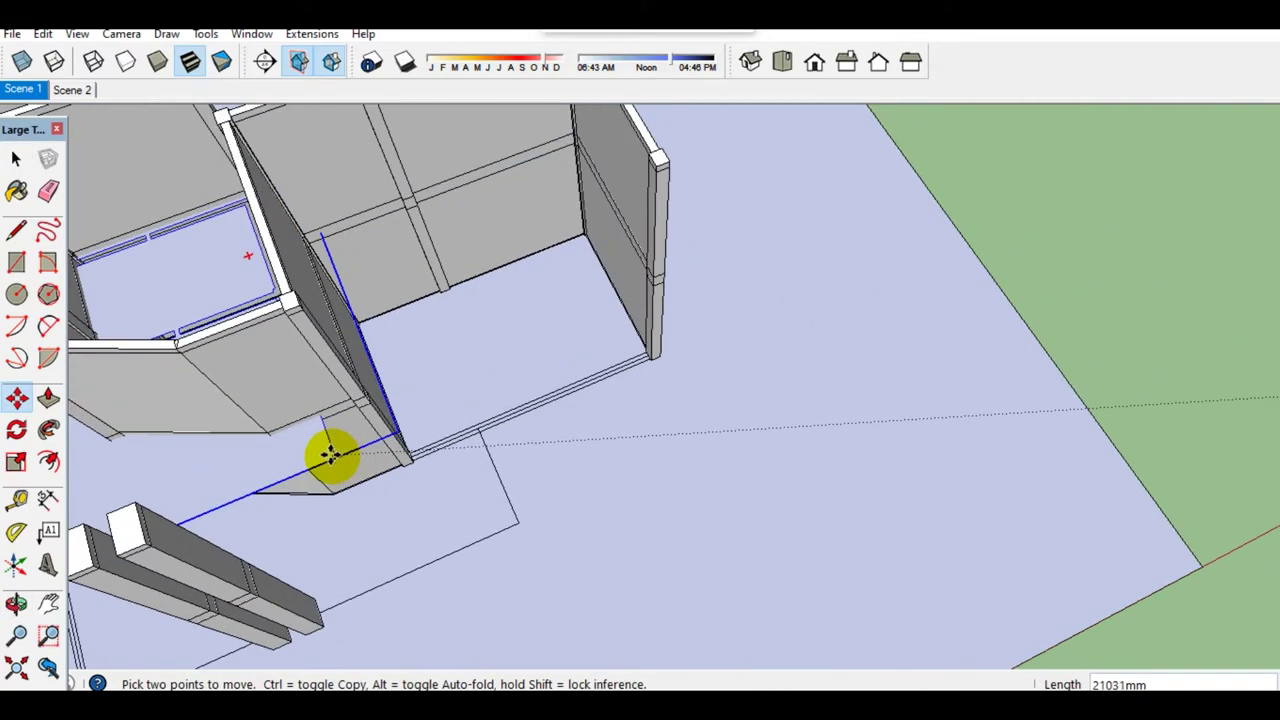
scroll(543, 386, "up", 3)
scroll(543, 386, "up", 2)
mouse_move(543, 386)
middle_mouse_down("shift")
mouse_move(458, 447)
mouse_move(480, 457)
mouse_move(420, 537)
middle_mouse_up("shift")
scroll(594, 446, "up", 2)
scroll(632, 452, "up", 1)
mouse_move(632, 452)
middle_mouse_down()
mouse_move(391, 537)
mouse_move(771, 429)
mouse_move(806, 409)
mouse_move(857, 329)
middle_mouse_up()
scroll(731, 400, "up", 1)
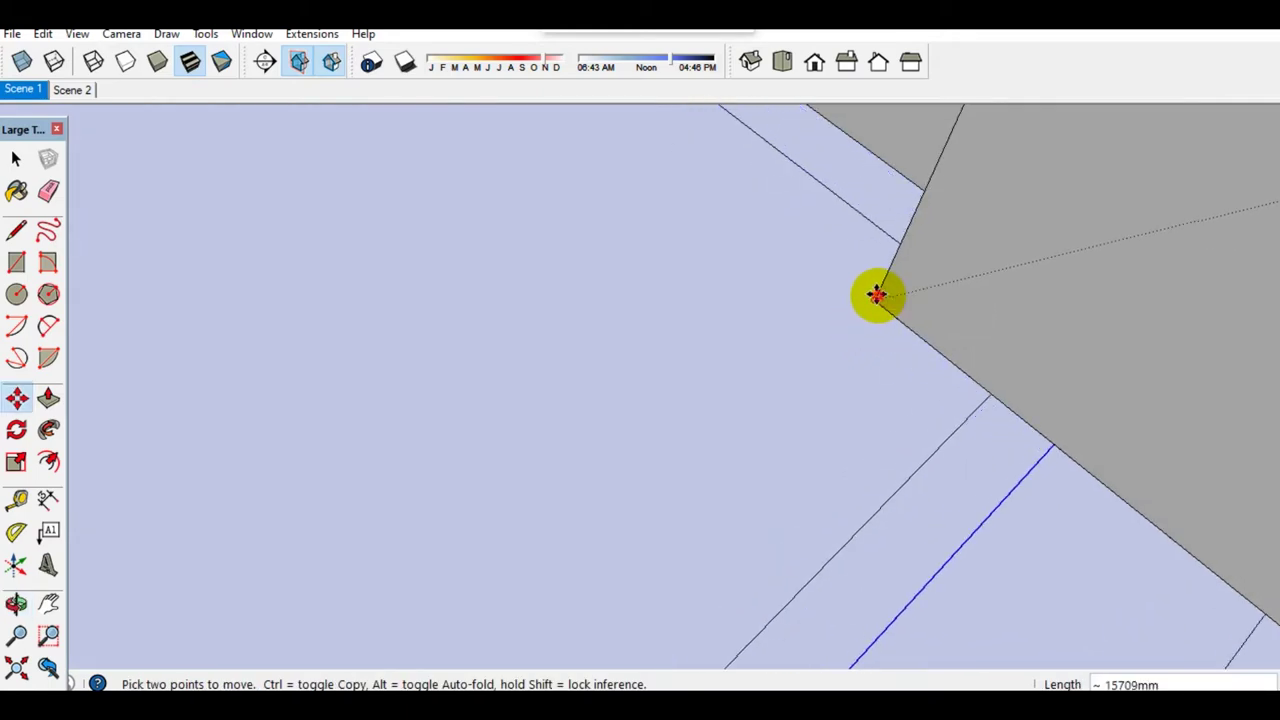
key("space")
mouse_move(719, 390)
middle_mouse_down()
mouse_move(597, 391)
mouse_move(569, 423)
mouse_move(654, 423)
mouse_move(764, 378)
middle_mouse_up()
scroll(595, 392, "down", 3)
scroll(617, 397, "up", 2)
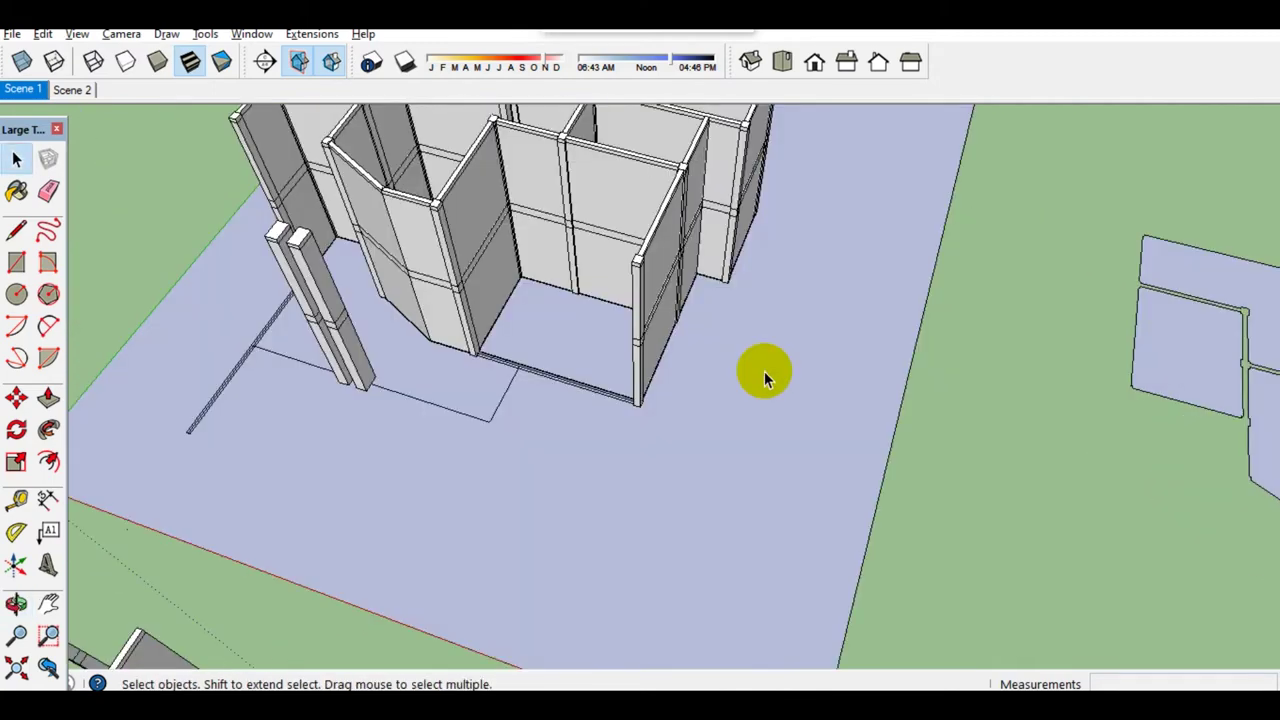
Step: Unhide all hidden objects via Edit > Unhide > All
left_click(43, 34)
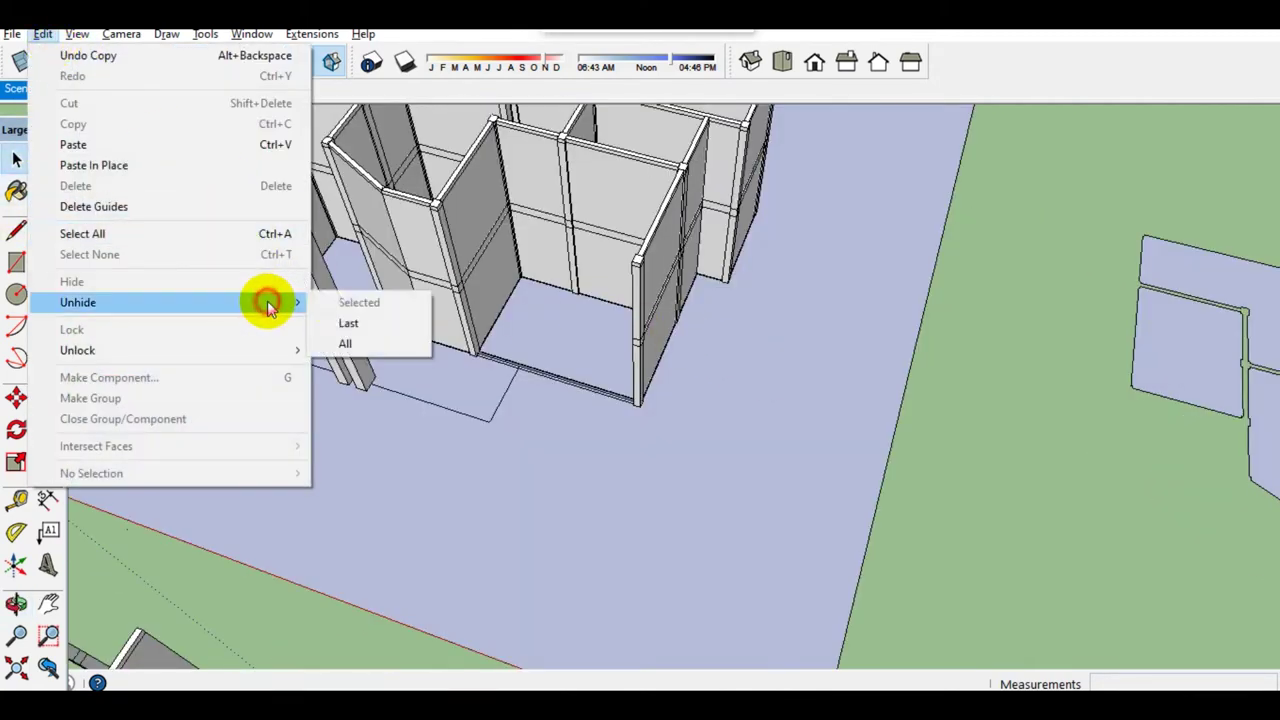
left_click(372, 340)
scroll(372, 340, "down", 3)
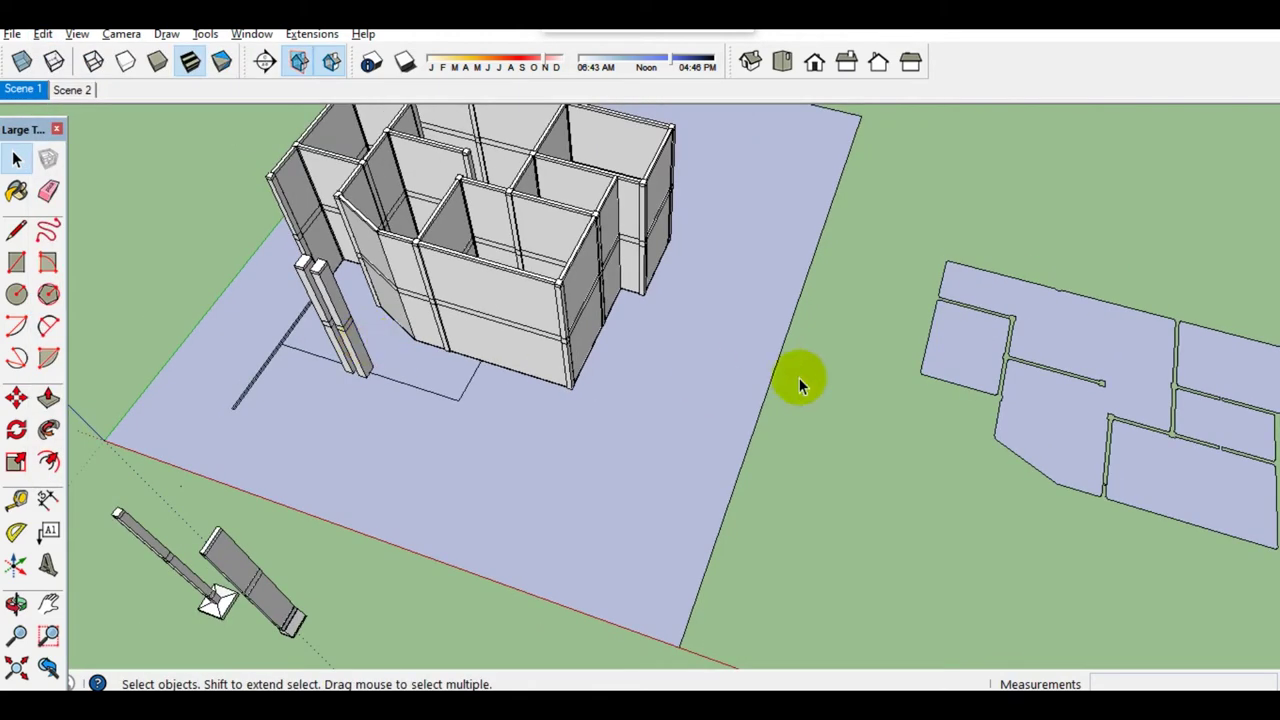
scroll(628, 335, "up", 4)
middle_click_drag(745, 335, 724, 344)
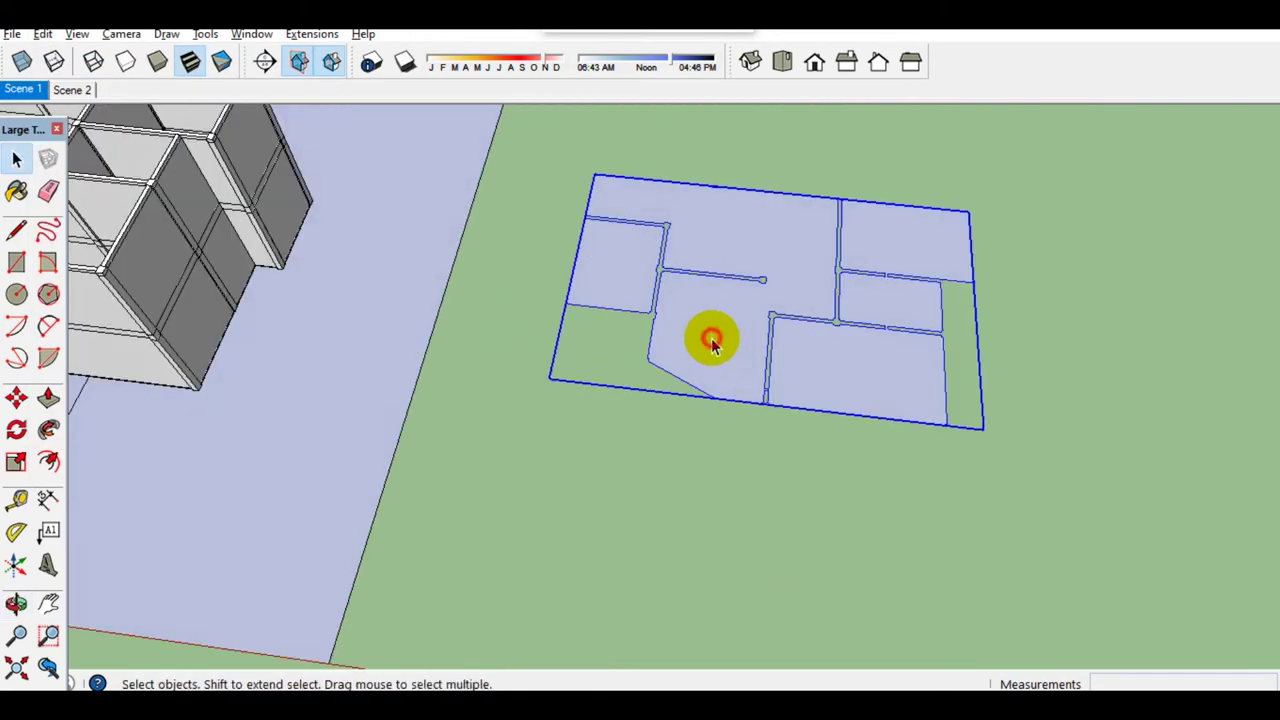
Step: Paste a room face from the floor-plan group onto the site and make it a group
double_click(710, 340)
scroll(615, 303, "up", 1)
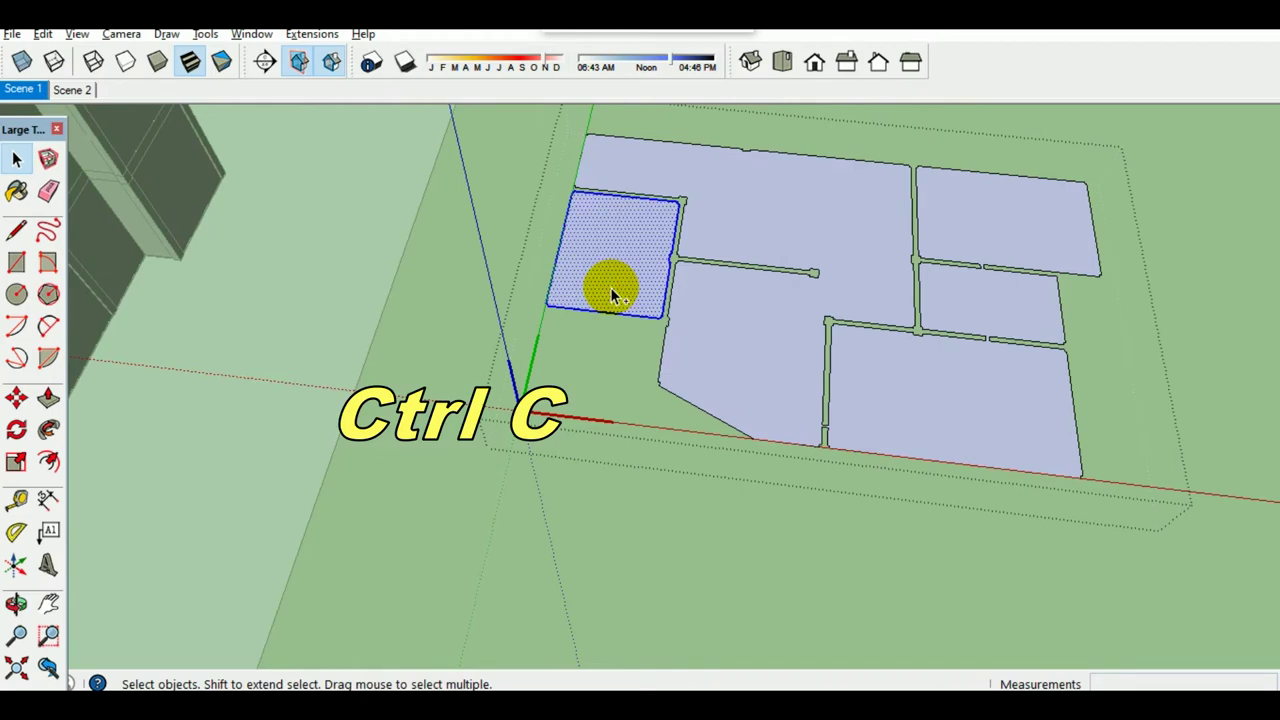
scroll(612, 287, "down", 1)
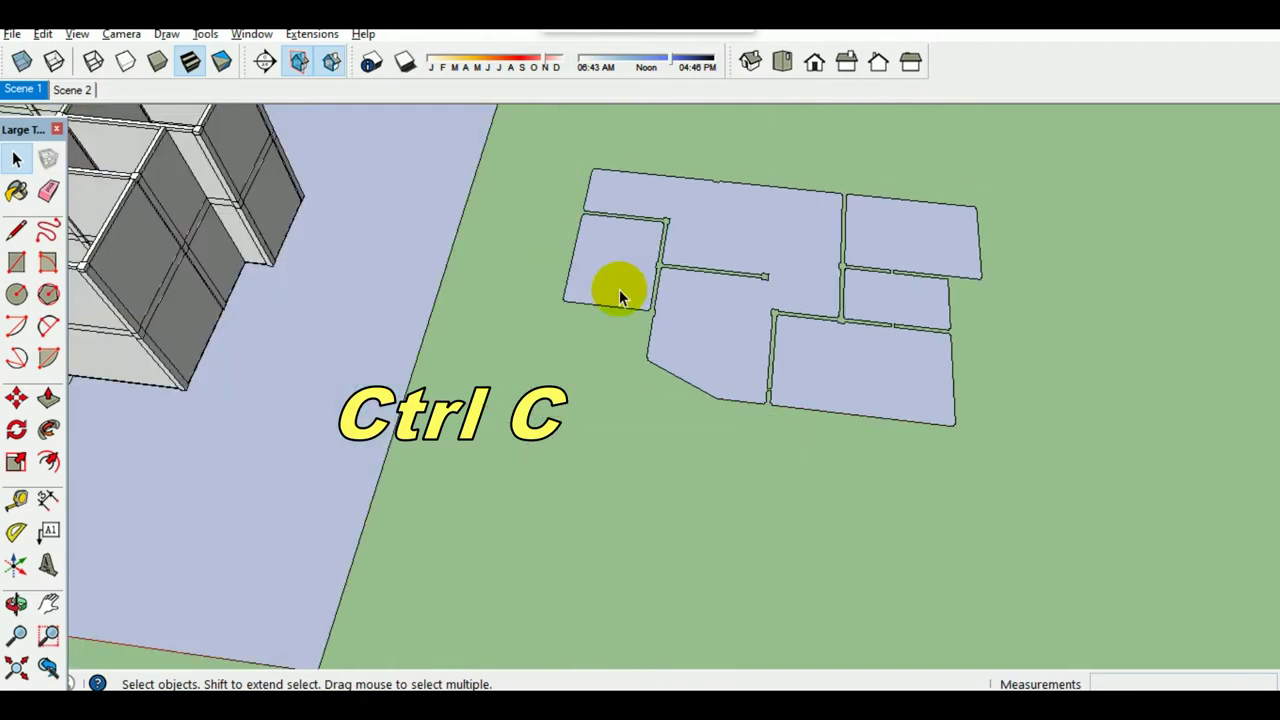
scroll(620, 291, "down", 1)
key("ctrl+v")
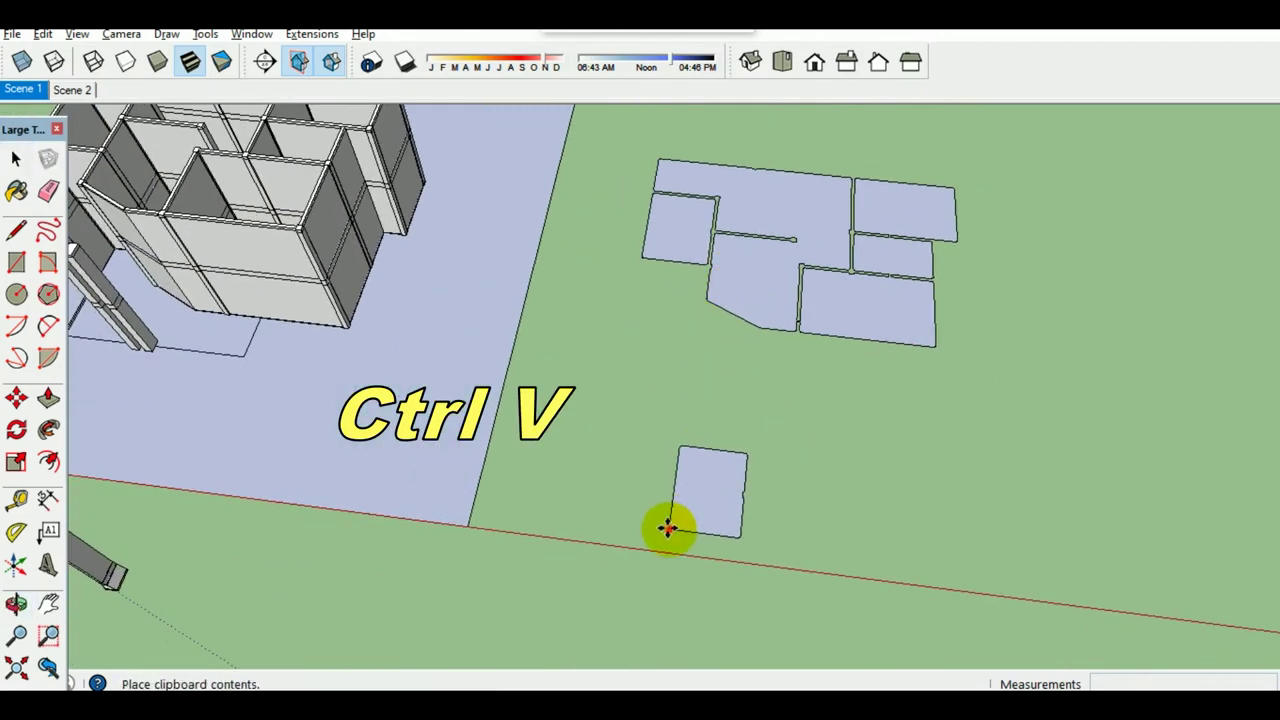
scroll(700, 530, "up", 1)
scroll(670, 470, "up", 2)
right_click(640, 388)
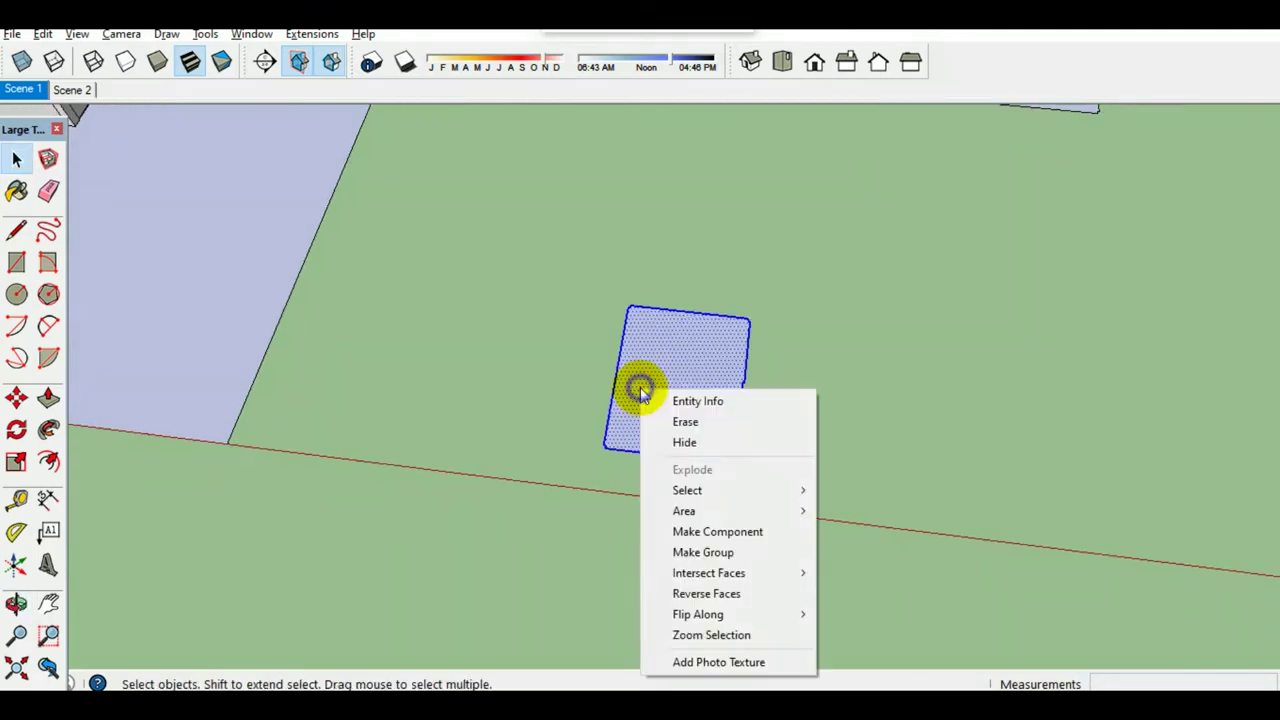
left_click(728, 556)
scroll(716, 420, "down", 2)
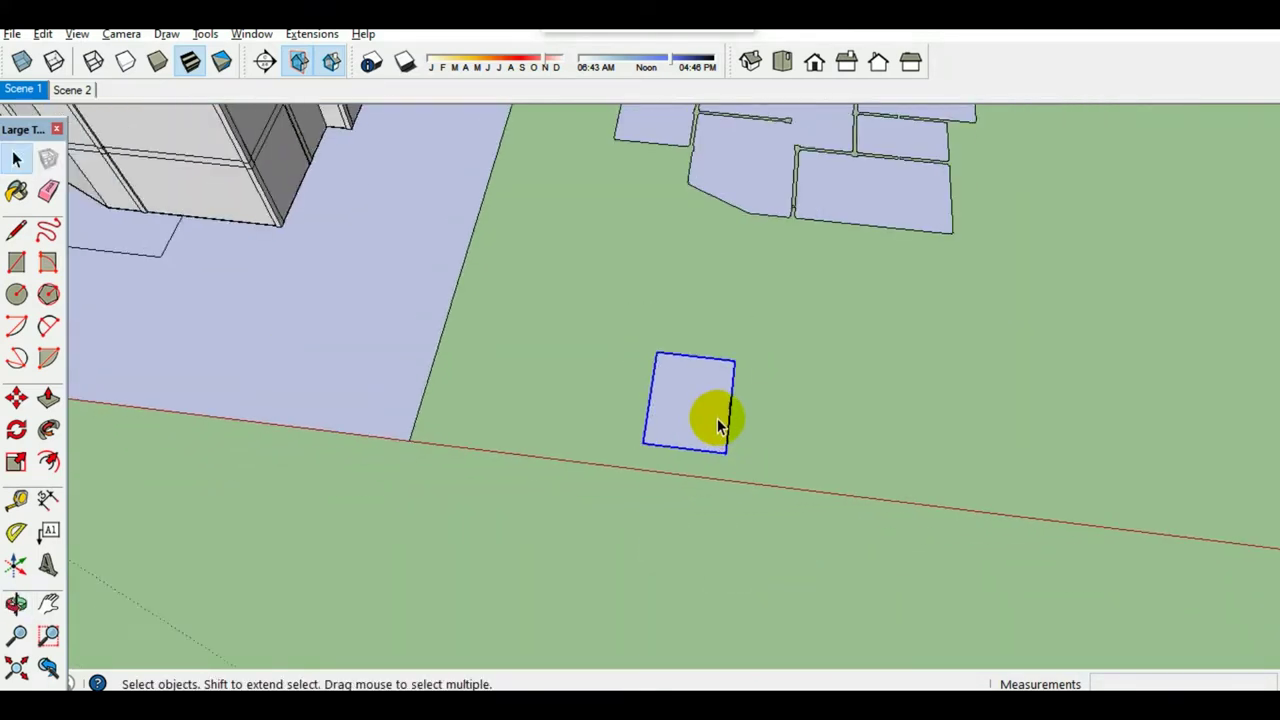
scroll(718, 425, "down", 1)
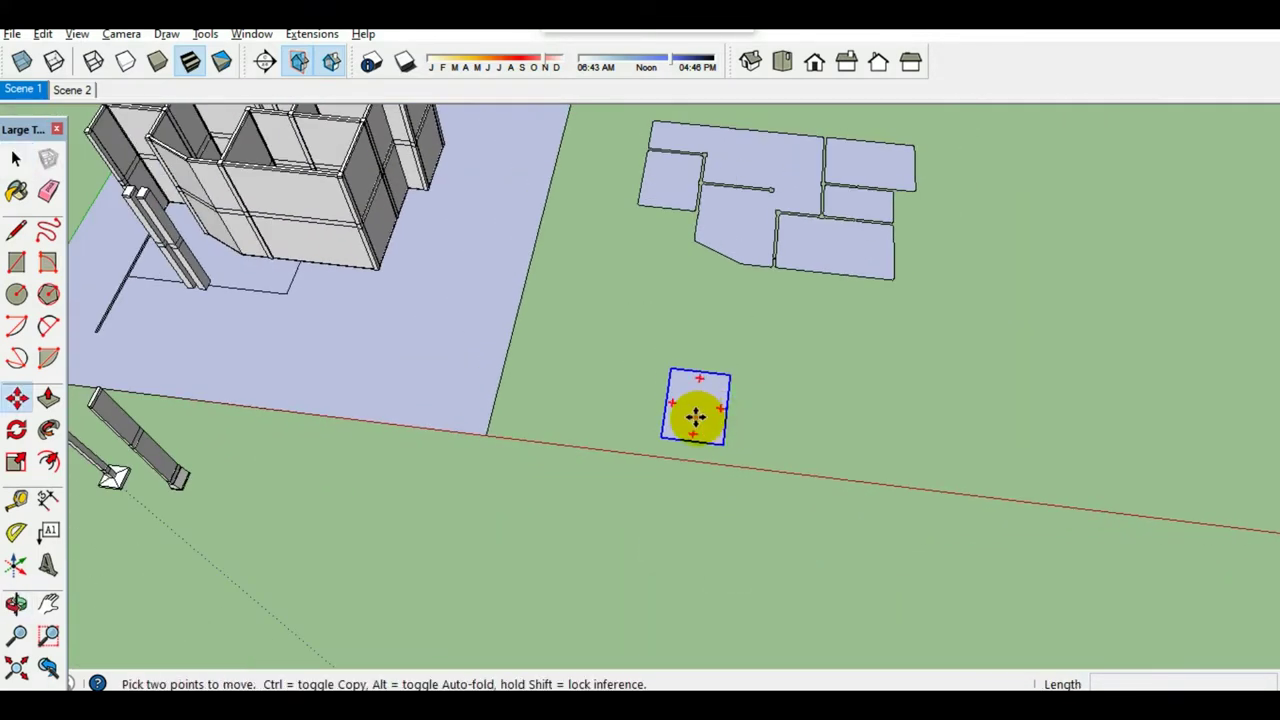
Step: Move the room rectangle group next to the columns
left_click(695, 416)
scroll(360, 490, "up", 1)
scroll(210, 500, "up", 1)
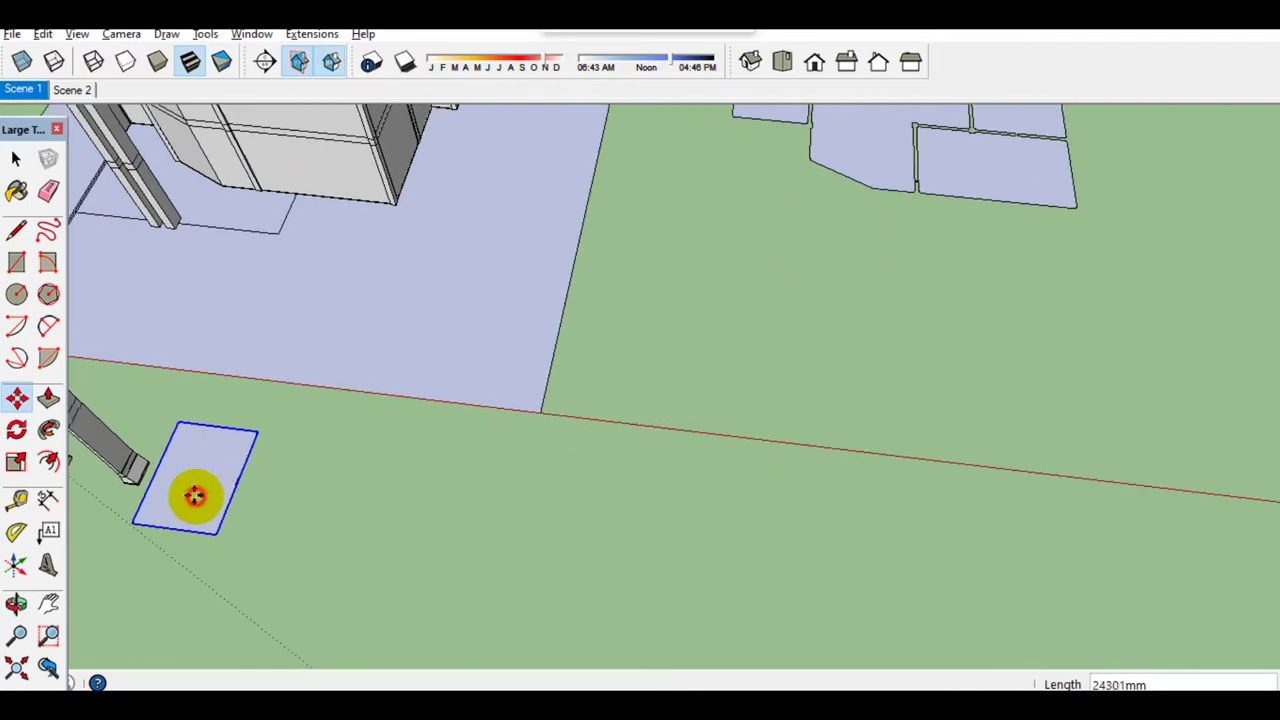
middle_click_drag(191, 497, 252, 504, "shift")
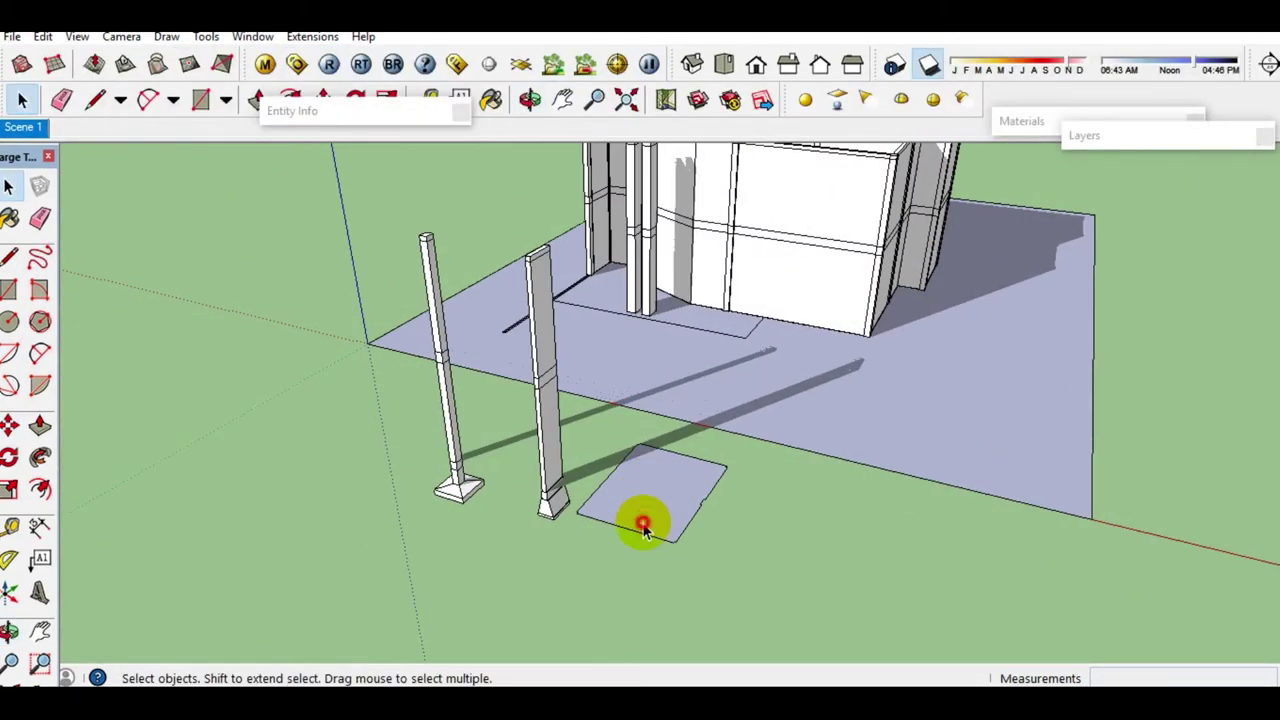
scroll(636, 523, "up", 1)
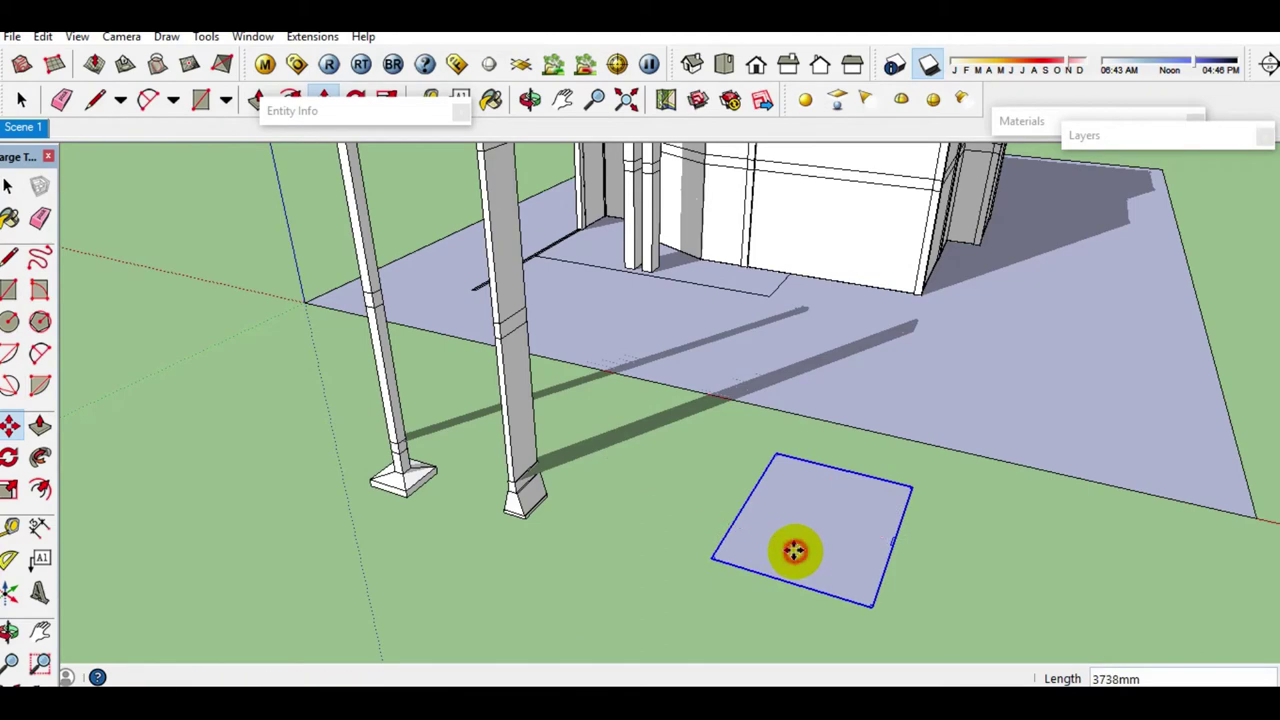
left_click(794, 550)
key("space")
mouse_move(771, 538)
middle_mouse_down()
mouse_move(783, 544)
mouse_move(693, 522)
mouse_move(700, 514)
mouse_move(631, 527)
mouse_move(601, 503)
middle_mouse_up()
scroll(753, 522, "up", 1)
Step: Push/pull the rectangle's face up to 4000 mm high
left_click(753, 522)
scroll(677, 530, "up", 1)
scroll(666, 543, "up", 1)
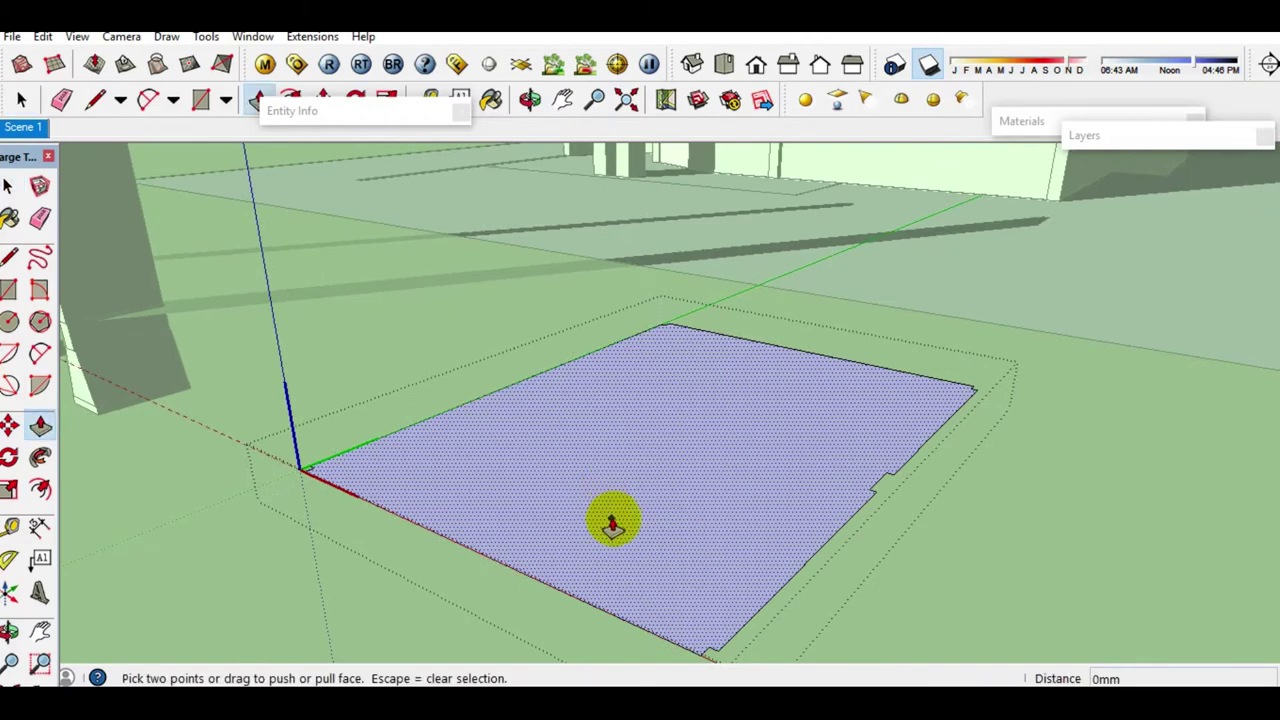
left_click_drag(617, 527, 624, 500)
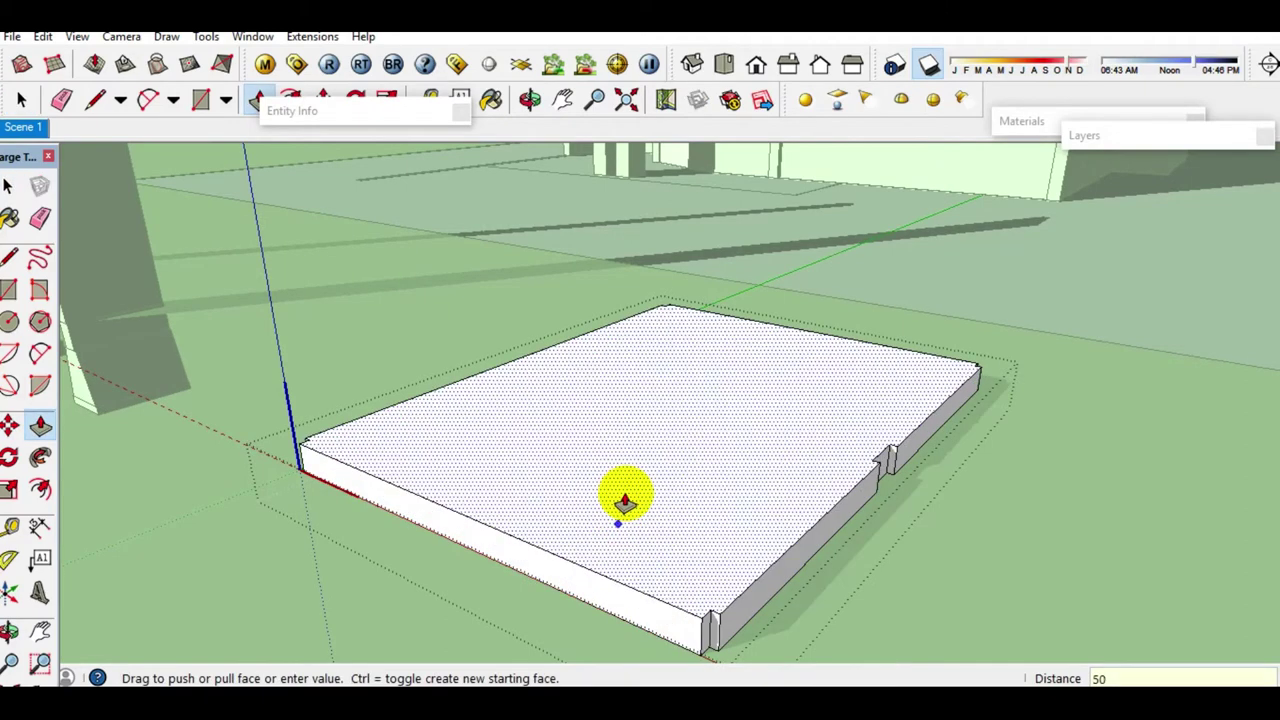
key("space")
left_click(624, 562)
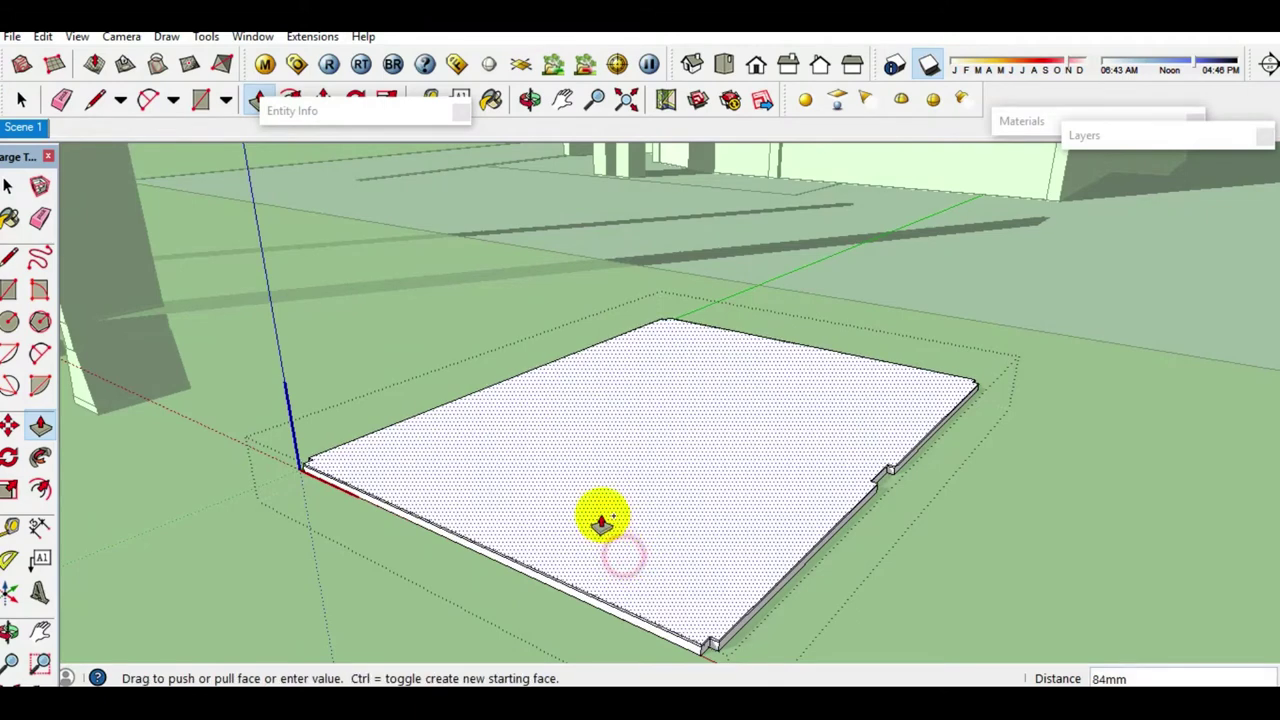
type("4000")
key("Return")
scroll(576, 471, "down", 3)
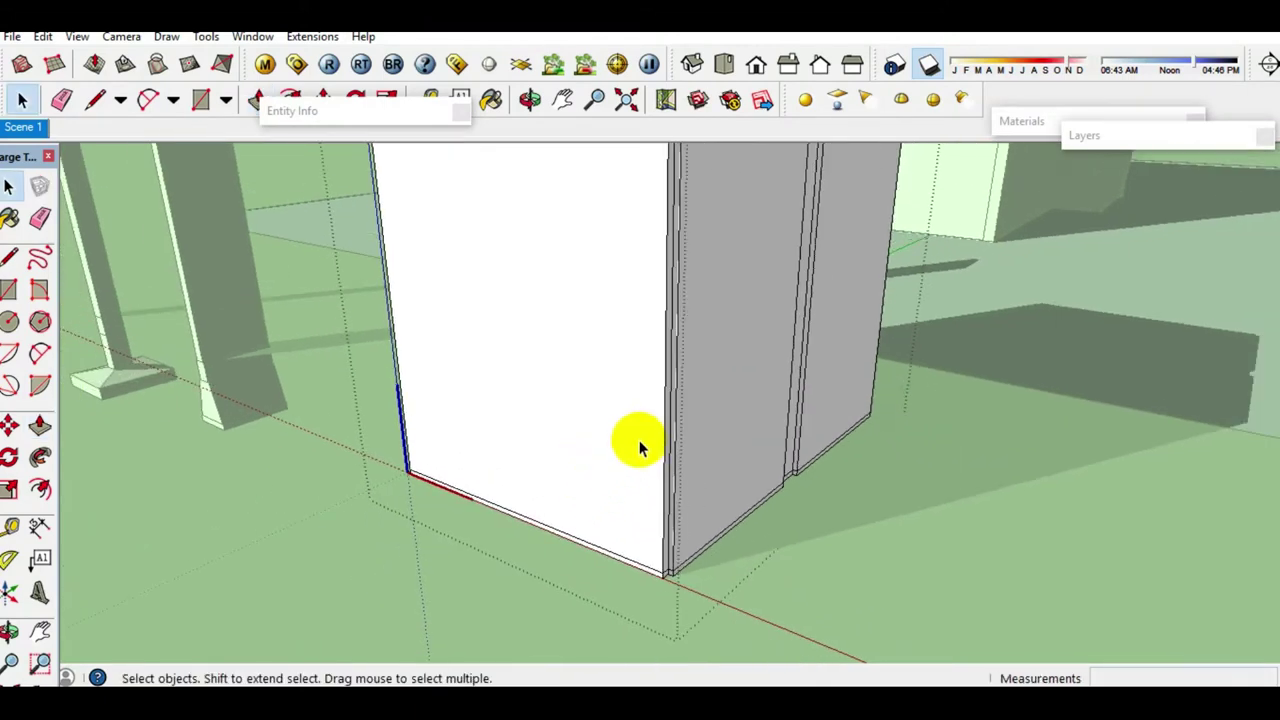
Step: Place Tape Measure guides parallel to the tall block's top edge
middle_click_drag(639, 440, 719, 531)
scroll(714, 518, "up", 1)
key("t")
scroll(630, 520, "up", 1)
left_click(624, 170)
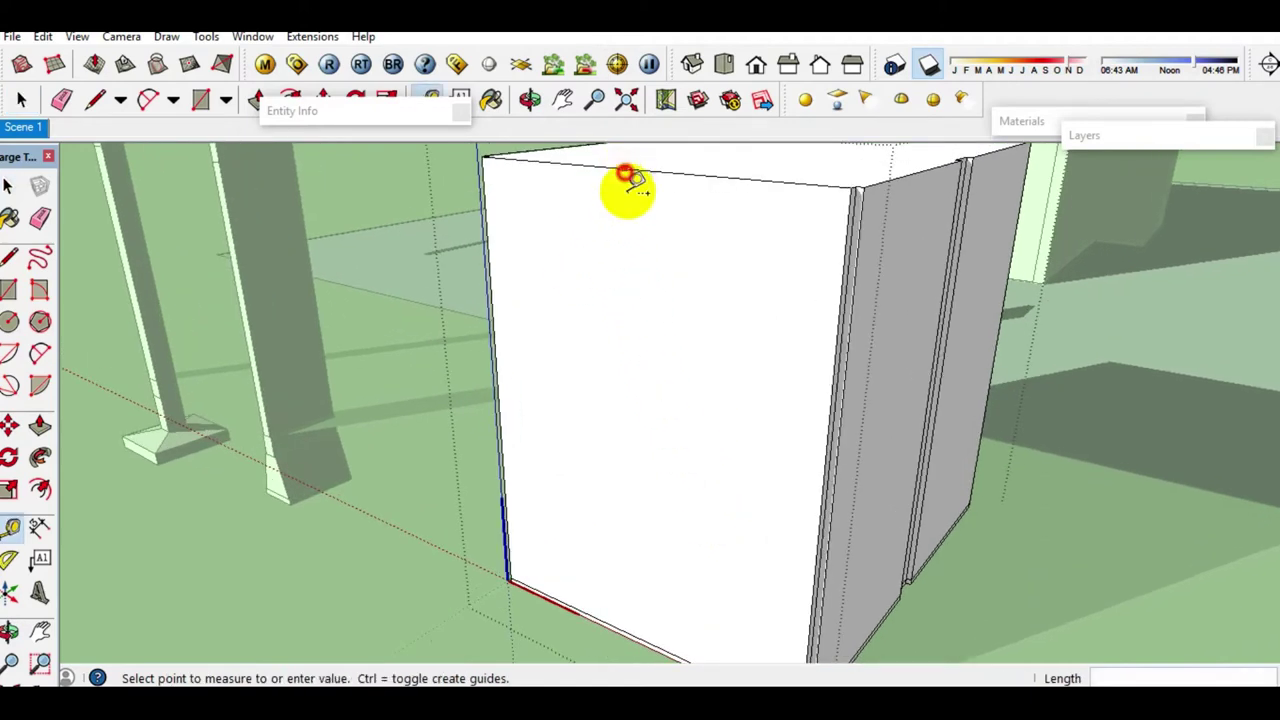
left_click(502, 386)
key("space")
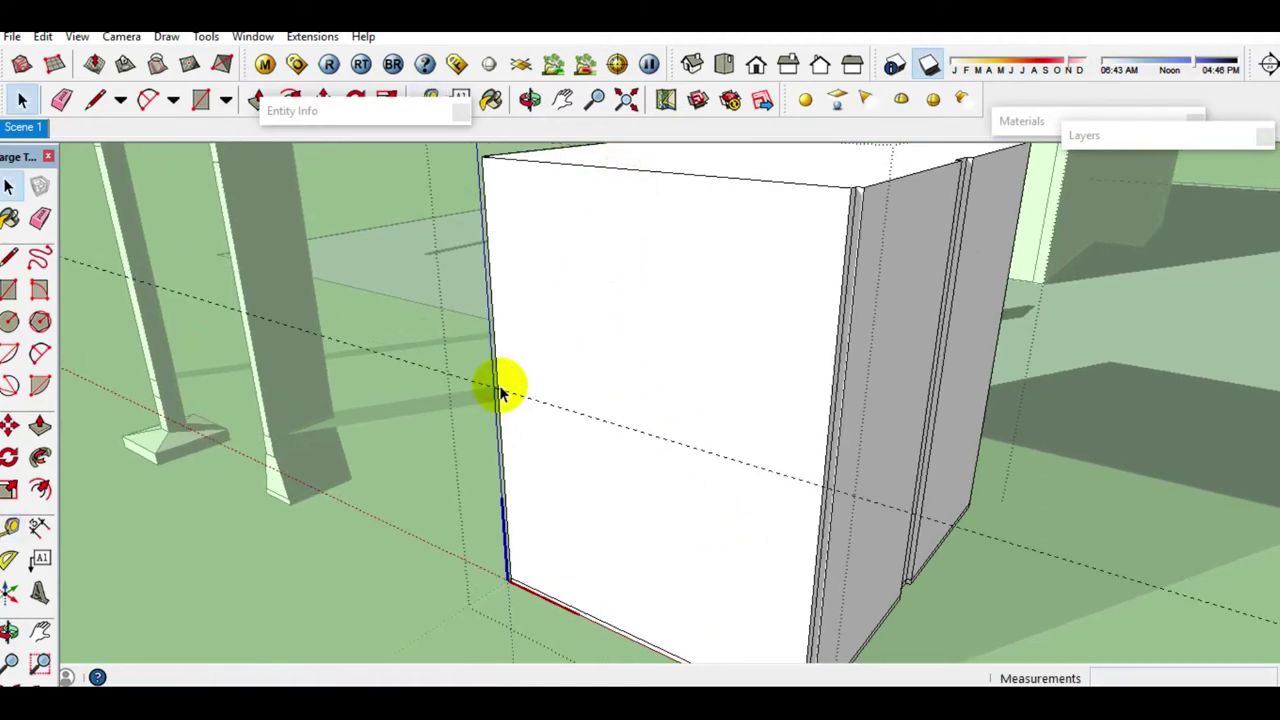
key("t")
left_click(597, 418)
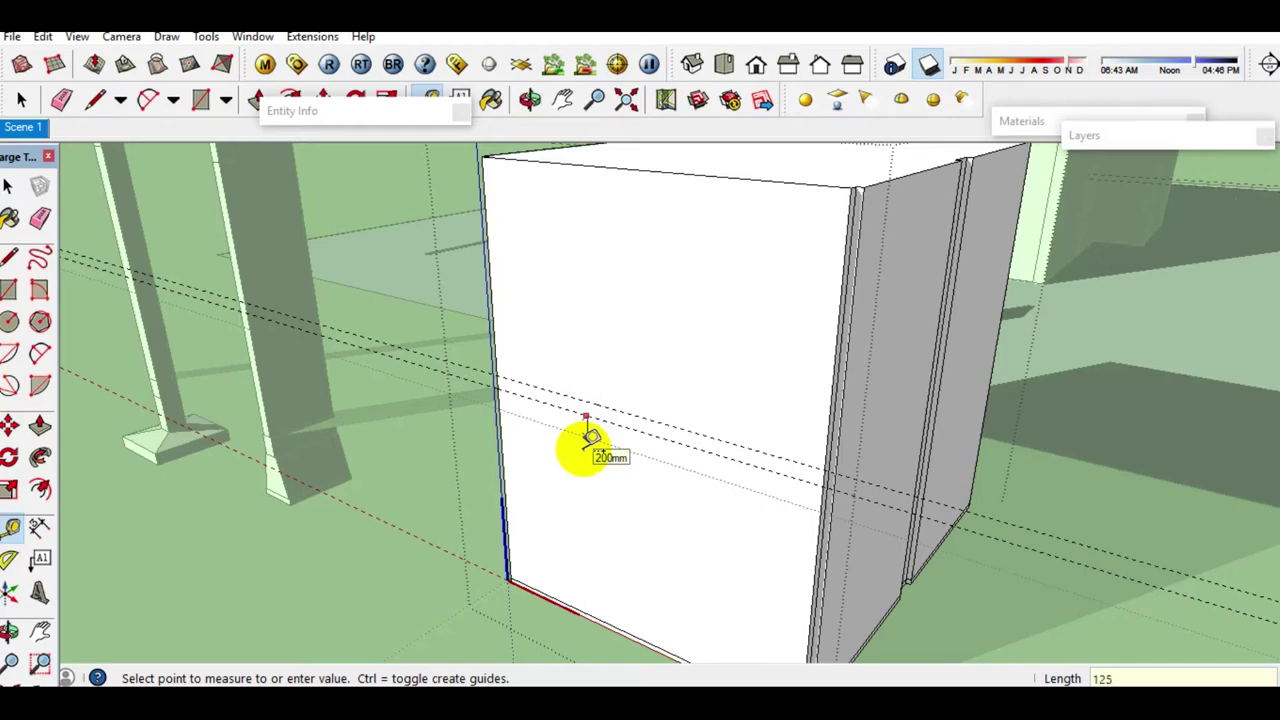
key("space")
scroll(535, 378, "up", 5)
middle_click_drag(535, 378, 716, 347)
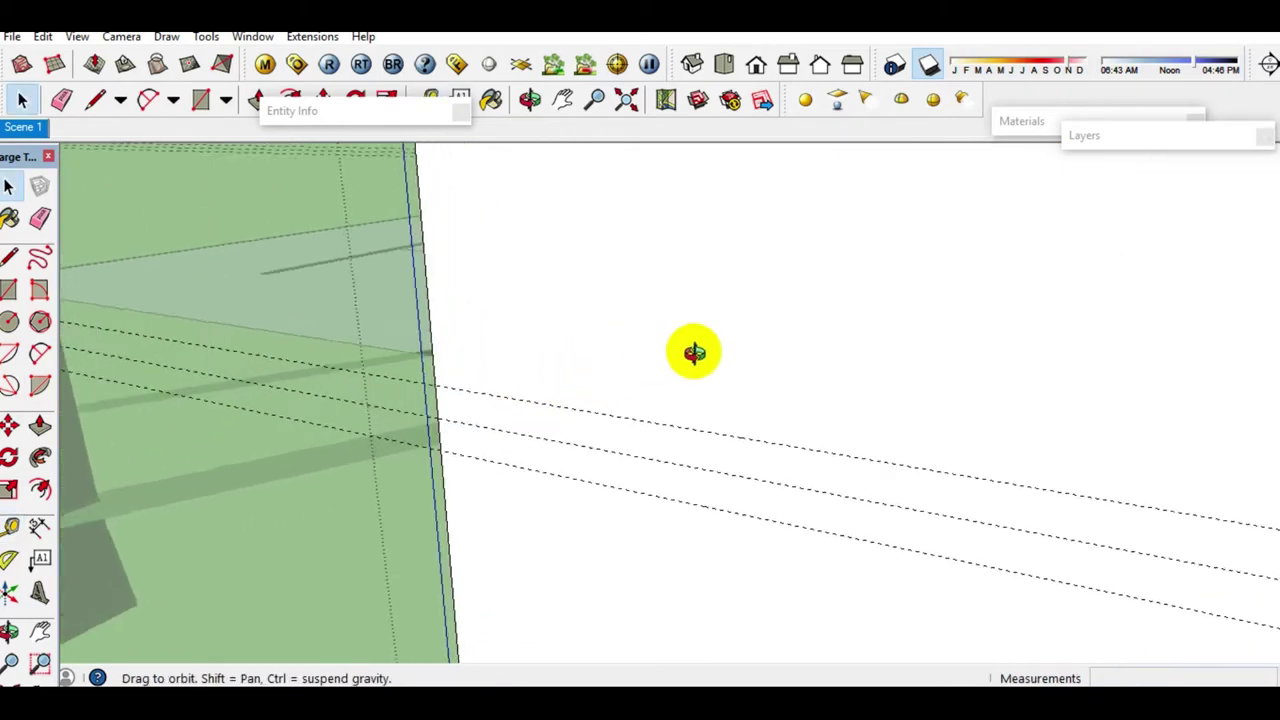
Step: Draw a diagonal from the lowest guide across the face and divide it into 8 segments
key("l")
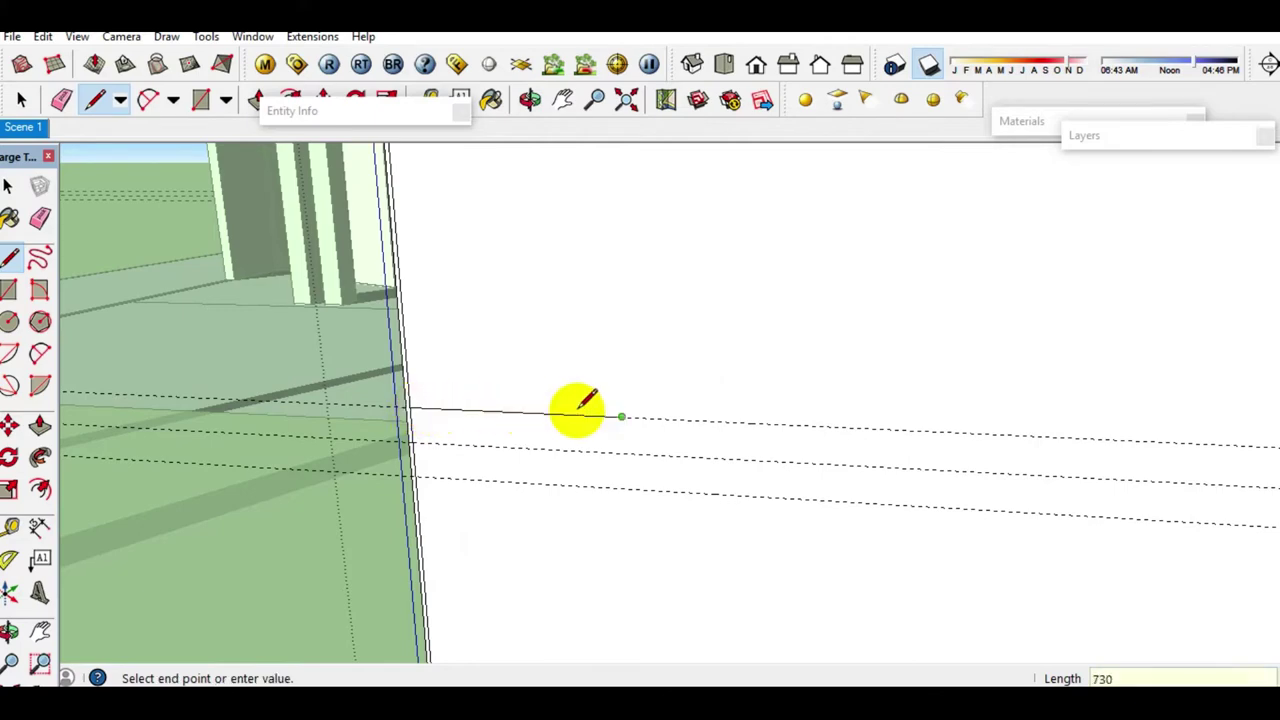
left_click(621, 416)
left_click(621, 416)
mouse_move(621, 416)
middle_mouse_down()
mouse_move(688, 371)
mouse_move(660, 413)
middle_mouse_up()
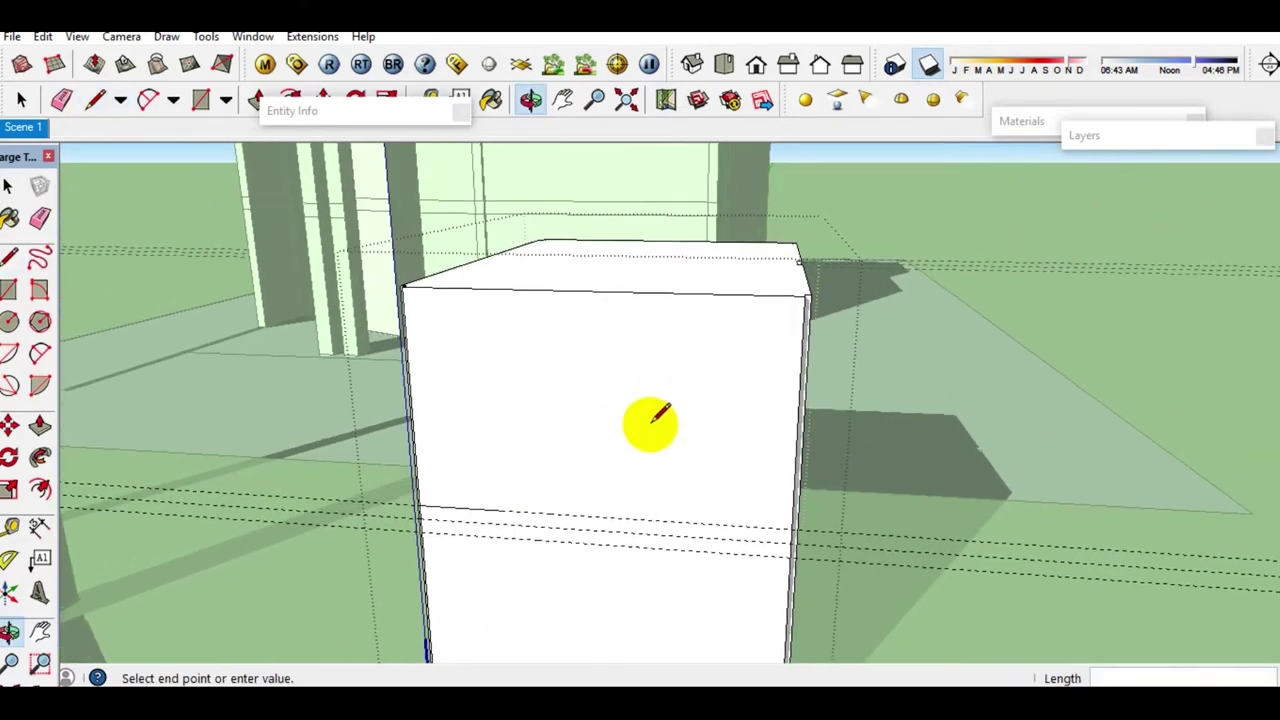
scroll(822, 257, "up", 2)
key("space")
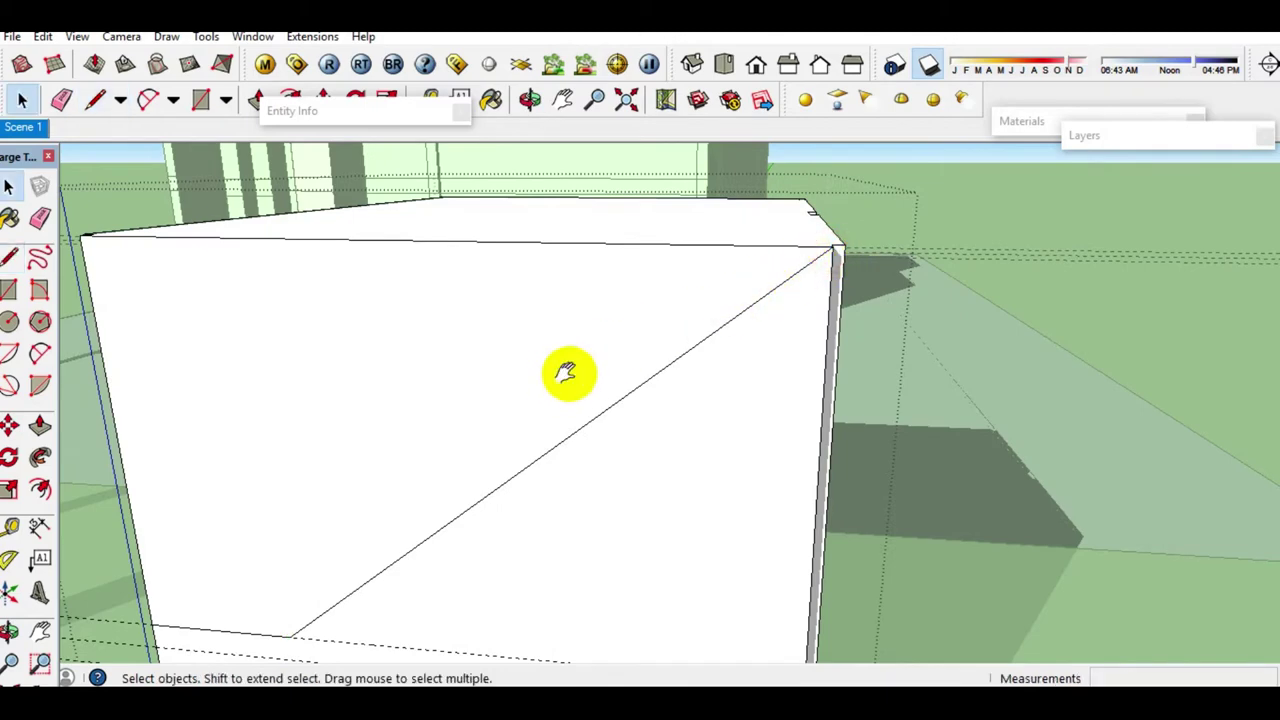
scroll(640, 300, "up", 3)
middle_click_drag(672, 263, 587, 378)
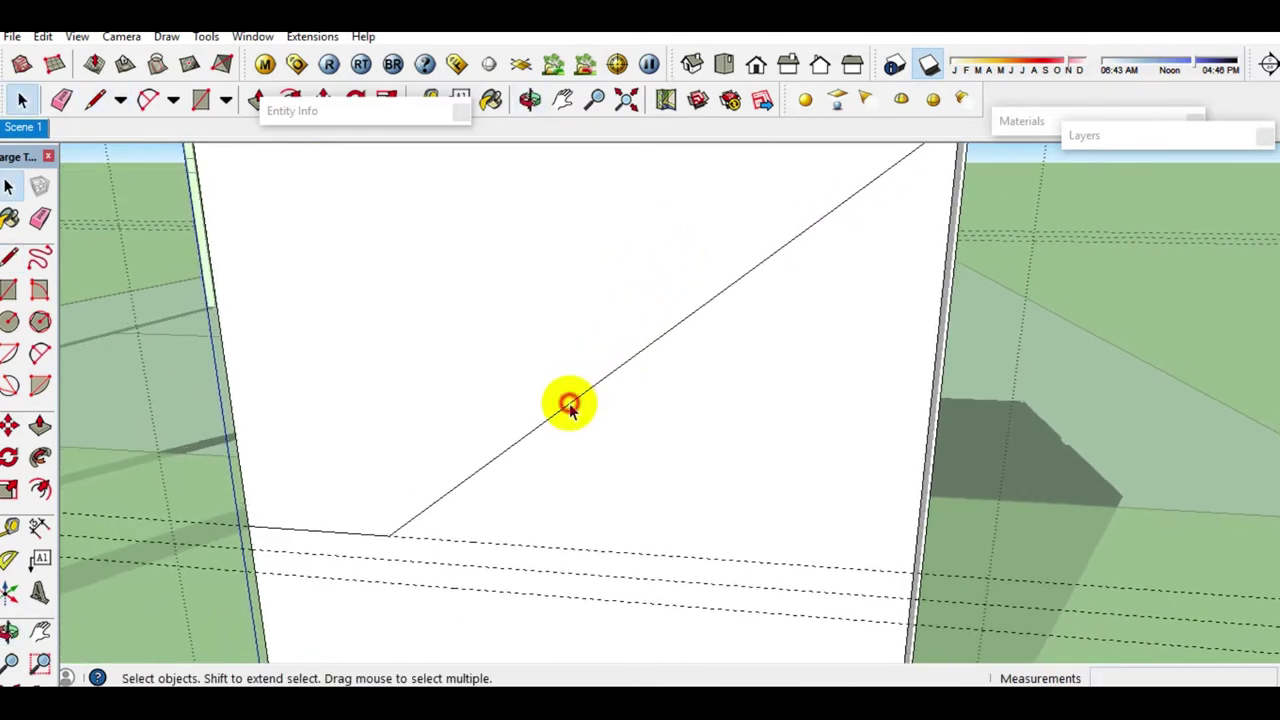
right_click(570, 408)
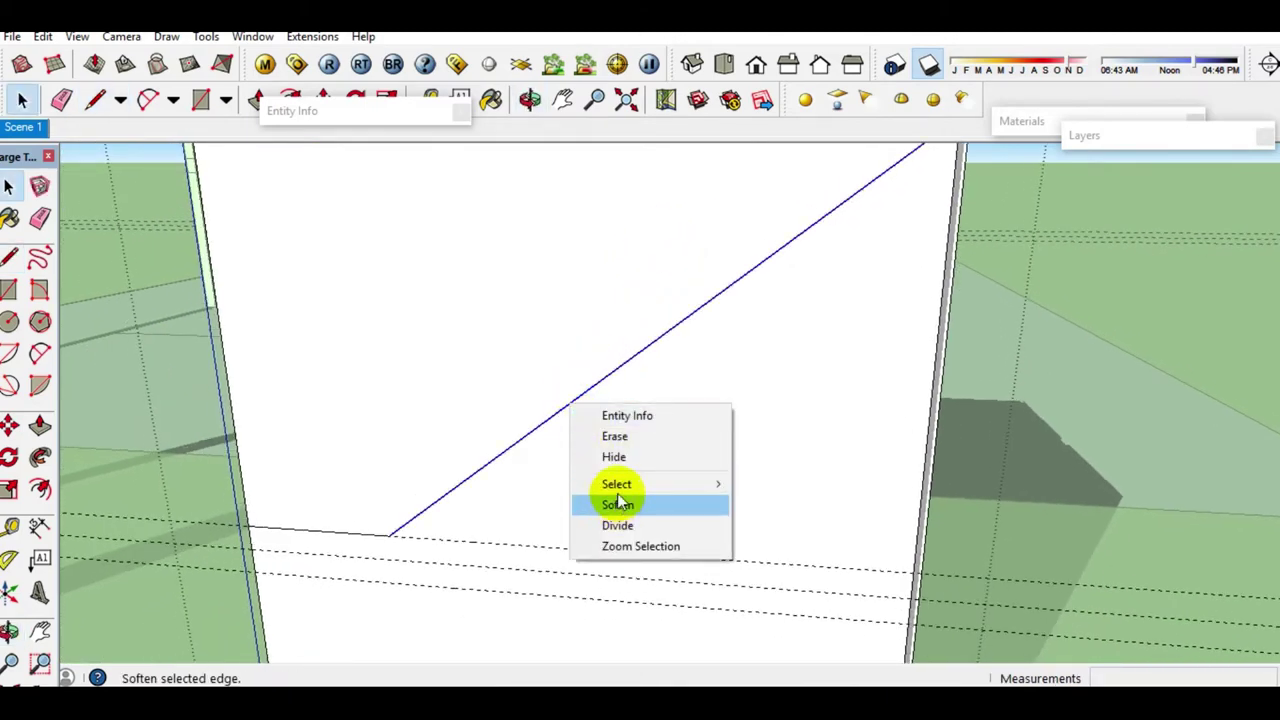
left_click(622, 527)
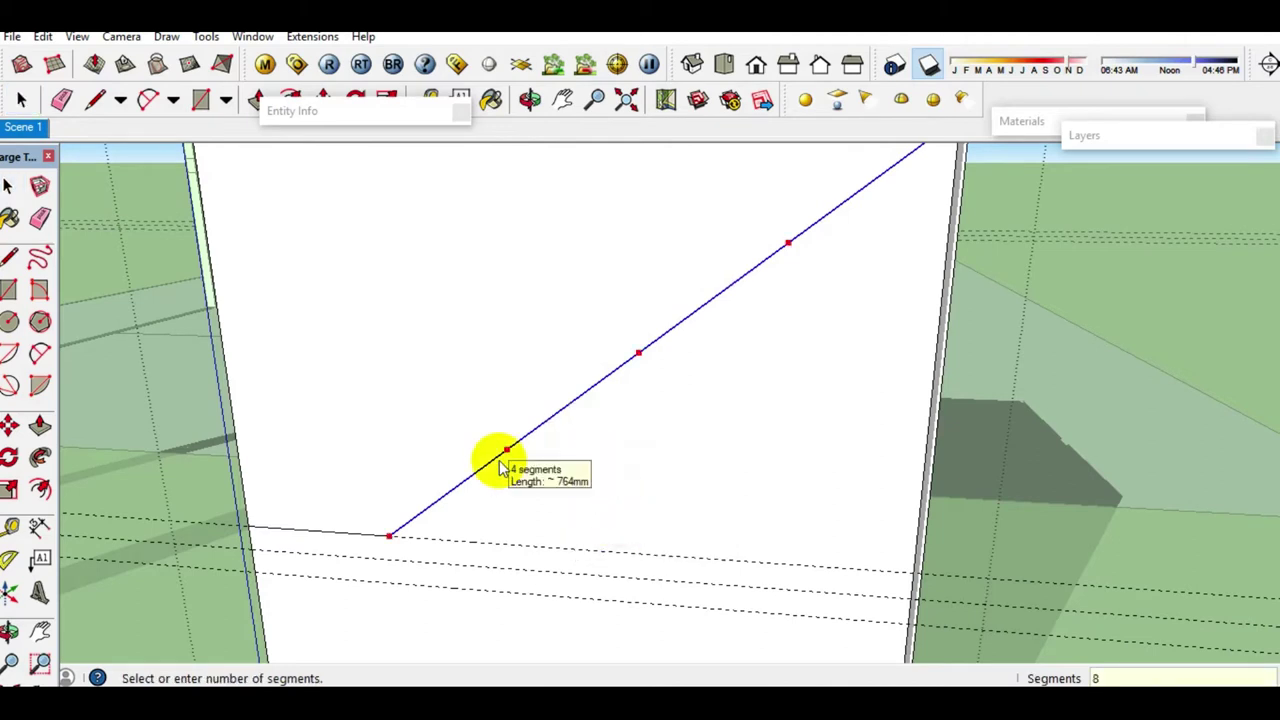
key("Return")
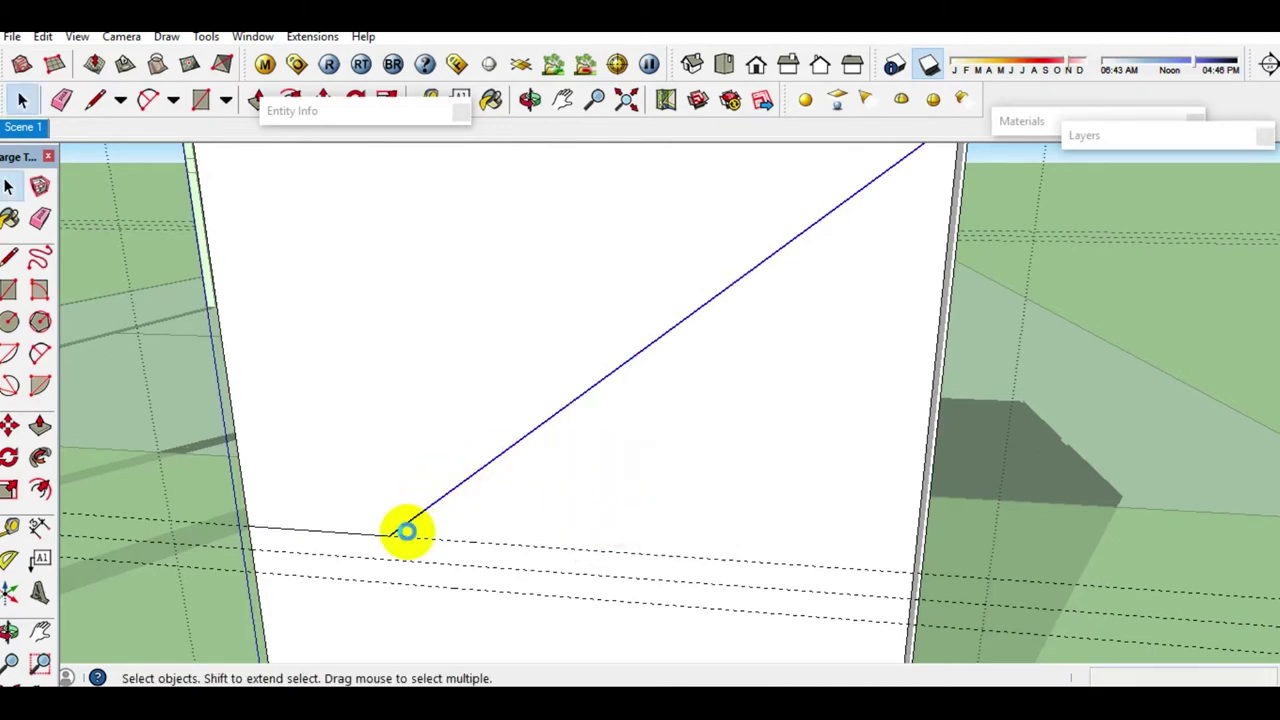
scroll(407, 530, "up", 1)
Step: Draw the first step at the diagonal's lower end and copy it up seven times
middle_click_drag(407, 527, 437, 480)
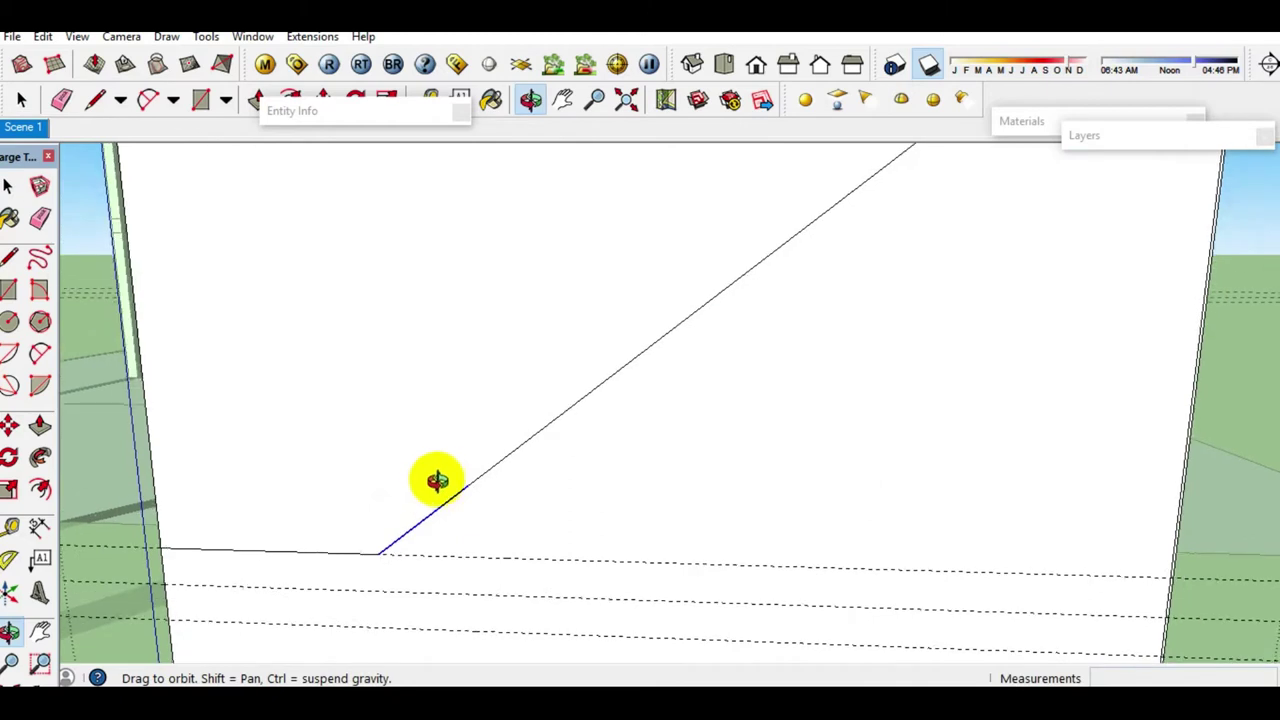
key("l")
left_click(380, 553)
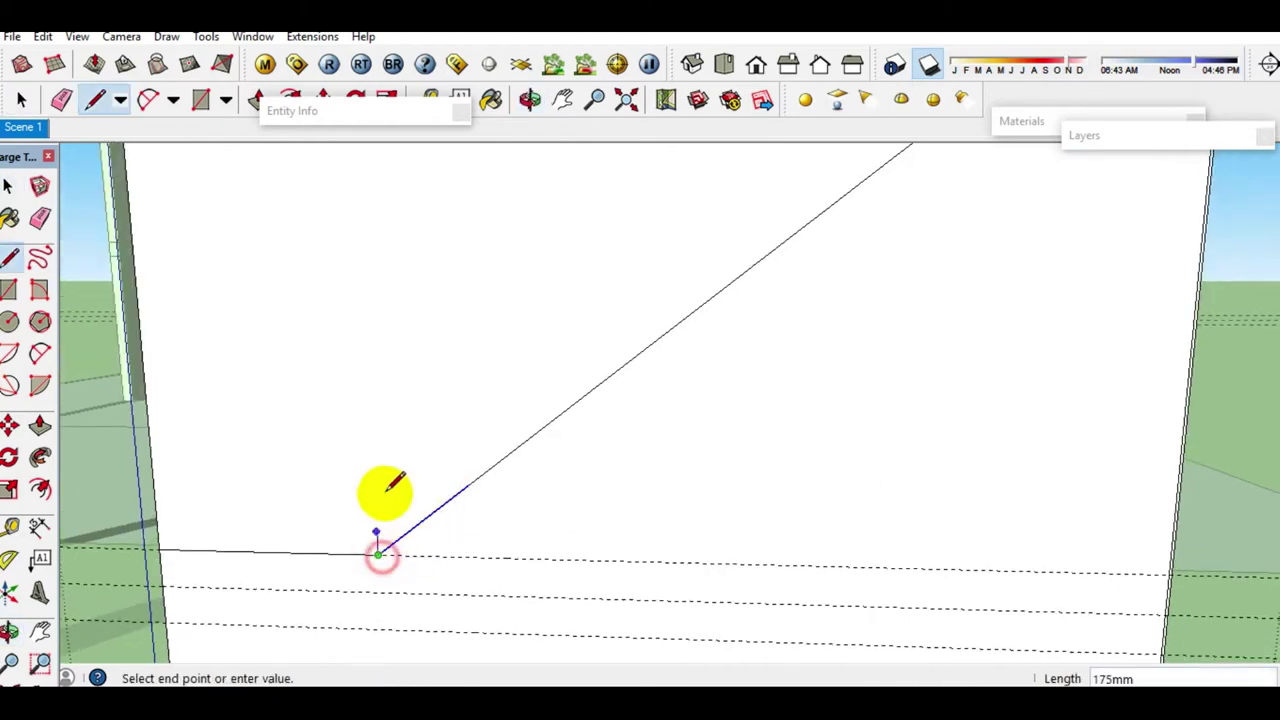
left_click(468, 486)
key("space")
key("e")
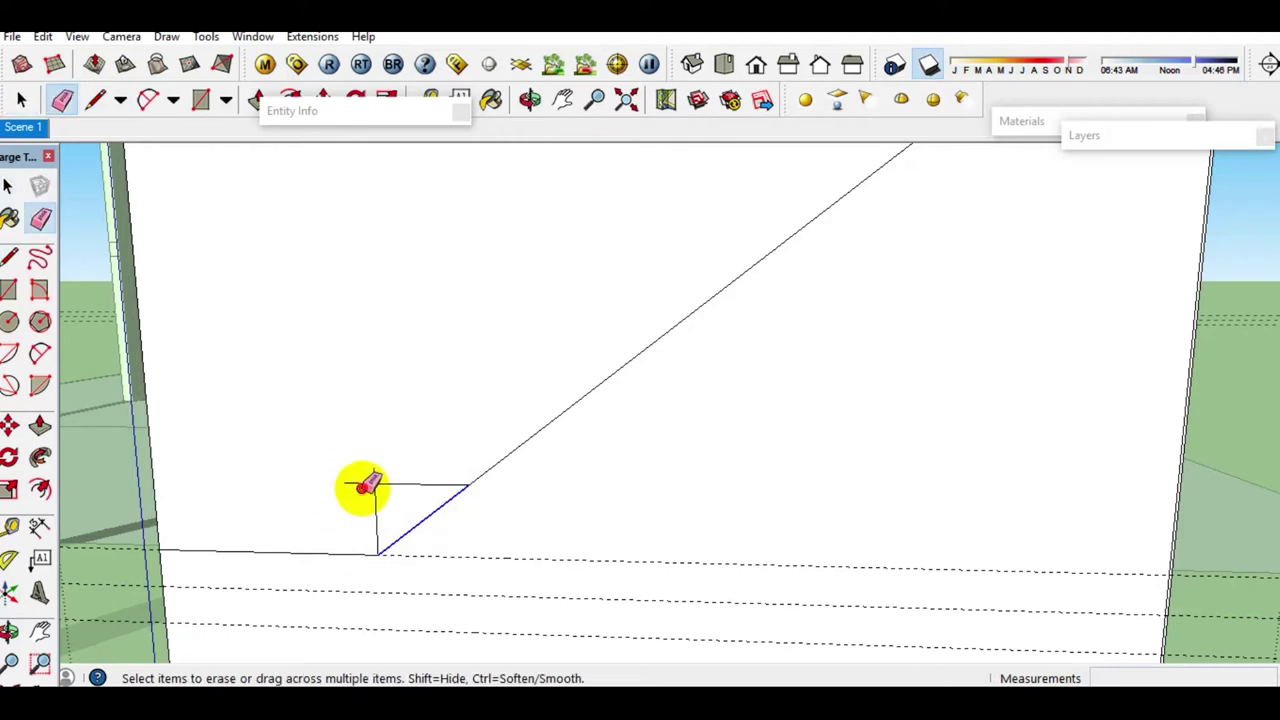
key("space")
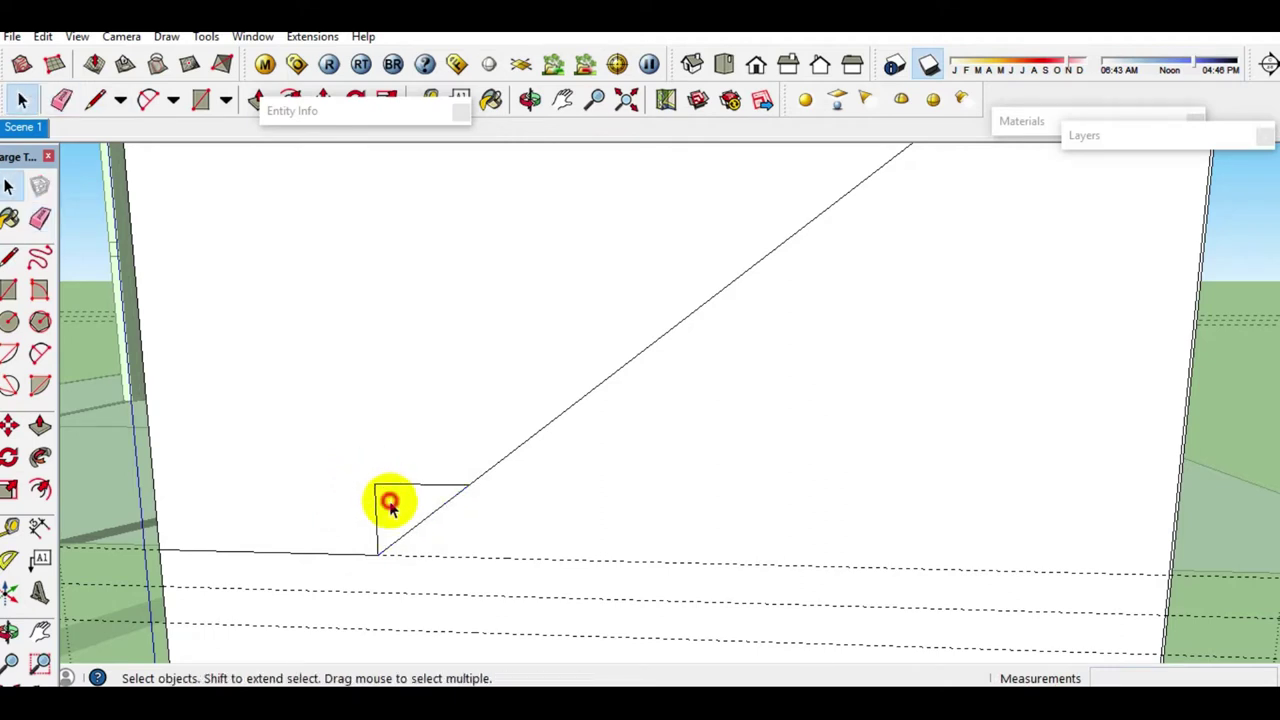
key("m")
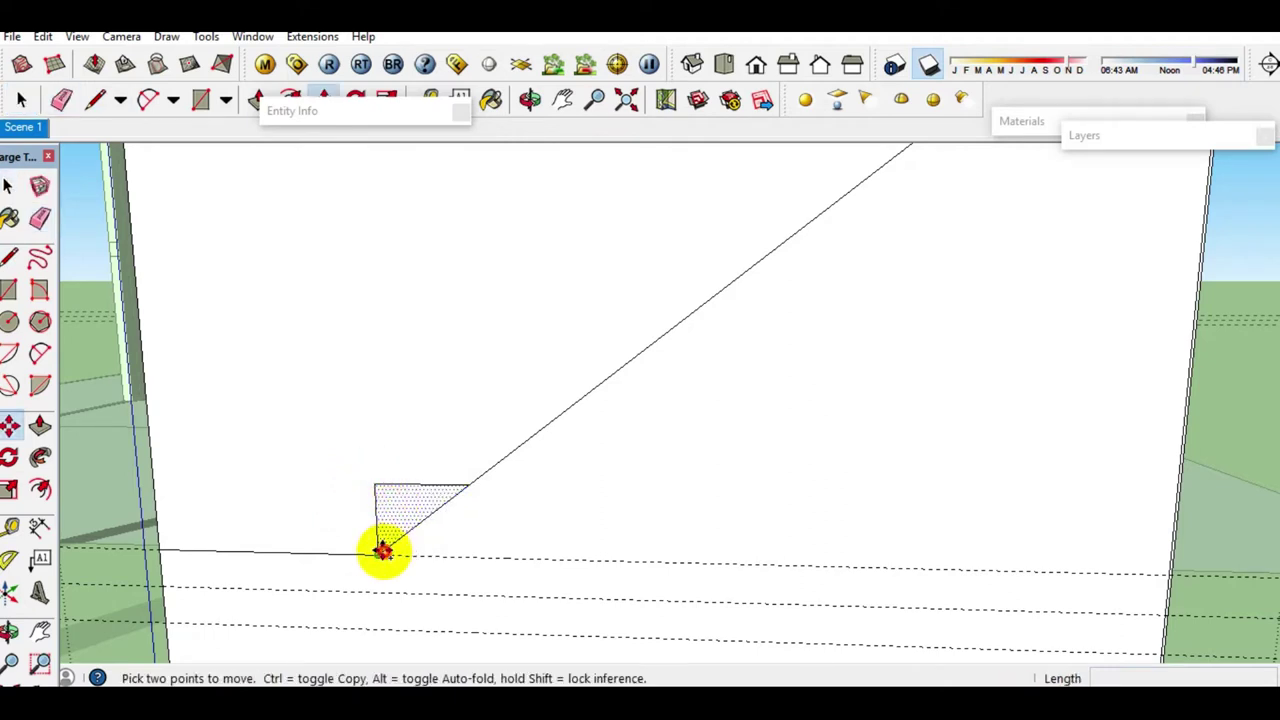
key("ctrl")
left_click(379, 553)
left_click(467, 491)
type("X7")
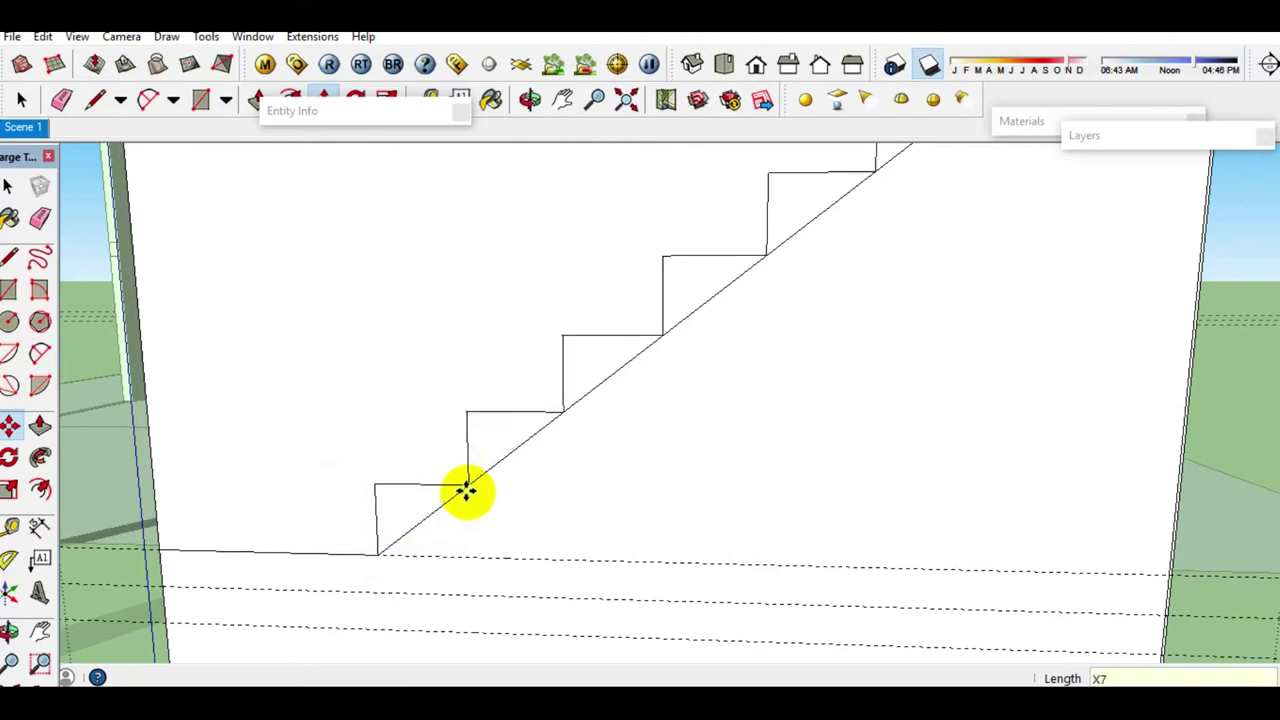
key("Return")
key("space")
Step: End the parallel line at the top stair corner and erase the extra edges
scroll(491, 514, "down", 3)
mouse_move(560, 451)
middle_mouse_down()
mouse_move(571, 471)
mouse_move(540, 503)
middle_mouse_up()
scroll(540, 503, "up", 2)
scroll(491, 523, "up", 2)
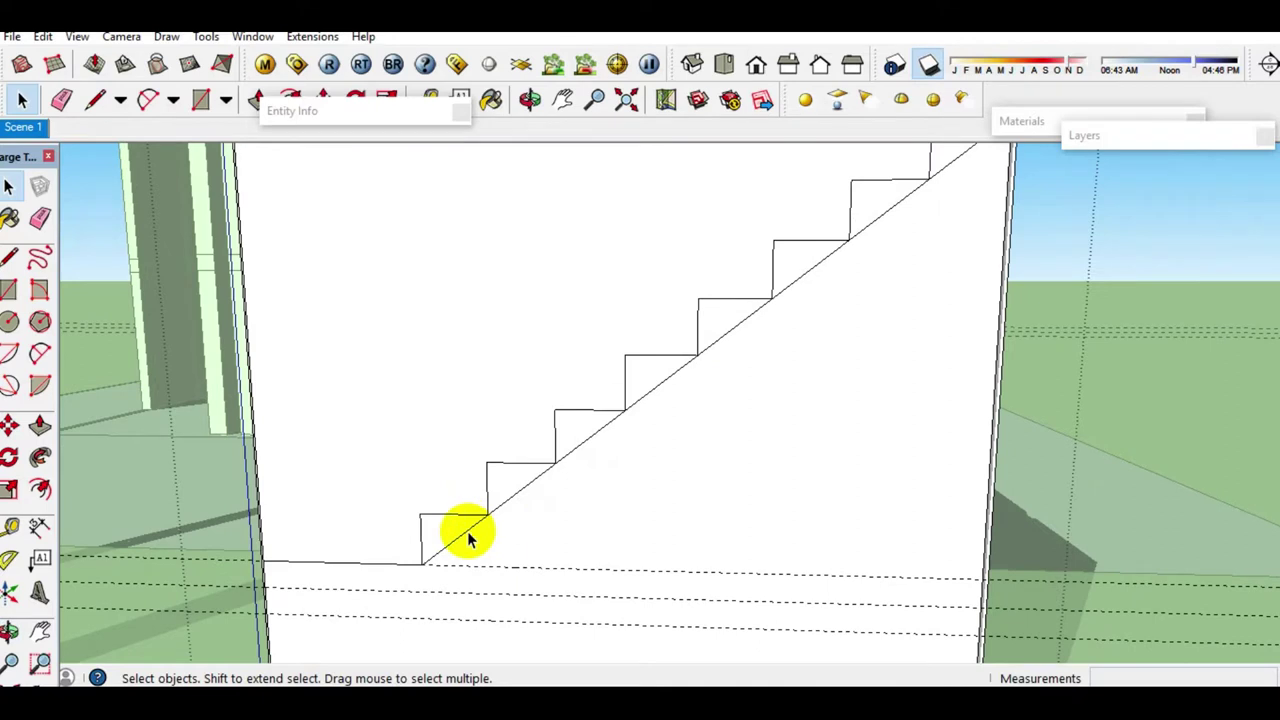
scroll(465, 540, "down", 2)
key("t")
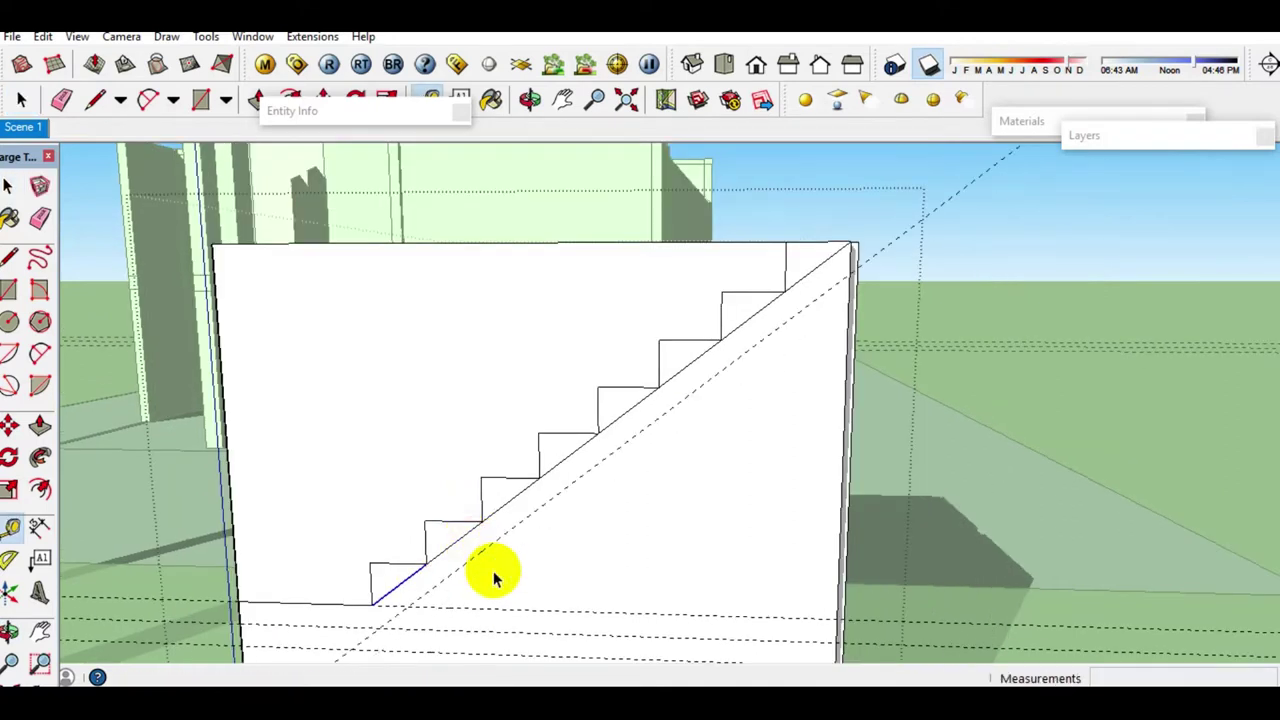
key("space")
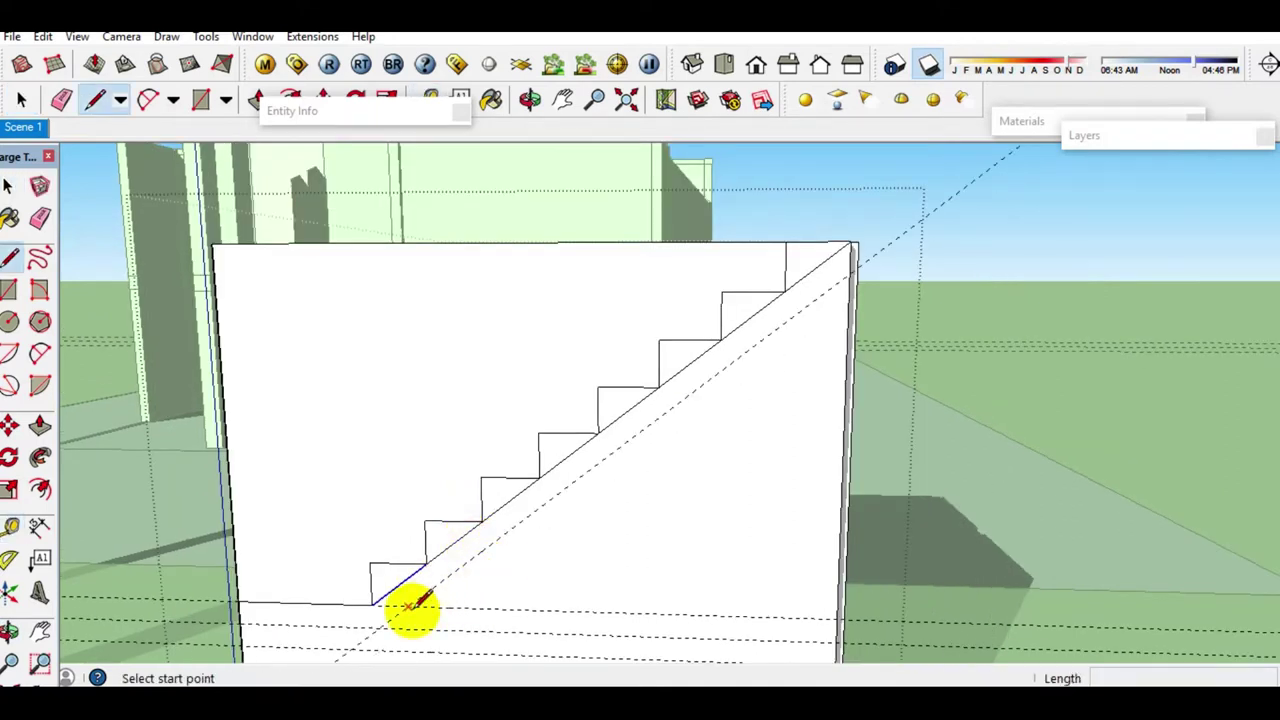
left_click(855, 262)
key("e")
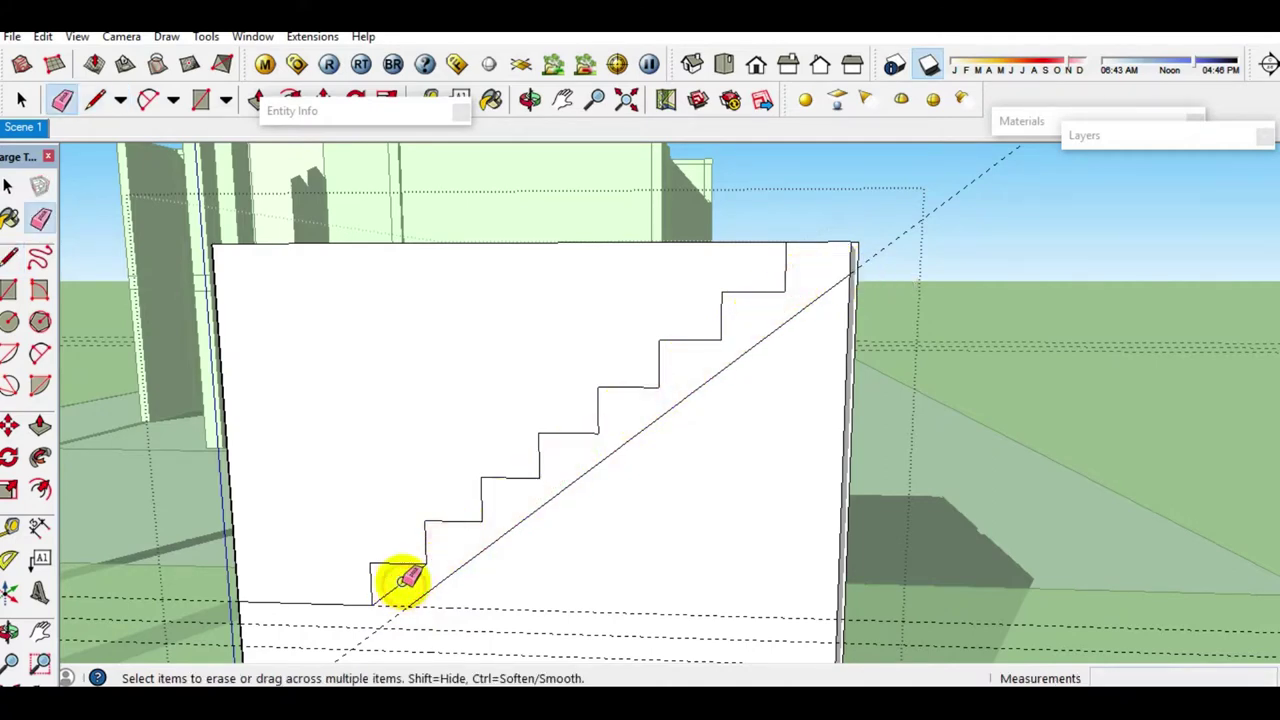
key("space")
Step: Draw the landing line dropping vertically from the stair's lower end to the lower guide
key("l")
scroll(425, 610, "up", 2)
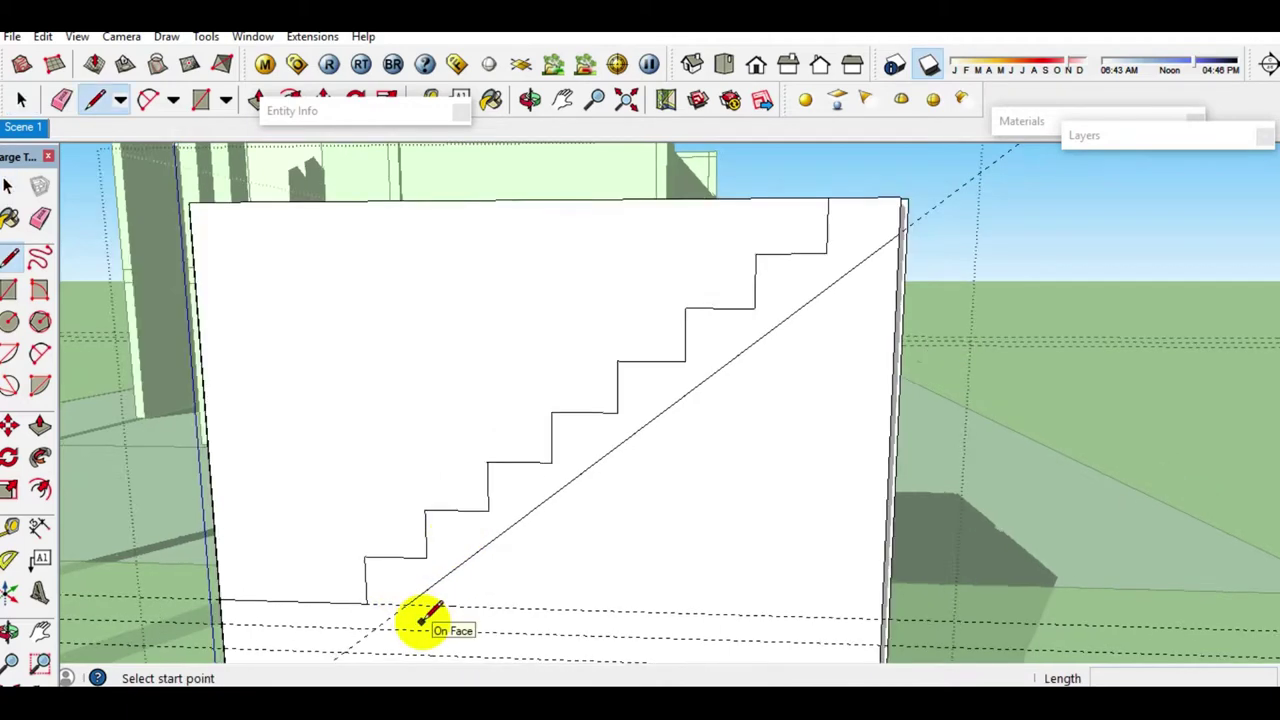
scroll(423, 605, "up", 3)
middle_click_drag(423, 600, 452, 484)
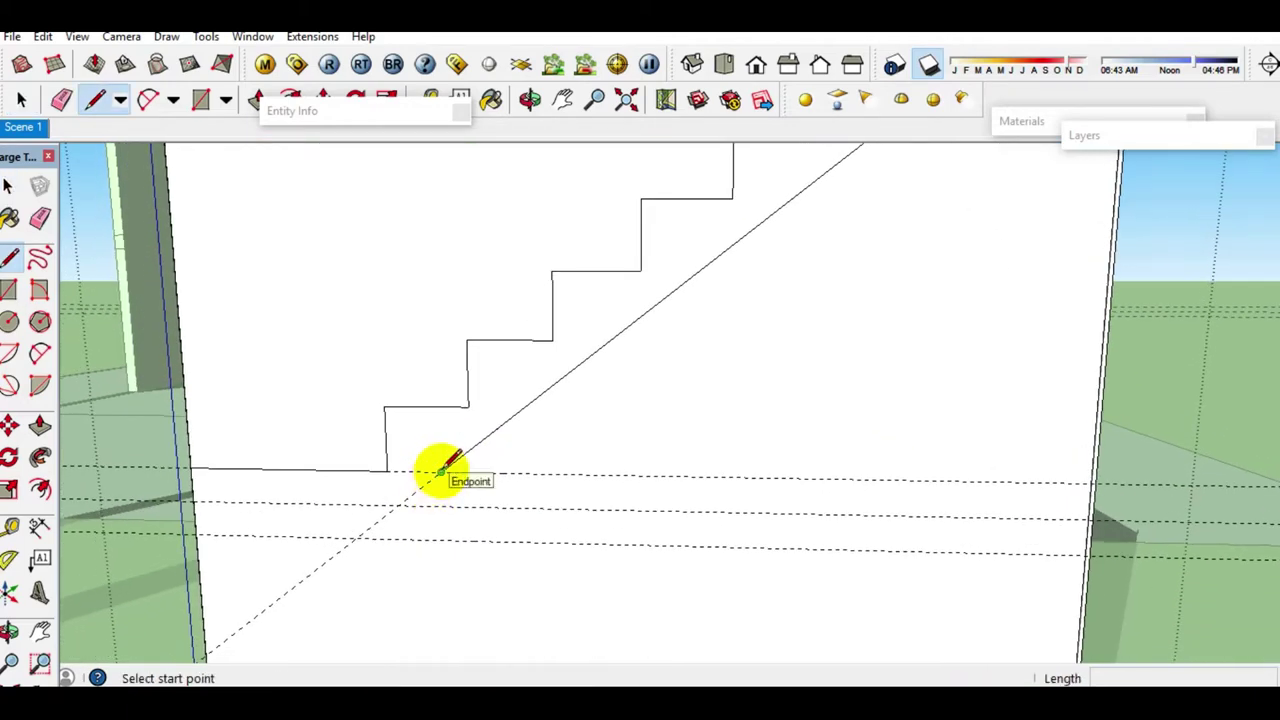
left_click(440, 471)
left_click(441, 540)
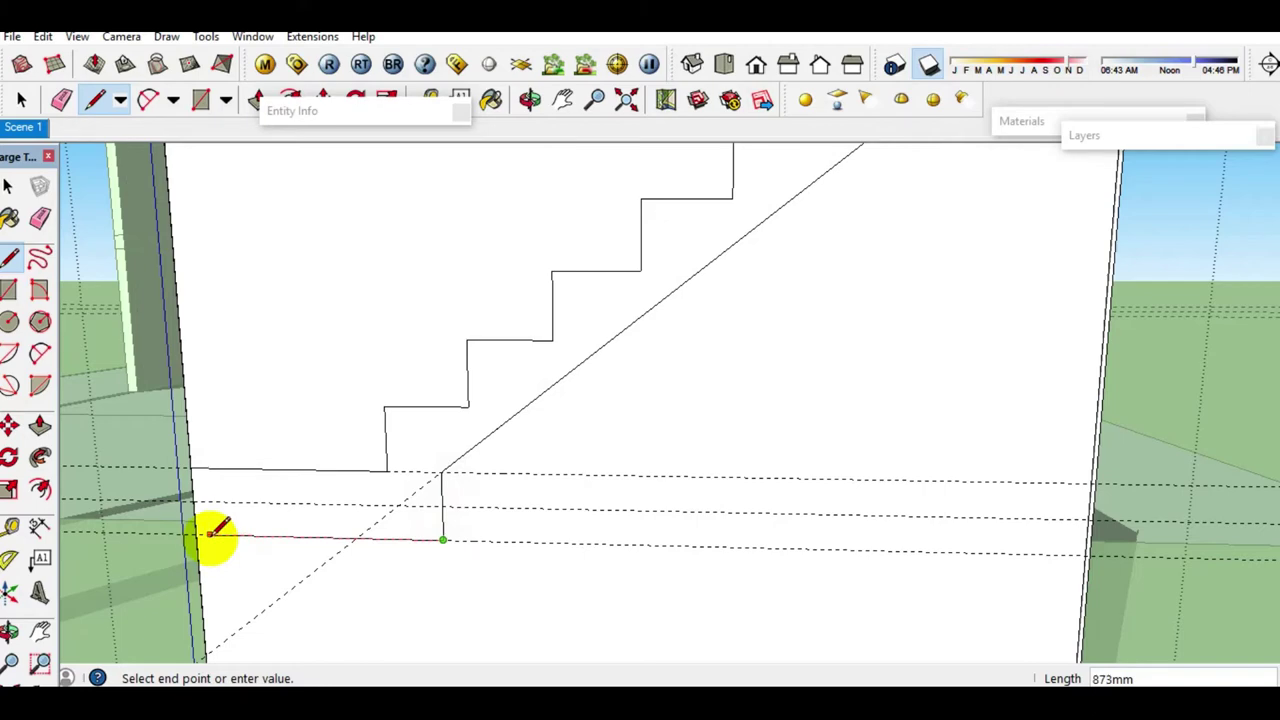
key("space")
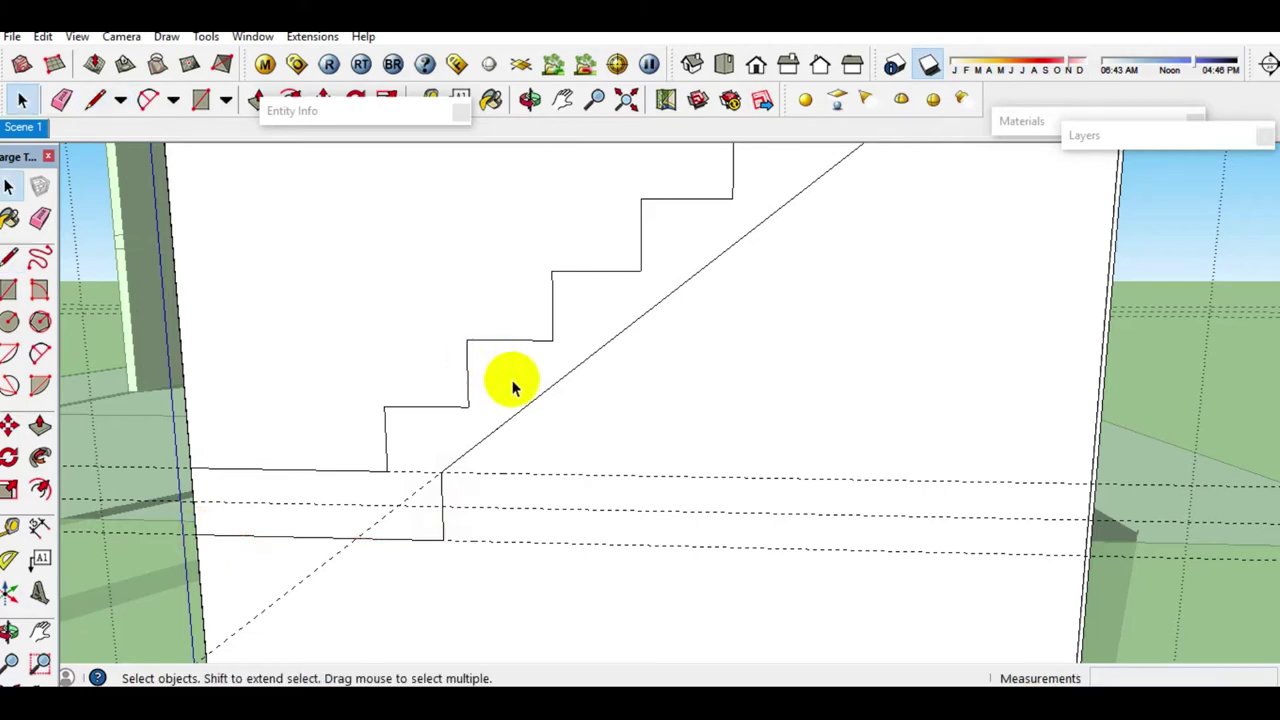
scroll(509, 380, "down", 3)
scroll(514, 400, "down", 2)
mouse_move(520, 408)
middle_mouse_down()
mouse_move(583, 372)
mouse_move(643, 371)
middle_mouse_up()
scroll(583, 372, "down", 2)
triple_click(514, 337)
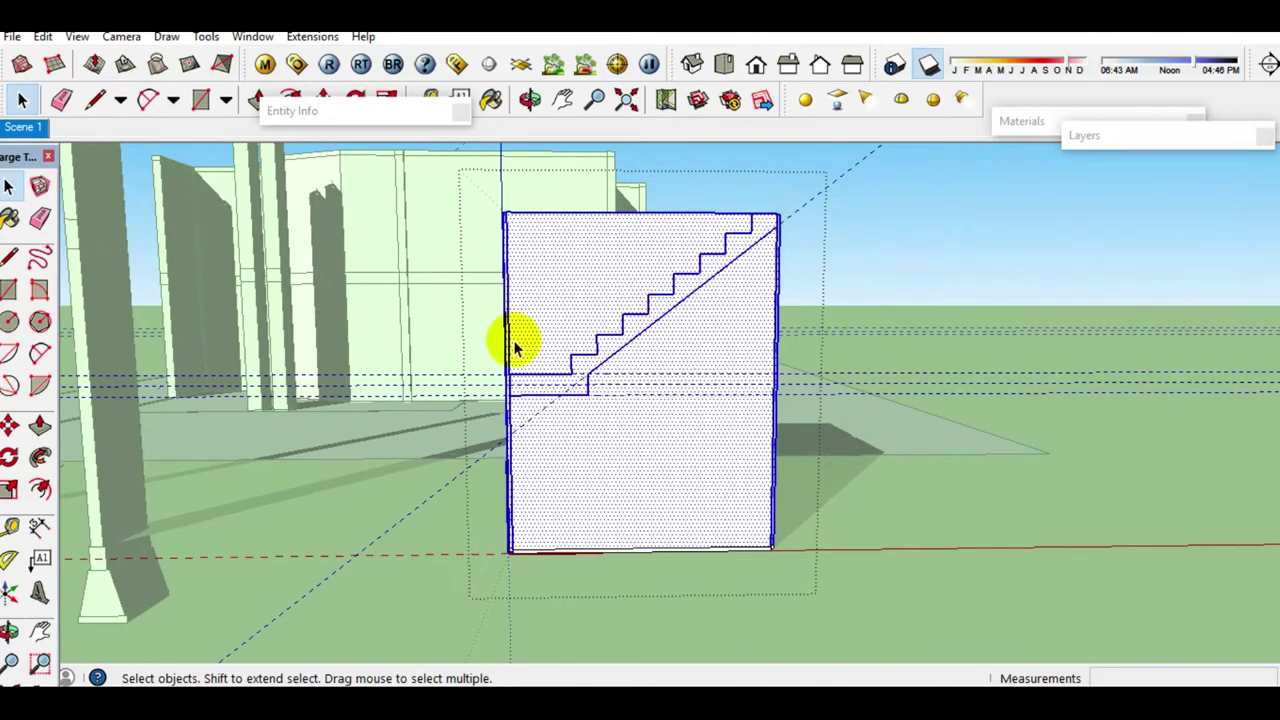
Step: Delete the outer box and push/pull the stair profile into full-width solid steps
scroll(607, 397, "up", 2)
double_click(614, 387, "shift")
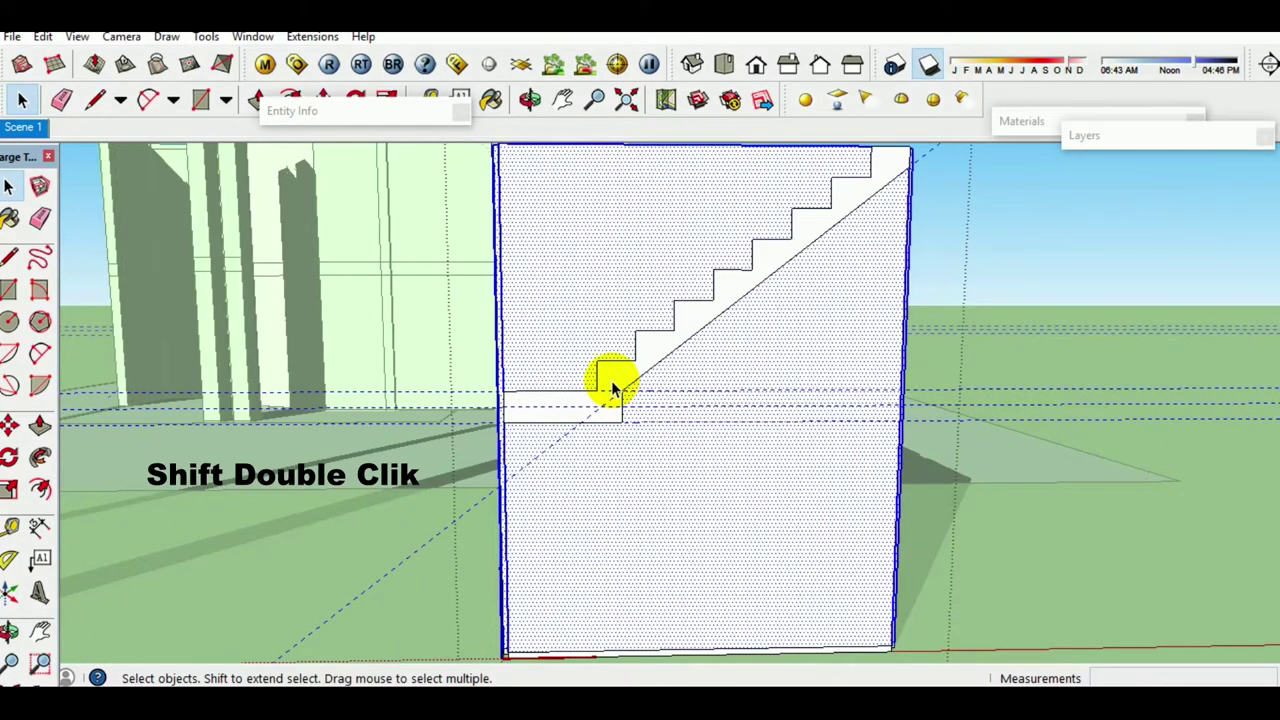
key("Delete")
mouse_move(600, 400)
middle_mouse_down()
mouse_move(1019, 435)
mouse_move(1211, 423)
middle_mouse_up()
scroll(843, 351, "up", 3)
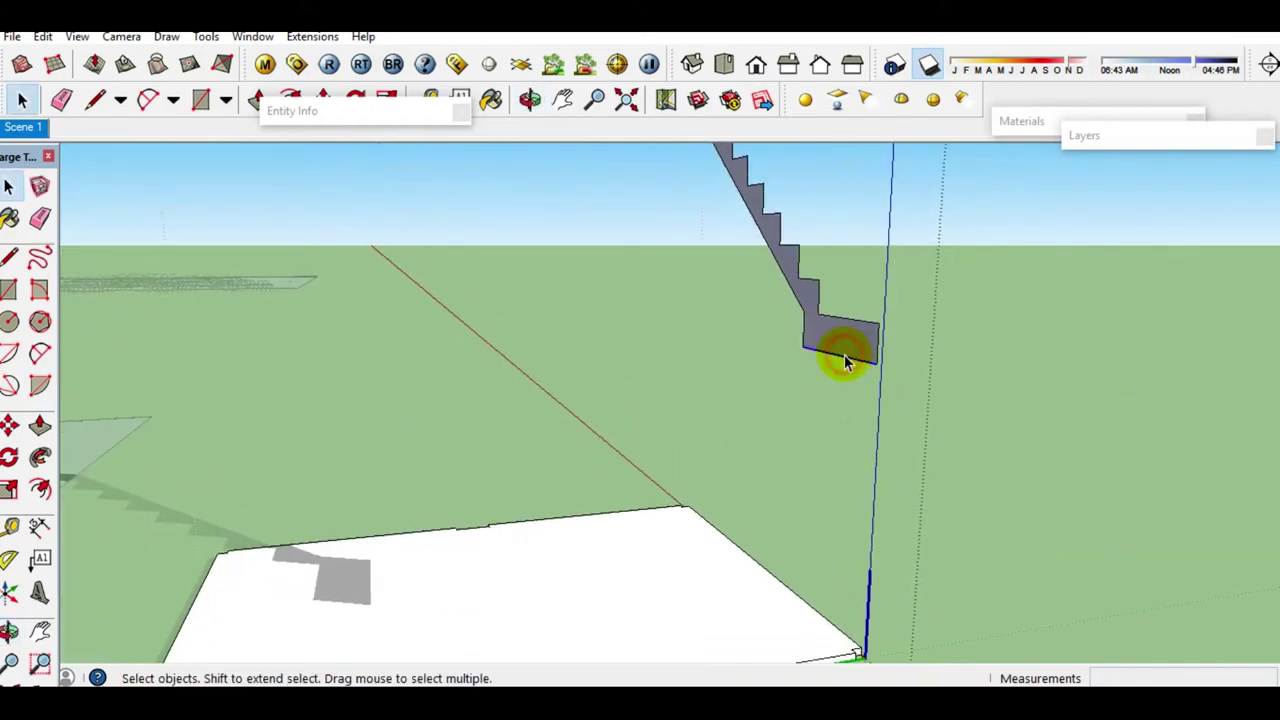
key("p")
left_click_drag(843, 348, 737, 354)
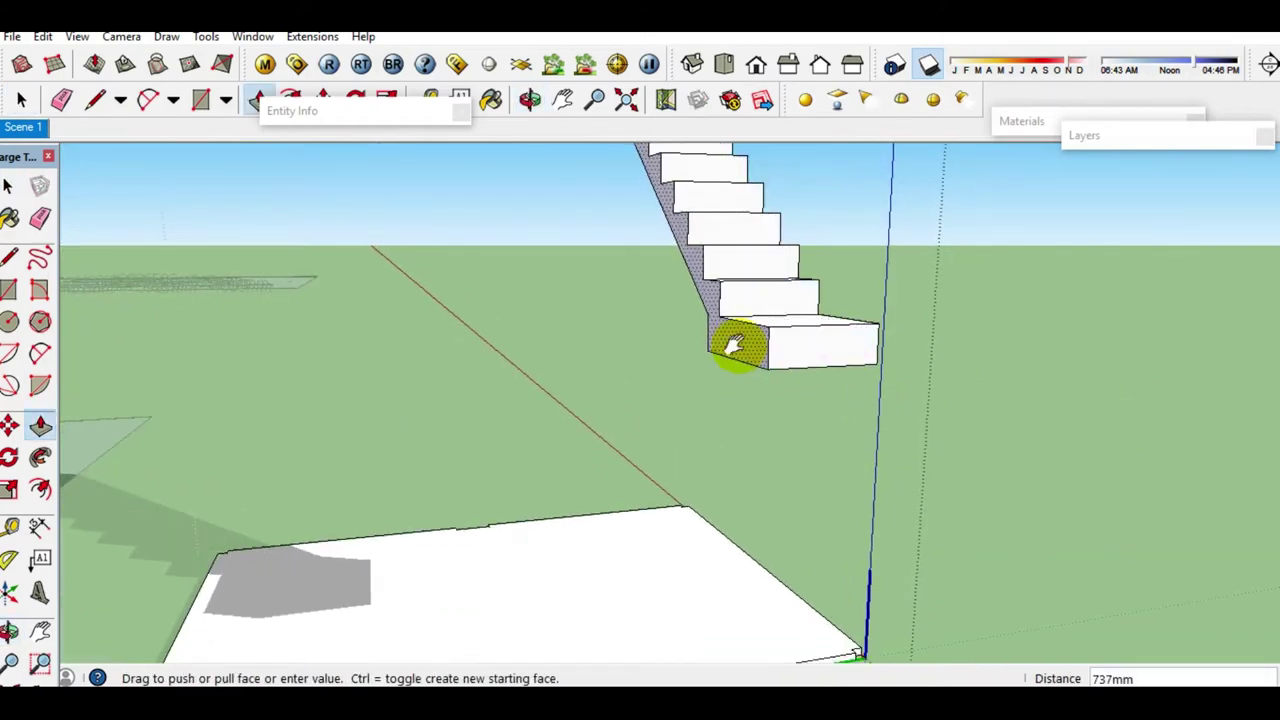
middle_click_drag(737, 354, 751, 230)
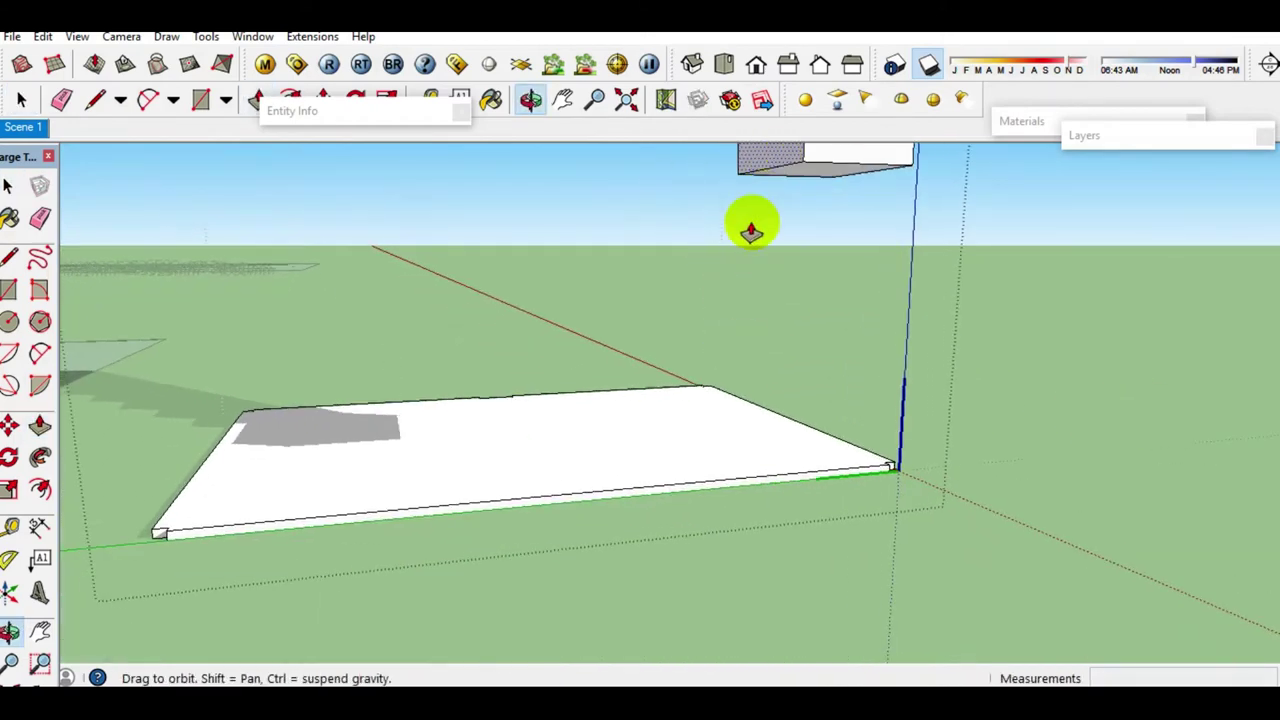
left_click(570, 495)
key("space")
mouse_move(613, 293)
middle_mouse_down()
mouse_move(646, 509)
mouse_move(742, 512)
middle_mouse_up()
Step: Copy the bottom step below the flight and close a triangular ramp face to the stairs
key("m")
left_click(868, 482)
key("ctrl")
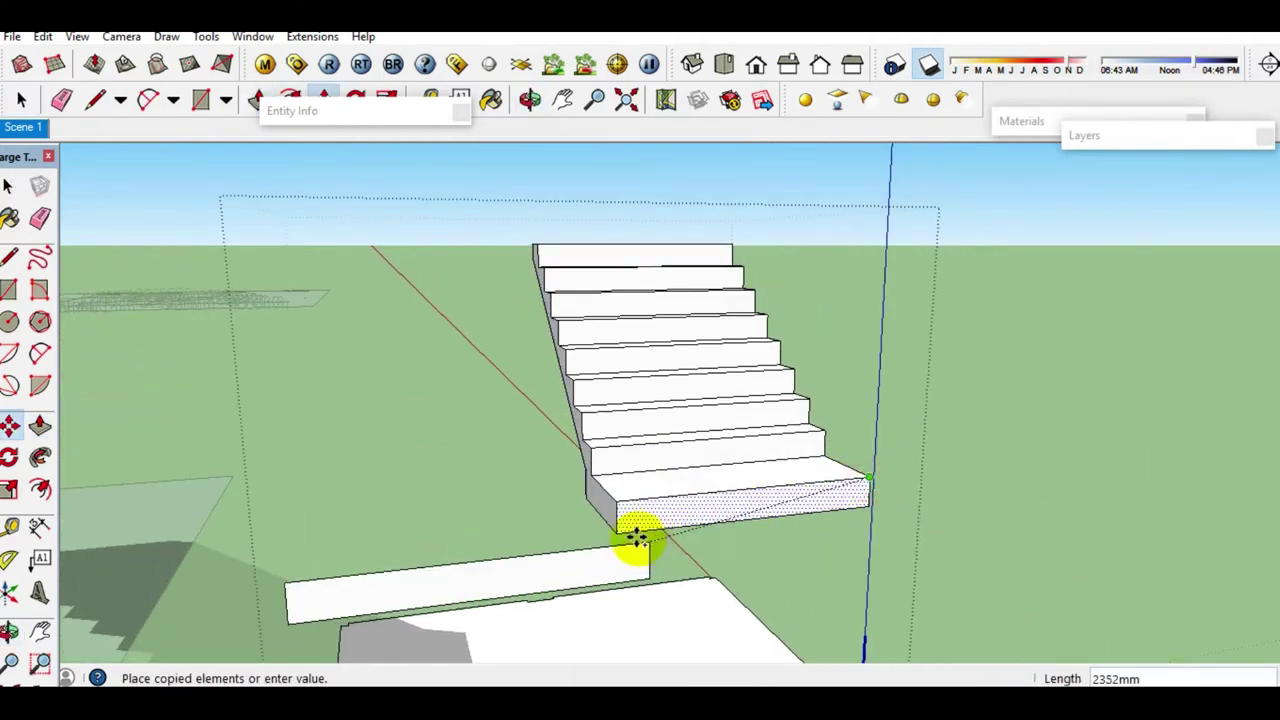
left_click(620, 528)
key("space")
scroll(635, 520, "up", 3)
middle_click_drag(635, 520, 604, 409)
key("l")
left_click(571, 522)
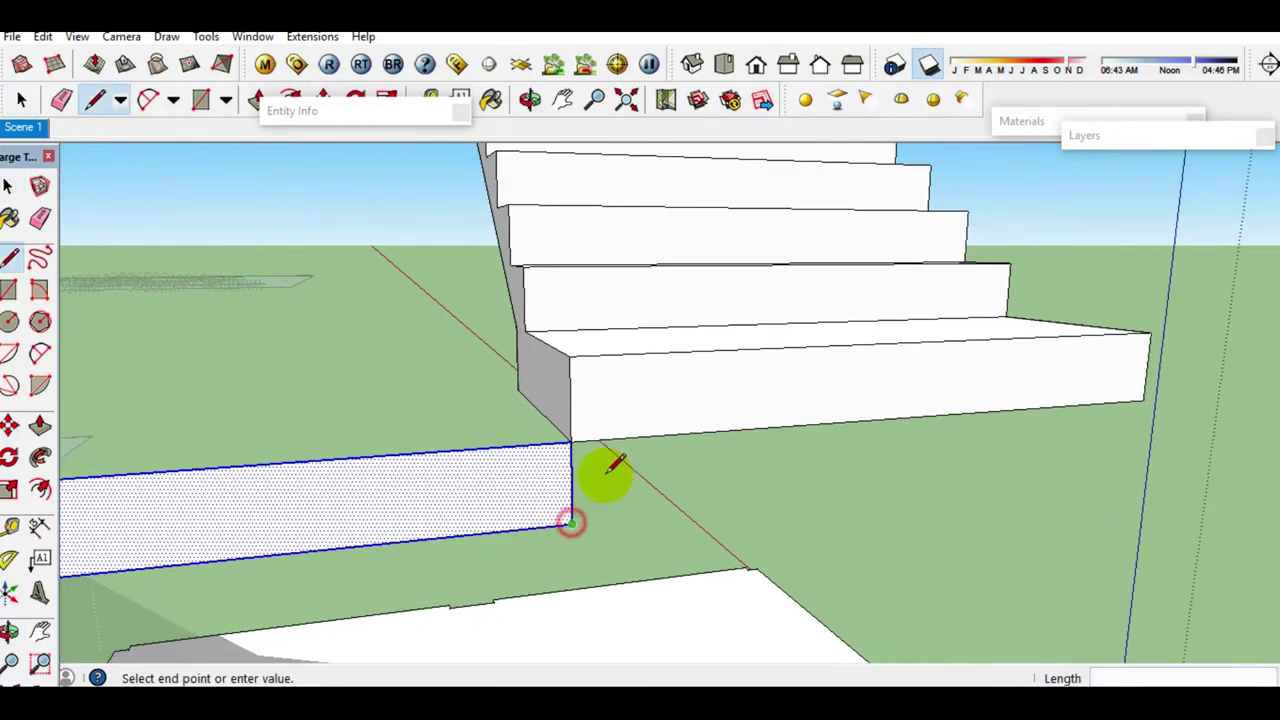
left_click(651, 439)
key("space")
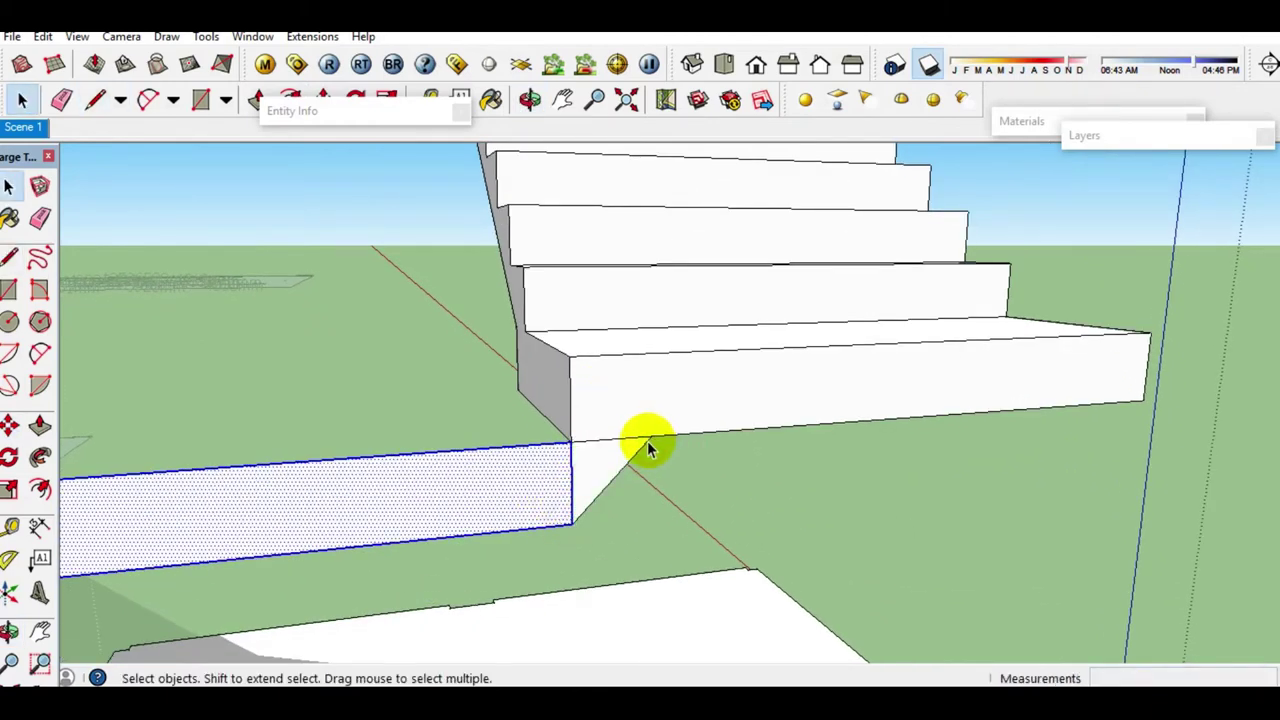
Step: Erase the extra edges and push/pull the sloped ramp face into a thick slab
key("e")
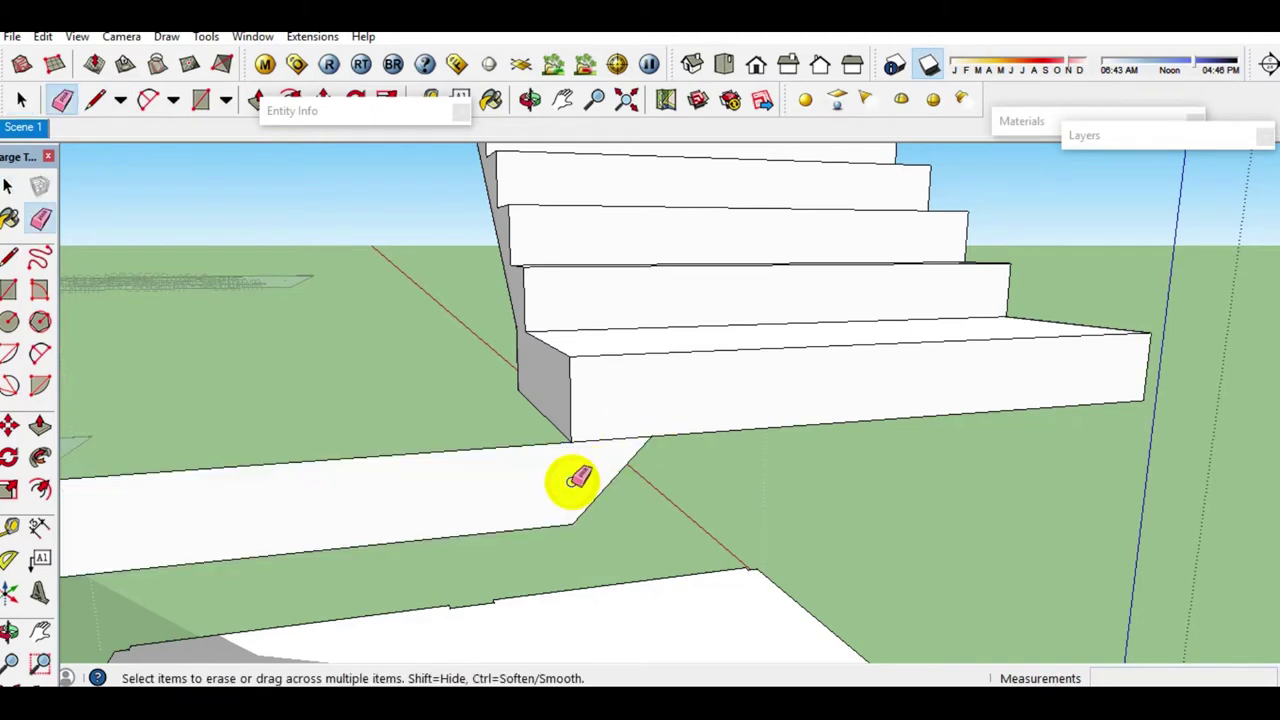
key("space")
left_click(554, 486)
mouse_move(554, 486)
middle_mouse_down()
mouse_move(614, 506)
mouse_move(1074, 491)
mouse_move(670, 542)
middle_mouse_up()
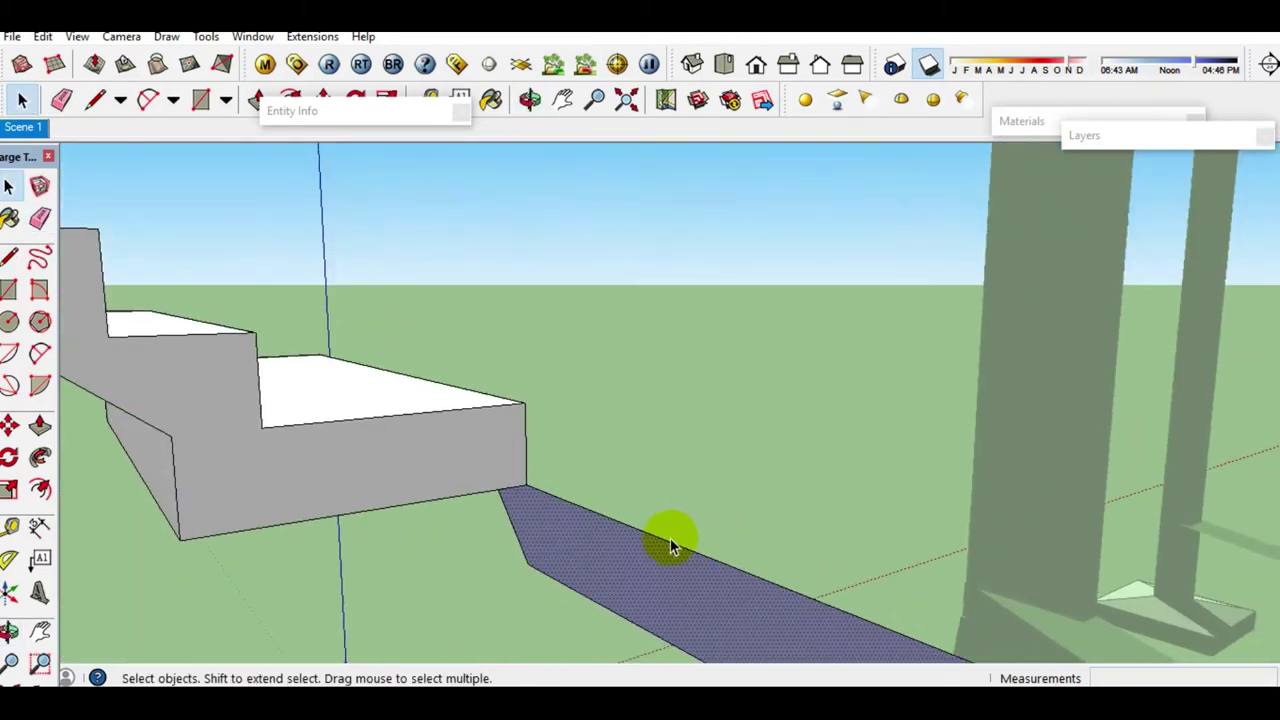
key("p")
left_click_drag(540, 545, 175, 545)
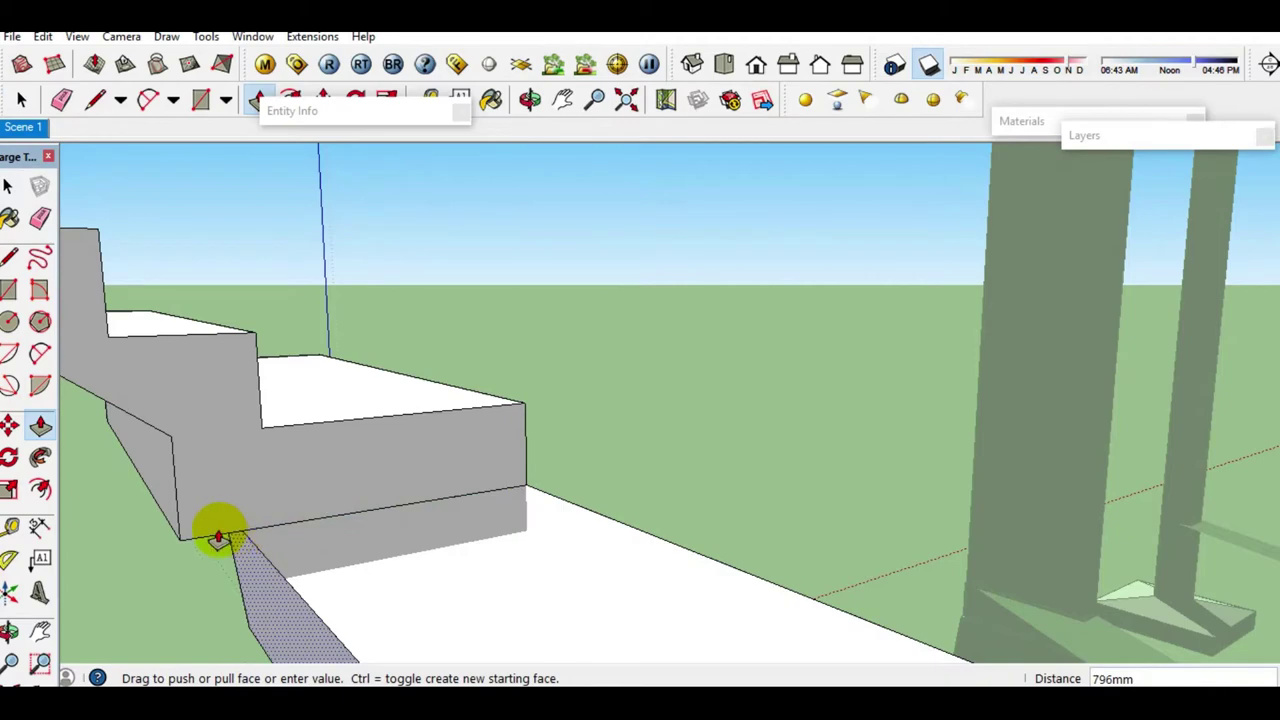
left_click(180, 540)
key("space")
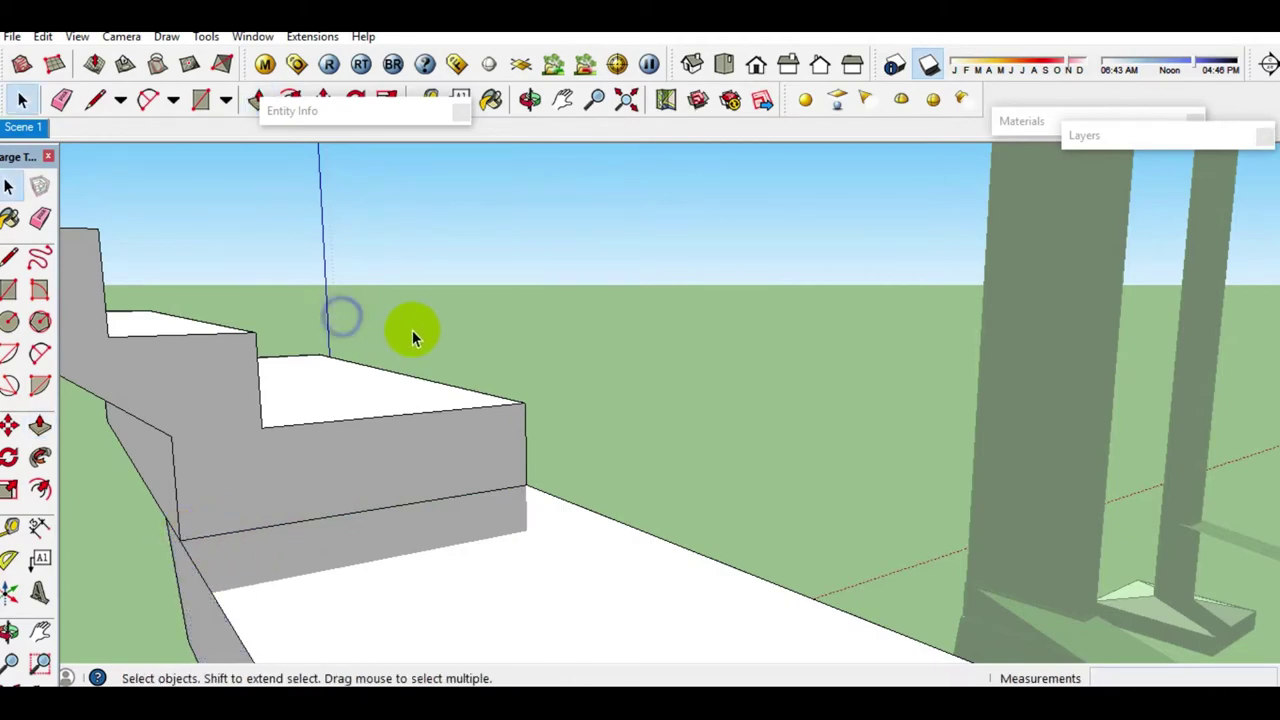
Step: Box-select the whole staircase and make it a group
middle_click_drag(341, 473, 306, 463)
scroll(569, 492, "down", 5)
middle_click_drag(569, 495, 577, 508)
mouse_move(214, 278)
left_mouse_down()
mouse_move(604, 551)
mouse_move(686, 585)
left_mouse_up()
scroll(600, 560, "up", 3)
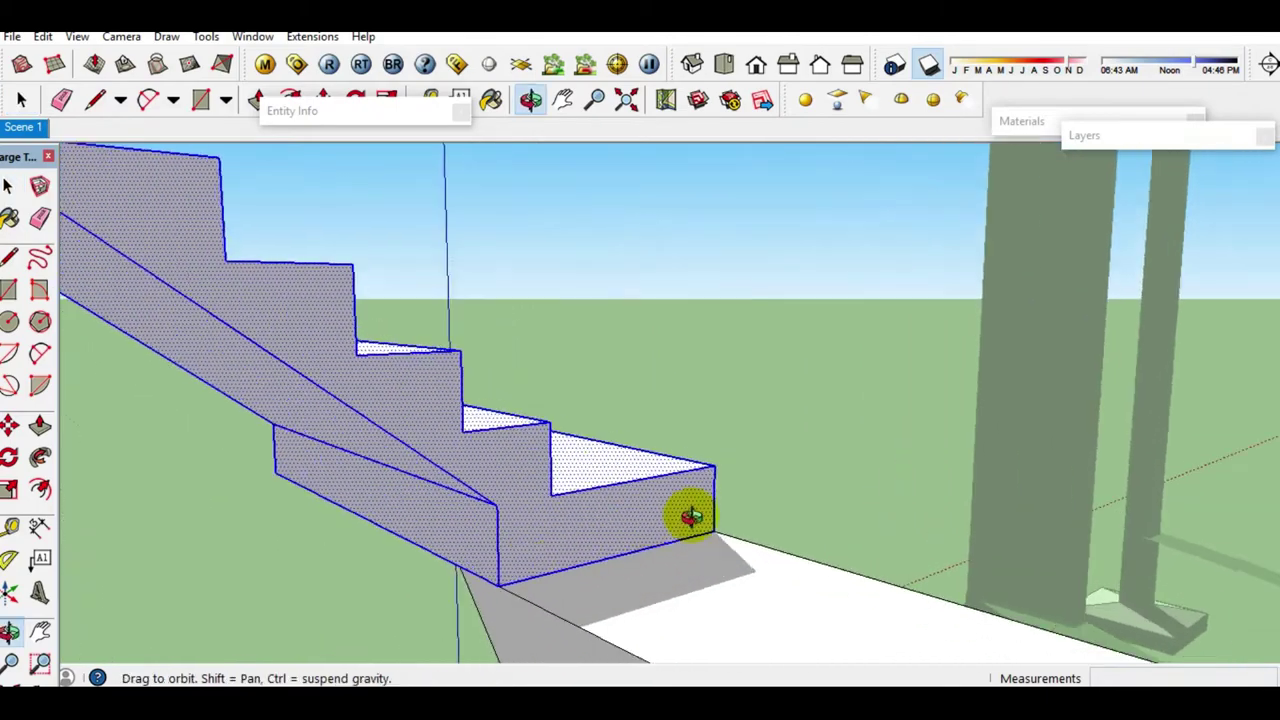
mouse_move(686, 514)
middle_mouse_down()
mouse_move(745, 487)
mouse_move(450, 540)
middle_mouse_up()
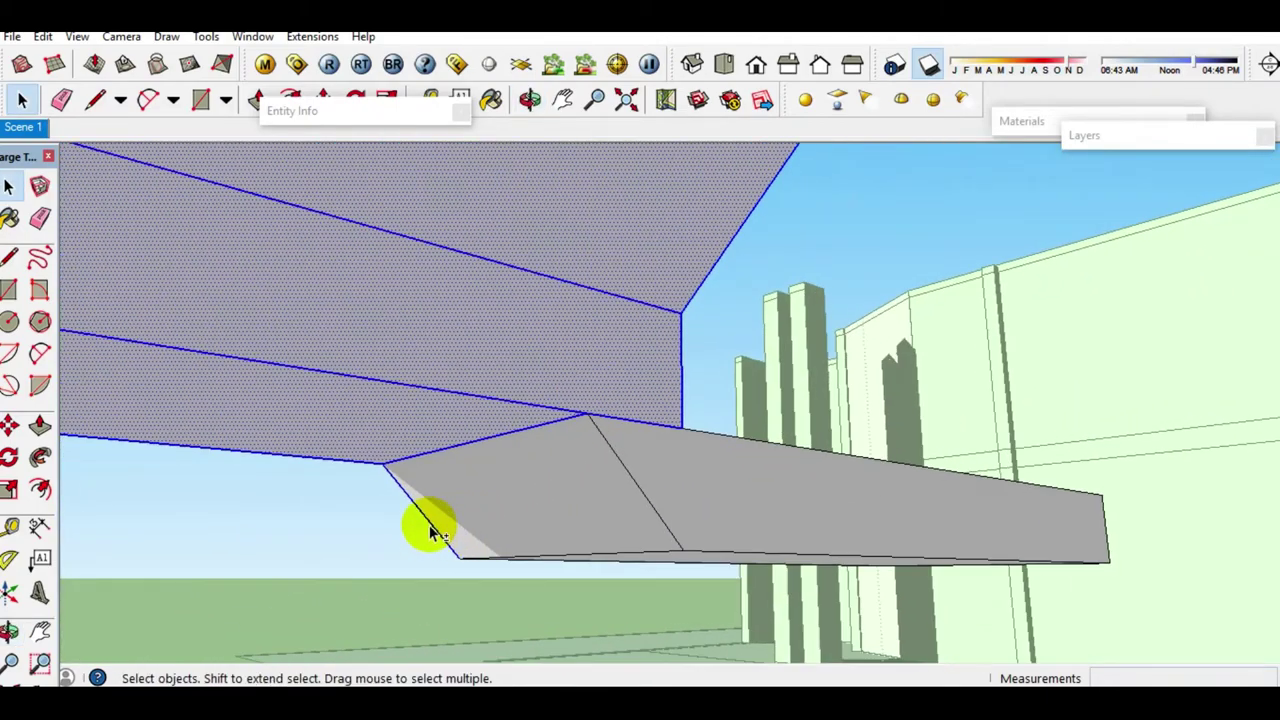
mouse_move(538, 512)
middle_mouse_down()
mouse_move(286, 623)
mouse_move(680, 503)
mouse_move(737, 514)
mouse_move(660, 437)
middle_mouse_up()
scroll(680, 503, "down", 3)
right_click(660, 437)
left_click(743, 283)
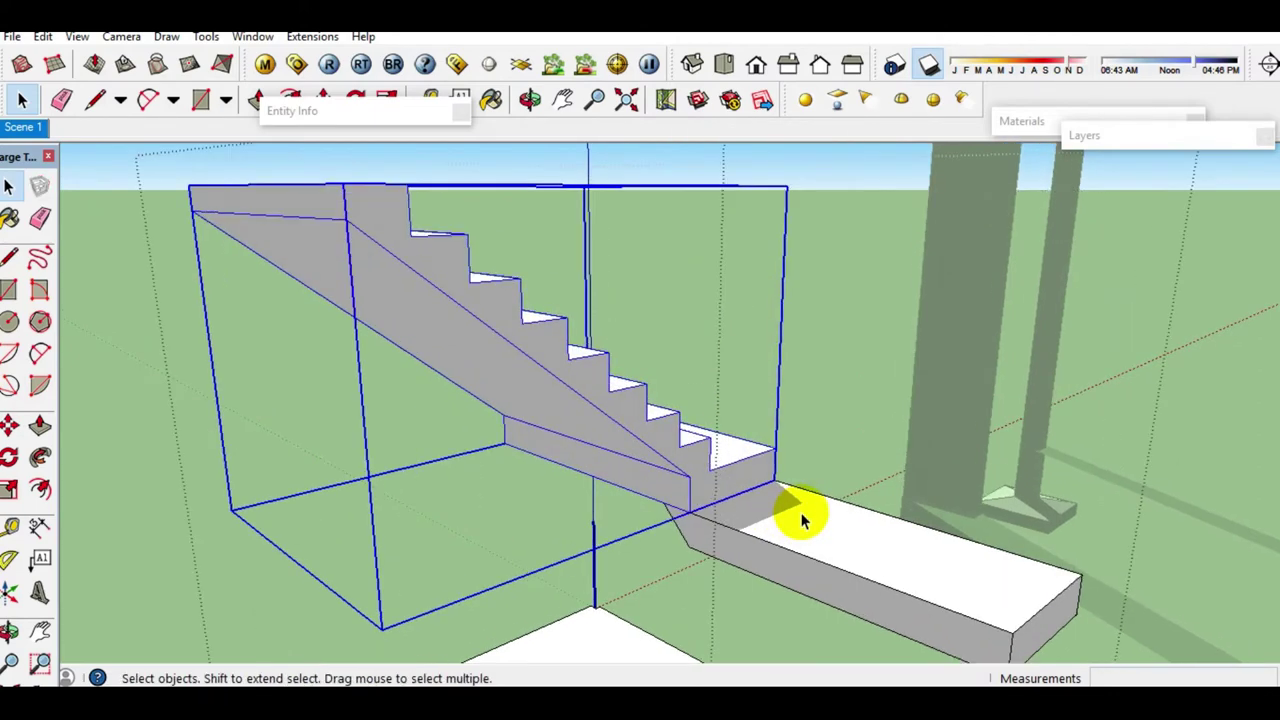
Step: Copy the stair group to the left with Move plus Ctrl
key("m")
key("ctrl")
left_click(963, 580)
scroll(786, 514, "down", 2)
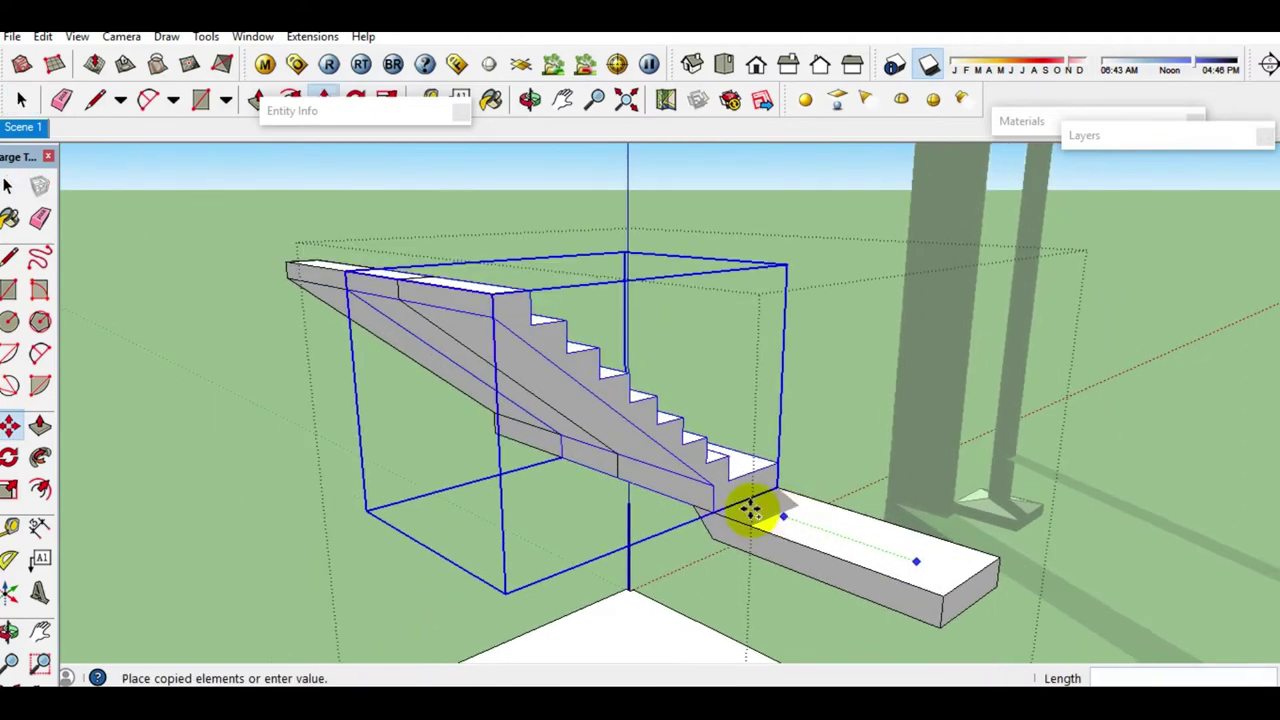
left_click(565, 500)
mouse_move(565, 500)
middle_mouse_down()
mouse_move(557, 586)
mouse_move(571, 443)
mouse_move(614, 486)
middle_mouse_up()
scroll(571, 443, "up", 3)
Step: Rotate the copied flight and move it against the landing as a returning second flight
key("m")
left_click(625, 465)
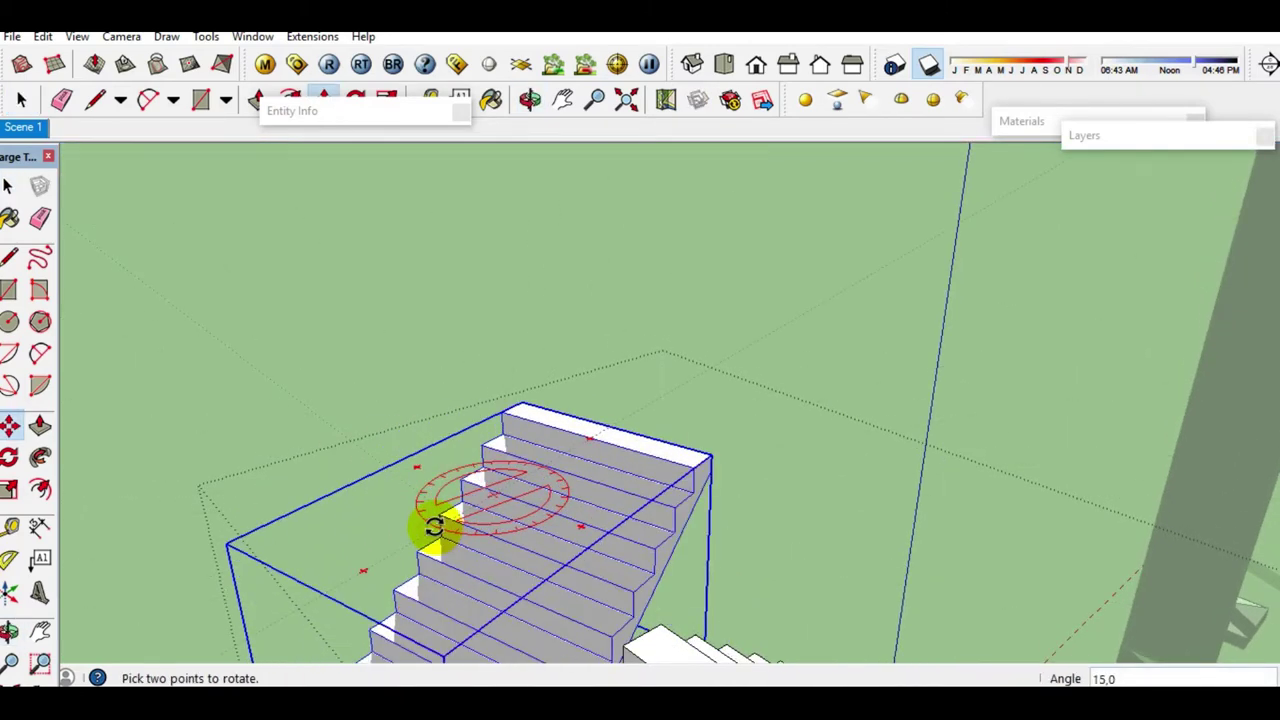
key("m")
scroll(614, 520, "up", 2)
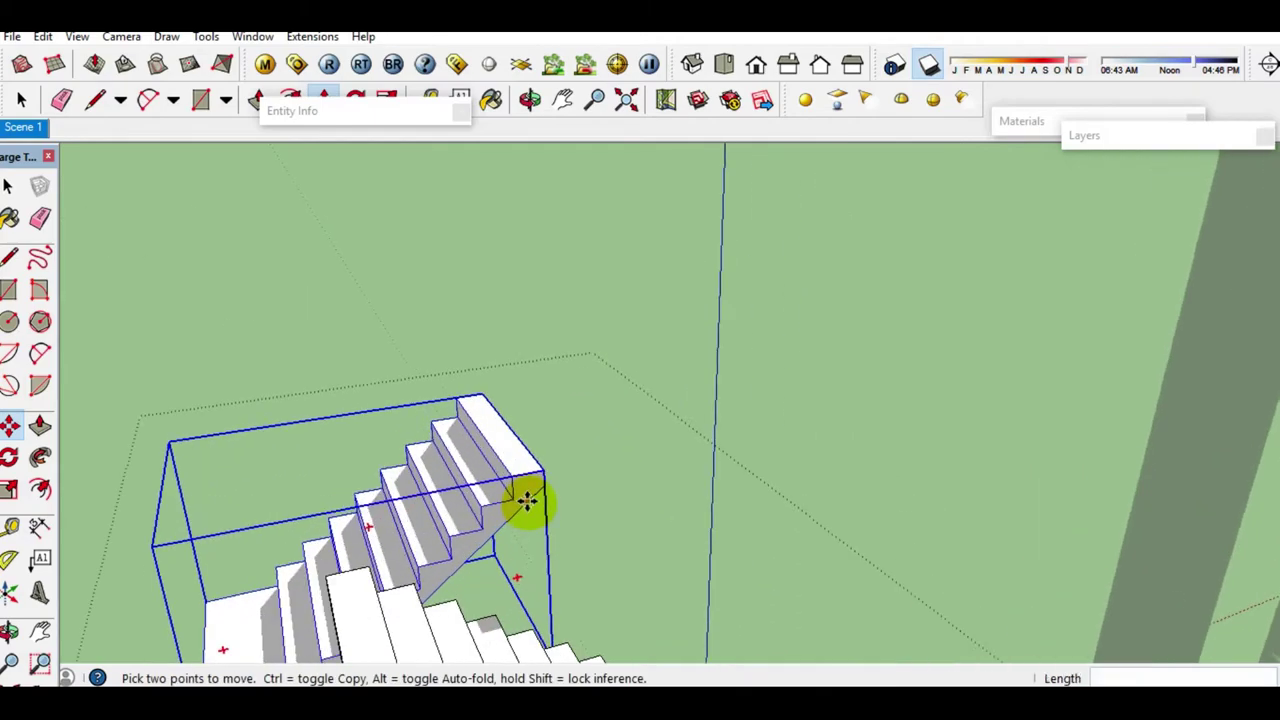
scroll(523, 503, "up", 2)
scroll(543, 480, "up", 2)
left_click(549, 455)
scroll(549, 455, "down", 2)
scroll(517, 477, "down", 3)
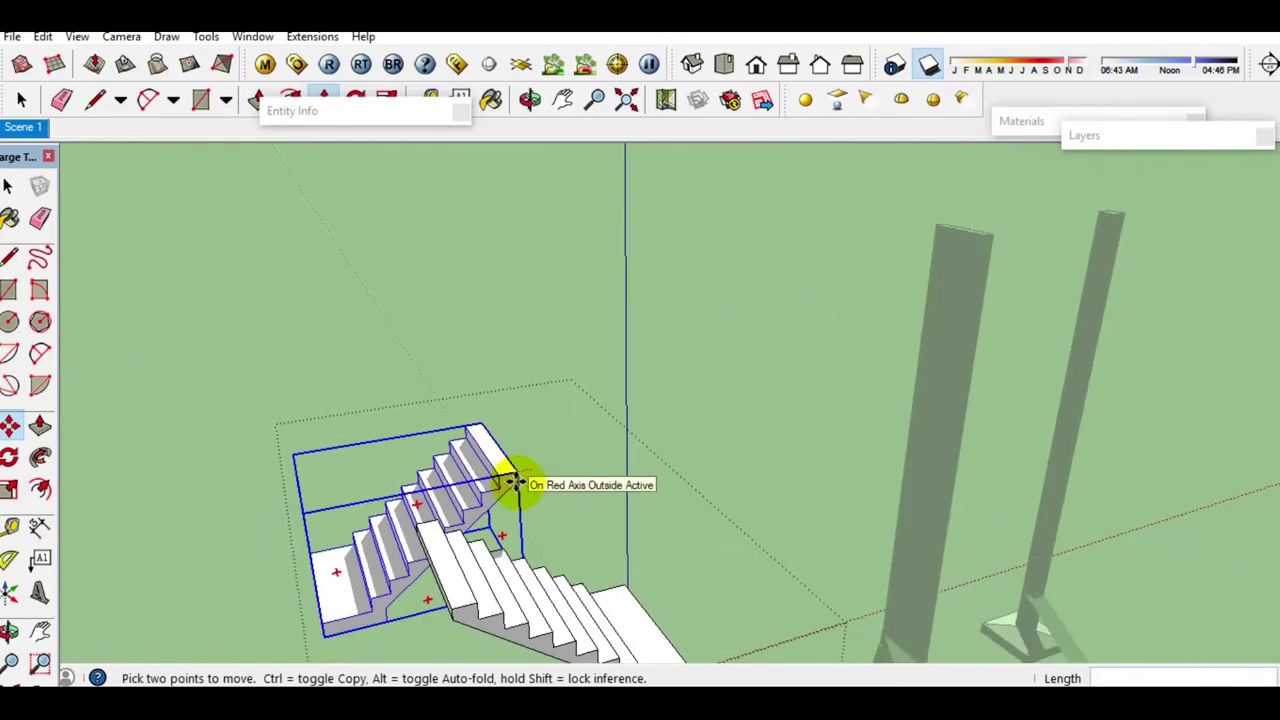
middle_click_drag(509, 486, 489, 314)
scroll(590, 495, "up", 4)
scroll(600, 500, "up", 2)
middle_click_drag(643, 514, 880, 623)
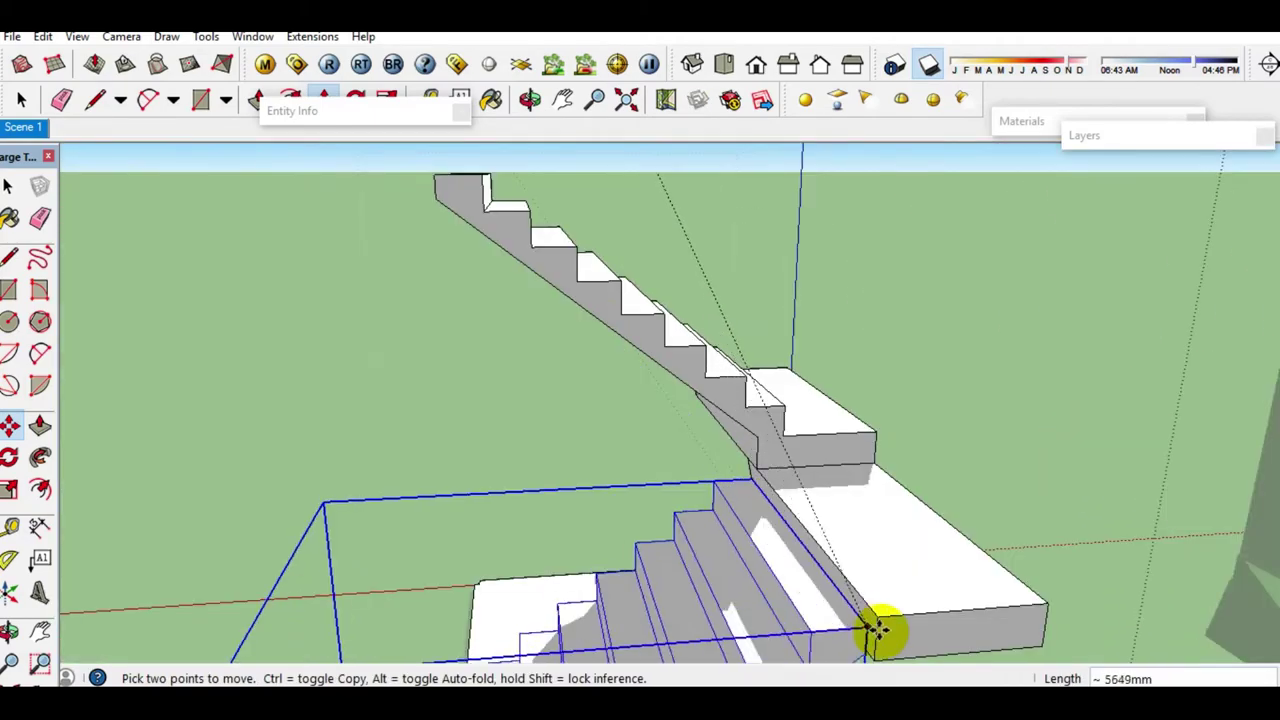
scroll(860, 560, "up", 2)
scroll(838, 432, "up", 2)
mouse_move(823, 457)
middle_mouse_down()
mouse_move(698, 470)
mouse_move(760, 551)
mouse_move(673, 468)
middle_mouse_up()
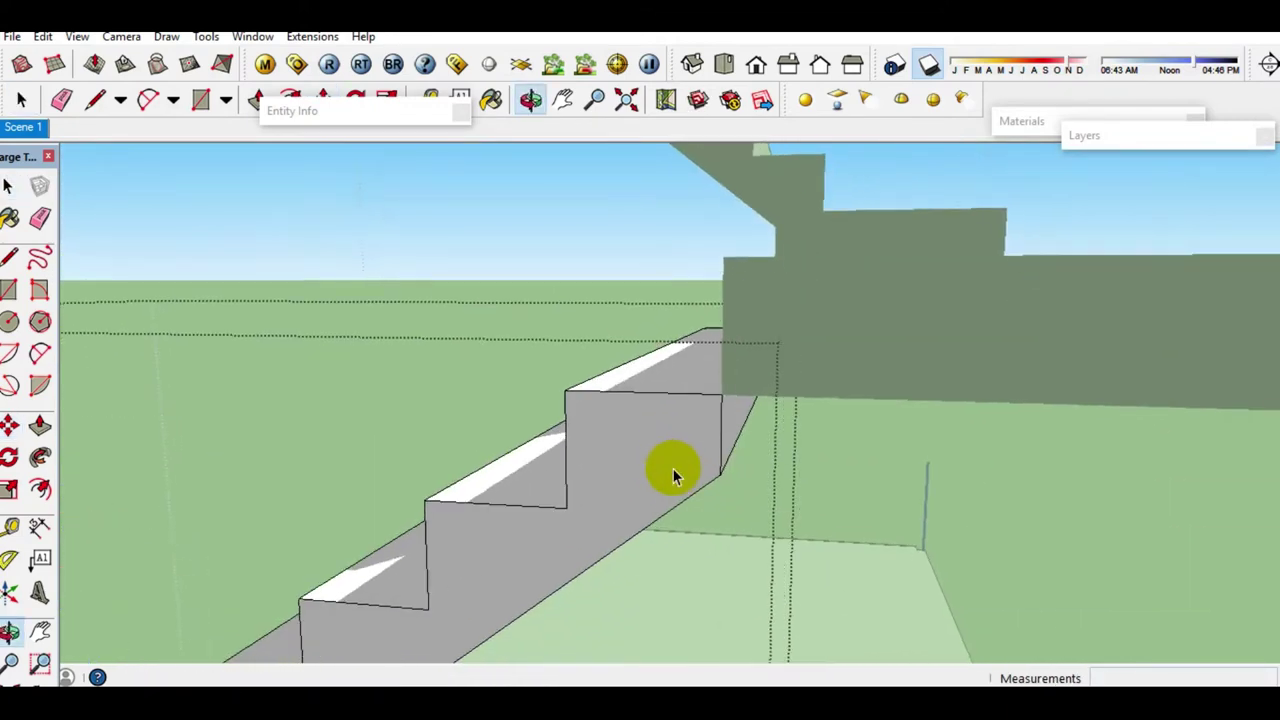
Step: Draw a closing edge from the stair slab's corner to the wall and extend the slab end
key("l")
left_click(718, 474)
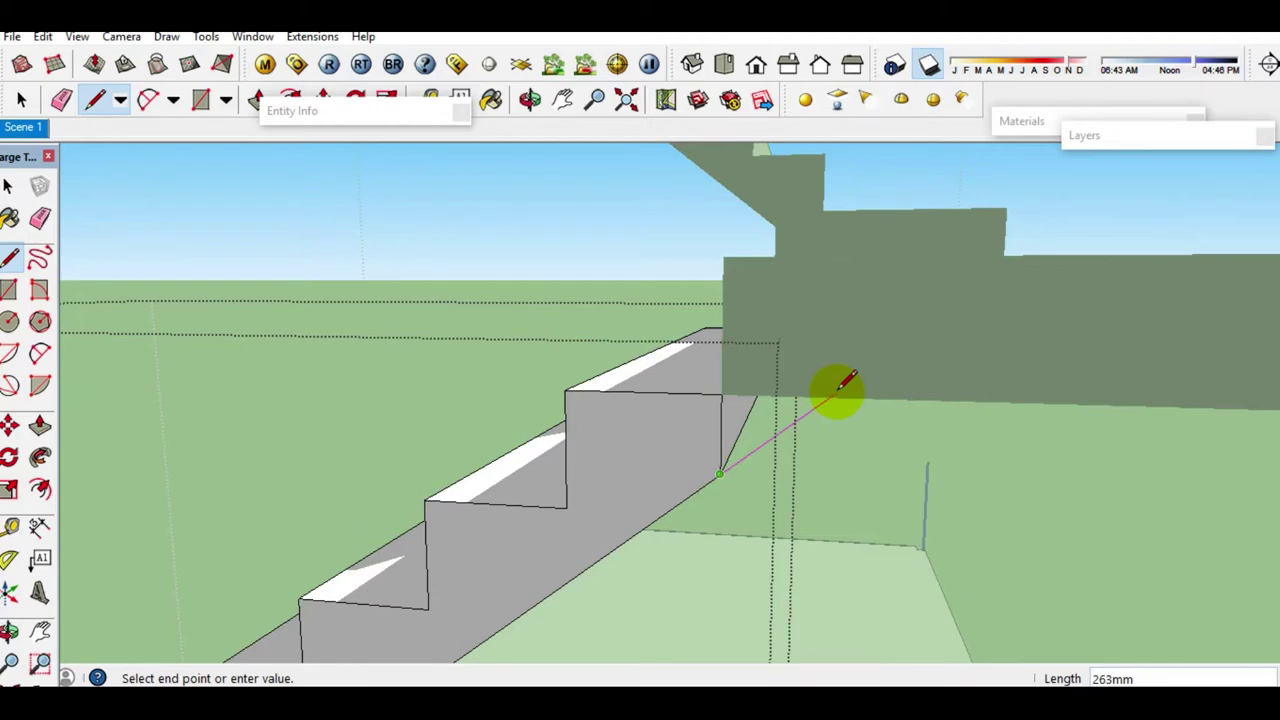
left_click(830, 396)
key("space")
left_click(771, 440)
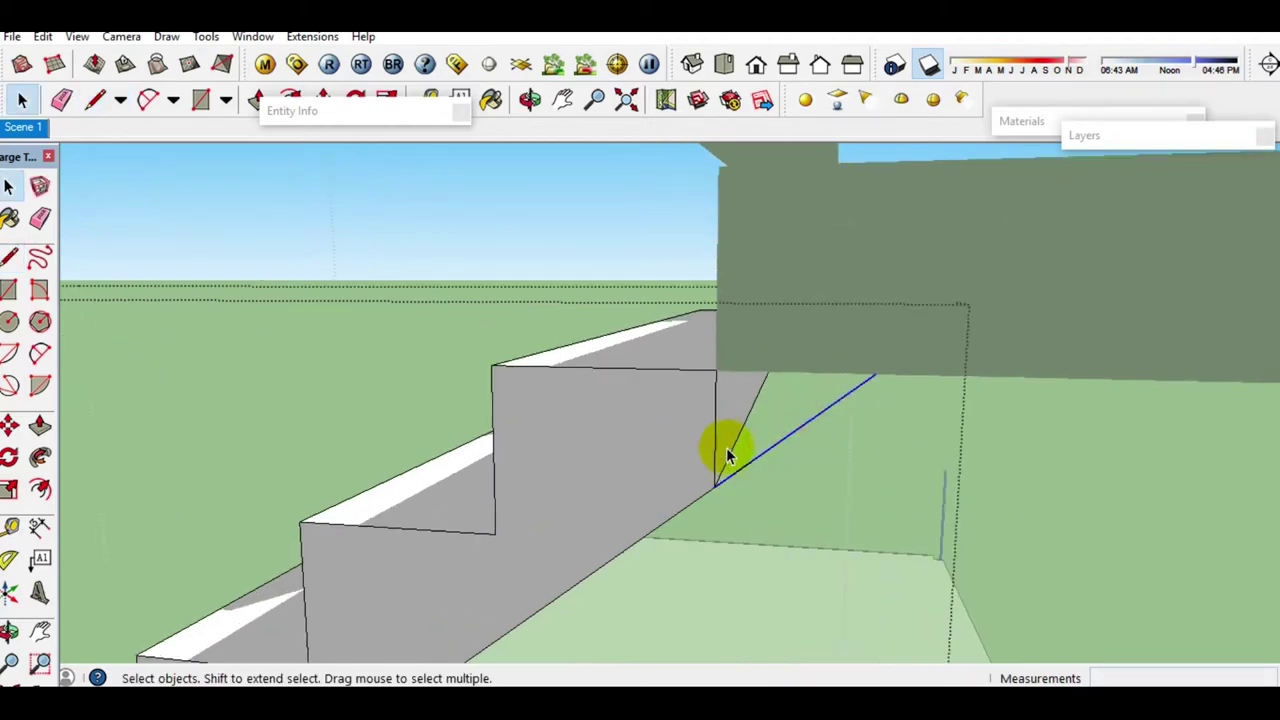
middle_click_drag(771, 440, 649, 418)
left_click(649, 484)
left_click(737, 423)
key("space")
middle_click_drag(726, 428, 817, 443)
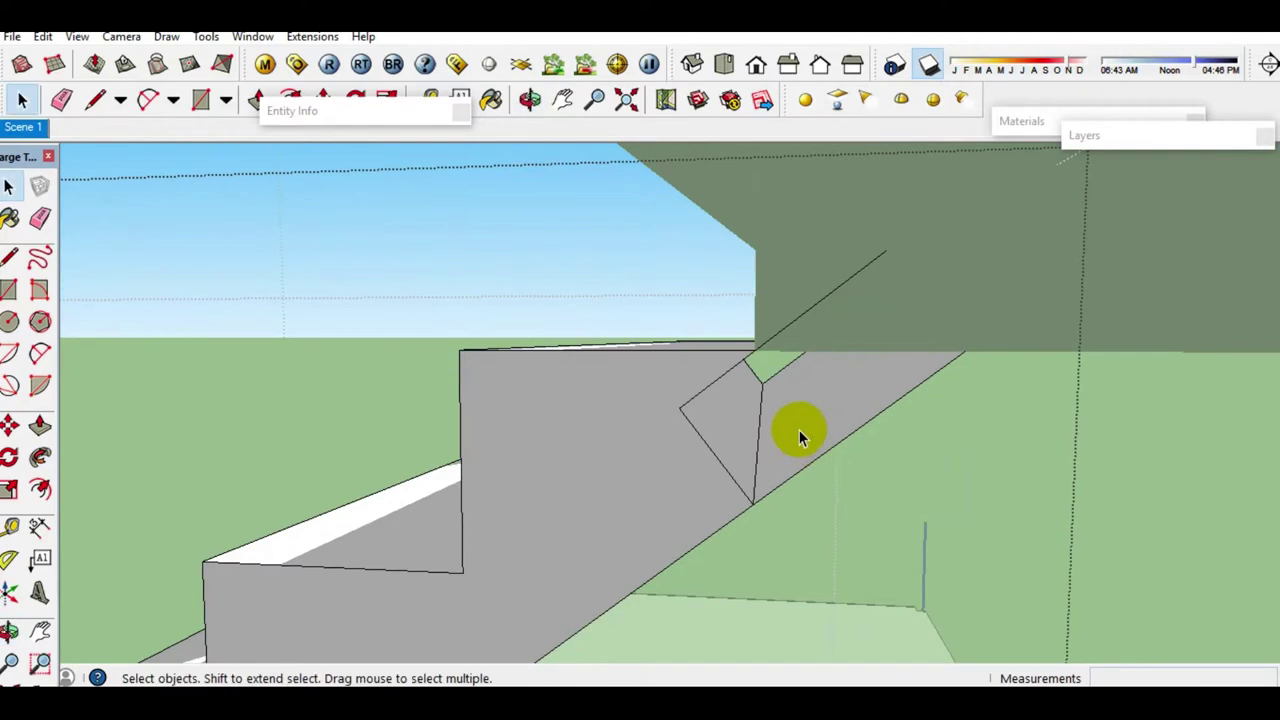
Step: Draw a line from the stringer corner to close the top face of the slab end
key("l")
left_click(752, 360)
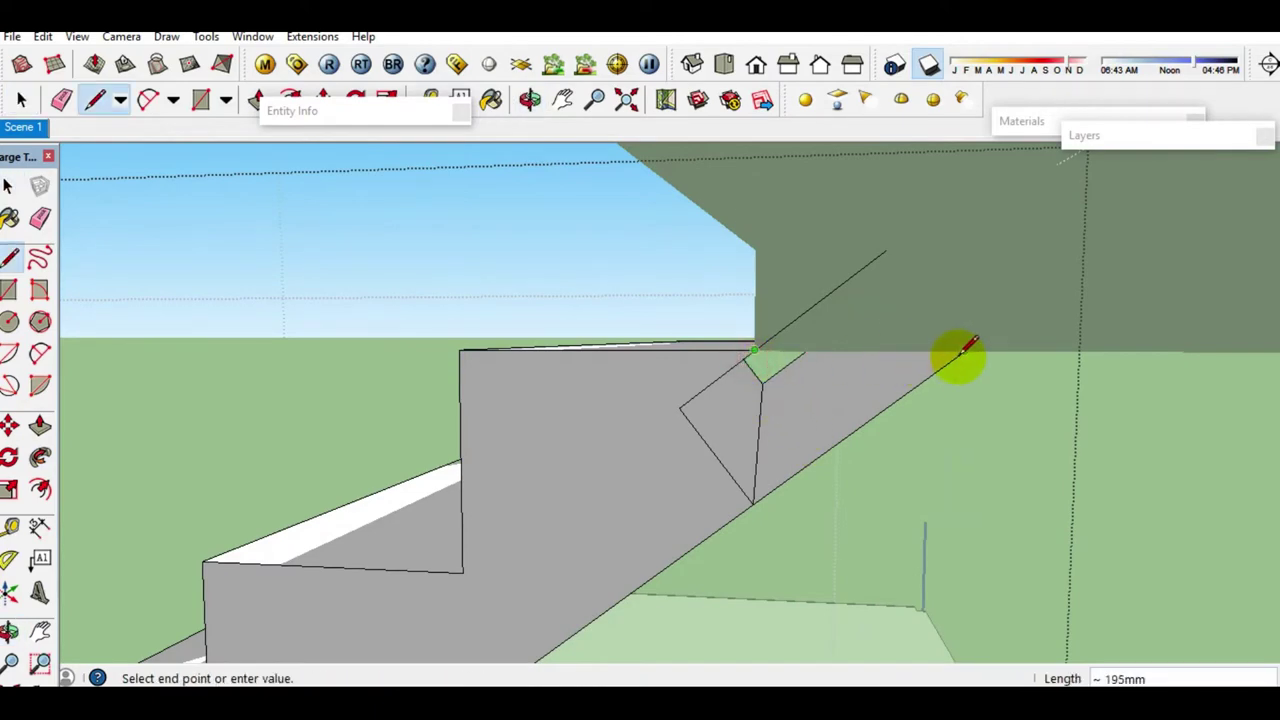
key("space")
mouse_move(776, 431)
middle_mouse_down()
mouse_move(509, 380)
mouse_move(745, 447)
mouse_move(700, 420)
mouse_move(334, 443)
mouse_move(829, 471)
mouse_move(734, 454)
mouse_move(661, 466)
middle_mouse_up()
key("l")
middle_click_drag(634, 394, 594, 343)
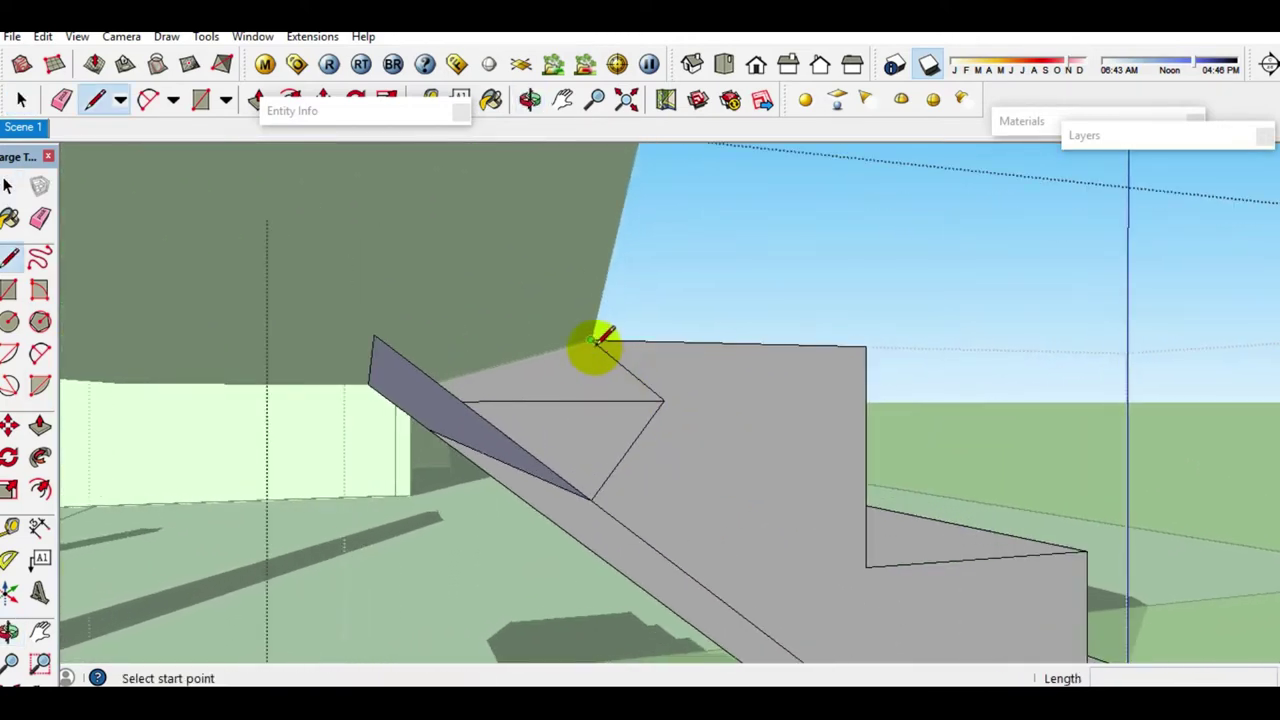
left_click(592, 344)
left_click(372, 336)
key("space")
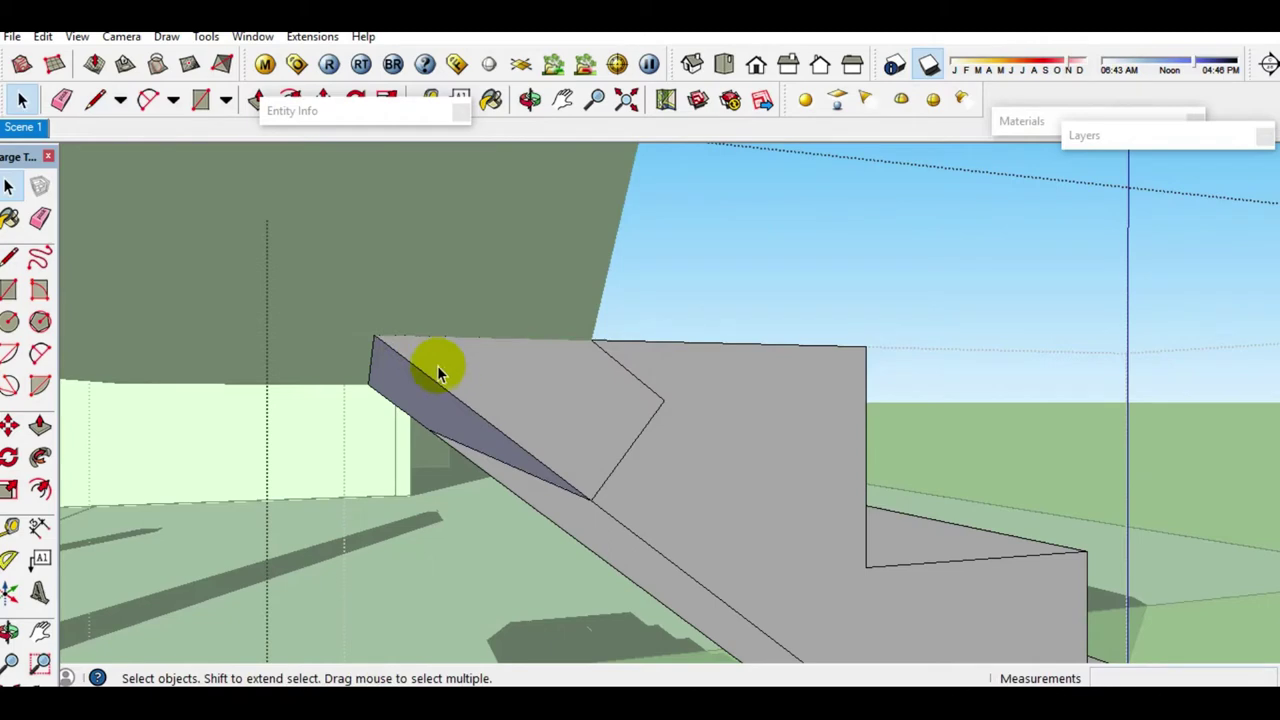
Step: Erase the stray edges on the stringer's side face and select the stair group
key("e")
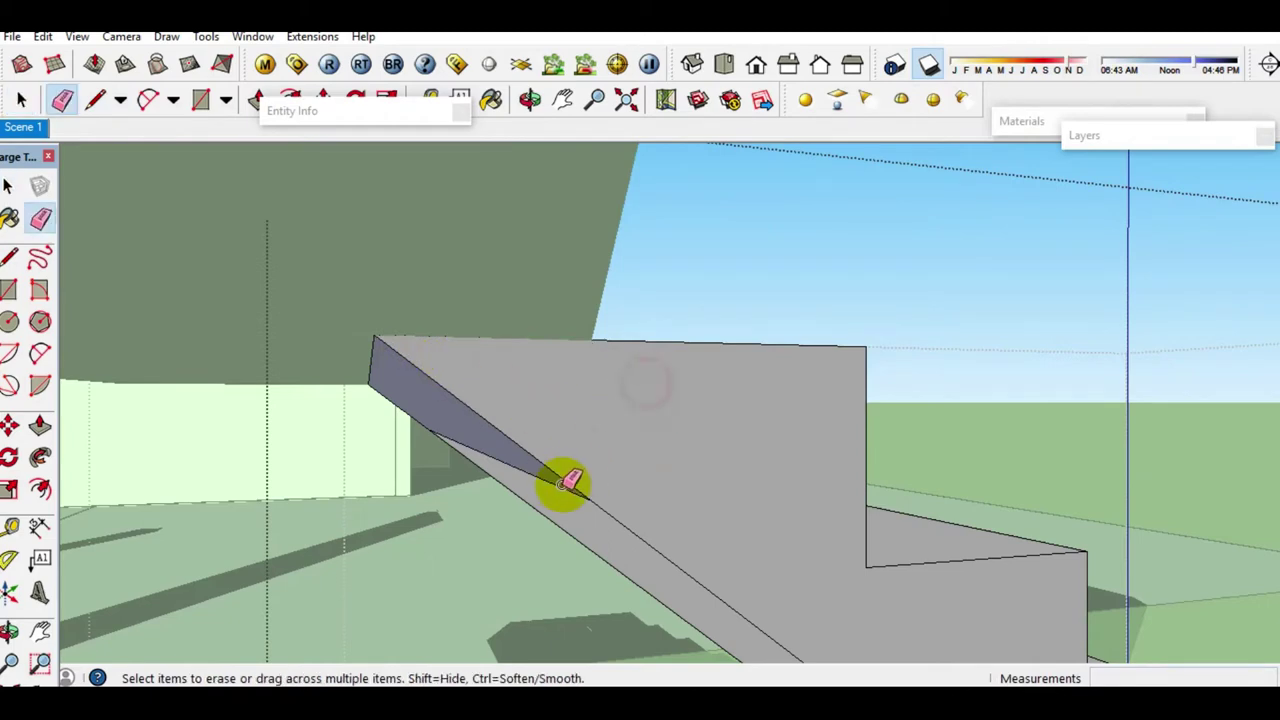
mouse_move(537, 477)
middle_mouse_down()
mouse_move(894, 437)
mouse_move(628, 466)
mouse_move(1000, 462)
mouse_move(774, 429)
middle_mouse_up()
scroll(760, 390, "down", 2)
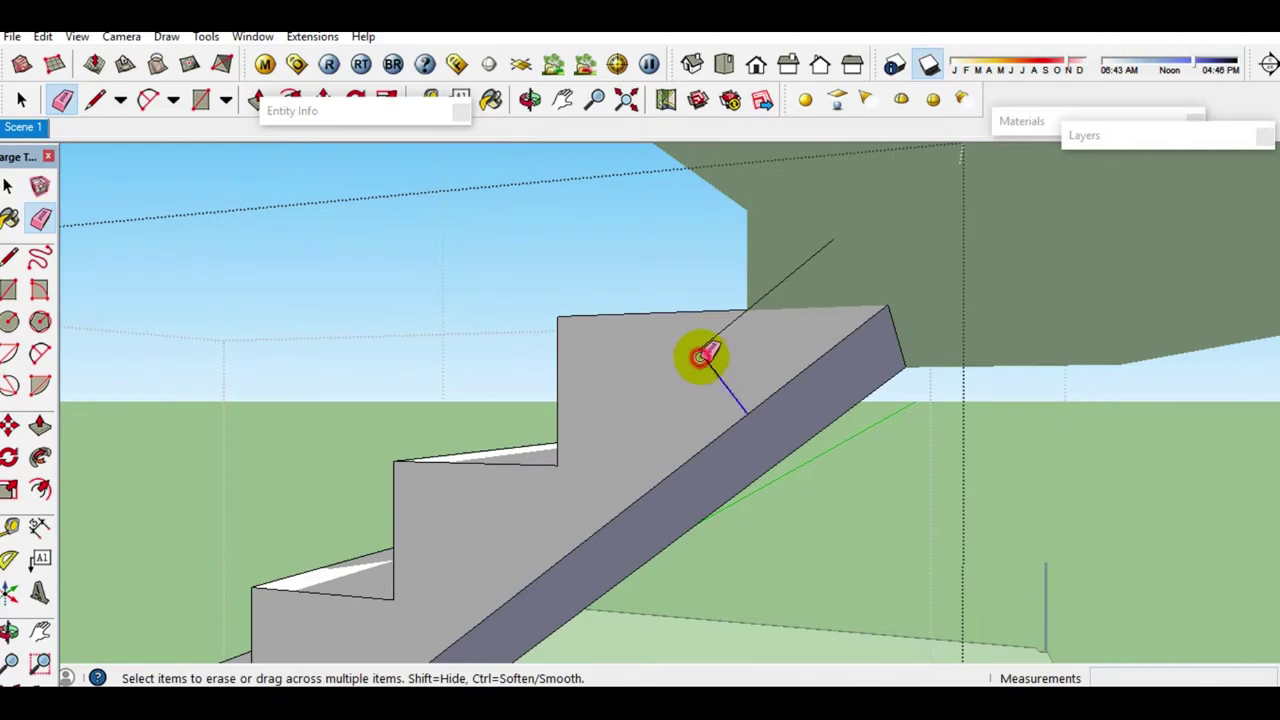
key("space")
mouse_move(600, 434)
middle_mouse_down()
mouse_move(651, 520)
mouse_move(571, 463)
mouse_move(843, 513)
mouse_move(823, 483)
mouse_move(840, 508)
mouse_move(656, 410)
middle_mouse_up()
left_click(656, 410)
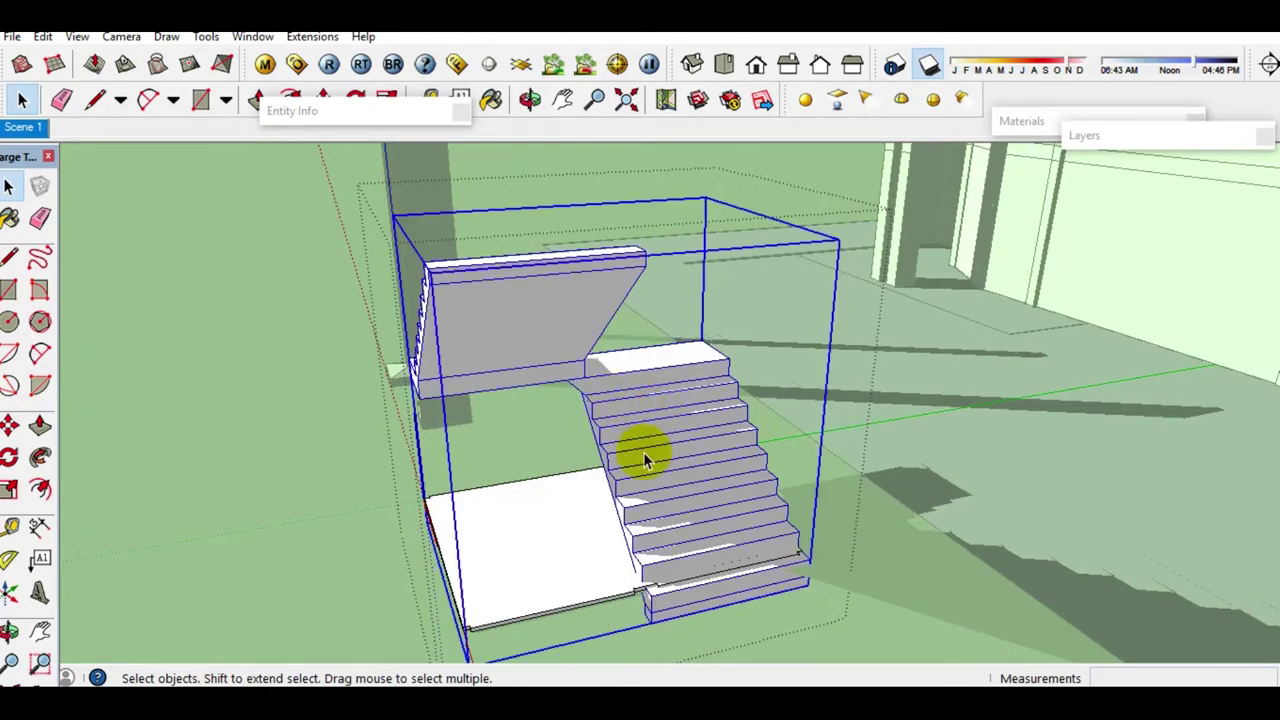
Step: Orbit around the building and stairwell, then select the entire stair flight
scroll(677, 571, "up", 2)
scroll(777, 554, "down", 2)
scroll(706, 480, "down", 3)
middle_click_drag(706, 480, 760, 497)
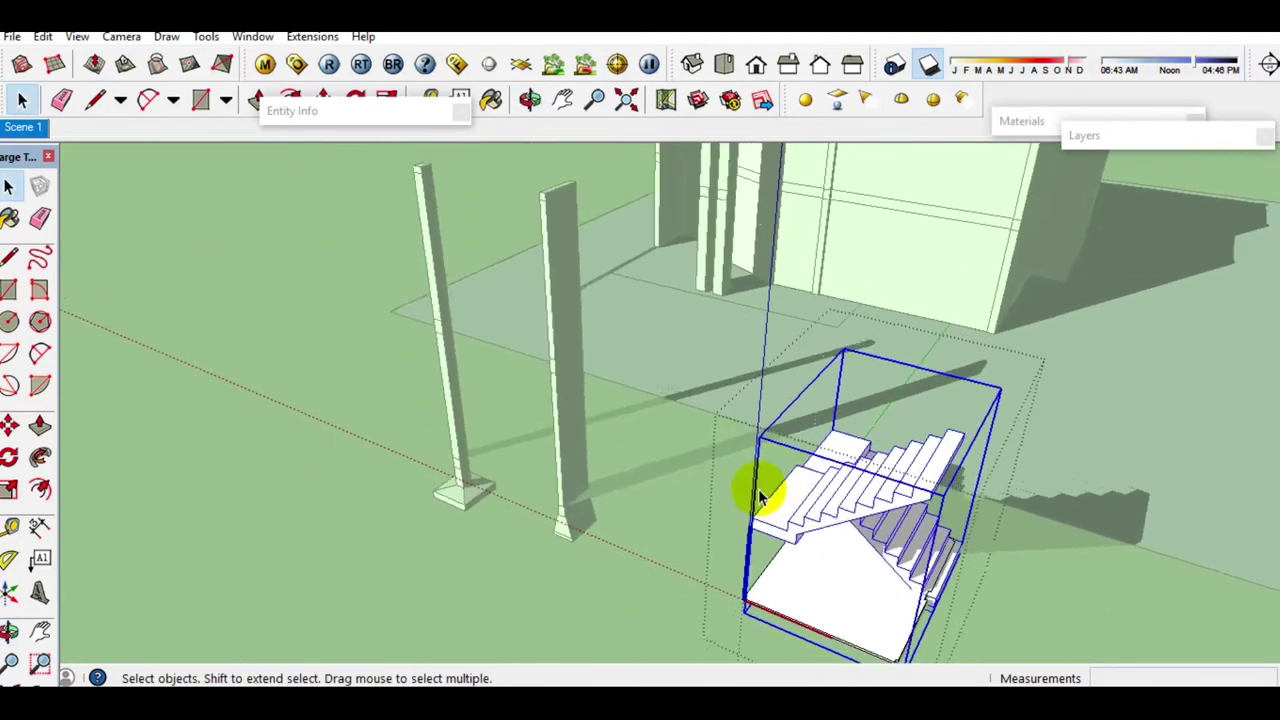
scroll(694, 429, "down", 3)
mouse_move(694, 429)
middle_mouse_down()
mouse_move(737, 471)
mouse_move(727, 358)
mouse_move(771, 423)
mouse_move(666, 277)
mouse_move(674, 429)
mouse_move(640, 517)
mouse_move(666, 543)
mouse_move(791, 420)
mouse_move(742, 472)
mouse_move(557, 391)
middle_mouse_up()
scroll(727, 358, "up", 3)
scroll(666, 277, "up", 3)
scroll(637, 410, "up", 3)
scroll(791, 420, "down", 2)
scroll(757, 509, "up", 3)
middle_click_drag(757, 509, 477, 497)
scroll(639, 398, "up", 2)
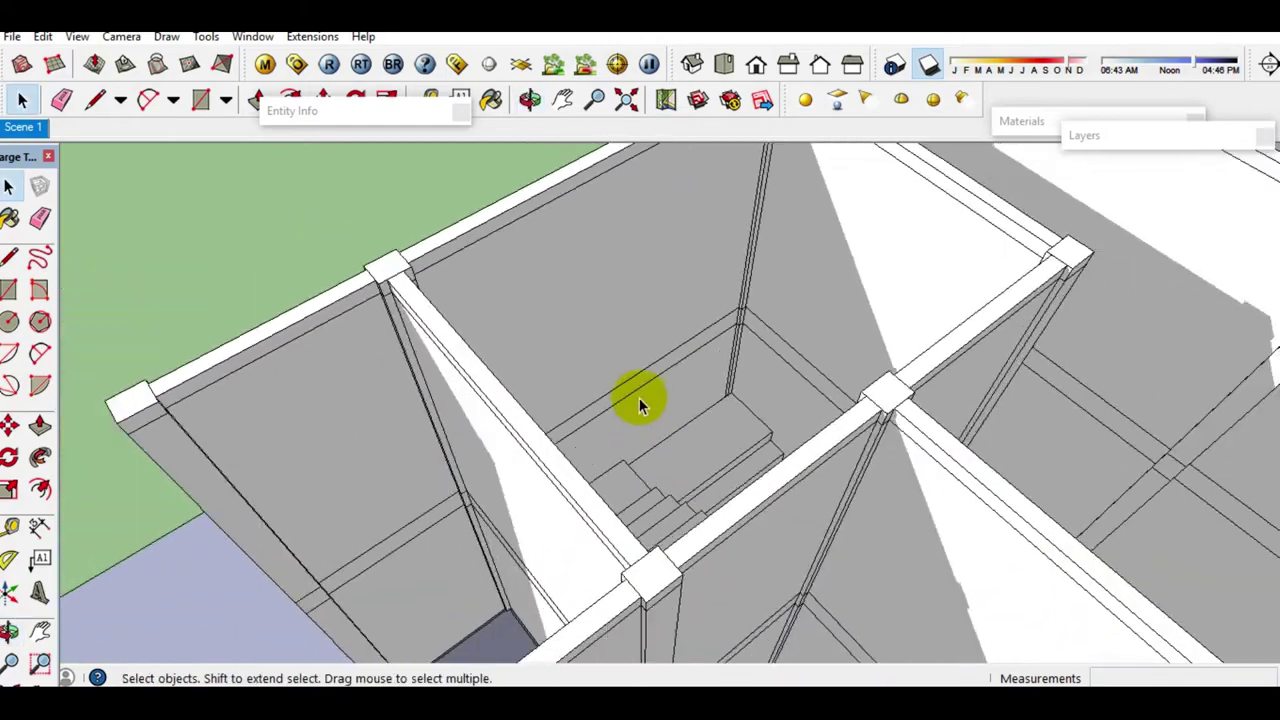
scroll(639, 398, "down", 3)
middle_click_drag(619, 348, 629, 371)
scroll(563, 584, "up", 3)
scroll(530, 590, "up", 2)
scroll(530, 590, "down", 3)
mouse_move(530, 590)
middle_mouse_down()
mouse_move(600, 371)
mouse_move(586, 471)
mouse_move(663, 600)
middle_mouse_up()
scroll(543, 533, "up", 5)
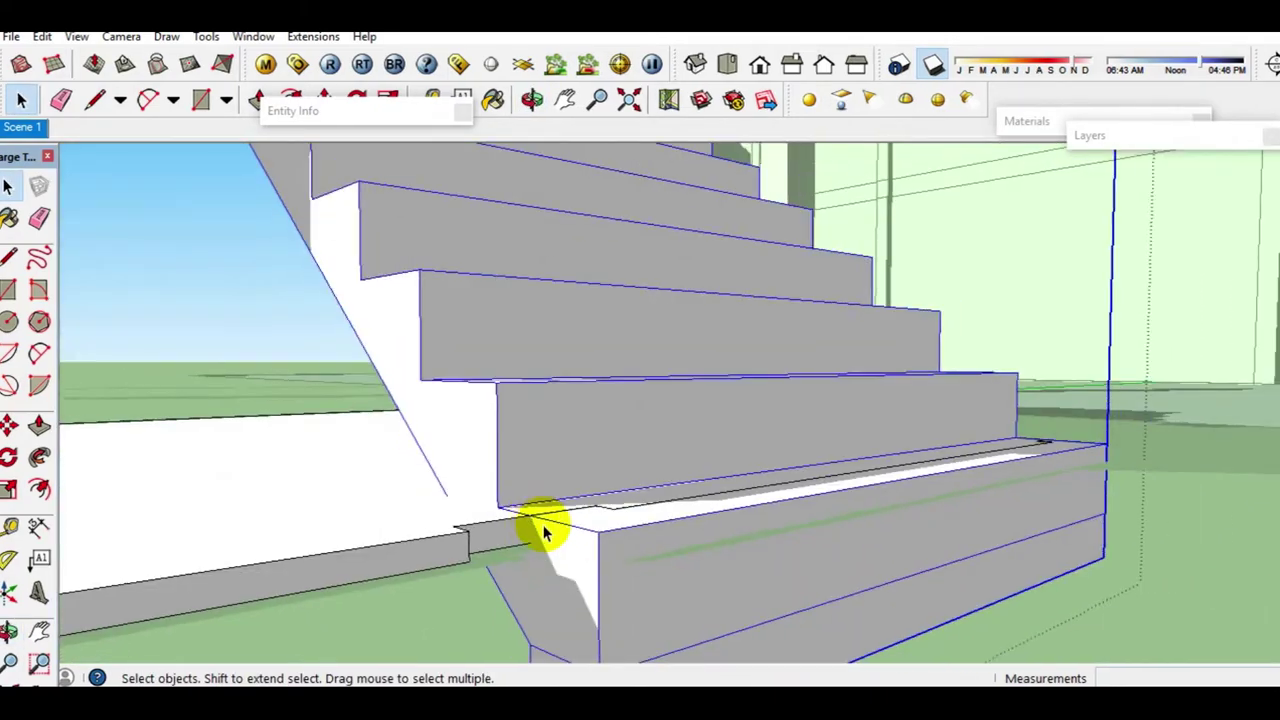
scroll(545, 533, "down", 3)
mouse_move(557, 543)
middle_mouse_down()
mouse_move(637, 545)
mouse_move(646, 518)
mouse_move(636, 524)
middle_mouse_up()
scroll(628, 552, "up", 3)
triple_click(628, 550)
scroll(637, 545, "up", 2)
Step: Draw a line from the stair's bottom corner to close its side into a triangular face
key("l")
left_click(582, 573)
middle_click_drag(582, 573, 580, 442)
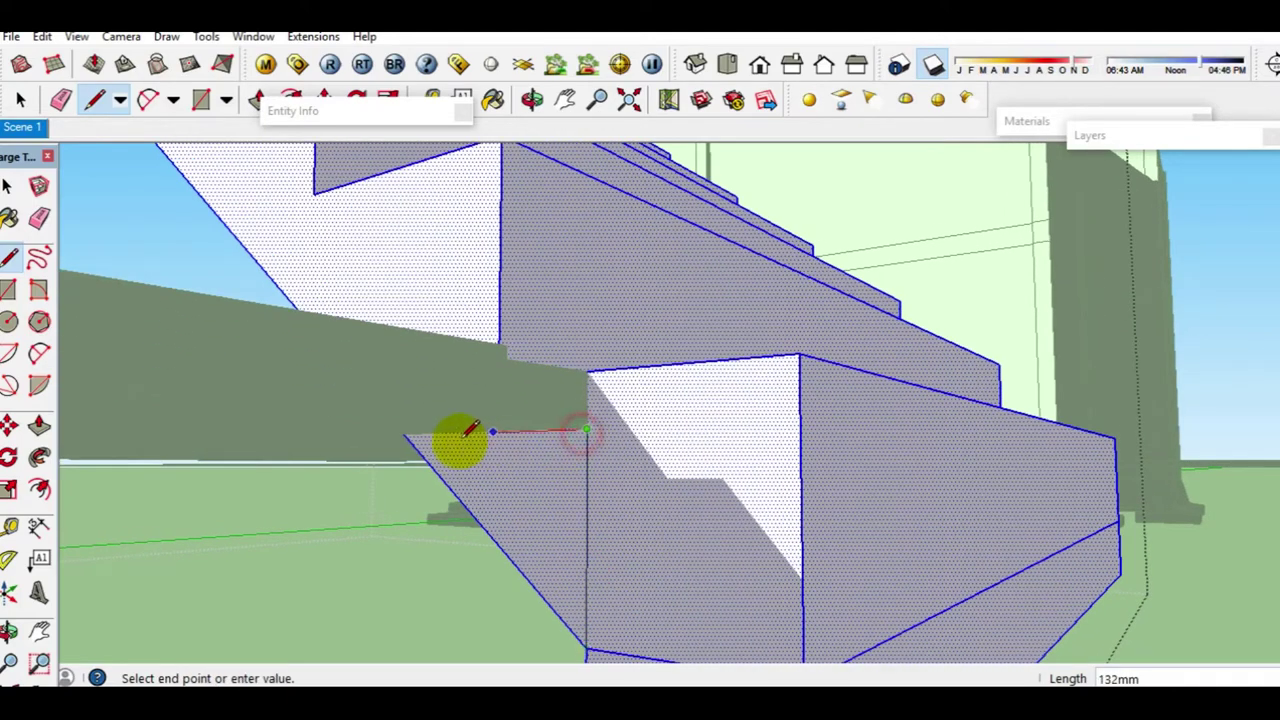
left_click(410, 437)
key("space")
left_click(531, 523)
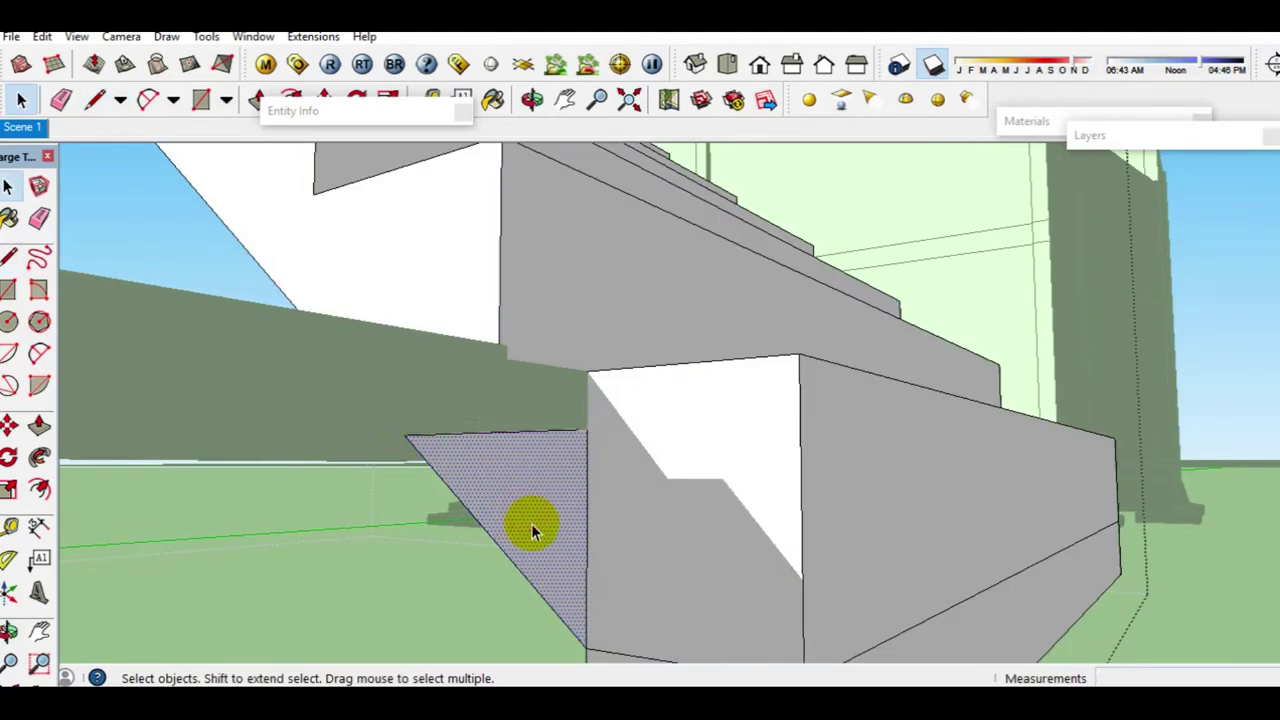
key("p")
mouse_move(731, 514)
middle_mouse_down()
mouse_move(669, 557)
mouse_move(894, 534)
mouse_move(373, 533)
mouse_move(777, 531)
mouse_move(534, 549)
mouse_move(894, 631)
mouse_move(745, 482)
mouse_move(800, 471)
mouse_move(709, 451)
mouse_move(560, 580)
mouse_move(534, 508)
middle_mouse_up()
key("space")
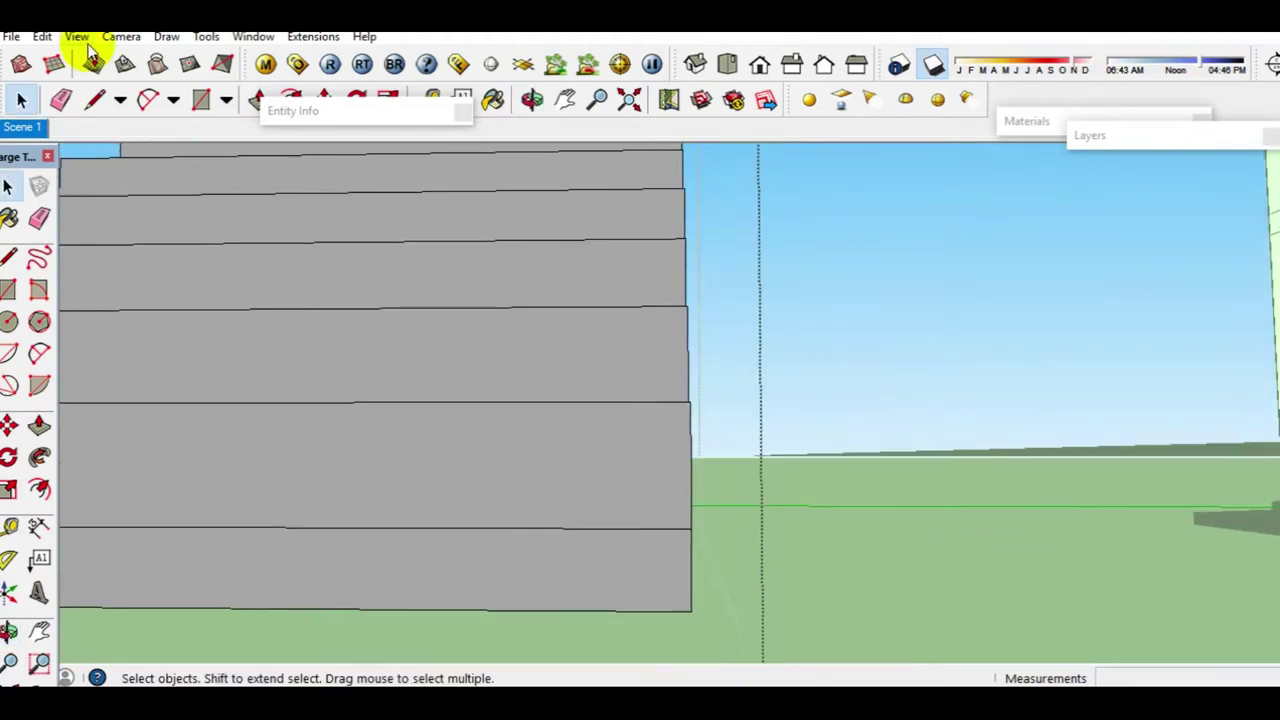
Step: Turn on shadows in the model and orbit to a close side view of the bottom steps
left_click(76, 36)
left_click(103, 218)
mouse_move(91, 214)
middle_mouse_down()
mouse_move(331, 386)
mouse_move(823, 366)
middle_mouse_up()
mouse_move(663, 457)
middle_mouse_down()
mouse_move(694, 491)
mouse_move(500, 420)
mouse_move(831, 634)
middle_mouse_up()
Step: Window-select and delete the block beneath the bottom step
left_click_drag(903, 658, 501, 558)
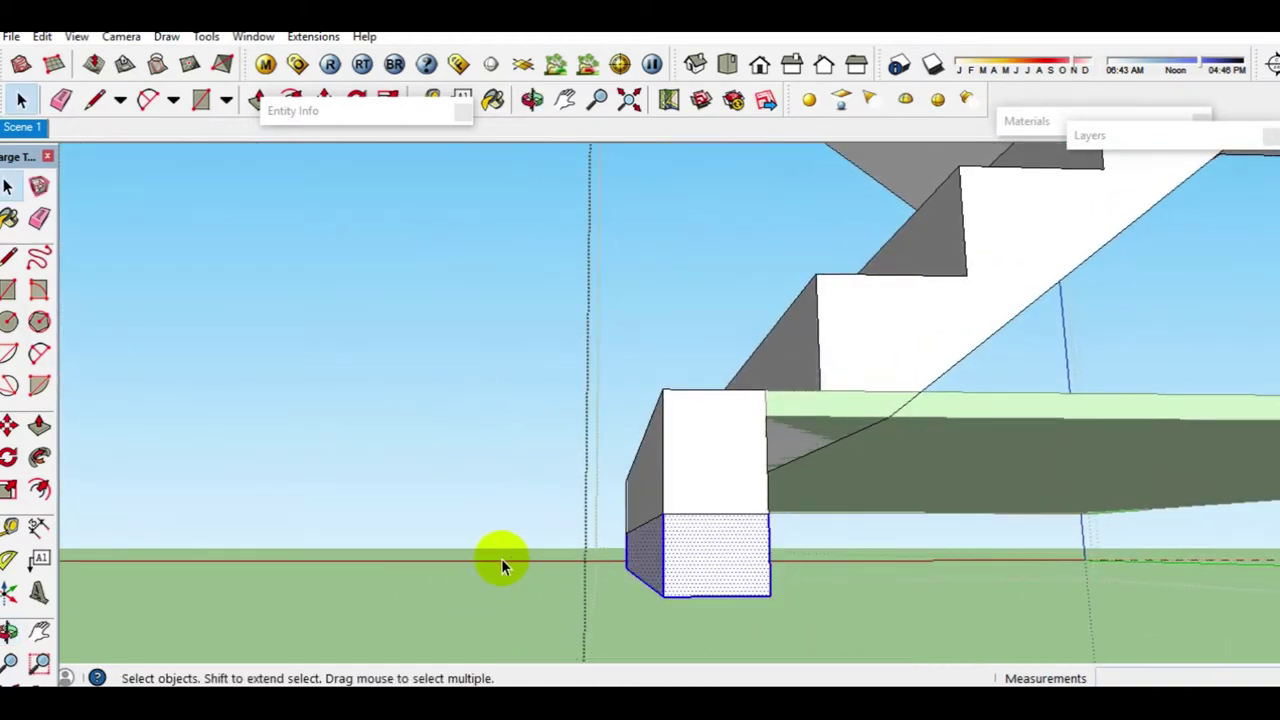
key("Delete")
mouse_move(726, 543)
middle_mouse_down()
mouse_move(922, 582)
mouse_move(417, 393)
mouse_move(726, 514)
mouse_move(846, 537)
mouse_move(726, 500)
mouse_move(751, 577)
middle_mouse_up()
scroll(729, 491, "down", 3)
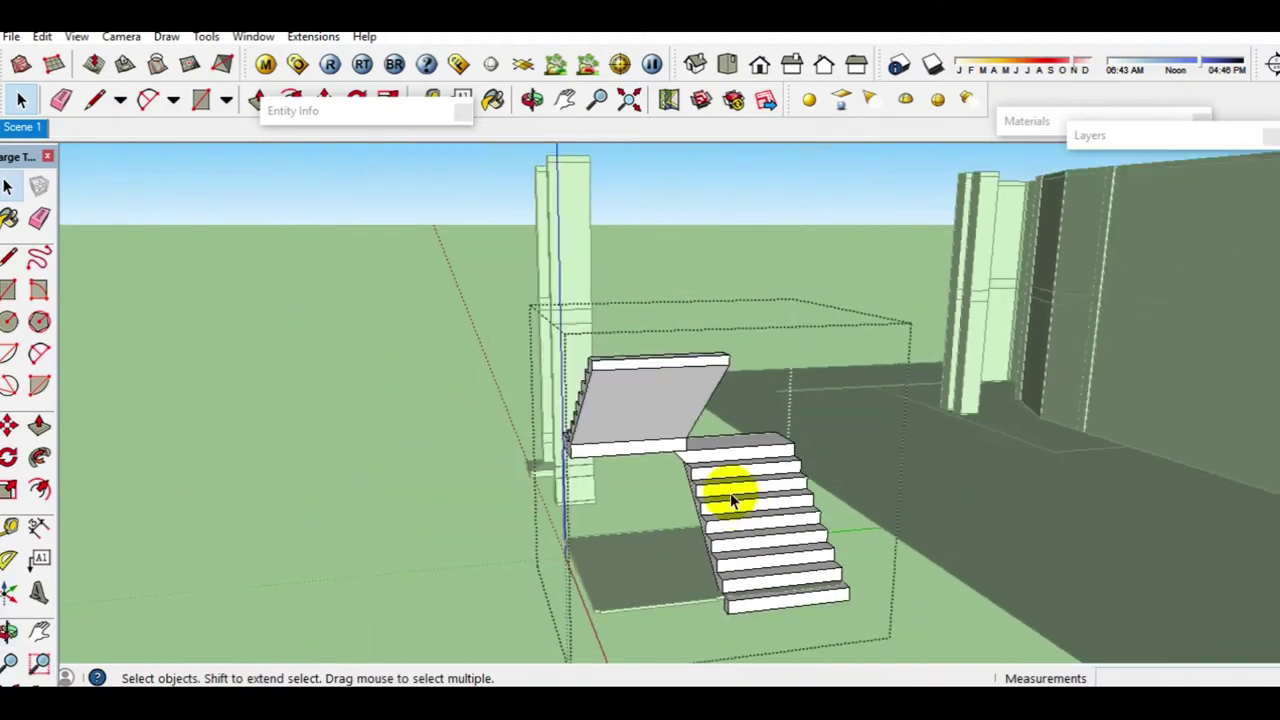
middle_click_drag(729, 491, 771, 286)
mouse_move(612, 276)
middle_mouse_down()
mouse_move(646, 286)
mouse_move(748, 370)
middle_mouse_up()
scroll(586, 265, "down", 3)
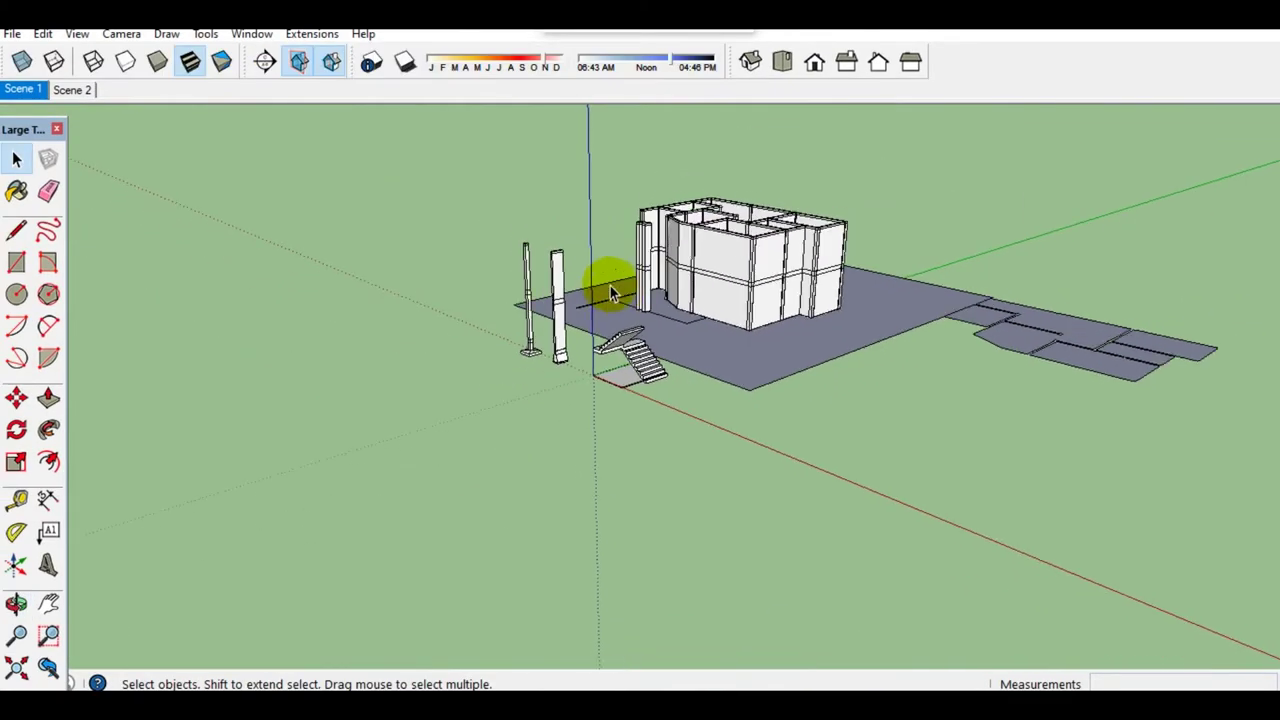
Step: Open the floor-plan panels group and select its faces
left_click(920, 480)
scroll(1140, 487, "up", 3)
mouse_move(1140, 487)
middle_mouse_down()
mouse_move(871, 449)
mouse_move(829, 420)
mouse_move(857, 343)
mouse_move(810, 335)
middle_mouse_up()
triple_click(852, 457)
scroll(829, 394, "up", 2)
Step: Copy the floor-plan panels 2062 mm straight up above the originals
key("m")
scroll(830, 383, "up", 1)
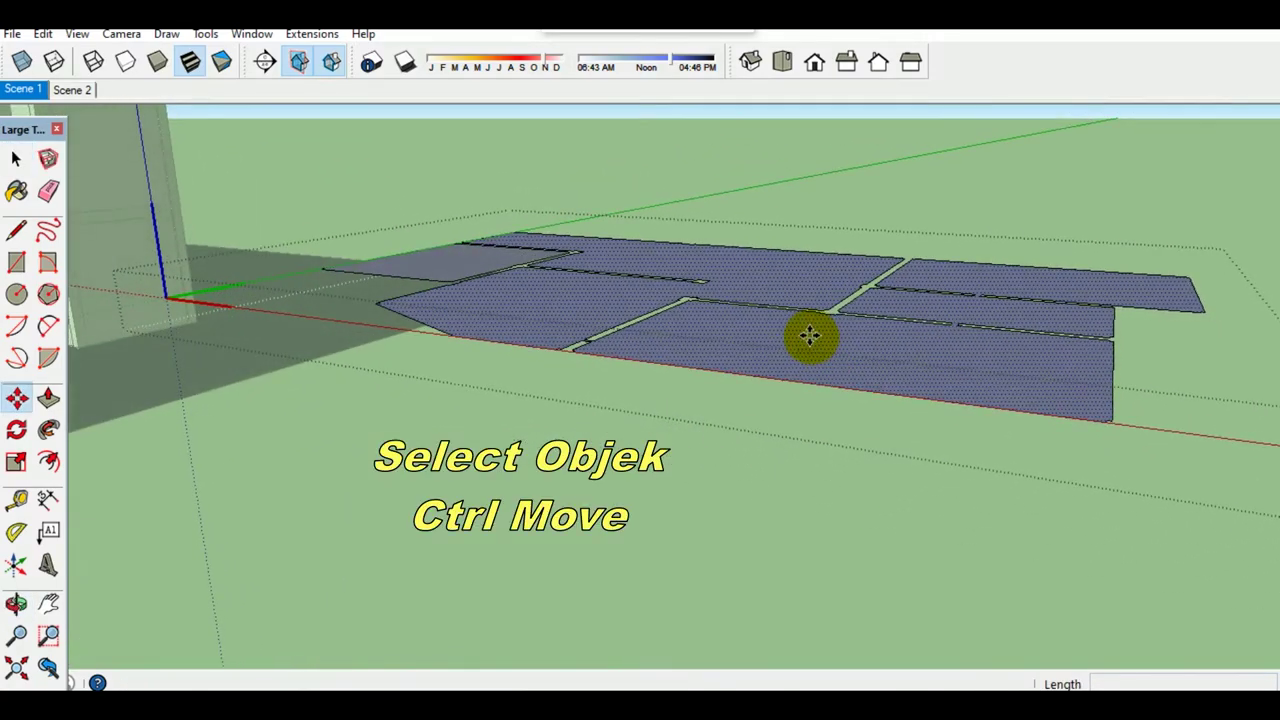
left_click(810, 346, "ctrl")
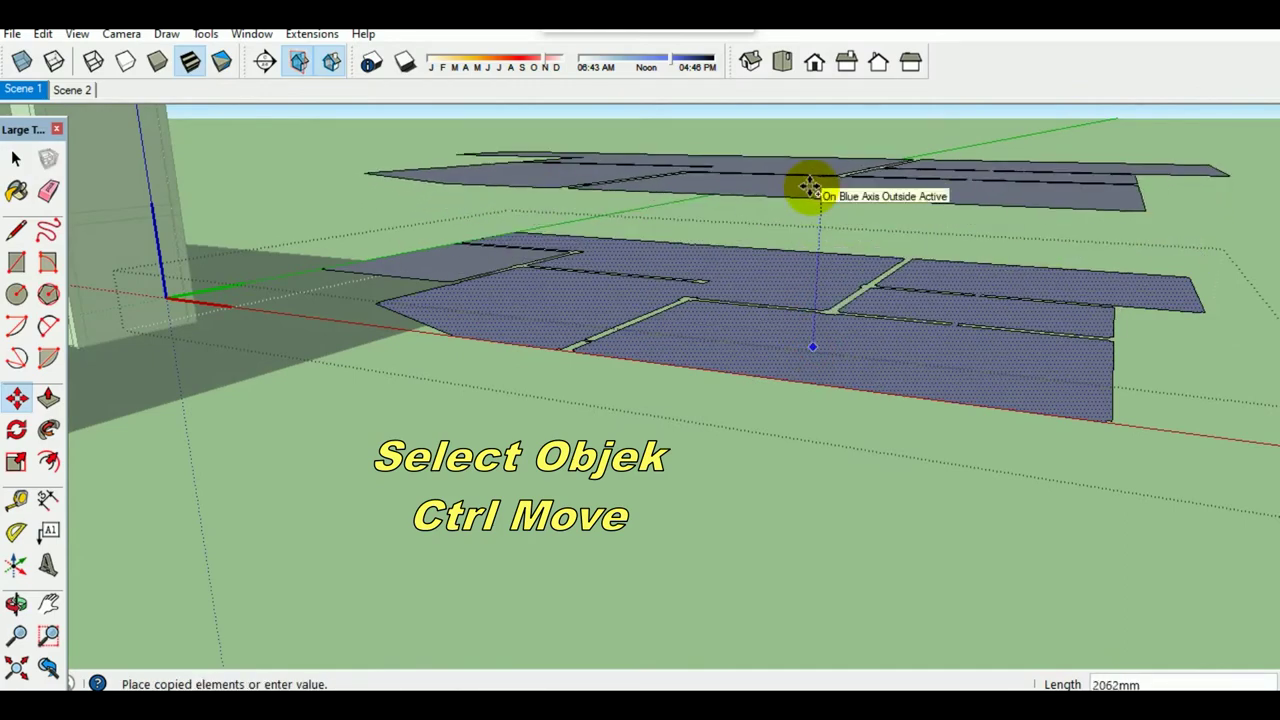
left_click(810, 187)
mouse_move(858, 141)
middle_mouse_down()
mouse_move(866, 306)
mouse_move(770, 458)
middle_mouse_up()
key("space")
Step: Reverse the faces of the upper copied panels so they show white
left_click(782, 443)
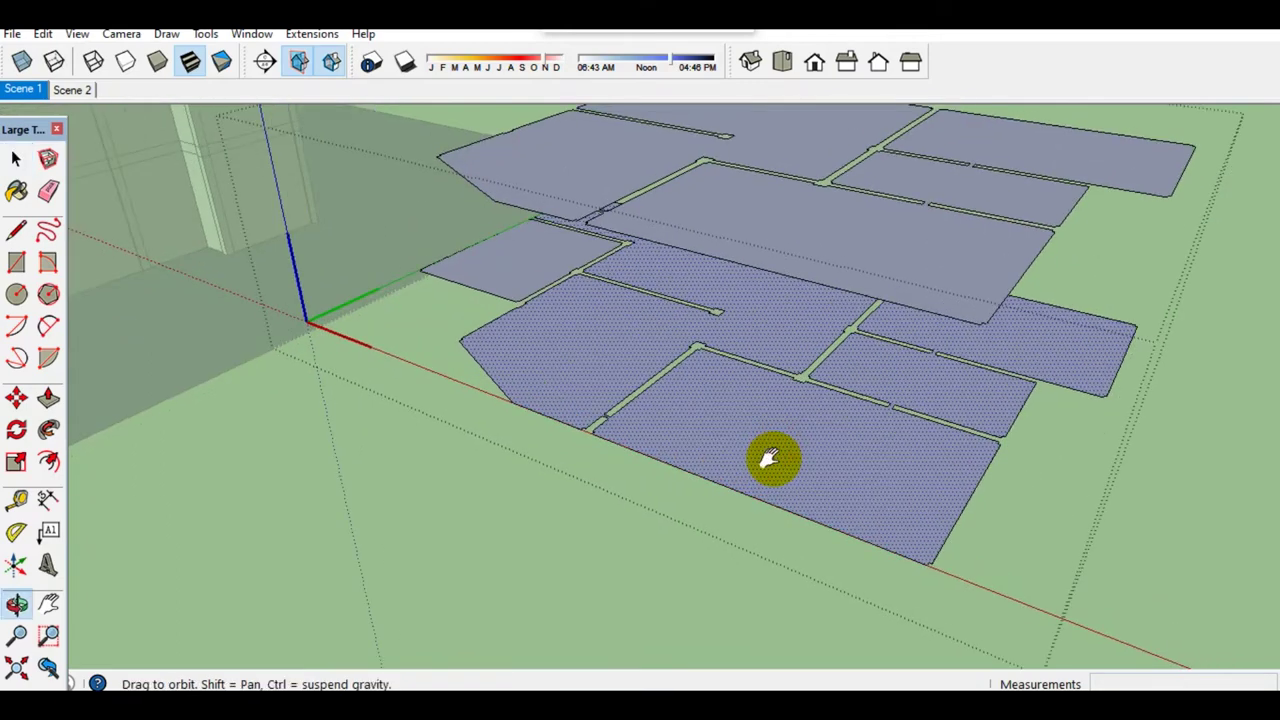
left_click(773, 467)
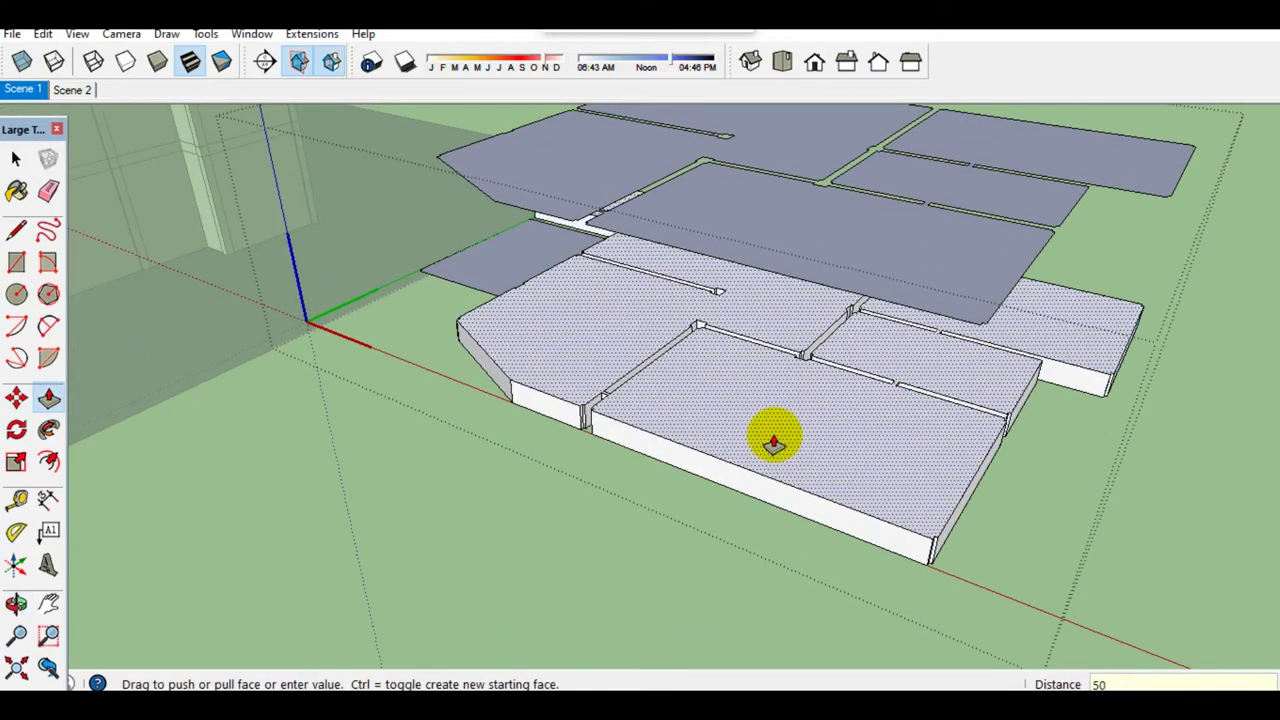
key("Escape")
key("space")
left_click(880, 251)
middle_click_drag(880, 251, 877, 372)
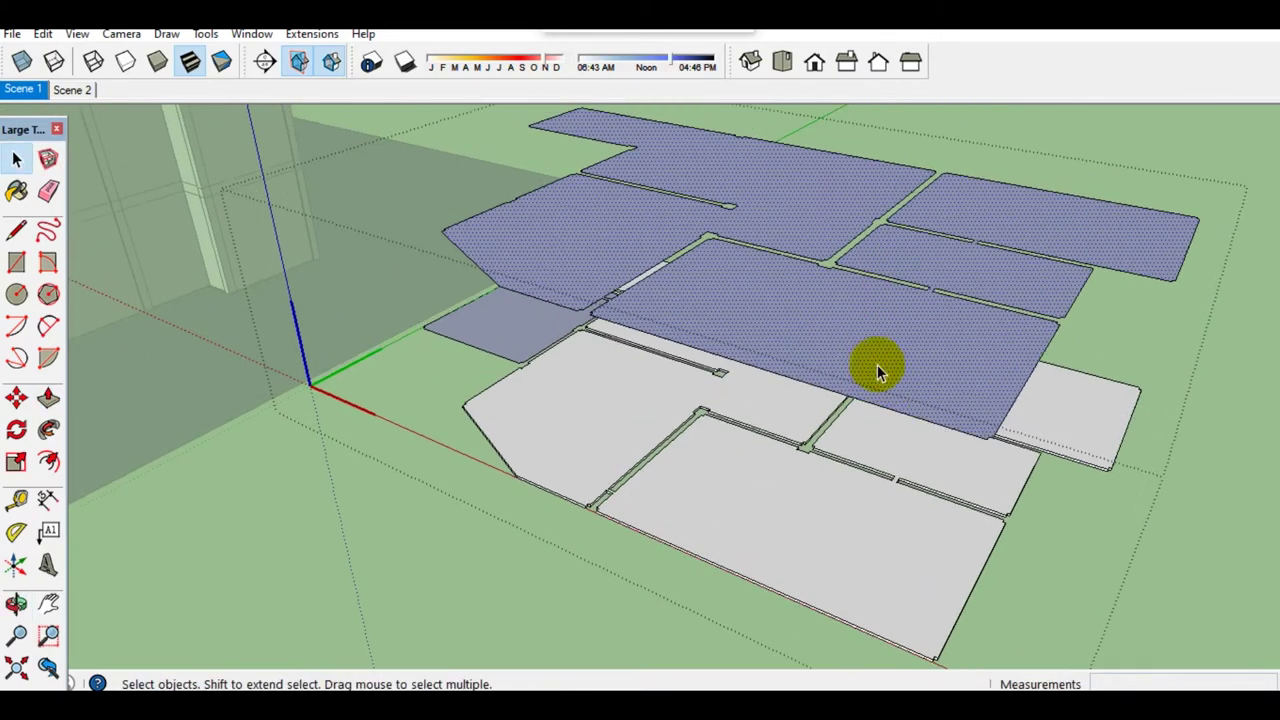
right_click(876, 364)
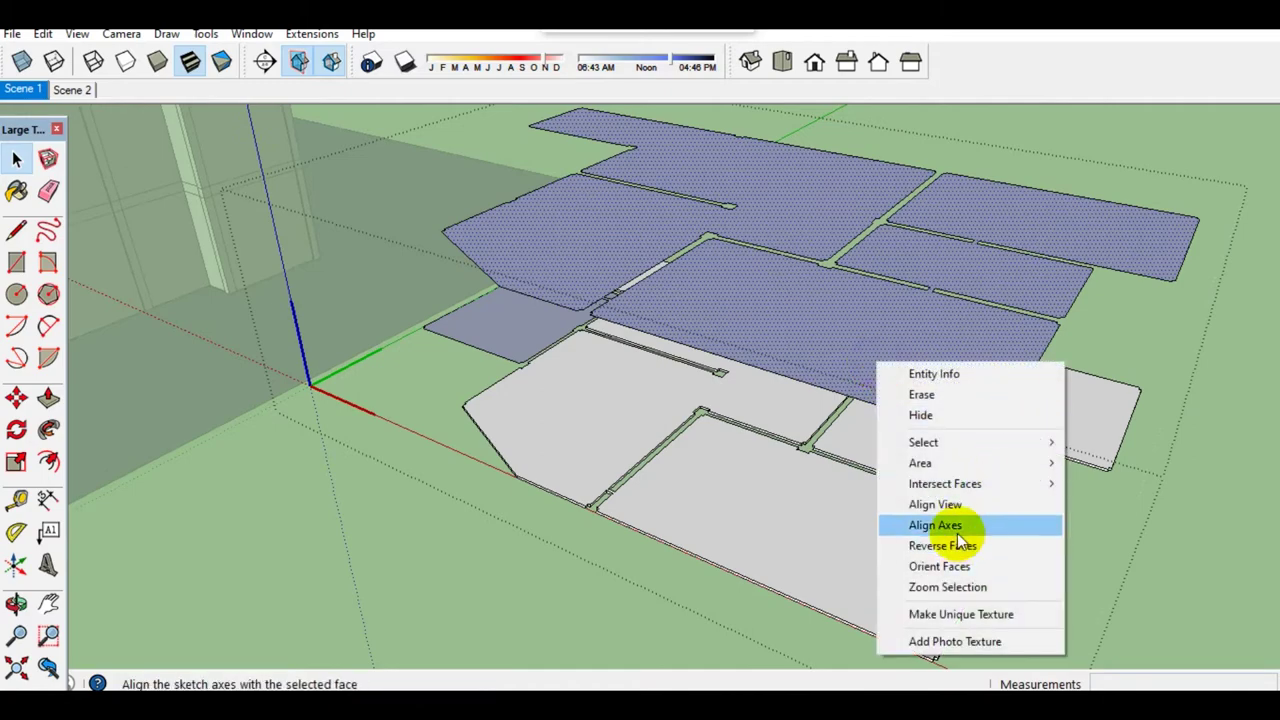
left_click(957, 546)
scroll(970, 495, "down", 5)
middle_click_drag(970, 495, 800, 486)
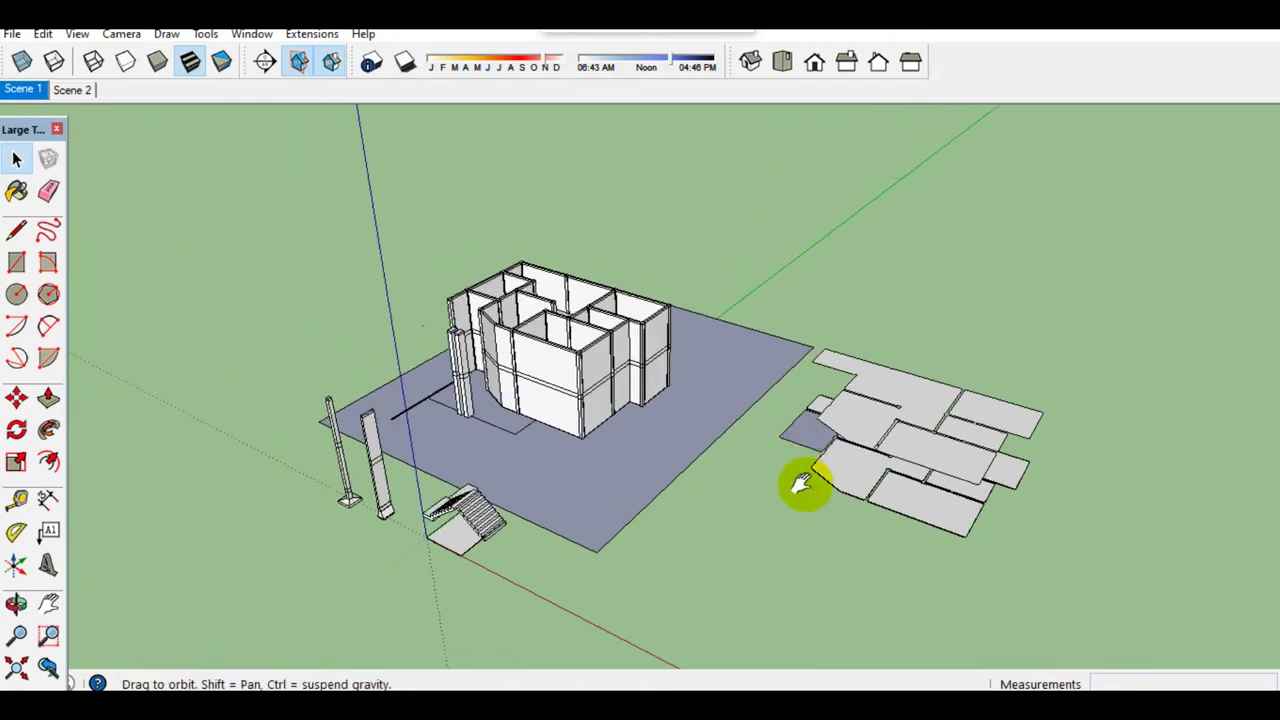
Step: Explode the whole building group
scroll(666, 500, "up", 3)
scroll(510, 425, "up", 3)
mouse_move(527, 432)
middle_mouse_down()
mouse_move(449, 377)
mouse_move(486, 289)
middle_mouse_up()
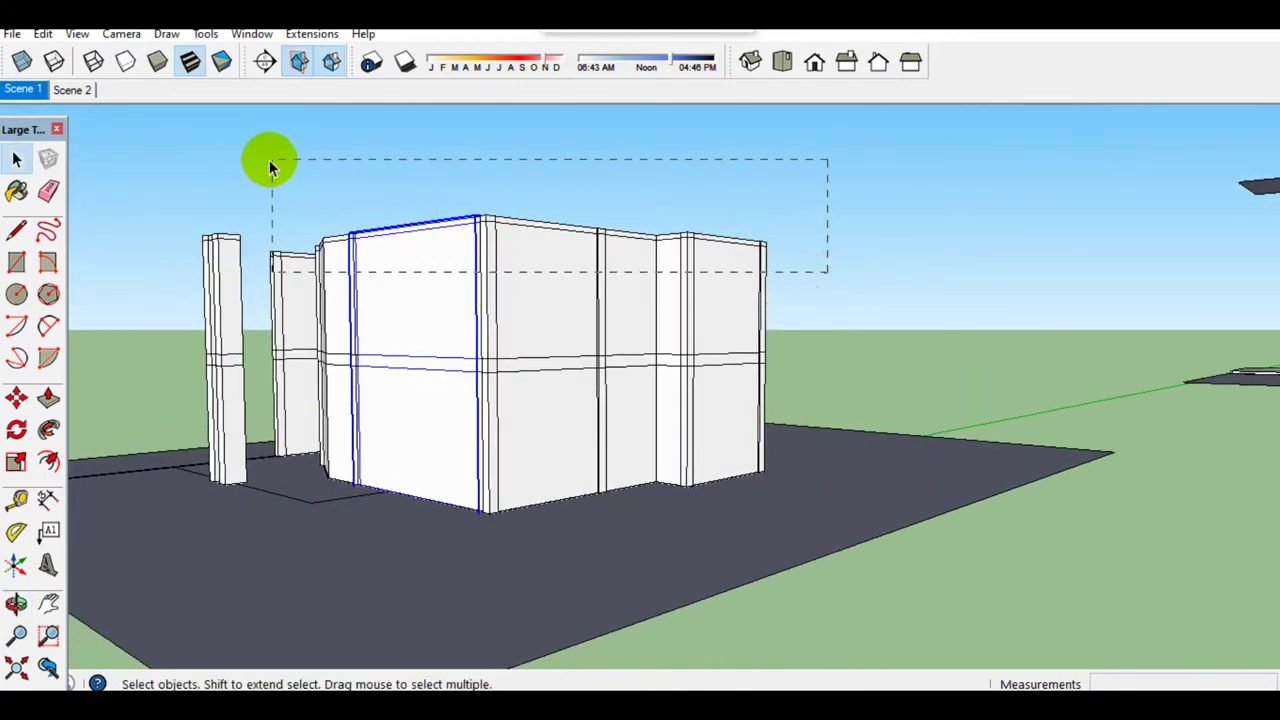
left_click_drag(269, 160, 269, 161)
right_click(420, 257)
left_click(480, 366)
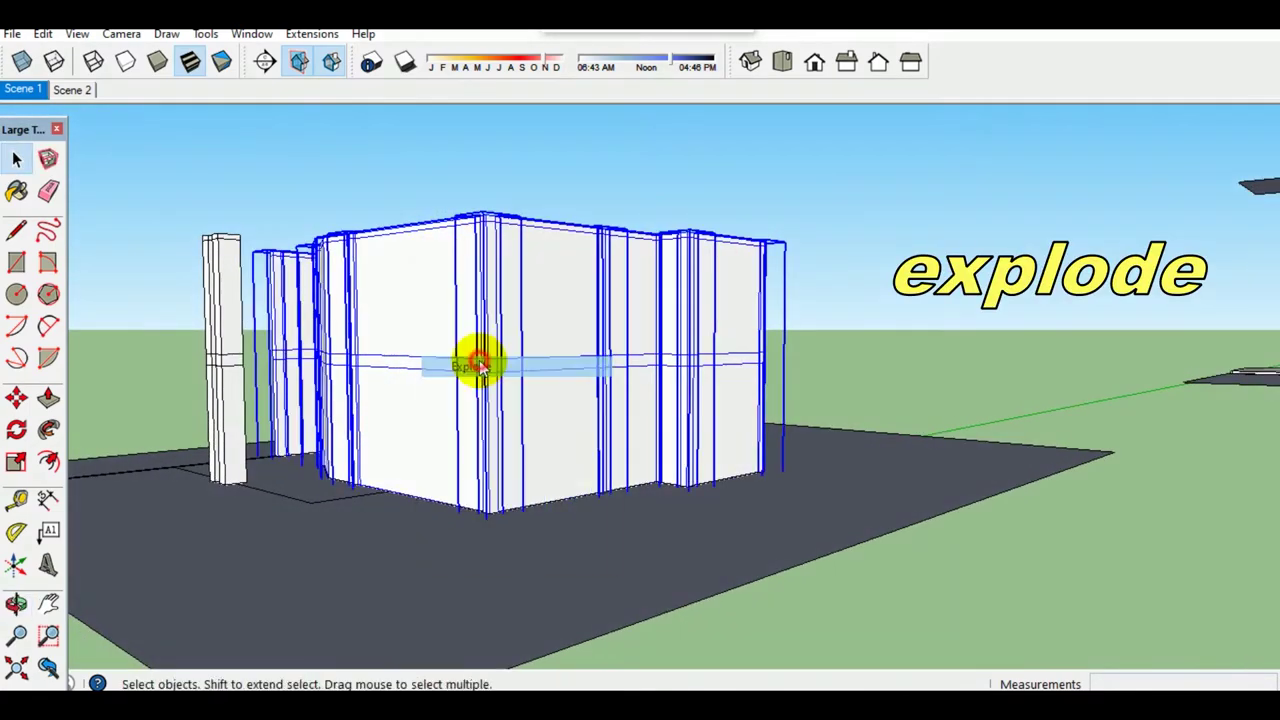
Step: Delete two upper-floor interior walls, leaving the bare columns
middle_click_drag(517, 294, 471, 434)
scroll(414, 357, "up", 3)
scroll(475, 385, "up", 2)
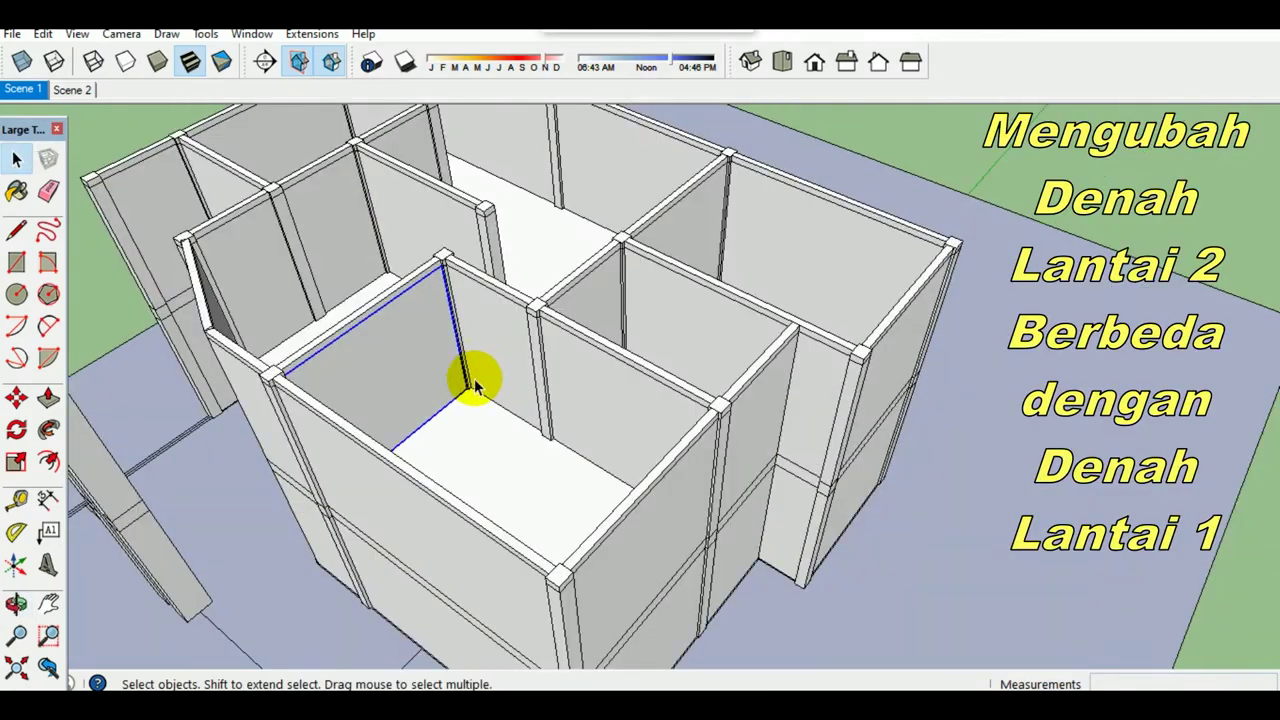
scroll(480, 375, "down", 2)
key("Delete")
left_click(571, 306)
key("Delete")
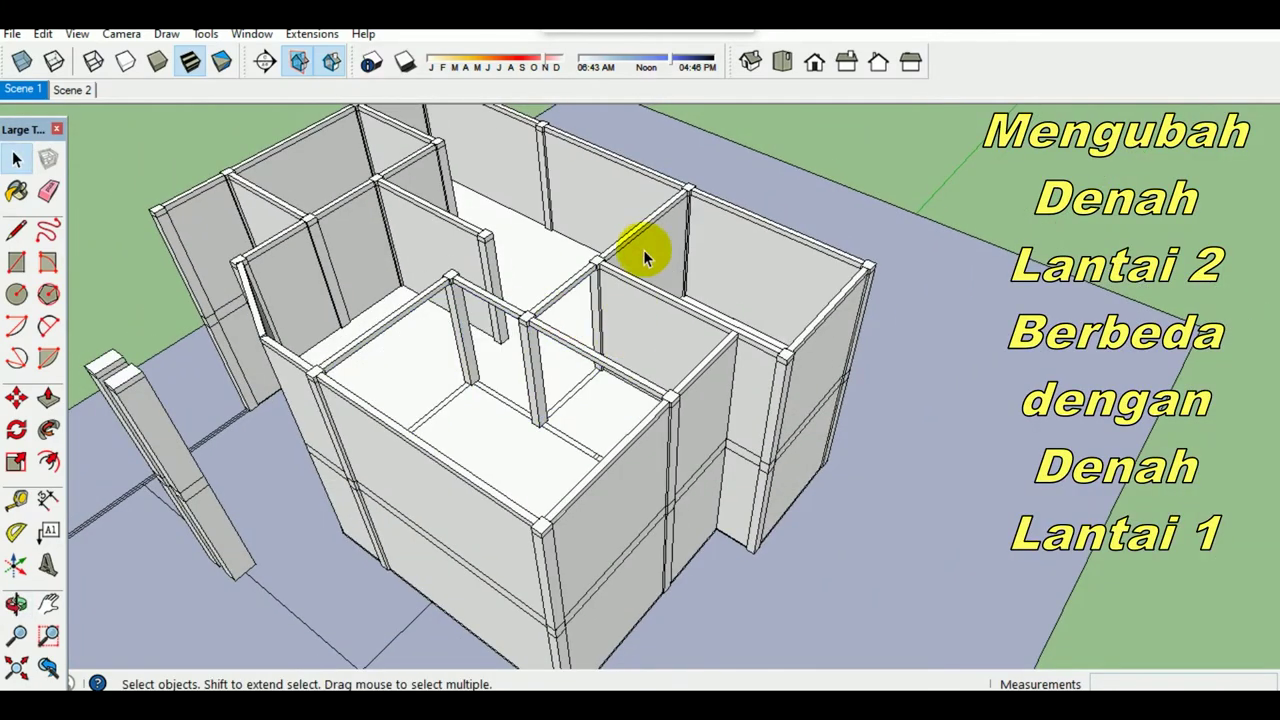
left_click(533, 355)
scroll(533, 355, "up", 3)
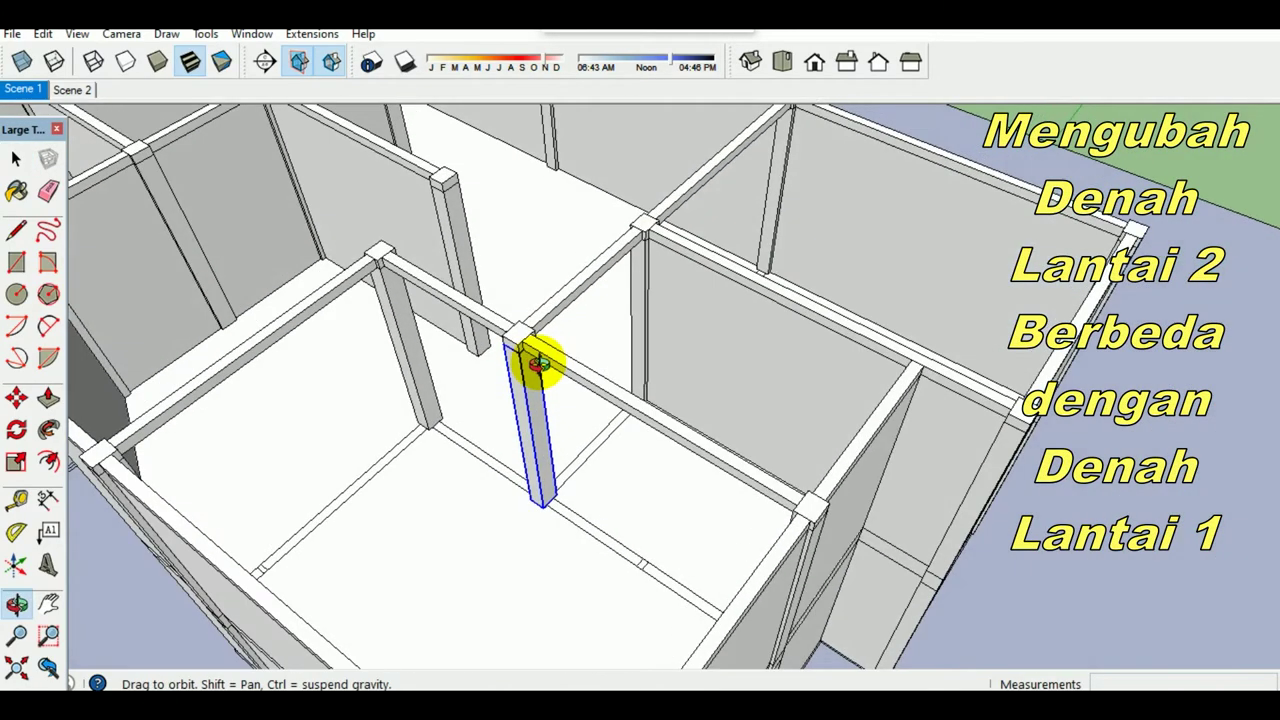
scroll(658, 443, "down", 1)
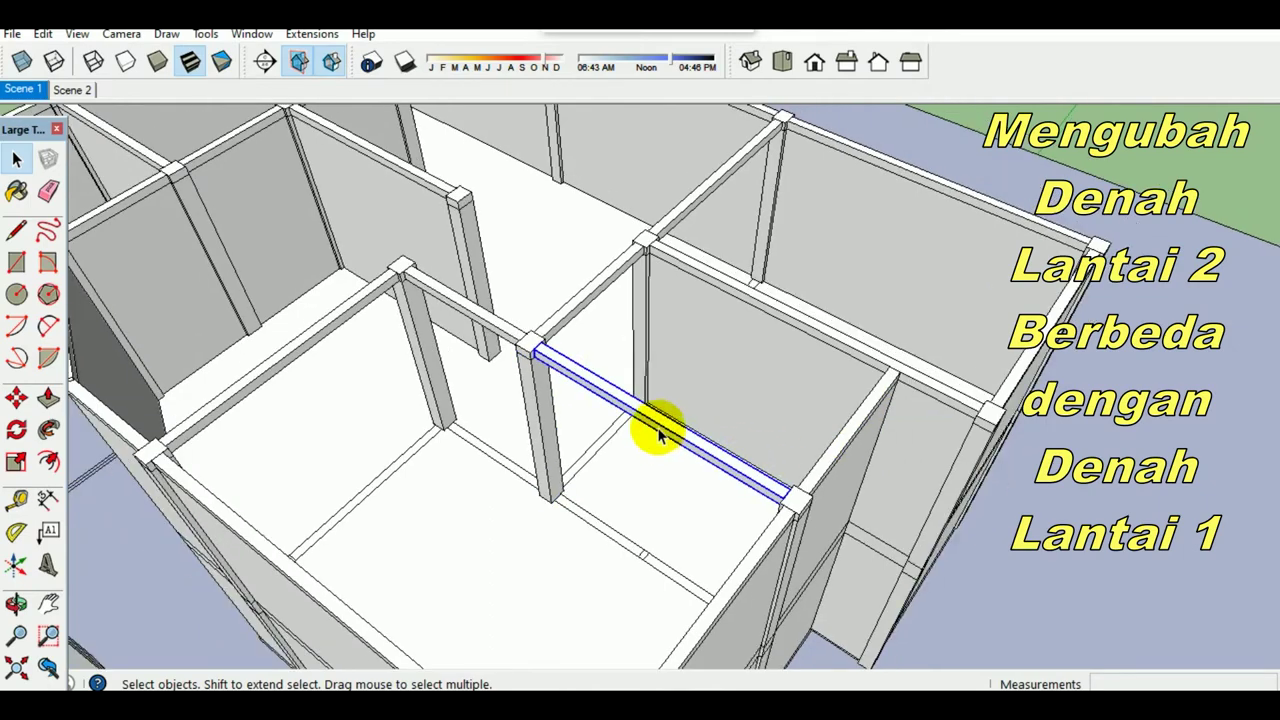
Step: Orbit around the upper floor and toward the stairs to review the new layout
mouse_move(571, 316)
middle_mouse_down()
mouse_move(357, 323)
mouse_move(420, 317)
middle_mouse_up()
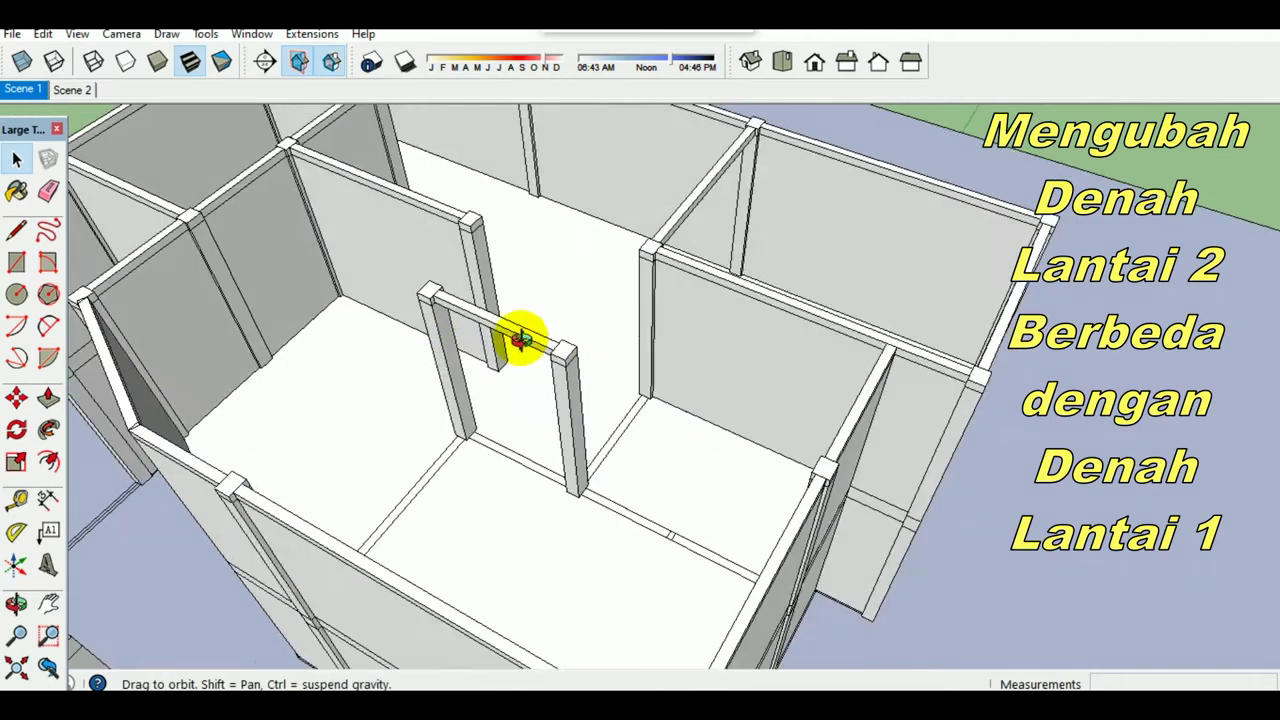
scroll(457, 329, "down", 1)
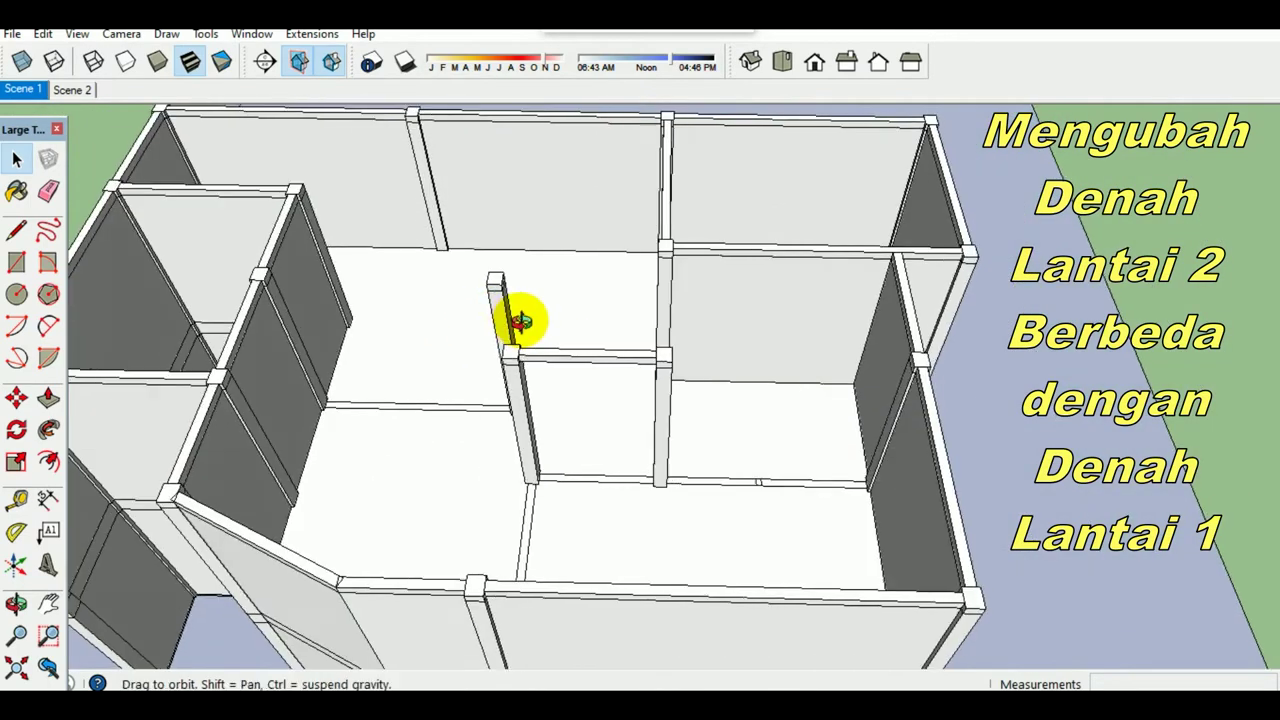
scroll(523, 320, "down", 3)
middle_click_drag(606, 329, 687, 262)
scroll(530, 281, "up", 2)
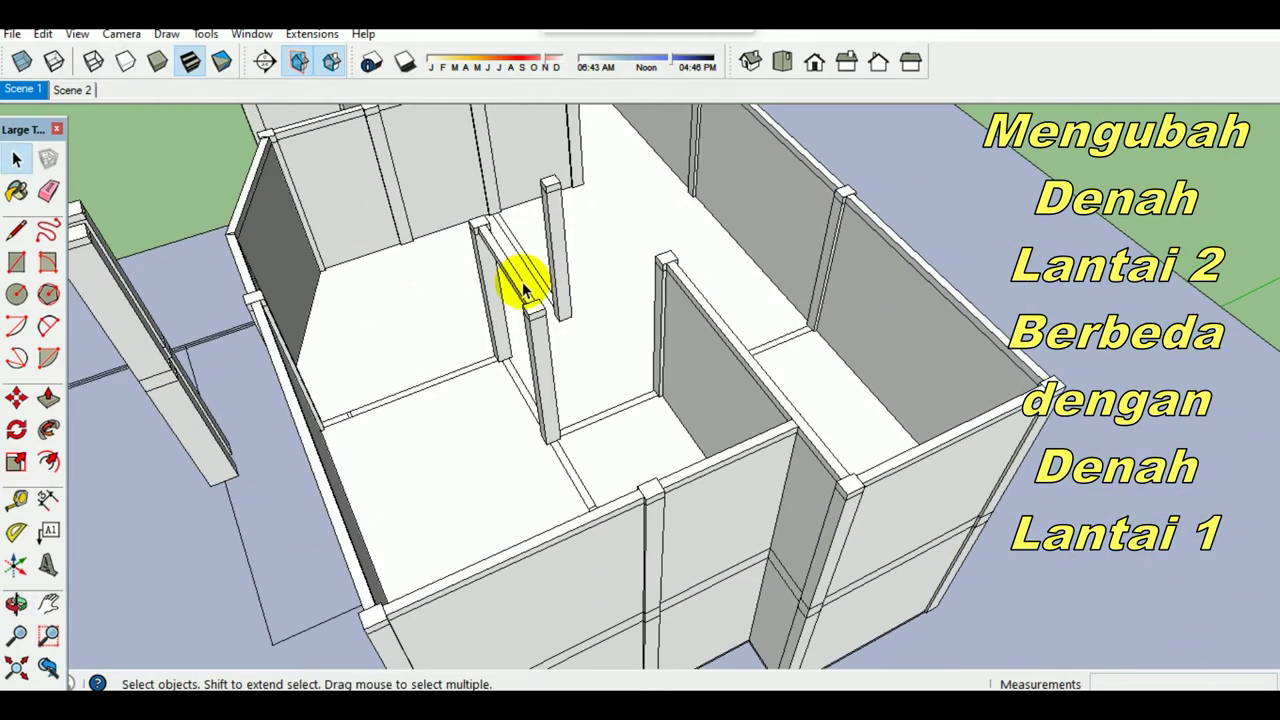
scroll(457, 206, "down", 2)
scroll(449, 157, "down", 1)
scroll(449, 149, "up", 2)
mouse_move(449, 149)
middle_mouse_down()
mouse_move(520, 400)
mouse_move(515, 316)
middle_mouse_up()
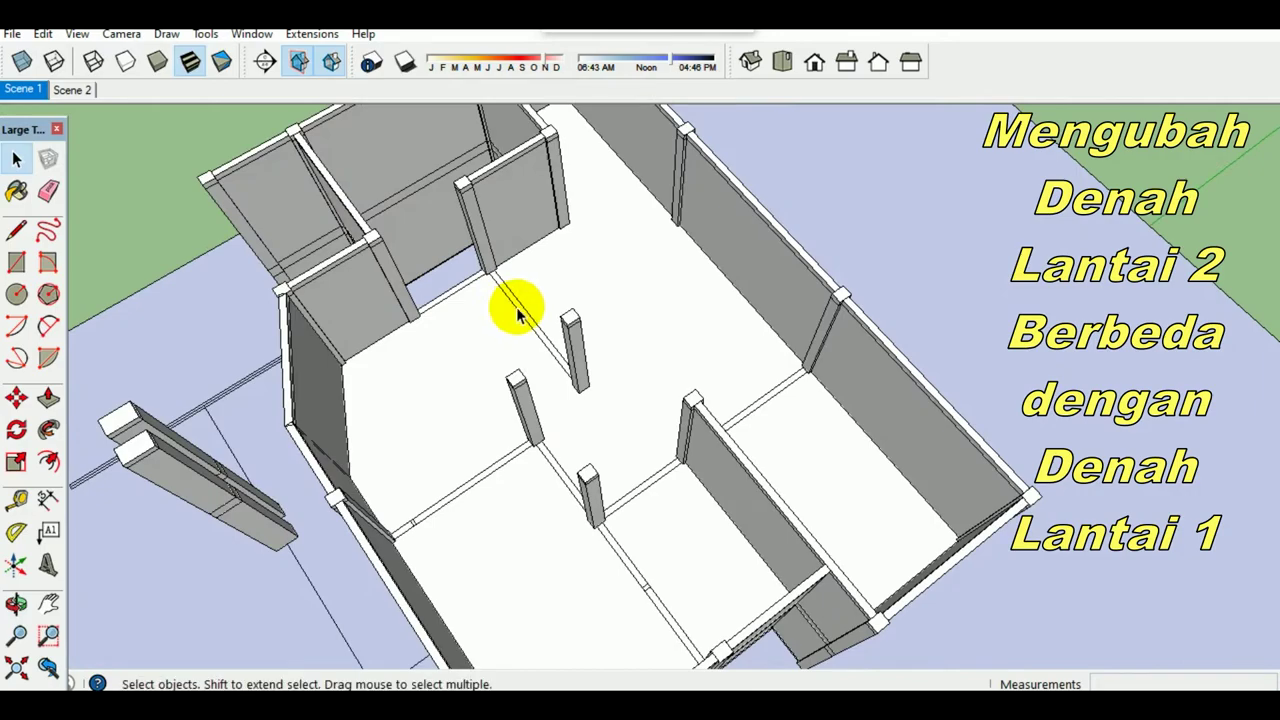
scroll(518, 316, "down", 2)
mouse_move(600, 314)
middle_mouse_down()
mouse_move(677, 343)
mouse_move(729, 257)
middle_mouse_up()
scroll(455, 508, "up", 2)
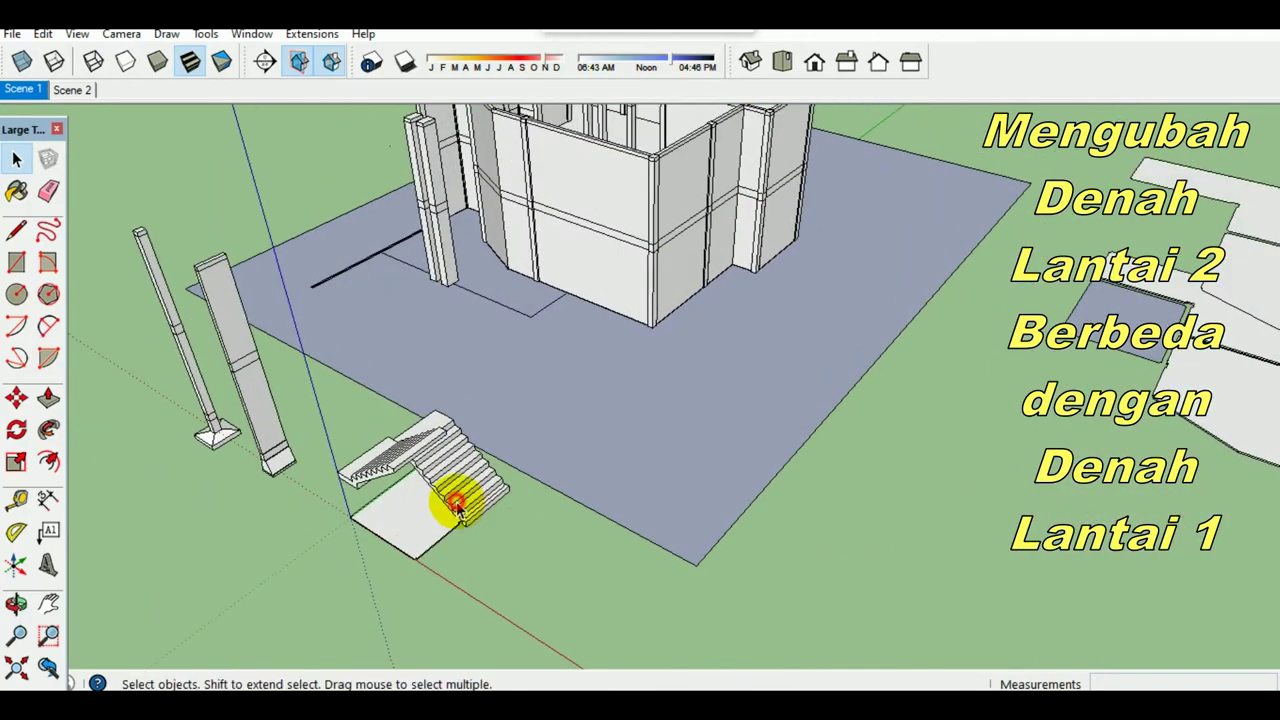
Step: Cut the stair group and paste it near the floor pieces
left_click(455, 508)
scroll(500, 490, "down", 2)
key("Delete")
middle_click_drag(516, 478, 314, 606)
scroll(926, 343, "up", 2)
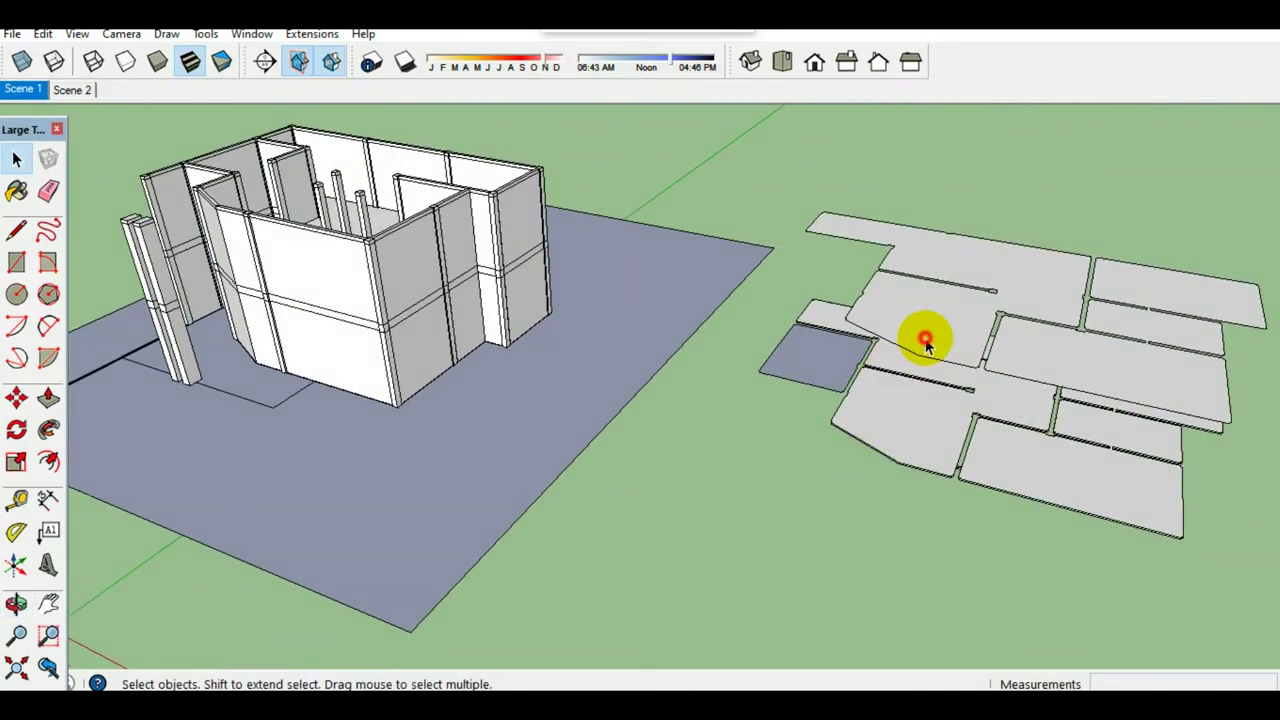
scroll(926, 343, "up", 3)
key("ctrl+v")
left_click(726, 452)
Step: Move the pasted stairs so their corner snaps onto the floor panel's corner
key("m")
scroll(849, 445, "up", 3)
left_click(860, 491)
scroll(849, 343, "up", 2)
scroll(903, 251, "up", 2)
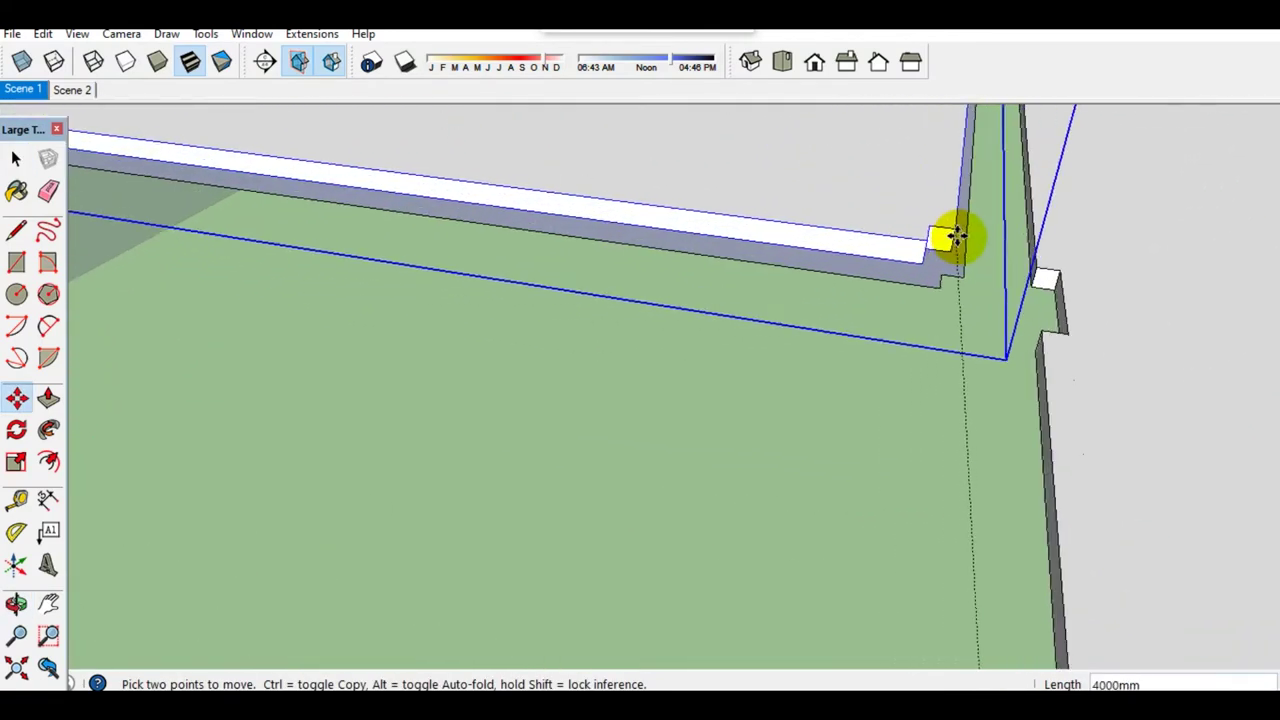
scroll(925, 267, "up", 2)
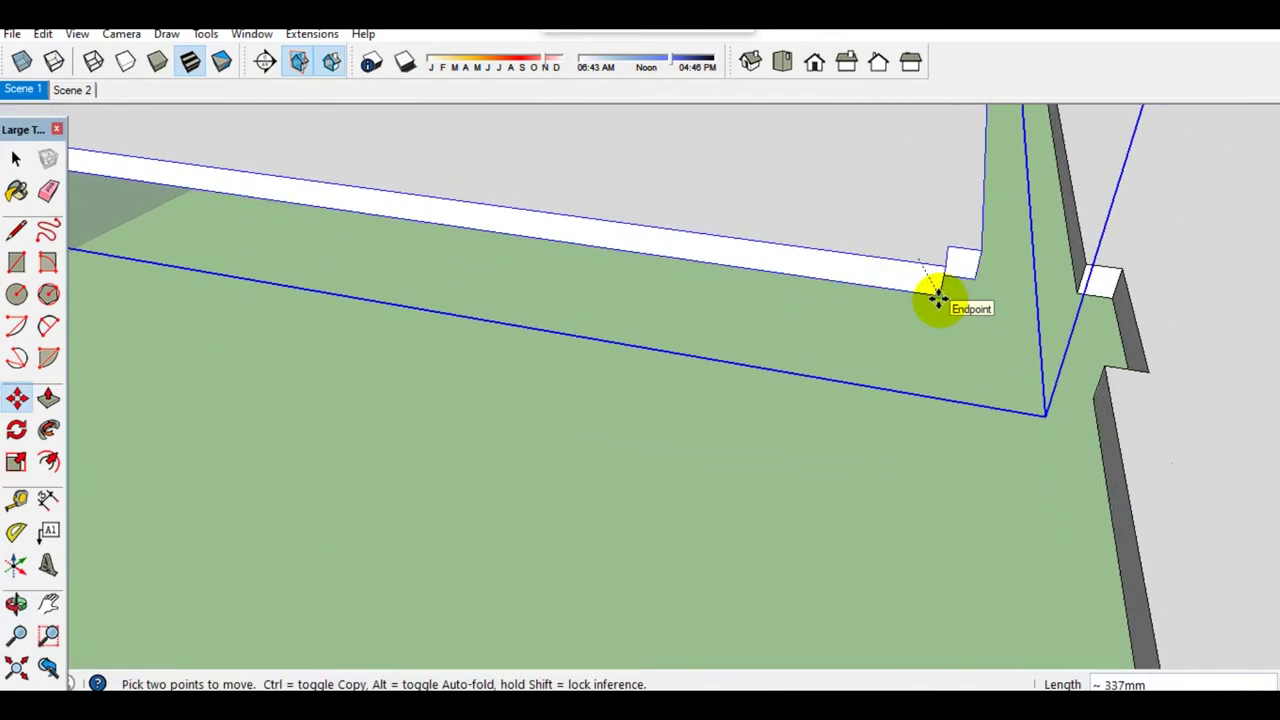
left_click(937, 297)
Step: Orbit out to show the whole building and switch to the Scene 2 view
key("space")
scroll(909, 314, "down", 5)
mouse_move(831, 346)
middle_mouse_down()
mouse_move(1029, 523)
mouse_move(862, 420)
middle_mouse_up()
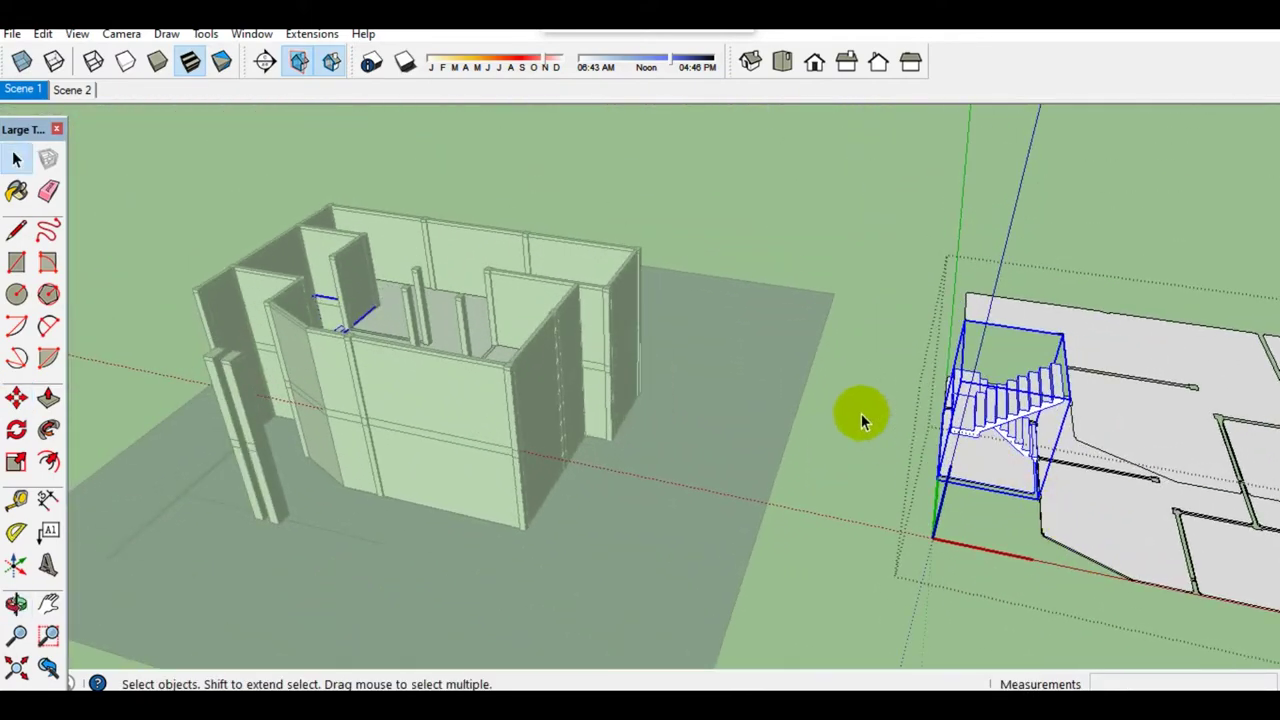
key("Page_Down")
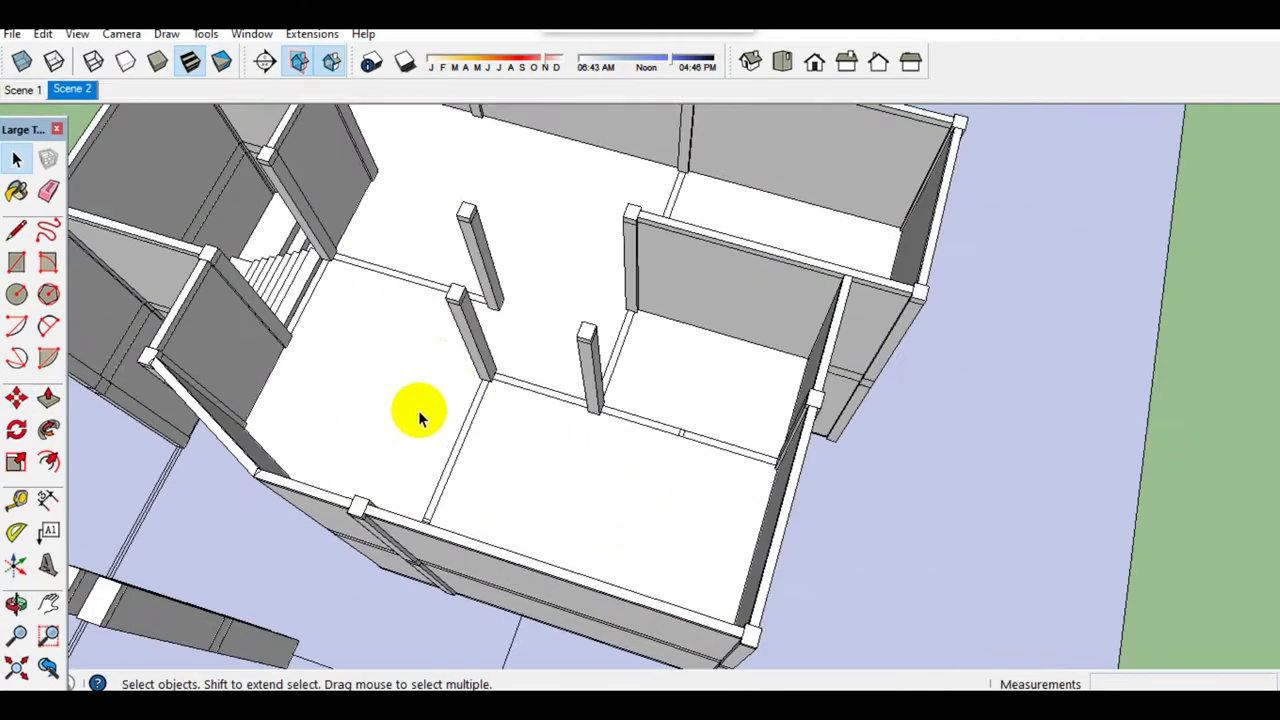
scroll(418, 410, "up", 3)
Step: Delete the two free-standing interior columns, leaving their stubs on the beams
key("Delete")
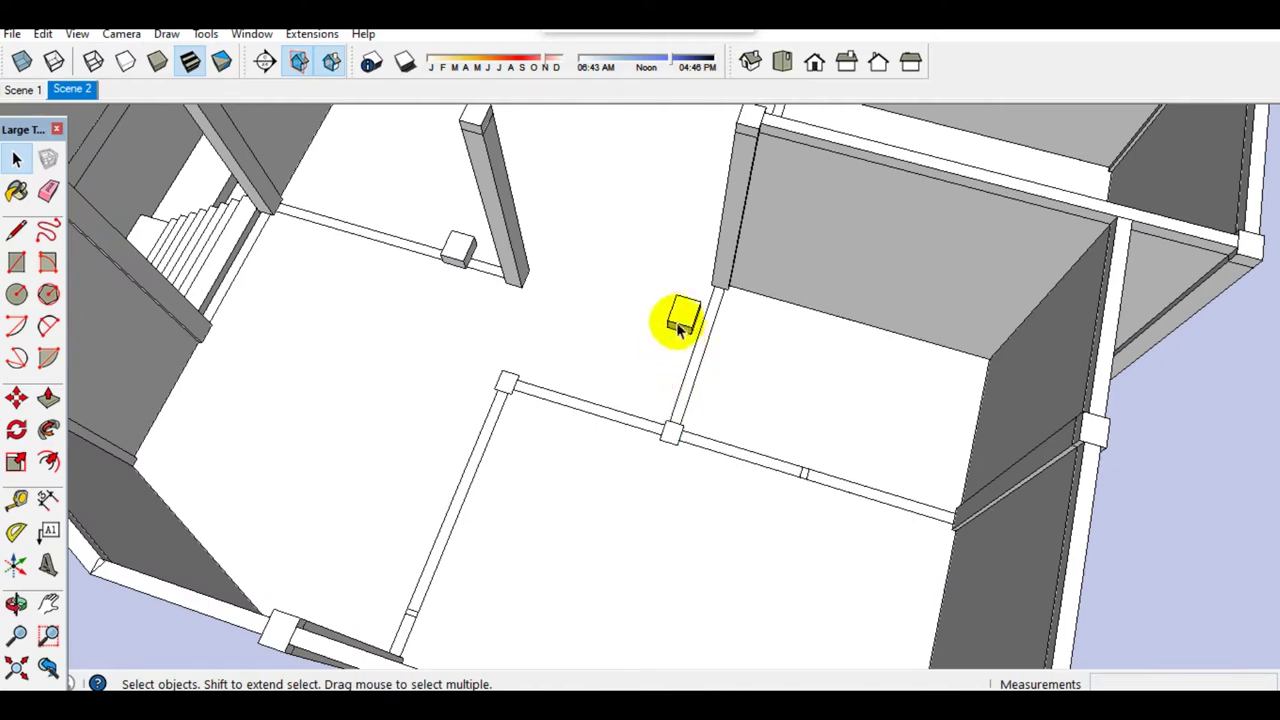
scroll(463, 298, "down", 3)
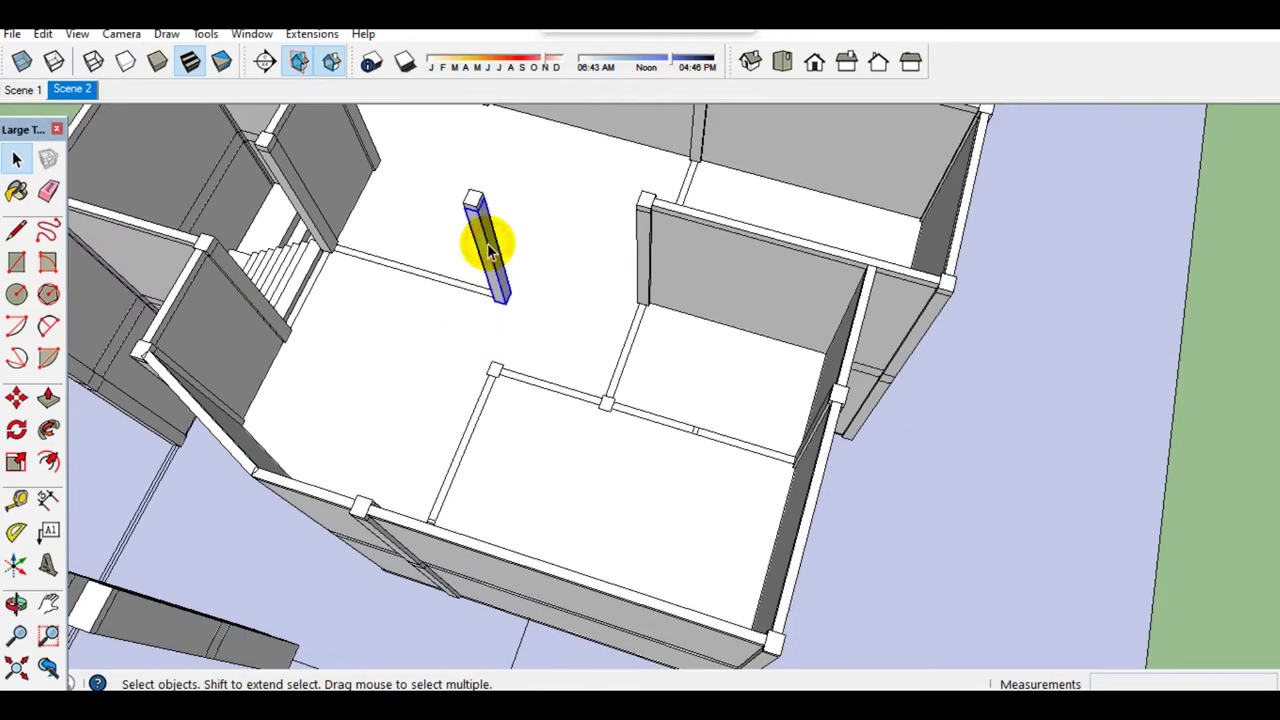
key("Delete")
middle_click_drag(466, 194, 516, 347)
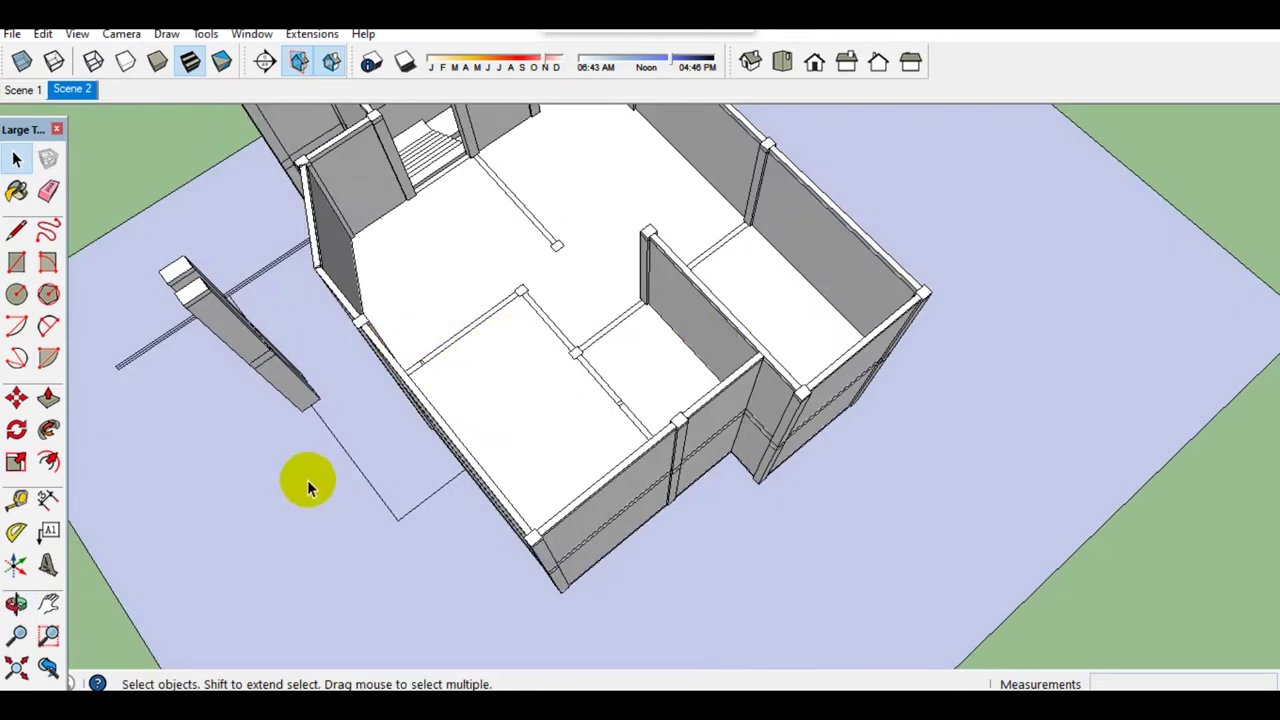
key("t")
scroll(400, 225, "up", 3)
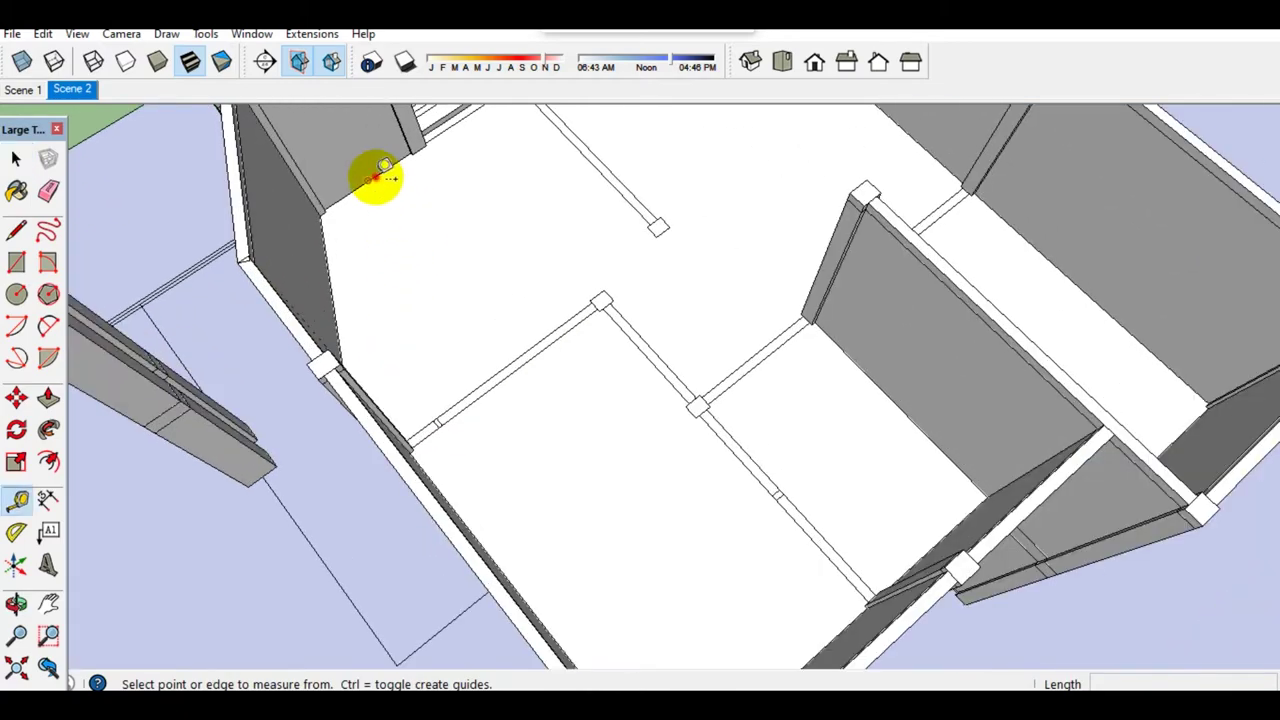
Step: Measure from a wall edge to place the first guide line across the floor
left_click(378, 178)
scroll(654, 363, "up", 2)
scroll(670, 330, "up", 2)
left_click(668, 297)
scroll(640, 360, "down", 3)
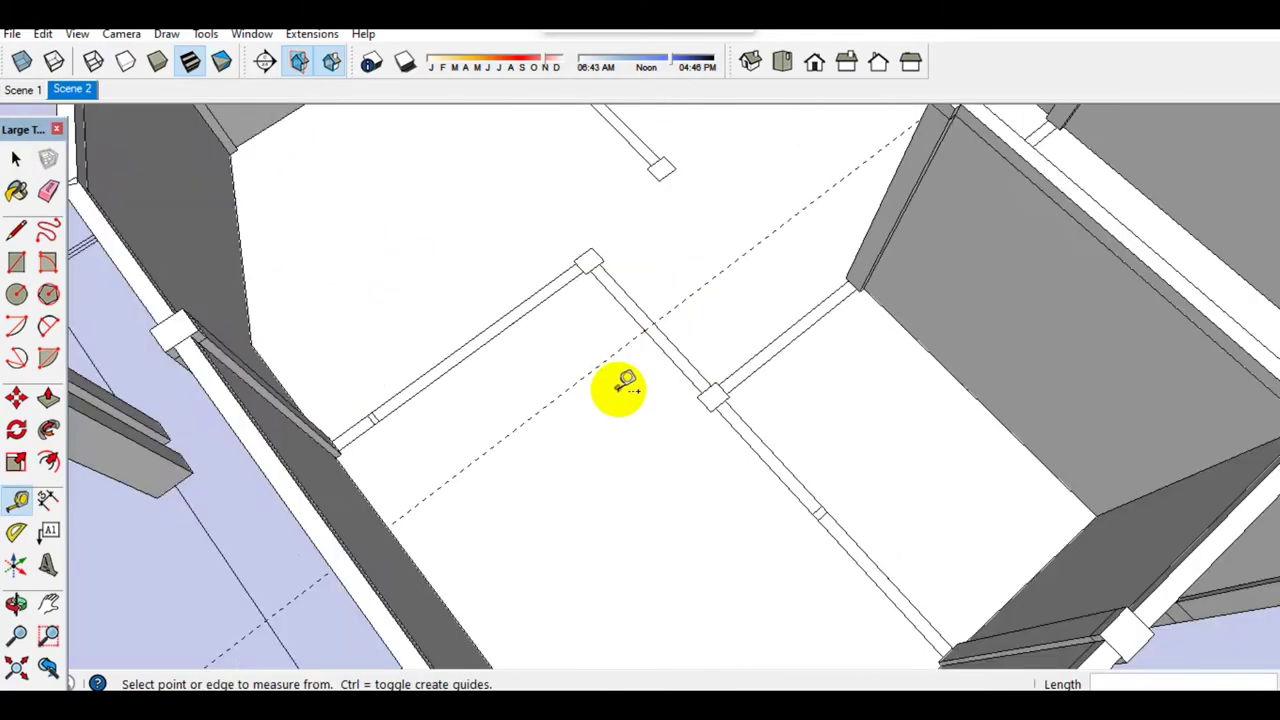
scroll(610, 400, "down", 3)
scroll(680, 300, "up", 2)
Step: Place a second guide line measured from another wall edge
left_click(735, 200)
scroll(428, 300, "up", 2)
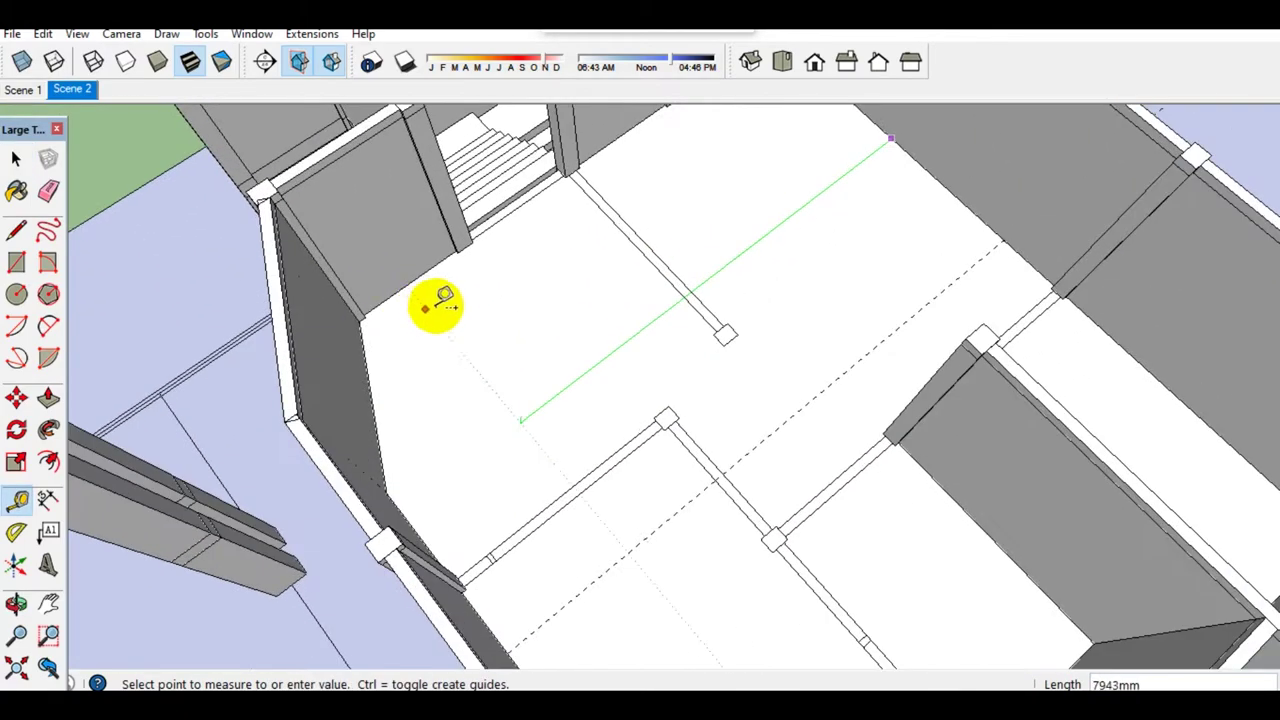
scroll(480, 277, "up", 2)
scroll(457, 234, "up", 2)
left_click(452, 230)
scroll(540, 380, "down", 3)
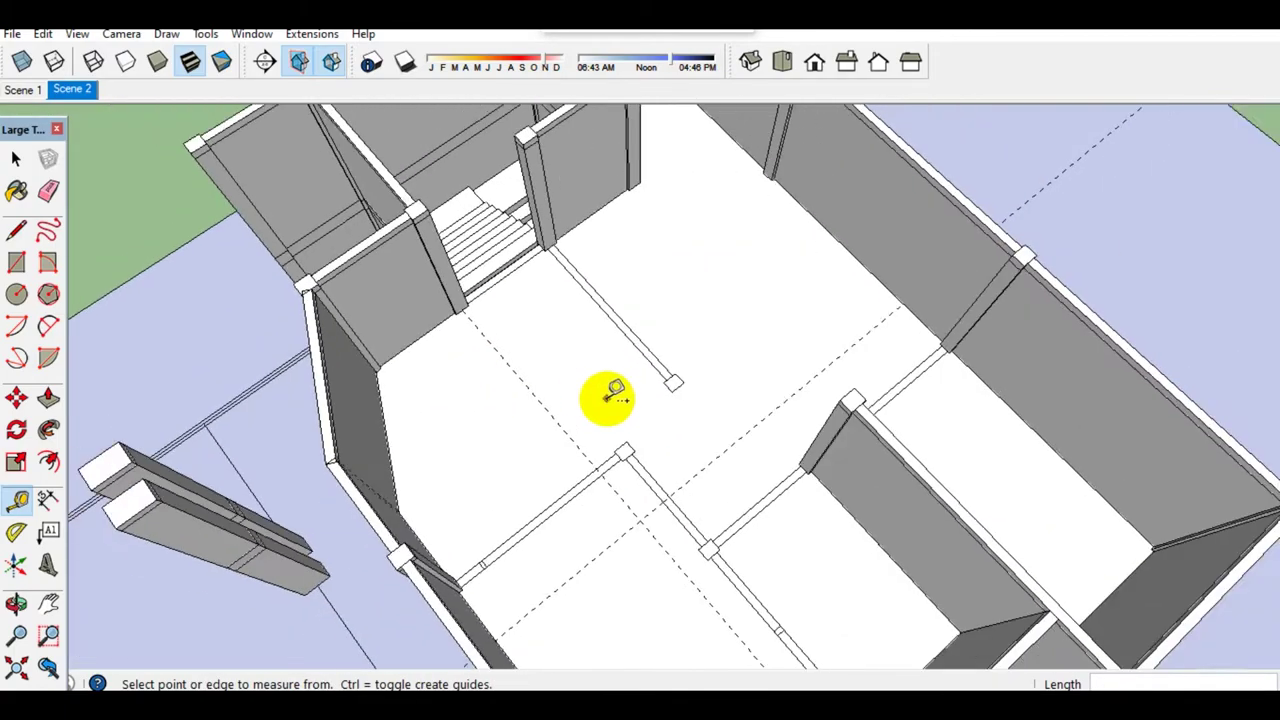
scroll(700, 480, "up", 3)
Step: Check the guide spacing from a lower angle, then orbit overhead and begin a floor line
middle_click_drag(740, 552, 903, 446)
scroll(870, 420, "up", 3)
scroll(910, 350, "up", 2)
scroll(1010, 290, "up", 2)
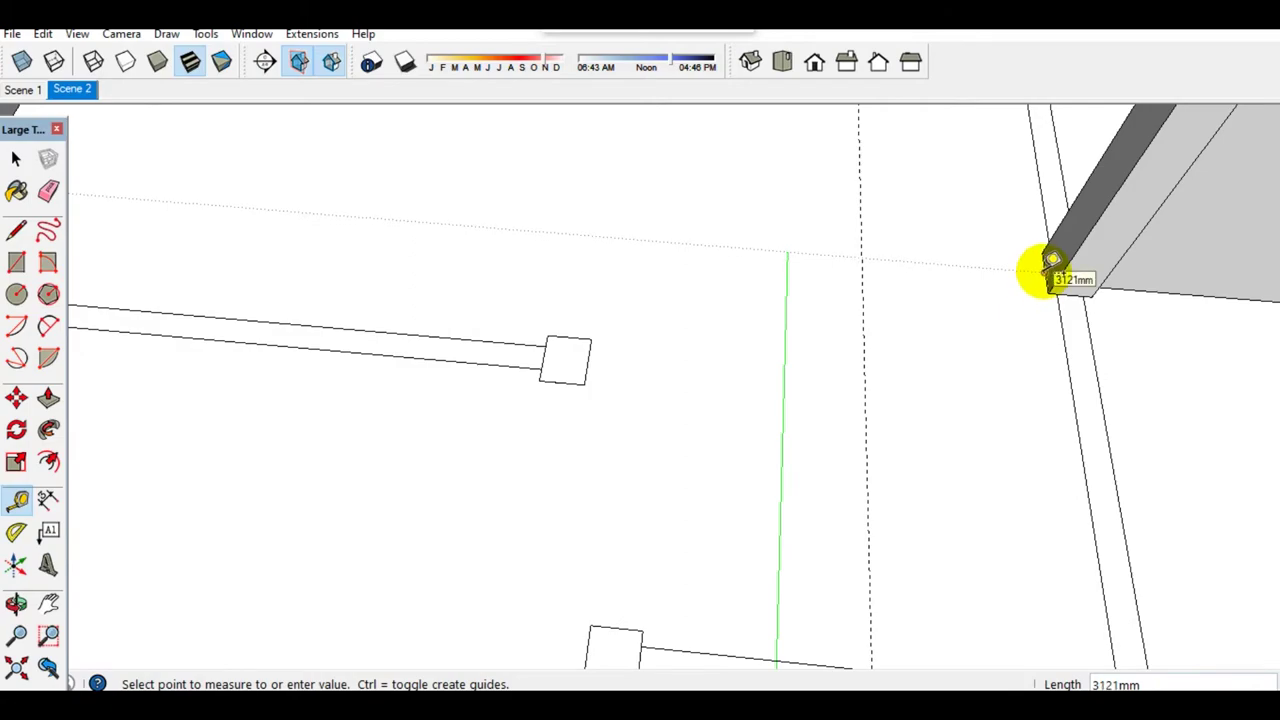
key("space")
scroll(666, 420, "down", 3)
scroll(700, 435, "down", 3)
middle_click_drag(734, 449, 850, 564)
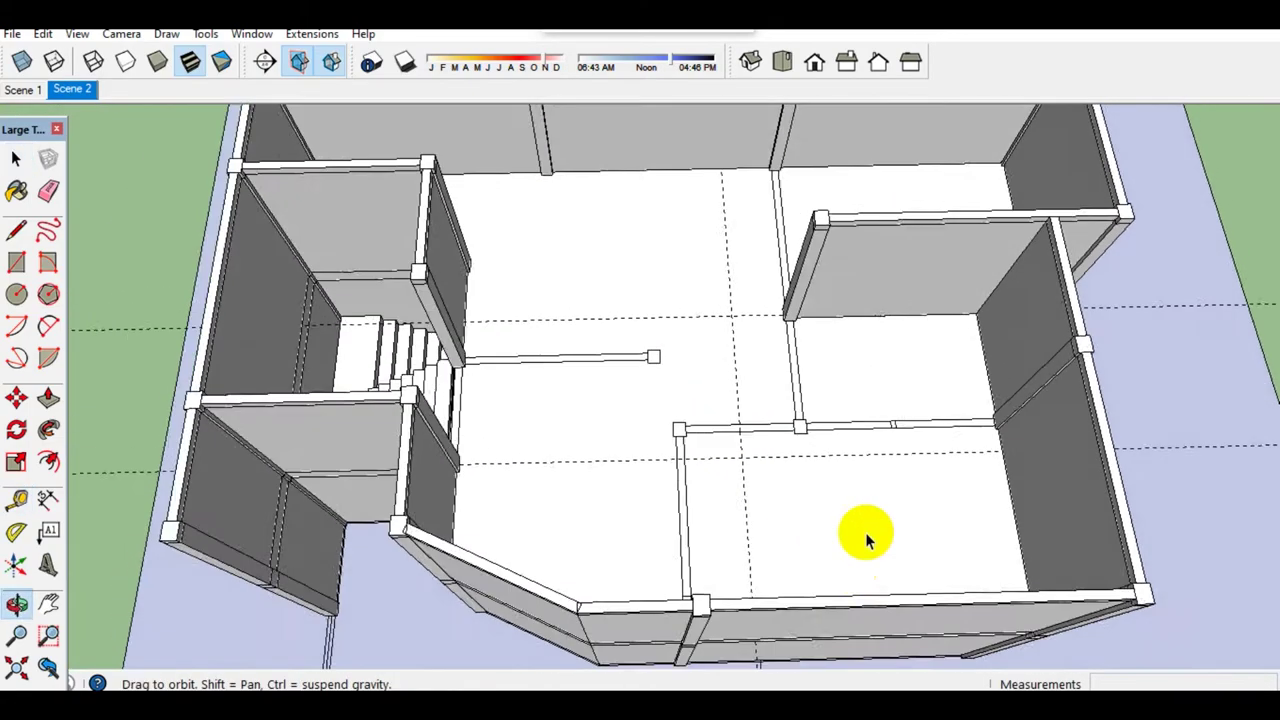
scroll(850, 564, "up", 3)
scroll(806, 535, "up", 3)
scroll(760, 540, "up", 3)
key("l")
left_click(720, 535)
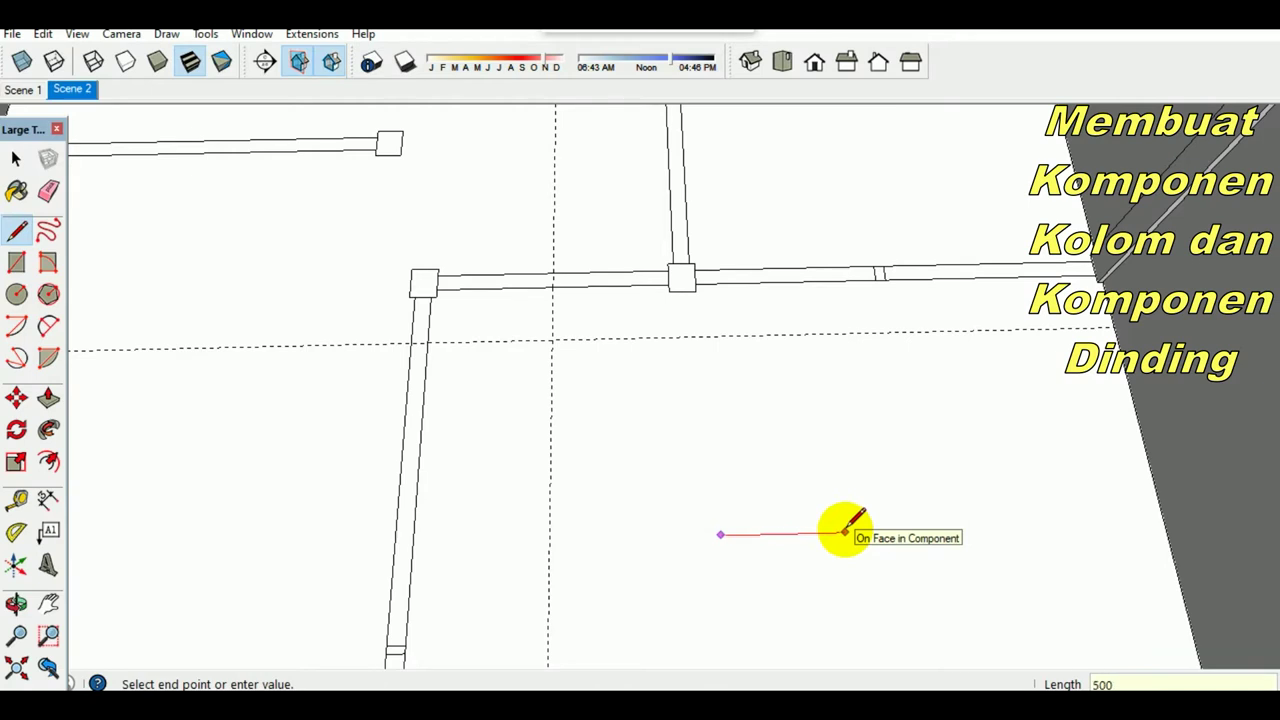
Step: Draw a long rectangle on the floor and turn it into a group, then a component
scroll(808, 545, "up", 3)
scroll(771, 491, "up", 1)
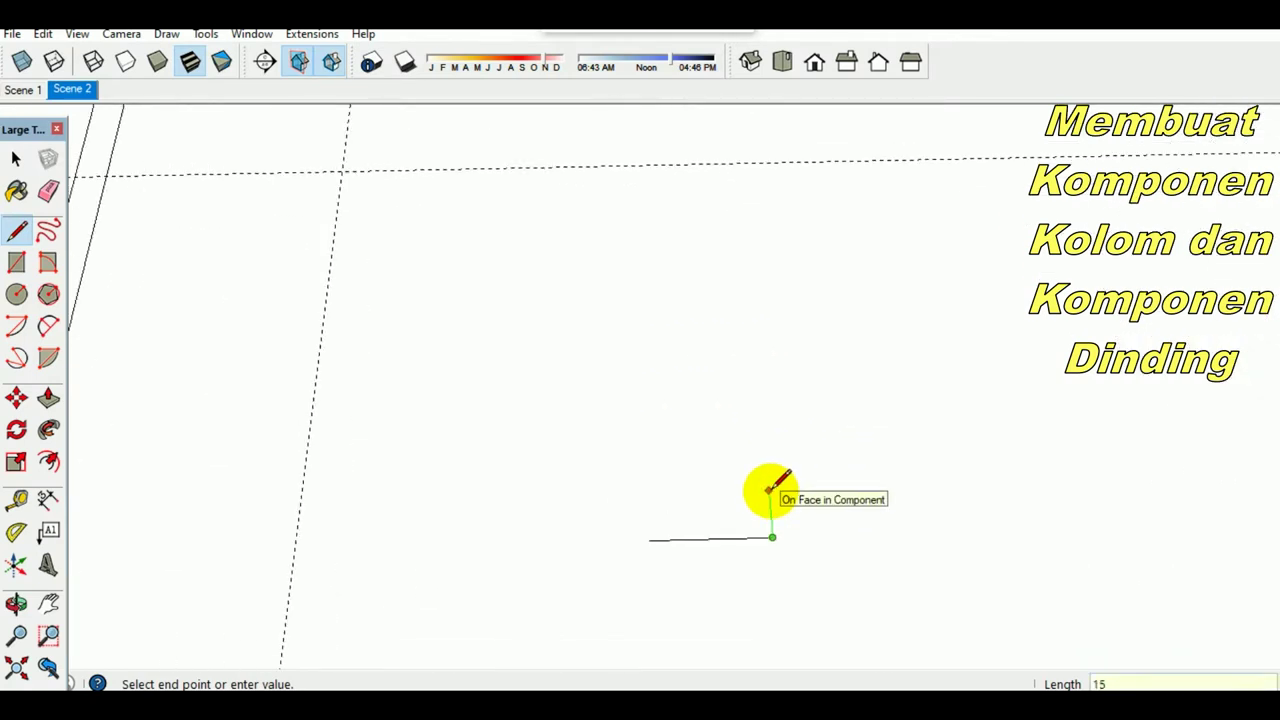
key("r")
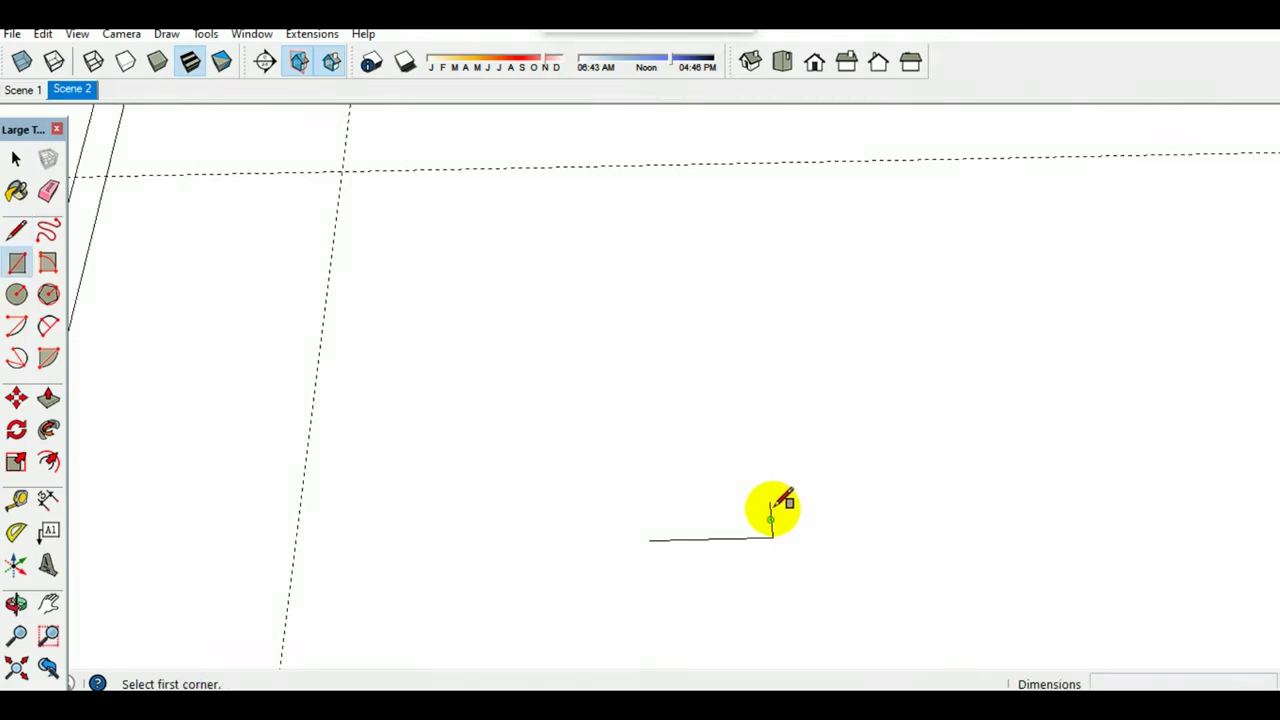
left_click(769, 501)
left_click(652, 539)
key("space")
left_click(689, 526)
right_click(692, 532)
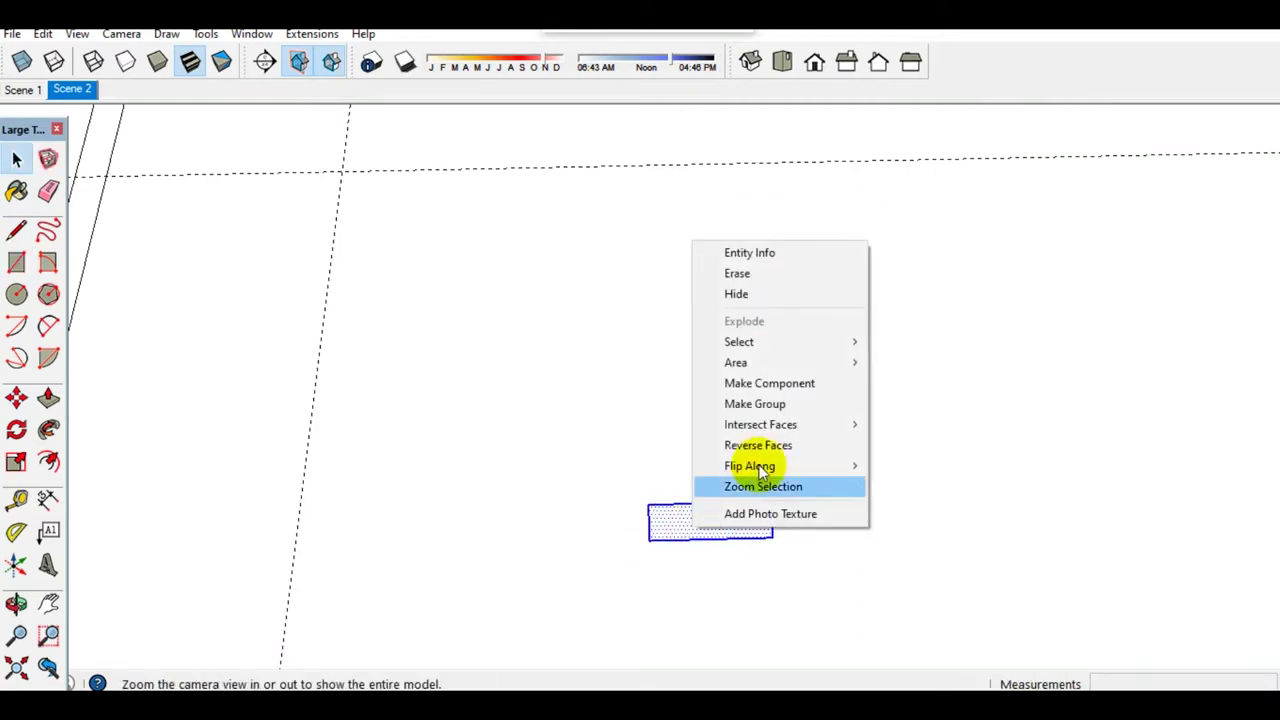
left_click(757, 403)
right_click(699, 522)
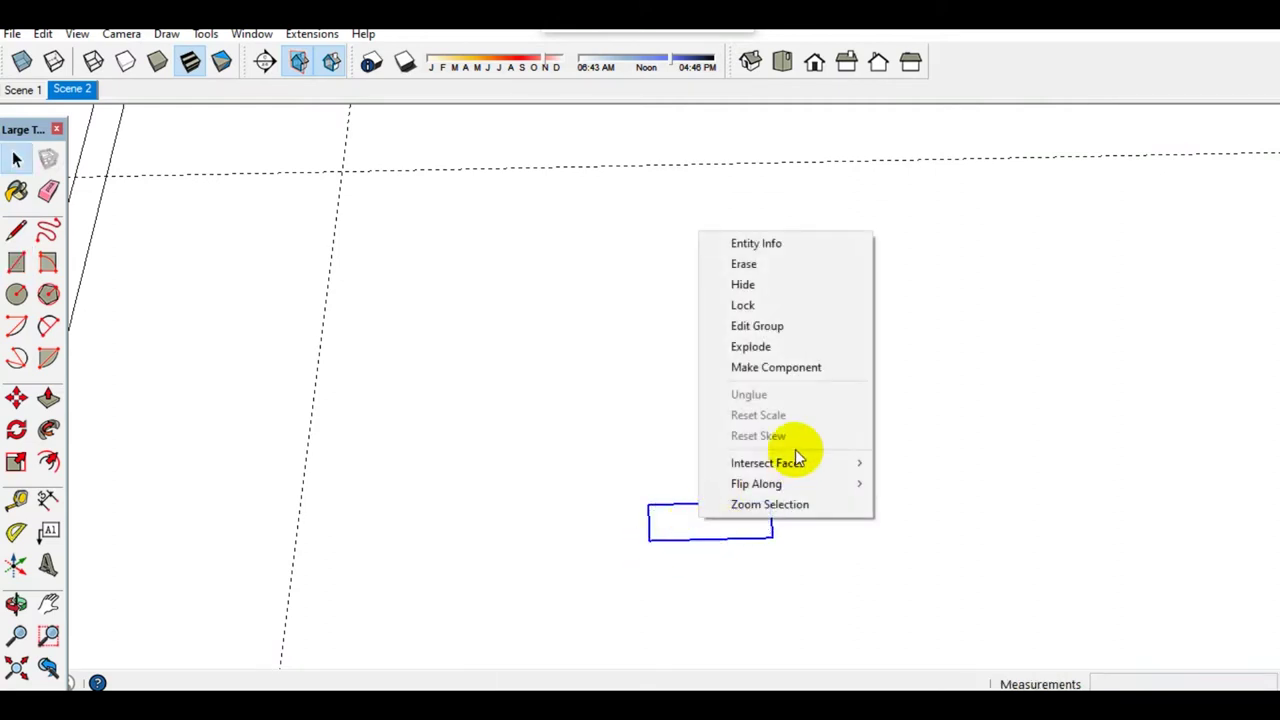
left_click(796, 370)
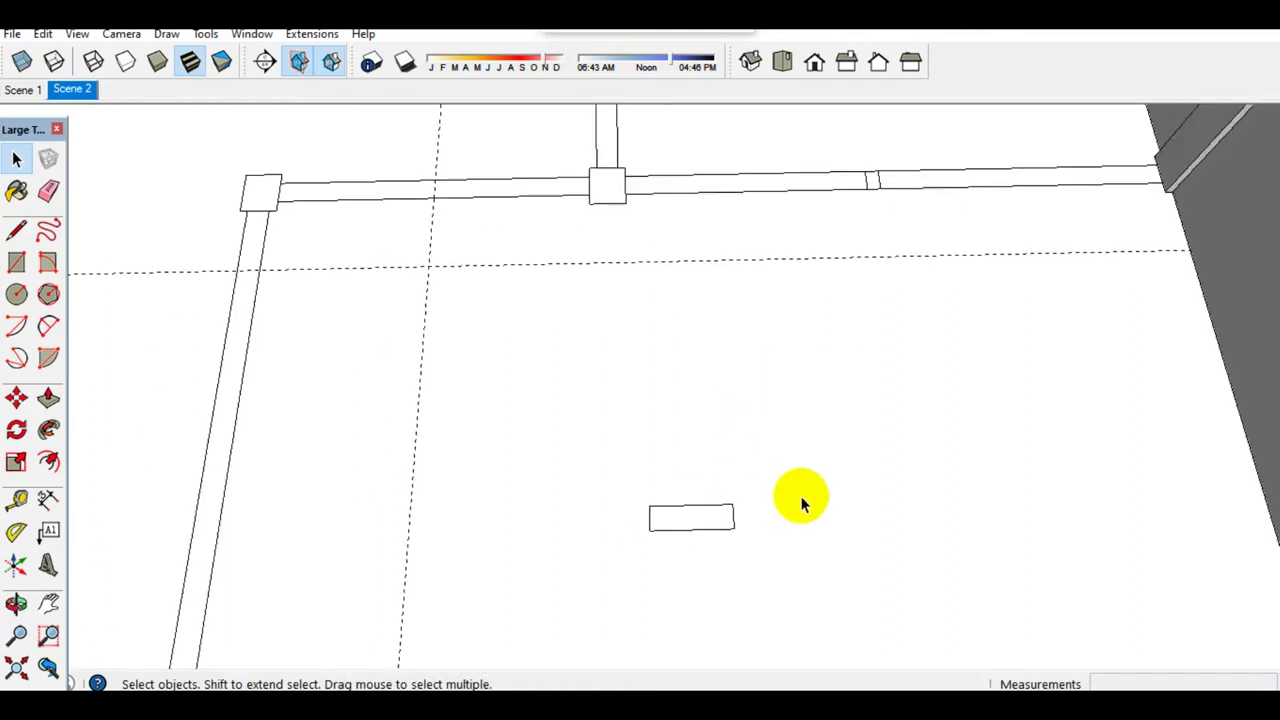
Step: Draw a 150×150 mm square beside it and make it a group, then a component
key("l")
left_click(731, 546)
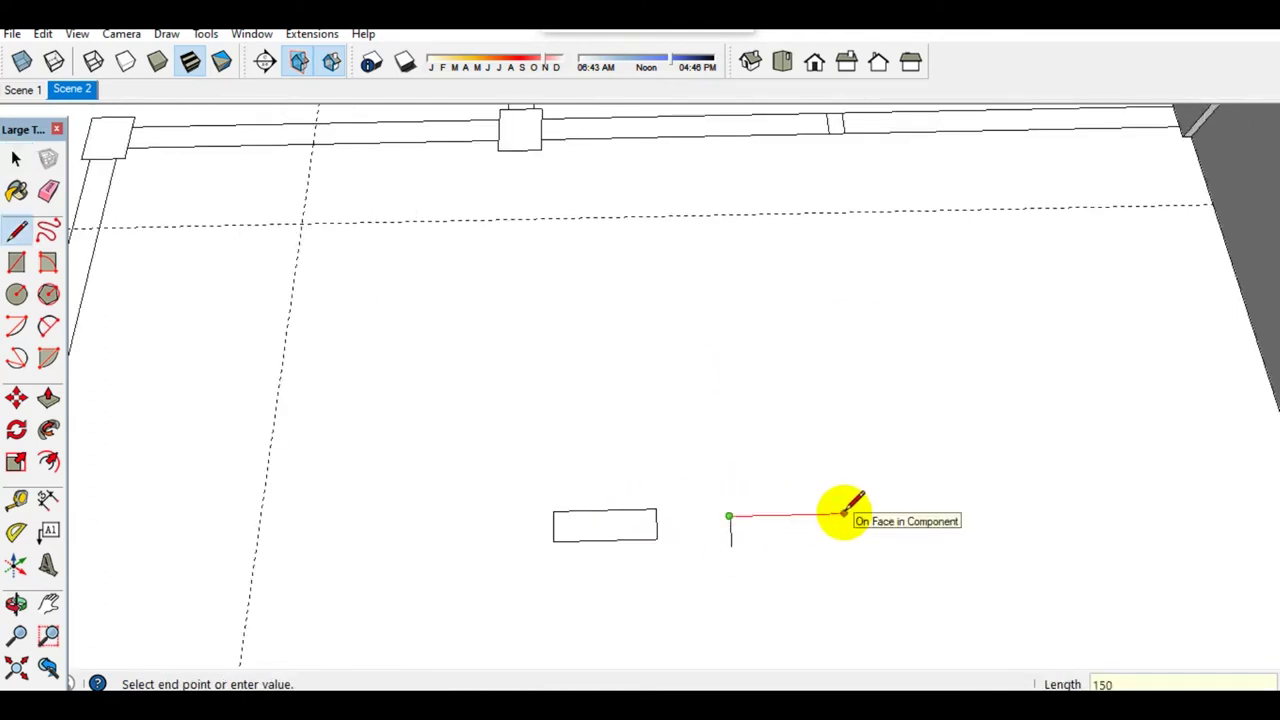
key("r")
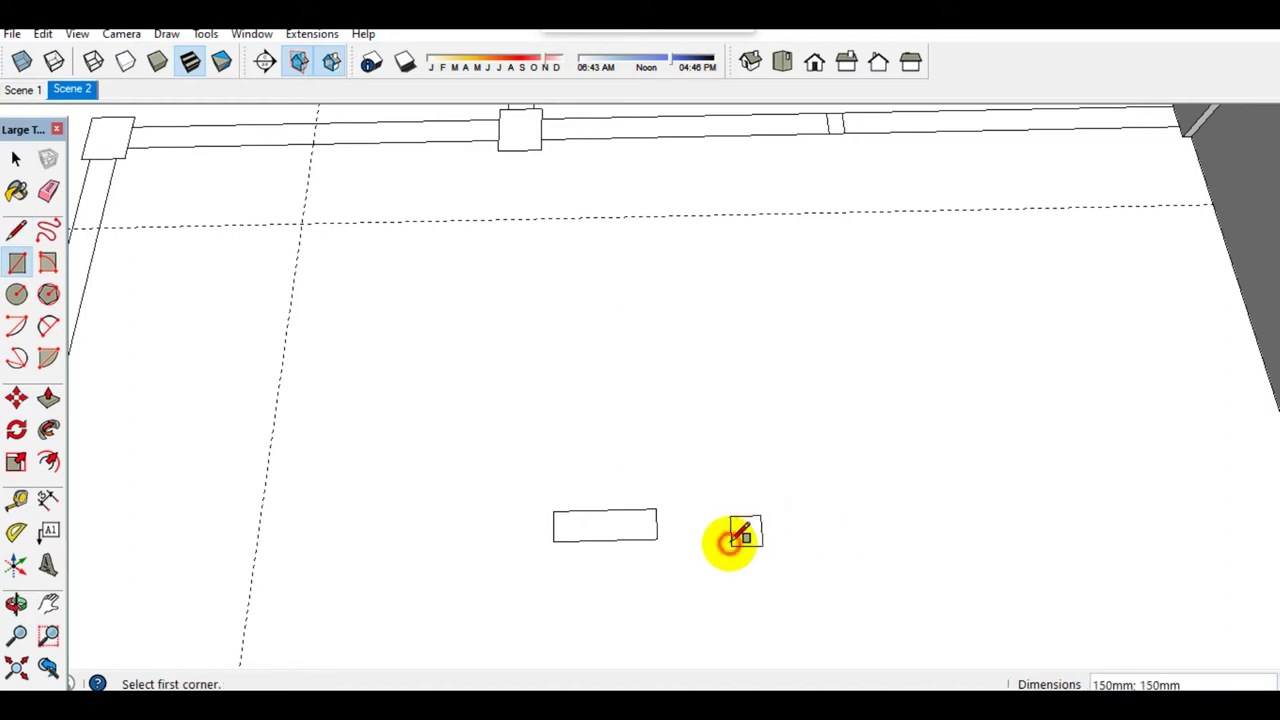
scroll(733, 540, "up", 3)
key("space")
right_click(748, 530)
left_click(829, 403)
right_click(752, 532)
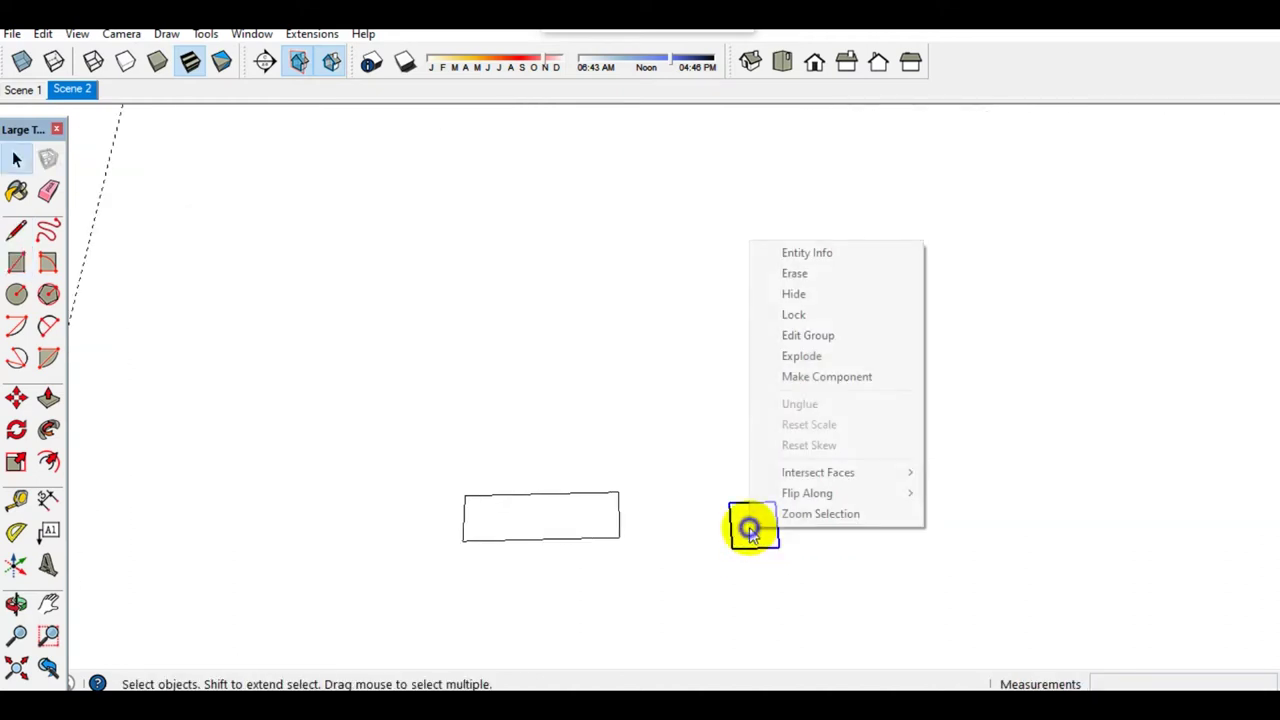
left_click(808, 376)
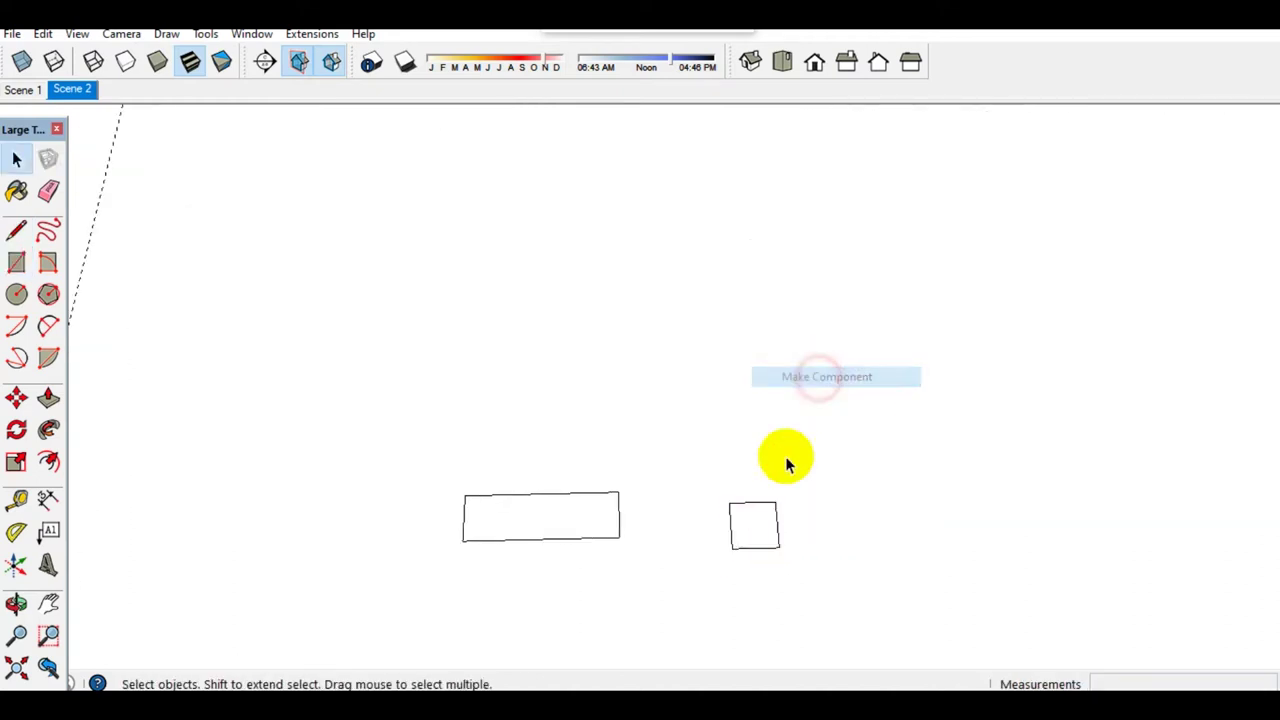
Step: Move the square column by its corner against the rectangle's right end
key("m")
left_click(730, 545)
left_click(620, 537)
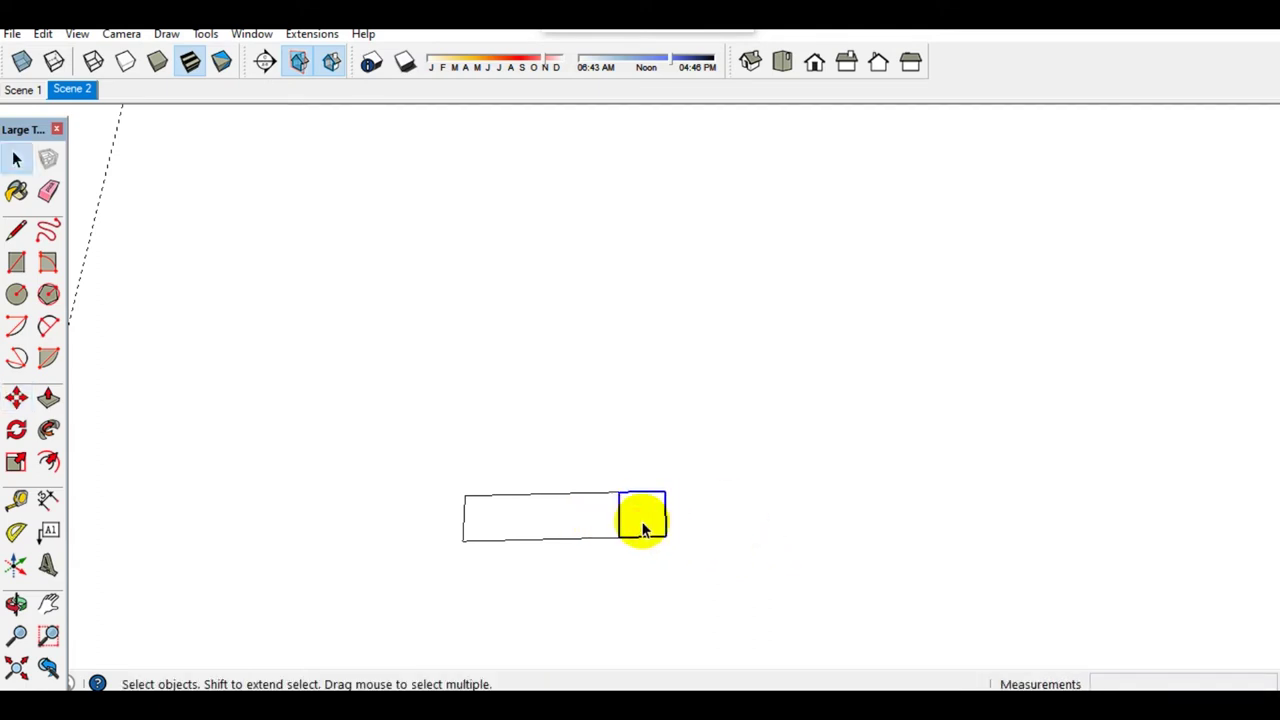
middle_click_drag(643, 528, 640, 514)
key("l")
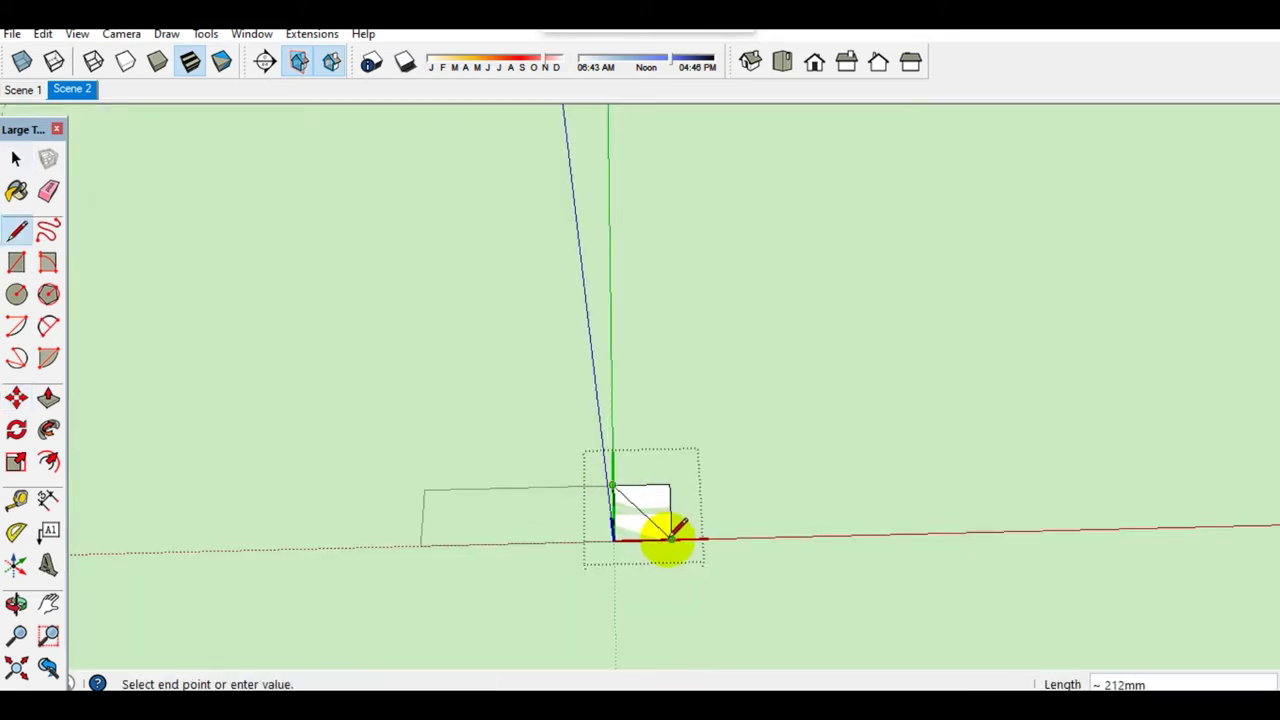
key("space")
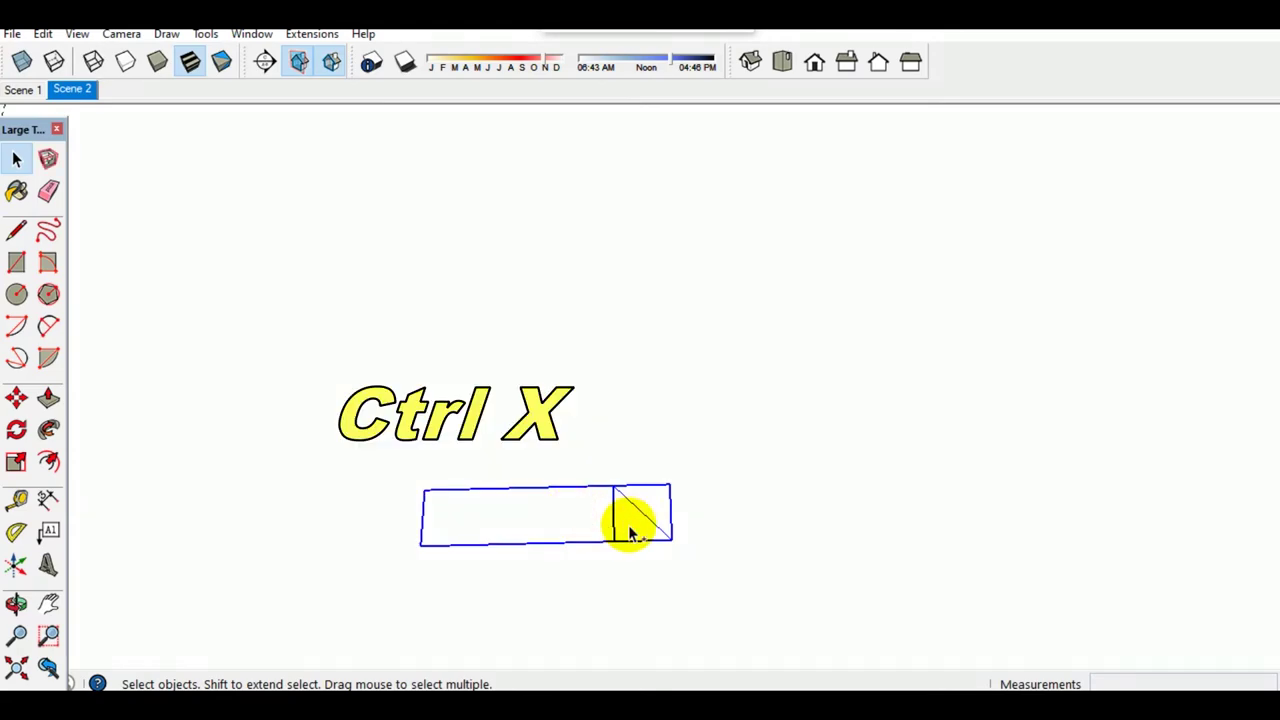
Step: Cut the column and beam pieces and paste them at a guide intersection
key("ctrl+x")
scroll(600, 520, "down", 3)
middle_click_drag(591, 511, 726, 629)
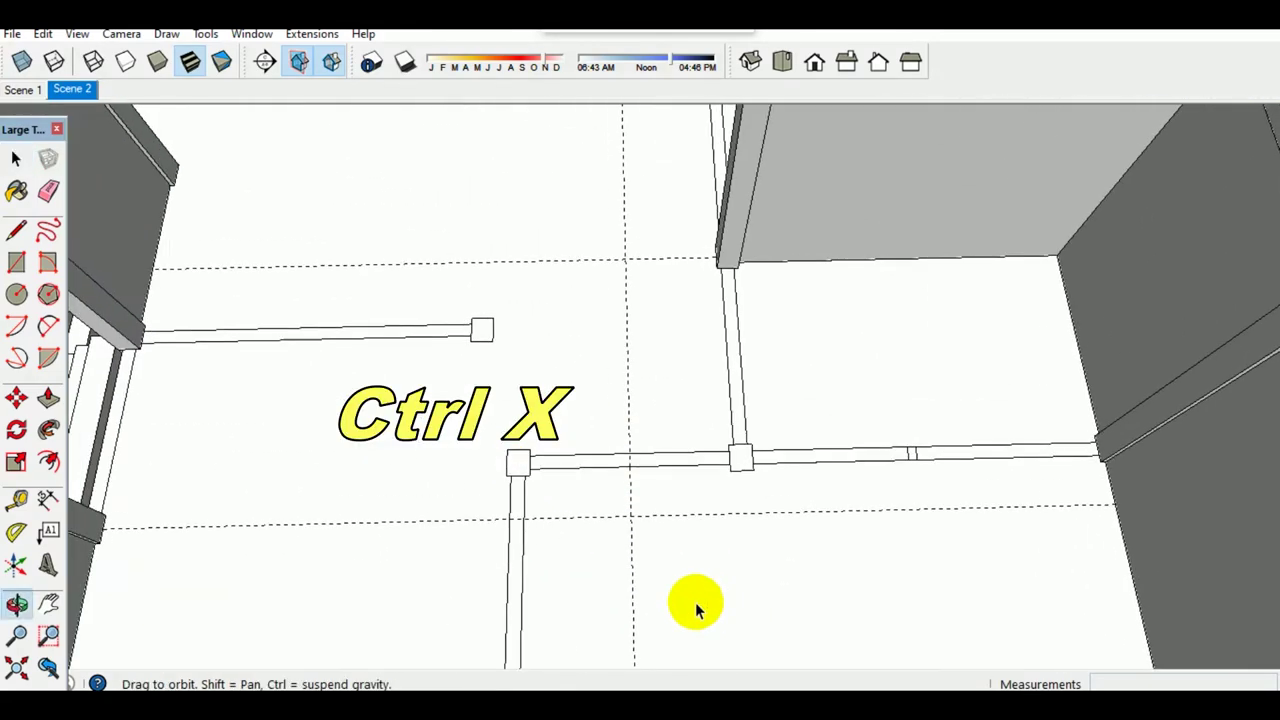
scroll(623, 563, "up", 3)
key("ctrl+v")
scroll(677, 534, "up", 1)
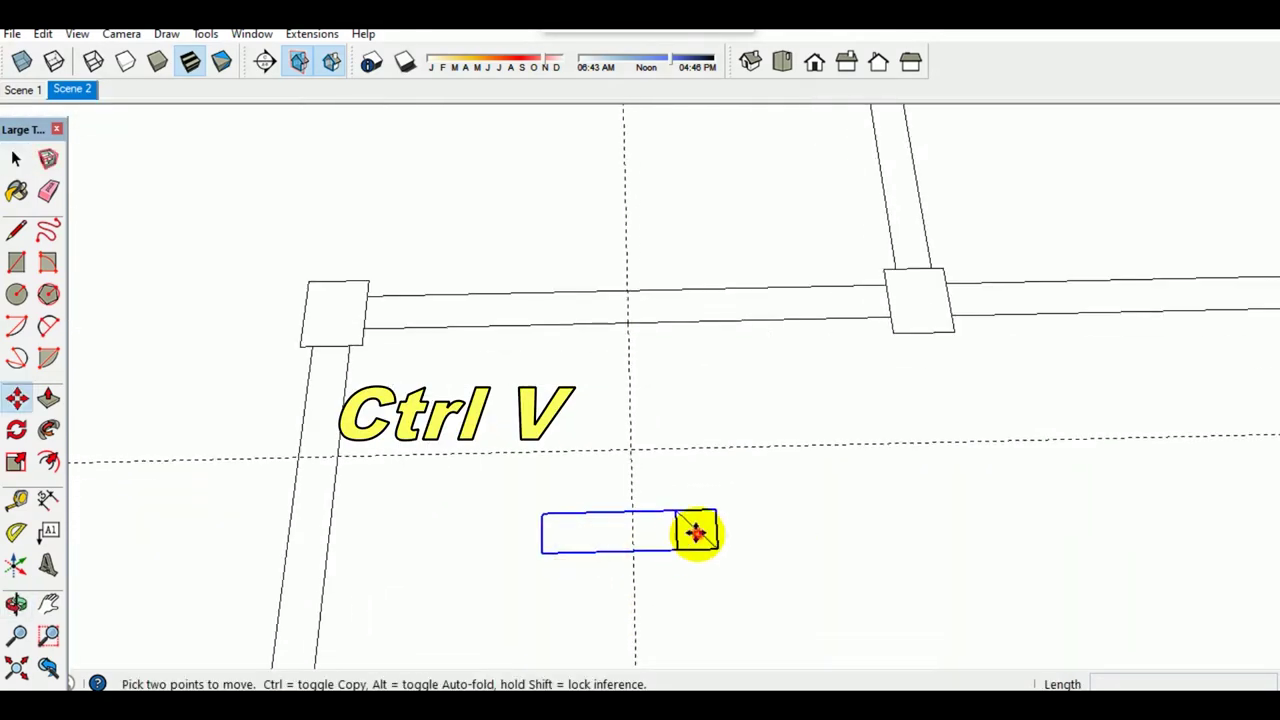
left_click(629, 453)
scroll(620, 540, "up", 2)
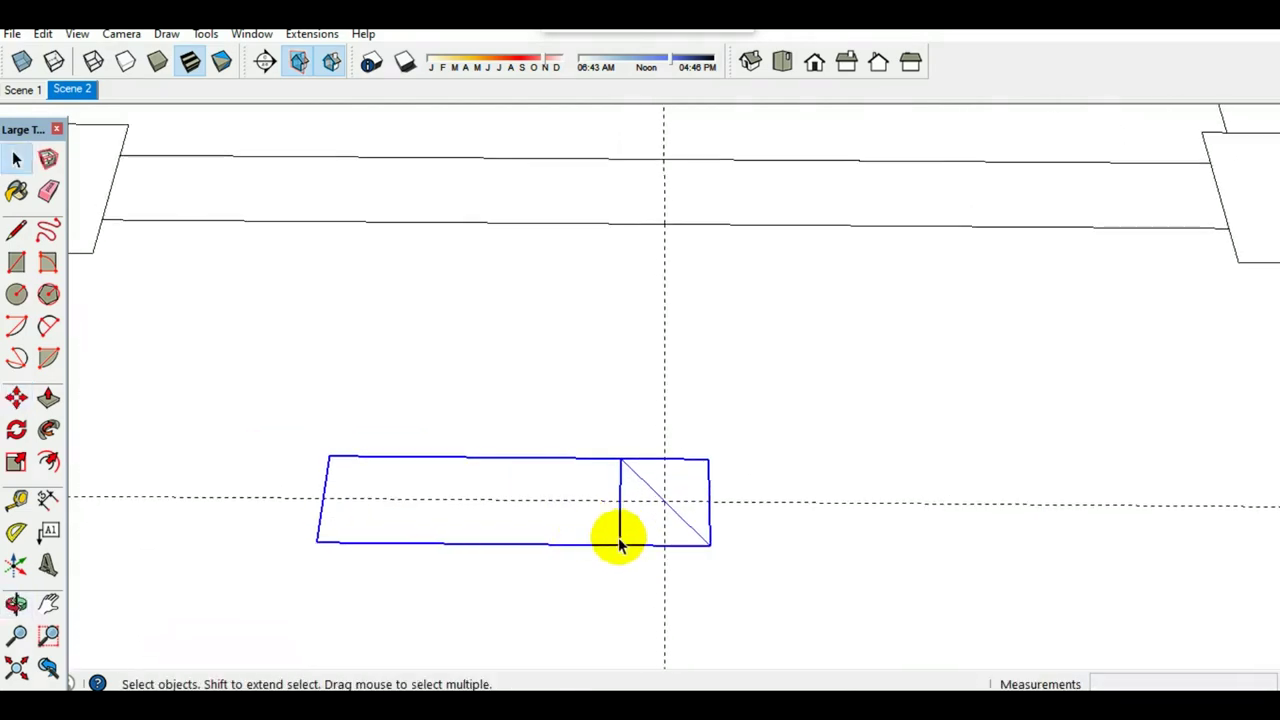
Step: Rotate copies of the beam stub 90° about the column centre to form a cross
key("r")
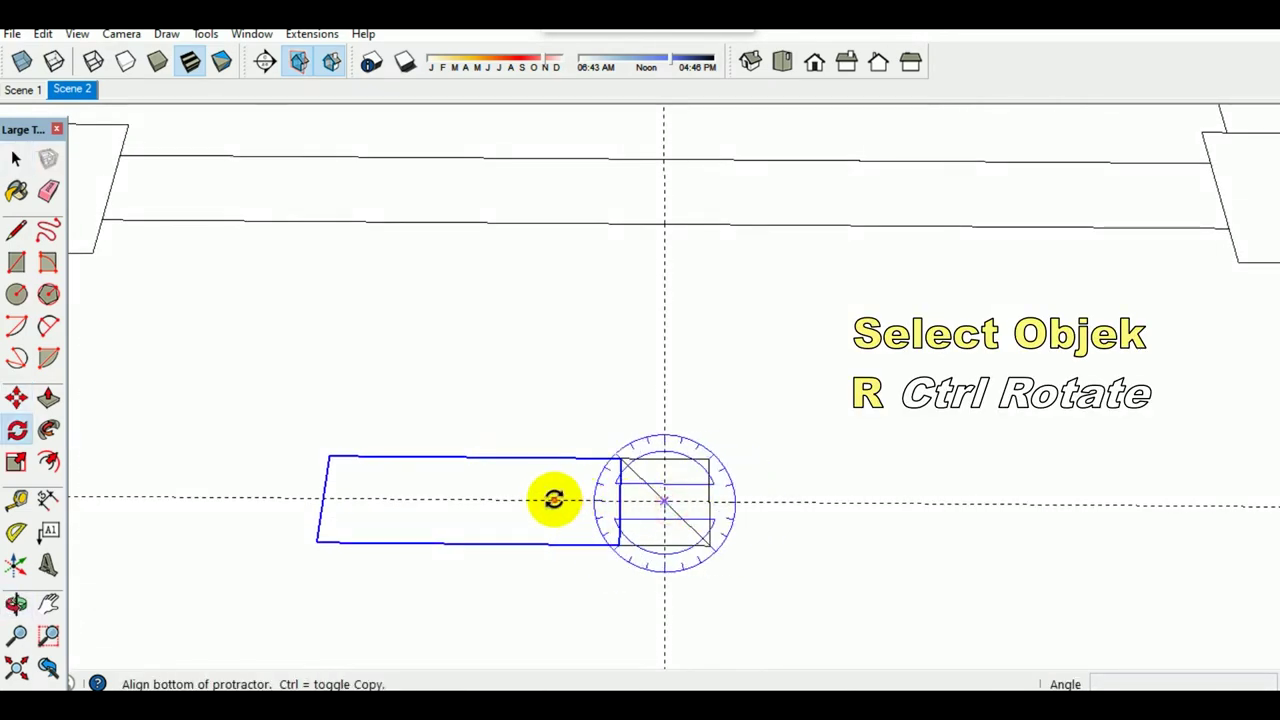
left_click(554, 499)
left_click(663, 483)
left_click(662, 480)
left_click(663, 418)
left_click(780, 505)
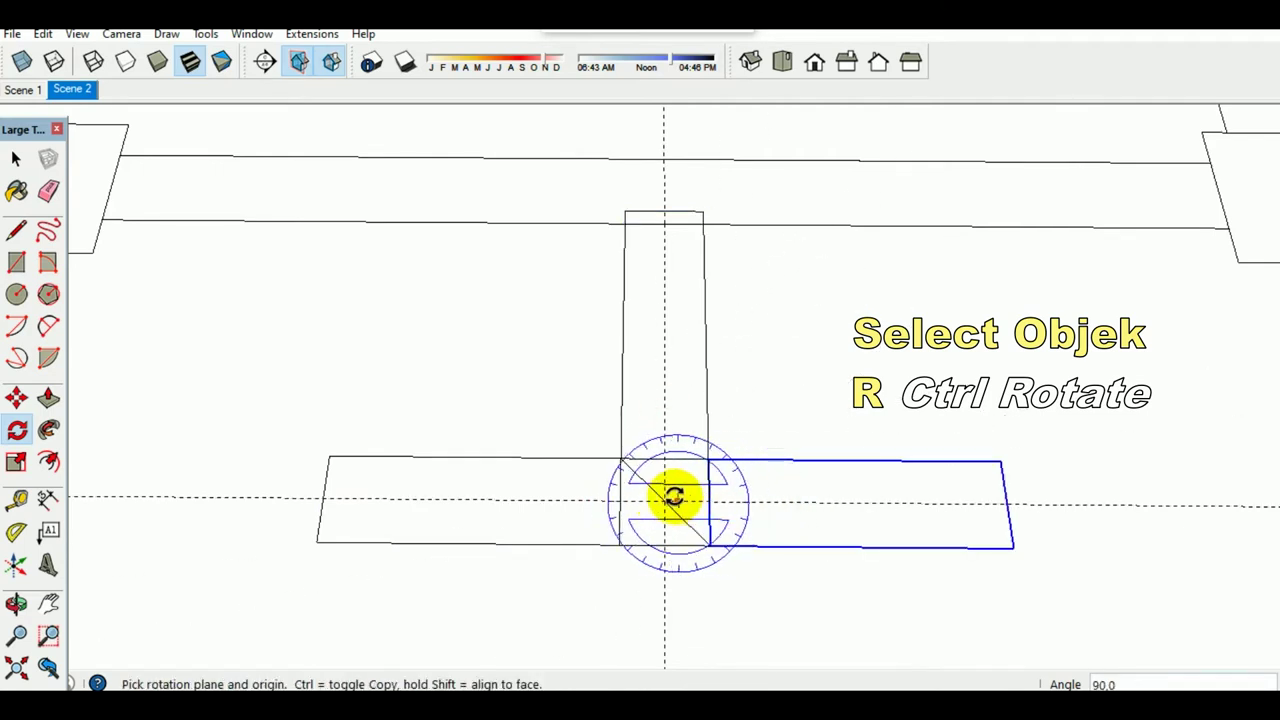
left_click(665, 500)
left_click(790, 500)
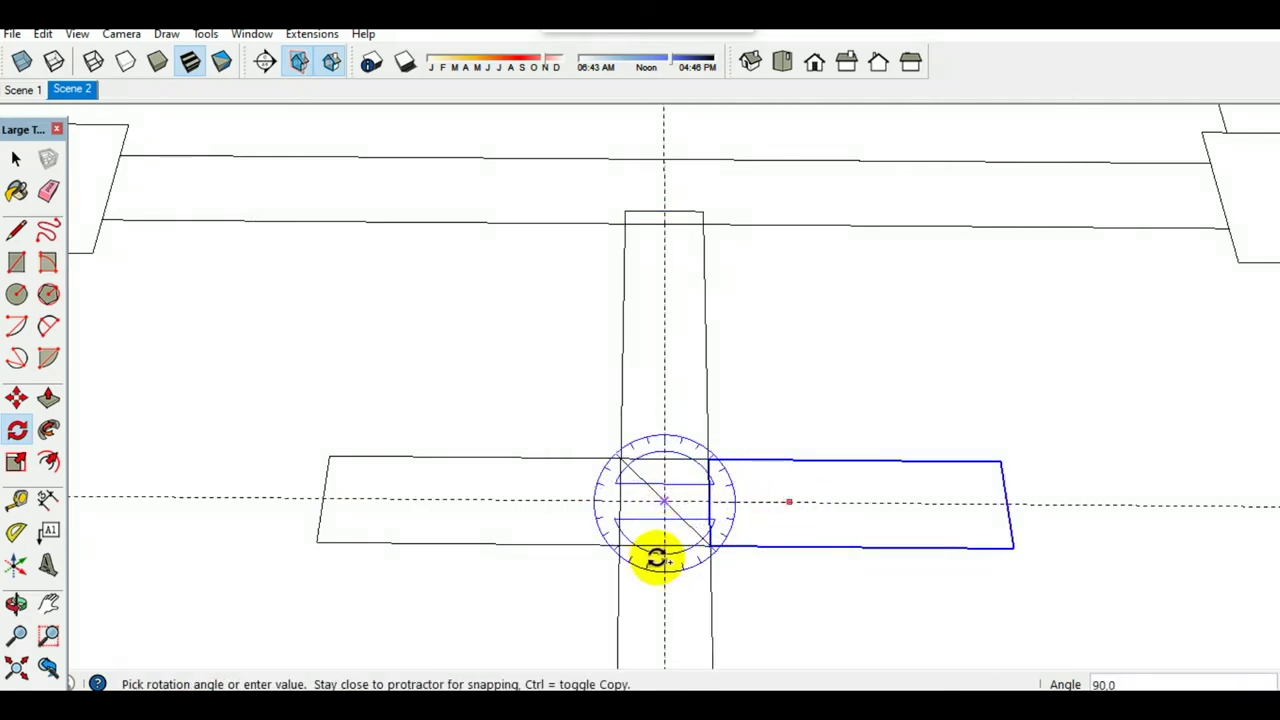
left_click(668, 545)
Step: Scale the left beam stub to stretch it out toward the wall
key("space")
scroll(670, 541, "down", 3)
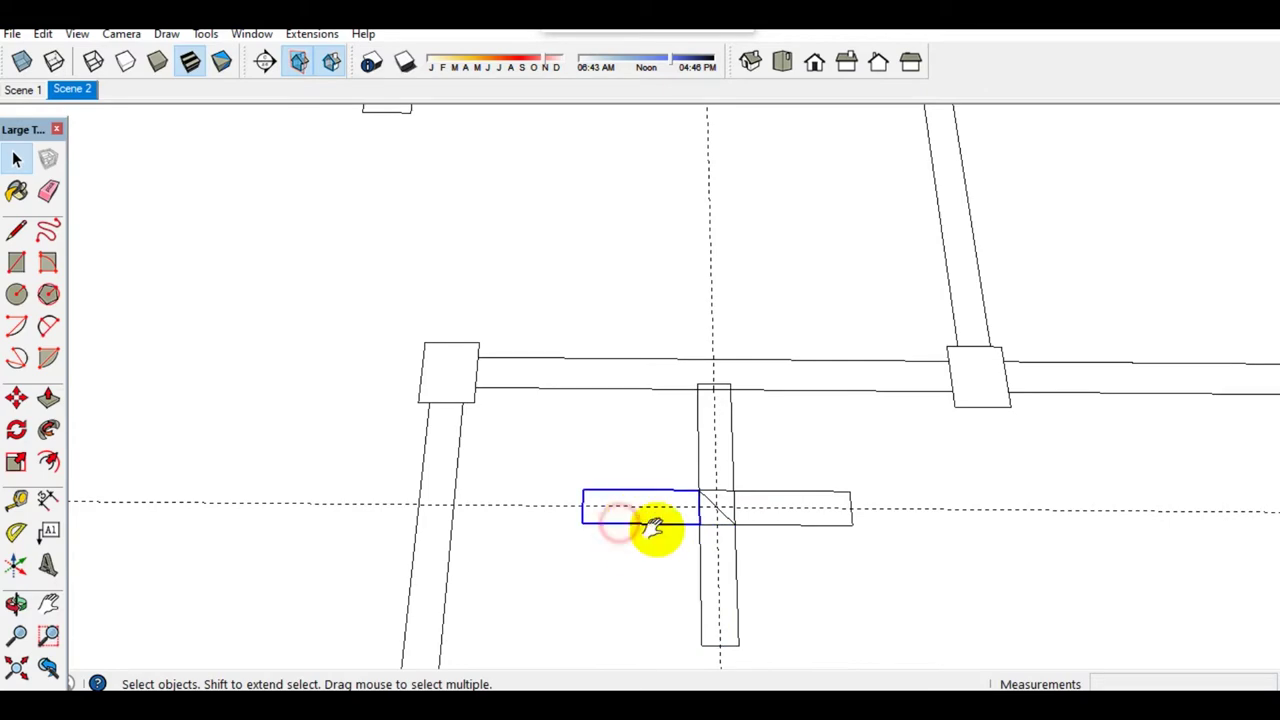
middle_click_drag(652, 528, 852, 538, "shift")
key("s")
mouse_move(795, 515)
left_mouse_down()
mouse_move(300, 508)
mouse_move(240, 530)
left_mouse_up()
Step: Undo the last change and stretch the right-hand beam stub out to the wall
key("space")
scroll(623, 563, "down", 3)
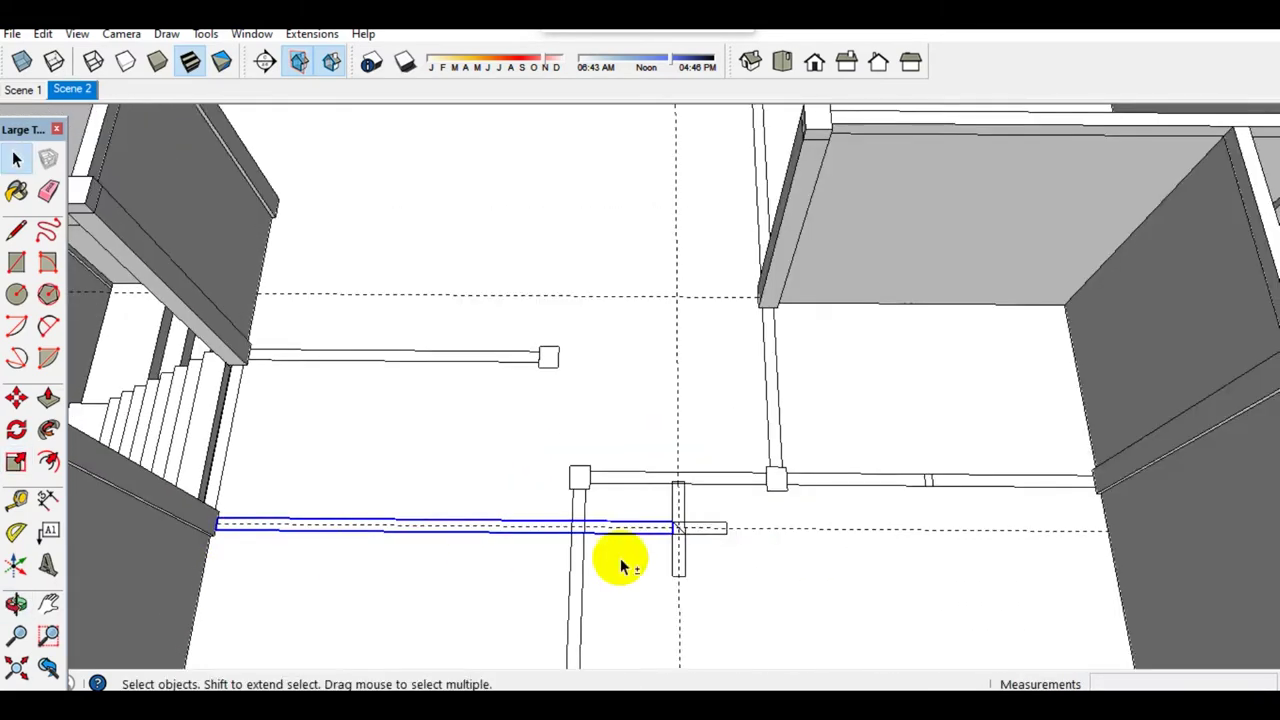
scroll(623, 563, "up", 3)
key("ctrl+z")
key("s")
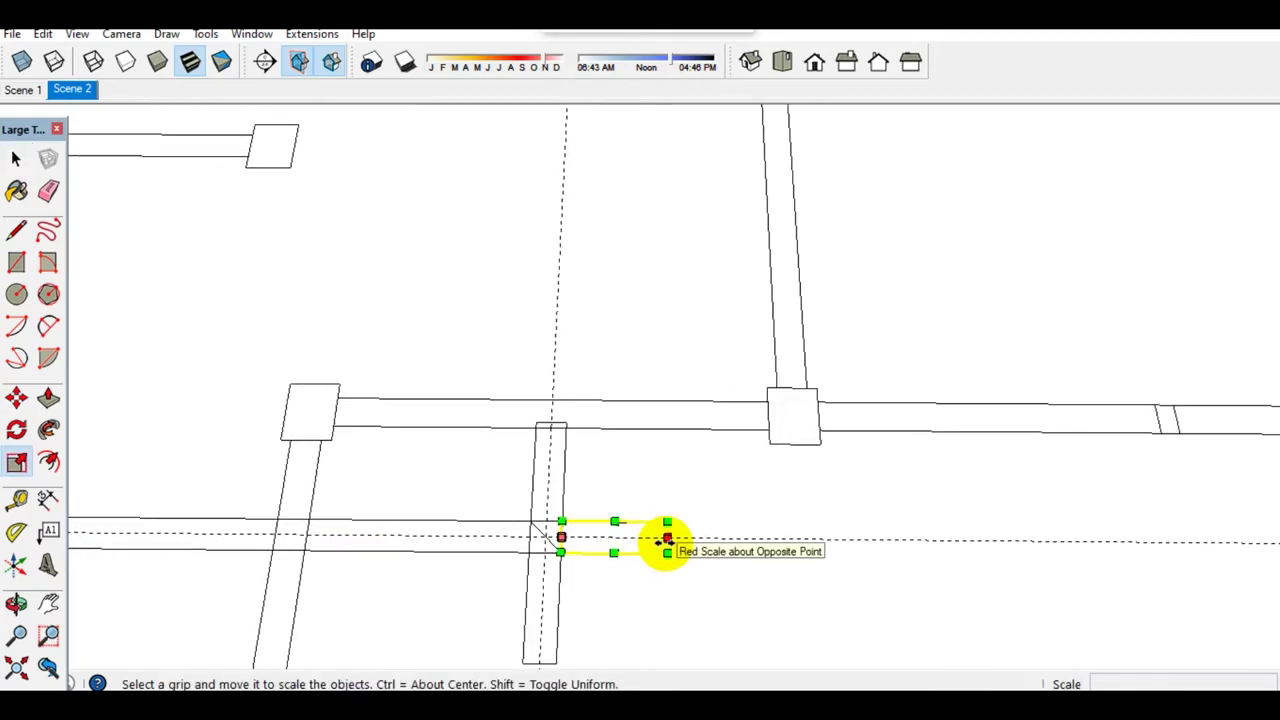
left_click(666, 534)
scroll(671, 534, "down", 2)
scroll(900, 545, "down", 1)
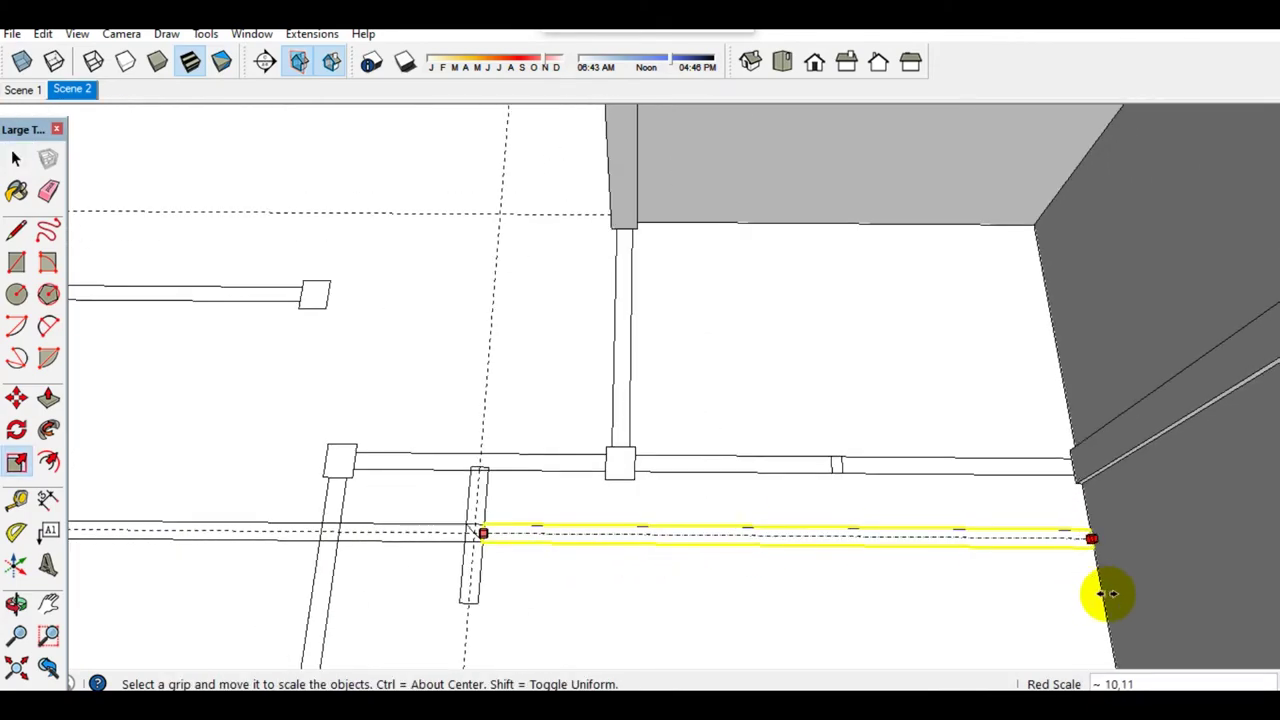
left_click(1108, 594)
key("space")
Step: Stretch the next short beam stub out so its end meets the wall
scroll(1000, 590, "down", 3)
middle_click_drag(914, 586, 386, 371)
scroll(514, 491, "up", 3)
scroll(522, 445, "up", 2)
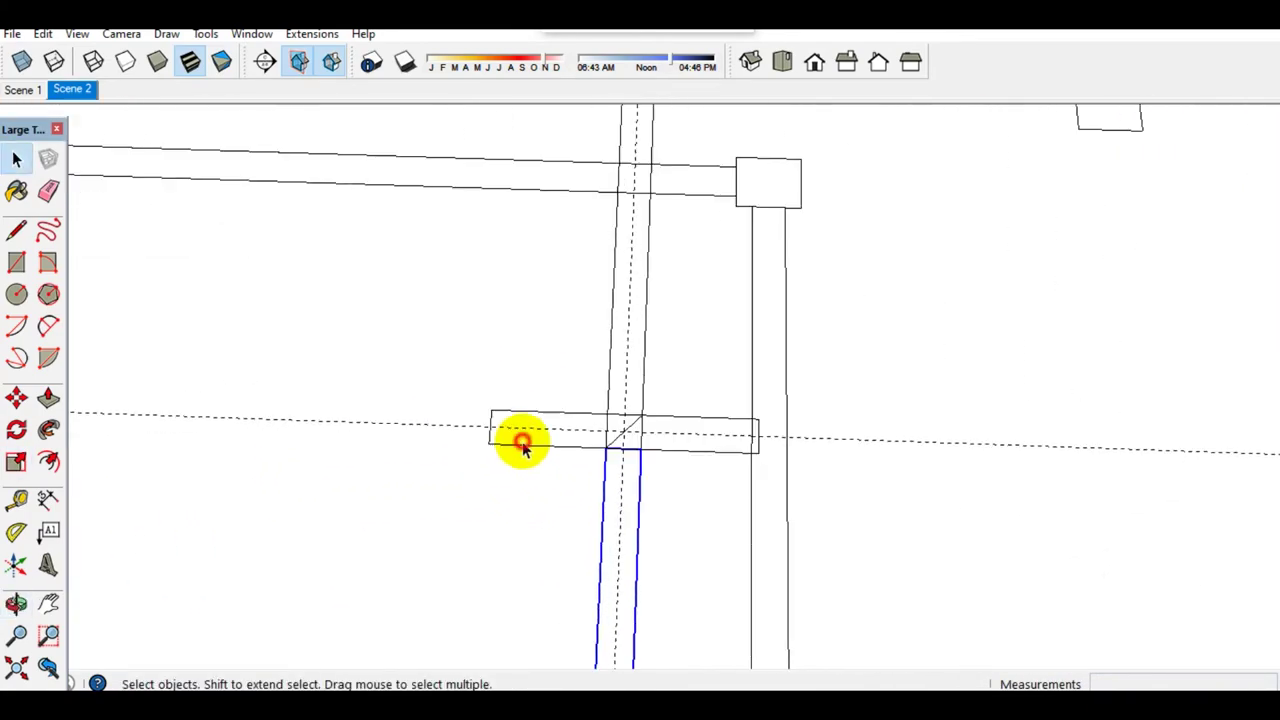
scroll(522, 445, "down", 1)
key("s")
scroll(498, 431, "down", 2)
scroll(309, 429, "up", 2)
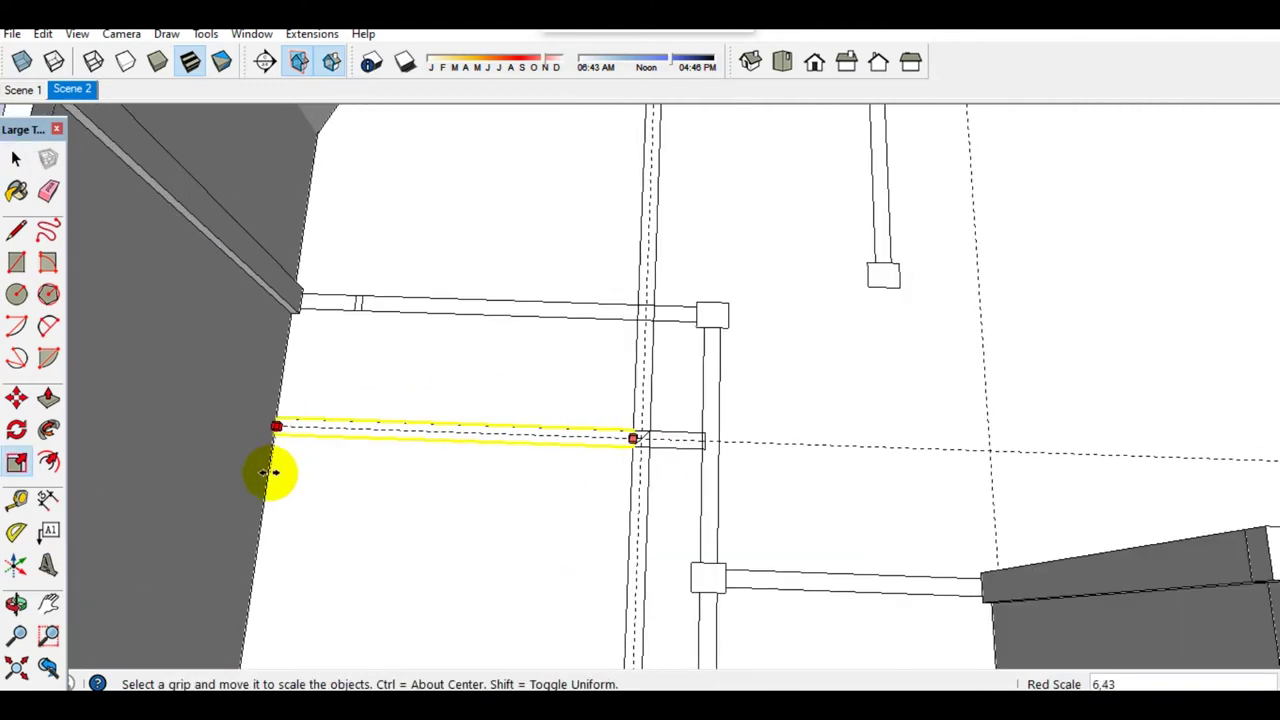
left_click(265, 492)
key("space")
scroll(266, 491, "down", 2)
middle_click_drag(266, 491, 574, 594)
scroll(475, 563, "up", 2)
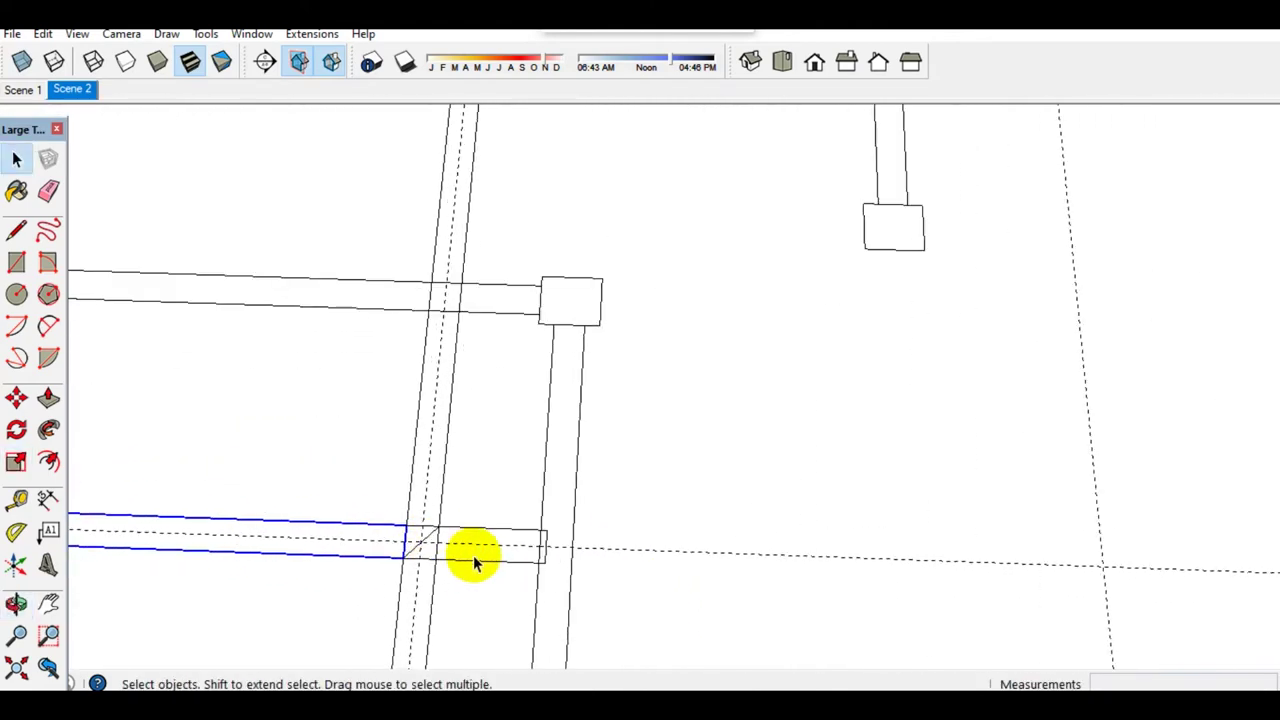
Step: Stretch the small stub again to lengthen its end
key("s")
left_click(543, 547)
scroll(537, 549, "down", 1)
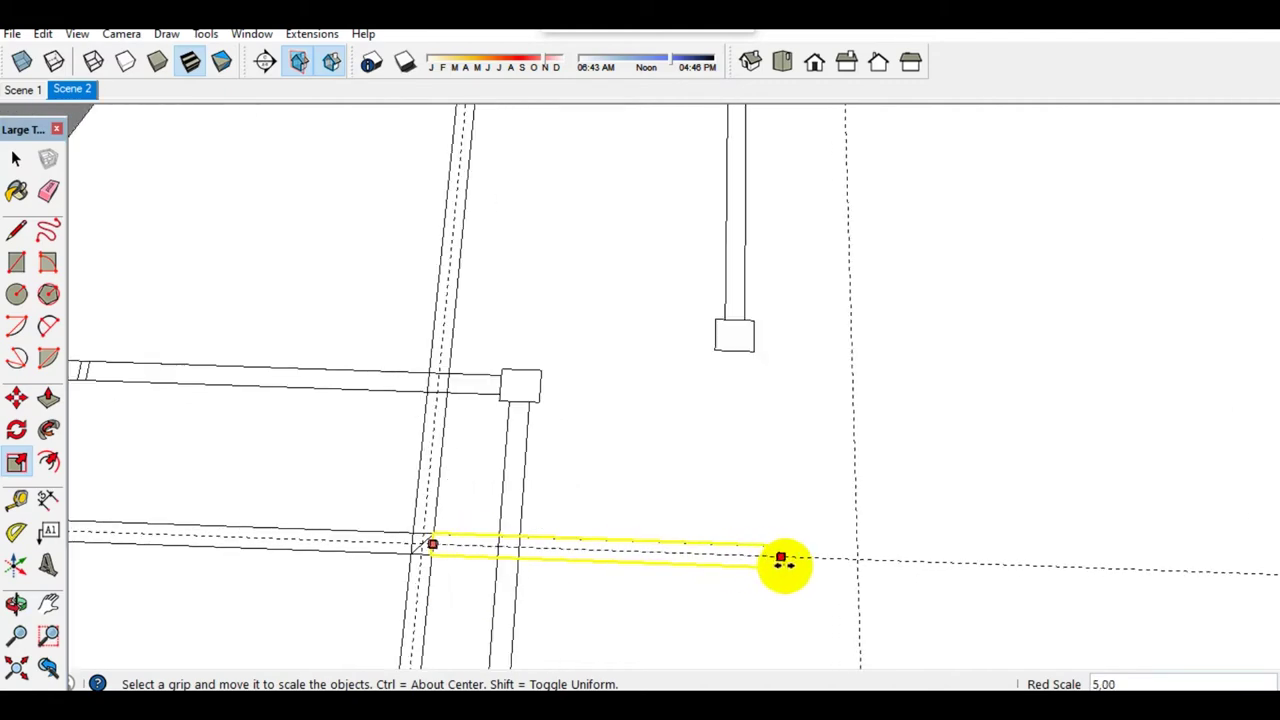
left_click(780, 560)
key("space")
scroll(805, 577, "up", 1)
scroll(805, 577, "up", 1)
scroll(786, 586, "up", 1)
Step: Paste another beam stub, place it at the column crossing and lengthen it slightly right
key("ctrl+v")
left_click(882, 372)
key("m")
left_click(908, 523)
left_click(828, 556)
scroll(828, 558, "up", 1)
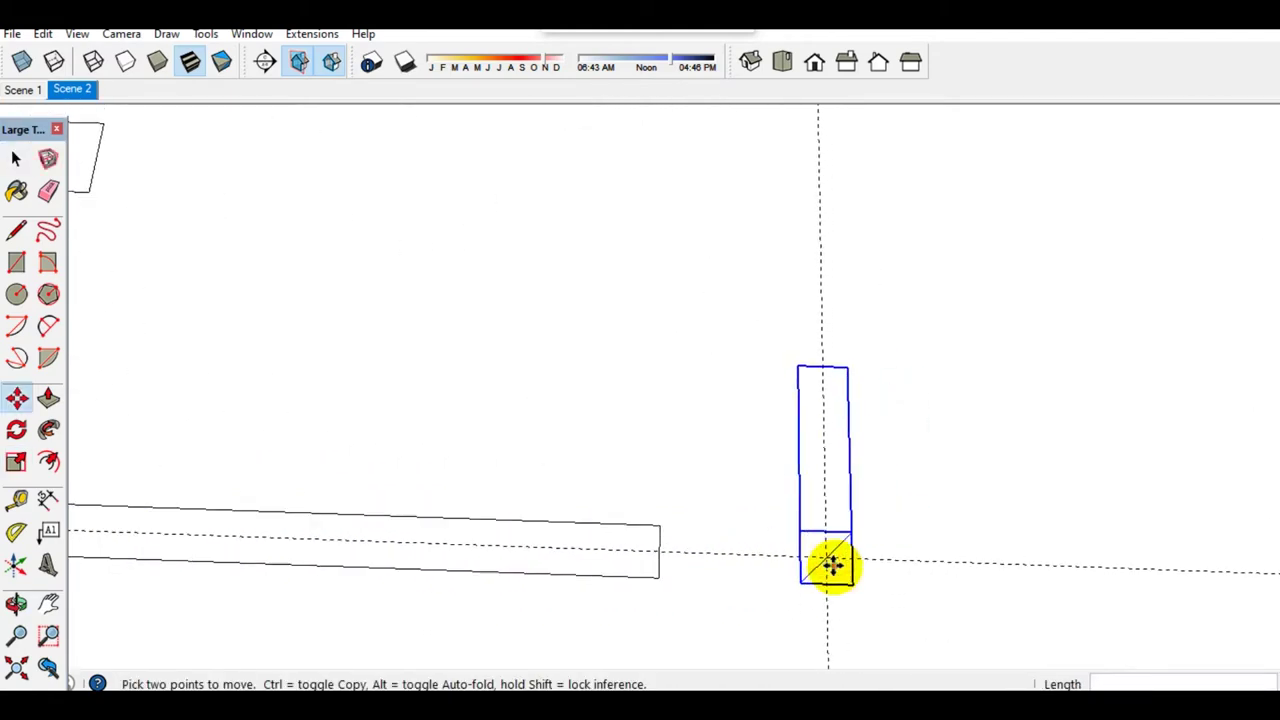
scroll(826, 560, "up", 1)
key("space")
key("s")
left_click_drag(640, 549, 808, 557)
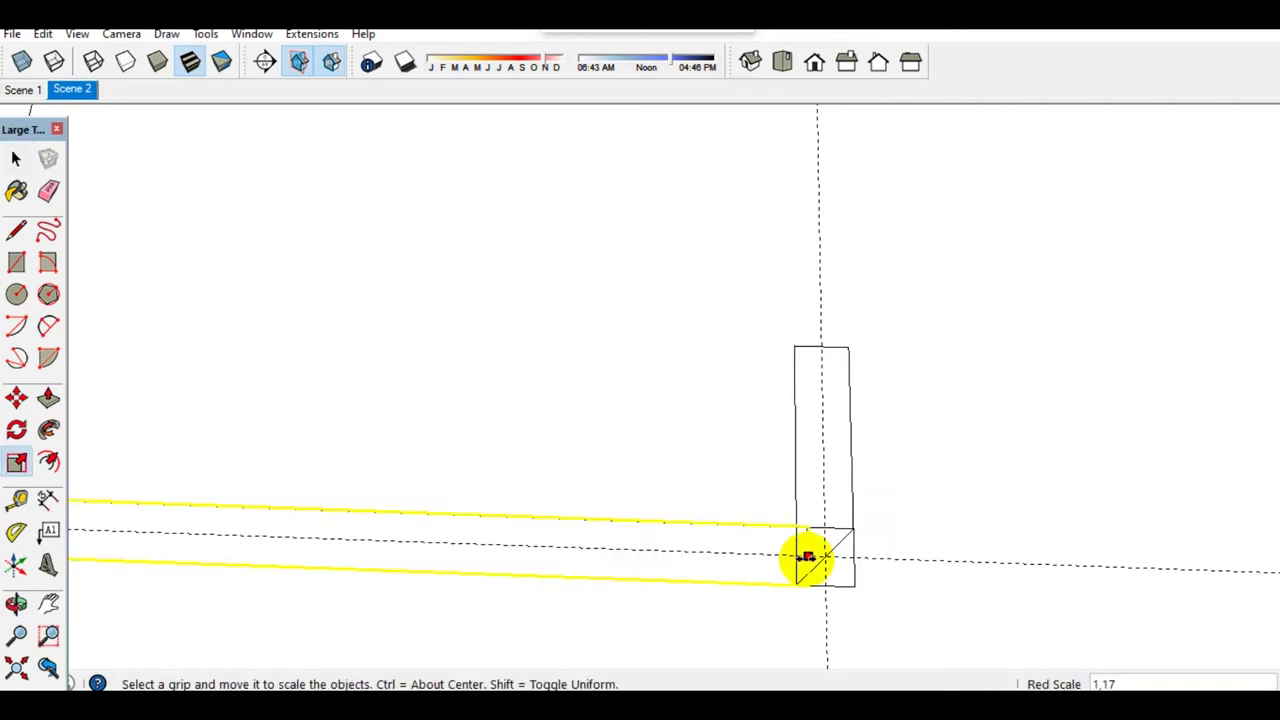
left_click(798, 582)
key("space")
Step: Make a 90° rotated copy of the beam stub at the crossing
left_click(814, 523)
key("q")
left_click(820, 487)
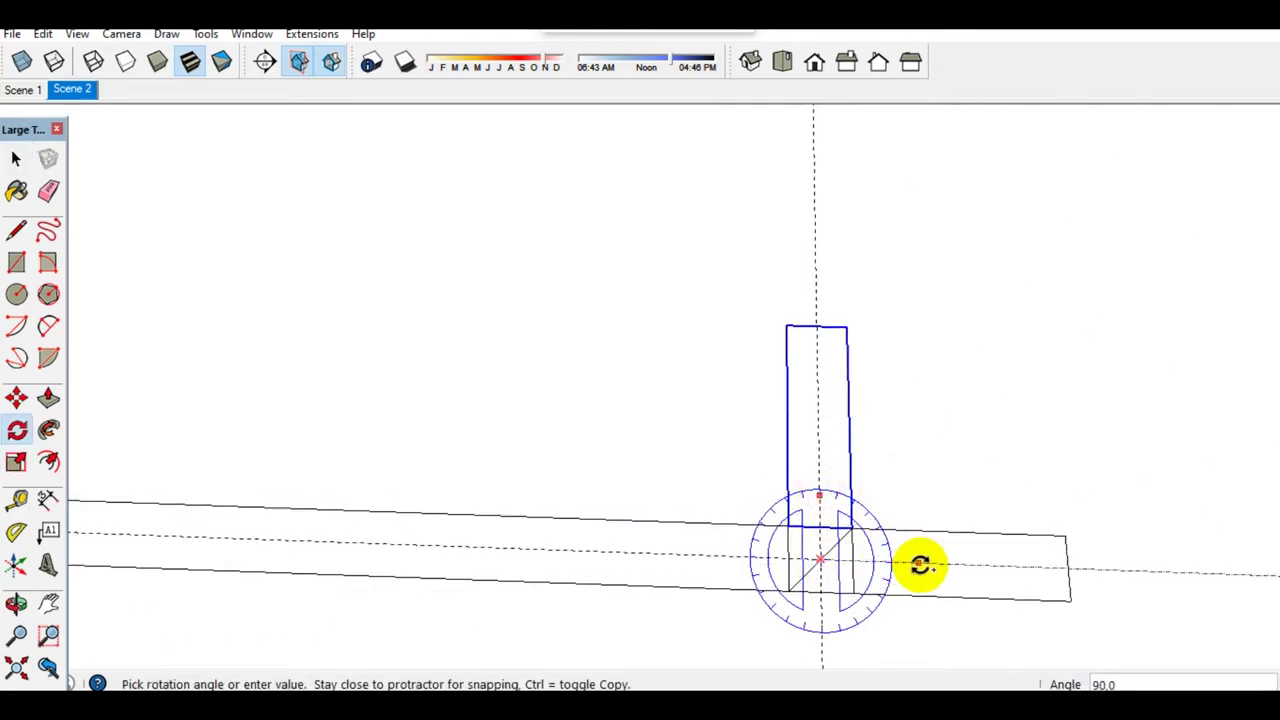
left_click(918, 565)
key("space")
scroll(817, 591, "up", 1)
left_click(826, 545)
Step: Stretch the upright stub up to the wall below the stairs
key("s")
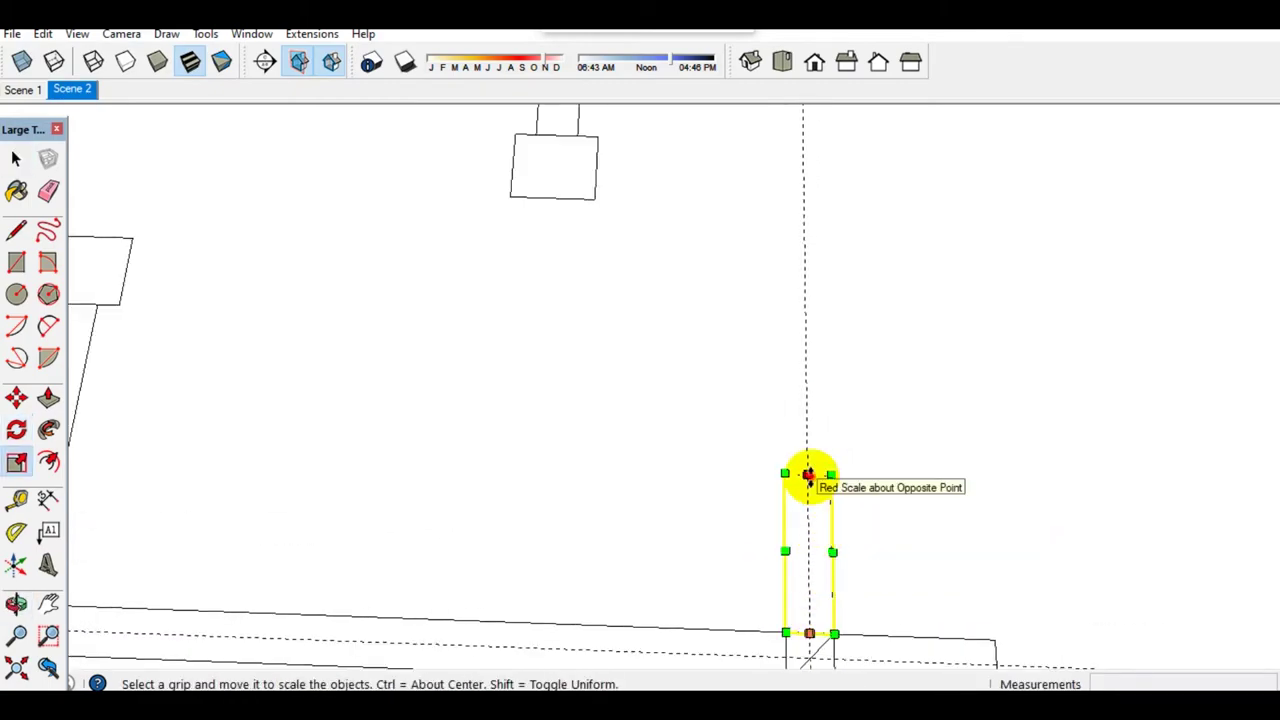
left_click(808, 476)
scroll(812, 400, "down", 3)
middle_click_drag(814, 323, 838, 428)
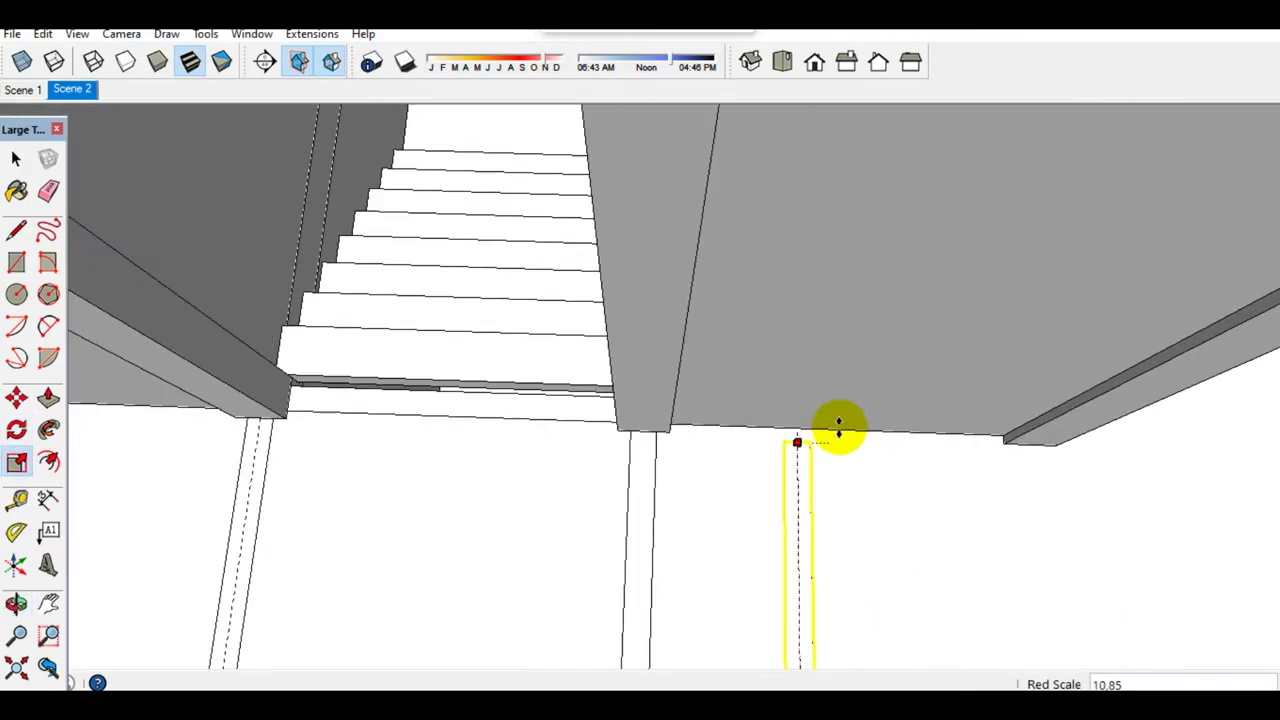
left_click(838, 428)
key("space")
Step: From a top-down view, stretch the small stub at the crossing out toward the wall
scroll(700, 560, "down", 3)
middle_click_drag(700, 571, 700, 449)
scroll(690, 558, "up", 3)
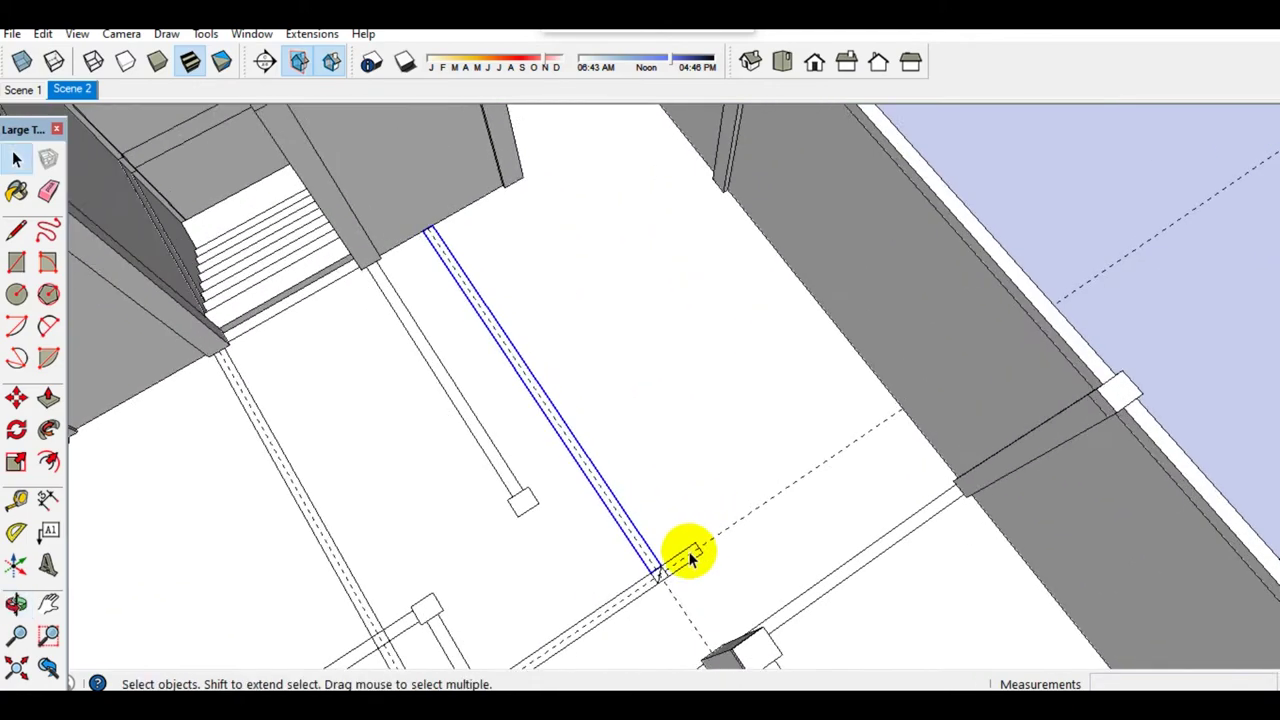
scroll(690, 558, "up", 2)
scroll(688, 560, "up", 1)
left_click(686, 562)
key("s")
left_click(714, 518)
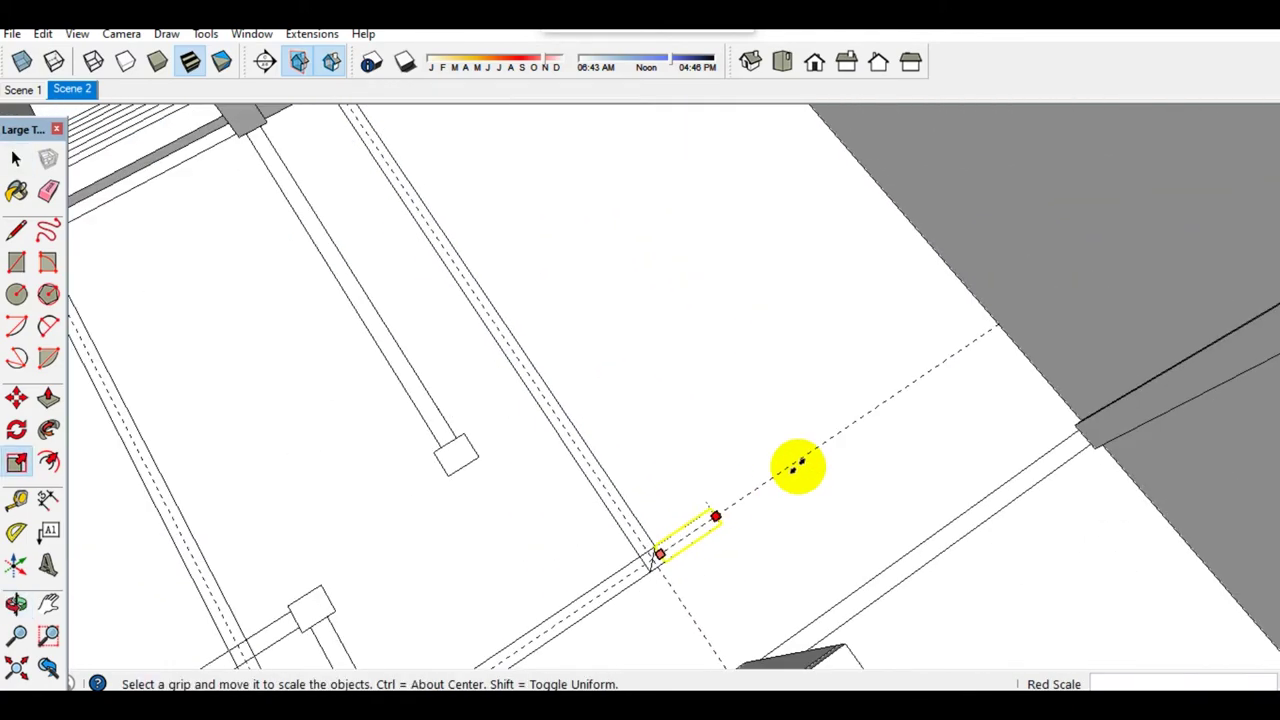
scroll(1053, 385, "up", 2)
scroll(1062, 377, "up", 1)
scroll(1080, 440, "up", 1)
scroll(1086, 425, "up", 1)
middle_click_drag(1089, 429, 1068, 265)
key("space")
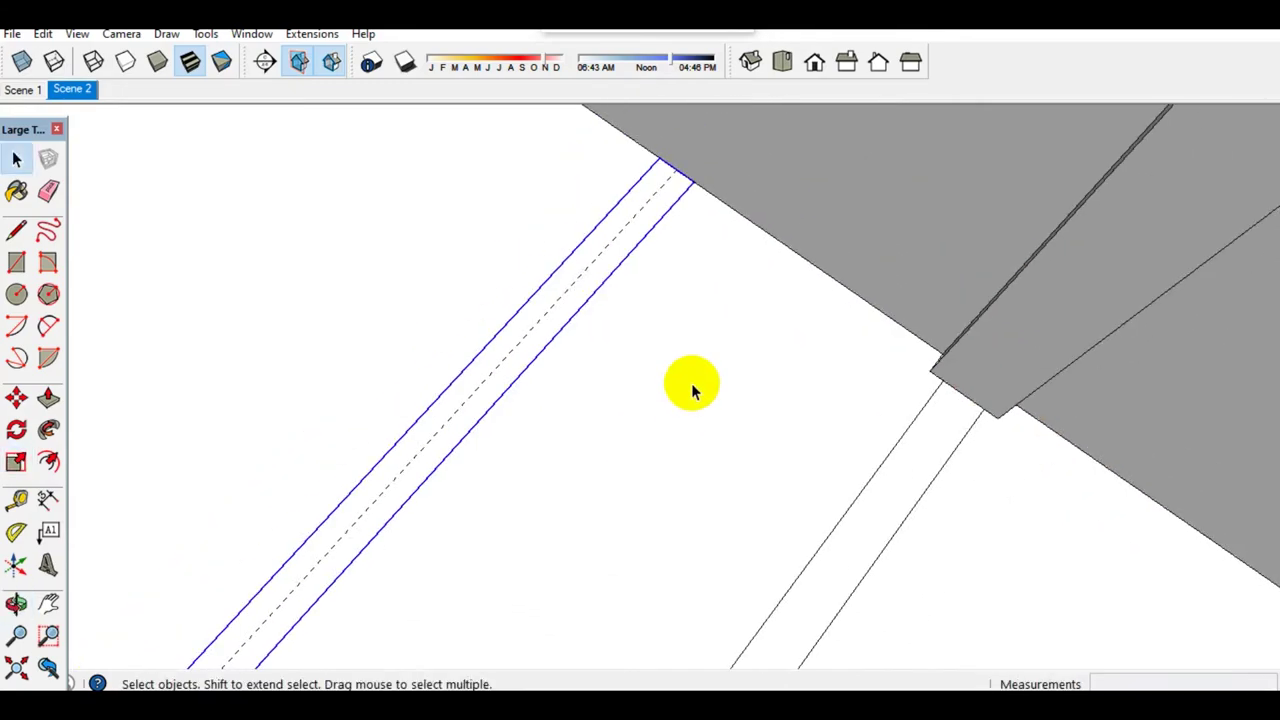
scroll(691, 380, "down", 3)
key("e")
scroll(670, 358, "up", 2)
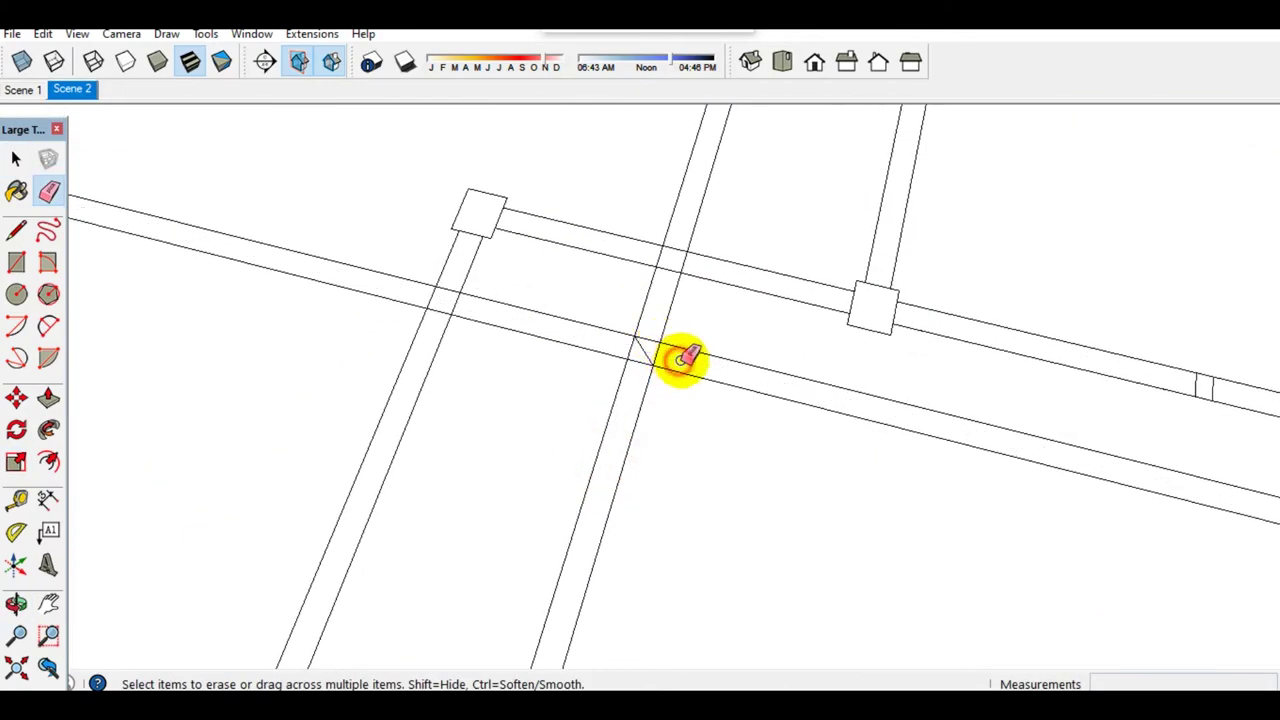
Step: Paste another beam stub and move it onto the beam crossing
scroll(679, 352, "down", 4)
scroll(686, 370, "up", 2)
scroll(690, 400, "up", 2)
scroll(682, 427, "up", 1)
key("space")
scroll(677, 443, "up", 1)
scroll(666, 451, "down", 2)
key("ctrl+v")
left_click(781, 369)
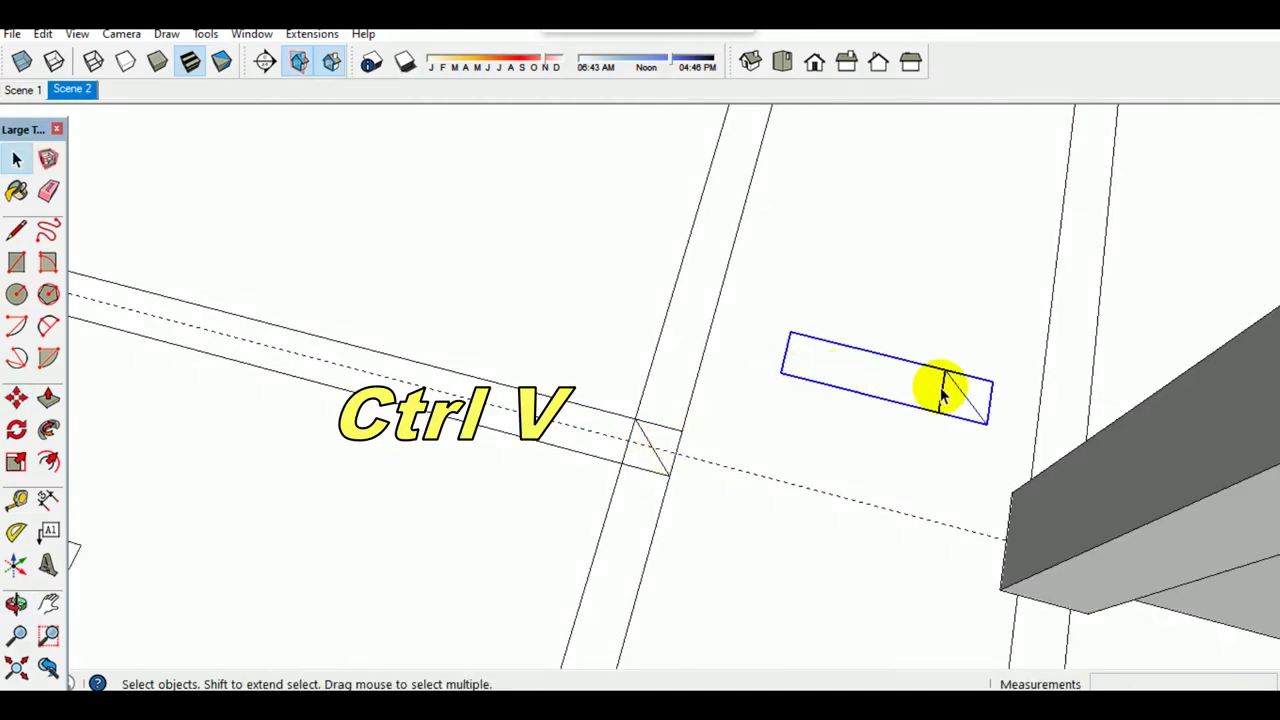
left_click(900, 393)
key("m")
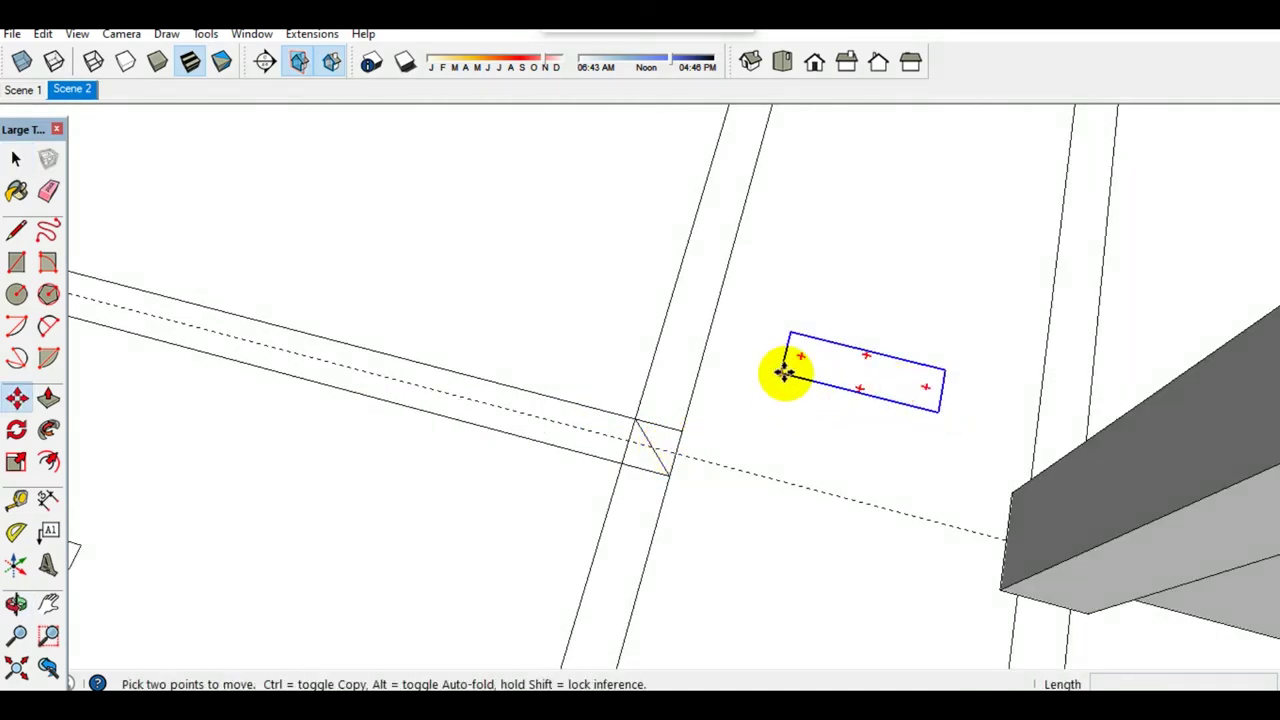
left_click(786, 372)
left_click(708, 470)
key("space")
Step: Stretch the placed stub to the wall and tidy stray edges
key("s")
left_click(834, 490)
left_click(1003, 588)
key("space")
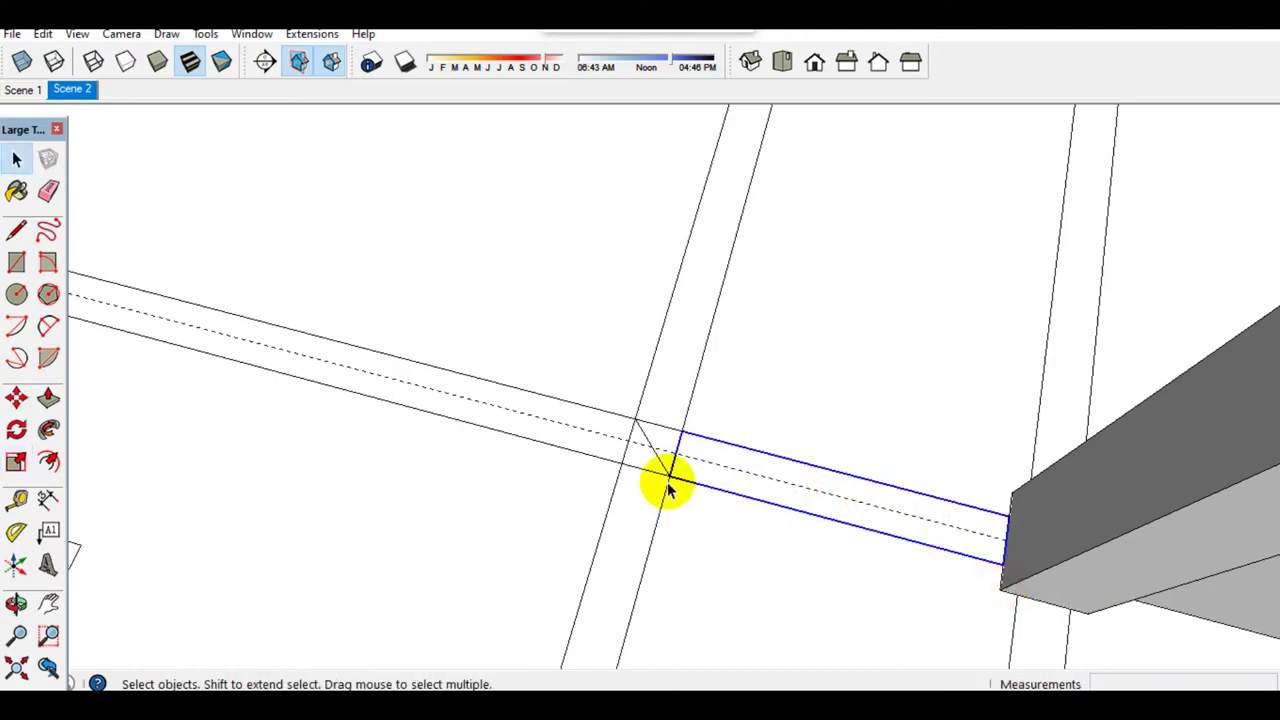
scroll(666, 480, "down", 2)
scroll(640, 460, "up", 2)
key("e")
key("space")
scroll(612, 446, "down", 2)
scroll(617, 486, "down", 4)
mouse_move(706, 343)
middle_mouse_down()
mouse_move(720, 414)
mouse_move(753, 402)
middle_mouse_up()
scroll(753, 402, "down", 5)
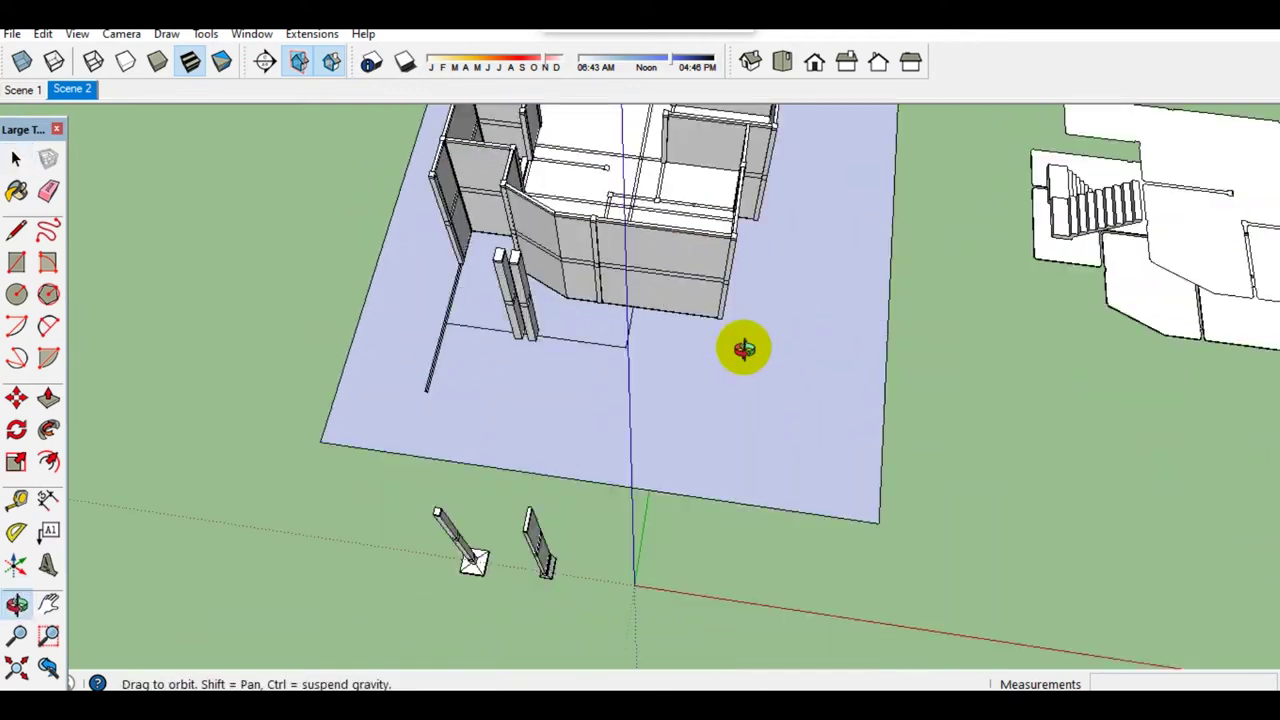
Step: Paste the copied piece, rotate it upright and move it to the right beside the building
key("ctrl+v")
scroll(729, 520, "up", 3)
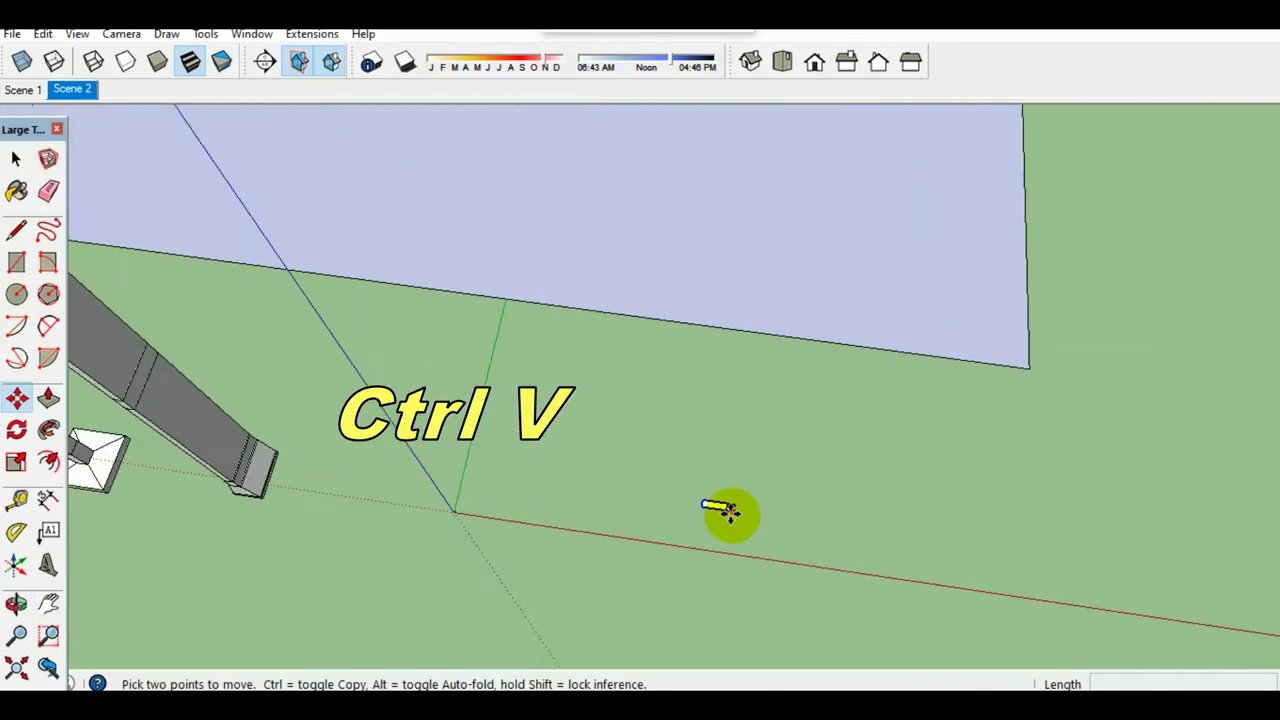
scroll(731, 514, "up", 5)
left_click(737, 497)
scroll(737, 500, "up", 2)
key("q")
left_click_drag(760, 500, 663, 486)
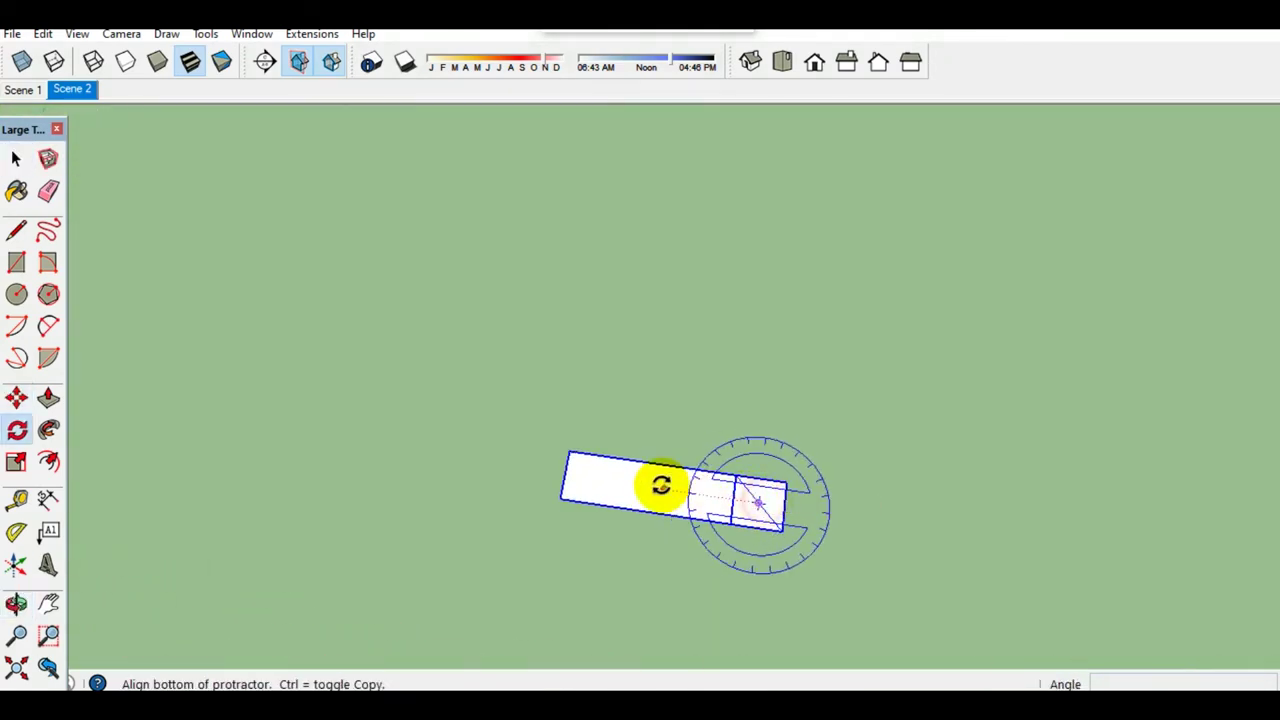
left_click(773, 438)
key("space")
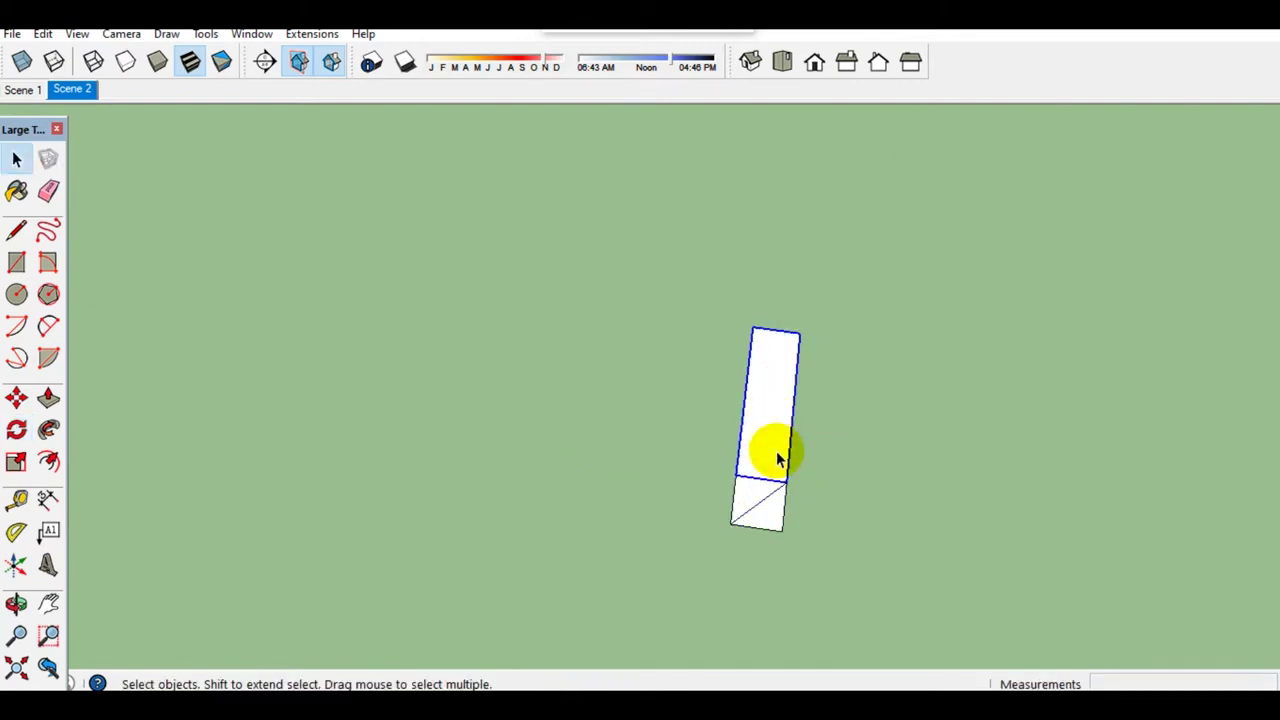
key("m")
left_click(779, 458)
left_click(932, 462)
key("space")
Step: Open the 150 mm square's group and push-pull its face into a 300 mm box
left_click(765, 519)
double_click(755, 519)
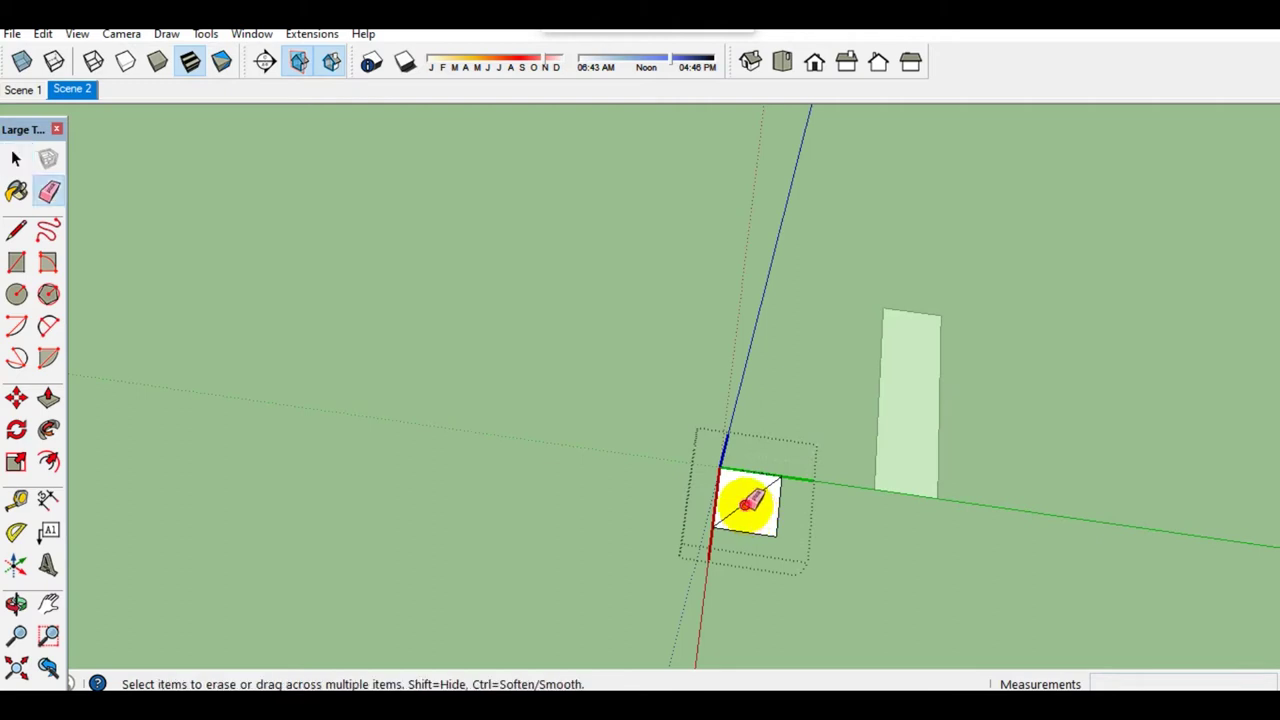
key("space")
middle_click_drag(748, 505, 763, 486)
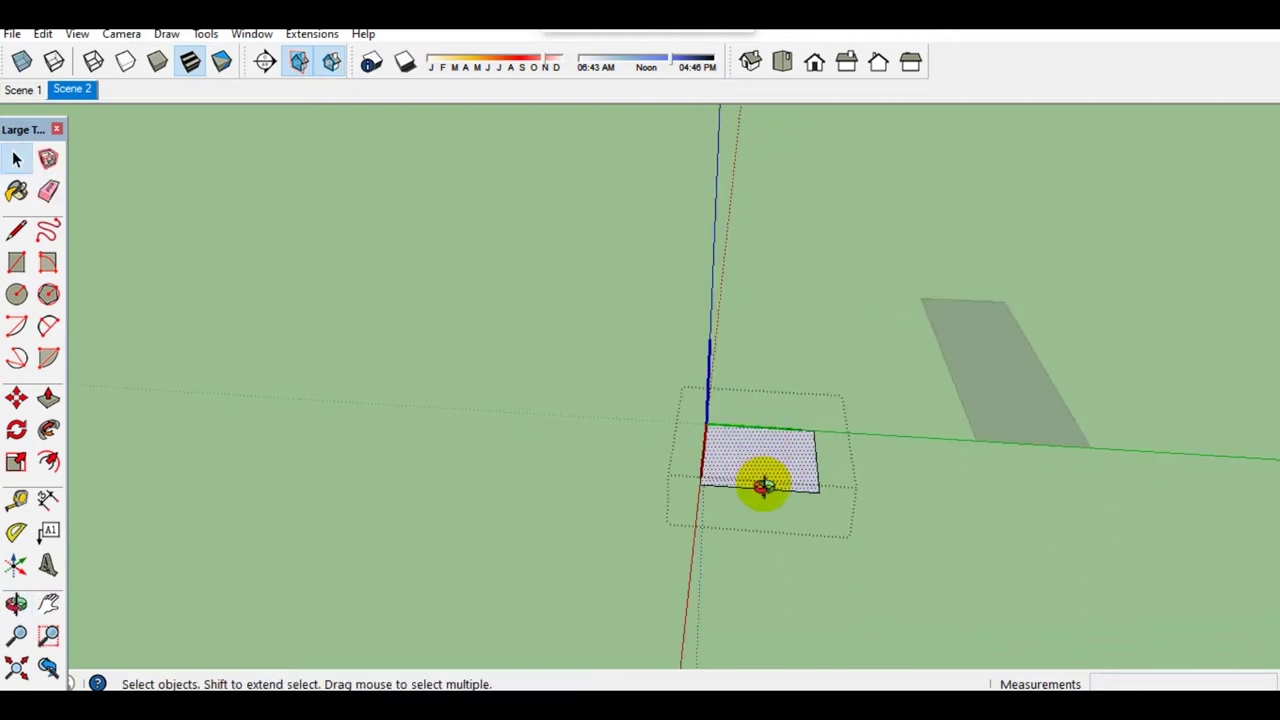
key("p")
left_click_drag(766, 443, 757, 515)
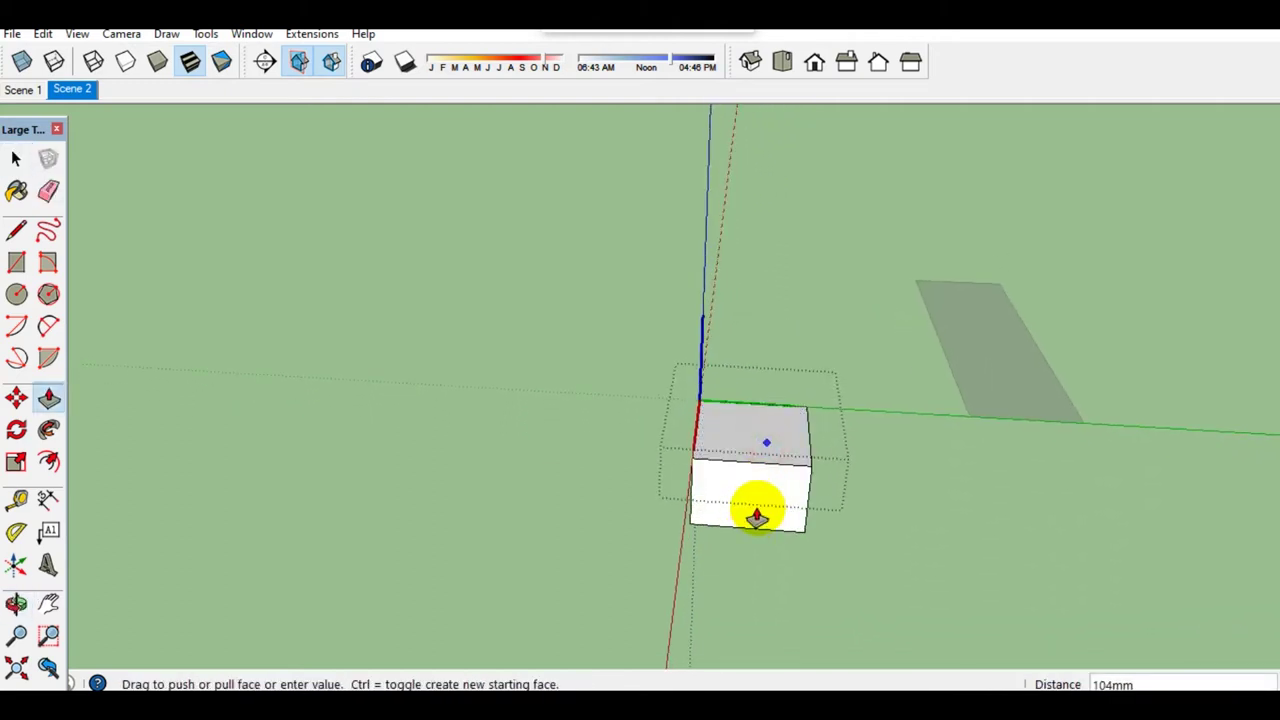
key("Return")
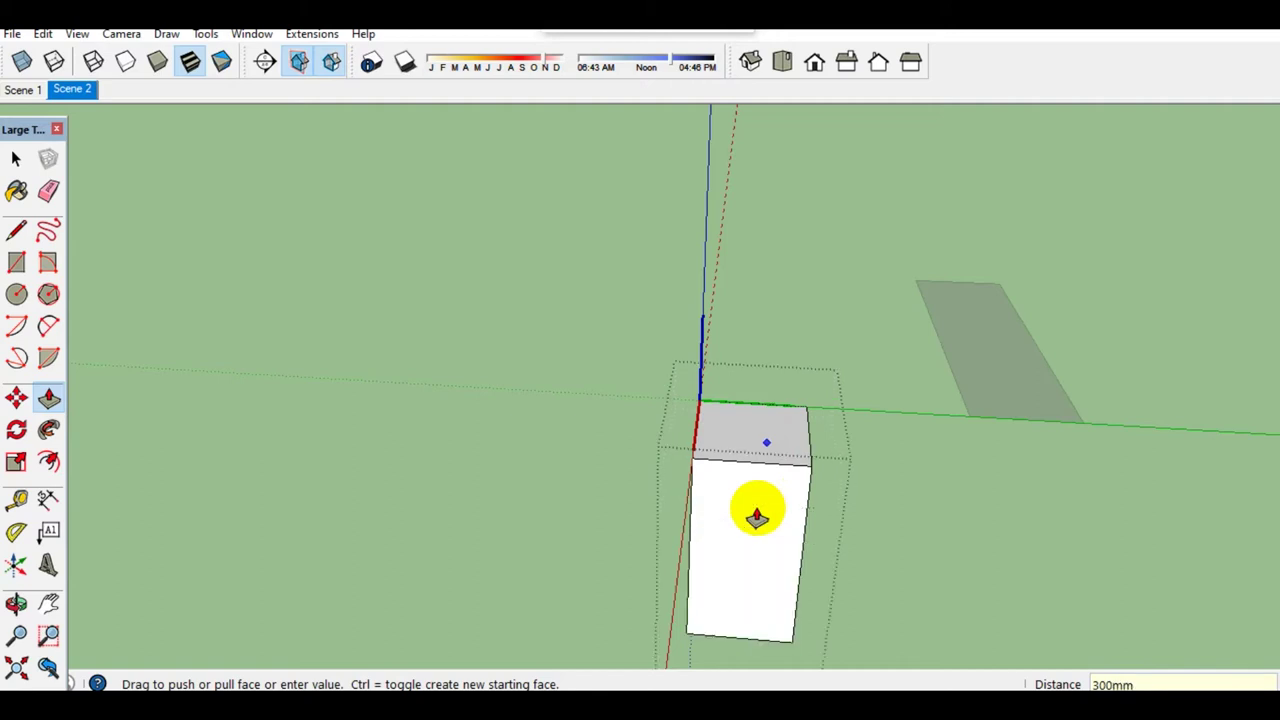
mouse_move(757, 509)
middle_mouse_down()
mouse_move(643, 466)
mouse_move(662, 484)
mouse_move(682, 463)
middle_mouse_up()
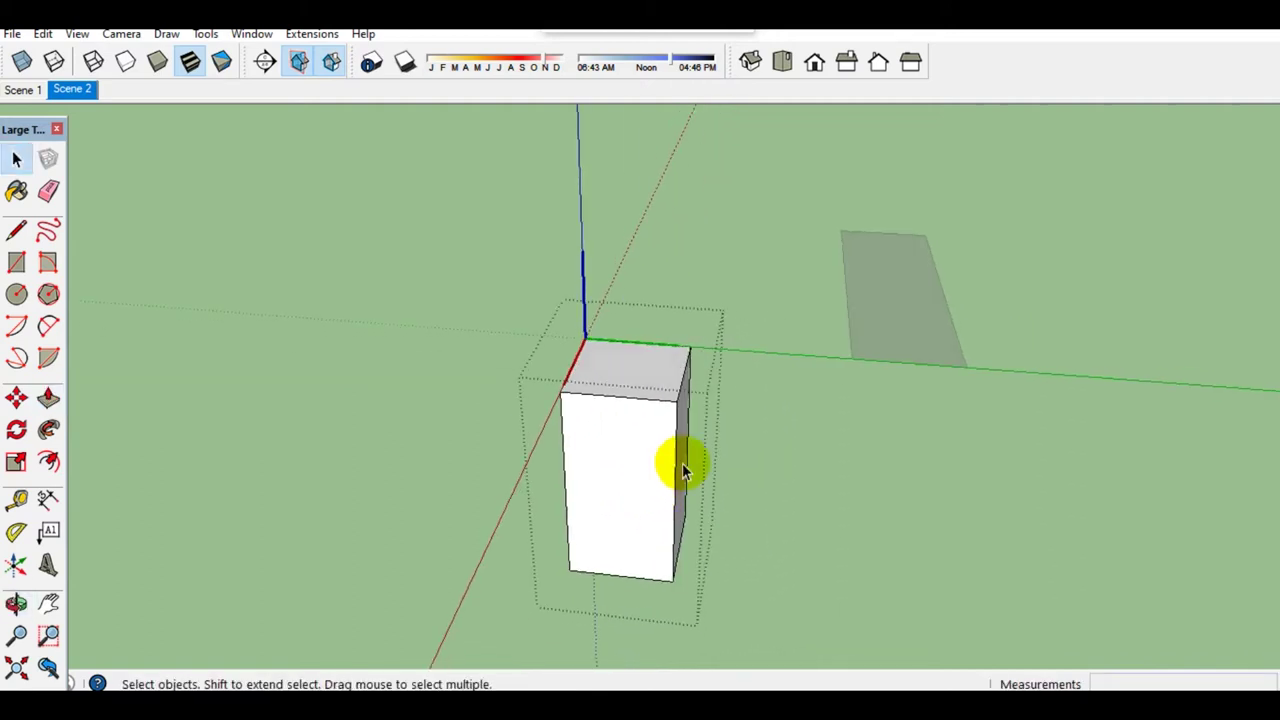
Step: Group the base box and draw a rectangle covering its top face
triple_click(643, 398)
right_click(643, 398)
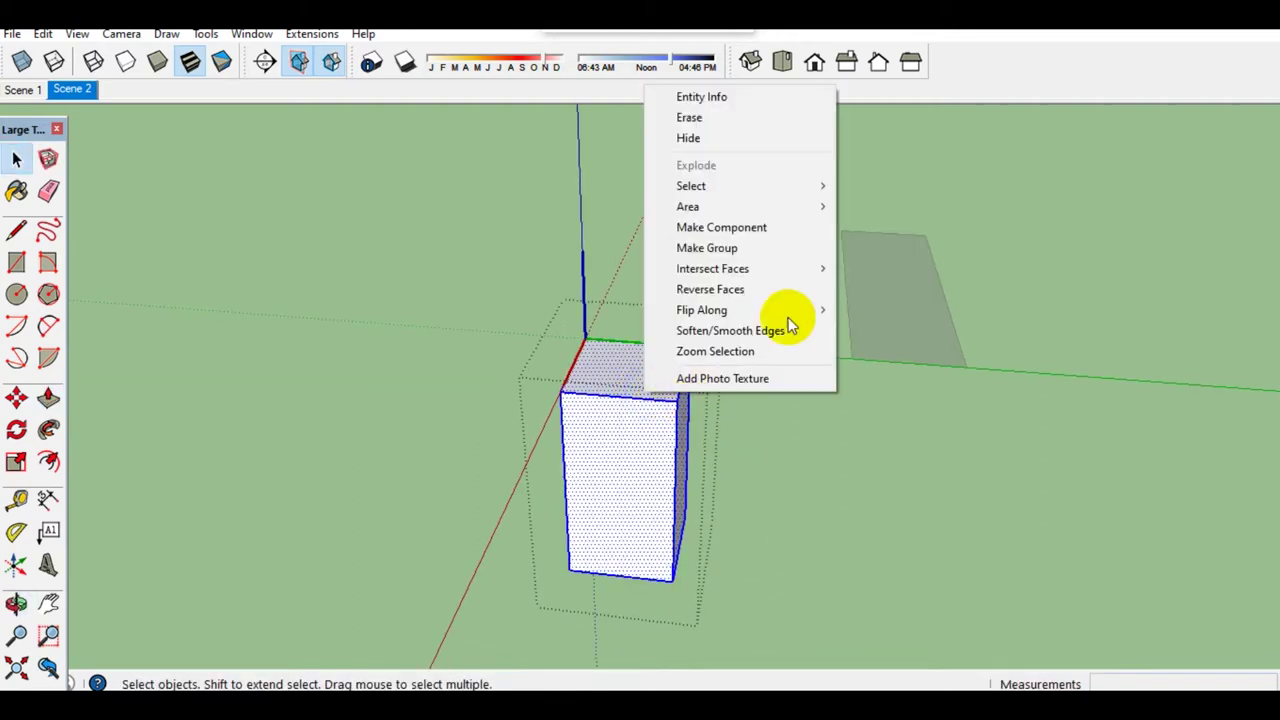
left_click(740, 251)
middle_click_drag(690, 440, 673, 460)
key("r")
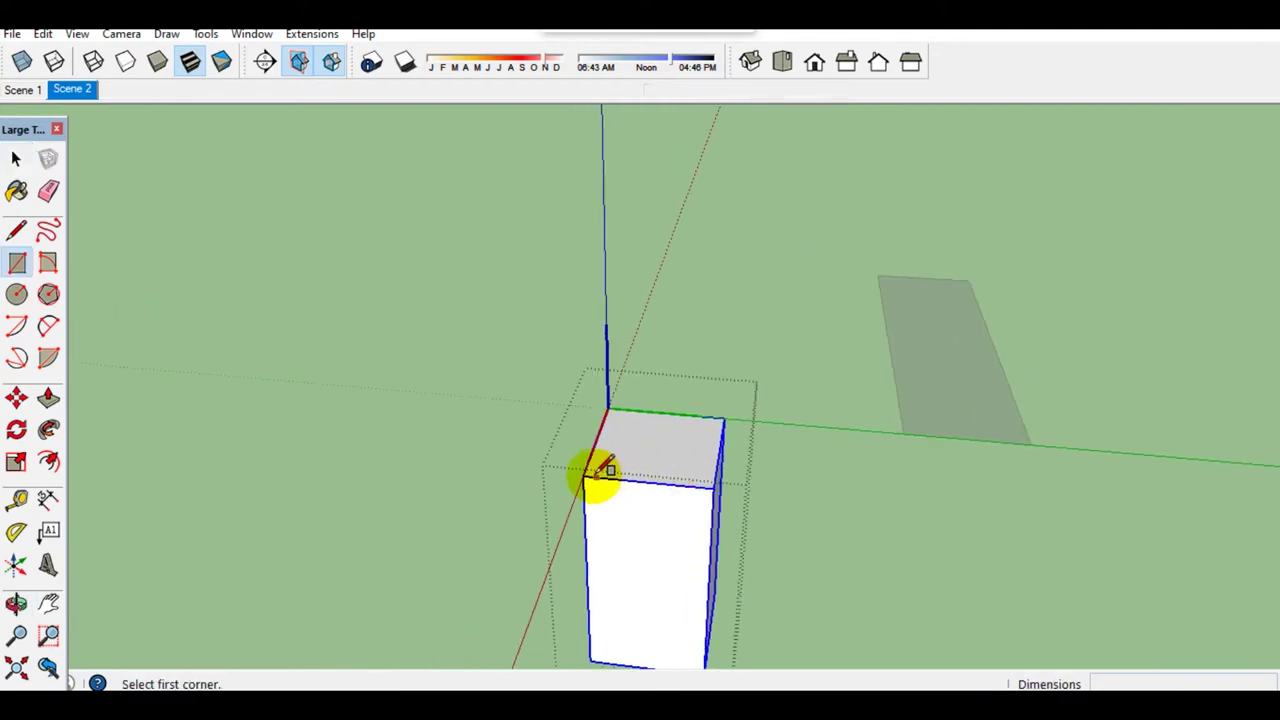
left_click(590, 474)
left_click(724, 419)
key("space")
Step: Pull the top face up 3300 mm to form the first column
left_click(665, 465)
key("p")
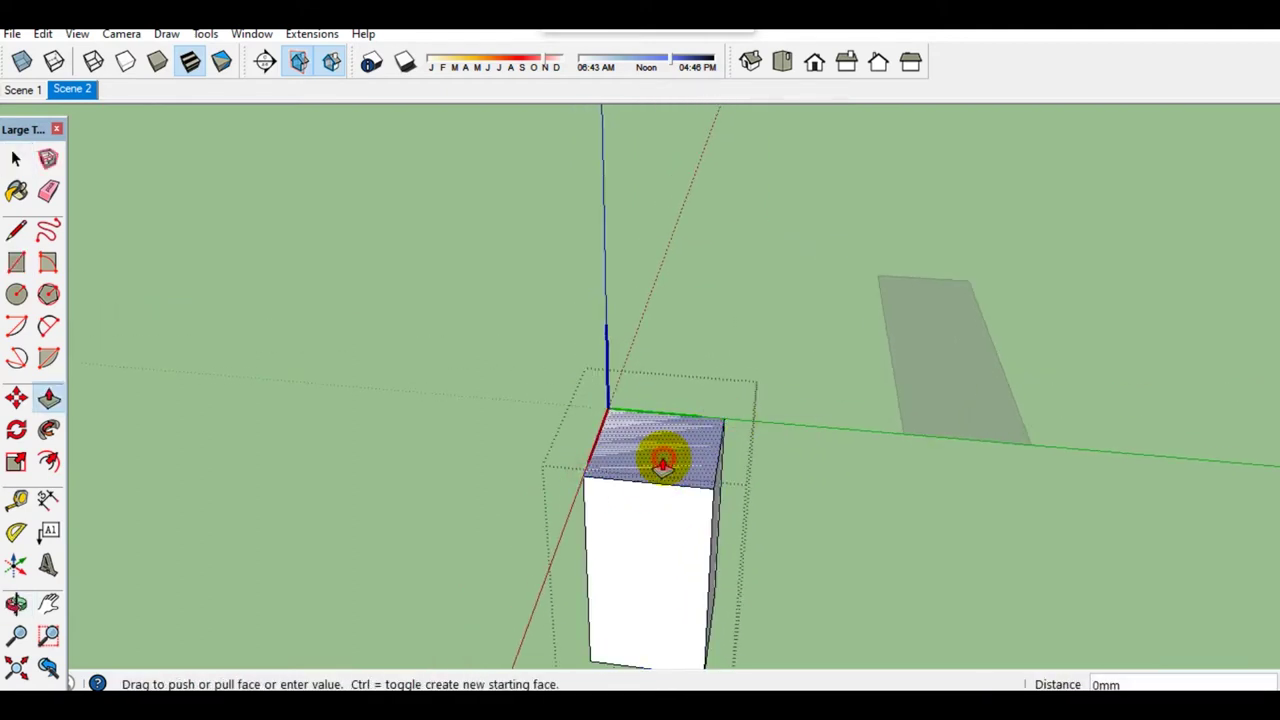
left_click_drag(665, 465, 678, 372)
type("3300")
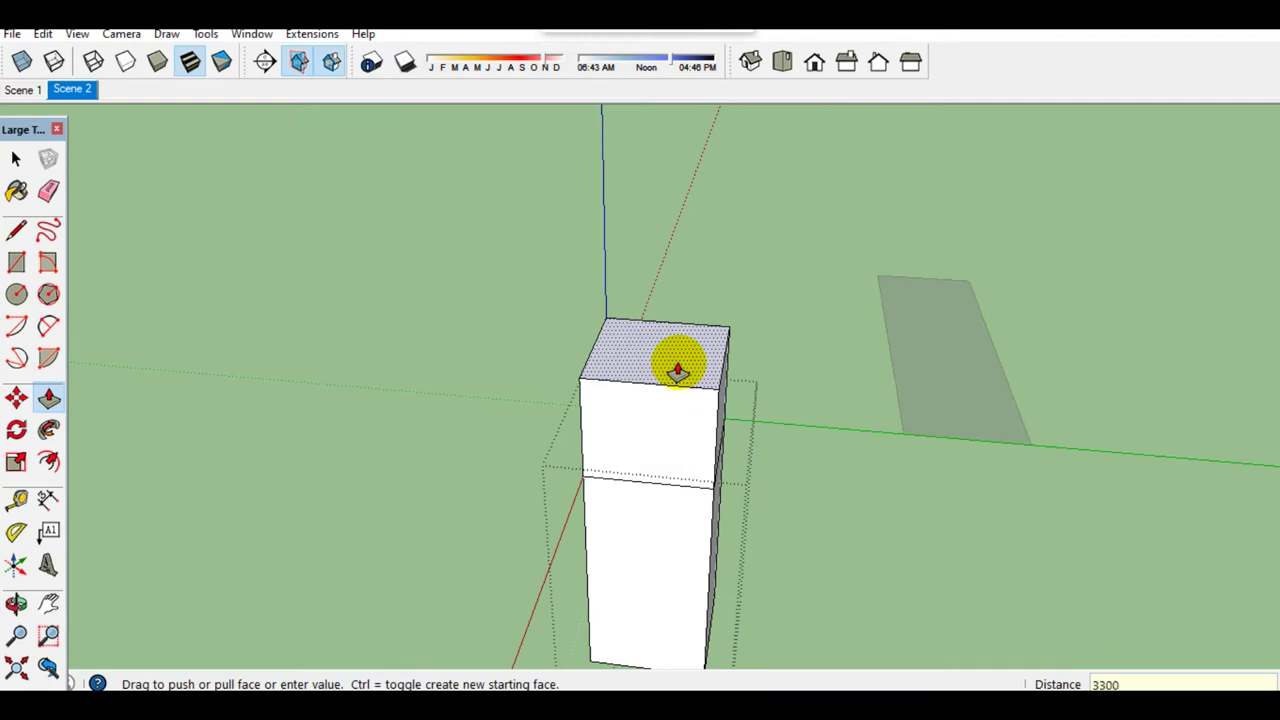
key("Return")
key("space")
Step: Group the new 3300 mm column
scroll(640, 271, "down", 3)
mouse_move(640, 271)
middle_mouse_down()
mouse_move(608, 666)
mouse_move(600, 428)
middle_mouse_up()
triple_click(591, 380)
right_click(593, 379)
left_click(648, 548)
Step: Extend the column's top face higher and group the added top section
middle_click_drag(648, 555, 594, 371)
key("r")
left_click(578, 424)
key("space")
scroll(617, 430, "up", 1)
key("p")
left_click_drag(617, 430, 608, 394)
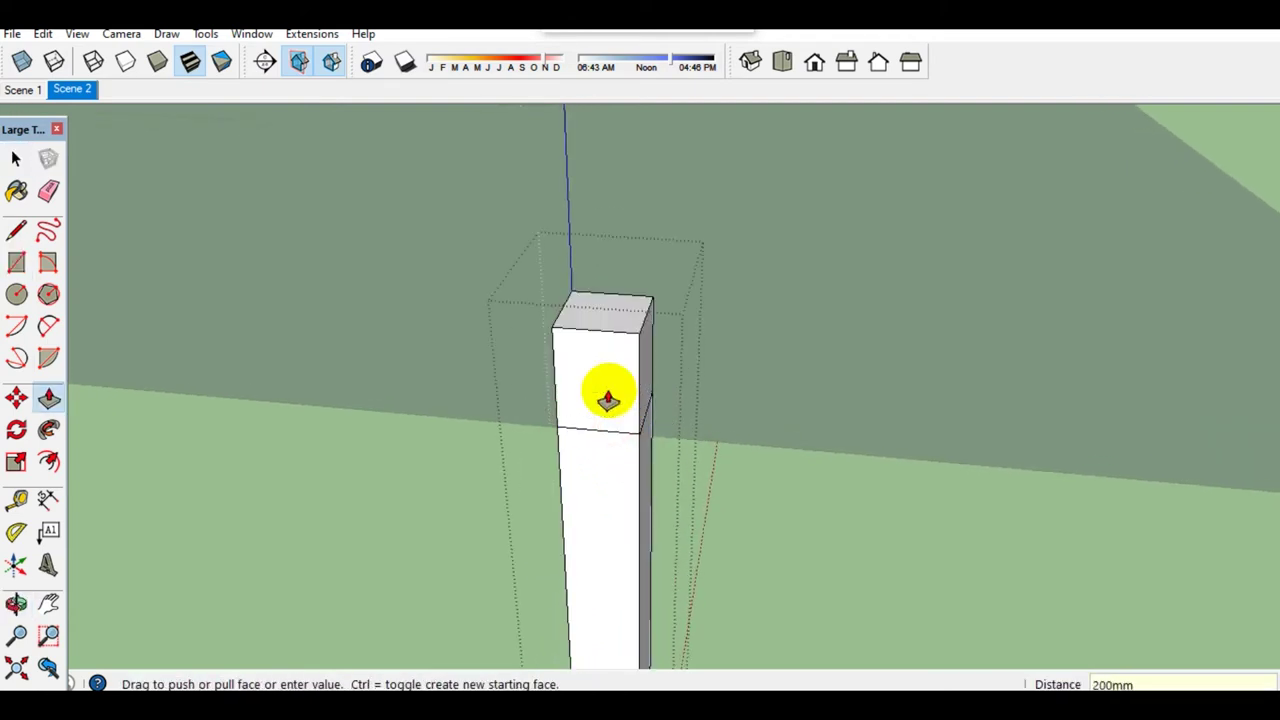
key("space")
right_click(608, 390)
left_click(676, 247)
Step: Widen both sides of the column's base block outward into a footing
scroll(594, 280, "down", 3)
scroll(597, 288, "down", 2)
scroll(607, 425, "up", 3)
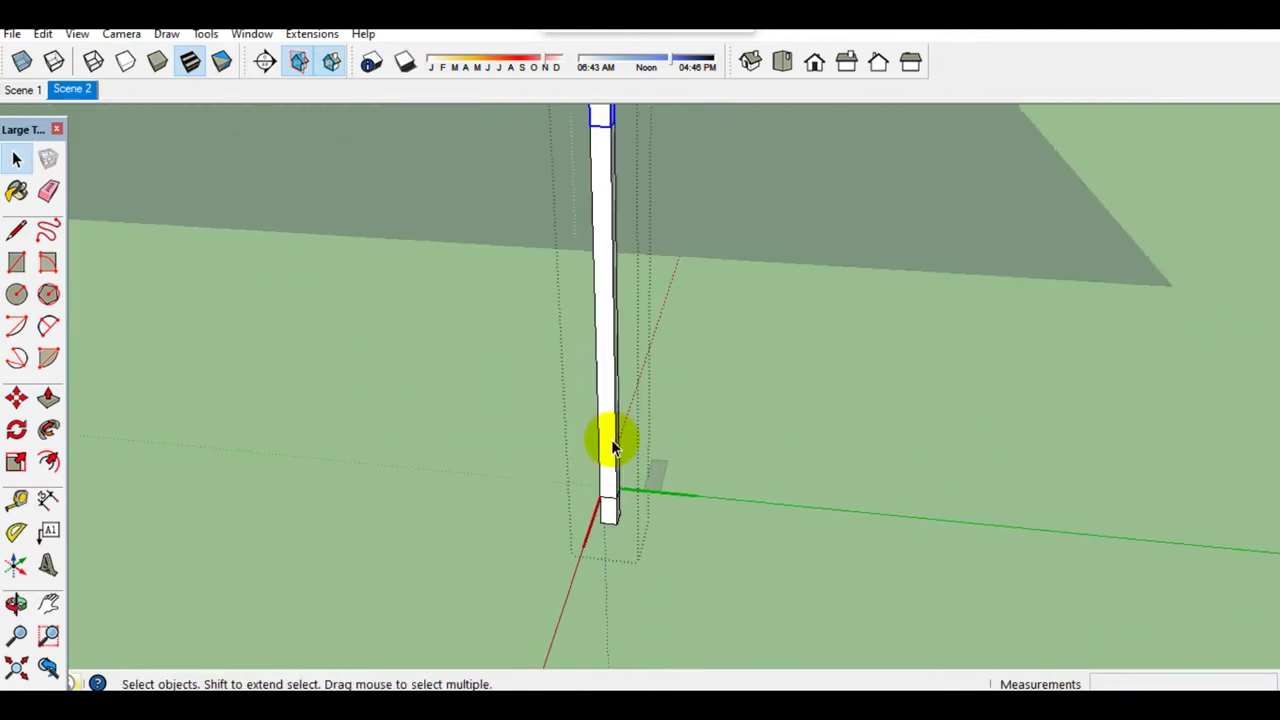
scroll(606, 470, "up", 2)
scroll(605, 511, "up", 2)
mouse_move(608, 514)
middle_mouse_down()
mouse_move(557, 535)
mouse_move(557, 523)
middle_mouse_up()
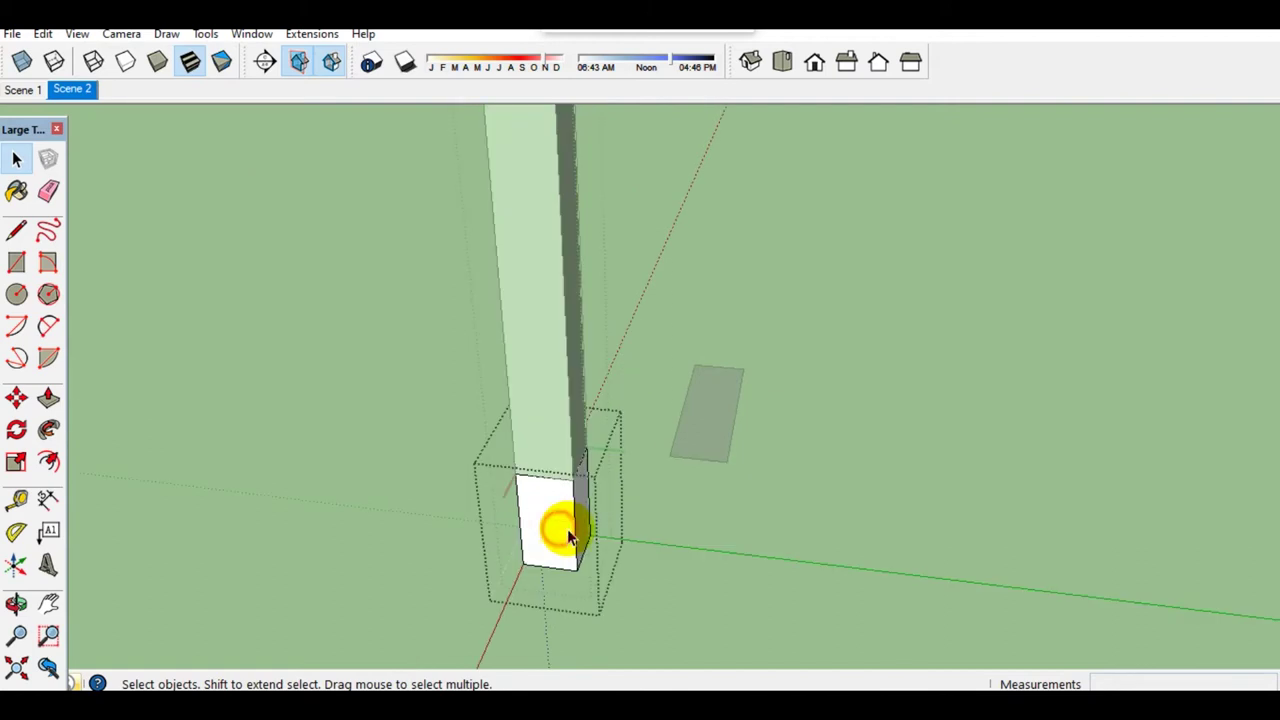
scroll(586, 509, "up", 1)
scroll(588, 517, "up", 2)
left_click_drag(587, 517, 607, 521)
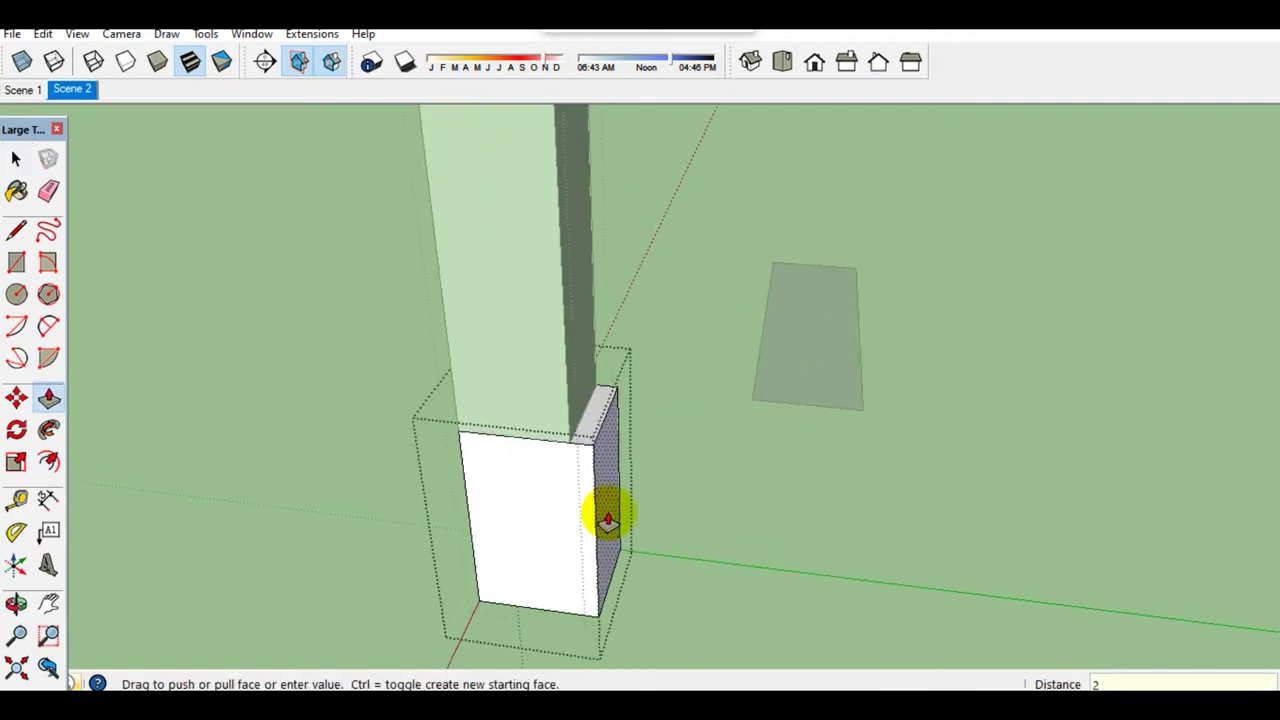
key("space")
middle_click_drag(606, 500, 644, 535)
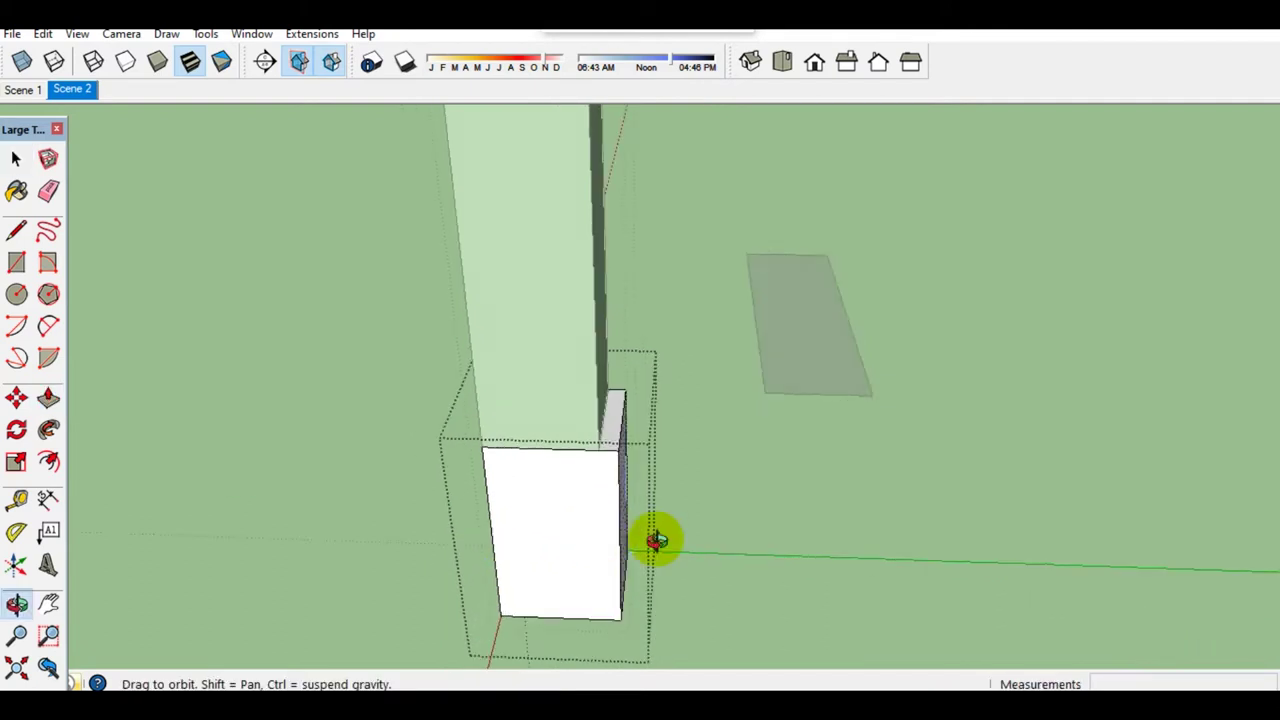
key("p")
double_click(597, 530)
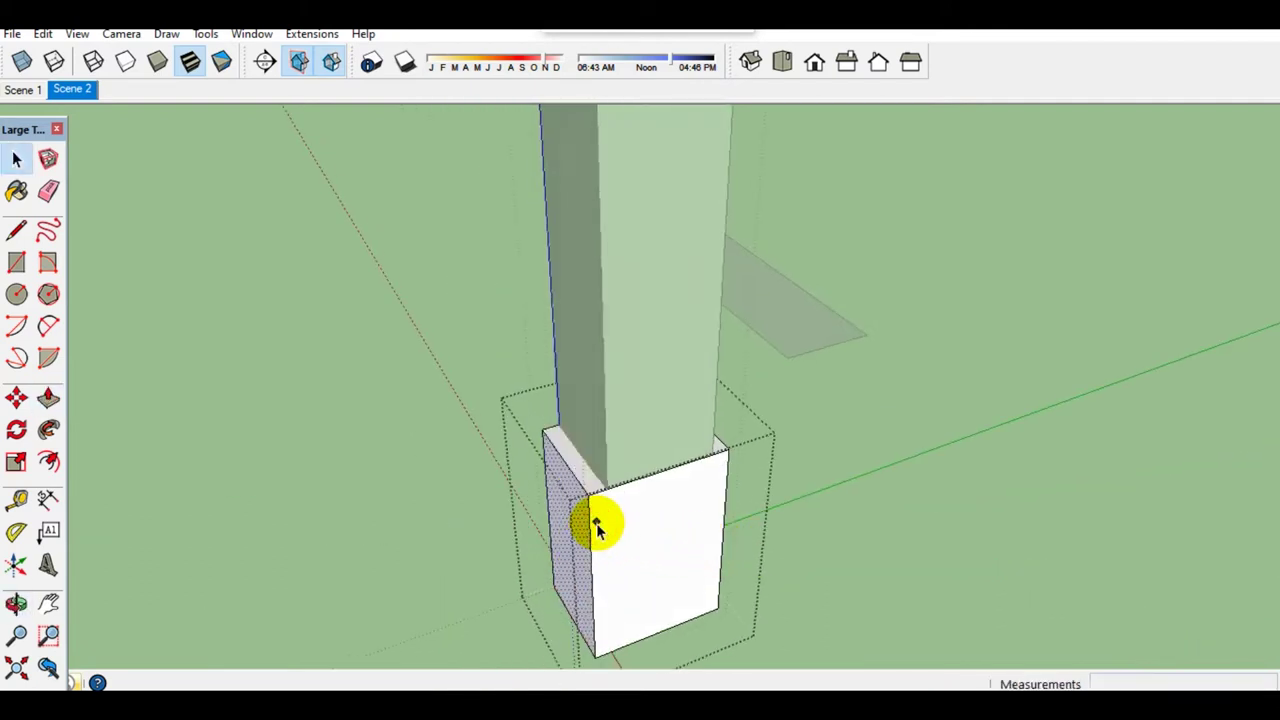
key("space")
Step: Edit the small plank group and pull it up into a second 3300 mm column
scroll(599, 525, "down", 2)
scroll(598, 530, "down", 2)
middle_click_drag(599, 522, 565, 525)
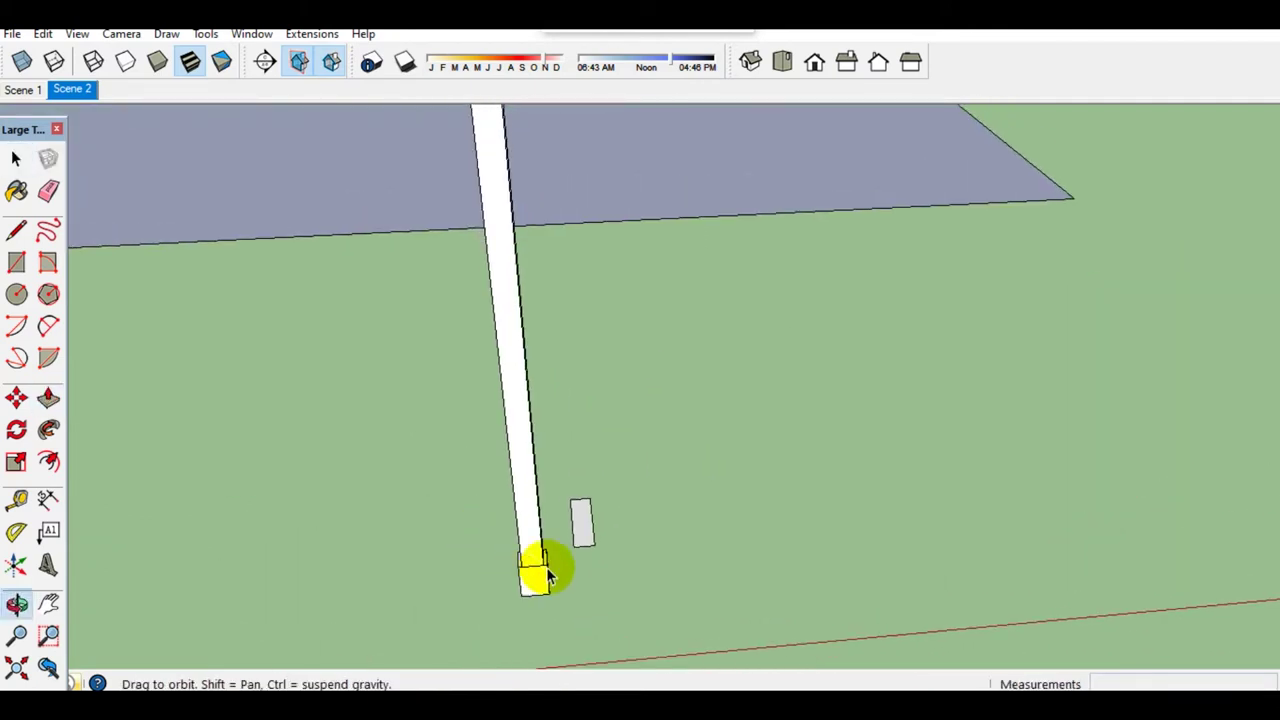
left_click(568, 520)
double_click(568, 520)
middle_click_drag(563, 523, 629, 406)
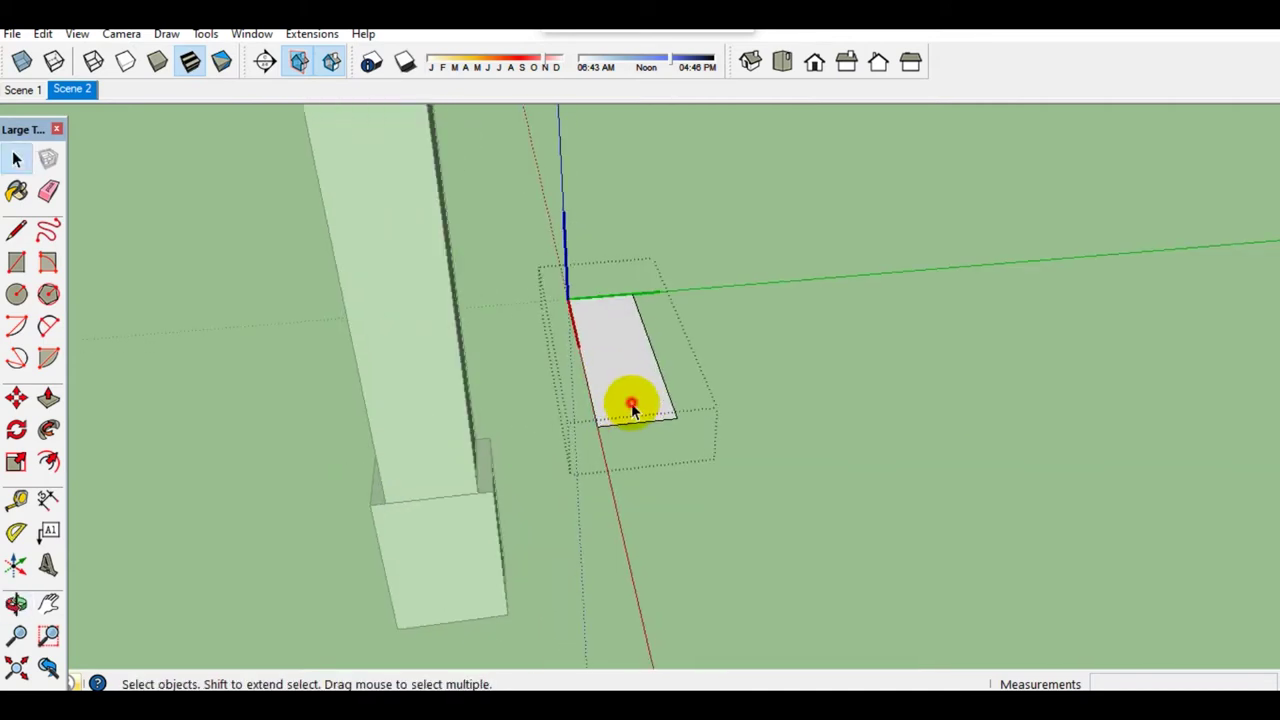
key("p")
left_click(631, 403)
scroll(635, 330, "down", 3)
middle_click_drag(629, 277, 629, 543)
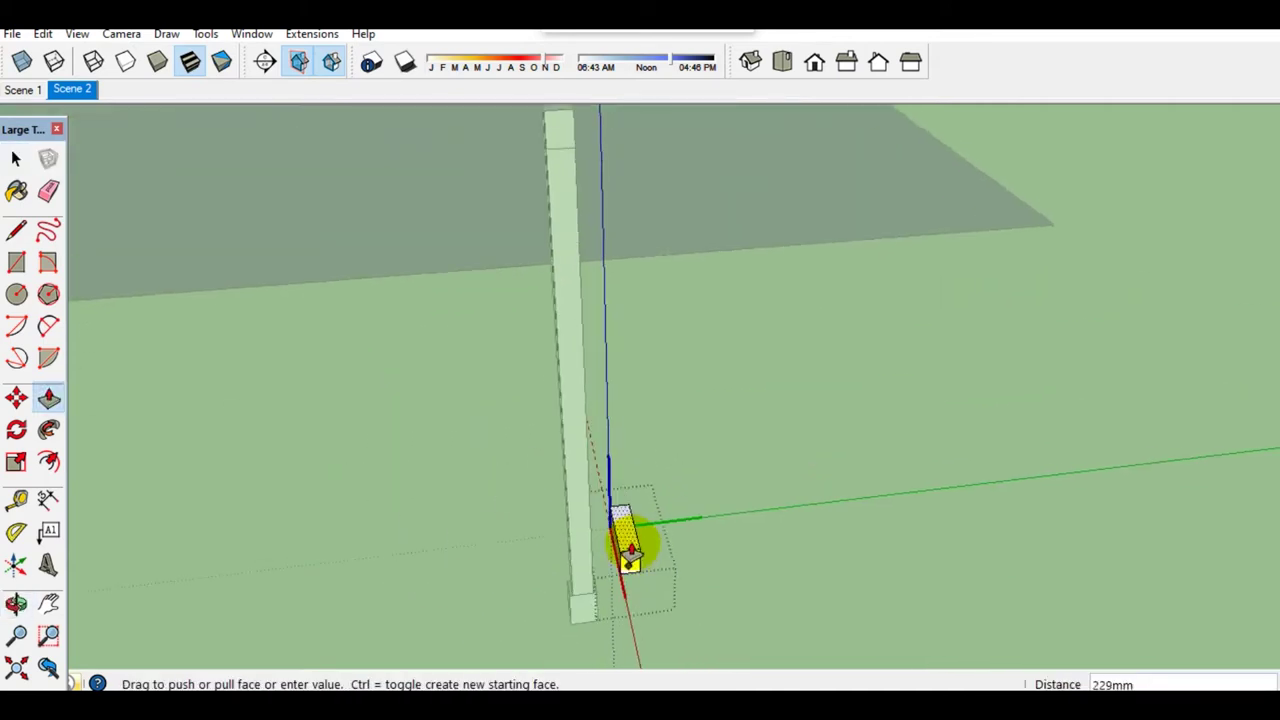
scroll(629, 543, "up", 4)
key("space")
Step: Group the second column
triple_click(651, 335)
right_click(651, 337)
left_click(706, 500)
scroll(654, 280, "up", 2)
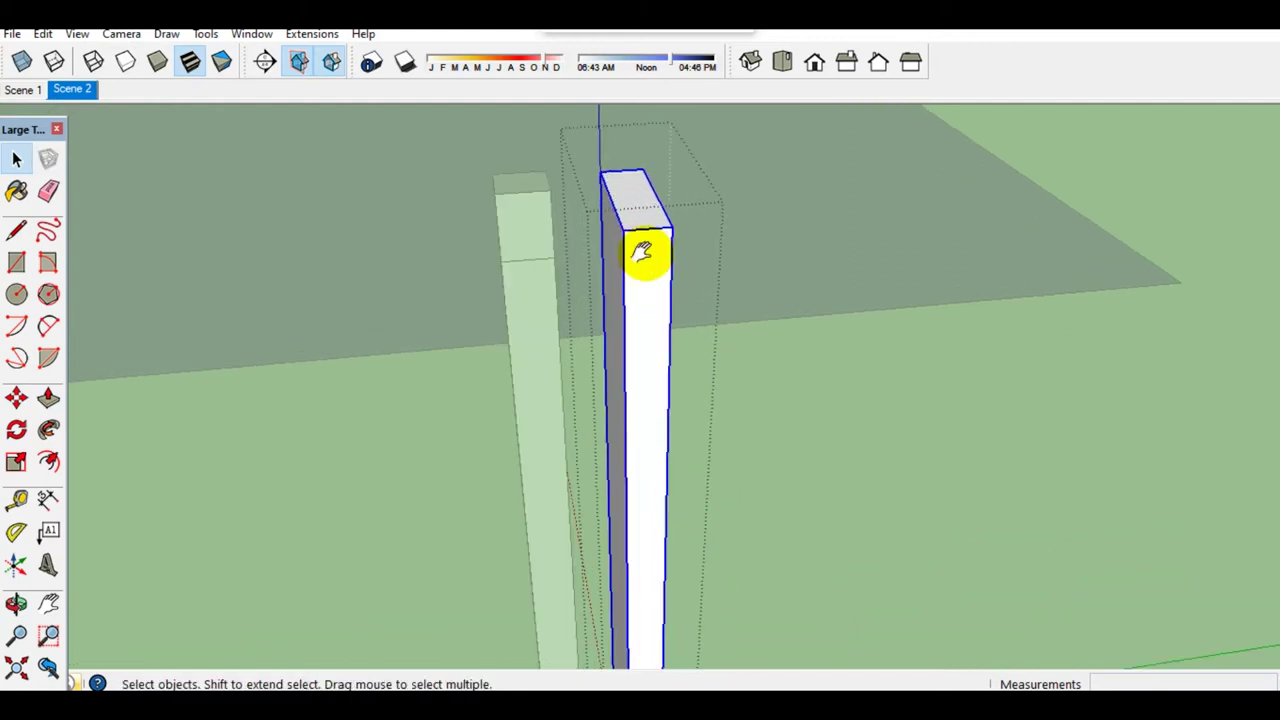
middle_click_drag(651, 257, 651, 380)
scroll(655, 370, "up", 2)
Step: Extend the second column's top upward and group the added top block
key("l")
left_click(645, 255)
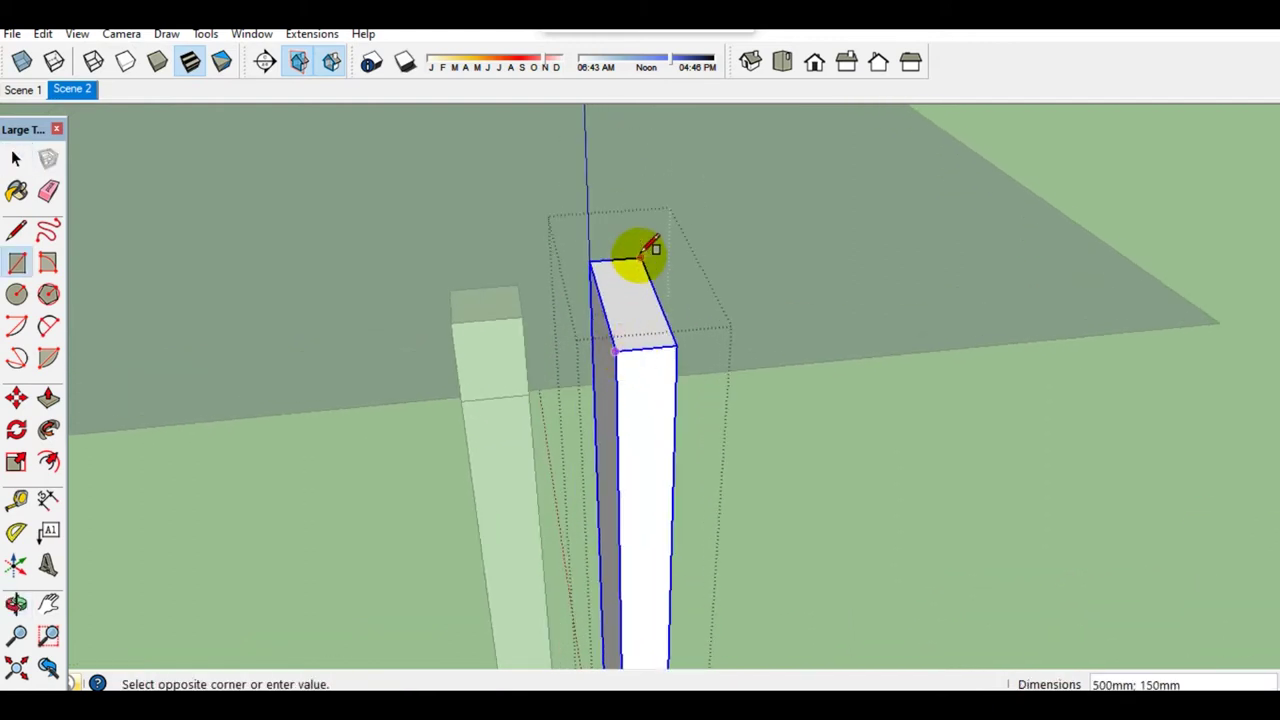
key("space")
double_click(637, 334)
key("p")
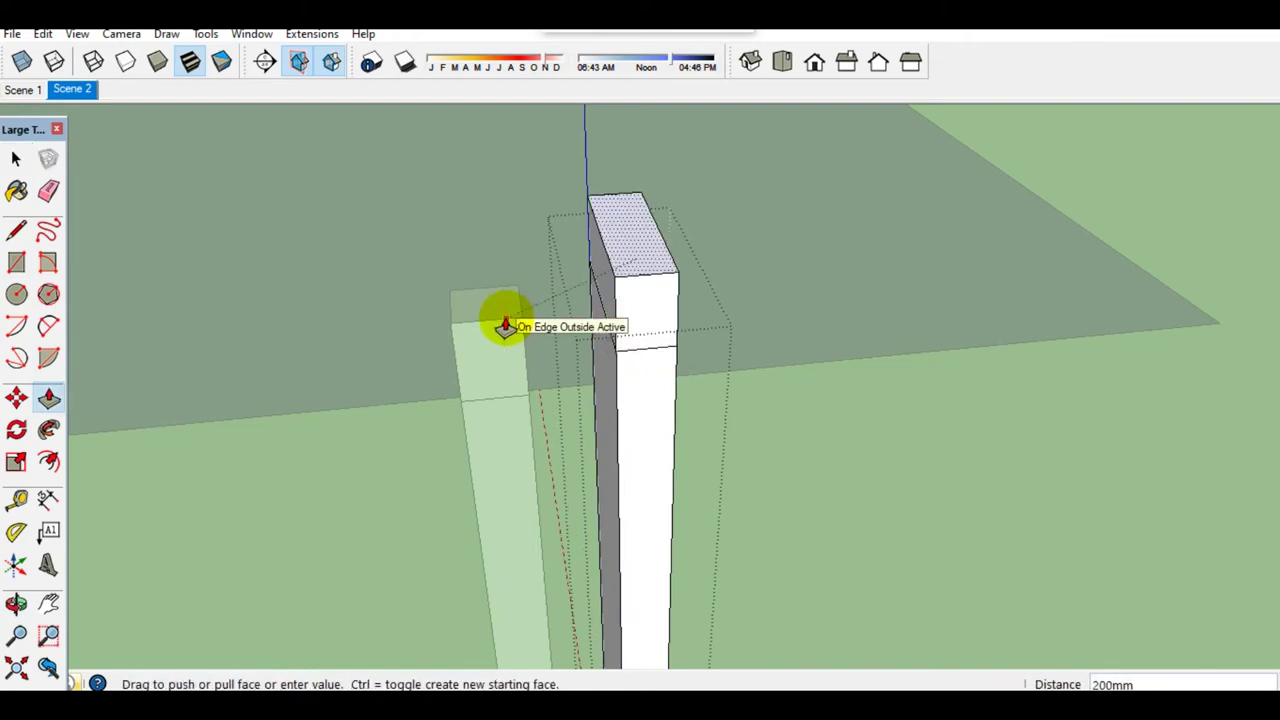
left_click(503, 320)
key("space")
right_click(637, 300)
left_click(718, 466)
Step: Draw a rectangle on the second column's base and extrude it downward
mouse_move(651, 443)
middle_mouse_down()
mouse_move(666, 191)
mouse_move(651, 448)
mouse_move(598, 236)
middle_mouse_up()
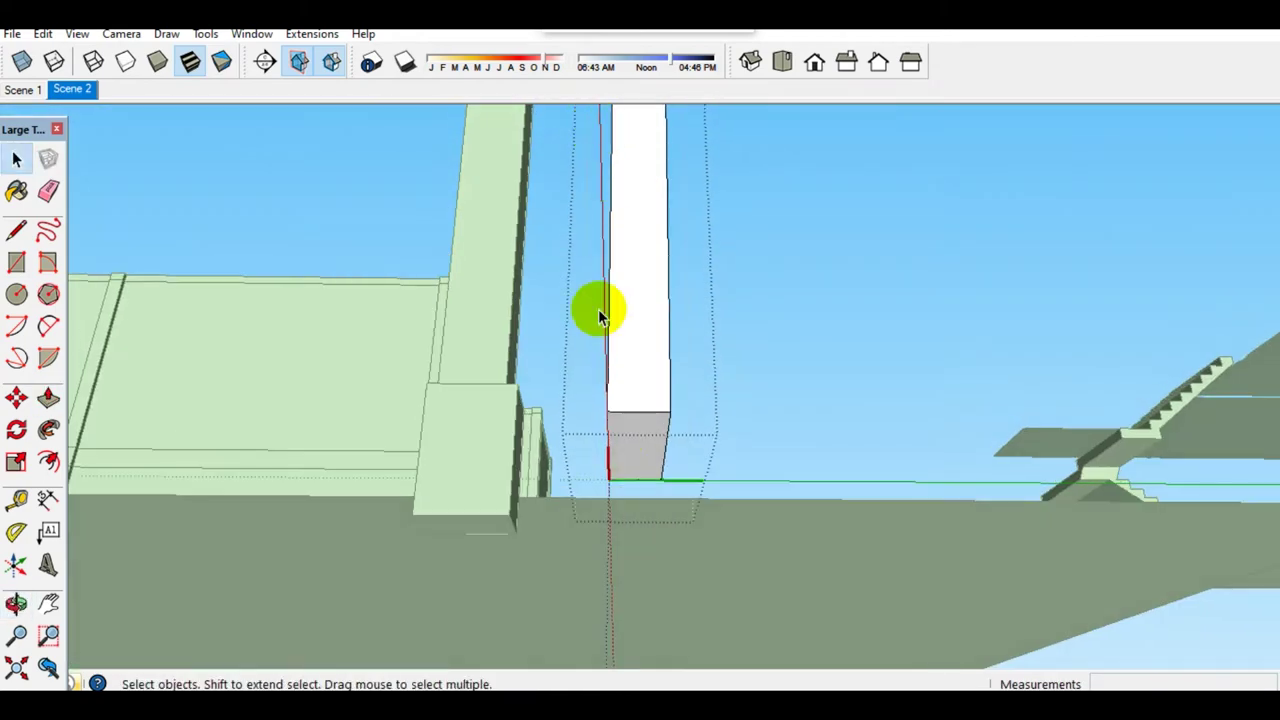
middle_click_drag(630, 442, 605, 446)
left_click(583, 485)
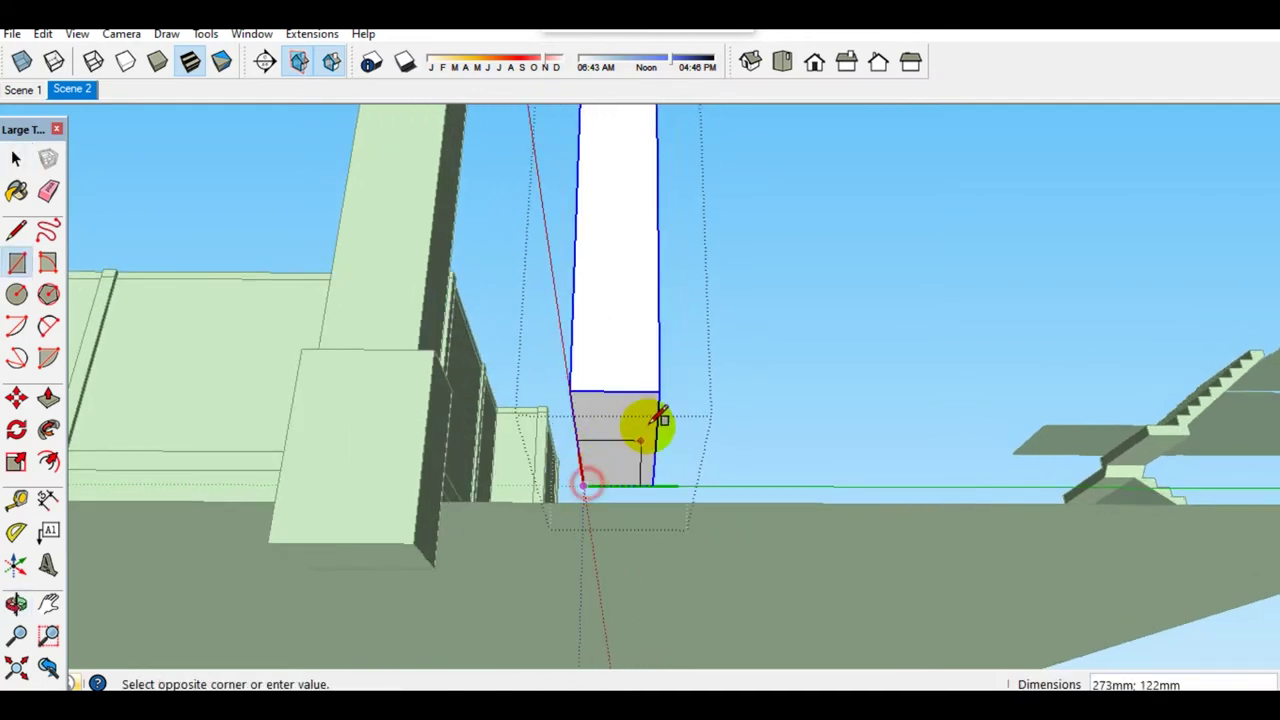
left_click(659, 391)
key("space")
key("p")
left_click_drag(626, 432, 403, 545)
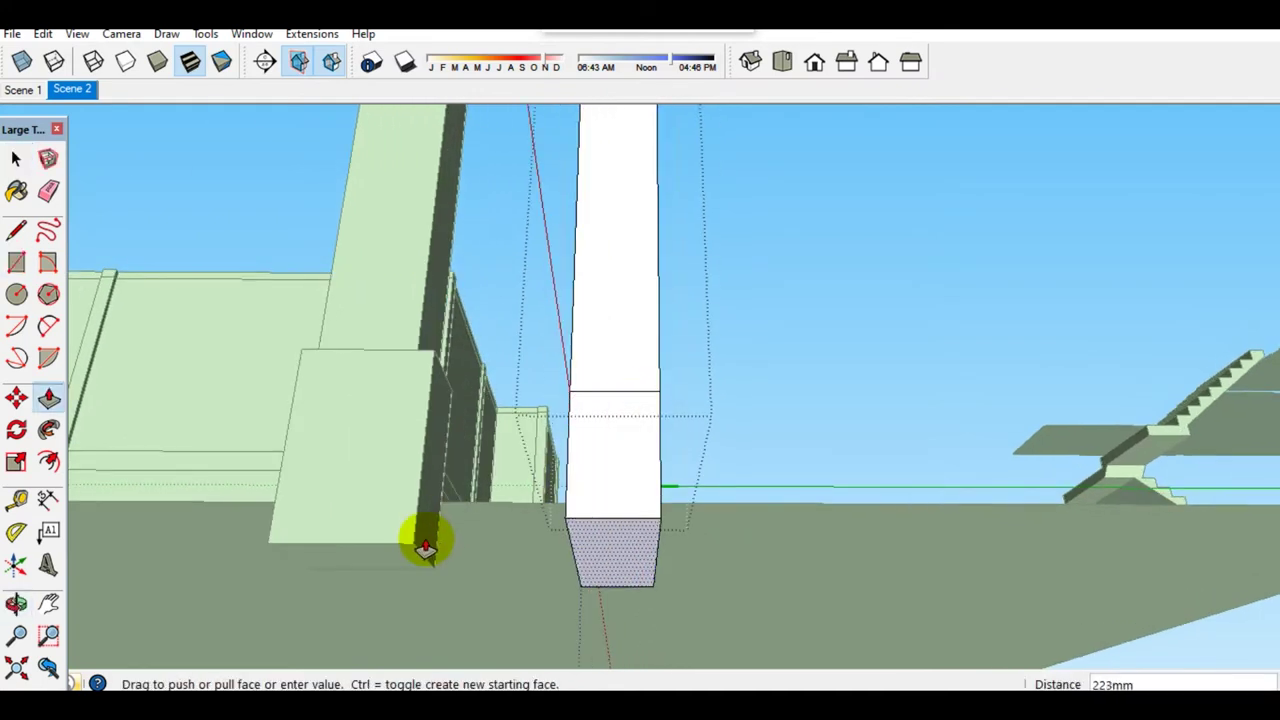
left_click(403, 545)
key("space")
Step: Widen both opposite sides of the second base outward into a footing
mouse_move(600, 514)
middle_mouse_down()
mouse_move(737, 462)
mouse_move(734, 500)
mouse_move(743, 486)
middle_mouse_up()
left_click(737, 462)
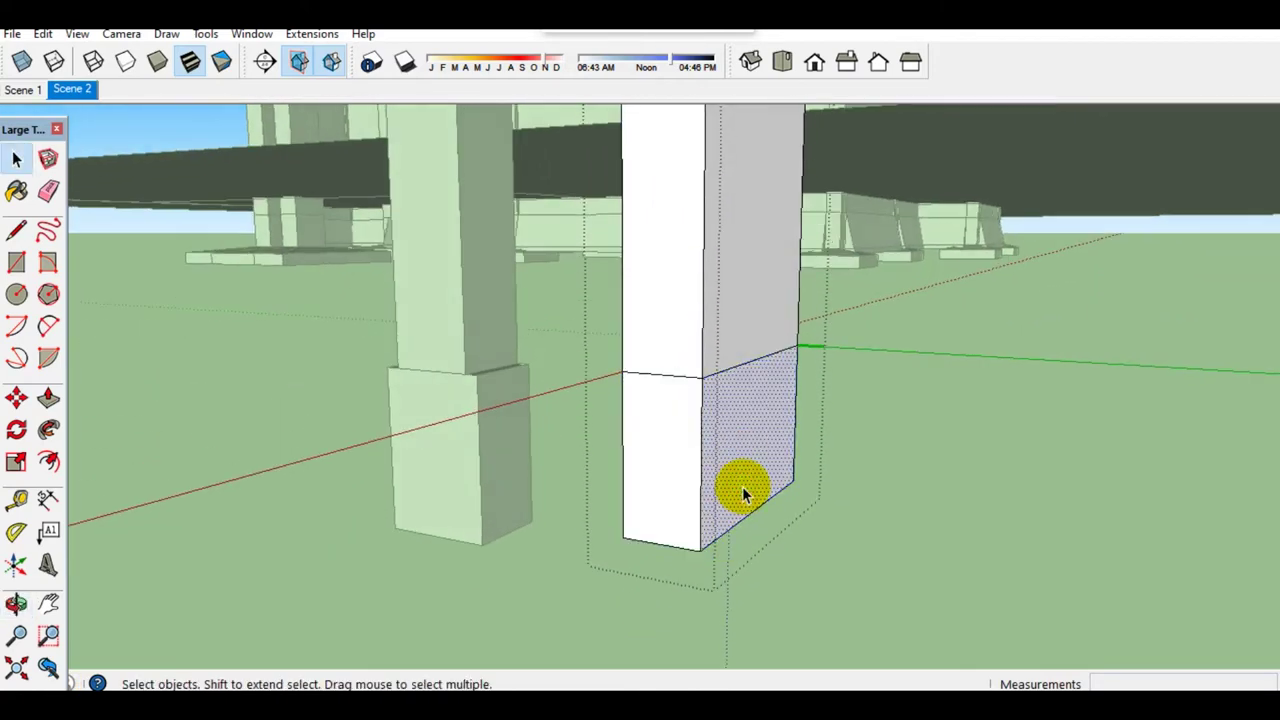
key("p")
left_click_drag(742, 486, 764, 497)
left_click(764, 497)
key("space")
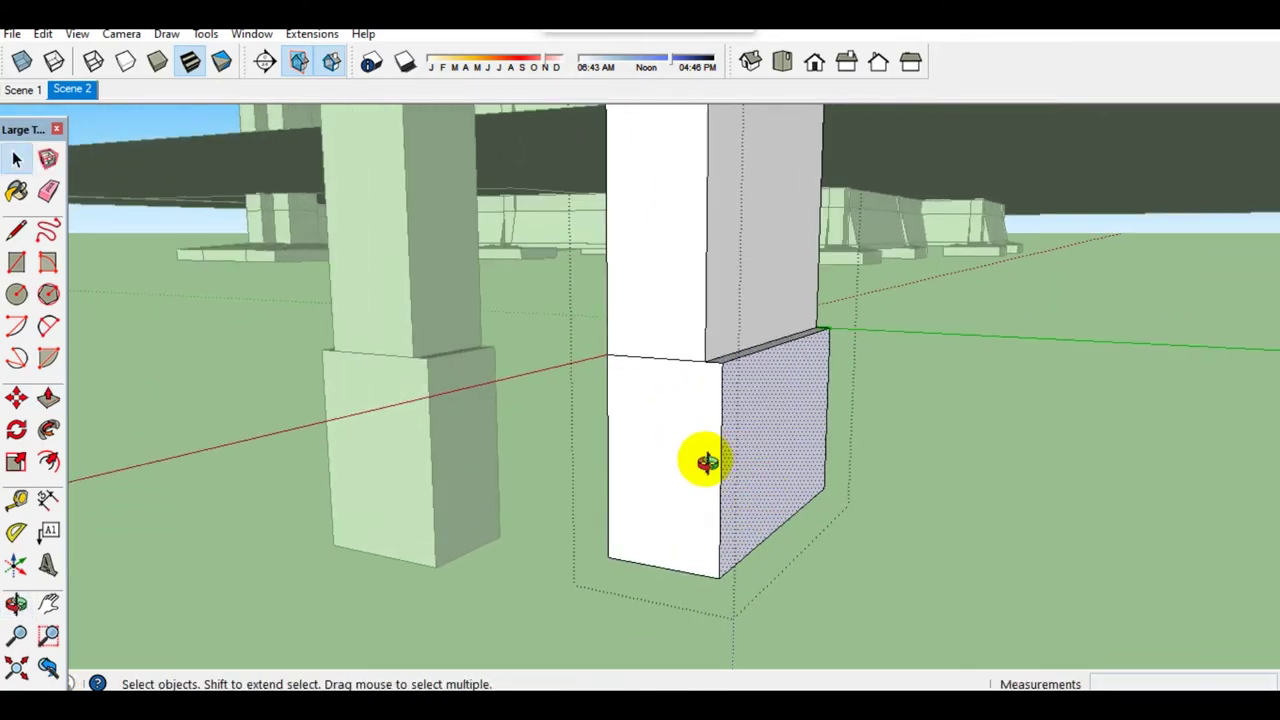
middle_click_drag(700, 457, 718, 452)
key("p")
left_click(677, 437)
left_click(660, 437)
key("space")
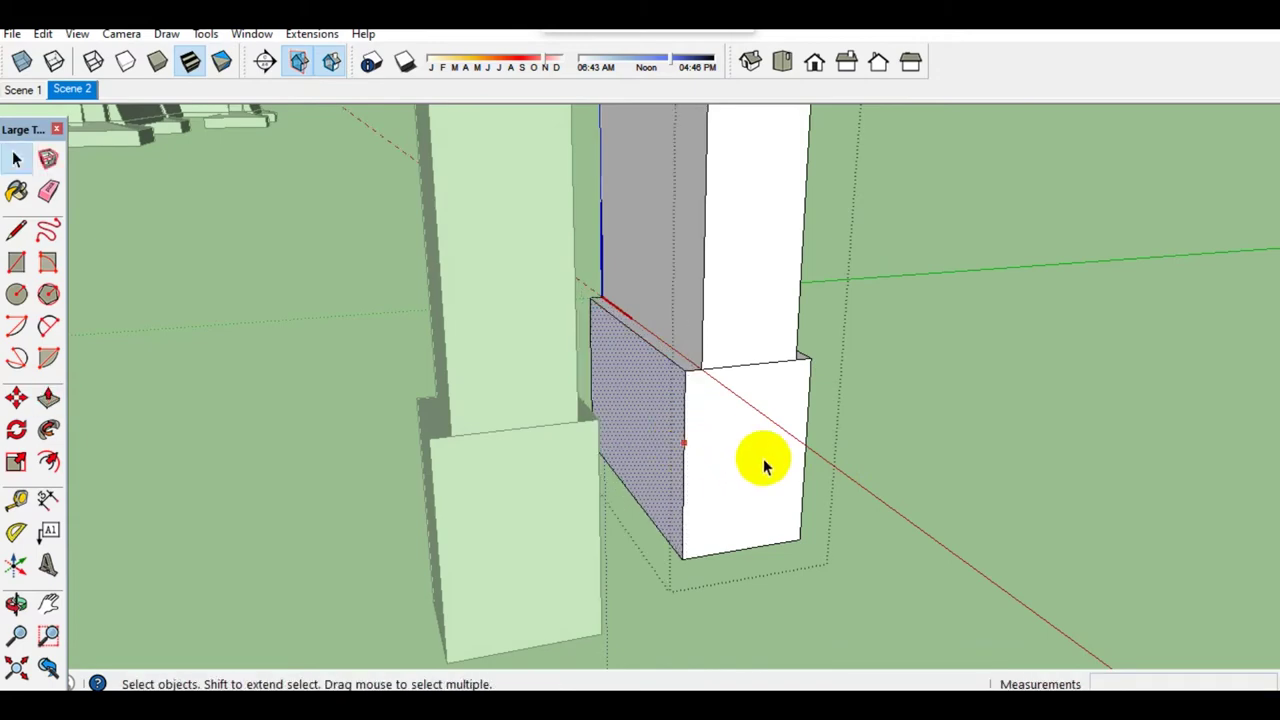
Step: Group the second footing block and view the whole building
triple_click(757, 460)
right_click(787, 480)
left_click(816, 305)
mouse_move(816, 305)
middle_mouse_down()
mouse_move(729, 337)
mouse_move(691, 517)
mouse_move(727, 403)
mouse_move(655, 320)
middle_mouse_up()
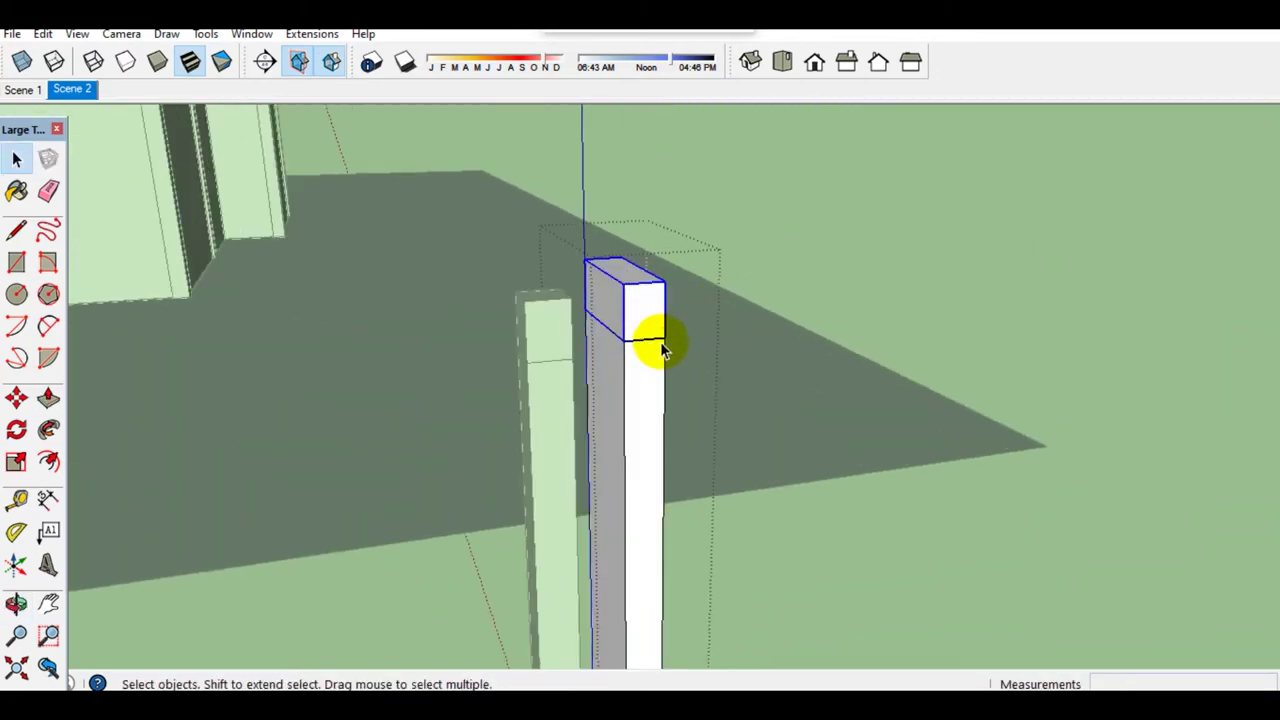
scroll(660, 350, "down", 2)
scroll(651, 386, "down", 4)
mouse_move(657, 386)
middle_mouse_down()
mouse_move(445, 370)
mouse_move(397, 534)
middle_mouse_up()
scroll(471, 363, "up", 3)
mouse_move(471, 363)
middle_mouse_down()
mouse_move(546, 423)
mouse_move(431, 336)
middle_mouse_up()
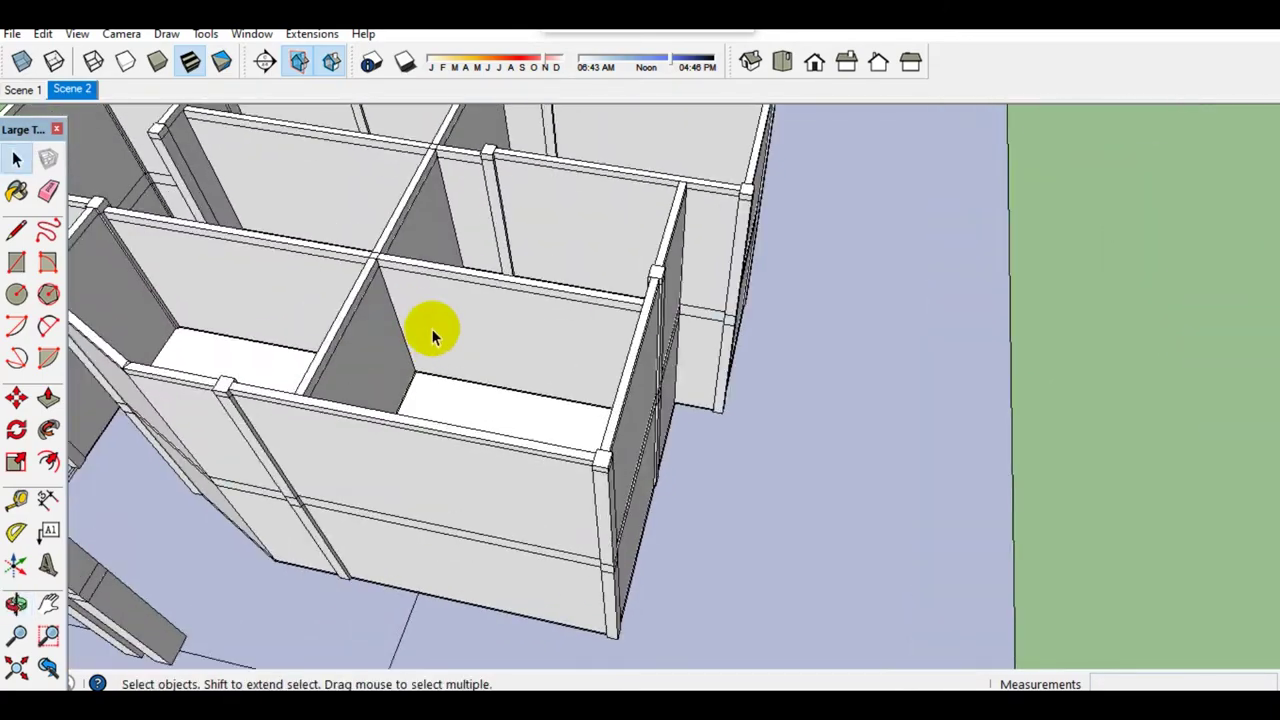
Step: Explode the selected wall groups
right_click(526, 362)
left_click(563, 390)
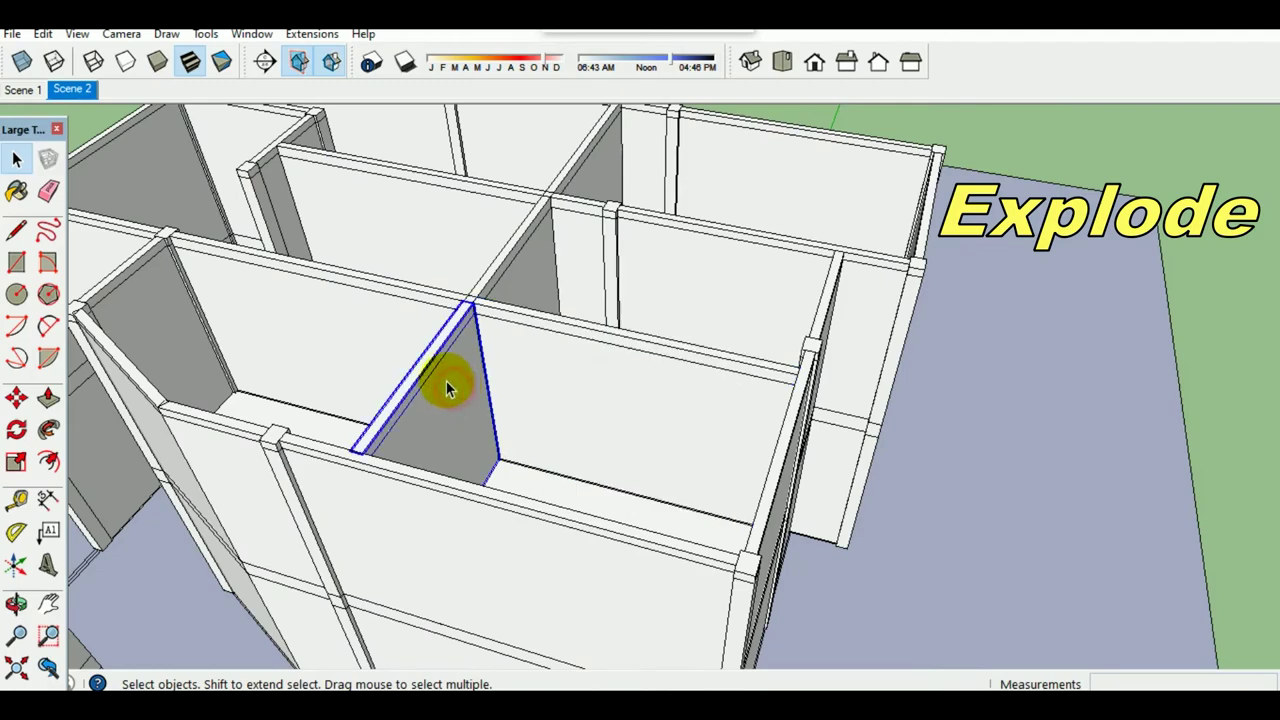
left_click(384, 337, "ctrl")
middle_click_drag(577, 272, 518, 266)
right_click(518, 266)
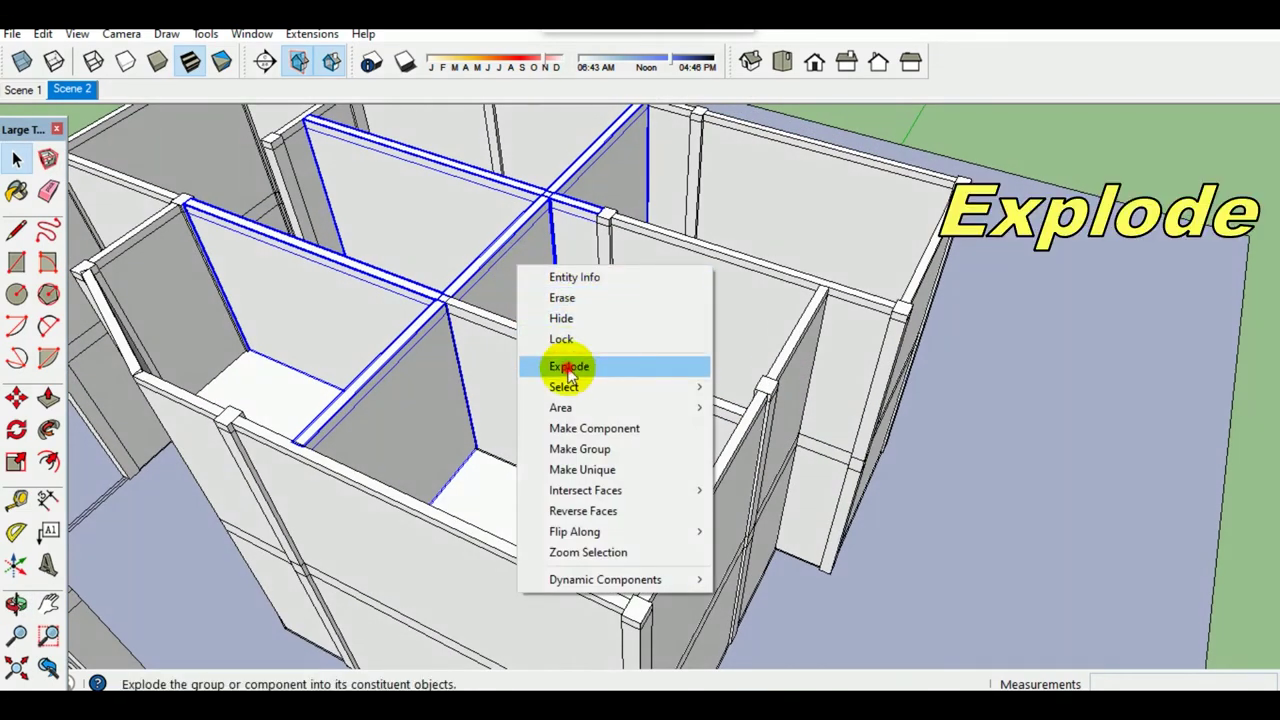
left_click(569, 368)
Step: Hide the front wall panel to expose the building interior
mouse_move(491, 271)
middle_mouse_down()
mouse_move(223, 334)
mouse_move(509, 337)
mouse_move(570, 495)
mouse_move(714, 337)
mouse_move(1031, 360)
middle_mouse_up()
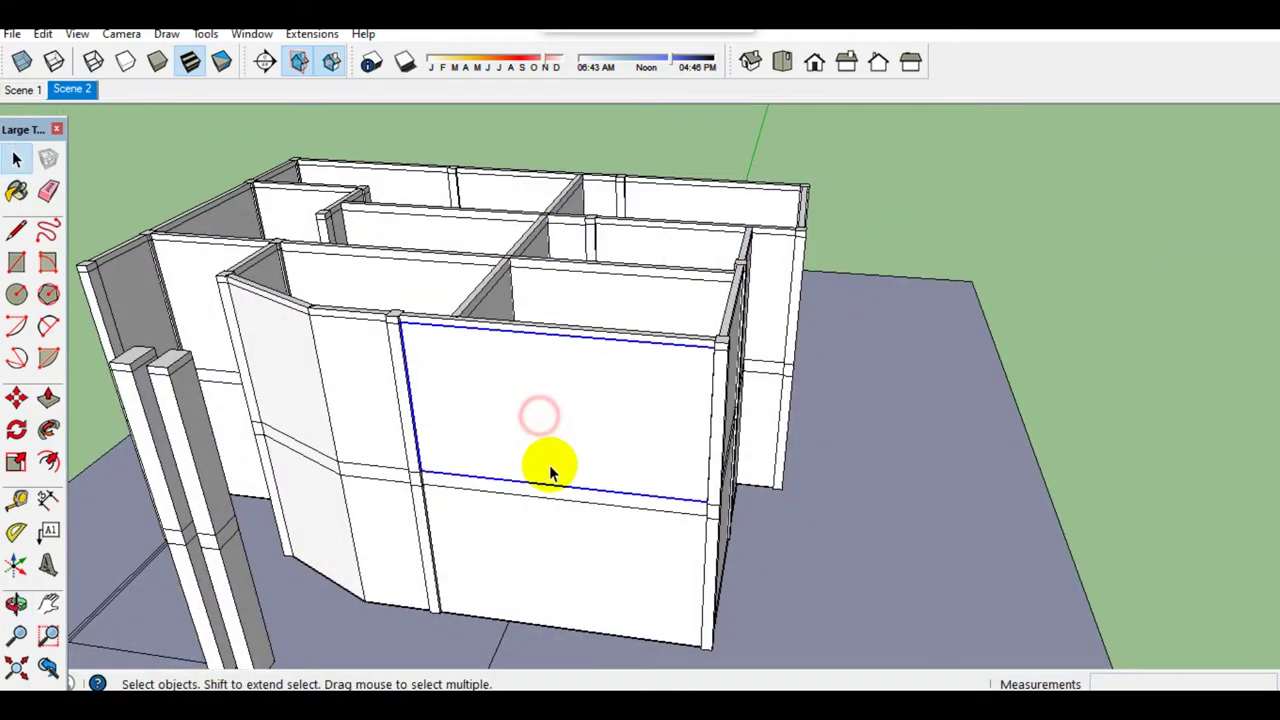
scroll(546, 536, "up", 2)
scroll(549, 535, "up", 2)
scroll(563, 450, "down", 4)
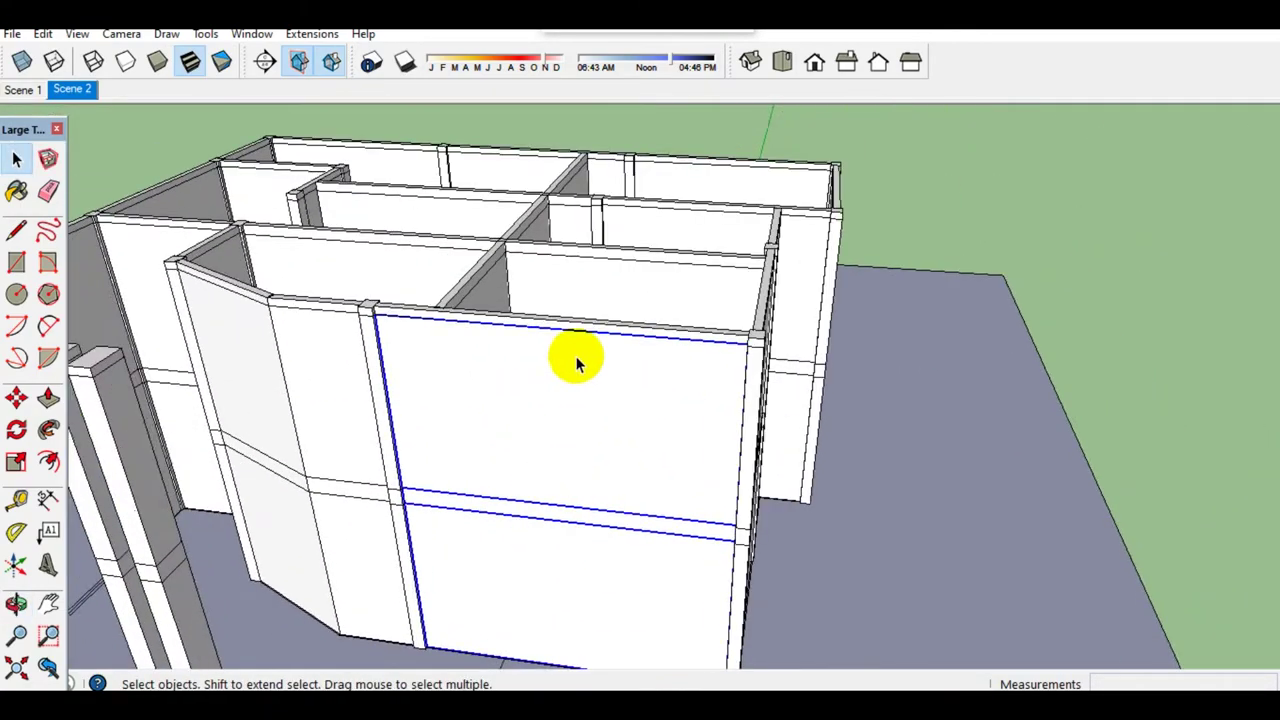
scroll(594, 331, "up", 2)
scroll(589, 331, "up", 2)
right_click(446, 455)
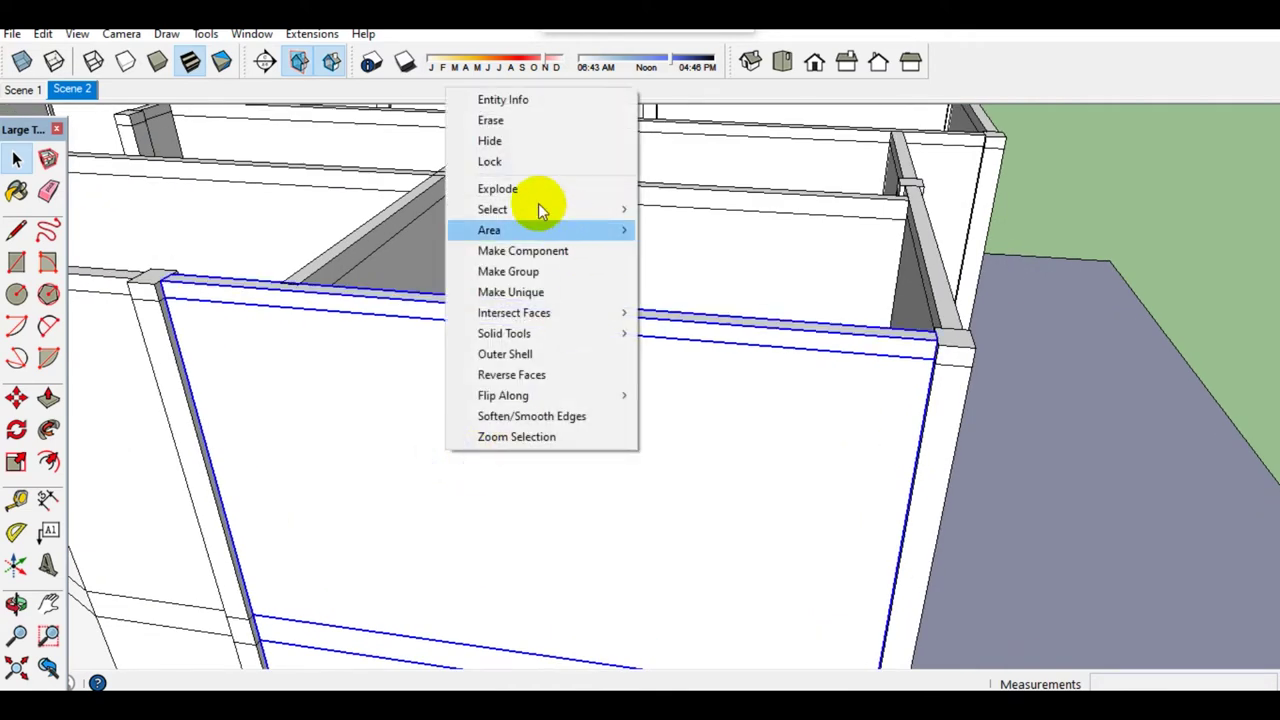
left_click(486, 143)
Step: Edit the upper floor slab and intersect its top face with the model
middle_click_drag(480, 143, 474, 403)
scroll(474, 403, "up", 2)
left_click(477, 445)
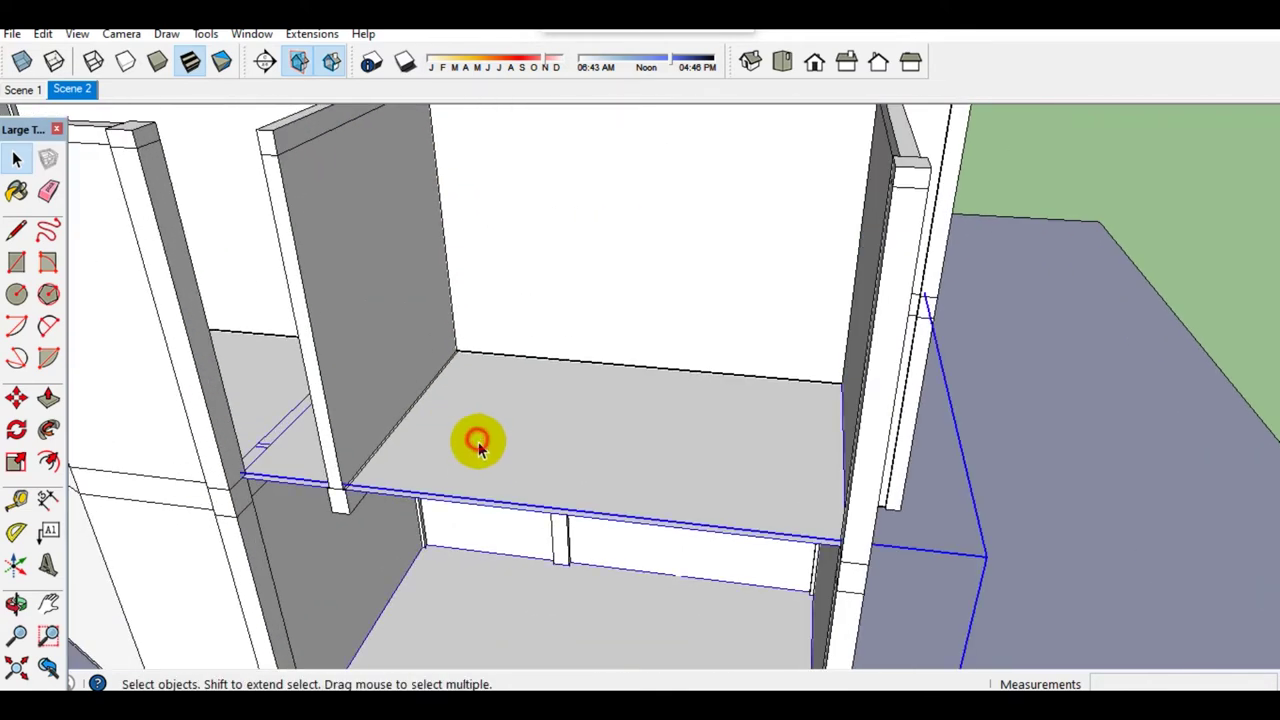
double_click(479, 476)
left_click(472, 455)
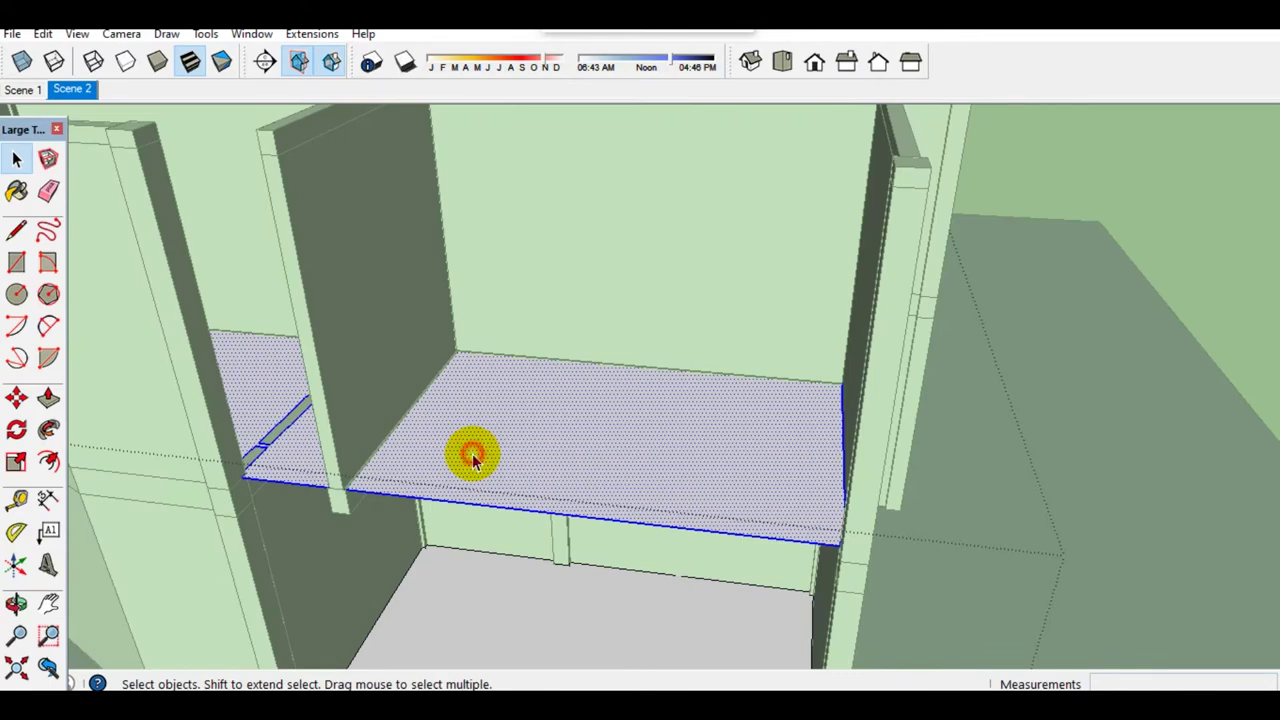
right_click(474, 460)
mouse_move(541, 350)
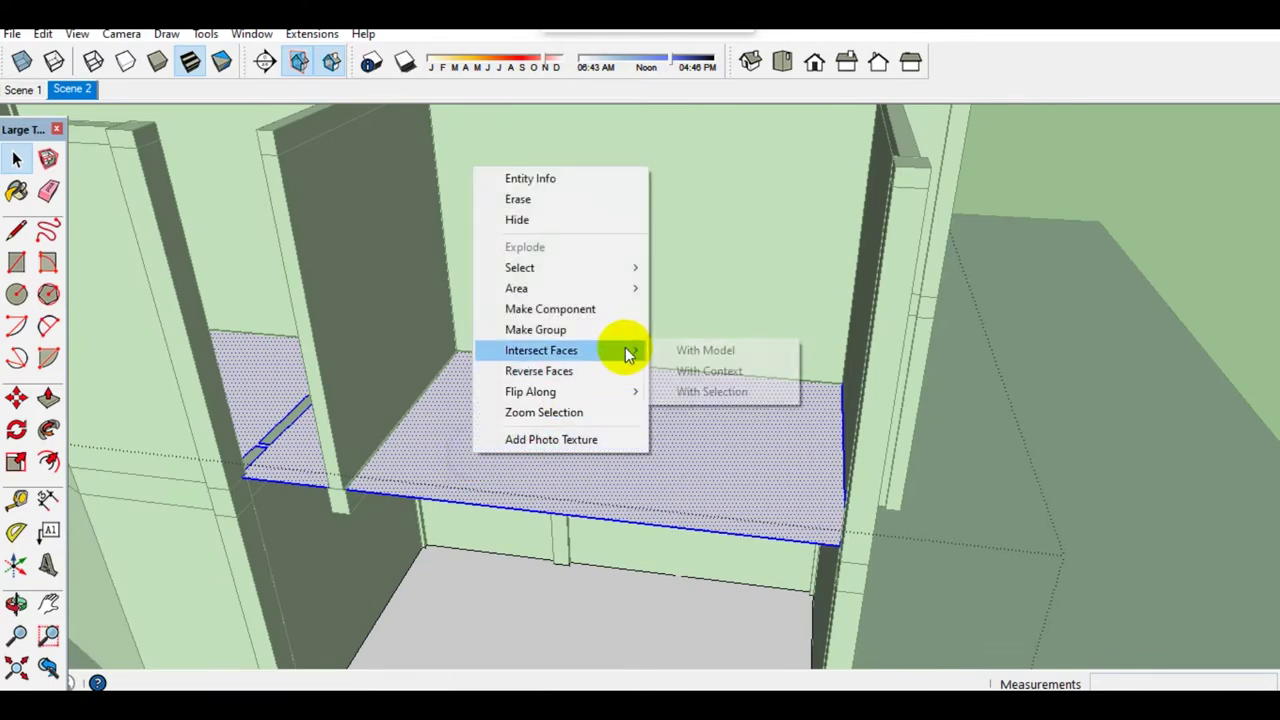
left_click(690, 352)
scroll(298, 478, "down", 10)
mouse_move(393, 431)
middle_mouse_down()
mouse_move(252, 460)
mouse_move(634, 531)
middle_mouse_up()
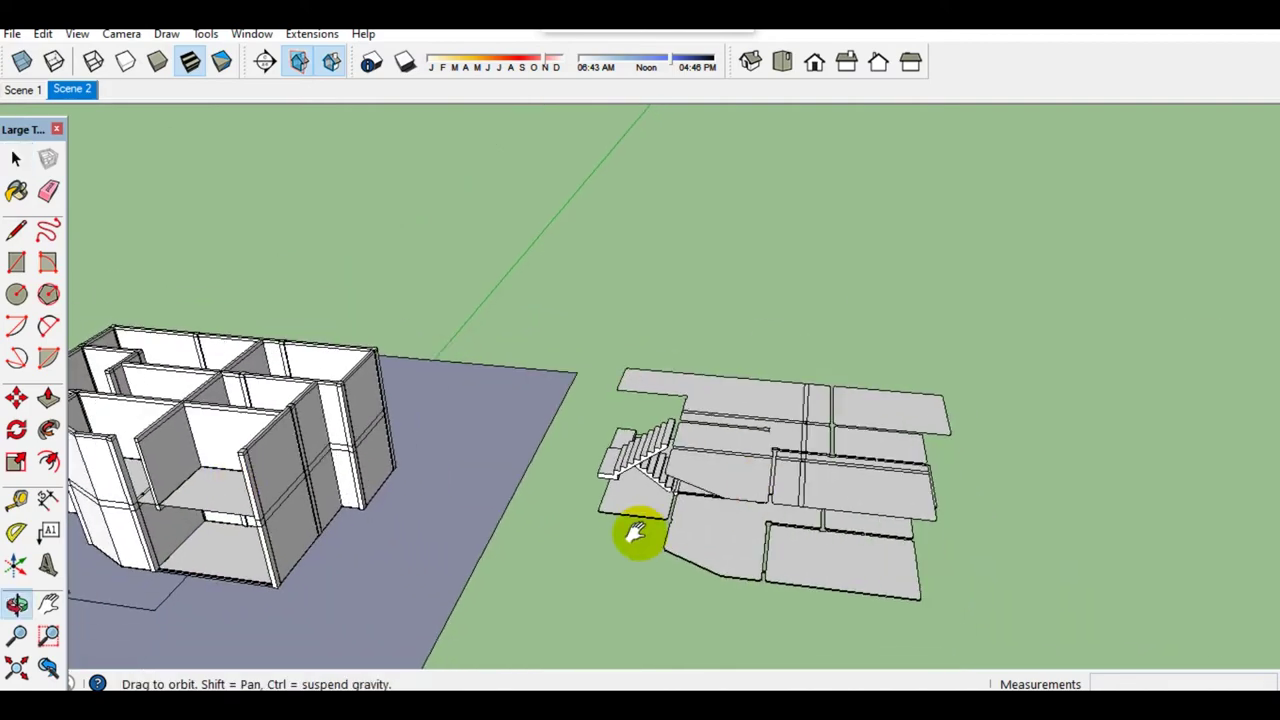
Step: Open the separate floor plan group and select all its connected floor faces
scroll(686, 529, "up", 3)
double_click(686, 530)
scroll(620, 535, "up", 2)
left_click(620, 537)
mouse_move(620, 537)
middle_mouse_down()
mouse_move(651, 571)
mouse_move(629, 494)
mouse_move(623, 580)
middle_mouse_up()
left_click(825, 500)
triple_click(825, 500)
scroll(531, 534, "up", 2)
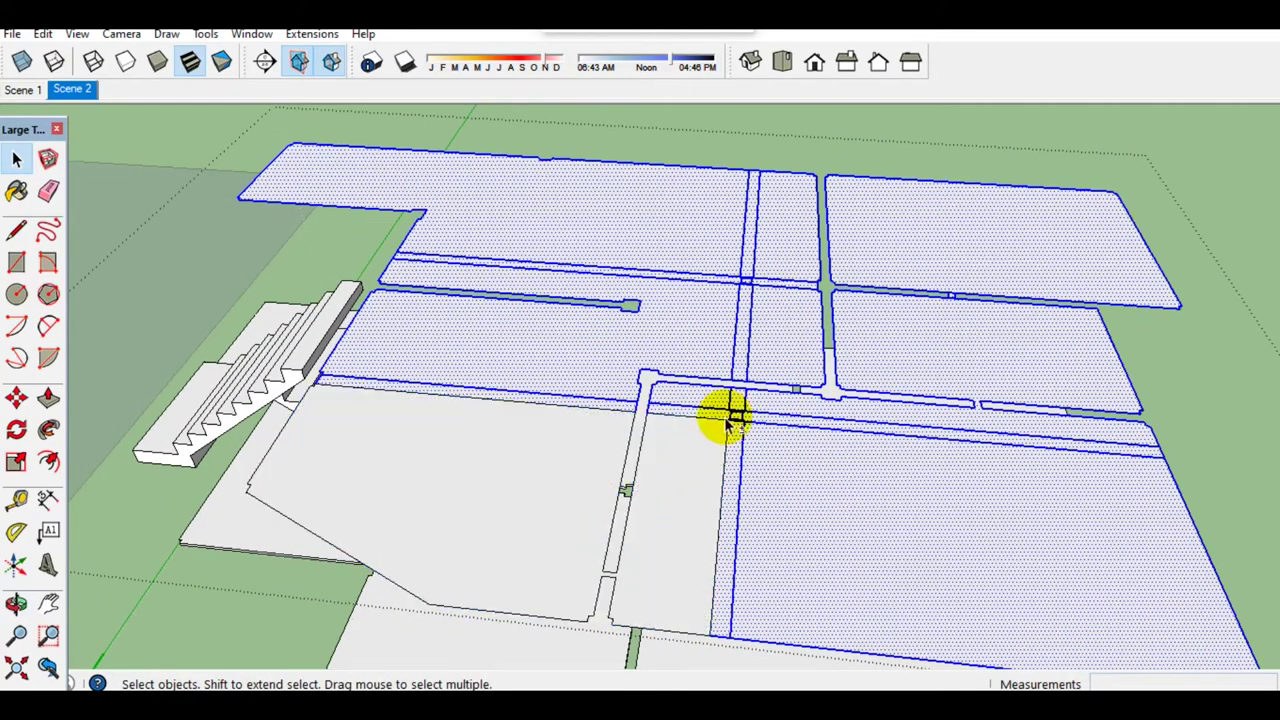
scroll(928, 388, "up", 2)
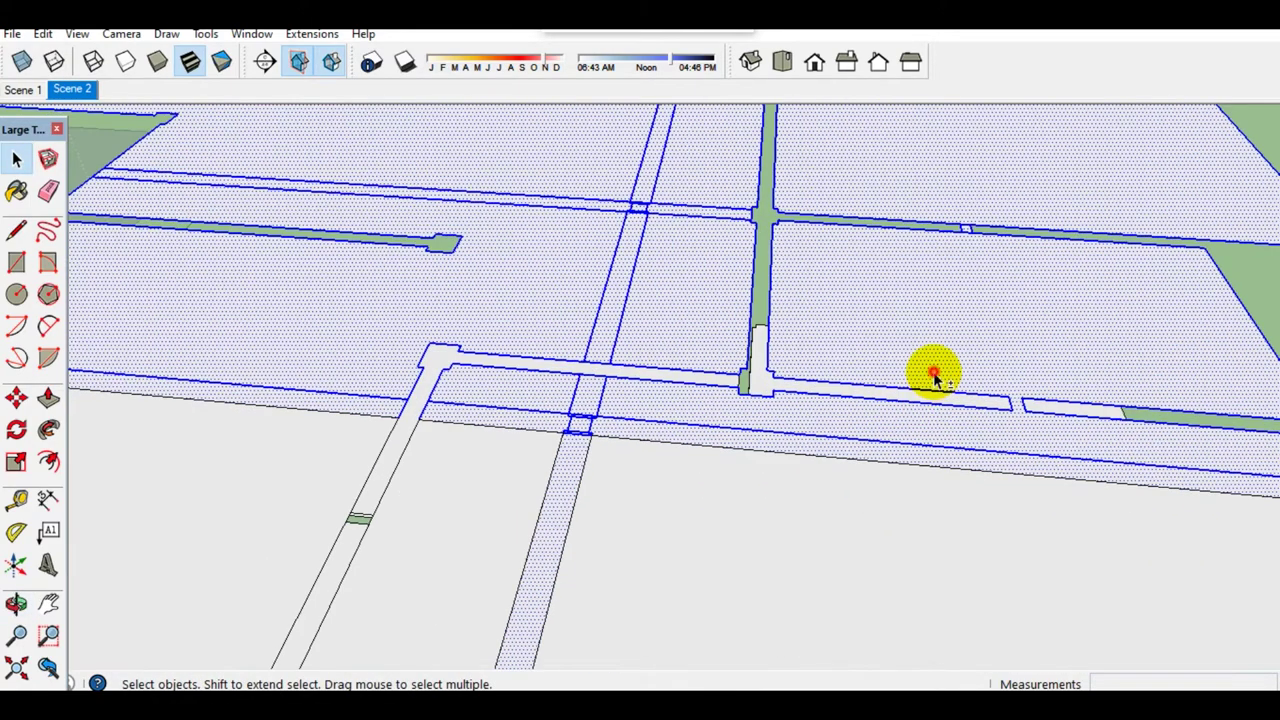
Step: Deselect the five floor areas and delete the remaining corridor strips
left_click(933, 376, "shift")
left_click(667, 341, "shift")
left_click(540, 340, "shift")
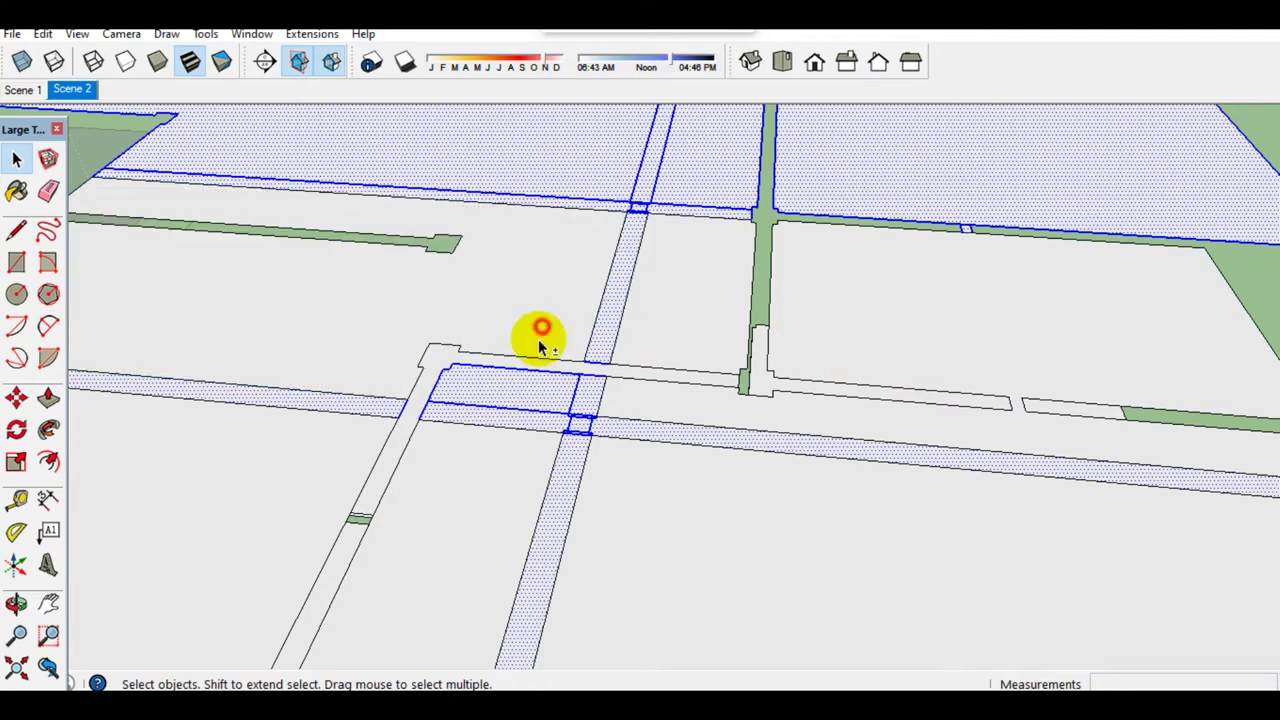
left_click(921, 191, "shift")
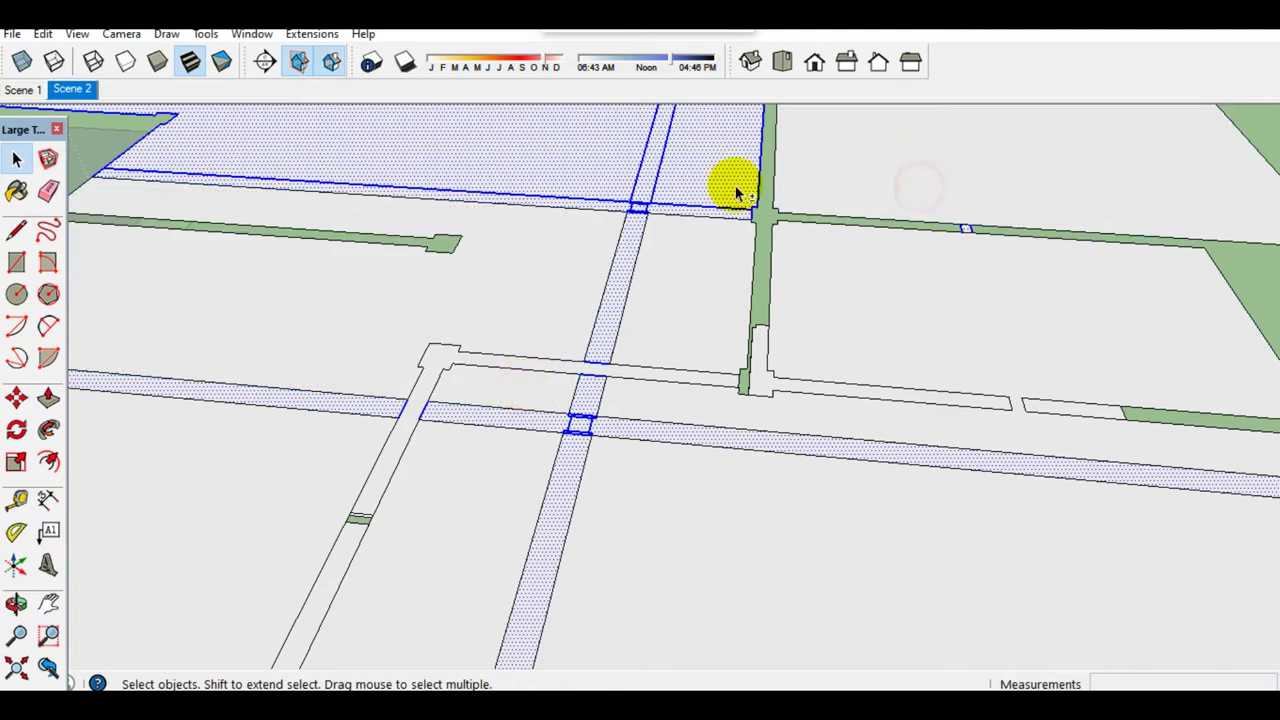
left_click(588, 185, "shift")
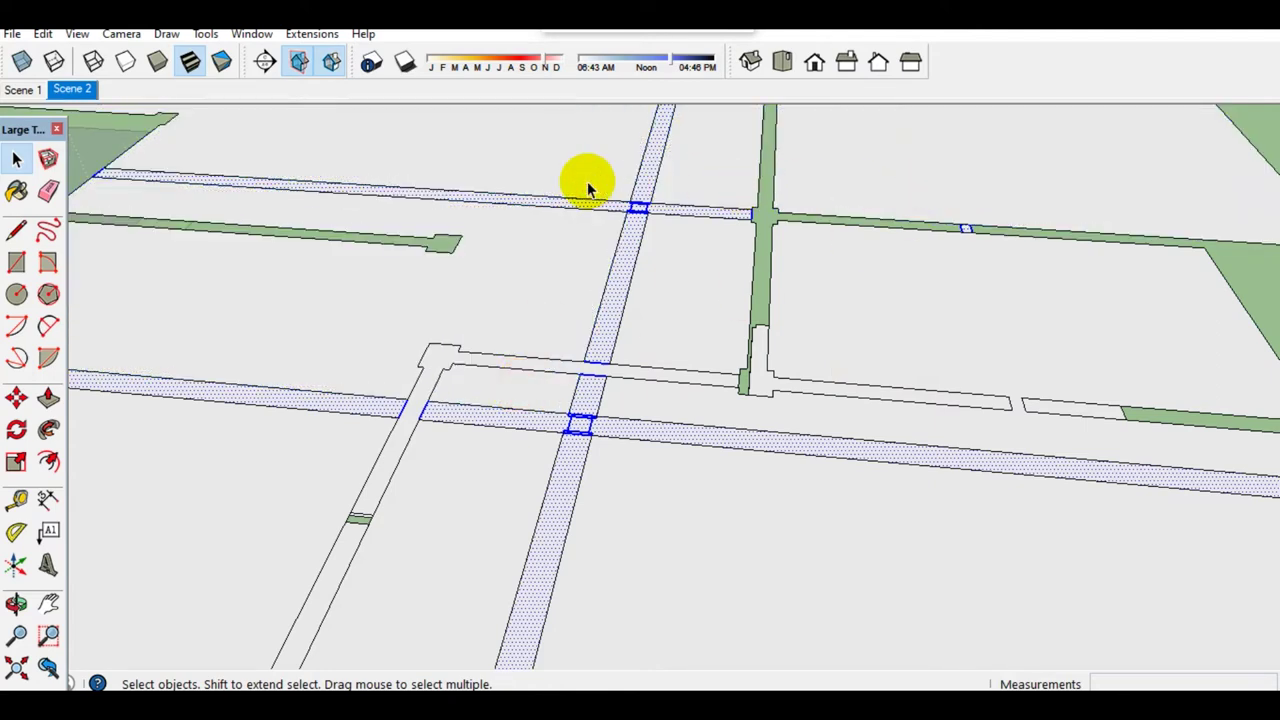
key("Delete")
Step: Push/Pull the lower-left floor faces down into a 150 mm slab
scroll(682, 386, "down", 5)
scroll(371, 470, "up", 2)
left_click(368, 468)
scroll(368, 440, "up", 3)
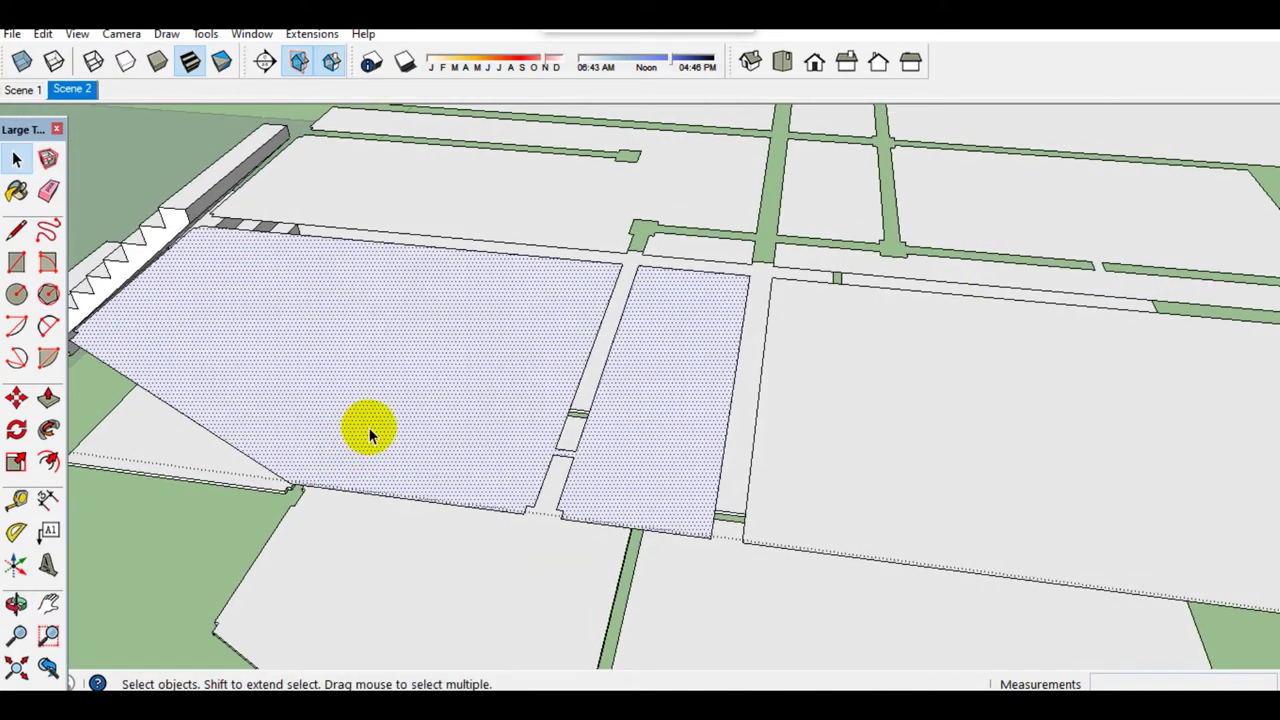
key("p")
left_click_drag(368, 427, 377, 510)
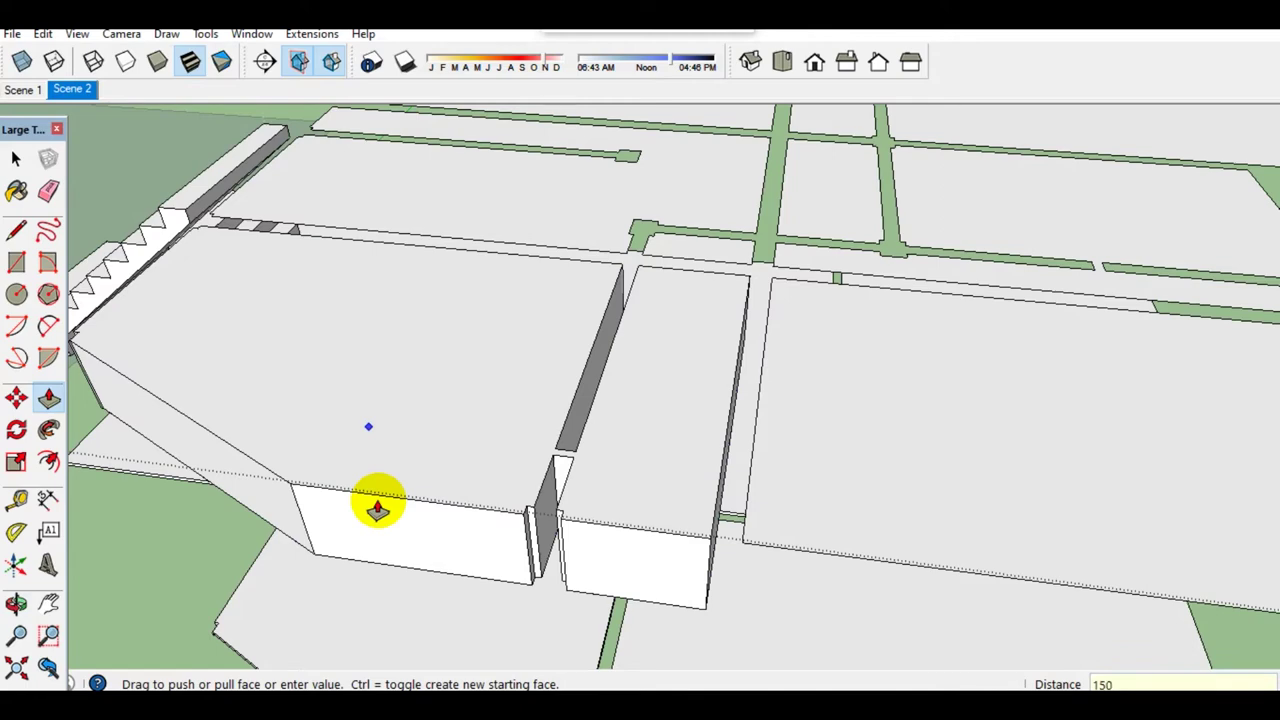
key("Return")
Step: Give the six remaining floor faces the same 150 mm slab thickness
double_click(886, 472)
double_click(804, 203)
double_click(712, 194)
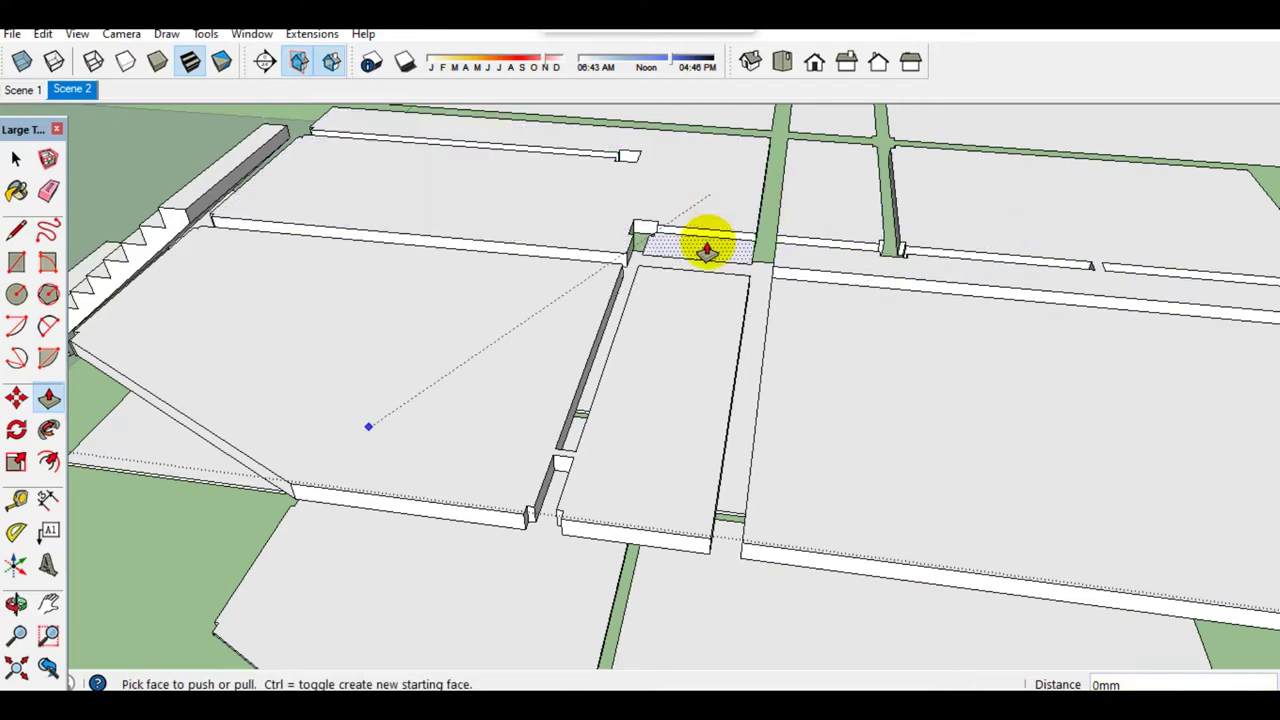
double_click(707, 250)
double_click(991, 126)
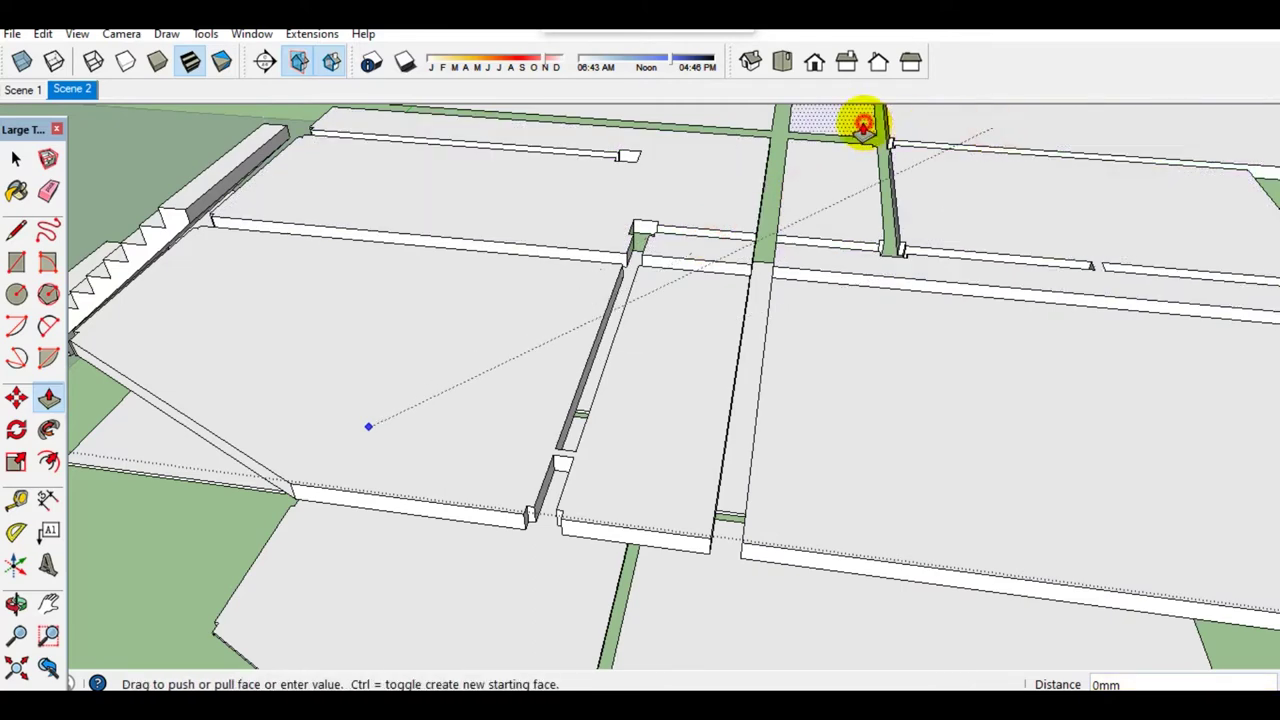
double_click(863, 125)
scroll(754, 109, "up", 2)
scroll(754, 112, "up", 2)
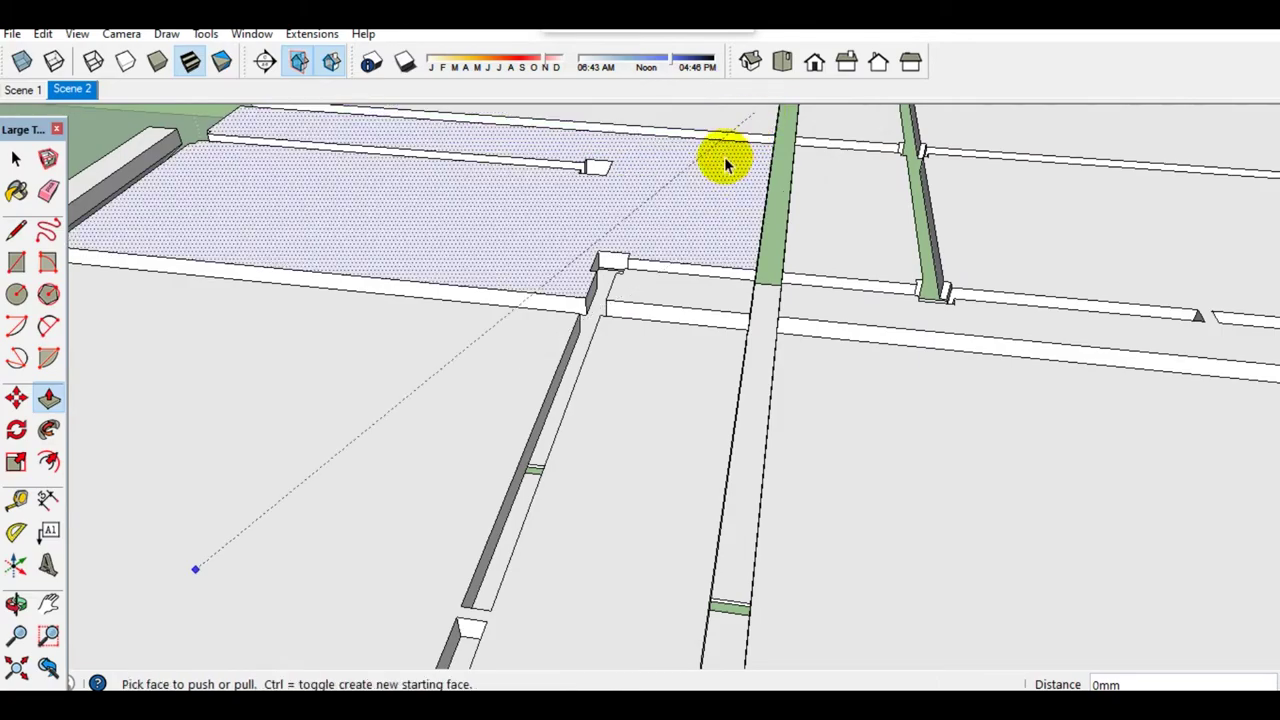
key("space")
scroll(771, 323, "down", 5)
mouse_move(771, 323)
middle_mouse_down()
mouse_move(829, 451)
mouse_move(920, 451)
mouse_move(971, 171)
mouse_move(957, 51)
mouse_move(849, 423)
mouse_move(771, 321)
mouse_move(709, 303)
mouse_move(786, 549)
middle_mouse_up()
scroll(912, 450, "up", 5)
scroll(869, 446, "down", 3)
scroll(826, 576, "up", 2)
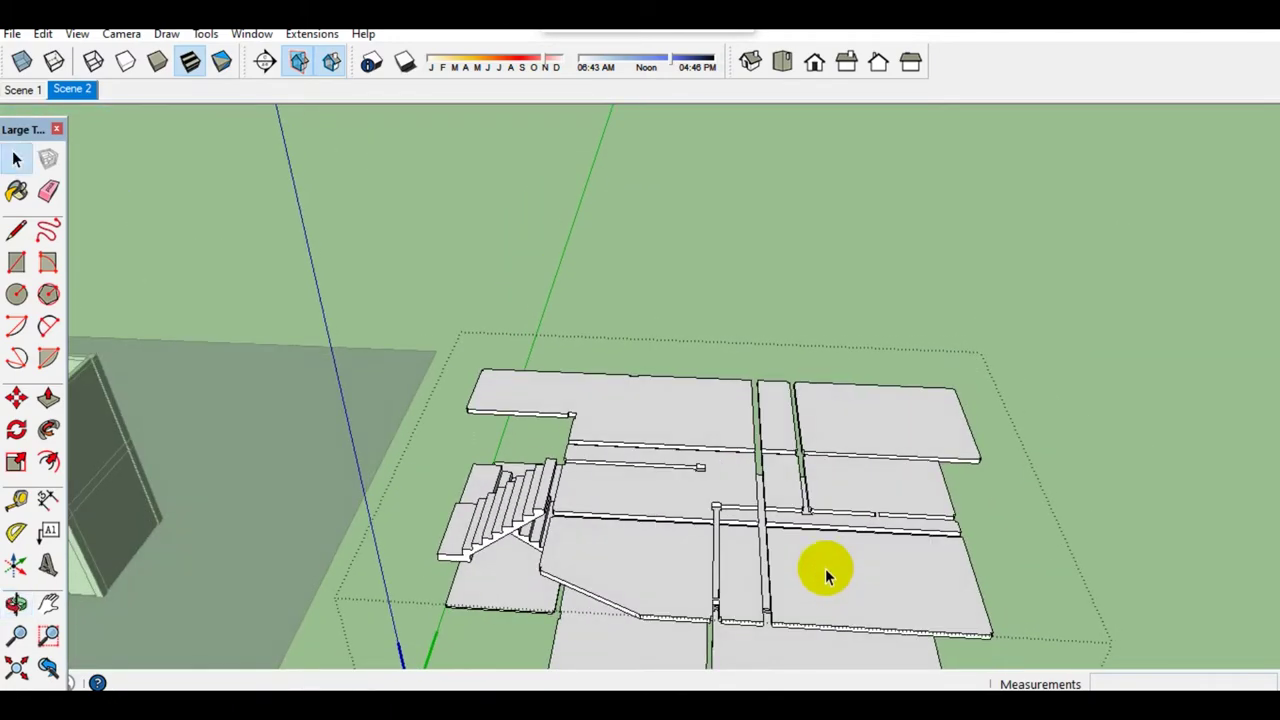
Step: Unhide all hidden walls and geometry via Edit > Unhide > All
scroll(820, 491, "down", 4)
scroll(866, 509, "up", 2)
scroll(600, 537, "up", 3)
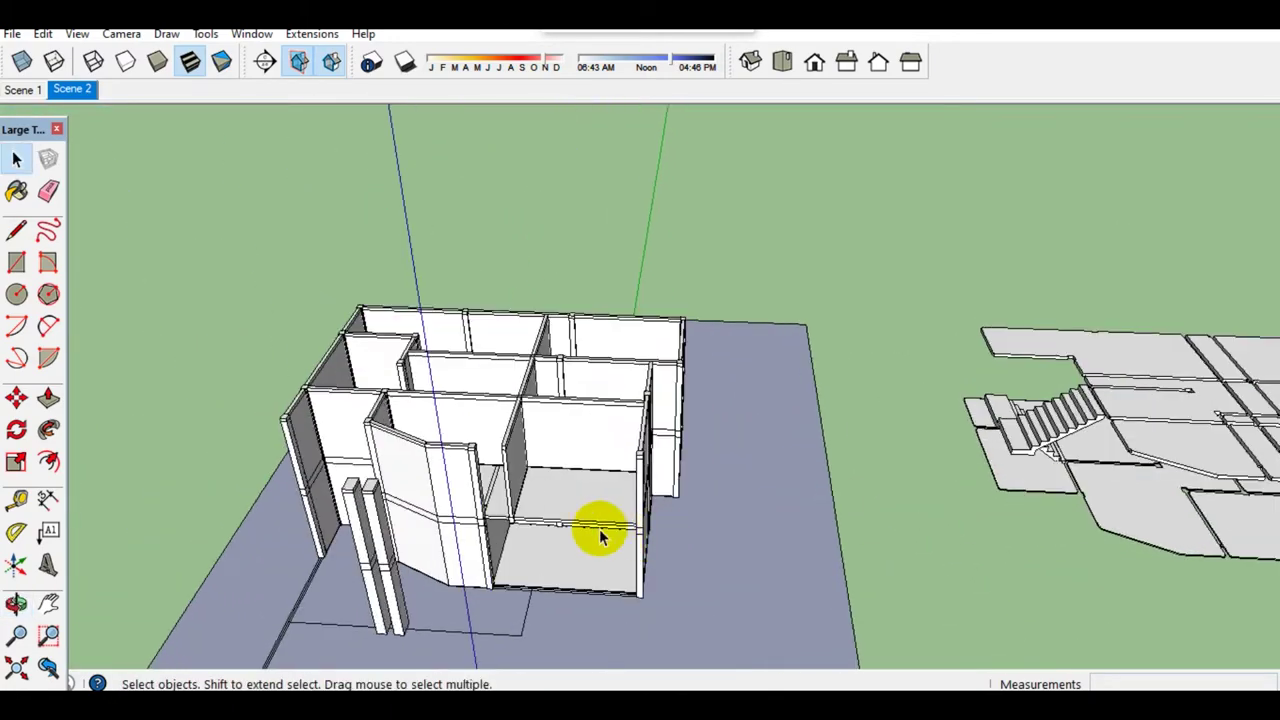
scroll(600, 537, "up", 3)
scroll(606, 517, "down", 1)
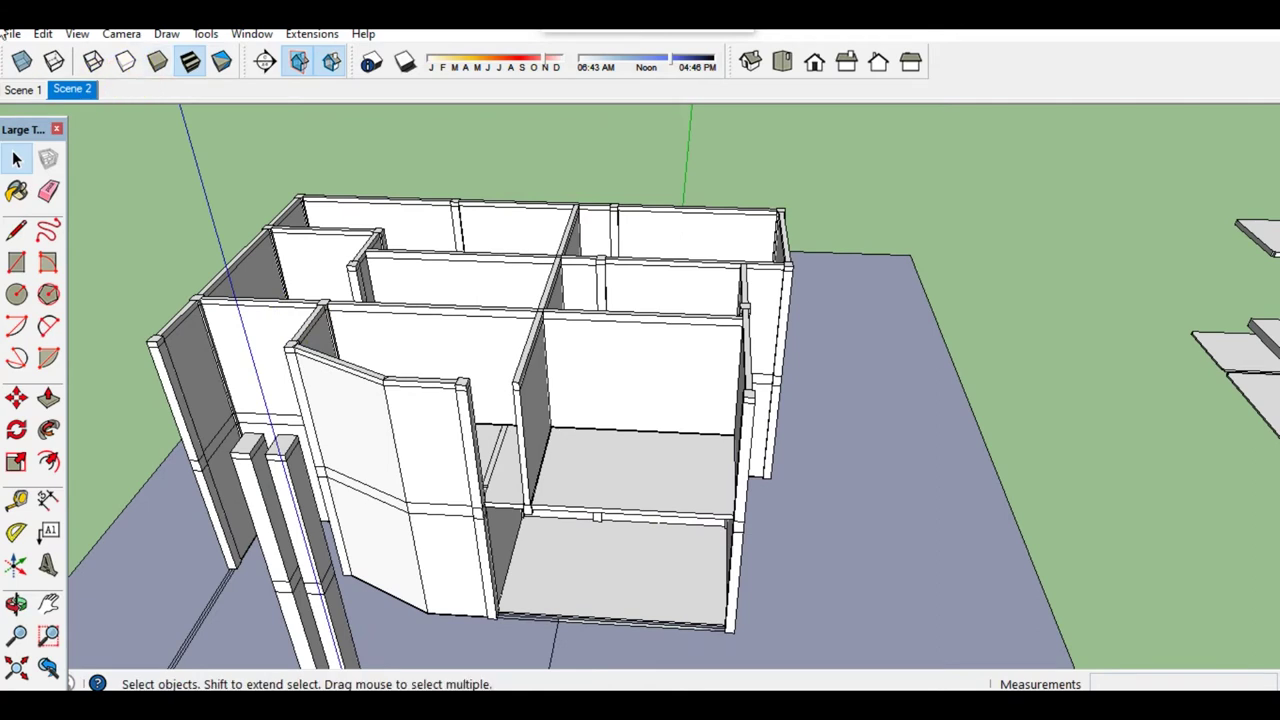
left_click(42, 36)
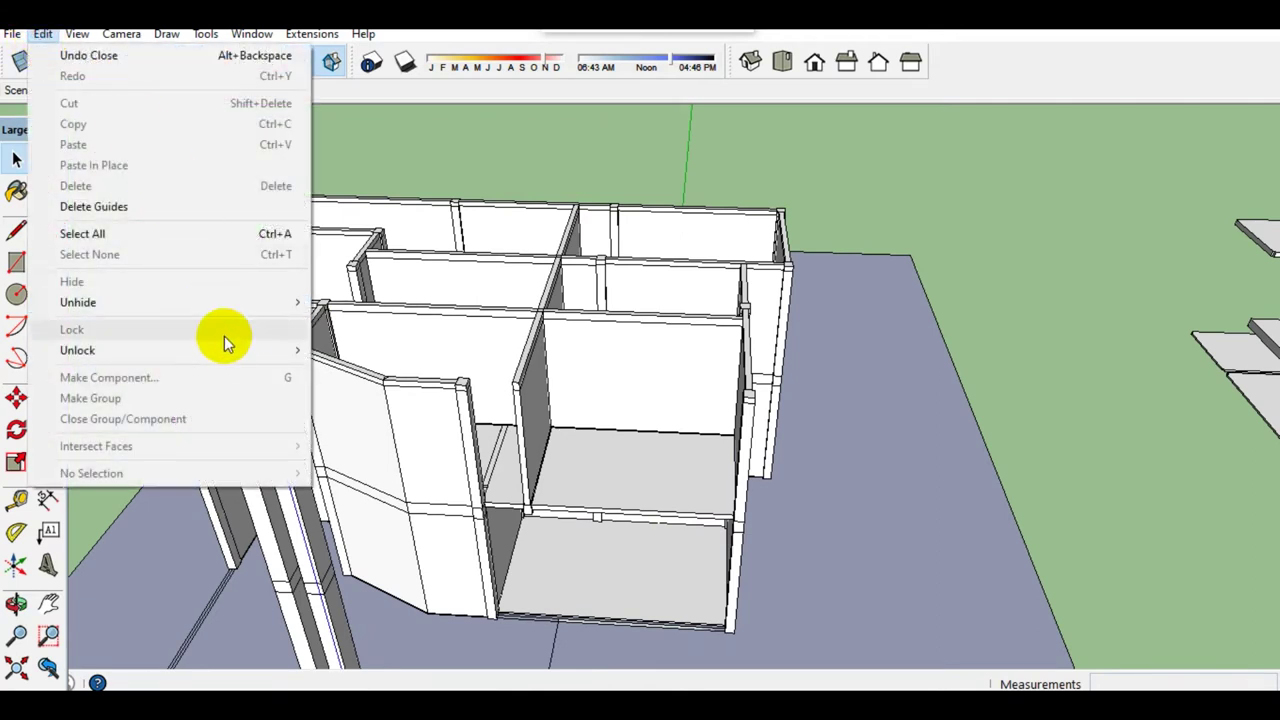
mouse_move(78, 302)
left_click(349, 344)
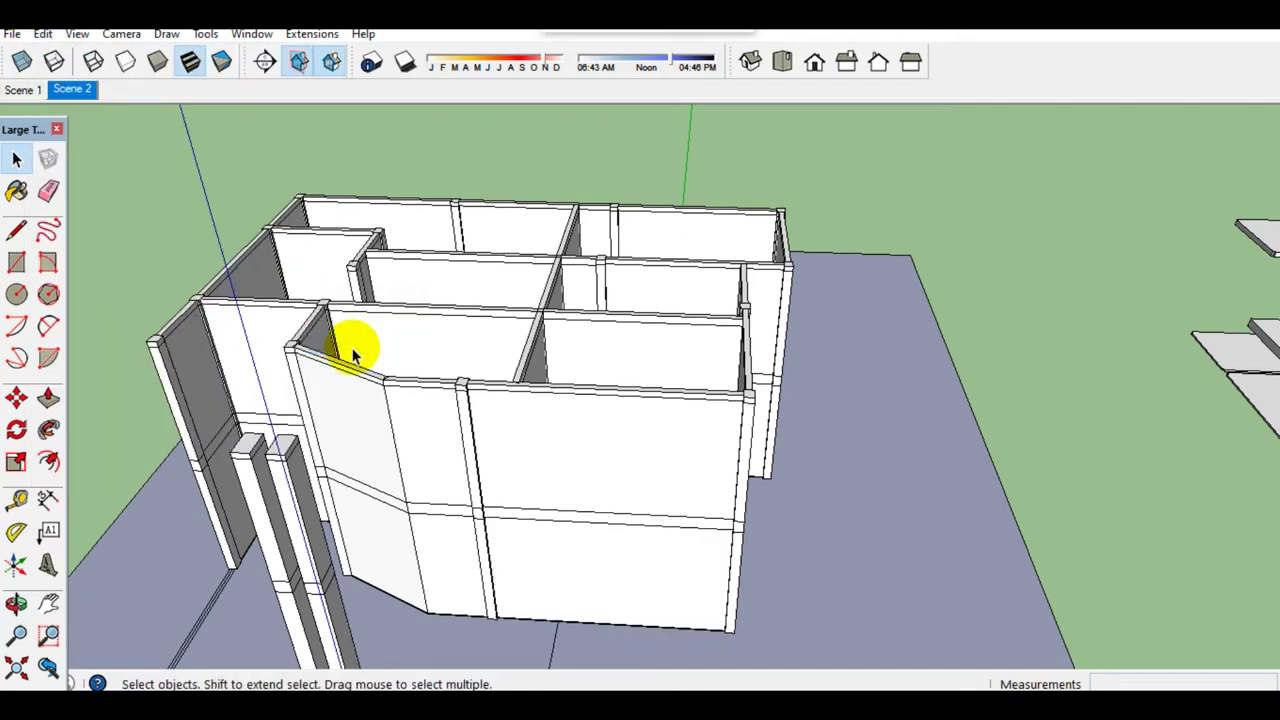
Step: Place a section plane on the front wall and move it 2337 mm inward
left_click(263, 62)
left_click(490, 459)
middle_click_drag(490, 462, 258, 590)
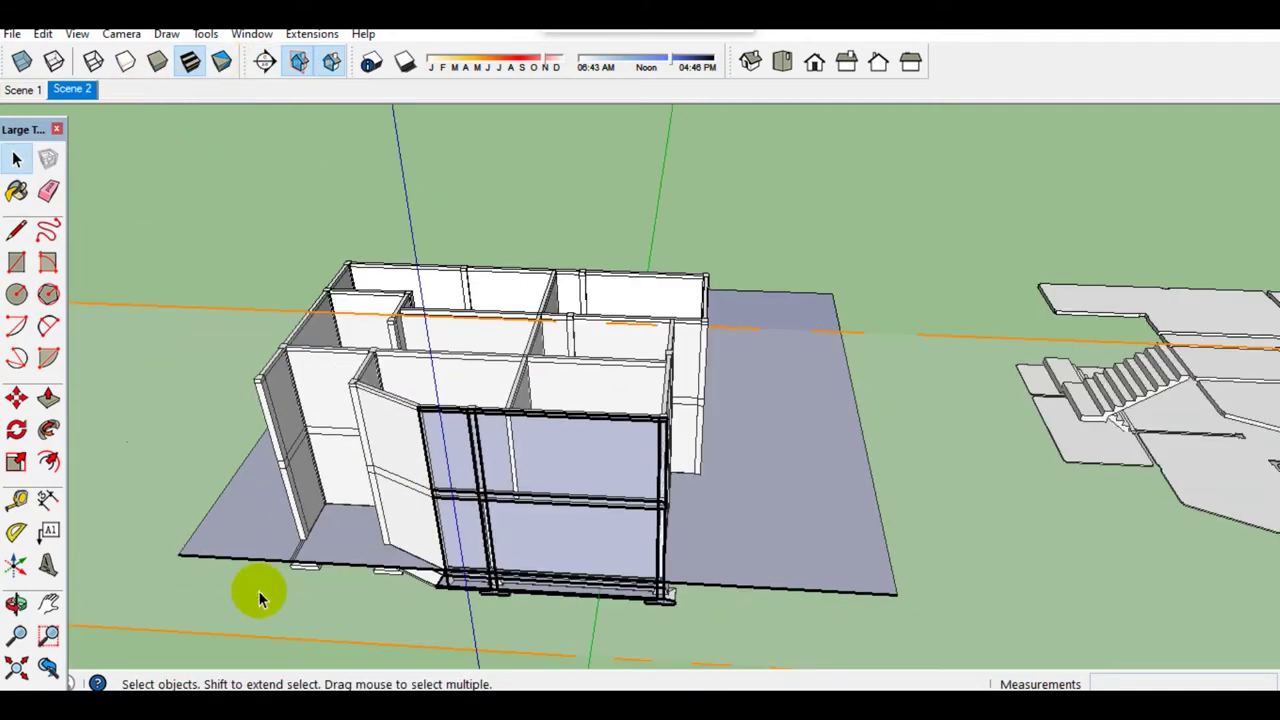
left_click(181, 632)
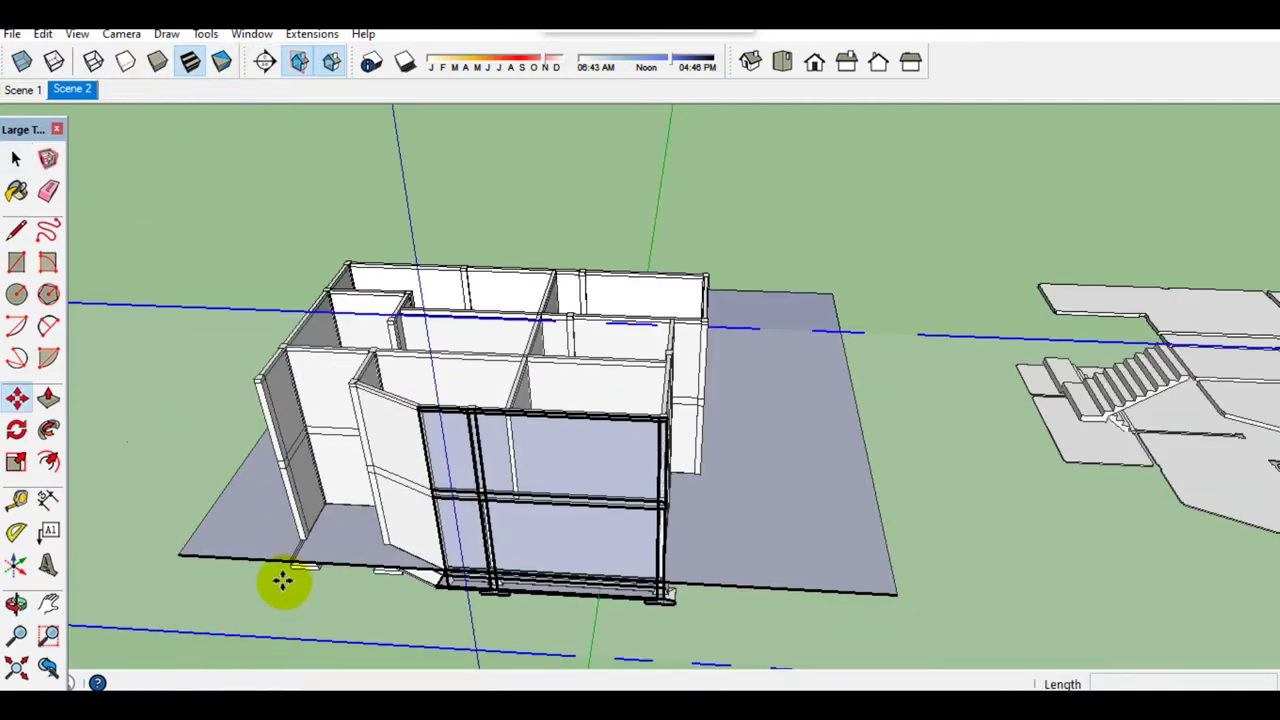
key("m")
middle_click_drag(284, 615, 349, 557)
left_click(352, 555)
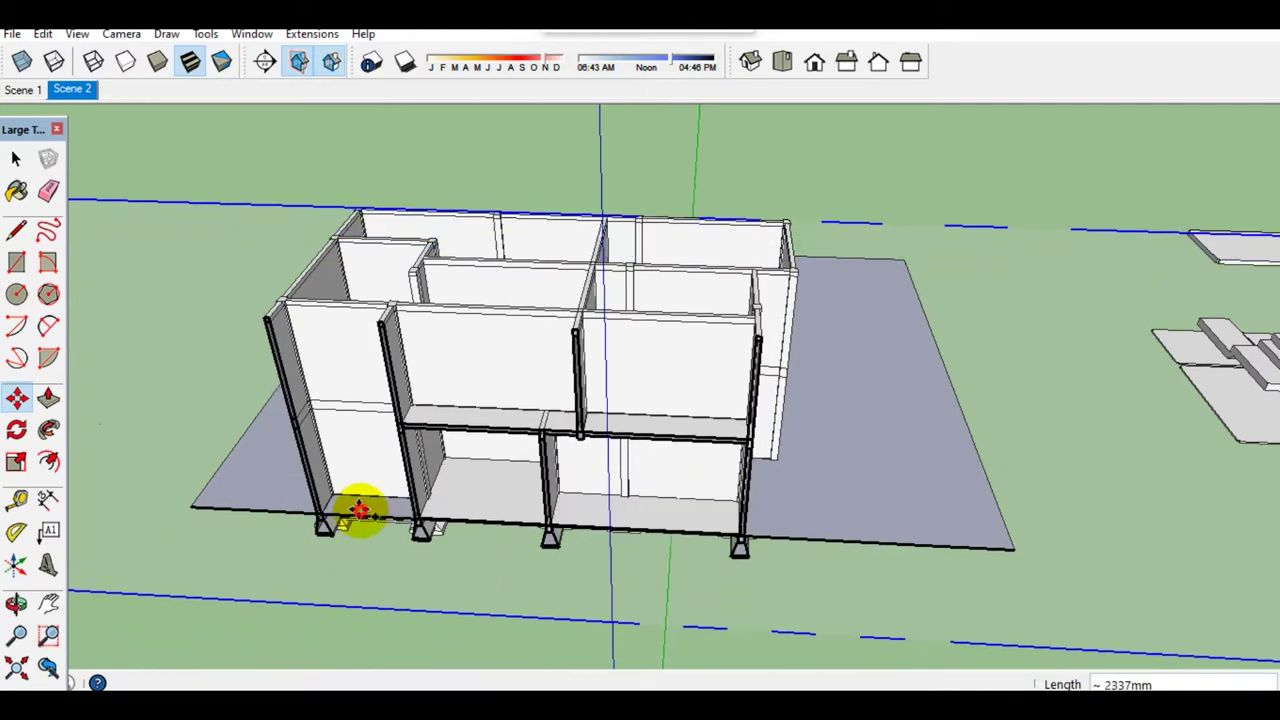
key("space")
Step: Inspect the slab and column junction, then switch to the Scene 1 view
scroll(571, 434, "up", 10)
mouse_move(449, 429)
middle_mouse_down()
mouse_move(352, 378)
mouse_move(526, 363)
middle_mouse_up()
scroll(548, 365, "down", 5)
scroll(548, 365, "down", 2)
scroll(551, 380, "down", 2)
scroll(571, 400, "down", 2)
scroll(486, 423, "down", 3)
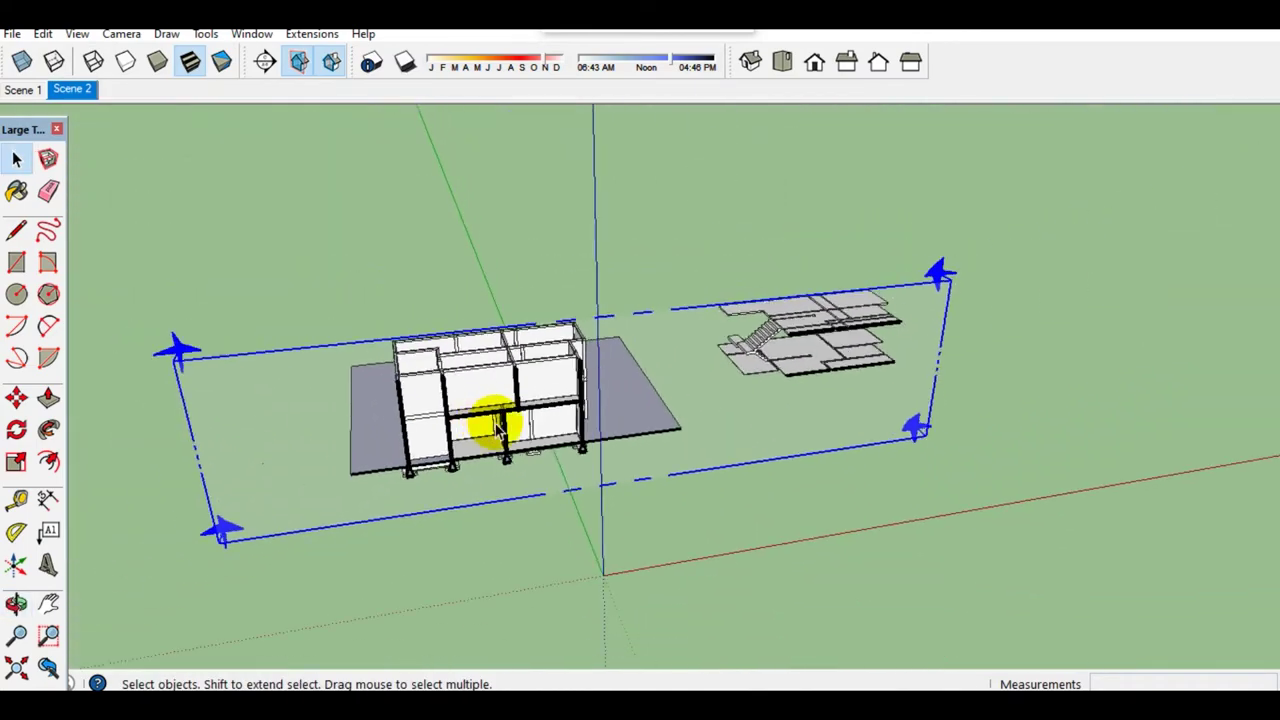
key("Page_Up")
mouse_move(551, 354)
middle_mouse_down()
mouse_move(555, 517)
mouse_move(549, 265)
middle_mouse_up()
Step: Hide the standalone column and begin a tape-measure reading from the wall edge
left_click(652, 532)
scroll(652, 520, "up", 2)
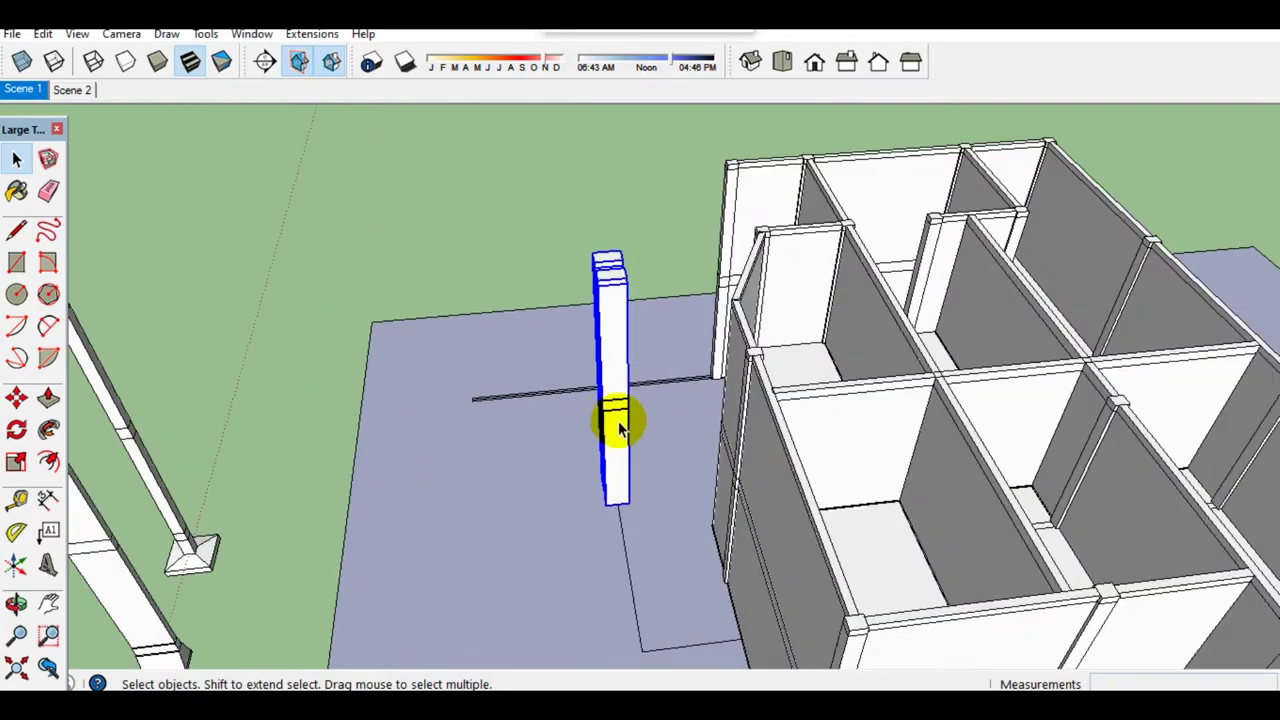
right_click(612, 418)
left_click(652, 105)
mouse_move(648, 140)
middle_mouse_down()
mouse_move(614, 306)
mouse_move(748, 371)
mouse_move(697, 391)
middle_mouse_up()
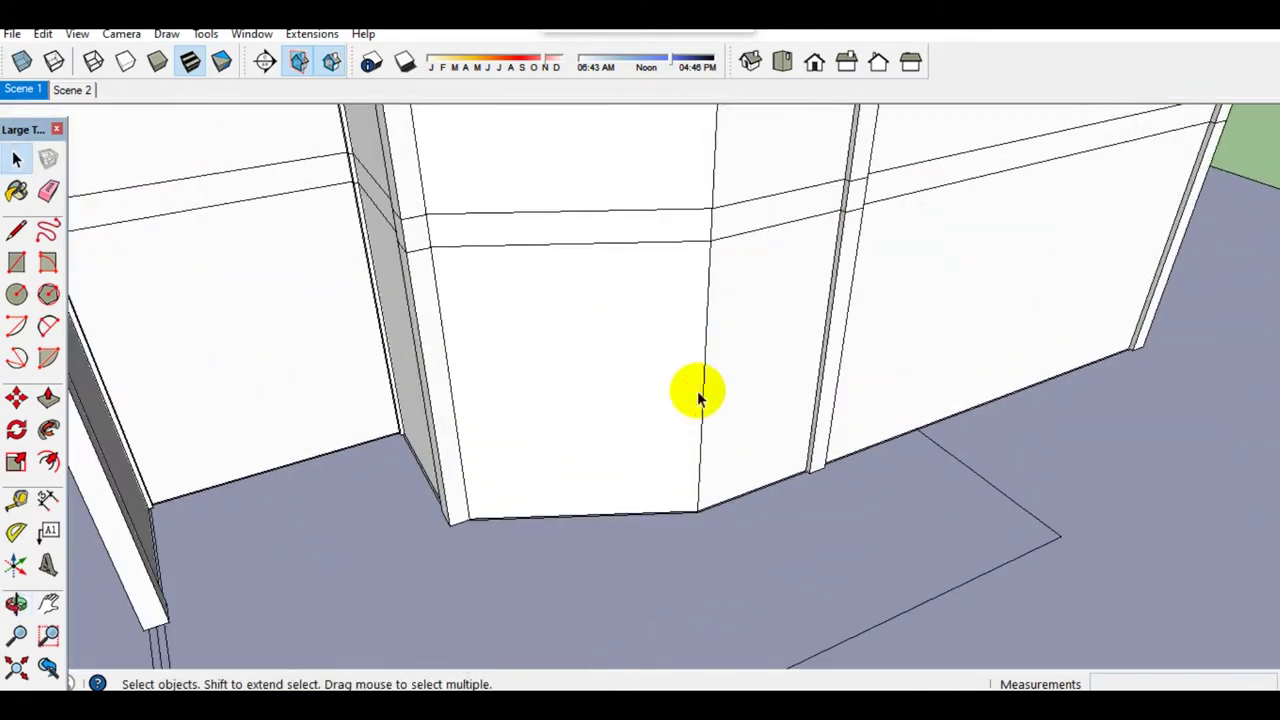
key("t")
left_click(714, 417)
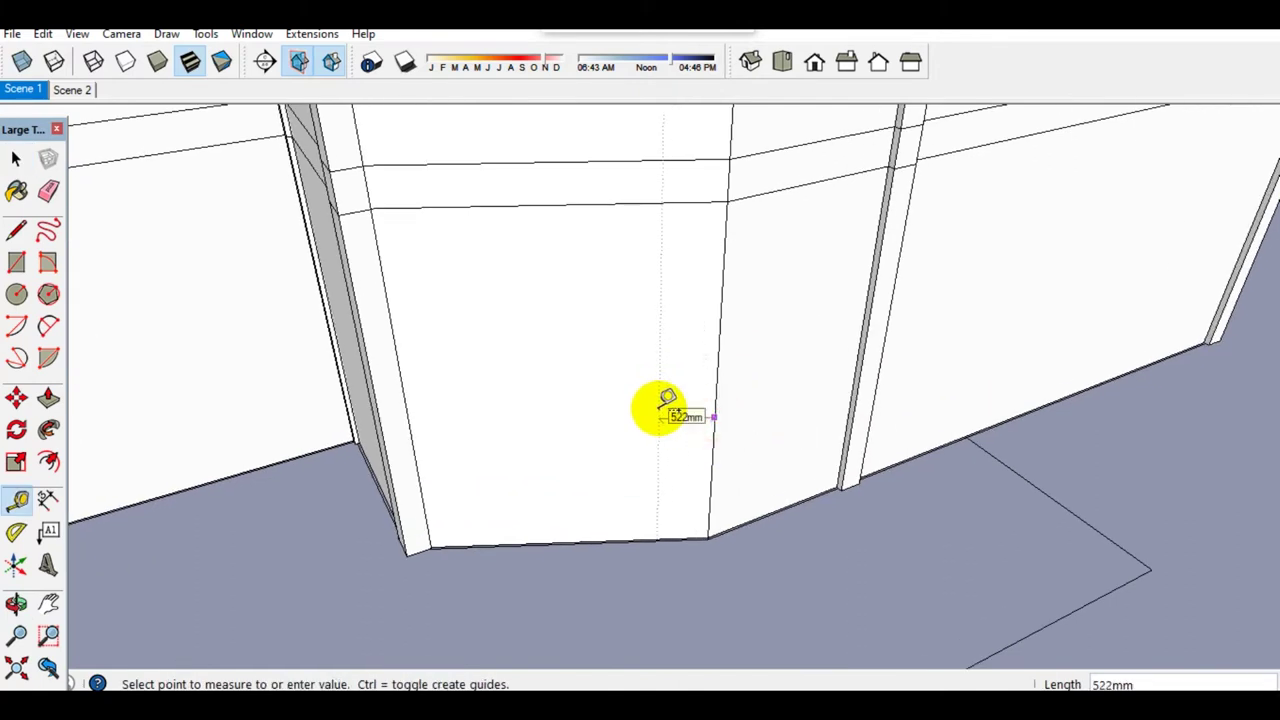
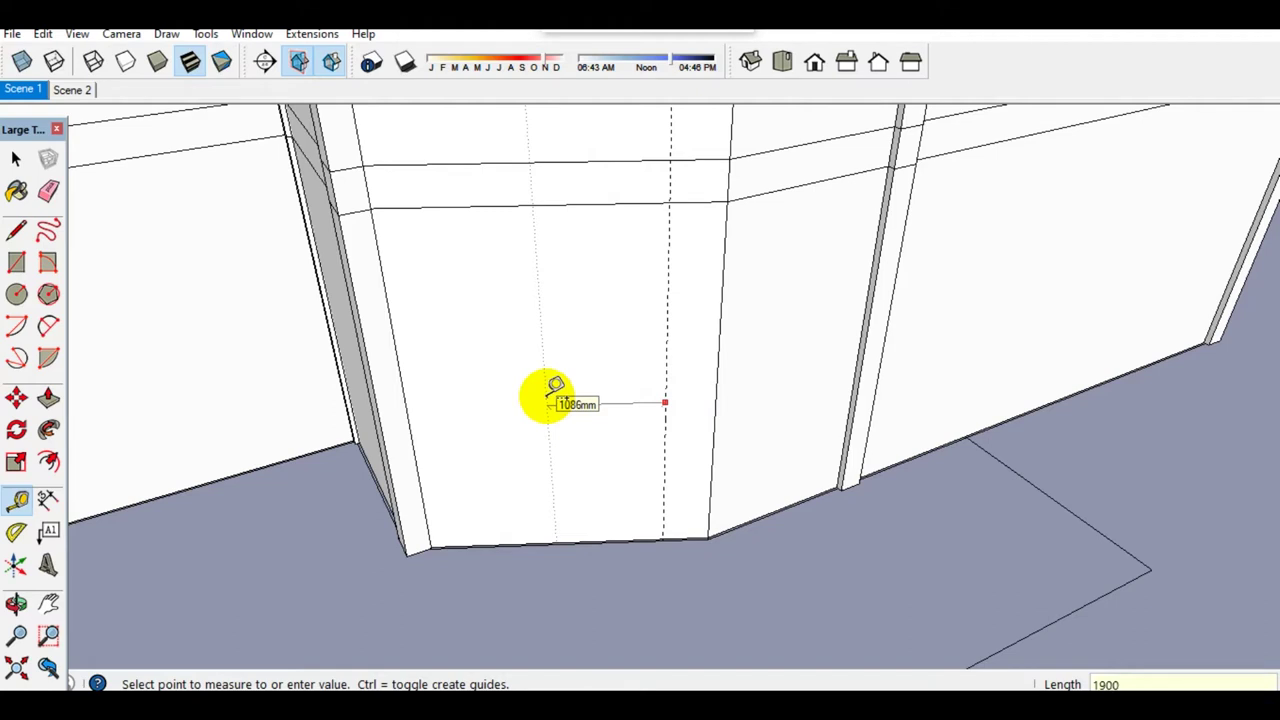
Step: Place a Tape Measure guide 3300 mm in from the wall opening's edge
key("space")
key("t")
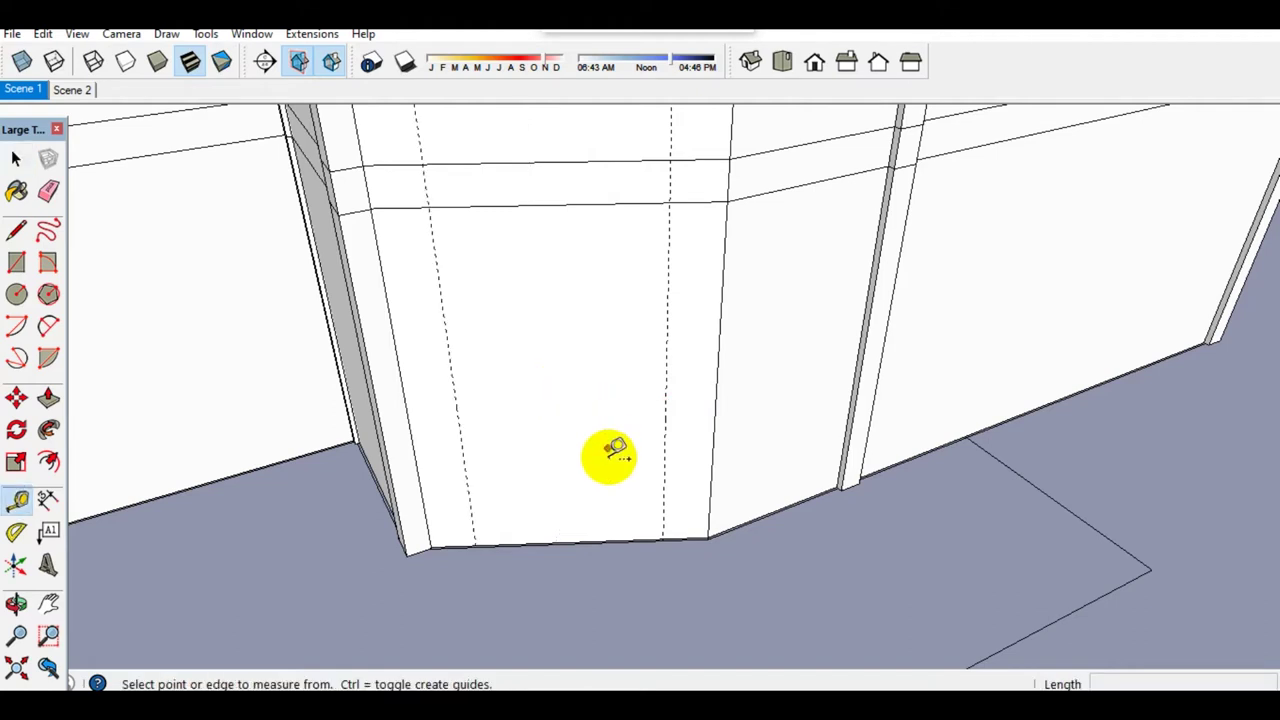
scroll(514, 589, "up", 2)
scroll(540, 532, "up", 4)
left_click(544, 520)
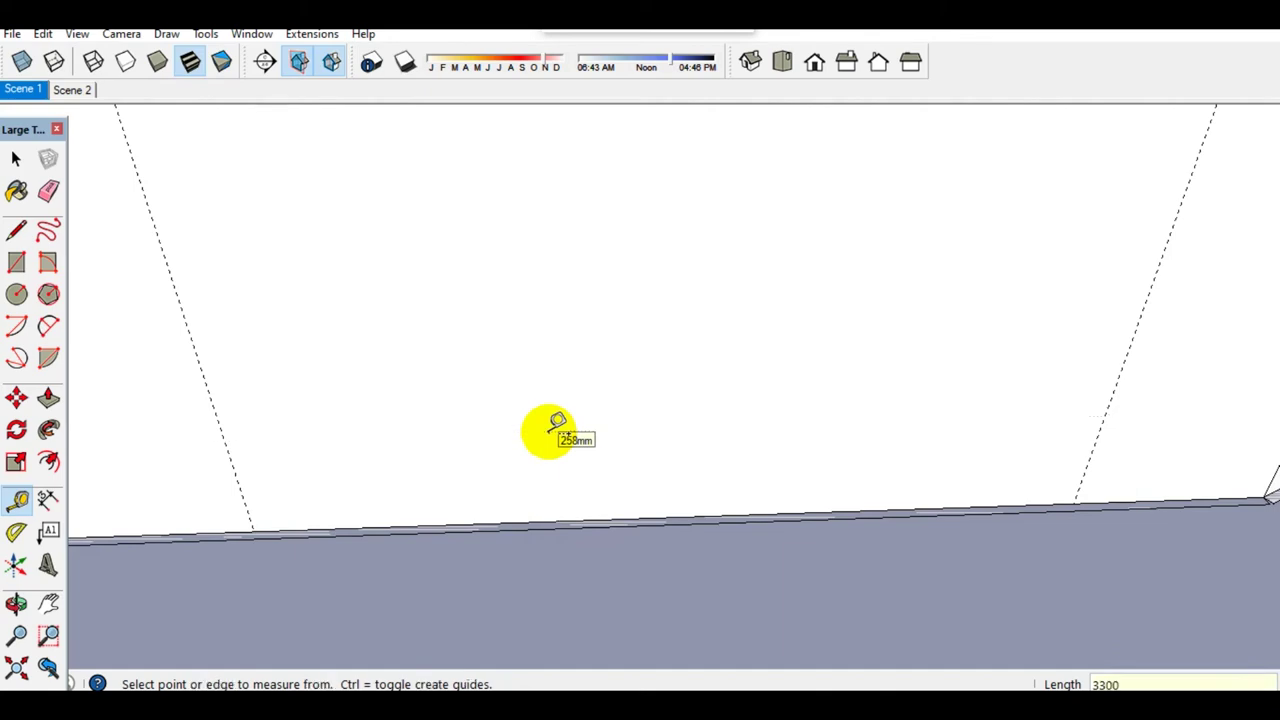
key("Return")
key("space")
scroll(552, 451, "down", 3)
scroll(584, 453, "up", 2)
scroll(574, 498, "up", 2)
Step: Draw a 3300 by 1900 mm rectangle from the guide corner to the opening's bottom corner
left_click(574, 500)
key("ctrl+shift+i")
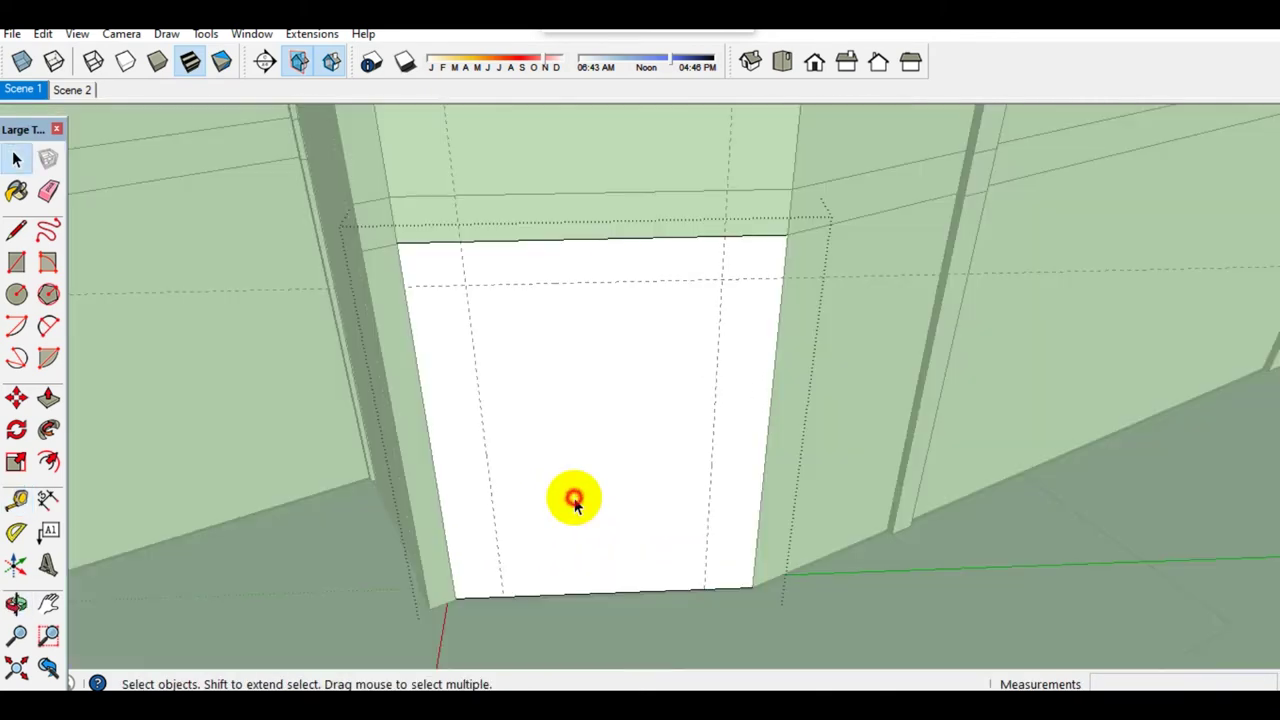
key("r")
left_click(466, 283)
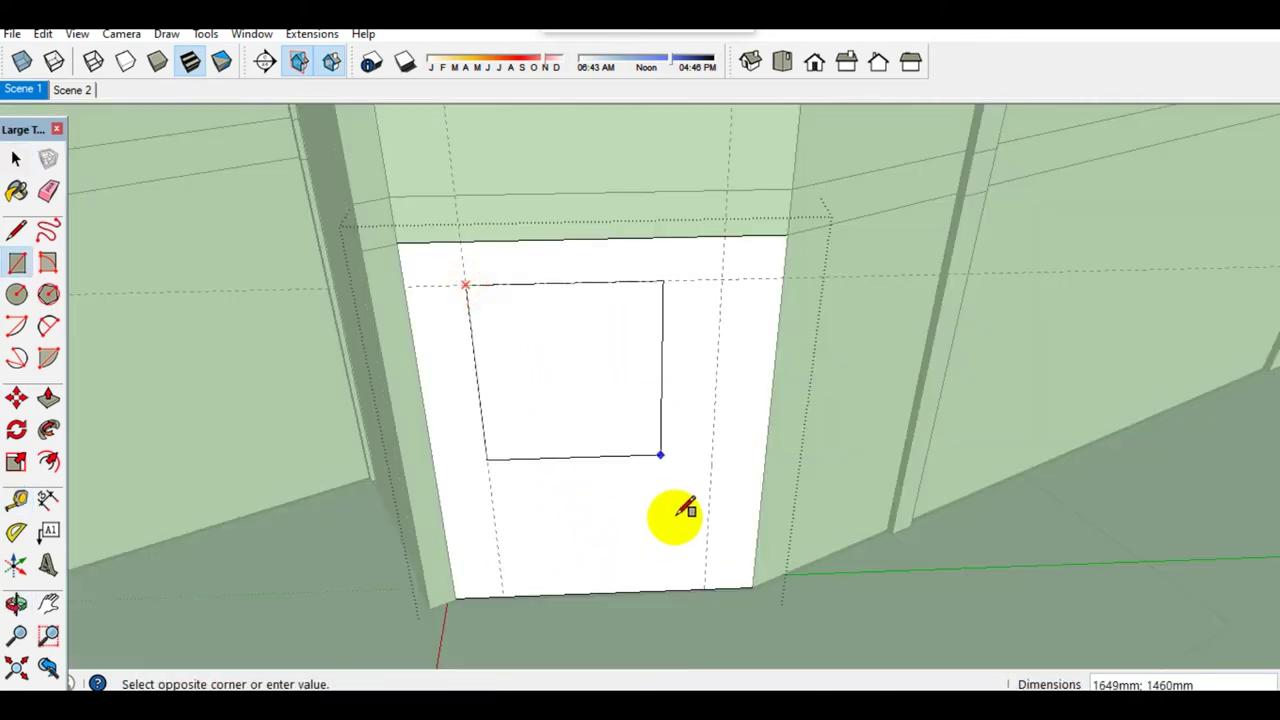
scroll(669, 503, "up", 3)
scroll(694, 571, "up", 2)
scroll(708, 541, "up", 1)
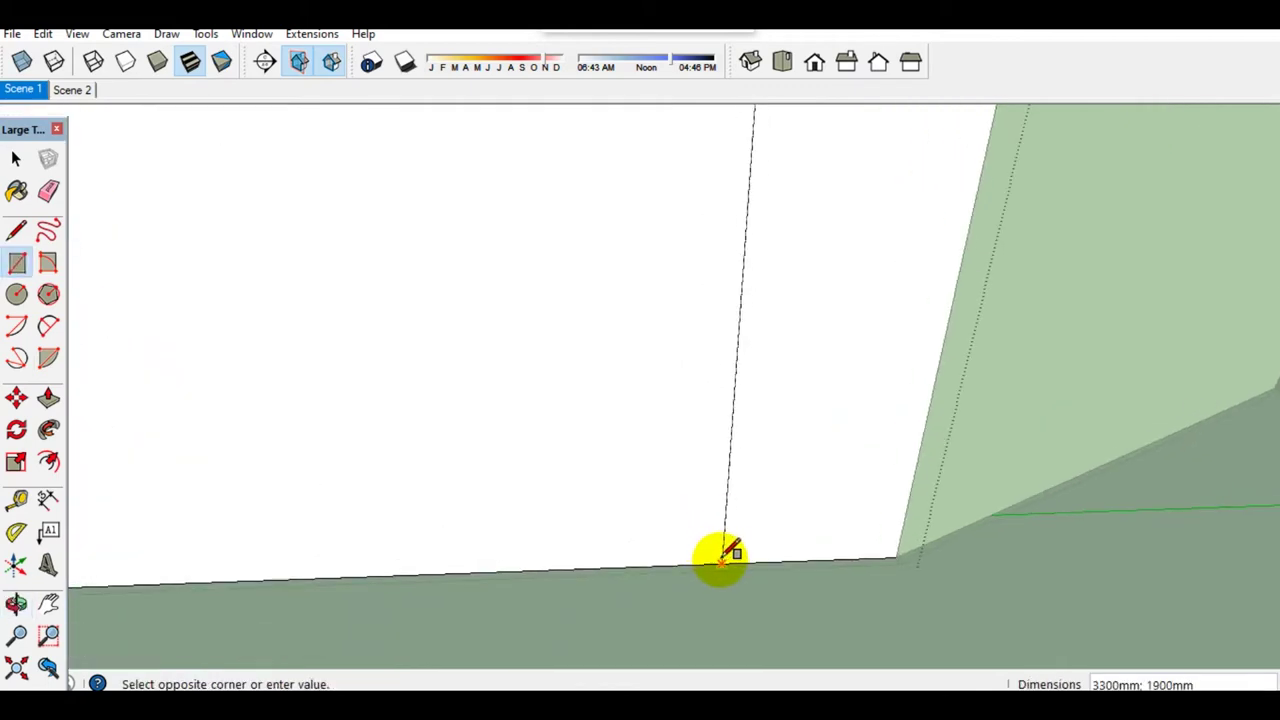
left_click(727, 556)
key("space")
mouse_move(700, 537)
middle_mouse_down()
mouse_move(580, 491)
mouse_move(494, 537)
mouse_move(358, 515)
mouse_move(457, 531)
middle_mouse_up()
Step: Draw a line from the wall's bottom corner out onto the ground
key("l")
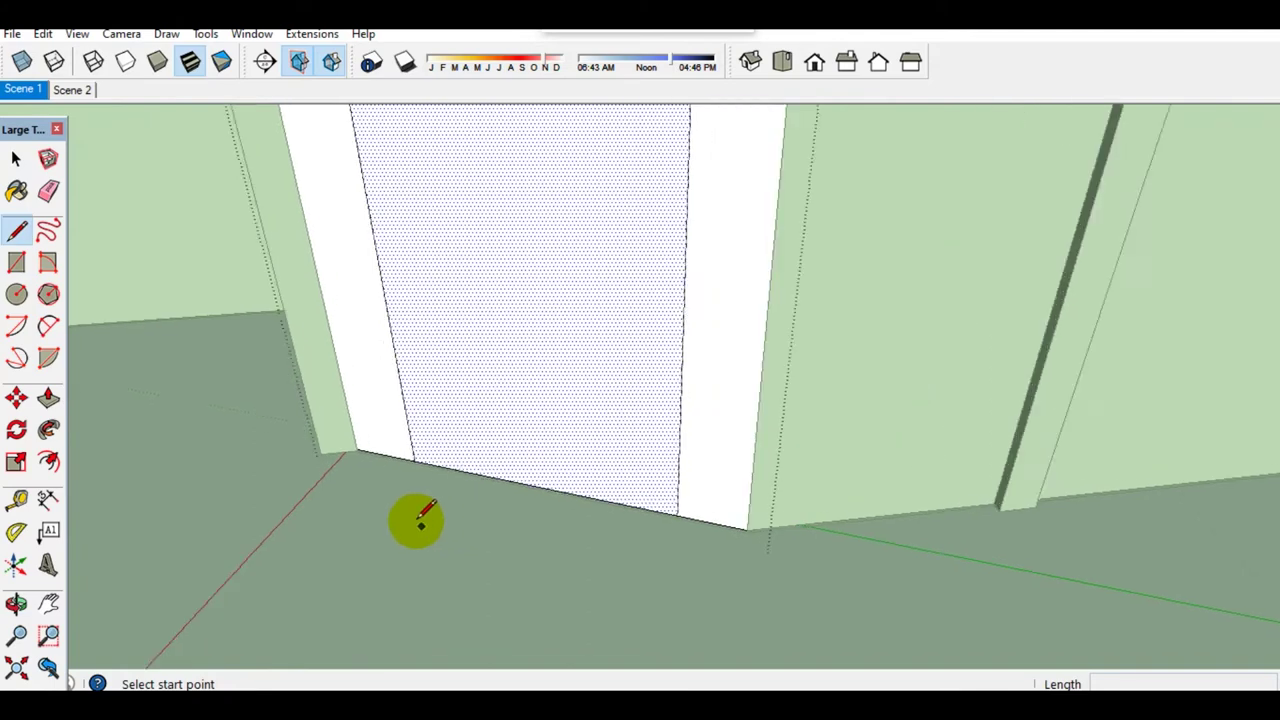
scroll(420, 480, "up", 2)
scroll(420, 420, "up", 1)
left_click(420, 420)
scroll(420, 420, "down", 1)
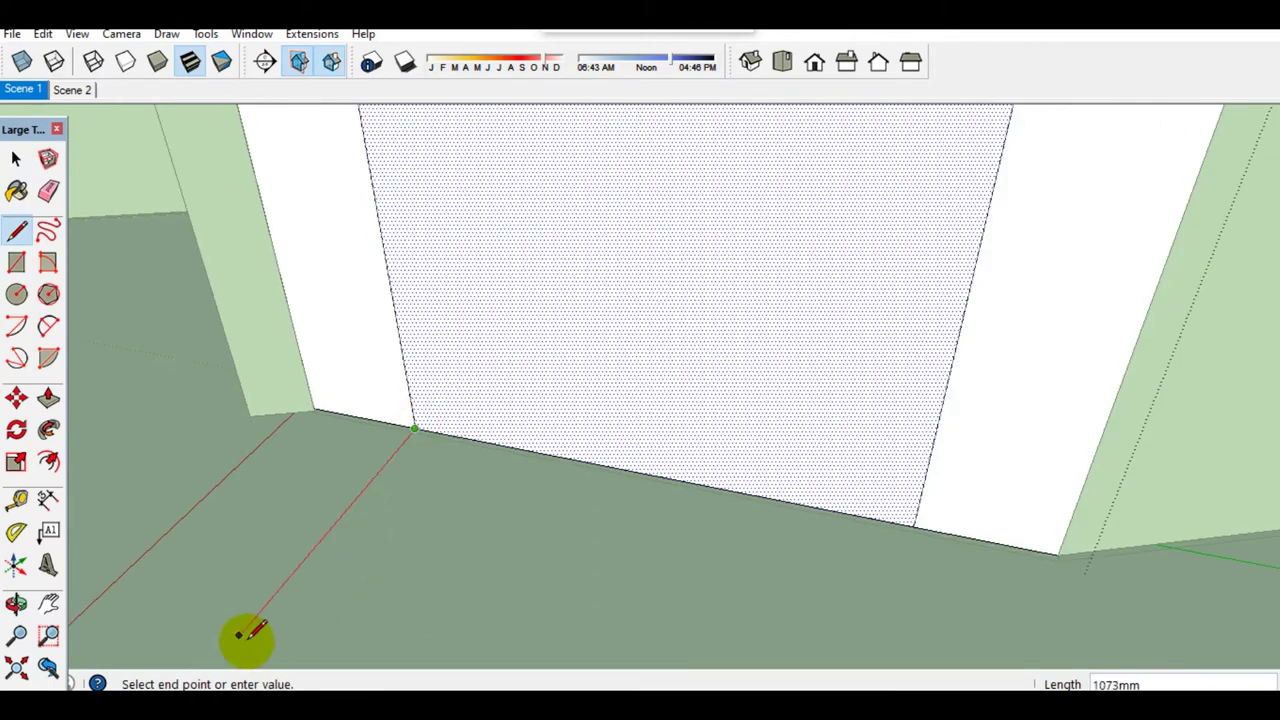
left_click(268, 604)
scroll(300, 540, "down", 1)
key("space")
Step: Add a short segment at the ground line's end to close a small profile rectangle
key("l")
scroll(310, 500, "up", 2)
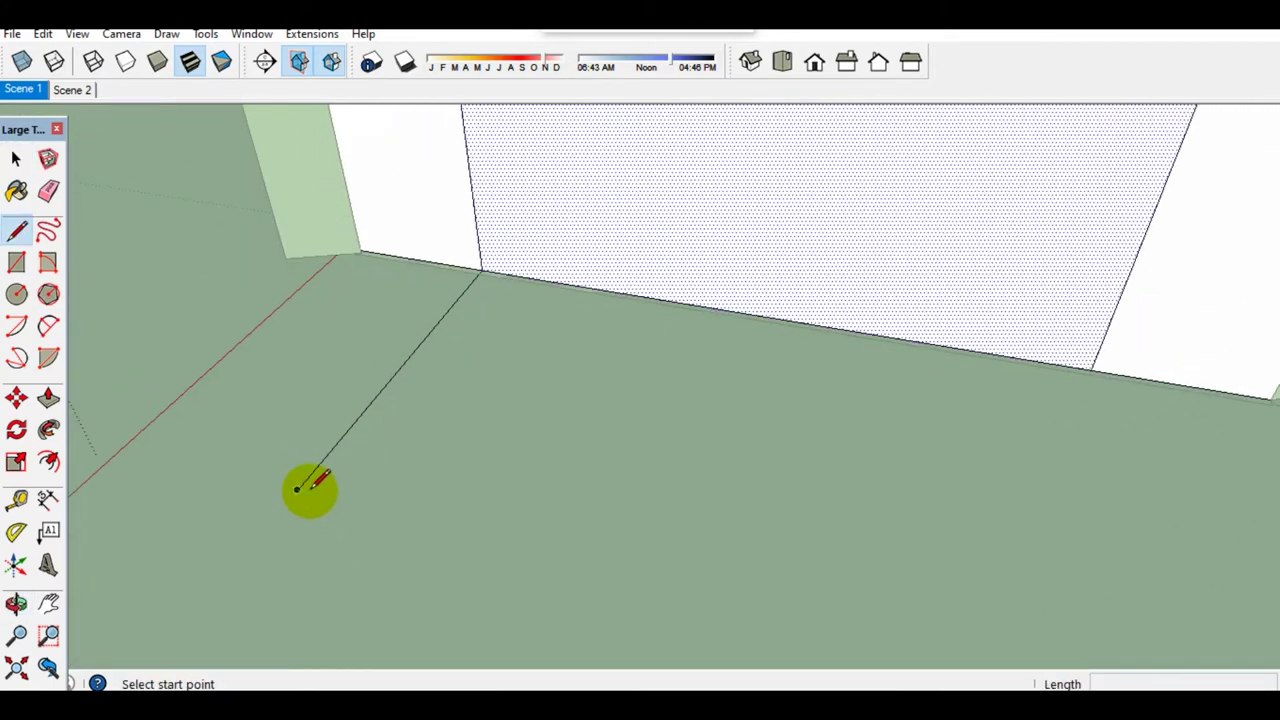
left_click(298, 482)
scroll(370, 500, "up", 1)
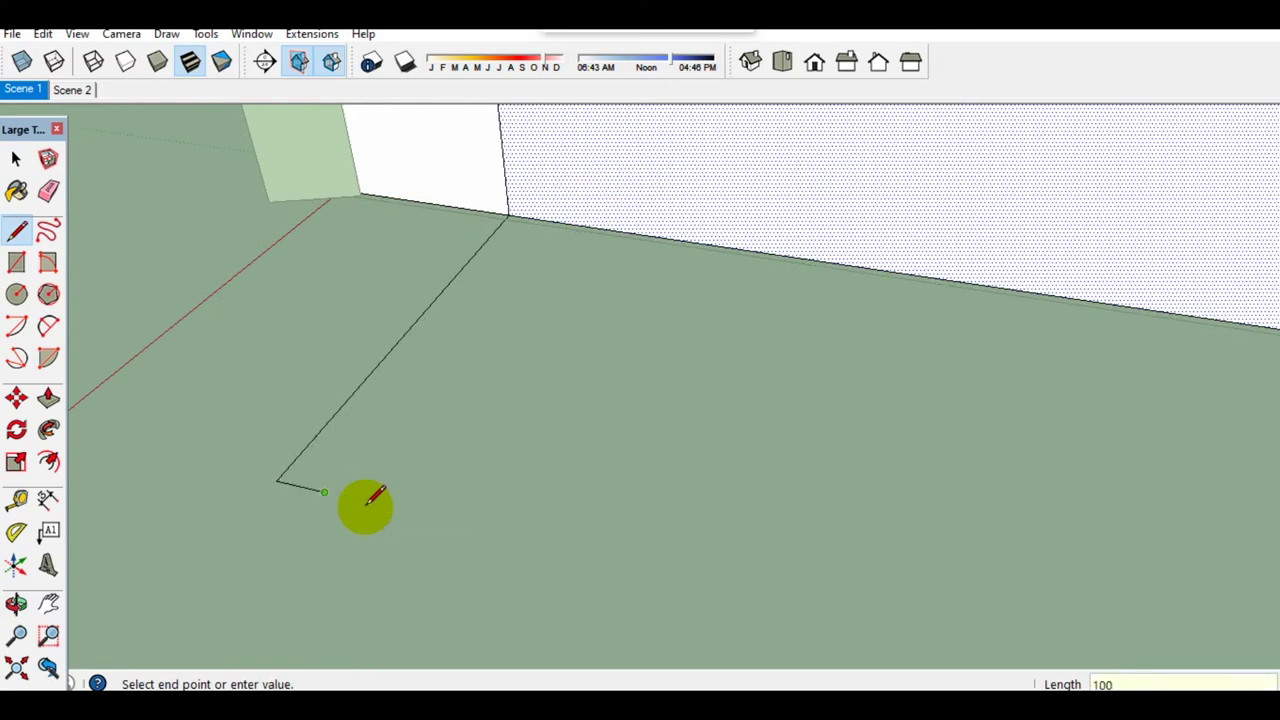
middle_click_drag(375, 462, 320, 537)
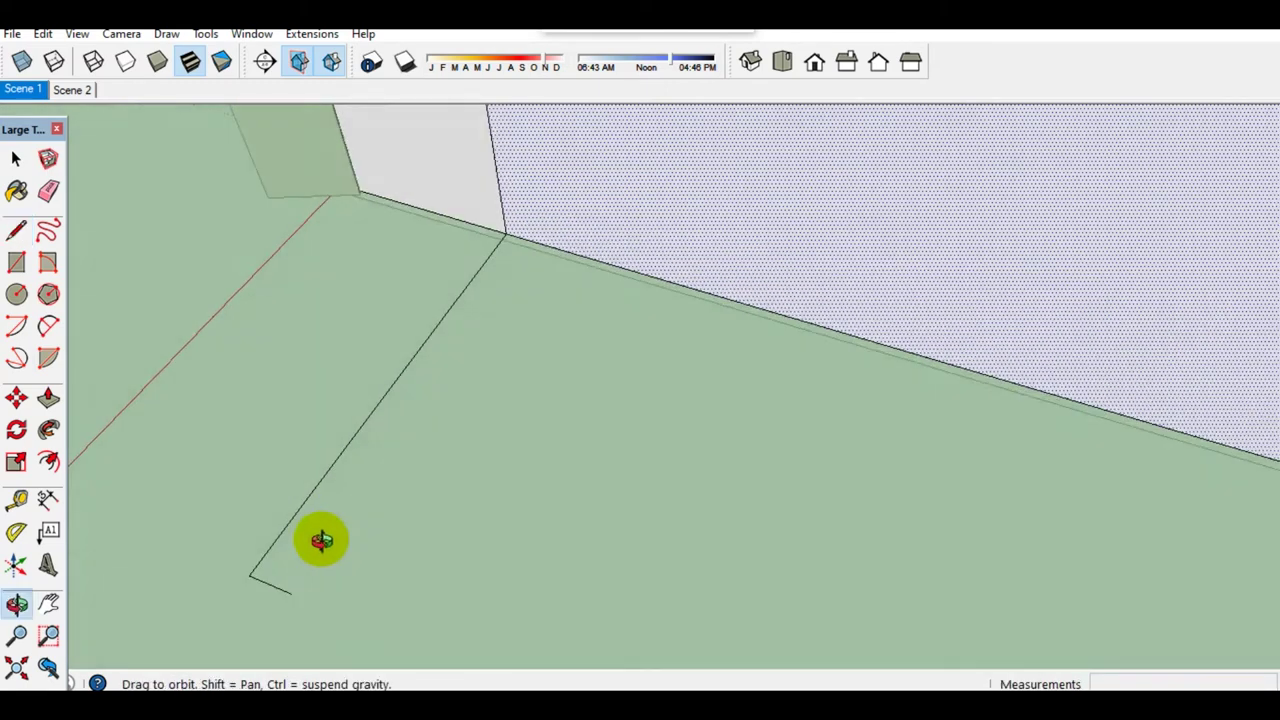
left_click(290, 593)
scroll(352, 518, "down", 1)
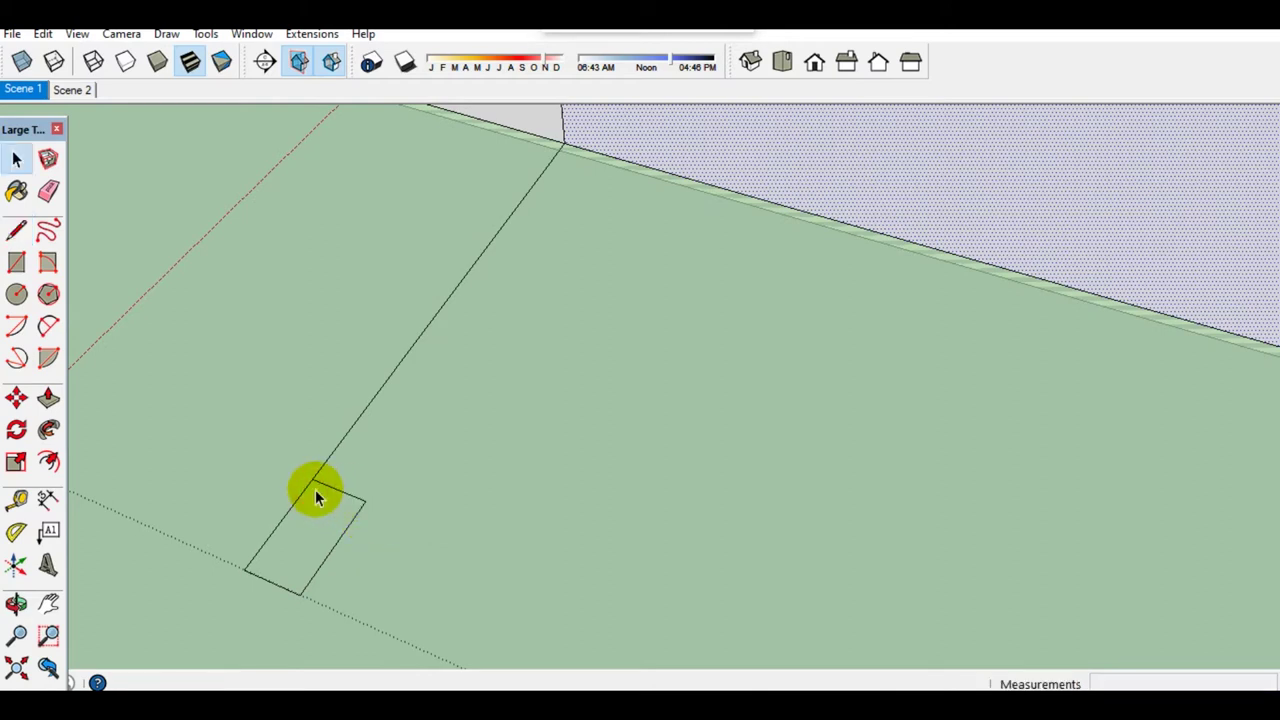
scroll(316, 498, "up", 2)
left_click(337, 500)
key("l")
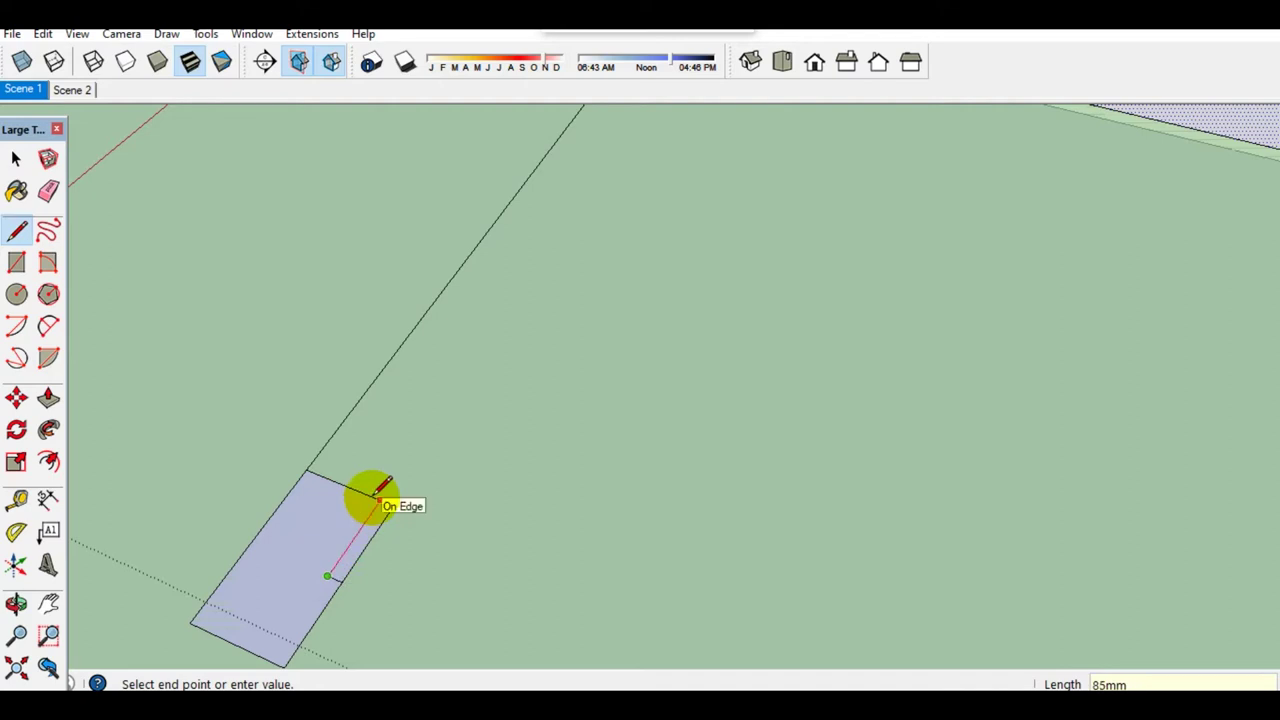
key("space")
Step: Notch the profile with Move and Eraser, adding an edge at its corner
key("m")
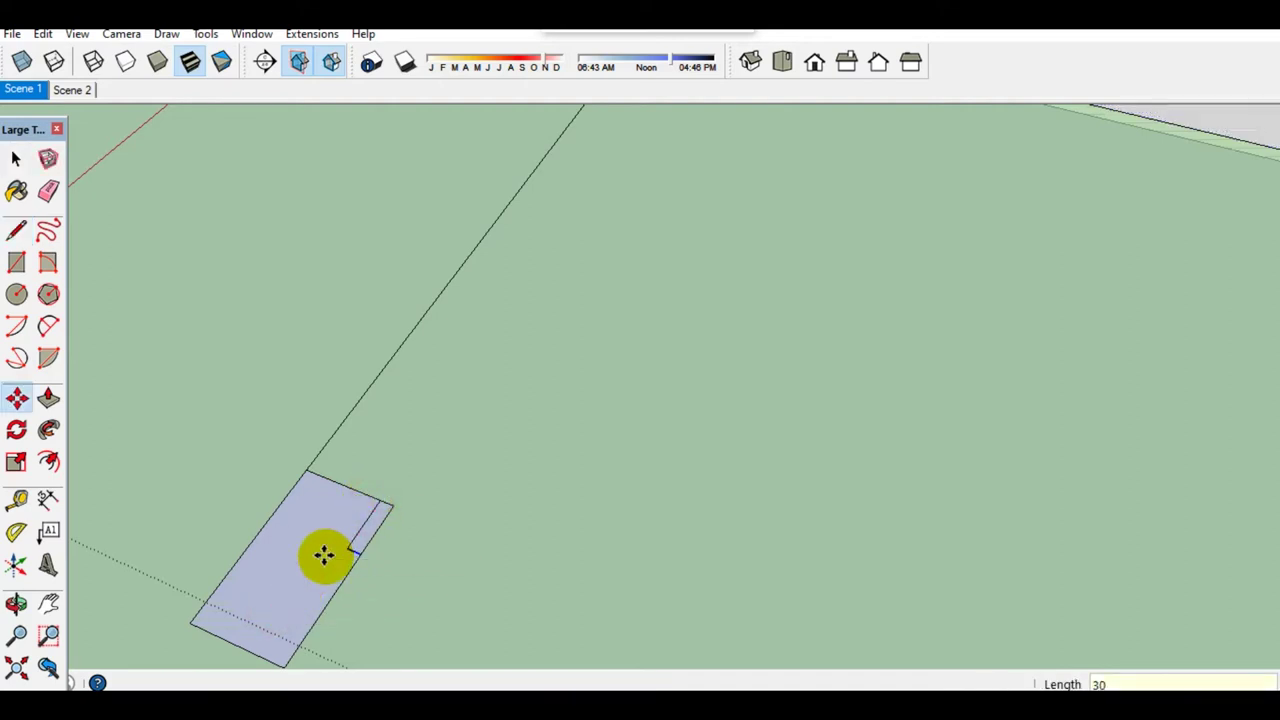
scroll(385, 528, "up", 3)
key("e")
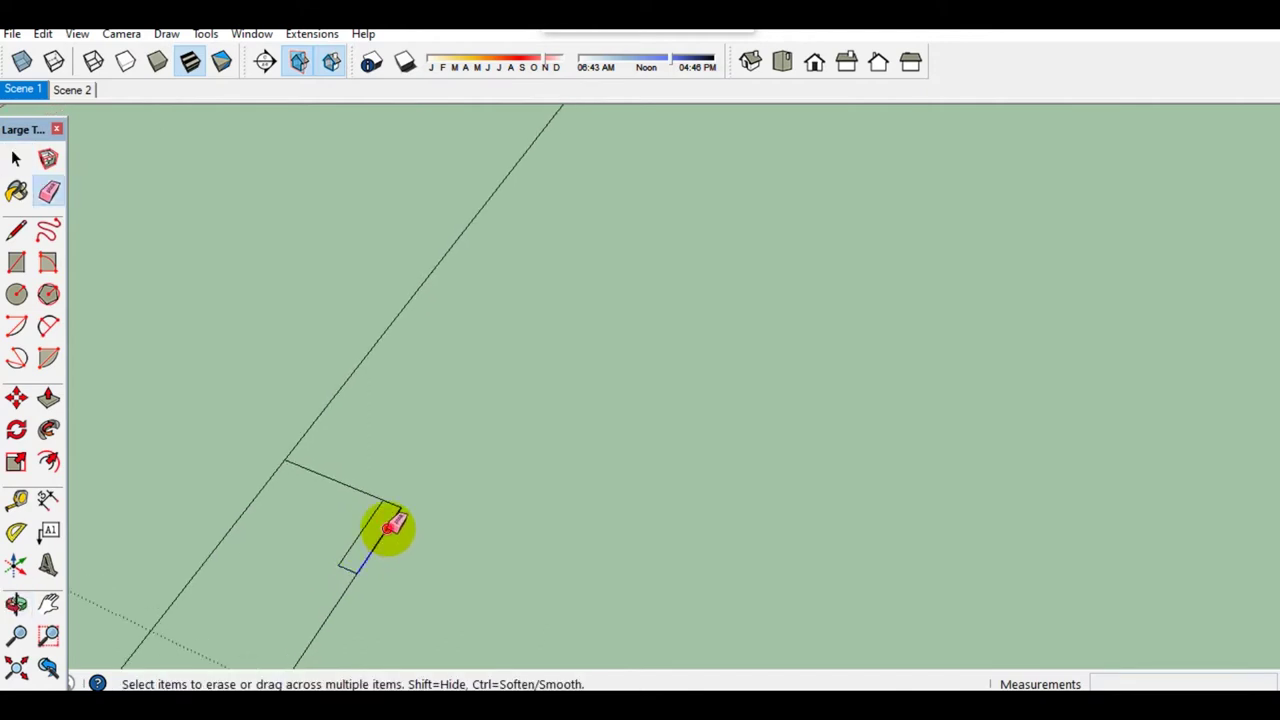
scroll(333, 588, "down", 2)
key("space")
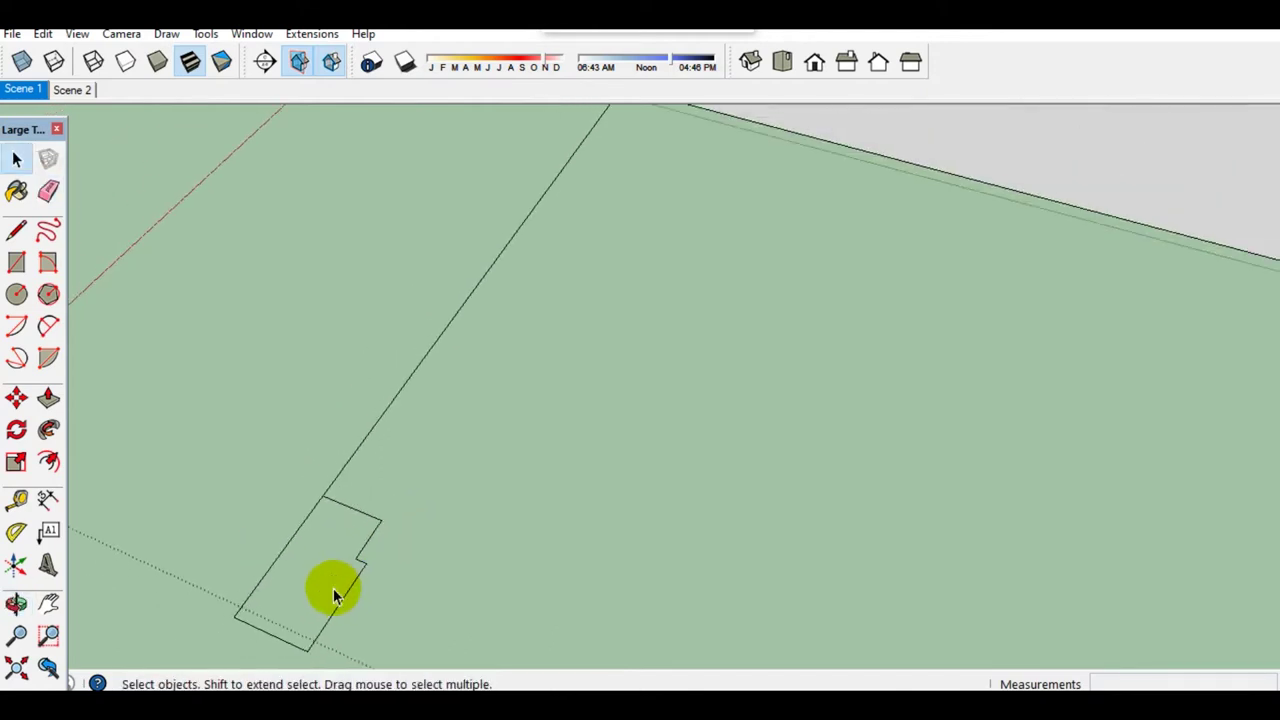
key("l")
left_click(383, 521)
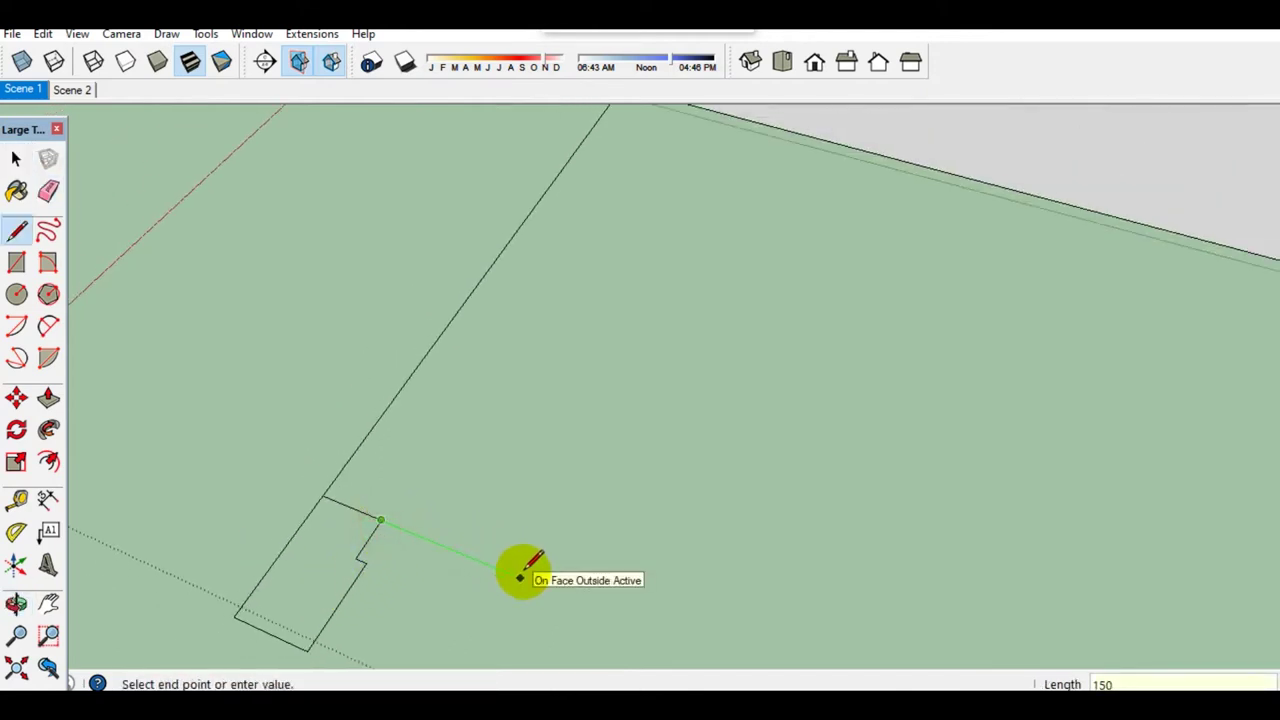
scroll(525, 568, "up", 1)
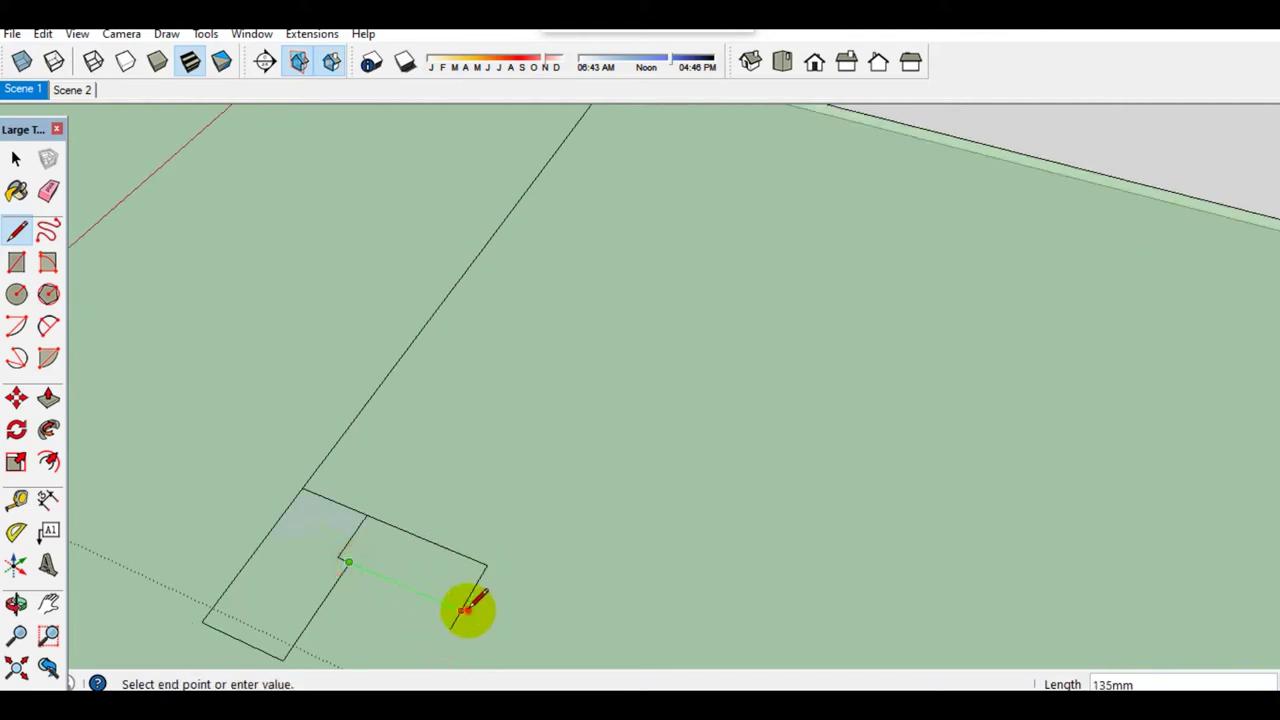
key("space")
Step: Draw a vertical line from the opening's top down to its base
mouse_move(455, 600)
middle_mouse_down()
mouse_move(437, 503)
mouse_move(420, 514)
middle_mouse_up()
scroll(417, 531, "up", 2)
key("l")
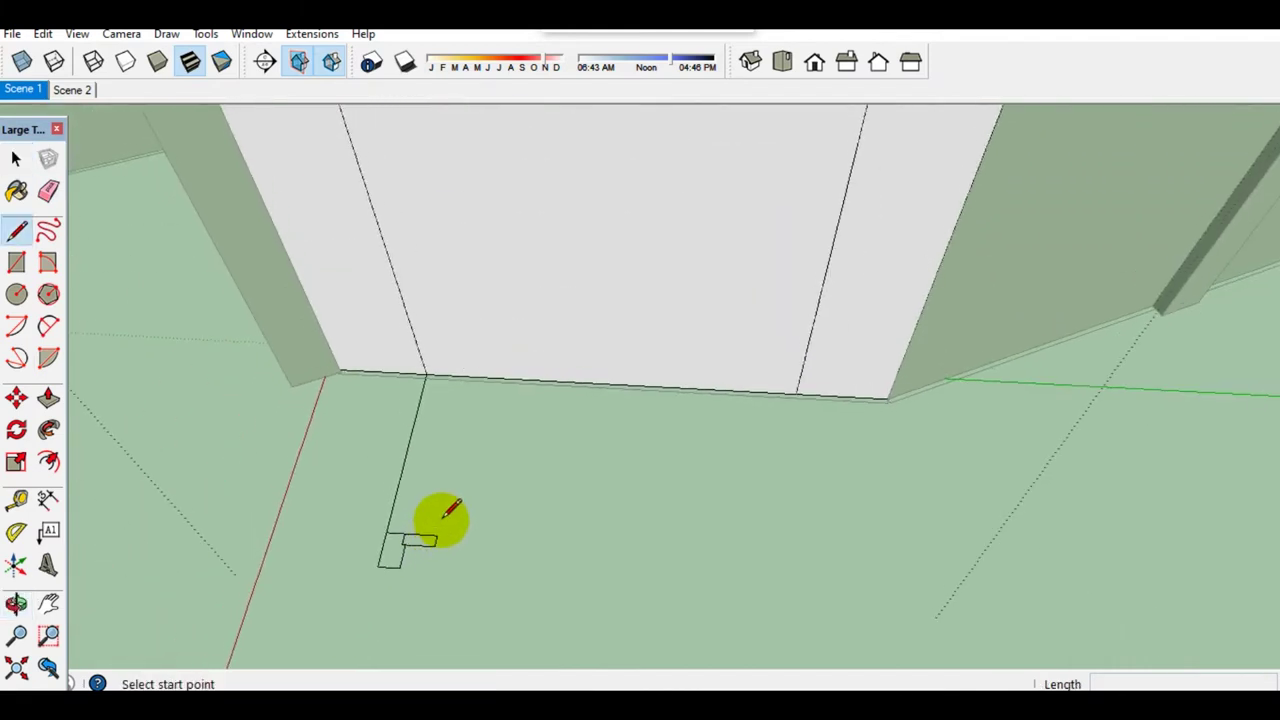
scroll(615, 376, "up", 2)
scroll(614, 372, "down", 3)
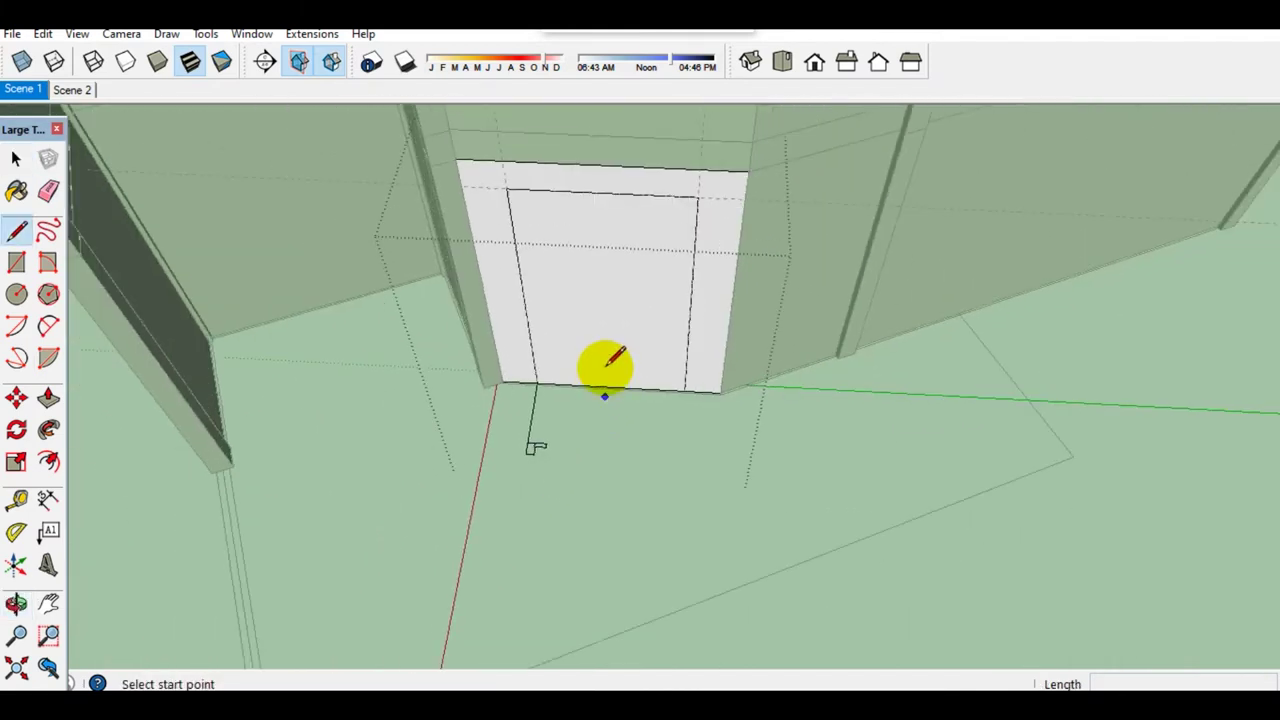
left_click(600, 192)
scroll(600, 382, "up", 2)
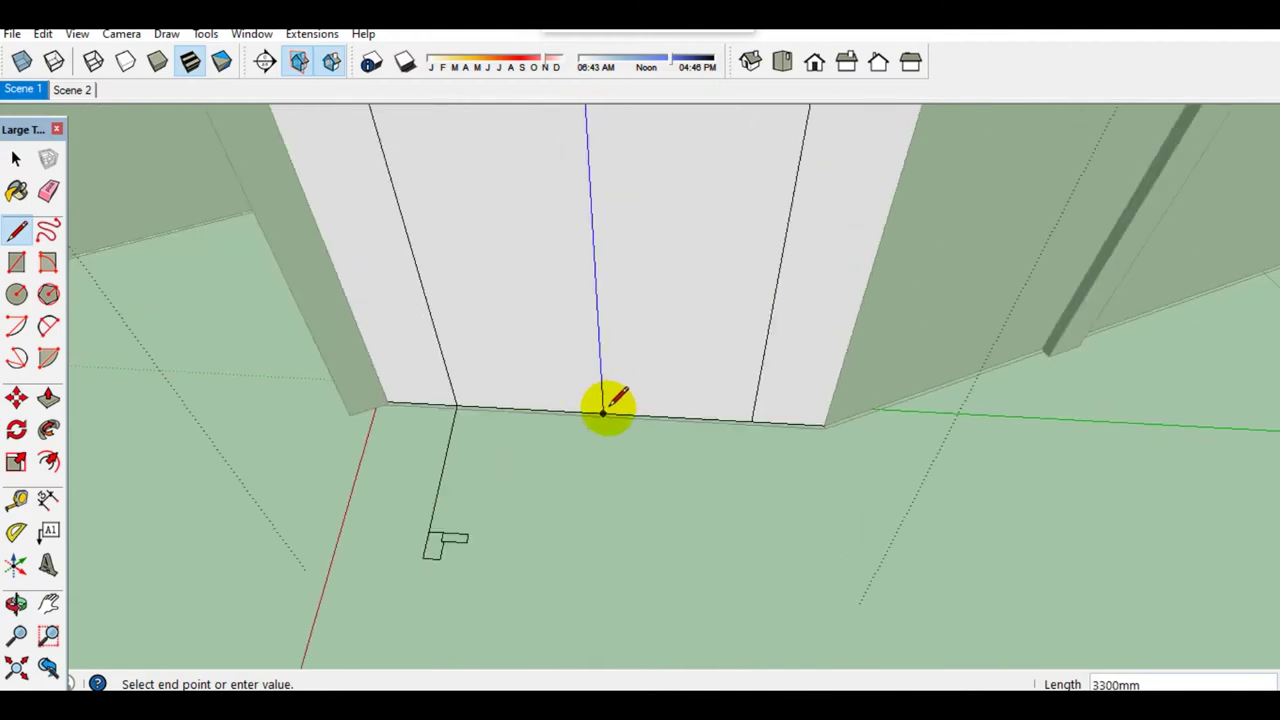
left_click(603, 411)
scroll(605, 409, "down", 1)
mouse_move(606, 408)
middle_mouse_down()
mouse_move(586, 406)
mouse_move(549, 266)
middle_mouse_up()
key("space")
Step: Place a Tape Measure guide just below the opening's top edge
key("t")
left_click(561, 204)
scroll(568, 260, "up", 1)
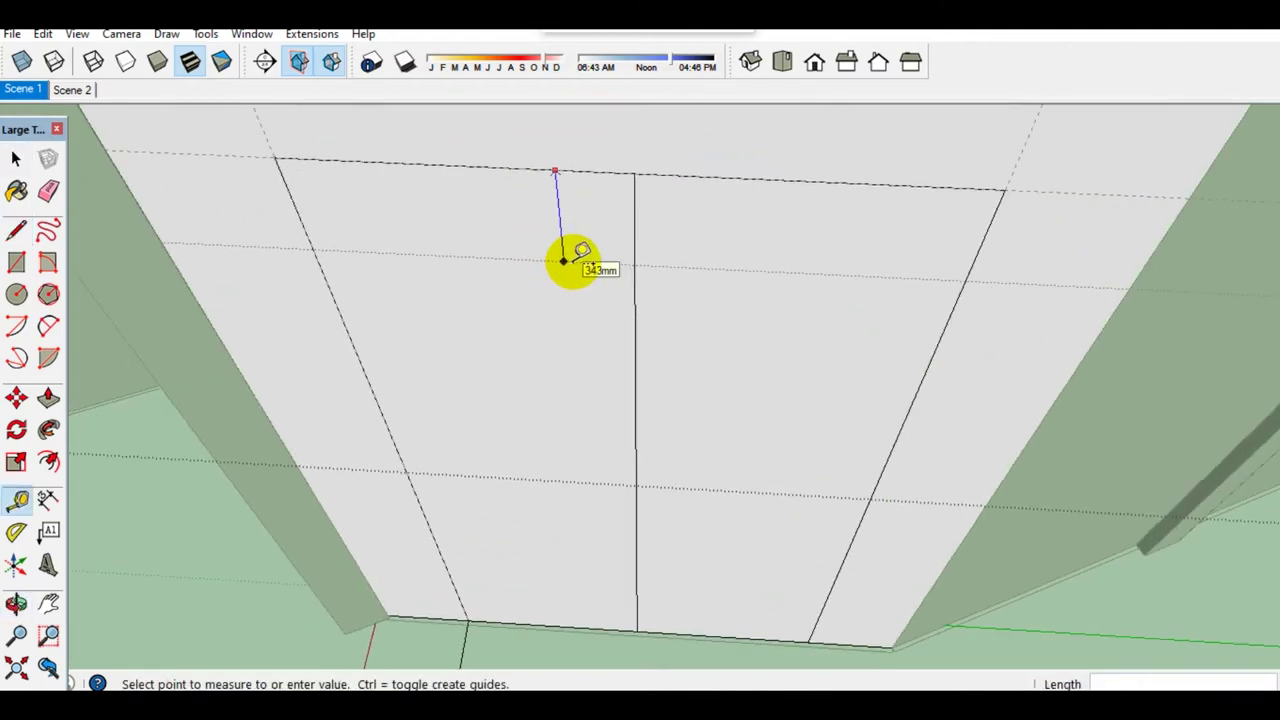
left_click(563, 256)
key("space")
Step: Draw the 1900 mm top line between the guide intersections and erase the centre edge above it
key("l")
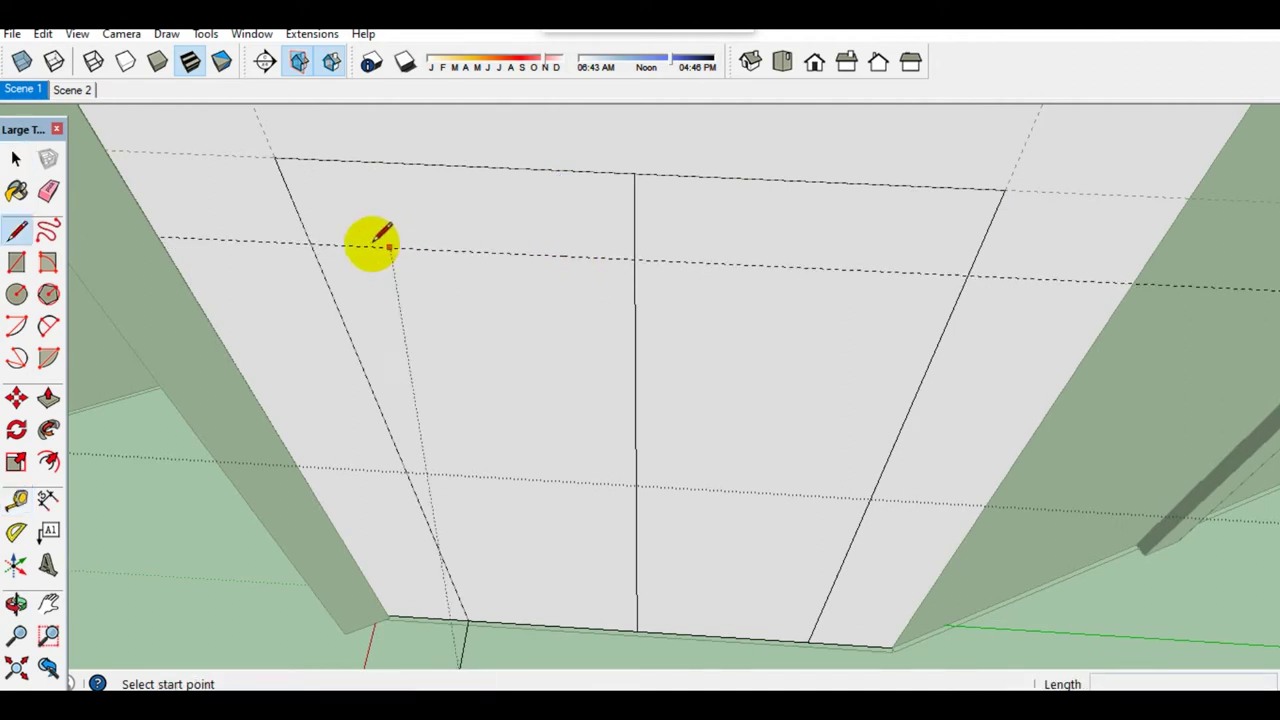
left_click(311, 241)
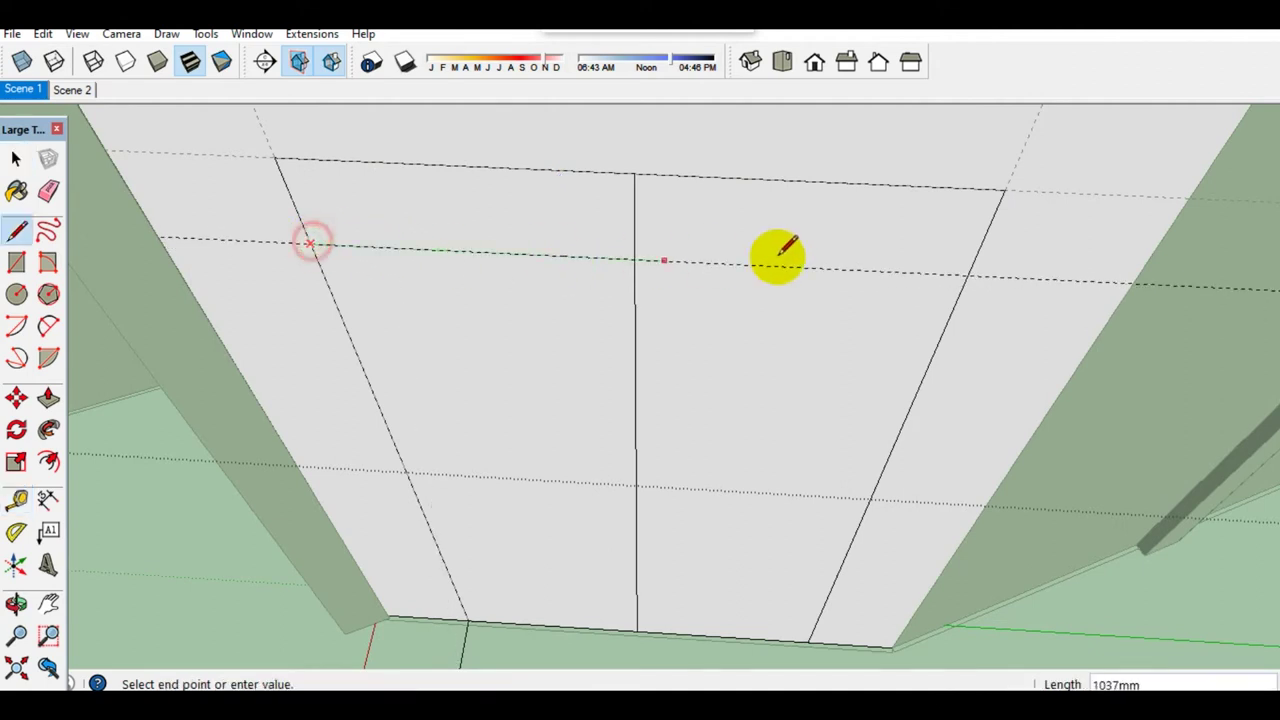
left_click(968, 270)
key("space")
key("e")
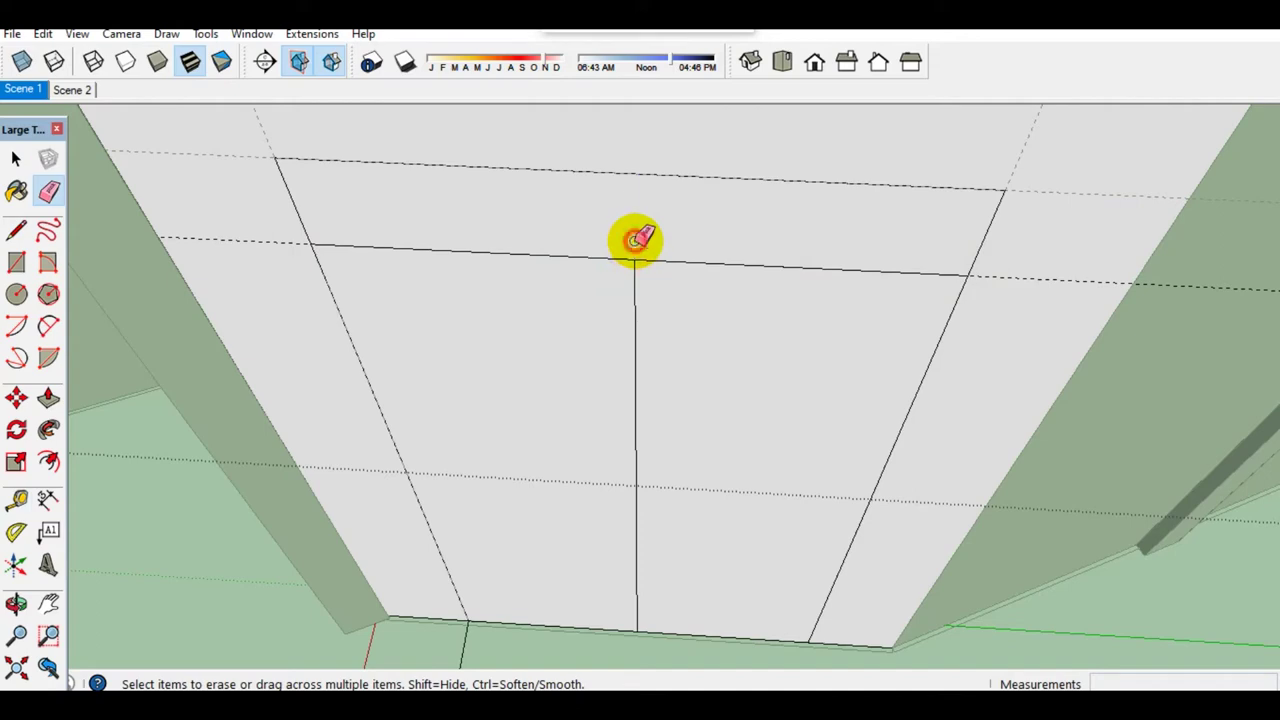
key("space")
scroll(640, 248, "down", 3)
Step: Select the frame outline as the path and start a Follow Me sweep from the profile
middle_click_drag(643, 251, 623, 323)
left_click(587, 392)
mouse_move(587, 392)
middle_mouse_down()
mouse_move(598, 400)
mouse_move(118, 462)
middle_mouse_up()
left_click(47, 432)
scroll(500, 528, "up", 2)
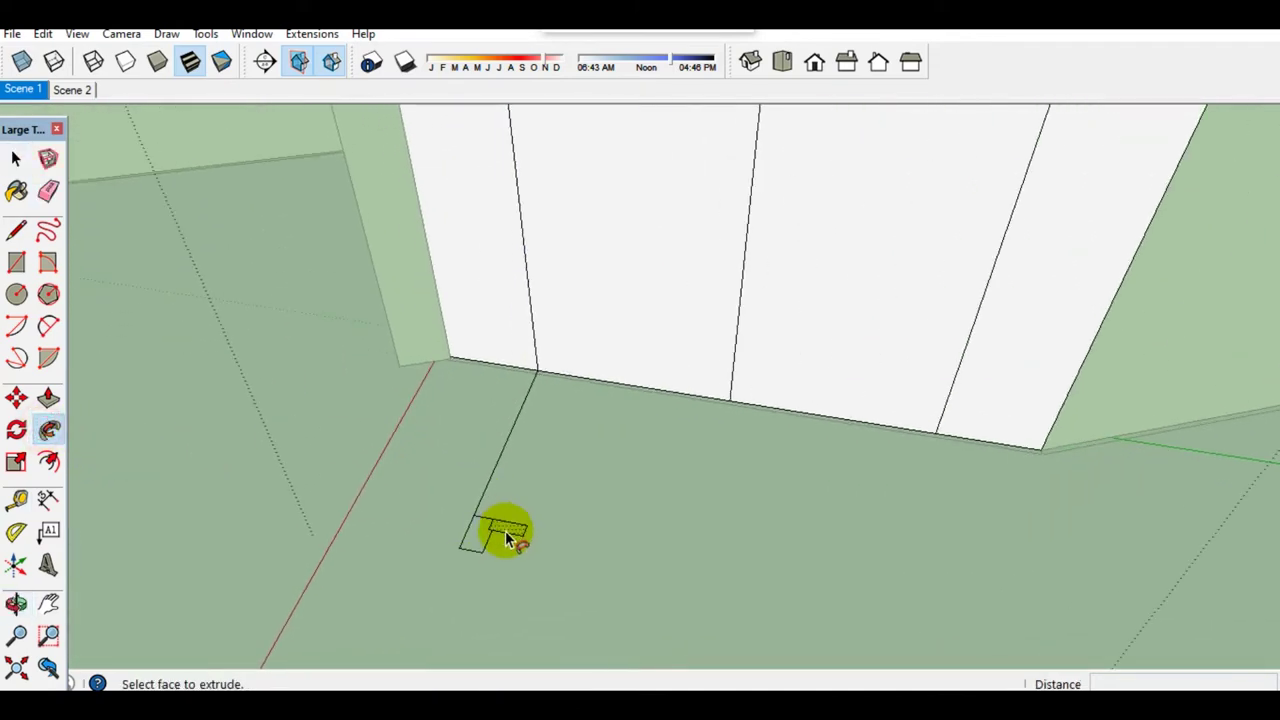
Step: Sweep the profile along the frame outline and make the extruded frame a group
left_click(505, 537)
key("space")
triple_click(620, 525)
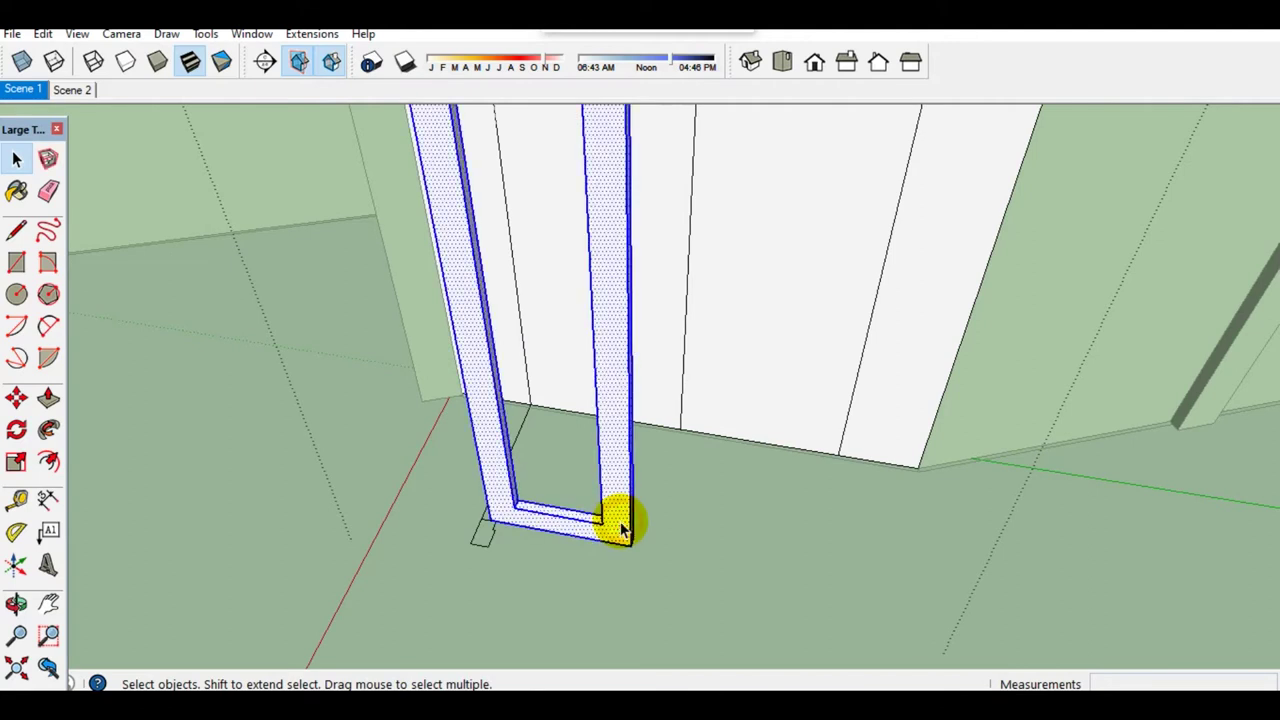
right_click(614, 520)
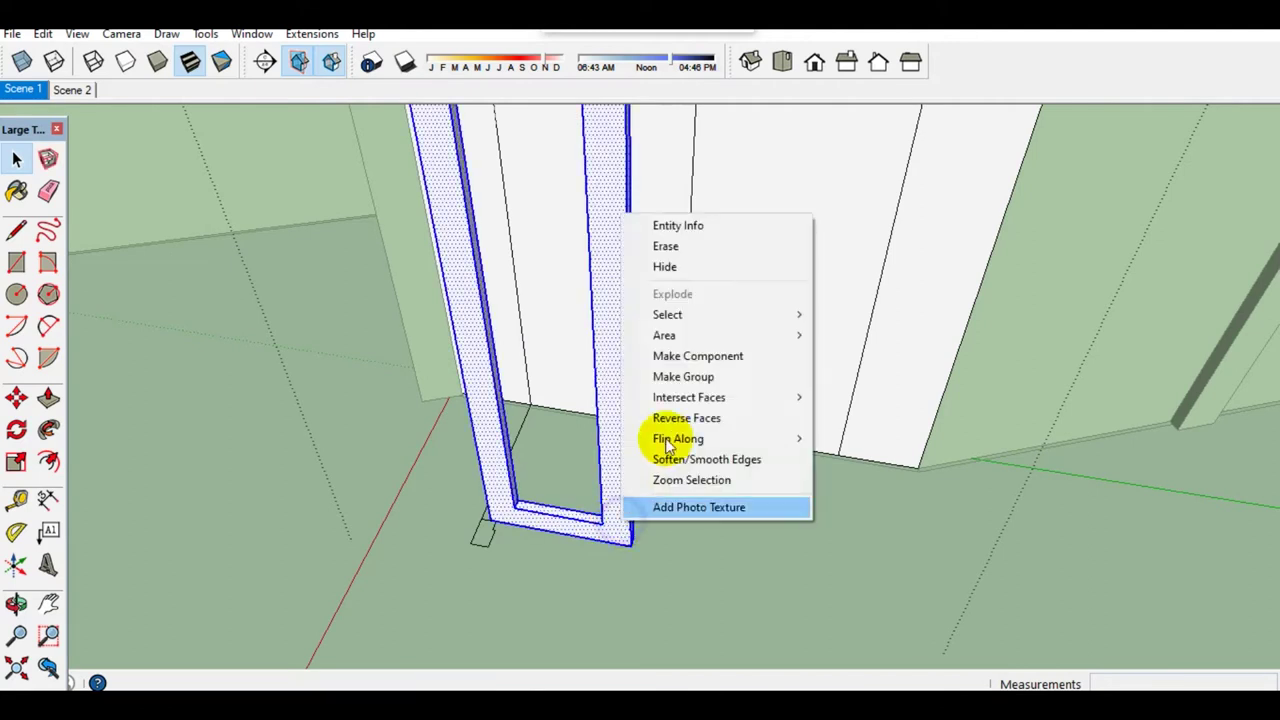
left_click(688, 377)
scroll(543, 526, "up", 2)
scroll(555, 520, "up", 1)
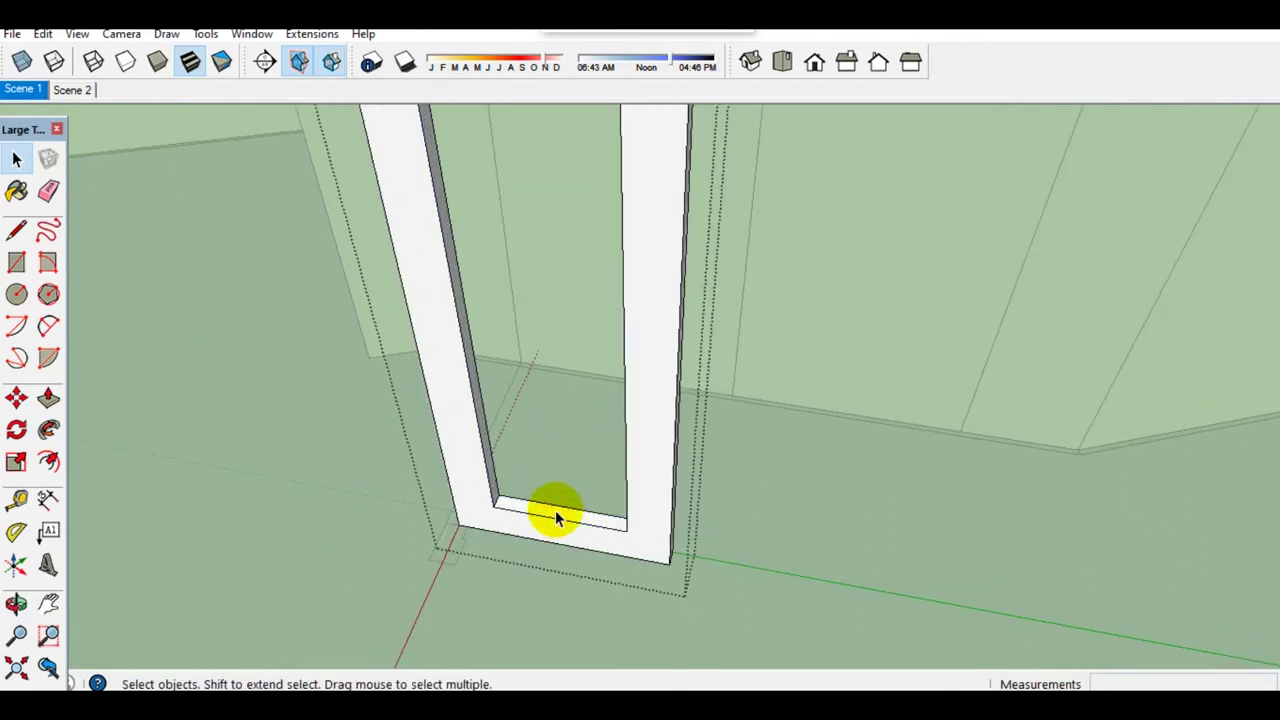
Step: Raise the frame's bottom rail about 1320 mm with Push/Pull
key("p")
left_click_drag(580, 451, 605, 262)
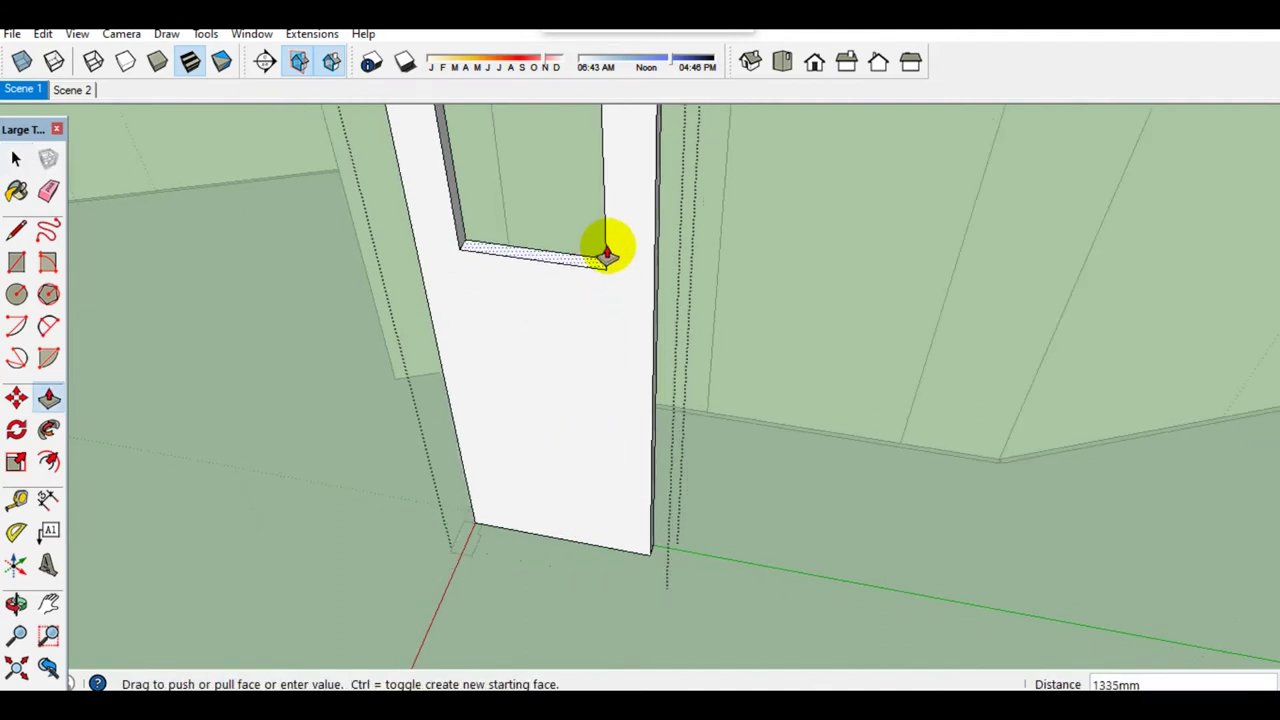
key("space")
mouse_move(610, 228)
middle_mouse_down()
mouse_move(586, 334)
mouse_move(611, 511)
mouse_move(498, 440)
mouse_move(600, 468)
mouse_move(608, 437)
mouse_move(620, 509)
middle_mouse_up()
key("p")
key("space")
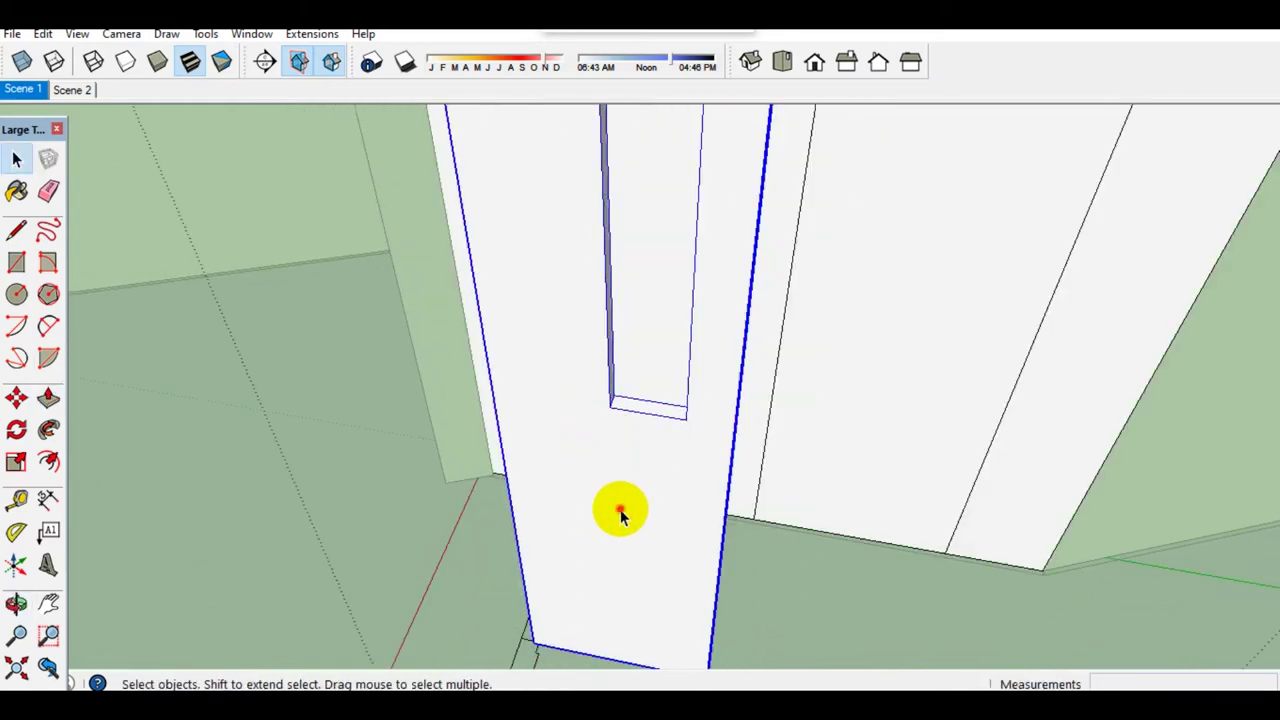
Step: Offset the frame's front face inward about 123 mm
left_click(620, 509)
key("f")
left_click(620, 509)
left_click(694, 465)
key("space")
Step: Push the door's inner panel face back 27 mm and orbit to check the recess
left_click(651, 510)
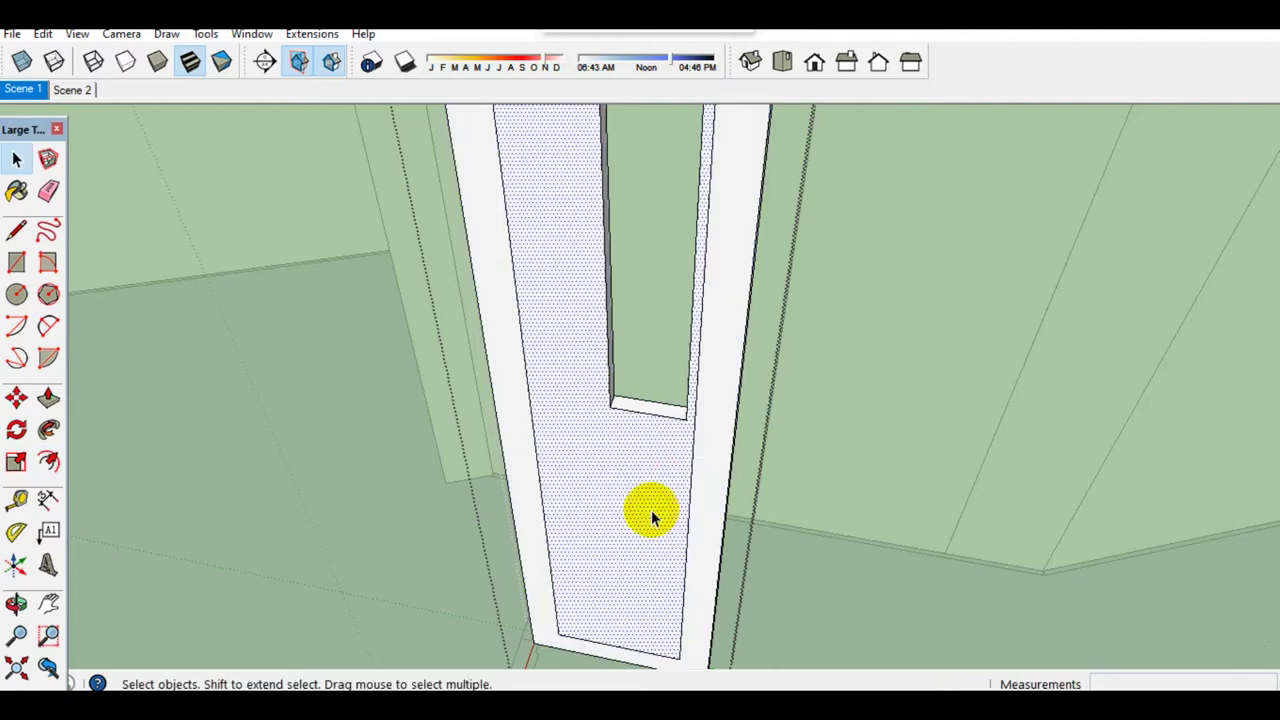
key("p")
left_click(651, 510)
left_click(651, 510)
key("space")
middle_click_drag(651, 510, 496, 457)
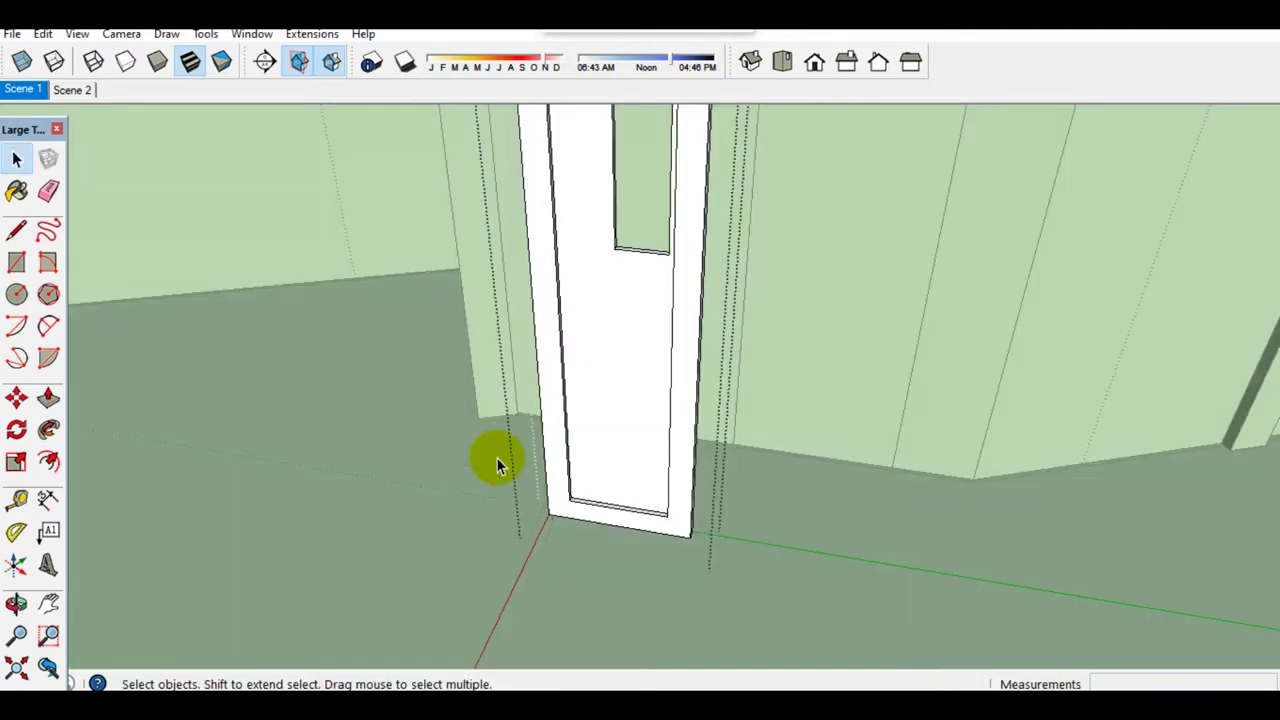
mouse_move(790, 606)
middle_mouse_down()
mouse_move(677, 517)
mouse_move(374, 500)
mouse_move(413, 467)
mouse_move(423, 480)
middle_mouse_up()
Step: Move the door geometry down into place at the wall base
key("m")
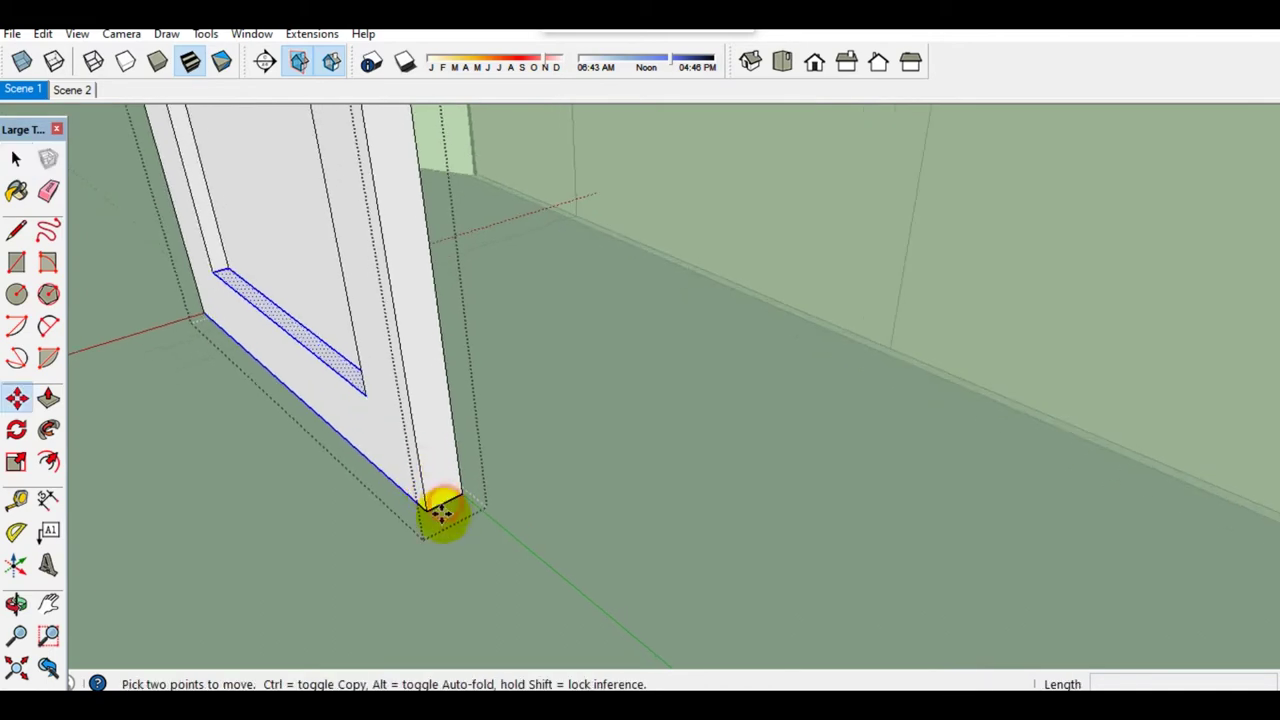
left_click(441, 512)
left_click(448, 543)
mouse_move(448, 543)
middle_mouse_down()
mouse_move(494, 560)
mouse_move(531, 551)
mouse_move(640, 565)
middle_mouse_up()
key("l")
left_click(751, 456)
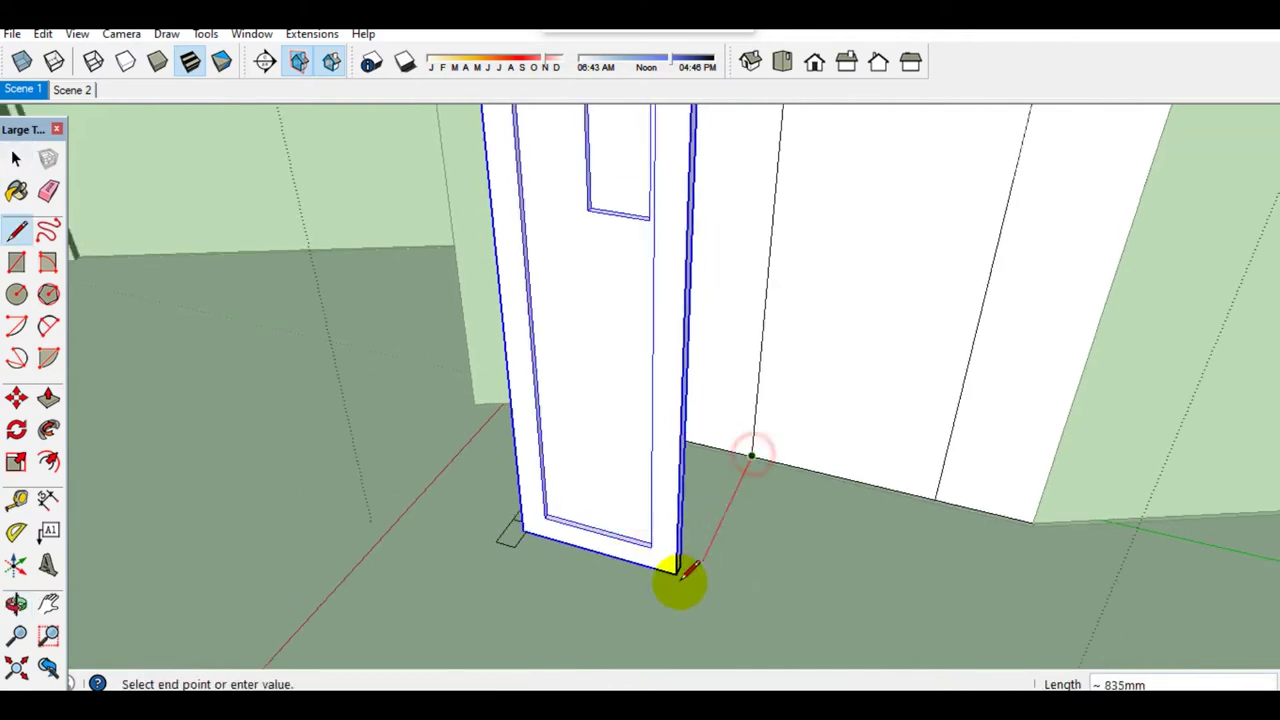
key("space")
Step: Zoom in on the door's bottom edge and reposition the door panel
mouse_move(663, 537)
middle_mouse_down()
mouse_move(769, 538)
mouse_move(817, 246)
mouse_move(820, 571)
middle_mouse_up()
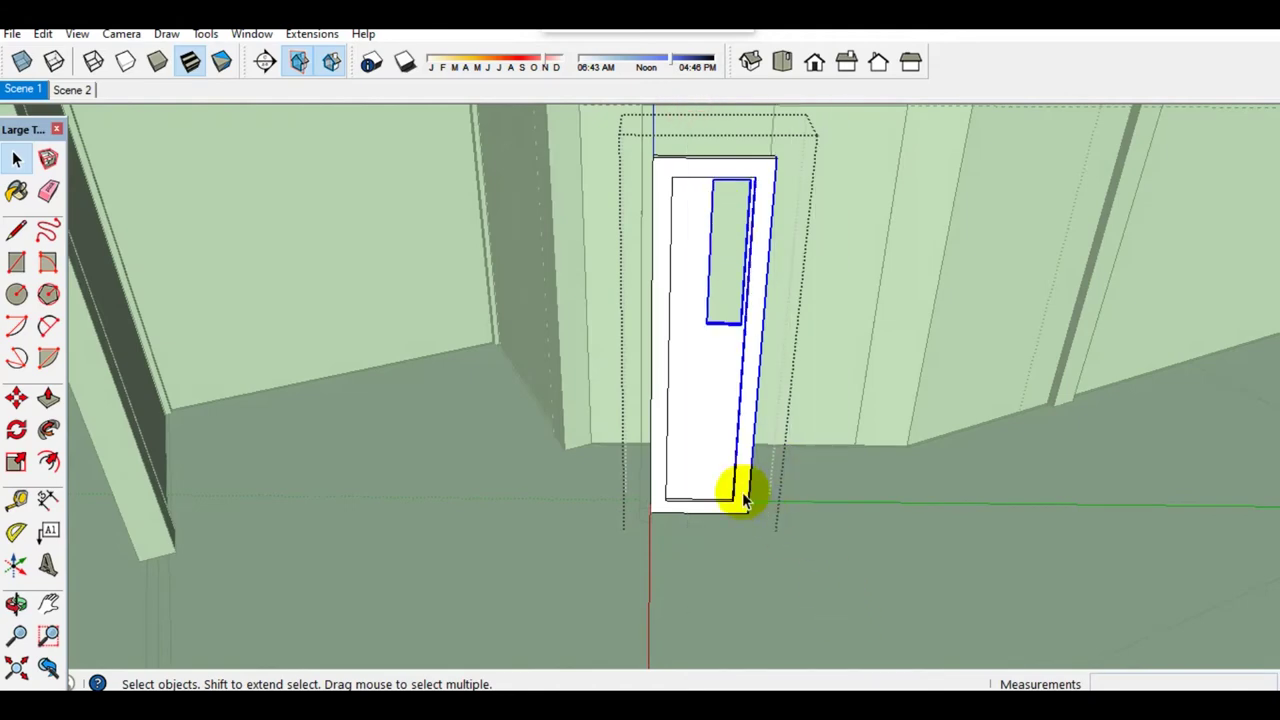
scroll(743, 500, "up", 2)
middle_click_drag(654, 489, 514, 620)
scroll(514, 620, "up", 2)
scroll(541, 576, "up", 2)
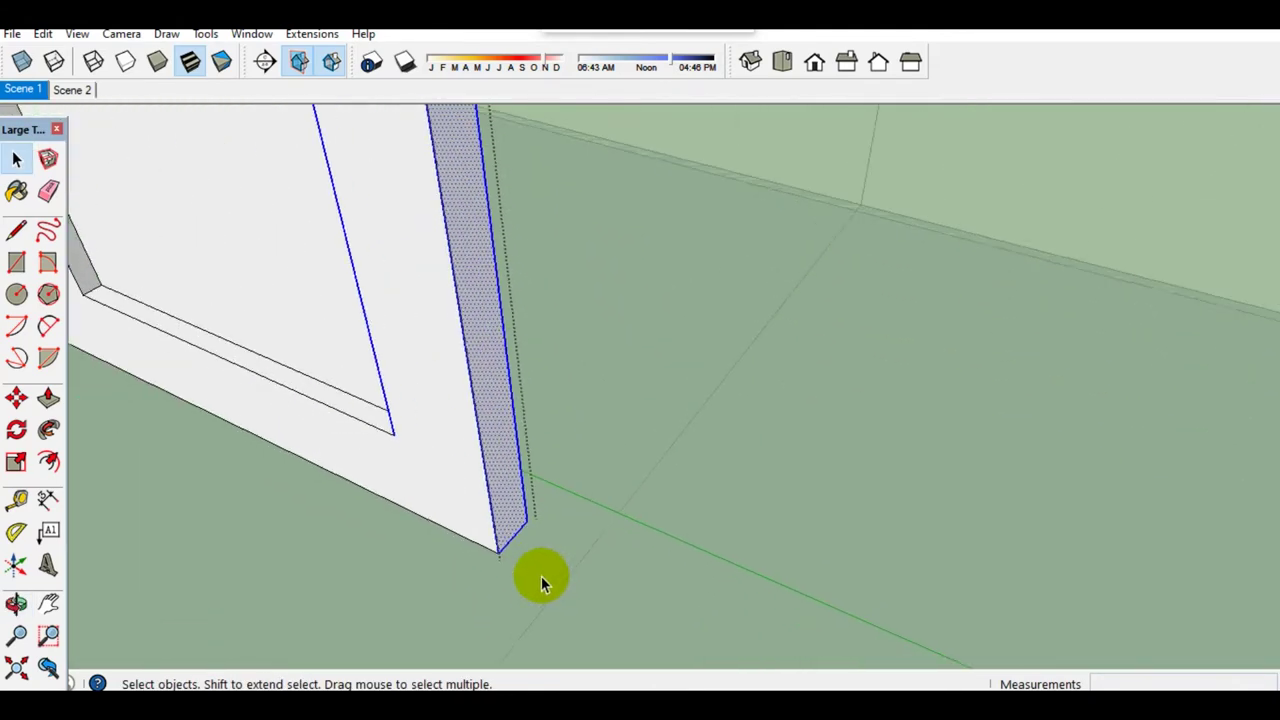
scroll(541, 576, "up", 2)
scroll(528, 571, "up", 1)
key("m")
left_click(507, 517)
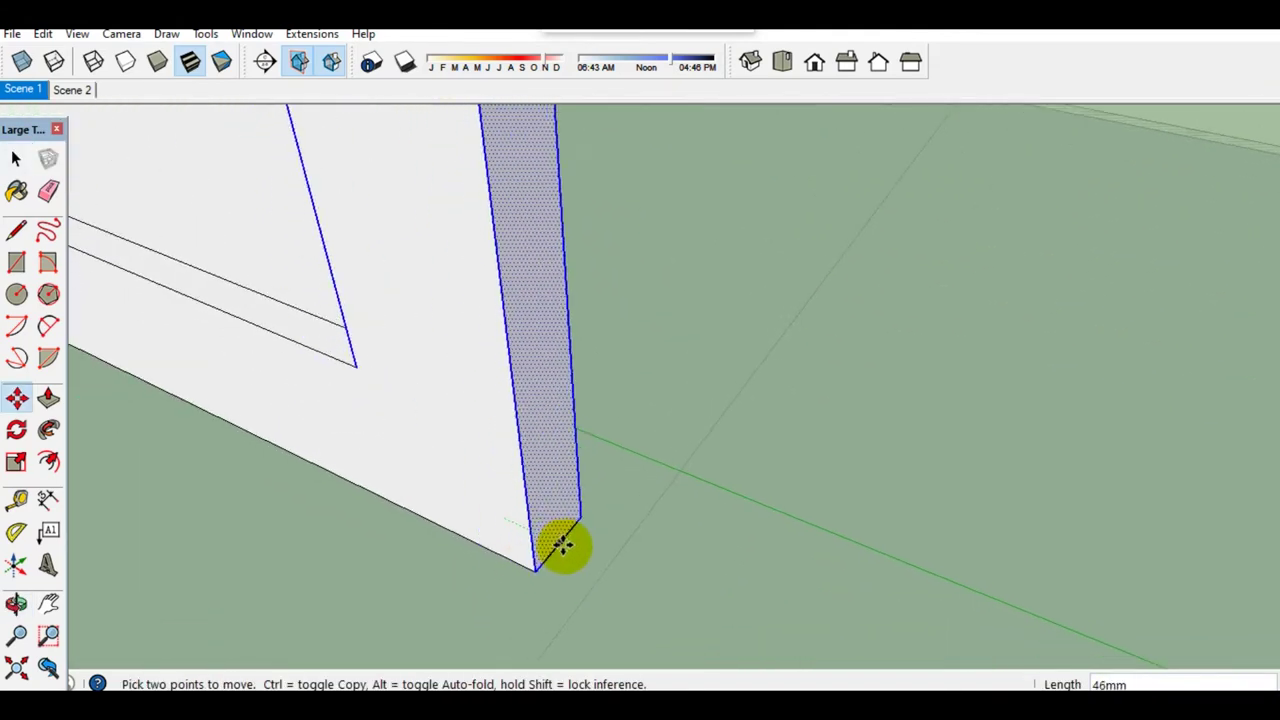
left_click(600, 567)
key("space")
scroll(622, 594, "down", 2)
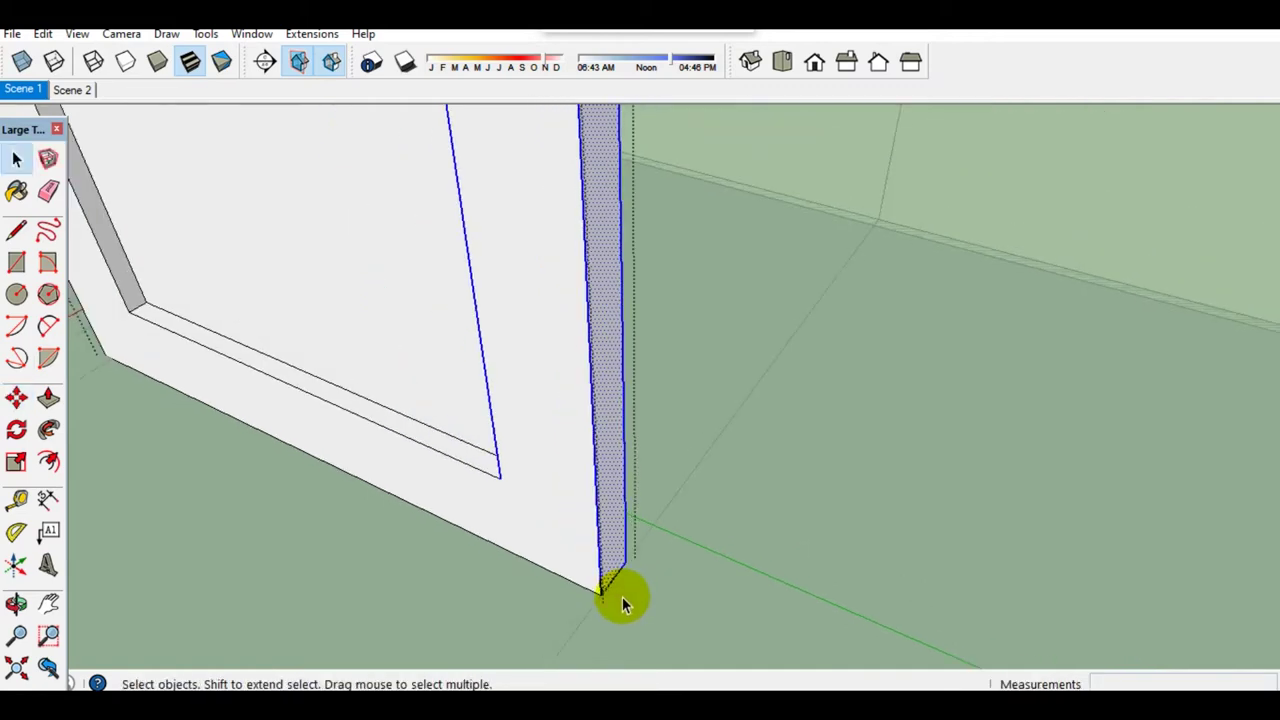
scroll(622, 594, "down", 2)
mouse_move(606, 600)
middle_mouse_down()
mouse_move(645, 590)
mouse_move(643, 557)
mouse_move(643, 571)
middle_mouse_up()
Step: Copy the door to the right and flip the copy along the green axis
key("m")
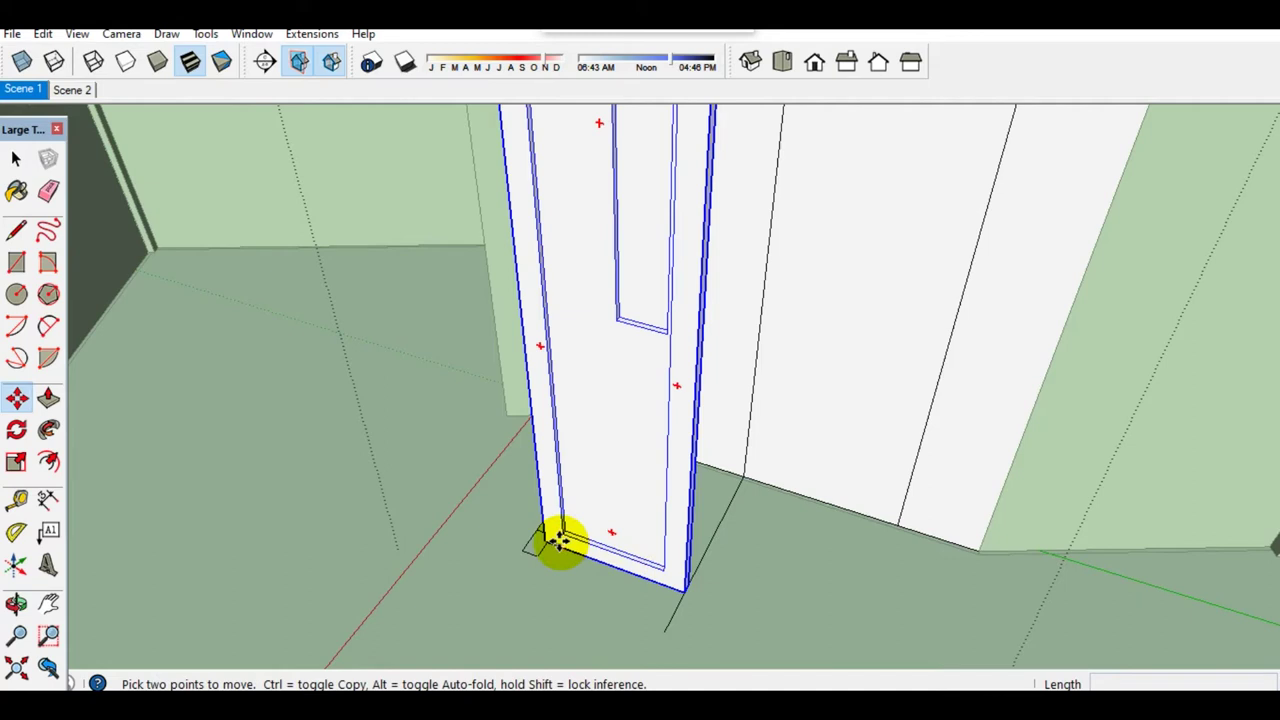
key("ctrl")
left_click(553, 540)
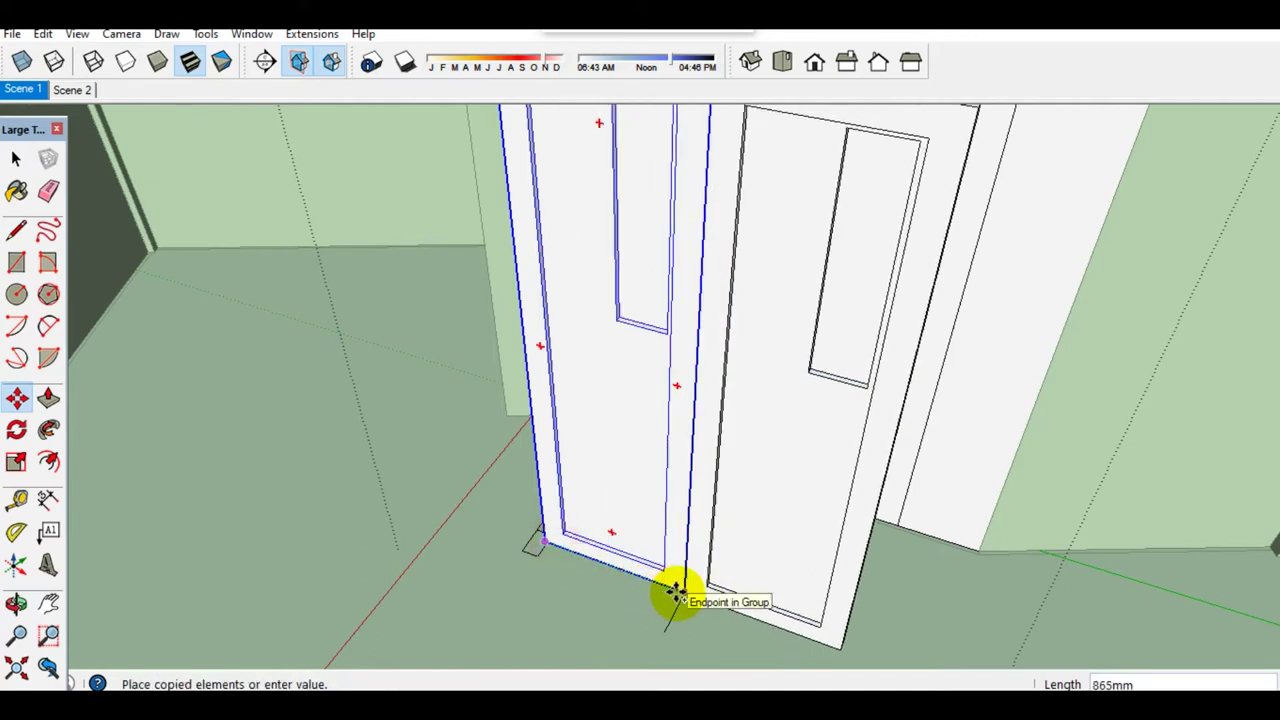
left_click(677, 591)
key("space")
right_click(814, 466)
left_click(1045, 437)
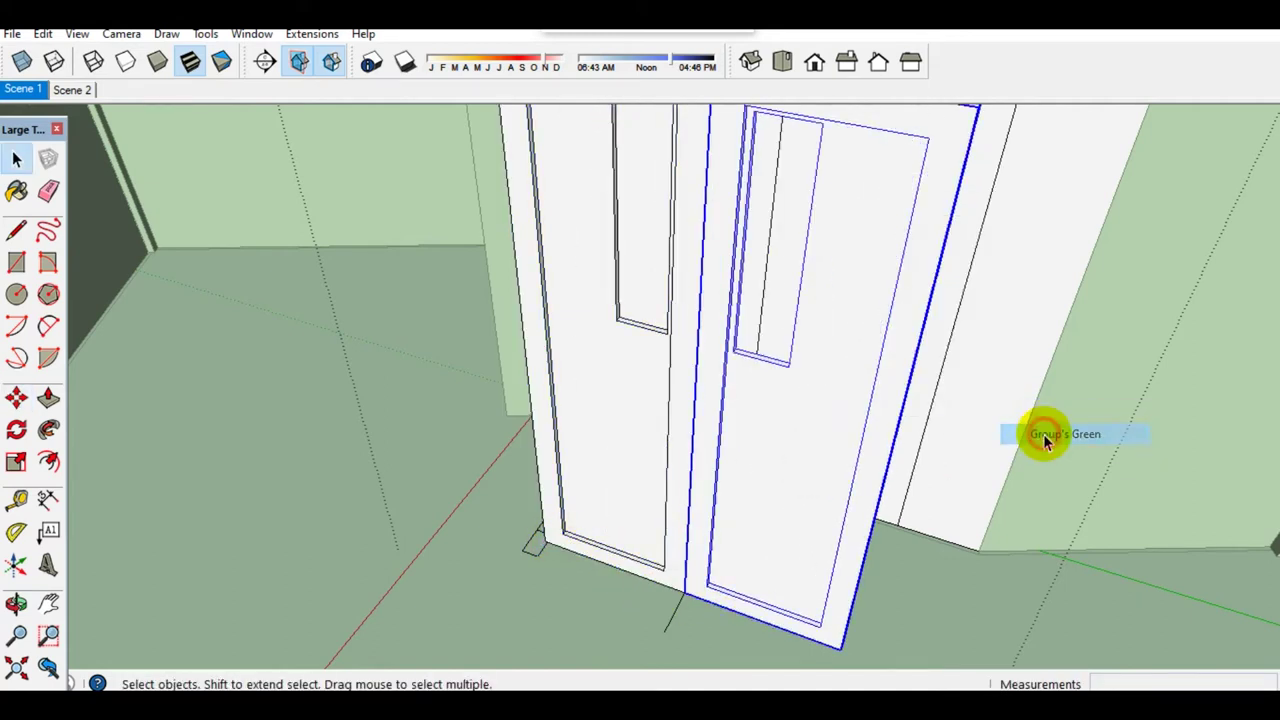
Step: Place a copy of the small profile at the door corner below the original
middle_click_drag(786, 556, 771, 571)
mouse_move(677, 600)
middle_mouse_down()
mouse_move(693, 580)
mouse_move(714, 594)
middle_mouse_up()
scroll(709, 465, "up", 5)
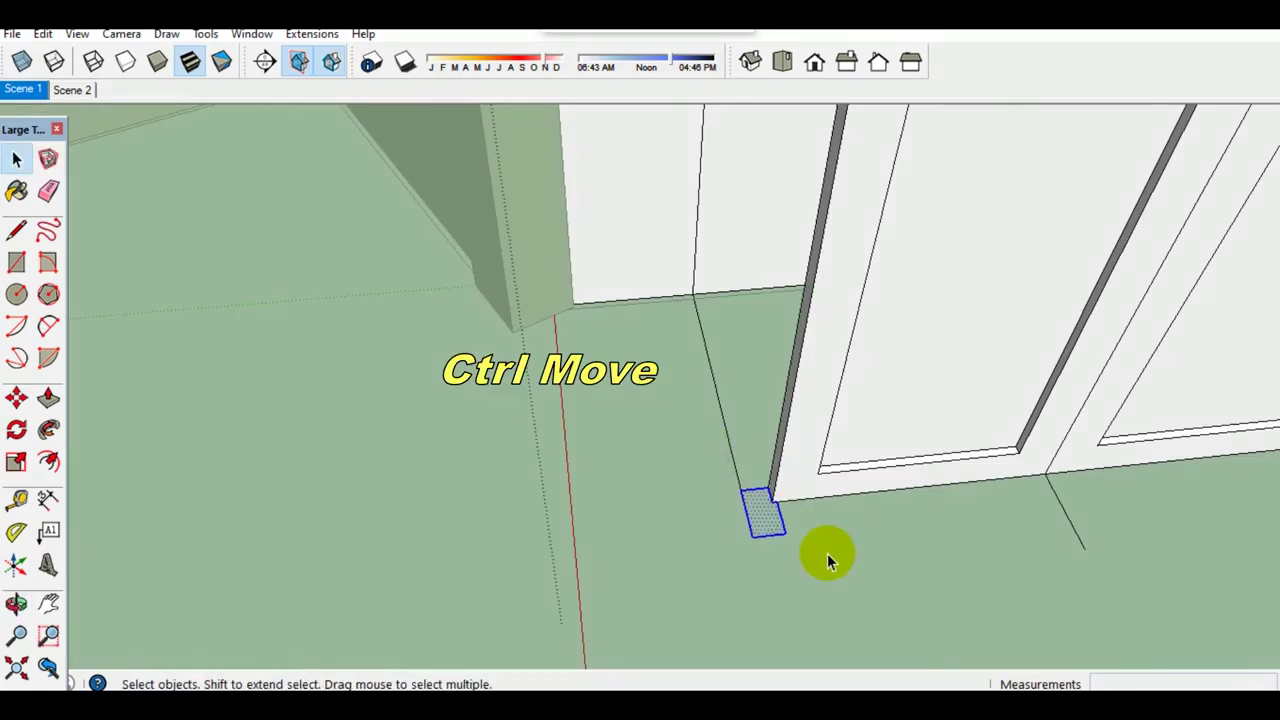
middle_click_drag(827, 553, 771, 495, "shift")
key("m")
key("ctrl")
left_click(757, 528)
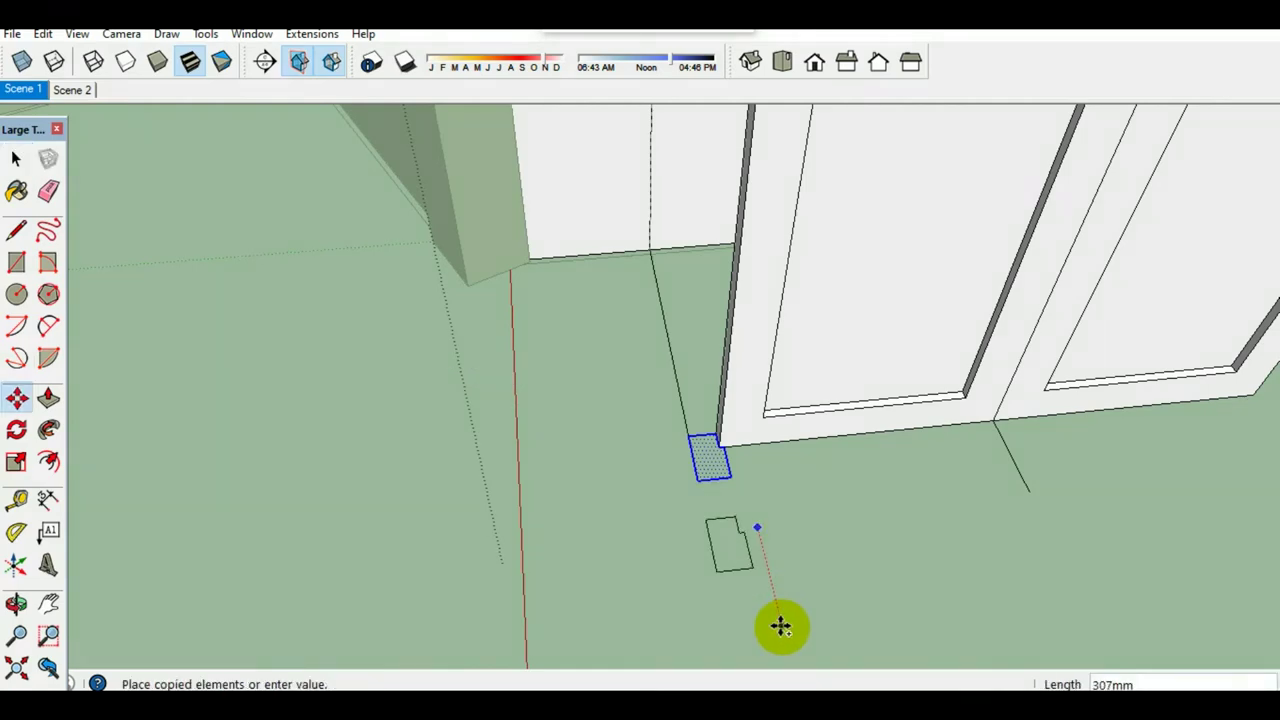
left_click(780, 620)
key("space")
Step: Erase the stray edge near the bottom of the doors
middle_click_drag(711, 600, 654, 390)
scroll(654, 390, "down", 5)
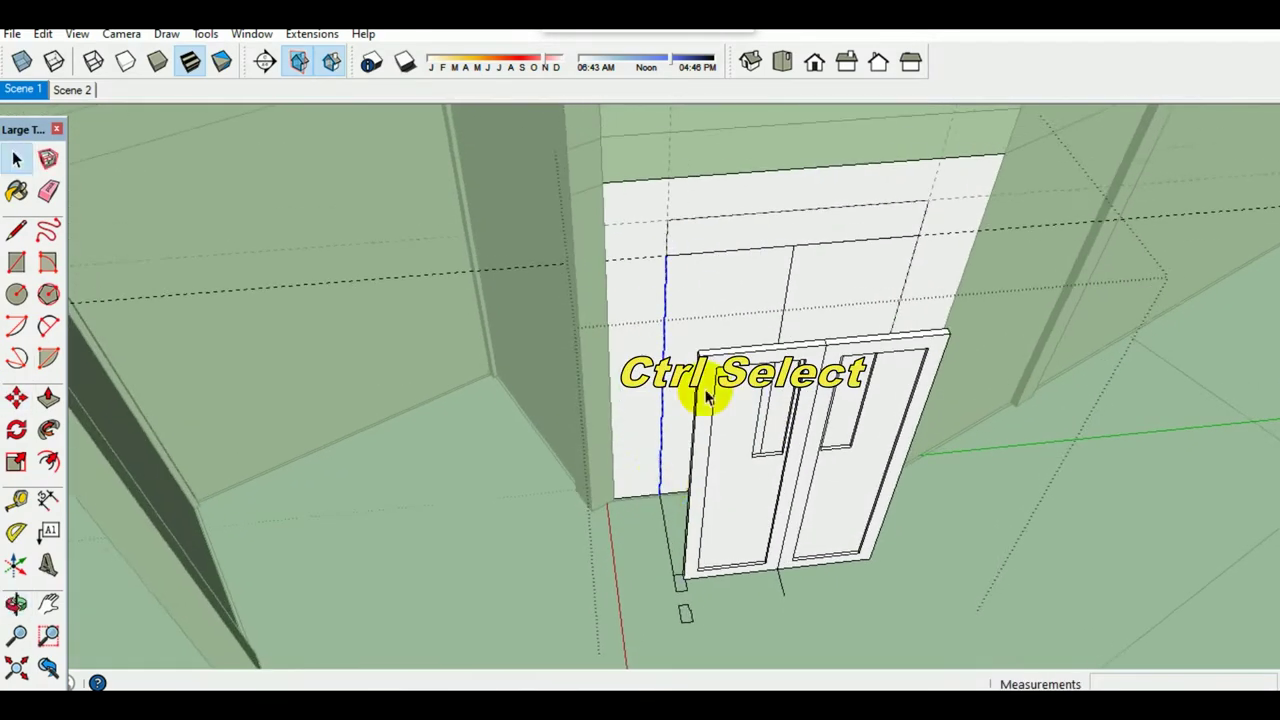
scroll(748, 250, "up", 3)
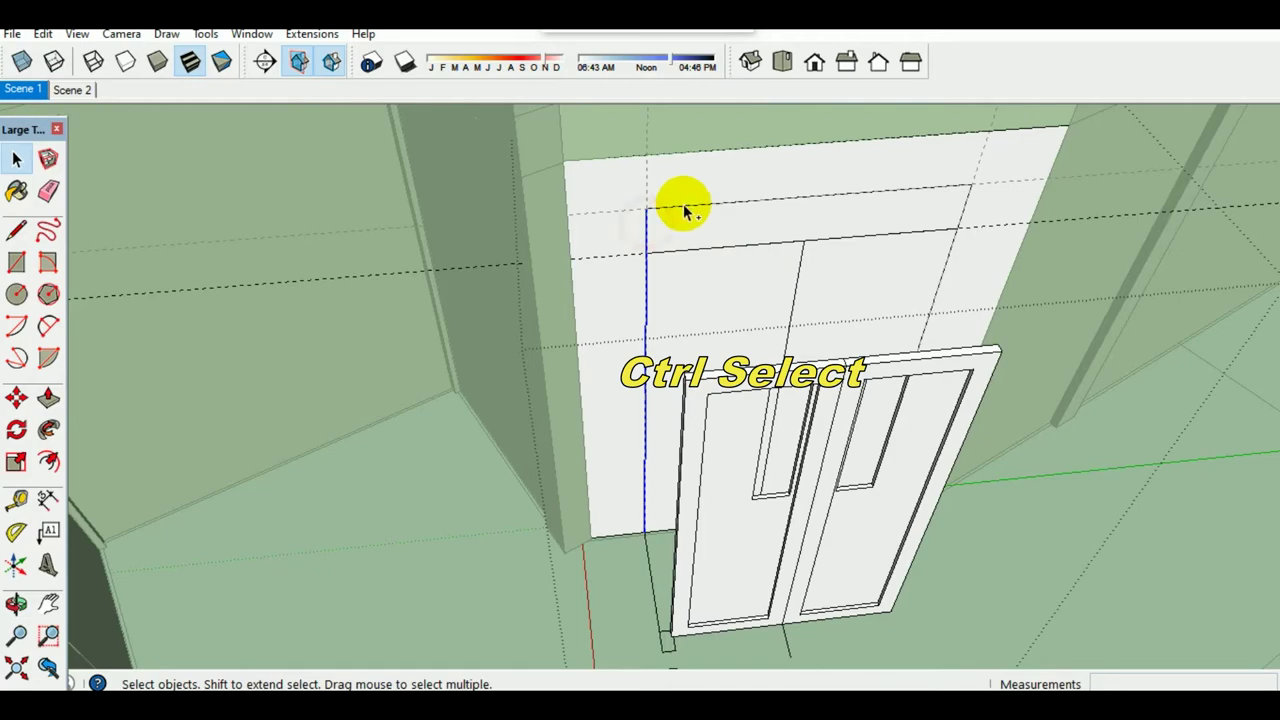
mouse_move(960, 253)
middle_mouse_down()
mouse_move(666, 334)
mouse_move(548, 472)
mouse_move(700, 457)
middle_mouse_up()
scroll(720, 500, "up", 3)
scroll(694, 522, "up", 2)
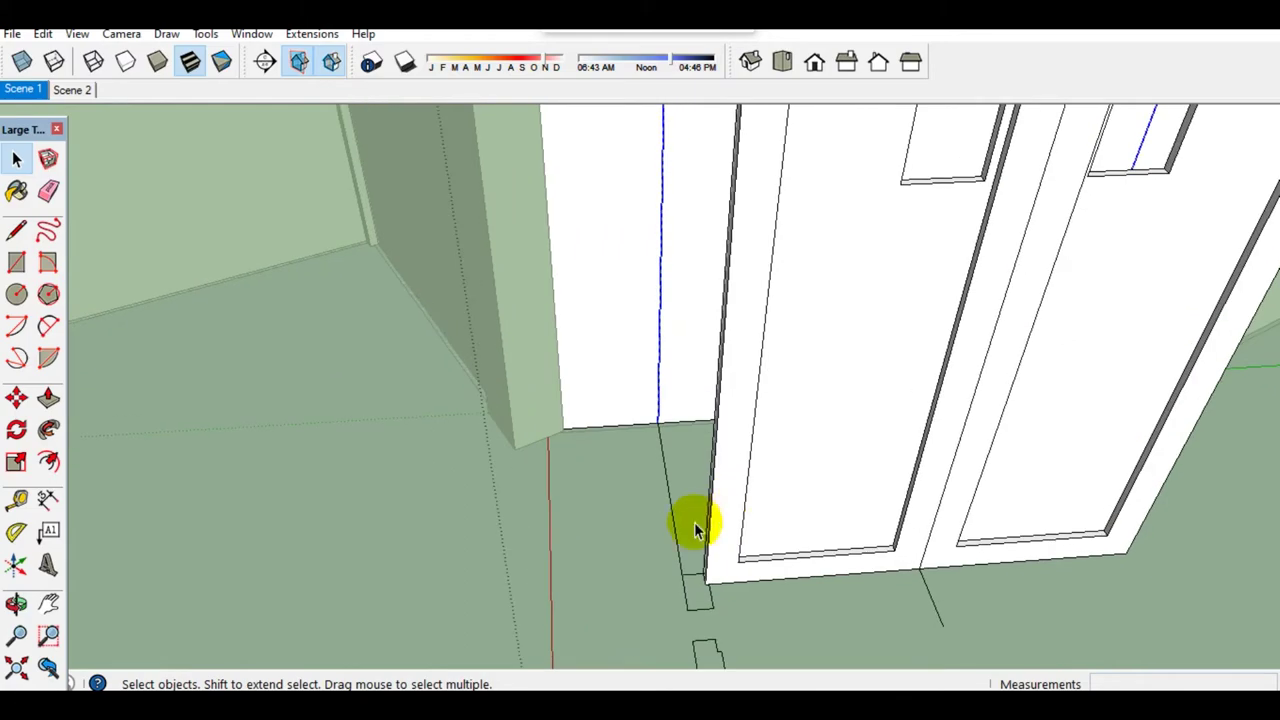
left_click(50, 428)
key("space")
scroll(690, 590, "down", 3)
scroll(777, 429, "down", 2)
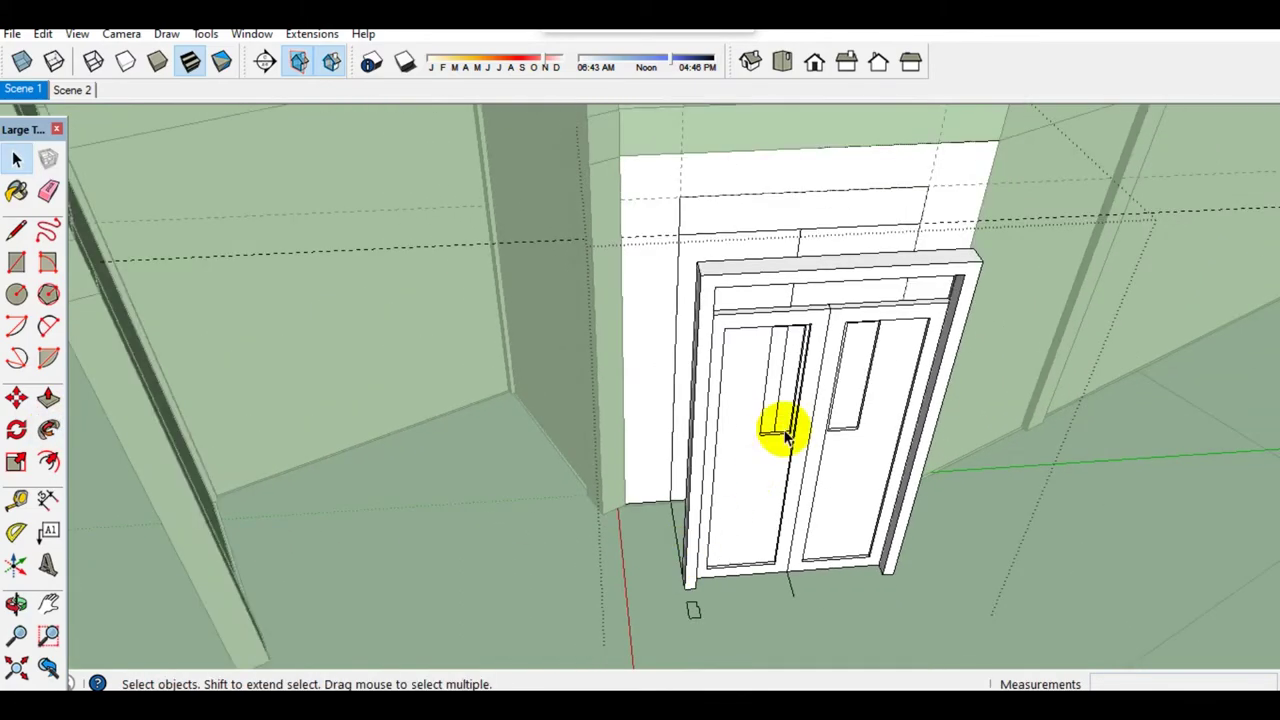
middle_click_drag(777, 429, 760, 457)
scroll(713, 590, "up", 4)
key("e")
left_click(727, 537)
mouse_move(727, 537)
middle_mouse_down()
mouse_move(423, 563)
mouse_move(580, 529)
mouse_move(609, 509)
middle_mouse_up()
key("space")
scroll(425, 560, "up", 2)
key("e")
key("space")
scroll(700, 350, "up", 2)
scroll(660, 277, "up", 2)
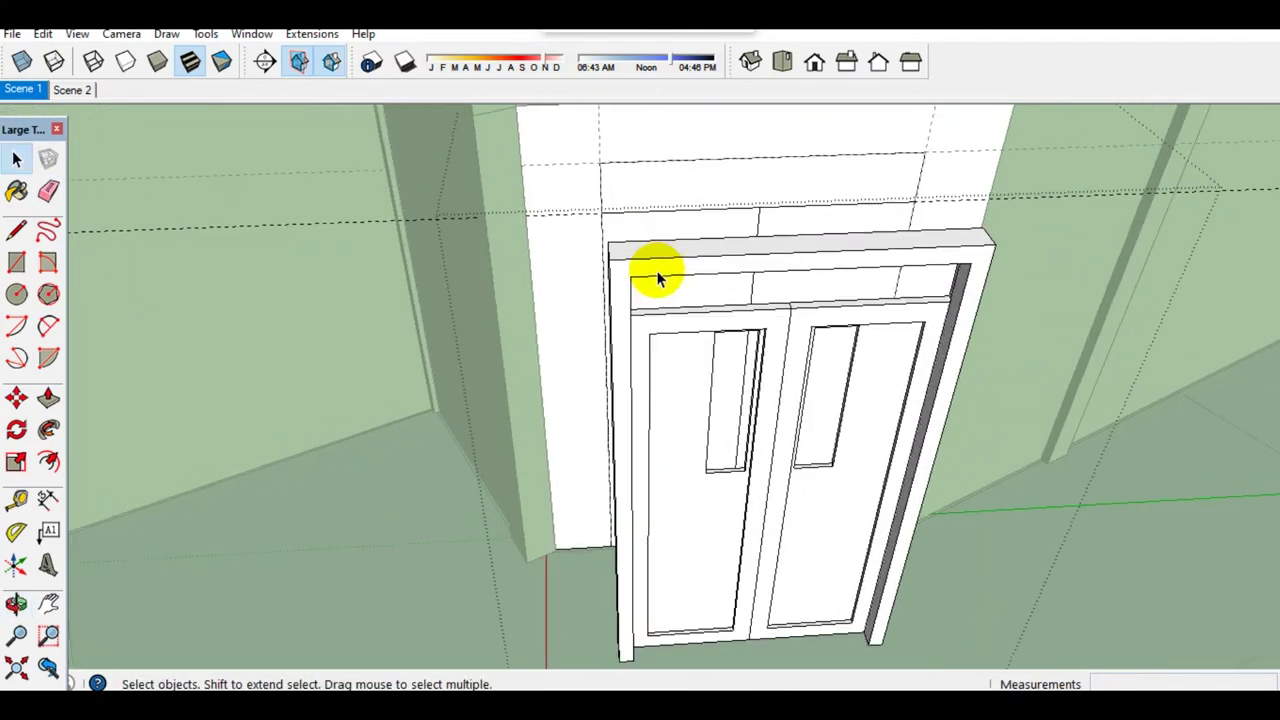
Step: Make the surrounding door frame a group and clear the selection
middle_click_drag(660, 277, 747, 295)
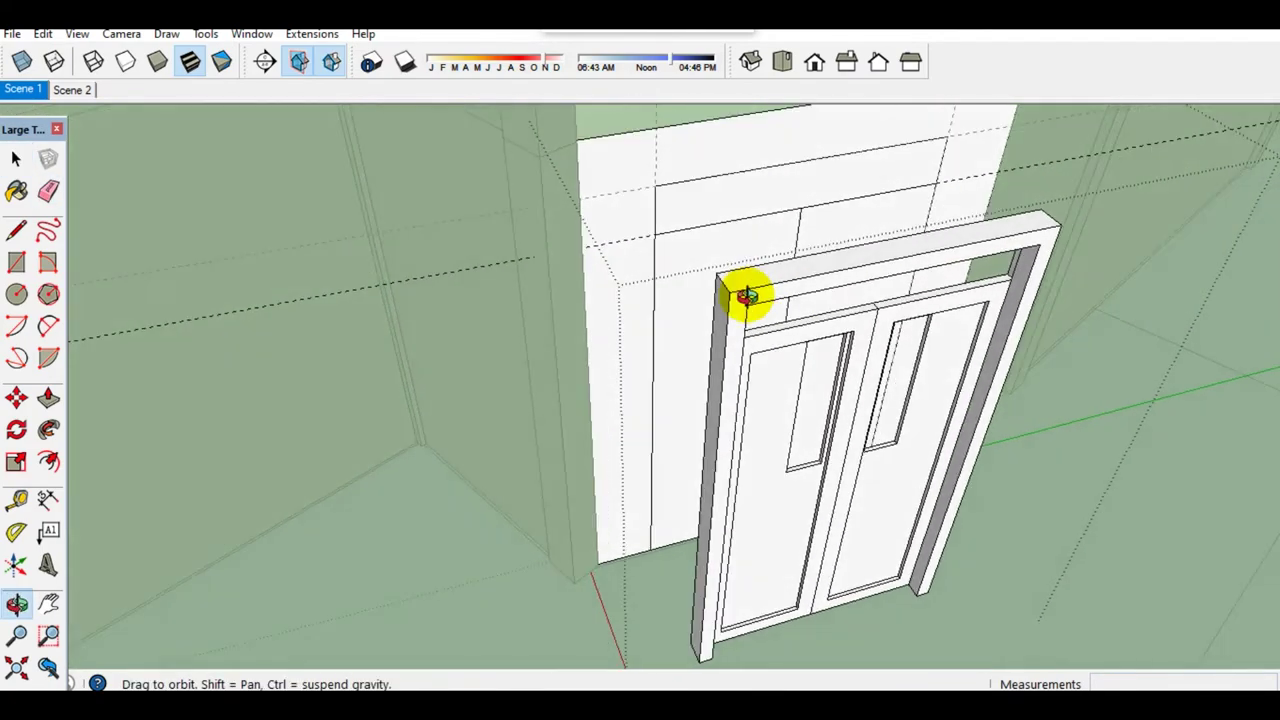
right_click(738, 365)
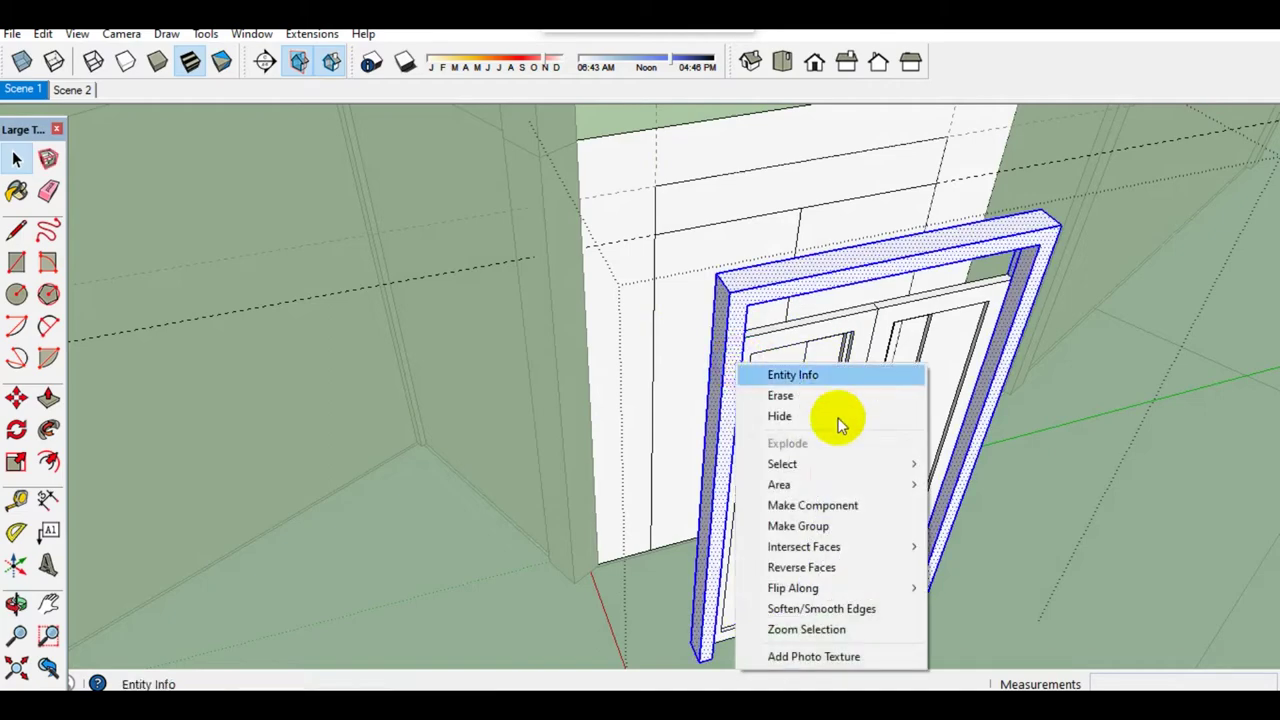
left_click(812, 525)
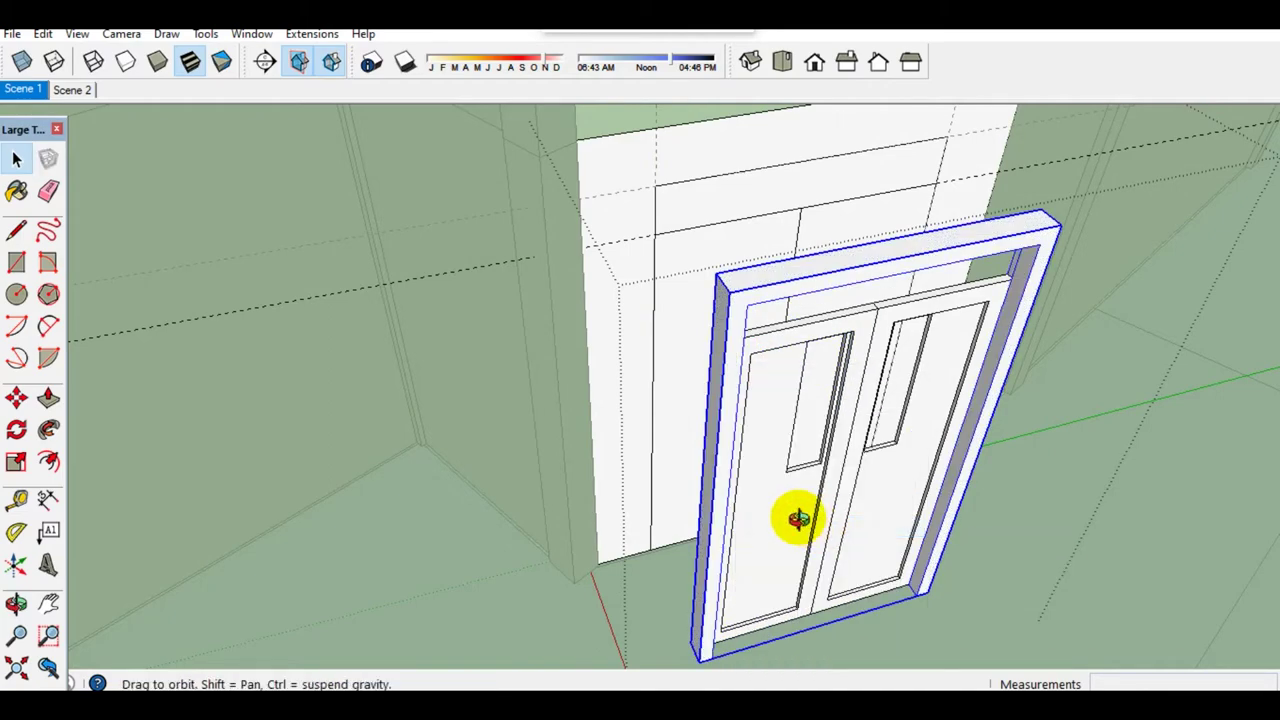
middle_click_drag(807, 521, 786, 500)
scroll(502, 589, "up", 4)
scroll(453, 592, "up", 2)
left_click(409, 556)
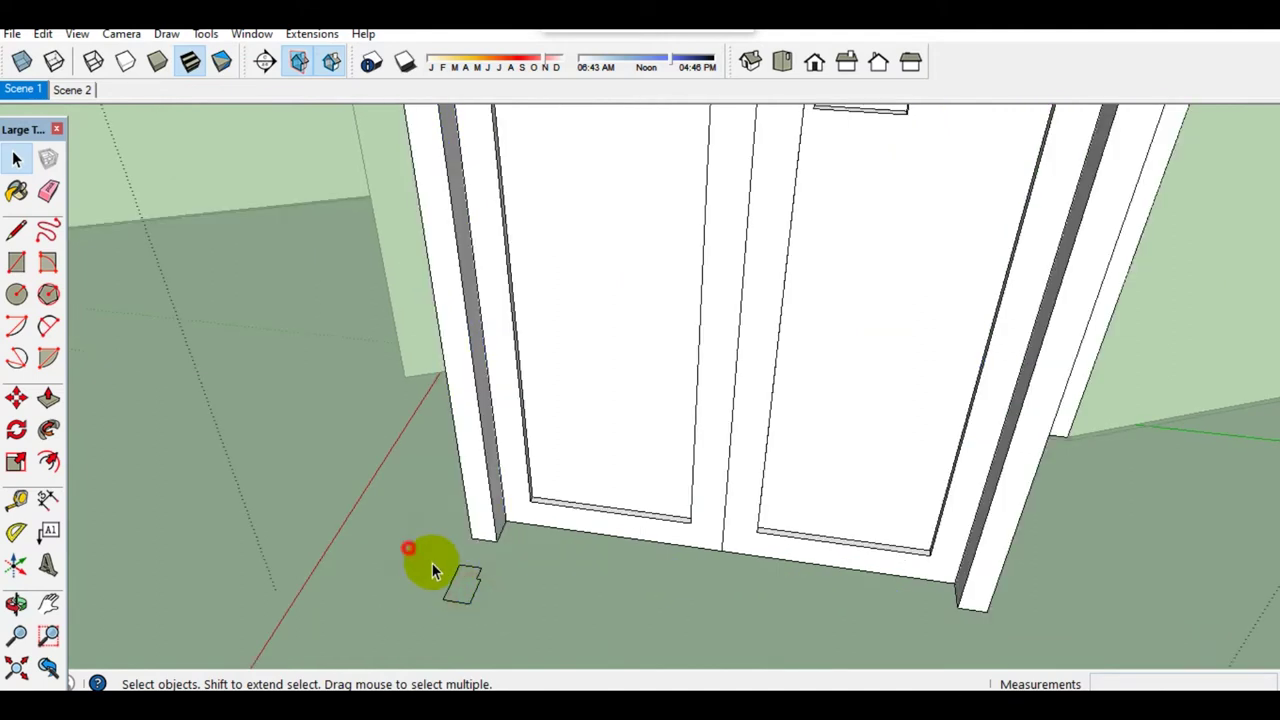
Step: Rotate the small profile 90° so it stands upright
scroll(460, 580, "up", 1)
key("q")
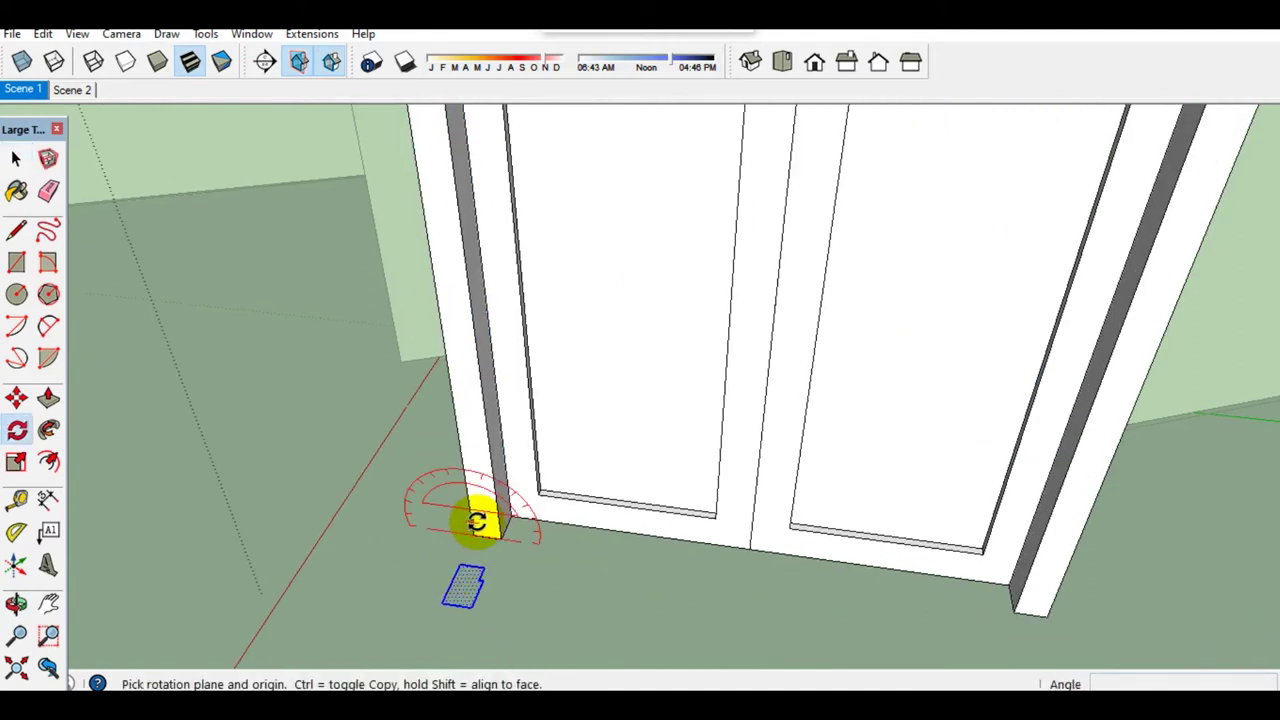
left_click(464, 466)
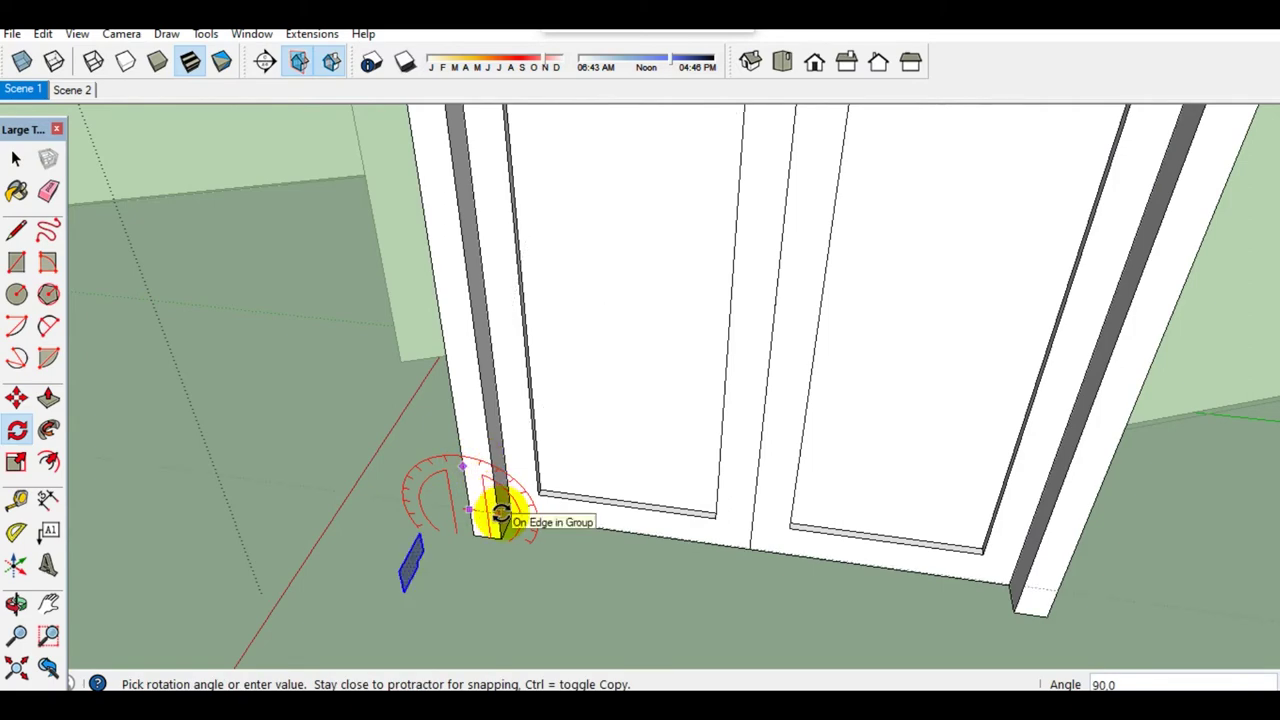
left_click(500, 514)
key("space")
mouse_move(443, 563)
middle_mouse_down()
mouse_move(300, 485)
mouse_move(312, 503)
mouse_move(338, 497)
middle_mouse_up()
Step: Move the profile to the frame's inner top corner
key("m")
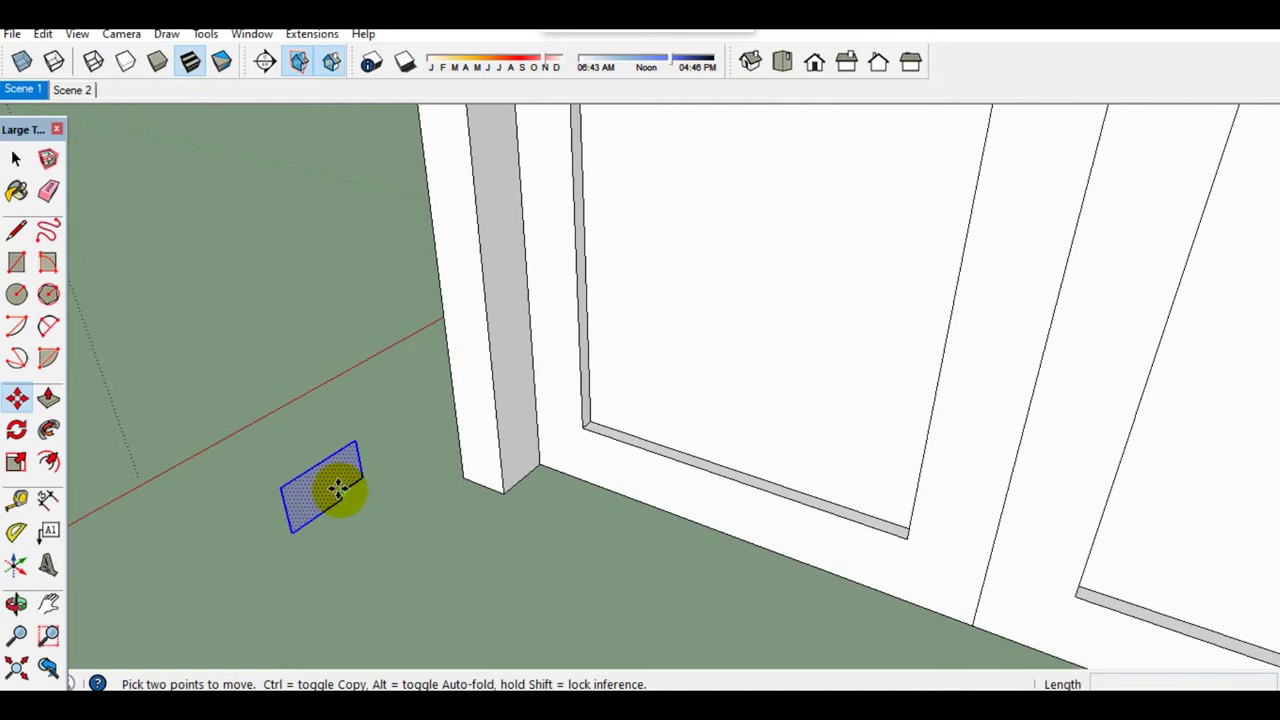
left_click(338, 490)
mouse_move(420, 423)
middle_mouse_down()
mouse_move(443, 671)
mouse_move(405, 447)
middle_mouse_up()
scroll(405, 447, "up", 3)
scroll(429, 371, "up", 1)
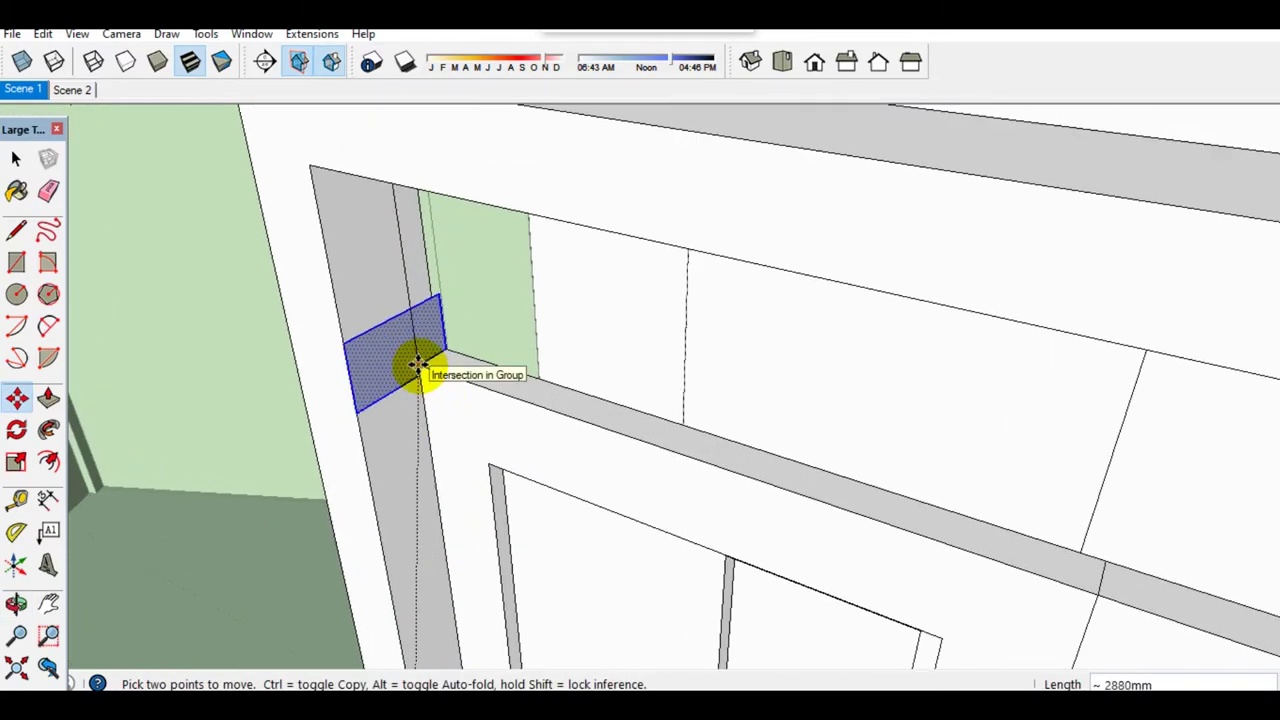
left_click(418, 365)
key("space")
Step: Push/Pull the profile 91 mm across the frame into a transom rail
key("p")
left_click(399, 372)
middle_click_drag(449, 391, 400, 294)
left_click(1010, 510)
key("space")
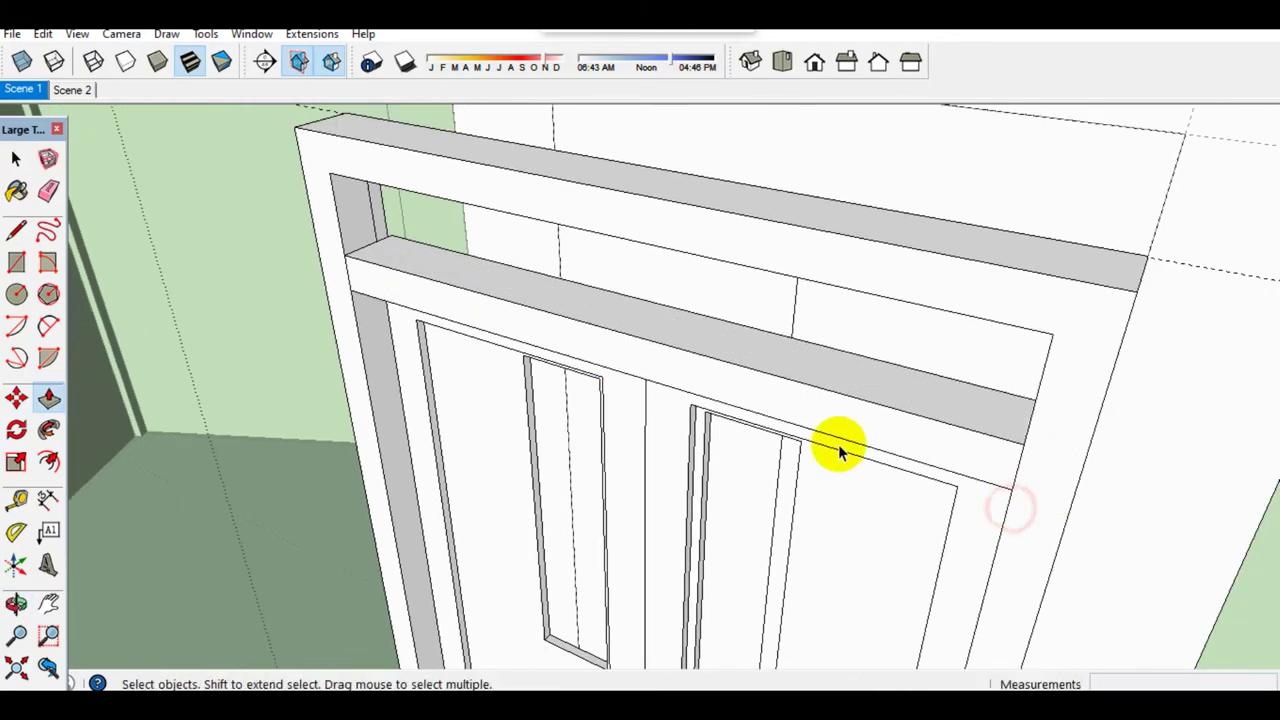
Step: Intersect the whole rail block's faces with the model
mouse_move(837, 443)
middle_mouse_down()
mouse_move(571, 349)
mouse_move(391, 337)
mouse_move(637, 465)
mouse_move(420, 449)
mouse_move(623, 451)
mouse_move(473, 452)
mouse_move(580, 423)
mouse_move(517, 429)
mouse_move(588, 443)
middle_mouse_up()
scroll(609, 457, "up", 2)
triple_click(586, 428)
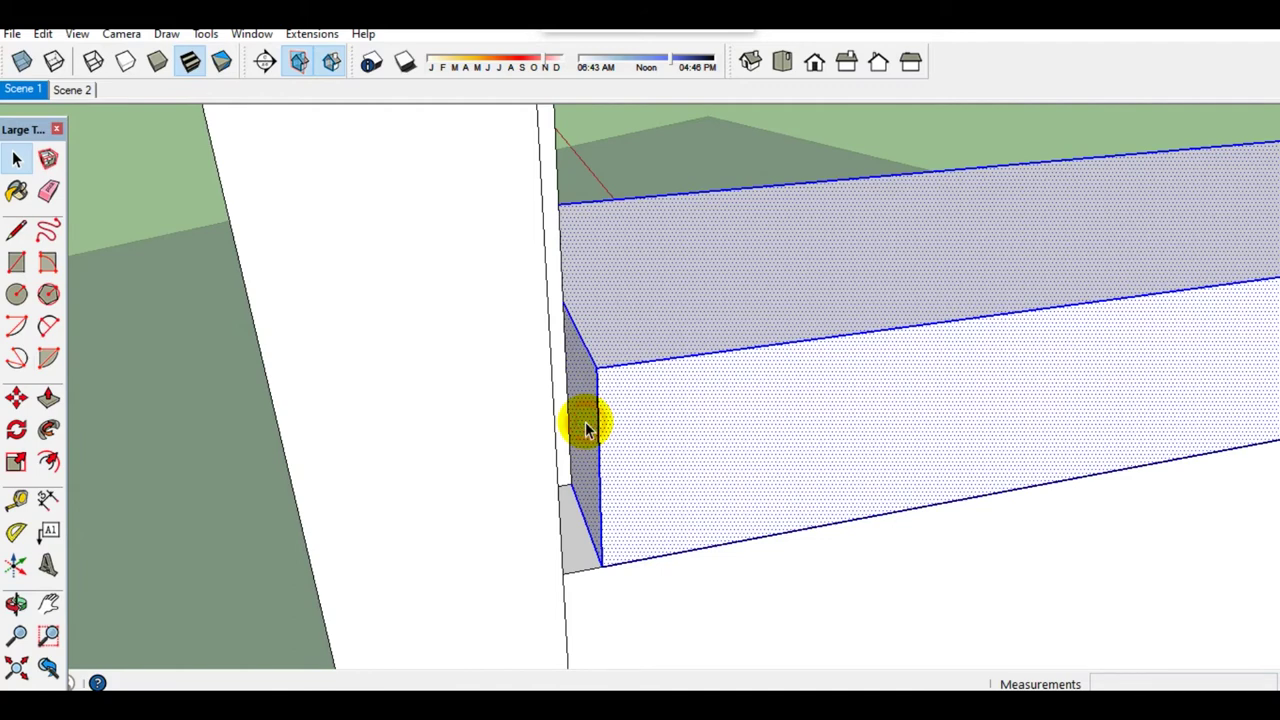
right_click(586, 428)
left_click(812, 299)
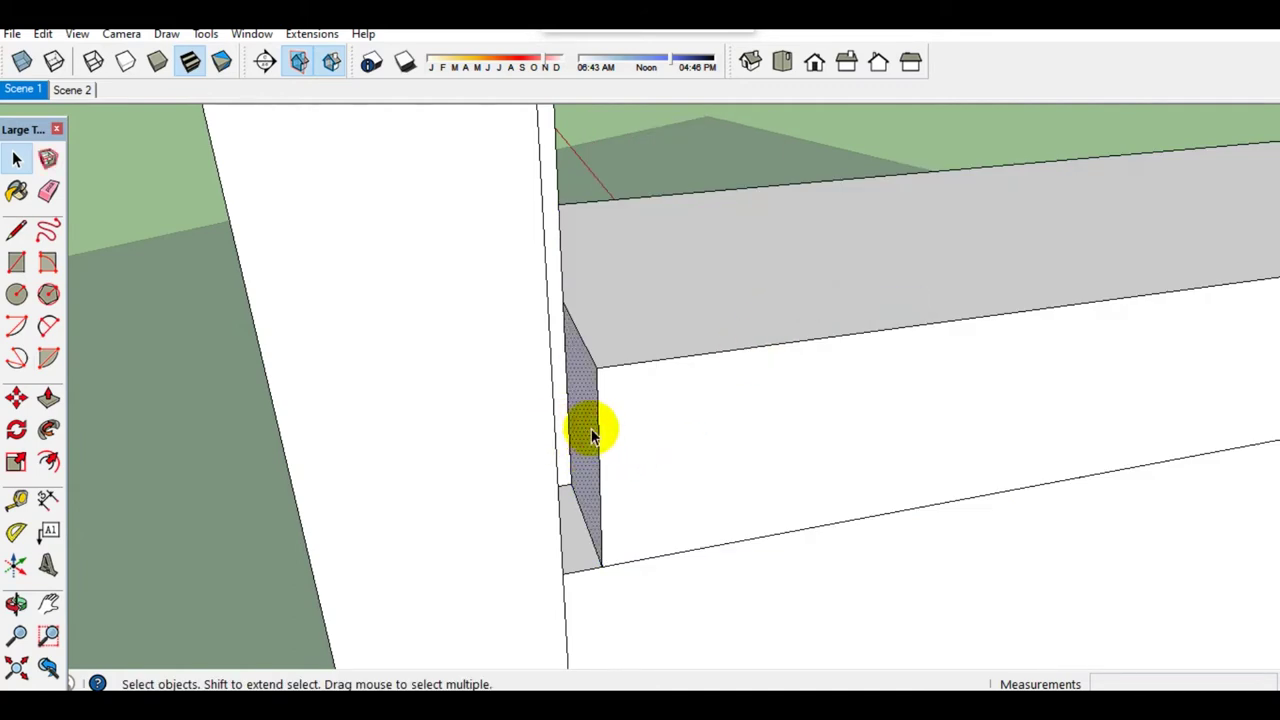
Step: Push the rail's narrow end face in by 12 mm
left_click(599, 432)
left_click(553, 381)
key("e")
key("space")
scroll(537, 451, "up", 5)
scroll(614, 377, "down", 5)
Step: Push the rail's dark end face 15 mm to butt against the side jamb
mouse_move(611, 377)
middle_mouse_down()
mouse_move(560, 351)
mouse_move(509, 294)
mouse_move(880, 343)
mouse_move(580, 371)
mouse_move(406, 471)
mouse_move(628, 476)
mouse_move(469, 446)
mouse_move(451, 351)
mouse_move(371, 383)
mouse_move(370, 460)
mouse_move(563, 429)
mouse_move(449, 451)
mouse_move(572, 460)
mouse_move(465, 490)
middle_mouse_up()
scroll(535, 307, "up", 3)
left_click(465, 490)
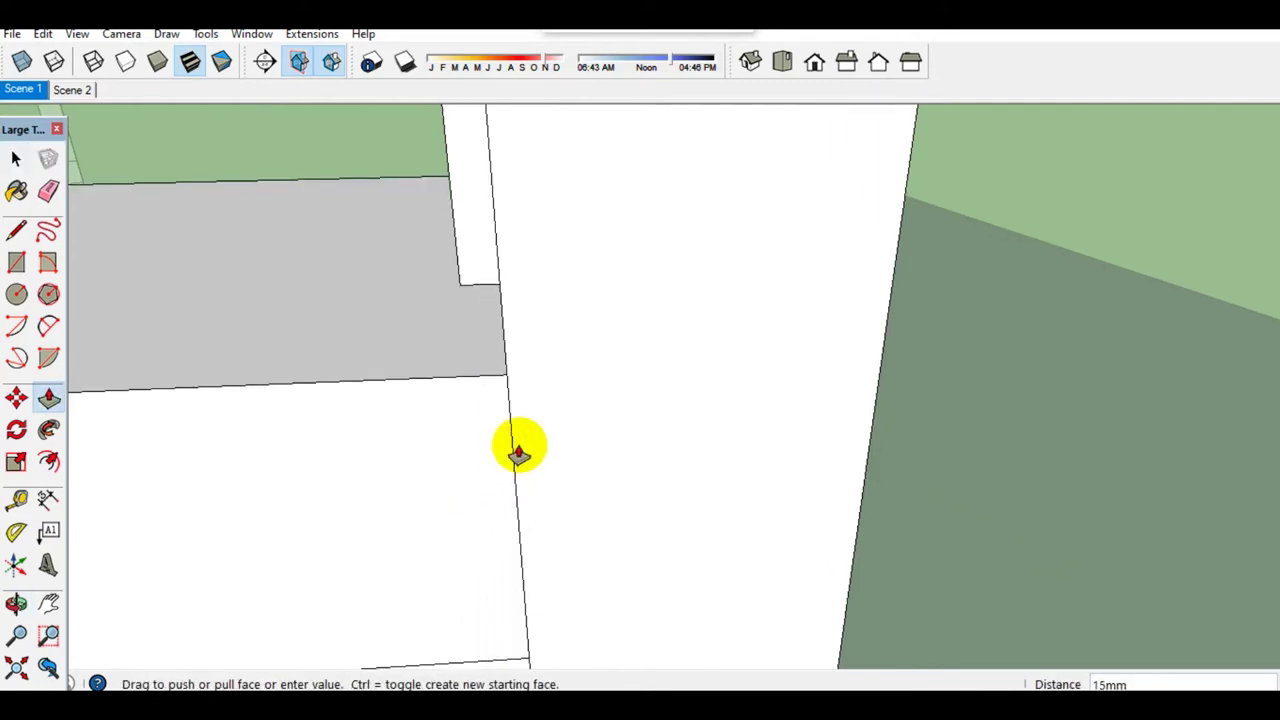
left_click(507, 452)
mouse_move(514, 460)
middle_mouse_down()
mouse_move(417, 489)
mouse_move(443, 437)
mouse_move(276, 450)
mouse_move(354, 480)
mouse_move(256, 385)
middle_mouse_up()
left_click(256, 385)
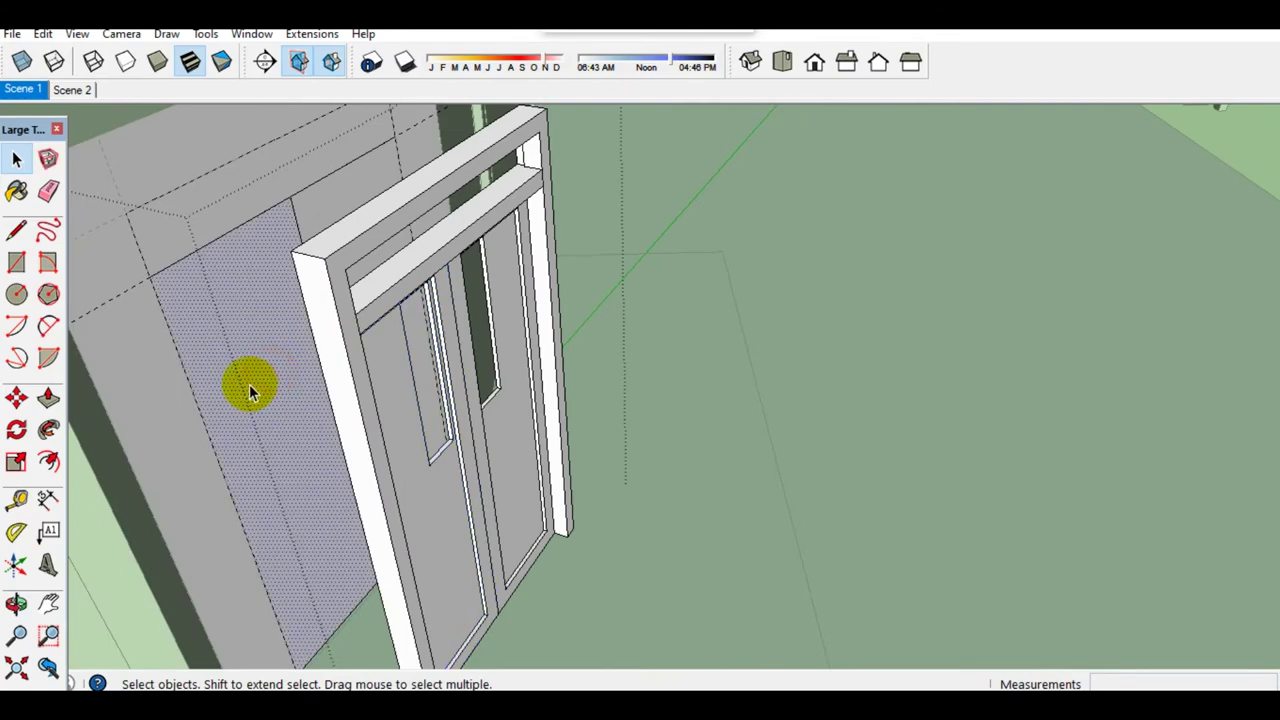
Step: Merge the two wall faces and recess the wall face back 150 mm
key("e")
scroll(250, 382, "up", 2)
left_click(285, 196)
key("space")
left_click(214, 326)
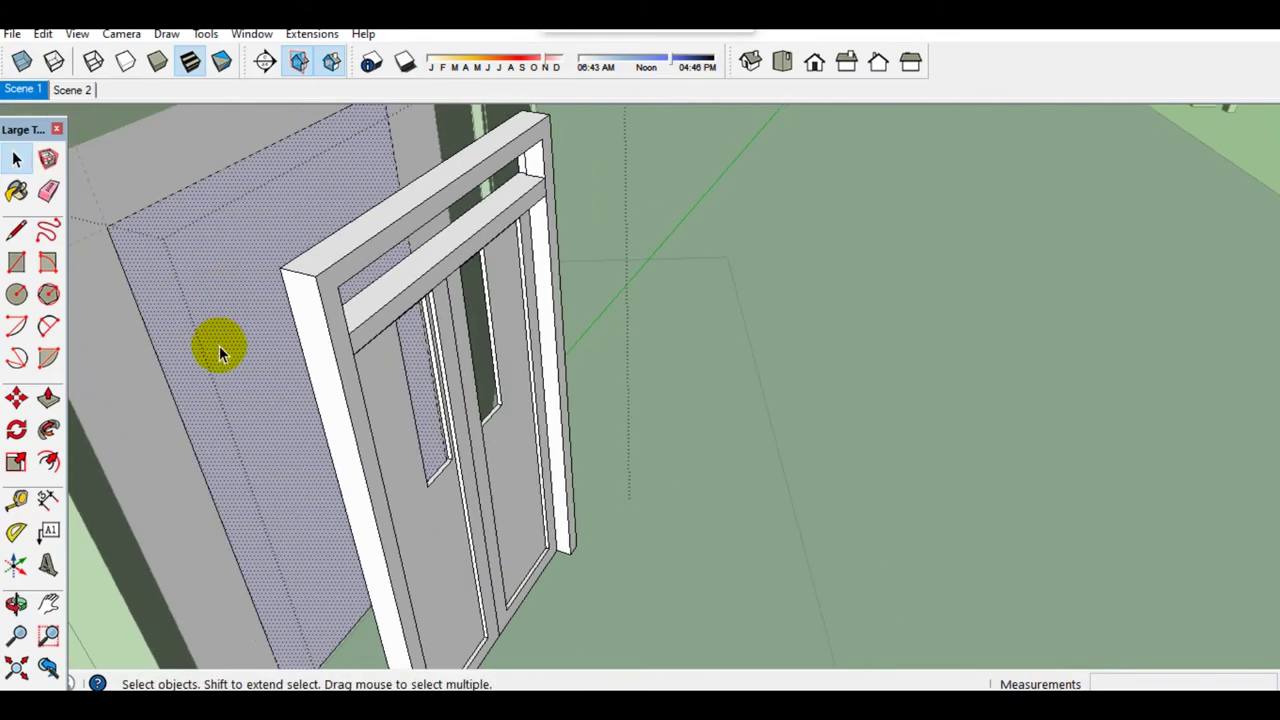
key("p")
left_click(222, 355)
left_click(198, 295)
key("space")
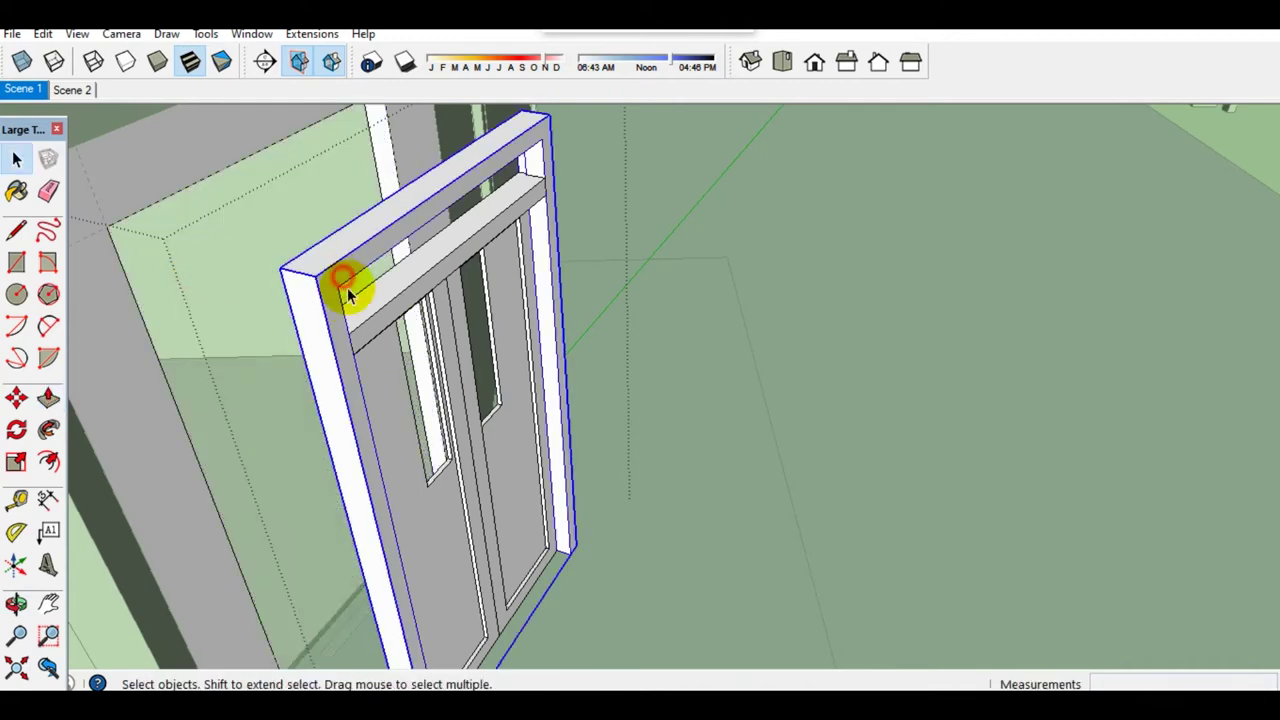
Step: Make the door frame's top rail a group
left_click(368, 318)
triple_click(368, 318)
right_click(368, 316)
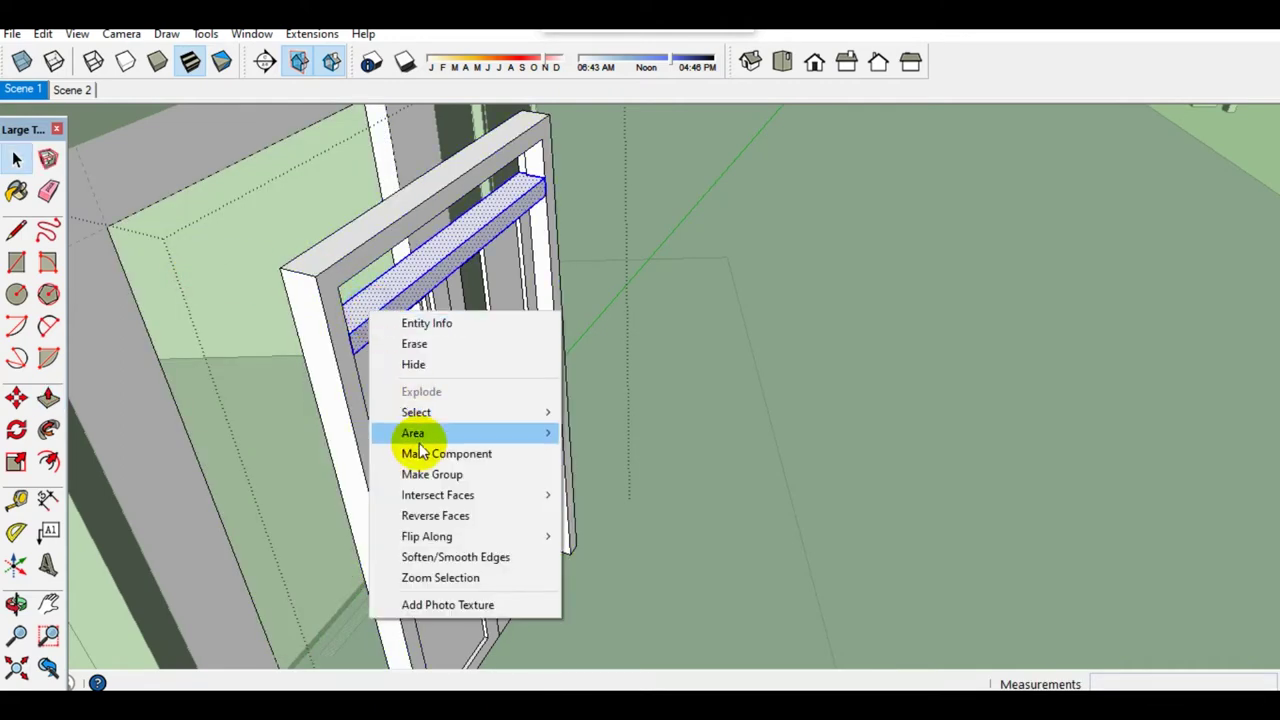
left_click(430, 470)
middle_click_drag(430, 470, 366, 463)
Step: Add the door to the selection and start moving it from its corner
left_click(479, 436, "ctrl")
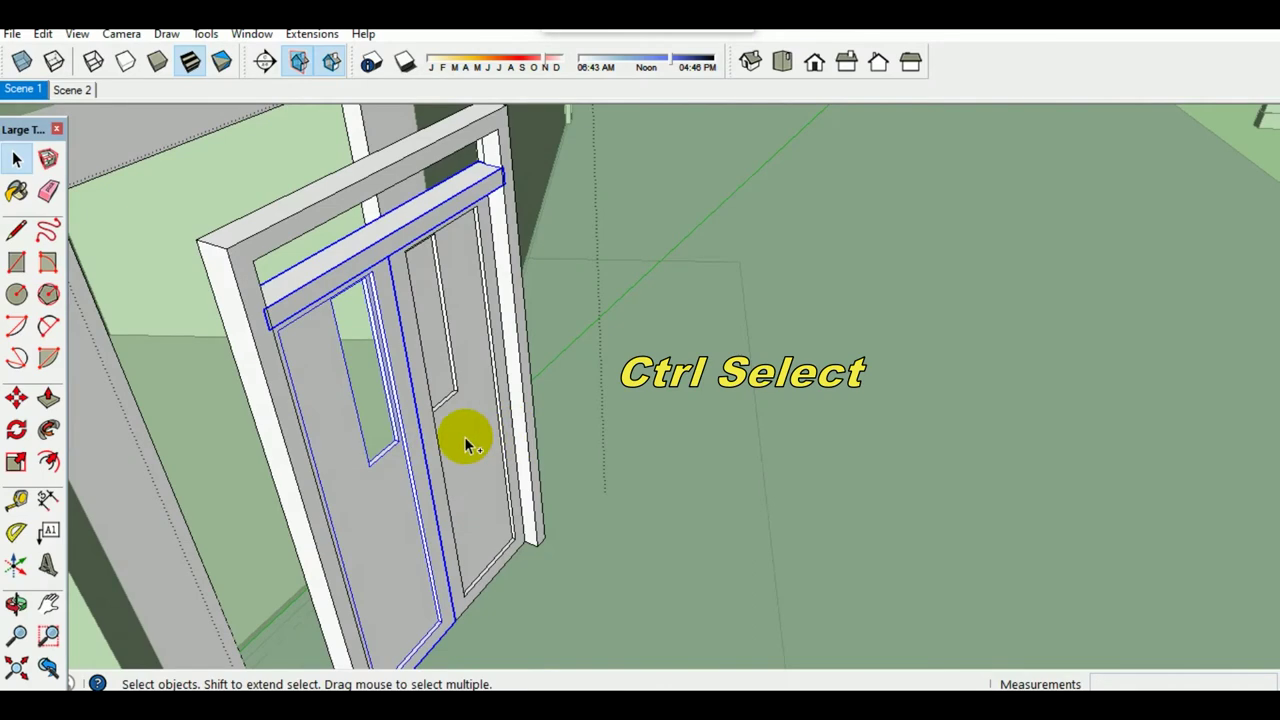
mouse_move(491, 425)
middle_mouse_down()
mouse_move(214, 514)
mouse_move(343, 457)
middle_mouse_up()
key("m")
left_click(323, 585)
mouse_move(323, 585)
middle_mouse_down()
mouse_move(229, 457)
mouse_move(277, 503)
mouse_move(180, 494)
mouse_move(773, 365)
mouse_move(732, 383)
middle_mouse_up()
key("space")
scroll(773, 365, "up", 3)
Step: Shift the door exactly 50 mm along the floor from its bottom corner
key("m")
scroll(737, 370, "up", 2)
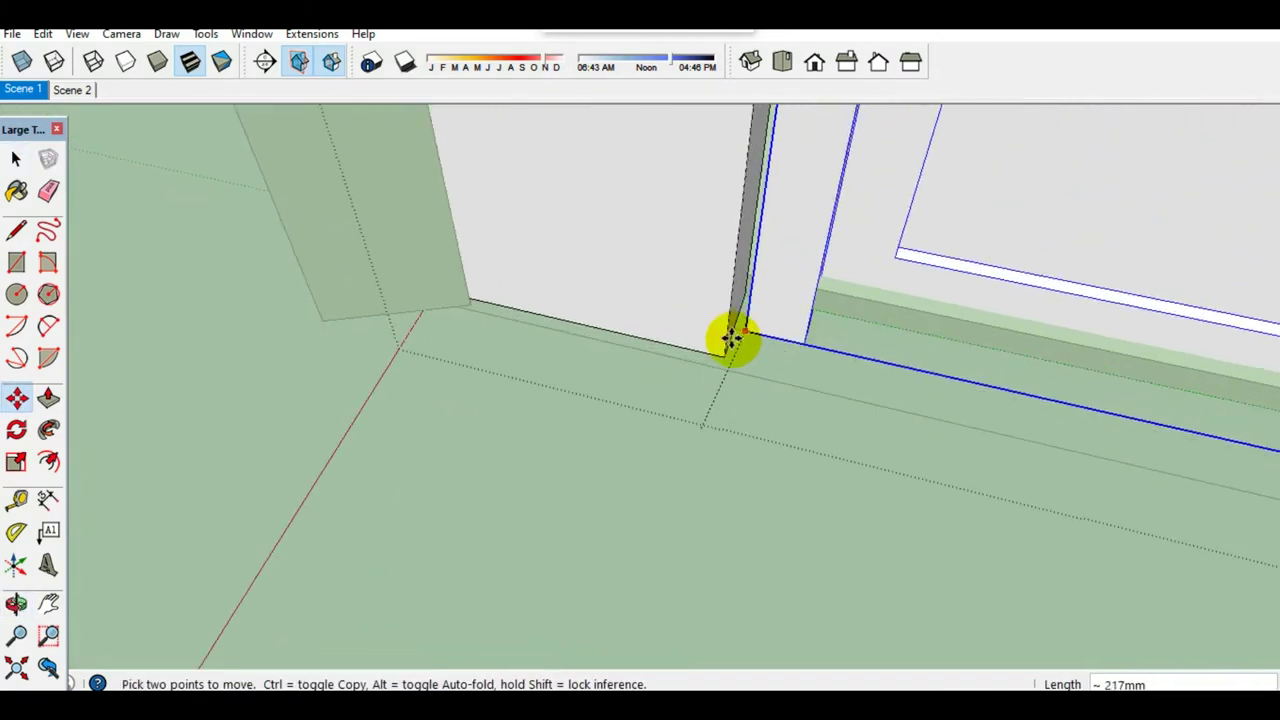
scroll(734, 340, "up", 1)
scroll(725, 355, "up", 2)
scroll(674, 387, "up", 1)
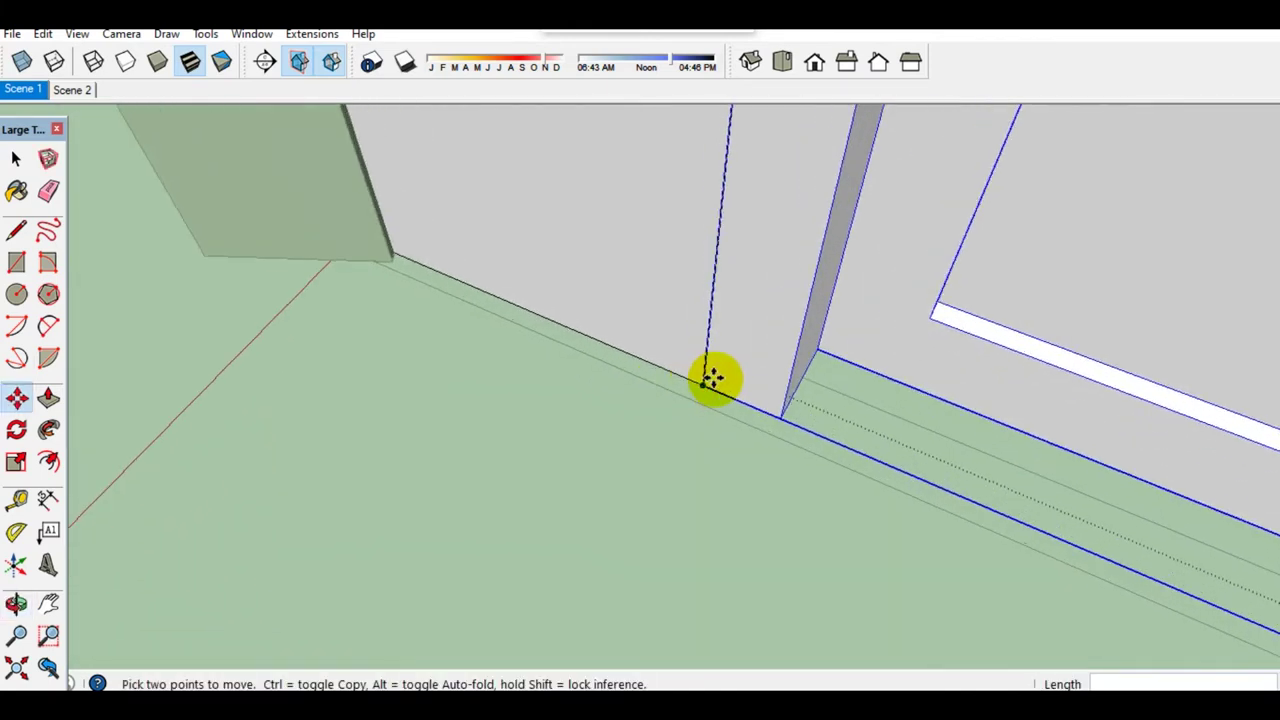
left_click(706, 387)
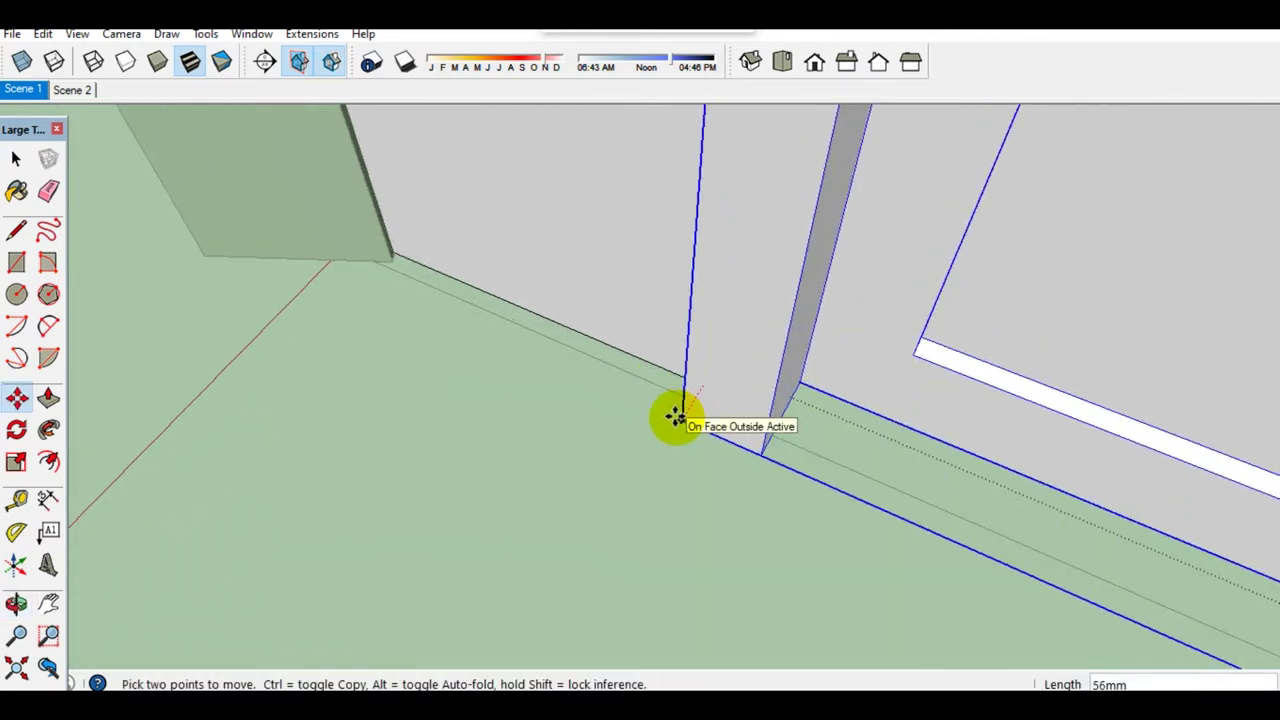
key("Return")
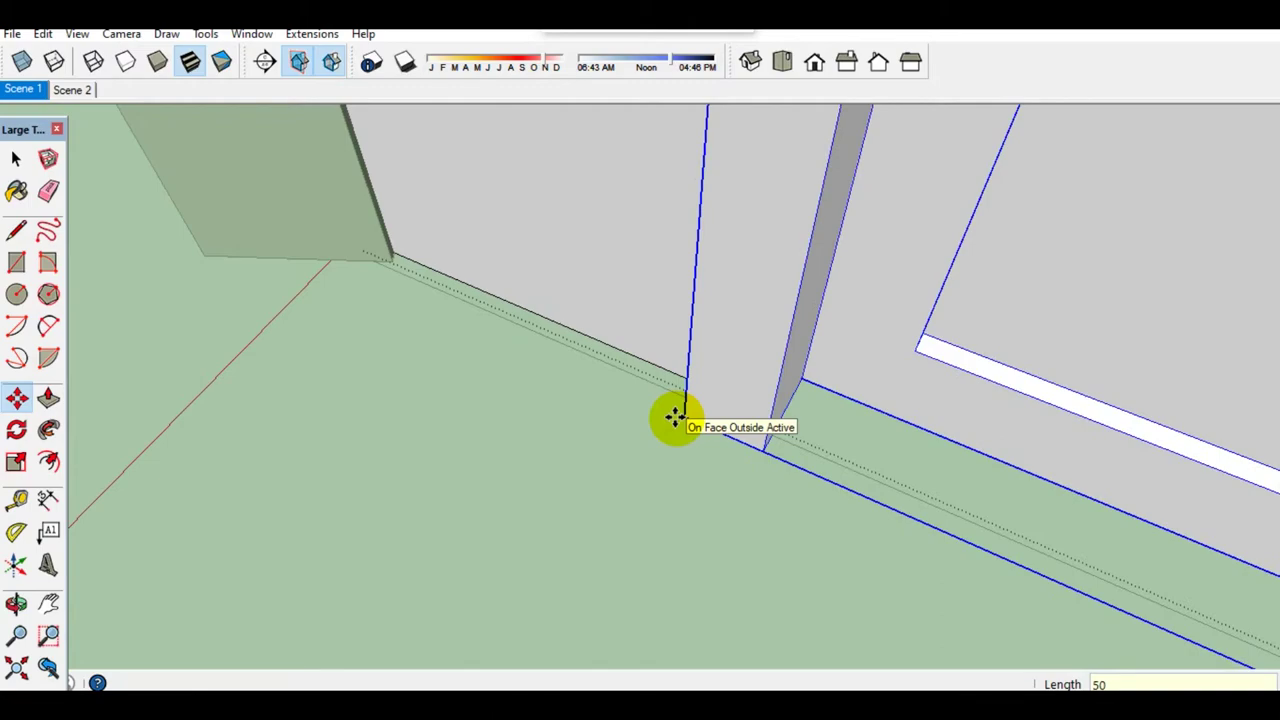
scroll(720, 486, "down", 5)
mouse_move(929, 500)
middle_mouse_down()
mouse_move(877, 357)
mouse_move(828, 620)
mouse_move(883, 530)
middle_mouse_up()
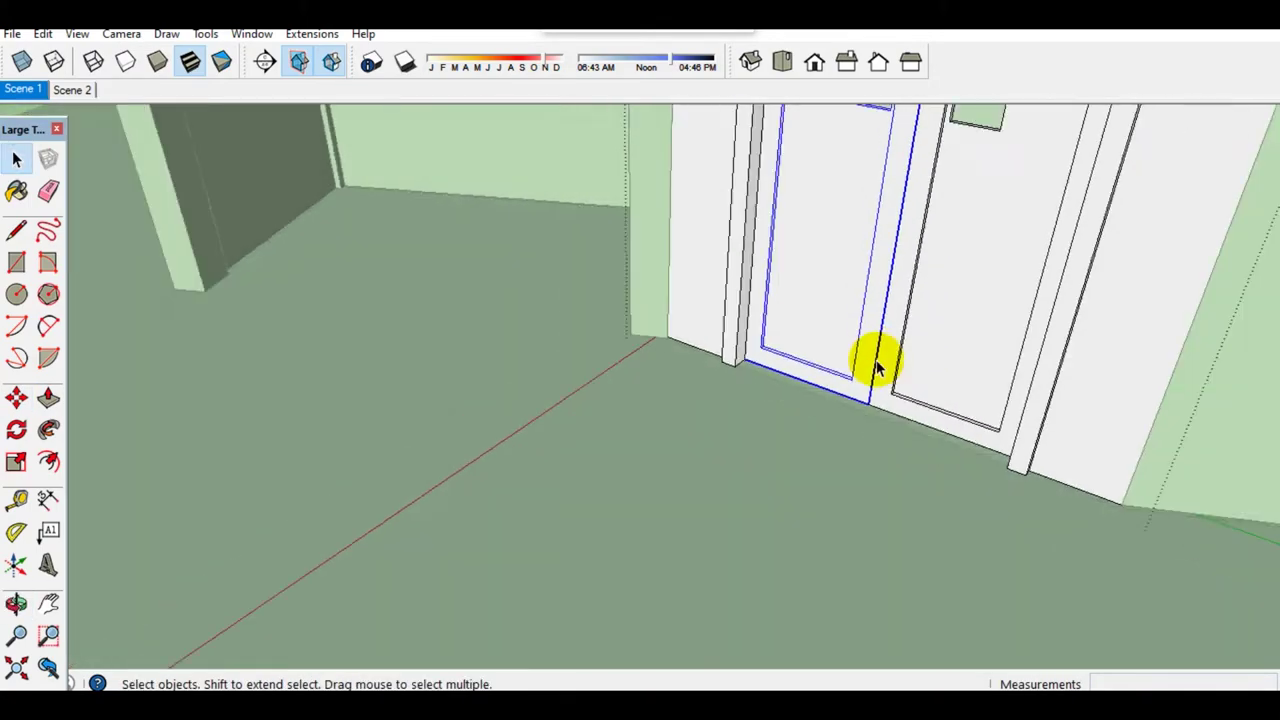
scroll(903, 514, "down", 1)
scroll(903, 500, "down", 3)
key("e")
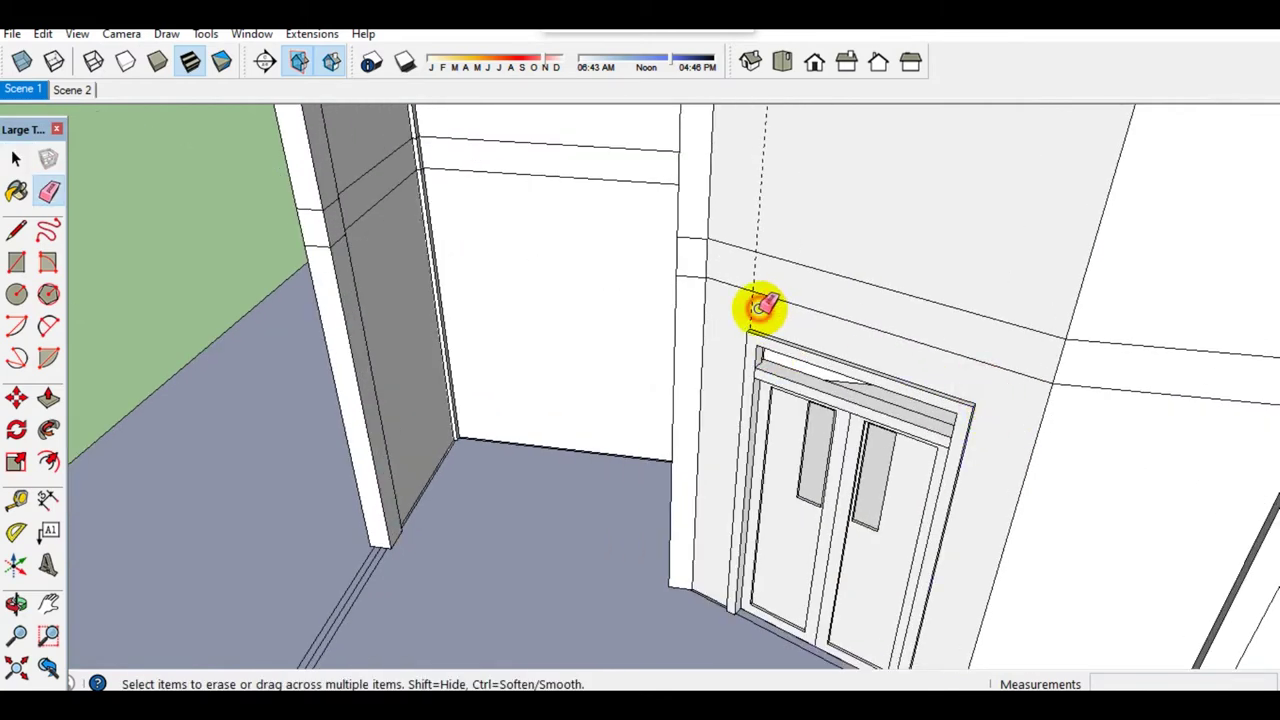
Step: Switch to the Scene 2 view and unhide all hidden geometry
key("space")
scroll(740, 318, "down", 2)
scroll(770, 328, "down", 2)
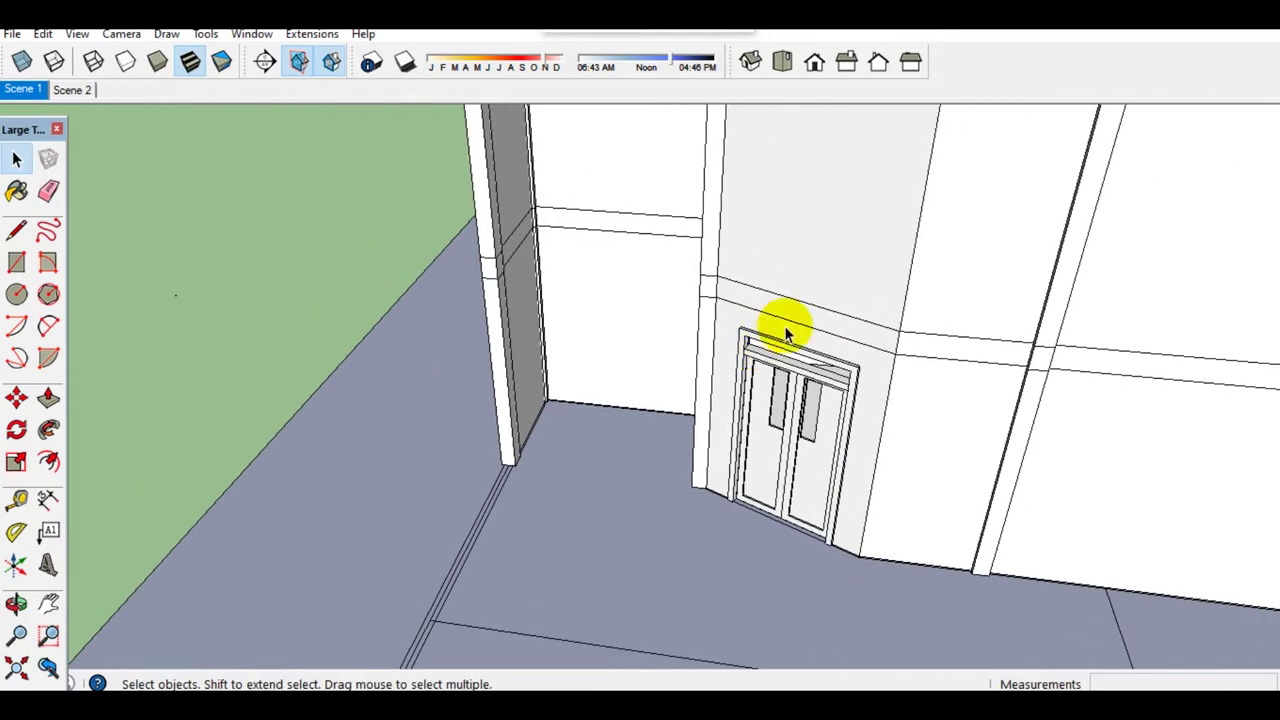
key("Page_Down")
middle_click_drag(527, 343, 500, 330)
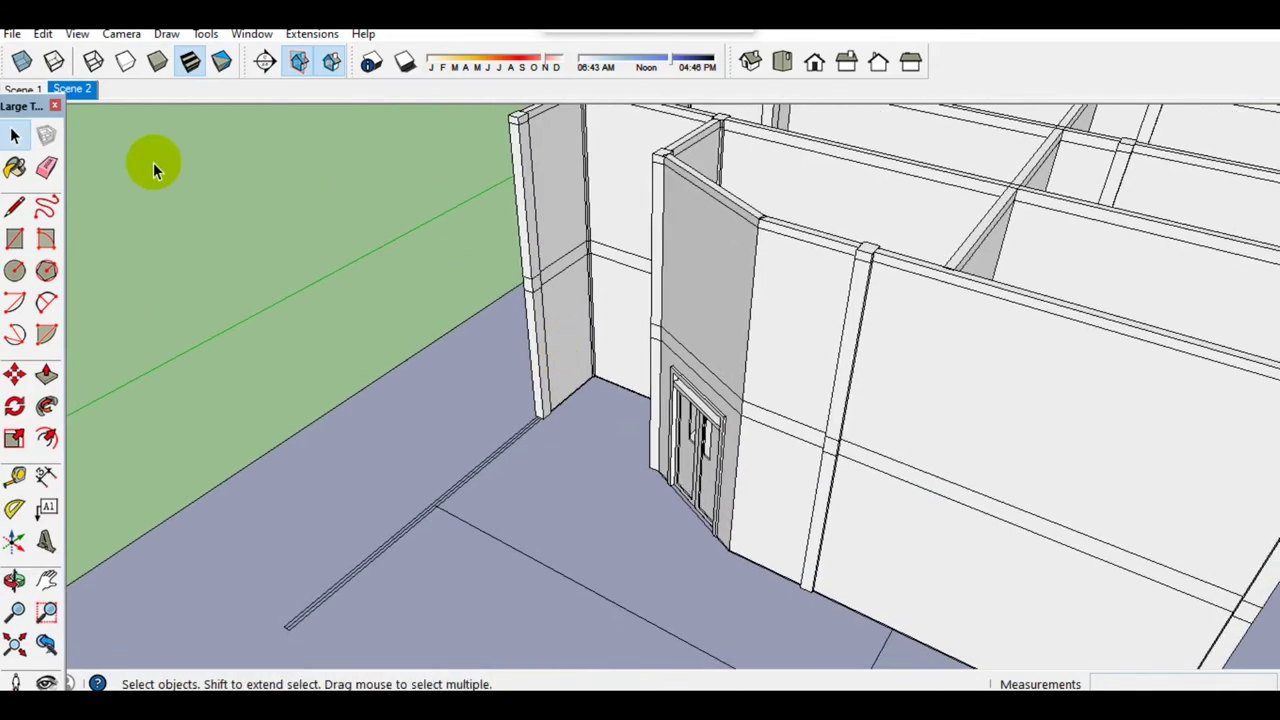
left_click(43, 33)
left_click(361, 342)
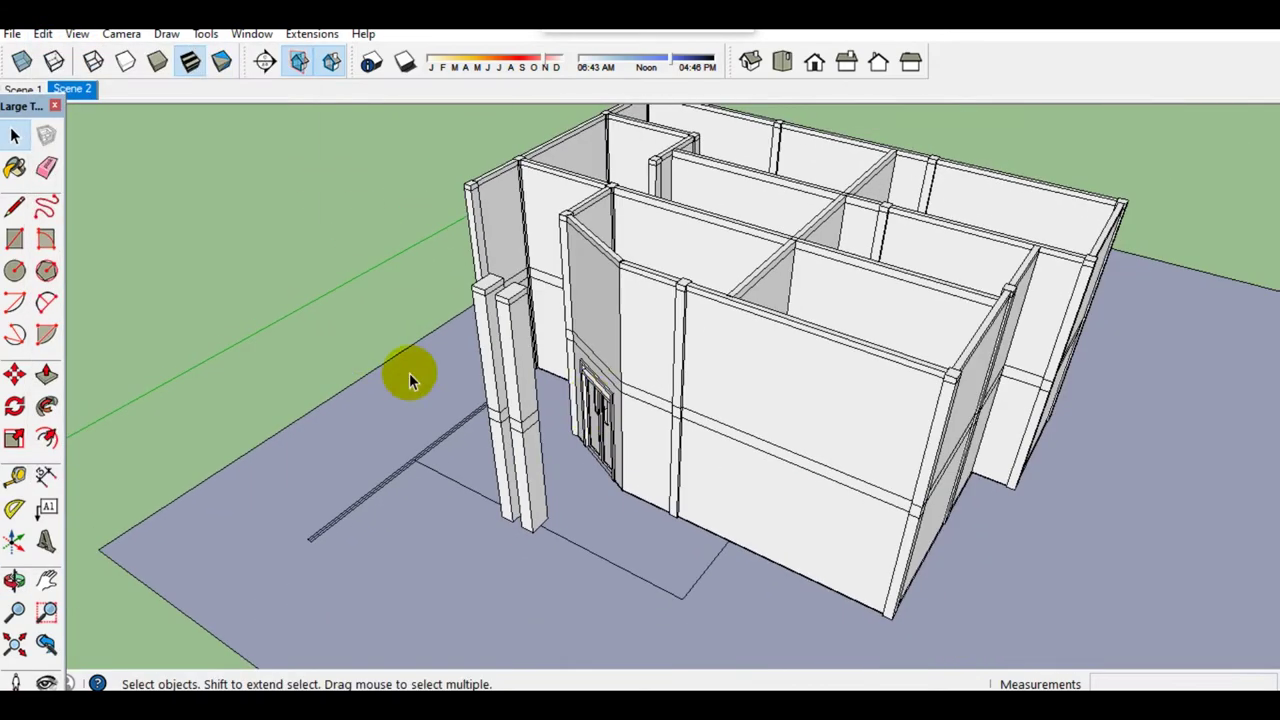
scroll(611, 422, "up", 10)
middle_click_drag(762, 590, 786, 496)
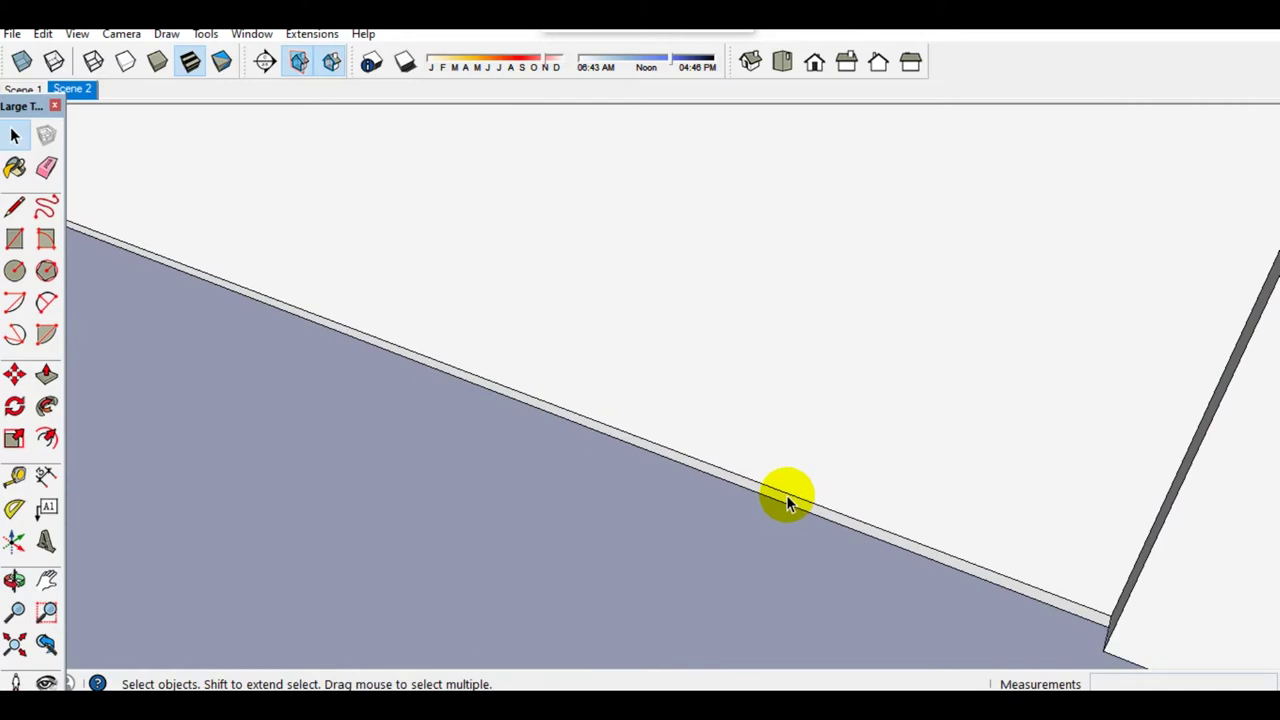
Step: Place construction guides 500 mm and 2000 mm from the side wall's edges
key("t")
left_click(795, 495)
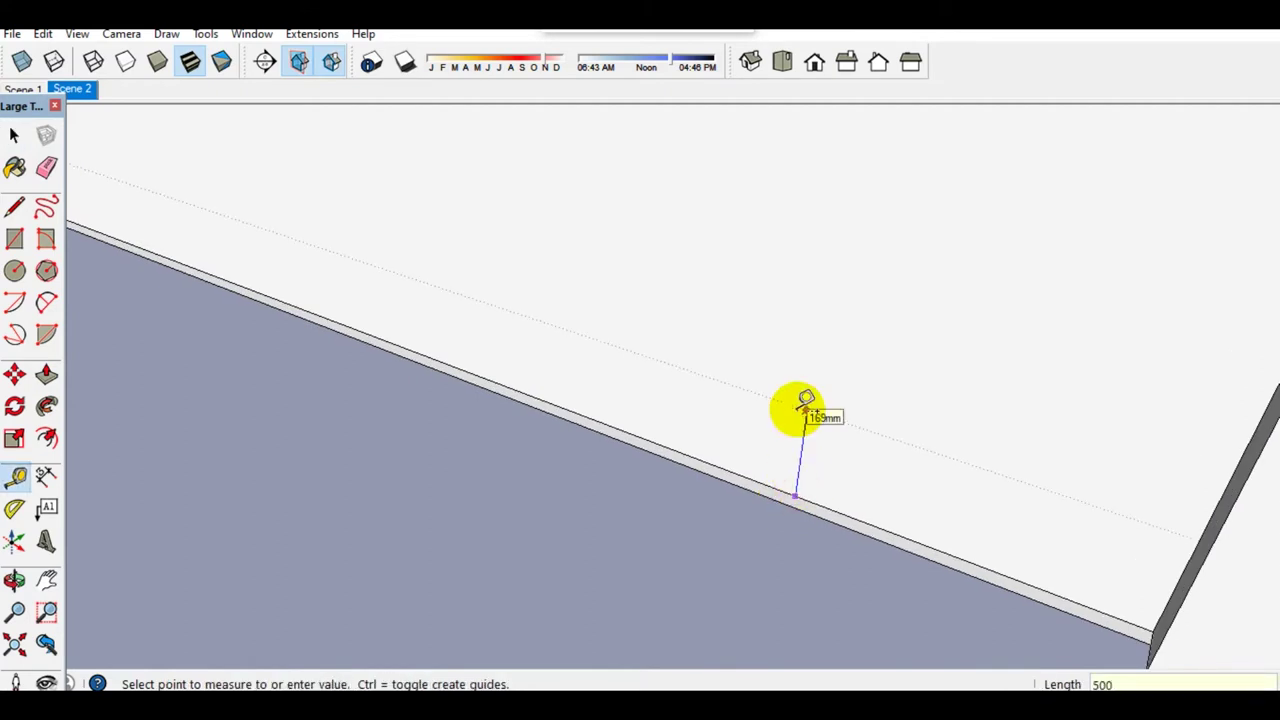
mouse_move(806, 400)
middle_mouse_down()
mouse_move(1129, 214)
mouse_move(1100, 314)
middle_mouse_up()
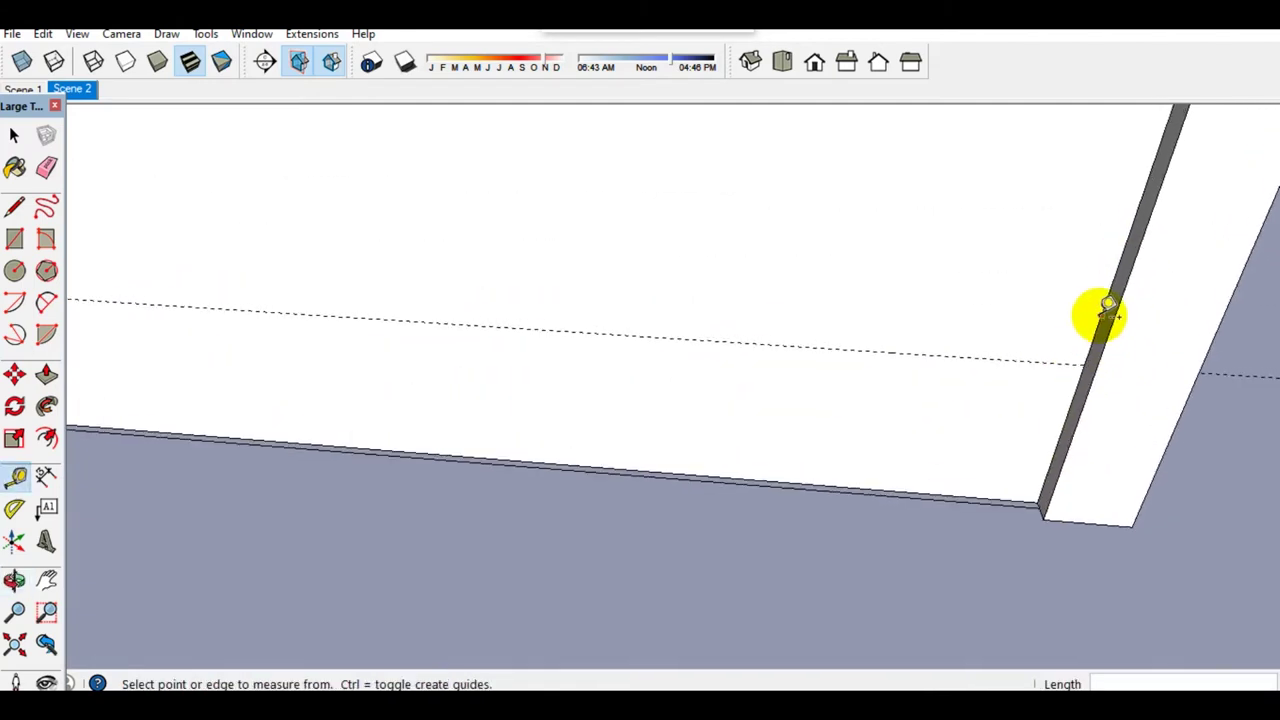
left_click(1100, 315)
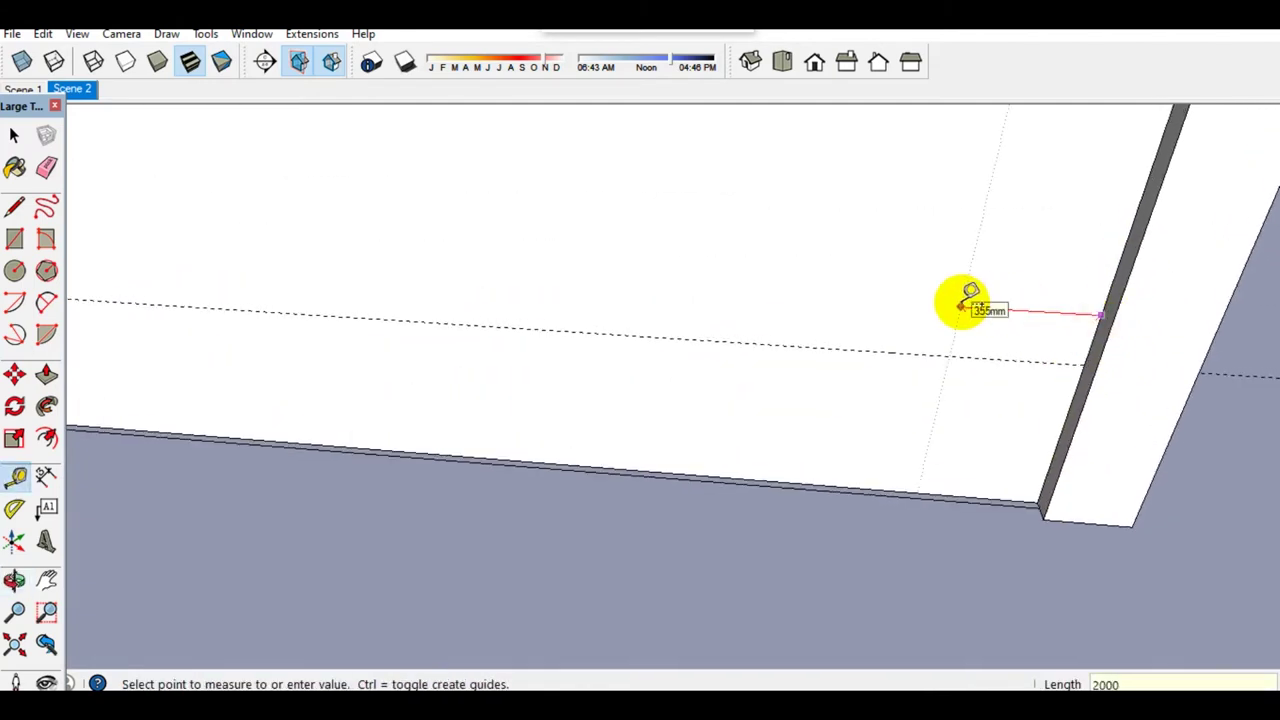
mouse_move(965, 300)
middle_mouse_down()
mouse_move(586, 334)
mouse_move(623, 343)
mouse_move(631, 457)
middle_mouse_up()
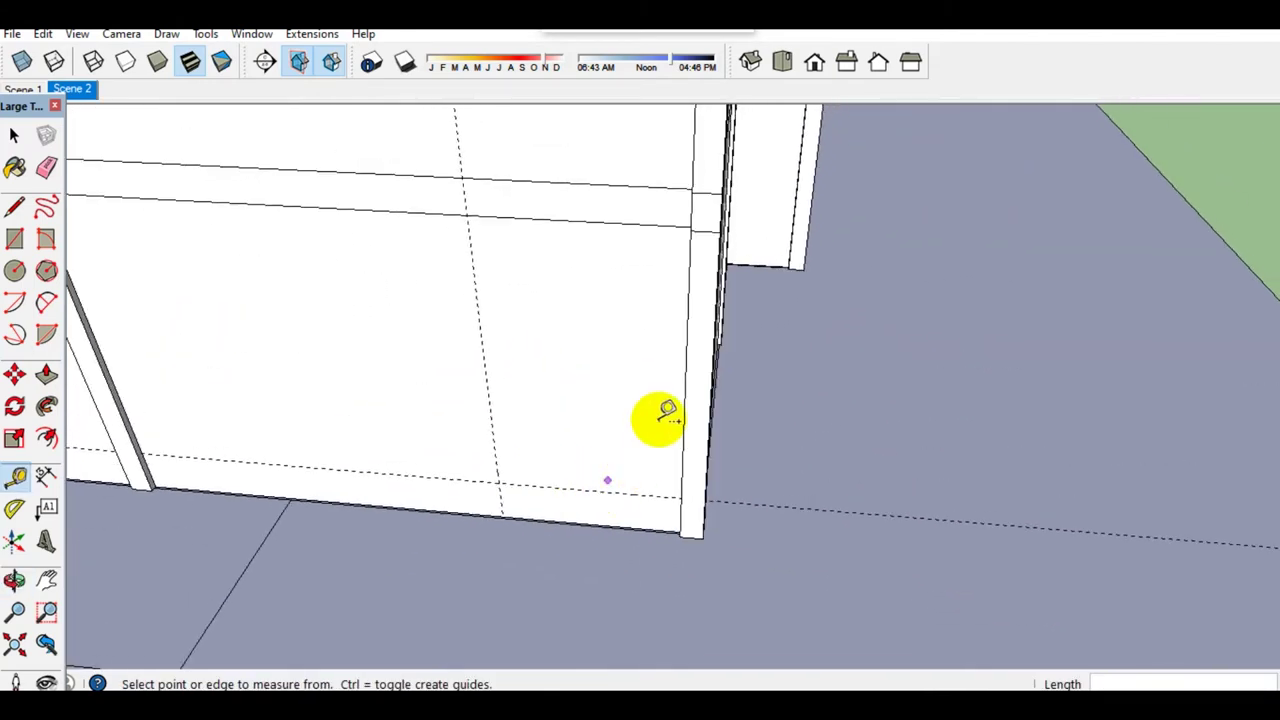
left_click(596, 226)
type("500")
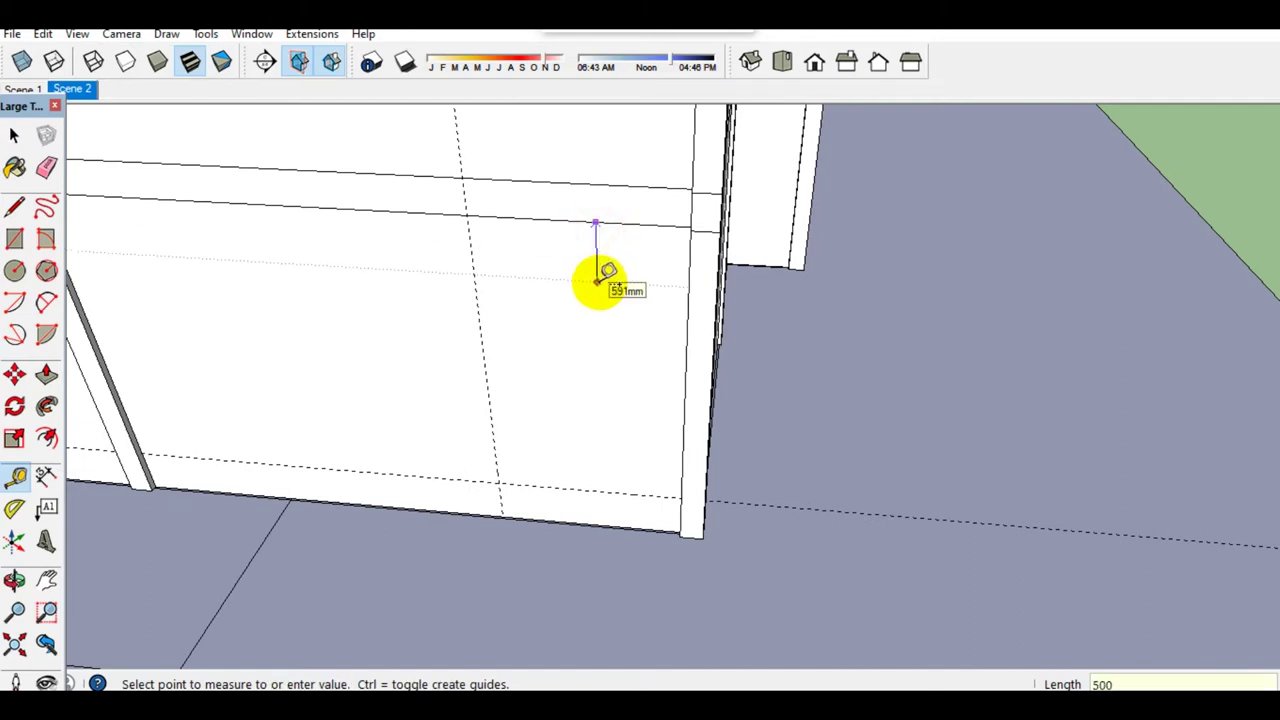
Step: Open the wall group and start a rectangle on its face
key("space")
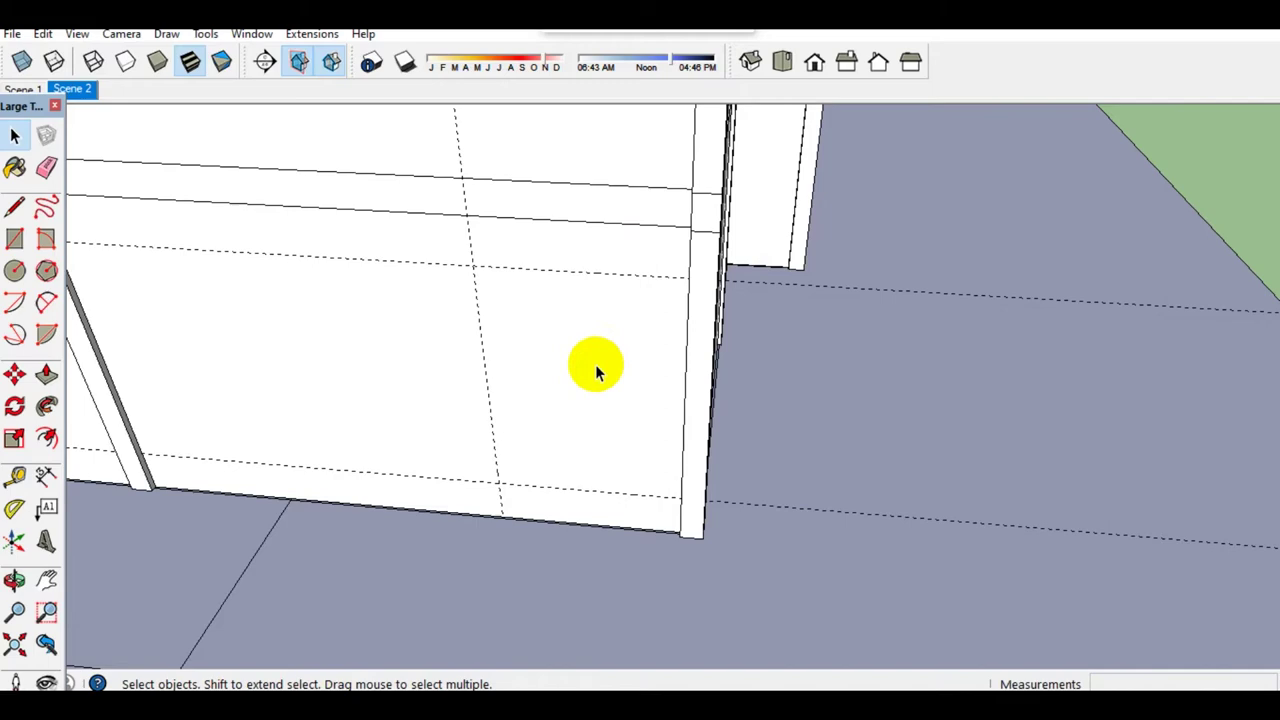
double_click(594, 365)
key("r")
left_click(519, 476)
mouse_move(663, 277)
middle_mouse_down()
mouse_move(734, 329)
mouse_move(843, 266)
mouse_move(826, 215)
mouse_move(793, 310)
middle_mouse_up()
Step: Complete the rectangle on the wall and draw a short line across its edge
left_click(893, 243)
key("space")
key("l")
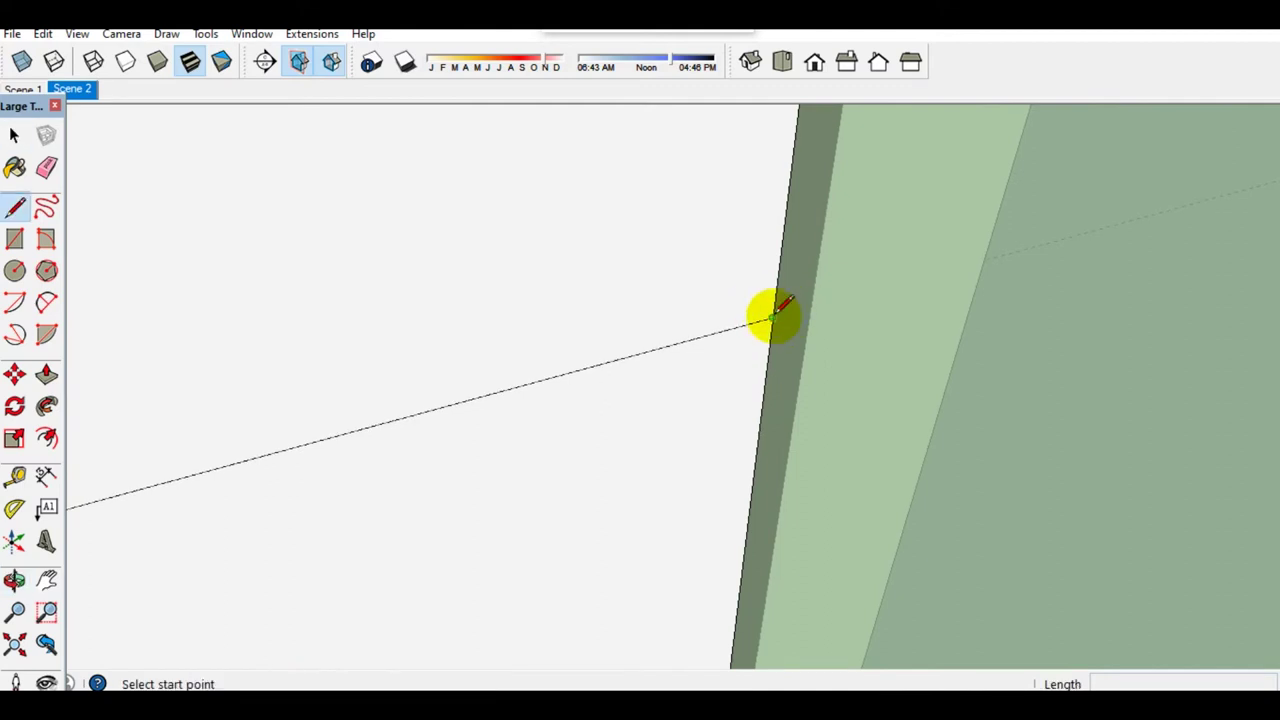
left_click(772, 316)
left_click(805, 345)
Step: Copy the line higher up and draw a small profile rectangle between the two lines
key("space")
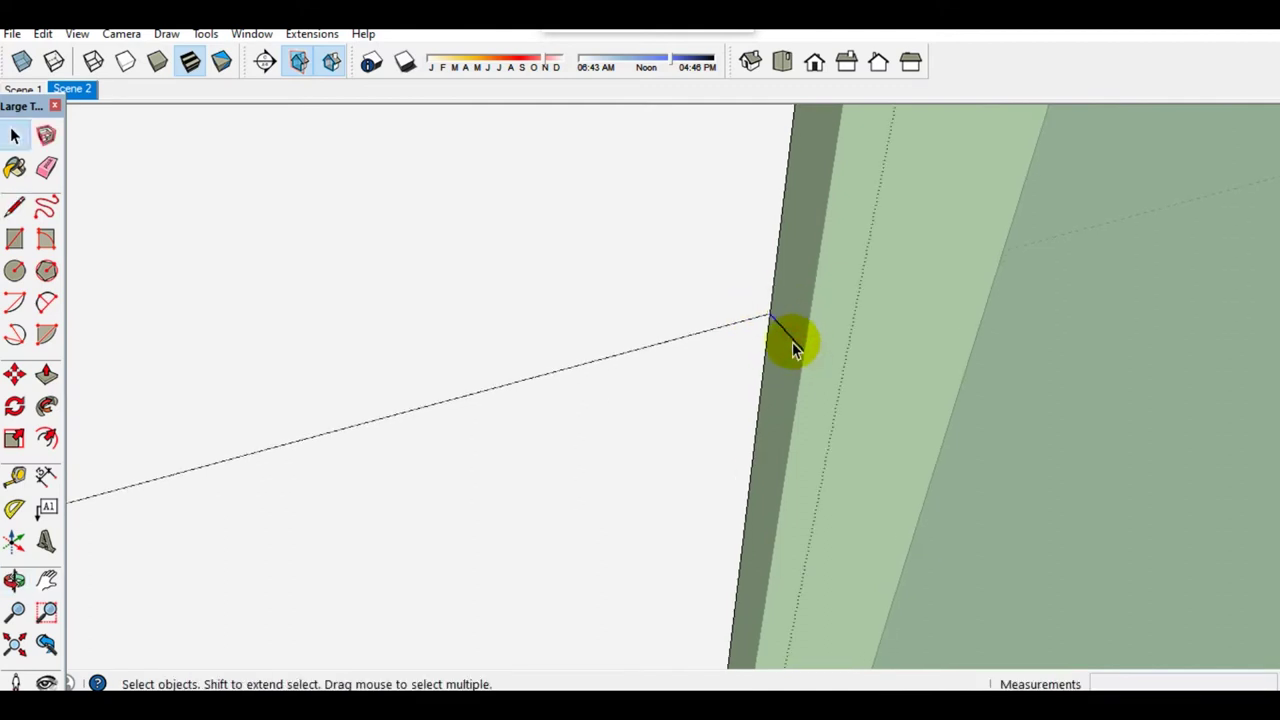
left_click(792, 336)
key("m")
left_click(704, 302)
key("ctrl")
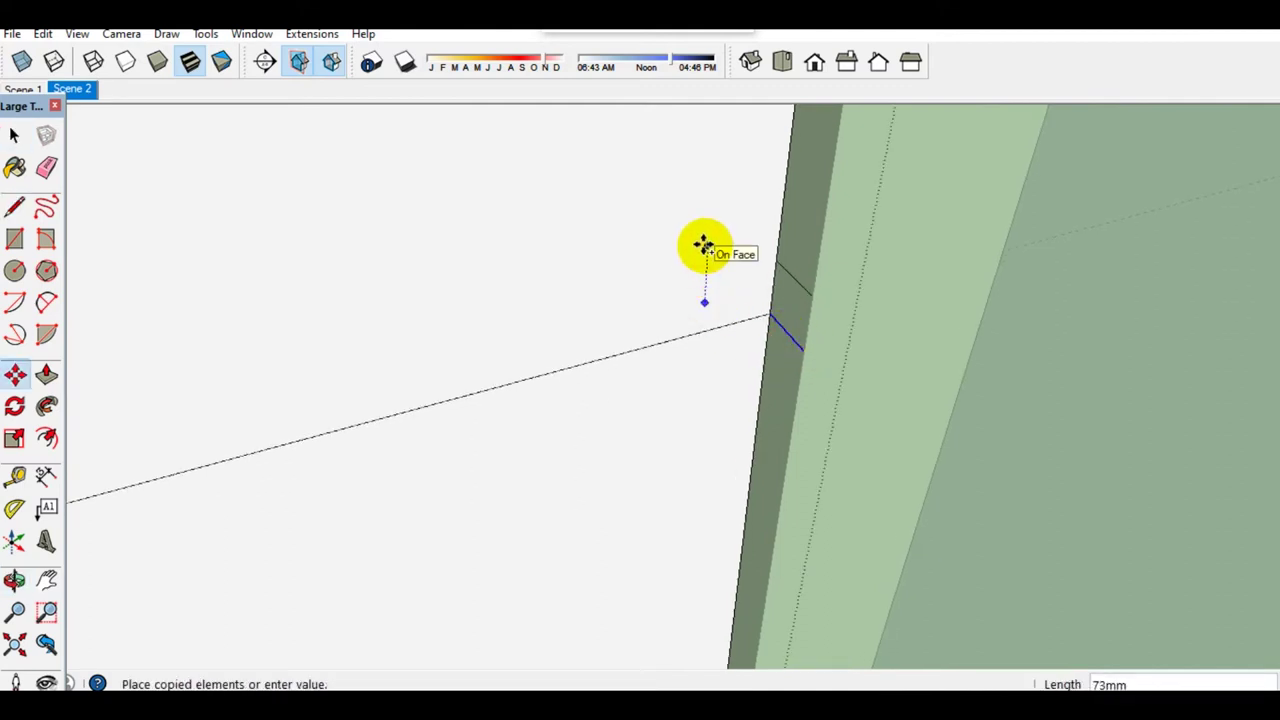
key("space")
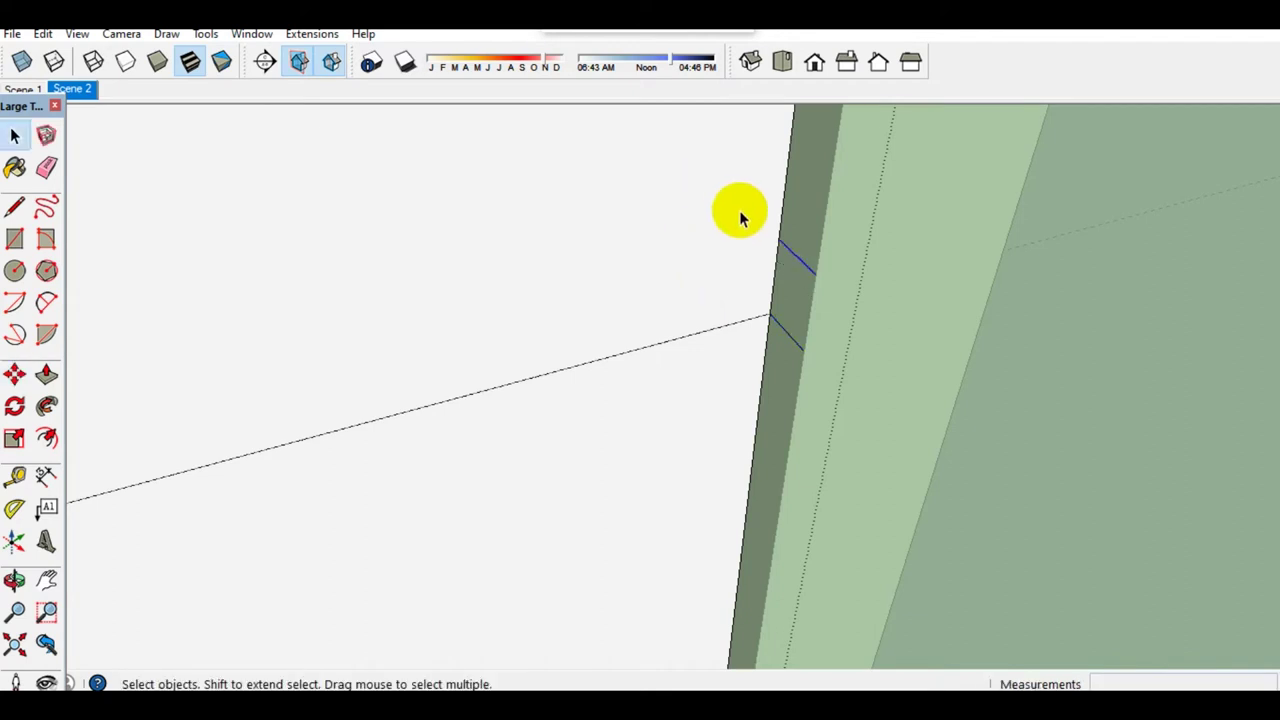
key("r")
left_click(768, 314)
key("space")
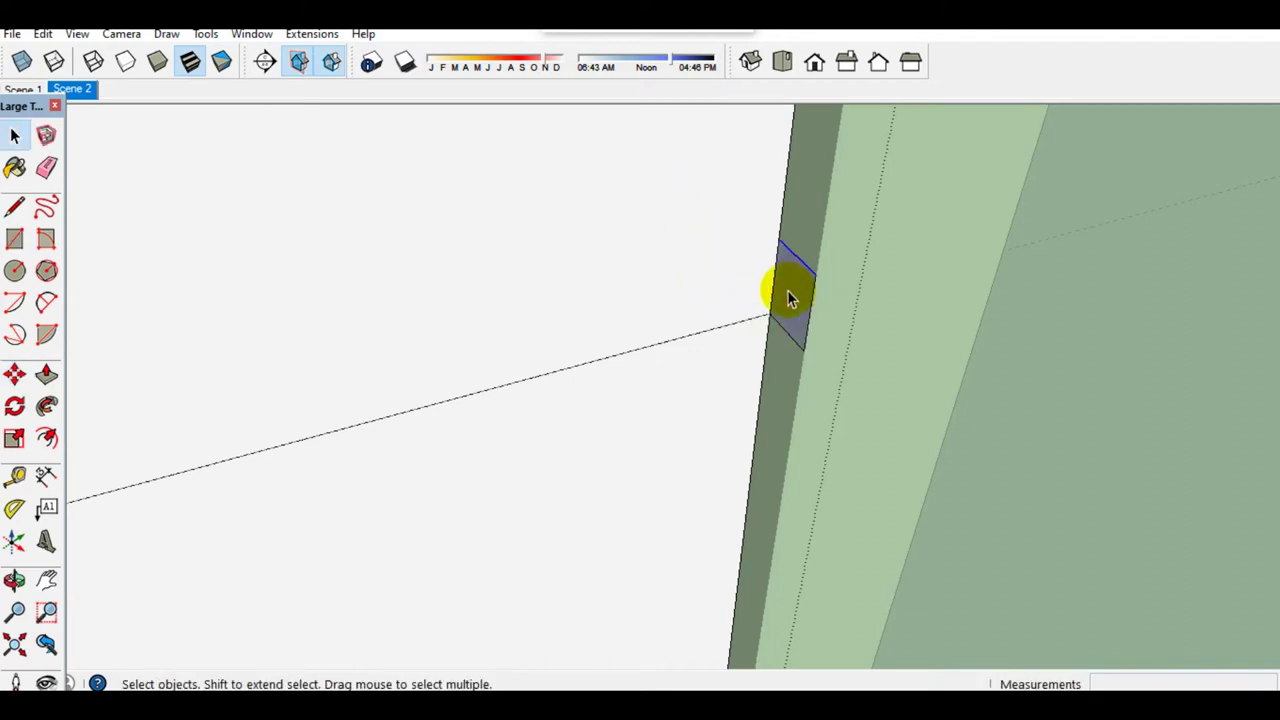
Step: Sweep the profile along the wall's edges with Follow Me to form a trim frame
double_click(697, 391)
left_click(708, 421, "shift")
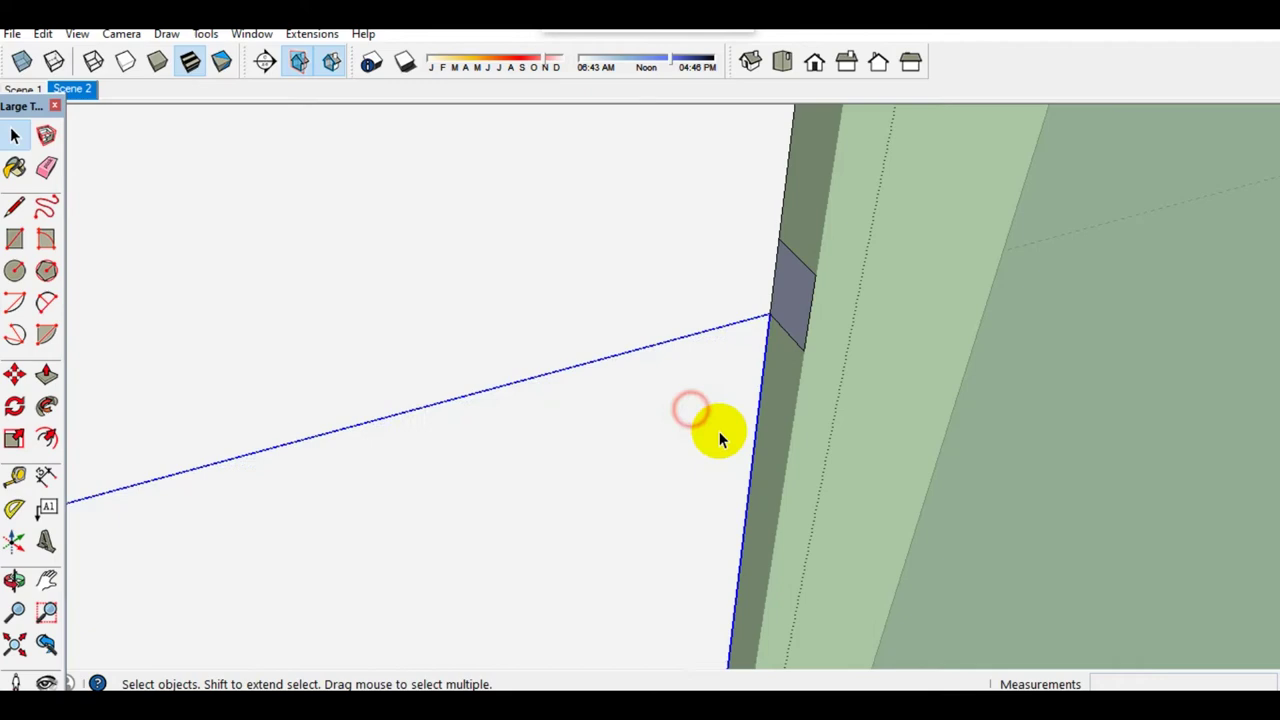
middle_click_drag(708, 421, 763, 443)
scroll(762, 423, "down", 3)
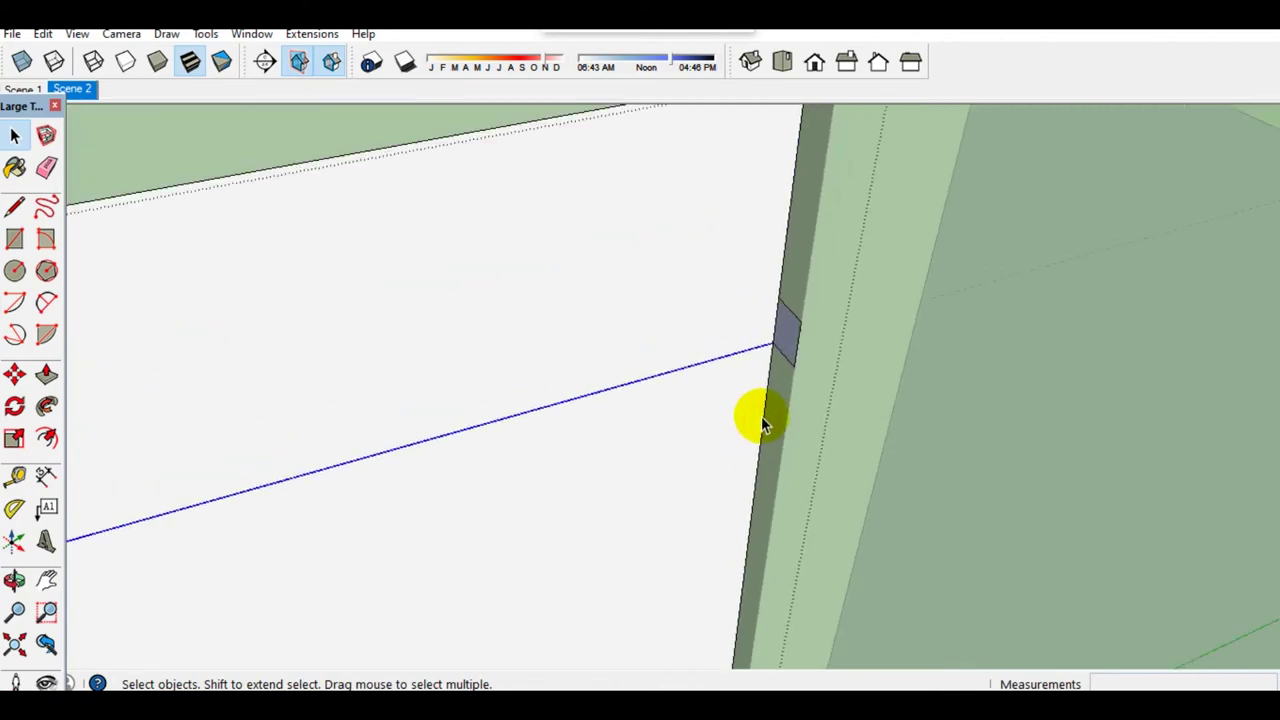
left_click(46, 405)
left_click(795, 336)
Step: Pull the panel face out into a box with Push/Pull
mouse_move(782, 333)
middle_mouse_down()
mouse_move(740, 354)
mouse_move(803, 251)
mouse_move(737, 352)
middle_mouse_up()
scroll(737, 352, "up", 4)
key("space")
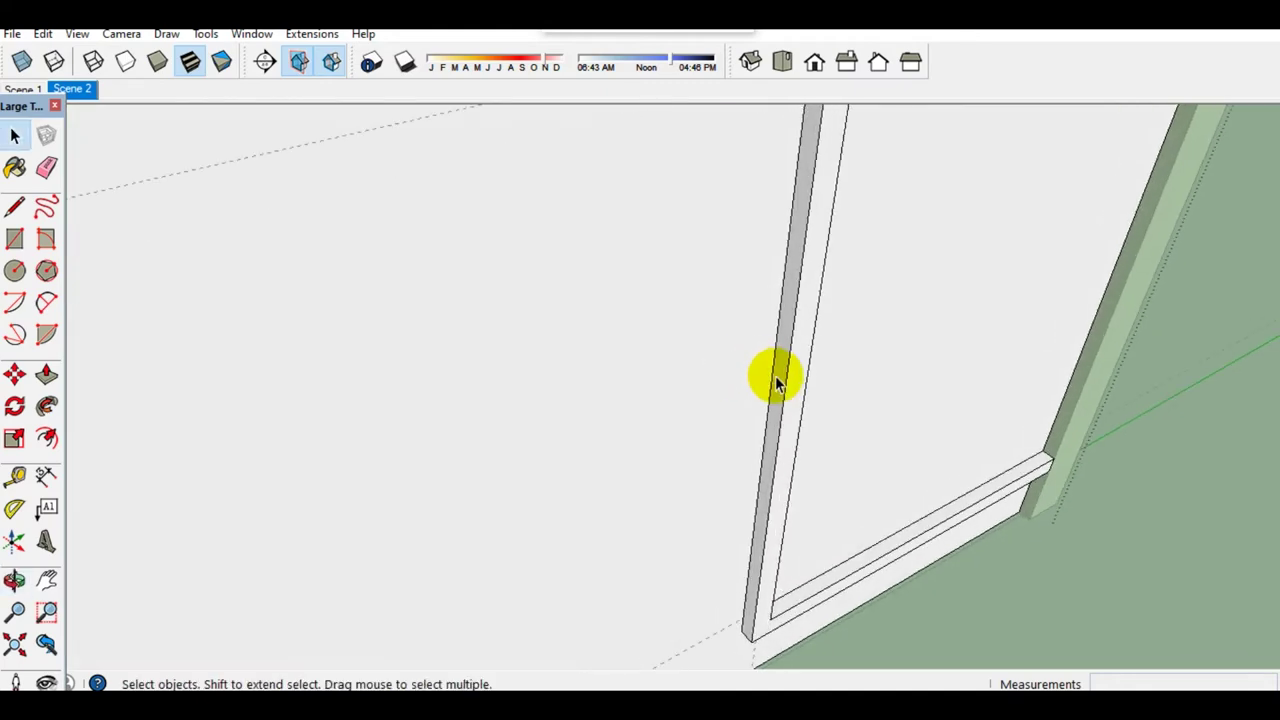
key("p")
left_click_drag(777, 378, 370, 515)
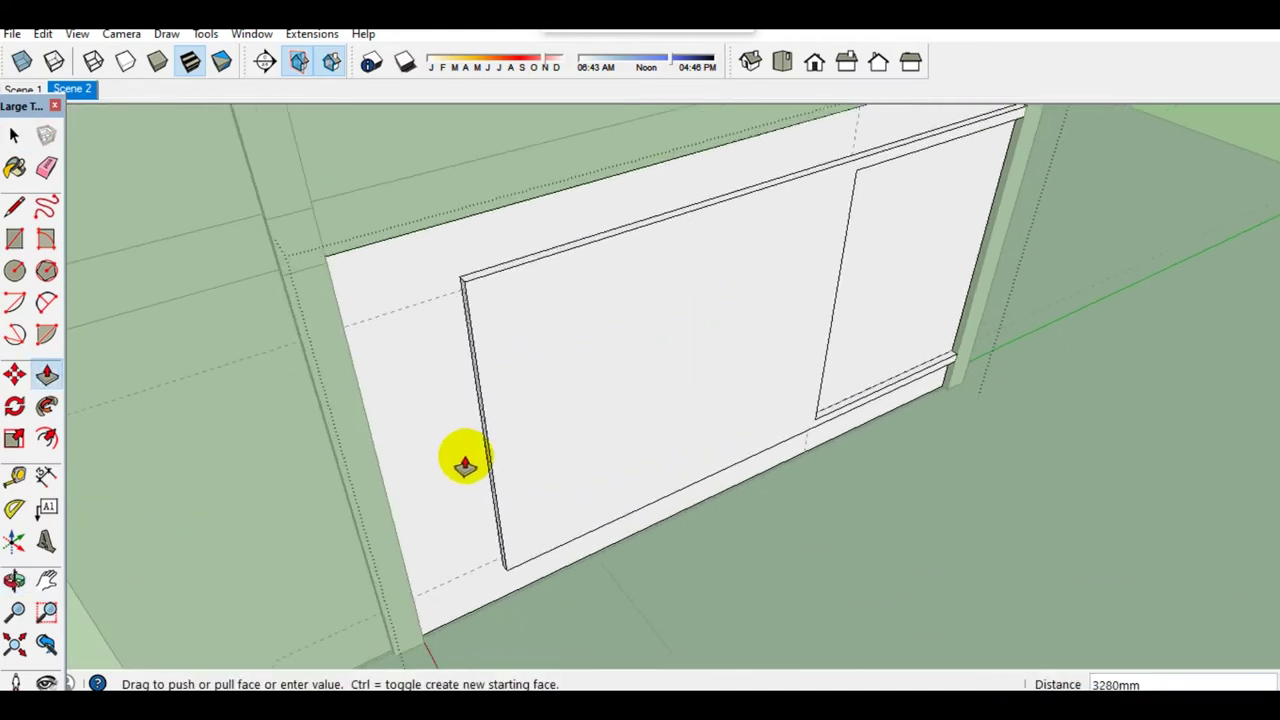
Step: Paint the wall panel with the Brick Red material
scroll(371, 500, "down", 3)
key("space")
key("b")
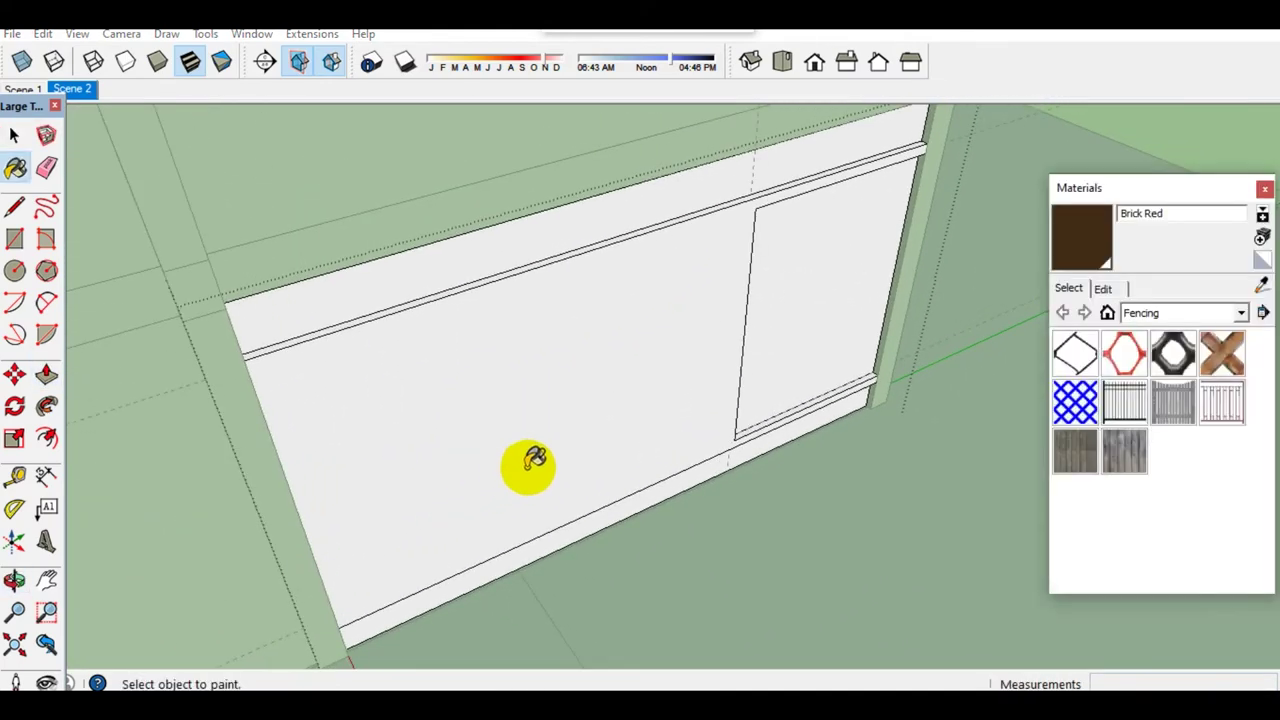
left_click(660, 315)
scroll(674, 171, "up", 3)
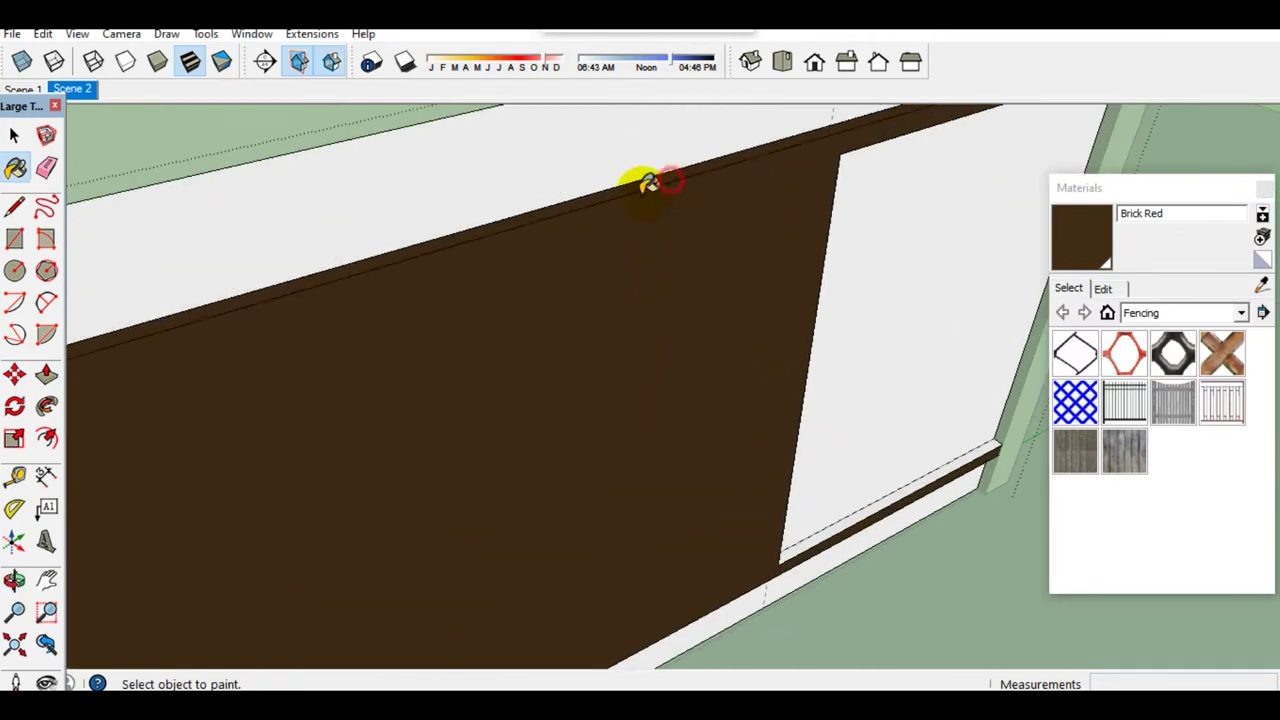
scroll(757, 423, "up", 2)
scroll(800, 500, "down", 2)
scroll(729, 409, "up", 3)
Step: Start vertical guides from the brown panel's right and left edges
key("t")
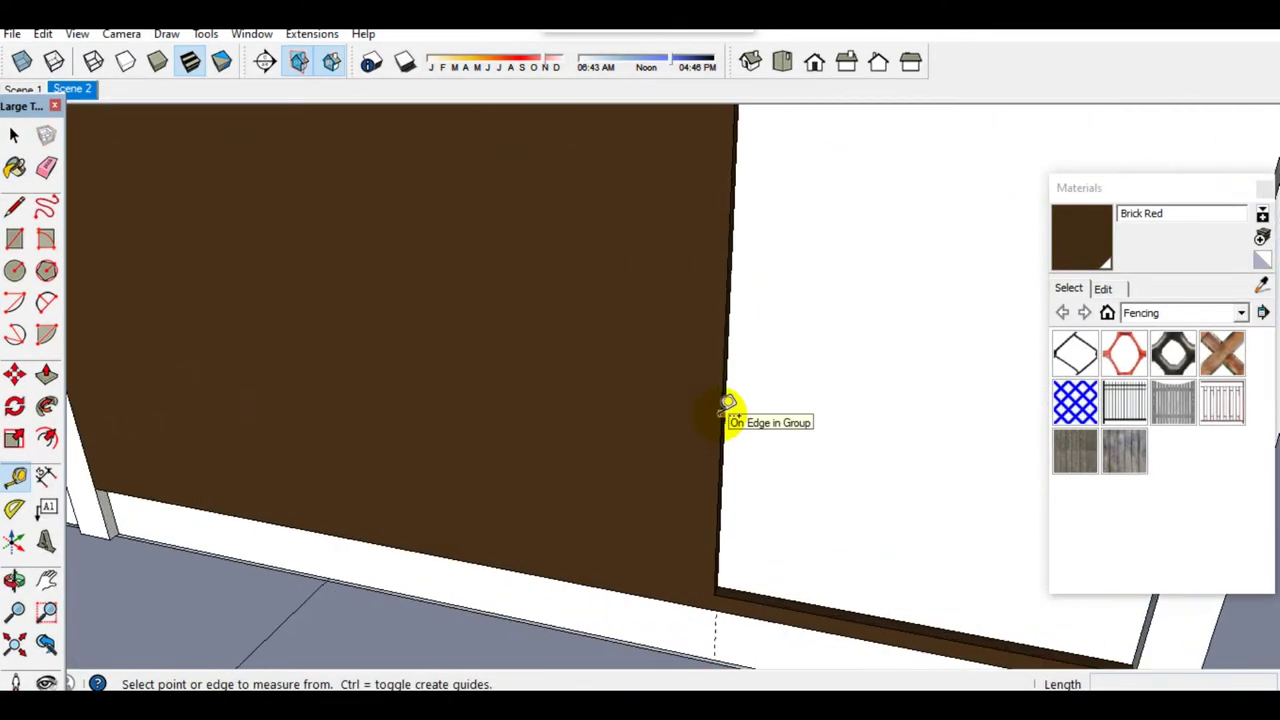
left_click(723, 410)
scroll(723, 410, "down", 3)
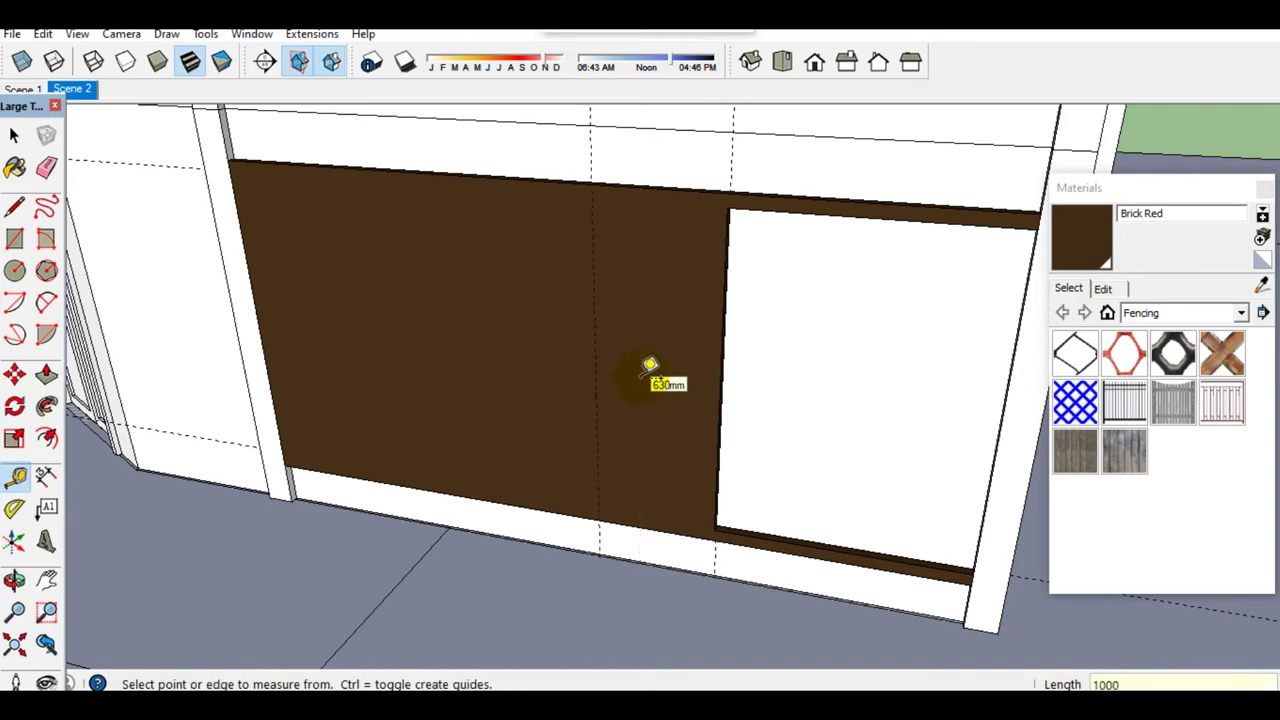
left_click(255, 308)
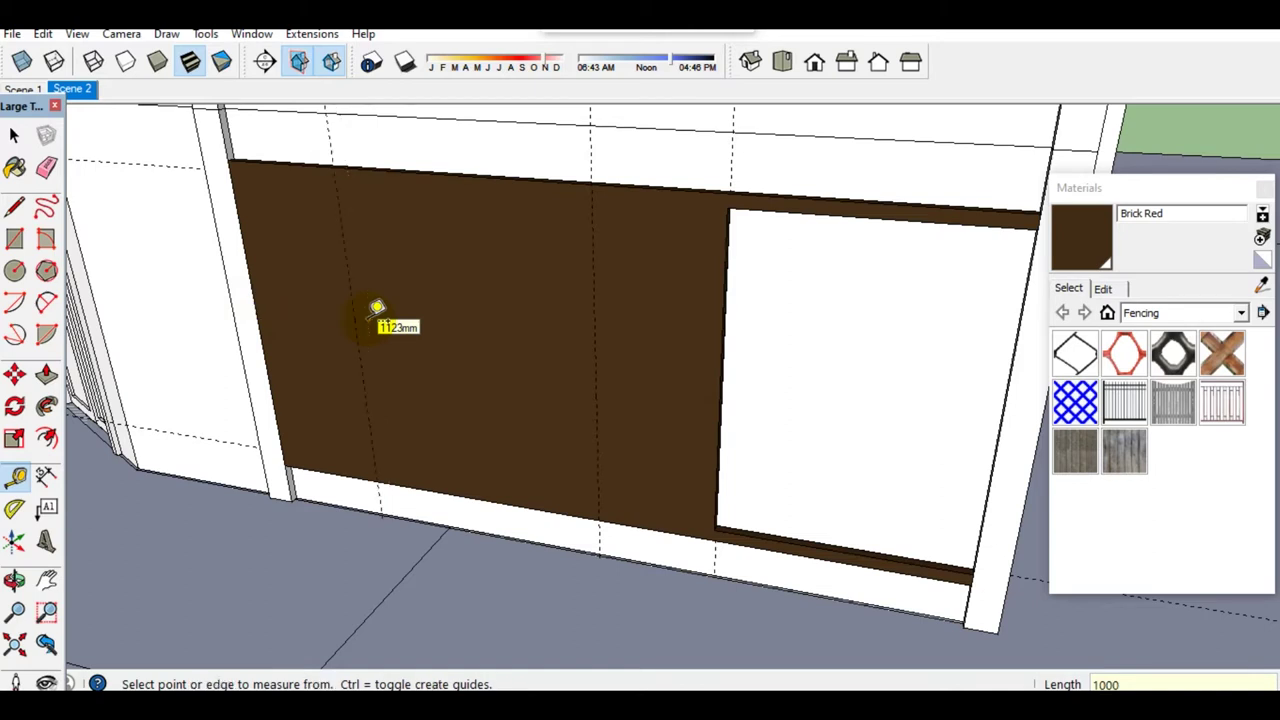
Step: Place a vertical guide 800 mm across the brown panel
left_click(366, 398)
type("800")
key("Return")
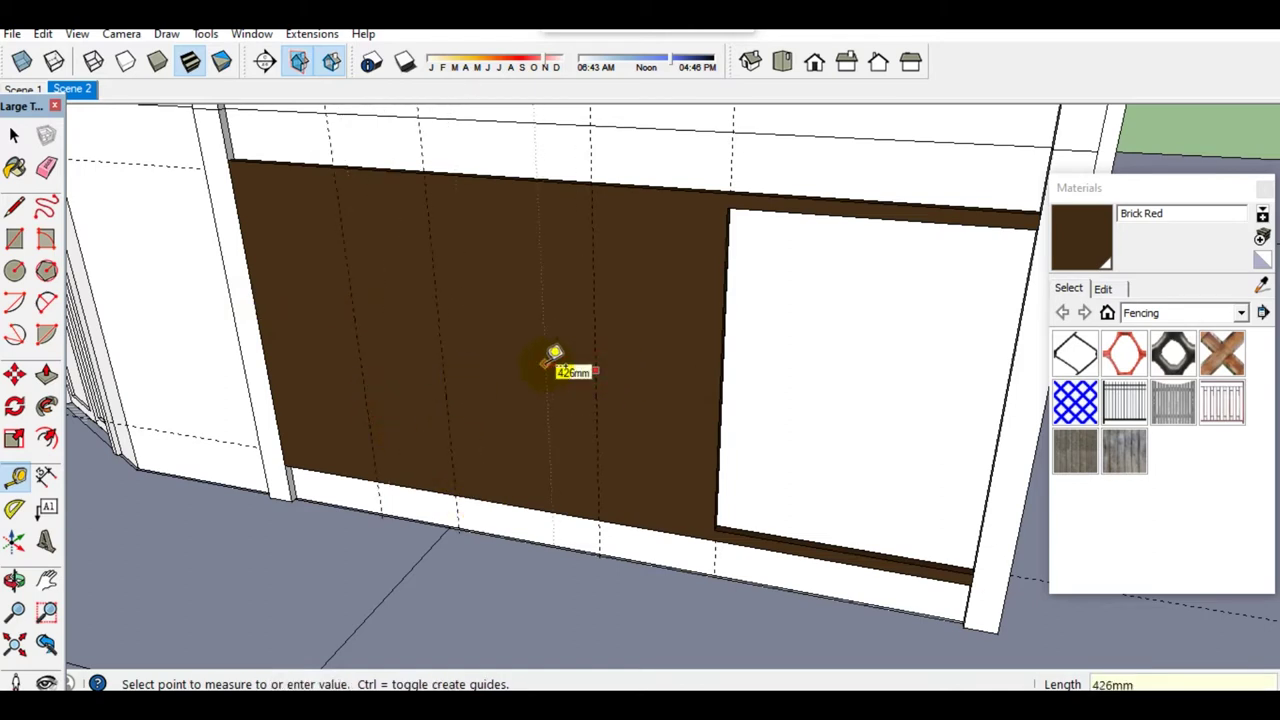
key("space")
Step: Add horizontal guides 100 mm in from the panel's bottom and top edges
key("t")
scroll(575, 470, "up", 3)
left_click(566, 528)
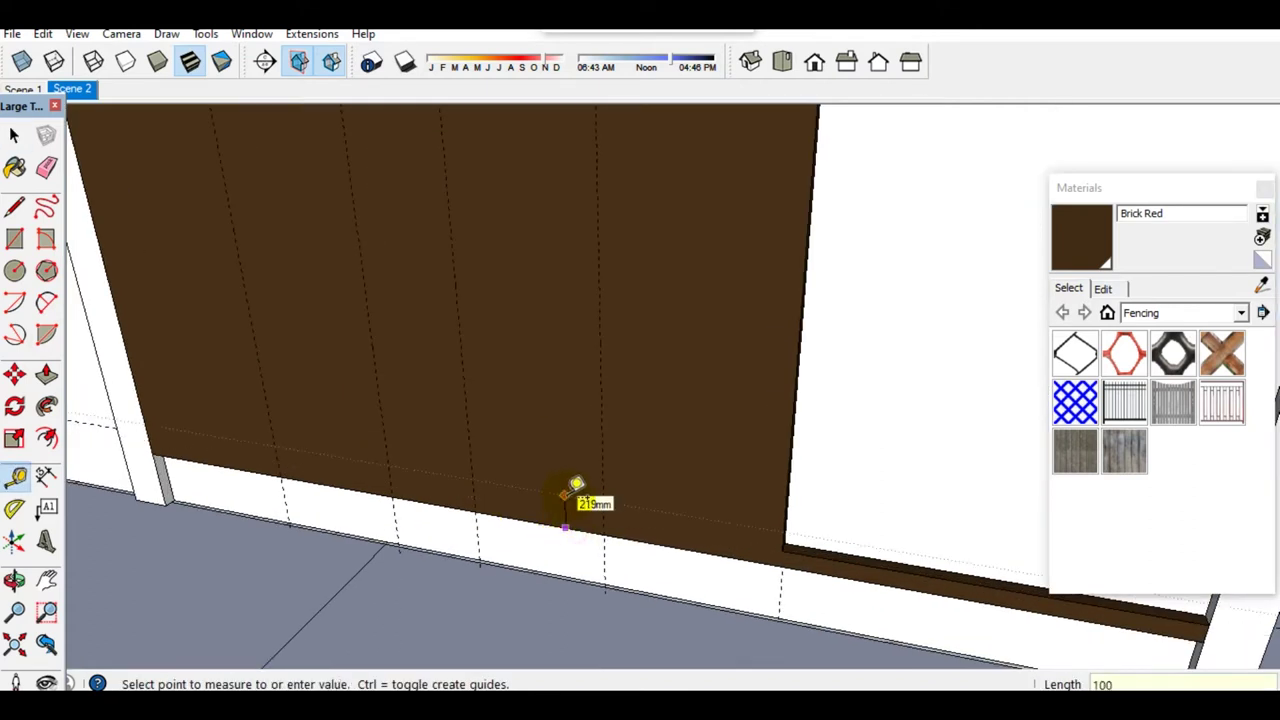
scroll(575, 462, "down", 2)
left_click(580, 228)
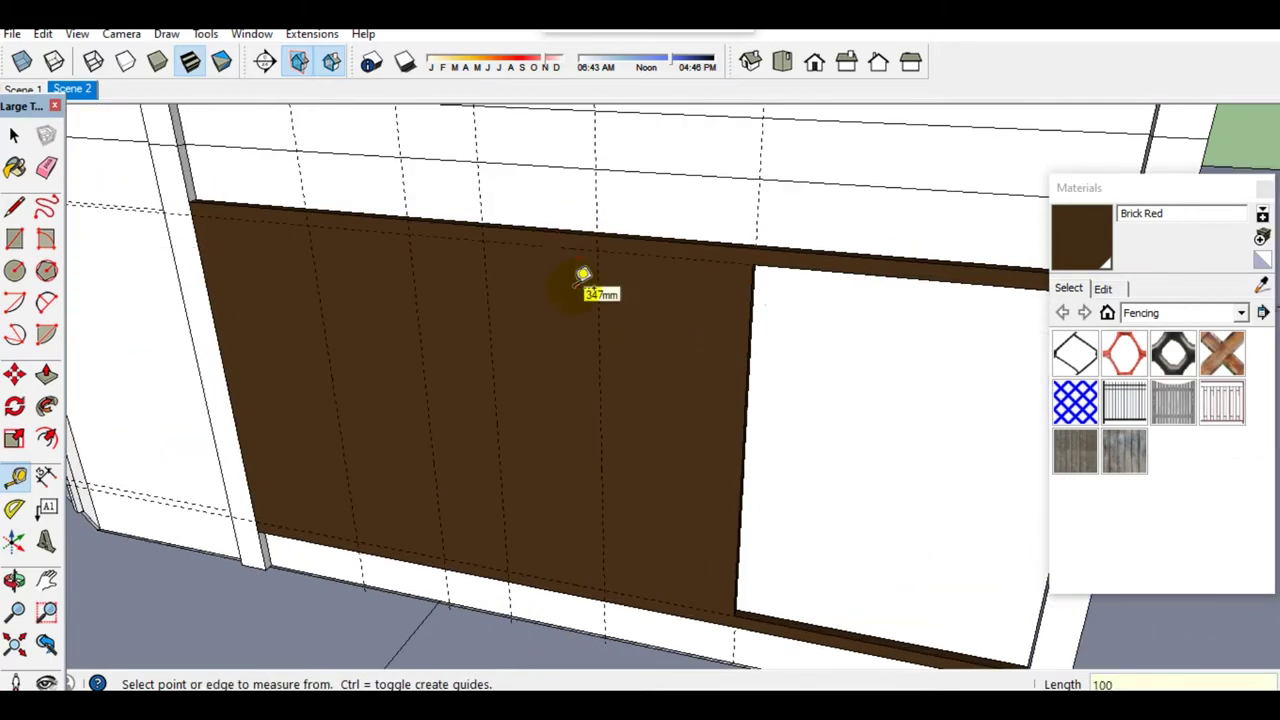
key("space")
Step: Draw a rectangle between the guides and offset its outline 100 mm inward
key("d")
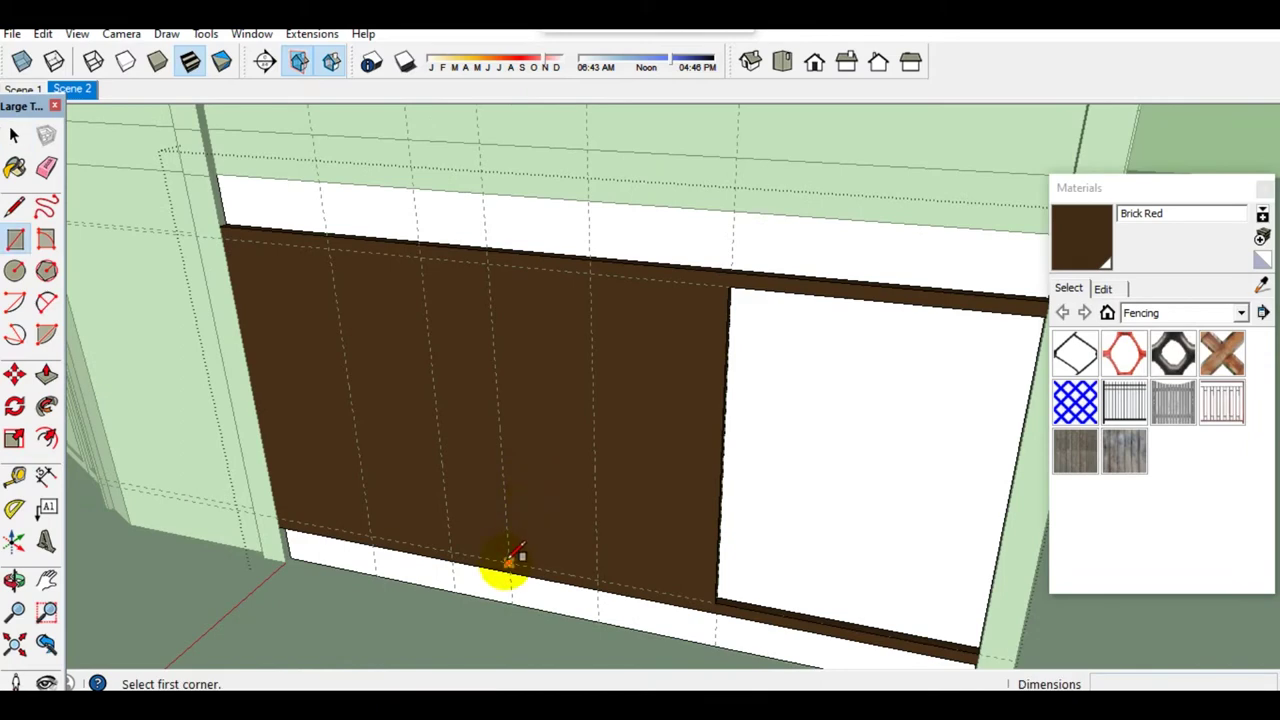
left_click(509, 561)
left_click(590, 262)
key("space")
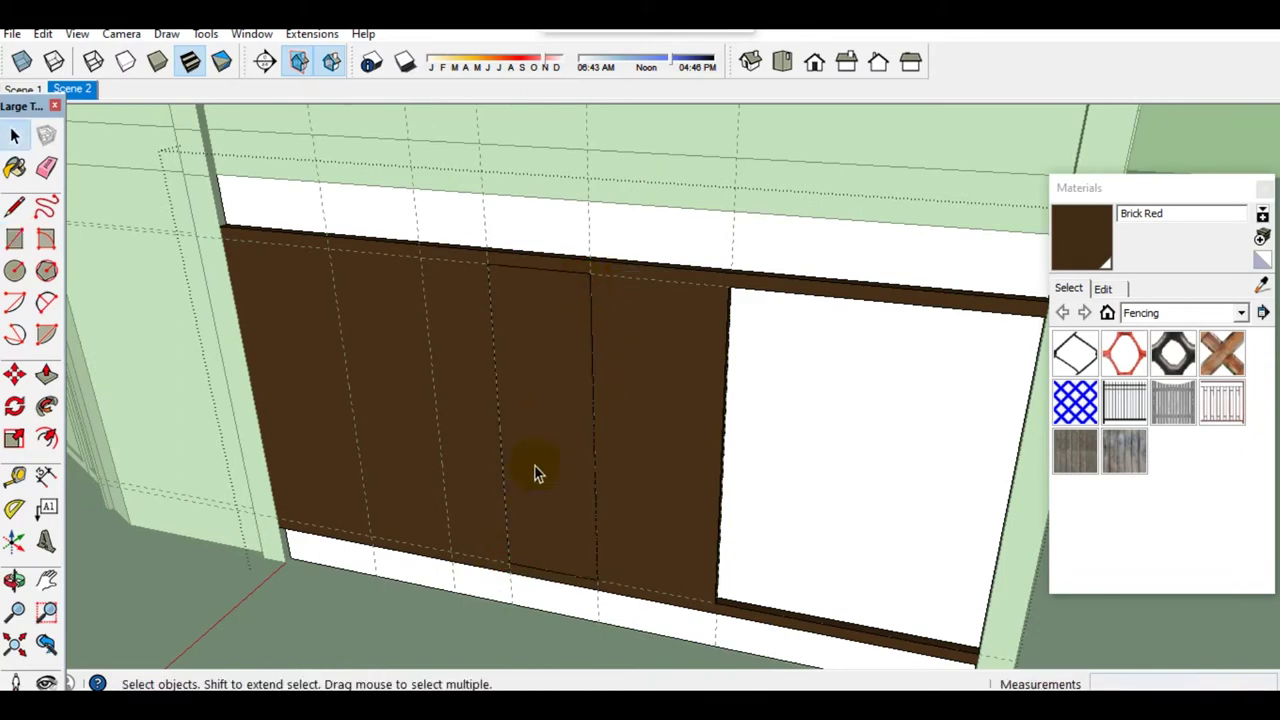
left_click(541, 482)
key("f")
left_click(541, 482)
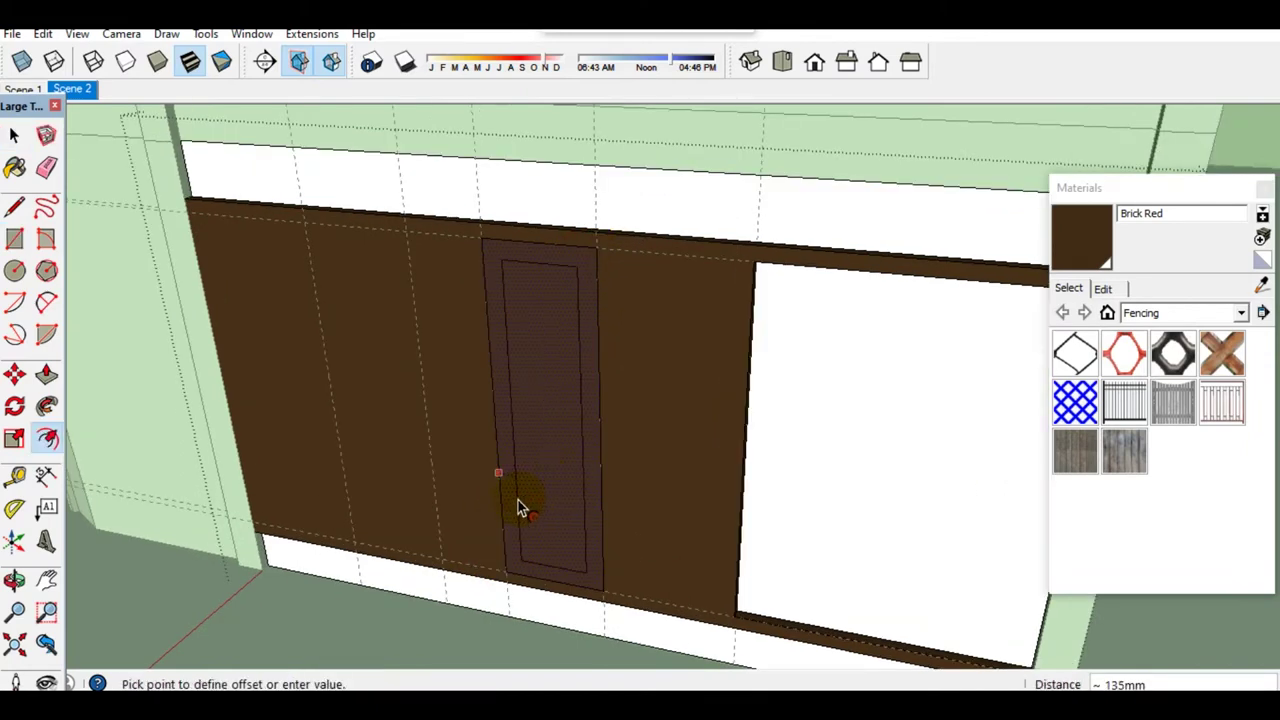
type("100")
left_click(518, 500)
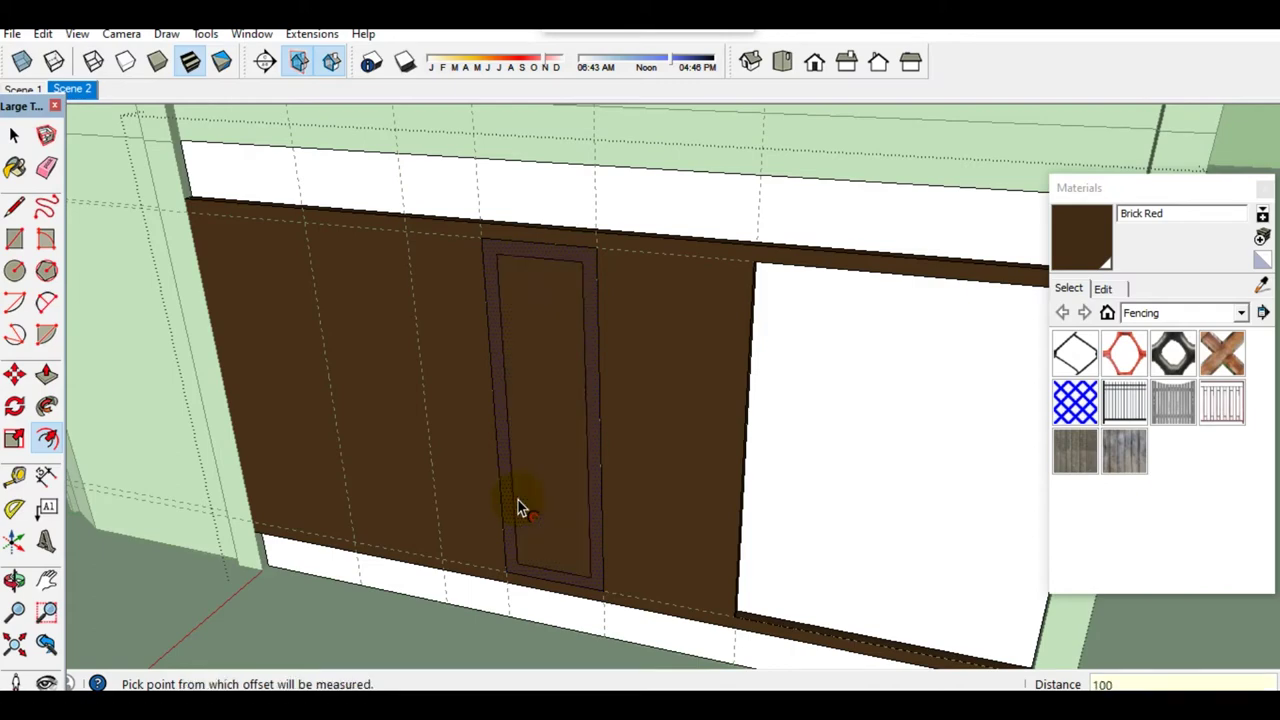
Step: Push the inner panel face in to recess it
key("space")
middle_click_drag(532, 468, 521, 551)
key("p")
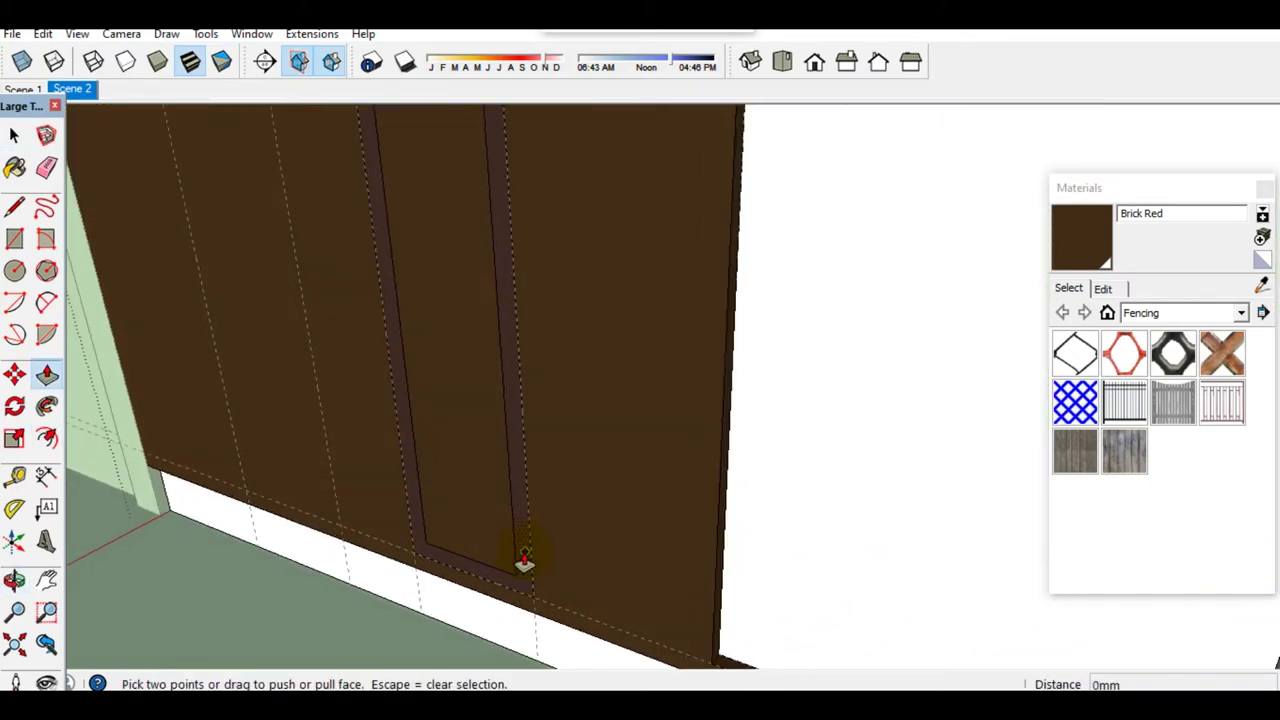
left_click(524, 558)
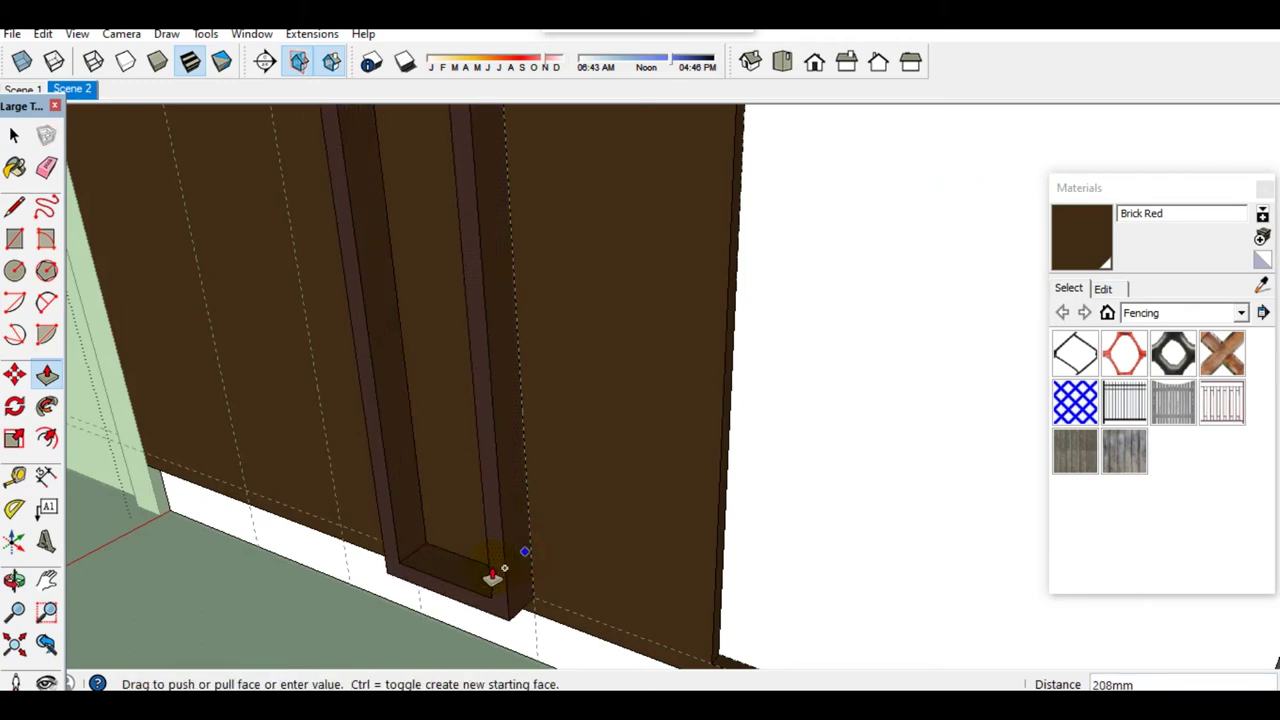
key("Return")
key("space")
scroll(514, 524, "down", 5)
middle_click_drag(514, 524, 425, 533)
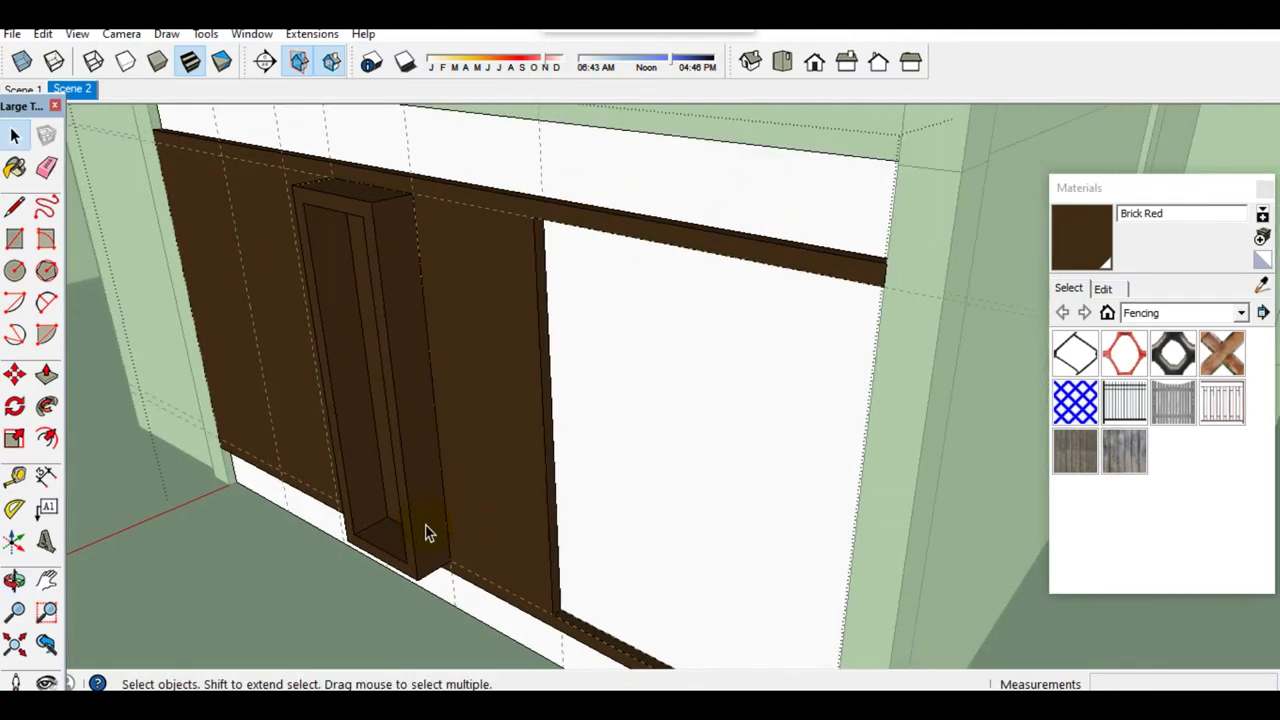
Step: Draw a diagonal line up the frame and copy it 800 mm across
key("l")
left_click(443, 557)
scroll(392, 200, "up", 2)
left_click(365, 185)
key("space")
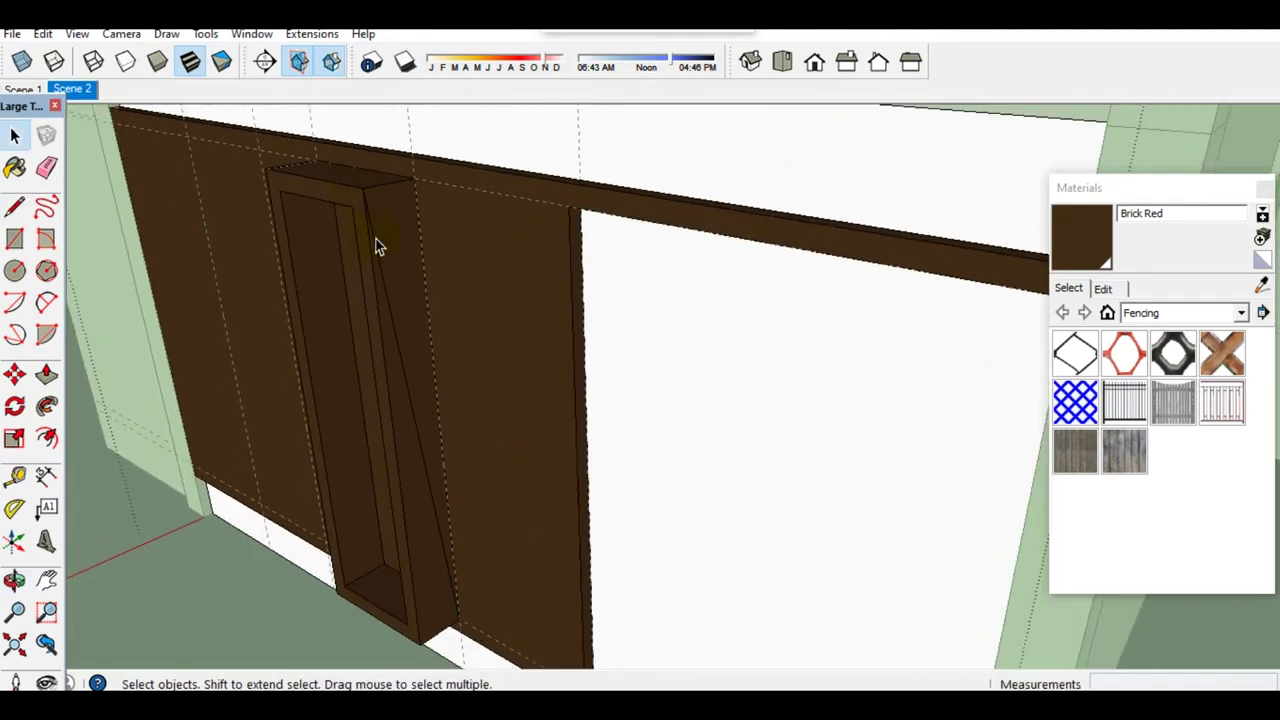
left_click(408, 489)
scroll(408, 489, "down", 3)
scroll(388, 311, "up", 3)
key("m")
left_click(363, 222)
mouse_move(363, 222)
middle_mouse_down()
mouse_move(751, 437)
mouse_move(766, 383)
middle_mouse_up()
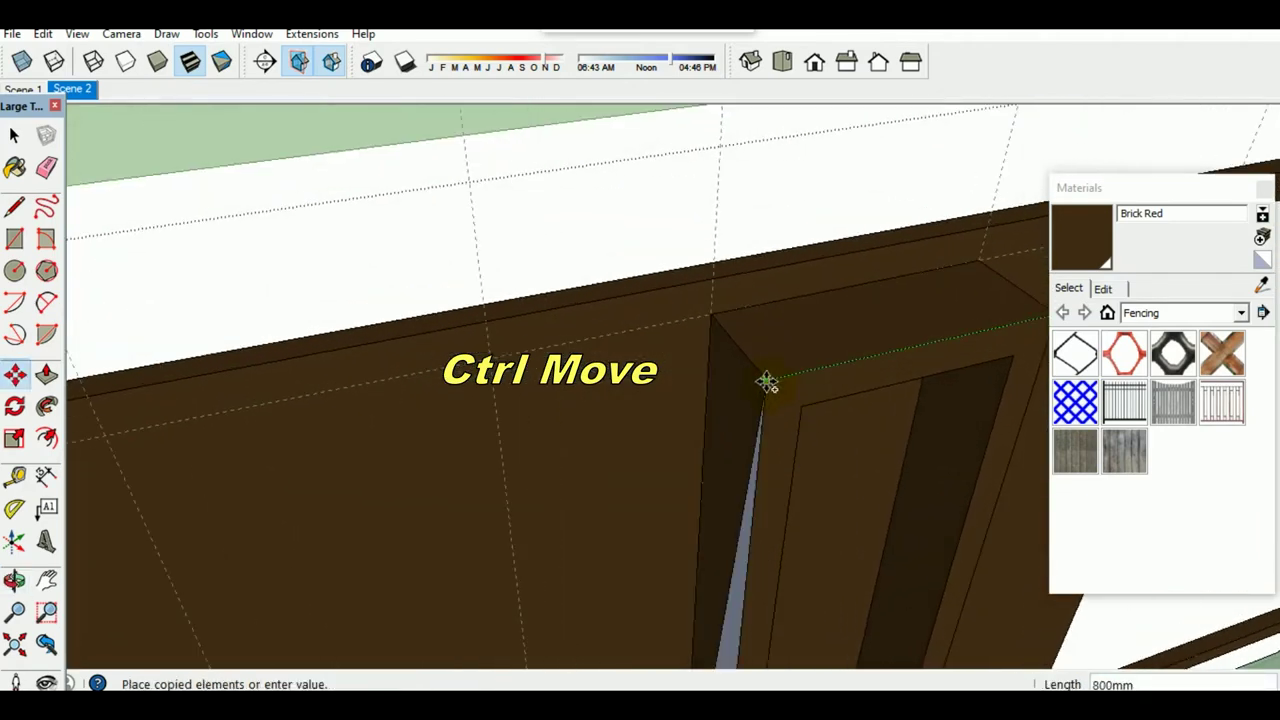
left_click(766, 383)
key("space")
Step: Push the frame's side face at the base and erase the leftover sliver face
mouse_move(753, 445)
middle_mouse_down()
mouse_move(843, 343)
mouse_move(786, 449)
middle_mouse_up()
key("p")
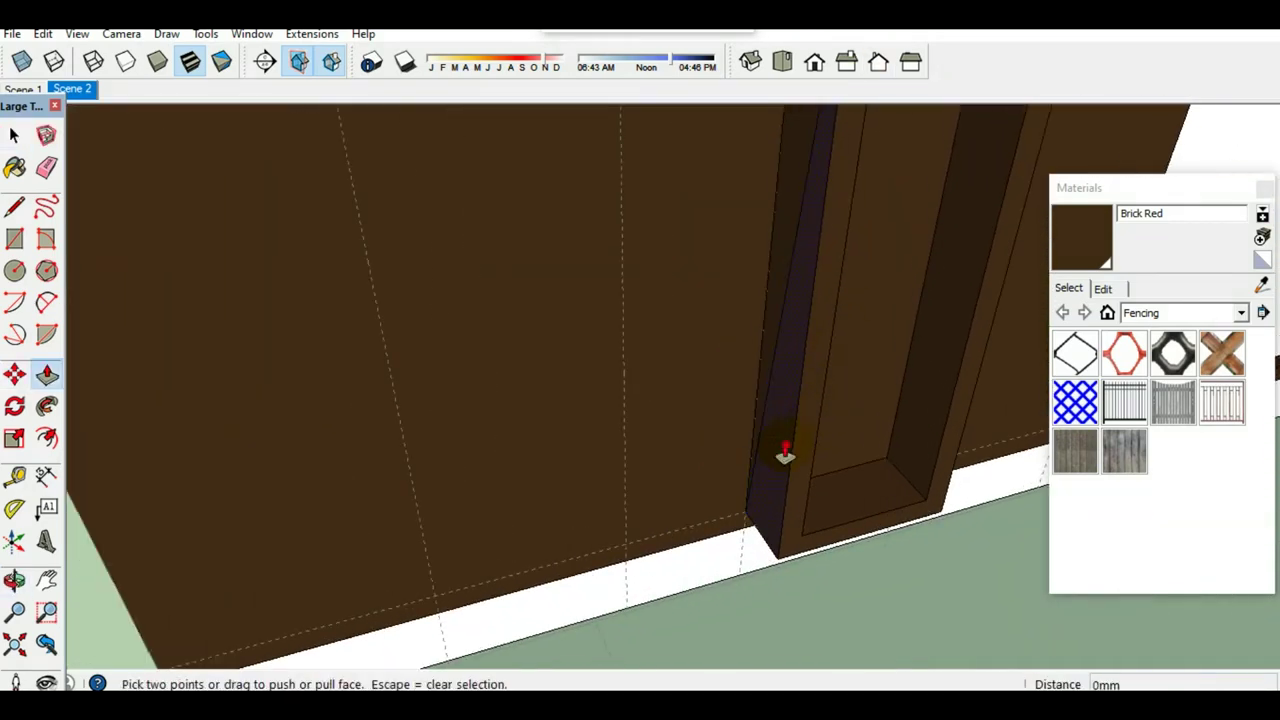
left_click(786, 449)
left_click(815, 412)
key("space")
left_click(816, 438)
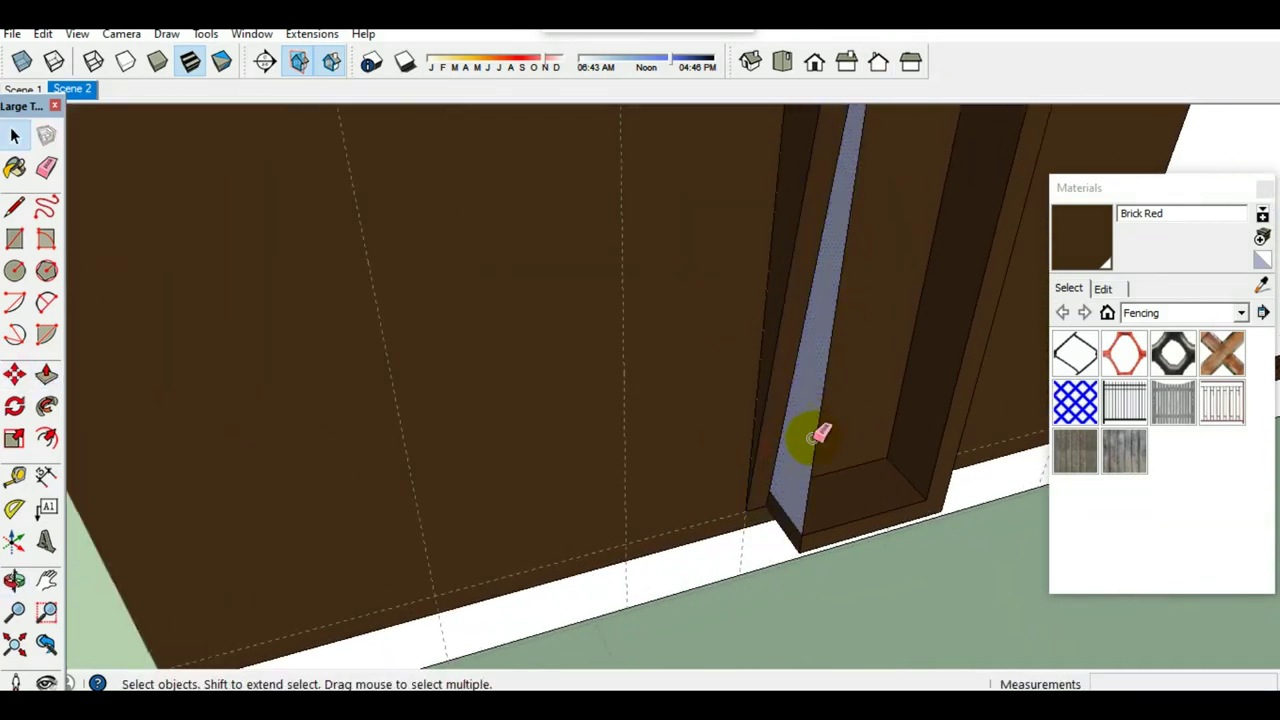
key("e")
key("space")
Step: Push the thin tapered strip back 100 mm and erase its leftover face
mouse_move(815, 438)
middle_mouse_down()
mouse_move(832, 434)
mouse_move(480, 438)
mouse_move(464, 484)
mouse_move(429, 494)
middle_mouse_up()
key("p")
left_click_drag(428, 491, 378, 440)
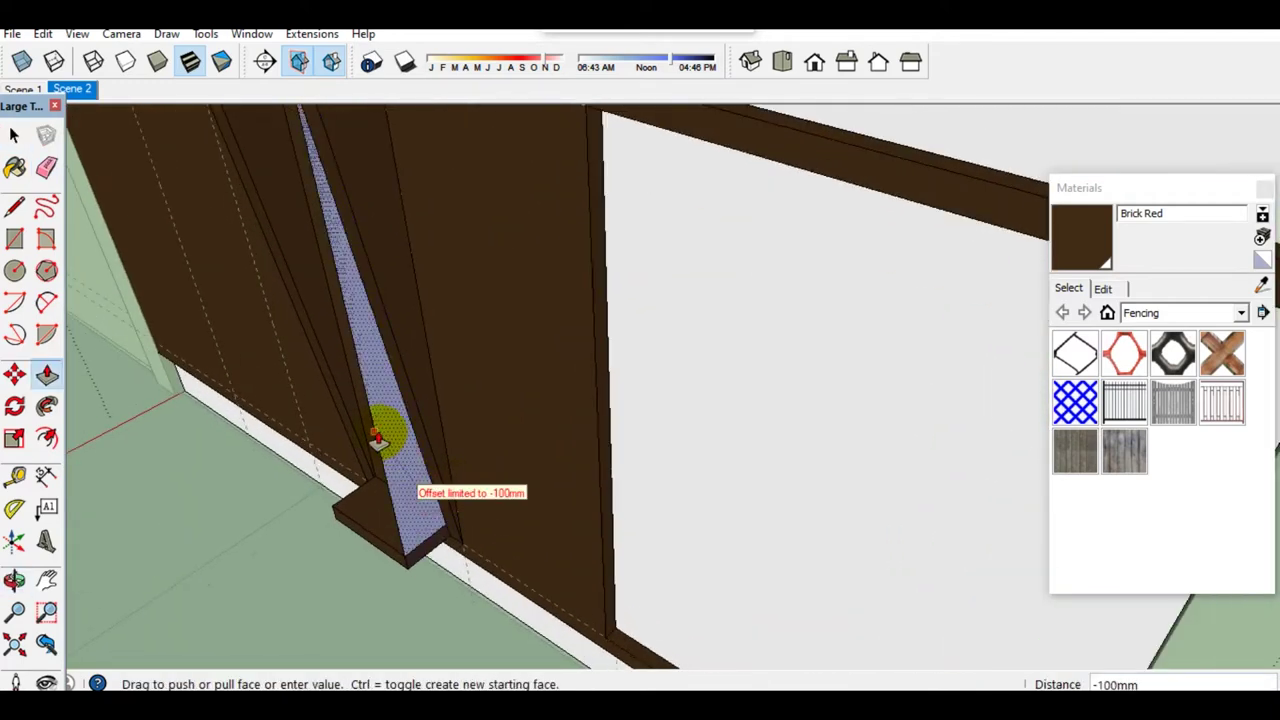
key("space")
key("e")
left_click(380, 443)
key("space")
Step: Push the base block's front face back
middle_click_drag(408, 531, 435, 562)
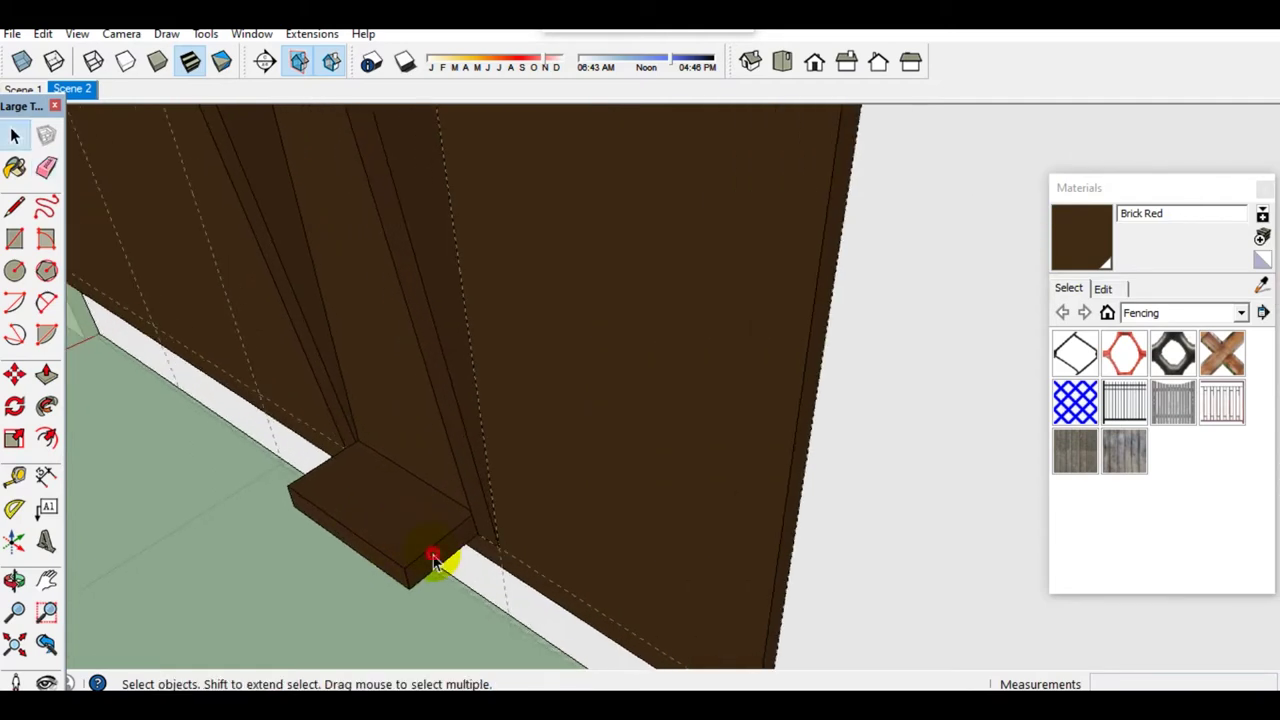
key("p")
left_click_drag(432, 562, 297, 487)
key("space")
mouse_move(371, 471)
middle_mouse_down()
mouse_move(360, 451)
mouse_move(406, 466)
mouse_move(526, 617)
mouse_move(506, 437)
mouse_move(426, 386)
mouse_move(686, 518)
middle_mouse_up()
key("e")
key("space")
Step: Try pushing the frame's top face, then undo it
key("p")
left_click(314, 271)
left_click(314, 271)
key("ctrl+z")
key("space")
key("e")
key("space")
scroll(340, 300, "down", 3)
Step: Push the framed inner panel through to open the window
mouse_move(352, 305)
middle_mouse_down()
mouse_move(574, 317)
mouse_move(600, 437)
middle_mouse_up()
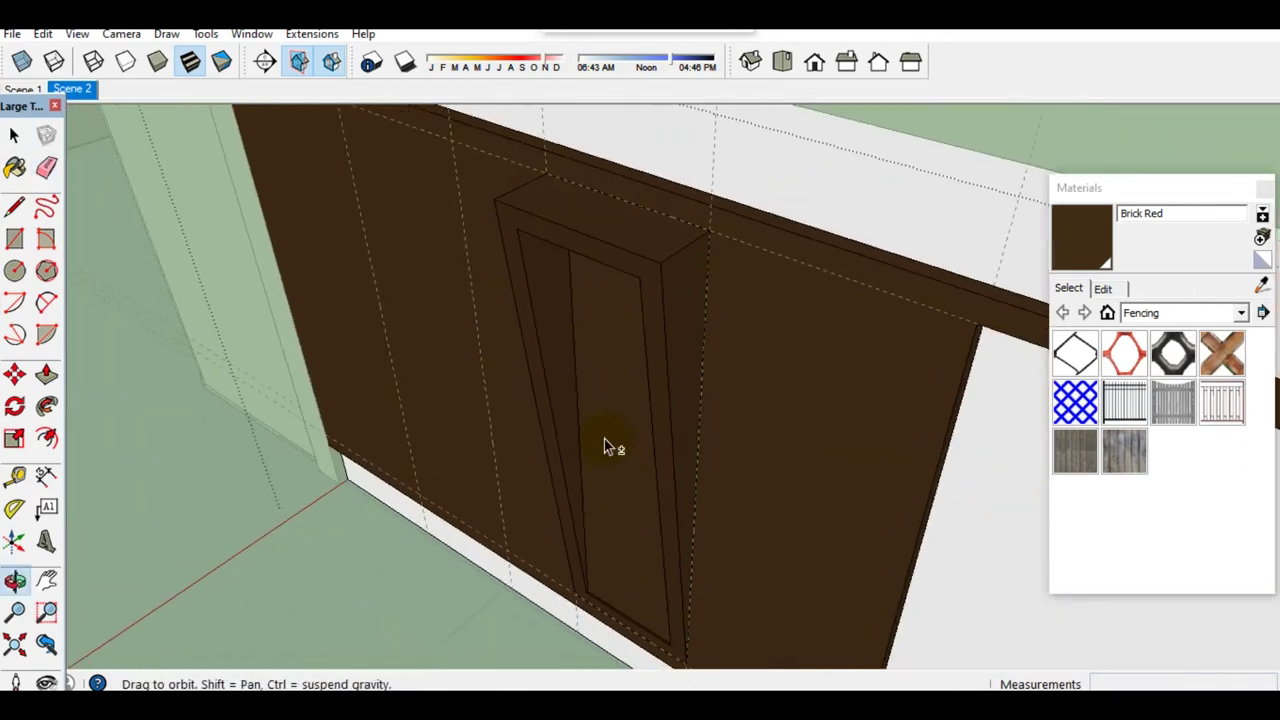
key("p")
left_click(608, 478)
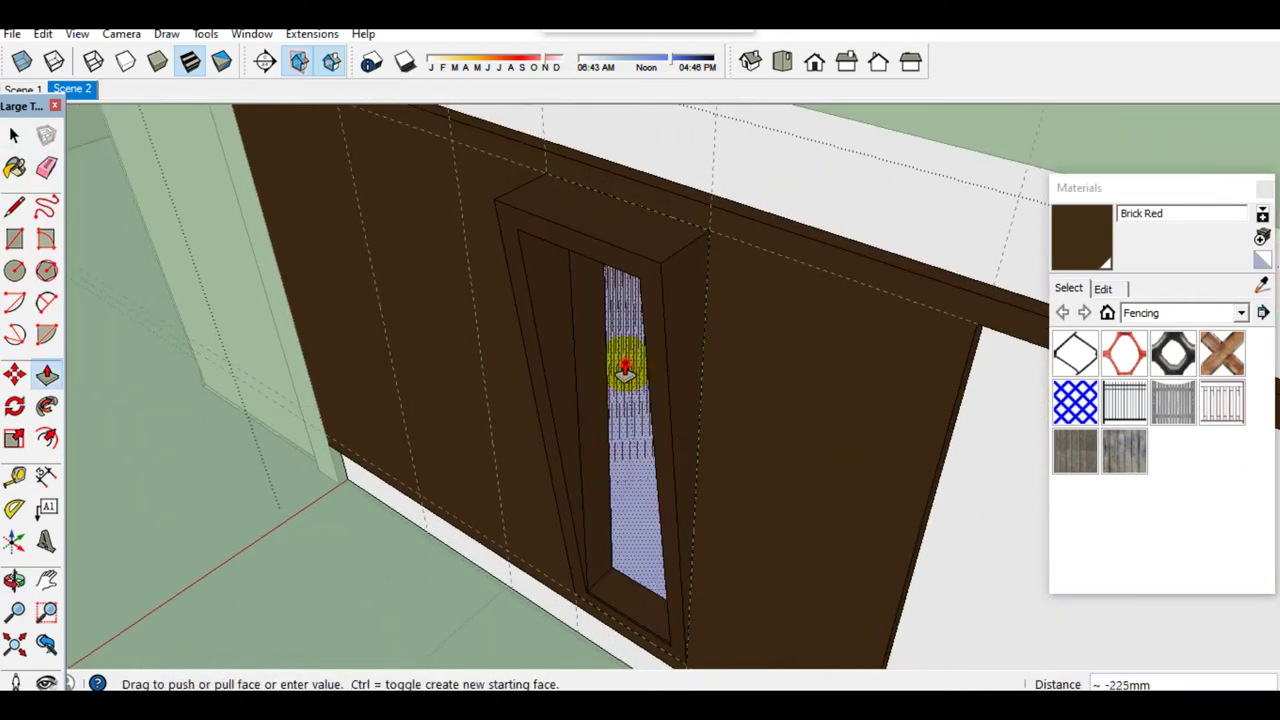
left_click(625, 370)
key("space")
Step: Draw a line across the bottom of the opening so it closes into a face
middle_click_drag(686, 380, 723, 357)
scroll(690, 450, "up", 3)
middle_click_drag(651, 549, 637, 497)
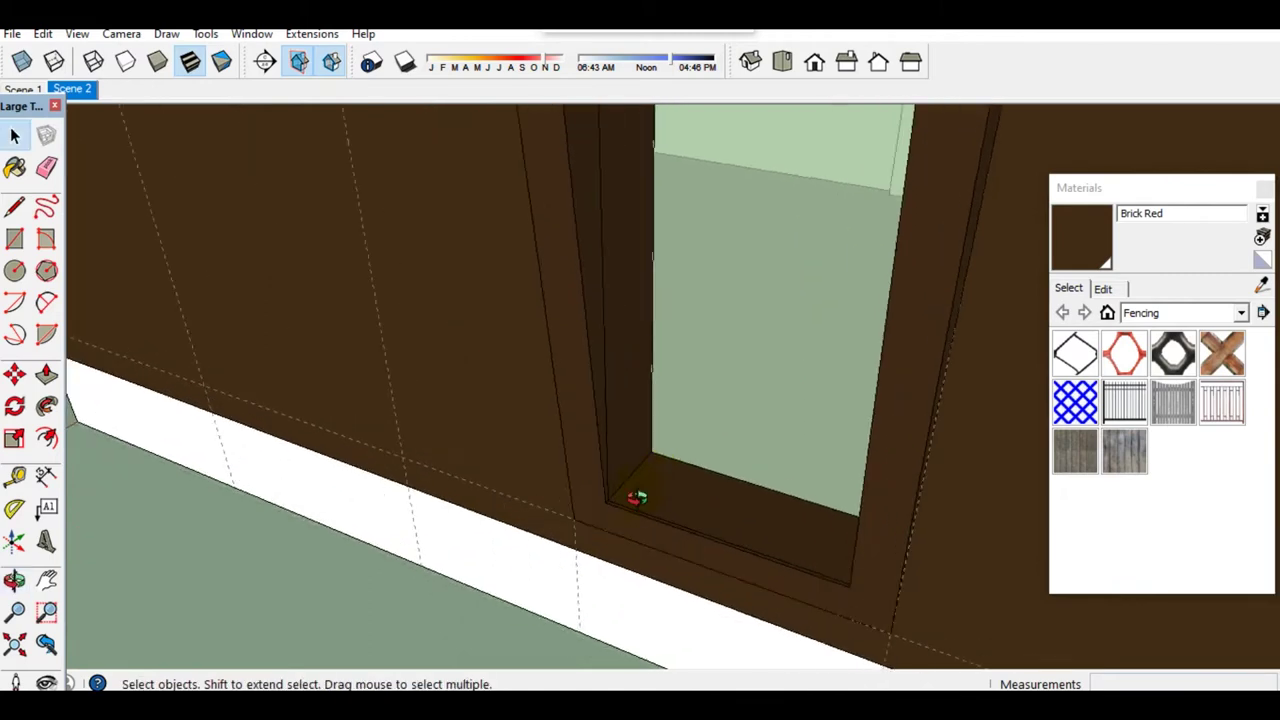
scroll(720, 560, "up", 2)
scroll(740, 565, "up", 2)
key("l")
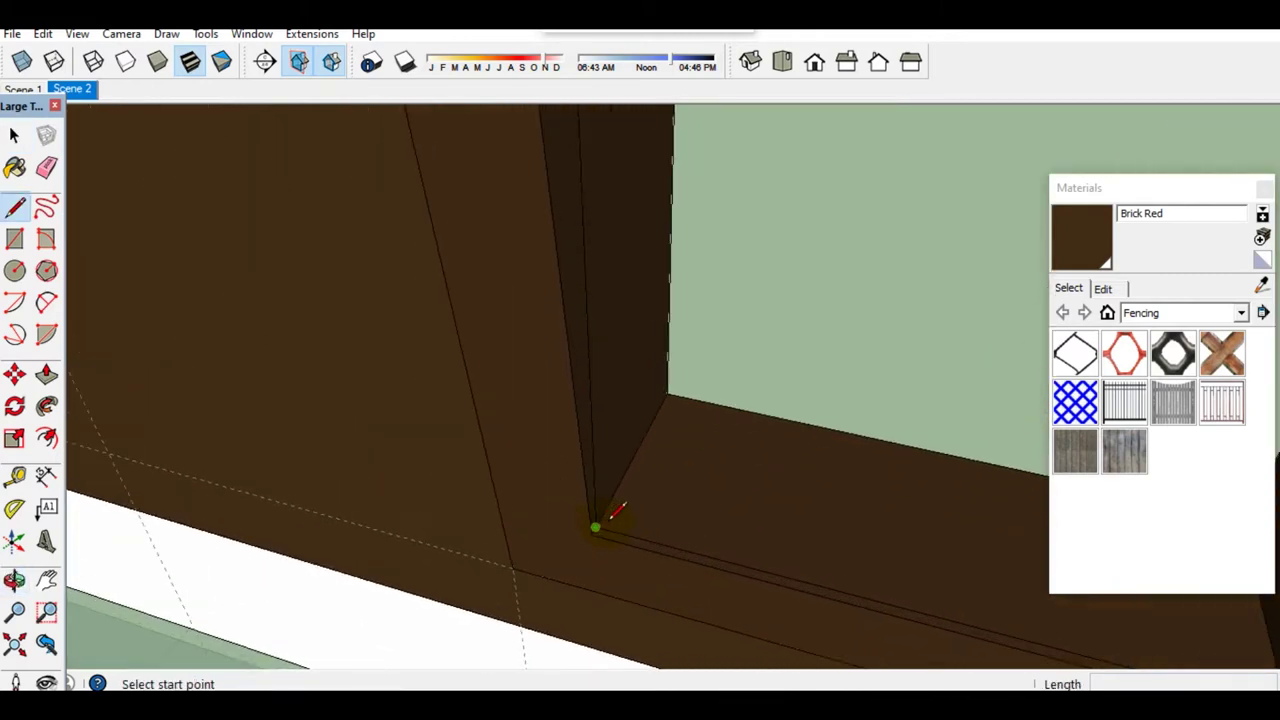
left_click(595, 527)
scroll(700, 530, "down", 2)
scroll(800, 560, "down", 2)
left_click(912, 600)
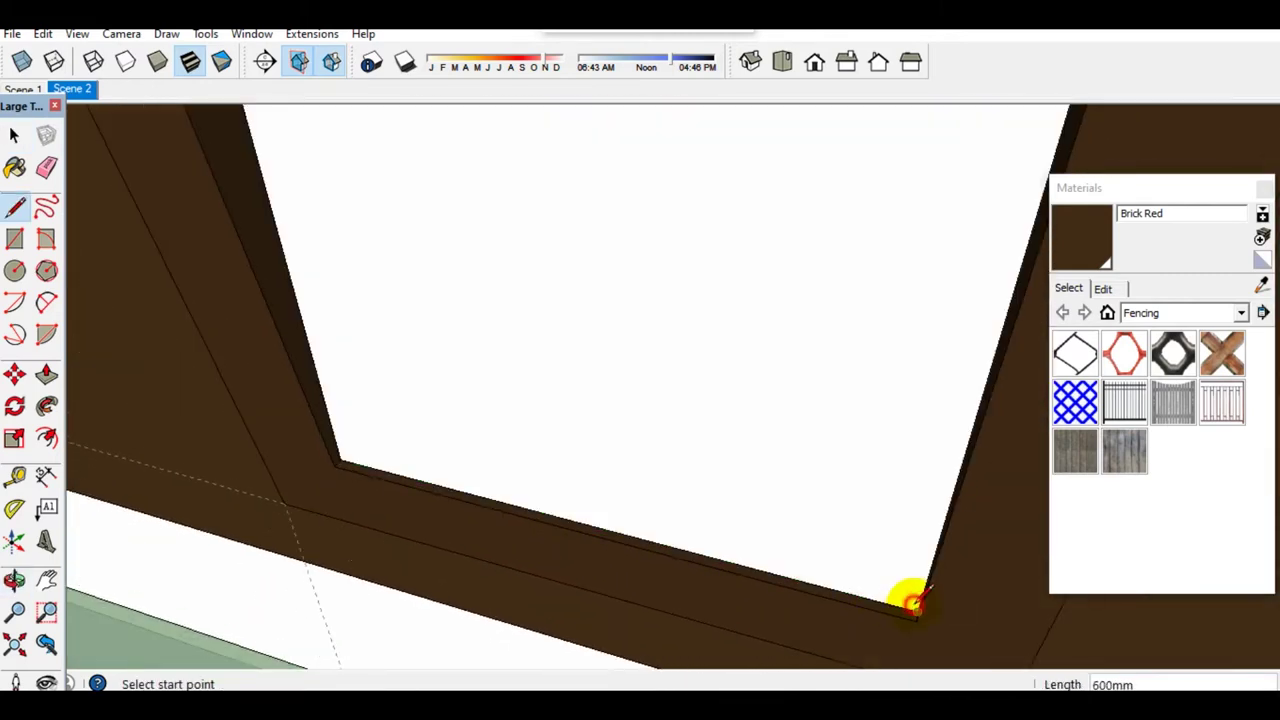
Step: Select the new opening face and make it a group
key("space")
left_click(755, 527)
right_click(736, 384)
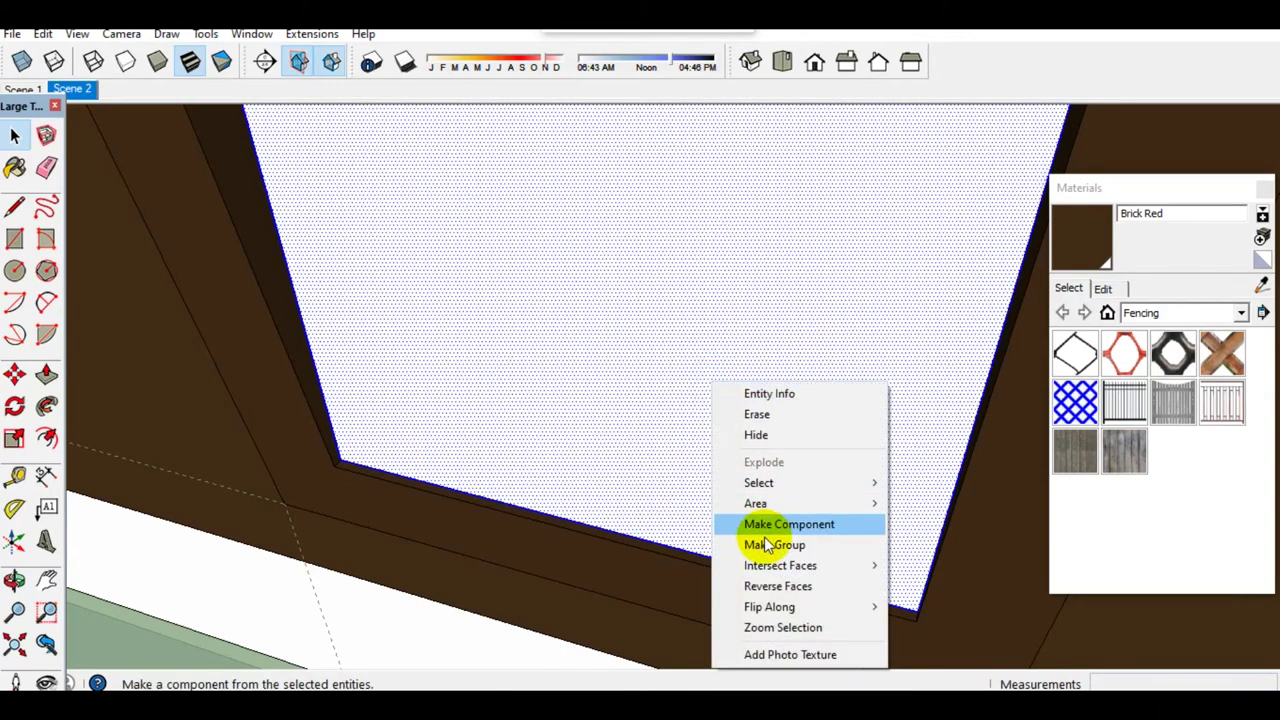
left_click(763, 543)
Step: Paint the grouped pane with Translucent_Glass_Gray glass
left_click(1239, 313)
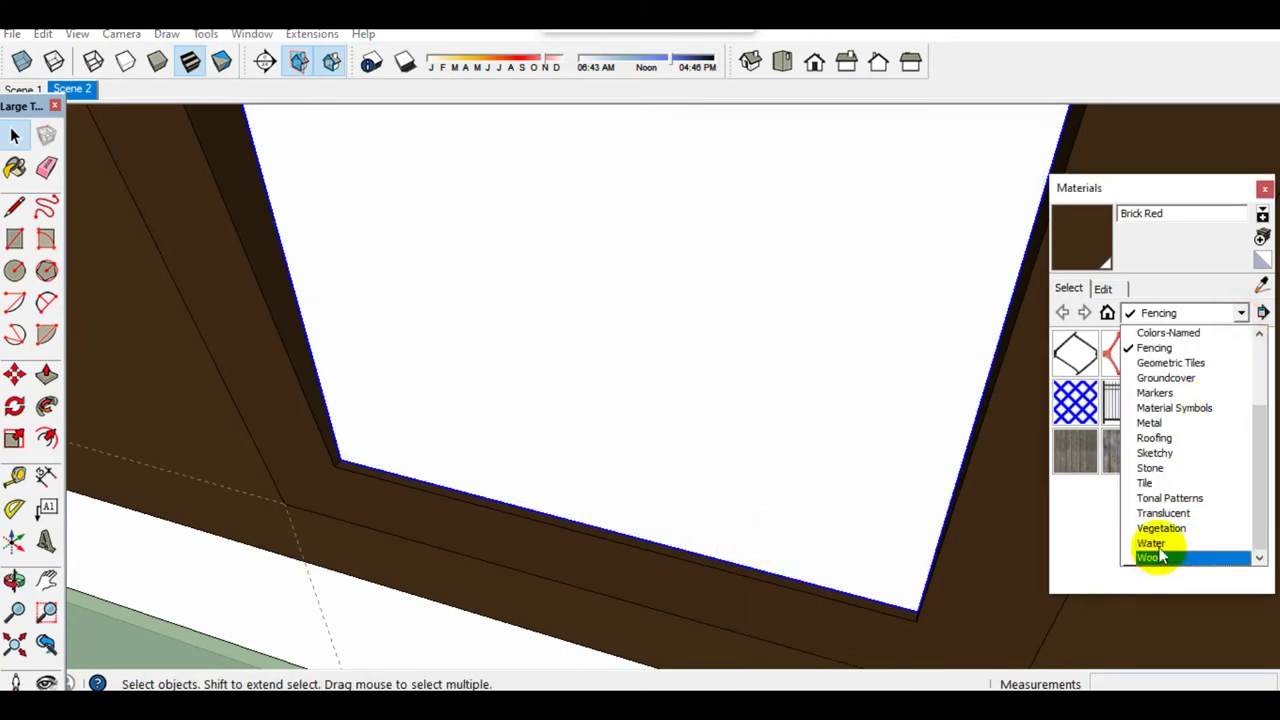
left_click(1162, 514)
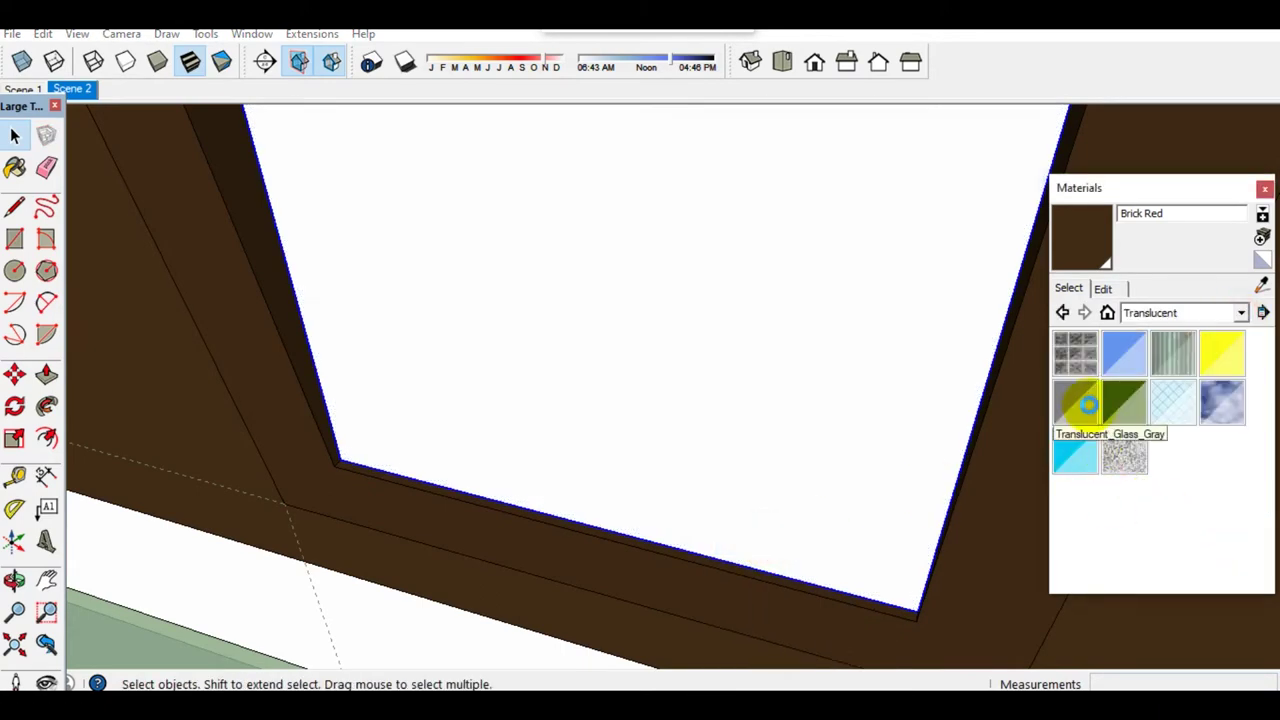
left_click(775, 381)
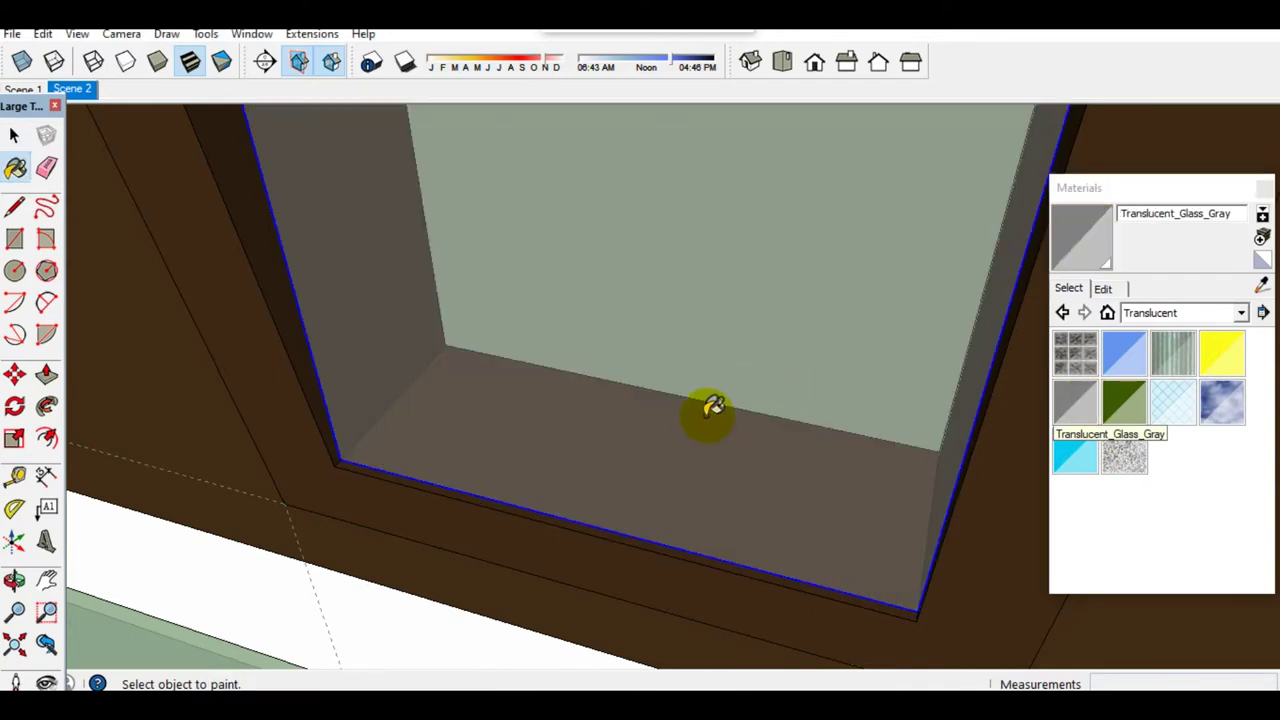
key("space")
scroll(540, 451, "down", 2)
scroll(608, 420, "down", 3)
scroll(677, 486, "down", 2)
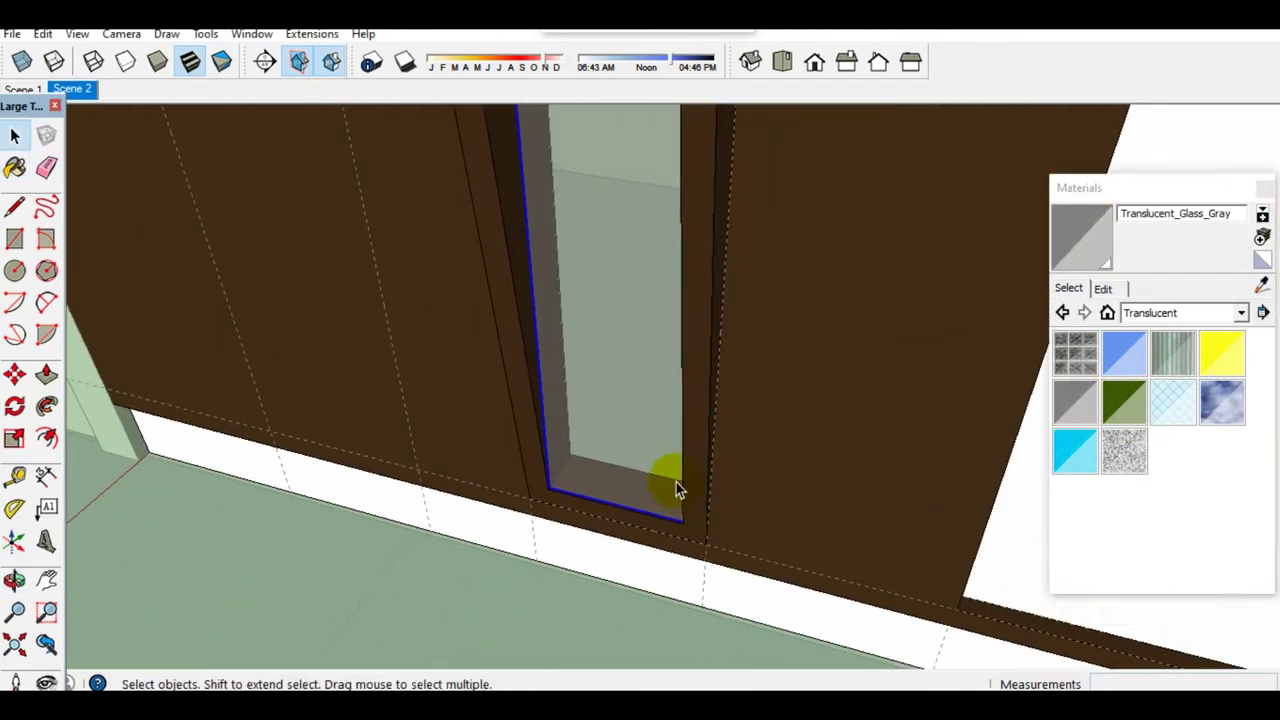
scroll(680, 478, "down", 2)
scroll(482, 428, "down", 1)
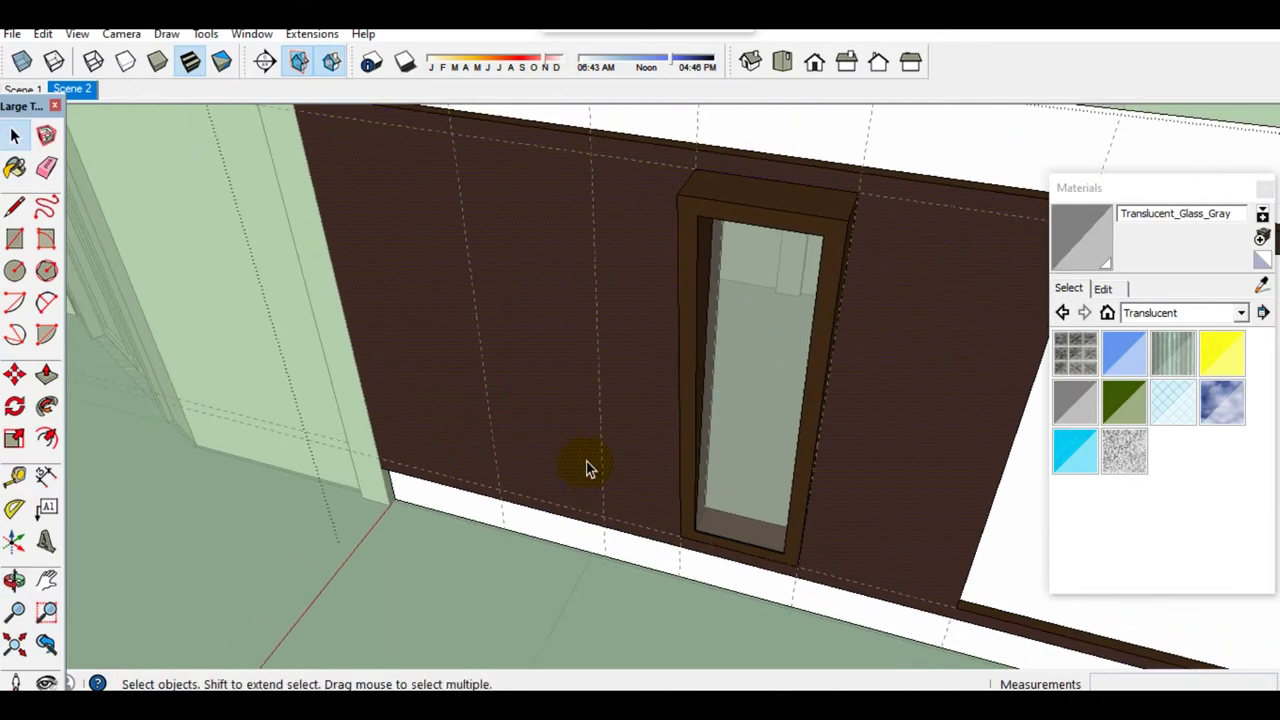
Step: Start a new panel rectangle on the next bay of the wall
key("r")
scroll(500, 486, "up", 2)
left_click(500, 490)
scroll(500, 491, "down", 2)
scroll(590, 192, "up", 1)
Step: Finish the new panel rectangle and offset its outline 100 mm inward
key("space")
left_click(520, 360)
key("f")
left_click(582, 368)
key("Return")
key("space")
scroll(600, 260, "up", 1)
Step: Pull the offset border outward to form a projecting window frame
key("p")
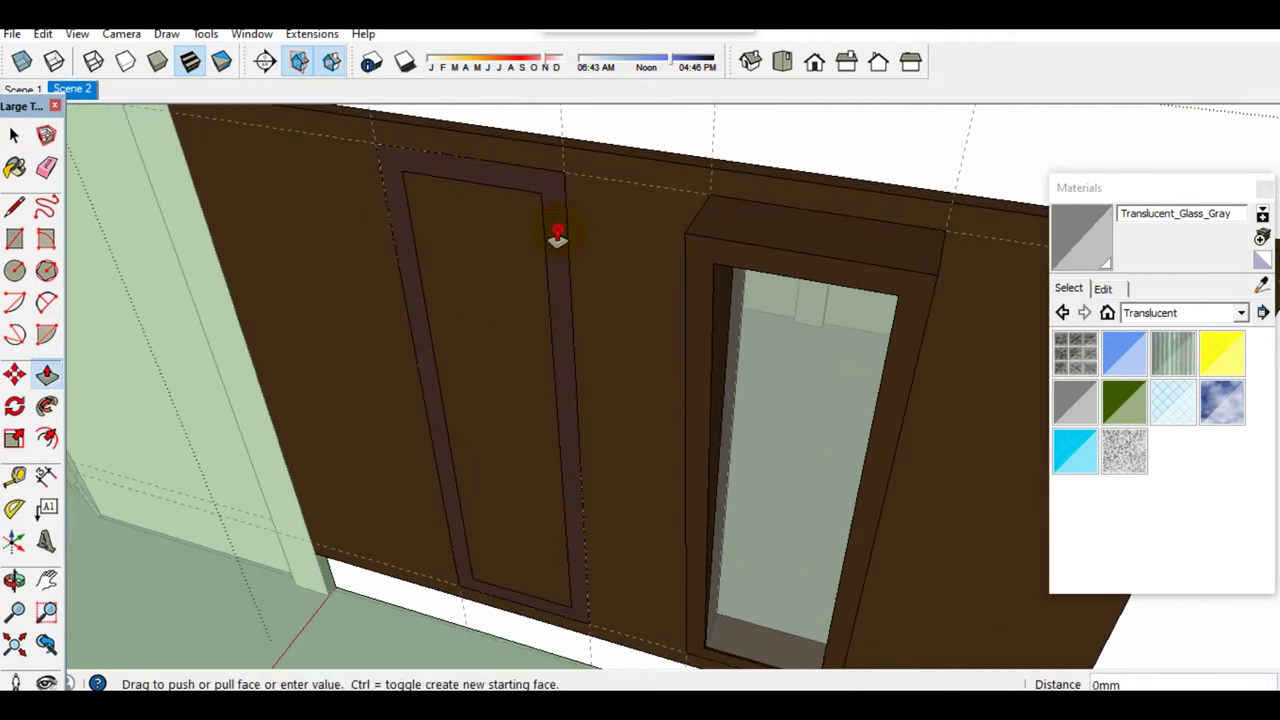
left_click(558, 238)
left_click(686, 229)
key("space")
middle_click_drag(623, 271, 533, 481)
key("l")
left_click(528, 553)
scroll(422, 170, "up", 1)
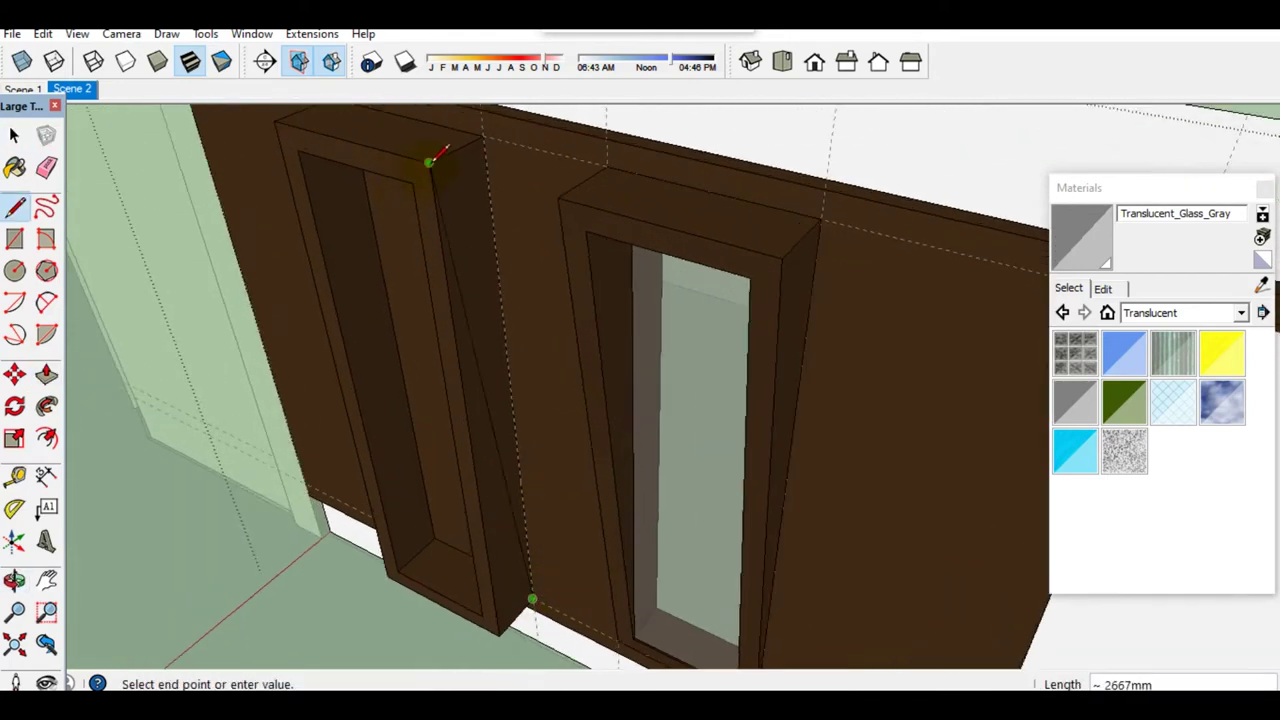
key("space")
middle_click_drag(432, 170, 497, 460)
middle_click_drag(451, 242, 527, 427)
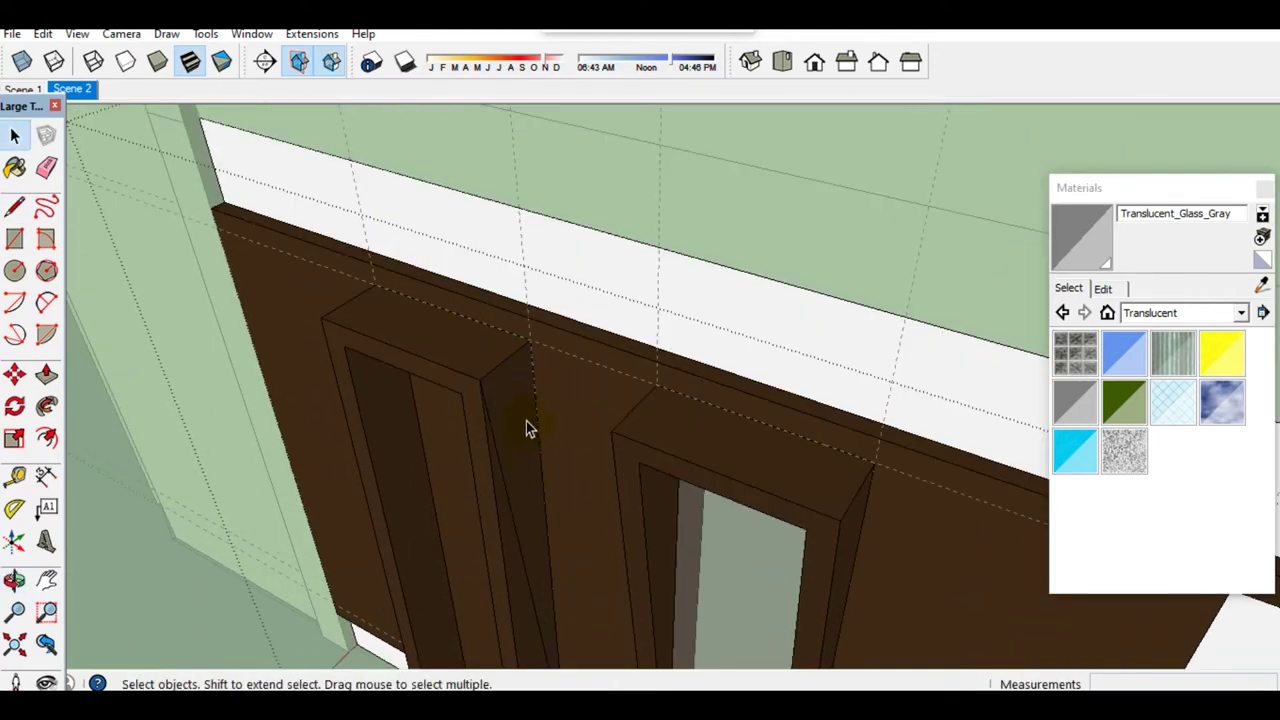
Step: Place a copy of the narrow window frame beside the original
key("m")
left_click(478, 383, "ctrl")
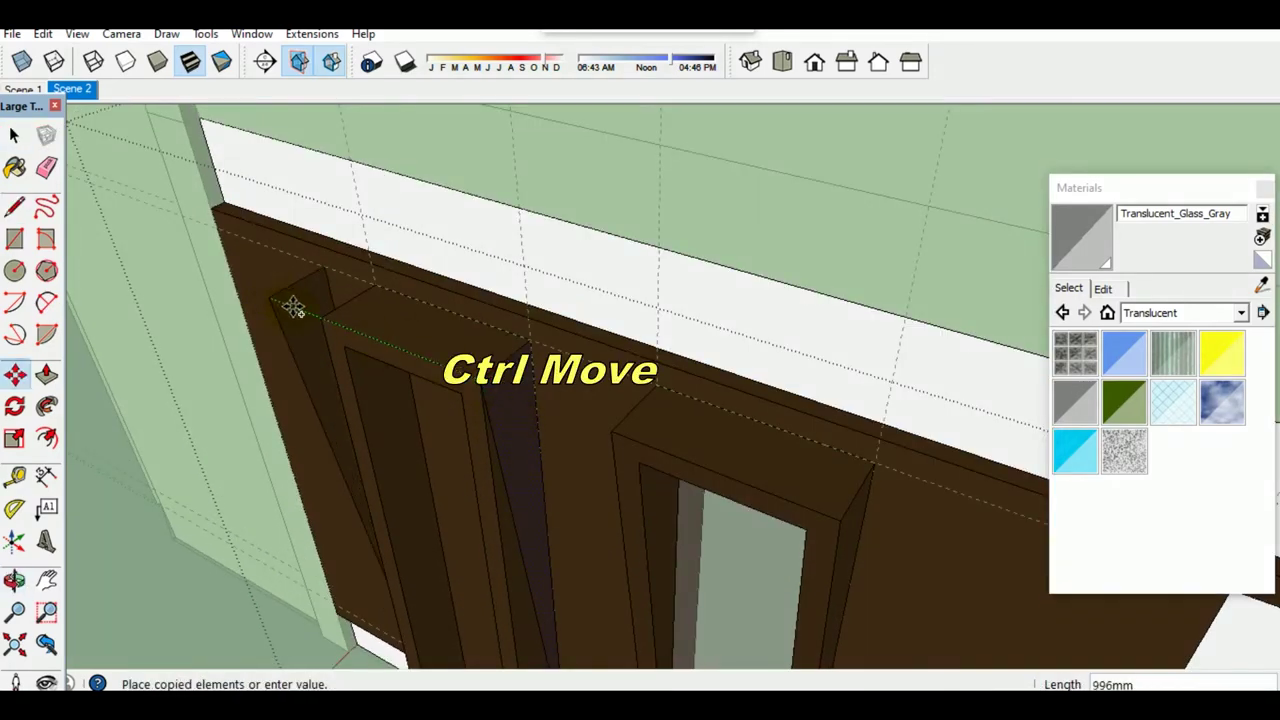
left_click(320, 320)
middle_click_drag(320, 320, 443, 423)
key("space")
middle_click_drag(477, 511, 500, 561)
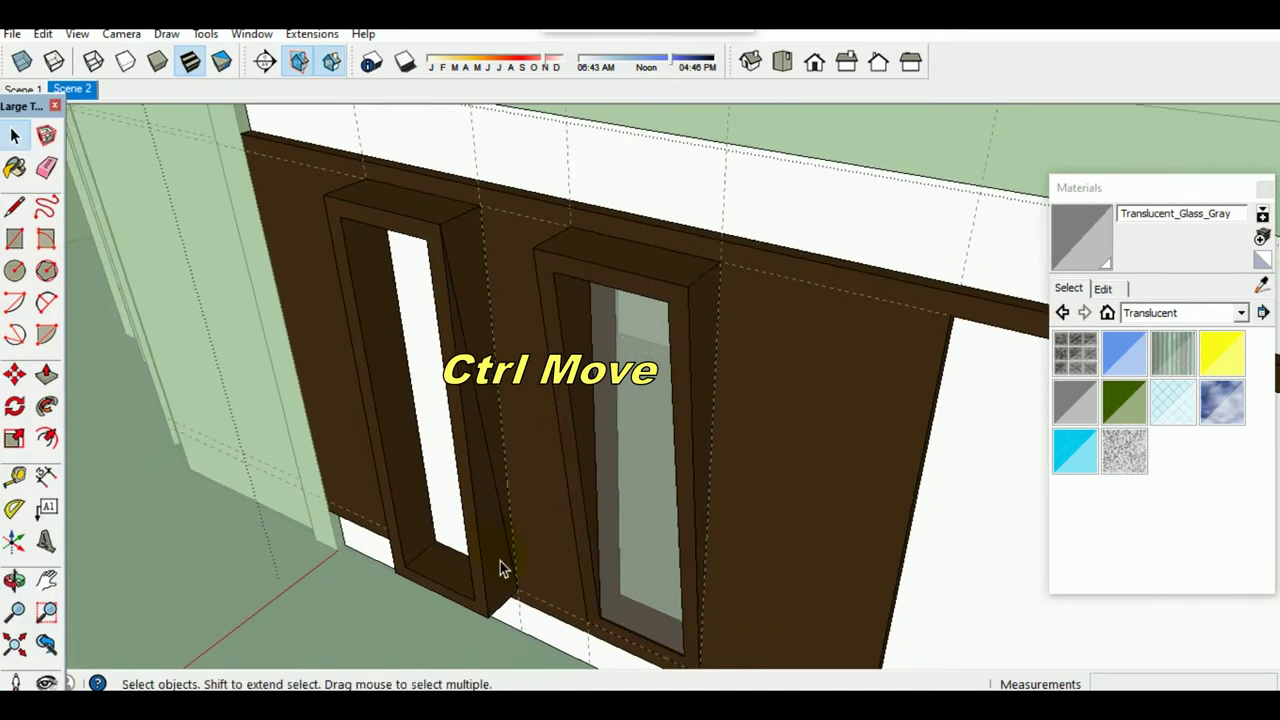
Step: Push the copied frame's inner face in 100 mm and erase the leftover face
key("p")
left_click(474, 523)
left_click(455, 490)
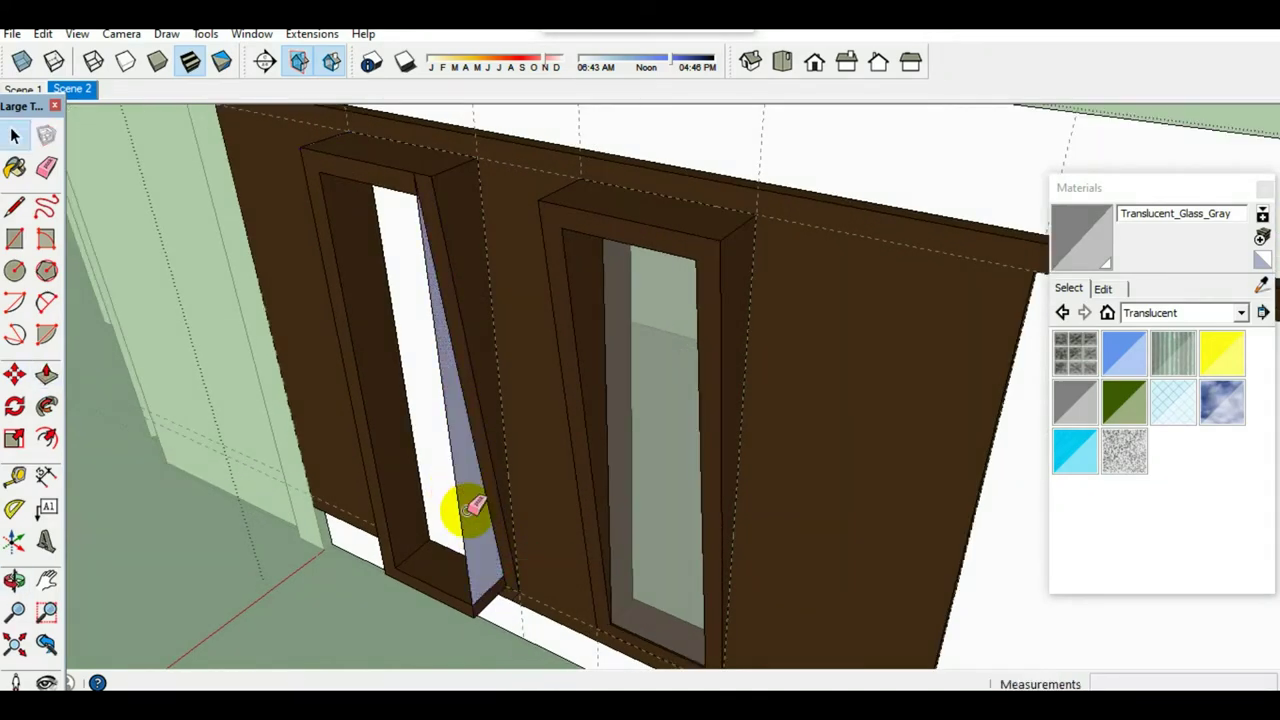
key("e")
left_click(462, 505)
key("space")
mouse_move(423, 429)
middle_mouse_down()
mouse_move(780, 457)
mouse_move(829, 434)
mouse_move(770, 554)
middle_mouse_up()
Step: Push the left frame's inner face deeper and erase the grey inner strip
key("p")
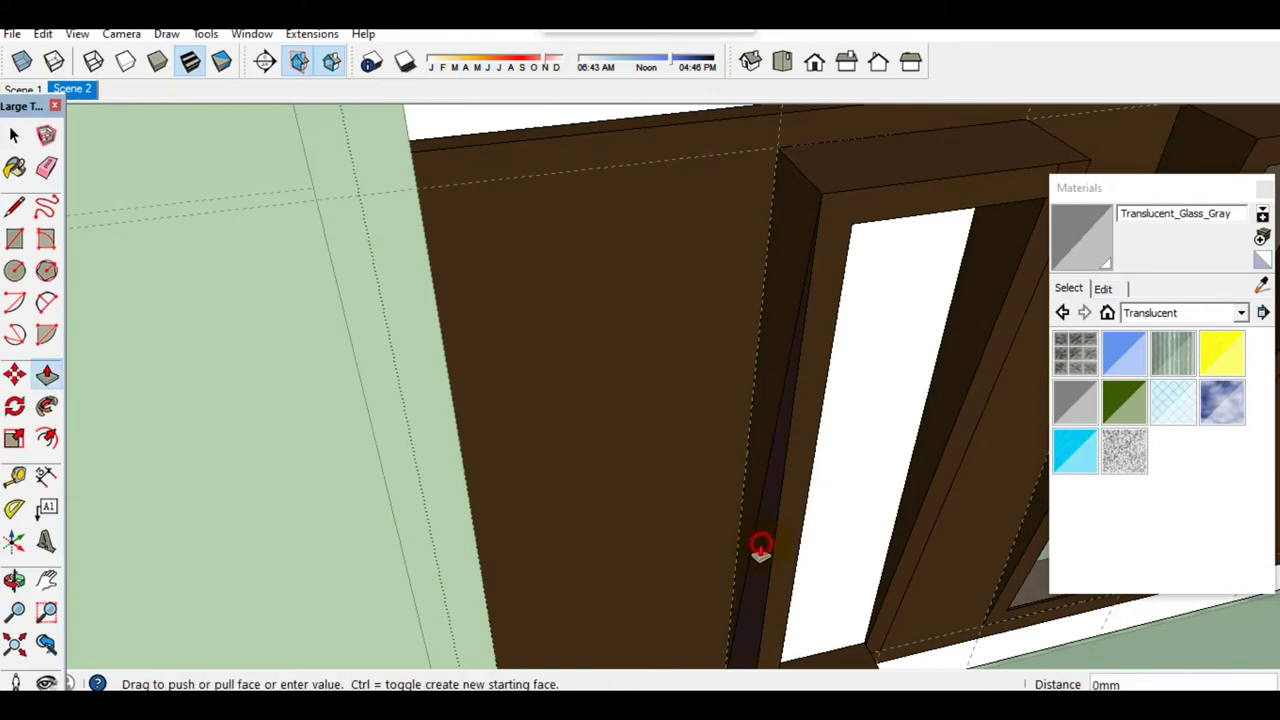
left_click(760, 543)
left_click(811, 500)
key("space")
mouse_move(811, 500)
middle_mouse_down()
mouse_move(788, 523)
mouse_move(755, 432)
middle_mouse_up()
key("e")
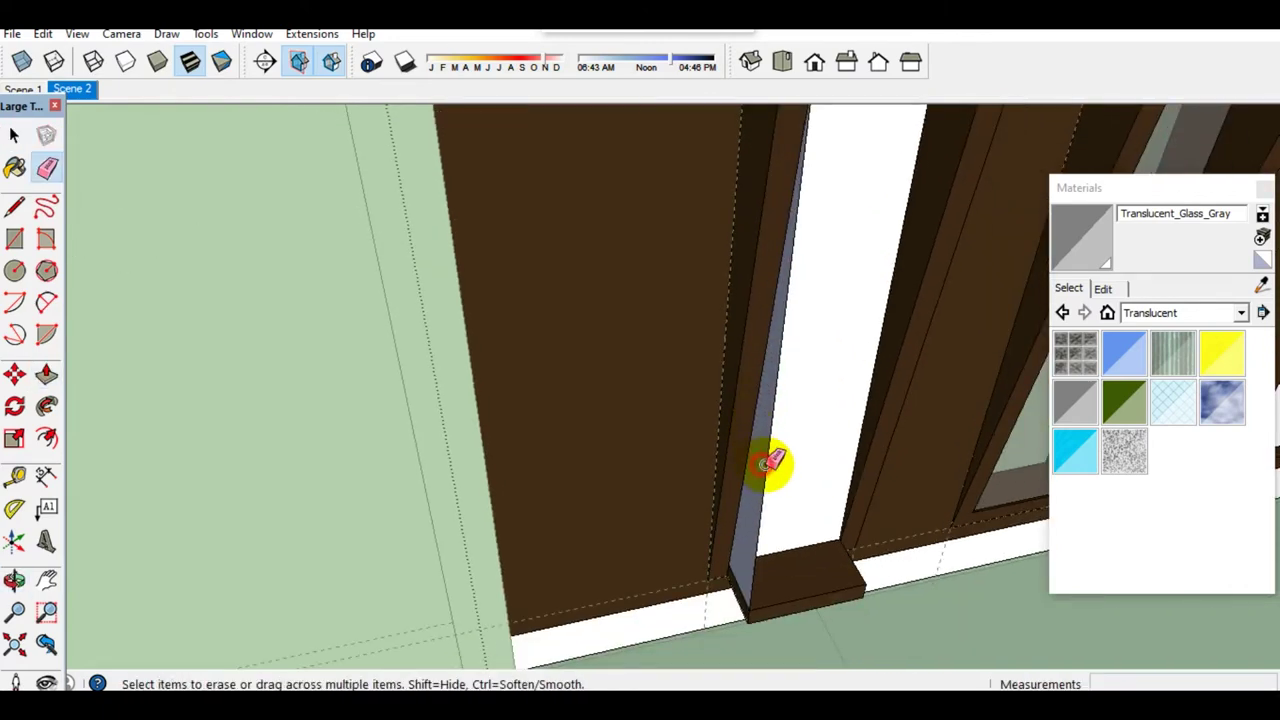
left_click(766, 463)
key("space")
scroll(764, 507, "up", 3)
scroll(788, 496, "up", 2)
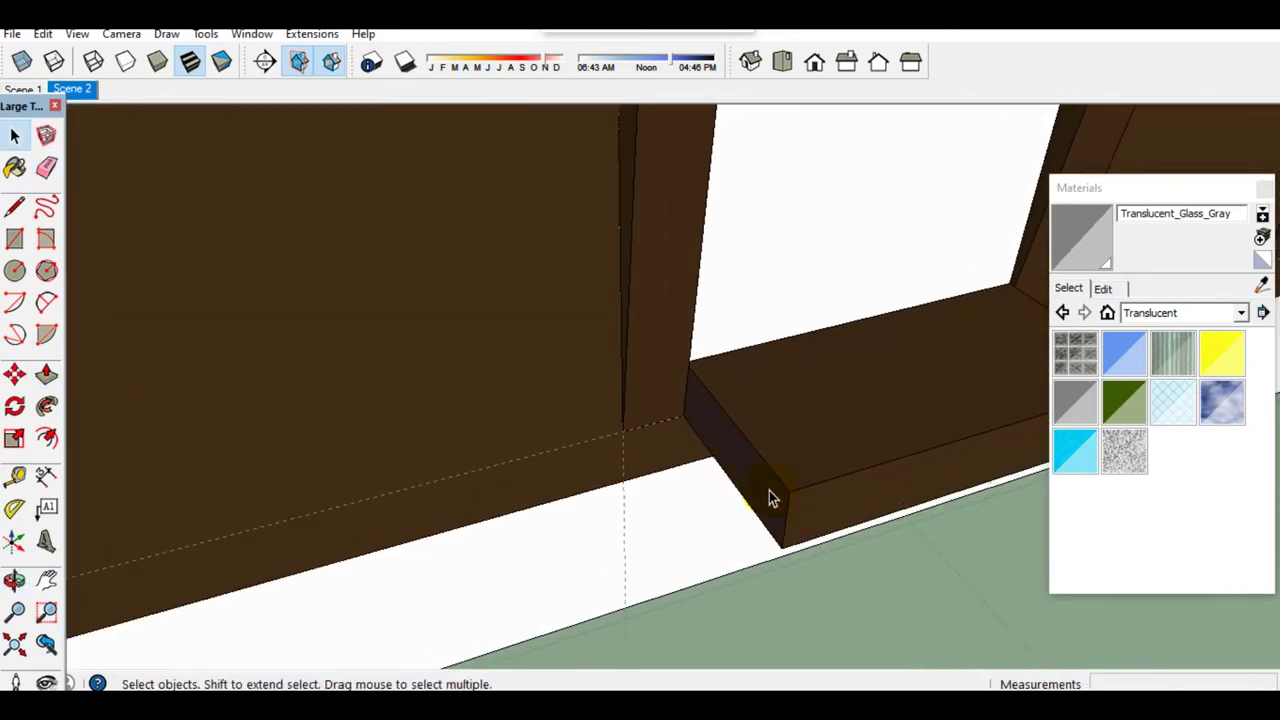
Step: Push the sill step's end face back into the frame
key("p")
left_click(766, 491)
mouse_move(766, 491)
middle_mouse_down()
mouse_move(700, 531)
mouse_move(737, 334)
middle_mouse_up()
left_click(738, 327)
key("space")
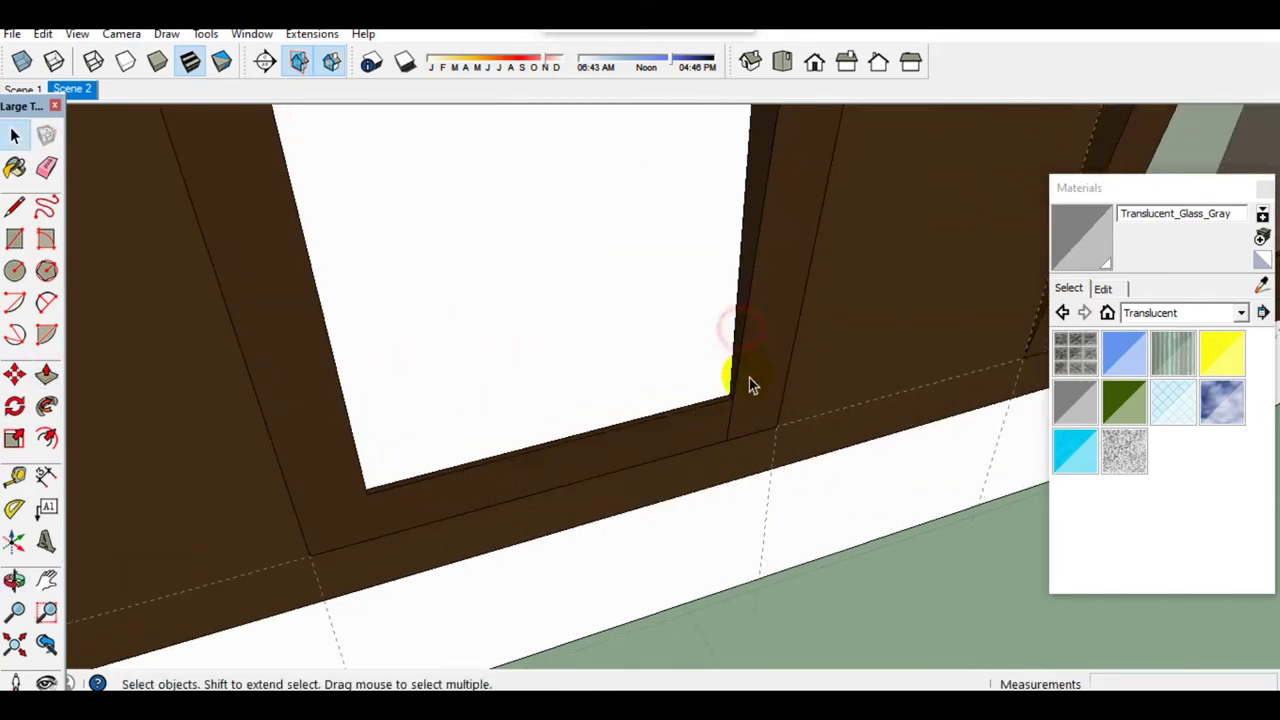
middle_click_drag(703, 441, 686, 586)
scroll(603, 389, "up", 3)
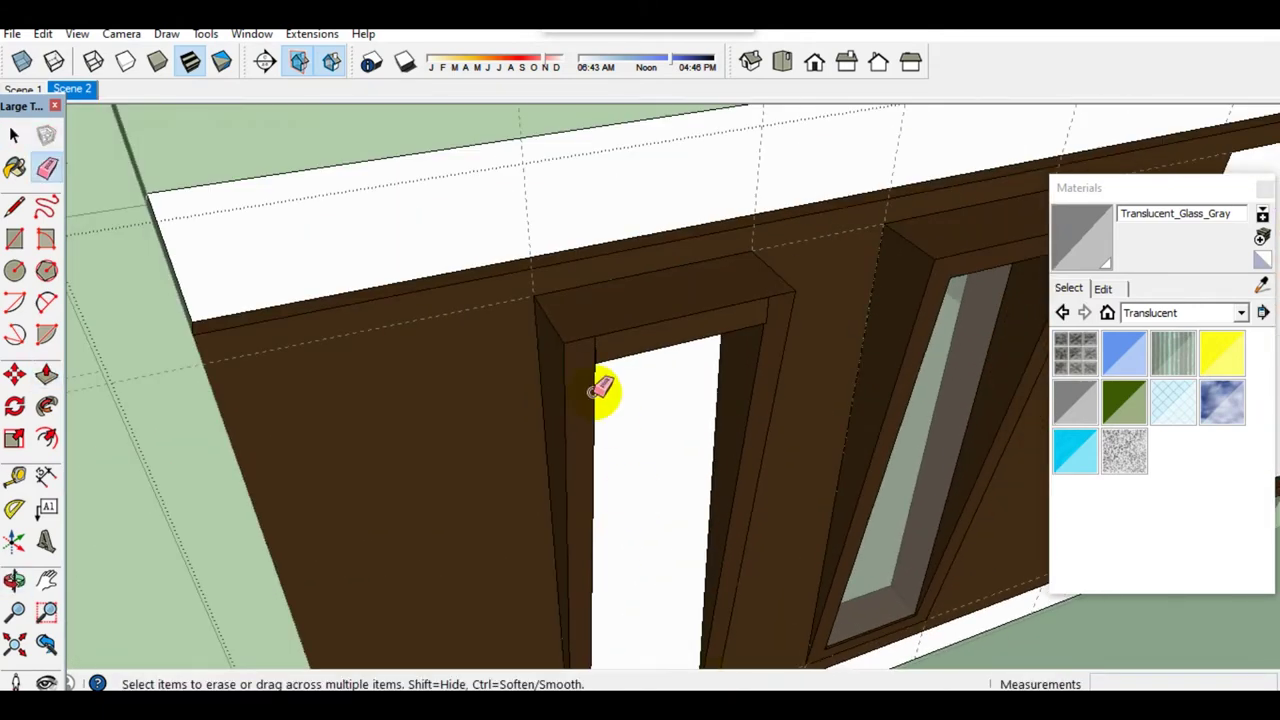
scroll(609, 334, "up", 2)
key("space")
mouse_move(609, 334)
middle_mouse_down()
mouse_move(686, 351)
mouse_move(580, 410)
mouse_move(434, 449)
mouse_move(757, 273)
middle_mouse_up()
key("p")
left_click(594, 389)
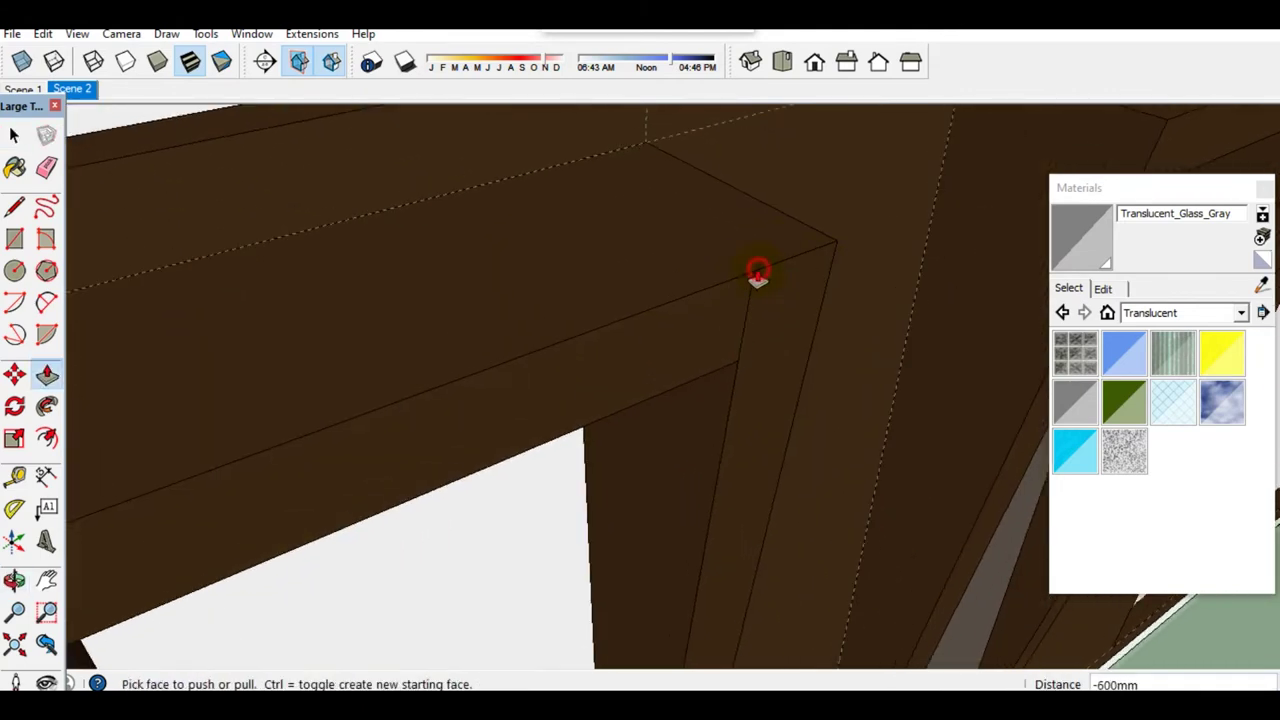
key("space")
key("space")
Step: Push the opening's panel face 225 mm in
mouse_move(729, 371)
middle_mouse_down()
mouse_move(569, 380)
mouse_move(574, 300)
mouse_move(450, 555)
middle_mouse_up()
key("p")
left_click(449, 551)
middle_click_drag(429, 486, 491, 451)
left_click(487, 440)
Step: Copy the right opening's inner edges over to the neighbouring bay
mouse_move(505, 520)
middle_mouse_down()
mouse_move(714, 443)
mouse_move(672, 516)
mouse_move(754, 580)
middle_mouse_up()
left_click(714, 443)
key("m")
left_click(754, 580)
key("ctrl")
mouse_move(597, 608)
middle_mouse_down()
mouse_move(691, 571)
mouse_move(637, 518)
mouse_move(651, 483)
middle_mouse_up()
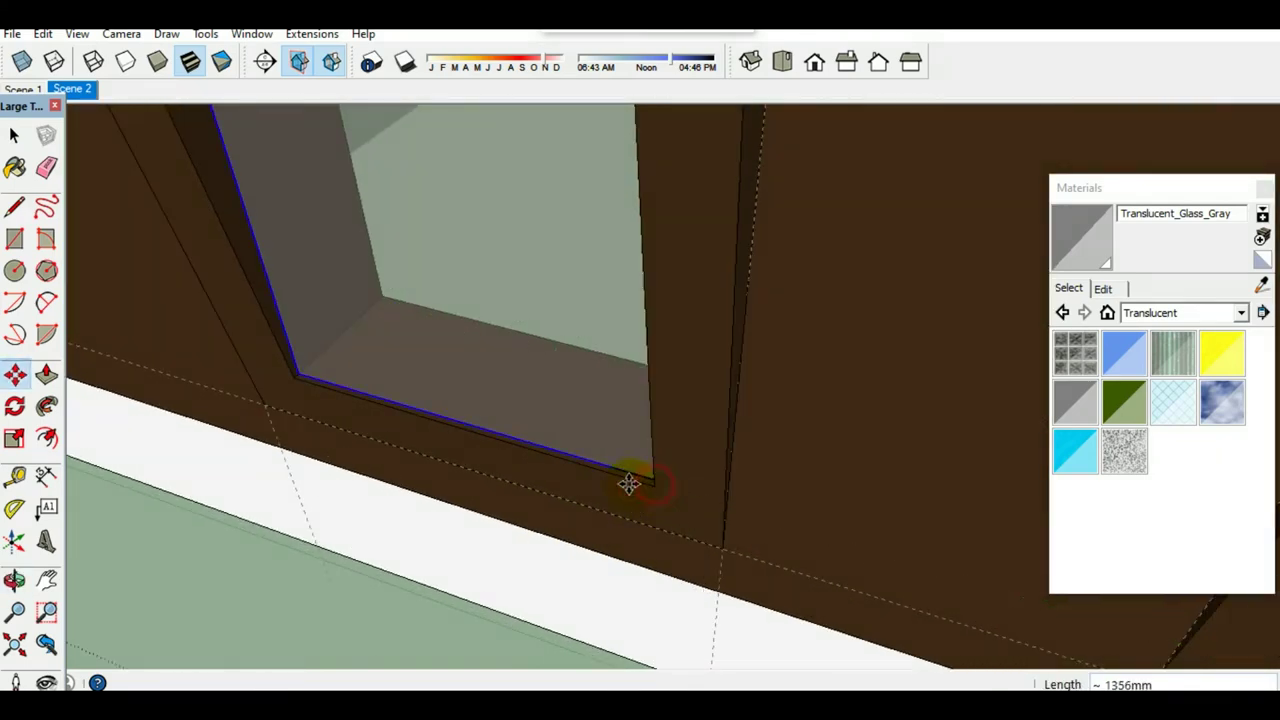
left_click(653, 483)
key("space")
scroll(614, 480, "down", 3)
mouse_move(614, 480)
middle_mouse_down()
mouse_move(634, 514)
mouse_move(650, 470)
middle_mouse_up()
mouse_move(787, 478)
middle_mouse_down()
mouse_move(814, 477)
mouse_move(666, 423)
mouse_move(617, 443)
mouse_move(645, 460)
middle_mouse_up()
Step: Push/Pull the large right panel through to leave an opening
key("p")
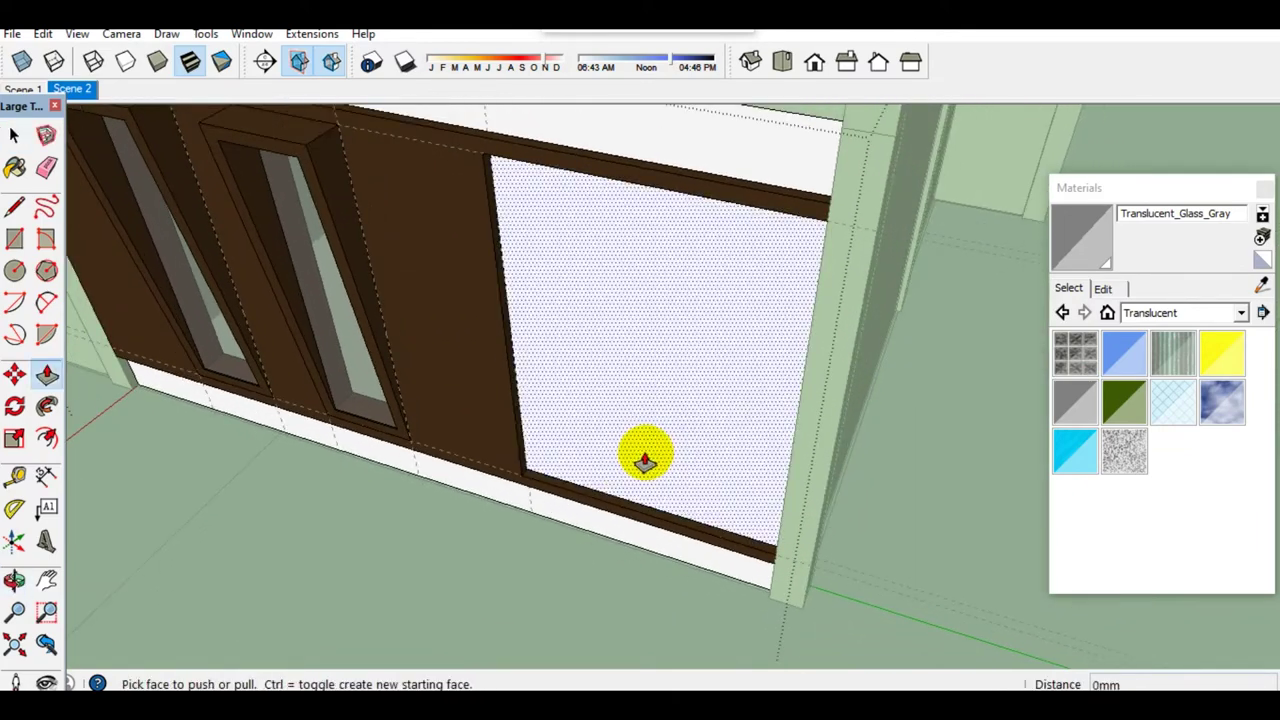
left_click(645, 460)
left_click(617, 514)
key("space")
scroll(606, 514, "up", 3)
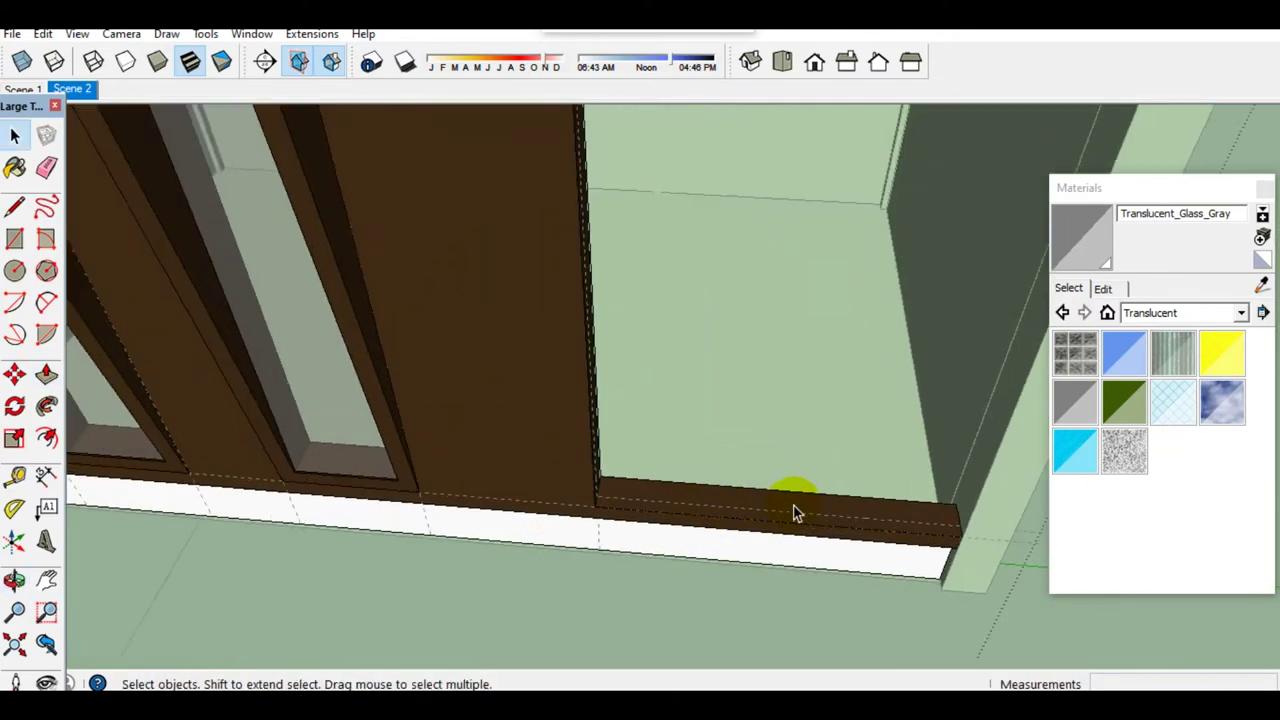
middle_click_drag(793, 513, 763, 514, "shift")
Step: Draw a line from the sill corner to close a face across the opening
key("l")
left_click(924, 495)
scroll(920, 420, "down", 3)
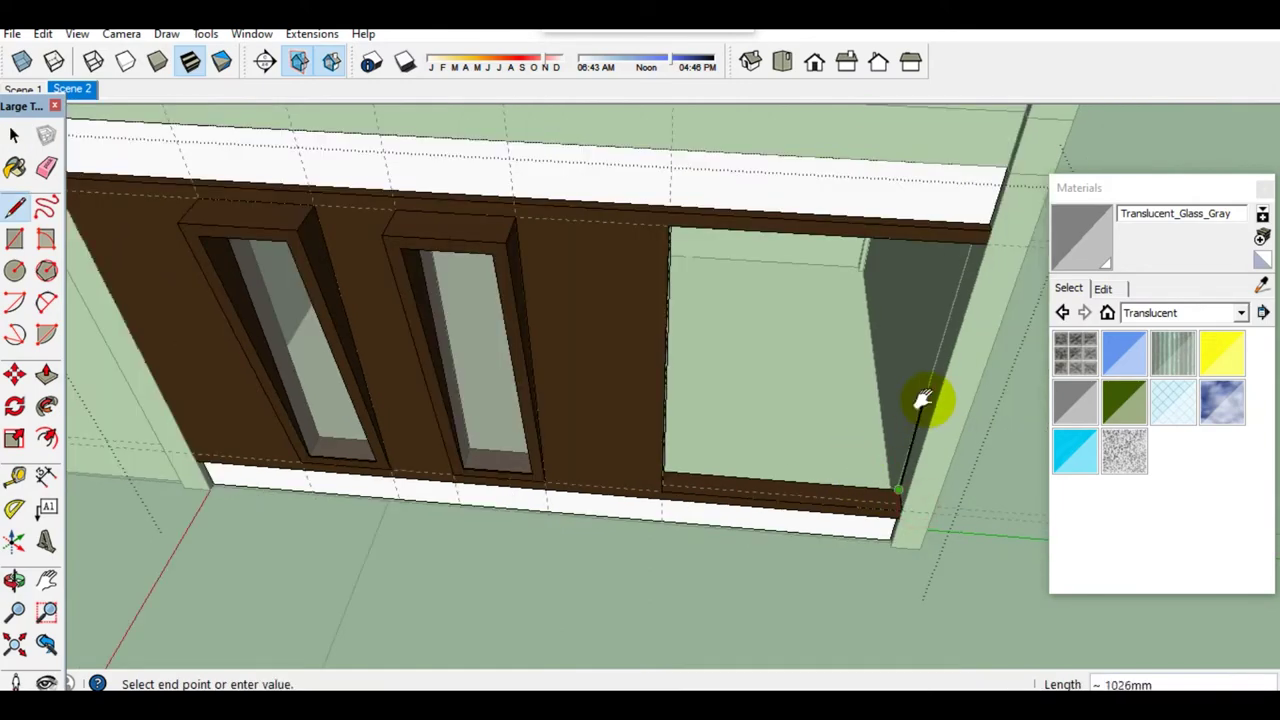
scroll(857, 486, "up", 4)
mouse_move(857, 486)
middle_mouse_down()
mouse_move(814, 514)
mouse_move(858, 365)
mouse_move(834, 277)
middle_mouse_up()
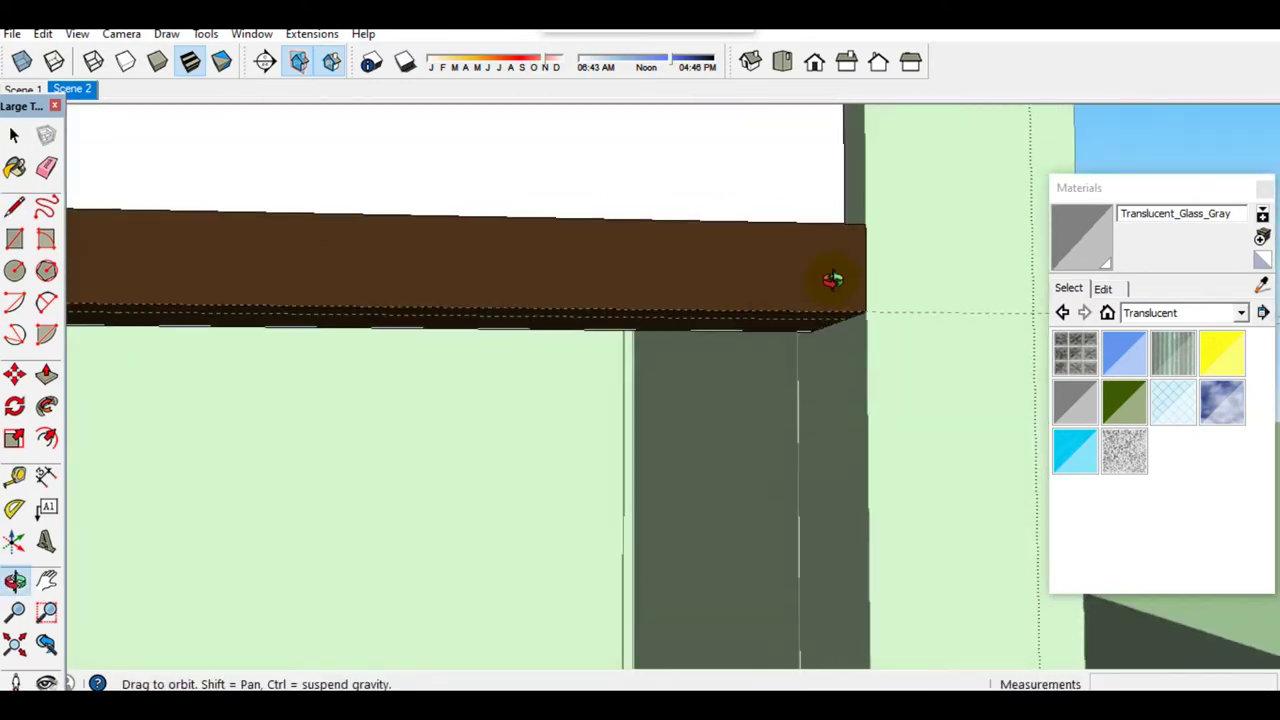
left_click(814, 334)
key("space")
Step: Group the new face and paint it Translucent_Glass_Gray
right_click(648, 451)
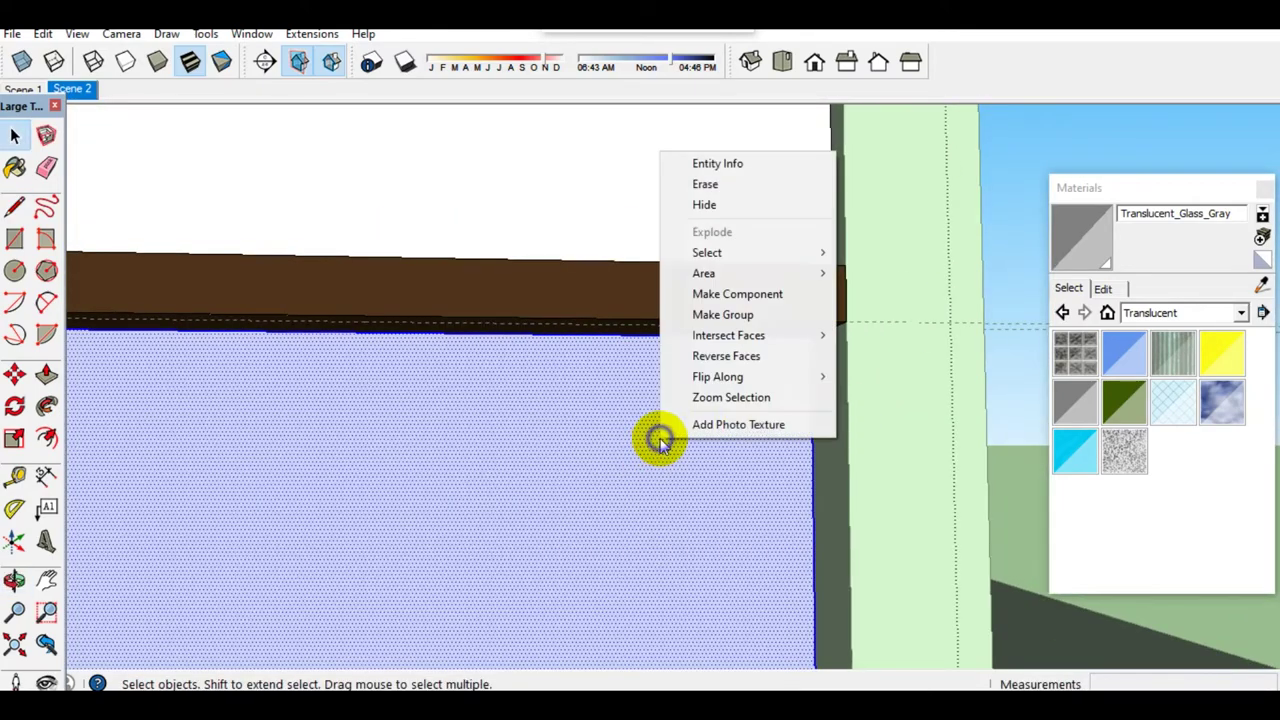
left_click(709, 314)
key("b")
left_click(694, 434)
mouse_move(694, 434)
middle_mouse_down()
mouse_move(810, 485)
mouse_move(580, 620)
mouse_move(491, 608)
mouse_move(549, 490)
middle_mouse_up()
key("space")
Step: Move the grey glass pane back so it sits inside the window frame
key("m")
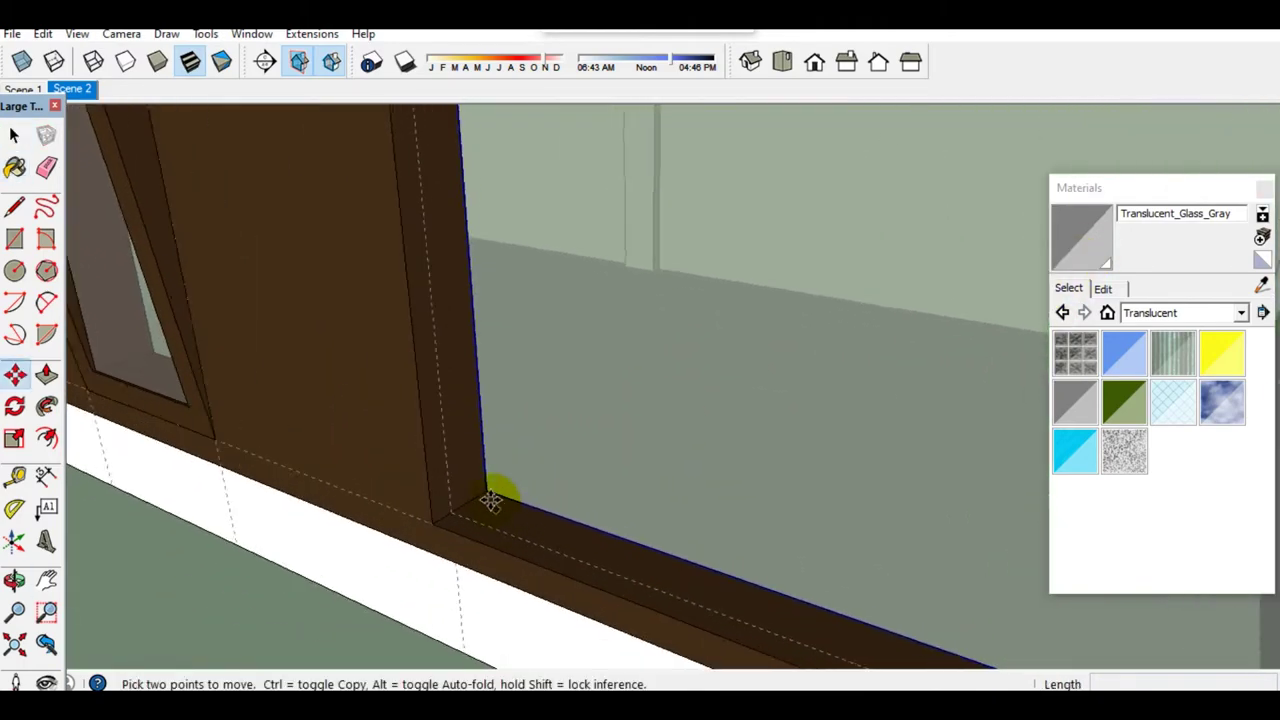
left_click(491, 483)
left_click(481, 511)
key("space")
scroll(481, 511, "down", 5)
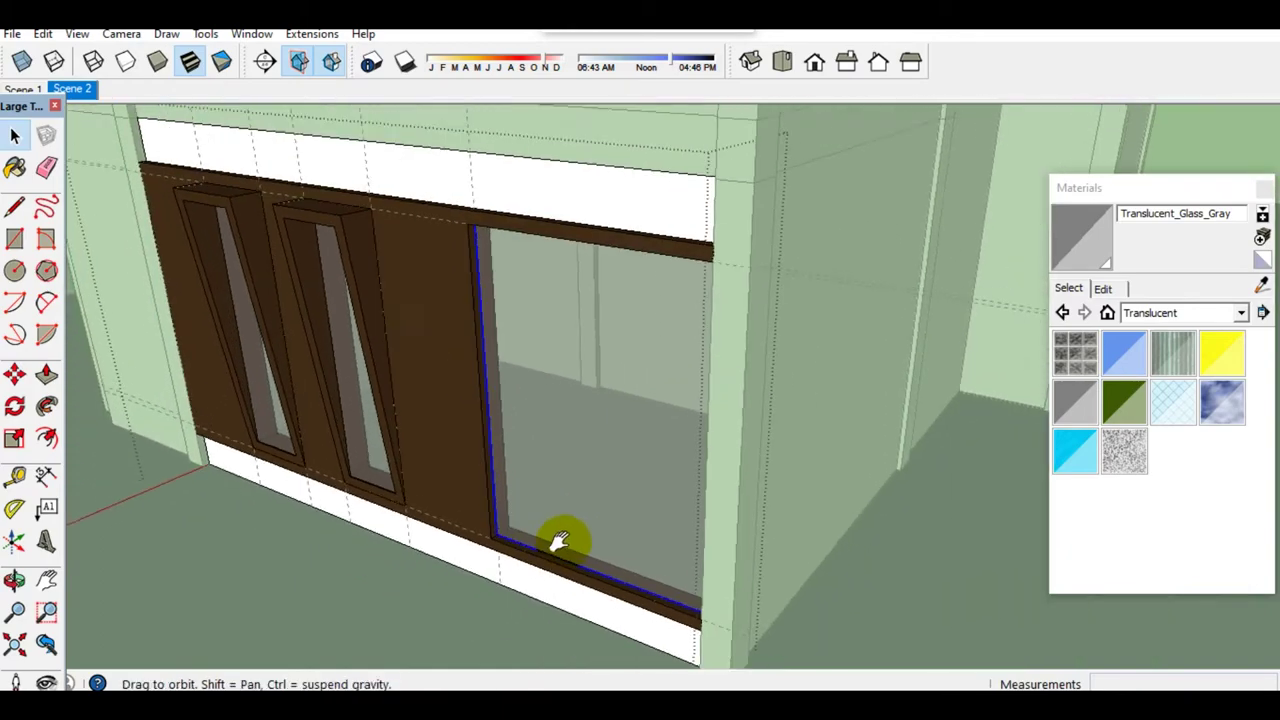
scroll(564, 537, "down", 3)
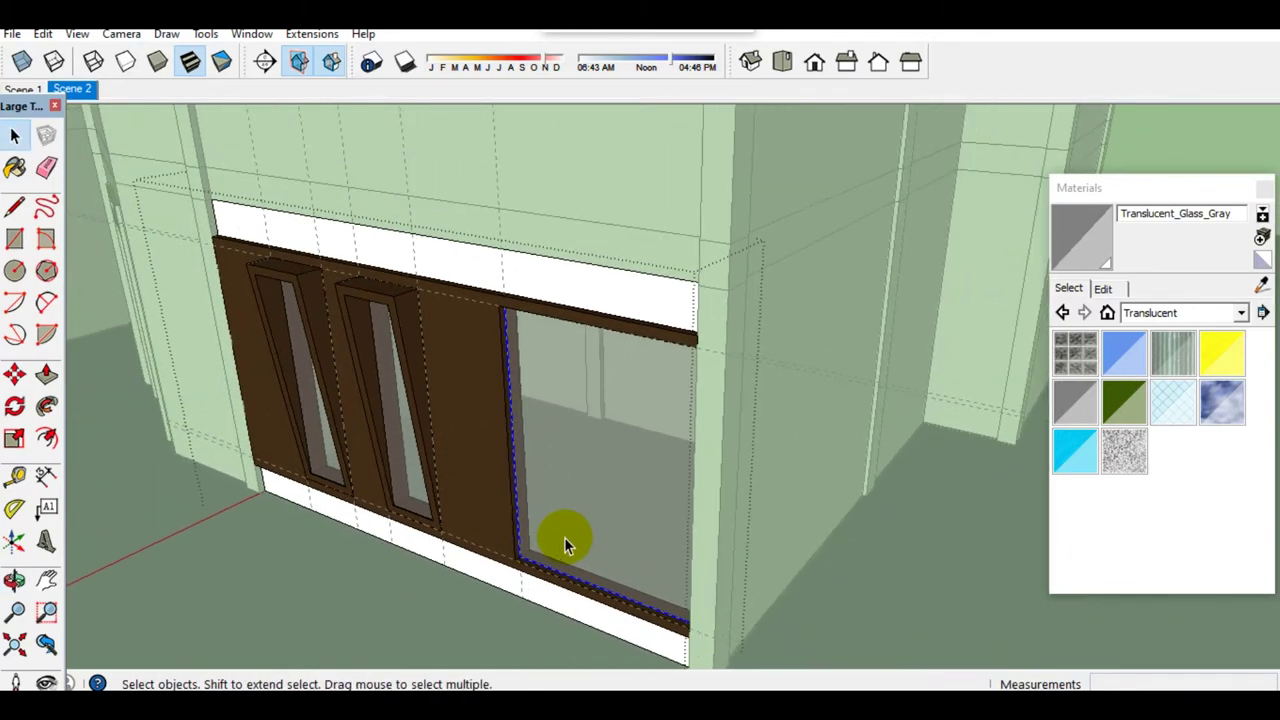
scroll(564, 537, "down", 4)
scroll(680, 505, "up", 2)
key("e")
scroll(770, 508, "up", 2)
scroll(780, 528, "down", 3)
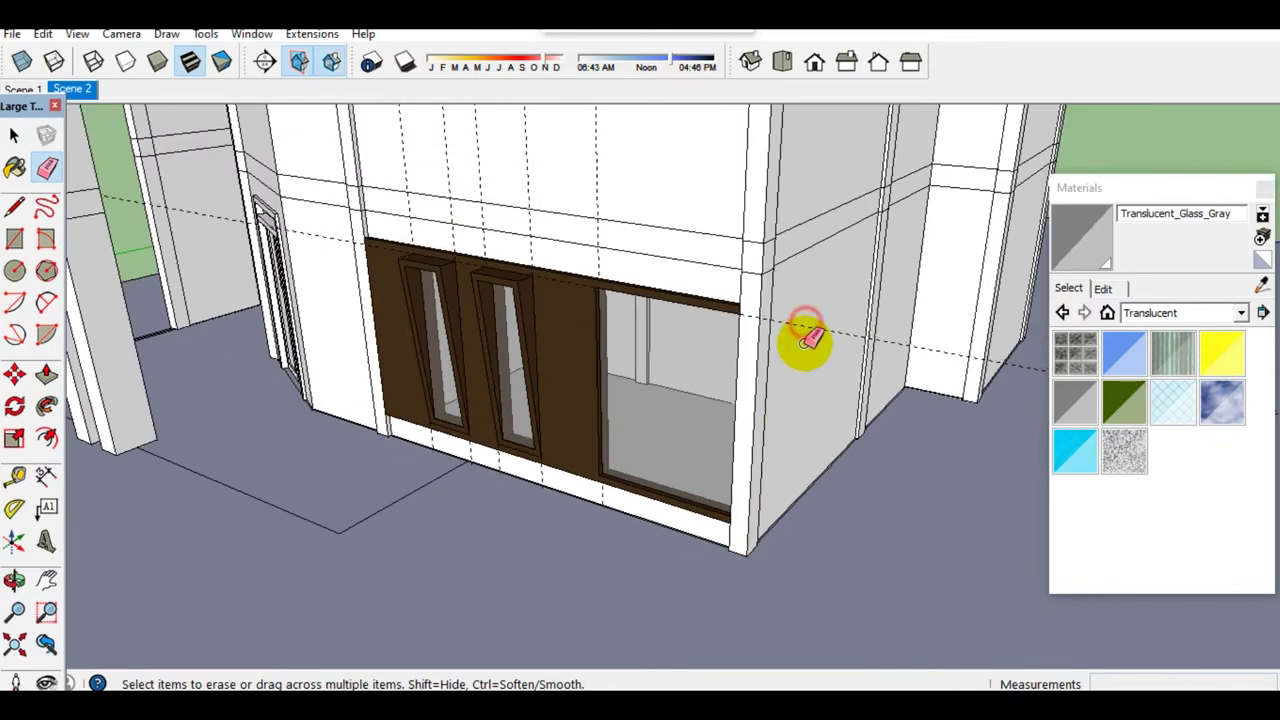
scroll(700, 345, "up", 3)
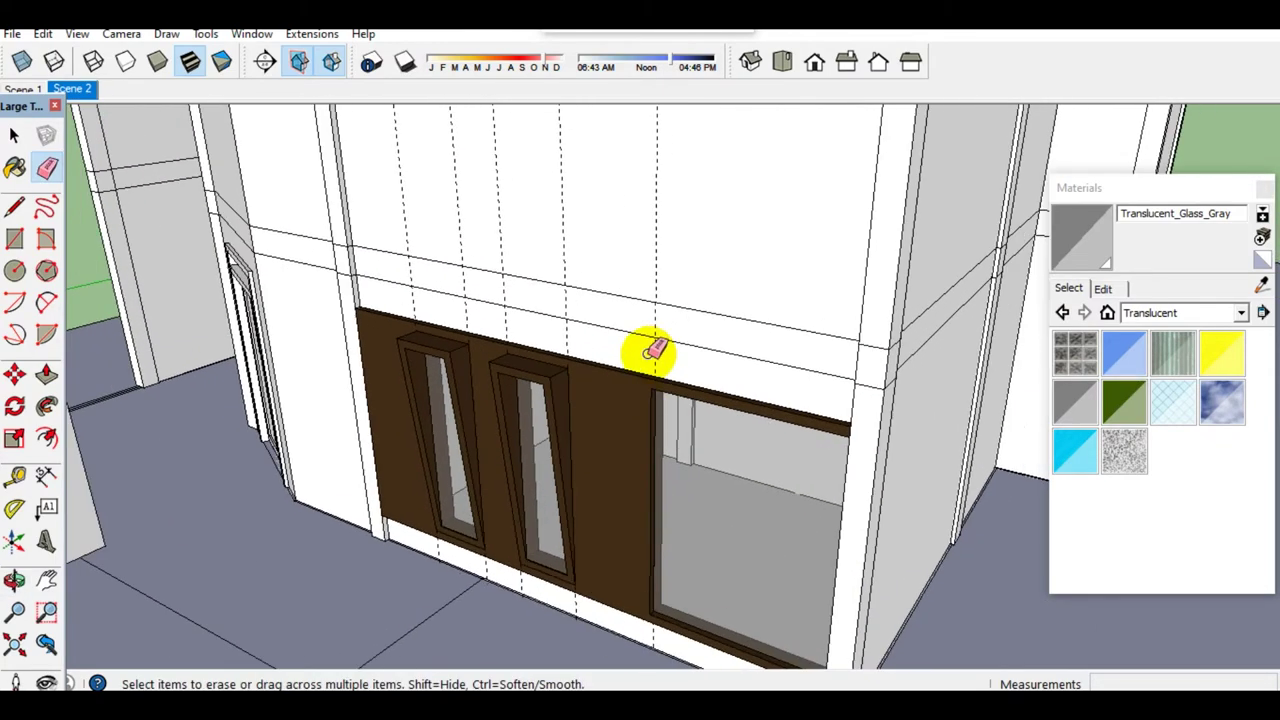
key("space")
scroll(480, 409, "down", 3)
Step: Copy the ground-floor window band up onto the upper floor with Ctrl+Move
mouse_move(480, 409)
middle_mouse_down()
mouse_move(640, 414)
mouse_move(611, 366)
mouse_move(610, 398)
mouse_move(606, 337)
middle_mouse_up()
scroll(600, 400, "up", 3)
left_click(594, 429)
scroll(720, 443, "up", 3)
mouse_move(720, 443)
middle_mouse_down("shift")
mouse_move(718, 522)
mouse_move(575, 688)
mouse_move(651, 486)
middle_mouse_up("shift")
key("m")
scroll(716, 530, "up", 2)
key("ctrl")
left_click(766, 531)
scroll(646, 434, "up", 2)
left_click(600, 466)
key("space")
scroll(473, 423, "down", 3)
Step: Orbit and zoom in close to the lower window's sill edge
middle_click_drag(473, 423, 571, 543)
scroll(580, 615, "up", 3)
scroll(677, 642, "up", 3)
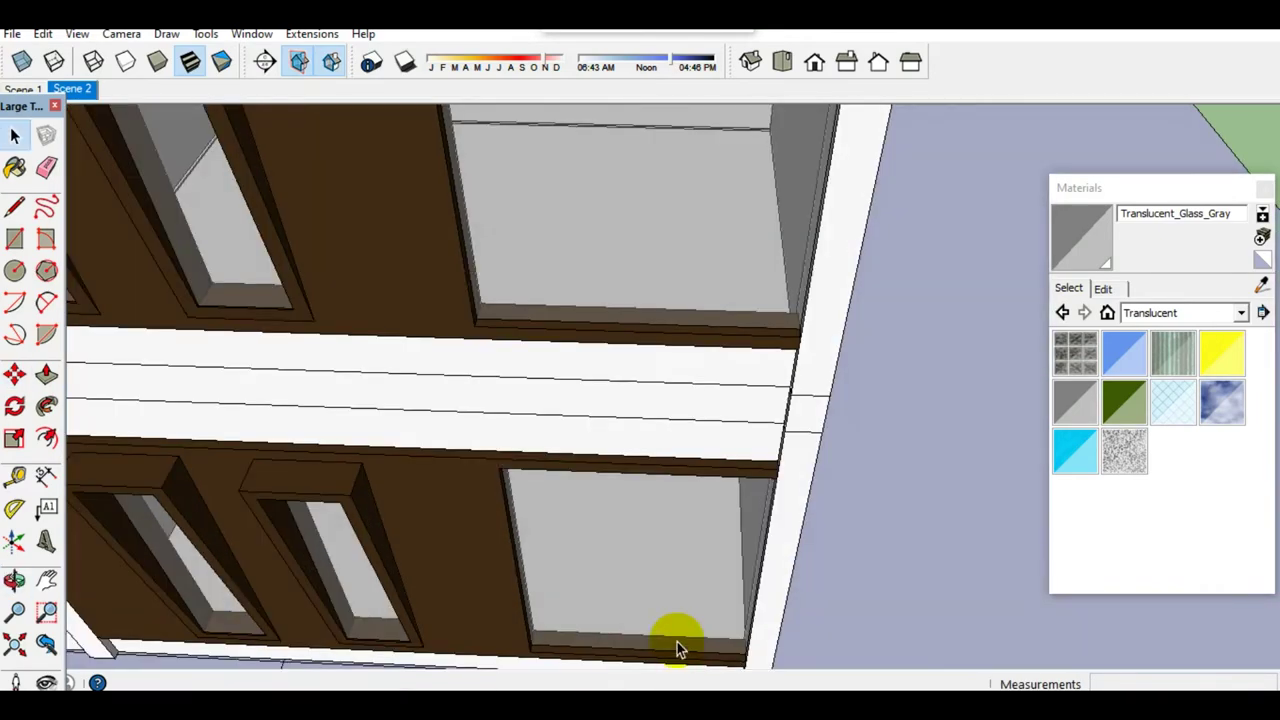
scroll(662, 489, "up", 2)
scroll(662, 489, "up", 2)
mouse_move(662, 489)
middle_mouse_down()
mouse_move(666, 512)
mouse_move(780, 406)
middle_mouse_up()
key("r")
key("l")
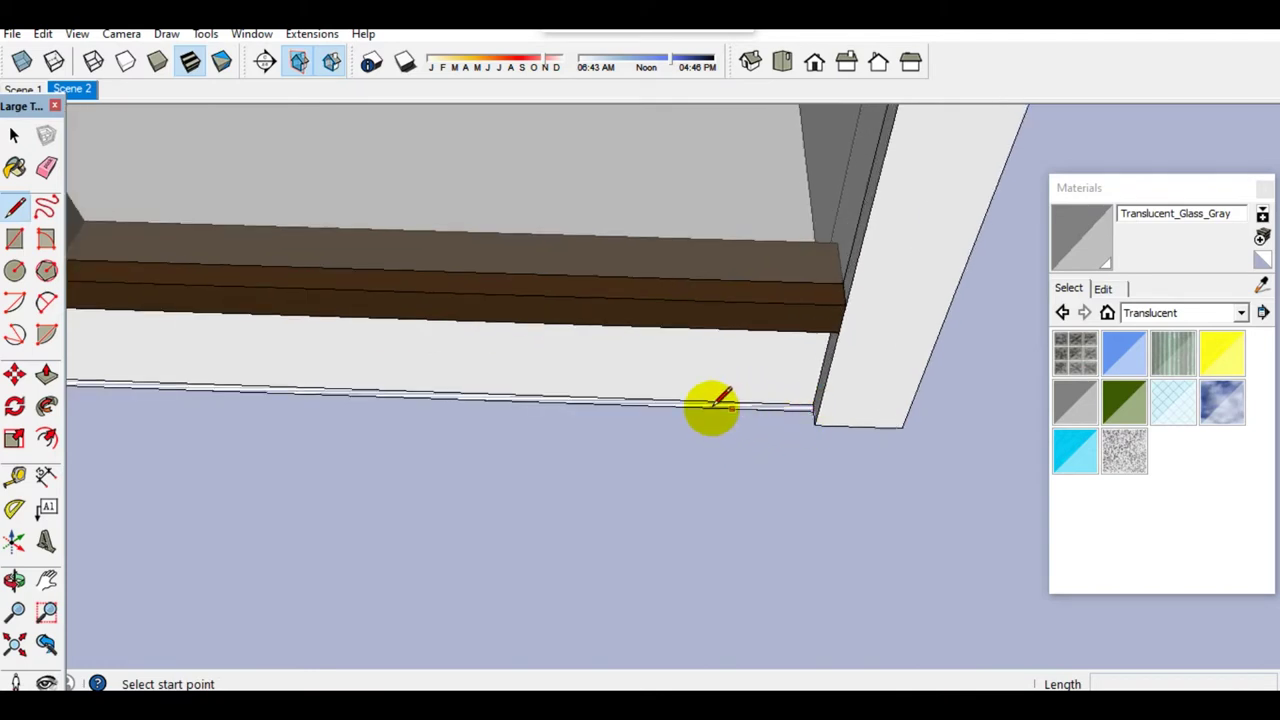
Step: Draw a 200mm line out from the sill's bottom edge and a small rectangle there
left_click(710, 403)
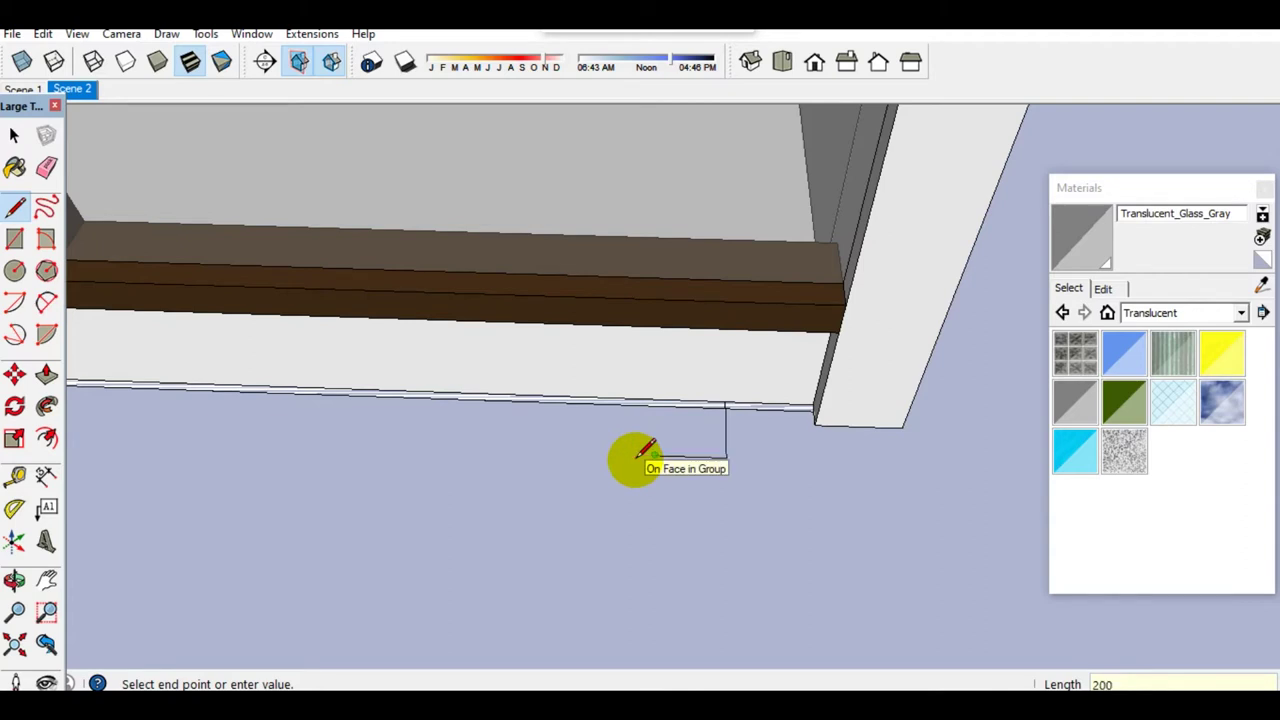
left_click(645, 457)
key("space")
key("r")
left_click(655, 455)
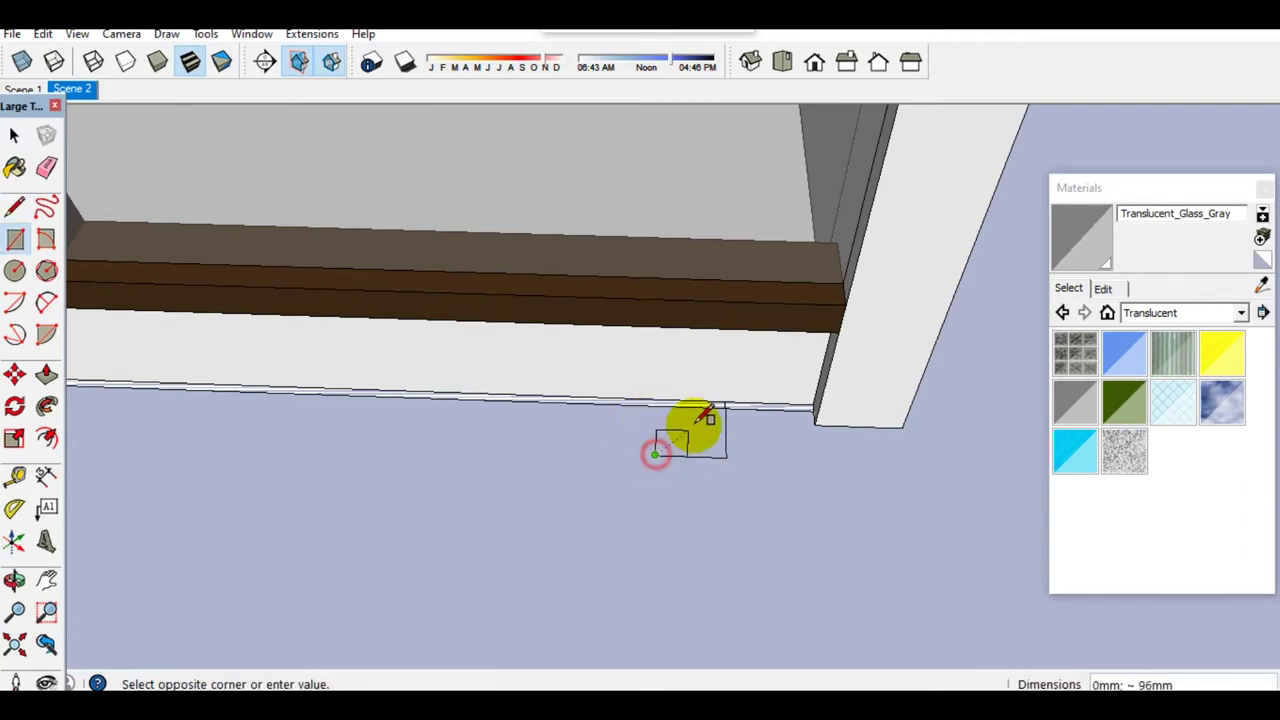
left_click(726, 404)
key("space")
Step: Group the rectangle, then turn the group into a component
right_click(697, 437)
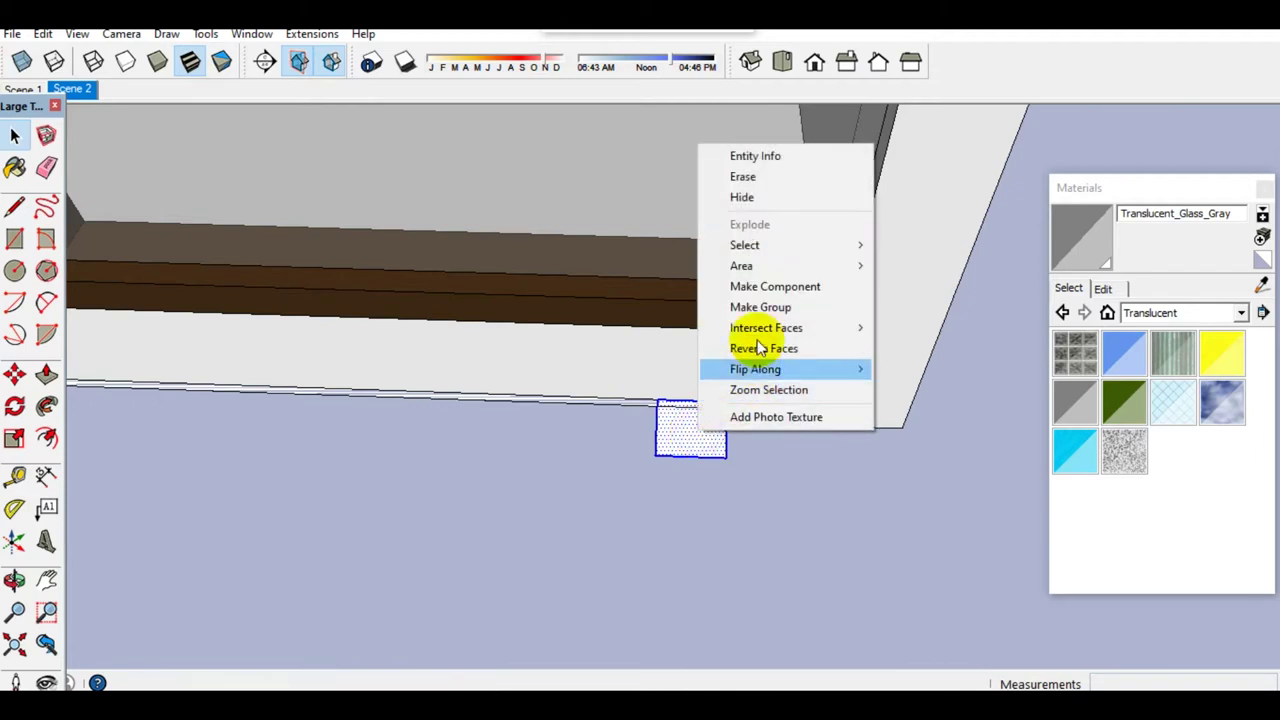
left_click(750, 306)
right_click(691, 437)
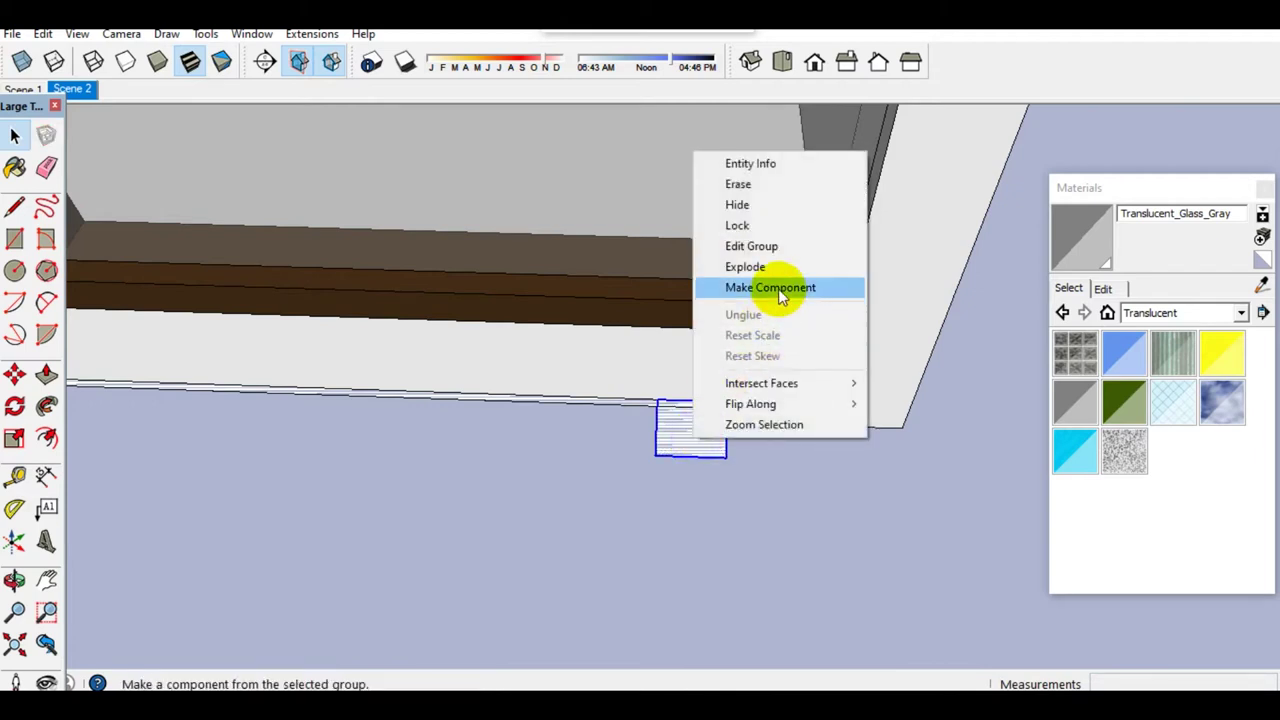
left_click(781, 290)
left_click(698, 447)
Step: Copy the component along the wall base and space the copies evenly with /2
key("m")
key("ctrl")
left_click(723, 457)
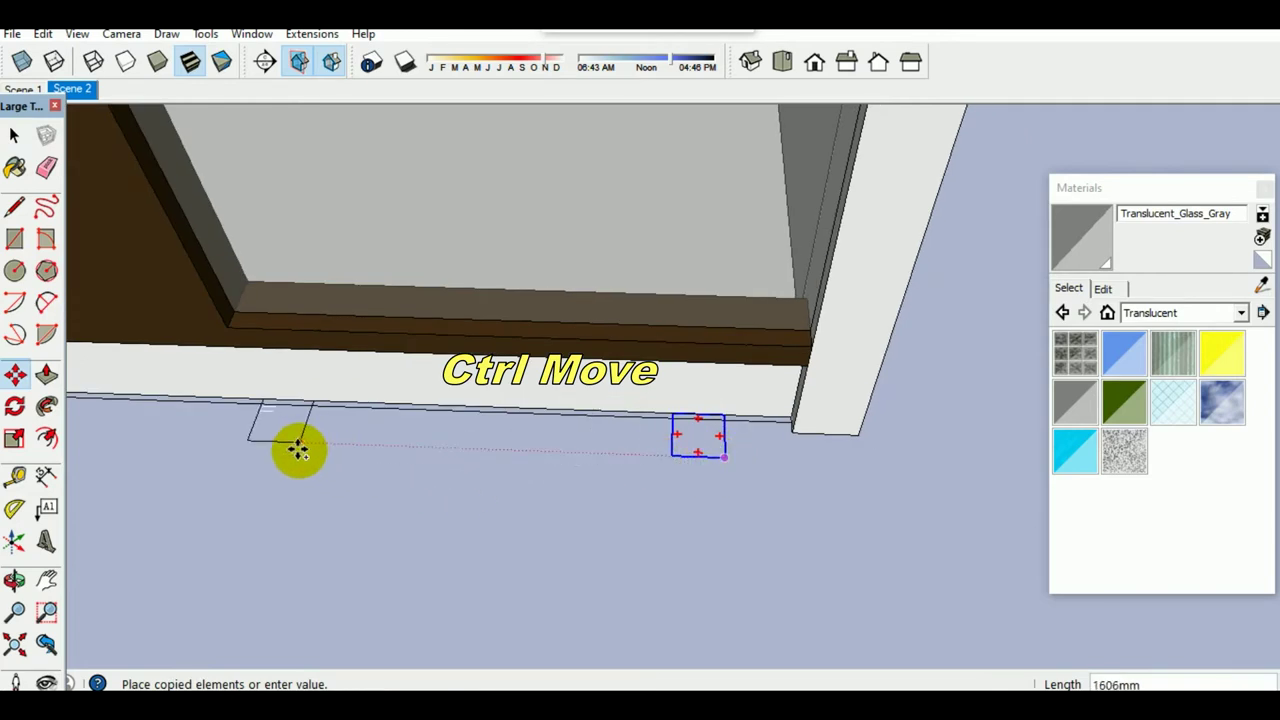
left_click(369, 446)
type("/2")
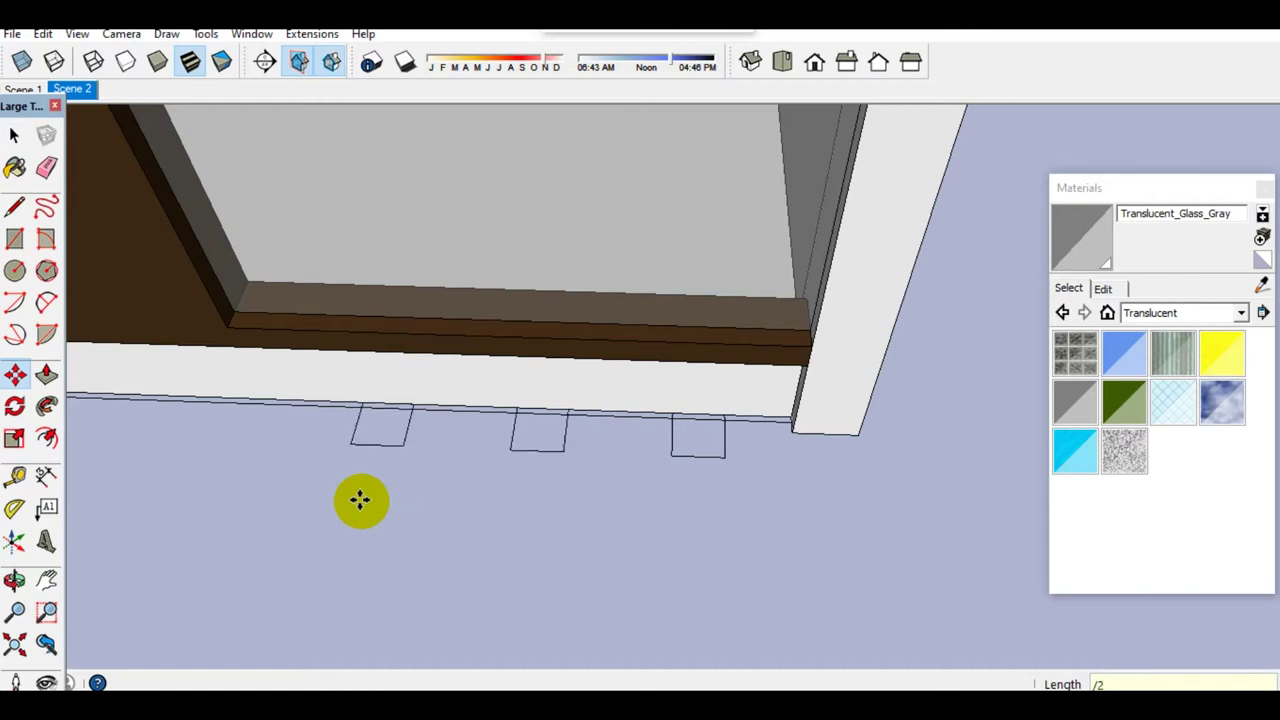
key("space")
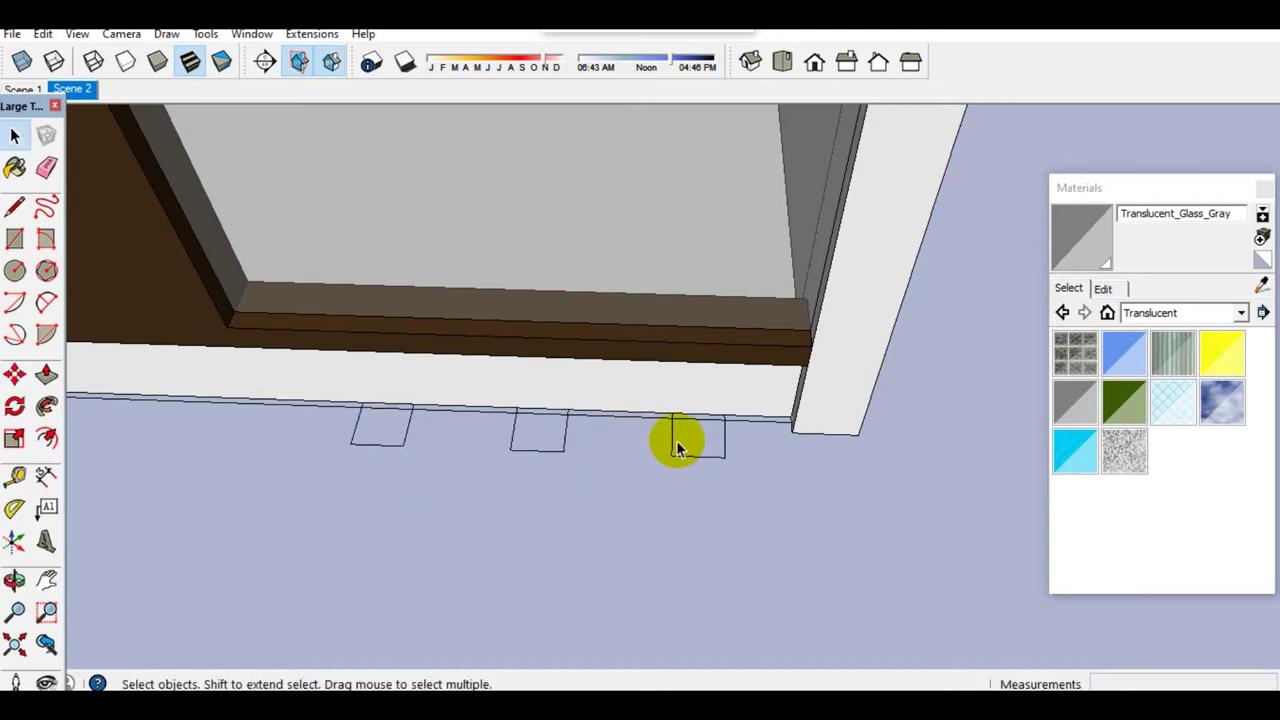
Step: Edit the component and push its face up about 2195mm into a tall fin
double_click(698, 445)
left_click(698, 445)
key("p")
left_click(698, 426)
middle_click_drag(708, 294, 647, 420)
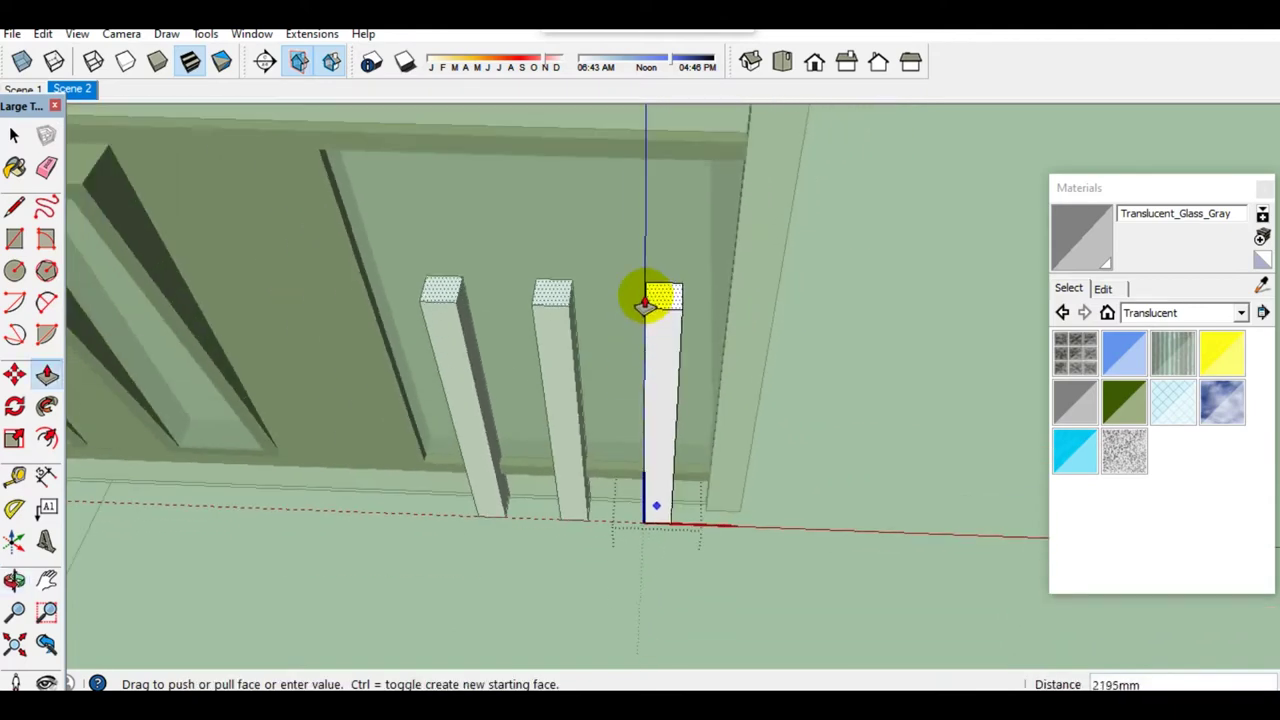
Step: Commit the fin extrusion height
scroll(647, 420, "up", 3)
scroll(660, 311, "up", 3)
scroll(643, 314, "up", 3)
scroll(654, 209, "up", 2)
left_click(655, 192)
key("space")
key("b")
left_click(1183, 312)
Step: Paint all three fins with Color_B14 brown
left_click(1075, 405)
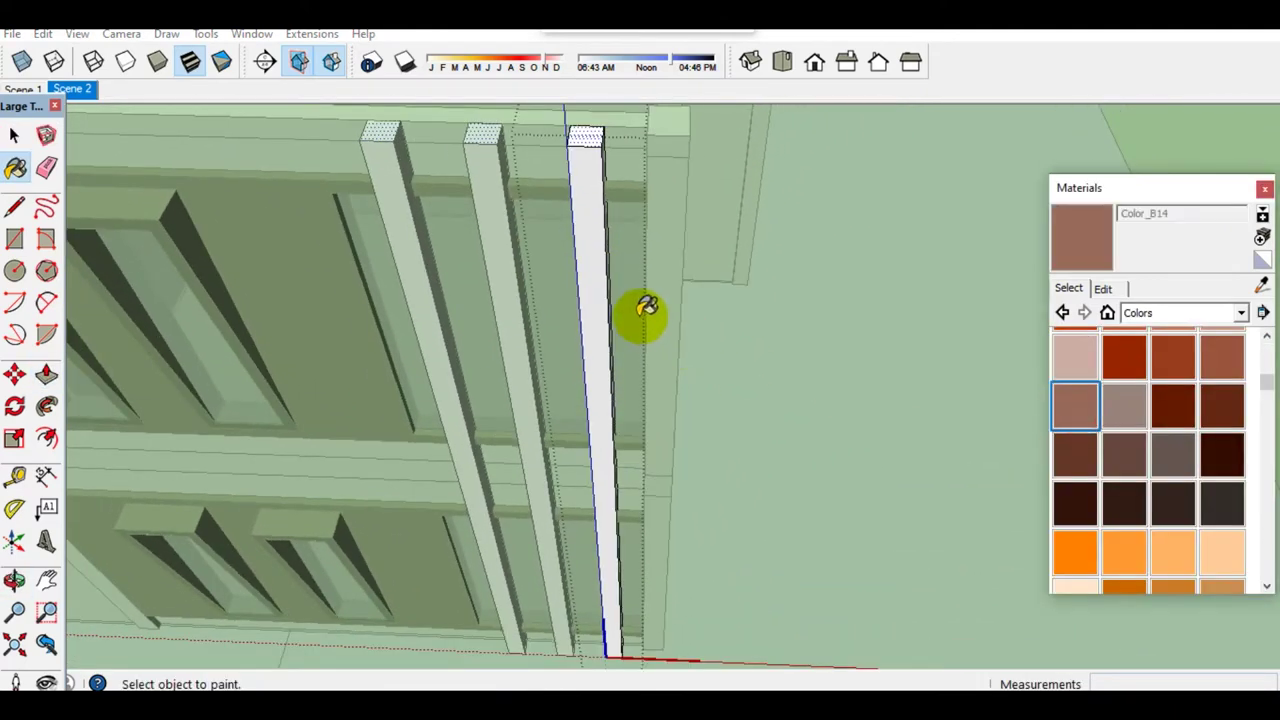
left_click(597, 293)
key("space")
left_click(597, 295)
key("b")
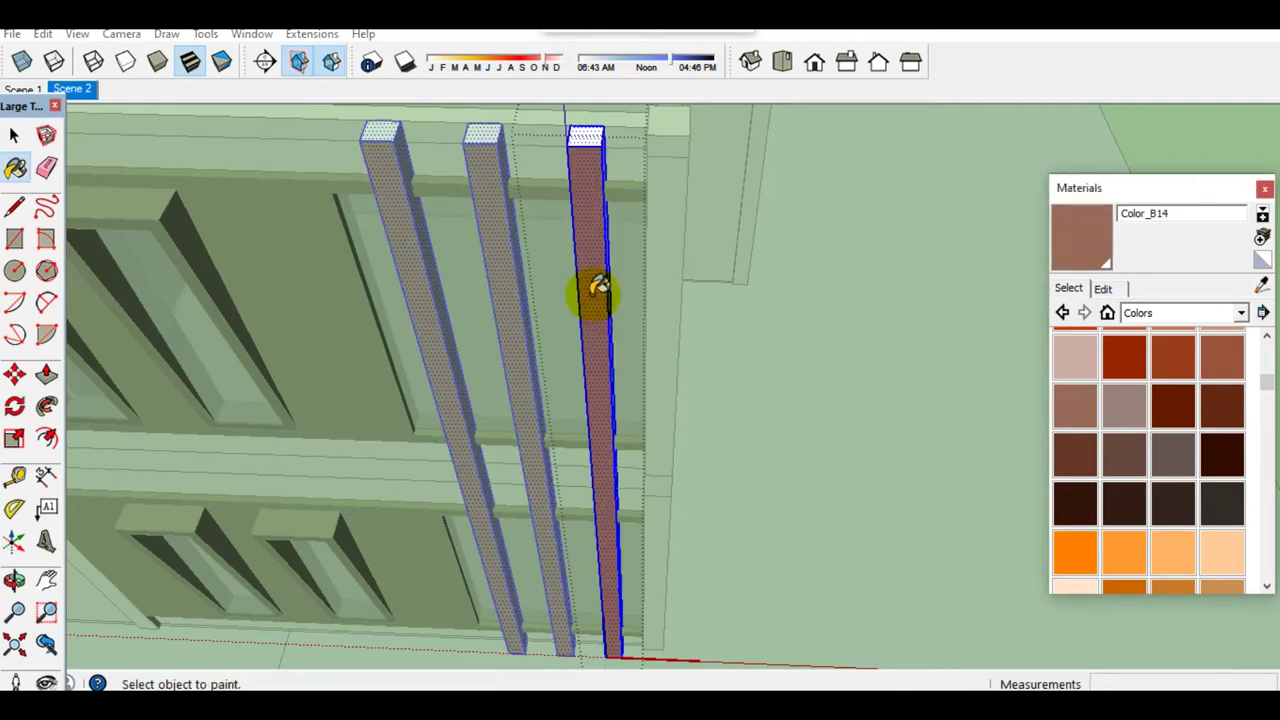
left_click(594, 300)
key("space")
Step: Move the top of a fin to reshape the fin tops
scroll(590, 200, "up", 3)
middle_click_drag(586, 165, 594, 257)
scroll(590, 240, "up", 2)
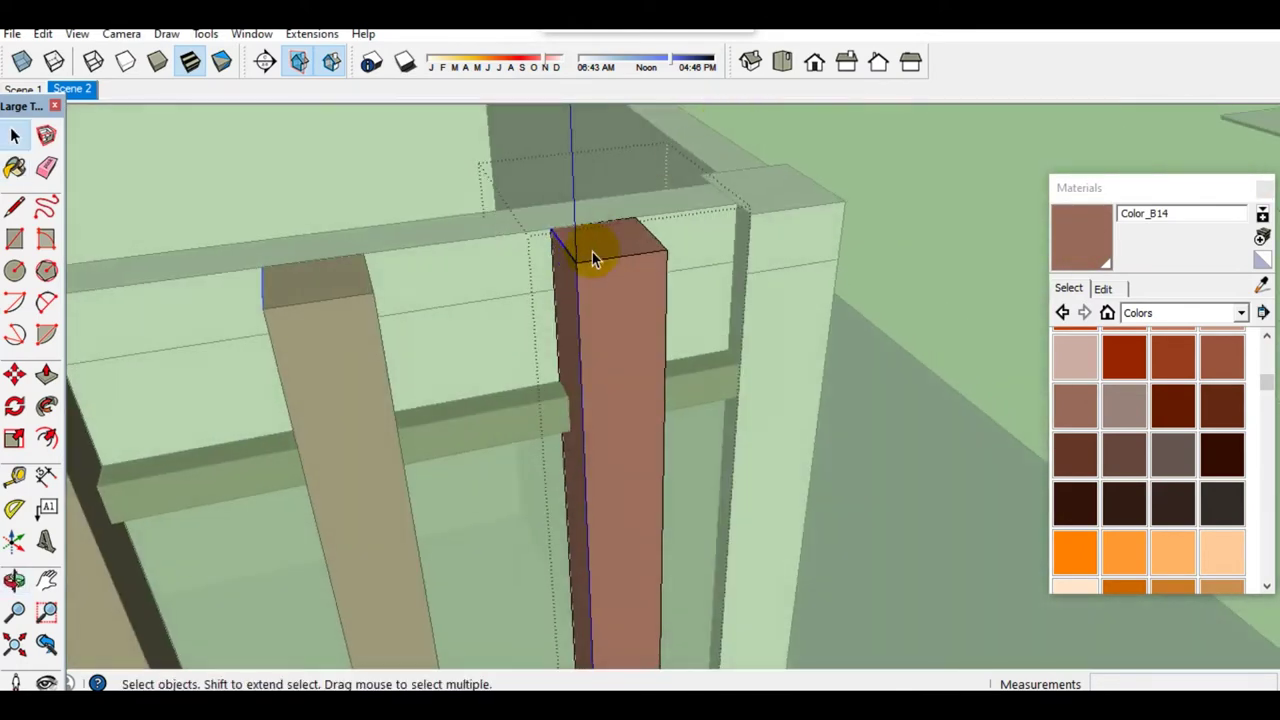
key("m")
left_click(548, 240)
left_click(551, 288)
mouse_move(551, 288)
middle_mouse_down()
mouse_move(558, 307)
mouse_move(503, 429)
middle_mouse_up()
key("space")
scroll(480, 434, "down", 5)
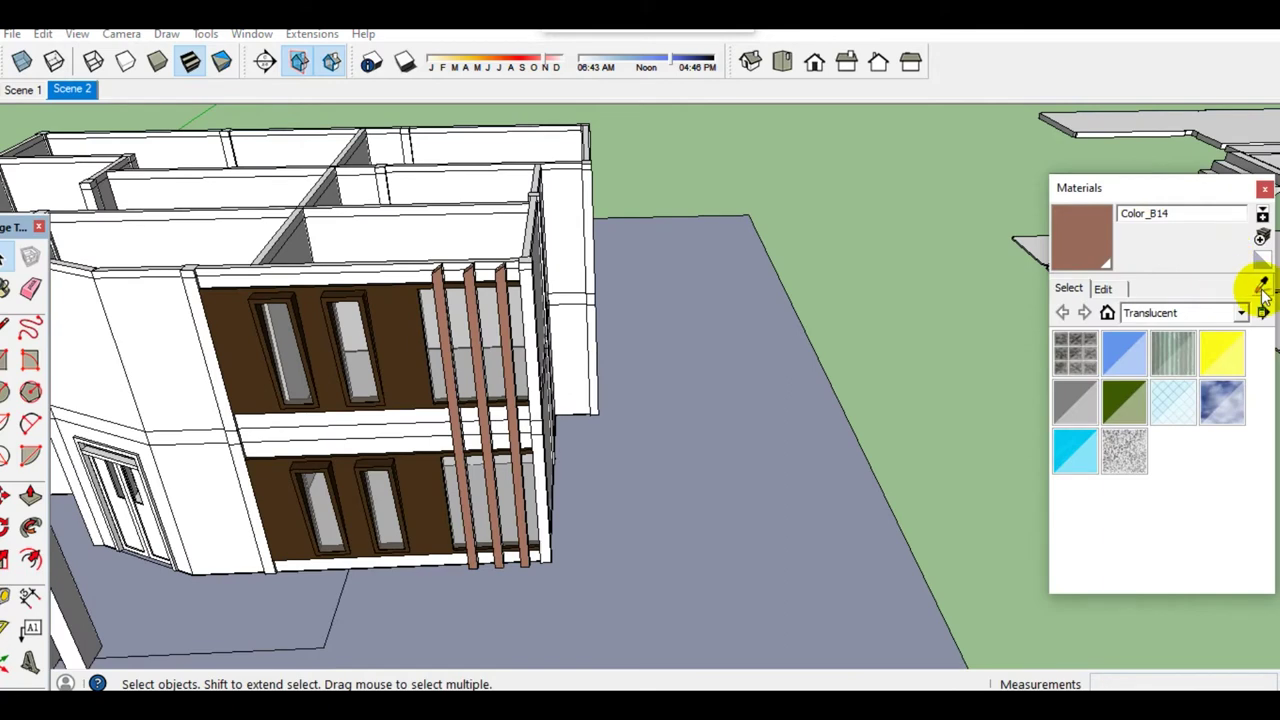
Step: Sample the fin brown and darken Color_B14 to lightness 16
left_click(1262, 285)
left_click(471, 380)
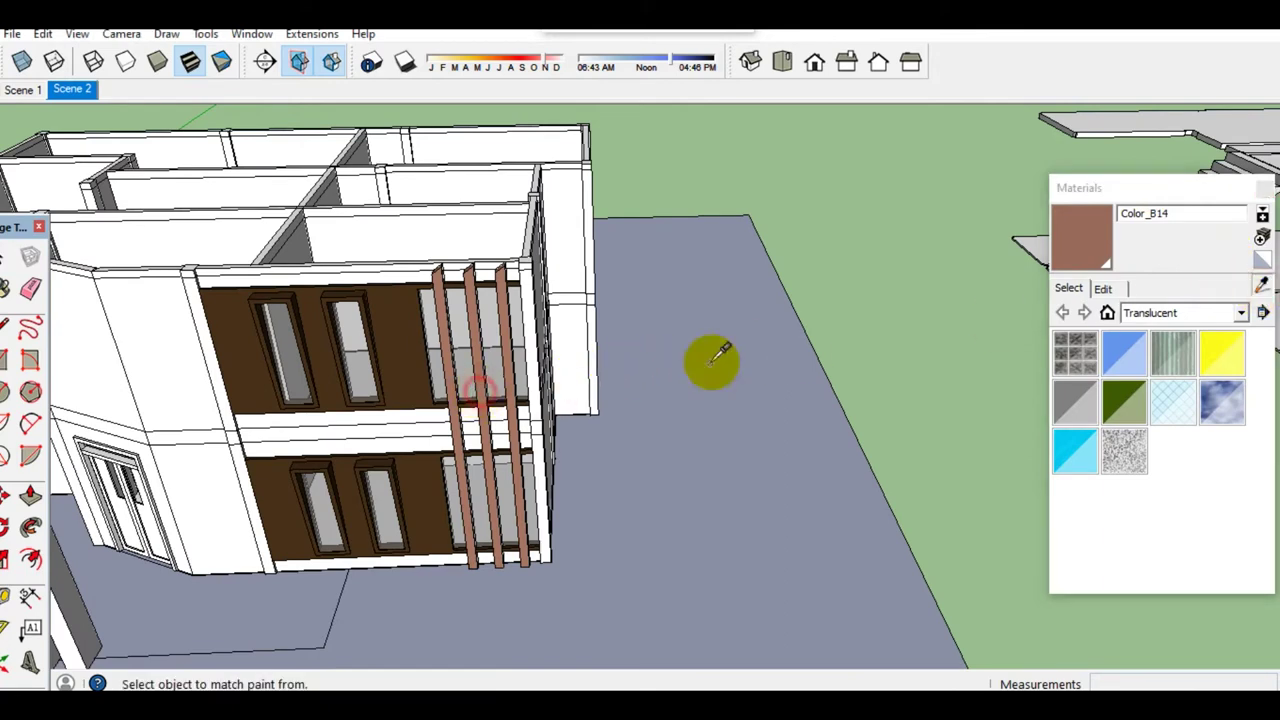
left_click(1102, 288)
left_click_drag(1137, 411, 1095, 411)
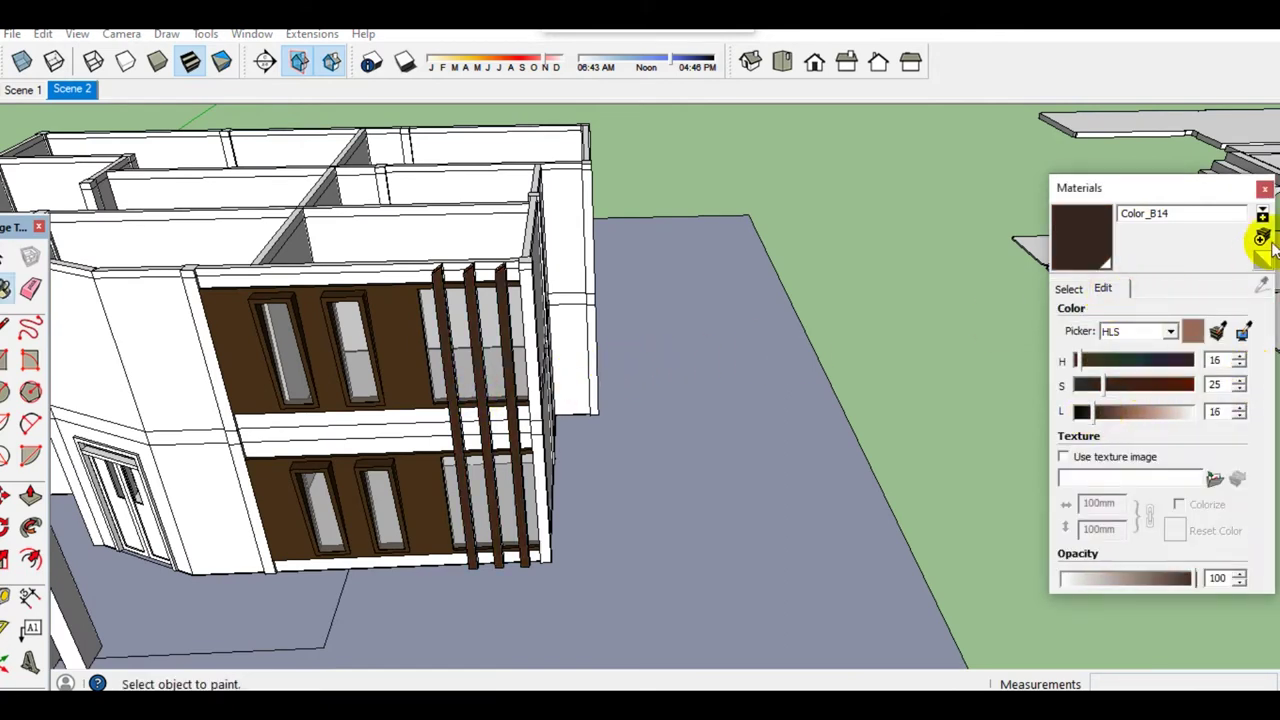
left_click(1198, 188)
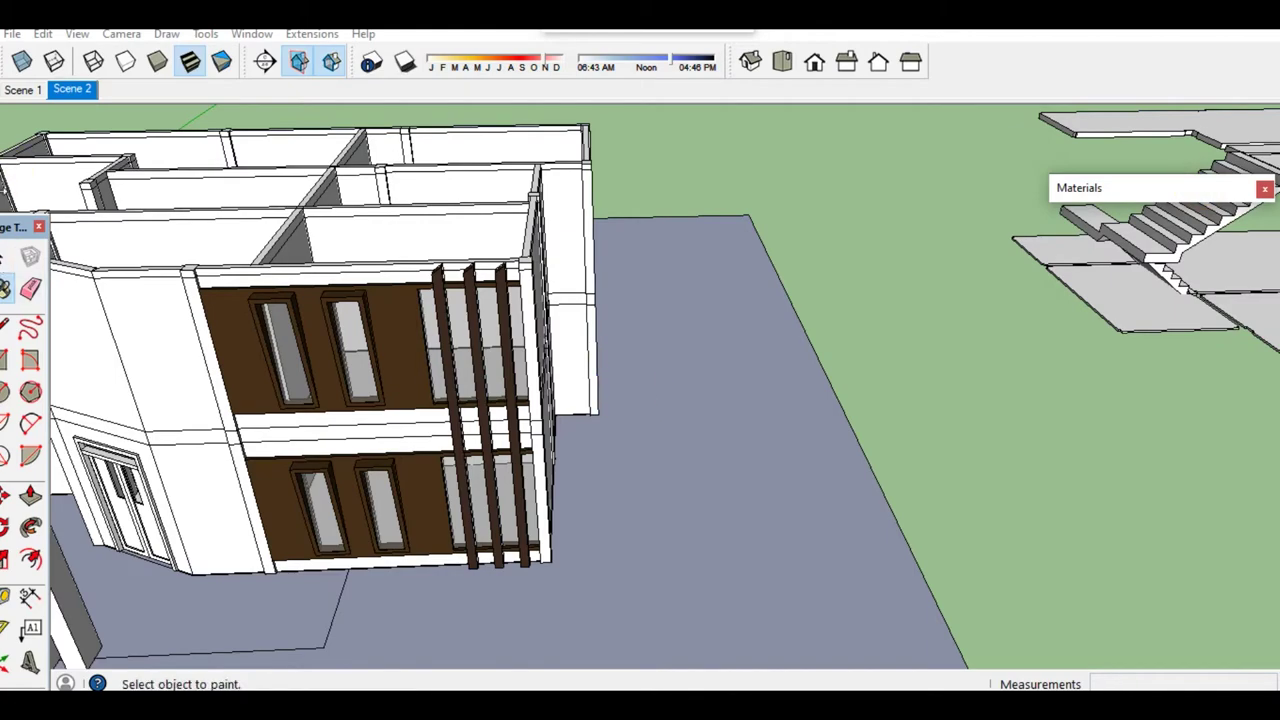
left_click_drag(15, 227, 51, 134)
middle_click_drag(470, 400, 371, 390)
scroll(538, 313, "up", 5)
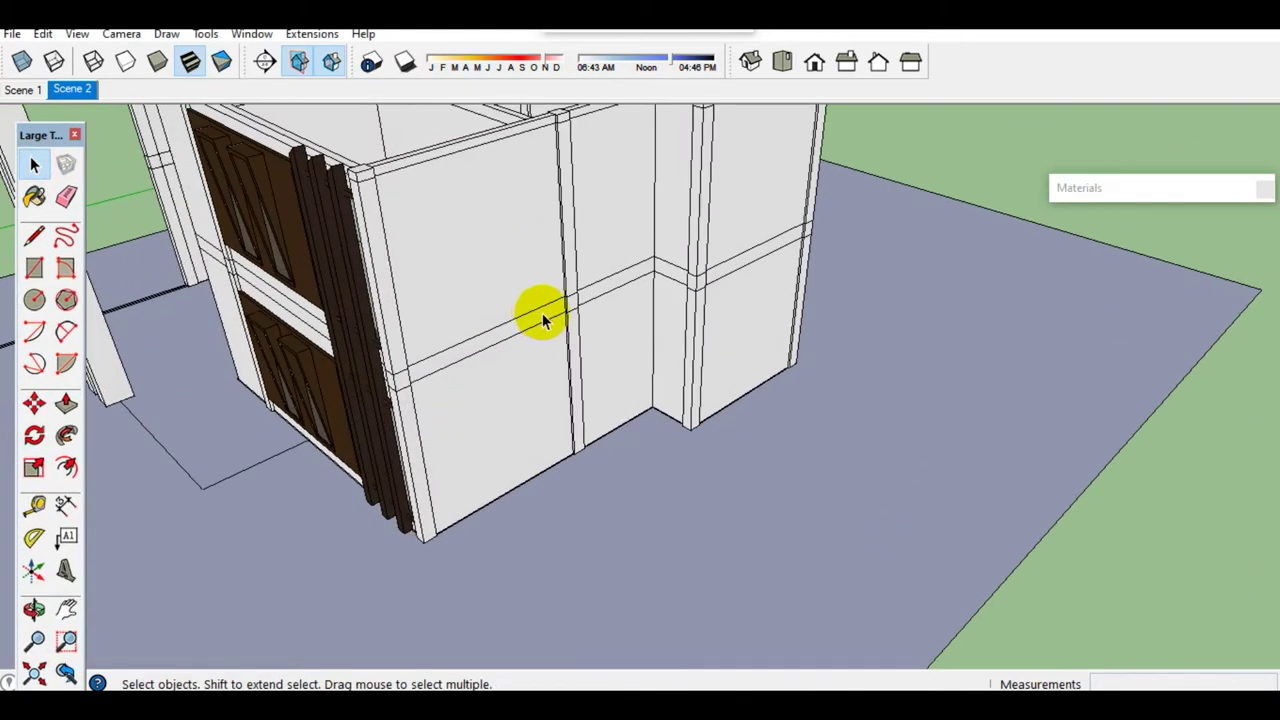
Step: Place Tape Measure guides on the white side wall, including one at 411mm, outlining the window opening
scroll(505, 432, "up", 3)
middle_click_drag(382, 517, 413, 556, "shift")
key("t")
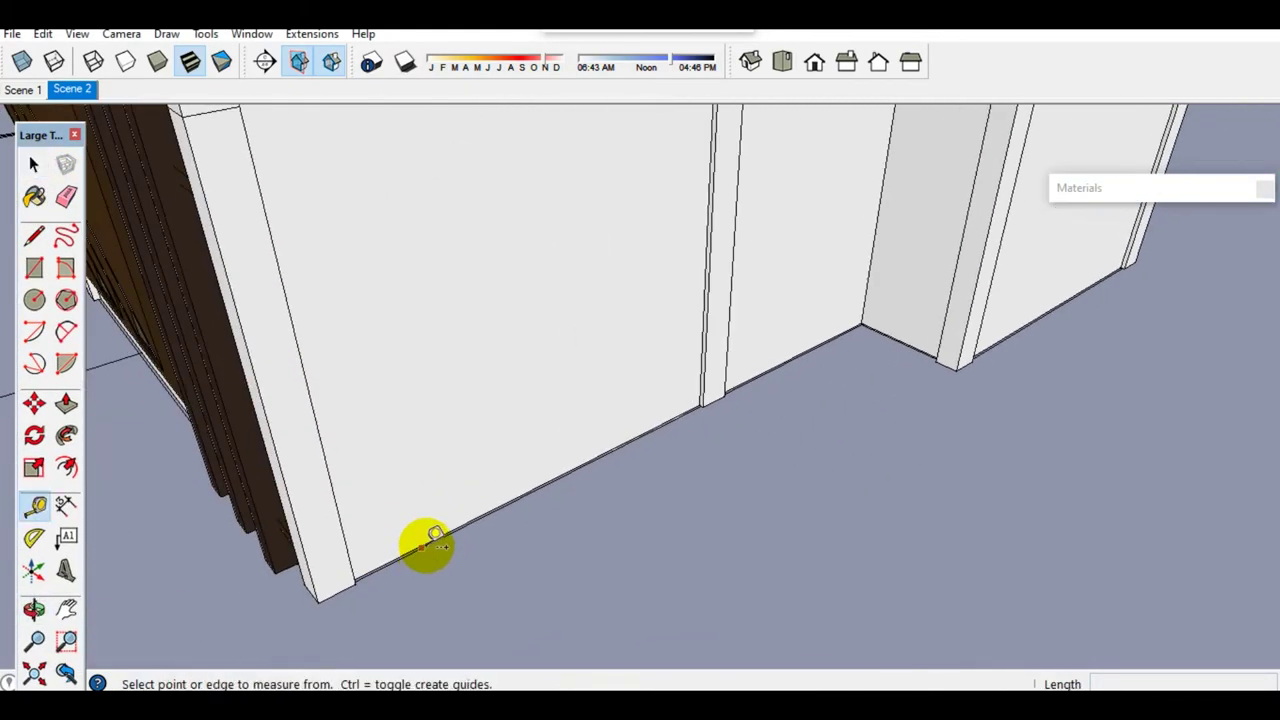
scroll(423, 543, "up", 3)
left_click(438, 538)
type("500")
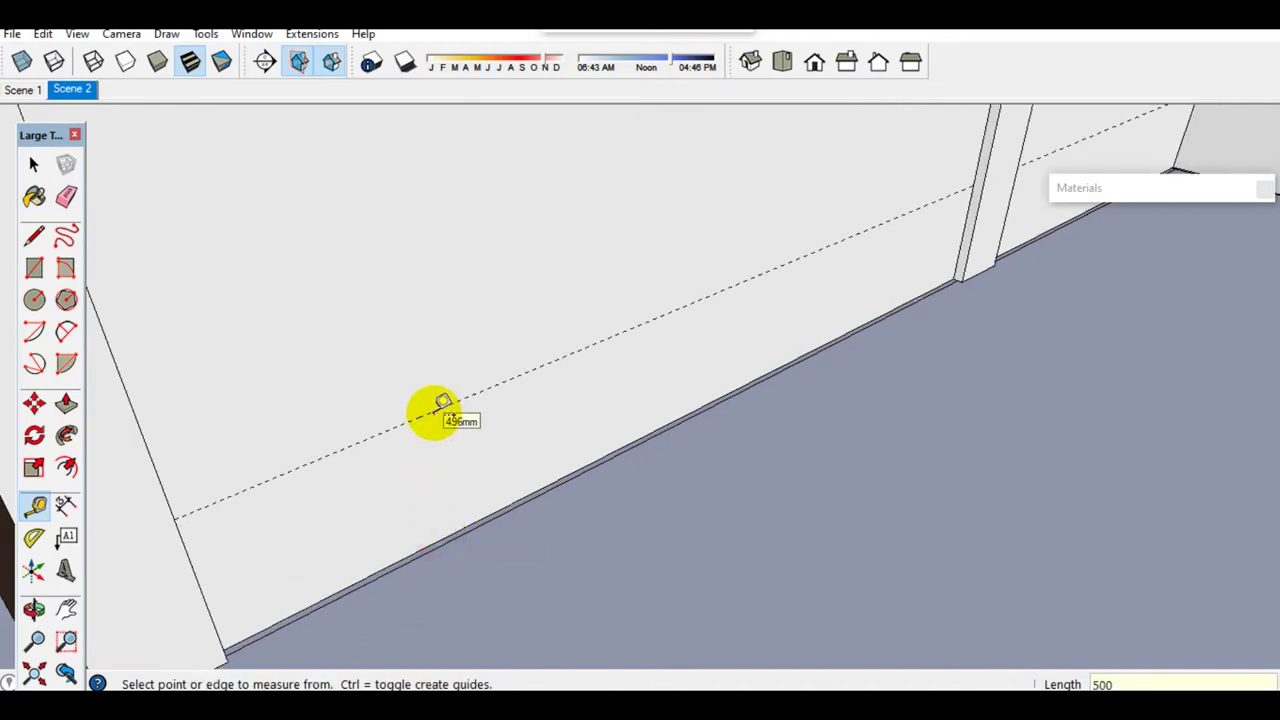
key("Return")
mouse_move(406, 509)
middle_mouse_down()
mouse_move(306, 489)
mouse_move(414, 574)
mouse_move(312, 494)
middle_mouse_up()
left_click(246, 424)
type("2000")
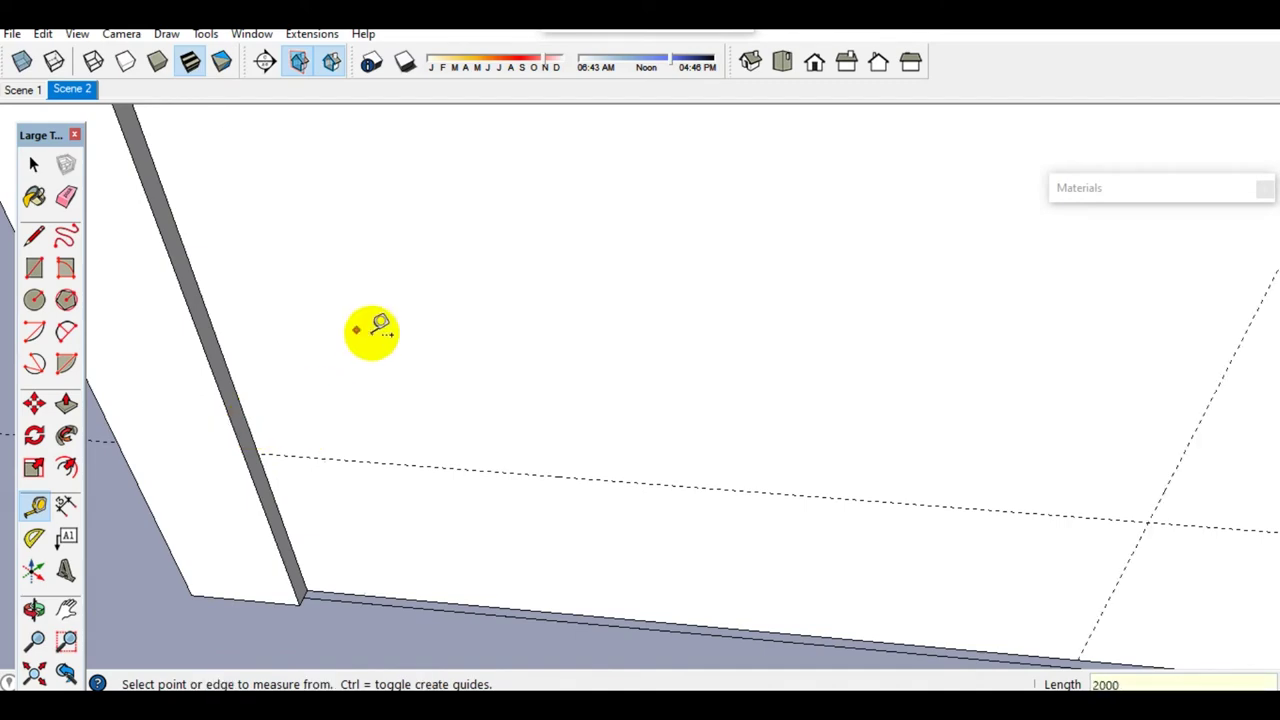
mouse_move(371, 329)
middle_mouse_down()
mouse_move(529, 434)
mouse_move(566, 571)
mouse_move(650, 460)
middle_mouse_up()
left_click(690, 222)
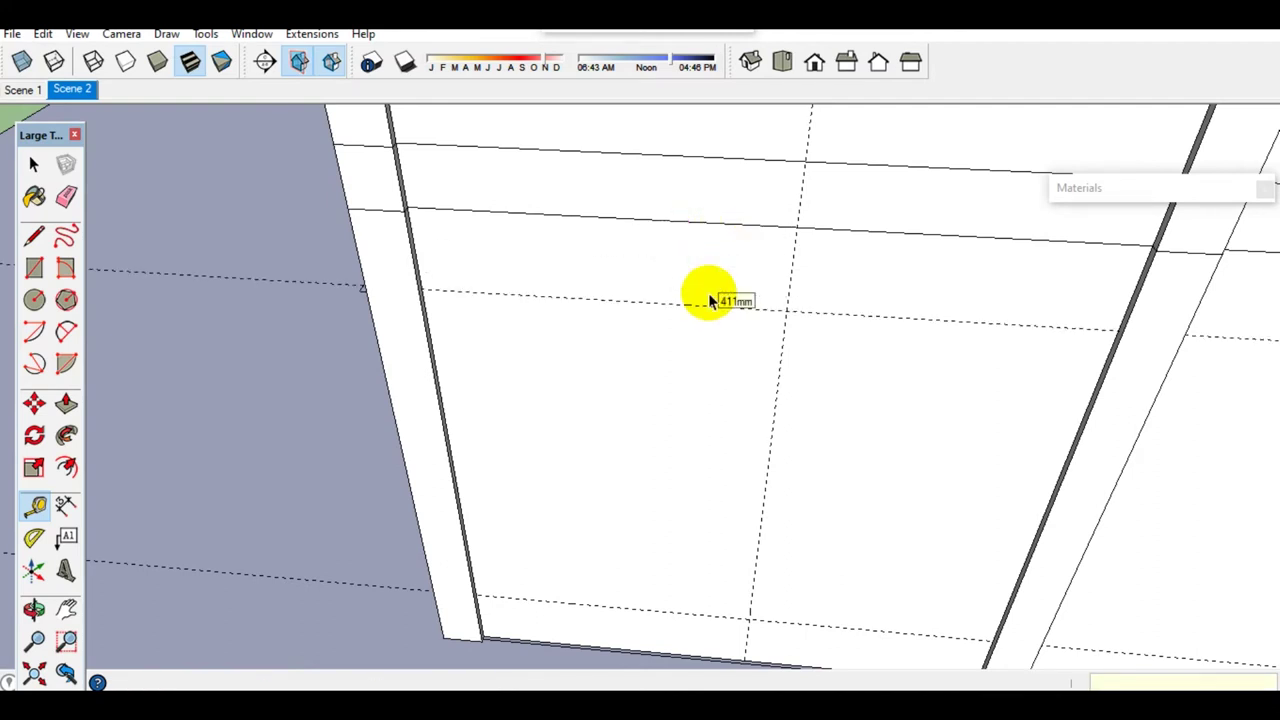
left_click(709, 301)
key("space")
Step: Enter the wall group and start a rectangle for the opening, then cancel it
double_click(758, 385)
key("r")
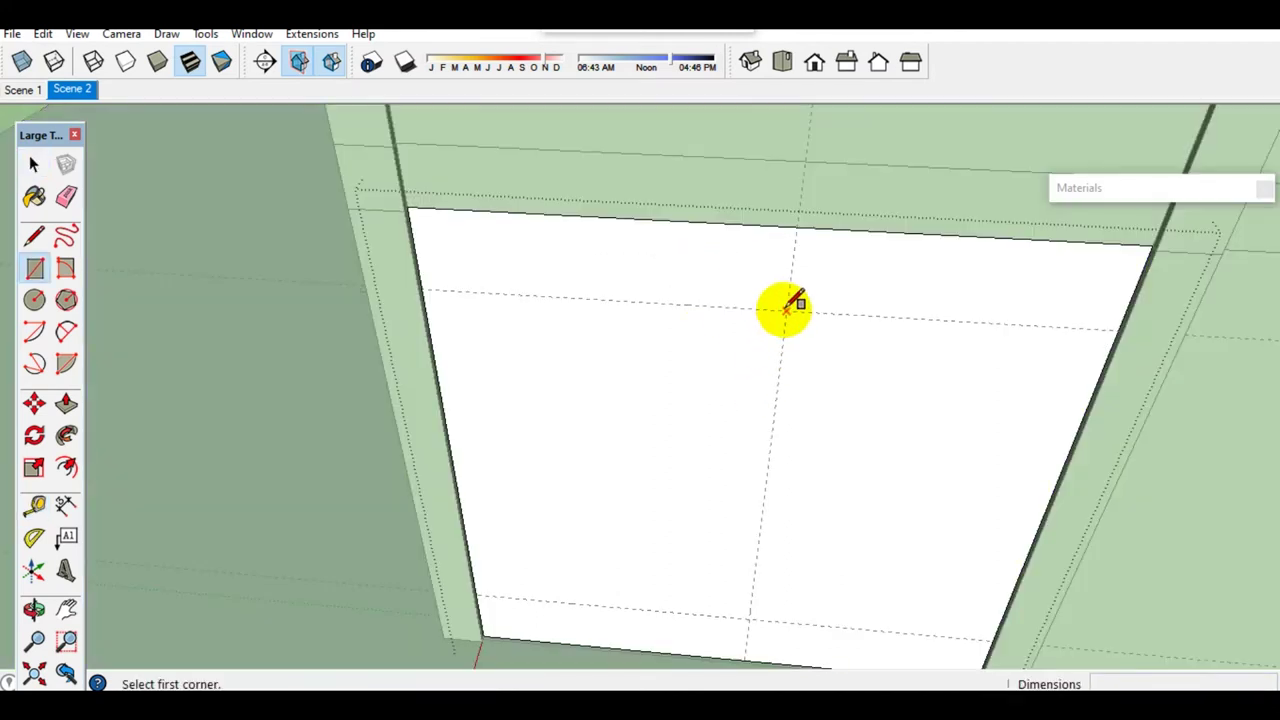
left_click(790, 303)
scroll(591, 597, "up", 3)
scroll(451, 571, "up", 2)
scroll(394, 583, "up", 1)
scroll(514, 531, "down", 3)
key("space")
scroll(463, 497, "up", 2)
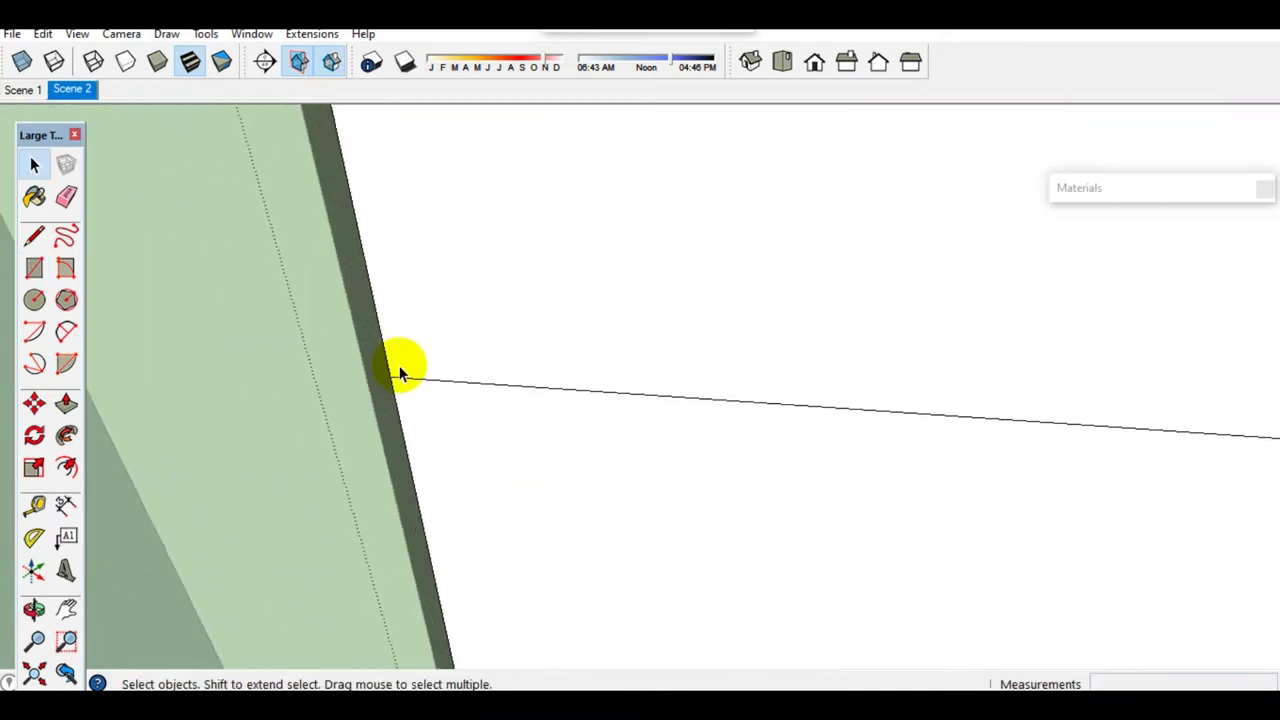
scroll(403, 366, "up", 1)
Step: Draw a short line across the wall thickness and copy it 100mm along the edge
key("l")
left_click(395, 401)
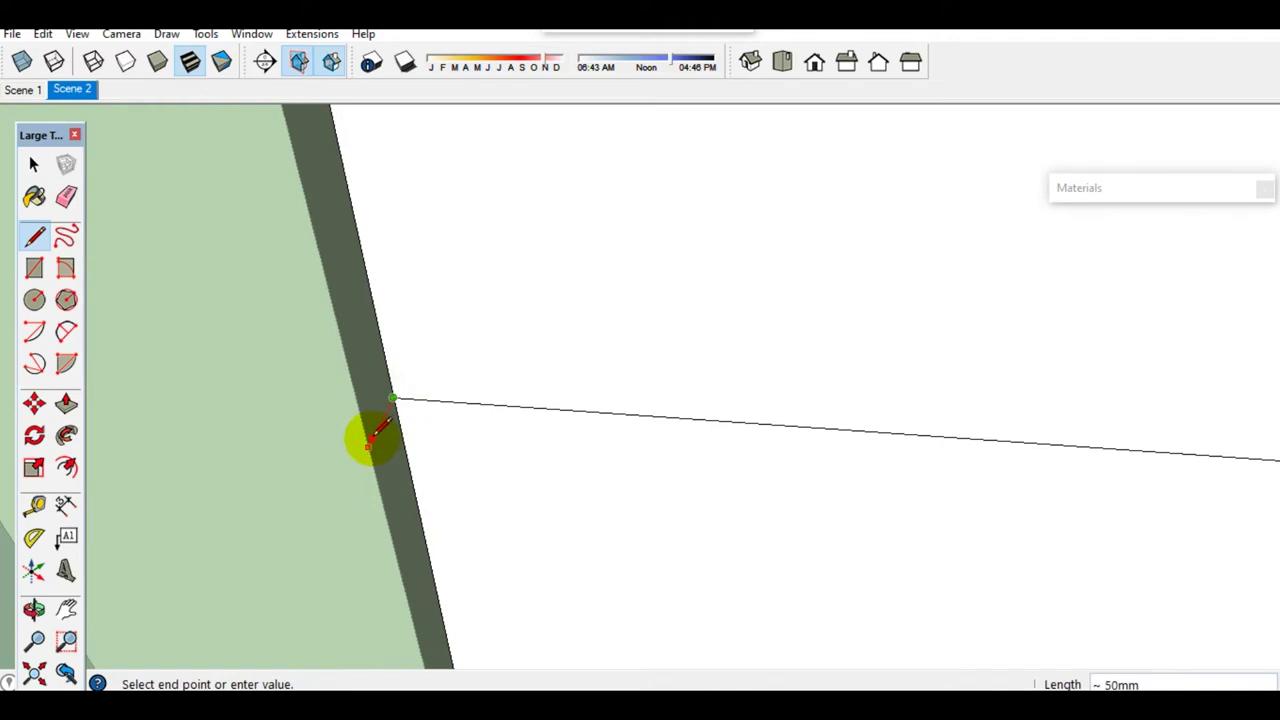
left_click(369, 445)
key("space")
left_click(380, 427)
key("m")
key("ctrl")
left_click(449, 386)
type("100")
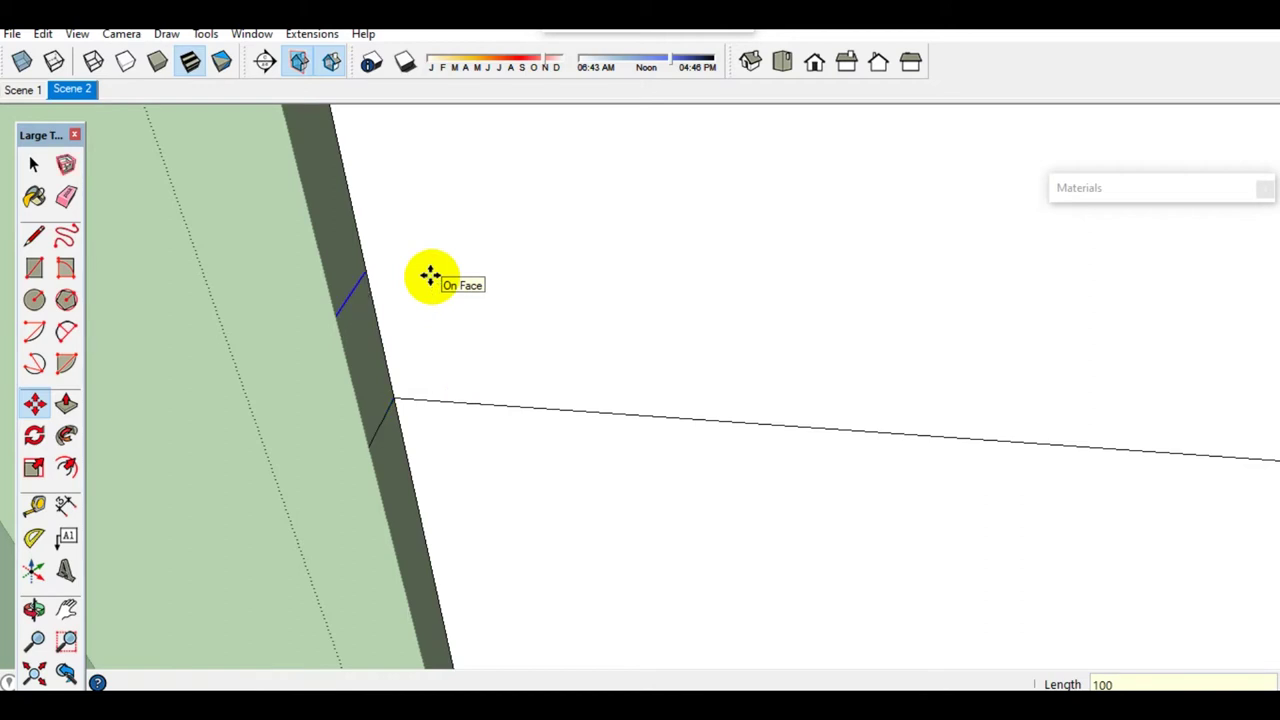
key("Return")
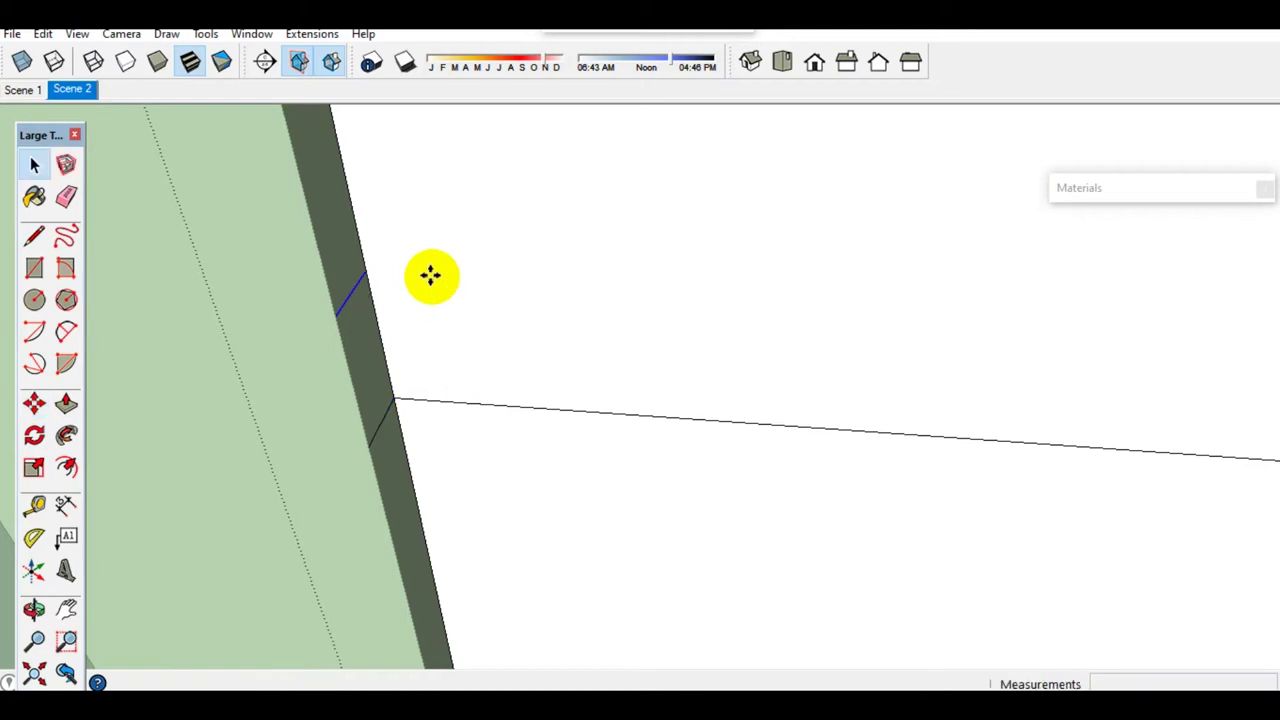
Step: Draw a small profile rectangle and Follow Me it along the opening's top edge, forming a 100x50mm rail
key("r")
left_click(369, 444)
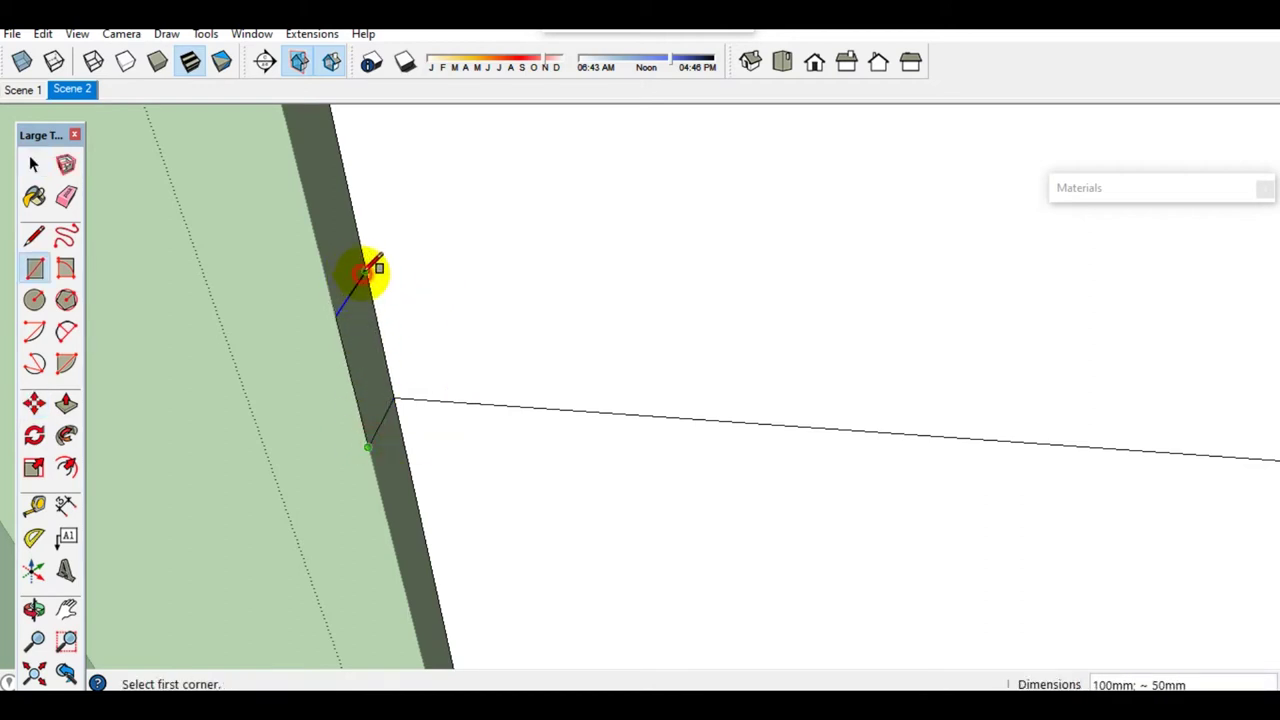
key("space")
double_click(440, 510)
left_click(457, 510, "shift")
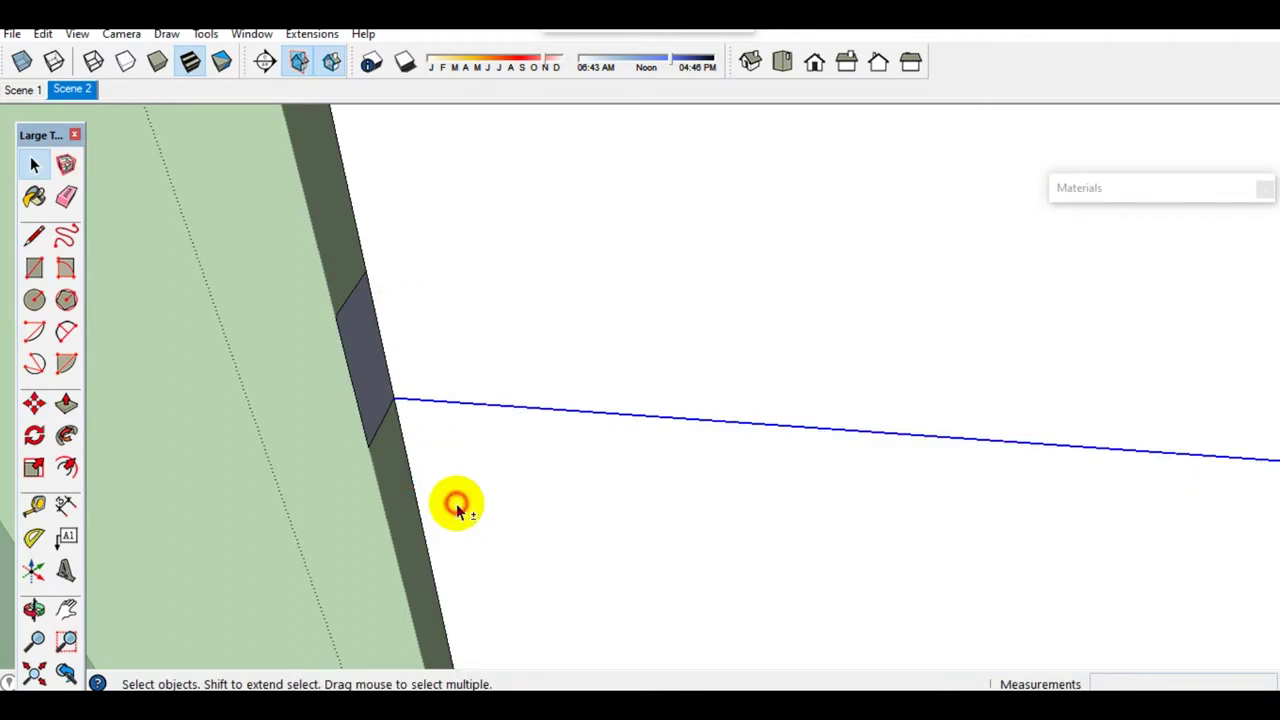
left_click(66, 435)
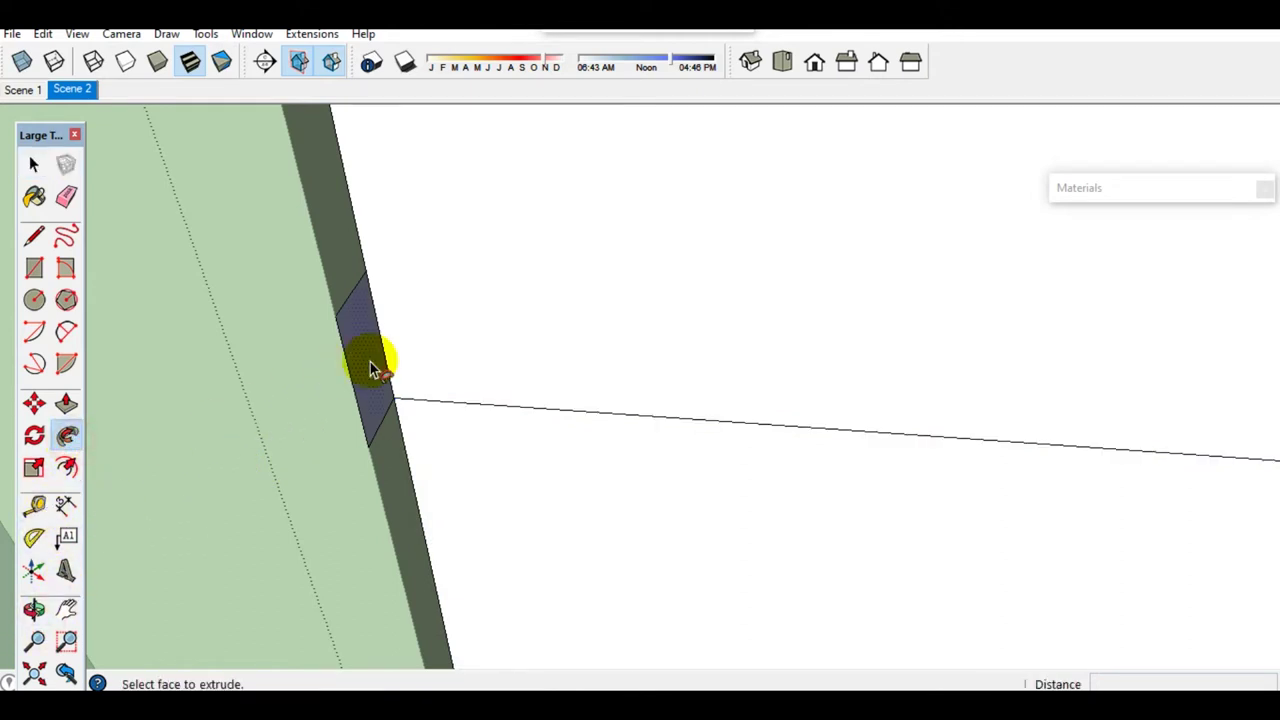
left_click(370, 366)
key("space")
key("b")
scroll(363, 380, "down", 3)
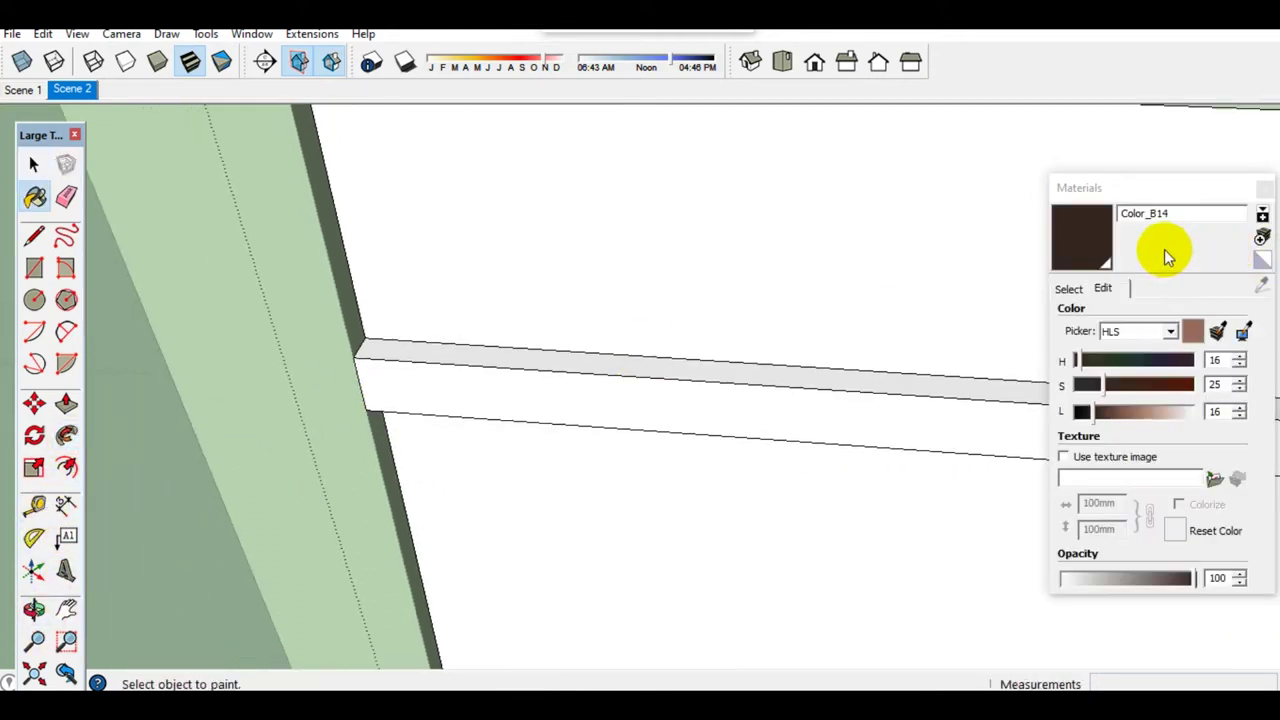
Step: Paint the swept frame strip dark brown Color_B14
left_click(710, 370)
scroll(686, 374, "down", 3)
mouse_move(623, 434)
middle_mouse_down()
mouse_move(600, 380)
mouse_move(610, 492)
middle_mouse_up()
scroll(612, 492, "up", 3)
mouse_move(674, 534)
middle_mouse_down()
mouse_move(669, 514)
mouse_move(534, 494)
middle_mouse_up()
scroll(534, 494, "up", 3)
left_click(467, 400, "alt")
middle_click_drag(467, 400, 448, 432)
key("space")
Step: Push/Pull the frame out 1600mm and push the inner white panel through to open the wall
key("p")
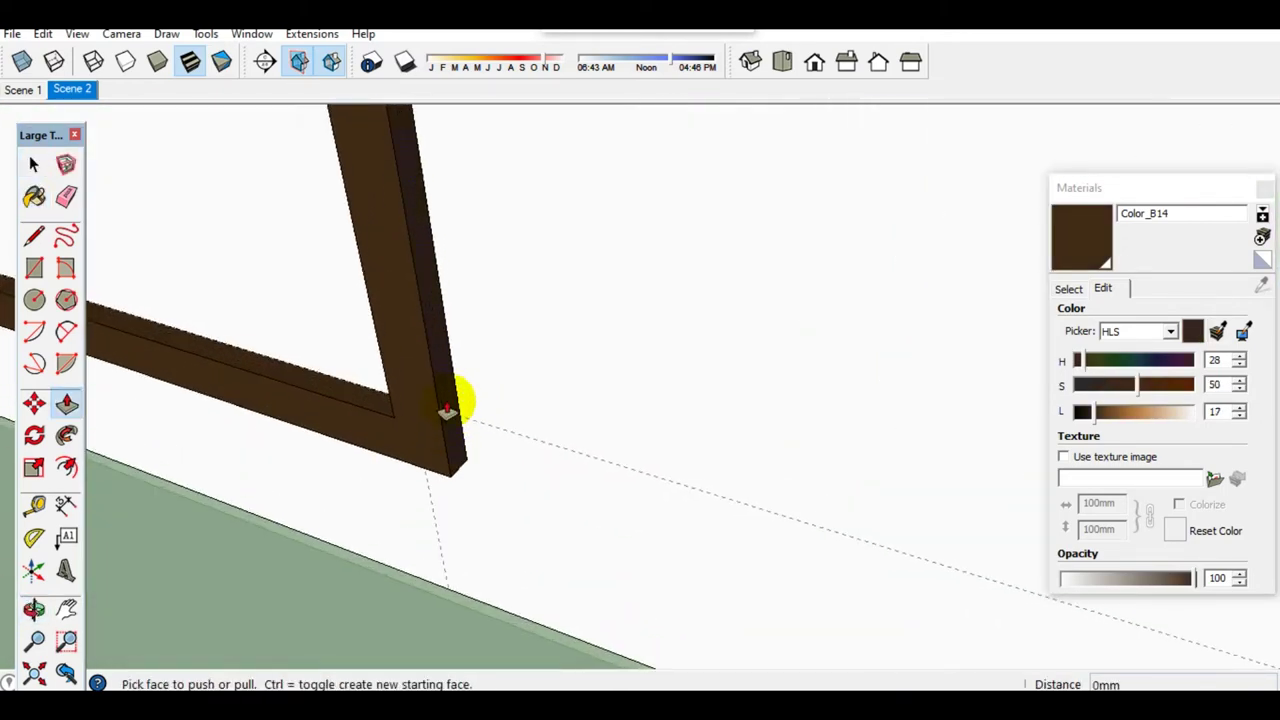
left_click(443, 423)
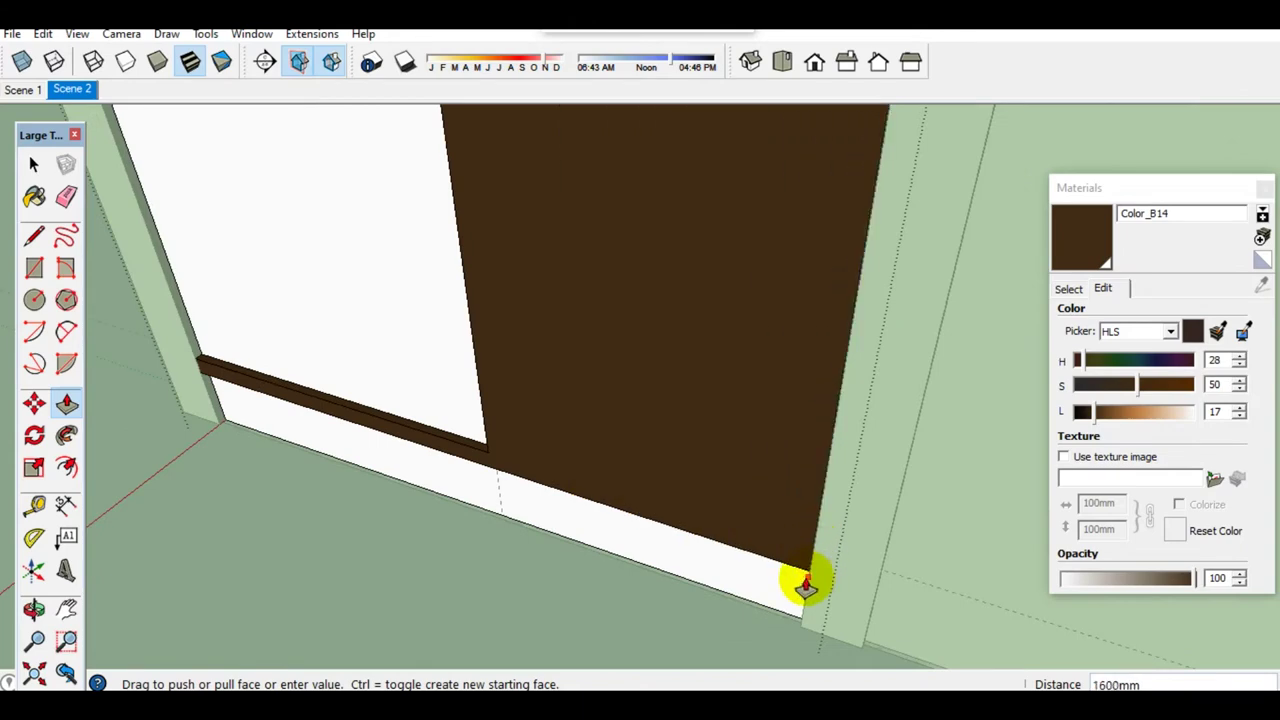
left_click(806, 585)
middle_click_drag(806, 585, 811, 603)
key("space")
left_click(574, 451)
middle_click_drag(514, 486, 521, 492)
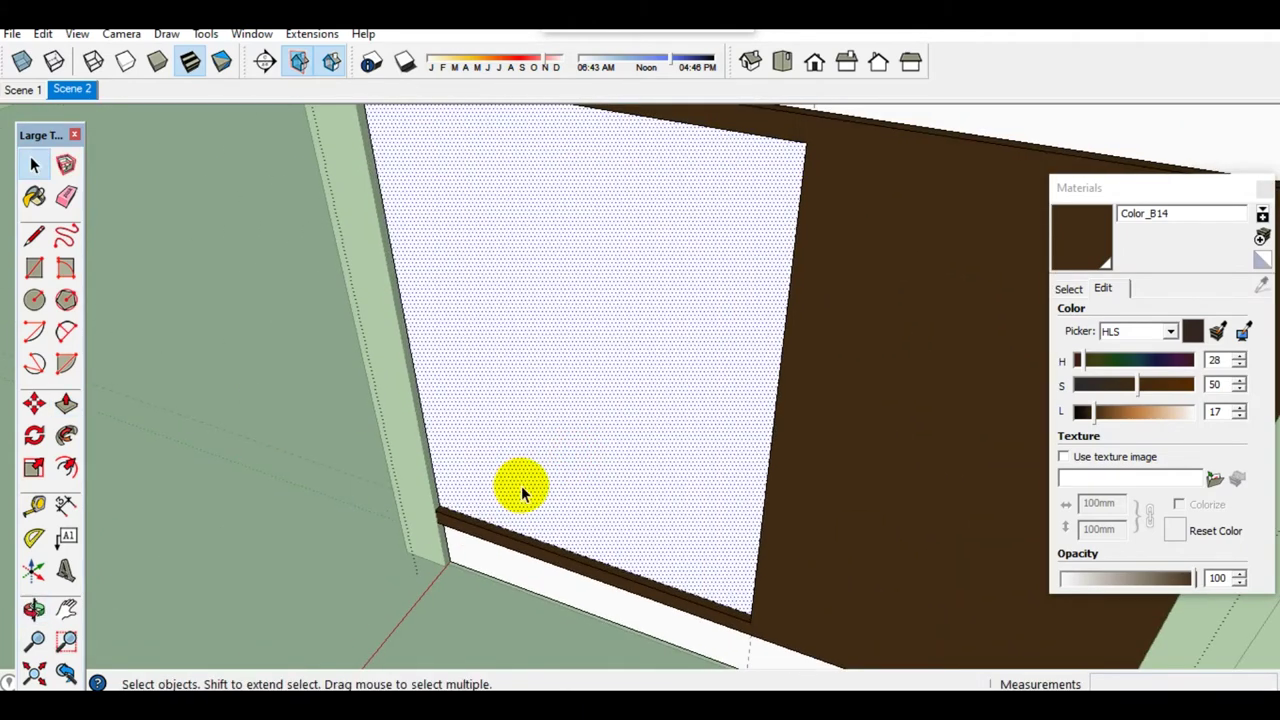
key("p")
left_click(518, 489)
left_click(550, 412)
key("space")
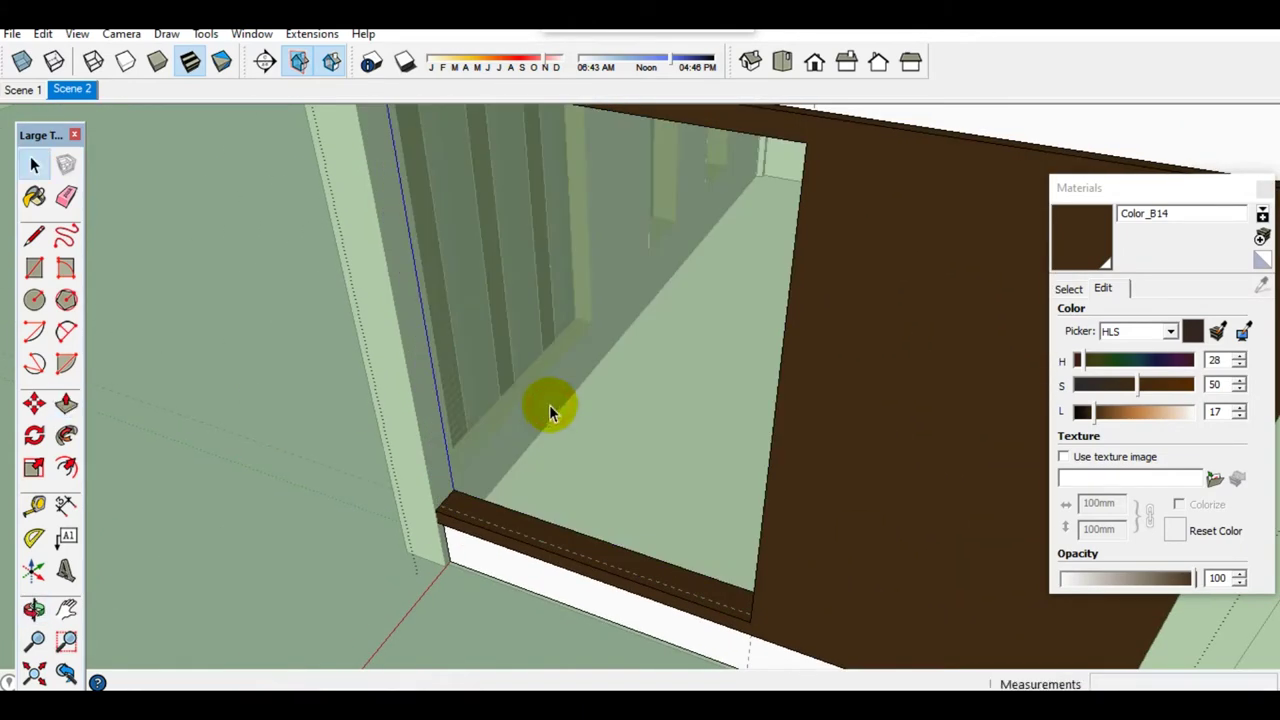
Step: Delete the leftover geometry below the beam and pick Translucent_Glass_Gray from the Materials library
key("l")
left_click(445, 507)
mouse_move(447, 510)
middle_mouse_down()
mouse_move(441, 282)
mouse_move(403, 380)
middle_mouse_up()
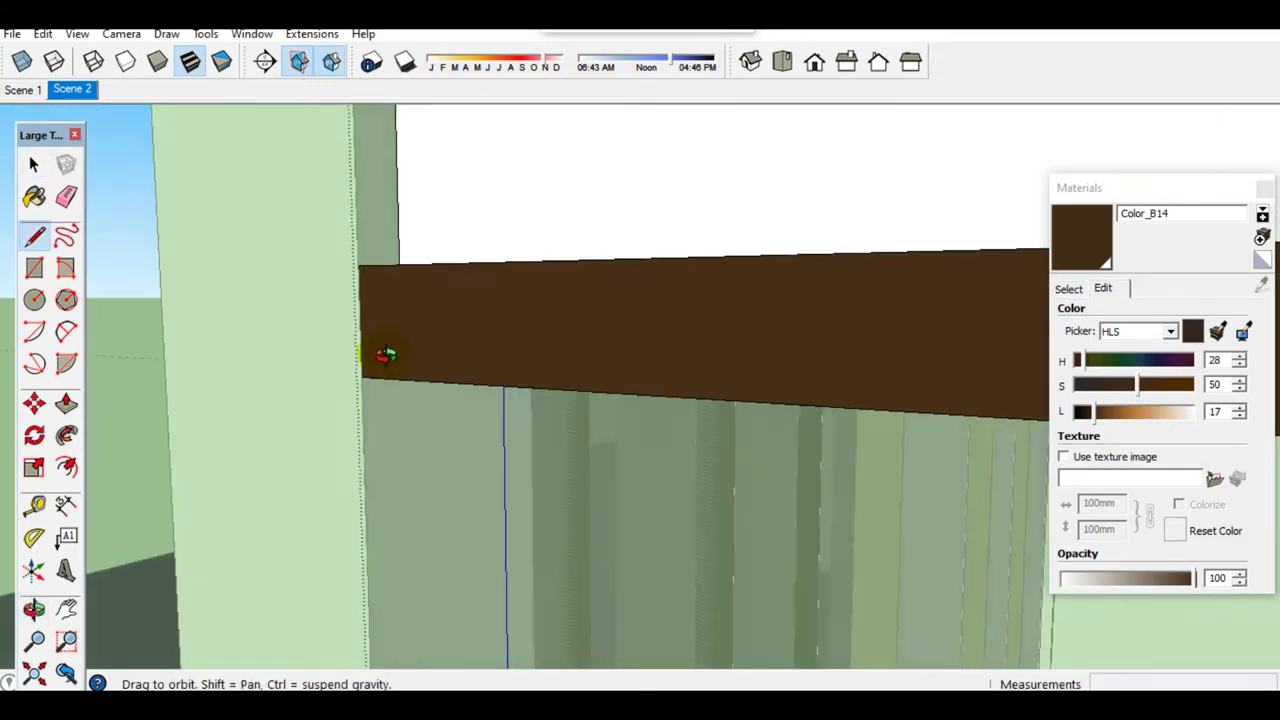
key("space")
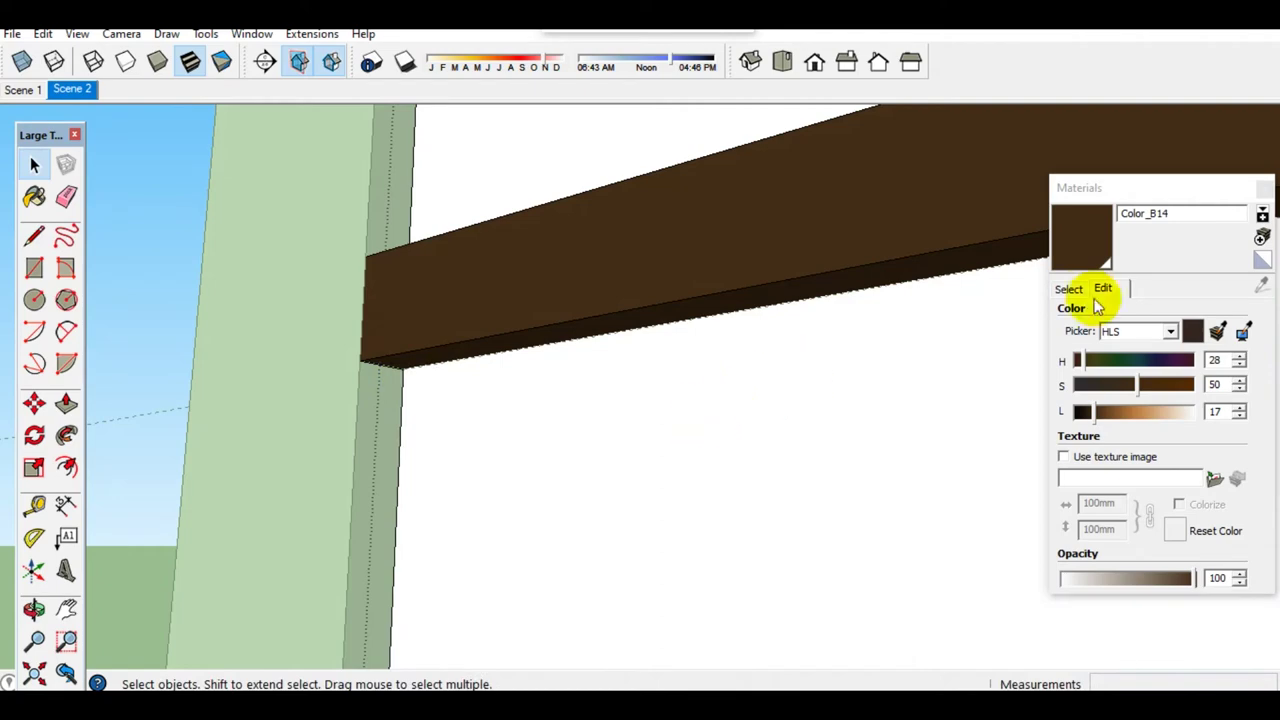
left_click(1068, 290)
left_click(1086, 398)
mouse_move(663, 434)
middle_mouse_down()
mouse_move(623, 480)
mouse_move(814, 451)
middle_mouse_up()
key("space")
Step: Add Tape Measure guides from the column edge and the door post edge on the wall panel
scroll(817, 480, "up", 2)
key("t")
scroll(822, 460, "up", 2)
left_click(820, 424)
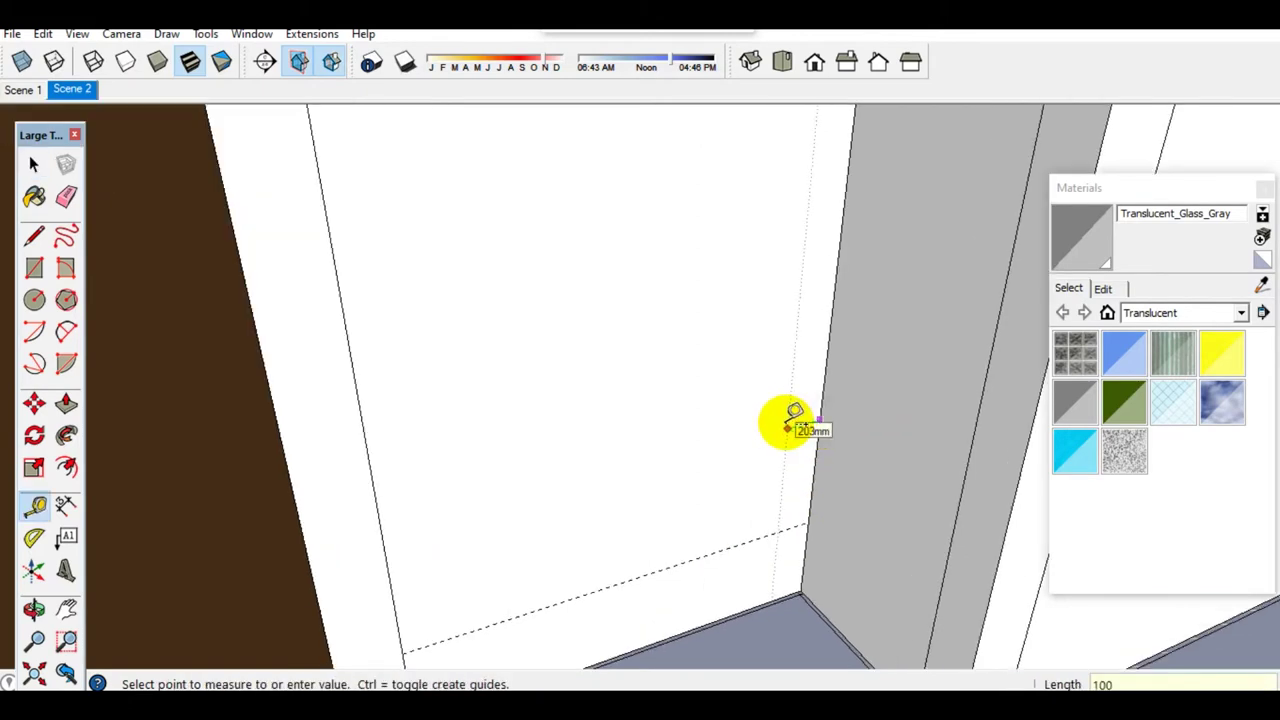
key("space")
mouse_move(683, 486)
middle_mouse_down()
mouse_move(806, 471)
mouse_move(200, 520)
mouse_move(378, 483)
middle_mouse_up()
scroll(390, 470, "up", 2)
scroll(400, 460, "up", 1)
key("t")
left_click(358, 445)
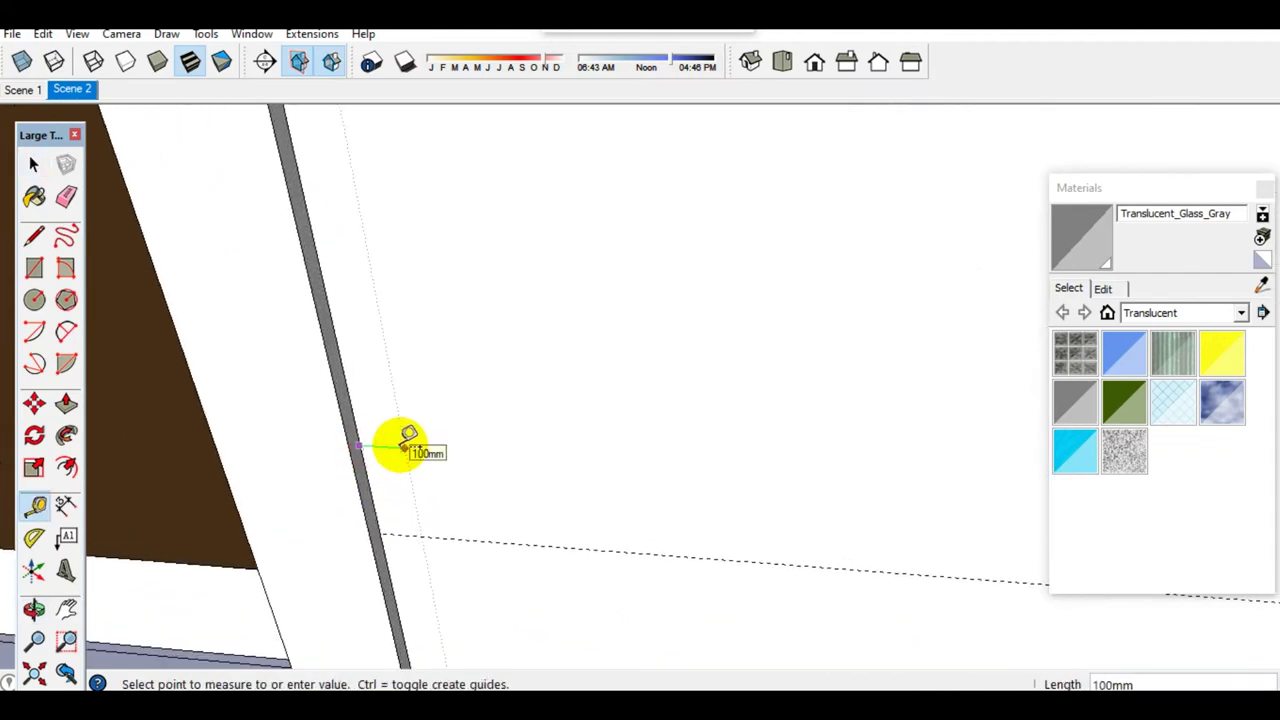
key("space")
scroll(459, 548, "down", 3)
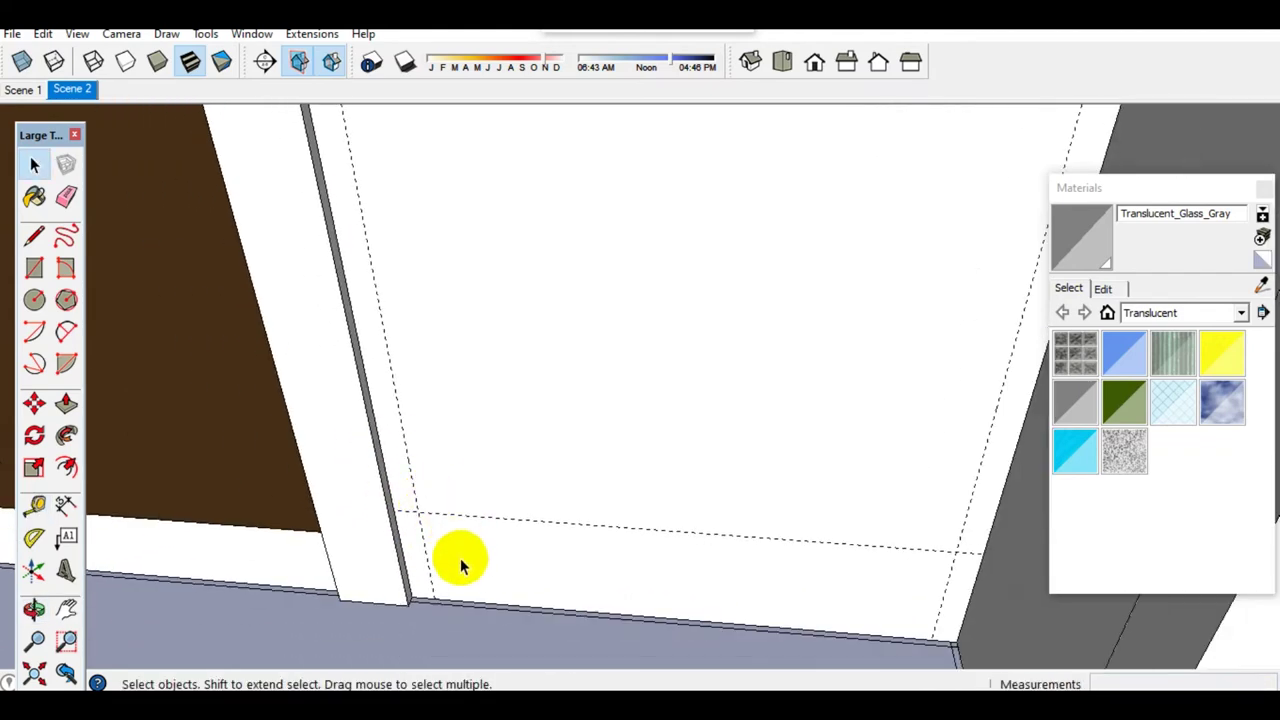
mouse_move(460, 550)
middle_mouse_down()
mouse_move(486, 571)
mouse_move(535, 545)
middle_mouse_up()
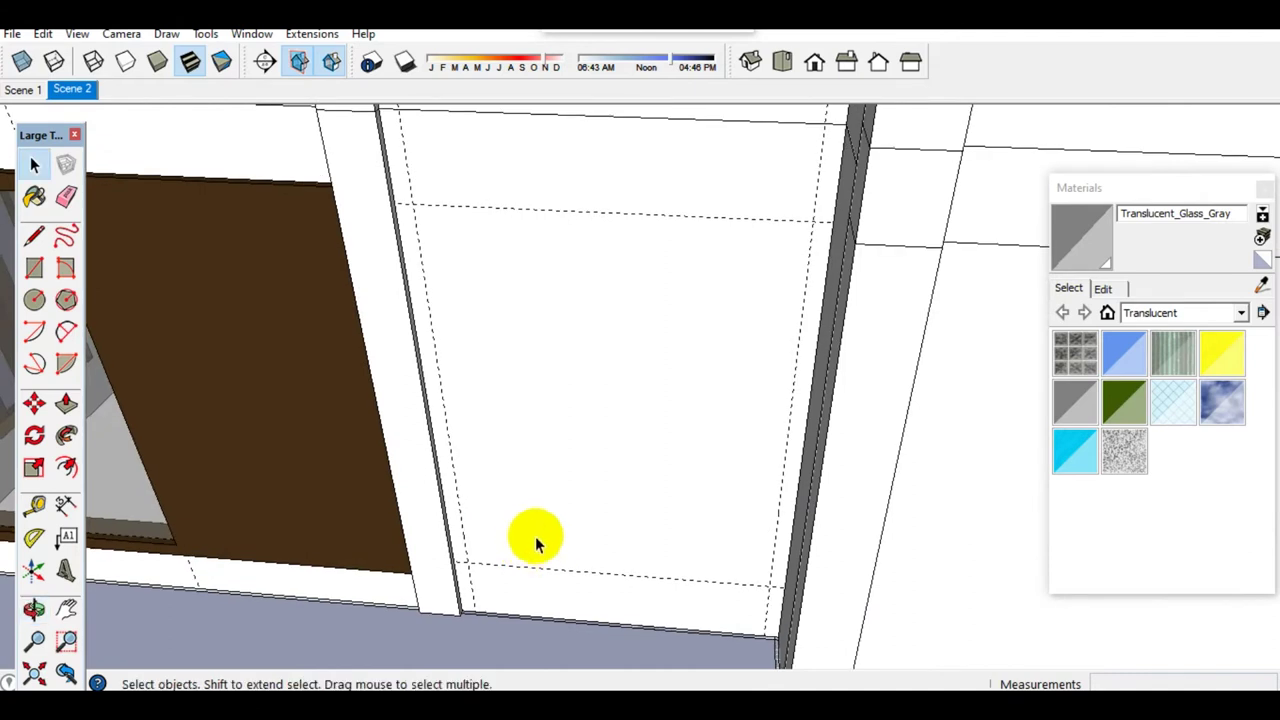
Step: Draw a rectangle over the door panel and add a 500mm guide below its top edge
key("r")
left_click(468, 562)
left_click(818, 220)
key("space")
key("t")
left_click(786, 440)
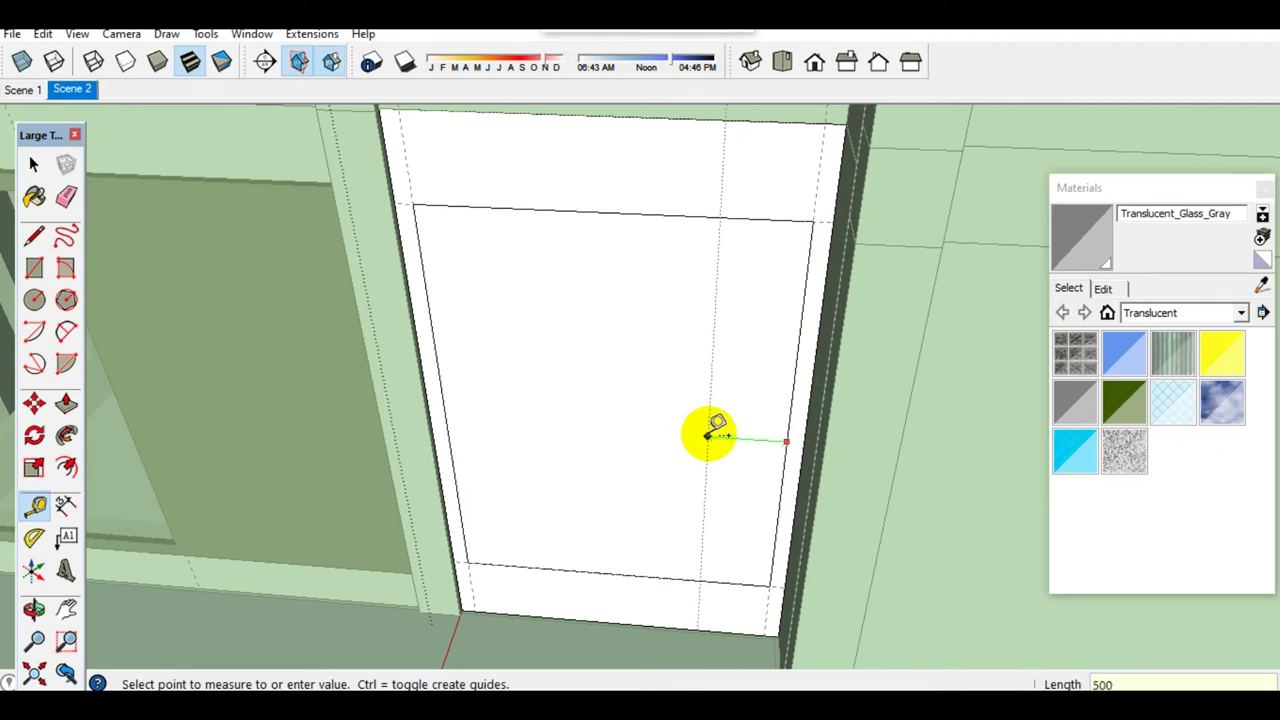
left_click(595, 213)
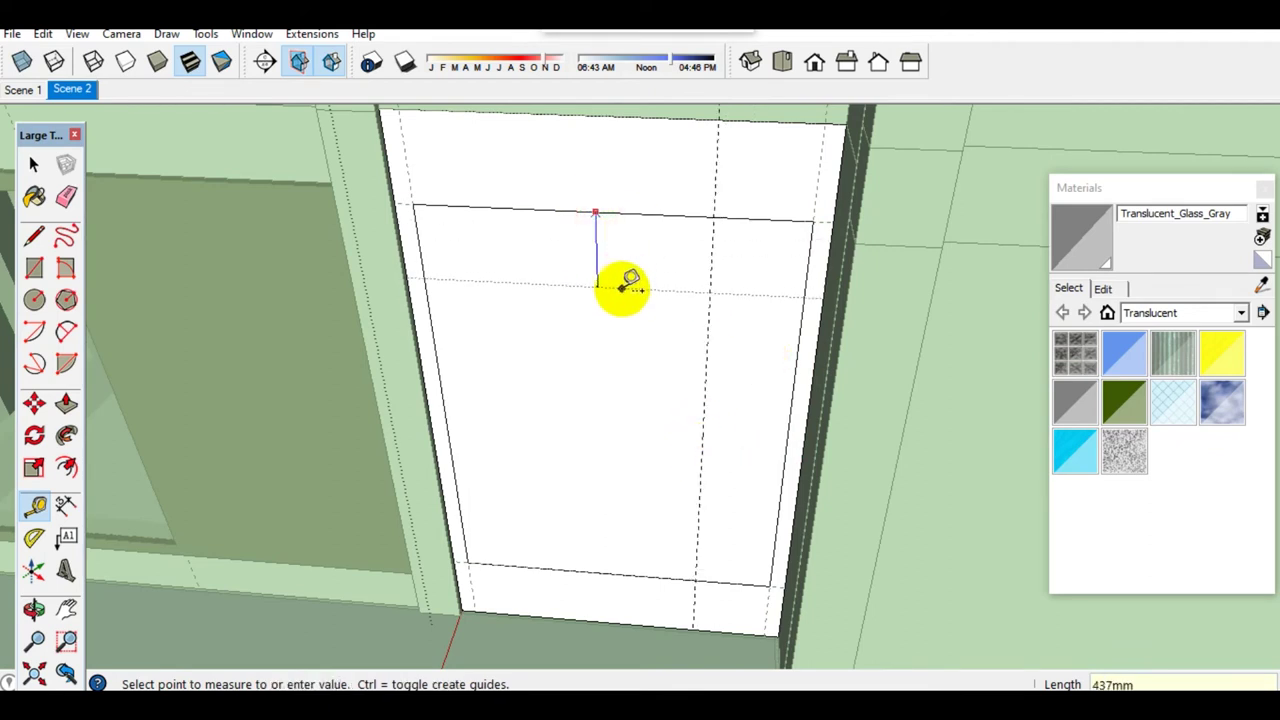
middle_click_drag(650, 311, 585, 269)
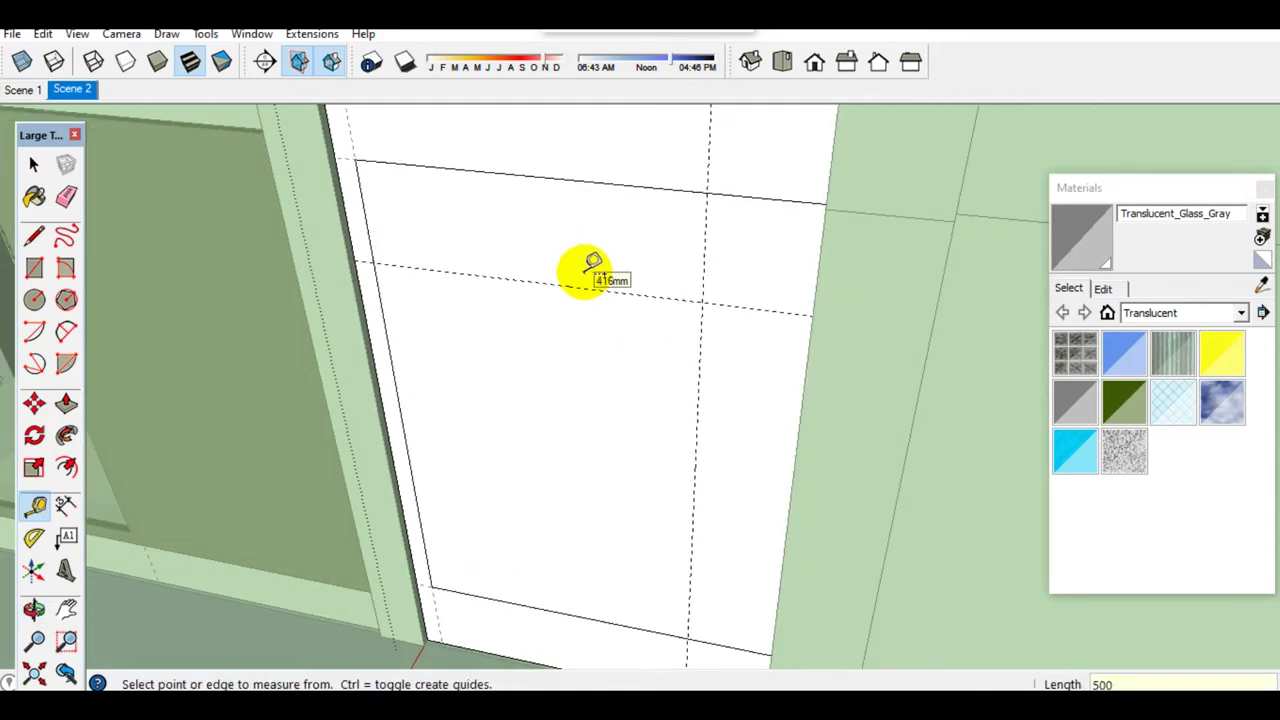
left_click(593, 288)
key("space")
middle_click_drag(563, 463, 580, 447)
Step: Split the panel with a rectangle to the guide intersection, a line along the guide, and a base line
key("r")
left_click(446, 572)
left_click(720, 281)
key("space")
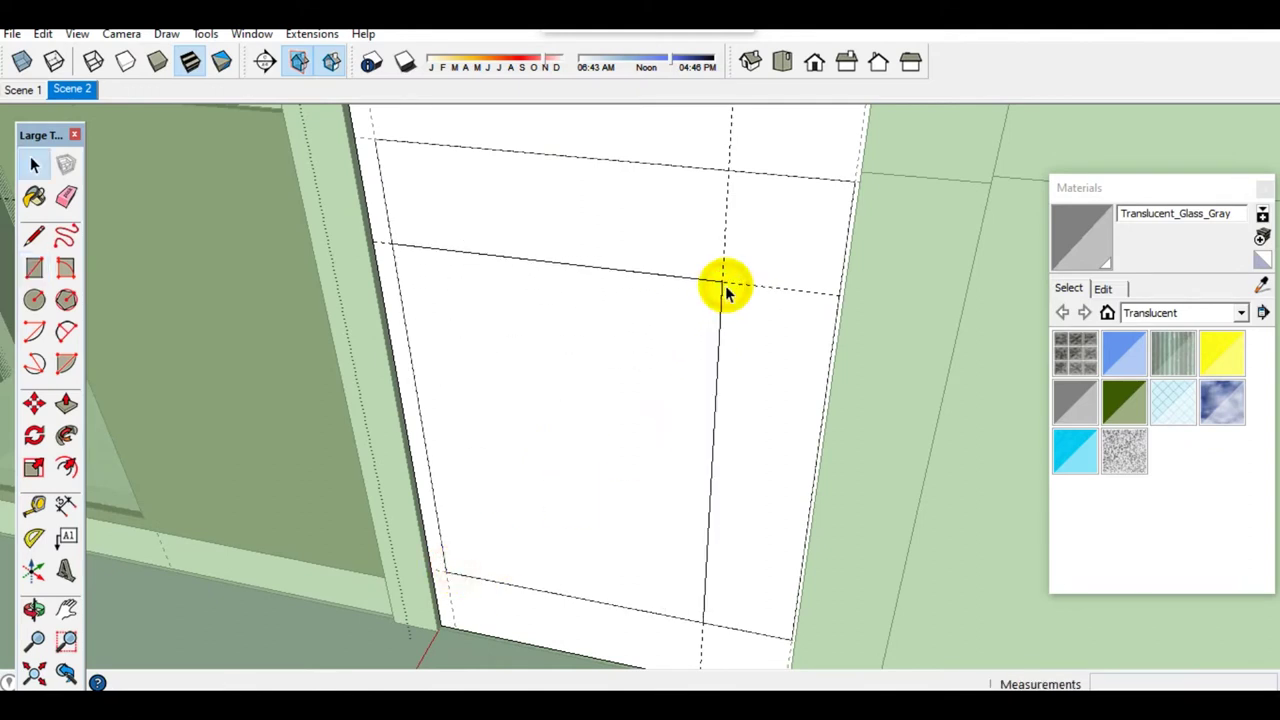
left_click(720, 282)
left_click(842, 290)
key("space")
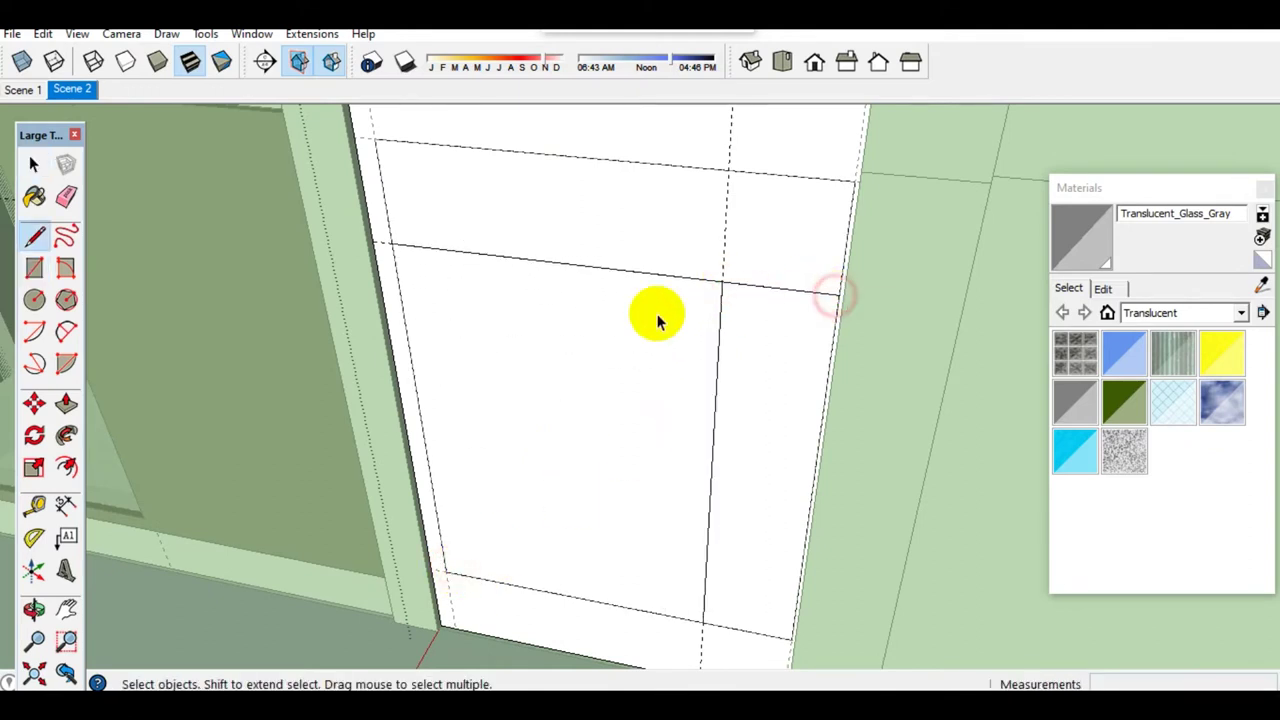
middle_click_drag(657, 314, 671, 286, "shift")
key("r")
left_click(468, 548)
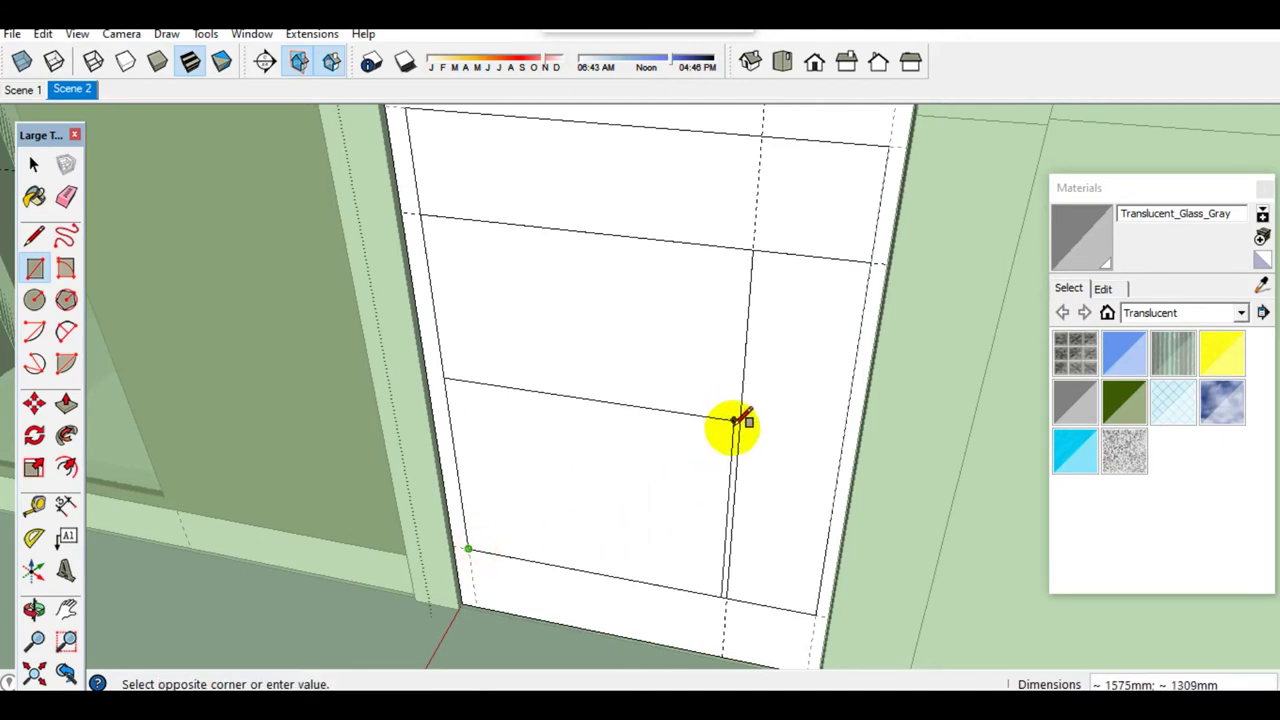
key("space")
middle_click_drag(705, 457, 678, 362, "shift")
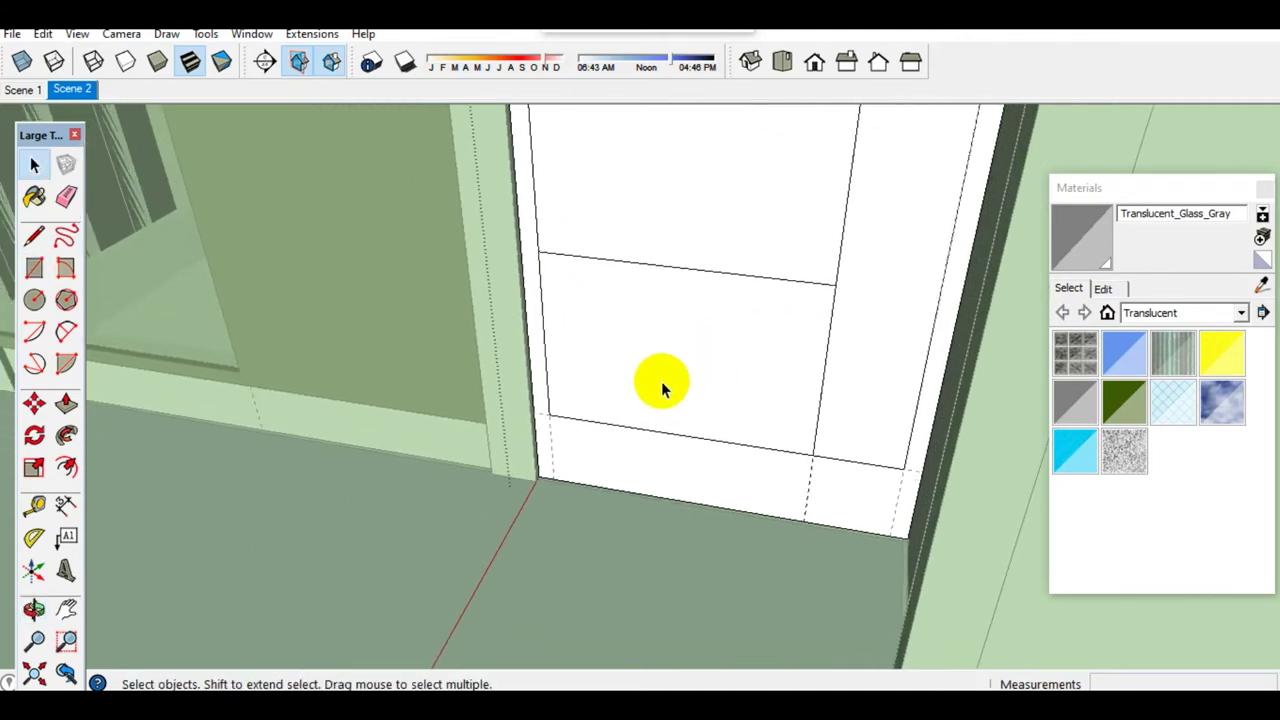
key("l")
left_click(549, 414)
left_click(478, 536)
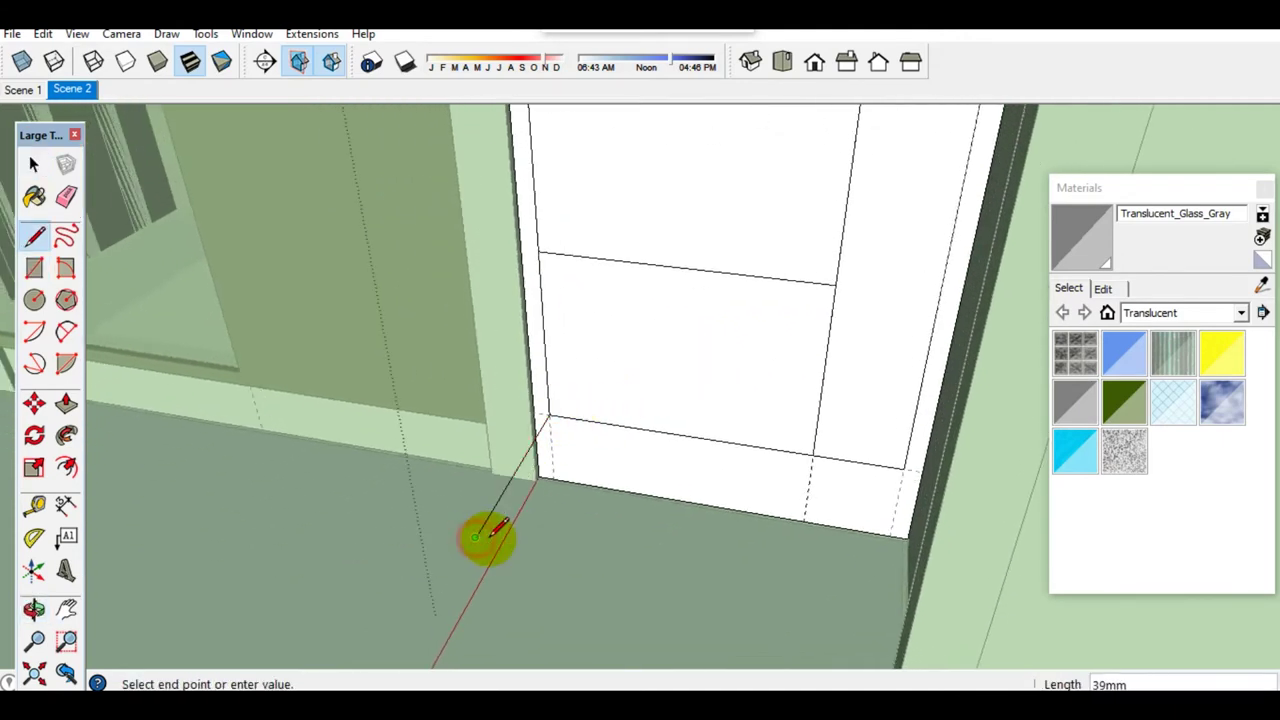
Step: Zoom in and draw a line splitting the small ground rectangle
scroll(477, 537, "up", 1)
scroll(527, 546, "up", 1)
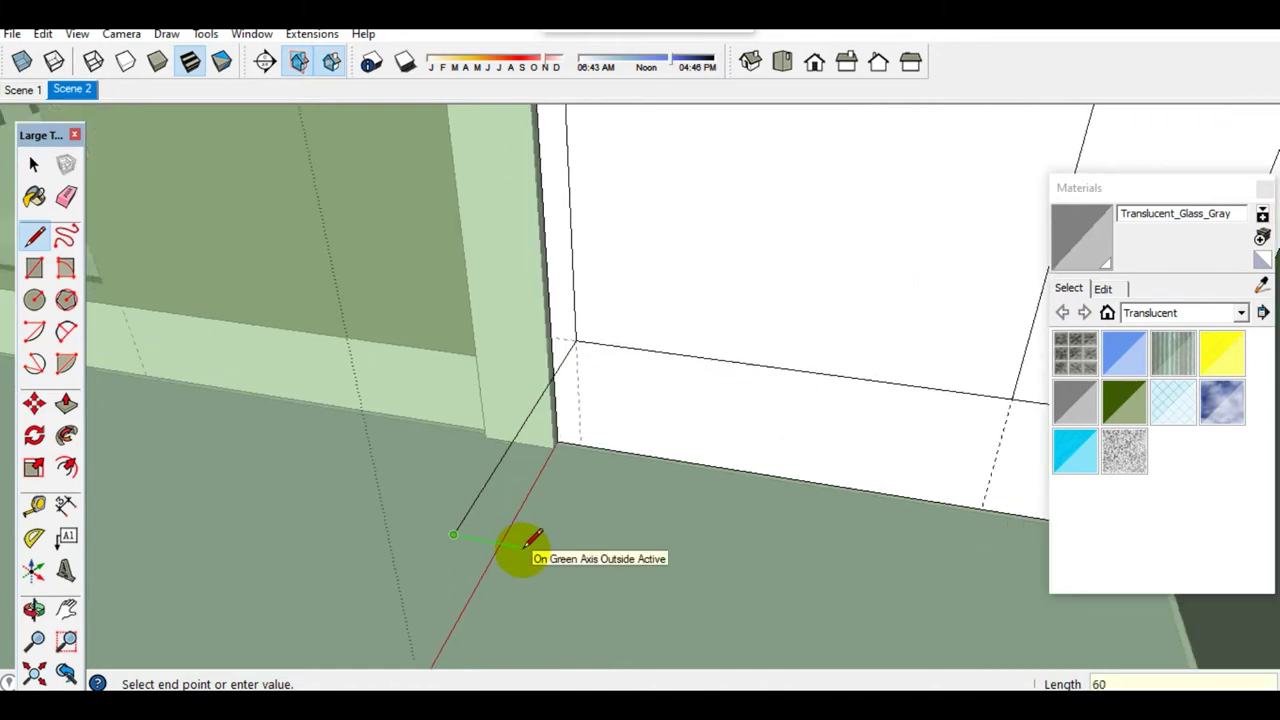
scroll(490, 540, "up", 1)
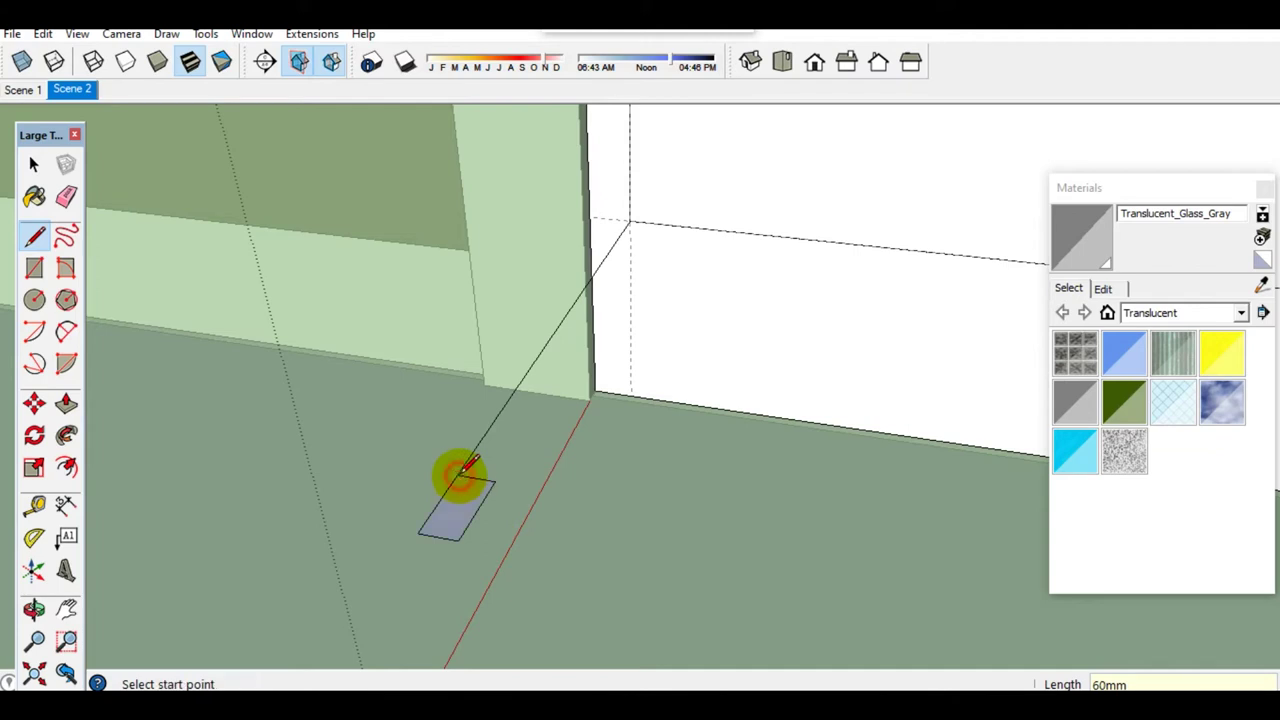
scroll(466, 514, "up", 1)
scroll(476, 528, "up", 1)
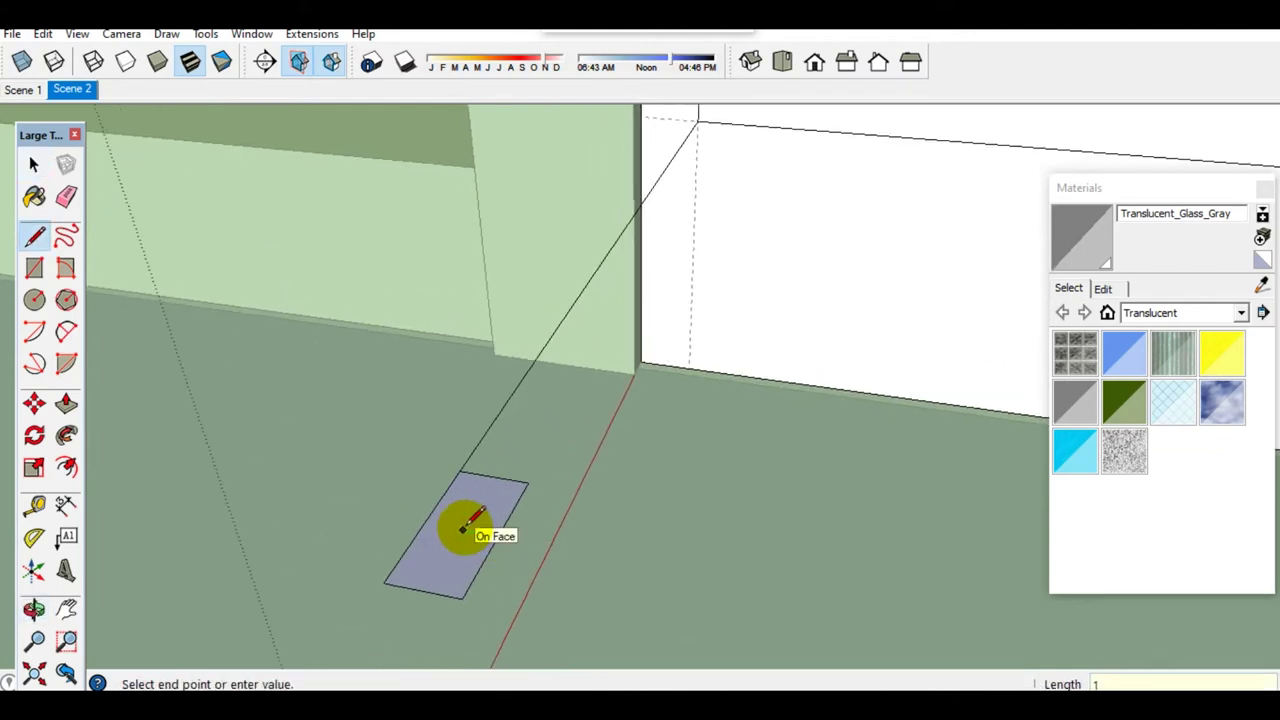
scroll(472, 520, "up", 1)
key("space")
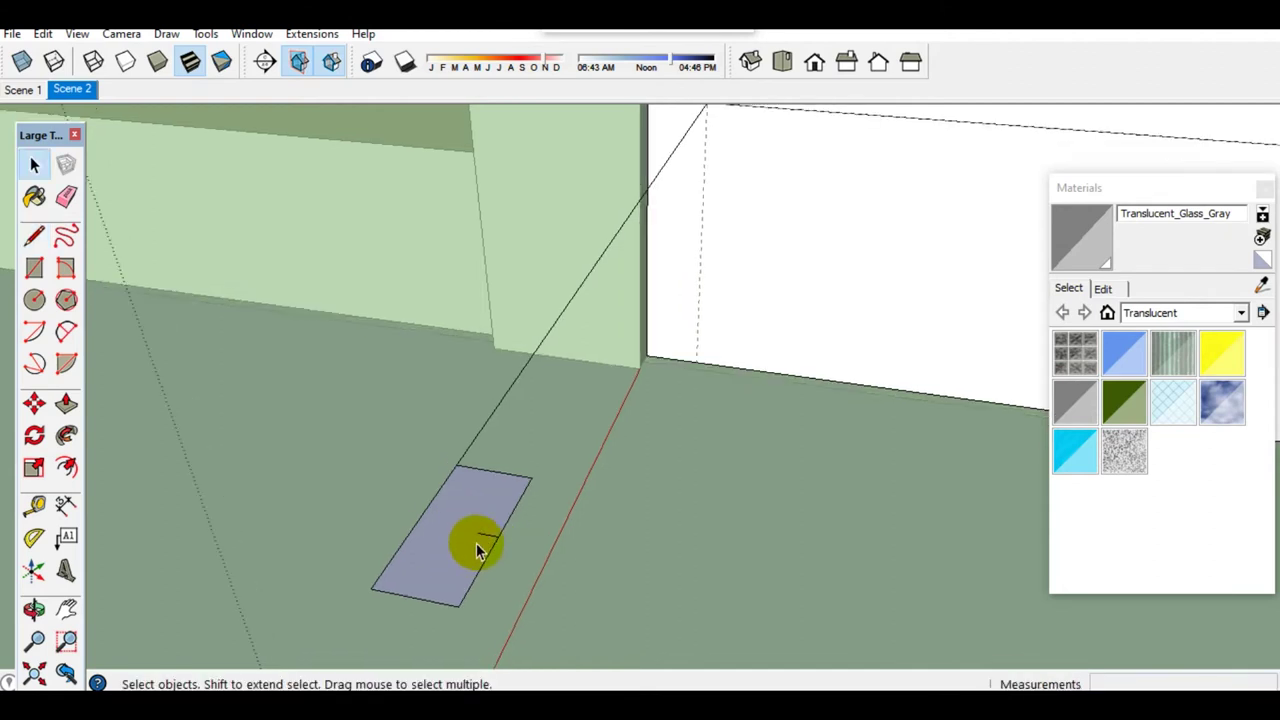
key("l")
left_click(478, 532)
left_click(434, 604)
Step: Erase the extra edge so the split rectangle becomes an L-shaped face
key("space")
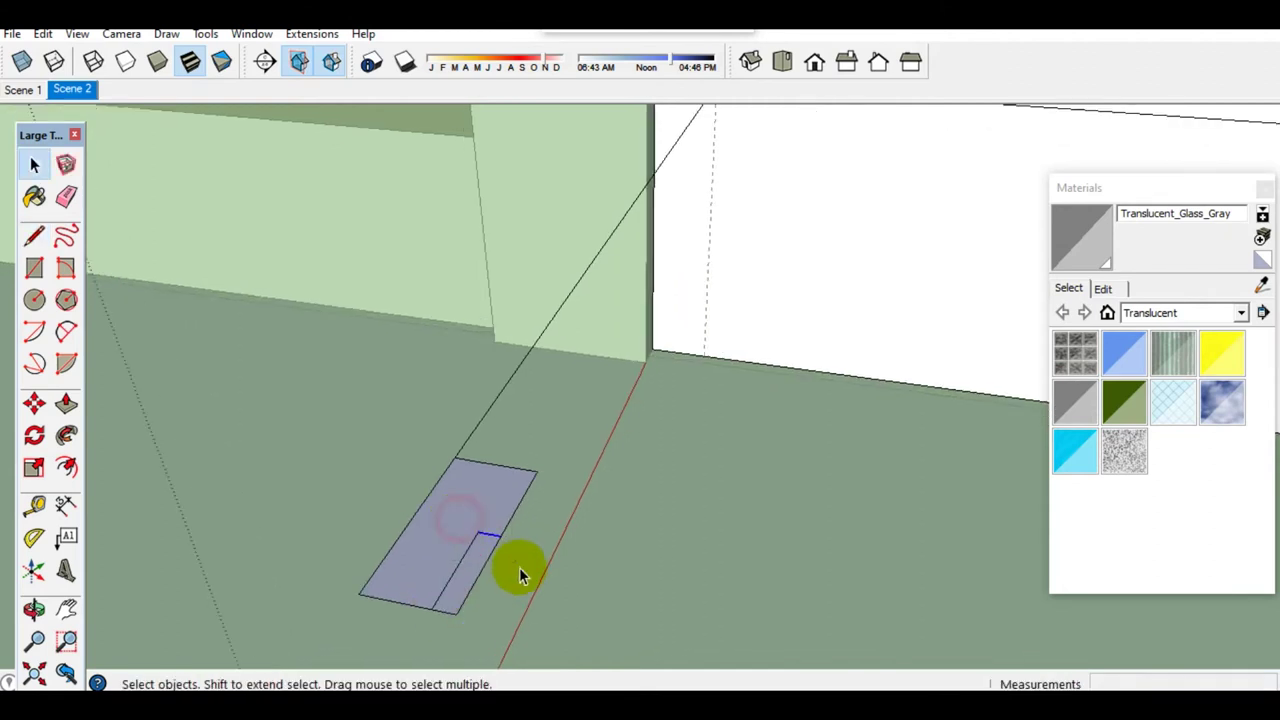
key("m")
left_click(423, 504)
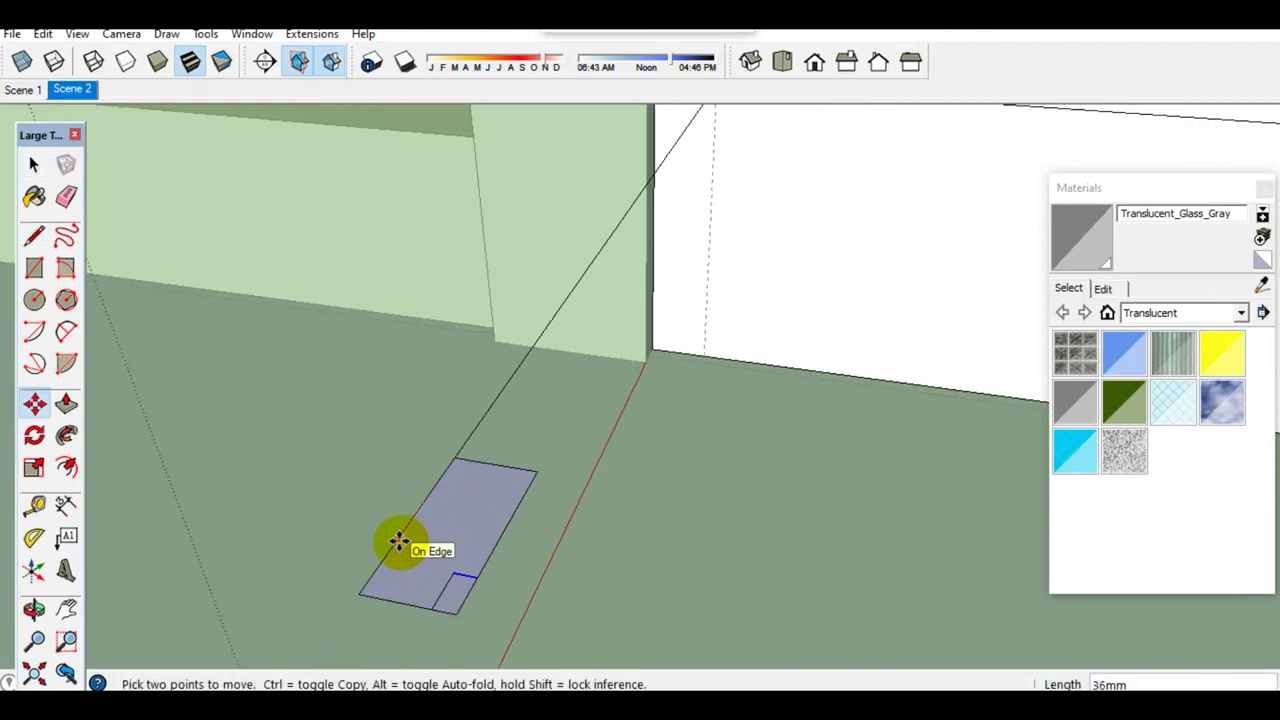
key("e")
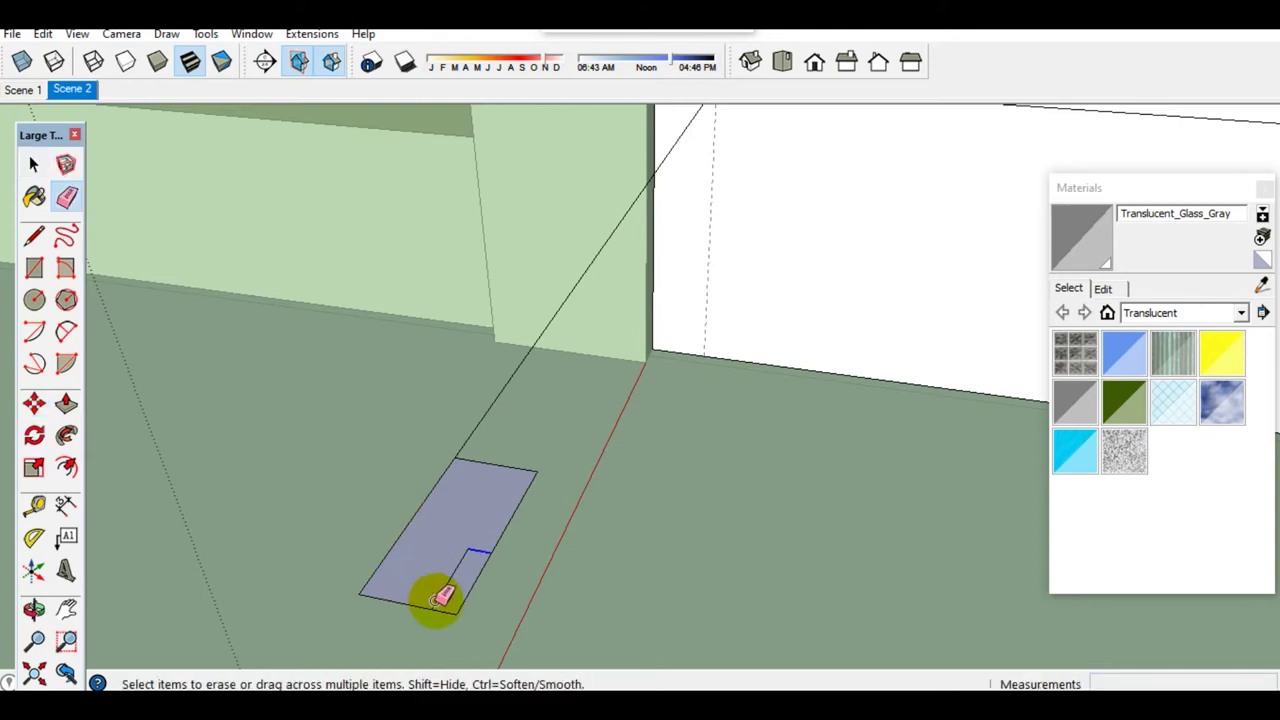
left_click(462, 612)
Step: Draw a rectangle from the profile's corner to extend the L-shaped profile
key("l")
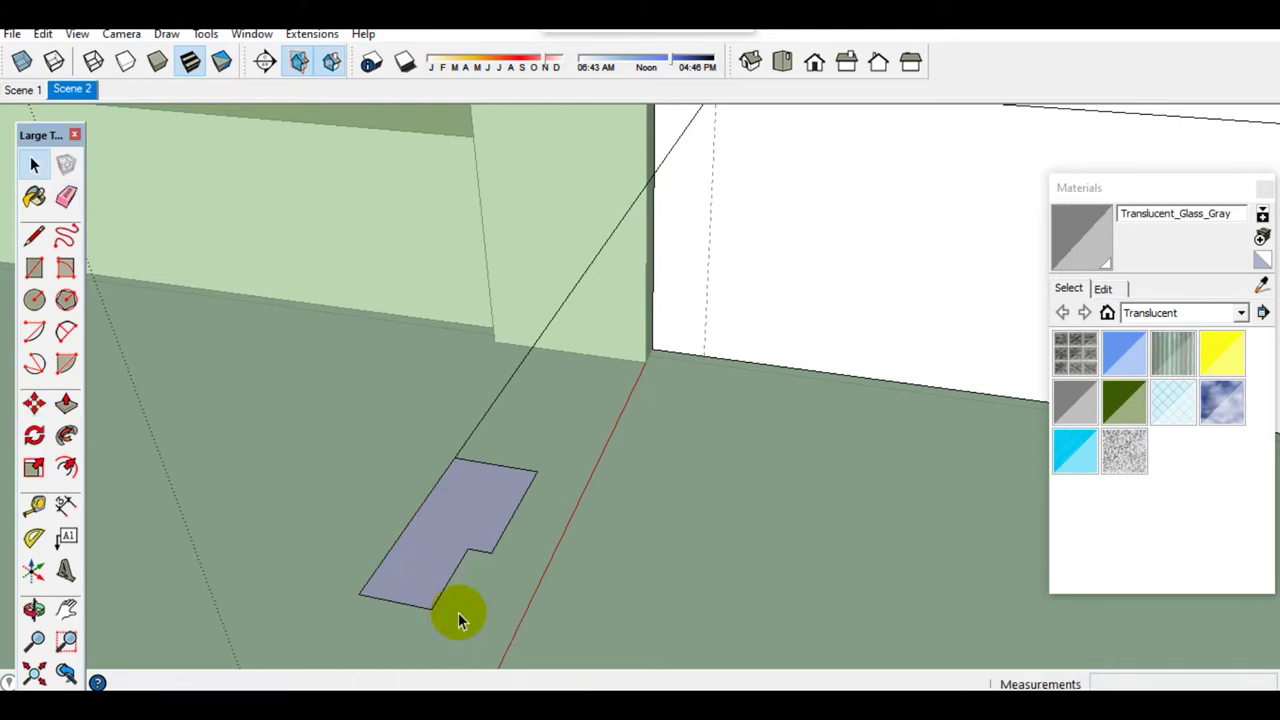
left_click(490, 552)
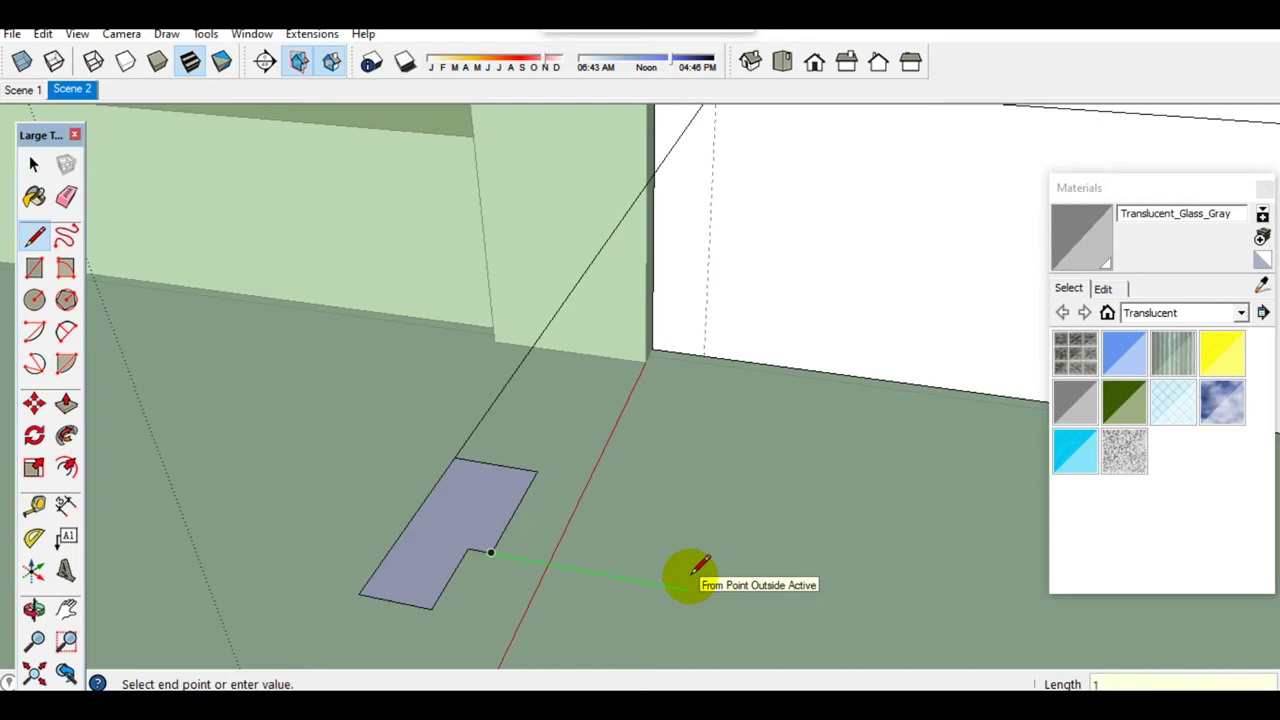
key("r")
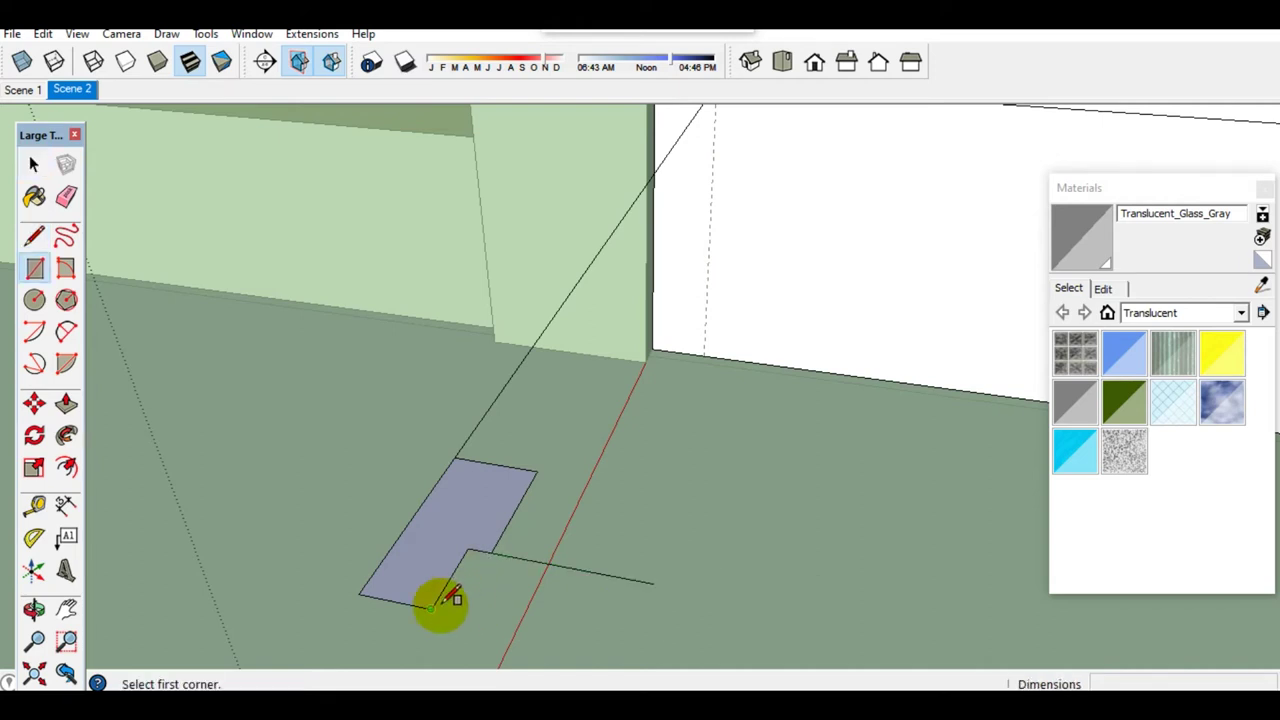
left_click(431, 608)
left_click(655, 578)
key("space")
Step: Draw a line along the green axis and a thin strip attached to the profile
mouse_move(609, 606)
middle_mouse_down()
mouse_move(534, 577)
mouse_move(545, 570)
middle_mouse_up()
key("l")
type("100")
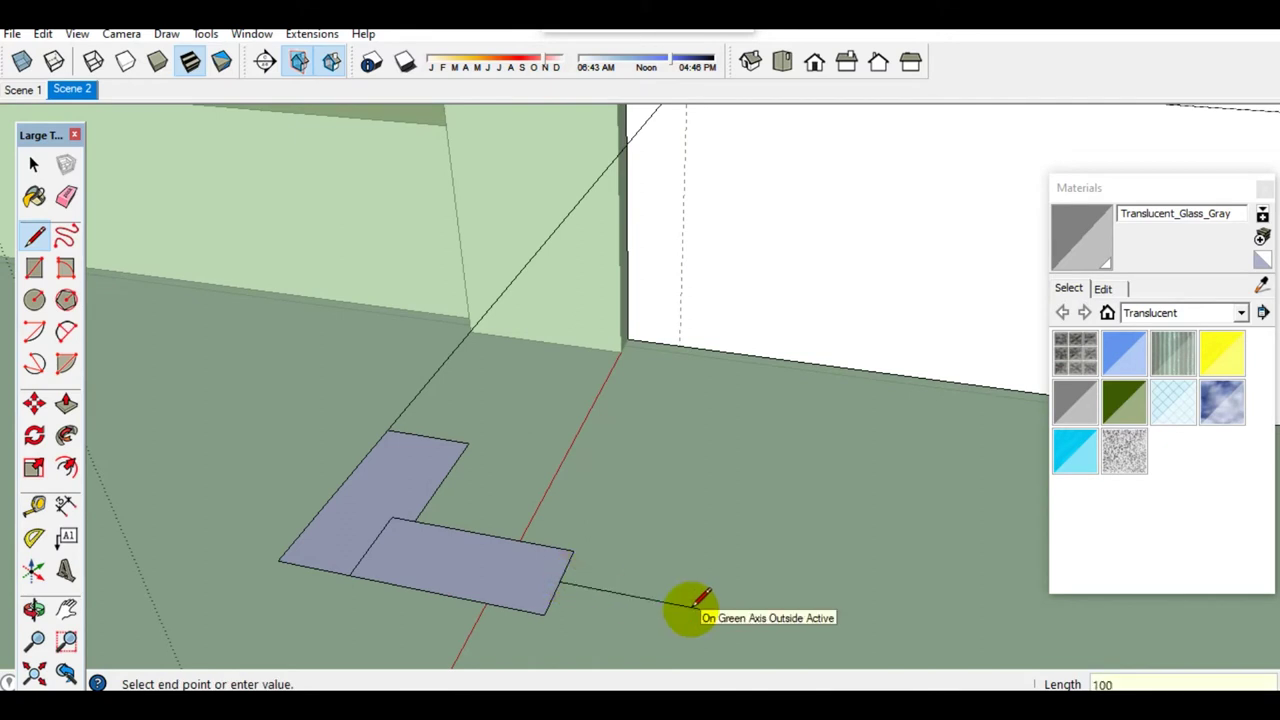
key("Return")
key("space")
middle_click_drag(514, 578, 432, 520)
key("r")
left_click(424, 521)
key("space")
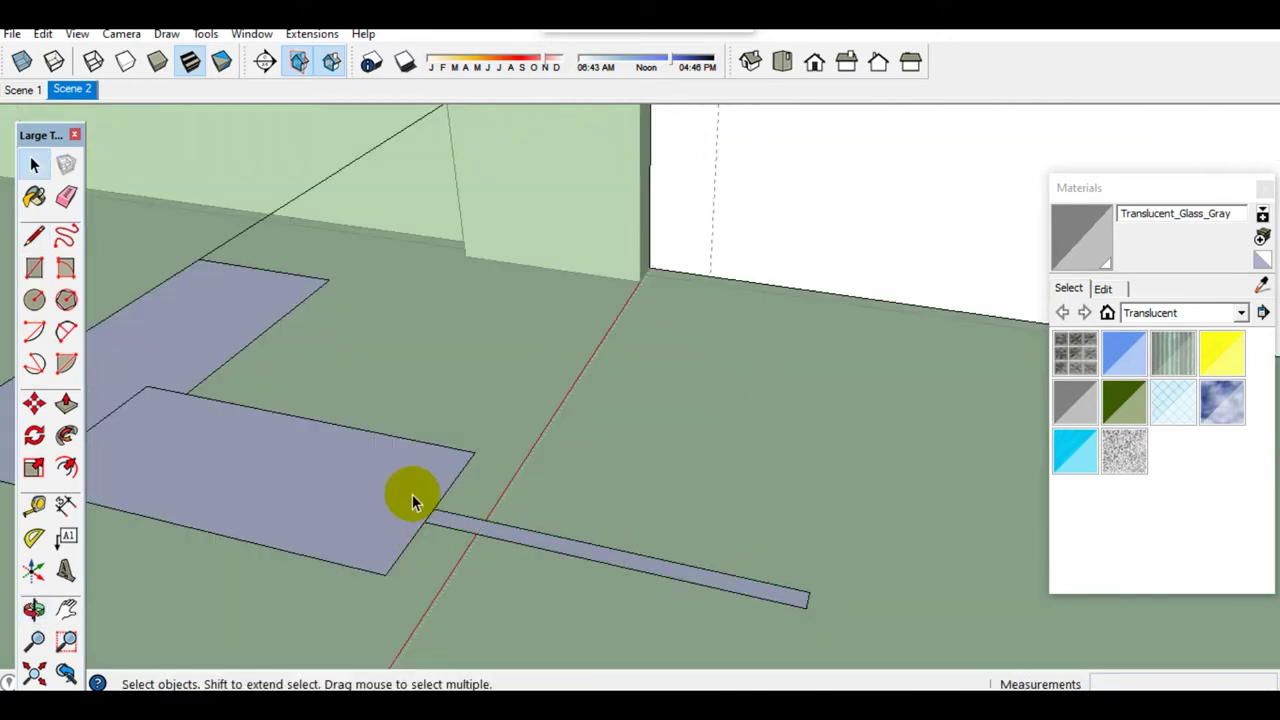
key("e")
scroll(438, 518, "up", 2)
scroll(438, 515, "down", 3)
scroll(364, 511, "down", 3)
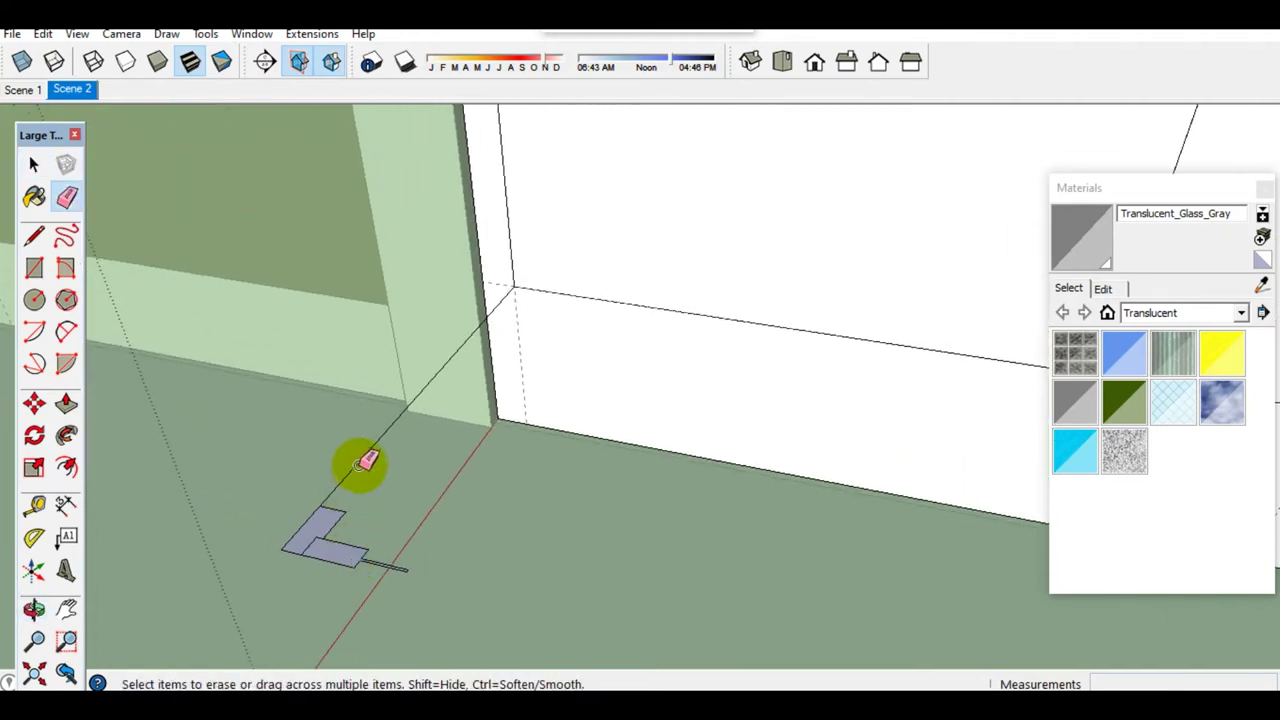
Step: Select the L-shaped profile and copy it toward the wall corner
key("space")
left_click_drag(271, 491, 429, 611)
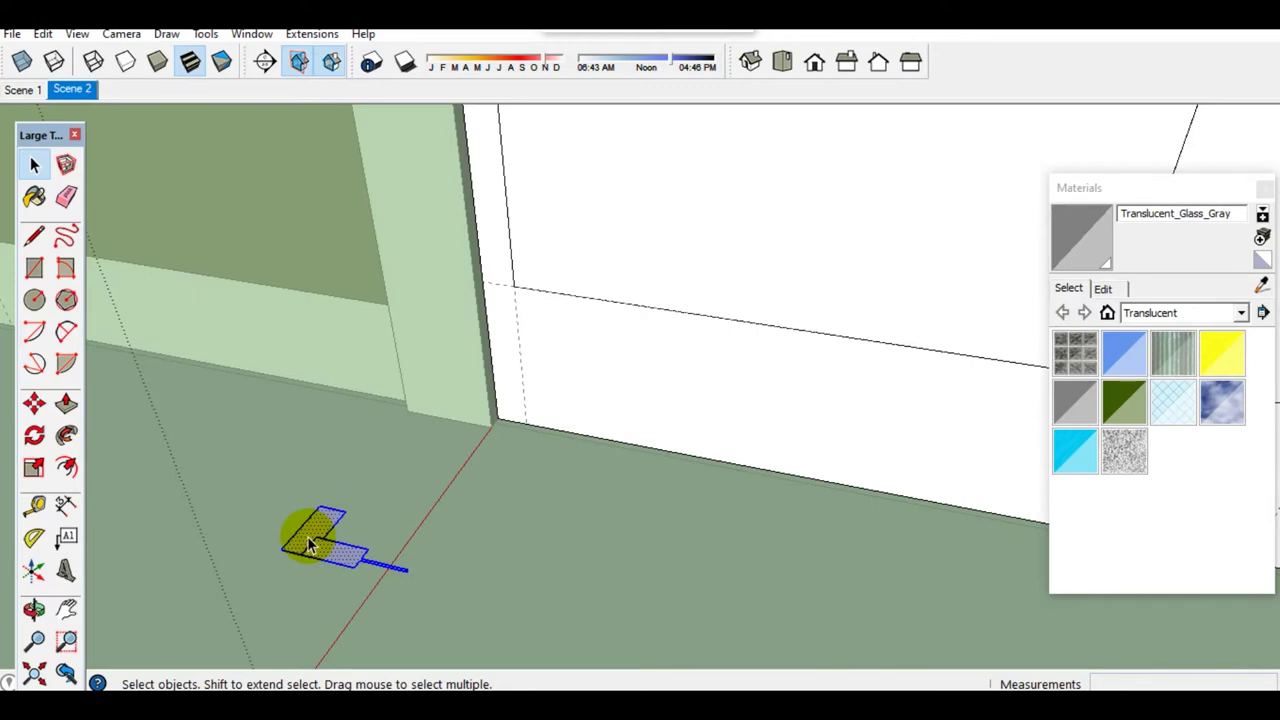
key("m")
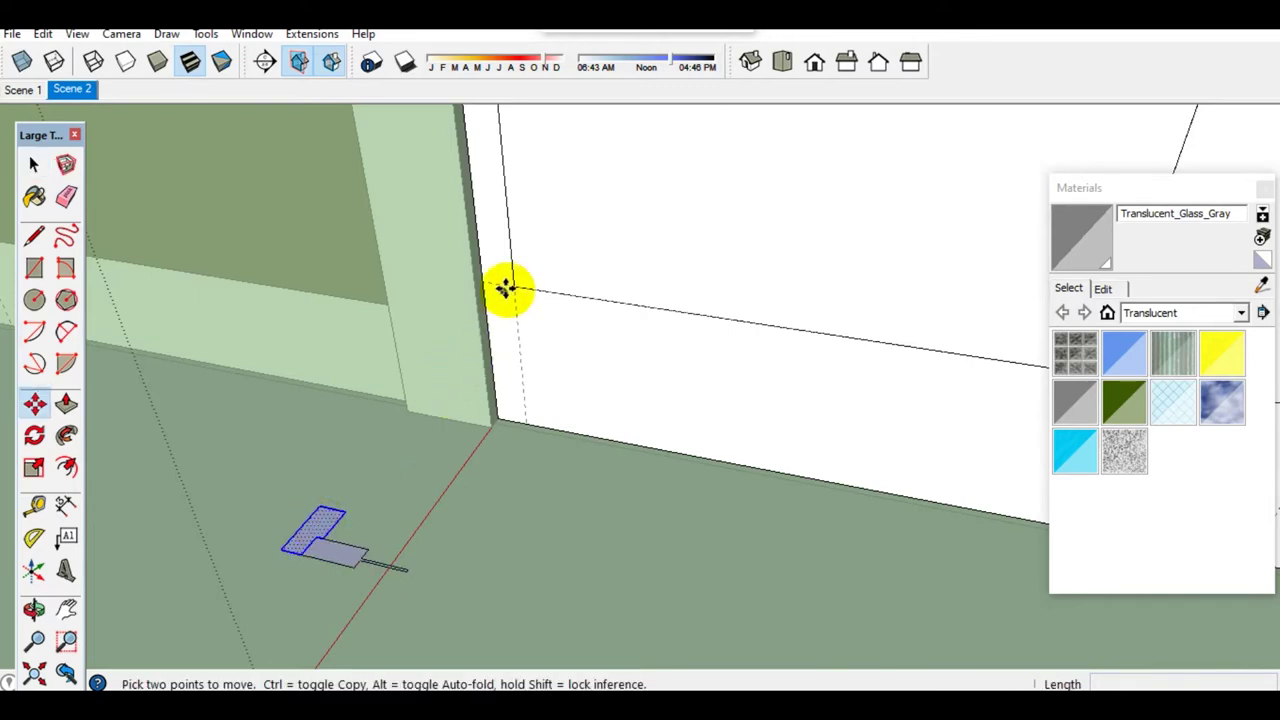
key("ctrl")
left_click(512, 285)
mouse_move(574, 300)
middle_mouse_down()
mouse_move(603, 551)
mouse_move(540, 326)
middle_mouse_up()
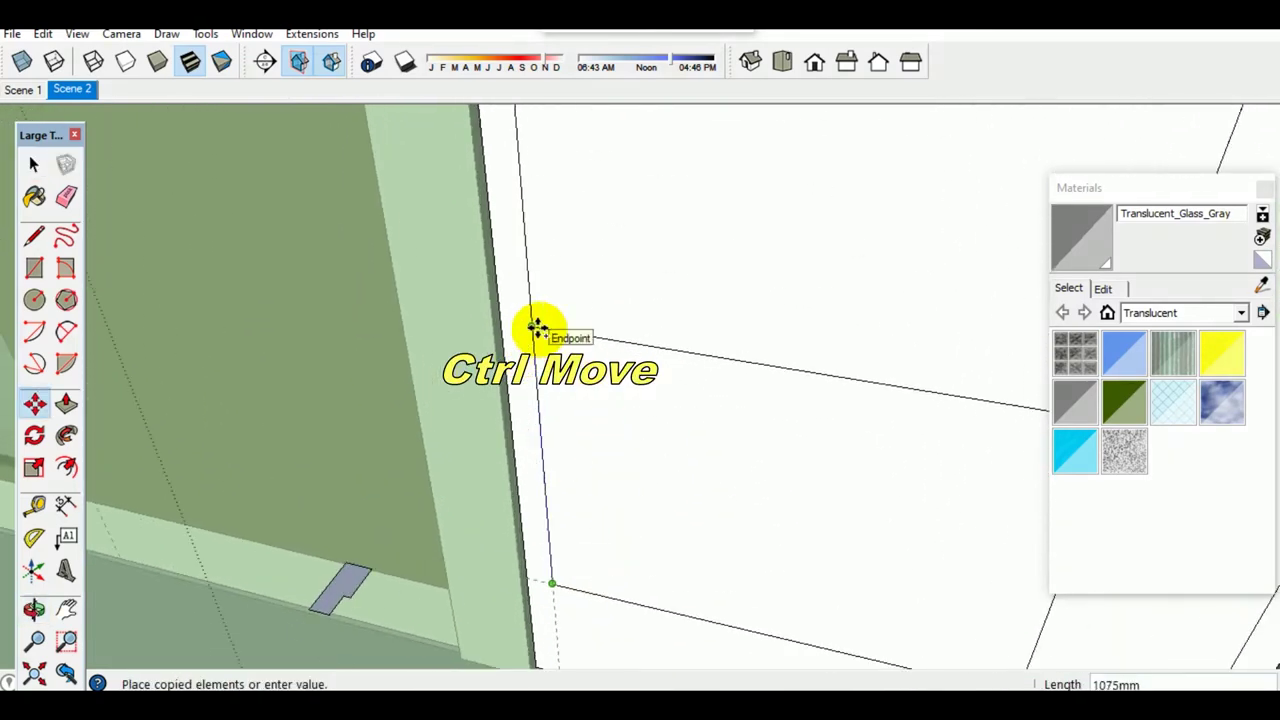
left_click(537, 332)
Step: Place another copy of the profile at the window opening's corner
mouse_move(535, 330)
middle_mouse_down()
mouse_move(586, 543)
mouse_move(543, 263)
middle_mouse_up()
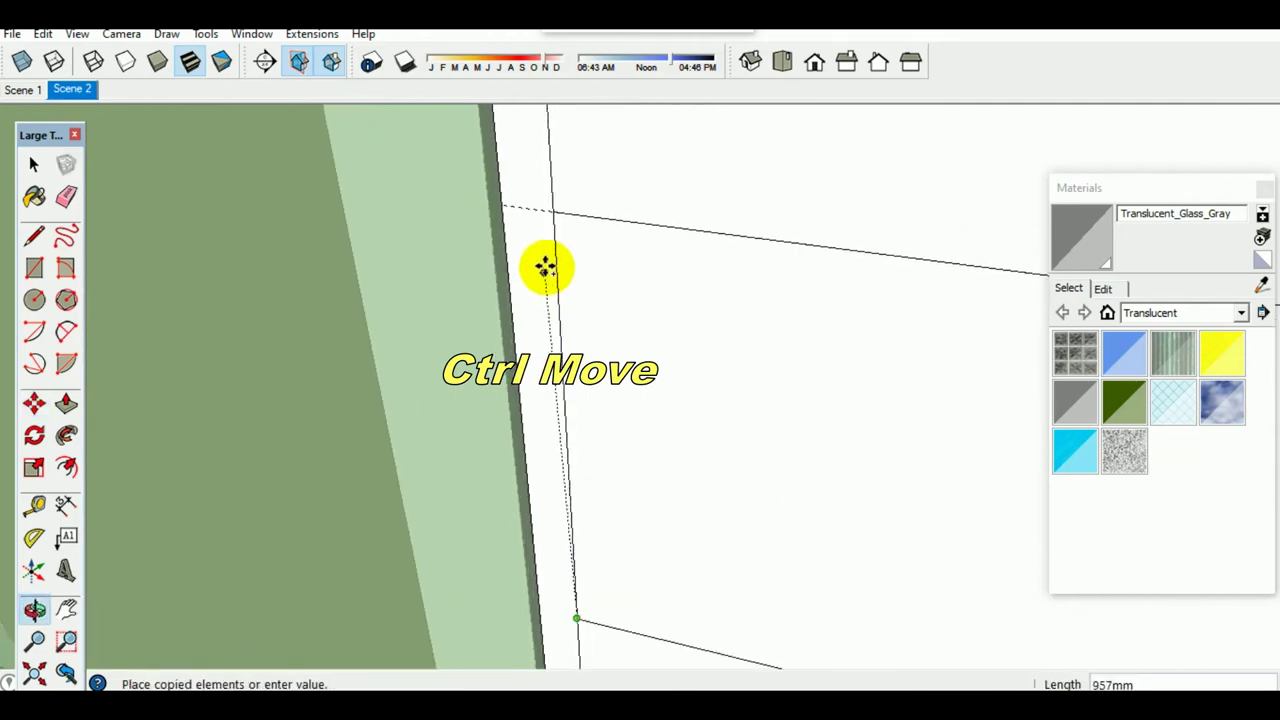
left_click(553, 208)
mouse_move(553, 208)
middle_mouse_down()
mouse_move(594, 337)
mouse_move(580, 274)
mouse_move(826, 551)
middle_mouse_up()
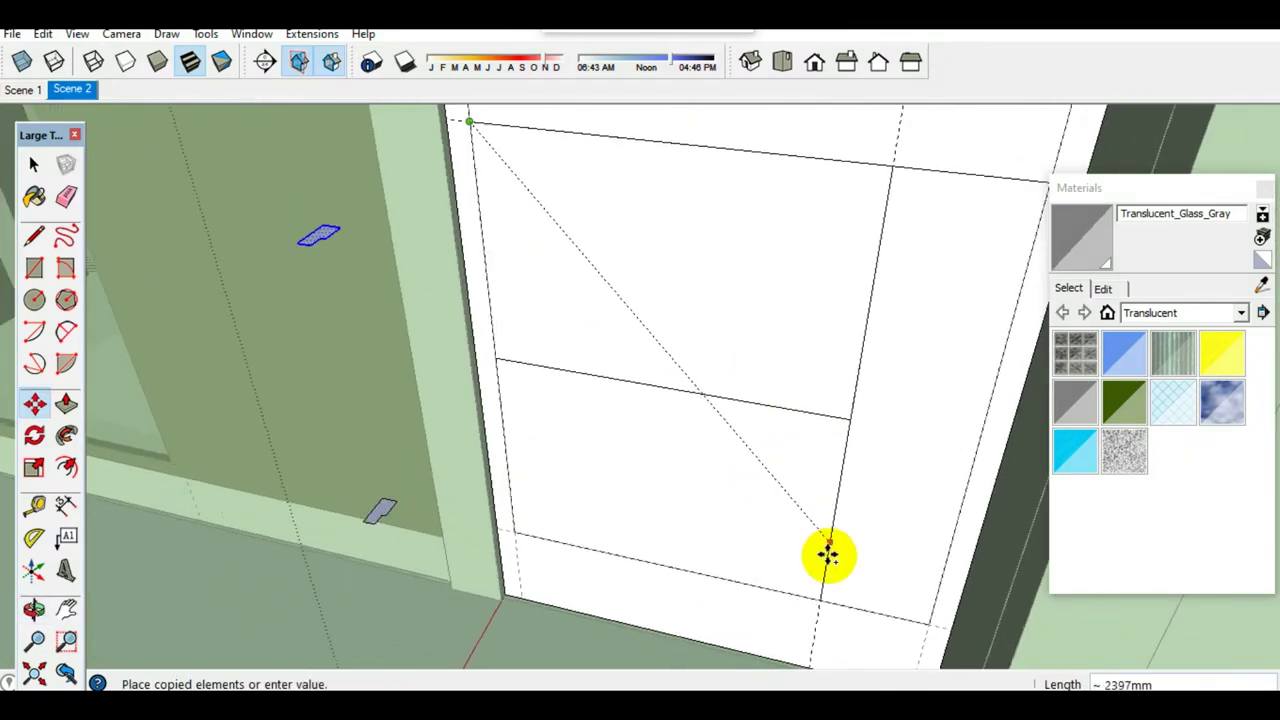
left_click(822, 614)
key("space")
mouse_move(822, 614)
middle_mouse_down()
mouse_move(795, 510)
mouse_move(806, 434)
mouse_move(686, 491)
mouse_move(686, 449)
mouse_move(704, 450)
middle_mouse_up()
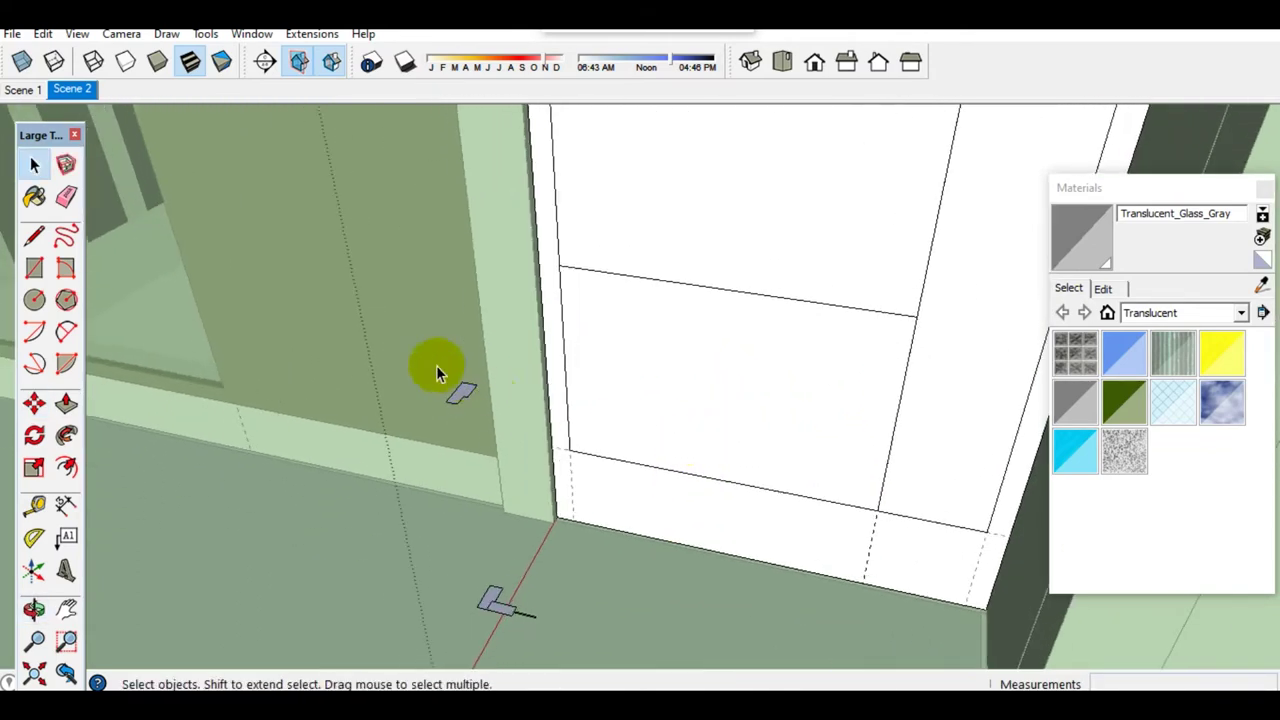
Step: Make each of the three profile pieces its own group
right_click(465, 403)
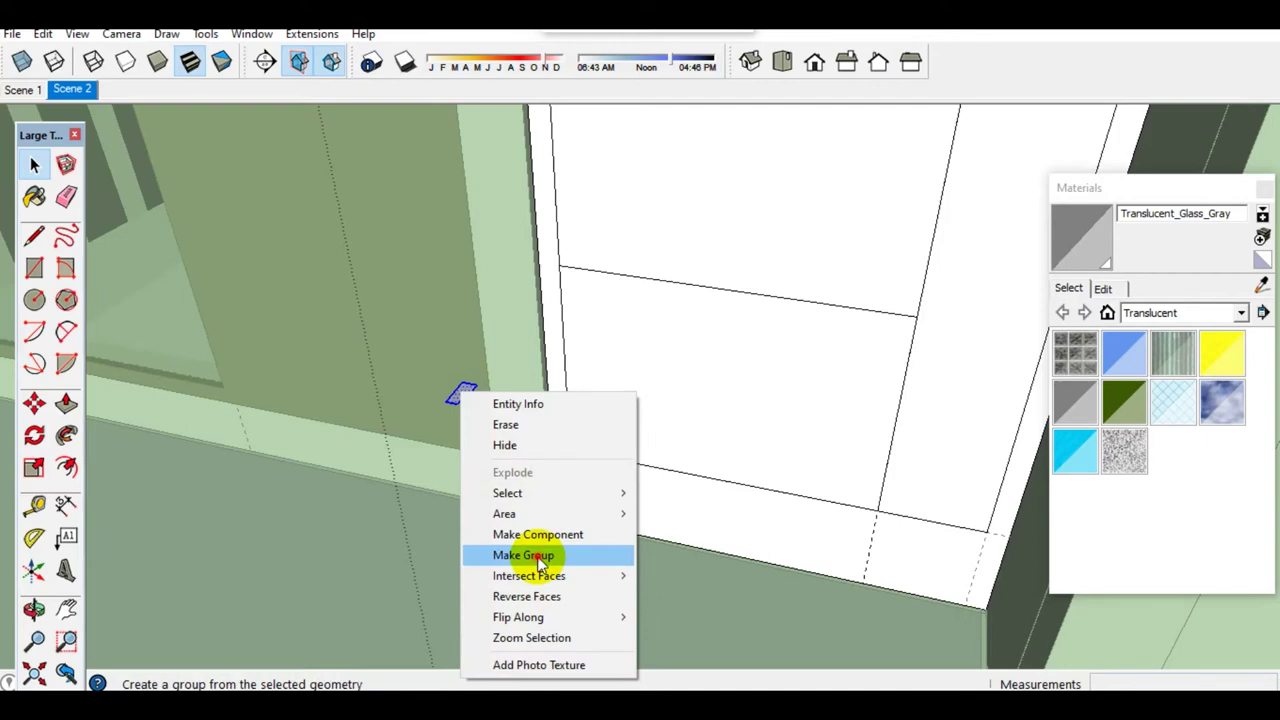
left_click(537, 557)
middle_click_drag(674, 343, 442, 269)
right_click(488, 320)
left_click(543, 471)
mouse_move(543, 471)
middle_mouse_down()
mouse_move(737, 377)
mouse_move(732, 422)
middle_mouse_up()
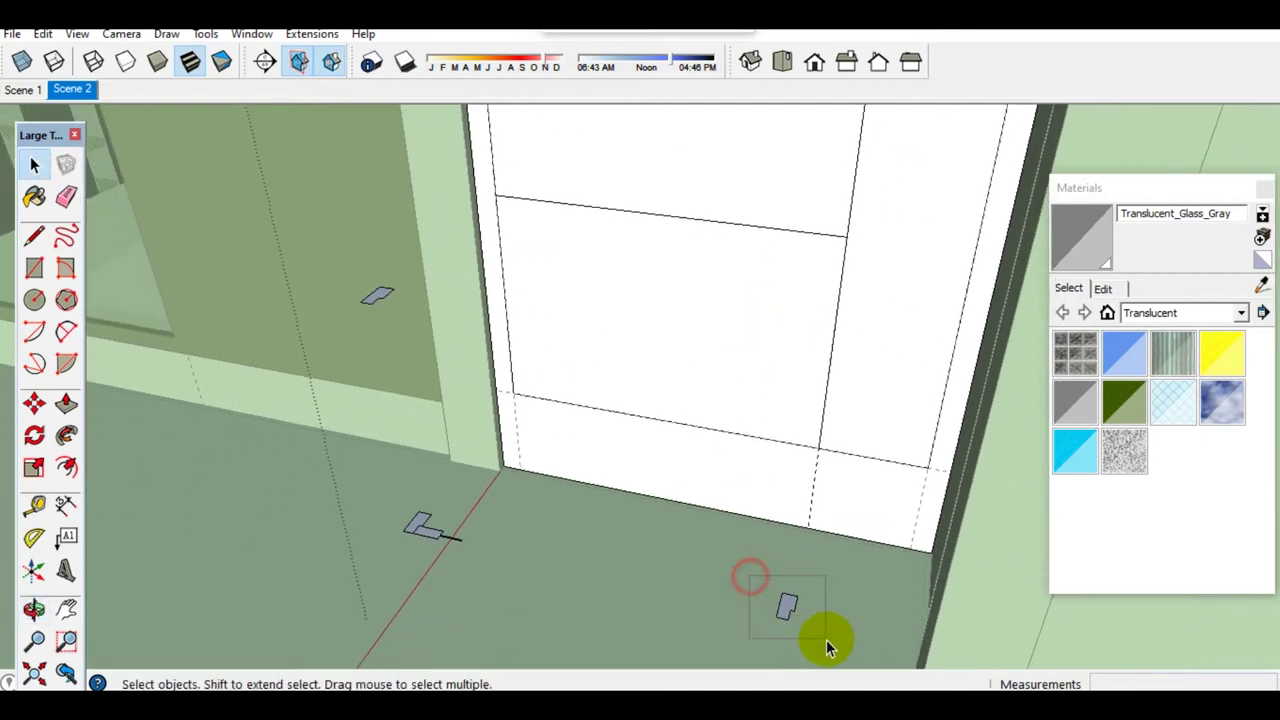
right_click(777, 606)
left_click(857, 486)
mouse_move(857, 486)
middle_mouse_down()
mouse_move(771, 471)
mouse_move(722, 385)
middle_mouse_up()
Step: Select the window opening face as the path and start Follow Me
left_click(722, 385)
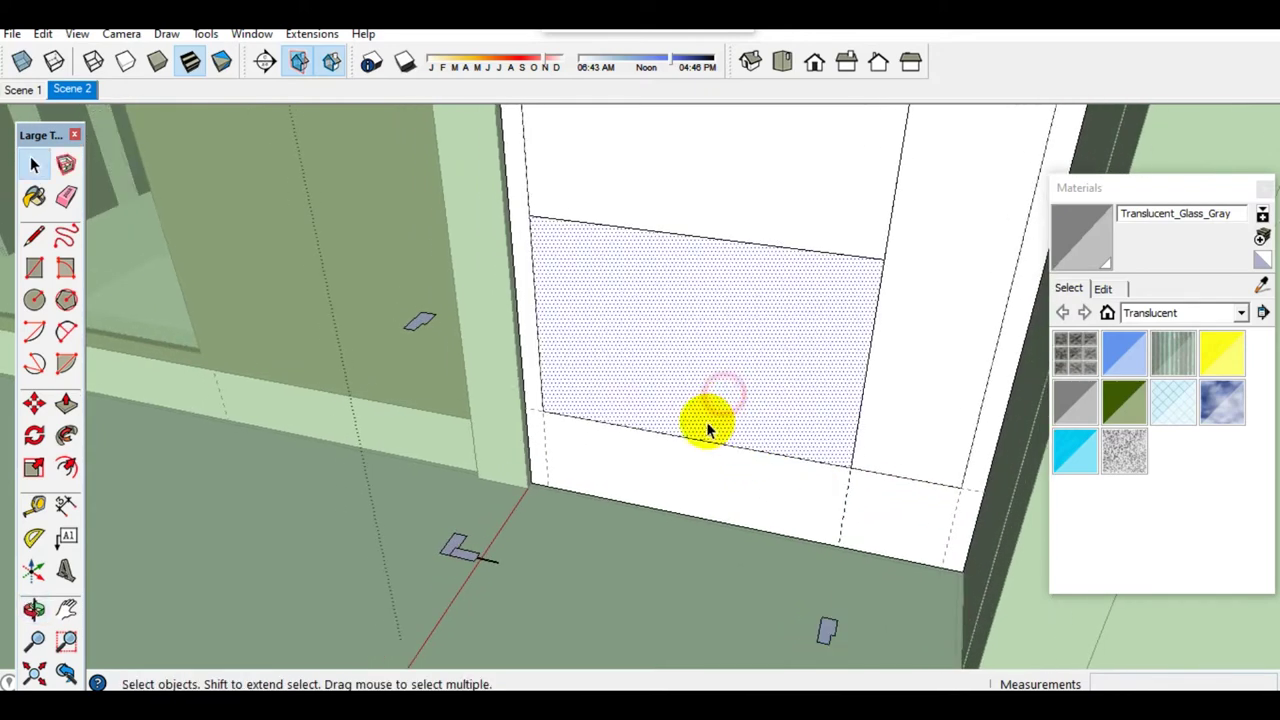
middle_click_drag(707, 430, 757, 391)
left_click(66, 434)
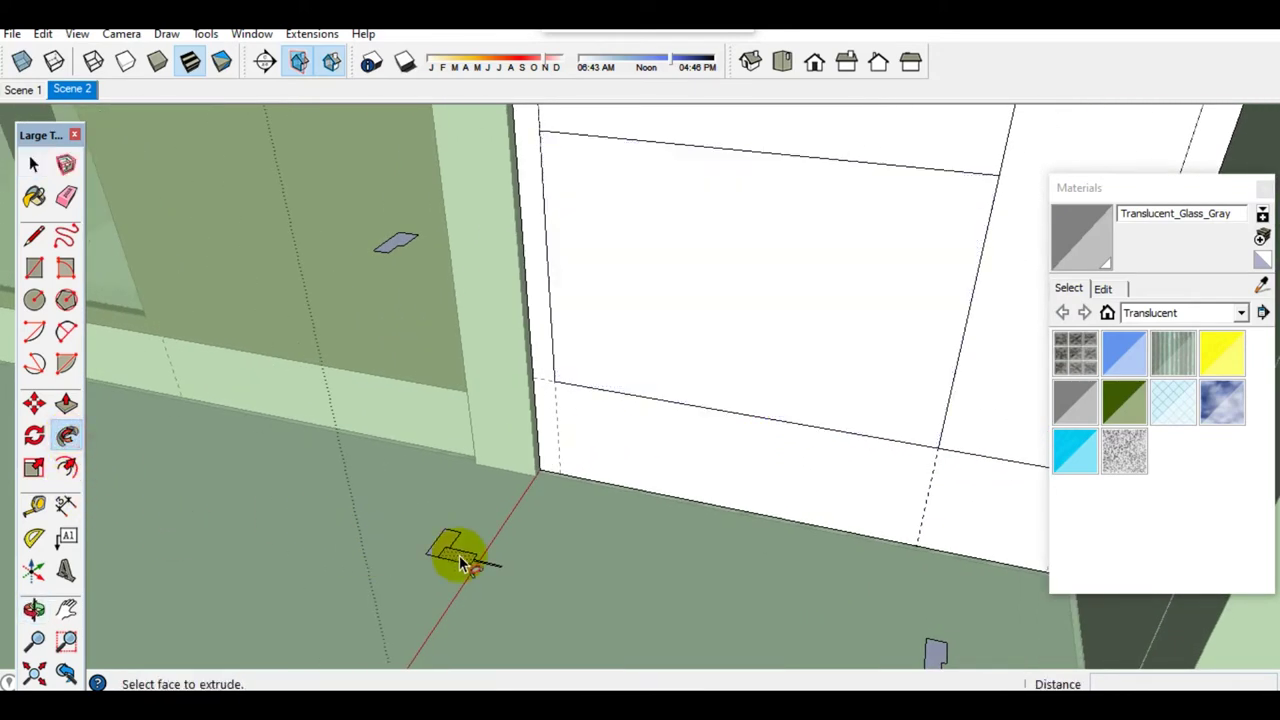
Step: Sweep the profile along the opening to form the window frame
left_click(460, 563)
key("space")
scroll(457, 557, "up", 3)
scroll(514, 527, "up", 2)
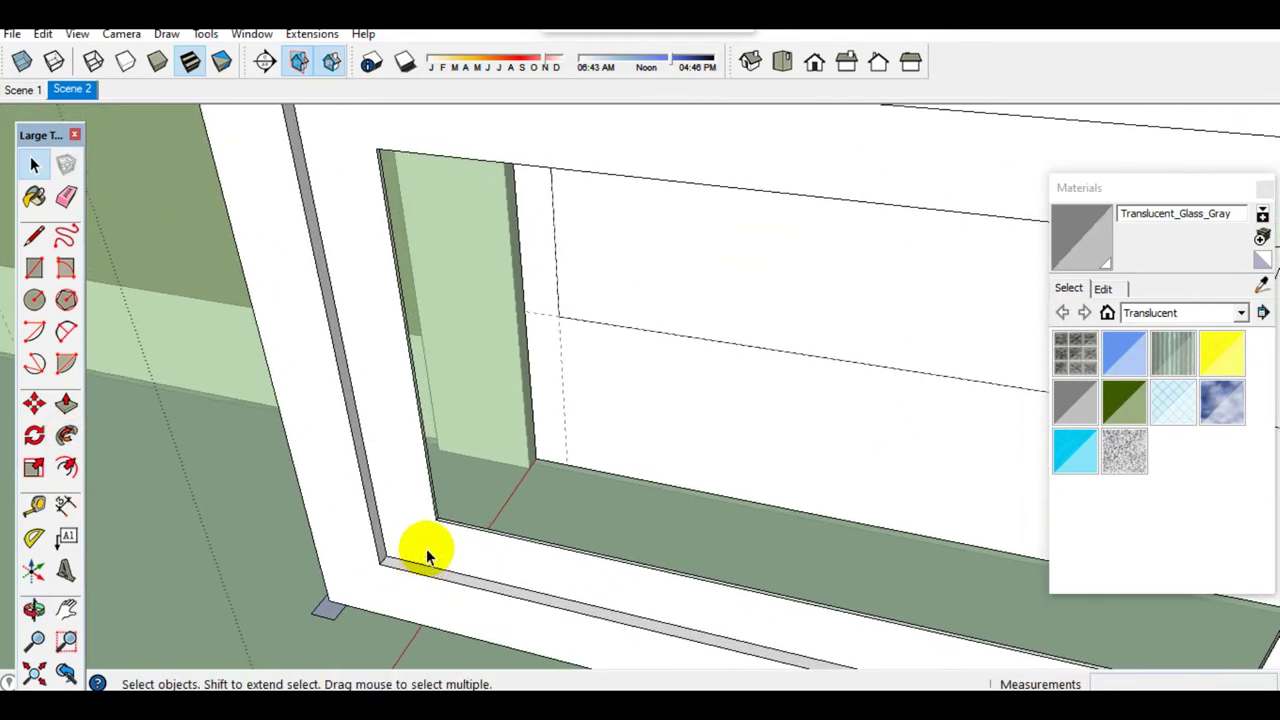
scroll(426, 548, "up", 2)
scroll(370, 490, "up", 2)
Step: Delete the face inside the frame and paint the opening Translucent_Glass_Gray
key("p")
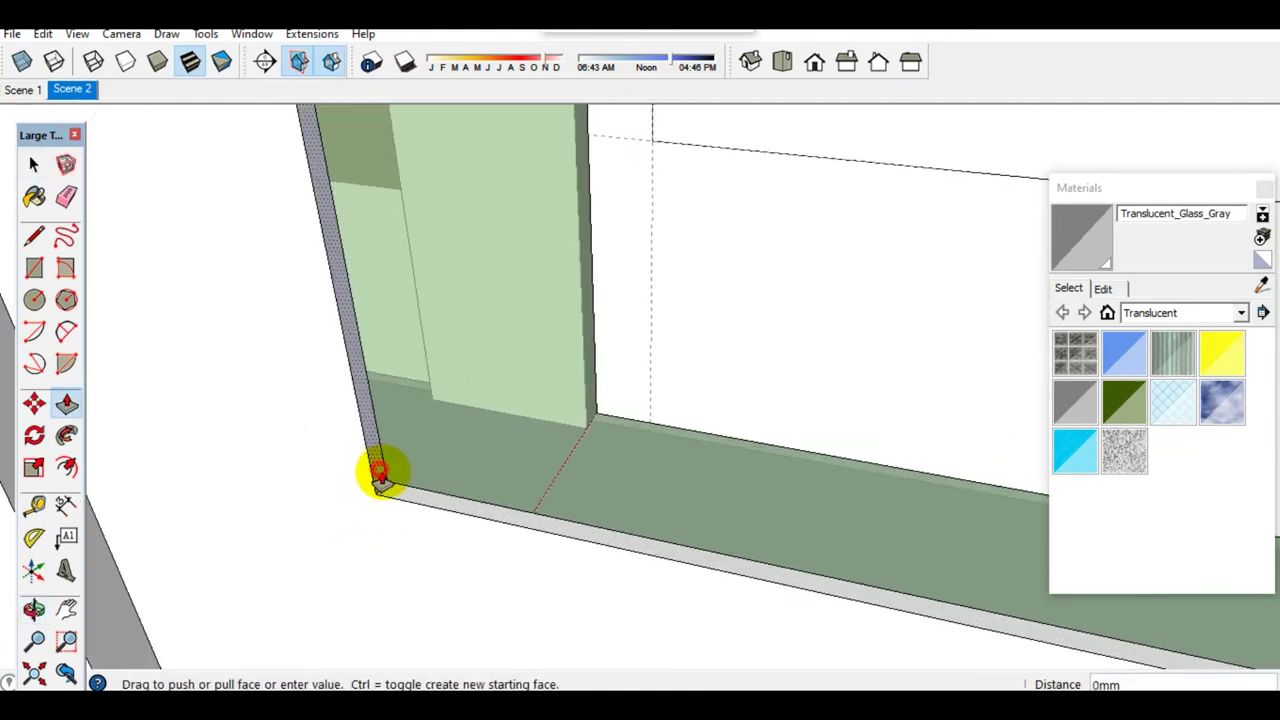
scroll(477, 500, "down", 3)
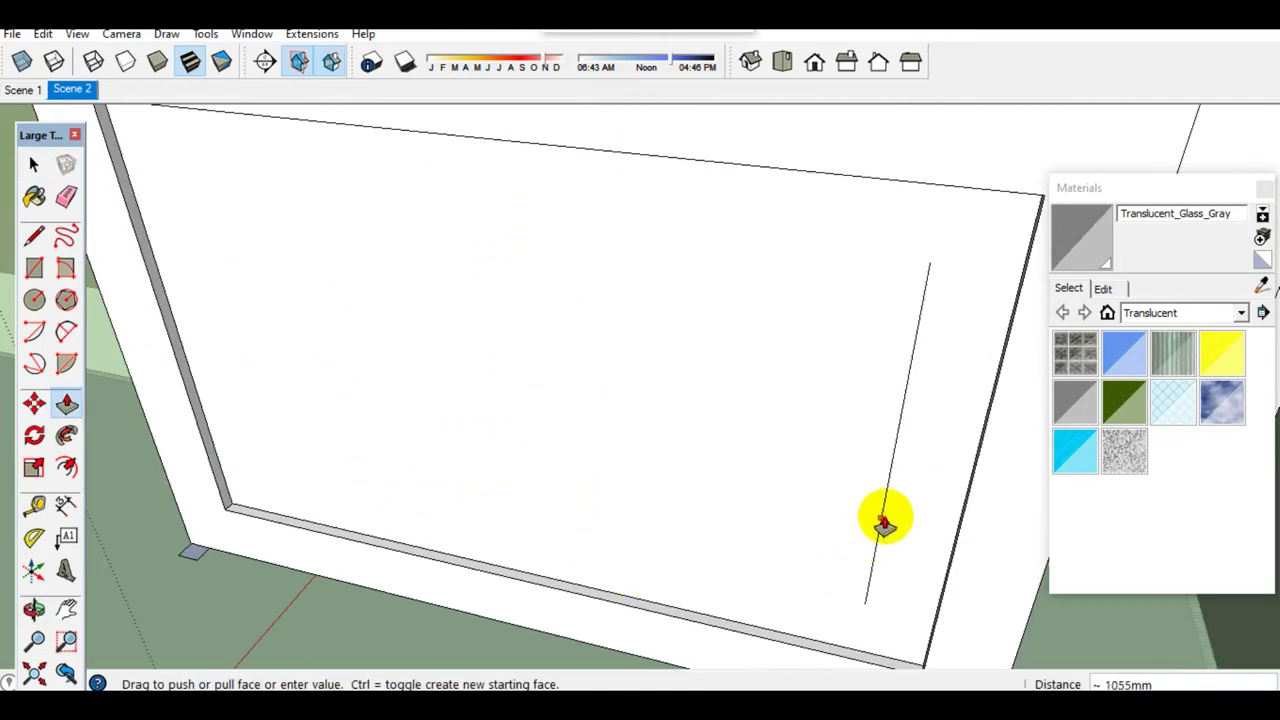
key("space")
left_click(648, 512)
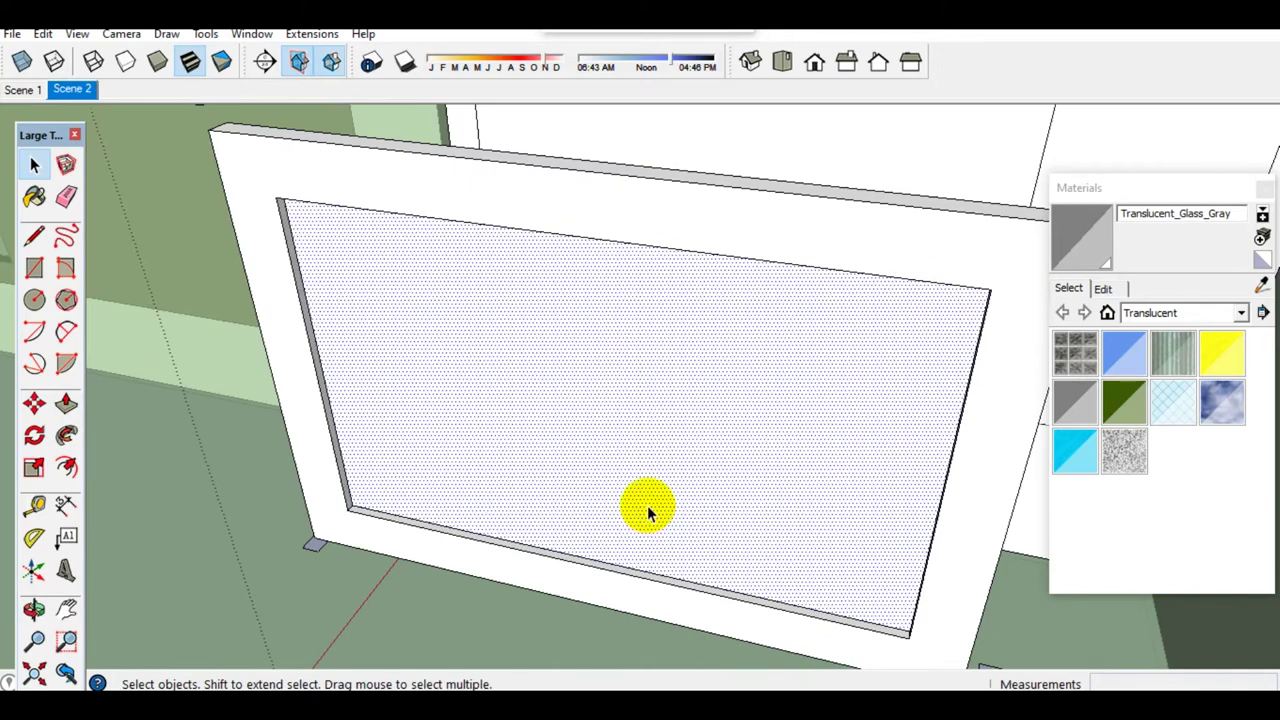
key("Delete")
left_click(704, 365)
Step: Select the frame with its glass and make them one group
key("space")
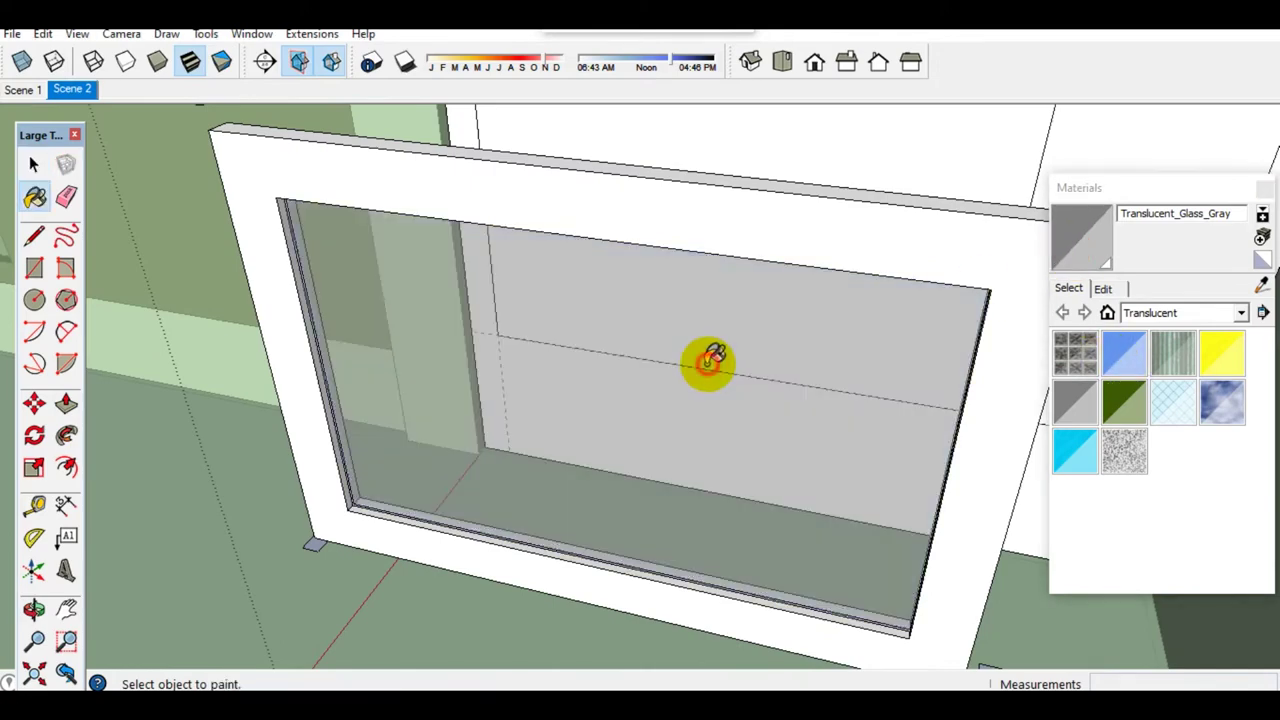
triple_click(654, 396)
right_click(655, 393)
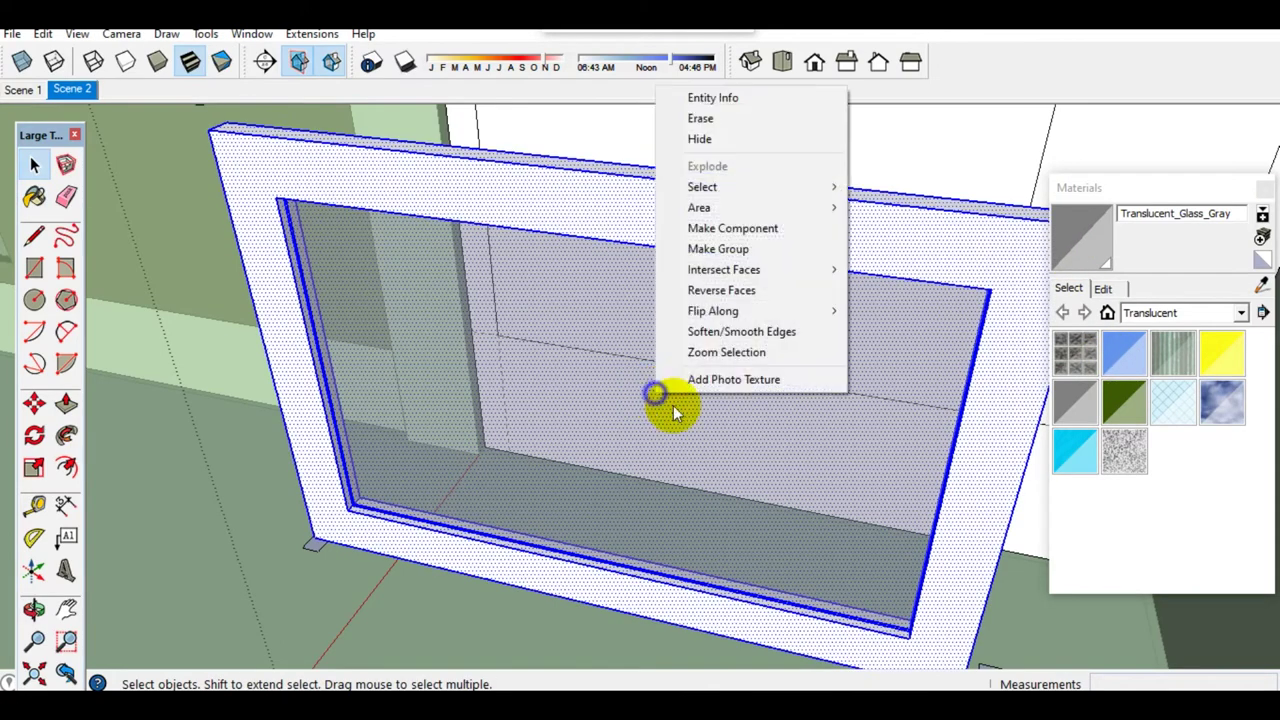
left_click(765, 249)
scroll(435, 517, "down", 5)
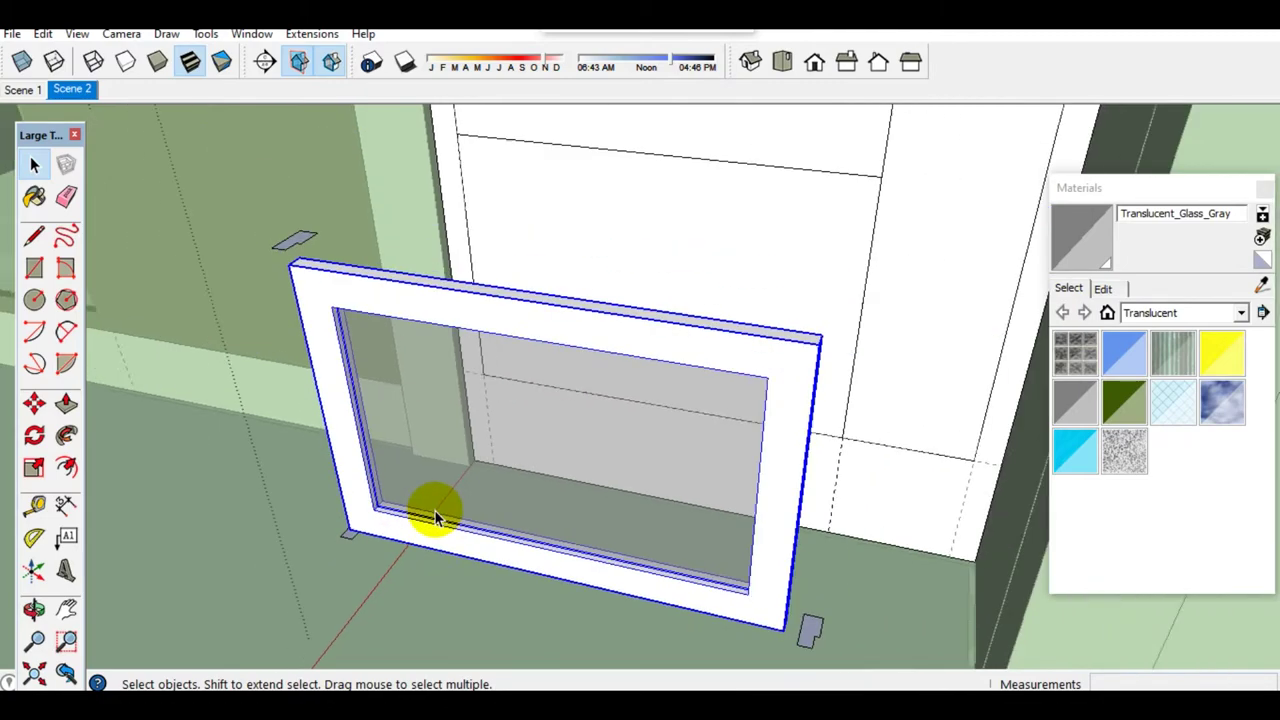
middle_click_drag(428, 508, 508, 486)
left_click(624, 320)
scroll(429, 491, "up", 3)
scroll(394, 537, "up", 3)
Step: Zoom to the window frame group and orbit to inspect its top corner
left_click(66, 435)
scroll(330, 588, "up", 2)
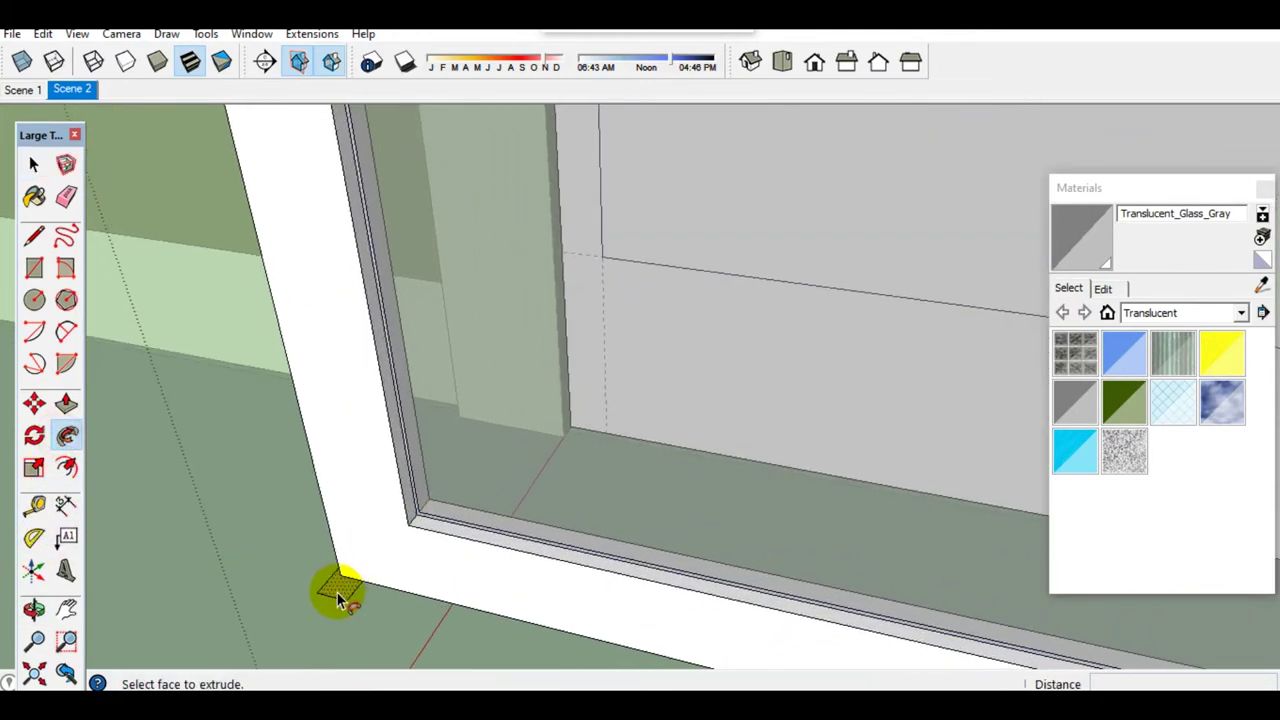
scroll(334, 591, "up", 1)
key("space")
left_click(333, 585)
right_click(331, 584)
left_click(425, 515)
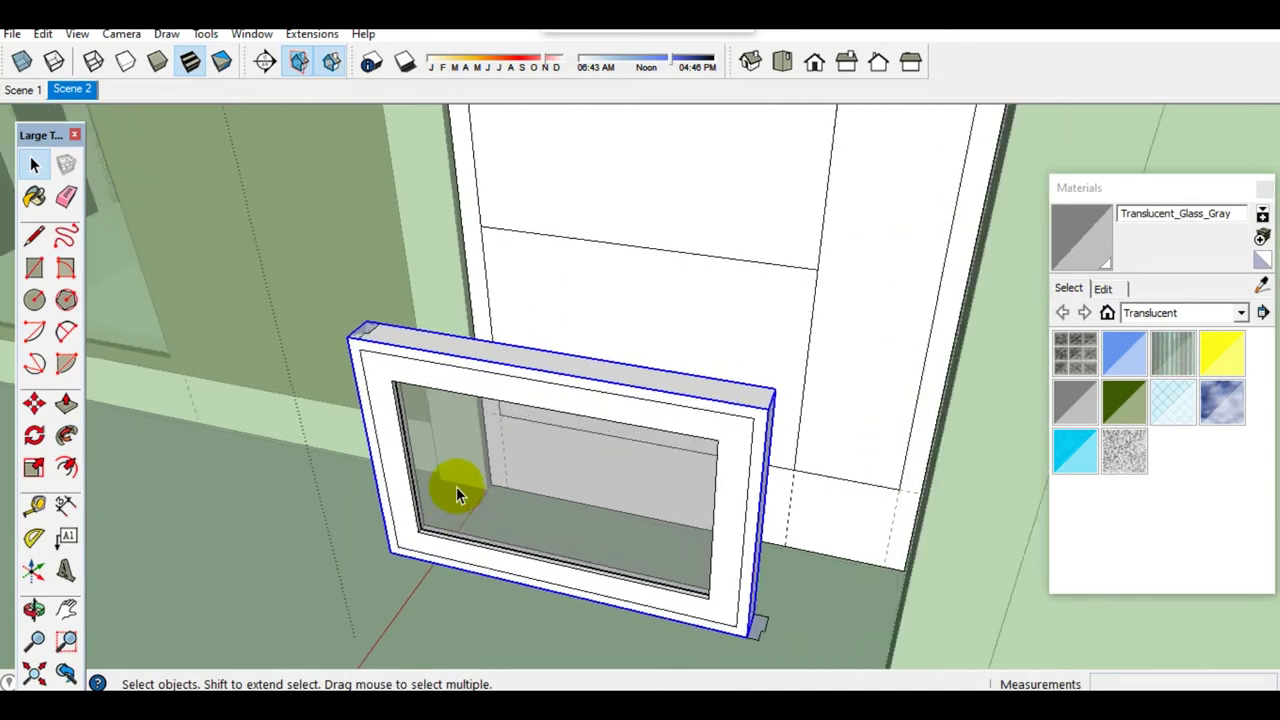
middle_click_drag(456, 486, 530, 574)
mouse_move(527, 514)
middle_mouse_down()
mouse_move(486, 470)
mouse_move(455, 470)
middle_mouse_up()
Step: Explode the frame group, Follow Me the profile around the upper opening, and group it
right_click(455, 470)
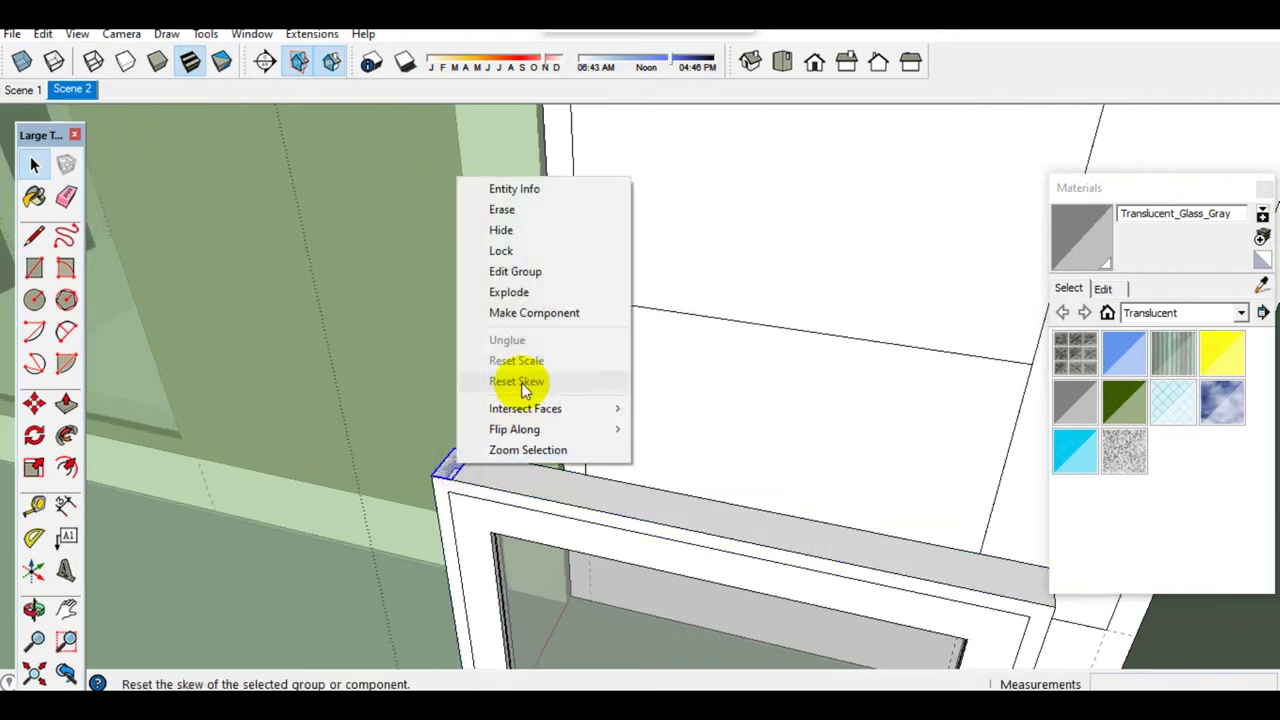
left_click(500, 290)
left_click(703, 249)
left_click(66, 437)
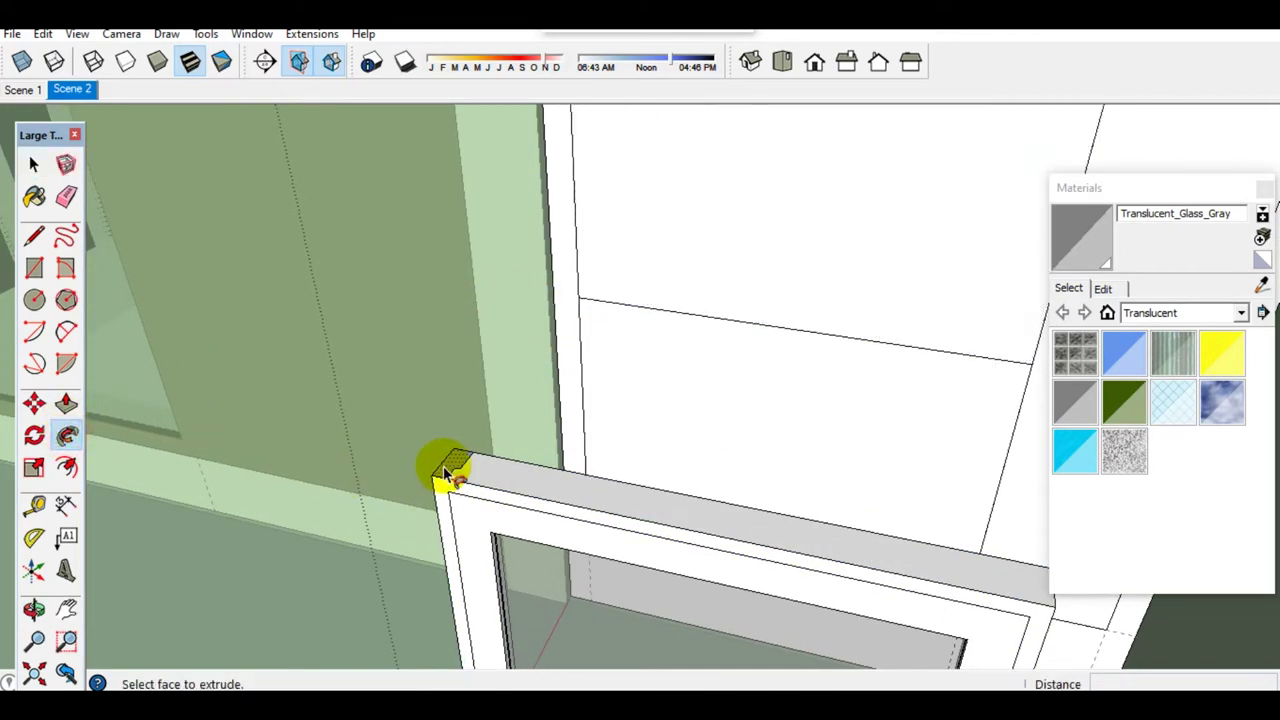
left_click(448, 467)
key("space")
triple_click(450, 472)
right_click(450, 465)
left_click(586, 334)
scroll(533, 390, "down", 3)
scroll(533, 372, "up", 2)
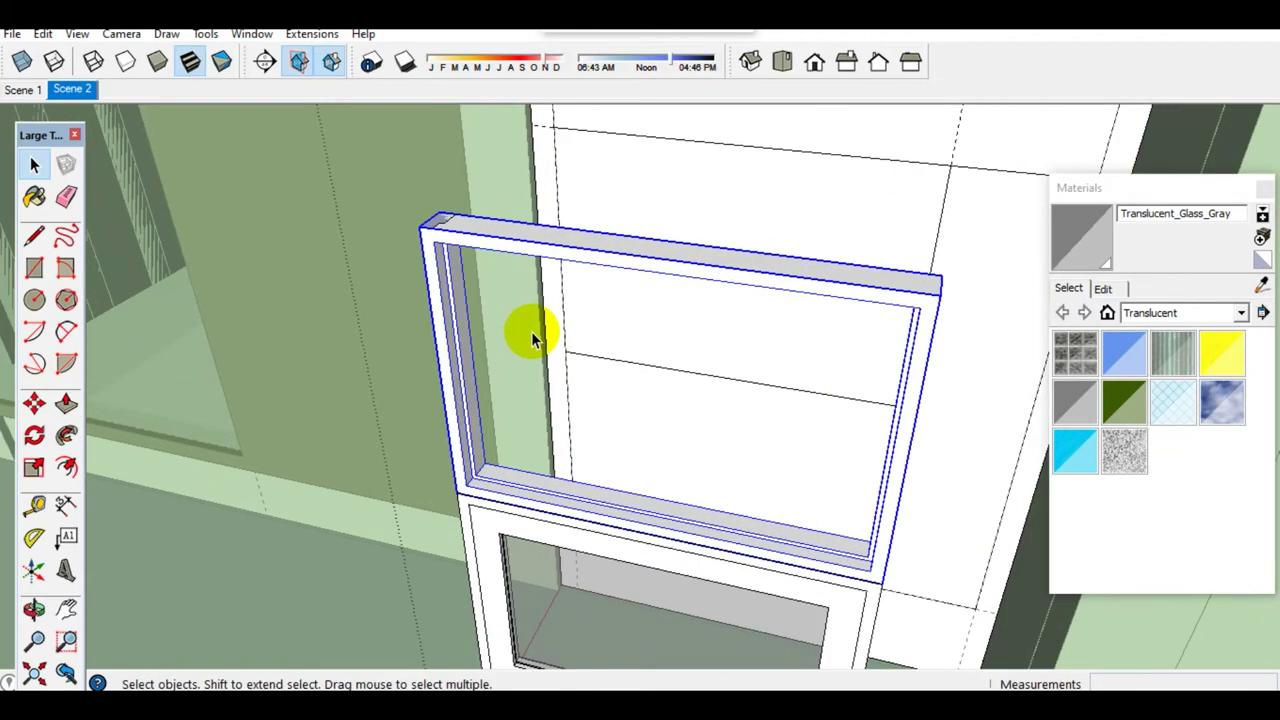
middle_click_drag(531, 334, 508, 406)
scroll(406, 354, "up", 3)
scroll(415, 365, "up", 2)
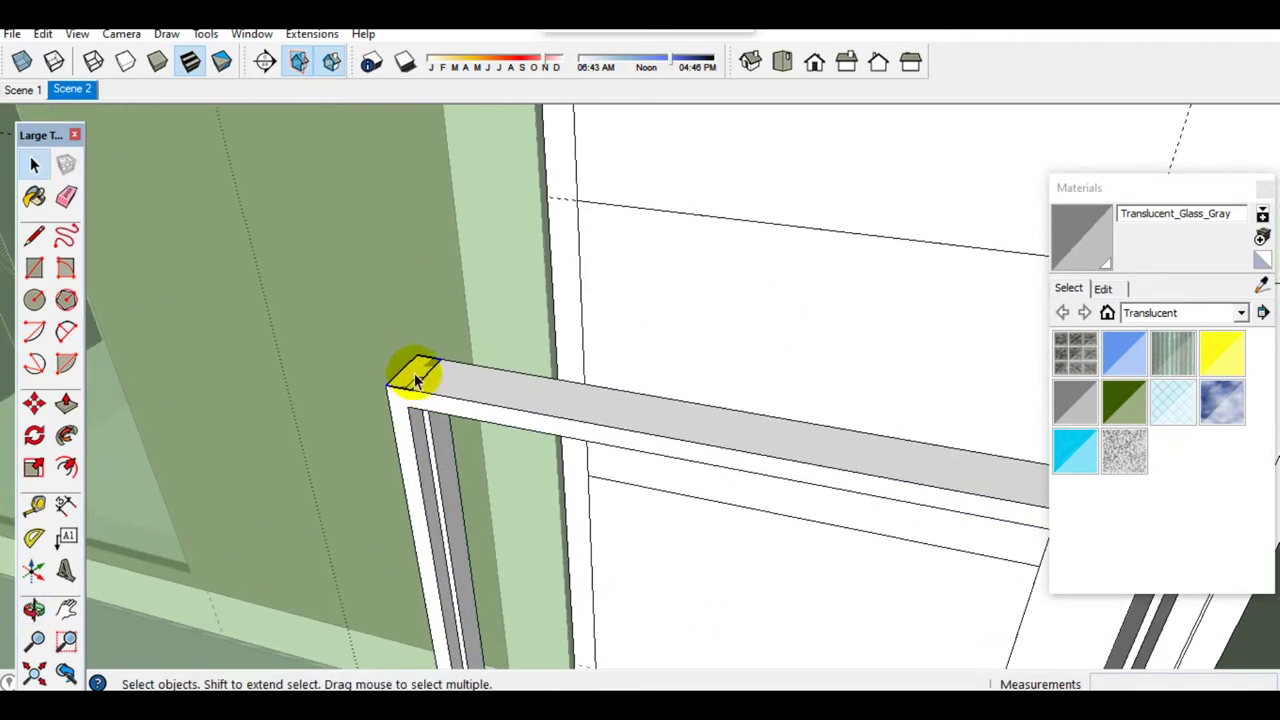
Step: Explode the upper frame, sweep a middle rail along the face above, and regroup it
right_click(414, 366)
left_click(471, 486)
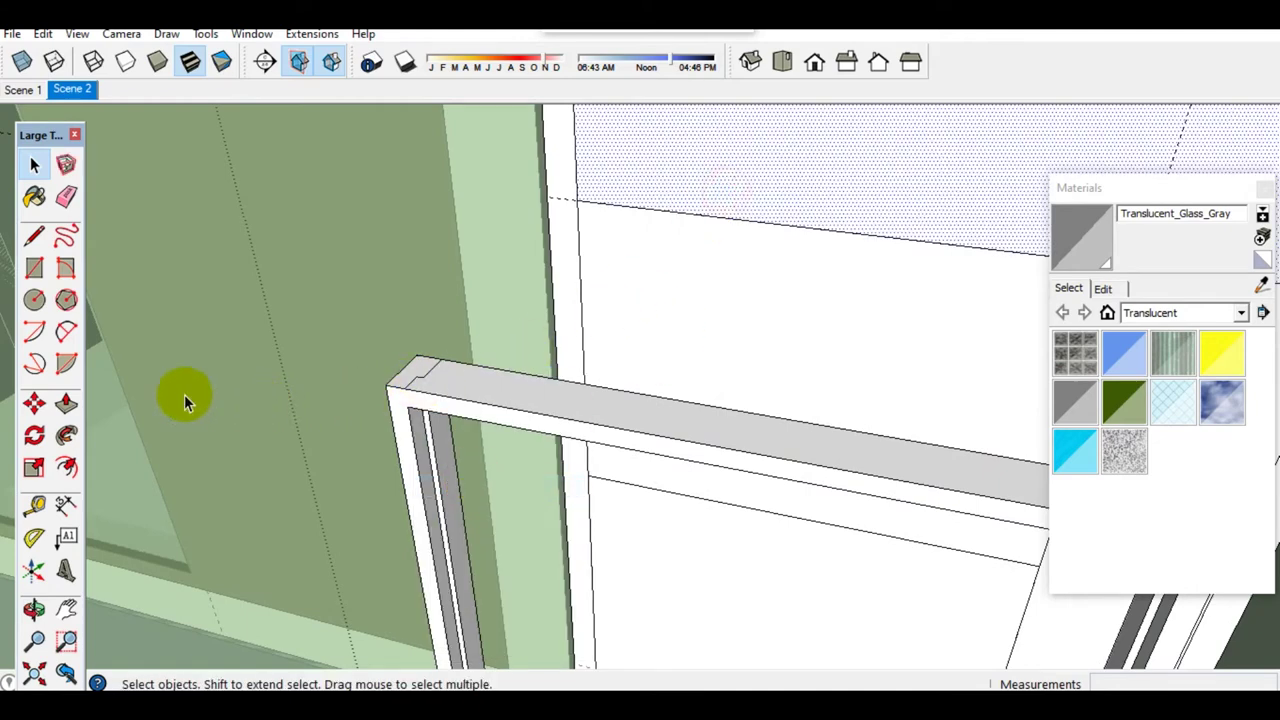
left_click(66, 403)
double_click(420, 365)
scroll(410, 370, "up", 1)
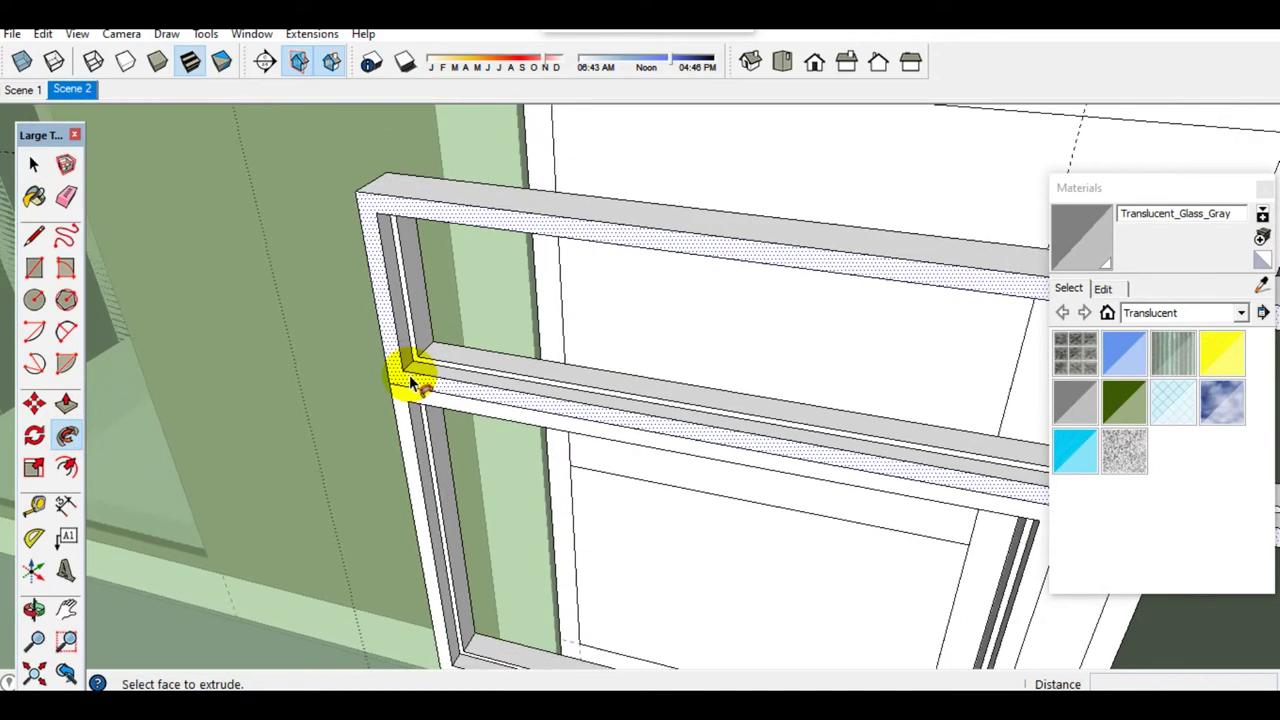
key("space")
scroll(432, 380, "up", 1)
triple_click(430, 375)
right_click(422, 362)
left_click(500, 534)
mouse_move(500, 534)
middle_mouse_down()
mouse_move(775, 540)
mouse_move(714, 280)
mouse_move(749, 480)
middle_mouse_up()
scroll(760, 460, "up", 3)
Step: Explode the small profile, sweep it around the side opening, and group the side frame
mouse_move(794, 394)
middle_mouse_down()
mouse_move(690, 530)
mouse_move(716, 540)
middle_mouse_up()
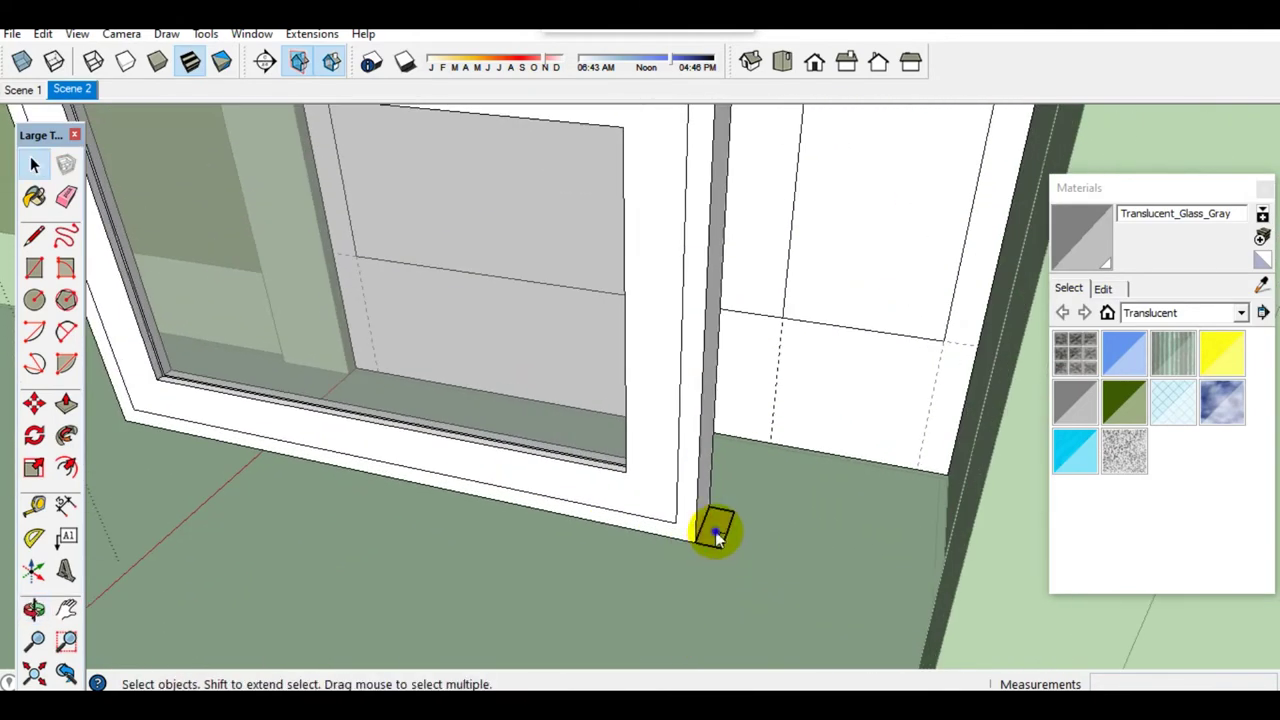
right_click(716, 537)
left_click(768, 364)
left_click(863, 300)
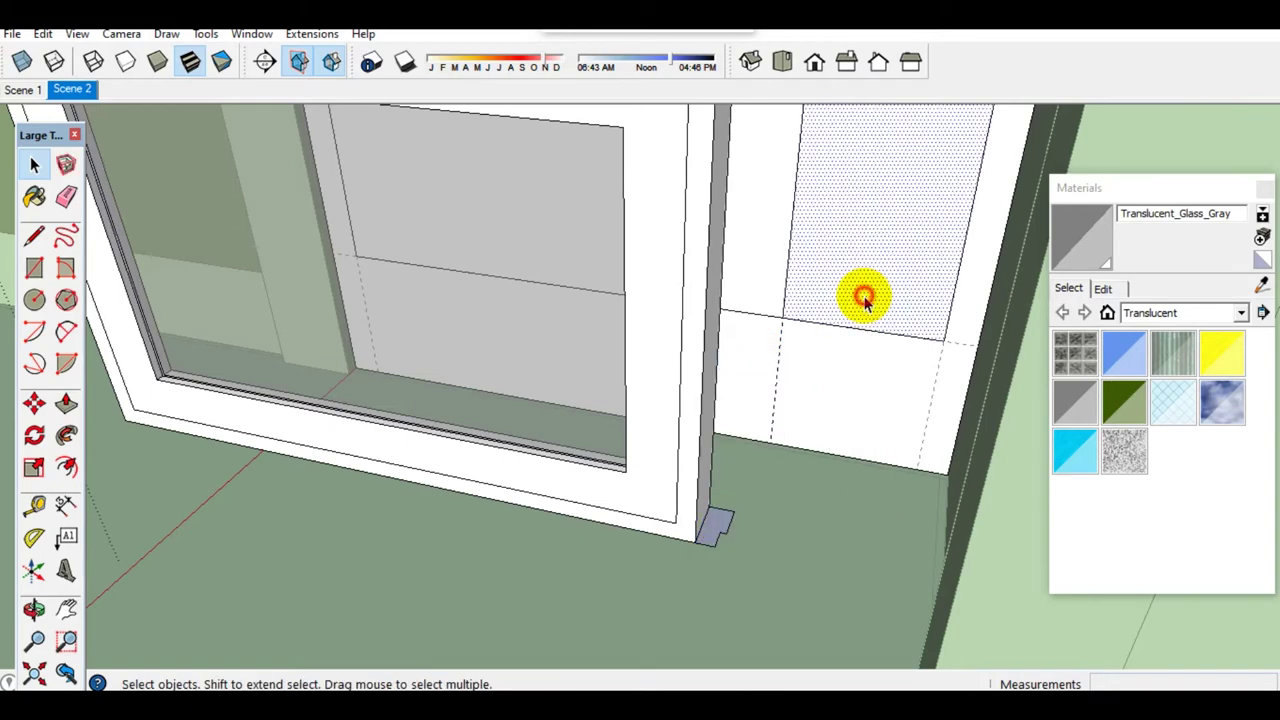
left_click(66, 438)
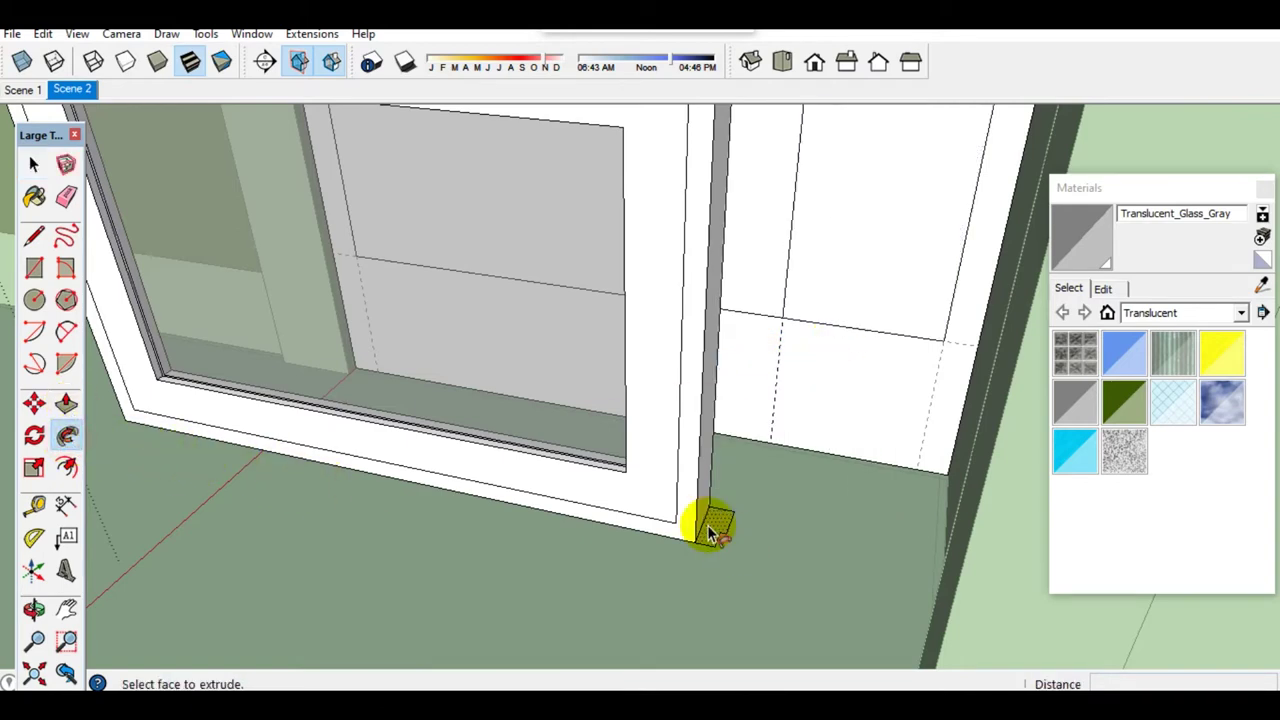
left_click(709, 523)
key("space")
left_click(716, 528)
right_click(716, 528)
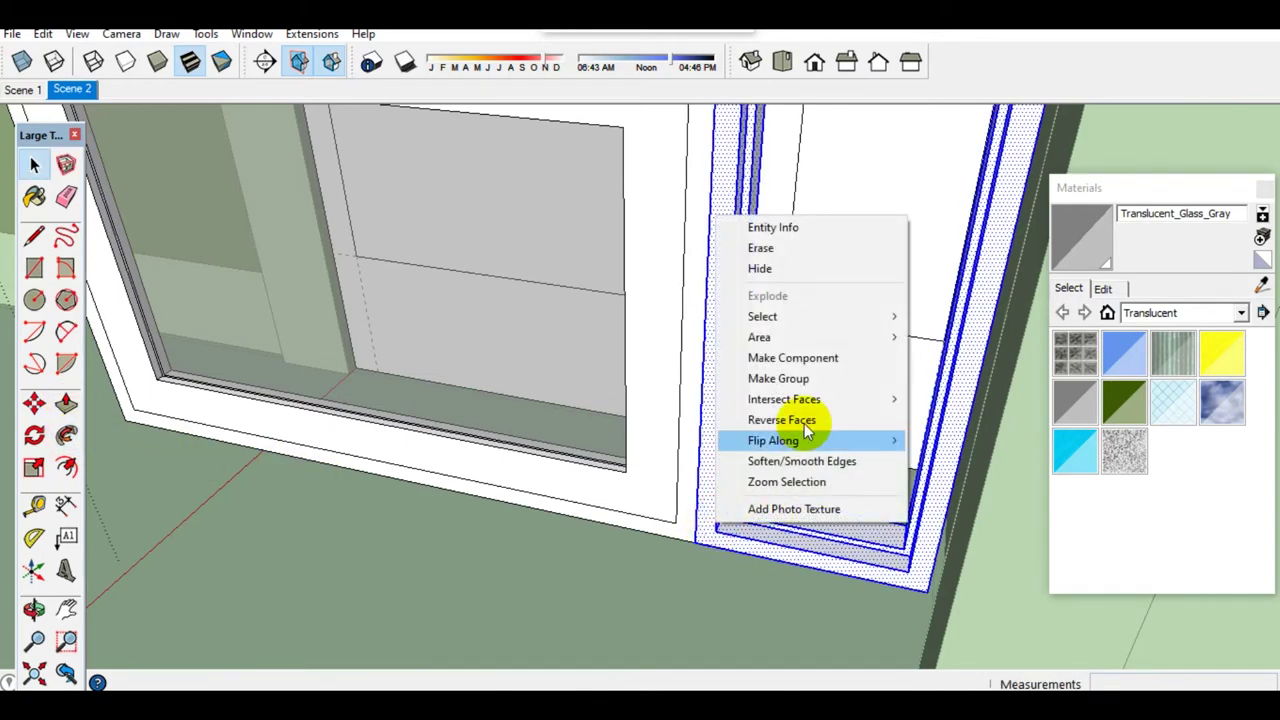
left_click(771, 374)
middle_click_drag(714, 531, 667, 533)
scroll(771, 414, "up", 2)
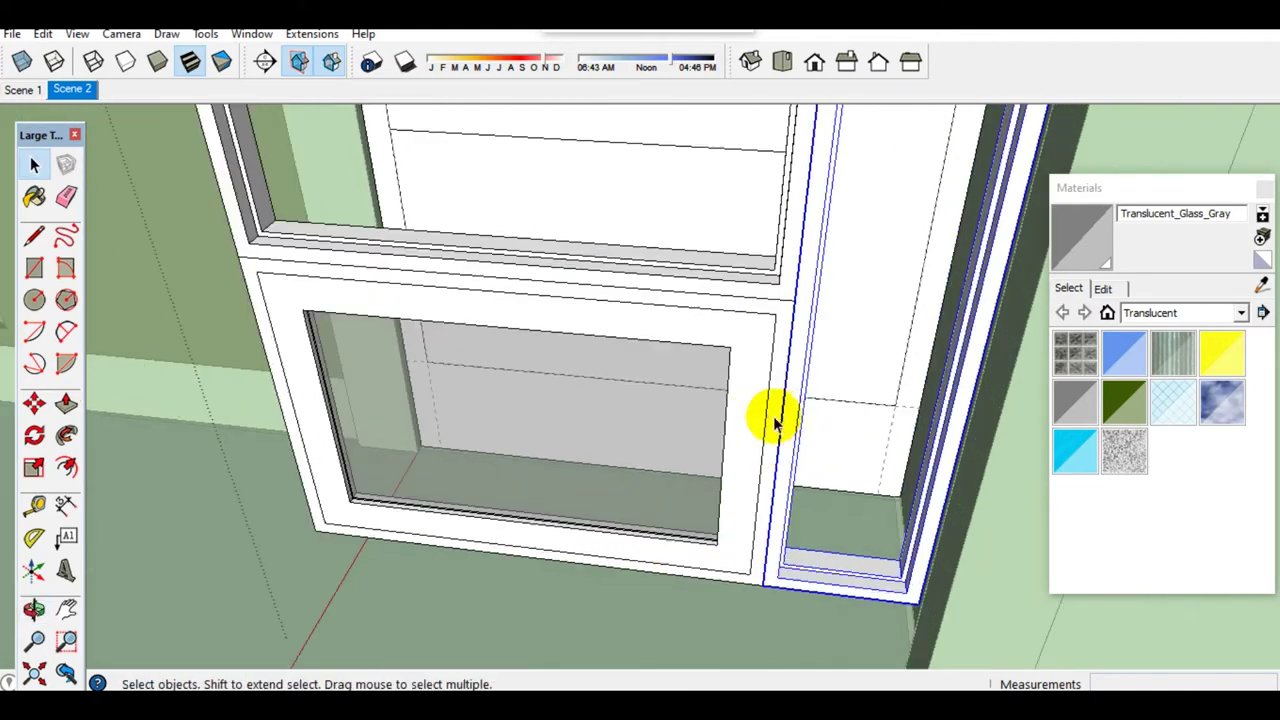
scroll(829, 429, "up", 2)
scroll(815, 415, "up", 2)
Step: Select the lower and upper frames and merge them with Outer Shell
left_click(760, 312, "ctrl")
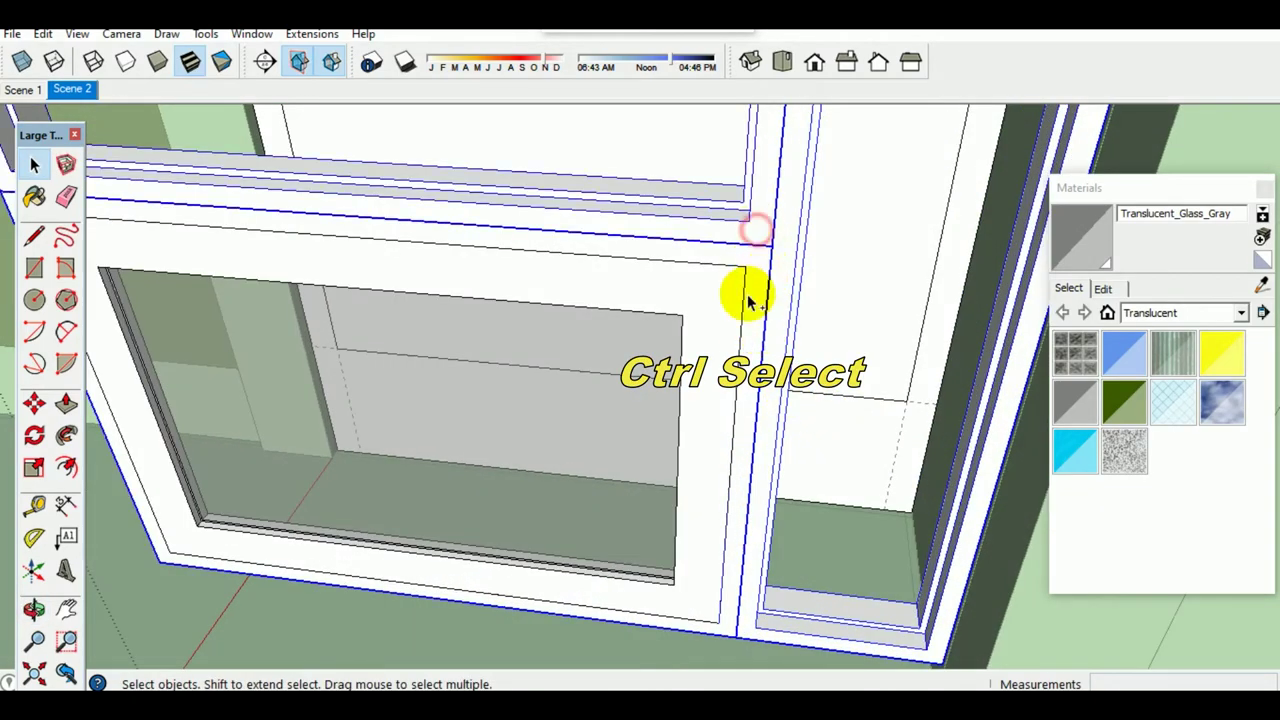
scroll(750, 300, "down", 3)
middle_click_drag(749, 320, 734, 571)
scroll(766, 337, "up", 2)
left_click(770, 343, "ctrl")
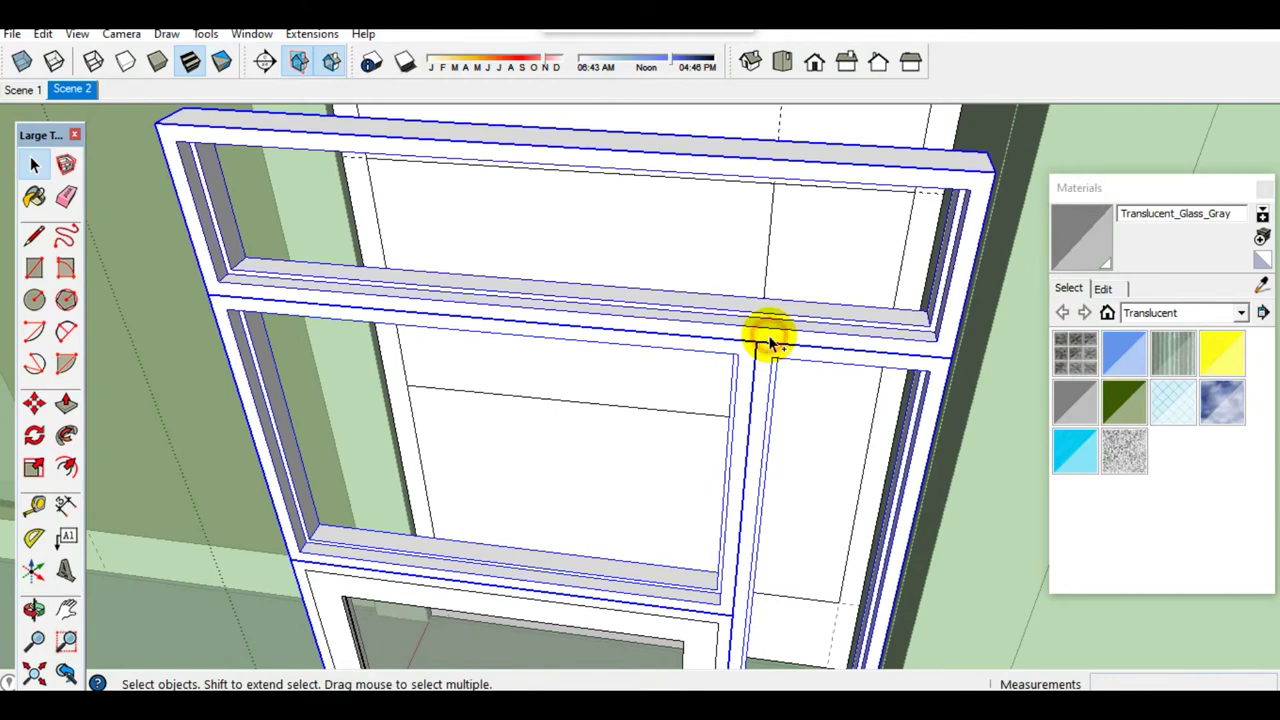
right_click(770, 343)
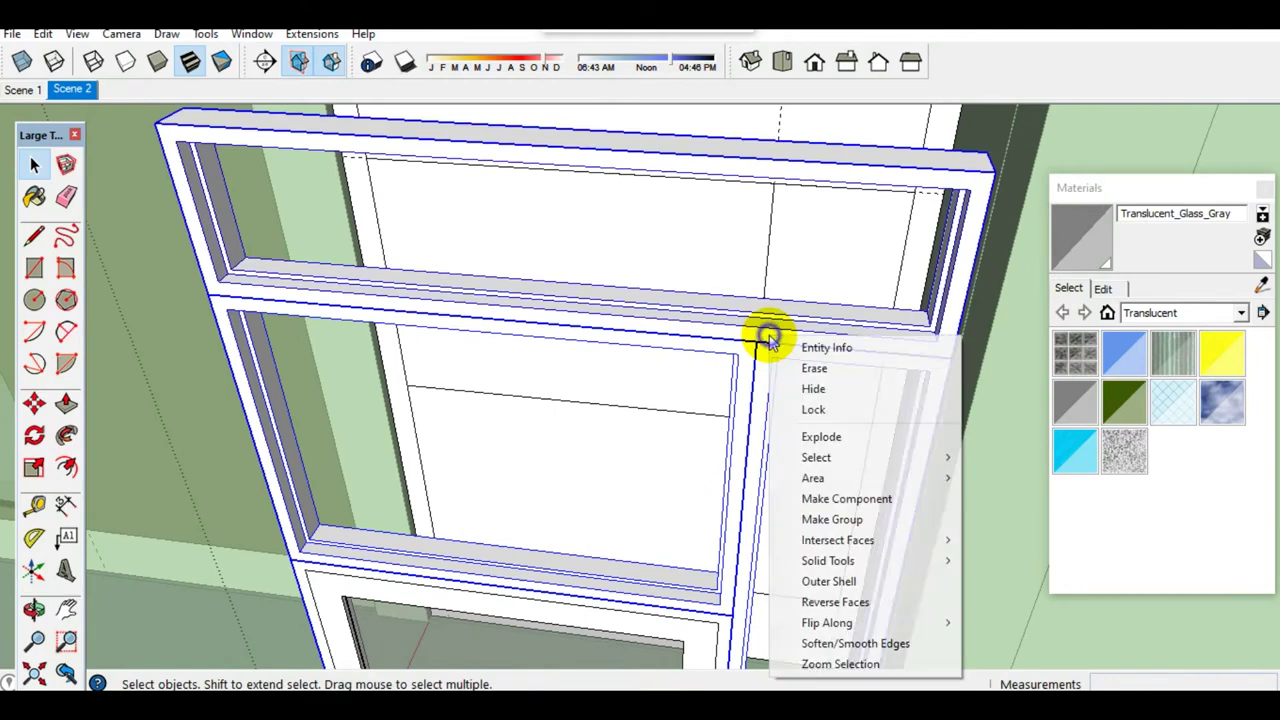
left_click(818, 579)
scroll(775, 566, "down", 3)
middle_click_drag(728, 548, 737, 534)
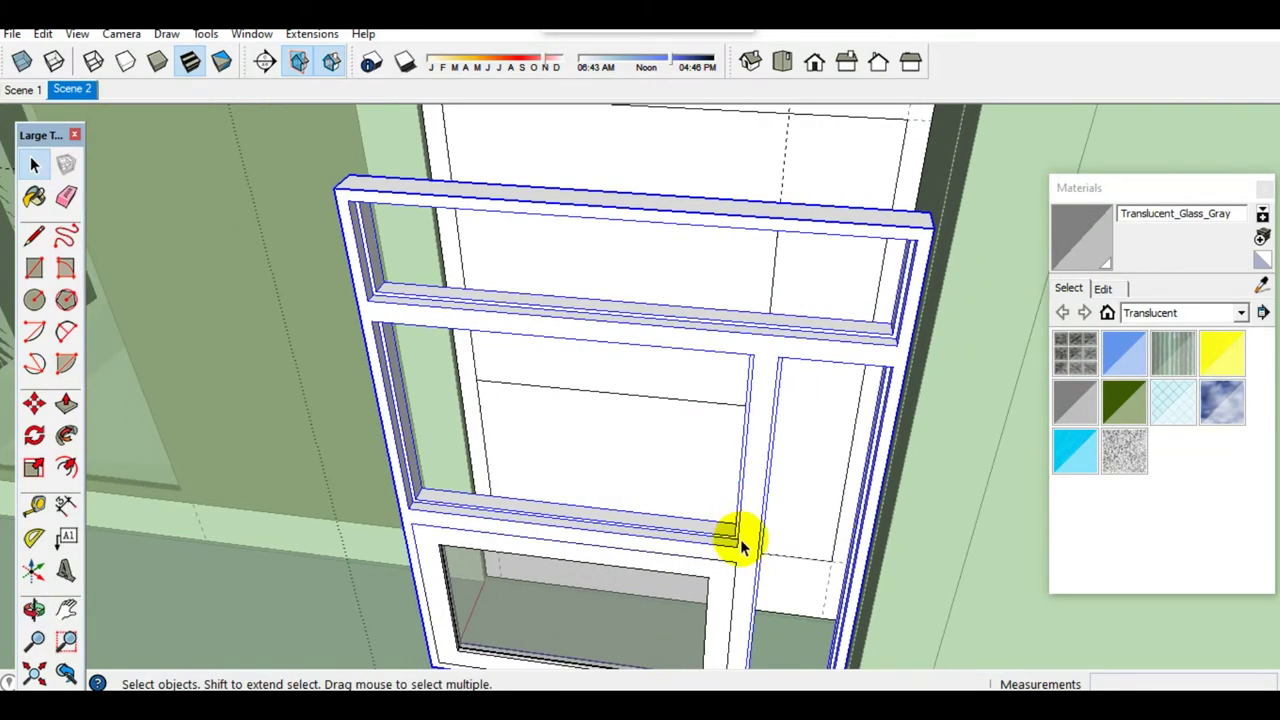
scroll(740, 540, "up", 3)
Step: Close the middle pane with a line and paint it gray glass
key("l")
scroll(663, 531, "up", 3)
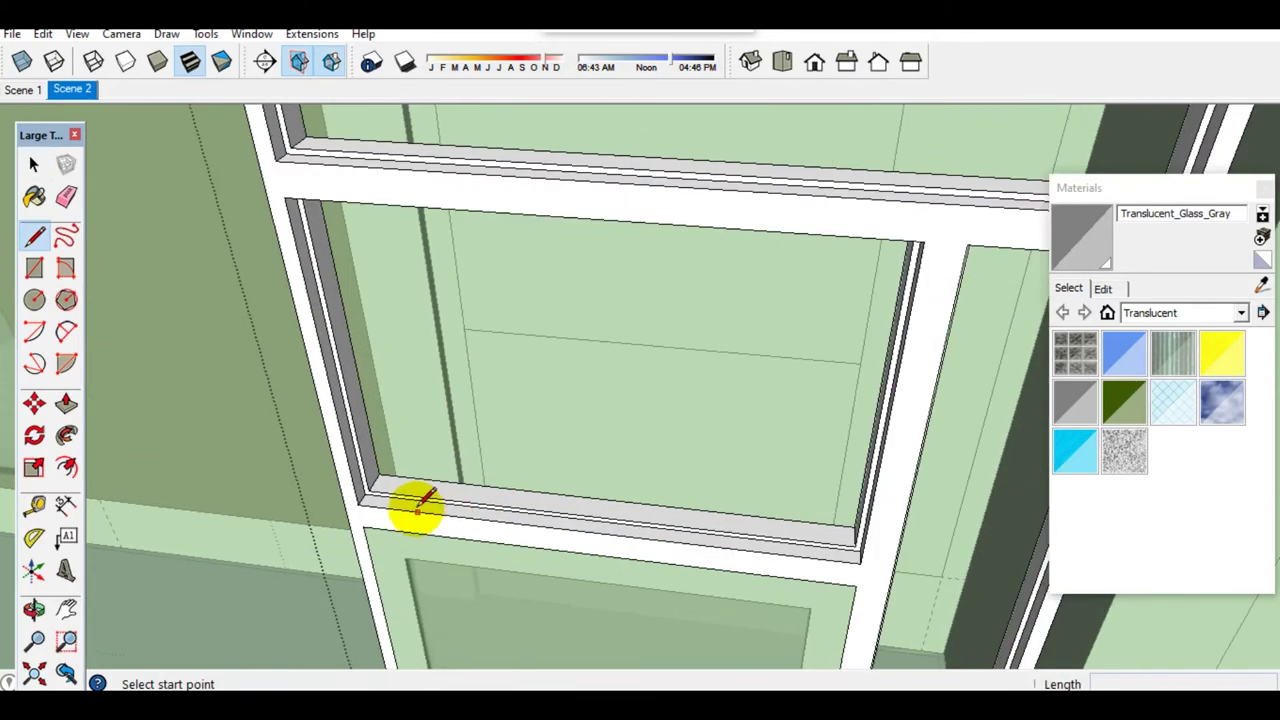
left_click(368, 488)
left_click(894, 543)
key("space")
middle_click_drag(894, 543, 801, 457)
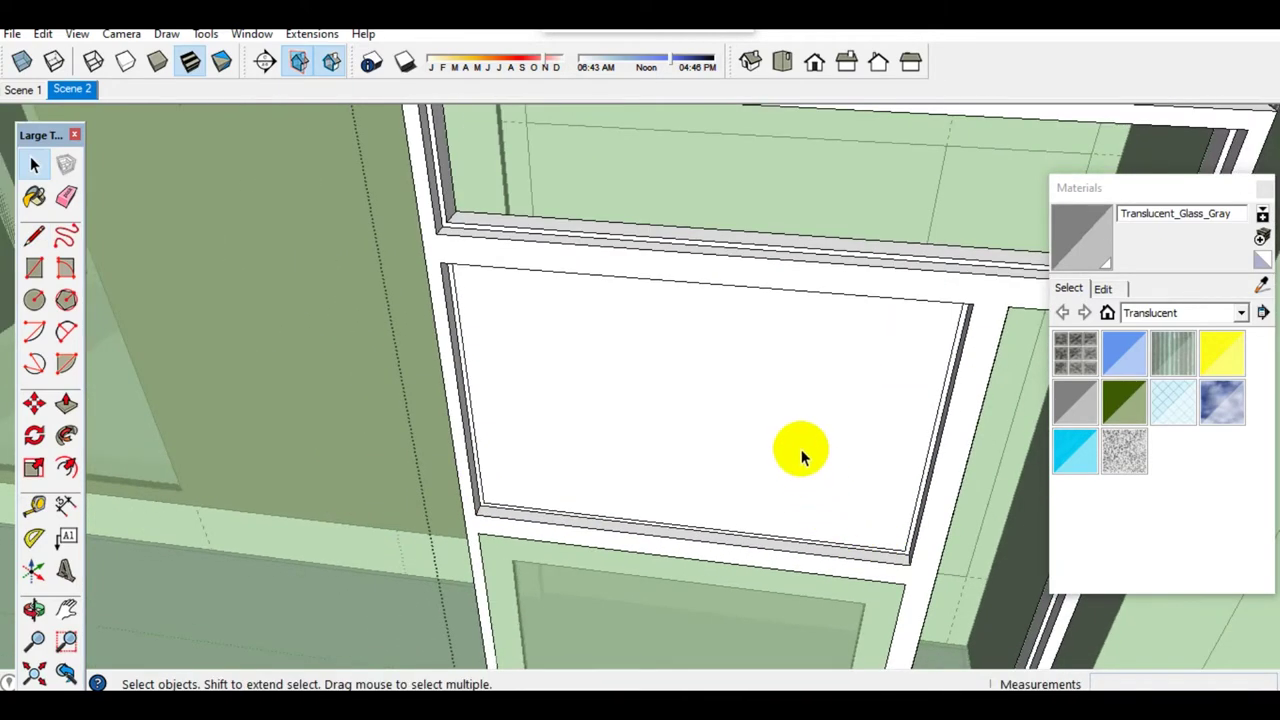
key("b")
left_click(768, 345)
key("space")
mouse_move(766, 330)
middle_mouse_down()
mouse_move(680, 468)
mouse_move(371, 349)
mouse_move(423, 406)
mouse_move(890, 410)
middle_mouse_up()
Step: Close the top transom pane with a line and paint its faces gray glass
key("l")
left_click(371, 352)
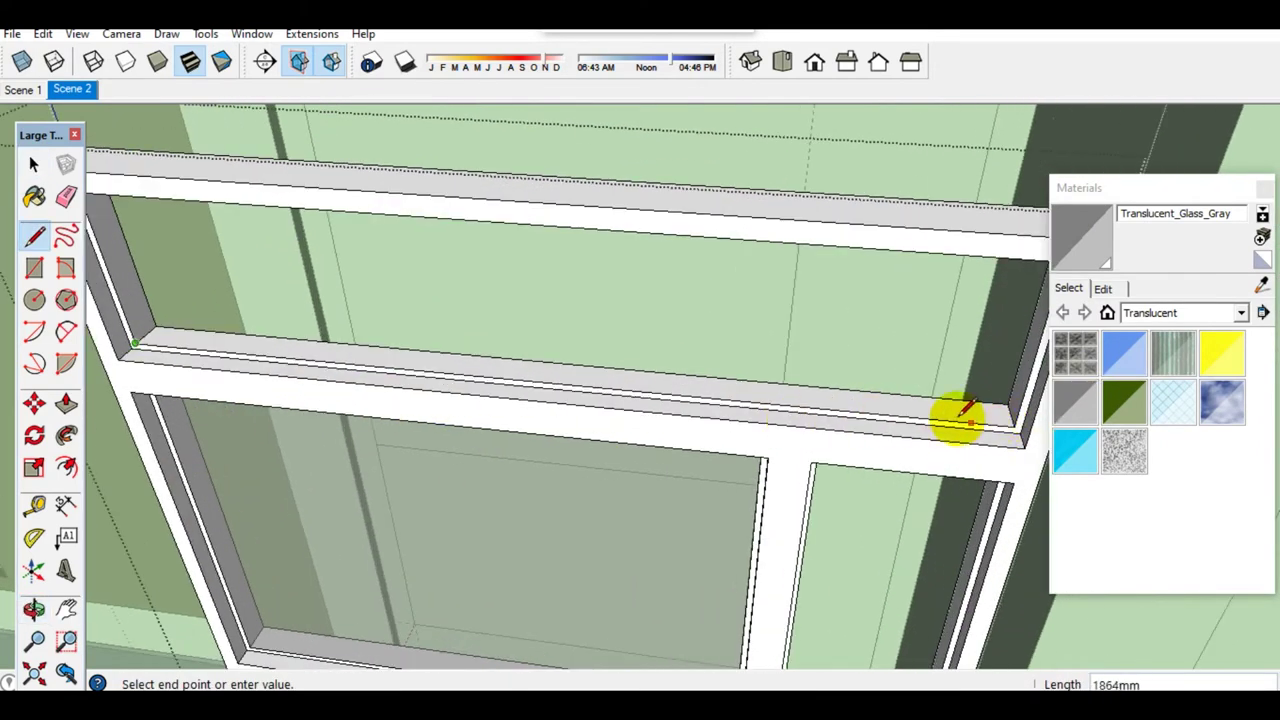
left_click(1016, 425)
key("space")
left_click(1078, 250)
left_click(789, 343)
key("space")
mouse_move(789, 343)
middle_mouse_down()
mouse_move(762, 414)
mouse_move(731, 371)
mouse_move(654, 480)
mouse_move(655, 522)
mouse_move(646, 509)
middle_mouse_up()
Step: Close the side pane with a line, paint it gray glass, and select the whole window
key("l")
left_click(642, 514)
left_click(895, 538)
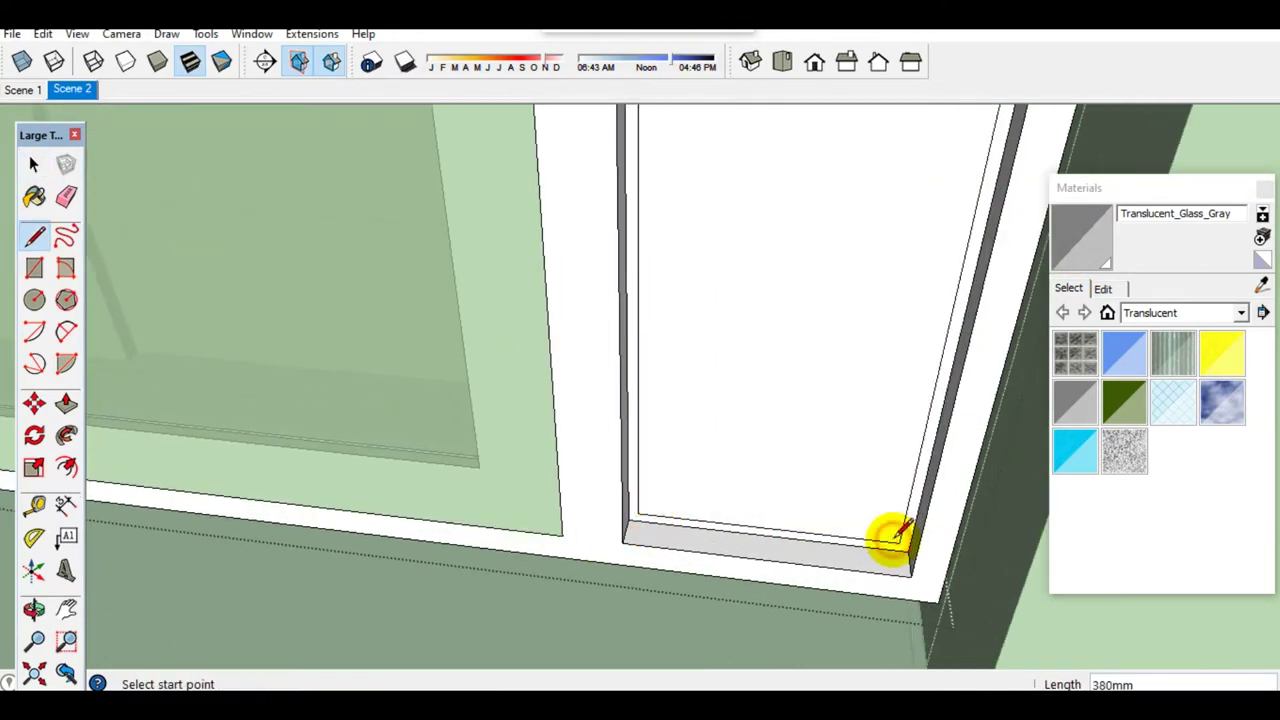
key("space")
left_click(1078, 255)
left_click(780, 414)
key("space")
mouse_move(780, 414)
middle_mouse_down()
mouse_move(721, 437)
mouse_move(694, 420)
mouse_move(704, 455)
middle_mouse_up()
scroll(721, 437, "down", 2)
scroll(721, 437, "down", 2)
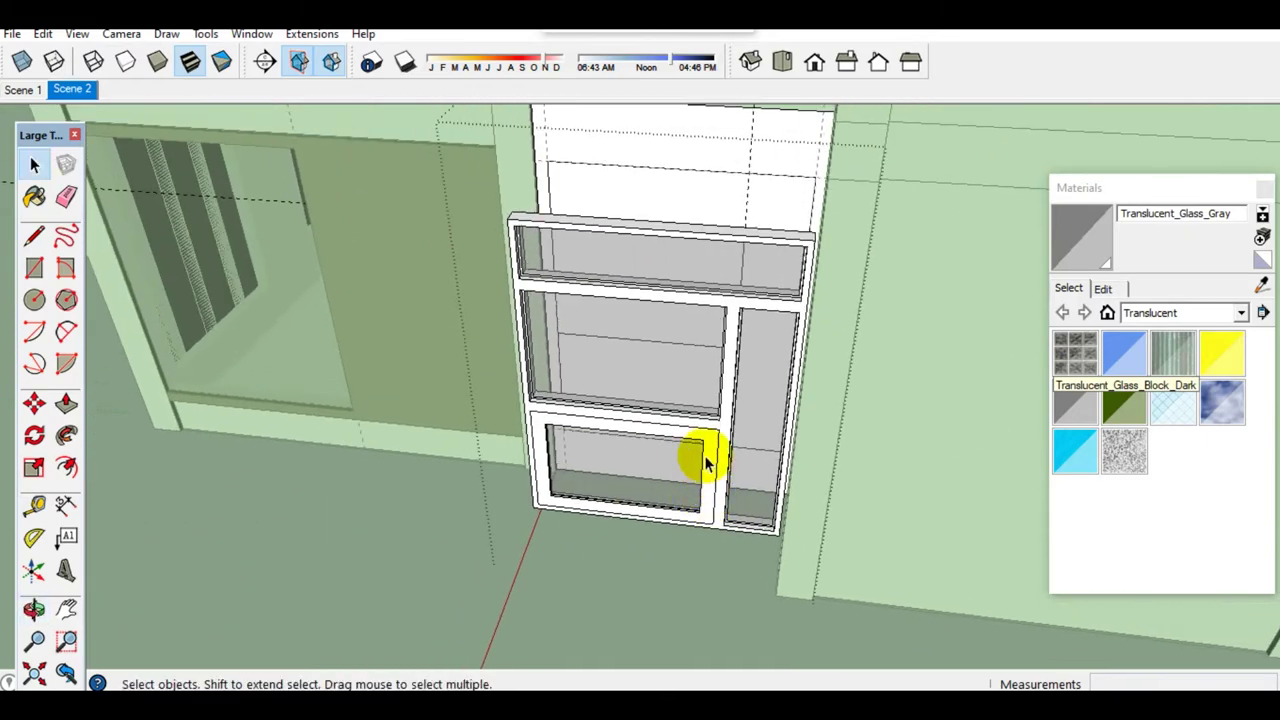
left_click(683, 359, "ctrl")
Step: Hide the window, push the wall face through to cut the opening, and remove the face above
right_click(623, 480)
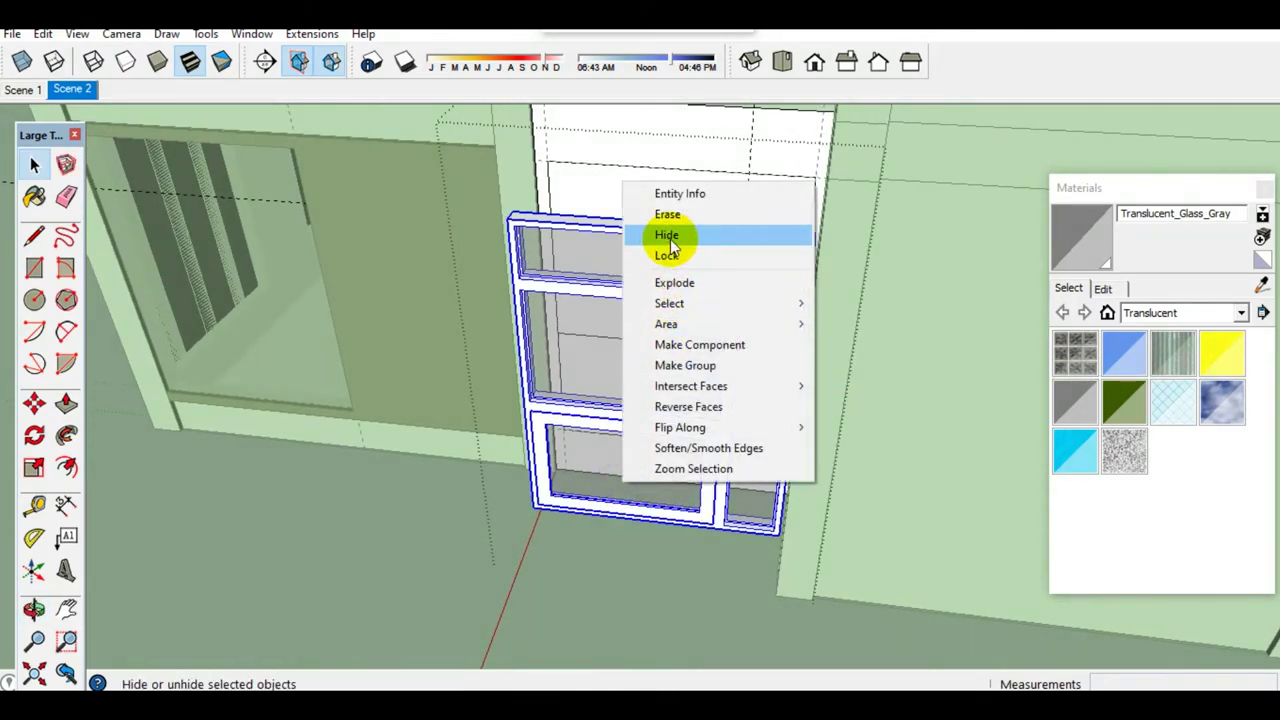
left_click(670, 239)
left_click(677, 409)
key("p")
left_click(677, 409)
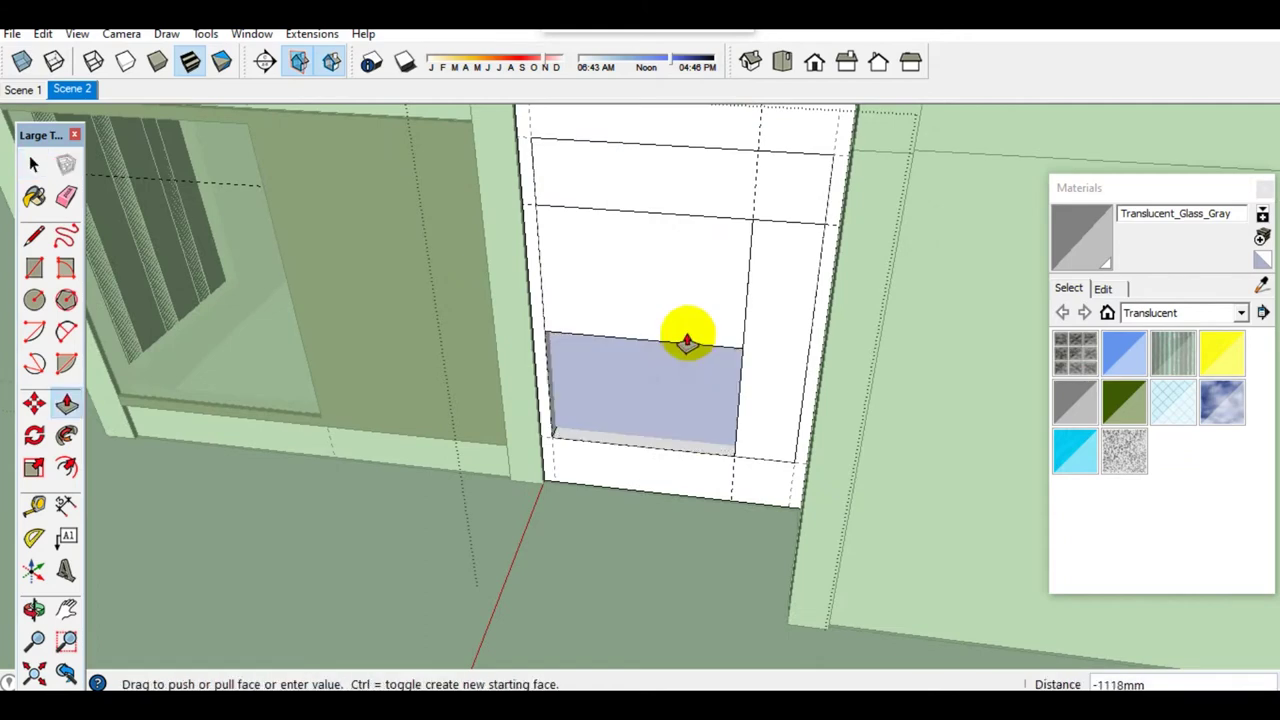
left_click(606, 391)
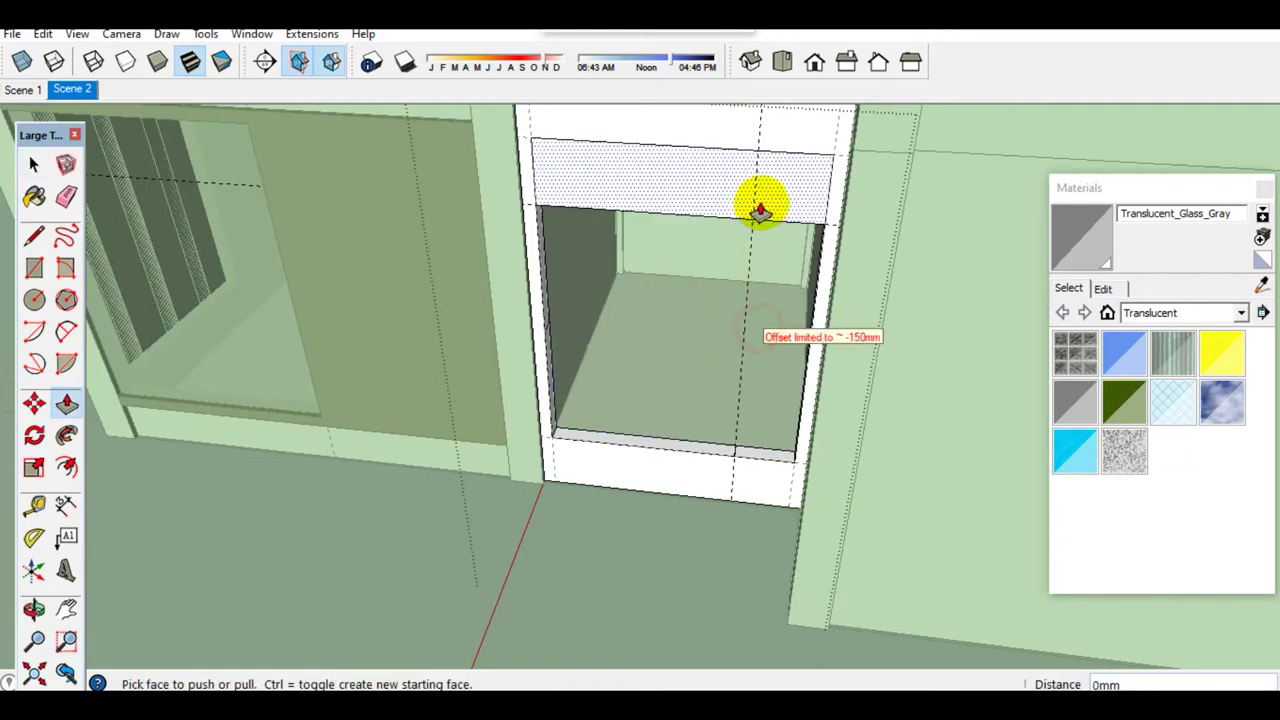
double_click(760, 210)
key("space")
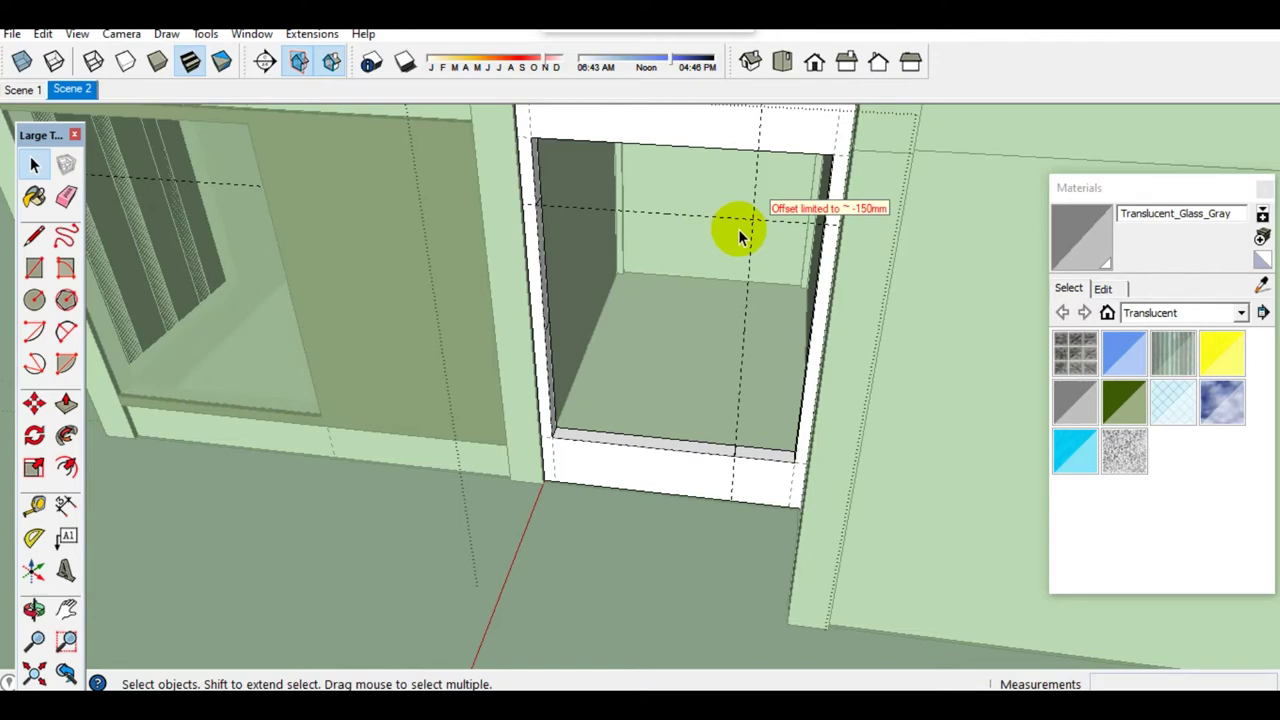
Step: Unhide all geometry to bring back the window and select its parts
key("e")
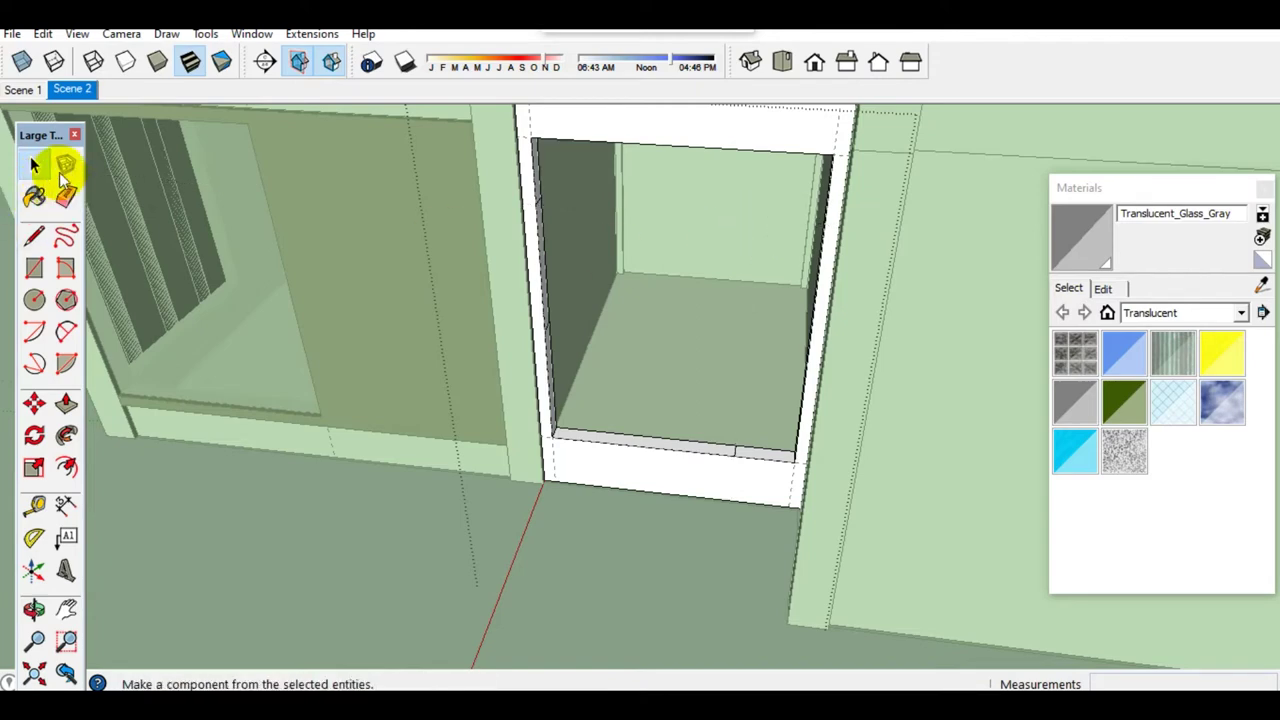
left_click(48, 37)
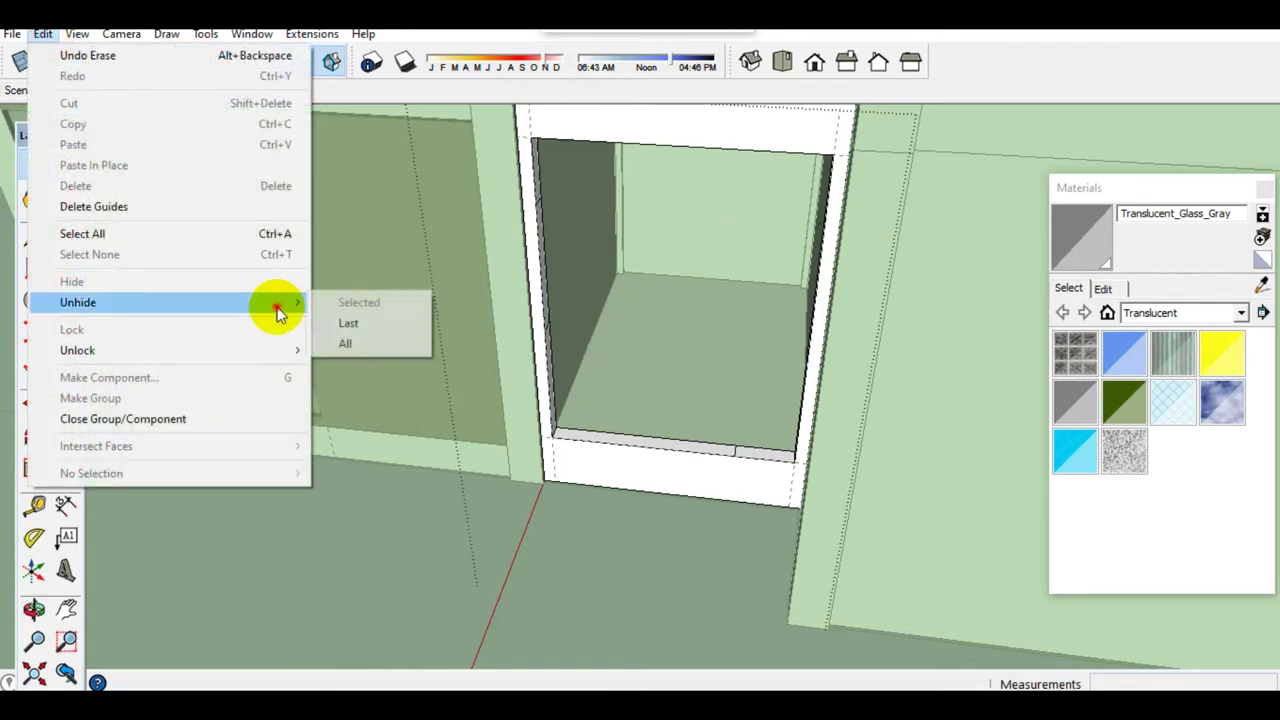
left_click(380, 340)
left_click(614, 371, "ctrl")
left_click(643, 451, "ctrl")
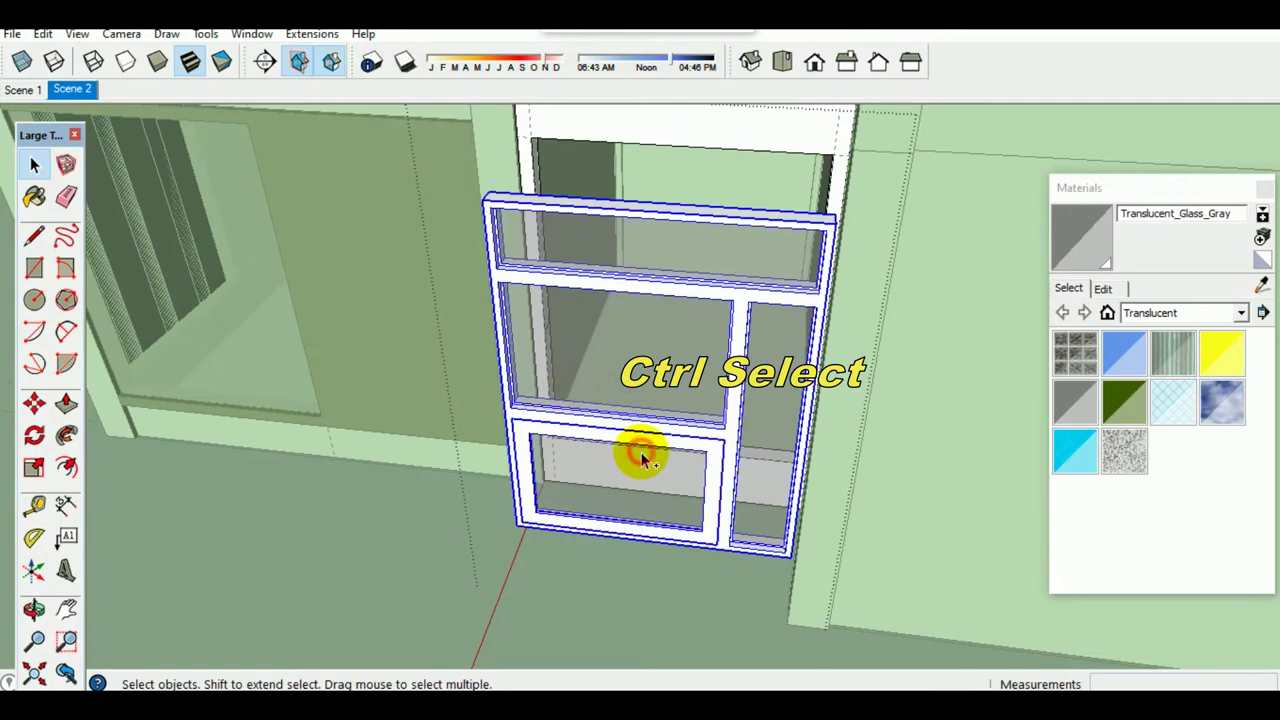
Step: Move the window from its bottom-left corner 10 mm along the red axis
key("m")
scroll(518, 528, "up", 3)
left_click(518, 528)
scroll(514, 514, "up", 3)
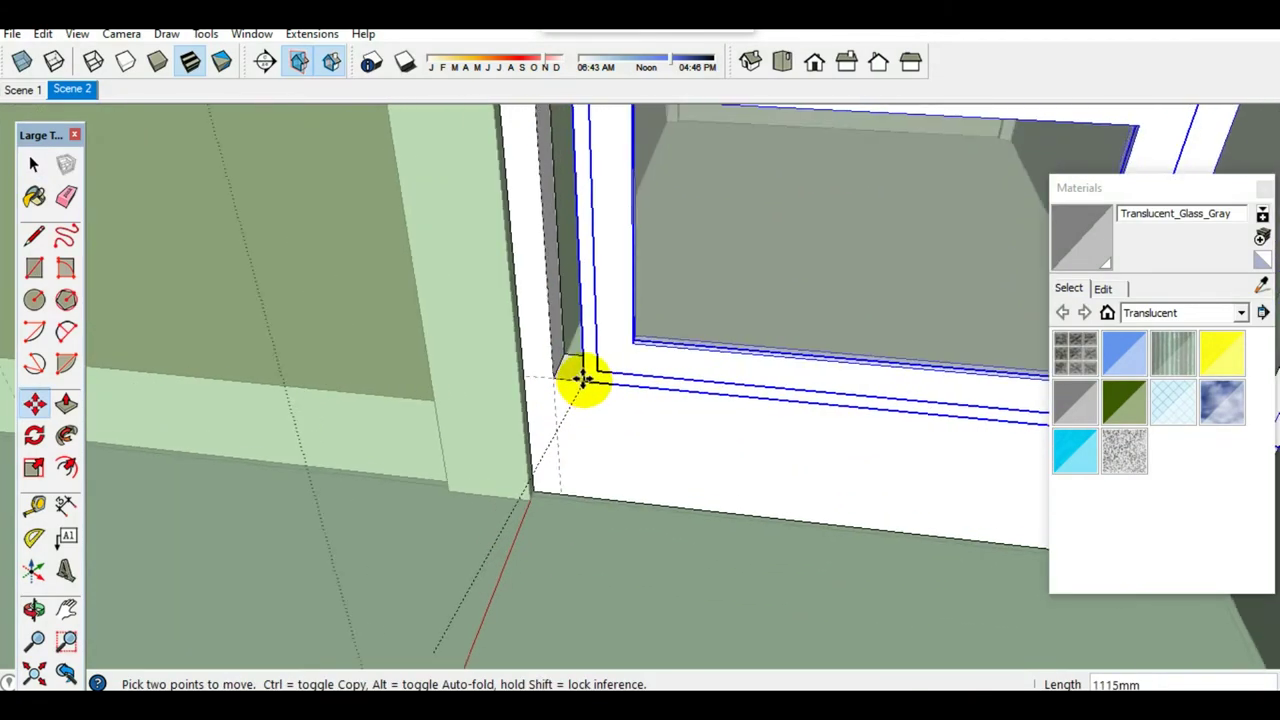
scroll(560, 372, "up", 2)
mouse_move(537, 377)
middle_mouse_down()
mouse_move(517, 480)
mouse_move(491, 520)
middle_mouse_up()
type("10")
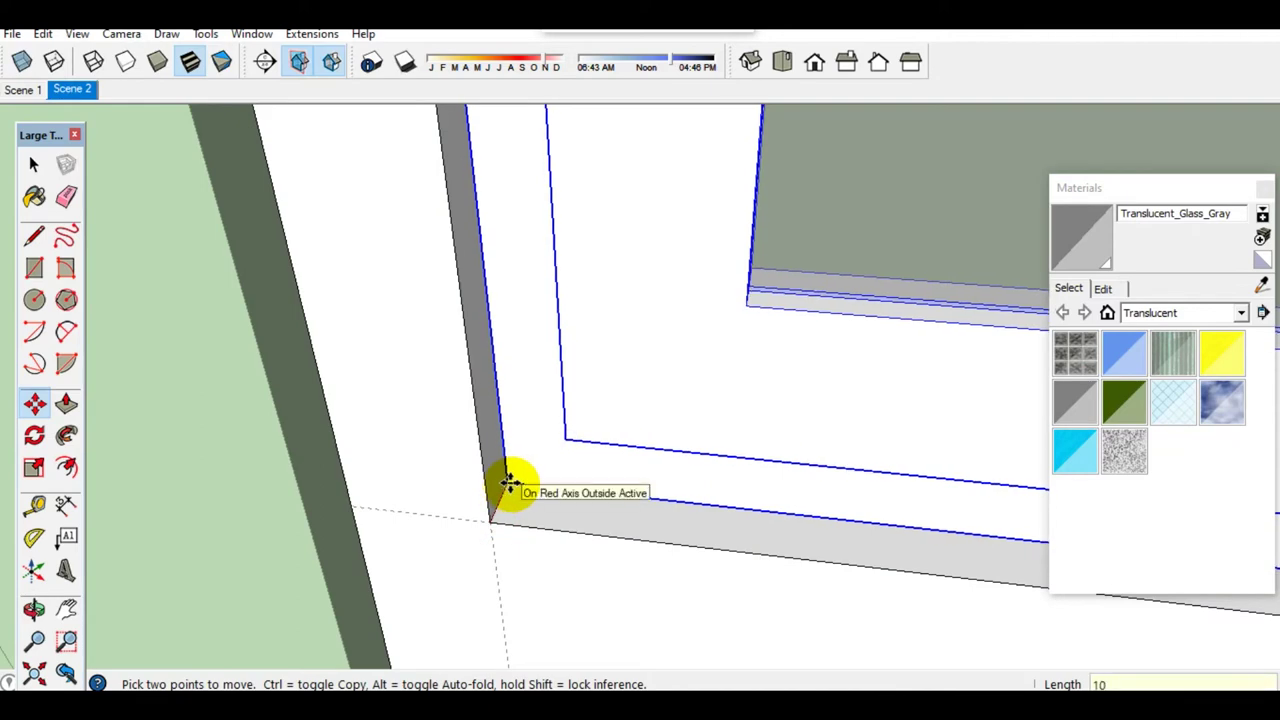
key("Return")
key("space")
scroll(503, 520, "down", 5)
scroll(530, 560, "down", 1)
scroll(543, 566, "down", 3)
Step: Erase surrounding guide lines and delete the selected upper front wall geometry
key("e")
scroll(528, 180, "up", 1)
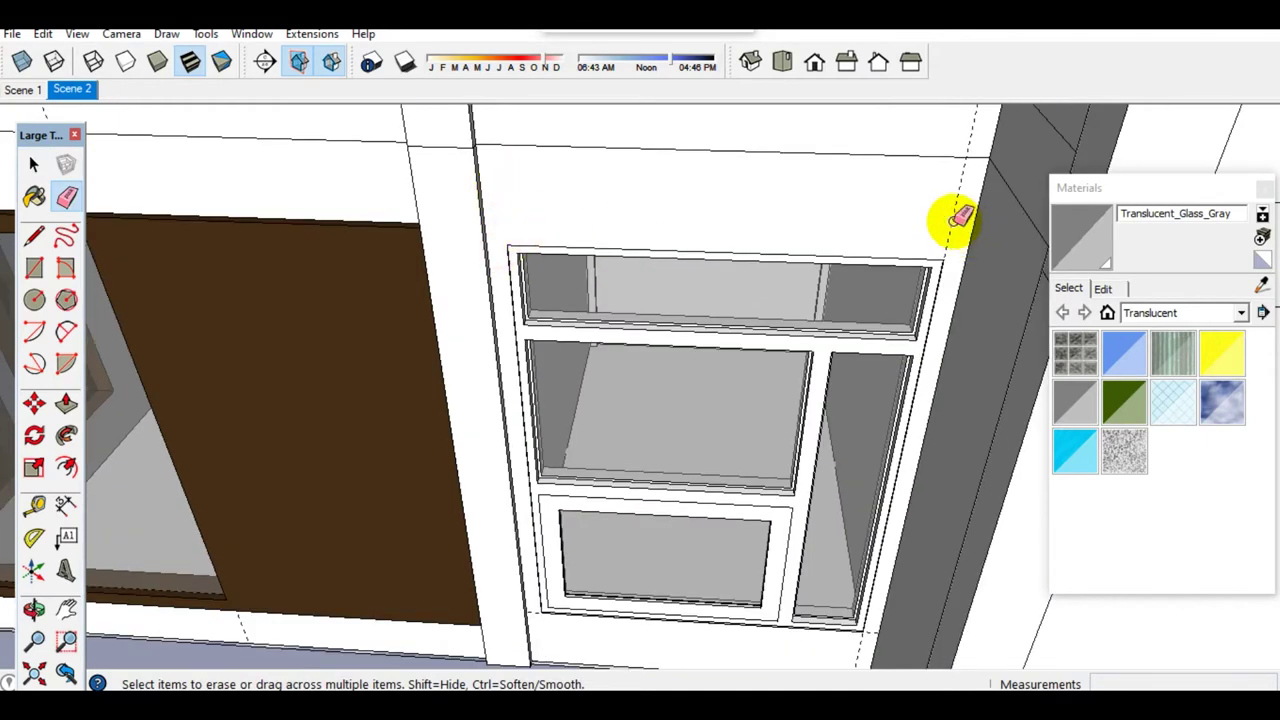
middle_click_drag(866, 258, 386, 191)
scroll(386, 191, "up", 1)
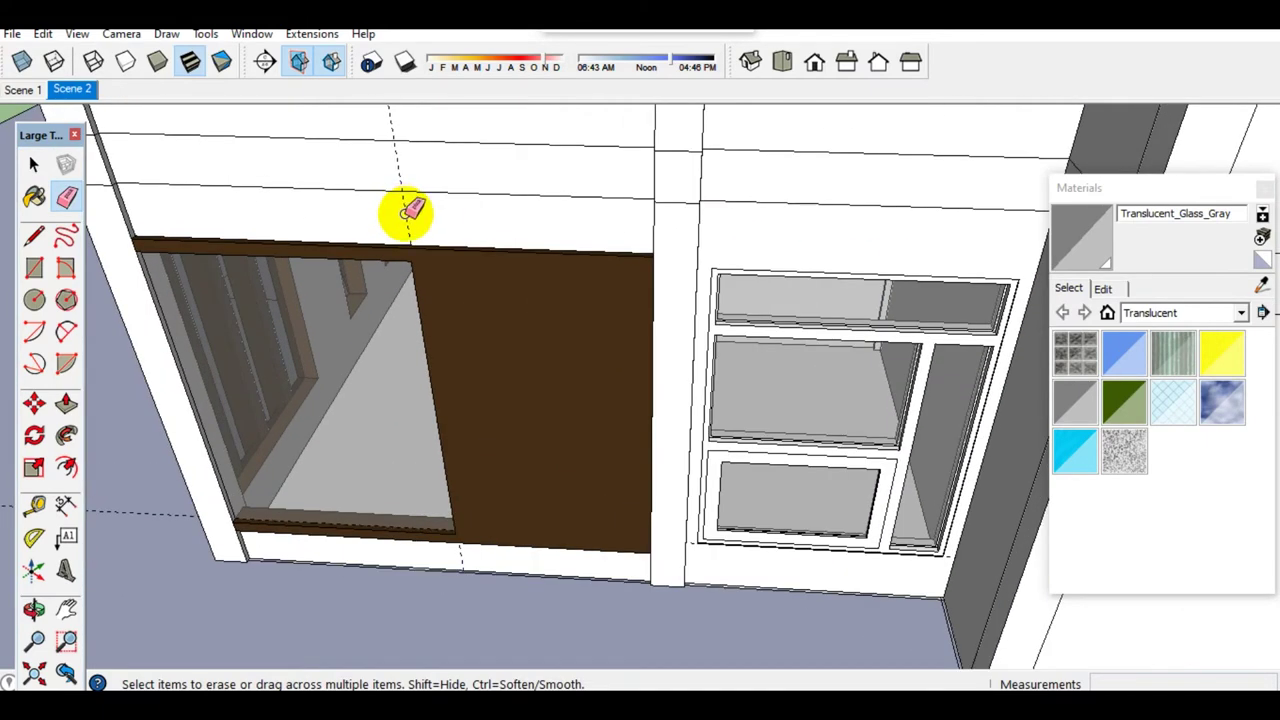
key("space")
scroll(564, 328, "down", 3)
key("Delete")
scroll(600, 400, "up", 2)
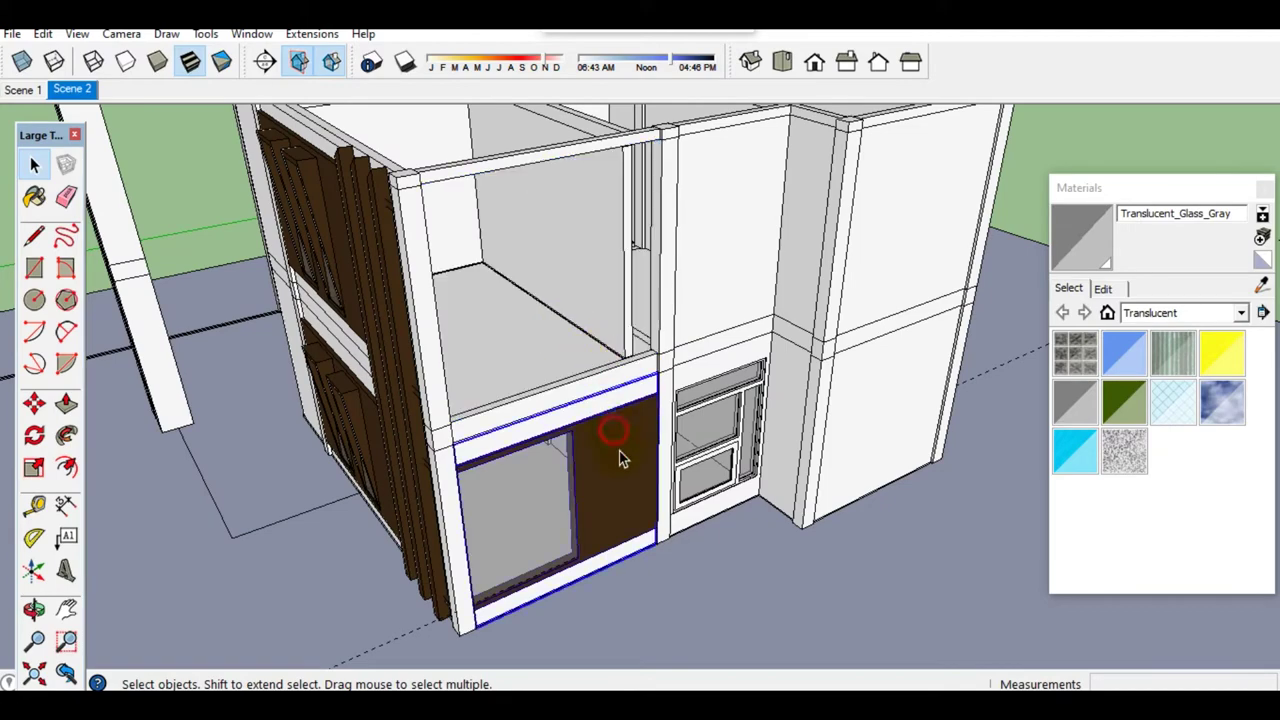
Step: Copy the door frame upward, placing the duplicate directly above the original
scroll(668, 437, "up", 2)
scroll(674, 371, "up", 2)
mouse_move(643, 449)
middle_mouse_down()
mouse_move(457, 620)
mouse_move(355, 517)
mouse_move(525, 449)
middle_mouse_up()
key("m")
key("ctrl")
left_click(323, 549)
left_click(334, 471)
left_click(286, 437)
key("space")
Step: Add a guide line 500 mm in from the white side wall's edge
mouse_move(286, 437)
middle_mouse_down()
mouse_move(407, 438)
mouse_move(737, 517)
mouse_move(494, 586)
middle_mouse_up()
scroll(407, 438, "up", 5)
key("t")
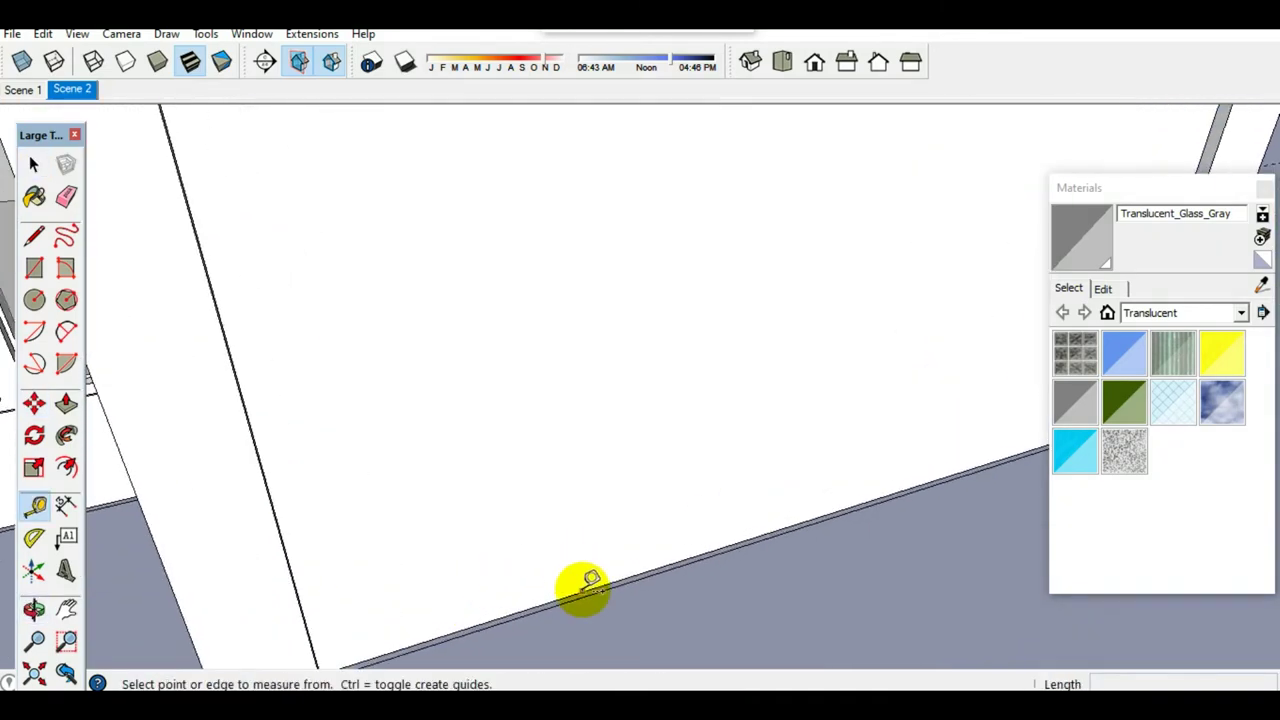
left_click(581, 591)
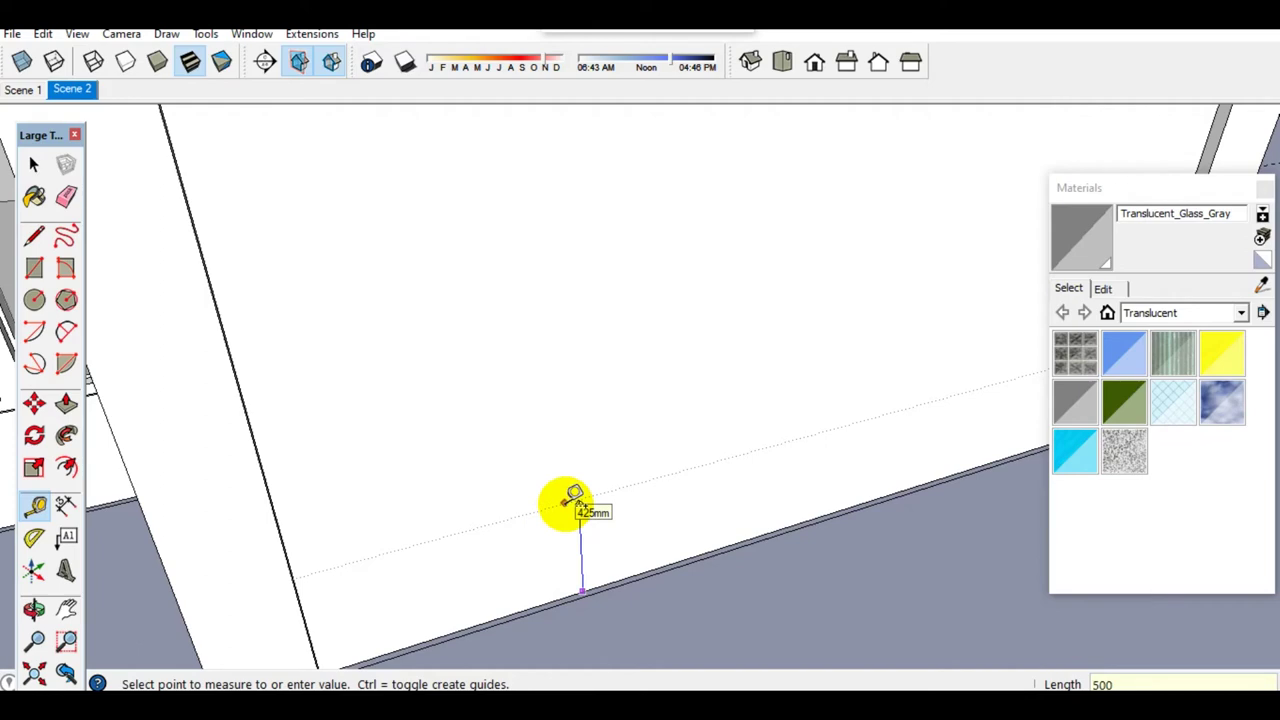
scroll(580, 500, "down", 3)
scroll(670, 280, "up", 3)
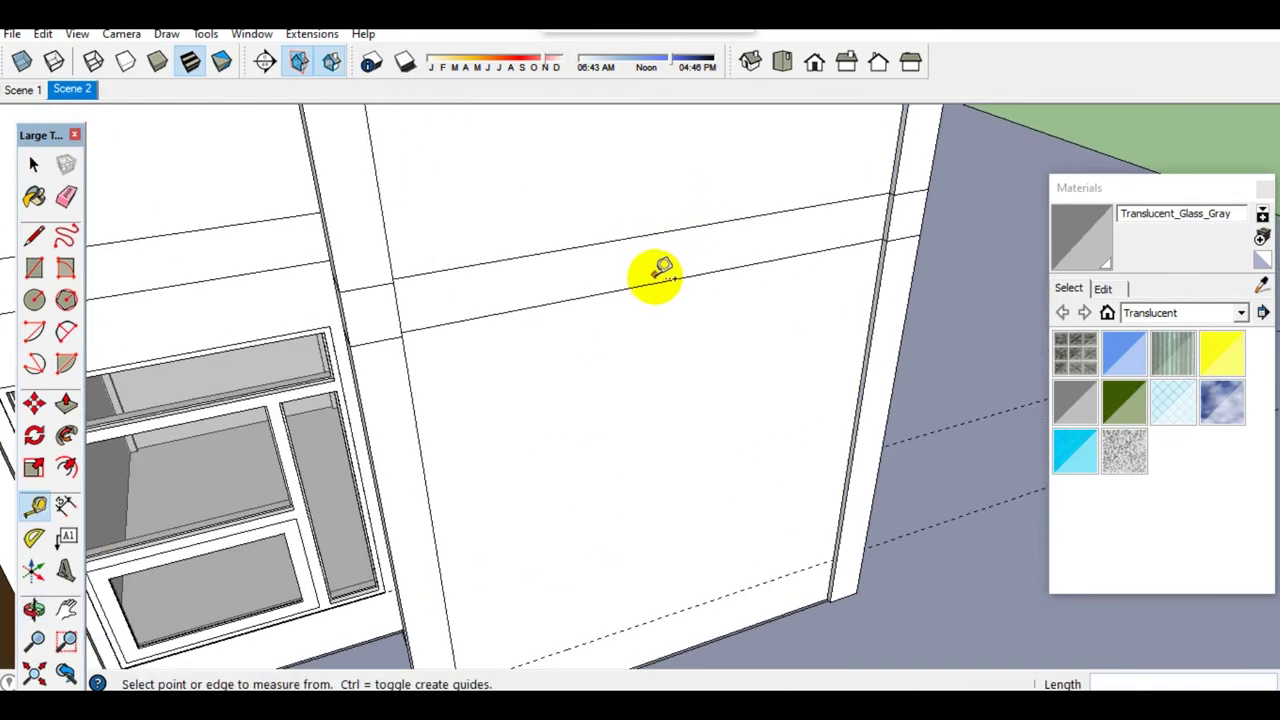
left_click(653, 282)
type("500")
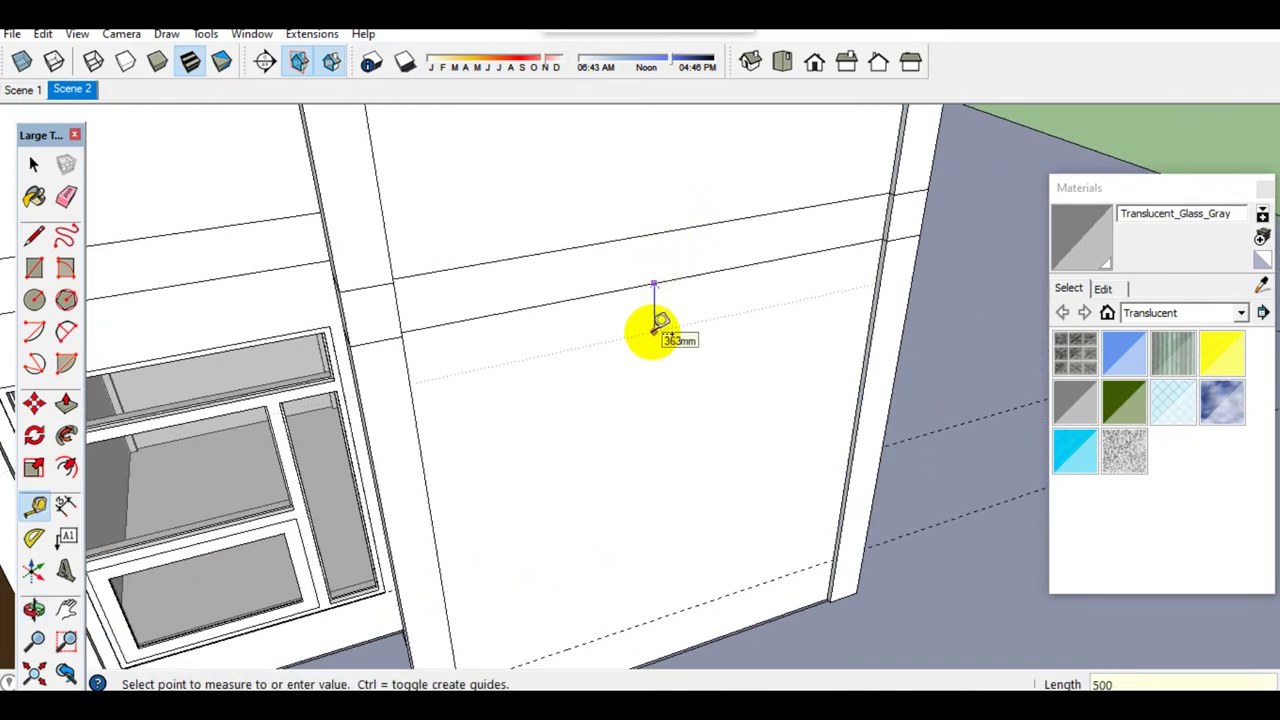
left_click(660, 335)
key("space")
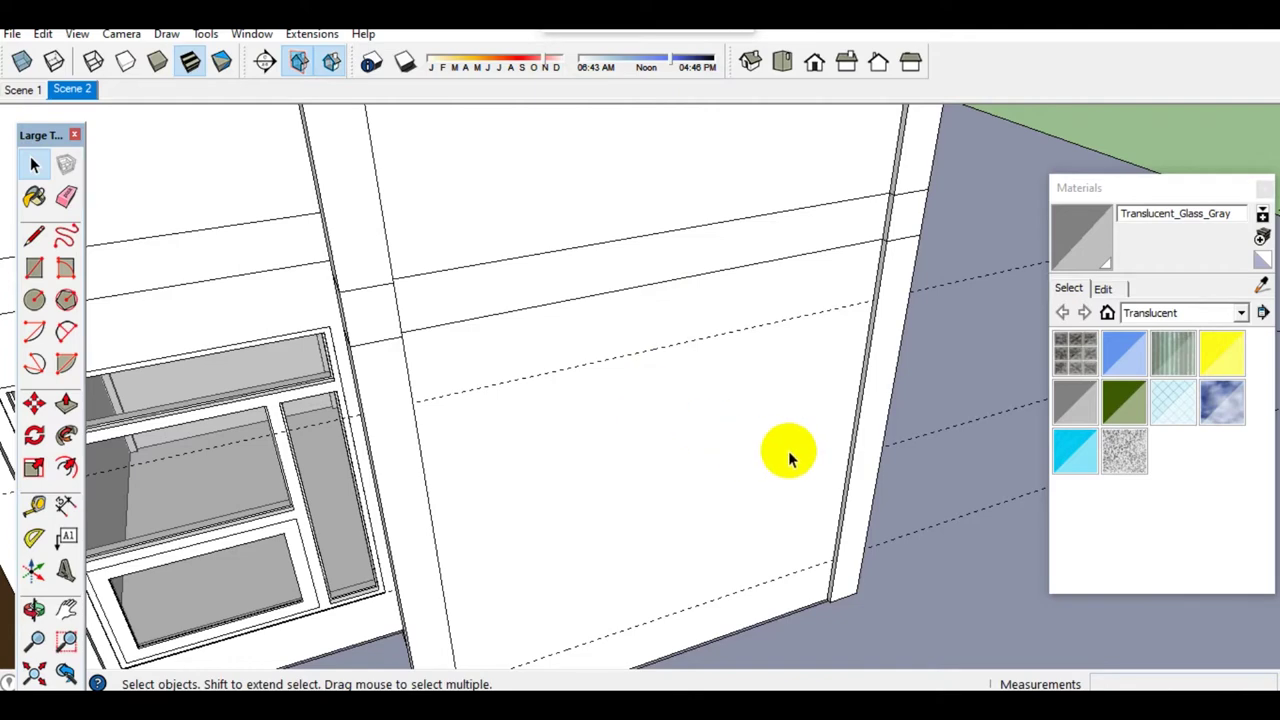
scroll(790, 460, "up", 1)
scroll(790, 460, "up", 2)
scroll(752, 410, "up", 2)
Step: Add further inset guides from the wall's side and left edges
key("t")
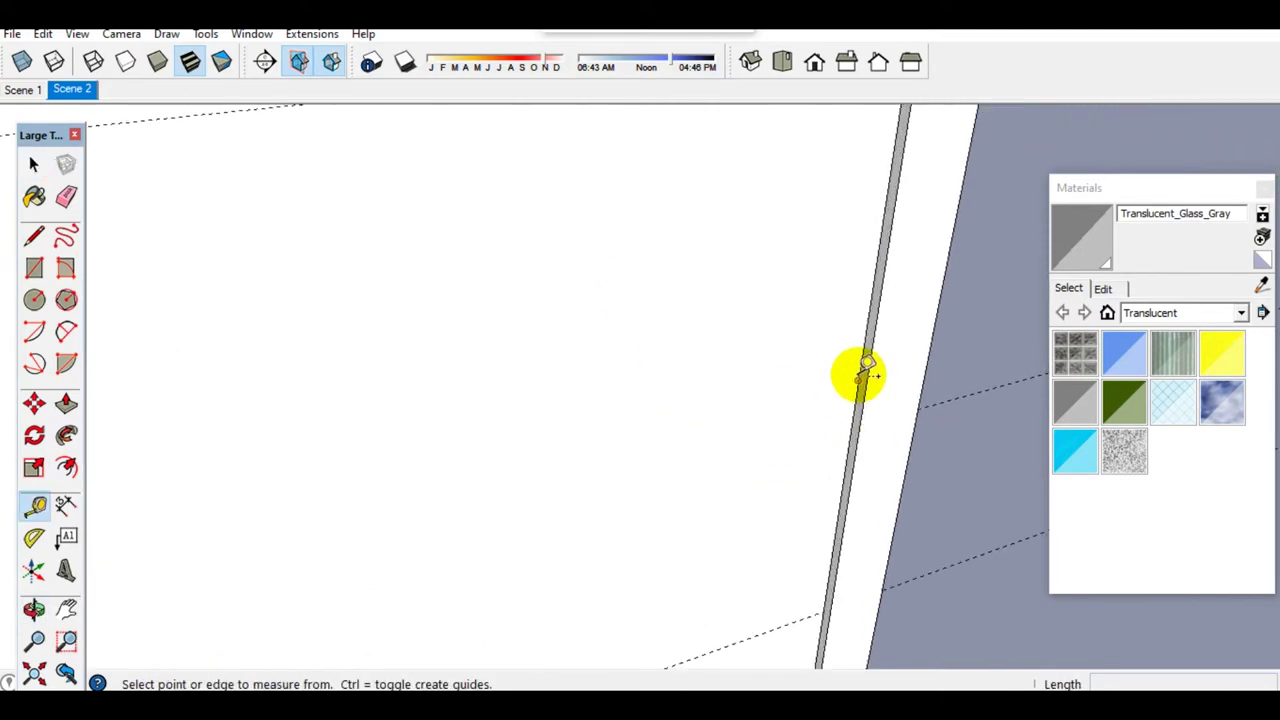
left_click(858, 381)
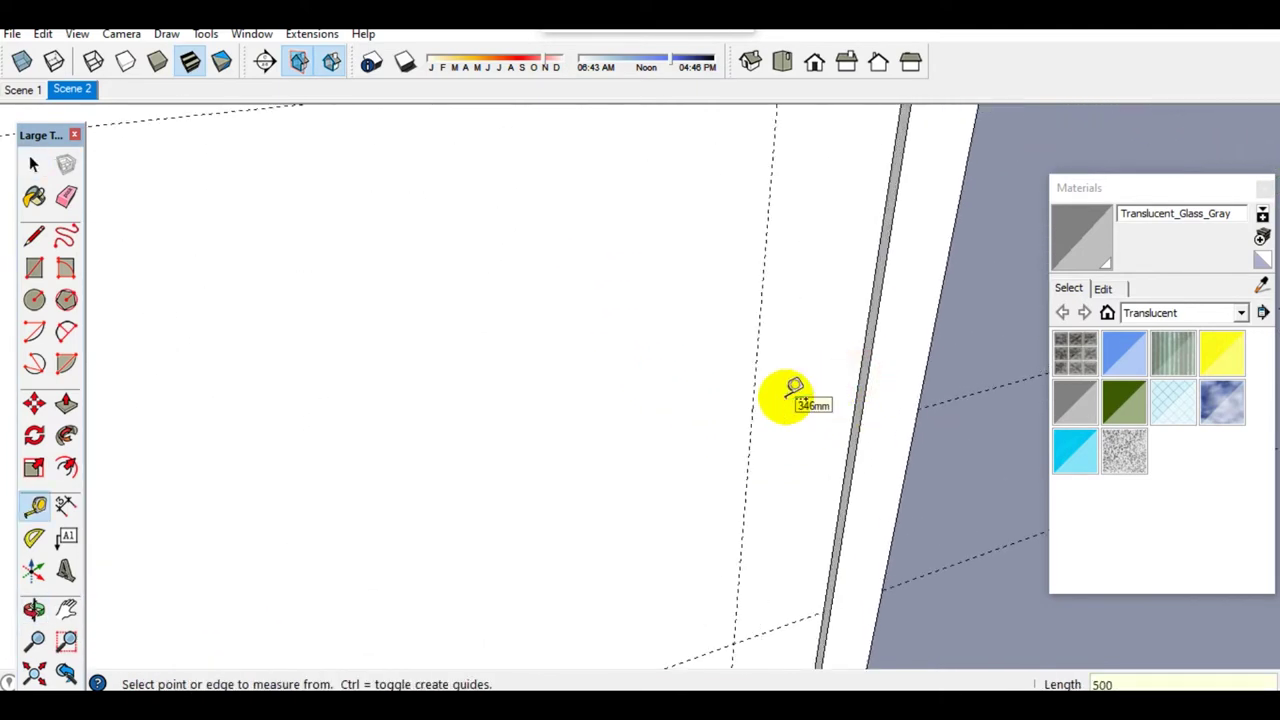
scroll(790, 393, "down", 3)
middle_click_drag(700, 414, 580, 509)
scroll(371, 500, "up", 2)
scroll(305, 455, "up", 1)
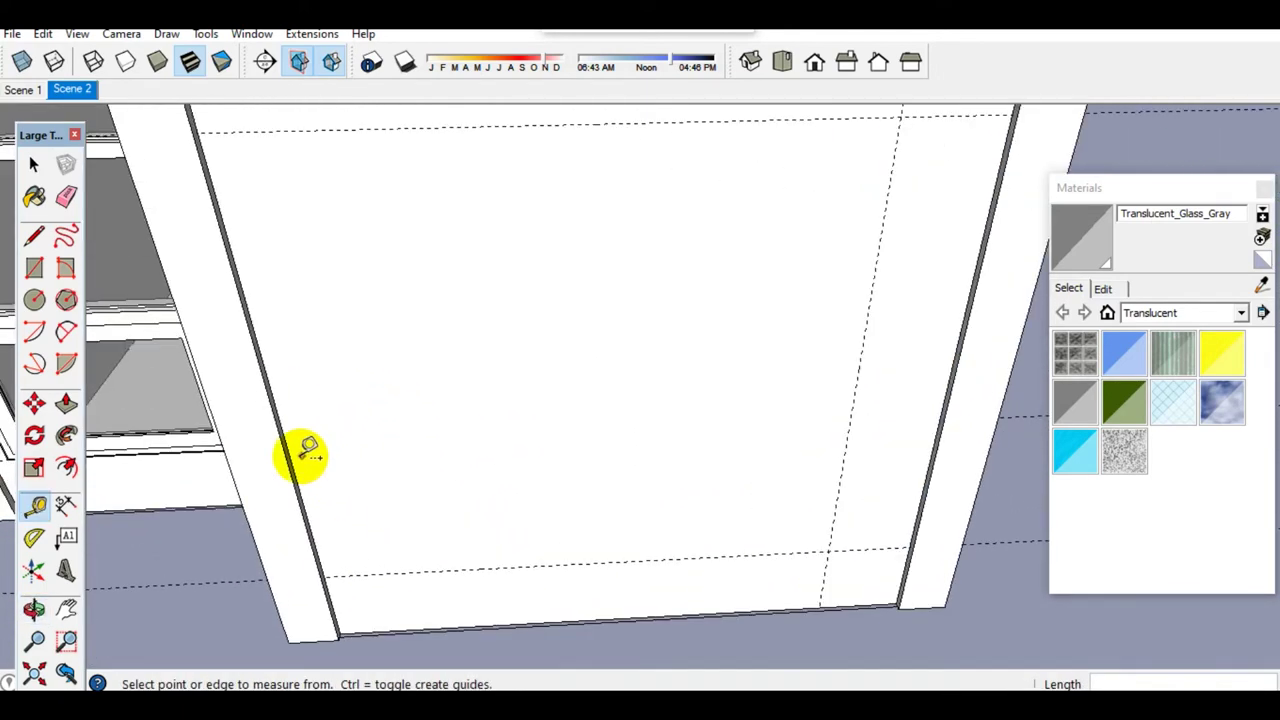
scroll(300, 453, "up", 2)
key("space")
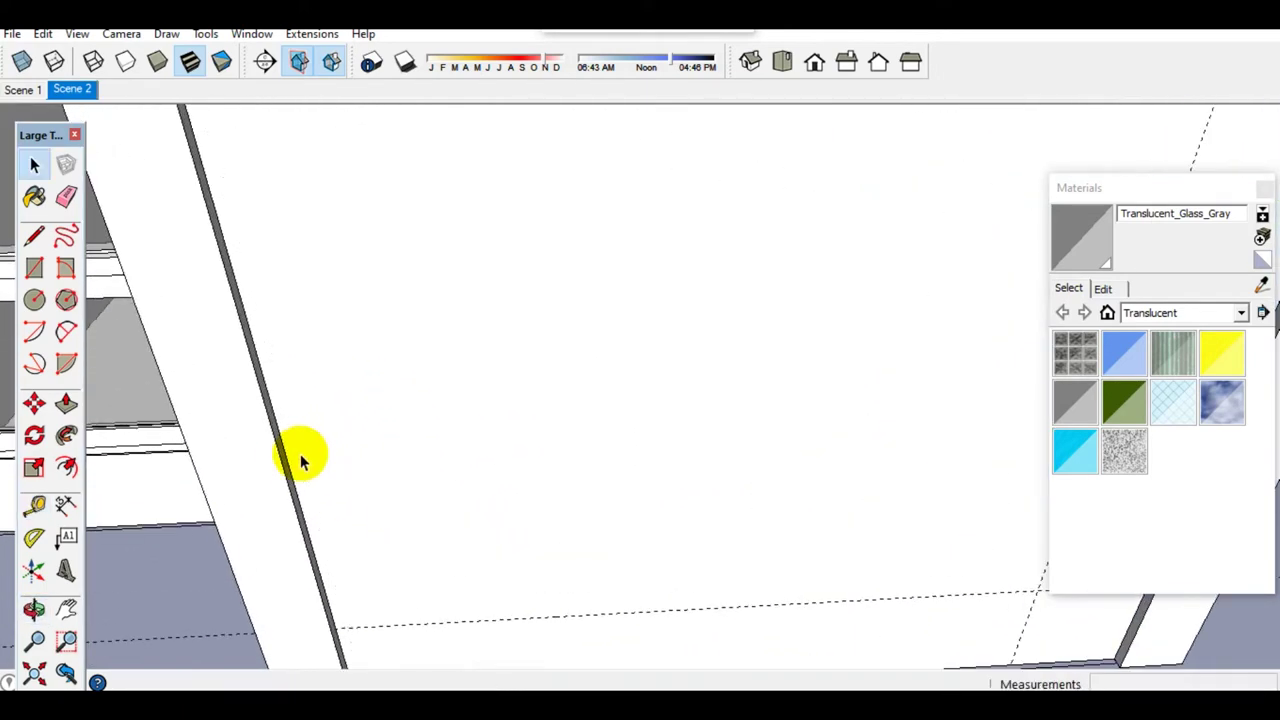
scroll(302, 460, "up", 1)
key("t")
left_click(276, 438)
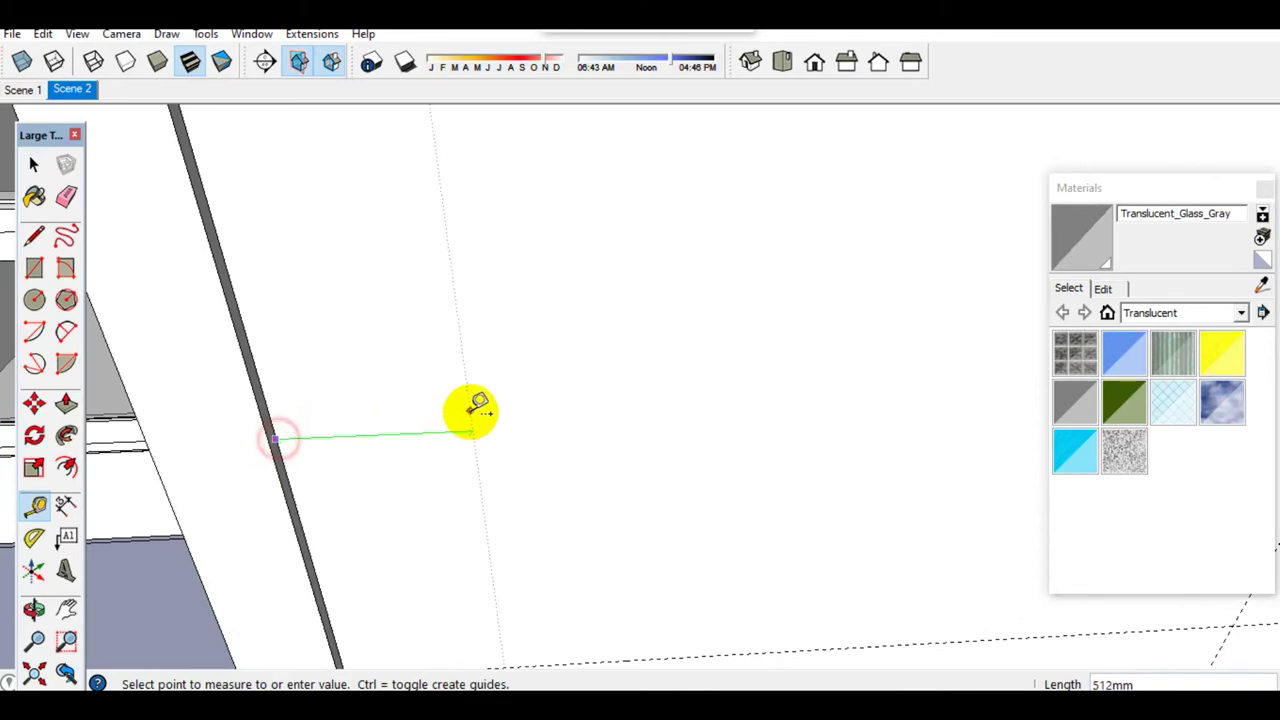
left_click(474, 432)
key("space")
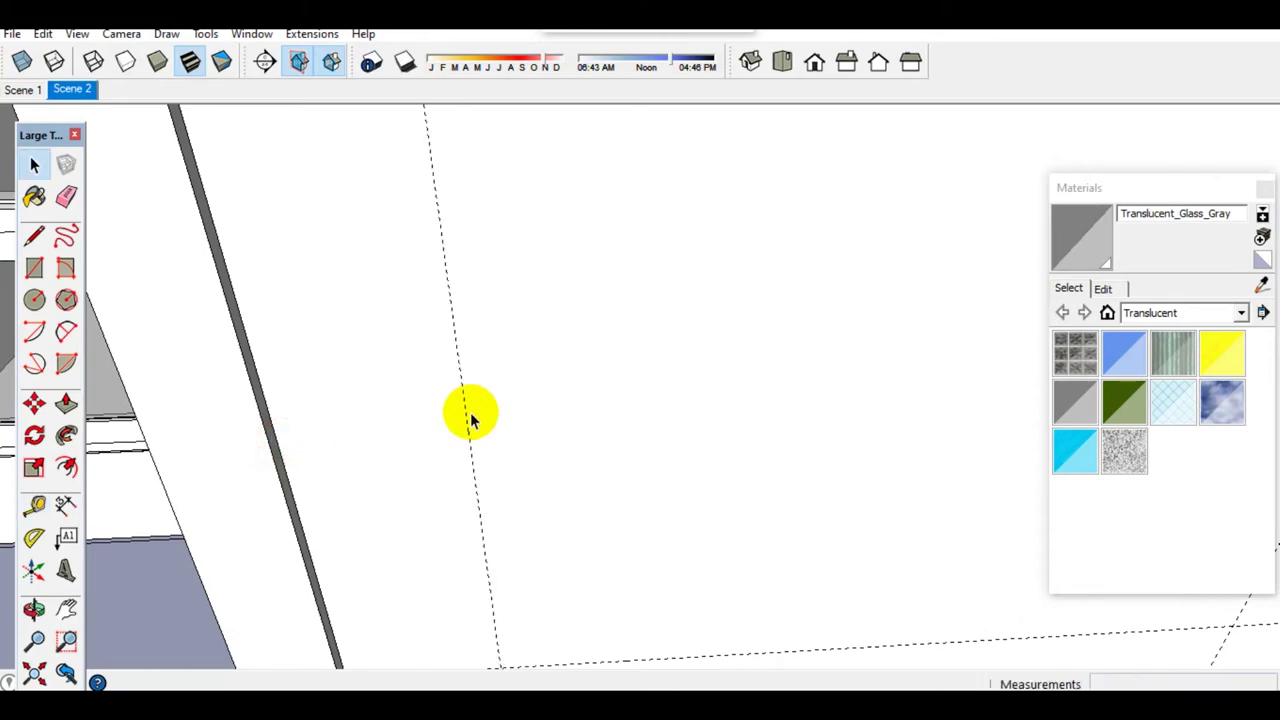
scroll(471, 414, "down", 3)
scroll(500, 526, "down", 2)
Step: Draw a rectangle on the white wall face between the guide intersections
key("r")
left_click(499, 567)
left_click(797, 305)
key("space")
left_click(700, 408)
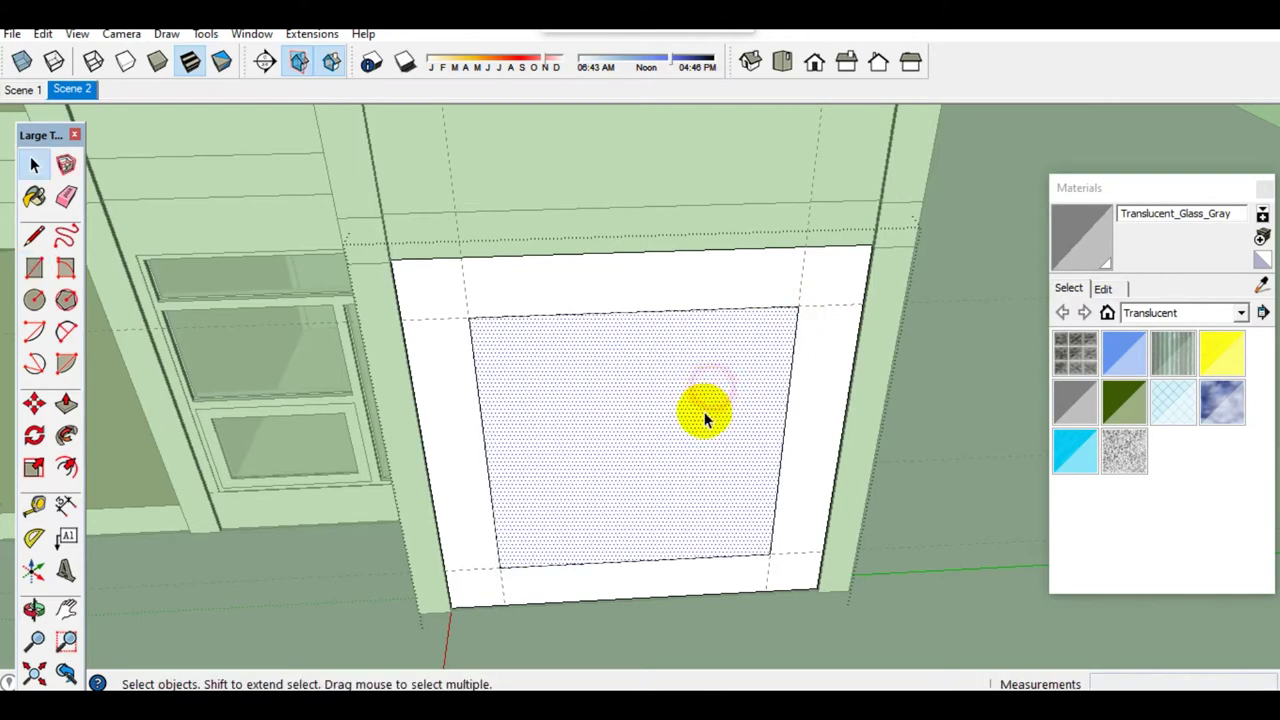
Step: Push the inner rectangle about 50 mm into the side wall
key("p")
left_click(708, 420)
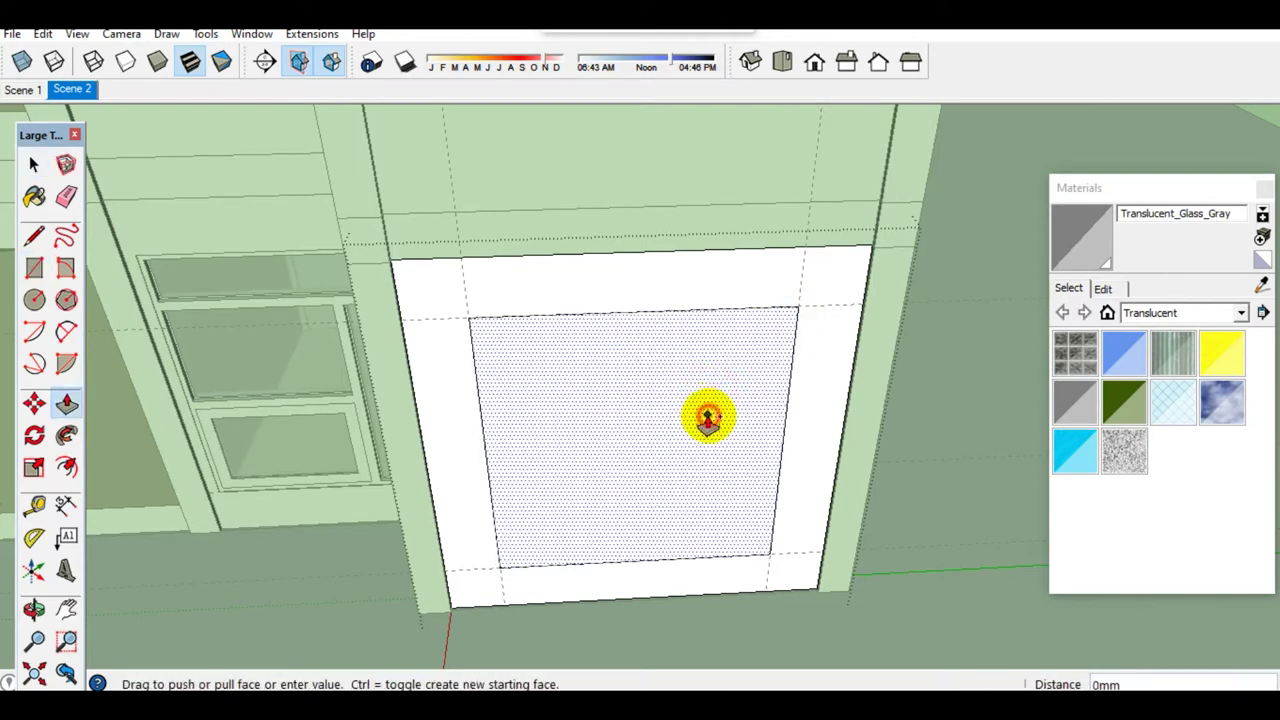
left_click(868, 255)
key("space")
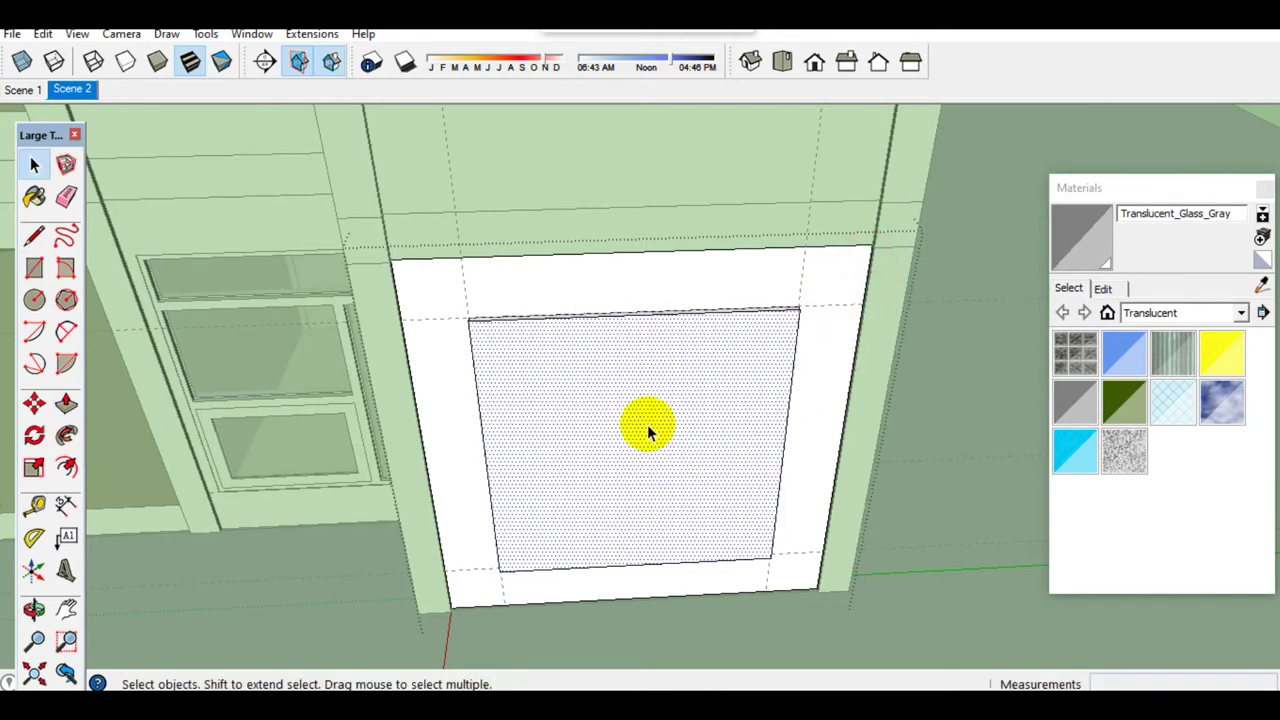
Step: Paint the recessed panel dark brown with Color_B14 and begin measuring from its left edge
key("b")
left_click(620, 372)
scroll(563, 307, "up", 3)
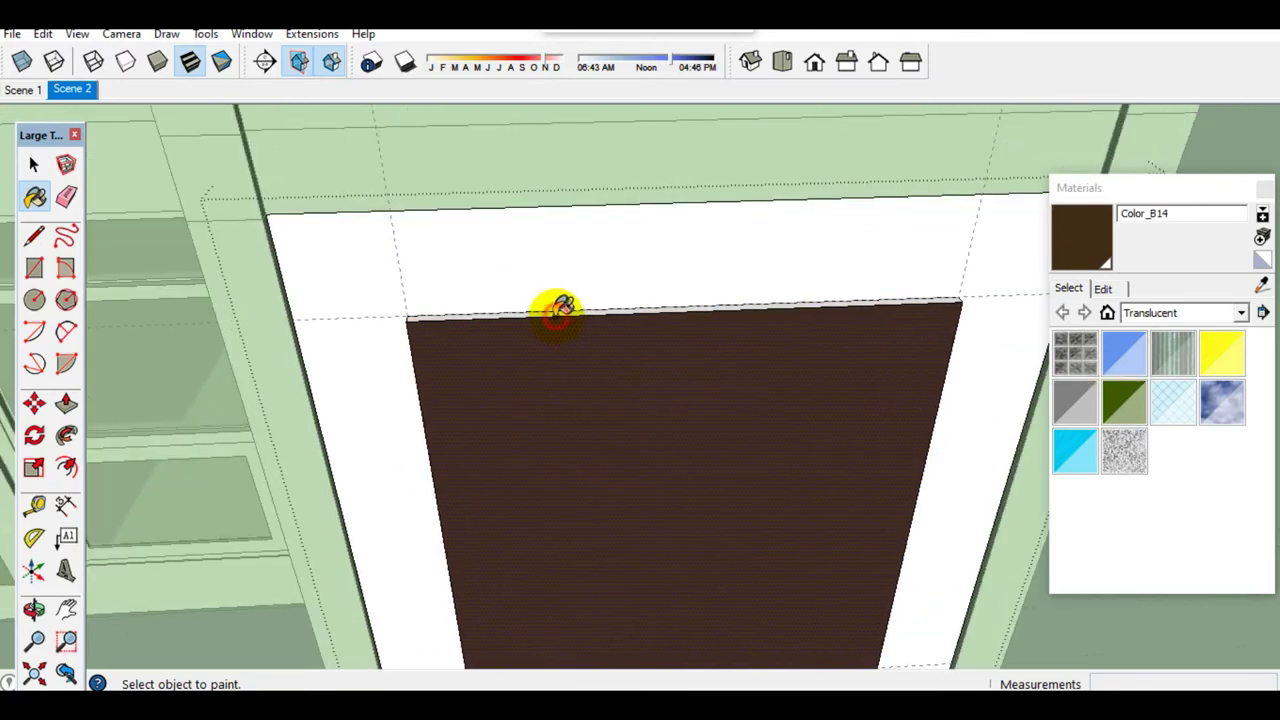
mouse_move(565, 303)
middle_mouse_down()
mouse_move(571, 366)
mouse_move(562, 346)
middle_mouse_up()
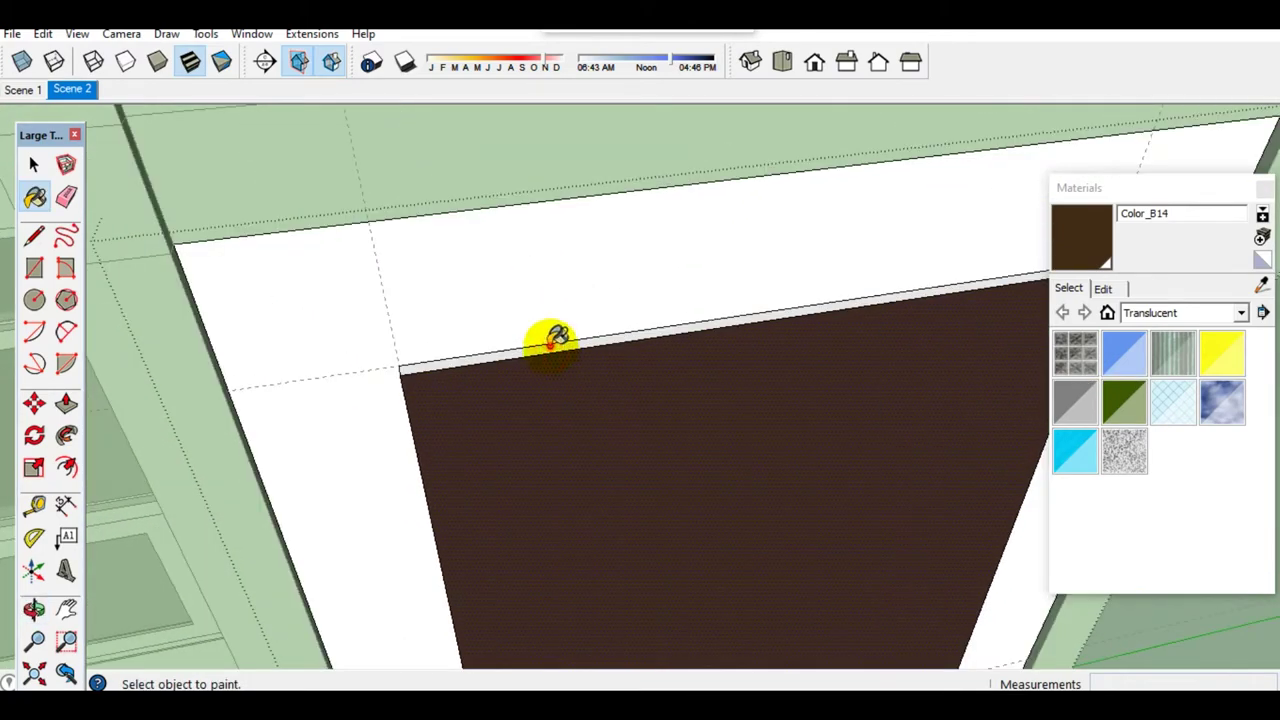
scroll(553, 340, "down", 3)
middle_click_drag(543, 443, 607, 410)
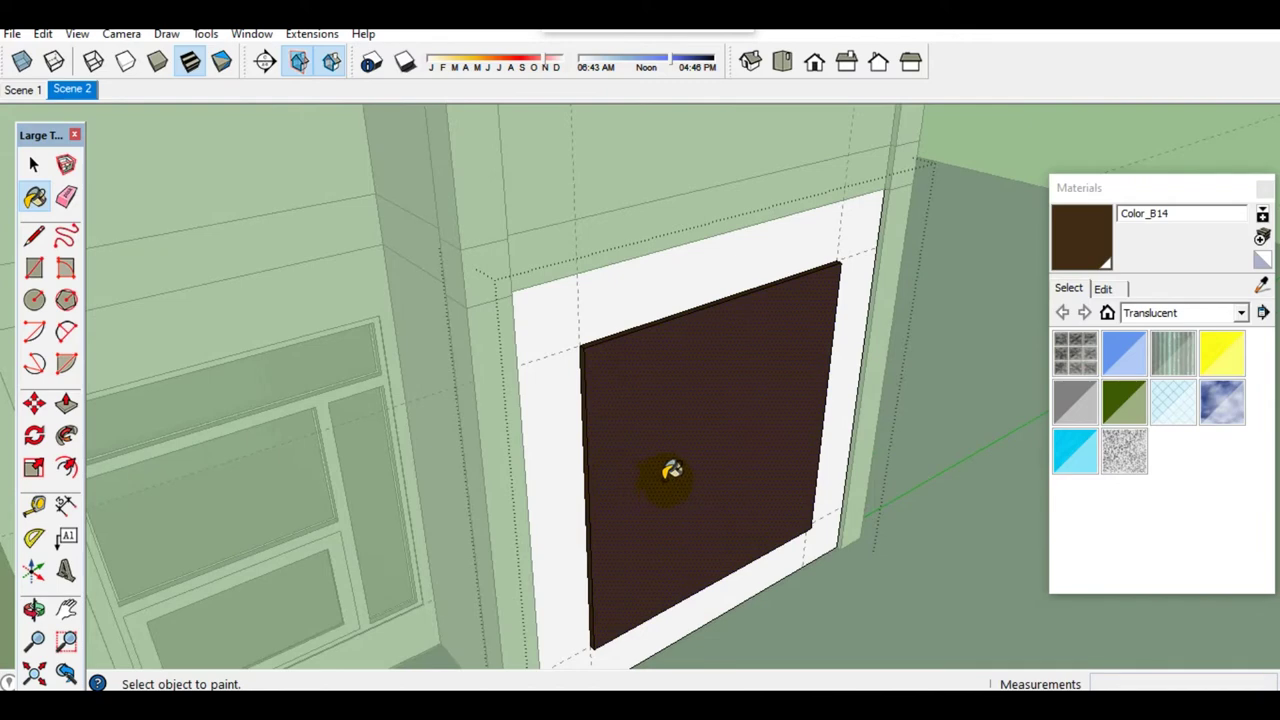
key("space")
middle_click_drag(617, 591, 623, 591)
key("t")
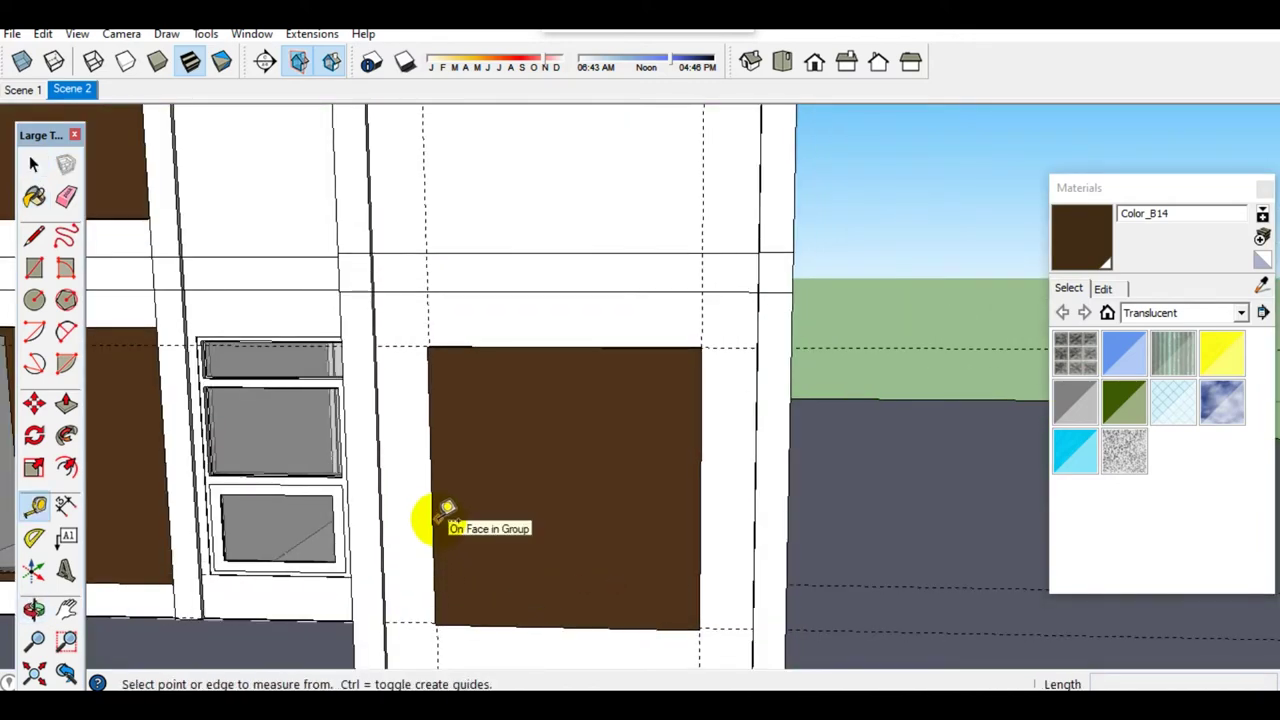
left_click(435, 510)
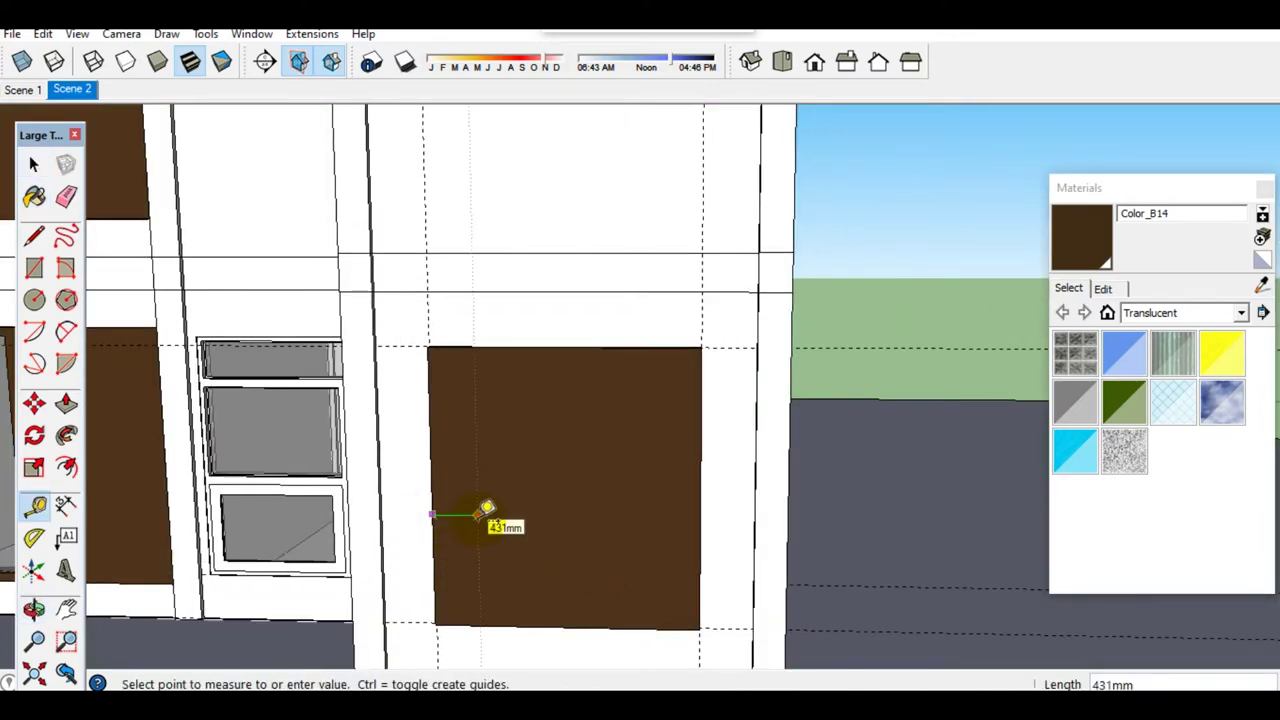
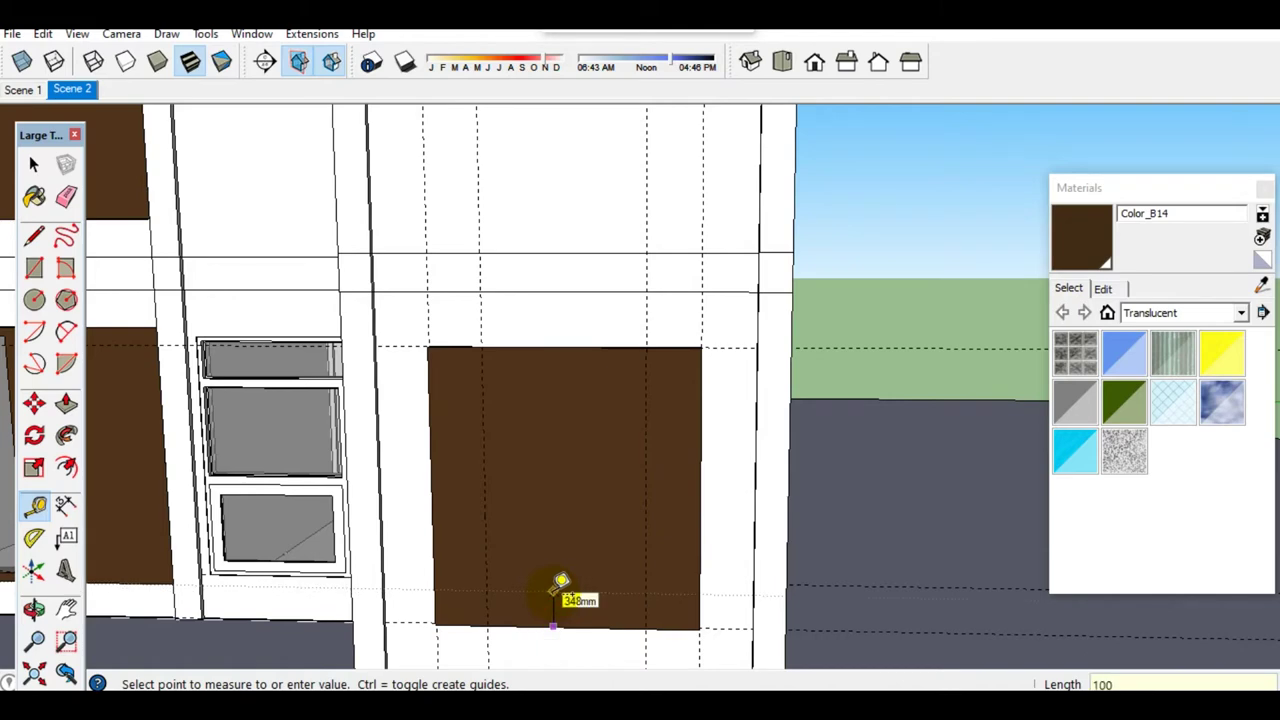
Step: Place Tape Measure guides on the brown door to mark the panel positions
left_click(602, 347)
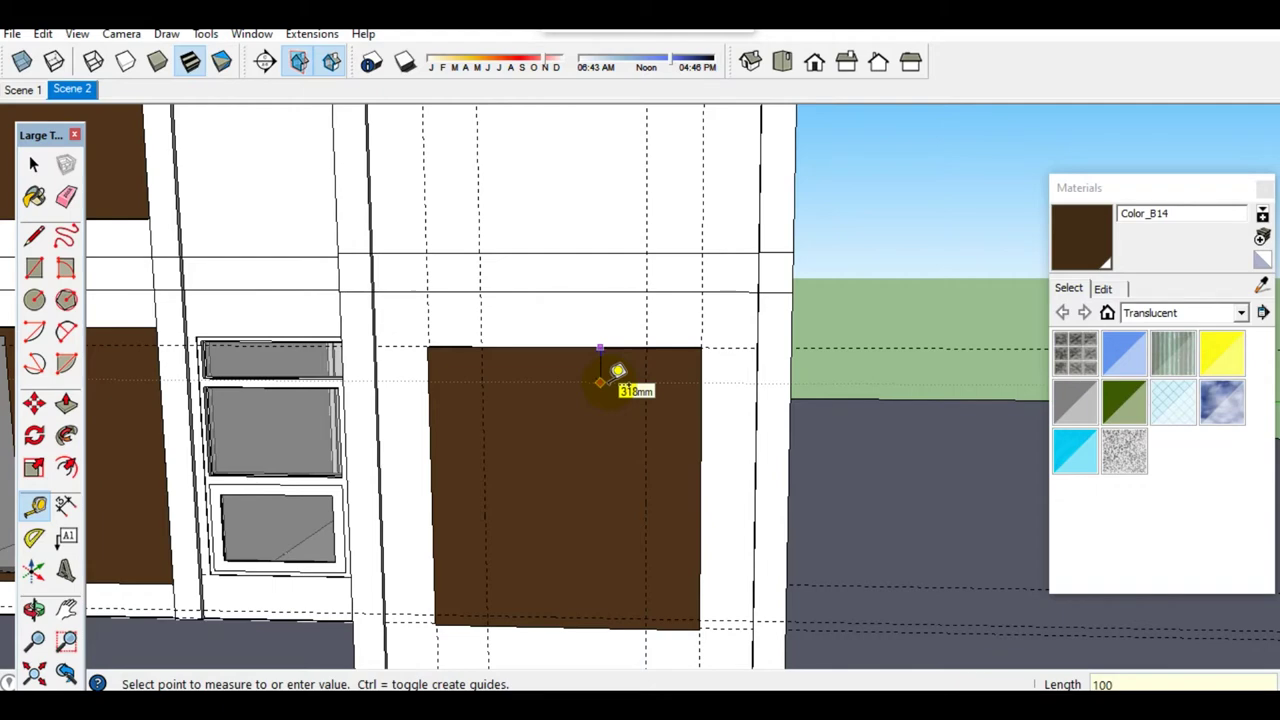
key("space")
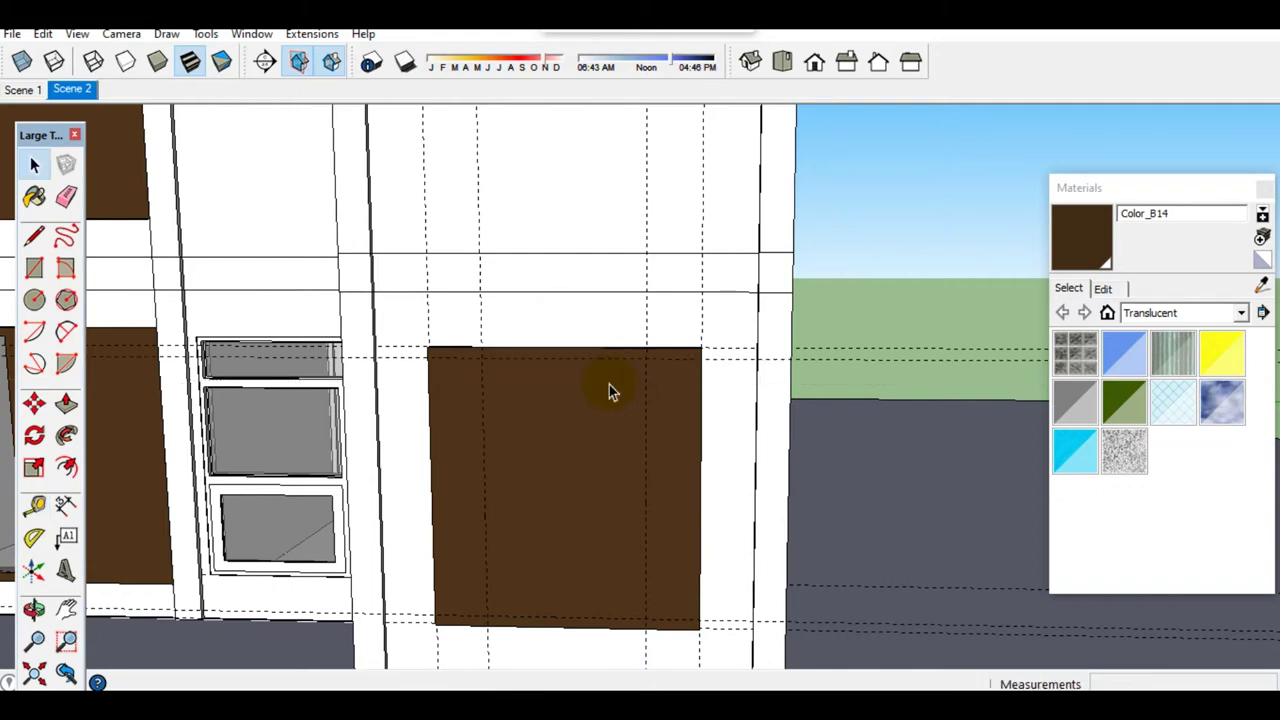
key("t")
left_click(490, 500)
type("700")
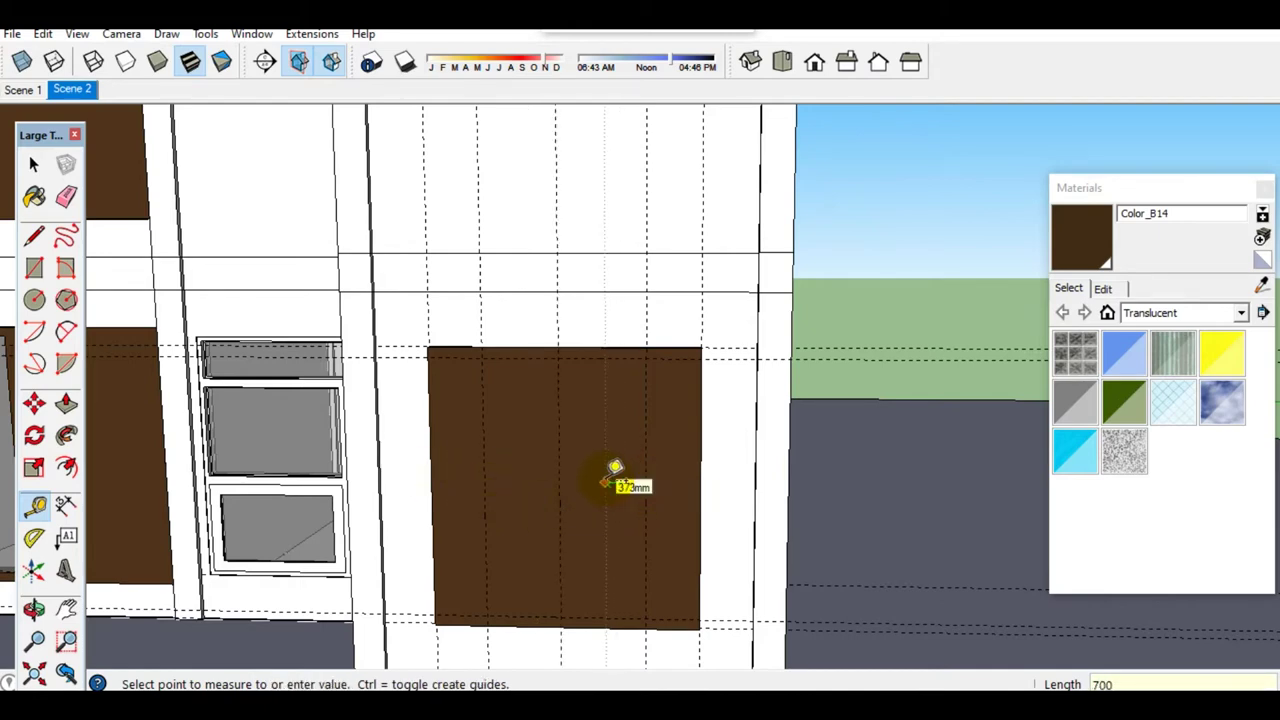
key("space")
Step: Inside the wall group, draw two tall rectangles for the left and right door panels
double_click(544, 574)
key("r")
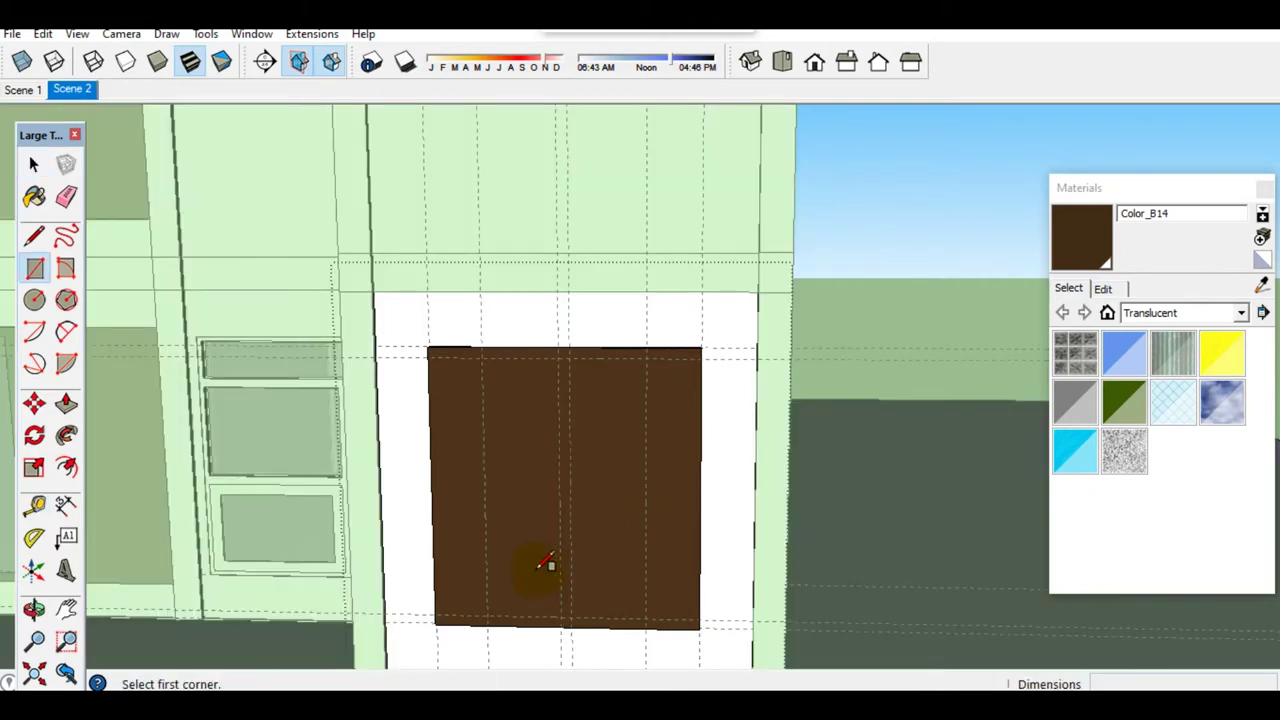
left_click(488, 614)
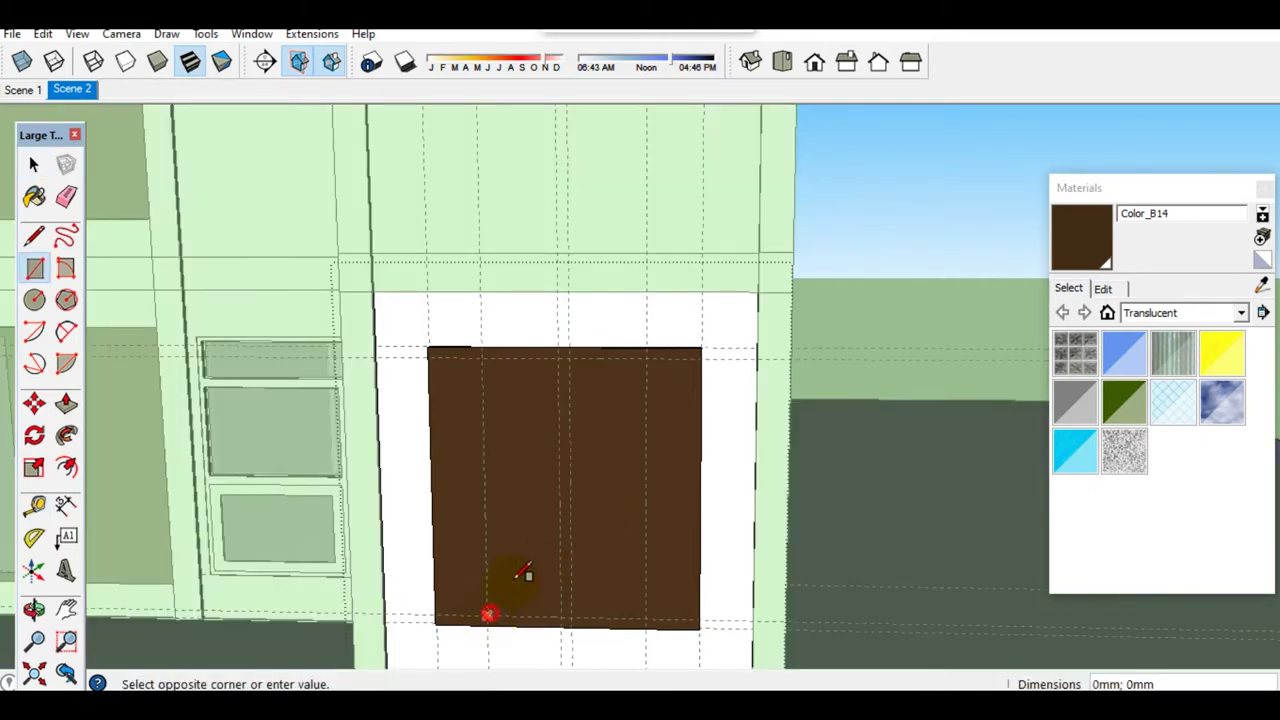
left_click(557, 357)
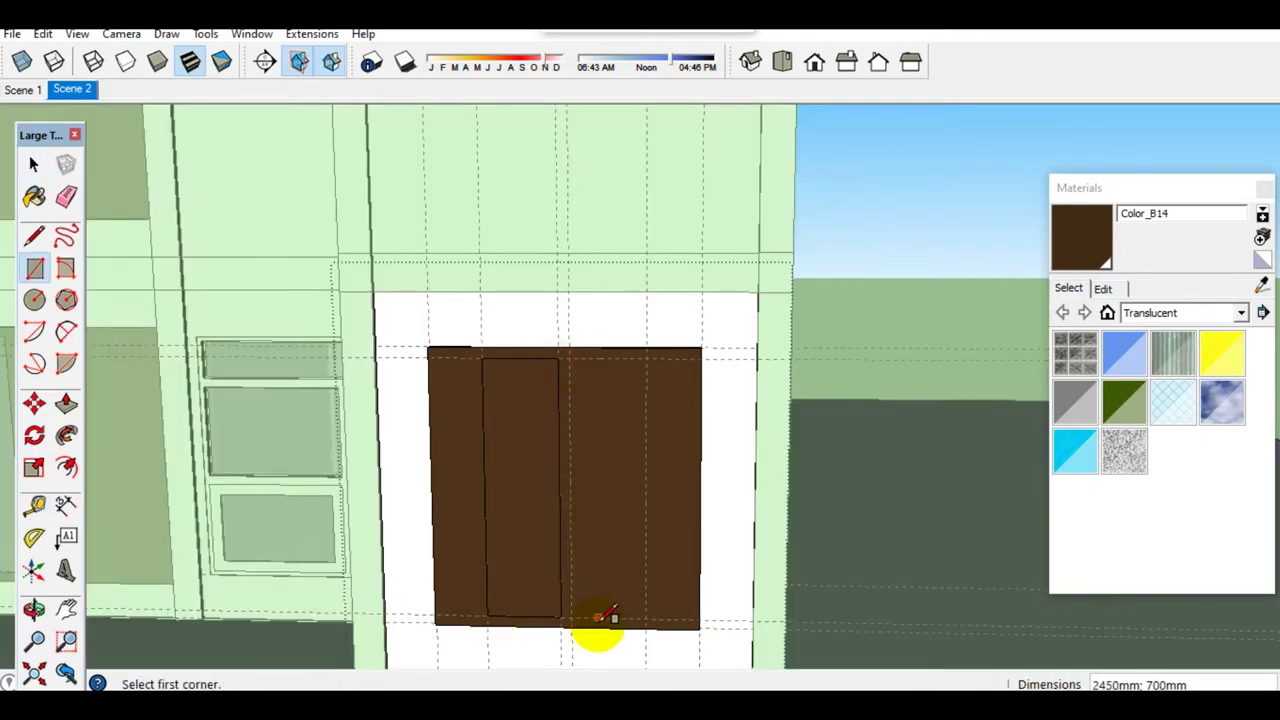
left_click(645, 355)
key("space")
Step: Offset each panel outline inward by 100 mm to form an inset frame
key("f")
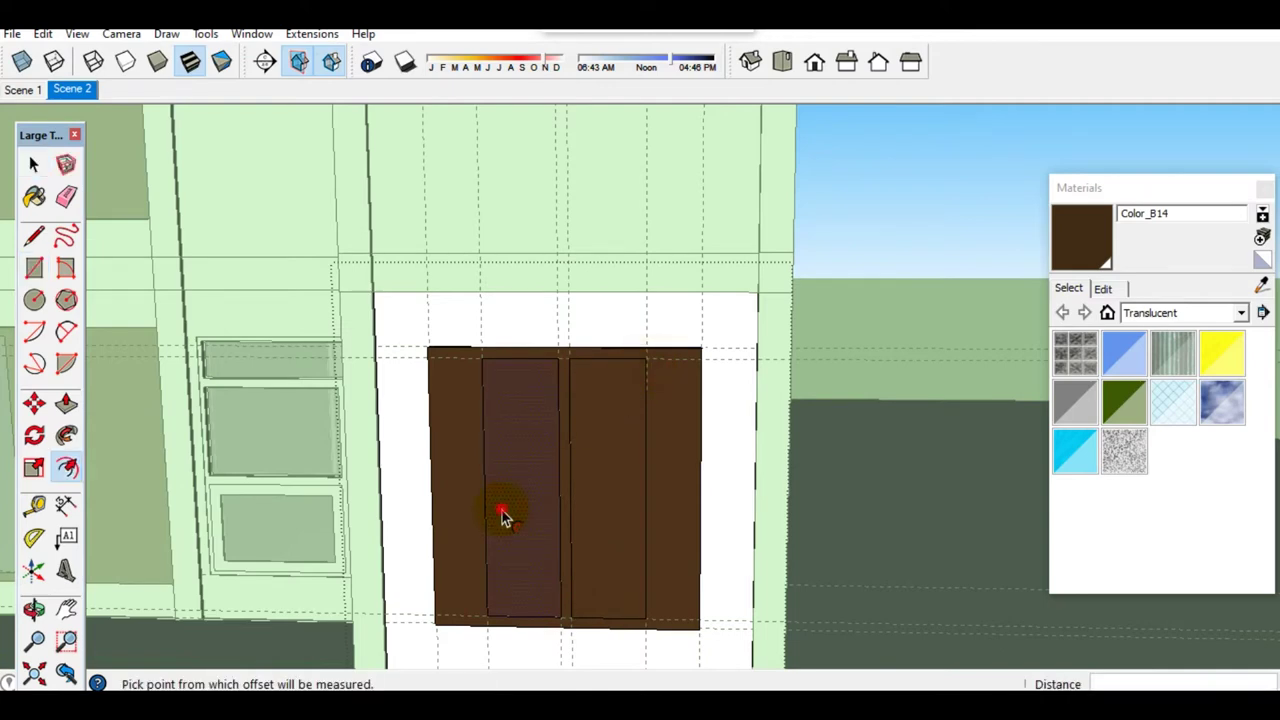
type("100")
left_click(509, 512)
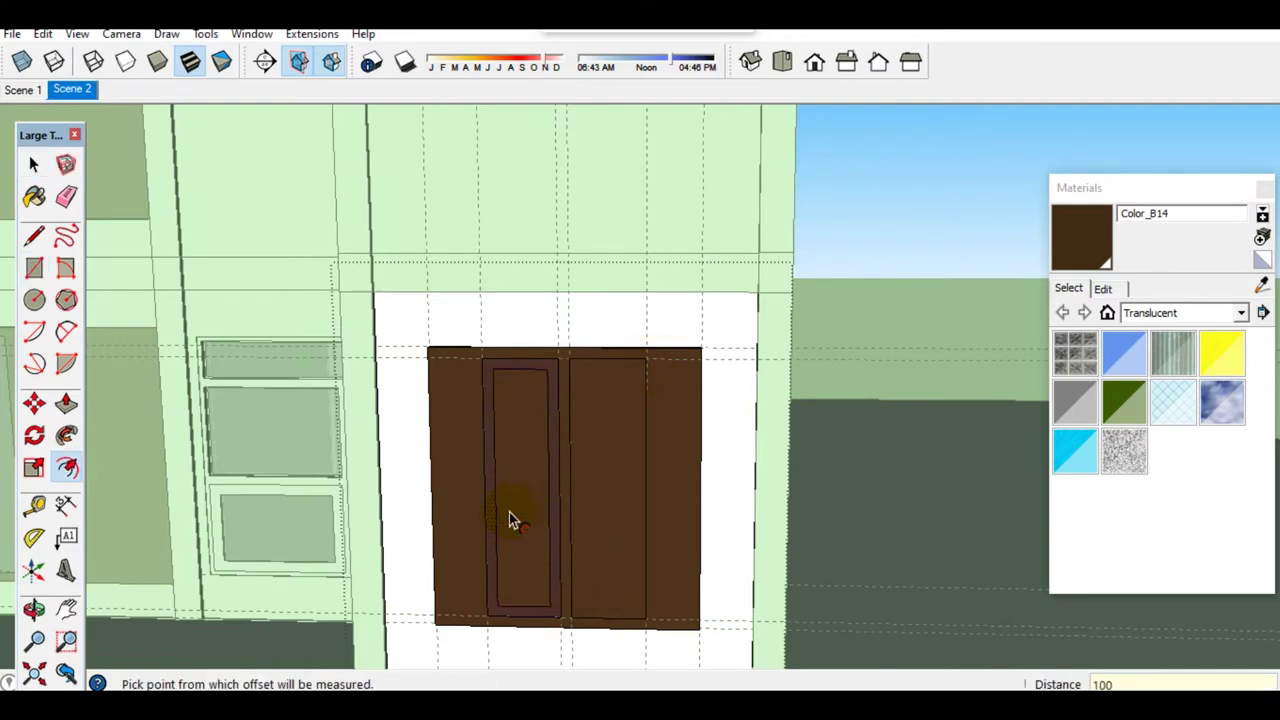
key("space")
left_click(613, 503)
key("f")
double_click(613, 503)
key("space")
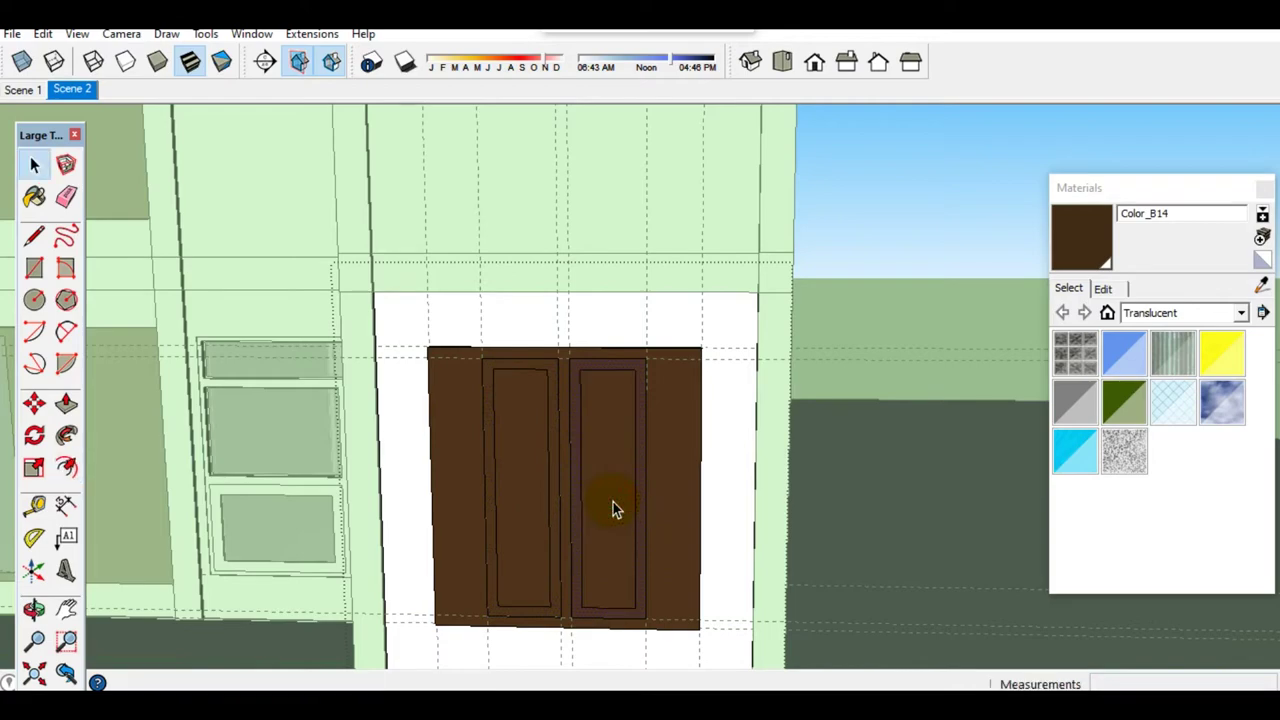
scroll(570, 550, "up", 2)
mouse_move(529, 597)
middle_mouse_down()
mouse_move(443, 638)
mouse_move(503, 580)
middle_mouse_up()
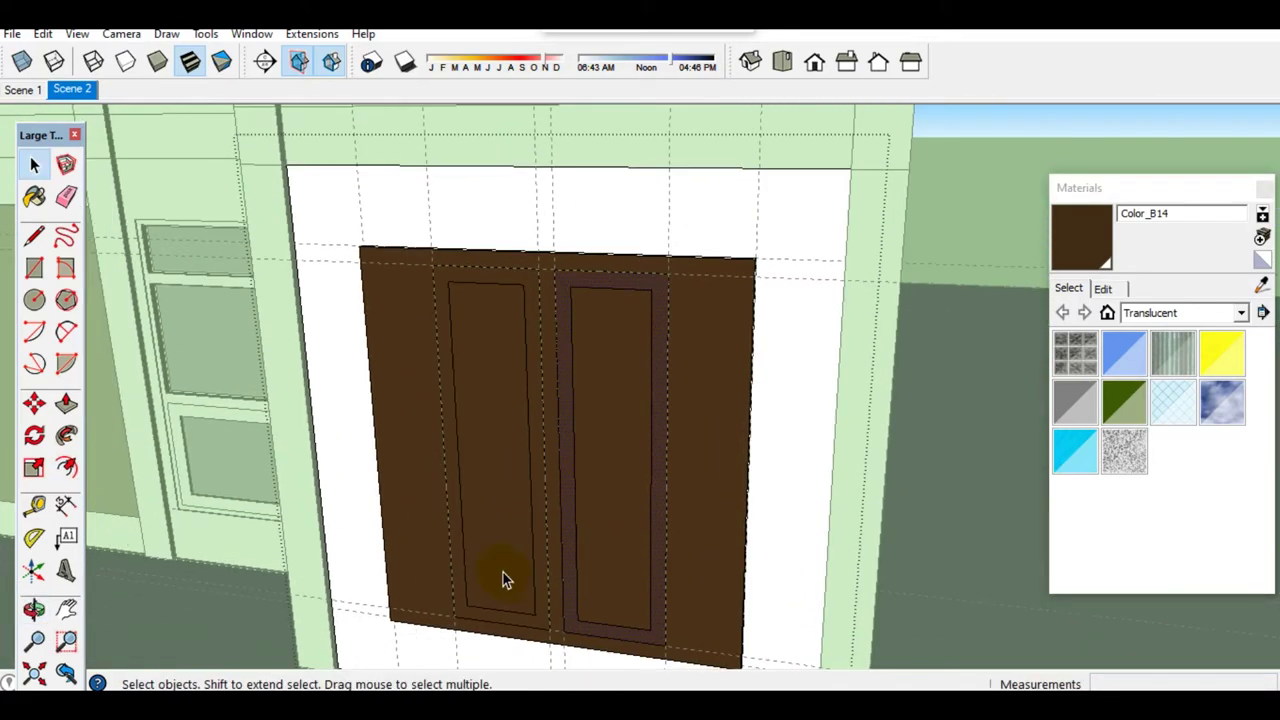
Step: Push the inner panel faces through to hollow them into openings
key("p")
double_click(500, 508)
middle_click_drag(500, 508, 502, 425)
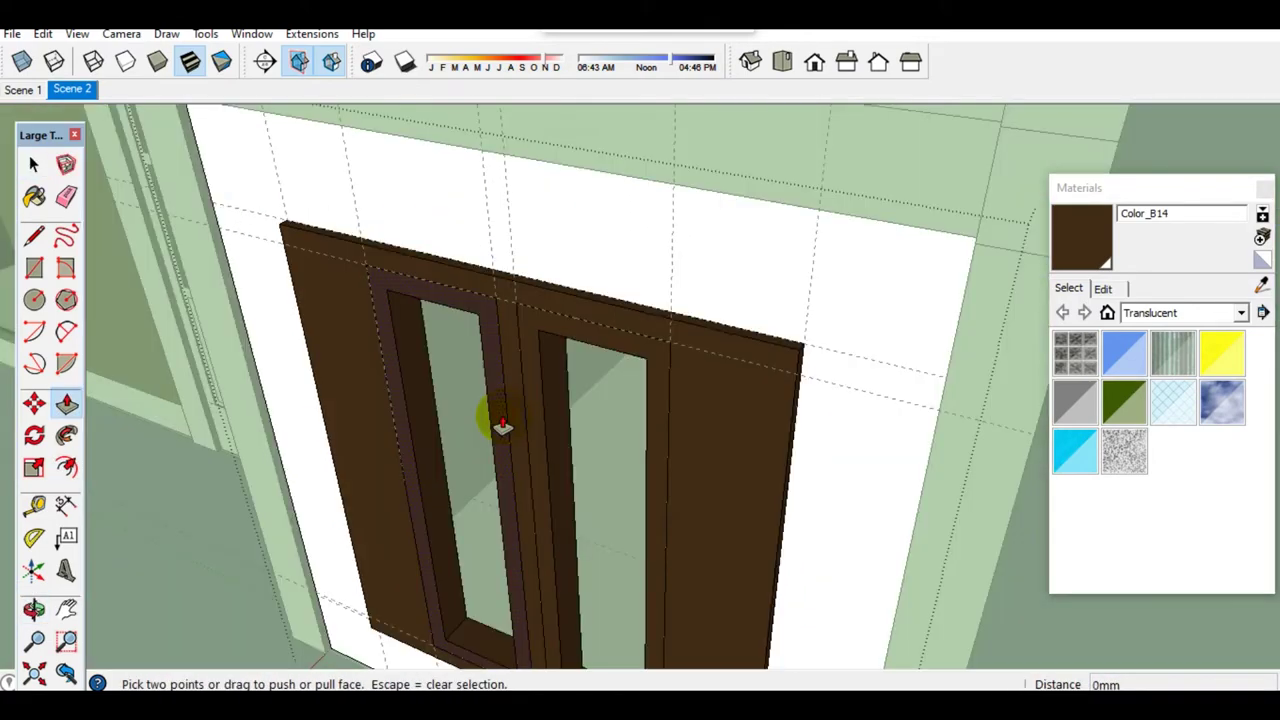
key("space")
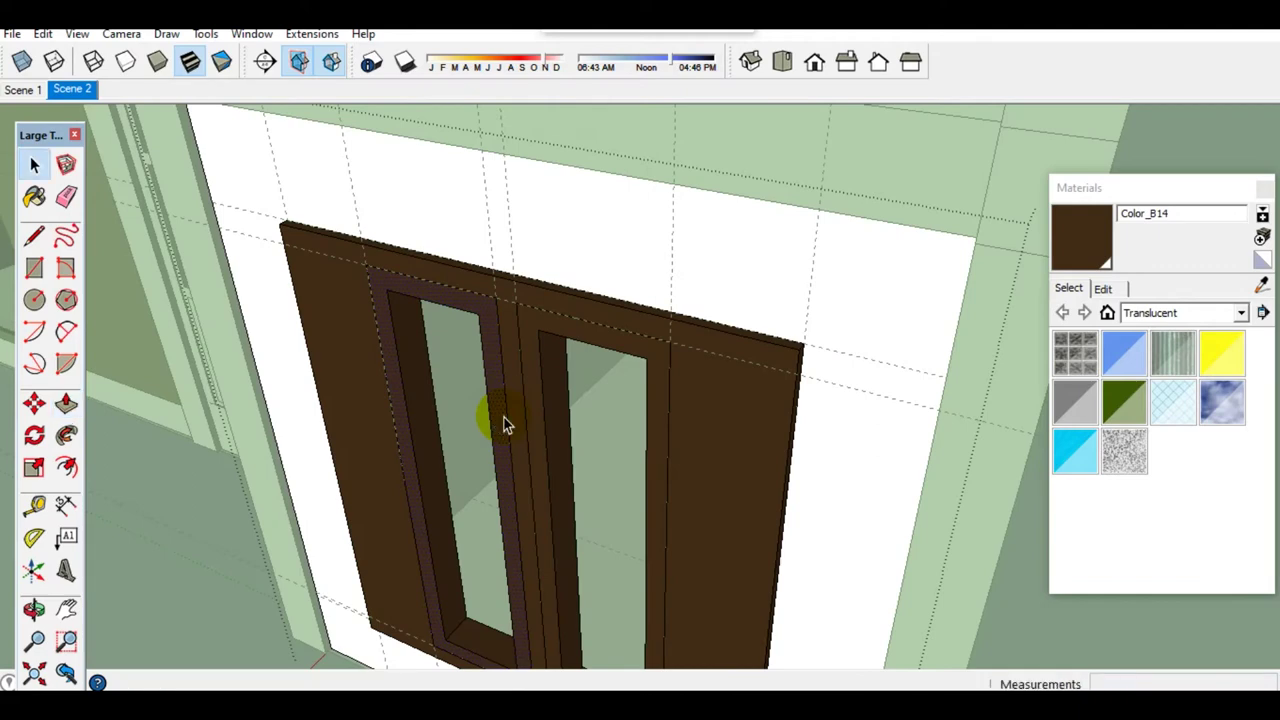
Step: Copy the left door-leaf frame and place the copy off to the left
key("m")
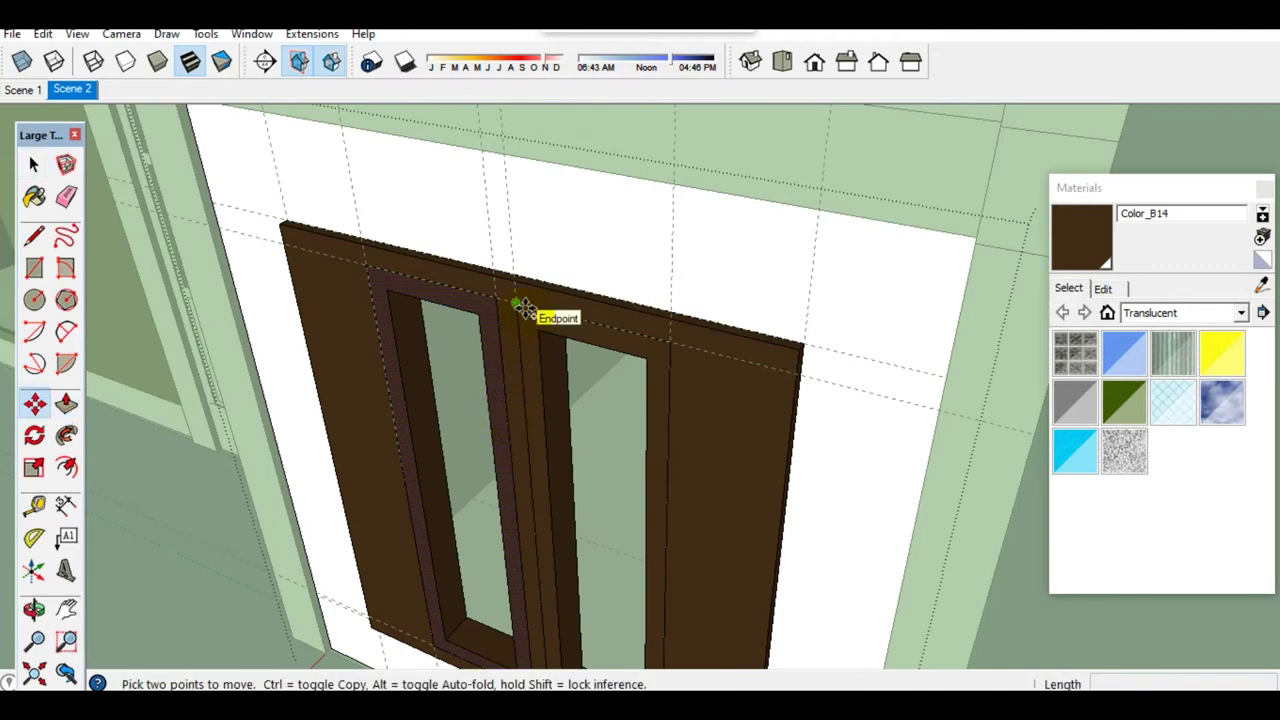
key("ctrl")
left_click(522, 307)
left_click(425, 365)
key("space")
middle_click_drag(403, 363, 447, 571)
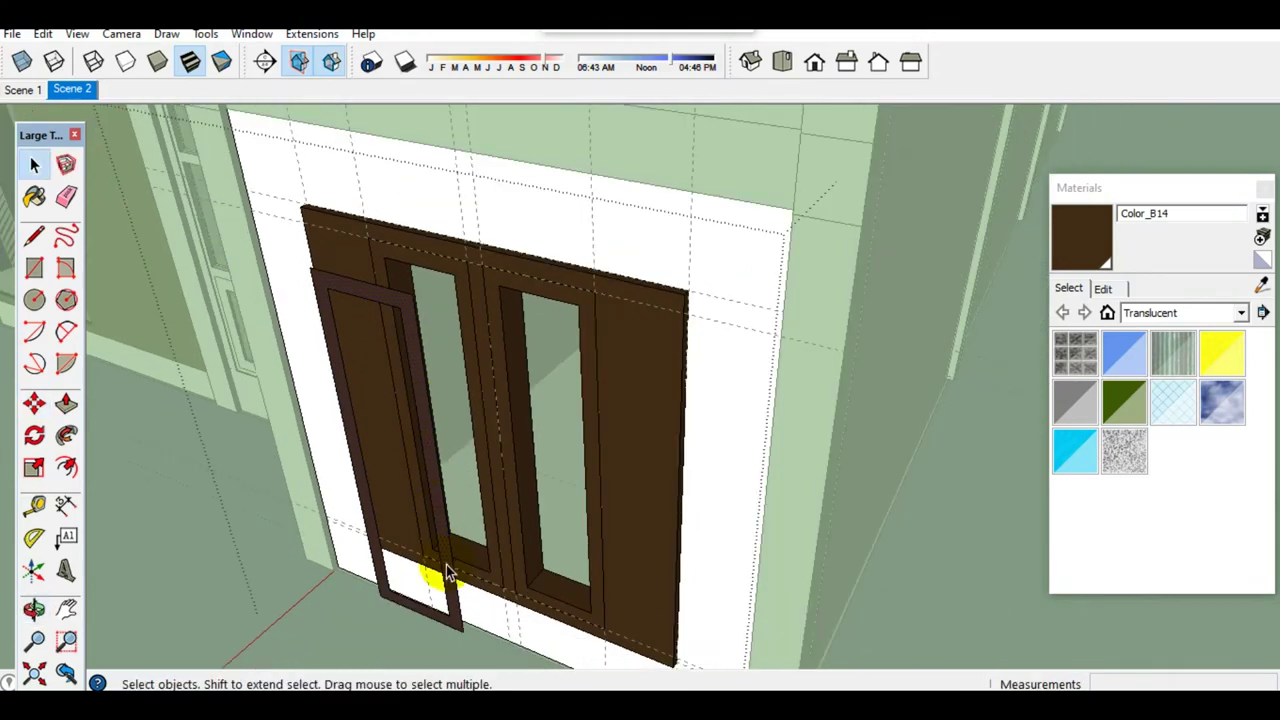
Step: Extrude the copied leaf frame 300 mm deep
key("p")
left_click(440, 575)
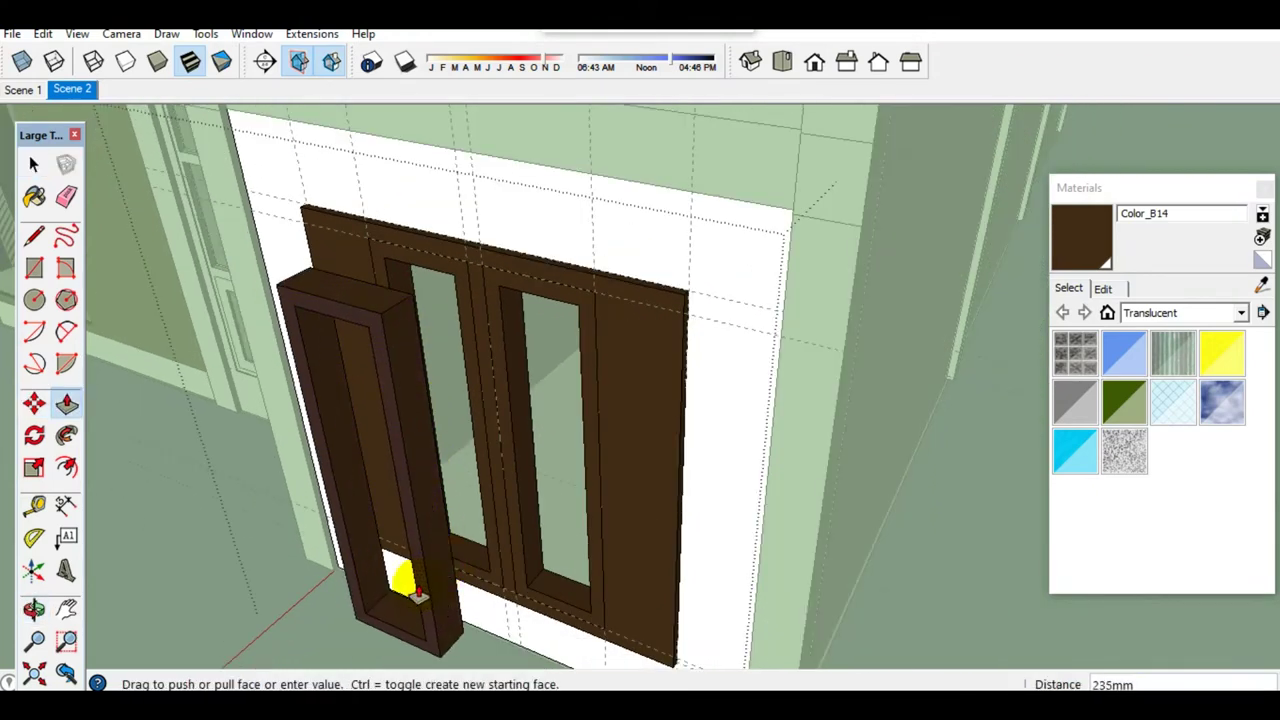
key("Return")
key("space")
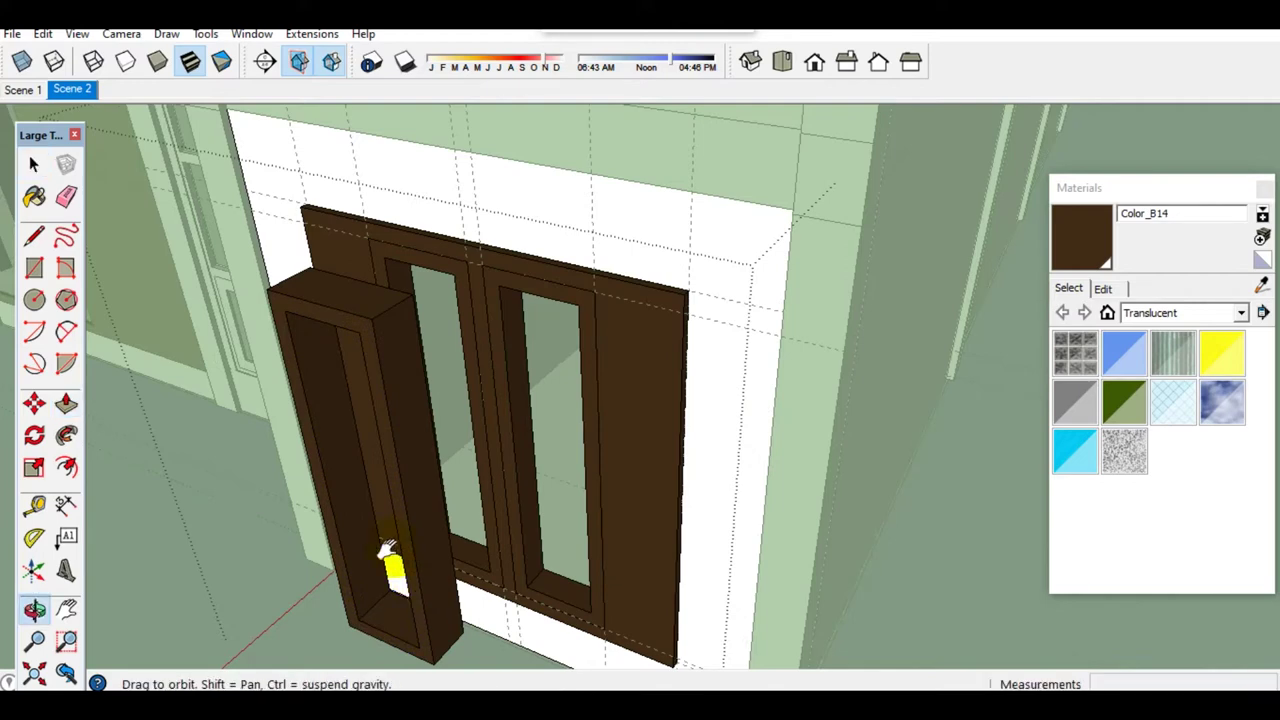
middle_click_drag(386, 590, 380, 563)
Step: Draw a diagonal edge from the copied frame's top corner
key("l")
left_click(447, 622)
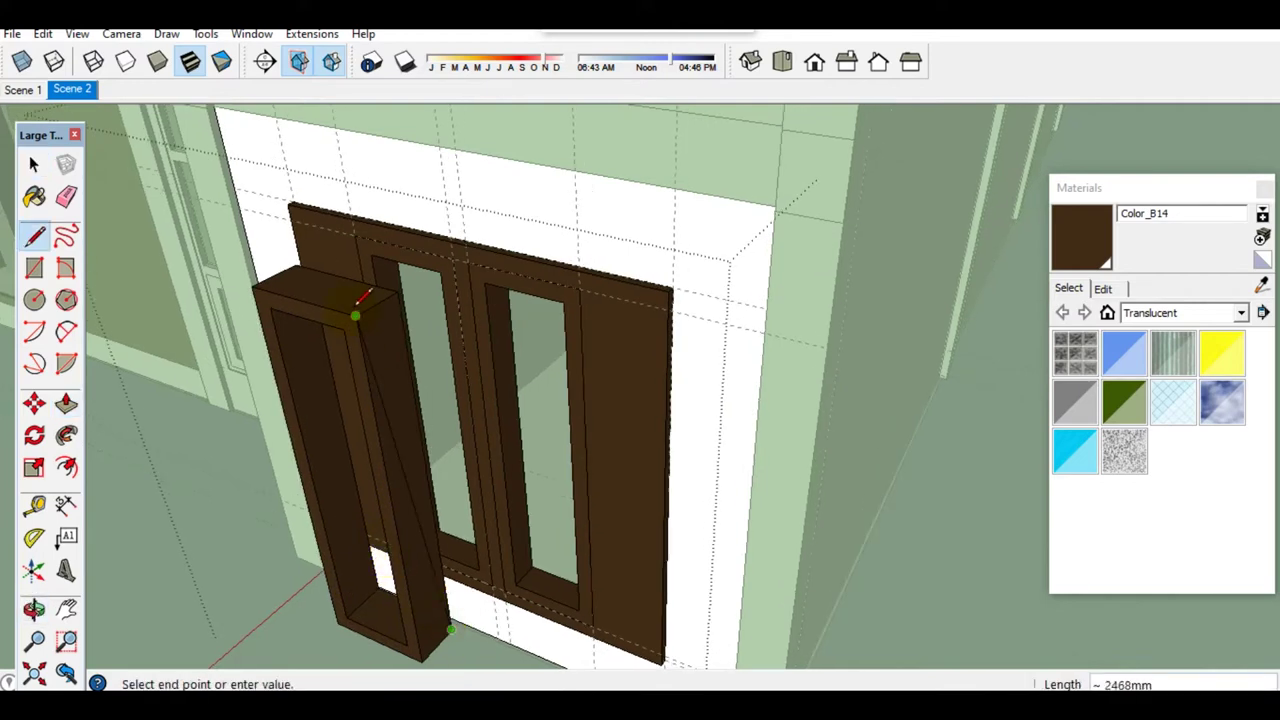
key("Escape")
key("space")
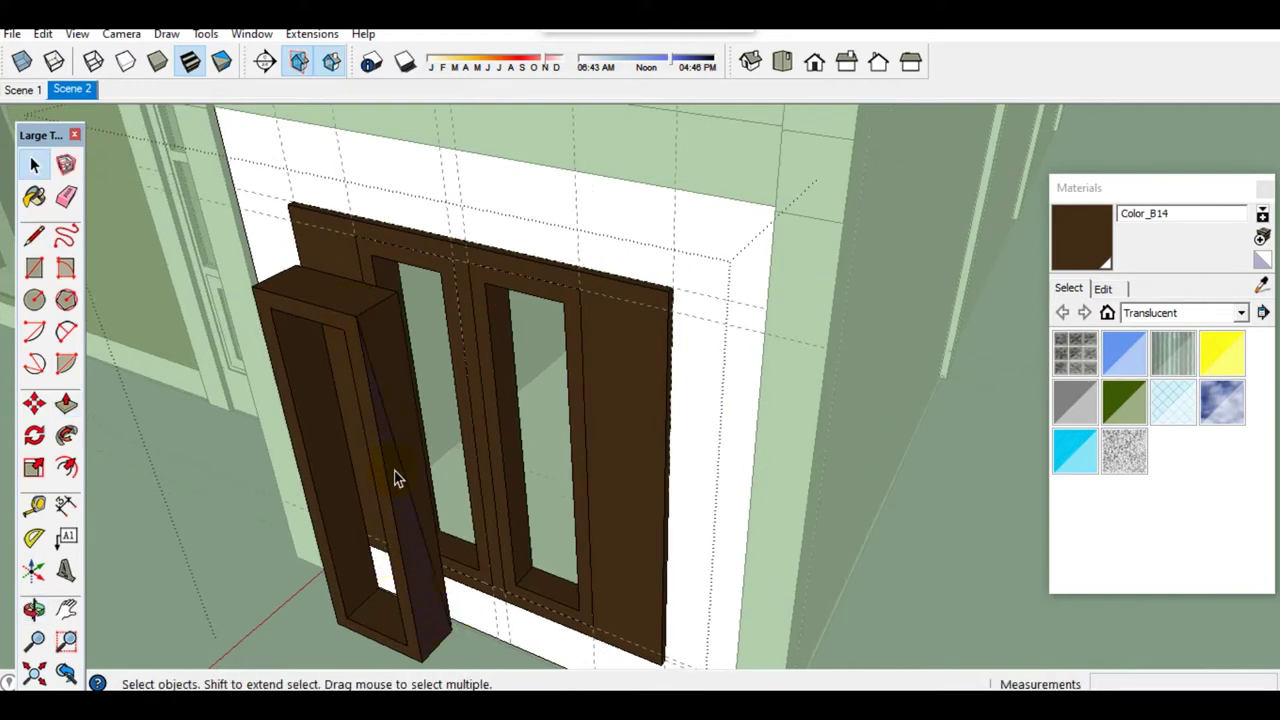
key("m")
left_click(353, 313)
key("ctrl")
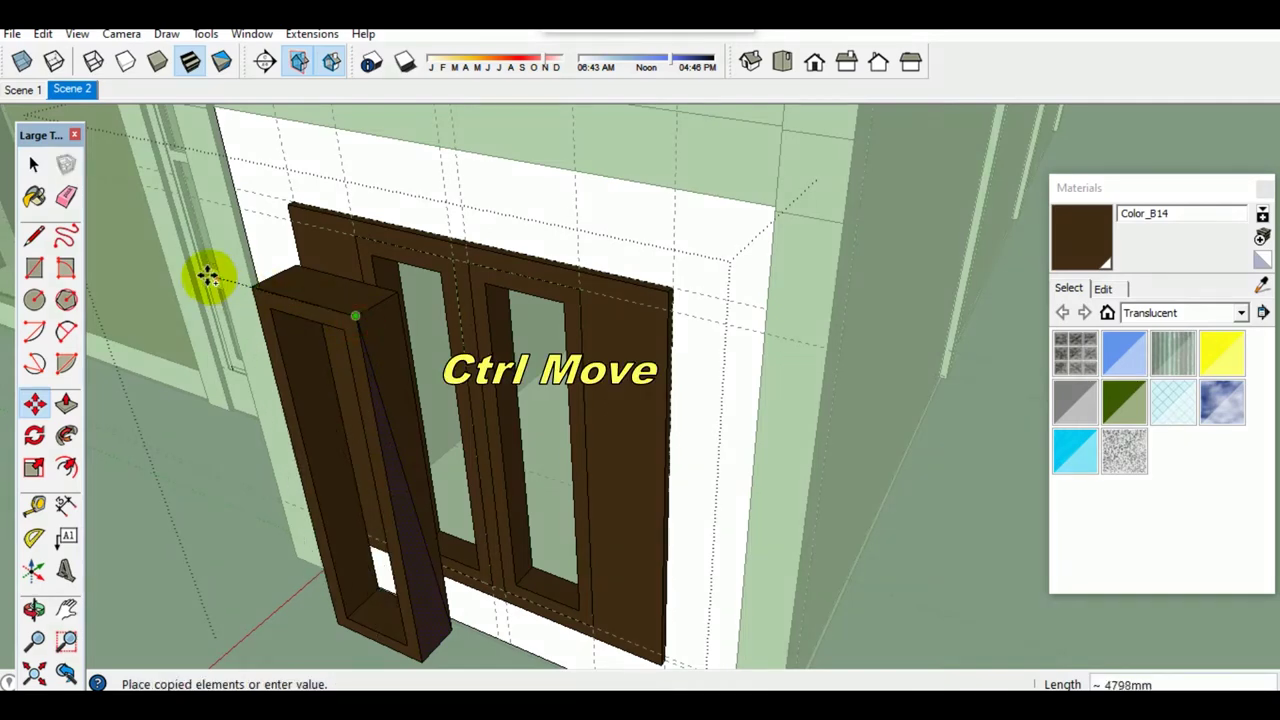
key("space")
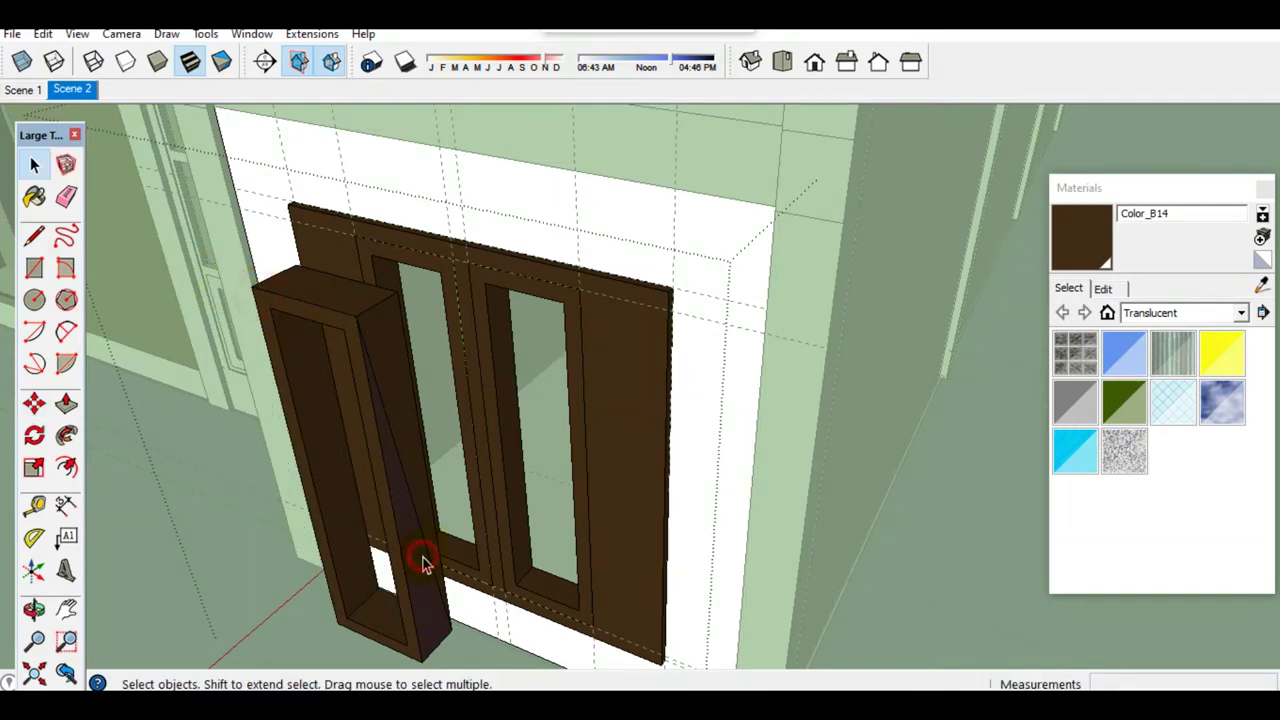
Step: Push in the triangular side face of the copied frame and erase the exposed inner triangle
key("p")
left_click(414, 562)
left_click(392, 548)
key("space")
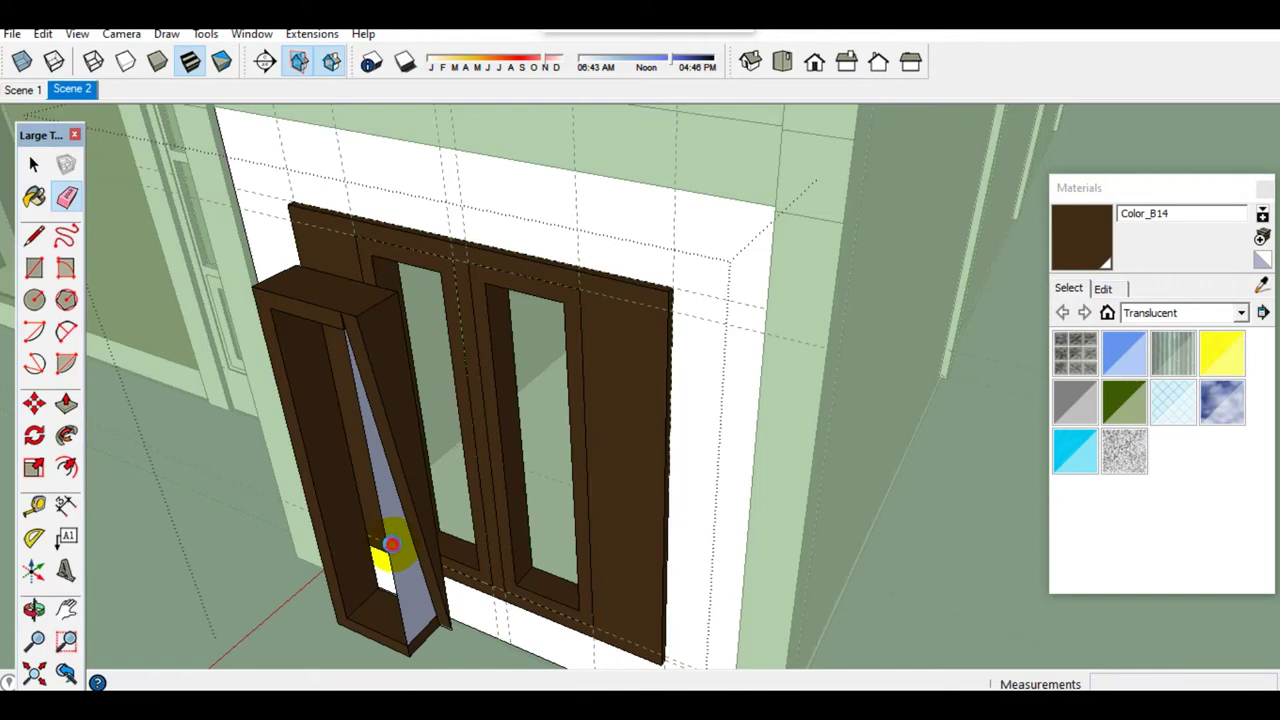
key("e")
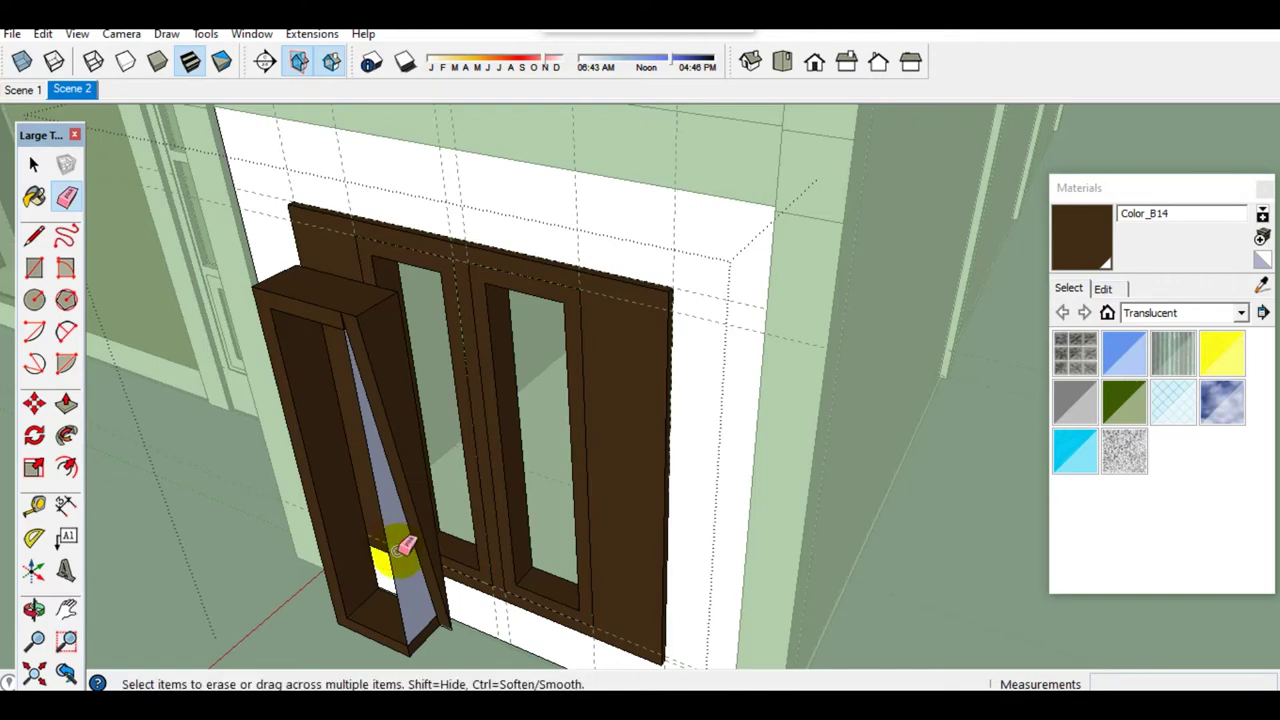
left_click(392, 548)
key("space")
mouse_move(385, 558)
middle_mouse_down()
mouse_move(896, 517)
mouse_move(707, 379)
middle_mouse_up()
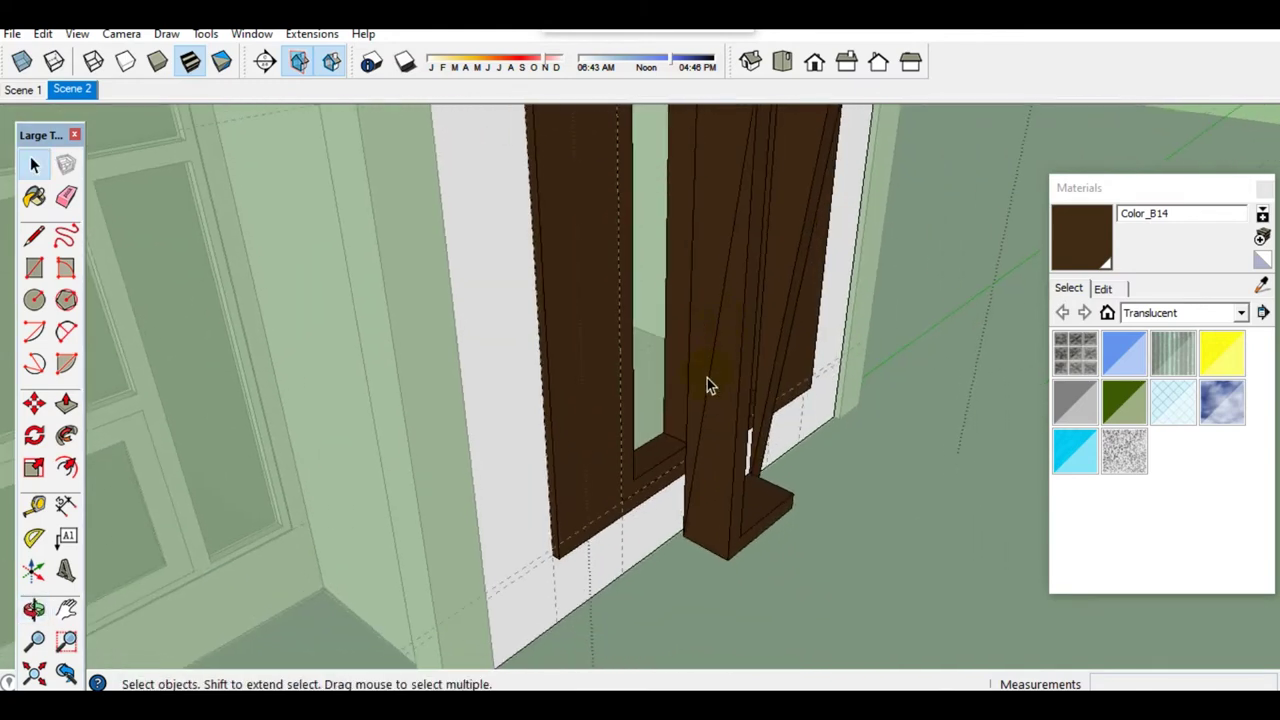
Step: Push the brown triangular face back 100 mm and erase the leftover sliver face
key("p")
left_click(716, 458)
left_click(743, 418)
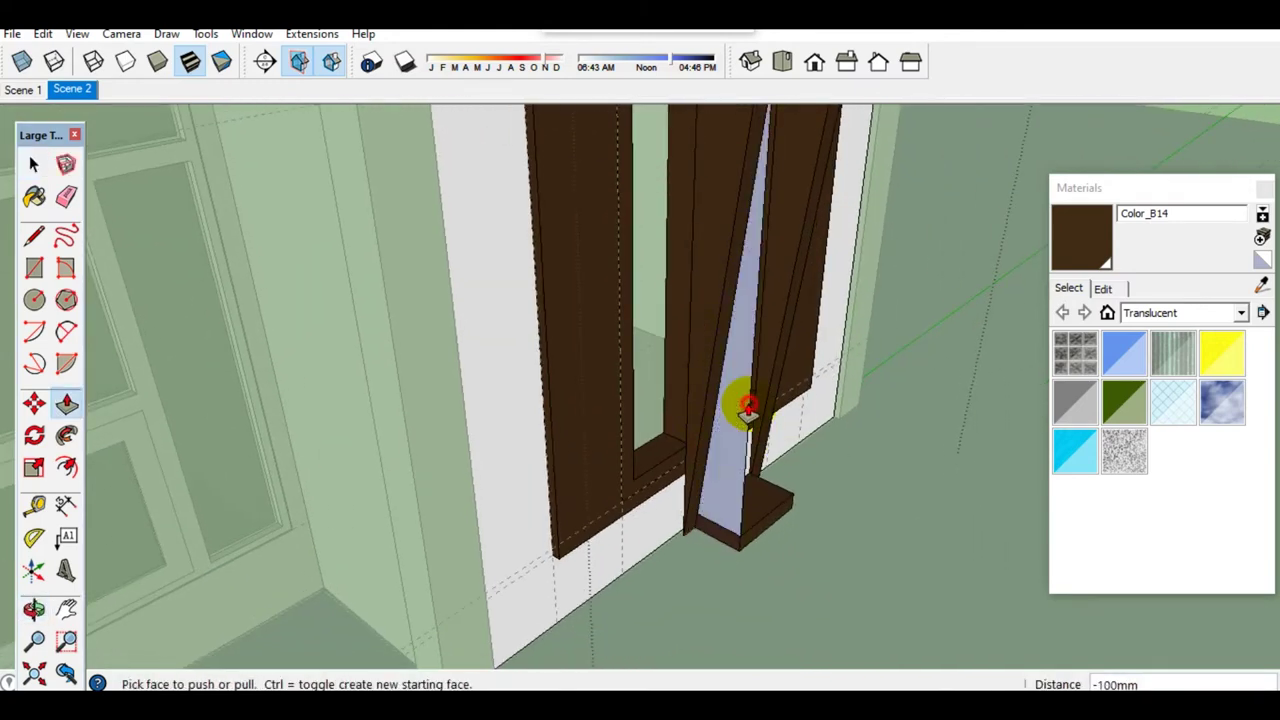
key("space")
key("e")
left_click(738, 500)
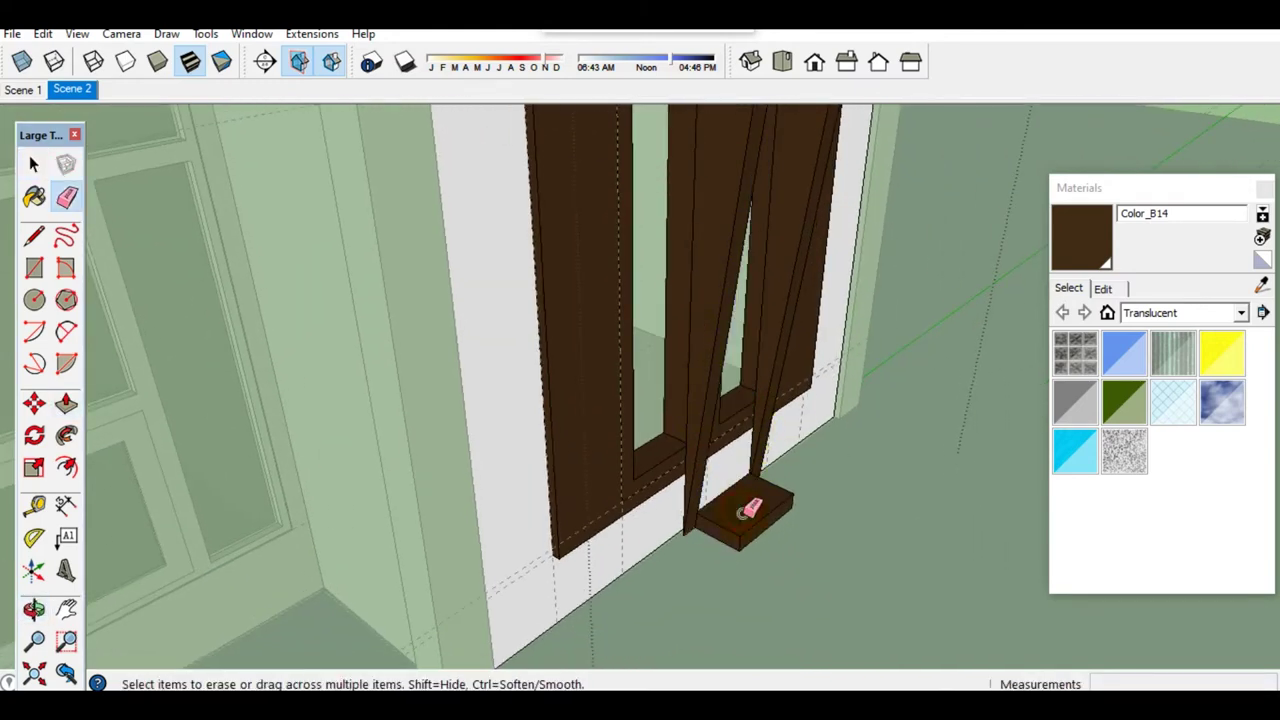
key("space")
middle_click_drag(740, 500, 725, 550)
Step: Push the protruding block at the frame base back 500 mm, flush with the wall
key("p")
left_click(725, 550)
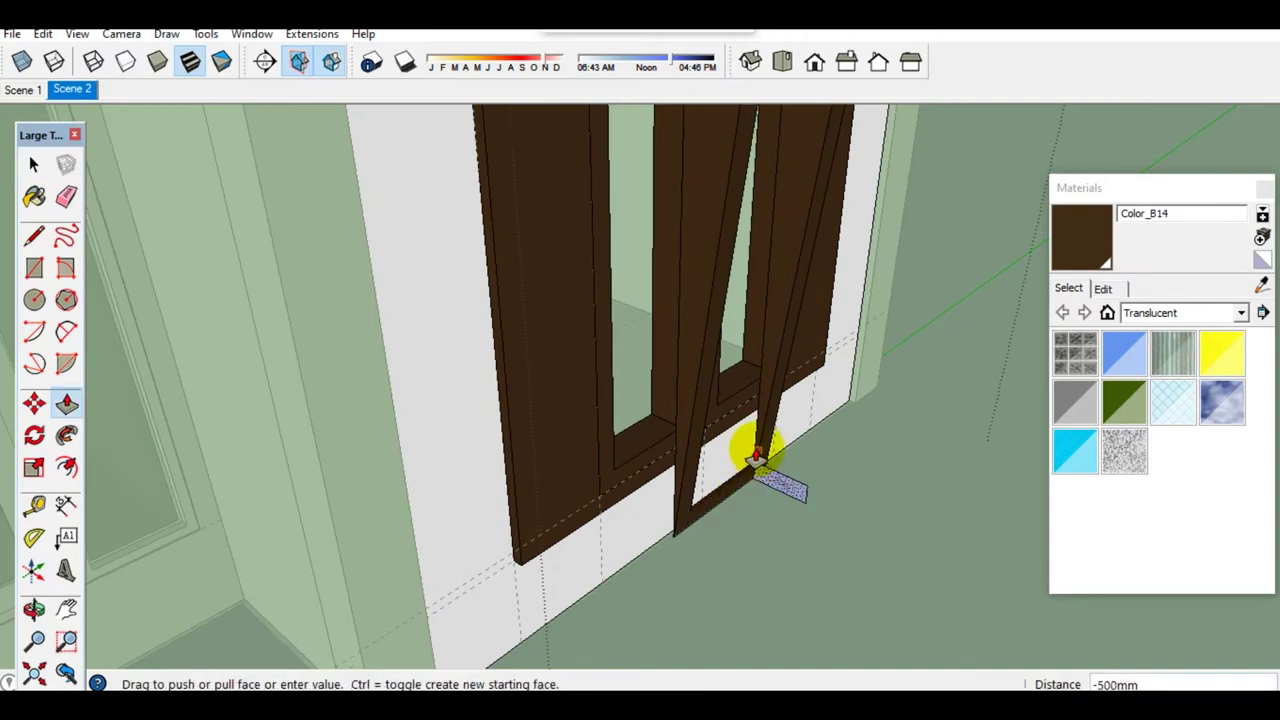
left_click(755, 442)
key("space")
middle_click_drag(755, 442, 766, 457)
key("e")
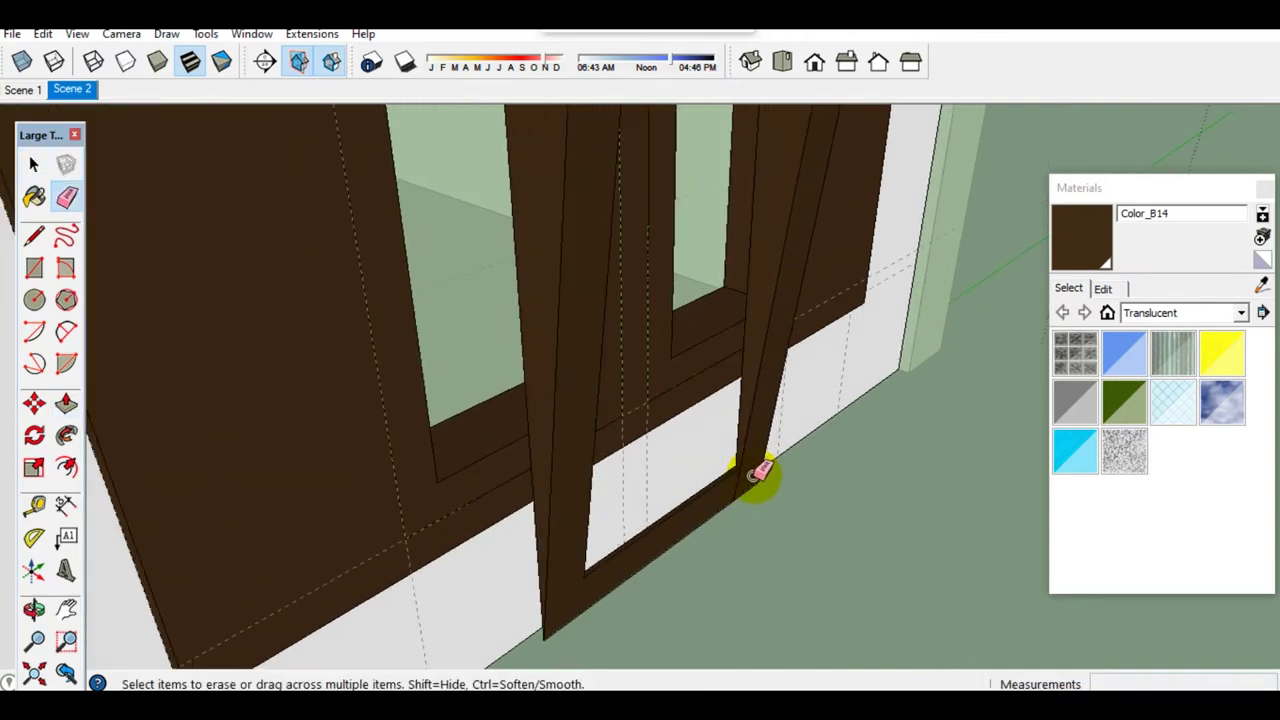
scroll(745, 482, "down", 3)
scroll(748, 471, "down", 3)
mouse_move(748, 471)
middle_mouse_down()
mouse_move(709, 663)
mouse_move(712, 425)
middle_mouse_up()
key("space")
scroll(712, 425, "up", 3)
scroll(700, 445, "up", 3)
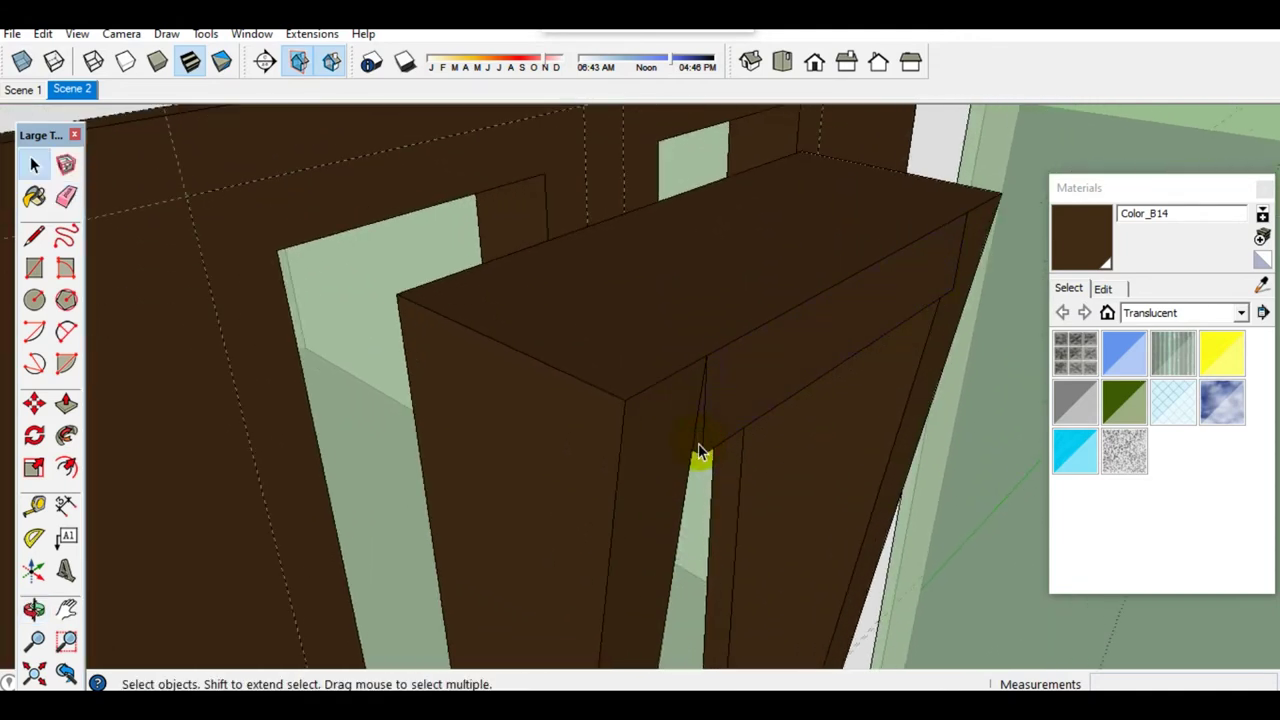
Step: Push the frame's top face down and inward
key("p")
mouse_move(775, 387)
middle_mouse_down()
mouse_move(765, 370)
mouse_move(606, 480)
mouse_move(594, 349)
mouse_move(578, 515)
middle_mouse_up()
left_click(816, 338)
key("space")
Step: Group the door frame and copy it beside the original
right_click(578, 515)
left_click(636, 343)
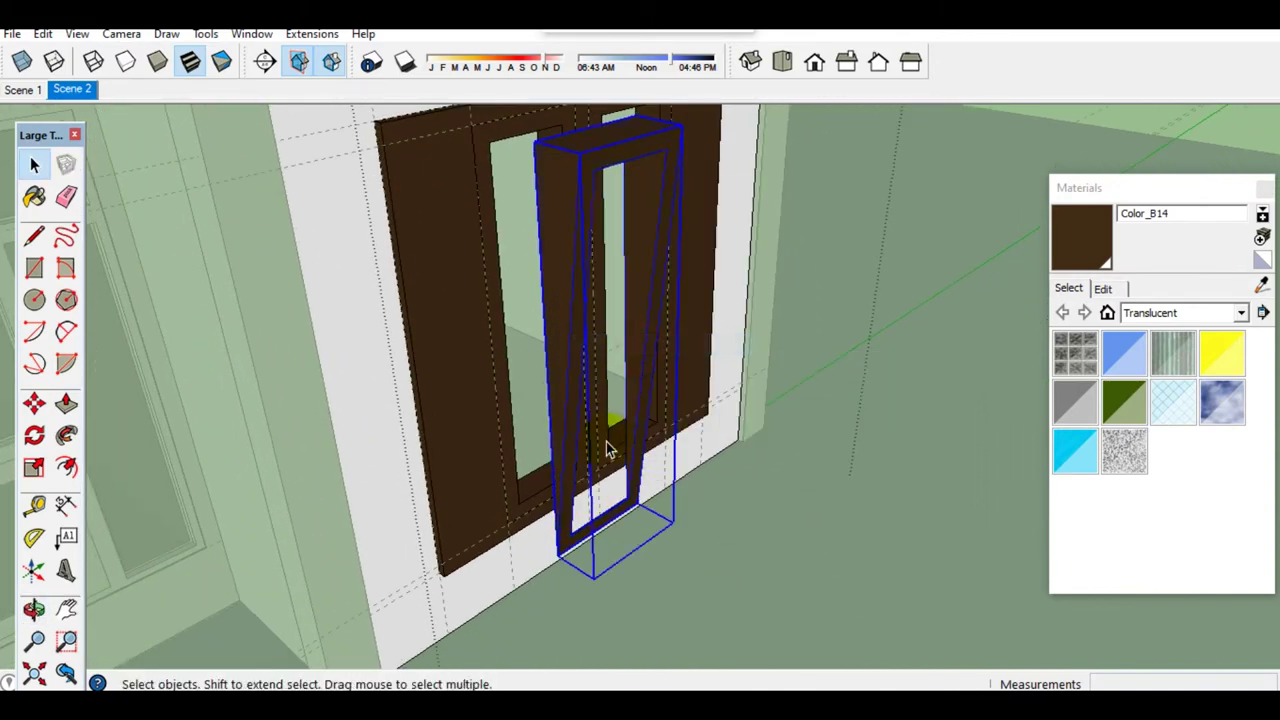
key("m")
scroll(543, 551, "up", 3)
left_click(543, 551)
scroll(545, 550, "up", 3)
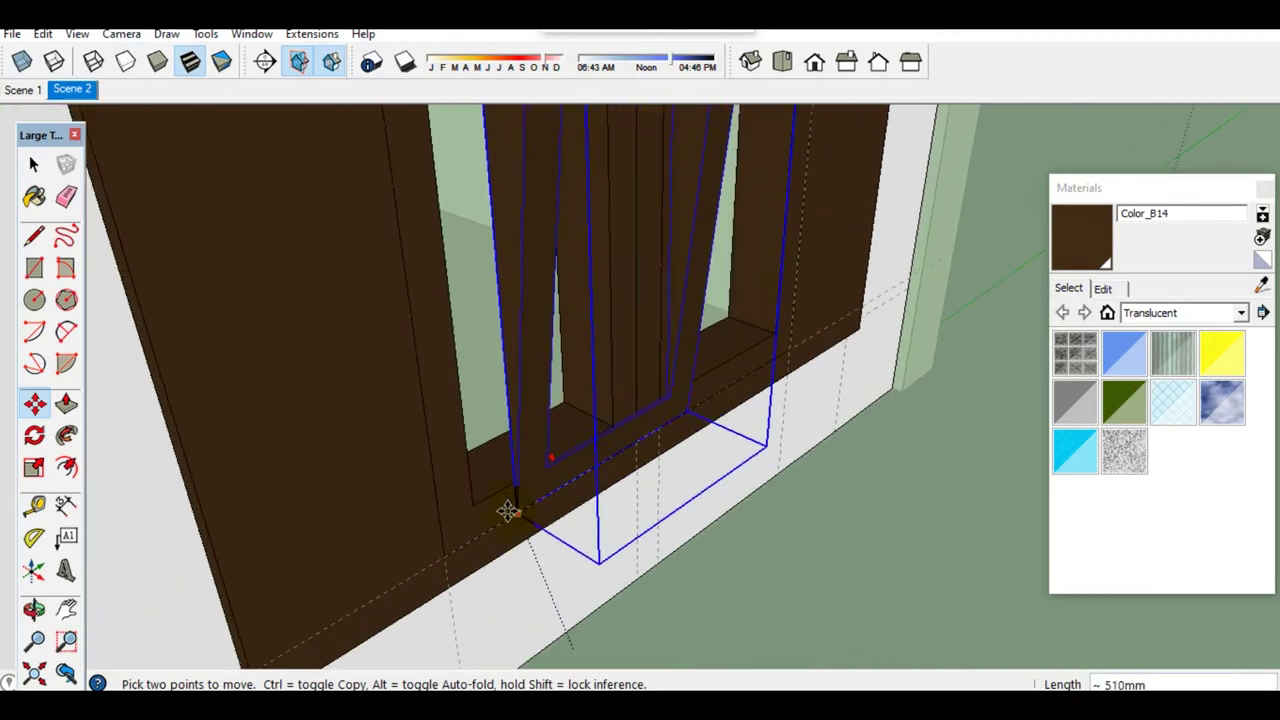
left_click(449, 551)
key("ctrl")
scroll(714, 428, "up", 2)
scroll(506, 436, "up", 2)
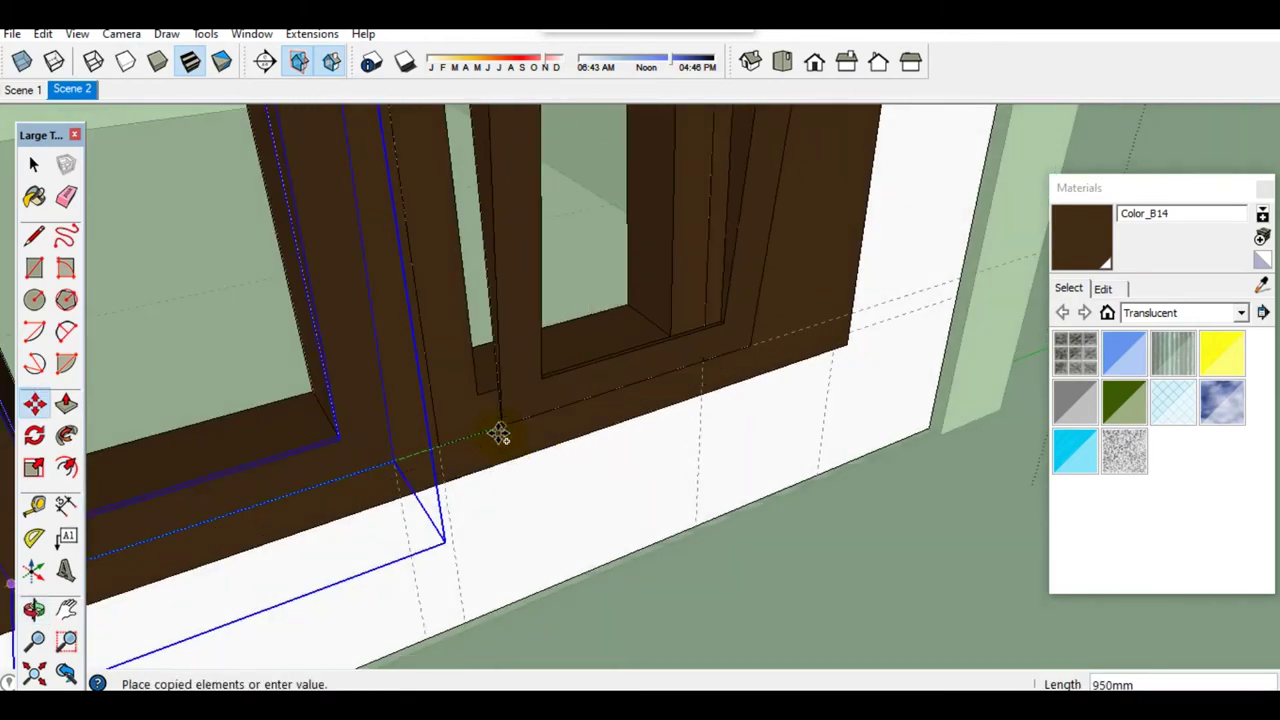
left_click(446, 437)
key("space")
mouse_move(446, 437)
middle_mouse_down()
mouse_move(505, 413)
mouse_move(506, 297)
middle_mouse_up()
scroll(506, 297, "down", 3)
Step: Explode both door-frame groups into the wall geometry
left_click(500, 290, "shift")
right_click(500, 290)
left_click(533, 395)
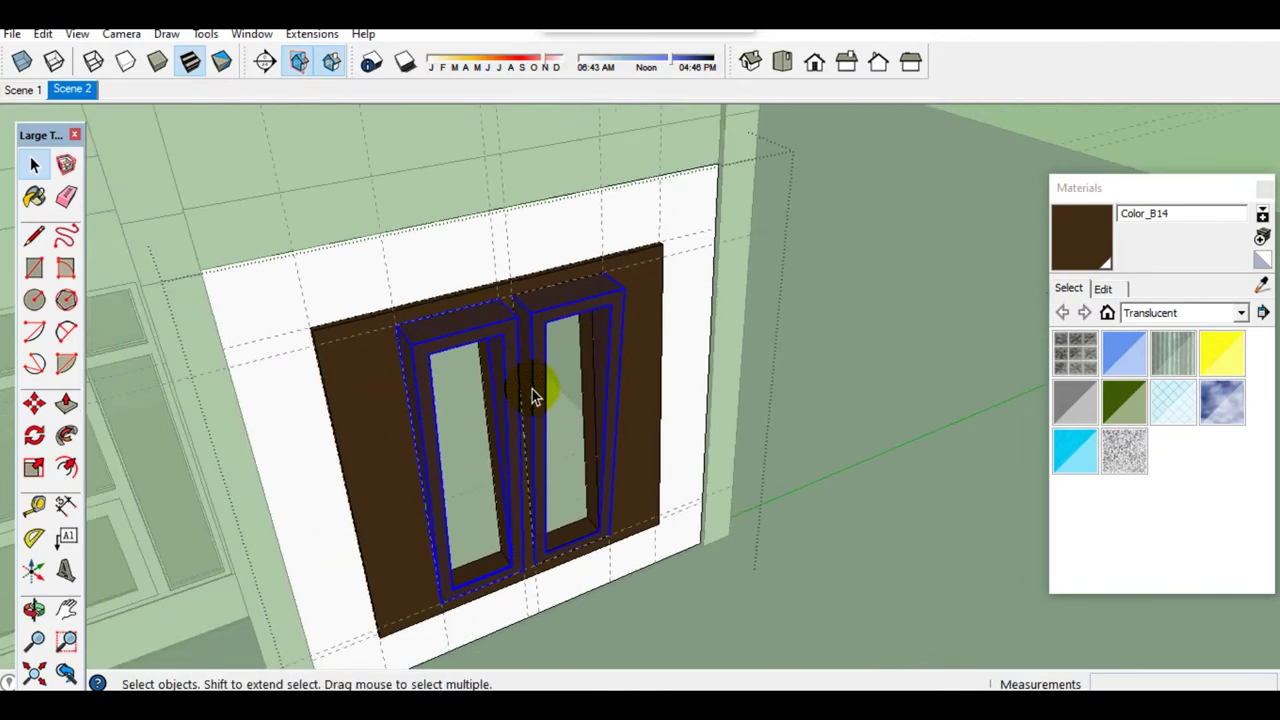
scroll(533, 395, "down", 2)
middle_click_drag(533, 390, 543, 390)
key("e")
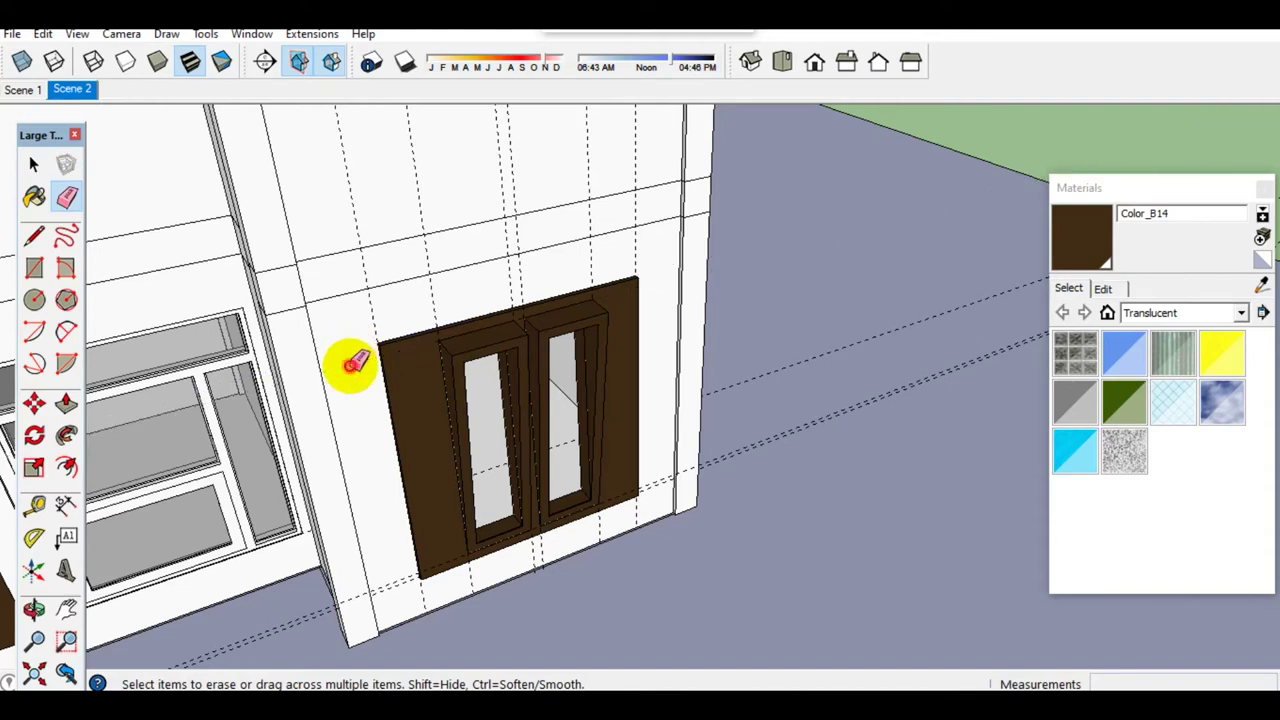
key("space")
Step: Copy the ground-floor double-door group 4000 mm up onto the upper floor
middle_click_drag(428, 294, 634, 449)
left_click(634, 449)
scroll(547, 247, "up", 2)
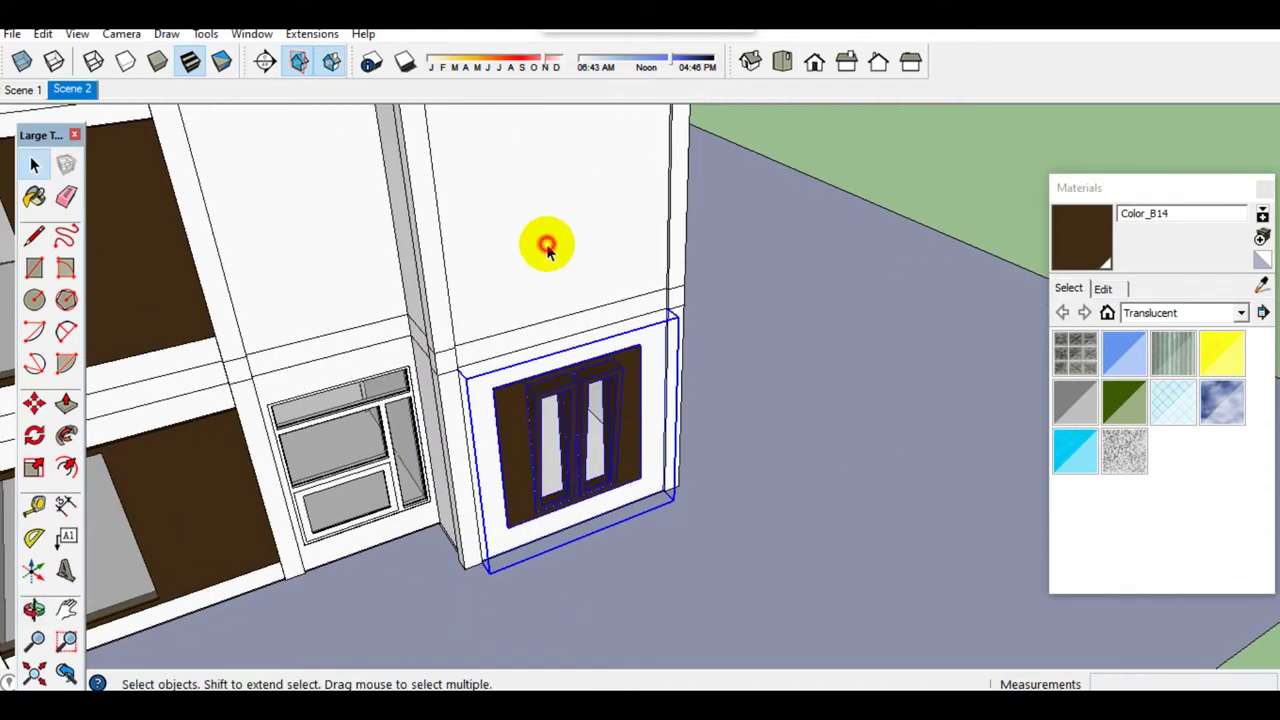
scroll(547, 247, "down", 3)
scroll(514, 471, "up", 3)
scroll(487, 505, "up", 2)
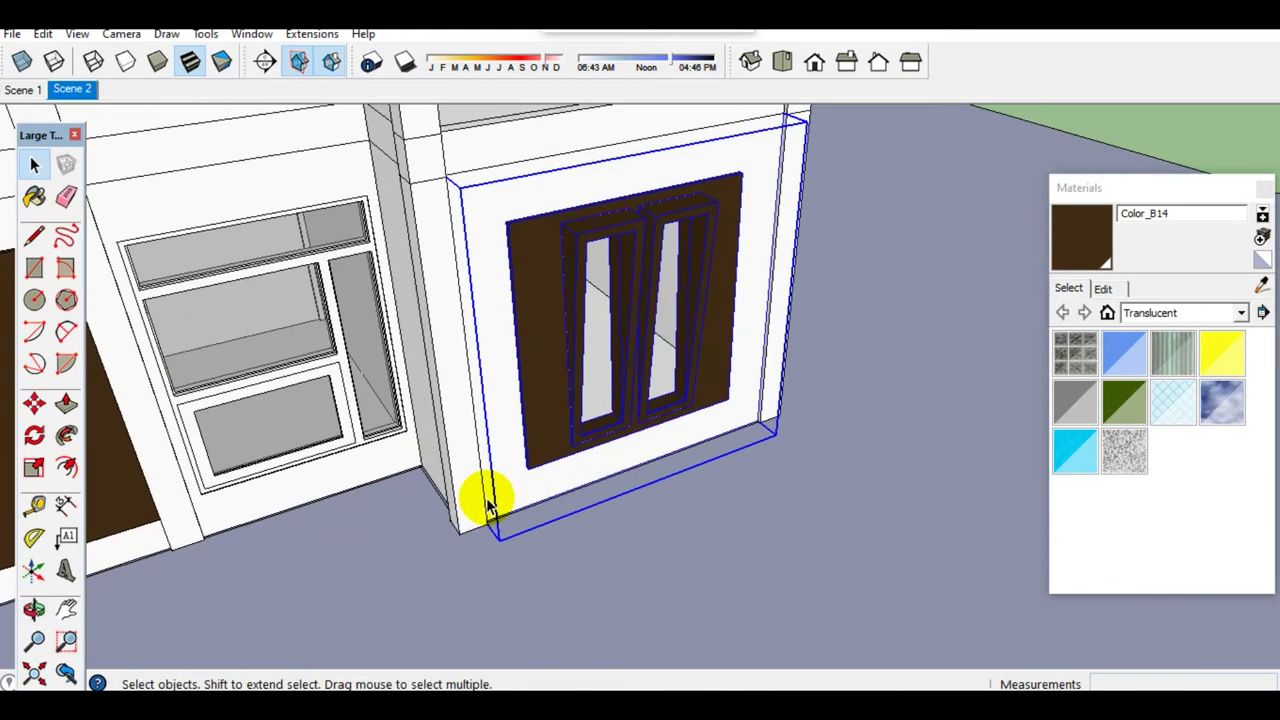
key("m")
key("ctrl")
left_click(466, 531)
middle_click_drag(466, 531, 455, 420)
left_click(455, 420)
key("space")
scroll(523, 343, "down", 3)
scroll(523, 346, "down", 1)
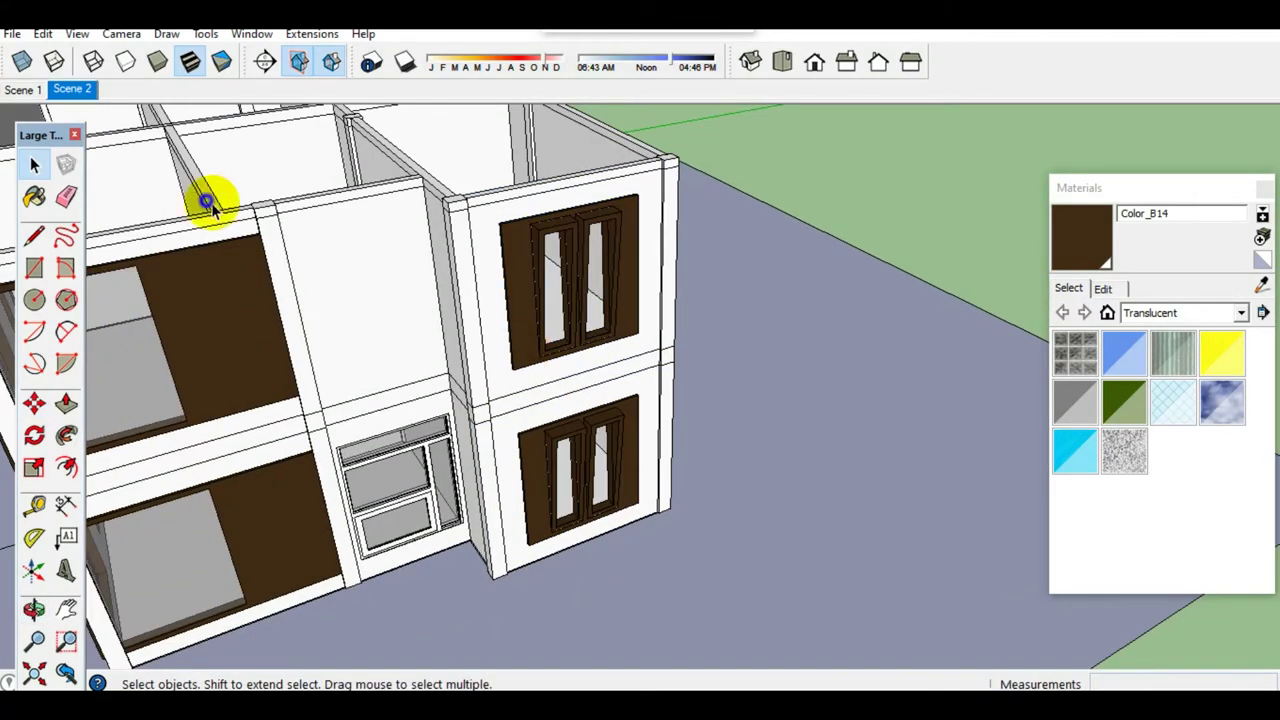
Step: Select the interior wall face and place a vertical guide offset from its edge
scroll(207, 202, "down", 2)
mouse_move(400, 251)
middle_mouse_down()
mouse_move(520, 343)
mouse_move(540, 343)
middle_mouse_up()
scroll(520, 343, "up", 4)
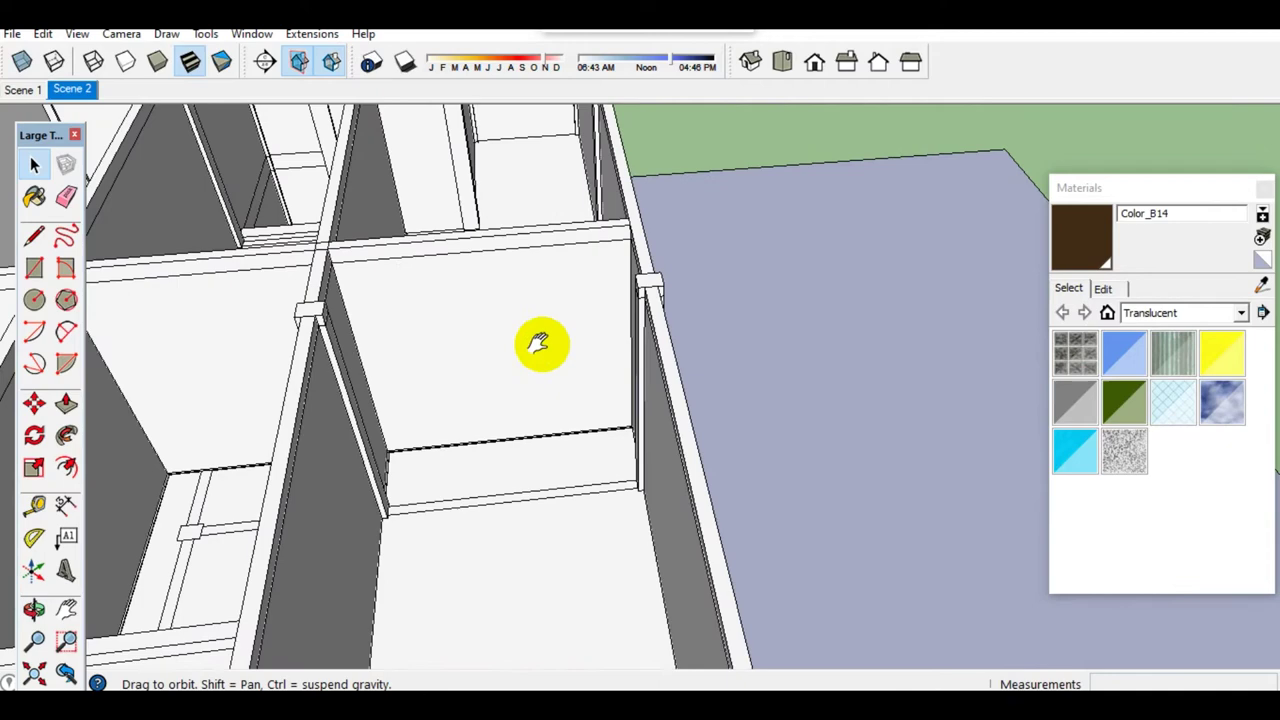
left_click(553, 396)
scroll(553, 399, "up", 2)
scroll(591, 423, "up", 3)
key("t")
left_click(737, 350)
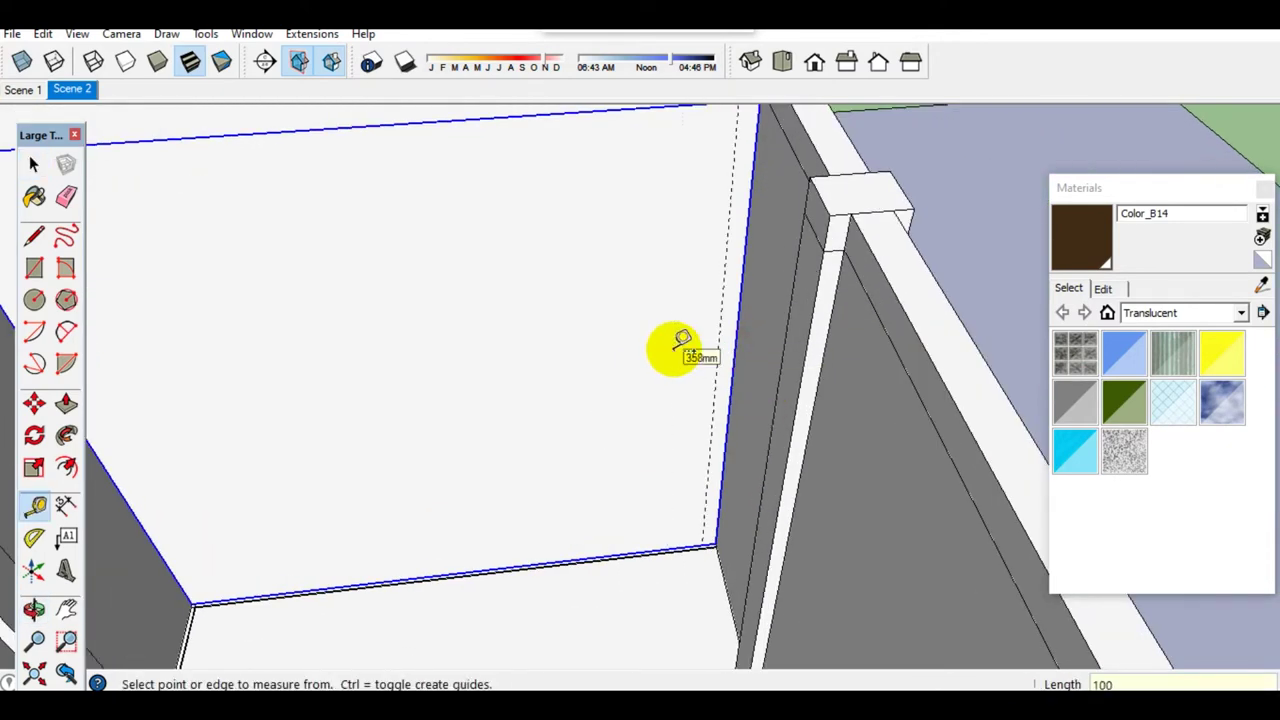
left_click(717, 350)
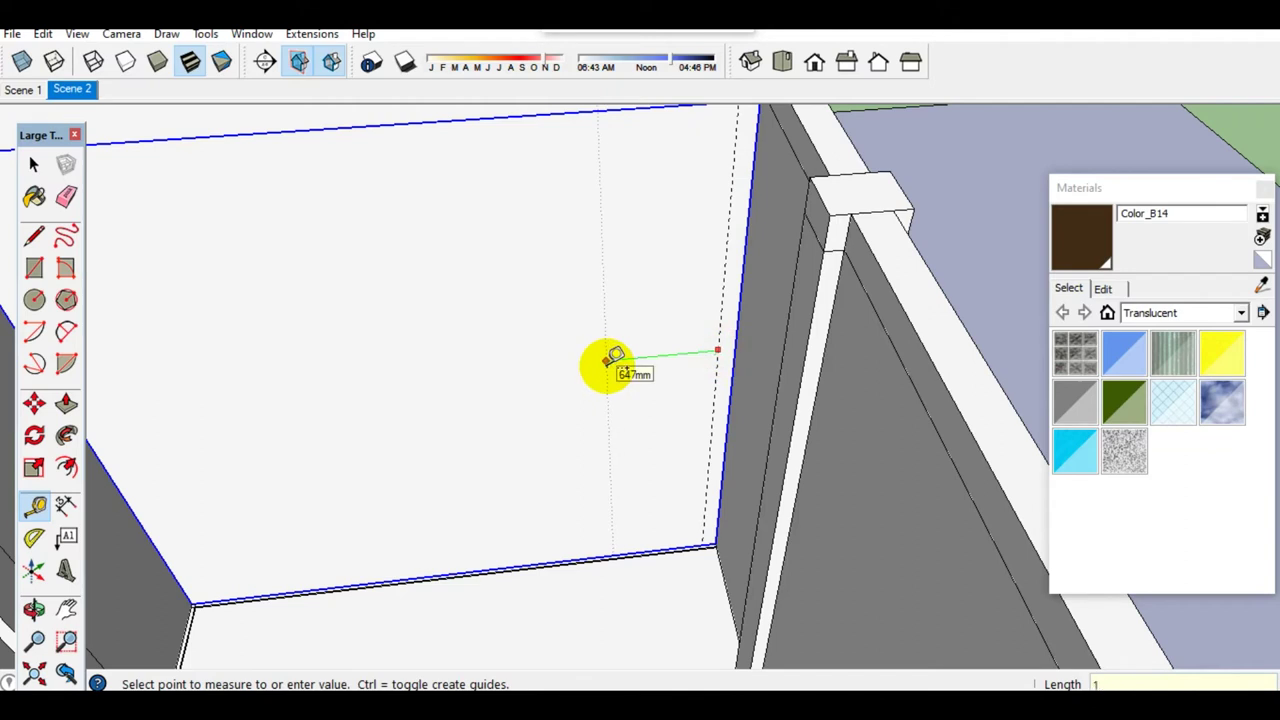
type("000")
key("Return")
Step: Add a horizontal guide 2100 mm above the floor on the interior wall
scroll(612, 440, "up", 2)
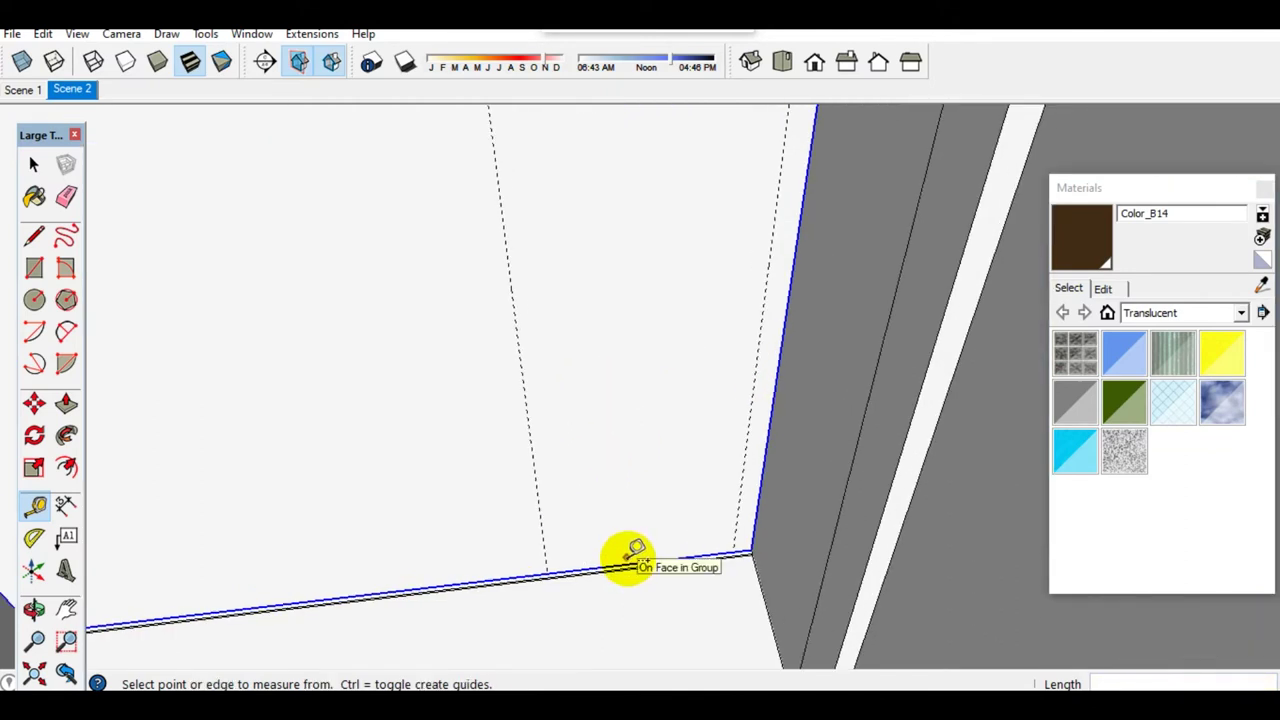
left_click(627, 560)
scroll(630, 460, "down", 2)
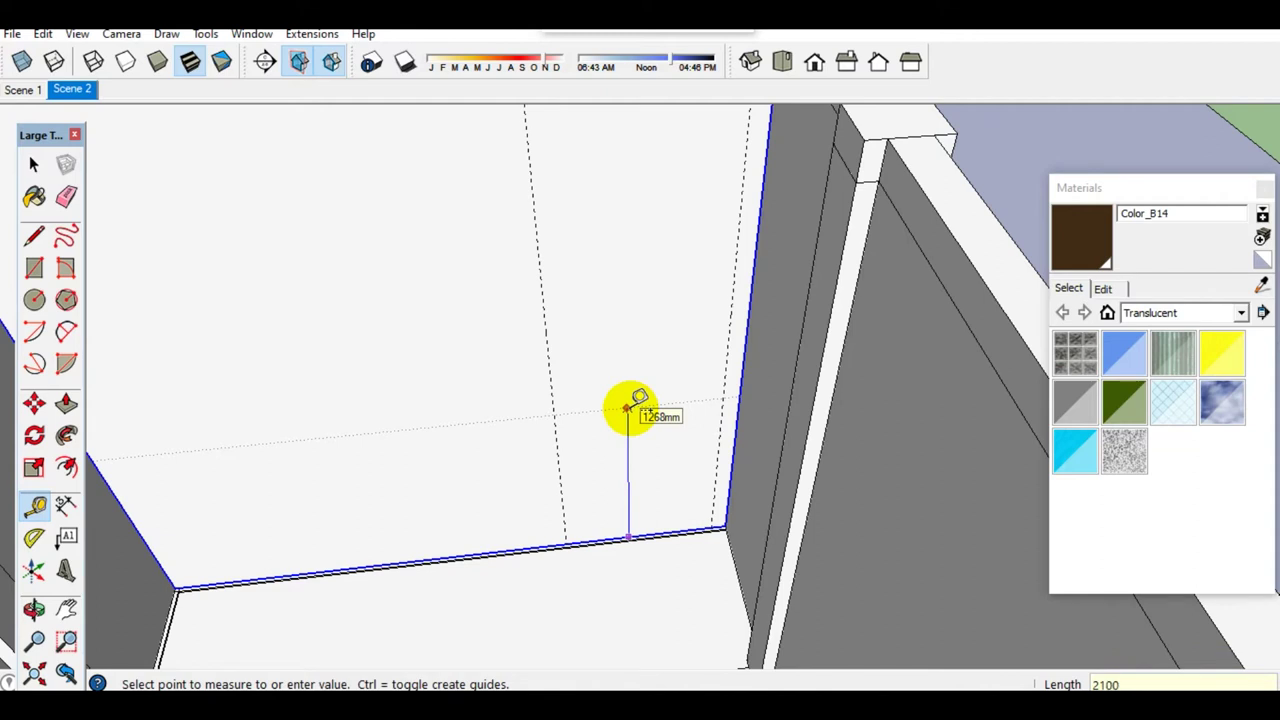
key("Return")
key("space")
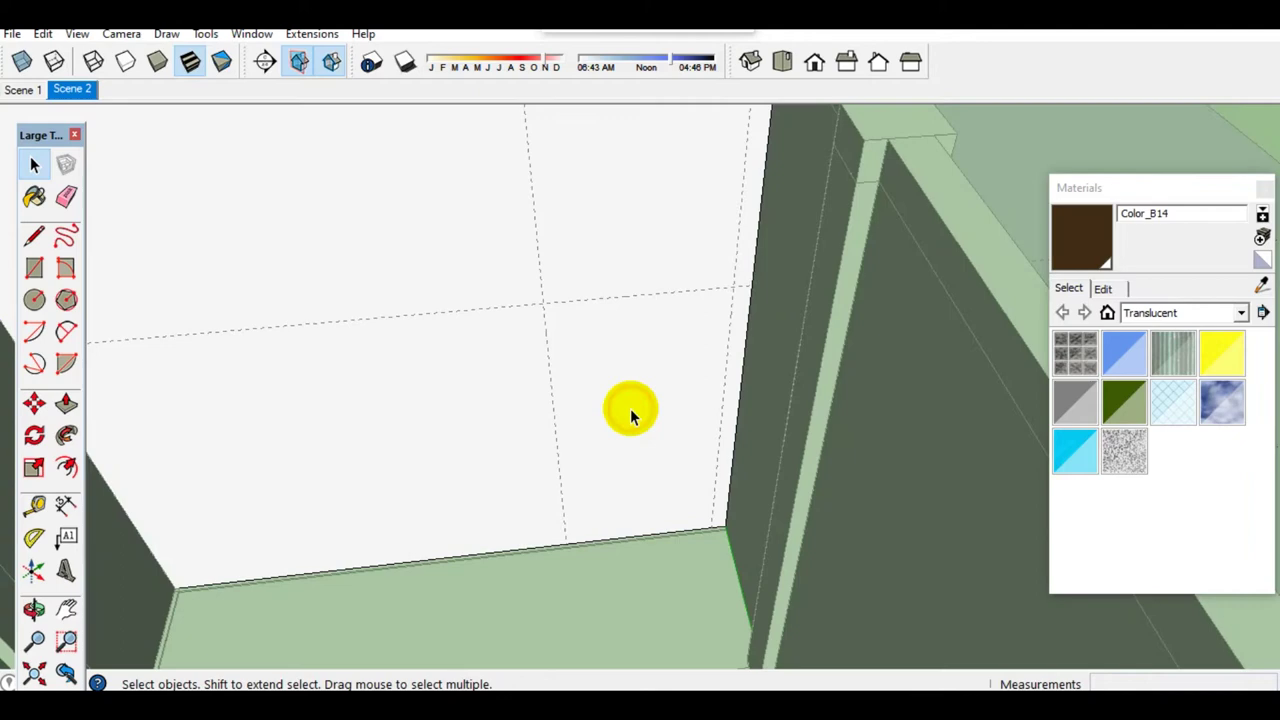
middle_click_drag(630, 408, 634, 408)
Step: Draw the 2100 × 1000 mm doorway rectangle from the guide intersection
key("r")
left_click(547, 298)
scroll(710, 500, "up", 3)
left_click(750, 570)
middle_click_drag(750, 570, 654, 560)
key("space")
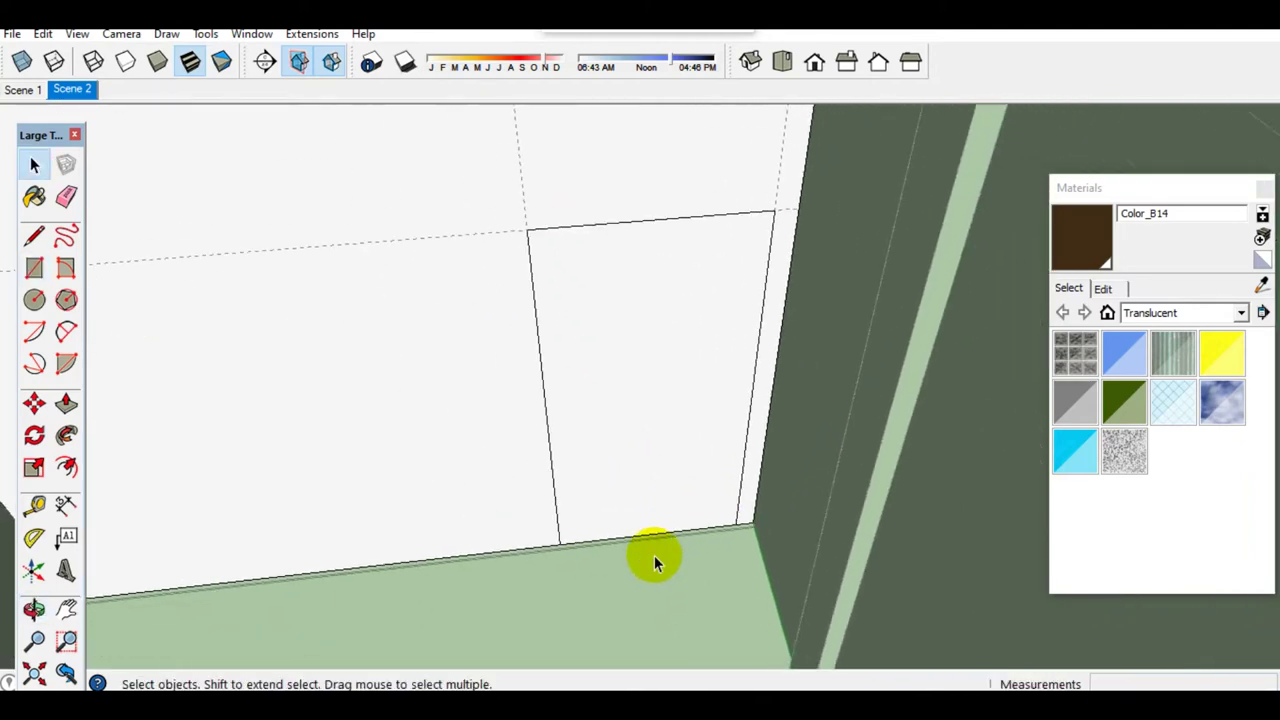
Step: Place a guide 200 mm below the doorway top and draw a line across it
key("l")
key("space")
key("t")
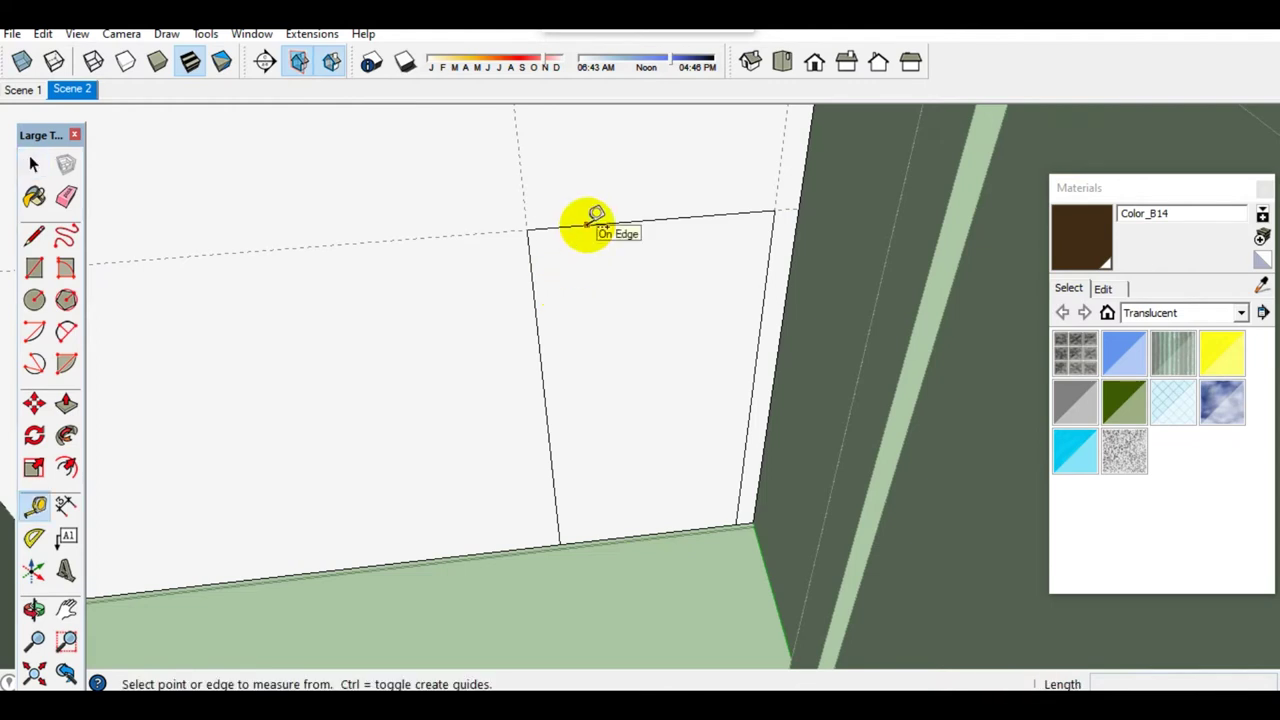
left_click(595, 222)
key("Return")
key("space")
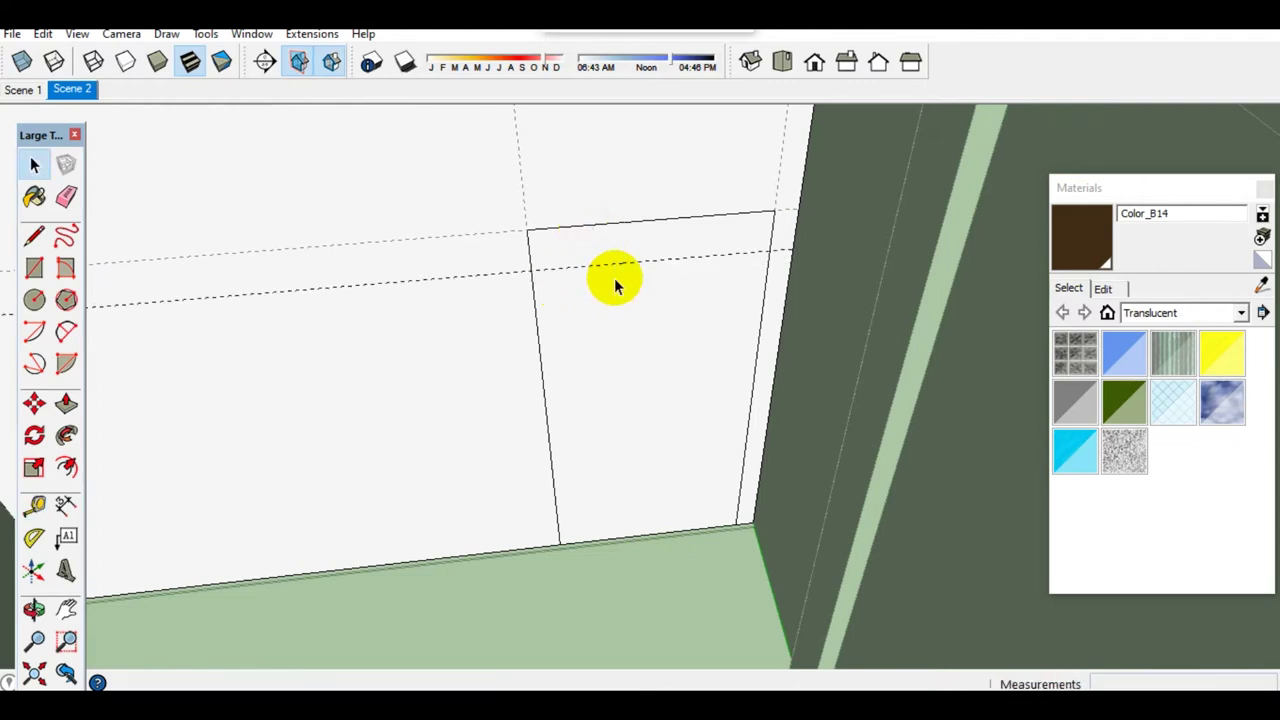
key("l")
left_click(535, 267)
left_click(769, 251)
key("space")
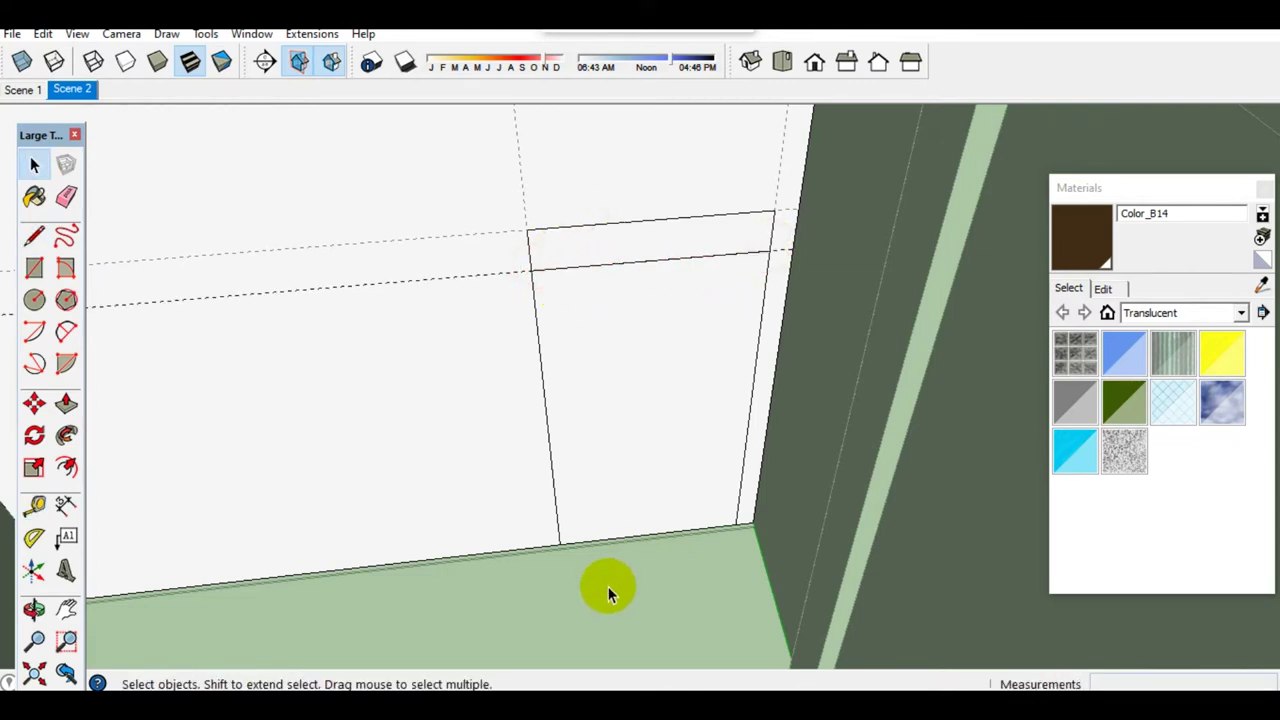
Step: Outline a small rectangular face on the floor at the doorway's foot
key("l")
left_click(562, 545)
middle_click_drag(571, 612, 575, 568)
key("space")
key("l")
left_click(575, 568)
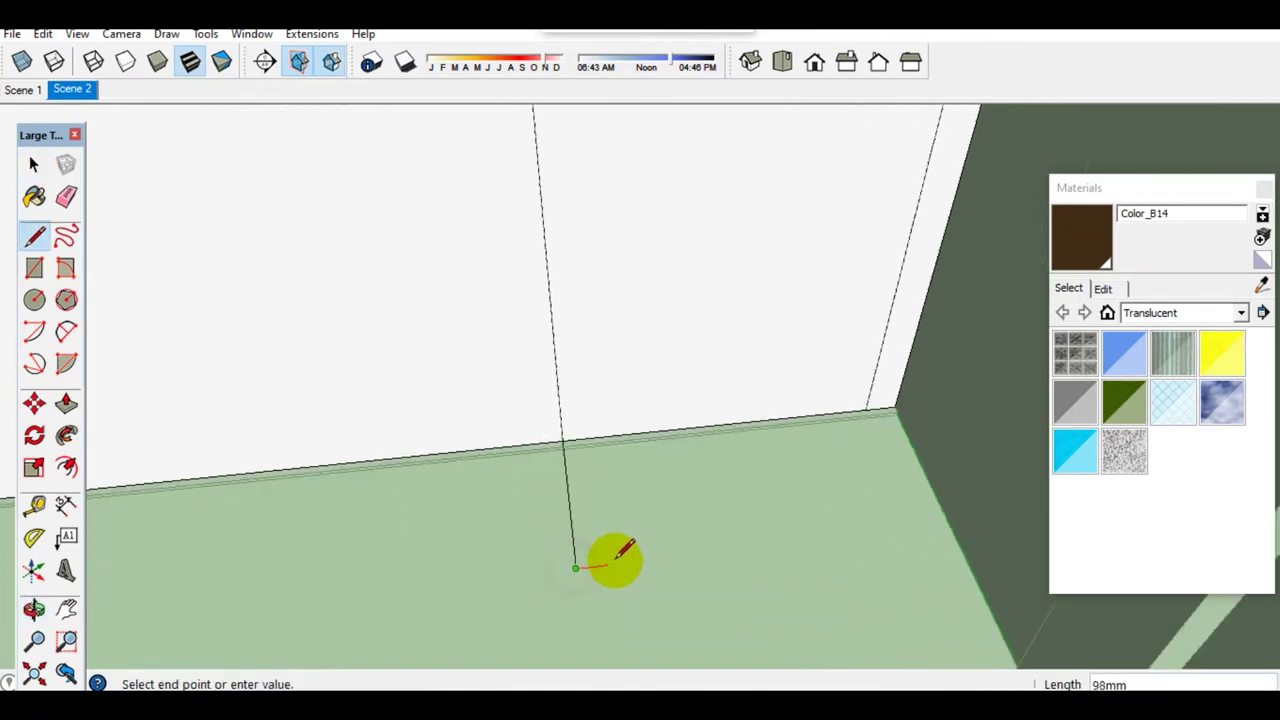
left_click(597, 567)
scroll(592, 525, "up", 3)
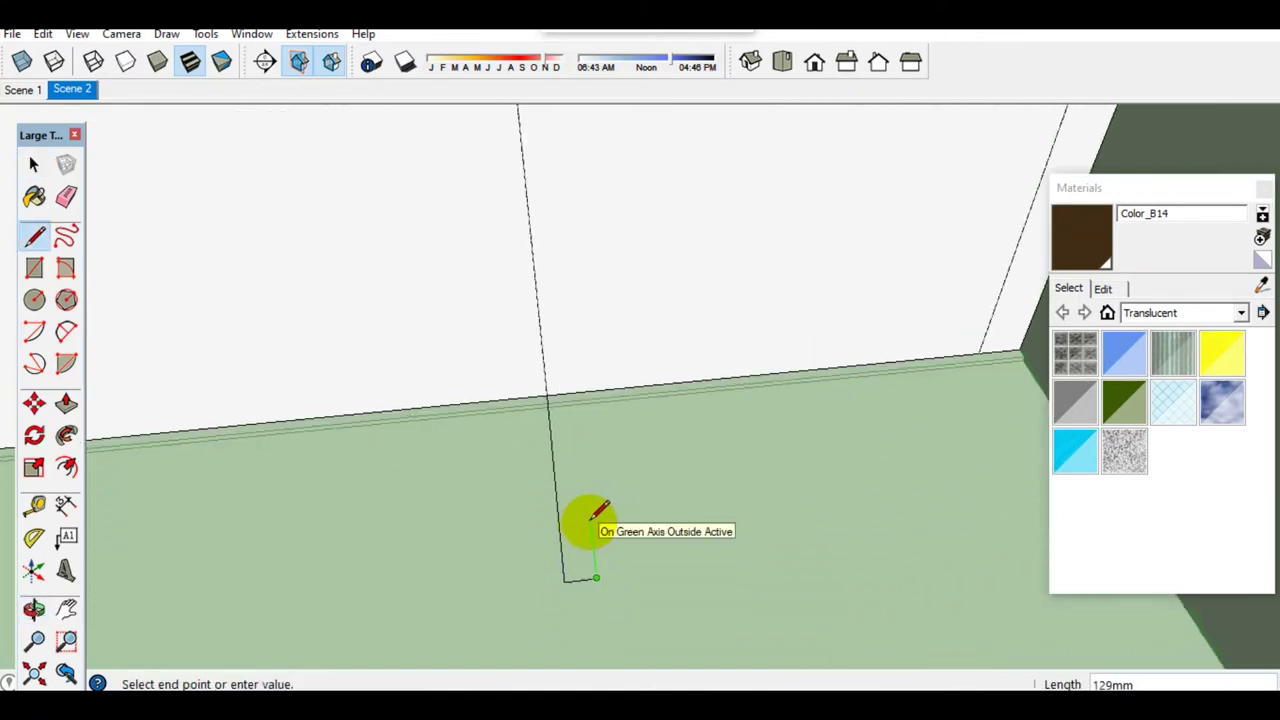
scroll(590, 520, "up", 1)
left_click(590, 520)
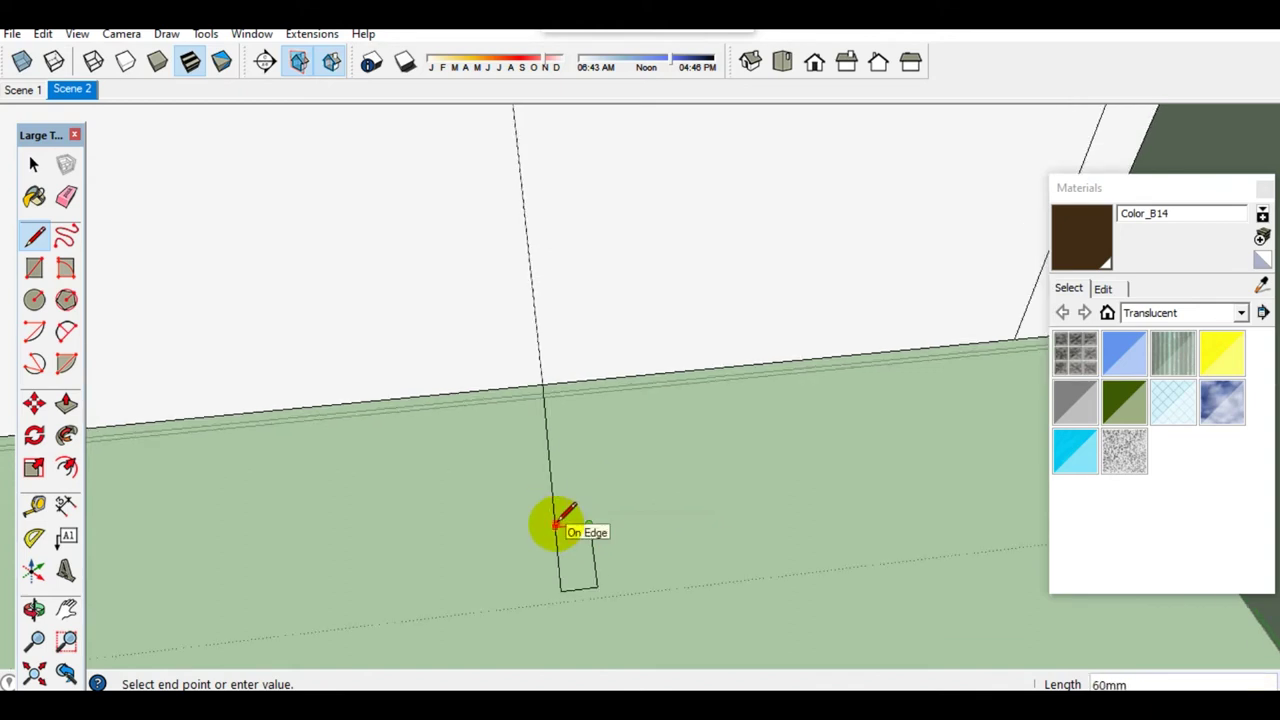
left_click(556, 525)
key("space")
scroll(587, 559, "up", 1)
Step: Select the small floor face and move it into position
key("l")
left_click(588, 560)
scroll(588, 558, "up", 1)
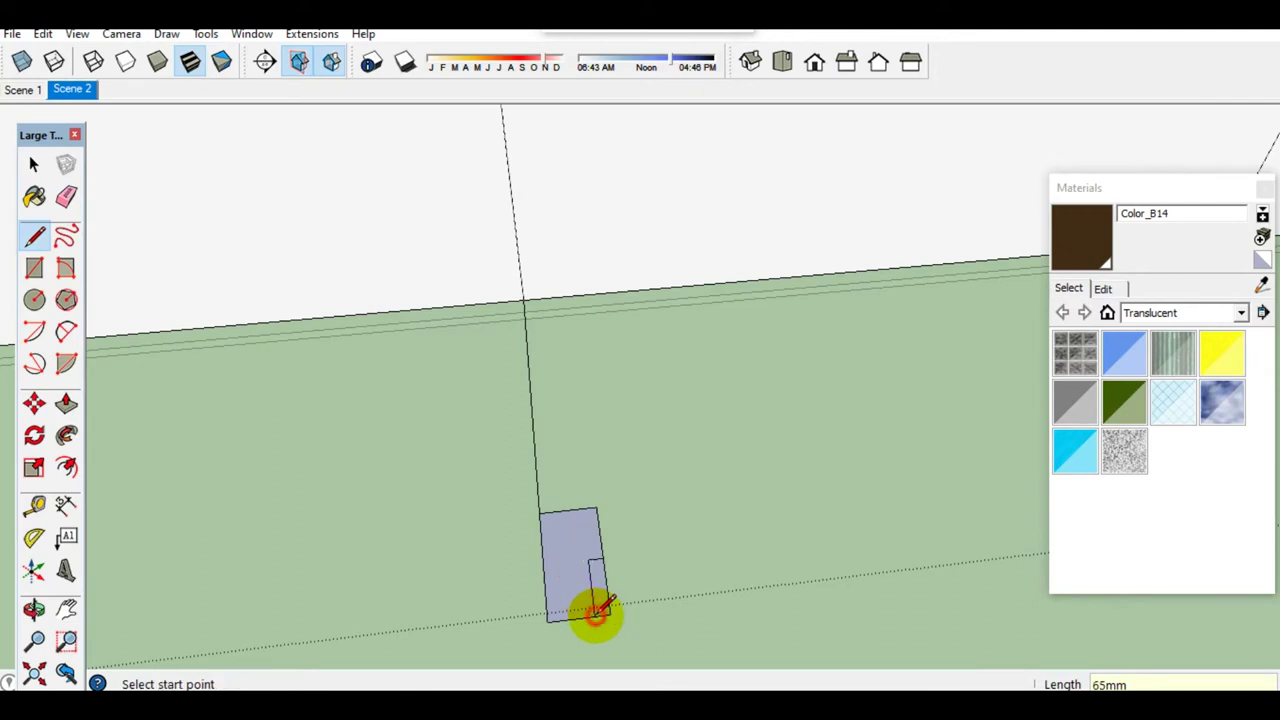
key("space")
scroll(596, 614, "up", 1)
left_click(572, 528)
key("m")
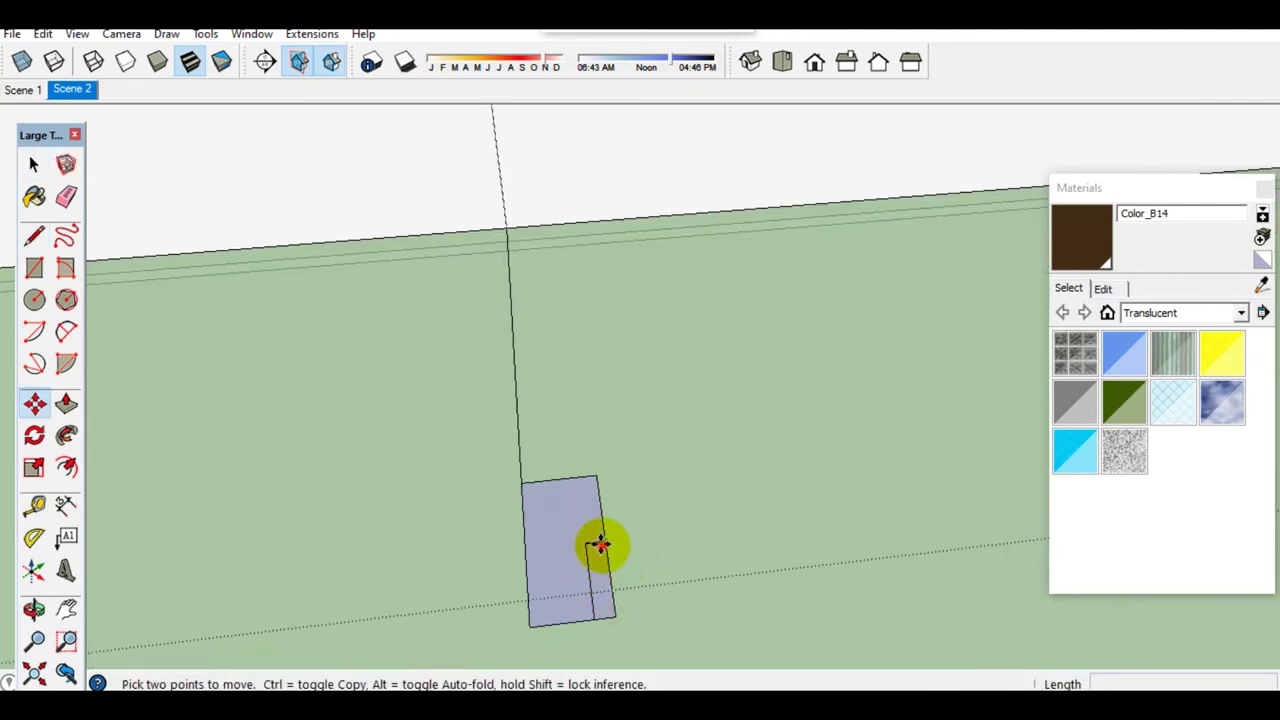
left_click(598, 545)
left_click(600, 572)
Step: Draw a second rectangle beside it to form an L-shaped profile
key("l")
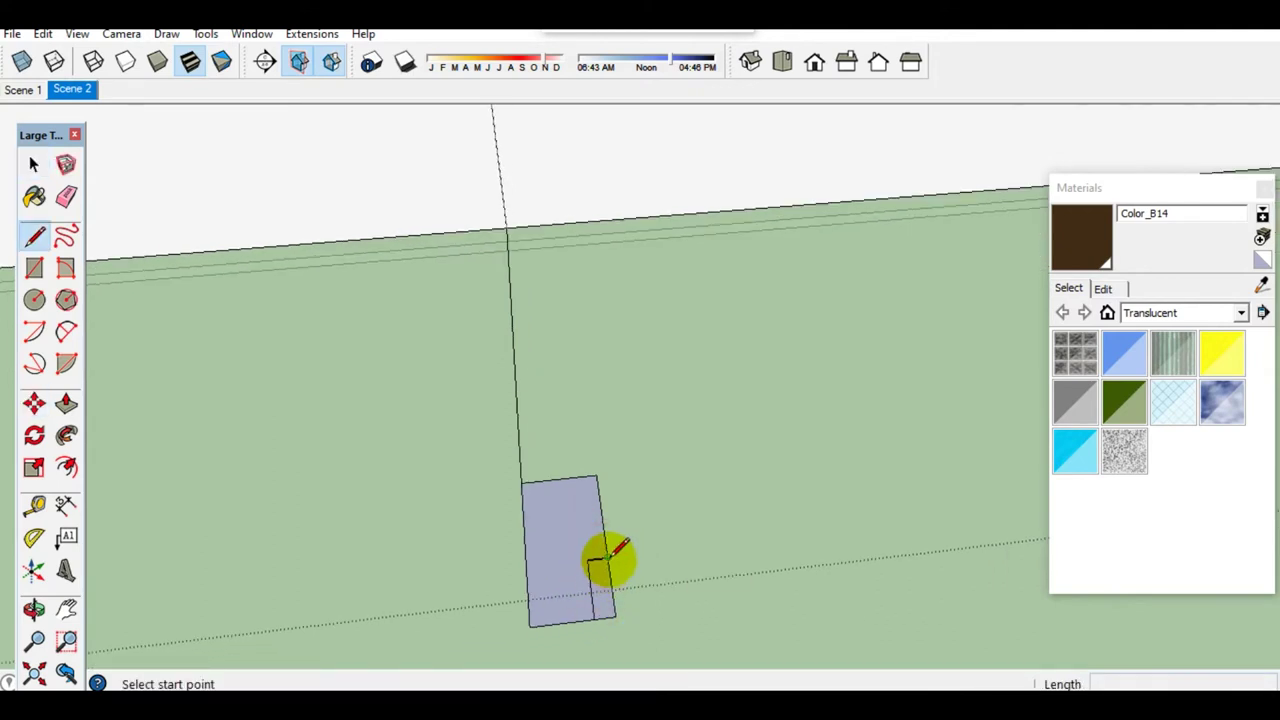
left_click(606, 557)
key("space")
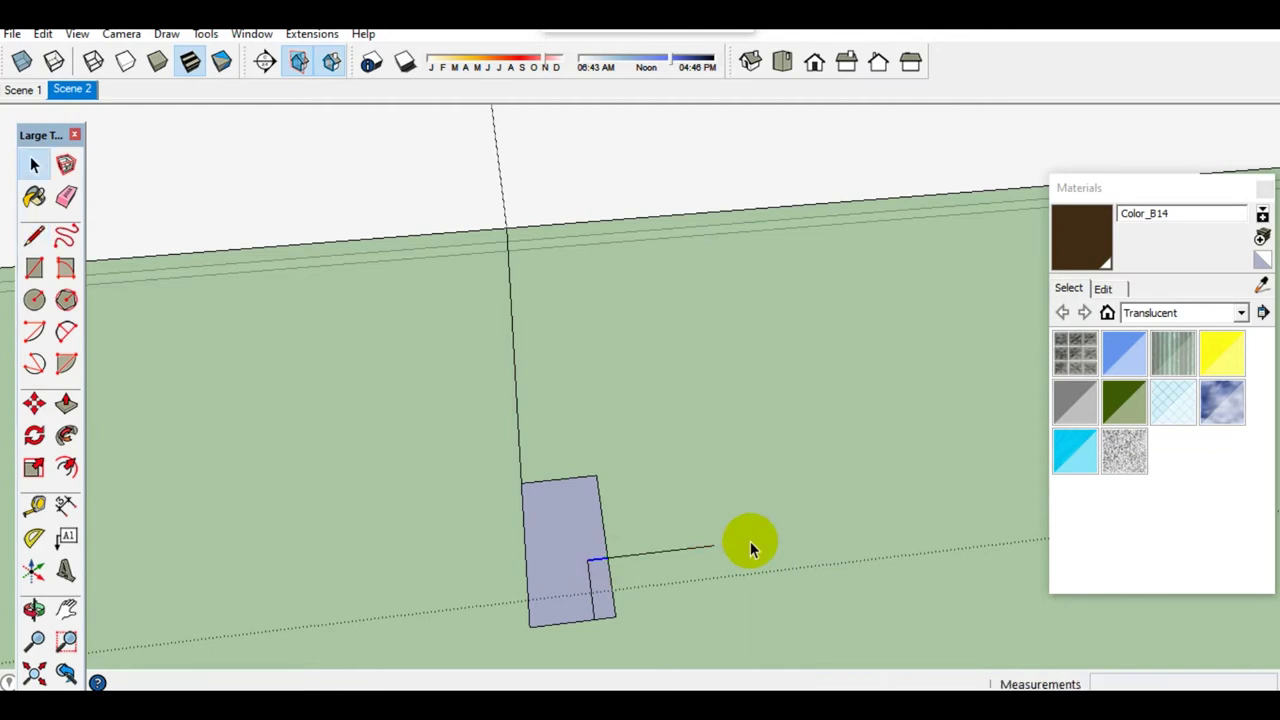
key("e")
key("r")
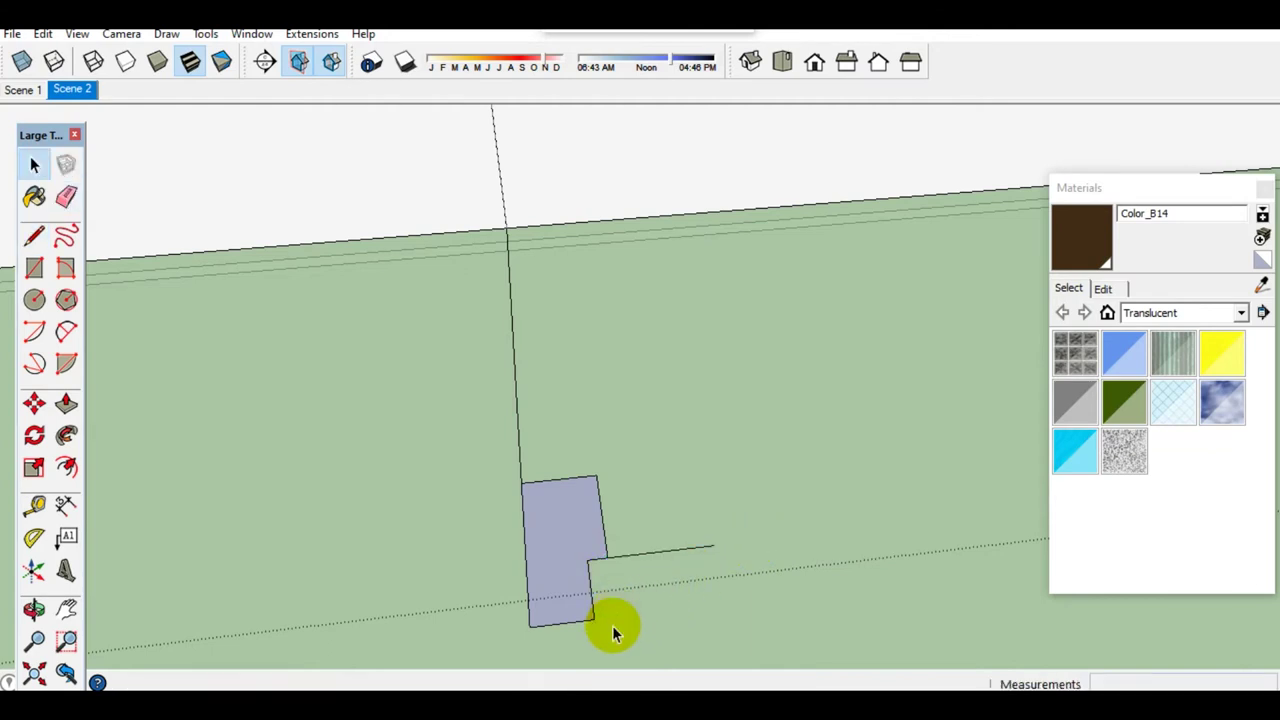
left_click(594, 619)
left_click(713, 546)
key("space")
Step: Copy the L-shaped profile to the doorway's wall corner
scroll(660, 588, "down", 1)
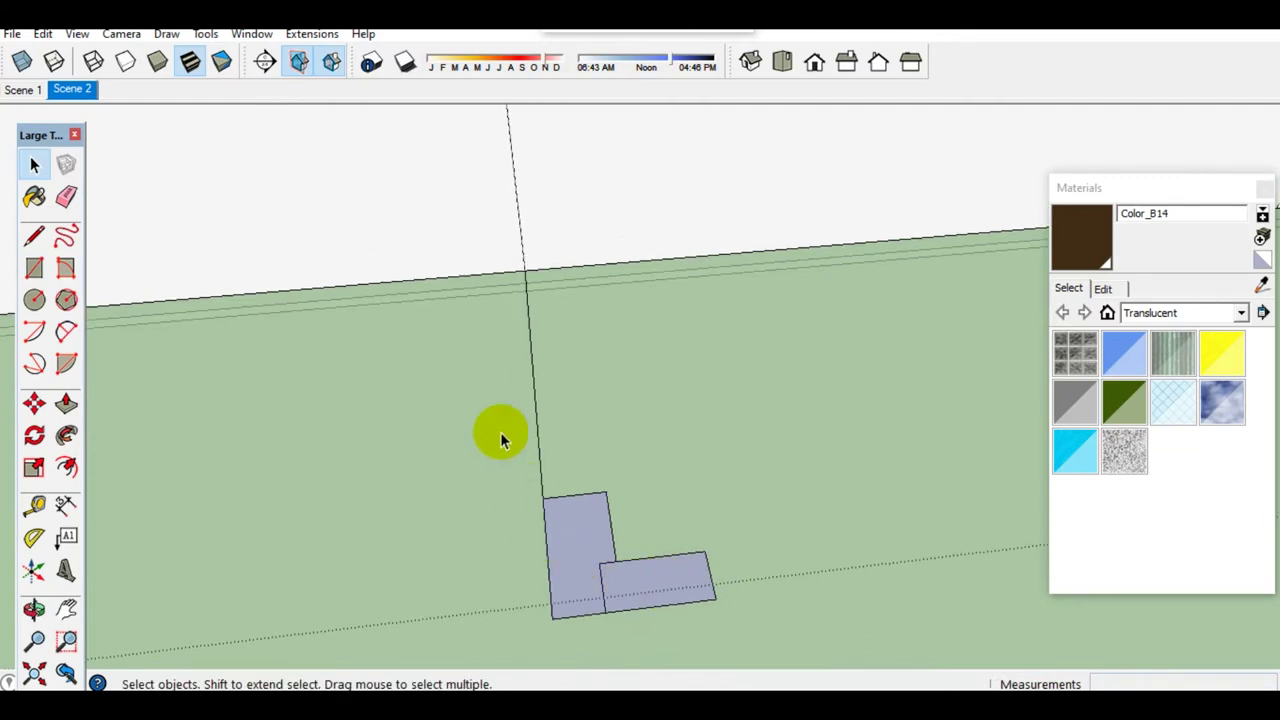
left_click_drag(687, 612, 680, 610)
scroll(601, 608, "down", 1)
key("m")
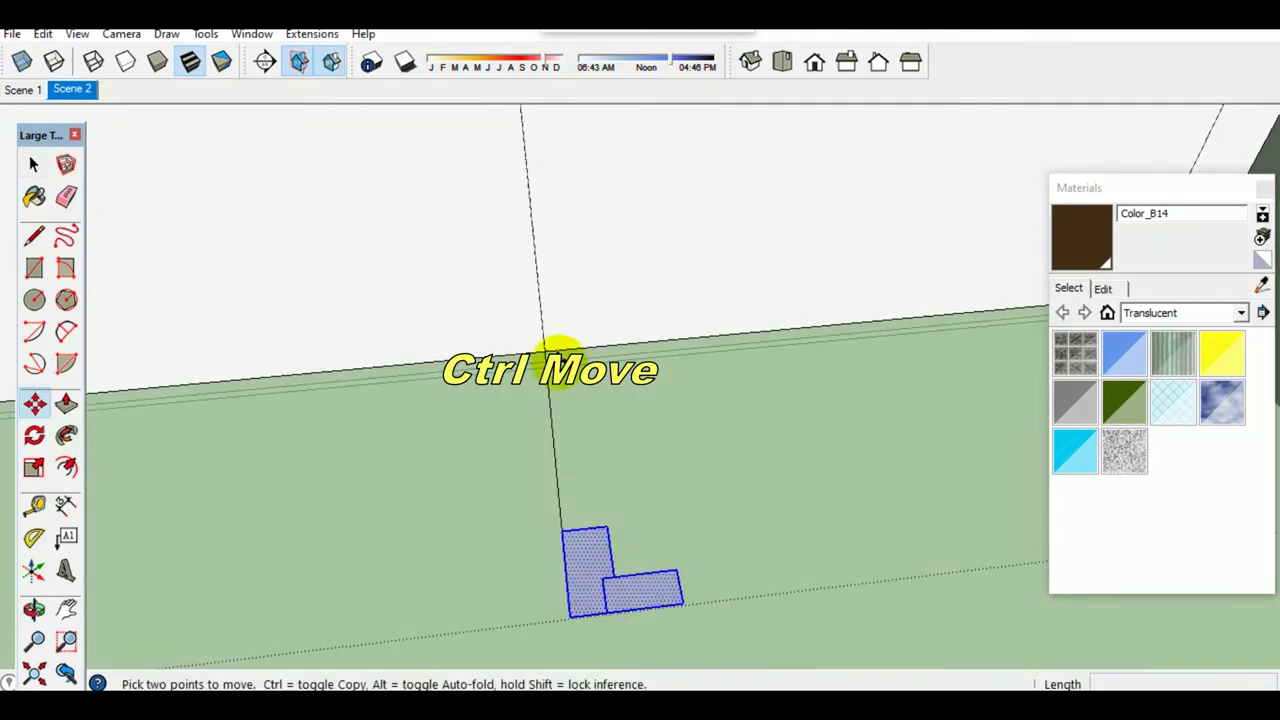
left_click(548, 345)
middle_click_drag(563, 343, 605, 540)
scroll(590, 400, "down", 3)
left_click(563, 243)
key("space")
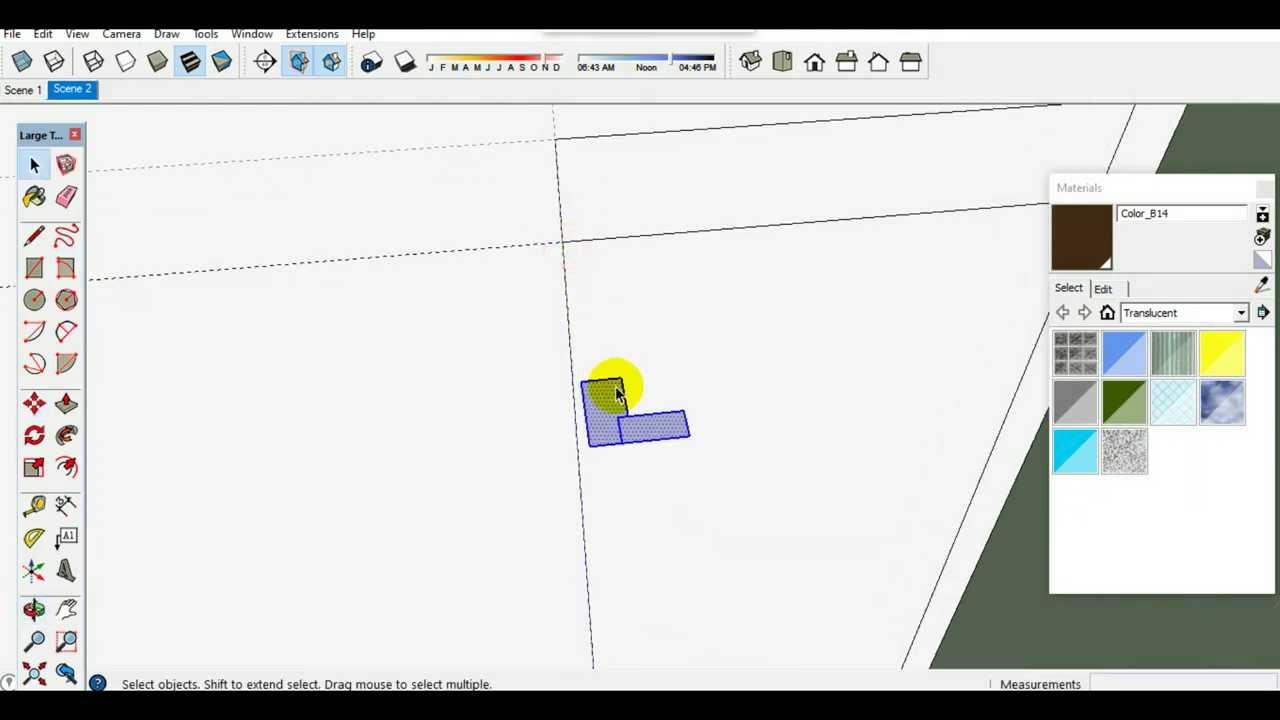
Step: Erase the copied profile's right arm, leaving a notched shape on the wall
key("e")
left_click_drag(686, 428, 690, 414)
key("space")
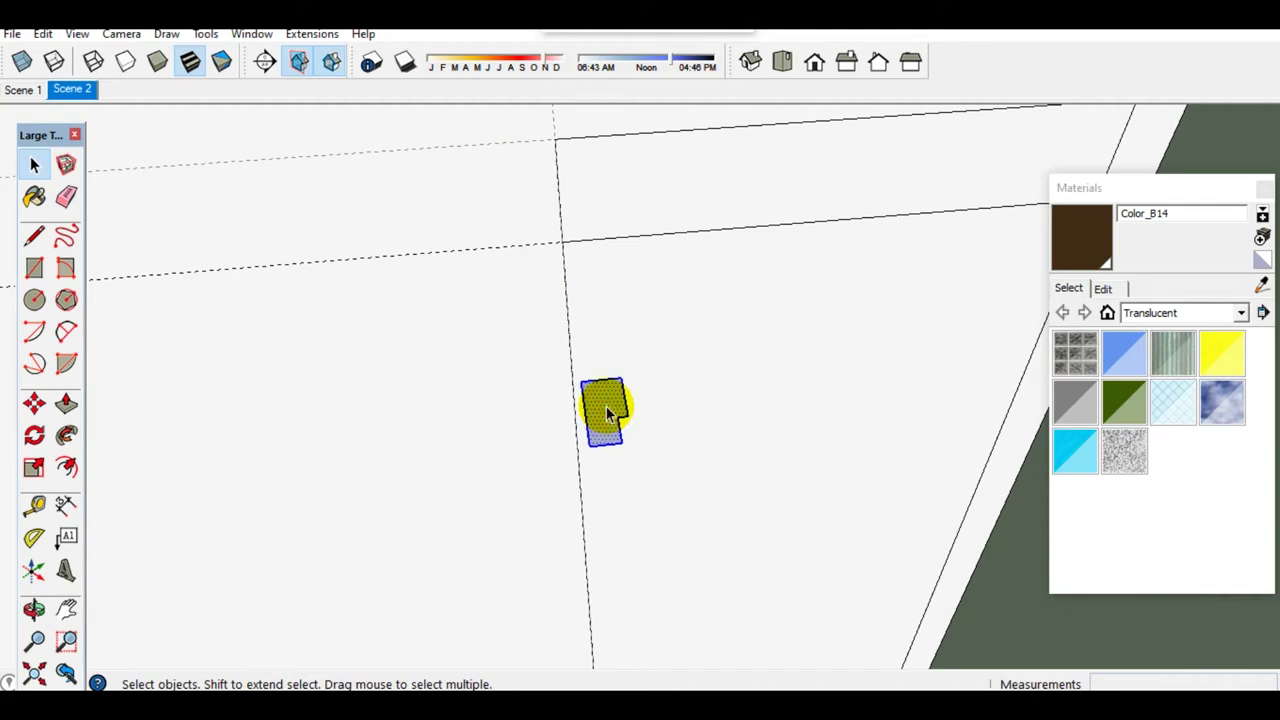
left_click(643, 186)
scroll(643, 210, "up", 1)
scroll(665, 229, "up", 1)
left_click(748, 234, "shift")
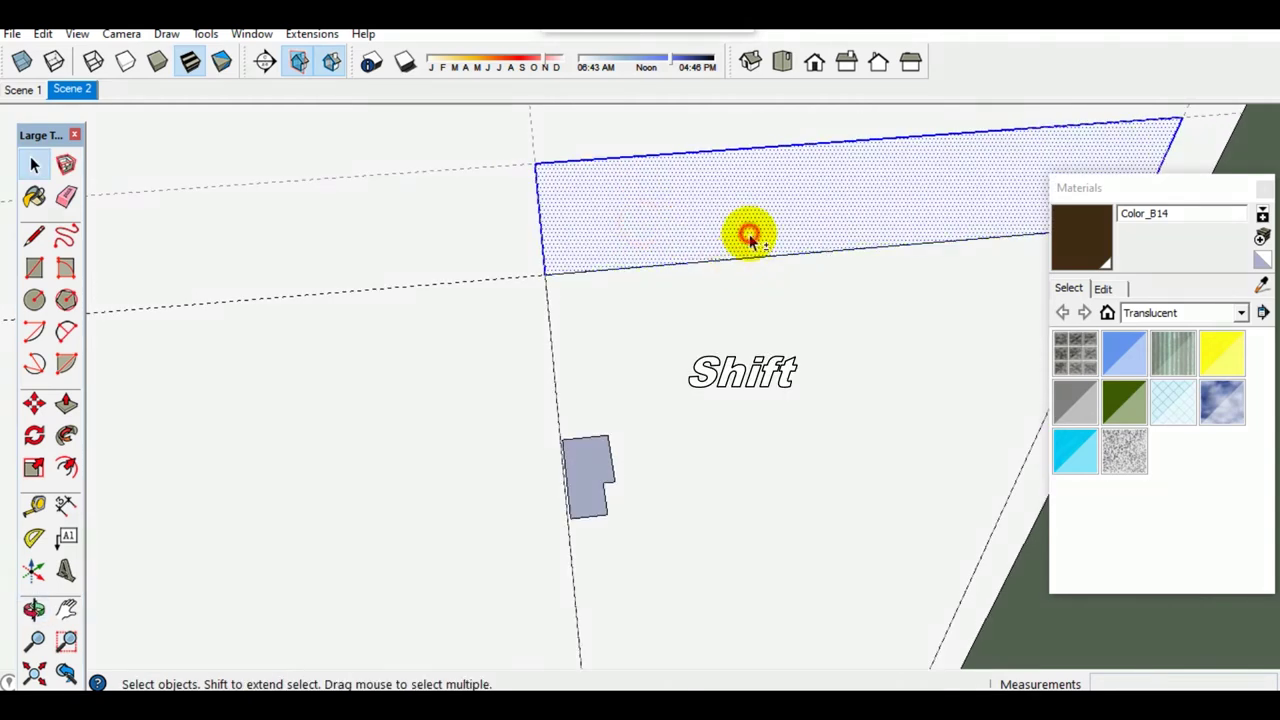
Step: Push/Pull the small profile into a long block and make it a group
left_click(68, 405)
double_click(571, 486)
key("space")
triple_click(586, 450)
right_click(588, 452)
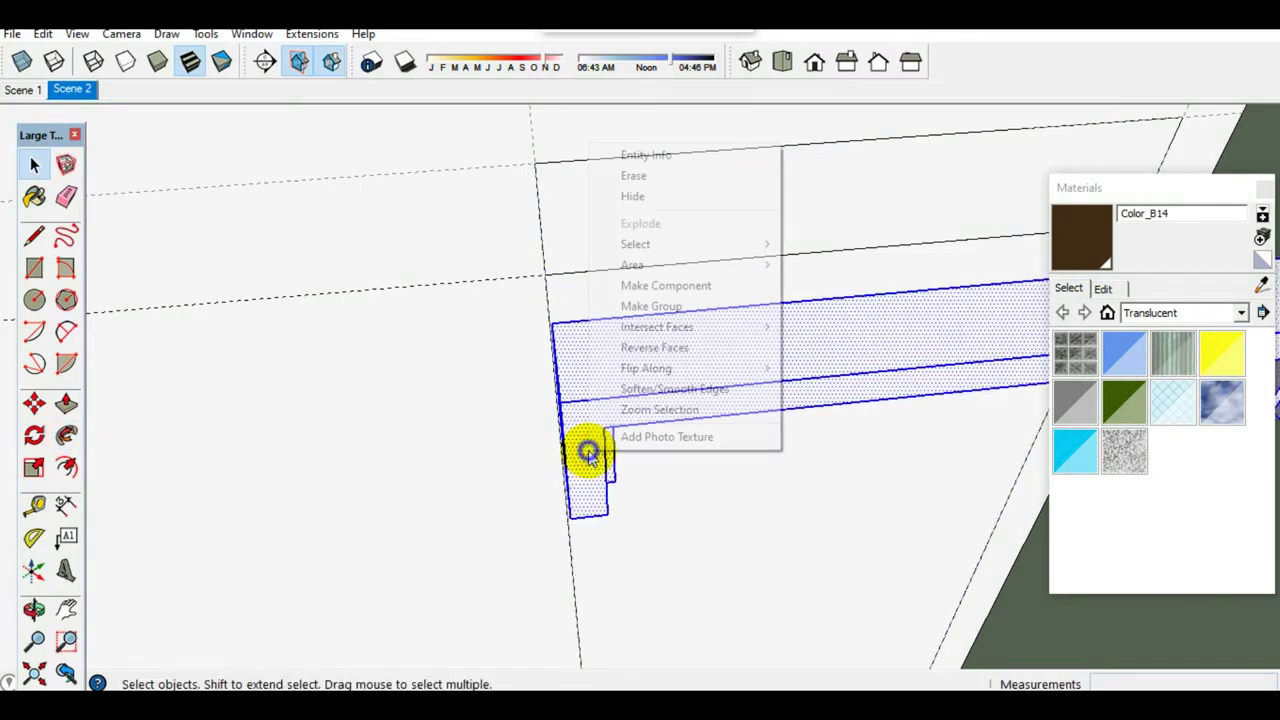
left_click(614, 306)
Step: Sweep the L profile around the doorway wall face with Follow Me and group the frame
mouse_move(600, 471)
middle_mouse_down()
mouse_move(500, 220)
mouse_move(610, 405)
mouse_move(609, 274)
middle_mouse_up()
scroll(527, 483, "up", 2)
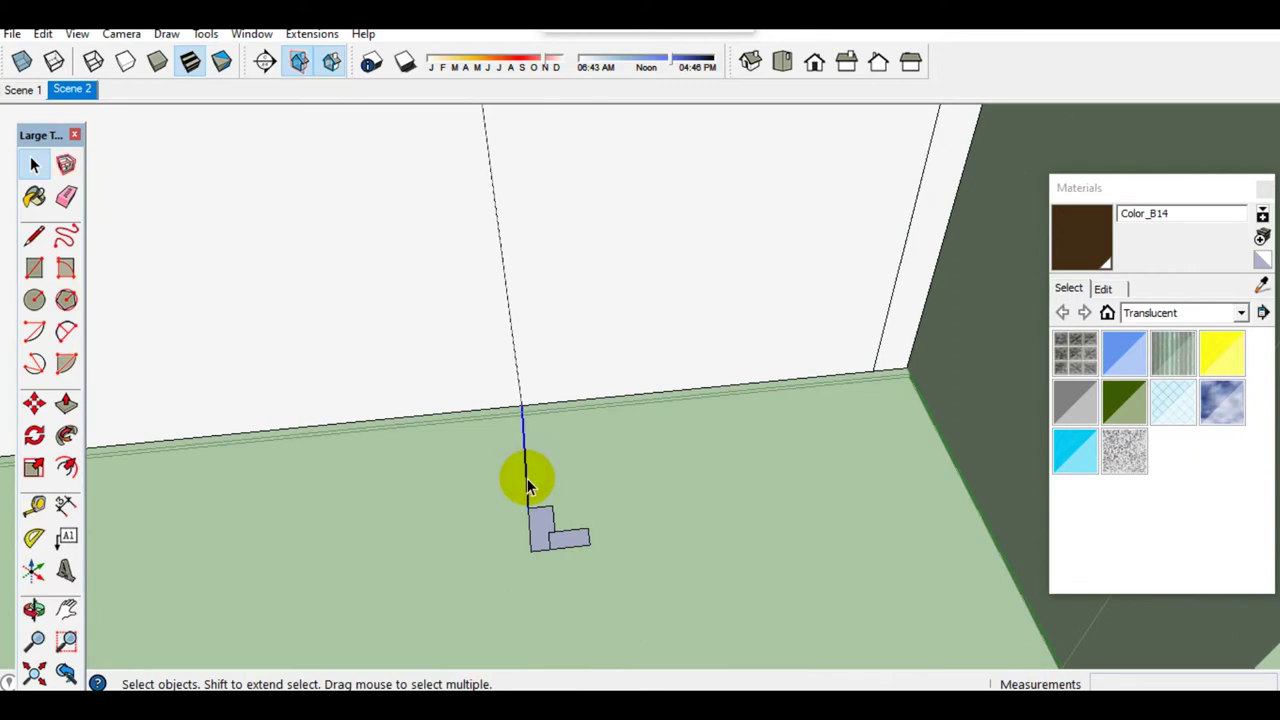
left_click(591, 380)
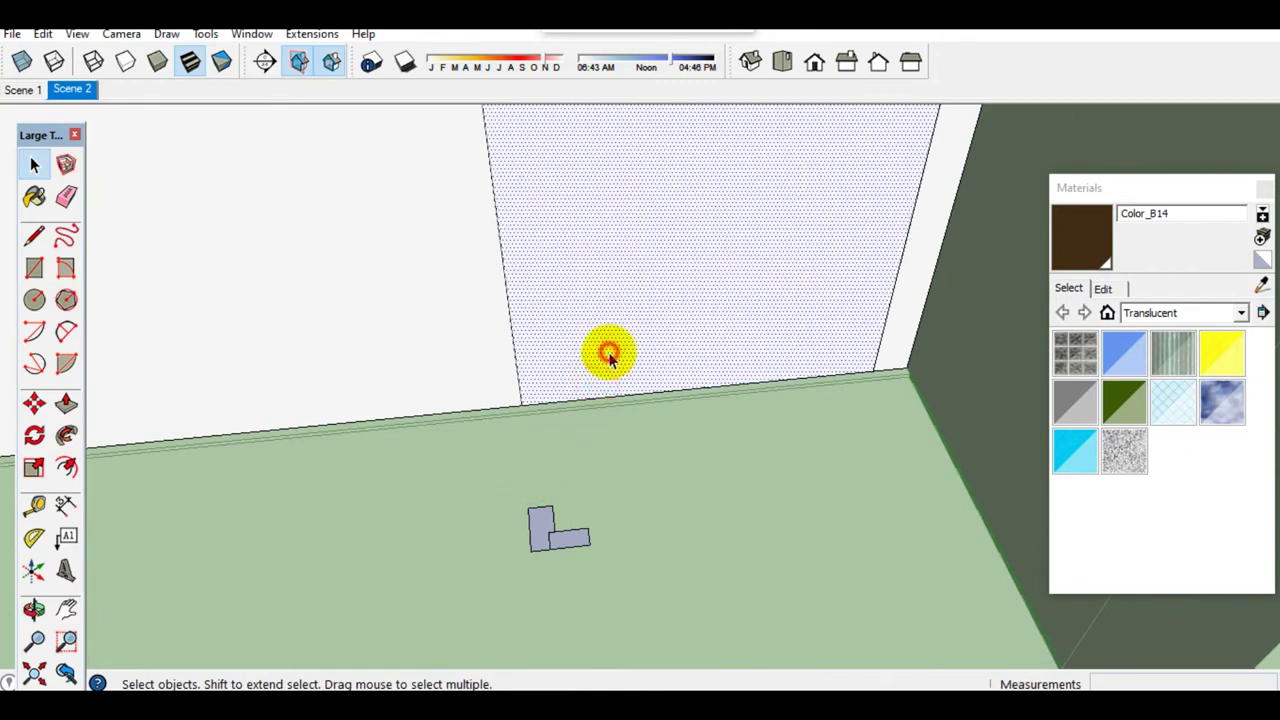
left_click(66, 434)
left_click(560, 536)
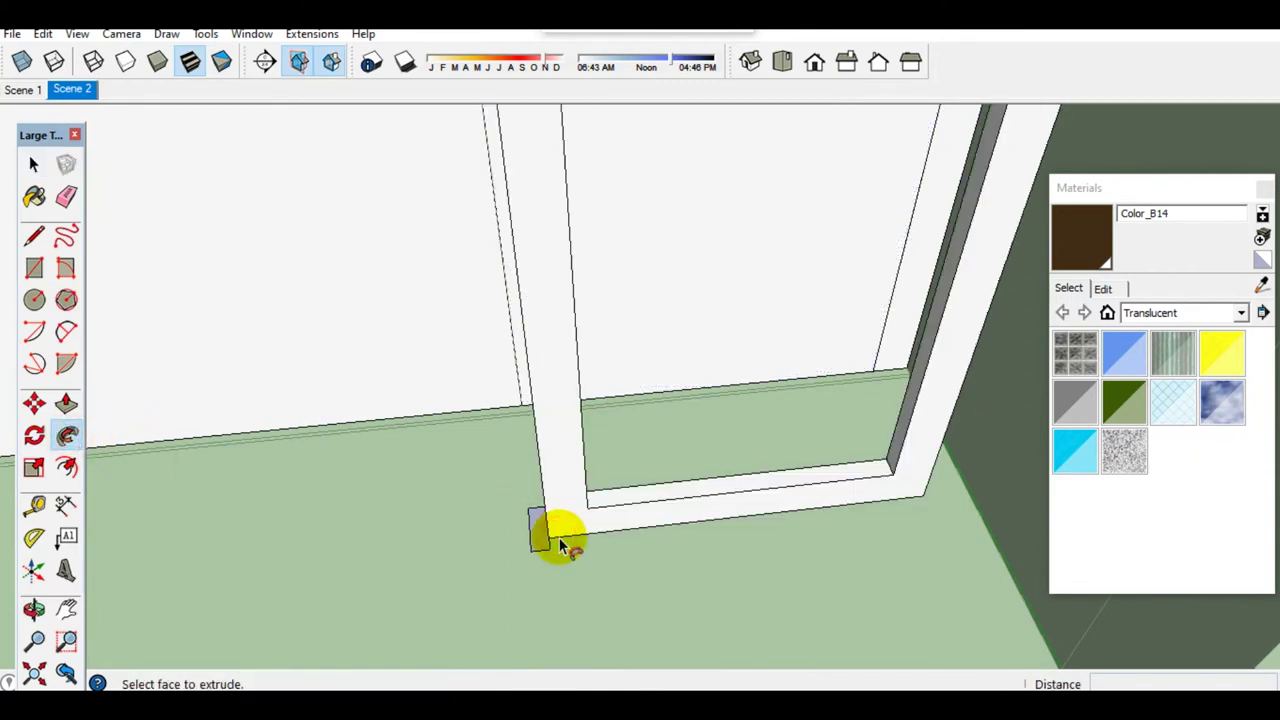
triple_click(585, 477)
right_click(574, 460)
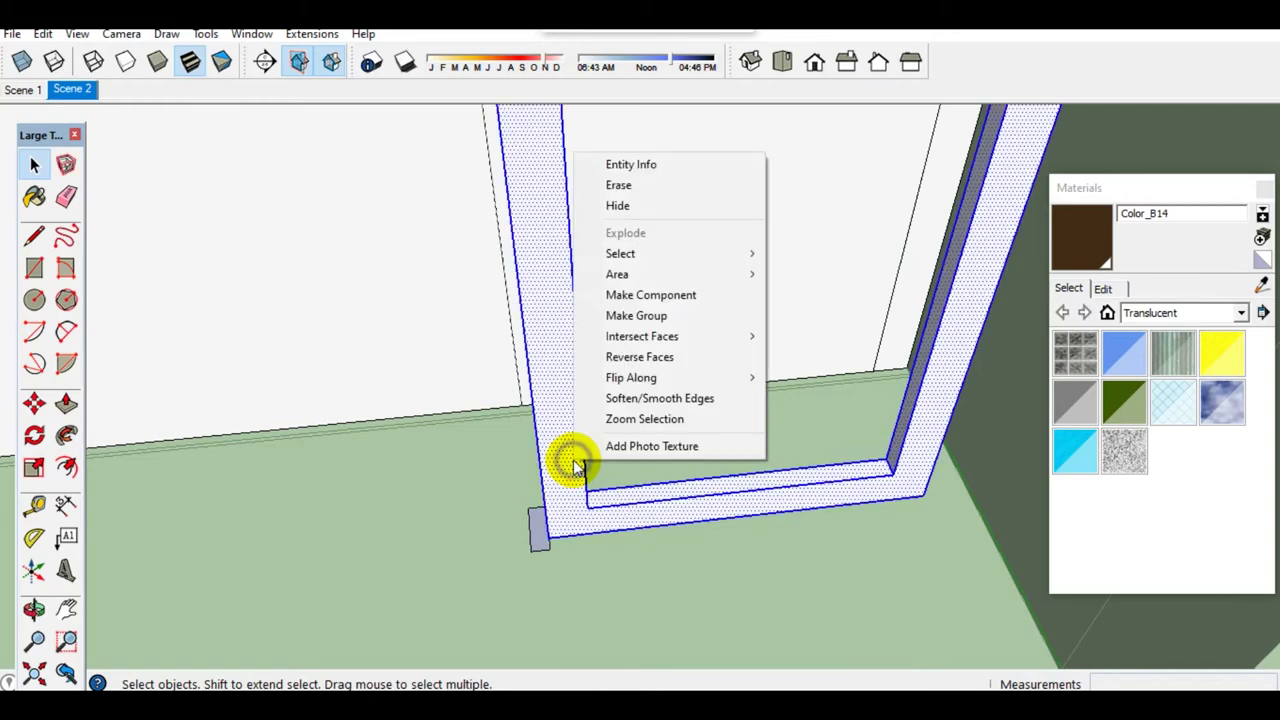
left_click(655, 316)
Step: Follow Me the profile along the door jambs, group them, and select the sill face inside
double_click(657, 319)
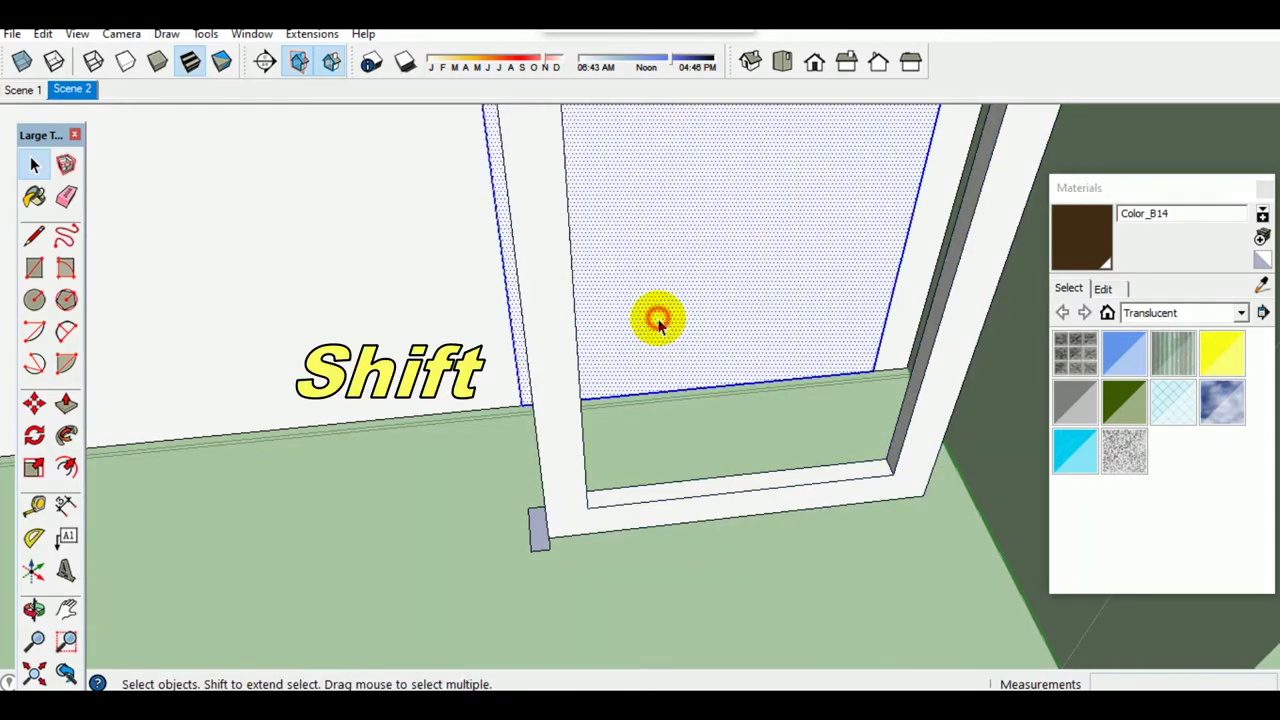
left_click(677, 349, "shift")
left_click(66, 434)
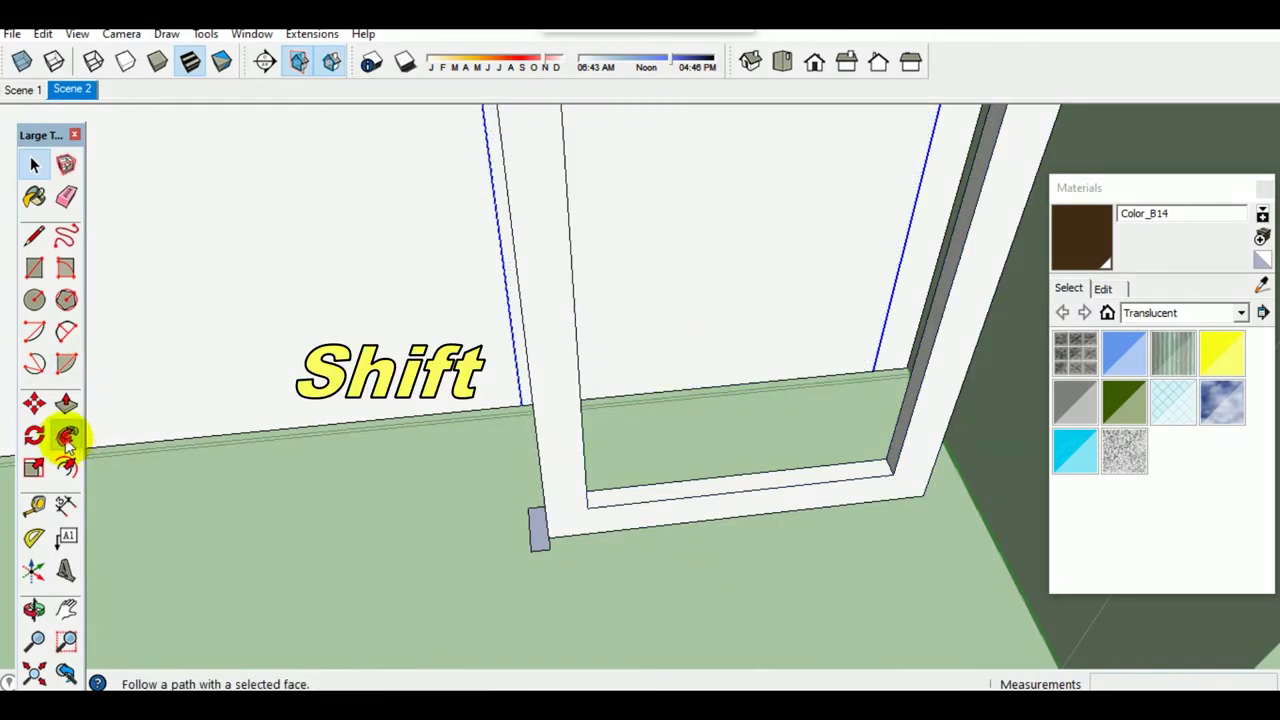
left_click(537, 548)
key("space")
left_click(533, 517)
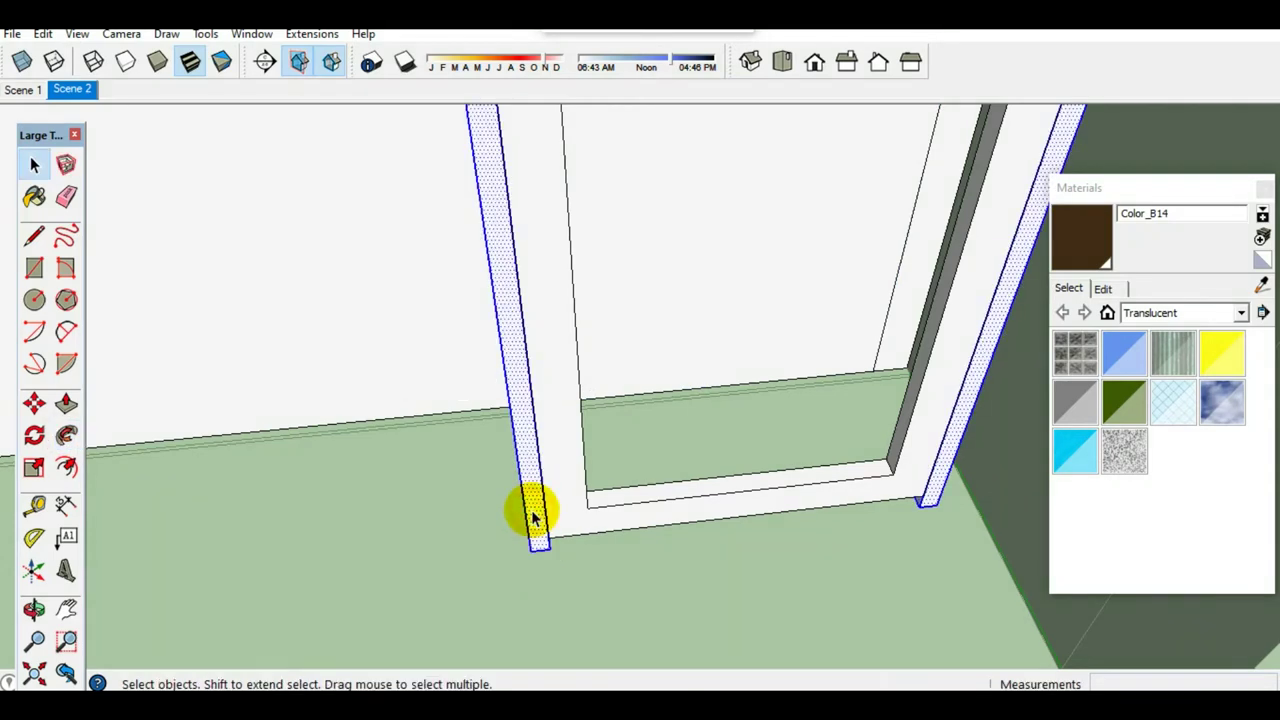
right_click(533, 512)
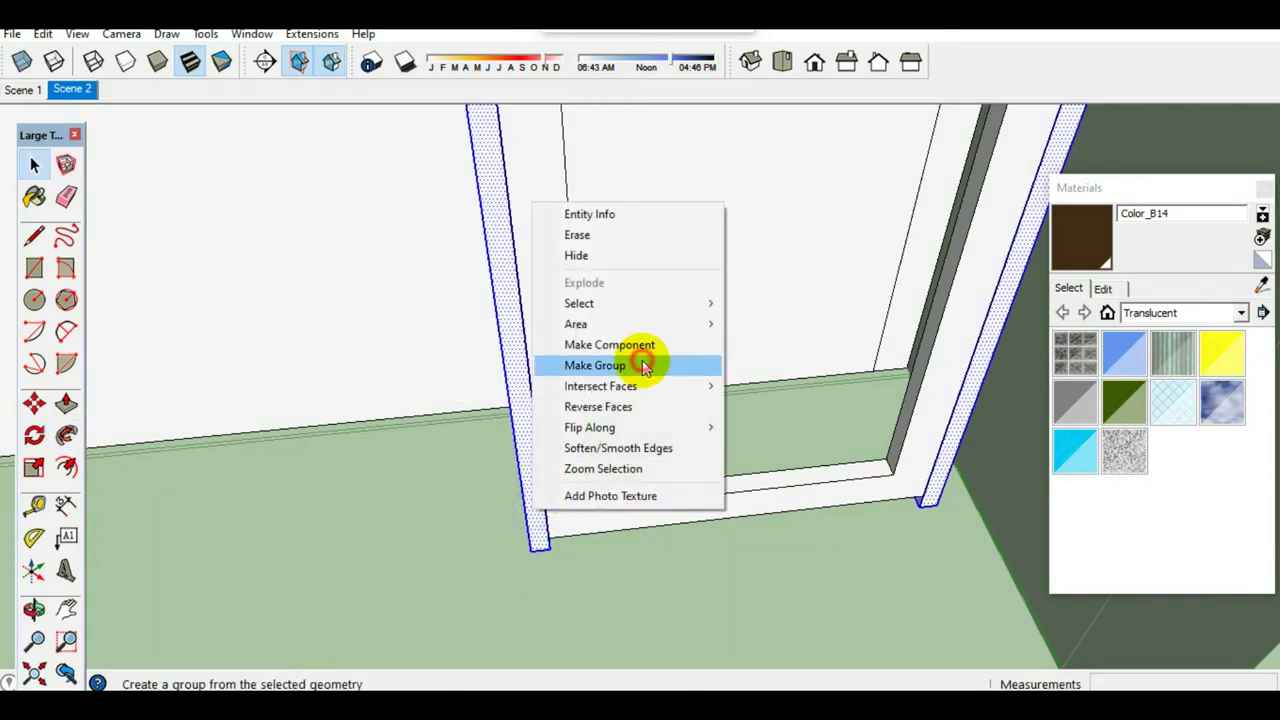
left_click(642, 360)
double_click(629, 500)
left_click_drag(374, 391, 952, 565)
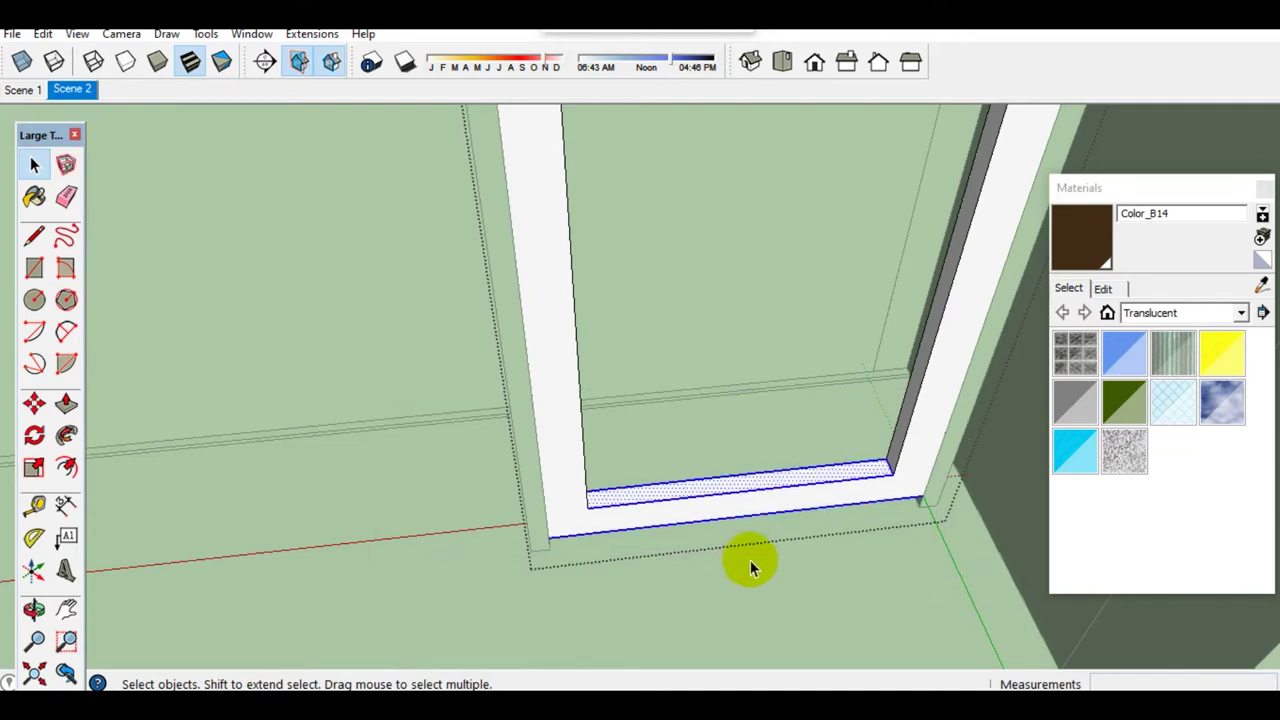
Step: Draw a line across the jamb to close a door face and reverse its orientation
key("m")
scroll(551, 534, "up", 2)
scroll(540, 538, "up", 1)
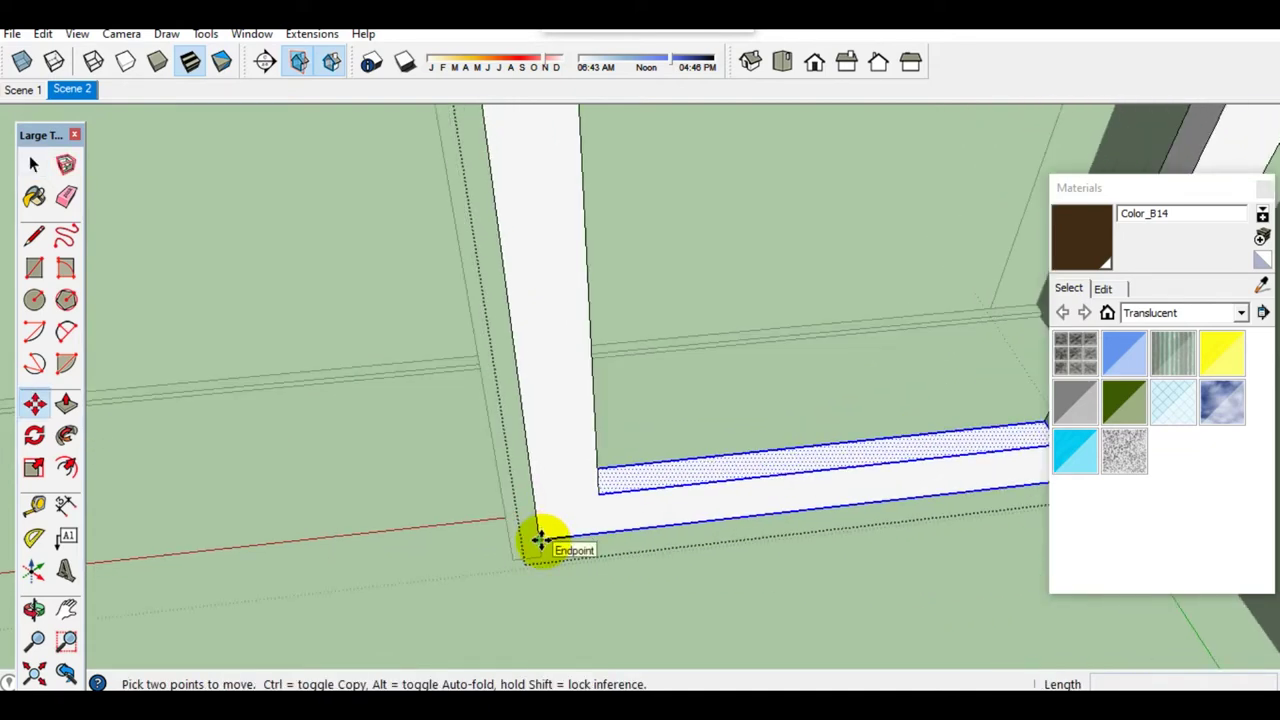
key("space")
middle_click_drag(537, 558, 615, 575)
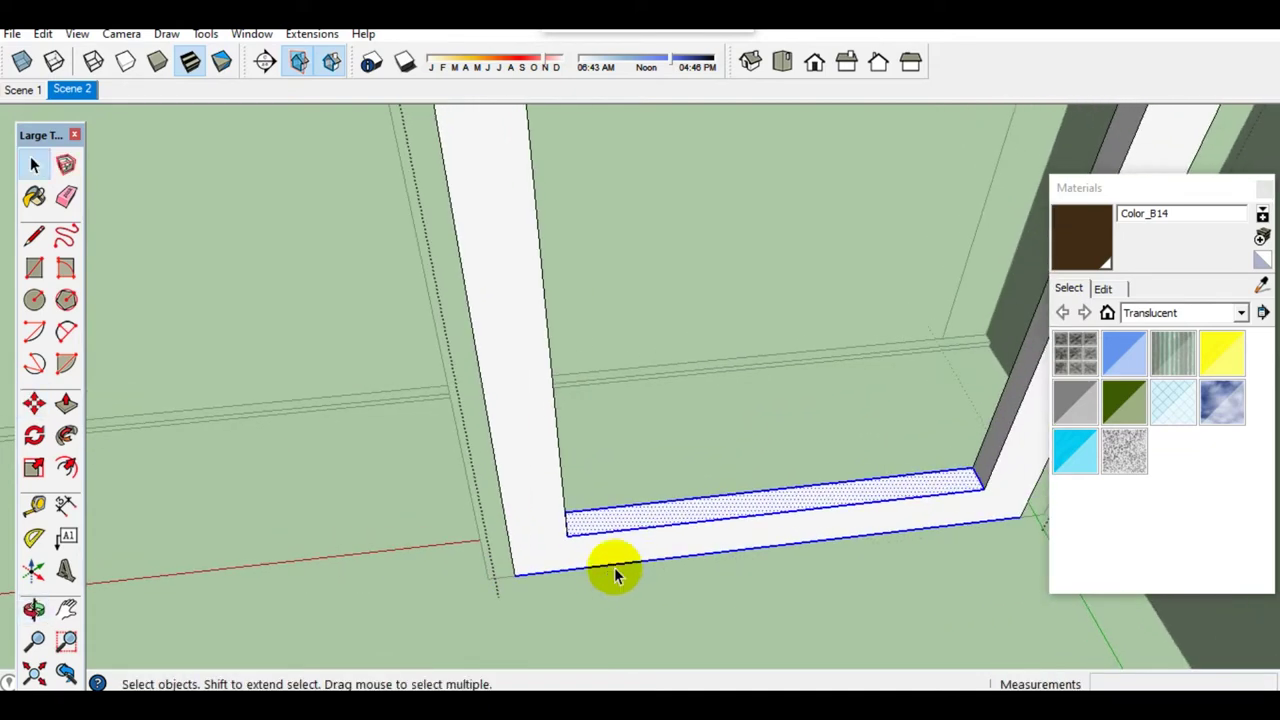
key("l")
left_click(566, 537)
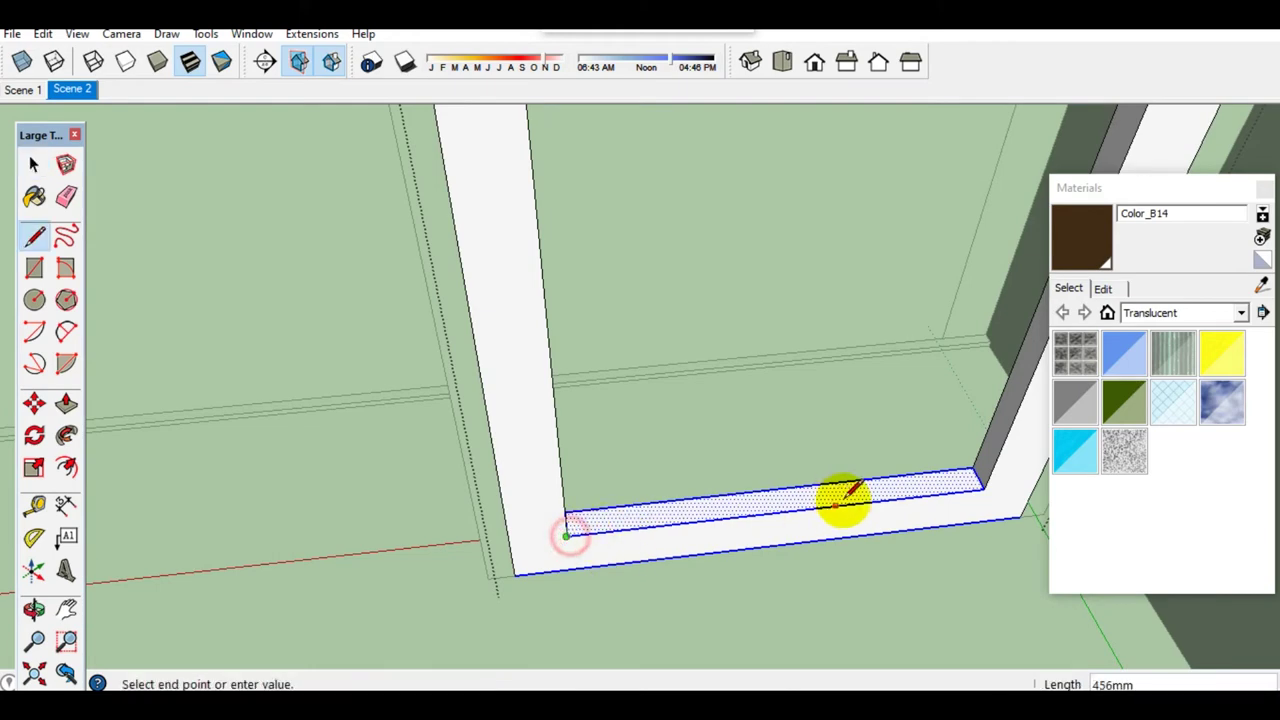
left_click(982, 481)
key("space")
left_click(737, 434)
right_click(737, 432)
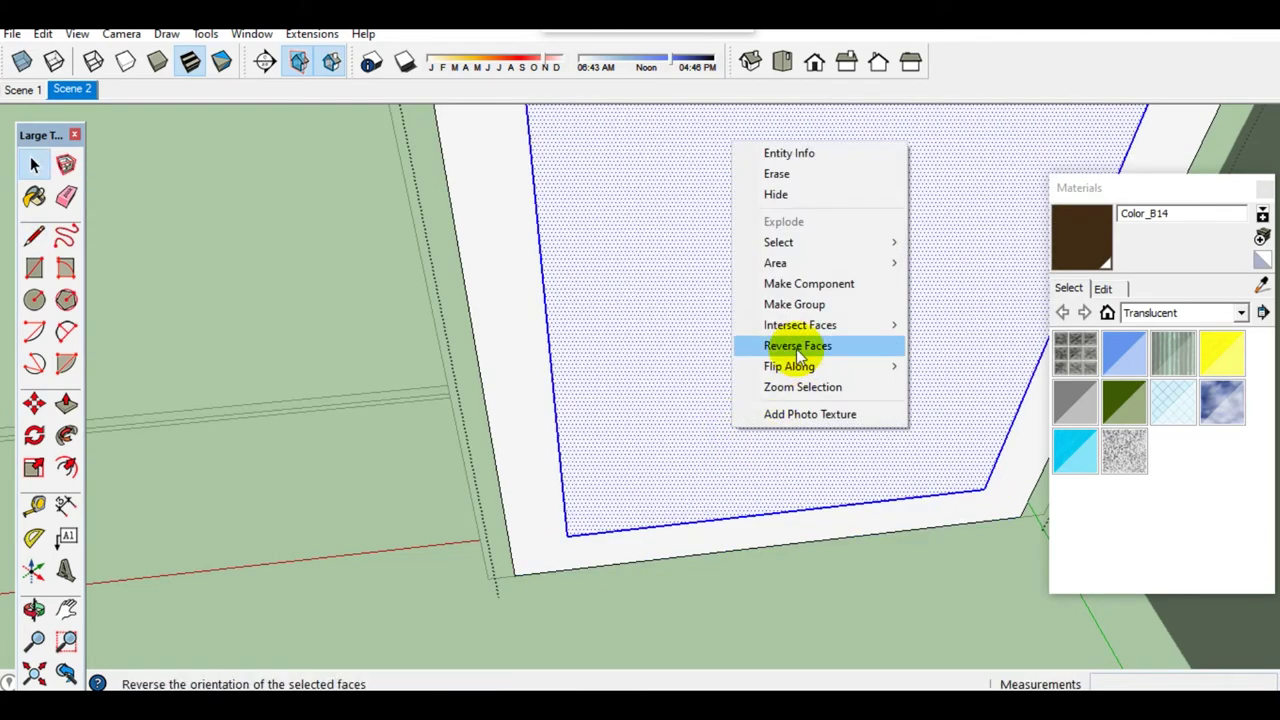
left_click(799, 355)
Step: Move the panel edges 25 mm in and Push/Pull the door panel 10 mm
scroll(586, 534, "up", 2)
mouse_move(586, 534)
middle_mouse_down()
mouse_move(437, 577)
mouse_move(370, 558)
middle_mouse_up()
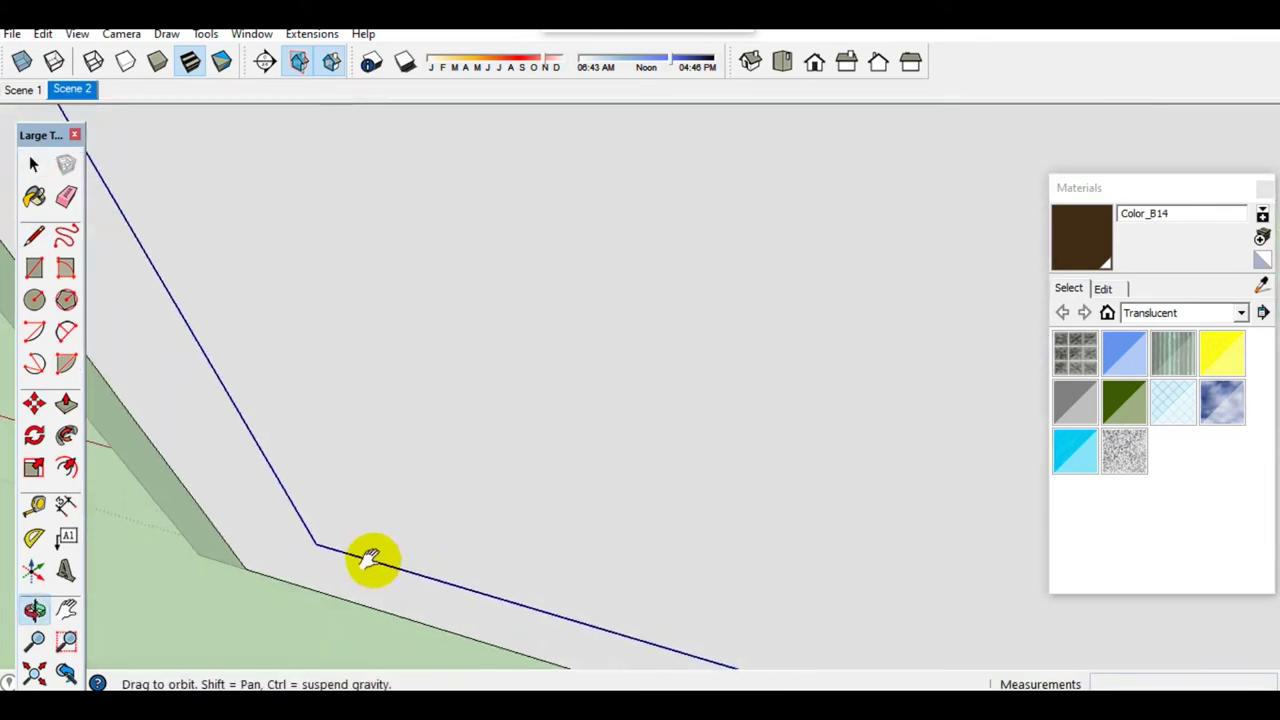
key("m")
left_click(320, 540)
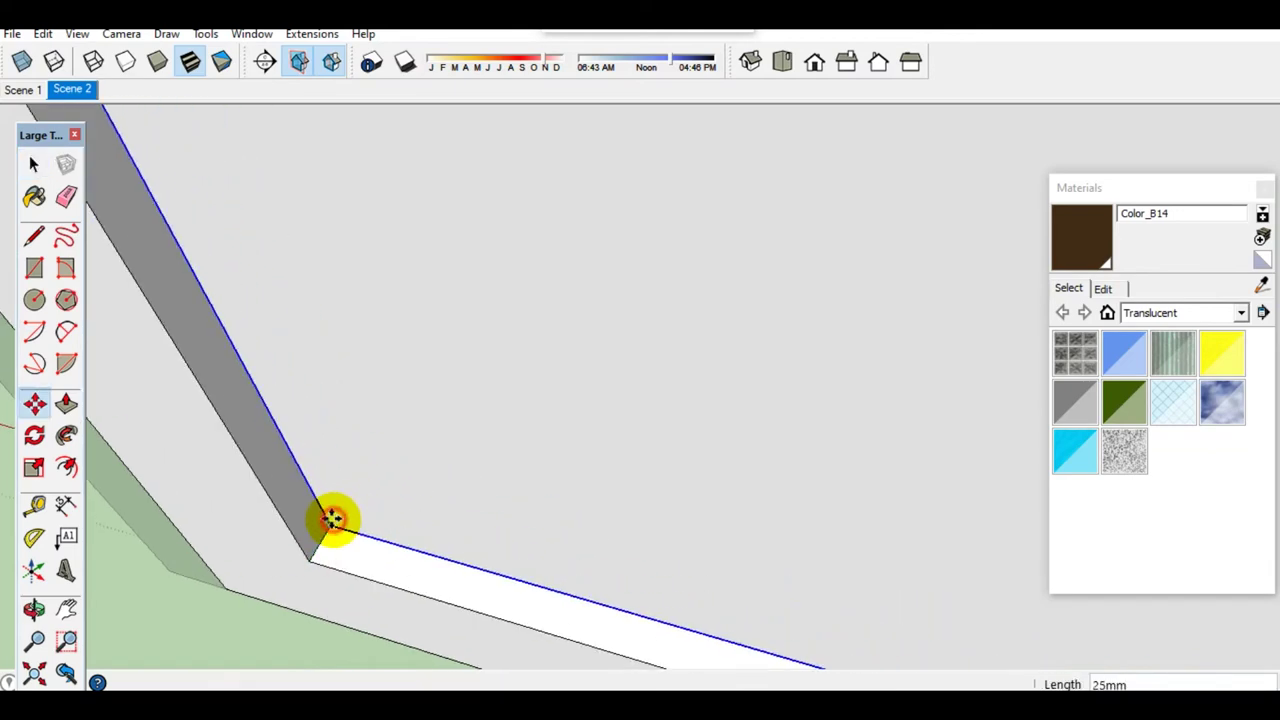
left_click(333, 518)
key("space")
left_click(371, 484)
key("p")
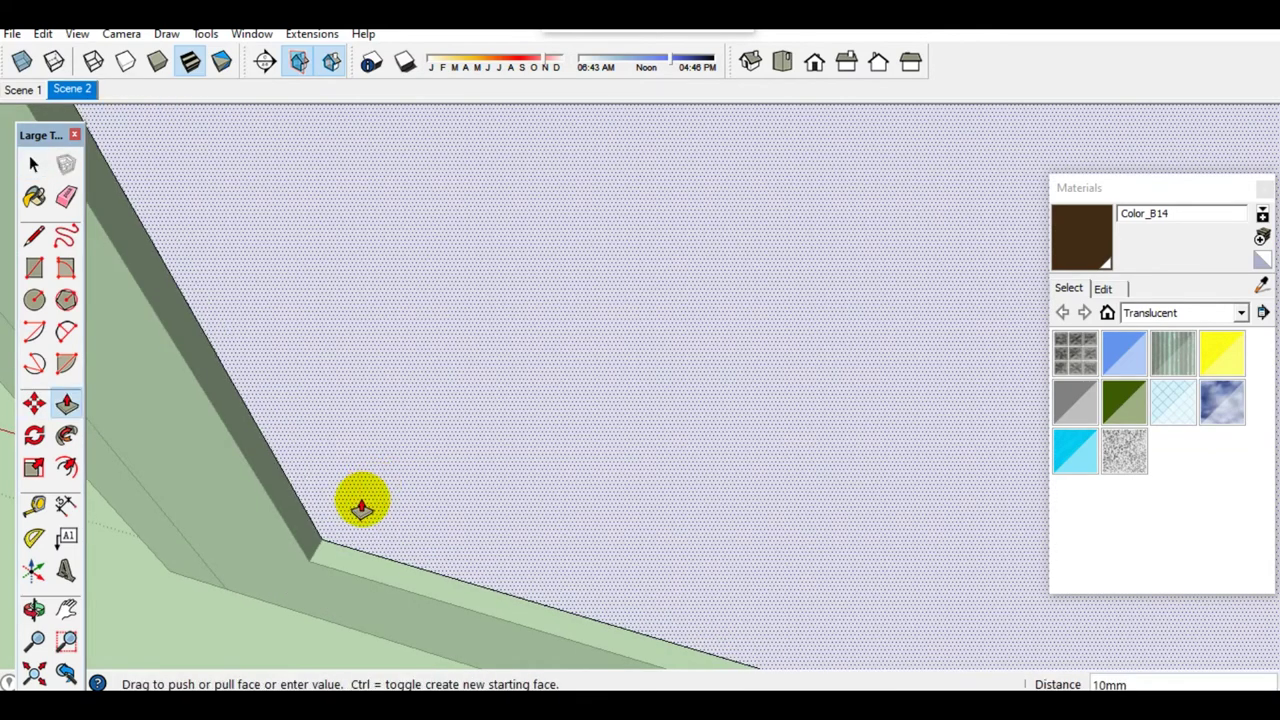
key("space")
Step: Paint the door panel face brown with Color_B14
left_click(497, 460)
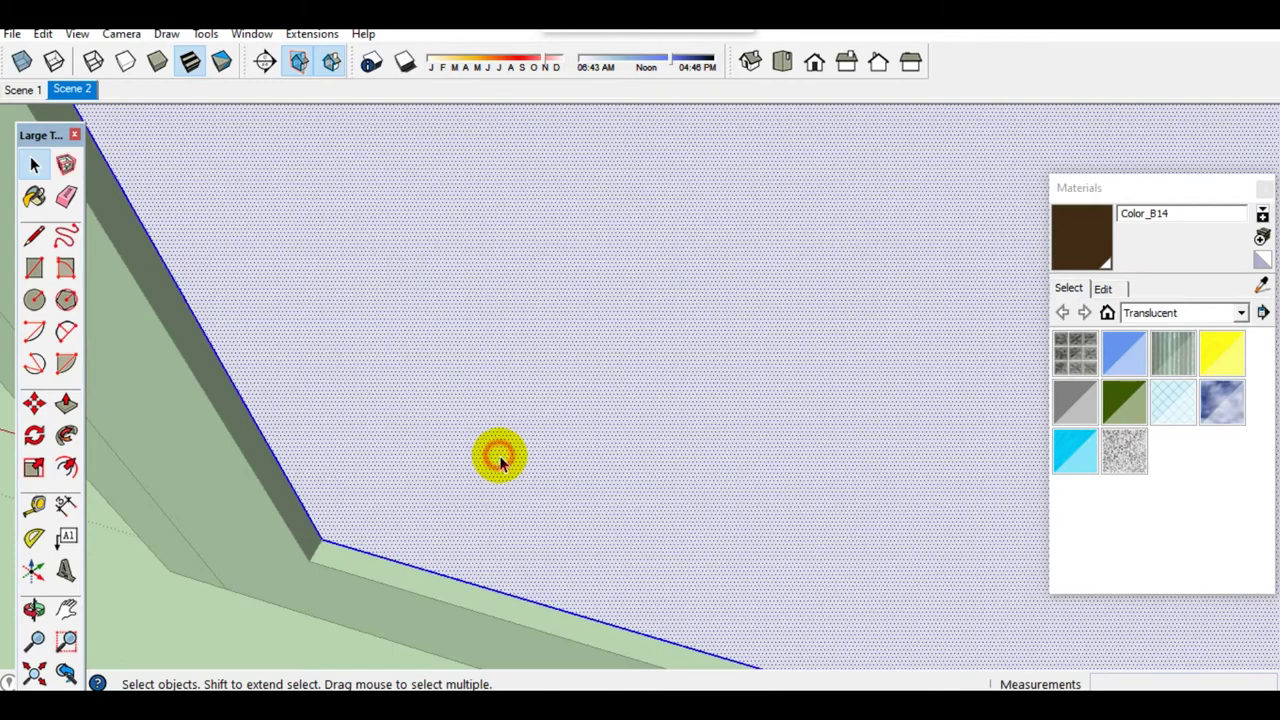
left_click(1080, 240)
left_click(592, 354)
left_click(253, 520)
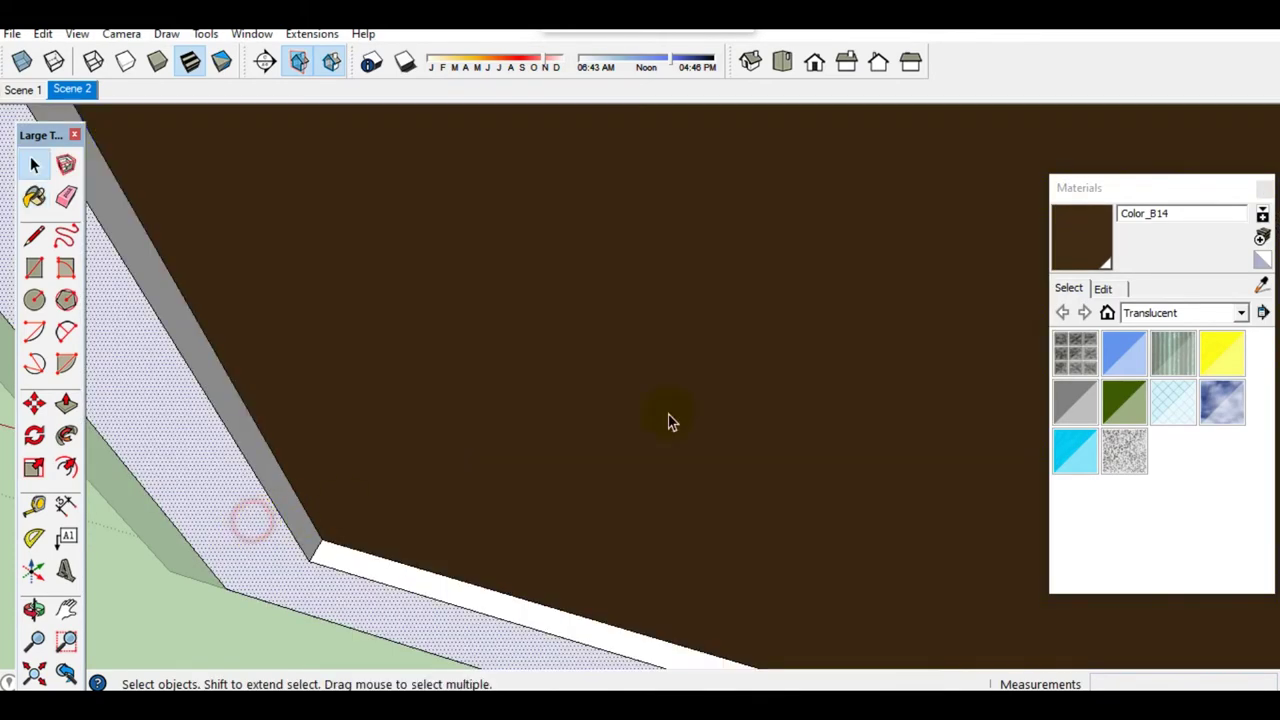
double_click(210, 492)
left_click(229, 488)
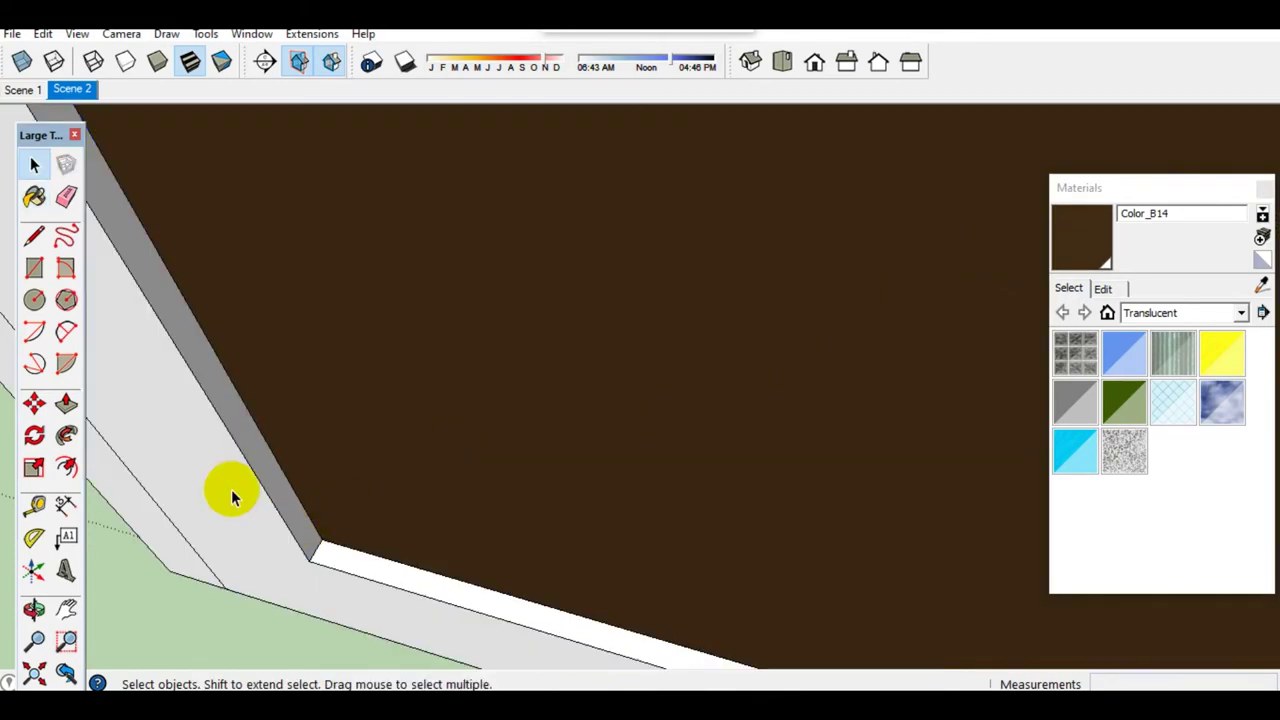
mouse_move(240, 520)
middle_mouse_down()
mouse_move(423, 494)
mouse_move(414, 572)
middle_mouse_up()
Step: Add the top header to the selected frame pieces and merge them into one outer shell
scroll(511, 500, "down", 3)
scroll(519, 612, "down", 3)
scroll(508, 480, "up", 2)
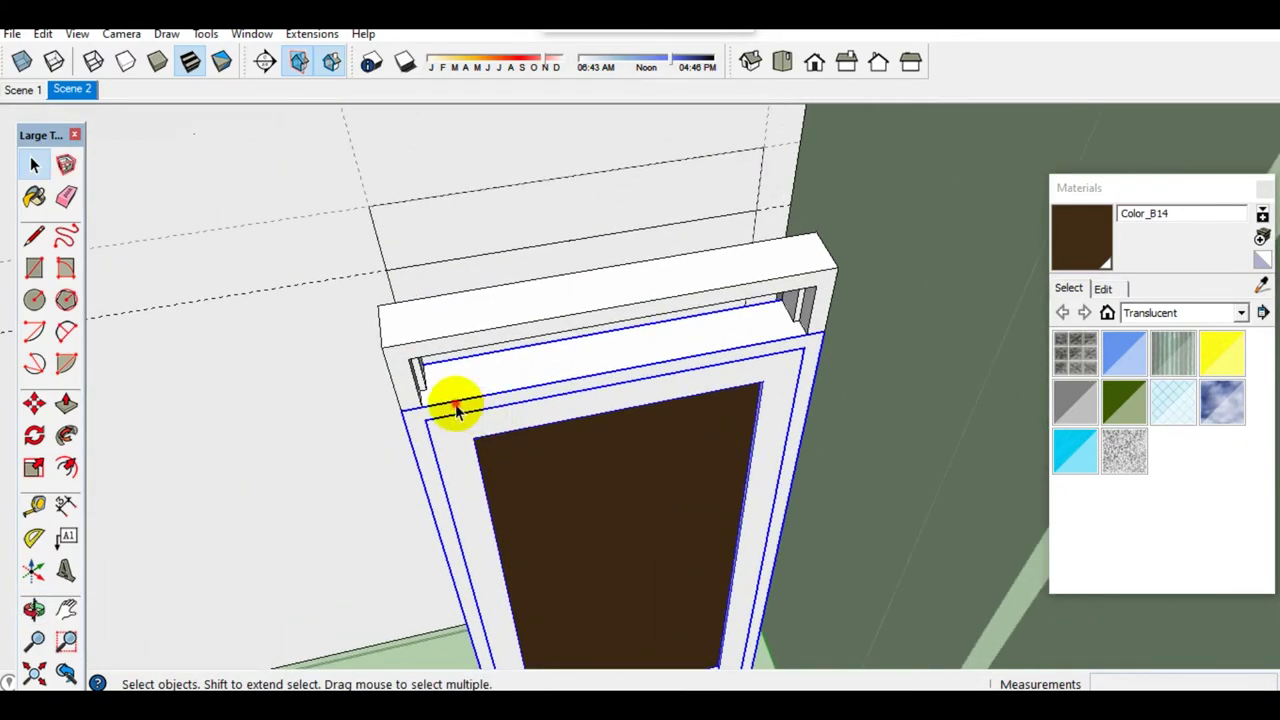
left_click(398, 369, "shift")
right_click(395, 372)
left_click(486, 266)
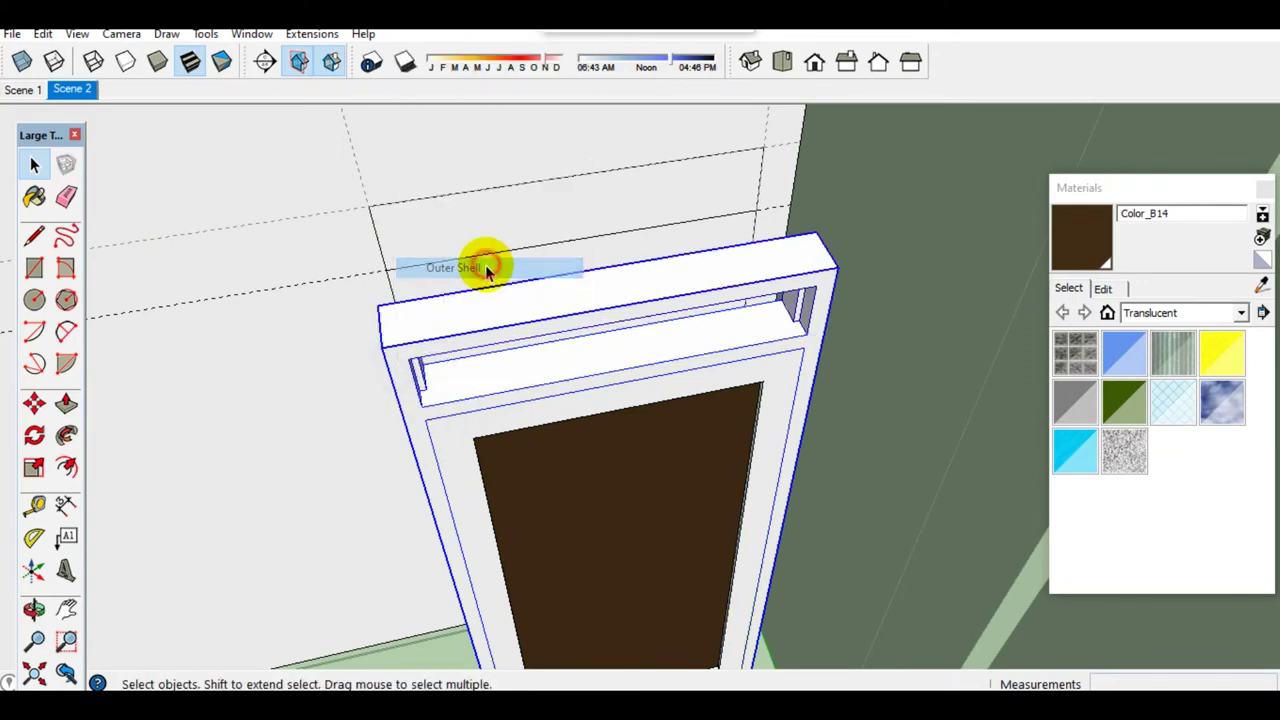
Step: Erase the edge under the strip and push the wall face above the frame through
left_click(495, 262)
scroll(498, 266, "up", 2)
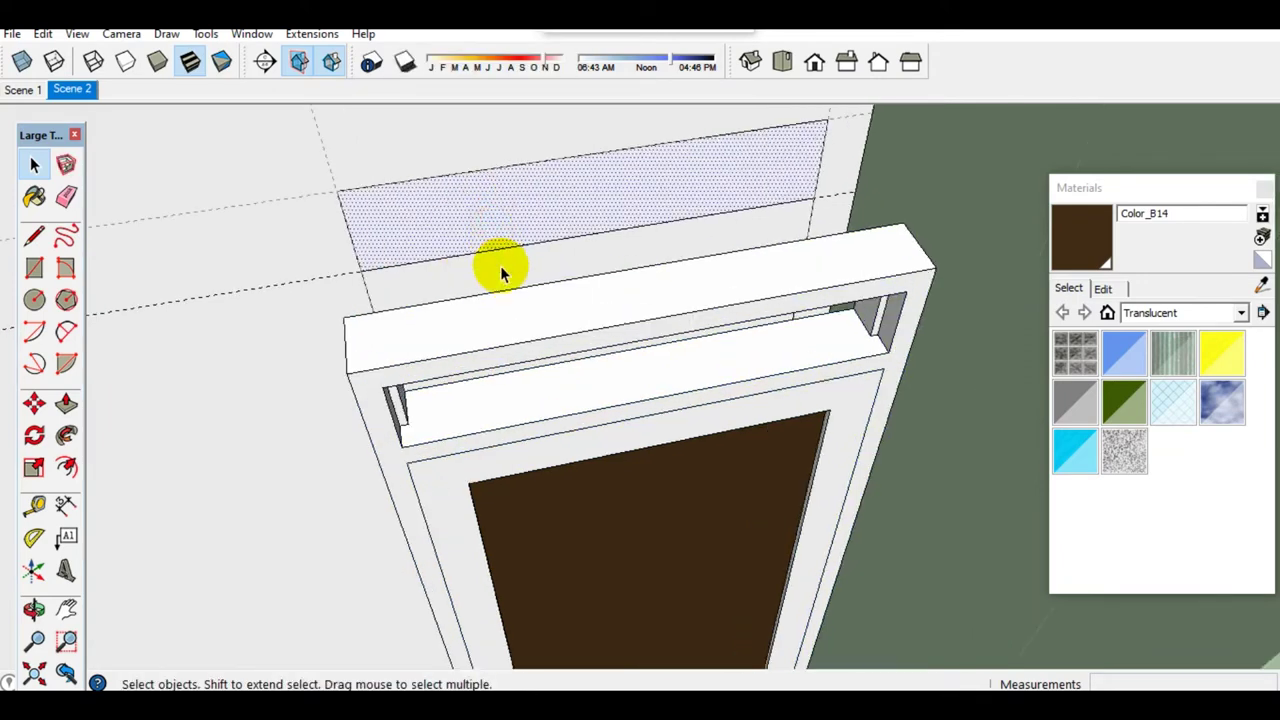
key("e")
left_click(509, 320)
key("space")
left_click(509, 318)
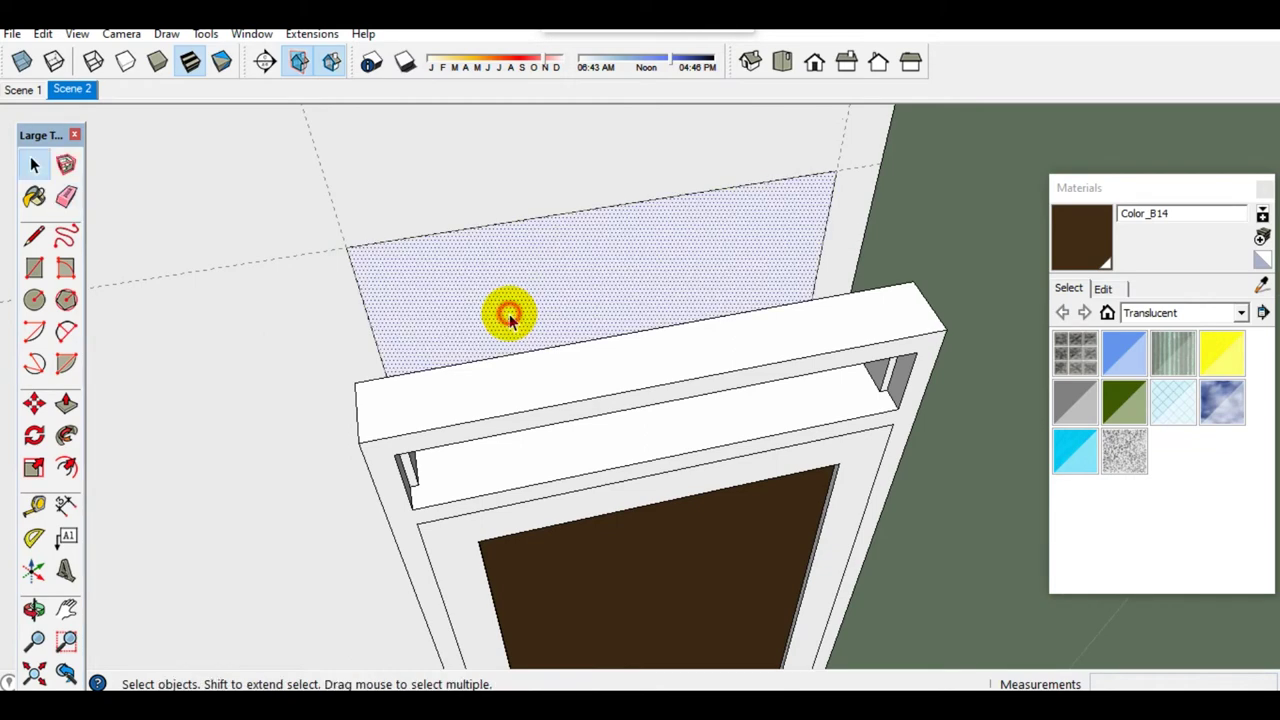
key("p")
double_click(491, 263)
key("space")
Step: Move the door frame down onto the ground line and set the trim in place
scroll(466, 343, "down", 3)
left_click(493, 490)
scroll(508, 563, "up", 3)
scroll(508, 566, "up", 1)
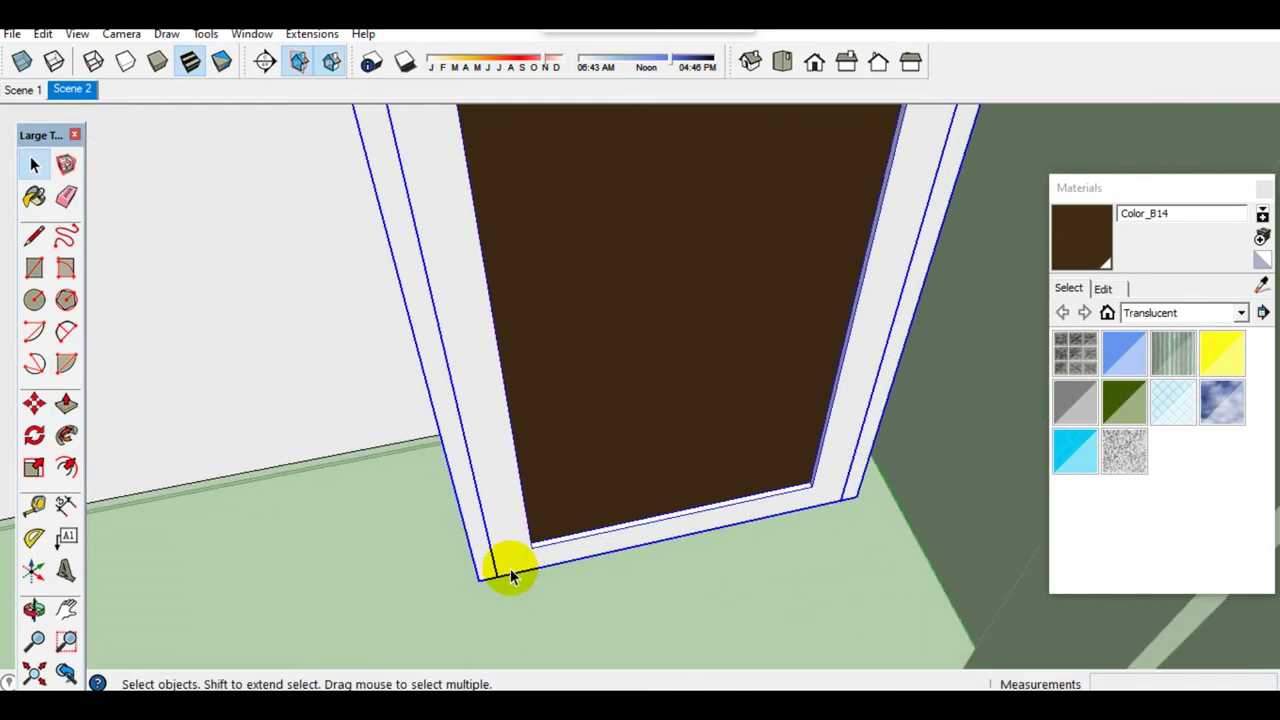
key("m")
left_click(480, 576)
scroll(478, 490, "up", 2)
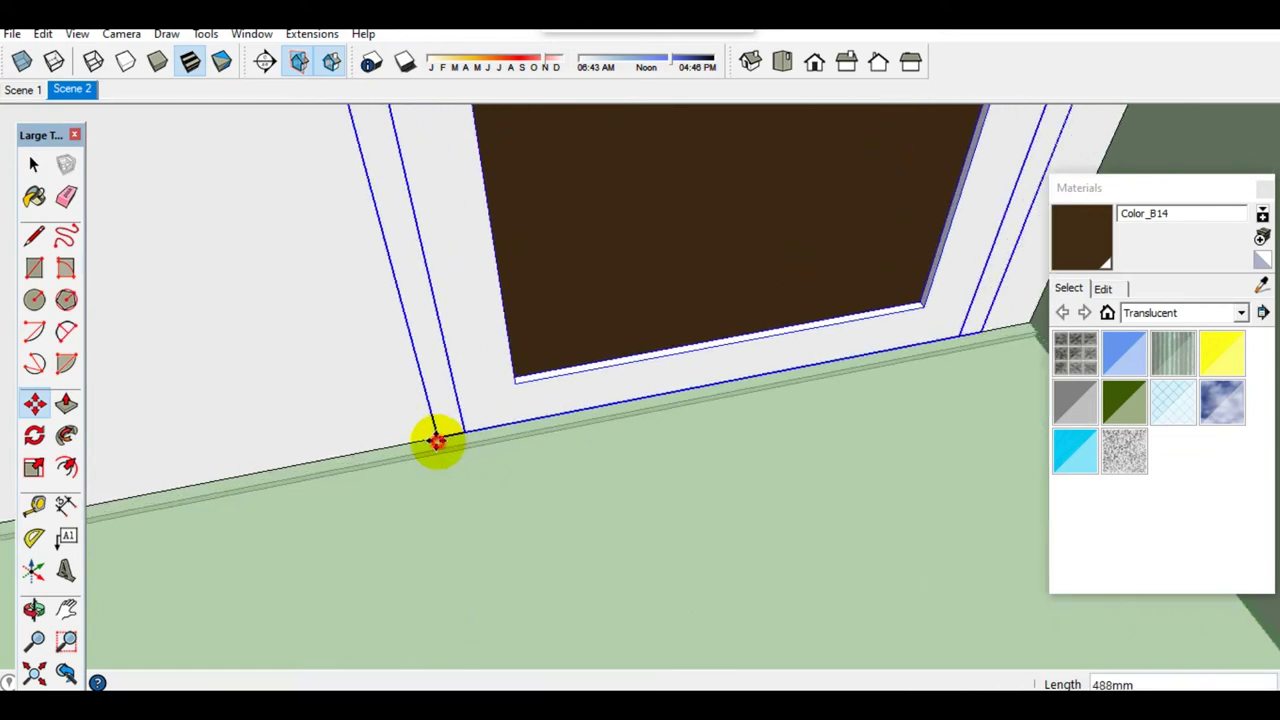
left_click(440, 433)
scroll(457, 423, "up", 3)
left_click(320, 471)
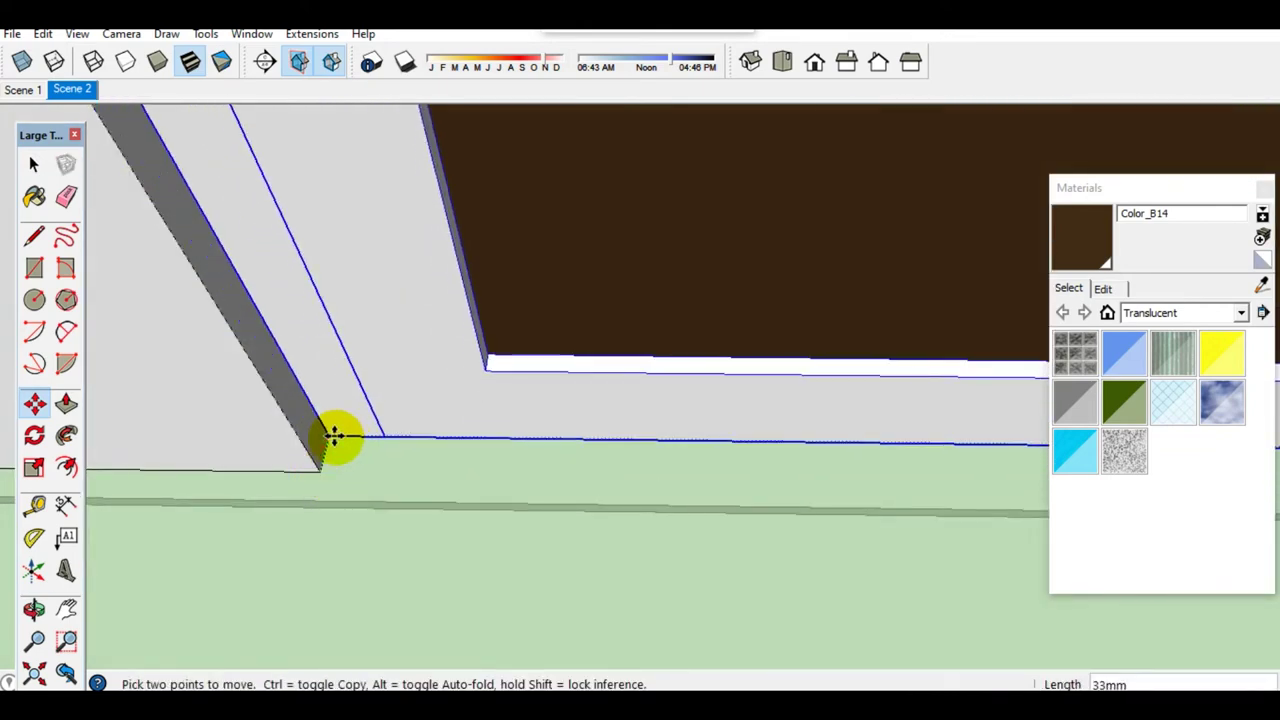
left_click(333, 437)
Step: Paint the door trim faces brown with Color_B14
key("space")
left_click(1063, 217)
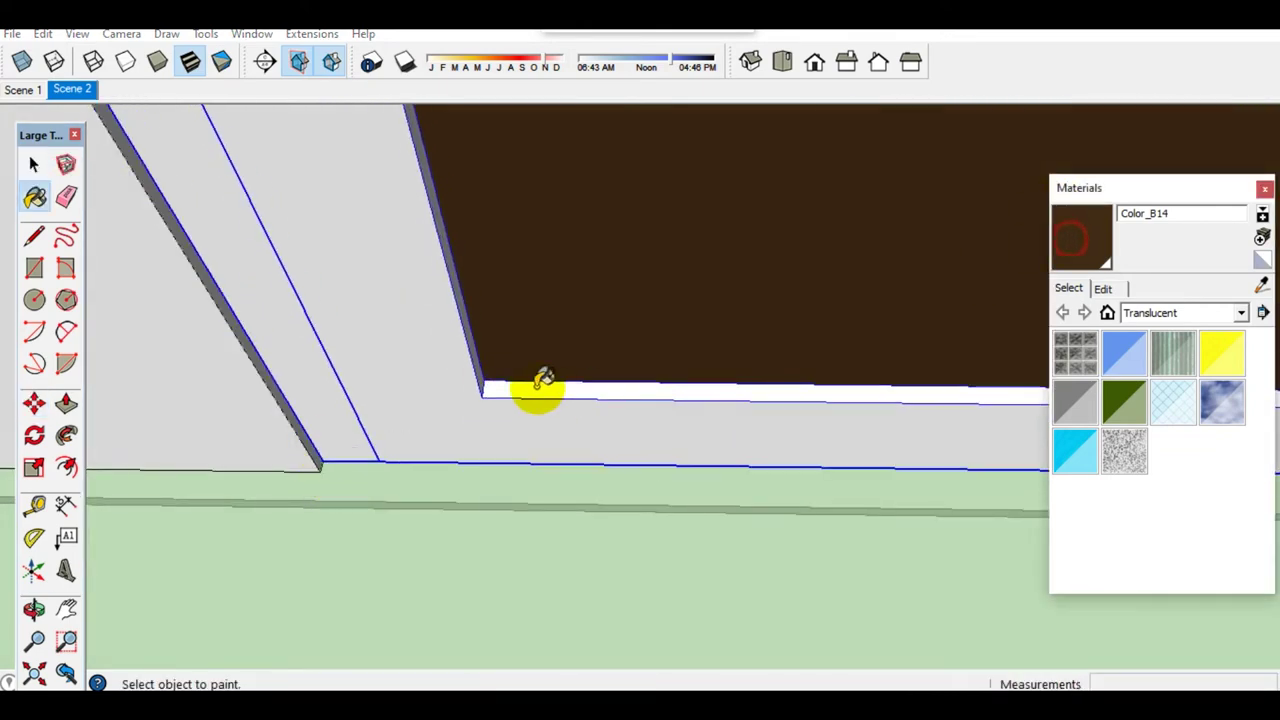
left_click(405, 368)
scroll(430, 405, "down", 3)
key("space")
scroll(430, 405, "down", 3)
scroll(541, 410, "down", 3)
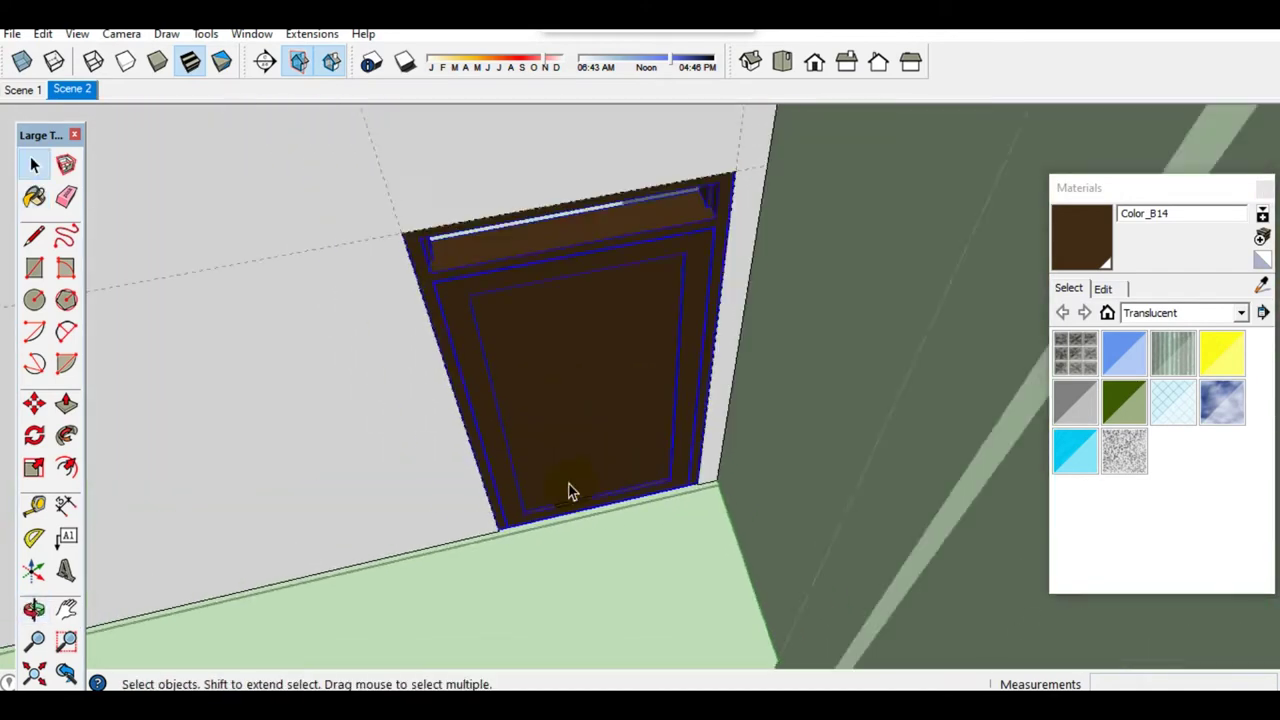
scroll(566, 491, "up", 1)
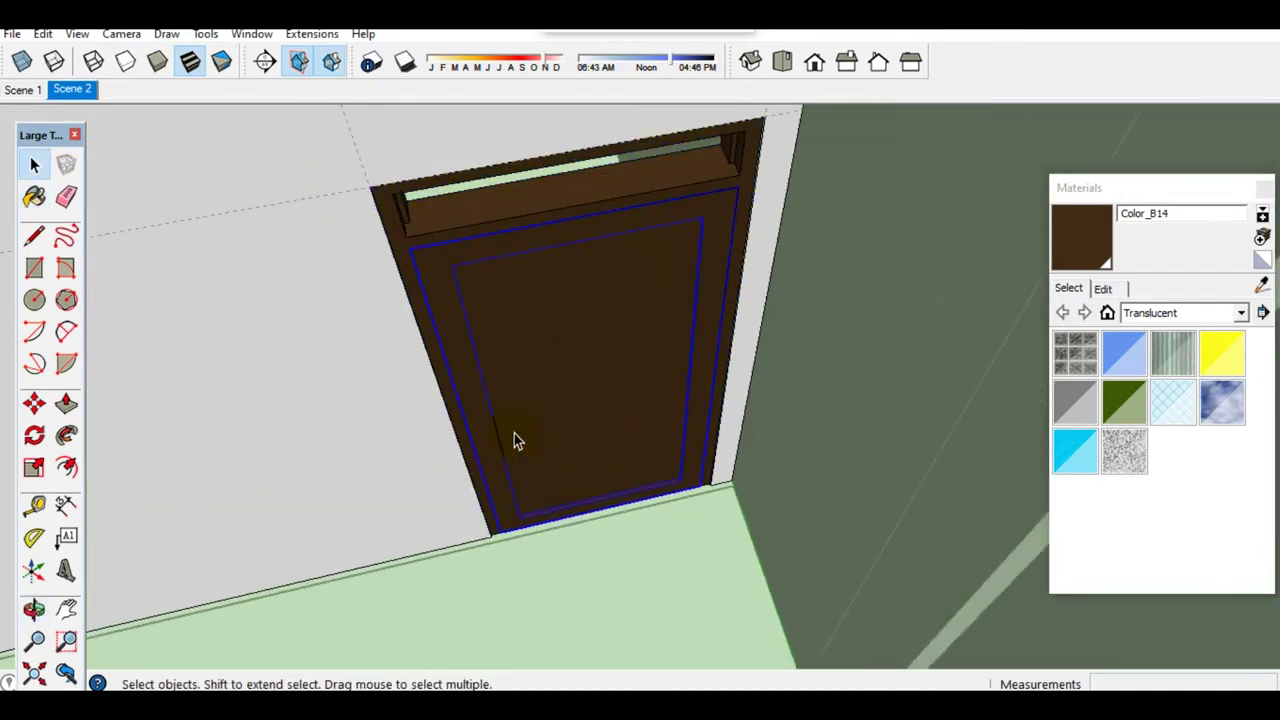
Step: Inside the door group, add a handle-height guide about 1037 mm above the bottom corner
left_click(455, 433)
double_click(475, 433)
key("t")
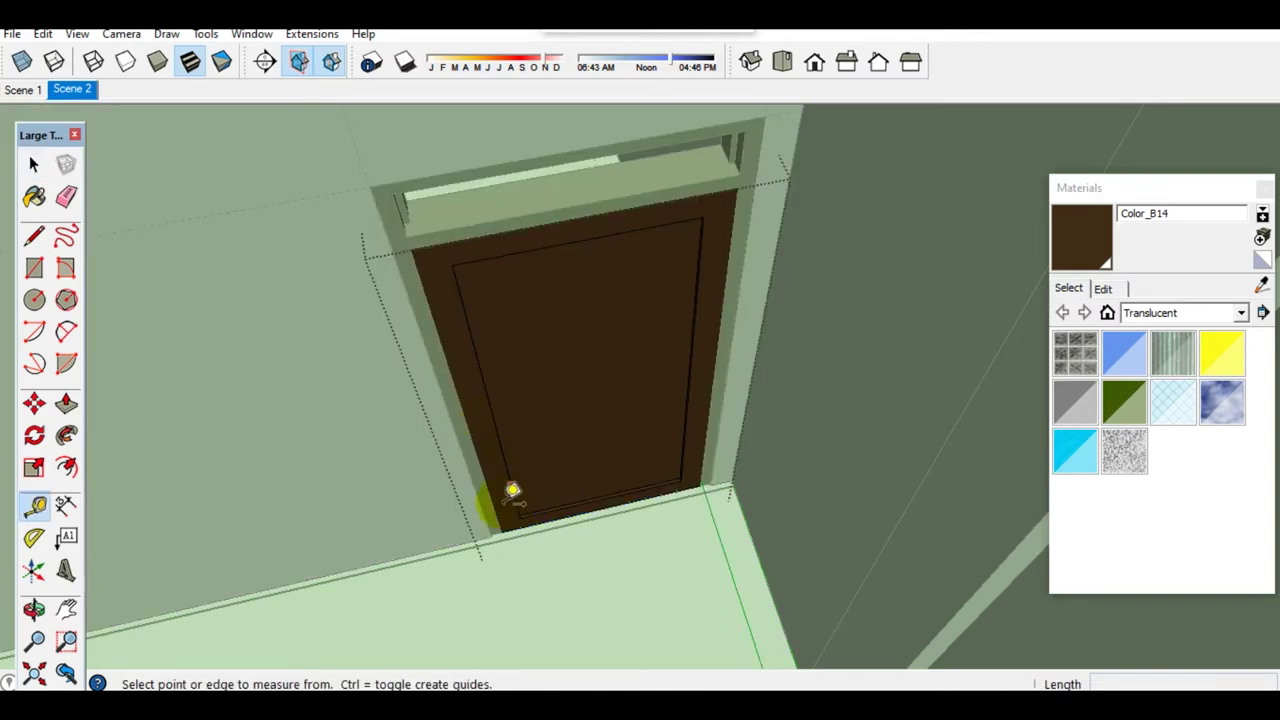
scroll(515, 505, "up", 1)
left_click(513, 528)
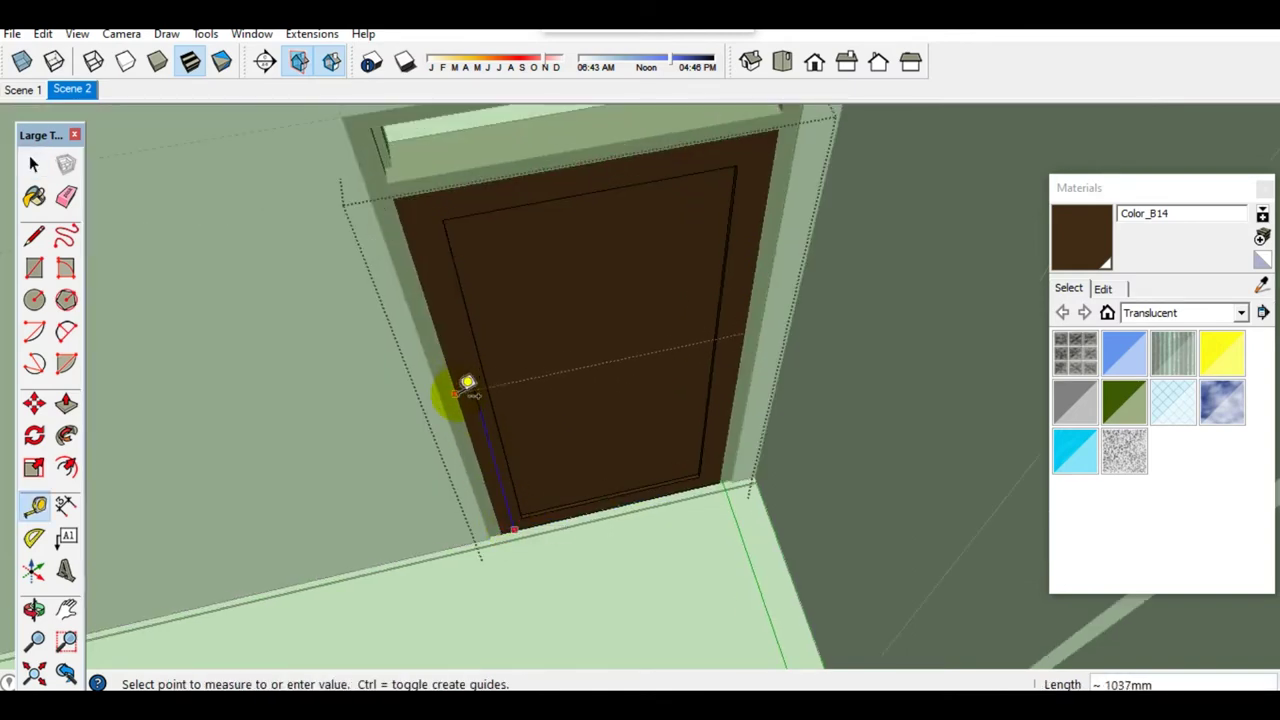
left_click(472, 398)
scroll(470, 420, "up", 4)
Step: Draw a small circle on the guide line and extrude it into a short cylinder
key("c")
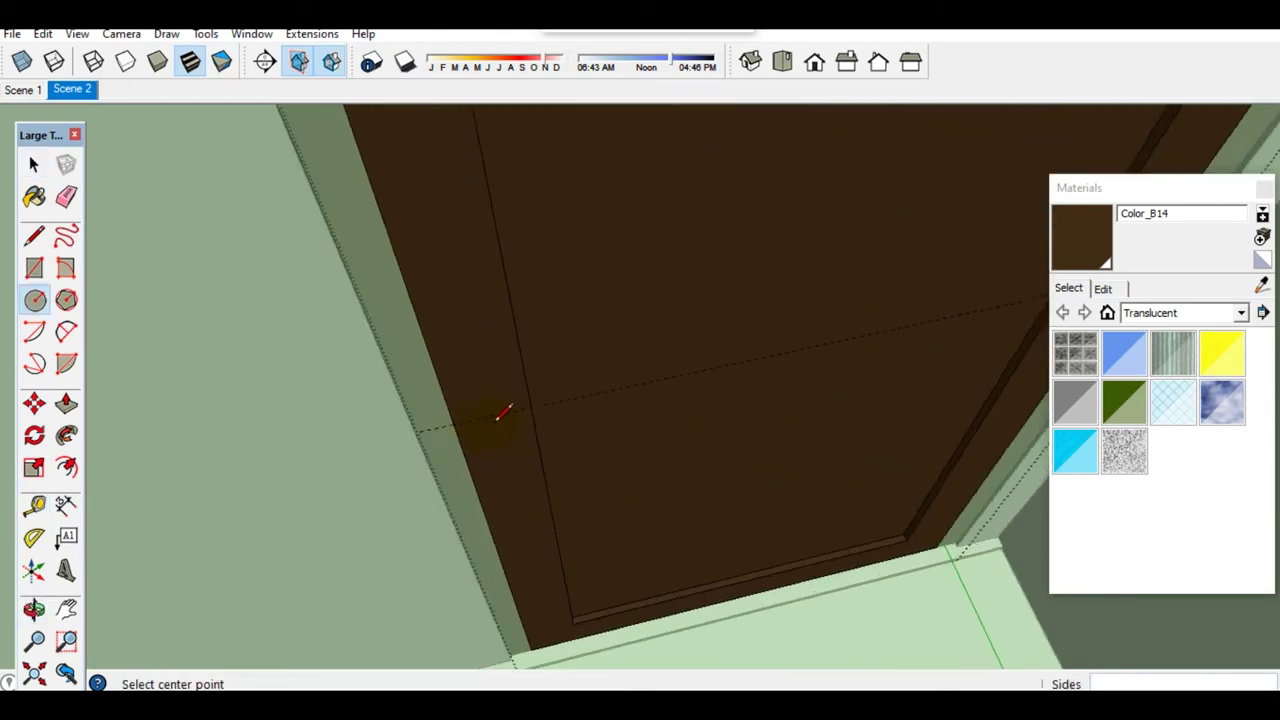
scroll(492, 413, "up", 1)
left_click(492, 413)
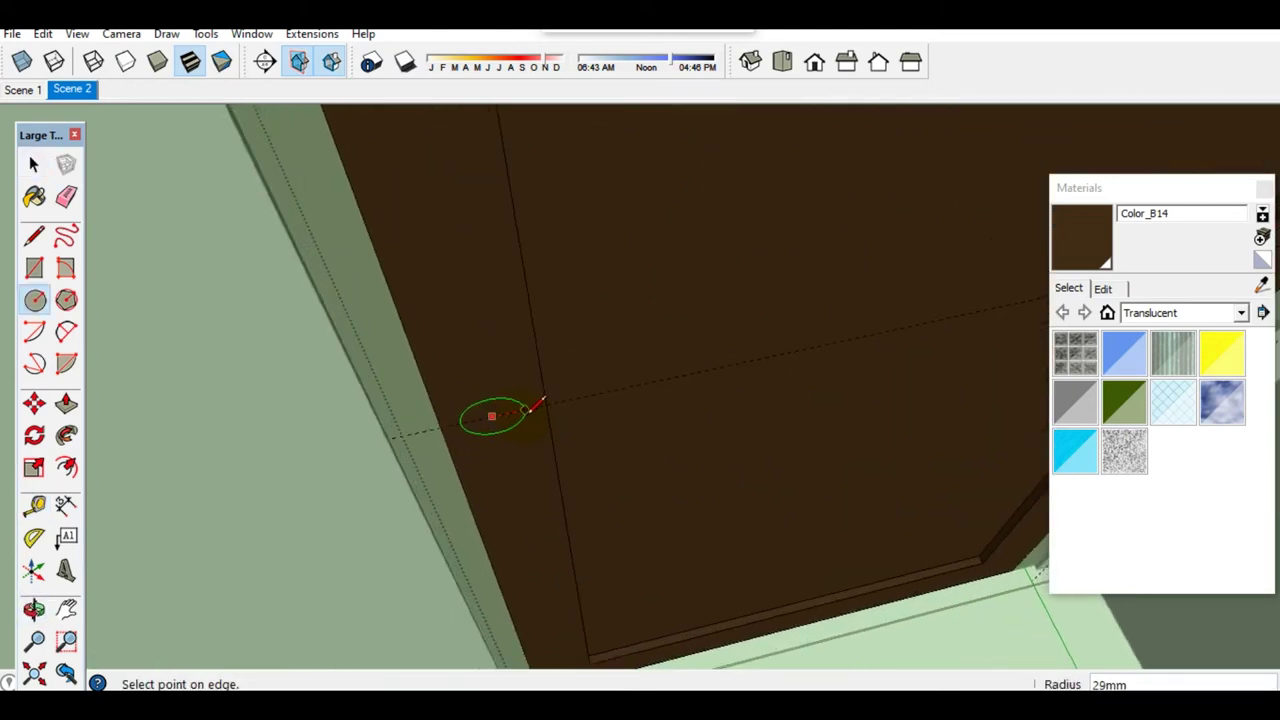
left_click(512, 418)
key("space")
scroll(494, 418, "up", 1)
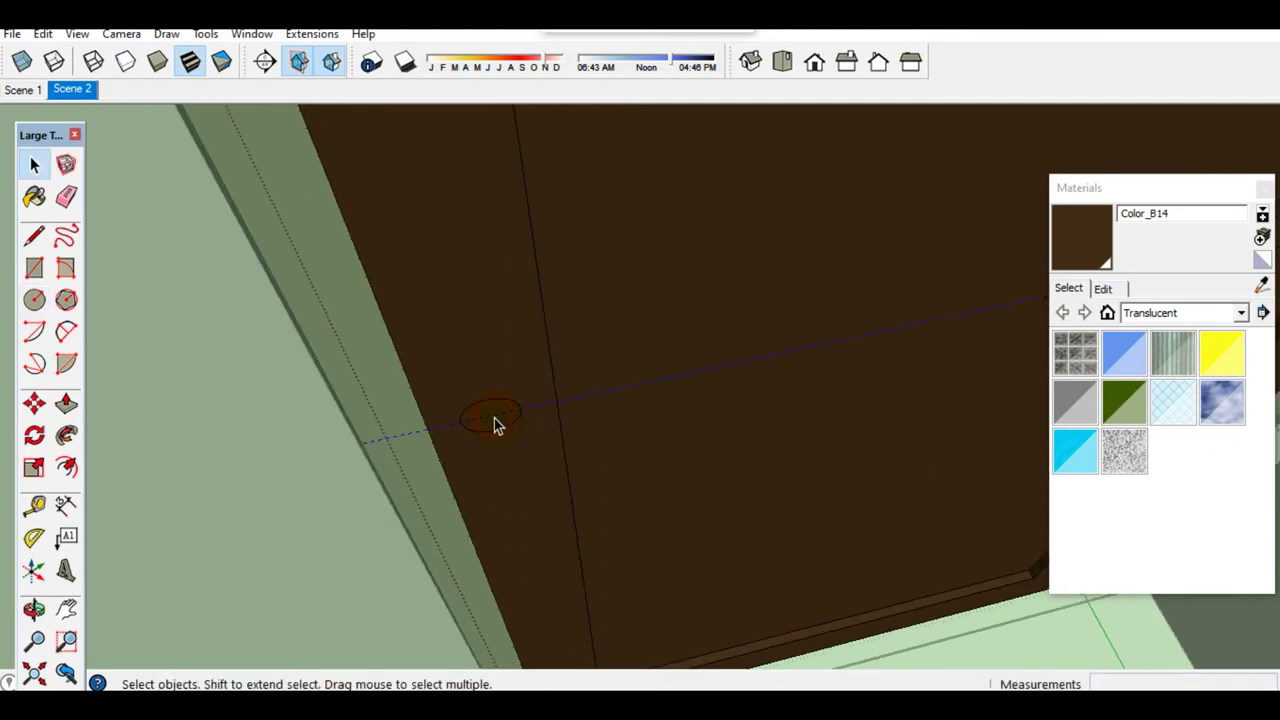
key("p")
left_click_drag(494, 418, 496, 426)
scroll(497, 428, "up", 1)
Step: Offset a ring around the circle and extrude the ring 9 mm
key("f")
left_click(494, 422)
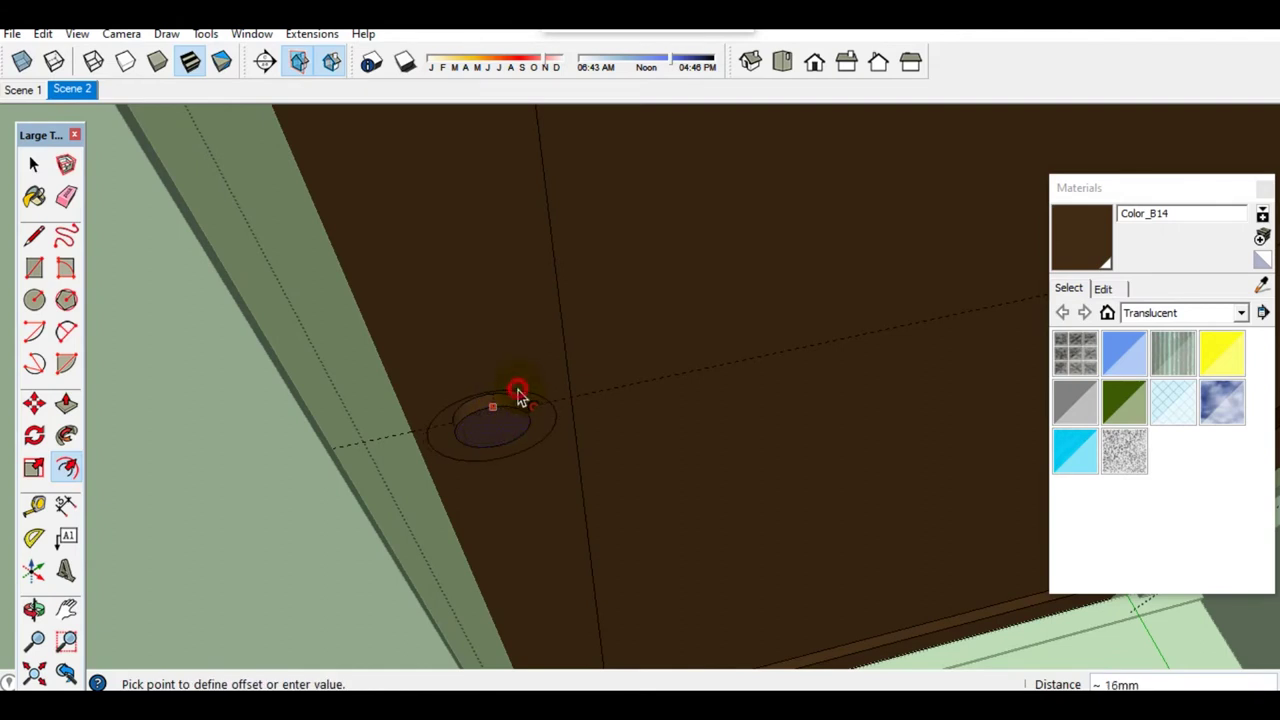
left_click(519, 396)
key("space")
scroll(481, 414, "up", 1)
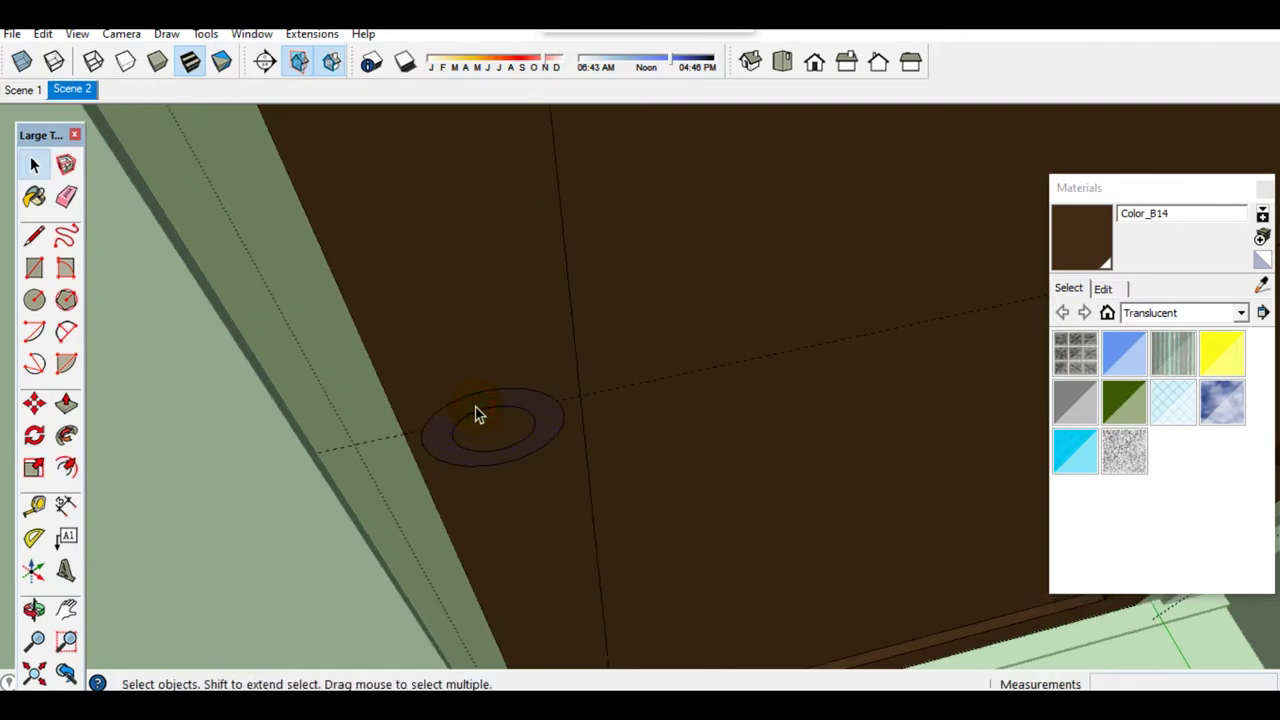
key("p")
left_click(475, 422)
left_click(474, 432)
key("space")
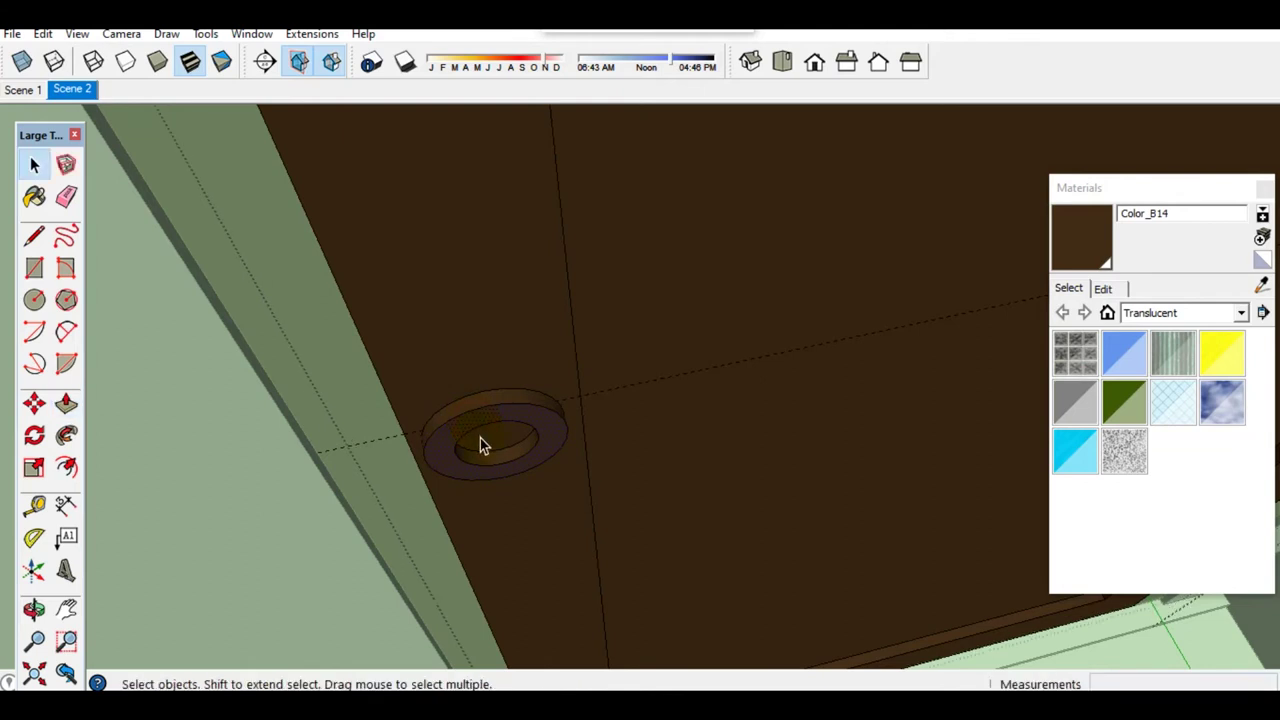
Step: Erase the ring's inner circle edge and extrude the knob disc outward
key("l")
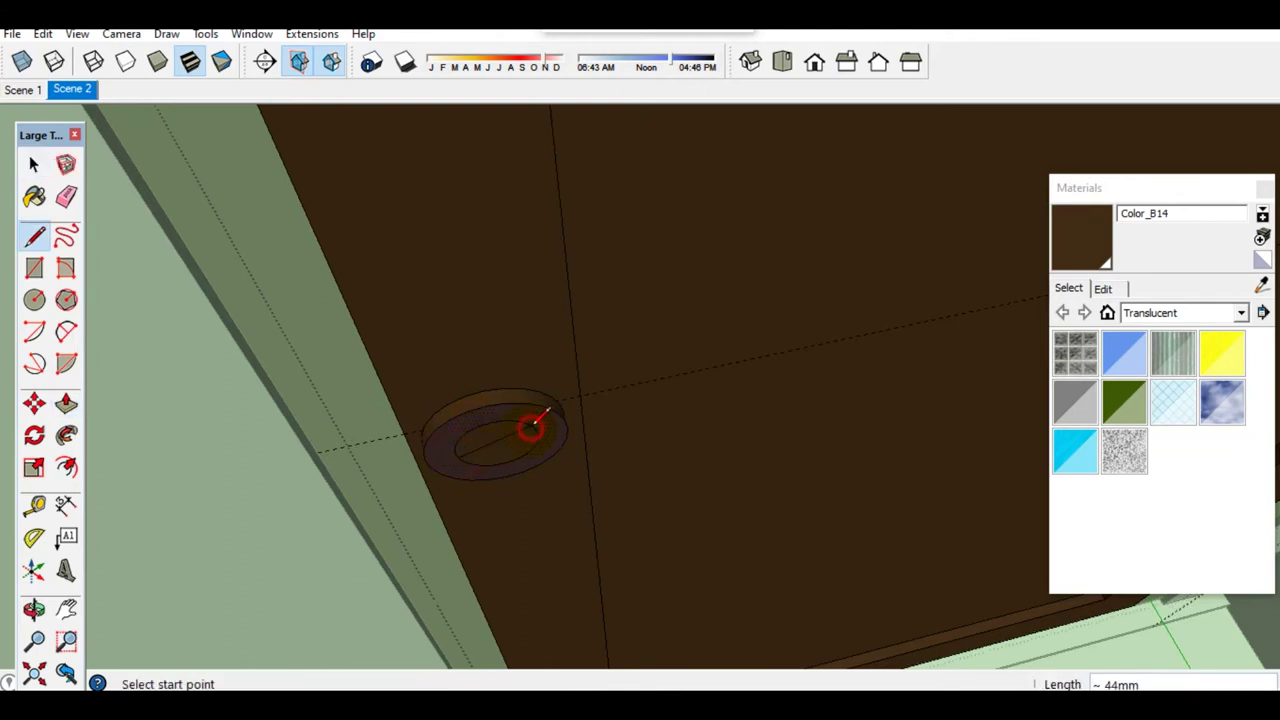
key("space")
key("e")
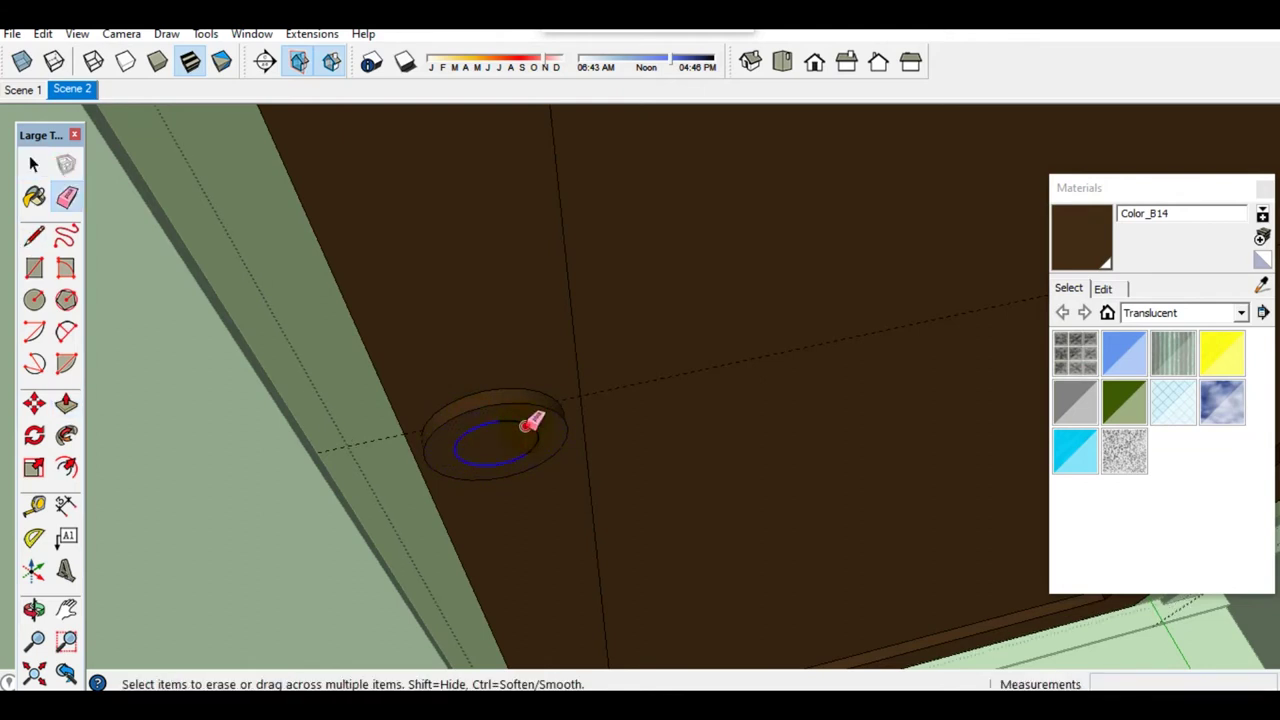
left_click_drag(494, 440, 525, 425)
key("space")
scroll(505, 449, "up", 1)
key("p")
left_click(504, 450)
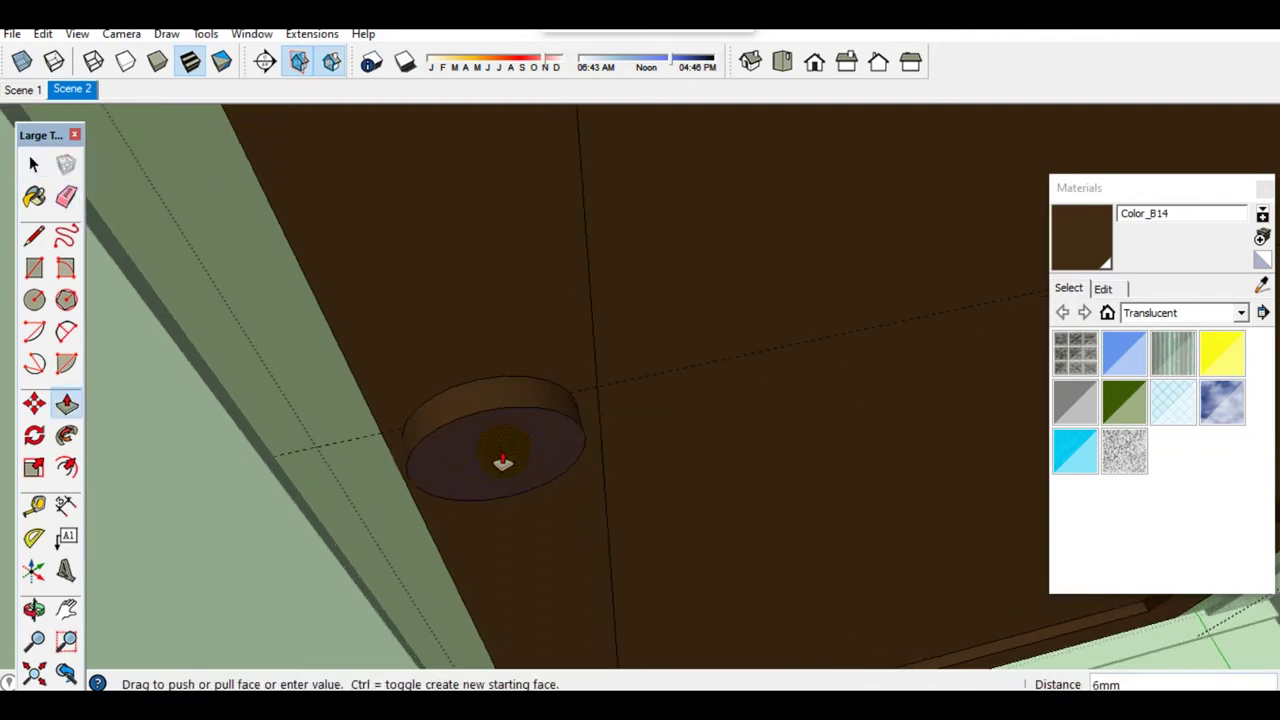
left_click(502, 460)
key("space")
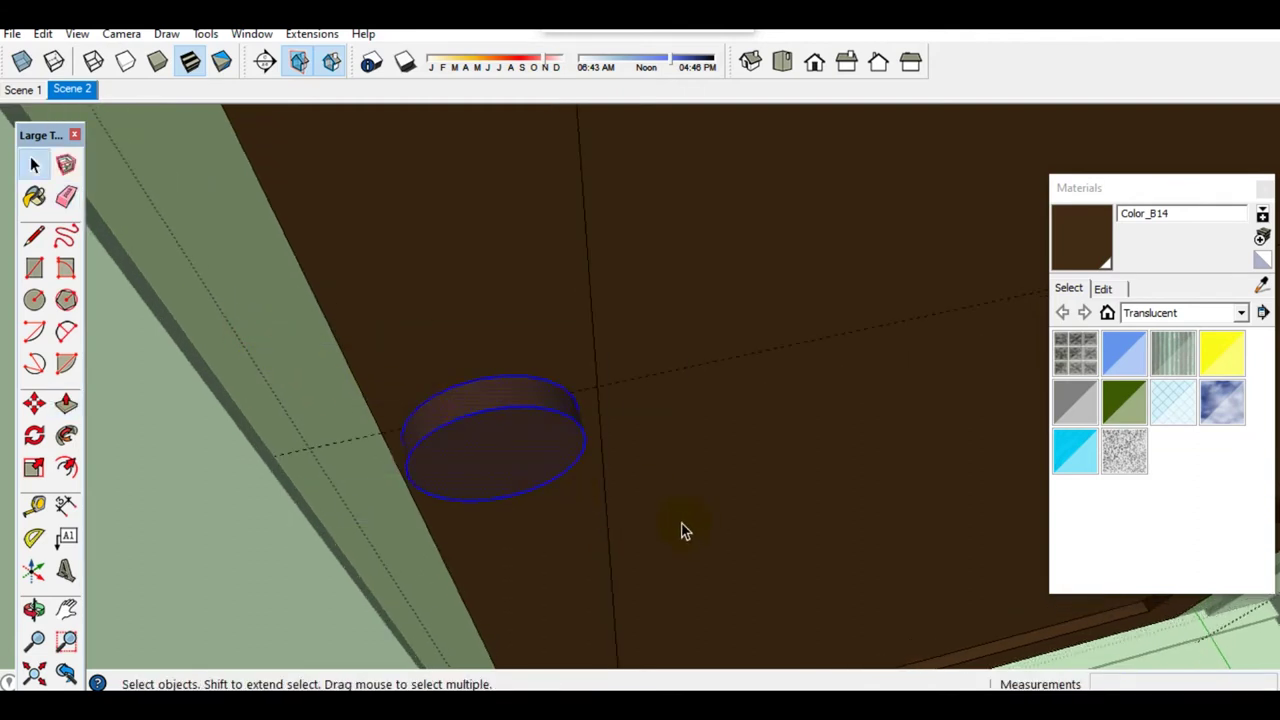
Step: Paint the knob with the Metal category's Metal_Corrugated_Shiny material
left_click(1233, 320)
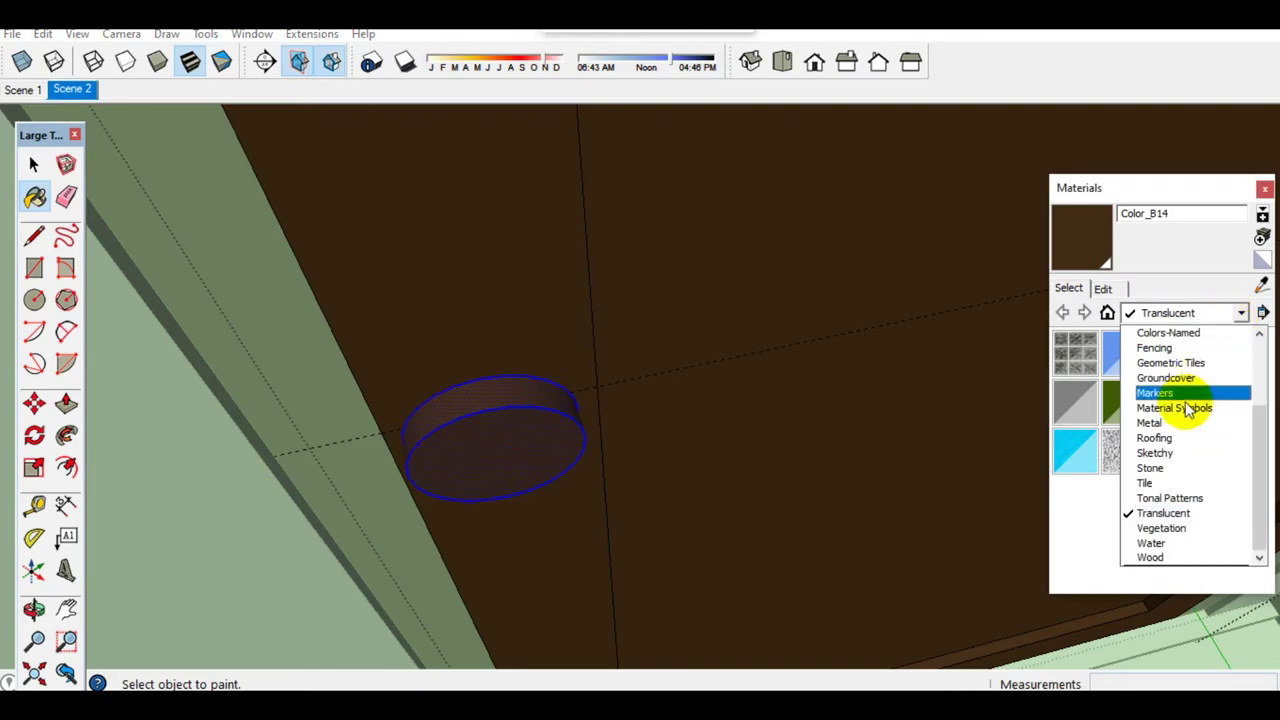
left_click(1160, 423)
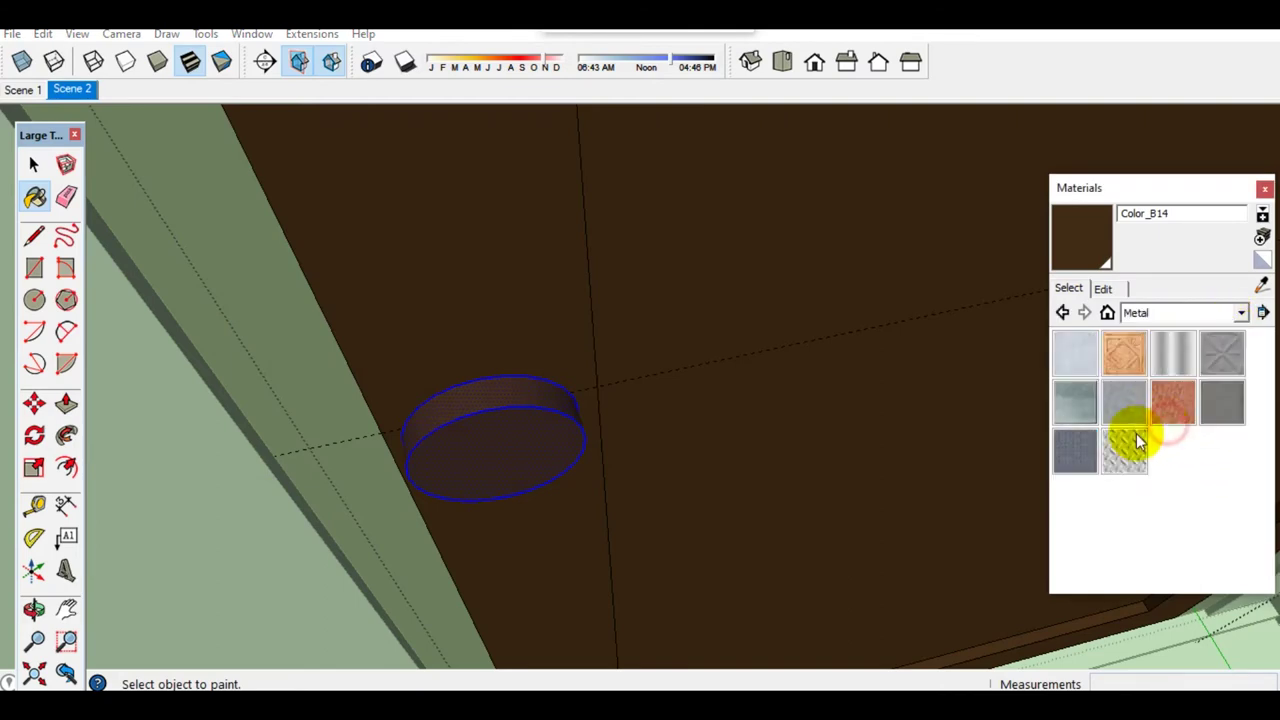
left_click(1172, 352)
left_click(517, 450)
key("space")
scroll(528, 426, "down", 2)
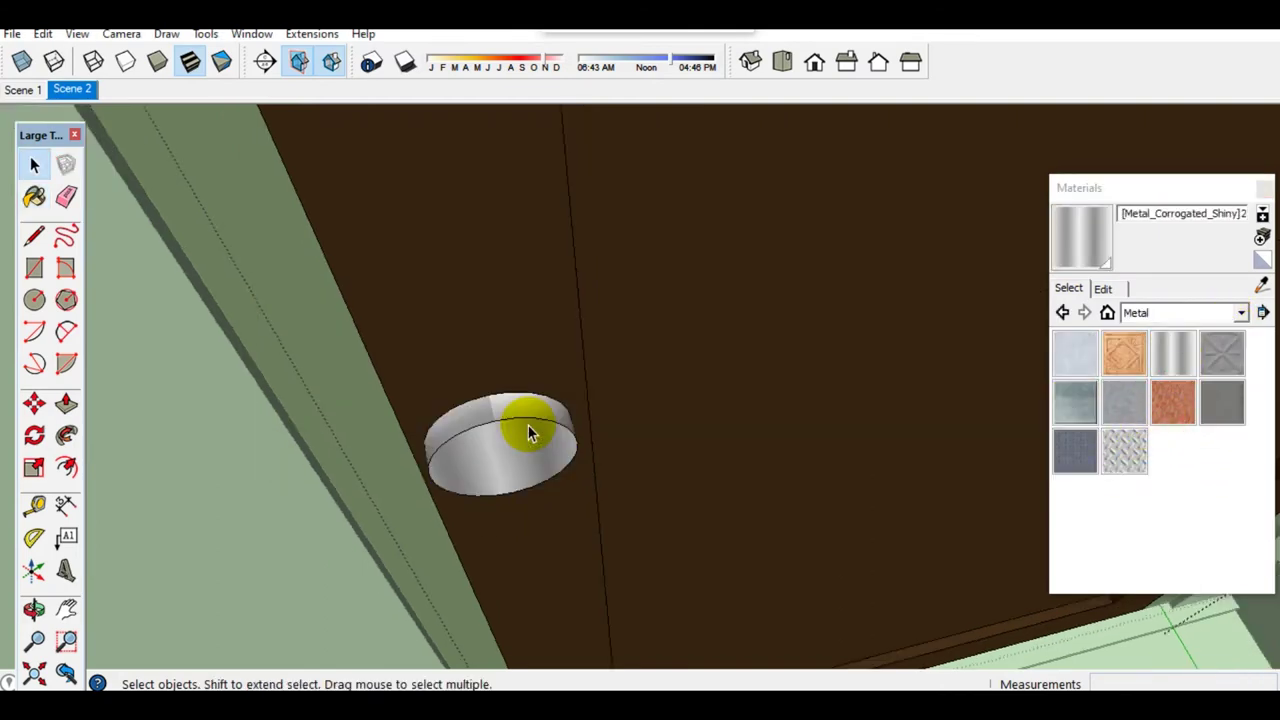
scroll(528, 426, "down", 3)
scroll(530, 426, "down", 3)
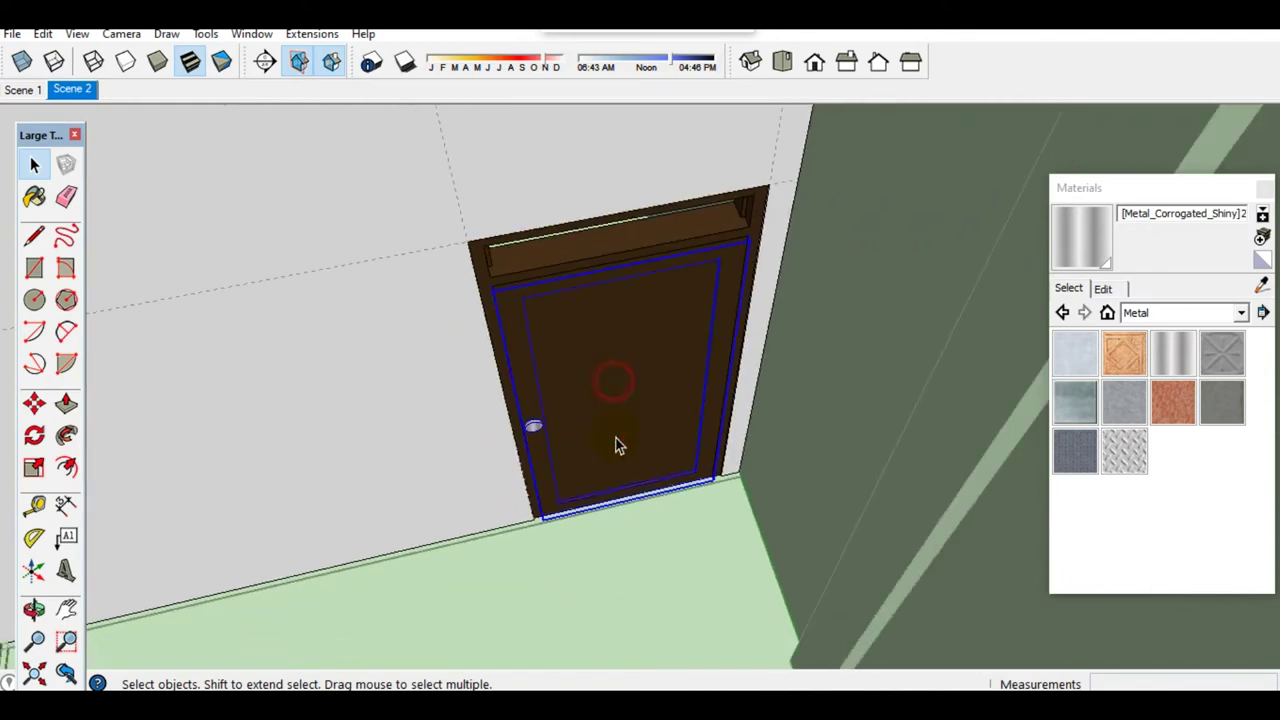
Step: Rotate the door open around its hinge corner
scroll(630, 440, "up", 3)
middle_click_drag(643, 471, 642, 482)
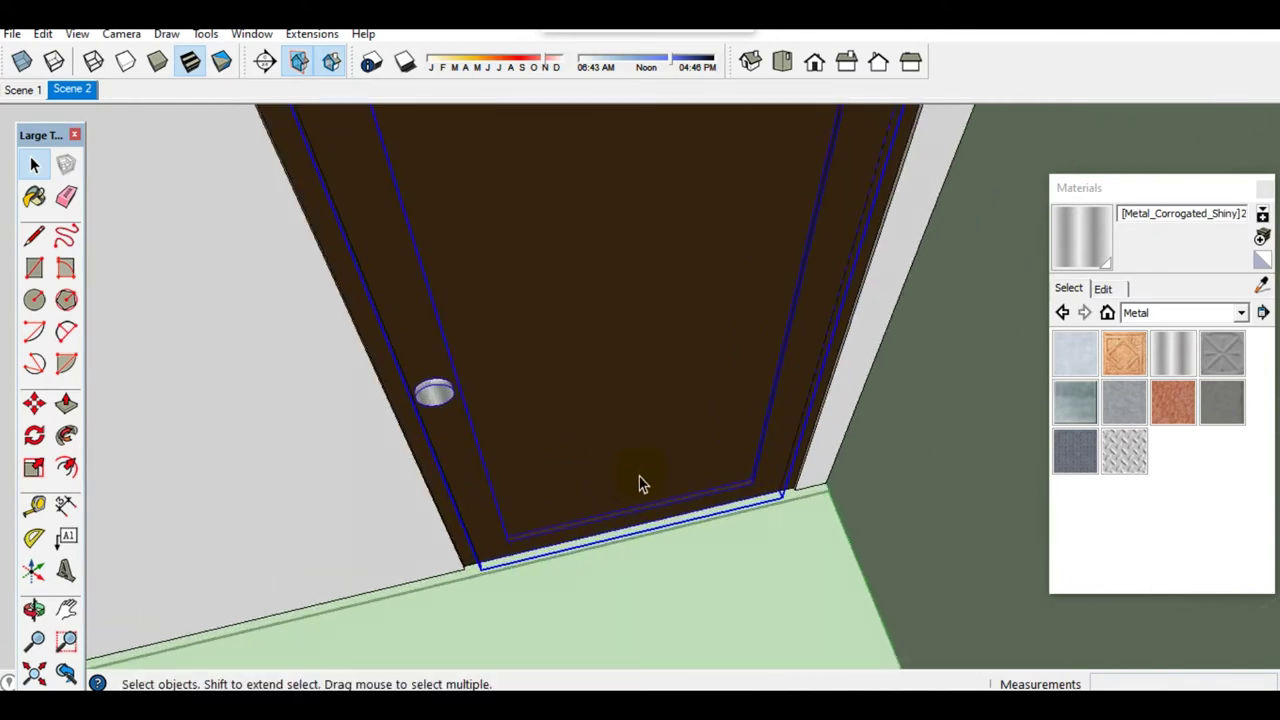
key("q")
scroll(785, 493, "up", 2)
left_click(785, 493)
left_click(748, 506)
left_click(737, 529)
key("space")
scroll(729, 530, "down", 3)
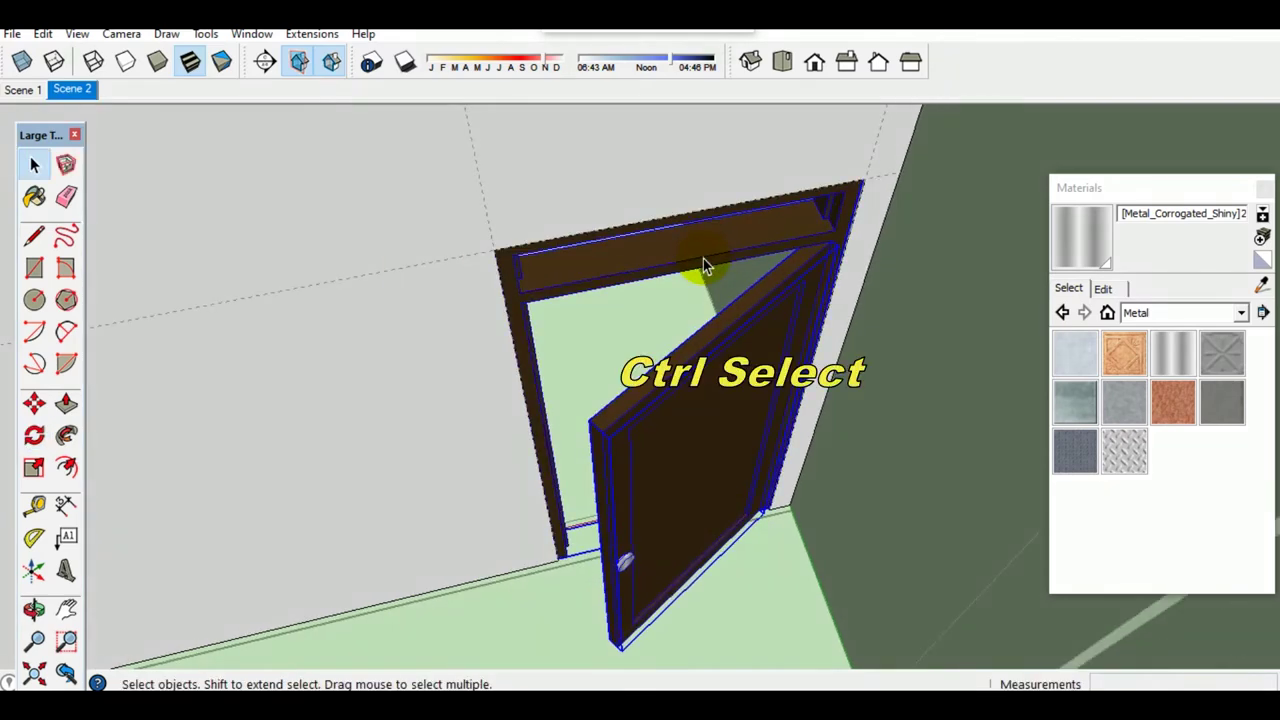
Step: Select the whole door assembly and copy it with Ctrl+C
right_click(703, 258)
left_click(766, 441)
key("ctrl+c")
scroll(700, 430, "down", 3)
left_click(634, 345, "ctrl")
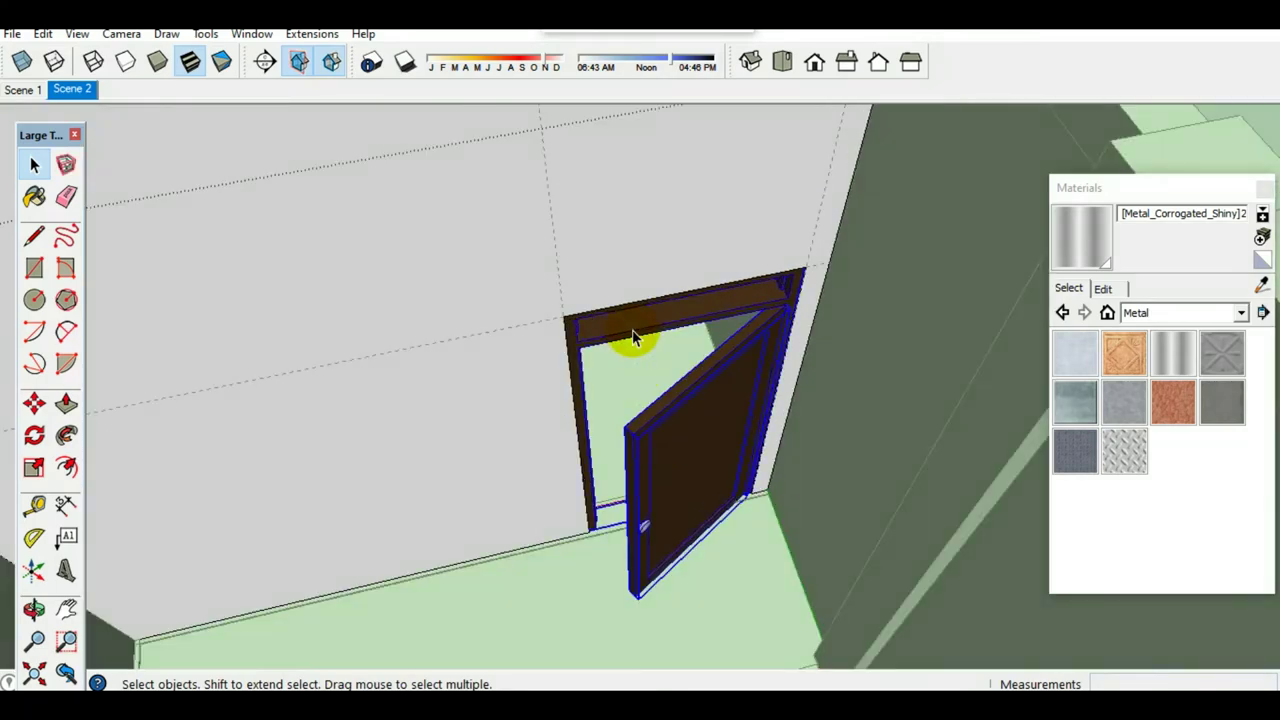
scroll(637, 340, "down", 1)
scroll(640, 343, "down", 3)
scroll(614, 371, "down", 2)
scroll(634, 400, "down", 2)
scroll(725, 395, "up", 3)
Step: Paste the door into the middle room, then Ctrl-move copies into the lower-left and upper rooms
key("ctrl+v")
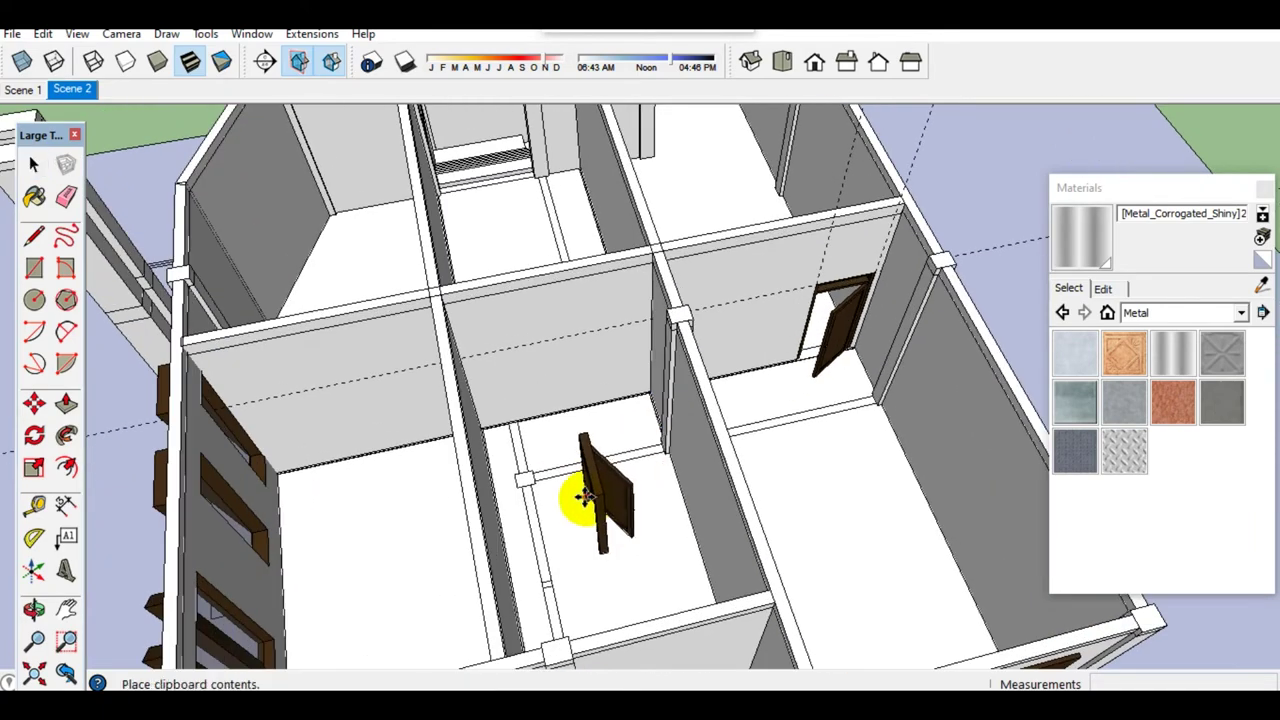
left_click(585, 505)
key("m")
key("ctrl")
left_click(614, 560)
left_click(398, 596)
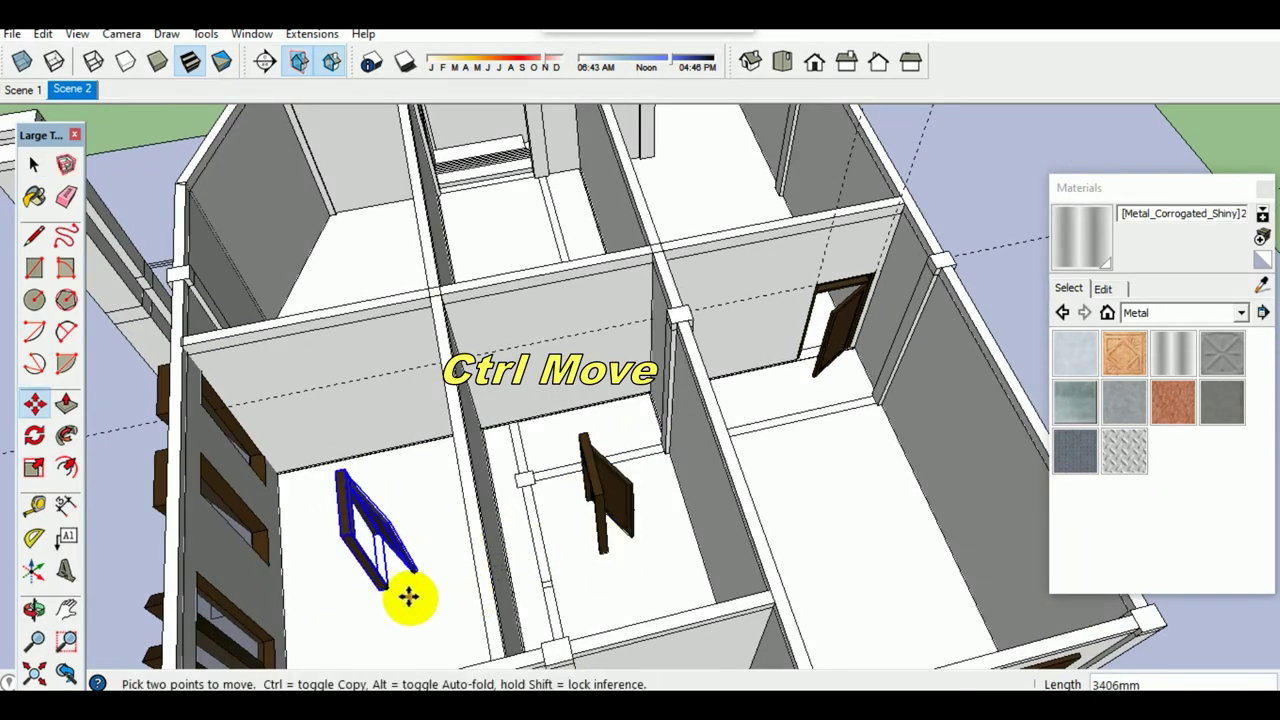
left_click(408, 596)
mouse_move(400, 571)
middle_mouse_down()
mouse_move(540, 492)
mouse_move(457, 491)
mouse_move(600, 494)
mouse_move(455, 507)
middle_mouse_up()
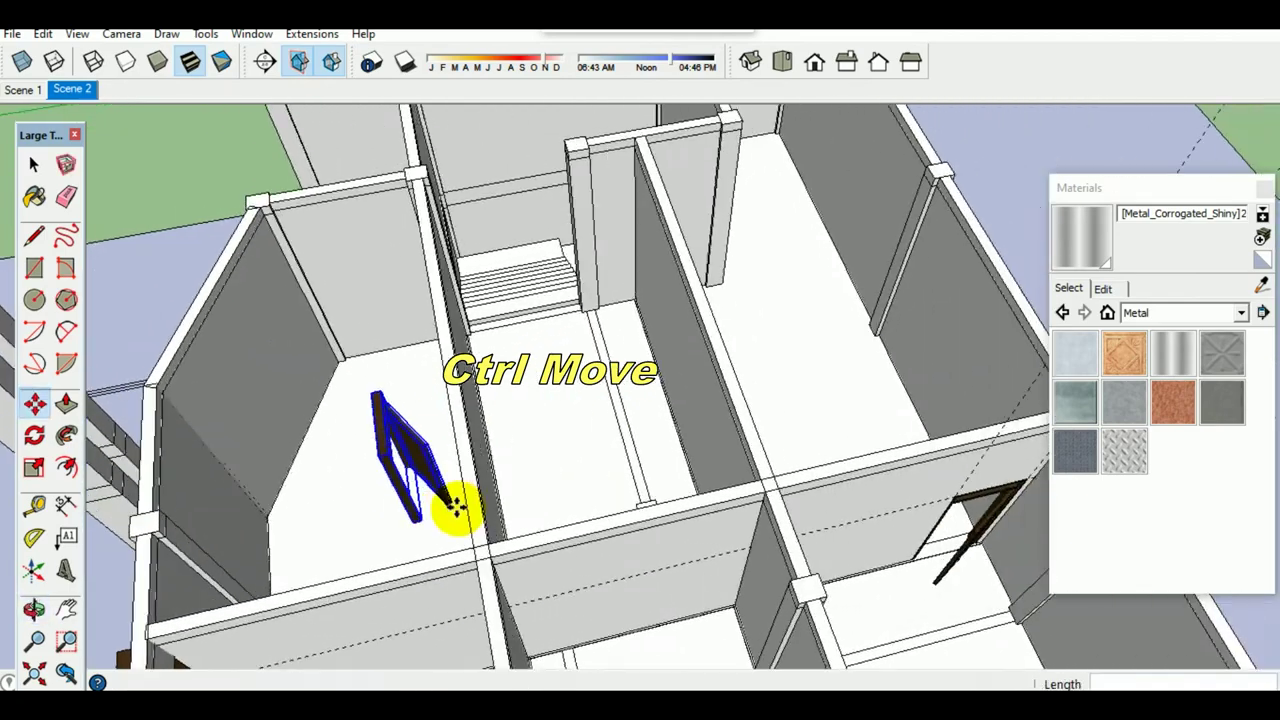
left_click(534, 494)
left_click(706, 466)
key("space")
Step: Rotate one door copy about its corner to line up with its doorway
mouse_move(706, 466)
middle_mouse_down()
mouse_move(563, 449)
mouse_move(660, 380)
middle_mouse_up()
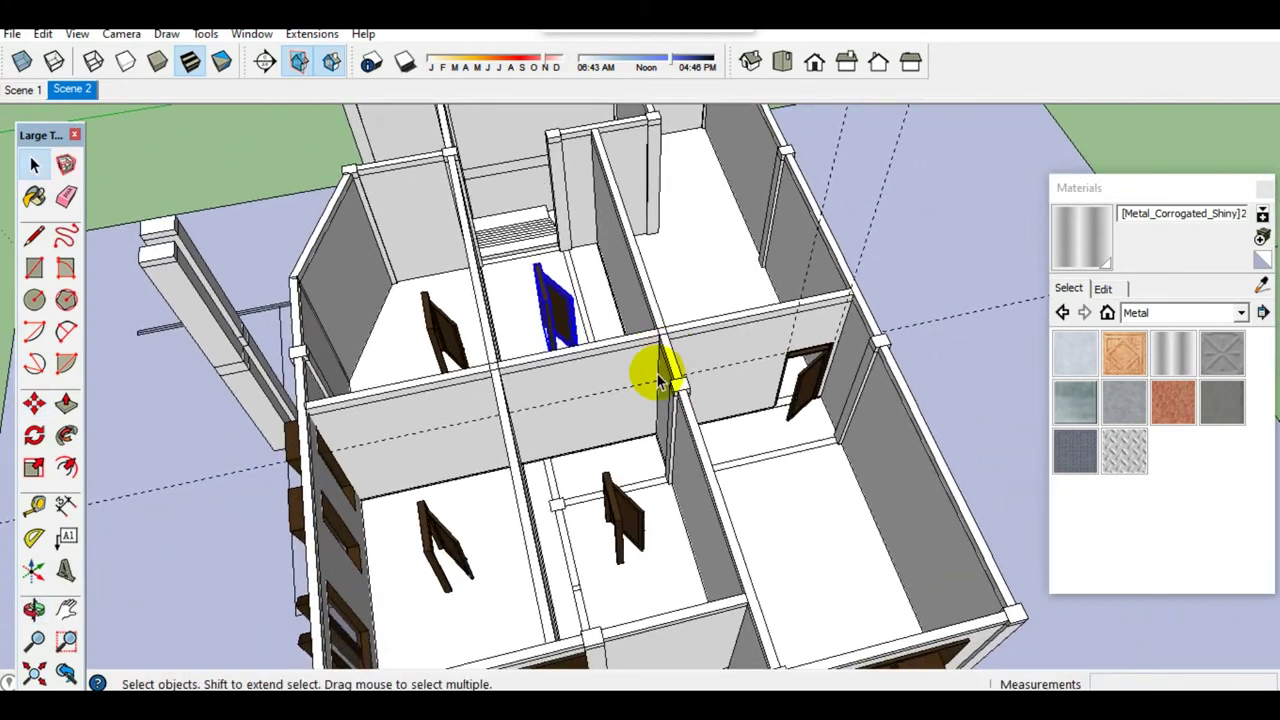
scroll(640, 491, "up", 5)
scroll(640, 491, "up", 2)
key("q")
scroll(598, 488, "up", 3)
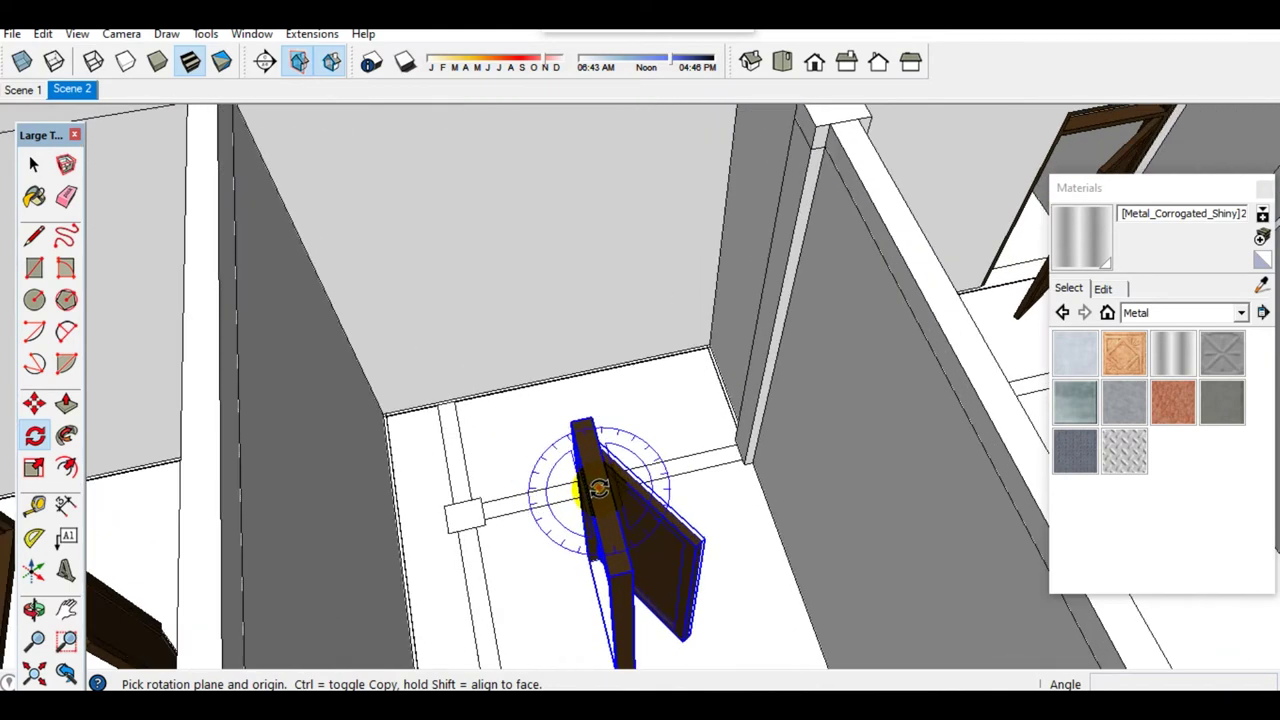
middle_click_drag(614, 520, 600, 488)
left_click(598, 484)
left_click(650, 520)
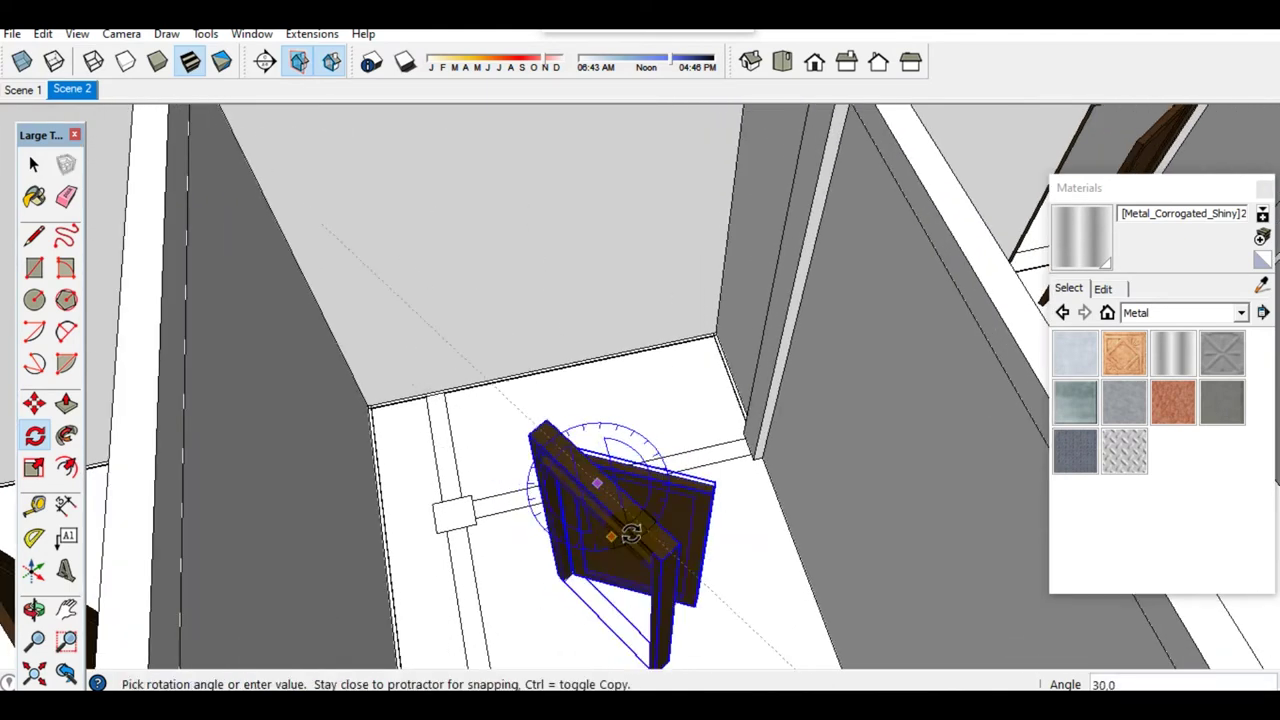
left_click(535, 500)
key("space")
Step: Tilt the view over the rooms and select a wall face
scroll(582, 517, "down", 3)
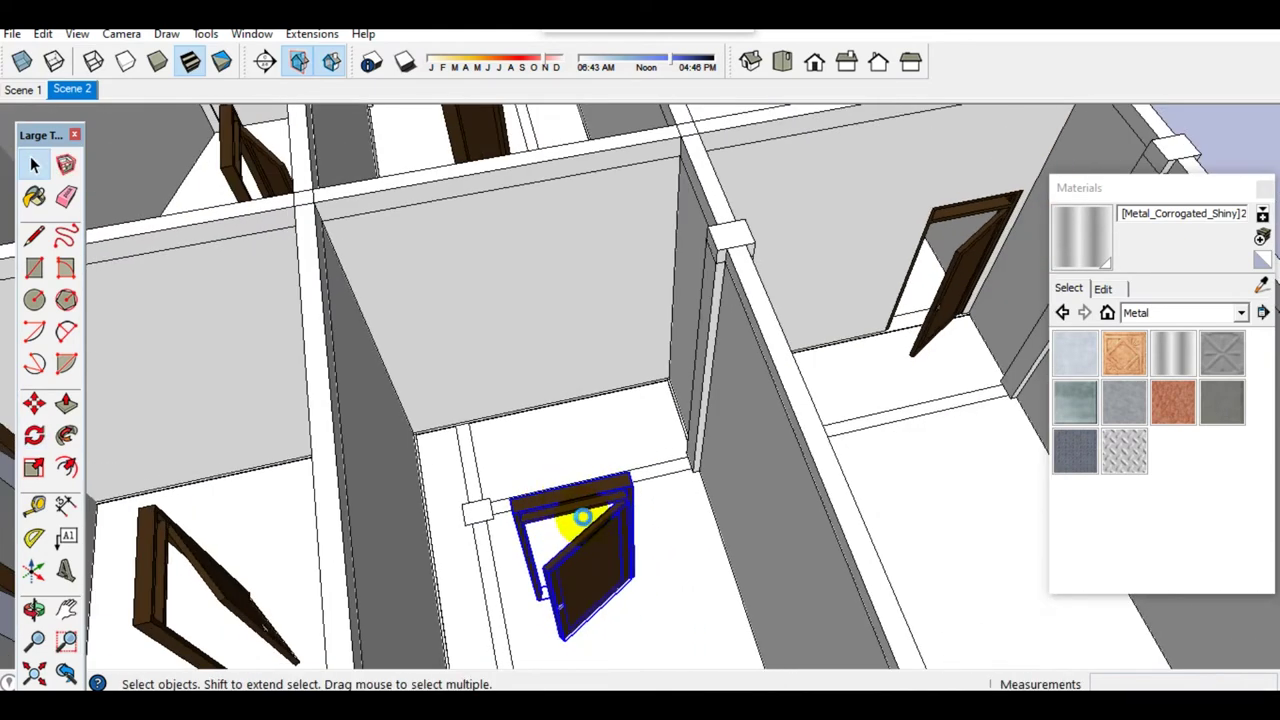
middle_click_drag(605, 362, 609, 368)
left_click(625, 358)
scroll(640, 360, "up", 3)
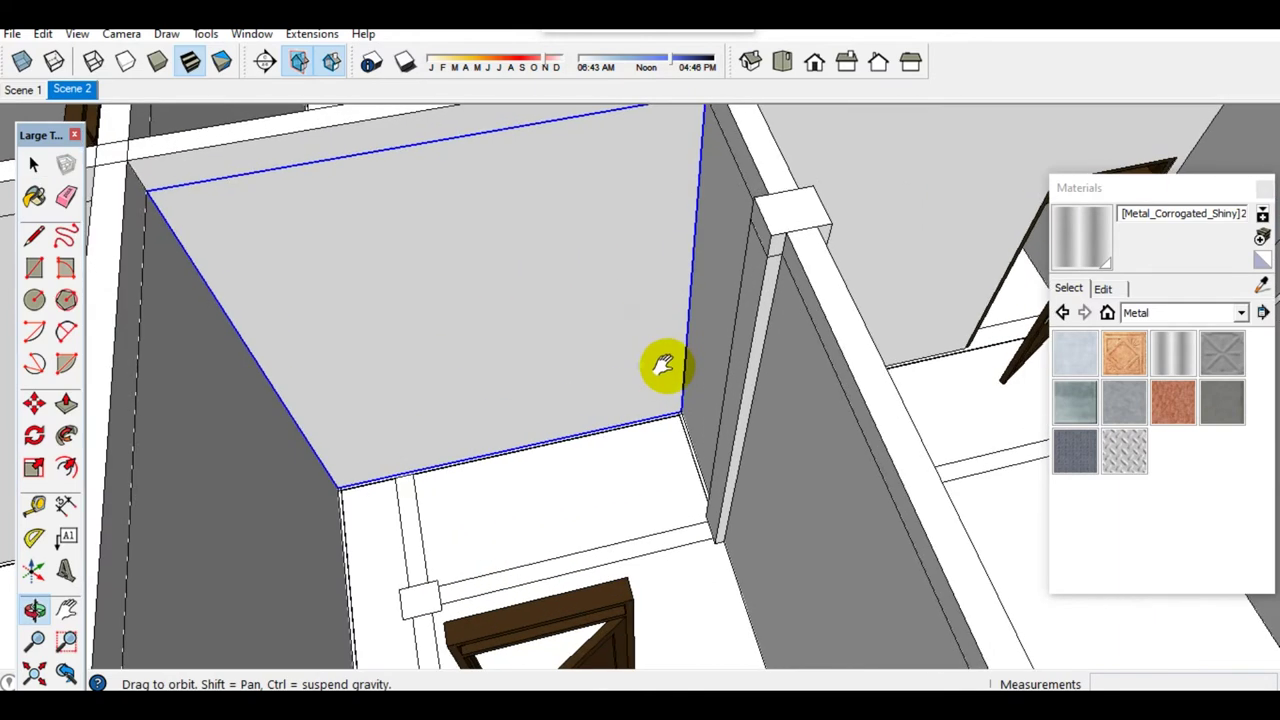
Step: Place Tape Measure guides 100 mm in from the wall edge, then 1000 mm across and 2100 mm up
key("t")
left_click(688, 338)
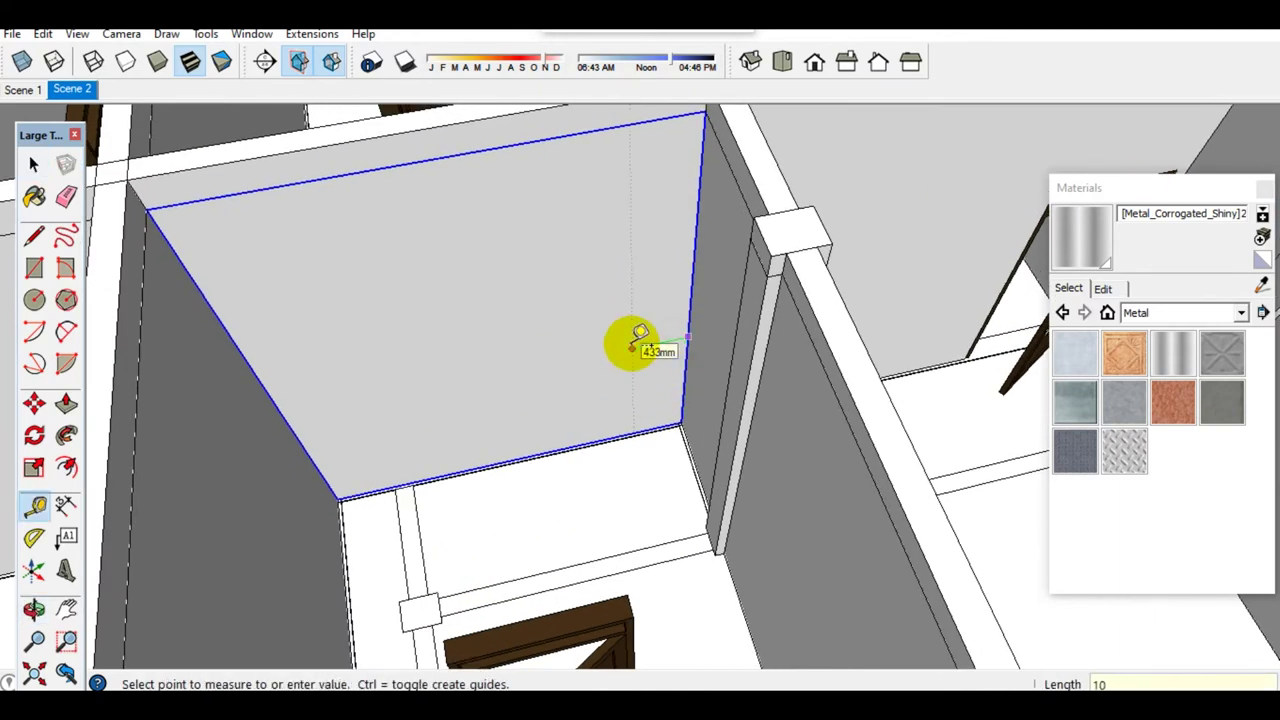
type("0")
left_click(682, 300)
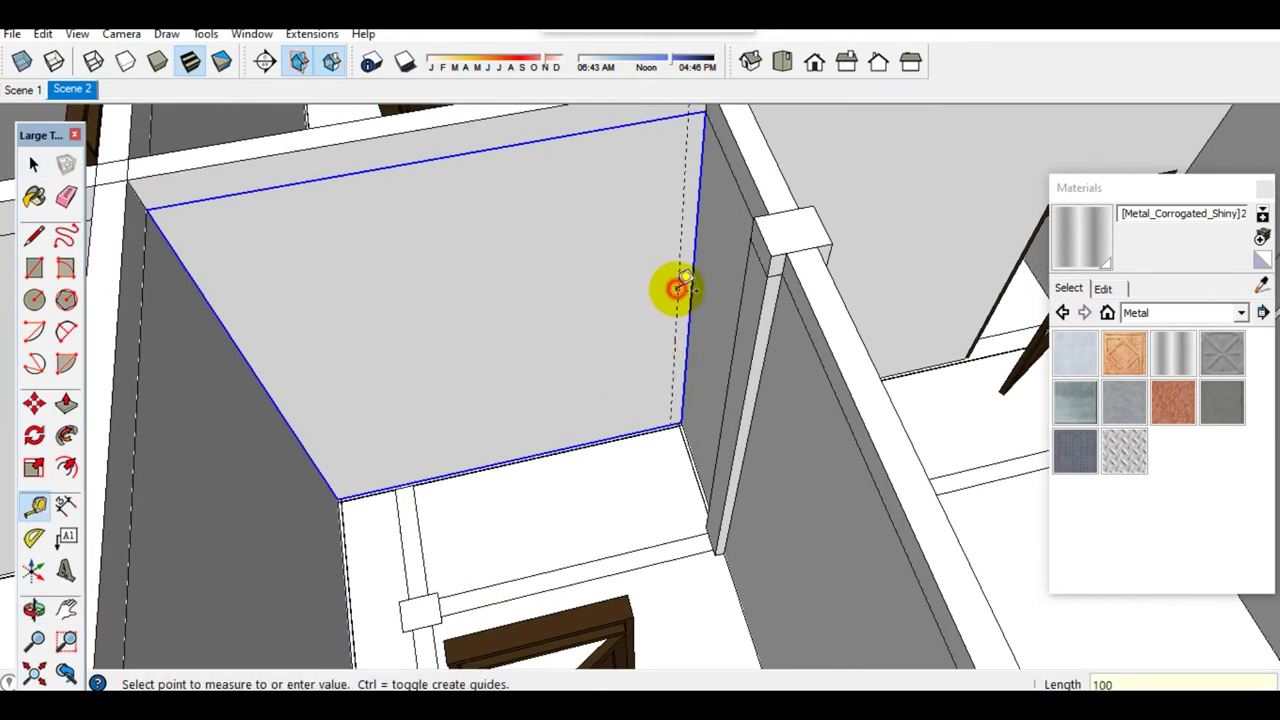
left_click(677, 289)
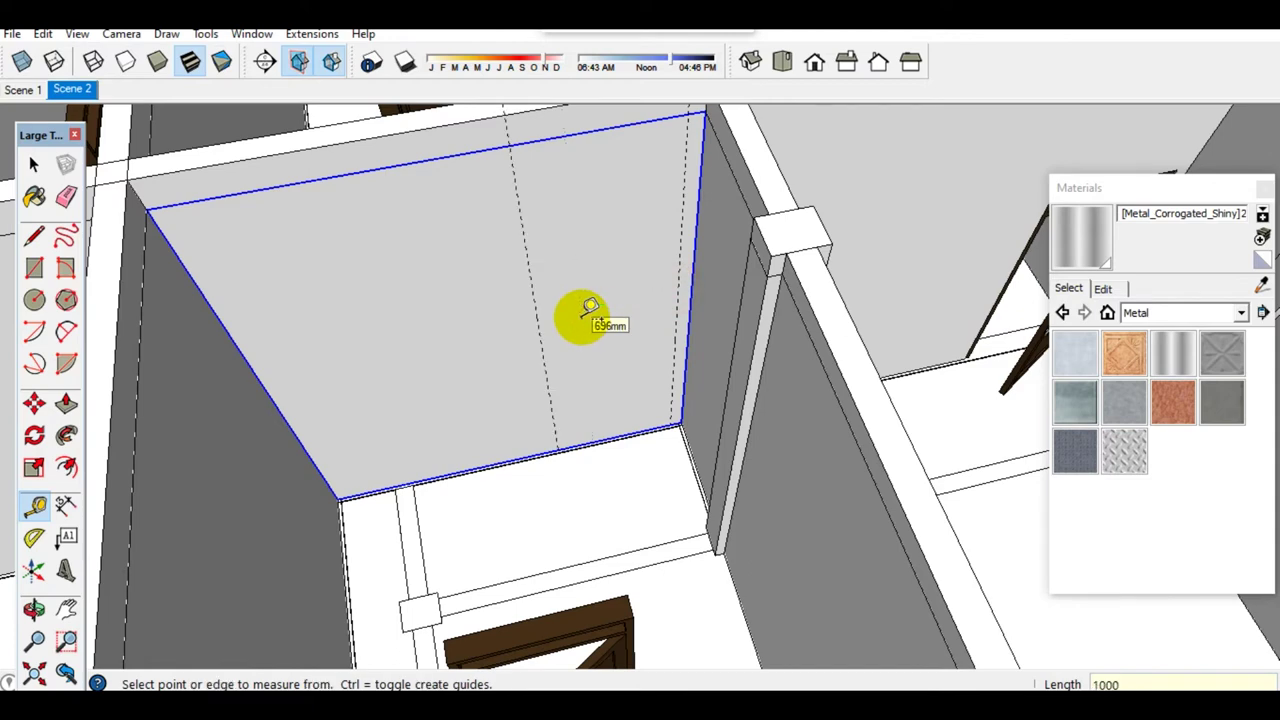
scroll(608, 434, "up", 3)
scroll(600, 457, "up", 2)
left_click(600, 457)
scroll(606, 400, "down", 2)
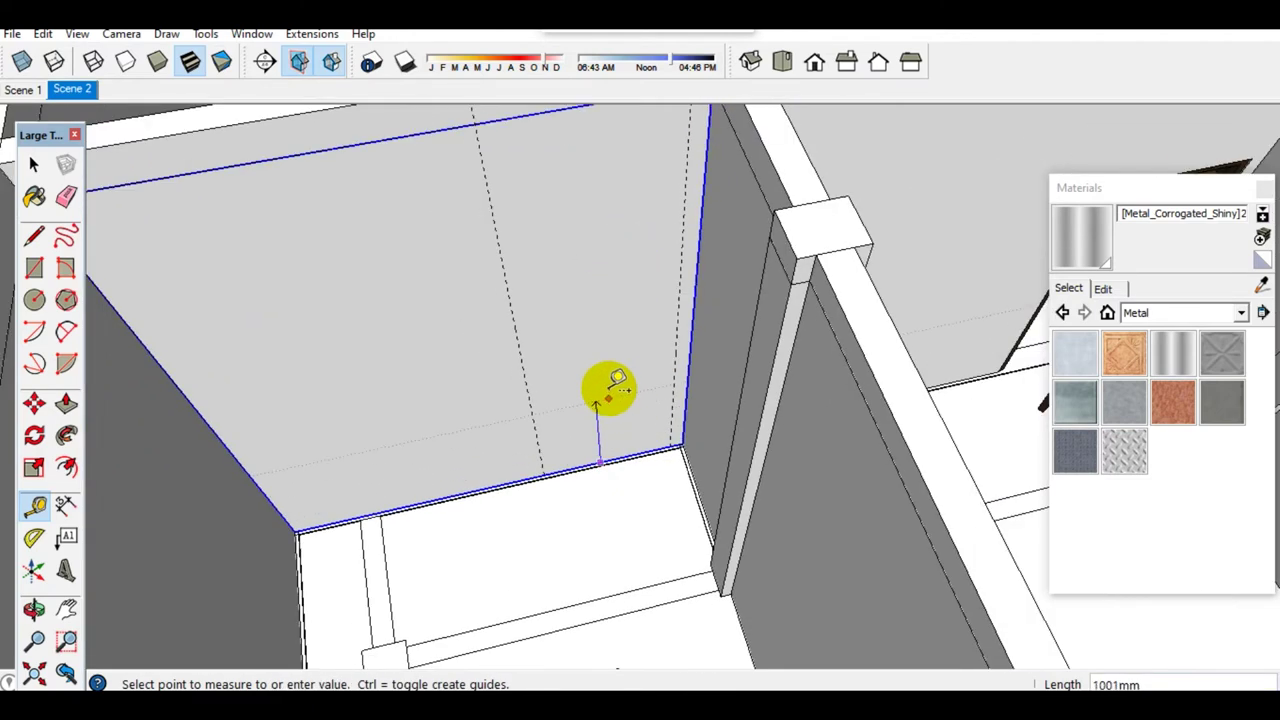
scroll(592, 313, "down", 3)
scroll(597, 313, "down", 1)
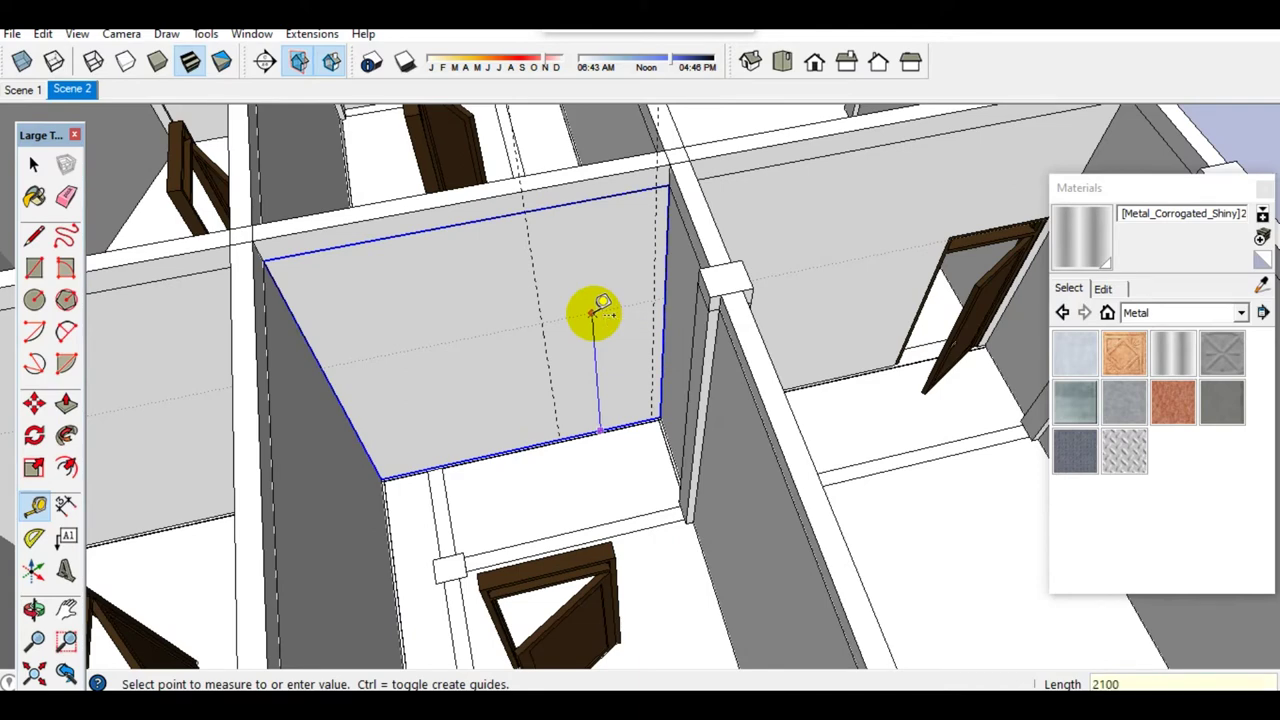
scroll(600, 310, "up", 3)
key("space")
Step: Draw the 1000 x 2100 mm door rectangle between the guides and the wall corner, then copy it
left_click(603, 378)
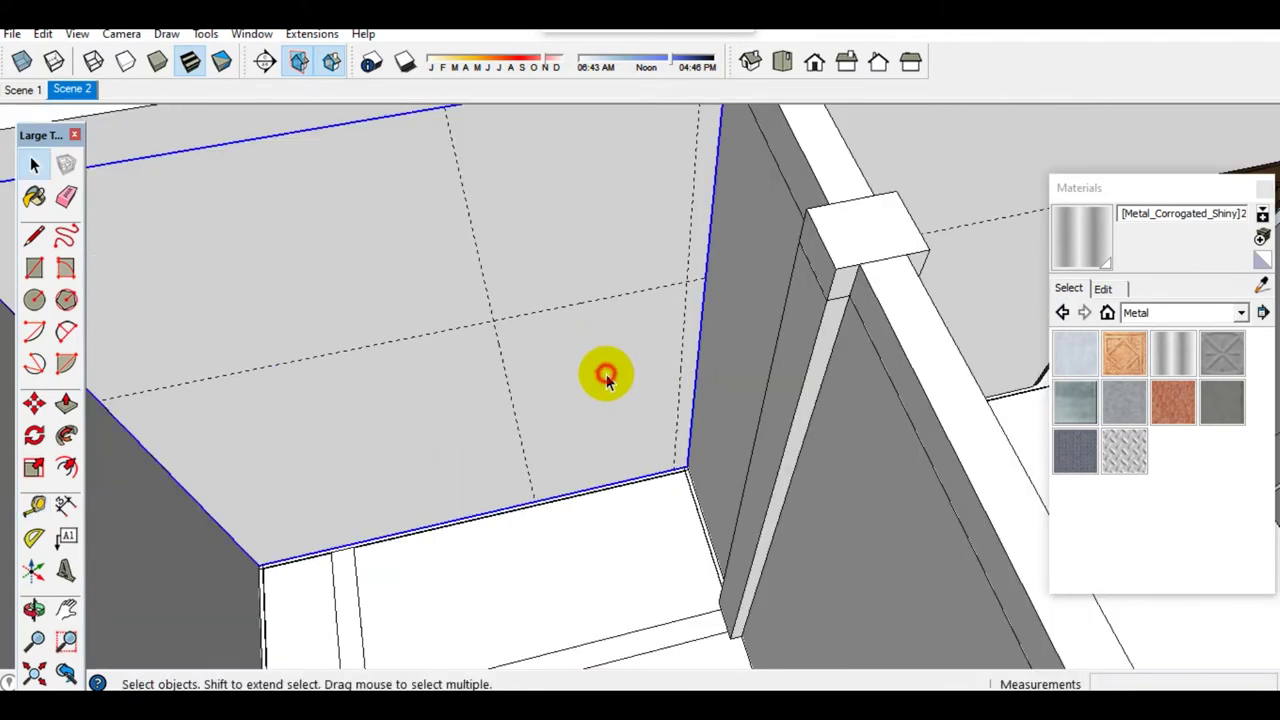
key("r")
scroll(530, 380, "up", 1)
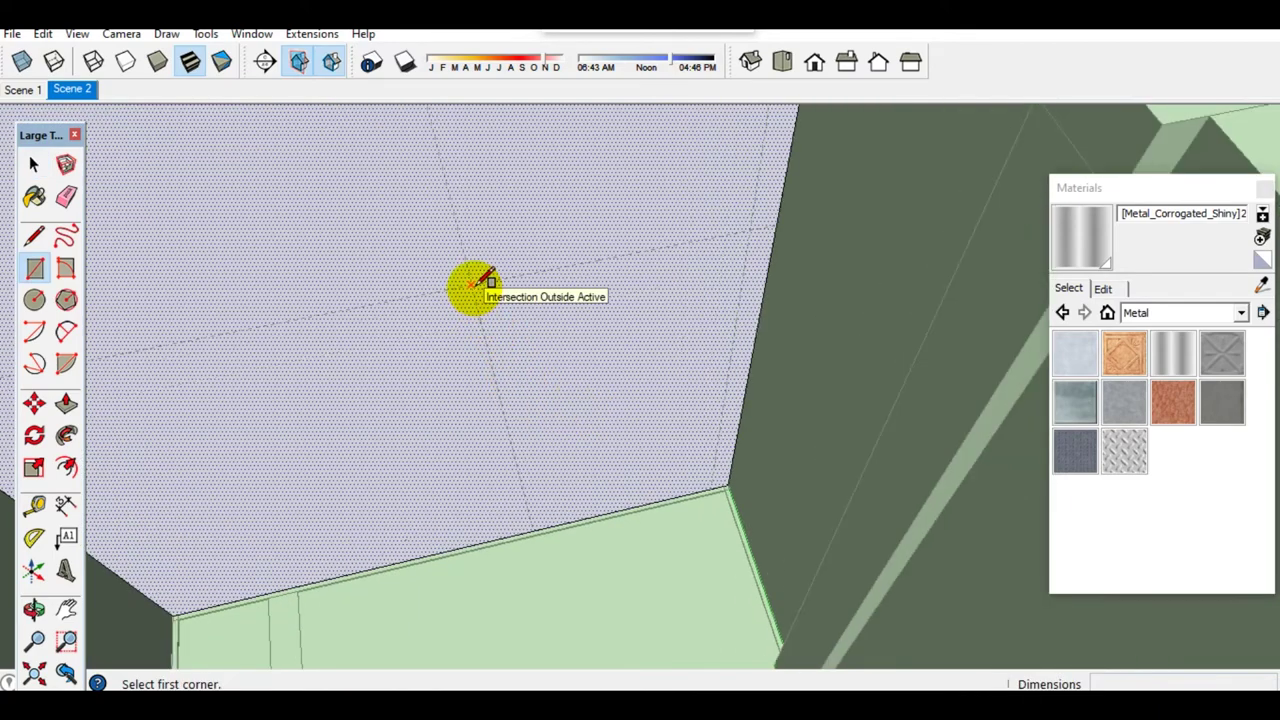
left_click(332, 183)
left_click(727, 497)
key("space")
scroll(630, 437, "down", 2)
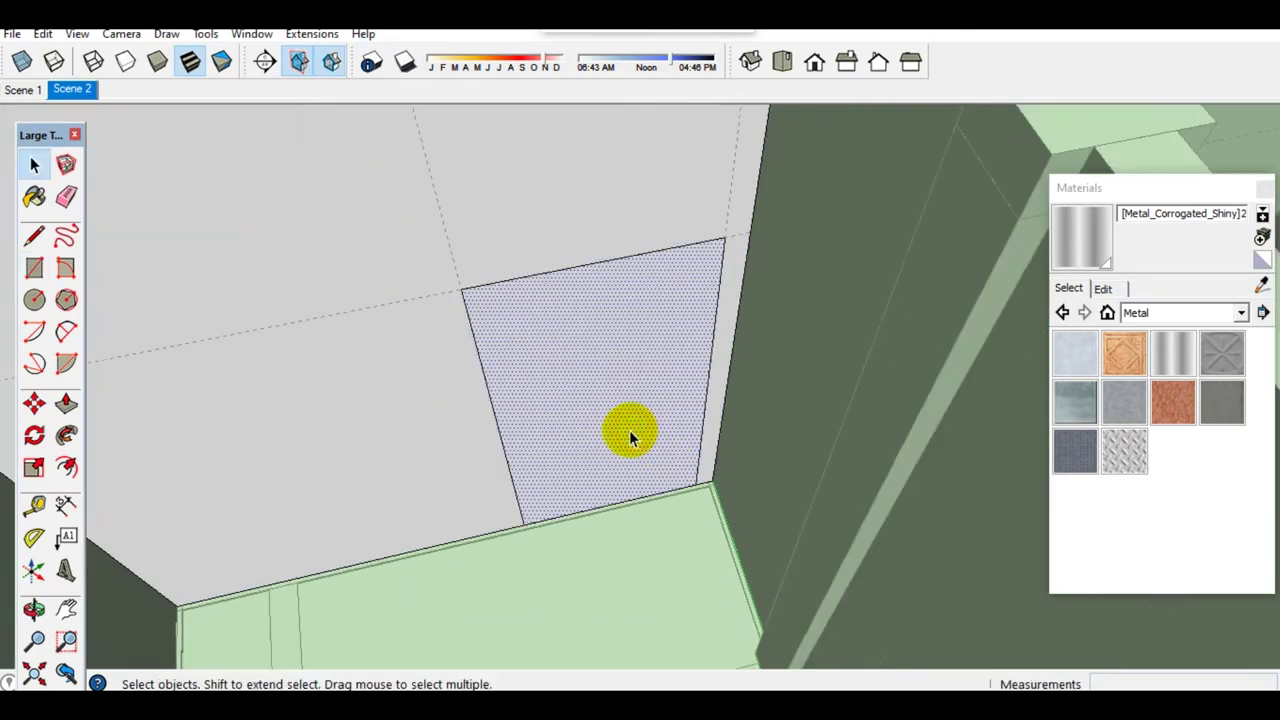
key("ctrl+c")
scroll(615, 411, "down", 3)
scroll(667, 404, "down", 2)
scroll(457, 443, "up", 3)
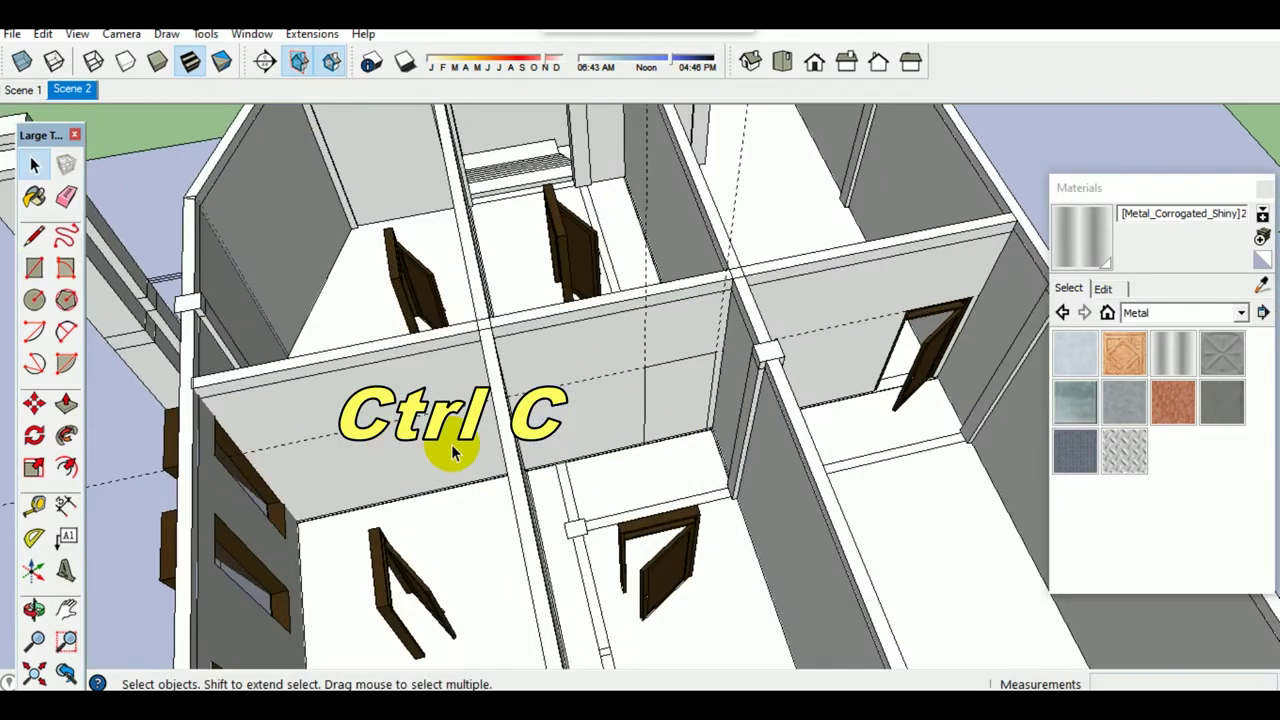
Step: Paste the door rectangle at the bottom corners of two other walls
scroll(452, 448, "up", 2)
scroll(575, 441, "up", 2)
key("ctrl+v")
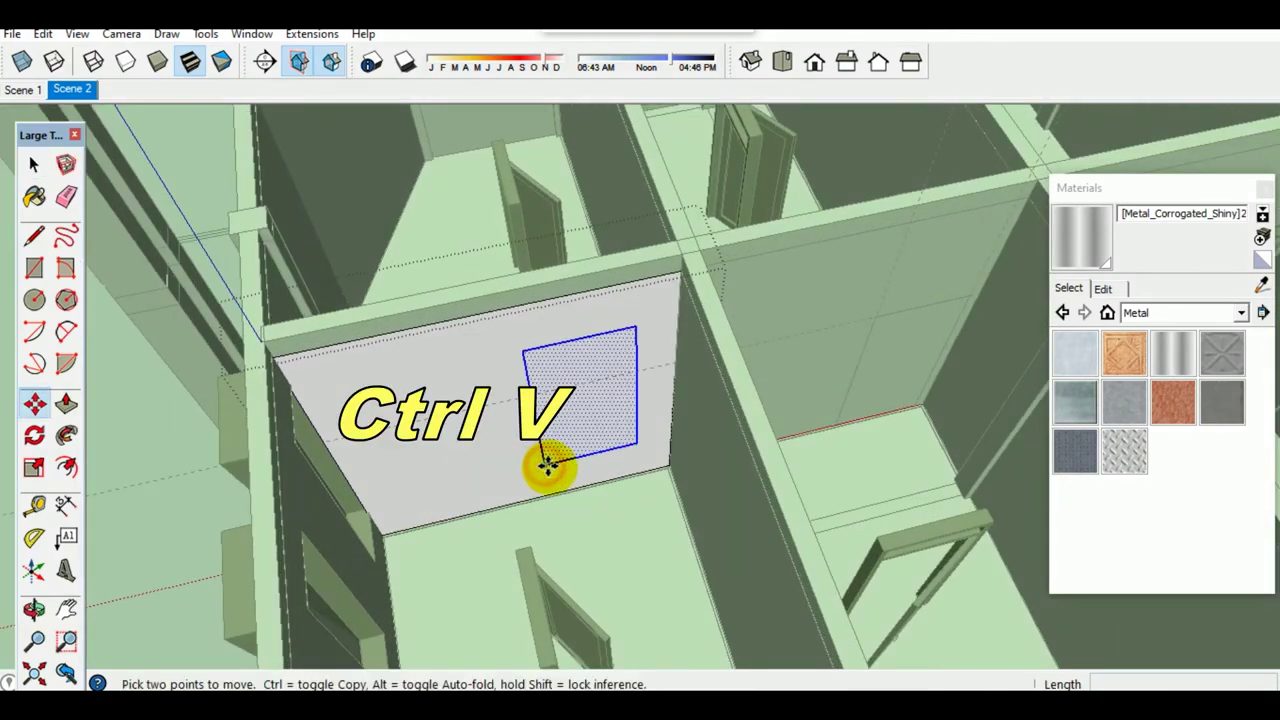
scroll(545, 460, "up", 3)
scroll(663, 443, "up", 3)
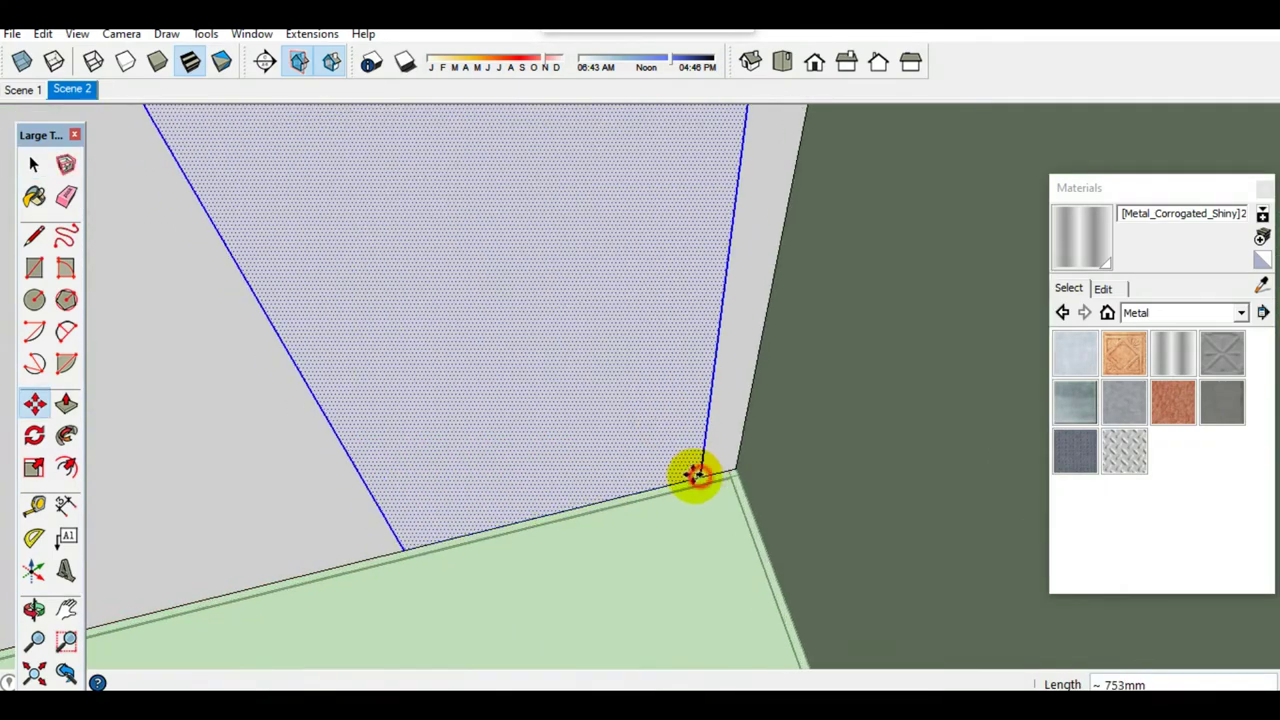
left_click(694, 471)
key("space")
scroll(694, 471, "down", 3)
scroll(571, 464, "down", 5)
middle_click_drag(566, 537, 603, 429)
scroll(603, 429, "up", 3)
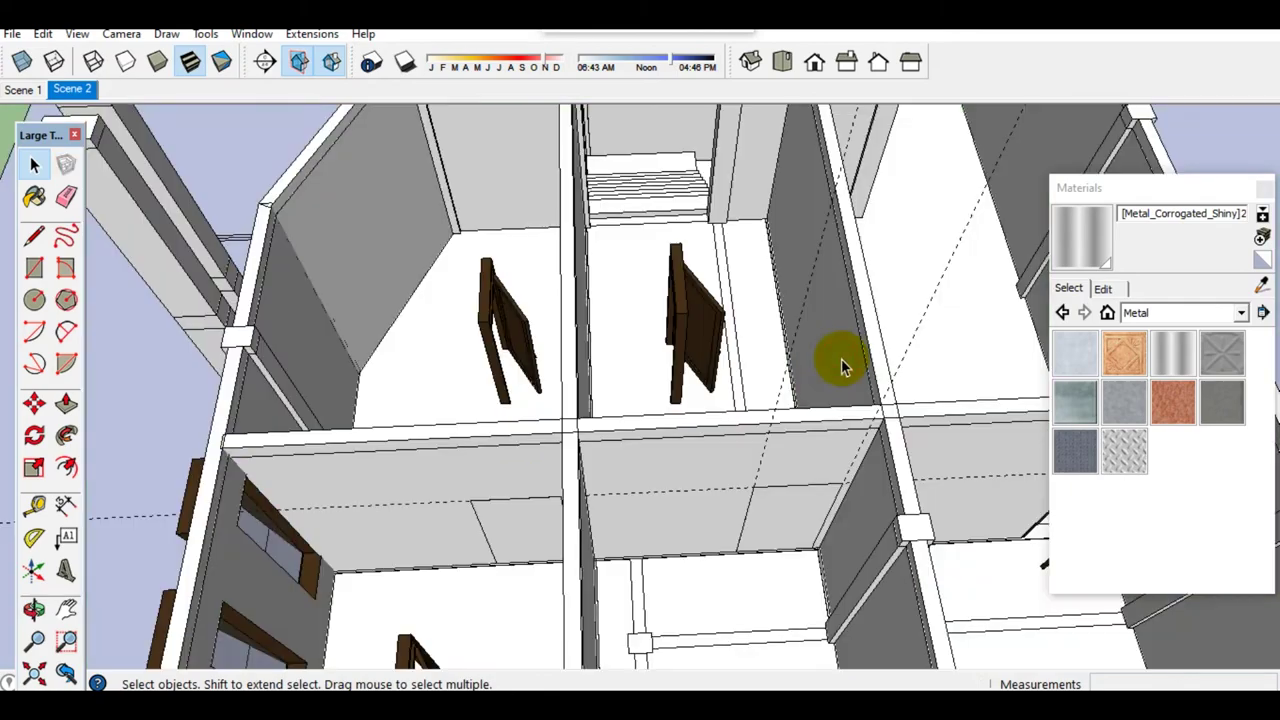
scroll(800, 375, "up", 2)
middle_click_drag(763, 385, 443, 386)
scroll(651, 391, "up", 3)
middle_click_drag(651, 391, 571, 366)
key("ctrl+v")
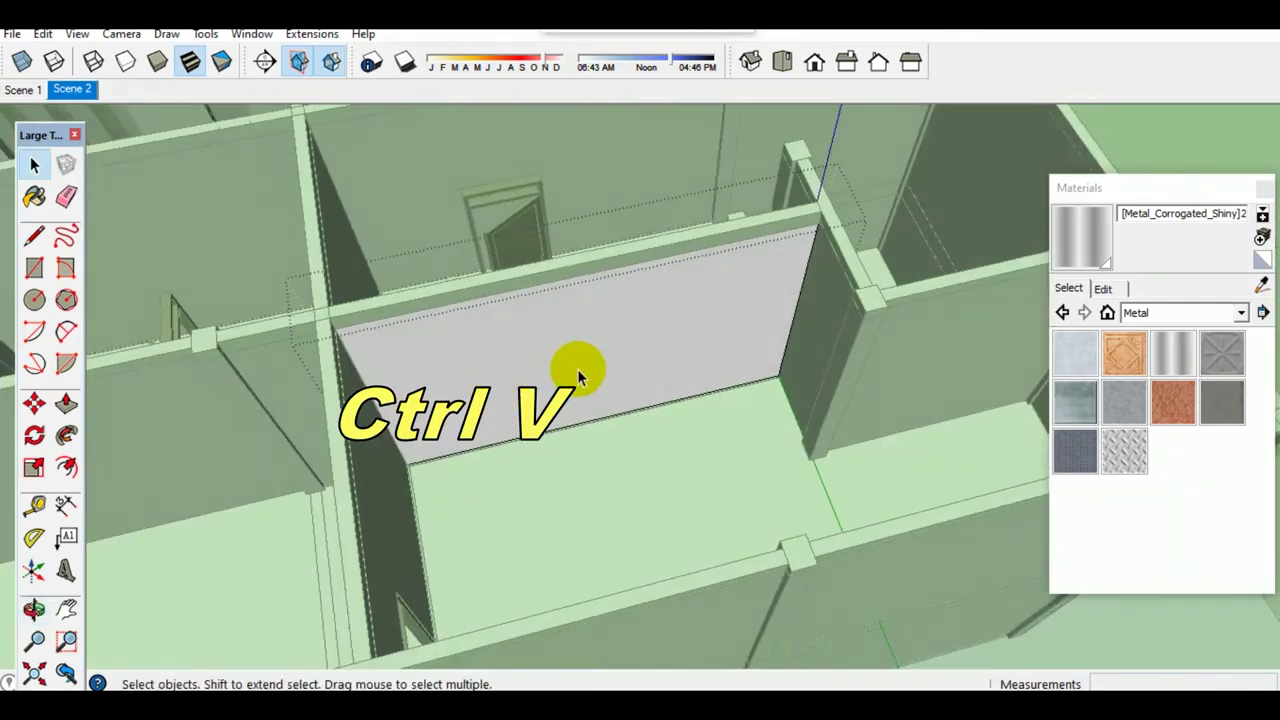
scroll(625, 373, "up", 2)
scroll(560, 417, "up", 3)
left_click(534, 451)
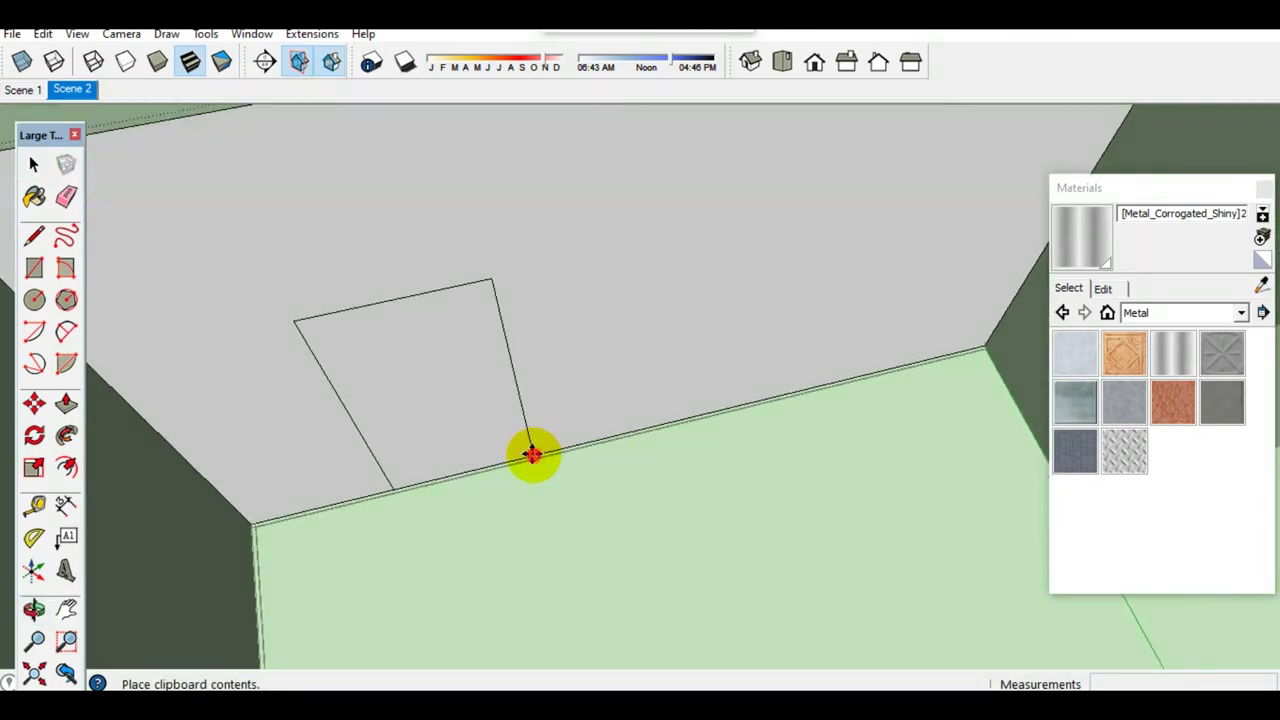
scroll(509, 443, "down", 3)
Step: Paste two more door rectangles into wall corners, including the grey wall
middle_click_drag(509, 443, 532, 489)
middle_click_drag(541, 316, 446, 357)
key("ctrl+v")
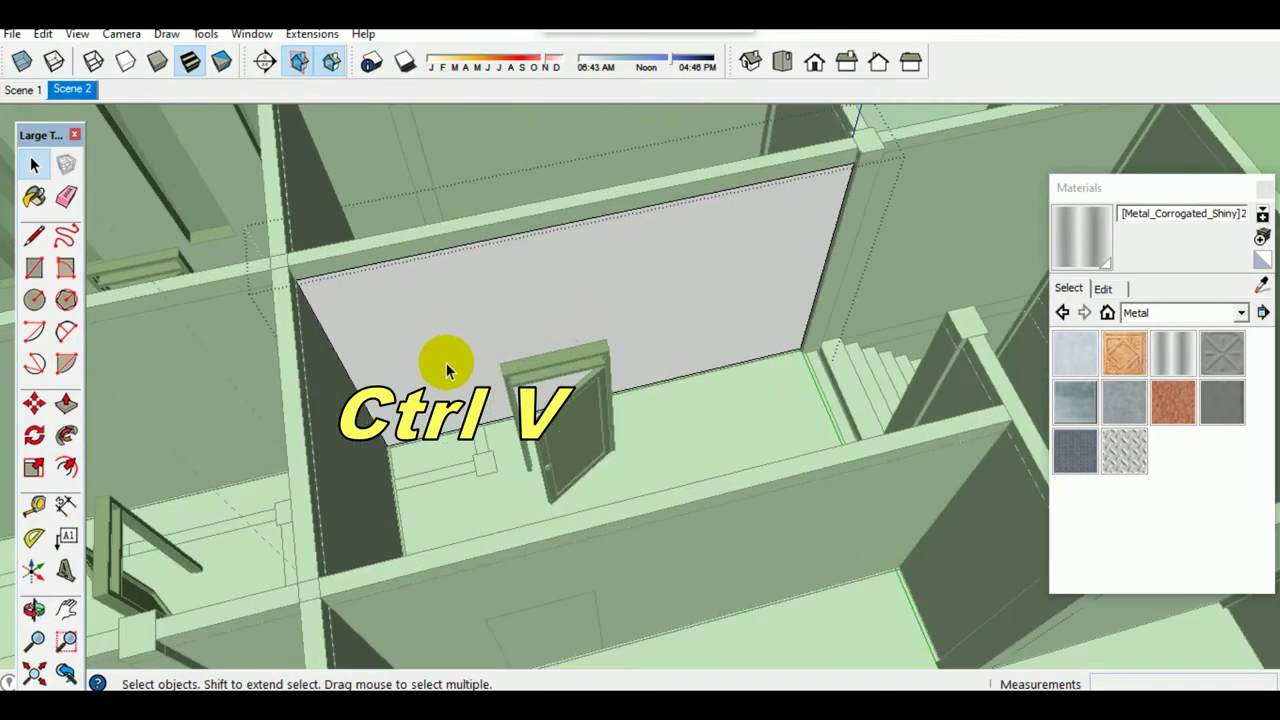
scroll(446, 357, "up", 3)
scroll(491, 409, "up", 3)
scroll(486, 420, "up", 3)
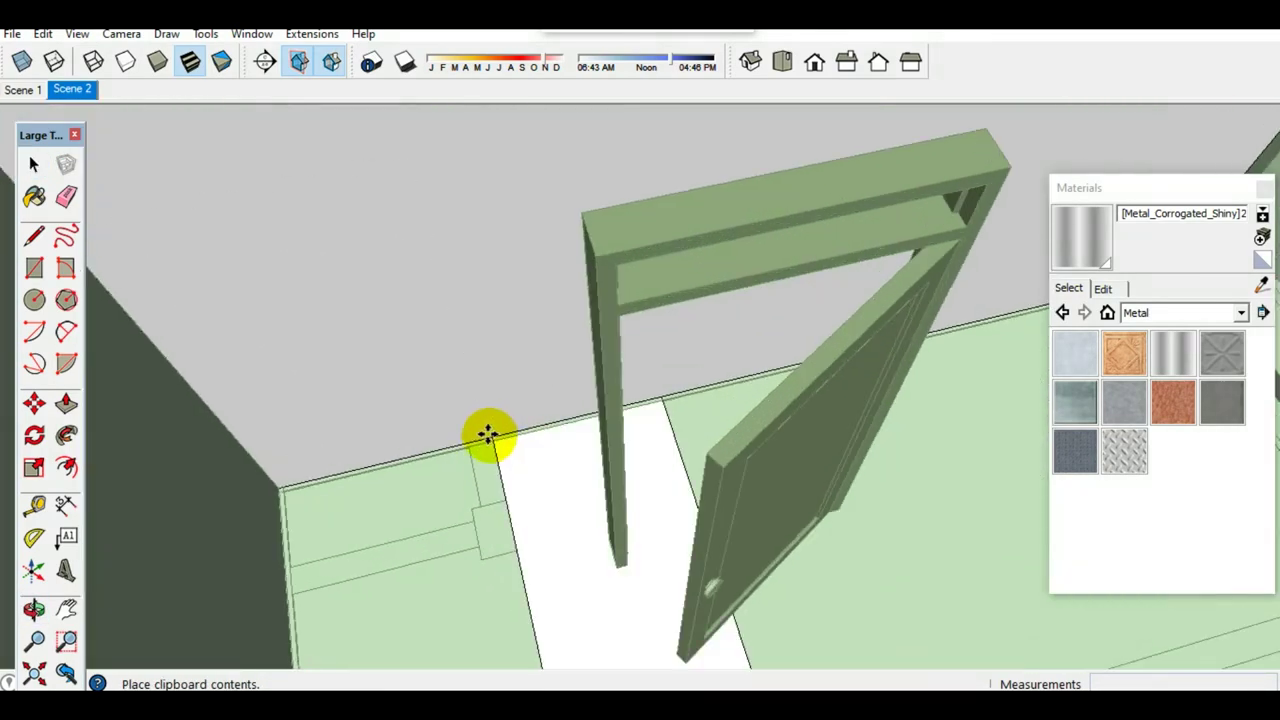
scroll(491, 434, "up", 2)
left_click(491, 434)
scroll(491, 434, "down", 5)
scroll(478, 414, "down", 3)
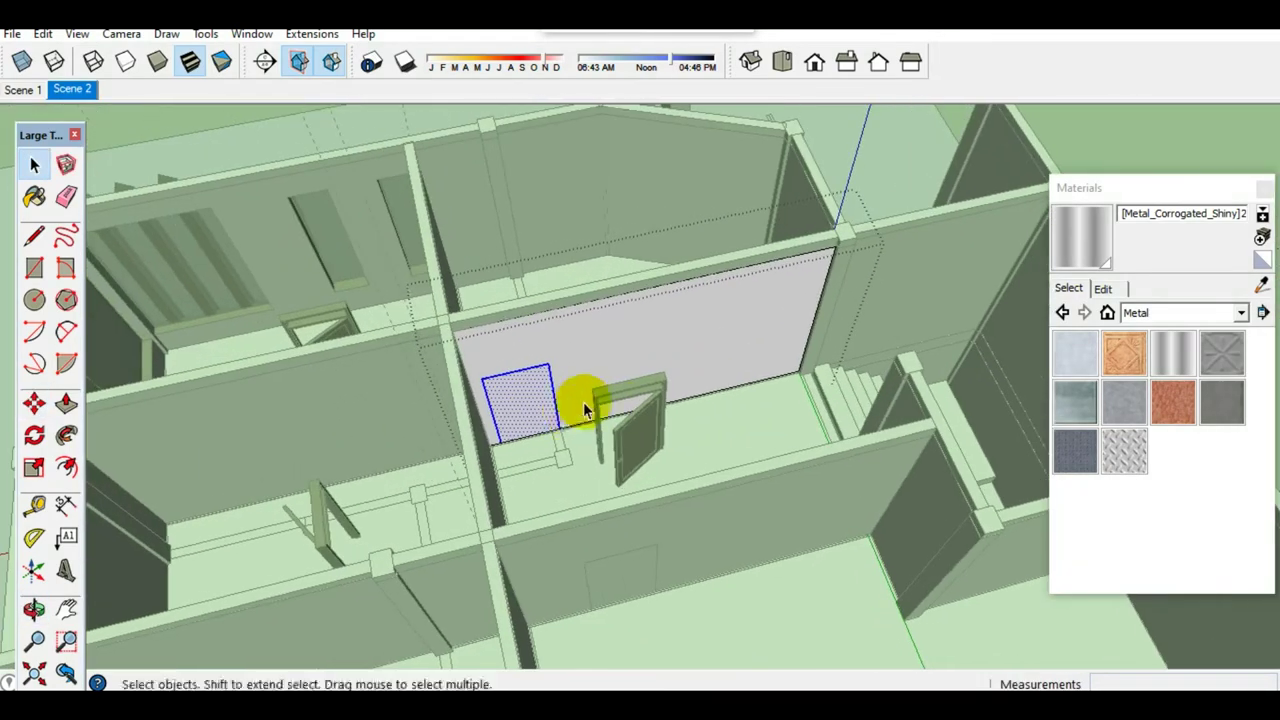
middle_click_drag(566, 414, 743, 423)
scroll(651, 337, "up", 3)
scroll(695, 357, "up", 2)
mouse_move(693, 348)
middle_mouse_down()
mouse_move(606, 266)
mouse_move(623, 311)
middle_mouse_up()
scroll(822, 340, "up", 2)
middle_click_drag(823, 341, 751, 354)
key("ctrl+v")
scroll(737, 340, "up", 2)
scroll(728, 355, "up", 2)
scroll(745, 390, "down", 3)
scroll(765, 430, "up", 2)
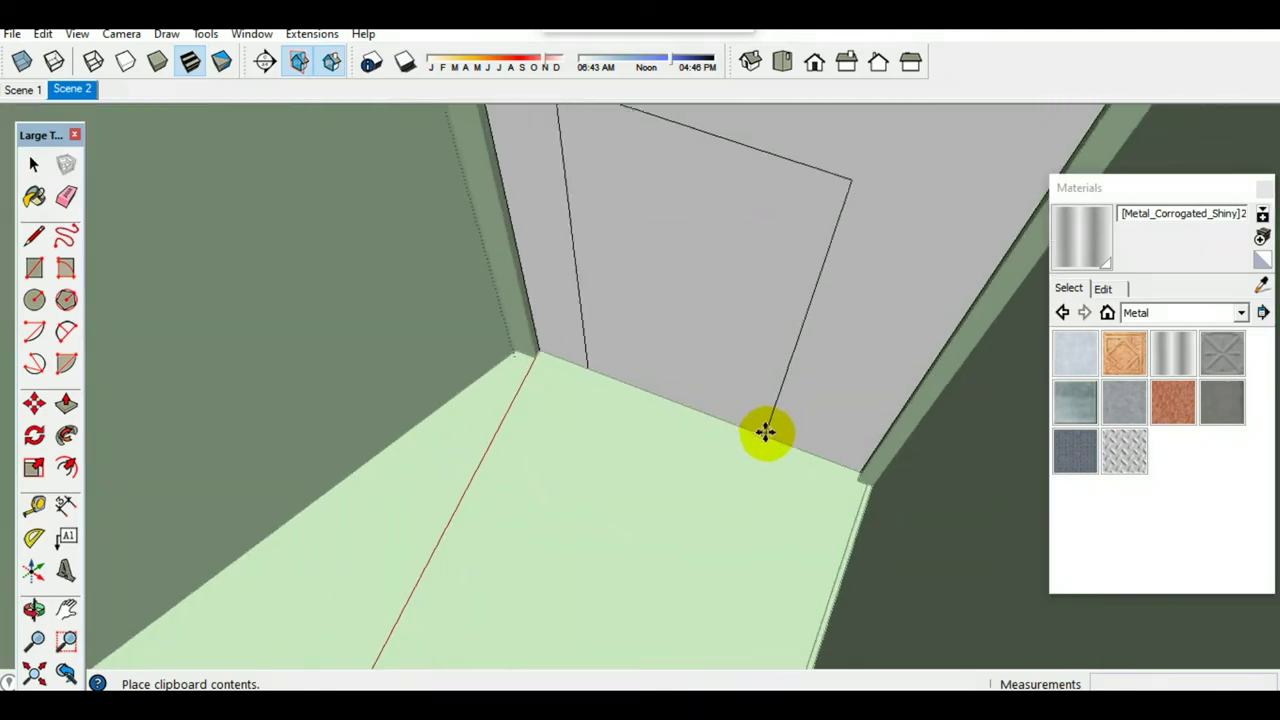
left_click(765, 430)
scroll(707, 390, "down", 3)
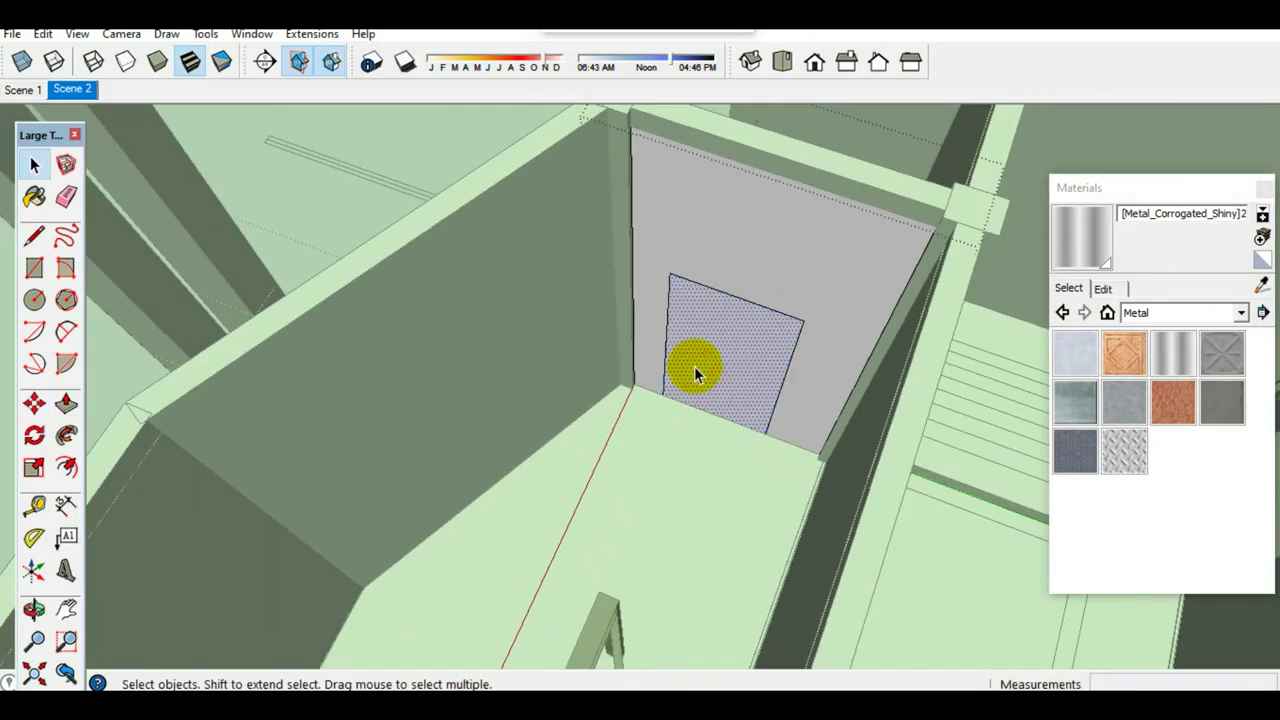
Step: Push/Pull the first two door rectangles through their walls to cut openings
key("p")
left_click(694, 366)
left_click(724, 350)
key("space")
scroll(694, 423, "down", 5)
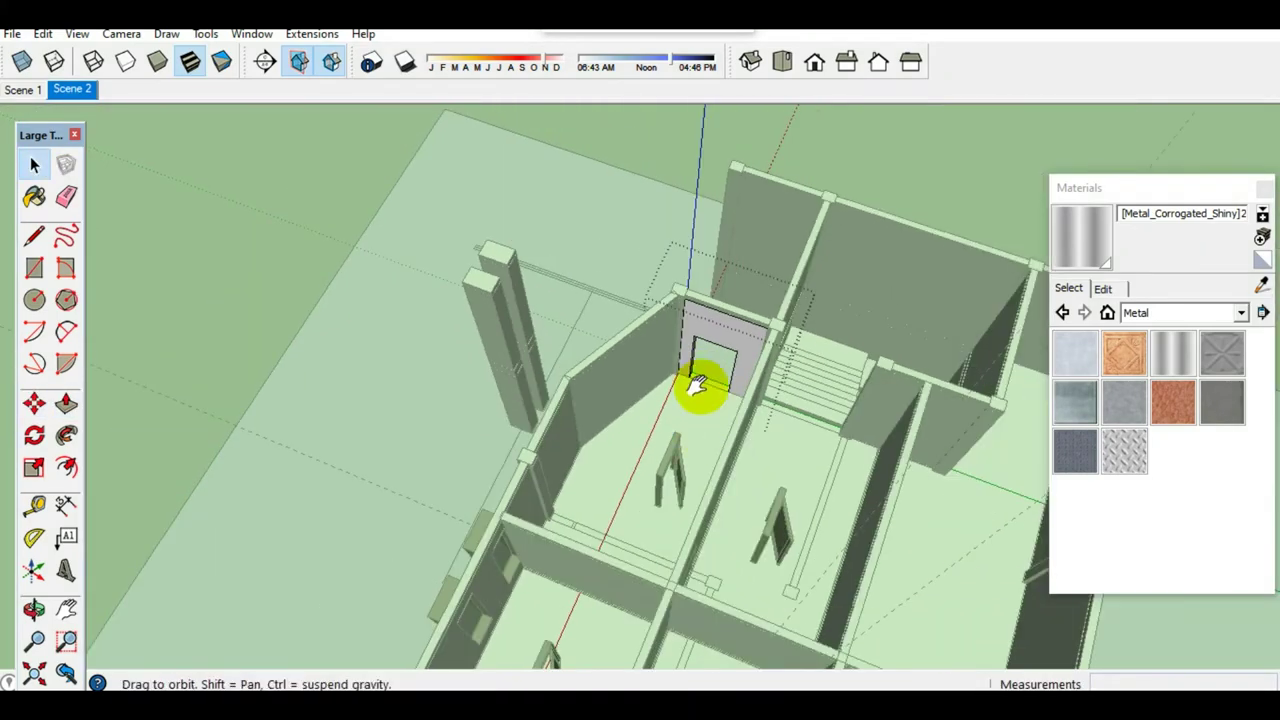
scroll(694, 423, "up", 2)
scroll(663, 400, "up", 2)
scroll(643, 385, "up", 3)
mouse_move(643, 385)
middle_mouse_down()
mouse_move(743, 386)
mouse_move(706, 363)
mouse_move(793, 408)
mouse_move(766, 400)
middle_mouse_up()
left_click(706, 363)
key("p")
double_click(704, 372)
key("space")
scroll(660, 384, "down", 3)
scroll(814, 408, "up", 3)
Step: Push another door rectangle through its wall and select the remaining one
left_click(766, 400)
key("p")
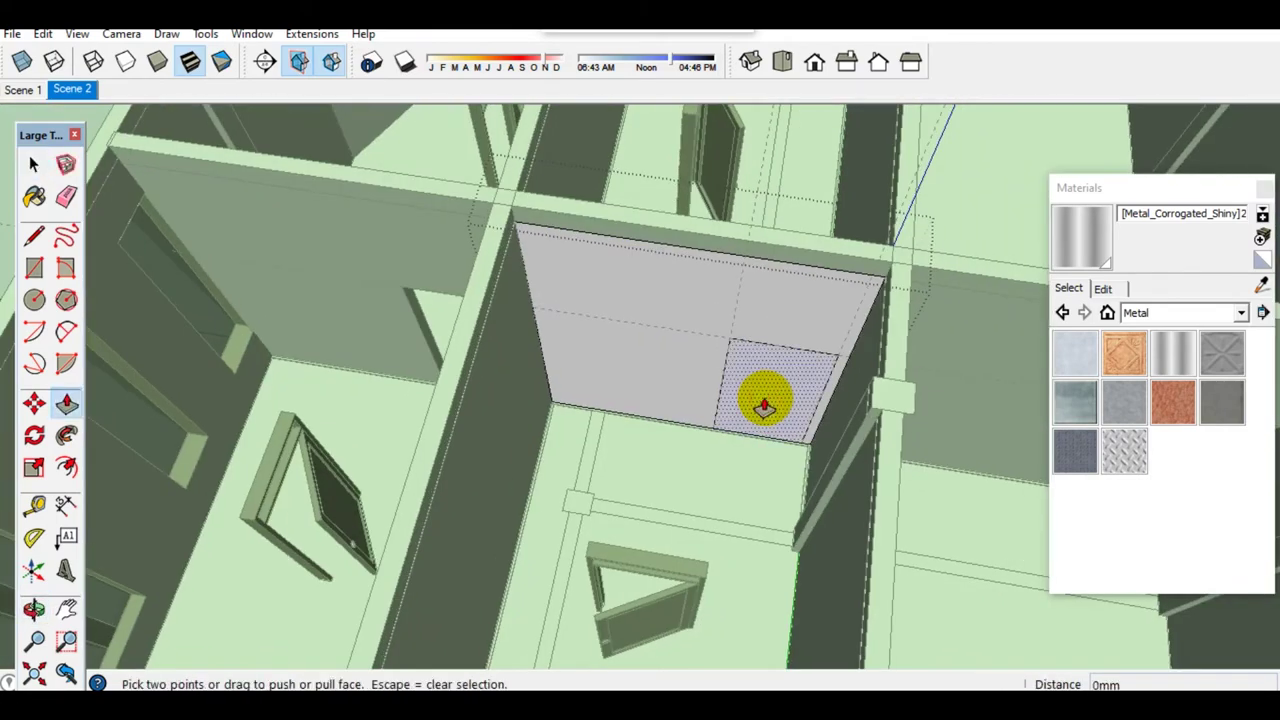
left_click(766, 400)
scroll(762, 399, "down", 2)
mouse_move(780, 418)
middle_mouse_down()
mouse_move(486, 400)
mouse_move(569, 380)
middle_mouse_up()
scroll(540, 263, "up", 3)
left_click(553, 263)
Step: Push/Pull the rectangle through the wall to cut a doorway opening
key("p")
double_click(553, 263)
mouse_move(553, 263)
middle_mouse_down()
mouse_move(563, 300)
mouse_move(795, 330)
middle_mouse_up()
key("space")
Step: Move a brown door by its corner into the new wall opening
scroll(534, 403, "up", 3)
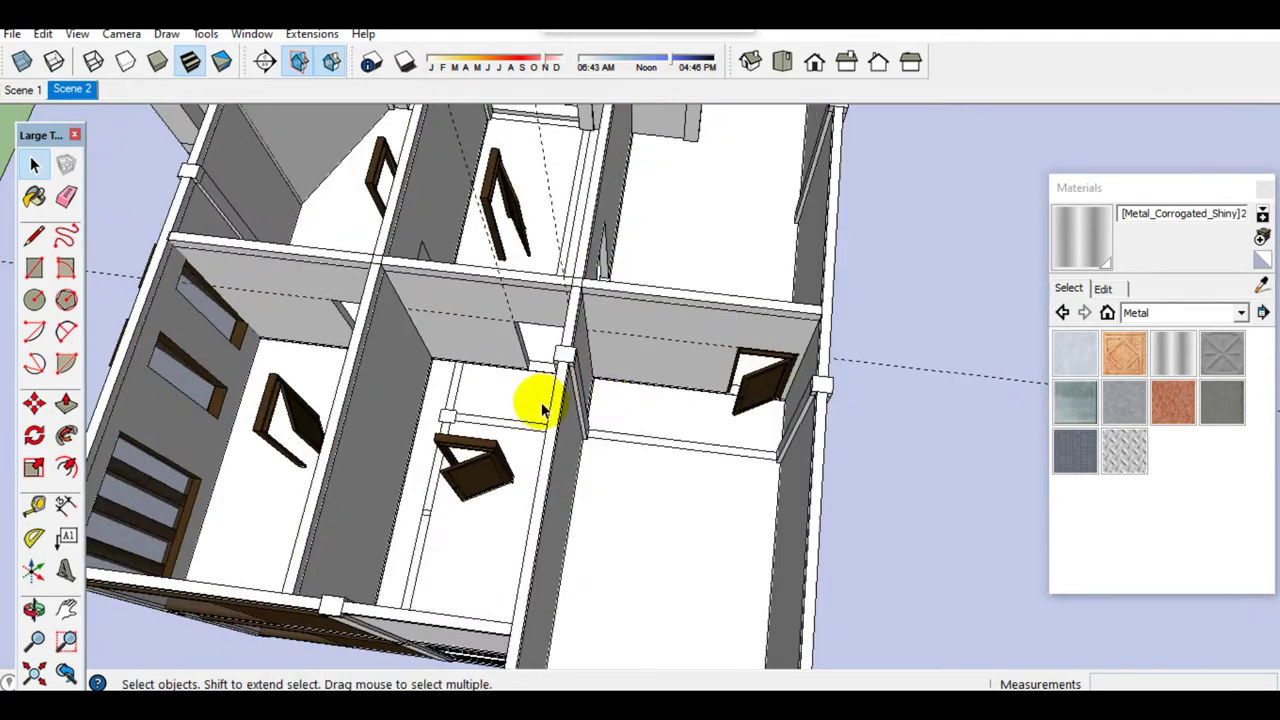
scroll(600, 449, "up", 2)
left_click(623, 409, "ctrl")
scroll(628, 400, "up", 2)
scroll(626, 400, "up", 2)
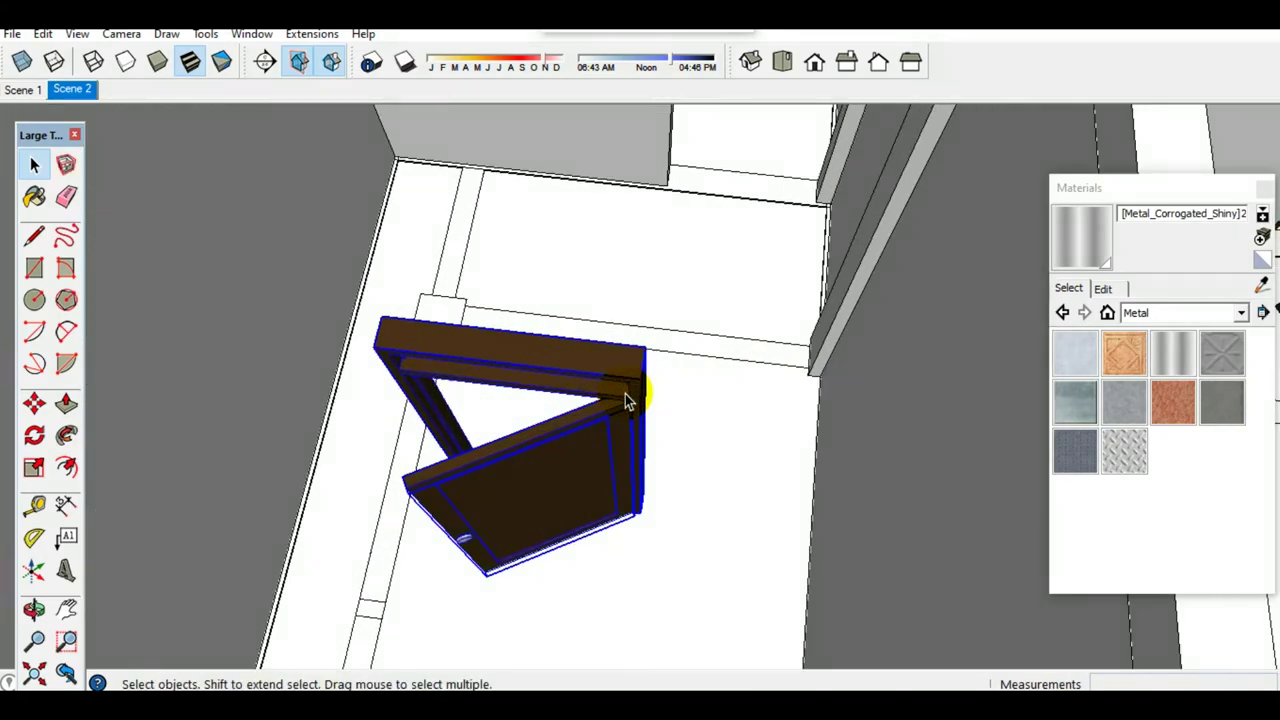
scroll(640, 390, "up", 1)
key("m")
left_click(642, 378)
scroll(650, 360, "down", 3)
scroll(694, 377, "up", 3)
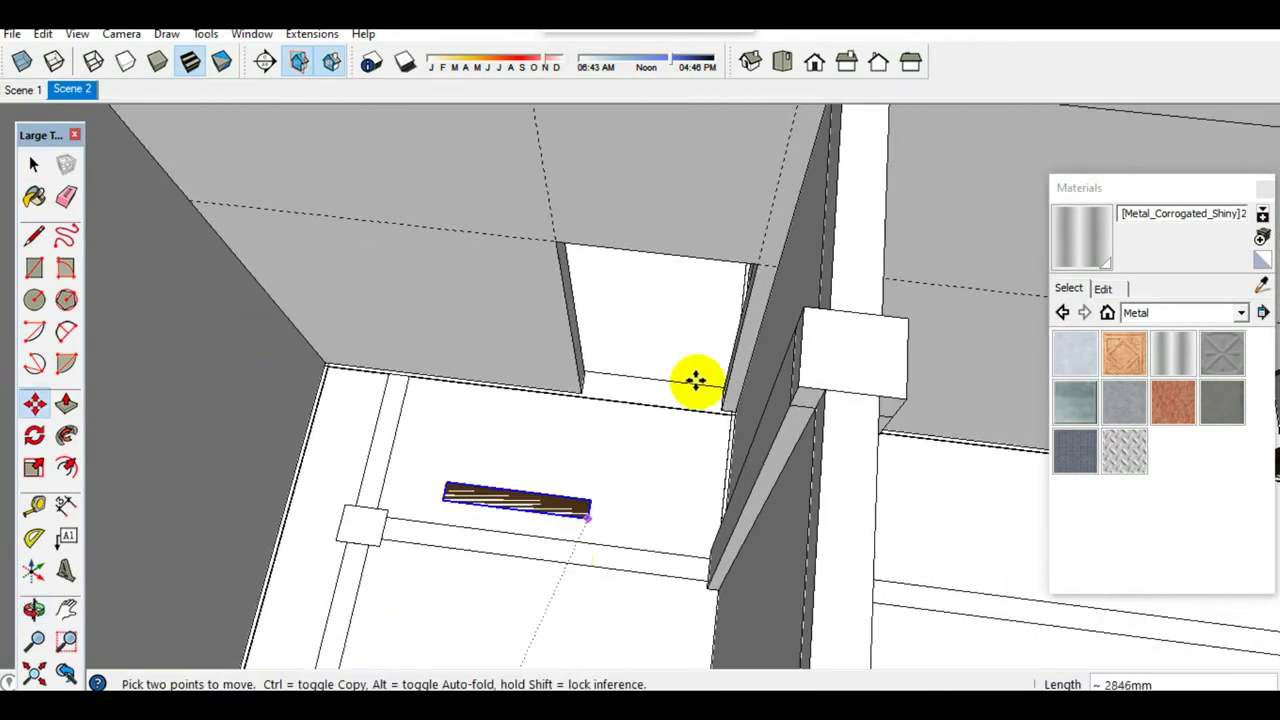
scroll(762, 265, "up", 2)
left_click(762, 265)
Step: Reposition the door within the opening
scroll(762, 255, "up", 1)
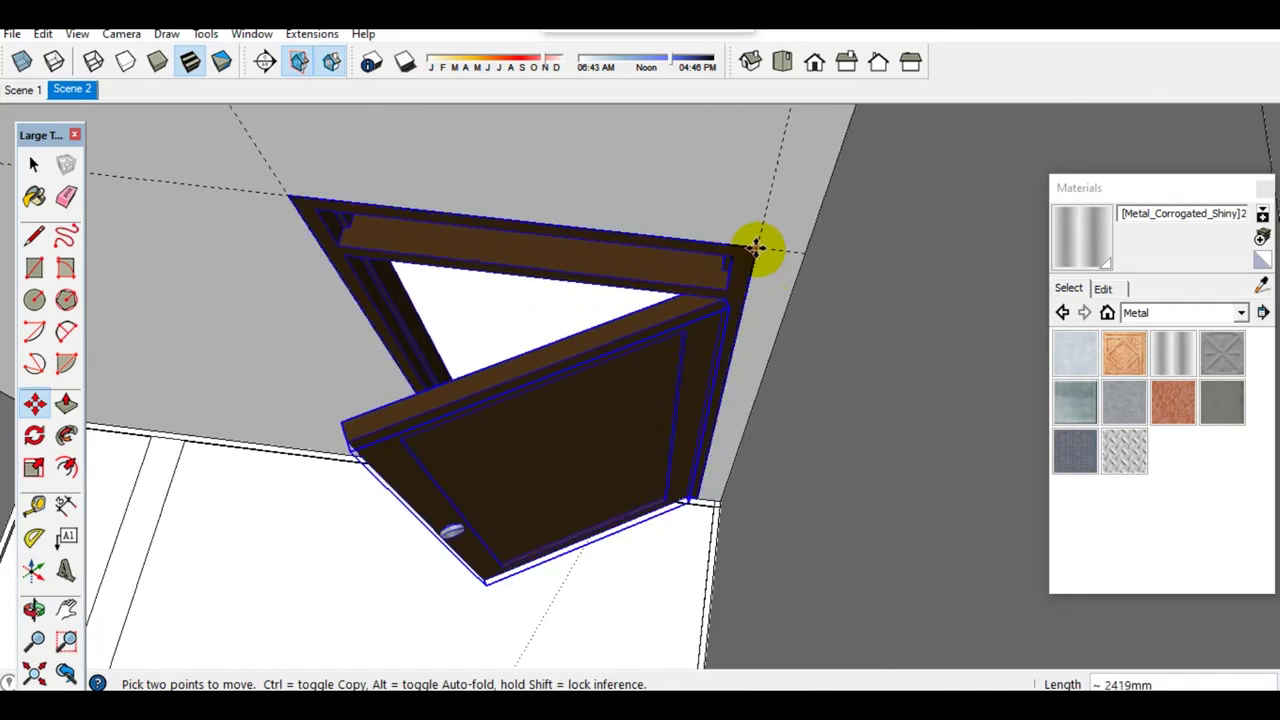
left_click(757, 249)
key("space")
key("m")
left_click(596, 608)
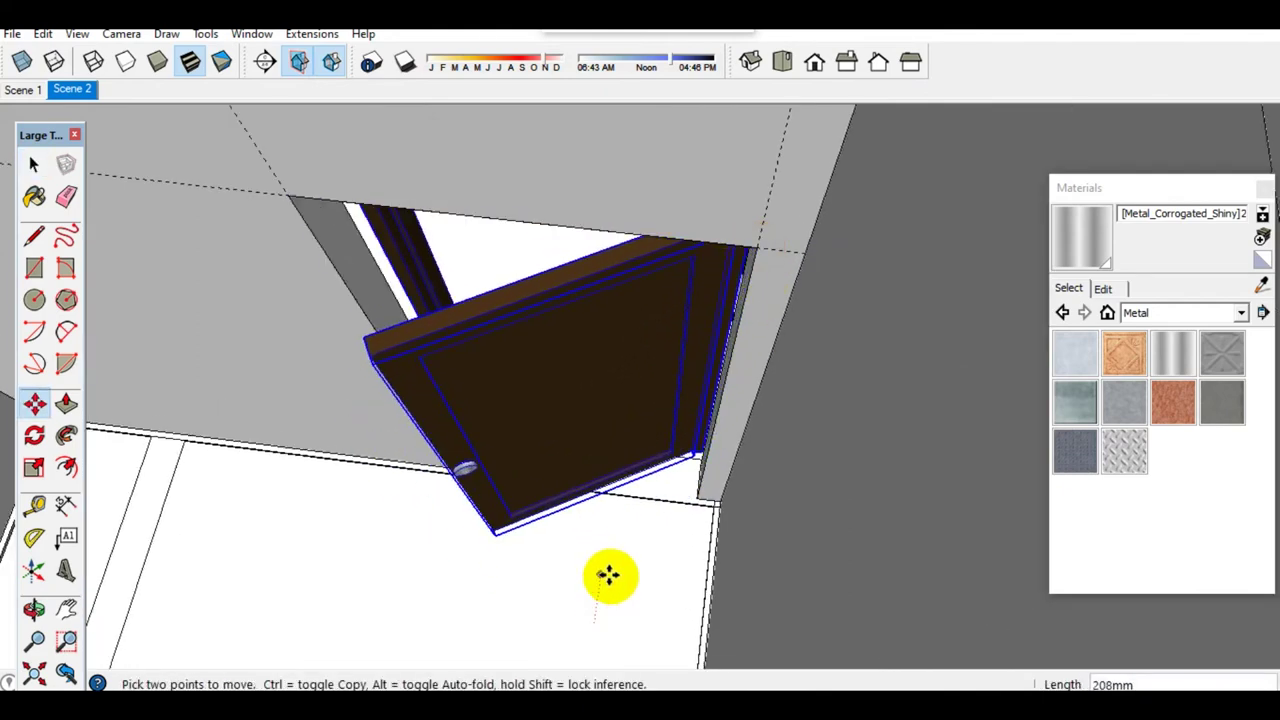
key("Return")
Step: Rotate the door in the other room 90° to stand it upright
key("space")
scroll(777, 506, "down", 5)
scroll(600, 471, "up", 1)
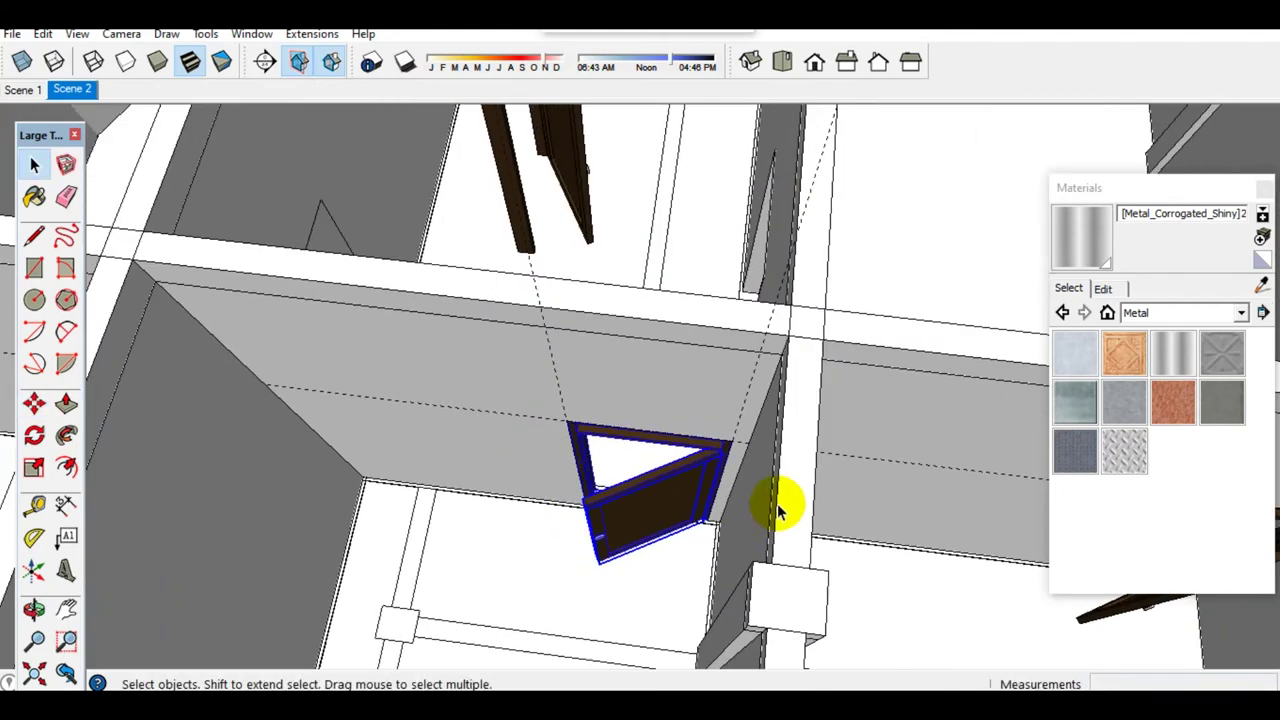
middle_click_drag(600, 471, 1118, 452)
middle_click_drag(857, 366, 509, 520)
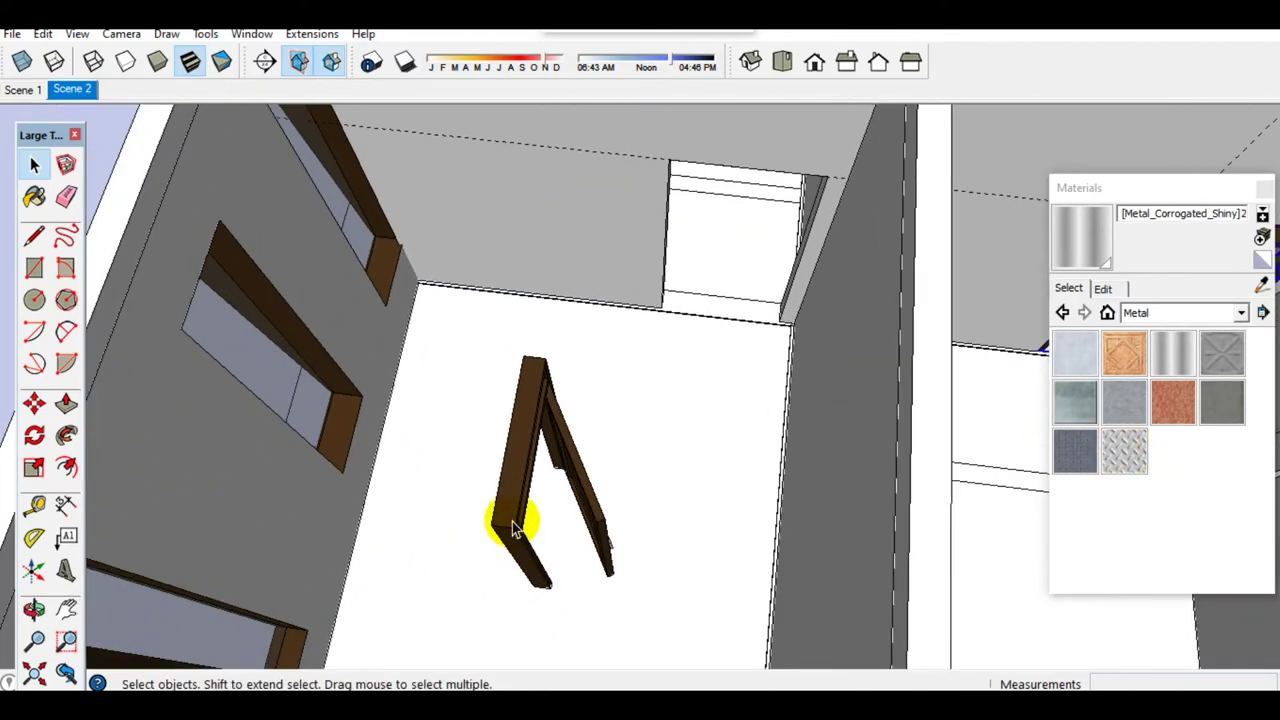
left_click(522, 497, "ctrl")
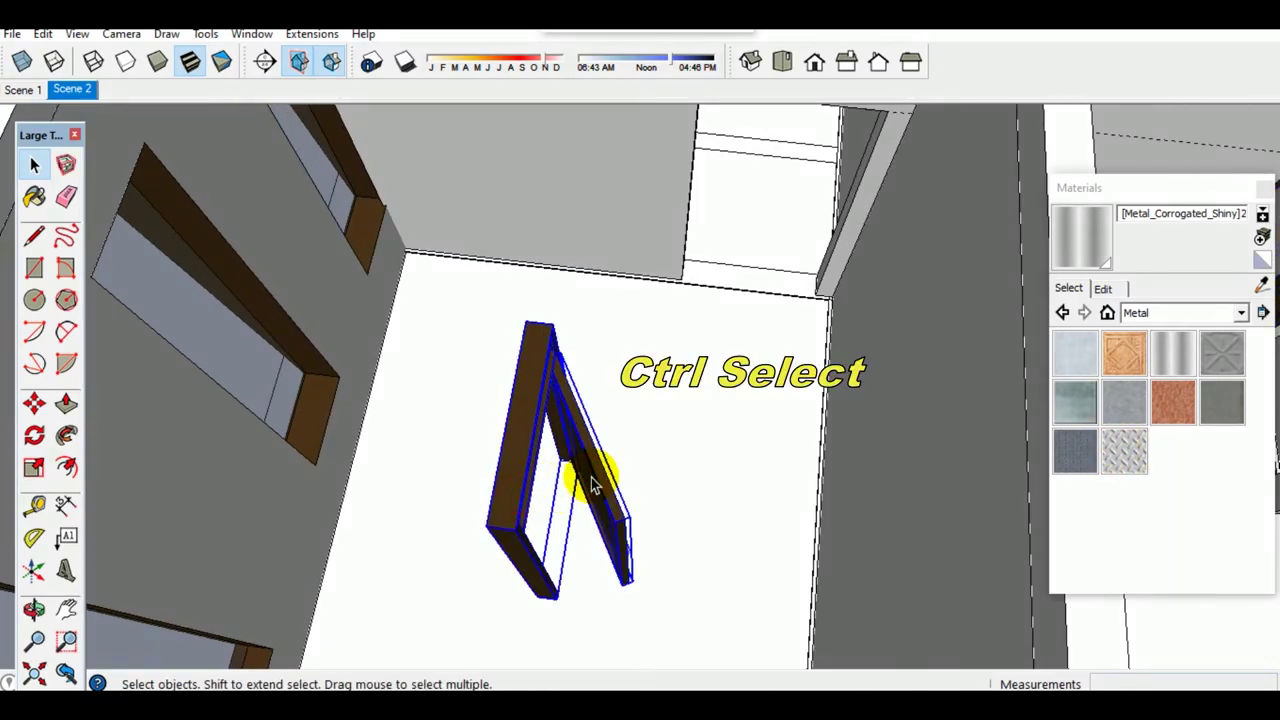
key("q")
left_click(526, 322)
left_click(443, 388)
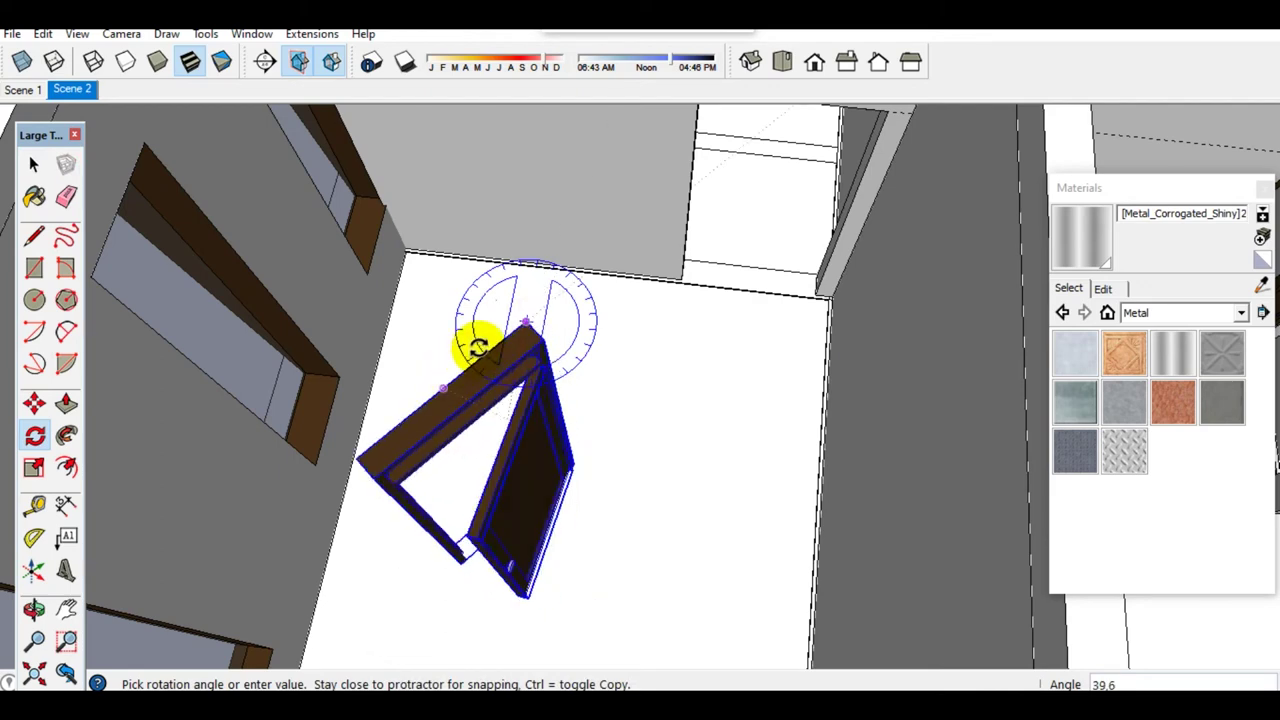
left_click(464, 312)
key("space")
Step: Start moving the upright door twice, cancelling both attempts
mouse_move(543, 371)
middle_mouse_down()
mouse_move(557, 409)
mouse_move(760, 350)
middle_mouse_up()
key("m")
left_click(530, 383)
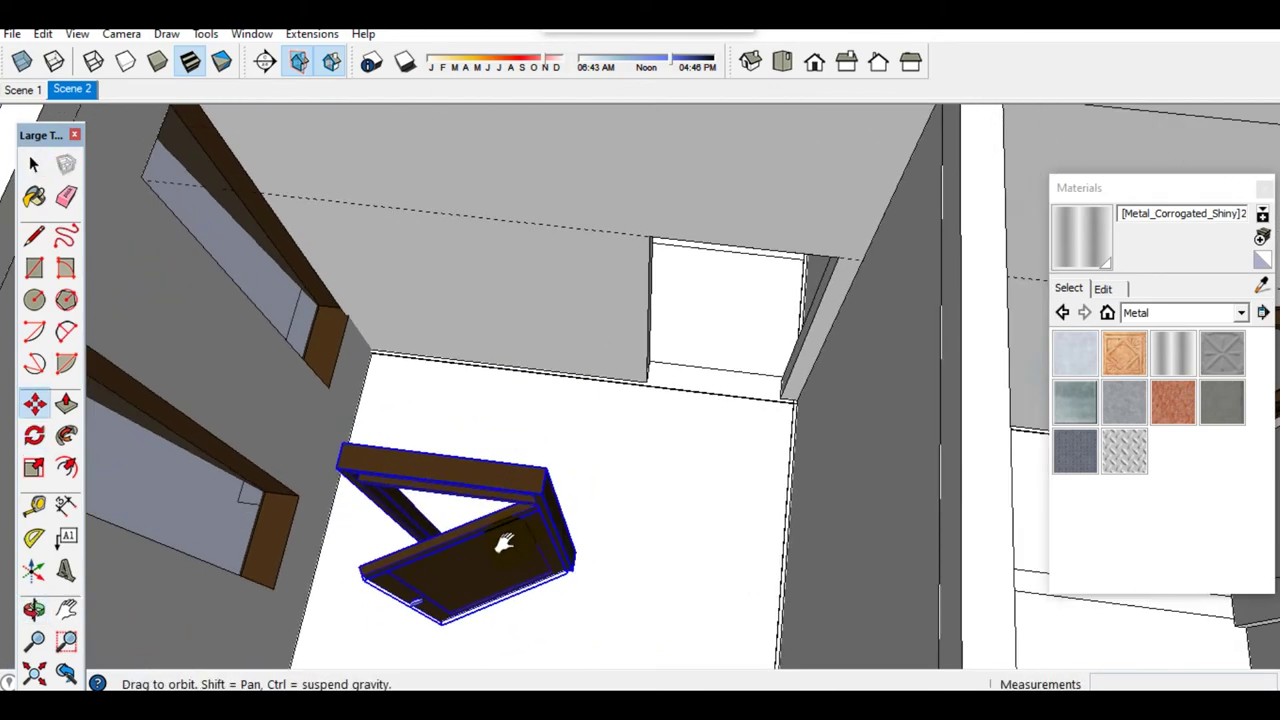
key("Escape")
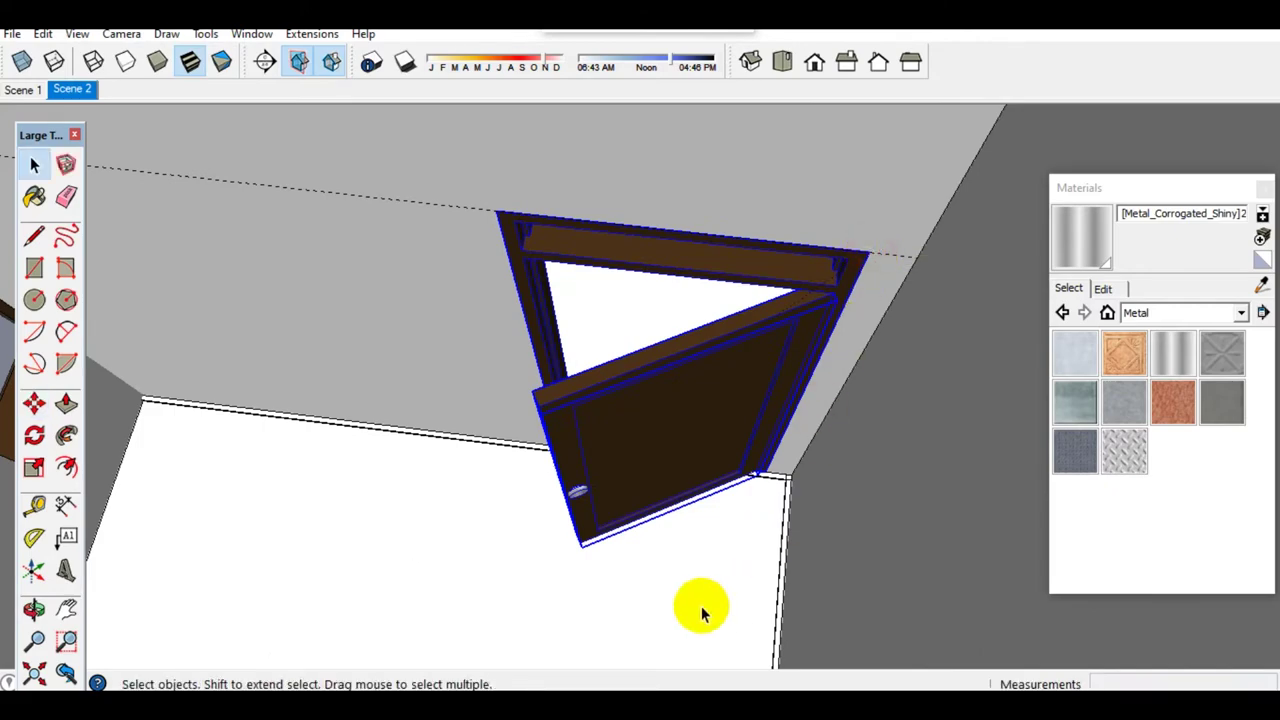
left_click(686, 636)
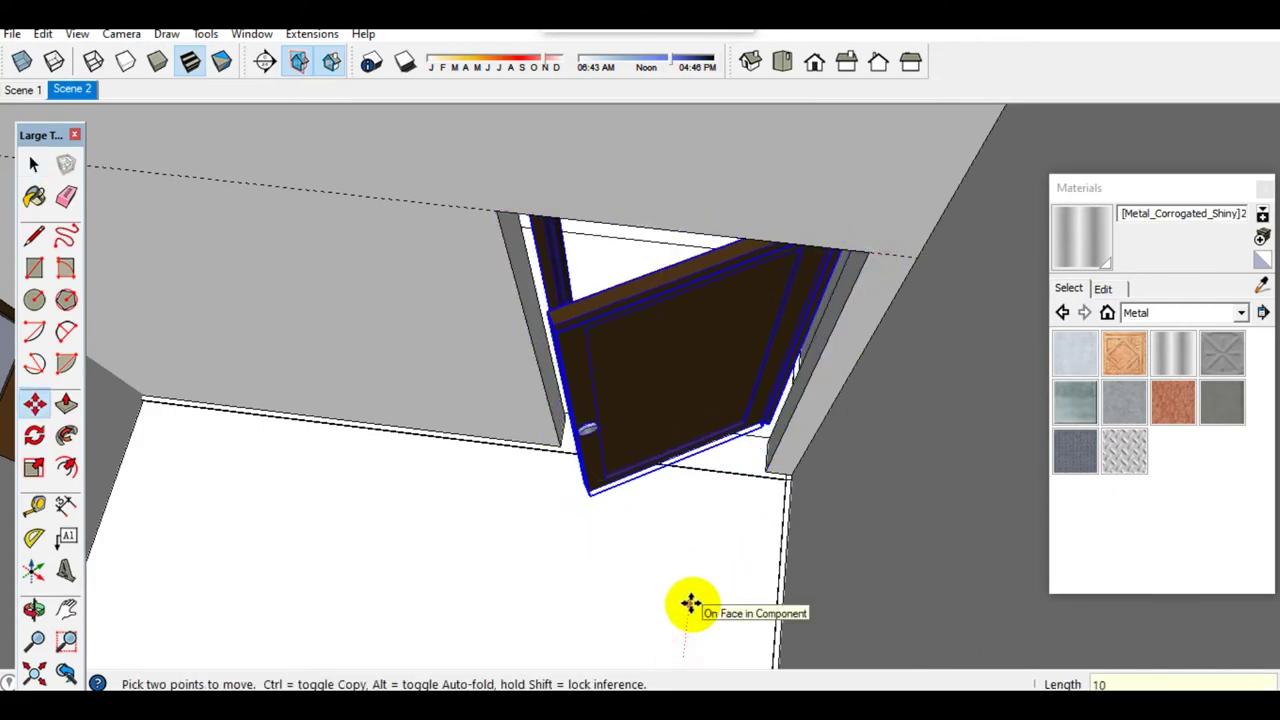
key("Escape")
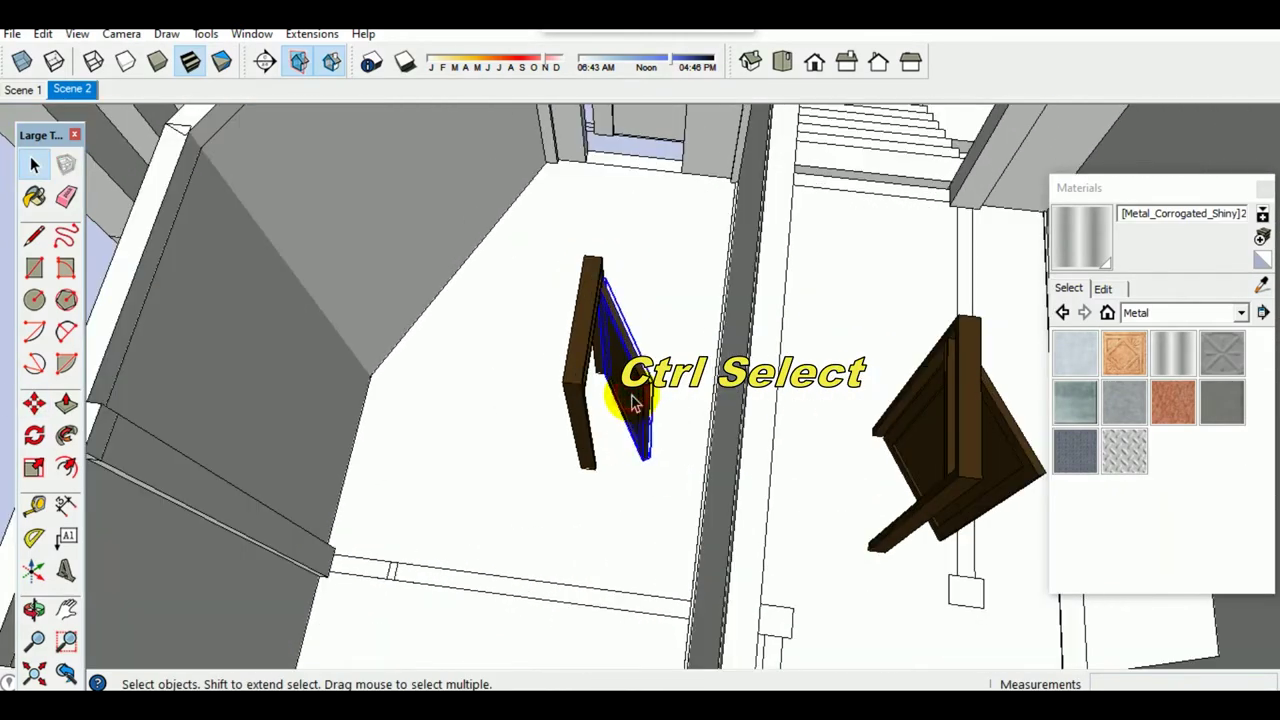
Step: Add the door frame to the selection and rotate both 90° upright
left_click(596, 432, "ctrl")
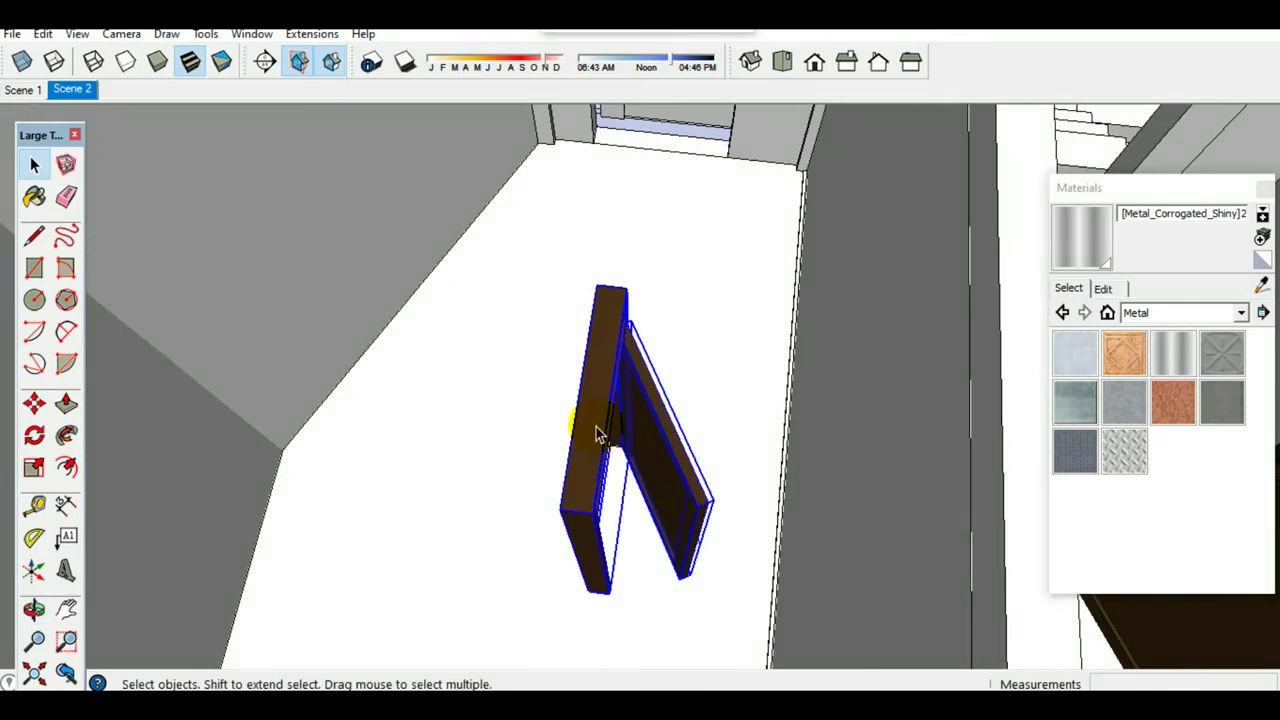
key("q")
left_click(596, 288)
left_click(584, 356)
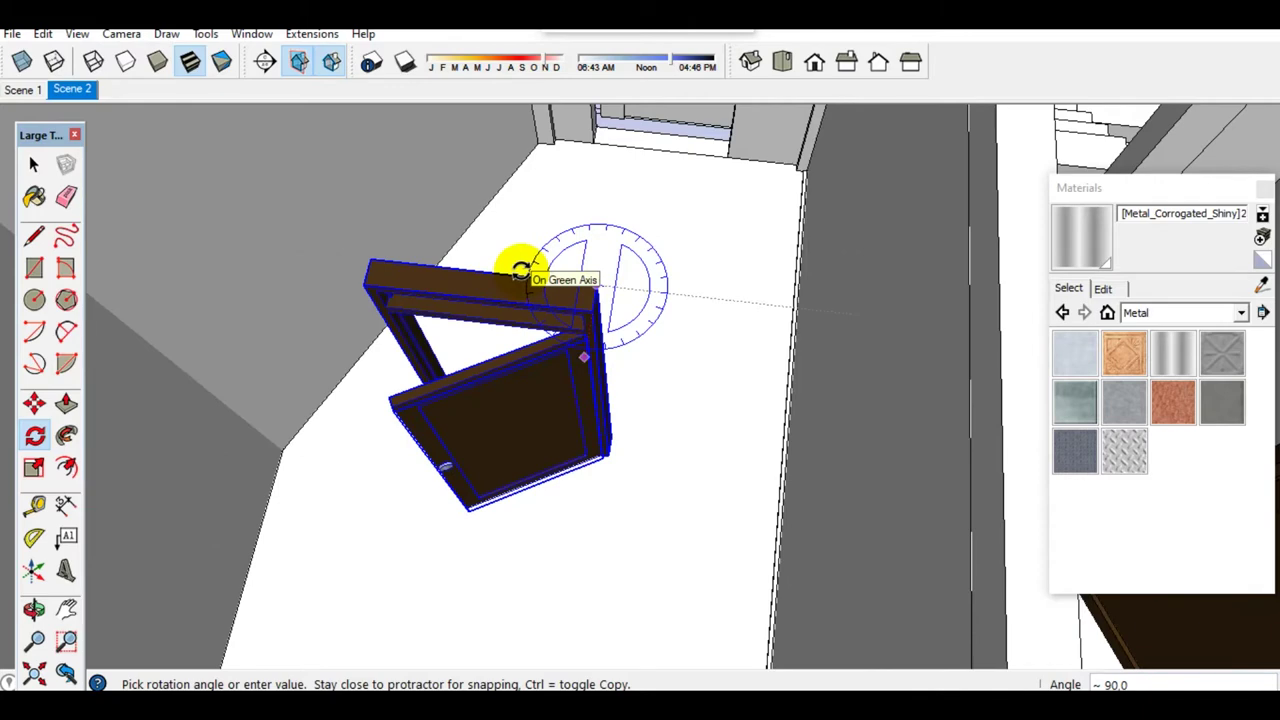
left_click(521, 270)
key("space")
Step: Move the upright door and frame into the doorway beside the staircase
middle_click_drag(560, 343, 551, 400)
key("m")
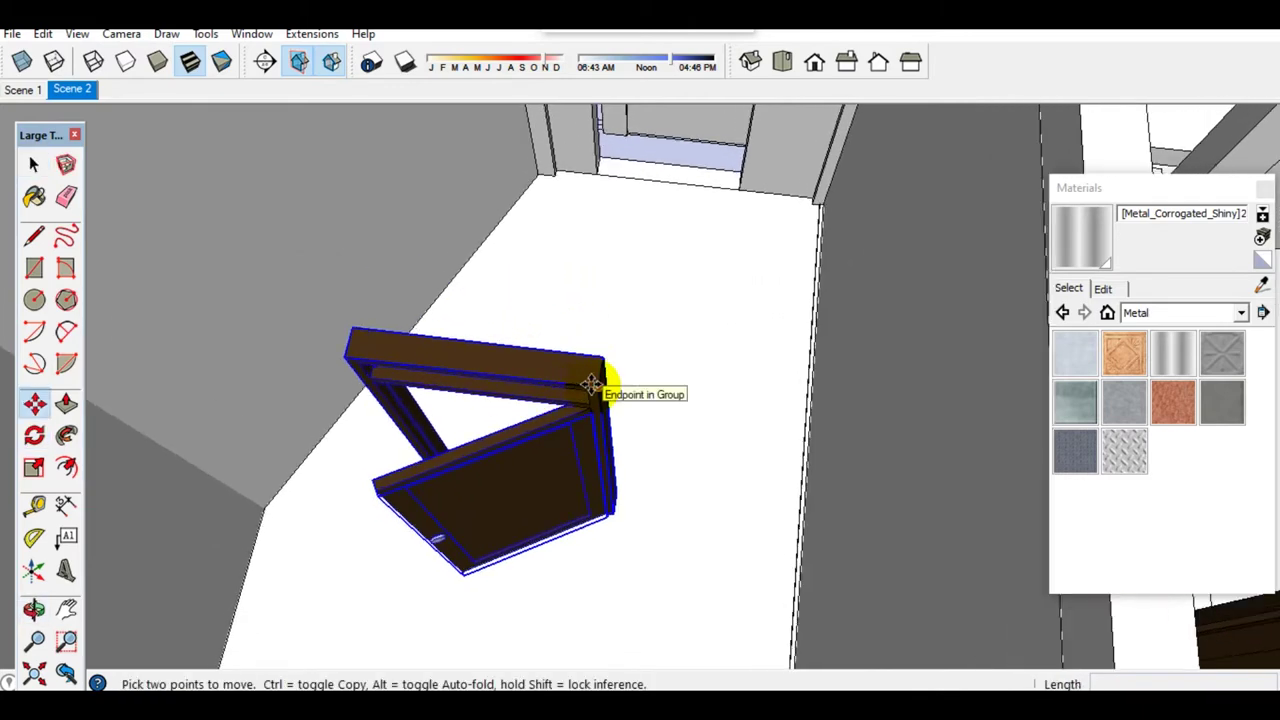
left_click(592, 383)
middle_click_drag(651, 343, 650, 370)
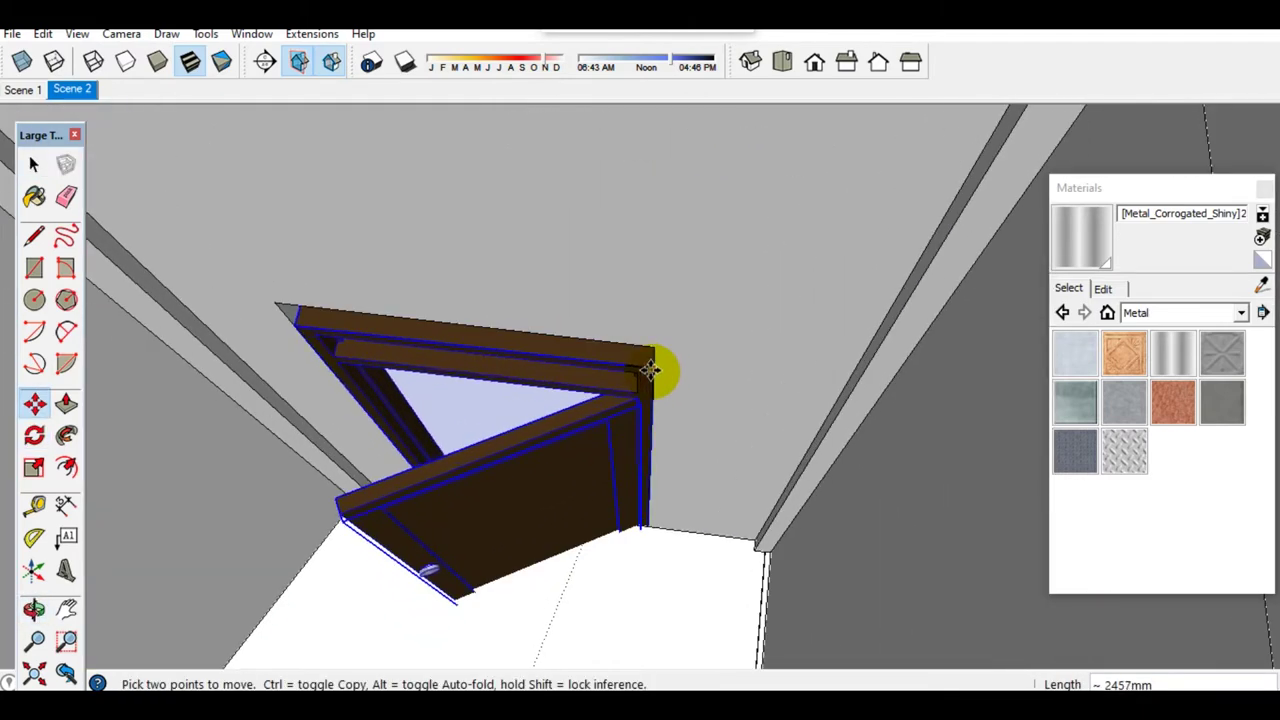
key("space")
key("m")
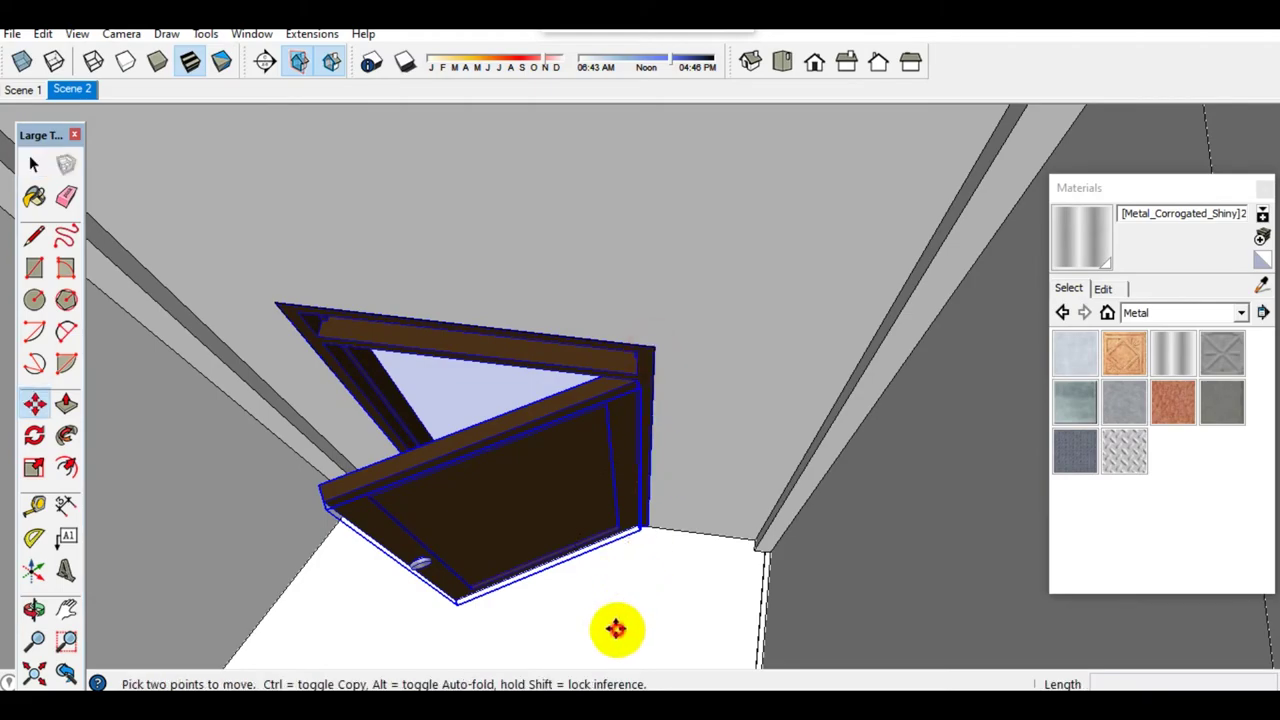
left_click(615, 605)
left_click(621, 591)
key("space")
scroll(591, 508, "down", 3)
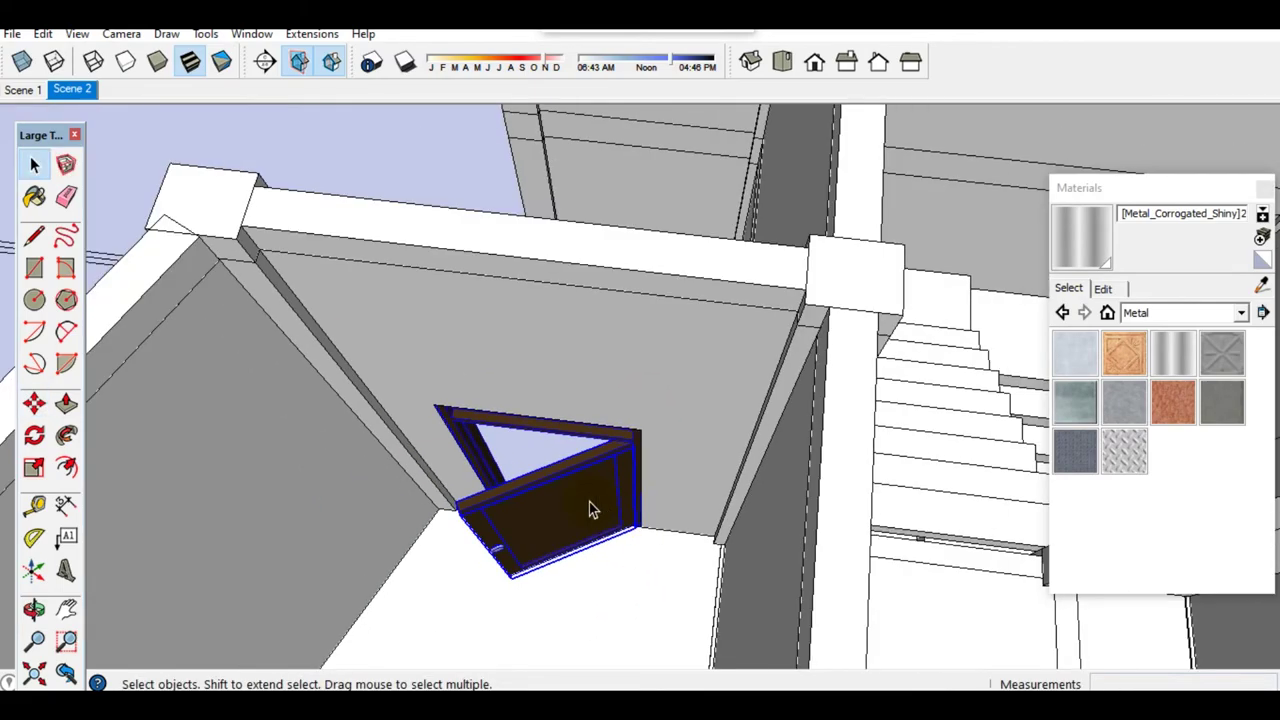
scroll(563, 506, "down", 3)
mouse_move(563, 506)
middle_mouse_down()
mouse_move(657, 414)
mouse_move(585, 495)
mouse_move(449, 423)
middle_mouse_up()
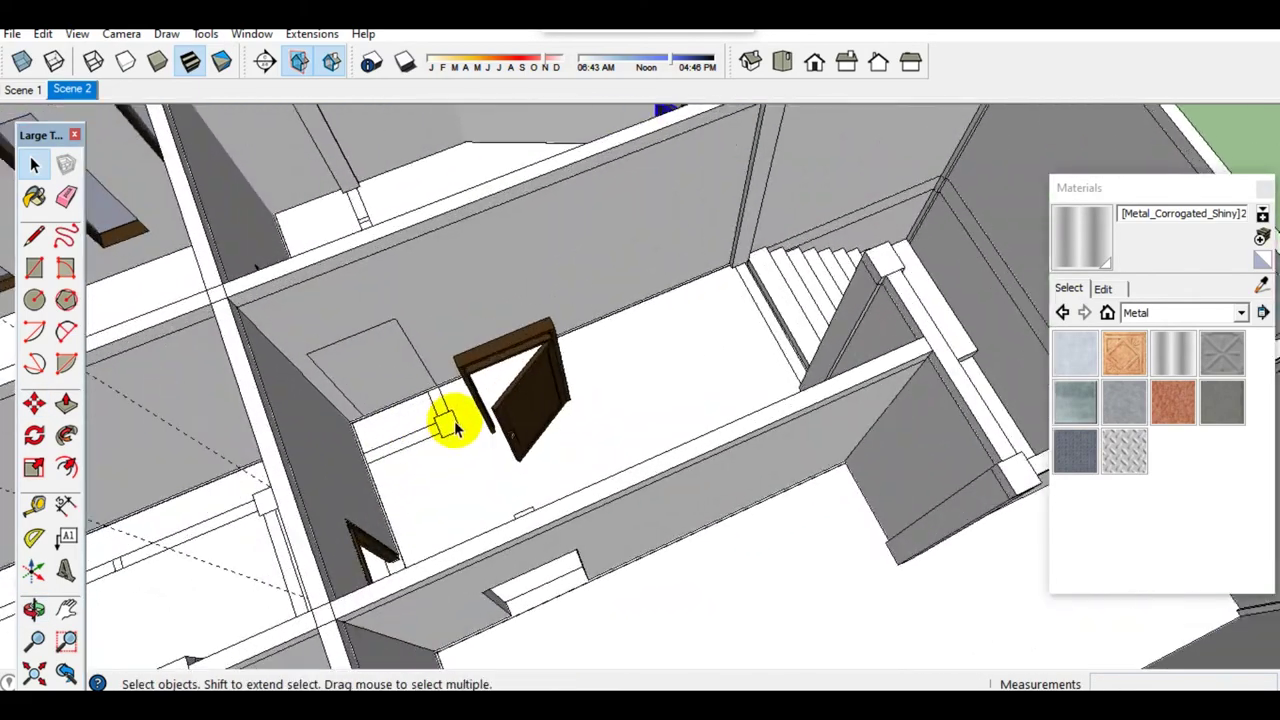
Step: Select the fitted brown door and line up a copy at the frame corner
scroll(714, 429, "up", 3)
scroll(580, 371, "down", 2)
scroll(698, 360, "up", 2)
left_click(698, 360)
scroll(705, 340, "down", 3)
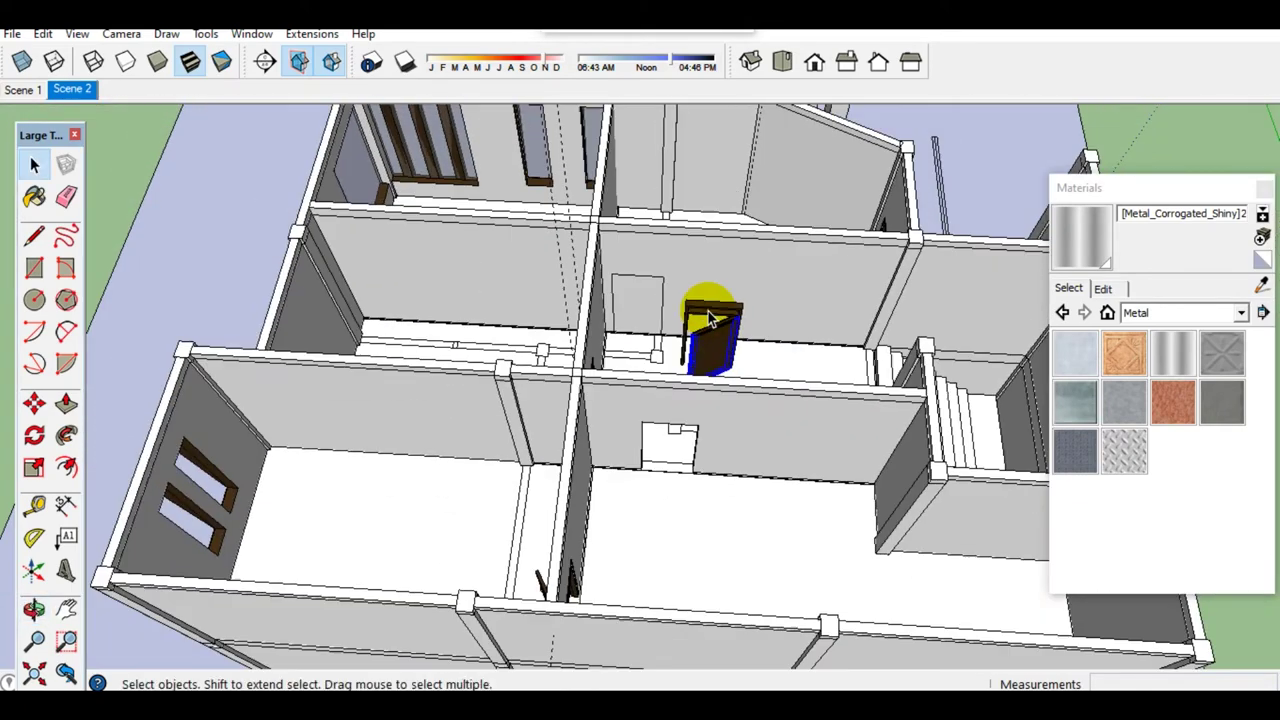
middle_click_drag(709, 329, 723, 371)
scroll(723, 371, "up", 2)
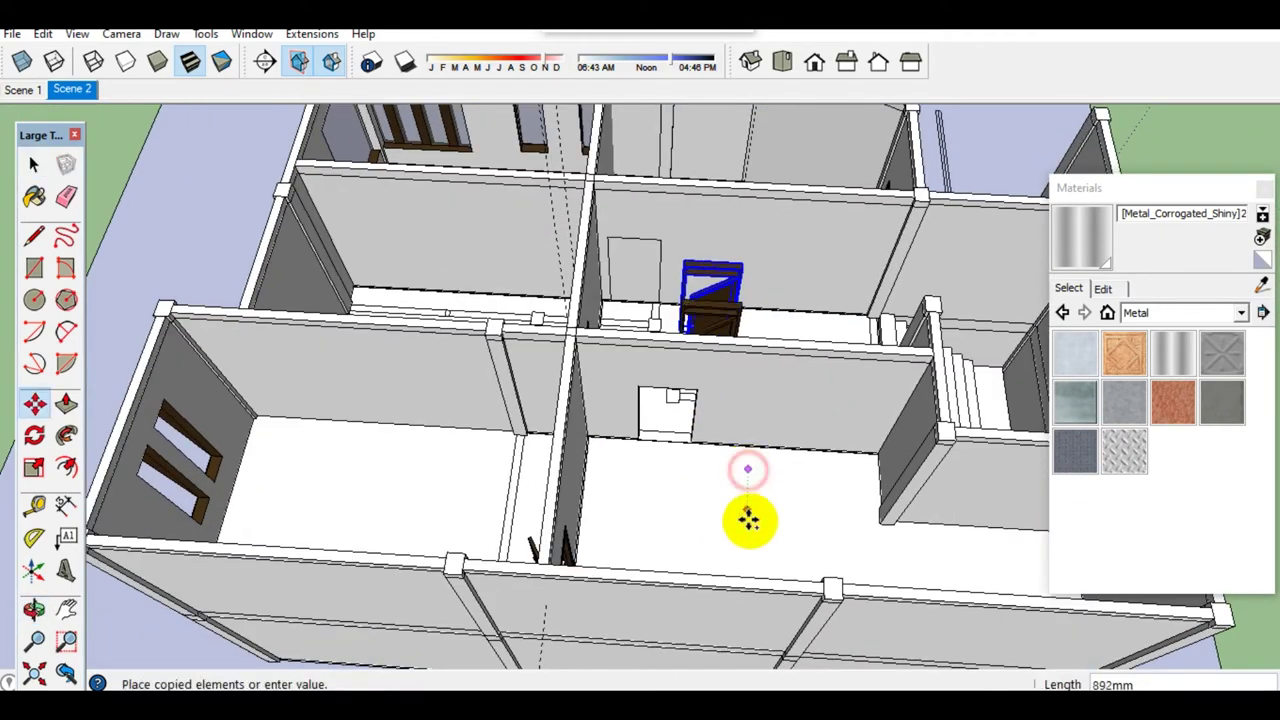
scroll(755, 555, "up", 2)
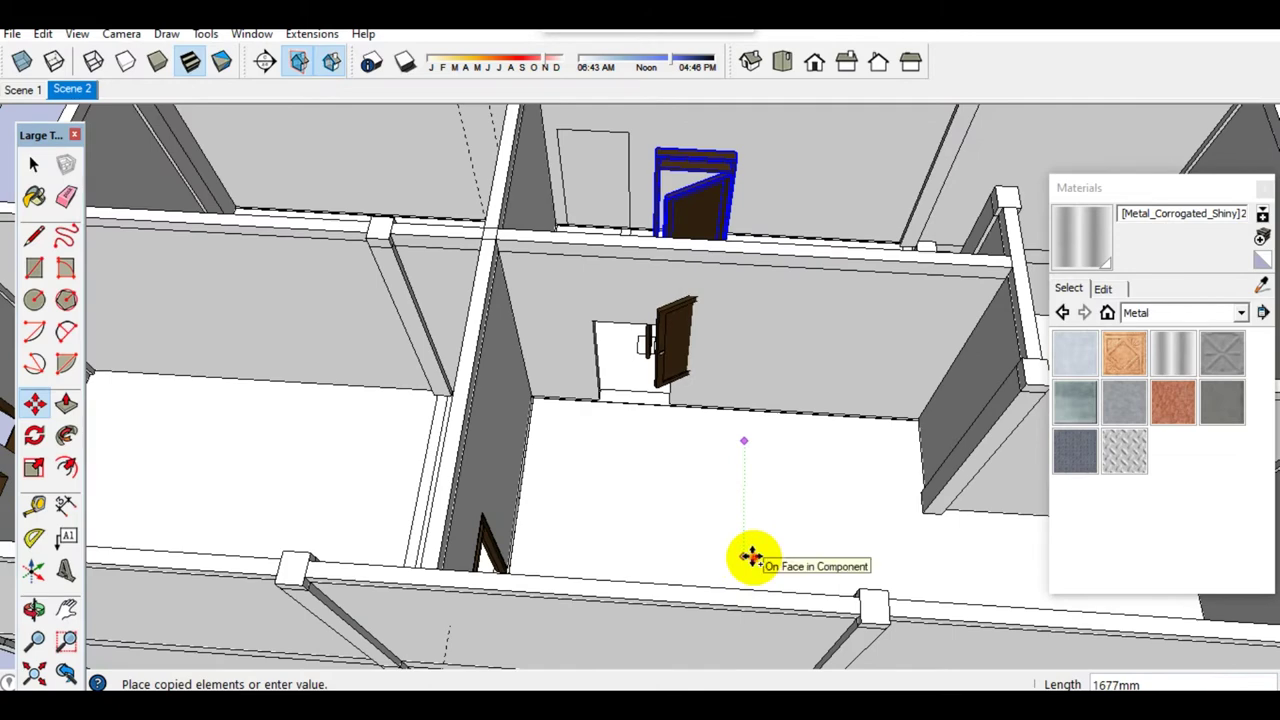
scroll(754, 523, "up", 2)
middle_click_drag(697, 557, 691, 494)
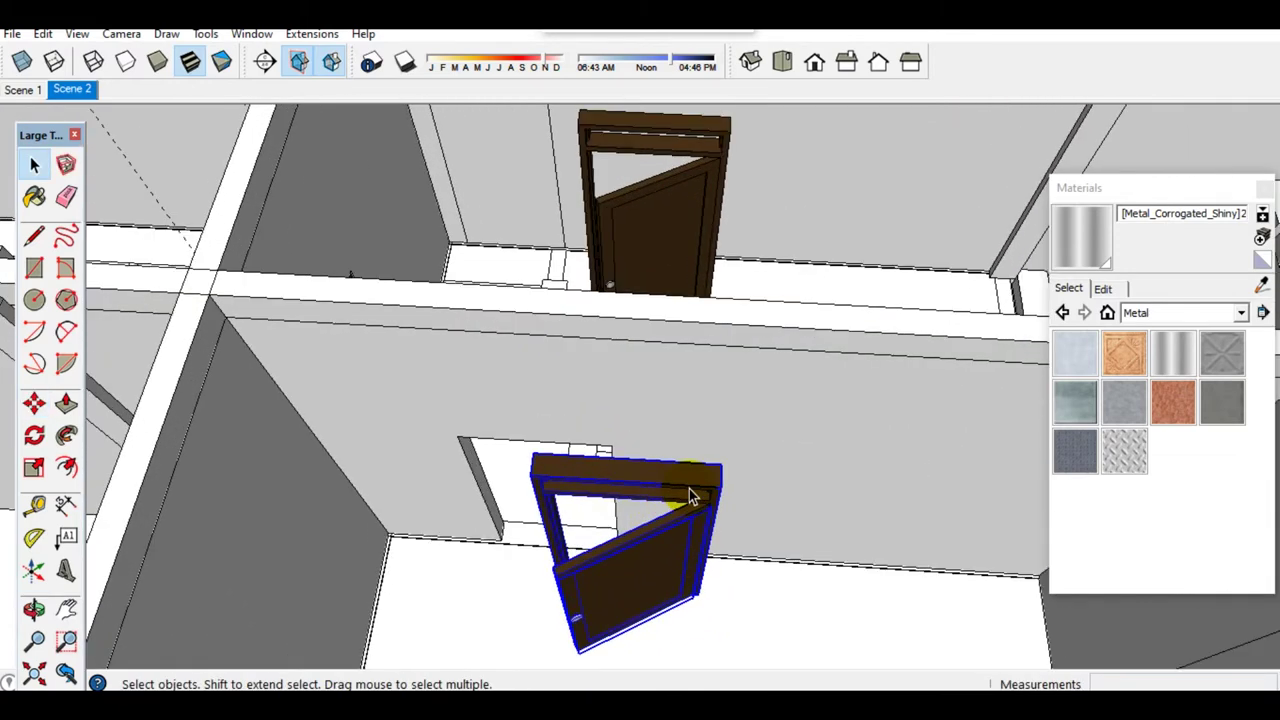
scroll(660, 380, "up", 5)
Step: Place the door copy in the neighbouring room's doorway
left_click(650, 343)
key("space")
scroll(640, 360, "down", 3)
scroll(640, 400, "down", 2)
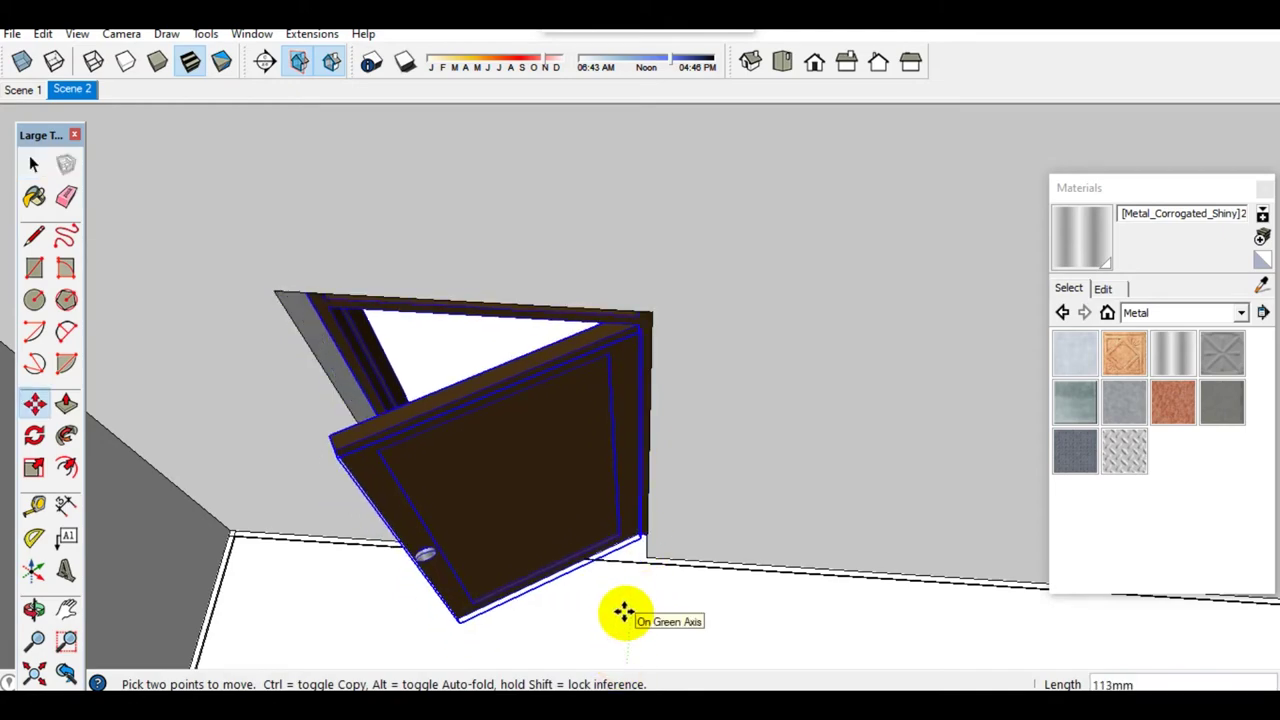
key("Return")
key("space")
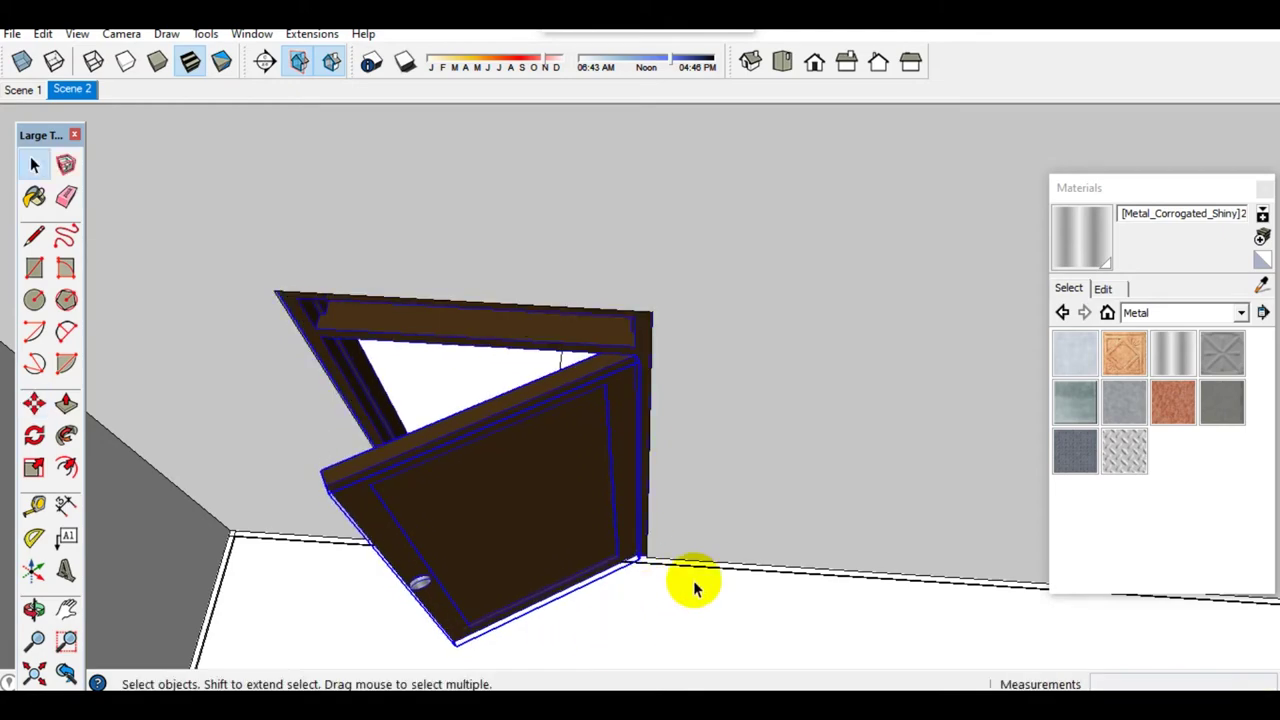
Step: Open the next room's wall group and cut a doorway opening through it
scroll(628, 609, "down", 5)
middle_click_drag(528, 517, 571, 477)
scroll(510, 403, "up", 3)
scroll(515, 413, "up", 2)
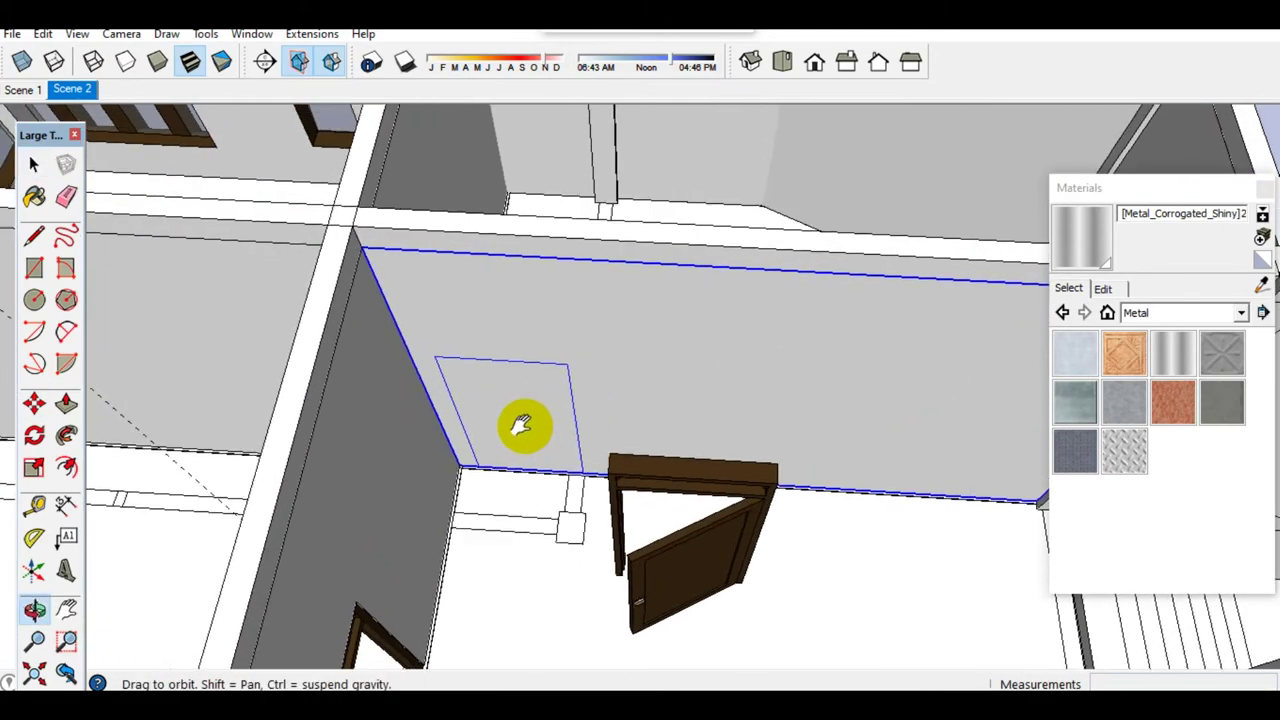
double_click(527, 428)
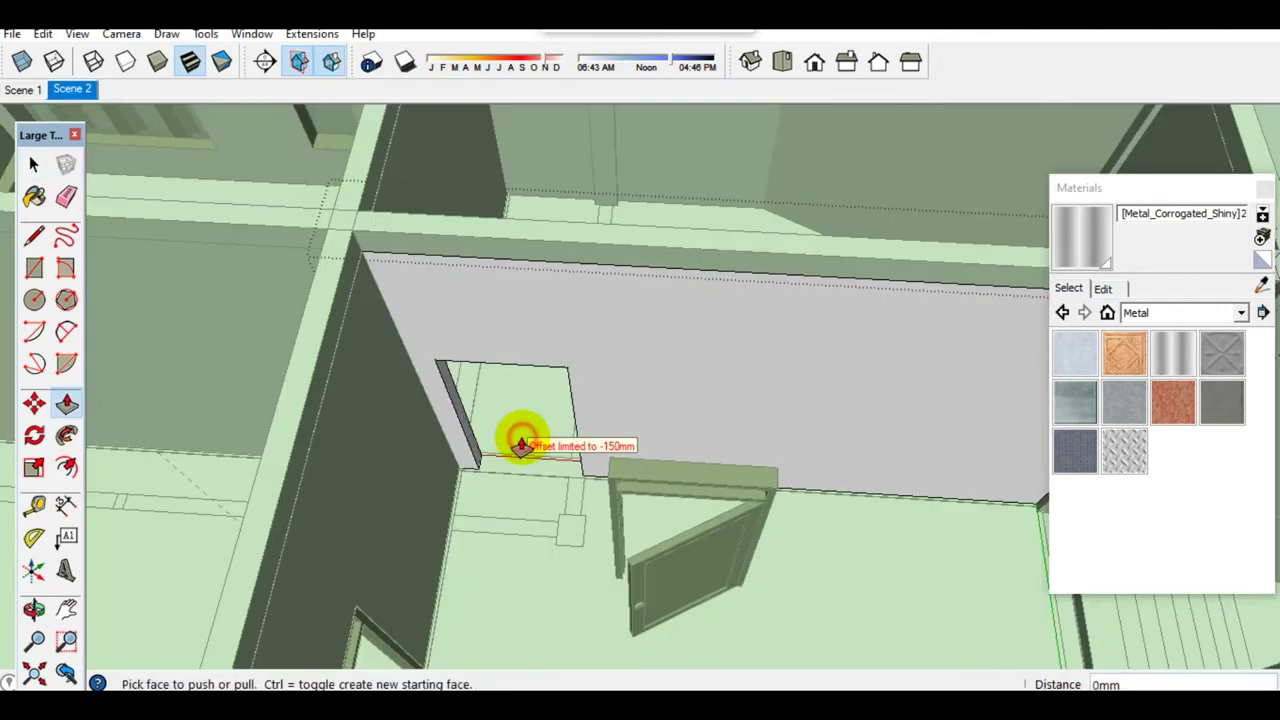
left_click(716, 508)
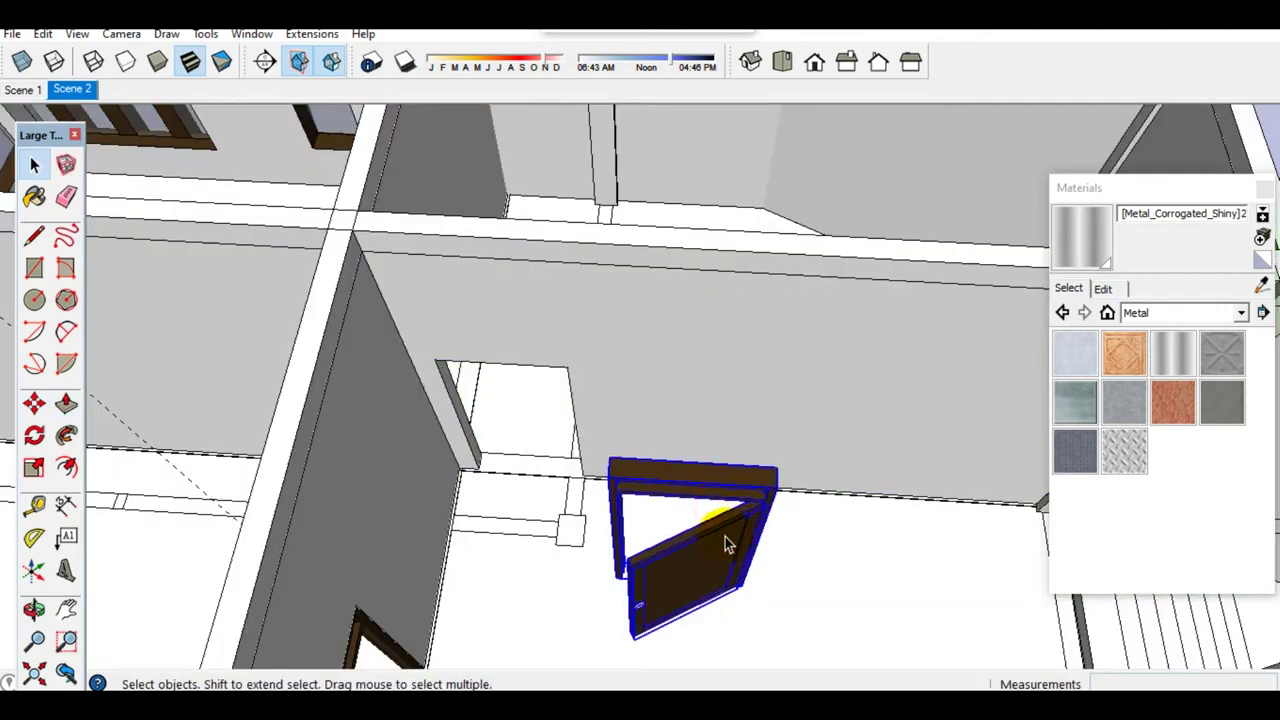
Step: Start moving the door toward the new opening, then cancel the move
left_click(778, 488)
scroll(586, 349, "up", 2)
scroll(563, 343, "up", 2)
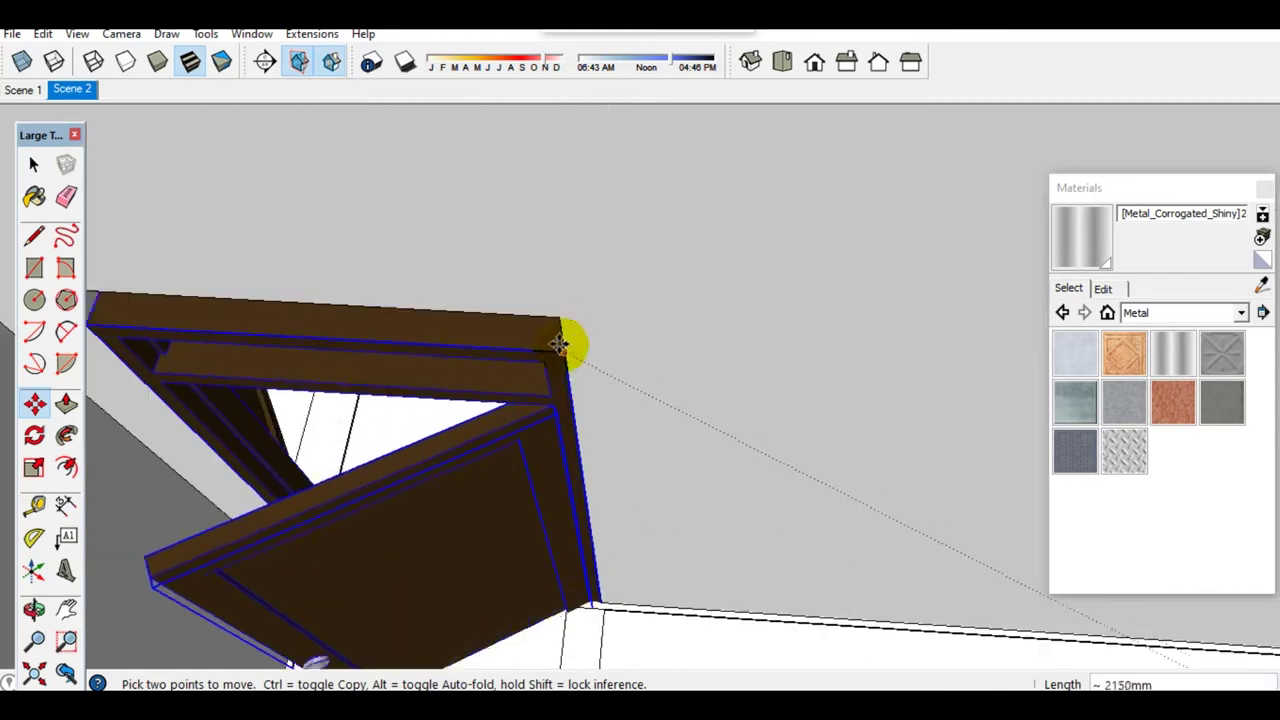
middle_click_drag(562, 321, 583, 417)
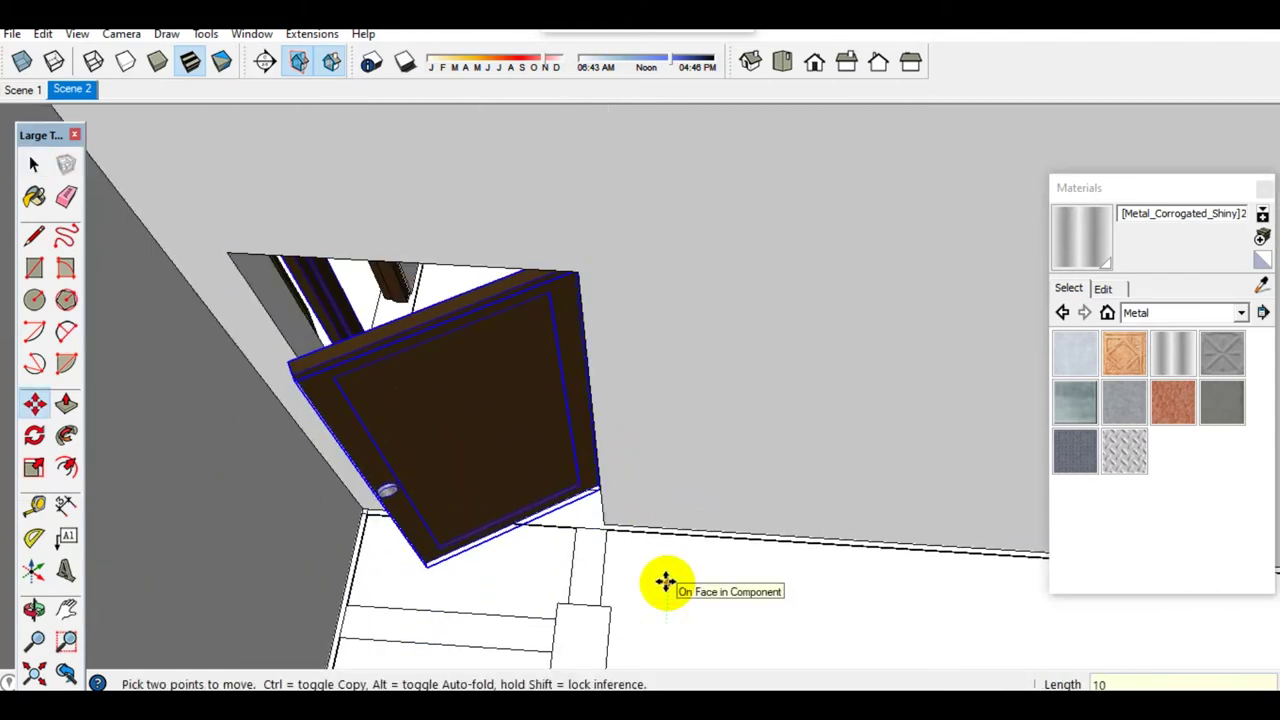
key("Escape")
key("space")
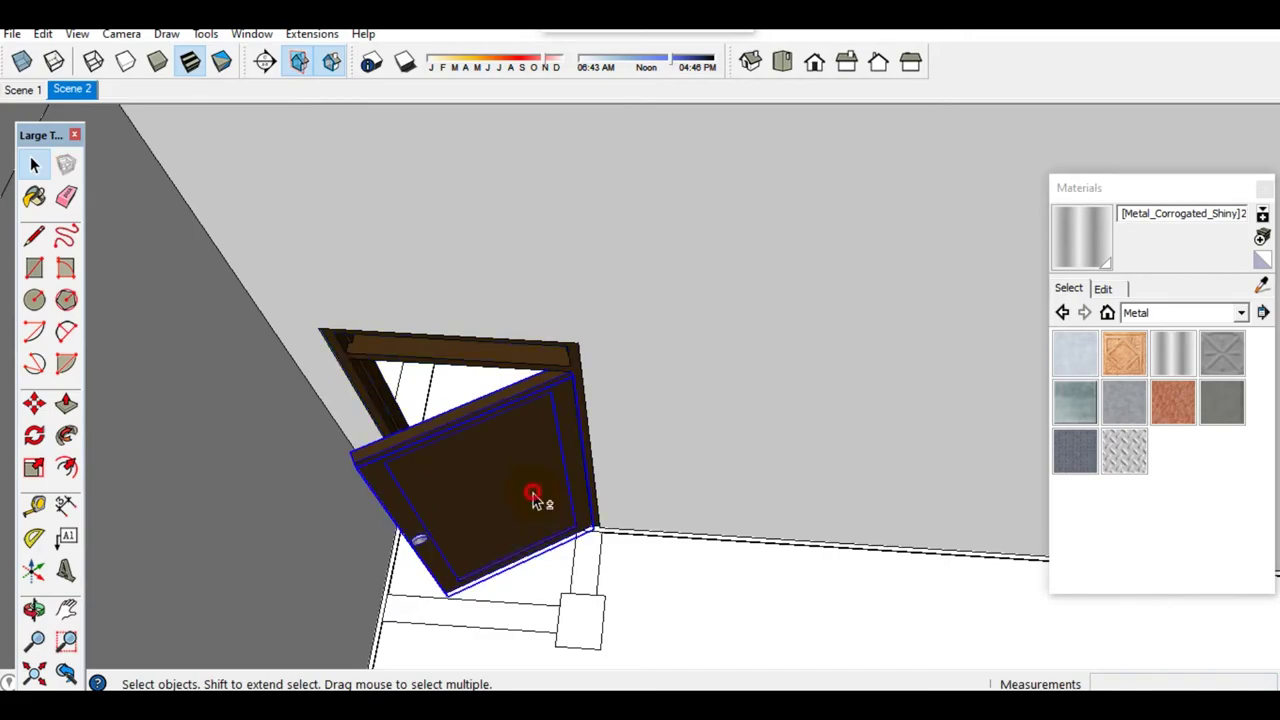
scroll(533, 497, "down", 5)
middle_click_drag(571, 471, 734, 471)
scroll(588, 487, "up", 3)
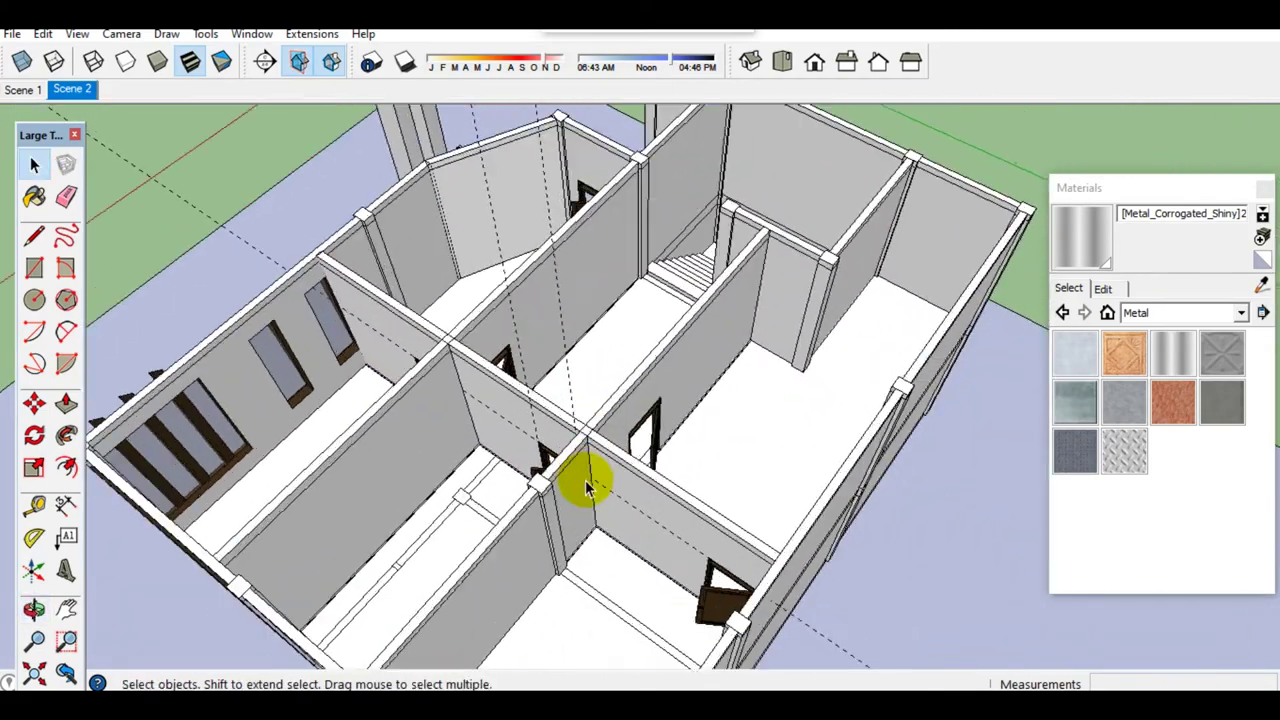
scroll(600, 475, "up", 3)
scroll(636, 450, "up", 2)
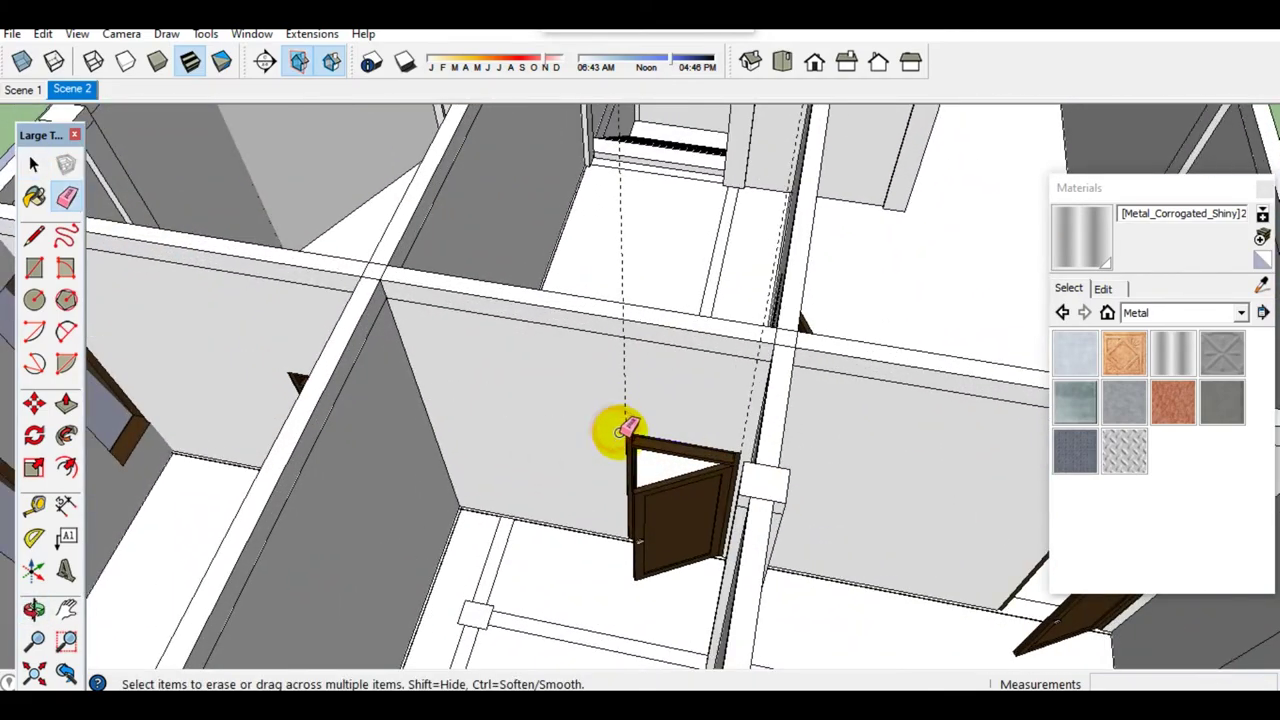
Step: Orbit overhead above the rooms and hide the component blocking the view
key("space")
scroll(752, 408, "down", 5)
mouse_move(571, 441)
middle_mouse_down()
mouse_move(800, 434)
mouse_move(743, 408)
middle_mouse_up()
scroll(674, 514, "up", 2)
mouse_move(674, 514)
middle_mouse_down()
mouse_move(694, 506)
mouse_move(680, 503)
middle_mouse_up()
right_click(686, 503)
left_click(740, 103)
Step: Draw a doorway rectangle on the wall and push it in about 150mm
scroll(623, 524, "up", 3)
scroll(668, 529, "up", 3)
key("r")
scroll(668, 529, "up", 2)
left_click(626, 423)
scroll(740, 580, "up", 2)
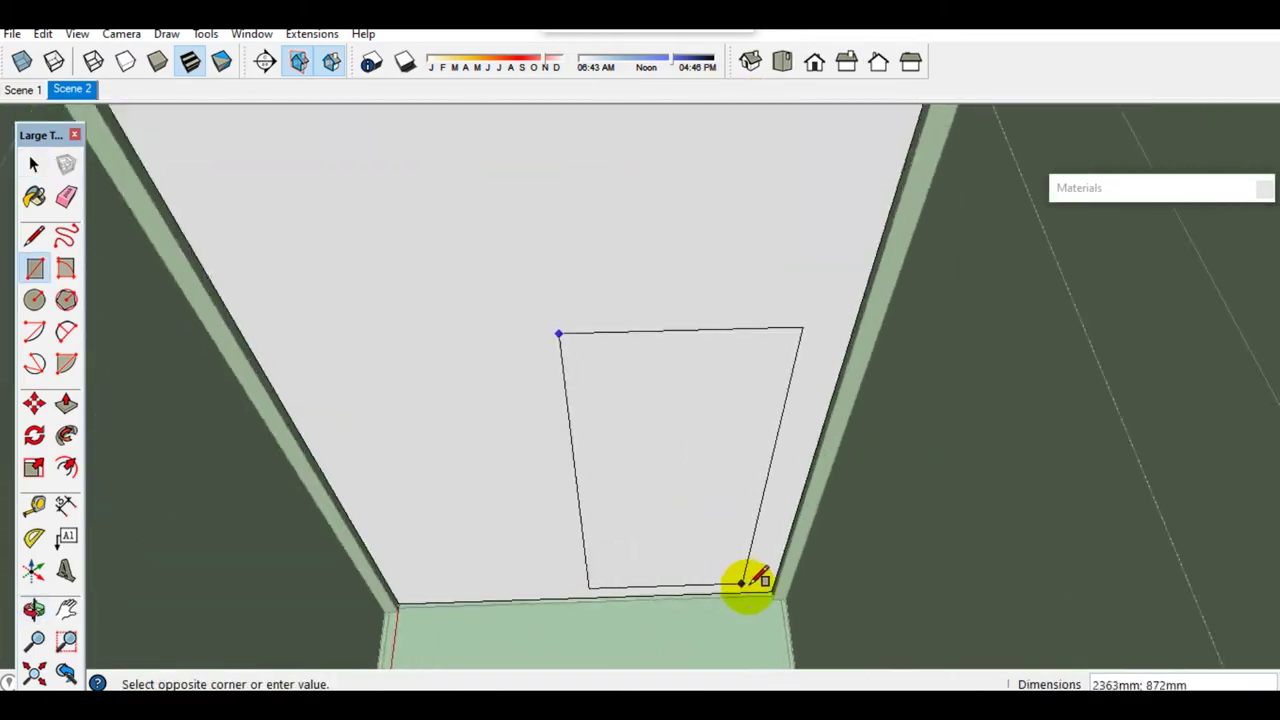
scroll(765, 590, "up", 2)
left_click(676, 558)
key("p")
left_click_drag(675, 553, 672, 485)
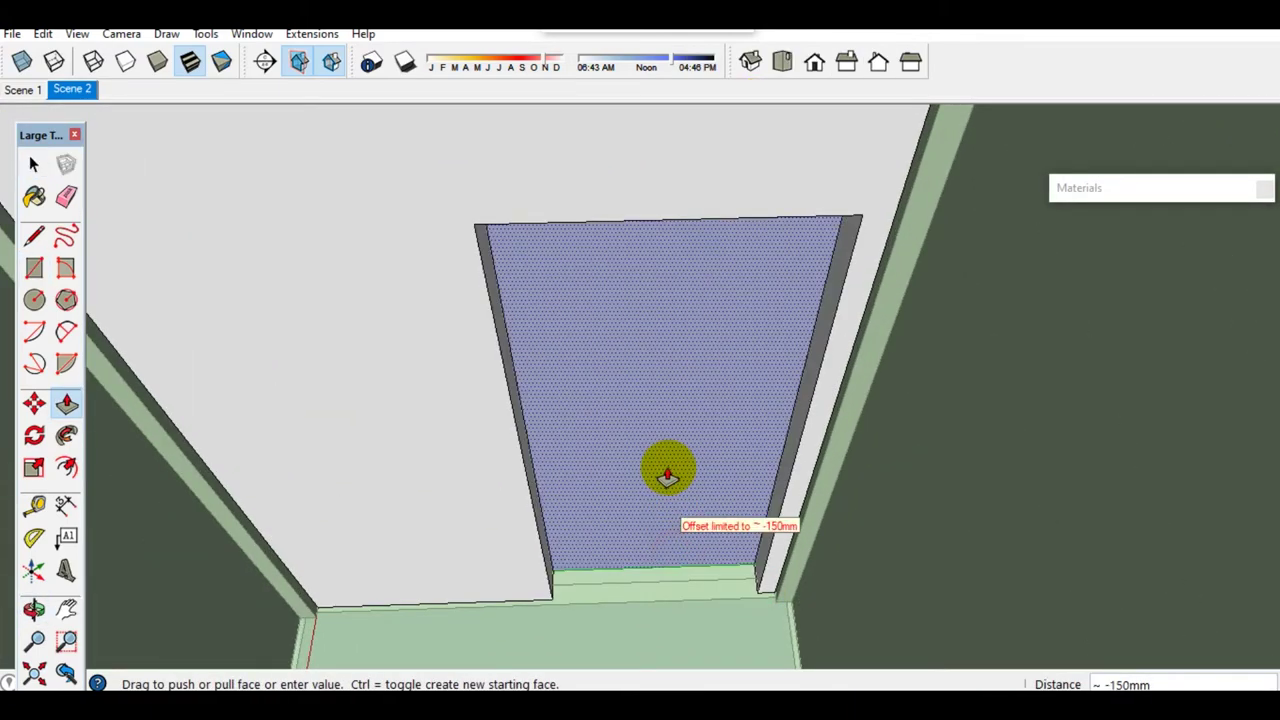
Step: Paste a brown door into that doorway and raise its frame top toward the wall above
key("ctrl+v")
left_click(634, 629)
key("m")
middle_click_drag(634, 629, 617, 580)
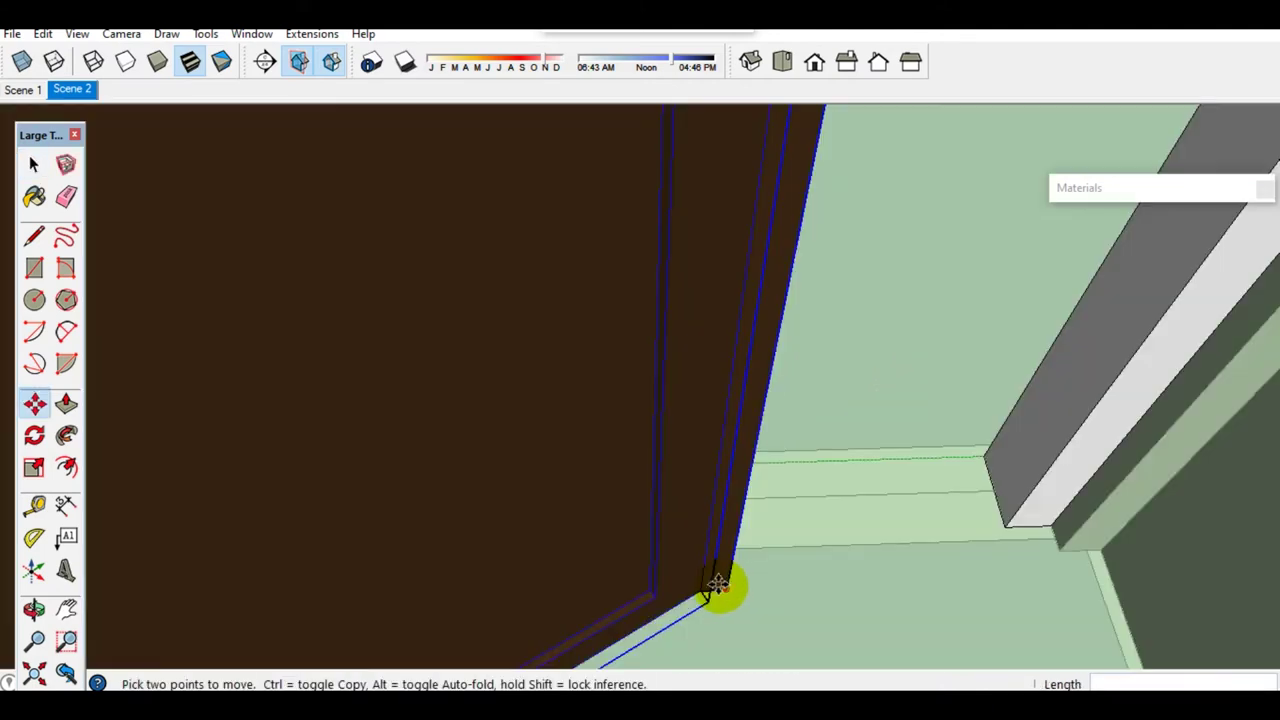
scroll(785, 520, "up", 1)
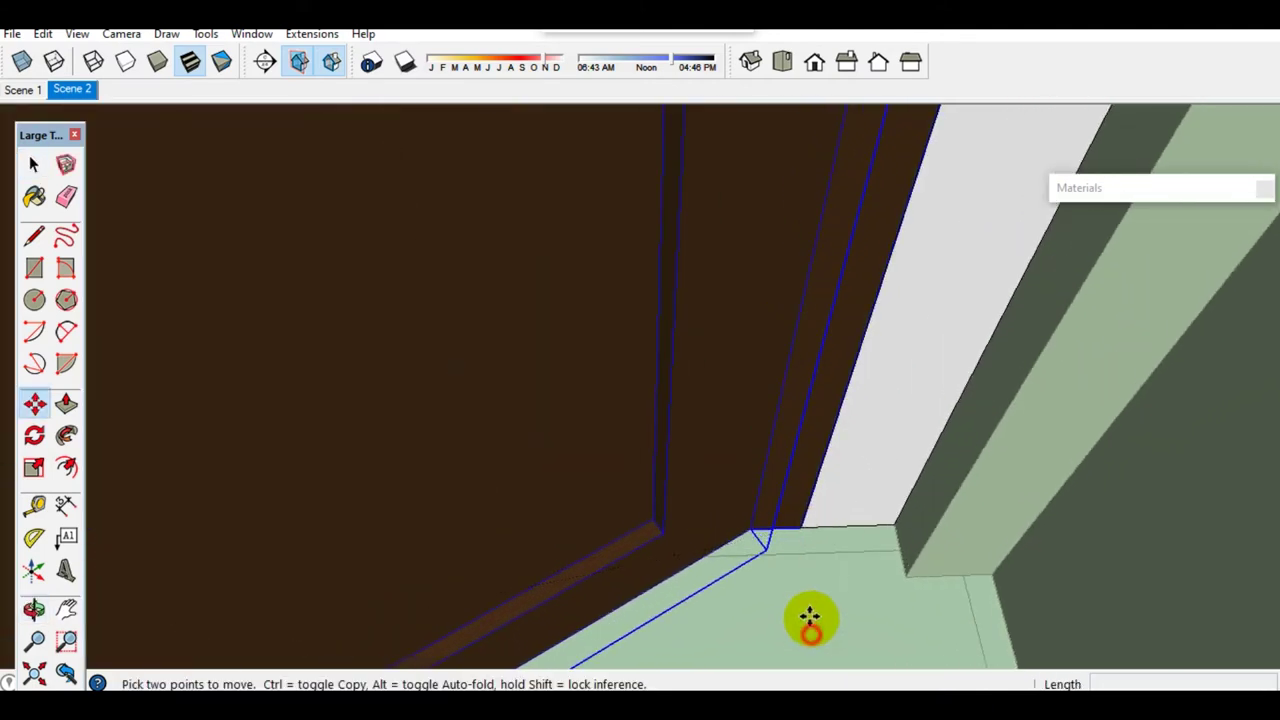
mouse_move(800, 591)
middle_mouse_down()
mouse_move(671, 551)
mouse_move(812, 165)
middle_mouse_up()
left_click(818, 366)
left_click(818, 366)
mouse_move(800, 528)
middle_mouse_down()
mouse_move(797, 558)
mouse_move(823, 500)
middle_mouse_up()
scroll(737, 523, "up", 3)
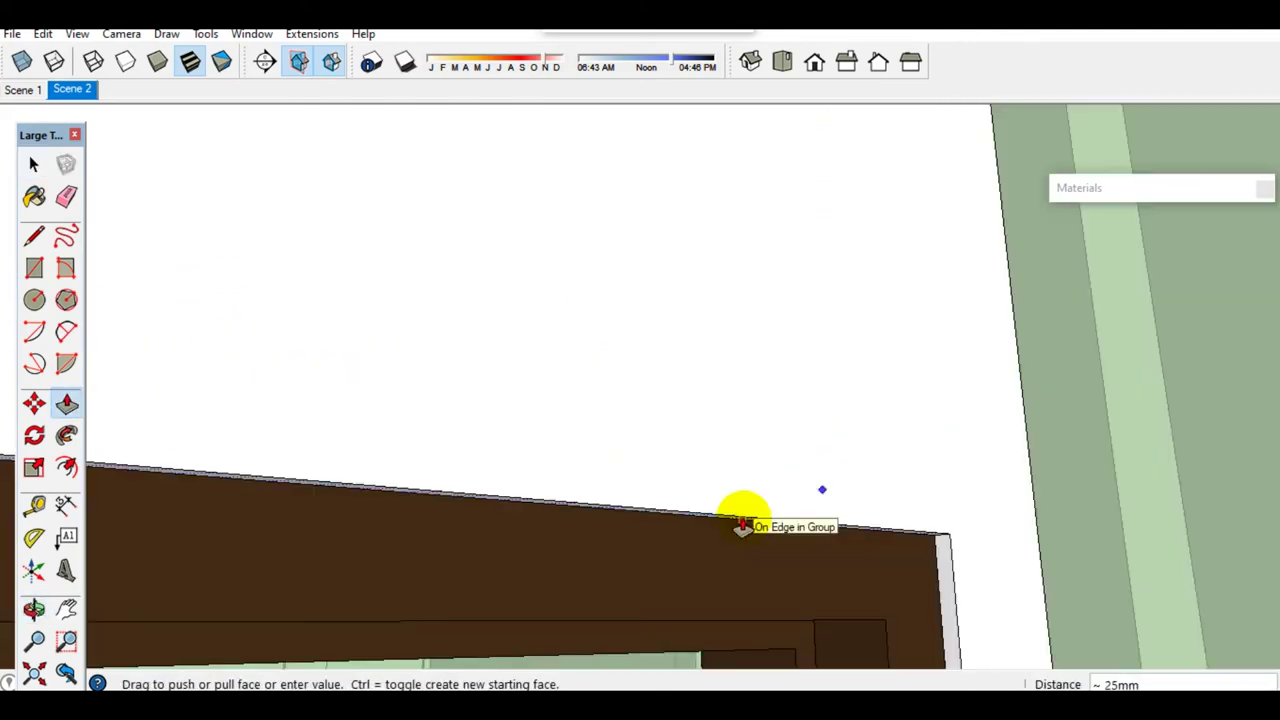
key("space")
scroll(628, 553, "up", 3)
scroll(628, 553, "up", 1)
Step: Draw a rectangle on another wall and push it through as a doorway opening
key("p")
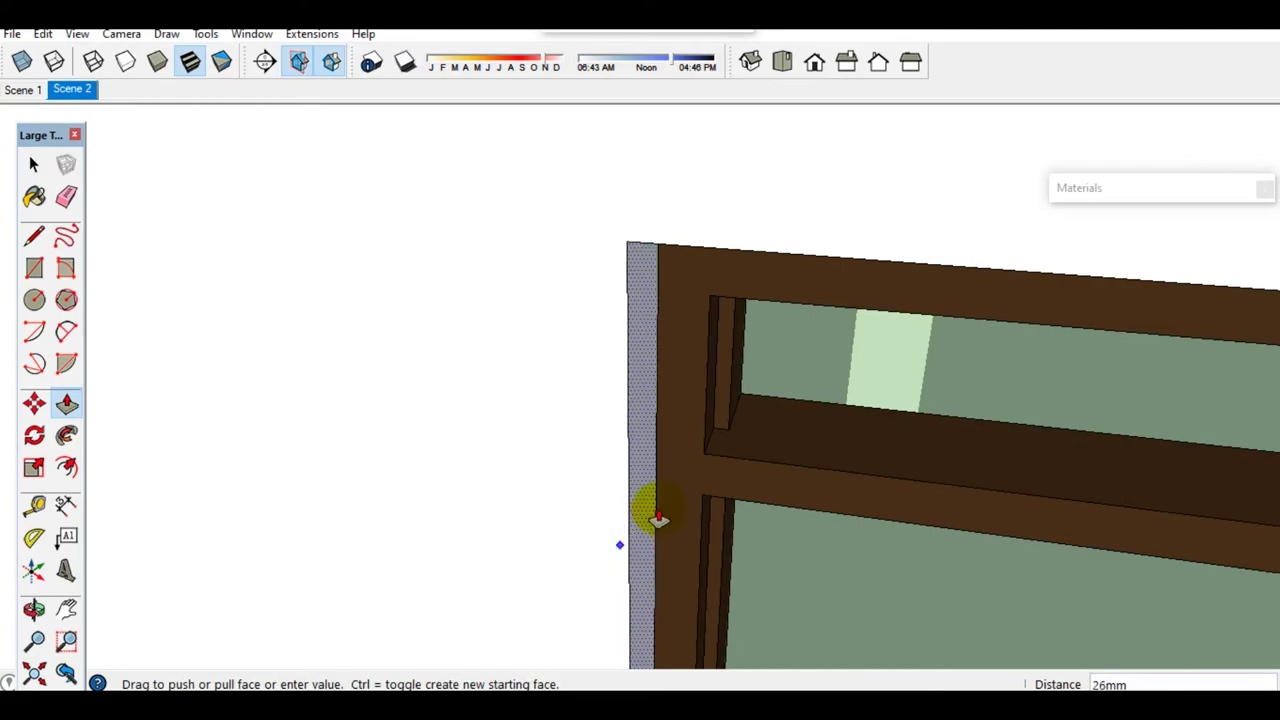
key("space")
scroll(650, 560, "down", 2)
scroll(700, 540, "down", 5)
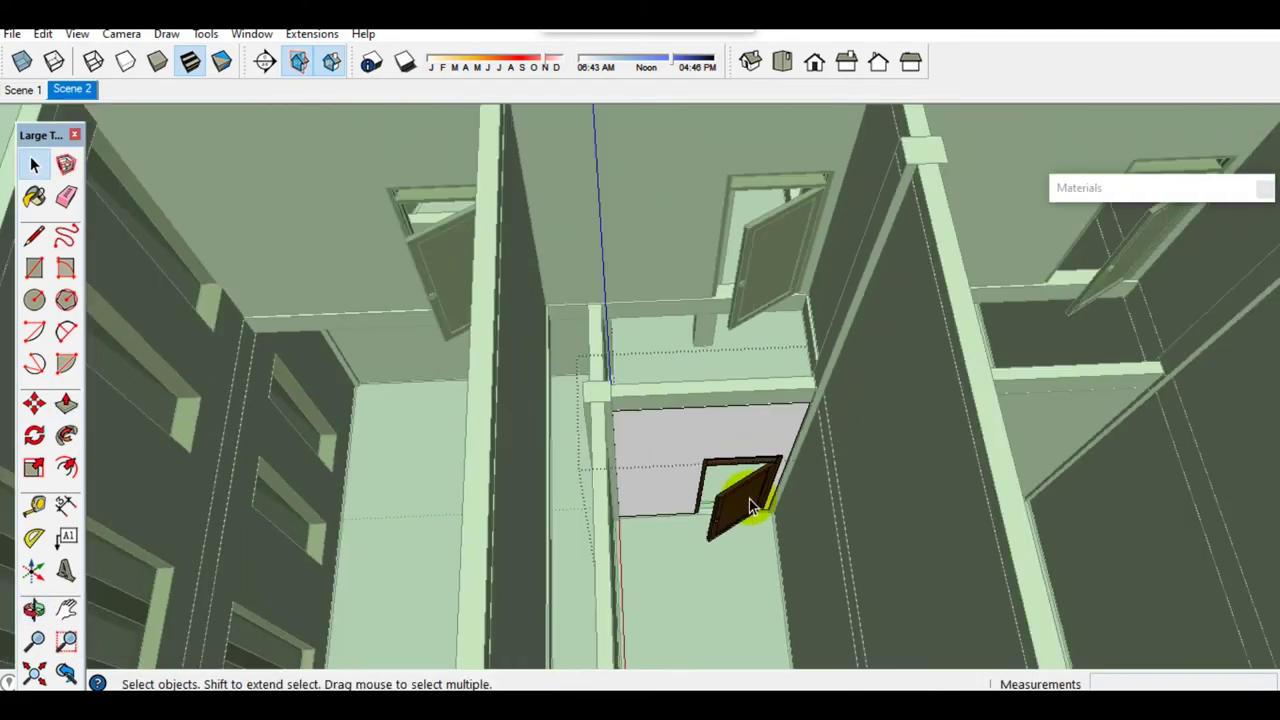
scroll(740, 510, "down", 2)
scroll(819, 508, "up", 3)
scroll(786, 491, "up", 2)
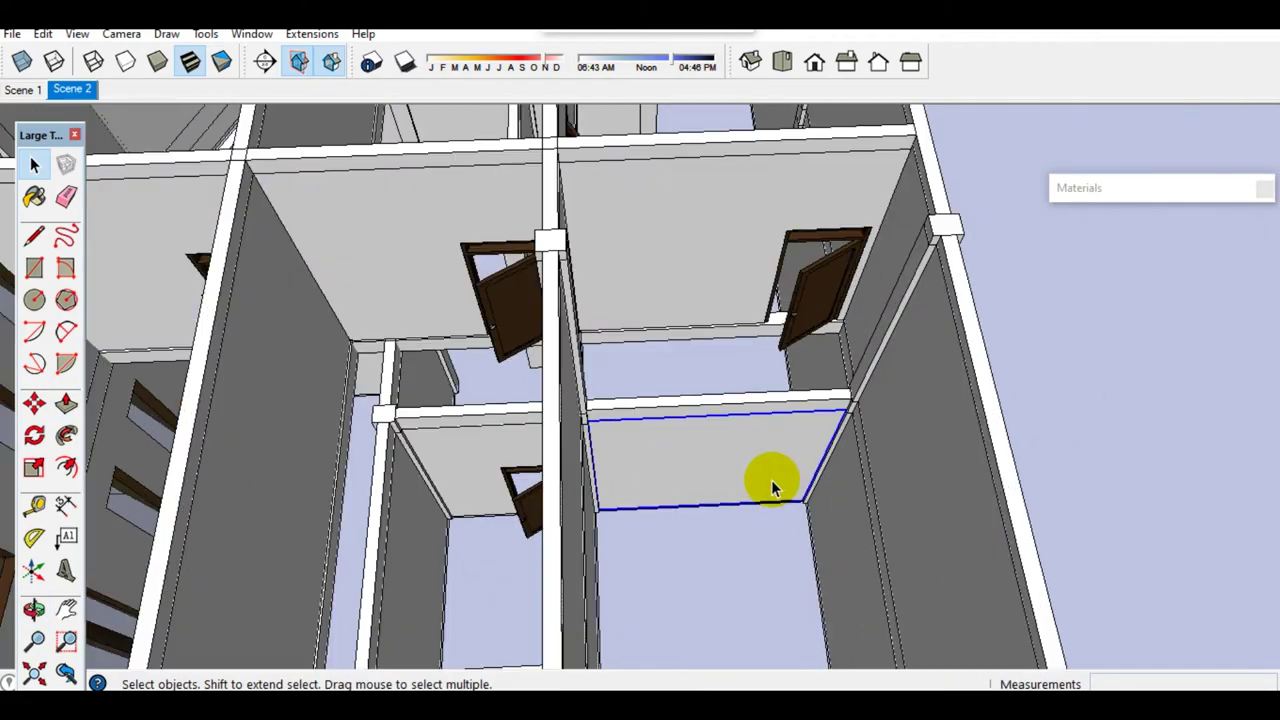
scroll(766, 477, "up", 1)
scroll(689, 484, "up", 2)
key("r")
scroll(686, 486, "up", 2)
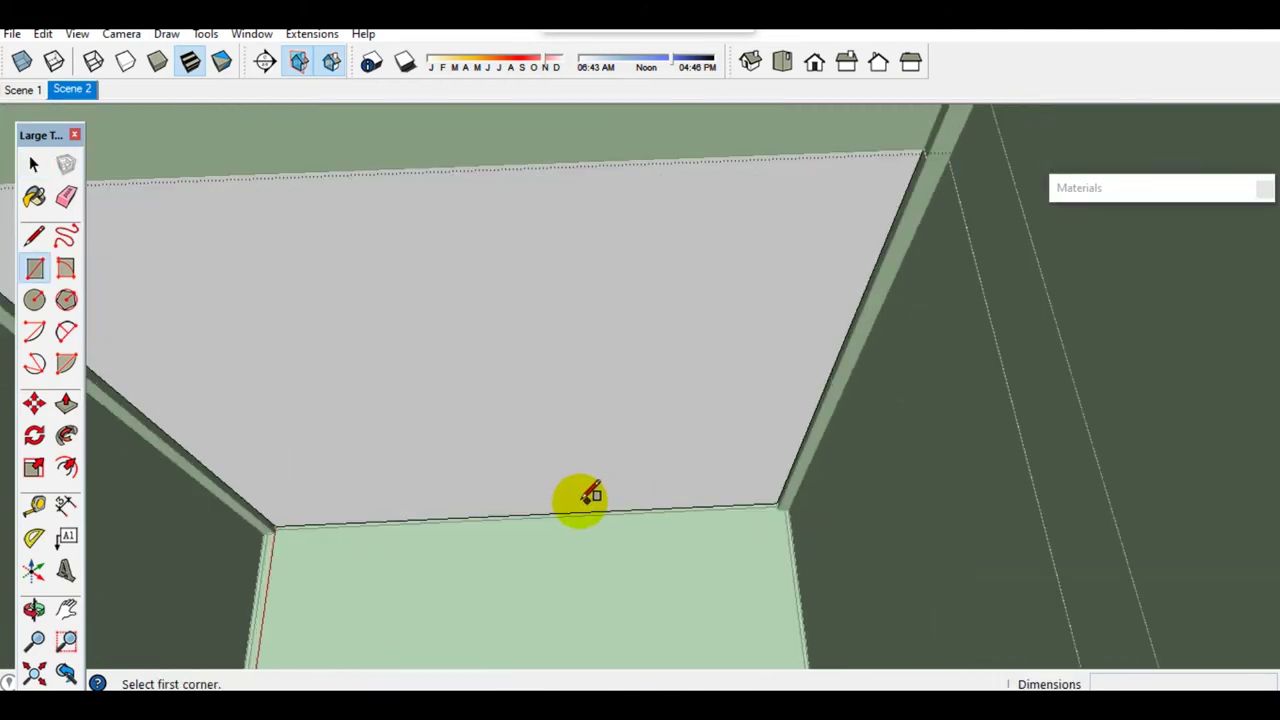
left_click(551, 277)
scroll(765, 505, "up", 3)
scroll(765, 505, "down", 1)
left_click(785, 523)
key("space")
scroll(700, 490, "down", 3)
left_click(688, 480)
left_click(684, 452)
key("space")
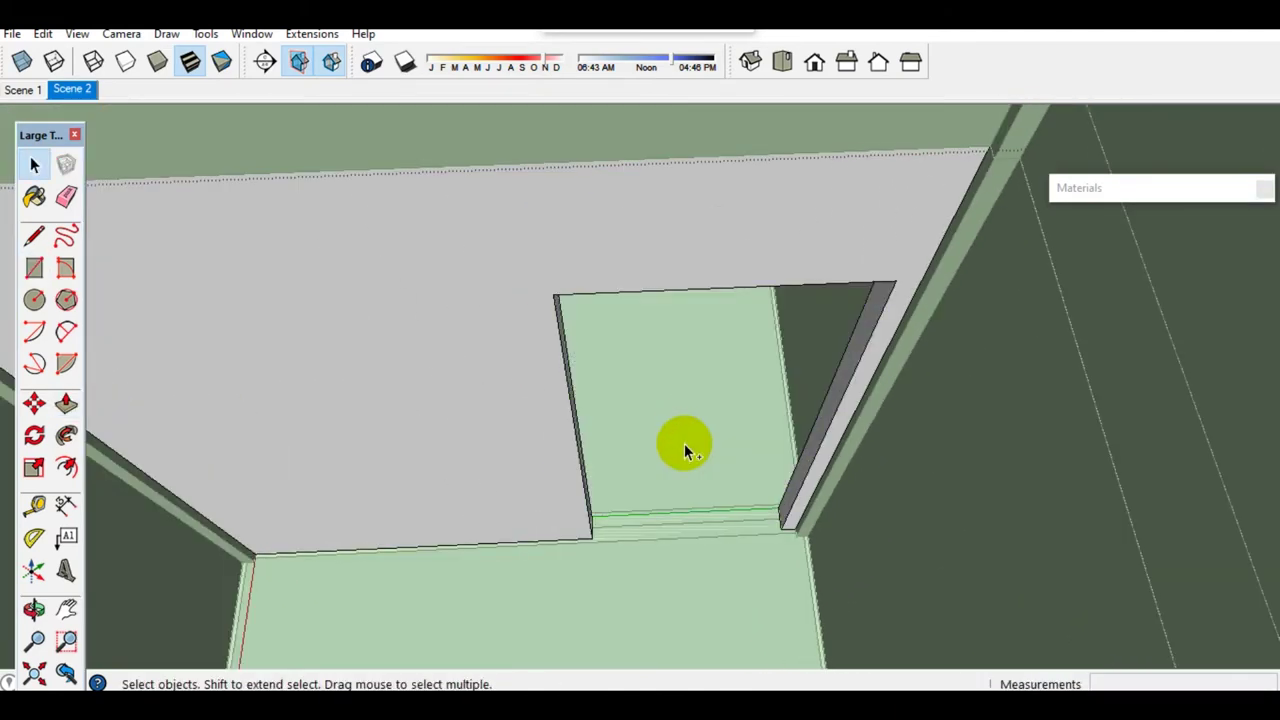
Step: Fit a pasted door against the opening's corner and raise its frame top about 20mm
left_click(586, 580)
key("m")
scroll(651, 571, "up", 3)
left_click(651, 571)
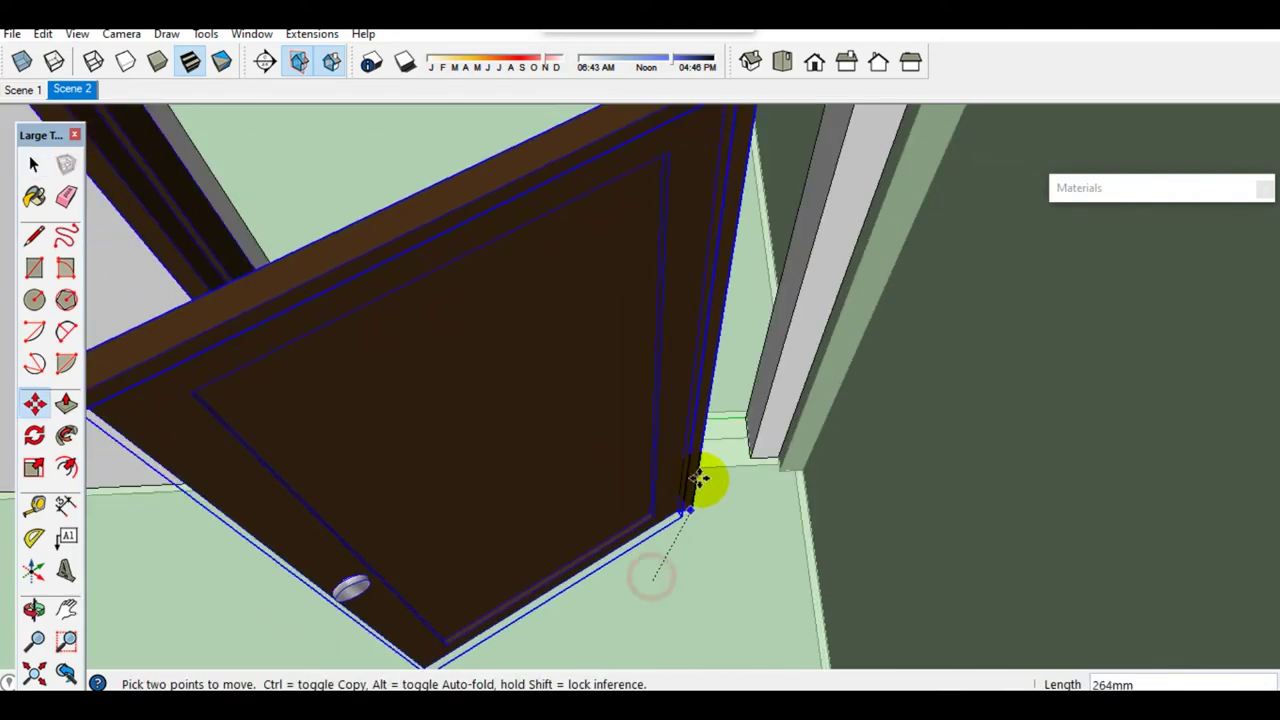
scroll(700, 486, "up", 2)
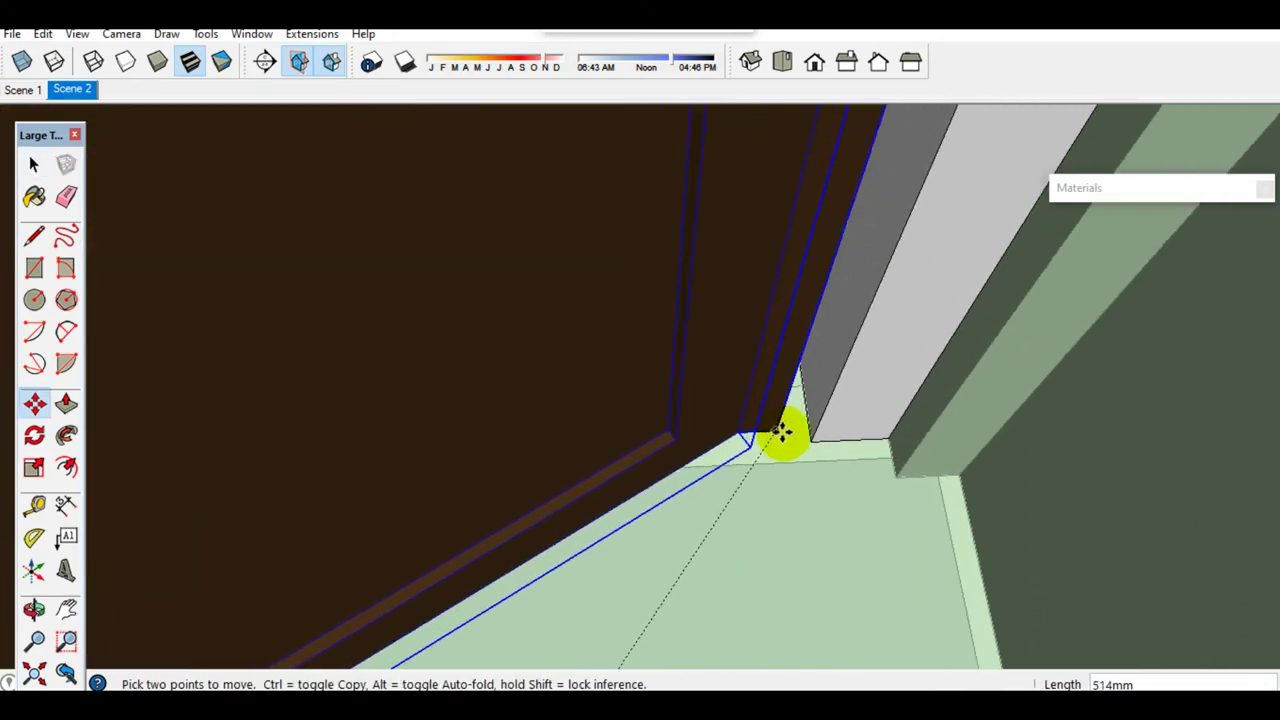
left_click(814, 510)
key("space")
middle_click_drag(763, 563, 694, 571)
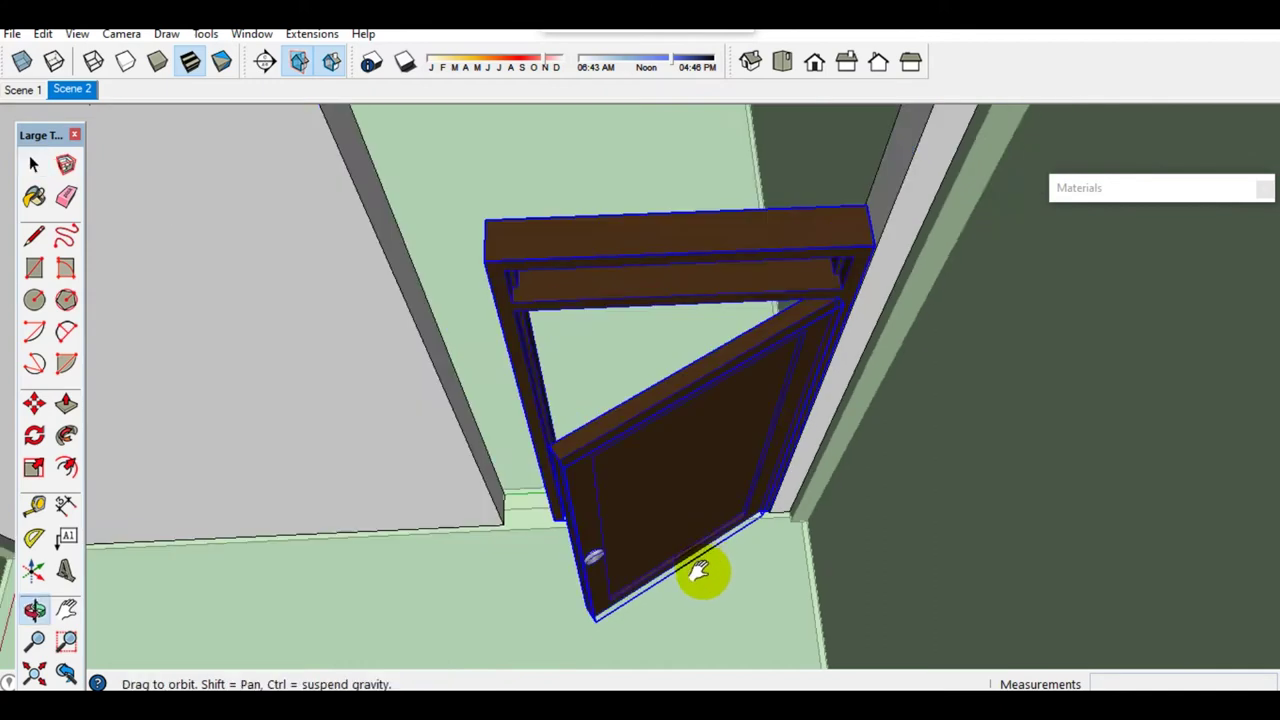
scroll(580, 450, "up", 3)
key("p")
mouse_move(470, 293)
middle_mouse_down()
mouse_move(571, 343)
mouse_move(611, 157)
middle_mouse_up()
key("space")
key("p")
left_click(611, 143)
middle_click_drag(608, 463, 534, 366)
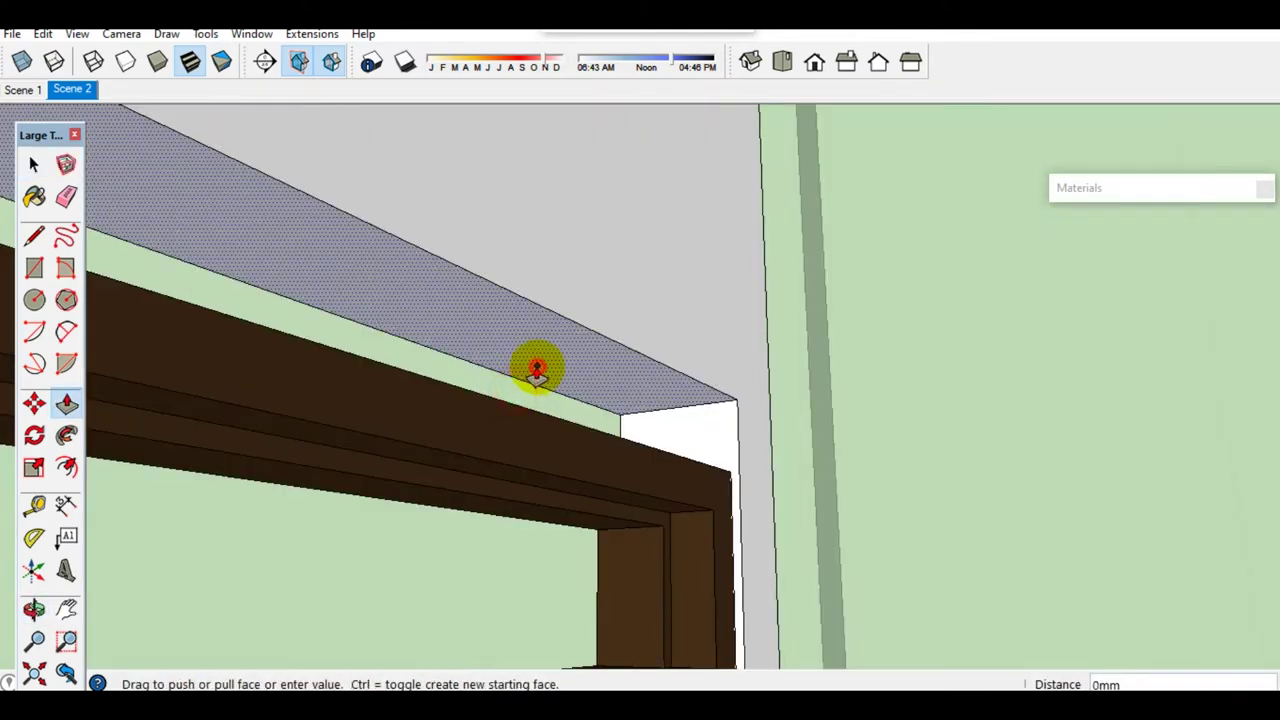
left_click(466, 380)
Step: Cut a third doorway opening through the next wall
mouse_move(449, 380)
middle_mouse_down()
mouse_move(635, 402)
mouse_move(557, 491)
mouse_move(663, 514)
mouse_move(777, 514)
mouse_move(762, 338)
mouse_move(694, 414)
mouse_move(743, 434)
mouse_move(747, 386)
middle_mouse_up()
key("space")
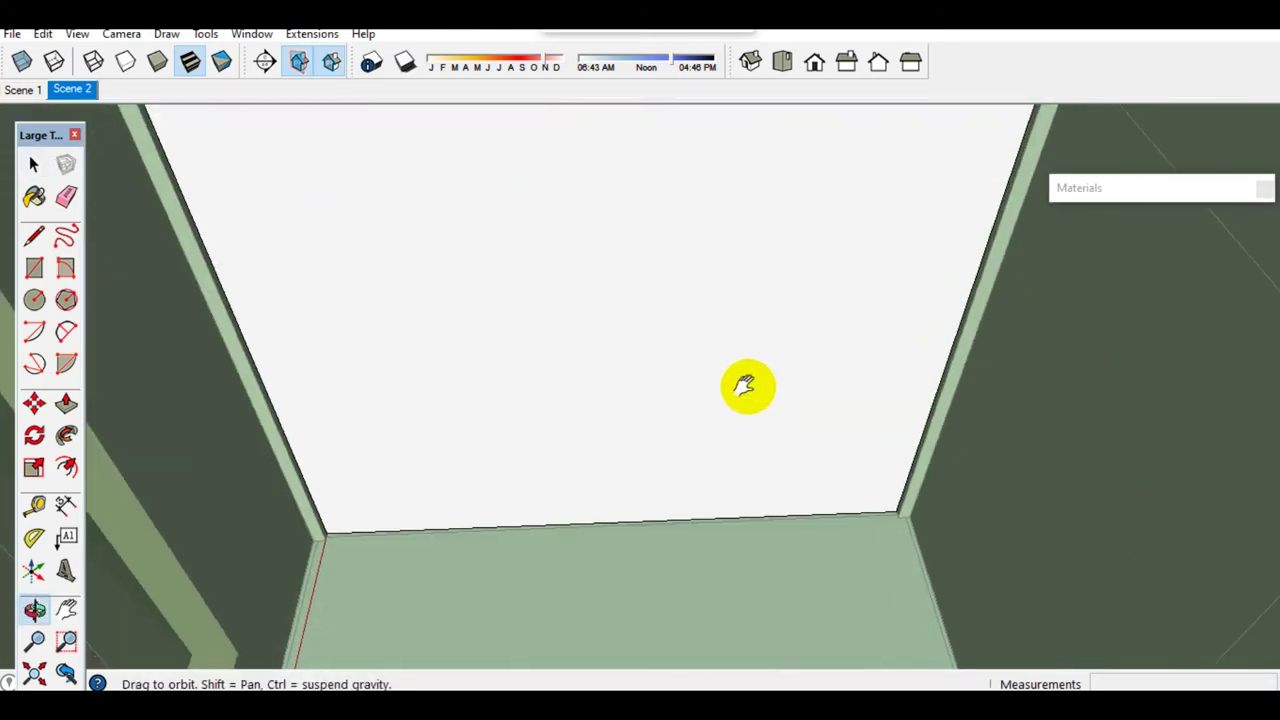
scroll(788, 388, "up", 3)
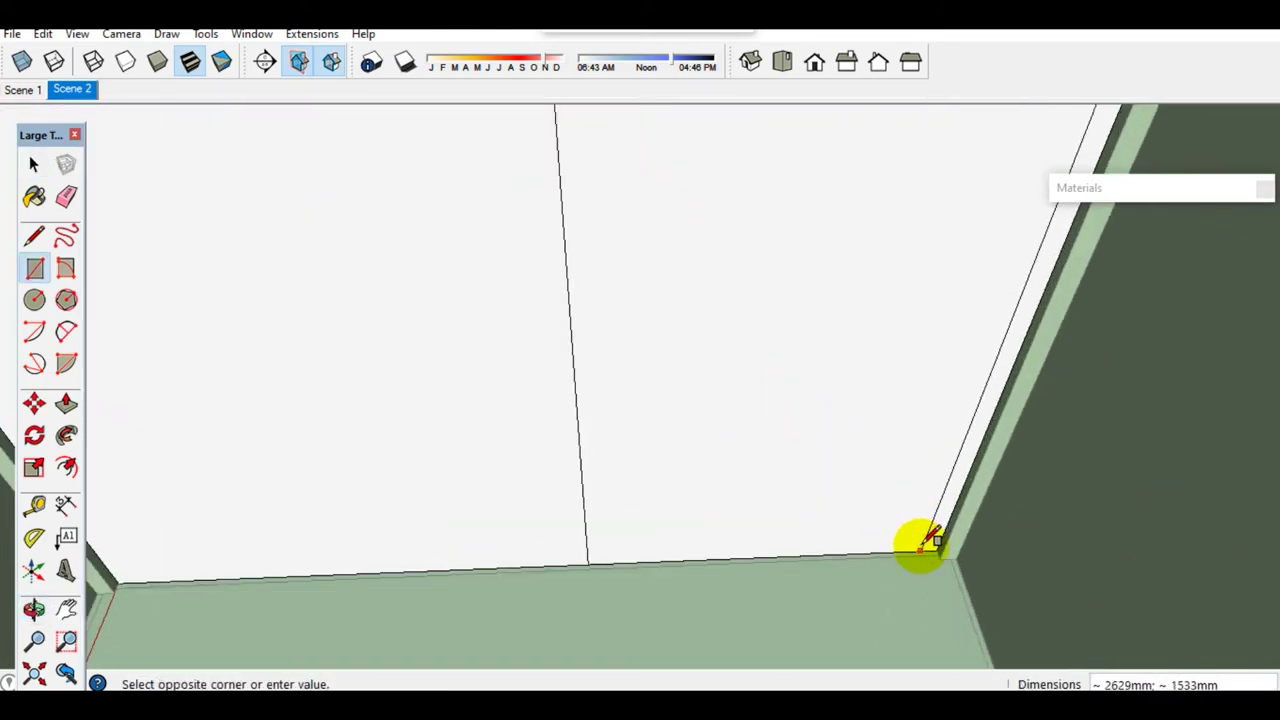
left_click(930, 540)
key("space")
left_click(810, 503)
left_click(791, 507)
left_click(781, 458)
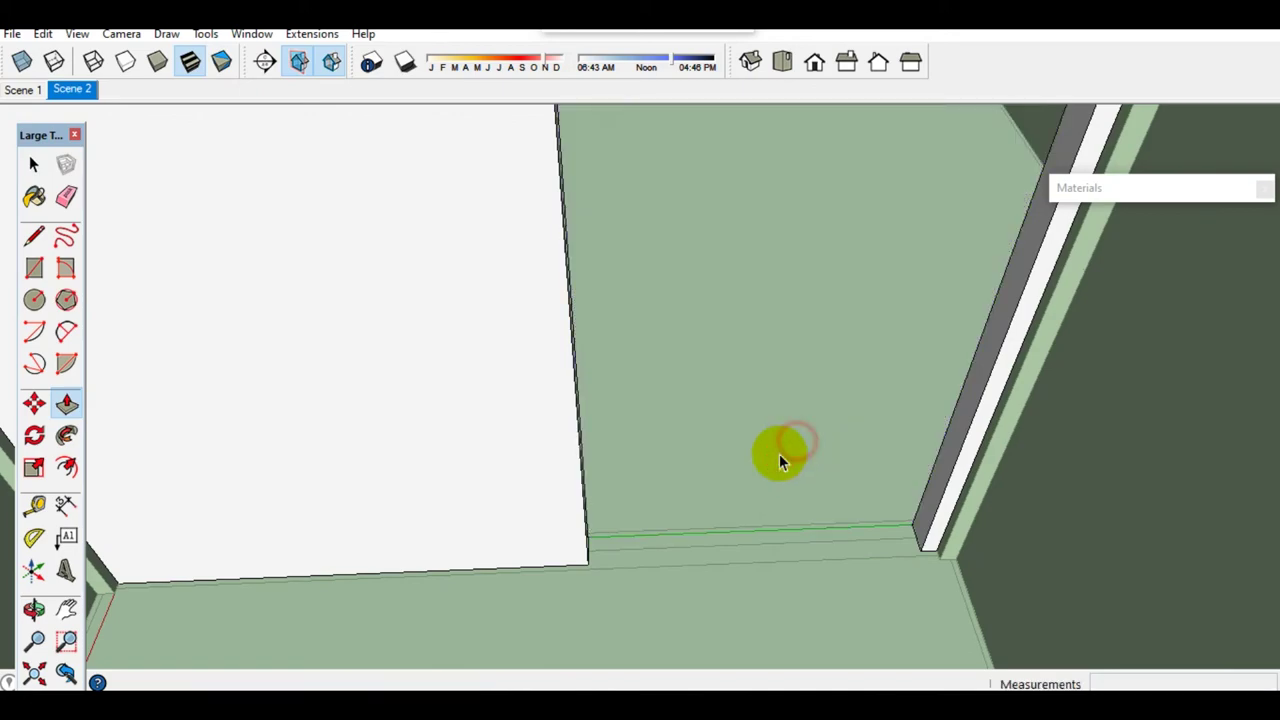
Step: Move another pasted door into that opening and pull up the face above its frame
key("ctrl+v")
left_click(666, 571)
key("m")
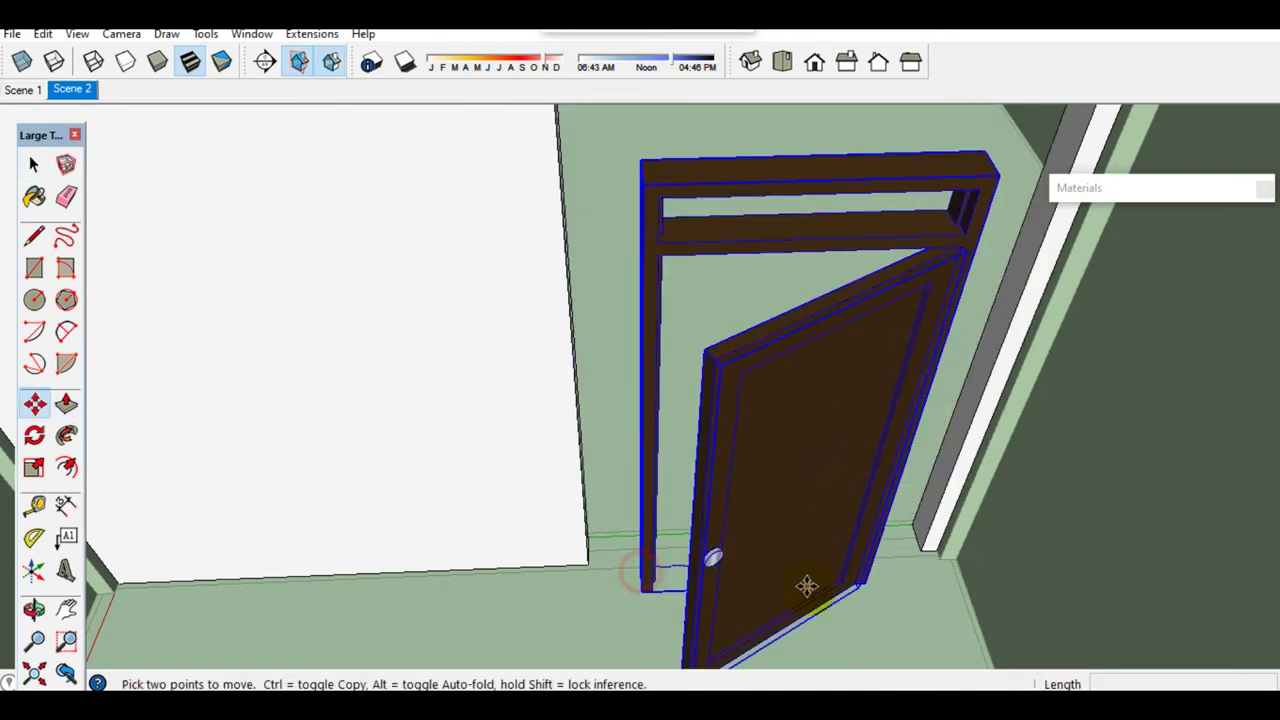
scroll(851, 640, "up", 3)
scroll(918, 590, "up", 3)
type("10")
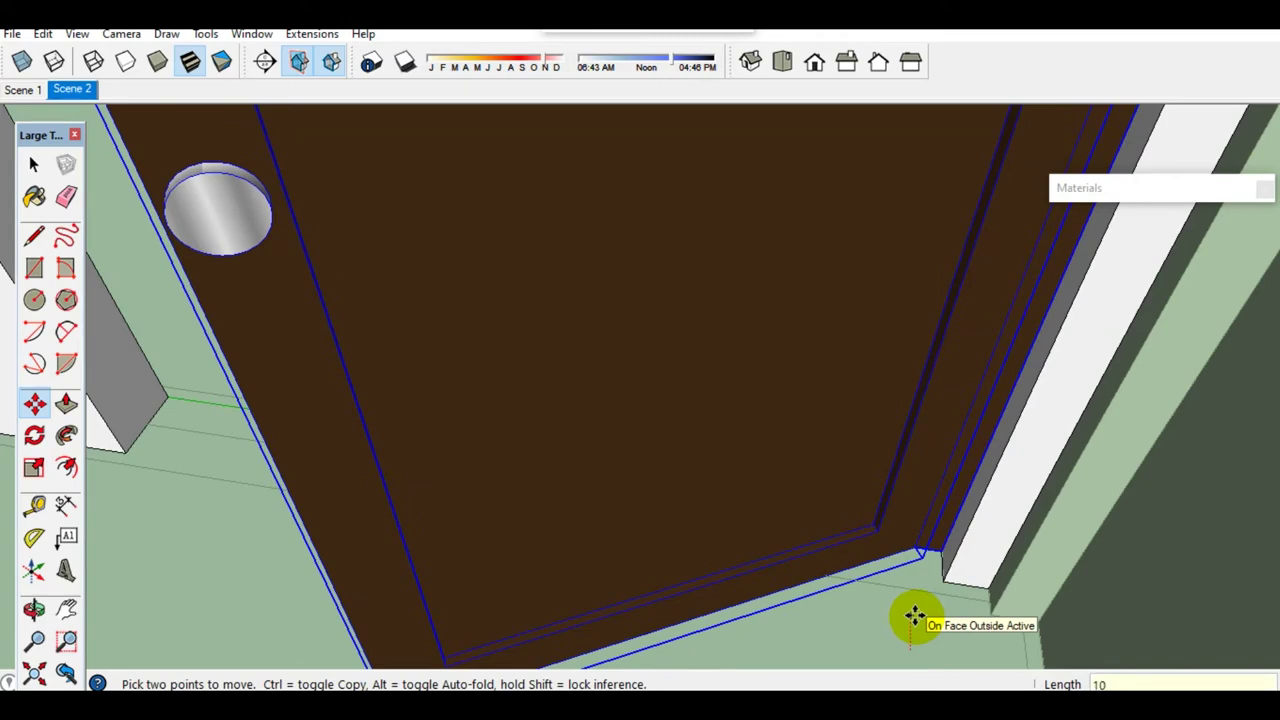
key("Return")
mouse_move(916, 617)
middle_mouse_down()
mouse_move(651, 537)
mouse_move(677, 620)
mouse_move(474, 530)
mouse_move(643, 514)
mouse_move(594, 666)
mouse_move(912, 484)
mouse_move(895, 214)
middle_mouse_up()
key("space")
key("p")
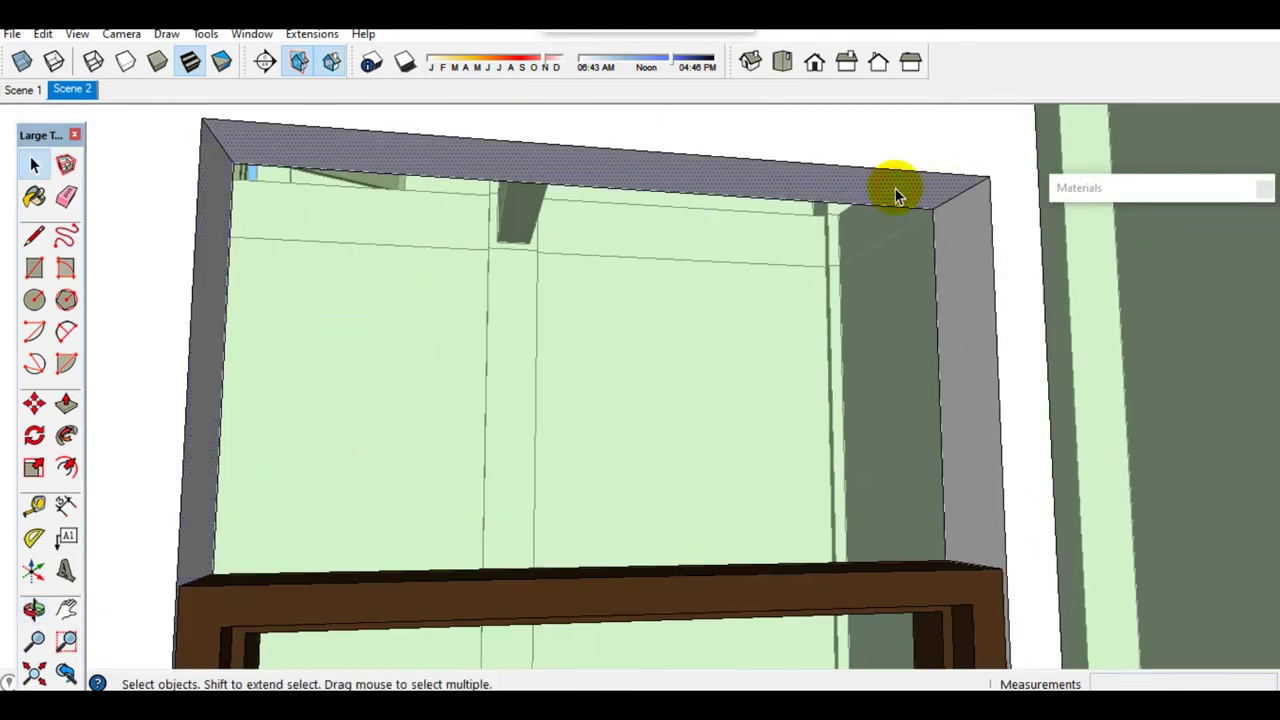
key("p")
left_click(895, 190)
left_click(888, 220)
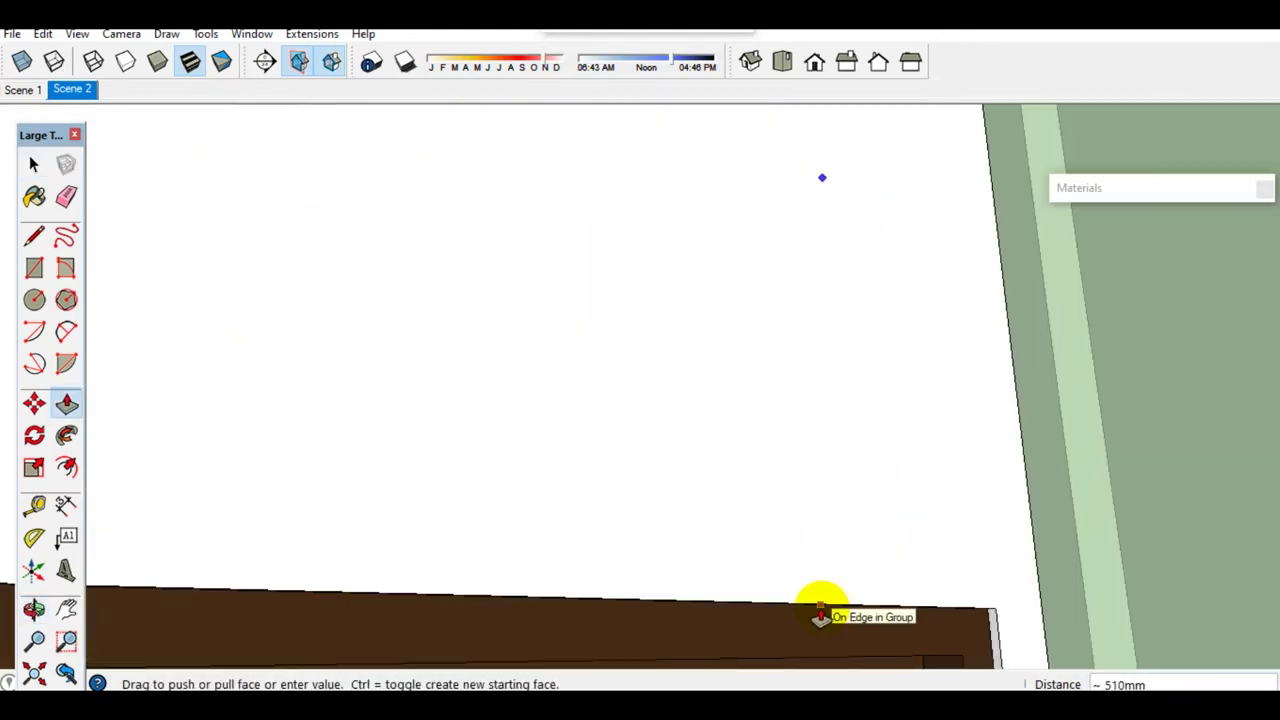
Step: Zoom out to the whole building and close the group
scroll(848, 516, "down", 5)
mouse_move(906, 514)
middle_mouse_down()
mouse_move(770, 482)
mouse_move(766, 500)
middle_mouse_up()
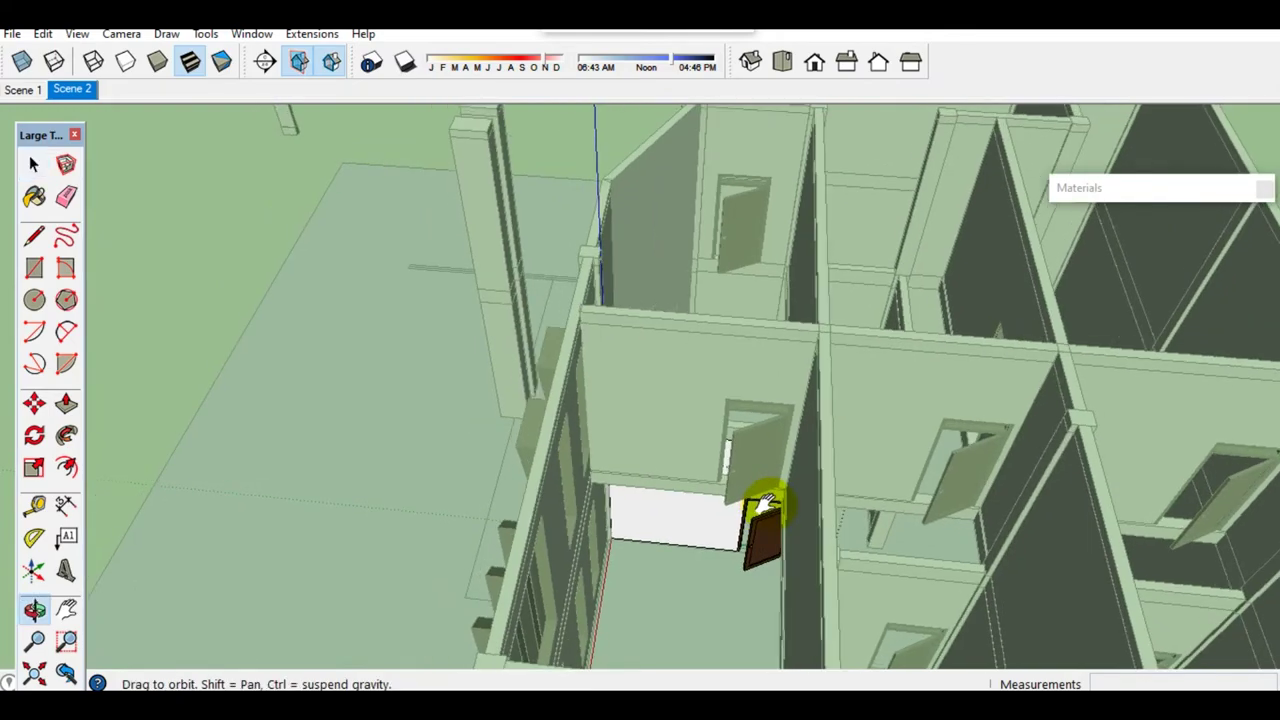
scroll(755, 520, "down", 3)
left_click(745, 530)
left_click(43, 34)
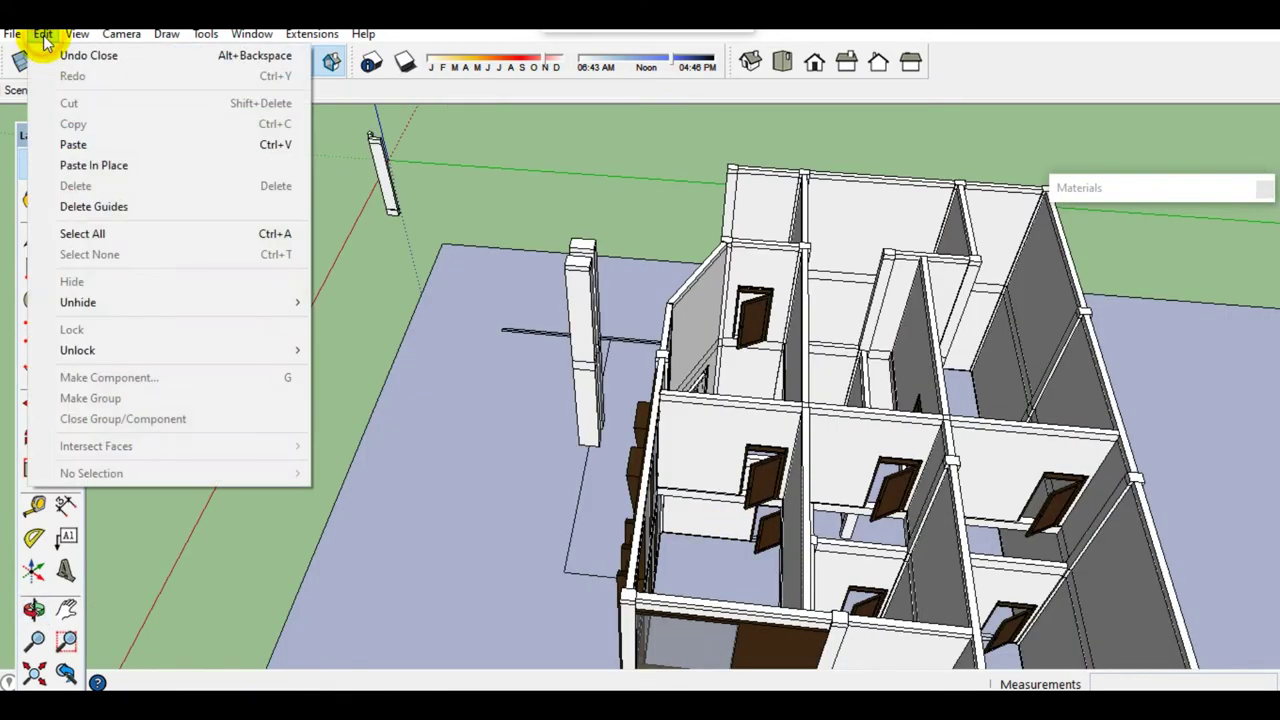
Step: Unhide all geometry and copy the porch floor face upward as a canopy
left_click(335, 345)
scroll(466, 380, "up", 3)
scroll(691, 434, "up", 3)
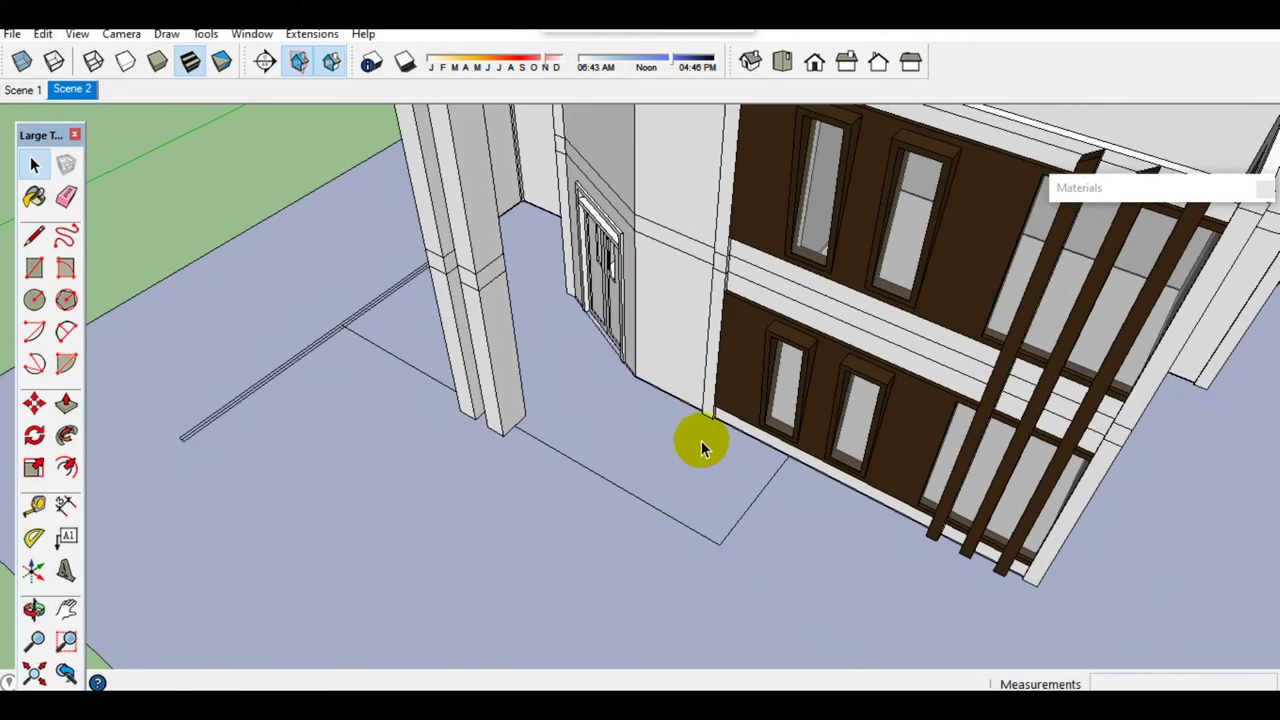
scroll(734, 455, "up", 2)
left_click(730, 437)
scroll(735, 455, "up", 2)
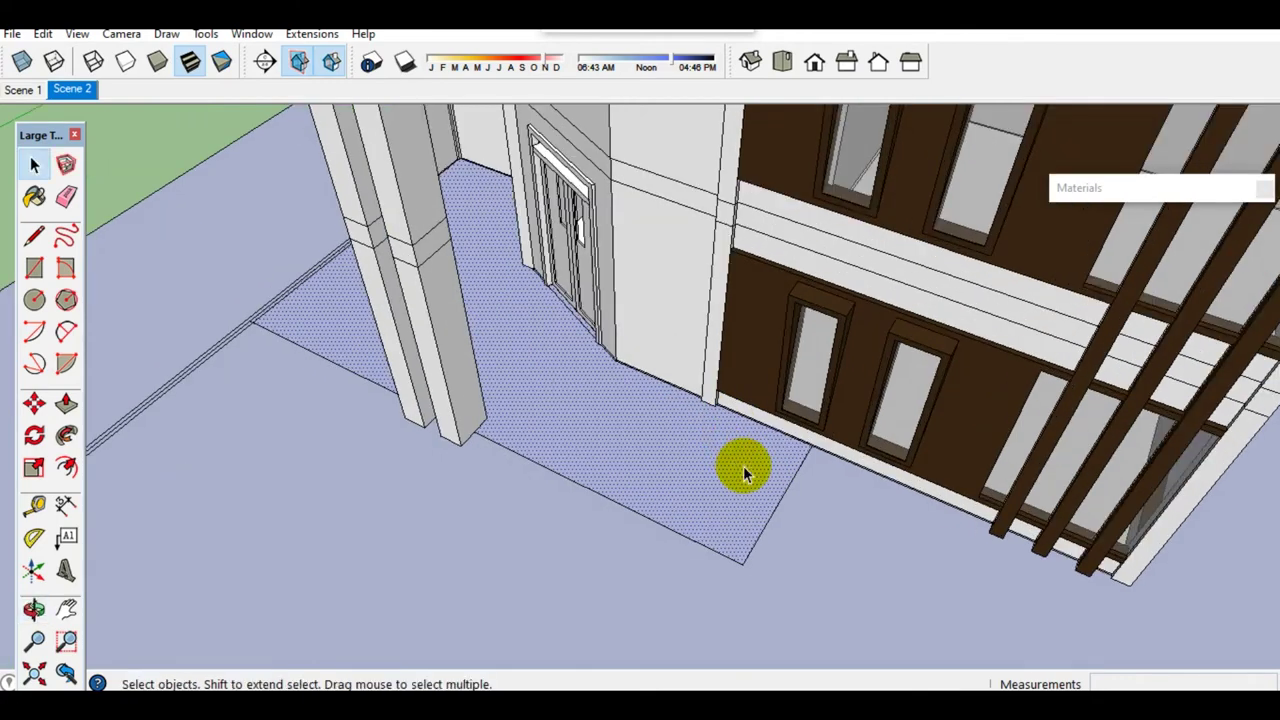
key("m")
scroll(760, 470, "up", 2)
scroll(773, 476, "up", 2)
scroll(855, 430, "up", 2)
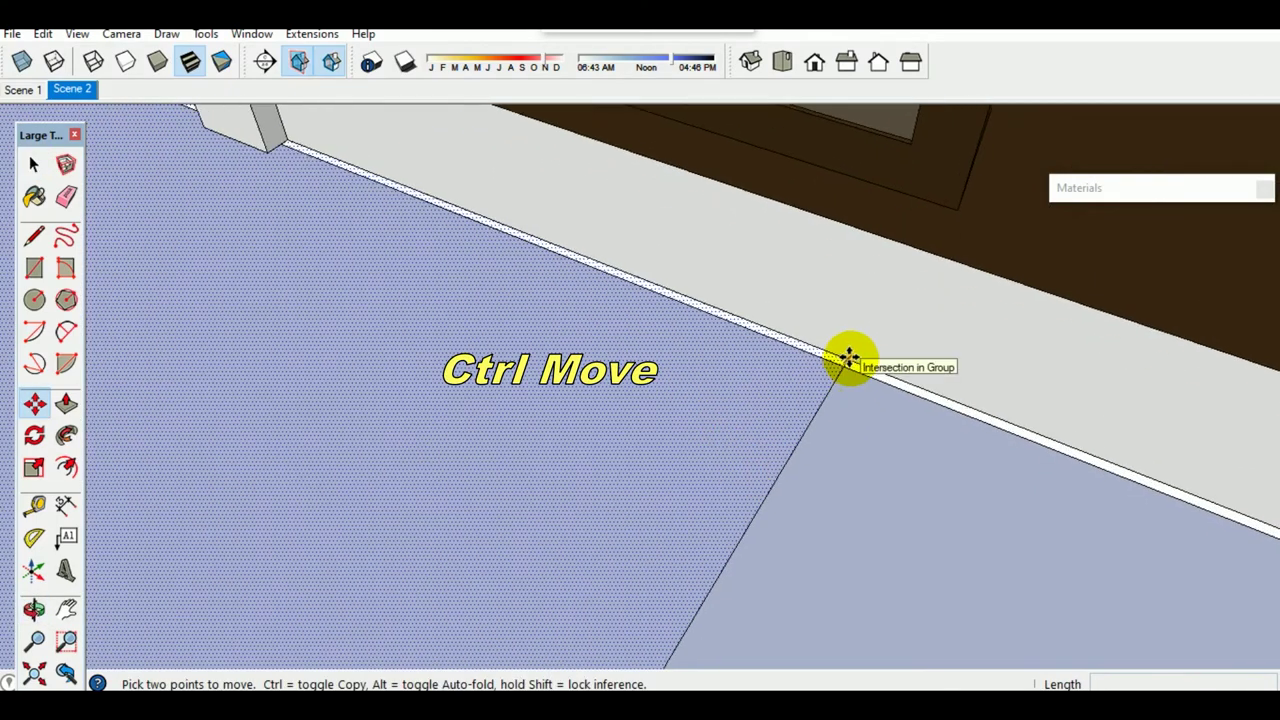
scroll(810, 433, "down", 5)
middle_click_drag(760, 400, 794, 257)
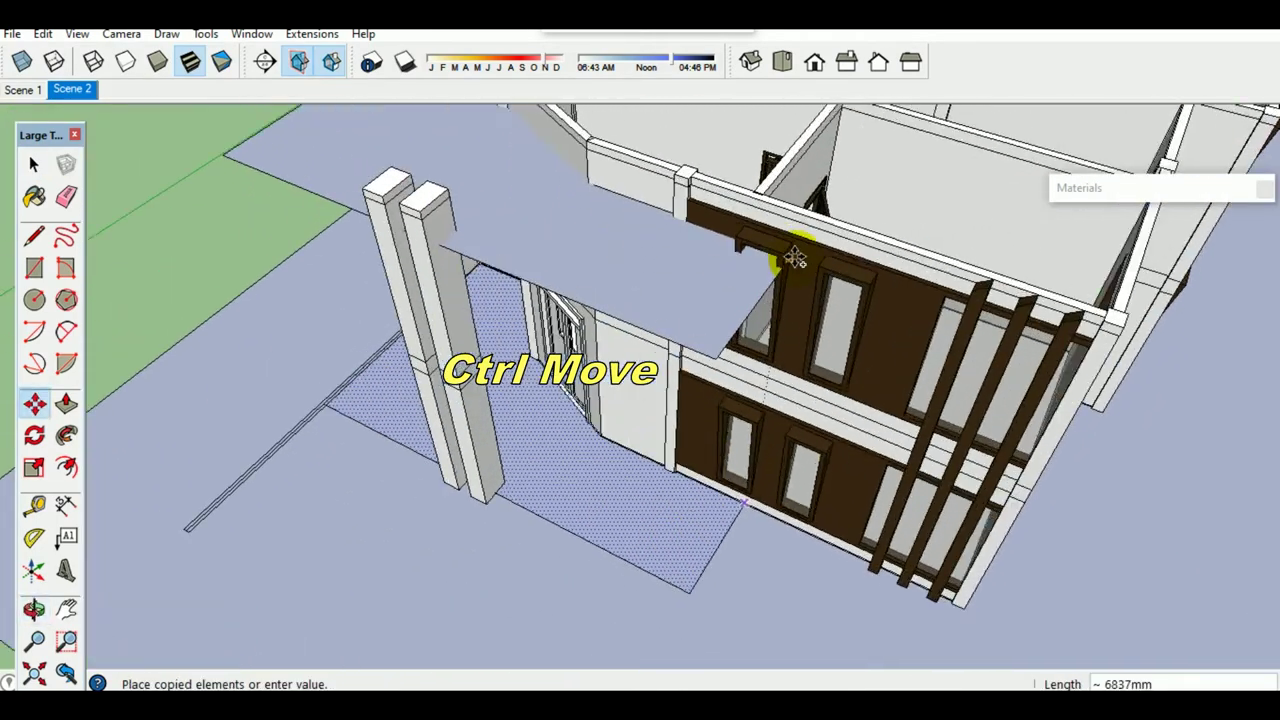
Step: Thicken the canopy slab 250mm downward and adjust its top face
scroll(808, 222, "up", 1)
scroll(784, 212, "up", 1)
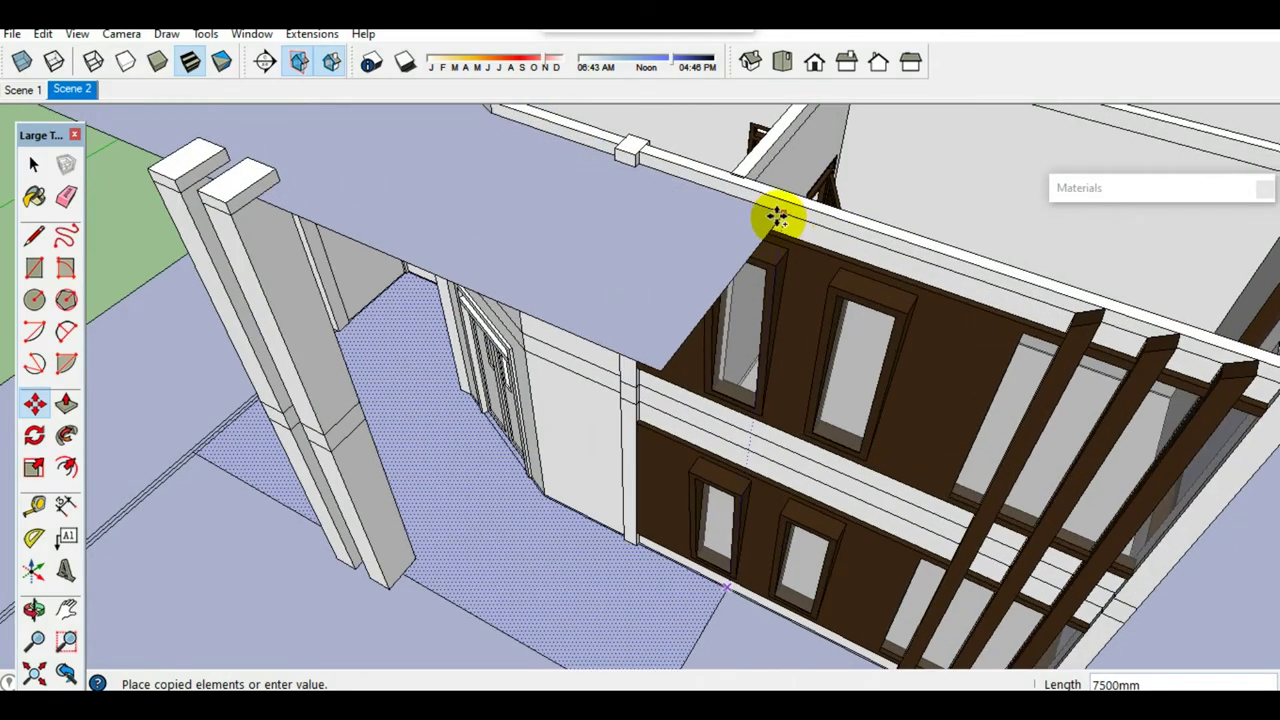
middle_click_drag(780, 213, 651, 226)
key("space")
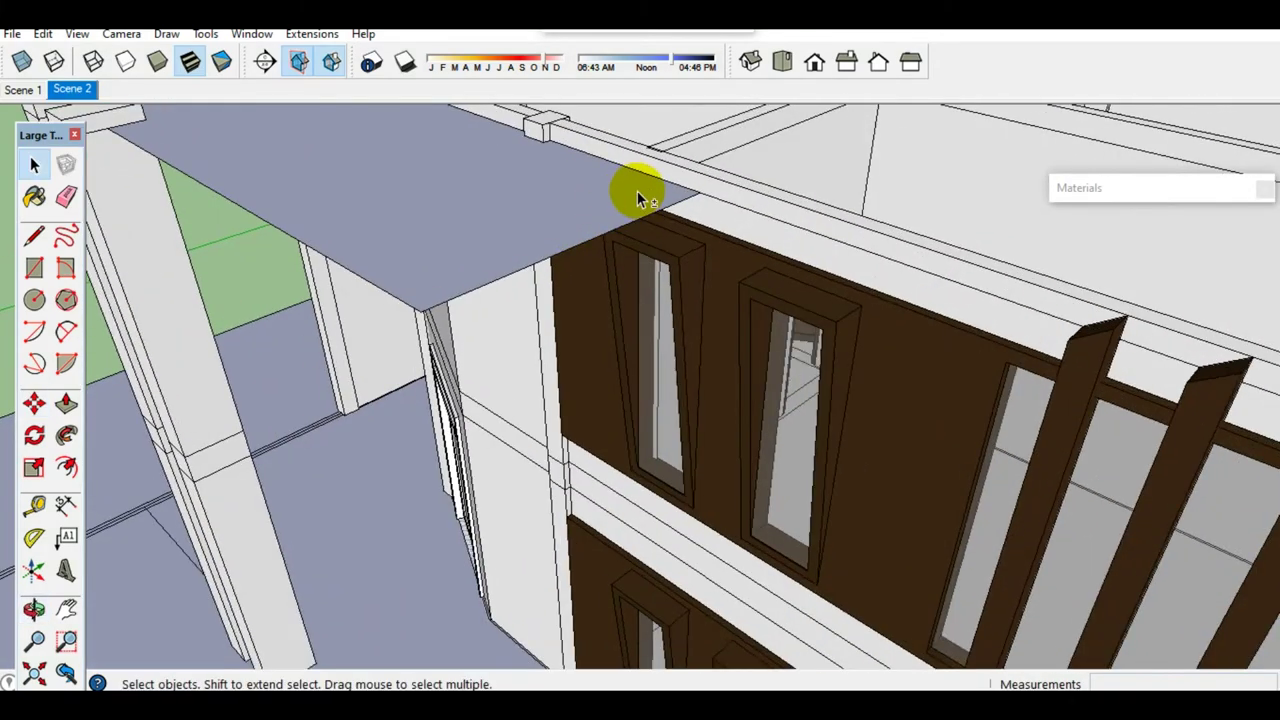
scroll(640, 225, "up", 2)
left_click_drag(699, 263, 740, 292)
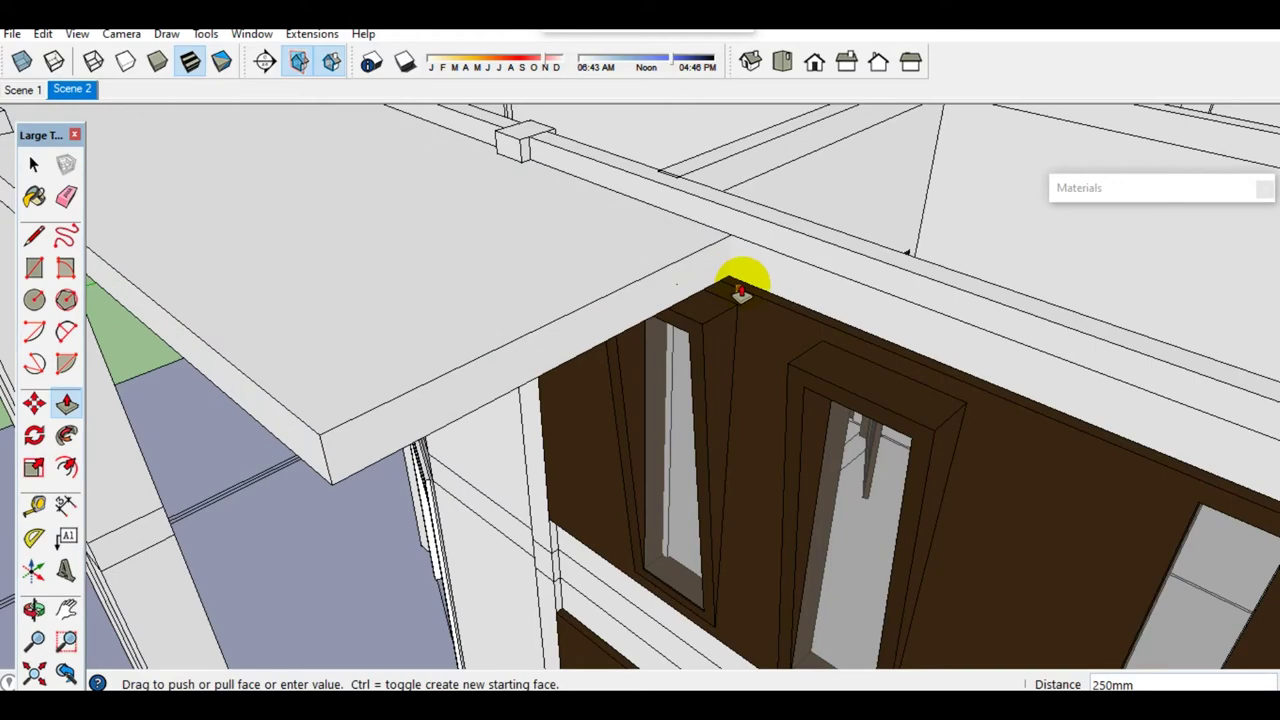
middle_click_drag(750, 290, 629, 277)
key("space")
left_click(629, 277)
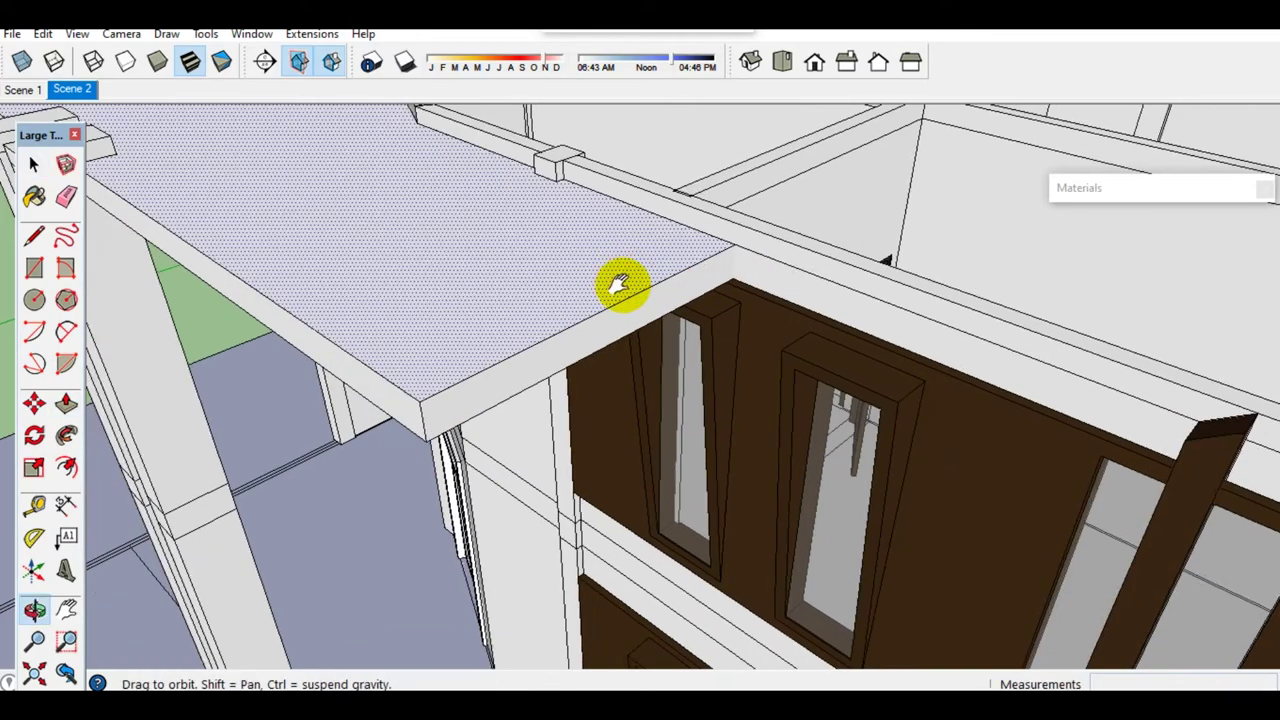
key("p")
left_click(780, 262)
mouse_move(808, 251)
middle_mouse_down()
mouse_move(724, 352)
mouse_move(730, 366)
mouse_move(559, 447)
mouse_move(620, 417)
mouse_move(538, 377)
mouse_move(654, 471)
mouse_move(607, 420)
middle_mouse_up()
key("space")
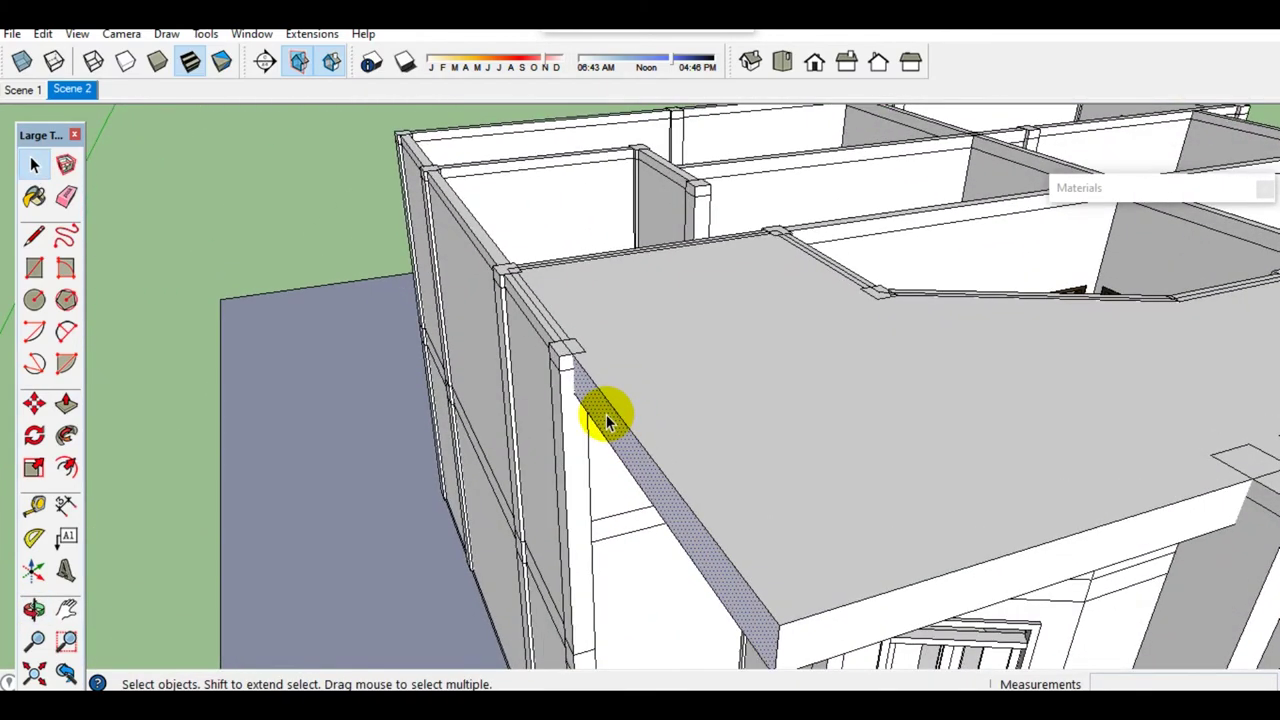
key("space")
Step: Copy the slab's outer bottom edge inward along the underside
scroll(567, 553, "down", 3)
mouse_move(684, 525)
middle_mouse_down()
mouse_move(537, 271)
mouse_move(499, 308)
middle_mouse_up()
left_click(487, 308)
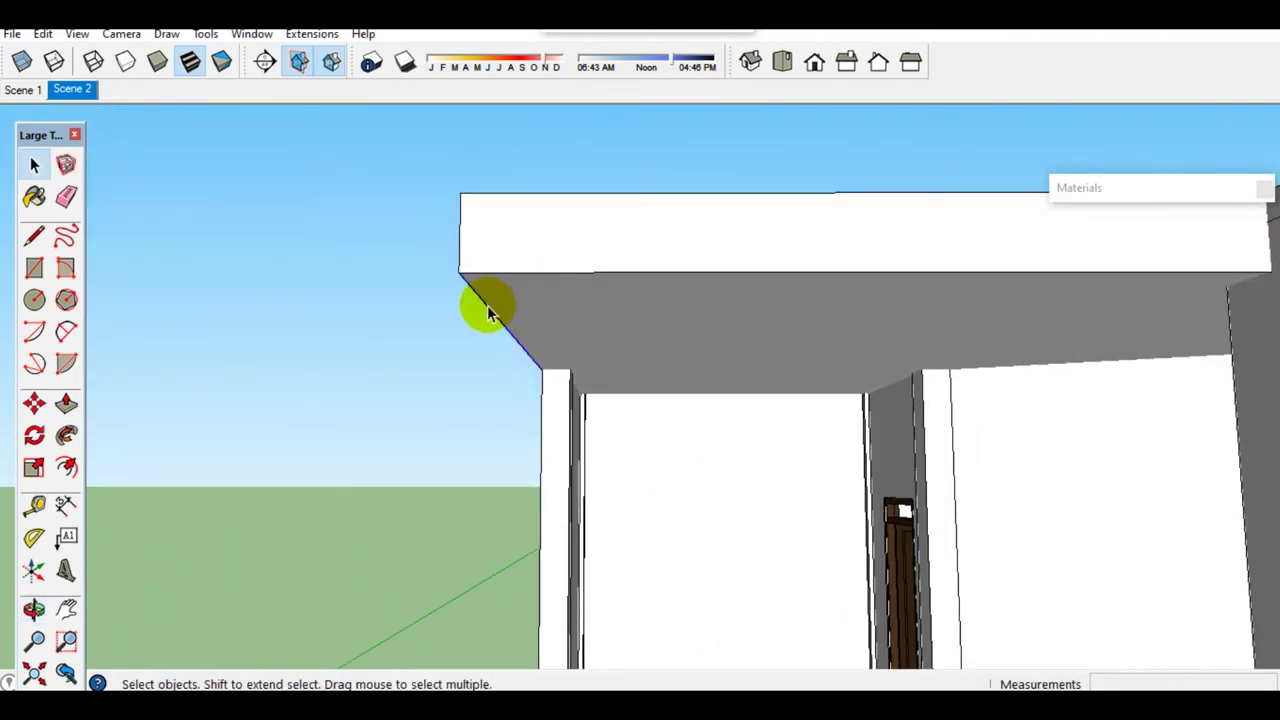
key("m")
key("ctrl")
left_click(532, 307)
left_click(604, 306)
key("space")
Step: Extrude the narrow underside strip along the slab's outer edge
scroll(560, 373, "up", 1)
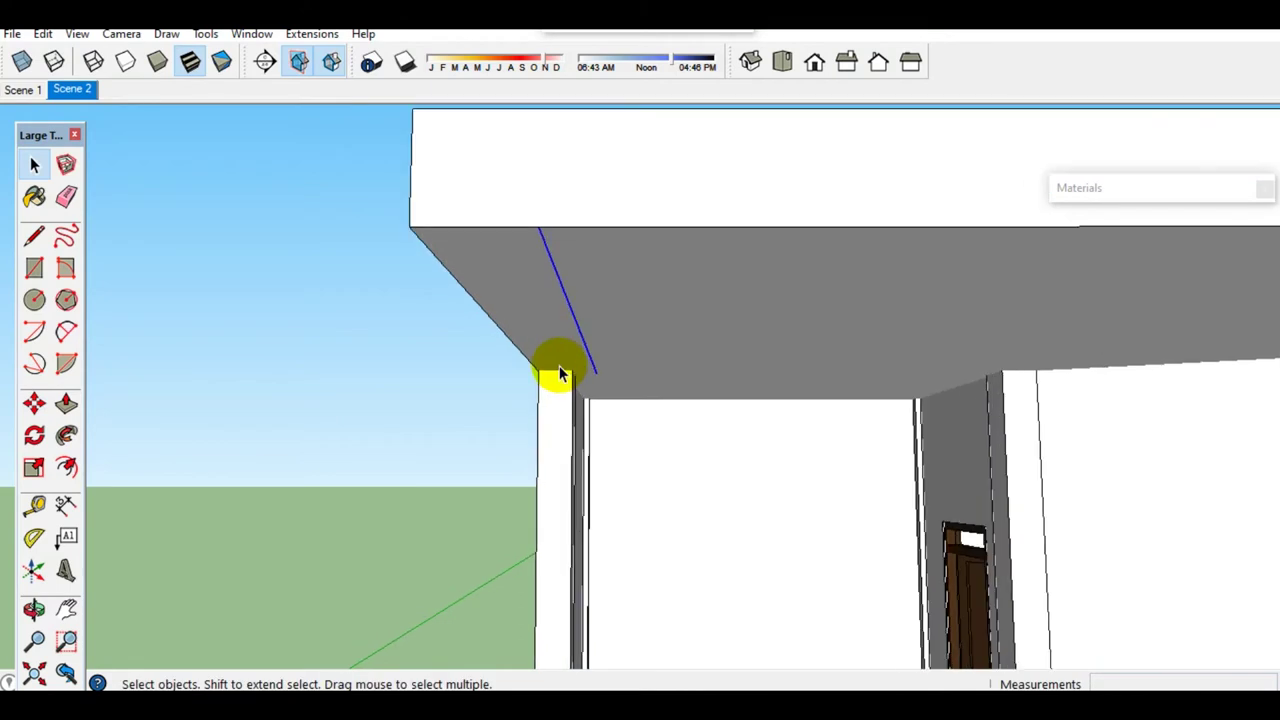
scroll(548, 366, "up", 2)
scroll(537, 363, "up", 2)
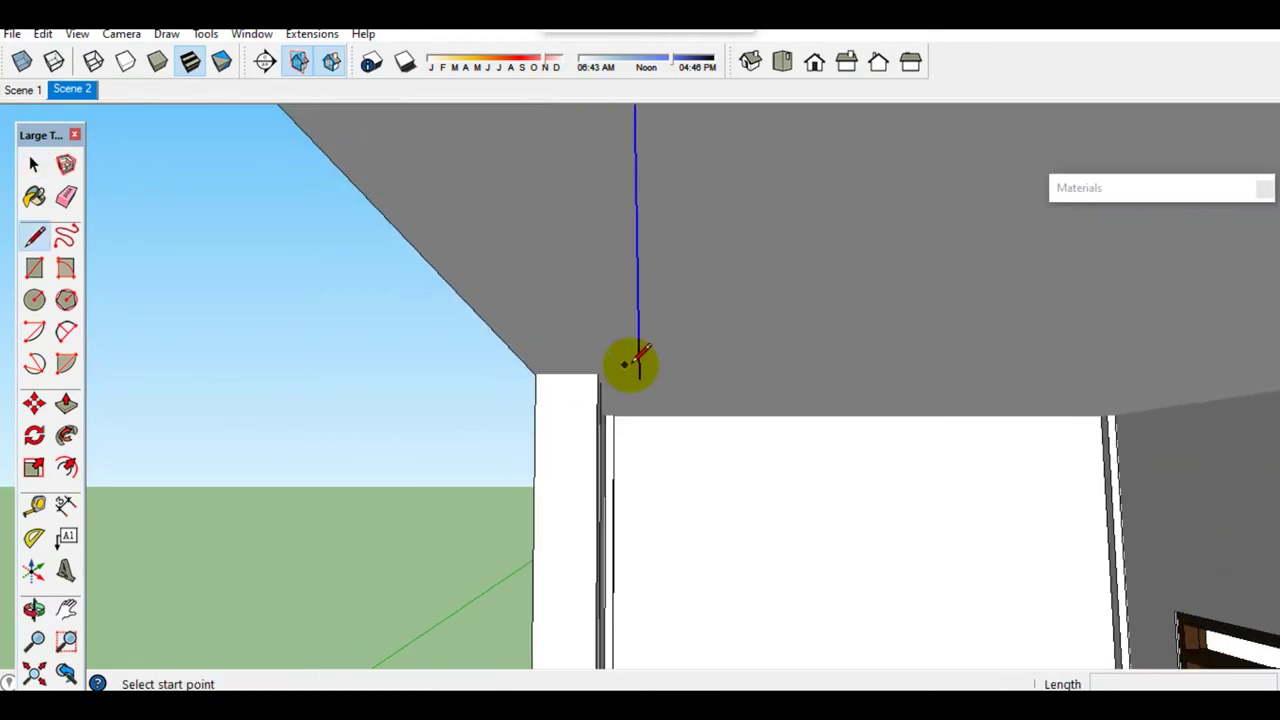
middle_click_drag(540, 375, 620, 350)
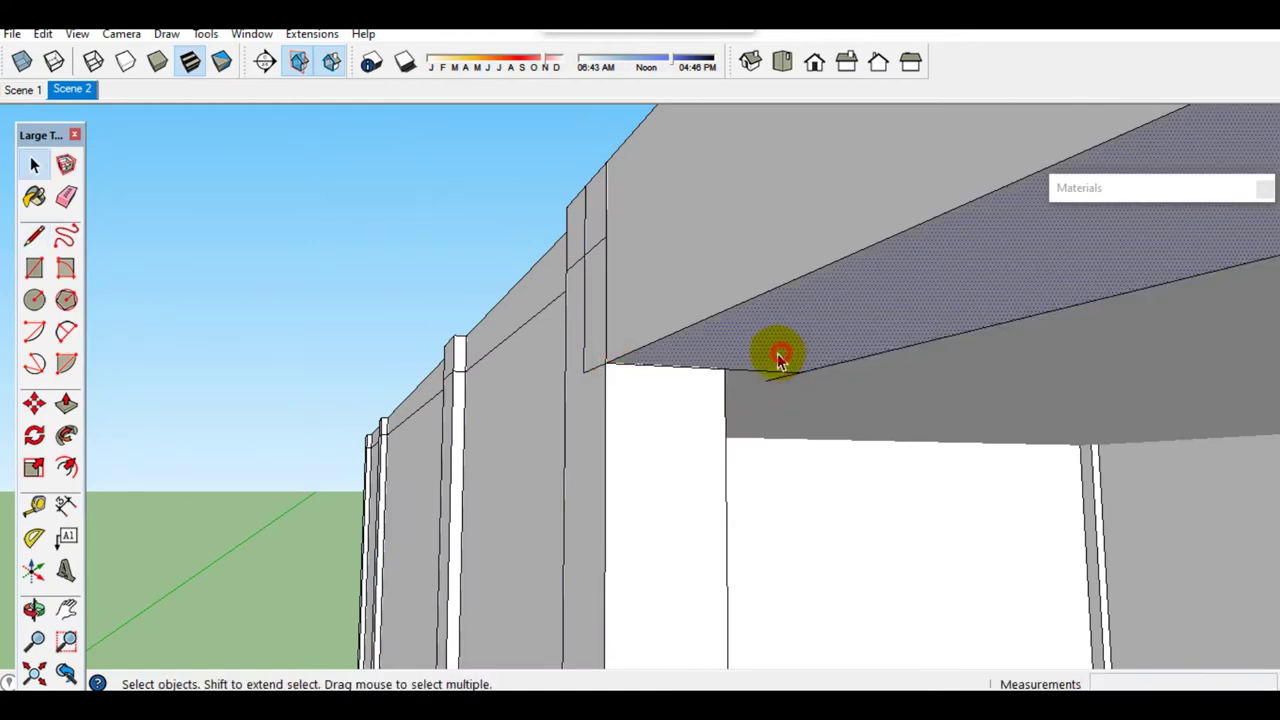
left_click(778, 358)
key("p")
middle_click_drag(752, 390, 737, 370)
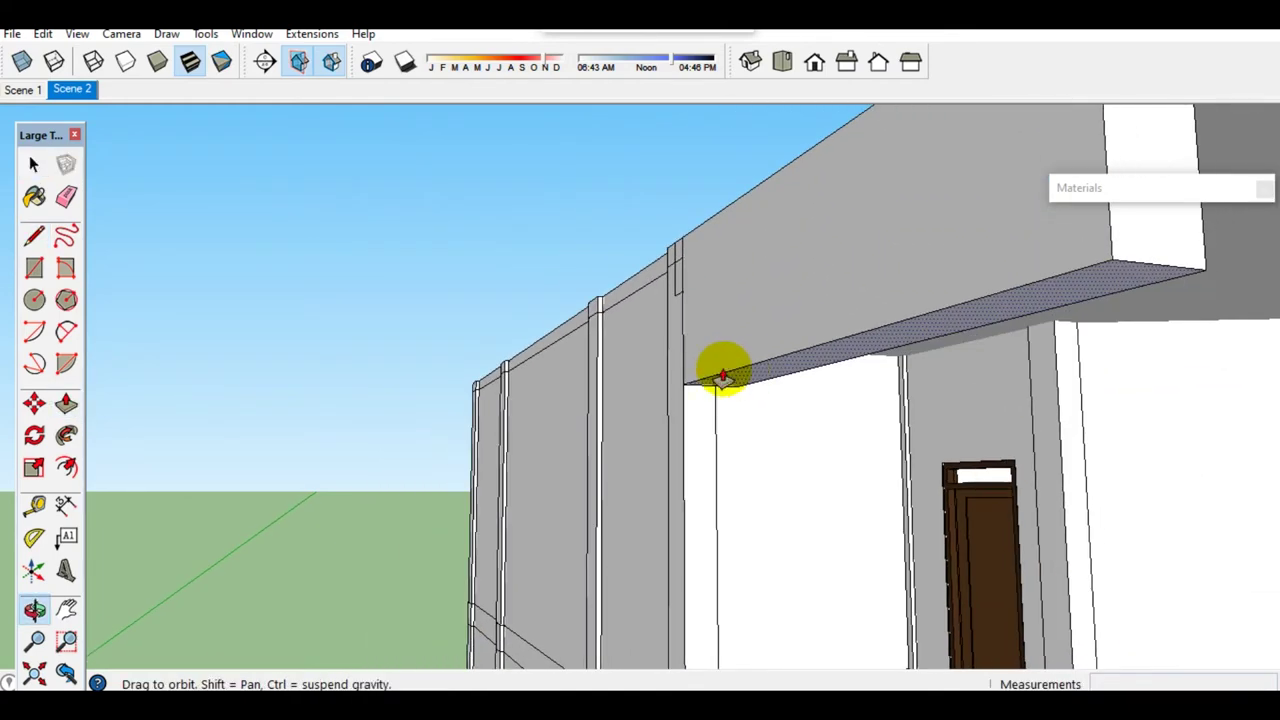
scroll(729, 449, "down", 3)
scroll(609, 377, "up", 2)
scroll(553, 447, "up", 2)
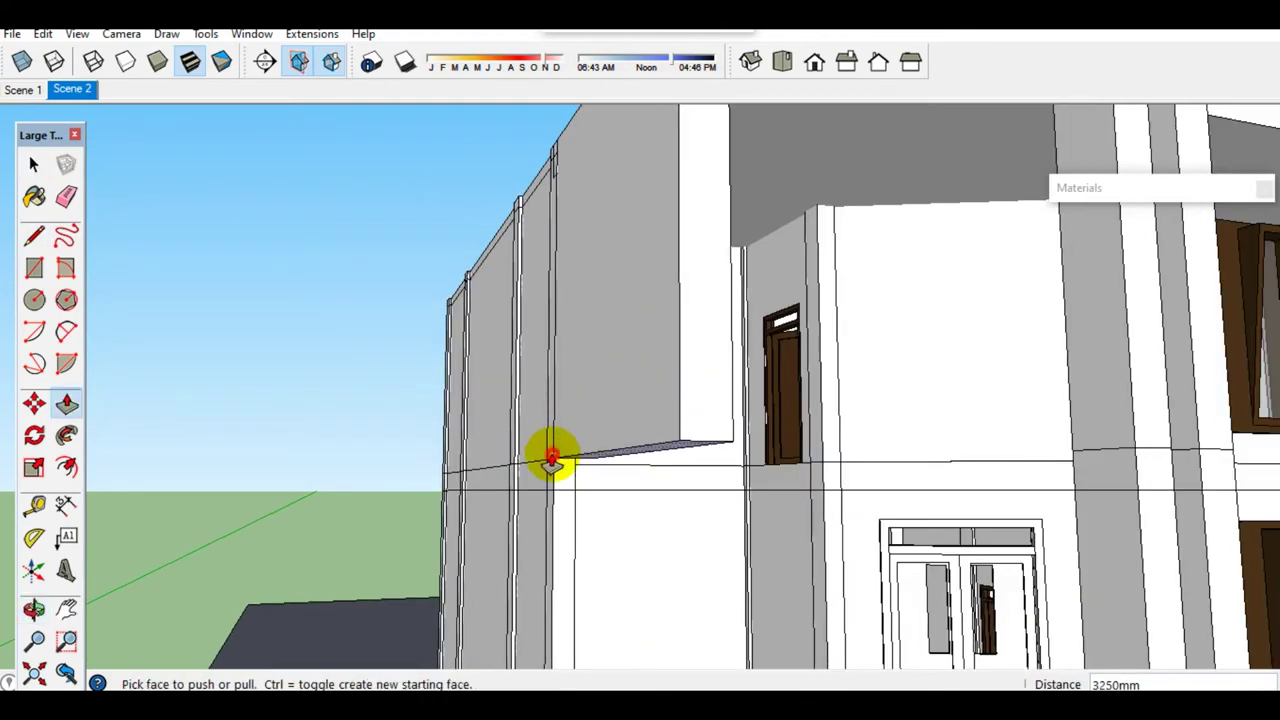
key("space")
scroll(731, 486, "down", 4)
middle_click_drag(731, 486, 709, 443)
scroll(737, 523, "up", 5)
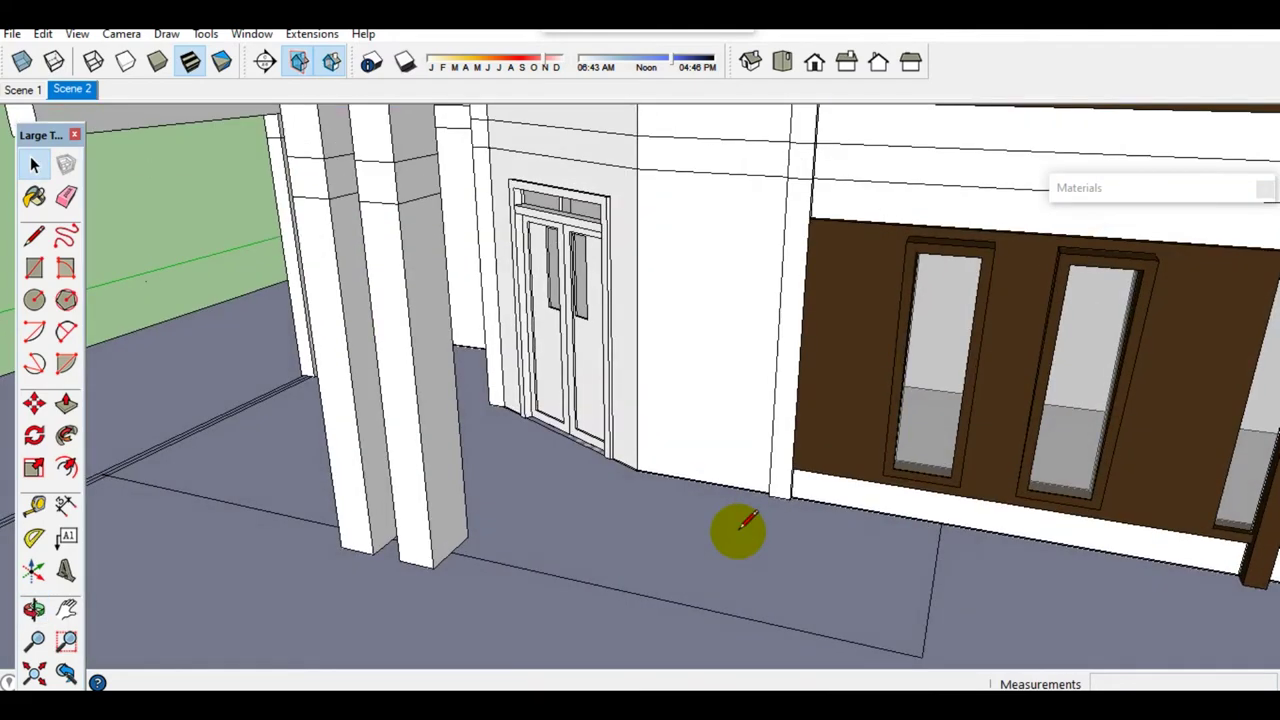
Step: Copy the entrance floor face up to the upper wall corner above the front doors
middle_click_drag(737, 531, 748, 557)
key("l")
scroll(748, 557, "up", 2)
scroll(820, 509, "down", 2)
left_click(830, 487)
scroll(830, 487, "down", 2)
left_click(761, 544)
scroll(784, 514, "up", 3)
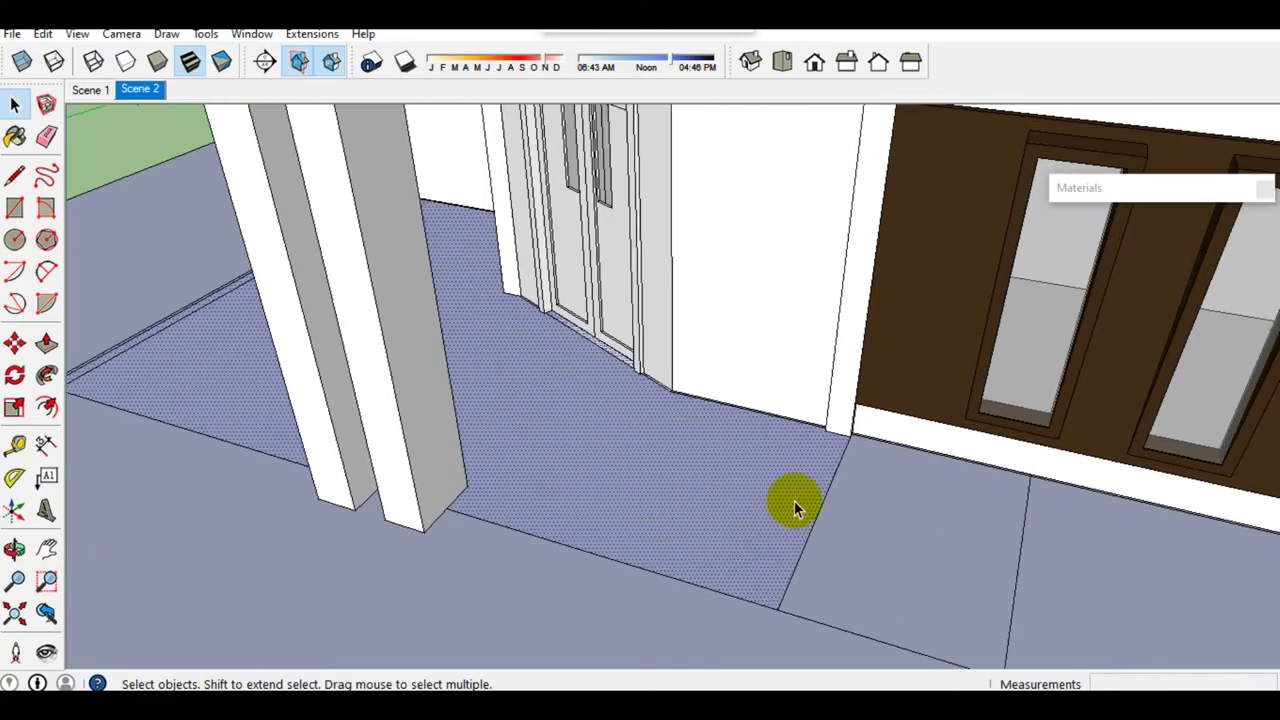
scroll(829, 449, "up", 3)
middle_click_drag(829, 449, 729, 586)
scroll(732, 576, "up", 2)
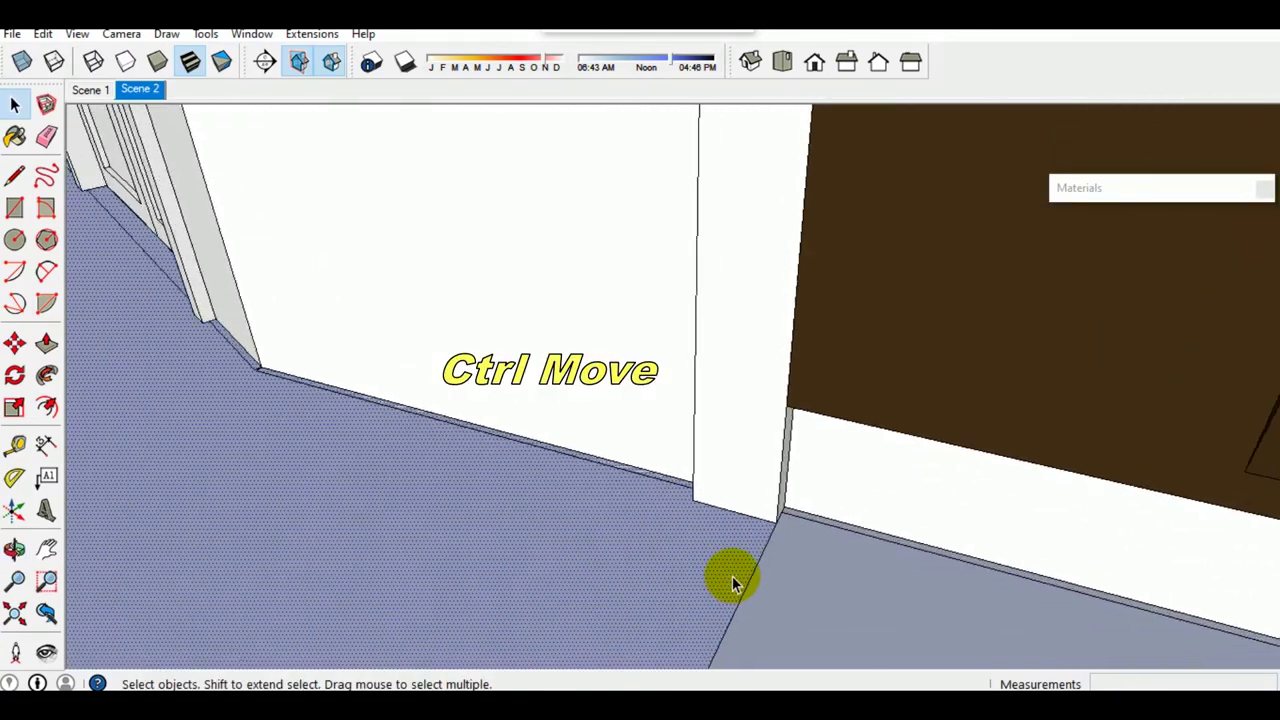
left_click(780, 518)
scroll(700, 600, "down", 2)
middle_click_drag(700, 600, 686, 551)
scroll(720, 423, "up", 3)
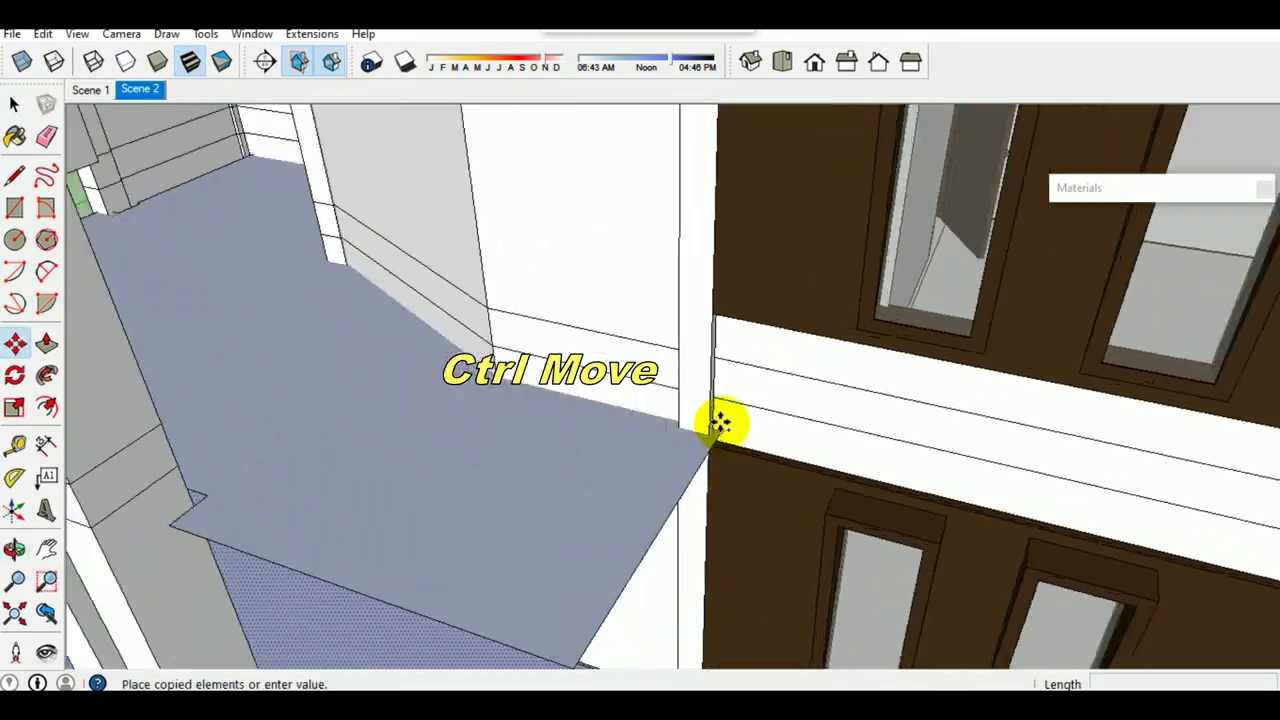
left_click(713, 346)
key("space")
scroll(713, 346, "down", 2)
middle_click_drag(580, 294, 517, 320)
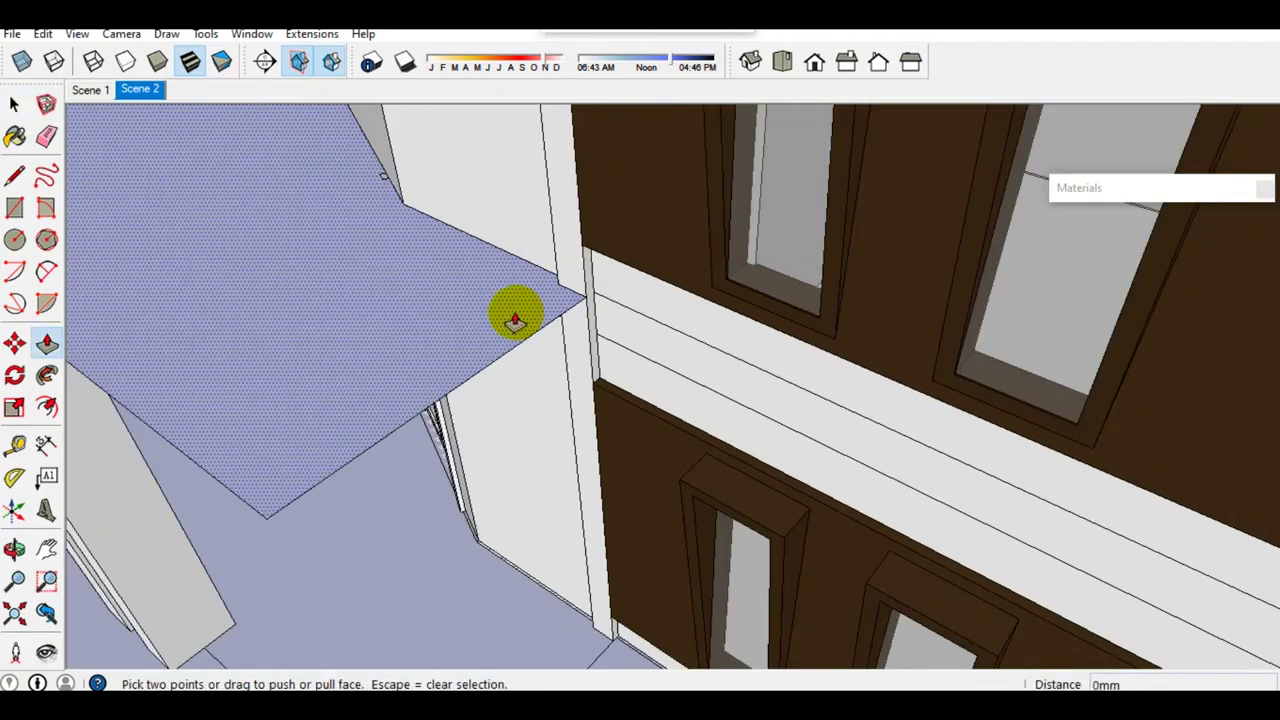
Step: Push/Pull the copied face into a canopy slab over the entrance
left_click(515, 320)
scroll(655, 365, "down", 3)
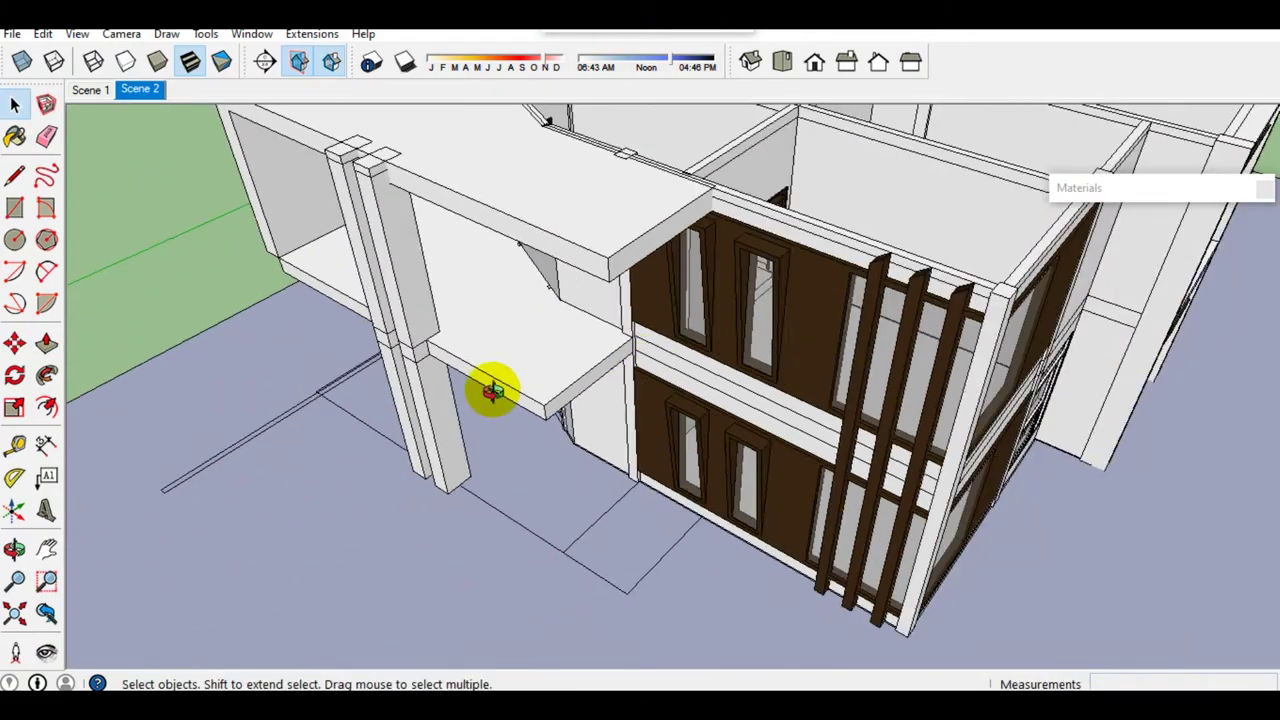
middle_click_drag(491, 386, 920, 286)
scroll(434, 394, "up", 3)
scroll(563, 311, "up", 2)
mouse_move(563, 311)
middle_mouse_down()
mouse_move(563, 334)
mouse_move(472, 490)
middle_mouse_up()
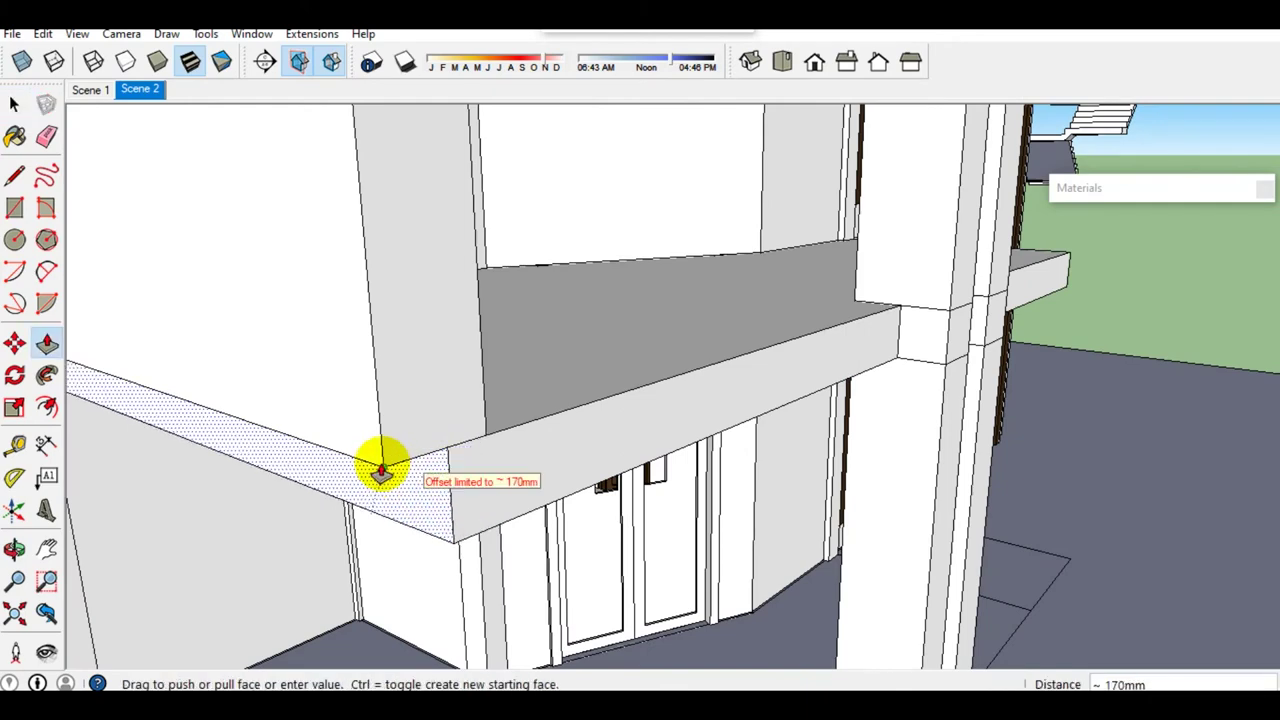
middle_click_drag(380, 462, 400, 490)
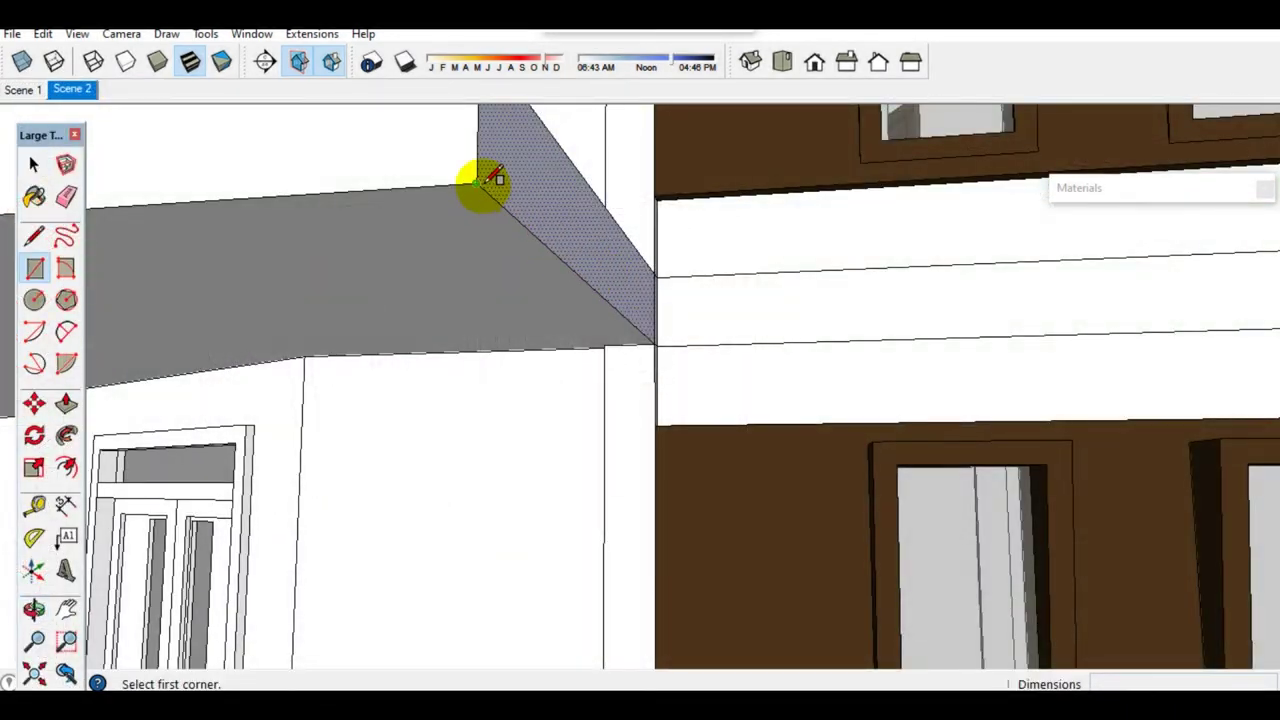
Step: Draw a rectangle on the slab's end and pull it 3650 mm down into a side wall
left_click(478, 182)
scroll(530, 345, "up", 2)
scroll(597, 328, "up", 2)
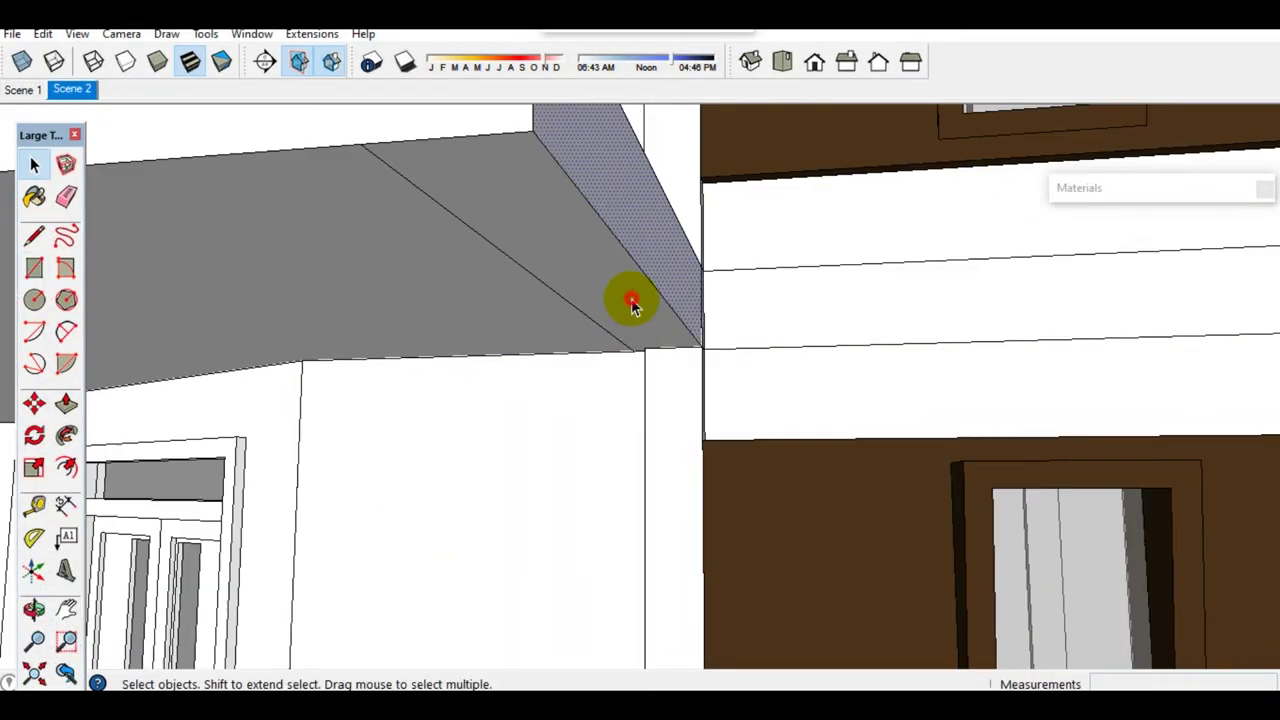
left_click(631, 298)
key("p")
left_click_drag(631, 298, 617, 380)
middle_click_drag(617, 380, 606, 531)
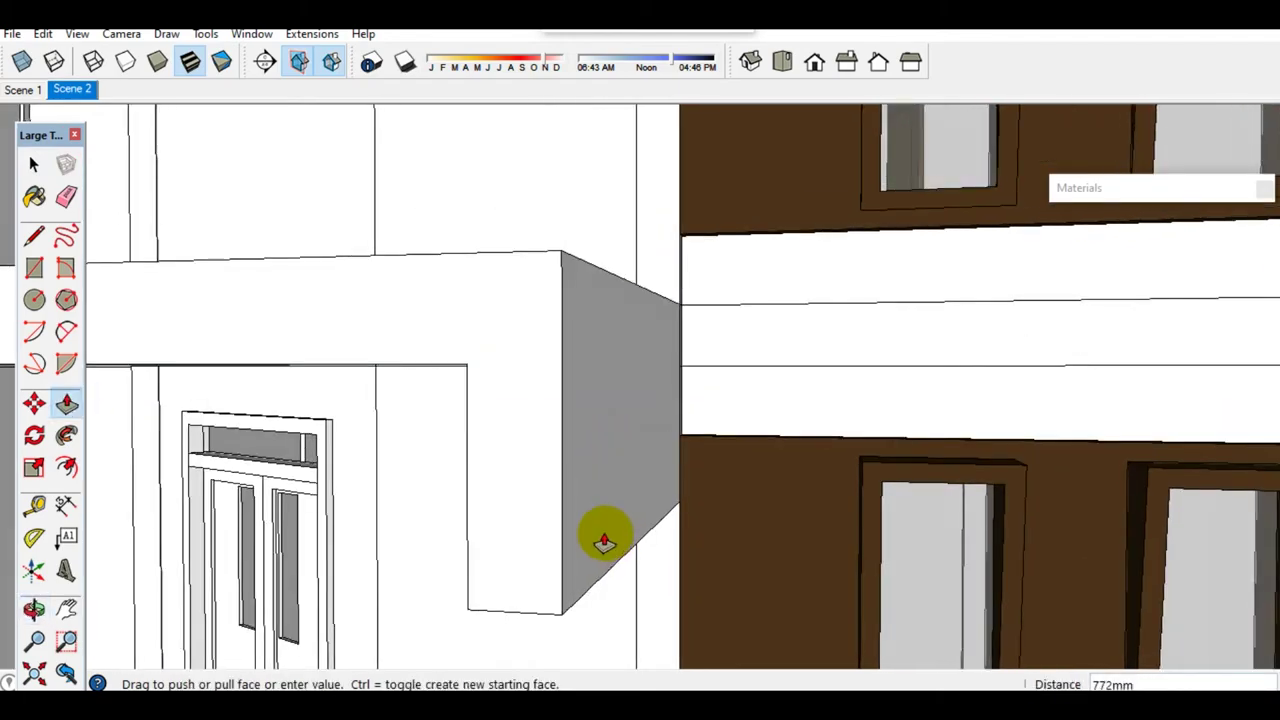
Step: Box-select the geometry at the column base beside the entrance
scroll(606, 531, "down", 3)
scroll(657, 366, "down", 3)
scroll(649, 423, "down", 3)
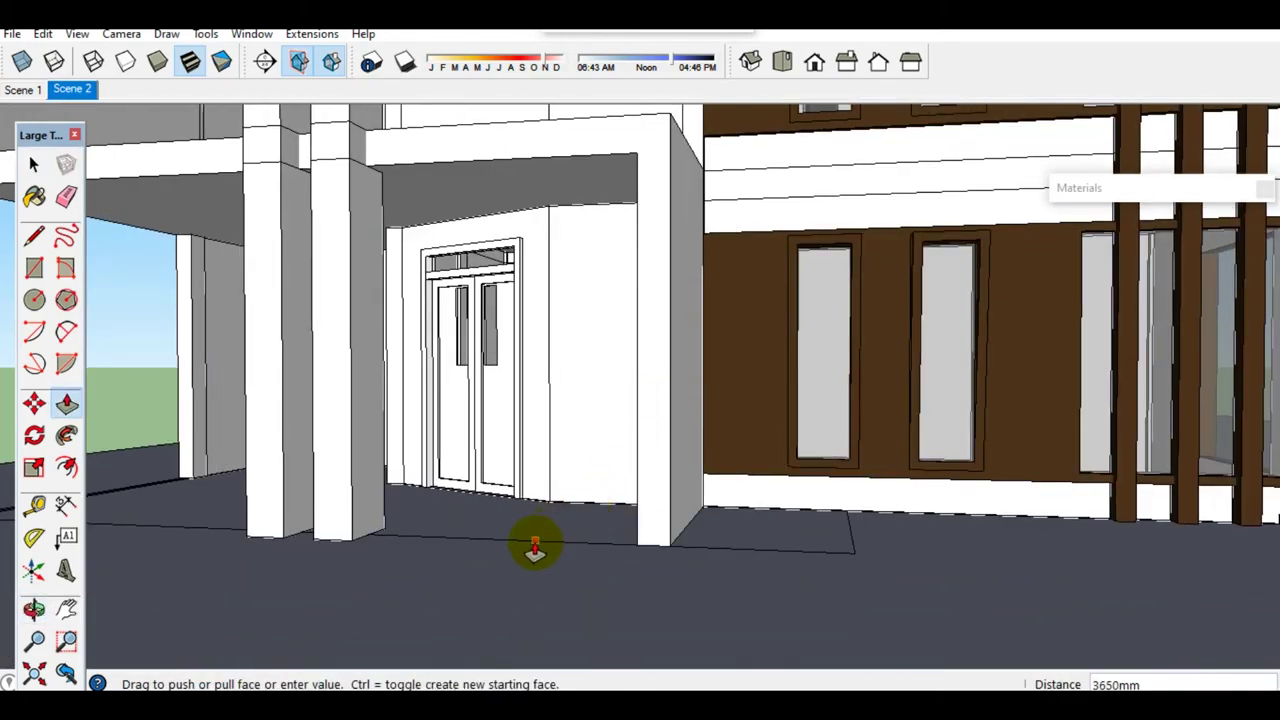
scroll(599, 397, "down", 3)
middle_click_drag(528, 479, 600, 443)
scroll(600, 443, "down", 3)
mouse_move(757, 491)
middle_mouse_down()
mouse_move(765, 395)
mouse_move(1018, 617)
middle_mouse_up()
key("space")
left_click_drag(1018, 617, 818, 538)
scroll(819, 484, "up", 5)
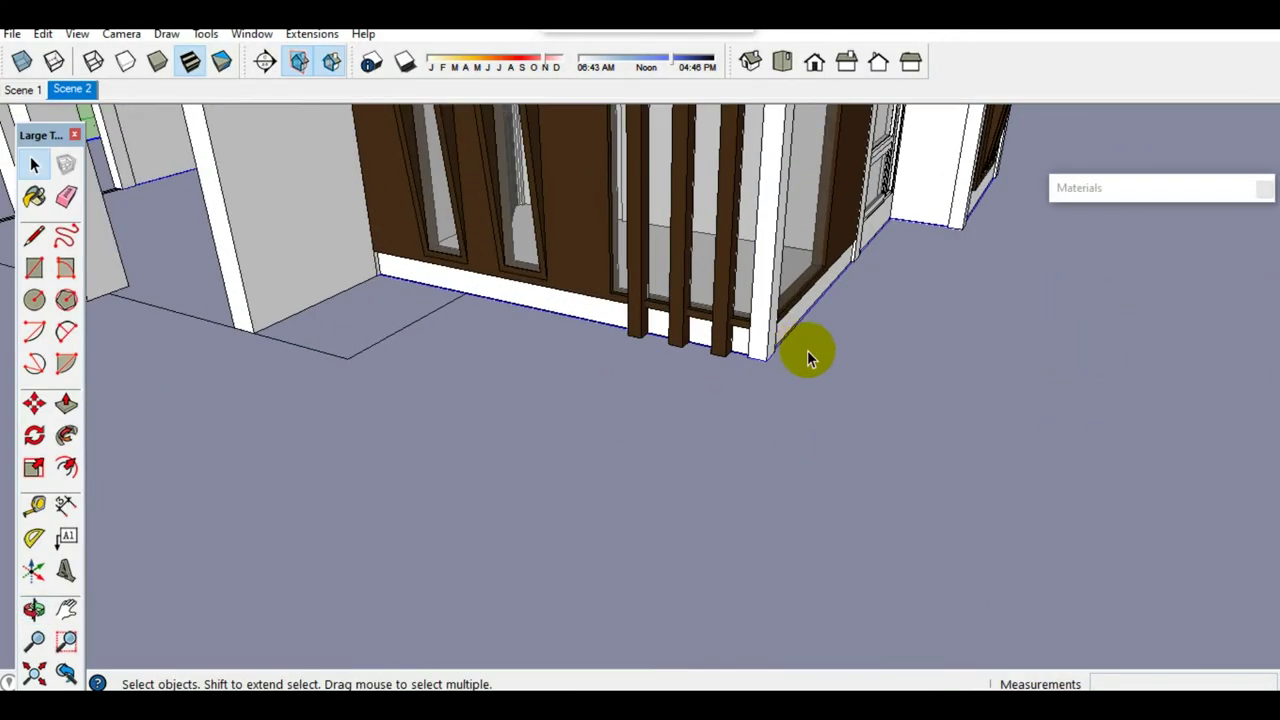
Step: Move the selected column-base geometry from the column corner into its new position
middle_click_drag(808, 349, 757, 400)
scroll(737, 443, "up", 2)
key("m")
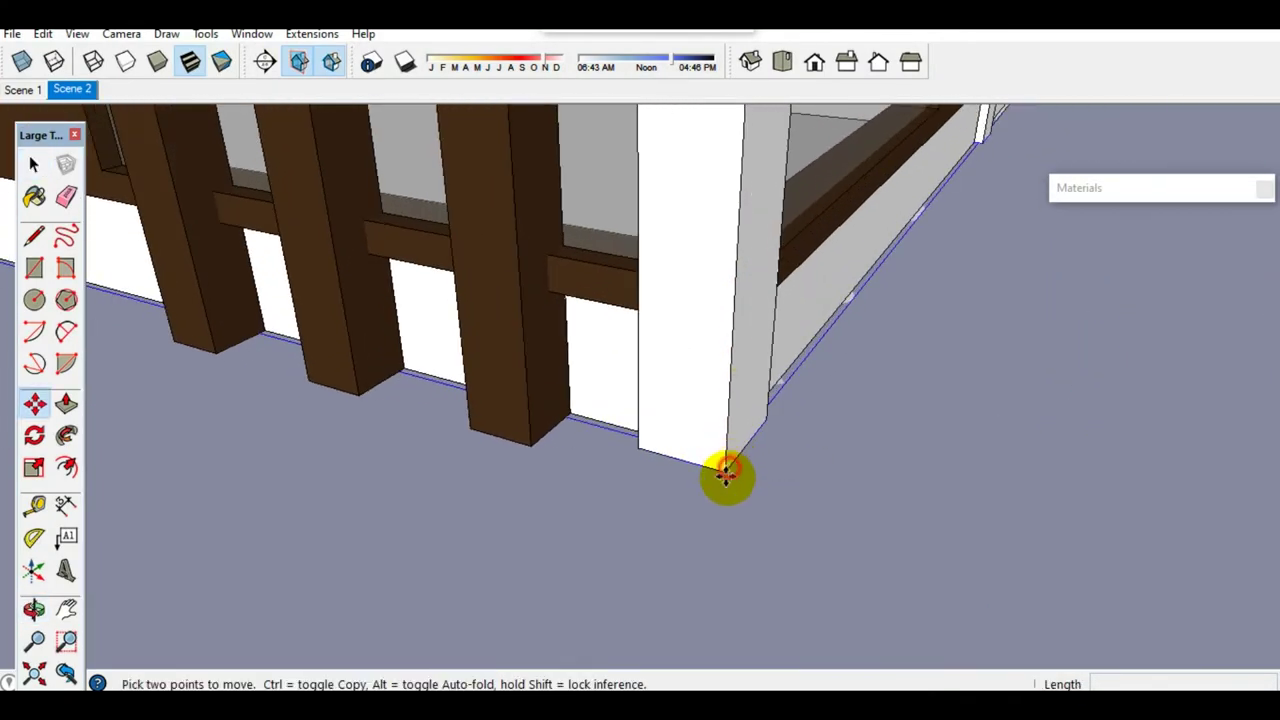
left_click(728, 467)
scroll(728, 467, "down", 2)
left_click(720, 560)
key("space")
middle_click_drag(720, 560, 836, 499)
scroll(836, 499, "down", 5)
scroll(563, 514, "up", 3)
middle_click_drag(563, 514, 638, 522)
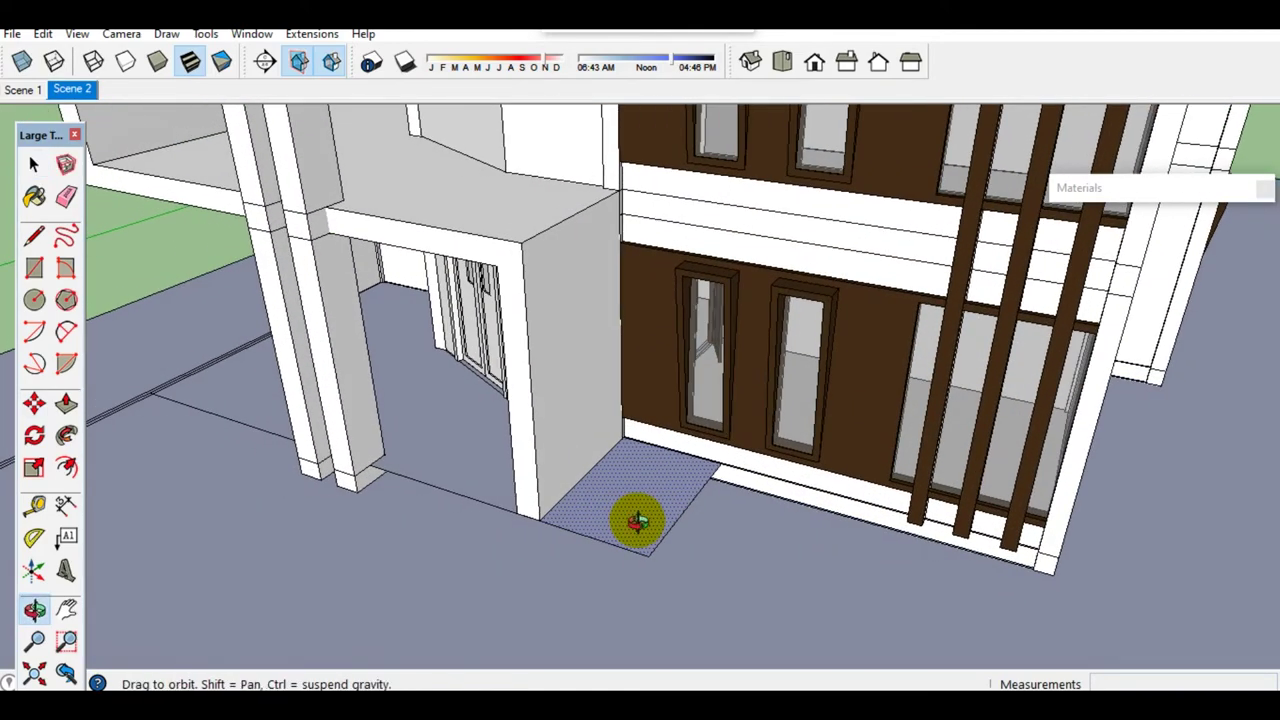
scroll(637, 520, "up", 2)
Step: Erase the leftover face at the column base and raise the porch floor about 140 mm
key("e")
left_click(657, 550)
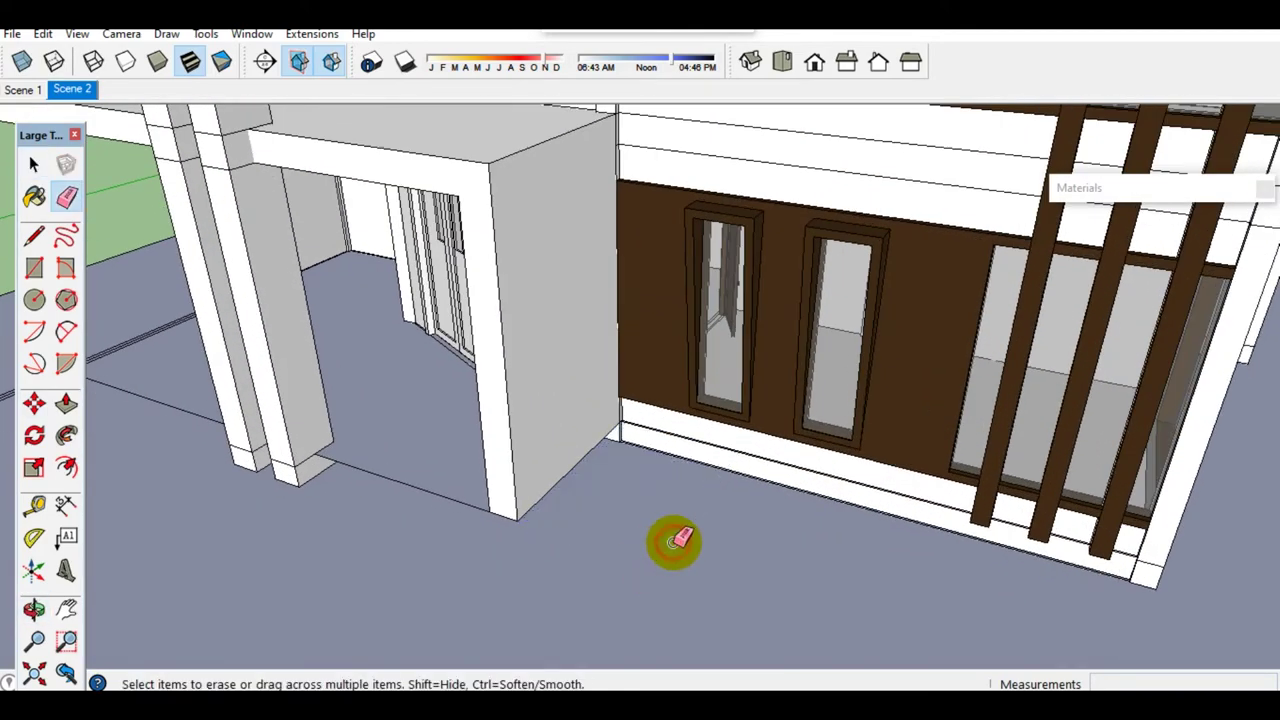
scroll(676, 540, "up", 3)
key("space")
left_click(651, 479)
key("p")
left_click(651, 479)
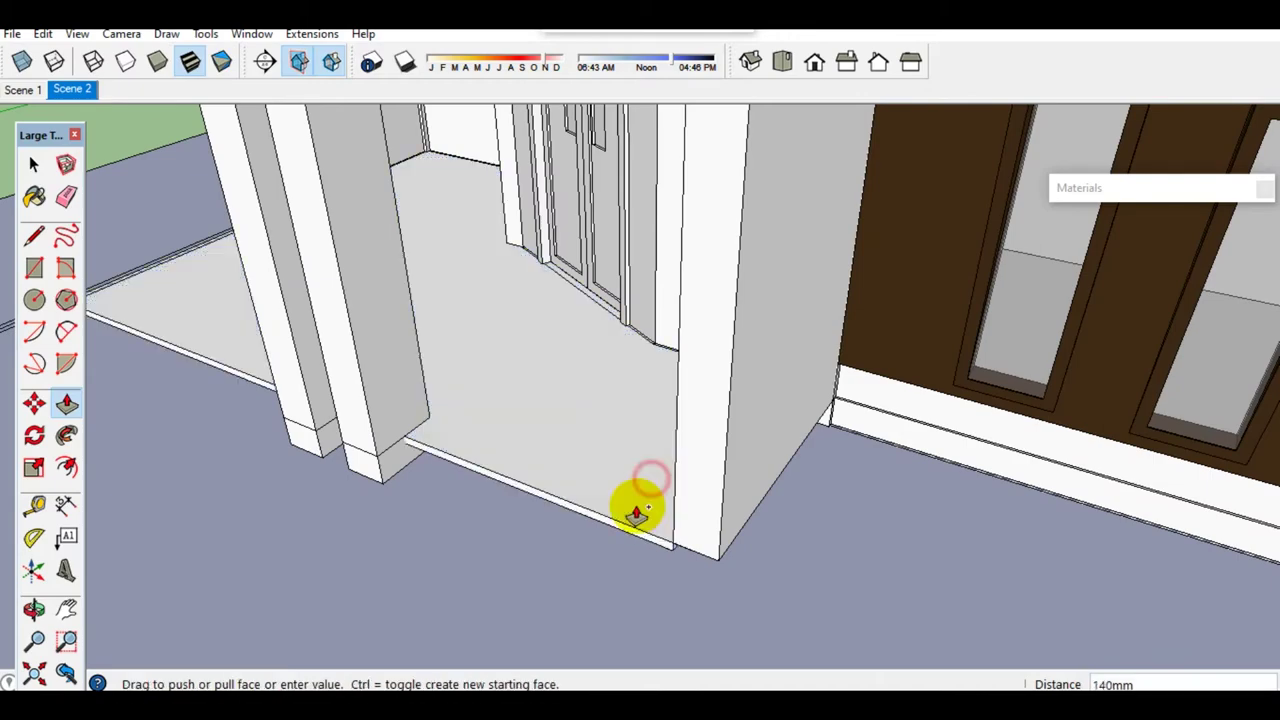
left_click(380, 488)
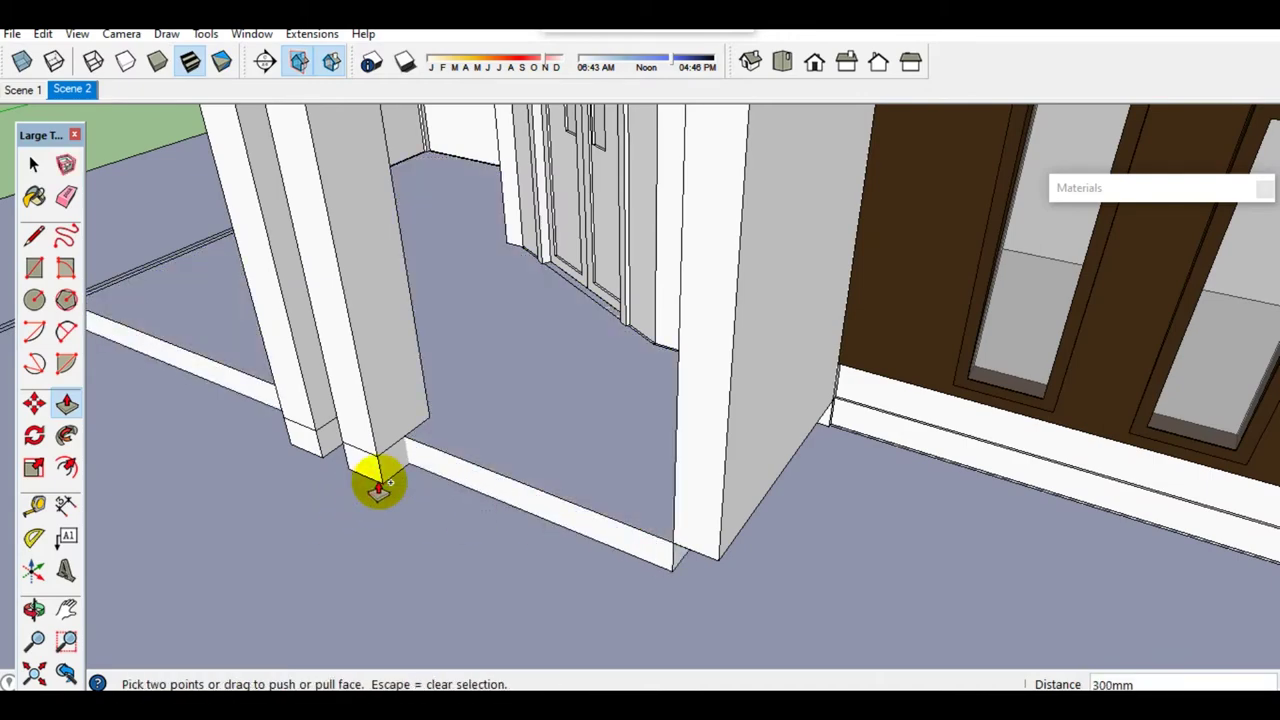
Step: Reverse the faces of the raised porch floor
right_click(522, 440)
left_click(630, 328)
scroll(678, 556, "up", 2)
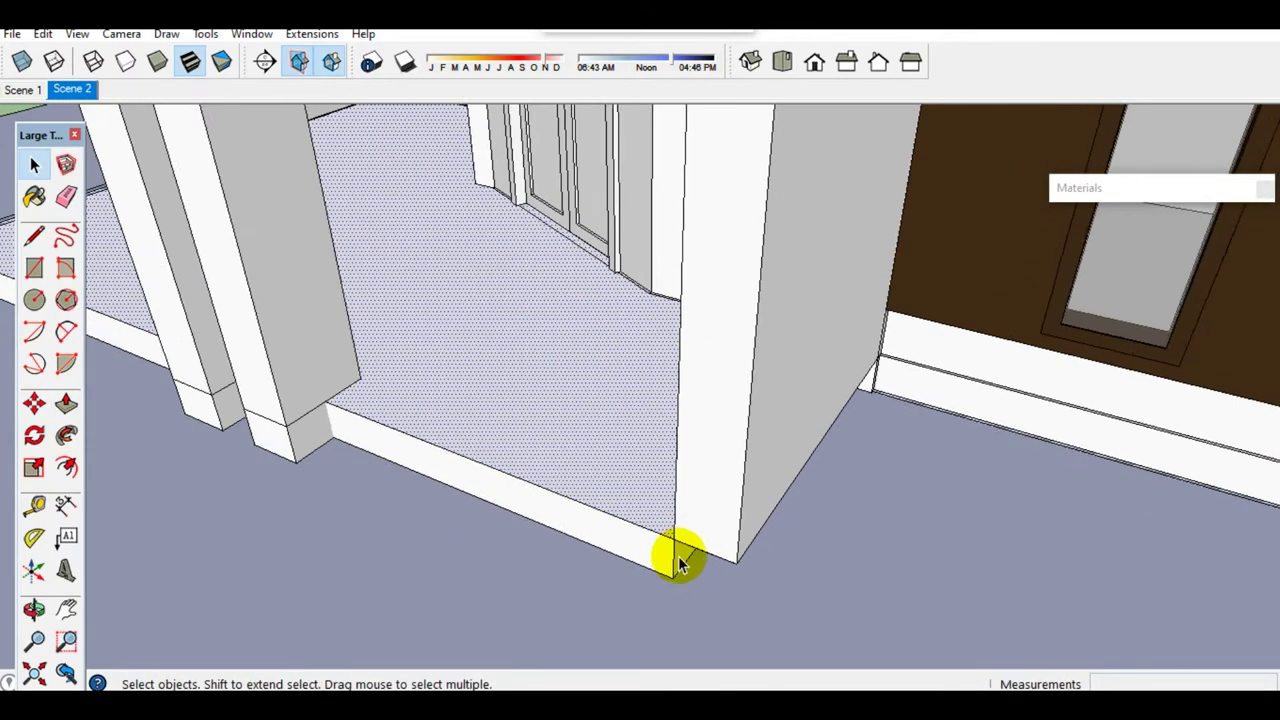
scroll(677, 552, "up", 2)
scroll(675, 555, "up", 2)
Step: Extend the step's short end face 152 mm out to the wall corner
key("p")
left_click(677, 552)
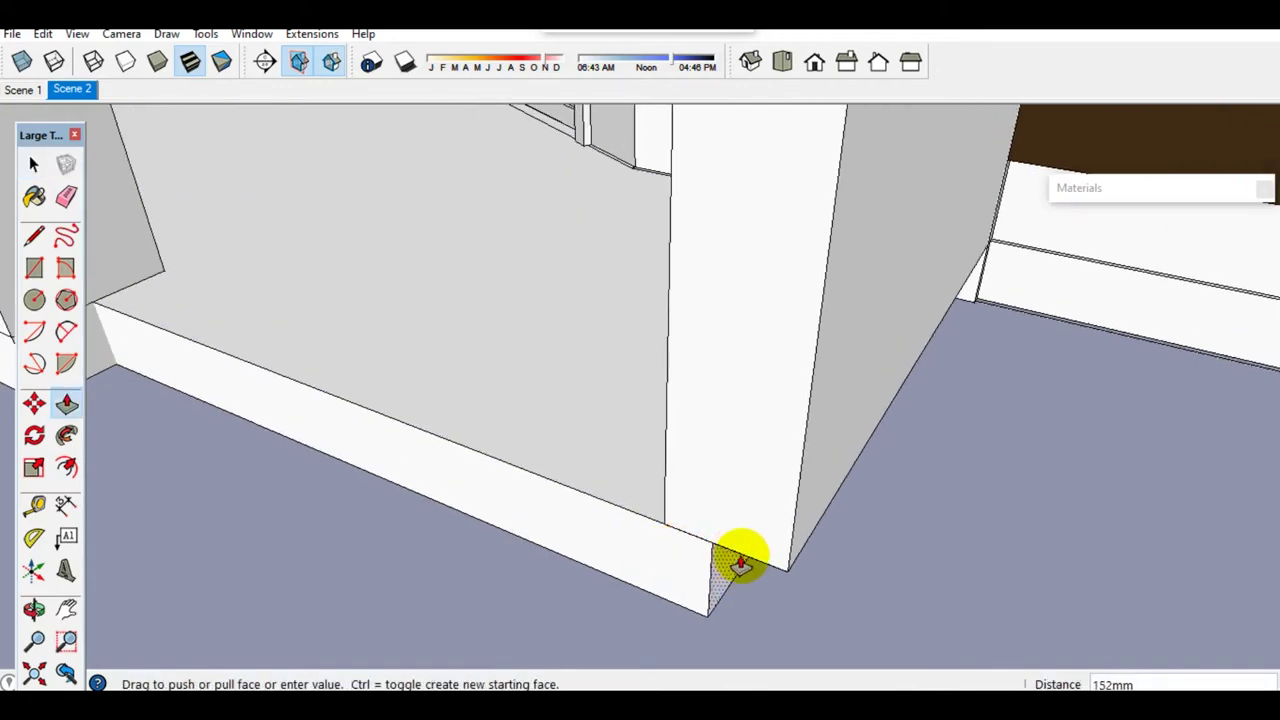
left_click(787, 580)
scroll(789, 580, "down", 2)
key("space")
scroll(817, 480, "down", 2)
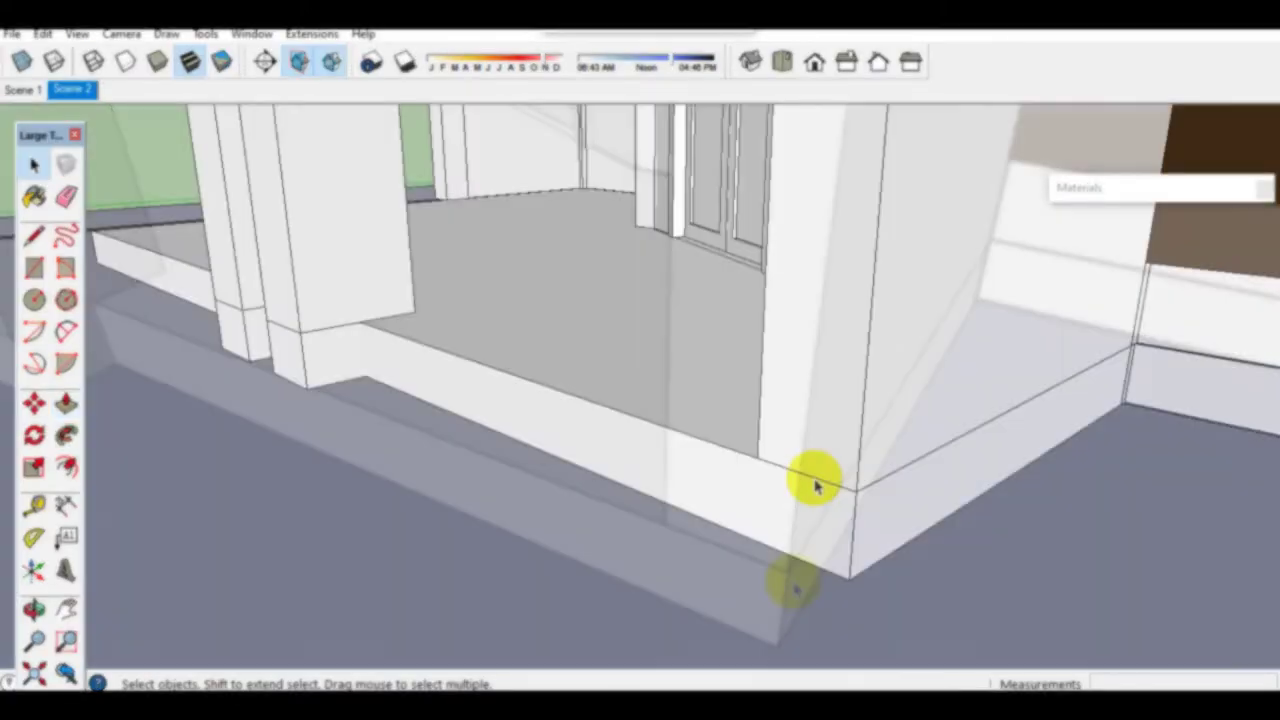
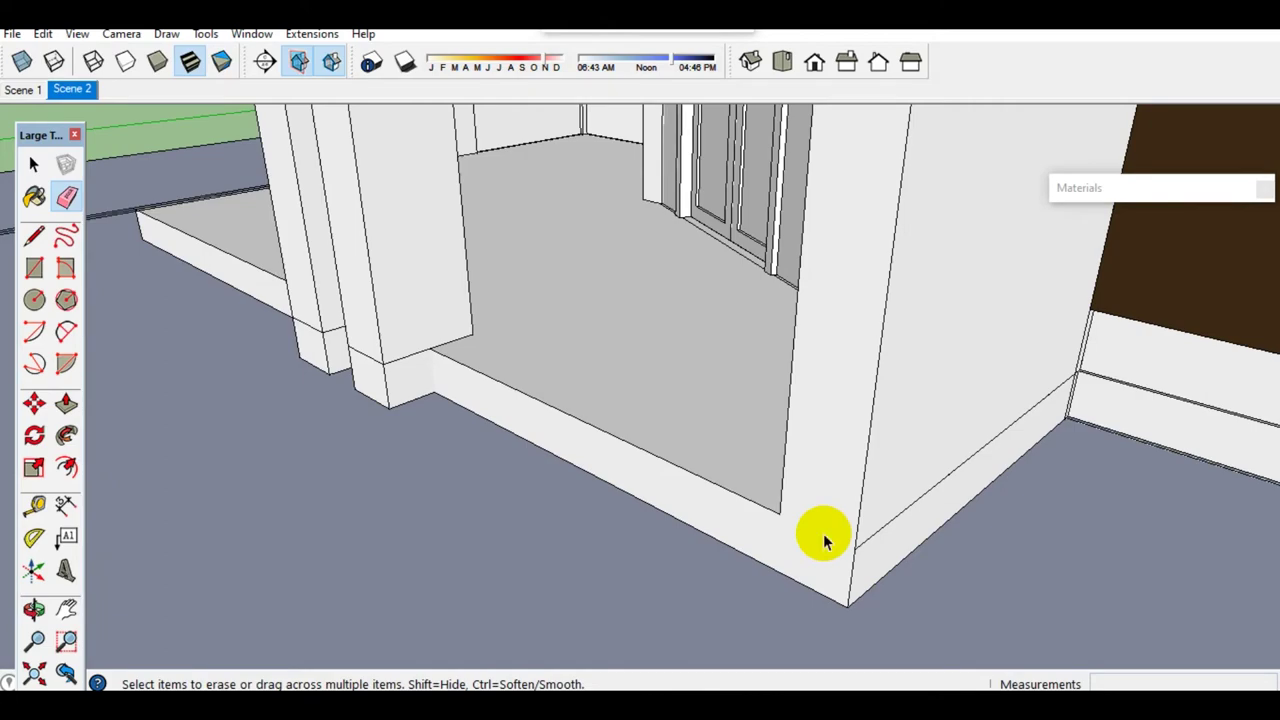
Step: Turn the loose floor slab geometry into a group
mouse_move(825, 541)
middle_mouse_down()
mouse_move(708, 553)
mouse_move(928, 549)
mouse_move(666, 380)
middle_mouse_up()
key("space")
scroll(708, 537, "down", 5)
left_click(668, 385)
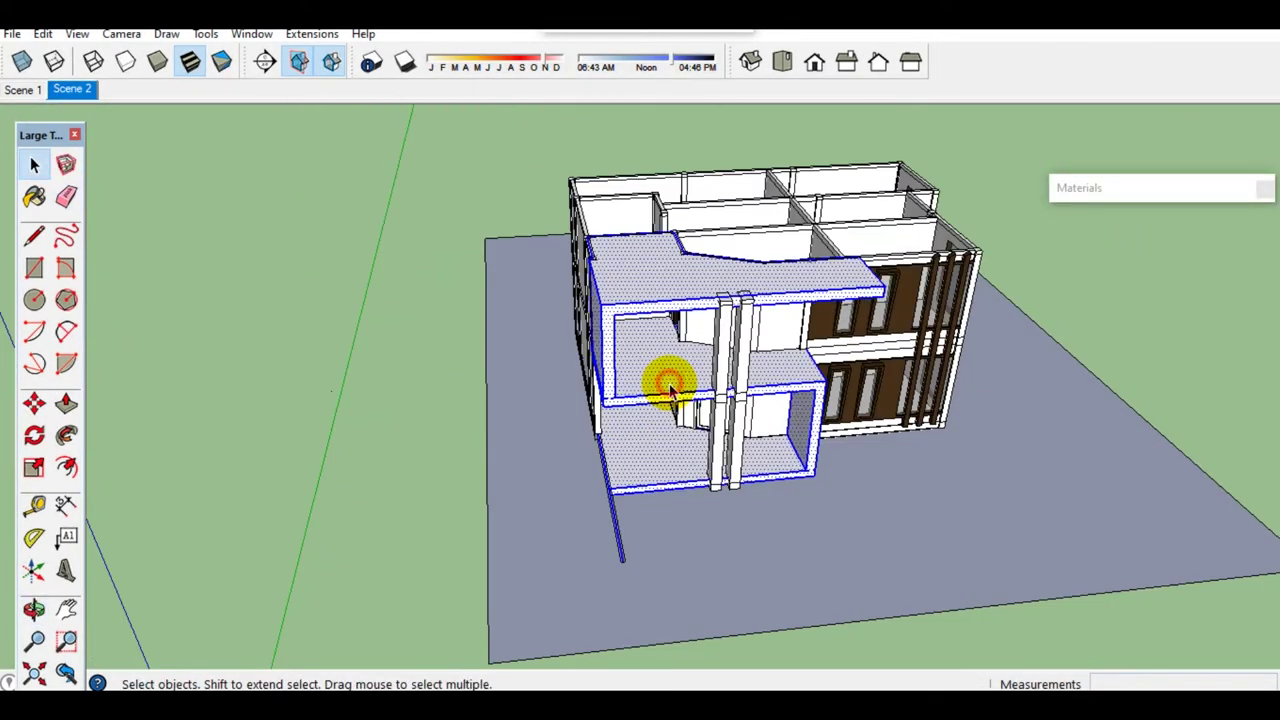
right_click(668, 385)
left_click(731, 549)
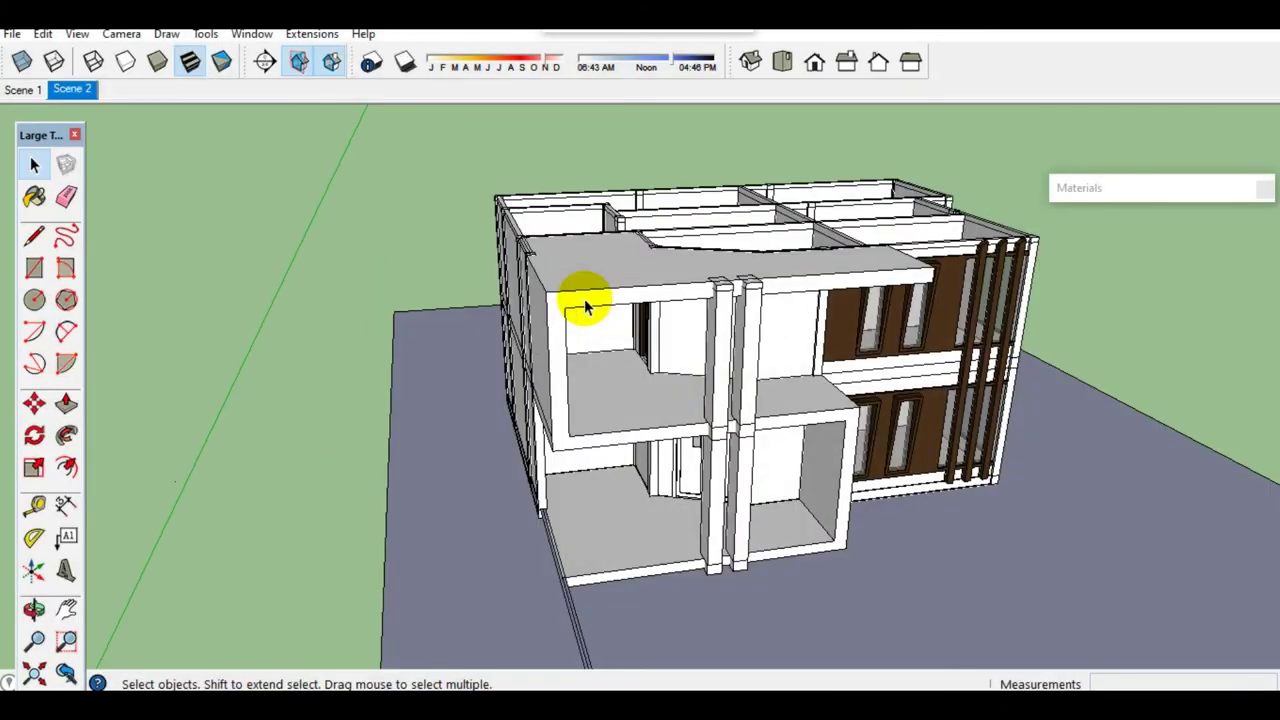
Step: Hide the roof group and zoom down onto the interior walls
middle_click_drag(583, 297, 497, 246)
right_click(500, 250)
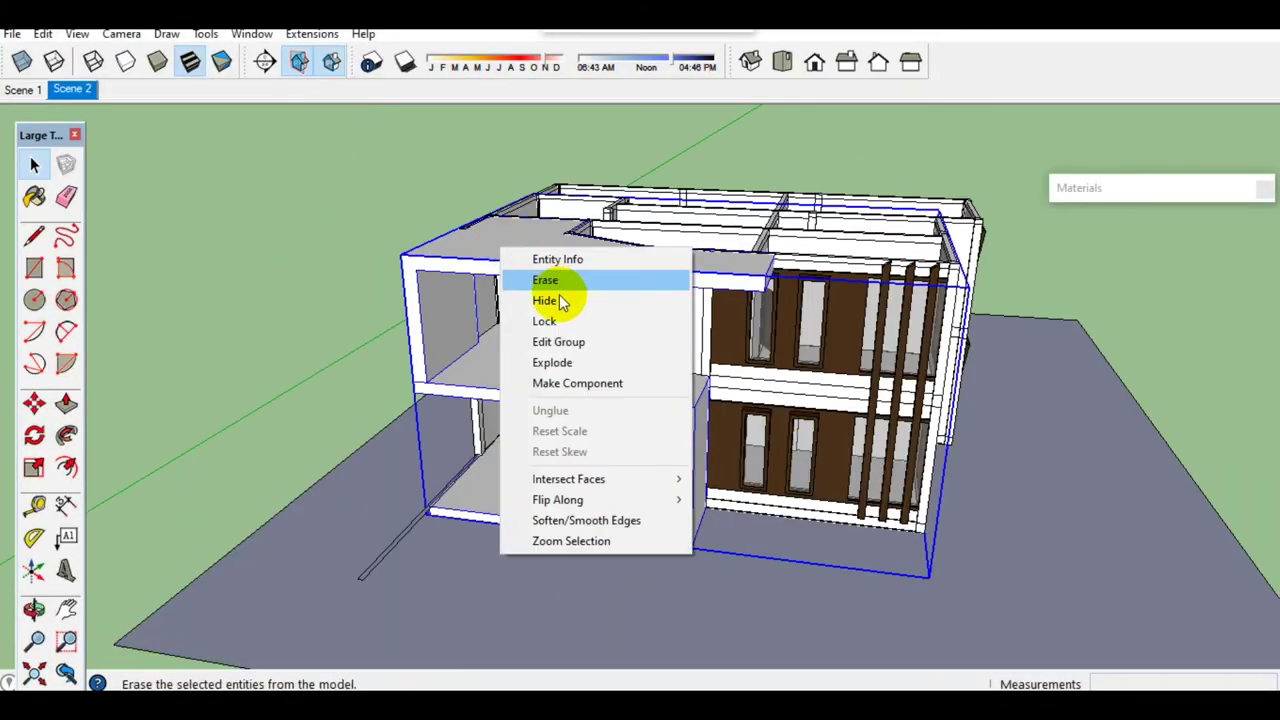
left_click(560, 300)
middle_click_drag(677, 329, 894, 483)
scroll(677, 391, "up", 3)
scroll(639, 429, "up", 2)
Step: Select the wall panel above the door and measure its height with the Tape Measure
left_click(639, 429)
scroll(637, 397, "up", 2)
scroll(777, 394, "up", 2)
key("t")
scroll(842, 392, "up", 2)
Step: Place guide lines across the wall panel at 500 mm and 200 mm offsets from its edges
left_click(931, 370)
middle_click_drag(894, 363, 818, 335)
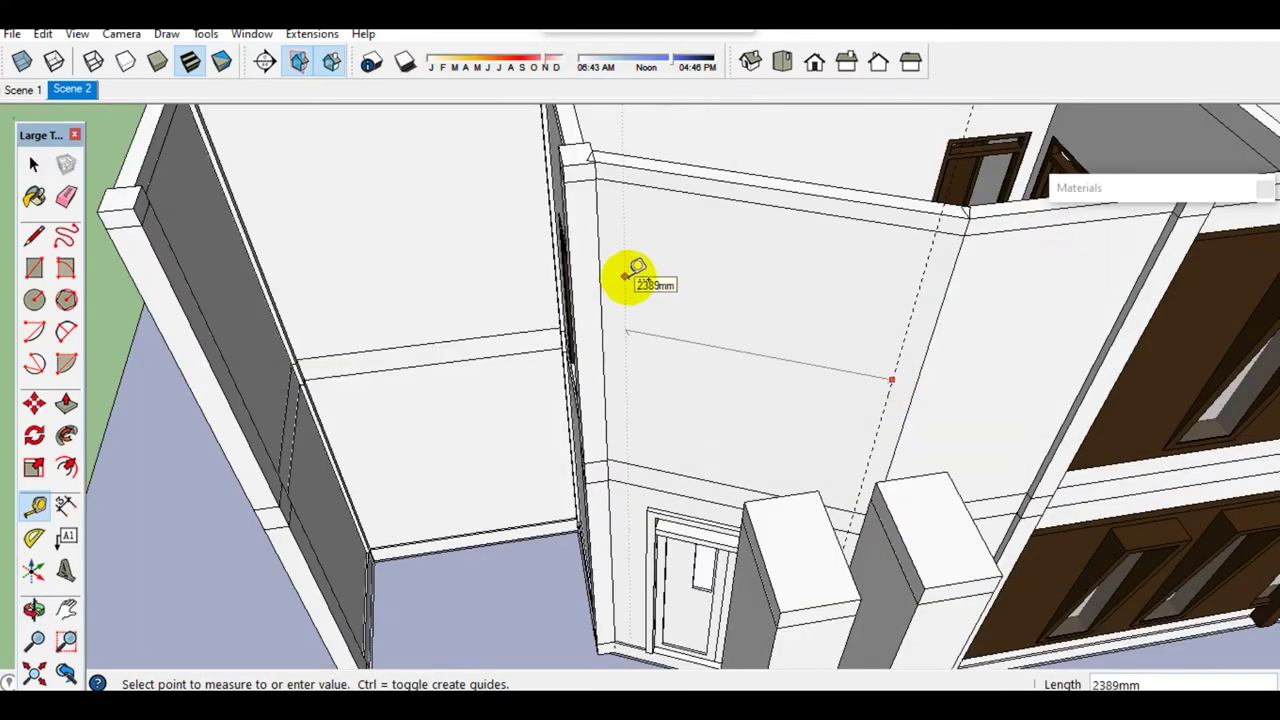
left_click(714, 481)
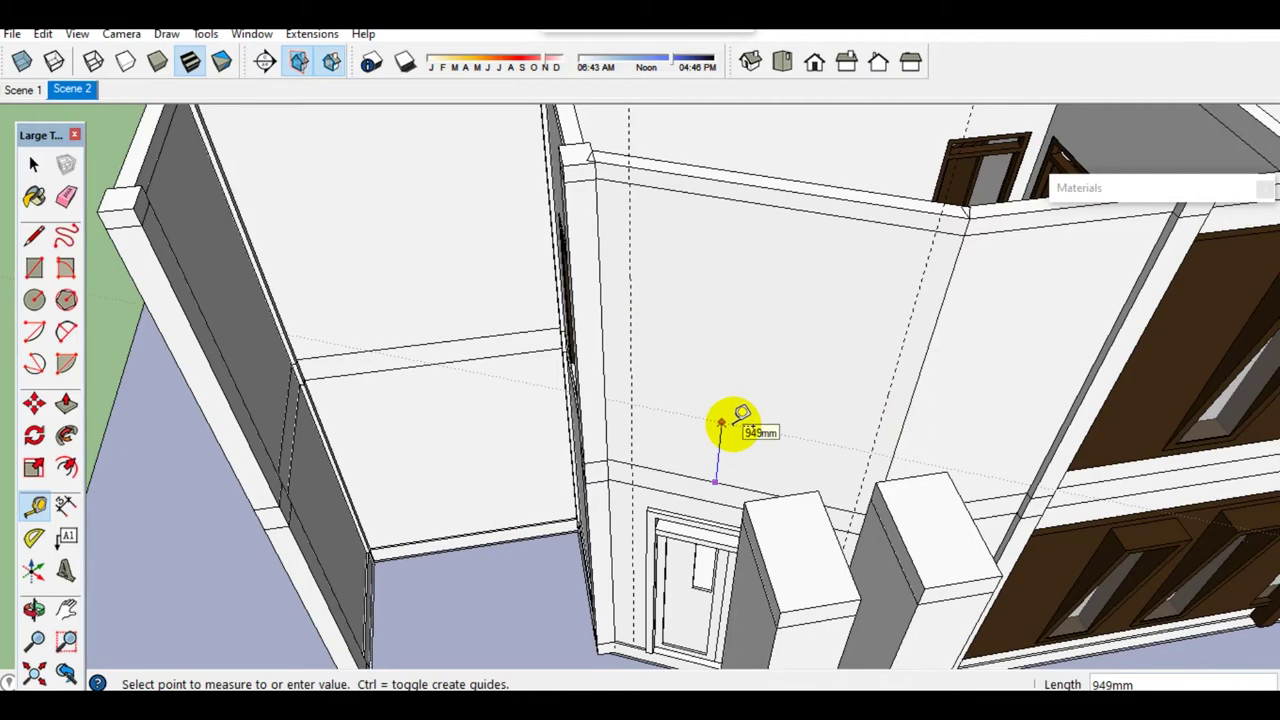
scroll(784, 218, "up", 1)
mouse_move(815, 265)
middle_mouse_down()
mouse_move(794, 366)
mouse_move(755, 334)
middle_mouse_up()
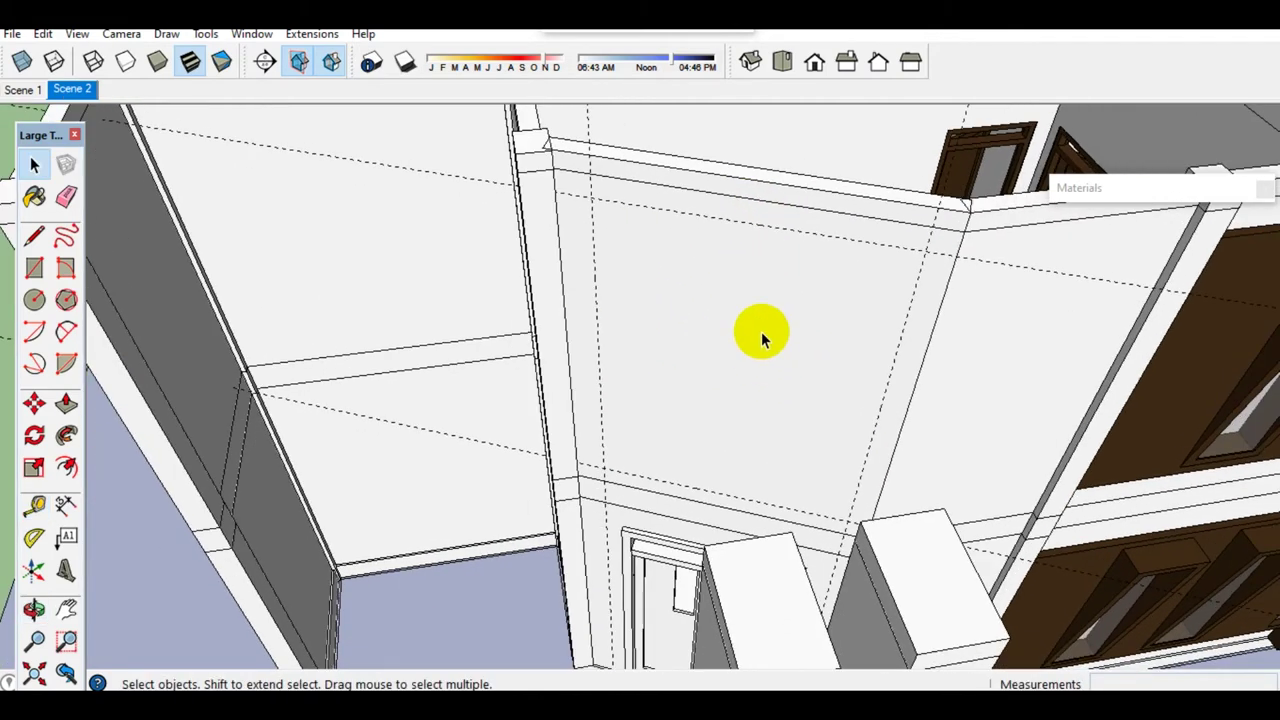
left_click(598, 352)
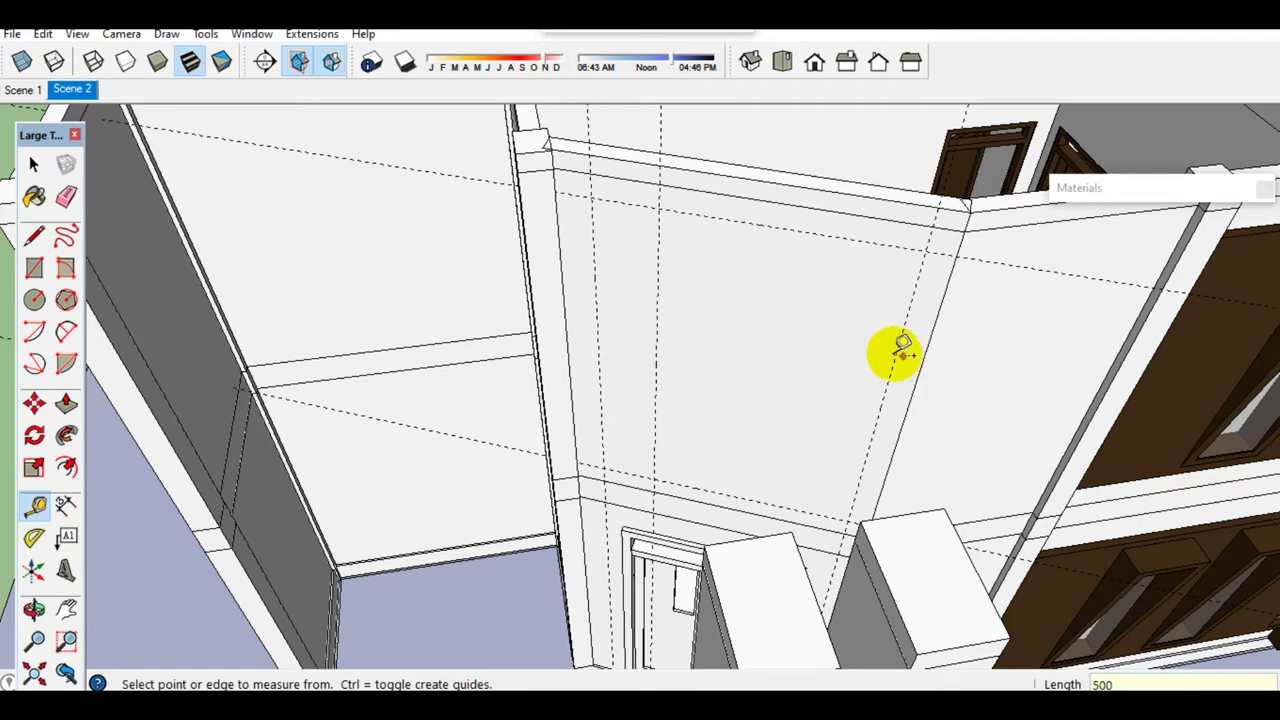
type("5")
key("Return")
mouse_move(831, 334)
middle_mouse_down()
mouse_move(714, 423)
mouse_move(643, 380)
middle_mouse_up()
left_click(644, 387)
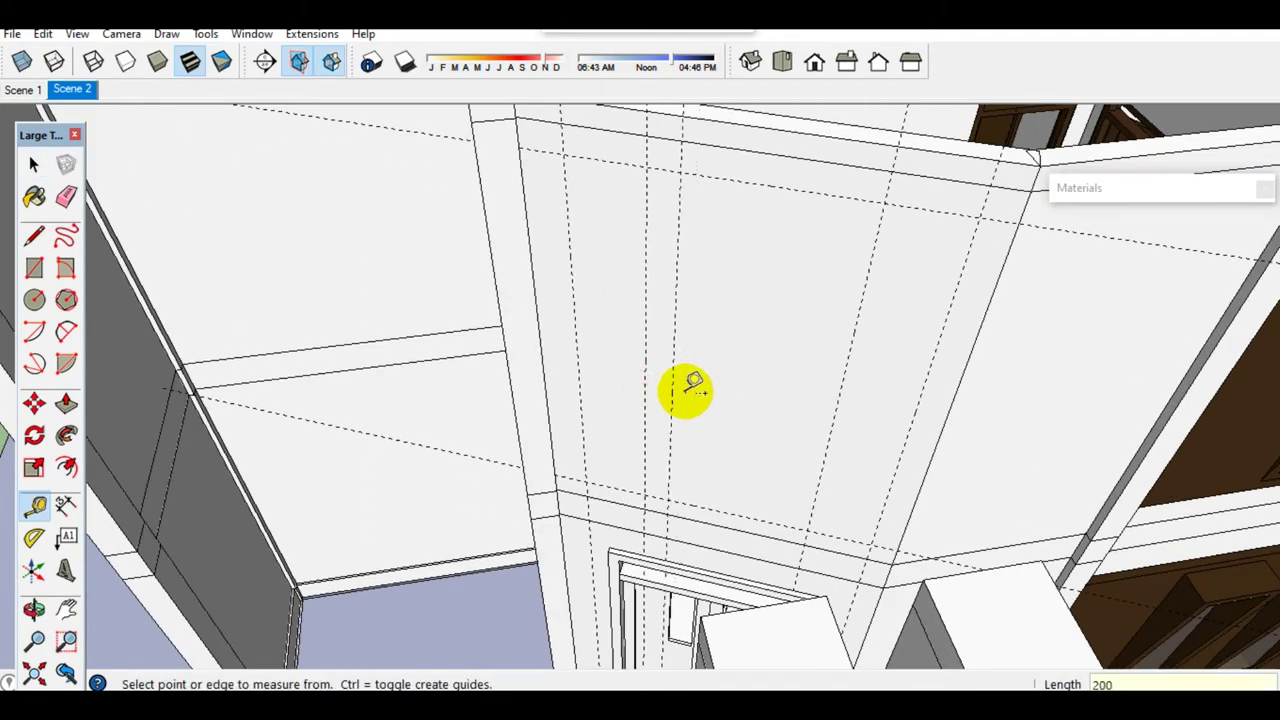
left_click(851, 346)
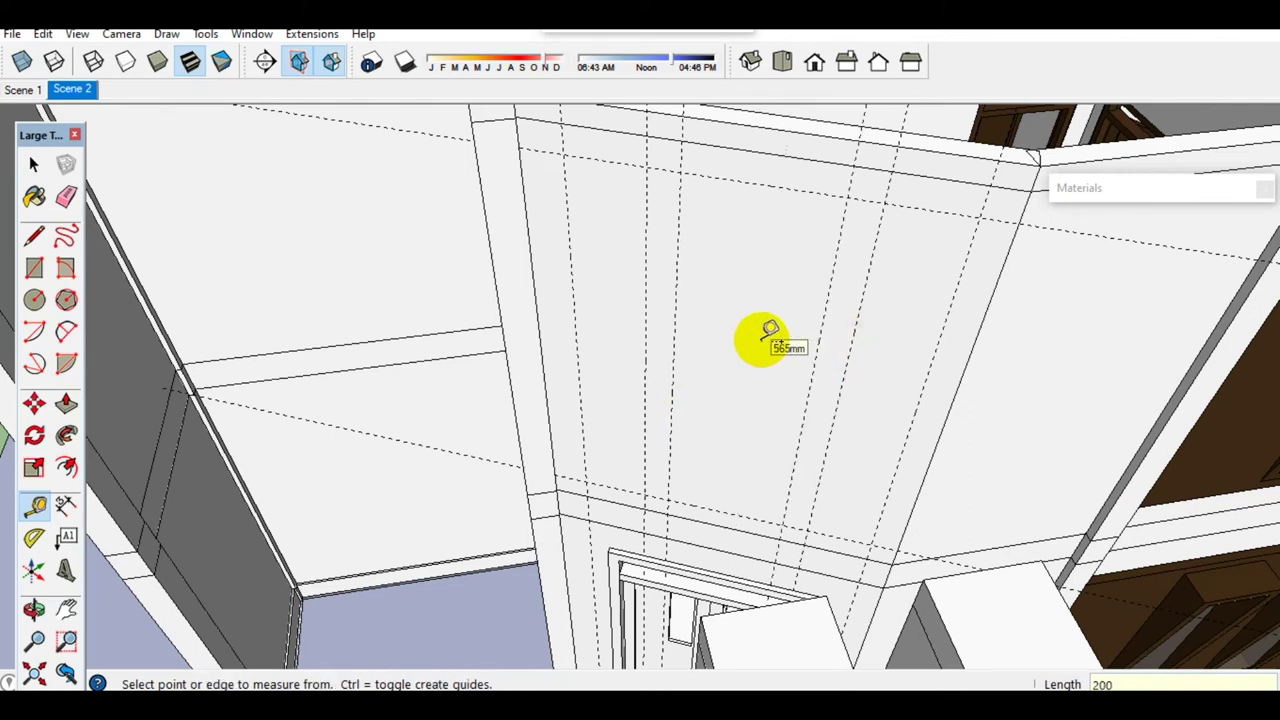
key("space")
Step: Enter the wall panel's edit mode and begin the tall left strip at a guide corner
double_click(614, 458)
key("r")
left_click(586, 482)
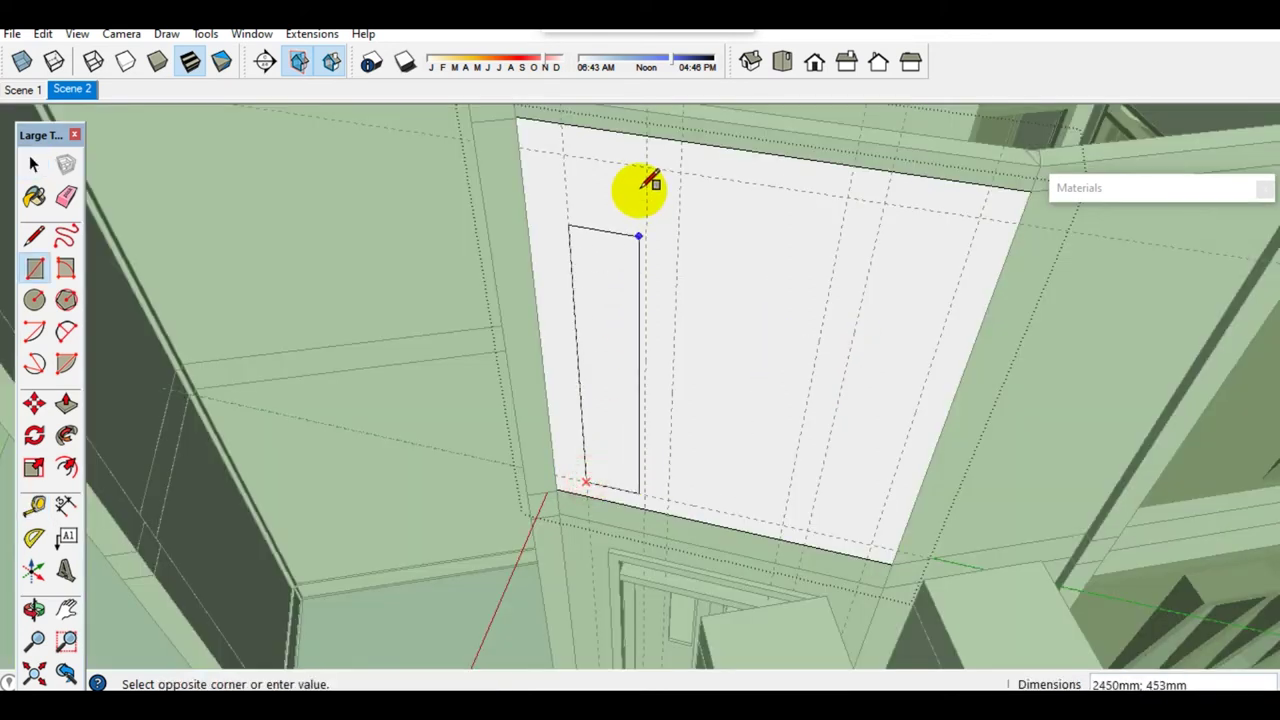
Step: Draw the tall right-hand strip and a small rectangle at the panel bottom
left_click(808, 529)
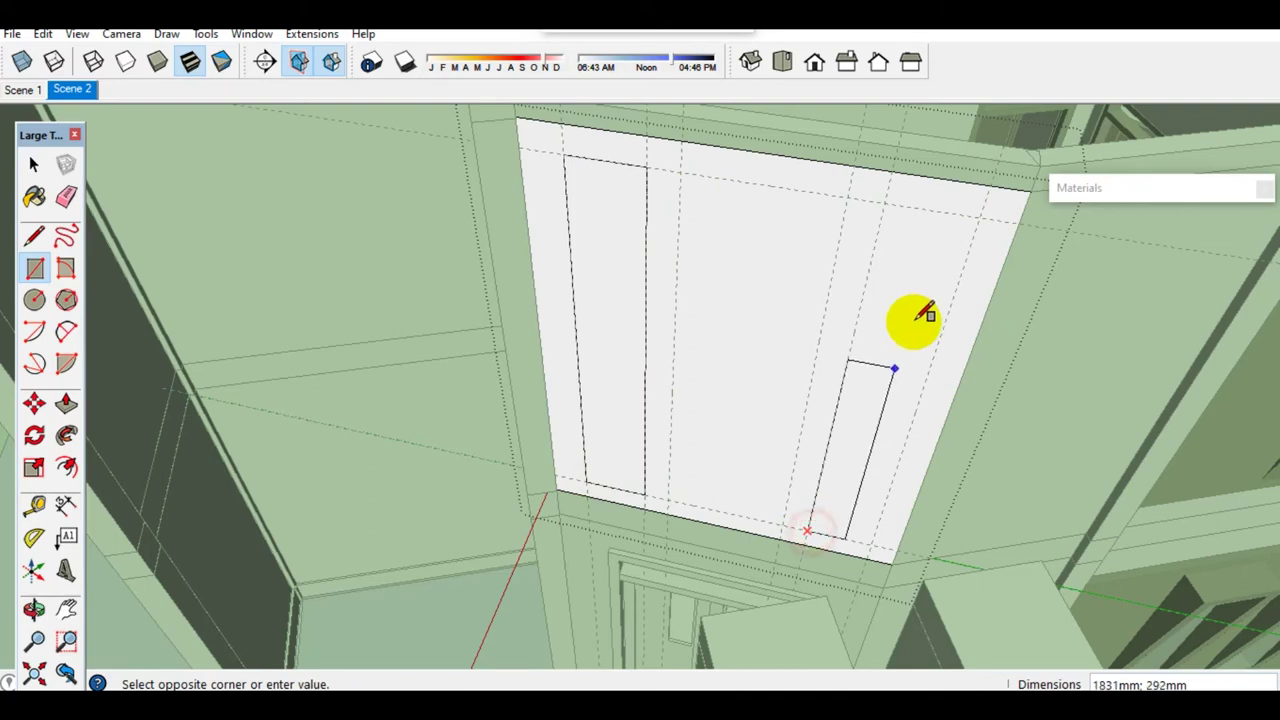
left_click(990, 213)
key("space")
scroll(720, 470, "up", 2)
key("r")
left_click(660, 503)
Step: Copy the small rectangle to the panel top and divide it /4 into evenly spaced copies
key("space")
left_click(751, 492)
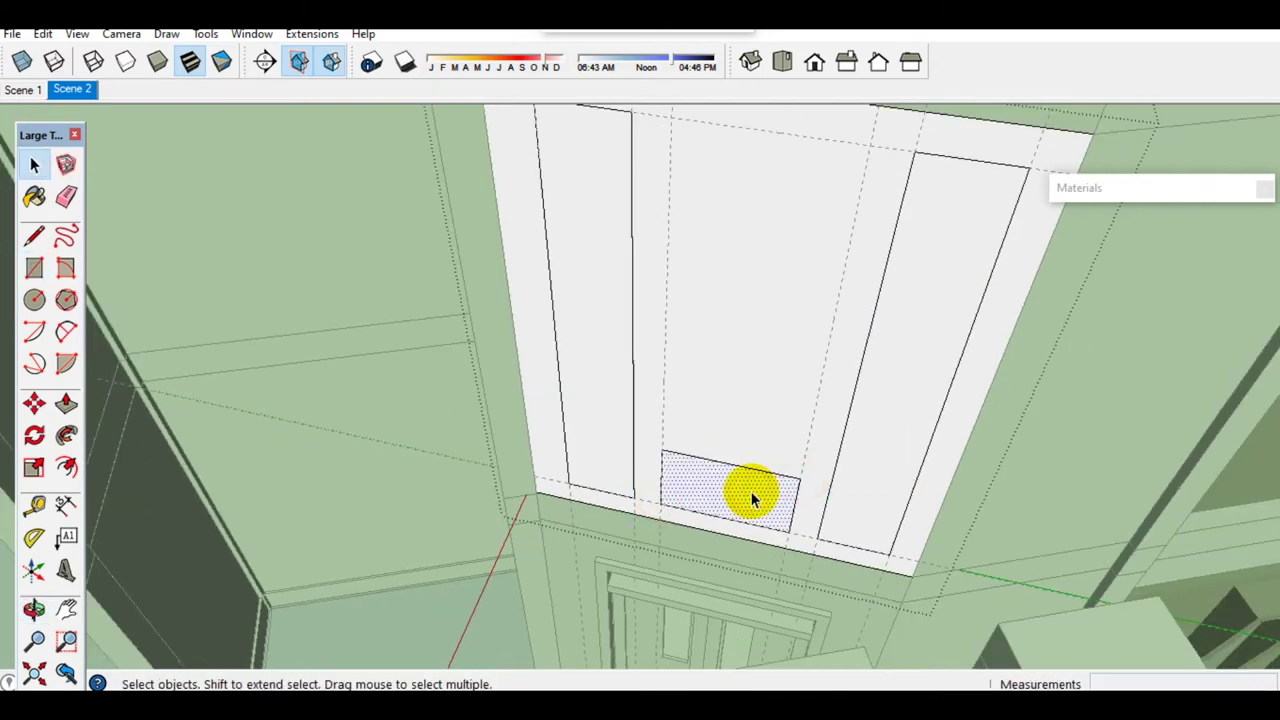
key("m")
left_click(799, 479)
key("ctrl")
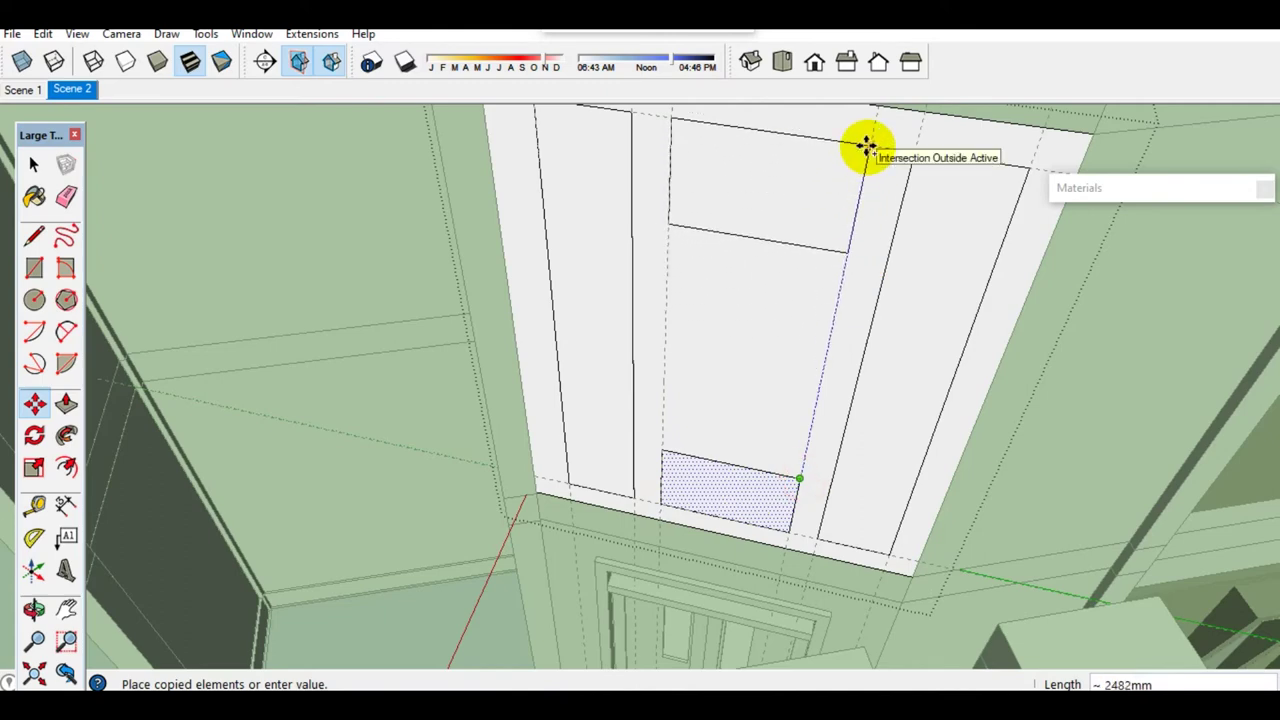
left_click(866, 147)
type("4")
key("Return")
key("space")
Step: Start a line at the panel's lower corner for the trim profile
scroll(680, 423, "up", 3)
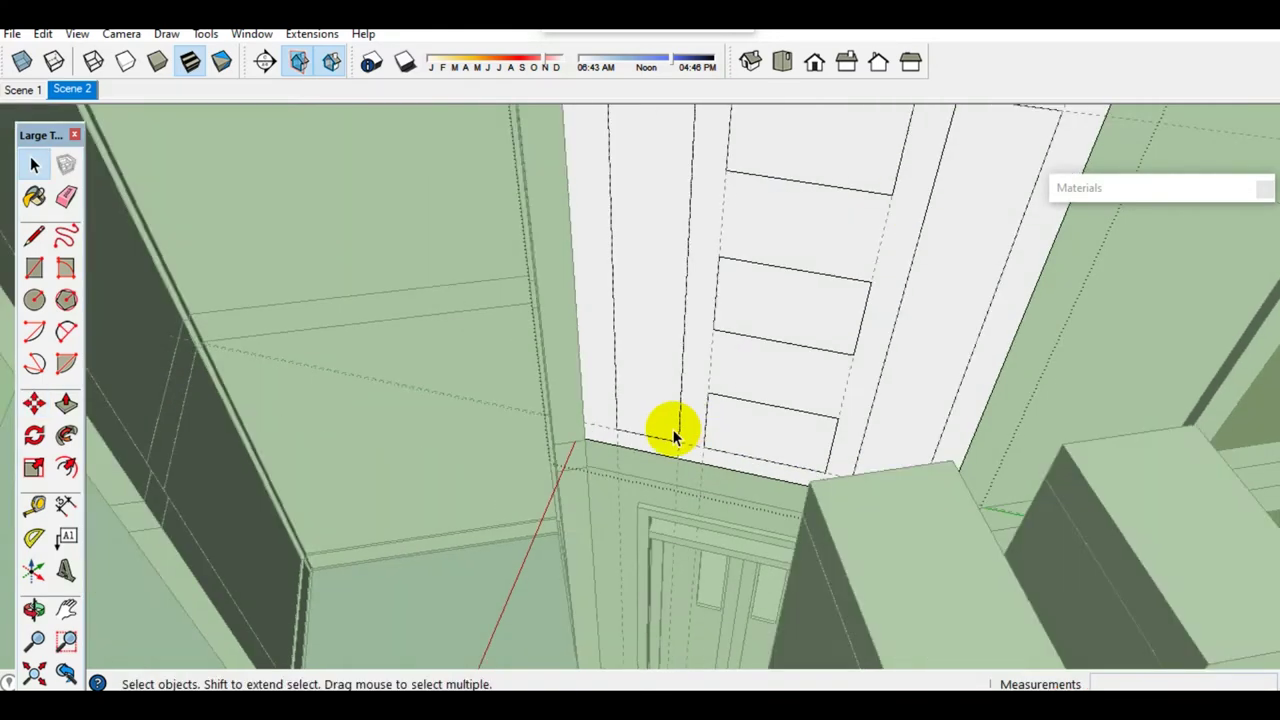
middle_click_drag(680, 423, 622, 441)
key("l")
left_click(575, 428)
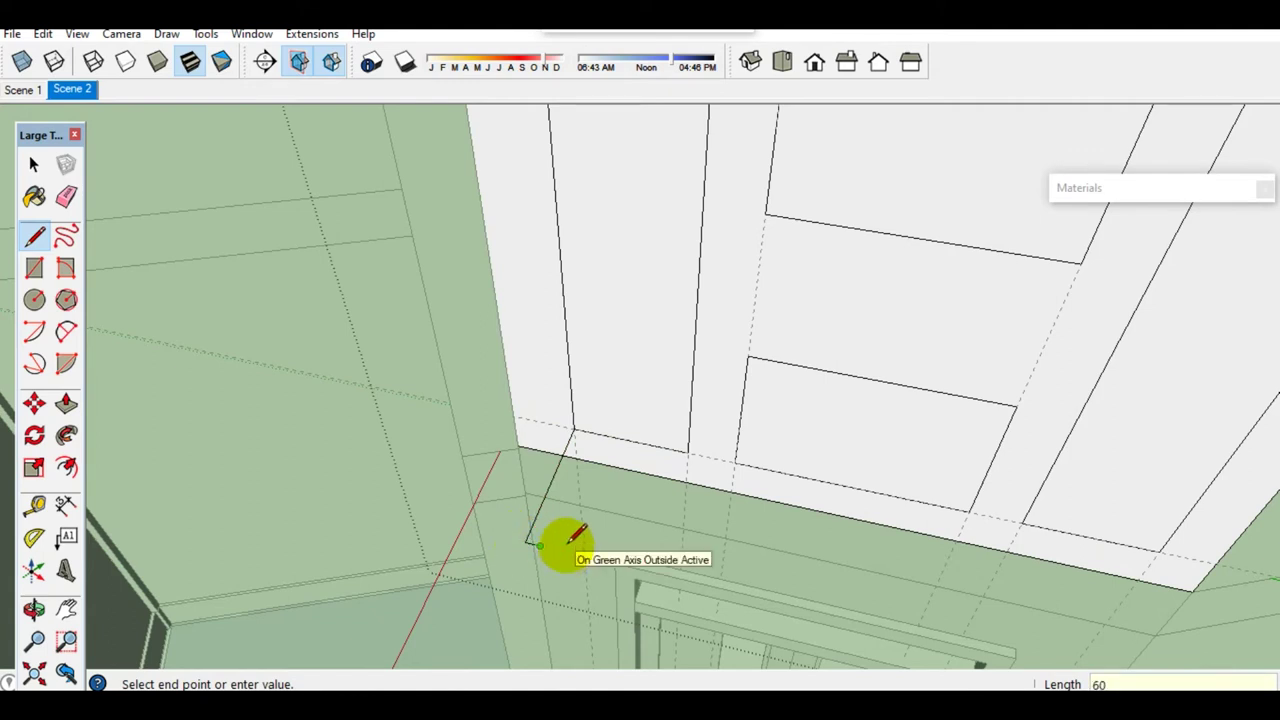
Step: Draw the 60 mm stepped outline and close it into an L-shaped face
left_click(563, 550)
scroll(560, 545, "up", 2)
scroll(537, 520, "up", 1)
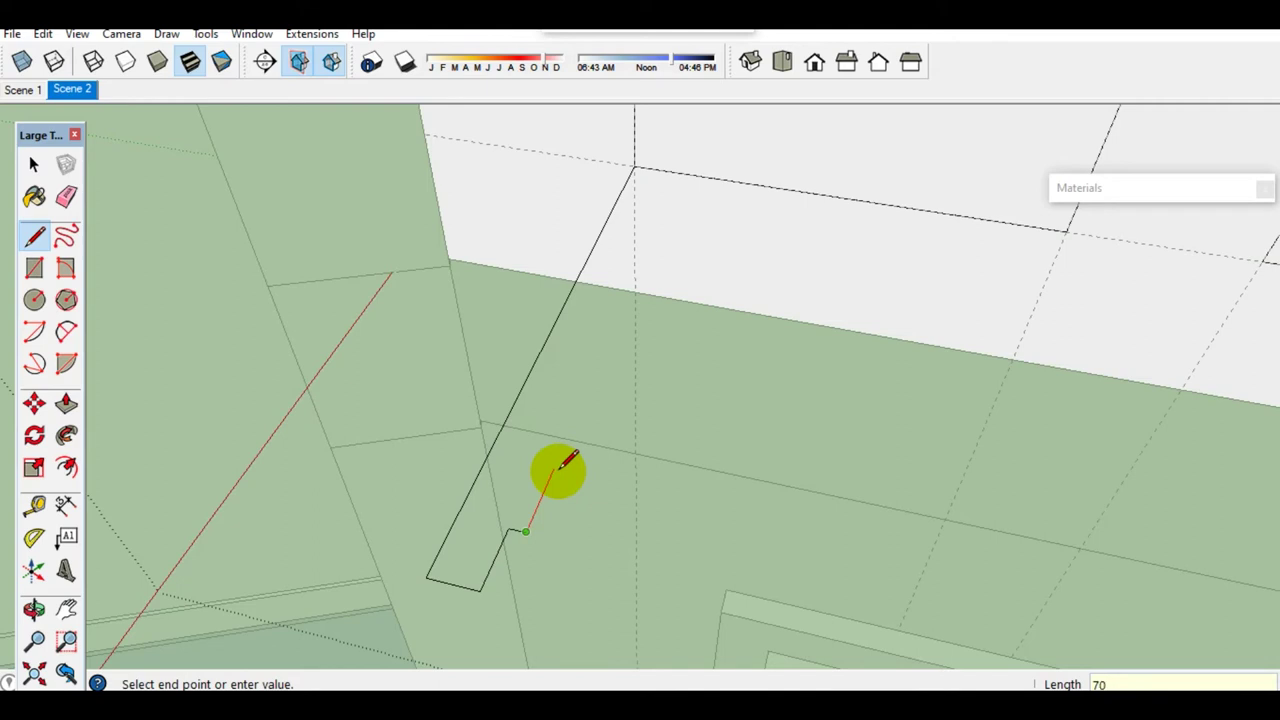
left_click(490, 455)
middle_click_drag(523, 523, 506, 551)
left_click(503, 553)
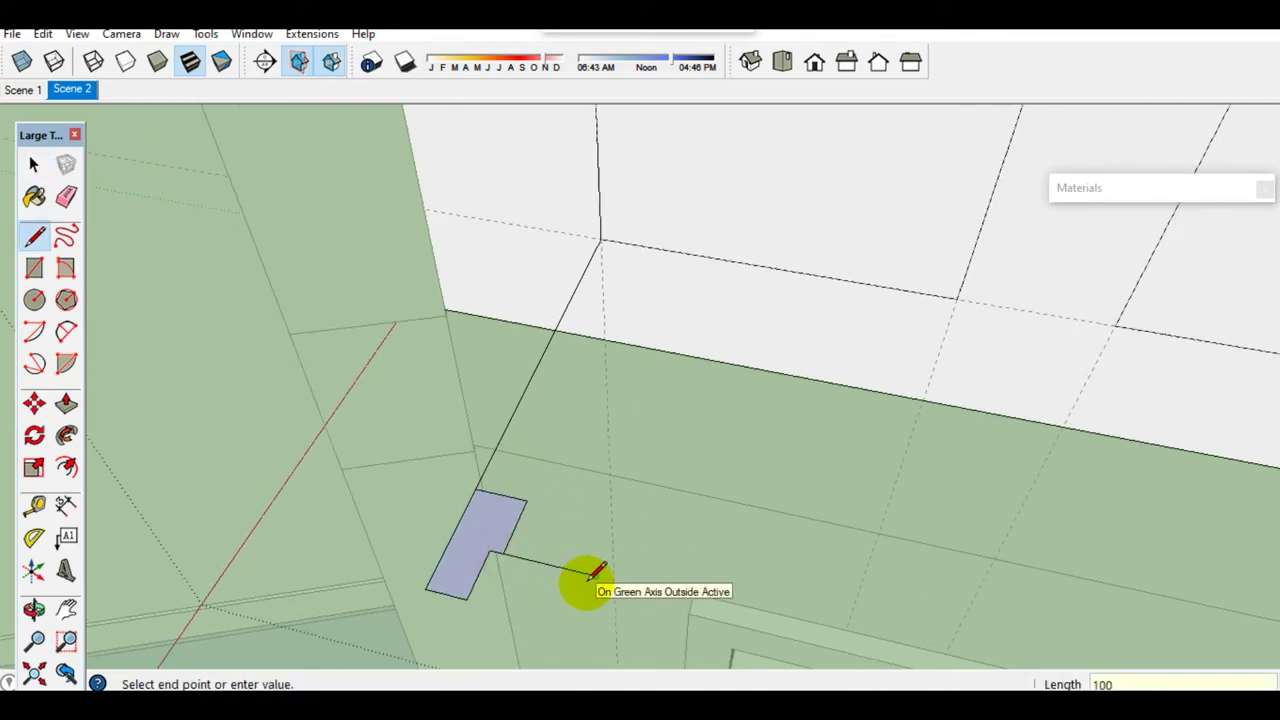
Step: Add a second rectangle at the profile's notch and a thin lip strip at the edge midpoint
left_click(466, 597)
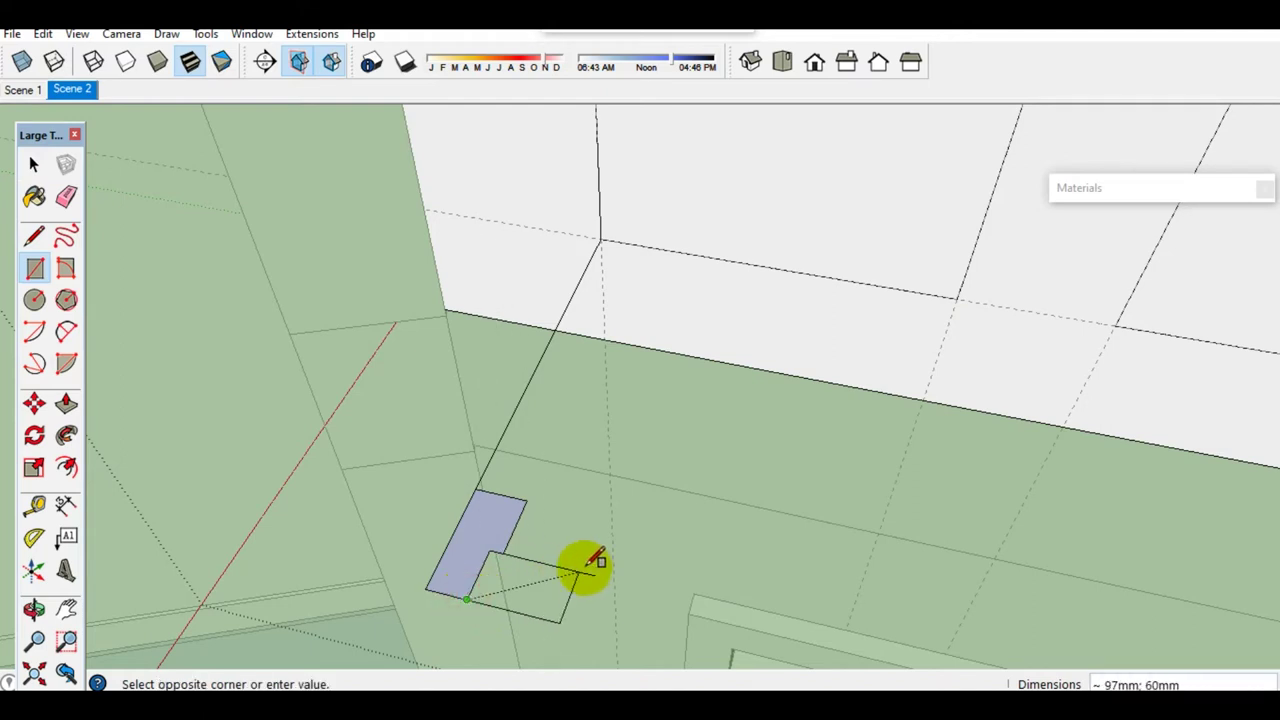
left_click(597, 572)
key("space")
scroll(593, 565, "up", 2)
key("l")
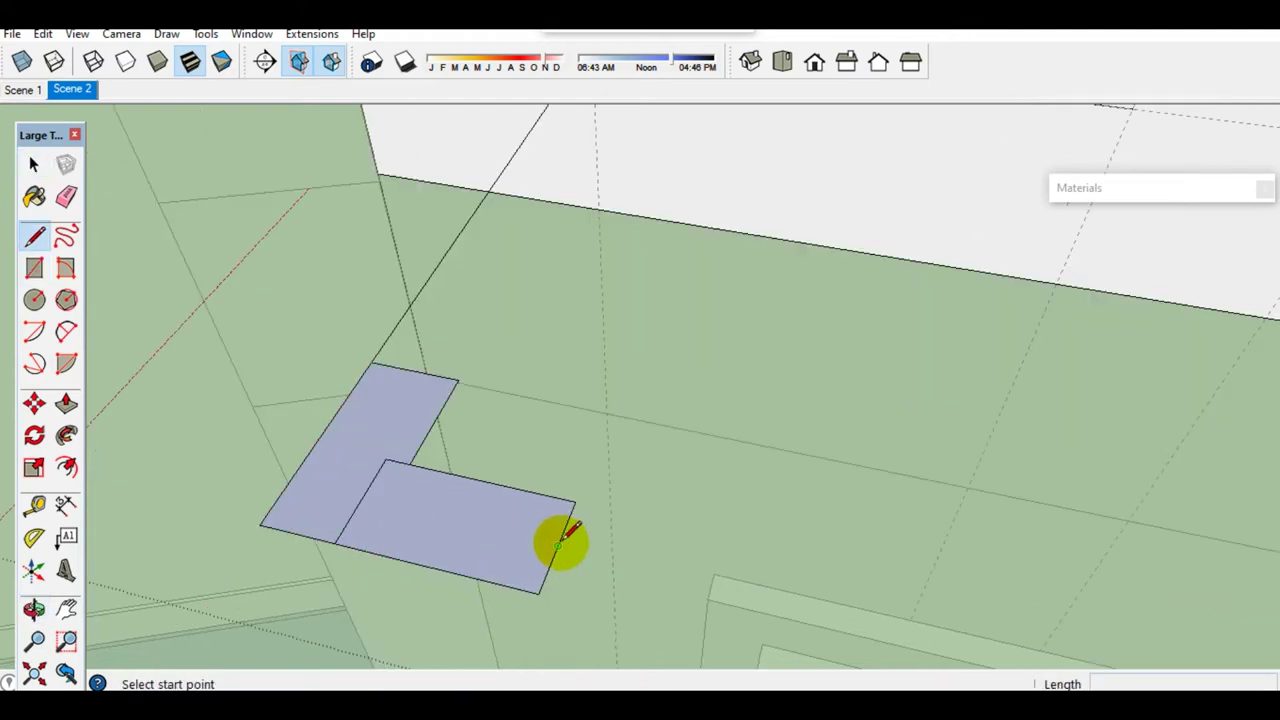
left_click(557, 545)
key("r")
scroll(565, 545, "up", 2)
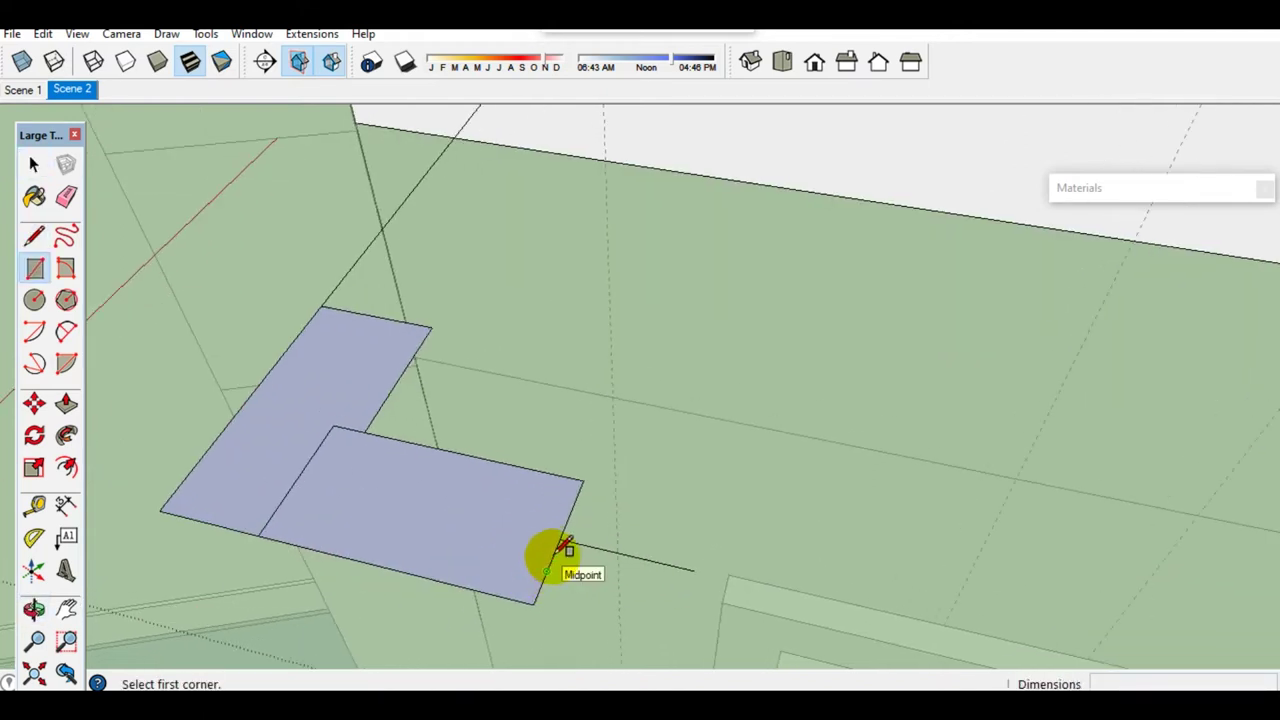
left_click(555, 551)
Step: Erase the stray diagonal line and select the upper panel rectangle as the sweep path
key("space")
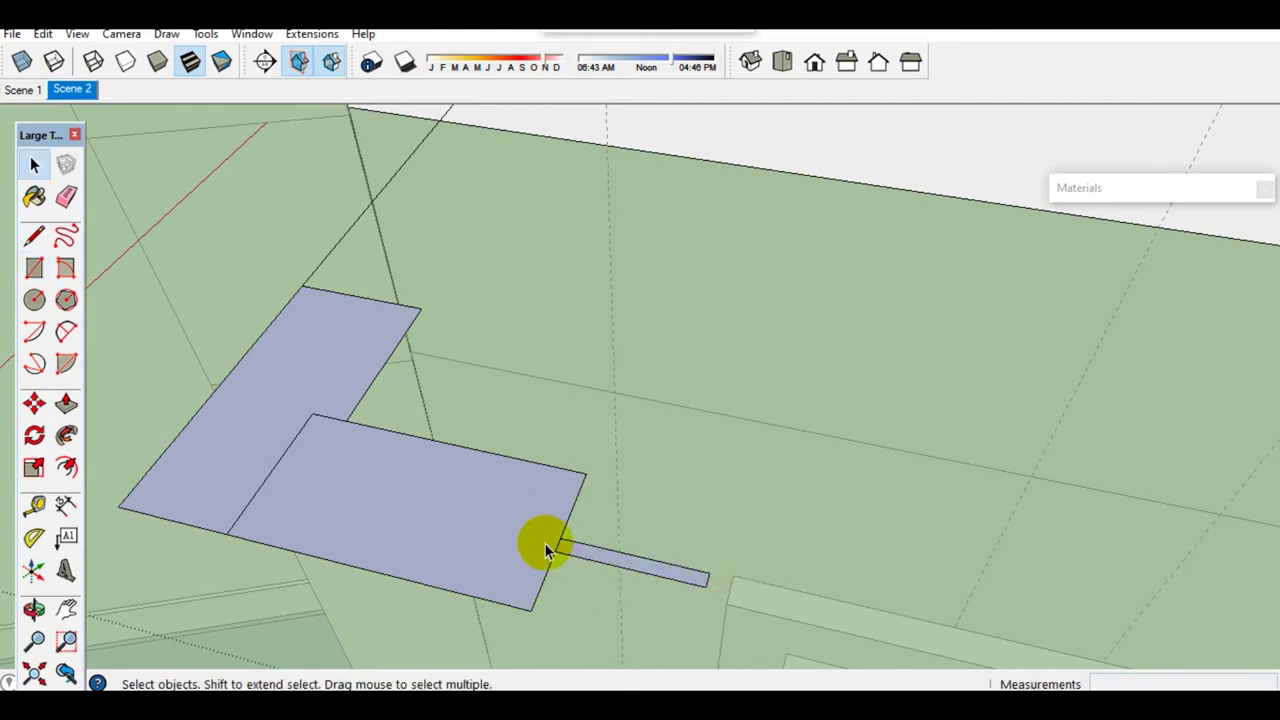
key("e")
scroll(563, 546, "up", 1)
scroll(560, 550, "down", 3)
middle_click_drag(449, 566, 437, 566)
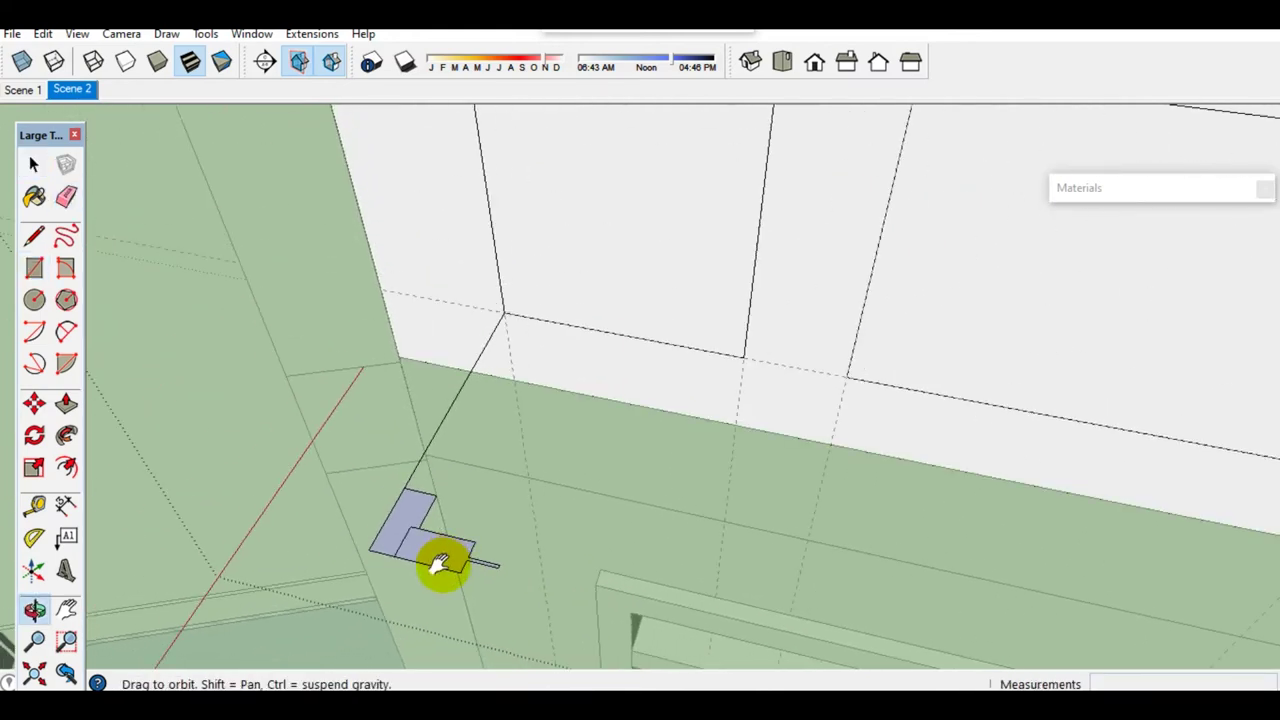
left_click(458, 425)
key("space")
left_click(590, 322)
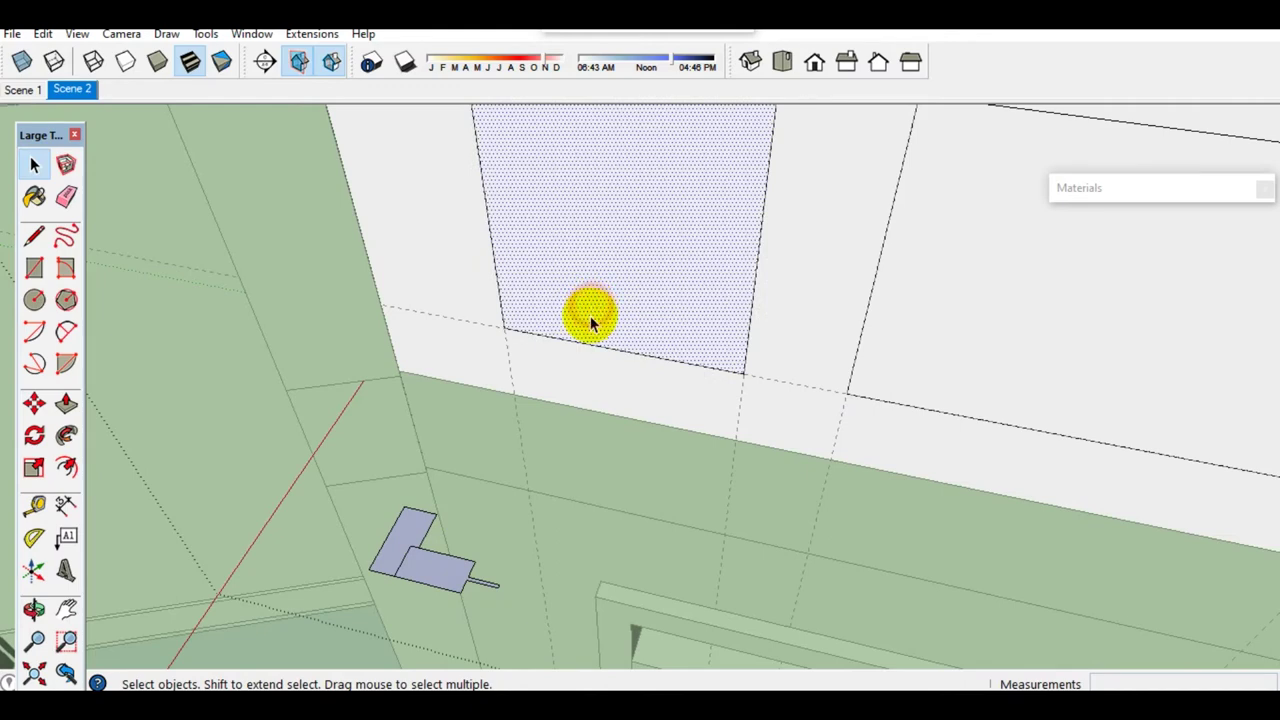
Step: Sweep the profile with Follow Me into a tall door frame and reverse its faces
key("p")
double_click(451, 571)
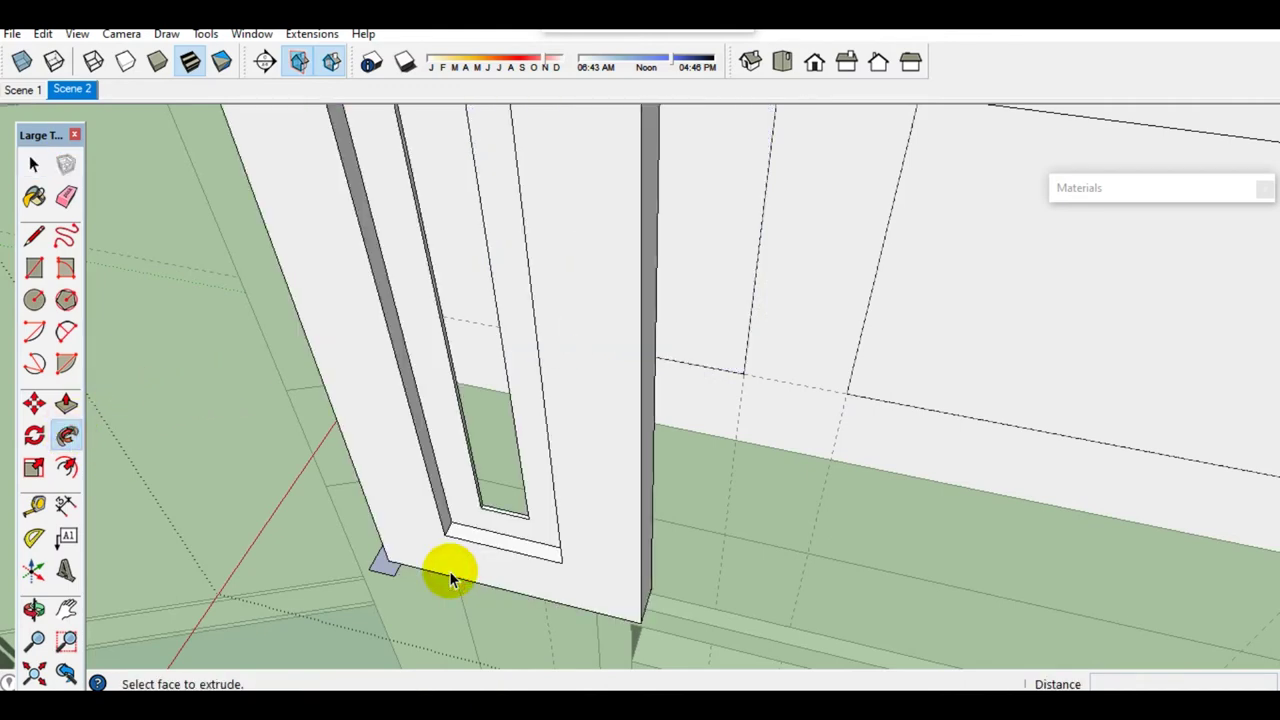
key("space")
triple_click(490, 545)
right_click(490, 545)
left_click(565, 434)
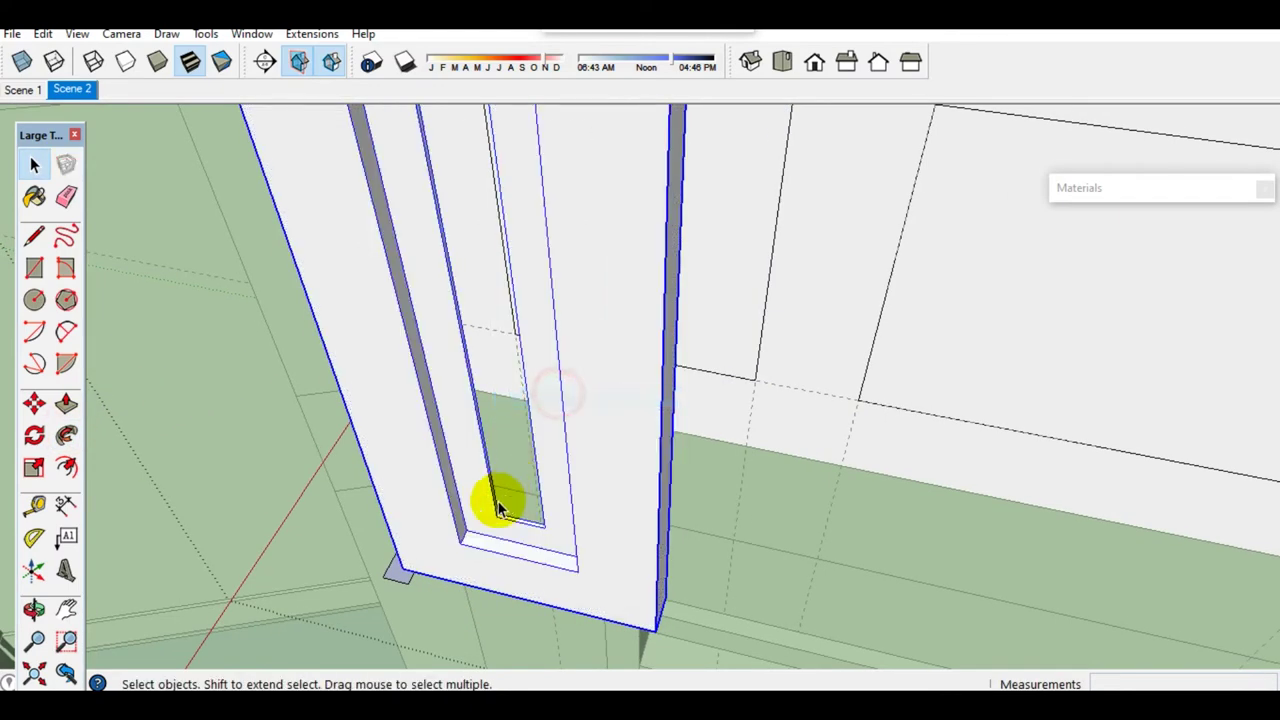
Step: Close the window opening with a glazing face and paint it with a glass material
scroll(494, 510, "up", 2)
scroll(500, 530, "up", 2)
key("l")
scroll(500, 510, "up", 2)
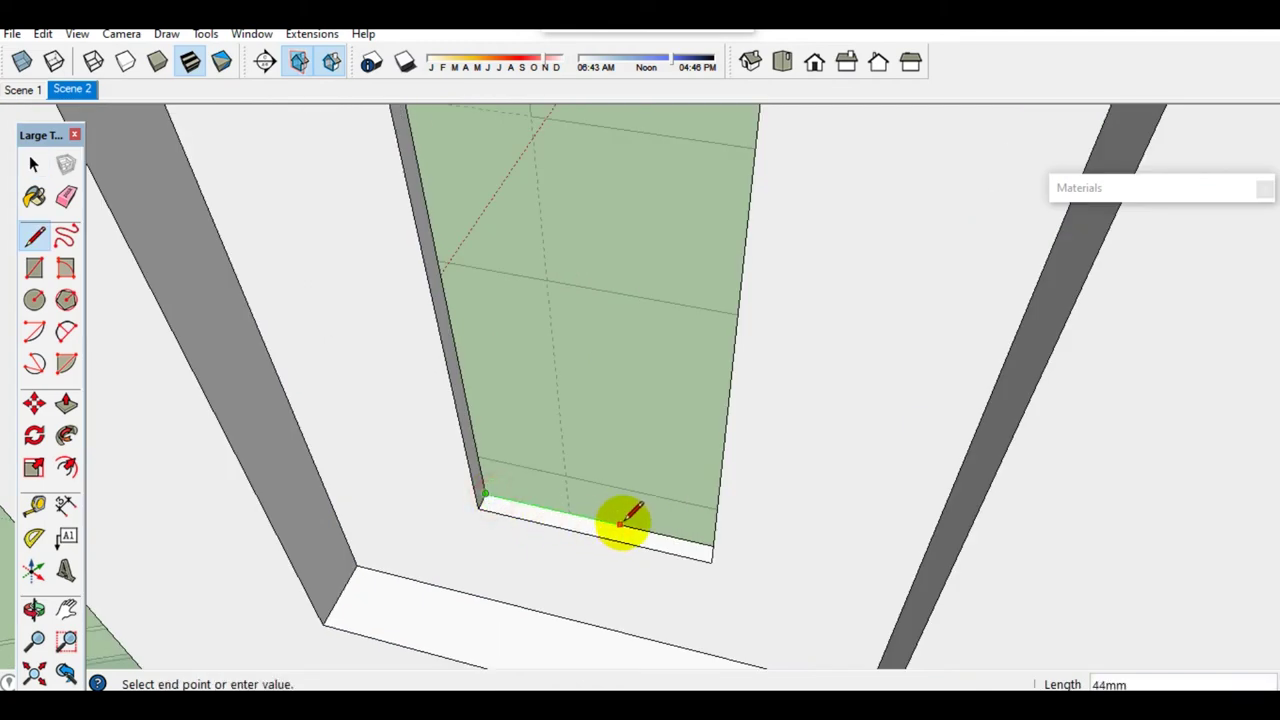
scroll(906, 551, "up", 2)
key("b")
left_click(880, 357)
key("space")
mouse_move(840, 430)
middle_mouse_down()
mouse_move(757, 483)
mouse_move(629, 491)
mouse_move(766, 429)
mouse_move(840, 440)
middle_mouse_up()
scroll(757, 483, "down", 2)
key("space")
left_click(66, 436)
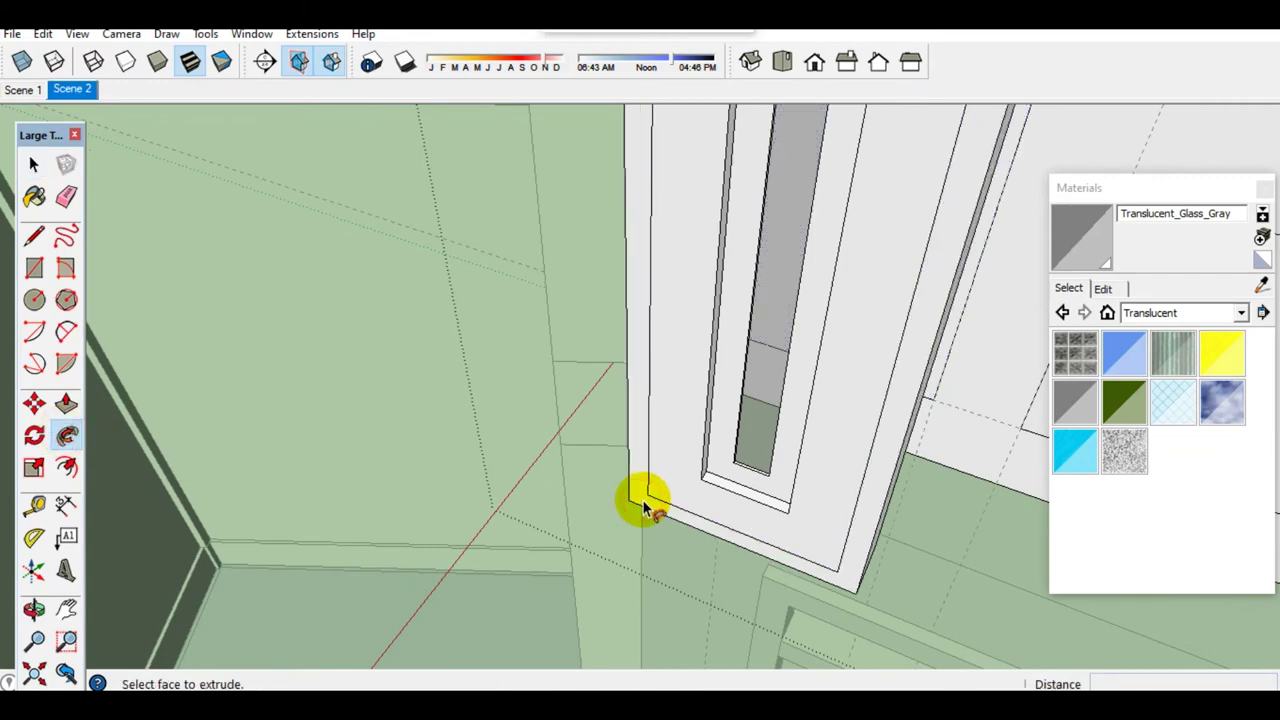
Step: Make the translucent glass pane into a group
key("space")
left_click(640, 495)
right_click(640, 495)
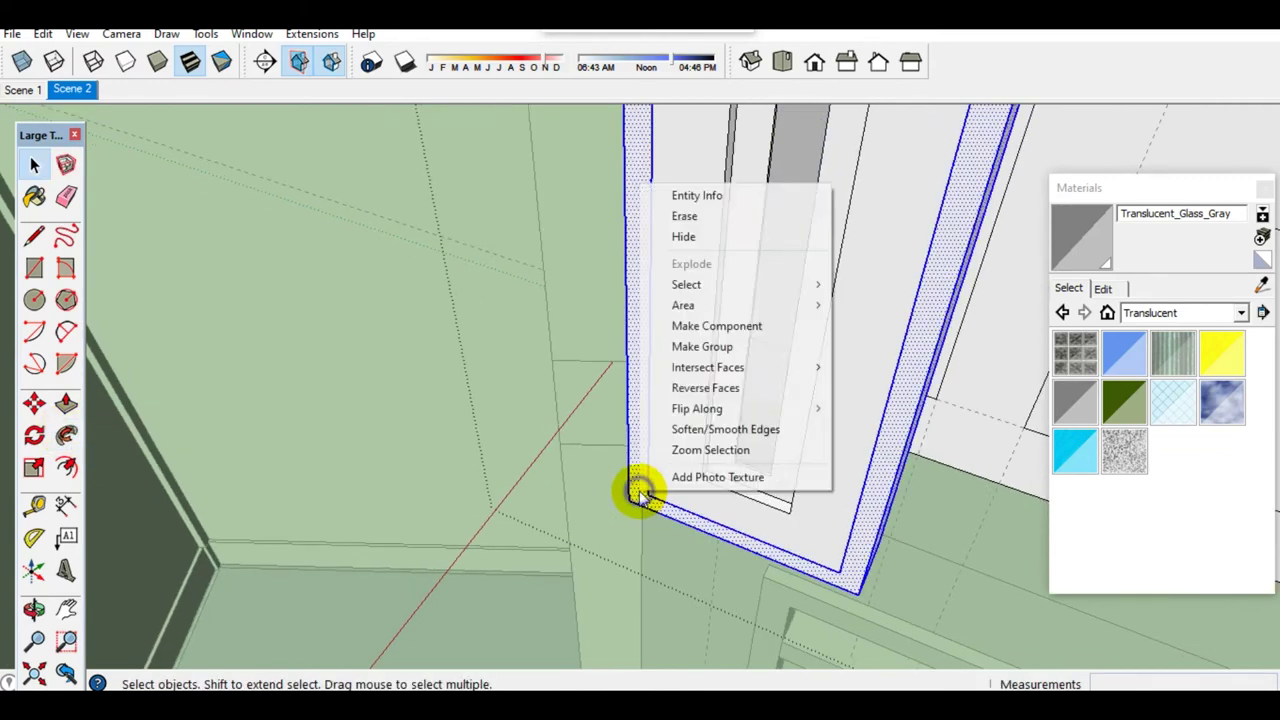
left_click(720, 348)
Step: Copy the small profile with Move and Ctrl to three corners of the facade panels
mouse_move(740, 455)
middle_mouse_down()
mouse_move(634, 480)
mouse_move(732, 505)
mouse_move(771, 500)
mouse_move(756, 505)
middle_mouse_up()
left_click(732, 505)
key("m")
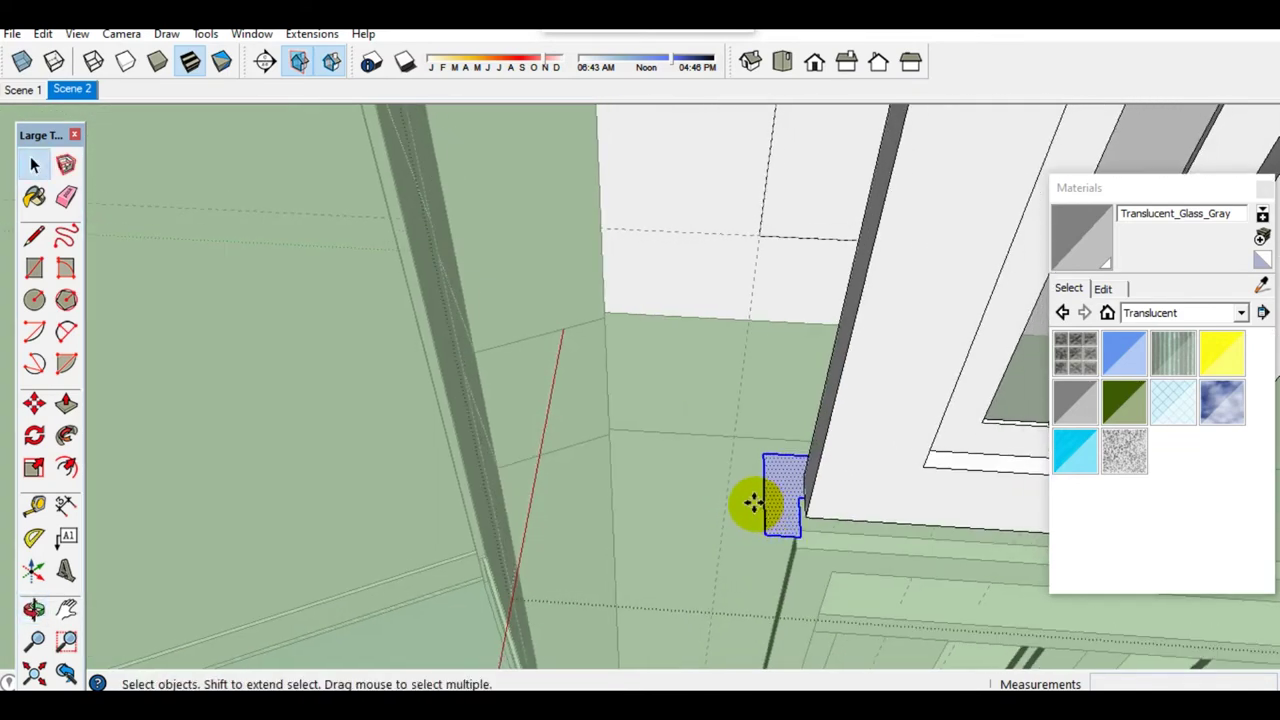
left_click(760, 236)
key("ctrl")
mouse_move(760, 236)
middle_mouse_down()
mouse_move(600, 417)
mouse_move(426, 429)
mouse_move(580, 342)
mouse_move(603, 400)
mouse_move(557, 440)
mouse_move(511, 288)
mouse_move(543, 529)
middle_mouse_up()
left_click(565, 337)
left_click(566, 340)
left_click(511, 288)
left_click(521, 497)
left_click(488, 287)
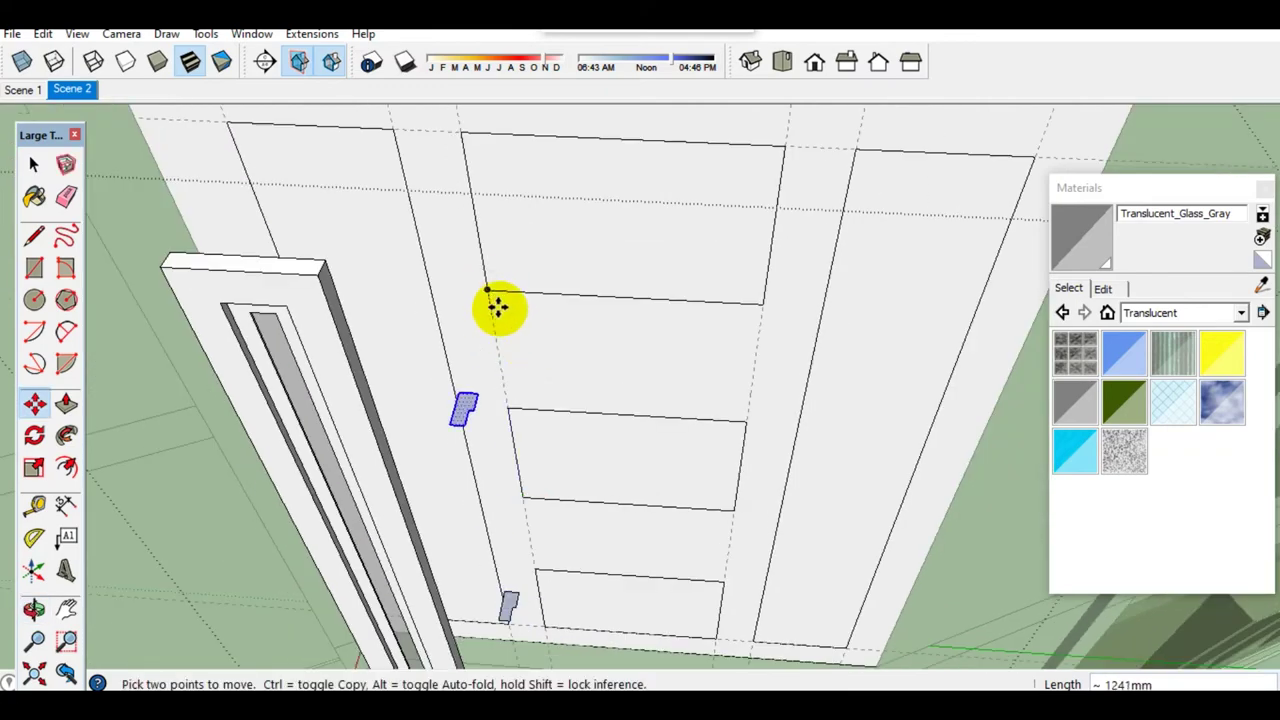
Step: Make the tall slotted frame a single group
key("space")
mouse_move(488, 291)
middle_mouse_down()
mouse_move(500, 414)
mouse_move(718, 457)
middle_mouse_up()
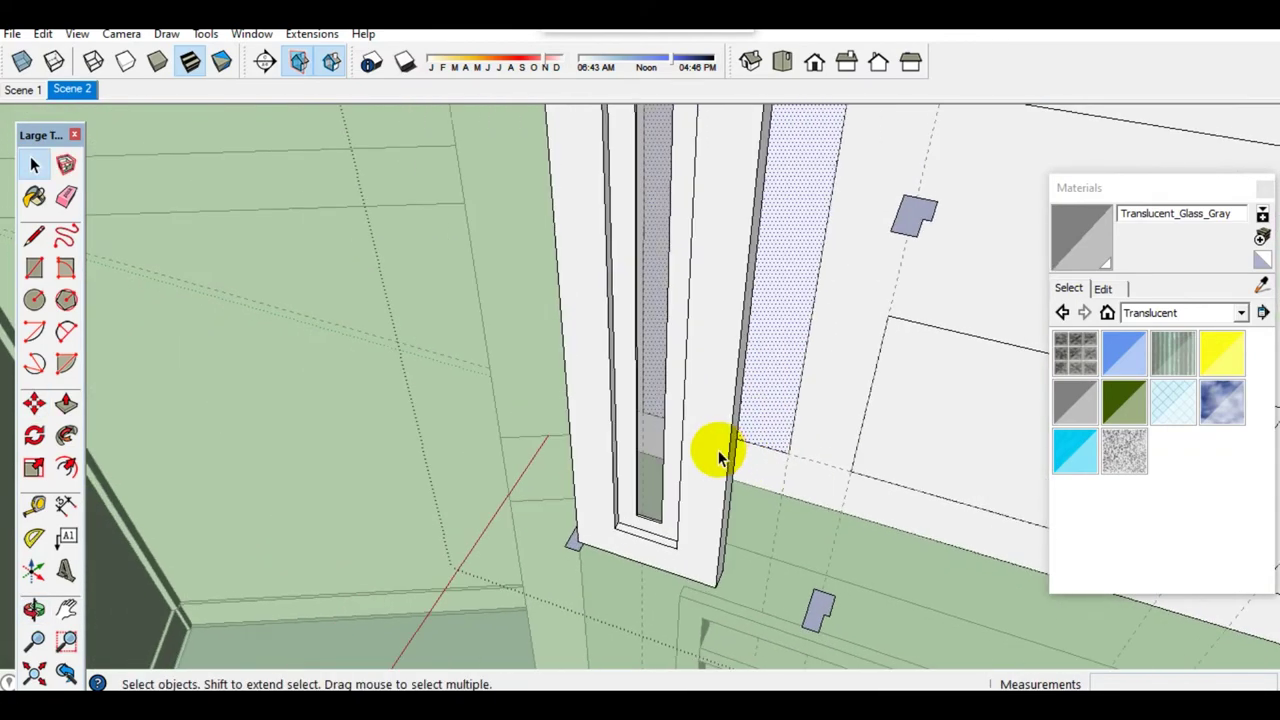
key("p")
scroll(571, 543, "up", 3)
key("space")
left_click(565, 543)
right_click(565, 543)
left_click(634, 397)
middle_click_drag(634, 397, 823, 414)
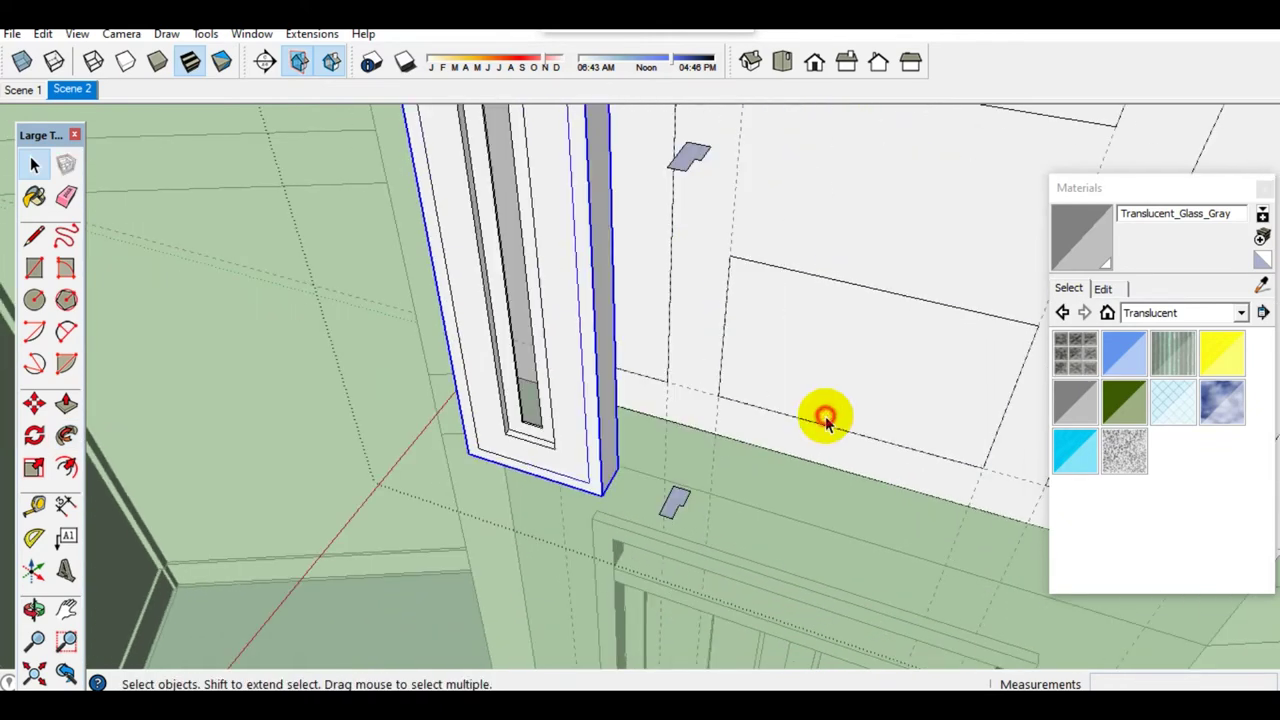
Step: Sweep the frame profile around the first panel with Follow Me and group the new frame
left_click(62, 488)
left_click(677, 515)
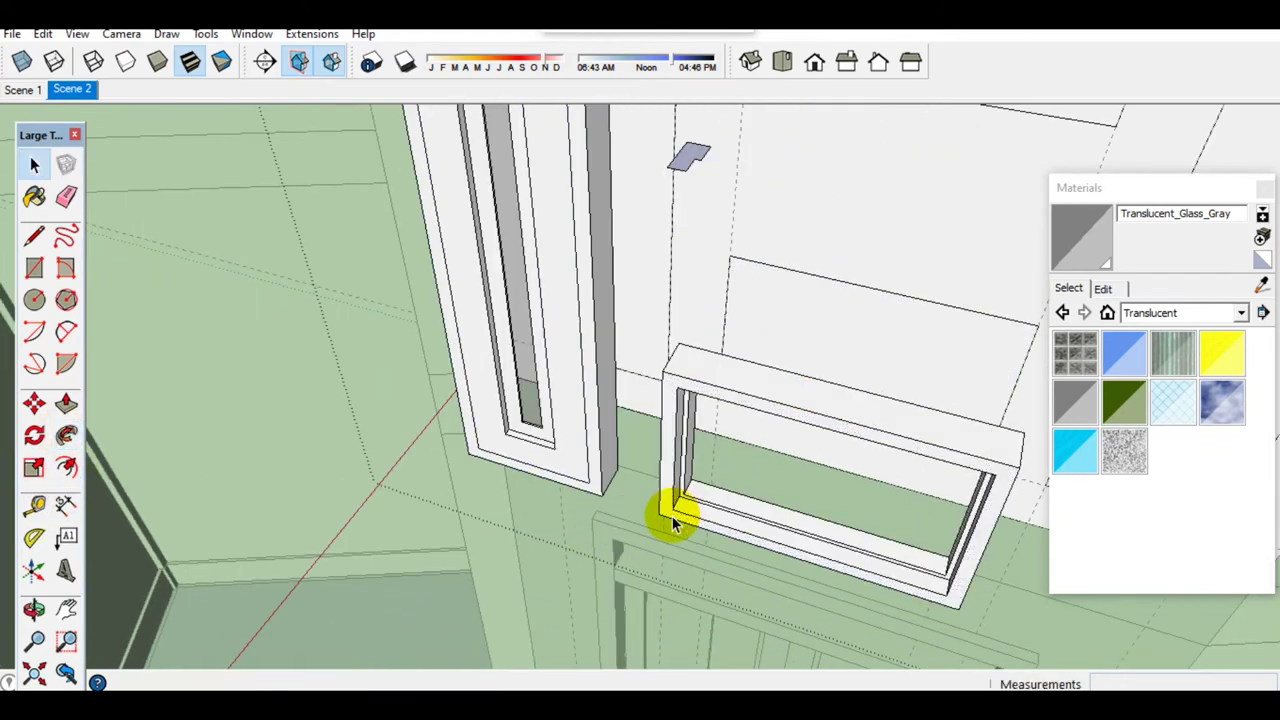
middle_click_drag(671, 514, 654, 486)
key("space")
left_click(680, 394)
right_click(683, 390)
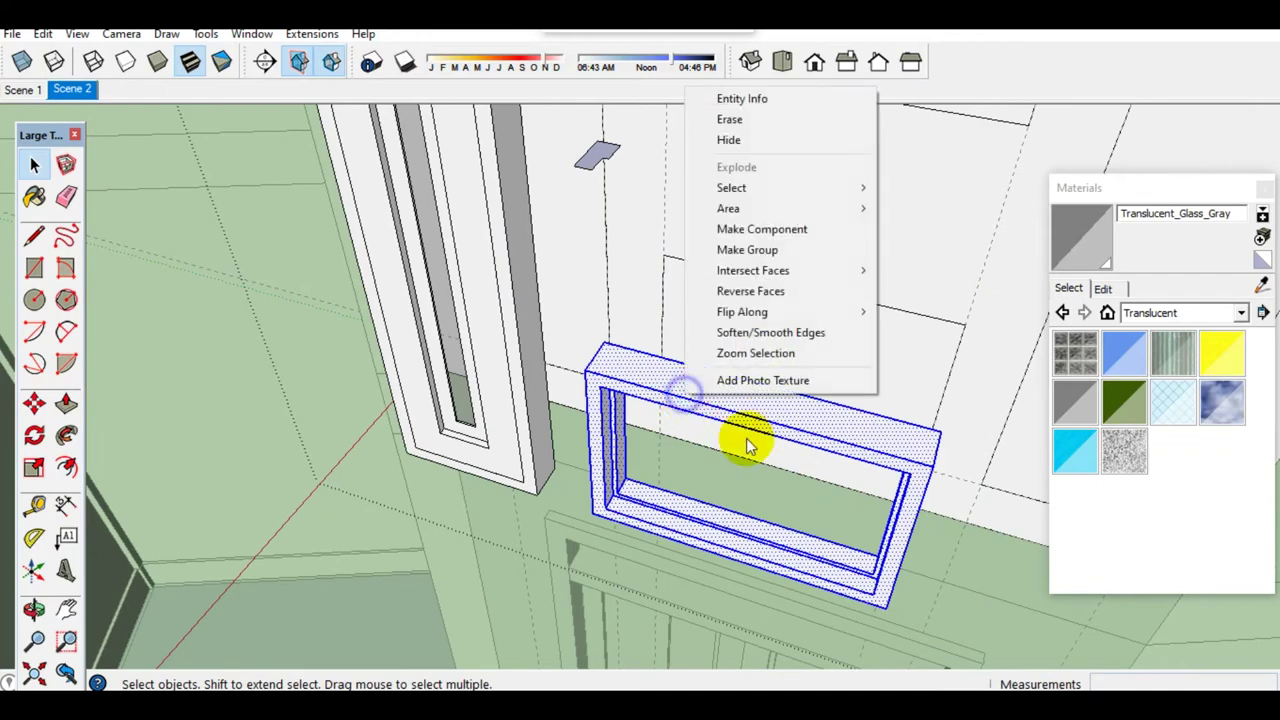
left_click(747, 252)
Step: Sweep the frame profile around the upper panel with Follow Me
middle_click_drag(751, 289, 740, 510)
left_click(810, 360)
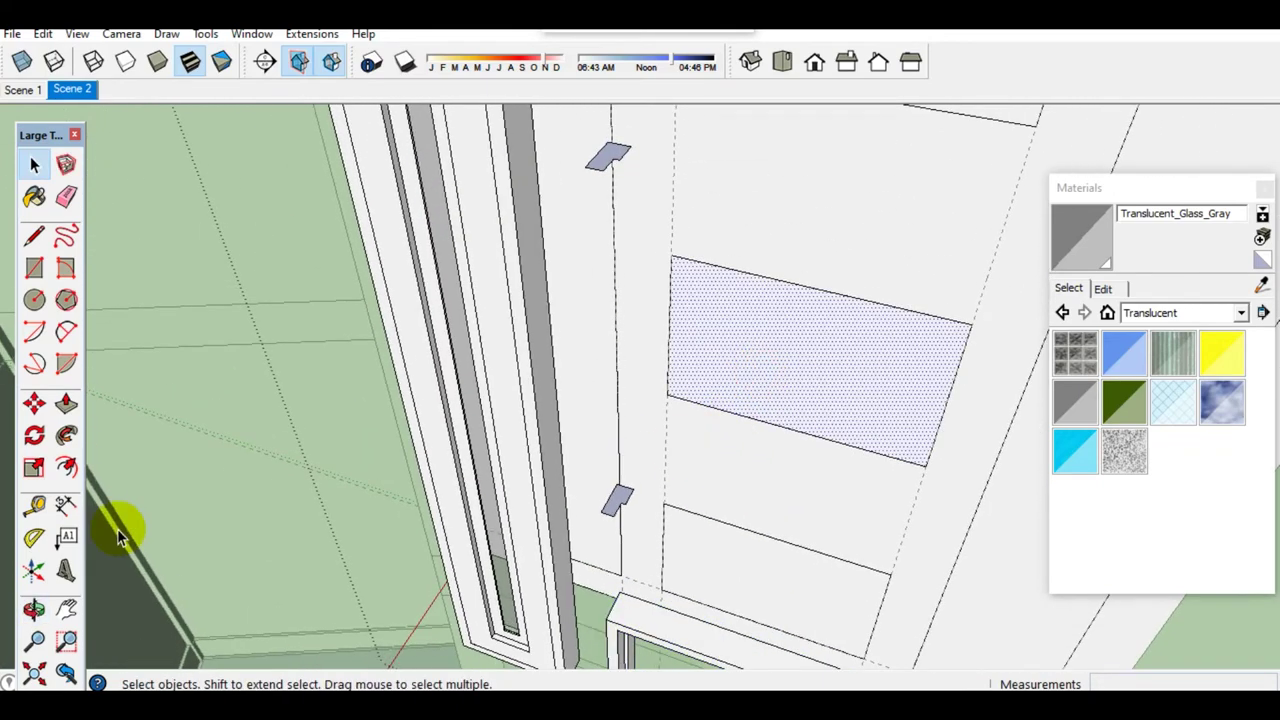
left_click(608, 494)
key("space")
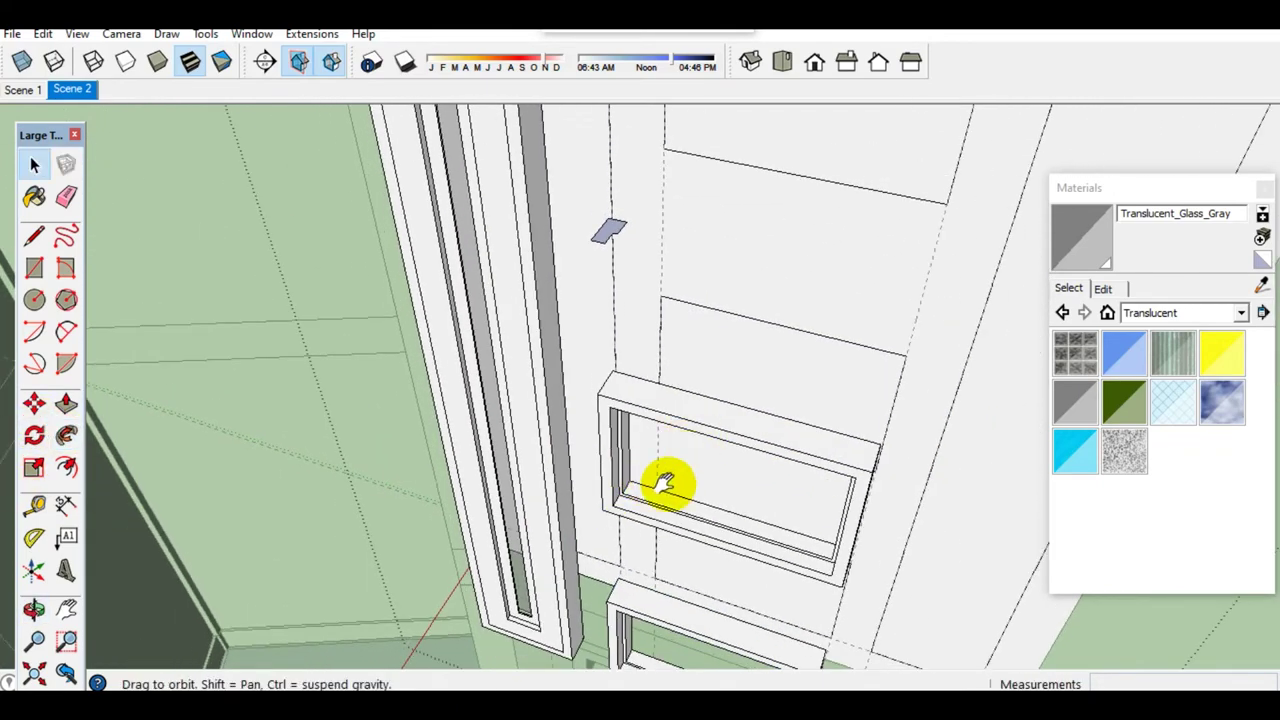
middle_click_drag(686, 457, 632, 410)
left_click(695, 280)
left_click(66, 435)
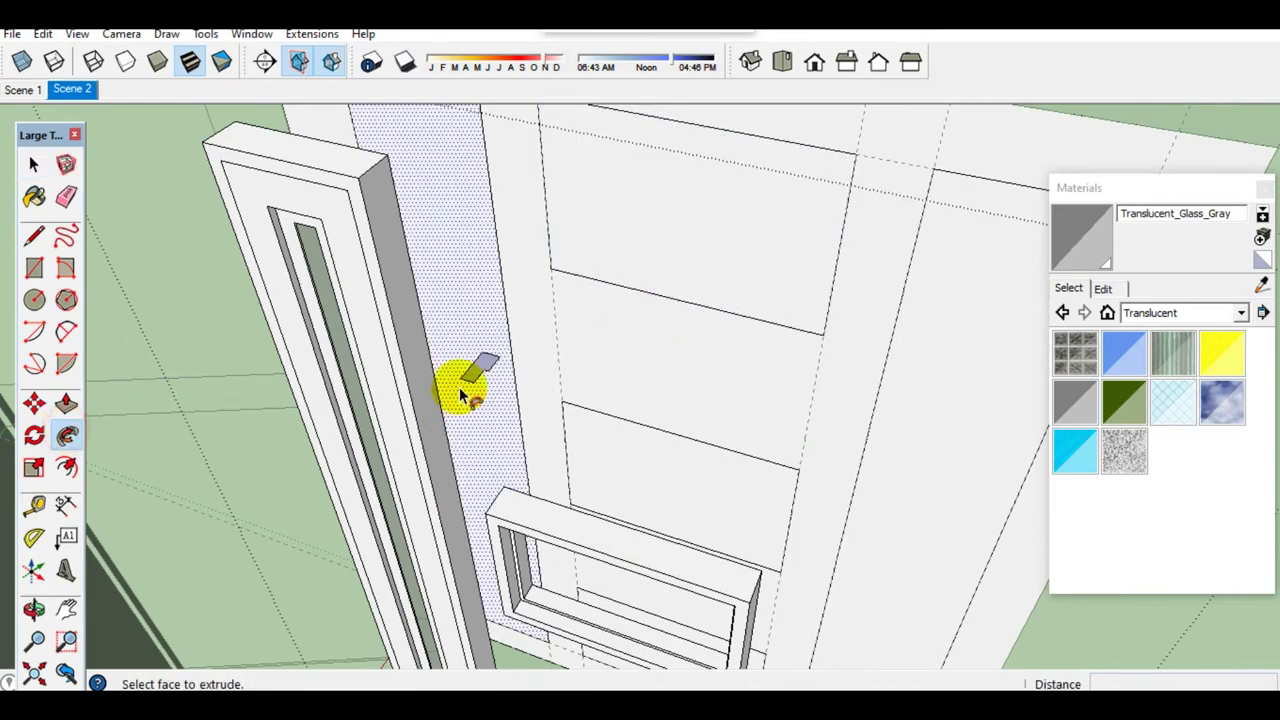
left_click(478, 368)
Step: Make the upper and lower window frames into separate groups
triple_click(500, 370)
right_click(510, 368)
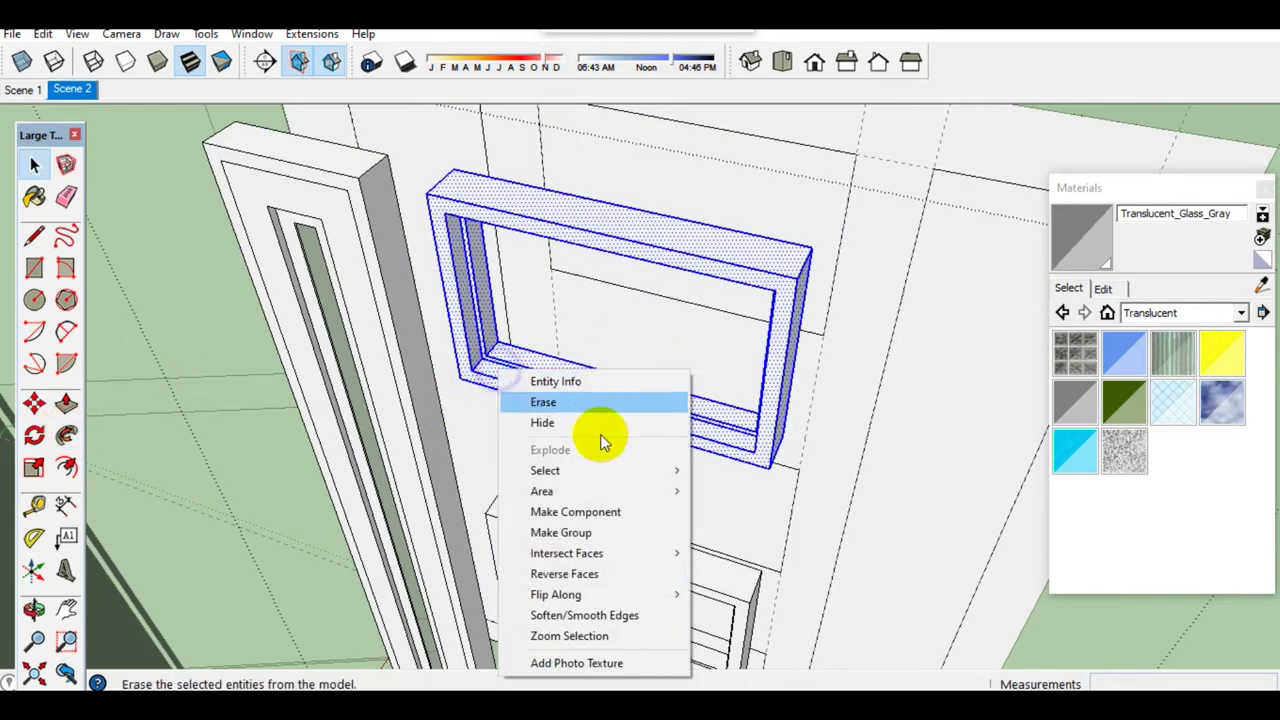
left_click(520, 531)
triple_click(528, 528)
right_click(528, 530)
left_click(592, 382)
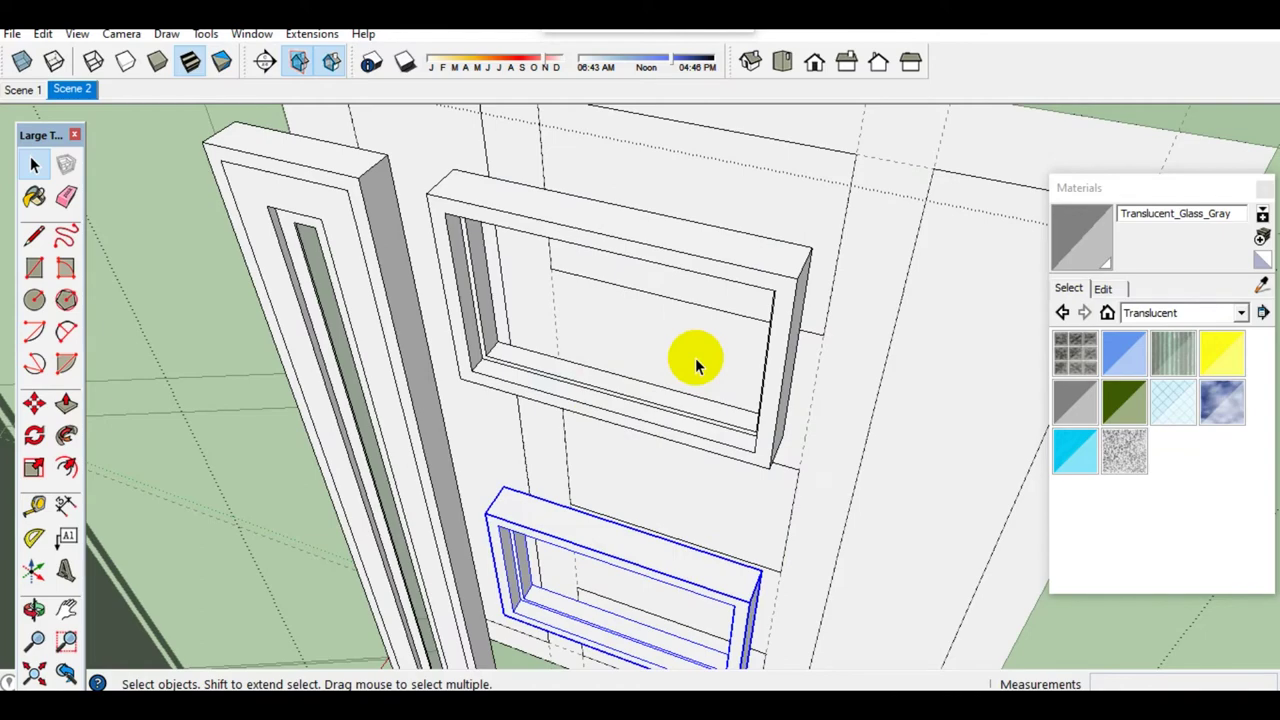
Step: Push/Pull the panel faces and the wall strip through to cut openings behind the frames
middle_click_drag(691, 357, 651, 457)
key("p")
left_click_drag(625, 418, 677, 383)
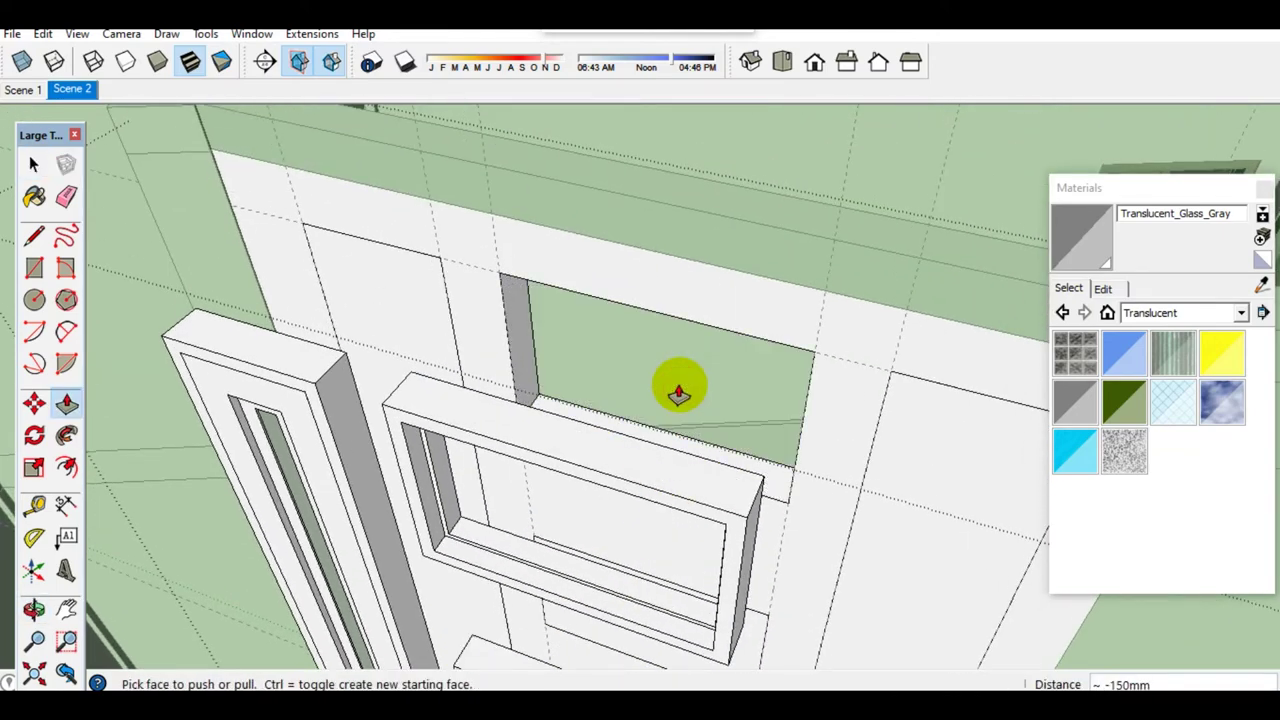
key("space")
middle_click_drag(677, 383, 682, 428)
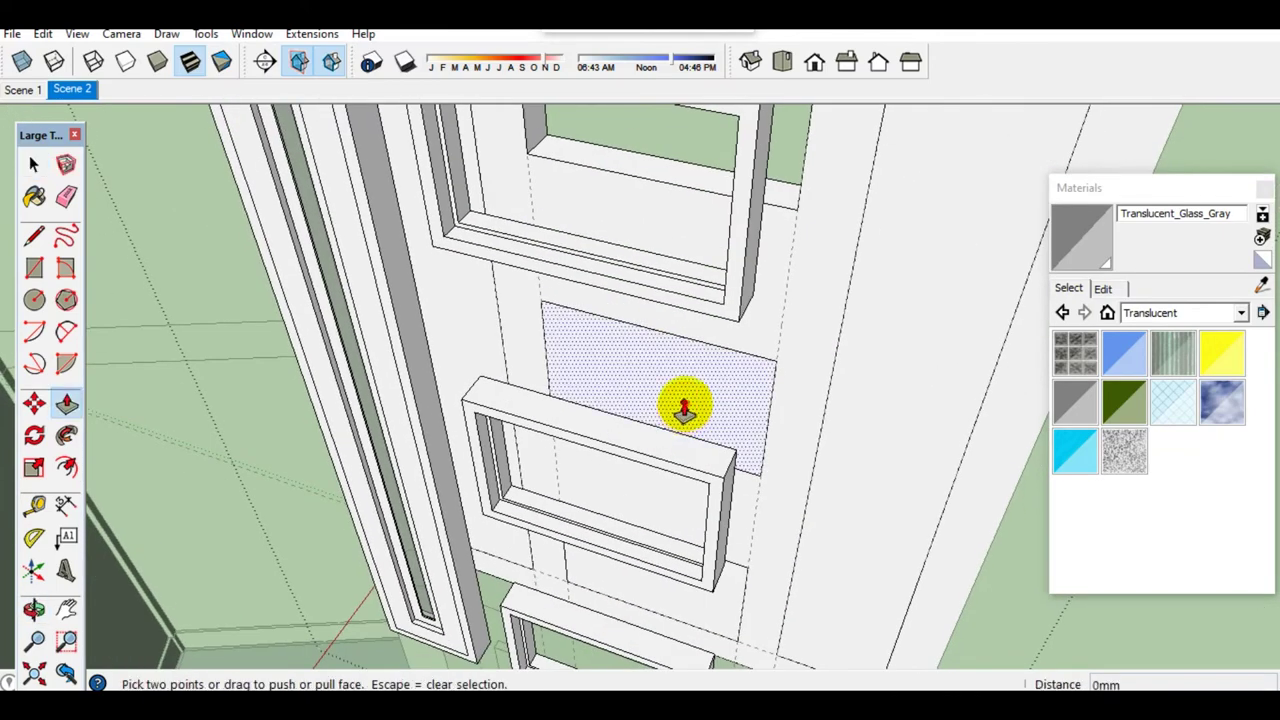
double_click(684, 410)
left_click(640, 571)
key("space")
mouse_move(851, 506)
middle_mouse_down()
mouse_move(588, 280)
mouse_move(592, 400)
middle_mouse_up()
left_click(583, 265)
double_click(581, 263)
key("space")
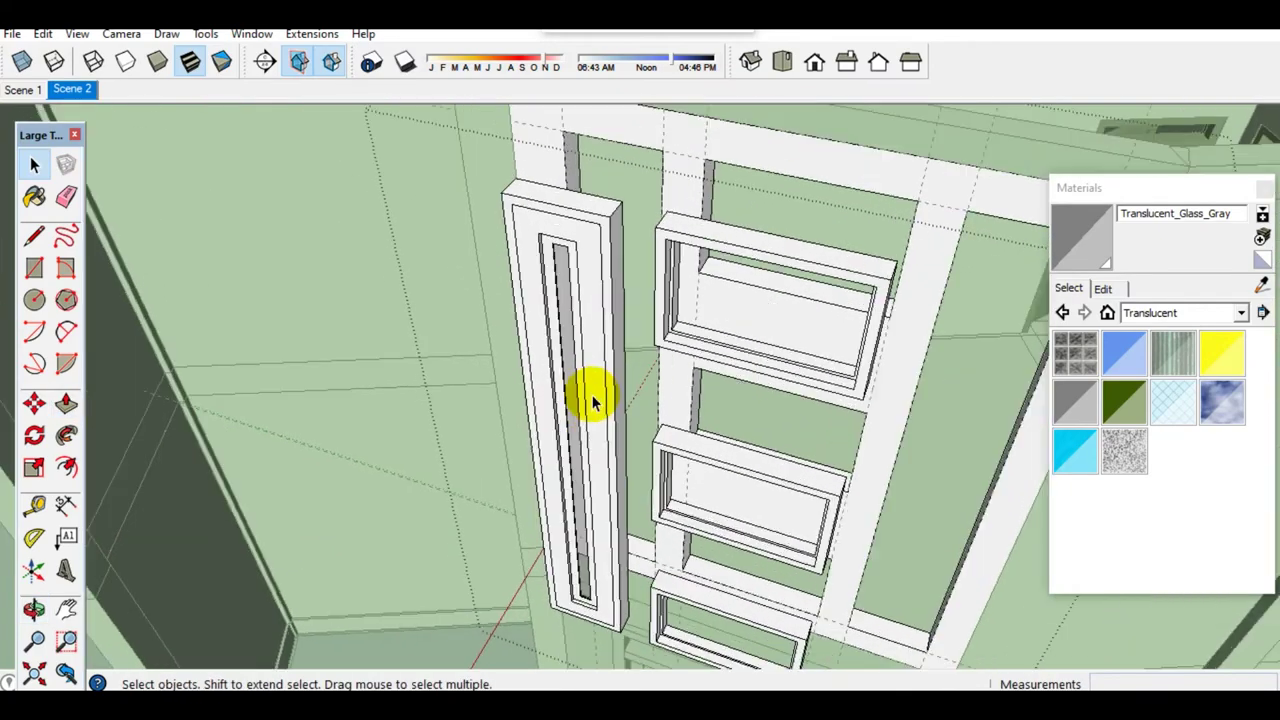
Step: Move the tall frame's edges 10 mm from the corner
scroll(594, 430, "up", 2)
scroll(577, 534, "up", 2)
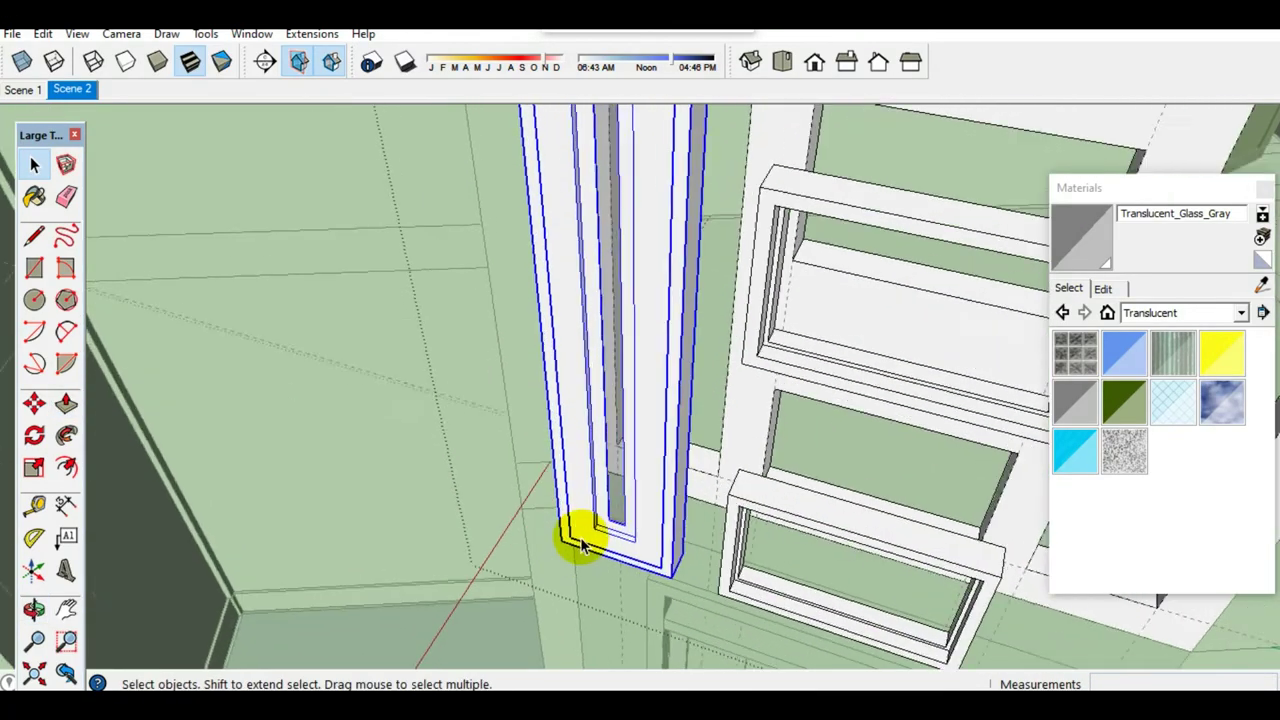
scroll(577, 534, "up", 2)
scroll(580, 543, "up", 1)
key("m")
mouse_move(509, 552)
middle_mouse_down()
mouse_move(646, 391)
mouse_move(669, 398)
mouse_move(586, 586)
mouse_move(563, 570)
middle_mouse_up()
left_click(556, 557)
type("10")
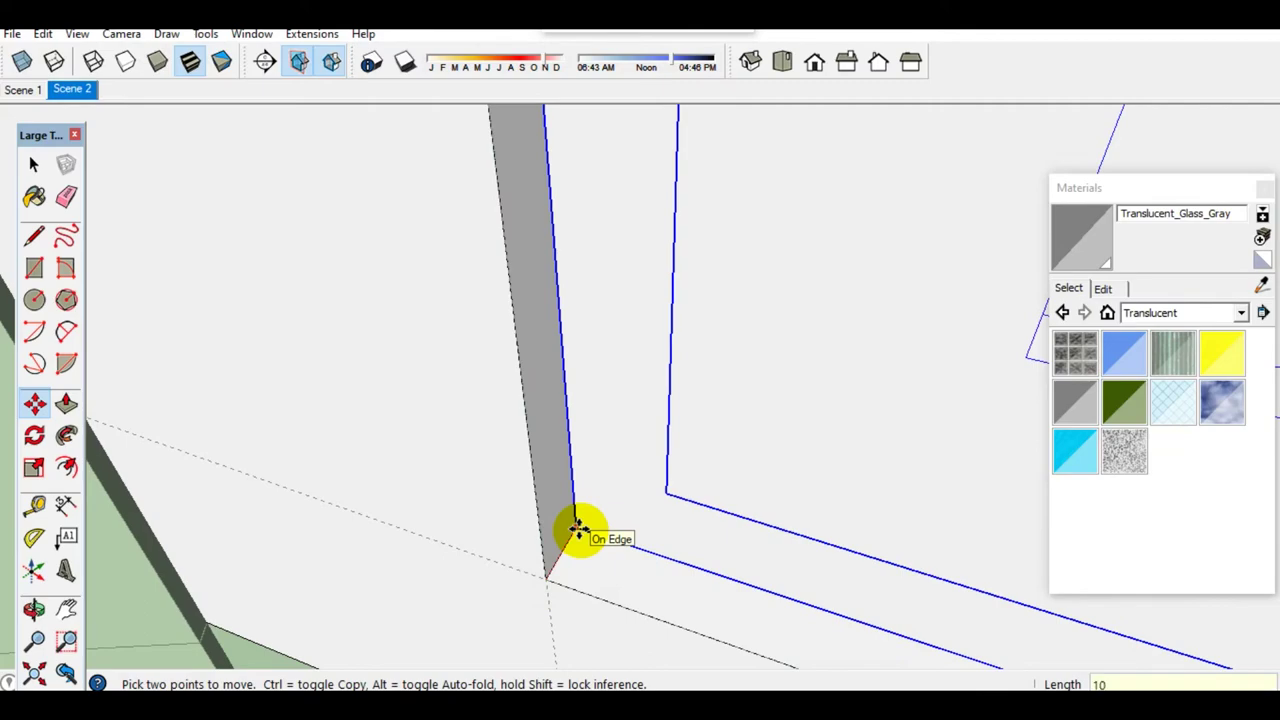
key("Return")
key("space")
Step: Add the window frame to the selection and view the lower window frame
scroll(580, 537, "down", 3)
scroll(597, 517, "down", 3)
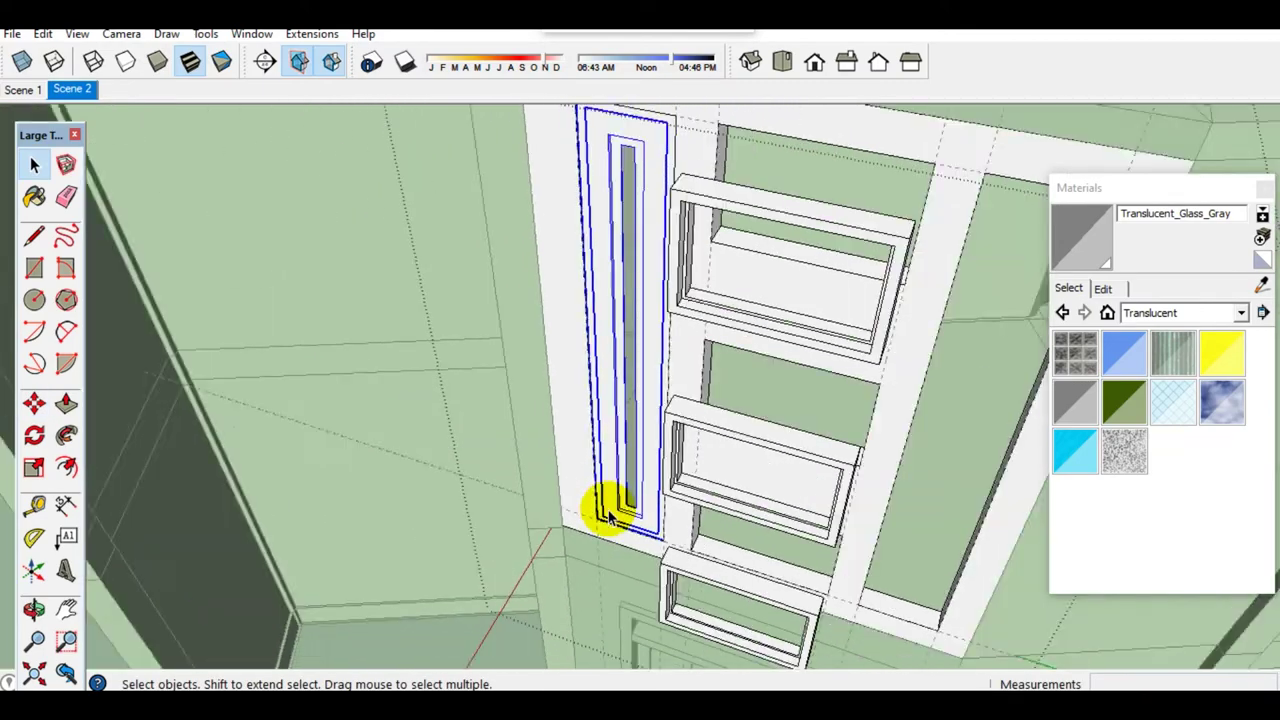
scroll(606, 506, "down", 2)
scroll(686, 512, "up", 2)
left_click(700, 500, "ctrl")
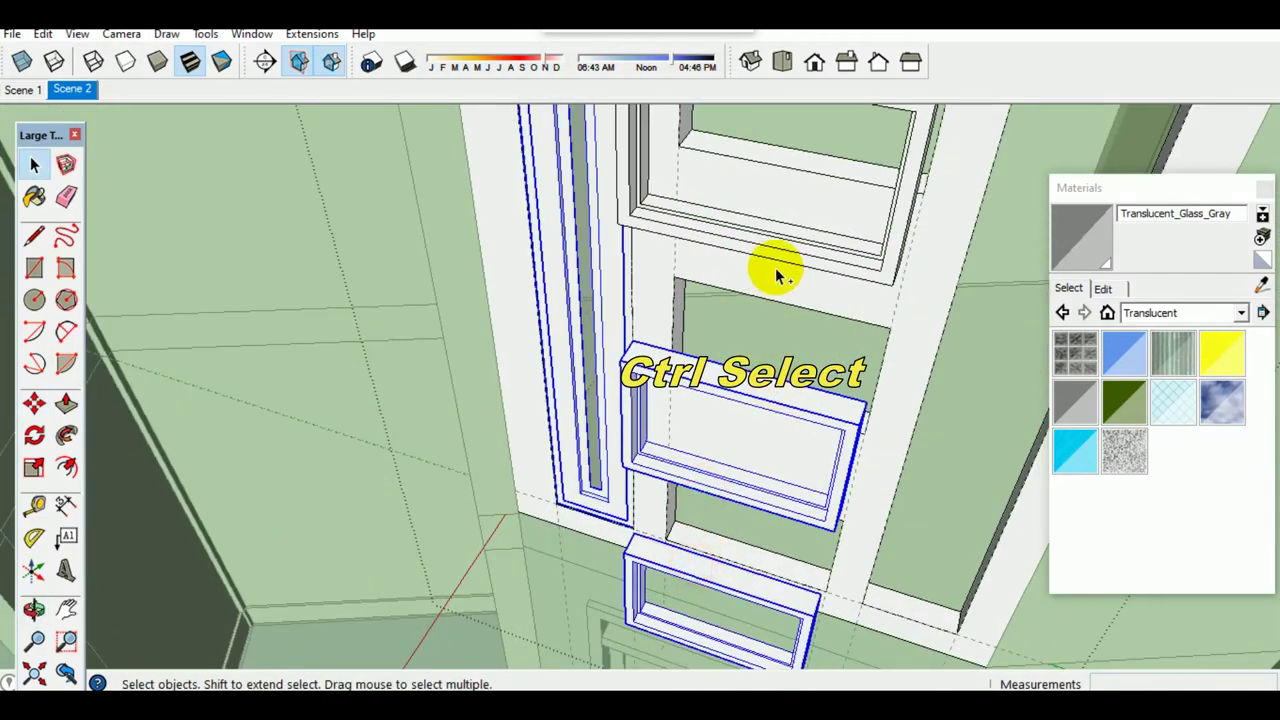
middle_click_drag(782, 262, 729, 366)
scroll(737, 571, "up", 2)
Step: Move the frame from its corner to the new corner point
key("m")
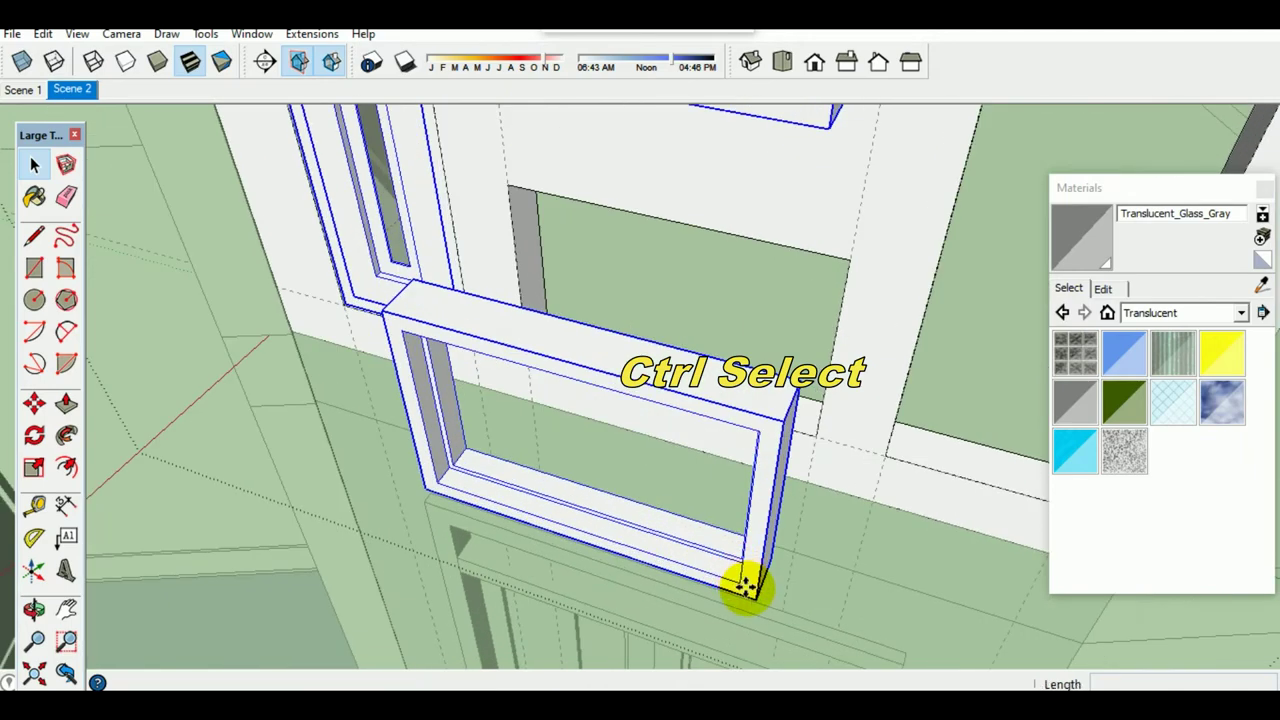
scroll(757, 597, "up", 2)
scroll(815, 450, "up", 2)
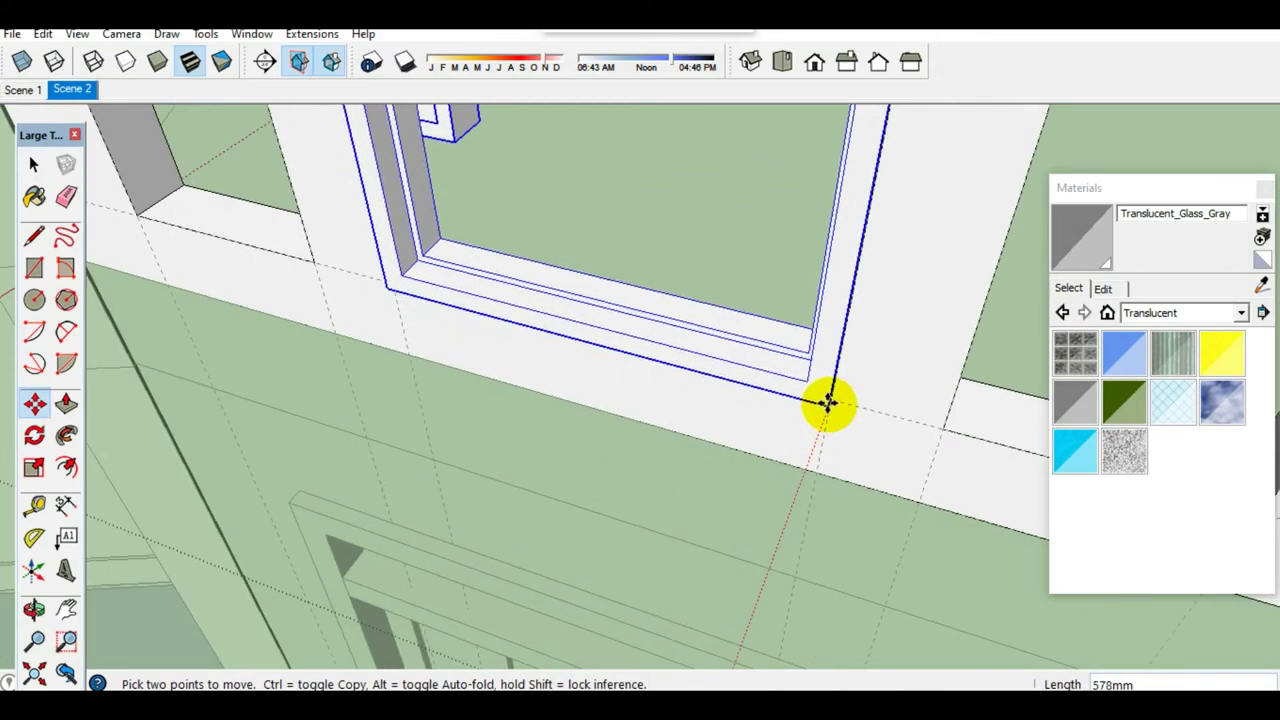
scroll(432, 487, "up", 3)
left_click(432, 487)
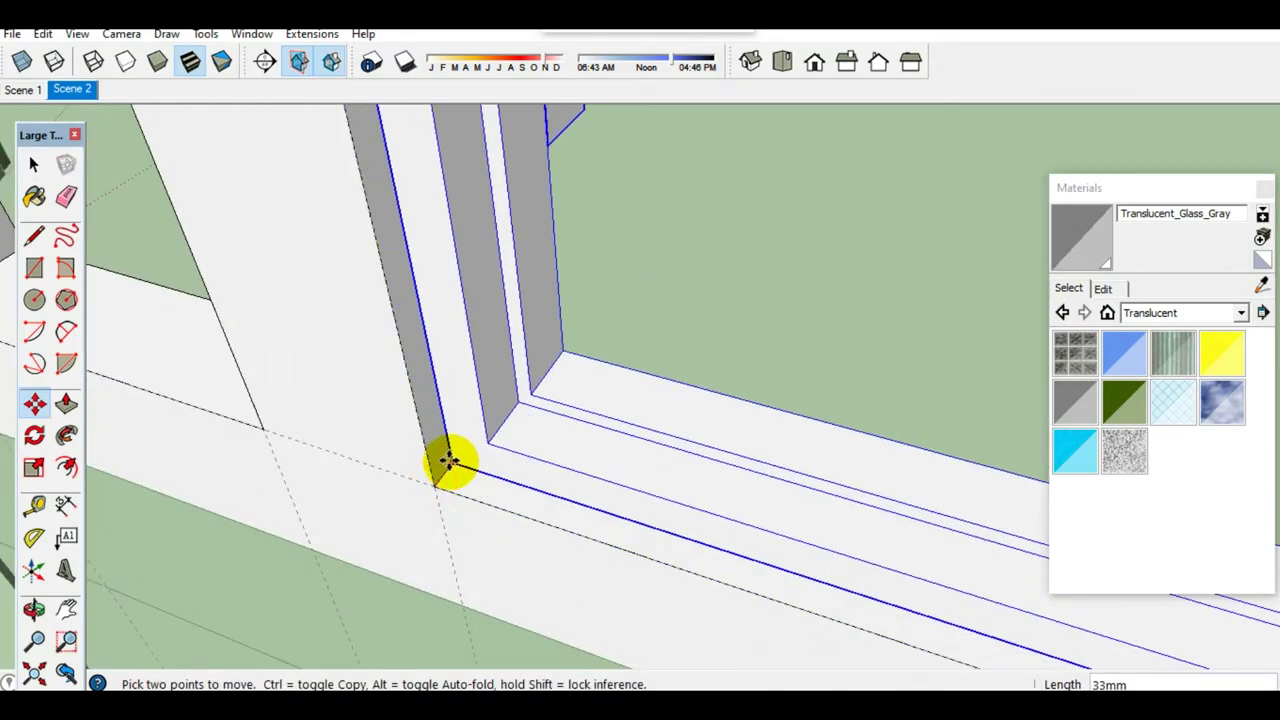
left_click(449, 459)
key("space")
Step: Cut the selected window frame and paste it back at the corner
scroll(571, 534, "down", 5)
middle_click_drag(622, 480, 729, 514)
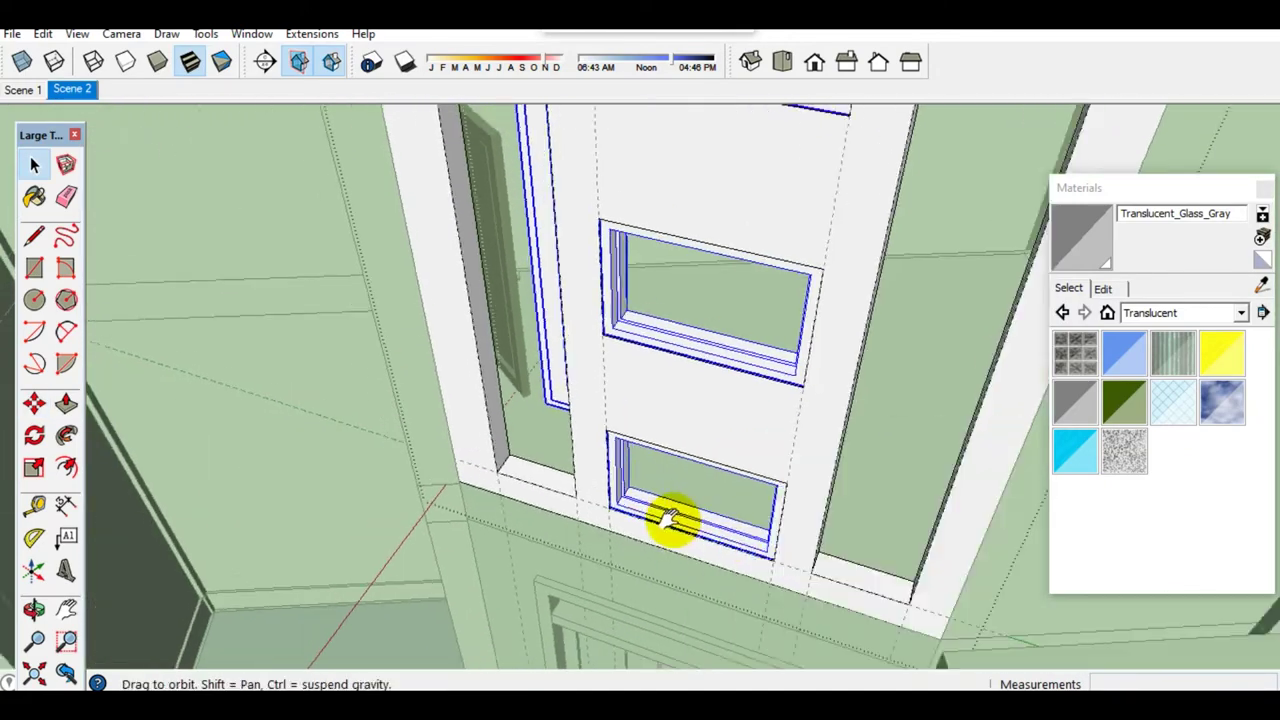
scroll(730, 480, "up", 2)
scroll(731, 478, "up", 2)
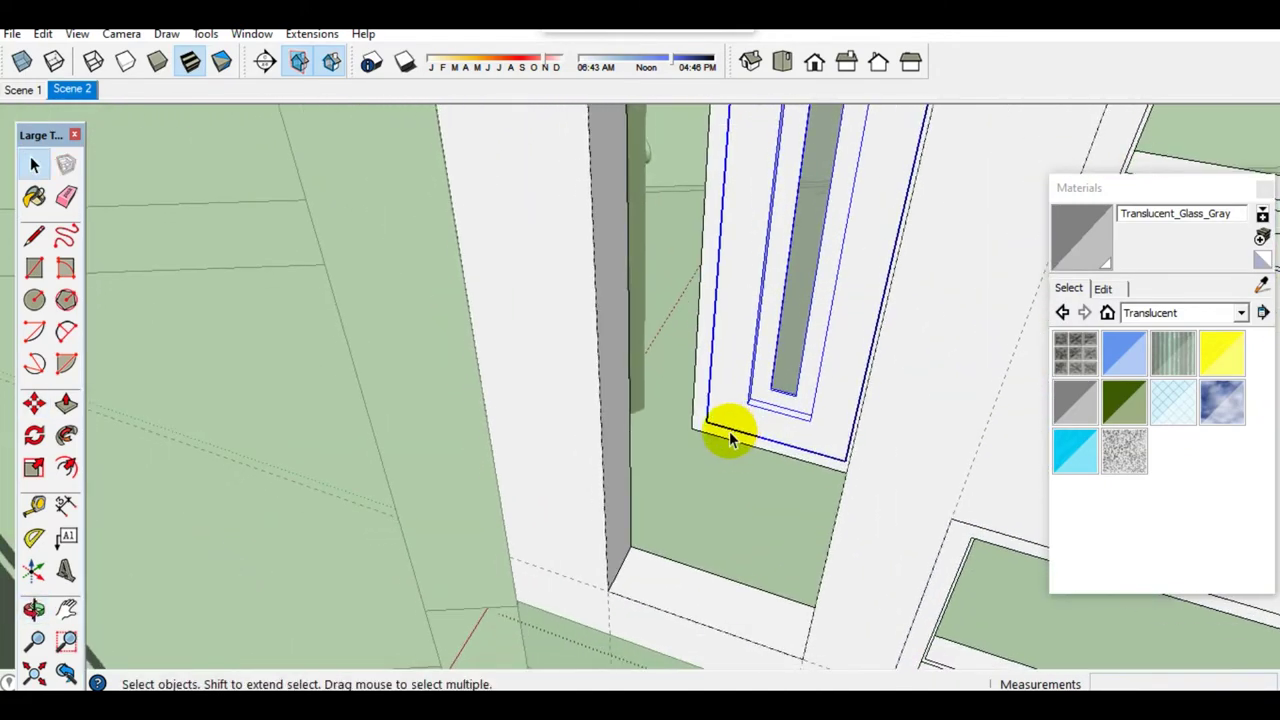
key("ctrl+x")
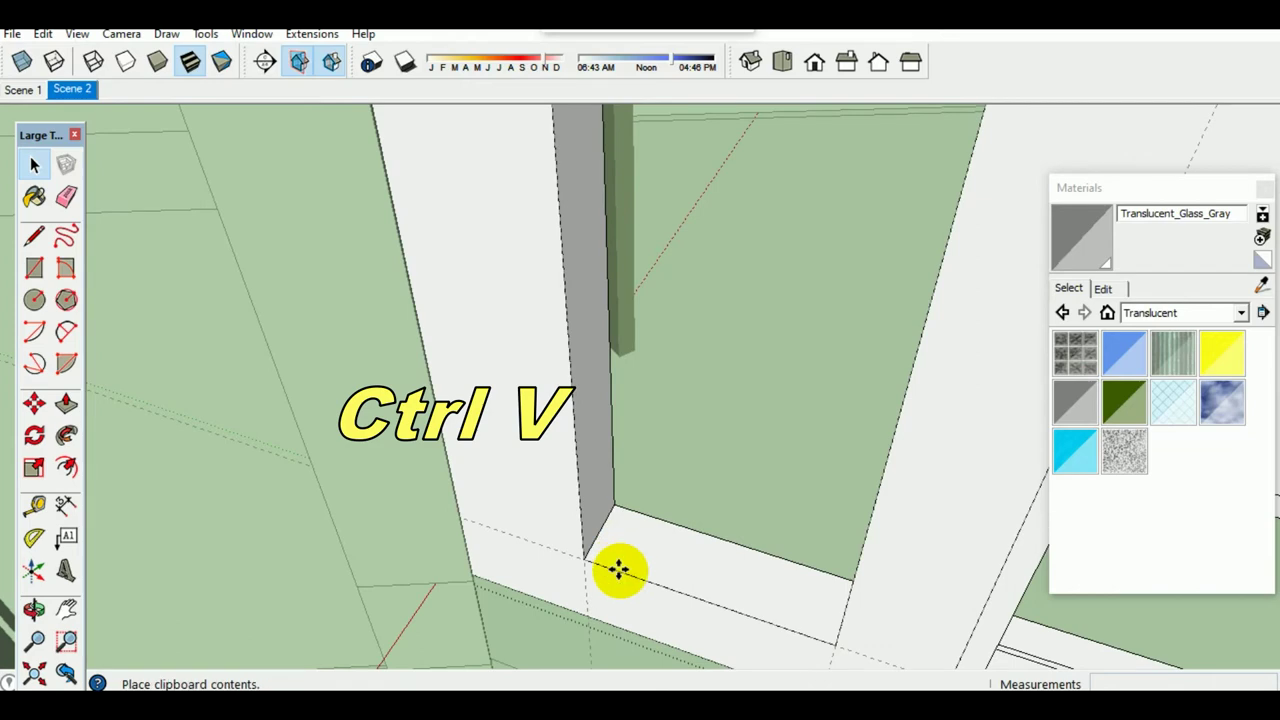
key("ctrl+v")
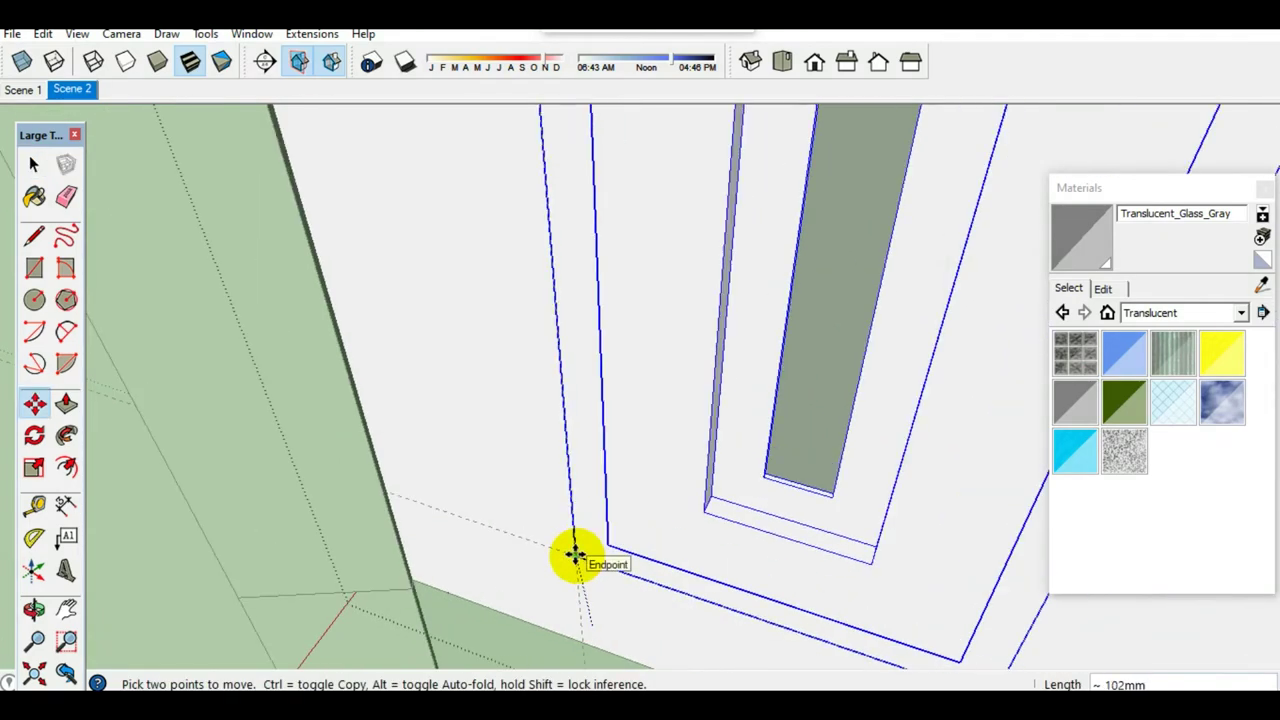
scroll(575, 556, "up", 1)
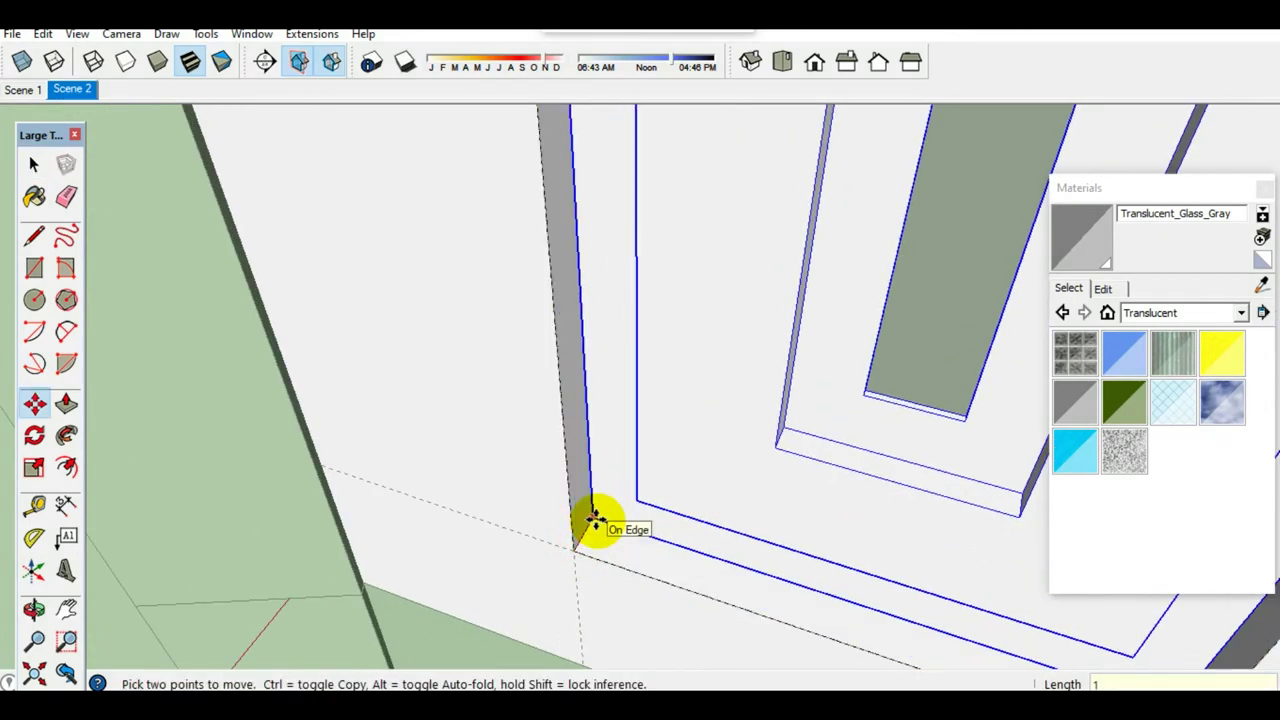
left_click(594, 518)
Step: Copy the tall slotted frame to the other side of the window column
mouse_move(629, 506)
middle_mouse_down()
mouse_move(654, 549)
mouse_move(777, 557)
mouse_move(189, 523)
mouse_move(820, 488)
mouse_move(846, 466)
mouse_move(666, 489)
mouse_move(666, 423)
mouse_move(554, 441)
mouse_move(614, 414)
mouse_move(586, 429)
middle_mouse_up()
key("m")
left_click(690, 545)
left_click(846, 466)
key("space")
Step: Erase the stray panel edges and turn the view toward the side of the house
scroll(586, 414, "down", 3)
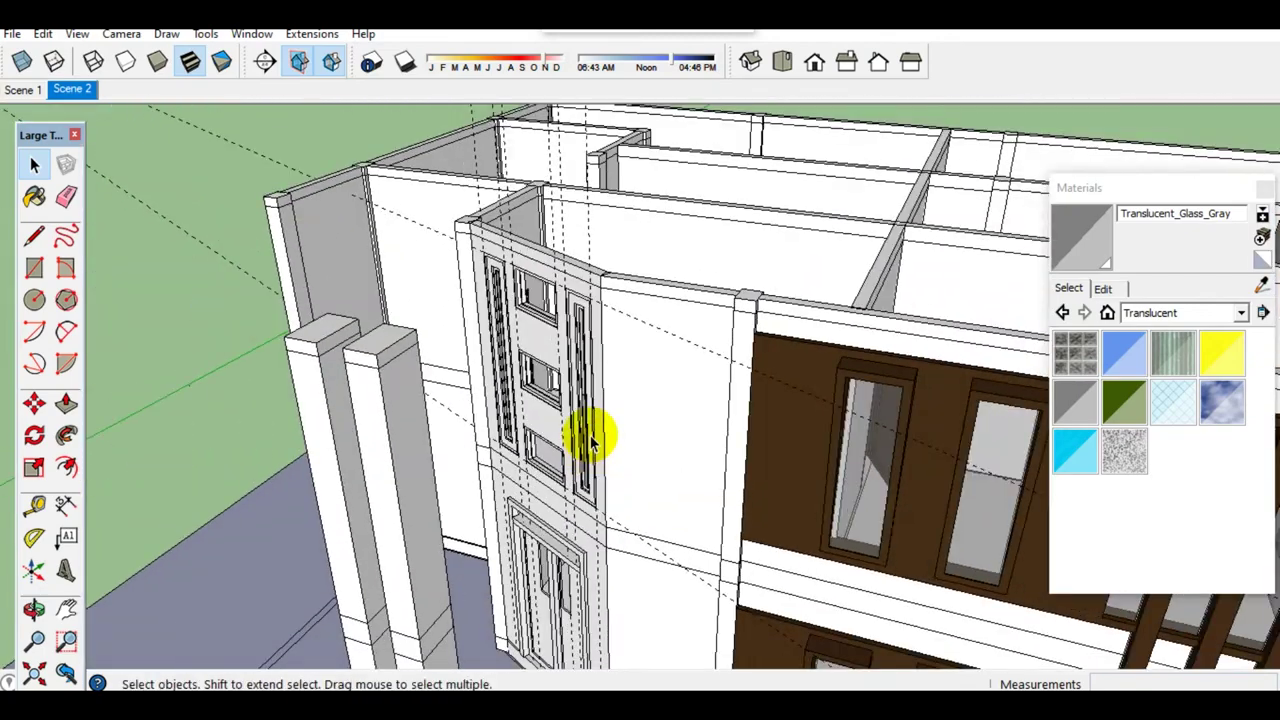
scroll(566, 358, "up", 2)
scroll(566, 358, "up", 2)
mouse_move(686, 449)
middle_mouse_down()
mouse_move(731, 414)
mouse_move(654, 423)
middle_mouse_up()
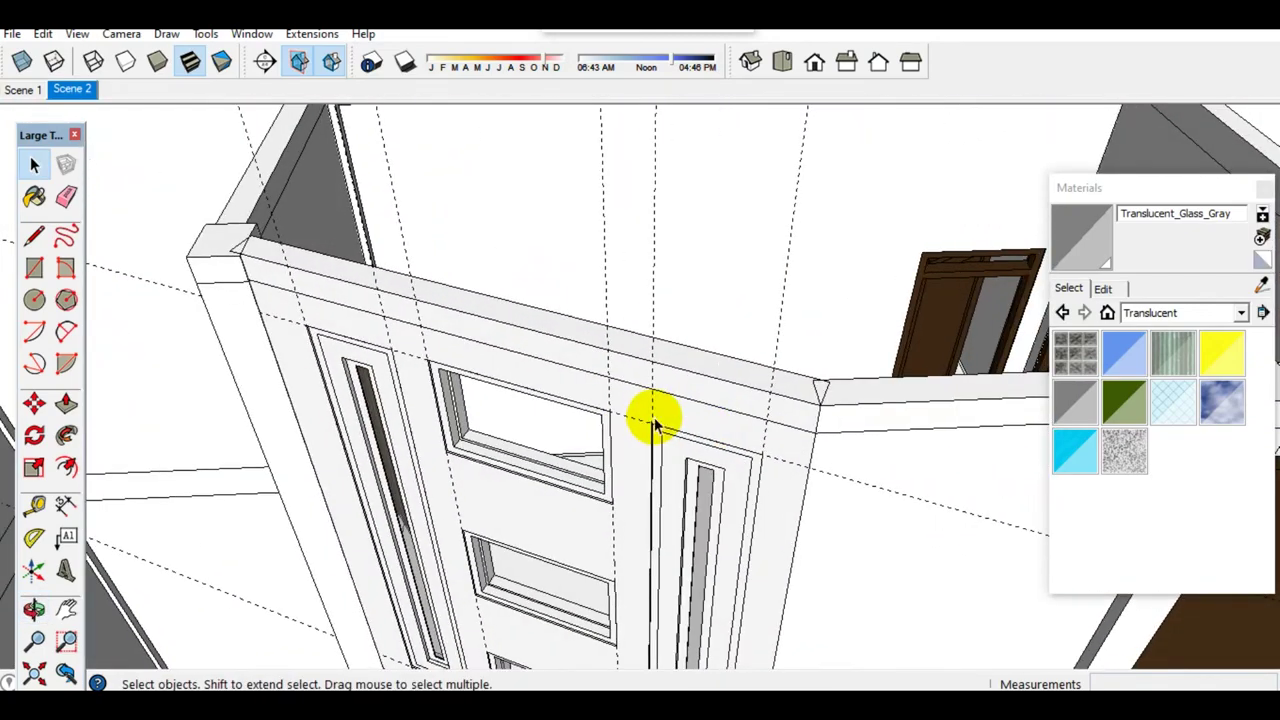
scroll(654, 423, "up", 2)
key("e")
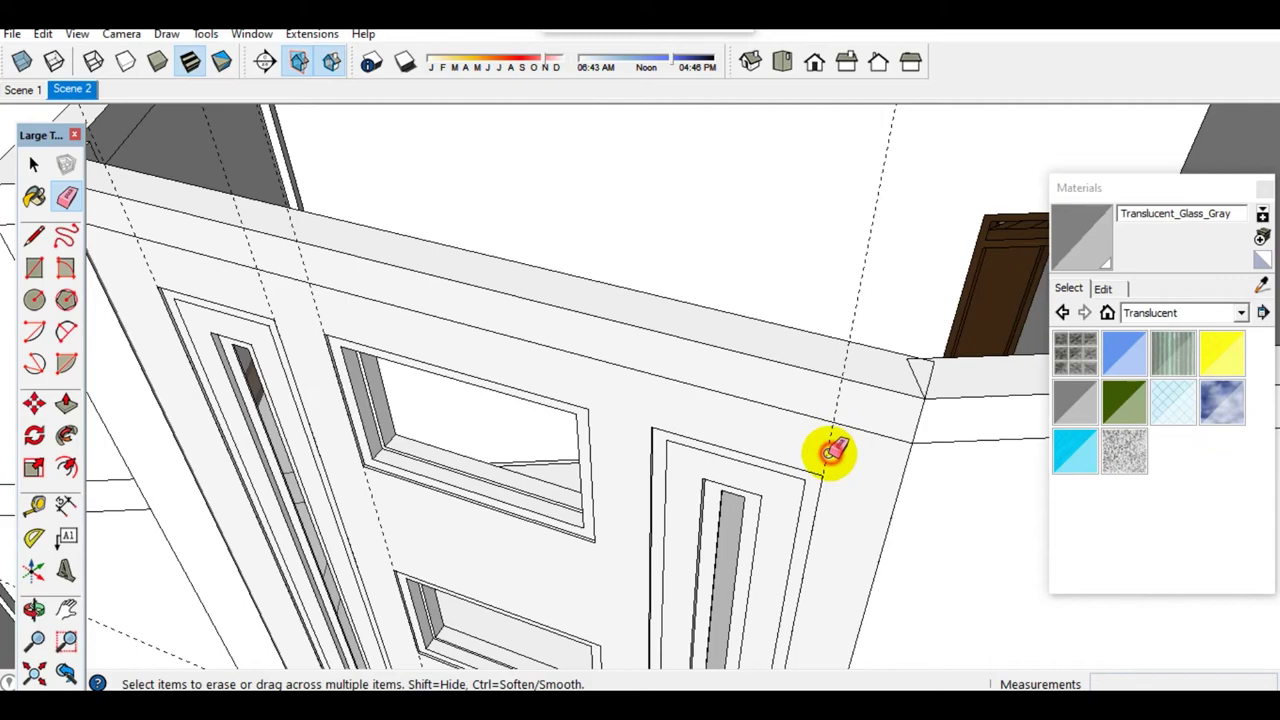
middle_click_drag(822, 440, 430, 335)
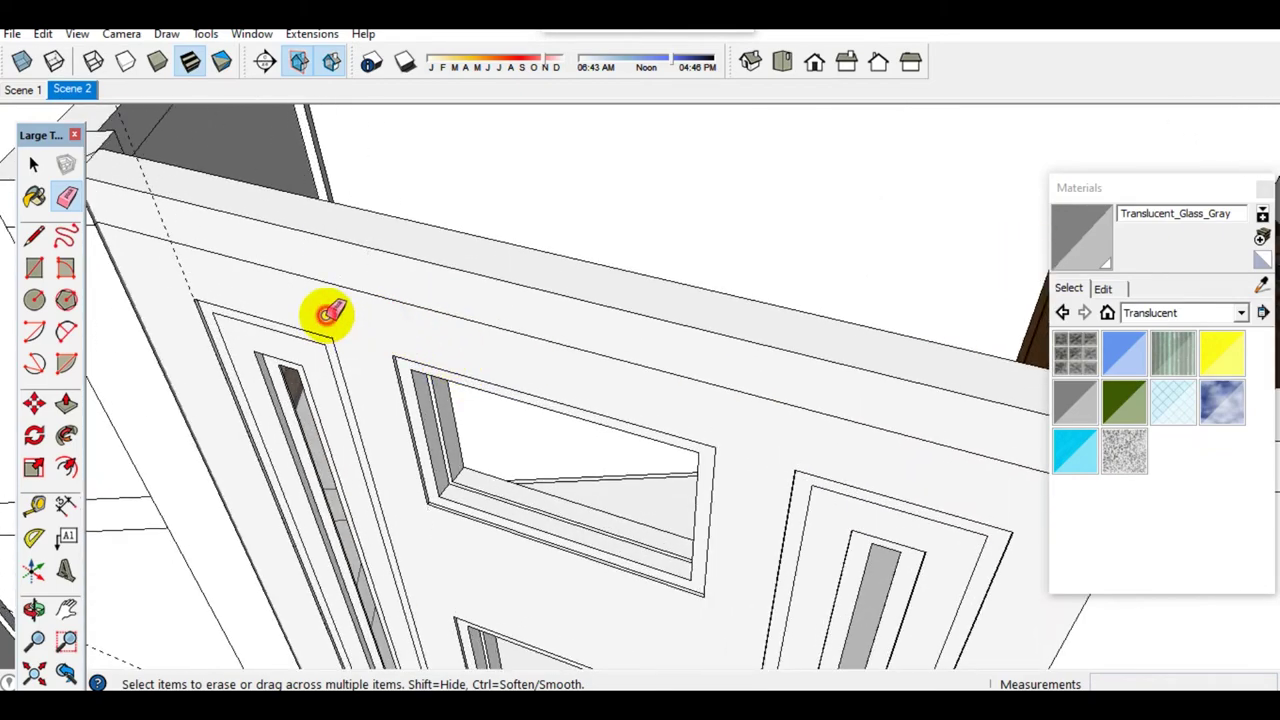
scroll(328, 313, "down", 2)
mouse_move(194, 286)
middle_mouse_down()
mouse_move(240, 271)
mouse_move(357, 394)
middle_mouse_up()
key("space")
scroll(430, 515, "up", 3)
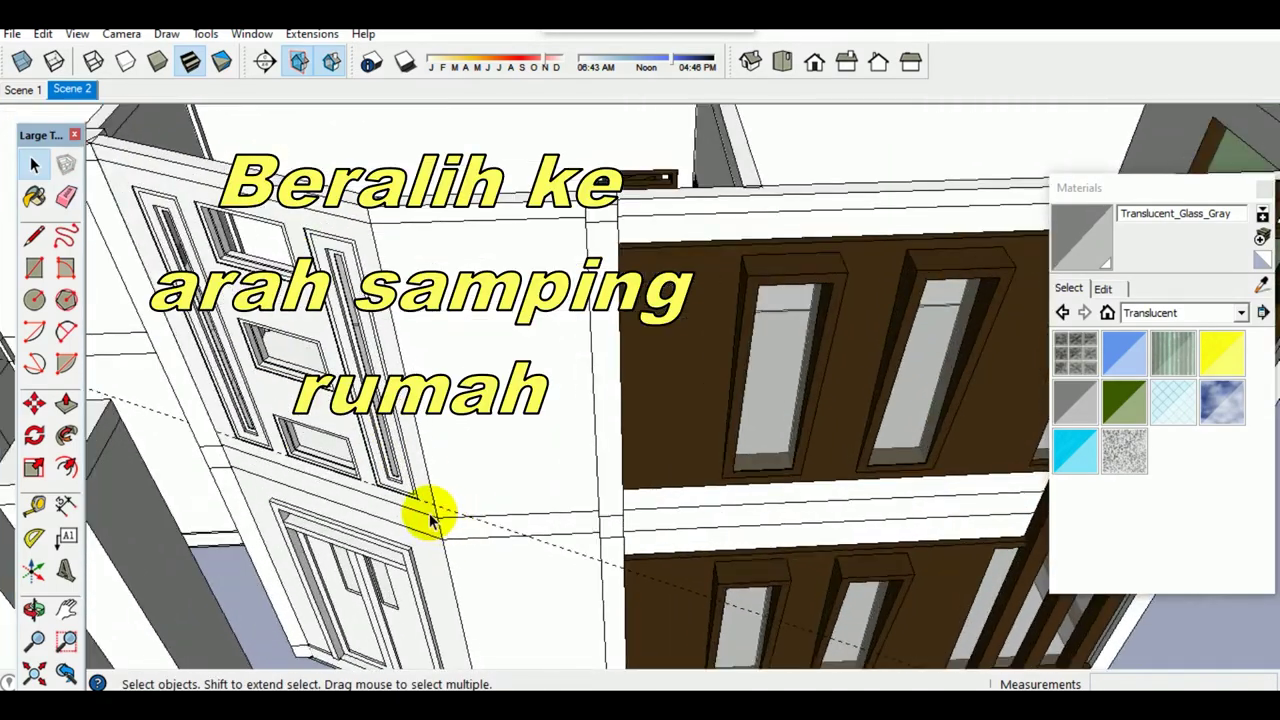
Step: Scale the corner wall strip of the side wing wider along the red axis
scroll(430, 515, "up", 2)
scroll(457, 506, "down", 5)
scroll(471, 443, "up", 2)
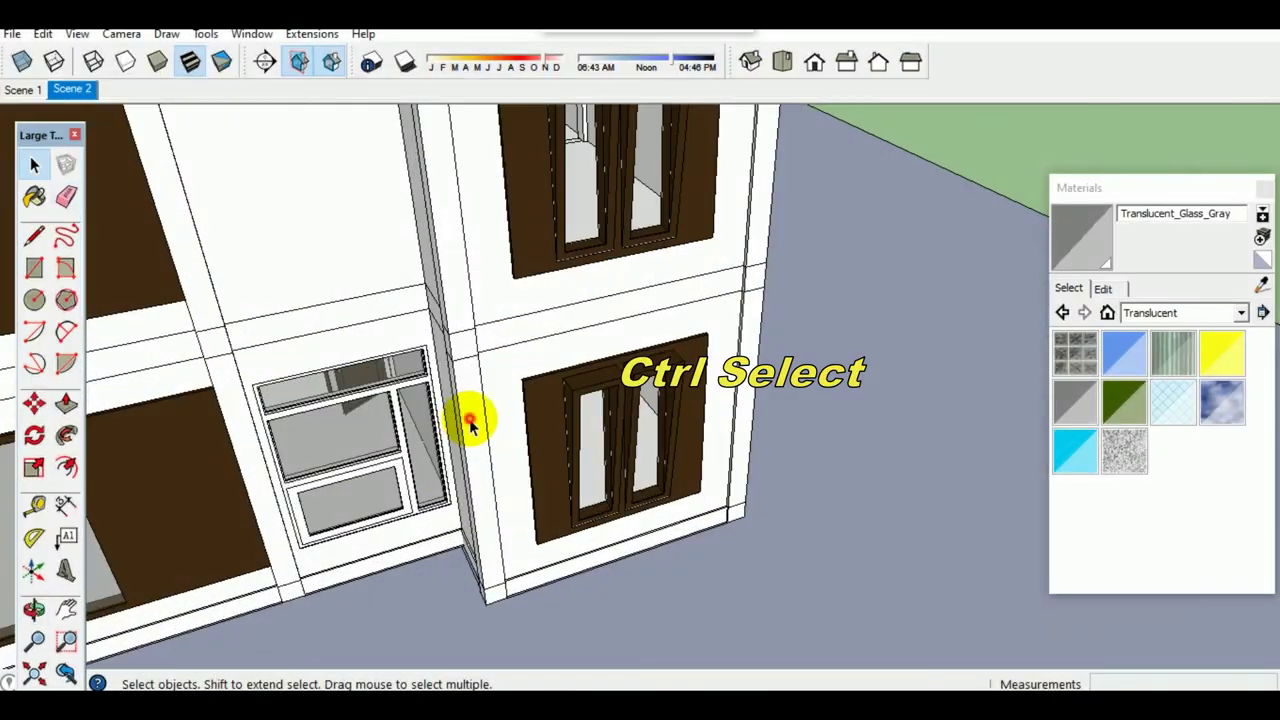
left_click(470, 425, "ctrl")
scroll(461, 344, "down", 1)
scroll(475, 410, "down", 1)
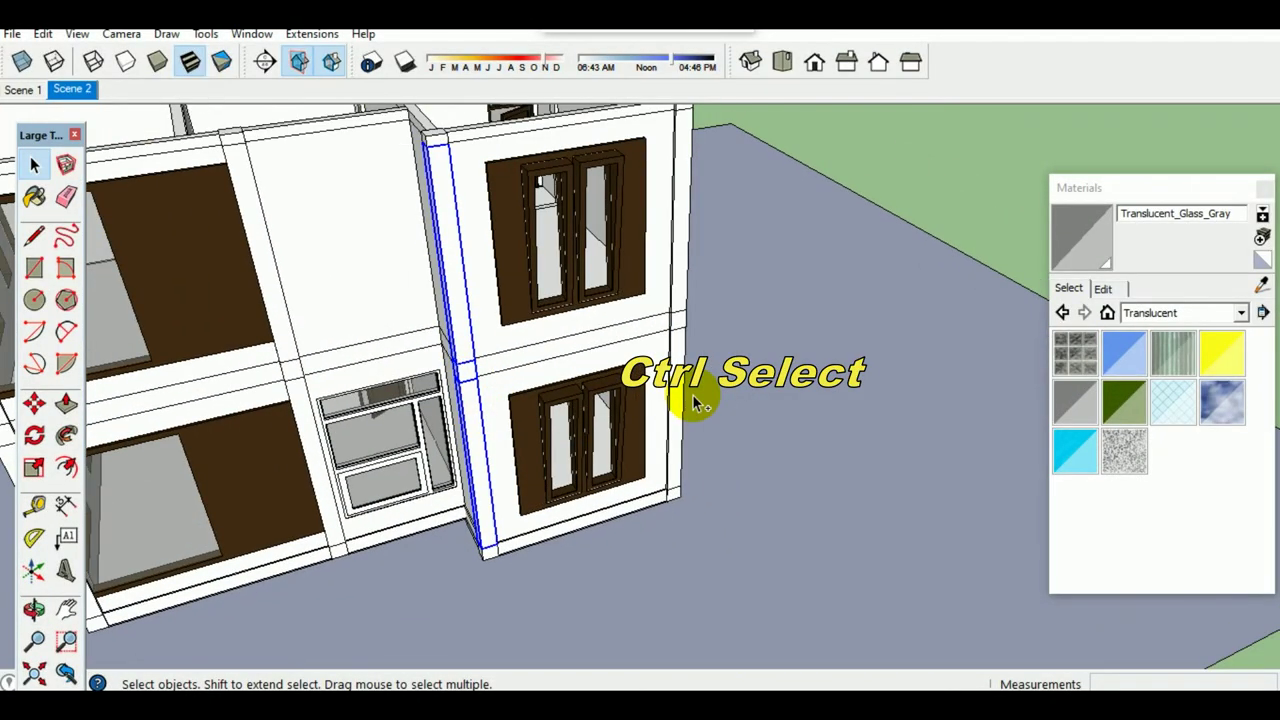
scroll(683, 350, "up", 2)
scroll(678, 300, "down", 2)
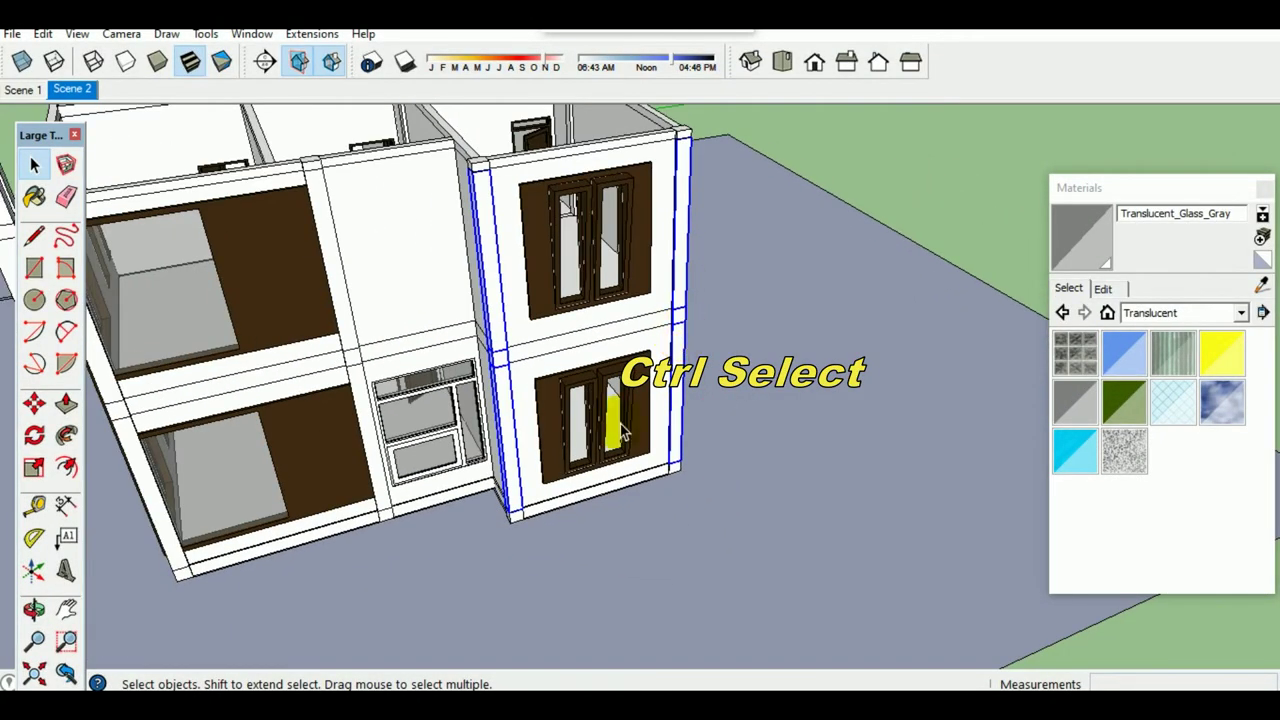
scroll(510, 537, "up", 2)
scroll(720, 470, "down", 2)
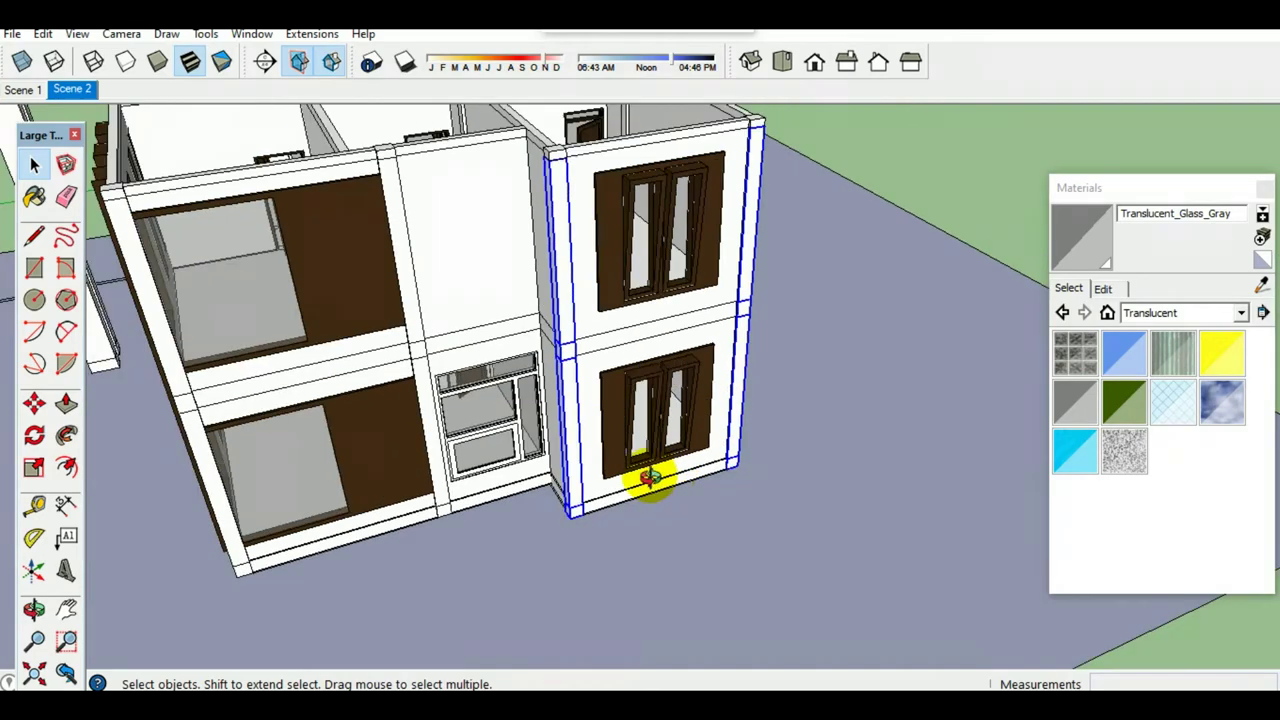
middle_click_drag(654, 480, 720, 500)
key("s")
left_click_drag(697, 346, 689, 342)
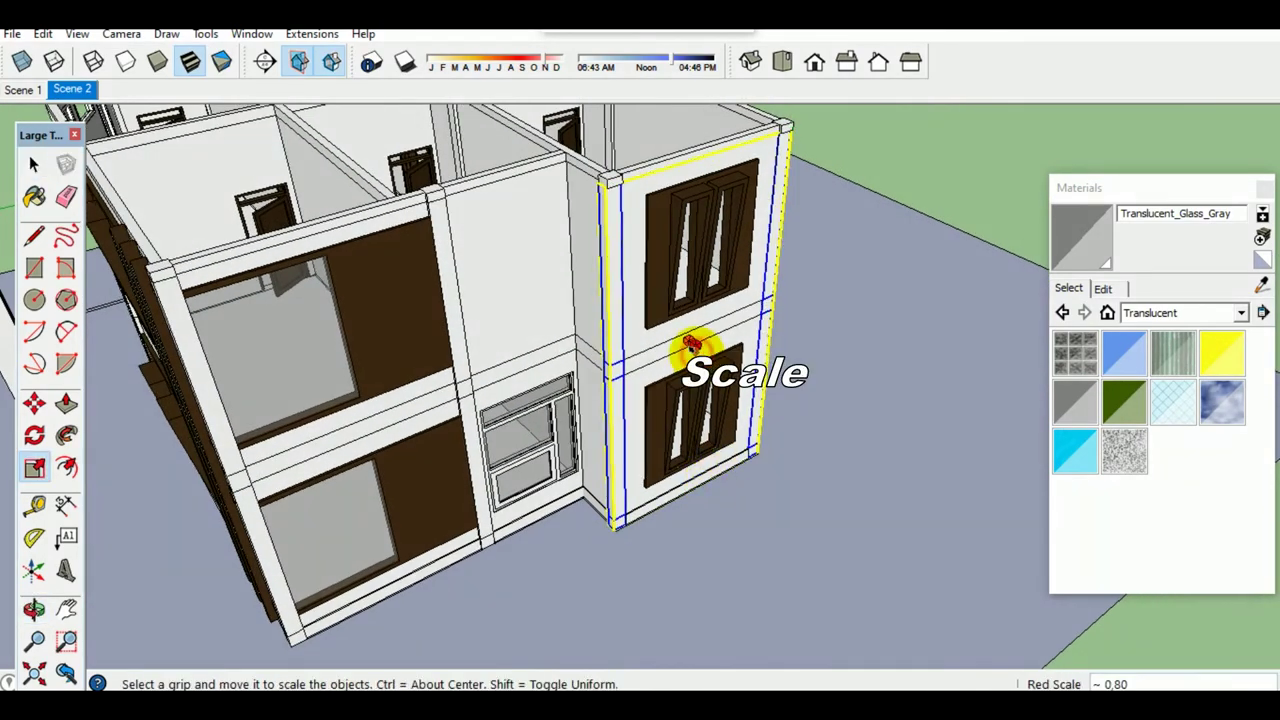
left_click(729, 372)
key("space")
Step: Scale the band between the windows outward along red
scroll(700, 360, "up", 3)
left_click(679, 381)
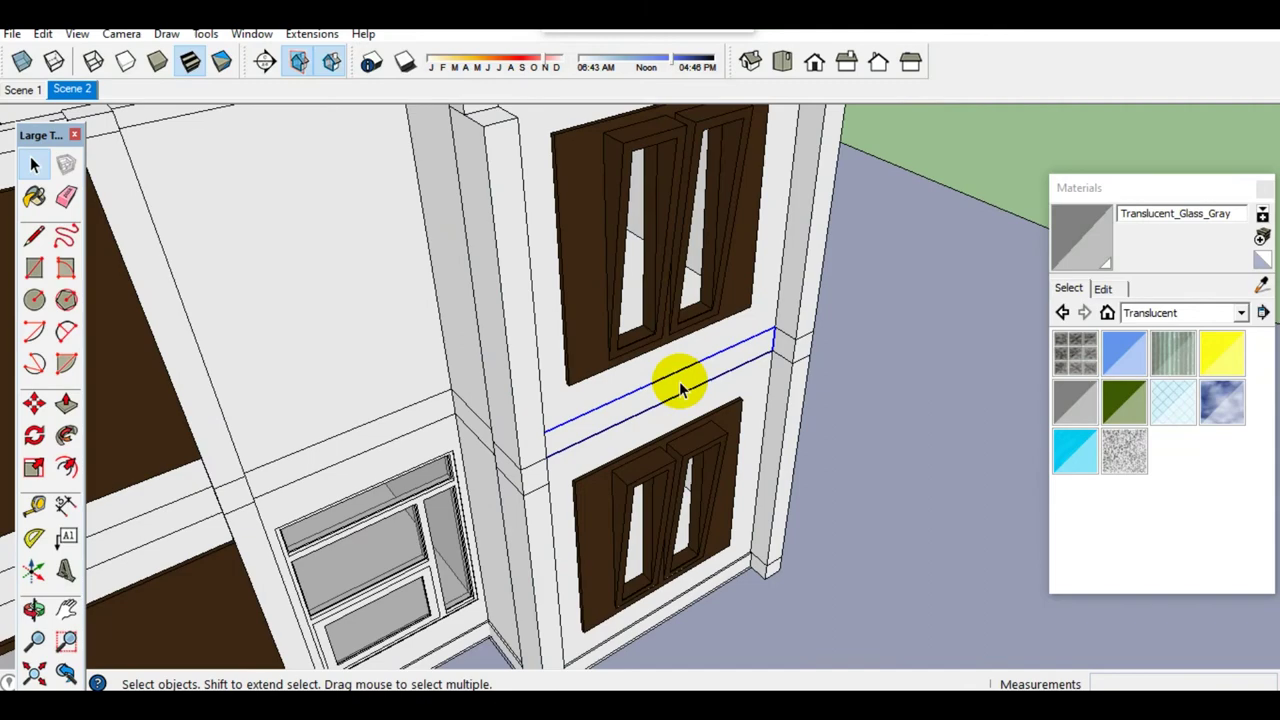
key("s")
left_click_drag(658, 387, 536, 497)
key("space")
scroll(563, 449, "down", 3)
scroll(557, 270, "up", 2)
Step: Scale the upper floor's top band outward along red
left_click(557, 277)
scroll(557, 285, "up", 3)
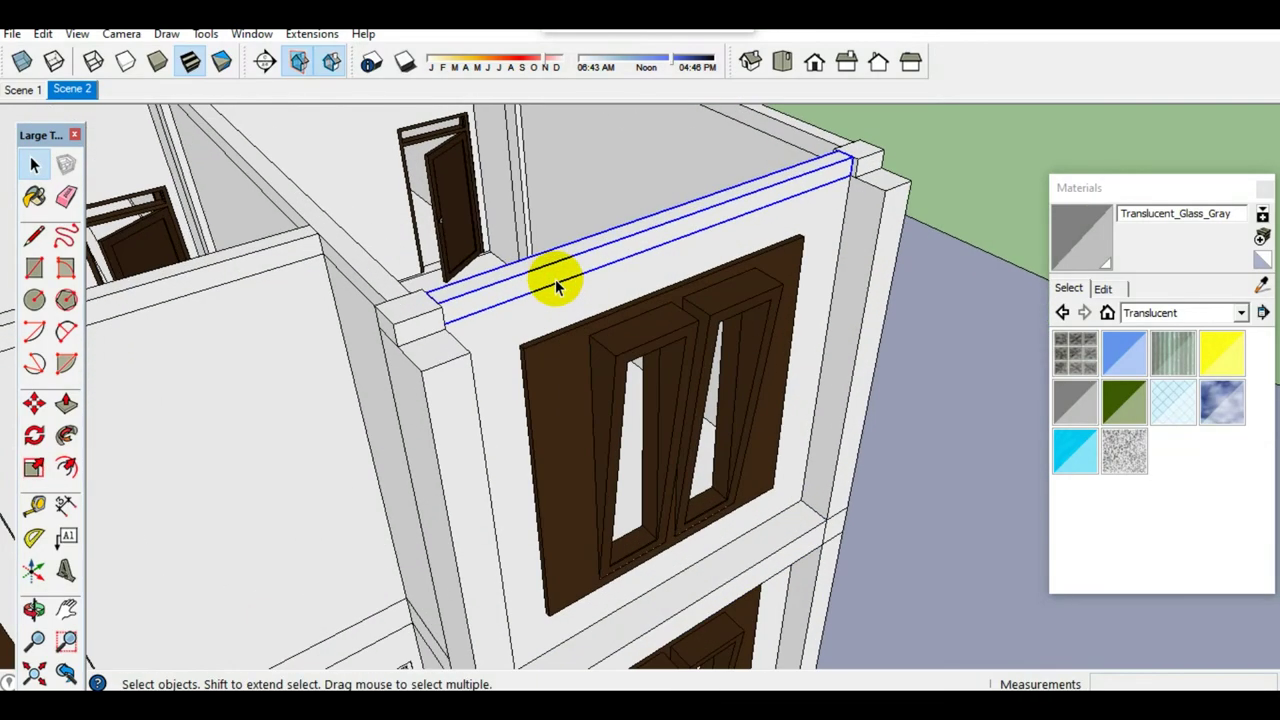
key("s")
mouse_move(672, 230)
left_mouse_down()
mouse_move(465, 382)
mouse_move(445, 365)
left_mouse_up()
key("space")
Step: Try scaling the two small corner blocks, cancel it, and bring up the corner column's context menu
left_click(418, 322)
left_click(860, 160, "ctrl")
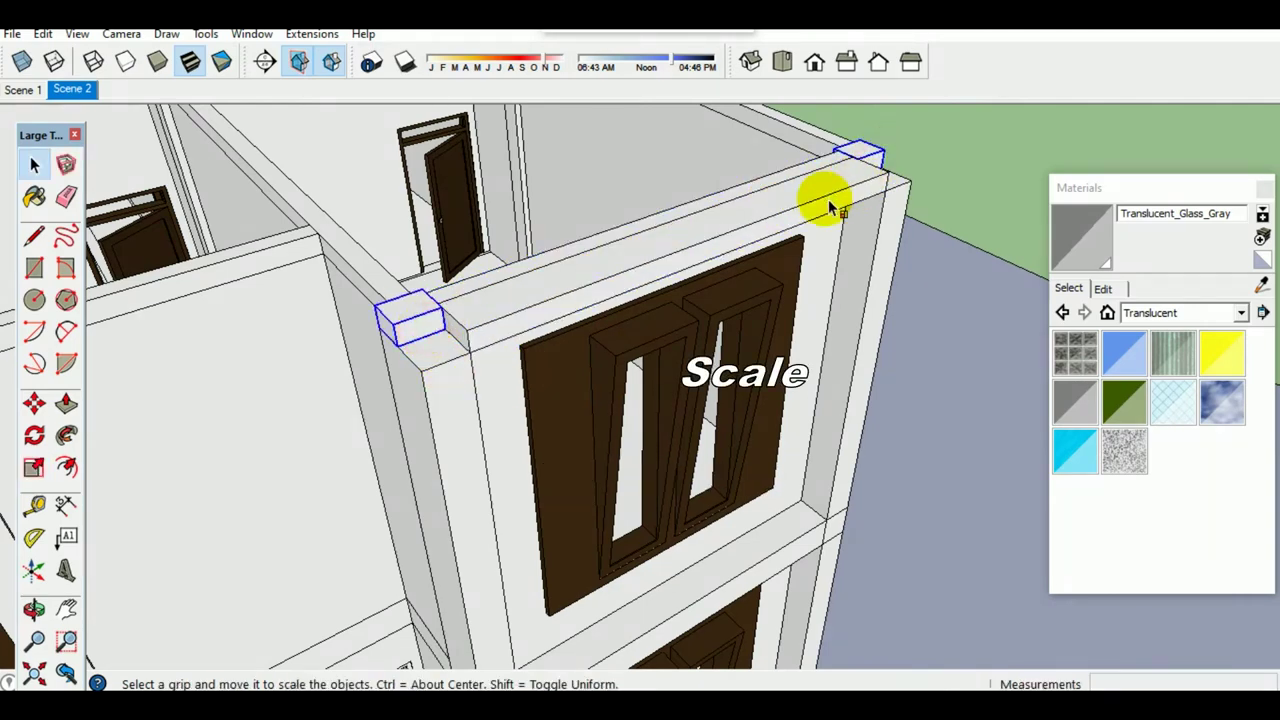
key("s")
left_click_drag(667, 232, 489, 364)
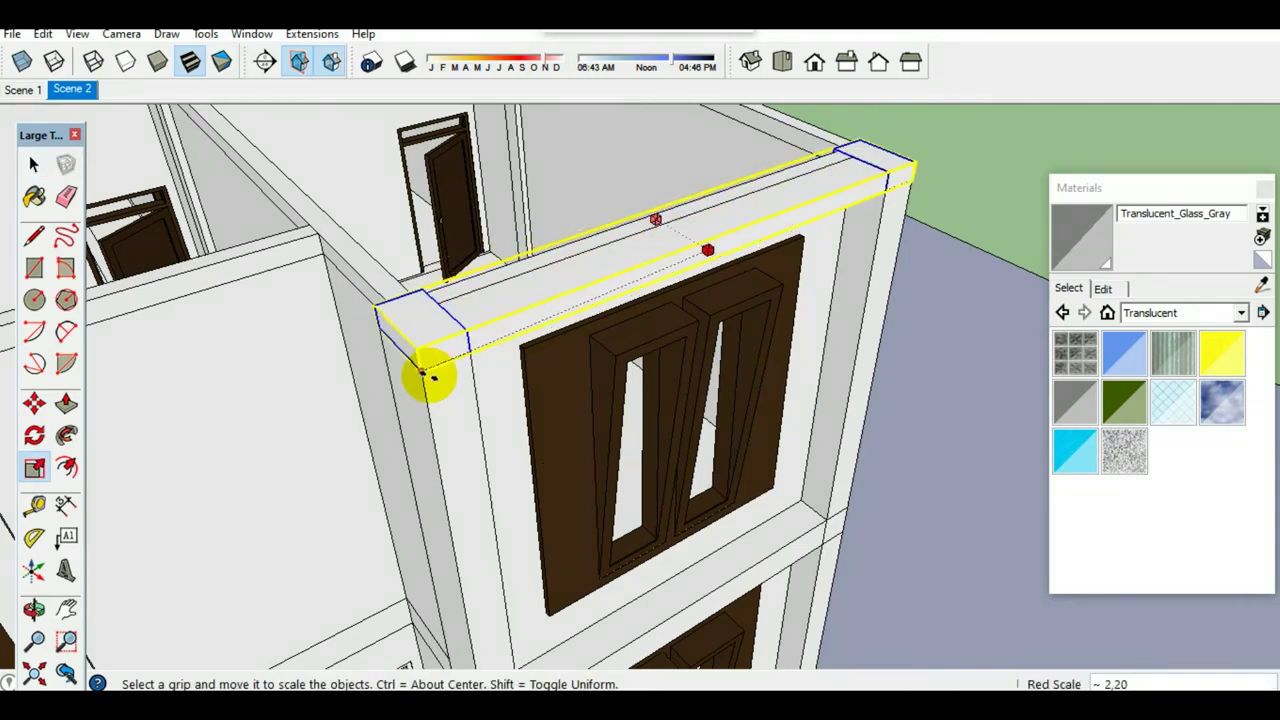
key("Escape")
key("space")
middle_click_drag(429, 380, 632, 340)
mouse_move(645, 450)
middle_mouse_down()
mouse_move(614, 549)
mouse_move(640, 557)
mouse_move(471, 229)
middle_mouse_up()
right_click(475, 232)
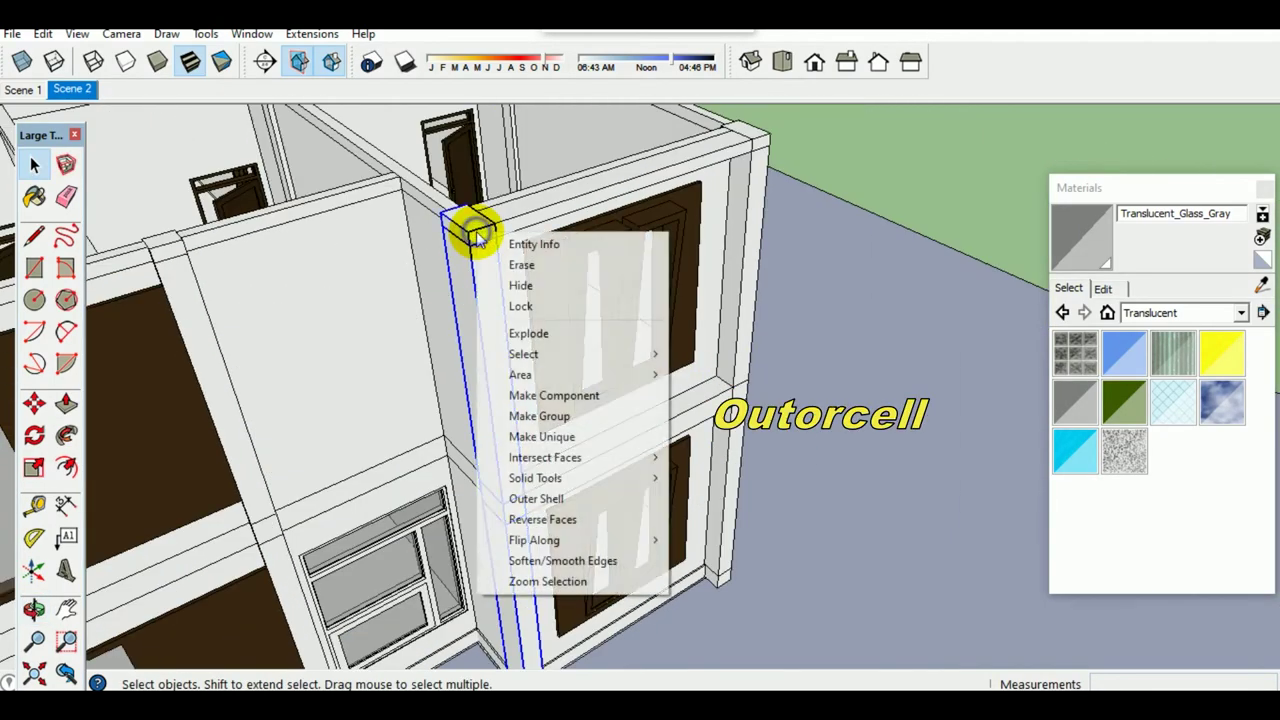
Step: Merge the corner column at the wall's end into one Outer Shell
left_click(534, 498)
scroll(600, 495, "up", 3)
scroll(625, 530, "up", 3)
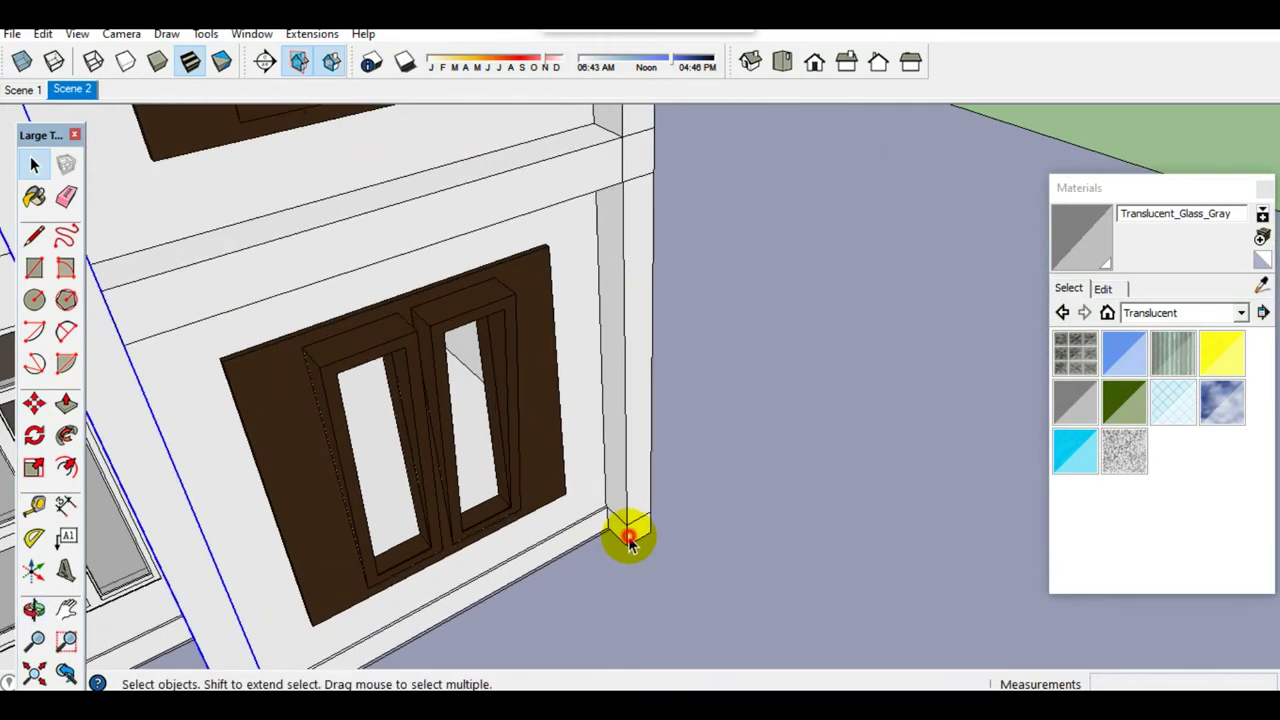
left_click(628, 540, "ctrl")
scroll(623, 500, "down", 3)
scroll(610, 400, "up", 2)
mouse_move(617, 343)
middle_mouse_down()
mouse_move(615, 463)
mouse_move(620, 268)
middle_mouse_up()
right_click(619, 266)
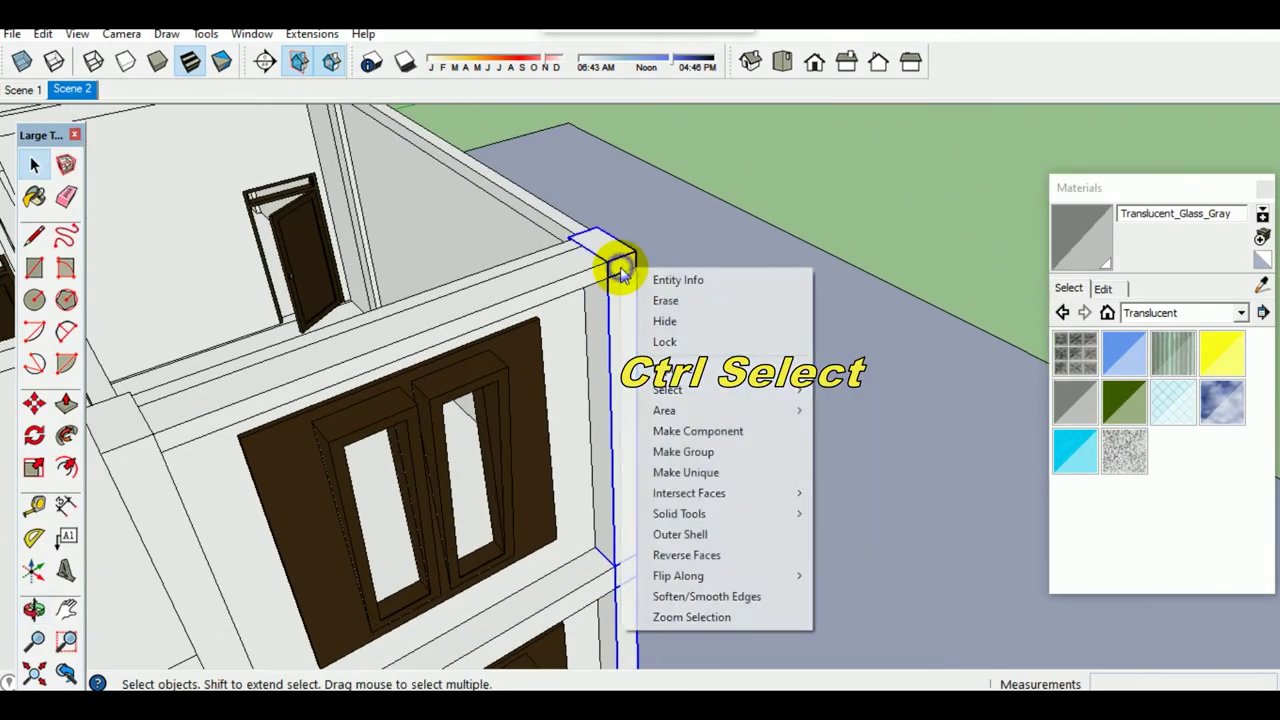
left_click(680, 535)
Step: Apply Outer Shell to the front and next corner columns, then view the whole house front
scroll(674, 474, "down", 3)
scroll(651, 443, "up", 2)
middle_click_drag(609, 505, 665, 440)
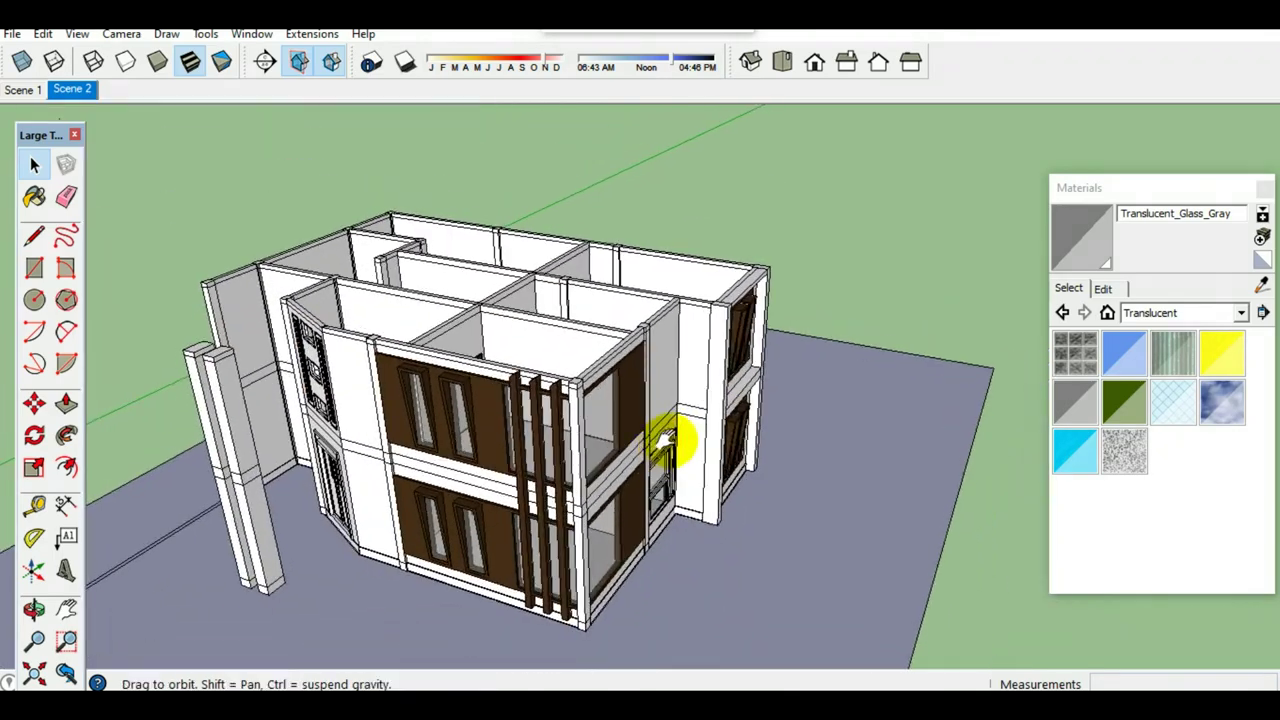
scroll(665, 440, "up", 3)
scroll(737, 340, "up", 3)
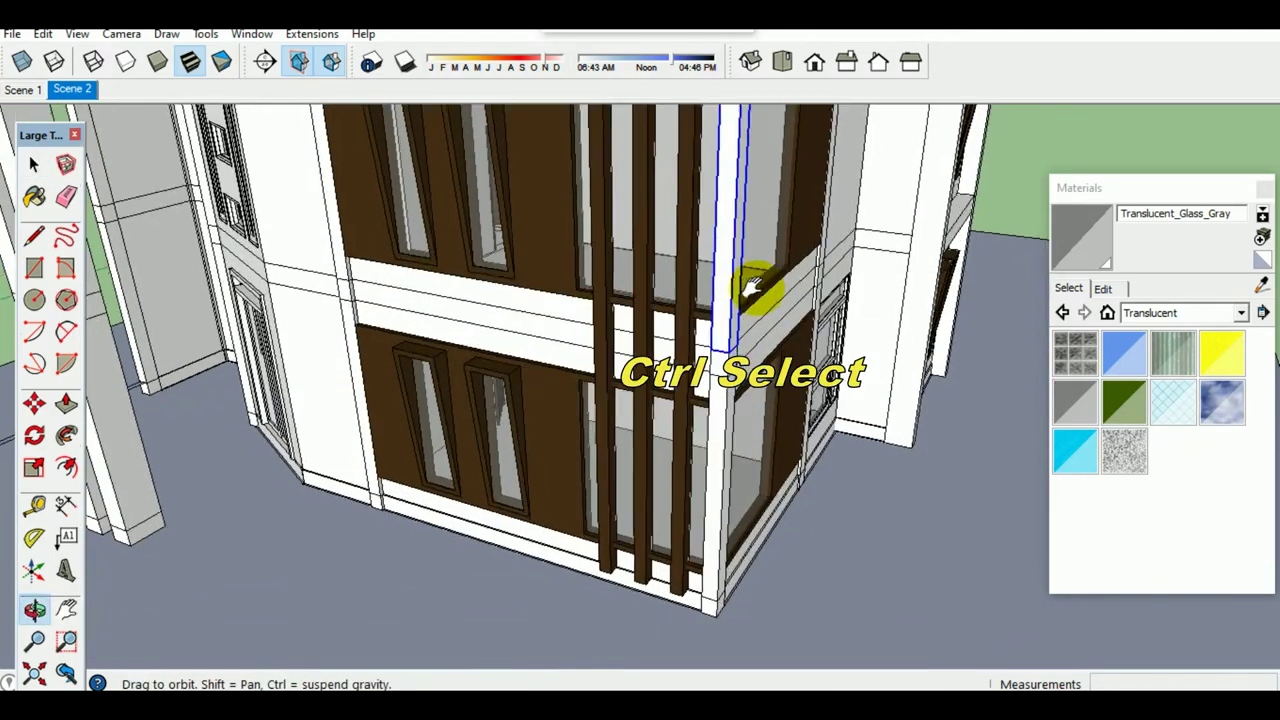
scroll(714, 480, "down", 2)
scroll(709, 600, "up", 2)
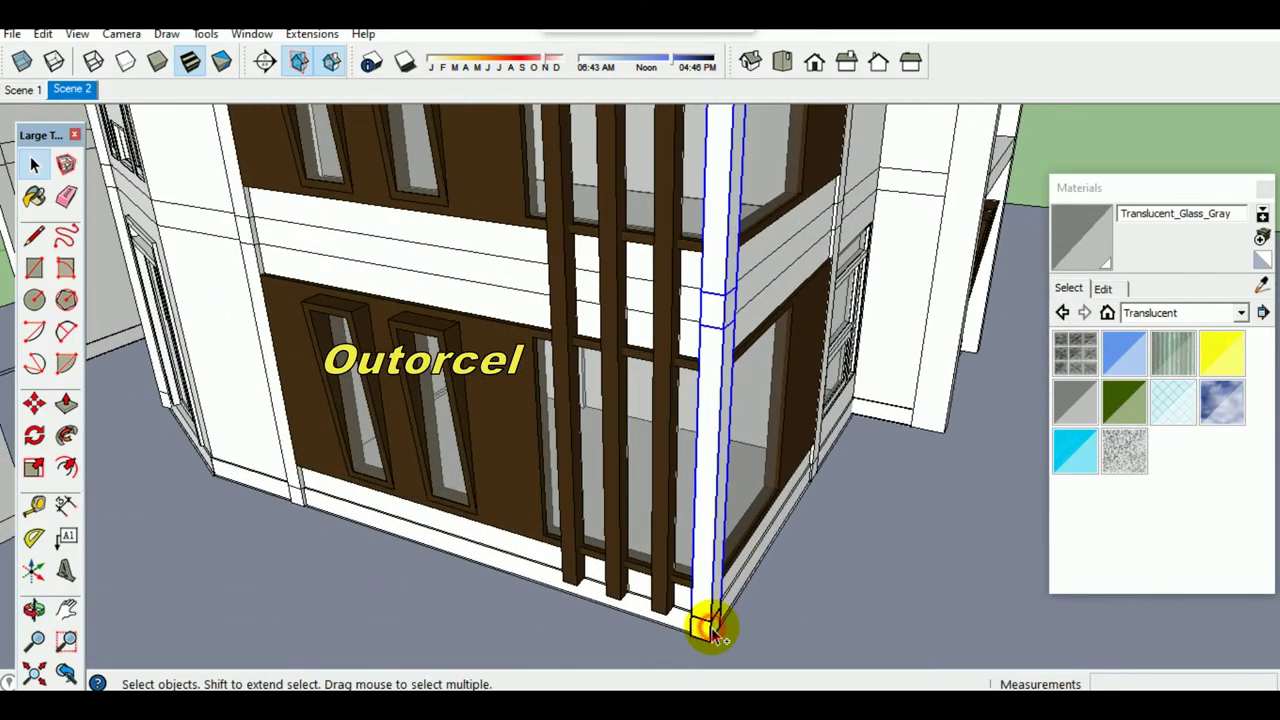
right_click(711, 474)
mouse_move(772, 380)
middle_mouse_down()
mouse_move(500, 363)
mouse_move(623, 400)
mouse_move(597, 165)
middle_mouse_up()
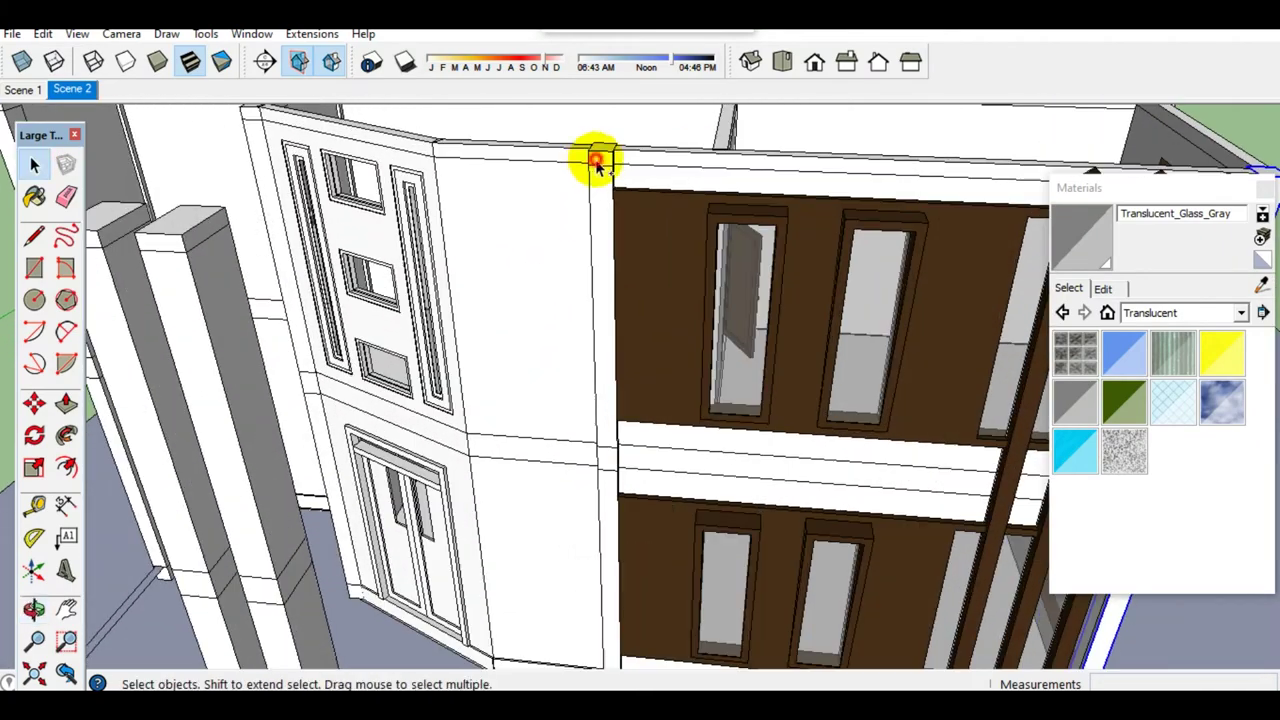
scroll(607, 446, "up", 2)
scroll(603, 428, "down", 2)
right_click(588, 386)
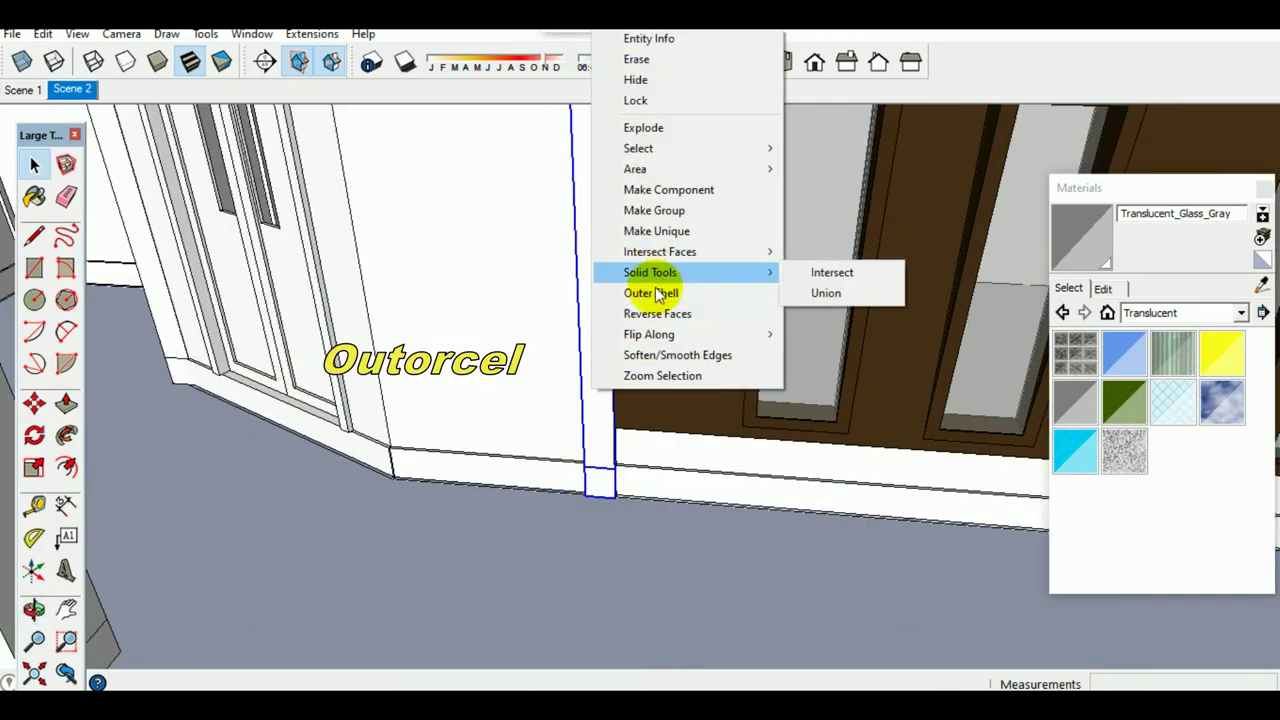
key("Escape")
scroll(590, 320, "down", 5)
mouse_move(586, 306)
middle_mouse_down()
mouse_move(651, 277)
mouse_move(660, 288)
middle_mouse_up()
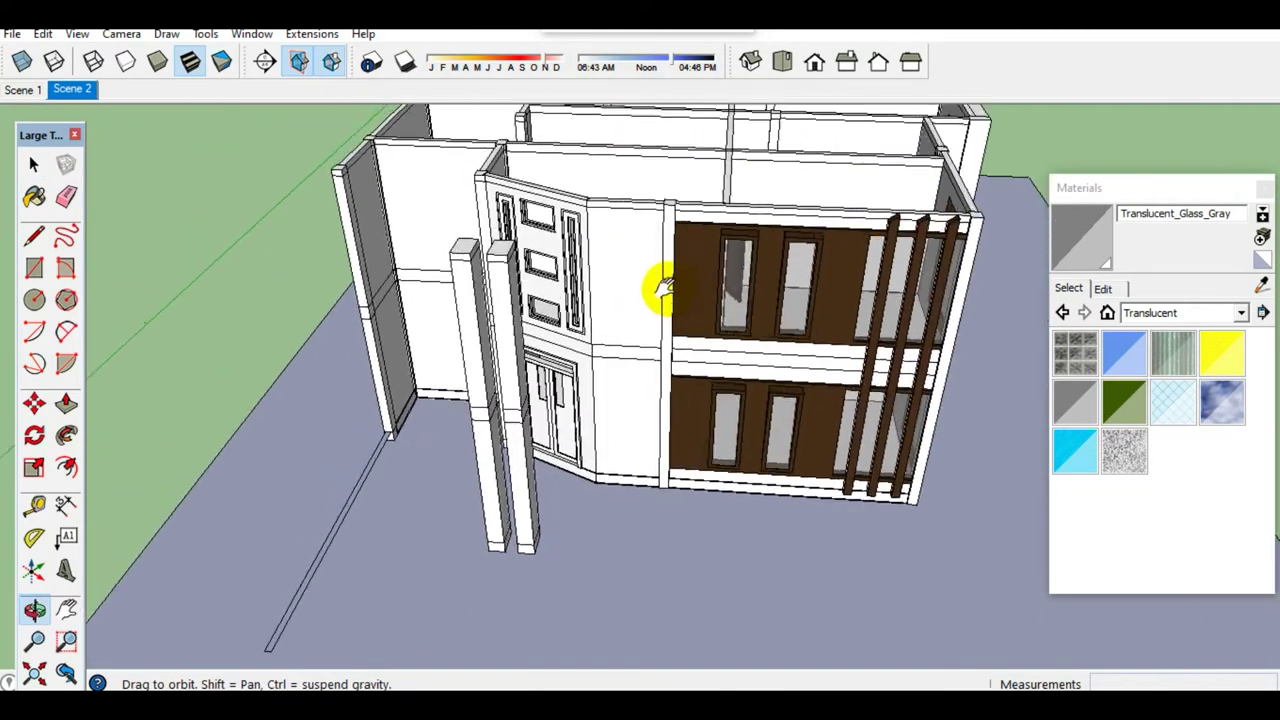
Step: Unhide all hidden floor slabs and walls
left_click(43, 33)
left_click(350, 338)
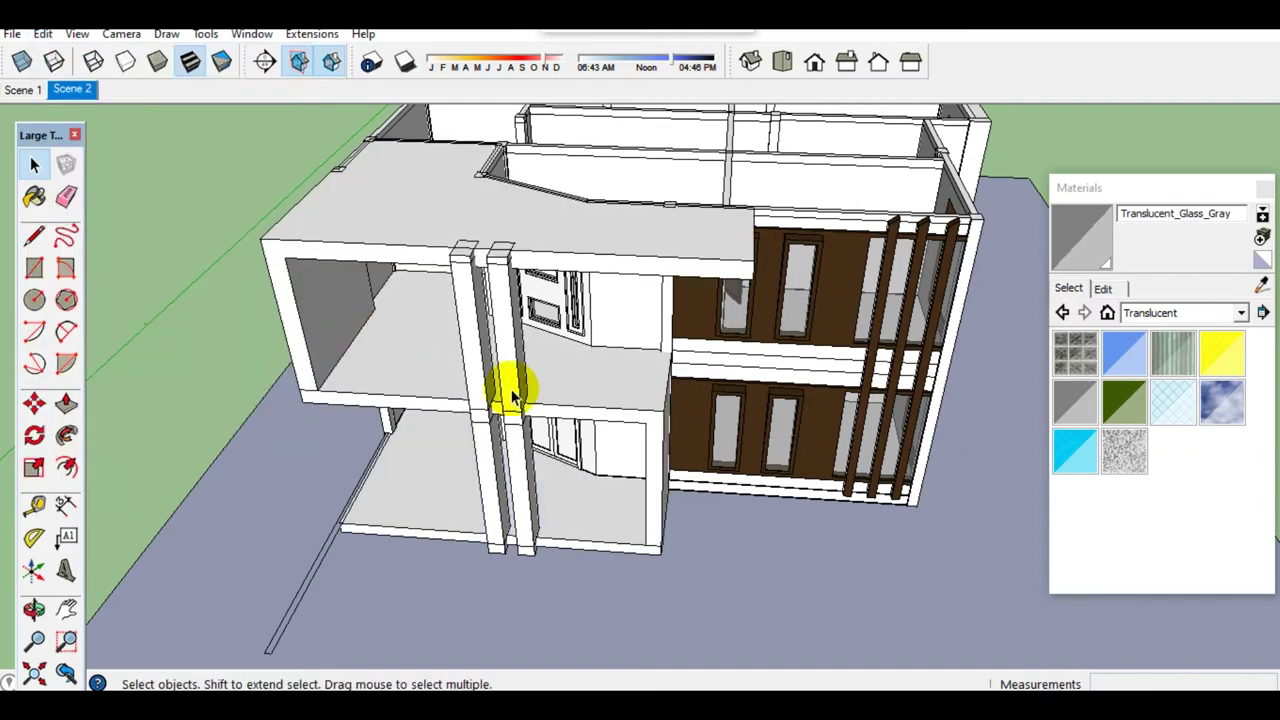
middle_click_drag(510, 395, 471, 380)
scroll(437, 351, "up", 3)
scroll(386, 397, "up", 2)
Step: Draw a rectangular panel across the upper opening and make it a group
key("r")
left_click(306, 418)
middle_click_drag(343, 420, 657, 186)
scroll(657, 186, "up", 3)
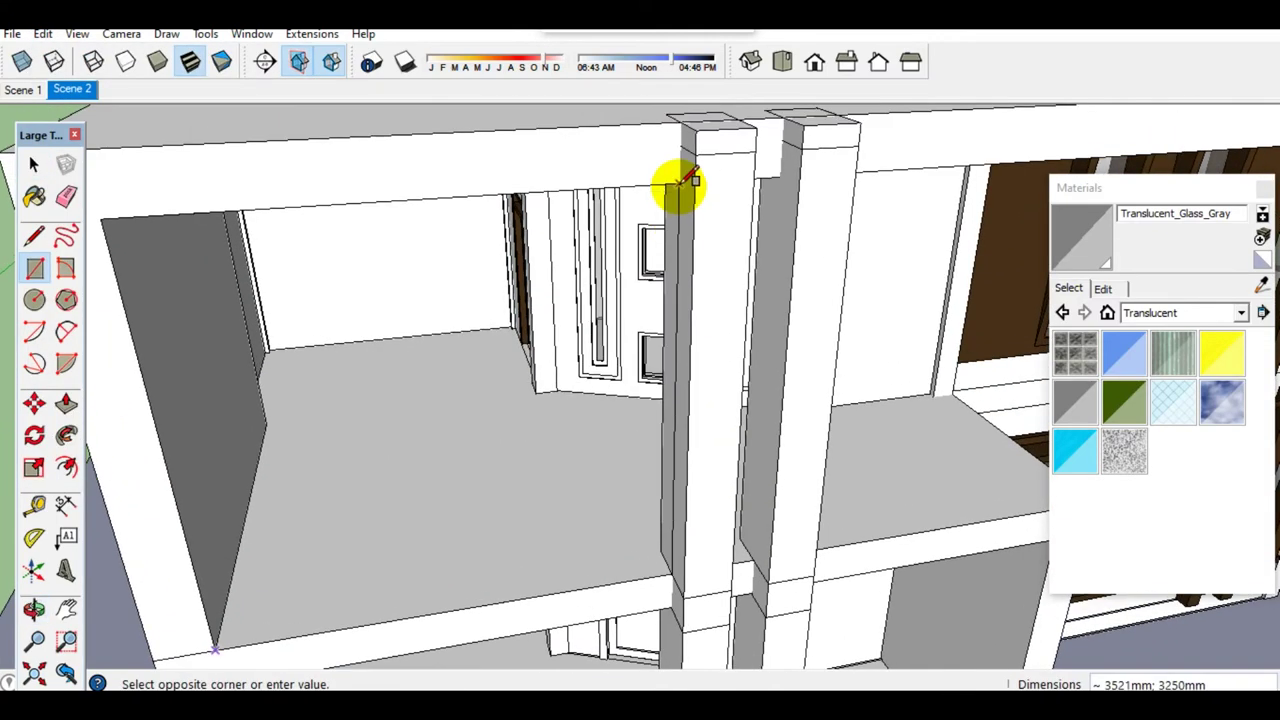
left_click(679, 180)
key("space")
scroll(537, 257, "down", 5)
scroll(491, 420, "down", 2)
left_click(466, 394)
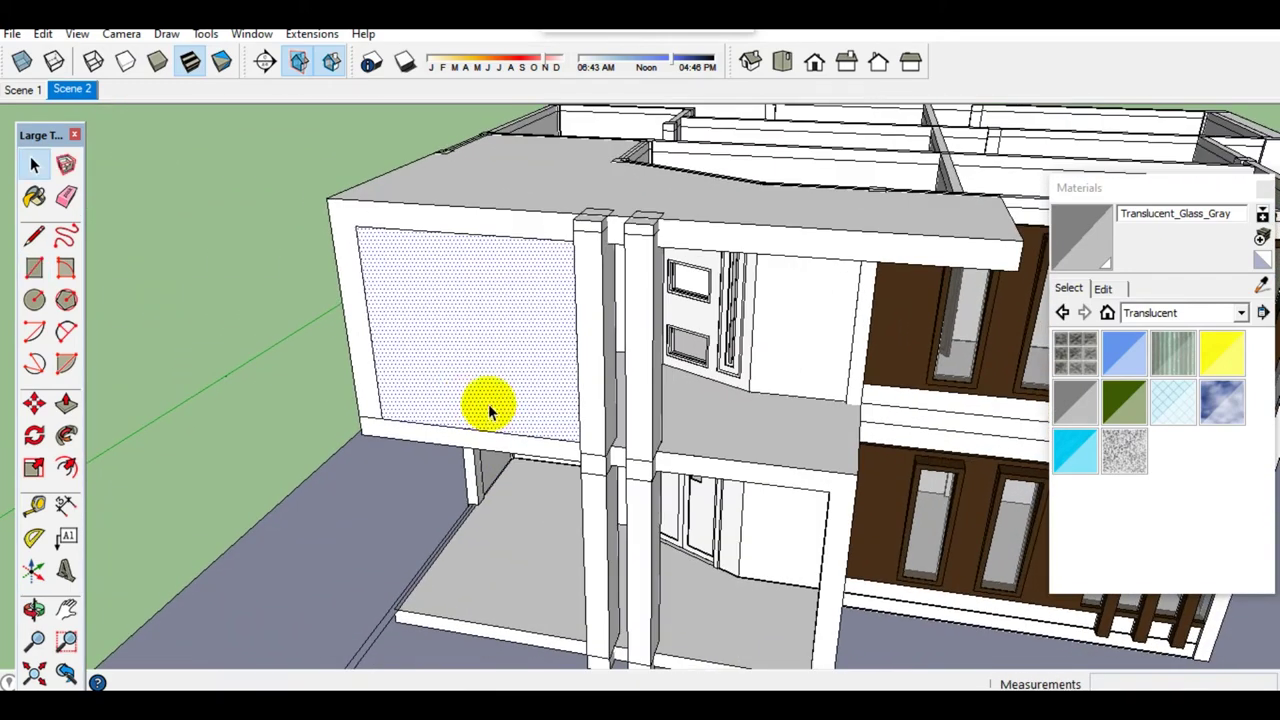
right_click(489, 383)
left_click(575, 537)
Step: Draw a rectangular face filling the lower opening
scroll(563, 443, "up", 2)
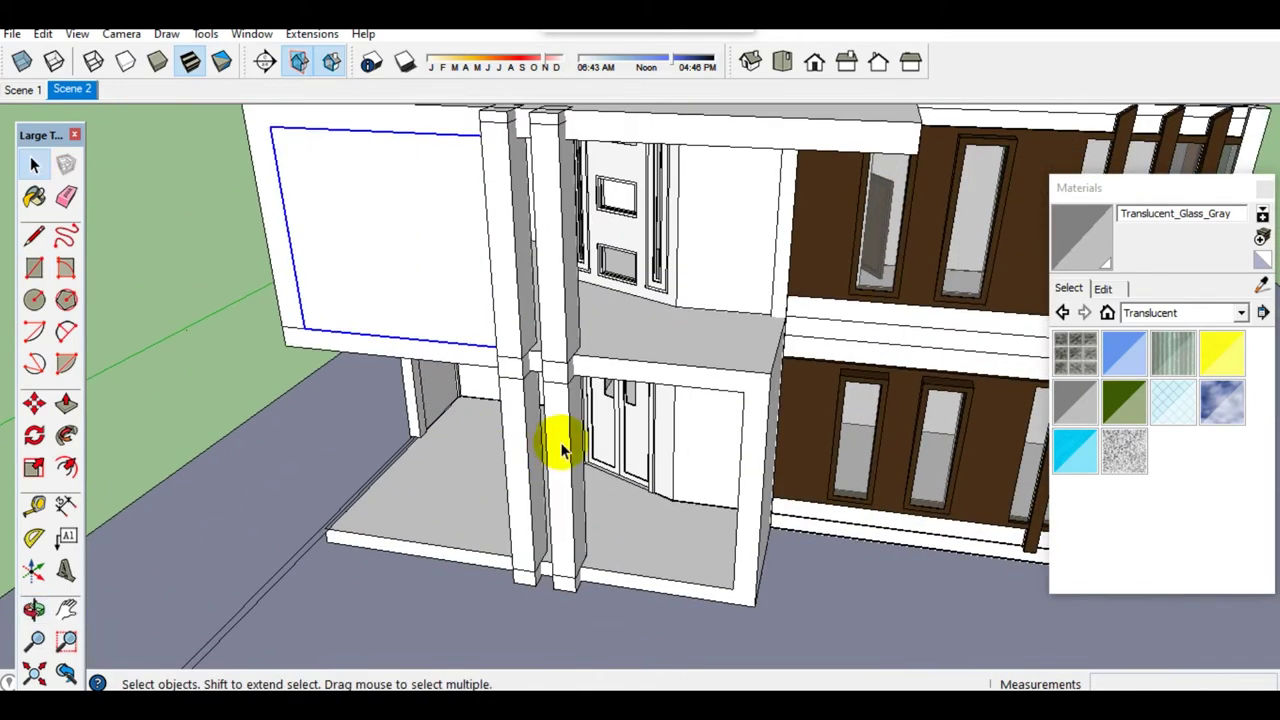
scroll(550, 440, "up", 2)
key("r")
scroll(584, 362, "up", 2)
scroll(566, 312, "up", 2)
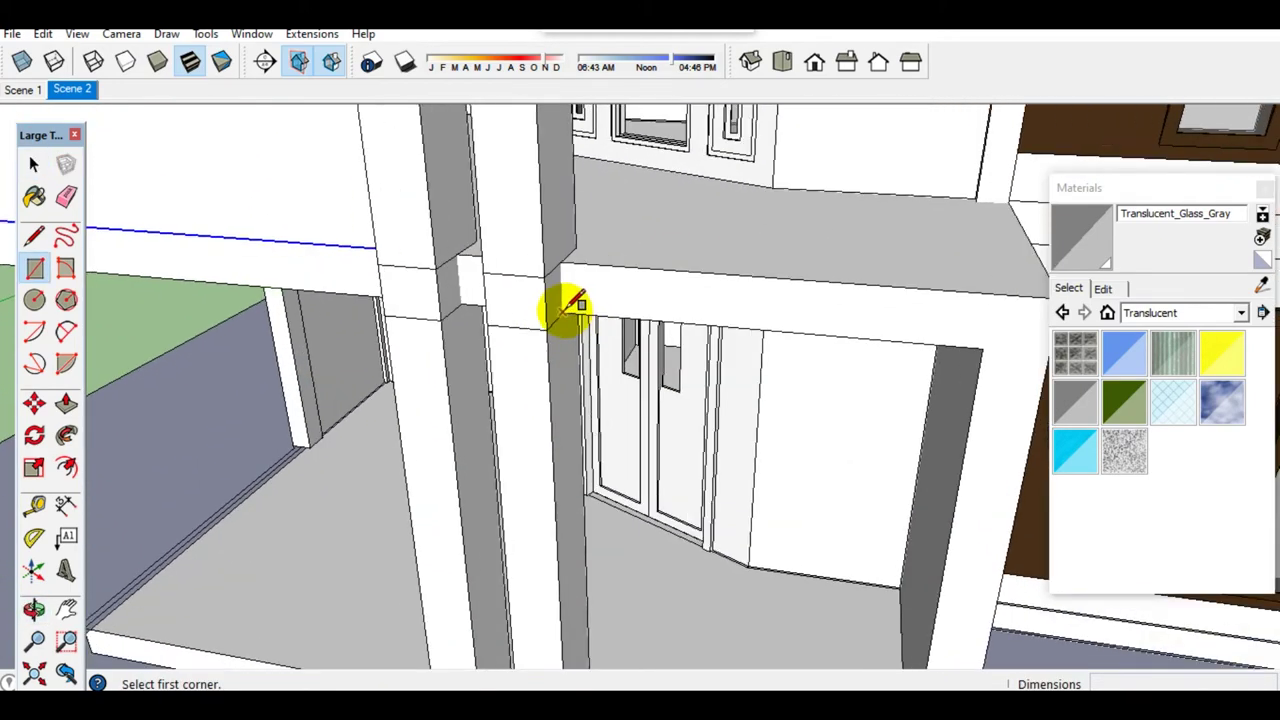
left_click(563, 302)
scroll(640, 400, "down", 3)
scroll(690, 470, "up", 3)
scroll(715, 520, "up", 2)
left_click(724, 535)
Step: Reverse the lower panel's face so its front shows, then make it a group
key("space")
scroll(650, 490, "down", 3)
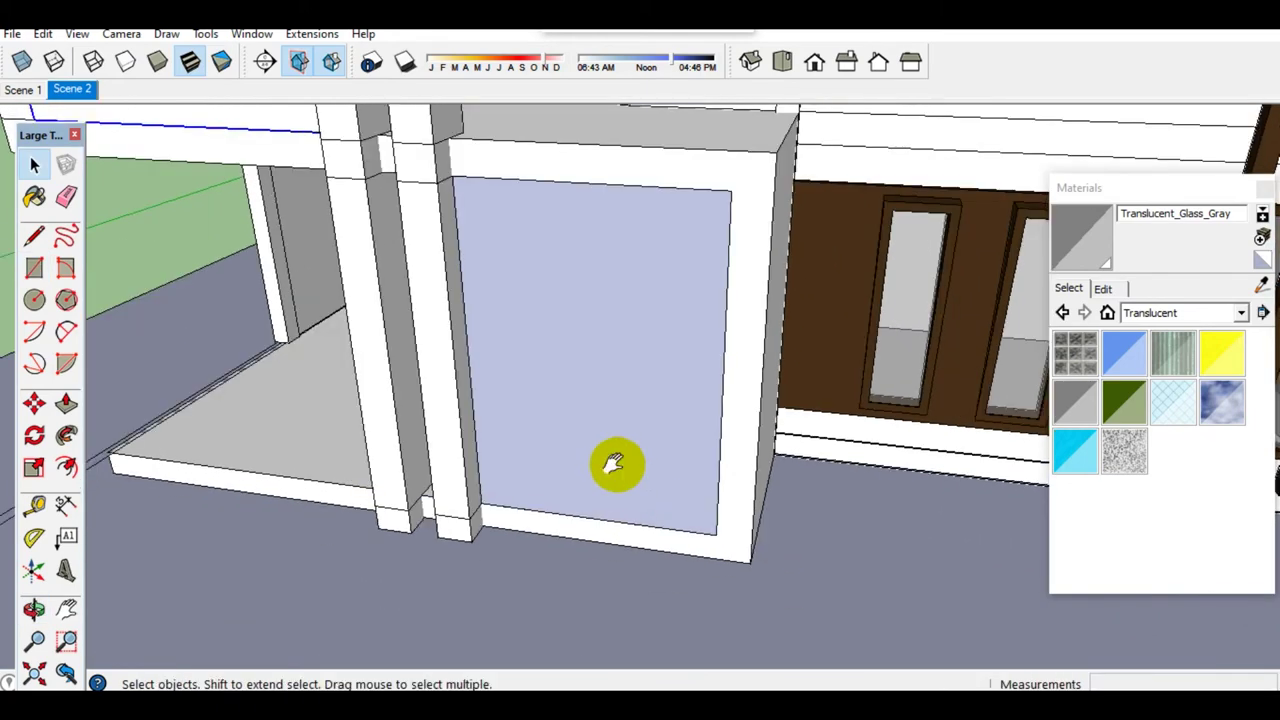
left_click(634, 449)
right_click(638, 449)
left_click(702, 345)
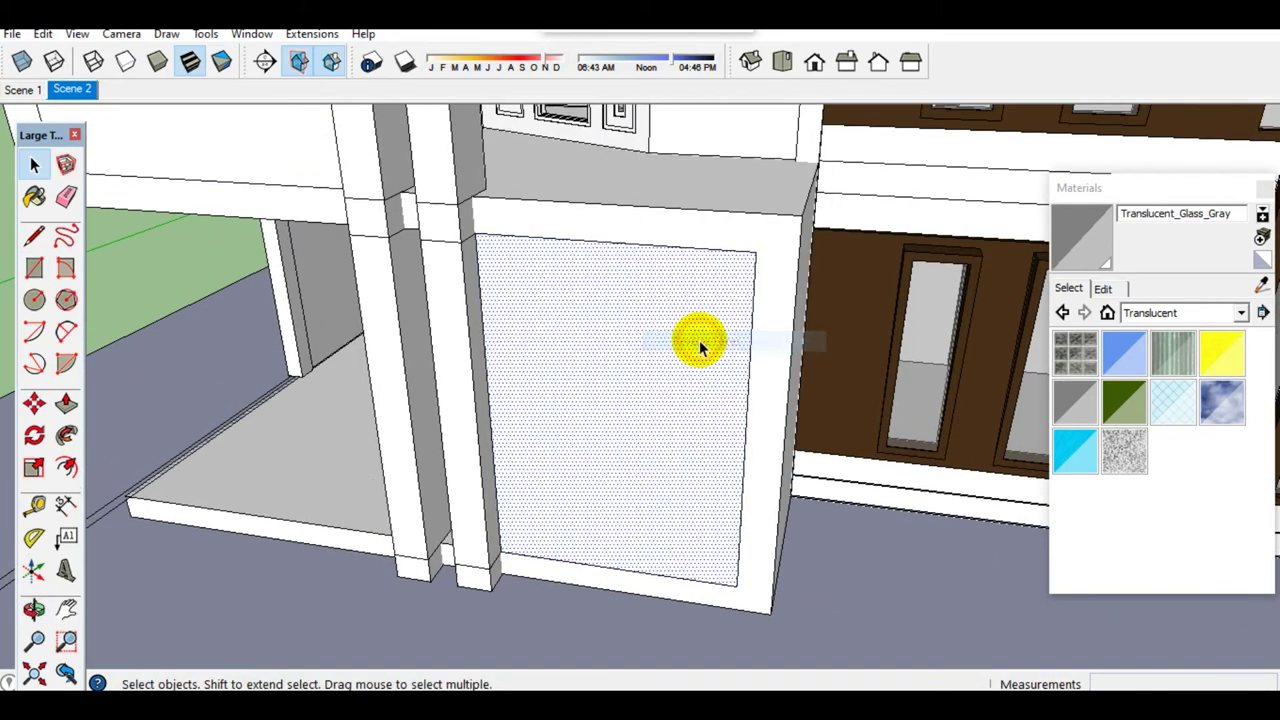
right_click(688, 347)
left_click(749, 506)
mouse_move(749, 506)
middle_mouse_down()
mouse_move(623, 457)
mouse_move(618, 532)
mouse_move(491, 400)
mouse_move(477, 434)
middle_mouse_up()
double_click(480, 429)
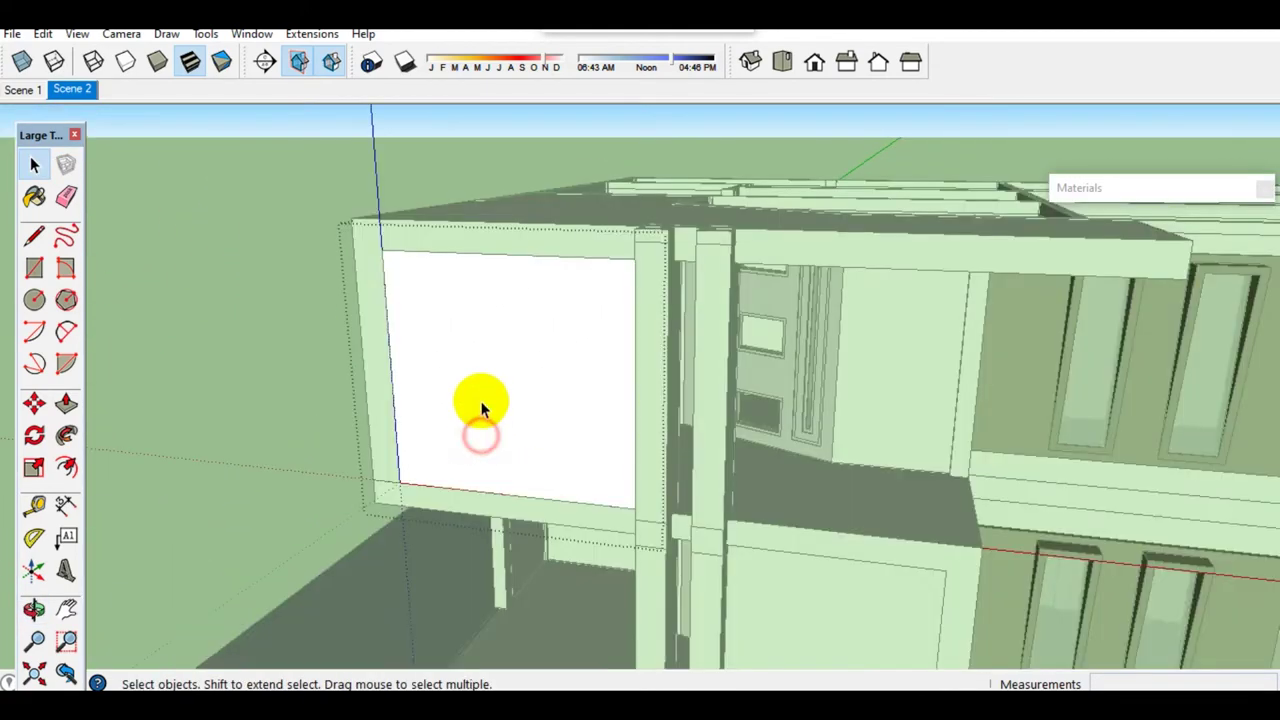
Step: Push/pull the upper panel's face inside its group to give it thickness
scroll(493, 460, "up", 3)
left_click(493, 460)
key("p")
type("100")
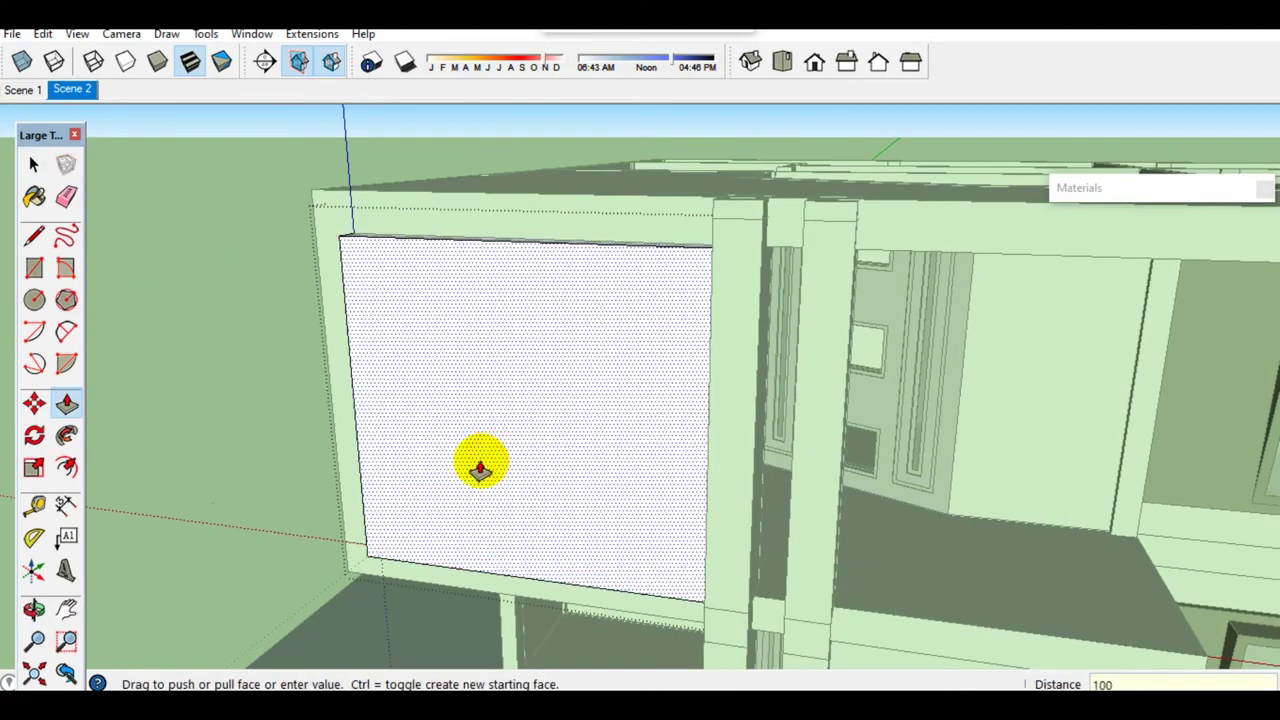
key("Return")
middle_click_drag(457, 457, 457, 460)
scroll(457, 457, "up", 2)
Step: Draw another small rectangle on the wall panel
key("r")
left_click(434, 450)
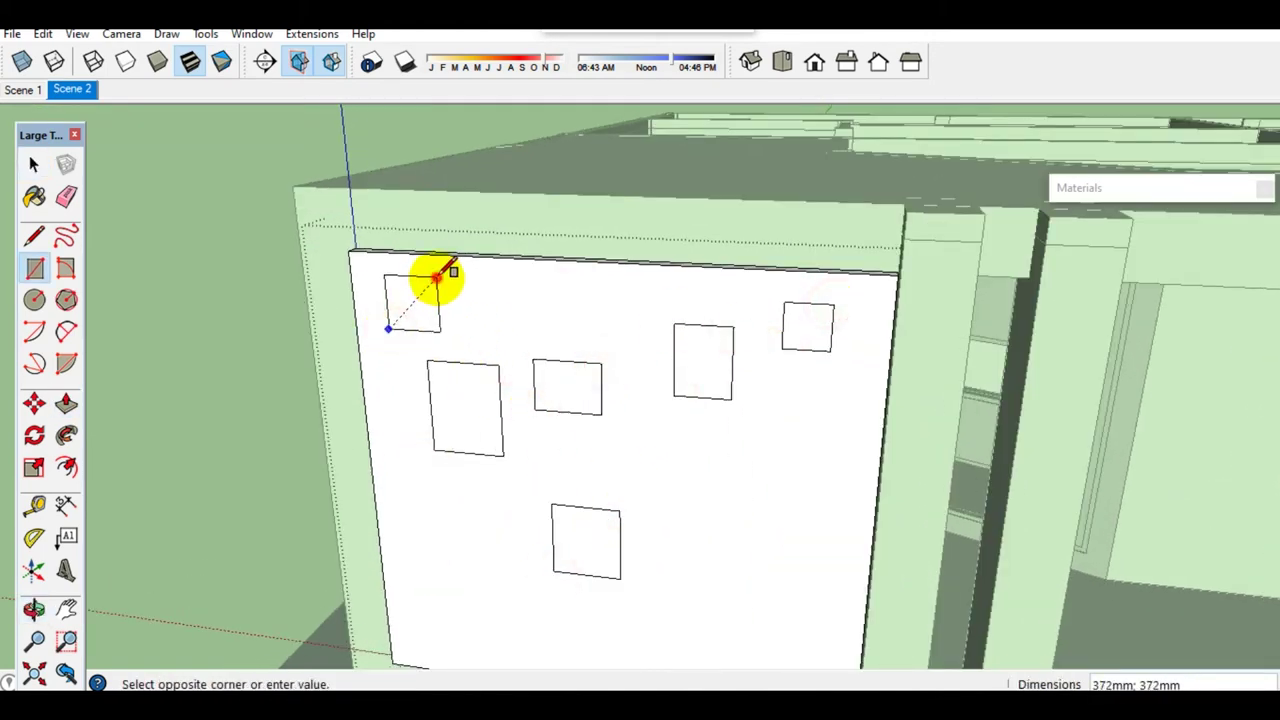
left_click(506, 282)
mouse_move(506, 282)
middle_mouse_down()
mouse_move(457, 586)
mouse_move(425, 600)
middle_mouse_up()
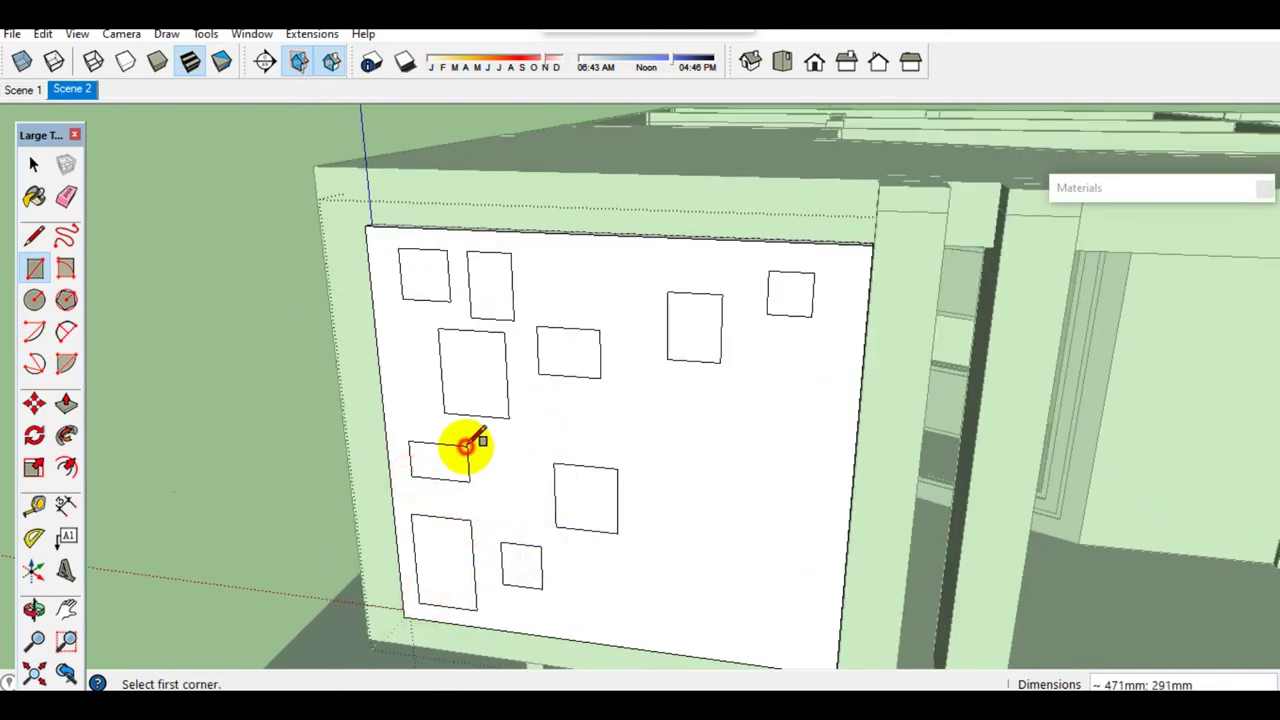
mouse_move(466, 446)
middle_mouse_down()
mouse_move(586, 494)
mouse_move(591, 466)
mouse_move(601, 513)
mouse_move(440, 503)
middle_mouse_up()
Step: Recess every scattered rectangle on the wall panel to the same depth, forming the perforated screen
left_click(440, 503)
left_click(449, 468)
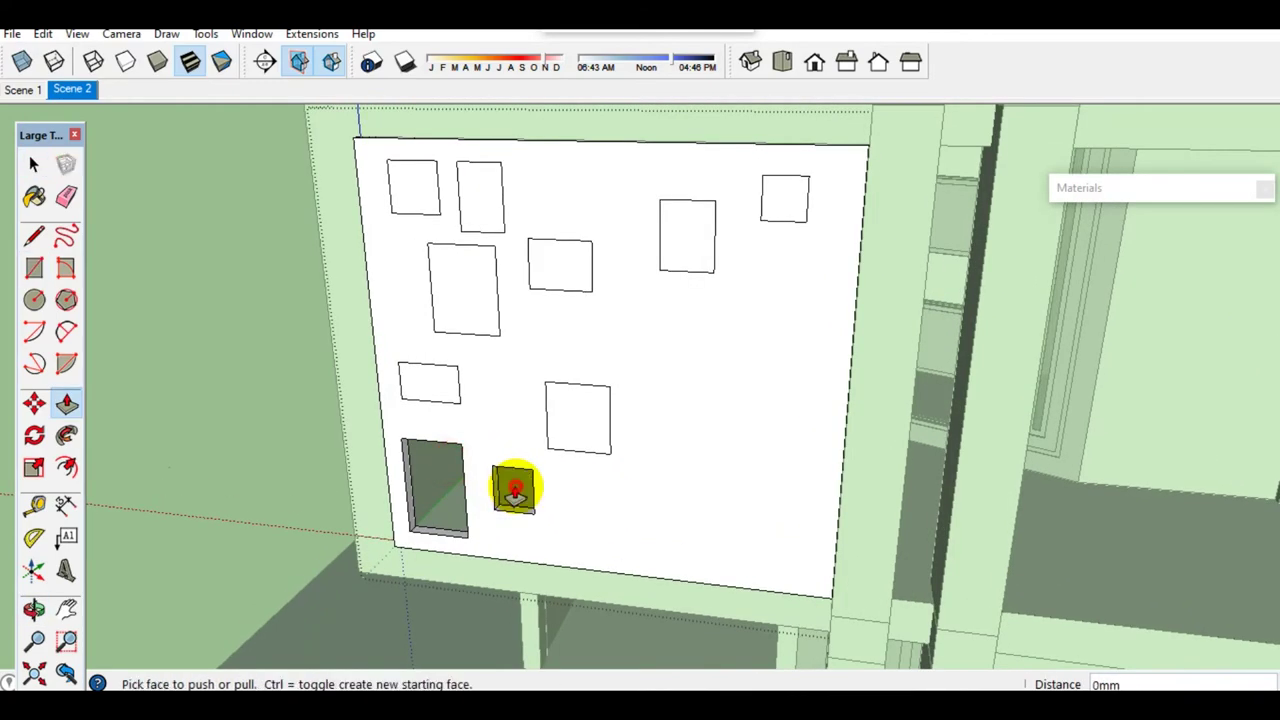
left_click(444, 391)
double_click(463, 290)
double_click(556, 265)
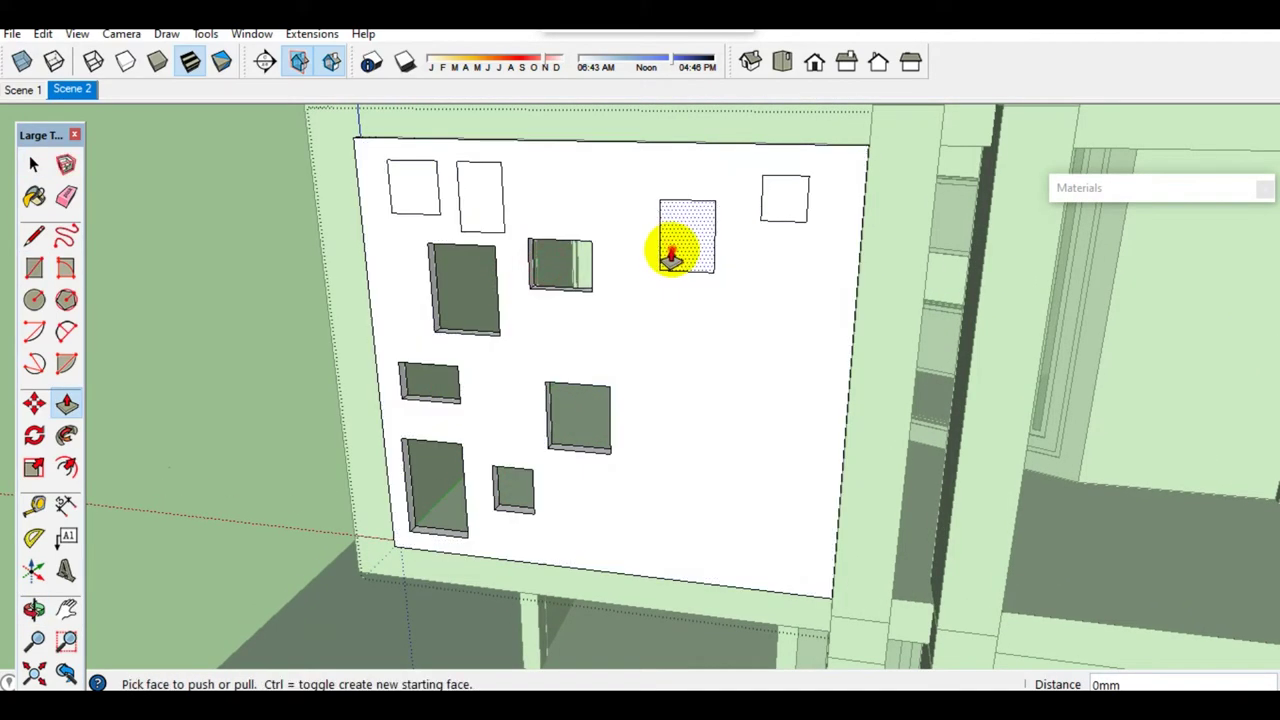
double_click(785, 200)
double_click(480, 195)
double_click(413, 187)
key("space")
middle_click_drag(414, 194, 528, 371)
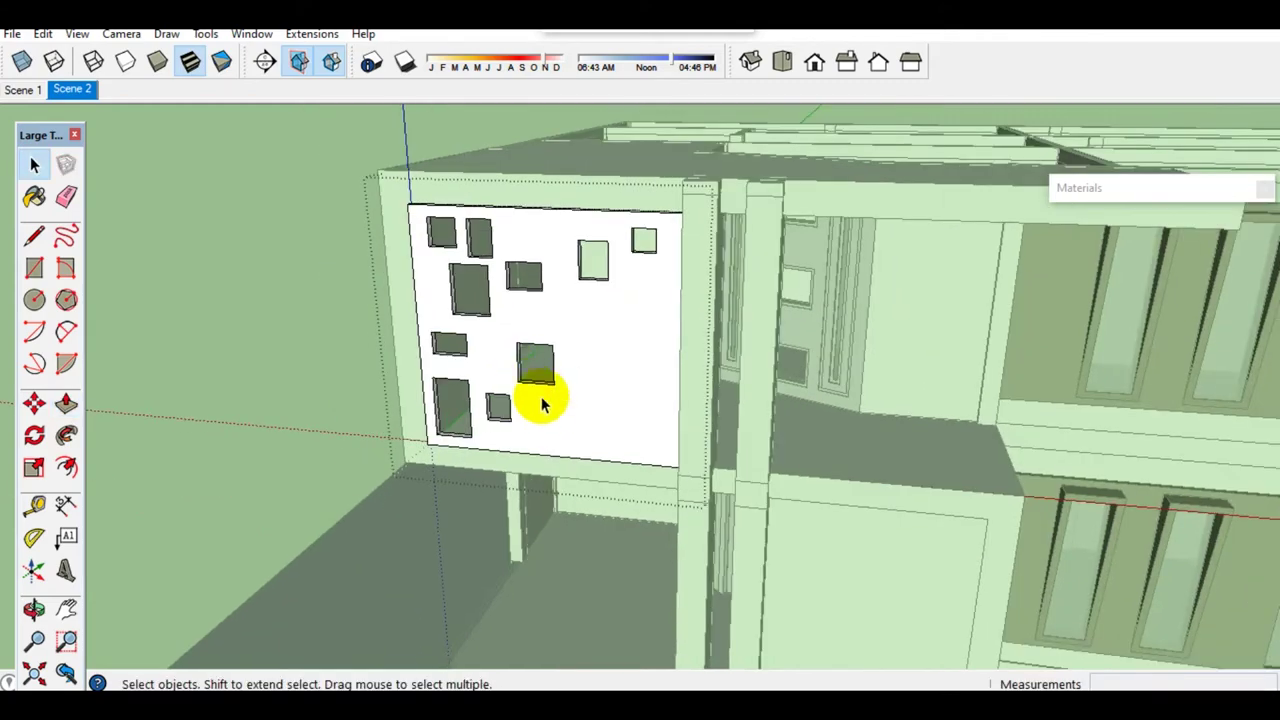
Step: Move the perforated wall panel into its new position
left_click(470, 430)
scroll(470, 430, "up", 3)
scroll(430, 450, "up", 3)
scroll(443, 505, "up", 2)
key("m")
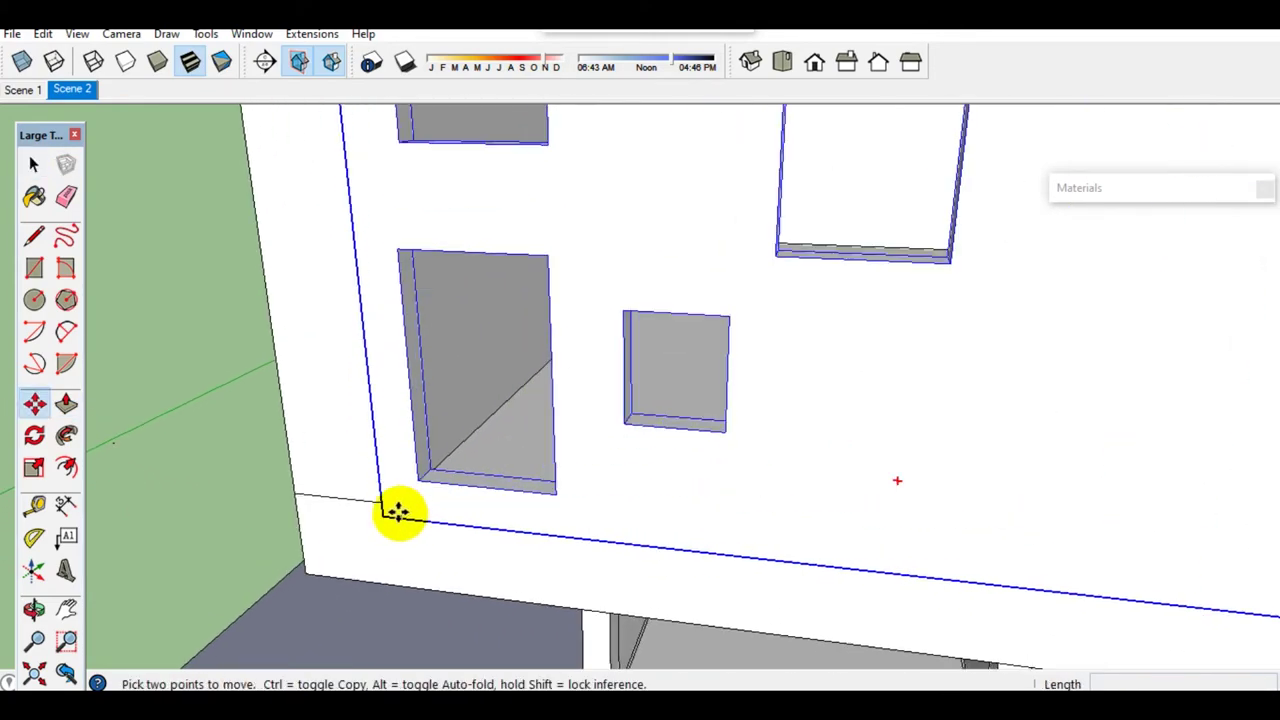
left_click(392, 513)
left_click(441, 461)
scroll(411, 483, "down", 2)
key("space")
scroll(529, 466, "down", 3)
scroll(649, 437, "down", 3)
Step: Push in the lower entrance block's front face
mouse_move(649, 437)
middle_mouse_down()
mouse_move(777, 486)
mouse_move(543, 509)
mouse_move(600, 534)
middle_mouse_up()
key("p")
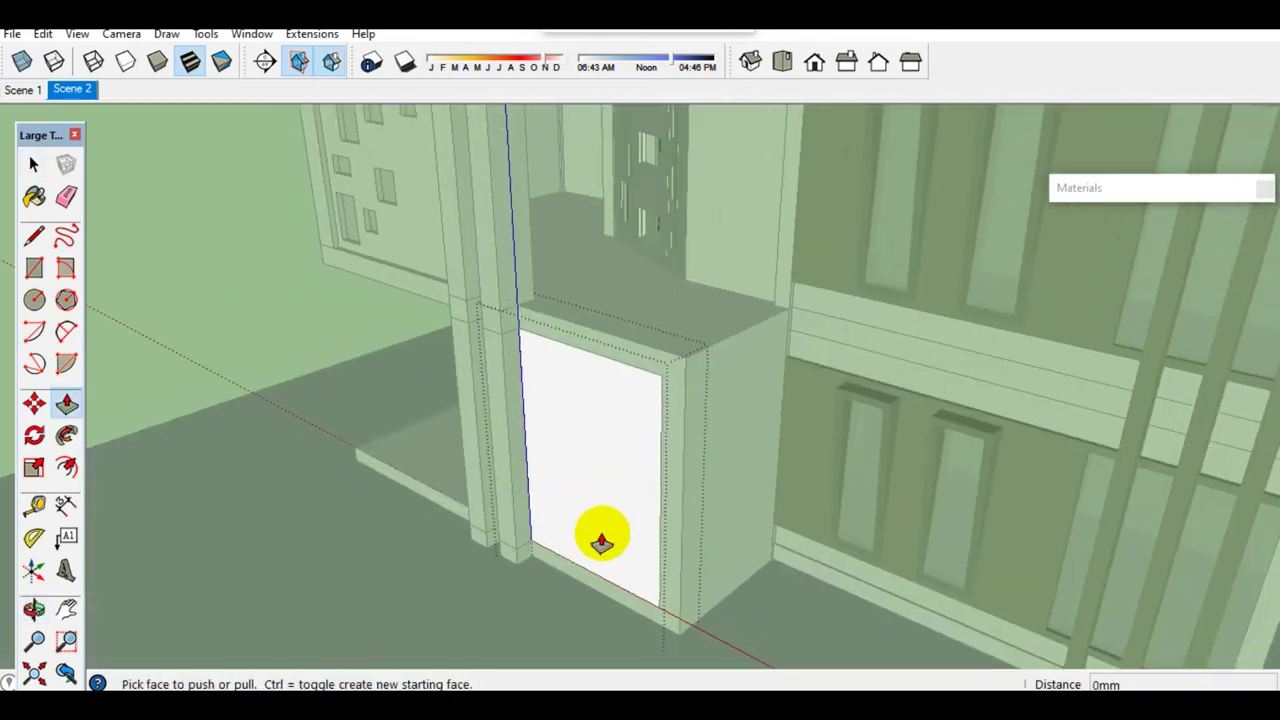
left_click(600, 537)
key("Return")
Step: Draw a tall slot rectangle on the lower block's front panel
mouse_move(591, 534)
middle_mouse_down()
mouse_move(663, 563)
mouse_move(651, 543)
middle_mouse_up()
key("r")
scroll(640, 550, "up", 2)
left_click(591, 566)
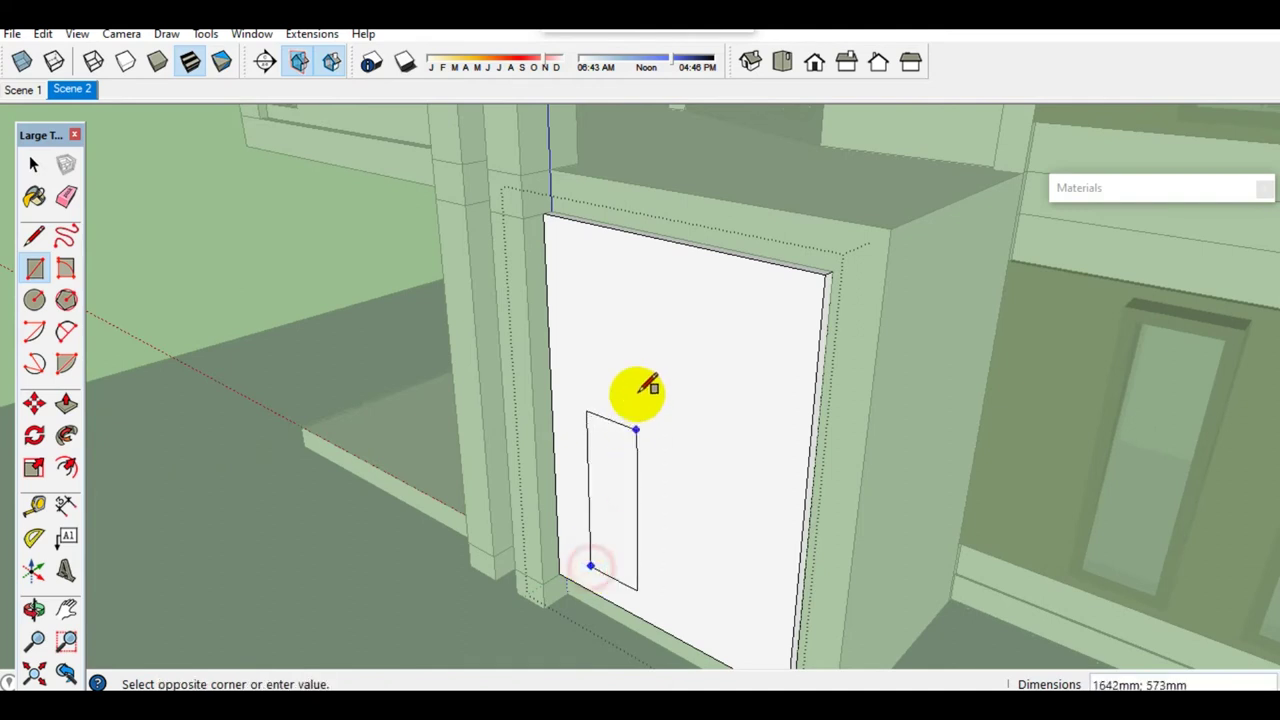
key("space")
left_click(600, 349)
Step: Copy the slot to the right edge and add an evenly spaced middle copy with /2
key("m")
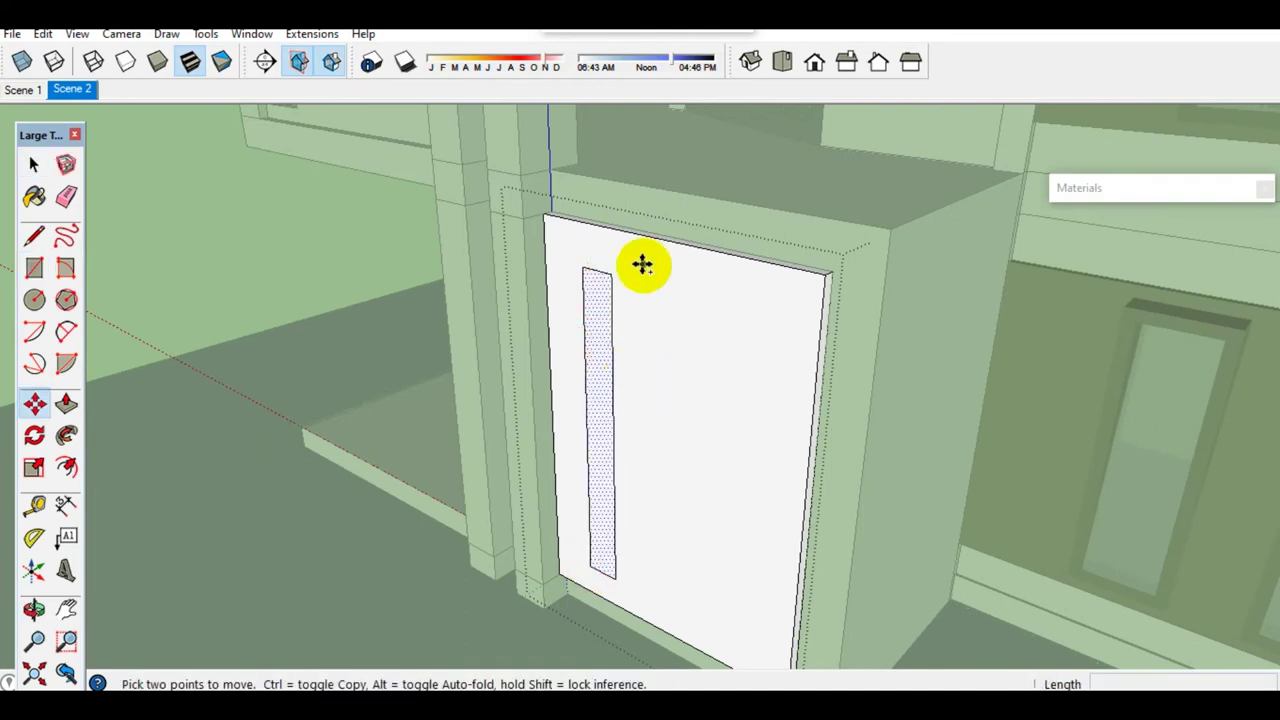
left_click(643, 264)
key("ctrl")
left_click(772, 266)
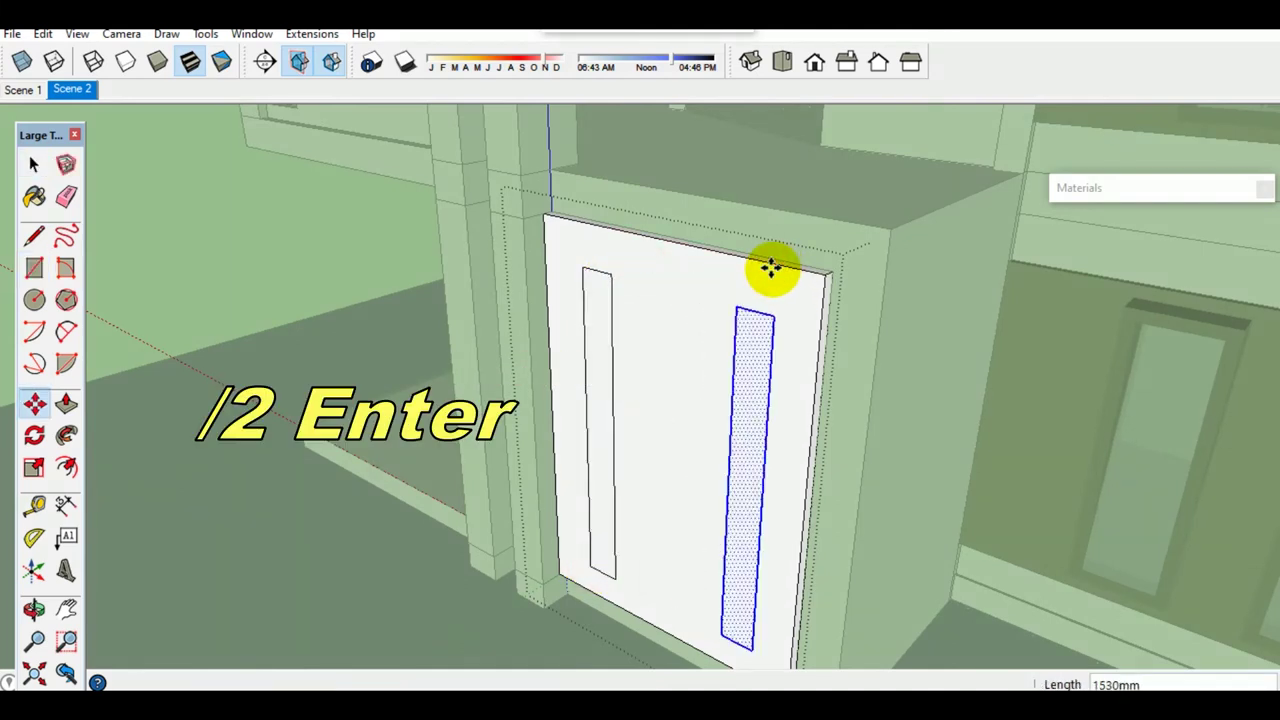
key("Return")
key("space")
scroll(690, 445, "up", 1)
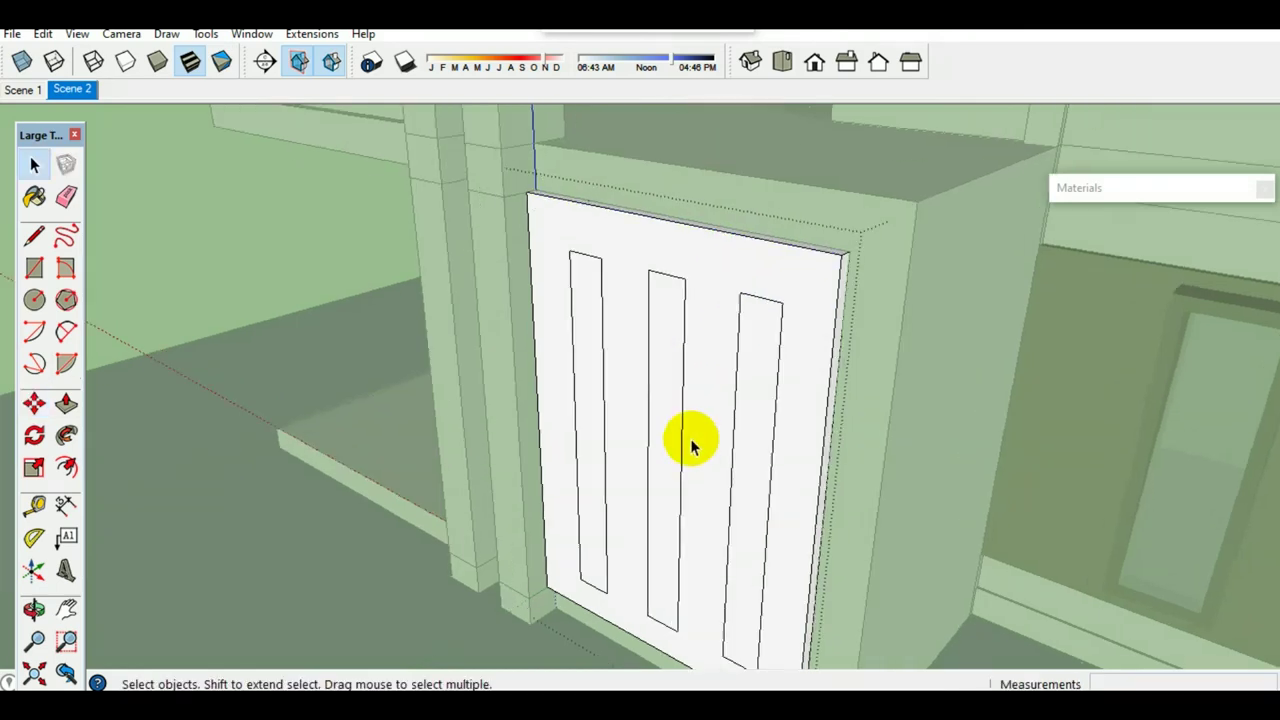
Step: Push the middle, right and left slots 100mm into the panel
key("p")
left_click(666, 493)
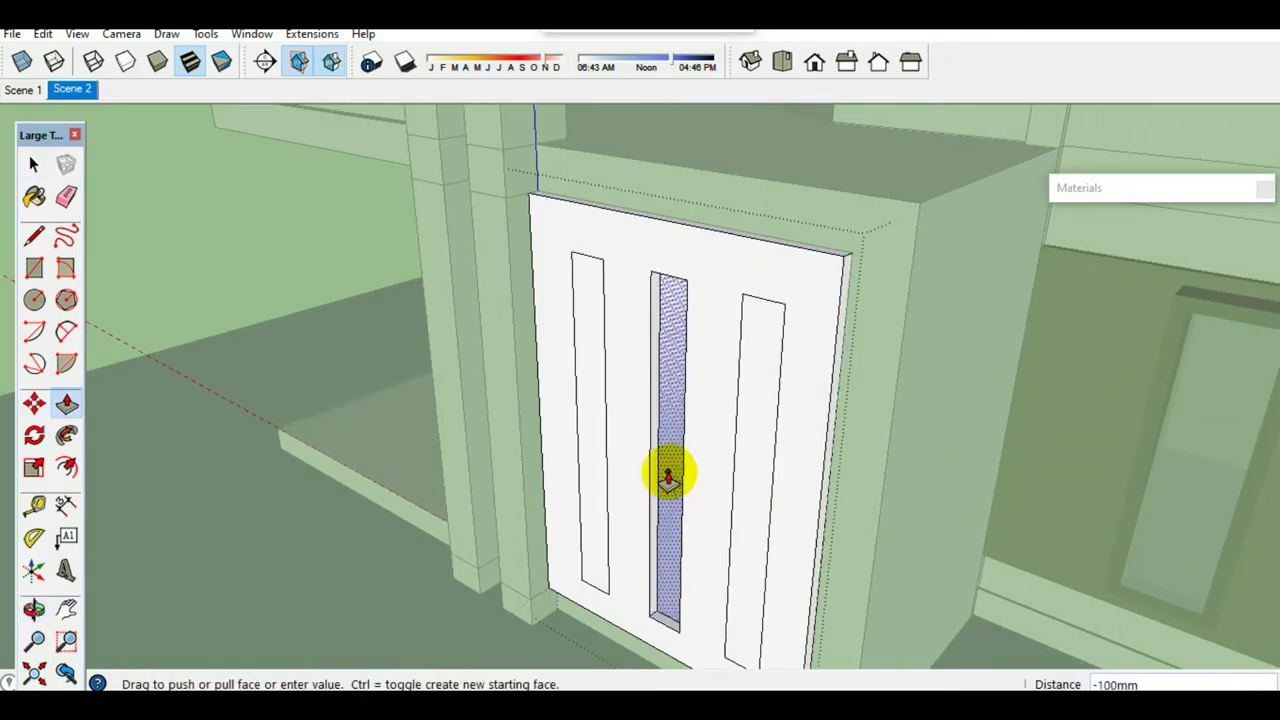
type("100")
key("Return")
double_click(743, 490)
double_click(600, 466)
key("space")
scroll(605, 475, "down", 3)
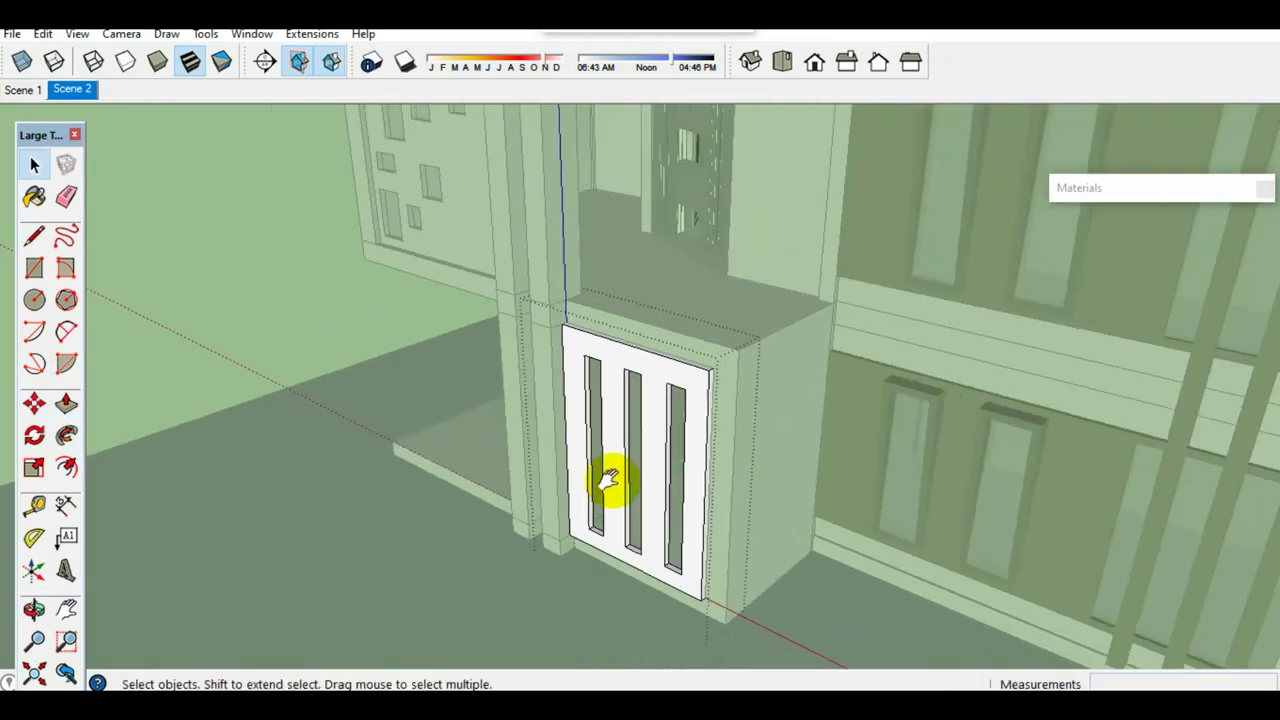
scroll(615, 488, "down", 5)
mouse_move(651, 486)
middle_mouse_down()
mouse_move(838, 490)
mouse_move(651, 509)
middle_mouse_up()
scroll(838, 490, "up", 3)
Step: Shift the slotted front panel 100mm so it sits recessed in its frame
left_click(845, 498)
scroll(845, 498, "up", 3)
scroll(430, 490, "up", 3)
key("m")
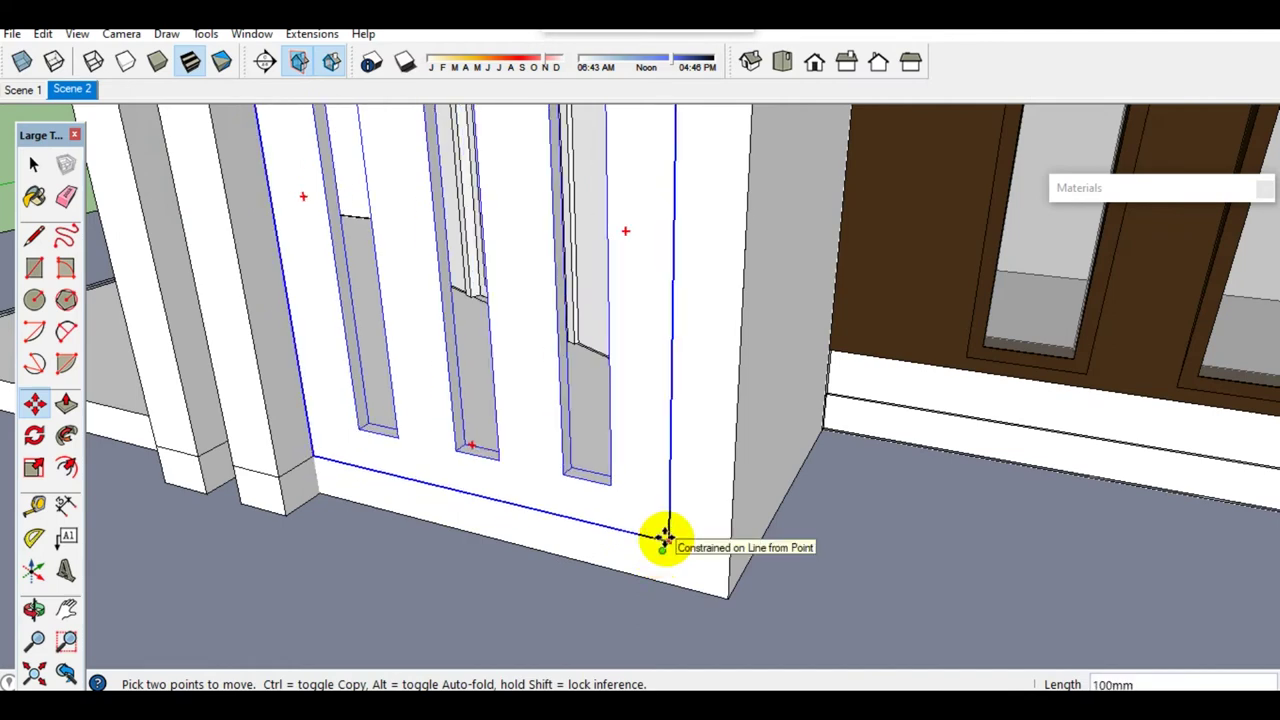
middle_click_drag(663, 534, 326, 453)
left_click(288, 449)
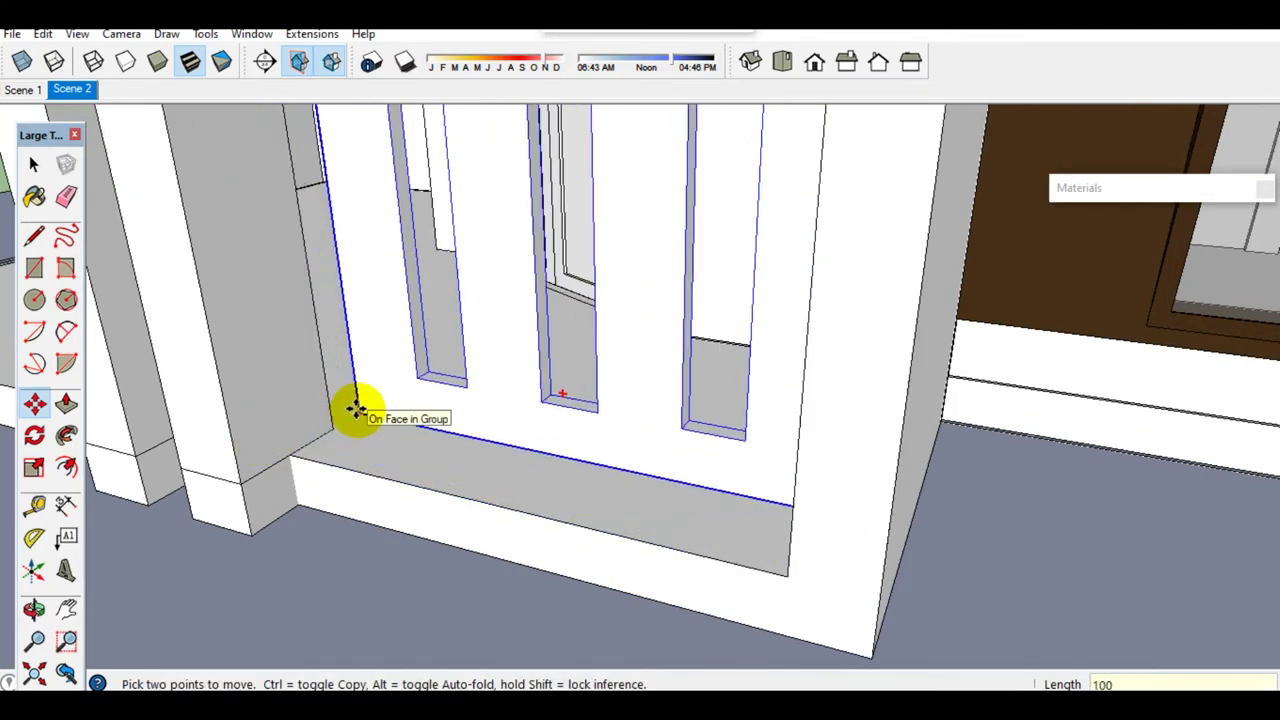
scroll(356, 410, "down", 3)
key("space")
middle_click_drag(411, 417, 474, 450)
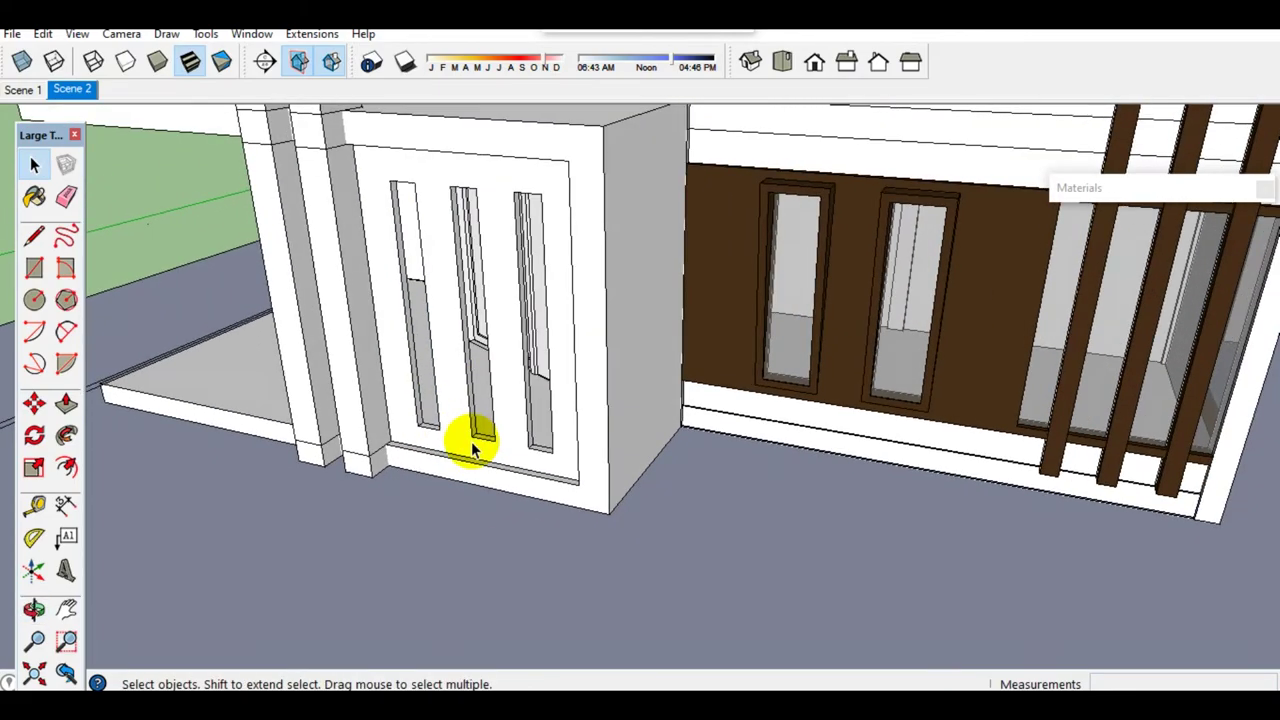
scroll(566, 557, "down", 5)
mouse_move(566, 557)
middle_mouse_down()
mouse_move(586, 514)
mouse_move(600, 537)
mouse_move(663, 534)
mouse_move(609, 509)
mouse_move(820, 507)
mouse_move(586, 514)
mouse_move(600, 529)
middle_mouse_up()
scroll(609, 515, "down", 2)
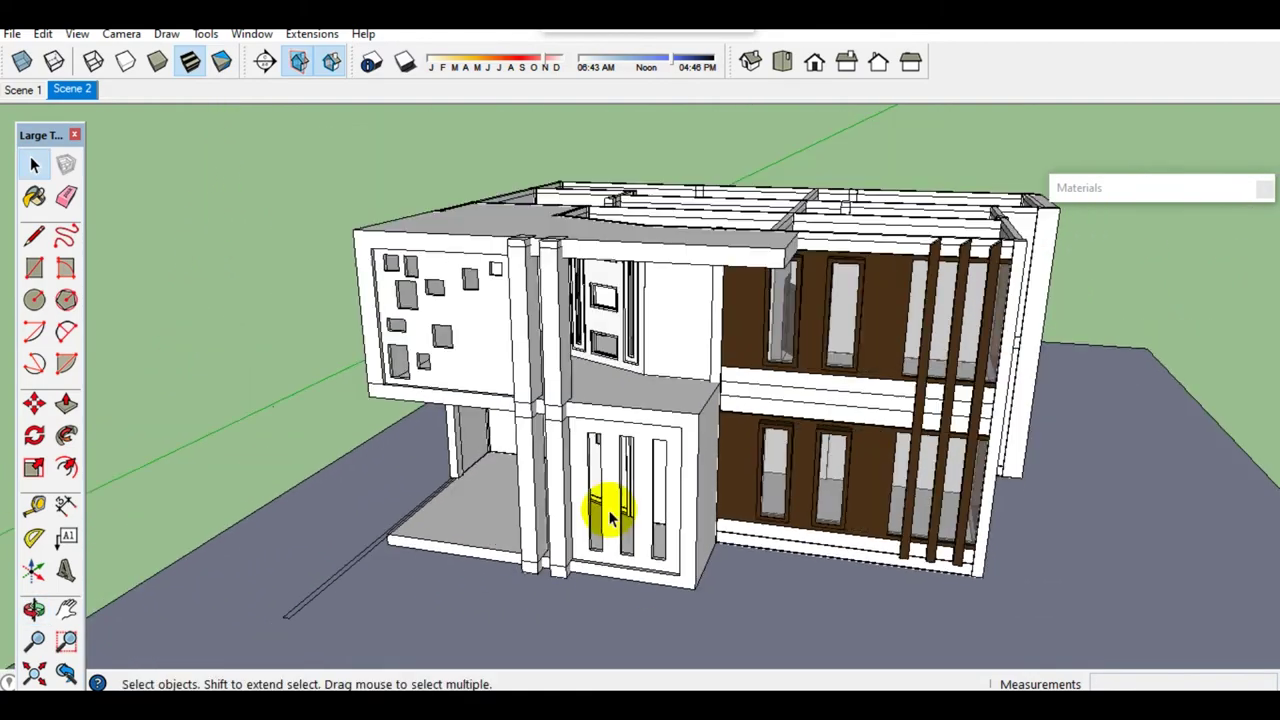
scroll(609, 515, "down", 2)
mouse_move(620, 480)
middle_mouse_down()
mouse_move(617, 520)
mouse_move(700, 505)
middle_mouse_up()
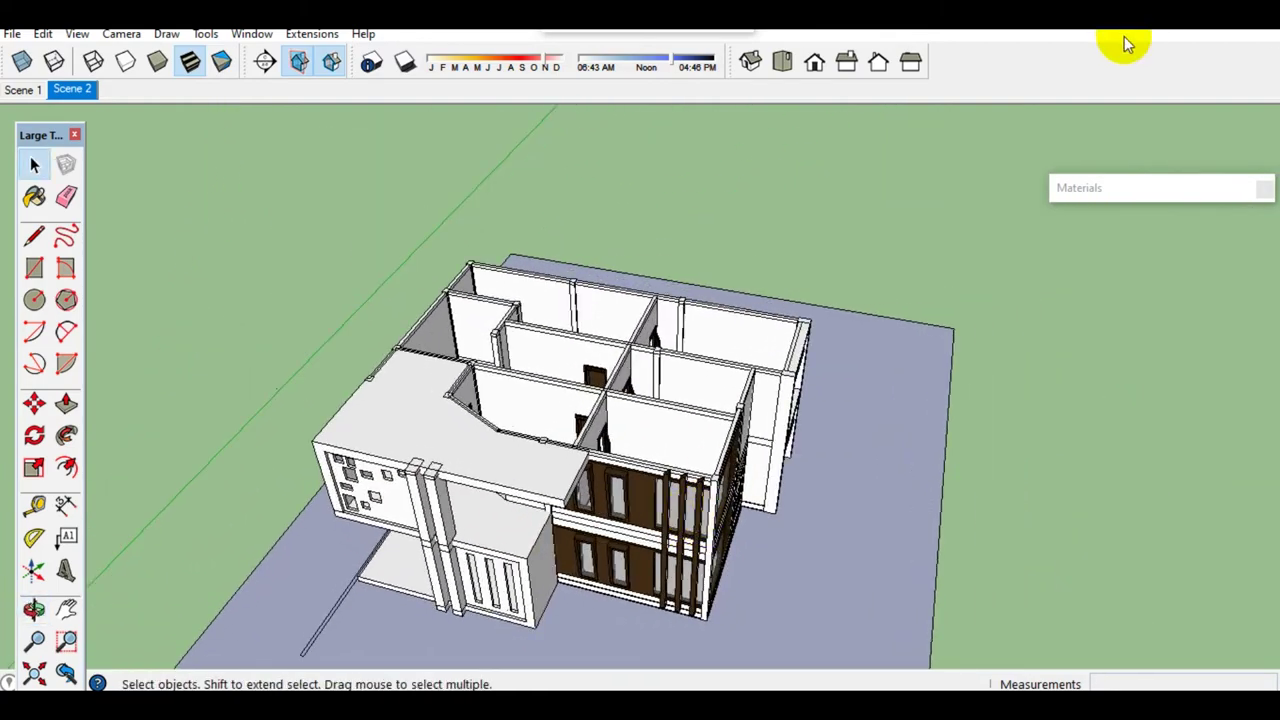
Step: Draw a rectangle covering the top floor of the house
scroll(737, 423, "up", 2)
middle_click_drag(737, 423, 680, 480)
scroll(700, 494, "up", 3)
scroll(700, 510, "up", 2)
key("r")
scroll(700, 510, "up", 2)
scroll(672, 560, "down", 5)
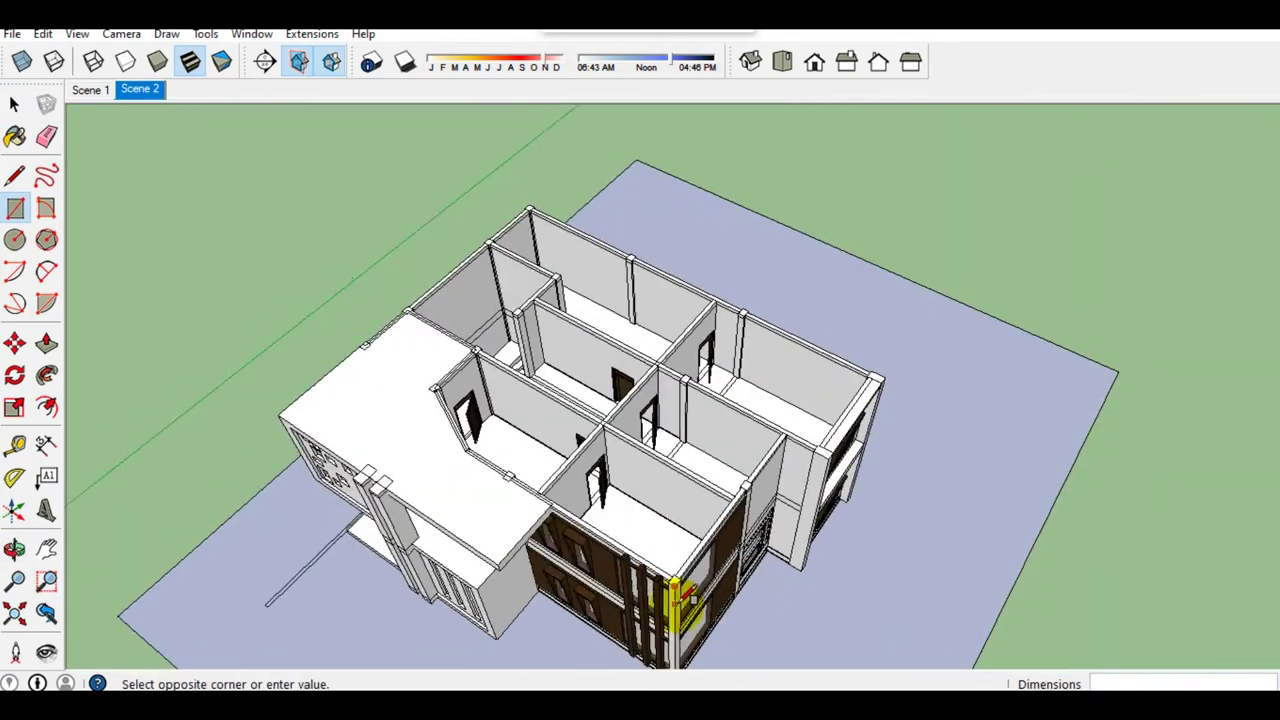
scroll(580, 266, "up", 3)
scroll(503, 223, "up", 2)
scroll(480, 205, "up", 2)
left_click(476, 210)
scroll(490, 225, "down", 3)
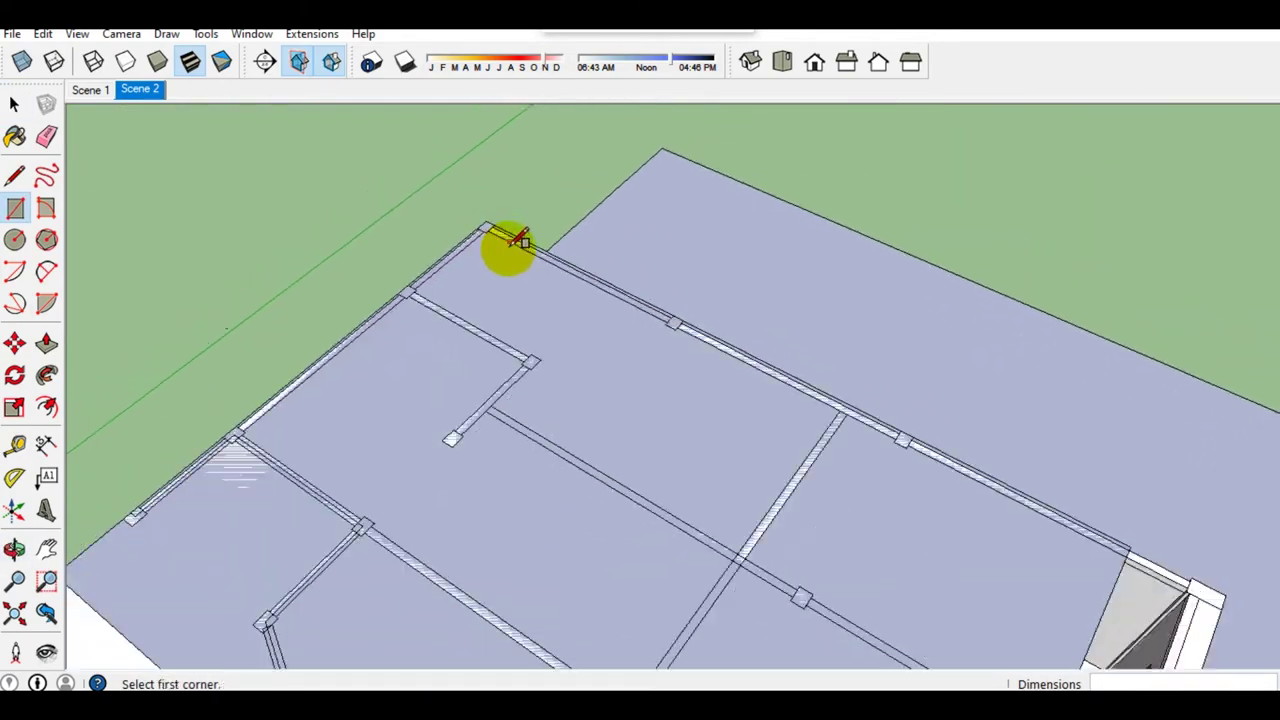
Step: Push/Pull the roof rectangle up into a thick slab
middle_click_drag(509, 243, 580, 506)
scroll(576, 440, "up", 3)
key("p")
left_click_drag(576, 440, 577, 423)
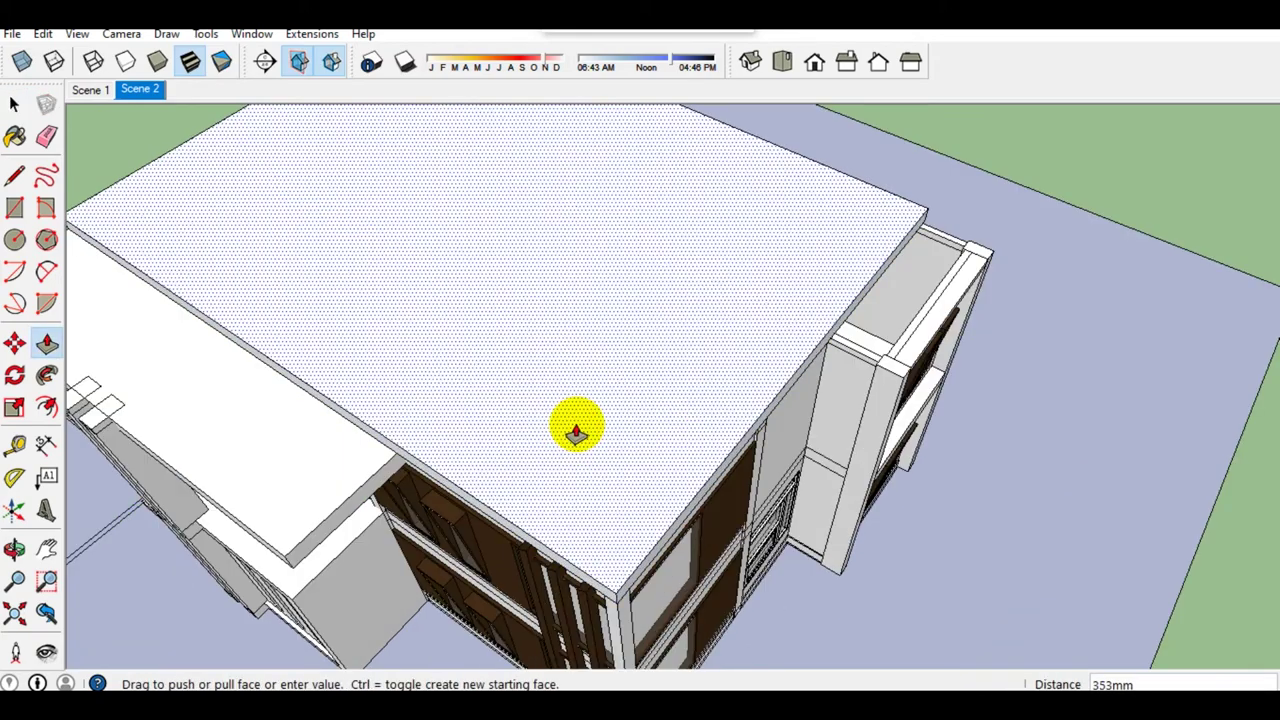
key("f")
left_click(547, 552)
Step: Offset the roof outline 150 mm inward and raise the inset area
left_click(622, 490)
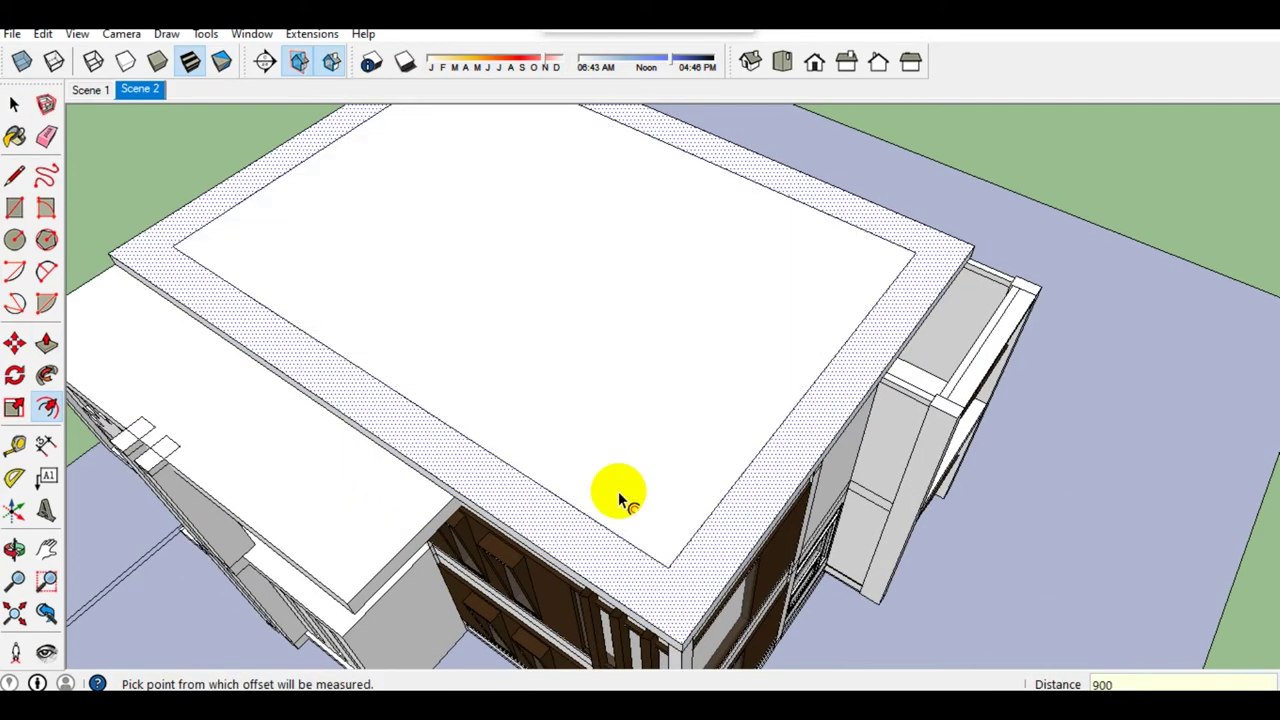
middle_click_drag(580, 494, 631, 478)
left_click(631, 478)
left_click(580, 455)
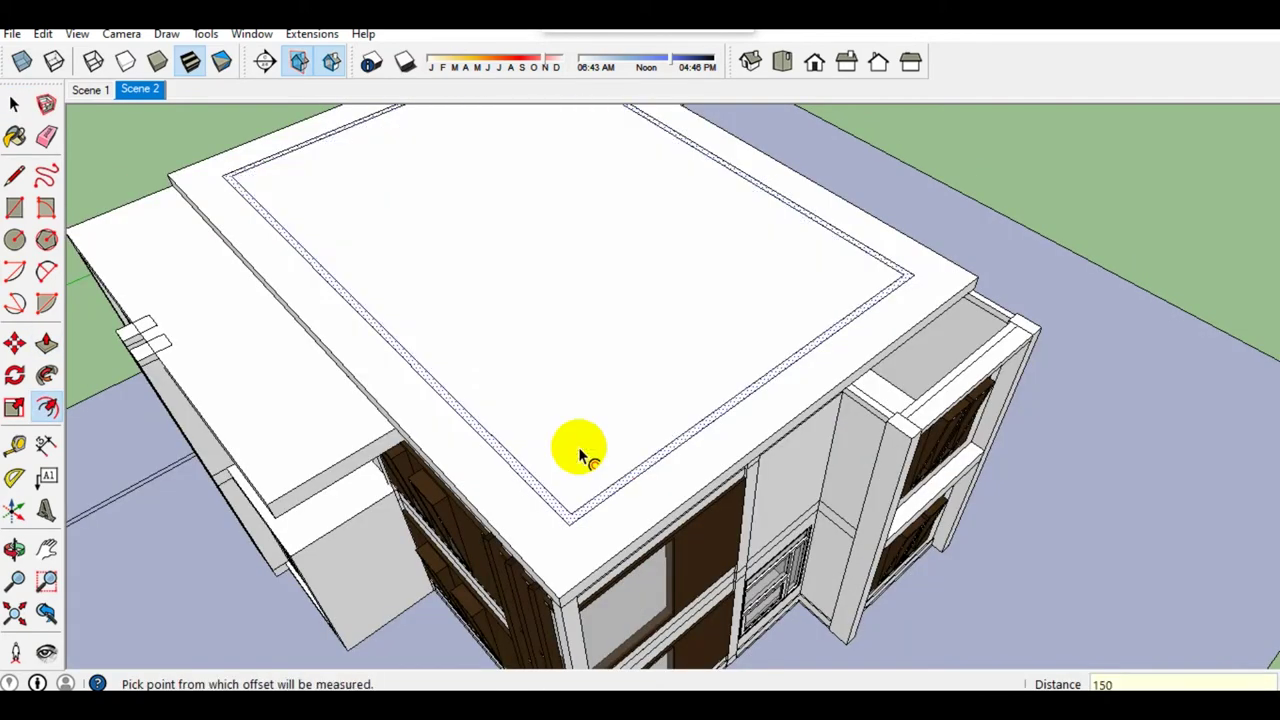
key("space")
scroll(590, 440, "up", 3)
key("p")
left_click(512, 452)
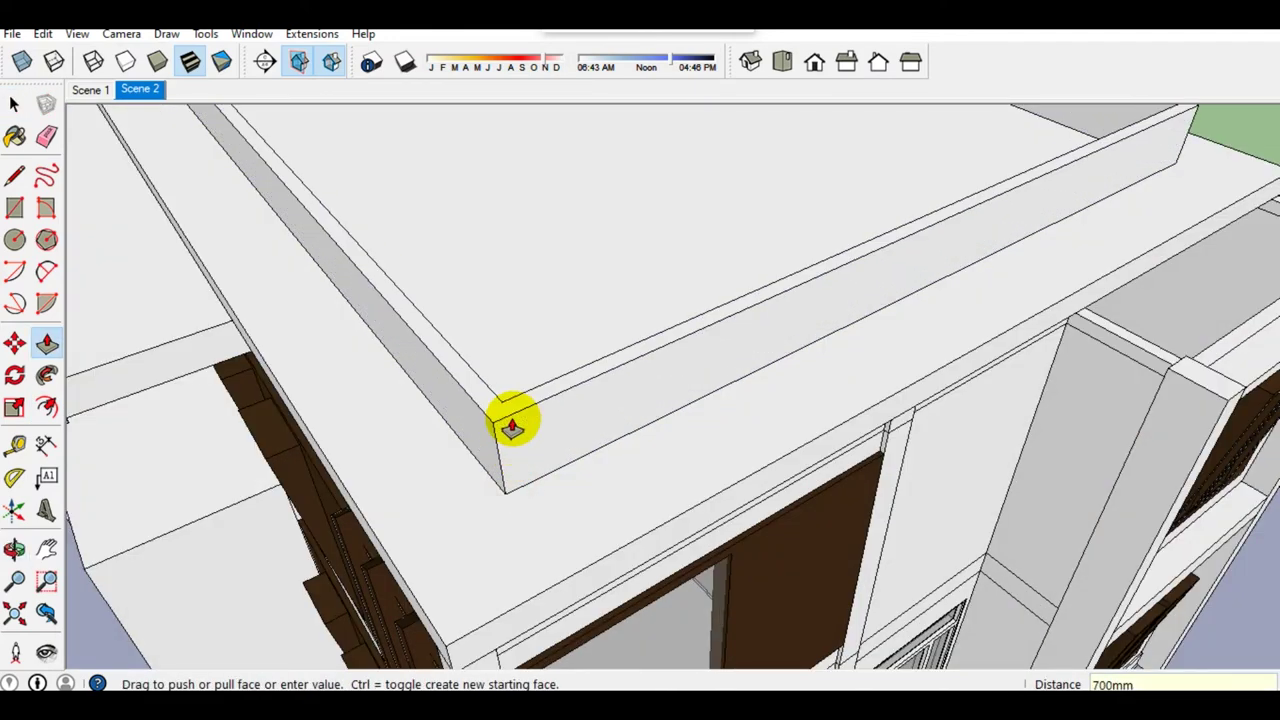
left_click(512, 418)
Step: Draw a line across the roof between two of its corners
key("space")
scroll(517, 420, "down", 3)
key("l")
left_click(549, 495)
left_click(945, 295)
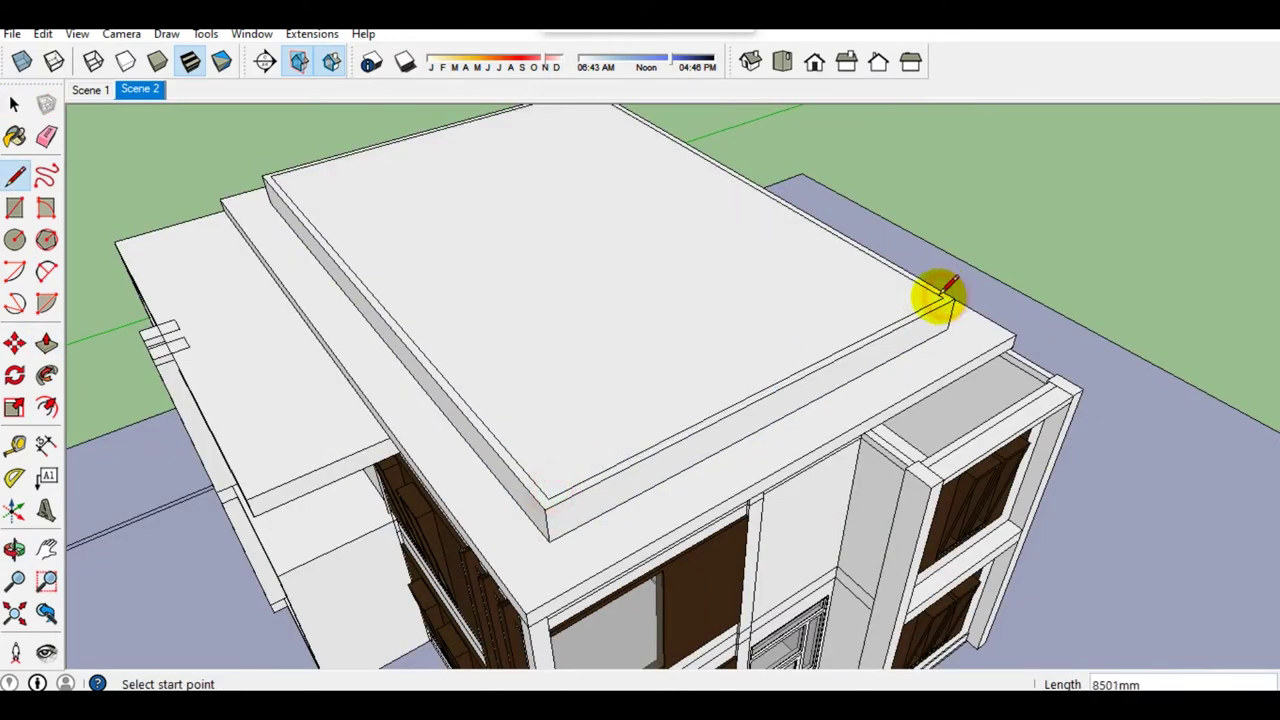
Step: Offset the upper roof face 150 mm inward to form a border strip
key("space")
left_click(708, 345)
left_click(533, 460)
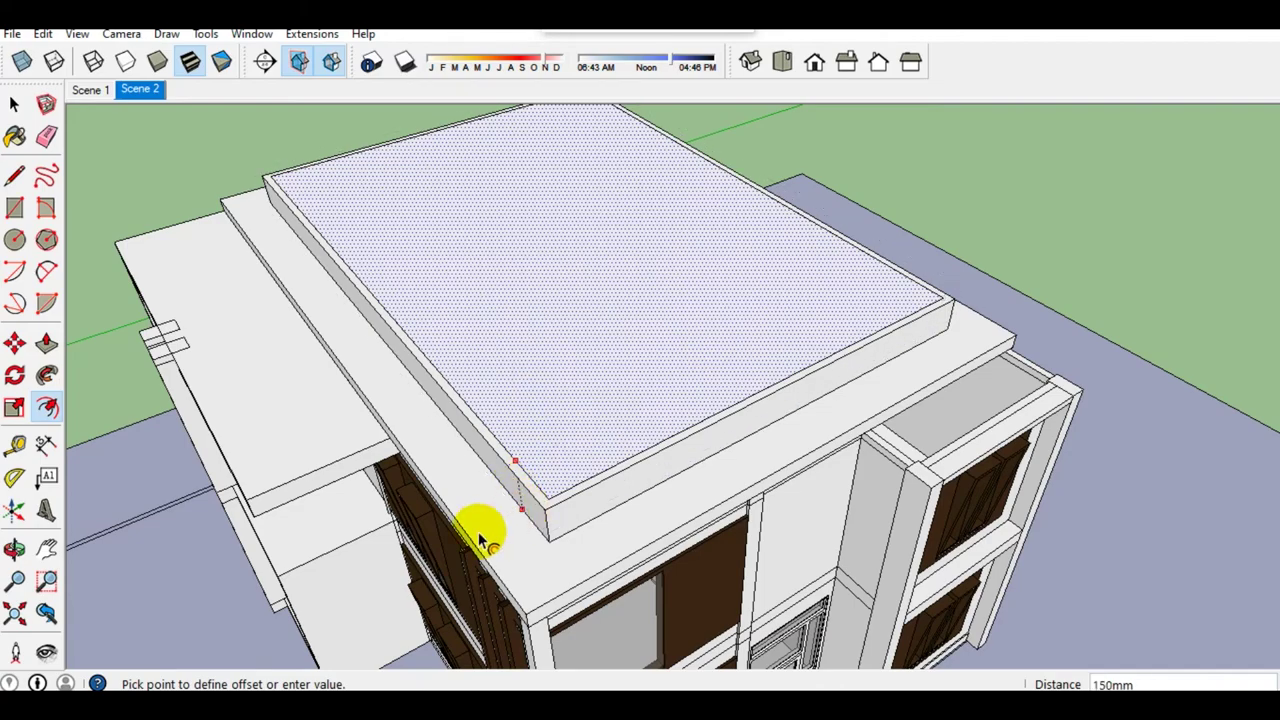
left_click(506, 543)
Step: Push/Pull the outer 150 mm strip up into a parapet
scroll(528, 594, "up", 2)
key("space")
left_click(540, 545)
key("p")
left_click(547, 543)
Step: Clear the selection and orbit to a low side view of the parapet
left_click(520, 400)
key("space")
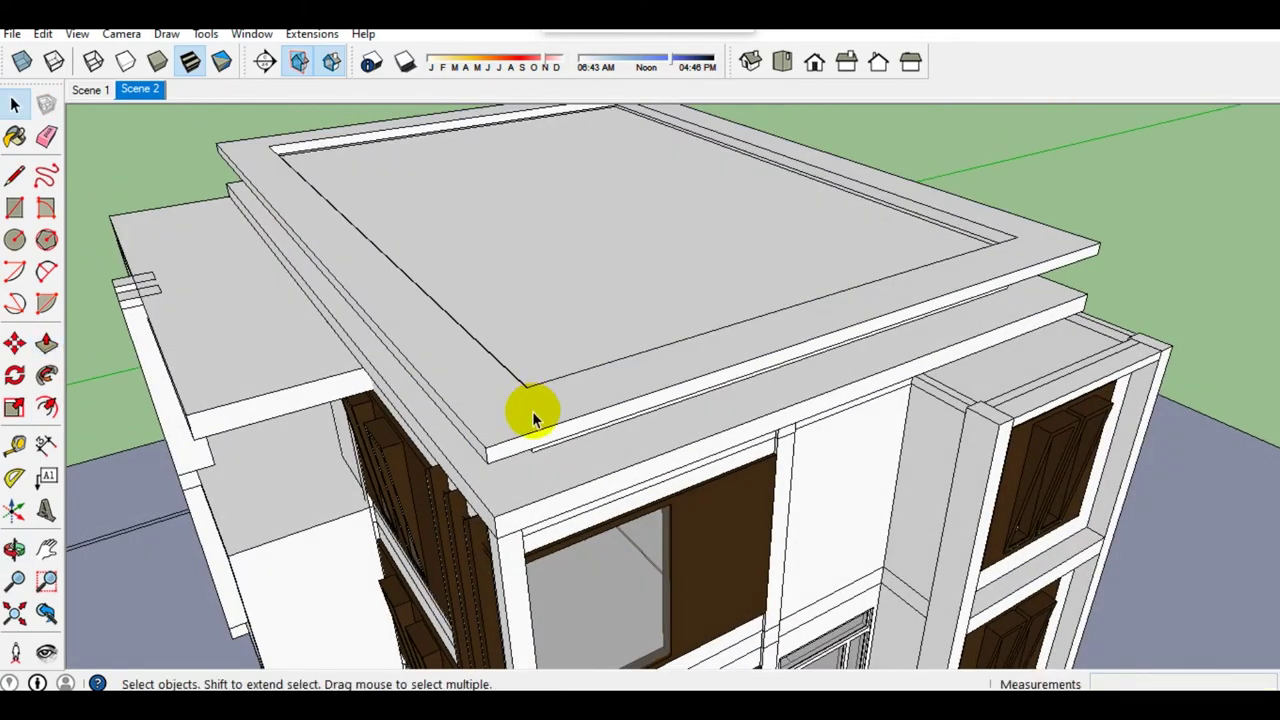
middle_click_drag(532, 411, 677, 283)
scroll(491, 380, "down", 3)
mouse_move(491, 380)
middle_mouse_down()
mouse_move(609, 414)
mouse_move(961, 422)
mouse_move(694, 443)
middle_mouse_up()
Step: Place an angled protractor guide at the parapet end for the roof slope
scroll(366, 403, "up", 3)
mouse_move(366, 403)
middle_mouse_down()
mouse_move(366, 517)
mouse_move(337, 517)
middle_mouse_up()
key("space")
key("shift+t")
left_click(278, 511)
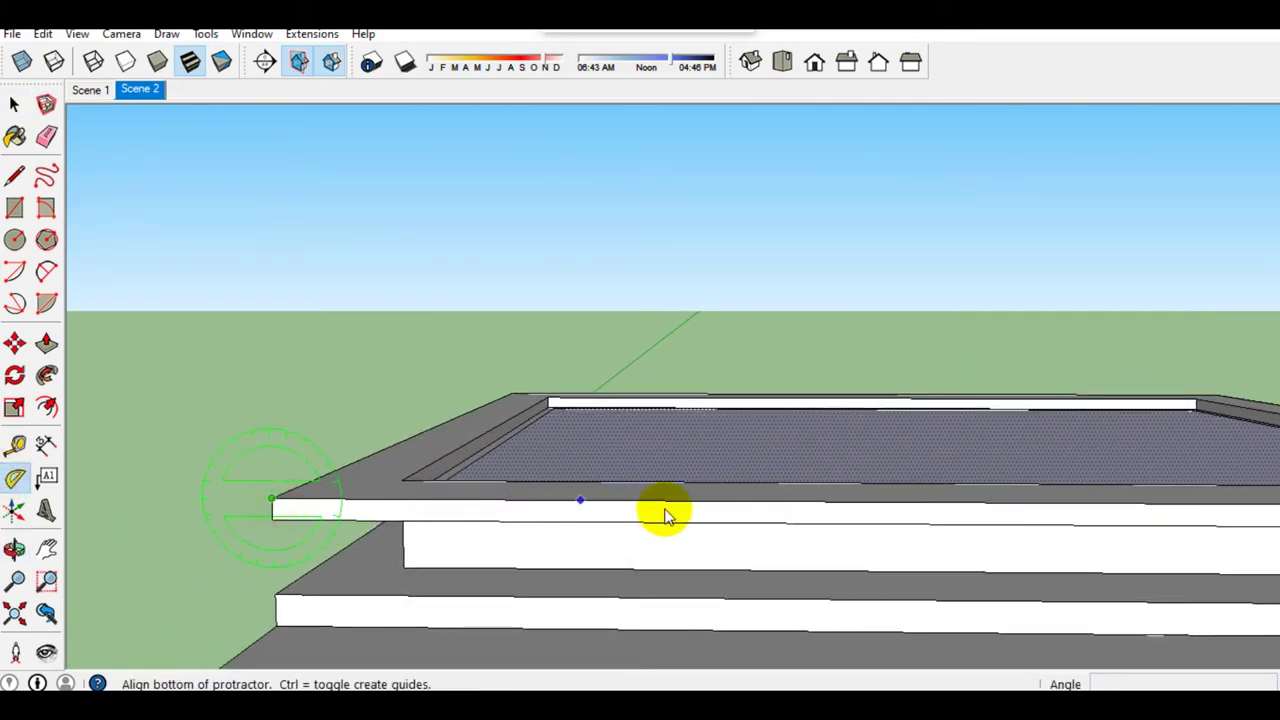
key("space")
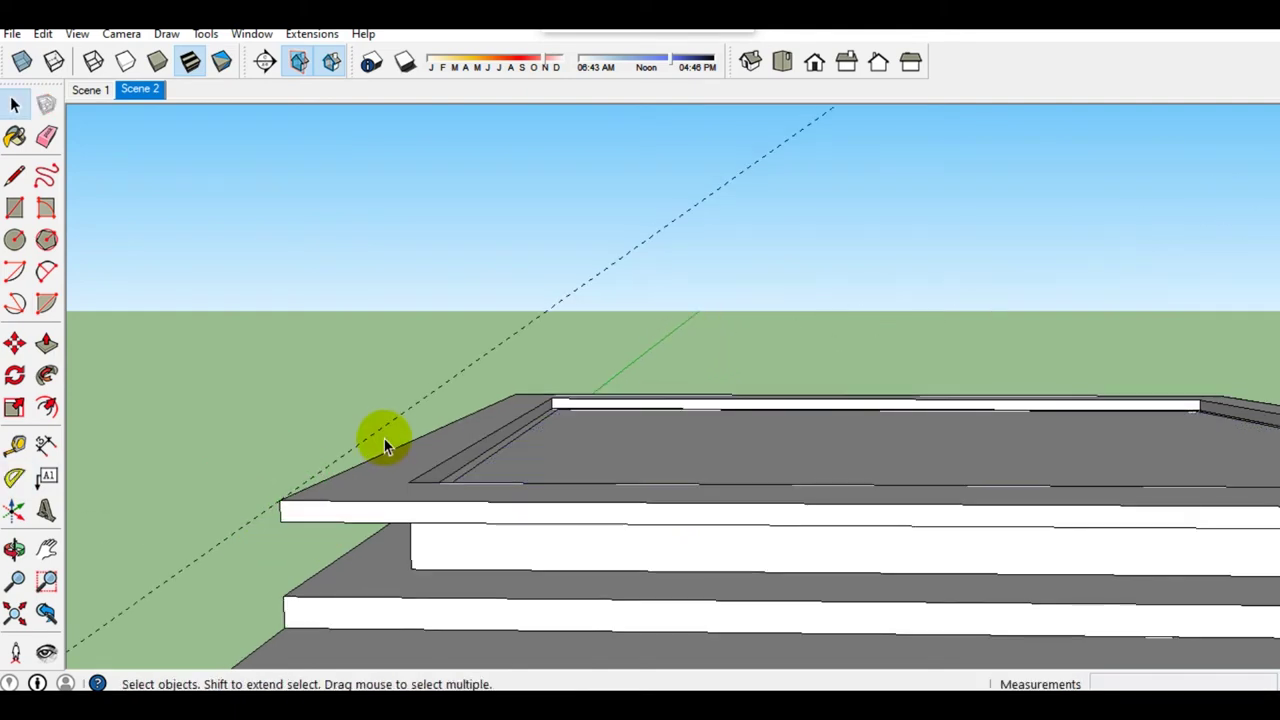
Step: Draw the diagonal roof line rising from the roof edge
key("m")
key("l")
scroll(401, 503, "down", 3)
left_click(715, 516)
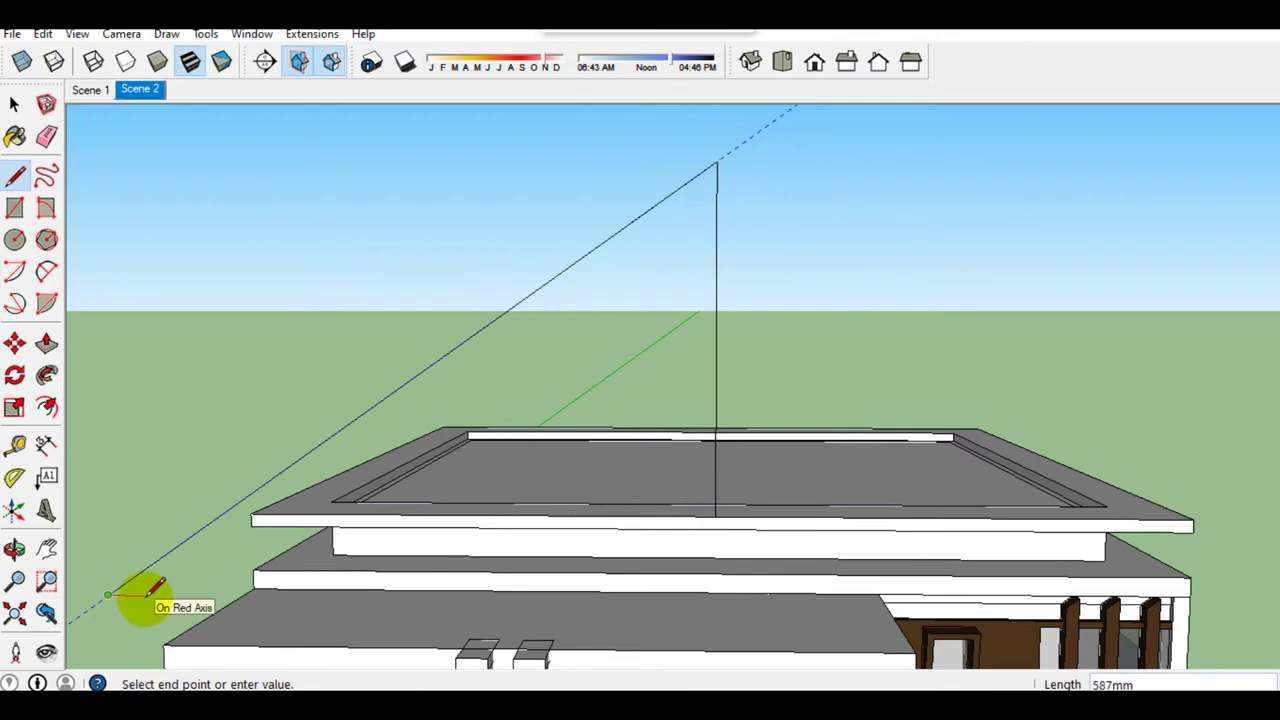
Step: Ctrl+Move a copy of the diagonal line onto the roof edge
key("m")
key("ctrl")
left_click(137, 600)
scroll(370, 450, "up", 3)
left_click(368, 465)
key("space")
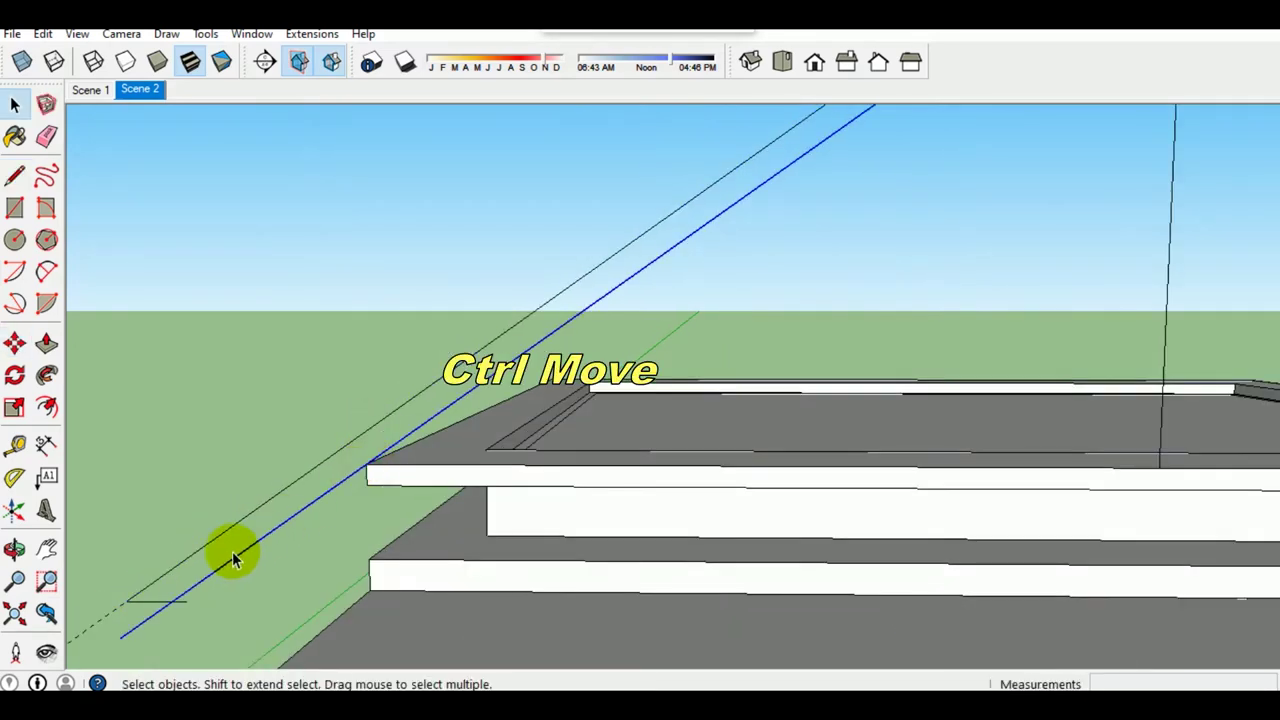
key("e")
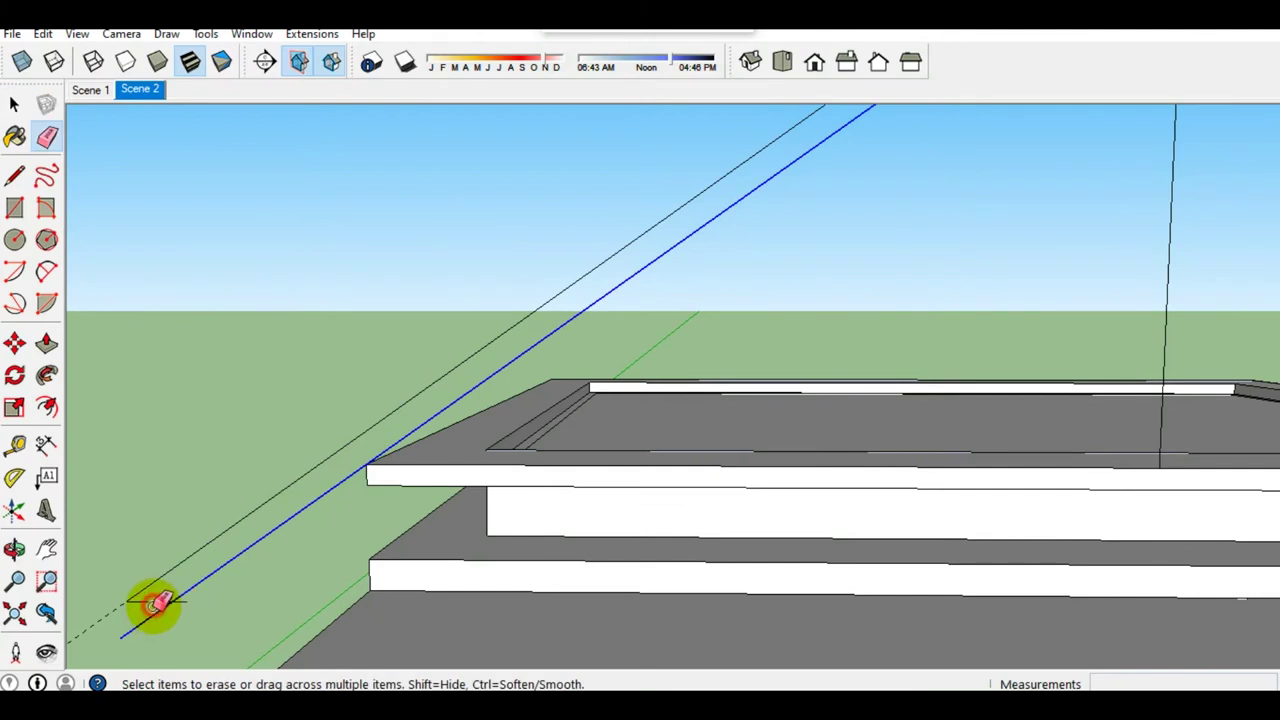
scroll(186, 600, "down", 1)
Step: Close the triangle with a line to form the roof profile face
key("l")
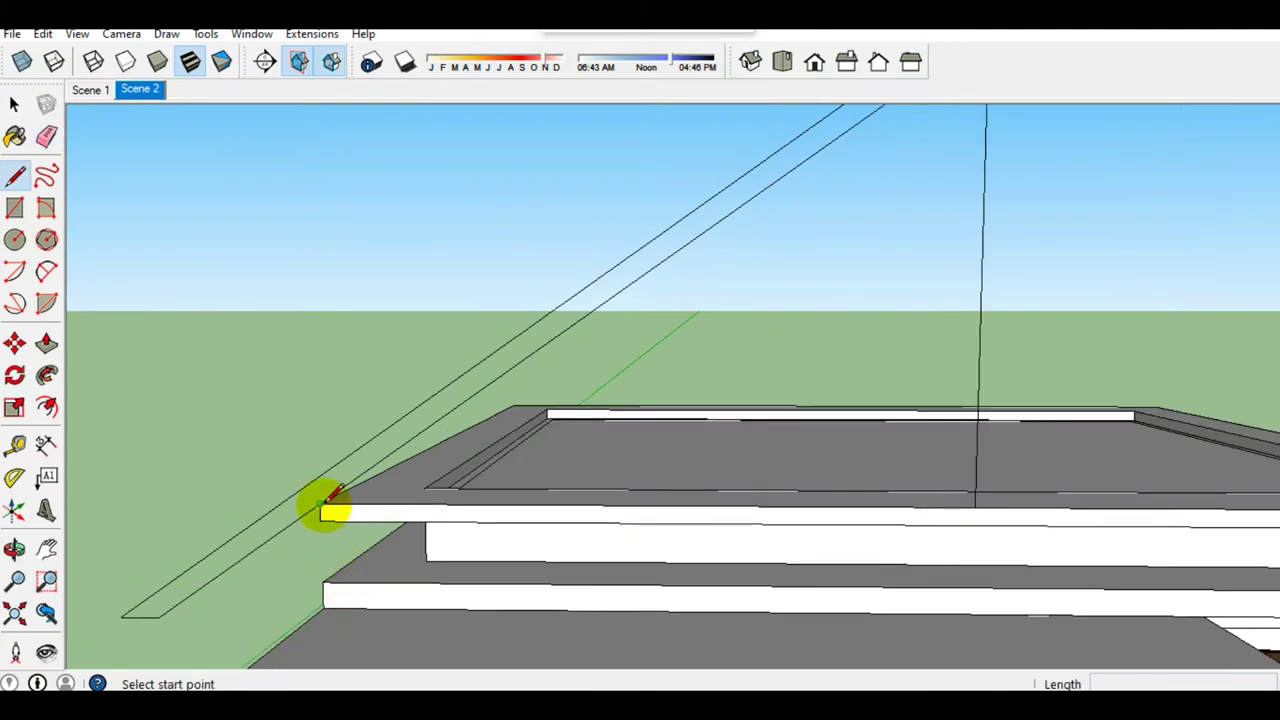
left_click(321, 506)
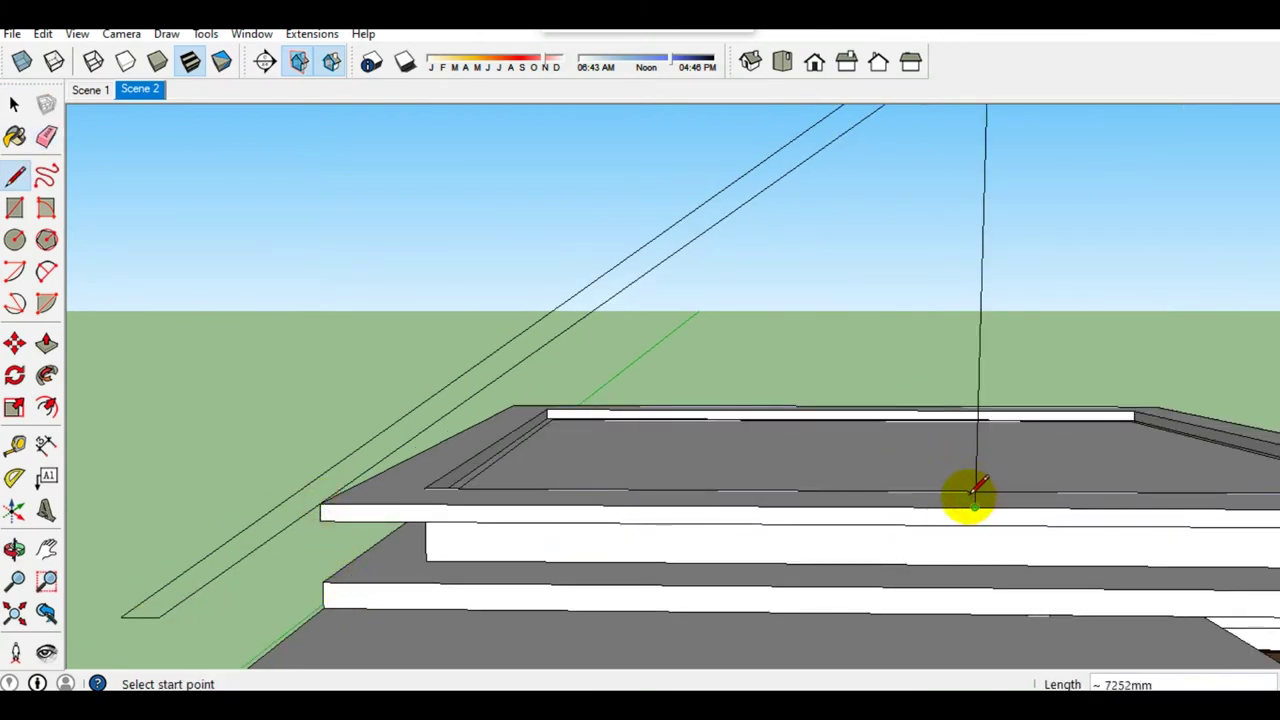
scroll(975, 488, "down", 2)
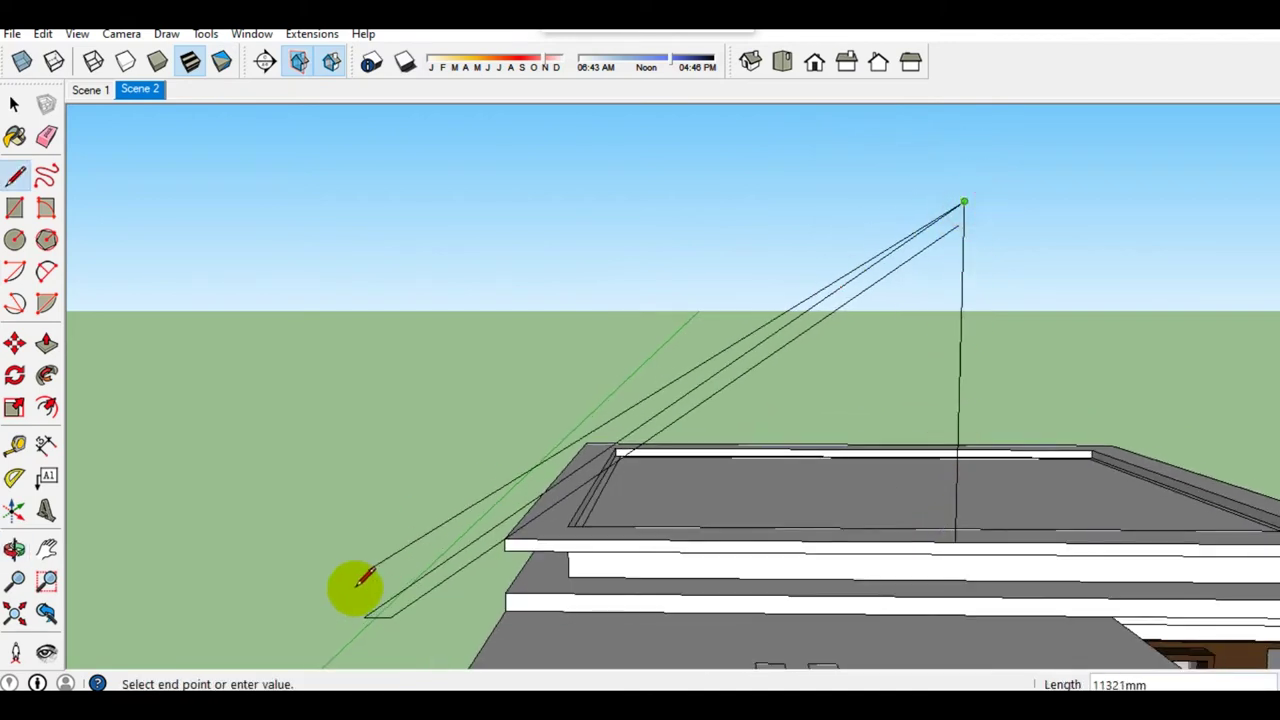
left_click(510, 541)
key("space")
Step: Erase stray edges and turn the view to show the profile and roof
scroll(582, 521, "up", 1)
key("e")
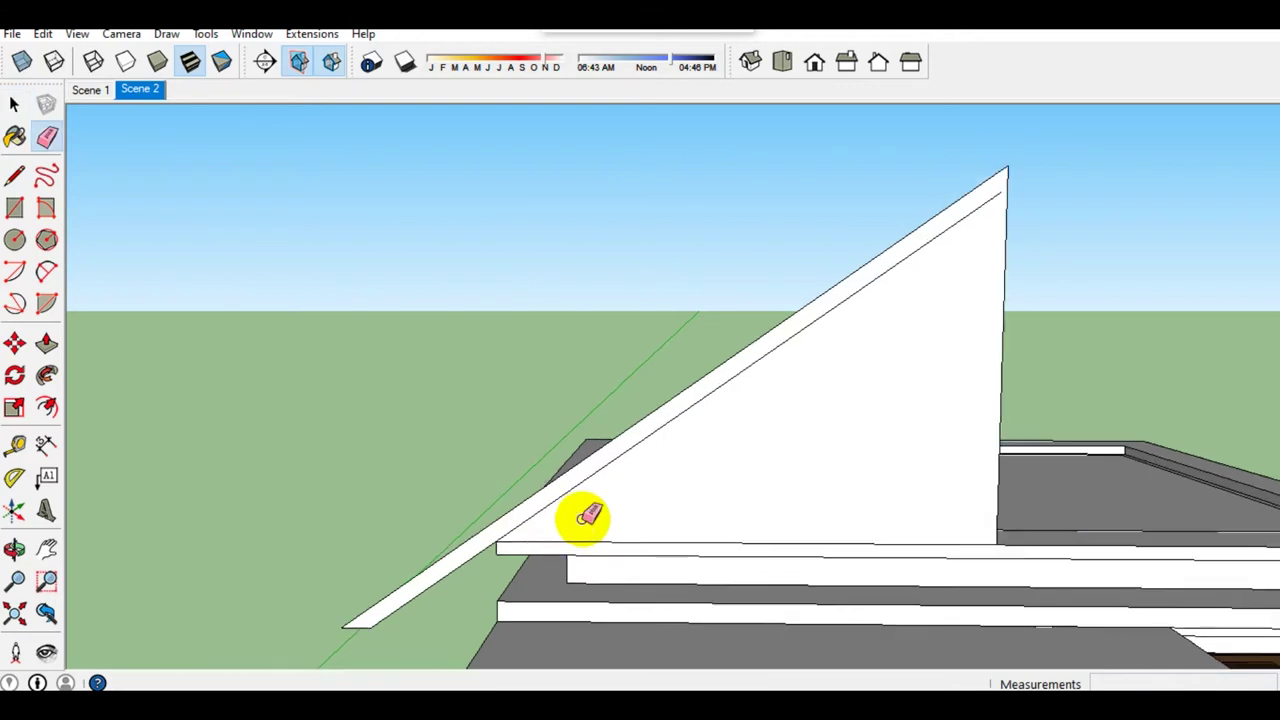
key("space")
scroll(471, 557, "up", 1)
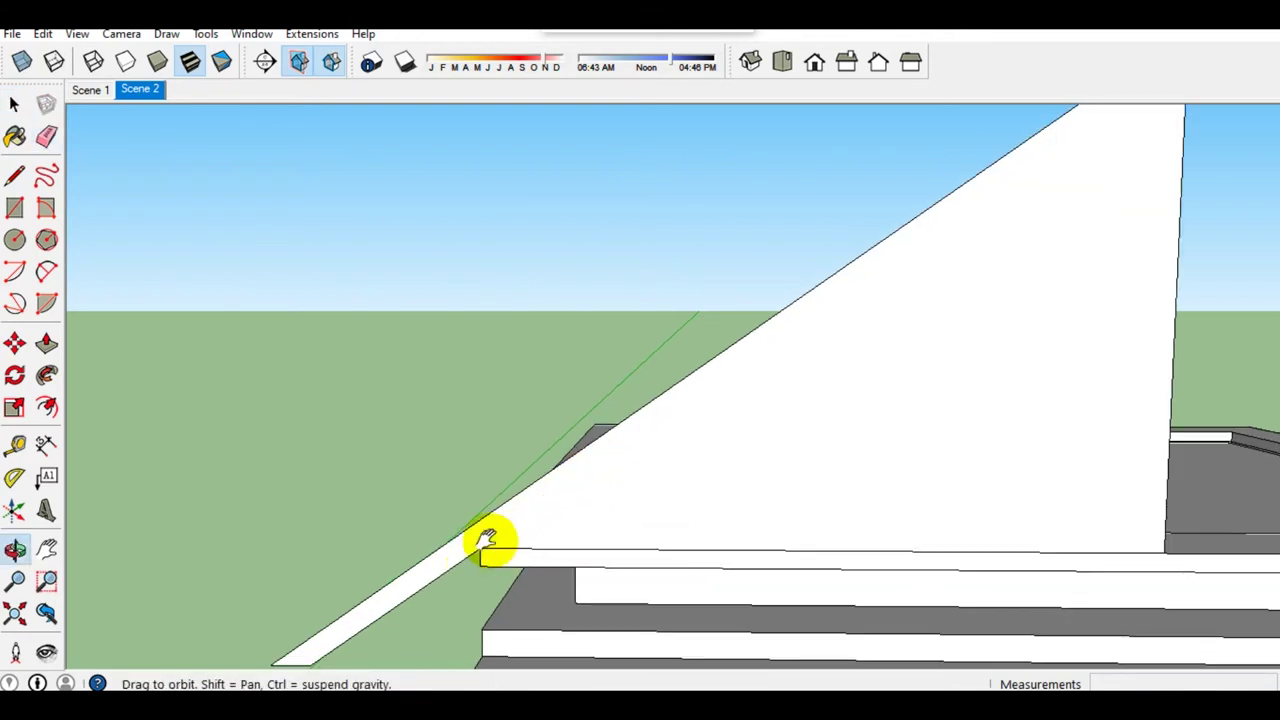
scroll(374, 566, "up", 1)
scroll(335, 512, "up", 1)
key("l")
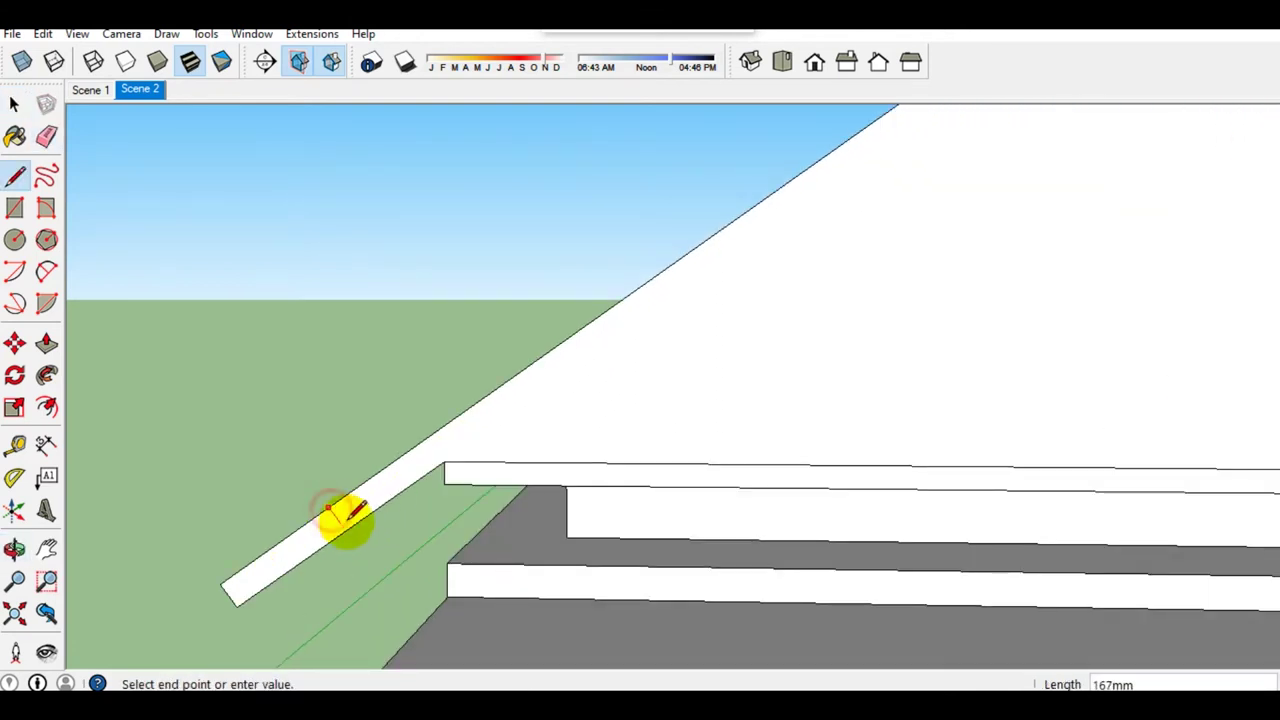
middle_click_drag(350, 522, 417, 501, "shift")
key("e")
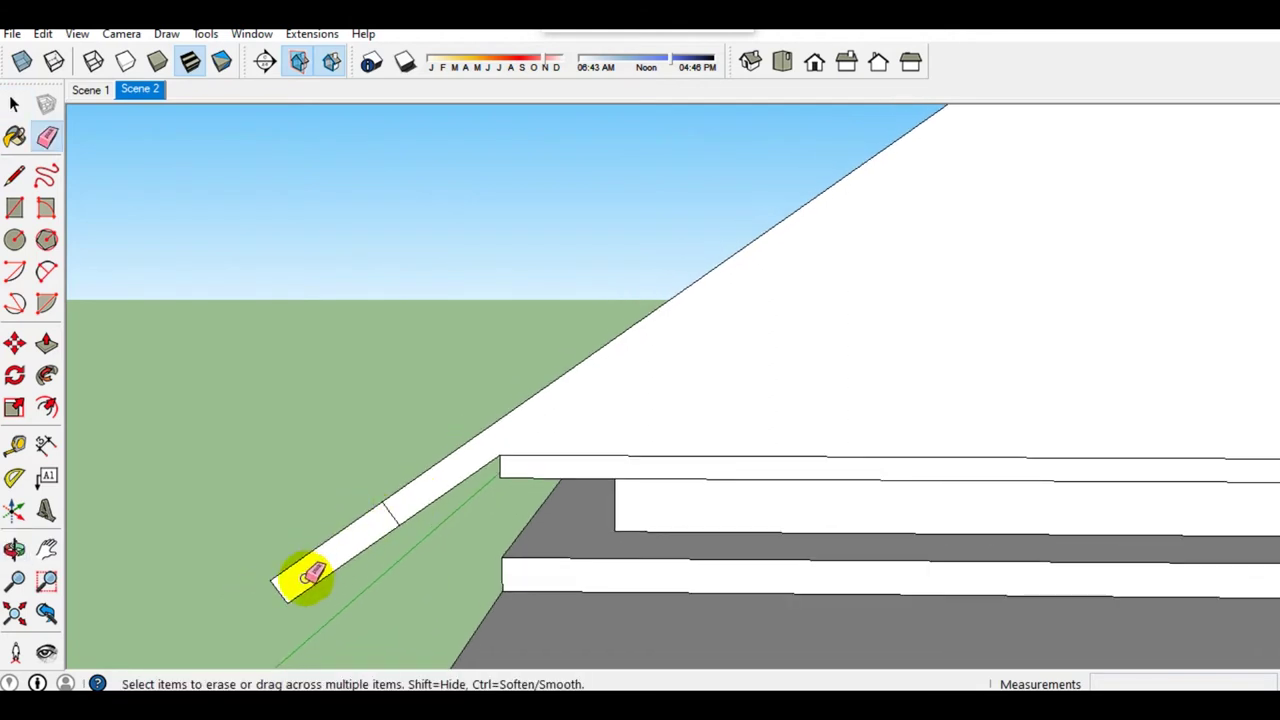
key("space")
scroll(411, 546, "down", 3)
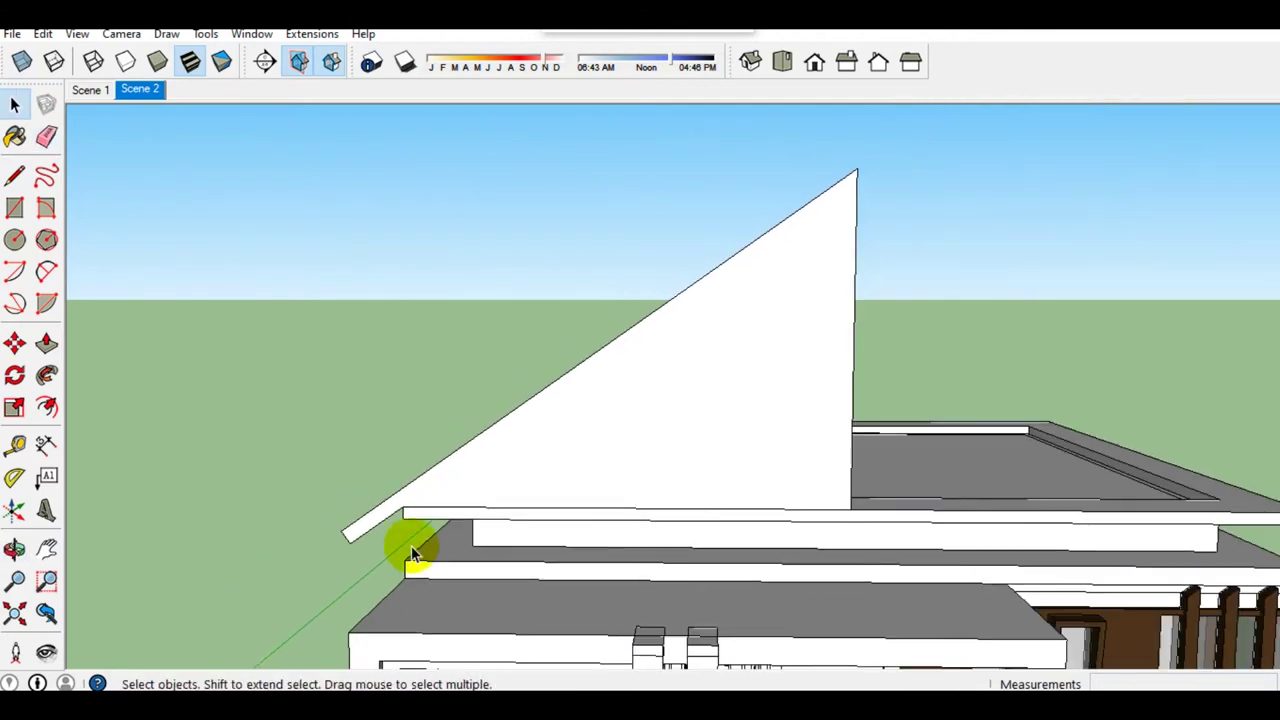
middle_click_drag(411, 546, 907, 519)
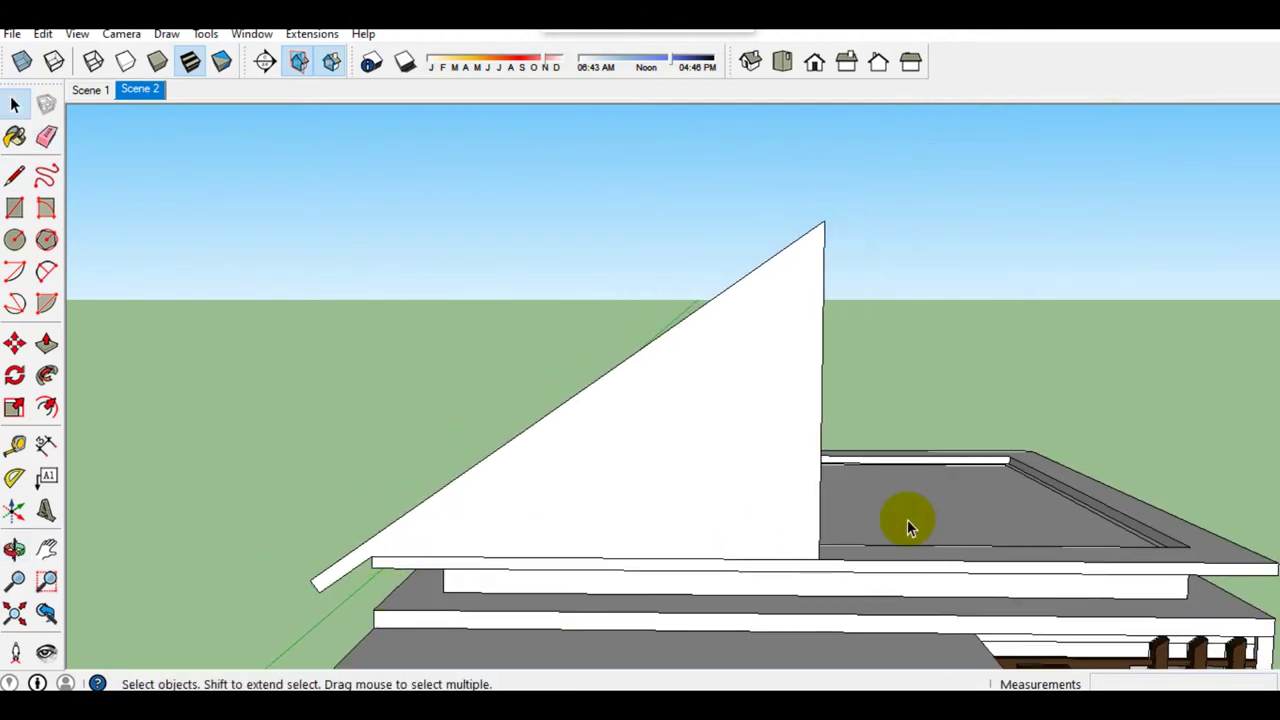
Step: Follow Me the profile around the roof edge, then Intersect Faces with Model
left_click(47, 374)
left_click(720, 517)
mouse_move(634, 523)
middle_mouse_down()
mouse_move(928, 418)
mouse_move(646, 486)
mouse_move(453, 682)
mouse_move(609, 491)
middle_mouse_up()
triple_click(609, 487)
right_click(610, 483)
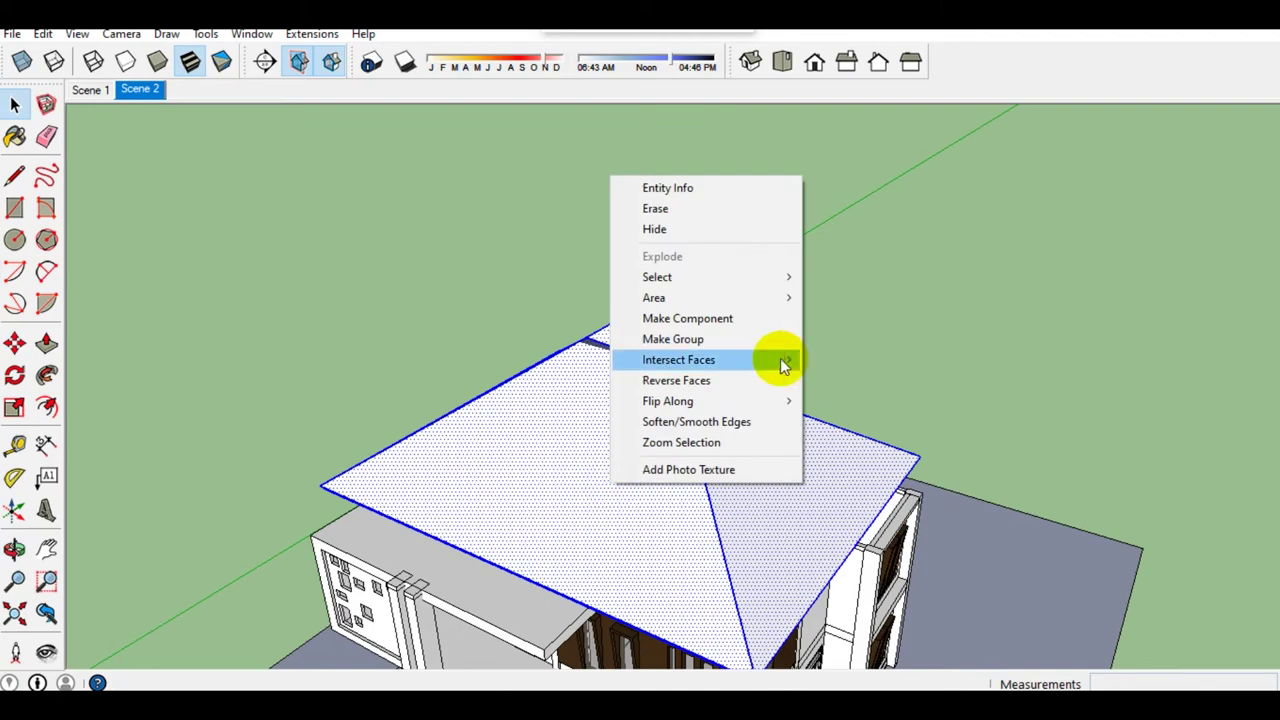
left_click(826, 366)
Step: Erase the leftover face at the apex and other stray edges
mouse_move(766, 371)
middle_mouse_down()
mouse_move(623, 480)
mouse_move(586, 537)
middle_mouse_up()
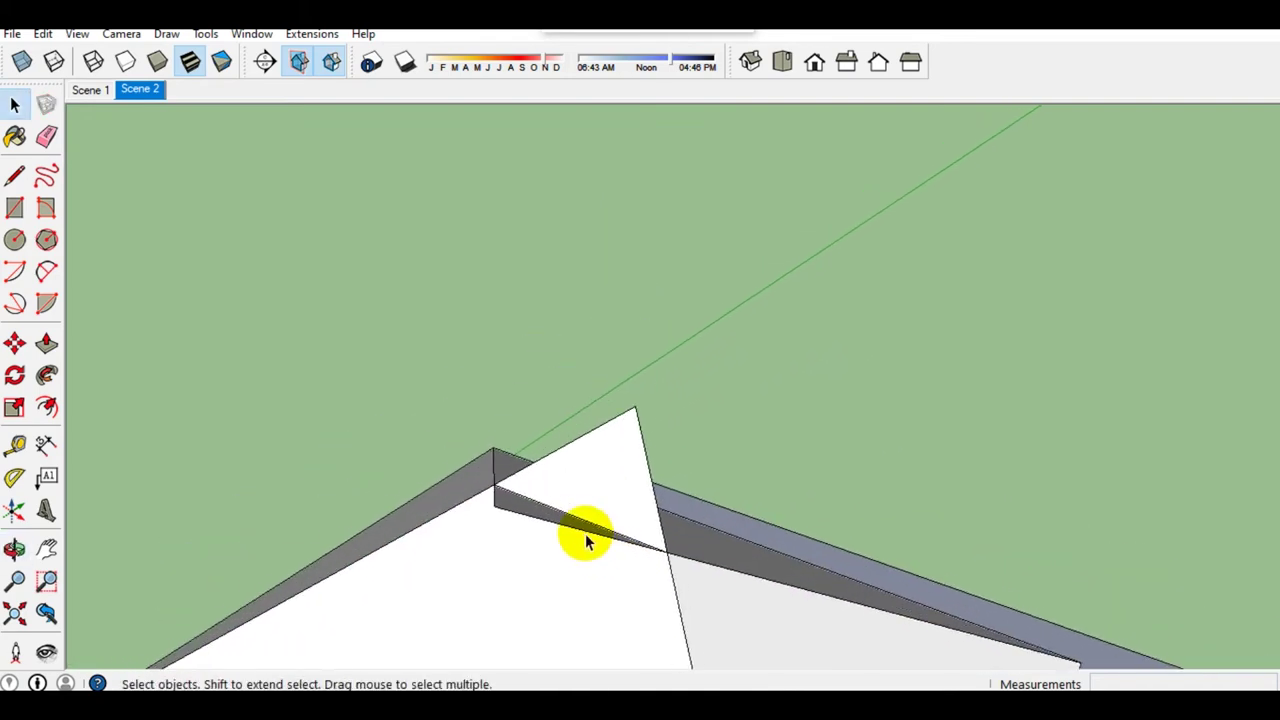
key("e")
left_click(645, 410)
mouse_move(640, 408)
middle_mouse_down()
mouse_move(523, 560)
mouse_move(429, 620)
middle_mouse_up()
left_click(443, 608)
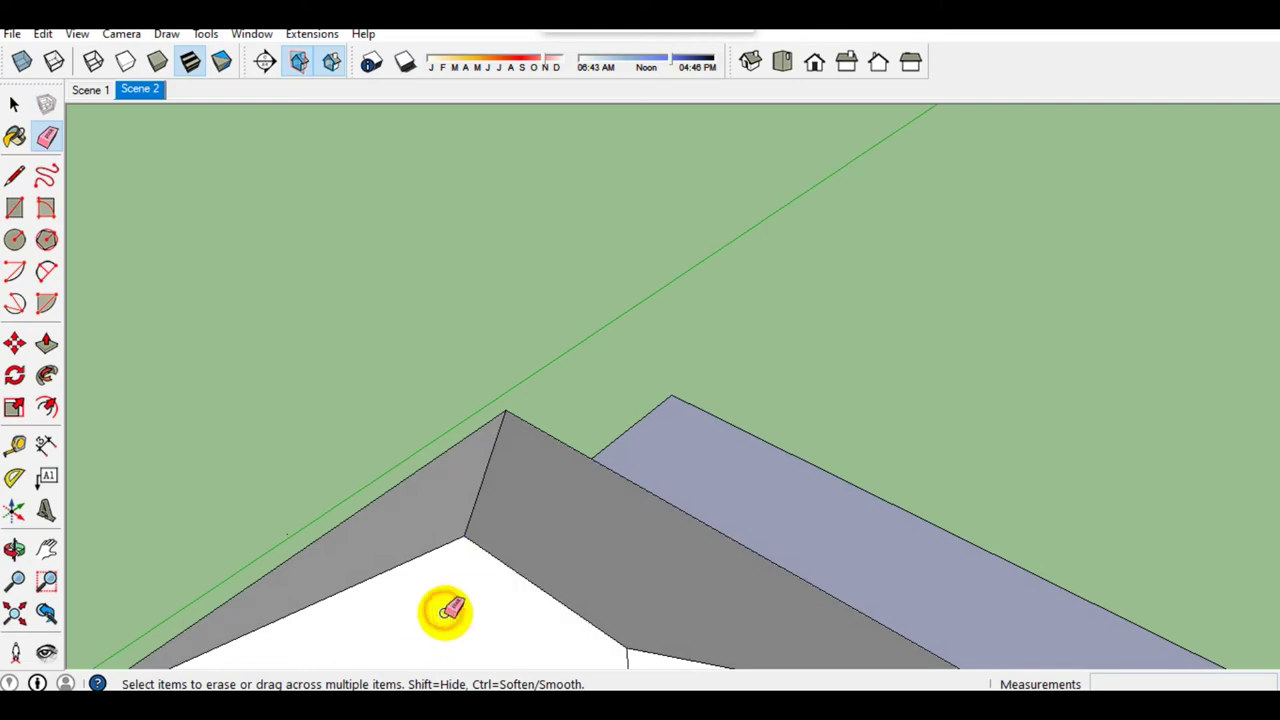
key("space")
Step: Select the whole hip roof and make it a group
scroll(563, 543, "down", 5)
middle_click_drag(563, 543, 837, 420)
left_click(714, 500)
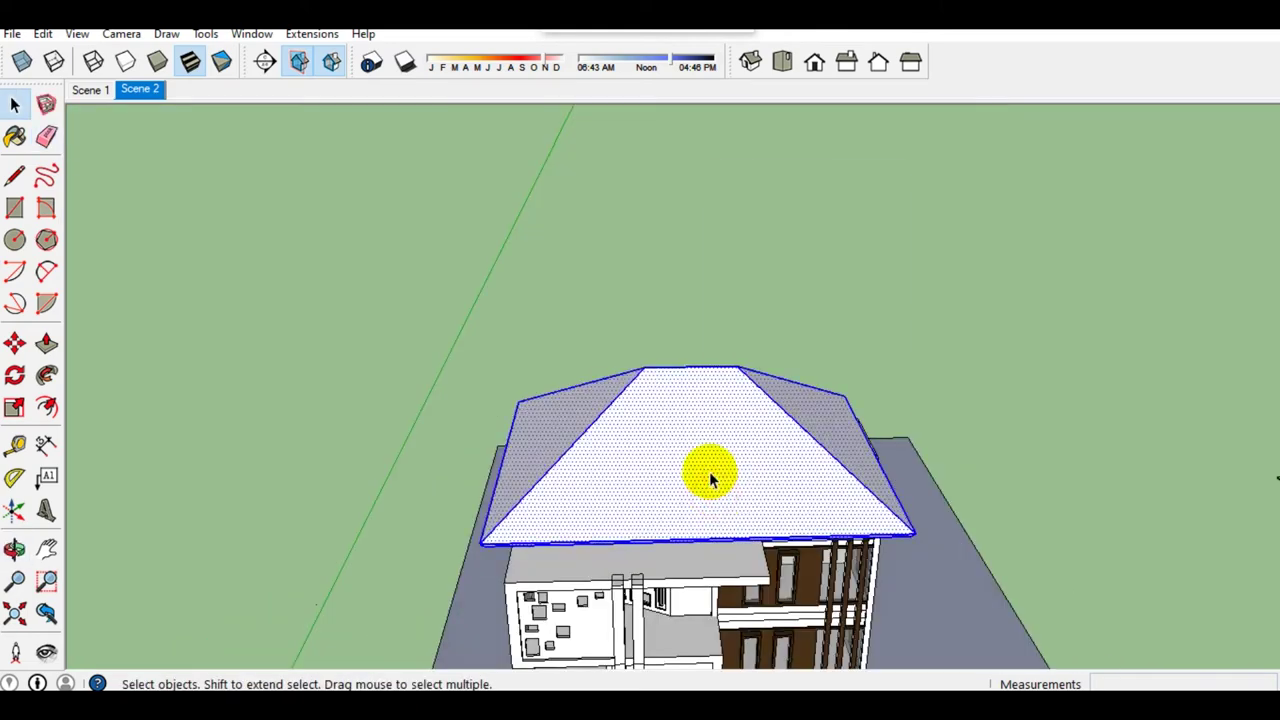
right_click(709, 477)
left_click(797, 331)
scroll(780, 343, "up", 3)
mouse_move(643, 509)
middle_mouse_down()
mouse_move(753, 275)
mouse_move(657, 563)
mouse_move(516, 600)
middle_mouse_up()
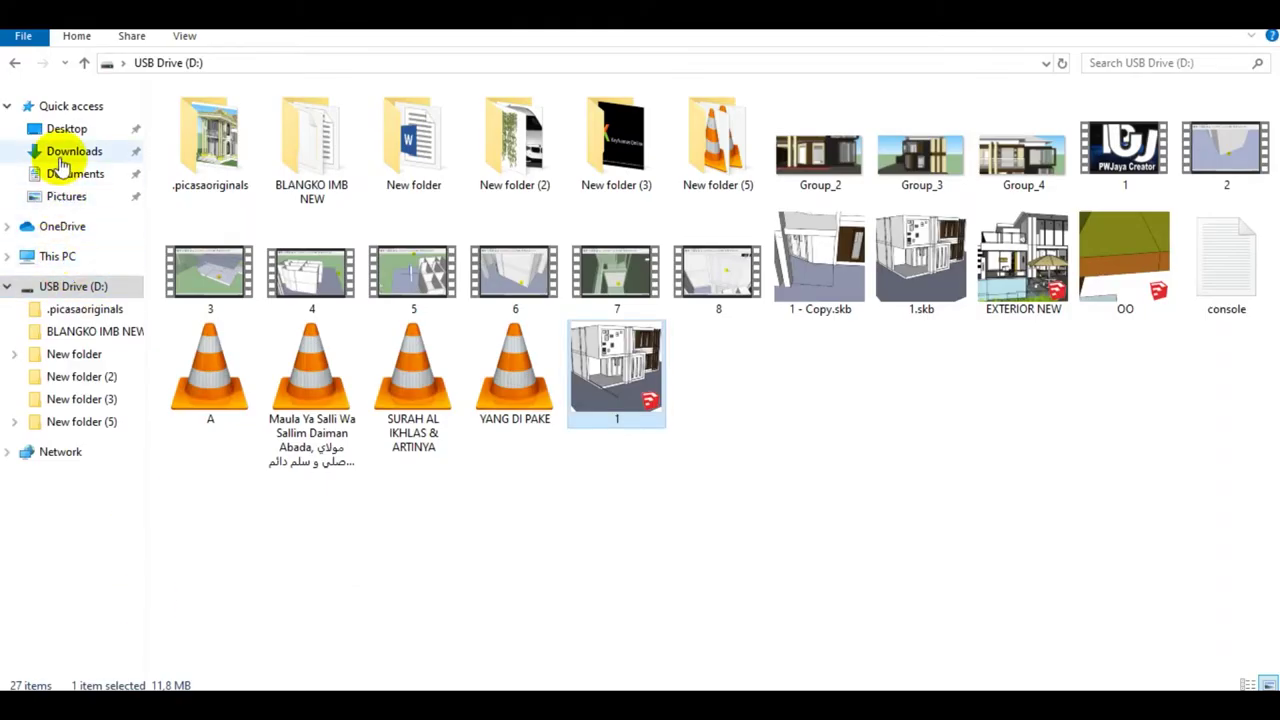
Step: View the Downloads roof-tile image (29 cm tiles, 22,5 cm battens), then return to SketchUp
left_click(61, 166)
scroll(232, 378, "down", 2)
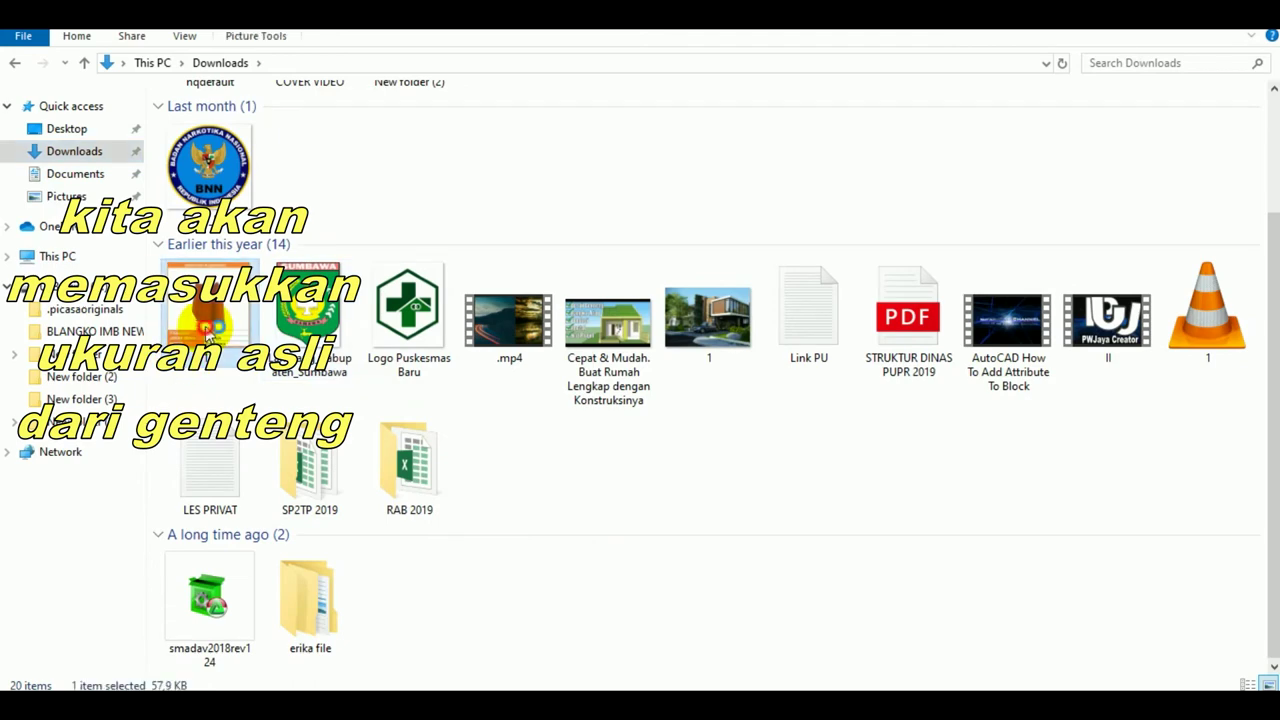
double_click(208, 335)
mouse_move(668, 665)
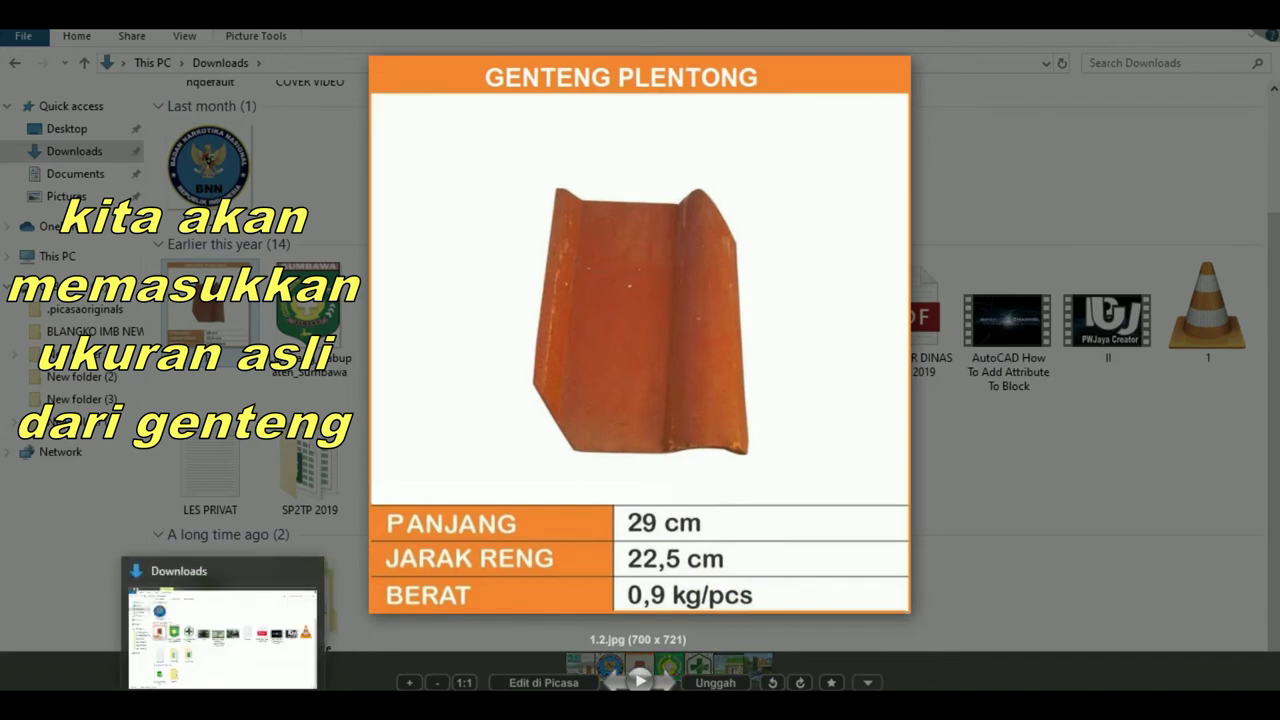
left_click(248, 650)
middle_click_drag(470, 568, 500, 491)
scroll(414, 528, "up", 3)
Step: Place a Tape Measure guide 290 mm in from the roof's lower edge
mouse_move(414, 528)
middle_mouse_down()
mouse_move(390, 568)
mouse_move(345, 592)
middle_mouse_up()
key("t")
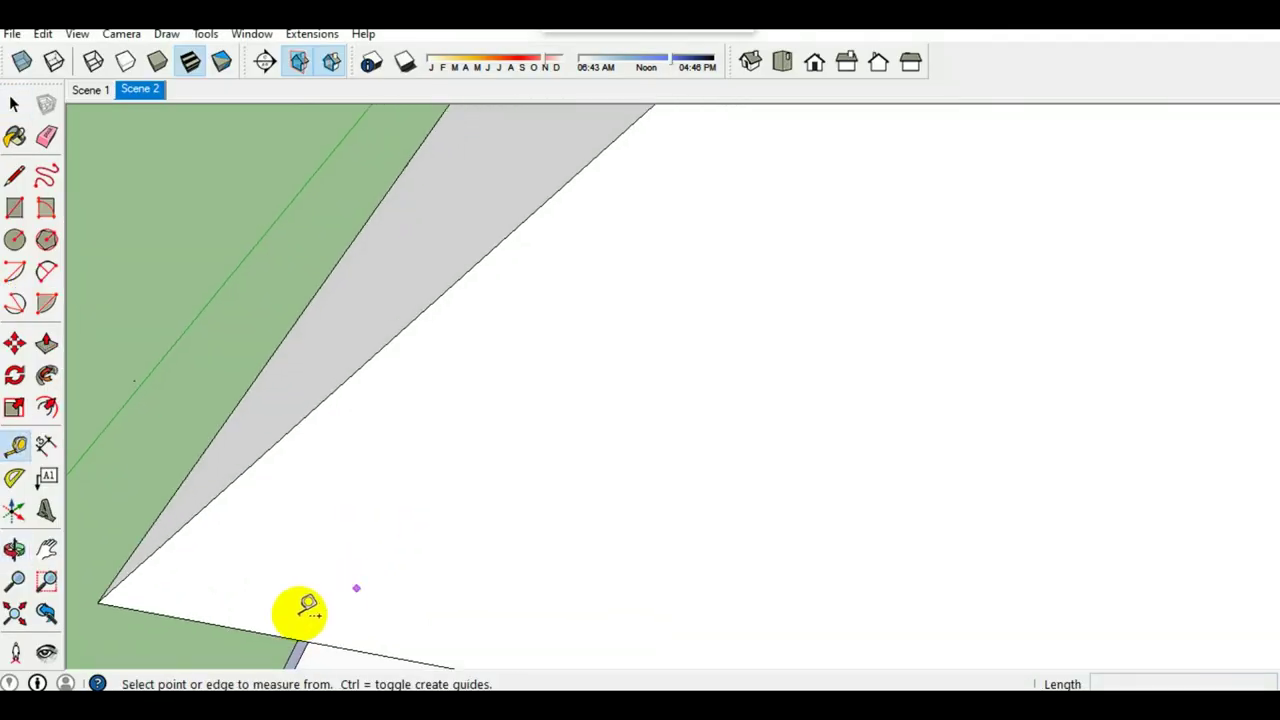
left_click(263, 631)
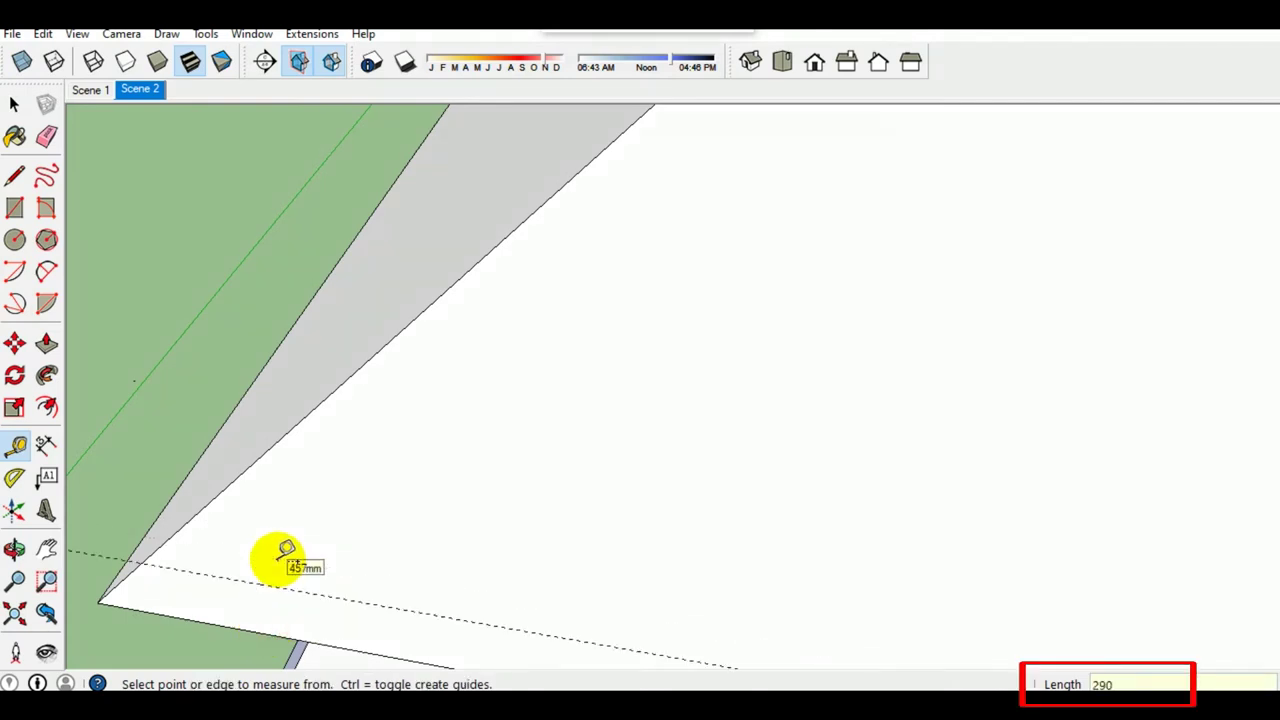
key("Return")
key("space")
mouse_move(277, 563)
middle_mouse_down()
mouse_move(421, 570)
mouse_move(318, 527)
middle_mouse_up()
Step: Draw a line from the guide down to the roof edge
key("l")
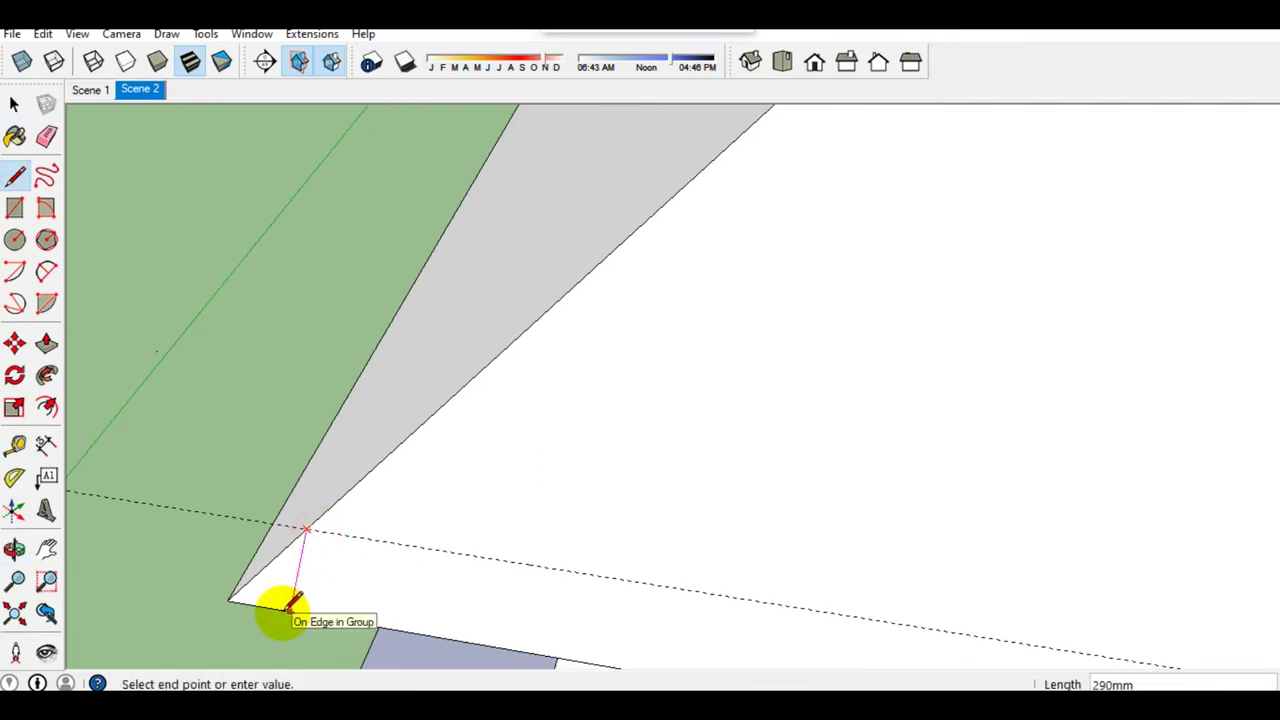
left_click(292, 604)
scroll(292, 604, "up", 2)
key("space")
scroll(329, 591, "up", 3)
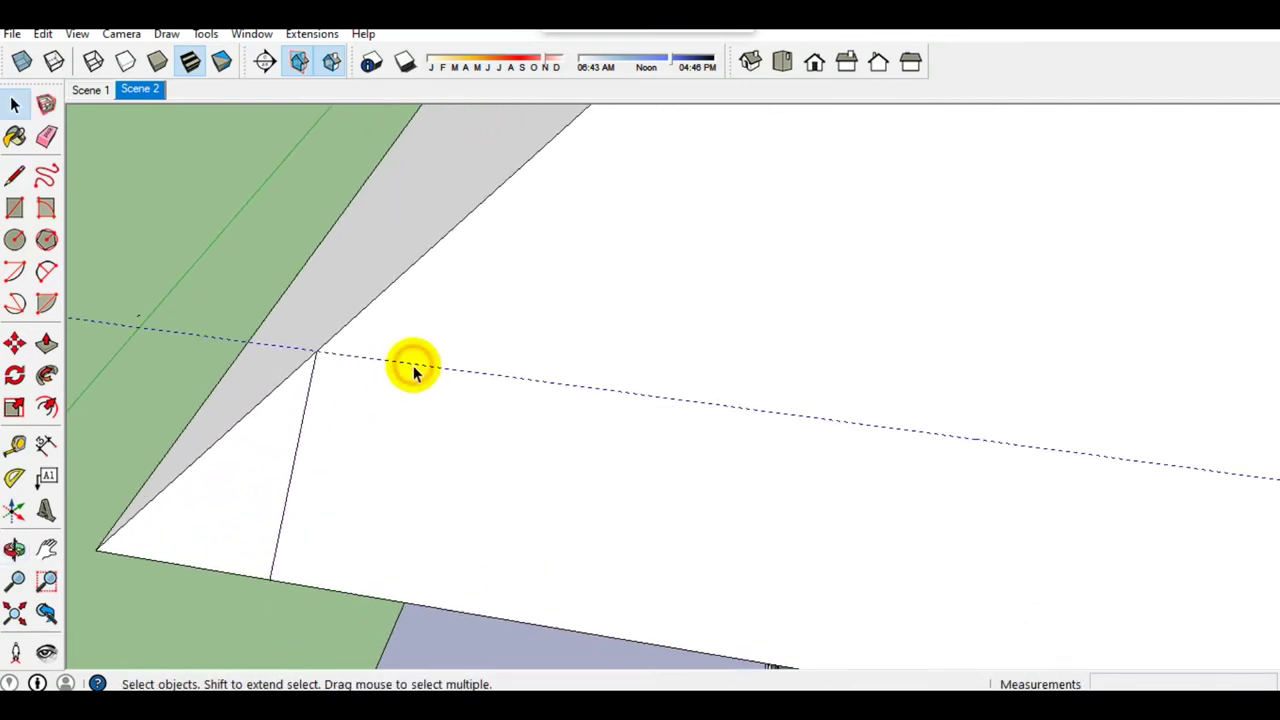
Step: Copy that line up the roof face with Move
key("m")
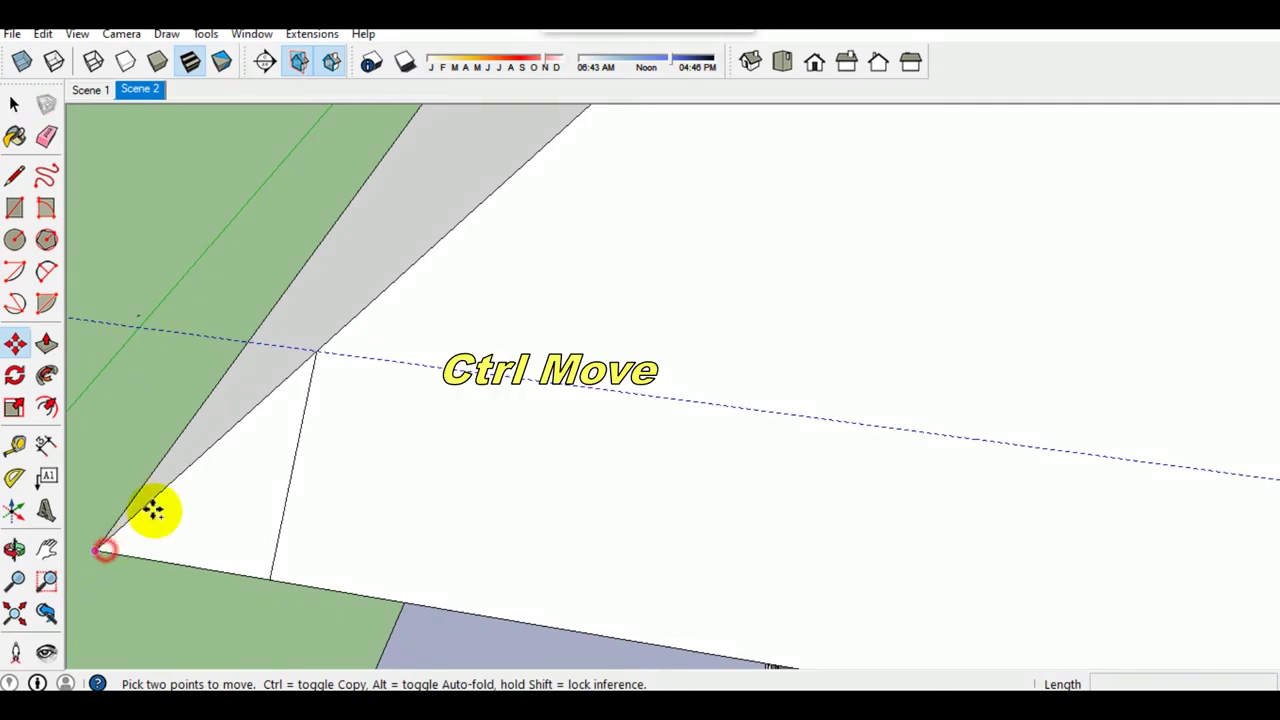
left_click(105, 549)
left_click(314, 357)
key("space")
scroll(331, 403, "down", 1)
Step: Draw a line from the upper guide to the bottom edge, splitting the tile cell
key("l")
left_click(487, 218)
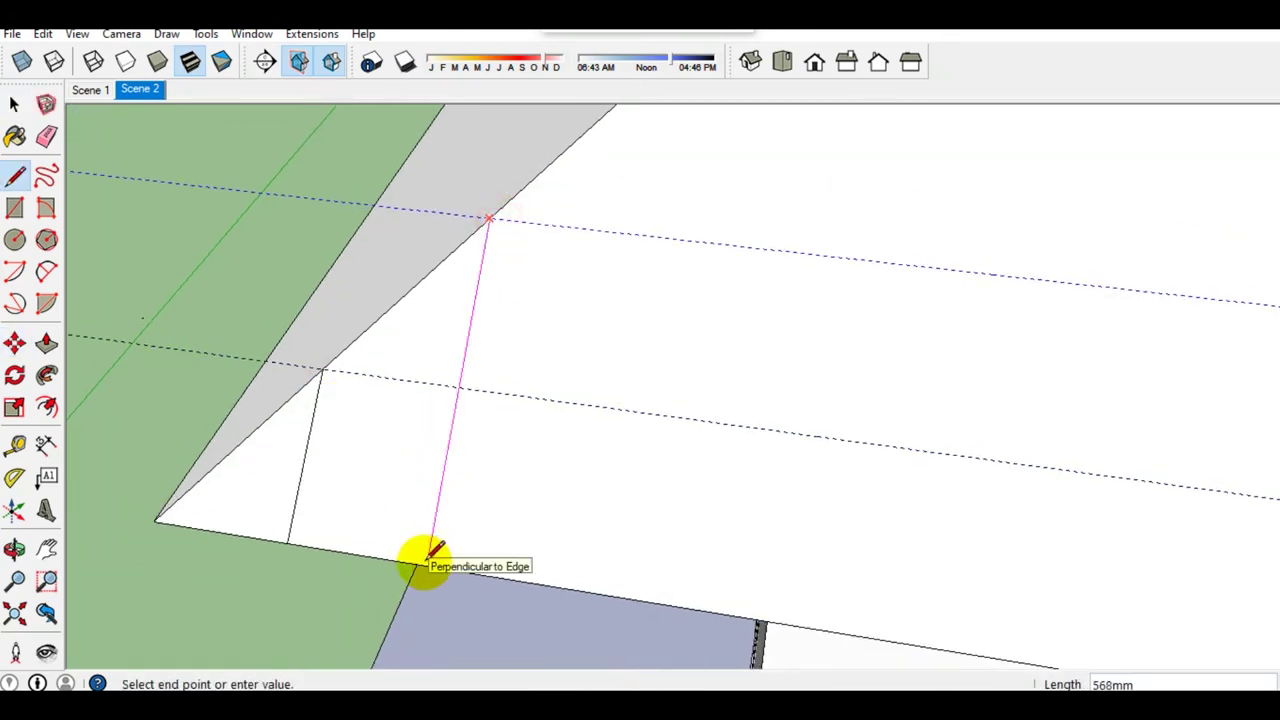
left_click(428, 563)
scroll(300, 357, "up", 1)
left_click(317, 362)
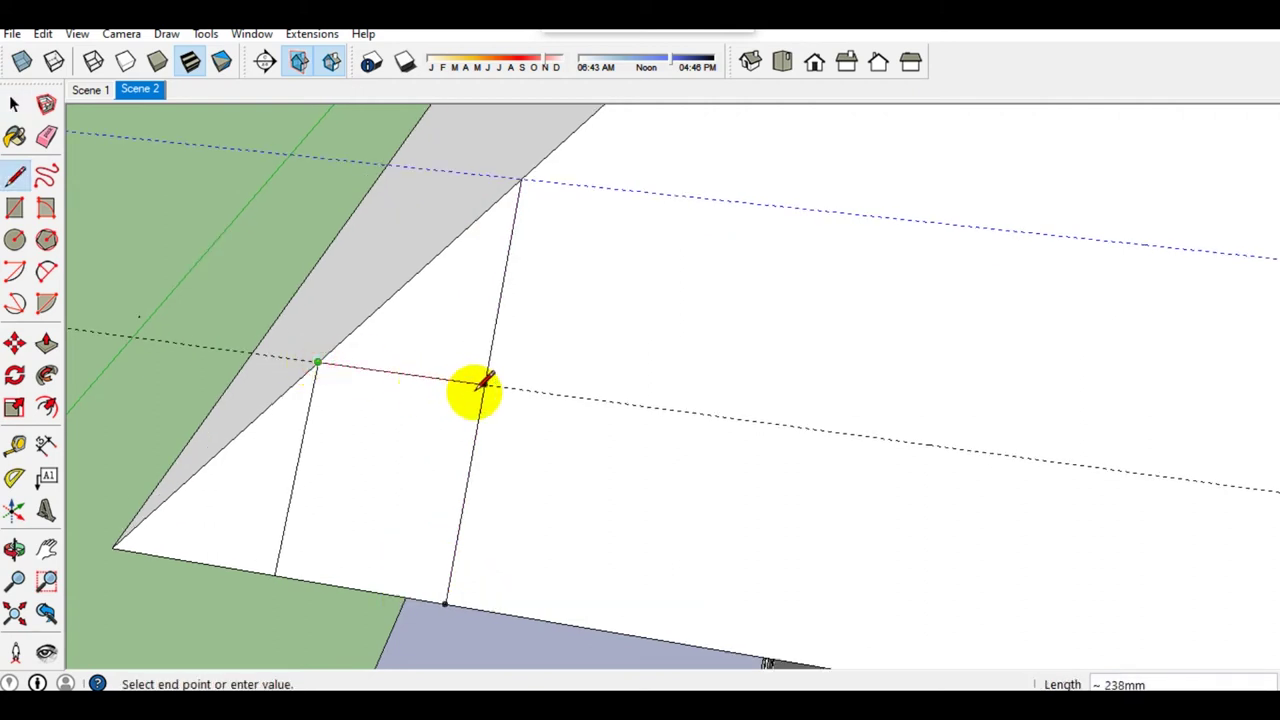
Step: Close the tile rectangle on the roof, group it and make it a component
left_click(282, 566)
key("space")
left_click(346, 512)
right_click(352, 507)
left_click(418, 377)
right_click(416, 489)
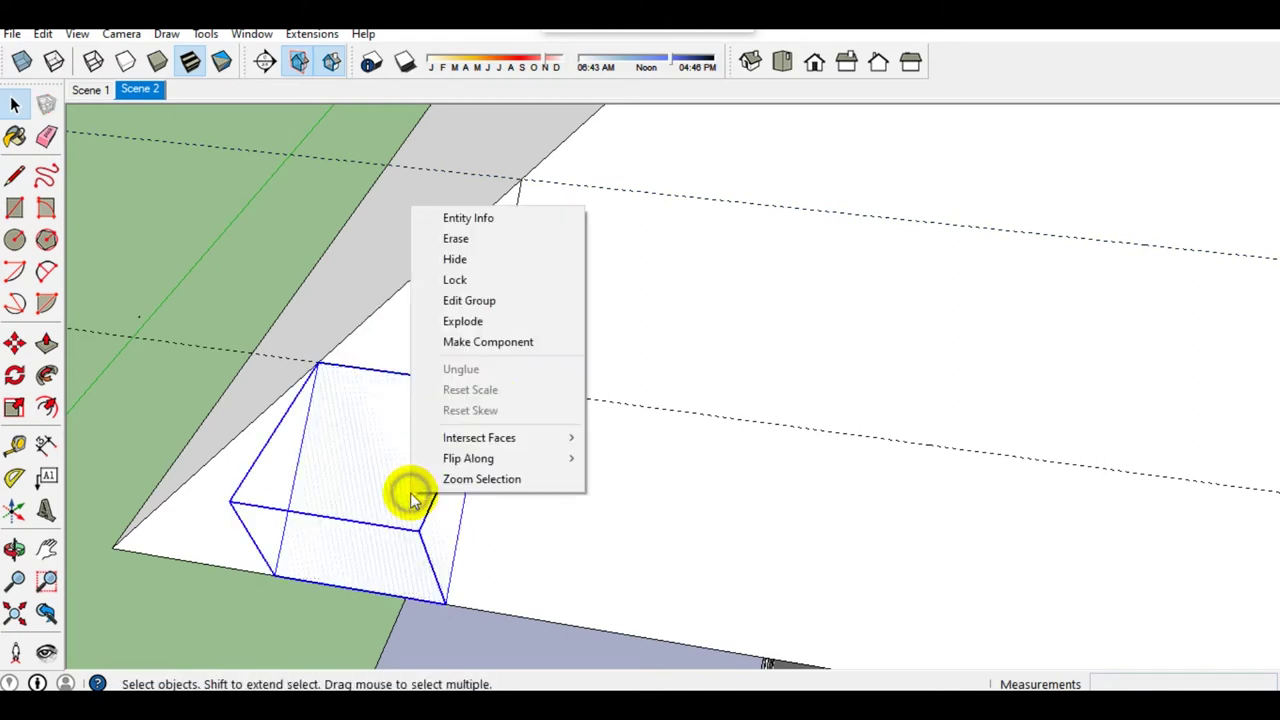
left_click(488, 342)
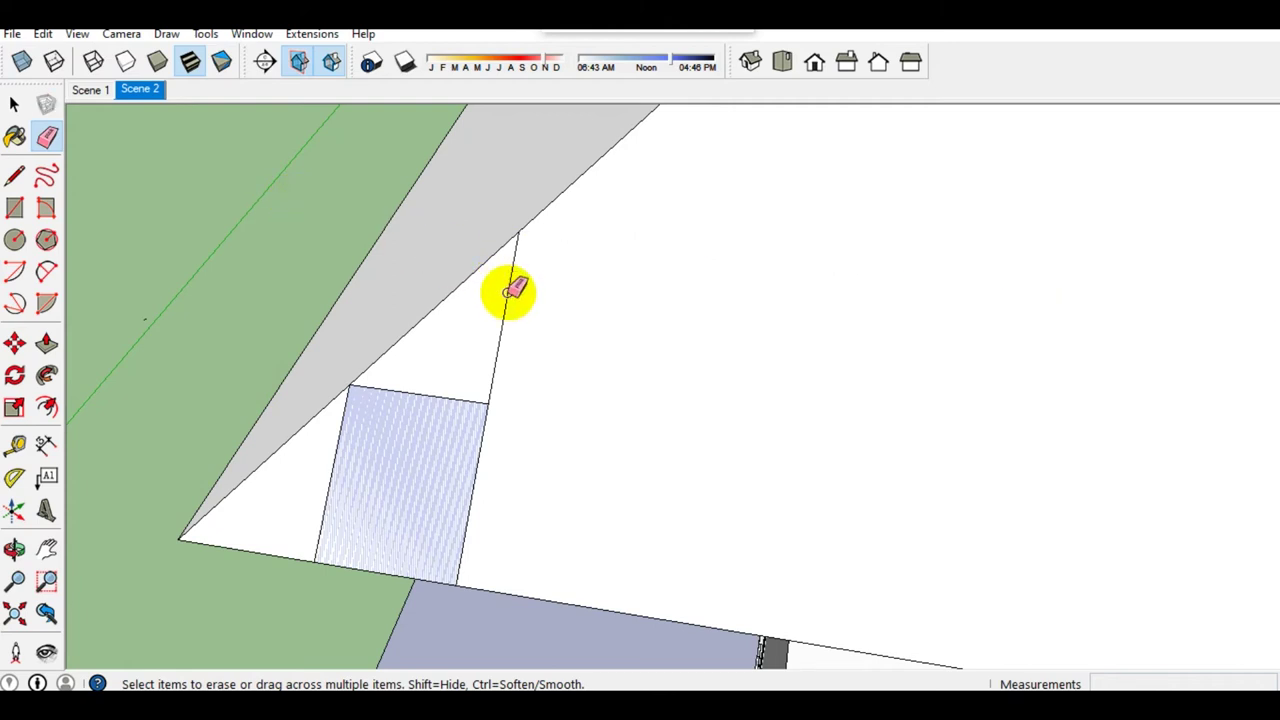
Step: Paint the roof with the Translucent_Glass_Gray material
key("space")
left_click(423, 474)
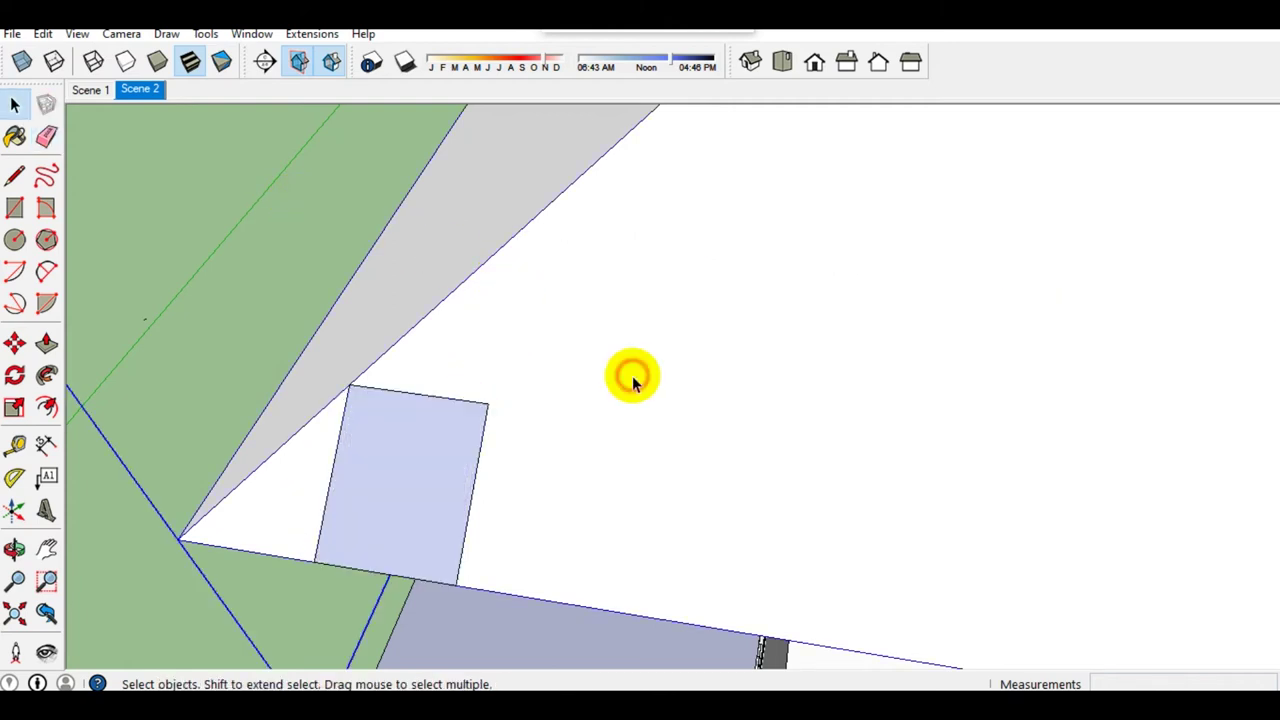
key("b")
left_click(1093, 403)
left_click(669, 363)
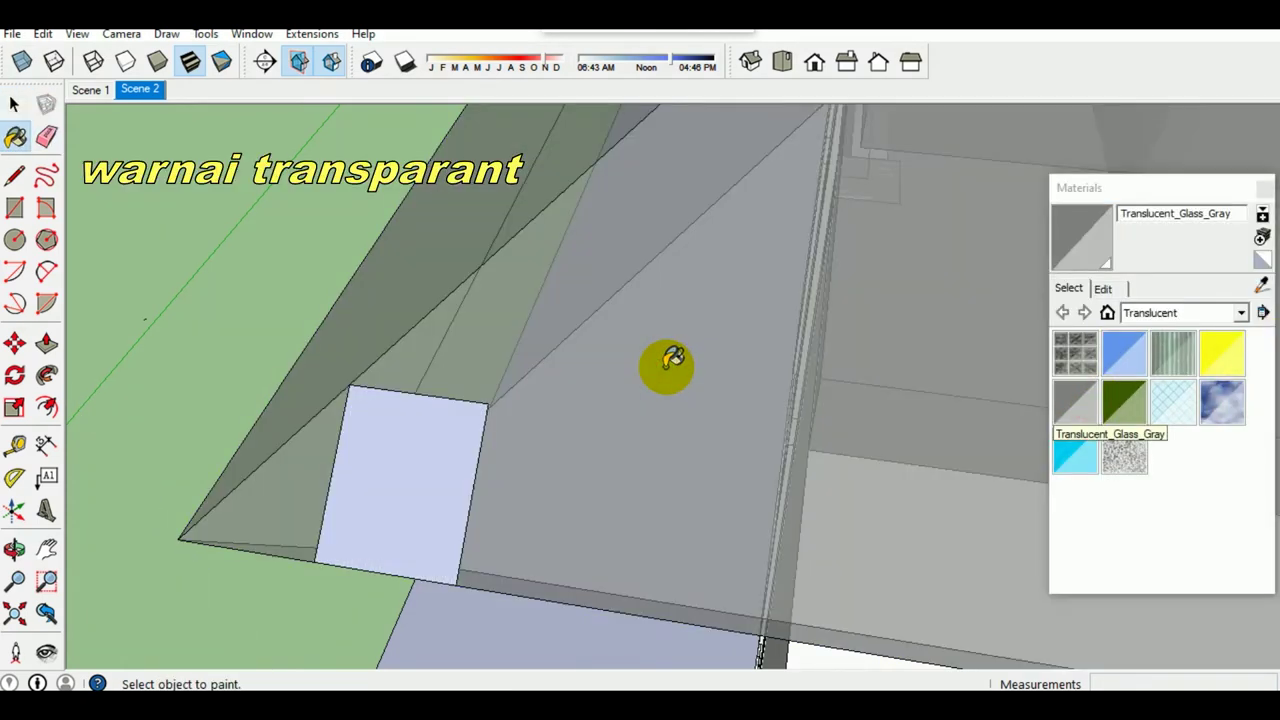
Step: Reverse the face orientation of the tile inside its group
key("space")
left_click(423, 477)
double_click(386, 494)
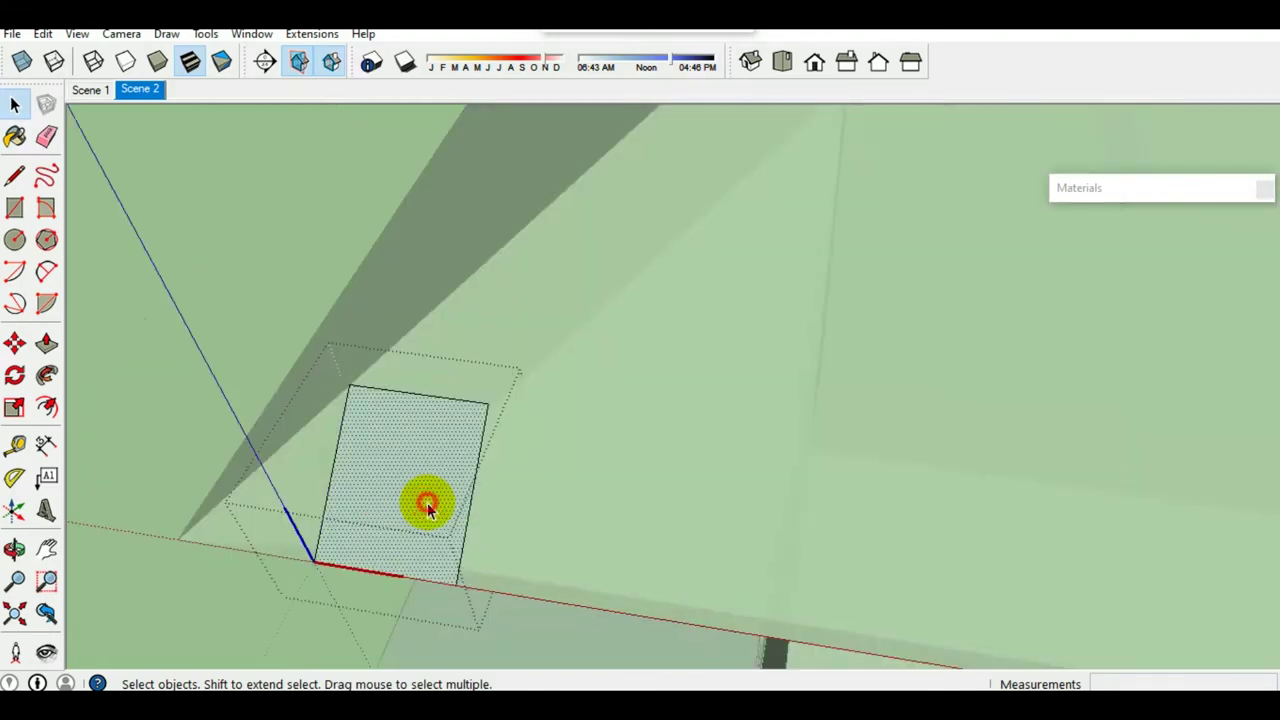
right_click(426, 500)
left_click(505, 413)
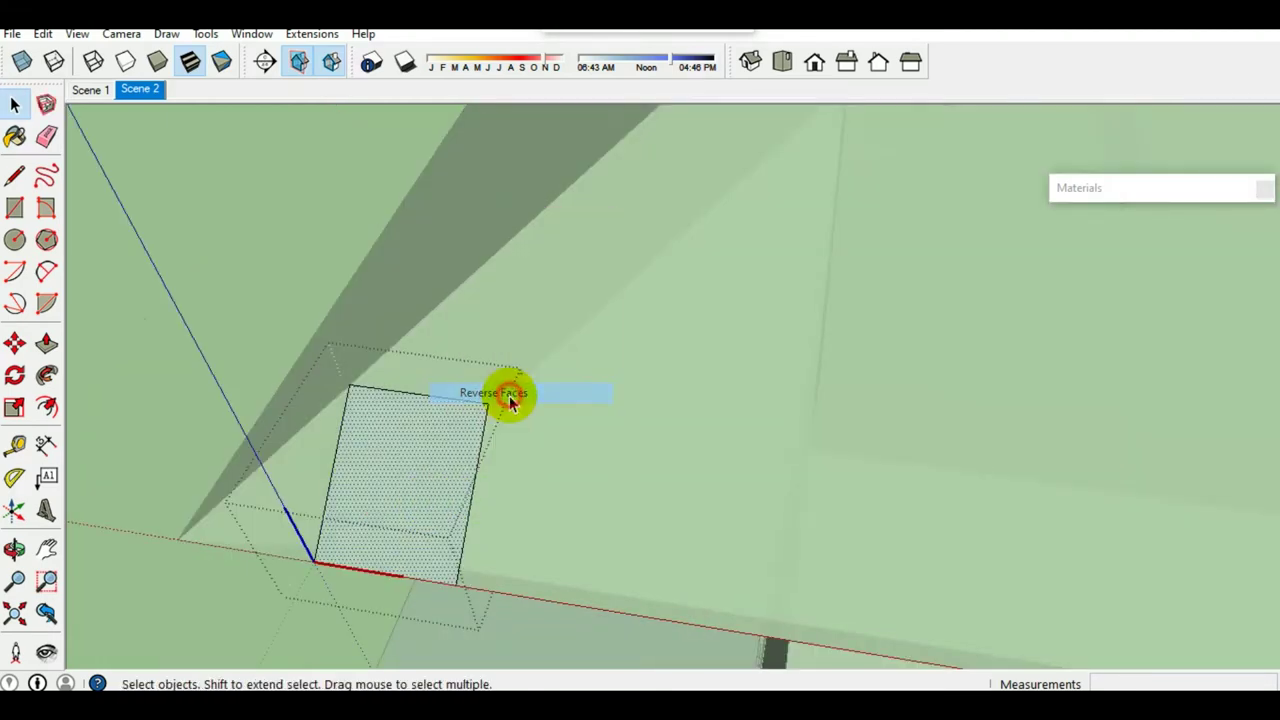
key("Escape")
Step: Copy the tile to its right and make the copy a unique component
key("m")
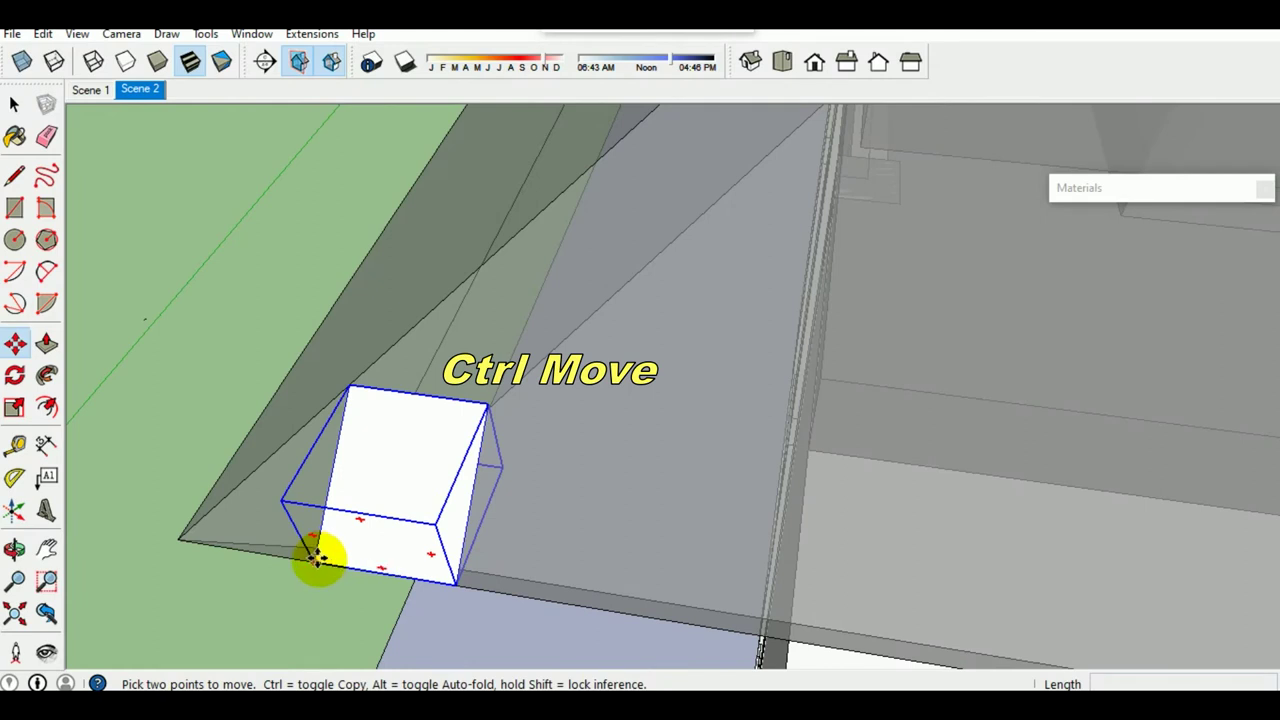
key("ctrl")
left_click(316, 560)
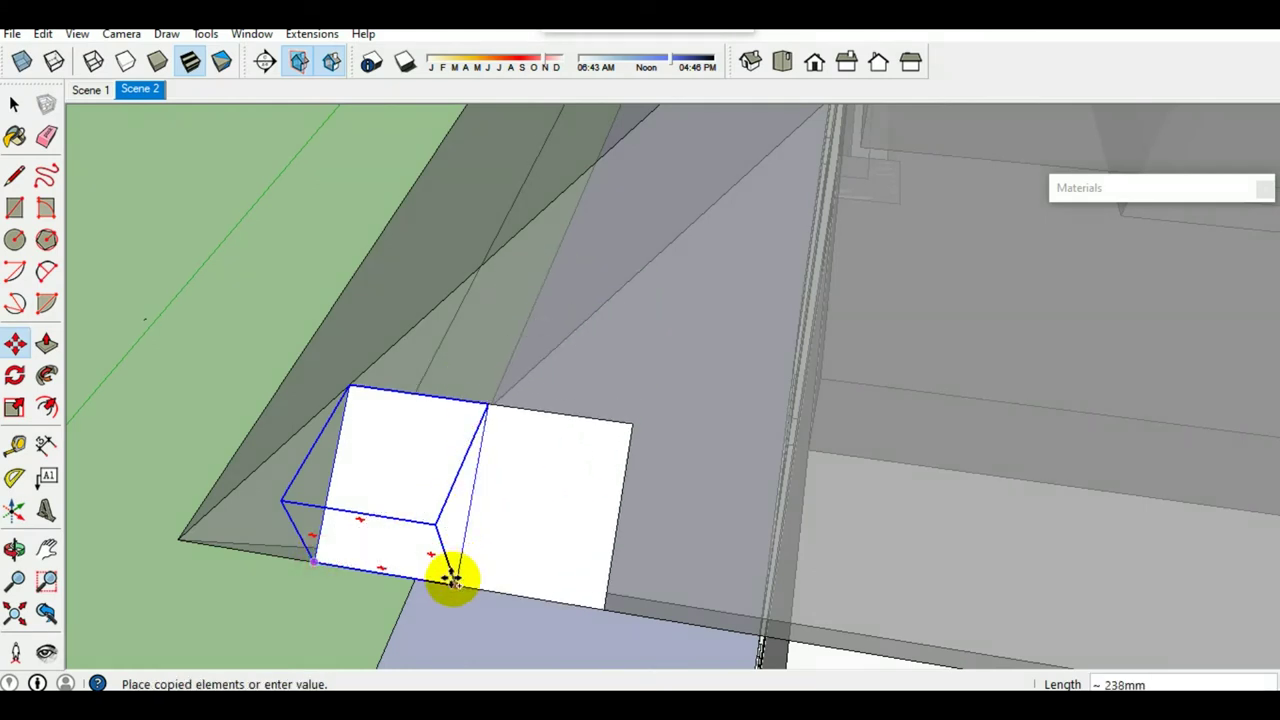
left_click(452, 580)
key("space")
right_click(520, 491)
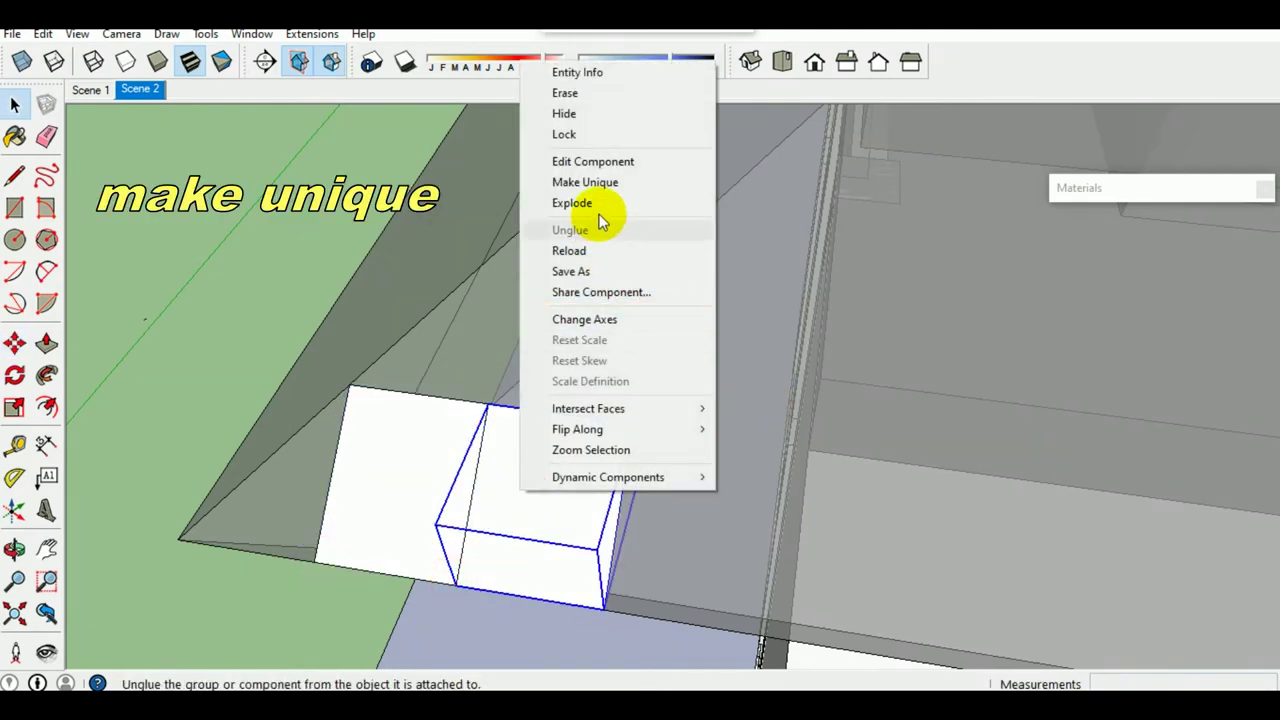
left_click(653, 183)
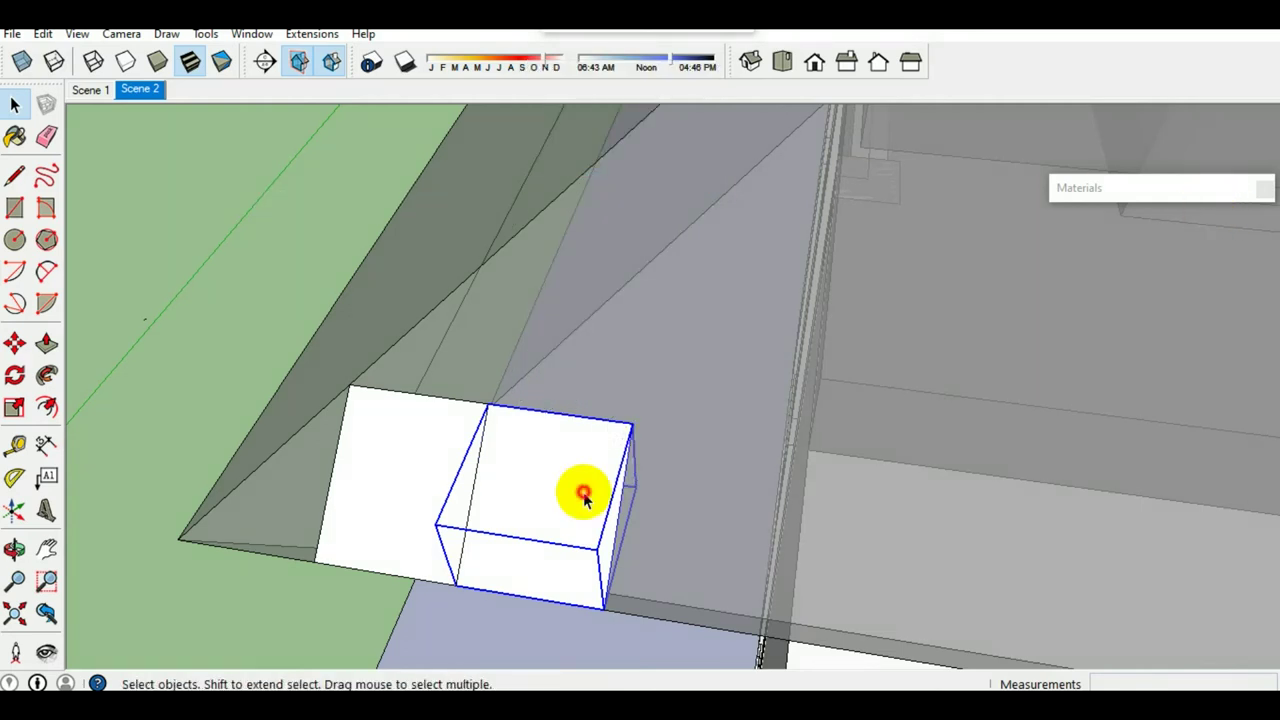
double_click(580, 491)
Step: Paint the copied tile with tan Color_E15
key("b")
left_click(1075, 525)
left_click(540, 510)
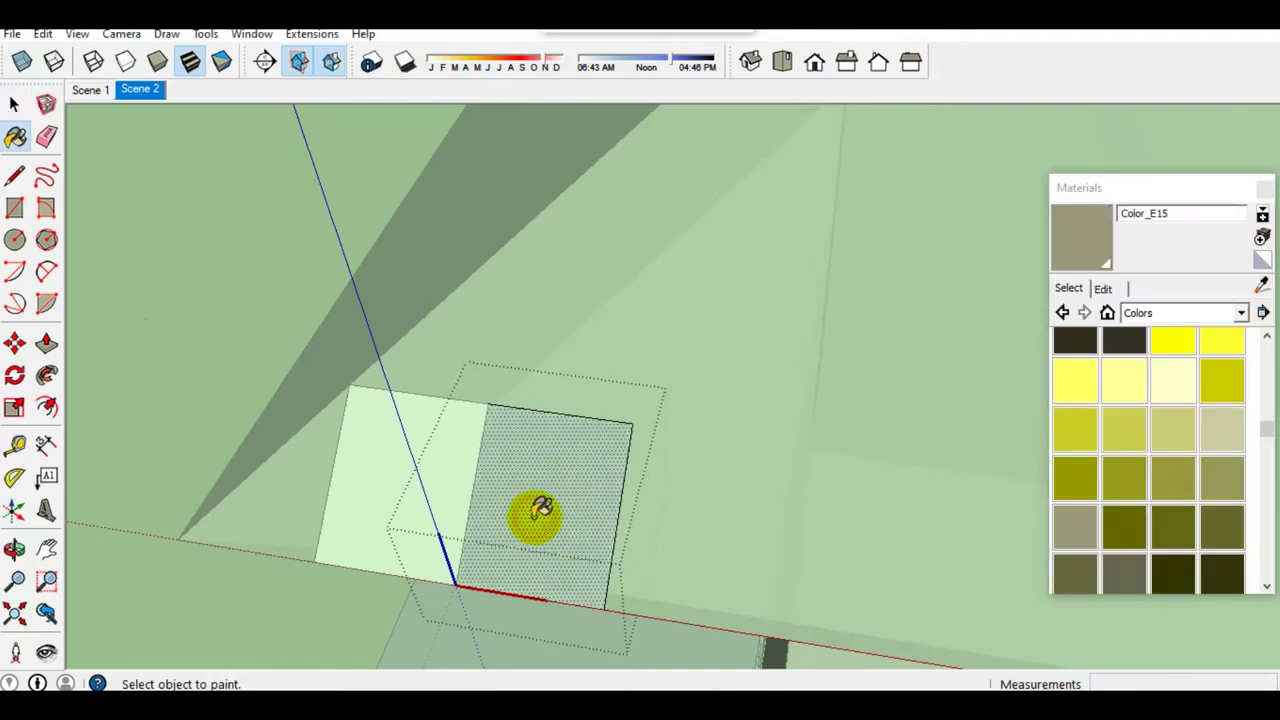
key("space")
left_click(703, 440)
Step: Move the tan tile diagonally so it sits against the white tile's corner
left_click(523, 517)
left_click(563, 537)
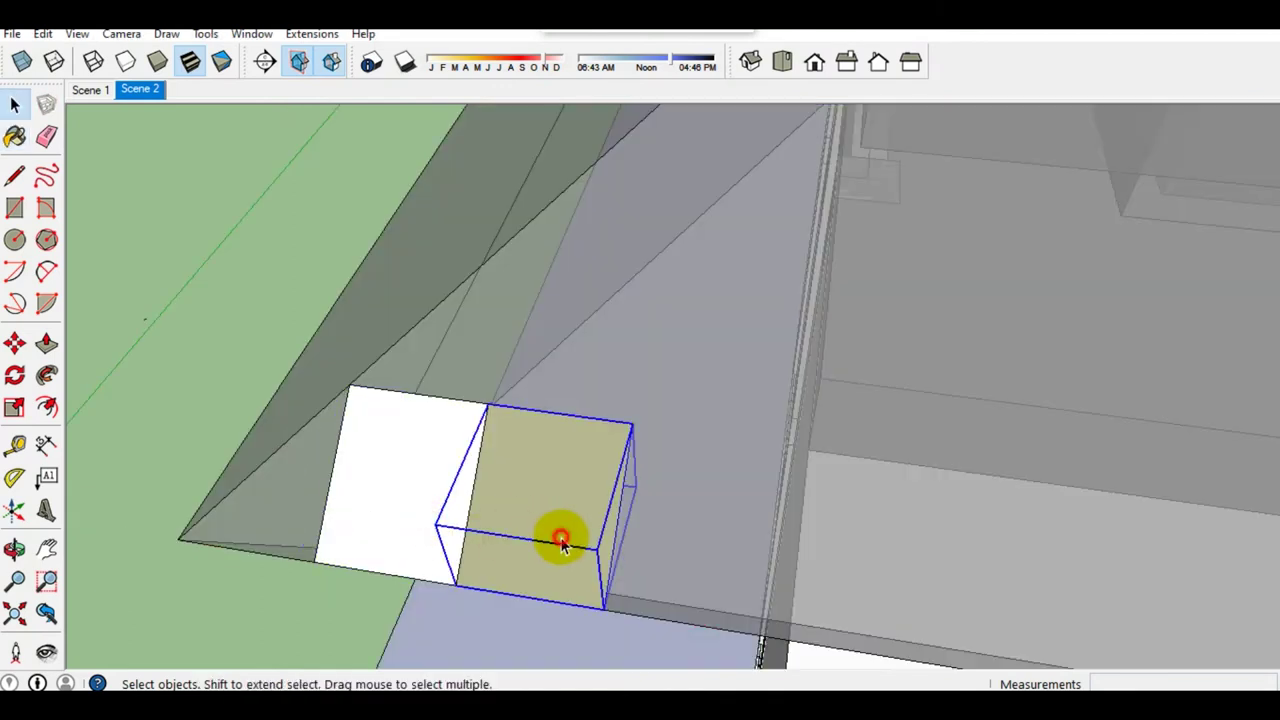
left_click(410, 518)
middle_click_drag(425, 533, 462, 537, "shift")
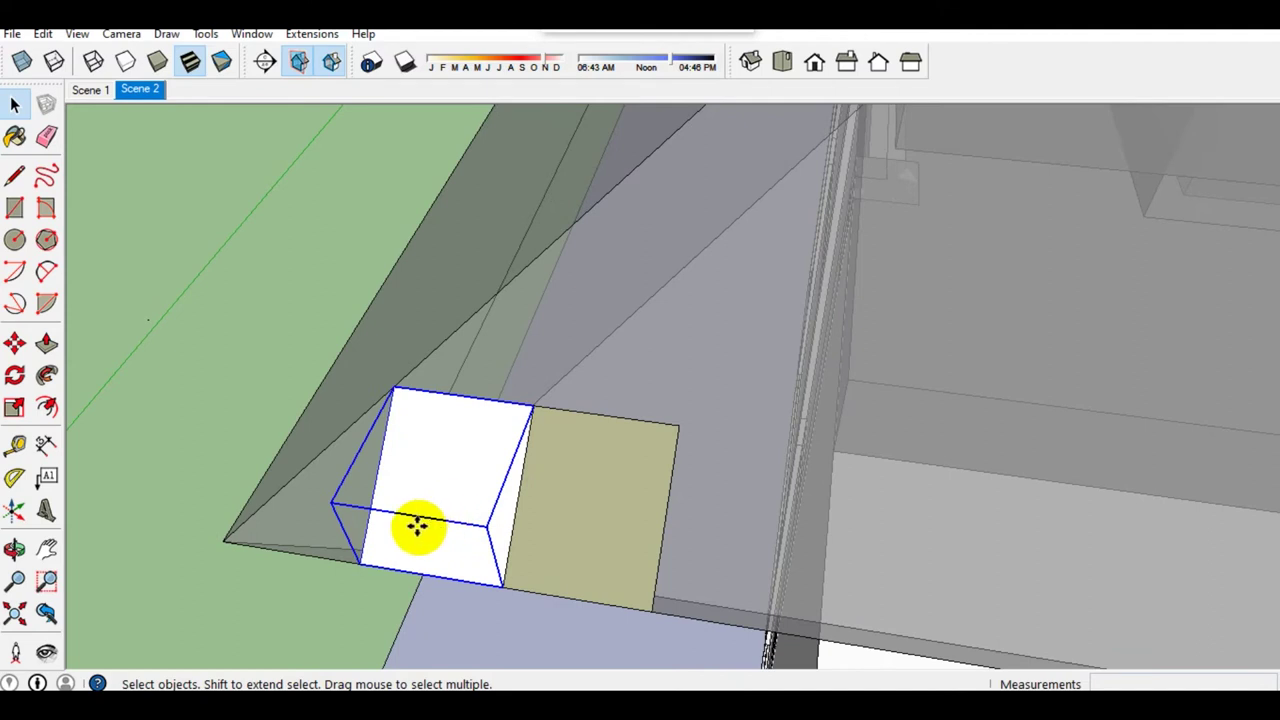
scroll(418, 527, "up", 2)
key("m")
left_click(366, 461)
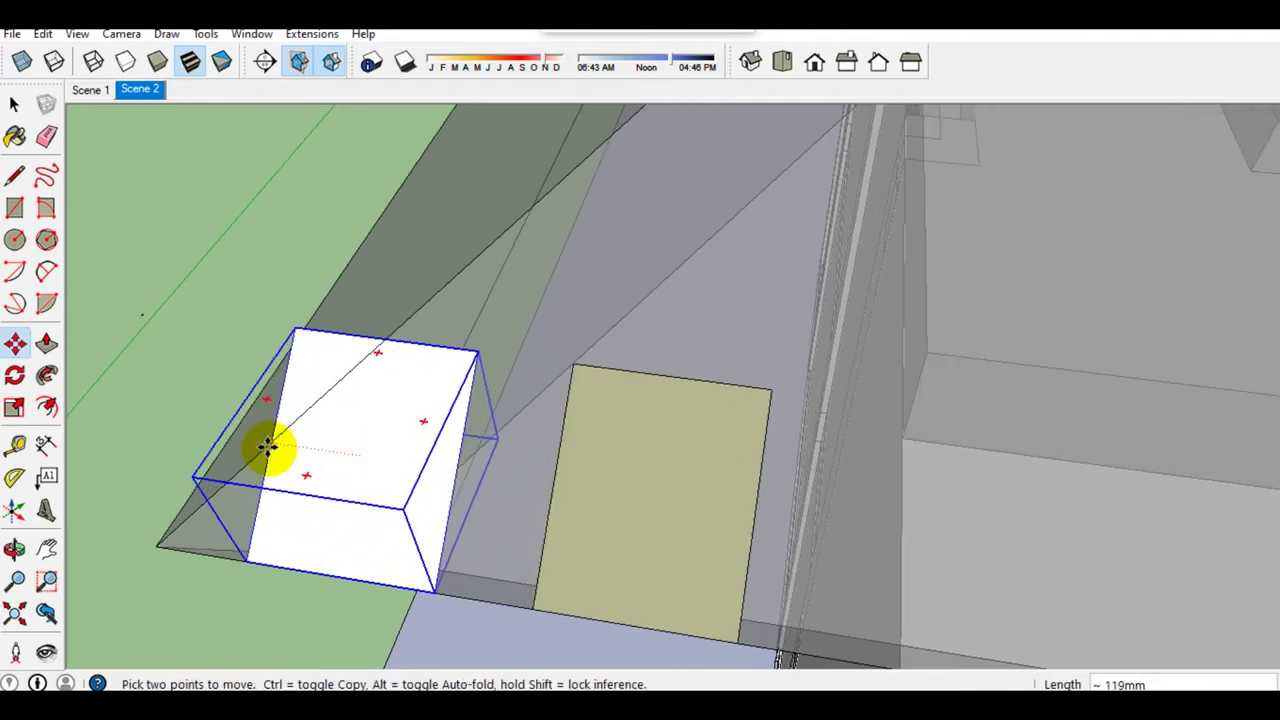
key("space")
key("m")
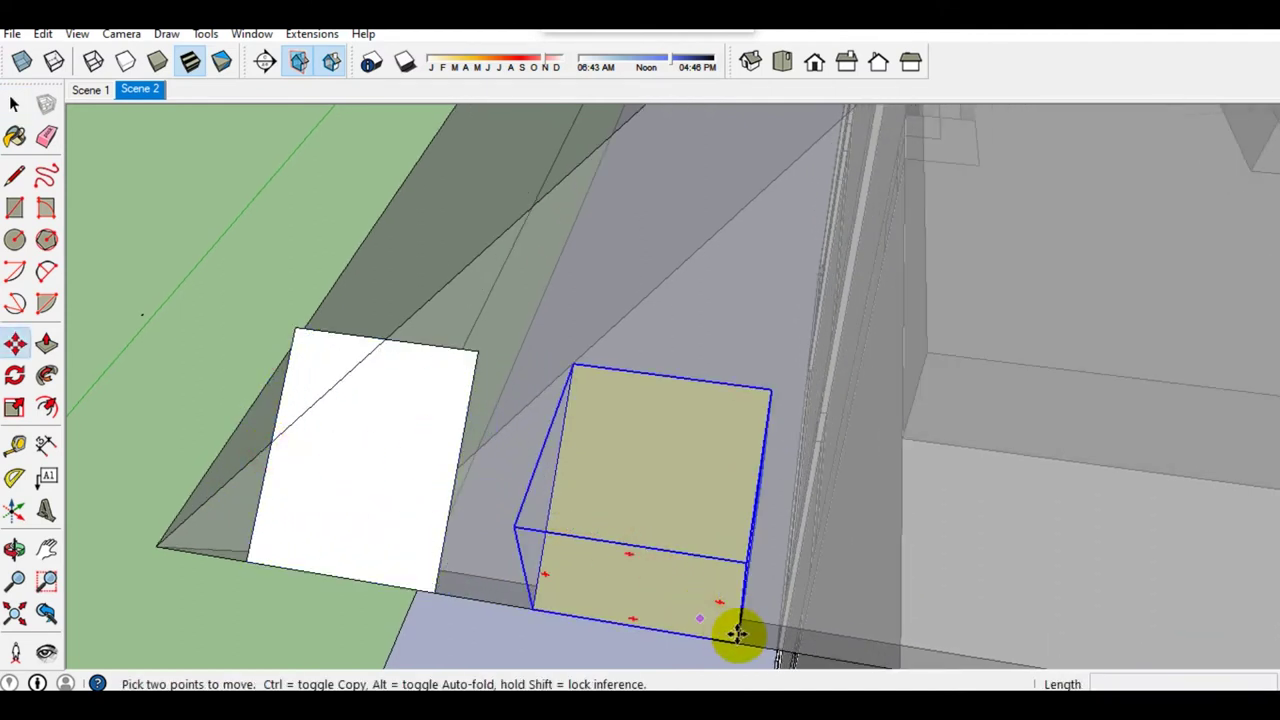
left_click(740, 635)
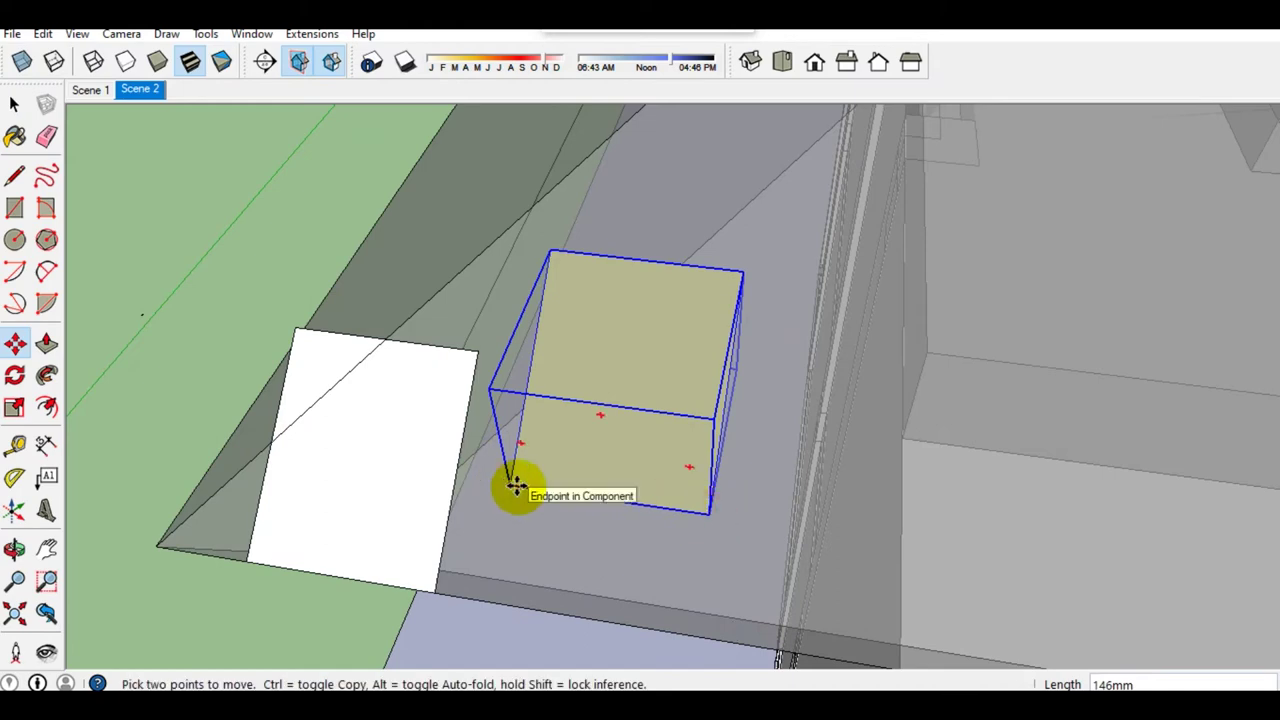
left_click(471, 366)
mouse_move(471, 366)
middle_mouse_down()
mouse_move(471, 486)
mouse_move(415, 525)
middle_mouse_up()
key("space")
Step: Select the white and tan tiles and combine them into one group
left_click(415, 525, "ctrl")
left_click(412, 523, "shift")
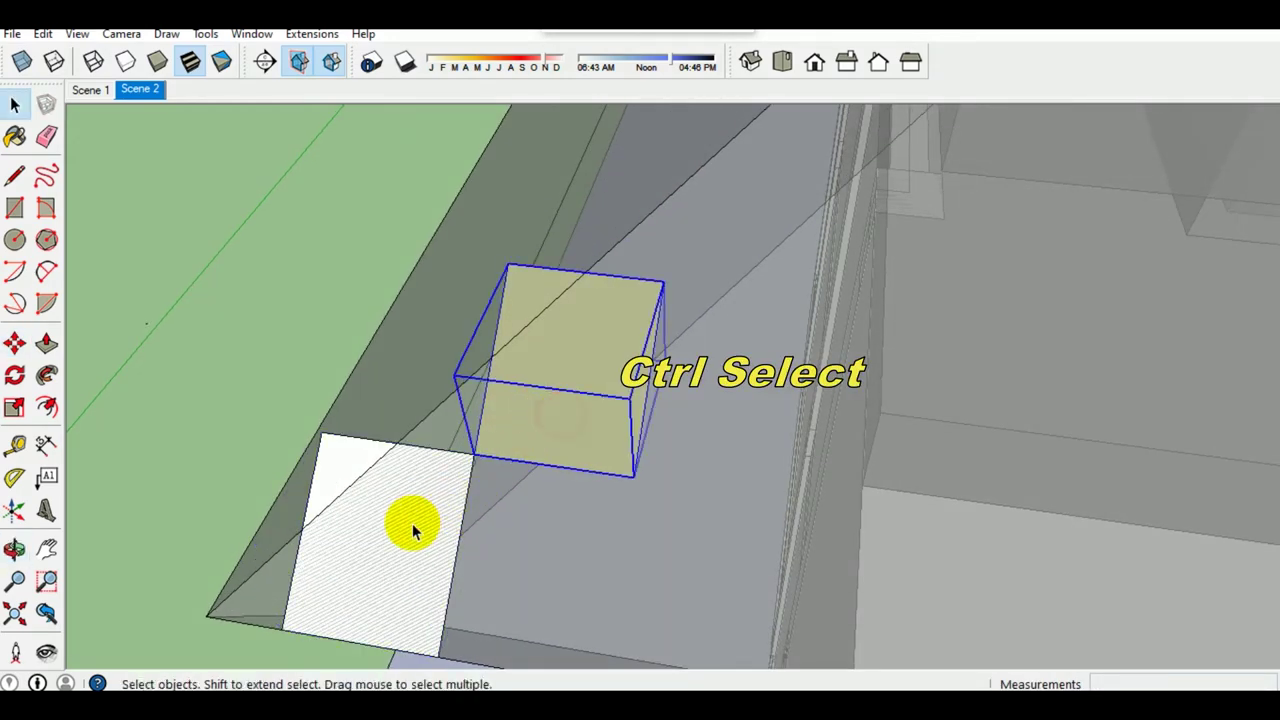
left_click(412, 523)
left_click(544, 436, "ctrl")
right_click(370, 548)
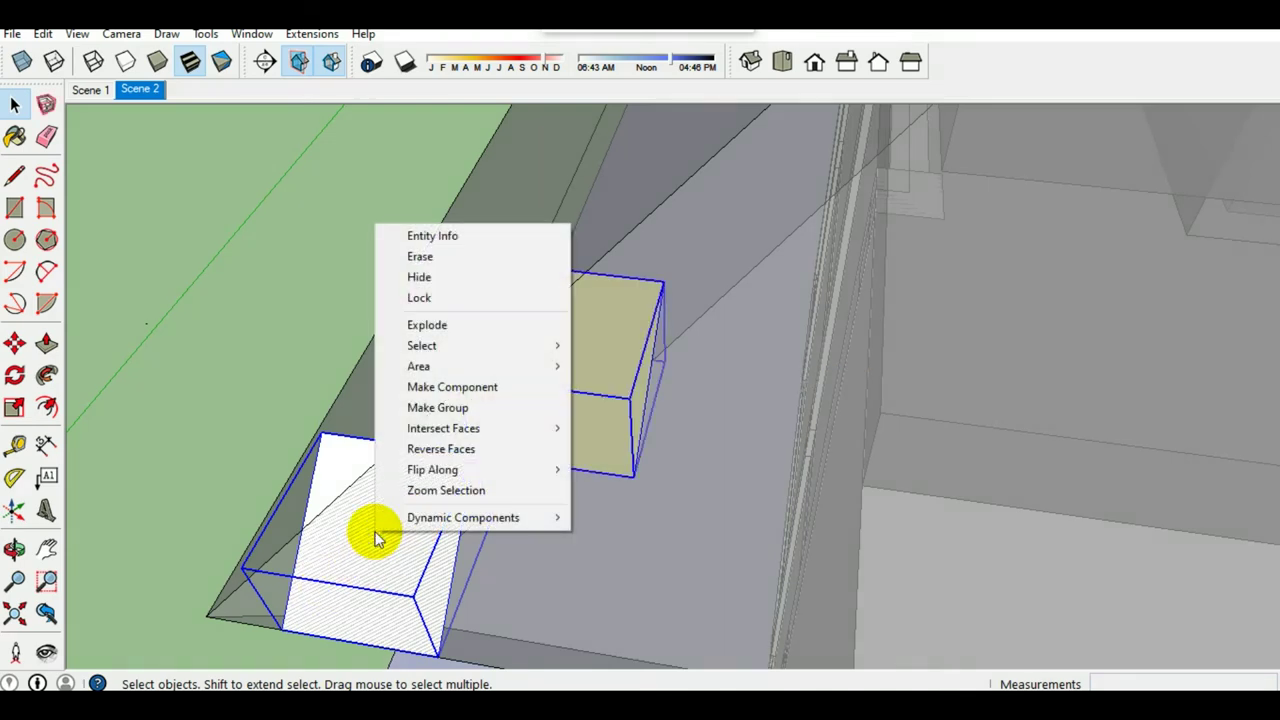
left_click(484, 407)
scroll(432, 516, "down", 1)
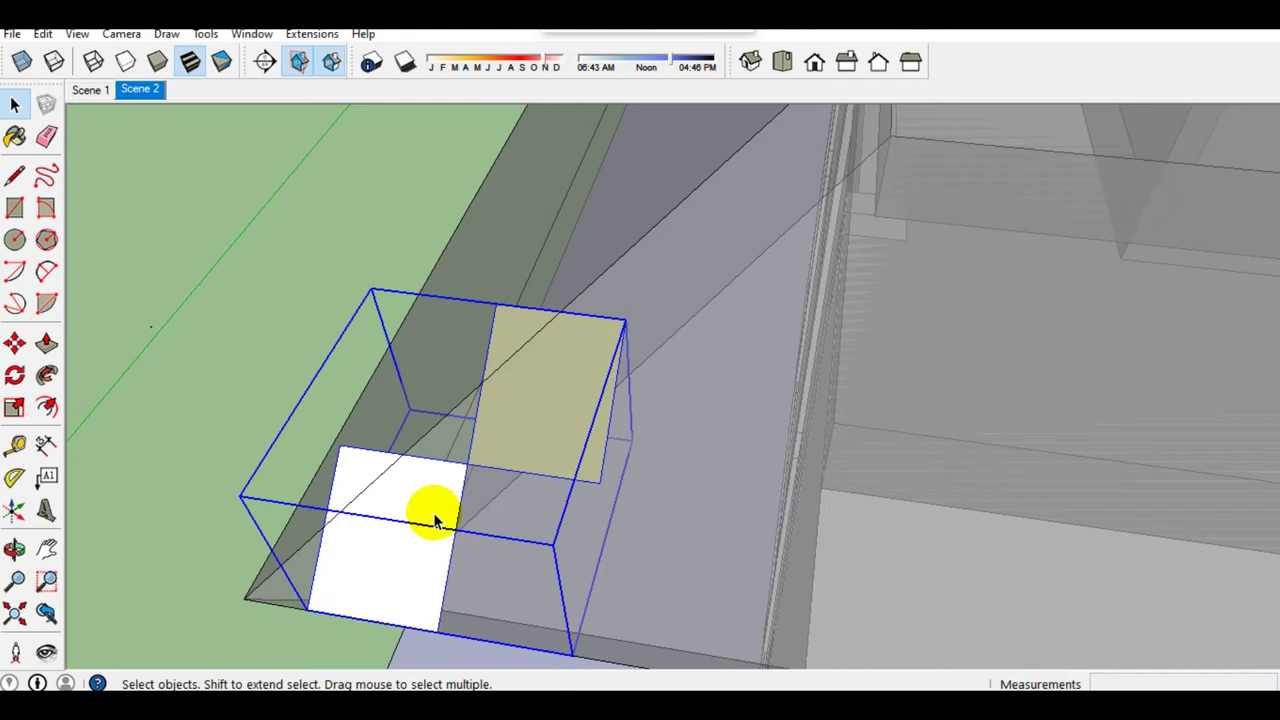
double_click(428, 514)
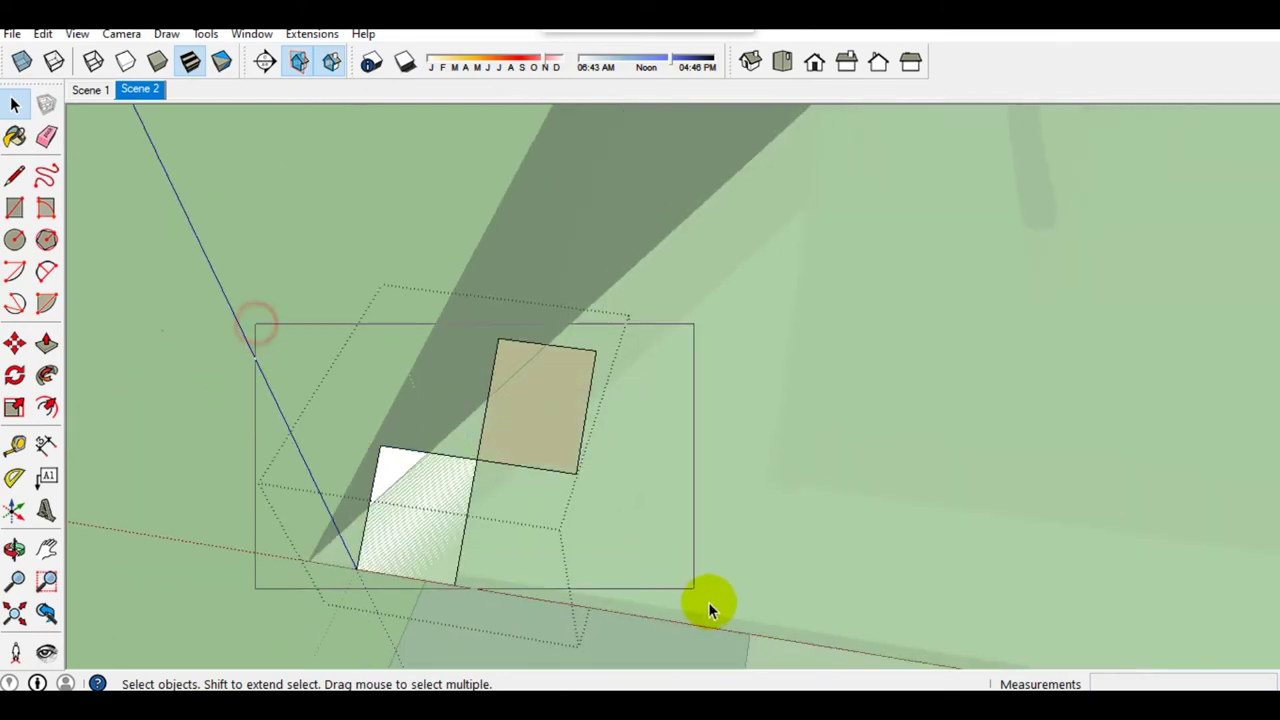
left_click_drag(708, 602, 708, 602)
Step: Copy the tile pair up the diagonal as a 10-copy array
key("m")
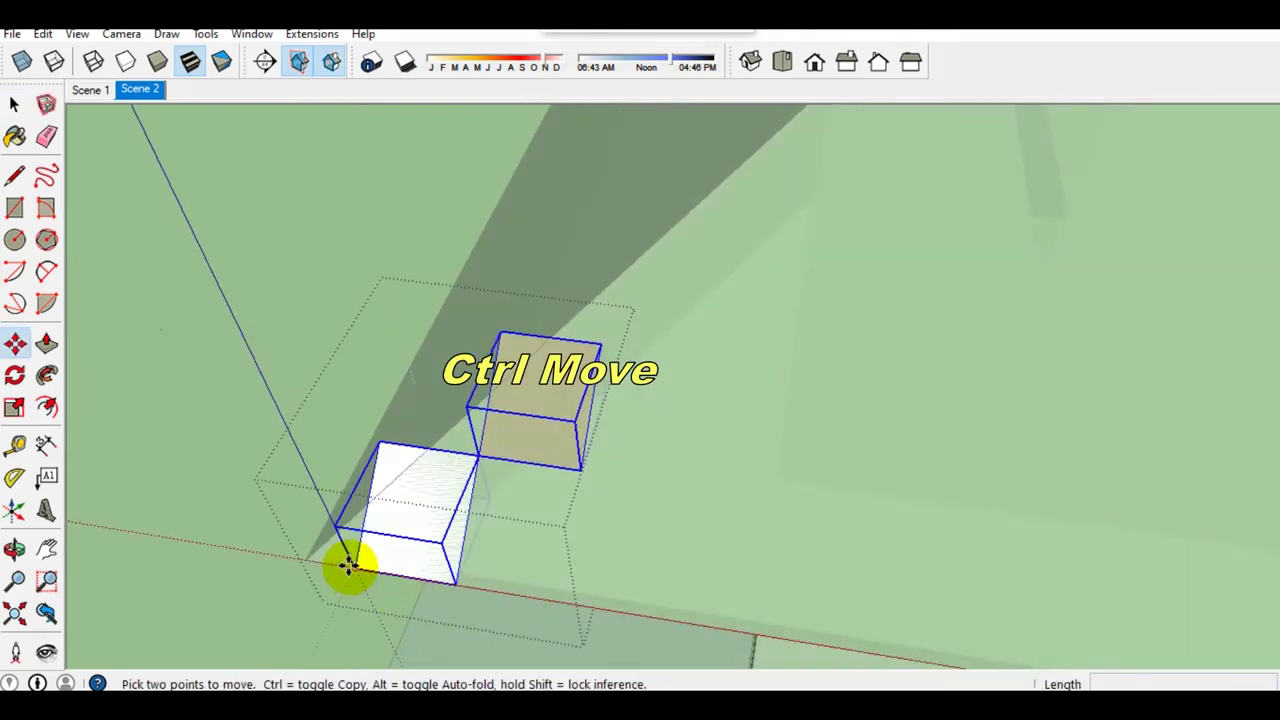
left_click(348, 566)
key("ctrl")
left_click(594, 348)
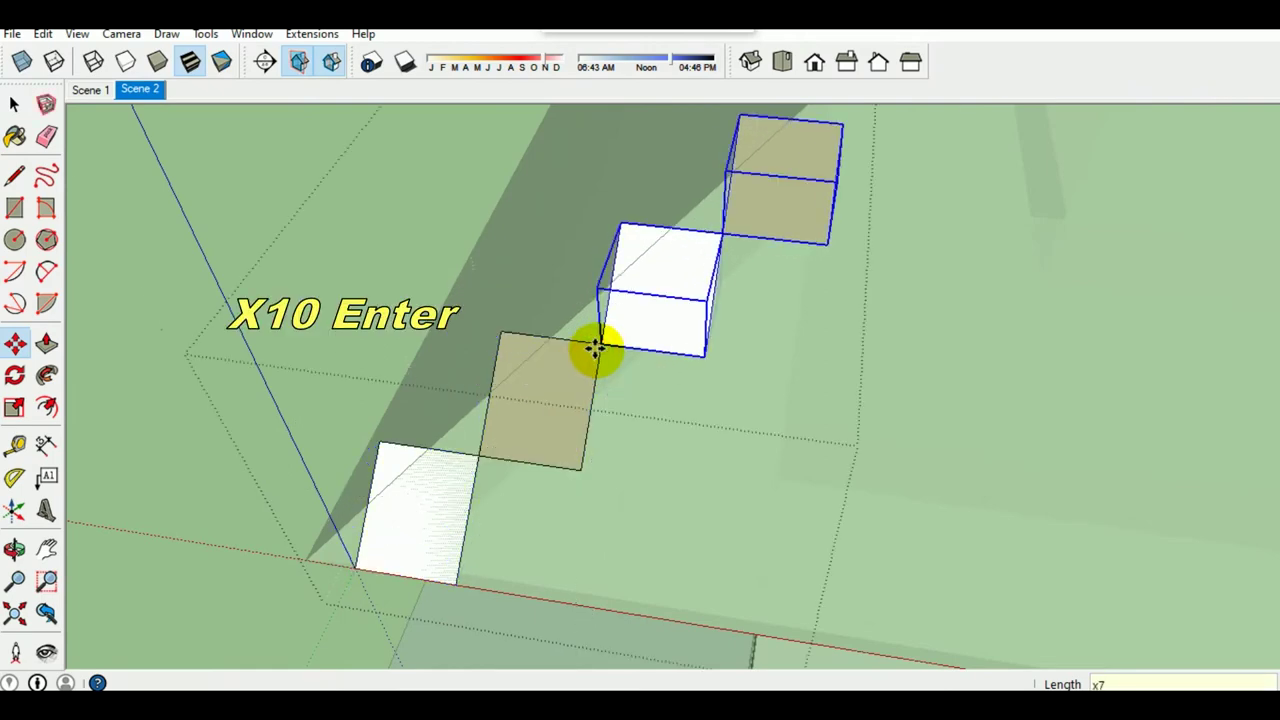
type("0")
key("Return")
key("space")
scroll(635, 389, "down", 3)
middle_click_drag(635, 389, 528, 557)
scroll(442, 375, "up", 5)
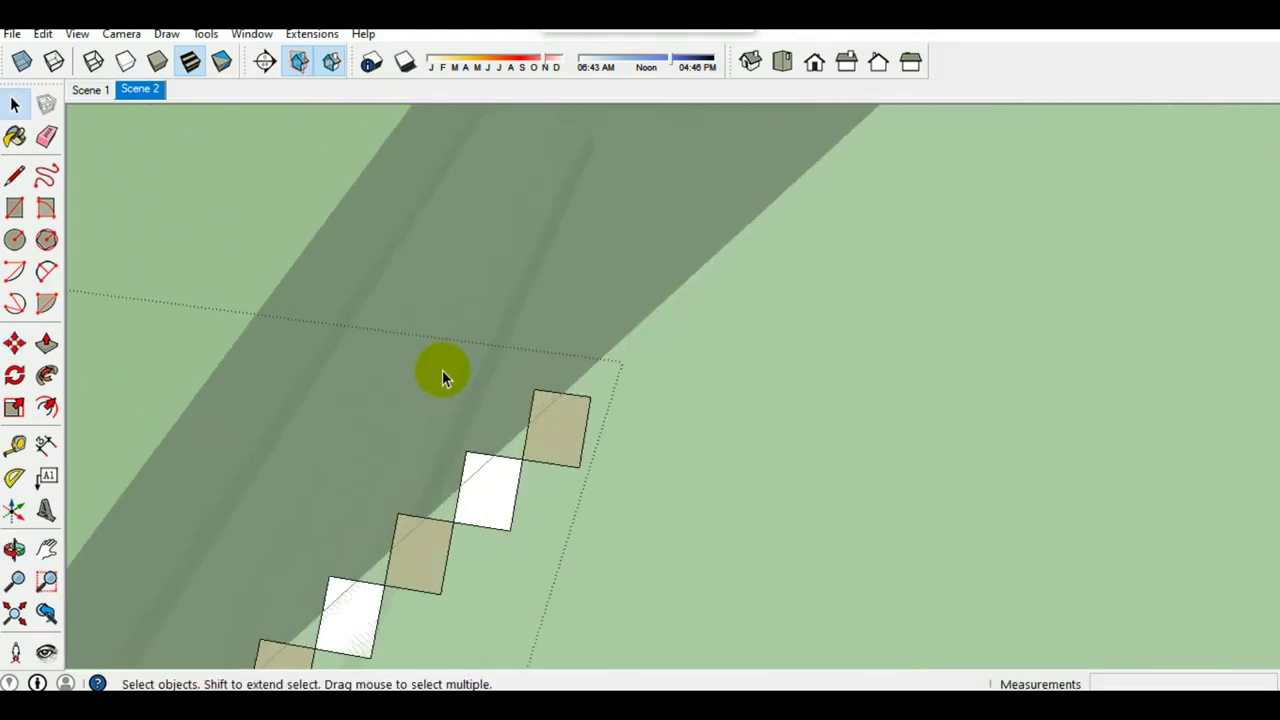
Step: Copy the last two tiles further along the diagonal run
left_click_drag(624, 522, 606, 507)
key("m")
key("ctrl")
scroll(450, 520, "up", 2)
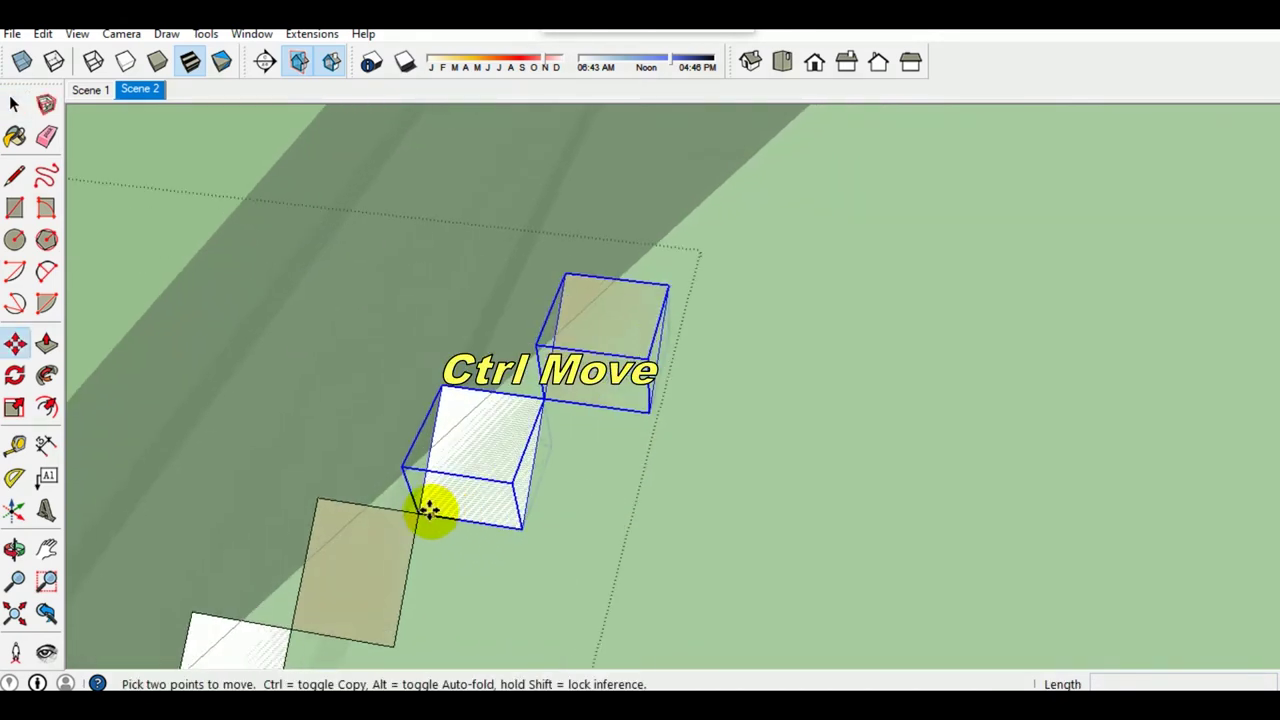
left_click(422, 512)
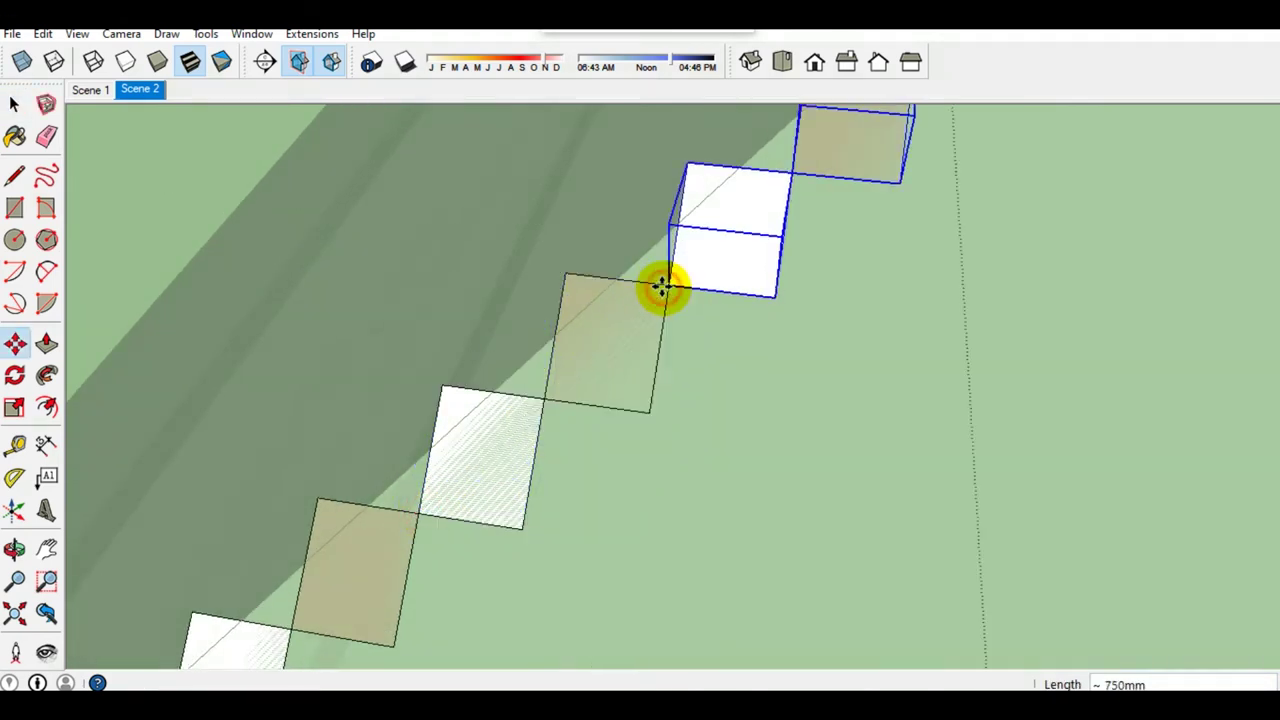
key("Return")
key("space")
scroll(660, 434, "down", 3)
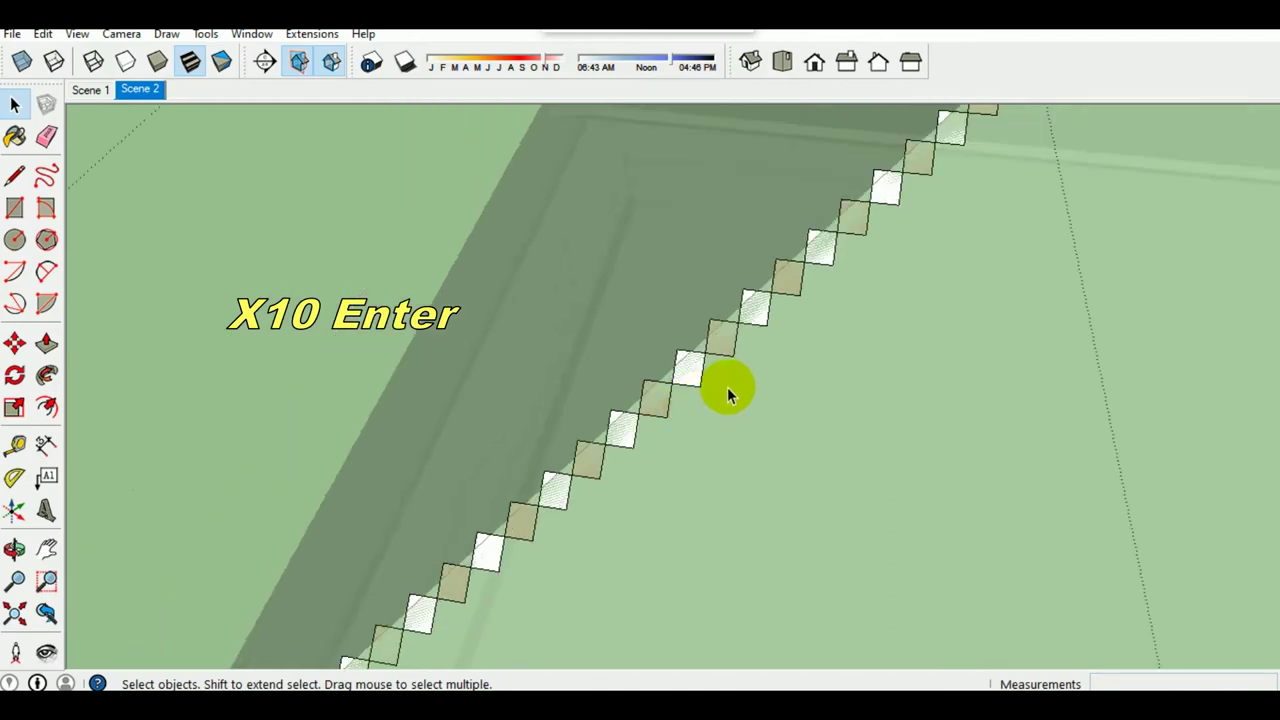
middle_click_drag(711, 394, 513, 530)
scroll(634, 391, "up", 2)
Step: Add another copied tile pair at the top of the diagonal run
key("space")
left_click_drag(577, 334, 697, 467)
scroll(697, 467, "up", 1)
key("m")
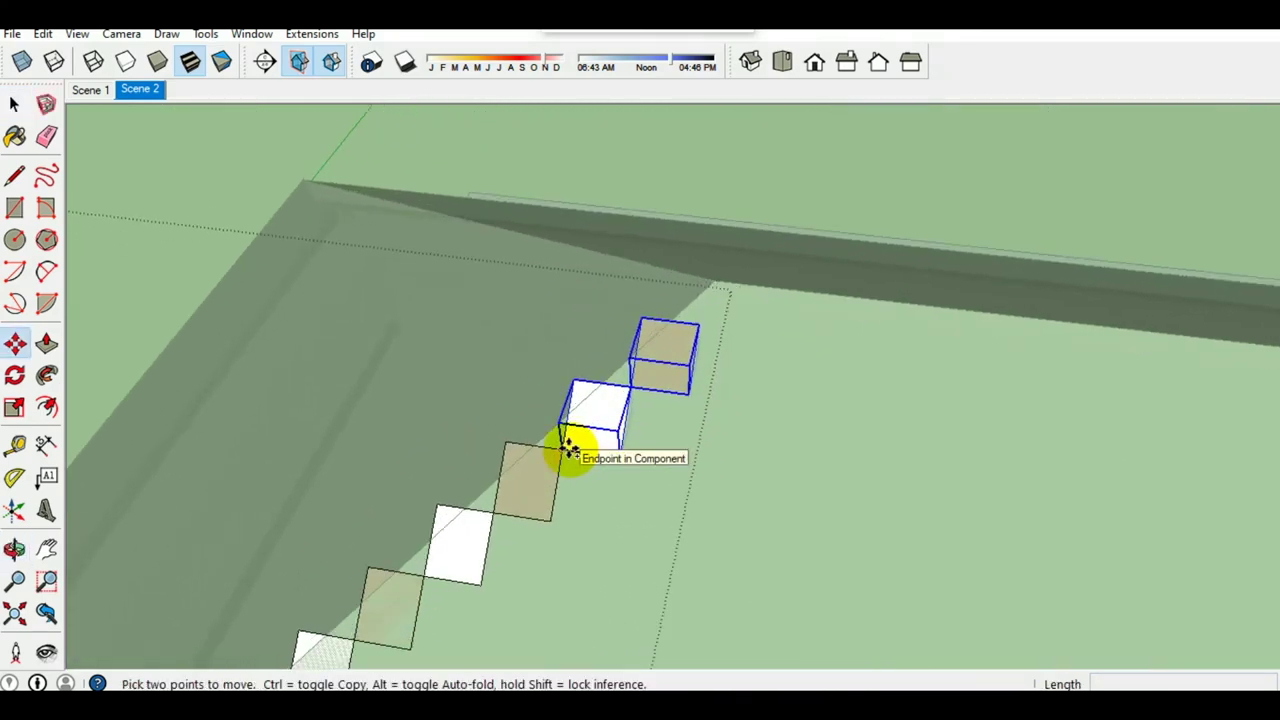
left_click(568, 448)
key("ctrl")
left_click(704, 328)
key("space")
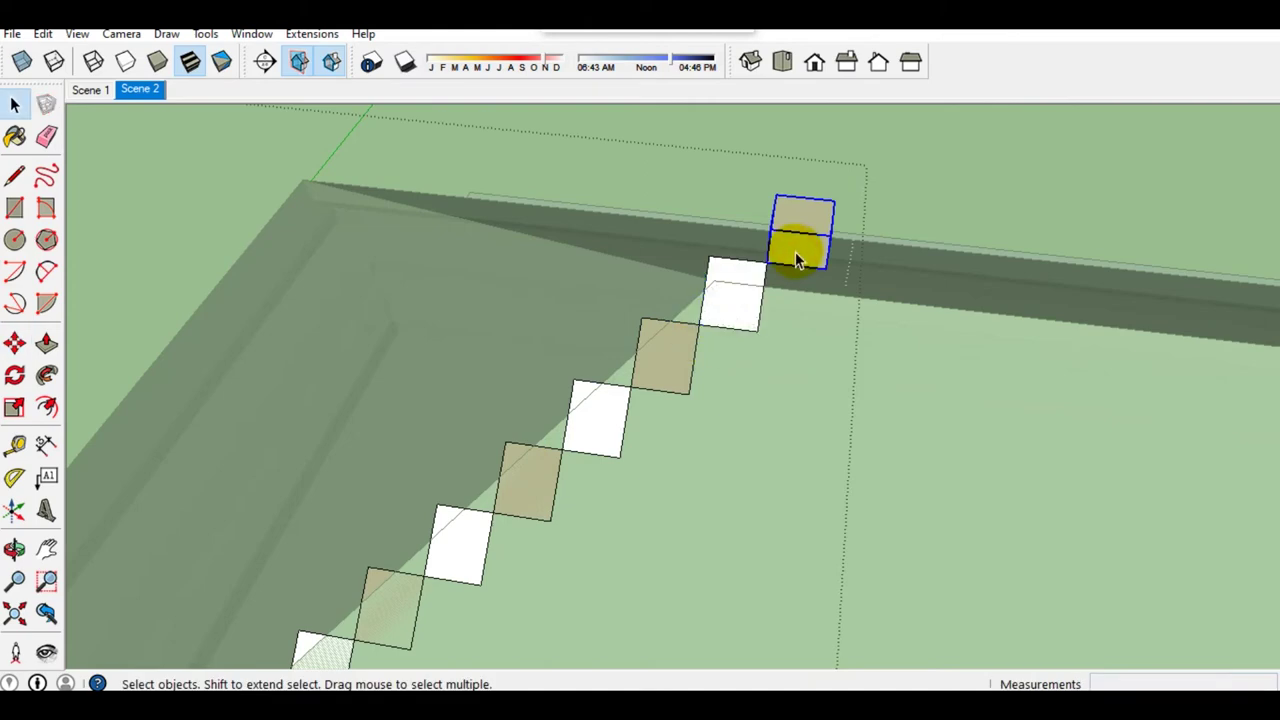
Step: Copy the whole diagonal tile run sideways one tile apart, 15 times
scroll(794, 257, "down", 3)
scroll(711, 386, "down", 3)
left_click_drag(450, 213, 723, 574)
scroll(842, 615, "up", 3)
scroll(766, 386, "up", 3)
key("m")
key("ctrl")
left_click(772, 299)
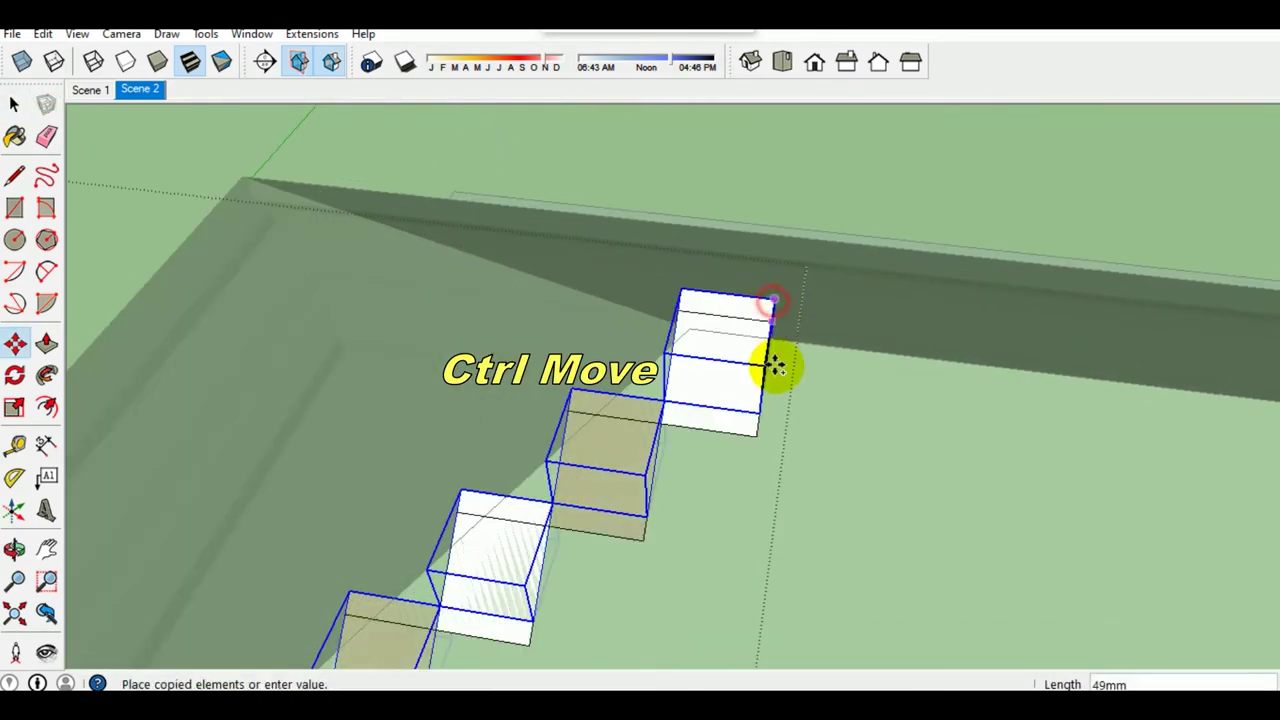
scroll(760, 400, "up", 2)
scroll(760, 420, "up", 3)
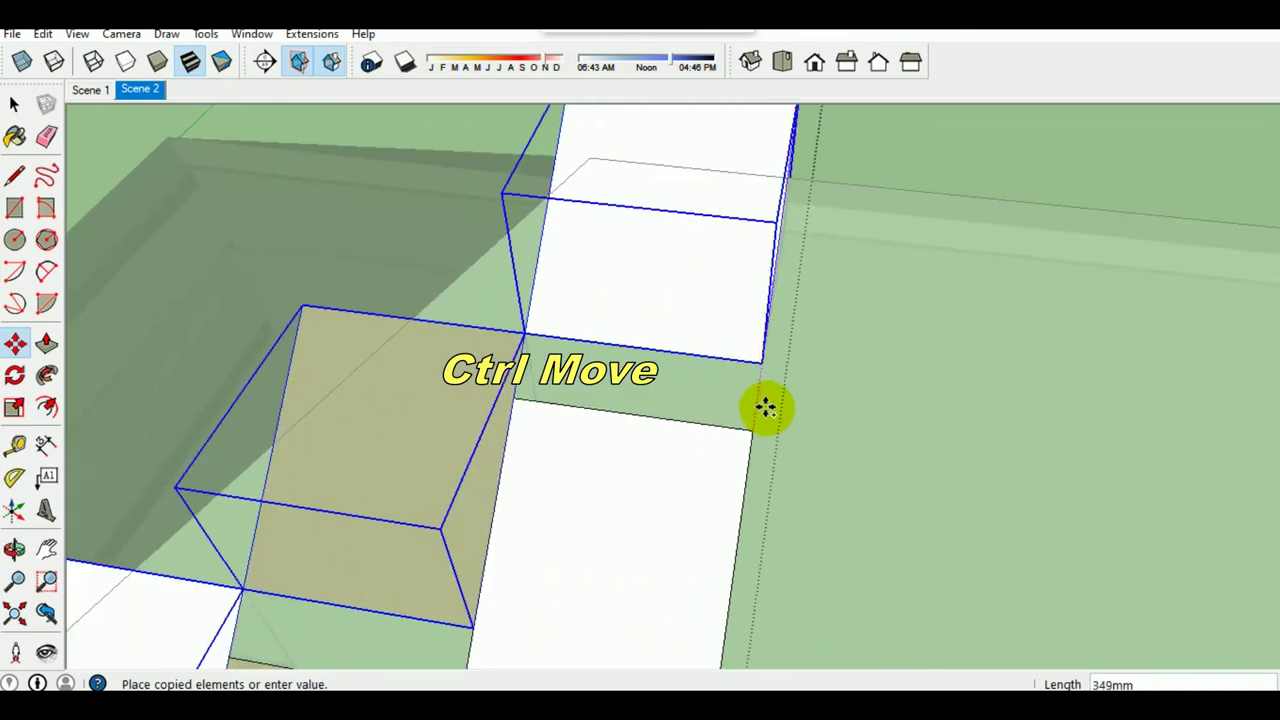
left_click(763, 357)
type("x")
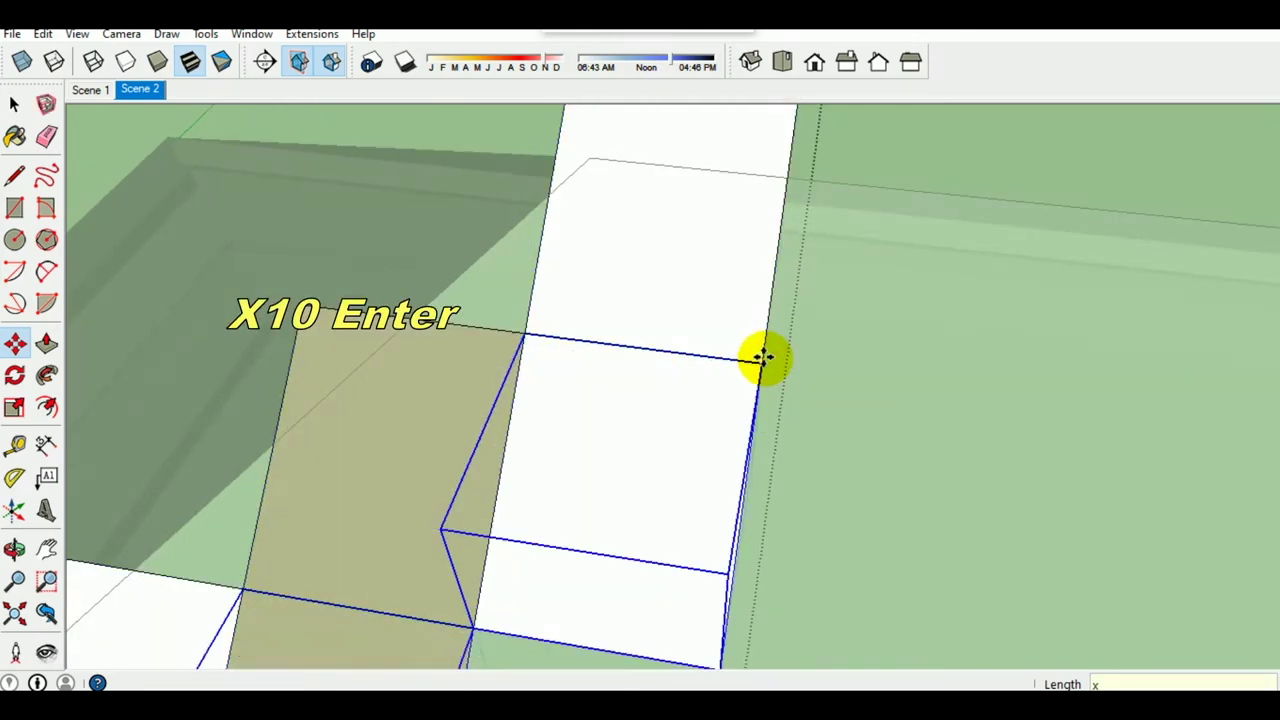
type("15")
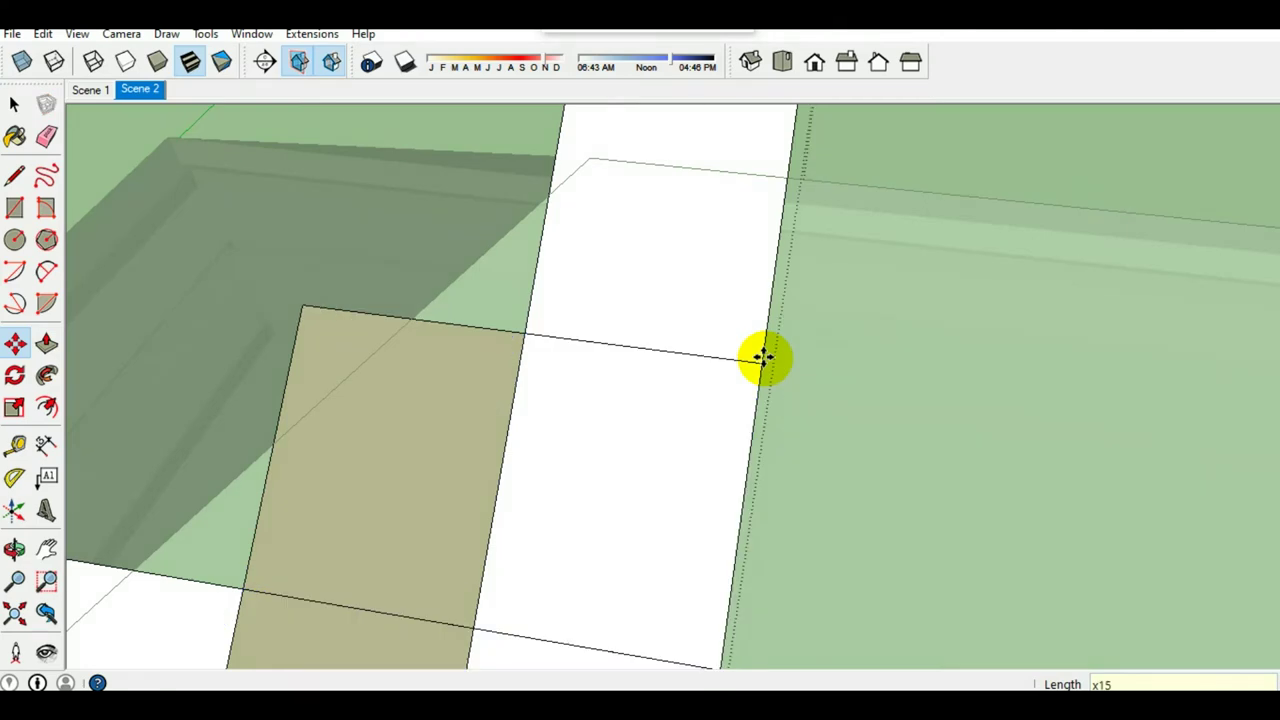
scroll(740, 365, "down", 3)
scroll(684, 420, "down", 3)
scroll(690, 560, "down", 3)
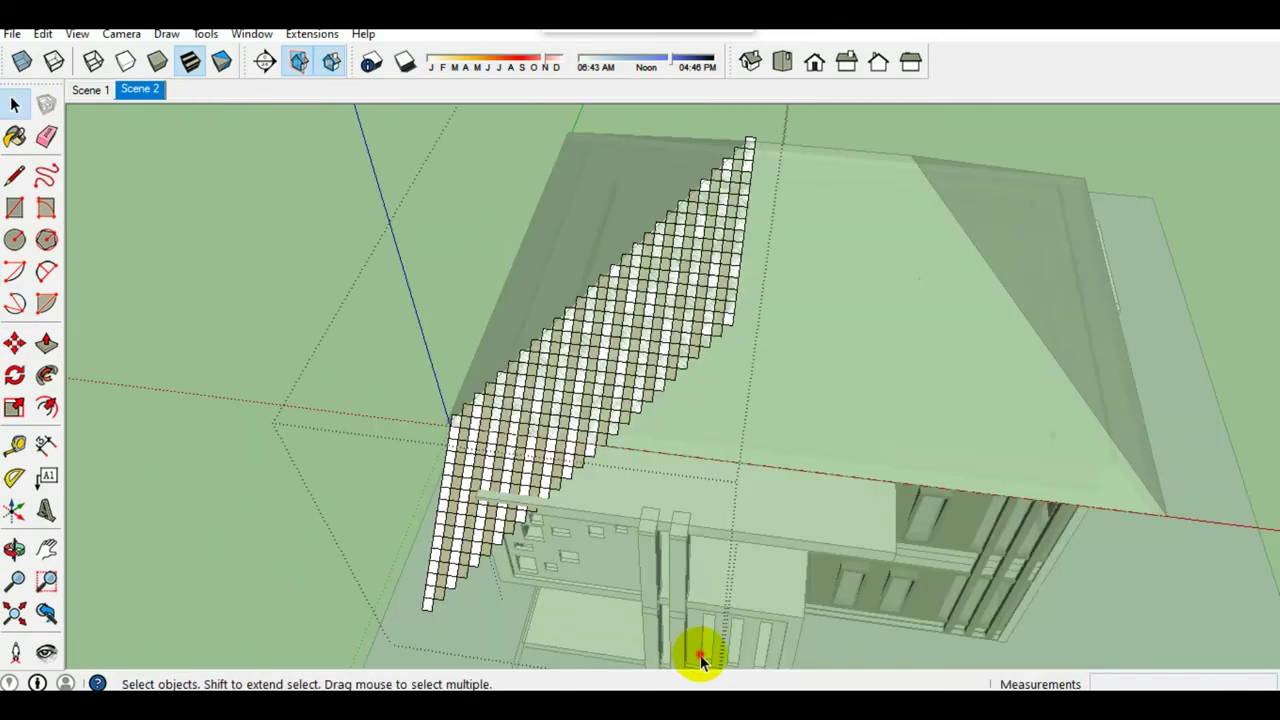
Step: Copy one tile column one tile to the right and array it x15 across the roof slope
left_click_drag(330, 458, 331, 456)
mouse_move(520, 466)
middle_mouse_down()
mouse_move(594, 477)
mouse_move(612, 515)
middle_mouse_up()
mouse_move(425, 466)
middle_mouse_down()
mouse_move(709, 463)
mouse_move(606, 237)
middle_mouse_up()
left_click_drag(606, 237, 704, 588)
scroll(651, 551, "up", 3)
key("m")
key("ctrl")
left_click(580, 486)
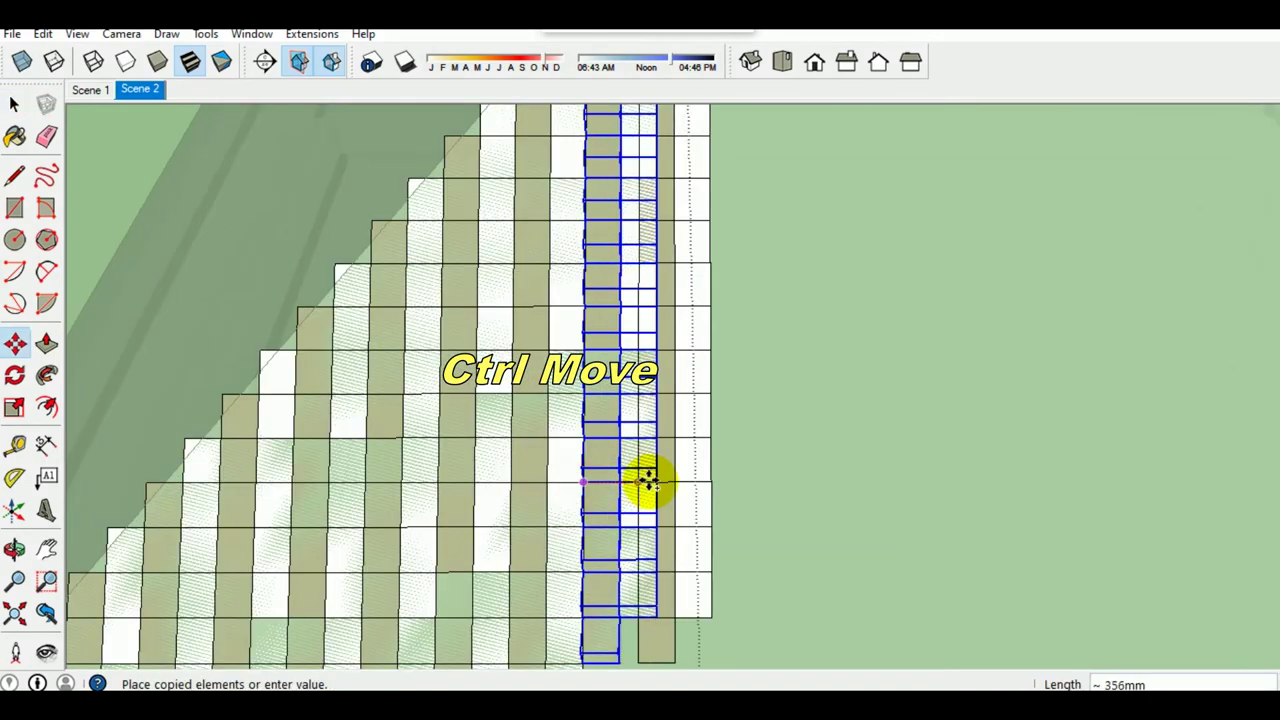
left_click(651, 484)
type("x")
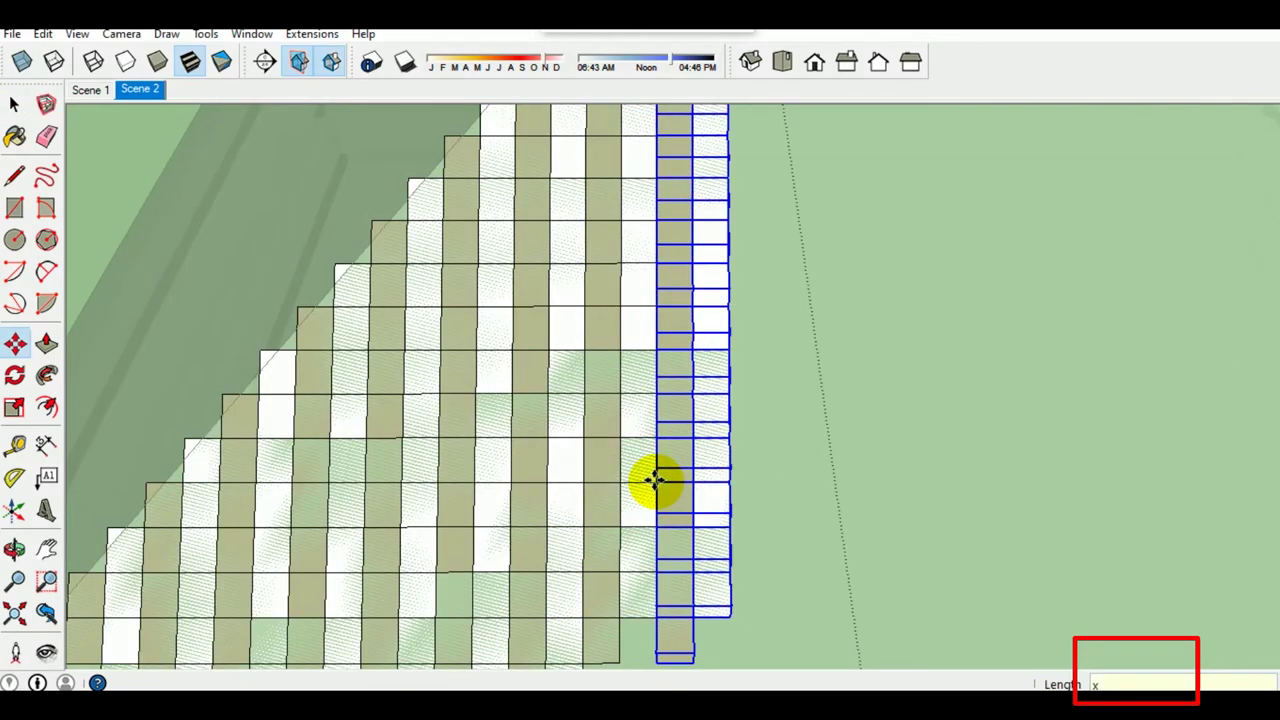
type("15")
key("Return")
key("space")
Step: Copy the right-hand block of tile columns into position on the roof
scroll(655, 481, "down", 5)
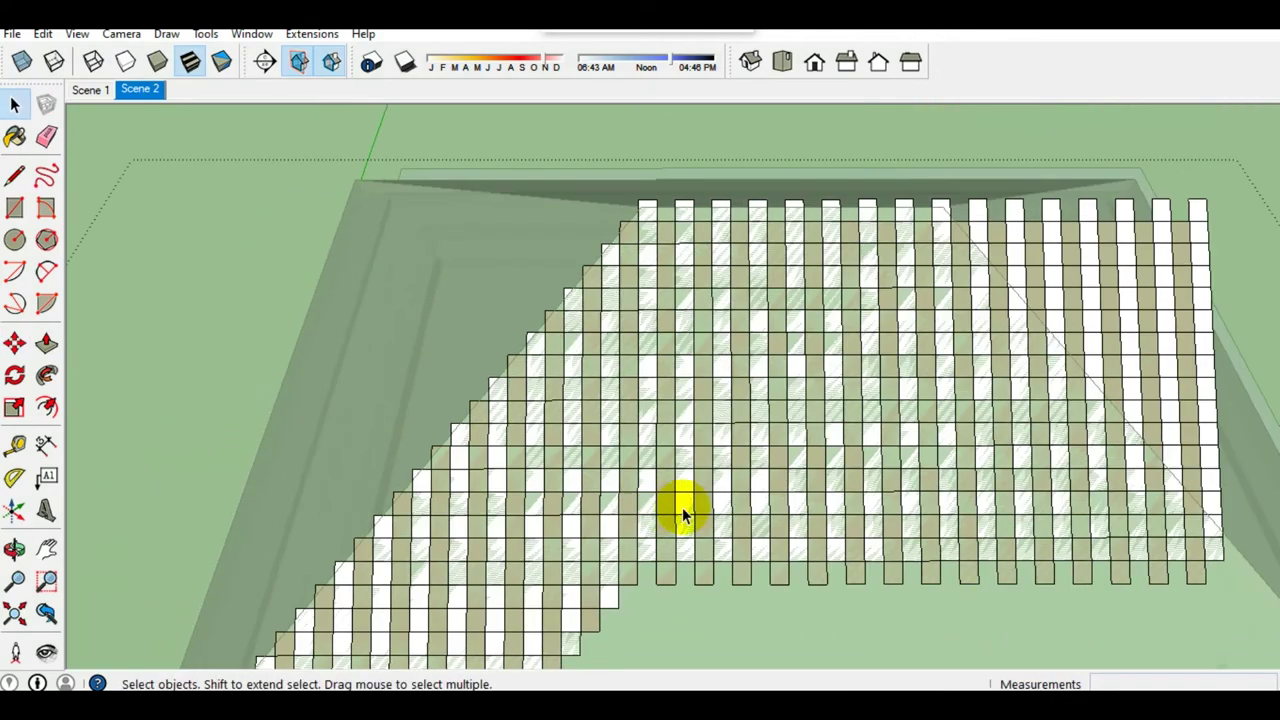
middle_click_drag(682, 507, 992, 645)
left_click_drag(992, 645, 880, 590)
left_click_drag(337, 149, 1103, 590)
key("m")
key("ctrl")
scroll(370, 178, "up", 2)
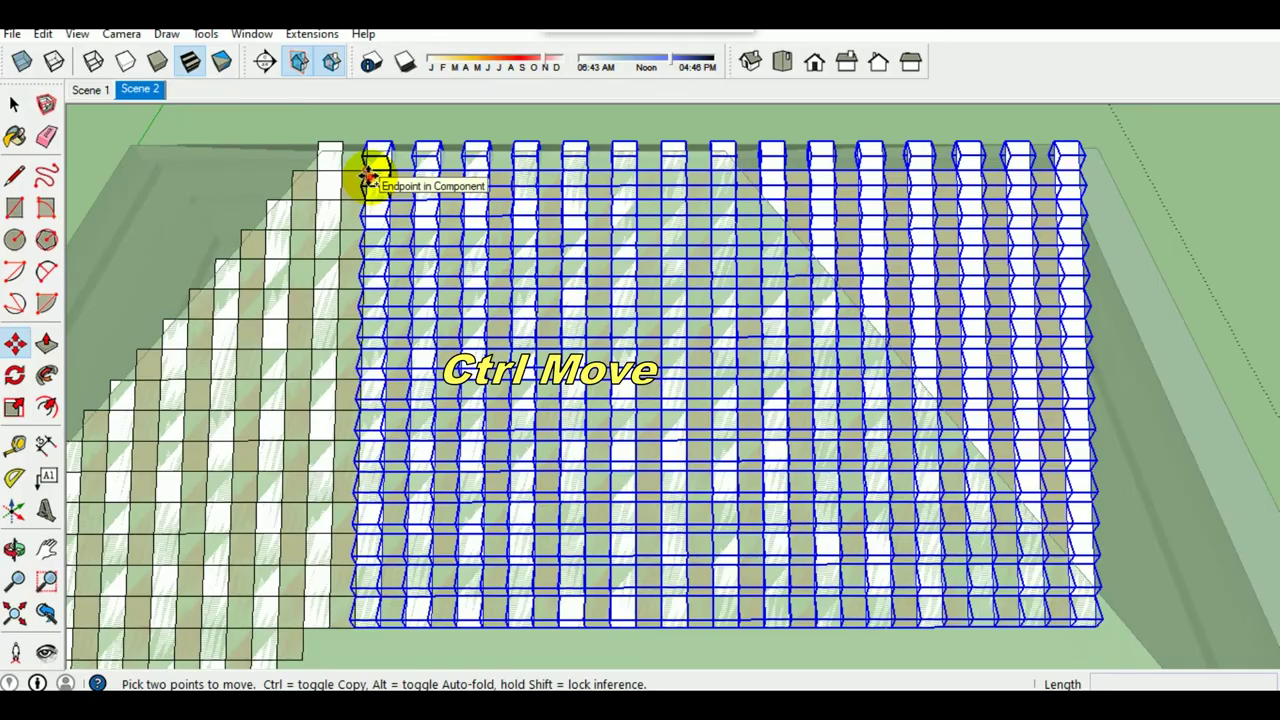
left_click(370, 178)
mouse_move(371, 457)
middle_mouse_down()
mouse_move(429, 271)
mouse_move(443, 366)
mouse_move(680, 543)
mouse_move(833, 596)
mouse_move(838, 537)
middle_mouse_up()
scroll(420, 330, "up", 5)
left_click(393, 298)
key("space")
scroll(394, 306, "down", 5)
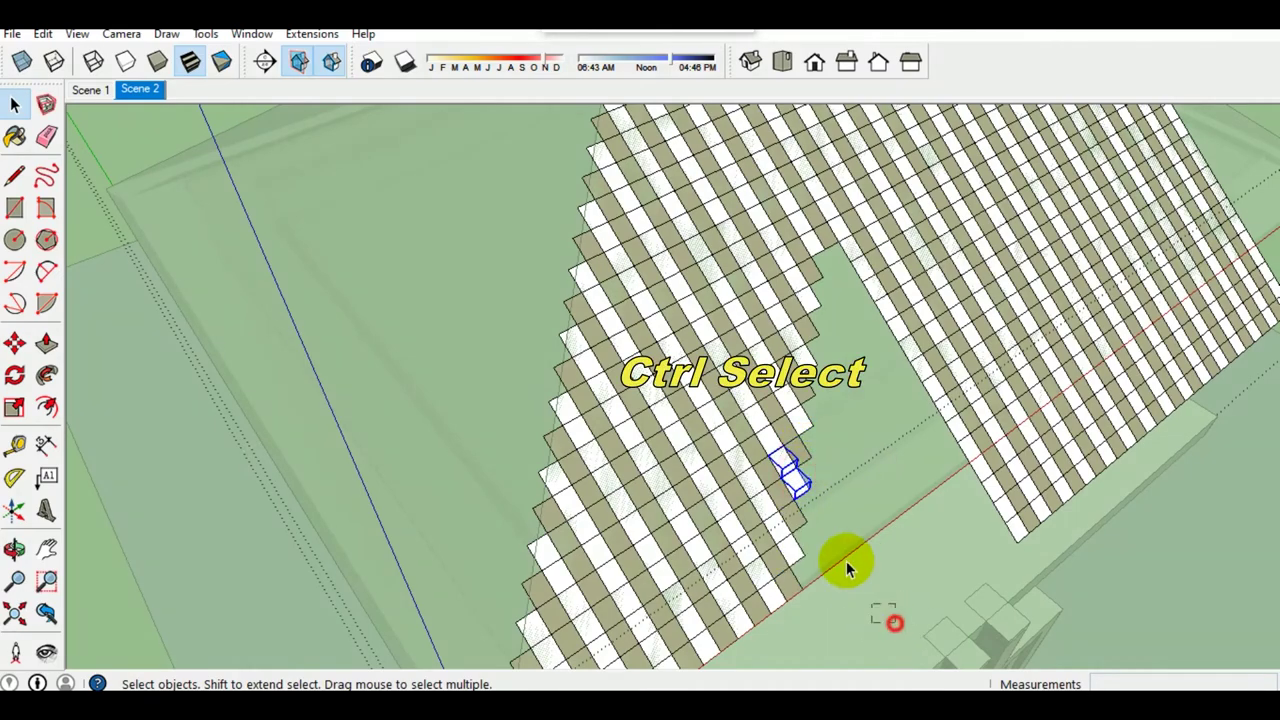
Step: Inspect the stepped tile edge and start a tile copy, then cancel it
mouse_move(837, 428)
middle_mouse_down()
mouse_move(831, 534)
mouse_move(814, 519)
middle_mouse_up()
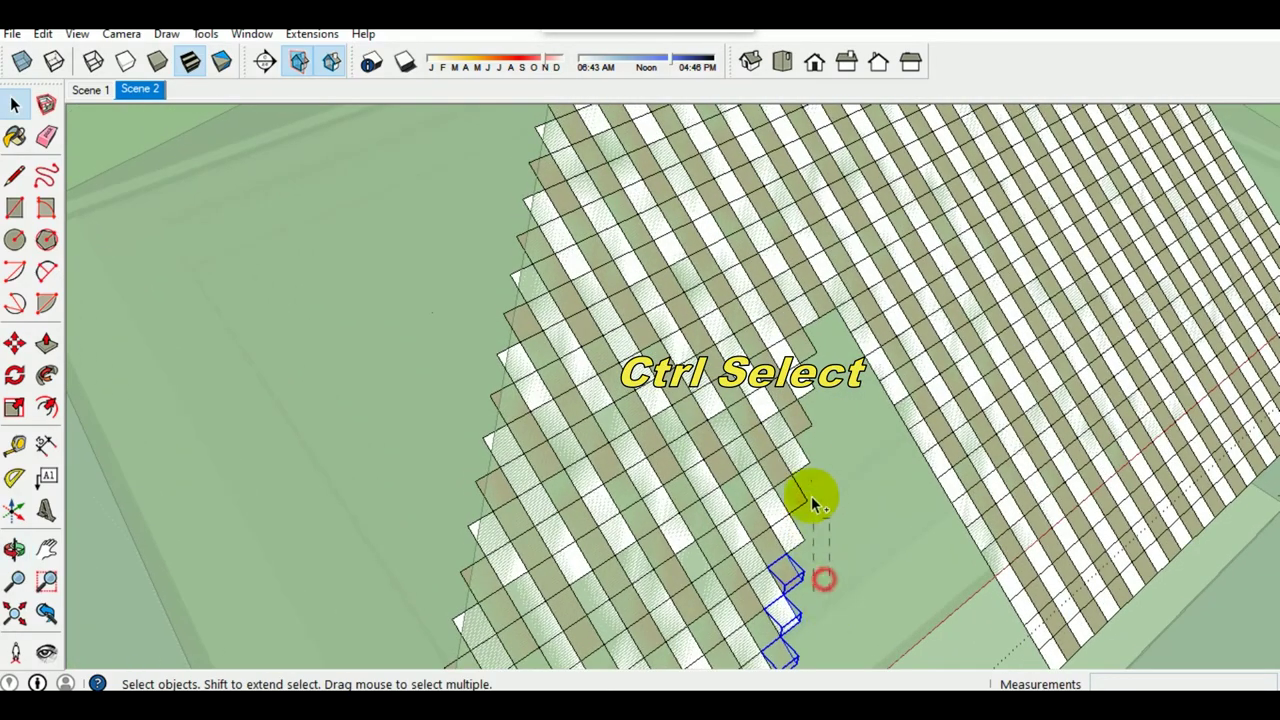
middle_click_drag(815, 470, 801, 568, "shift")
scroll(801, 568, "up", 3)
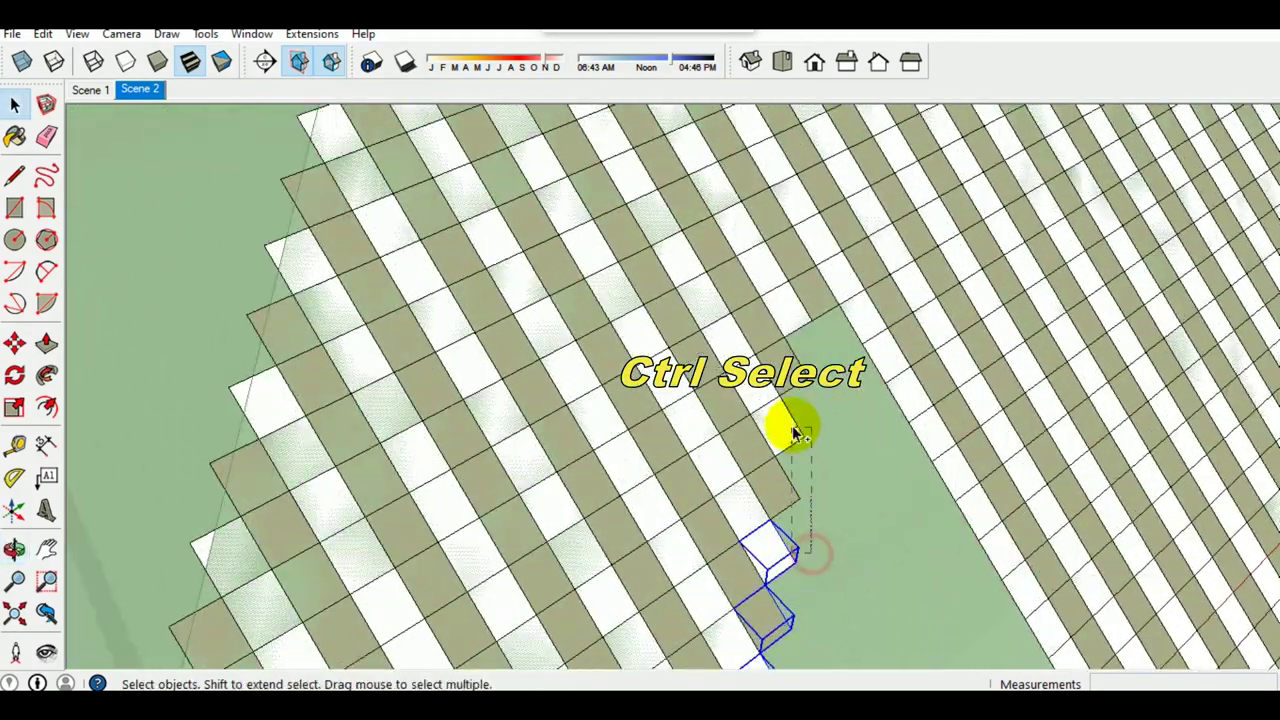
mouse_move(819, 432)
middle_mouse_down()
mouse_move(806, 566)
mouse_move(761, 477)
middle_mouse_up()
mouse_move(823, 522)
middle_mouse_down()
mouse_move(531, 514)
mouse_move(571, 474)
mouse_move(534, 346)
middle_mouse_up()
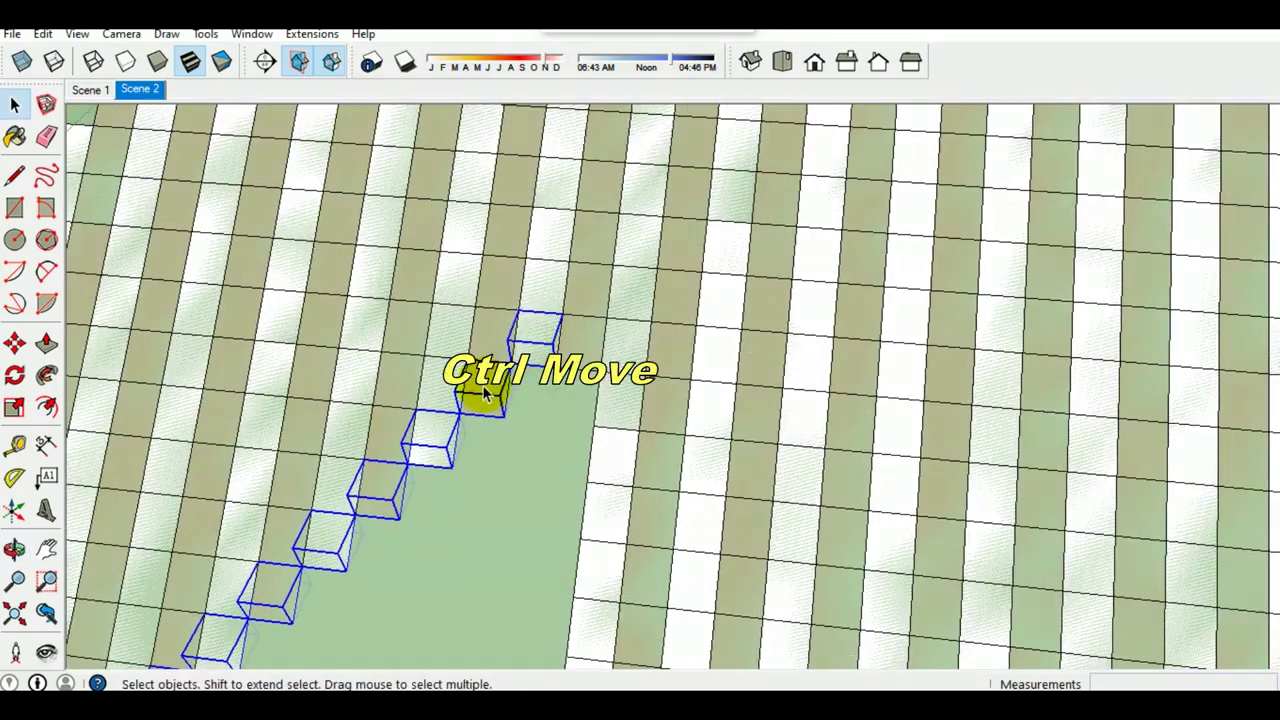
key("m")
scroll(529, 300, "up", 2)
left_click(529, 300)
key("ctrl")
scroll(529, 386, "up", 2)
scroll(514, 334, "up", 2)
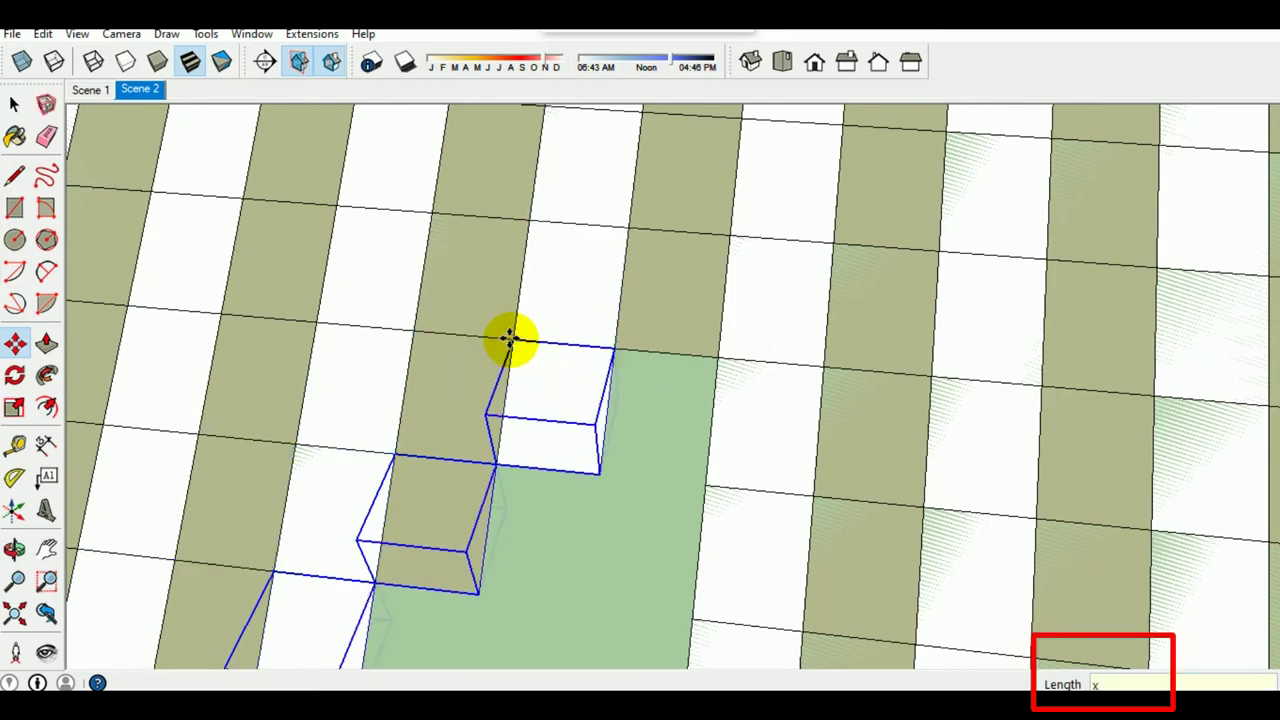
key("Escape")
scroll(512, 335, "down", 3)
middle_click_drag(514, 328, 457, 228)
key("space")
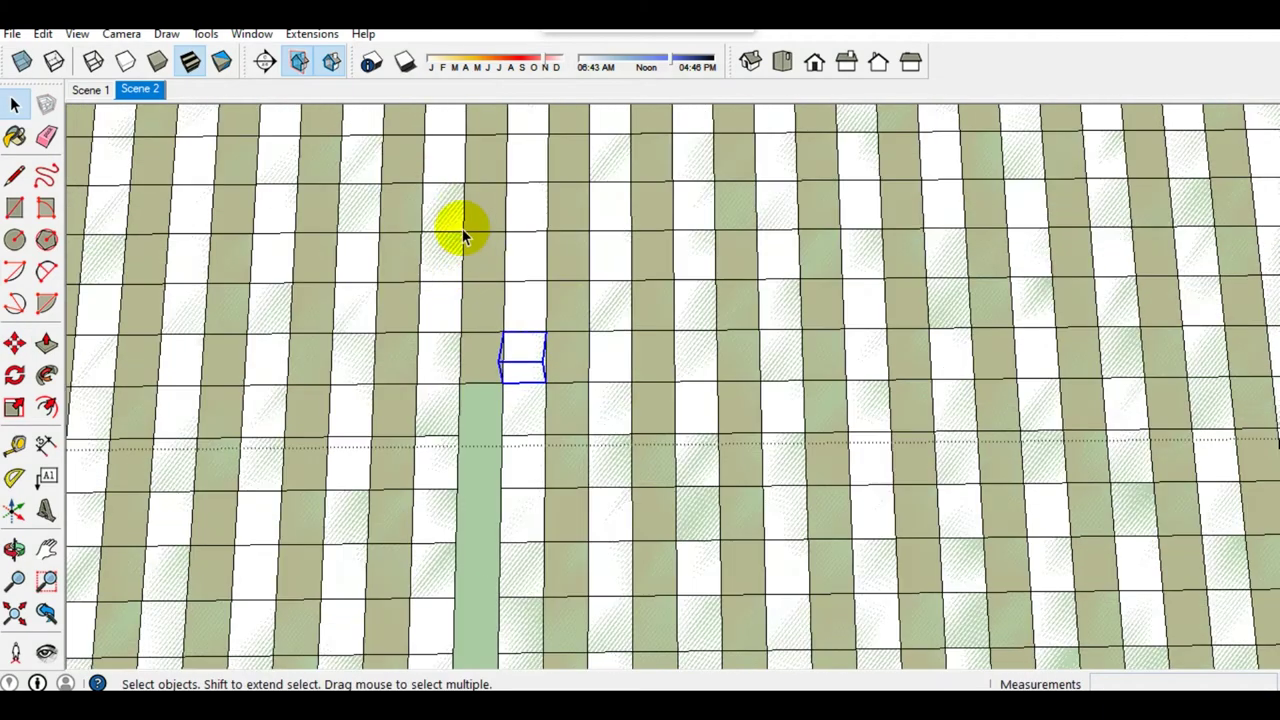
Step: Copy the tile column above the gap to fill the missing tiles
left_click(512, 372)
scroll(523, 286, "up", 2)
key("m")
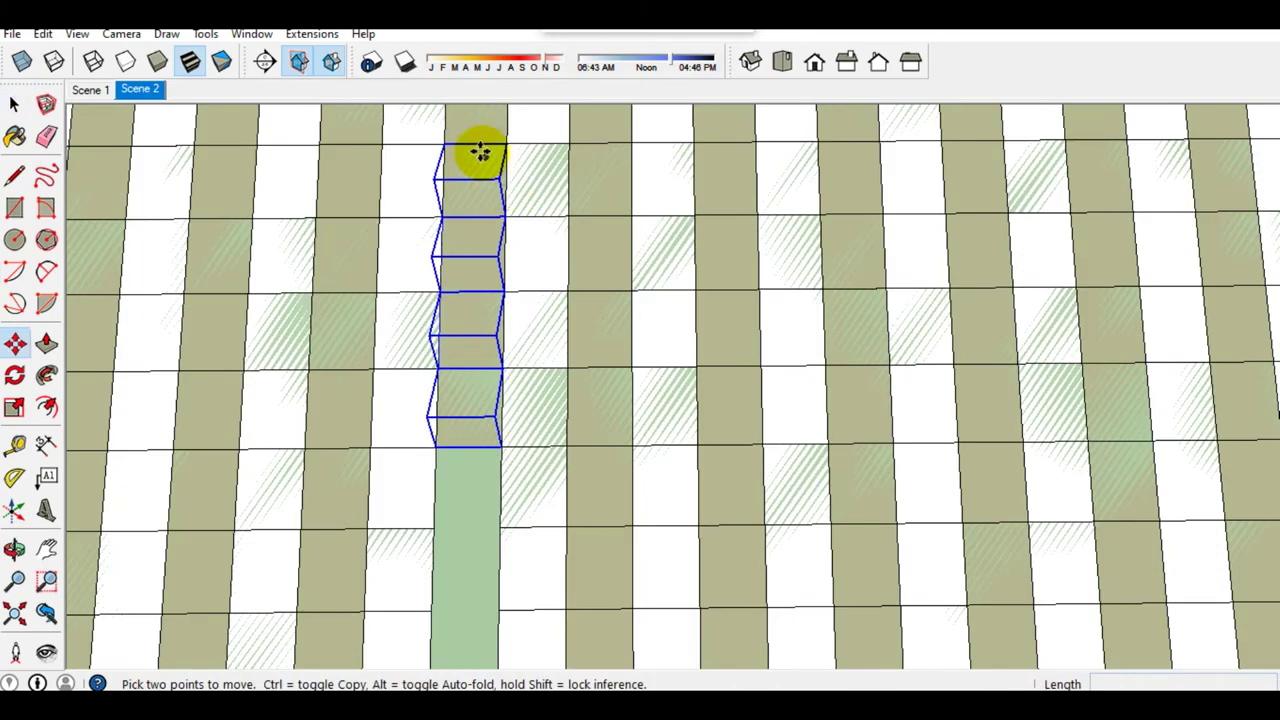
left_click(477, 146)
key("ctrl")
scroll(463, 446, "up", 2)
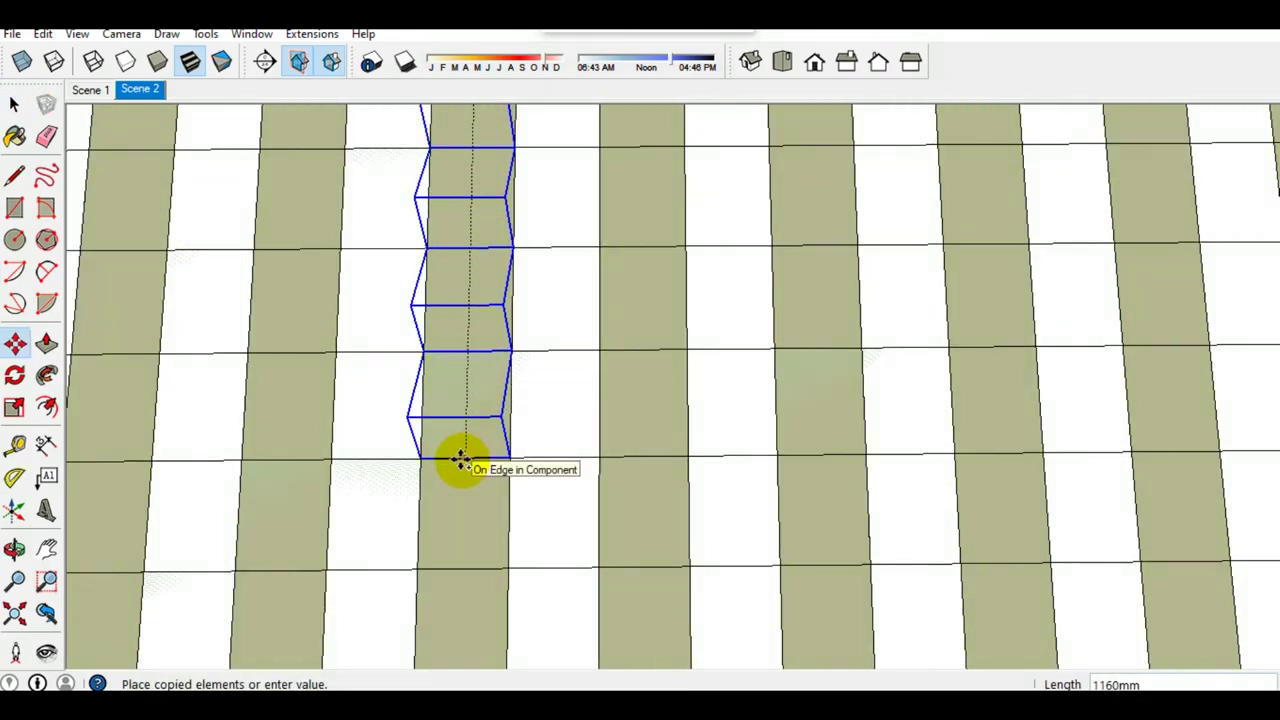
key("Return")
key("space")
scroll(465, 458, "down", 3)
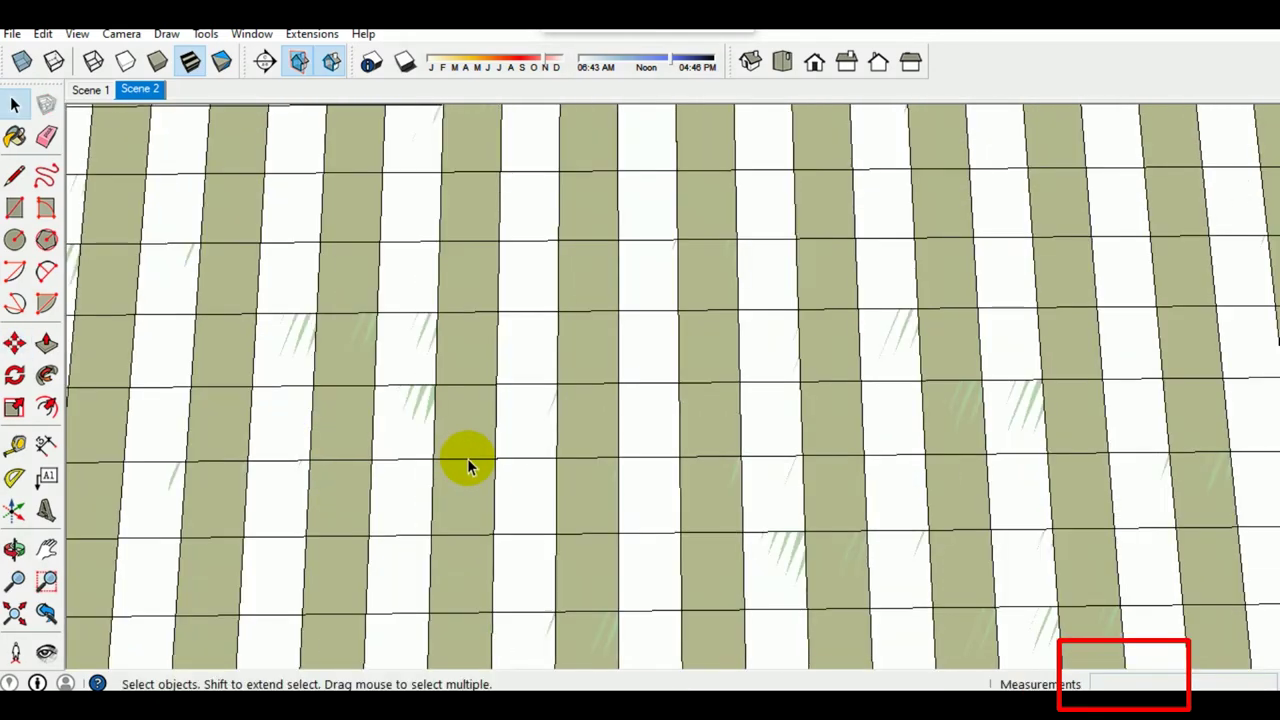
scroll(475, 450, "down", 3)
scroll(650, 480, "down", 3)
Step: Delete the tiles overhanging the hip edge at the roof corner
mouse_move(896, 484)
middle_mouse_down()
mouse_move(837, 463)
mouse_move(894, 429)
mouse_move(709, 417)
mouse_move(758, 500)
middle_mouse_up()
left_click_drag(830, 570, 621, 266)
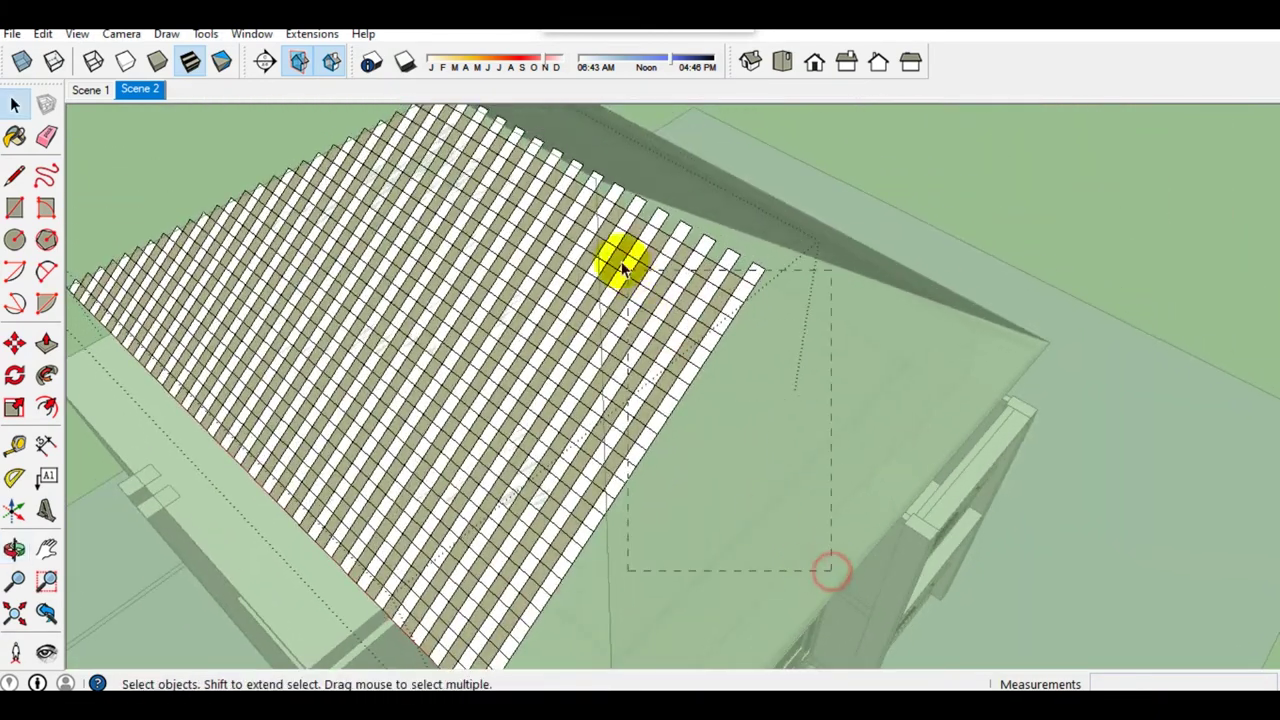
left_click_drag(621, 205, 616, 201)
key("Delete")
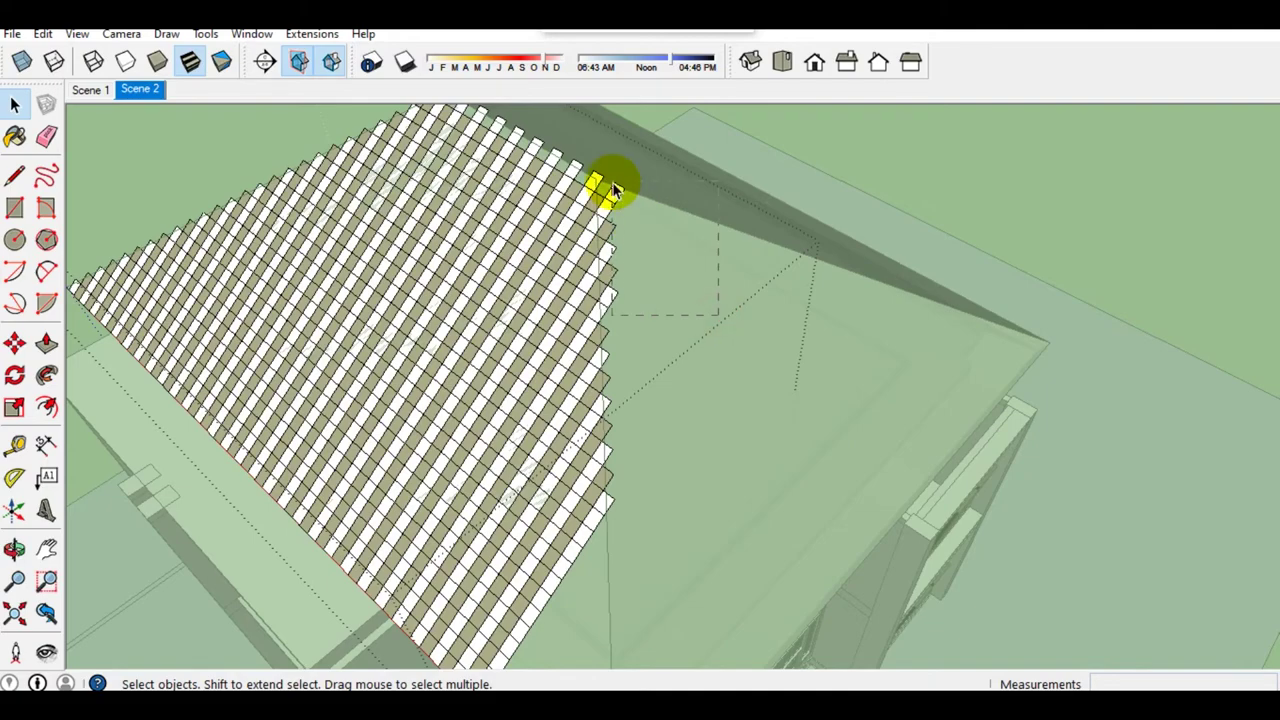
Step: Copy the right-end tile block further right and delete the copies beyond the hip edge
mouse_move(624, 208)
middle_mouse_down()
mouse_move(580, 394)
mouse_move(729, 351)
middle_mouse_up()
left_click_drag(695, 325, 929, 580)
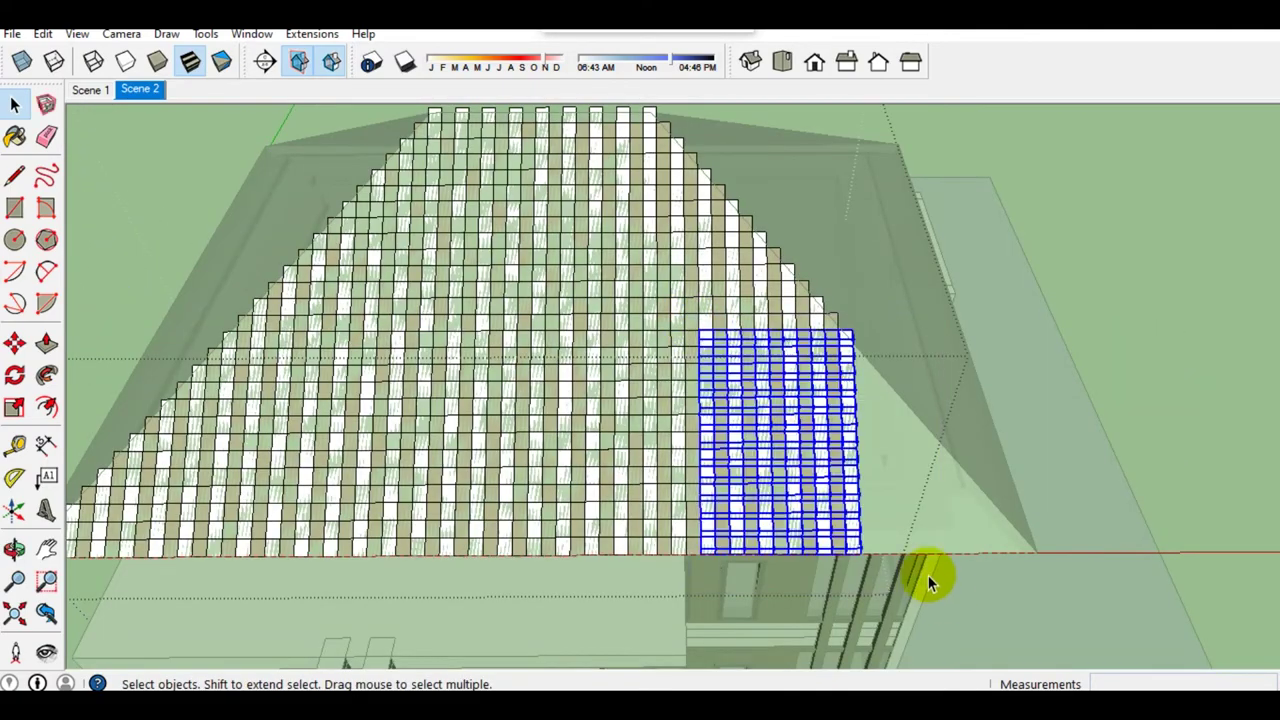
scroll(714, 486, "up", 3)
scroll(714, 486, "up", 2)
key("m")
scroll(631, 431, "up", 1)
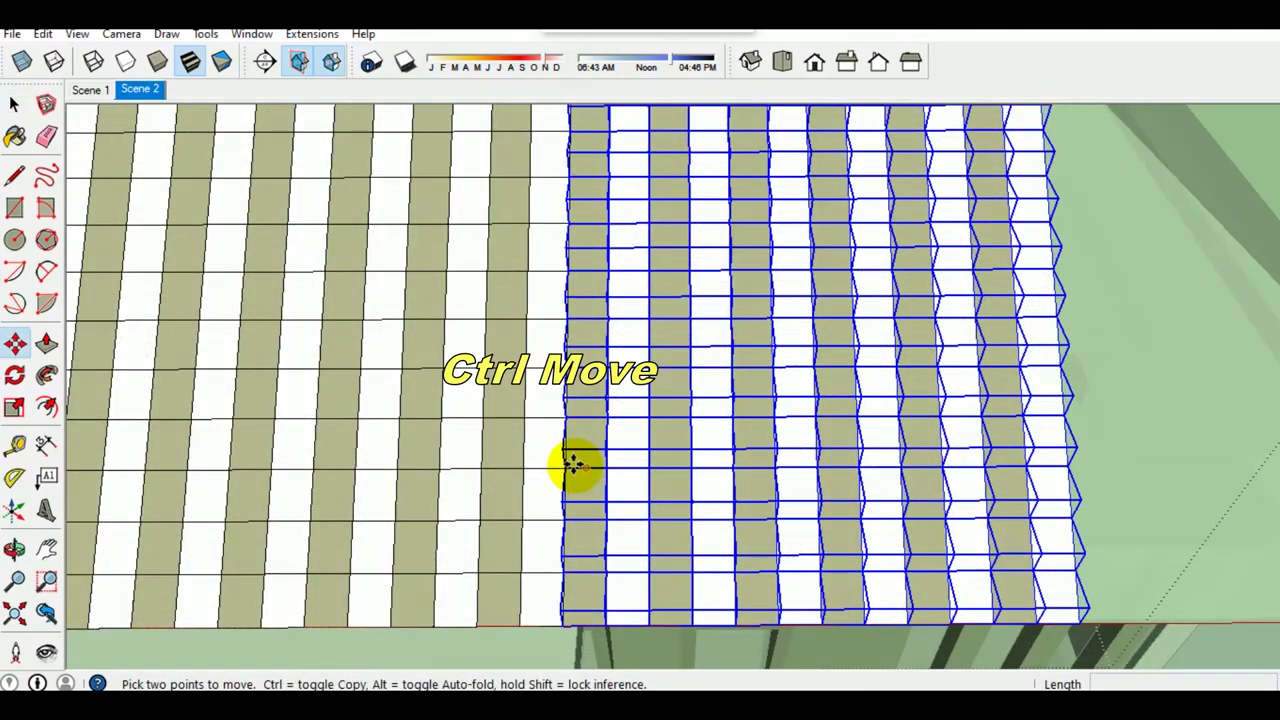
key("ctrl")
left_click(566, 465)
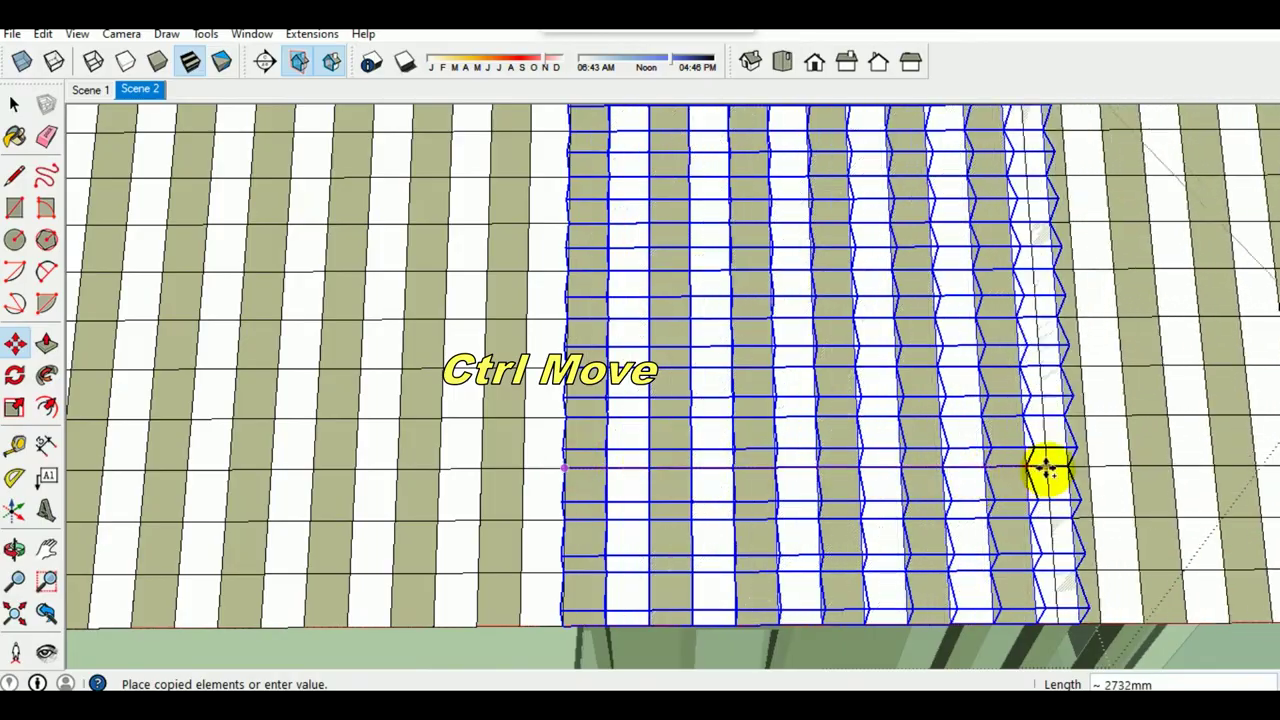
left_click(1069, 468)
scroll(997, 466, "down", 3)
key("space")
mouse_move(594, 471)
middle_mouse_down()
mouse_move(686, 466)
mouse_move(744, 495)
mouse_move(677, 500)
mouse_move(818, 572)
middle_mouse_up()
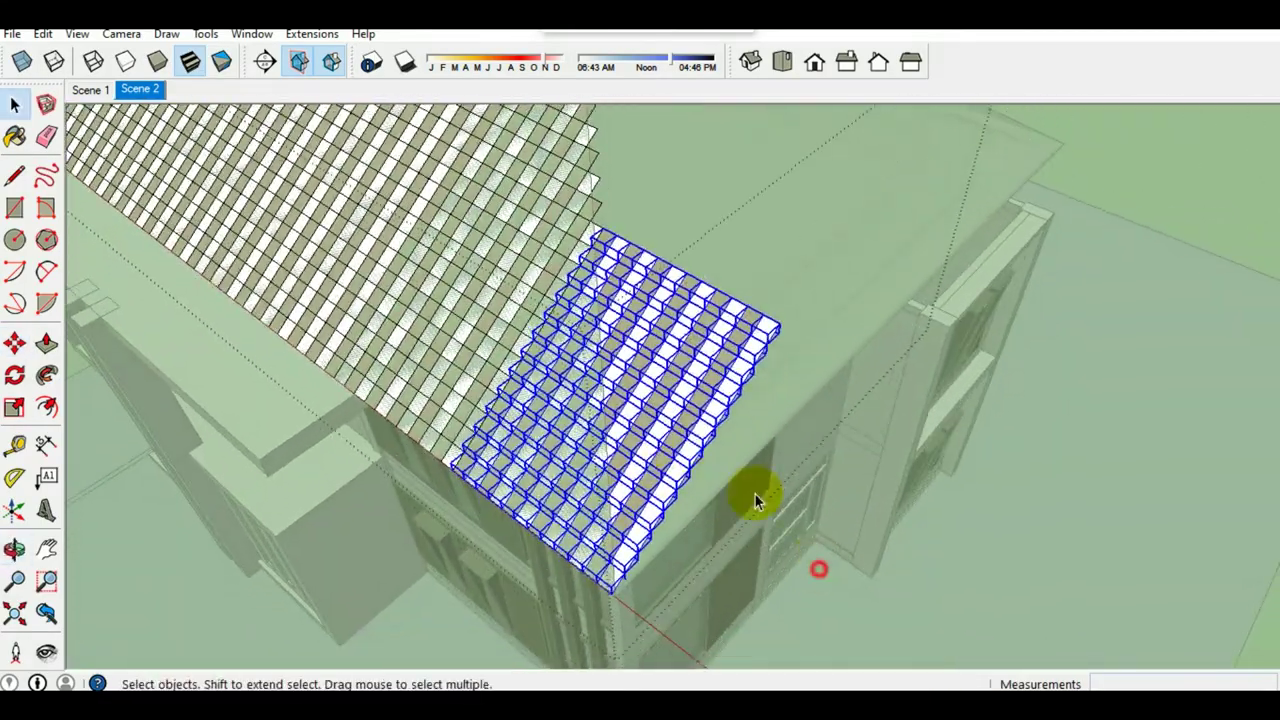
key("Delete")
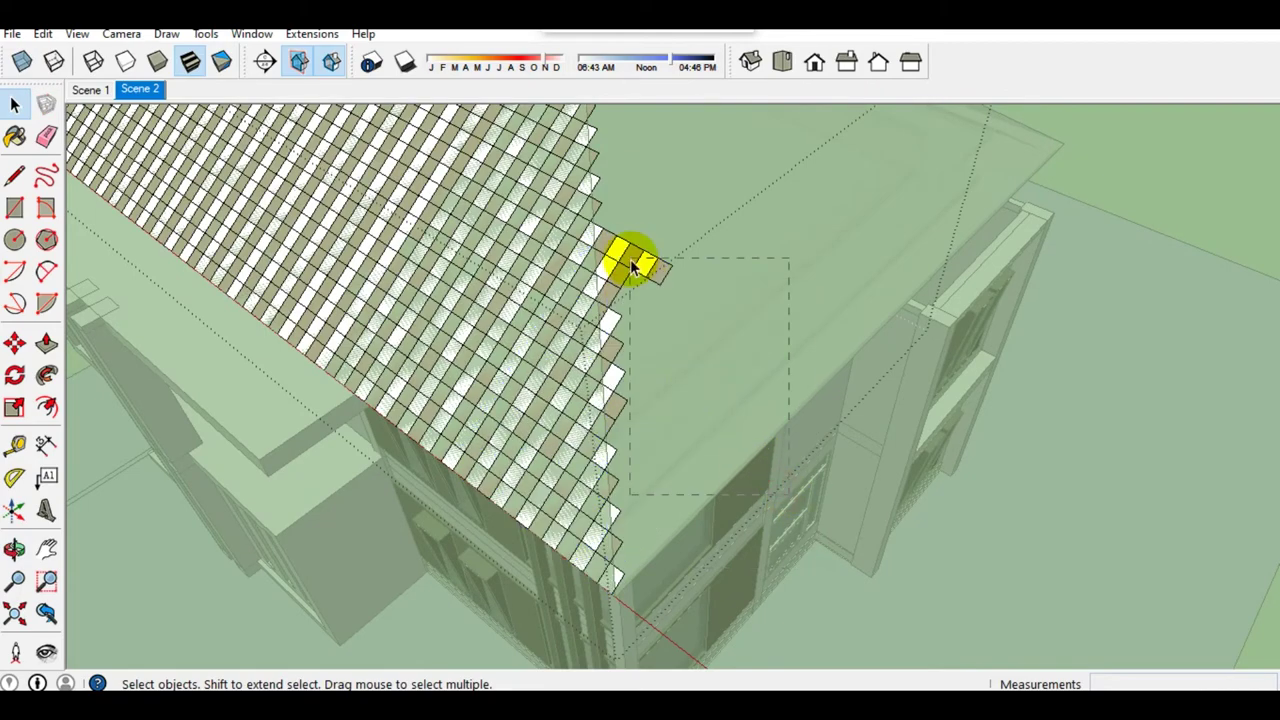
Step: Leave the roof group's editing and select the whole triangular tile group
middle_click_drag(703, 349, 669, 355)
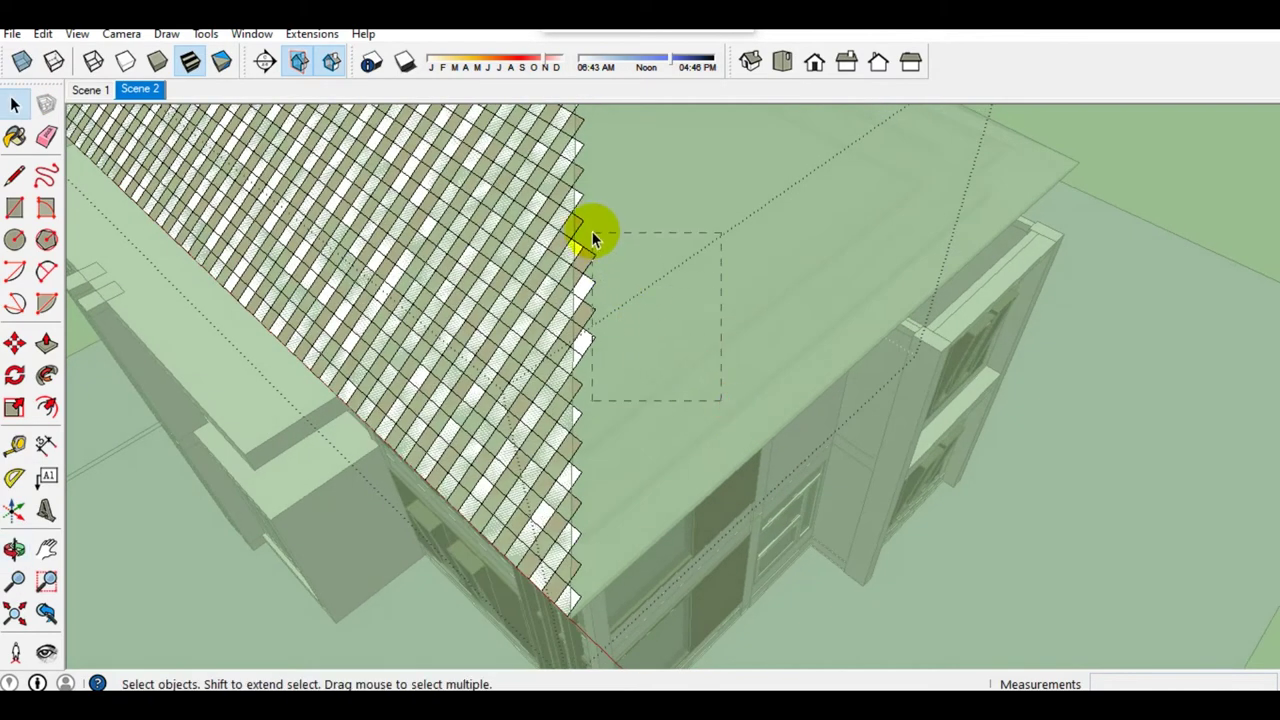
mouse_move(592, 234)
middle_mouse_down()
mouse_move(608, 290)
mouse_move(902, 342)
mouse_move(597, 287)
middle_mouse_up()
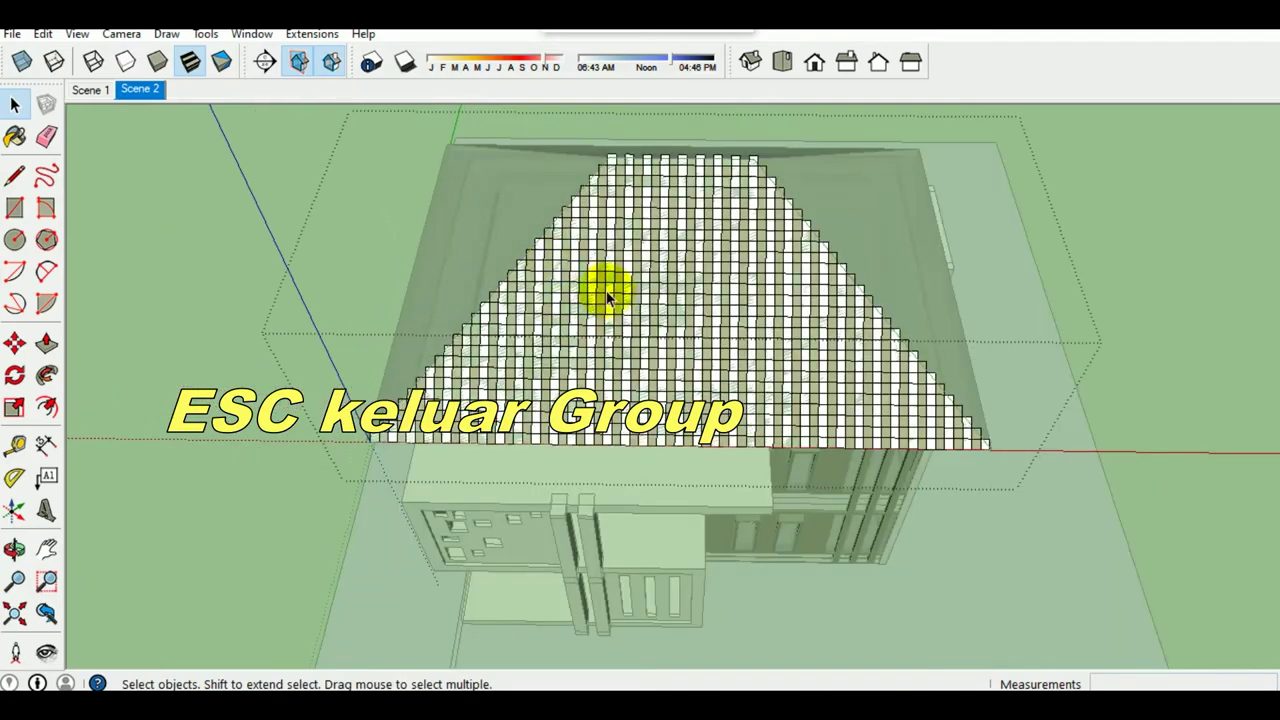
key("Escape")
left_click(615, 315)
Step: Make a copy of the tile group beside the house
mouse_move(623, 334)
middle_mouse_down()
mouse_move(886, 357)
mouse_move(827, 360)
mouse_move(800, 391)
mouse_move(829, 323)
middle_mouse_up()
right_click(829, 323)
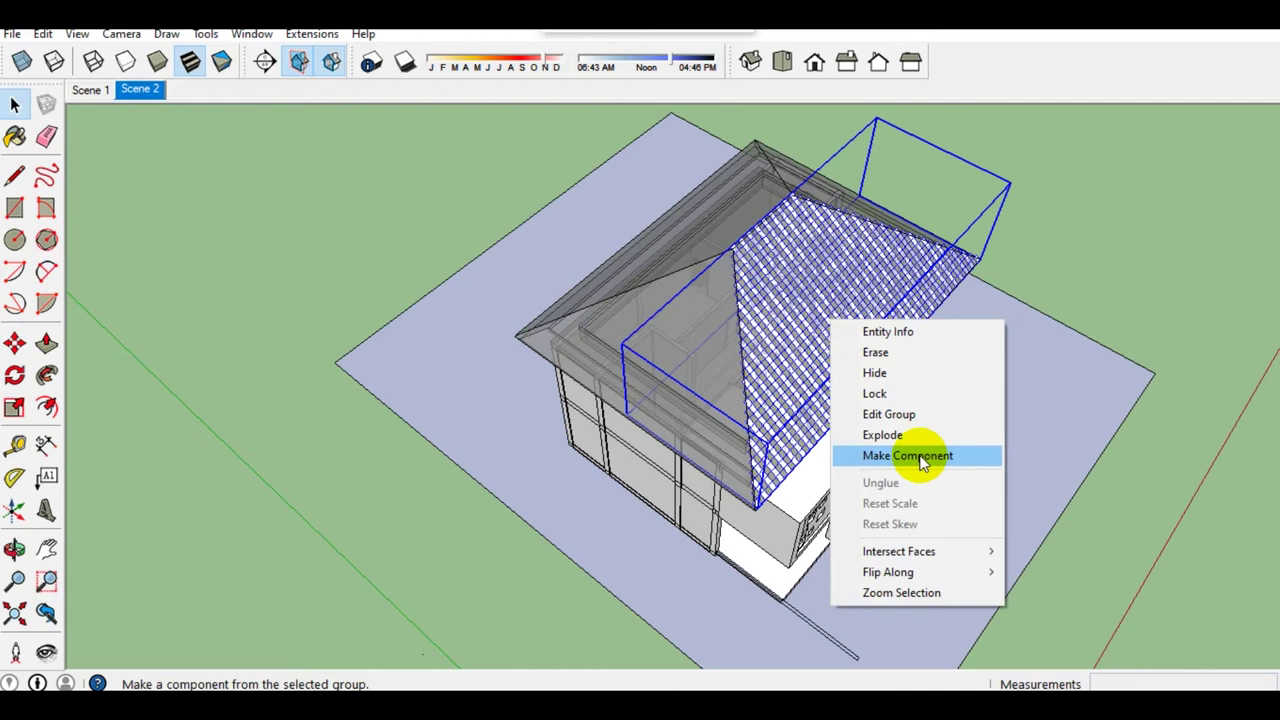
key("Escape")
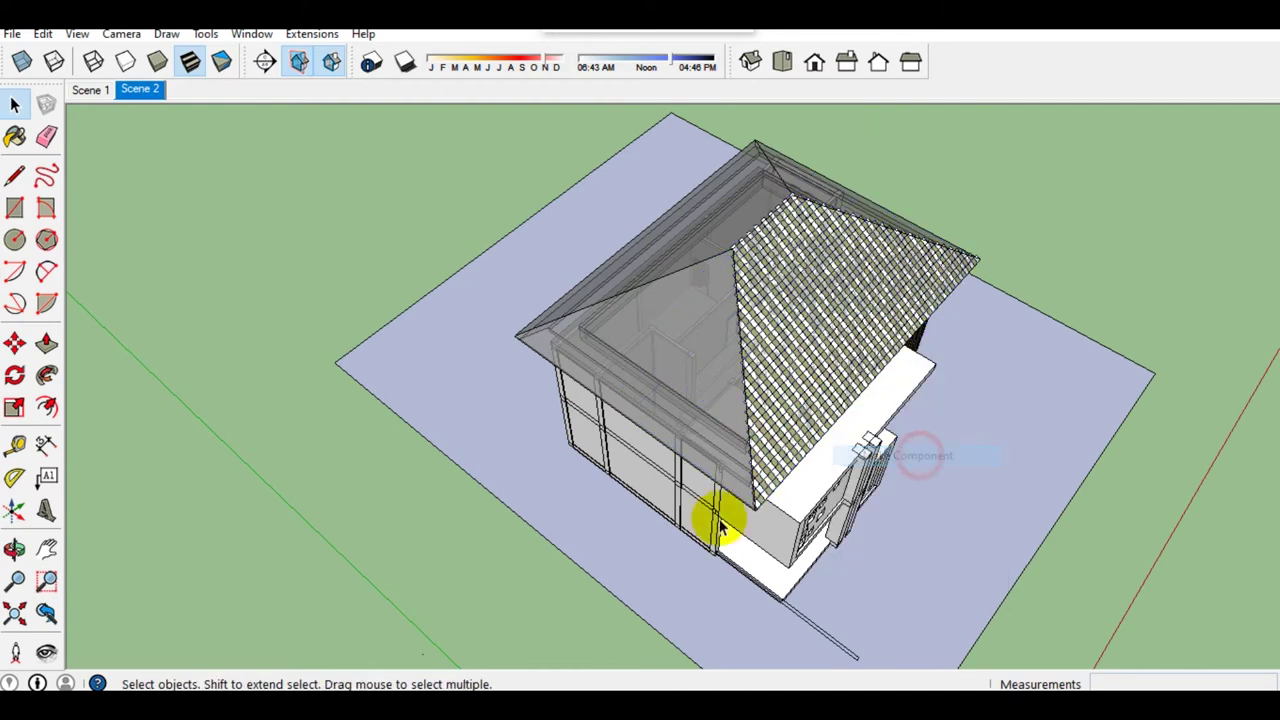
left_click(760, 378)
key("m")
key("ctrl")
left_click(648, 598)
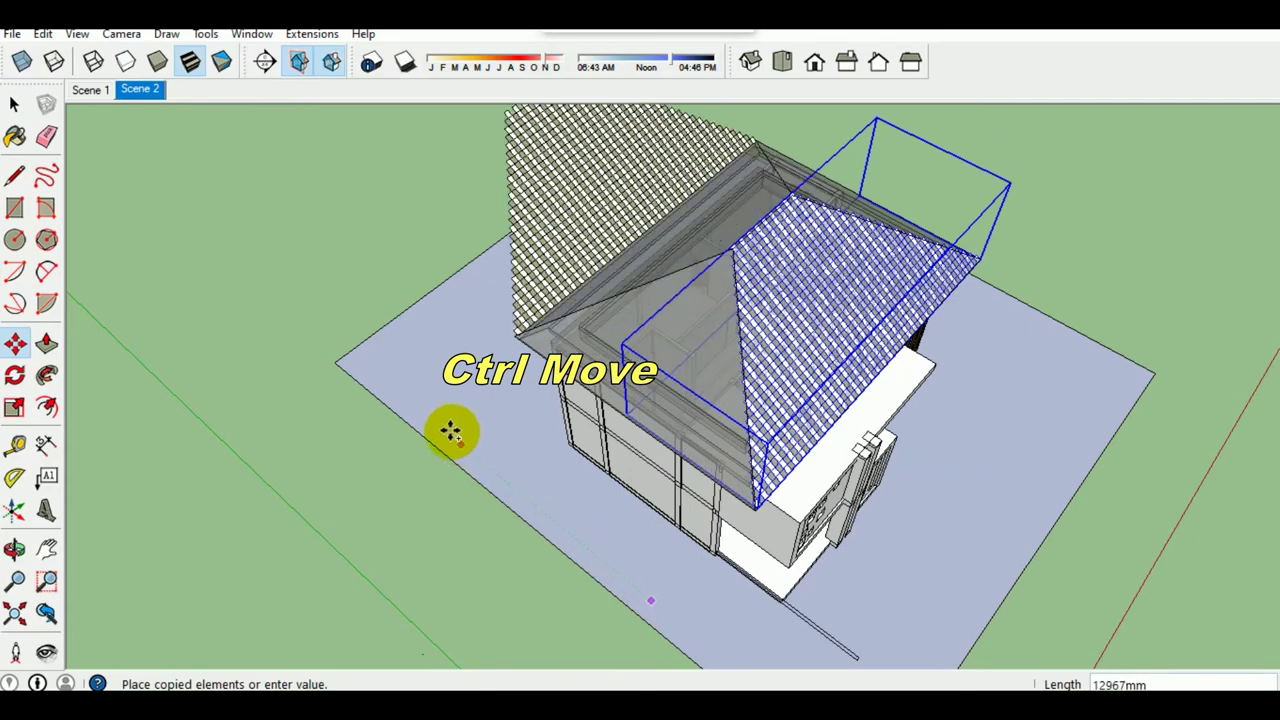
left_click(434, 420)
key("space")
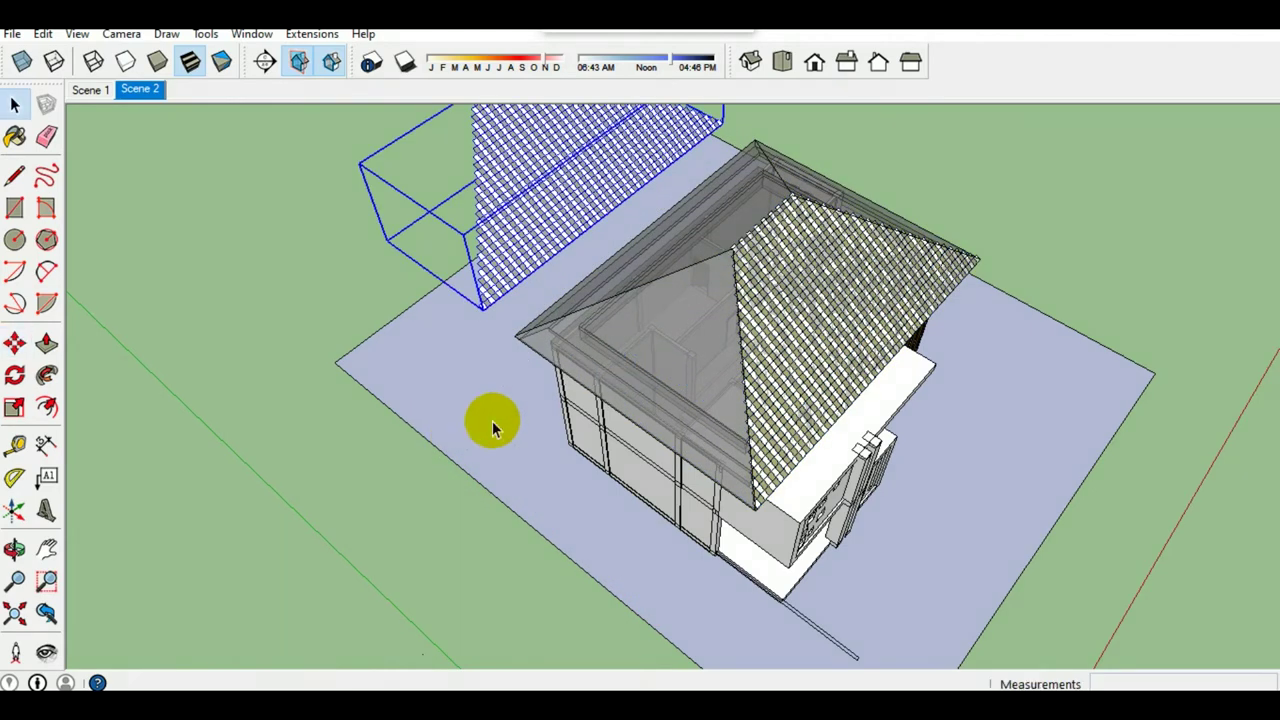
Step: Flip the copied tile group along an axis and move it onto the adjacent roof face
right_click(553, 202)
mouse_move(650, 572)
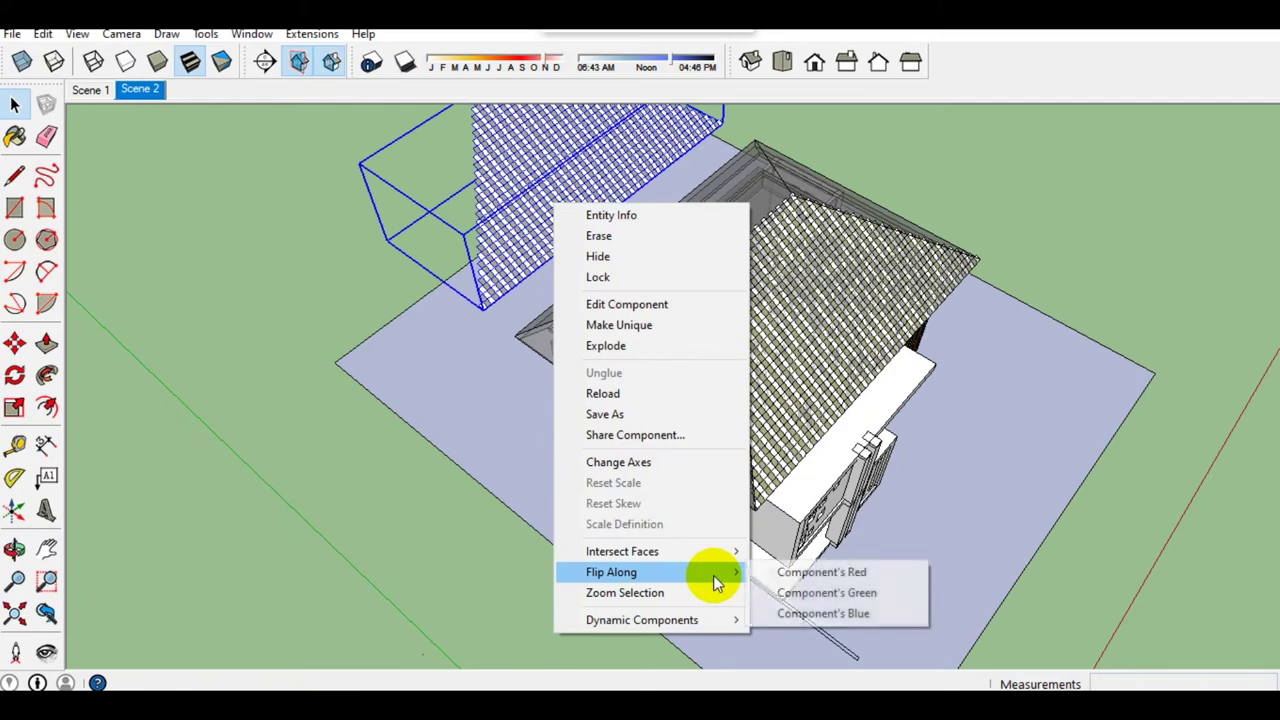
left_click(806, 592)
key("m")
left_click(543, 457)
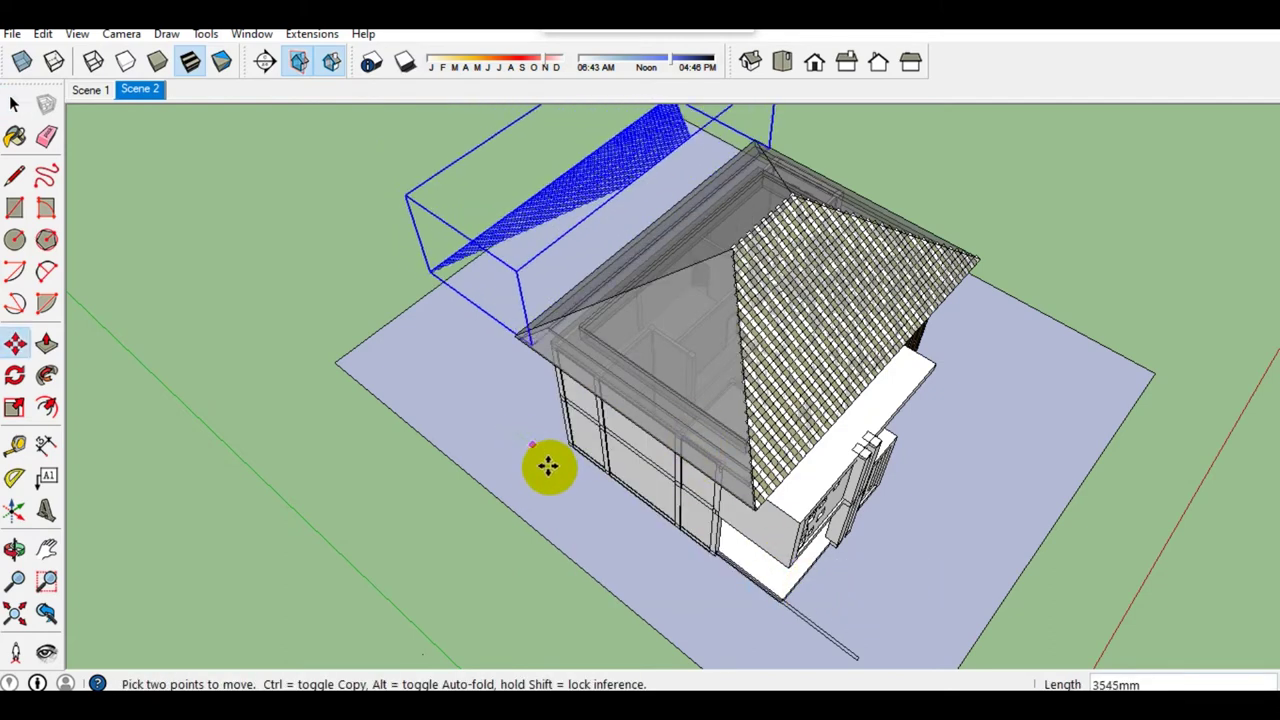
left_click(607, 510)
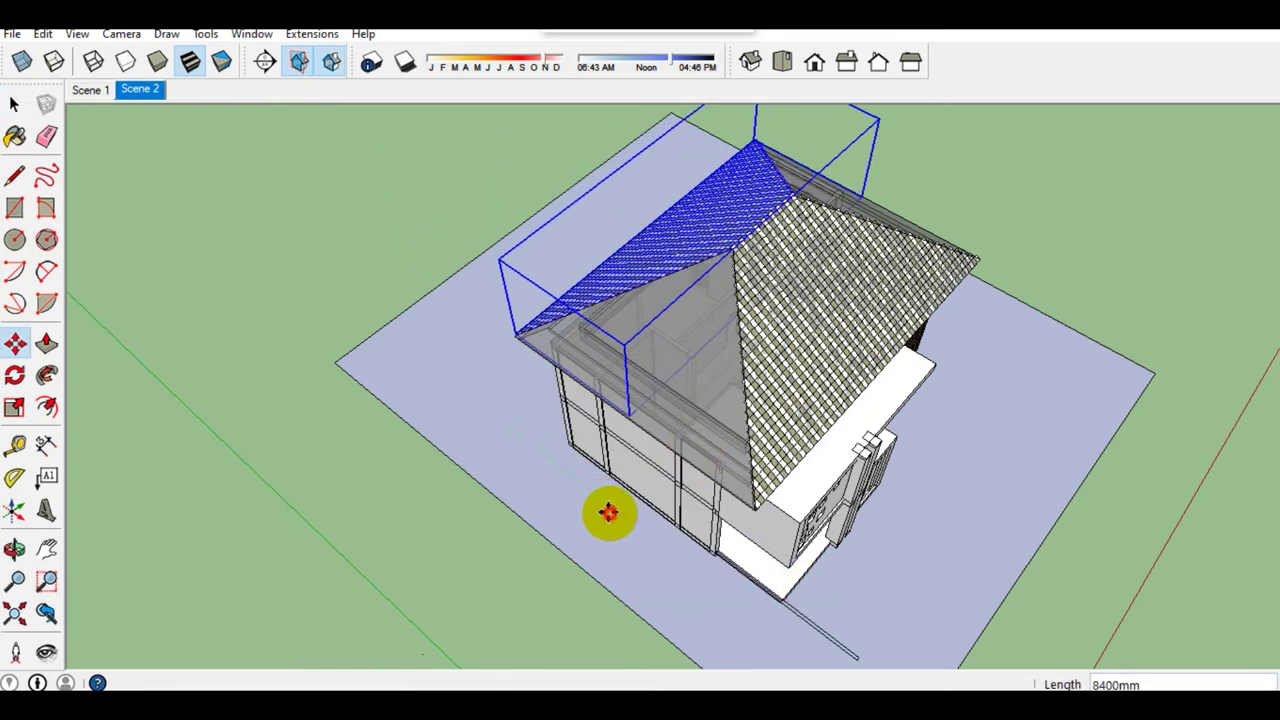
key("space")
Step: Snap the flipped tile panel's corner onto the roof's eave corner and view the whole roof
scroll(575, 340, "up", 3)
scroll(530, 329, "up", 3)
middle_click_drag(530, 329, 914, 386)
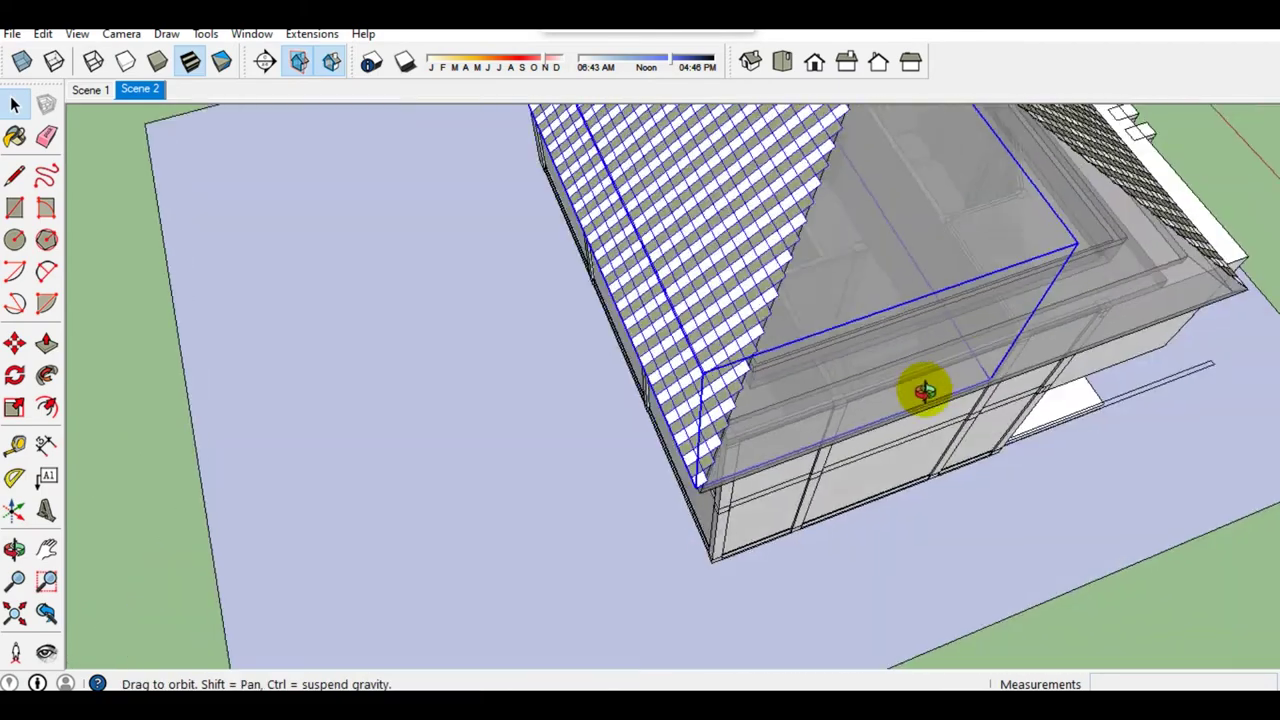
scroll(740, 487, "up", 2)
scroll(571, 491, "up", 2)
scroll(586, 434, "up", 2)
scroll(563, 466, "up", 2)
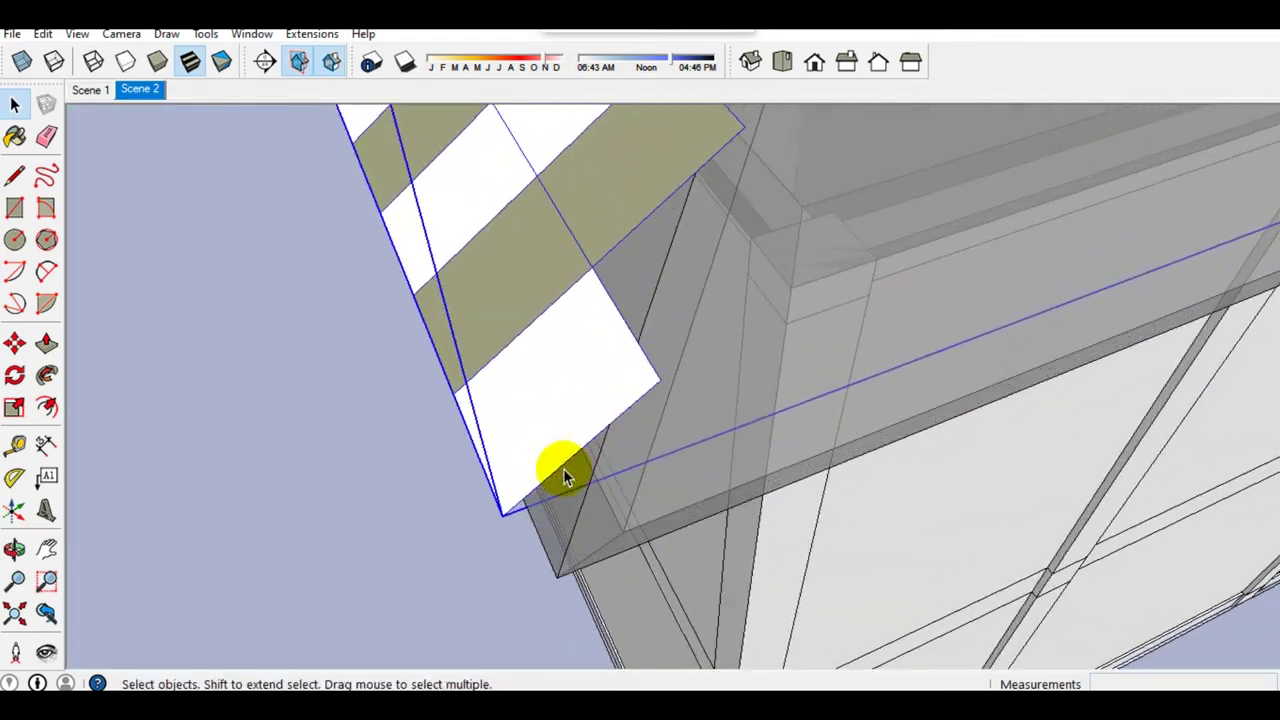
scroll(532, 477, "up", 1)
key("m")
scroll(533, 476, "up", 1)
left_click(478, 535)
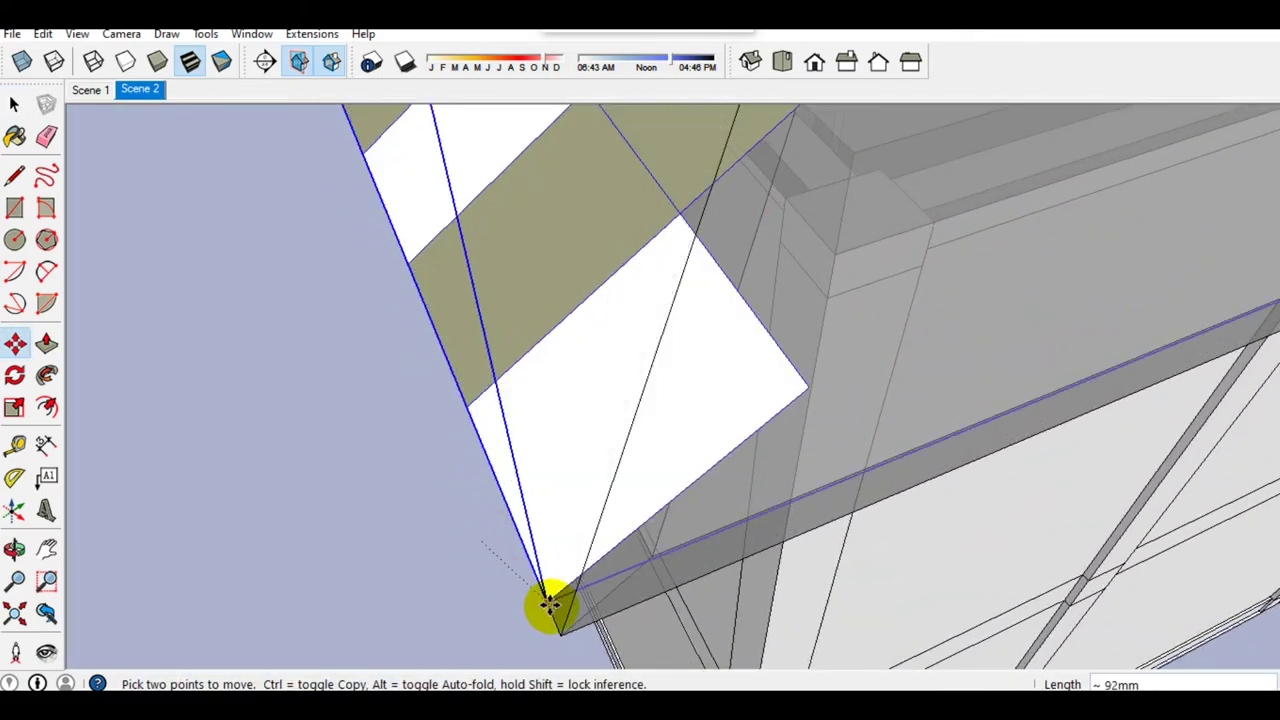
scroll(563, 627, "down", 2)
scroll(620, 565, "down", 1)
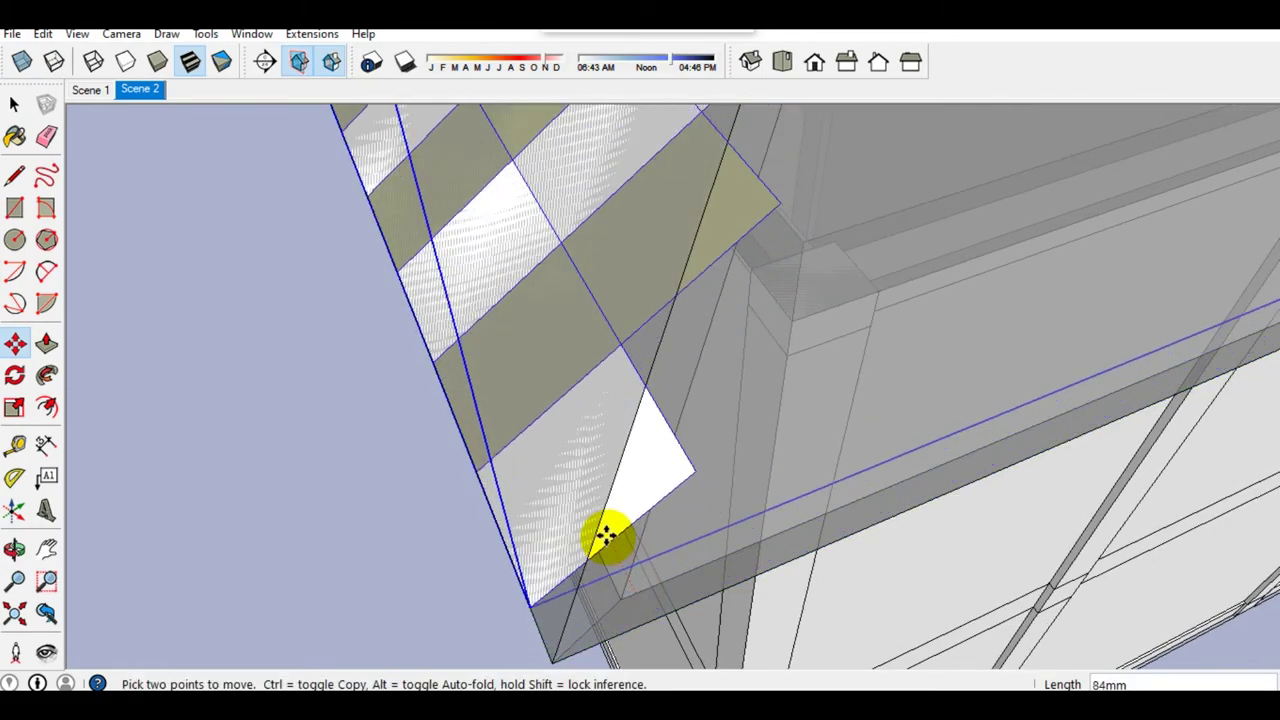
key("space")
scroll(604, 547, "down", 3)
scroll(610, 515, "down", 2)
mouse_move(614, 500)
middle_mouse_down()
mouse_move(820, 380)
mouse_move(800, 286)
middle_mouse_up()
scroll(765, 140, "up", 2)
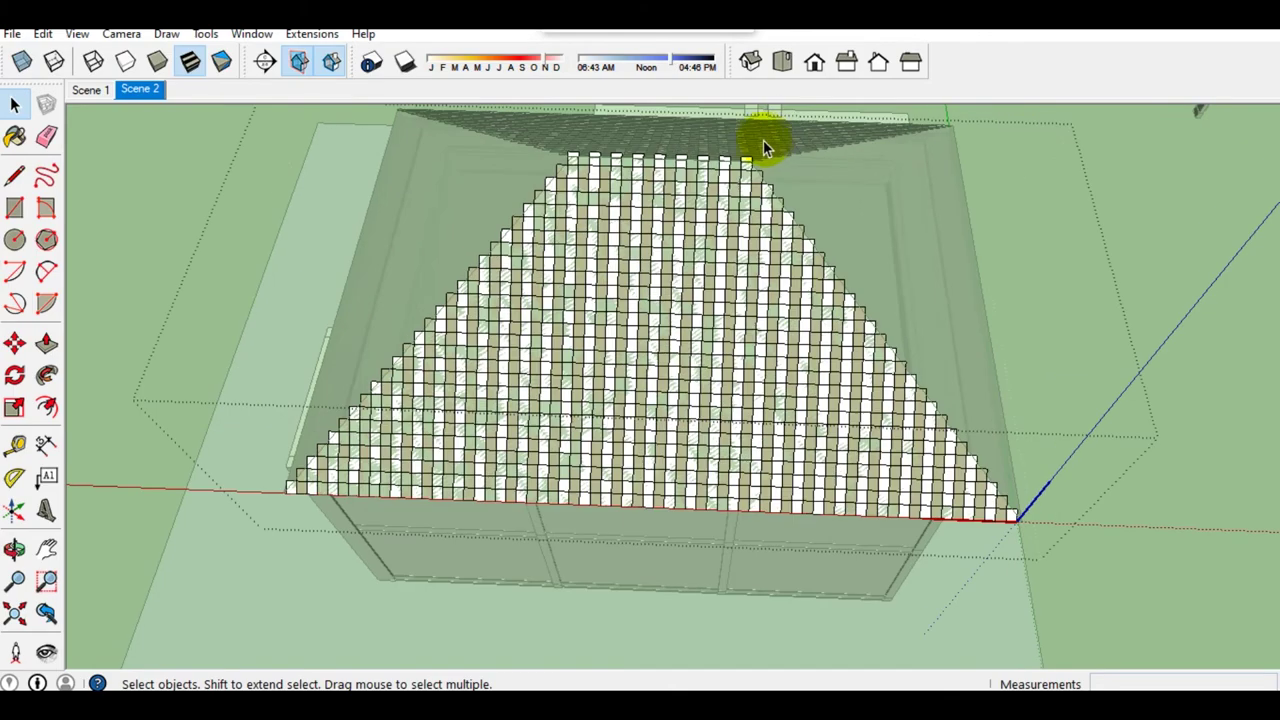
Step: Copy the right half of the tiled triangle and paste it beside the house
left_click_drag(1111, 617, 1108, 615)
key("ctrl+c")
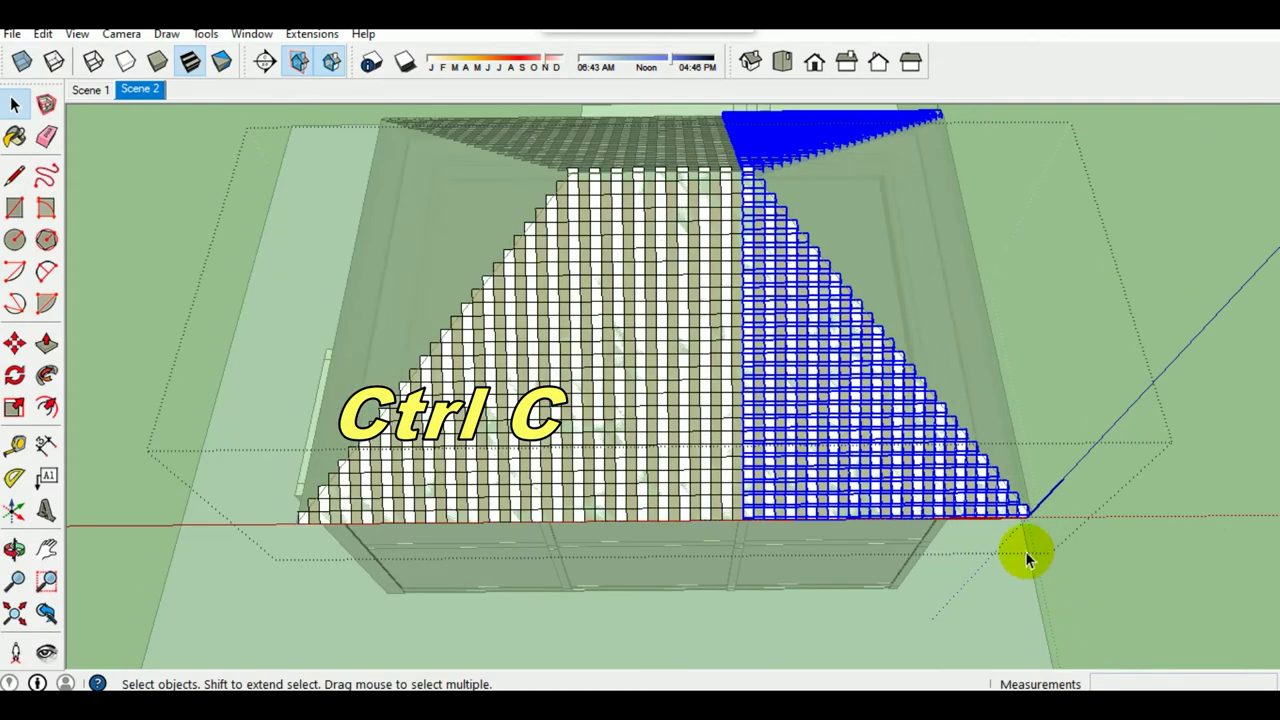
scroll(1022, 544, "down", 3)
key("Escape")
key("Escape")
mouse_move(857, 528)
middle_mouse_down()
mouse_move(843, 509)
mouse_move(912, 527)
middle_mouse_up()
key("ctrl+v")
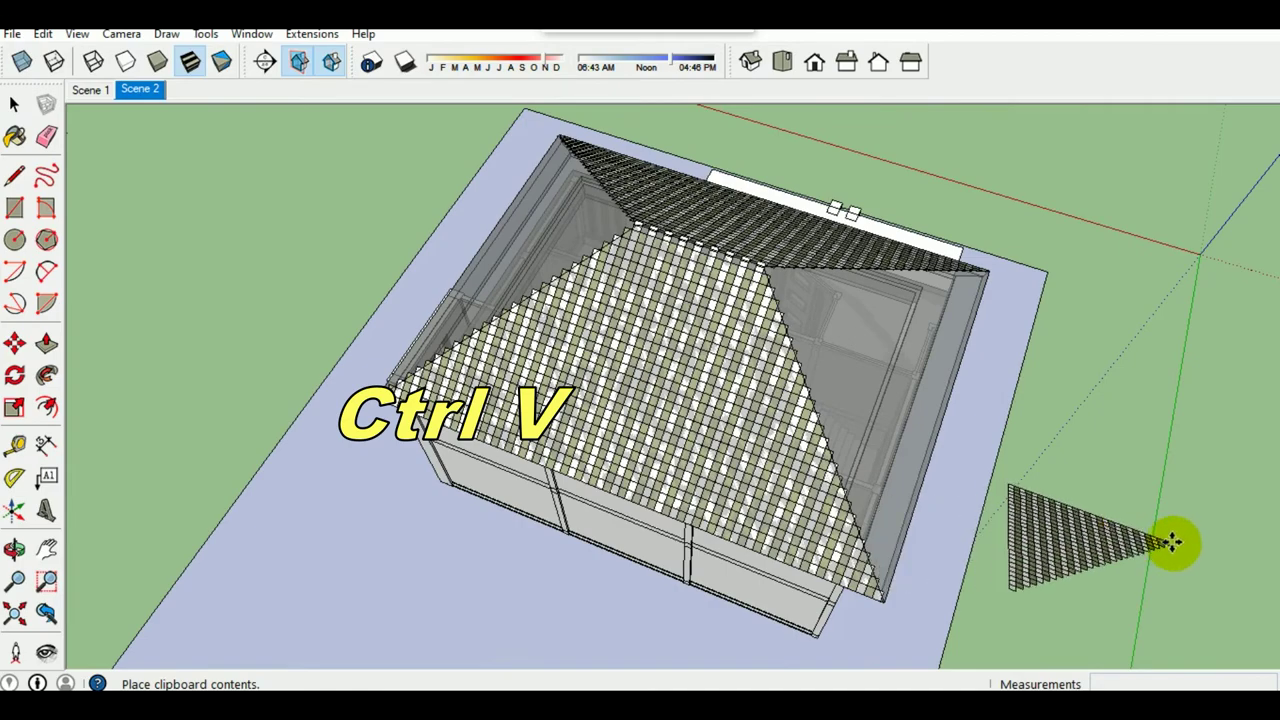
left_click(1170, 543)
Step: Group the pasted tile piece and rotate it 90 degrees to stand it up
scroll(1136, 550, "up", 3)
middle_click_drag(1137, 543, 777, 509)
scroll(723, 486, "up", 3)
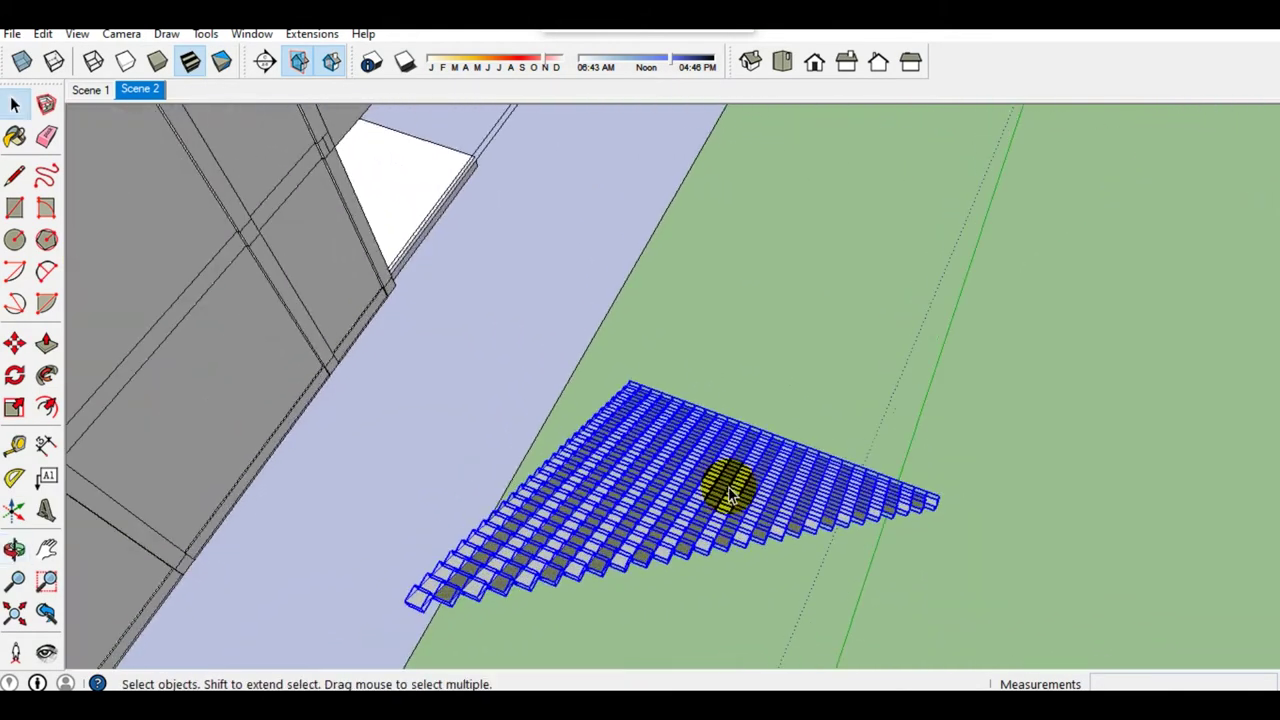
right_click(726, 486)
left_click(775, 341)
middle_click_drag(757, 509, 751, 449)
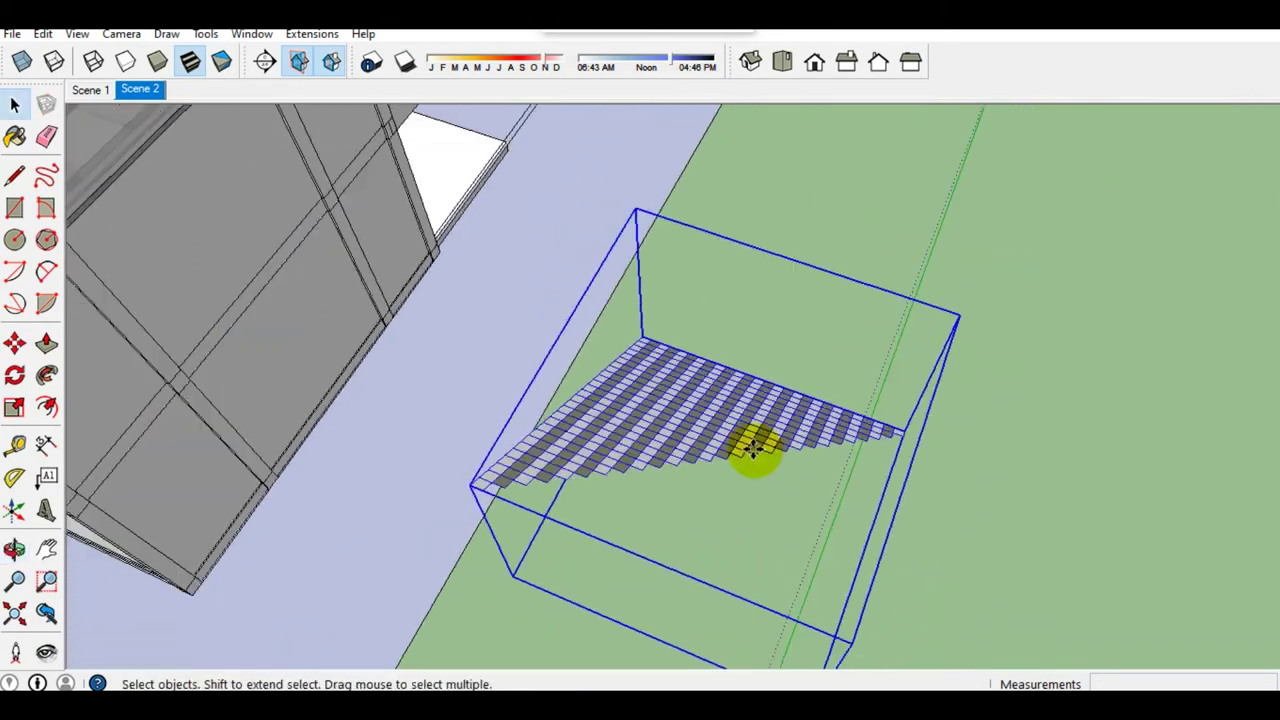
key("q")
left_click(862, 483)
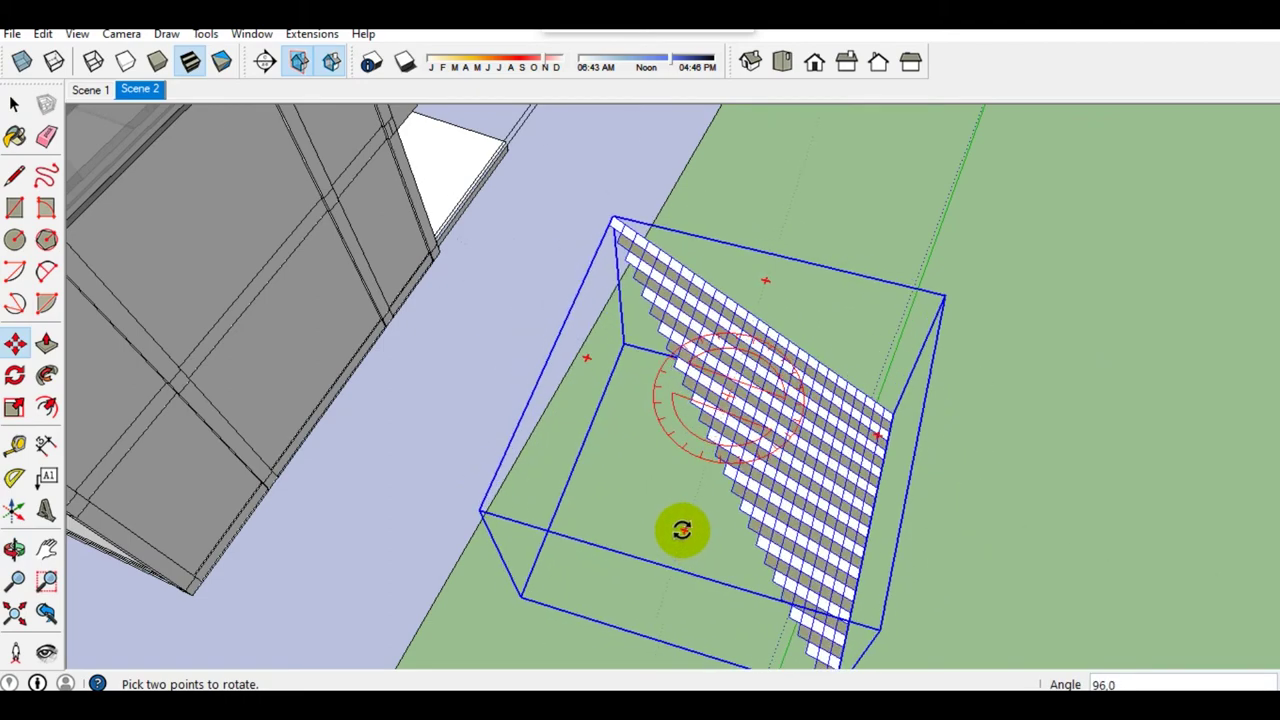
left_click(687, 483)
Step: Move the rotated tile piece onto the roof's hip end corner
key("m")
mouse_move(771, 549)
middle_mouse_down()
mouse_move(697, 643)
mouse_move(714, 491)
mouse_move(705, 547)
middle_mouse_up()
scroll(686, 623, "up", 3)
scroll(673, 628, "up", 3)
left_click(740, 571)
scroll(734, 557, "down", 3)
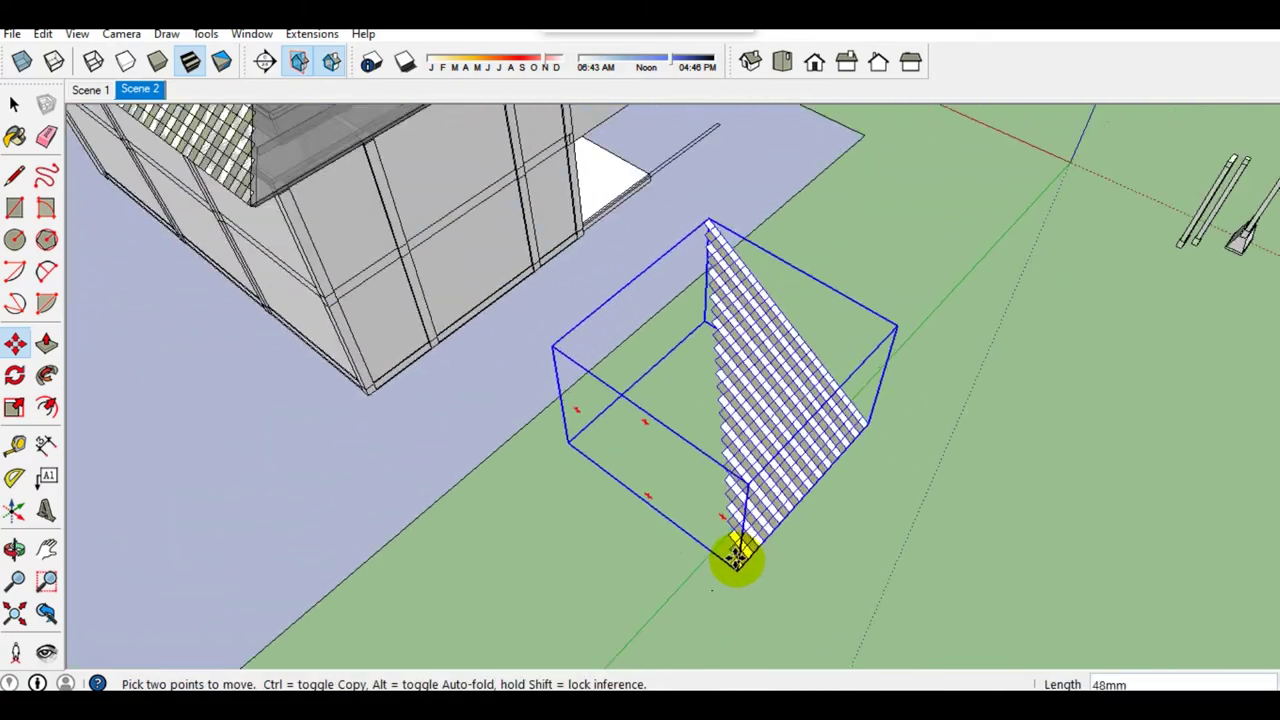
middle_click_drag(734, 557, 777, 663)
scroll(368, 355, "up", 3)
scroll(368, 355, "up", 2)
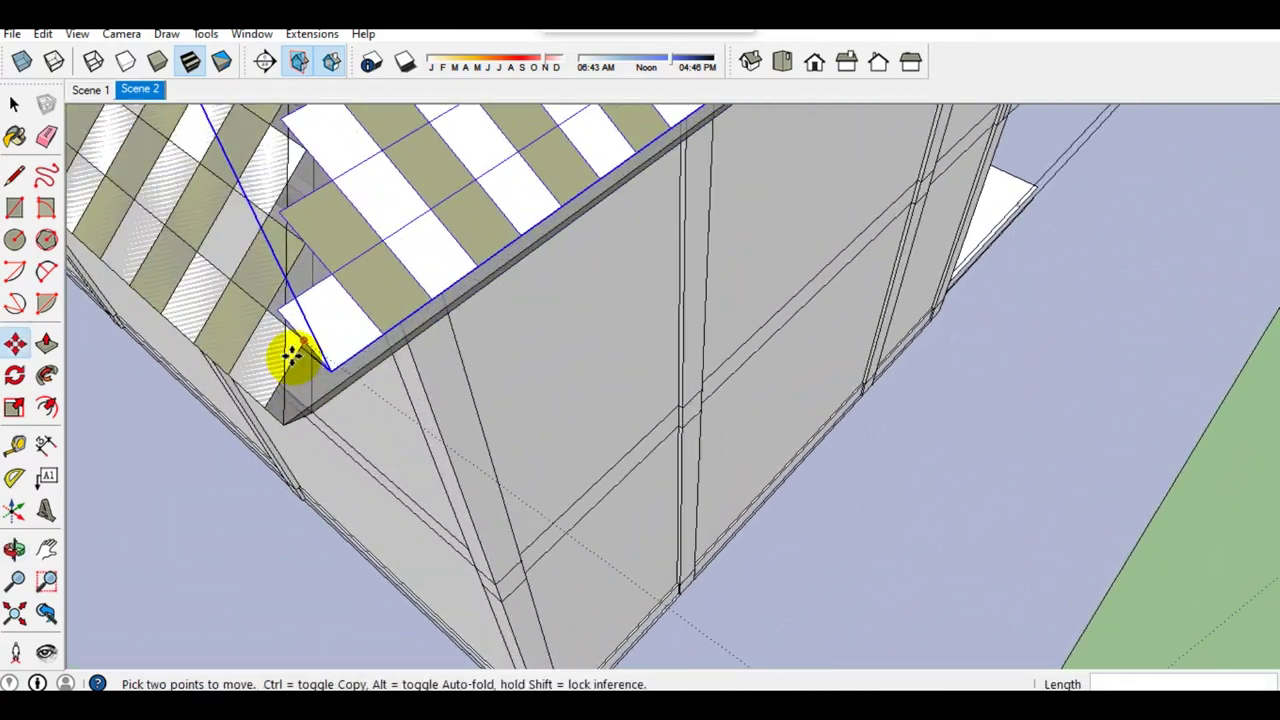
scroll(286, 354, "up", 1)
scroll(334, 420, "up", 2)
scroll(337, 429, "up", 1)
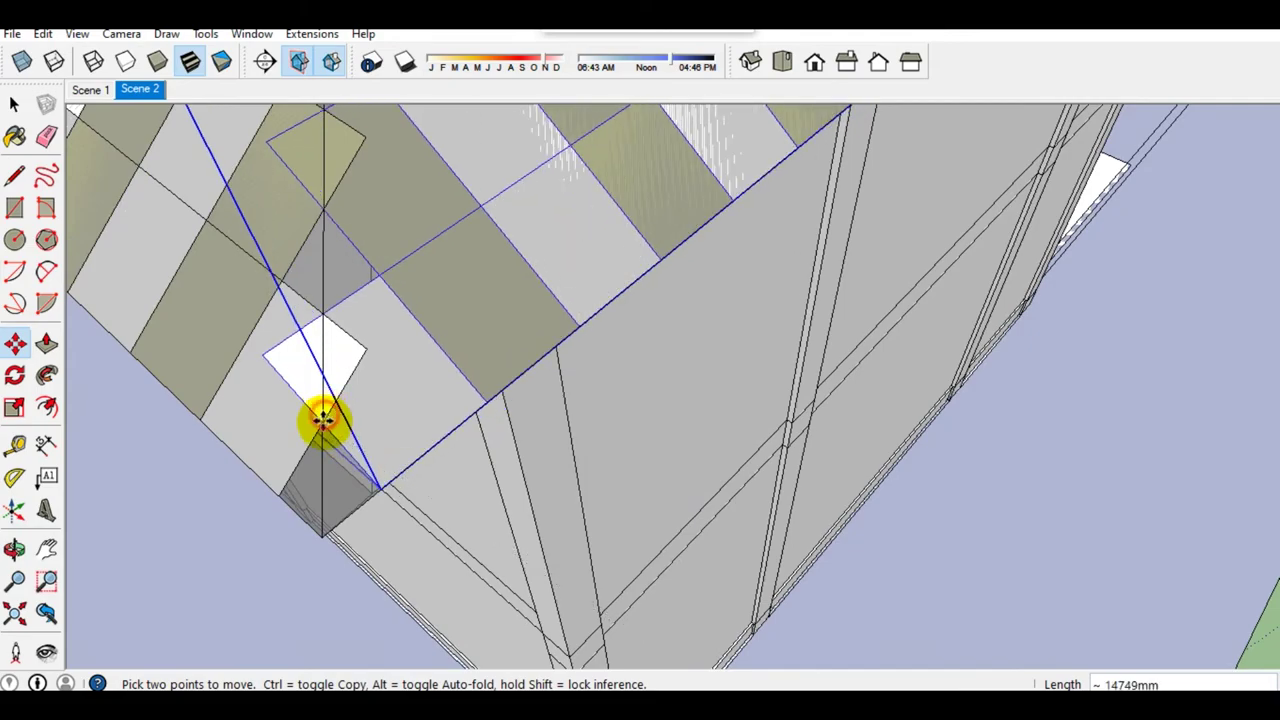
Step: View the whole house and open the new tile group for editing
key("space")
scroll(323, 416, "down", 3)
scroll(357, 357, "down", 2)
scroll(523, 283, "down", 2)
mouse_move(366, 309)
middle_mouse_down()
mouse_move(410, 562)
mouse_move(471, 466)
middle_mouse_up()
double_click(471, 468)
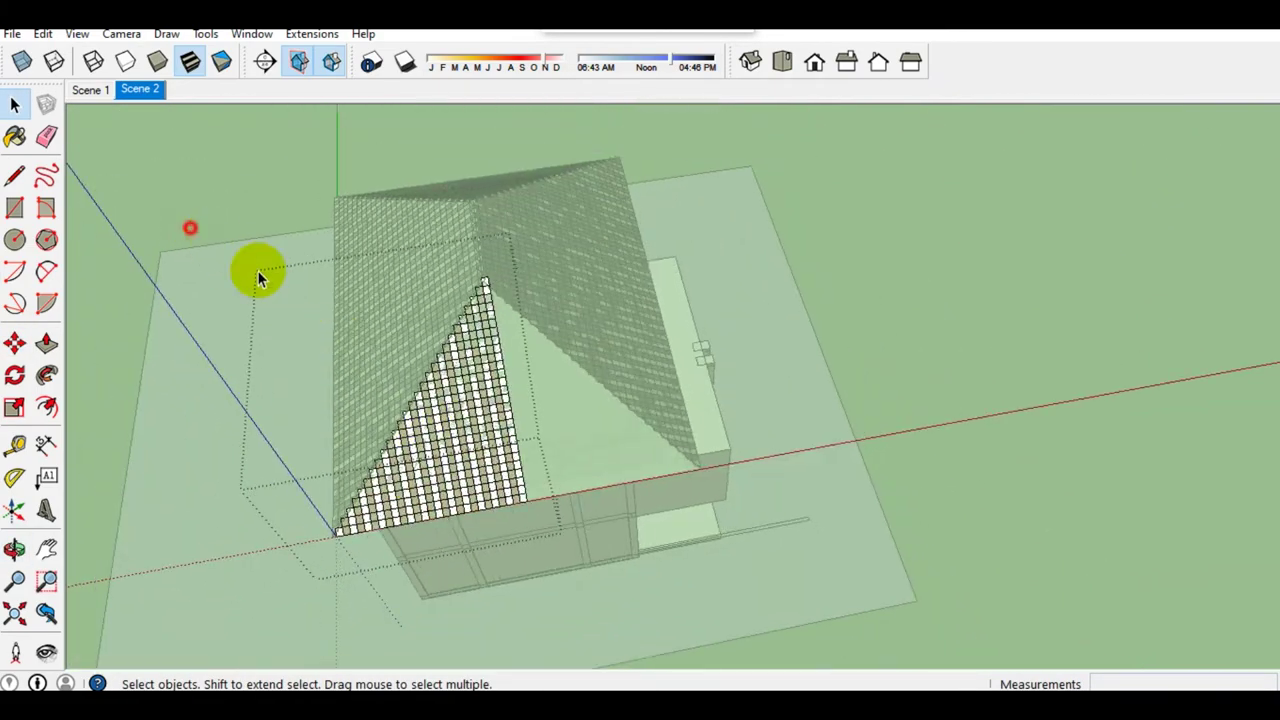
Step: Copy the tile half inside the group and place the copy to its right
left_click(460, 470)
scroll(457, 486, "up", 2)
scroll(457, 486, "up", 1)
key("m")
scroll(423, 486, "up", 1)
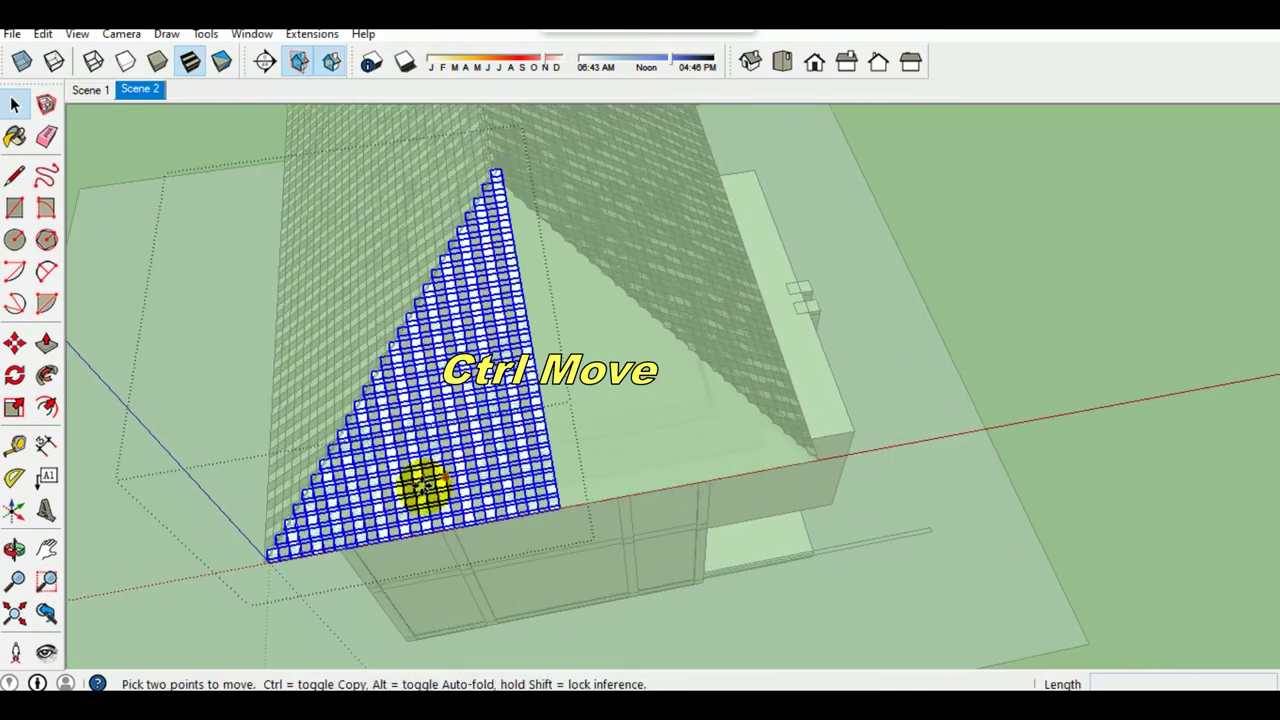
scroll(400, 510, "up", 2)
left_click(399, 515)
type("8888")
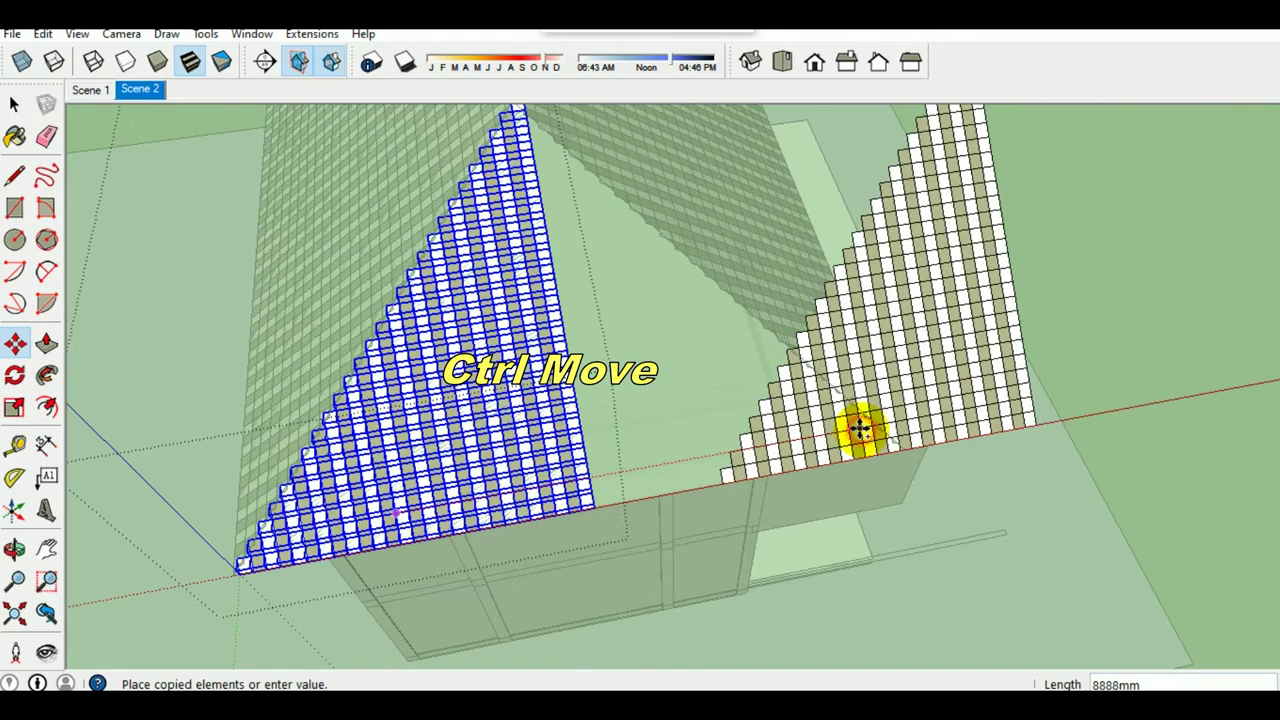
left_click(860, 428)
key("space")
Step: Flip the copied tile half along the red axis
right_click(935, 368)
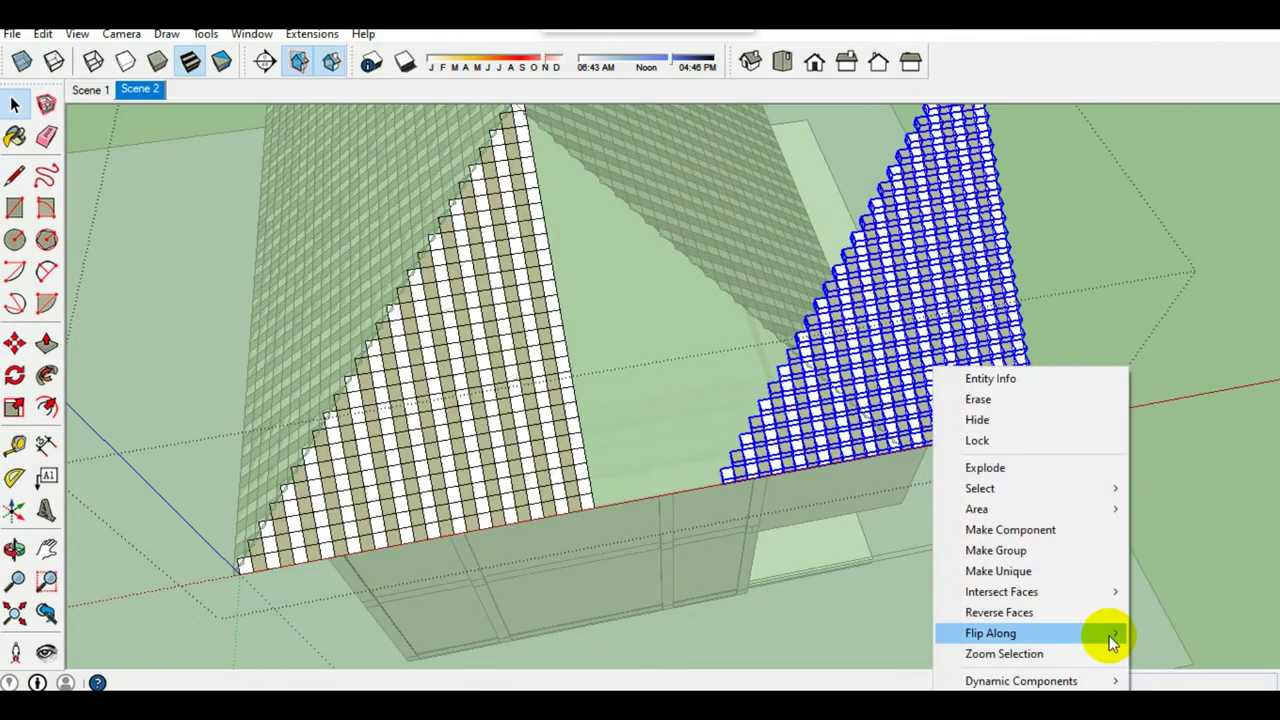
left_click(838, 633)
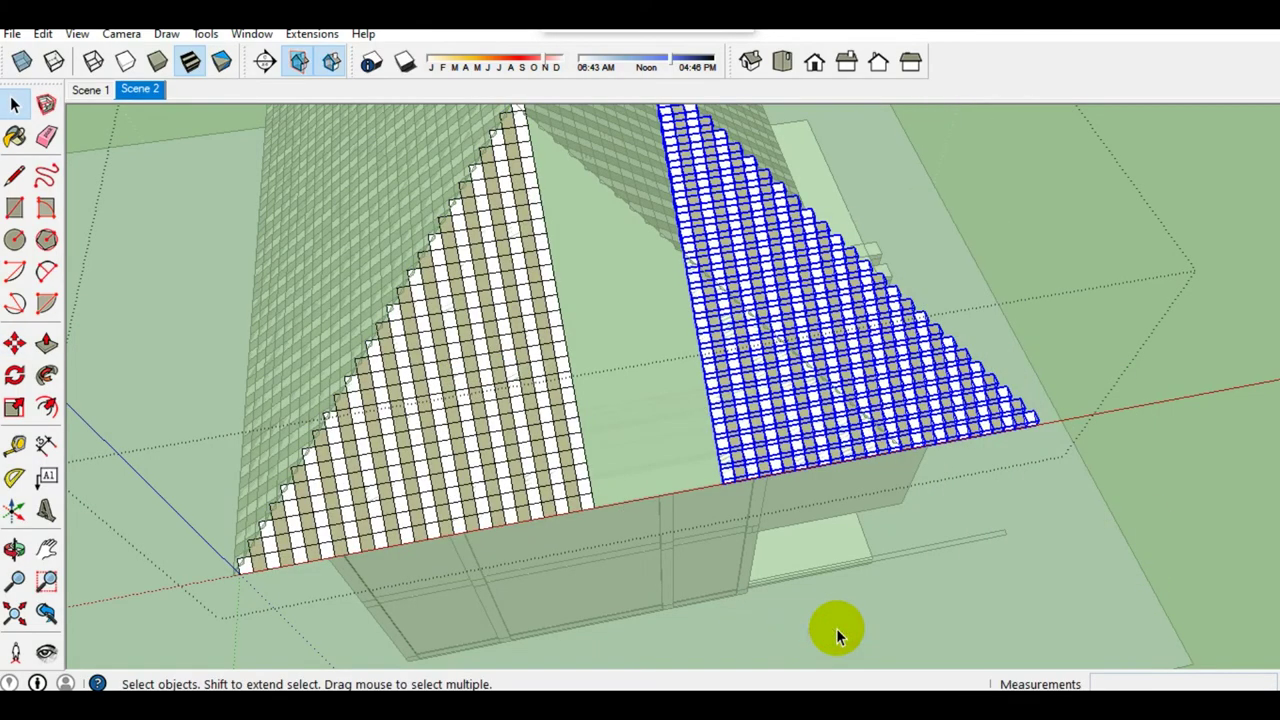
scroll(722, 452, "up", 3)
scroll(728, 486, "up", 2)
Step: Move the mirrored half so its corner sits against the roof corner
key("m")
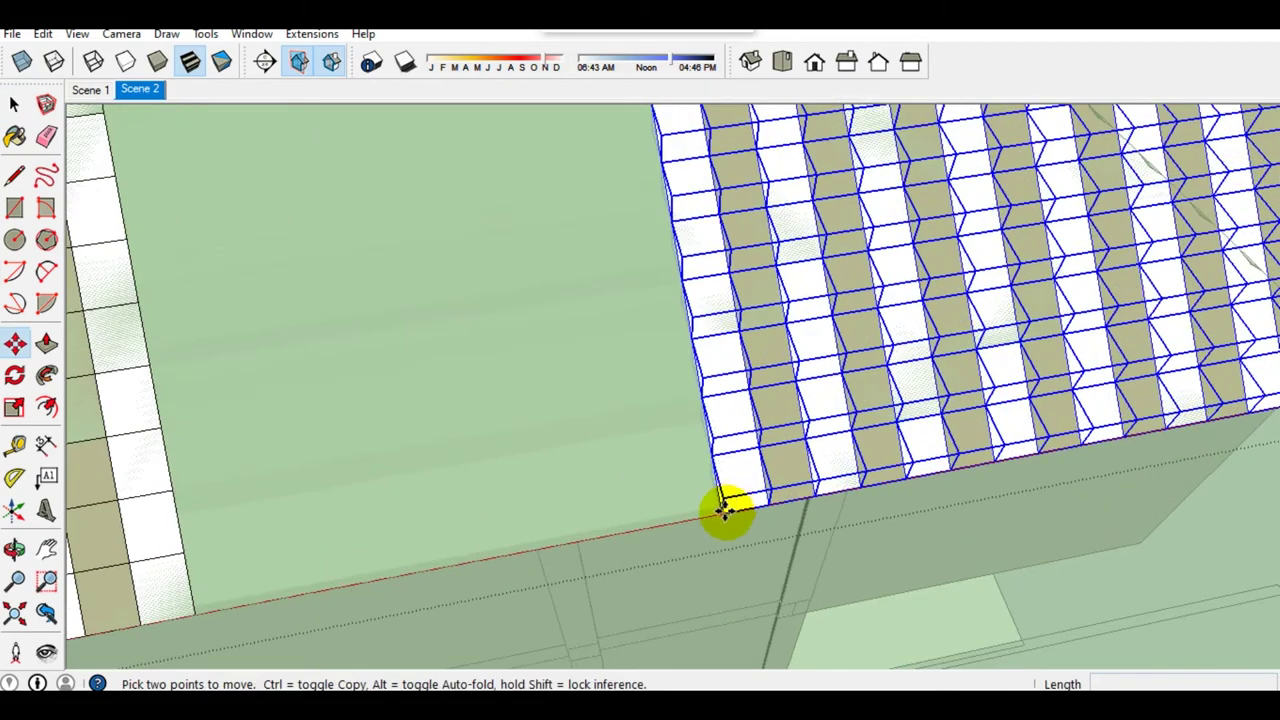
left_click(712, 511)
scroll(680, 515, "down", 3)
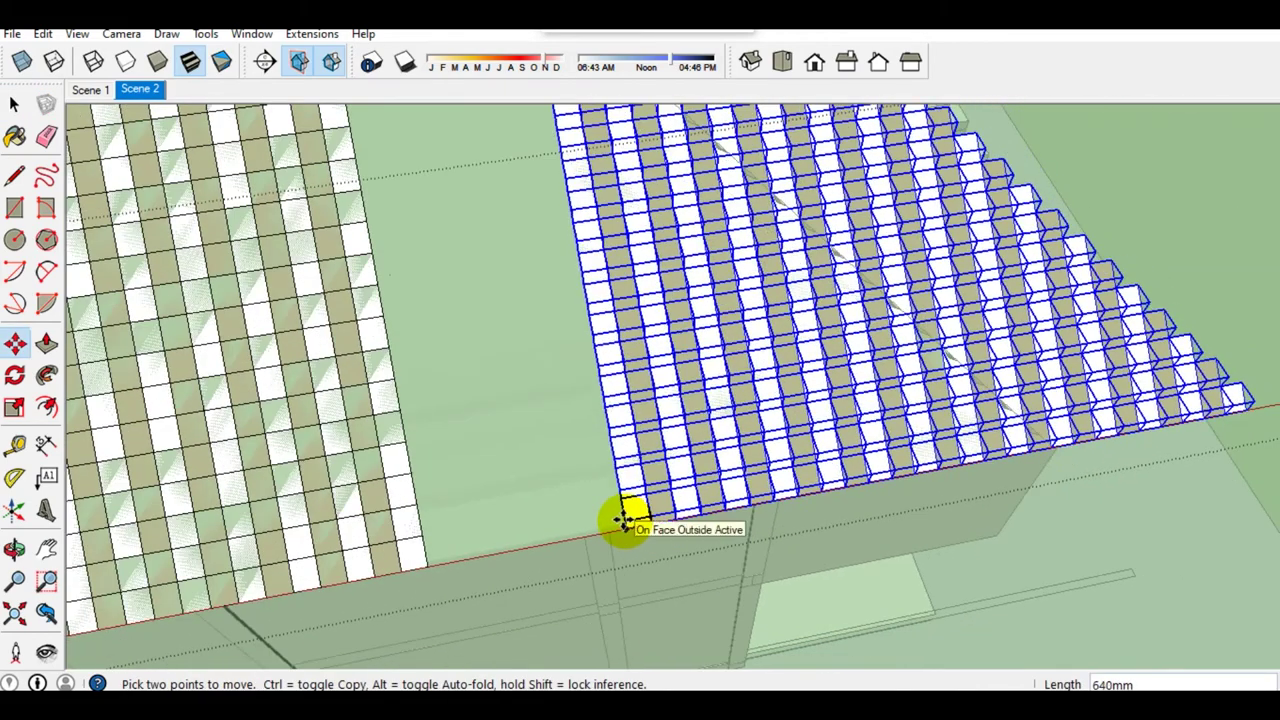
scroll(622, 521, "up", 3)
middle_click_drag(991, 505, 950, 497)
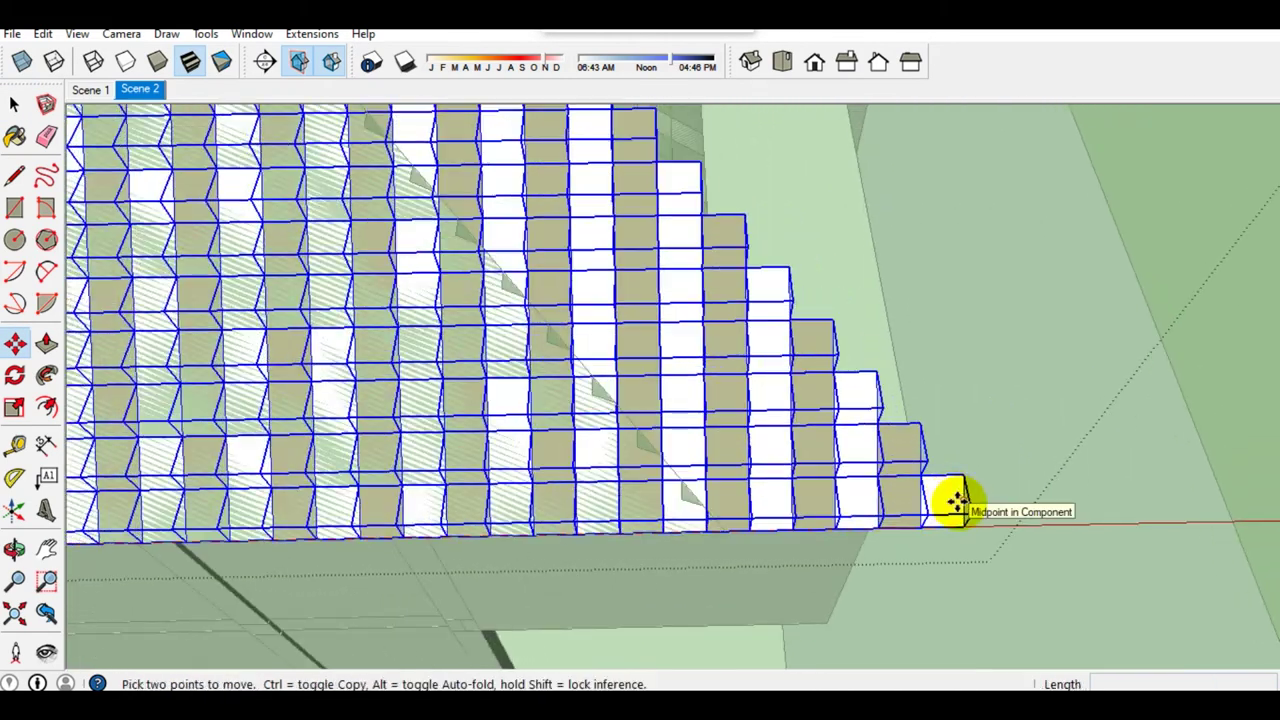
scroll(766, 506, "up", 2)
scroll(691, 509, "up", 1)
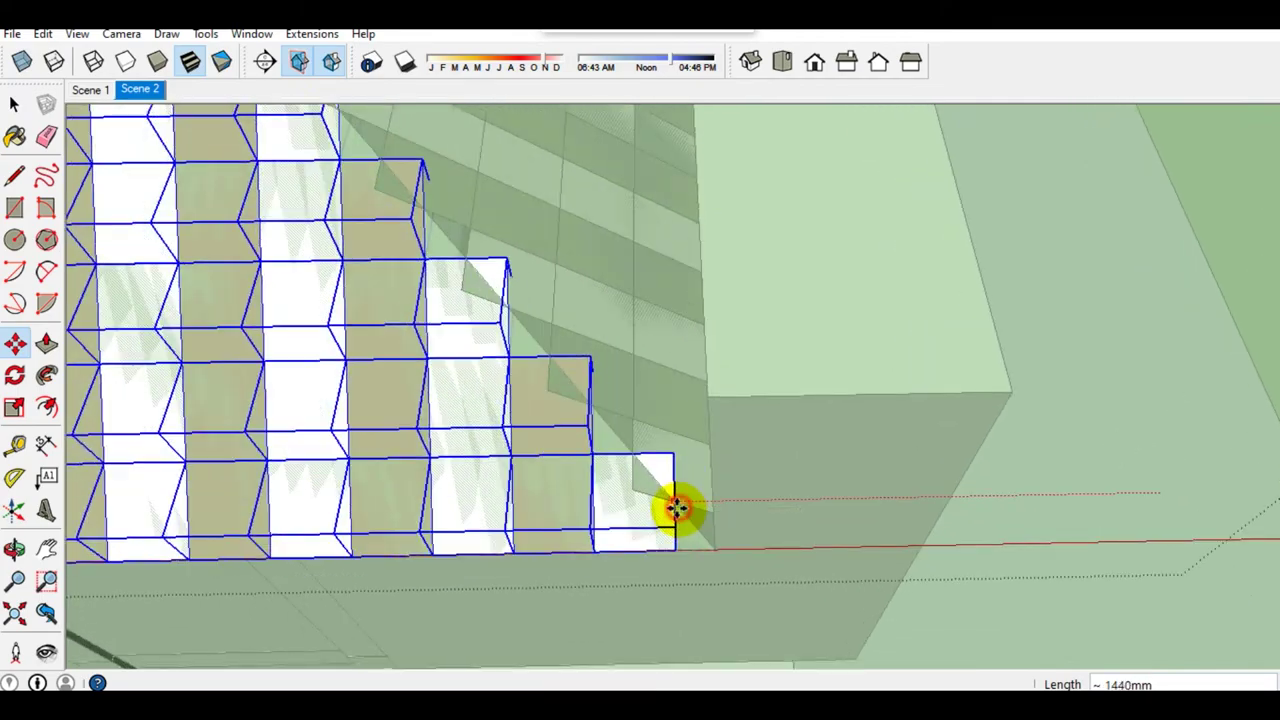
left_click(677, 509)
key("space")
Step: Shift the mirrored half 210mm to close the gap, completing the tiled triangle
scroll(686, 520, "down", 3)
mouse_move(686, 520)
middle_mouse_down()
mouse_move(857, 514)
mouse_move(580, 580)
middle_mouse_up()
scroll(898, 527, "up", 2)
scroll(590, 592, "up", 2)
key("m")
scroll(530, 595, "up", 1)
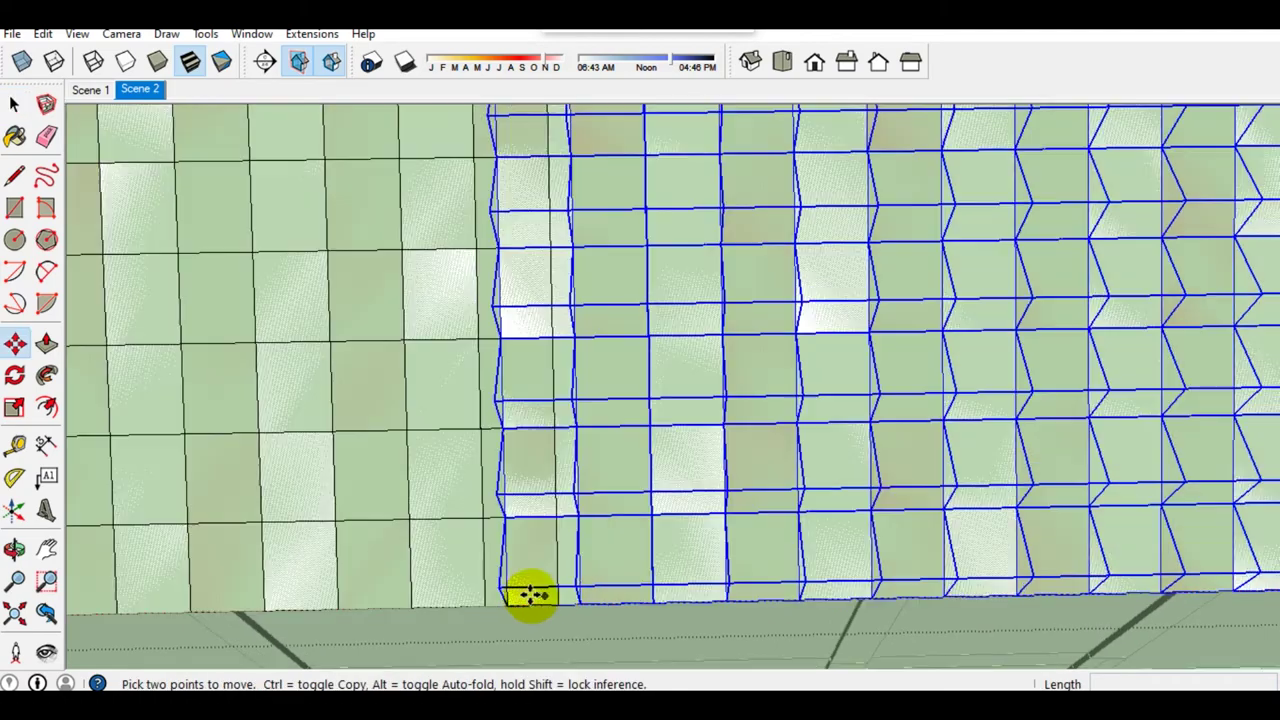
left_click(512, 598)
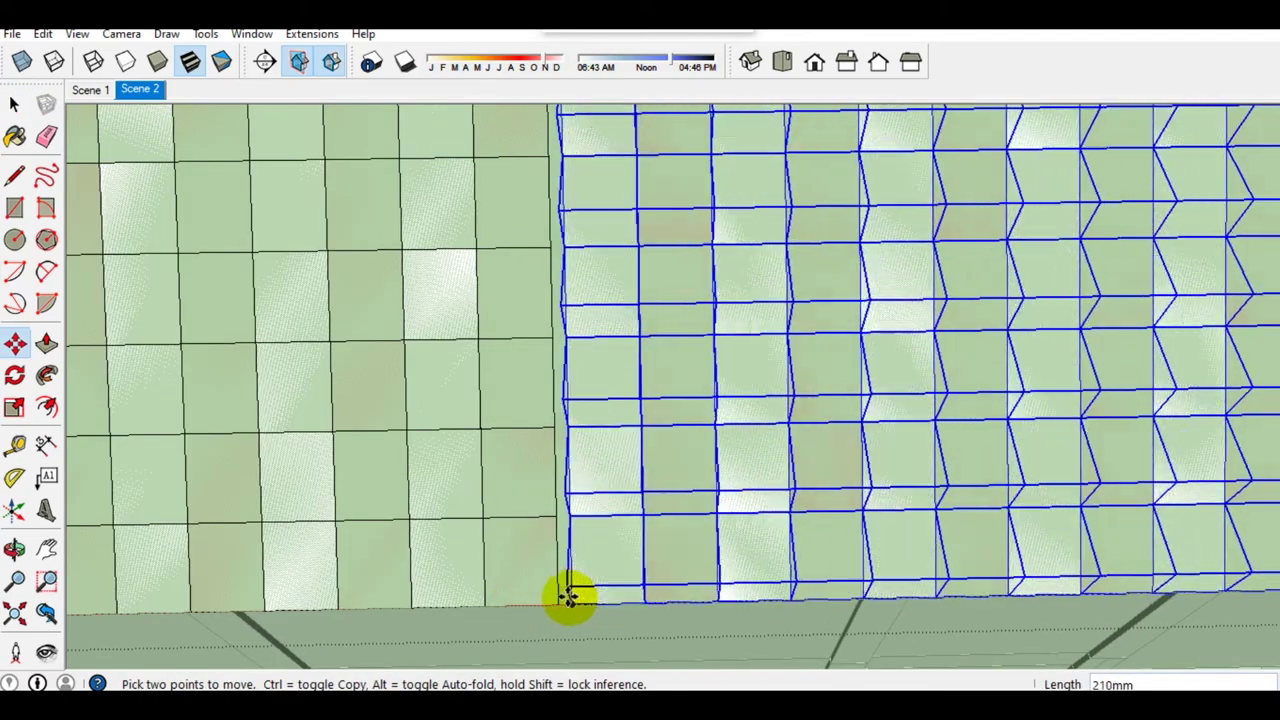
scroll(570, 612, "down", 3)
mouse_move(469, 586)
middle_mouse_down()
mouse_move(509, 543)
mouse_move(666, 549)
mouse_move(668, 562)
mouse_move(531, 503)
middle_mouse_up()
scroll(509, 543, "down", 2)
Step: Exit the group and convert the hip-end tile group into a component
key("Escape")
left_click(560, 505)
mouse_move(694, 517)
middle_mouse_down()
mouse_move(894, 486)
mouse_move(843, 400)
middle_mouse_up()
right_click(843, 400)
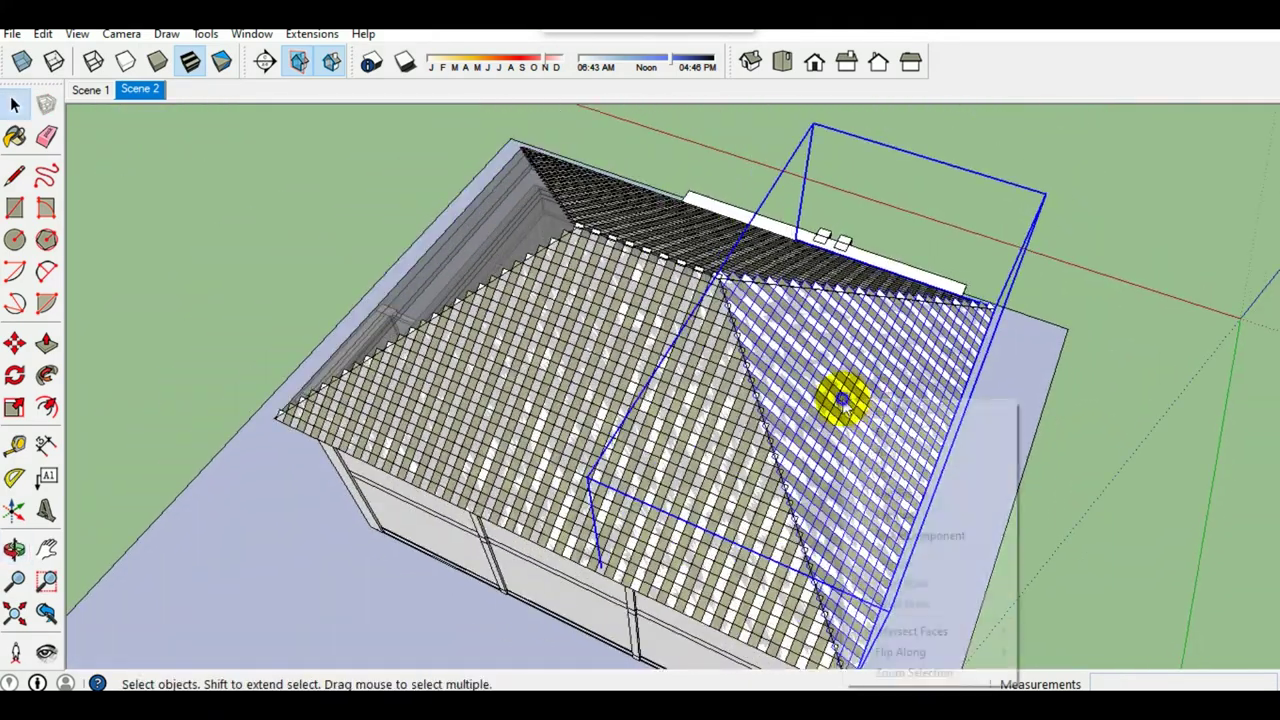
left_click(973, 536)
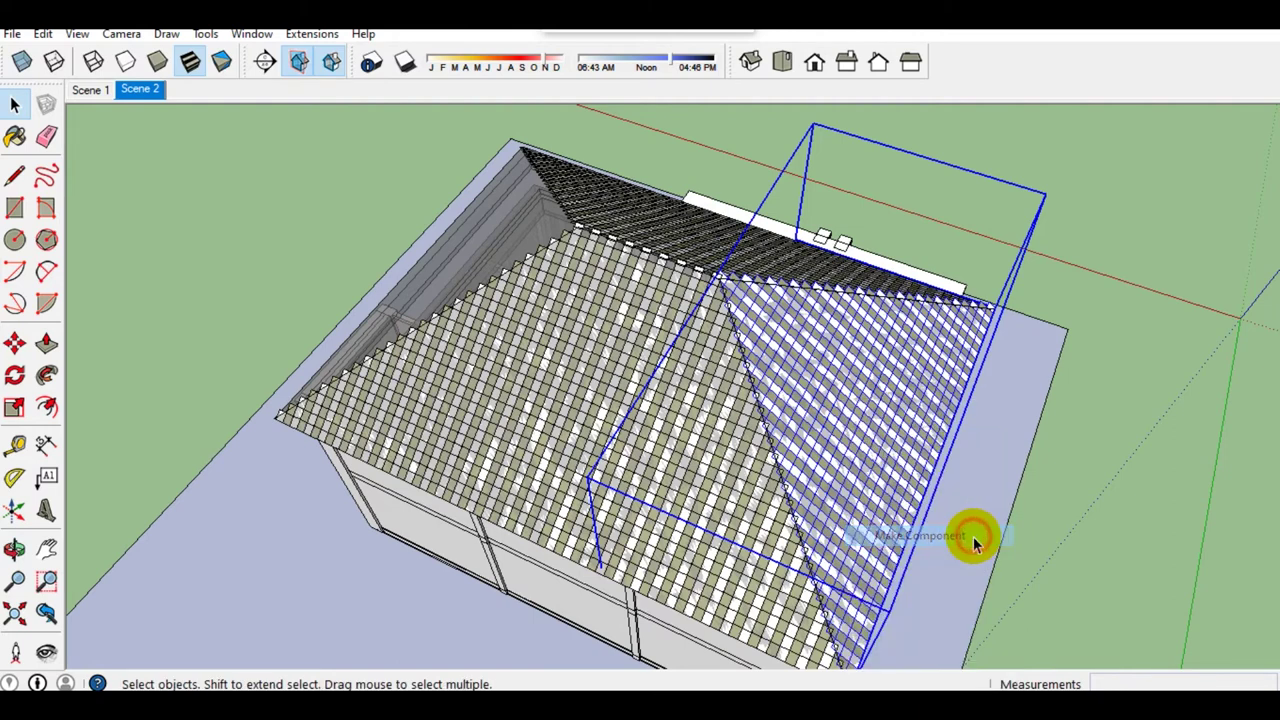
right_click(817, 457)
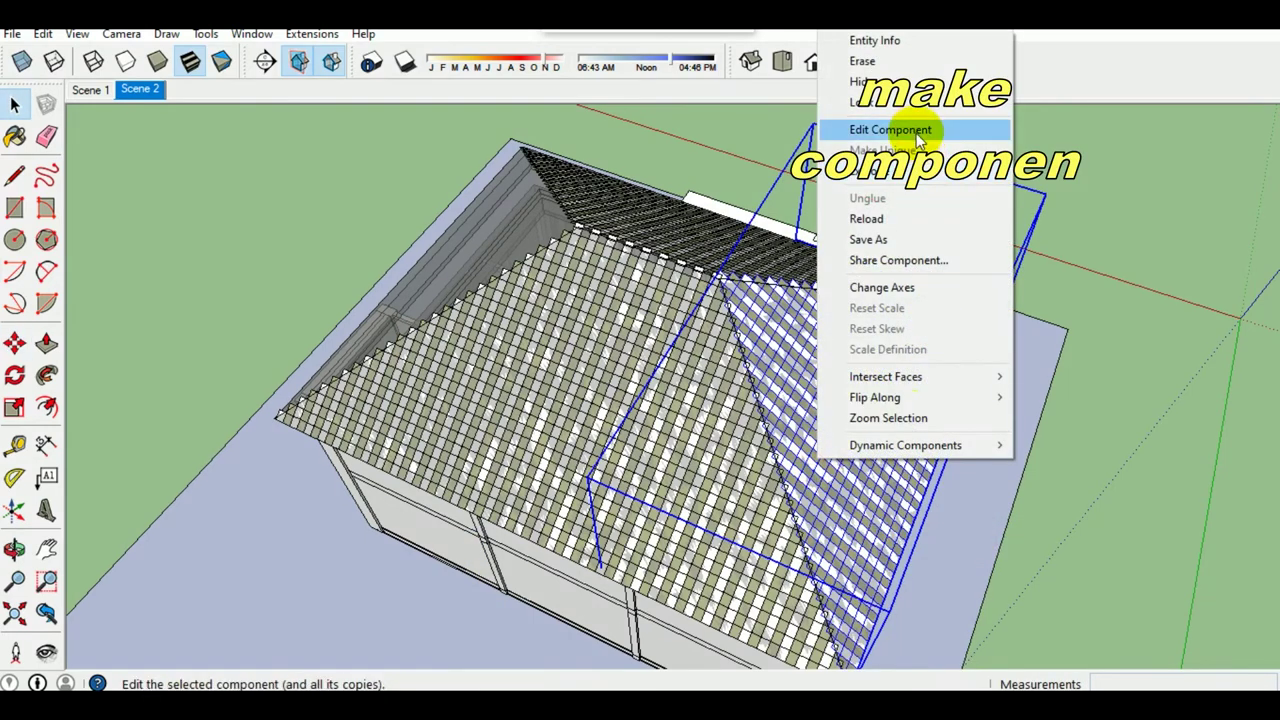
left_click(522, 508)
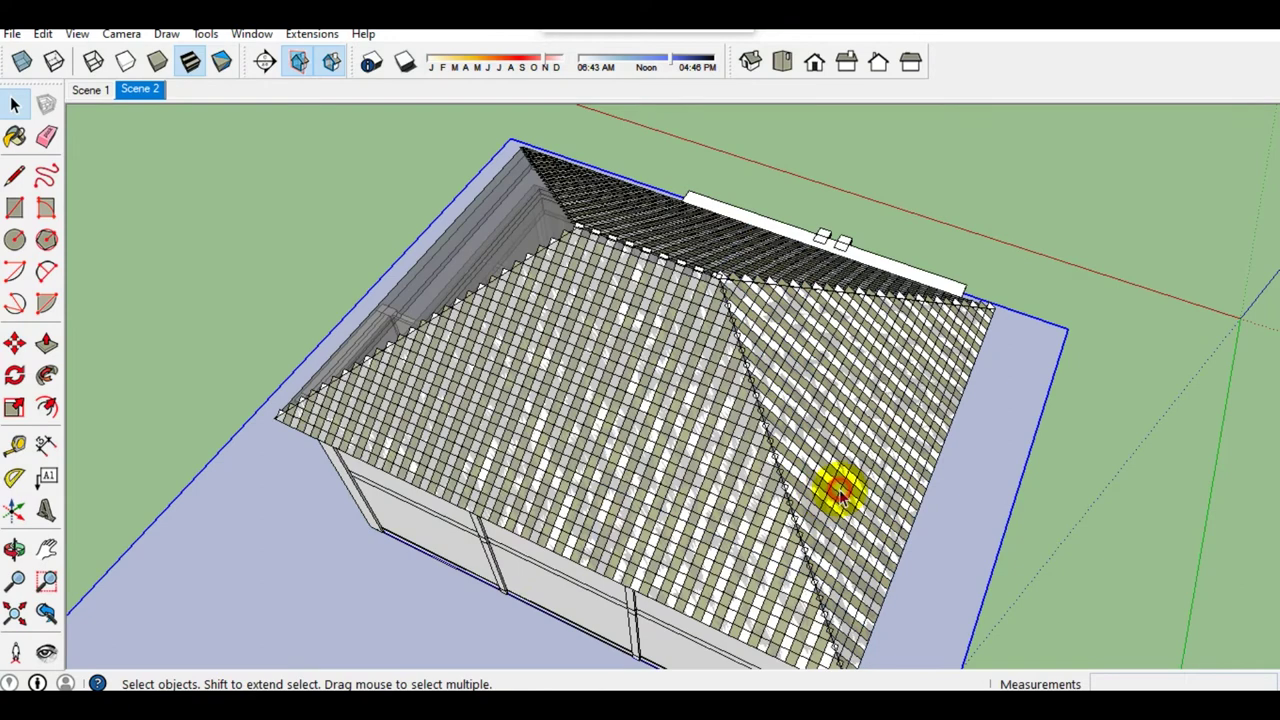
Step: Copy the tiled hip slope beside the house and flip it along the component's green axis
left_click(465, 628)
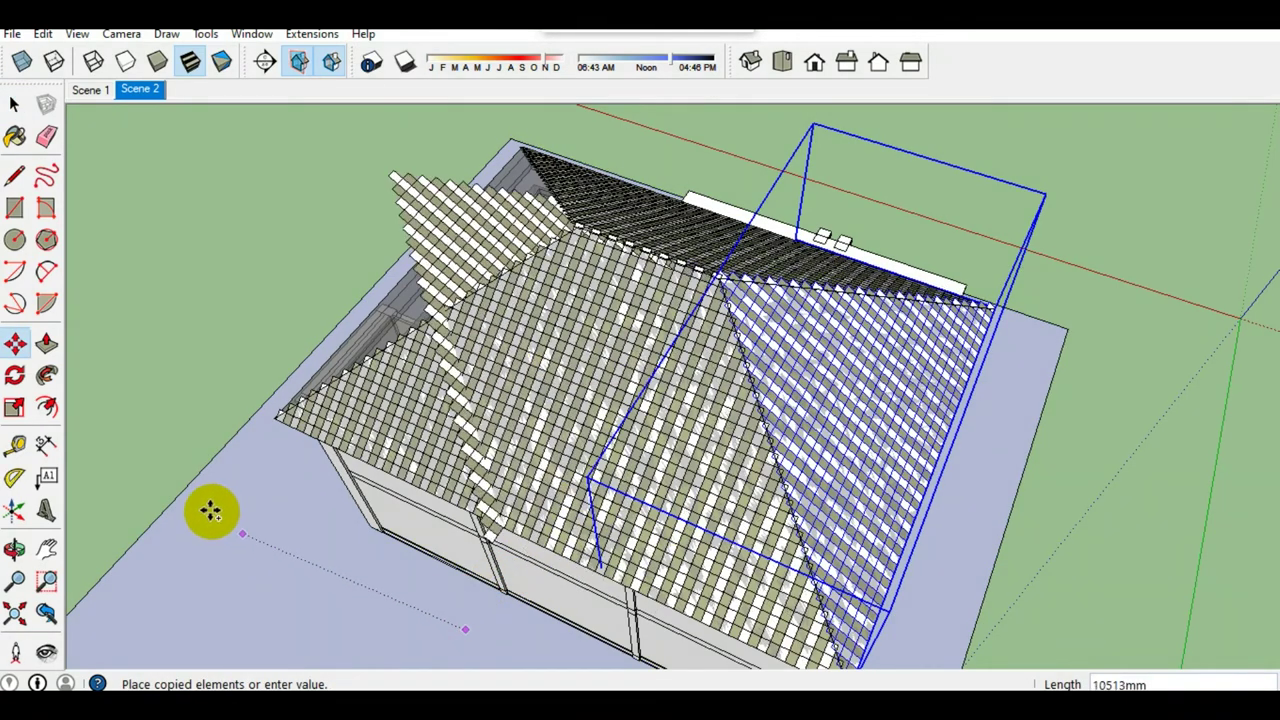
left_click(101, 449)
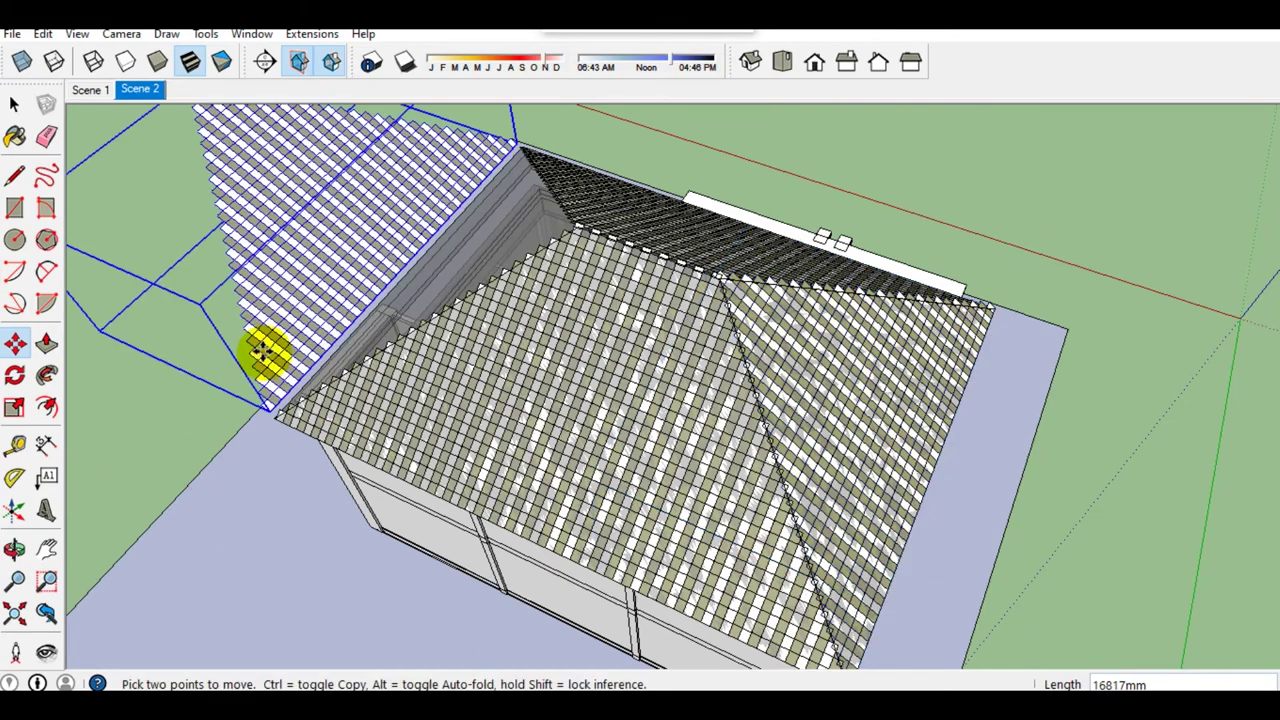
key("space")
right_click(278, 265)
mouse_move(335, 635)
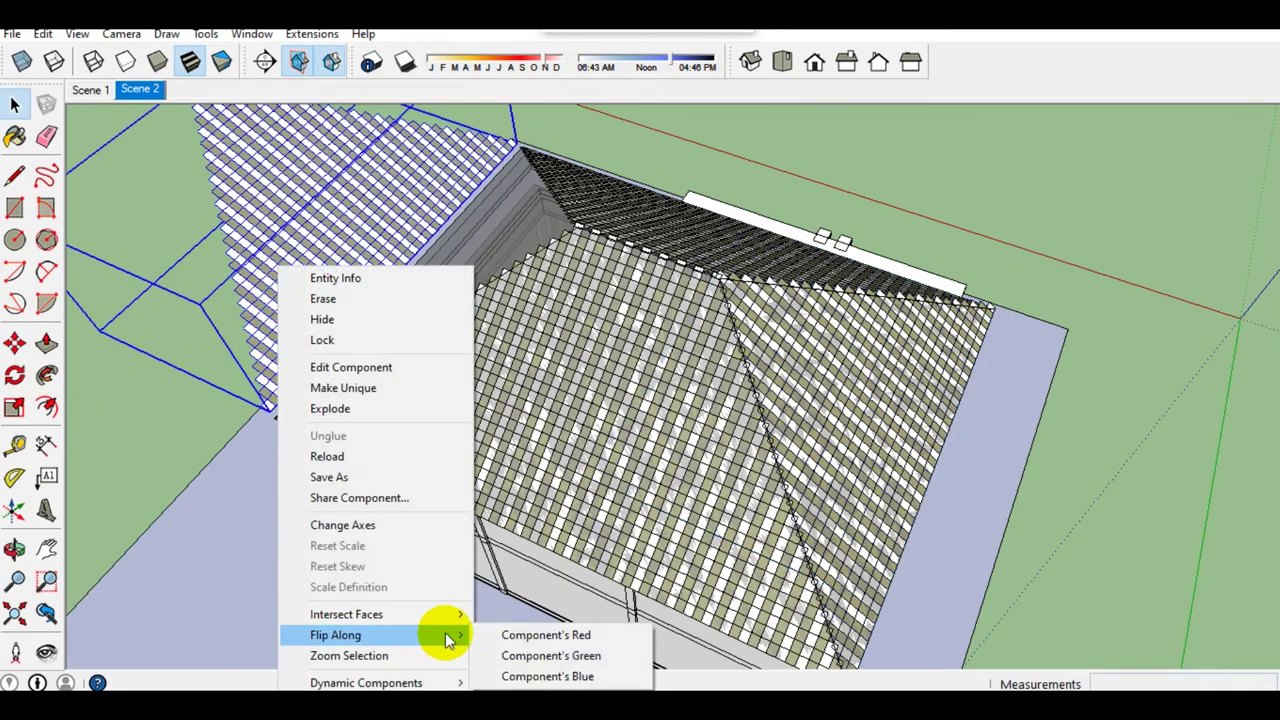
left_click(525, 660)
Step: Move the mirrored tile slope onto the house's opposite side
mouse_move(505, 621)
middle_mouse_down()
mouse_move(608, 480)
mouse_move(720, 451)
mouse_move(663, 534)
mouse_move(686, 423)
mouse_move(670, 478)
middle_mouse_up()
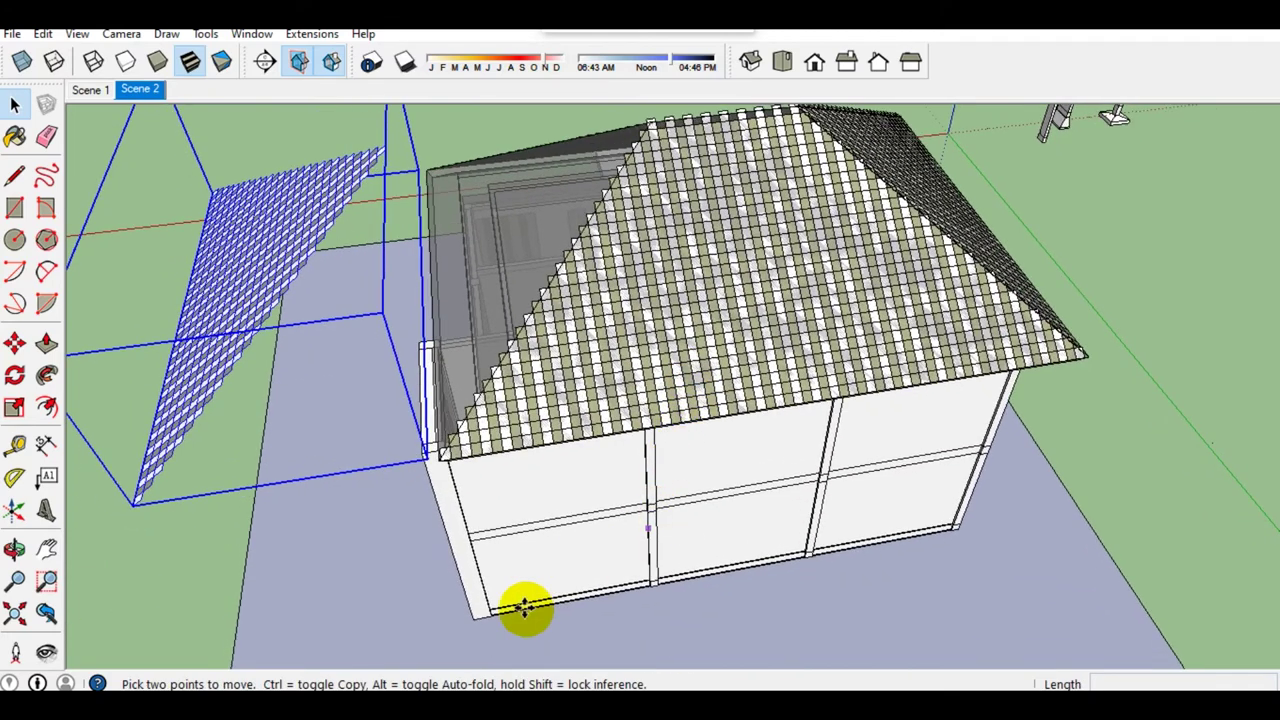
left_click(494, 641)
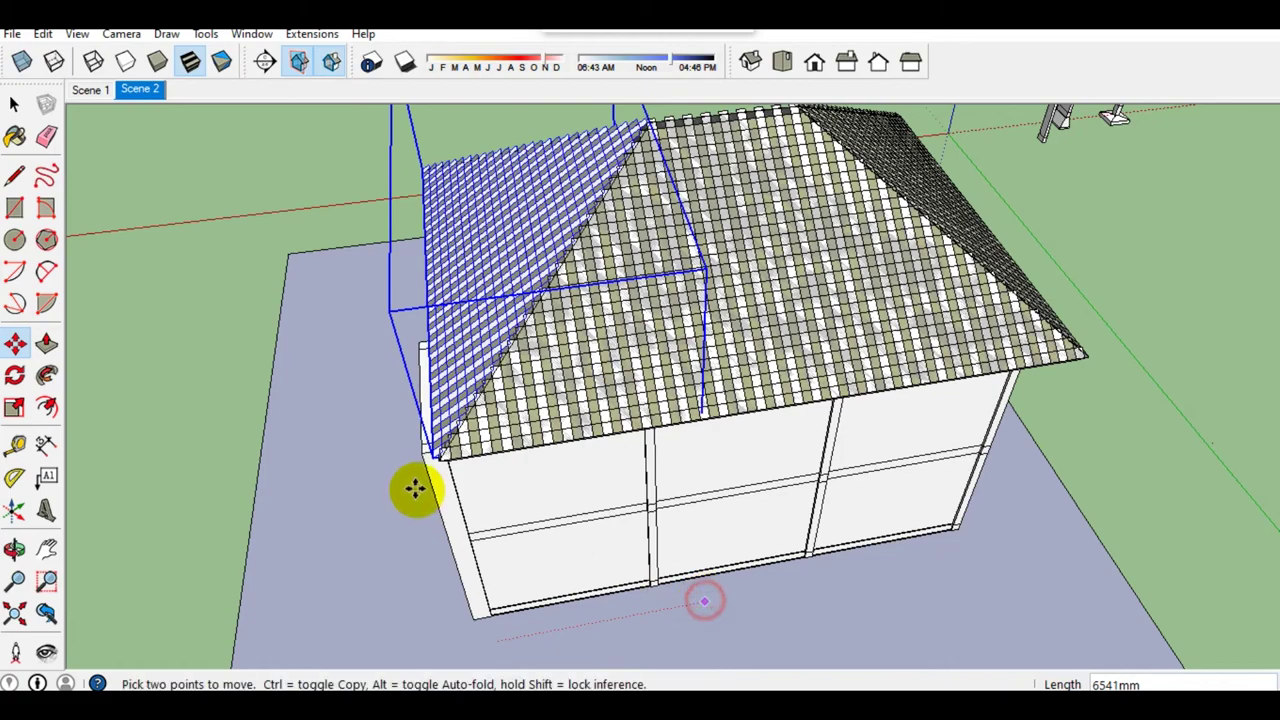
scroll(415, 488, "up", 3)
scroll(457, 430, "up", 3)
mouse_move(457, 434)
middle_mouse_down()
mouse_move(586, 429)
mouse_move(570, 466)
mouse_move(475, 478)
mouse_move(543, 457)
mouse_move(463, 533)
middle_mouse_up()
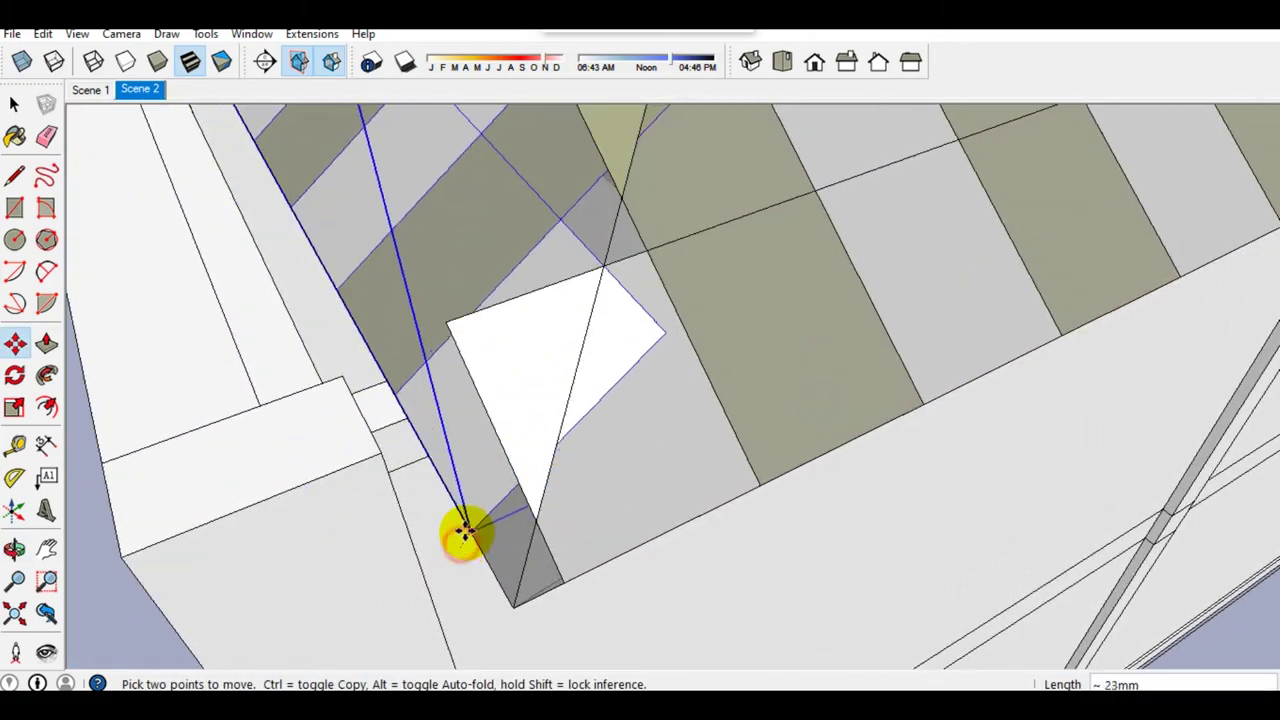
scroll(517, 523, "down", 3)
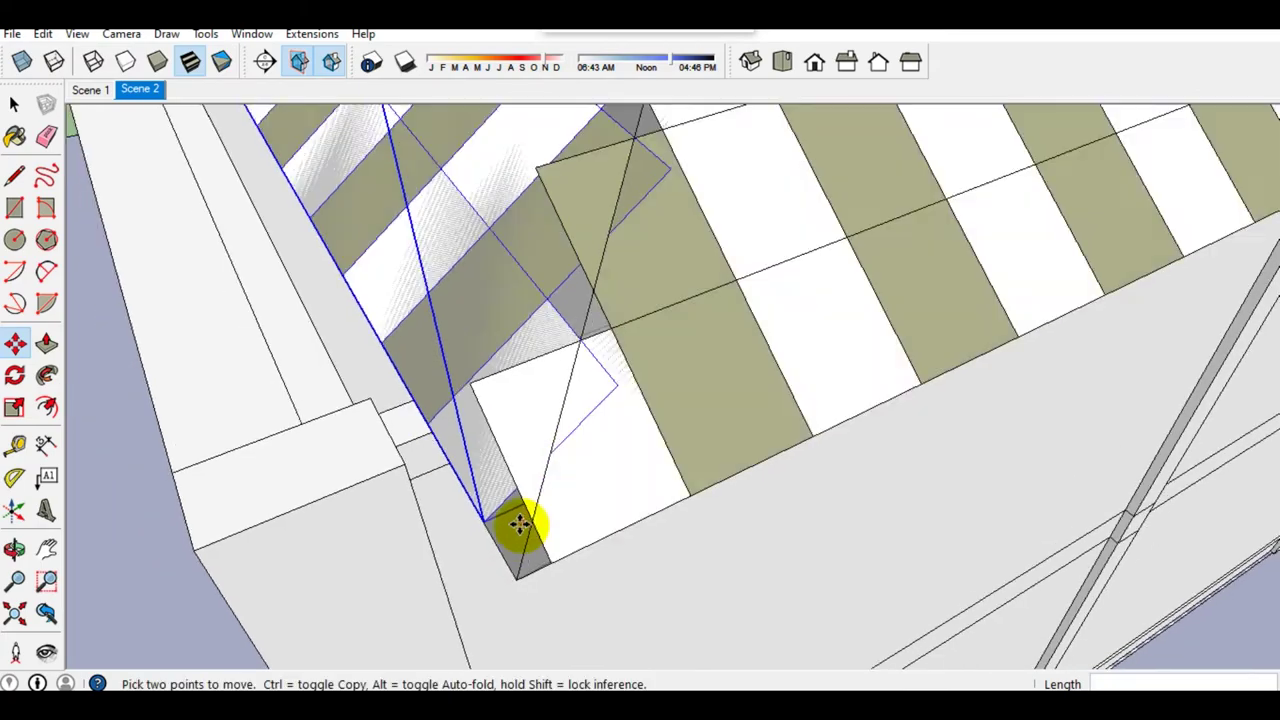
scroll(517, 509, "down", 3)
scroll(557, 463, "down", 3)
mouse_move(557, 463)
middle_mouse_down()
mouse_move(590, 478)
mouse_move(614, 414)
mouse_move(693, 402)
mouse_move(723, 563)
mouse_move(694, 334)
middle_mouse_up()
Step: Select the right and upper-left tile slopes and hide them to reveal the roof shell
left_click(736, 395, "ctrl")
left_click(548, 262, "ctrl")
right_click(548, 262)
left_click(620, 304)
mouse_move(680, 466)
middle_mouse_down()
mouse_move(553, 368)
mouse_move(371, 363)
mouse_move(346, 306)
mouse_move(528, 335)
middle_mouse_up()
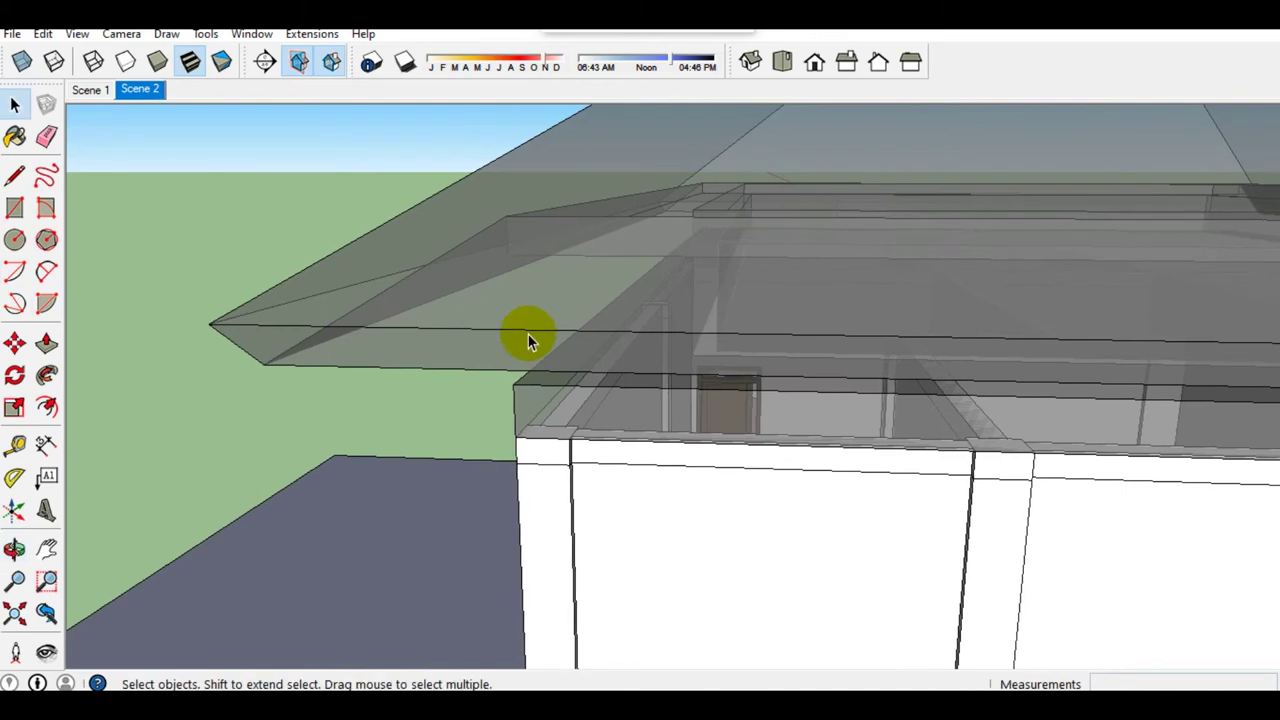
Step: Finish the short drop line at the eave corner and draw an 87 mm circle there
left_click(222, 482)
key("c")
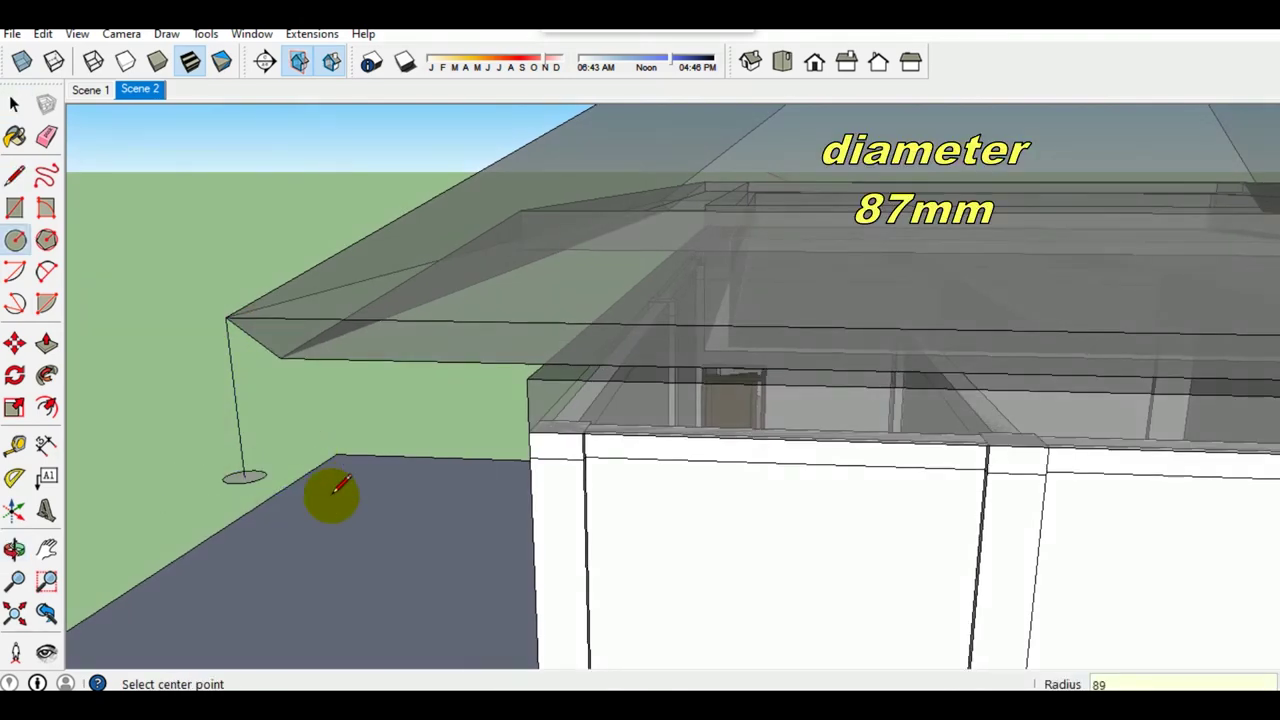
mouse_move(380, 275)
middle_mouse_down()
mouse_move(408, 334)
mouse_move(386, 477)
middle_mouse_up()
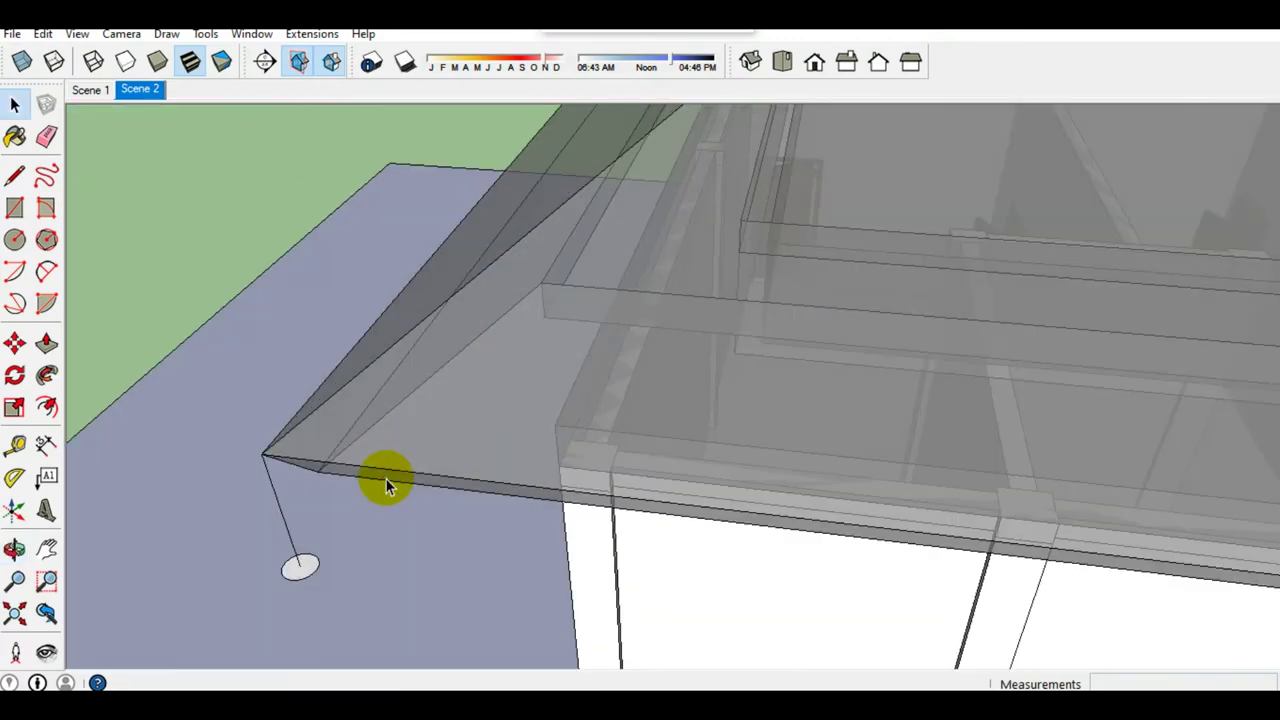
Step: Draw the hip line from the eave corner up to the ridge end and down to the eave
key("l")
left_click(264, 455)
mouse_move(300, 634)
middle_mouse_down()
mouse_move(474, 589)
mouse_move(555, 358)
middle_mouse_up()
left_click(563, 335)
middle_click_drag(580, 528, 725, 482)
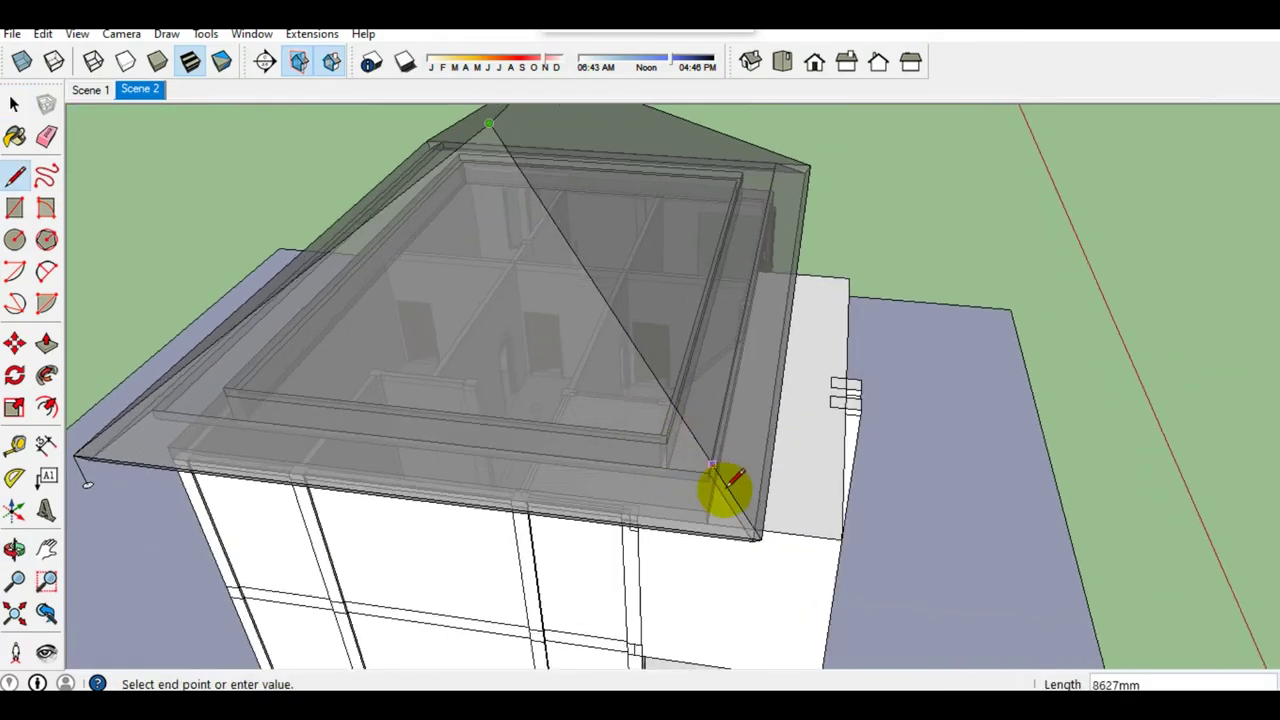
left_click(760, 537)
key("space")
middle_click_drag(474, 417, 672, 364)
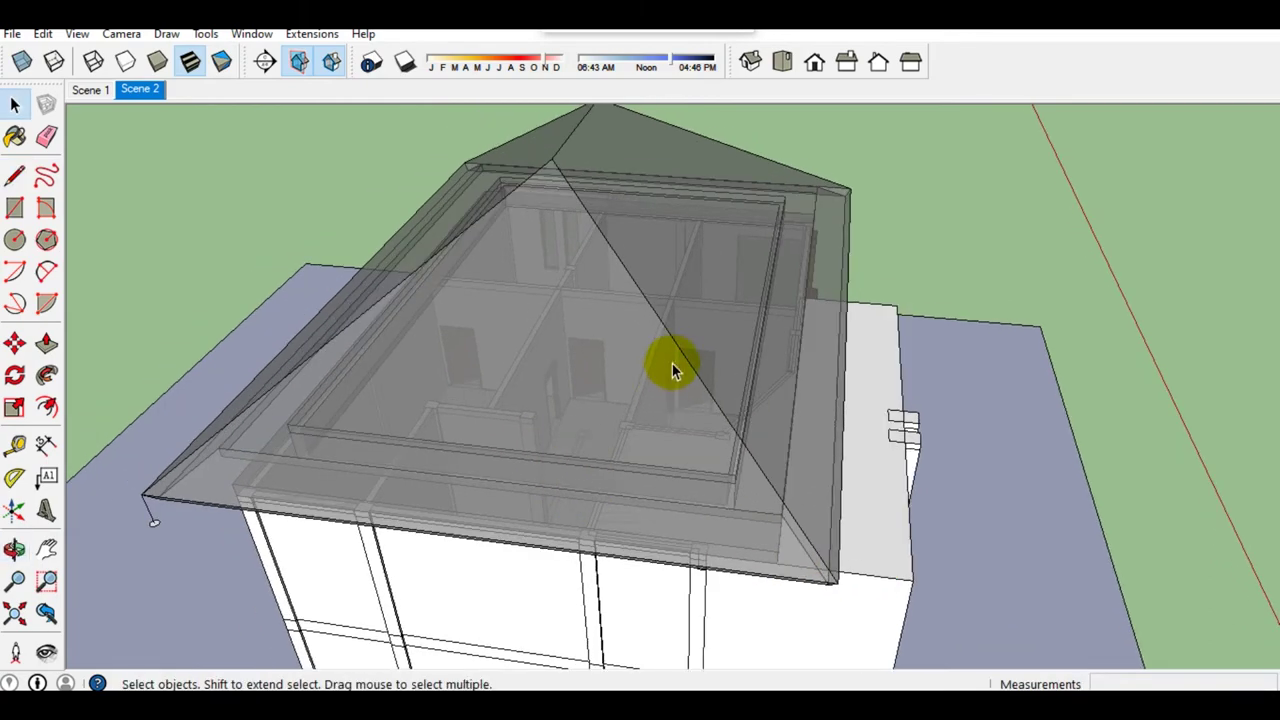
scroll(180, 480, "up", 3)
mouse_move(180, 480)
middle_mouse_down()
mouse_move(443, 363)
mouse_move(443, 409)
mouse_move(450, 388)
mouse_move(445, 398)
middle_mouse_up()
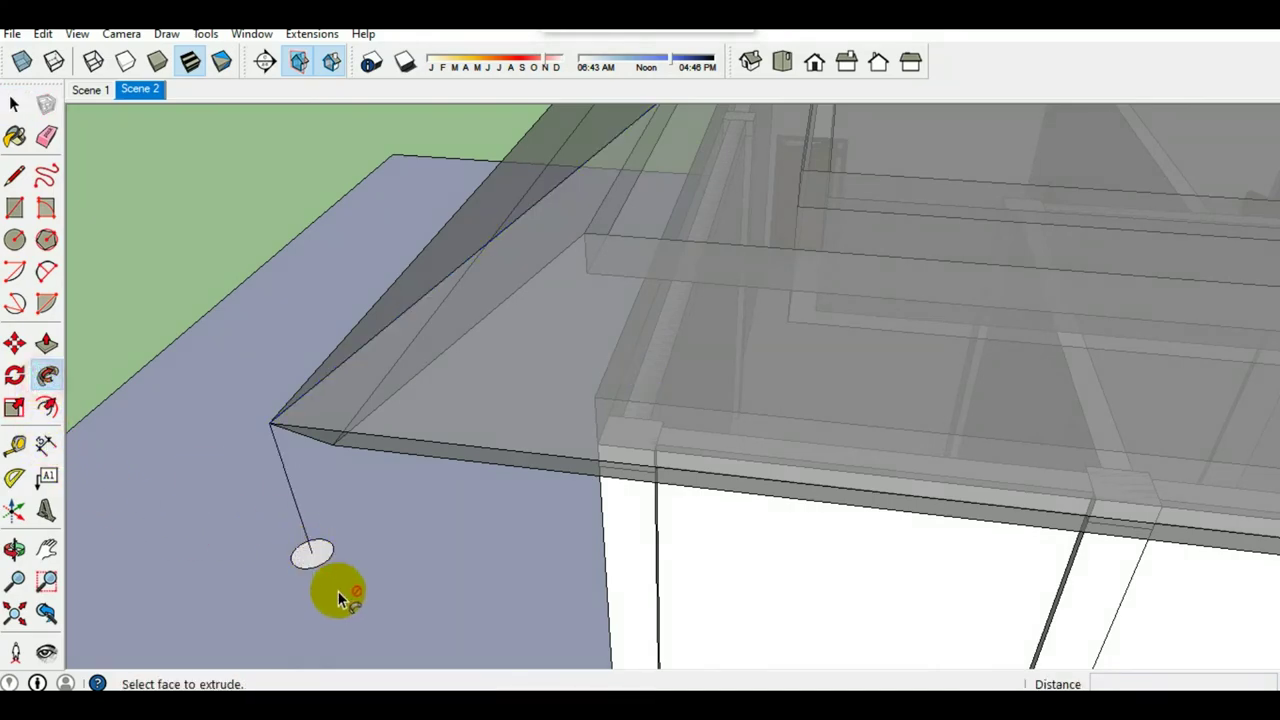
Step: Make a copy of the small circle below the eave with Ctrl+Move
left_click(305, 568)
key("space")
scroll(300, 563, "down", 5)
scroll(410, 531, "down", 2)
mouse_move(392, 561)
middle_mouse_down()
mouse_move(420, 504)
mouse_move(729, 500)
mouse_move(709, 451)
middle_mouse_up()
scroll(400, 400, "up", 3)
mouse_move(400, 400)
middle_mouse_down()
mouse_move(483, 428)
mouse_move(437, 426)
mouse_move(276, 492)
middle_mouse_up()
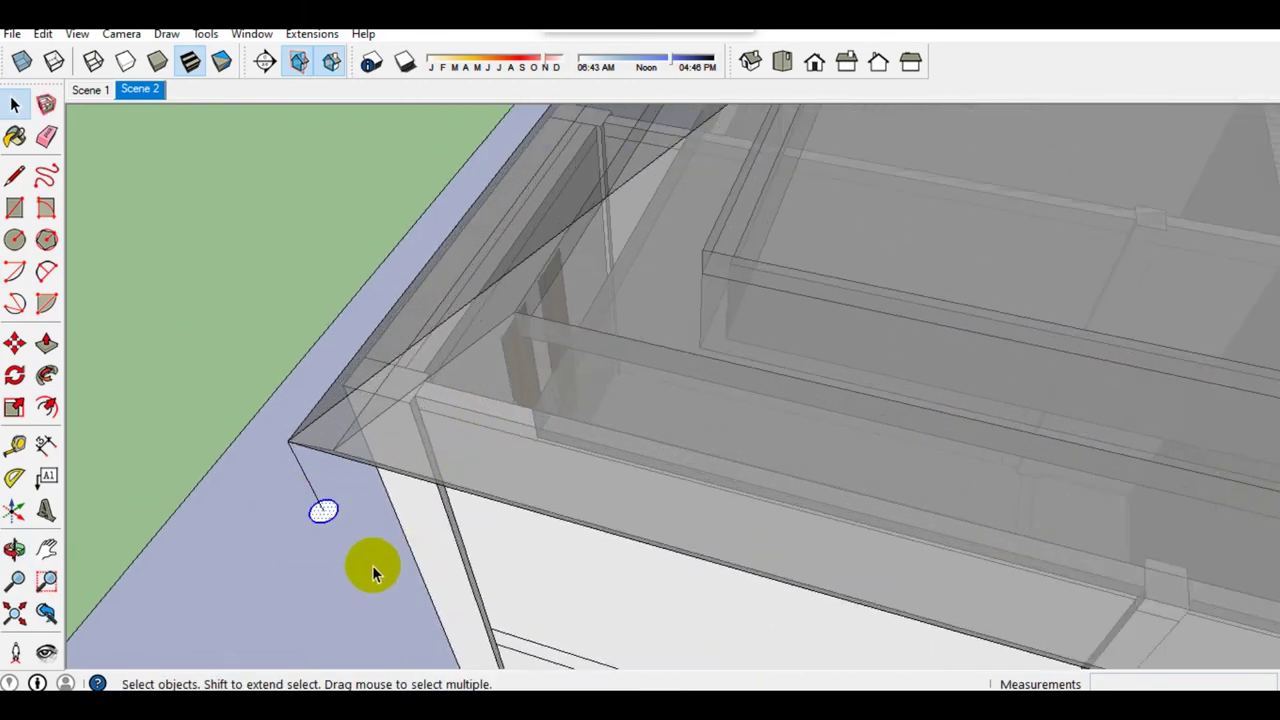
key("m")
key("ctrl")
left_click(325, 588)
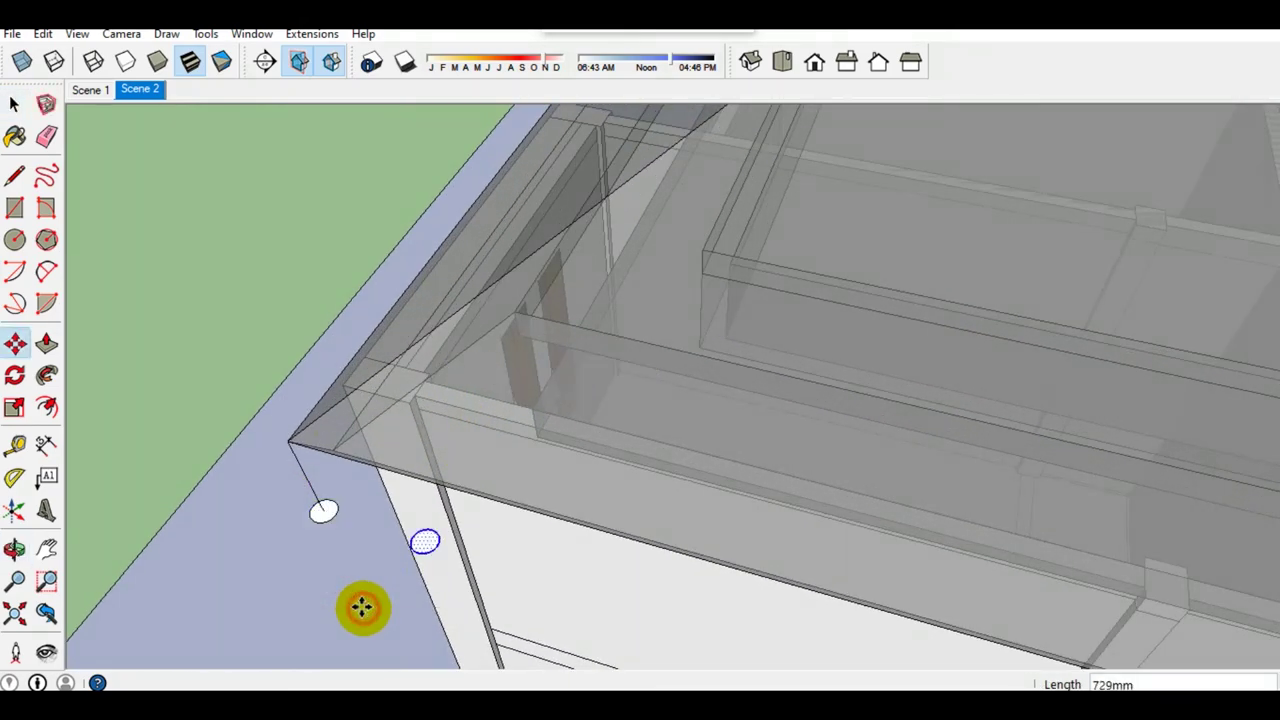
key("space")
Step: Draw a line from the eave corner up to the roof corner
key("l")
left_click(288, 434)
mouse_move(288, 434)
middle_mouse_down()
mouse_move(466, 486)
mouse_move(620, 400)
mouse_move(735, 285)
mouse_move(651, 509)
mouse_move(437, 286)
middle_mouse_up()
scroll(466, 228, "up", 3)
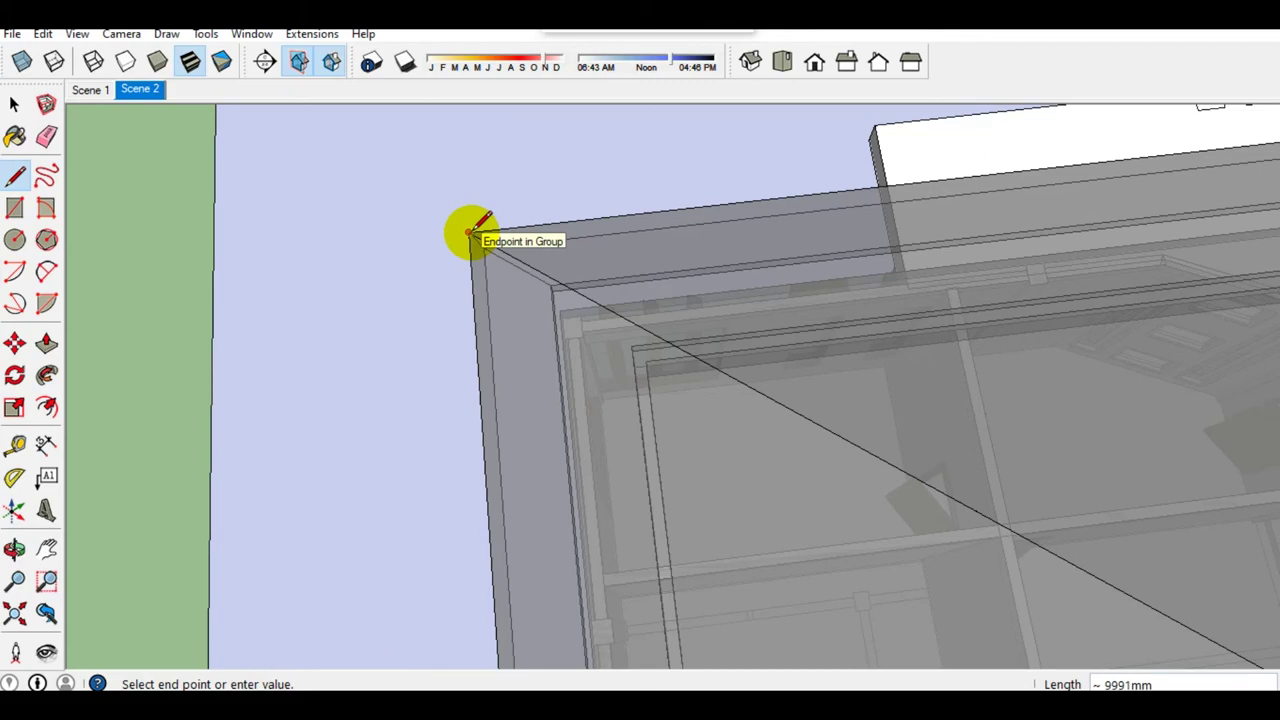
left_click(475, 235)
key("space")
scroll(697, 395, "down", 3)
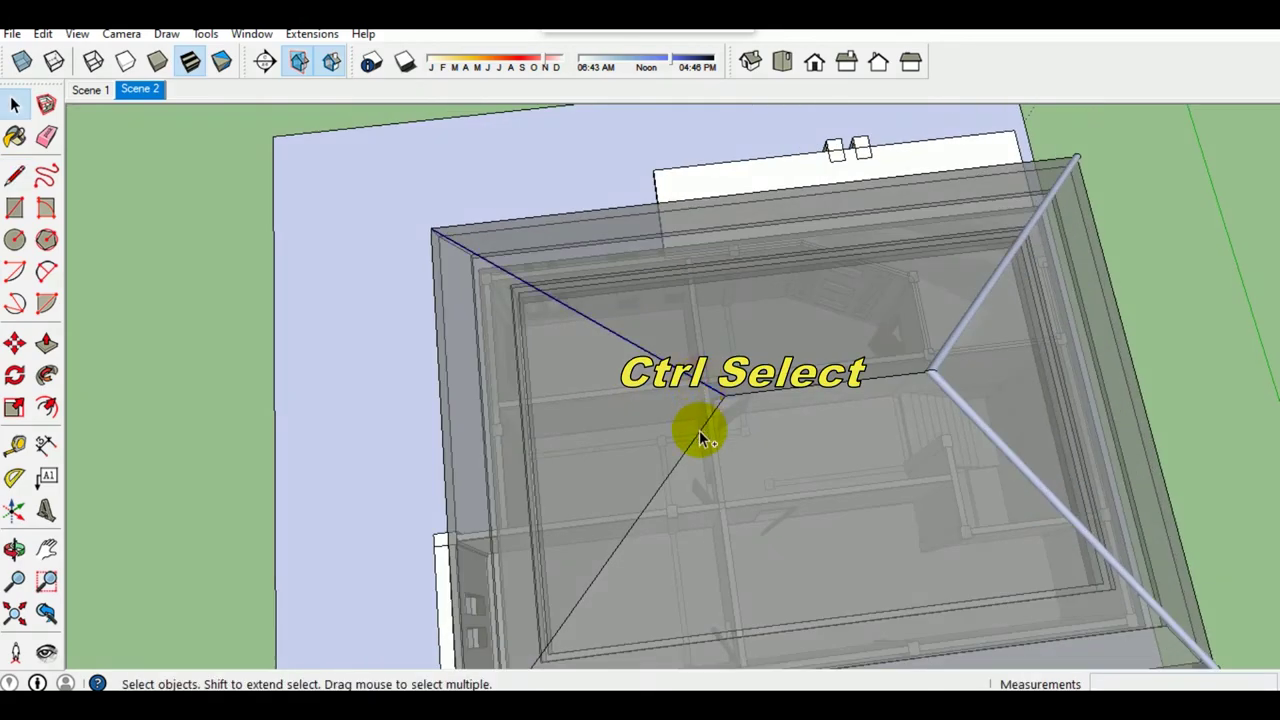
Step: Add the short edge to the path and Follow Me the circle into a rounded tube
mouse_move(665, 545)
middle_mouse_down()
mouse_move(620, 457)
mouse_move(494, 337)
mouse_move(449, 246)
mouse_move(307, 402)
middle_mouse_up()
left_click(291, 390)
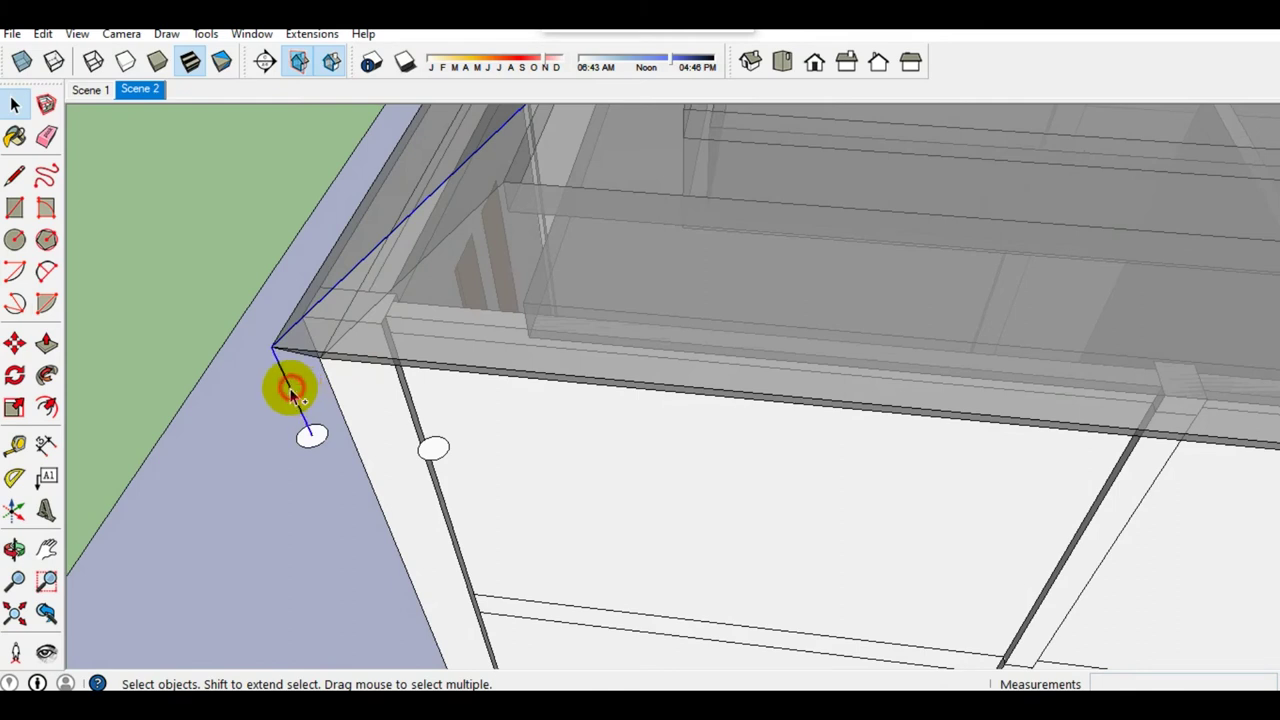
left_click(310, 440)
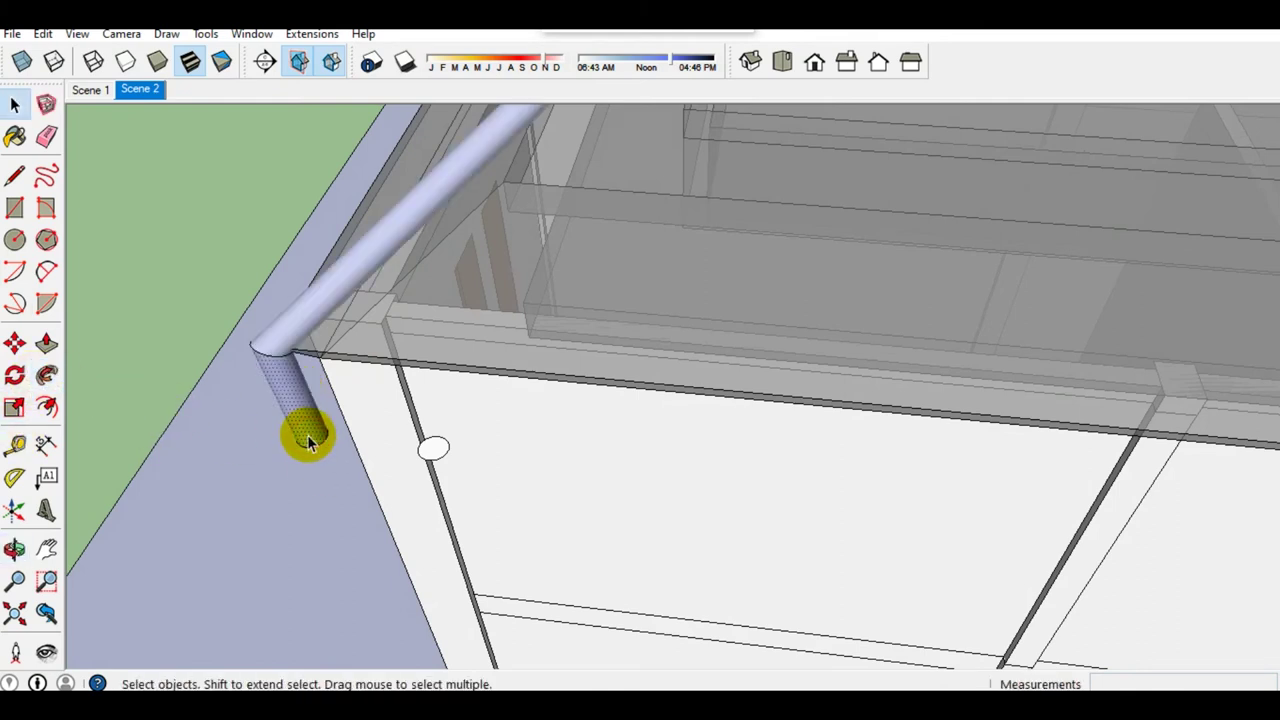
scroll(437, 443, "up", 1)
right_click(433, 448)
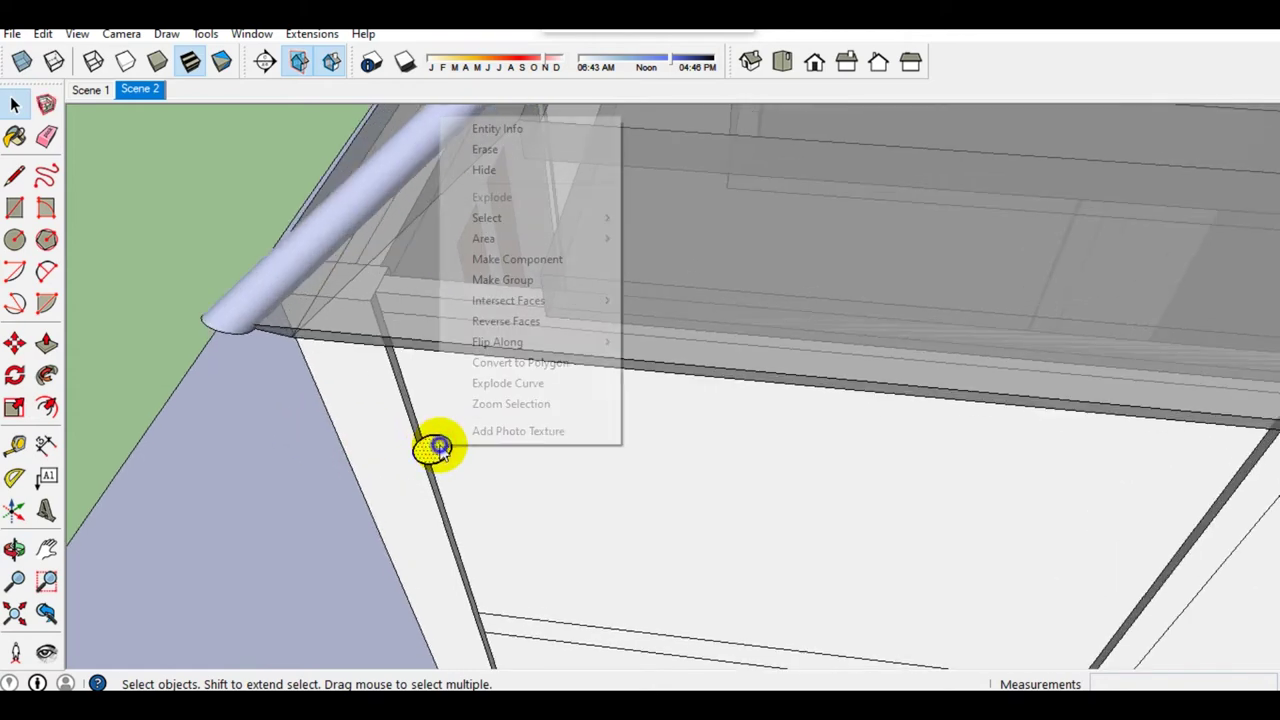
Step: Group the copied cap circle and rotate it 90°
left_click(522, 292)
scroll(429, 451, "up", 2)
scroll(429, 457, "up", 2)
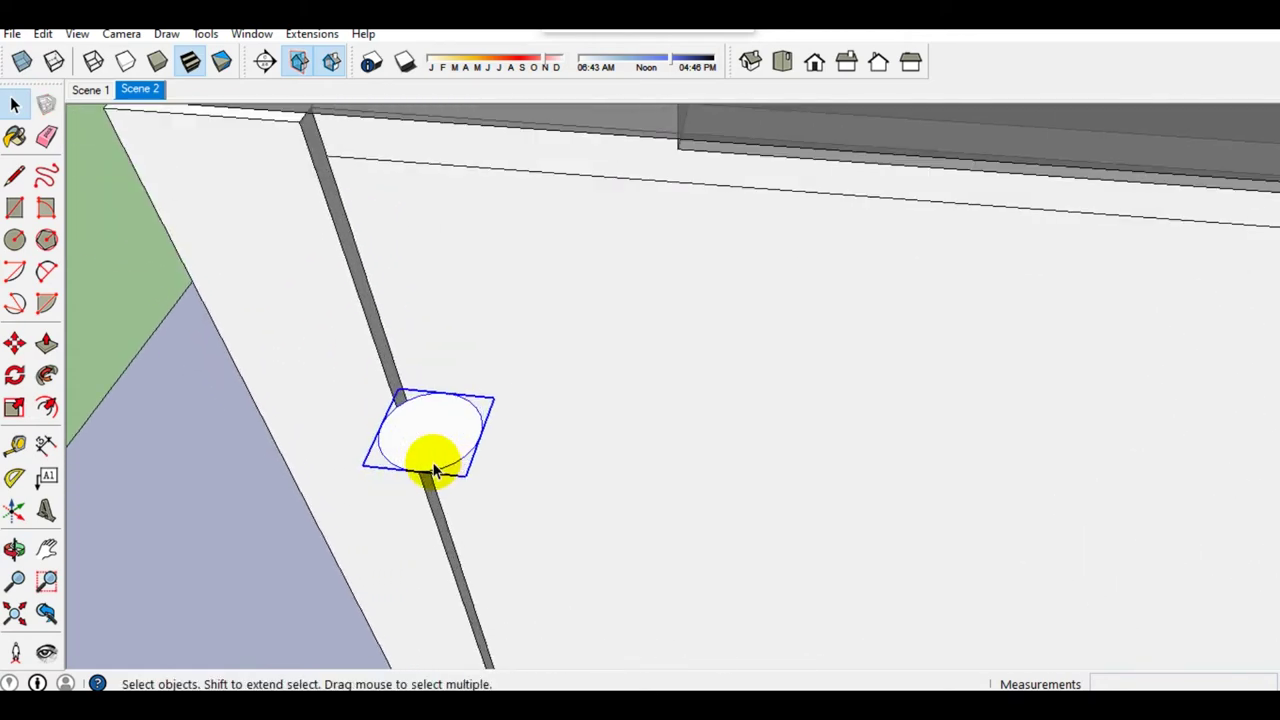
key("q")
left_click(445, 480)
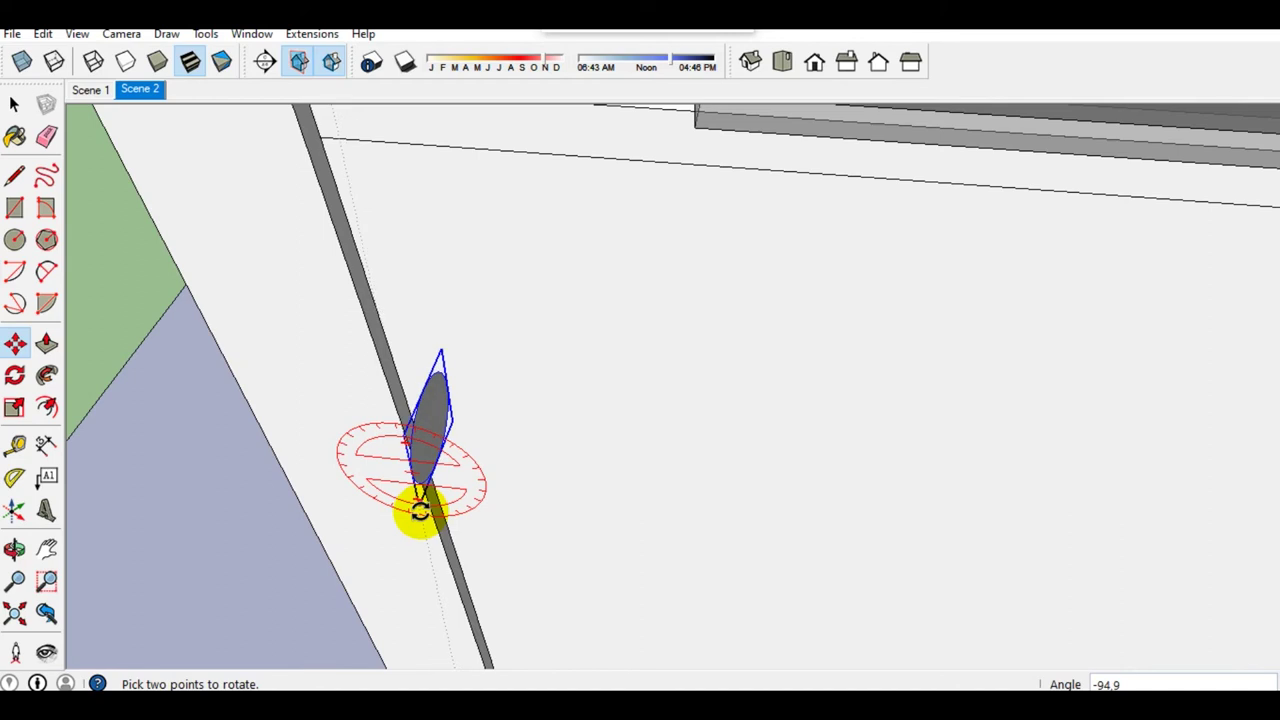
left_click(424, 513)
mouse_move(424, 513)
middle_mouse_down()
mouse_move(343, 457)
mouse_move(414, 337)
middle_mouse_up()
key("space")
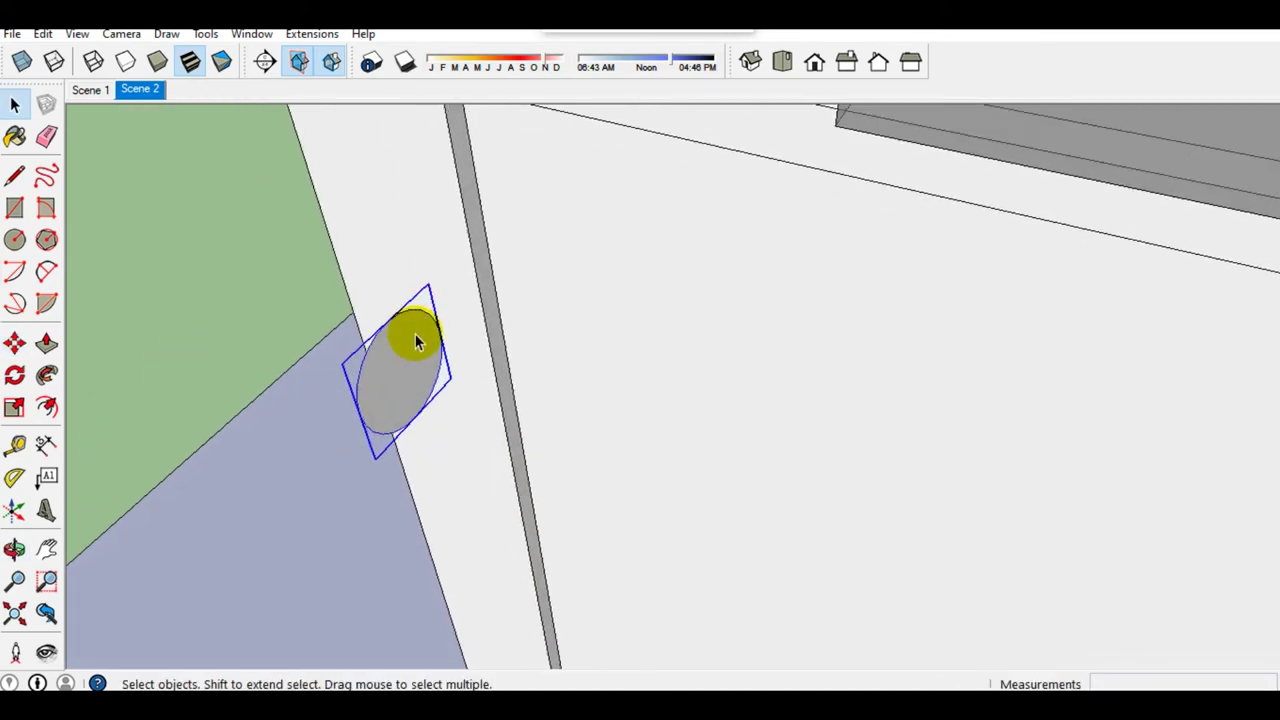
Step: Move the rotated circle group to the roof corner
key("m")
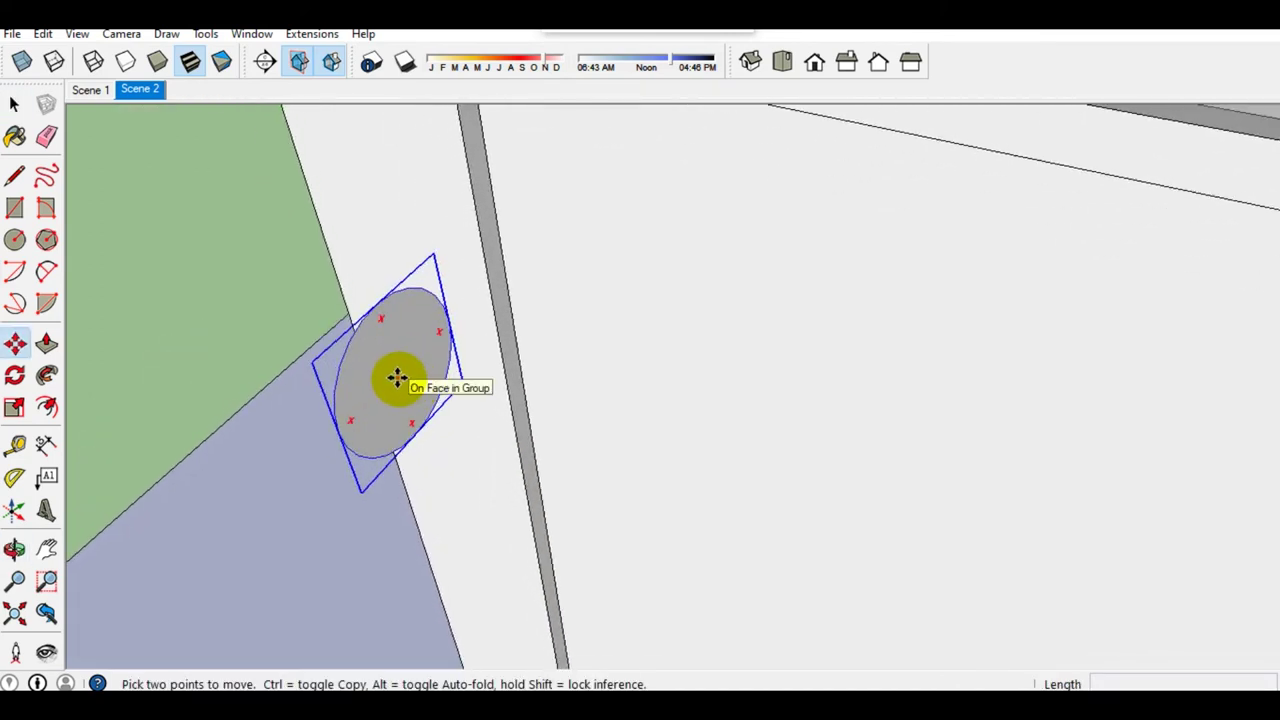
middle_click_drag(380, 477, 188, 588)
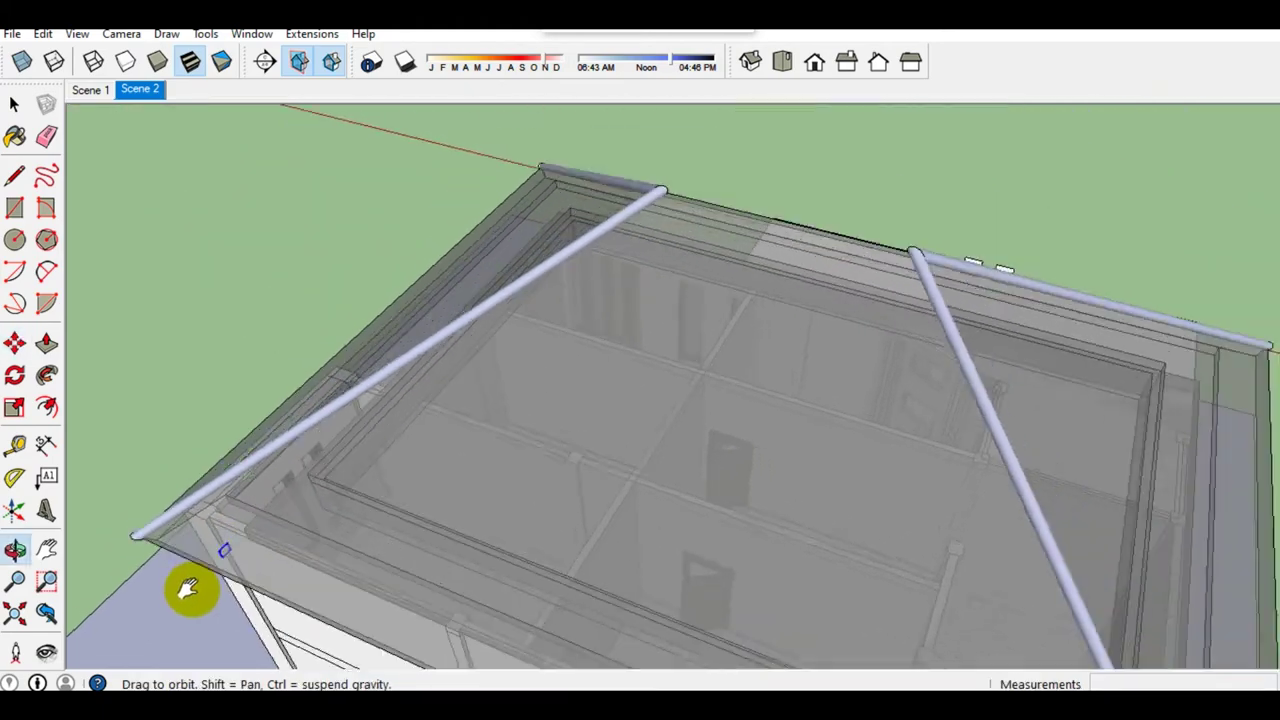
scroll(714, 251, "up", 5)
mouse_move(714, 251)
middle_mouse_down()
mouse_move(591, 306)
mouse_move(690, 322)
middle_mouse_up()
key("space")
scroll(703, 326, "up", 3)
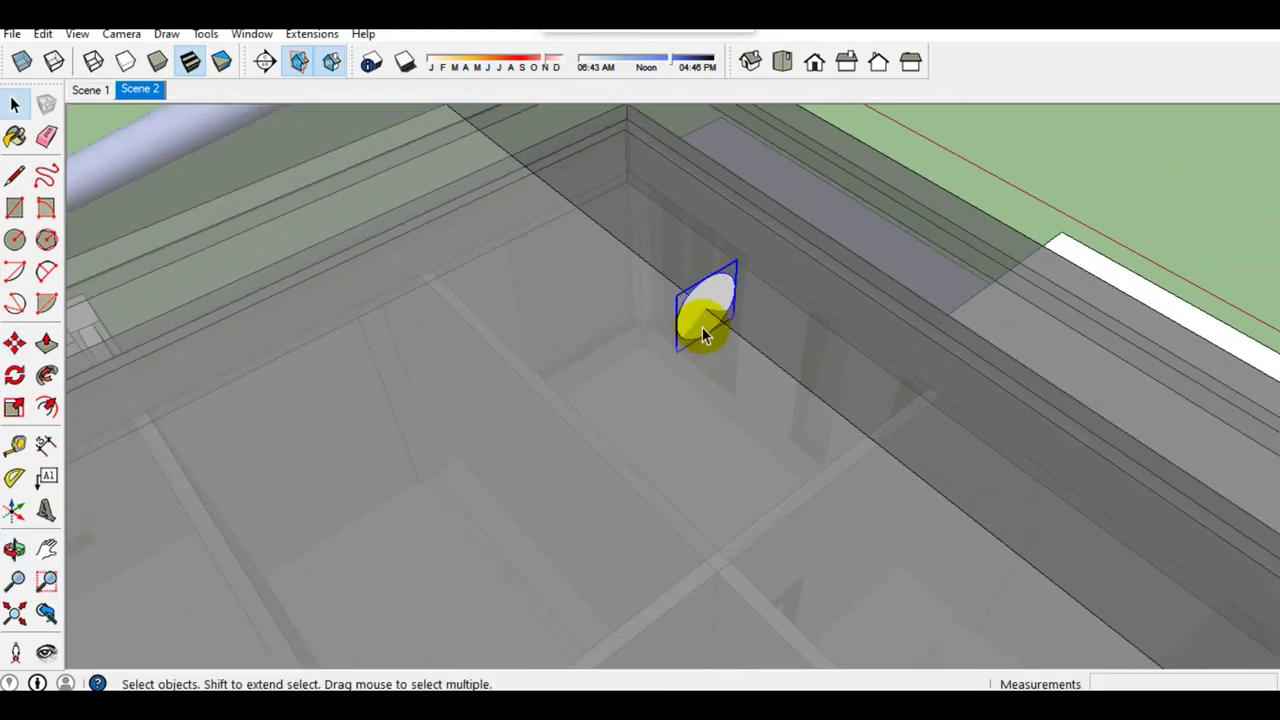
scroll(695, 320, "up", 4)
Step: Push/Pull the circle into a round cap cylinder stretched along the ridge
key("p")
left_click(697, 318)
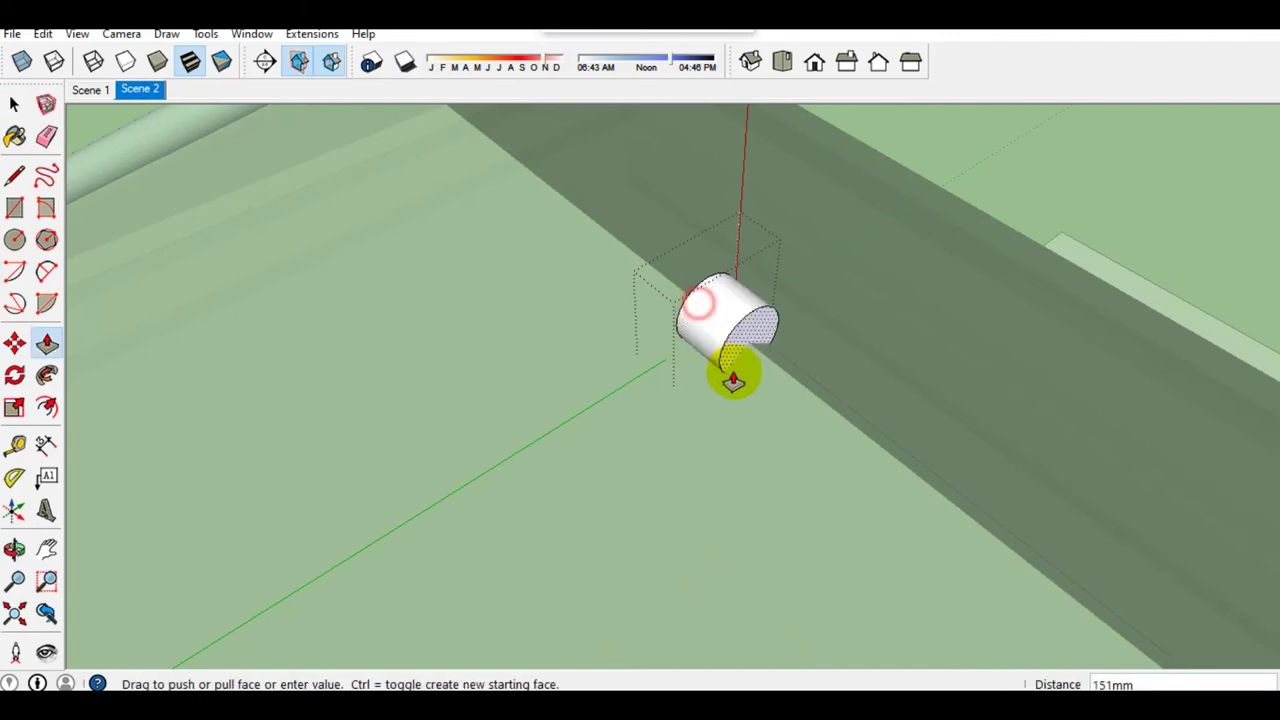
scroll(723, 366, "down", 2)
scroll(786, 423, "down", 2)
scroll(577, 292, "down", 1)
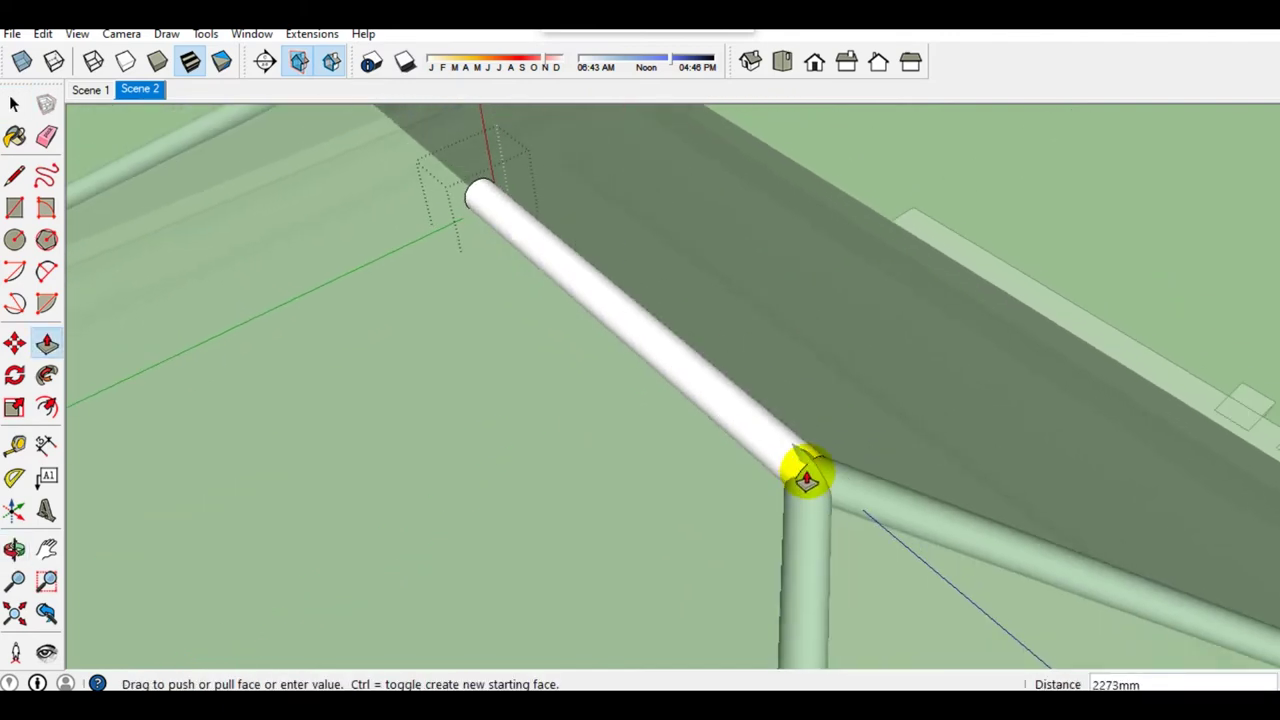
left_click(703, 373)
mouse_move(703, 373)
middle_mouse_down()
mouse_move(534, 409)
mouse_move(780, 348)
mouse_move(662, 360)
middle_mouse_up()
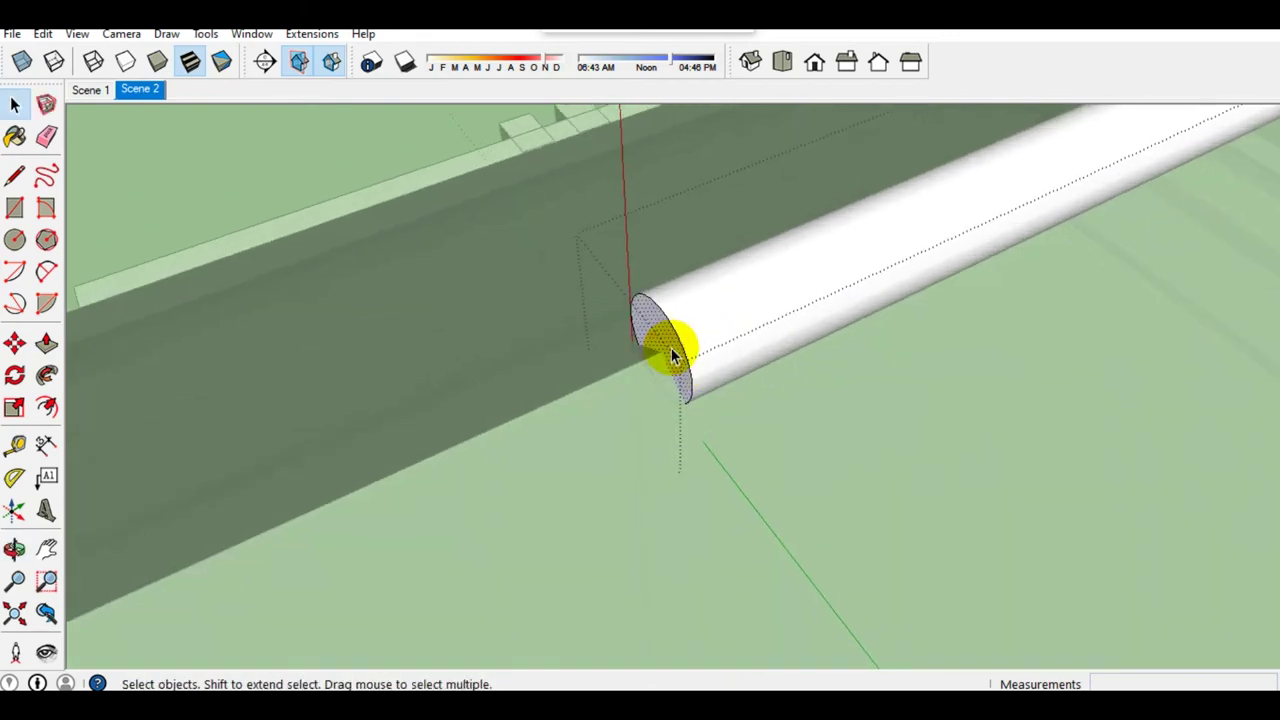
left_click_drag(643, 375, 348, 485)
left_click(328, 497)
mouse_move(330, 527)
middle_mouse_down()
mouse_move(457, 483)
mouse_move(537, 429)
middle_mouse_up()
Step: Reverse the cap cylinder's faces outward and make it a group
key("e")
key("space")
scroll(534, 426, "up", 3)
left_click(537, 390)
right_click(545, 400)
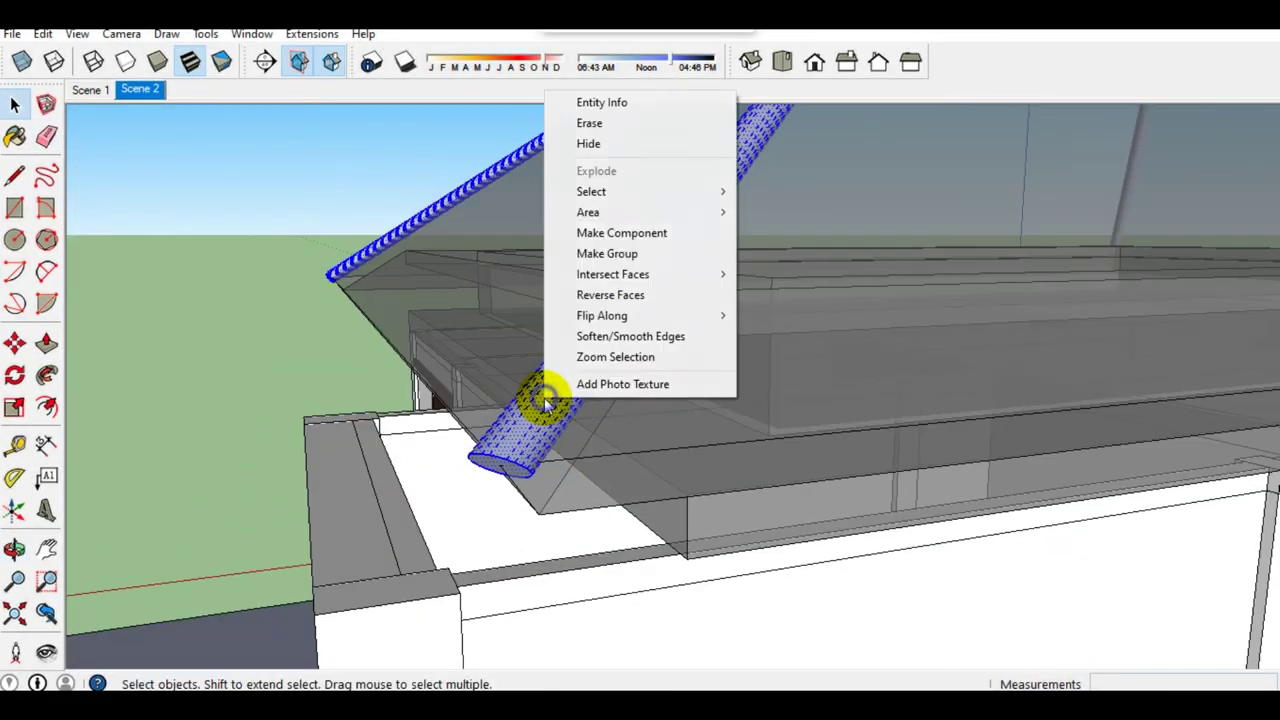
left_click(607, 295)
mouse_move(526, 428)
middle_mouse_down()
mouse_move(766, 428)
mouse_move(351, 357)
middle_mouse_up()
right_click(306, 313)
left_click(314, 472)
Step: Group the corner hip cap, then reverse its faces outward inside the group
mouse_move(314, 472)
middle_mouse_down()
mouse_move(712, 476)
mouse_move(583, 503)
mouse_move(600, 503)
middle_mouse_up()
left_click(600, 503)
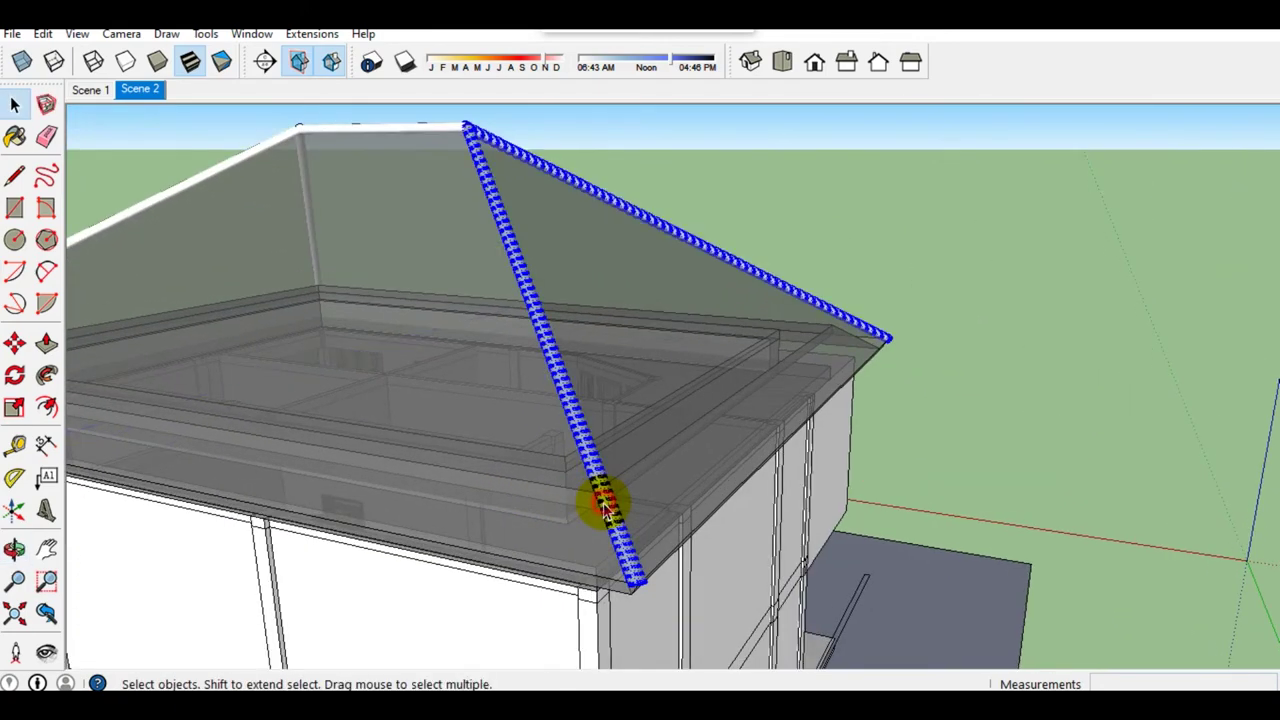
right_click(604, 505)
left_click(672, 362)
mouse_move(672, 362)
middle_mouse_down()
mouse_move(600, 457)
mouse_move(529, 500)
mouse_move(531, 449)
mouse_move(535, 480)
mouse_move(491, 403)
middle_mouse_up()
double_click(491, 403)
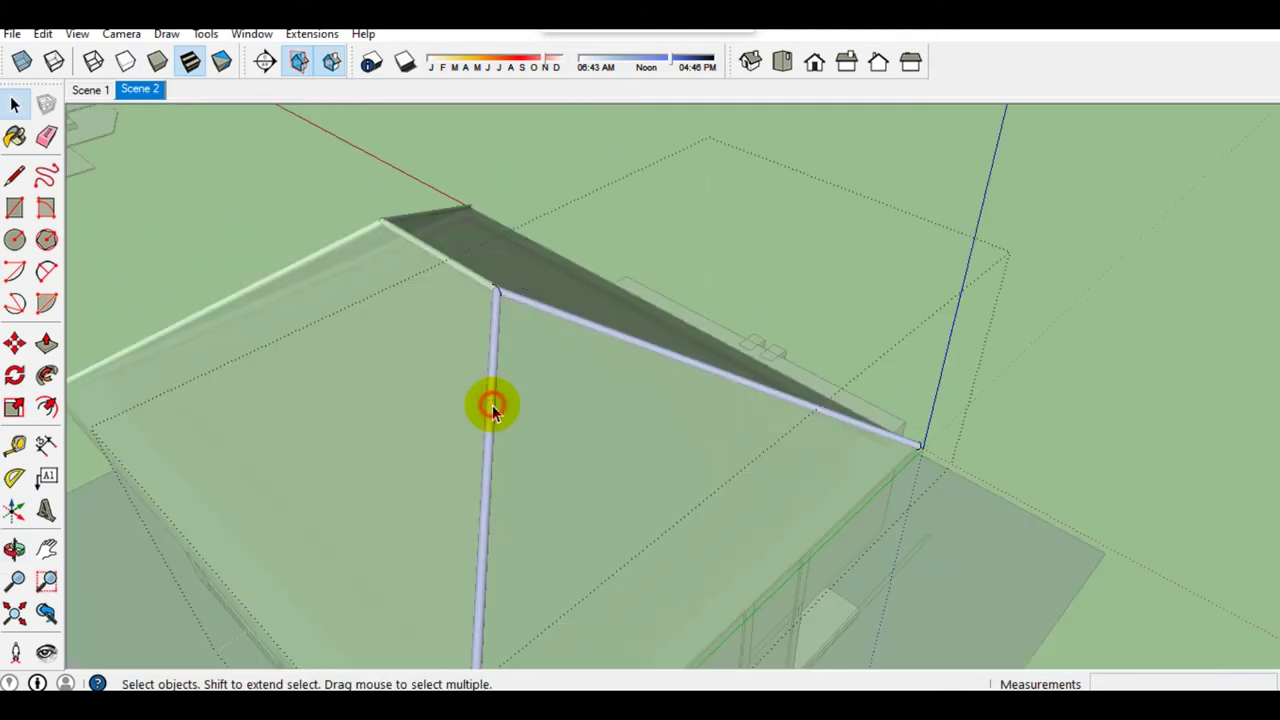
left_click(491, 403)
right_click(491, 403)
left_click(572, 302)
scroll(586, 423, "down", 5)
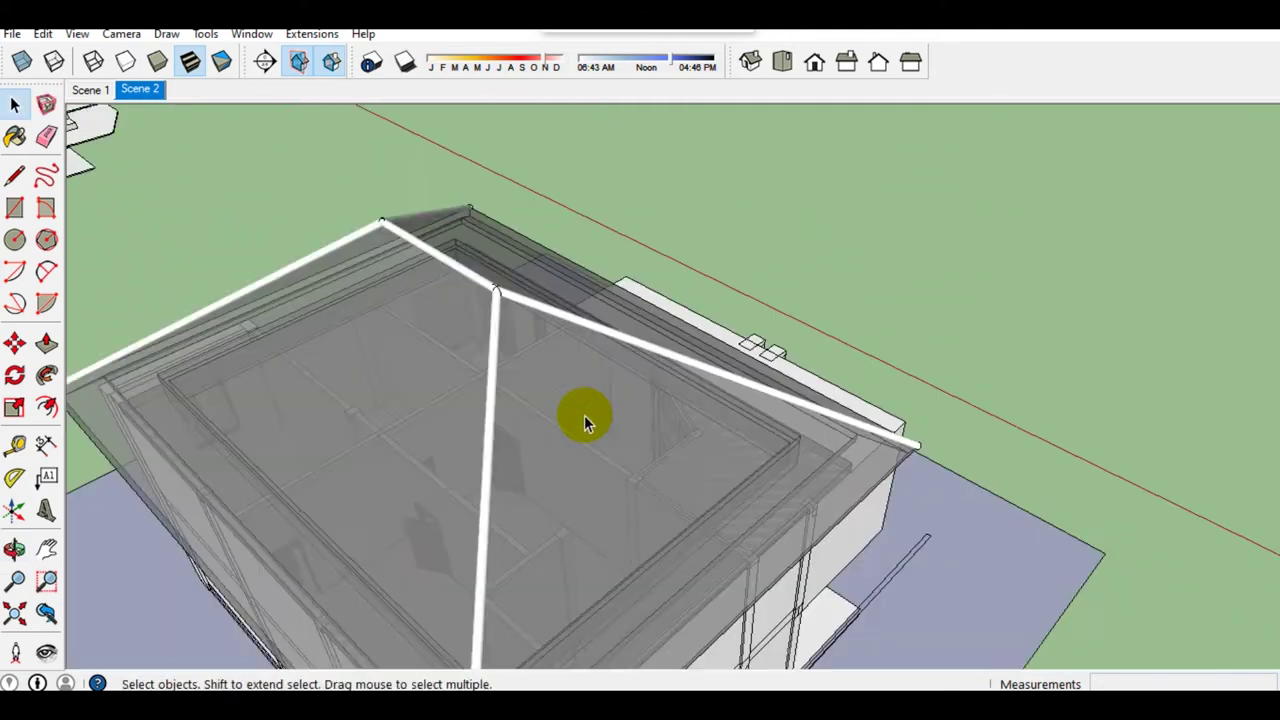
scroll(571, 451, "down", 3)
mouse_move(571, 451)
middle_mouse_down()
mouse_move(534, 523)
mouse_move(653, 483)
mouse_move(600, 460)
middle_mouse_up()
left_click(43, 33)
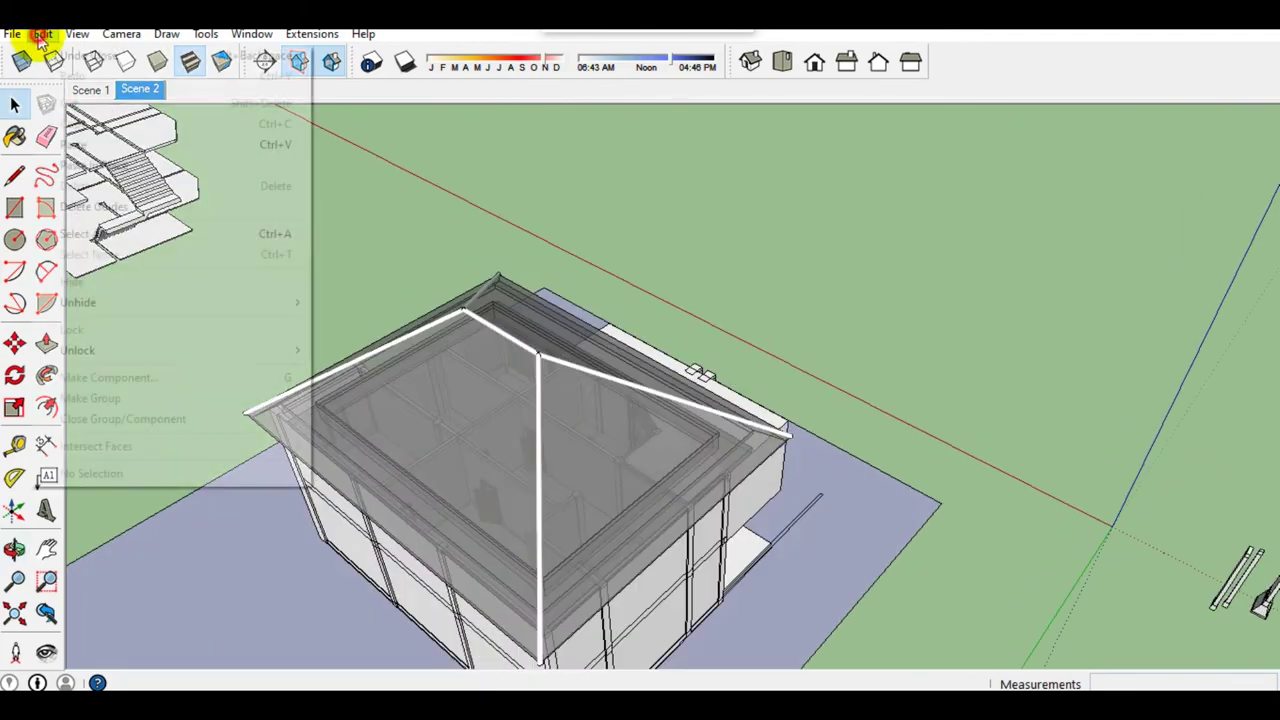
Step: Unhide the last hidden tile slopes and zoom in on the roof's lower edge
left_click(338, 323)
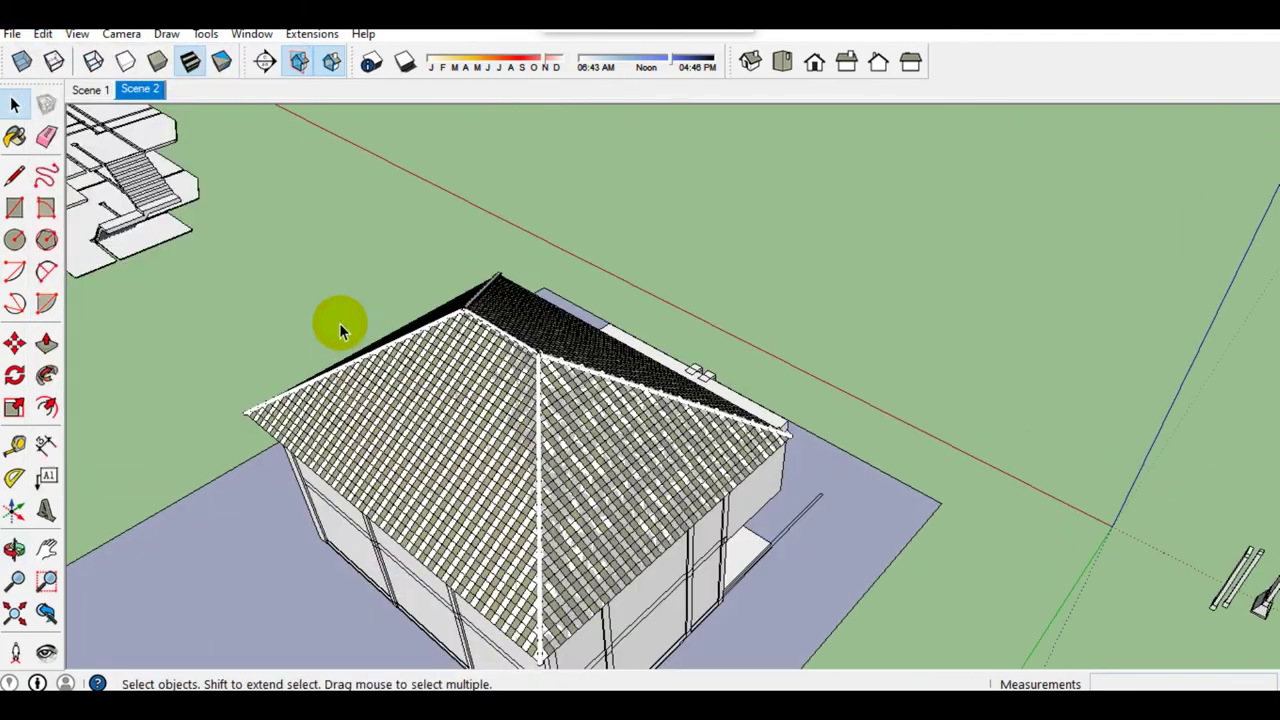
mouse_move(395, 430)
middle_mouse_down()
mouse_move(471, 491)
mouse_move(429, 506)
middle_mouse_up()
scroll(537, 503, "up", 2)
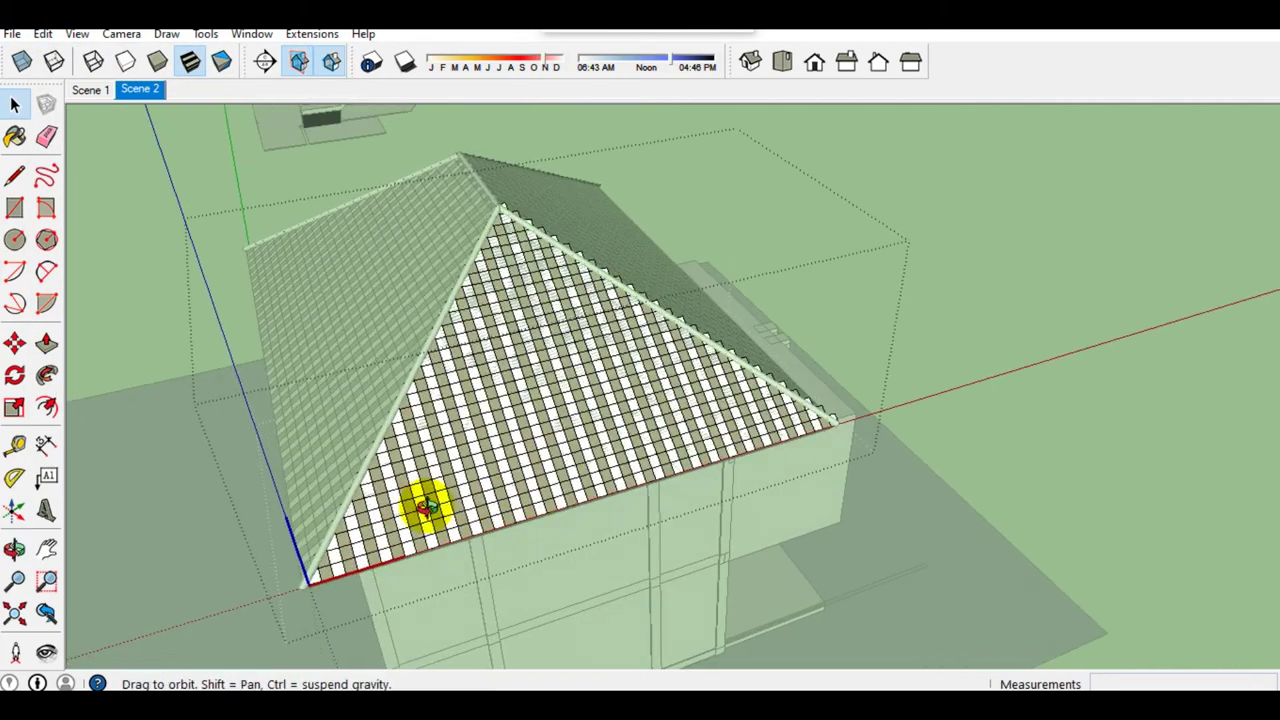
scroll(505, 455, "up", 3)
middle_click_drag(505, 455, 491, 449)
scroll(451, 437, "up", 2)
scroll(443, 423, "up", 2)
scroll(518, 460, "up", 2)
scroll(517, 478, "up", 1)
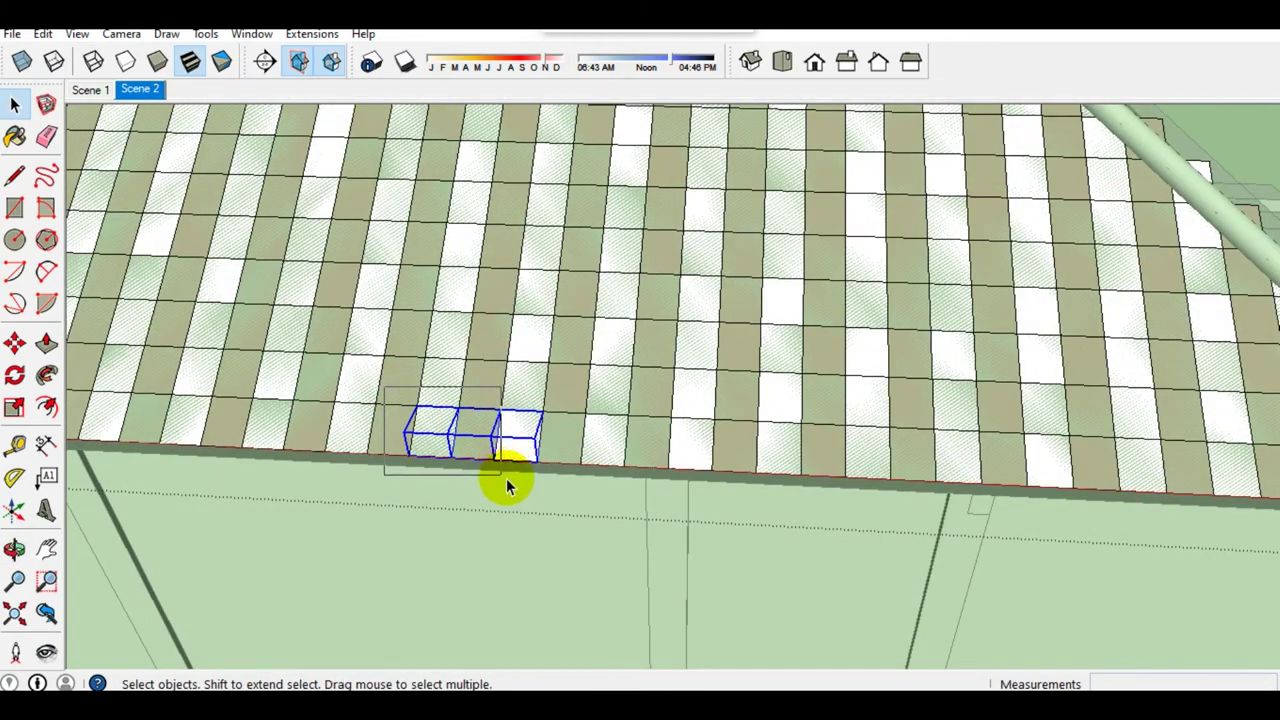
scroll(518, 469, "down", 1)
scroll(518, 469, "down", 3)
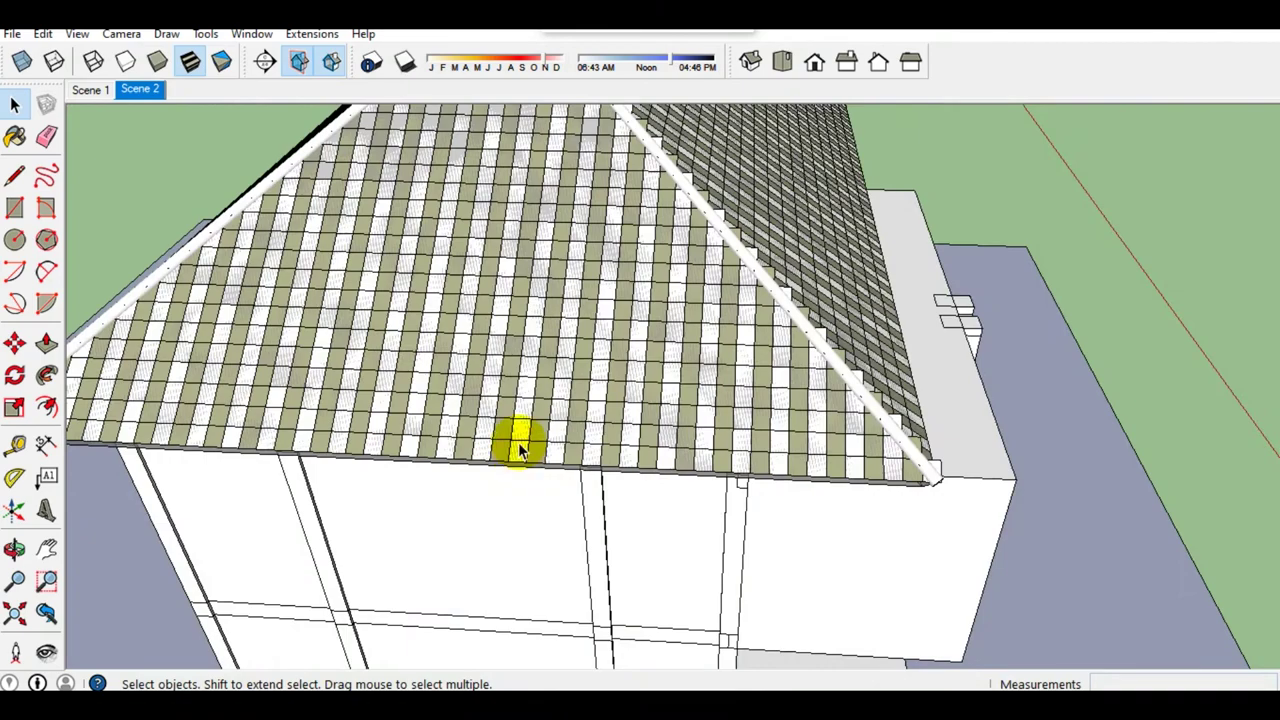
middle_click_drag(514, 449, 465, 345)
Step: Paste the two eave tile components and move them onto the ground beside the wall
left_click(478, 345)
scroll(503, 349, "up", 2)
key("m")
left_click(563, 257)
key("space")
Step: Open the pasted tile component for editing
mouse_move(360, 452)
middle_mouse_down()
mouse_move(114, 580)
mouse_move(214, 486)
mouse_move(494, 294)
mouse_move(471, 271)
mouse_move(497, 365)
mouse_move(517, 363)
mouse_move(420, 249)
middle_mouse_up()
scroll(494, 294, "up", 3)
double_click(508, 278)
scroll(508, 273, "up", 2)
scroll(531, 354, "up", 2)
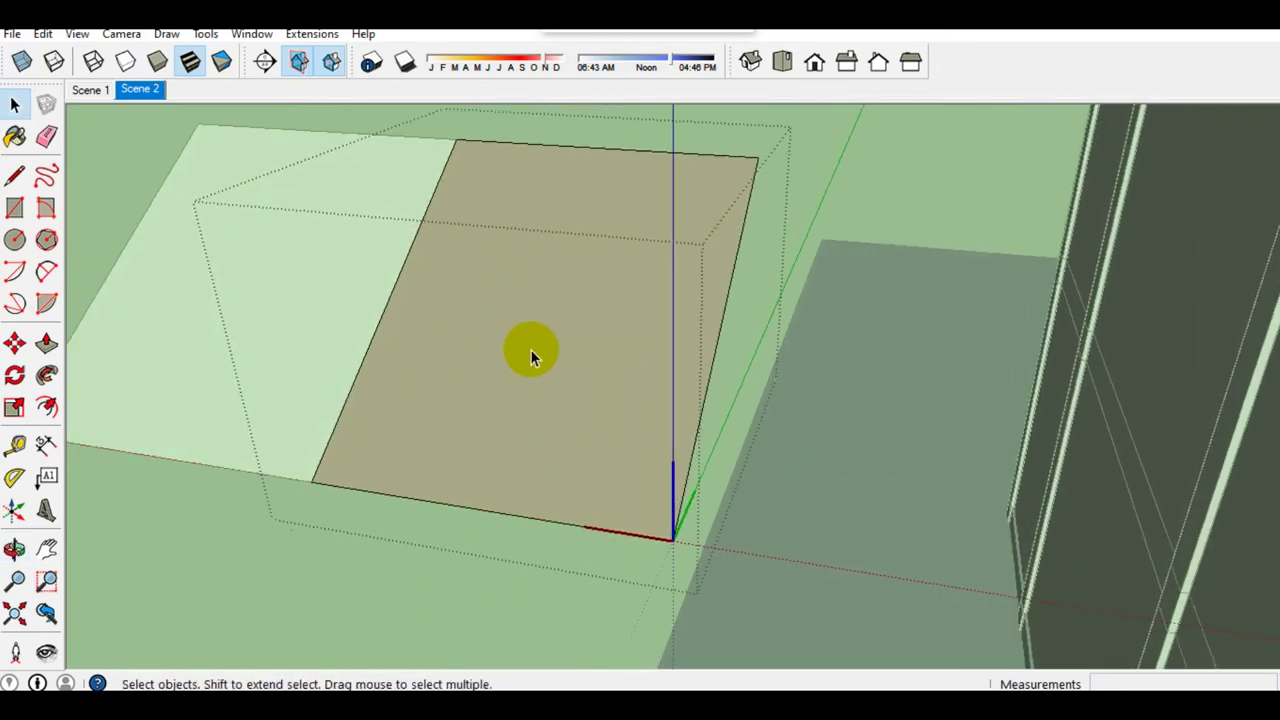
Step: Extrude the copied tile's flat face up 90mm into a block
scroll(606, 362, "up", 2)
left_click(606, 362)
middle_click_drag(606, 362, 600, 285)
key("p")
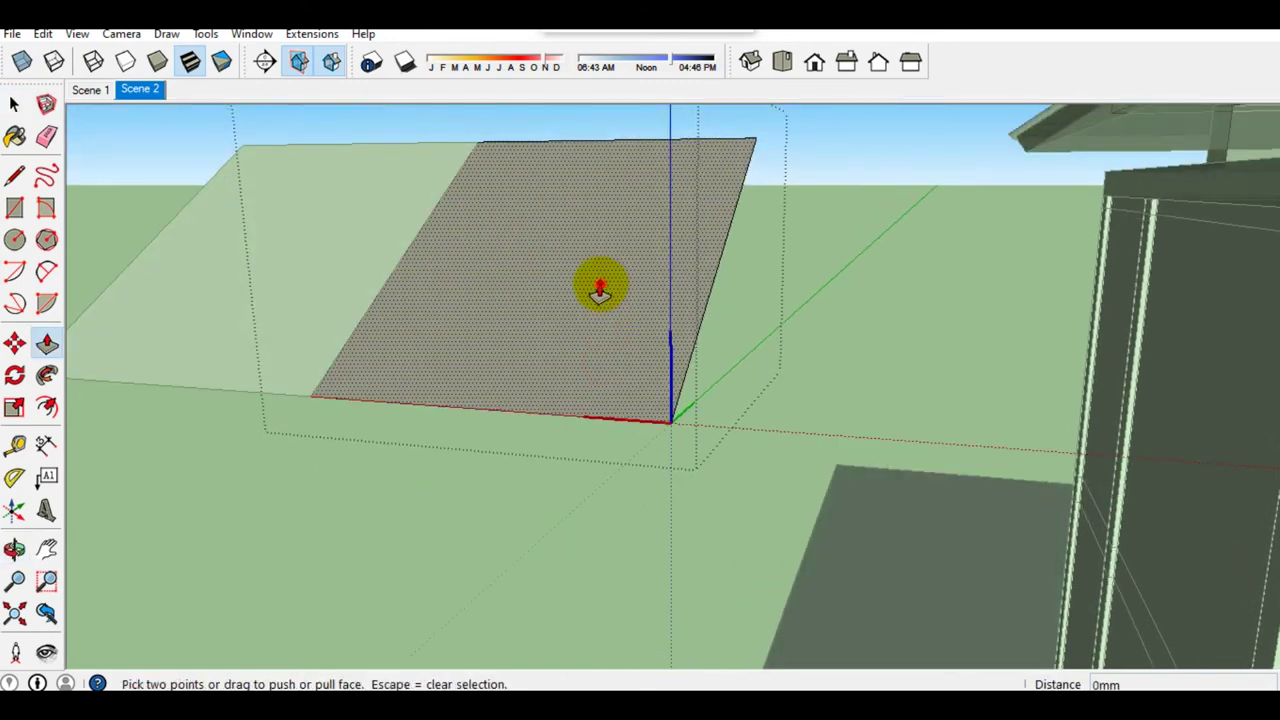
left_click(600, 283)
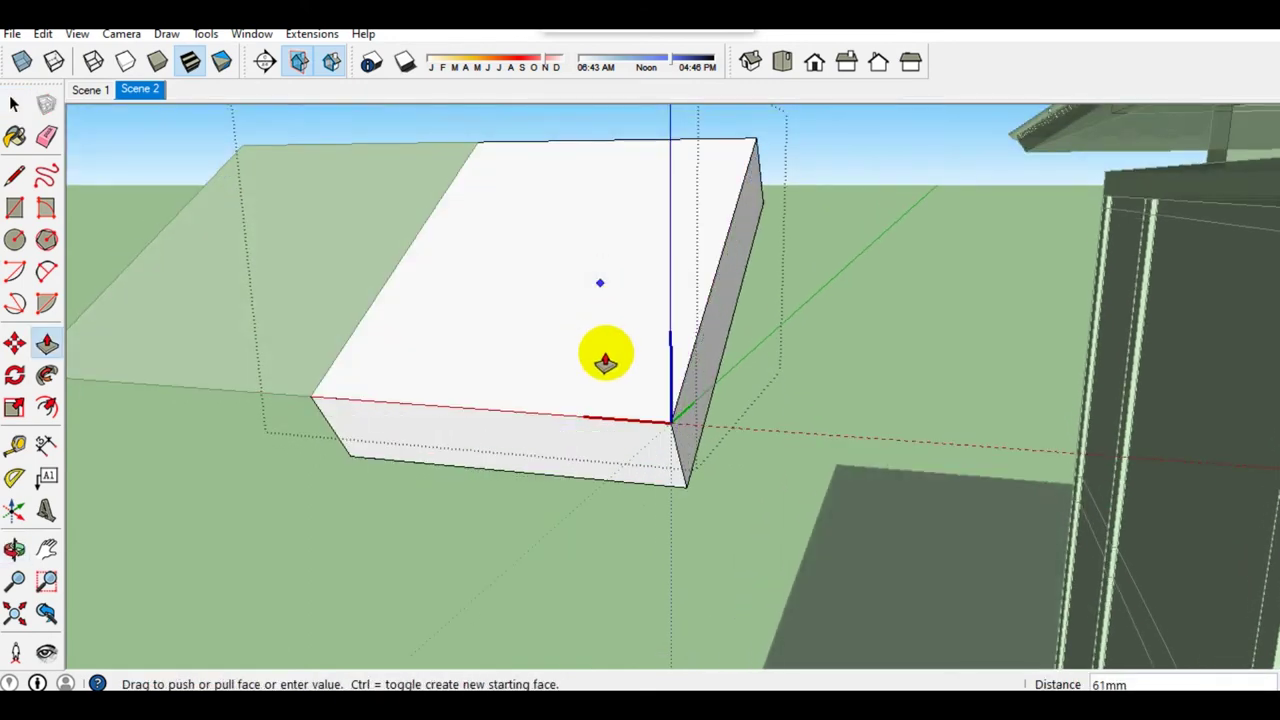
type("90")
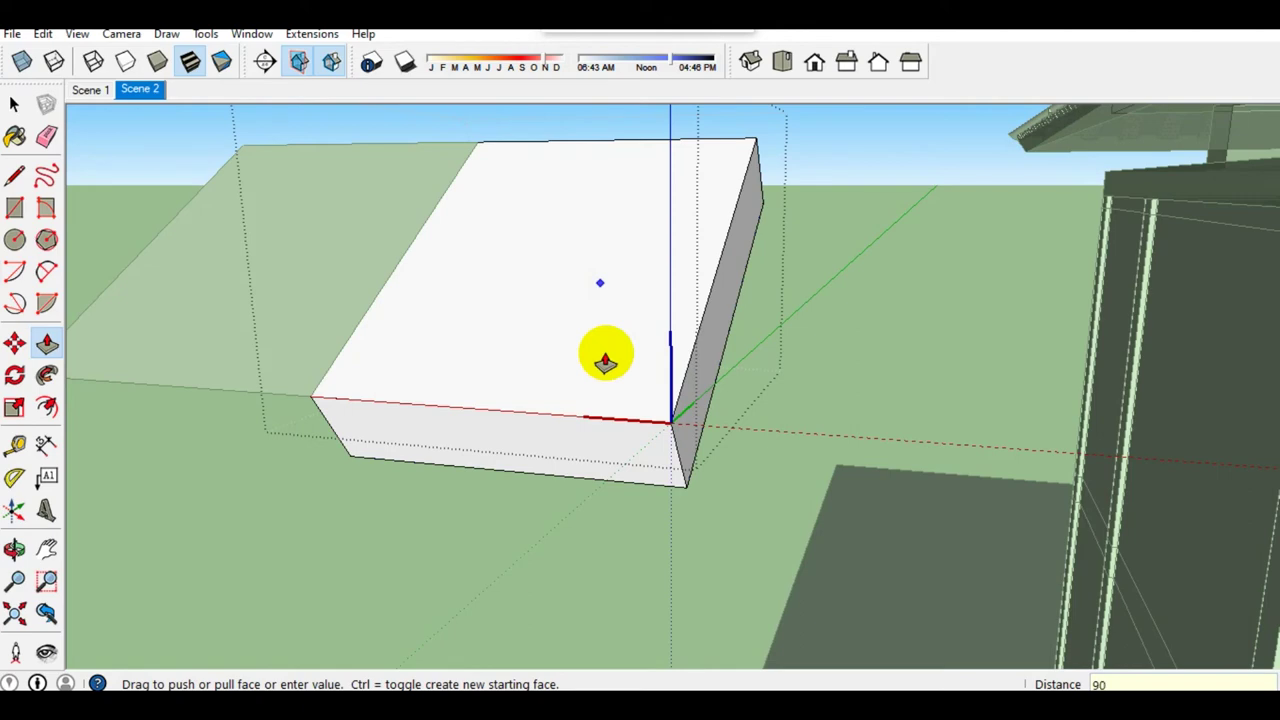
key("Return")
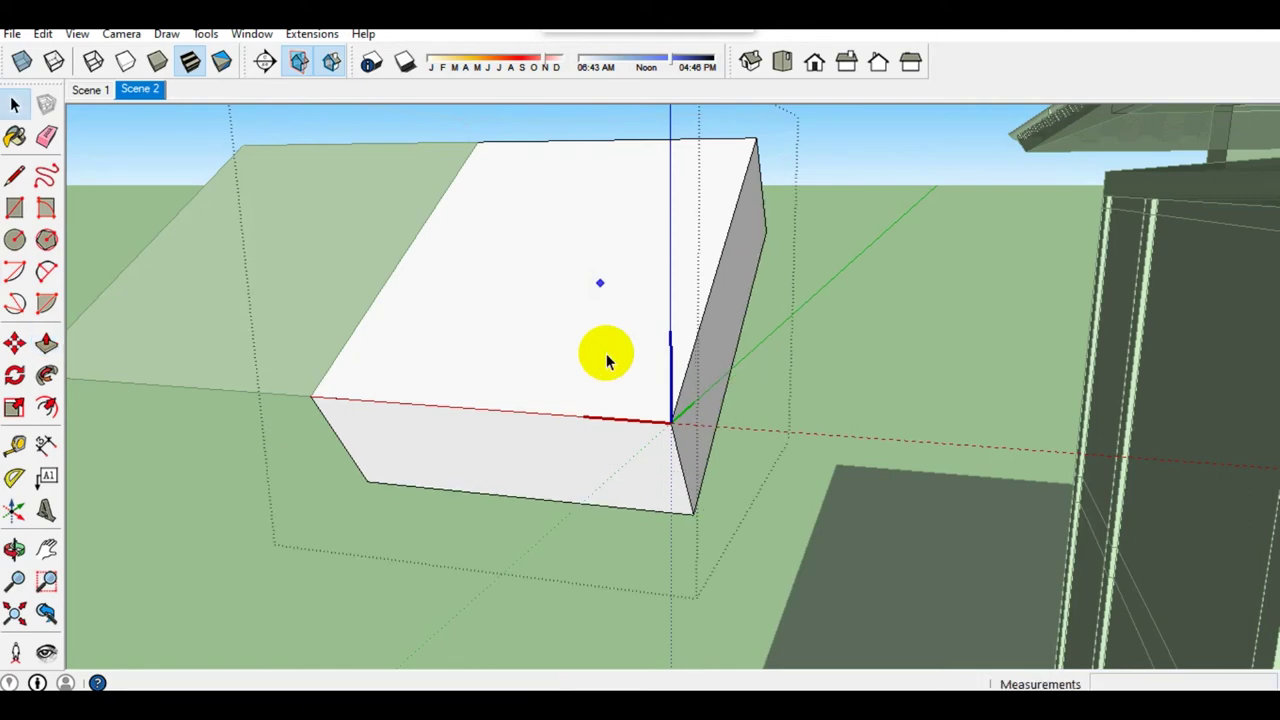
key("space")
Step: Erase the extra edges on the new block
left_click(606, 362)
middle_click_drag(606, 362, 658, 405)
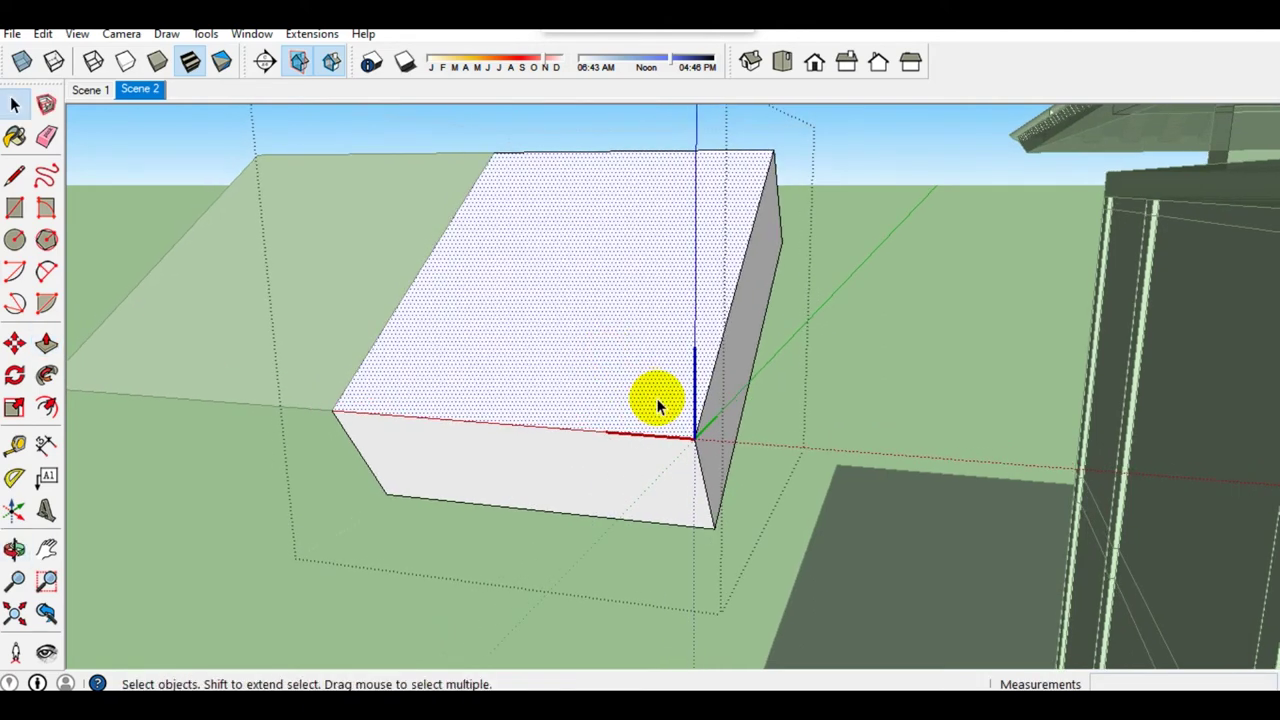
key("e")
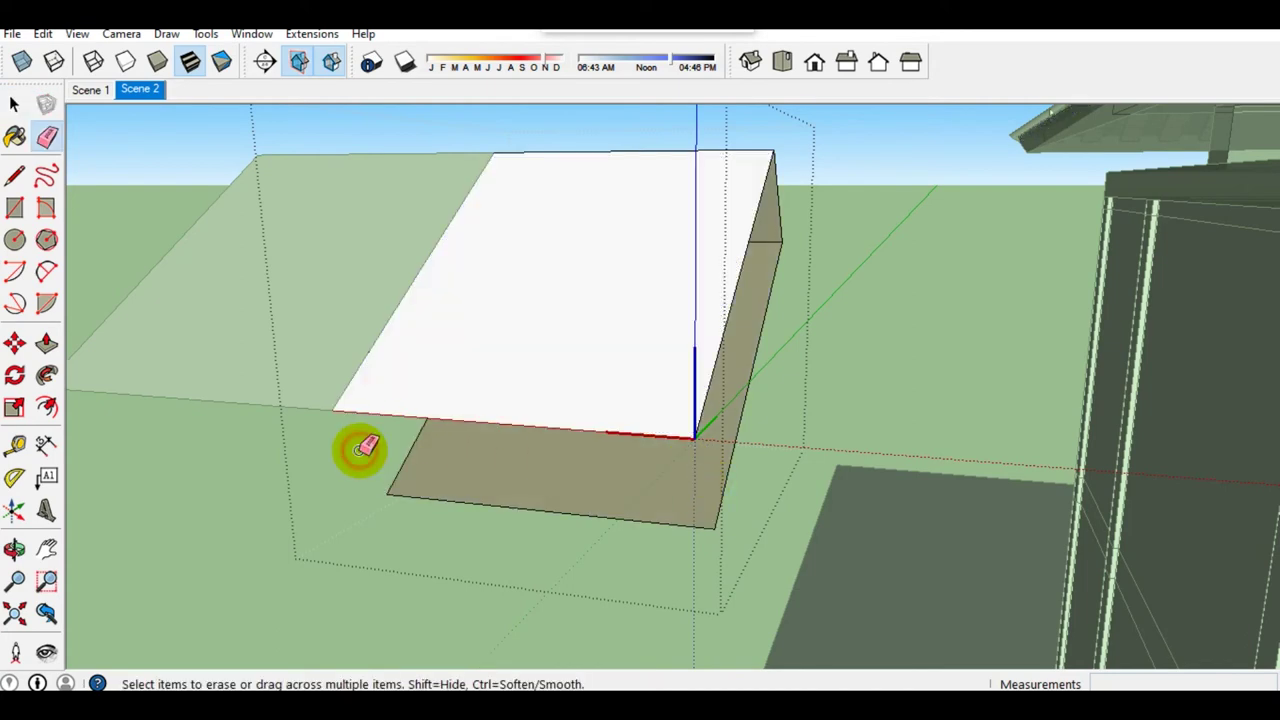
middle_click_drag(596, 305, 745, 305, "shift")
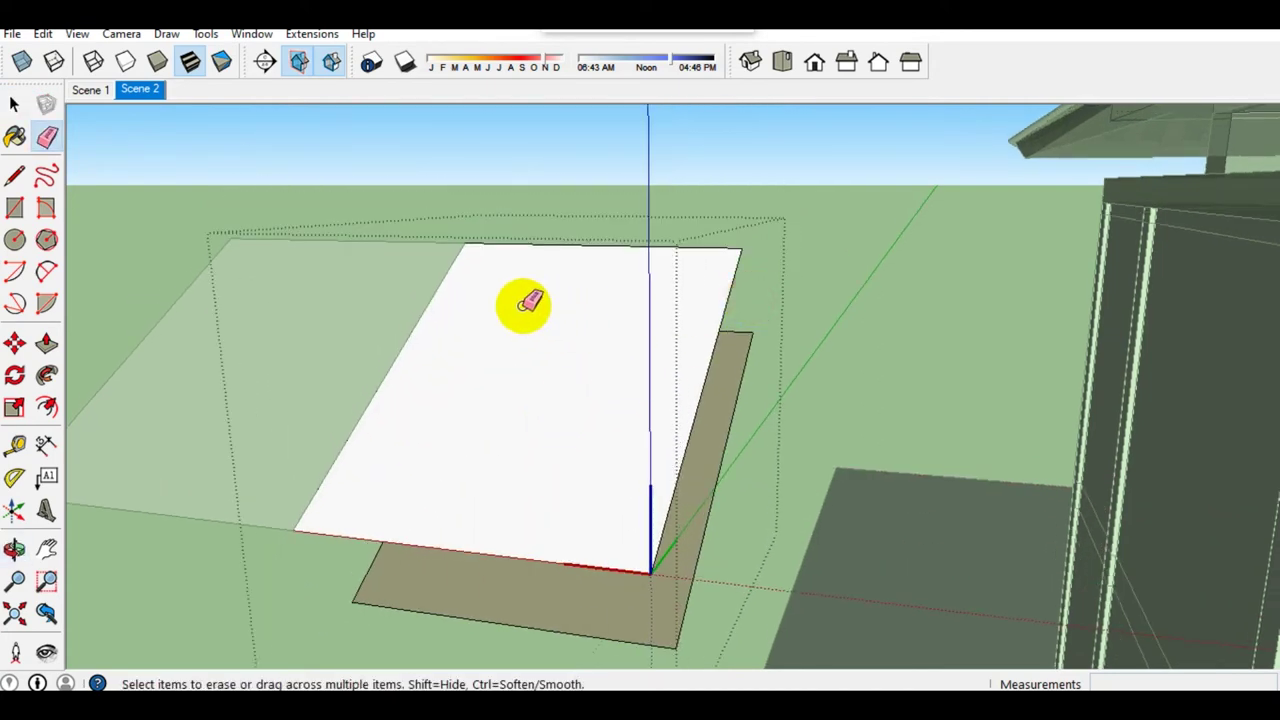
middle_click_drag(520, 303, 960, 396)
key("space")
Step: Hide the tile's tan base face
mouse_move(505, 465)
middle_mouse_down()
mouse_move(469, 511)
mouse_move(786, 463)
mouse_move(620, 397)
mouse_move(679, 461)
mouse_move(666, 408)
mouse_move(681, 545)
middle_mouse_up()
left_click(681, 545)
right_click(681, 545)
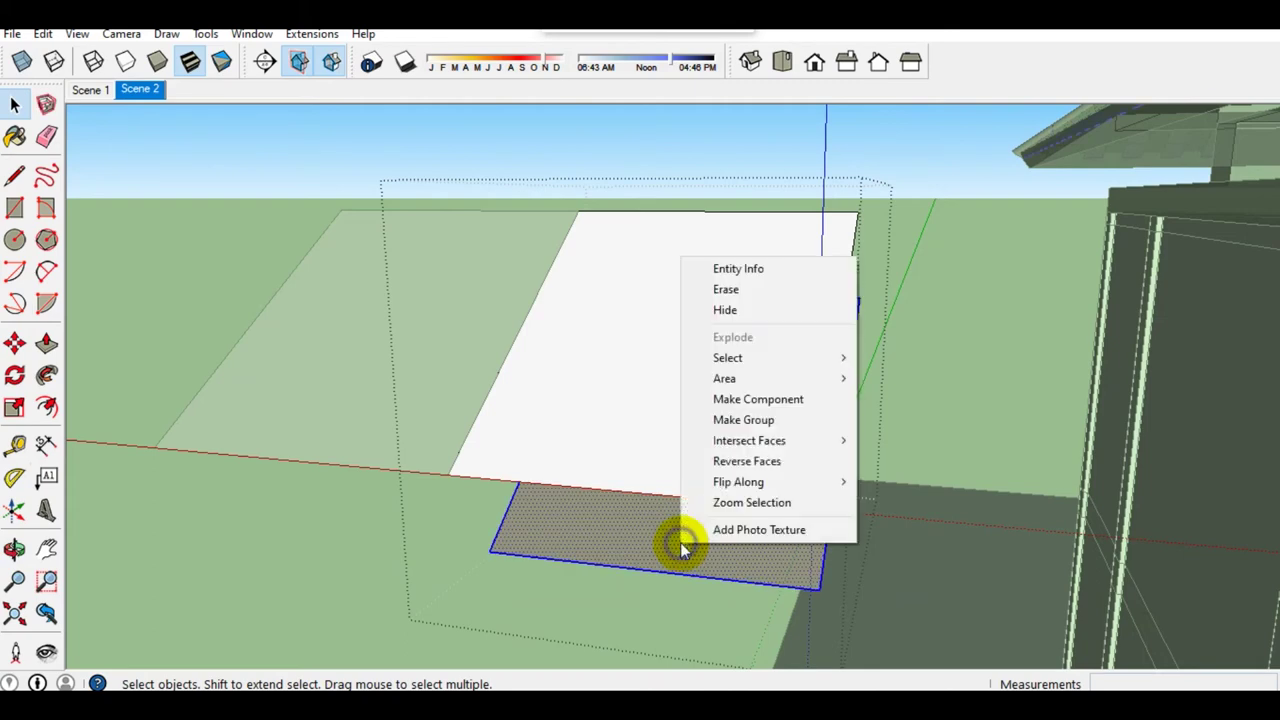
left_click(750, 312)
Step: Push/Pull the remaining white face up into a raised block
left_click(666, 420)
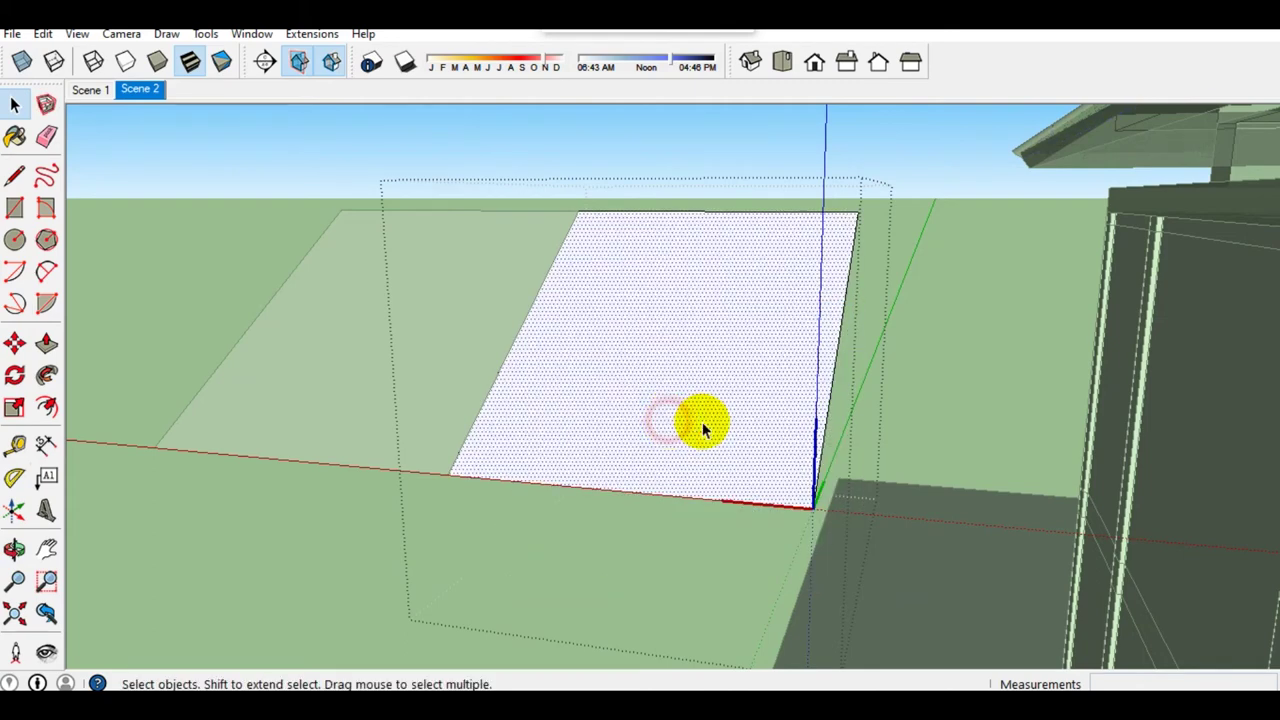
key("p")
left_click(701, 424)
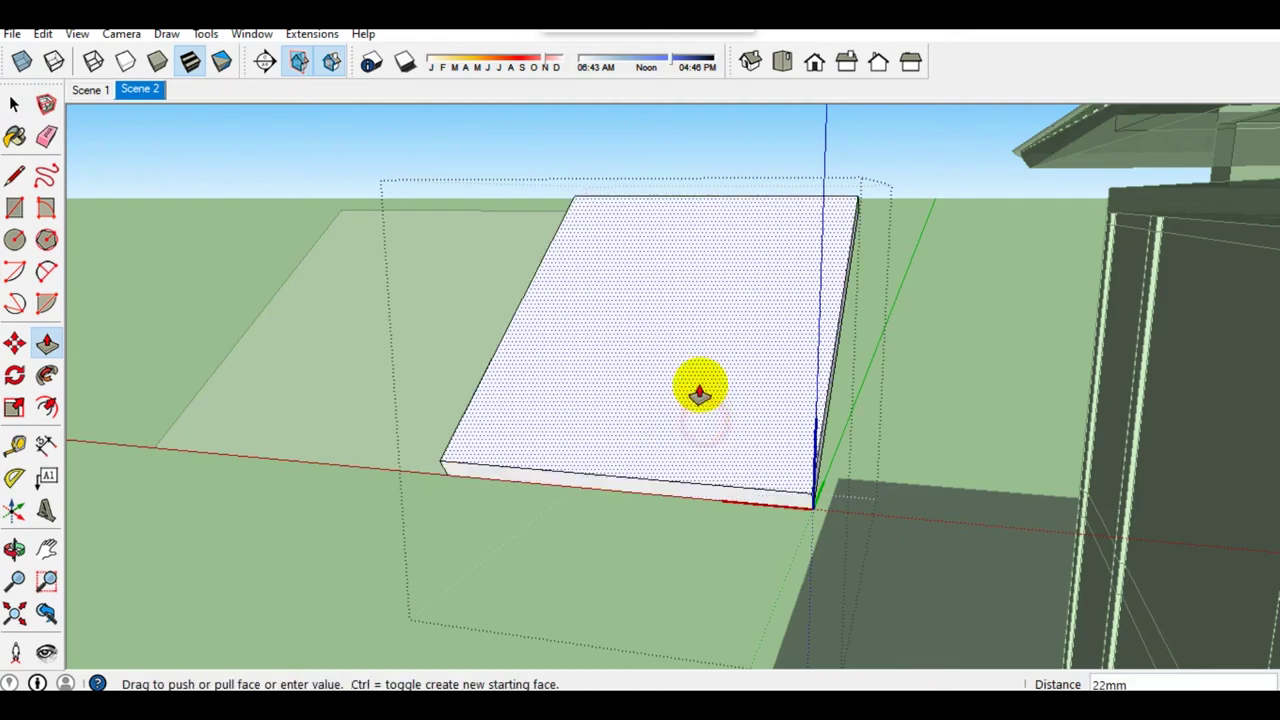
left_click(691, 342)
key("space")
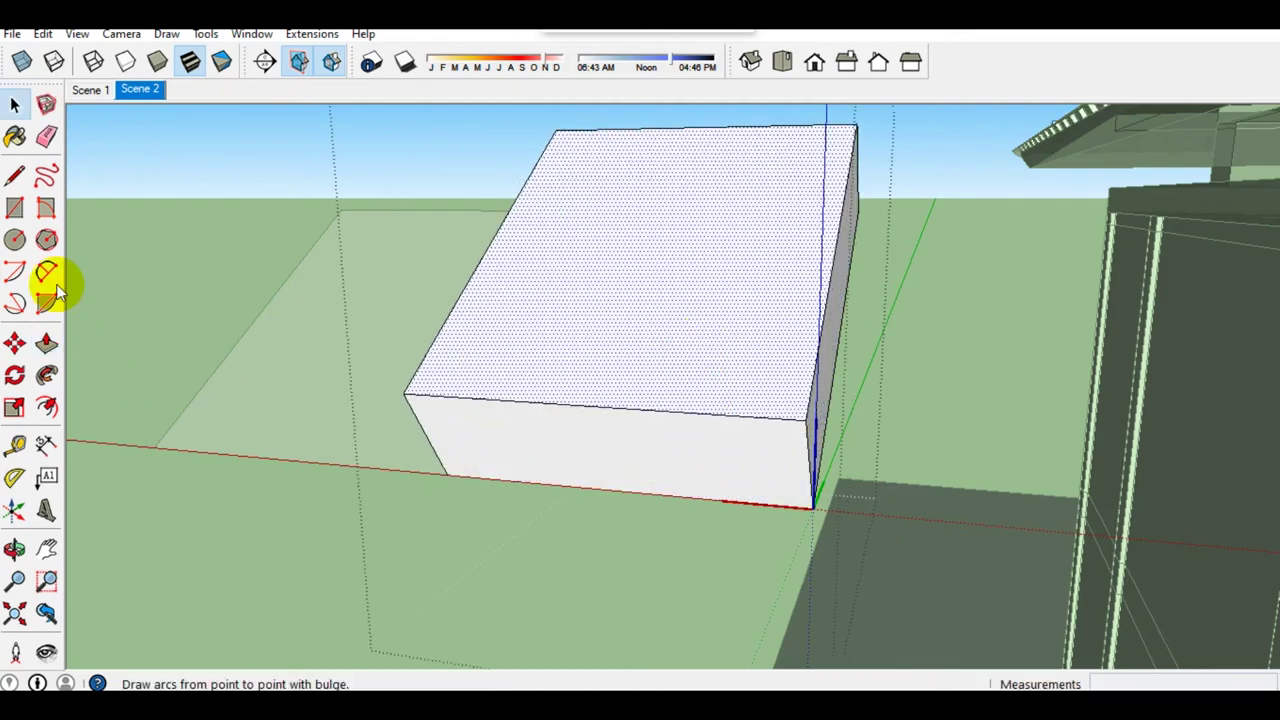
left_click(46, 302)
Step: Draw a half-circle arc on the block's front bottom edge
left_click(620, 490)
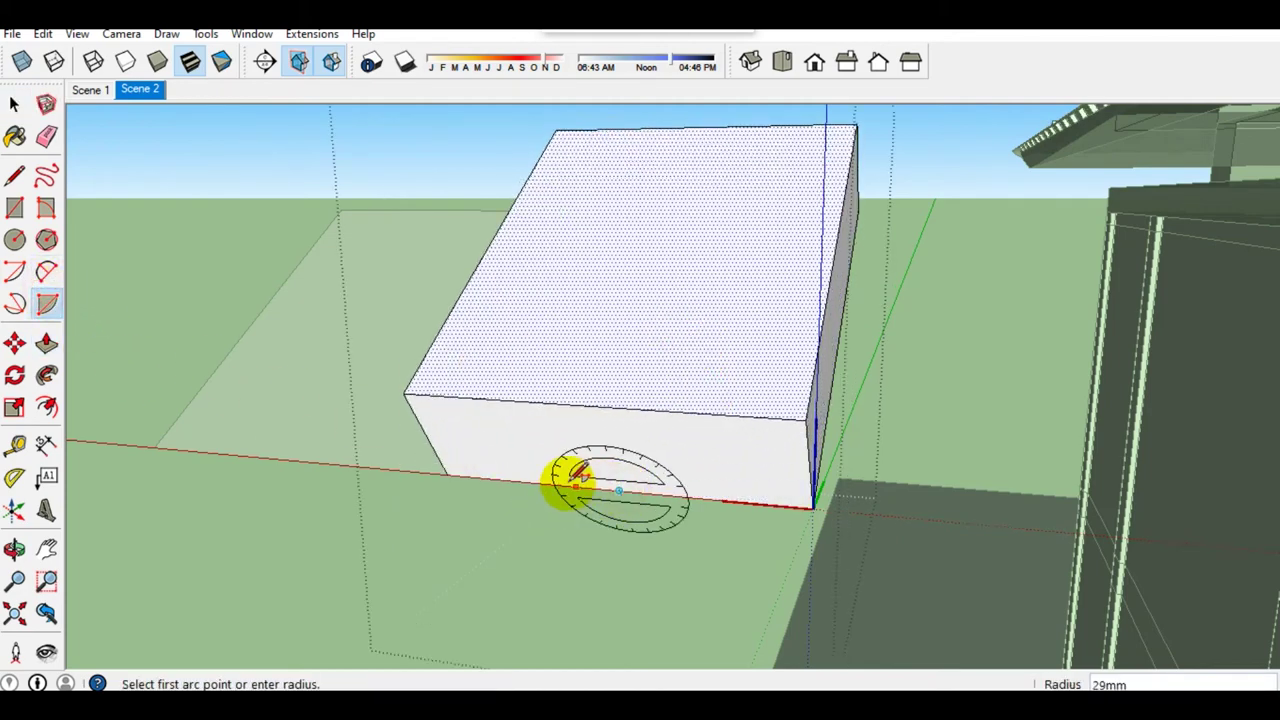
left_click(550, 485)
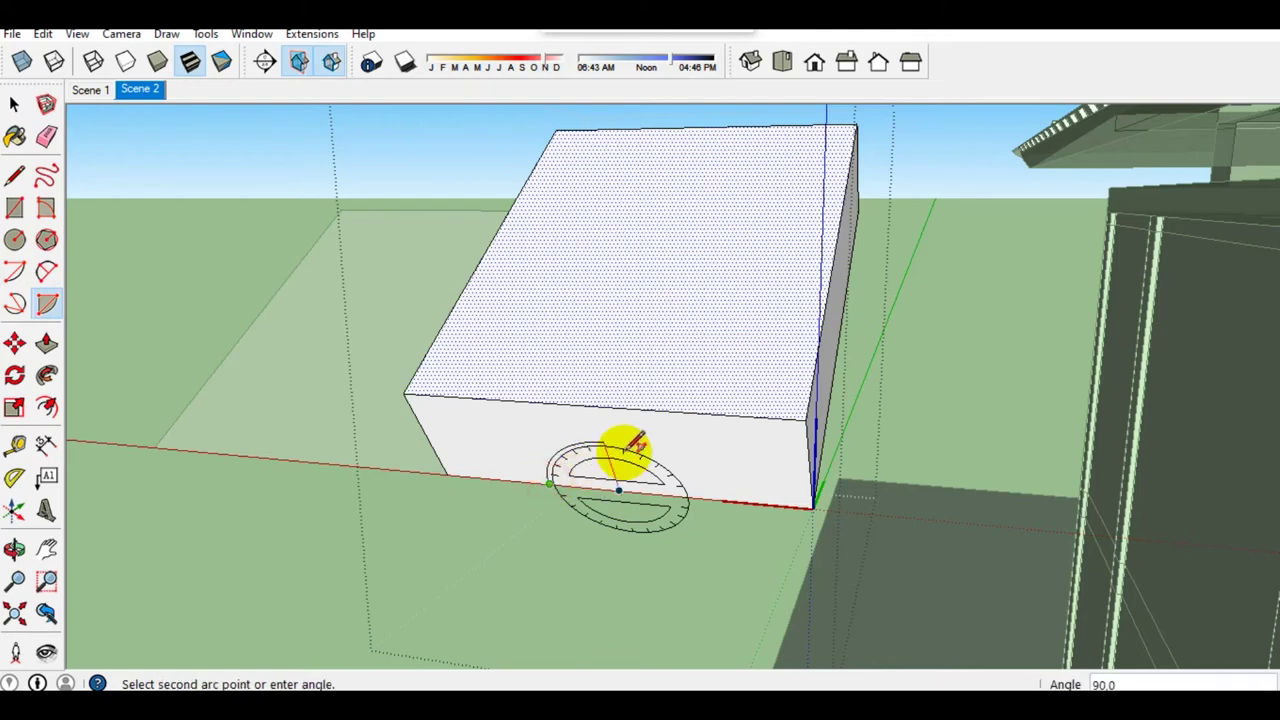
left_click(701, 493)
key("space")
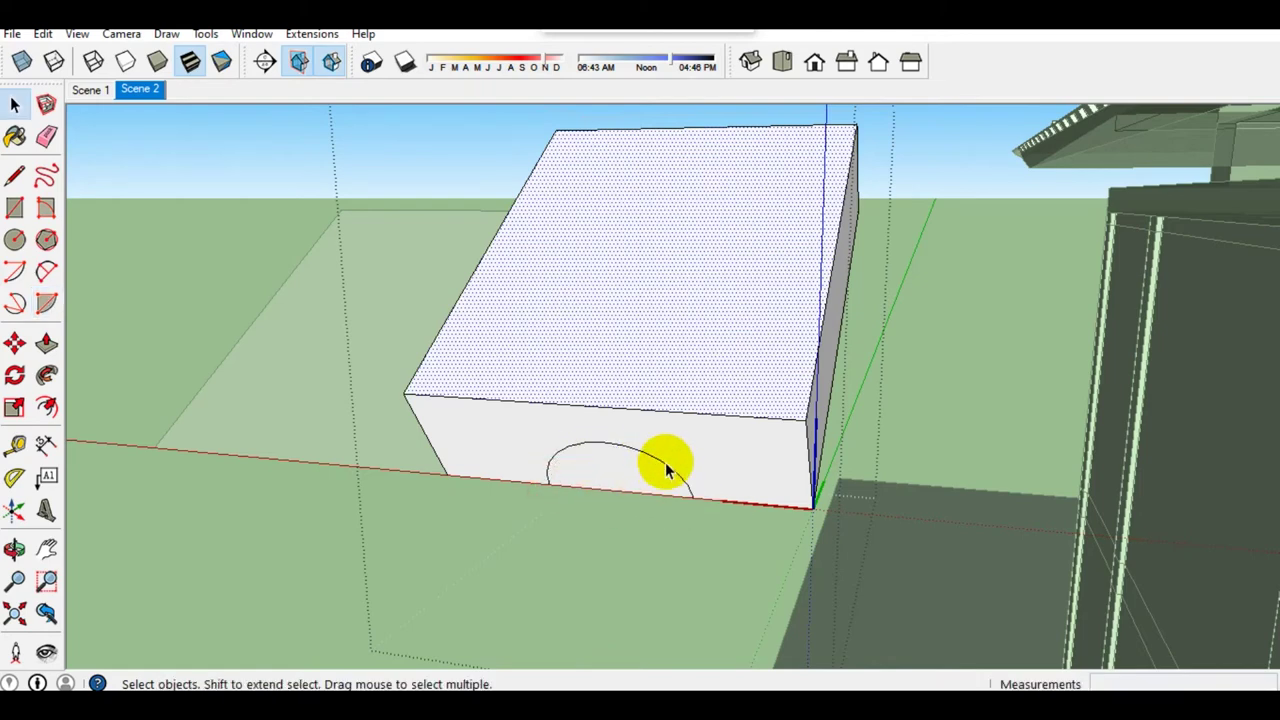
scroll(672, 455, "up", 1)
scroll(665, 450, "up", 1)
mouse_move(657, 440)
middle_mouse_down()
mouse_move(643, 425)
mouse_move(903, 437)
mouse_move(874, 440)
middle_mouse_up()
Step: Delete the block's faces except the half-circle, leaving only the arch outline
key("l")
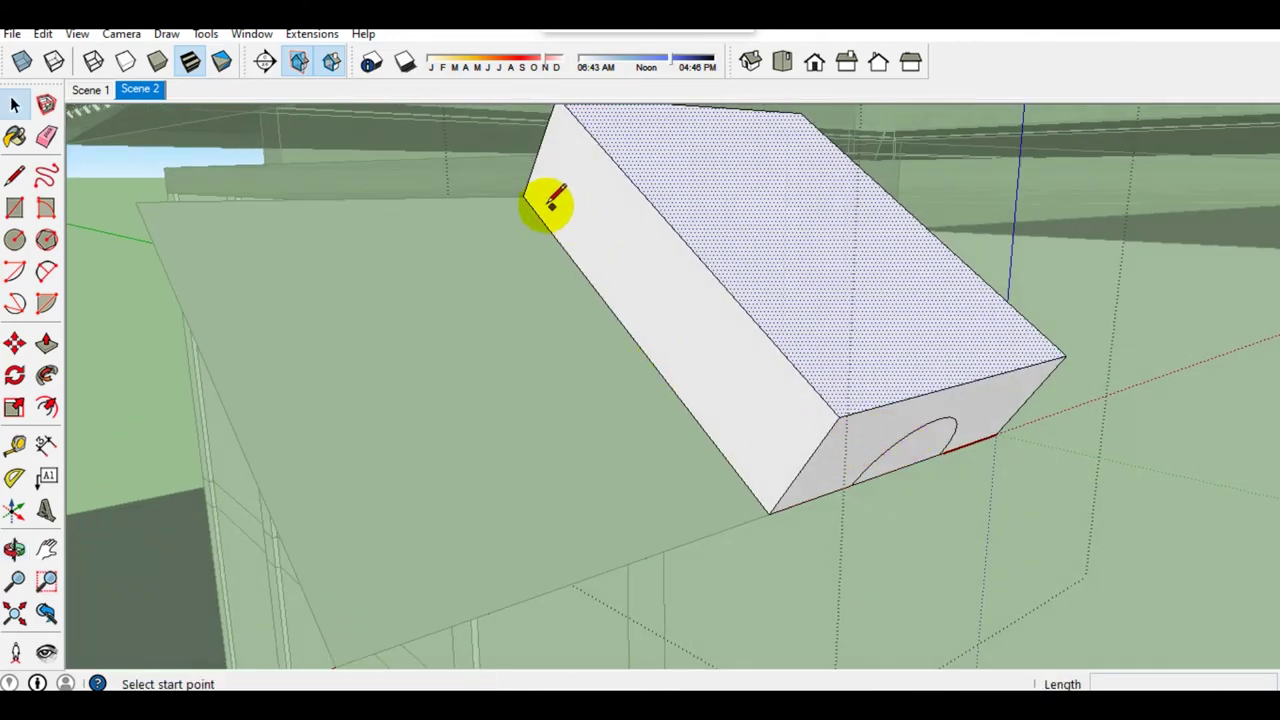
left_click(524, 197)
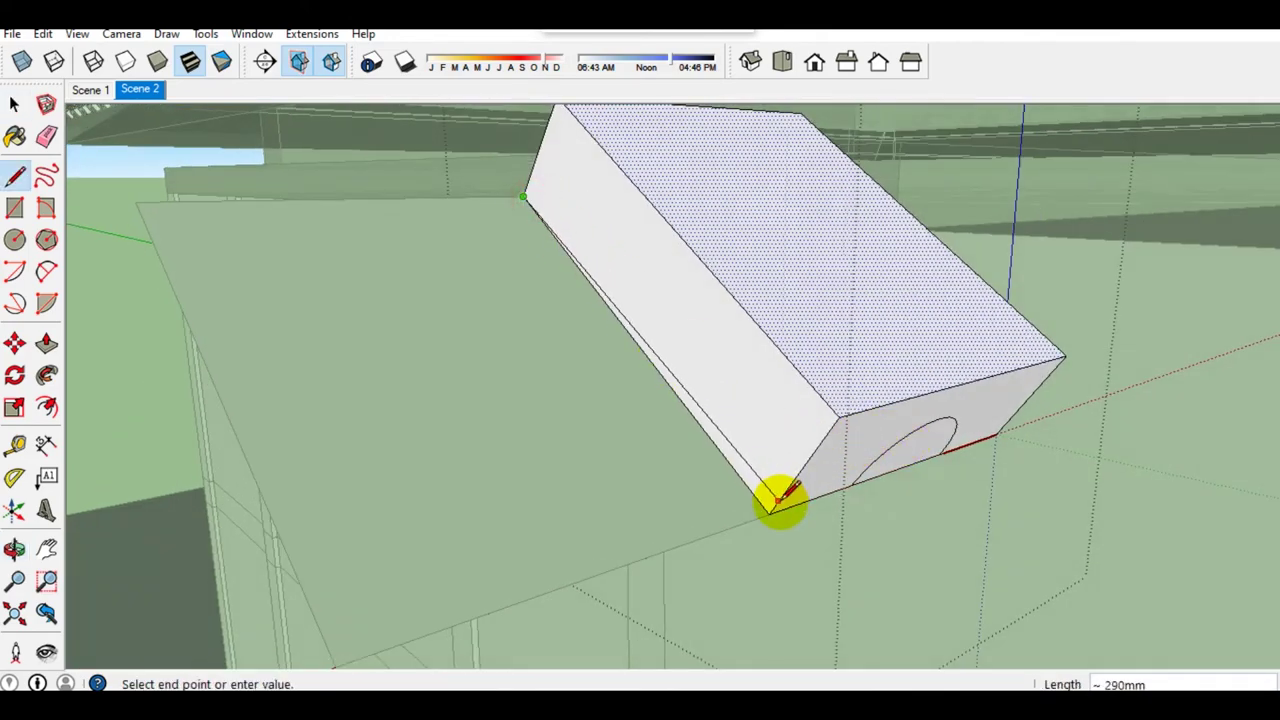
key("space")
double_click(800, 434, "shift")
scroll(814, 466, "up", 2)
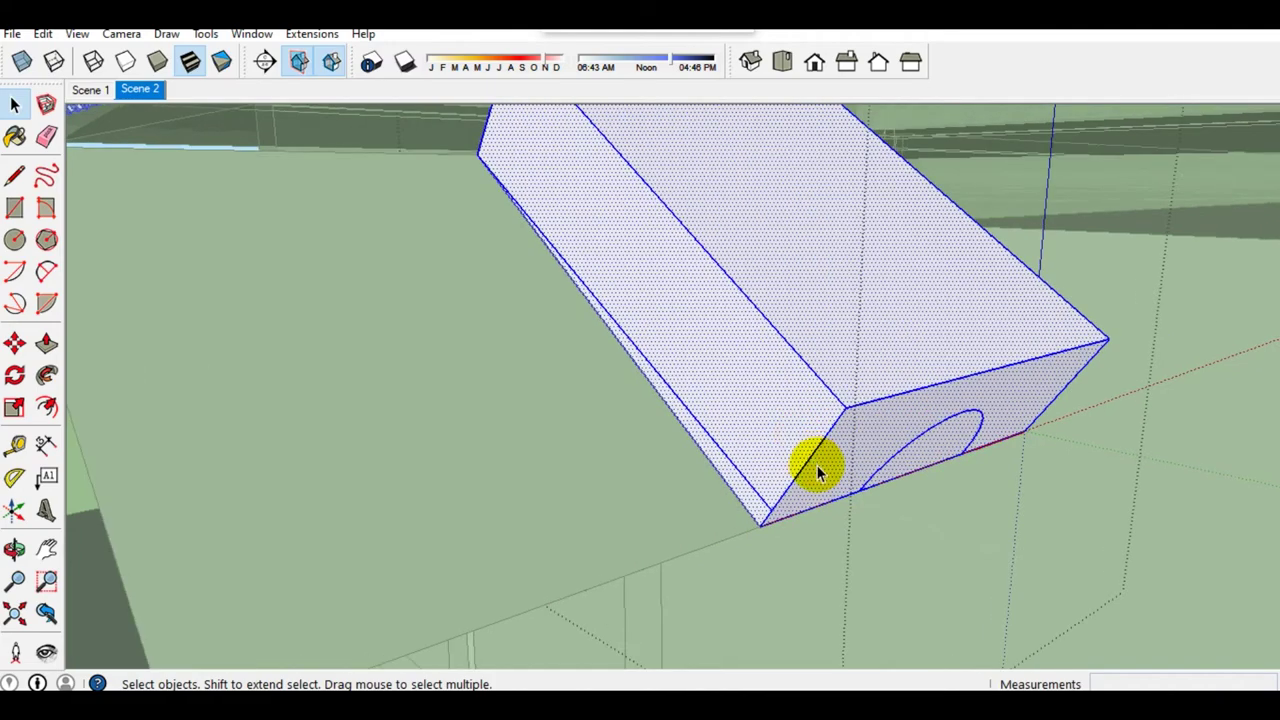
scroll(700, 520, "up", 3)
double_click(679, 545, "shift")
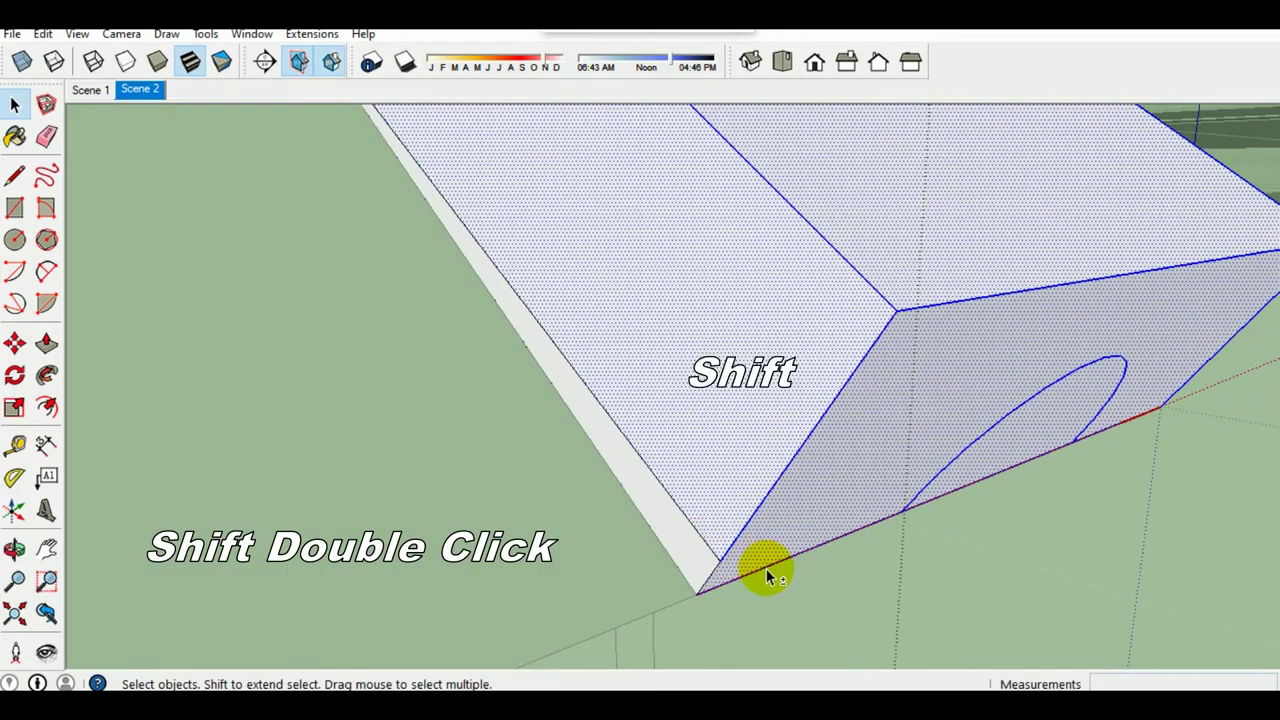
mouse_move(849, 499)
middle_mouse_down()
mouse_move(675, 450)
mouse_move(868, 395)
middle_mouse_up()
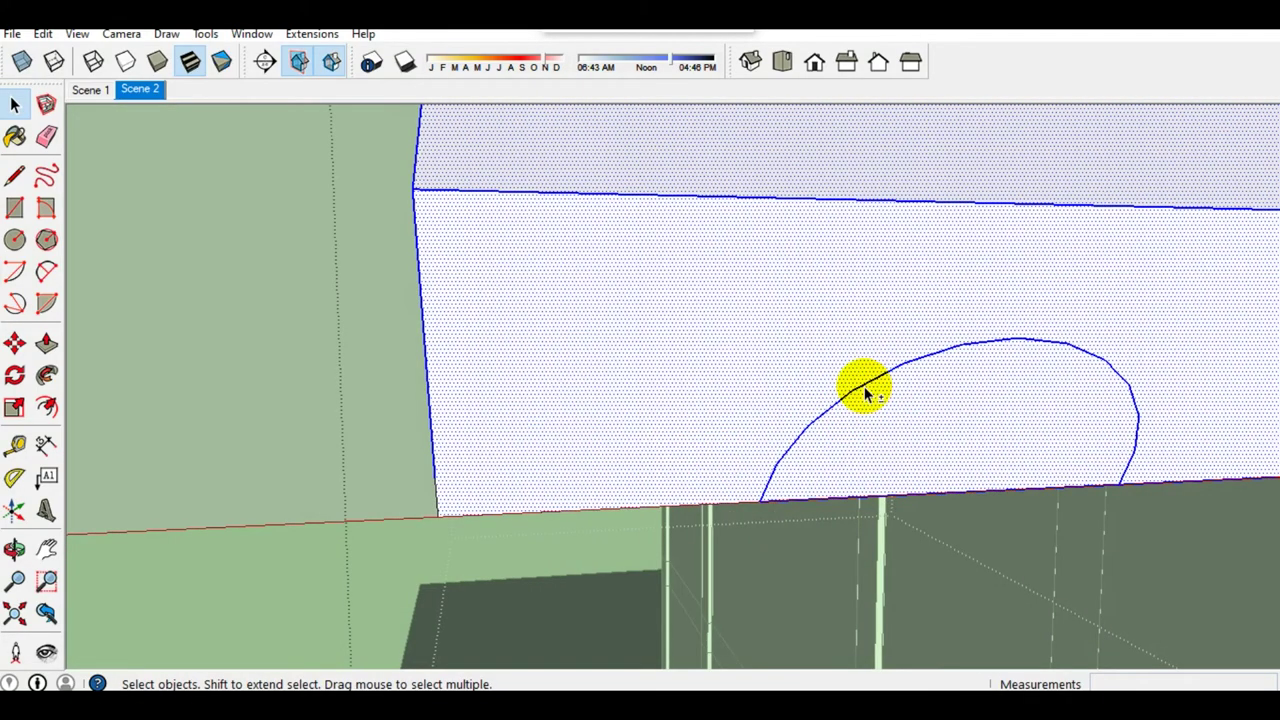
left_click(866, 393, "shift")
scroll(781, 417, "down", 2)
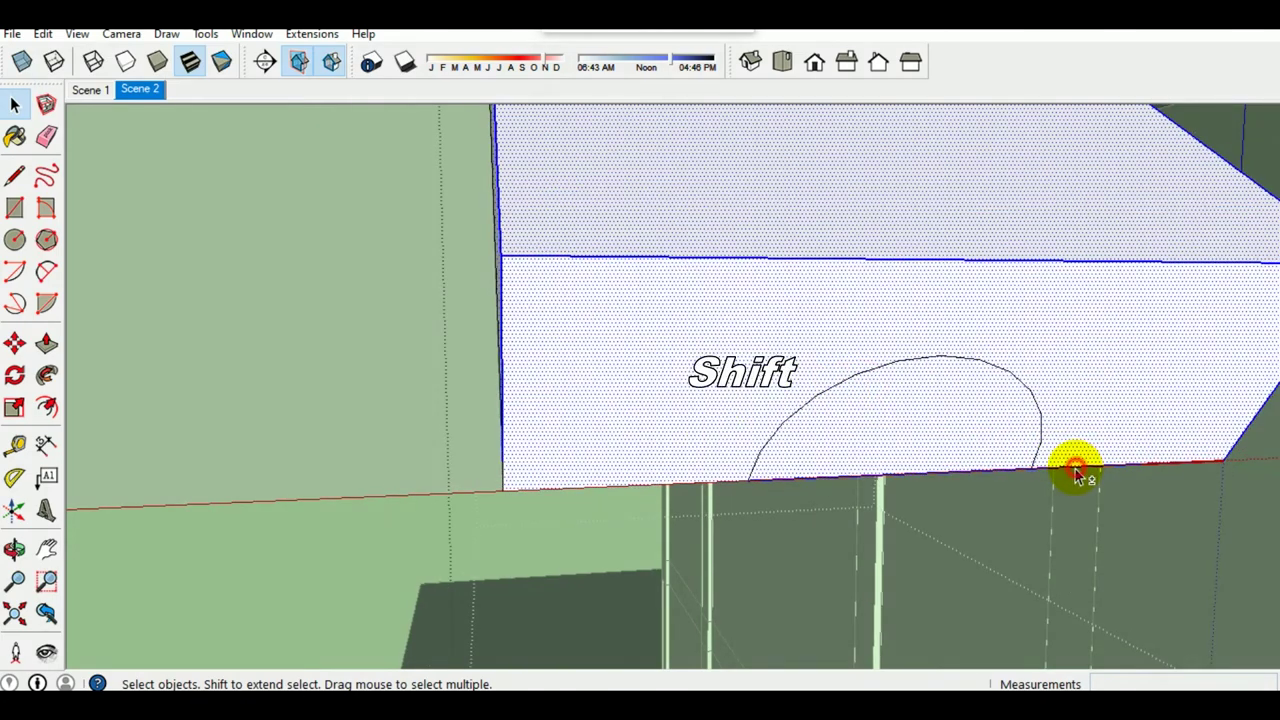
key("Delete")
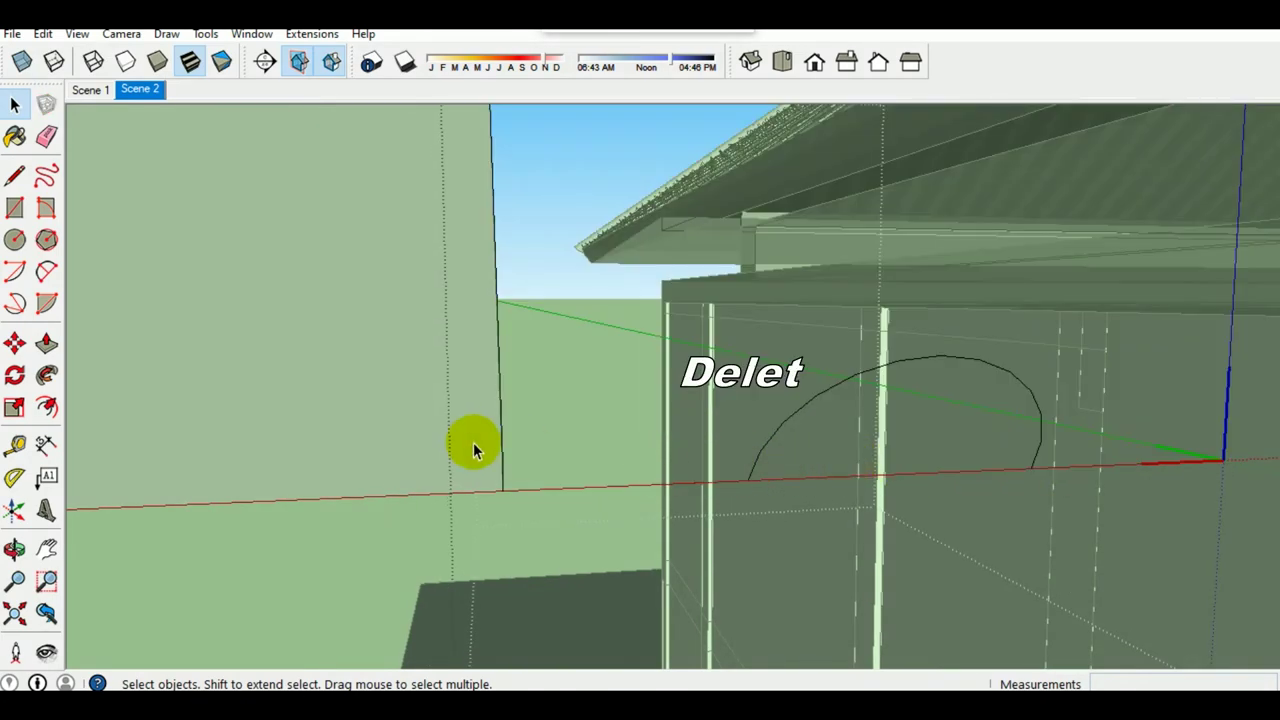
middle_click_drag(471, 443, 586, 457)
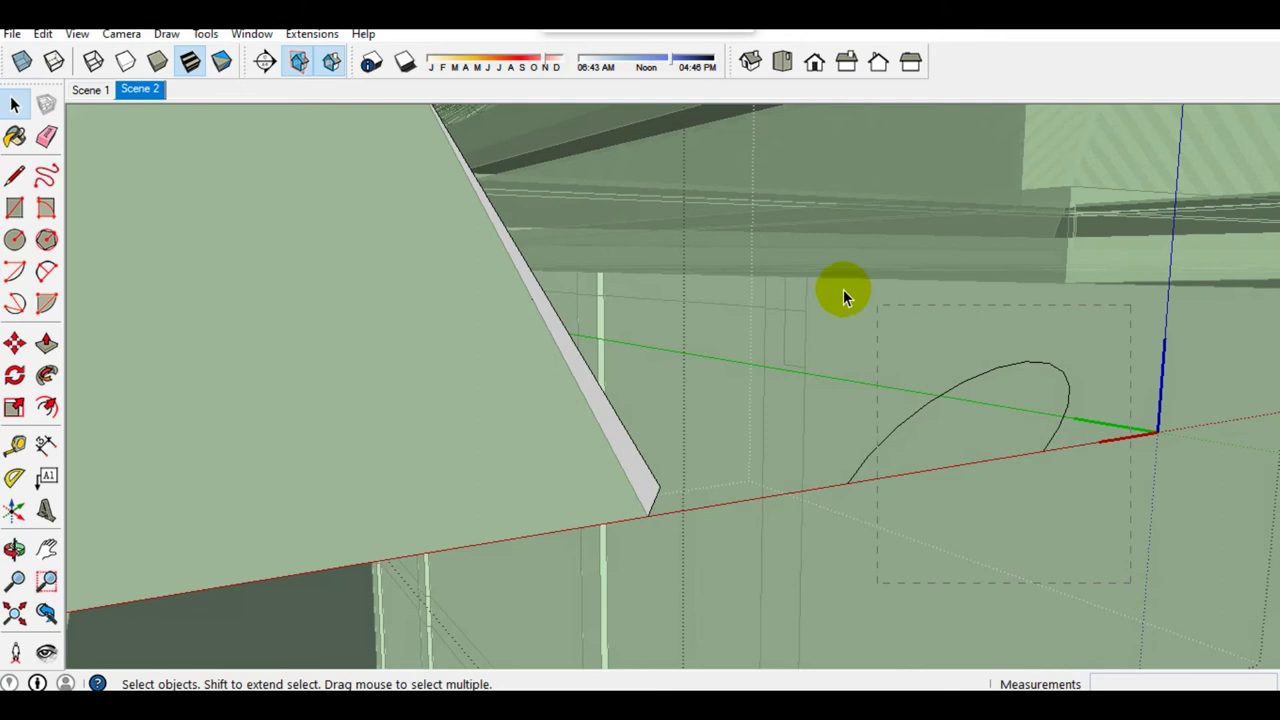
Step: Sweep the arch profile along the path with Follow Me and erase stray end edges
left_click(46, 375)
left_click(618, 447)
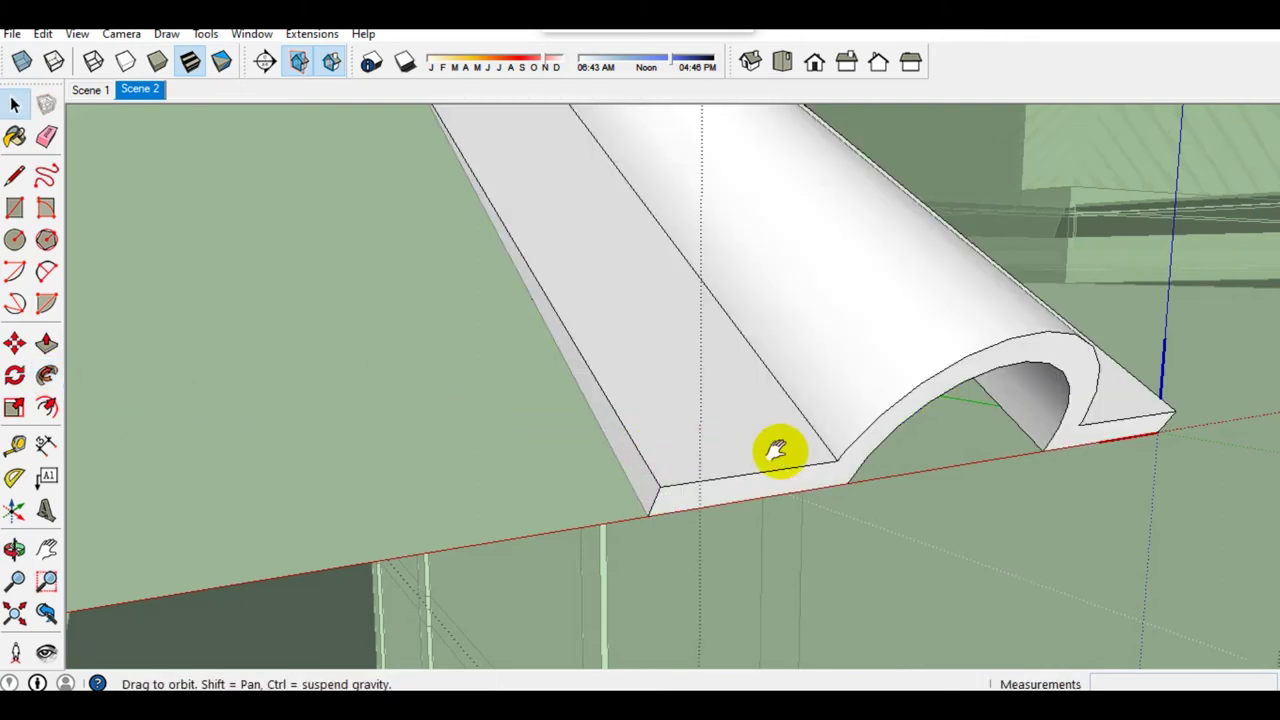
key("e")
left_click(628, 465)
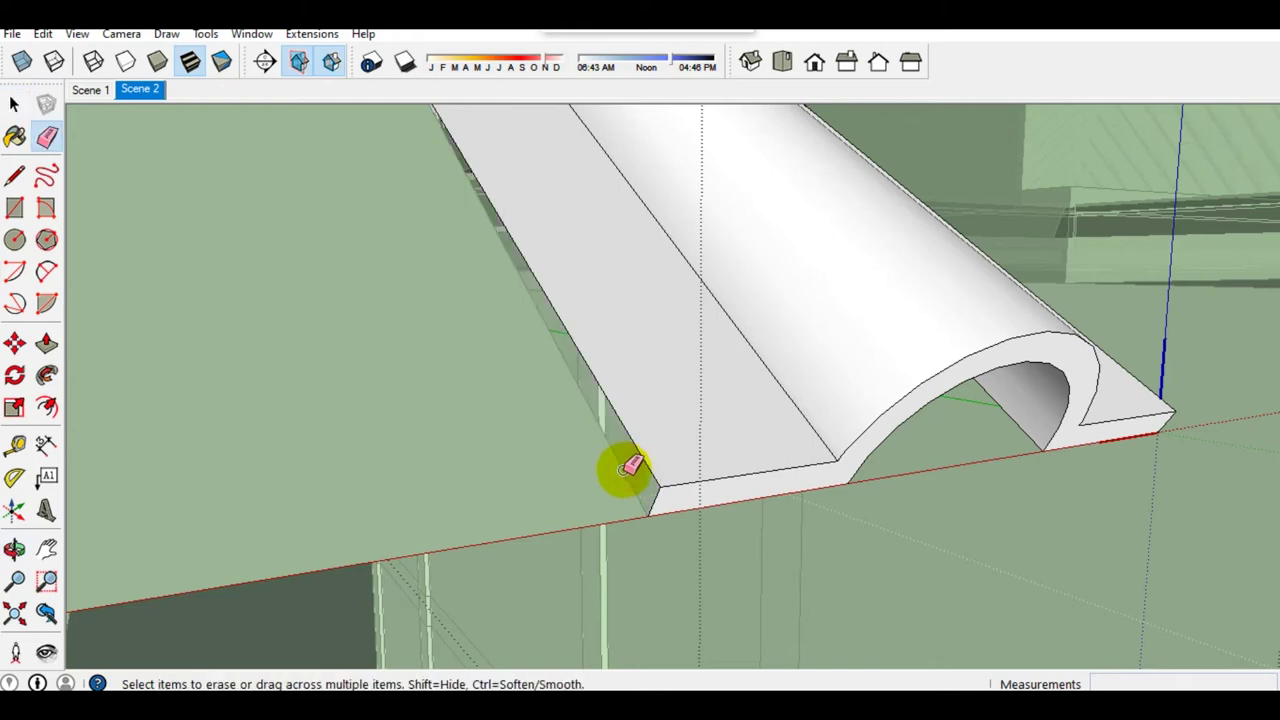
middle_click_drag(1046, 437, 496, 462)
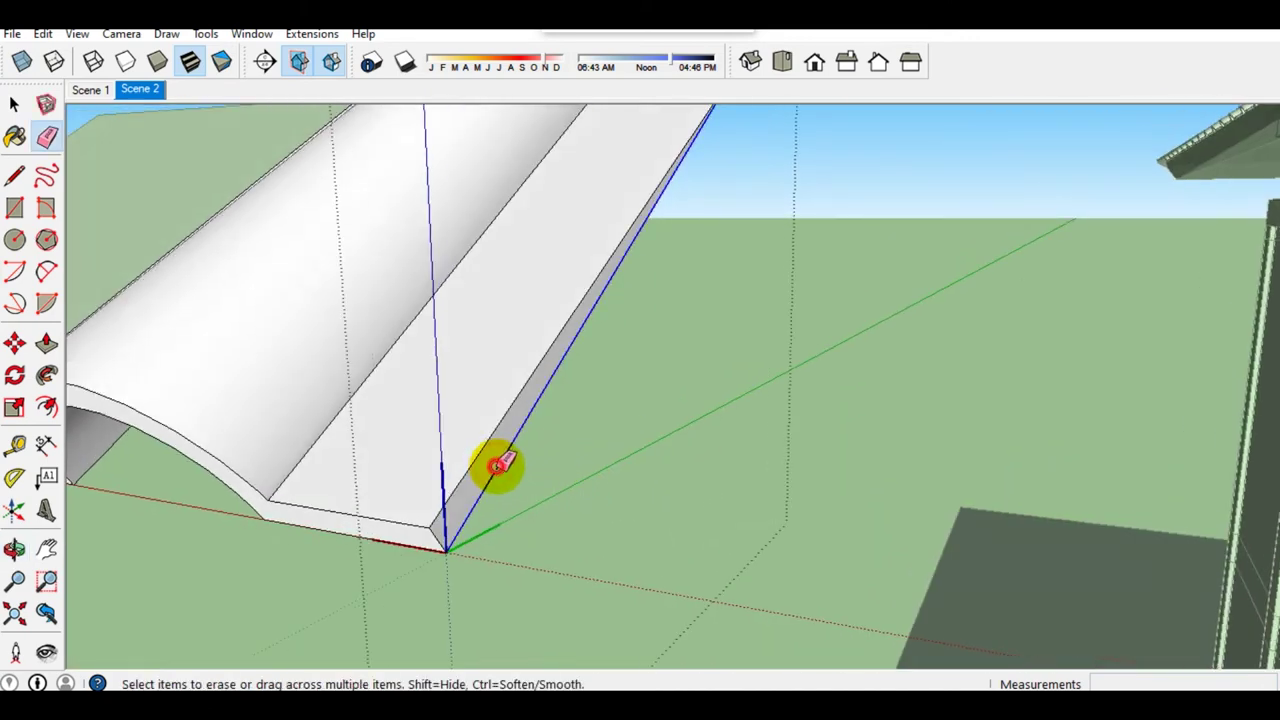
left_click(497, 465)
key("space")
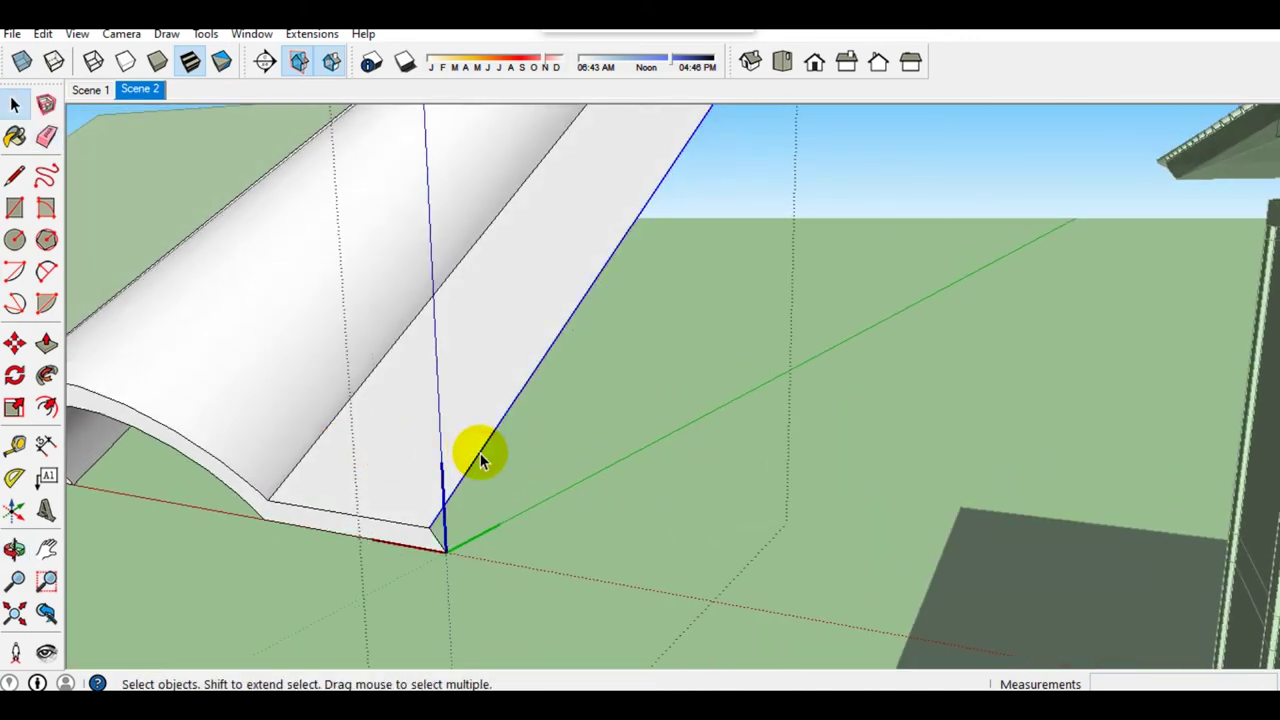
Step: Soften the tile's end edge and its long edge
right_click(481, 458)
left_click(541, 553)
mouse_move(398, 466)
middle_mouse_down()
mouse_move(557, 500)
mouse_move(663, 429)
mouse_move(688, 490)
middle_mouse_up()
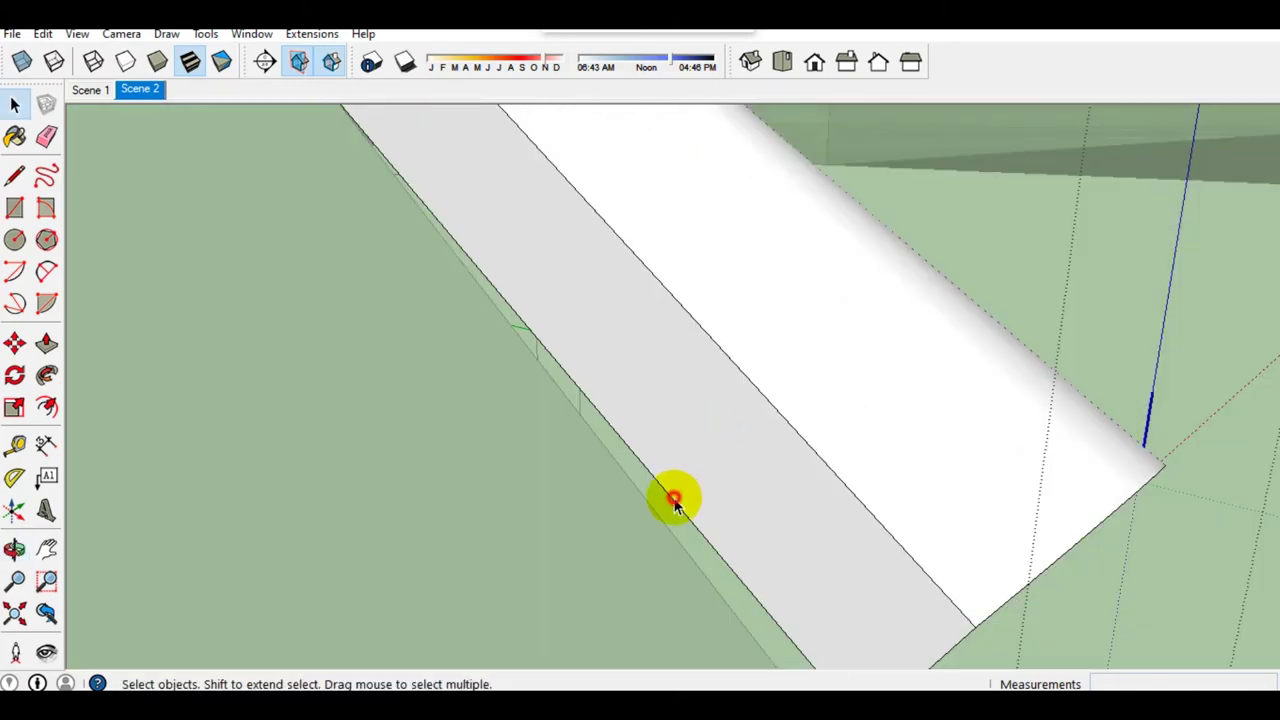
right_click(675, 503)
left_click(716, 597)
mouse_move(716, 597)
middle_mouse_down()
mouse_move(810, 463)
mouse_move(677, 334)
mouse_move(929, 243)
mouse_move(871, 157)
mouse_move(843, 218)
mouse_move(866, 243)
mouse_move(857, 266)
middle_mouse_up()
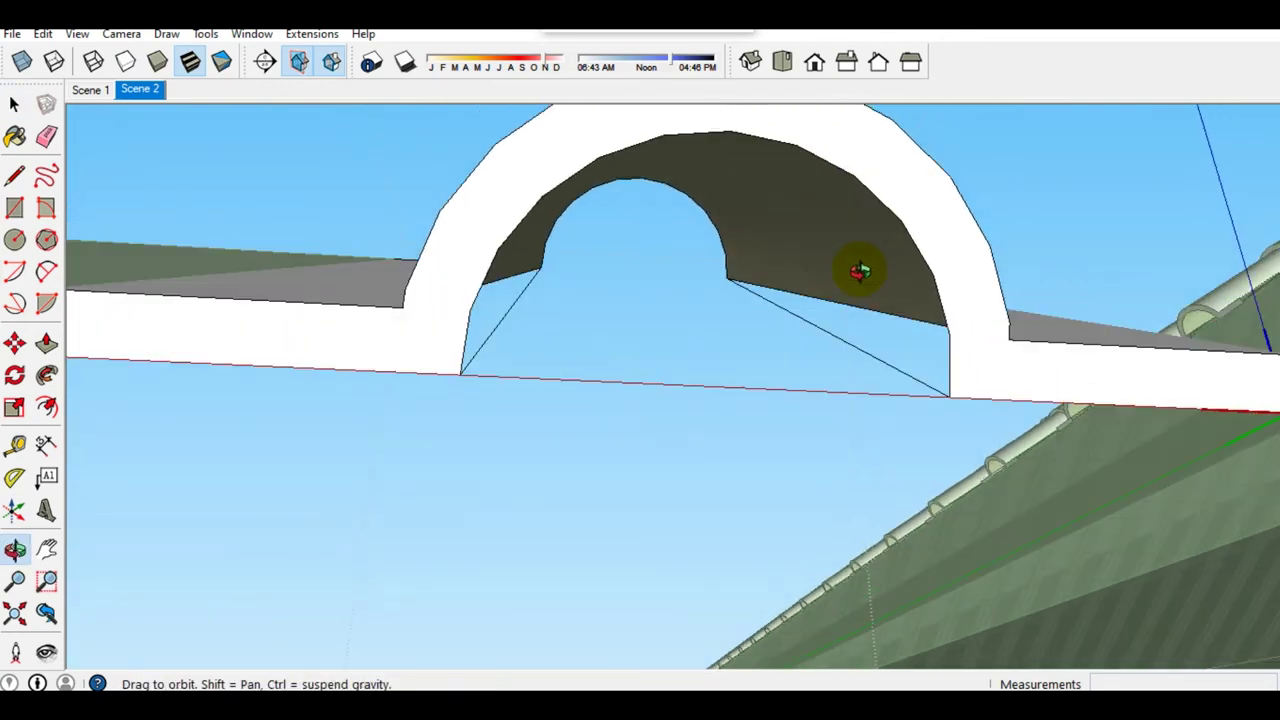
Step: Erase the left and right diagonal edges under the arch
key("e")
left_click(492, 336)
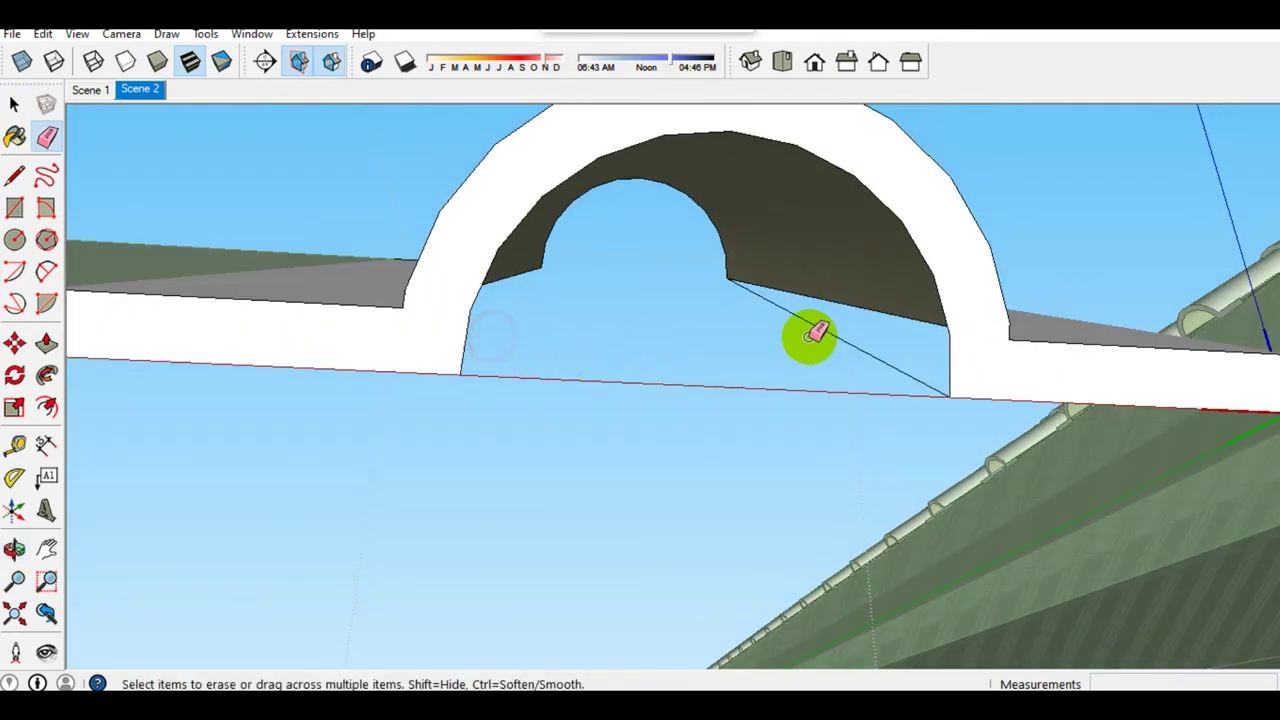
left_click(848, 343)
mouse_move(846, 297)
middle_mouse_down()
mouse_move(869, 289)
mouse_move(852, 375)
mouse_move(786, 409)
middle_mouse_up()
key("space")
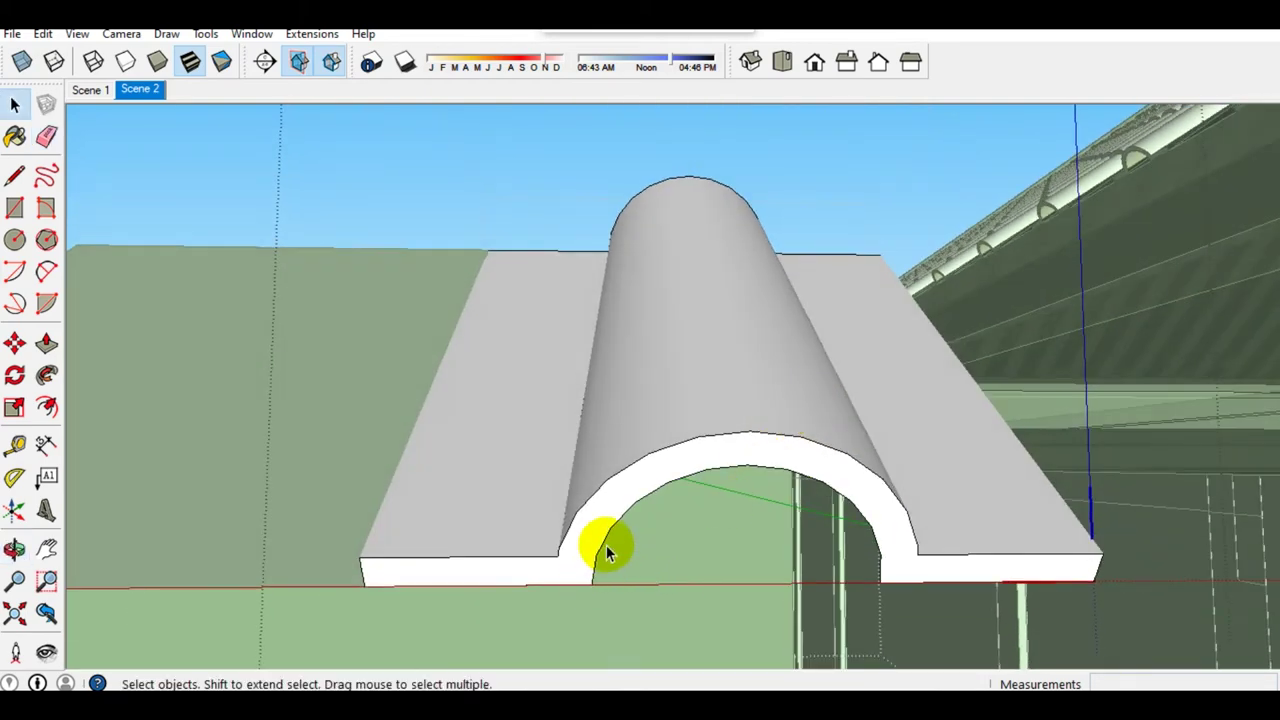
Step: Soften the arch edge, its right edge and the bottom edge
right_click(607, 540)
left_click(671, 444)
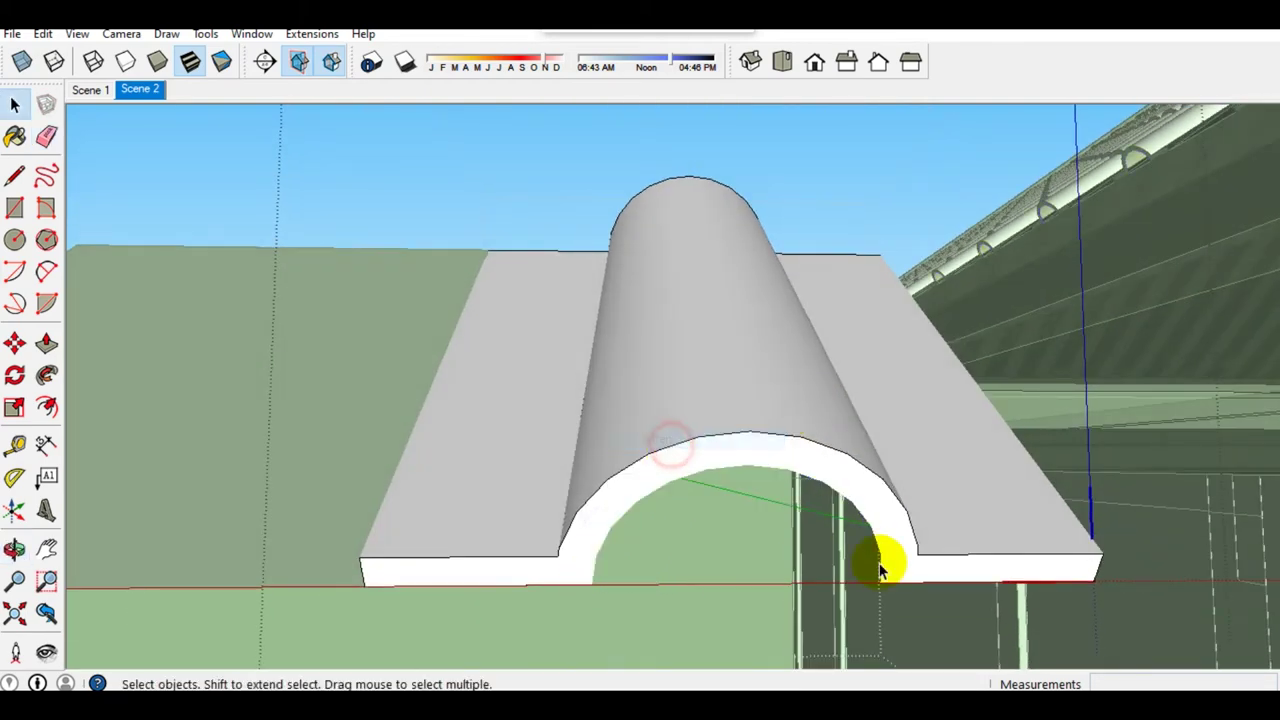
right_click(900, 584)
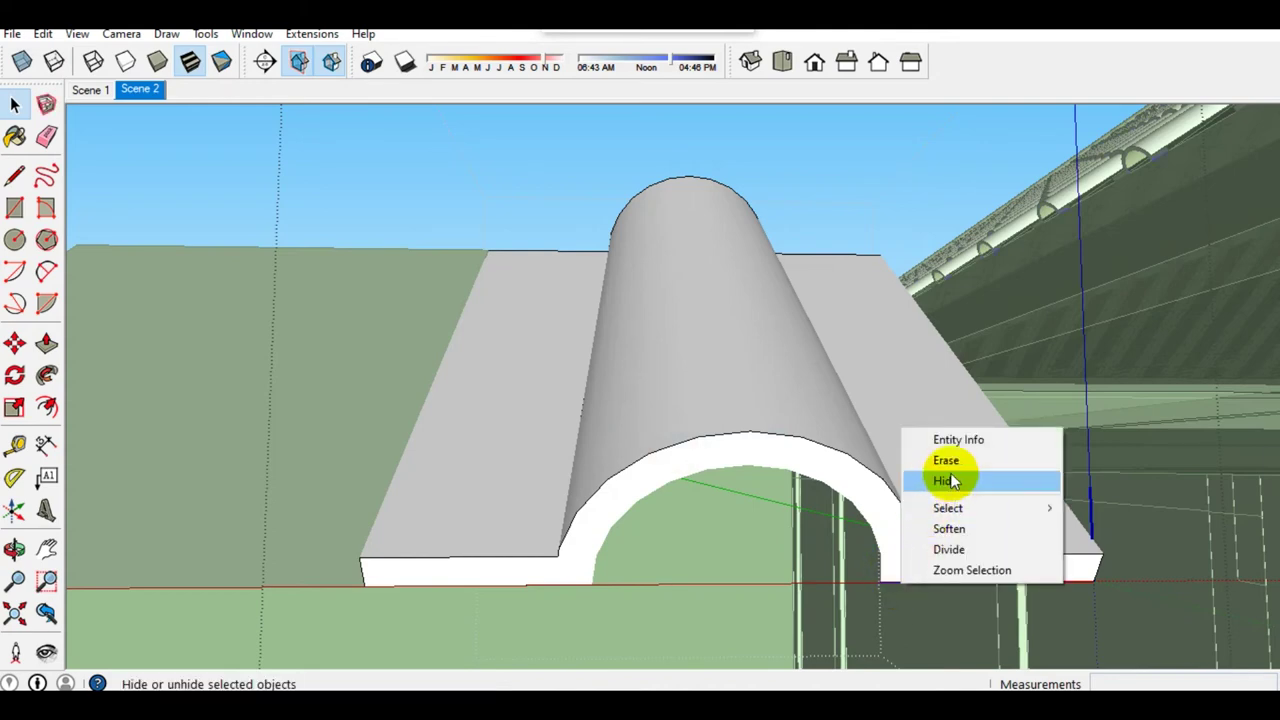
left_click(946, 524)
right_click(511, 594)
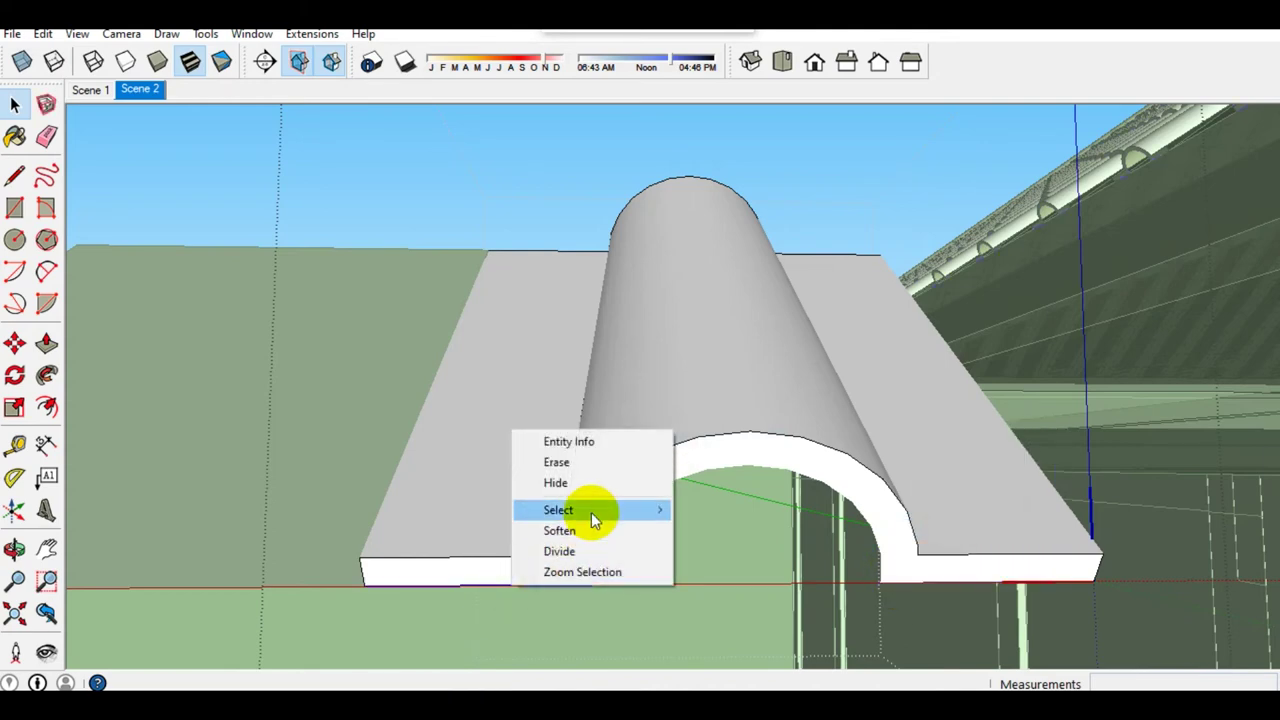
left_click(580, 528)
mouse_move(571, 271)
middle_mouse_down()
mouse_move(834, 583)
mouse_move(779, 417)
mouse_move(971, 423)
mouse_move(689, 334)
middle_mouse_up()
Step: Soften the tile's remaining lower-left and left edges
right_click(620, 443)
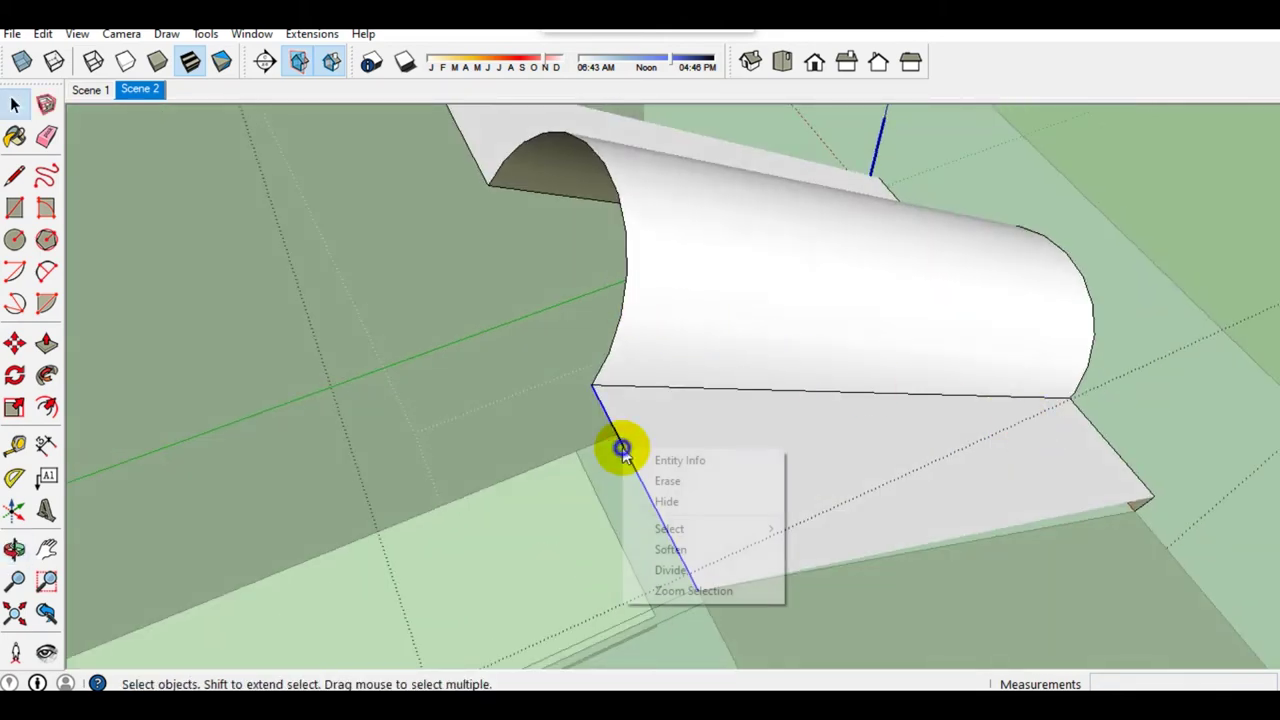
left_click(674, 546)
mouse_move(651, 484)
middle_mouse_down()
mouse_move(680, 515)
mouse_move(520, 298)
middle_mouse_up()
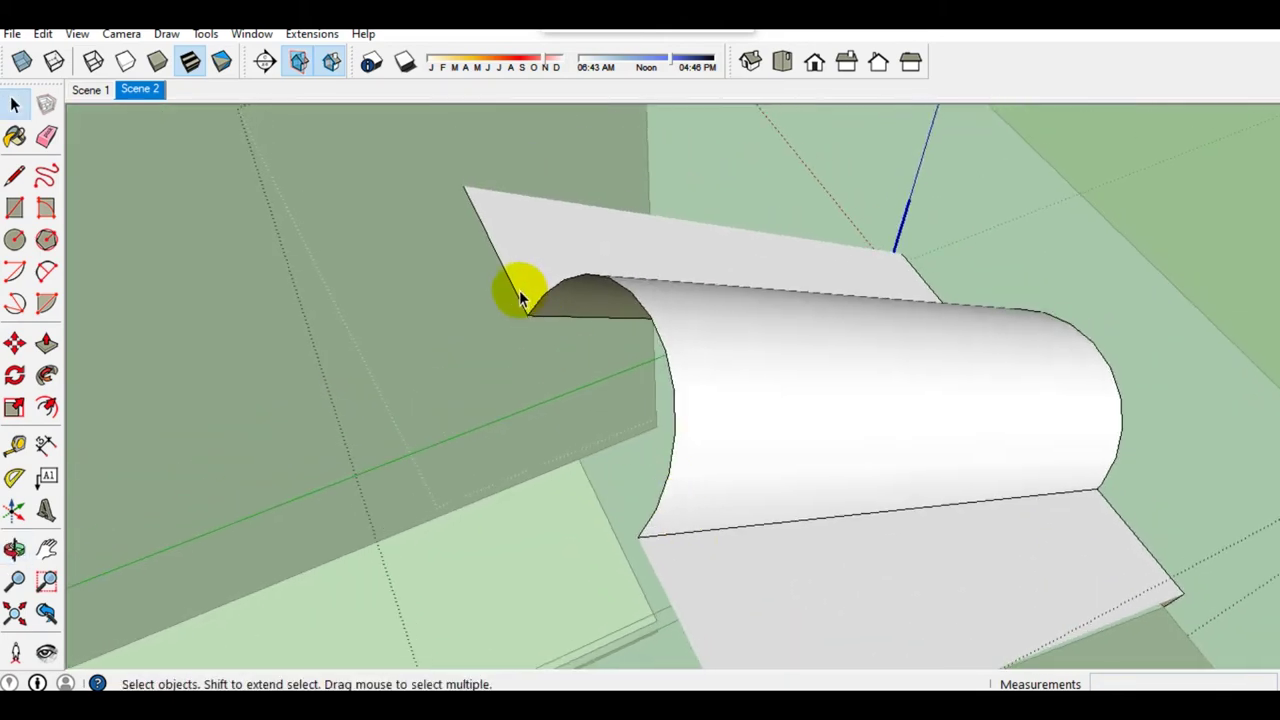
left_click(518, 292)
left_click(515, 288)
right_click(514, 286)
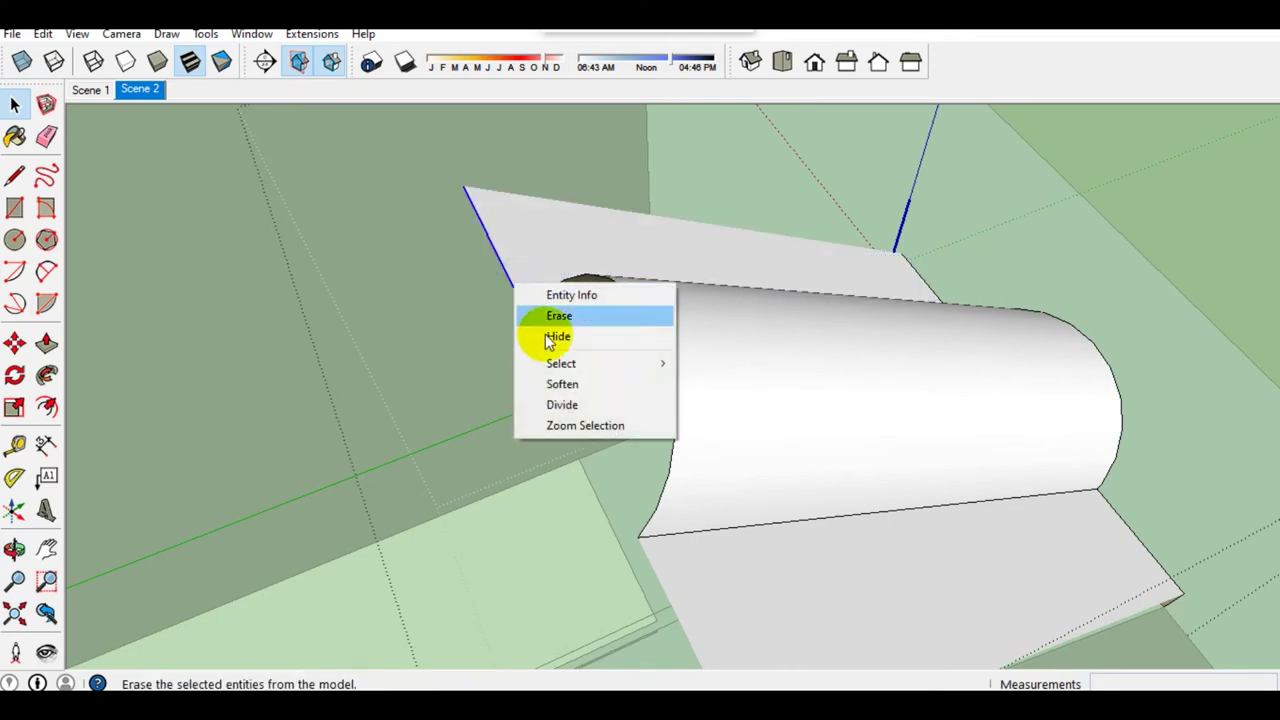
left_click(561, 386)
mouse_move(561, 386)
middle_mouse_down()
mouse_move(791, 452)
mouse_move(491, 411)
mouse_move(366, 306)
mouse_move(496, 417)
mouse_move(496, 384)
middle_mouse_up()
Step: Put the whole tile on the DETAIL GENTENG layer via Entity Info
triple_click(496, 384)
left_click(252, 34)
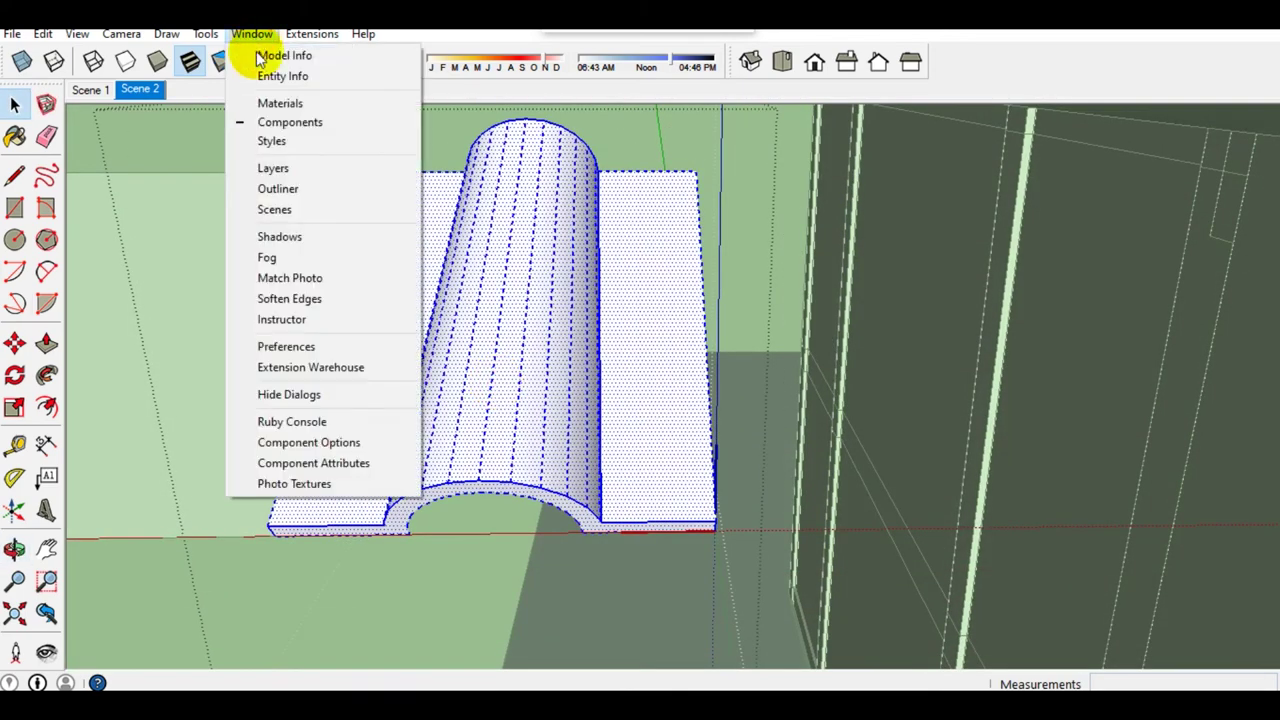
left_click(272, 168)
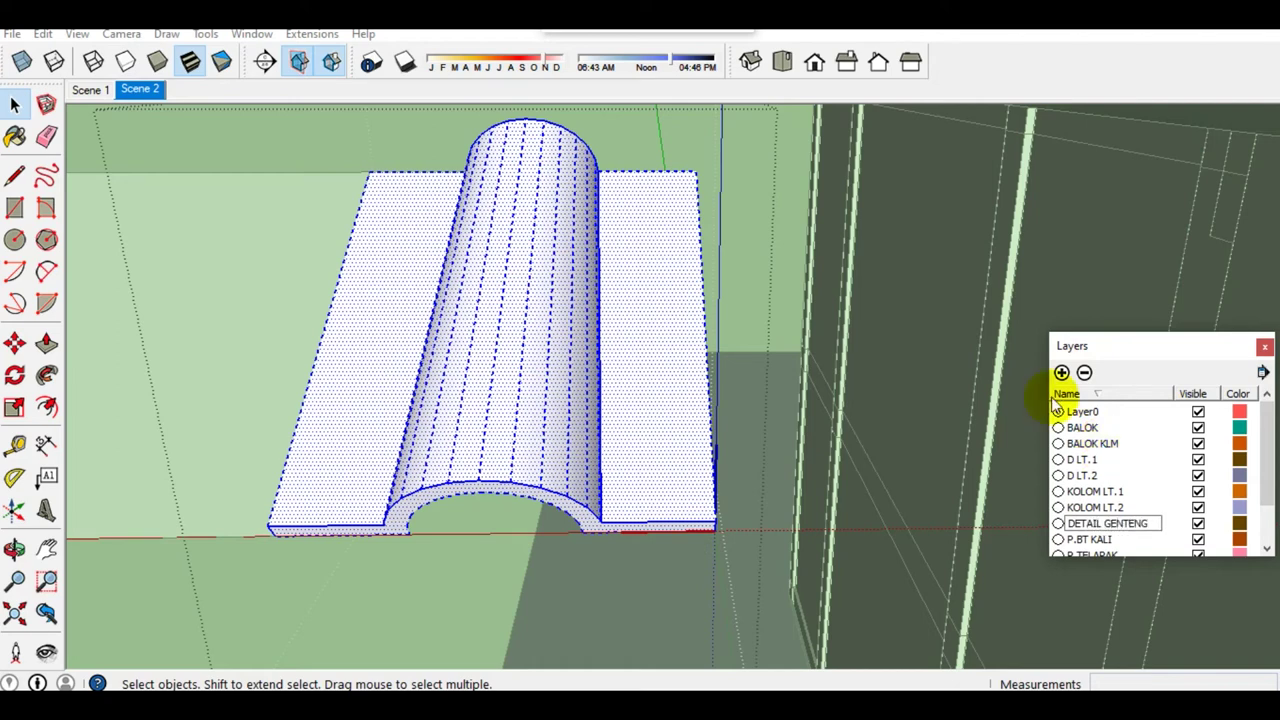
left_click(252, 34)
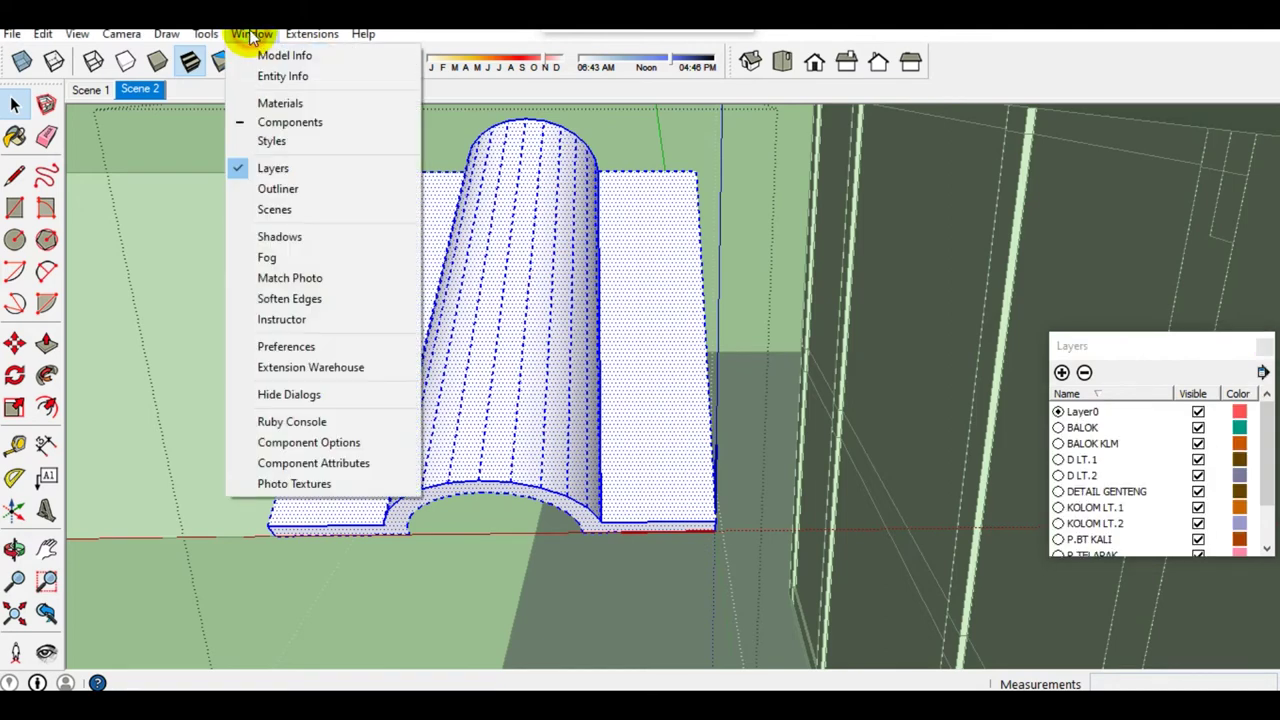
left_click(283, 78)
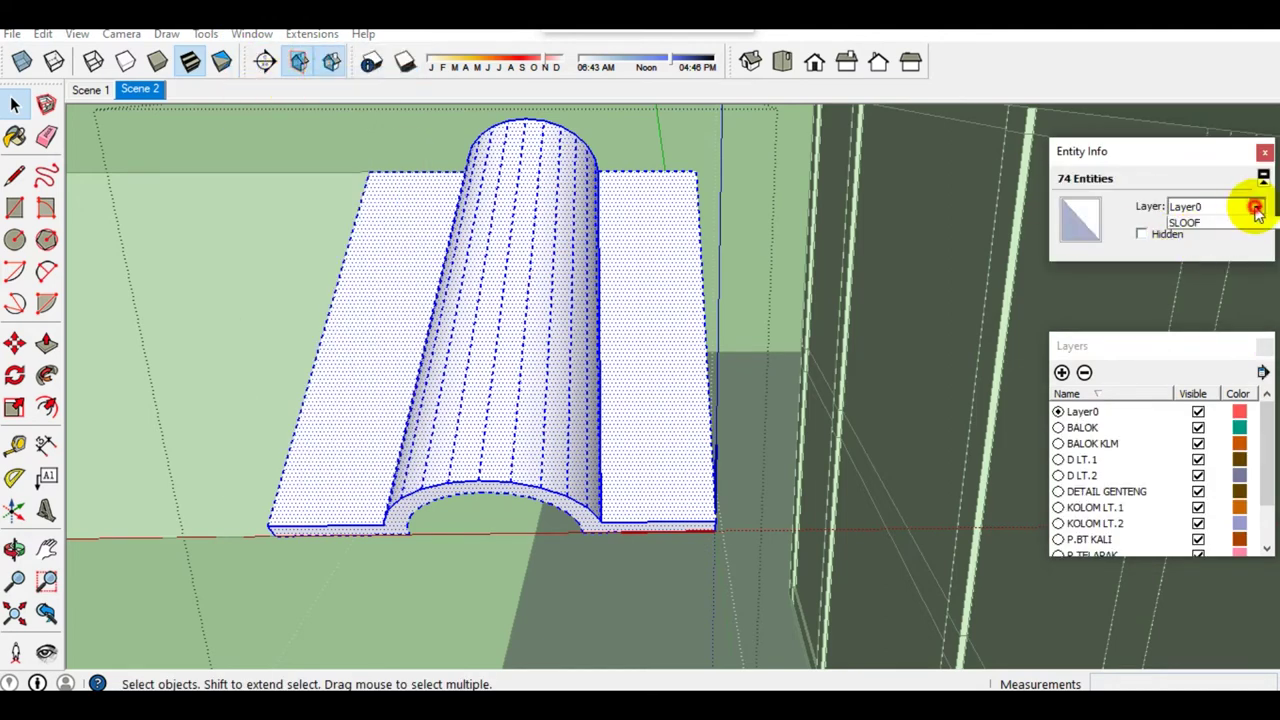
left_click(1212, 288)
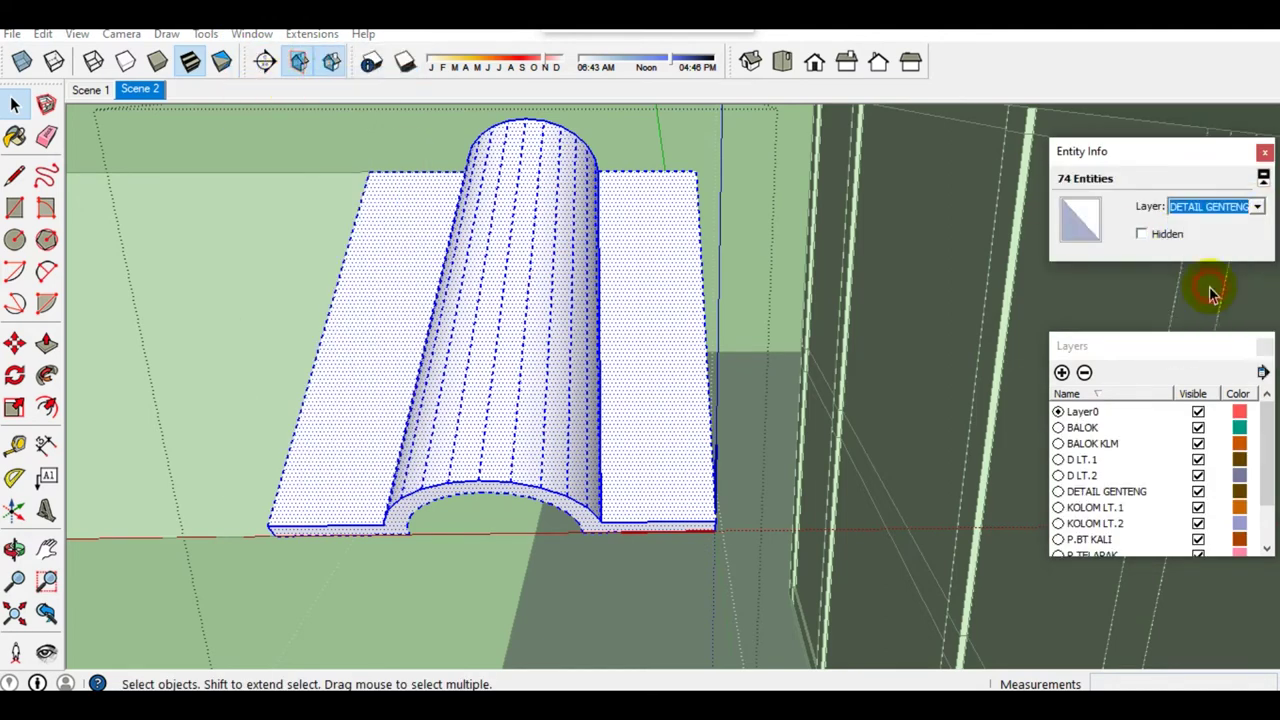
left_click(1198, 492)
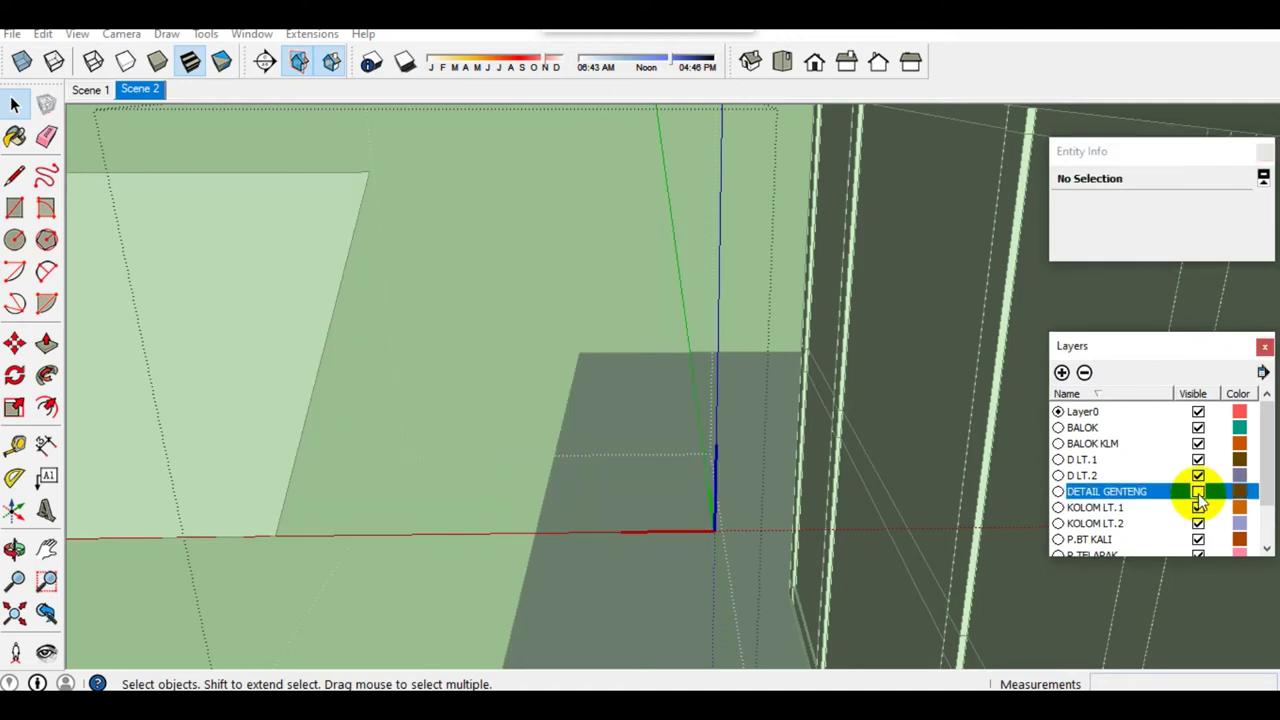
left_click(1198, 493)
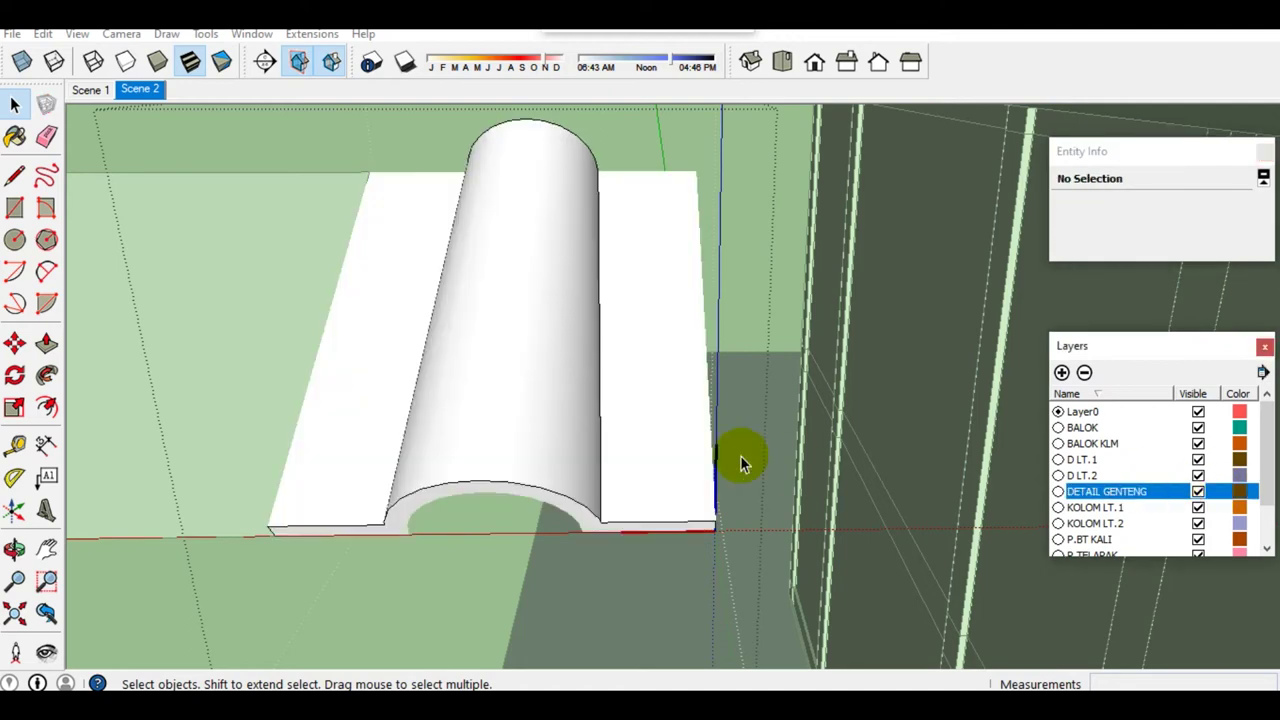
Step: Paint the tile with the grey-tan Color_E15 material
left_click(504, 428)
double_click(504, 428)
key("b")
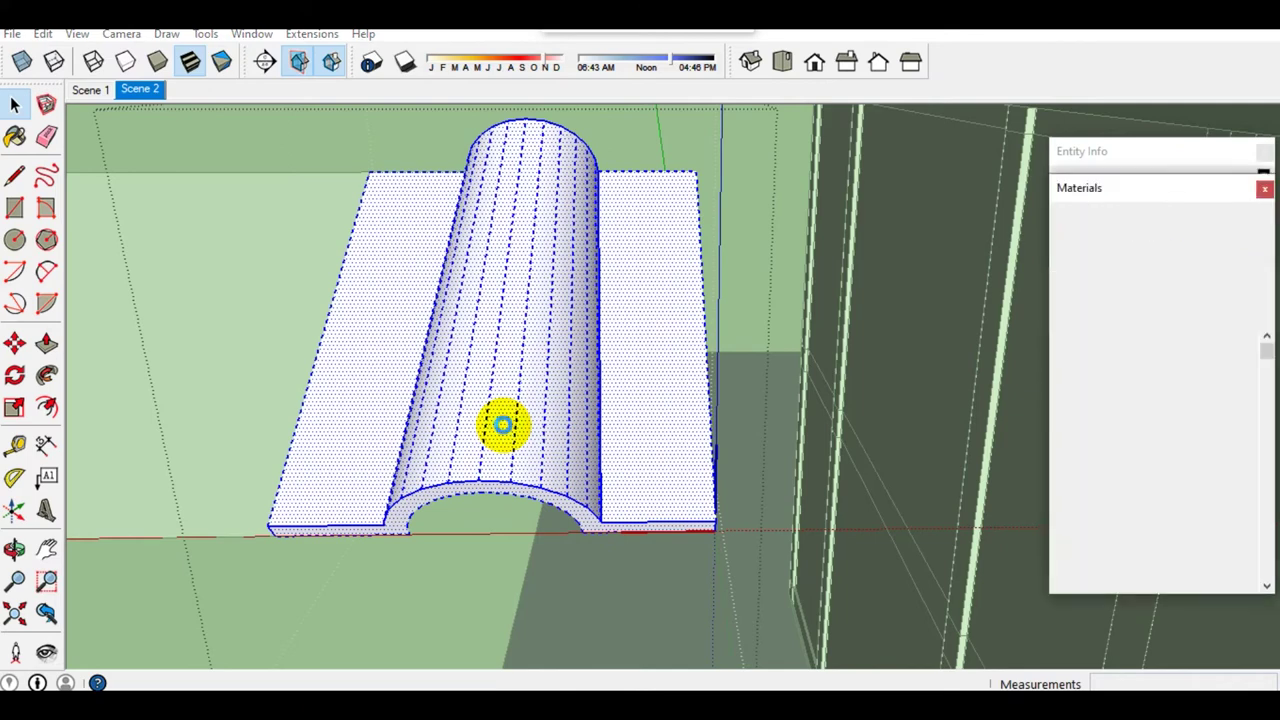
left_click(526, 385)
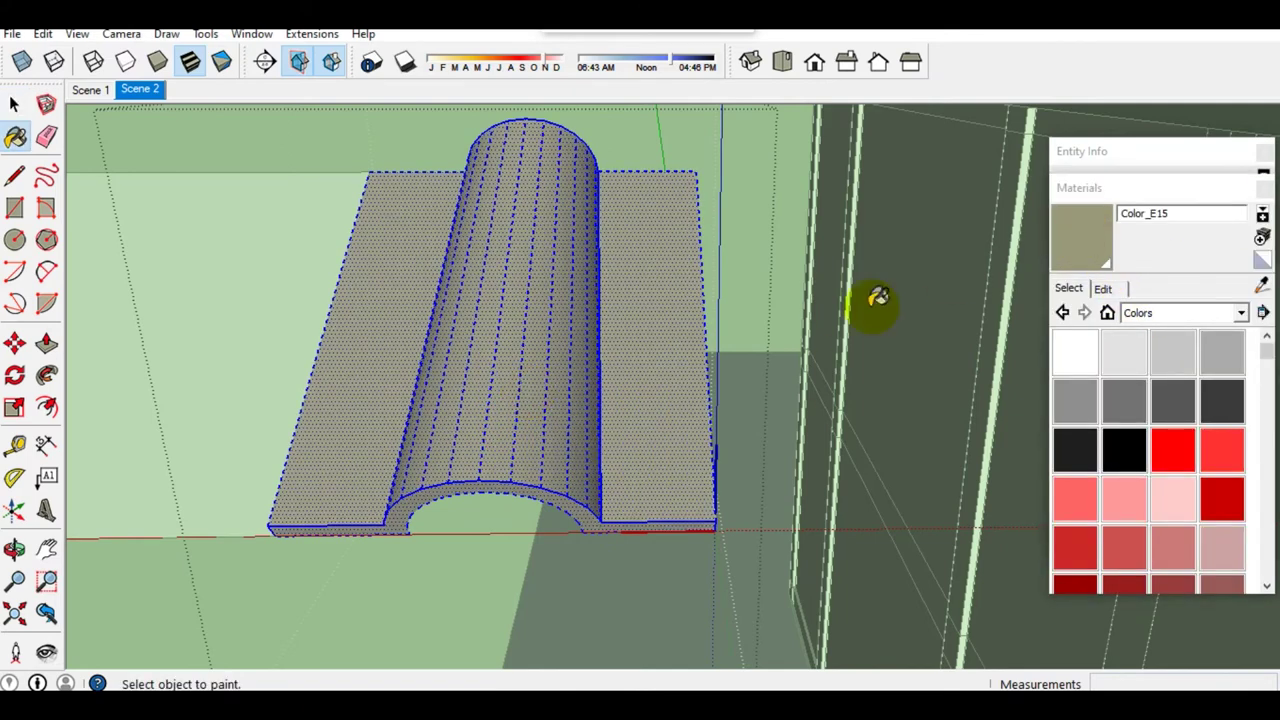
left_click(1134, 189)
Step: Switch off the DETAIL GENTENG layer's visibility
left_click(1198, 491)
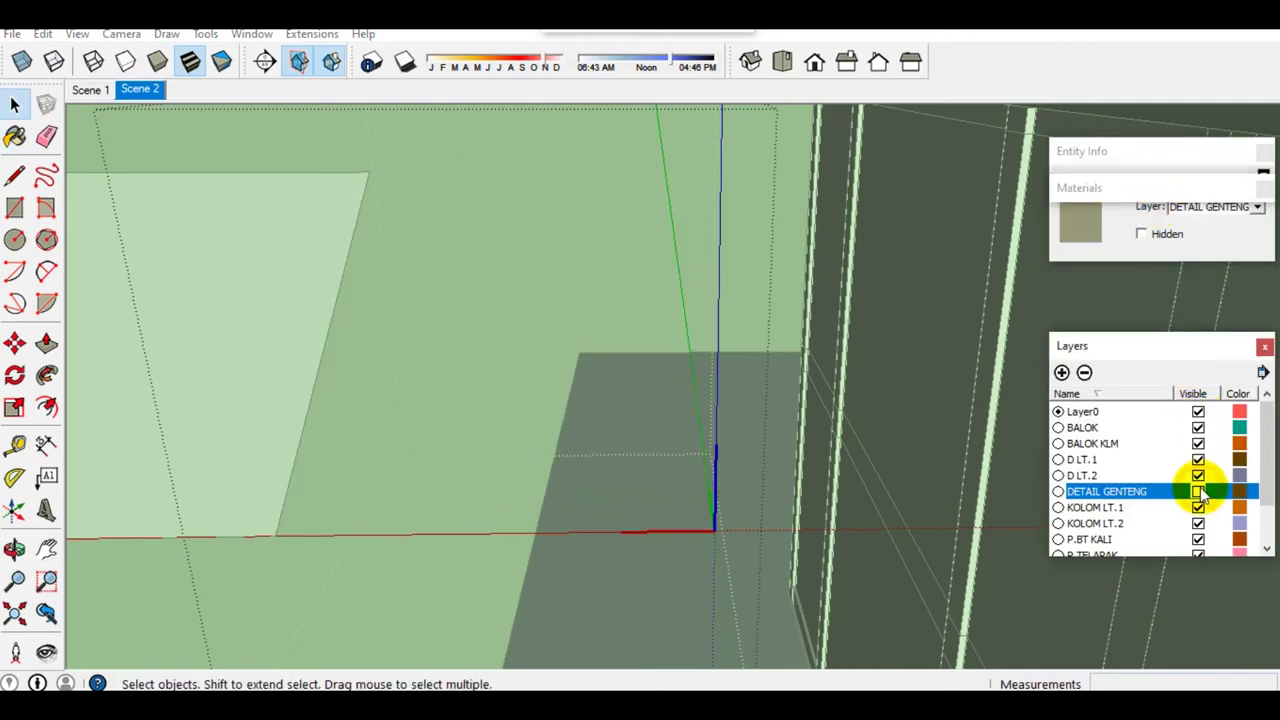
left_click(1198, 491)
left_click(1198, 491)
left_click(1198, 491)
left_click(1198, 491)
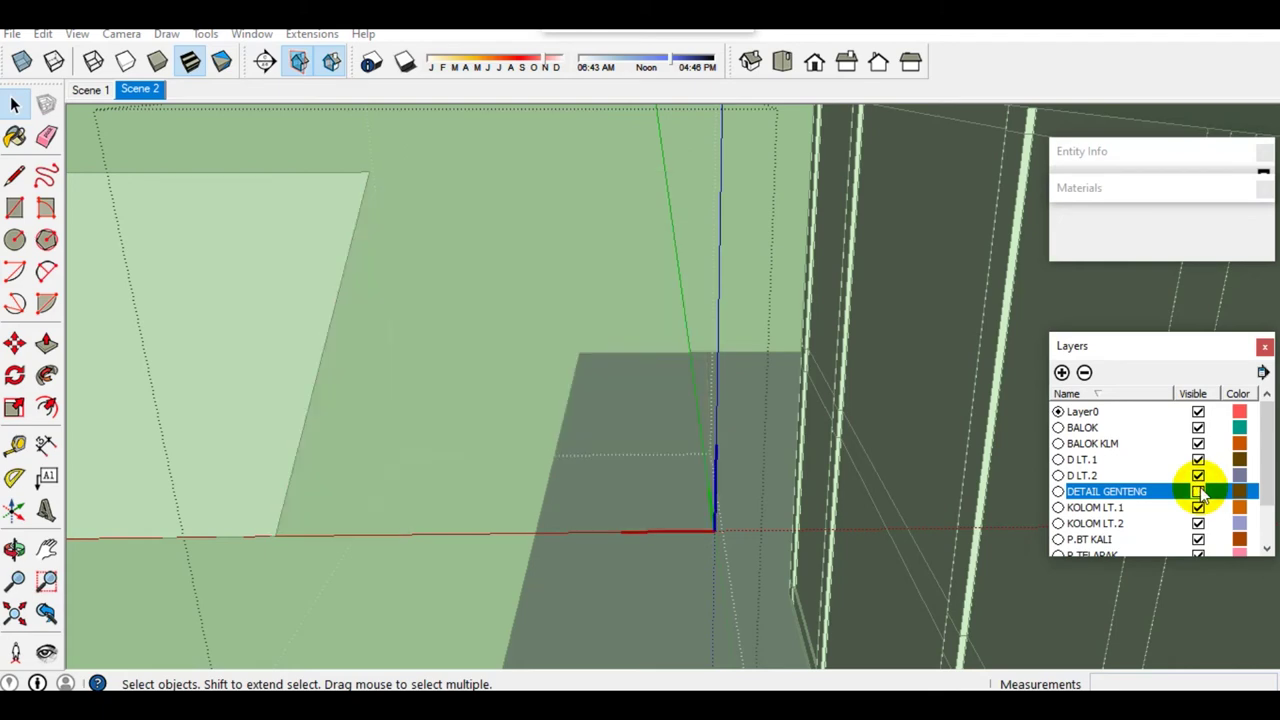
left_click(43, 34)
mouse_move(78, 302)
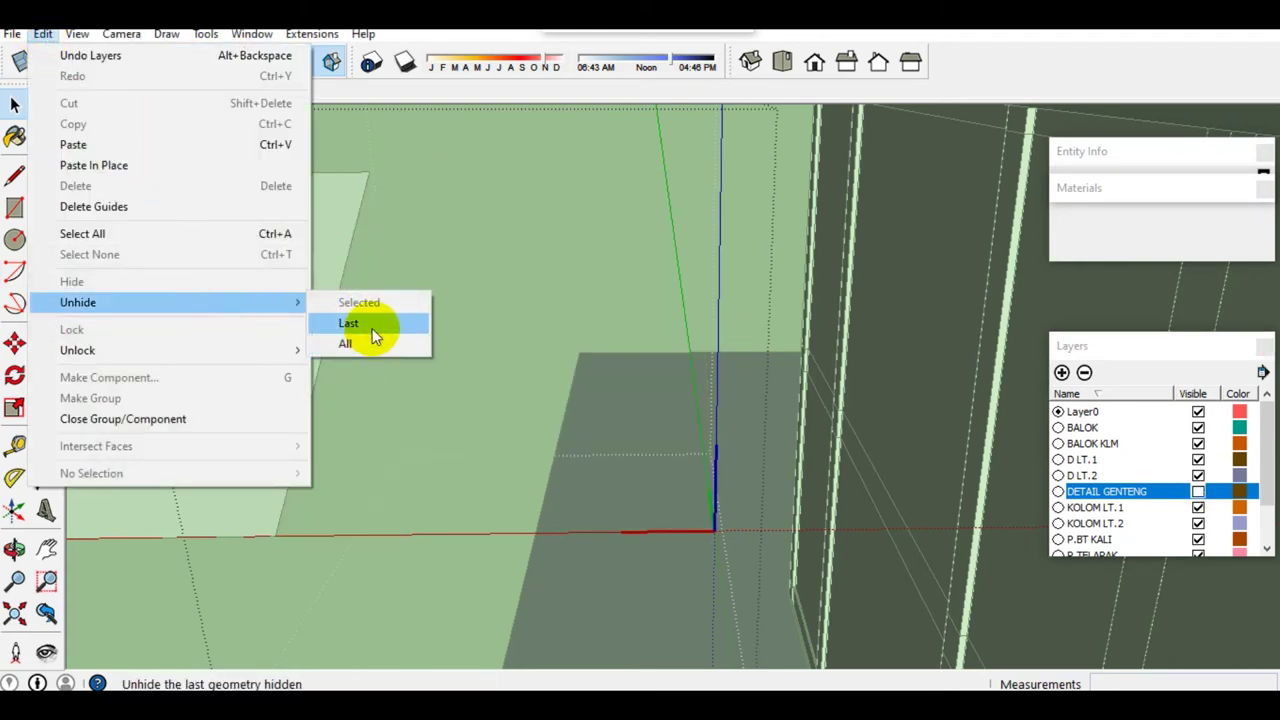
Step: Unhide the base panel and copy its right edge 50 mm inward
left_click(348, 323)
left_click(450, 390)
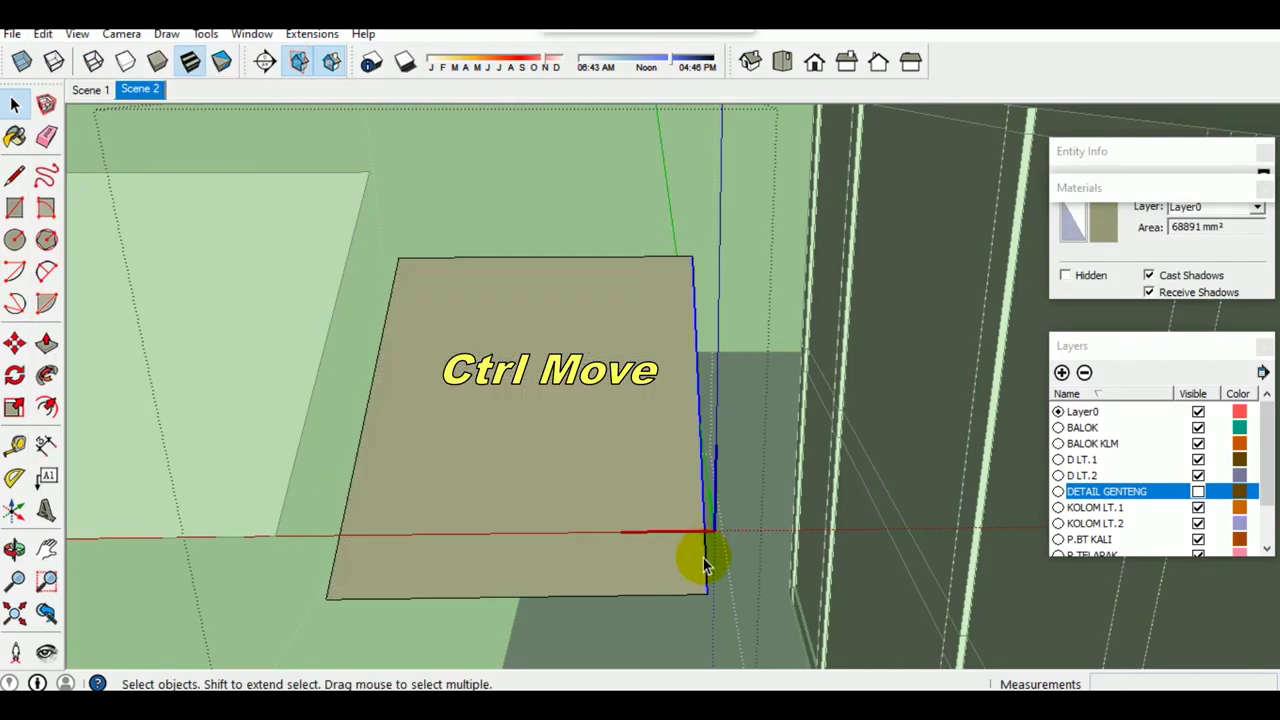
left_click(694, 589)
key("m")
key("ctrl")
left_click(706, 594)
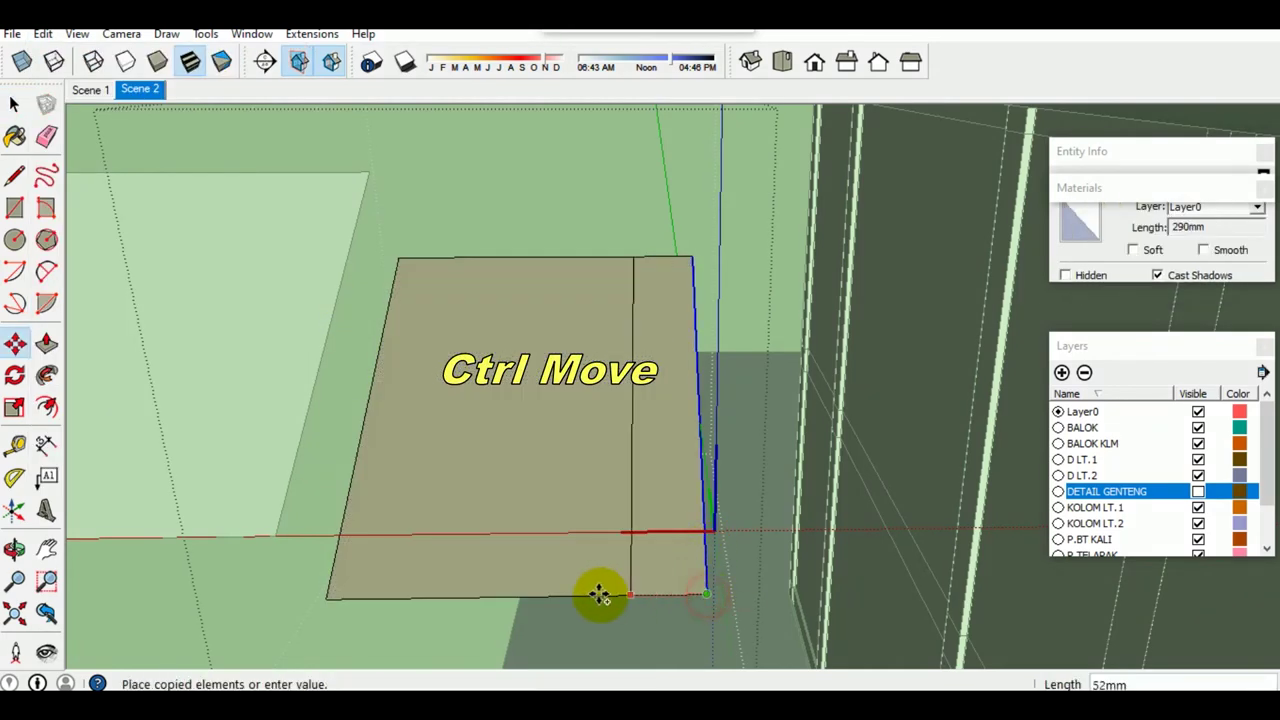
left_click(522, 594)
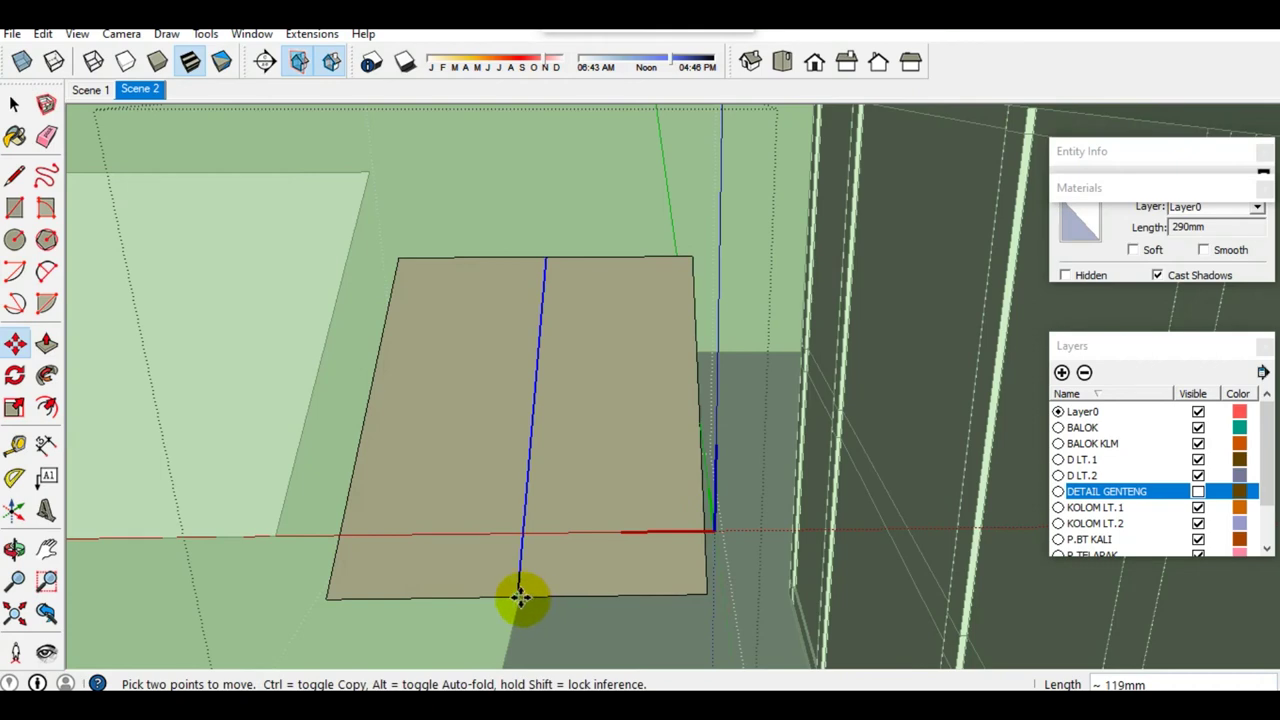
left_click(551, 474)
type("50")
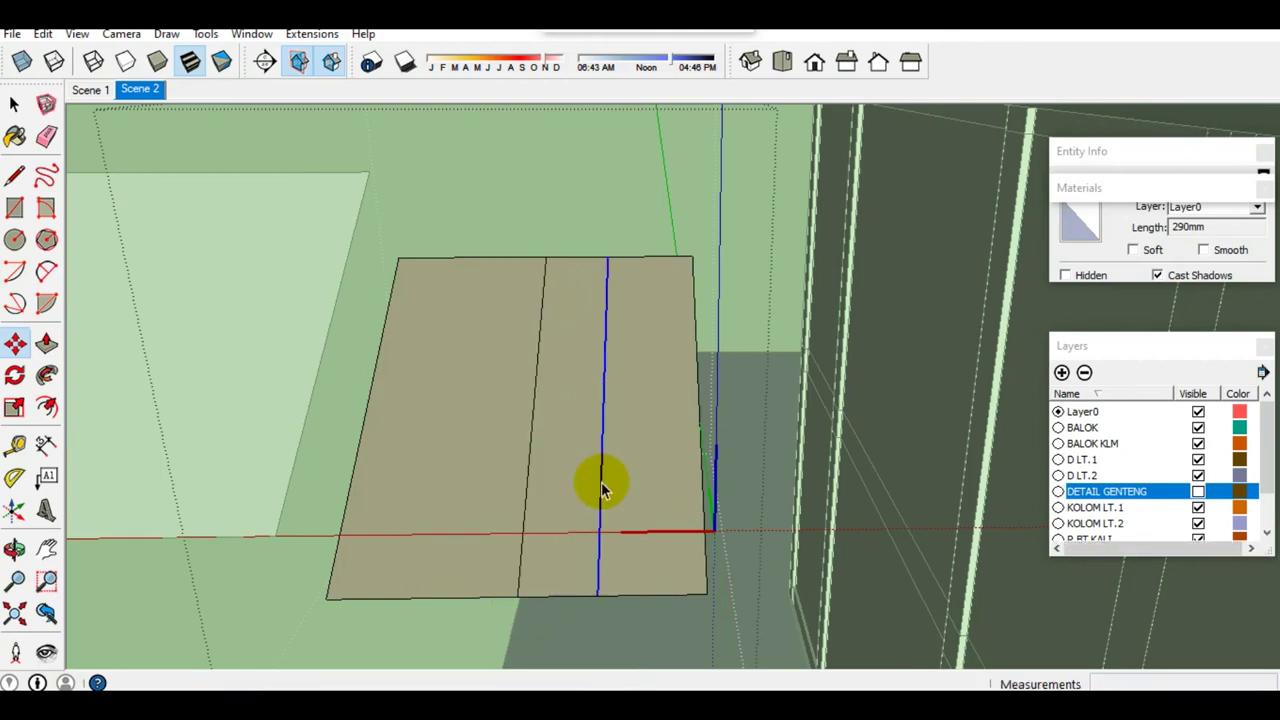
type("t")
Step: Add a parallel line from the left edge and move the 50 mm strip toward the panel centre
left_click(349, 482)
left_click(527, 499)
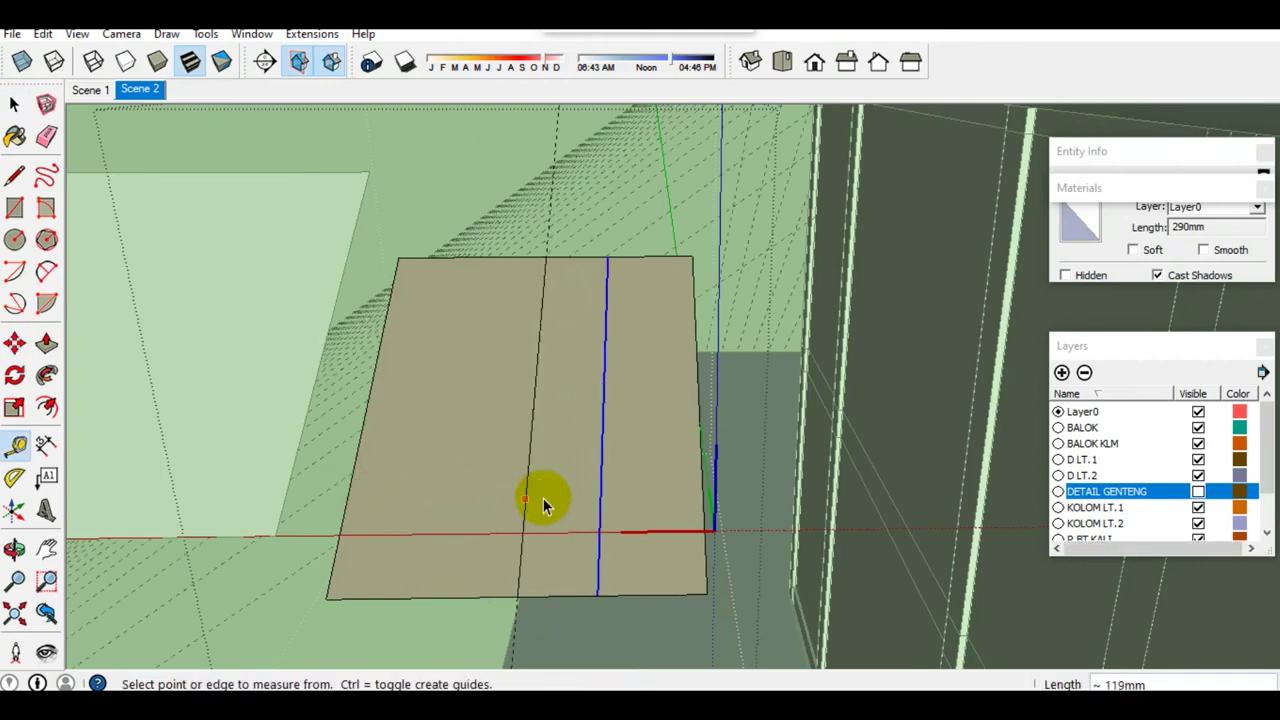
key("space")
left_click(566, 495)
key("m")
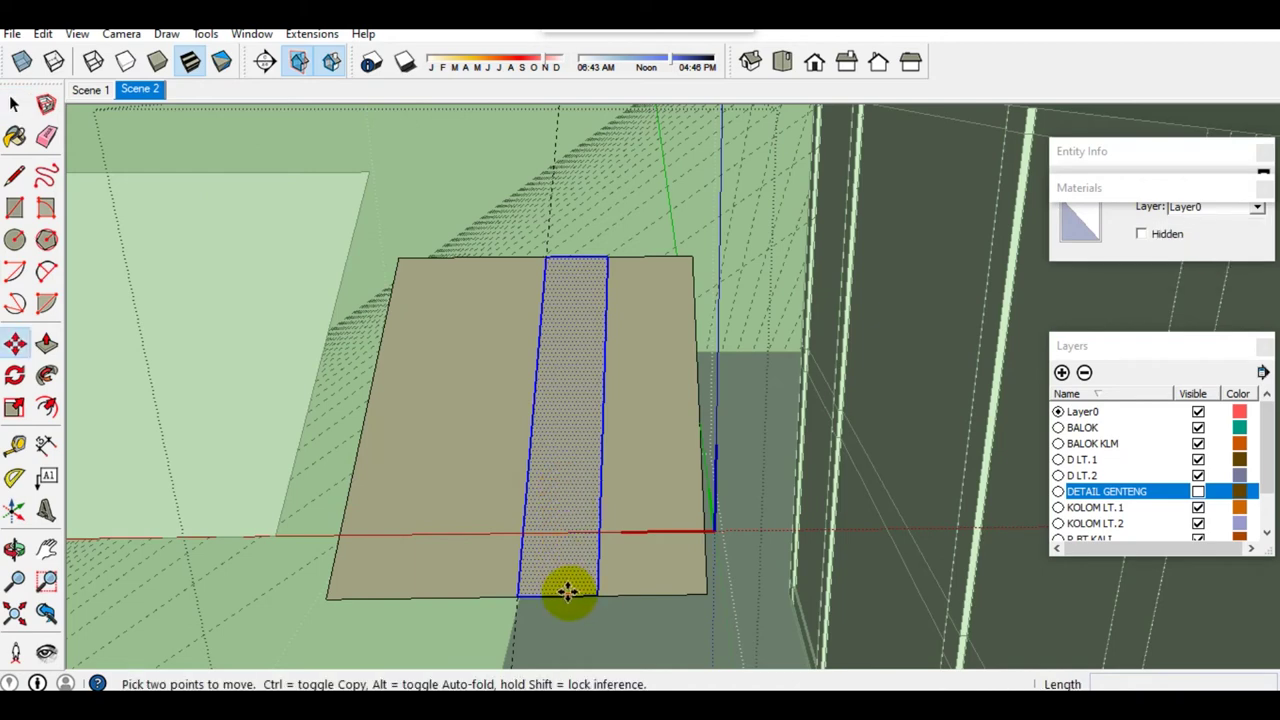
left_click(561, 592)
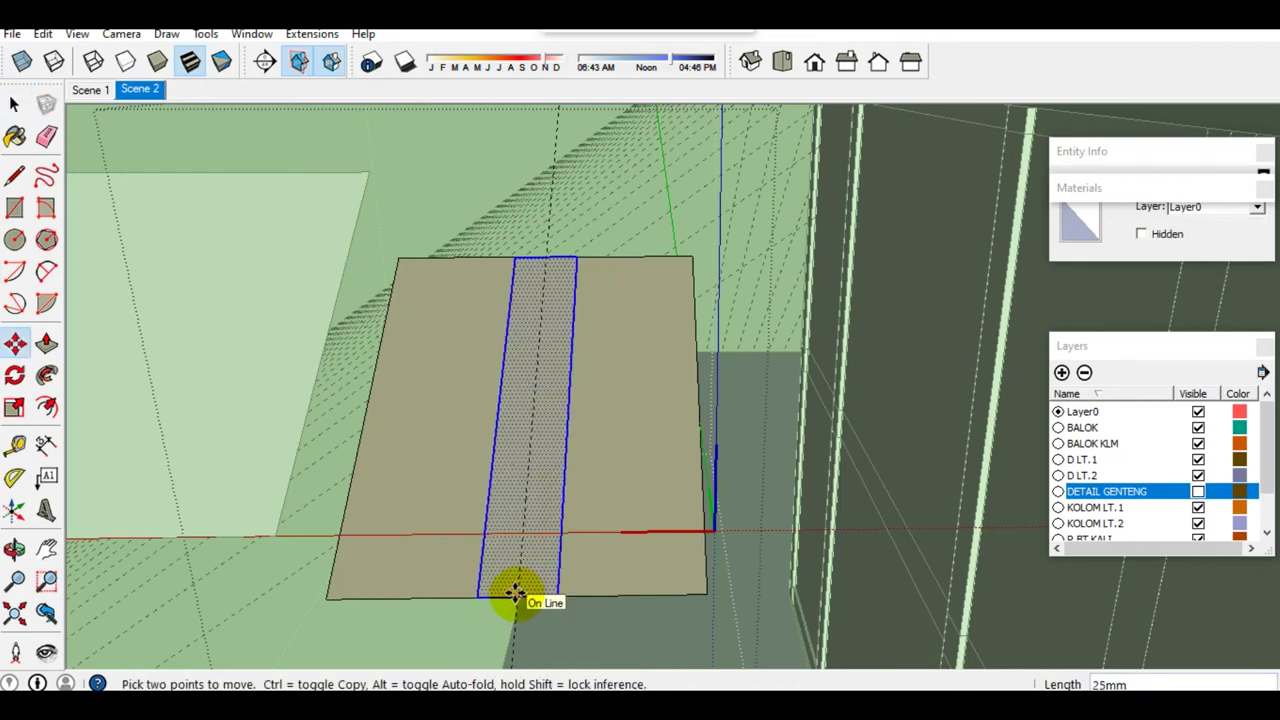
left_click(513, 594)
key("space")
key("e")
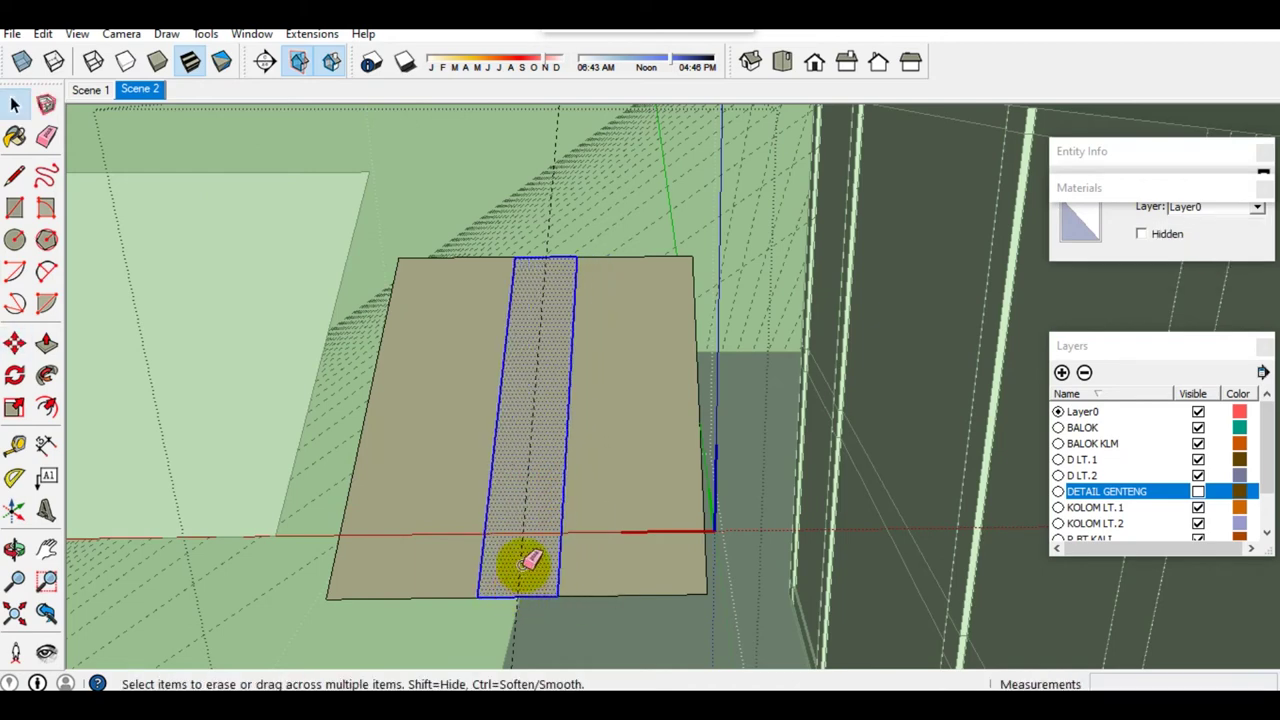
key("space")
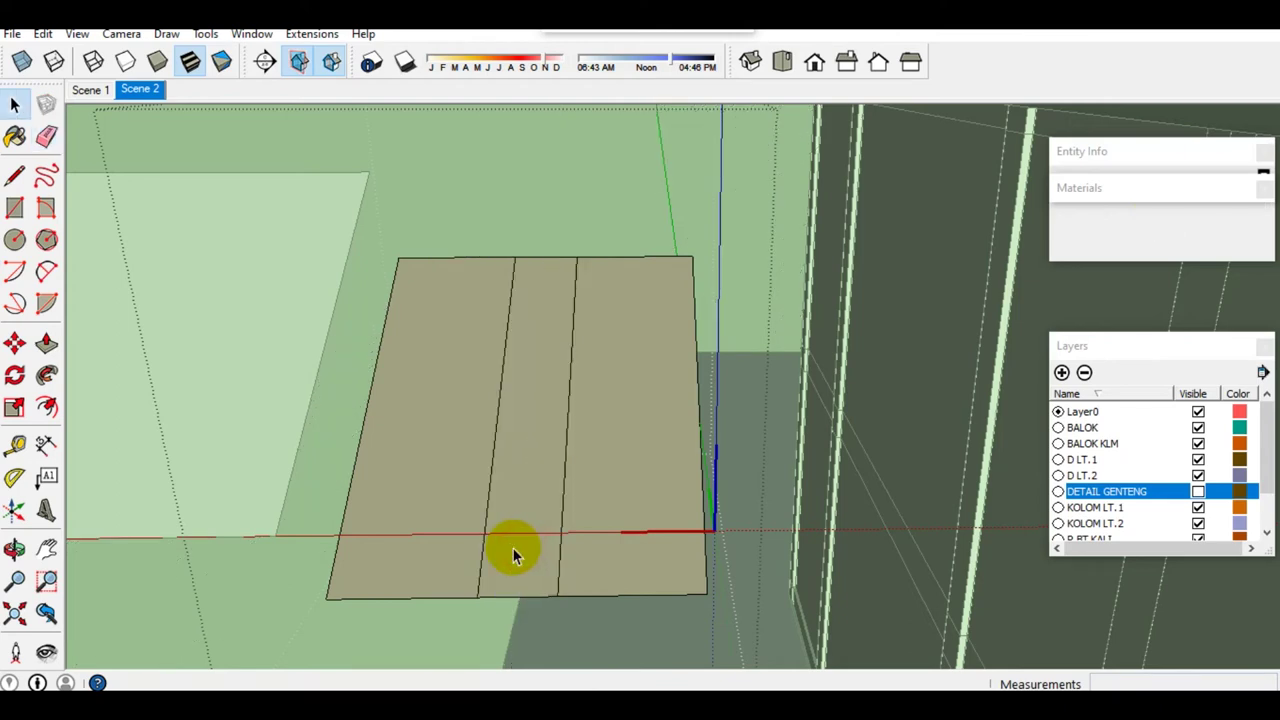
left_click(514, 549)
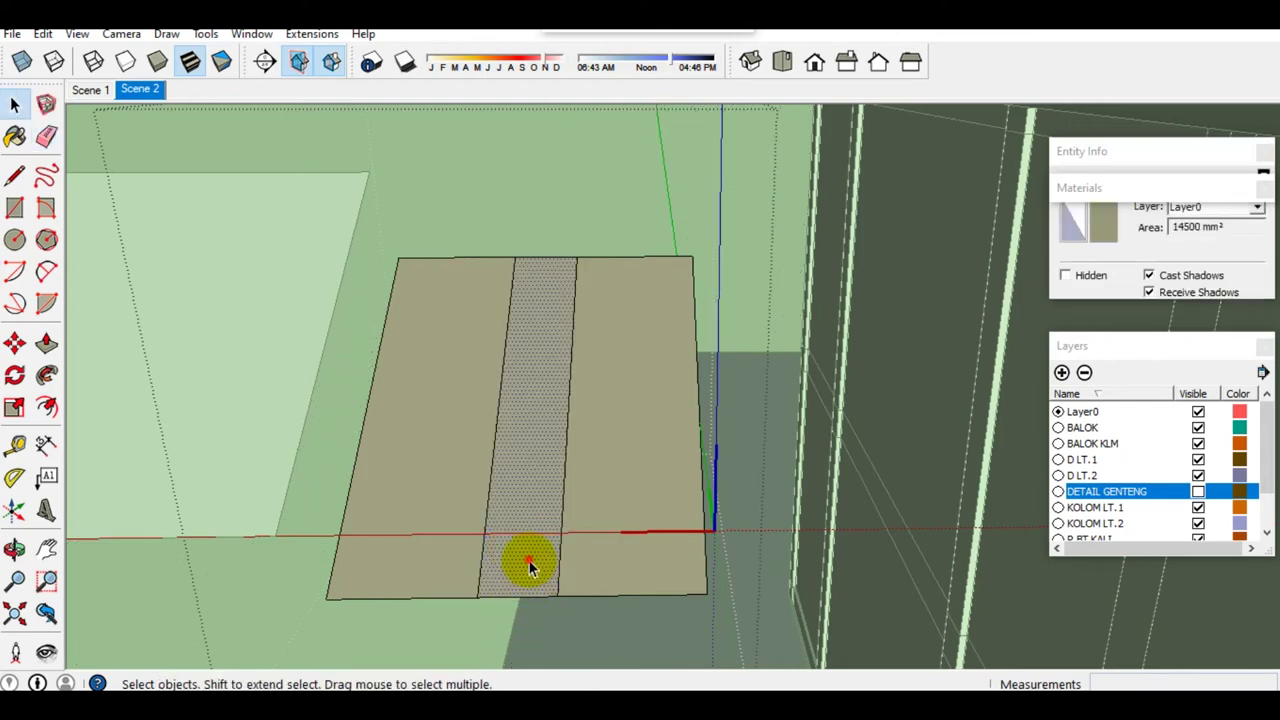
Step: Push/Pull the middle strip up 60 mm into a batten
scroll(530, 568, "up", 2)
key("p")
left_click_drag(571, 506, 562, 472)
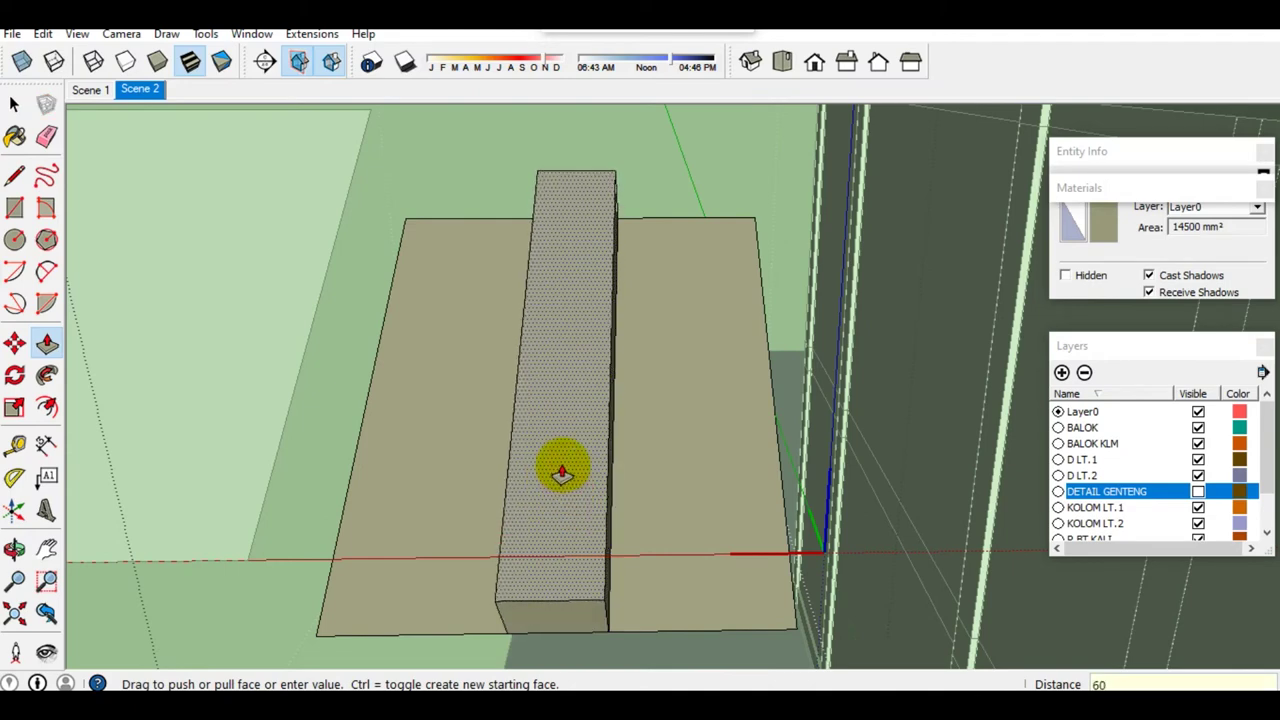
left_click_drag(562, 472, 562, 464)
Step: Copy the batten's top end edge 30 mm down its end face
key("space")
mouse_move(551, 414)
middle_mouse_down()
mouse_move(566, 543)
mouse_move(599, 298)
middle_mouse_up()
left_click(599, 293)
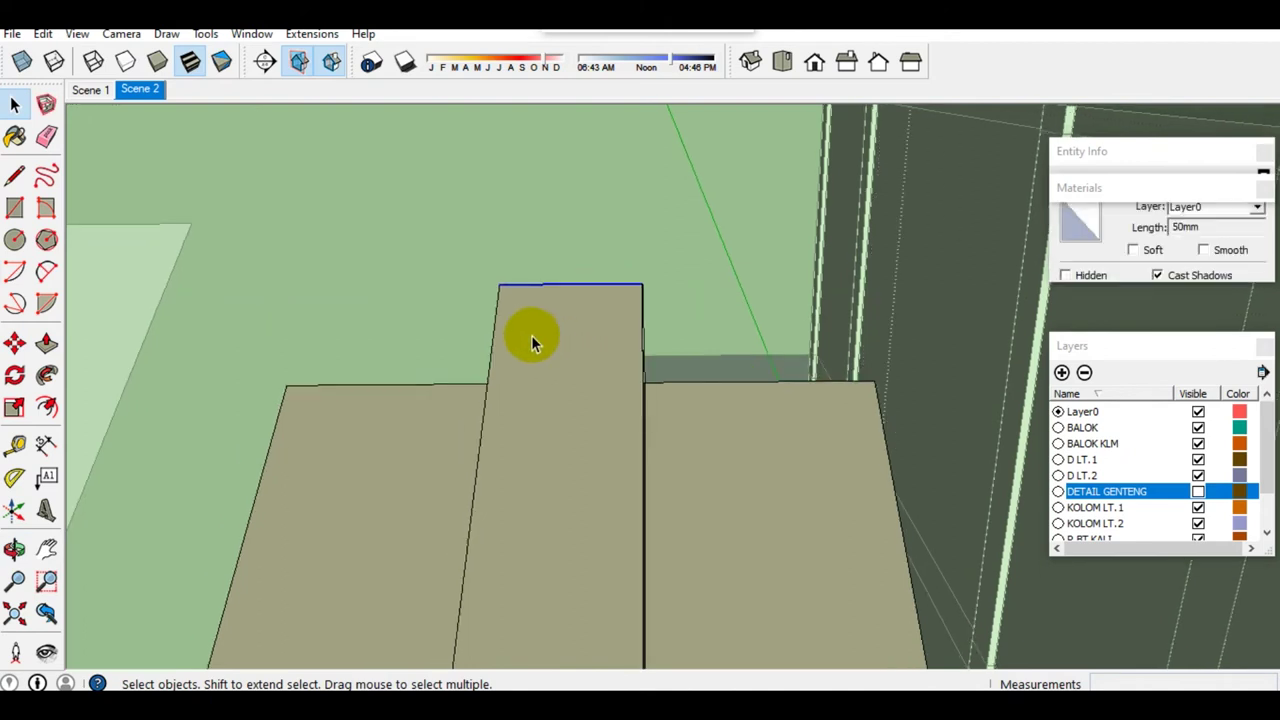
middle_click_drag(531, 335, 533, 320)
key("m")
left_click(499, 277)
type("30")
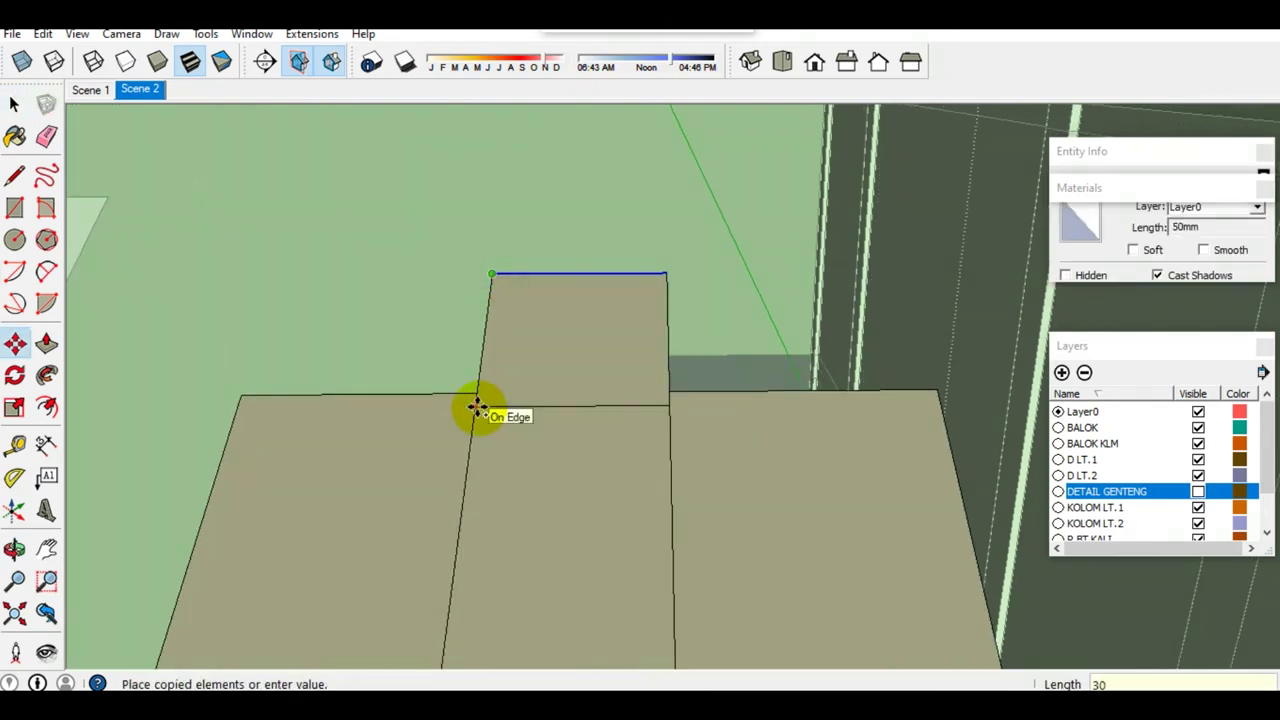
left_click(477, 407)
Step: Raise the small top face at the batten's end into a block
key("space")
middle_click_drag(477, 407, 600, 428)
left_click(600, 430)
key("p")
left_click(600, 430)
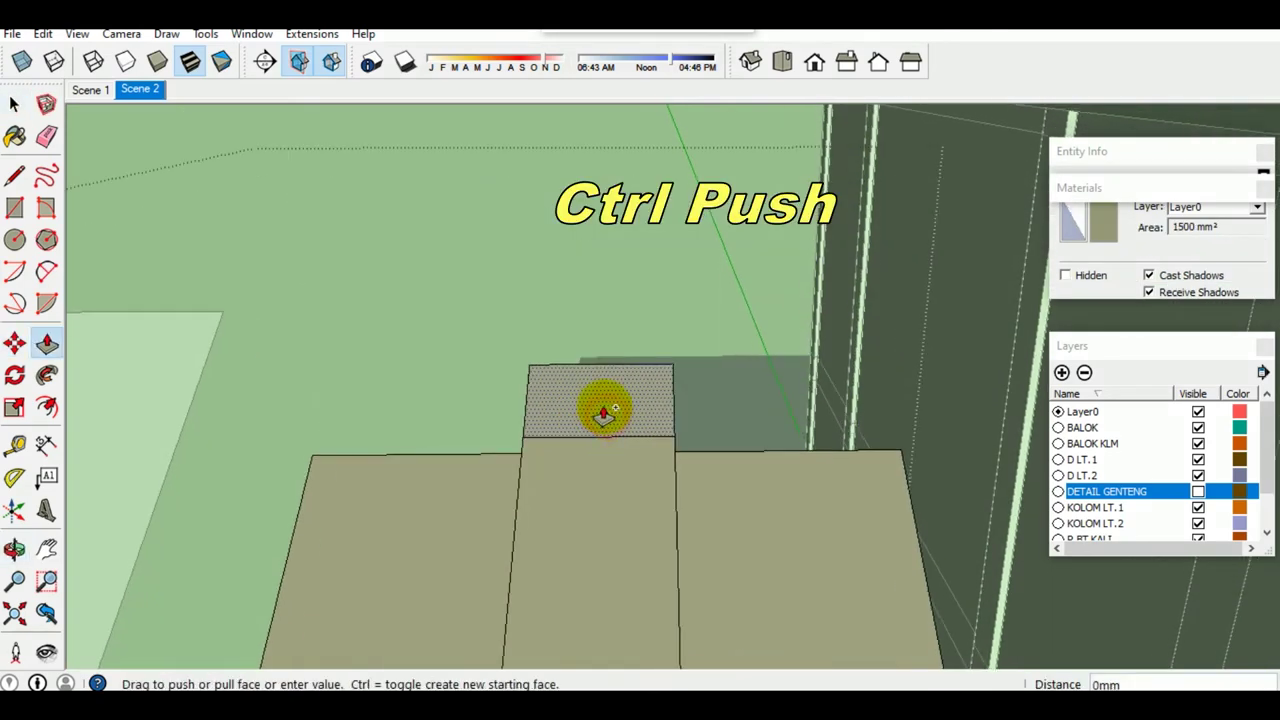
left_click(597, 386)
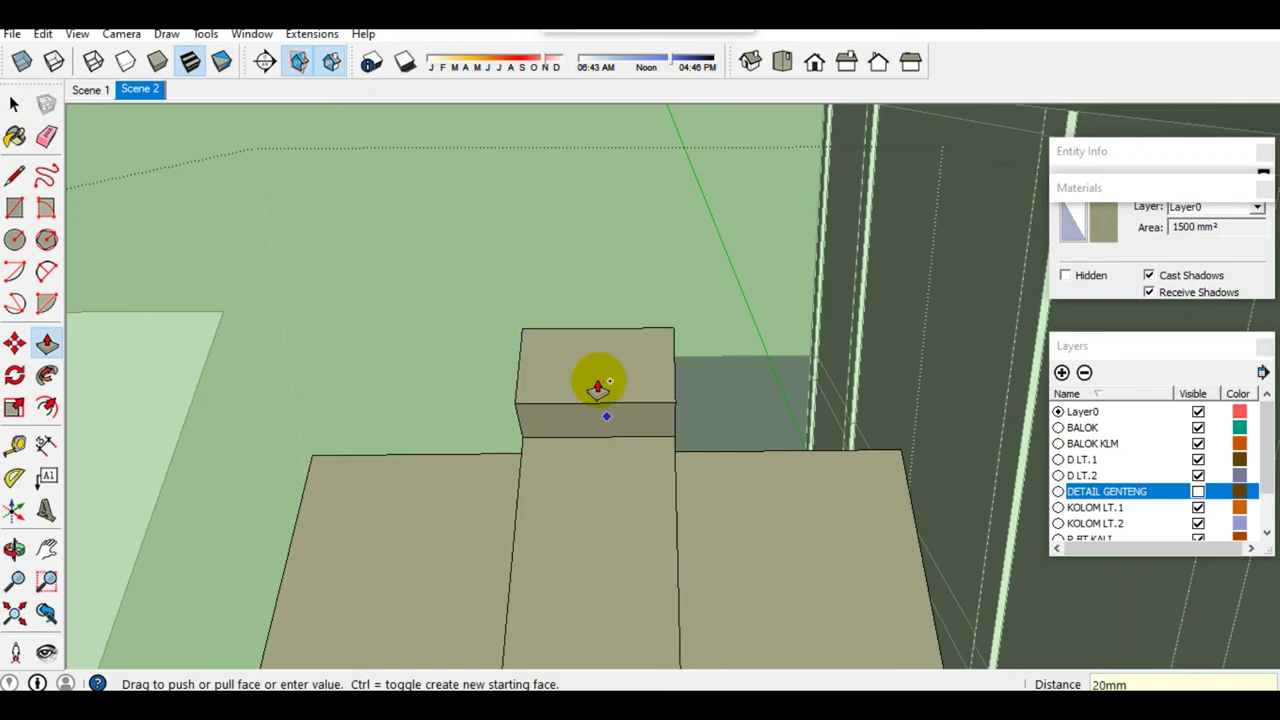
Step: Stretch the end block sideways in both directions into a crosswise batten
key("space")
mouse_move(603, 432)
middle_mouse_down()
mouse_move(471, 443)
mouse_move(636, 413)
middle_mouse_up()
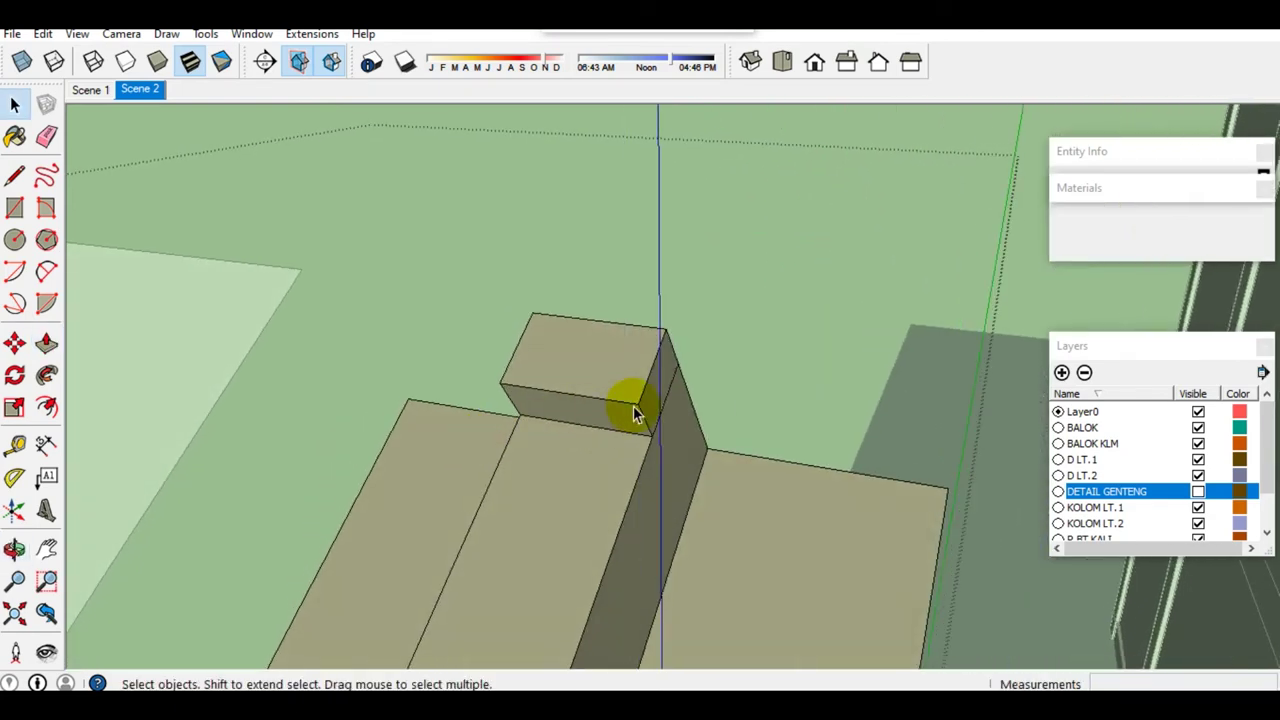
left_click(652, 408)
key("p")
left_click(656, 405)
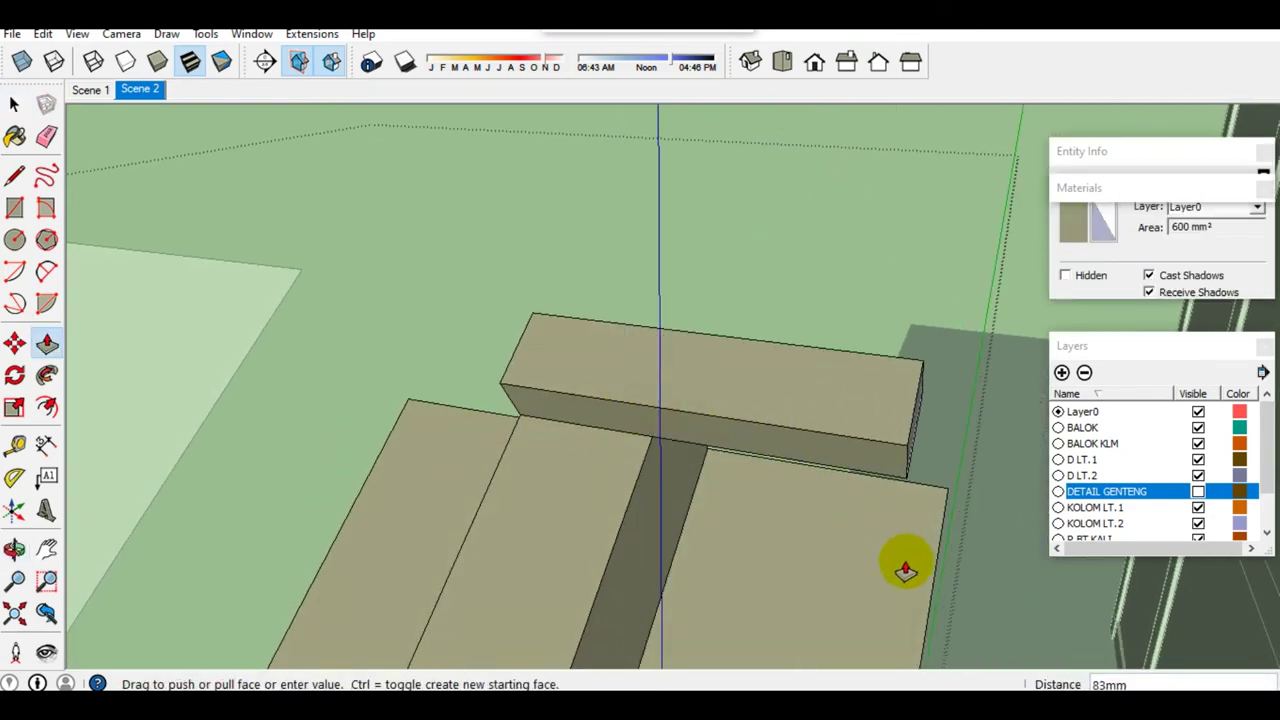
left_click(930, 603)
key("space")
mouse_move(635, 417)
middle_mouse_down()
mouse_move(980, 420)
mouse_move(937, 431)
middle_mouse_up()
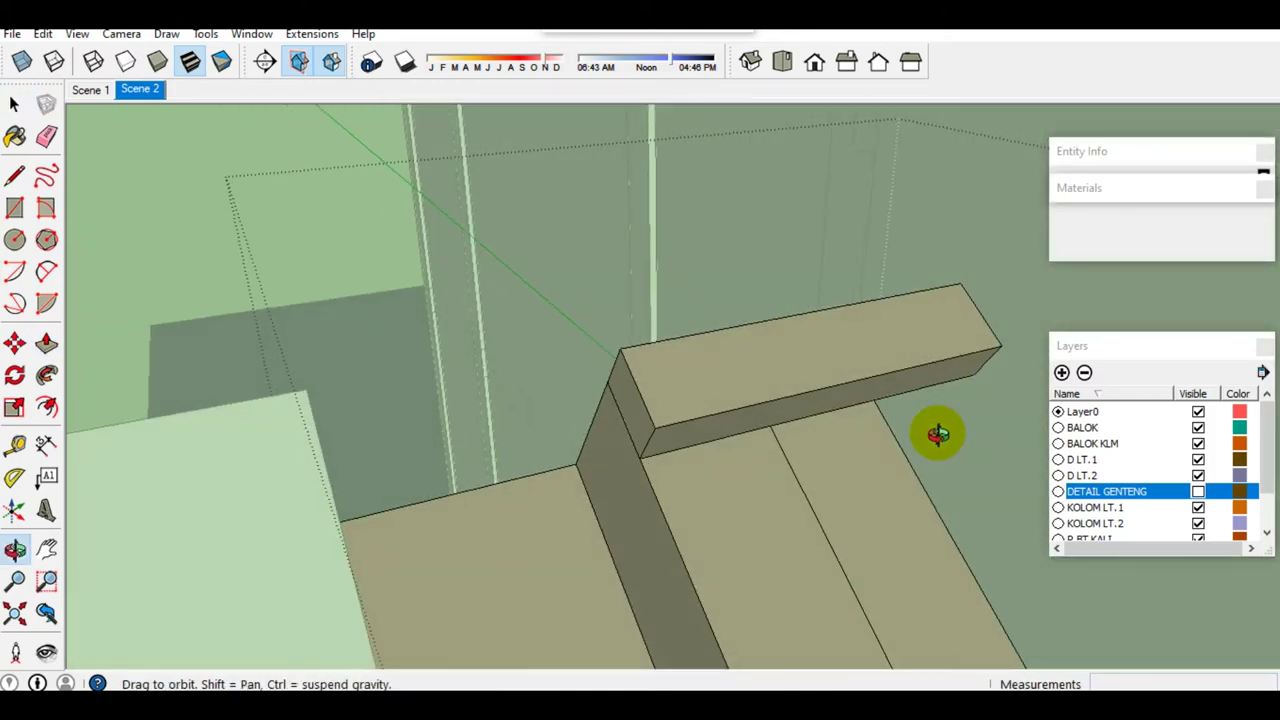
left_click(640, 428)
key("p")
left_click(634, 423)
mouse_move(603, 443)
middle_mouse_down()
mouse_move(457, 480)
mouse_move(381, 593)
middle_mouse_up()
left_click(381, 593)
Step: Erase the left and right flat panels and leftover edges beside the batten
mouse_move(534, 512)
middle_mouse_down()
mouse_move(563, 477)
mouse_move(571, 362)
mouse_move(575, 375)
middle_mouse_up()
key("e")
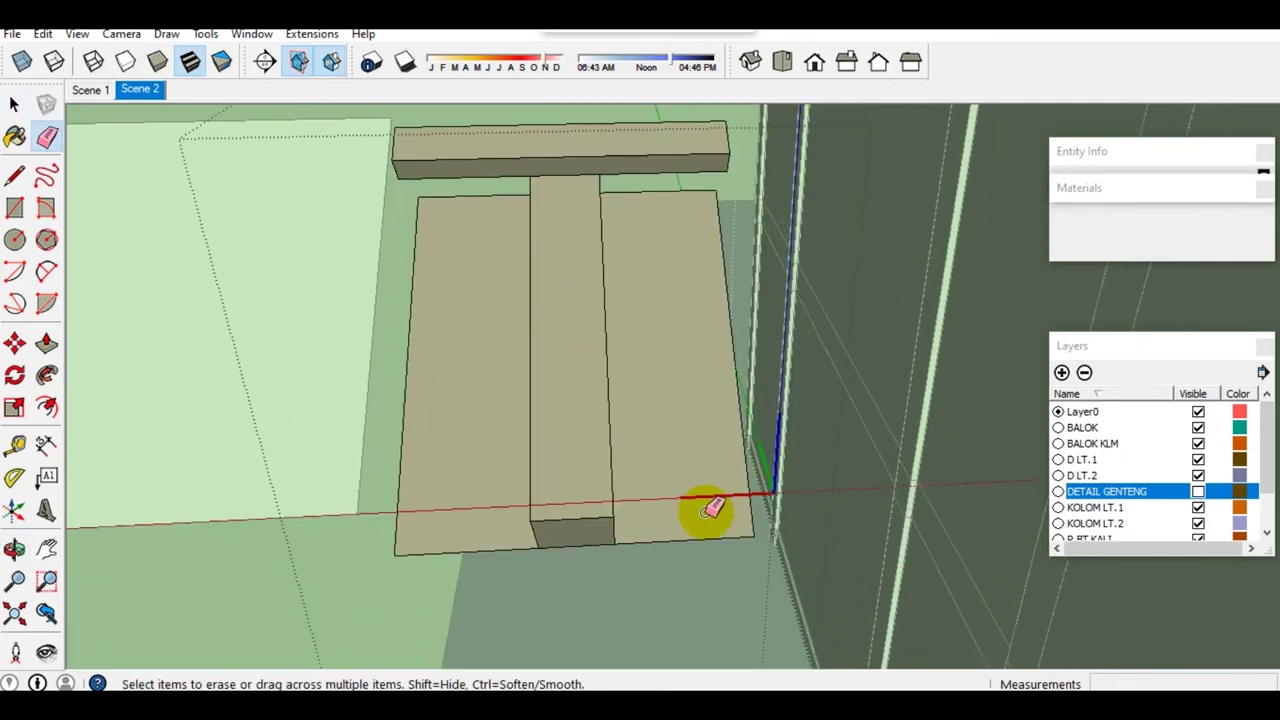
left_click(760, 533)
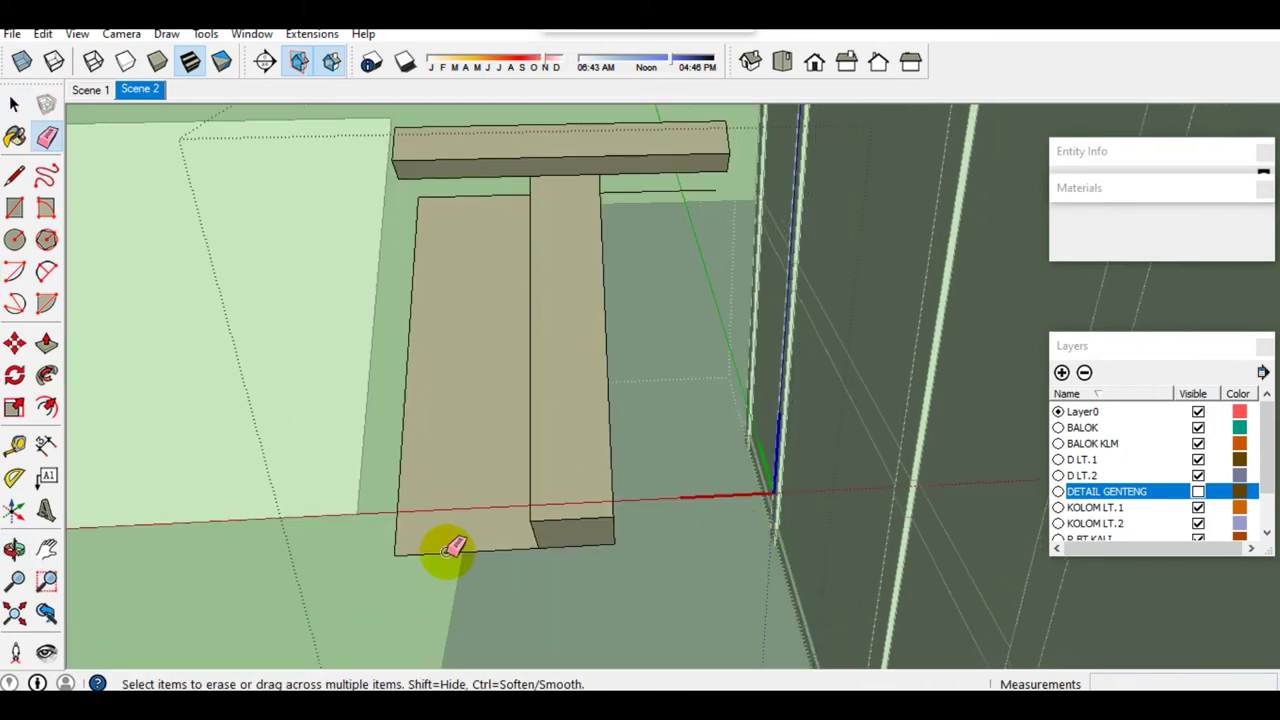
left_click(403, 556)
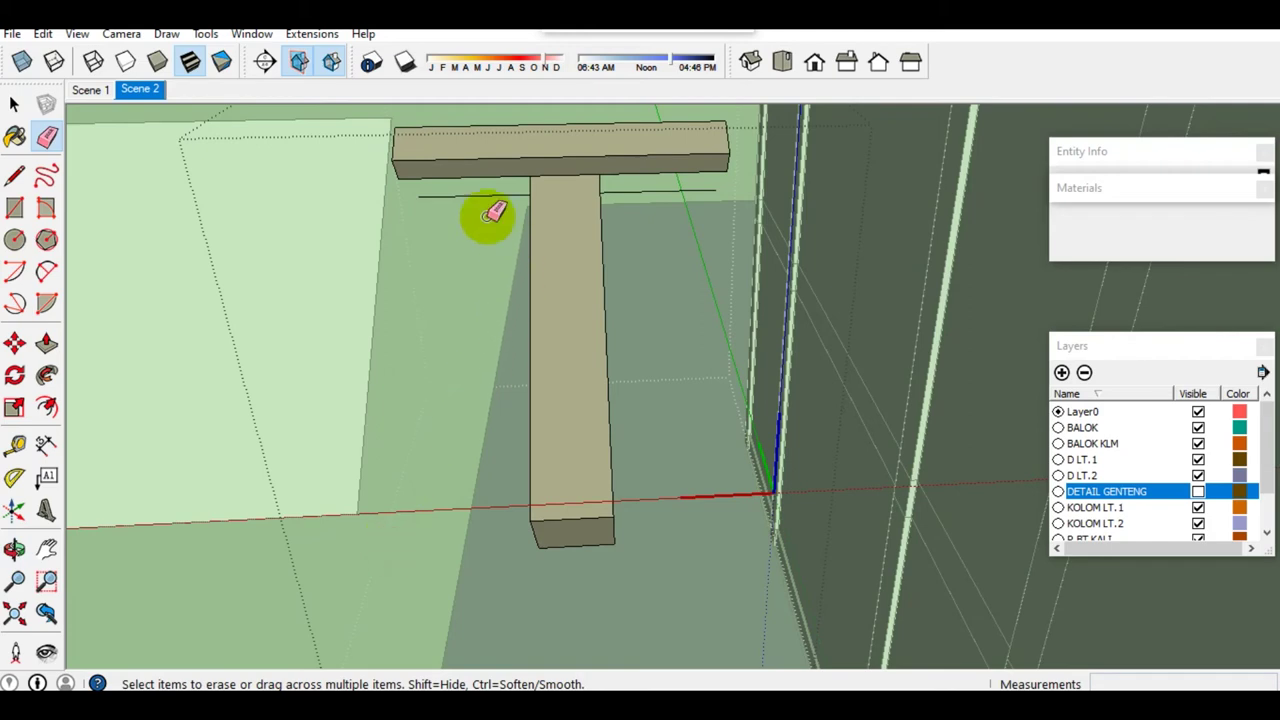
left_click_drag(484, 196, 604, 195)
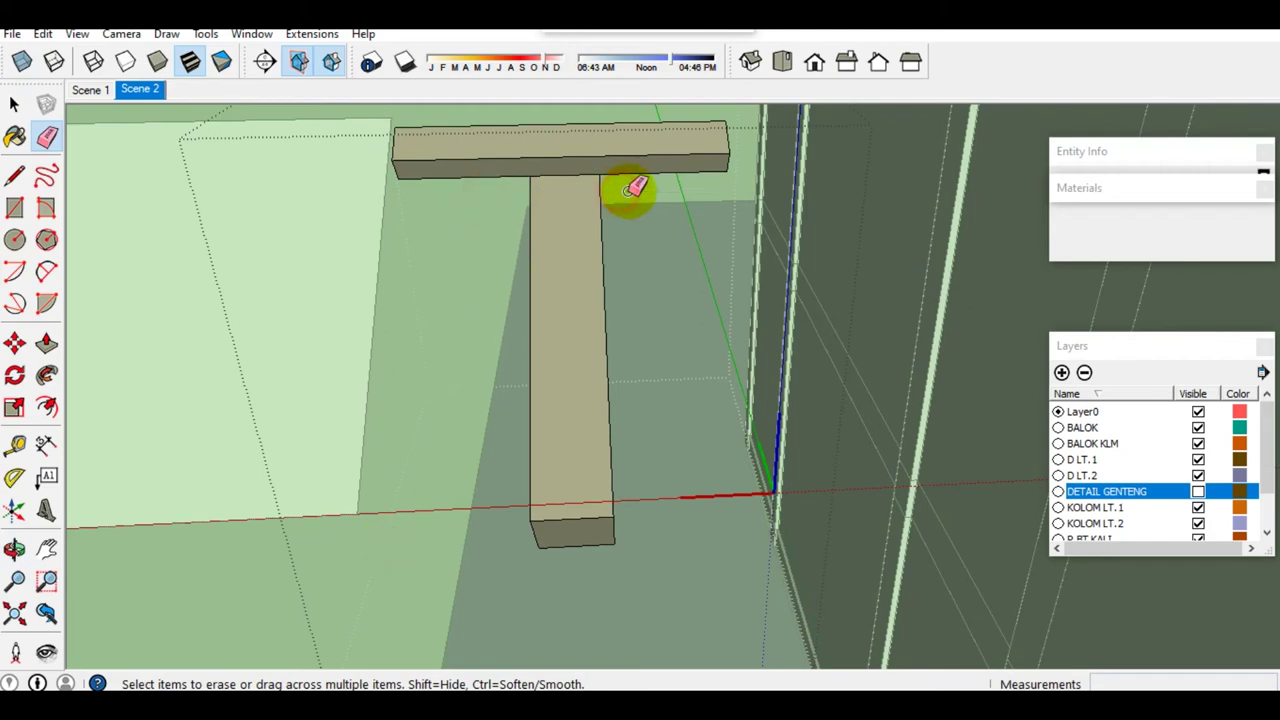
key("space")
scroll(586, 540, "up", 3)
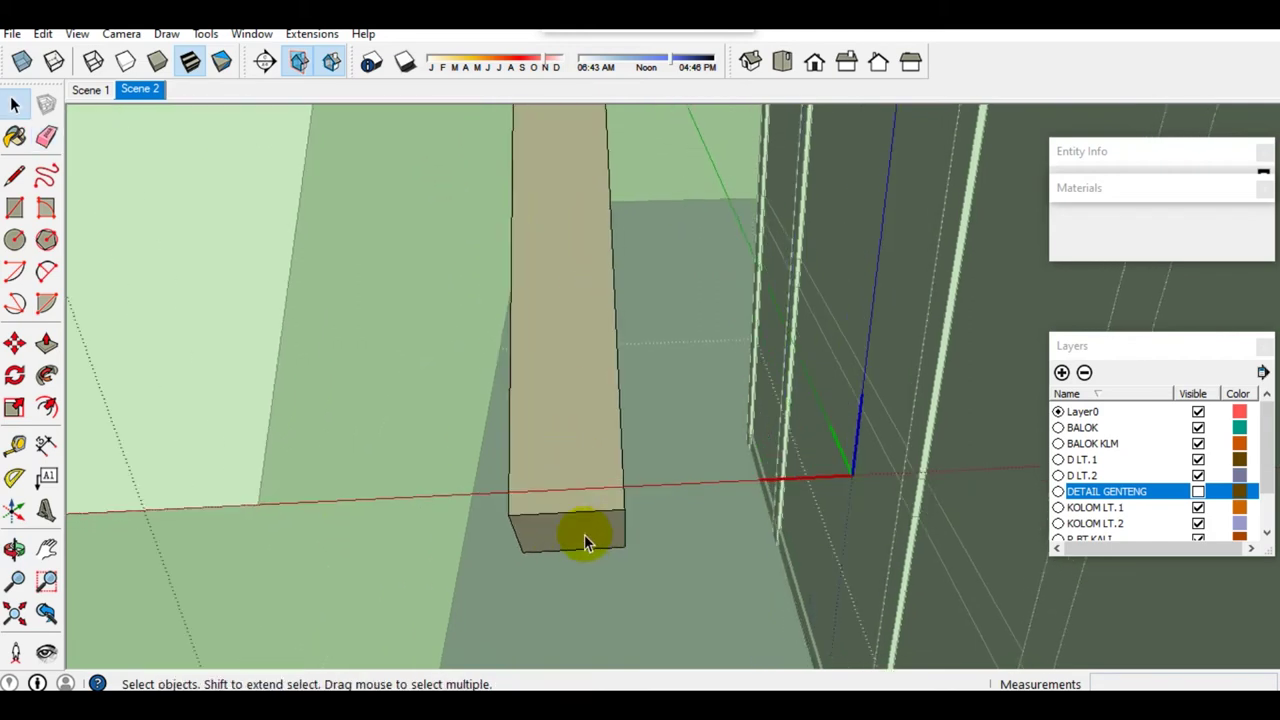
Step: Delete the batten's bottom end face and soften the four edges around it
scroll(586, 540, "up", 2)
left_click(586, 541)
key("Delete")
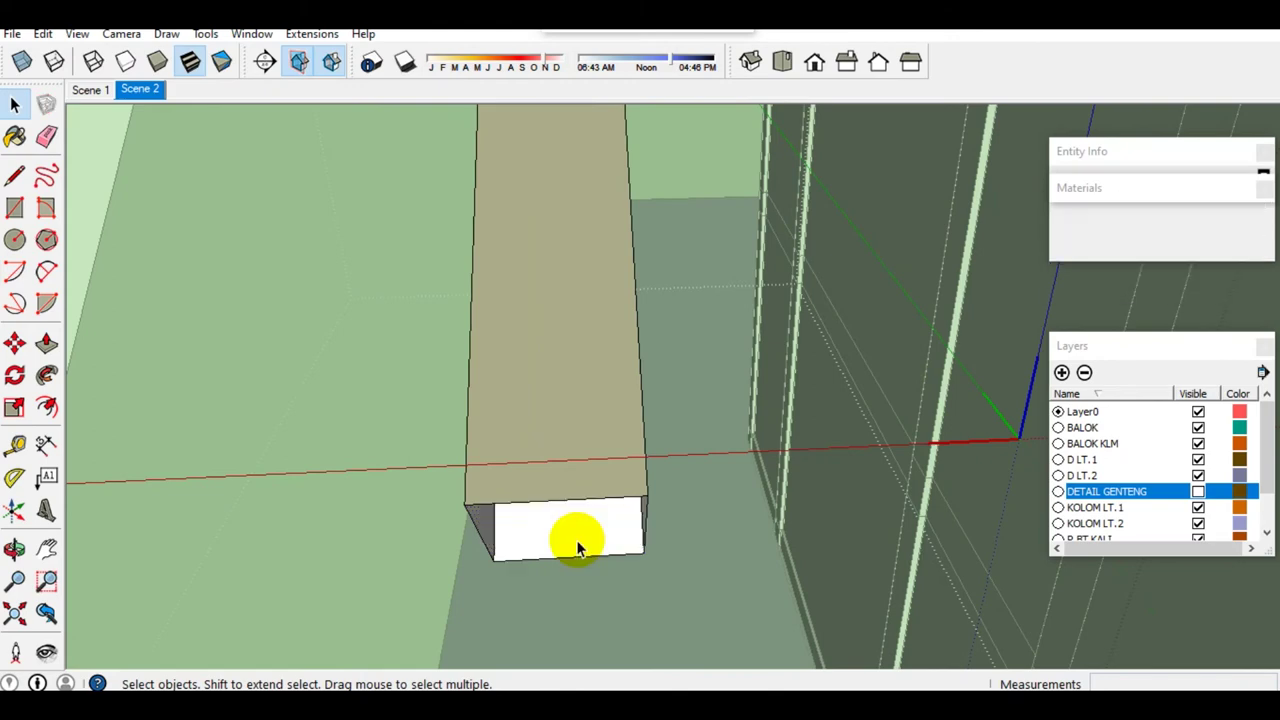
right_click(561, 507)
left_click(609, 598)
right_click(643, 537)
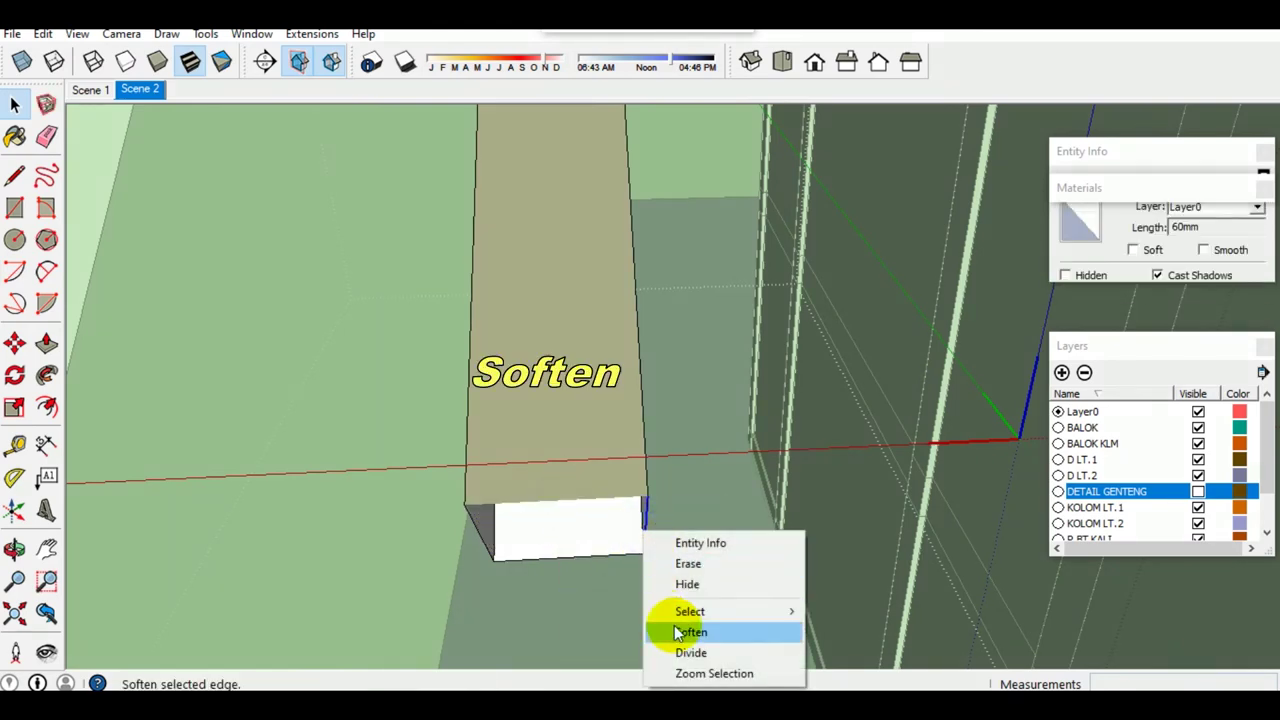
left_click(655, 634)
right_click(573, 561)
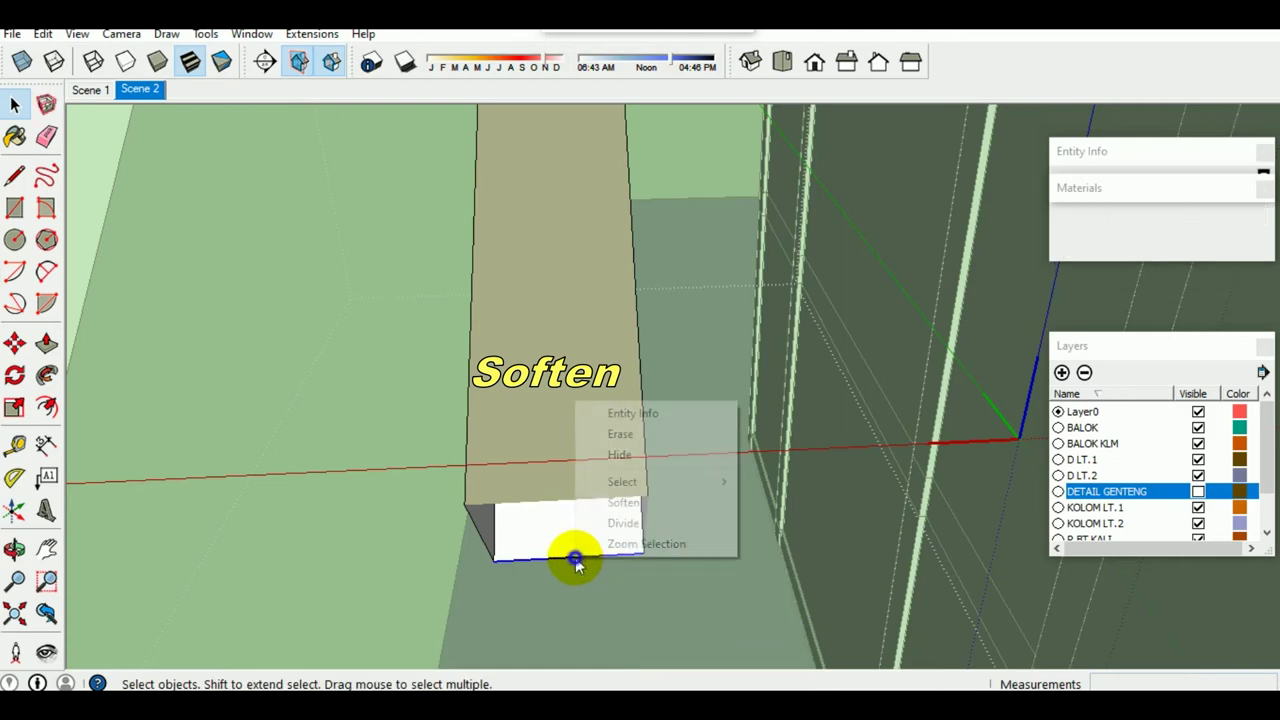
left_click(623, 502)
right_click(481, 541)
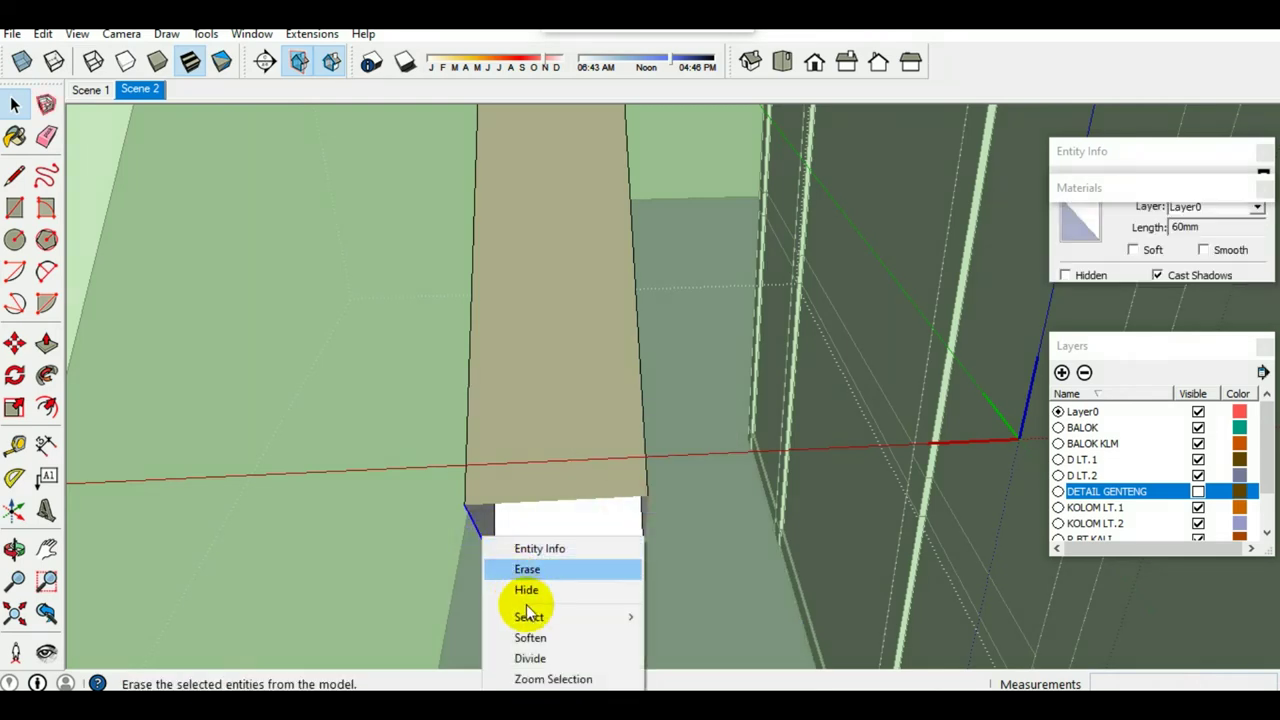
left_click(529, 637)
Step: Soften the triangle's edges on the crossbeam's angled end
middle_click_drag(534, 634, 532, 567)
scroll(535, 578, "up", 3)
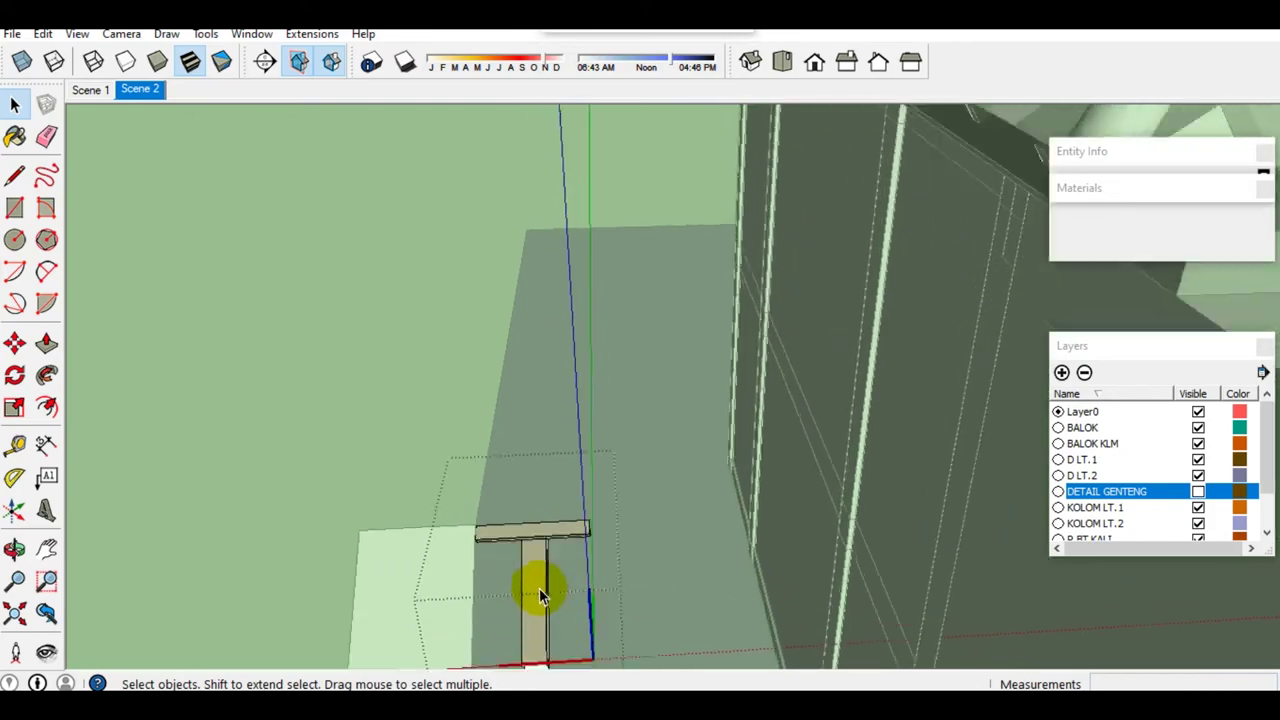
scroll(530, 545, "up", 3)
scroll(515, 510, "up", 2)
middle_click_drag(507, 497, 877, 588)
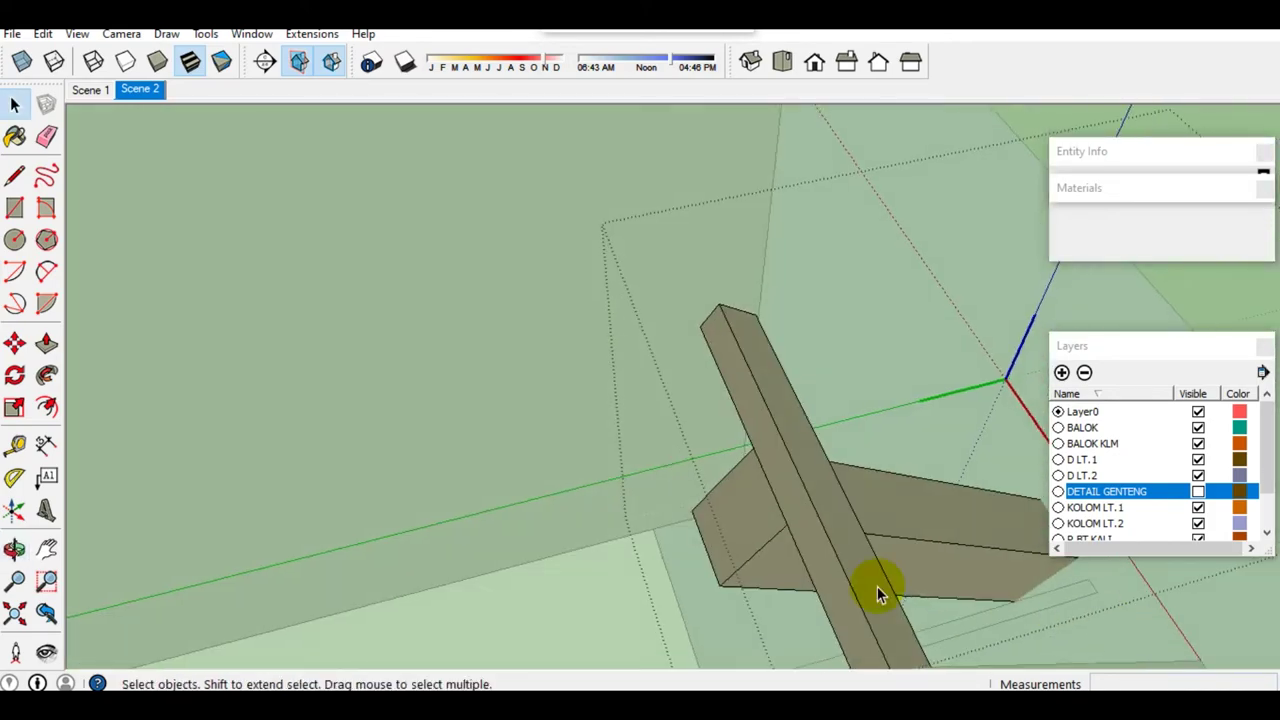
left_click(735, 525)
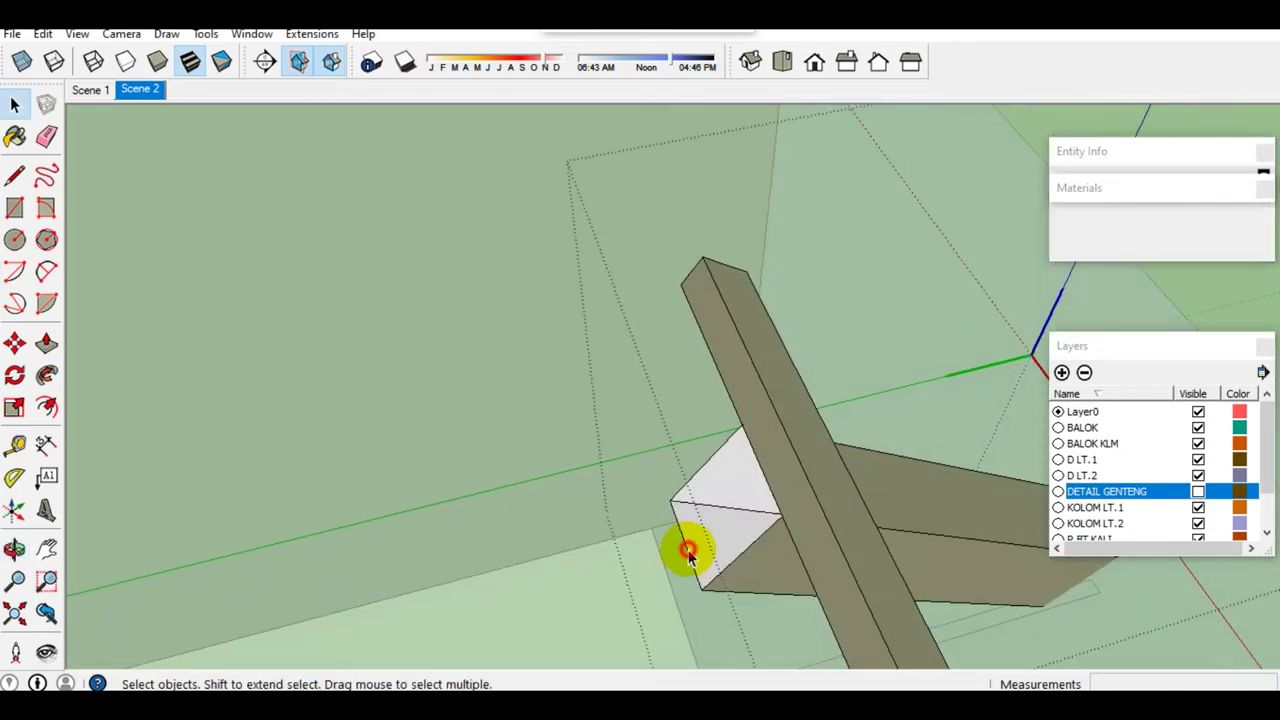
right_click(686, 549)
left_click(729, 493)
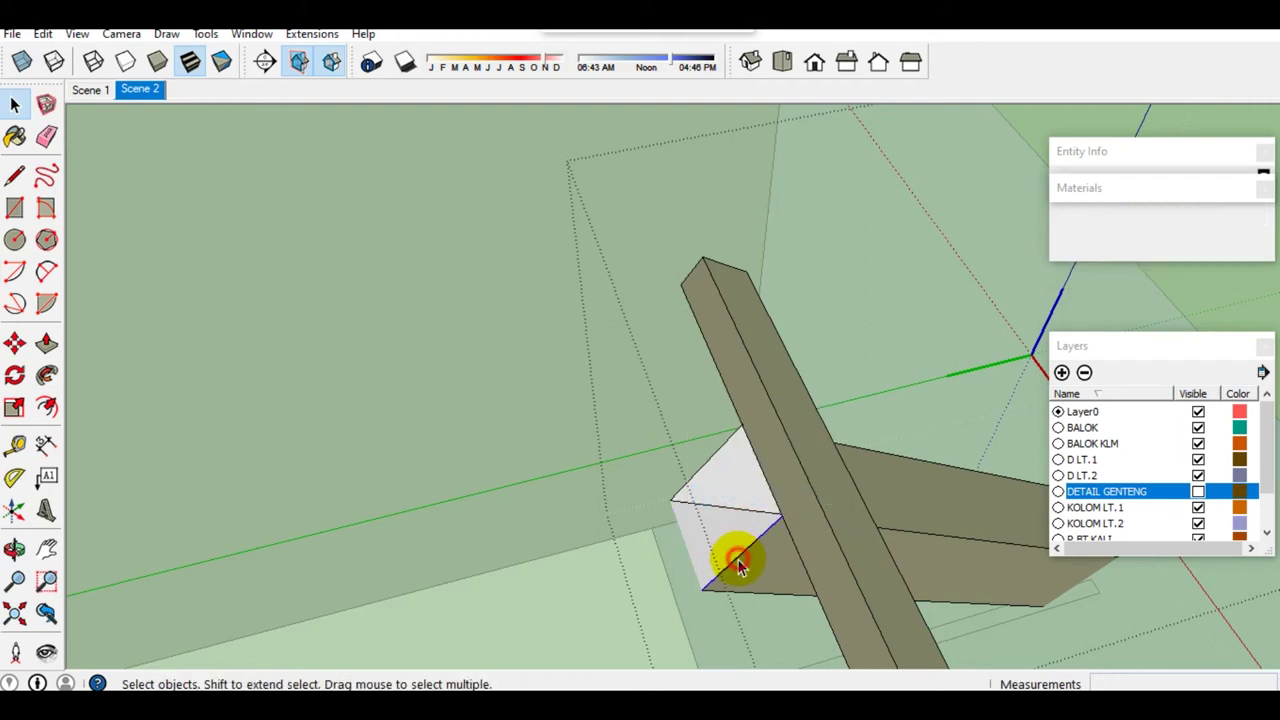
right_click(737, 557)
left_click(800, 503)
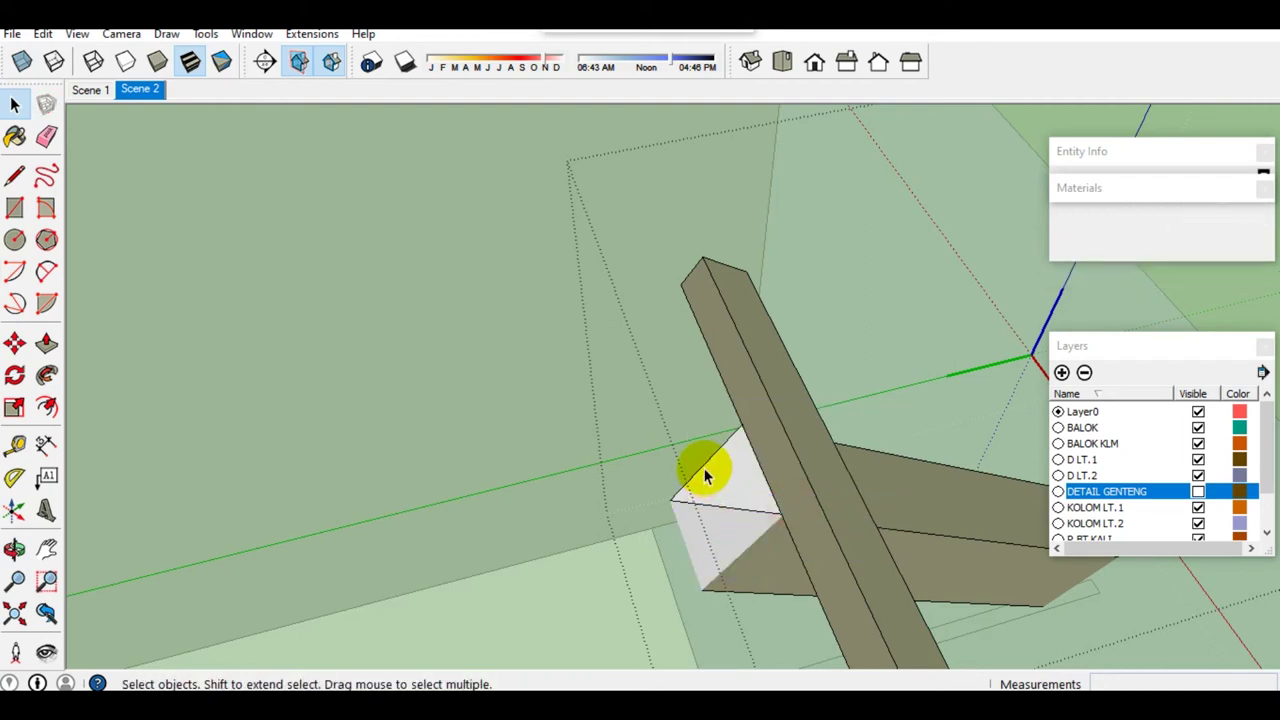
right_click(705, 472)
left_click(749, 563)
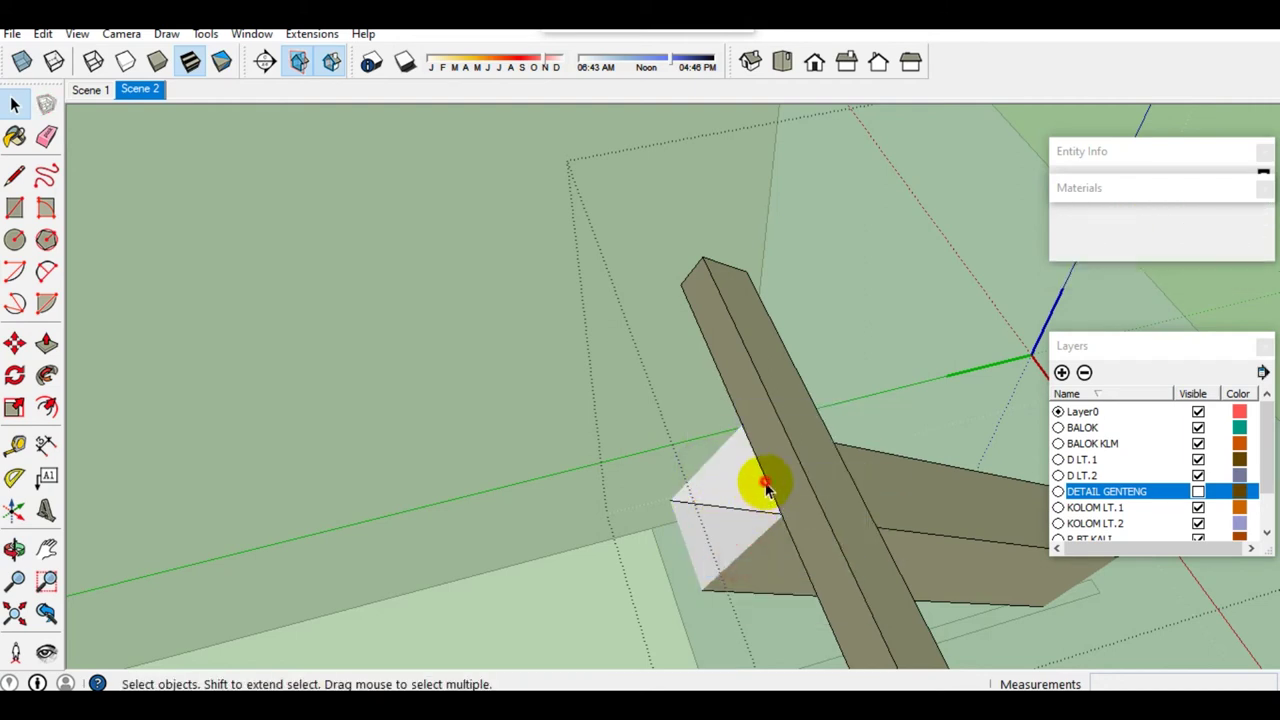
right_click(764, 483)
Step: Soften the three stray edges at the beam's other end
mouse_move(858, 620)
middle_mouse_down()
mouse_move(737, 429)
mouse_move(785, 520)
middle_mouse_up()
left_click(790, 522)
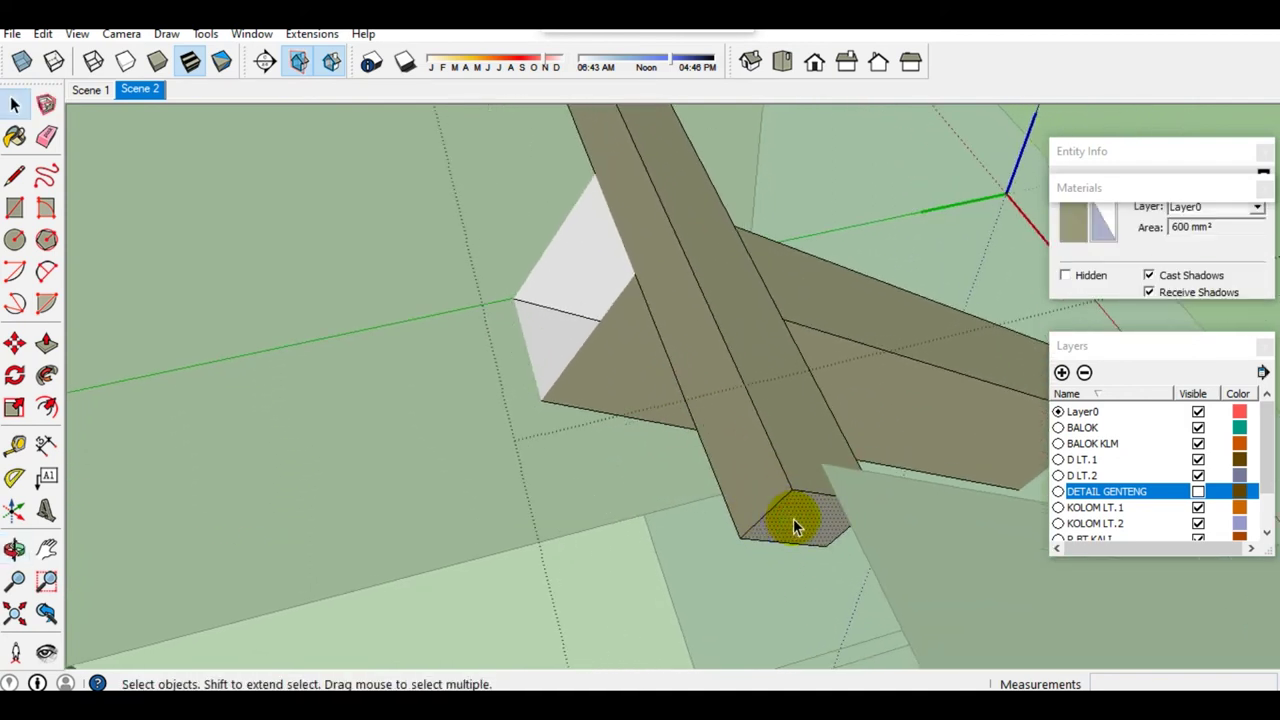
right_click(785, 518)
left_click(789, 570)
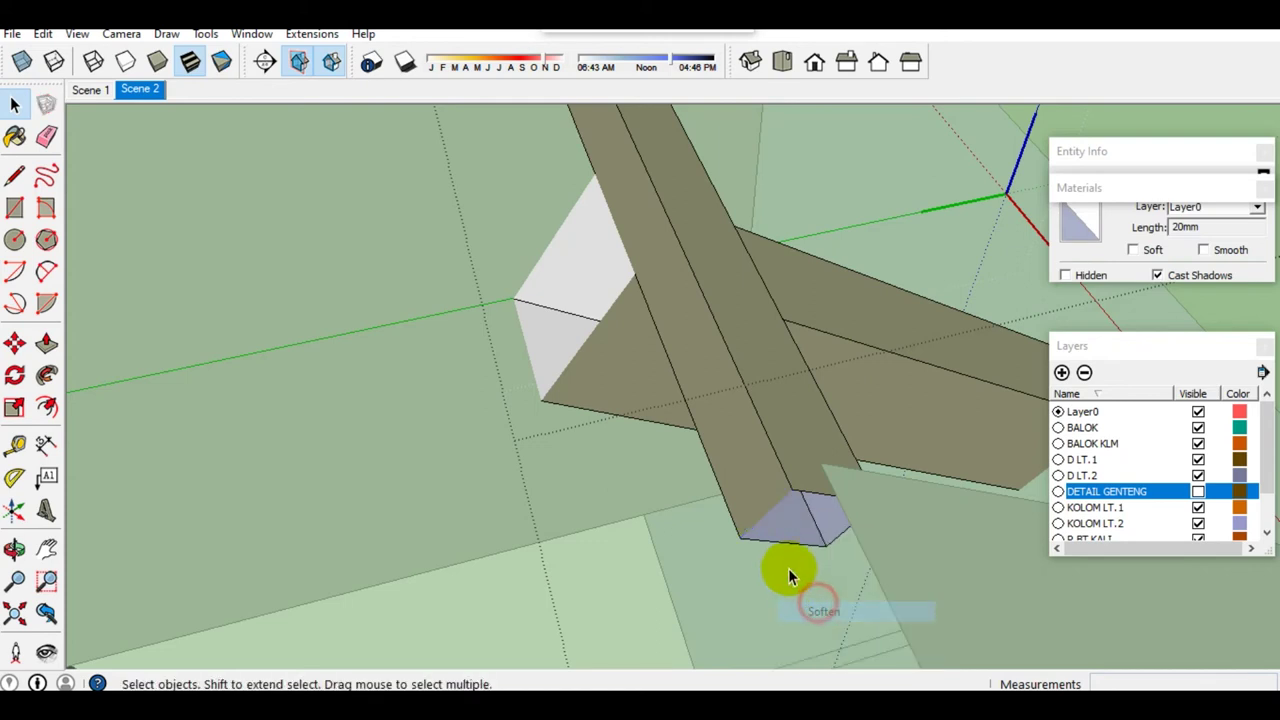
right_click(781, 548)
left_click(836, 494)
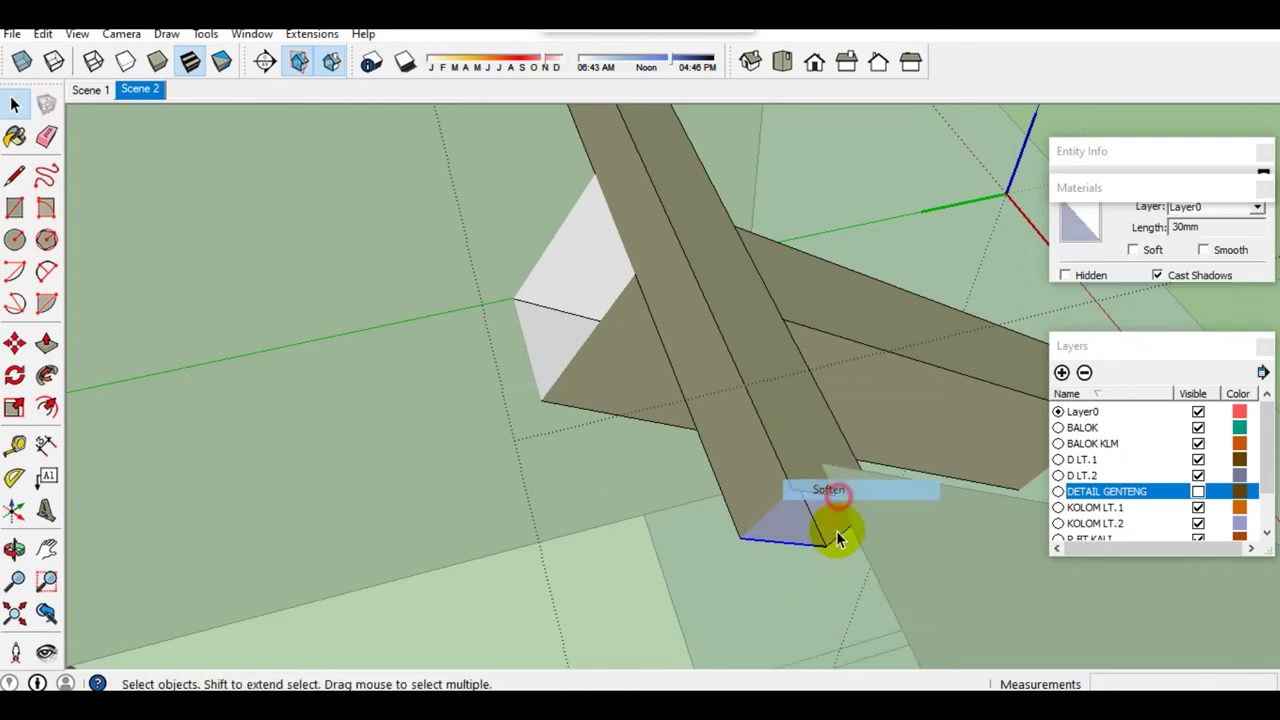
right_click(836, 548)
left_click(879, 485)
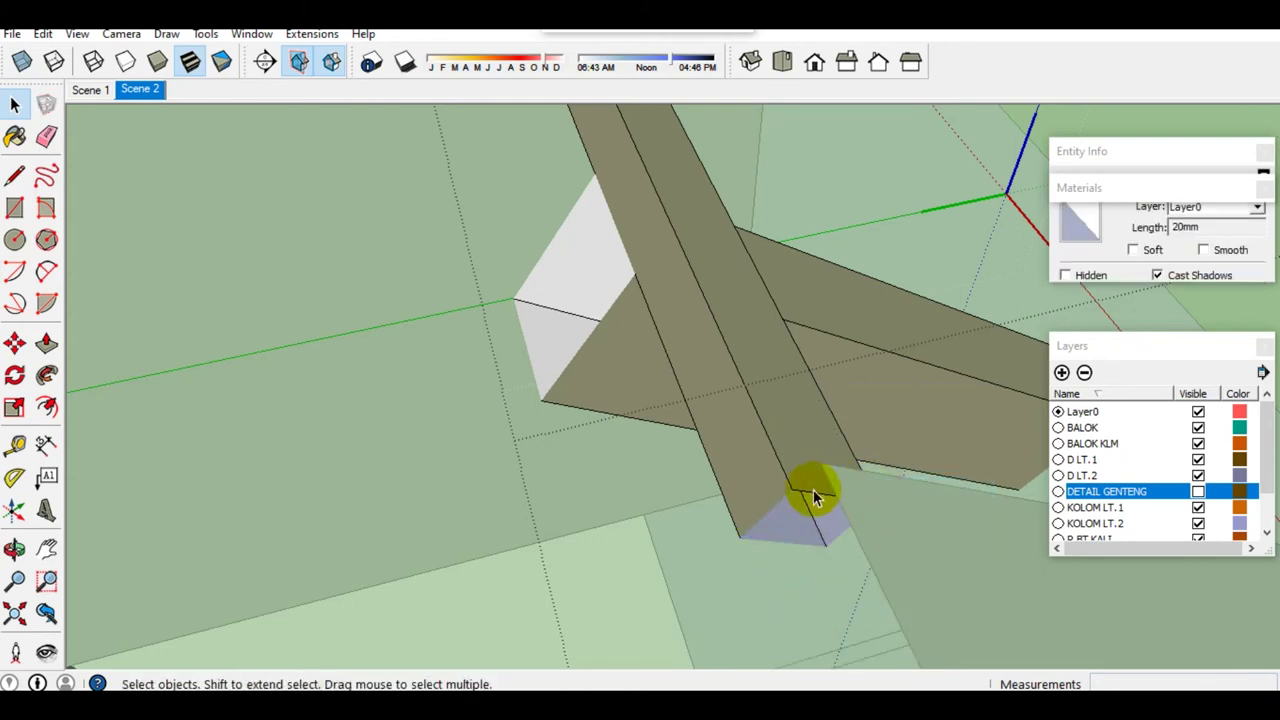
right_click(810, 500)
left_click(808, 592)
Step: Soften the left, diagonal and bottom edges on the beam's end face
scroll(805, 588, "down", 4)
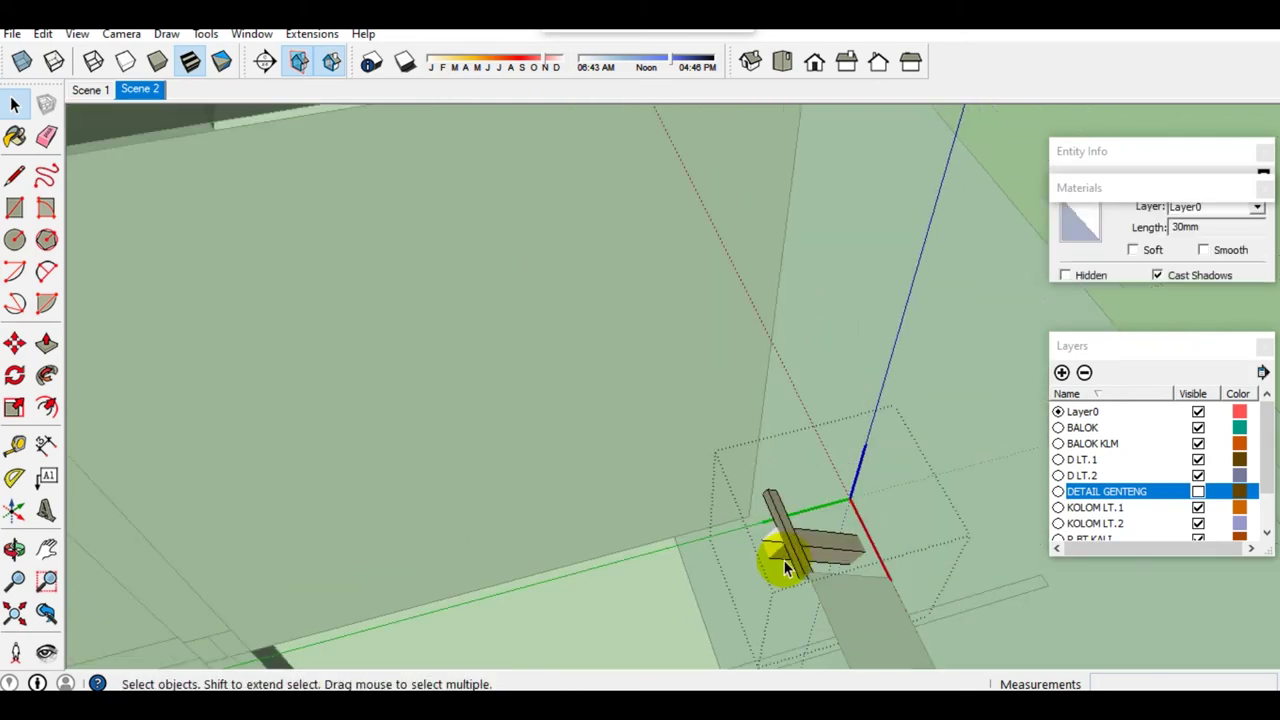
scroll(780, 528, "up", 2)
scroll(785, 521, "up", 3)
scroll(766, 486, "up", 3)
middle_click_drag(766, 466, 1083, 548)
scroll(866, 366, "up", 2)
scroll(777, 358, "up", 2)
mouse_move(777, 358)
middle_mouse_down()
mouse_move(1014, 337)
mouse_move(943, 309)
mouse_move(643, 374)
middle_mouse_up()
left_click(640, 378)
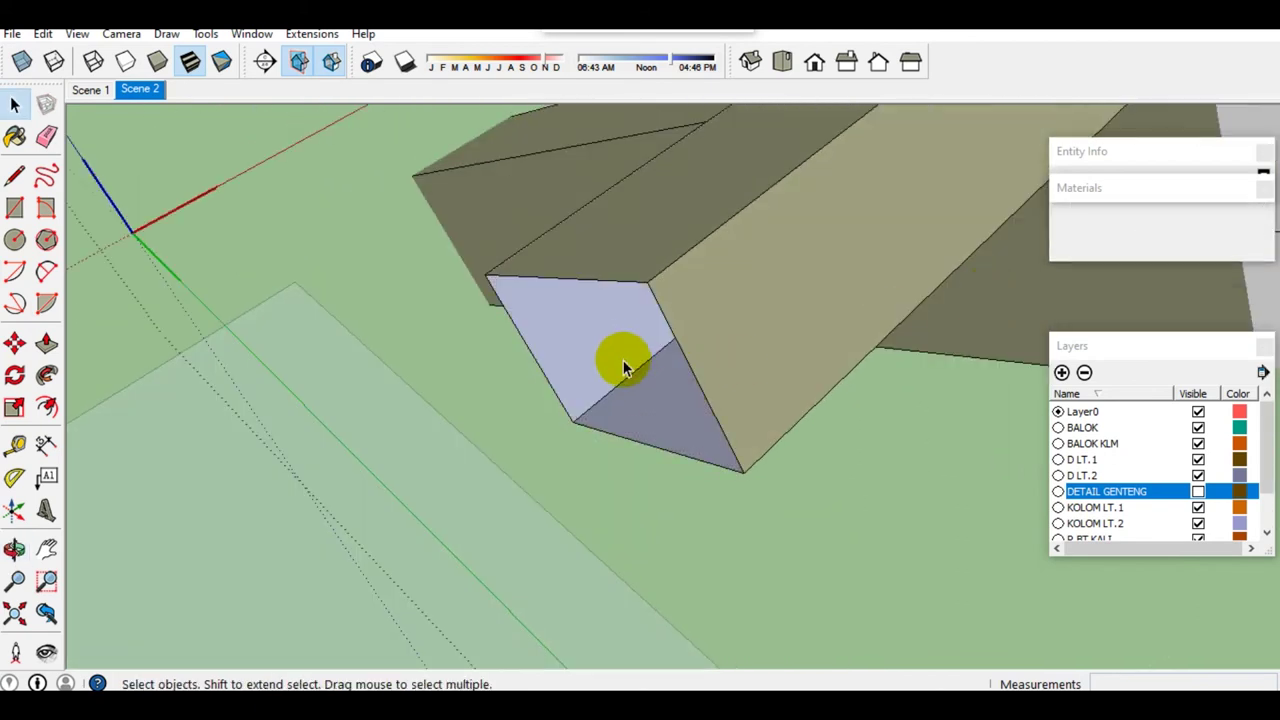
right_click(600, 291)
left_click(648, 381)
right_click(535, 368)
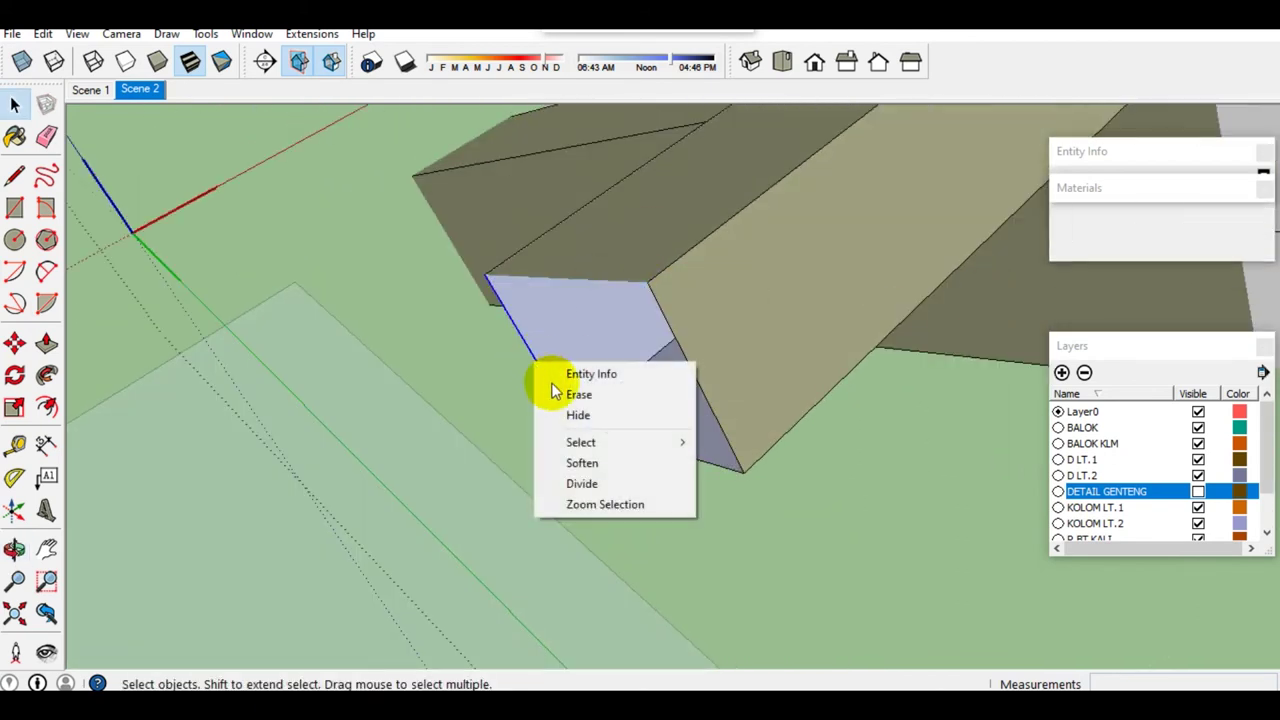
left_click(589, 460)
right_click(686, 367)
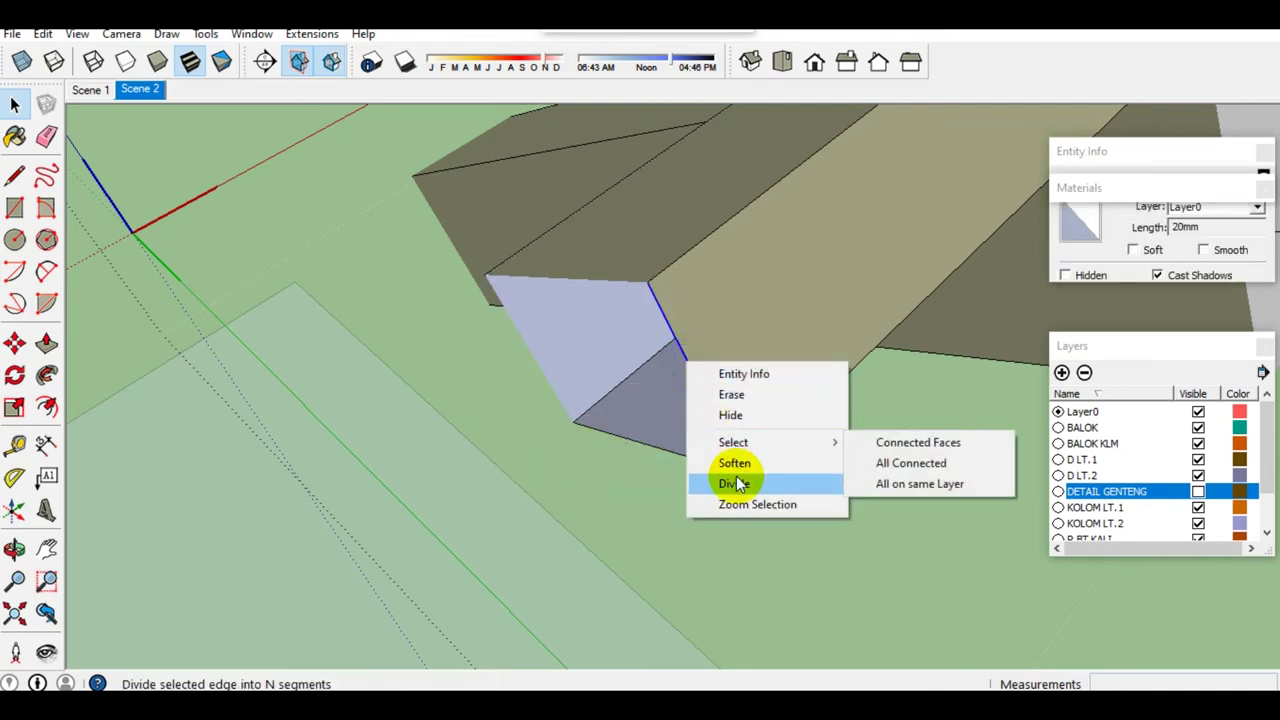
left_click(733, 463)
right_click(682, 460)
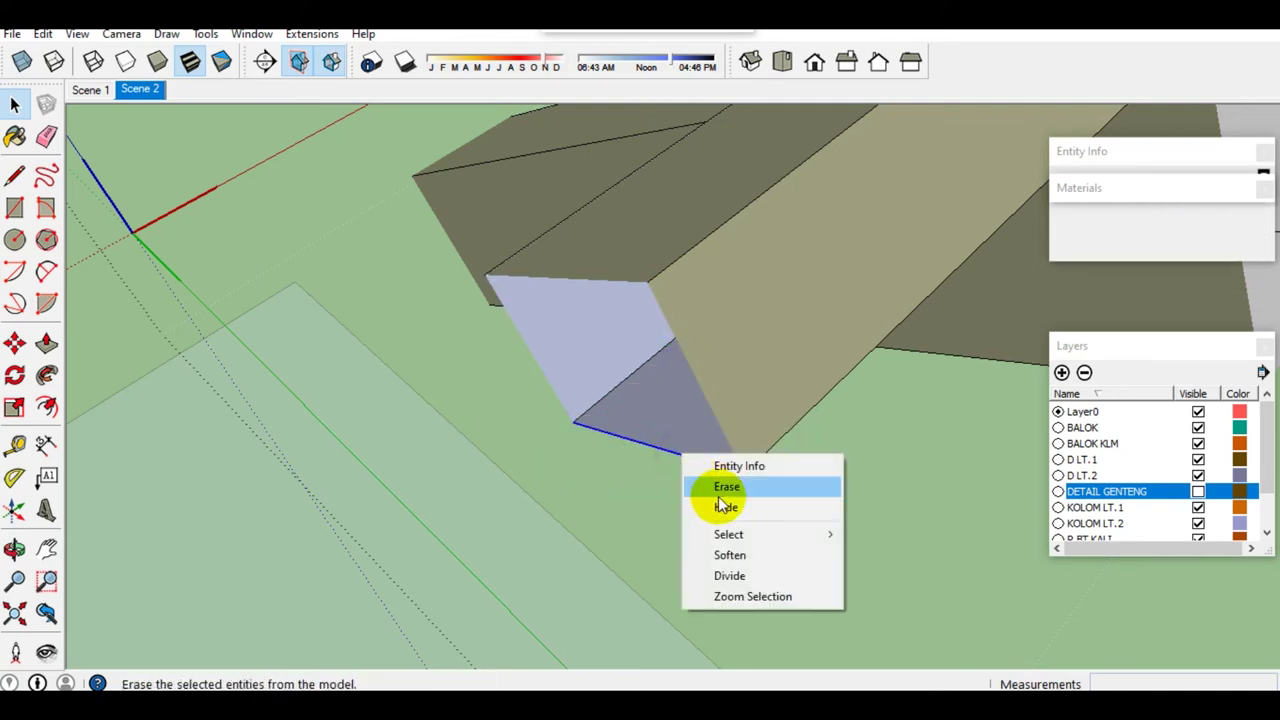
left_click(729, 550)
Step: Look down on the T-shaped beam and switch to the Paint Bucket
mouse_move(675, 377)
middle_mouse_down()
mouse_move(868, 408)
mouse_move(577, 334)
mouse_move(643, 343)
middle_mouse_up()
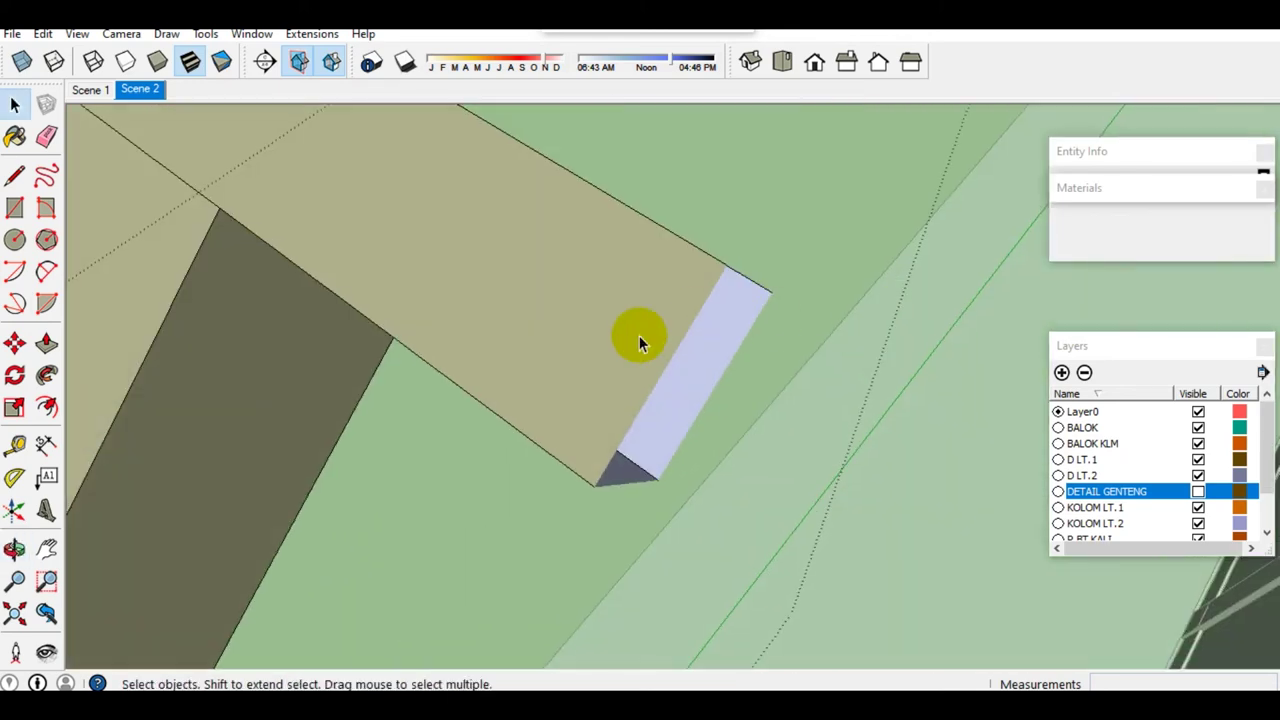
middle_click_drag(417, 360, 483, 373, "shift")
scroll(506, 434, "down", 3)
mouse_move(506, 434)
middle_mouse_down()
mouse_move(571, 400)
mouse_move(523, 429)
middle_mouse_up()
scroll(570, 370, "up", 2)
key("b")
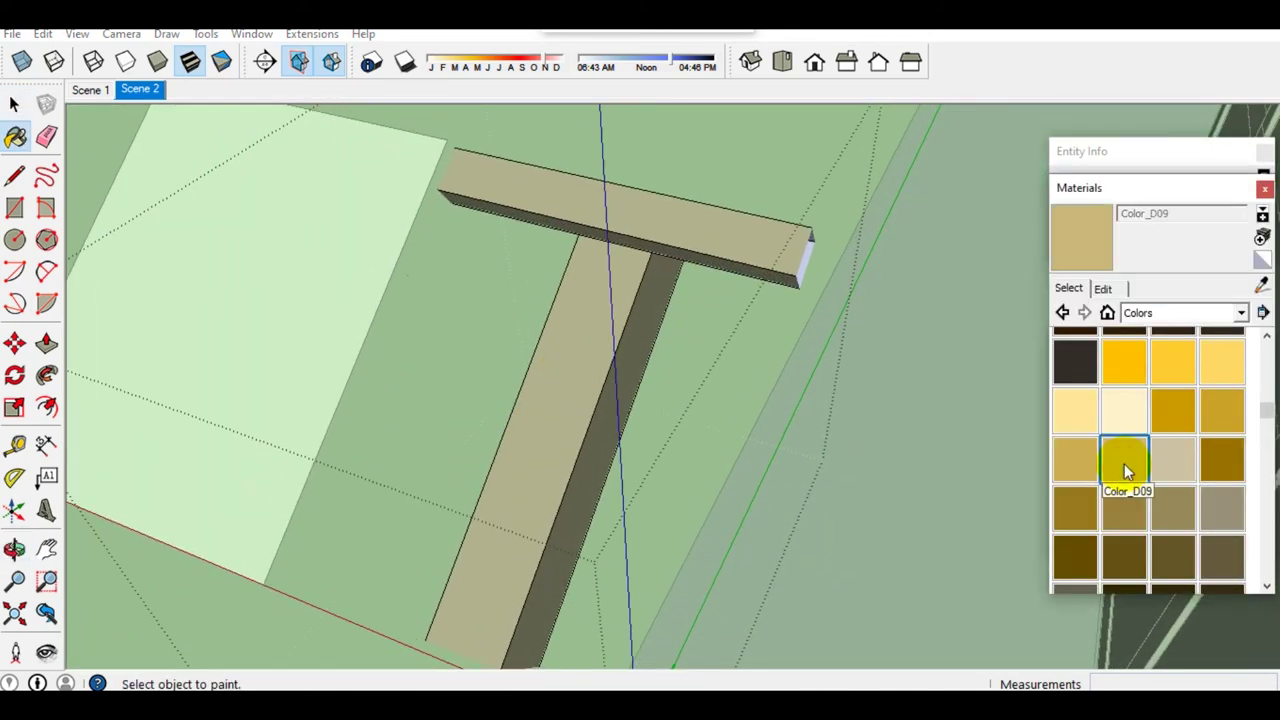
Step: Paint the whole T-shaped beam with tan Color_D09
left_click(578, 482)
left_click(583, 482)
middle_click_drag(613, 360, 477, 262)
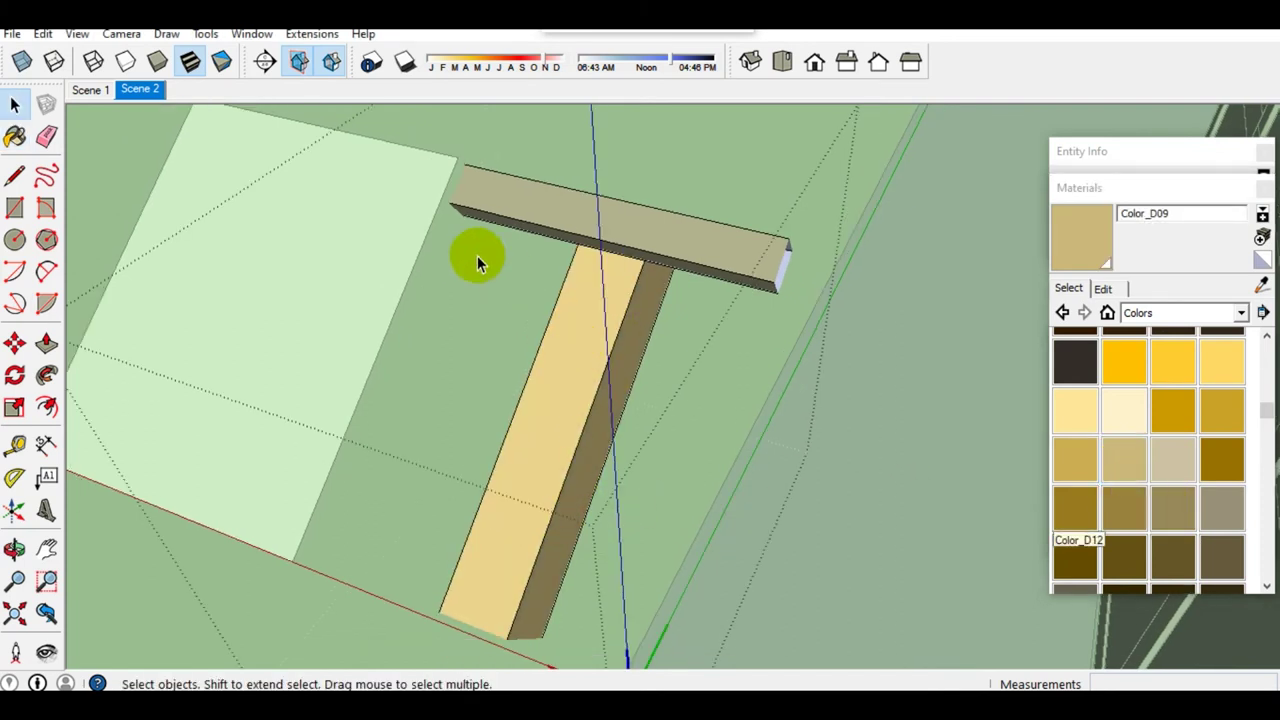
left_click_drag(896, 666, 896, 666)
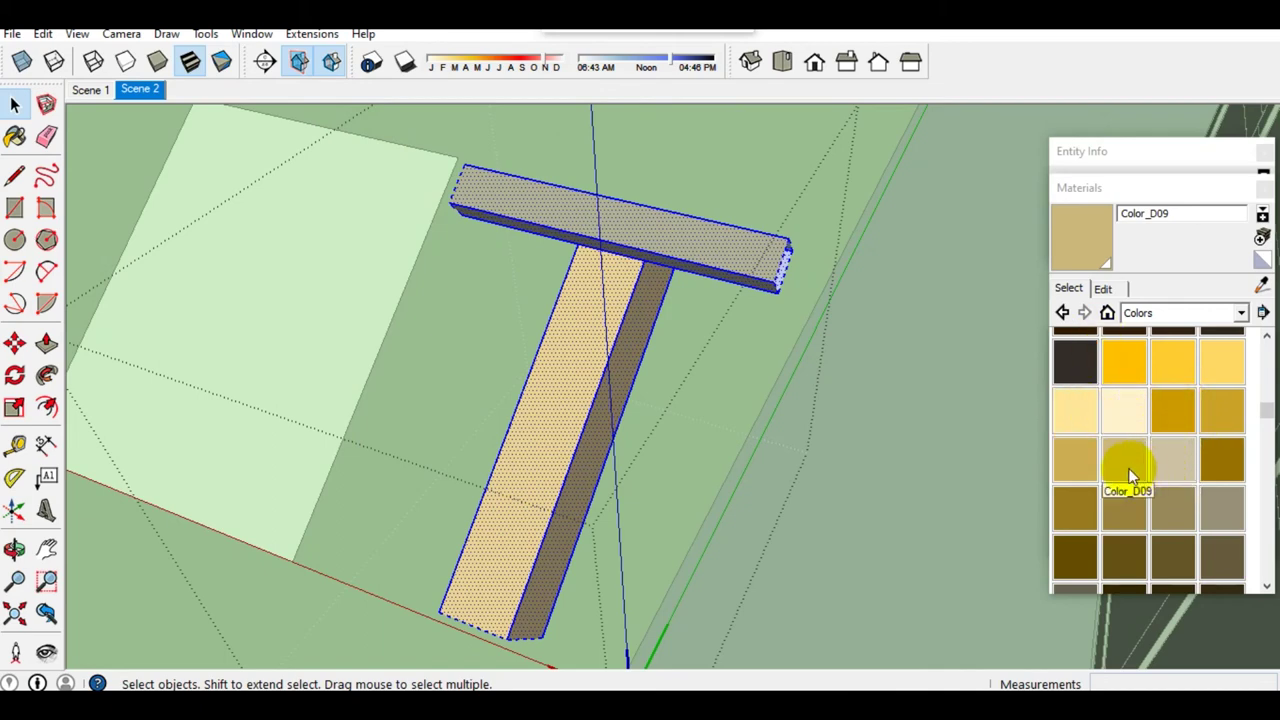
left_click(1125, 468)
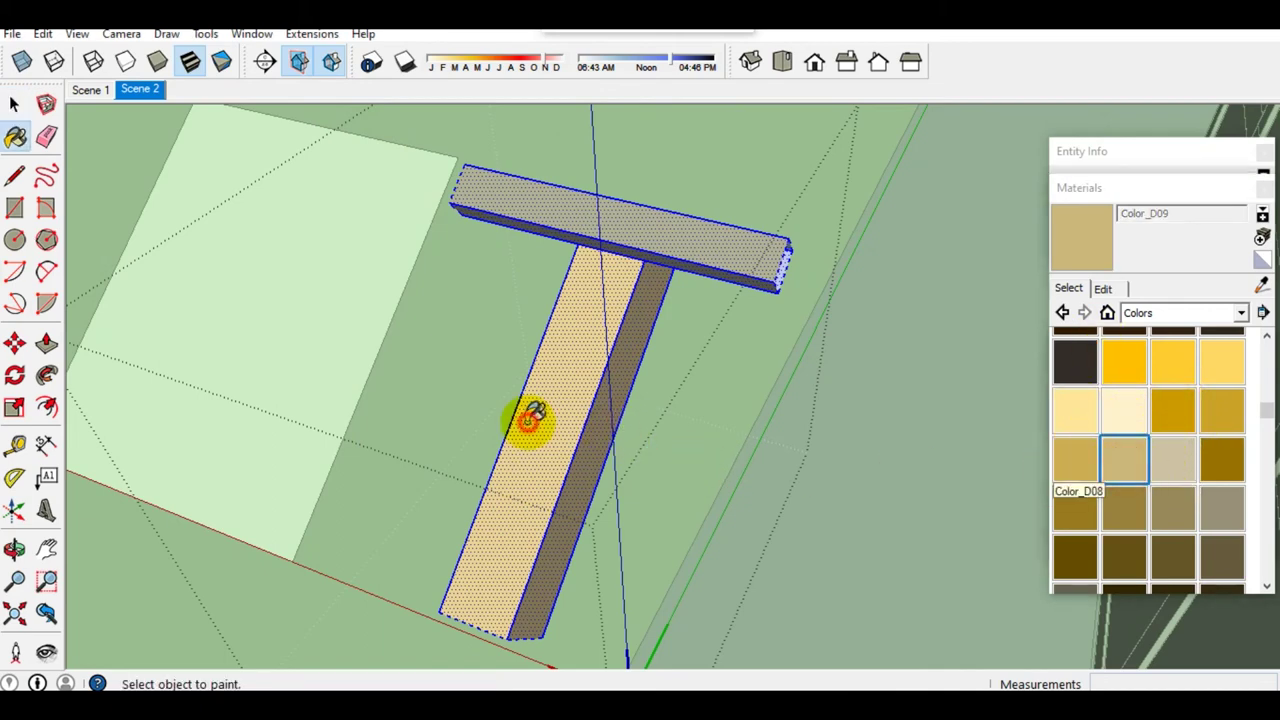
left_click(668, 297)
middle_click_drag(668, 297, 620, 414)
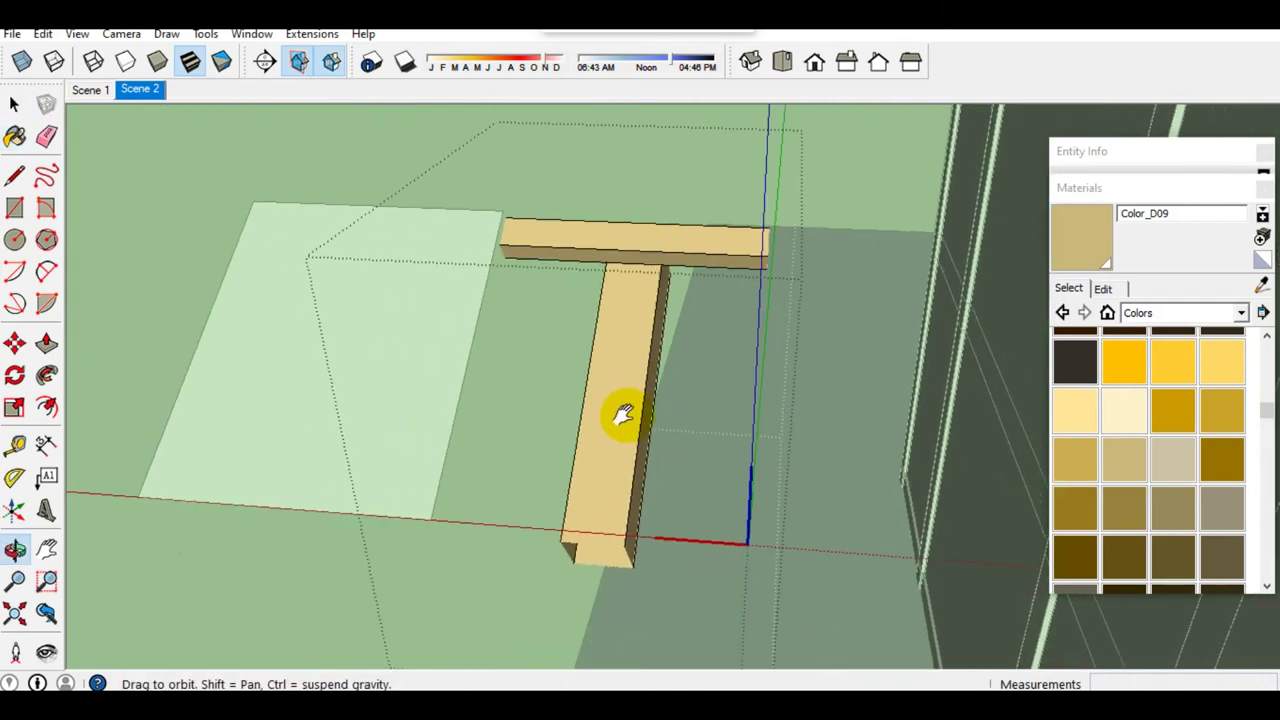
Step: Make the DETAIL GENTENG layer visible again to show the tile
key("space")
left_click(1149, 189)
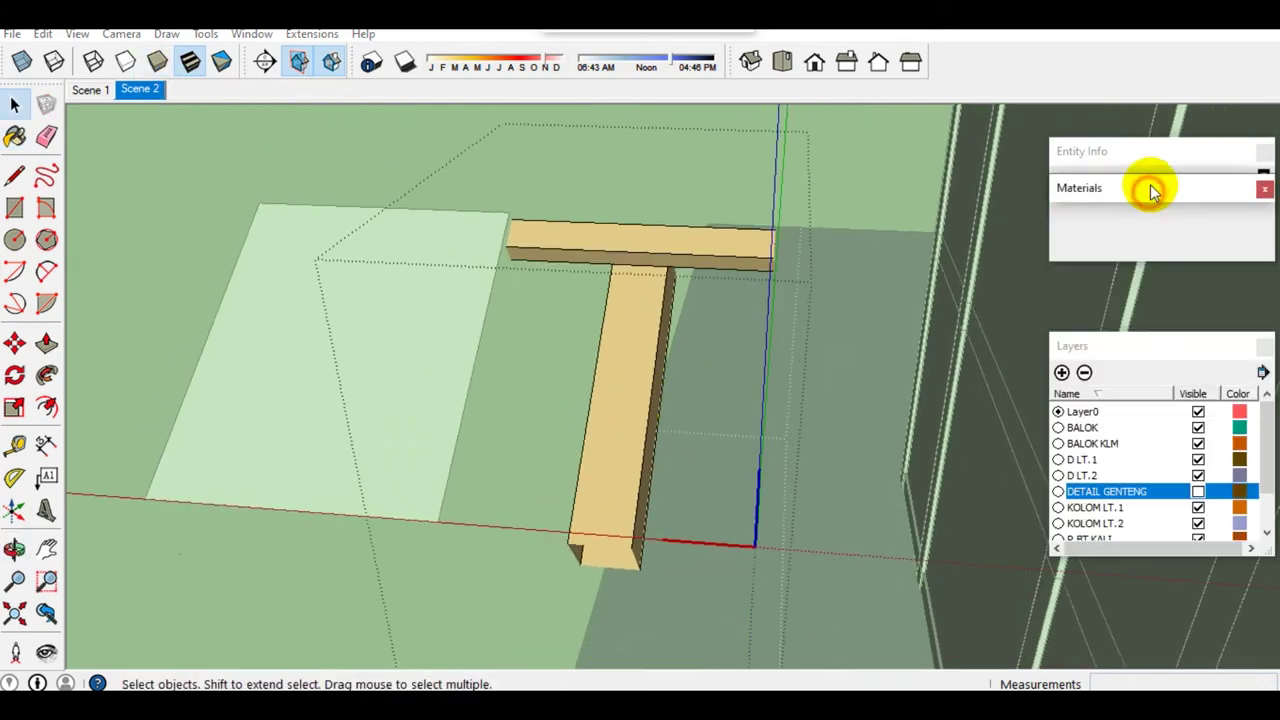
left_click(1198, 491)
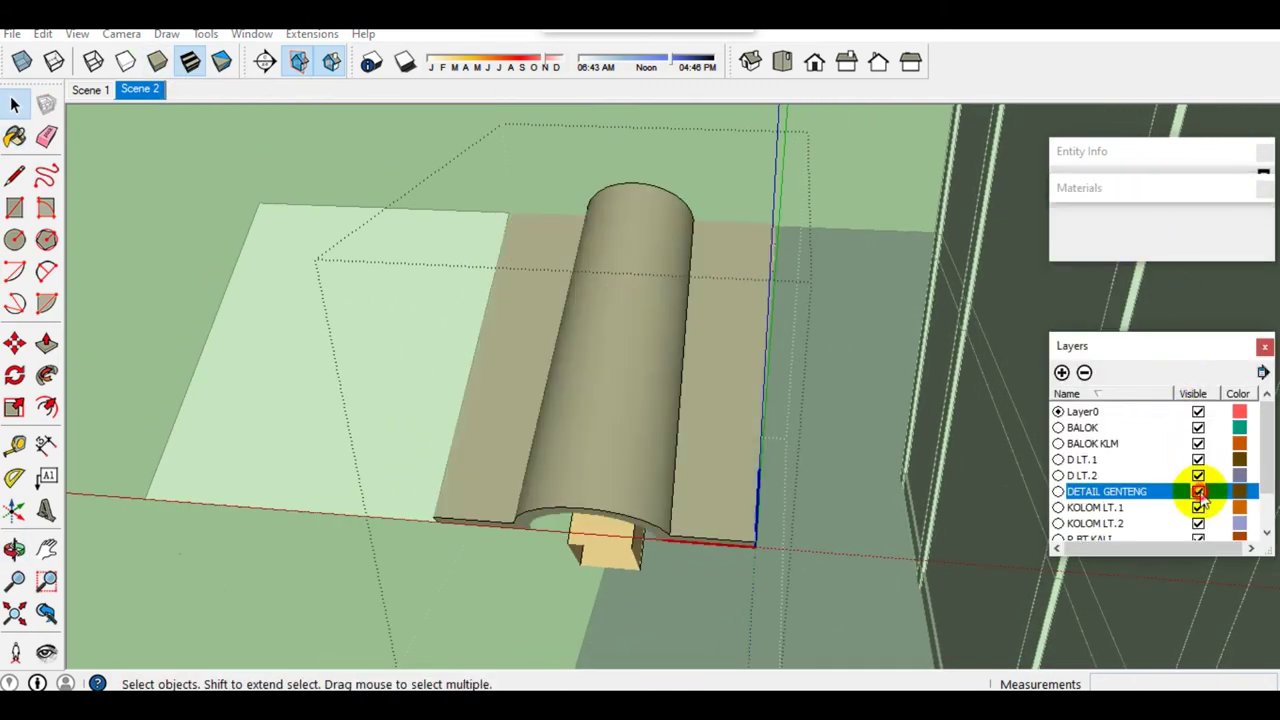
Step: Copy the curved roof tile and leave the group
left_click(528, 327)
key("ctrl+c")
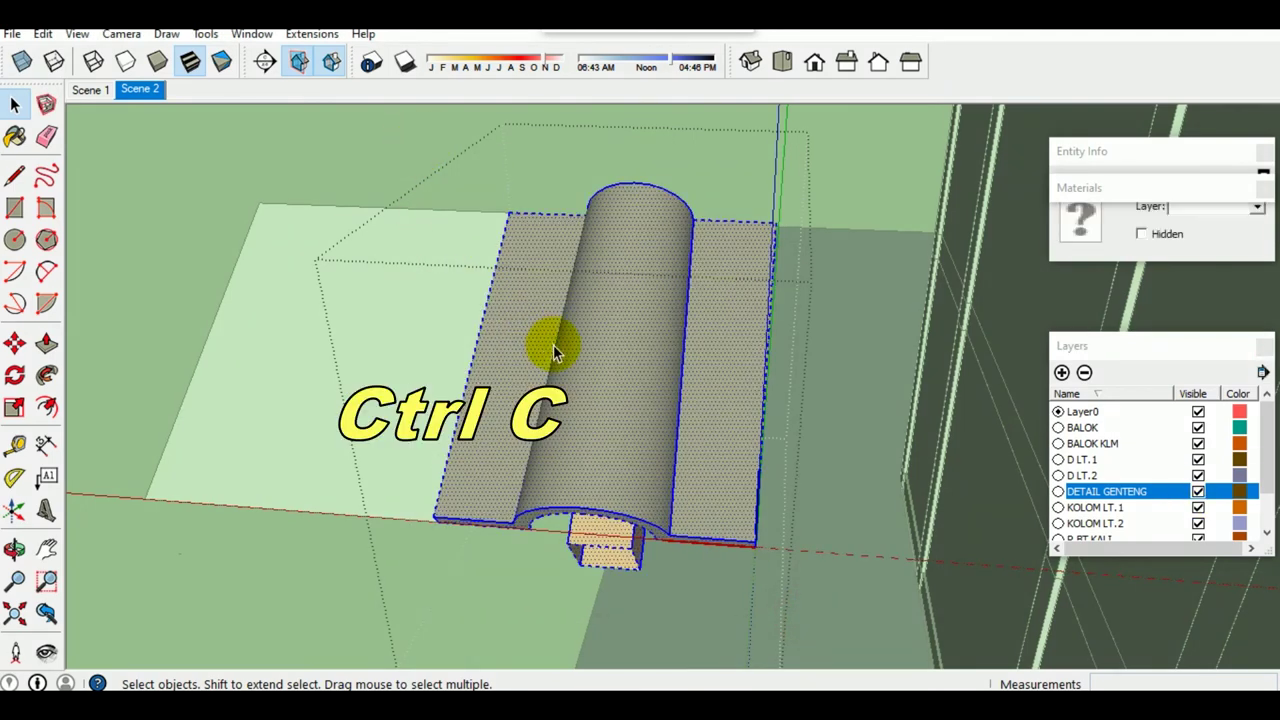
key("Escape")
middle_click_drag(554, 349, 537, 423)
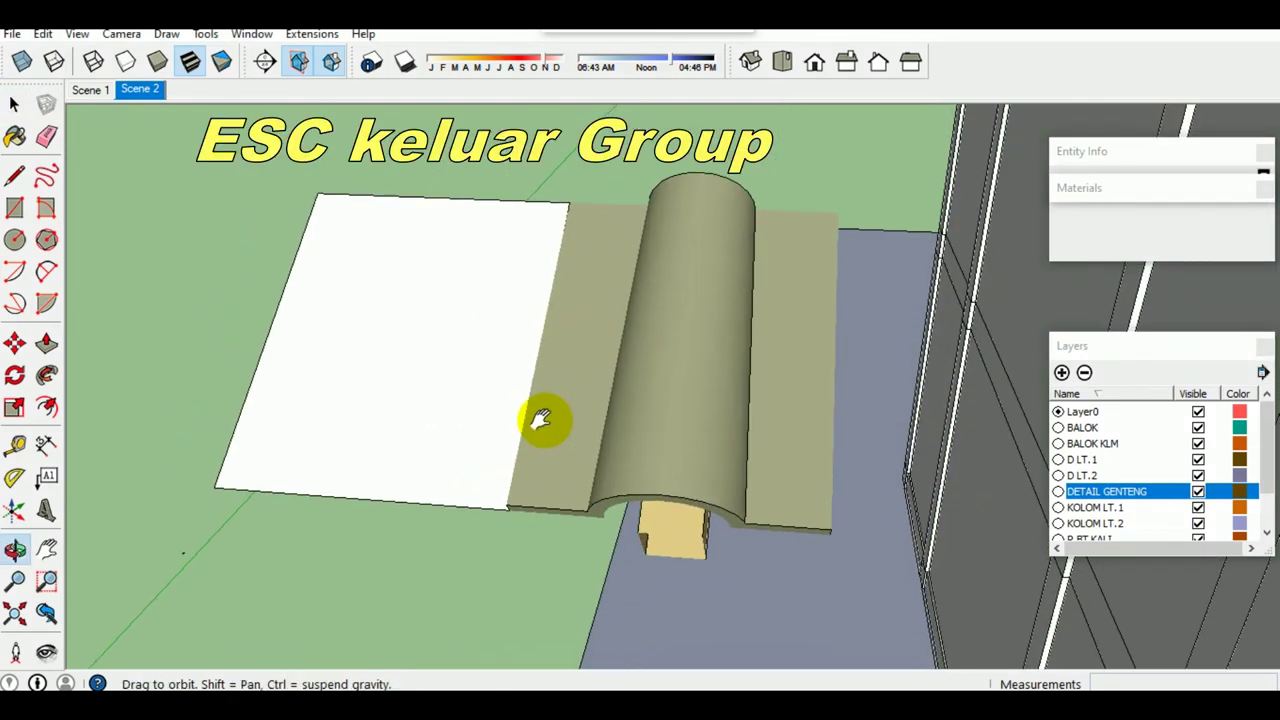
Step: Open the white box group and delete its white face
left_click(399, 423)
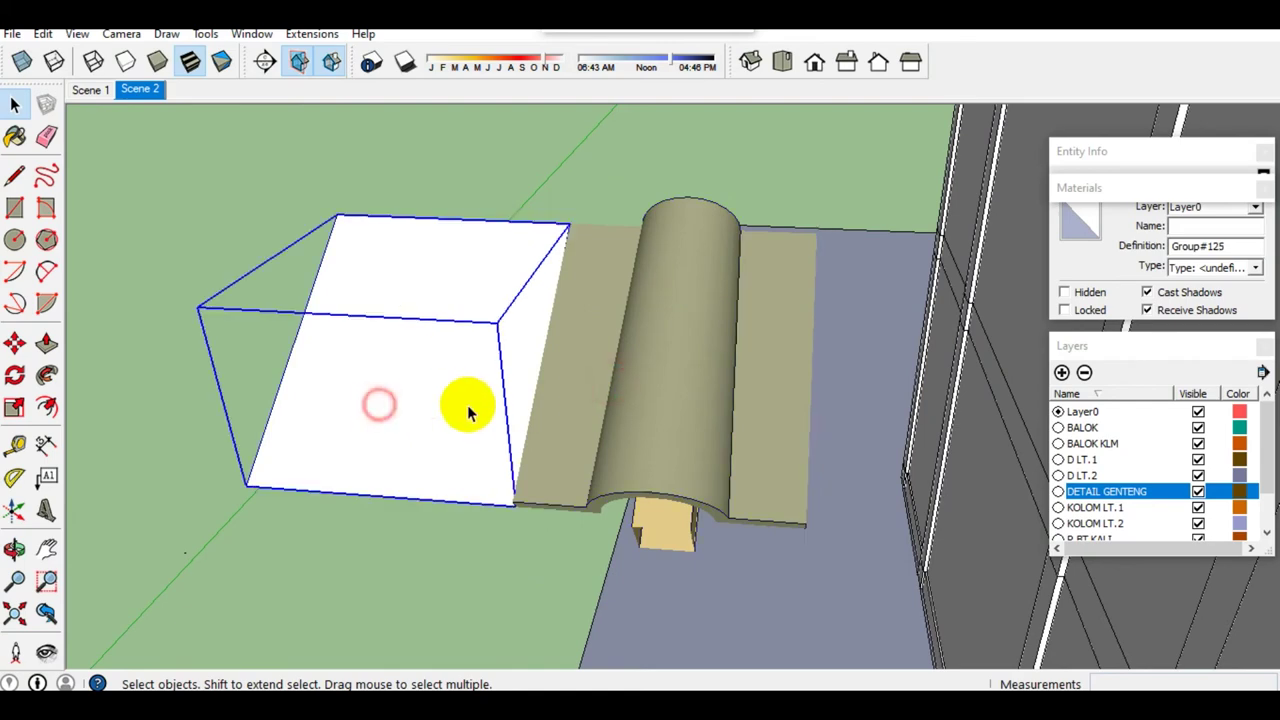
double_click(467, 405)
mouse_move(467, 405)
middle_mouse_down()
mouse_move(543, 429)
mouse_move(628, 372)
middle_mouse_up()
left_click(503, 420)
key("Delete")
Step: Paste the copied roof tile and snap its corner onto the roof edge
mouse_move(672, 296)
middle_mouse_down()
mouse_move(766, 314)
mouse_move(664, 336)
middle_mouse_up()
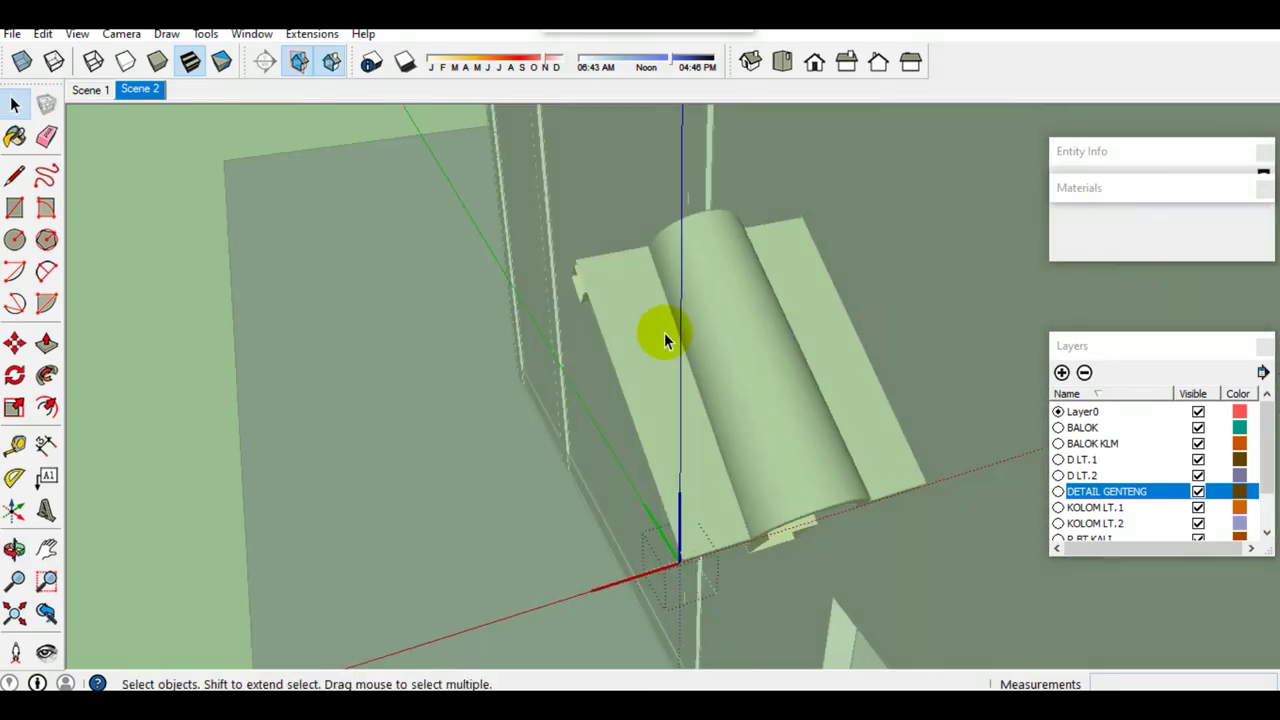
key("ctrl+v")
left_click(630, 398)
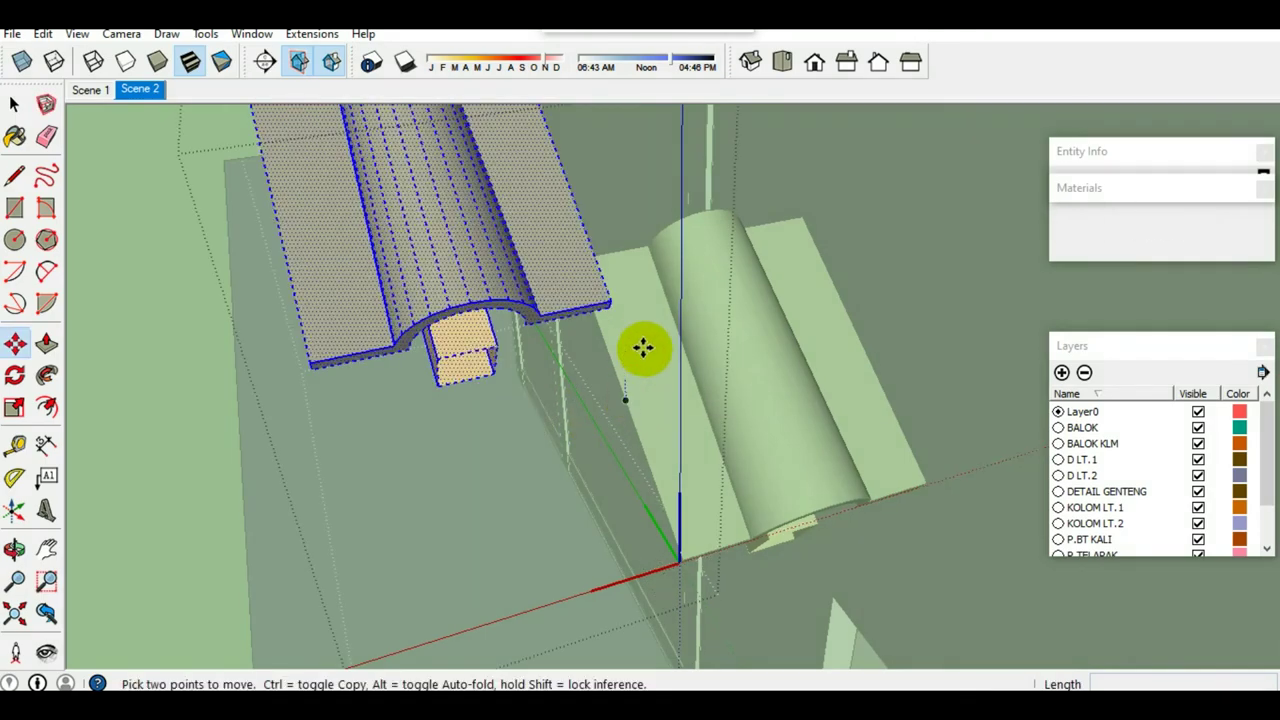
mouse_move(565, 146)
middle_mouse_down()
mouse_move(666, 300)
mouse_move(586, 357)
middle_mouse_up()
scroll(470, 330, "up", 3)
mouse_move(463, 330)
middle_mouse_down()
mouse_move(751, 420)
mouse_move(652, 429)
mouse_move(694, 471)
mouse_move(676, 466)
middle_mouse_up()
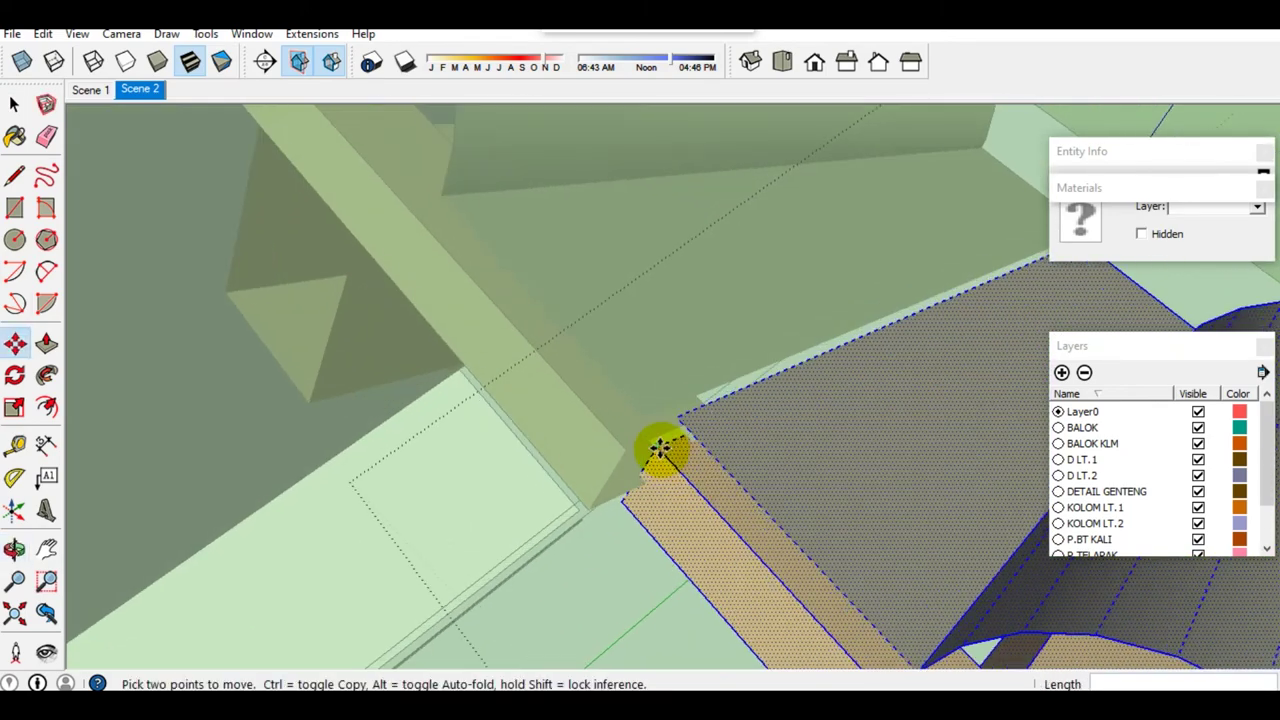
left_click(660, 450)
left_click(620, 450)
Step: Select the pasted tile's connected geometry and abandon a trial move
key("space")
left_click(575, 545)
double_click(575, 545)
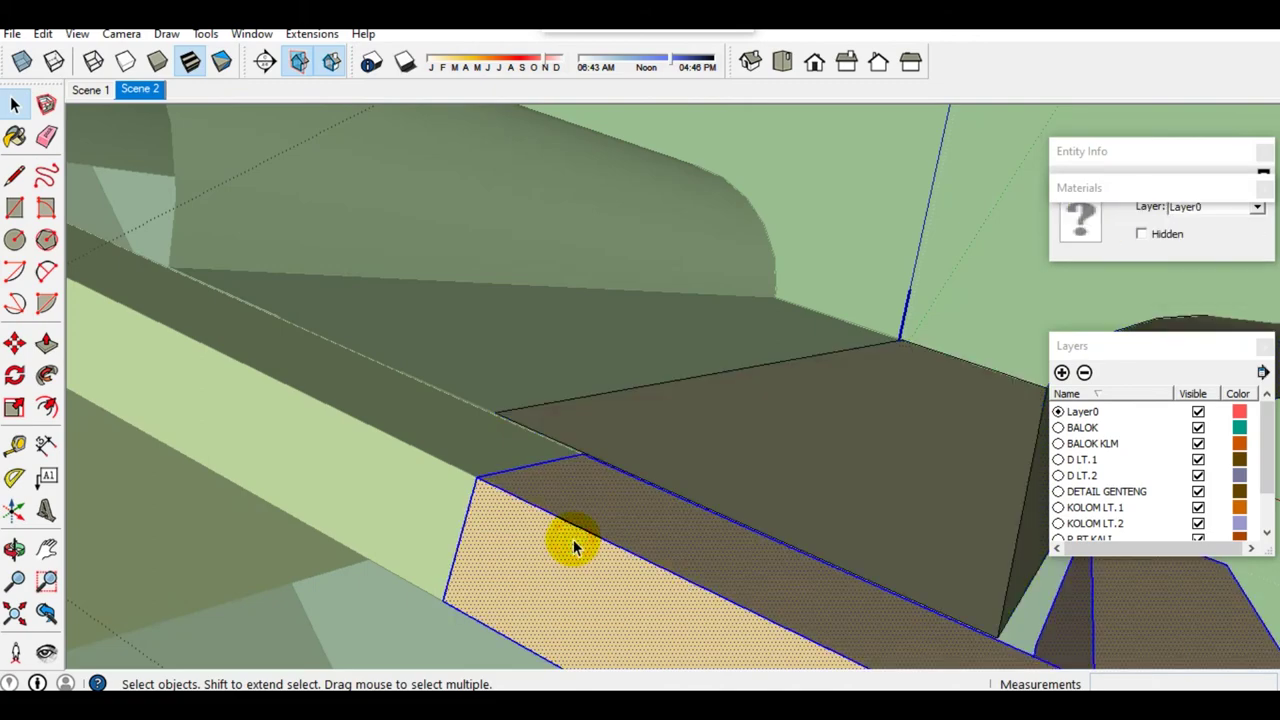
left_click(483, 481)
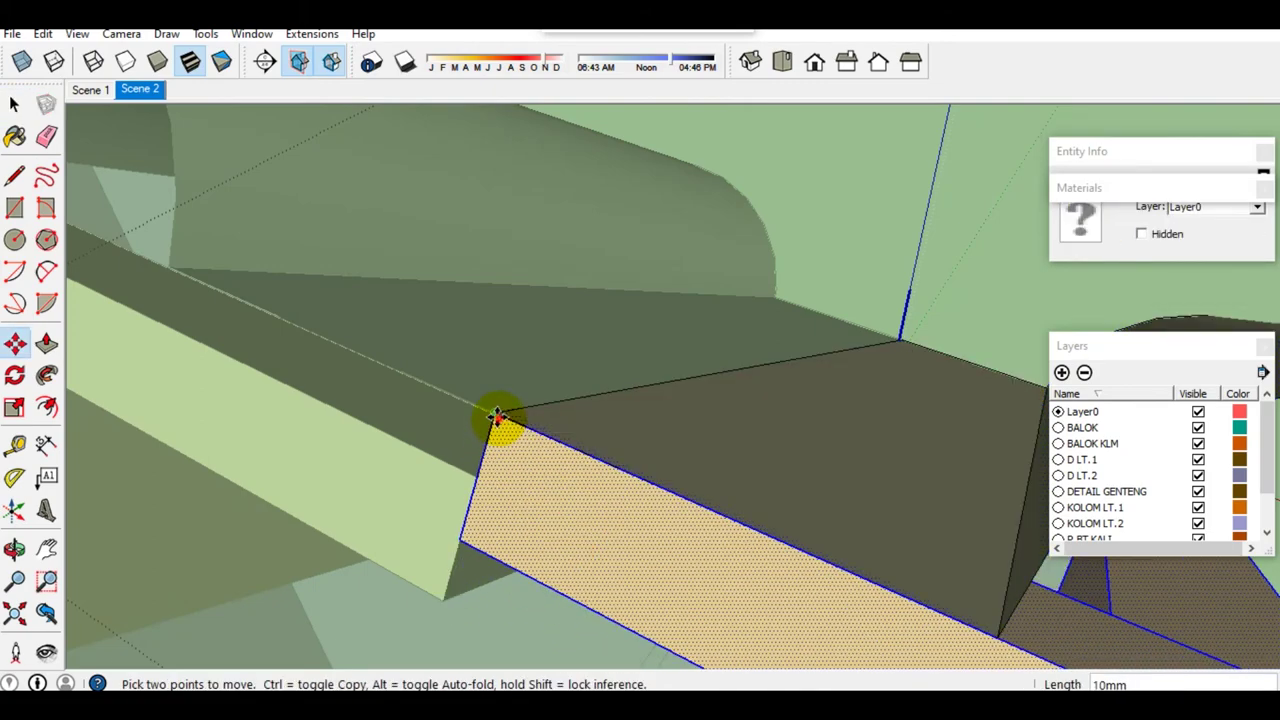
key("space")
mouse_move(496, 420)
middle_mouse_down()
mouse_move(477, 480)
mouse_move(449, 466)
mouse_move(528, 440)
mouse_move(505, 377)
mouse_move(623, 523)
mouse_move(531, 467)
mouse_move(551, 534)
mouse_move(443, 423)
mouse_move(499, 499)
middle_mouse_up()
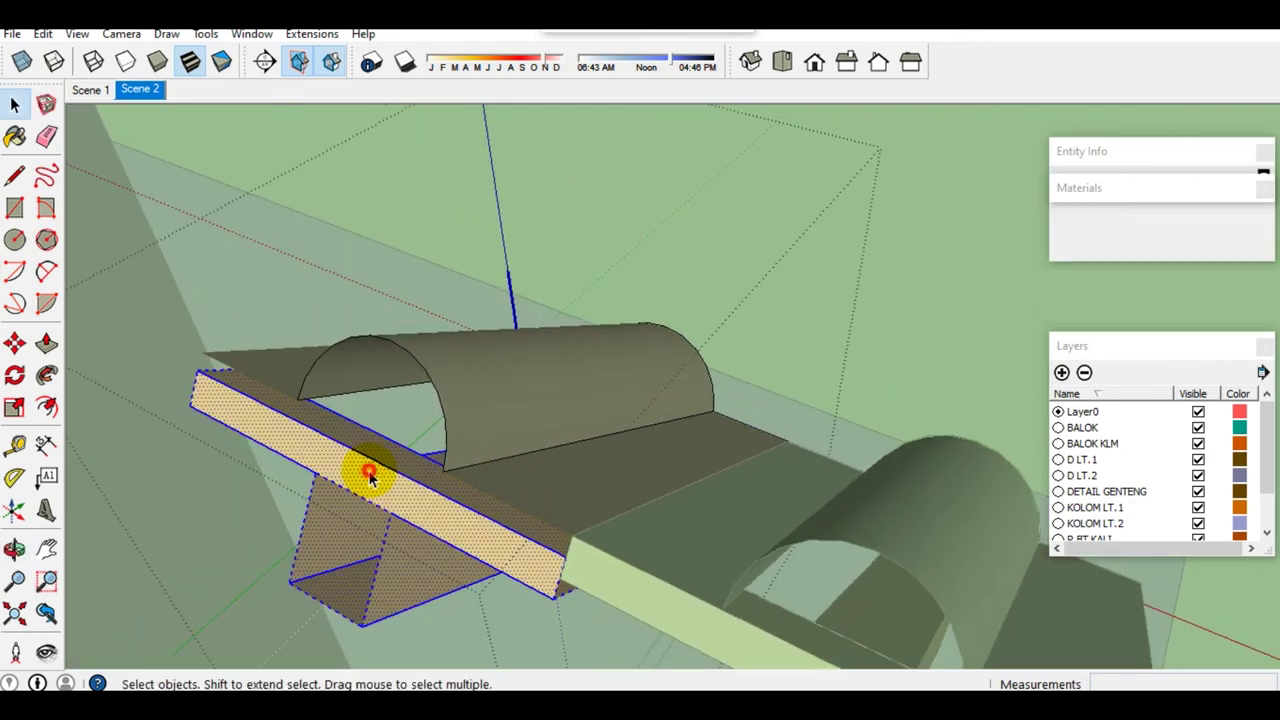
scroll(248, 418, "up", 2)
Step: Move the batten up so it sits against the tile sheet's edge
middle_click_drag(716, 648, 667, 620)
key("m")
scroll(630, 600, "up", 2)
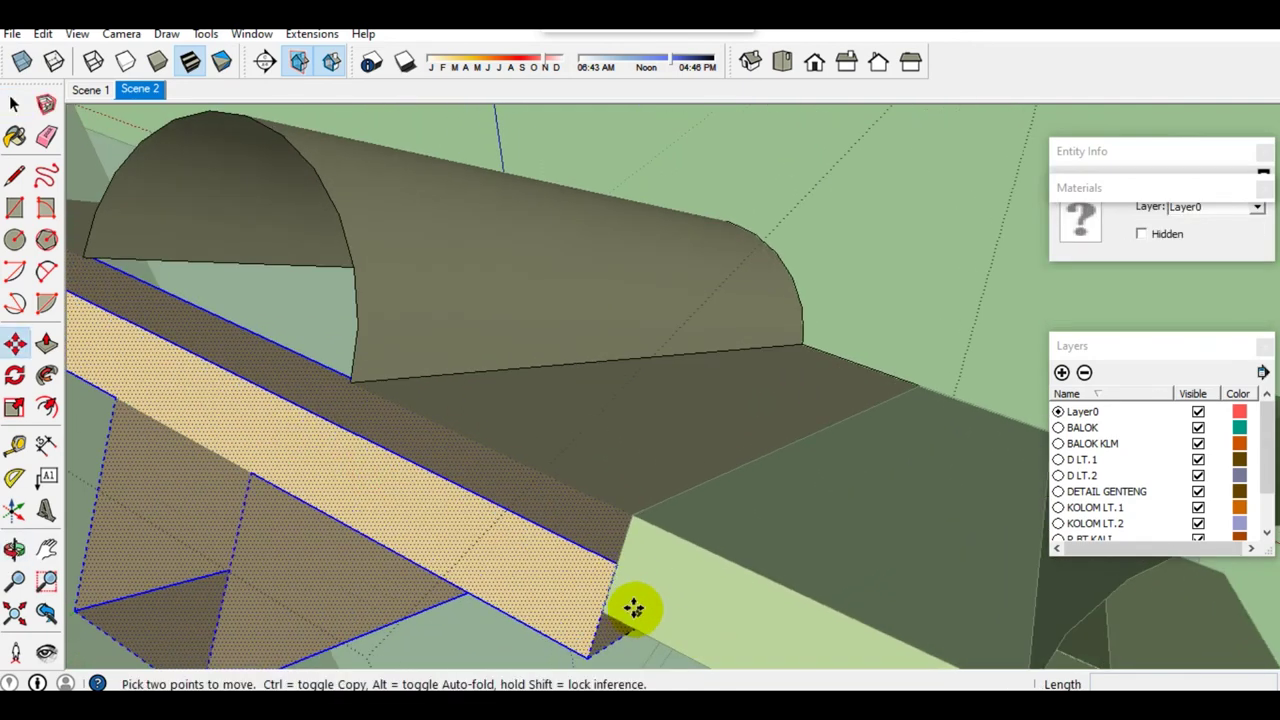
left_click(615, 571)
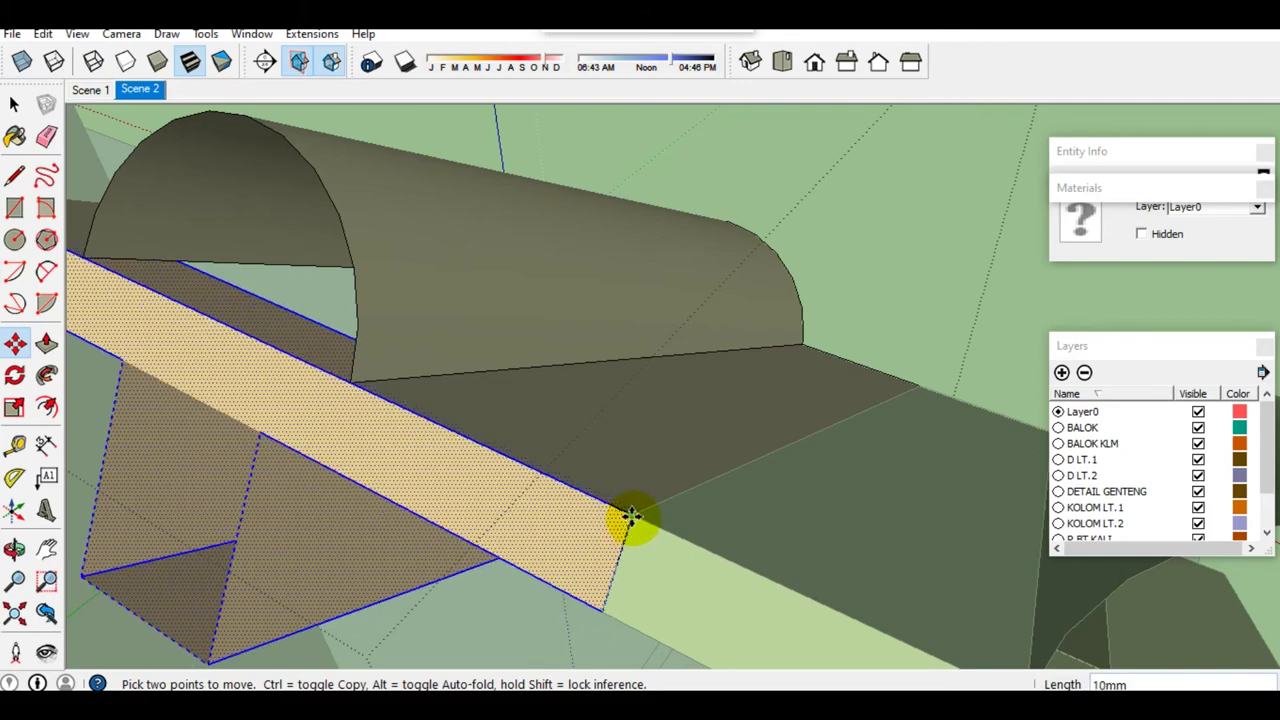
left_click(634, 524)
key("space")
scroll(707, 594, "down", 3)
Step: Open the tile test group for editing
mouse_move(707, 594)
middle_mouse_down()
mouse_move(552, 473)
mouse_move(766, 557)
middle_mouse_up()
scroll(552, 473, "down", 2)
left_click(790, 562)
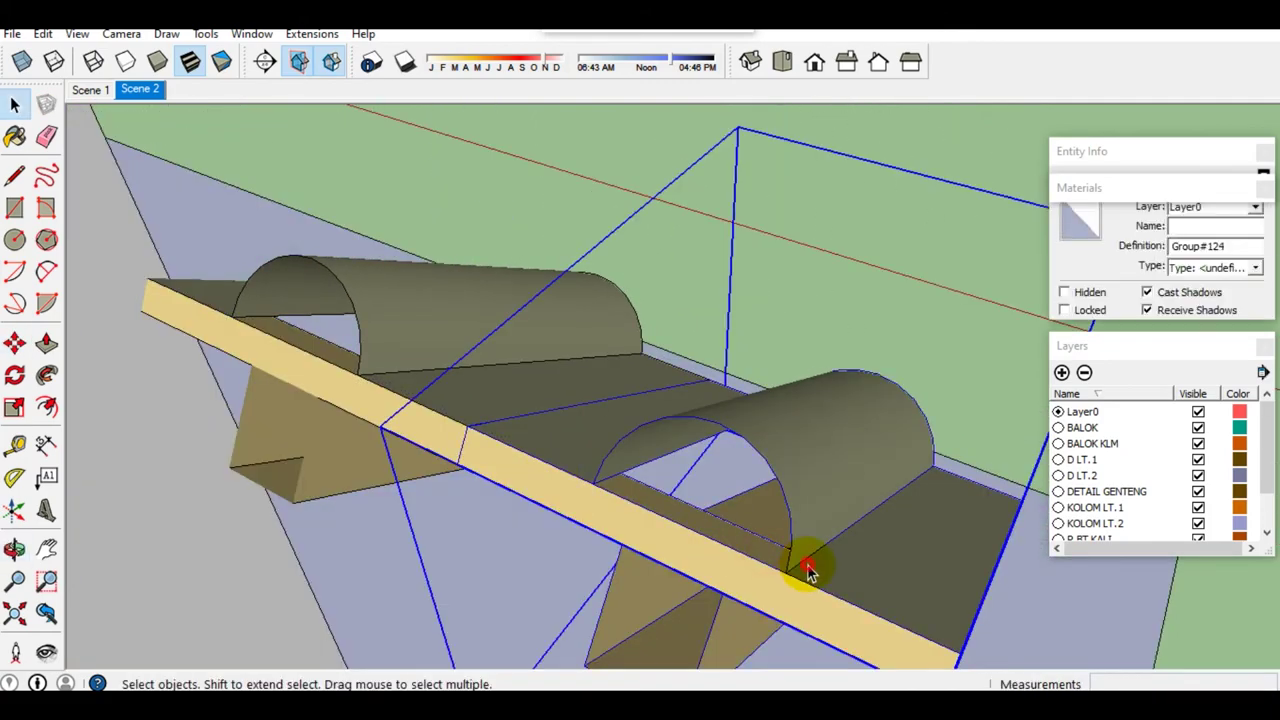
double_click(807, 564)
Step: Erase the lower box and leftover support wedge under the batten
mouse_move(823, 578)
middle_mouse_down()
mouse_move(749, 466)
mouse_move(609, 527)
middle_mouse_up()
key("e")
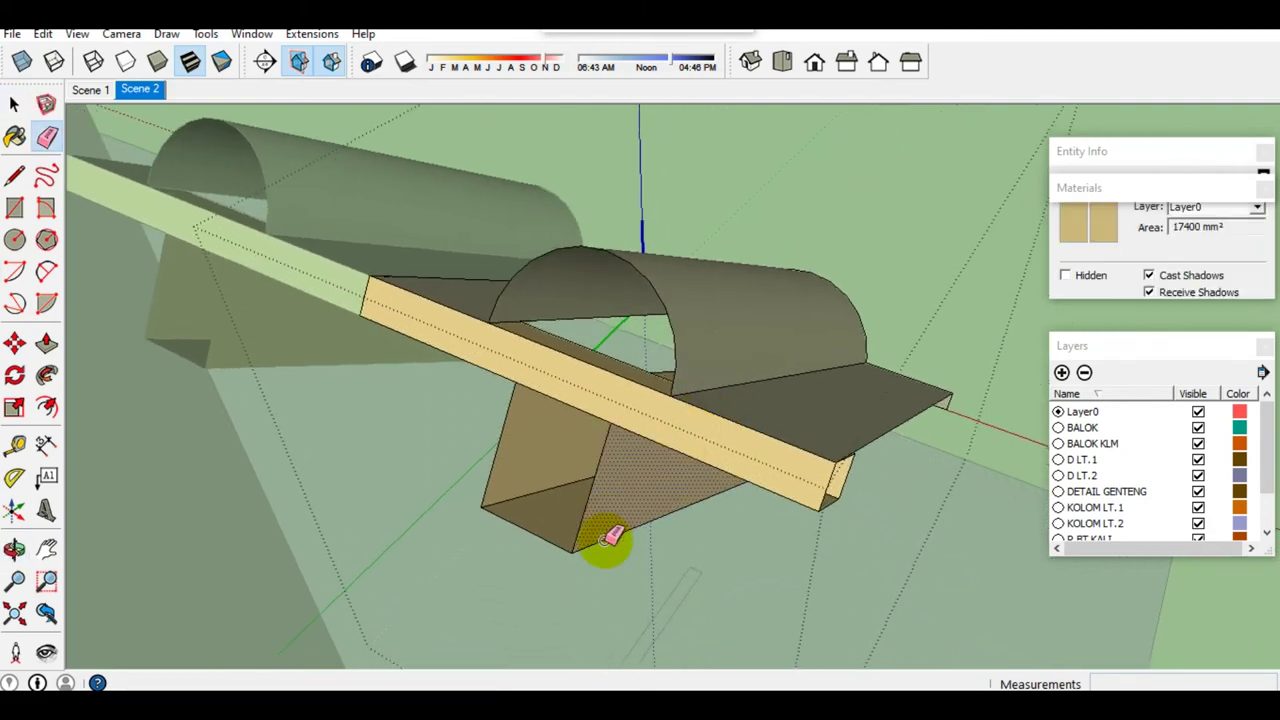
left_click(572, 547)
left_click(495, 506)
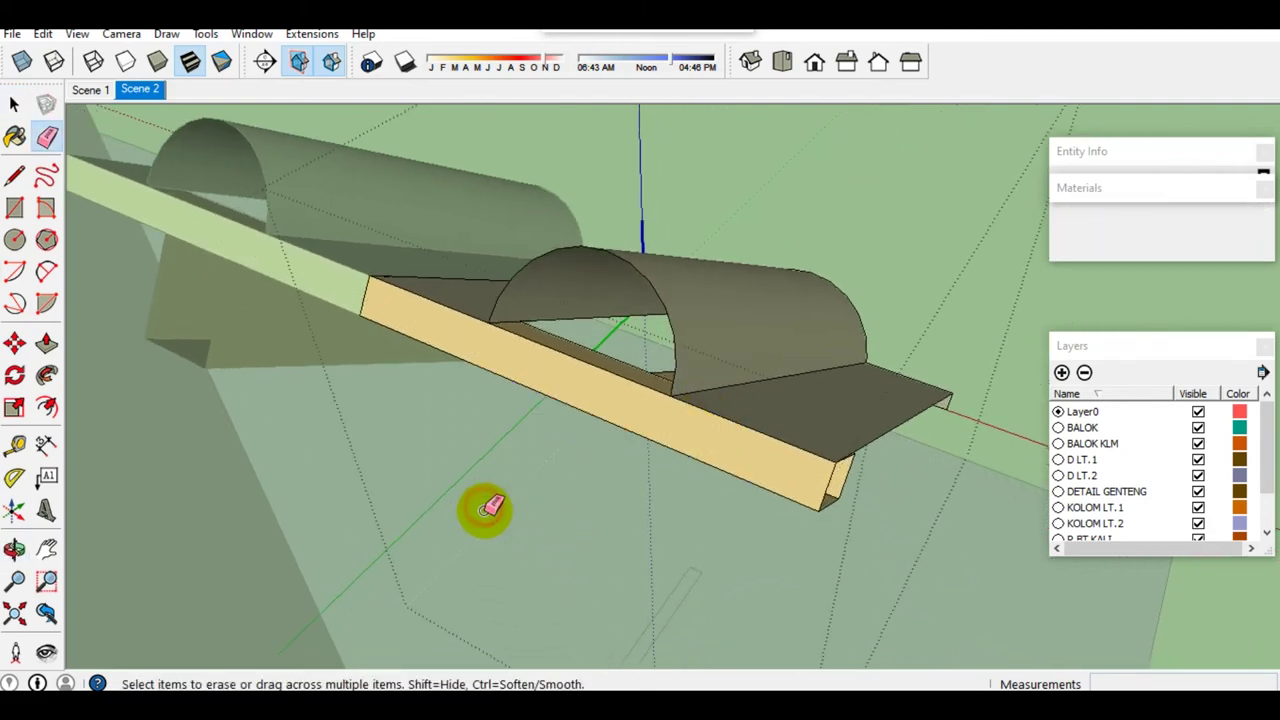
Step: Soften the rounded tile's seam, left, end and bottom edges
mouse_move(768, 407)
middle_mouse_down()
mouse_move(234, 303)
mouse_move(640, 417)
mouse_move(592, 386)
middle_mouse_up()
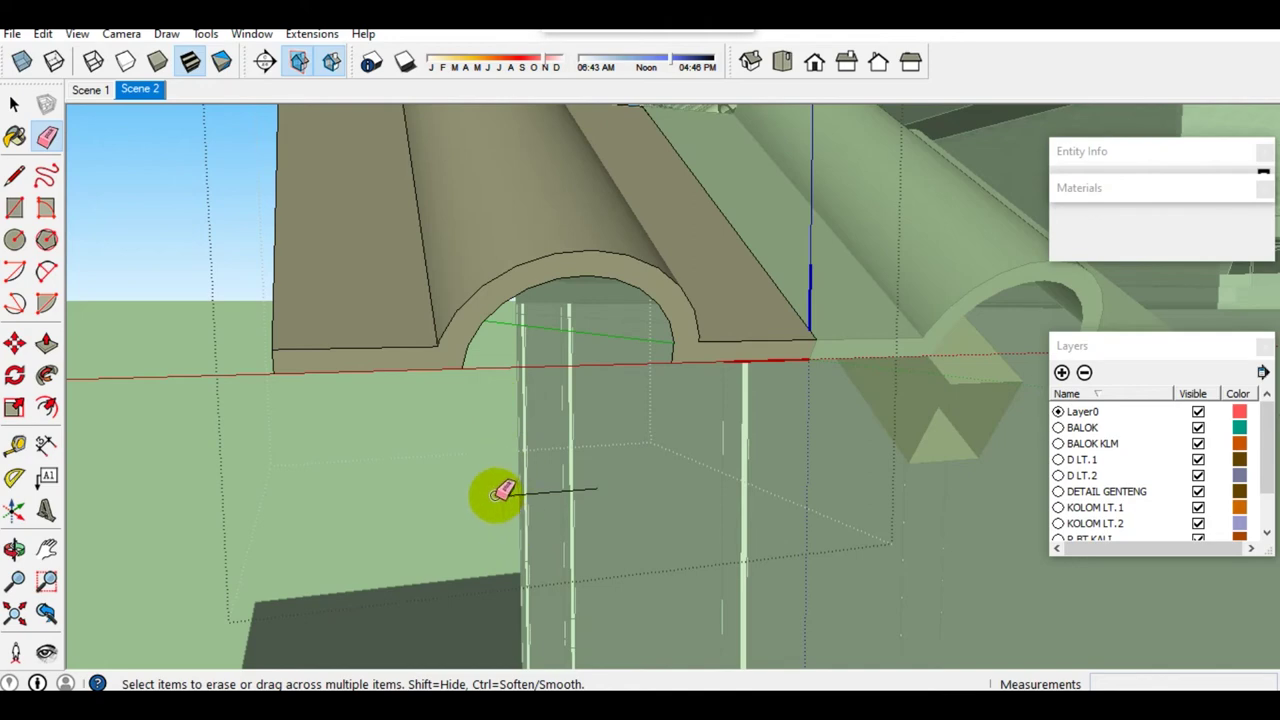
mouse_move(644, 331)
middle_mouse_down()
mouse_move(640, 434)
mouse_move(717, 443)
middle_mouse_up()
right_click(718, 444)
left_click(787, 545)
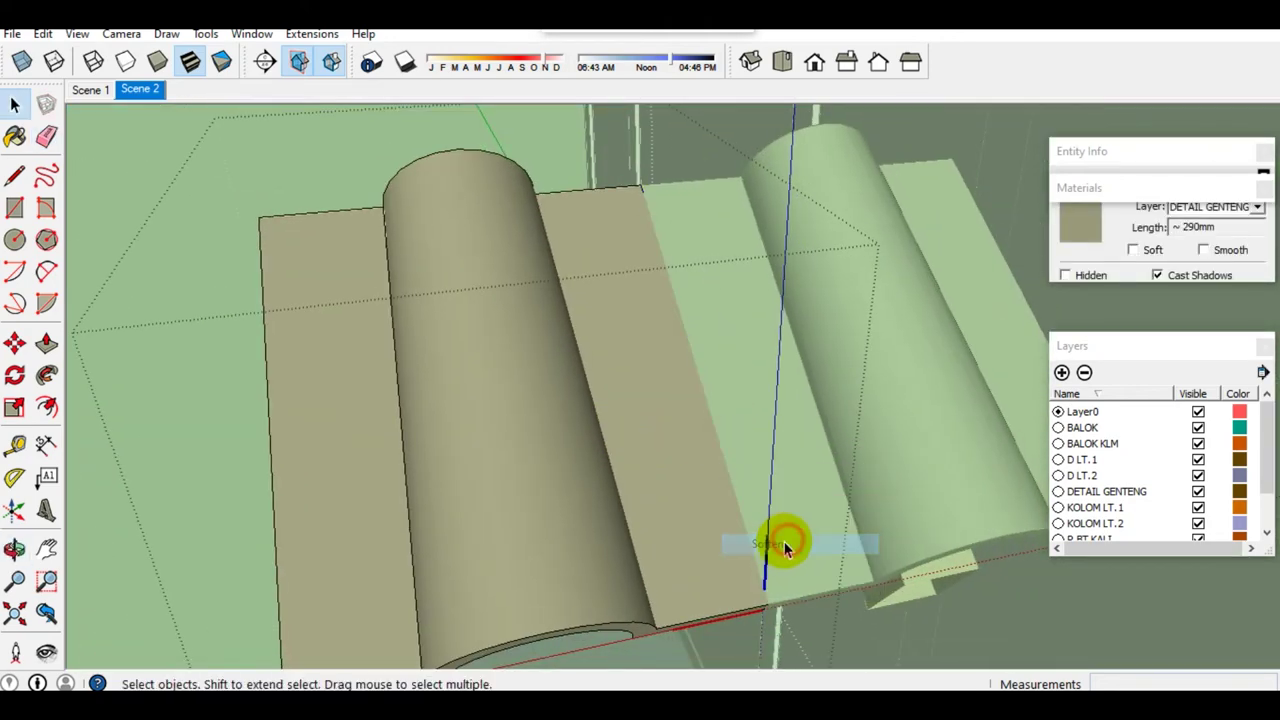
right_click(270, 498)
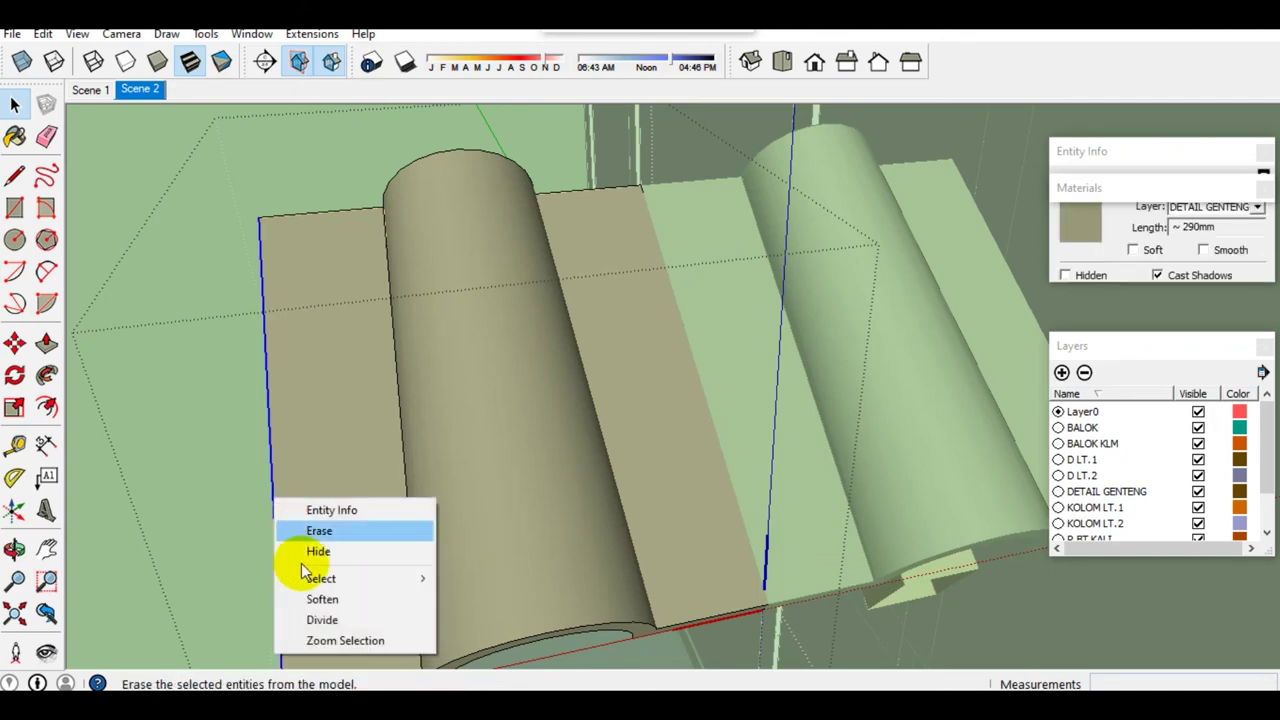
left_click(329, 603)
middle_click_drag(329, 603, 457, 486)
scroll(674, 414, "up", 5)
right_click(674, 407)
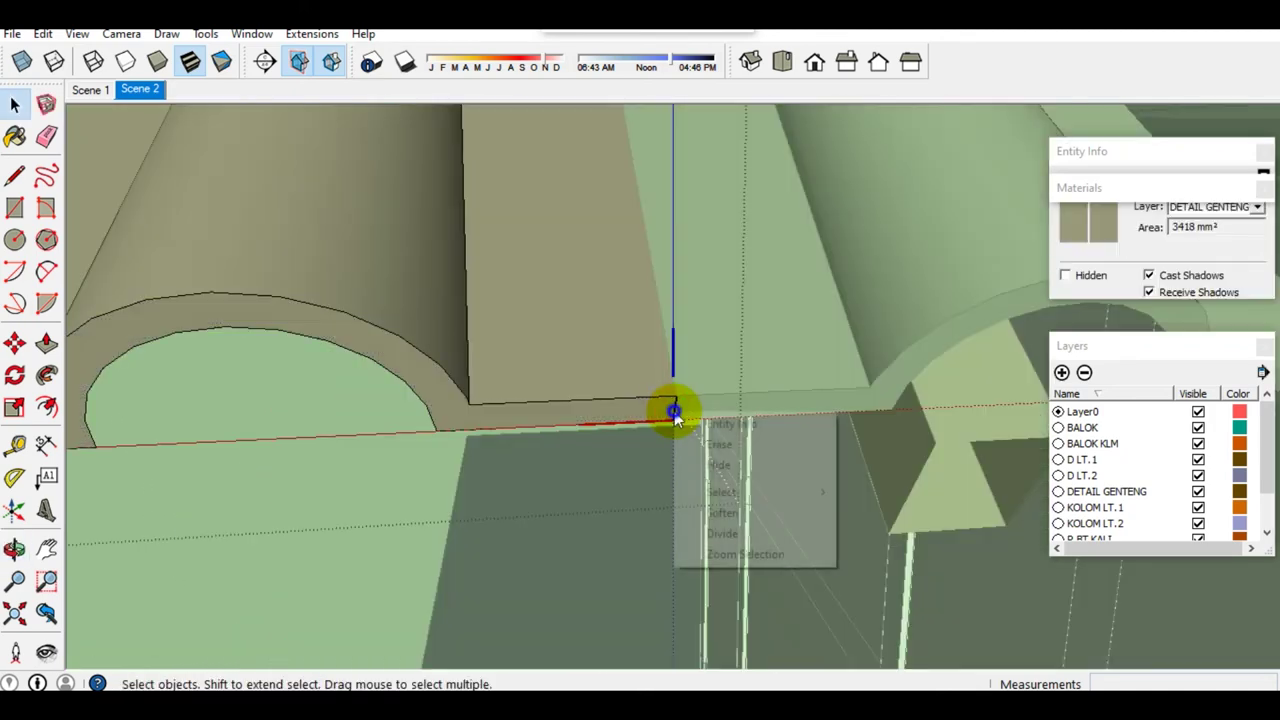
left_click(724, 515)
mouse_move(651, 380)
middle_mouse_down()
mouse_move(680, 354)
mouse_move(333, 425)
middle_mouse_up()
right_click(280, 428)
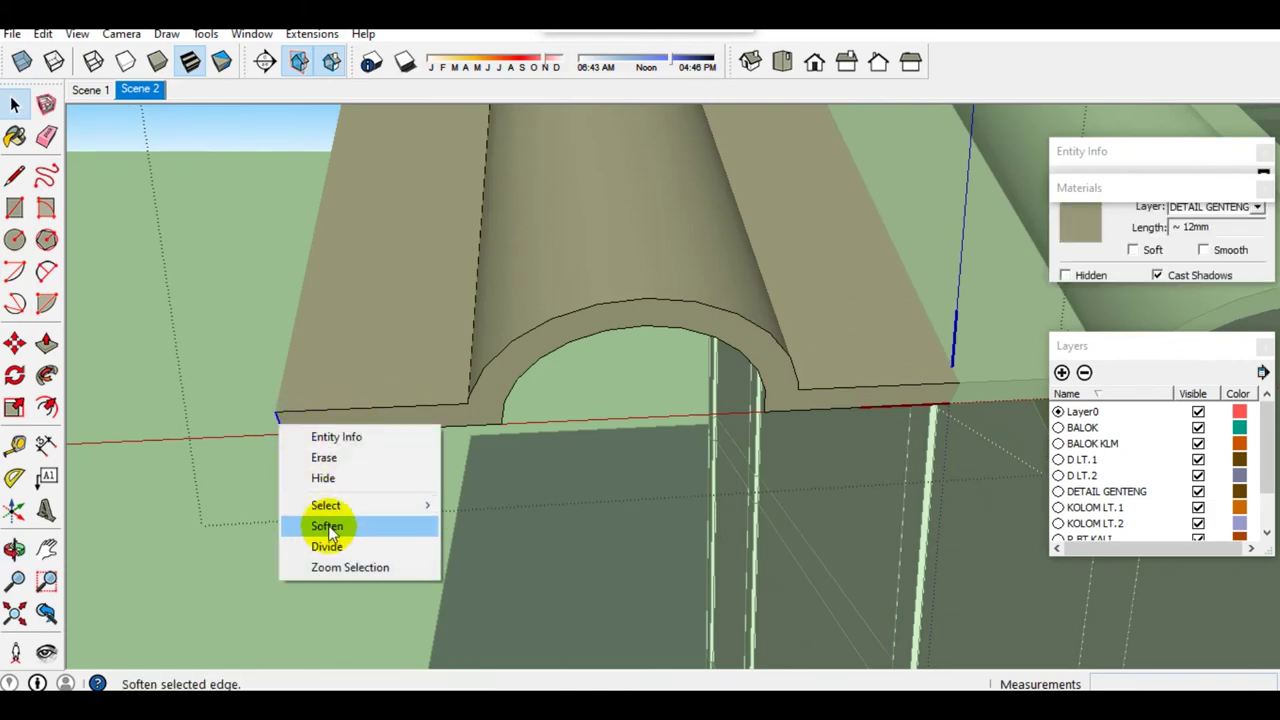
left_click(329, 528)
Step: Hide the DETAIL GENTENG layer to reveal the batten grid
scroll(357, 443, "down", 5)
mouse_move(357, 443)
middle_mouse_down()
mouse_move(460, 368)
mouse_move(503, 429)
mouse_move(586, 457)
mouse_move(691, 371)
mouse_move(833, 397)
middle_mouse_up()
scroll(515, 440, "down", 3)
scroll(515, 428, "down", 2)
scroll(514, 427, "down", 1)
left_click(1199, 492)
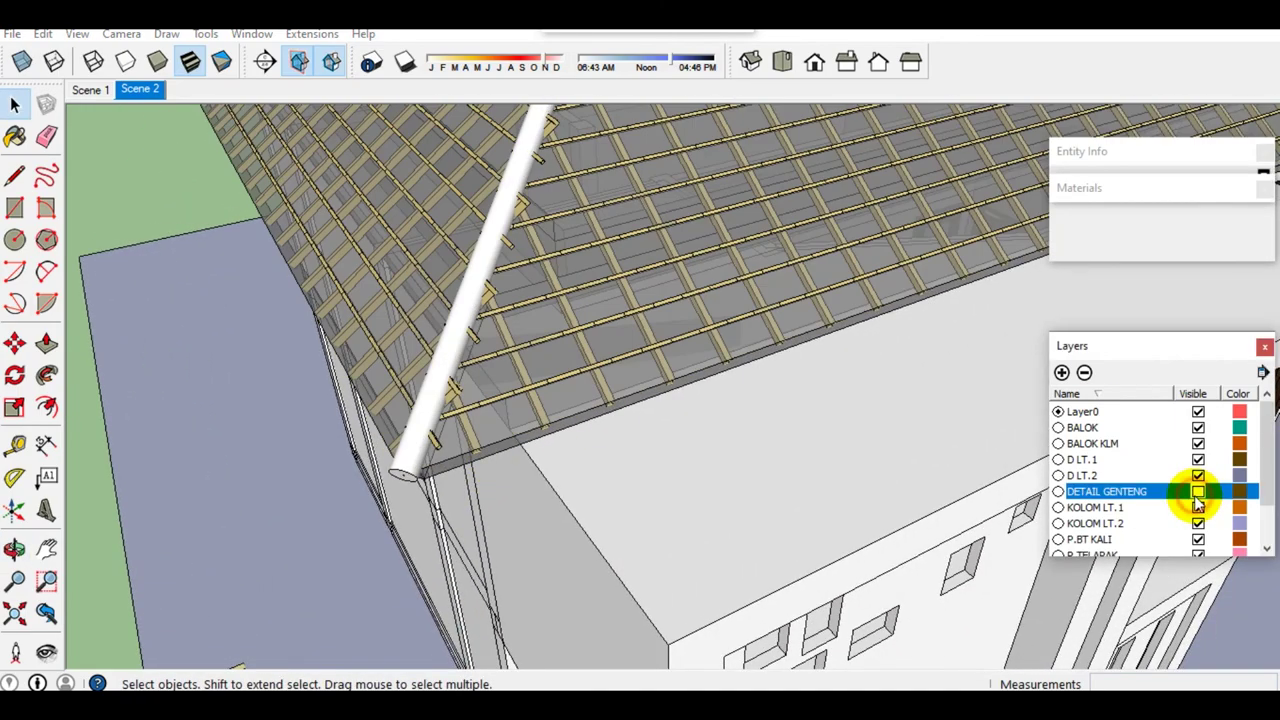
Step: Enter the batten group and soften its two joint edges
mouse_move(609, 299)
middle_mouse_down()
mouse_move(566, 386)
mouse_move(568, 280)
middle_mouse_up()
scroll(592, 425, "up", 2)
scroll(592, 425, "up", 2)
scroll(593, 421, "down", 1)
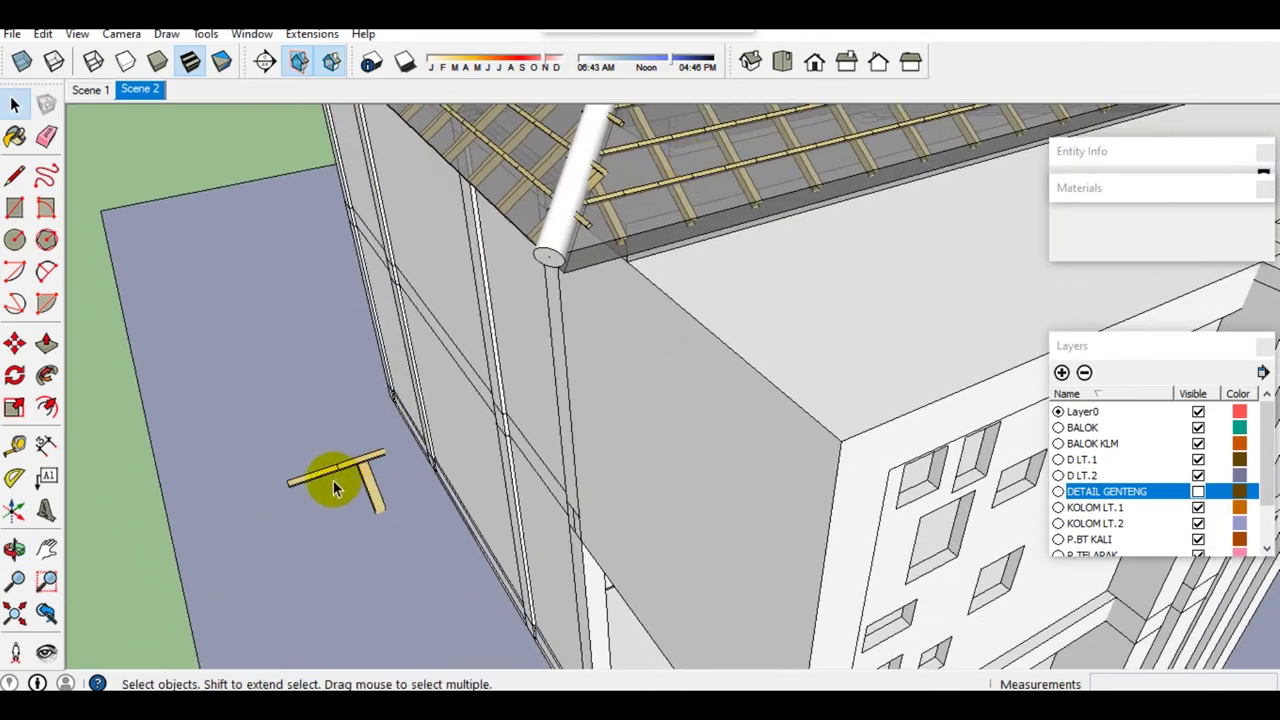
scroll(333, 480, "up", 5)
double_click(283, 385)
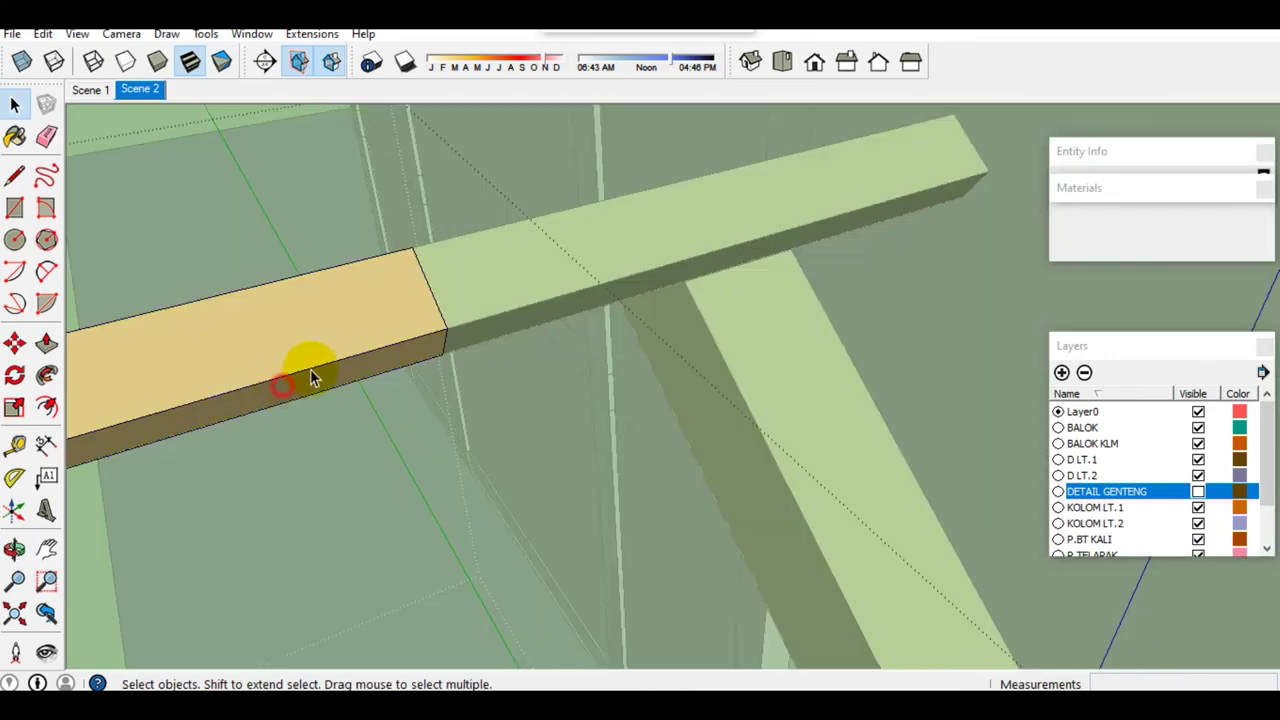
right_click(437, 311)
left_click(480, 408)
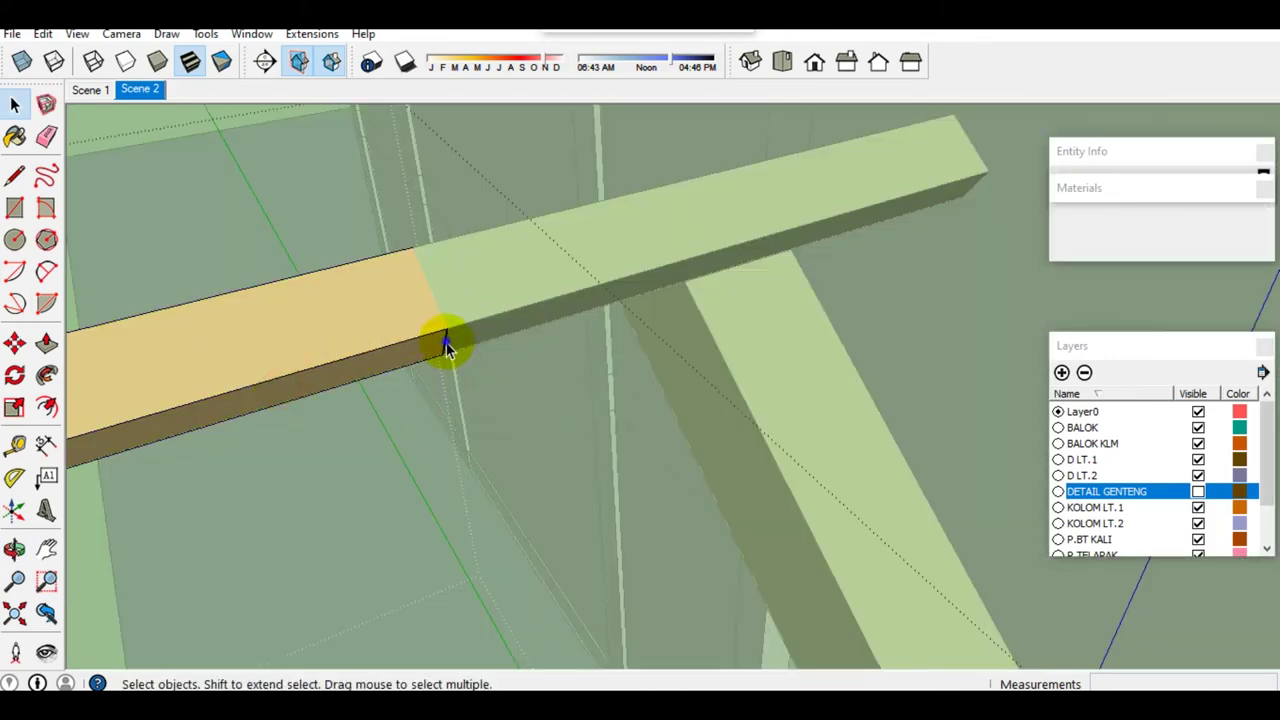
right_click(446, 345)
left_click(478, 440)
Step: Soften the corner and end edges at the batten's end
mouse_move(422, 312)
middle_mouse_down()
mouse_move(709, 380)
mouse_move(812, 441)
middle_mouse_up()
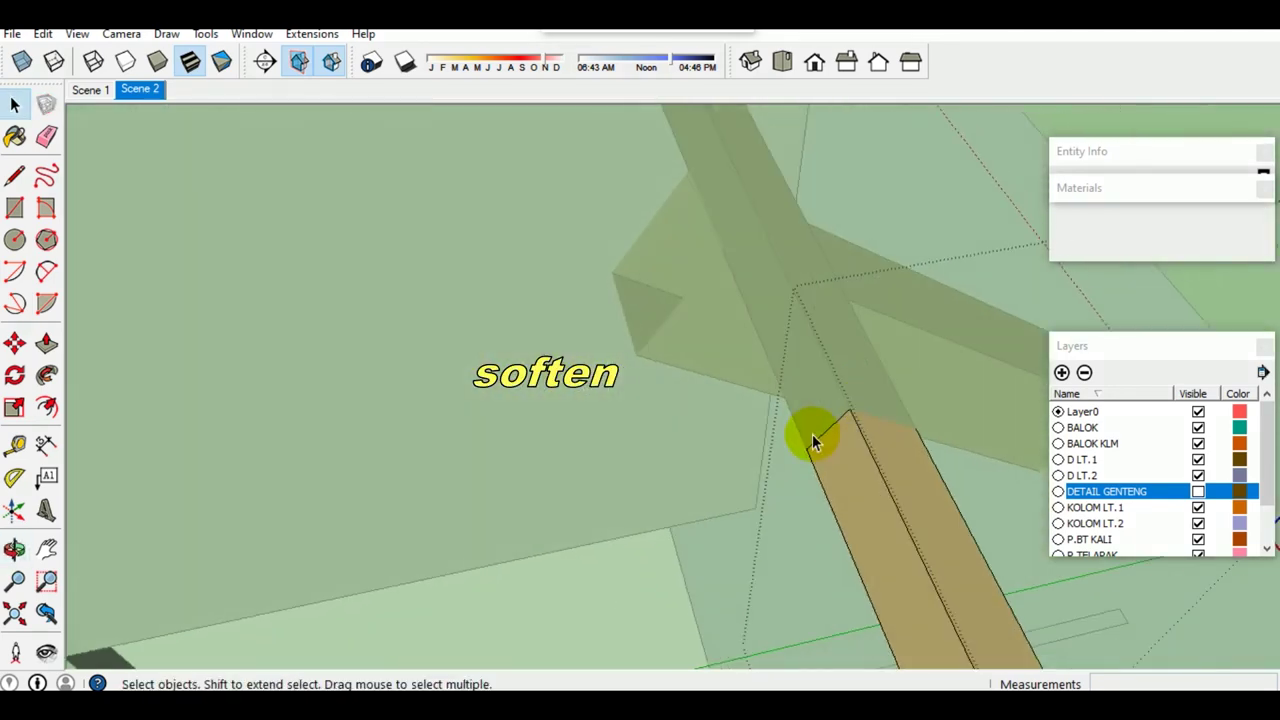
right_click(823, 435)
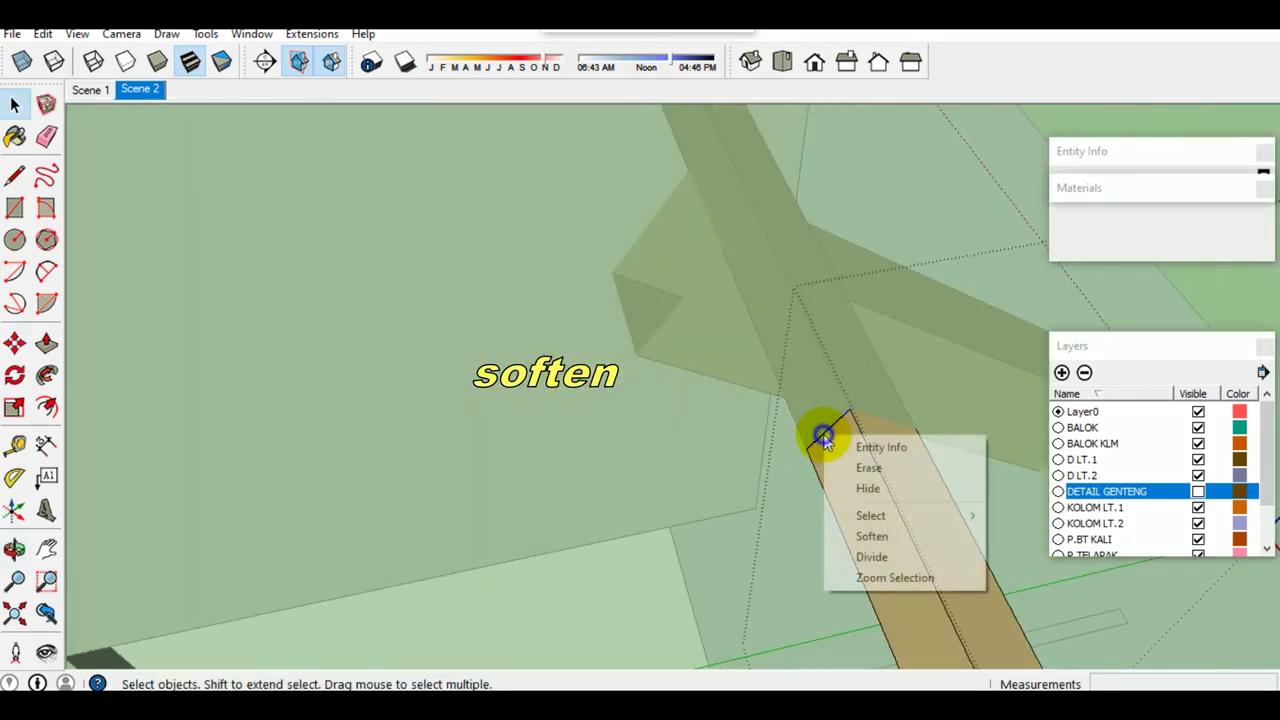
left_click(873, 546)
mouse_move(894, 591)
middle_mouse_down()
mouse_move(654, 251)
mouse_move(674, 334)
mouse_move(755, 470)
mouse_move(694, 443)
mouse_move(701, 502)
middle_mouse_up()
right_click(694, 503)
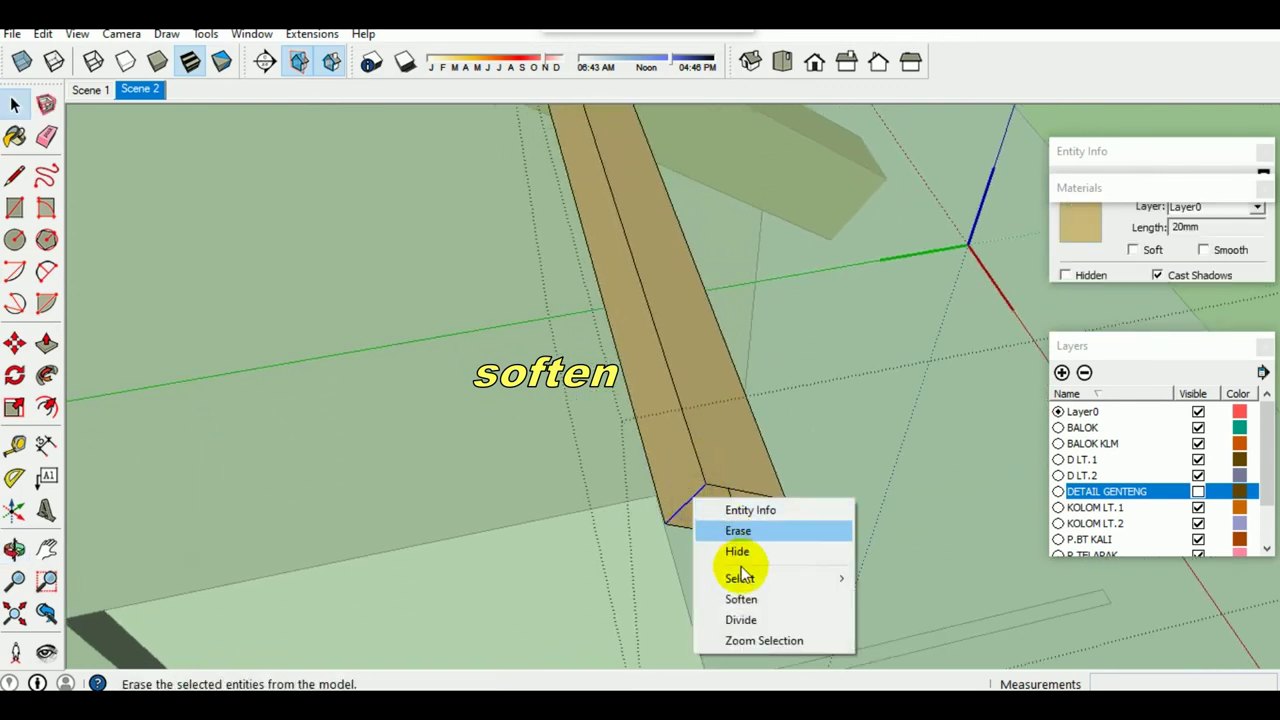
left_click(740, 591)
right_click(750, 500)
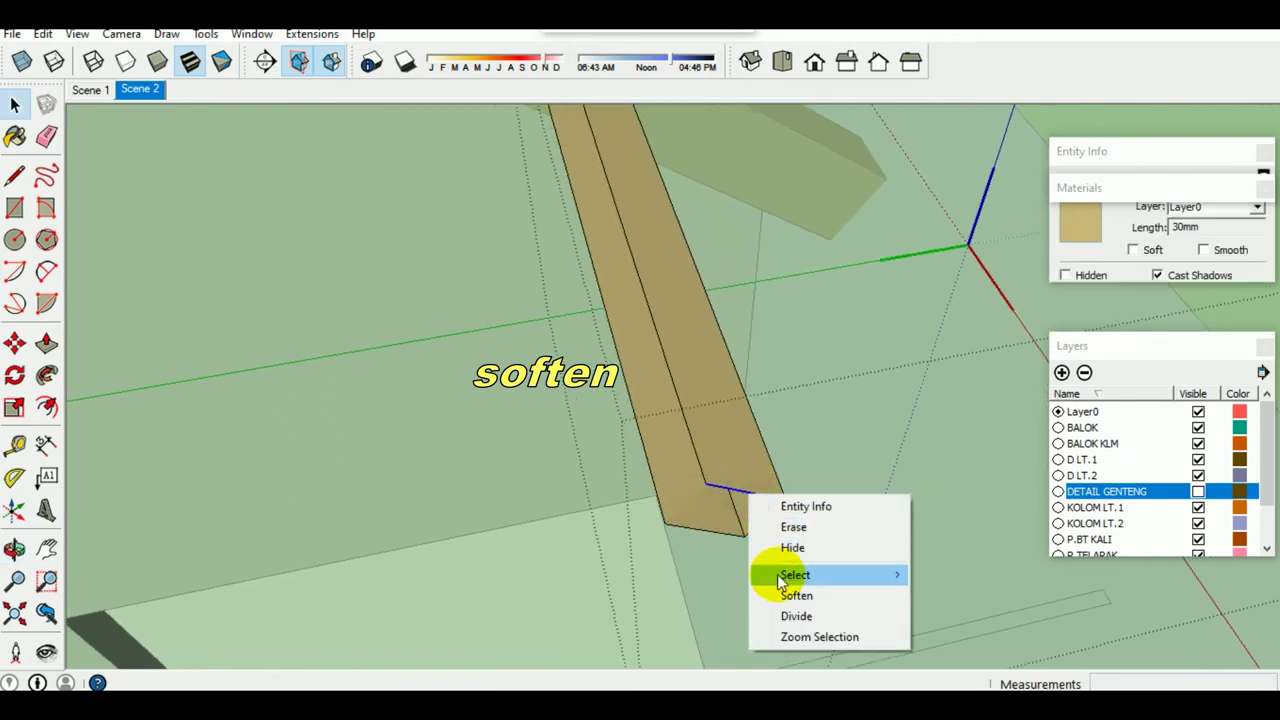
left_click(786, 591)
right_click(766, 525)
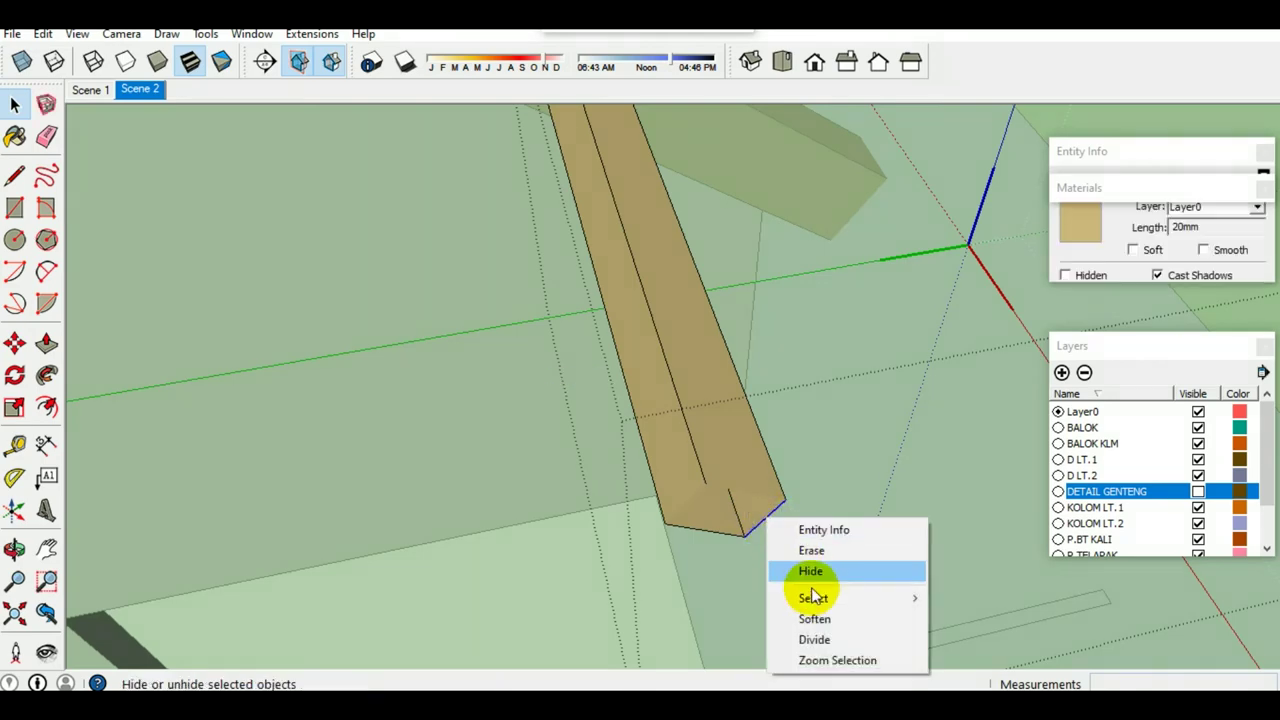
left_click(817, 617)
right_click(725, 535)
left_click(782, 632)
mouse_move(742, 512)
middle_mouse_down()
mouse_move(514, 488)
mouse_move(500, 591)
middle_mouse_up()
scroll(514, 493, "down", 5)
scroll(451, 343, "down", 5)
mouse_move(451, 343)
middle_mouse_down()
mouse_move(290, 316)
mouse_move(406, 529)
middle_mouse_up()
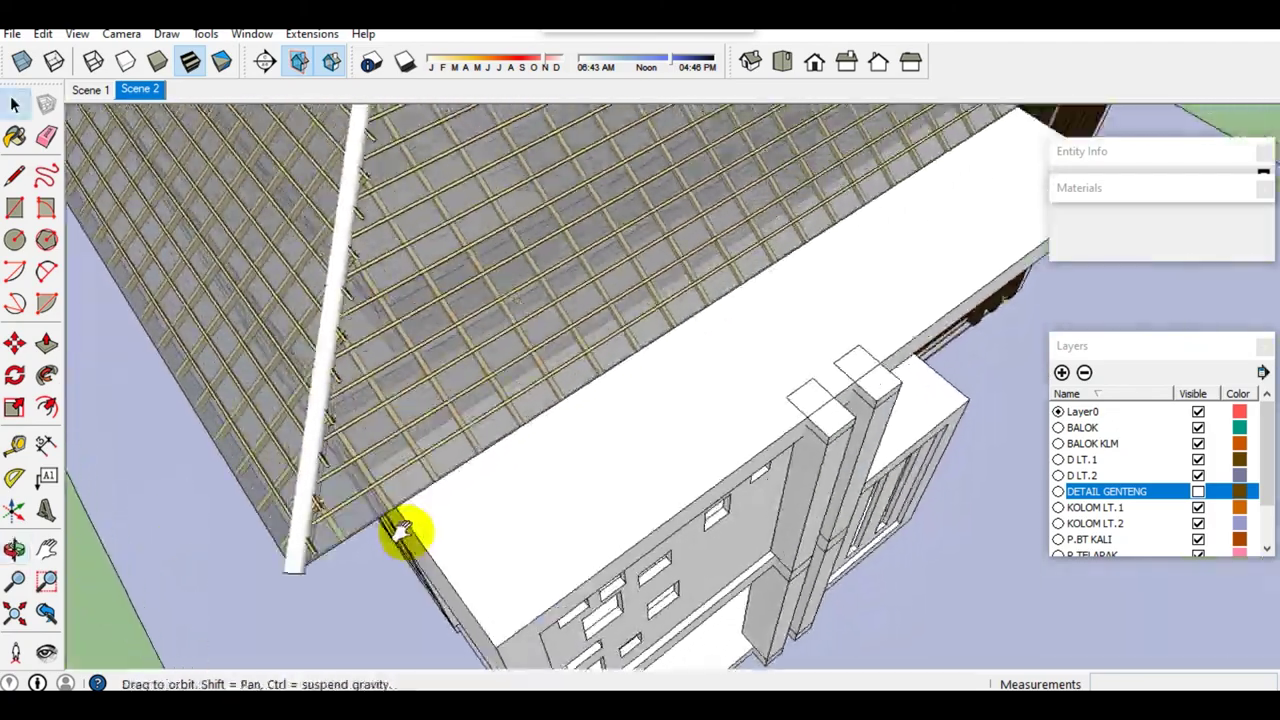
Step: Make the DETAIL GENTENG layer visible again
scroll(457, 449, "up", 3)
mouse_move(457, 449)
middle_mouse_down()
mouse_move(523, 314)
mouse_move(365, 548)
mouse_move(417, 466)
mouse_move(580, 414)
mouse_move(891, 429)
mouse_move(830, 440)
mouse_move(551, 374)
mouse_move(586, 366)
middle_mouse_up()
scroll(417, 466, "down", 3)
left_click(1198, 491)
middle_click_drag(569, 441, 636, 507)
Step: Select the right roof plane group and bring the ridge into close view
left_click(330, 362)
mouse_move(330, 362)
middle_mouse_down()
mouse_move(586, 354)
mouse_move(394, 400)
mouse_move(553, 405)
middle_mouse_up()
left_click(800, 280)
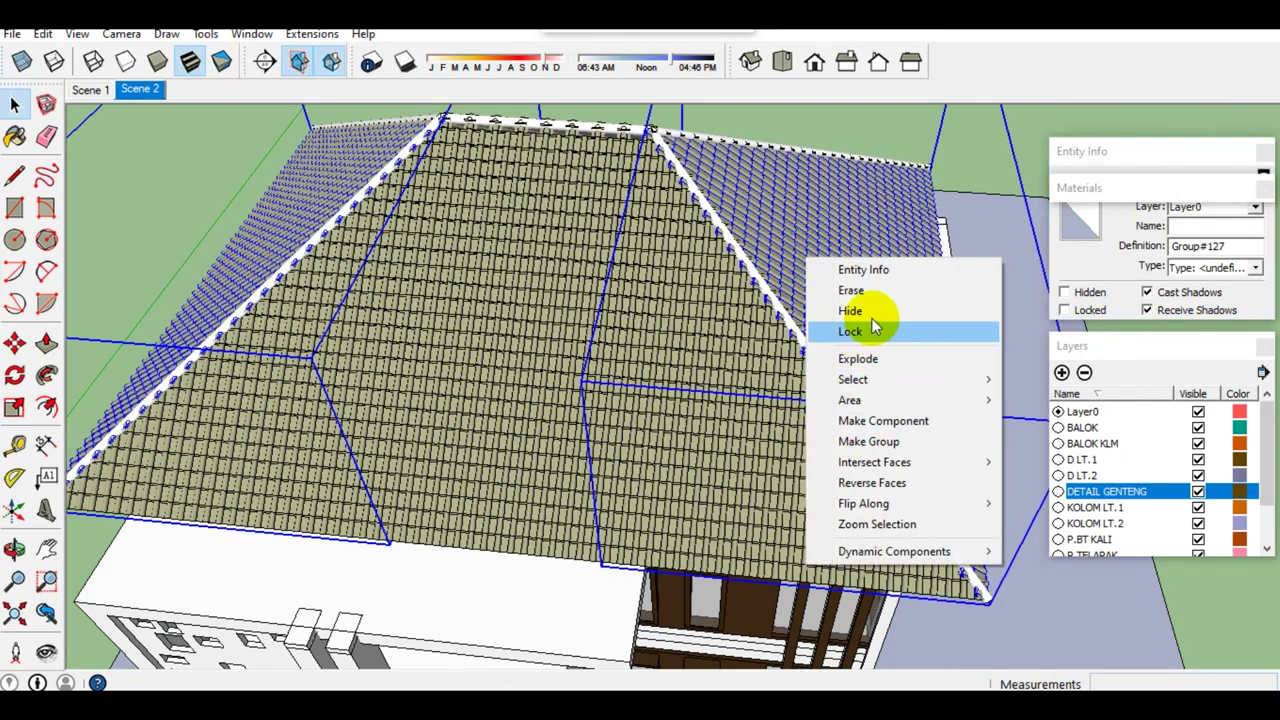
mouse_move(177, 486)
middle_mouse_down()
mouse_move(394, 449)
mouse_move(400, 510)
mouse_move(443, 471)
middle_mouse_up()
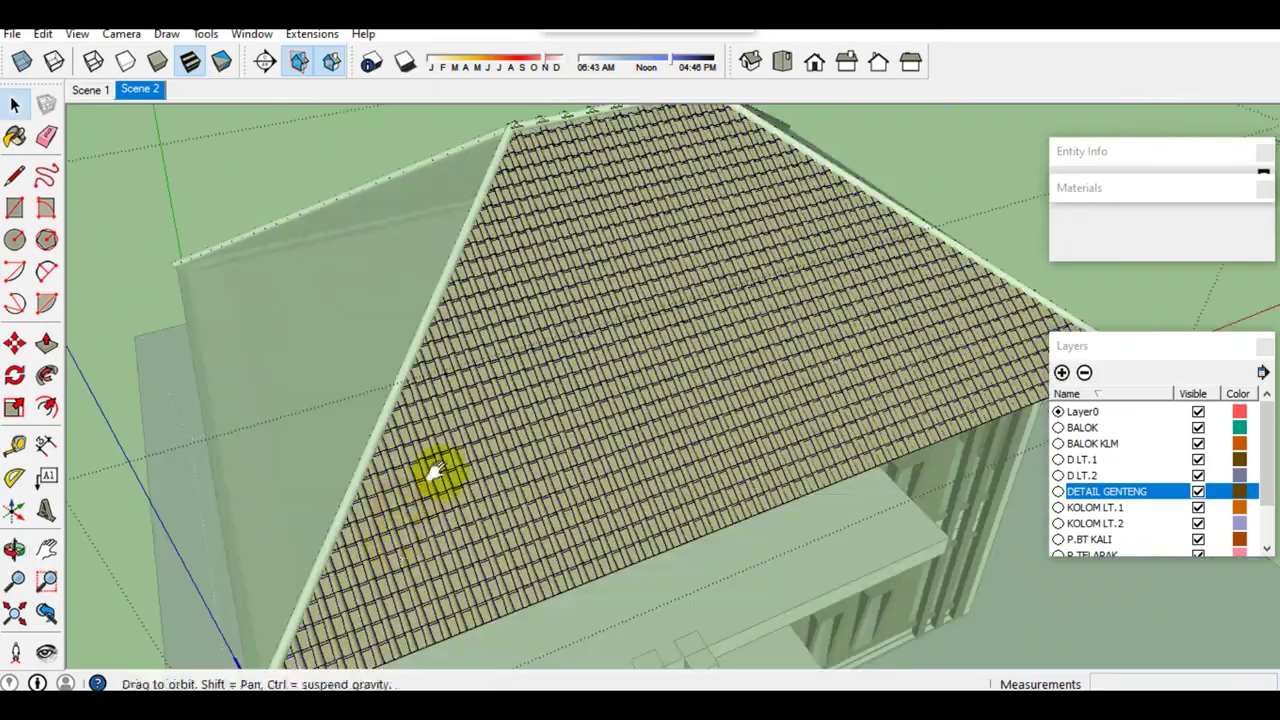
scroll(400, 514, "up", 5)
scroll(400, 514, "up", 4)
middle_click_drag(400, 514, 502, 513)
scroll(502, 513, "down", 5)
mouse_move(449, 680)
middle_mouse_down()
mouse_move(409, 503)
mouse_move(560, 491)
mouse_move(463, 640)
mouse_move(451, 366)
middle_mouse_up()
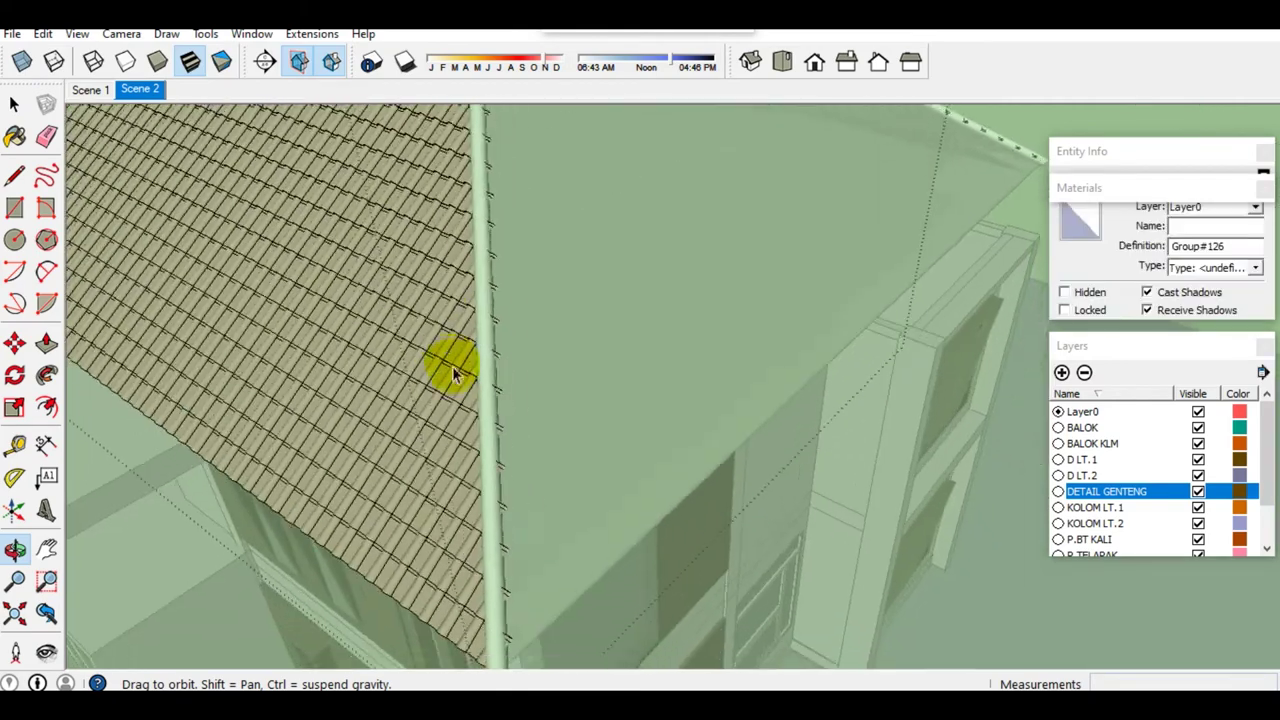
scroll(480, 586, "up", 3)
middle_click_drag(480, 586, 406, 477)
scroll(397, 575, "up", 3)
mouse_move(397, 575)
middle_mouse_down()
mouse_move(400, 551)
mouse_move(453, 557)
middle_mouse_up()
Step: Select the tile pins along the ridge and hip and make them unique
left_click_drag(469, 348, 470, 350, "ctrl")
mouse_move(470, 350)
middle_mouse_down()
mouse_move(503, 408)
mouse_move(503, 480)
mouse_move(627, 561)
middle_mouse_up()
left_click_drag(627, 561, 530, 365, "ctrl")
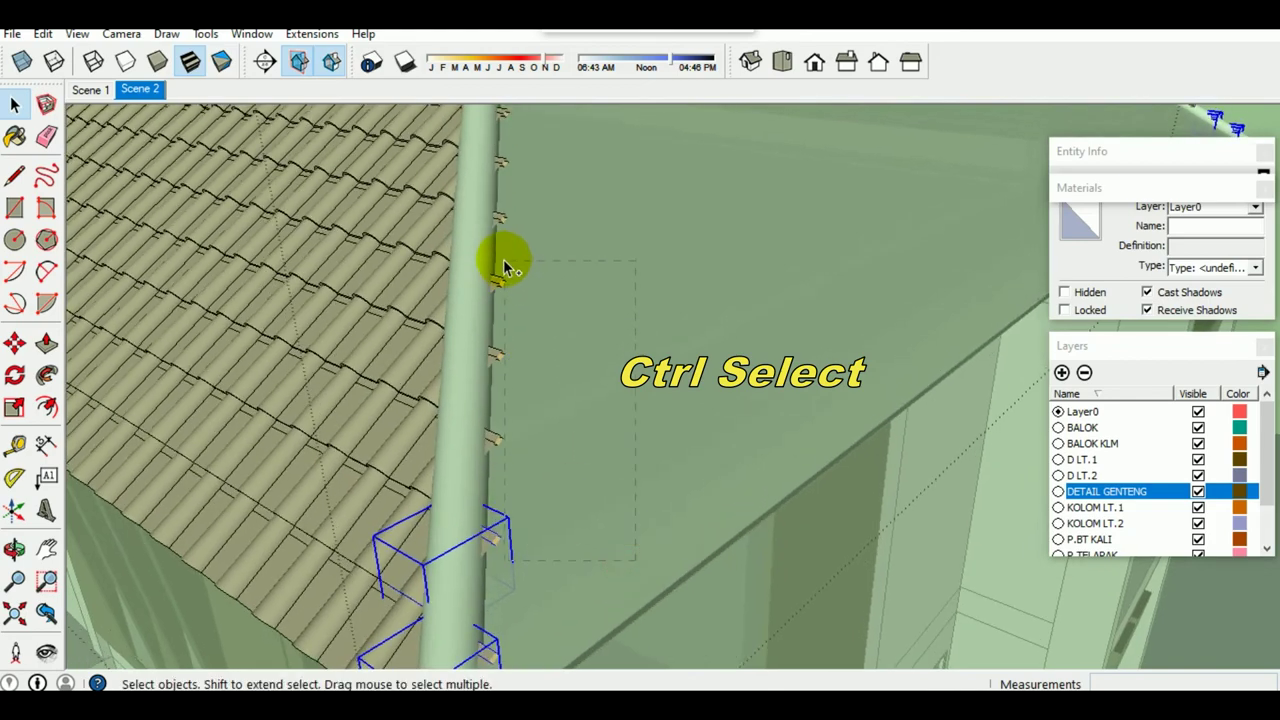
mouse_move(517, 266)
middle_mouse_down()
mouse_move(486, 494)
mouse_move(586, 588)
middle_mouse_up()
mouse_move(485, 250)
middle_mouse_down()
mouse_move(486, 514)
mouse_move(605, 553)
middle_mouse_up()
mouse_move(489, 168)
middle_mouse_down()
mouse_move(466, 451)
mouse_move(534, 509)
middle_mouse_up()
mouse_move(478, 204)
middle_mouse_down()
mouse_move(474, 194)
mouse_move(471, 286)
mouse_move(565, 445)
middle_mouse_up()
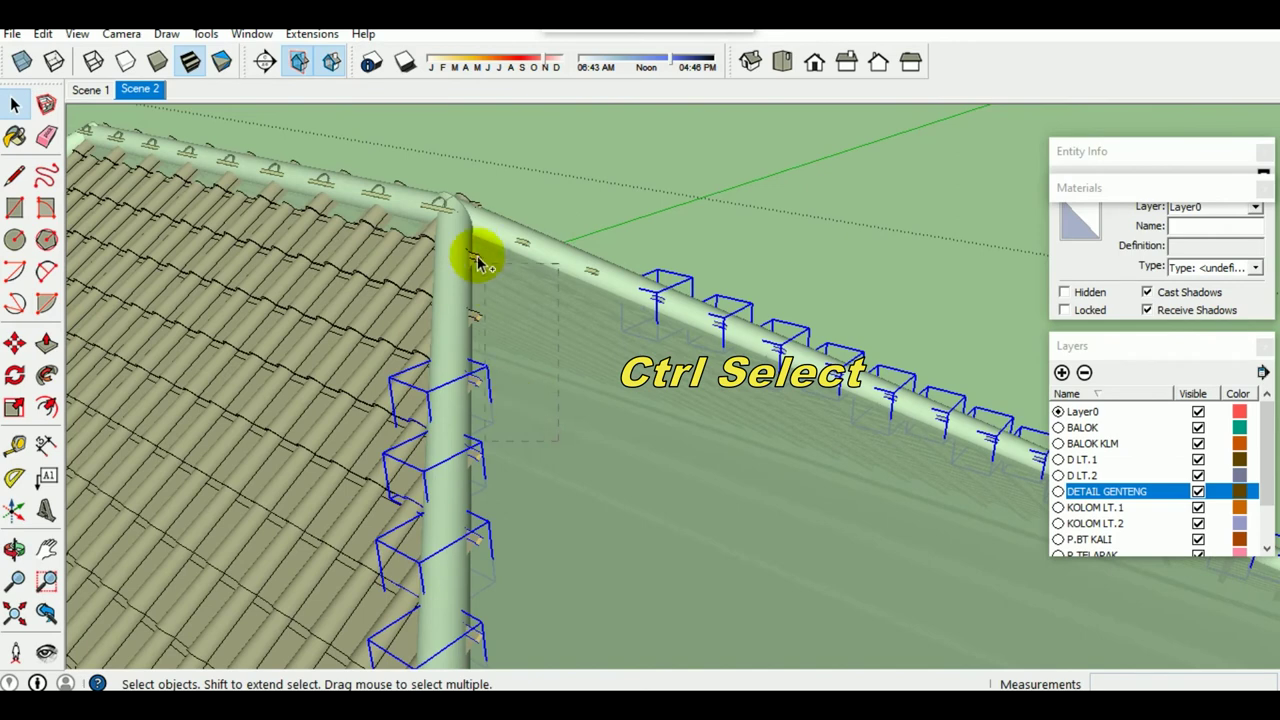
mouse_move(471, 257)
middle_mouse_down()
mouse_move(471, 337)
mouse_move(468, 325)
middle_mouse_up()
right_click(467, 309)
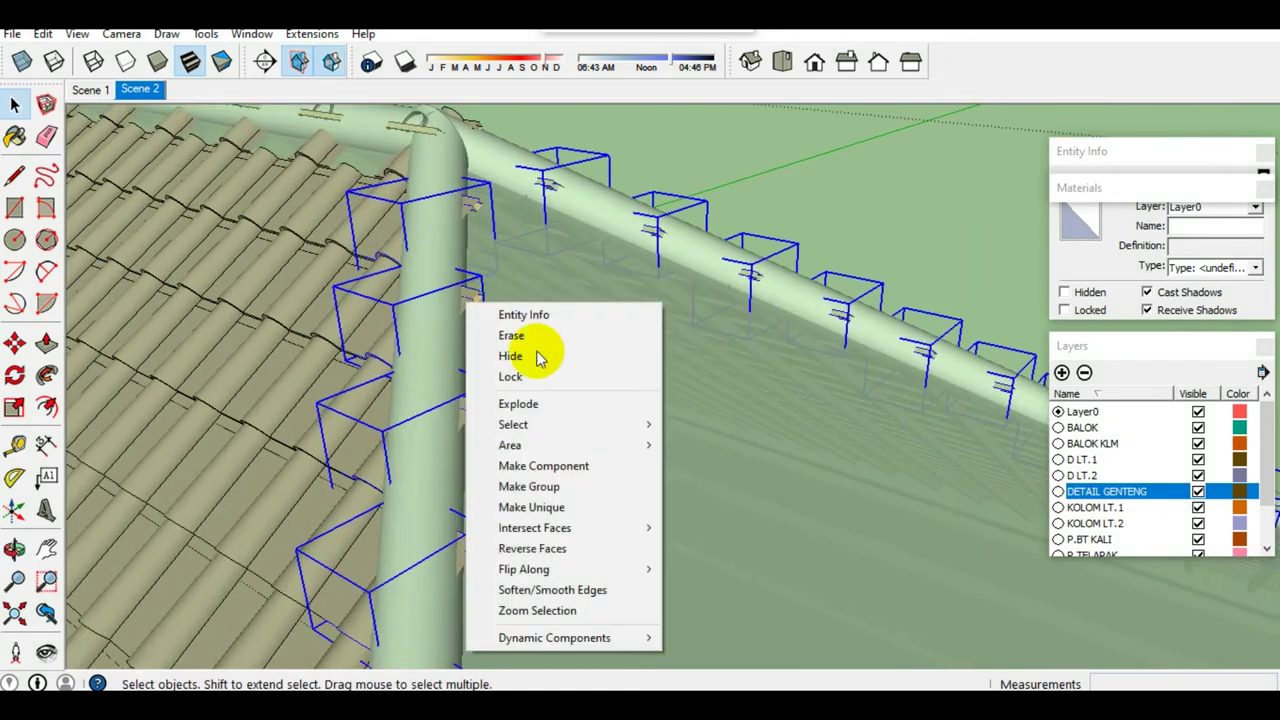
left_click(565, 517)
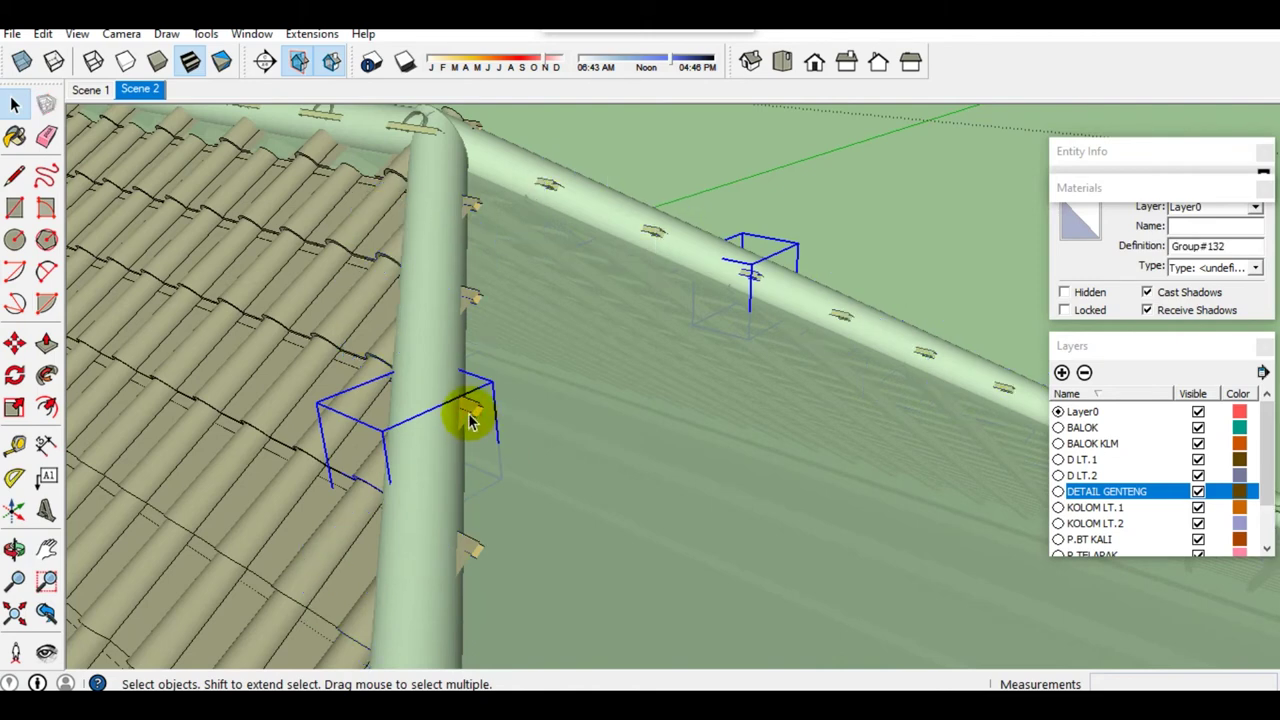
Step: Intersect one pin with the model, then group and delete the connector bits inside the cap
double_click(470, 420)
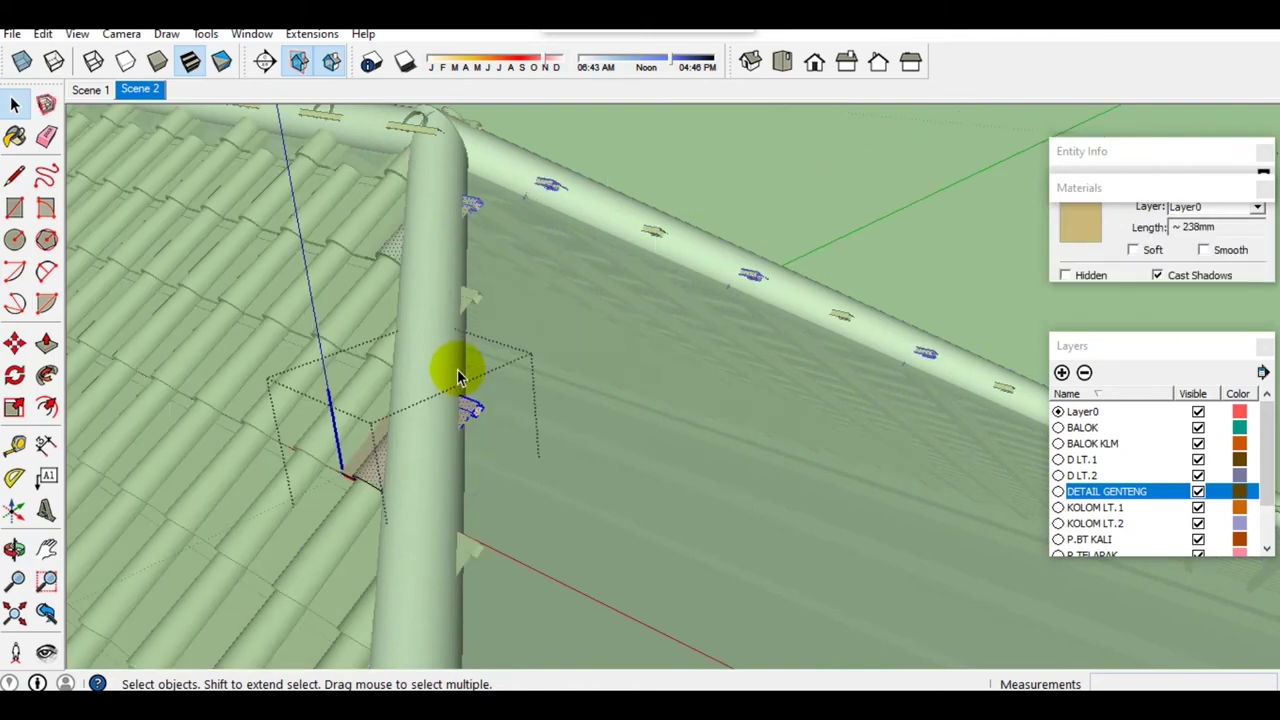
left_click(500, 458)
right_click(470, 420)
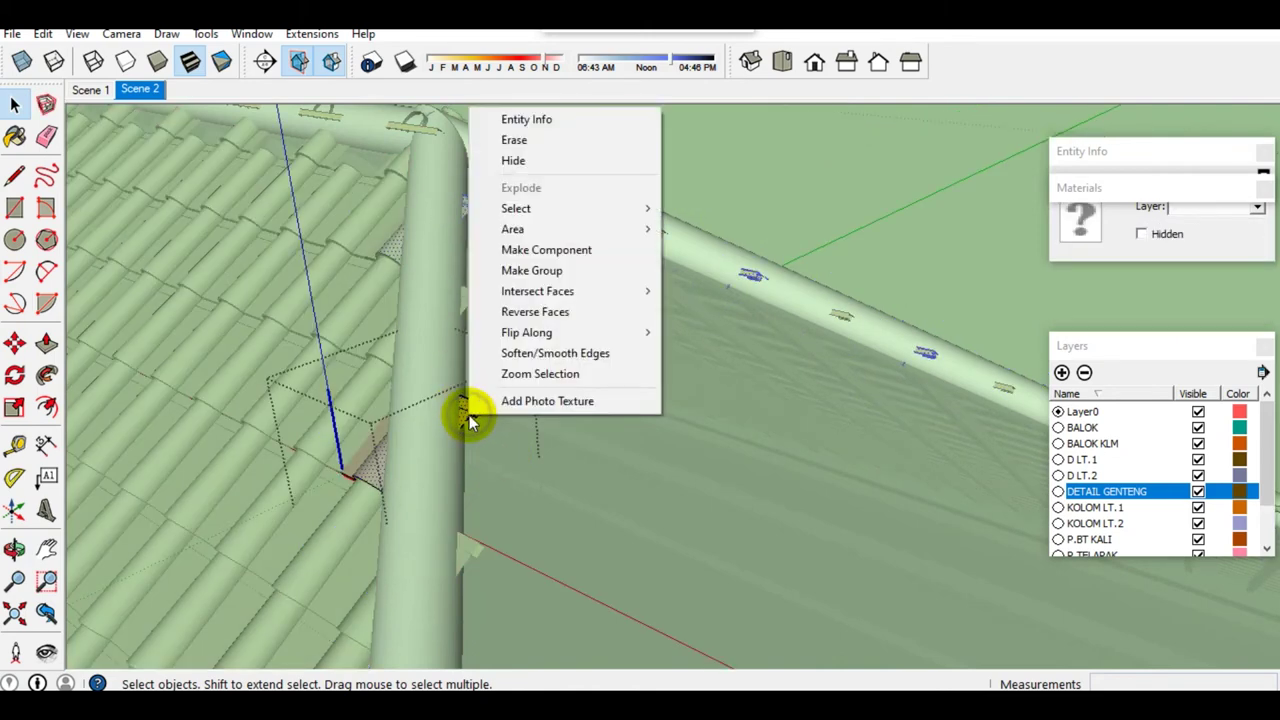
mouse_move(537, 291)
left_click(701, 291)
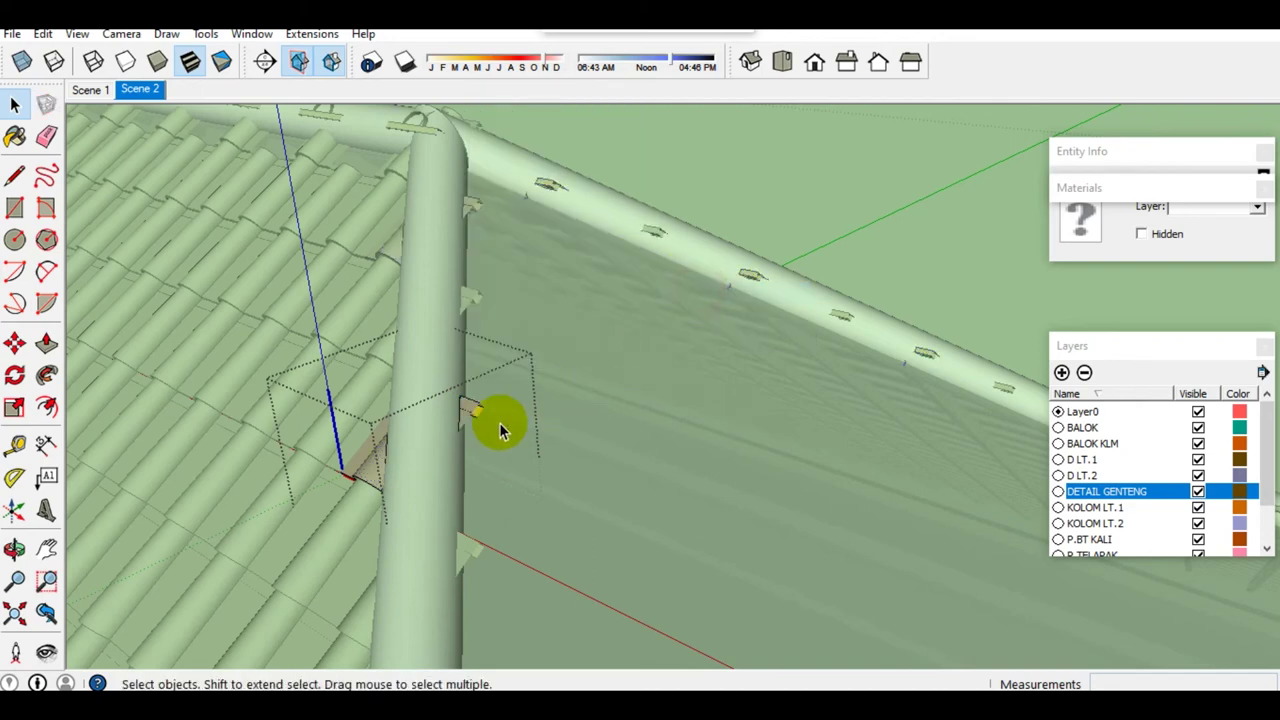
left_click_drag(454, 370, 510, 472)
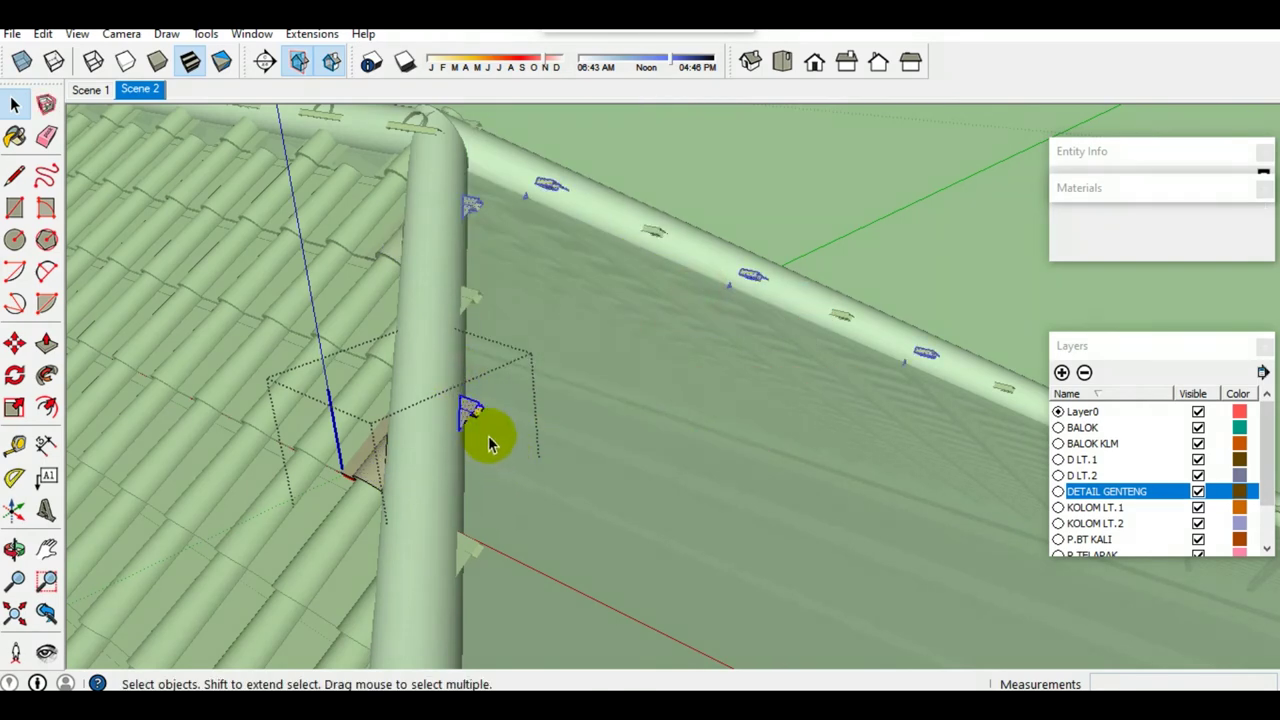
right_click(466, 410)
left_click(538, 268)
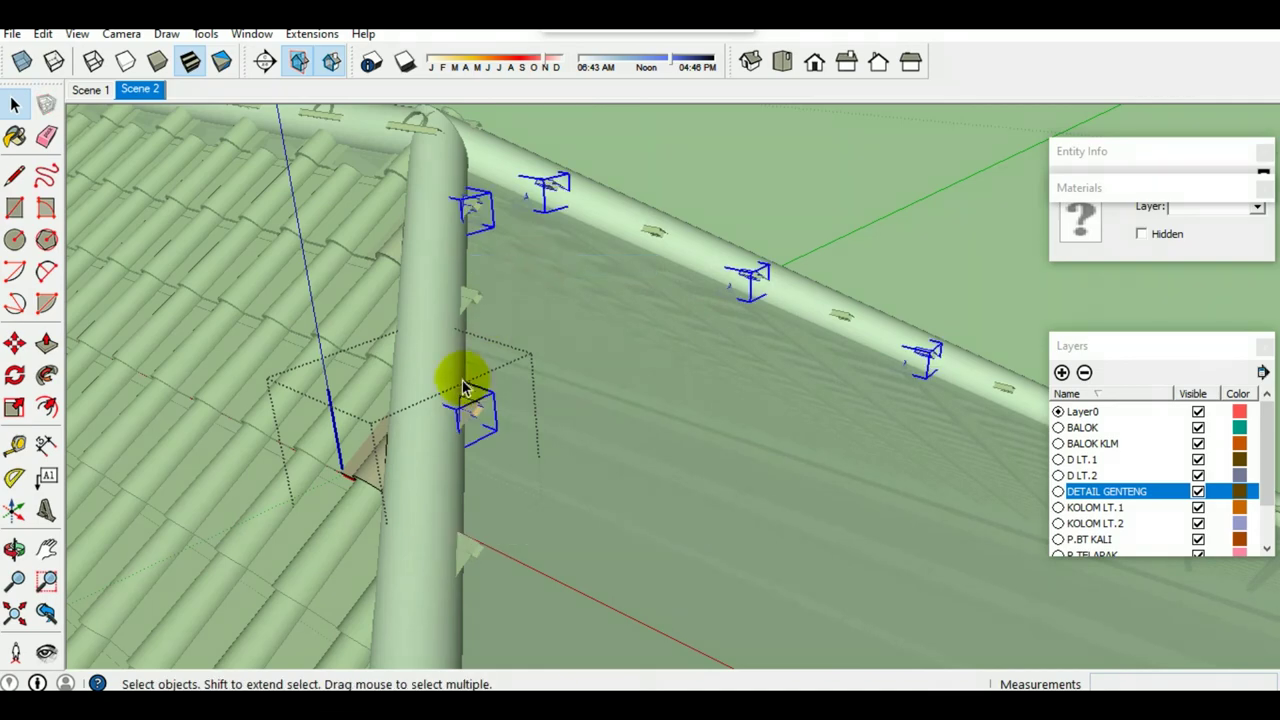
key("Delete")
middle_click_drag(443, 431, 318, 416)
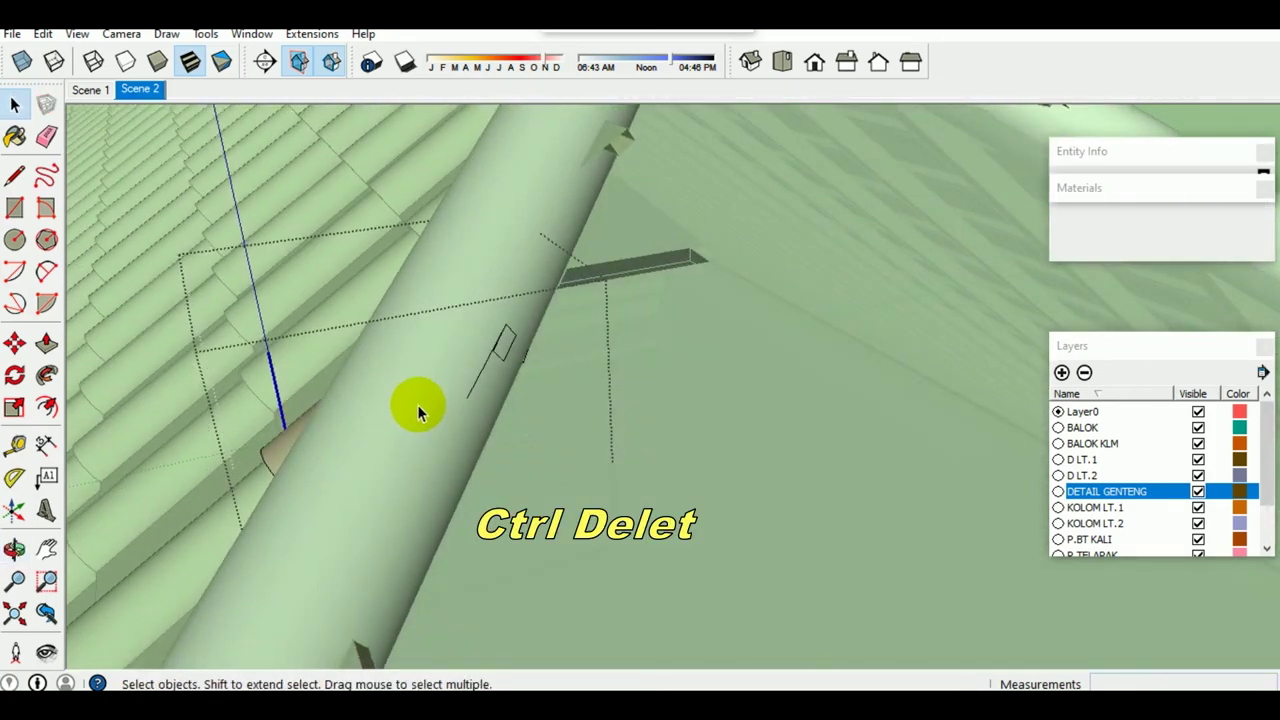
key("e")
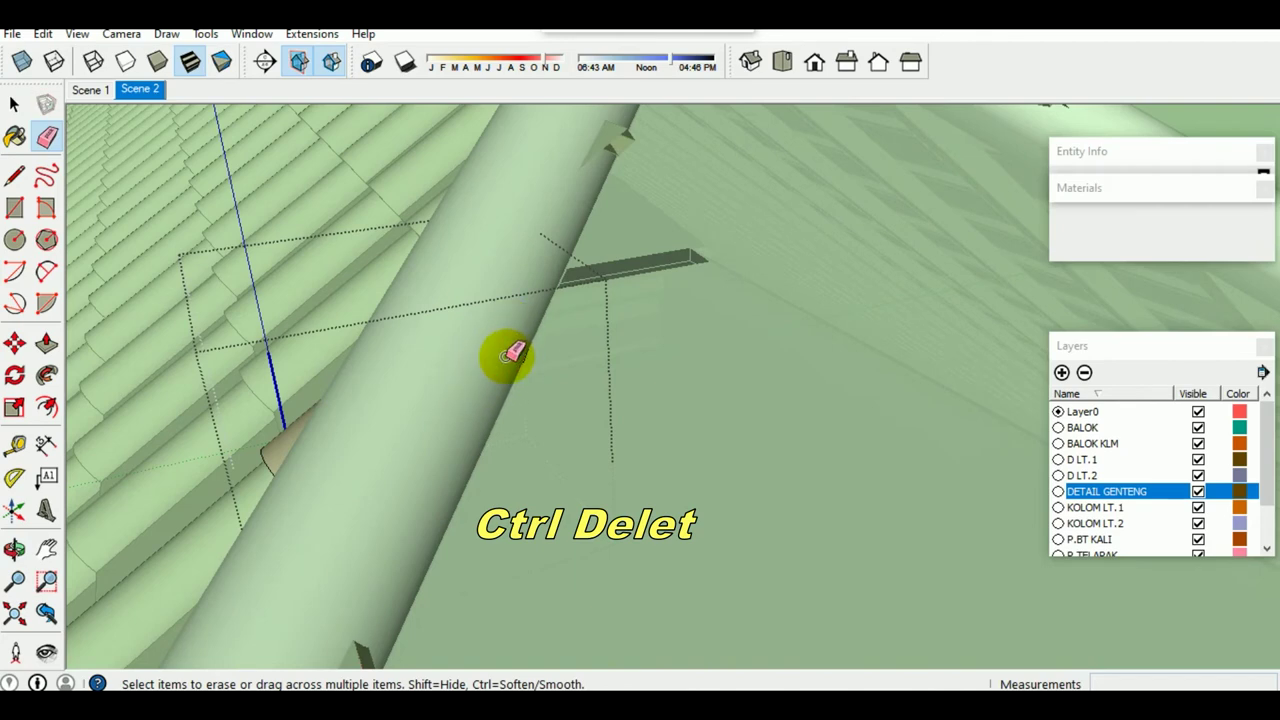
key("space")
mouse_move(515, 345)
middle_mouse_down()
mouse_move(486, 388)
mouse_move(608, 396)
middle_mouse_up()
key("Escape")
Step: Trim a second small piece at the hip cap the same way and clean leftover edges
mouse_move(468, 416)
middle_mouse_down()
mouse_move(571, 417)
mouse_move(503, 437)
mouse_move(487, 416)
middle_mouse_up()
double_click(516, 320)
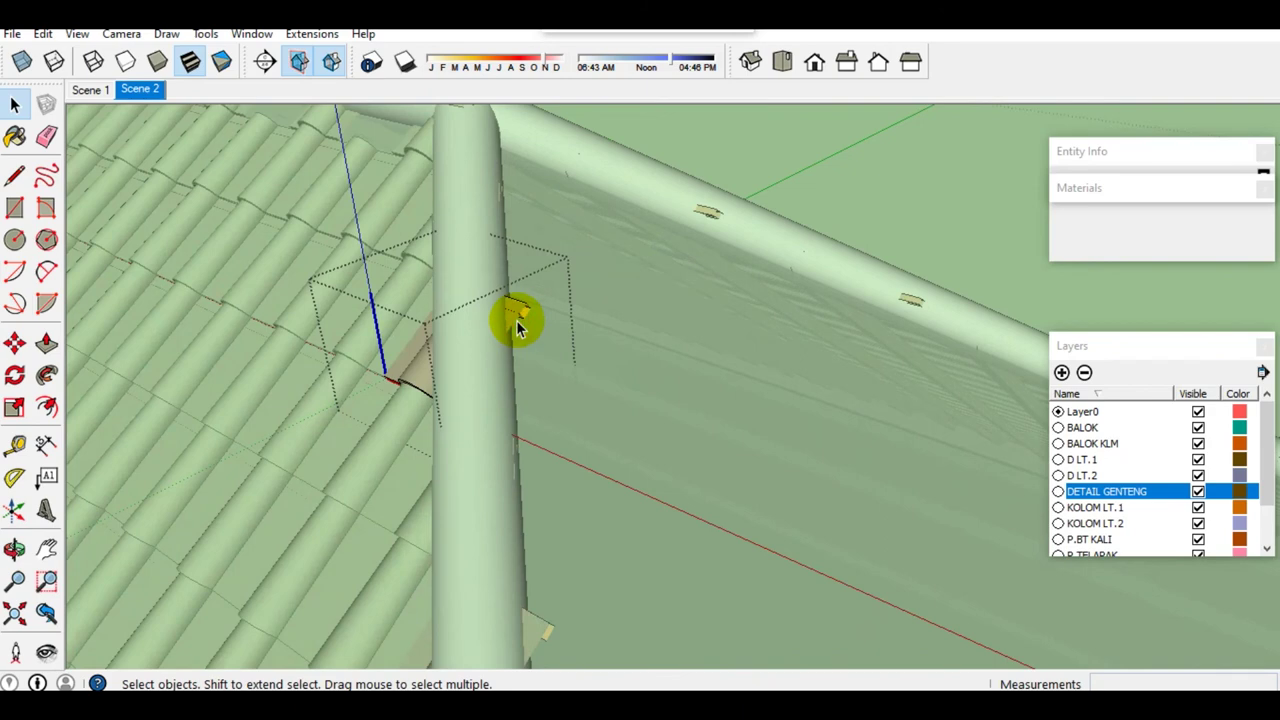
left_click(514, 300)
right_click(512, 306)
left_click(752, 491)
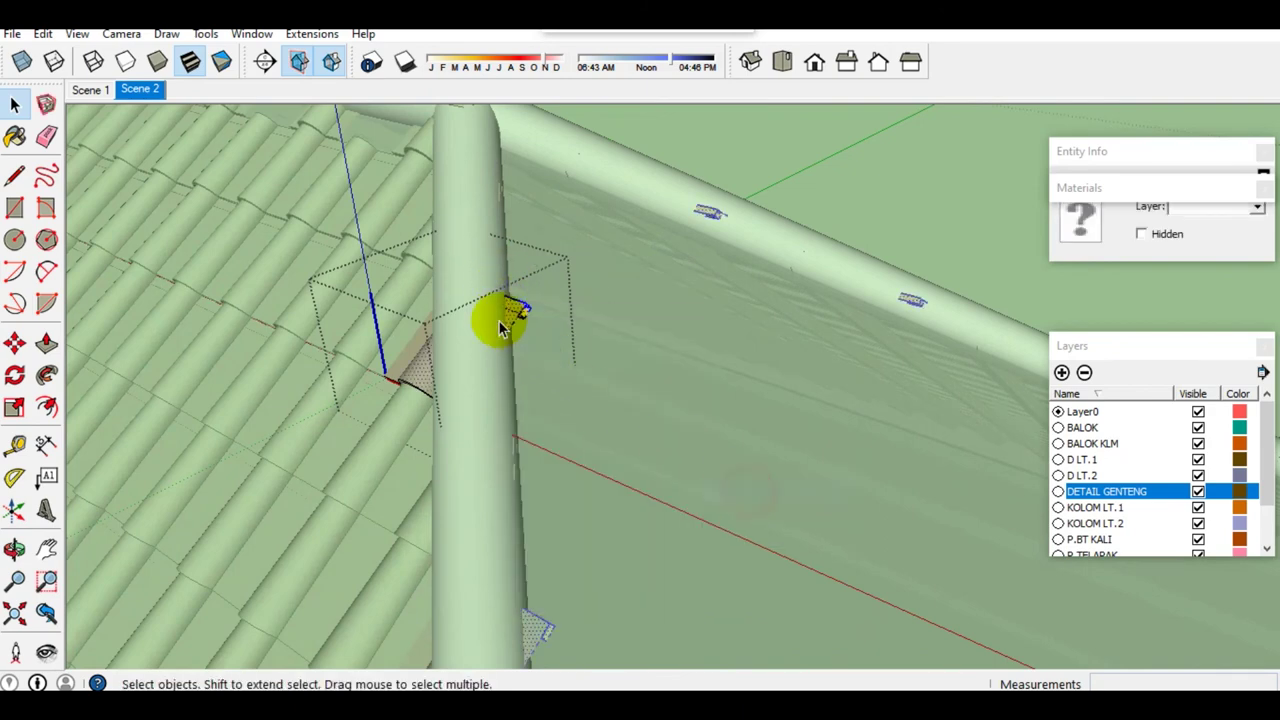
scroll(514, 337, "up", 2)
scroll(500, 314, "up", 2)
left_click_drag(486, 243, 608, 390)
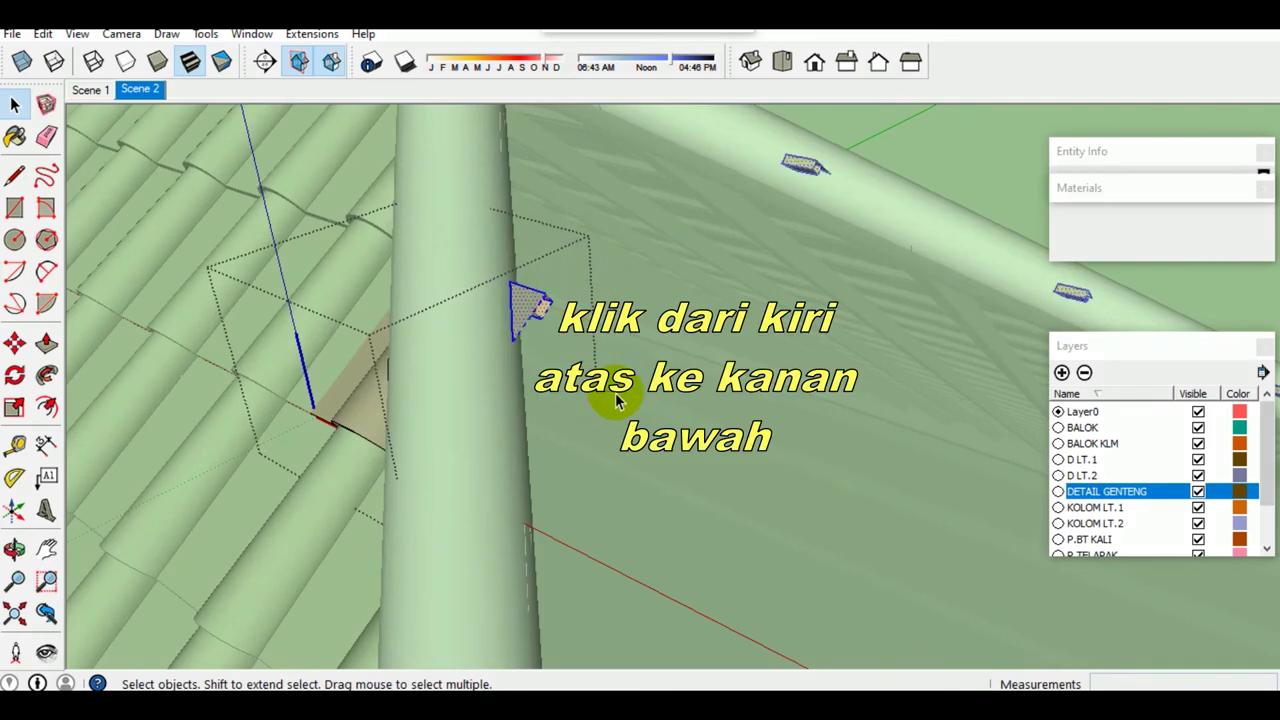
right_click(525, 304)
left_click(620, 472)
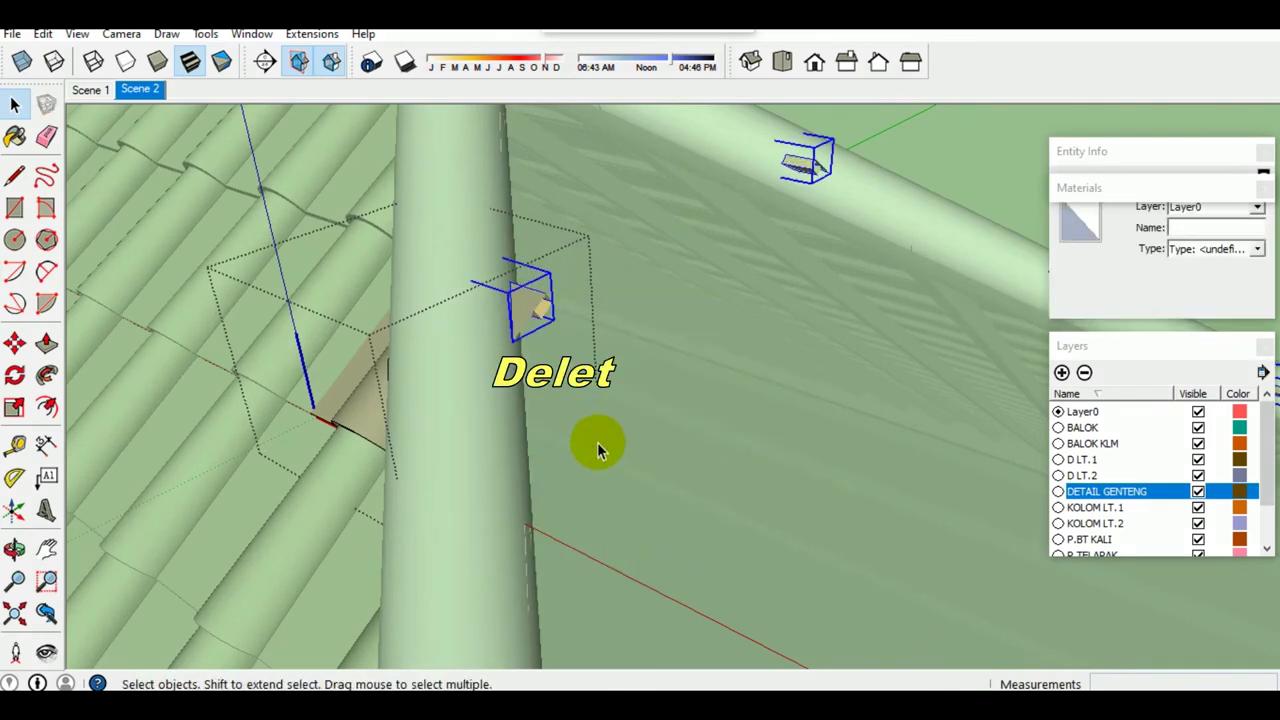
key("Delete")
mouse_move(491, 309)
middle_mouse_down()
mouse_move(370, 342)
mouse_move(443, 334)
middle_mouse_up()
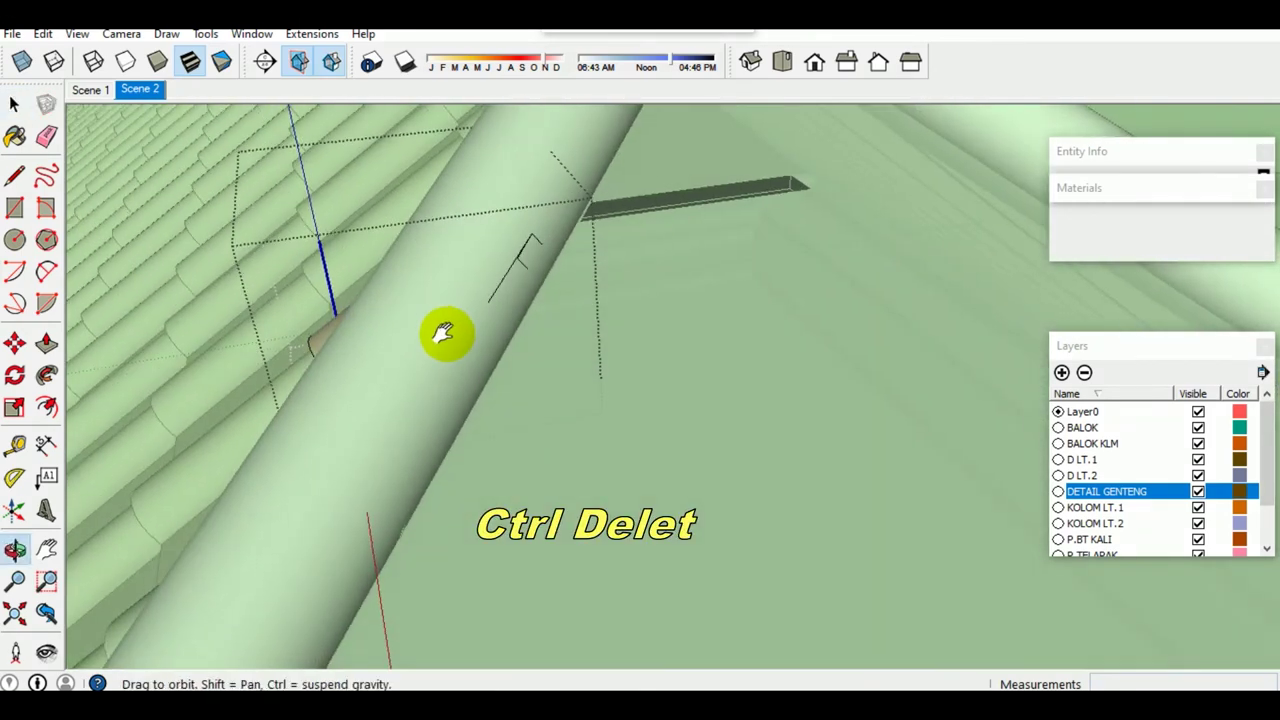
key("e")
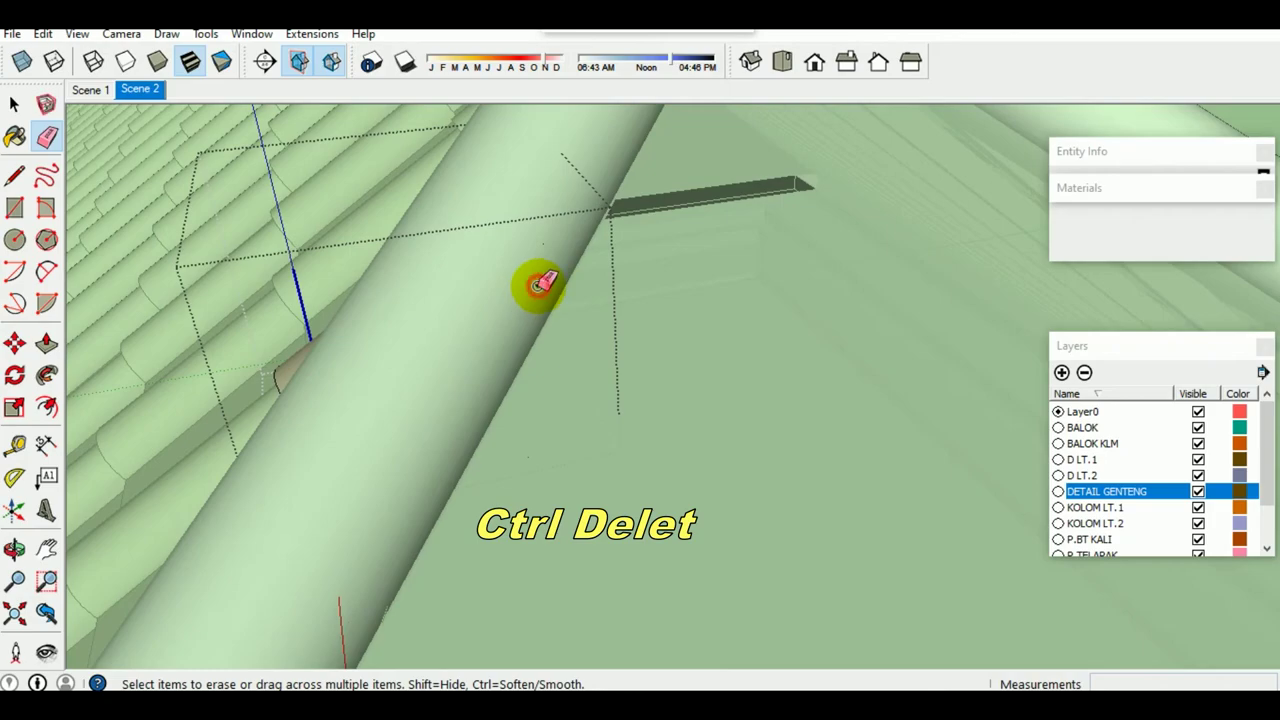
mouse_move(517, 328)
middle_mouse_down()
mouse_move(491, 343)
mouse_move(480, 423)
mouse_move(517, 365)
mouse_move(588, 318)
mouse_move(428, 523)
mouse_move(571, 251)
mouse_move(443, 404)
mouse_move(471, 400)
mouse_move(586, 323)
mouse_move(686, 363)
mouse_move(548, 388)
mouse_move(608, 337)
mouse_move(466, 523)
mouse_move(691, 289)
mouse_move(545, 330)
mouse_move(480, 409)
mouse_move(493, 350)
mouse_move(451, 423)
mouse_move(541, 261)
middle_mouse_up()
left_click(542, 260)
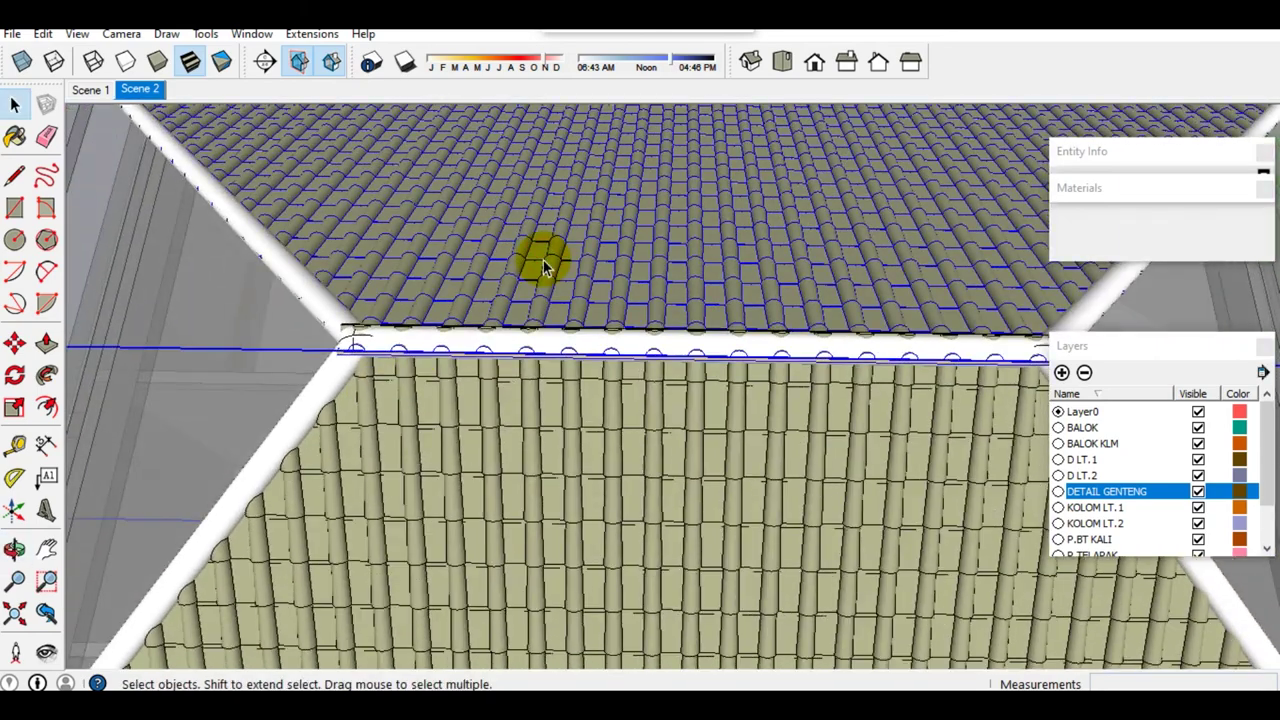
Step: Hide the upper roof tiles and make the ridge cap group unique
right_click(543, 259)
left_click(586, 332)
mouse_move(586, 334)
middle_mouse_down()
mouse_move(441, 358)
mouse_move(543, 366)
mouse_move(742, 340)
middle_mouse_up()
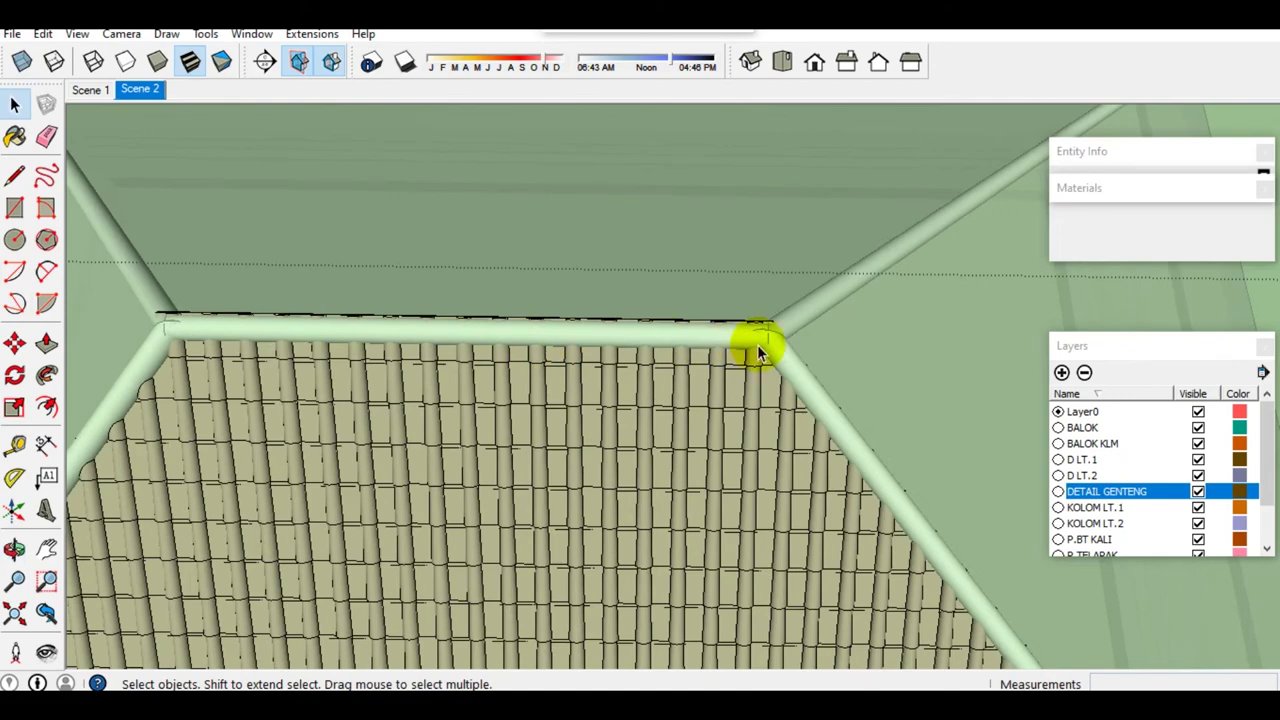
scroll(257, 330, "up", 3)
left_click(357, 349)
right_click(320, 321)
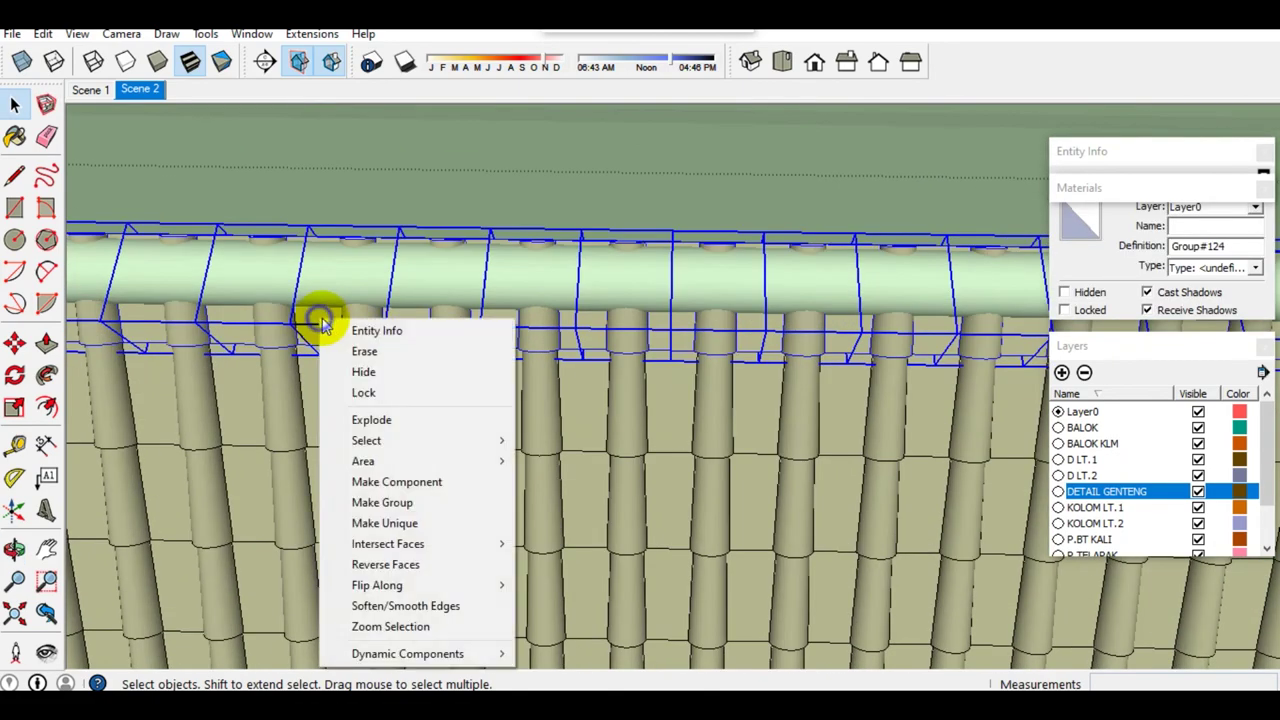
left_click(453, 527)
Step: Intersect the ridge cap with the tiles, then group and delete the cut tile profiles
mouse_move(426, 438)
middle_mouse_down()
mouse_move(503, 377)
mouse_move(411, 371)
middle_mouse_up()
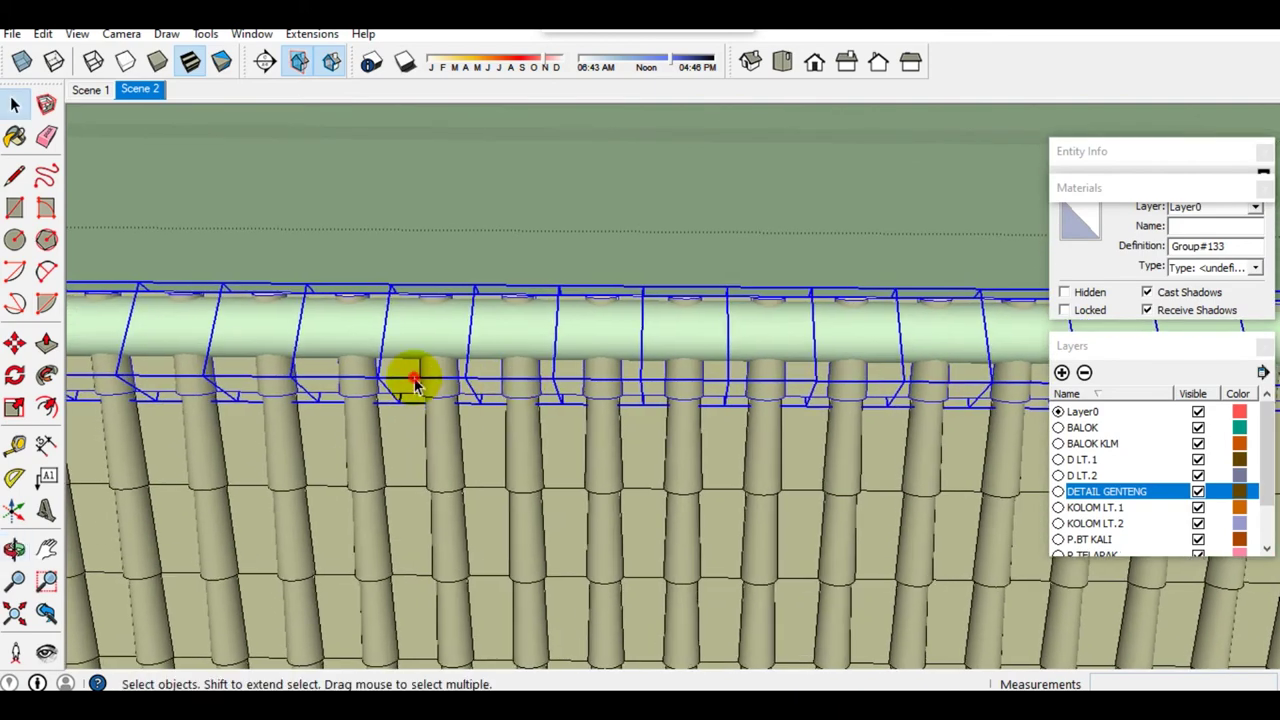
double_click(411, 371)
middle_click_drag(517, 395, 513, 355)
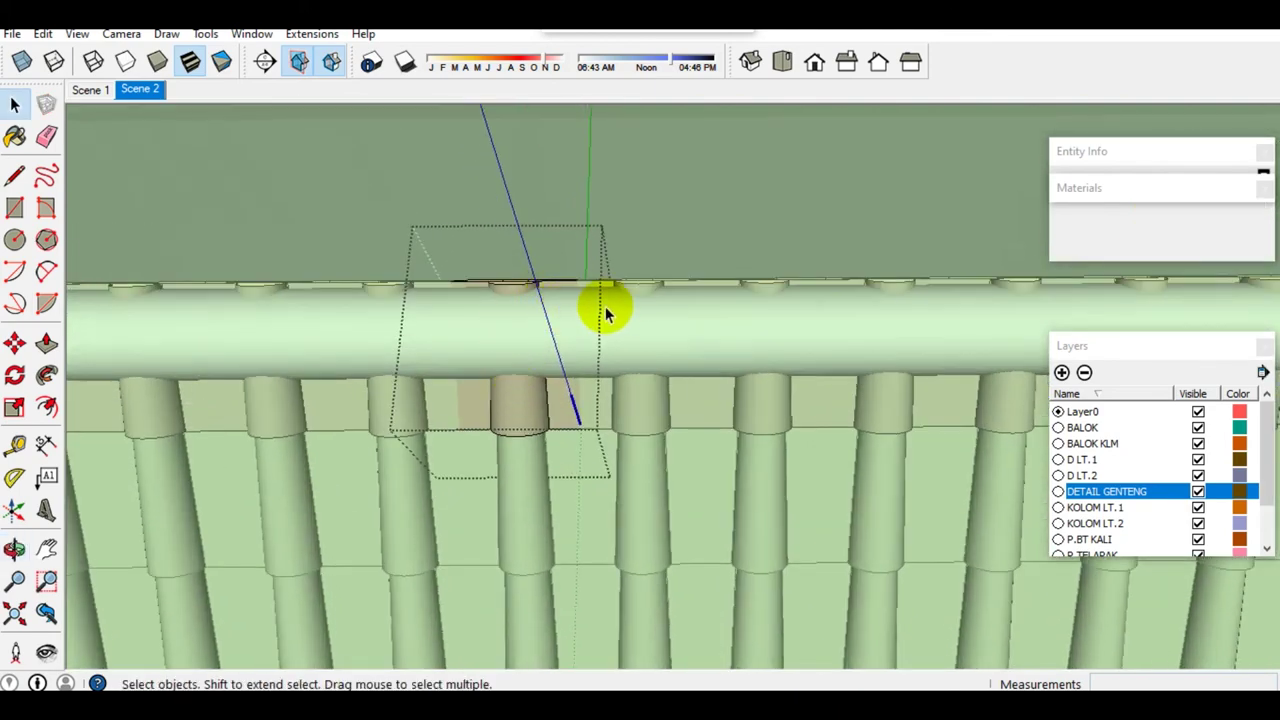
triple_click(500, 294)
right_click(508, 298)
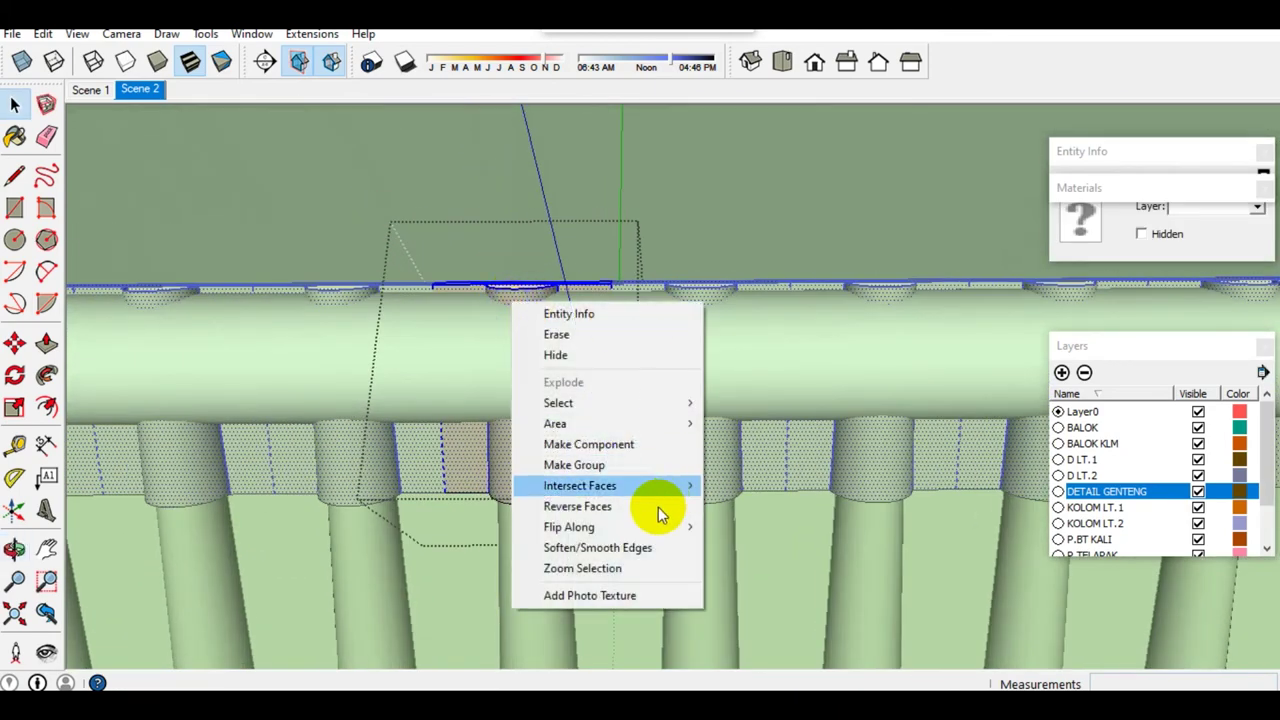
left_click(757, 486)
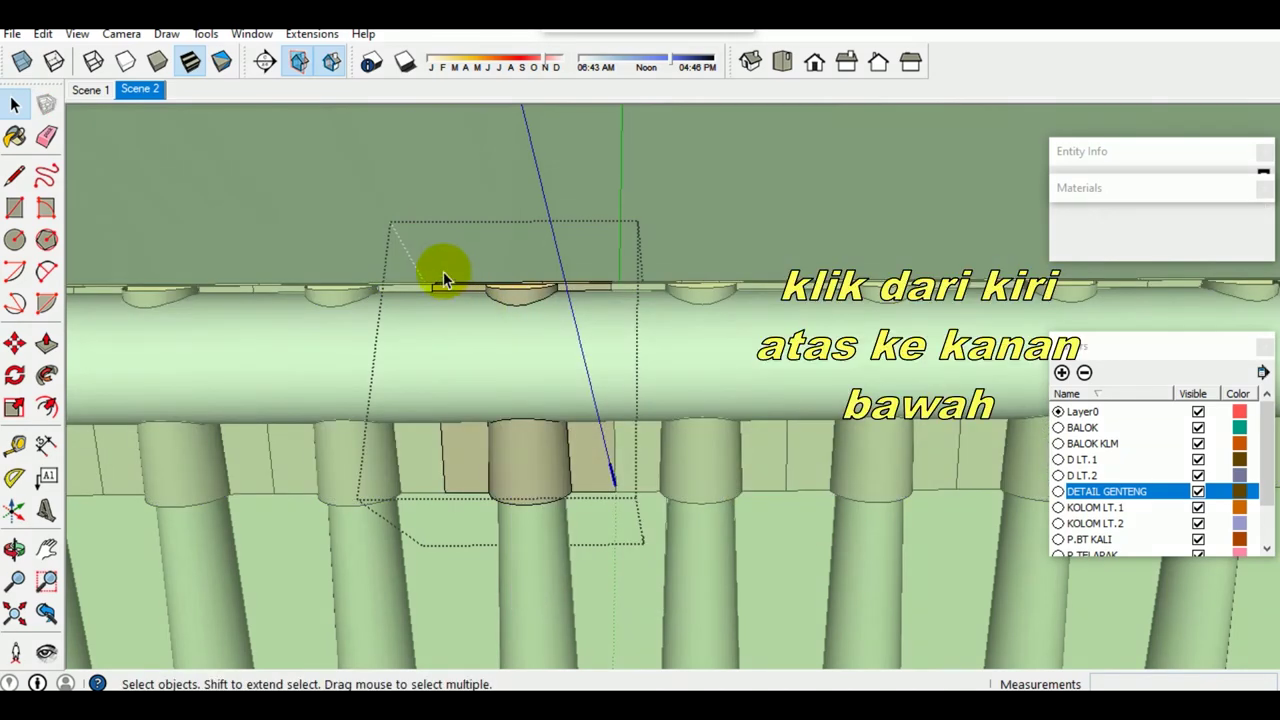
left_click_drag(680, 345, 679, 345)
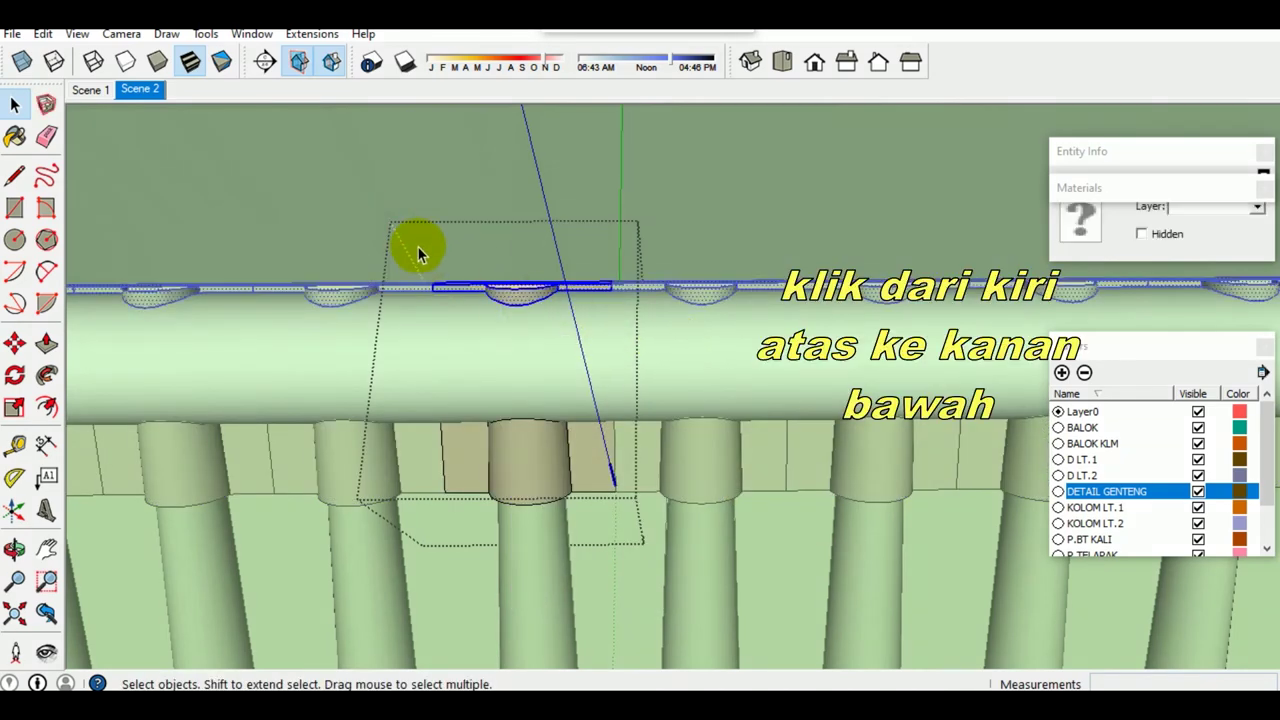
right_click(515, 300)
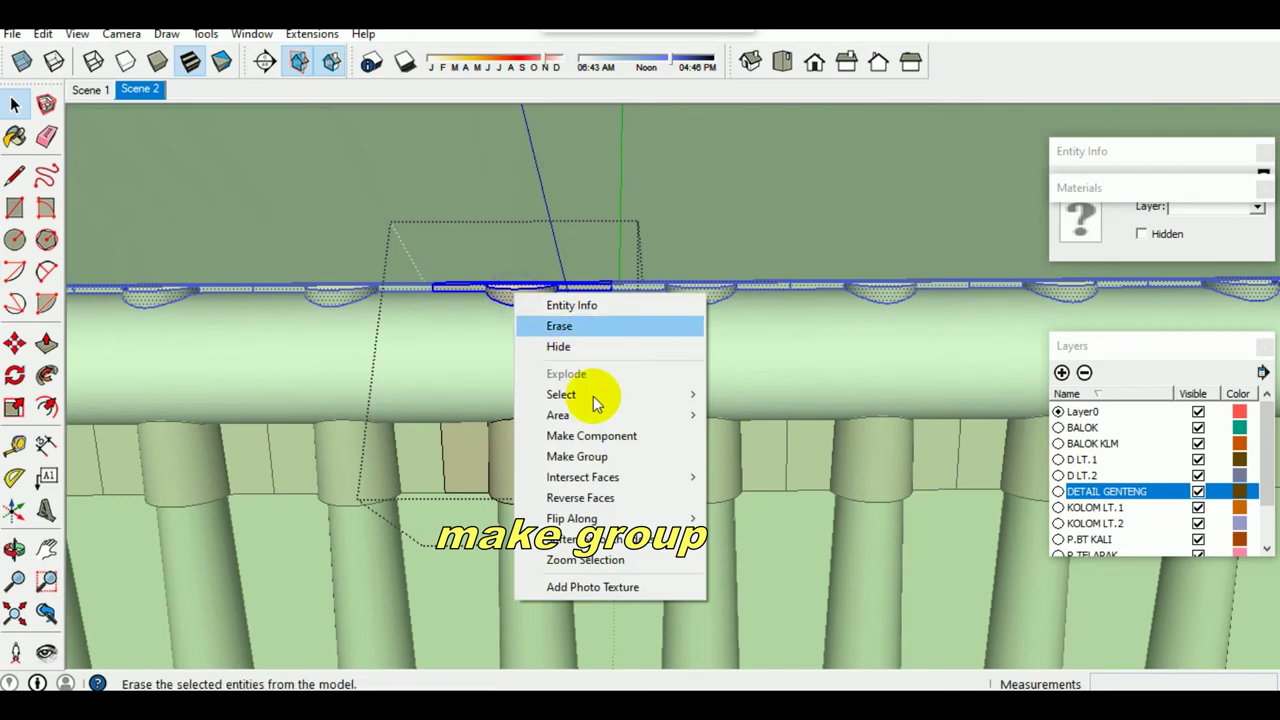
left_click(571, 451)
key("Delete")
Step: Erase the leftover arc and stray edges from the ridge cap surface
middle_click_drag(537, 322, 543, 377)
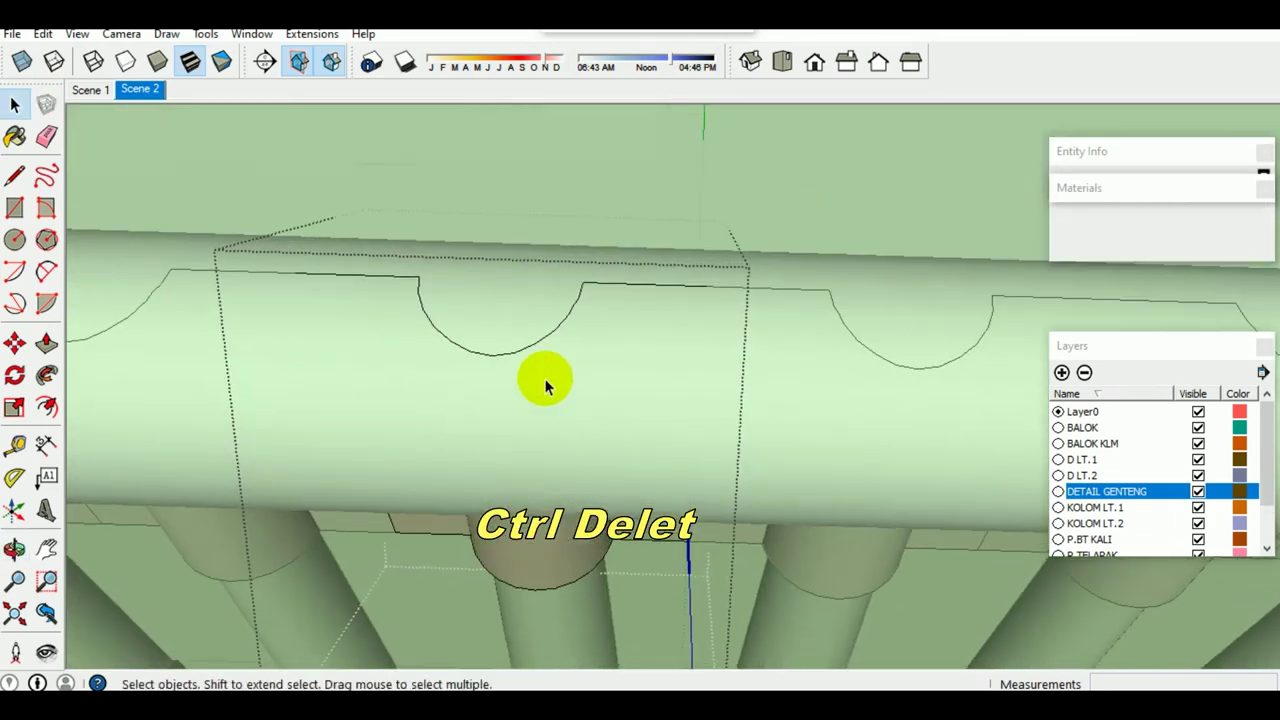
key("e")
left_click_drag(500, 356, 527, 340, "ctrl")
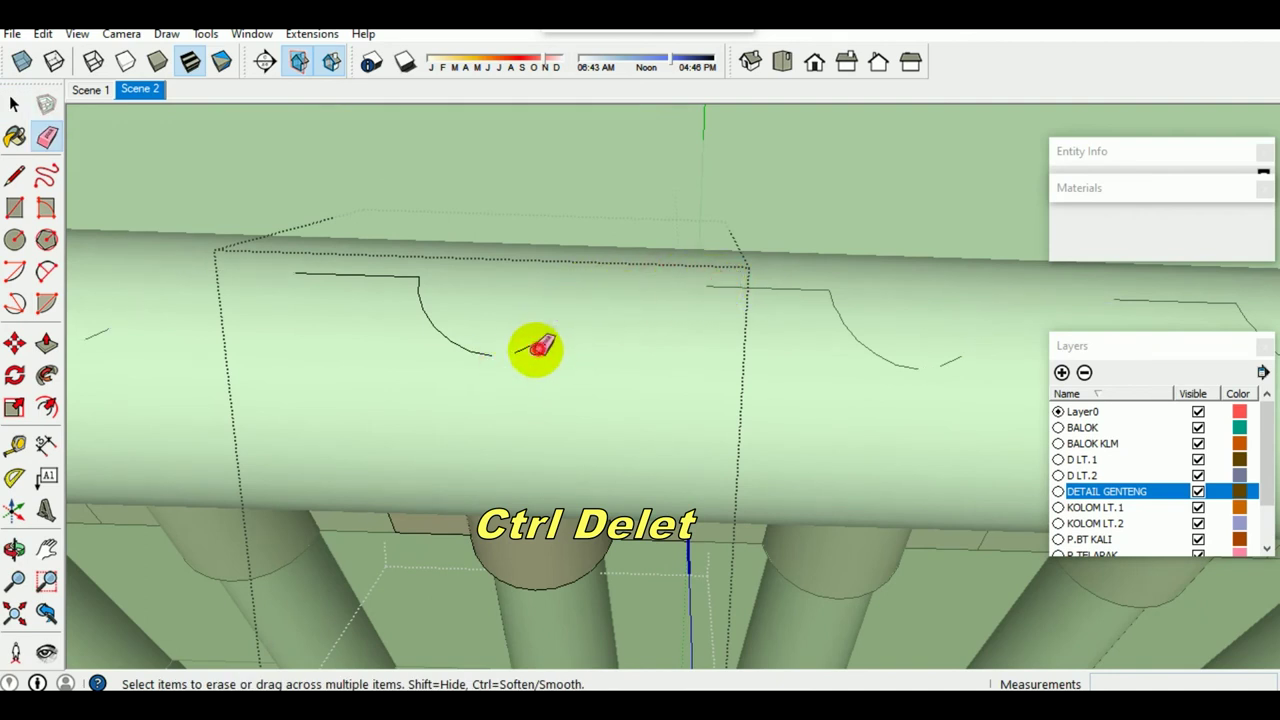
left_click_drag(487, 357, 450, 336, "ctrl")
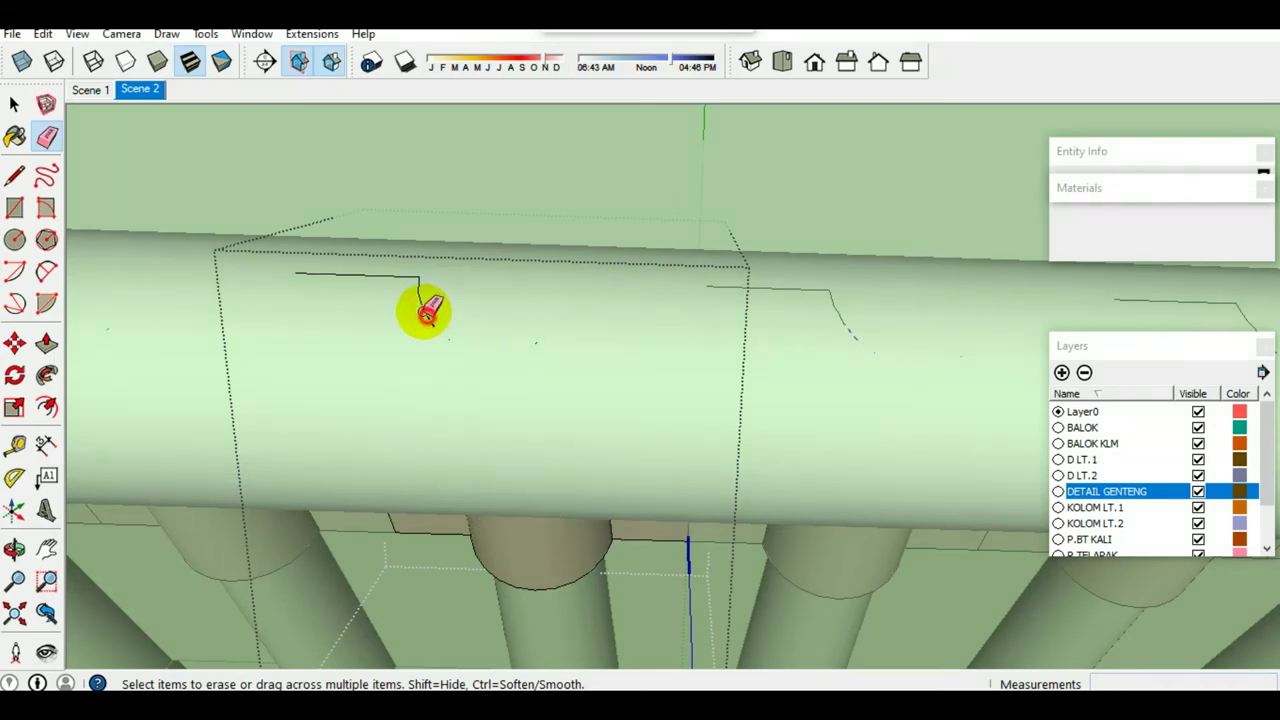
left_click_drag(412, 275, 354, 297, "ctrl")
key("space")
mouse_move(354, 297)
middle_mouse_down()
mouse_move(690, 468)
mouse_move(537, 449)
mouse_move(466, 423)
mouse_move(466, 343)
mouse_move(697, 418)
mouse_move(686, 423)
mouse_move(800, 409)
middle_mouse_up()
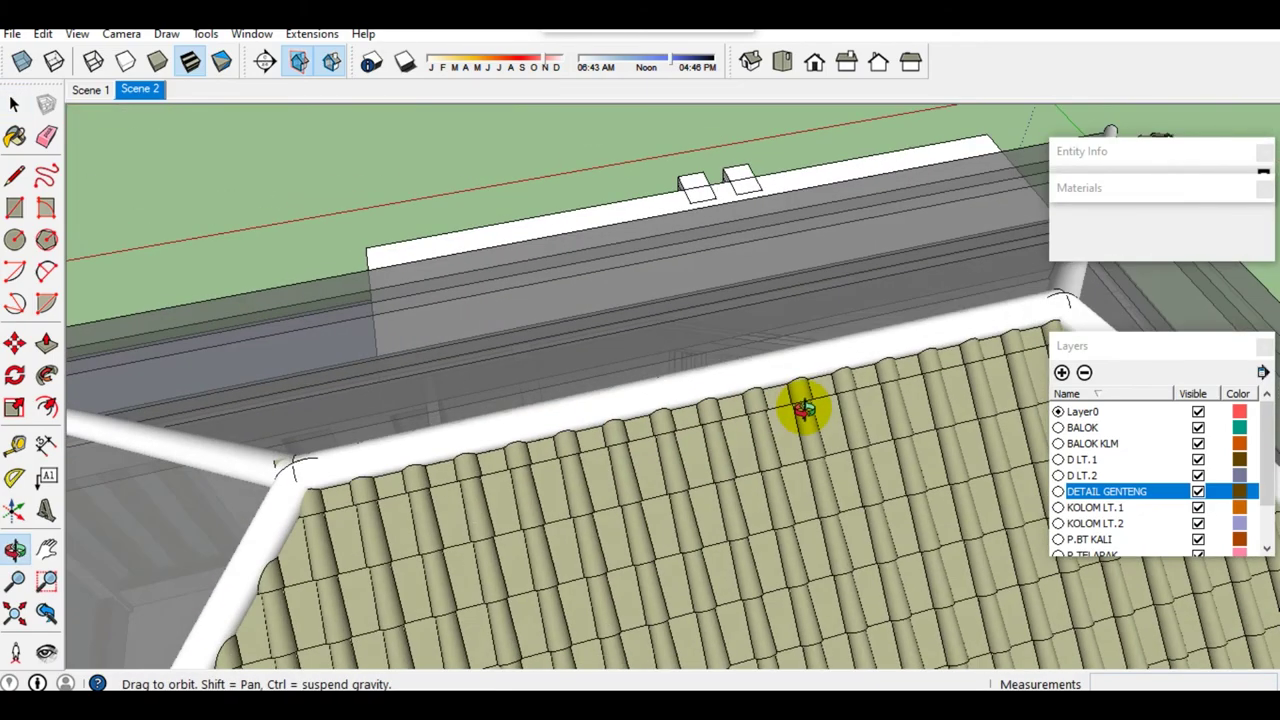
mouse_move(189, 191)
middle_mouse_down()
mouse_move(351, 309)
mouse_move(108, 155)
middle_mouse_up()
left_click(43, 33)
mouse_move(78, 302)
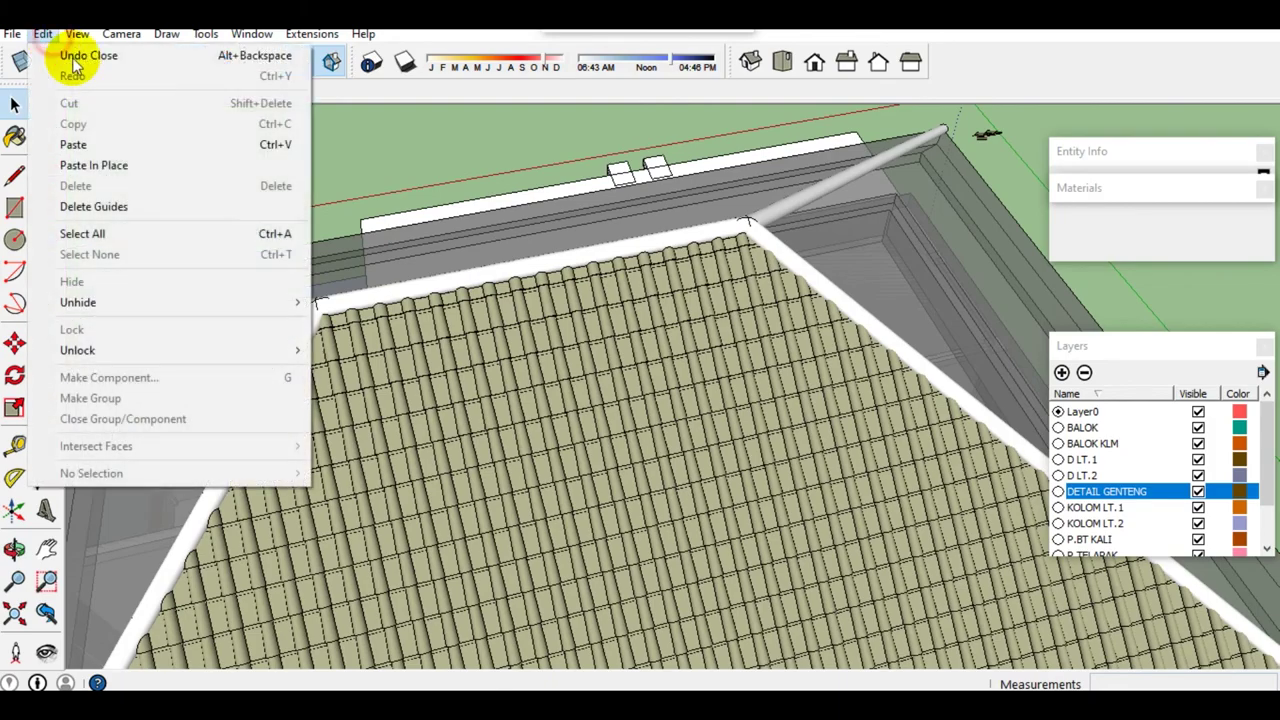
Step: Restore the last hidden roof tiles, then hide one tiled roof plane to expose the hip
left_click(245, 300)
left_click(365, 320)
mouse_move(371, 346)
middle_mouse_down()
mouse_move(380, 357)
mouse_move(262, 362)
mouse_move(331, 366)
mouse_move(443, 343)
mouse_move(417, 371)
mouse_move(490, 418)
mouse_move(486, 357)
mouse_move(507, 290)
mouse_move(549, 318)
middle_mouse_up()
left_click(526, 323)
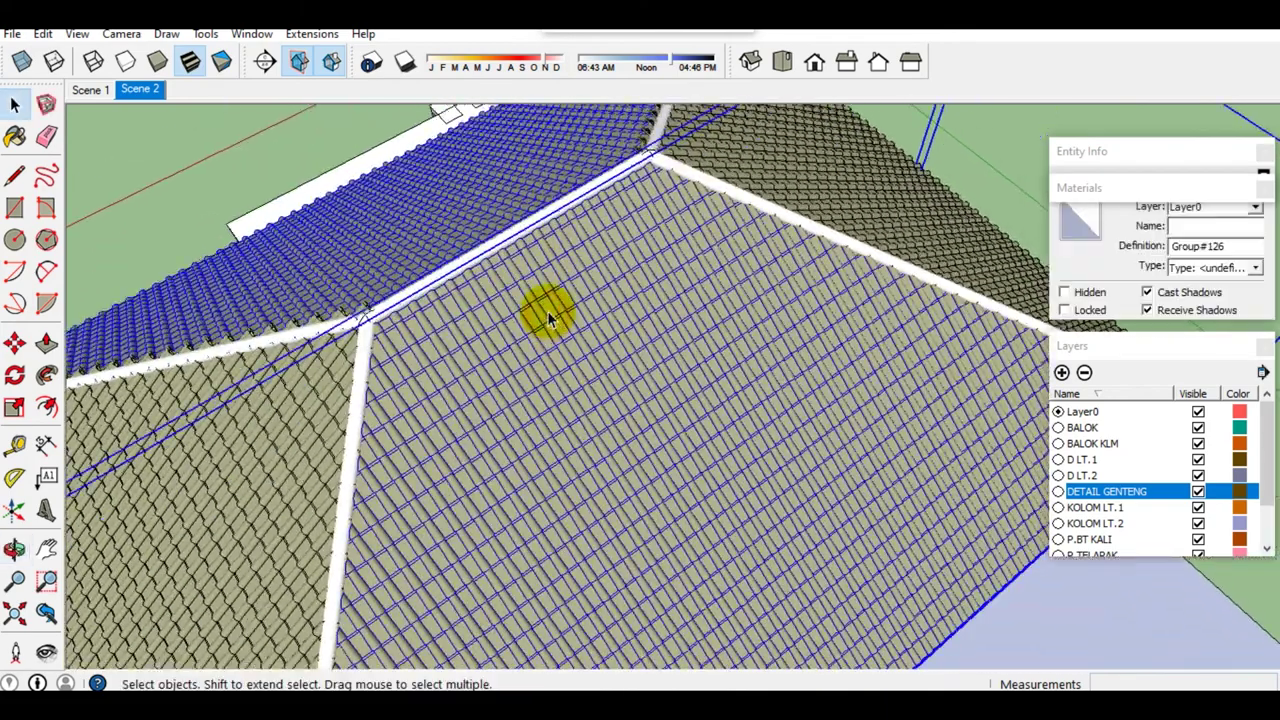
right_click(549, 318)
left_click(609, 363)
mouse_move(280, 357)
middle_mouse_down()
mouse_move(450, 262)
mouse_move(429, 334)
mouse_move(614, 423)
mouse_move(580, 334)
mouse_move(485, 405)
mouse_move(591, 423)
middle_mouse_up()
left_click(614, 423)
Step: Select the small tile groups stacked at the base of the hip cap
scroll(591, 580, "up", 5)
scroll(537, 508, "up", 3)
scroll(536, 577, "up", 3)
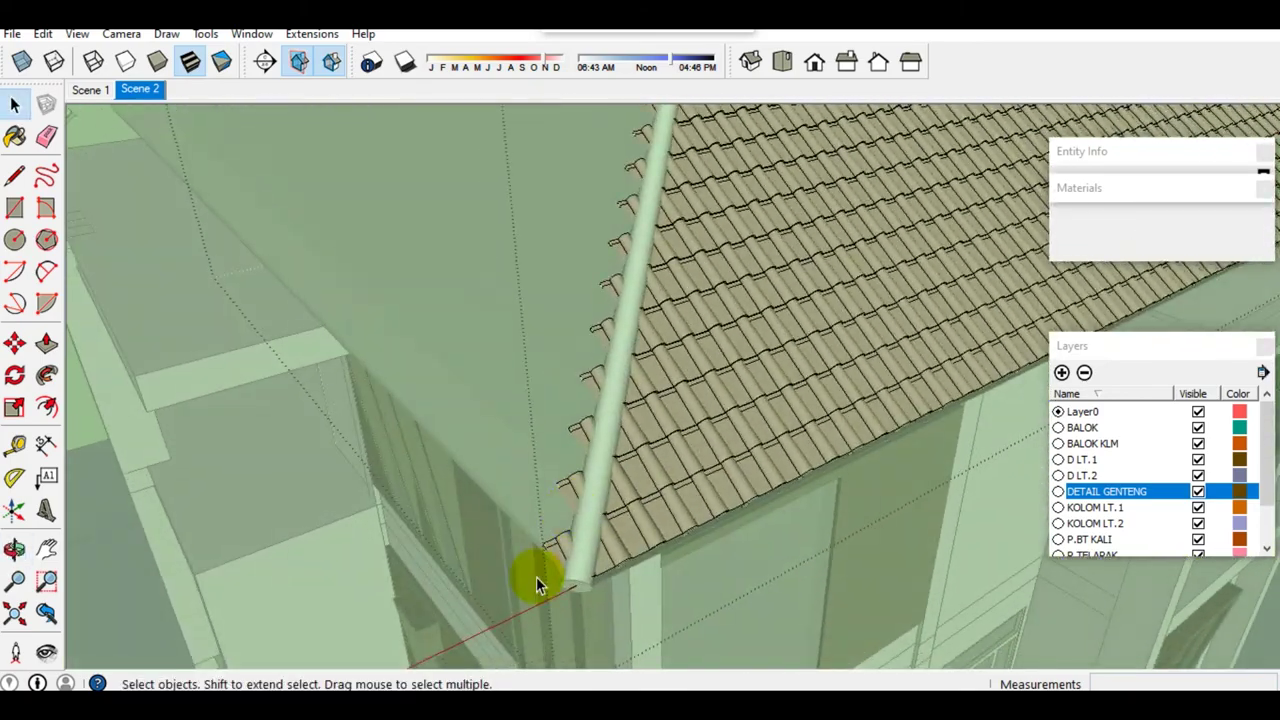
middle_click_drag(536, 577, 491, 357)
left_click(575, 540)
middle_click_drag(571, 486, 670, 550)
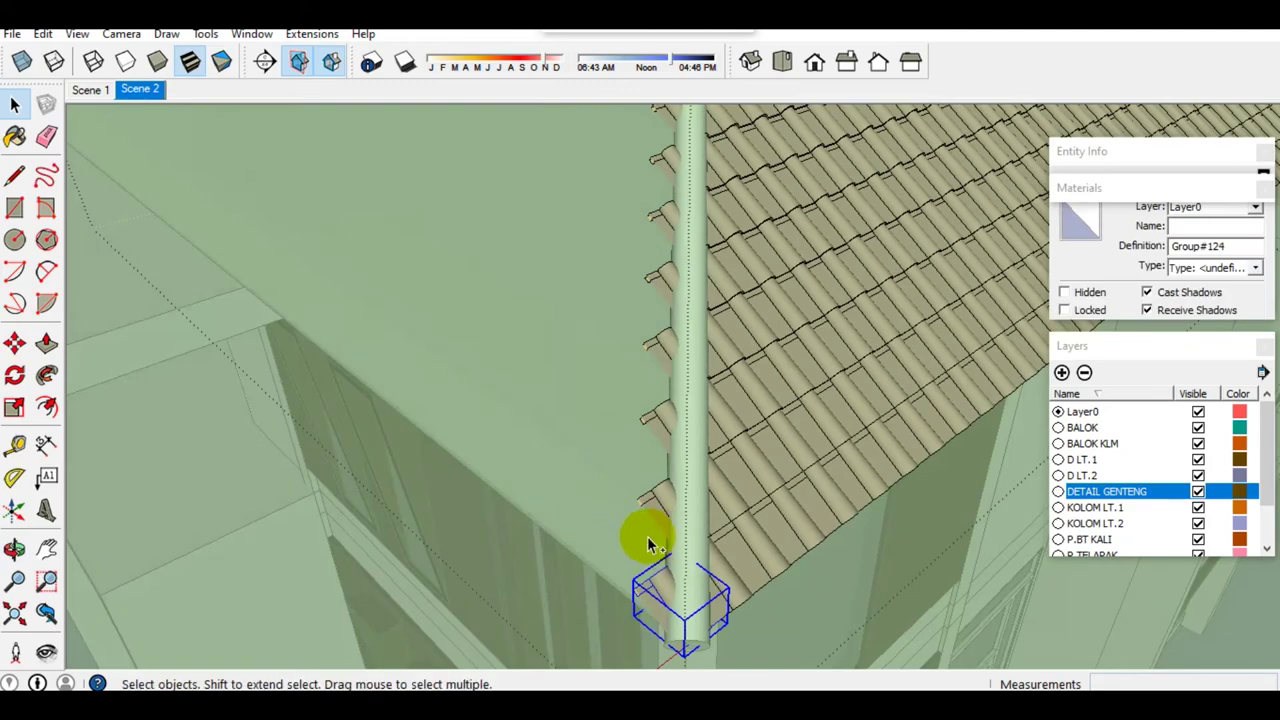
left_click_drag(584, 305, 590, 300)
middle_click_drag(657, 349, 630, 460)
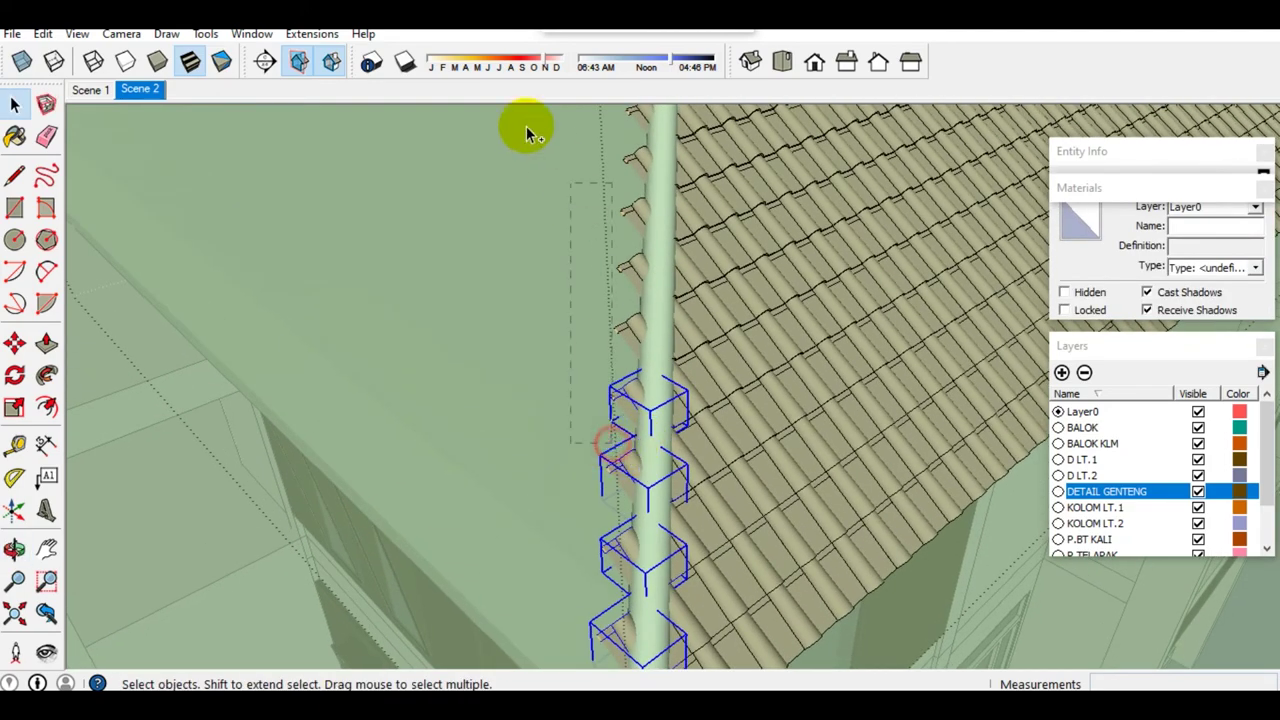
Step: Extend the selection to all tile groups along the hip and make them unique
middle_click_drag(652, 303, 680, 458)
middle_click_drag(608, 249, 514, 509)
left_click_drag(518, 508, 440, 160)
middle_click_drag(440, 160, 514, 443)
middle_click_drag(509, 391, 524, 479)
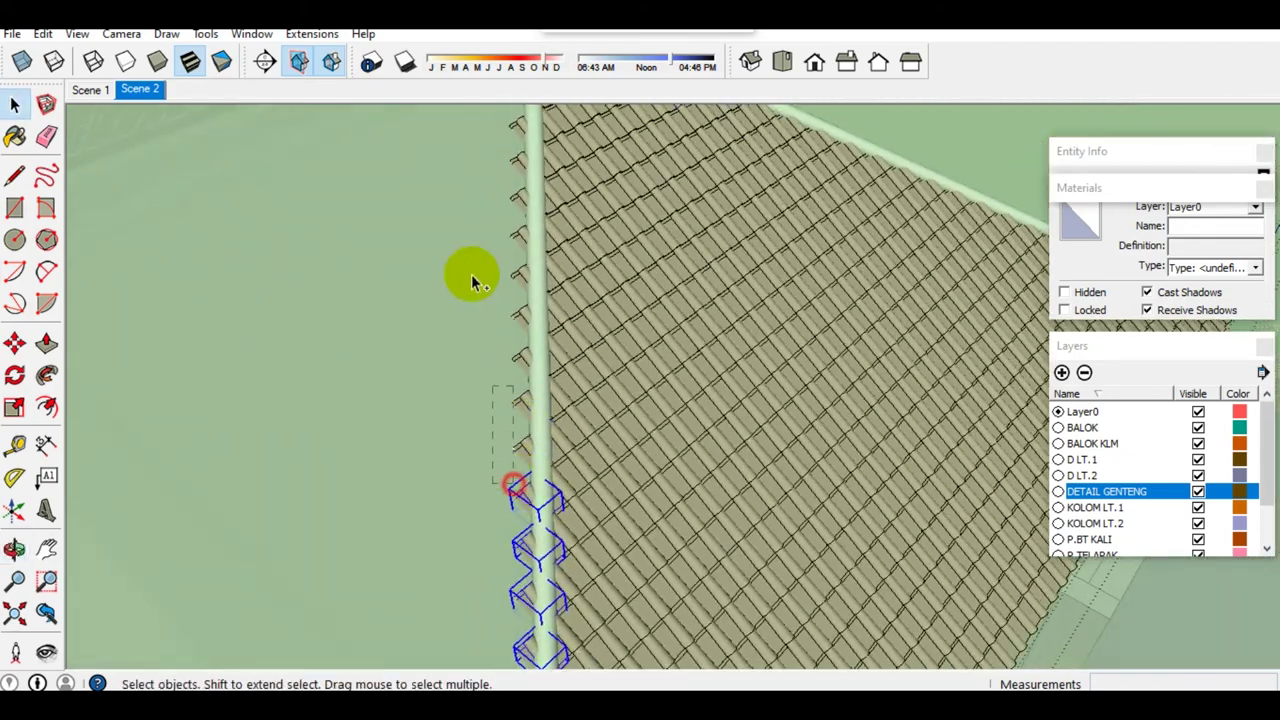
mouse_move(514, 214)
middle_mouse_down()
mouse_move(523, 277)
mouse_move(483, 458)
middle_mouse_up()
left_click_drag(433, 215, 443, 137)
mouse_move(443, 137)
middle_mouse_down()
mouse_move(508, 251)
mouse_move(437, 325)
middle_mouse_up()
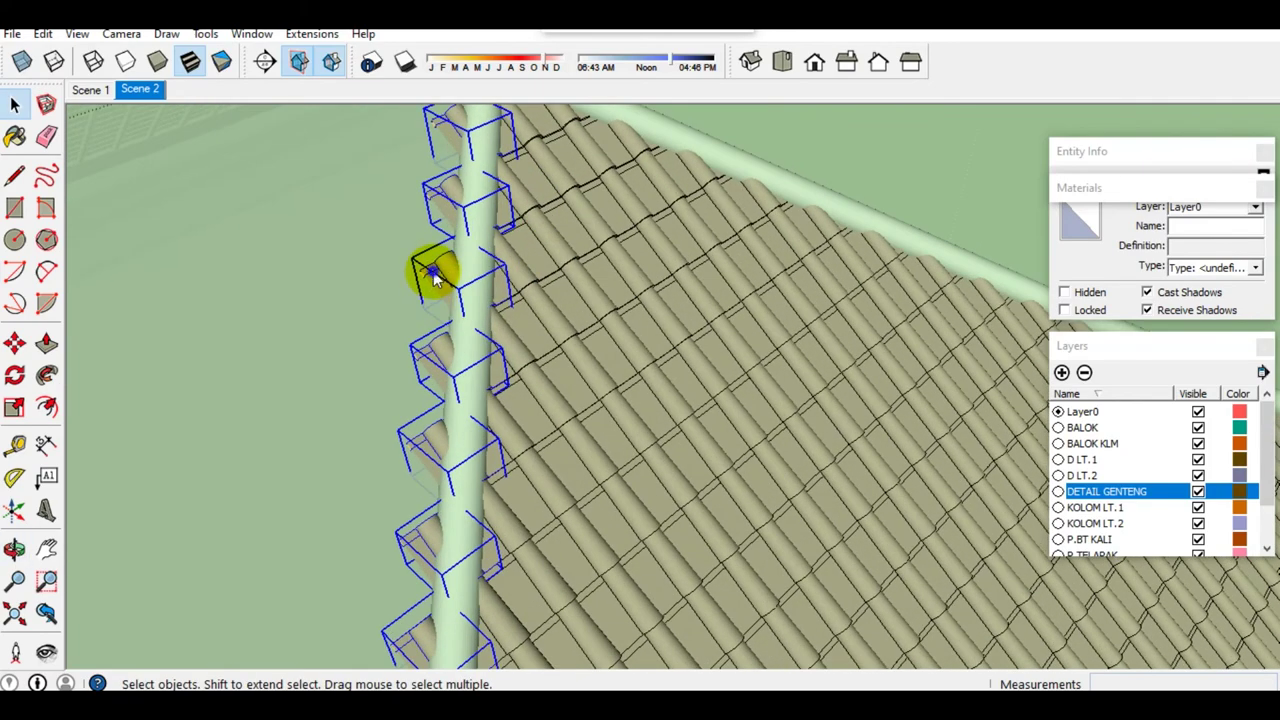
right_click(433, 277)
left_click(509, 470)
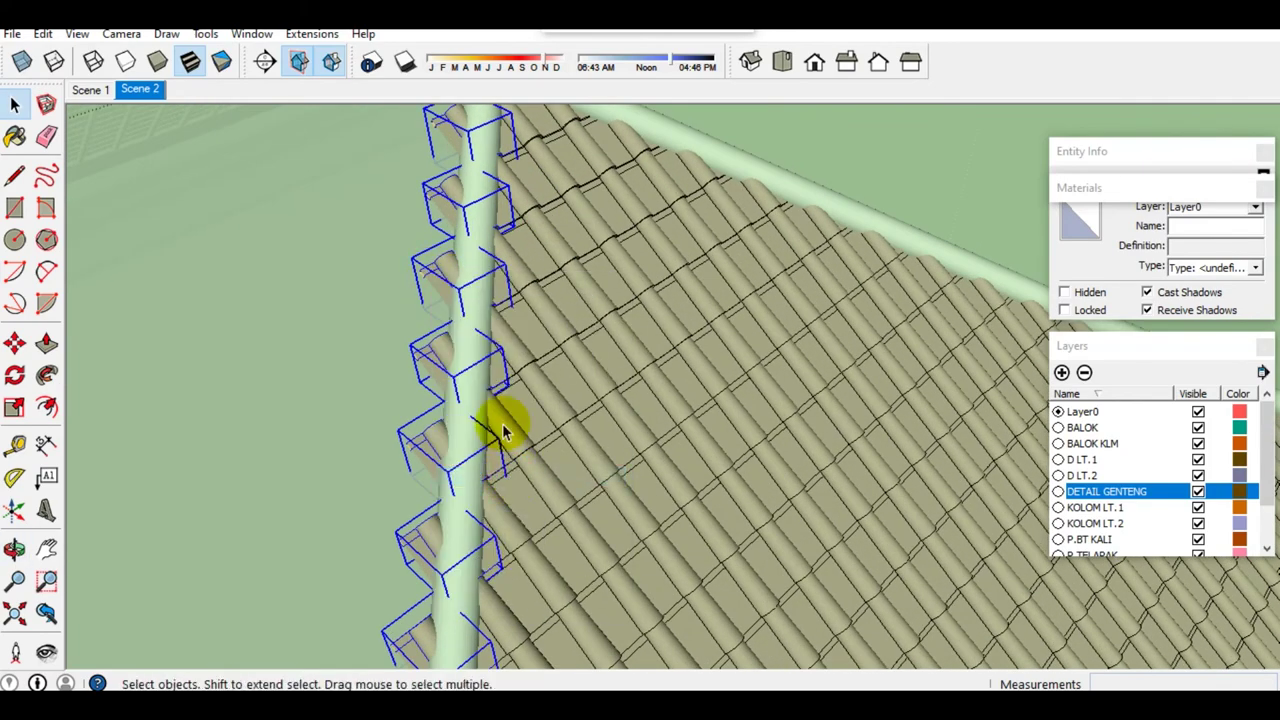
Step: Inside one hip tile group, intersect the tile geometry with the model to cut it at the hip cap
double_click(447, 360)
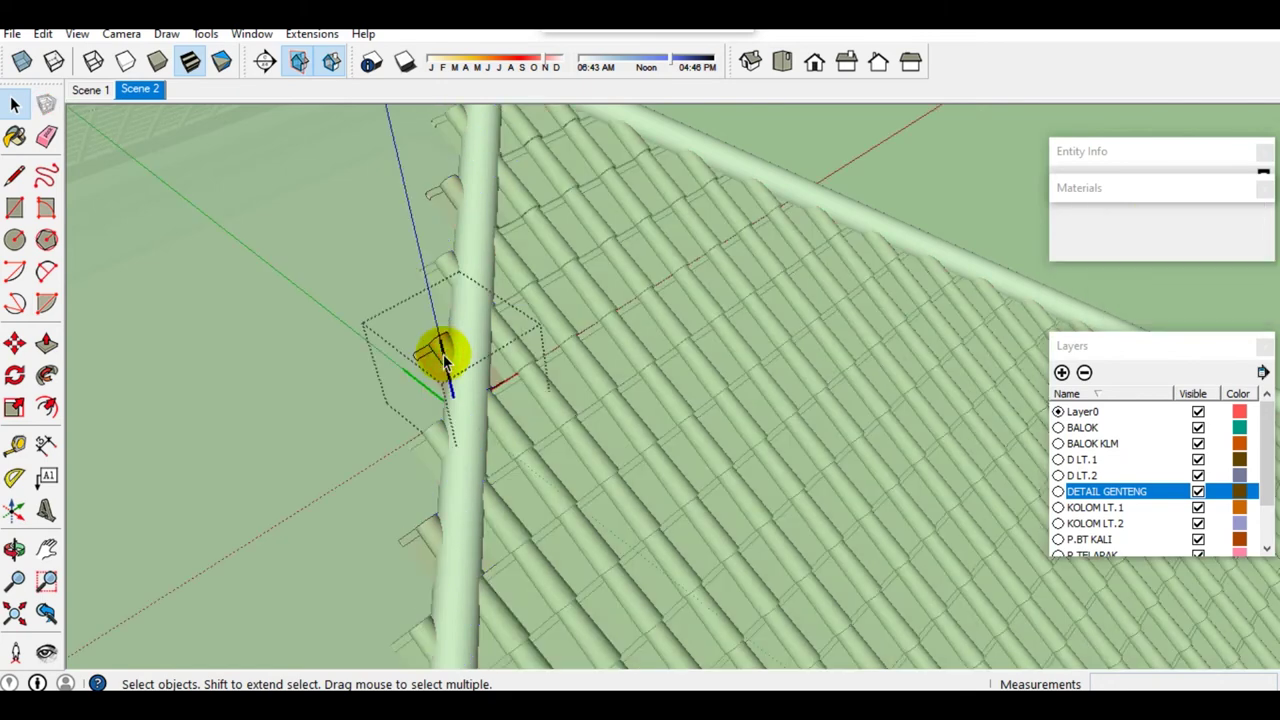
left_click(445, 368)
middle_click_drag(445, 368, 455, 435)
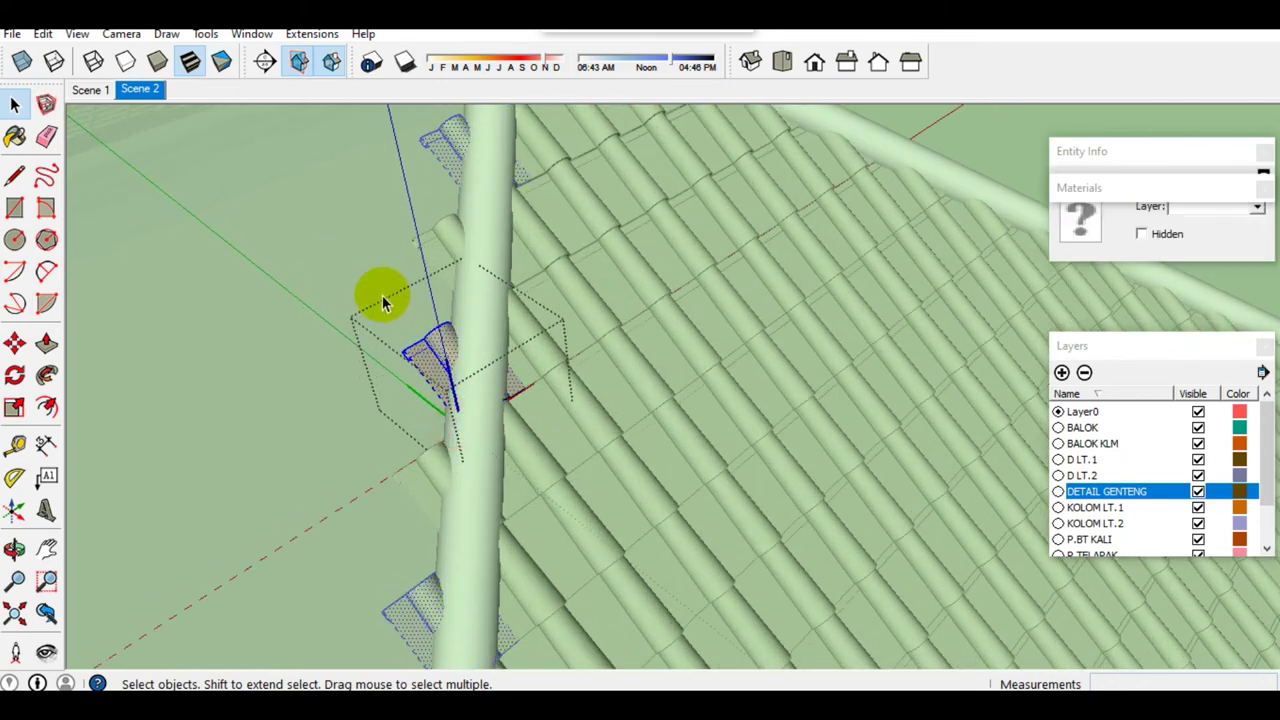
middle_click_drag(444, 372, 463, 429)
right_click(412, 355)
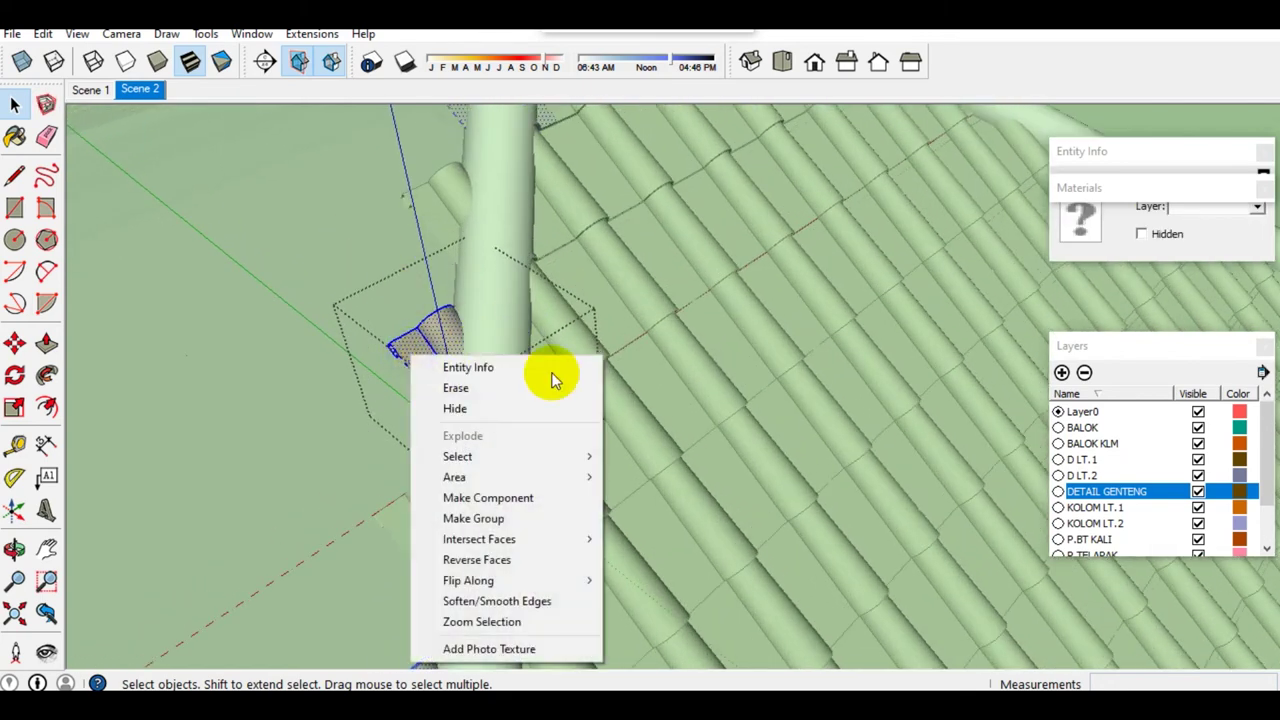
left_click(682, 538)
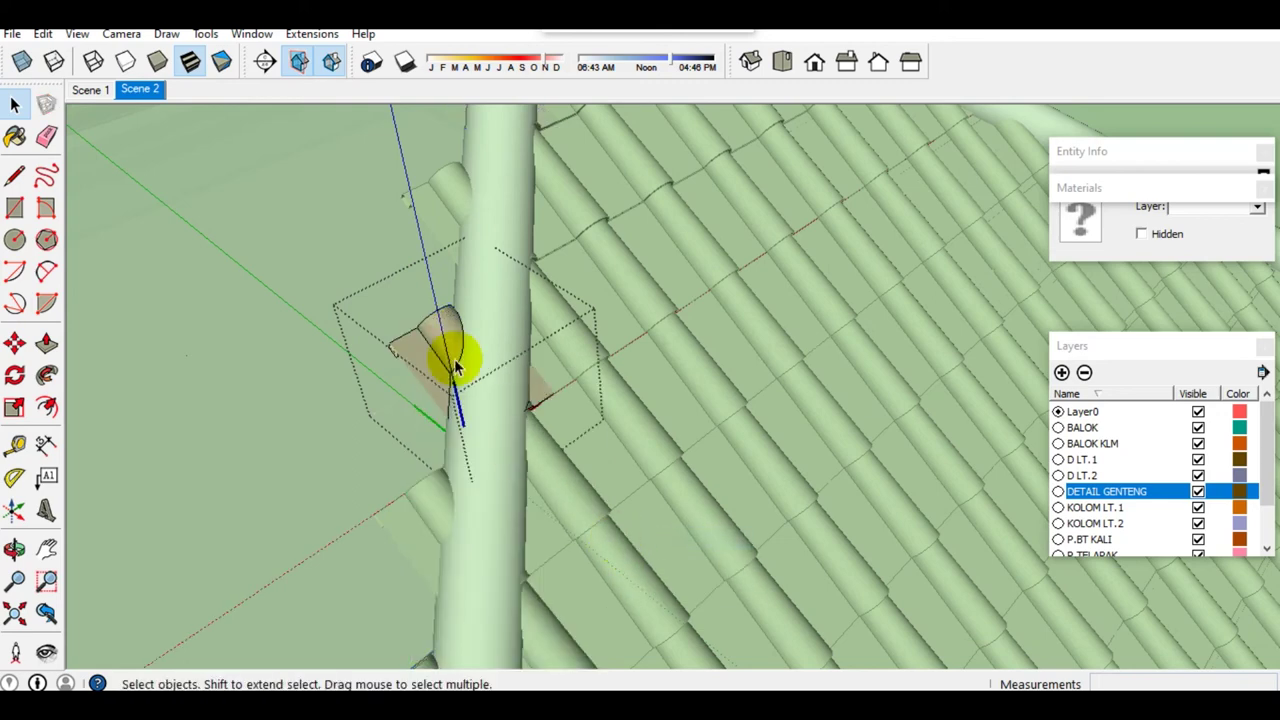
Step: Group the tile piece overhanging the hip cap and delete it
left_click_drag(366, 263, 491, 429)
middle_click_drag(491, 429, 449, 349)
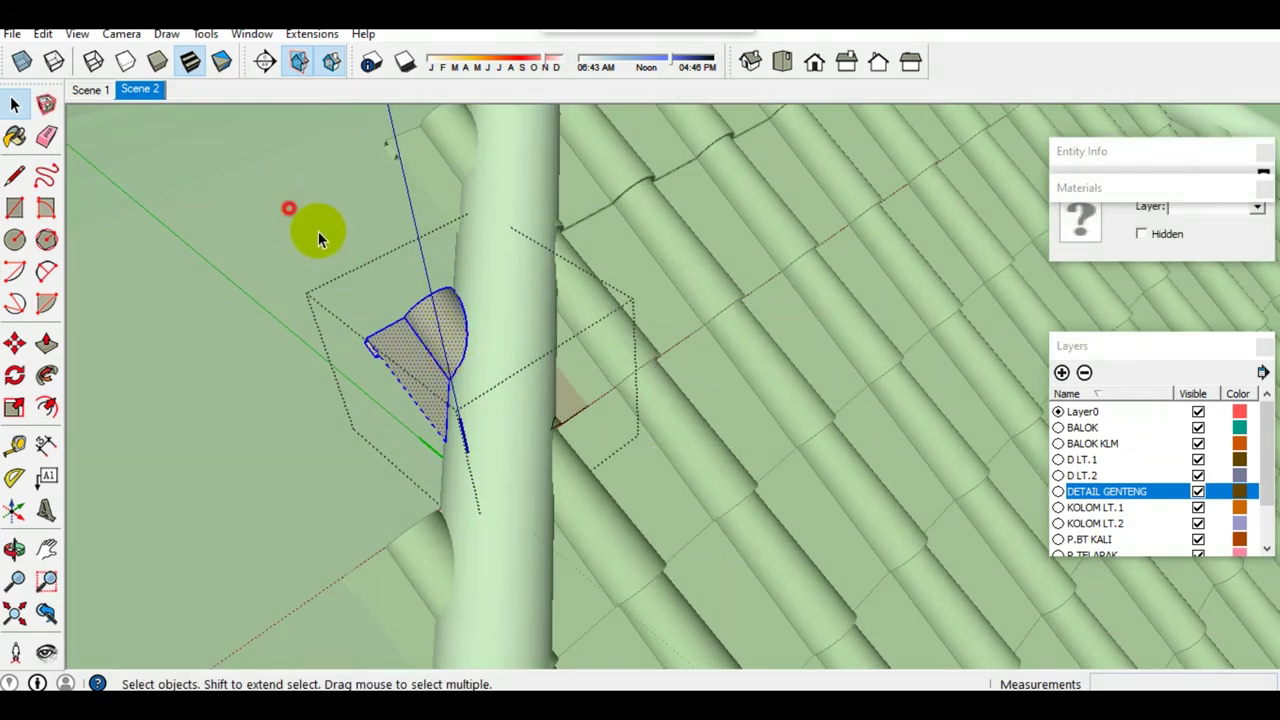
left_click_drag(288, 208, 489, 470)
middle_click_drag(483, 465, 414, 357)
right_click(414, 357)
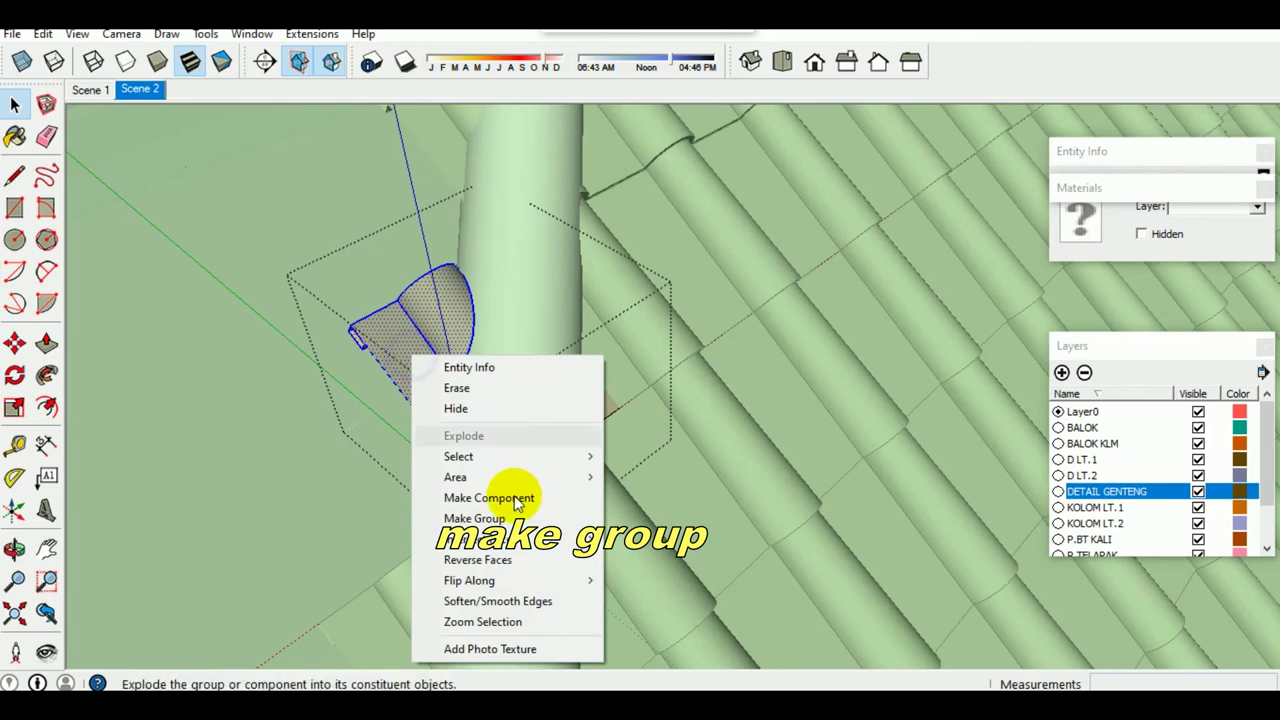
left_click(500, 517)
key("Delete")
mouse_move(491, 386)
middle_mouse_down()
mouse_move(651, 371)
mouse_move(469, 457)
mouse_move(452, 402)
middle_mouse_up()
key("e")
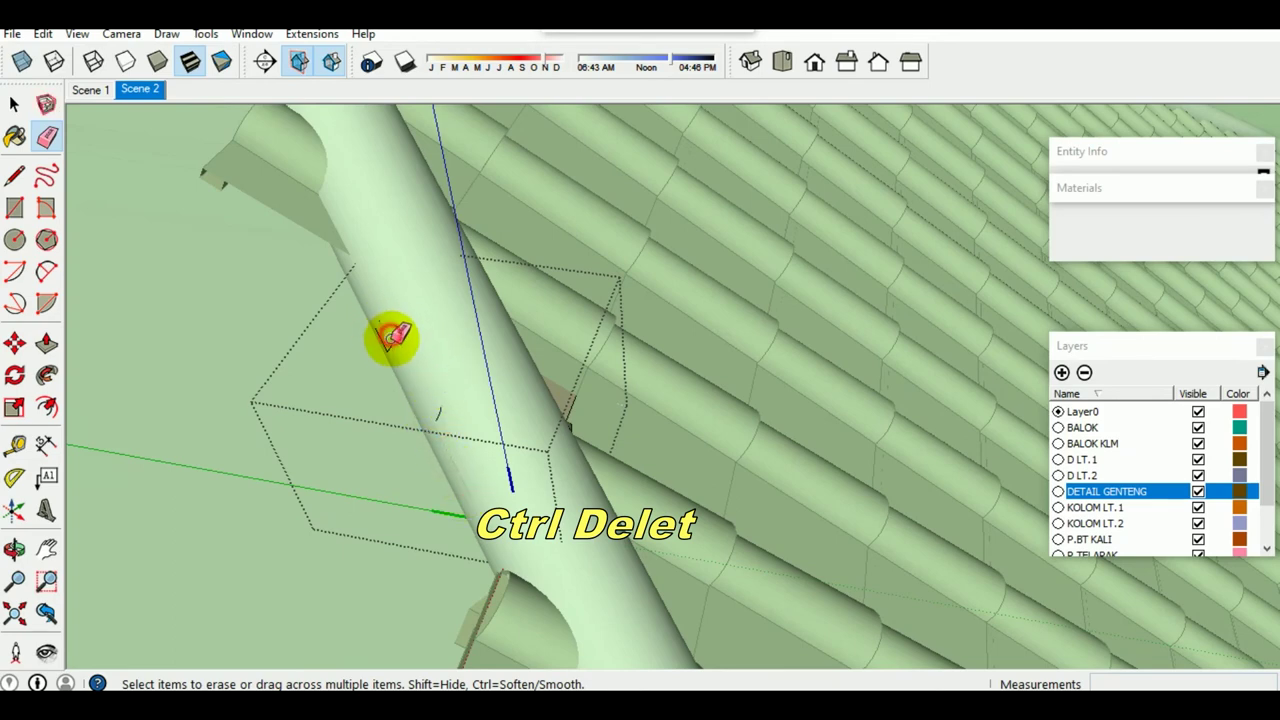
Step: Erase the leftover edge lines along the hip cap and close the trimmed tile group
left_click_drag(398, 326, 440, 404, "ctrl")
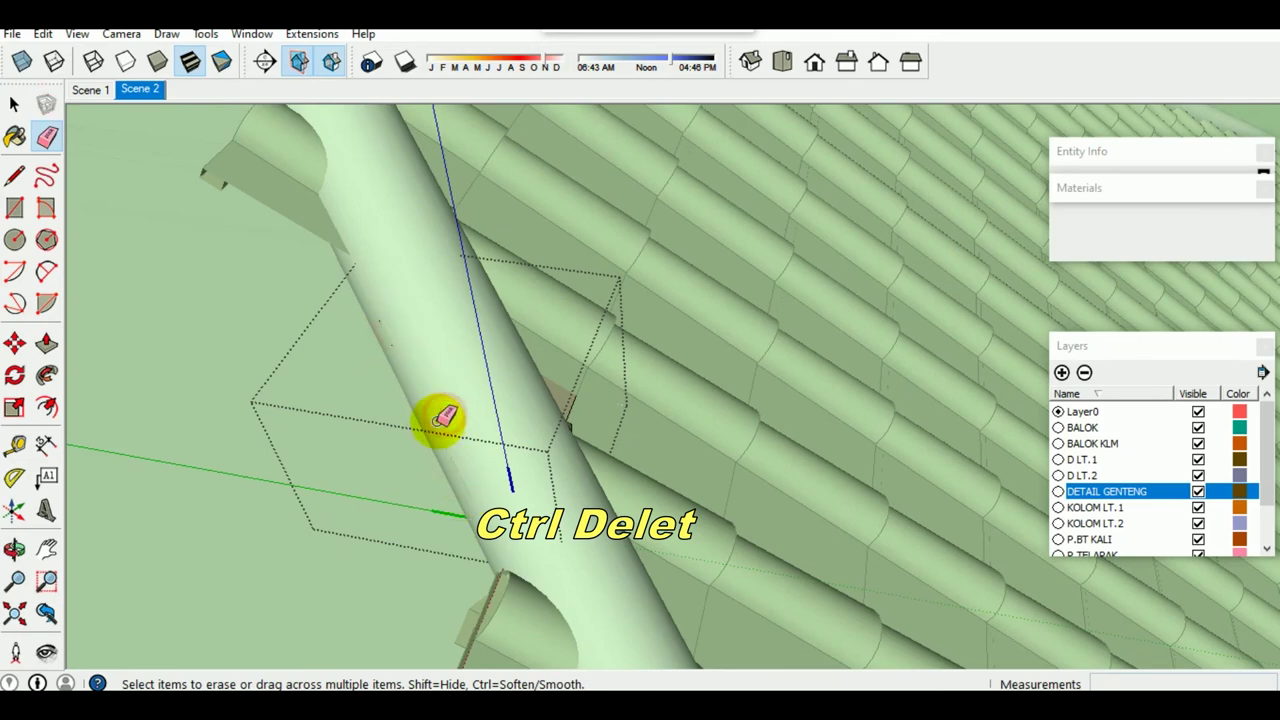
left_click_drag(397, 345, 434, 443, "ctrl")
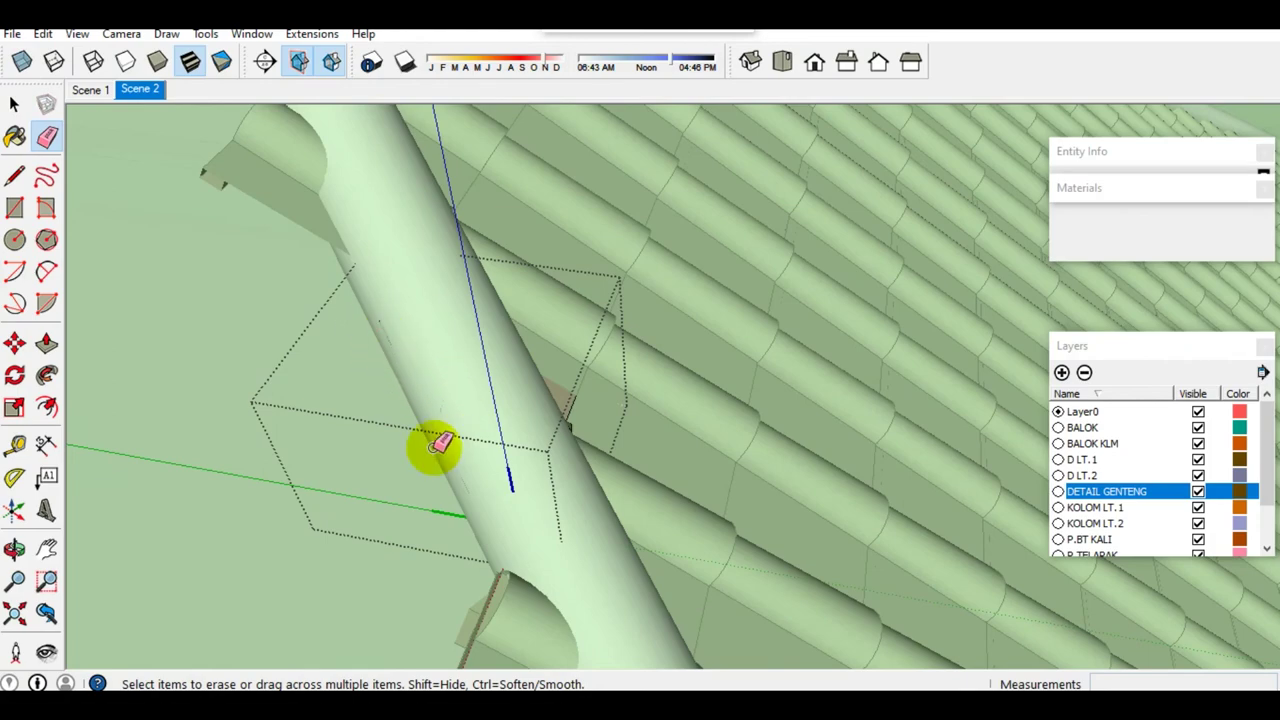
key("space")
left_click(524, 470)
Step: Inside the next hip tile group, intersect its curved face with the hip cap
mouse_move(486, 405)
middle_mouse_down()
mouse_move(429, 443)
mouse_move(343, 329)
mouse_move(409, 397)
middle_mouse_up()
left_click(343, 329)
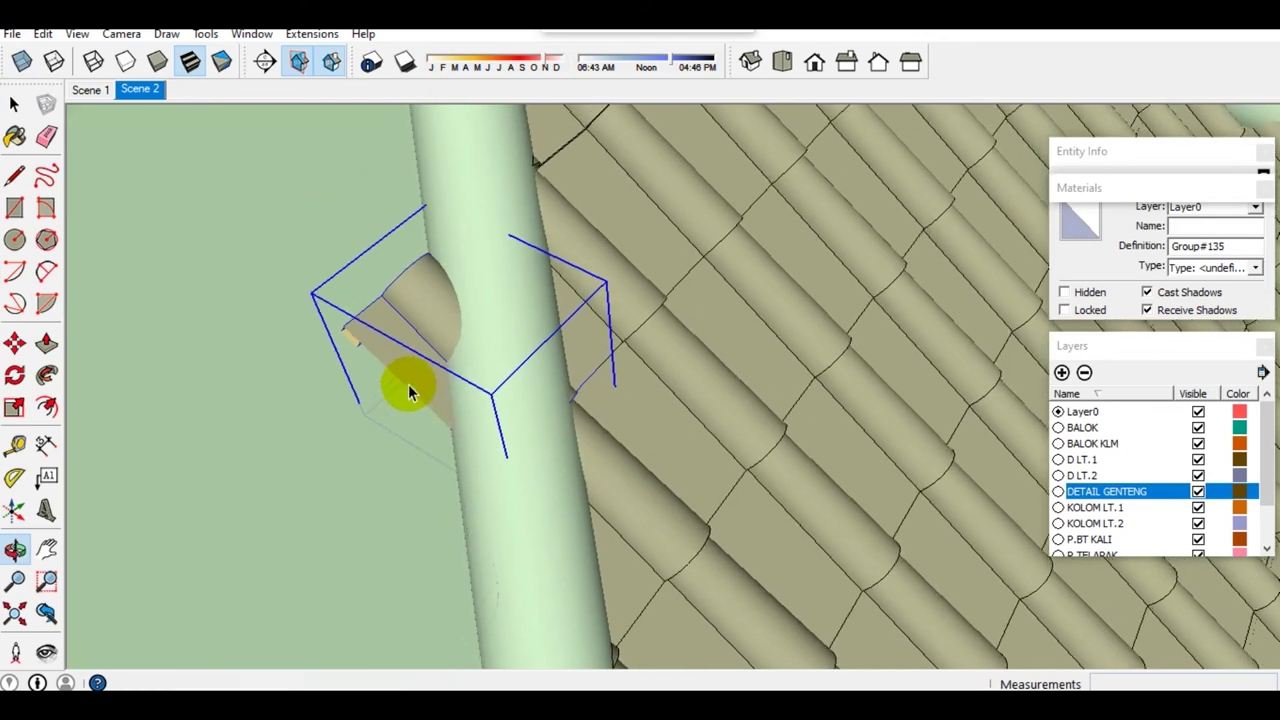
double_click(417, 348)
mouse_move(414, 349)
middle_mouse_down()
mouse_move(449, 420)
mouse_move(491, 423)
middle_mouse_up()
double_click(400, 265)
right_click(400, 265)
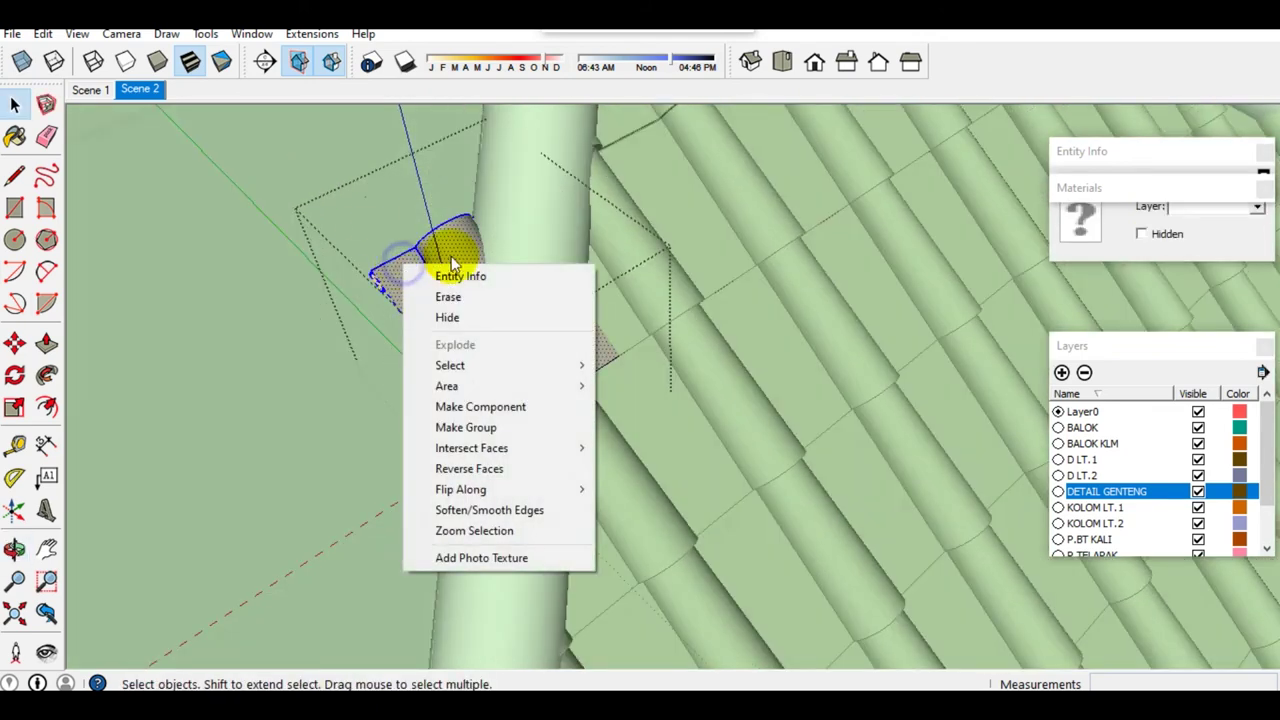
left_click(645, 441)
Step: Group the second tile's piece sticking past the cap and delete it
left_click_drag(320, 151, 340, 168)
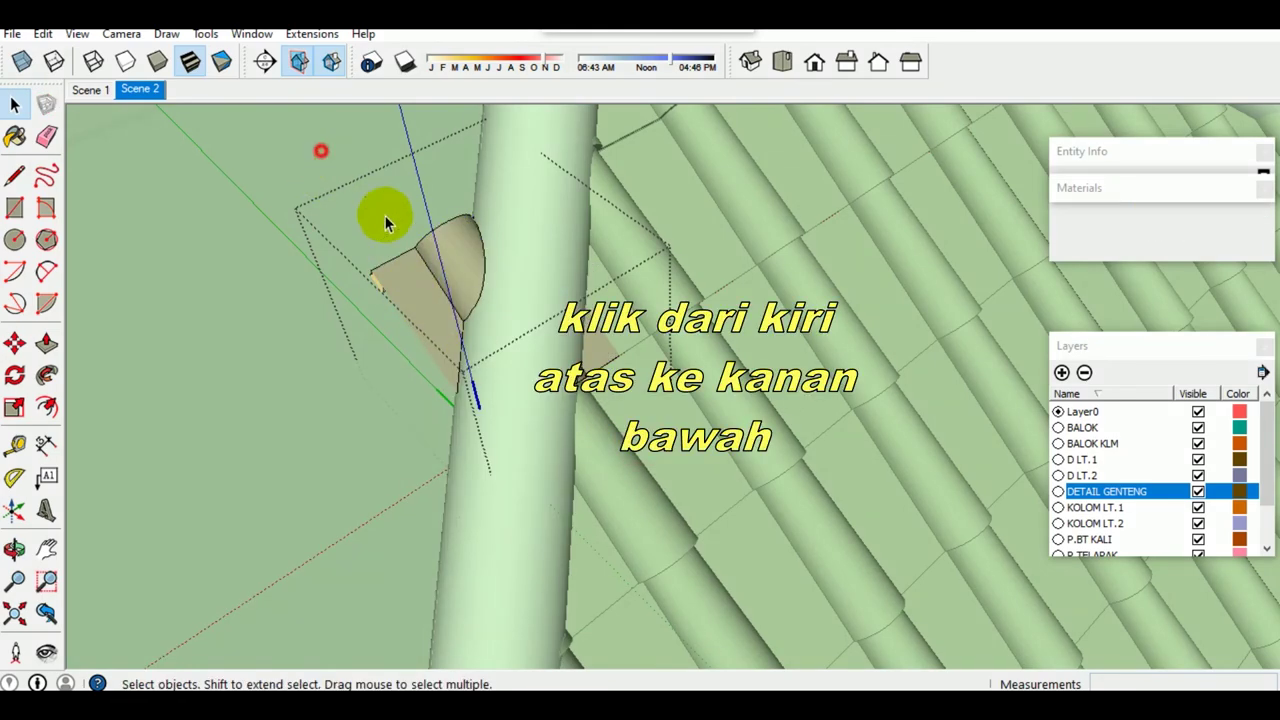
left_click_drag(508, 424, 506, 418)
right_click(445, 280)
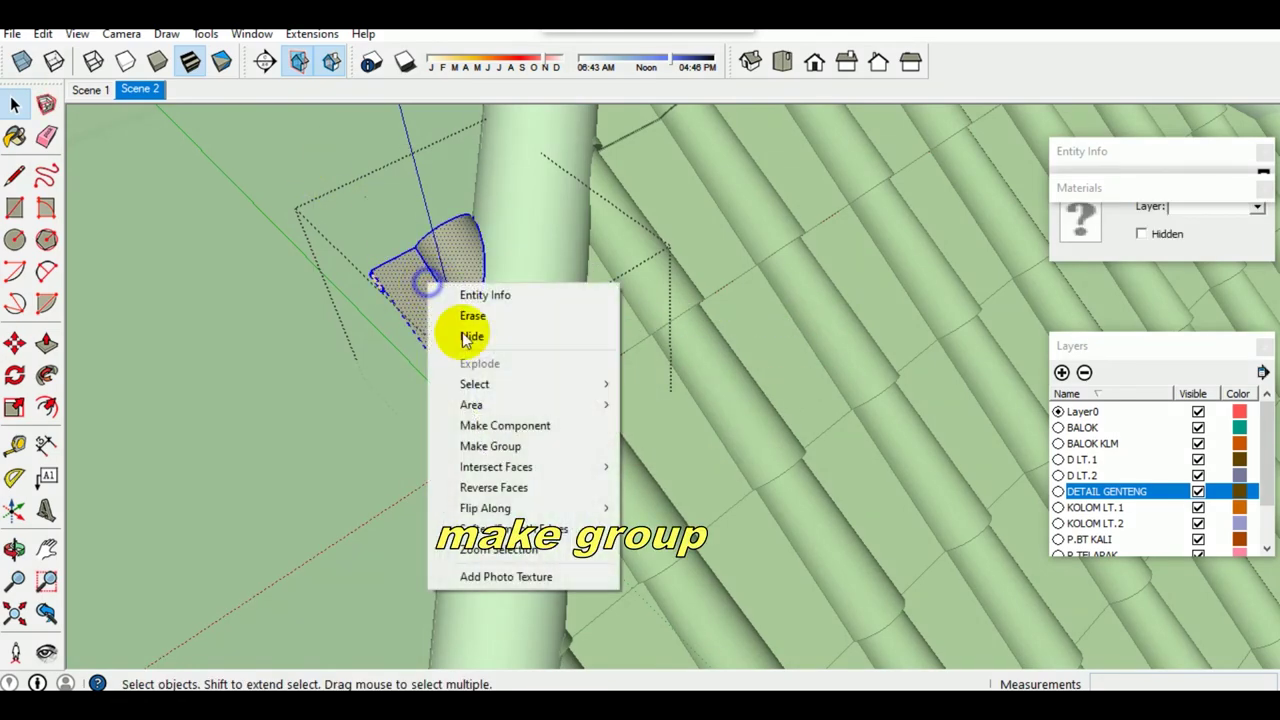
left_click(486, 445)
key("Delete")
mouse_move(431, 304)
middle_mouse_down()
mouse_move(606, 423)
mouse_move(488, 477)
middle_mouse_up()
scroll(488, 477, "up", 2)
Step: Erase the last leftover edge line on the cap and view the tiled roof face
key("e")
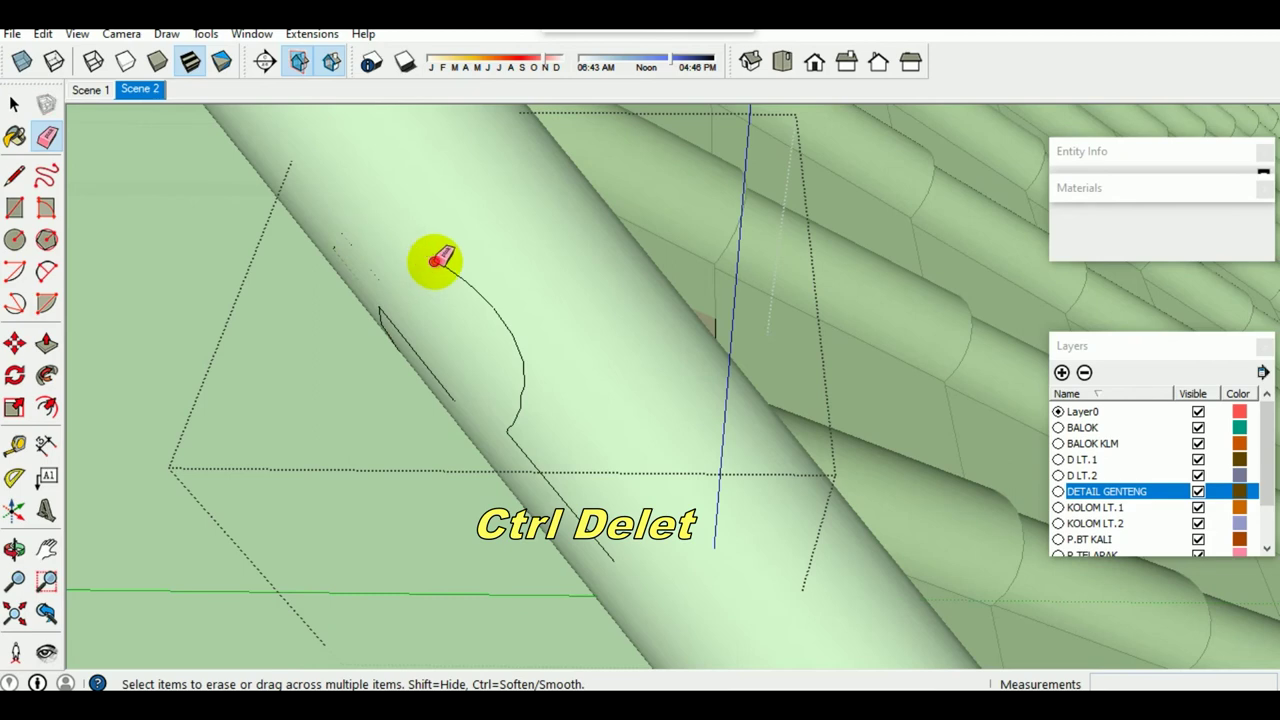
left_click(514, 440, "ctrl")
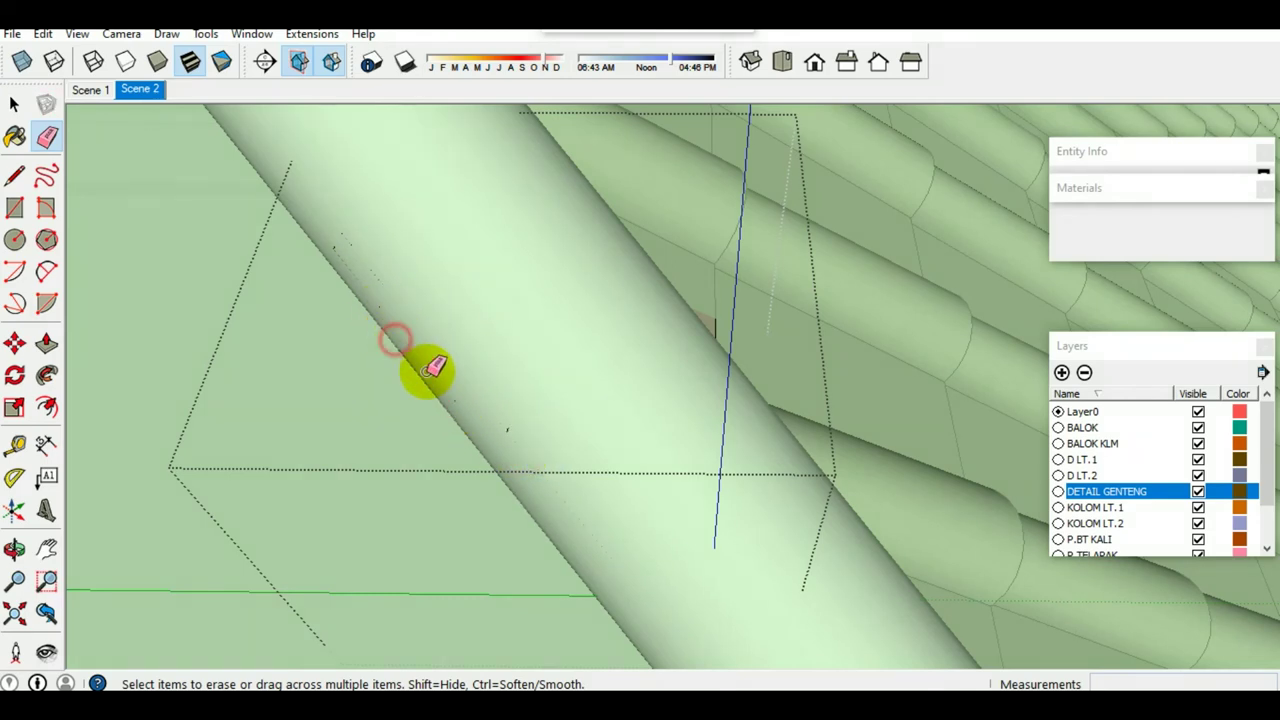
scroll(430, 370, "down", 3)
key("space")
mouse_move(457, 400)
middle_mouse_down()
mouse_move(390, 415)
mouse_move(367, 403)
middle_mouse_up()
scroll(395, 405, "down", 3)
scroll(367, 403, "up", 3)
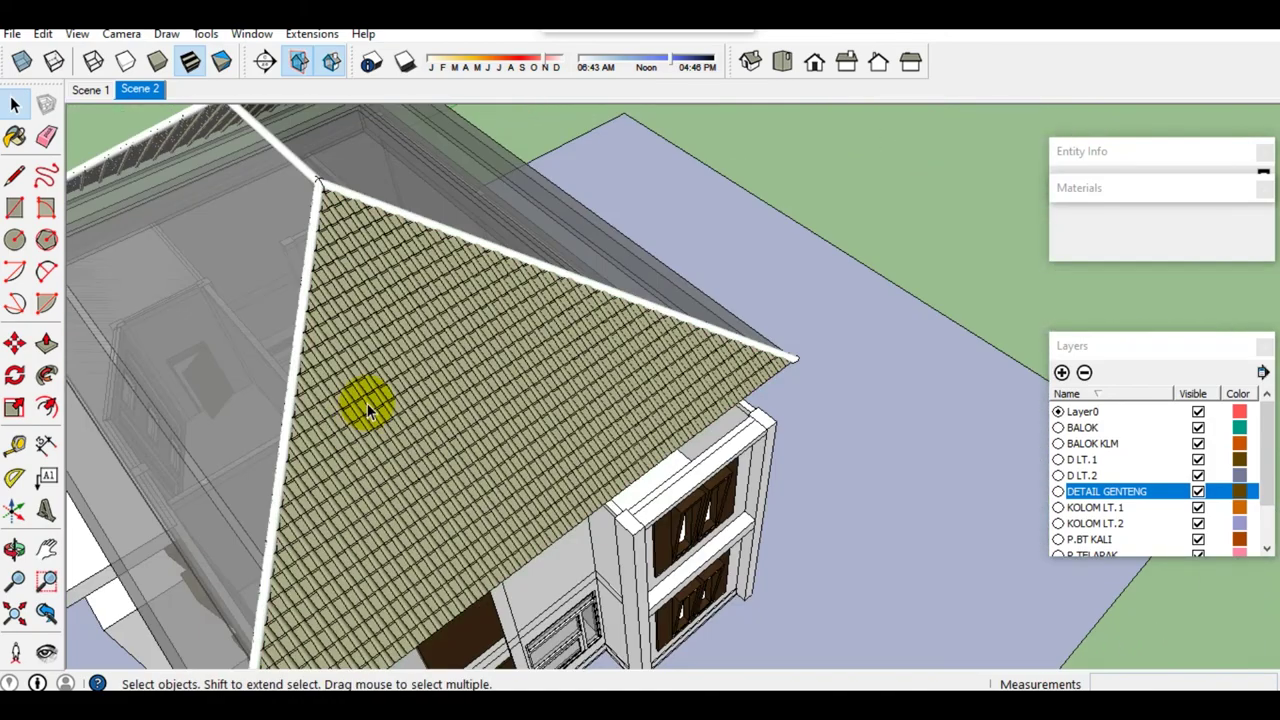
Step: Unhide the most recently hidden roof slopes with Edit > Unhide > Last
scroll(420, 410, "down", 3)
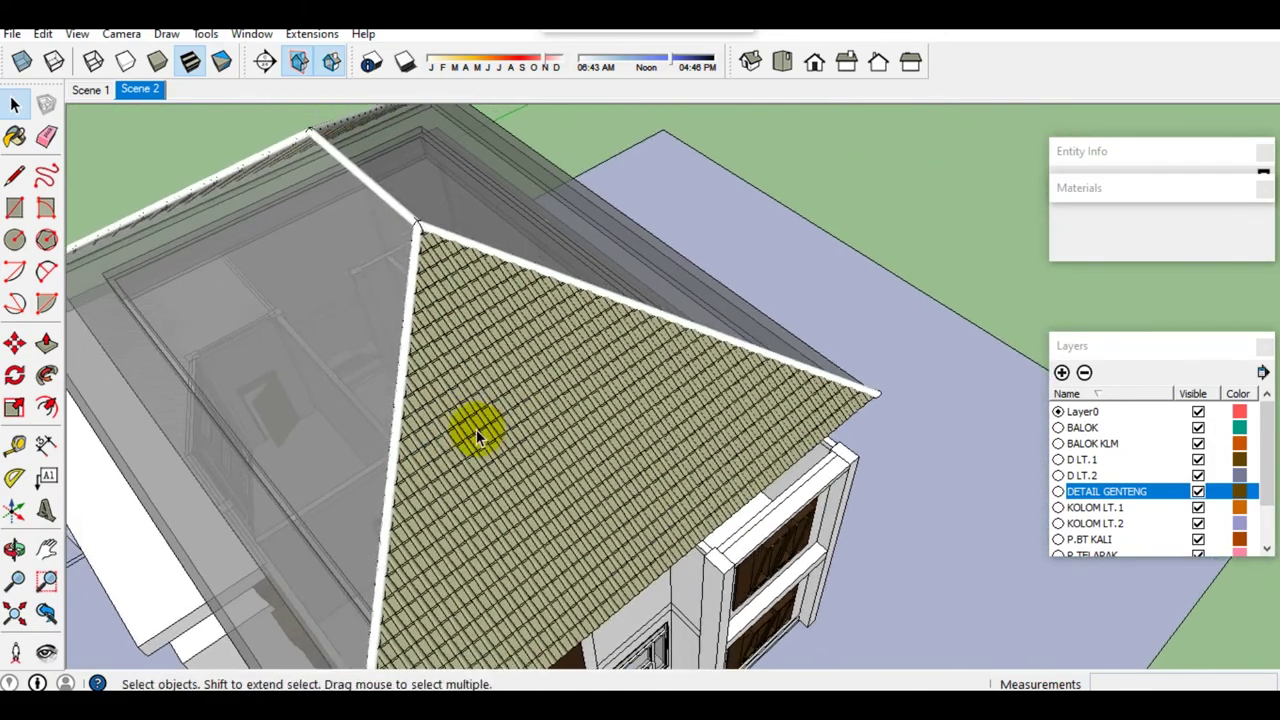
left_click(43, 33)
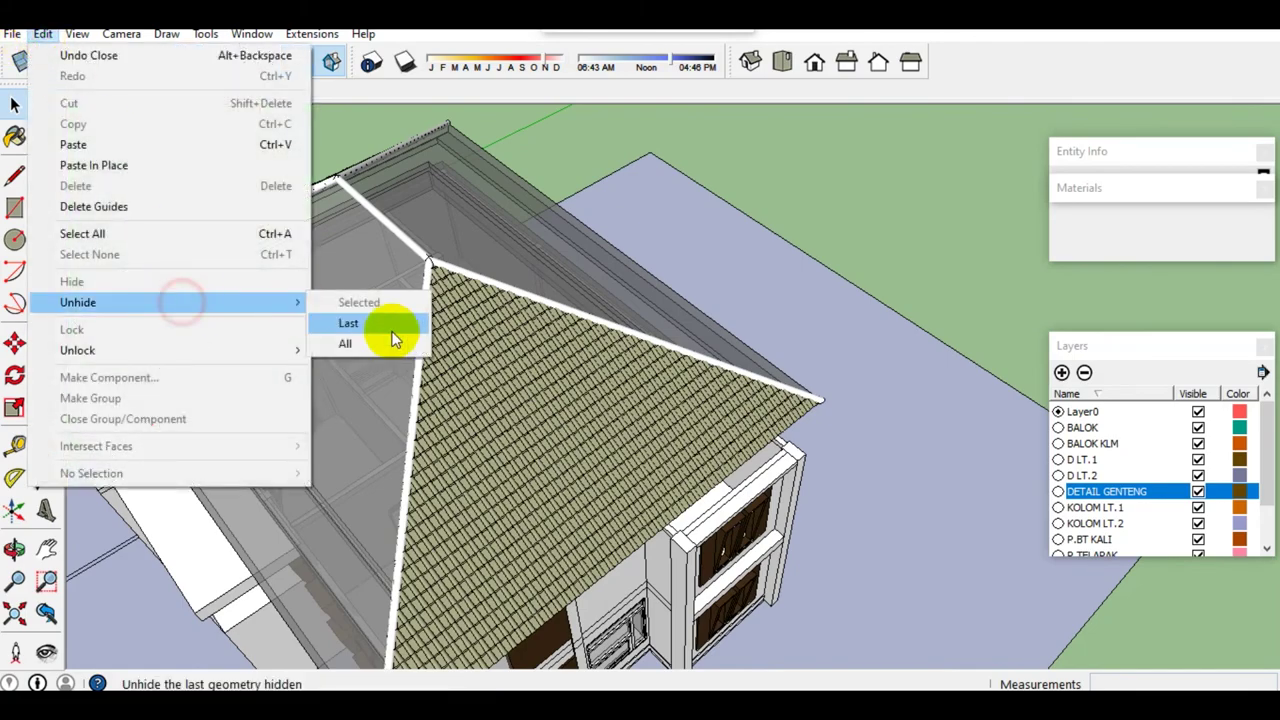
left_click(378, 348)
Step: Switch off the DETAIL GENTENG layer to reveal the batten grid beneath the tiles
scroll(440, 347, "up", 1)
scroll(434, 434, "up", 1)
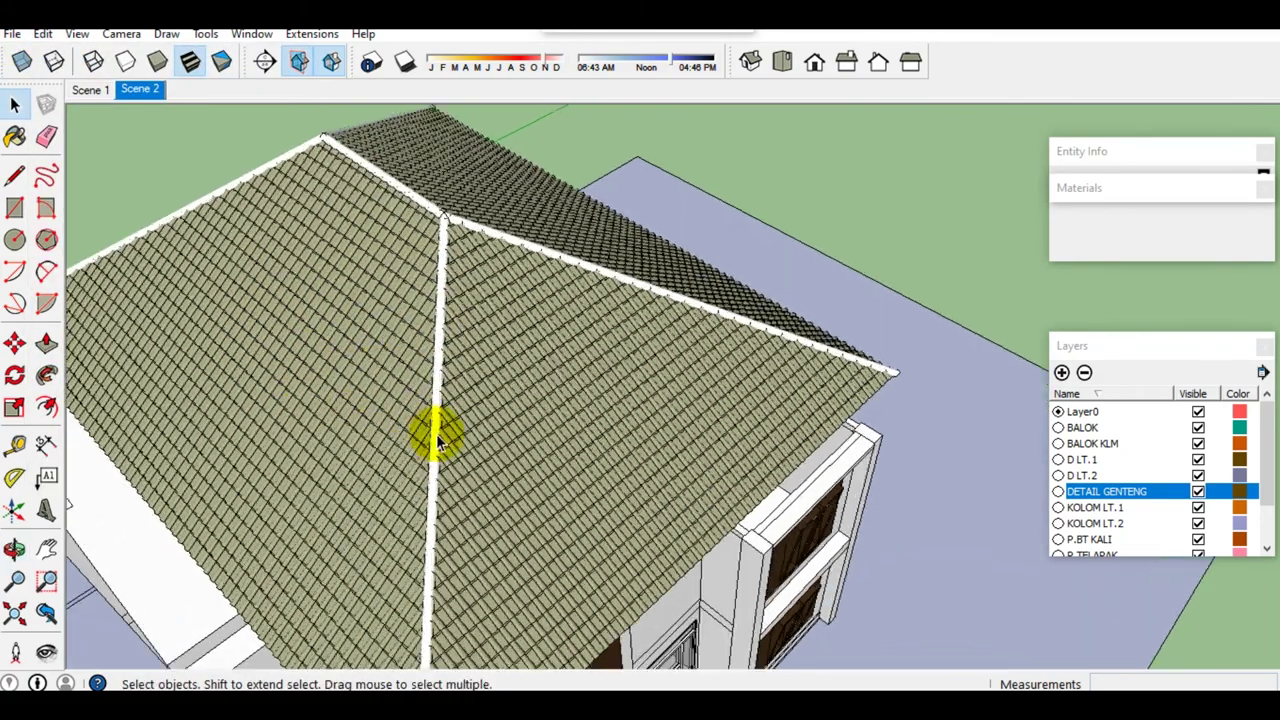
scroll(443, 449, "up", 1)
scroll(450, 545, "up", 1)
scroll(450, 545, "up", 1)
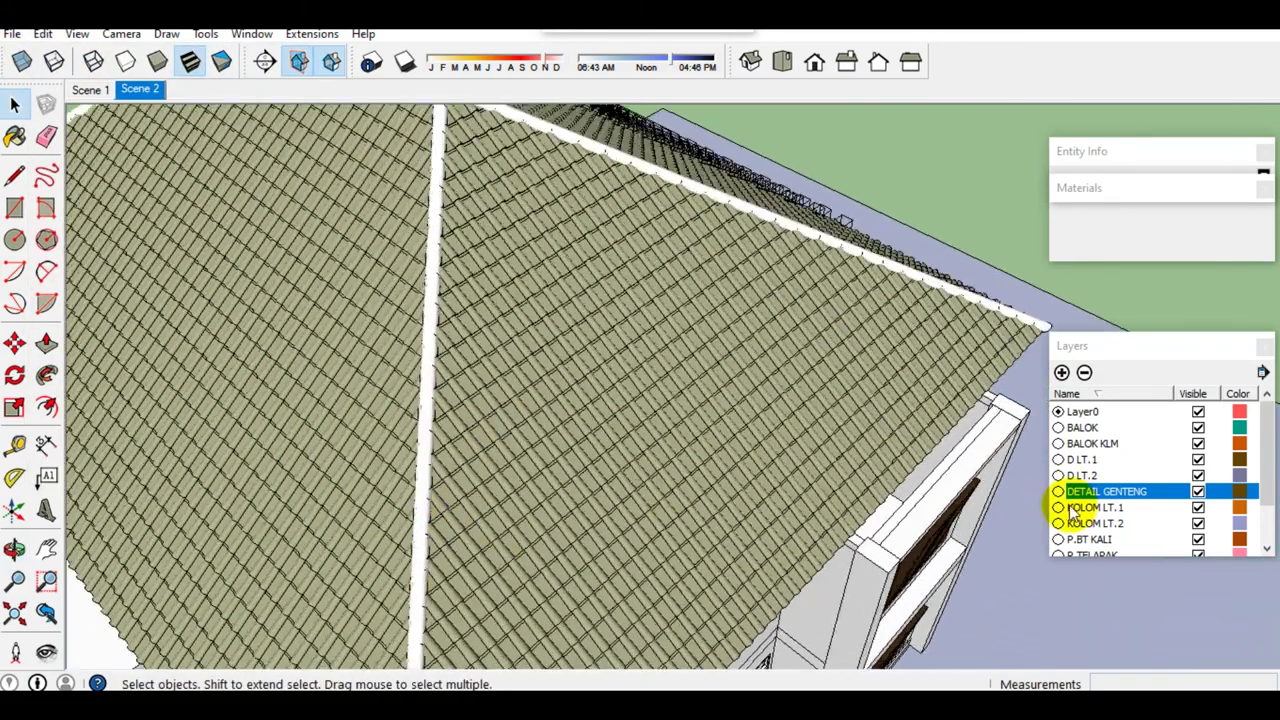
left_click(1198, 492)
mouse_move(771, 486)
middle_mouse_down()
mouse_move(697, 477)
mouse_move(390, 582)
mouse_move(443, 400)
mouse_move(986, 371)
mouse_move(420, 394)
mouse_move(766, 374)
mouse_move(500, 486)
mouse_move(514, 466)
middle_mouse_up()
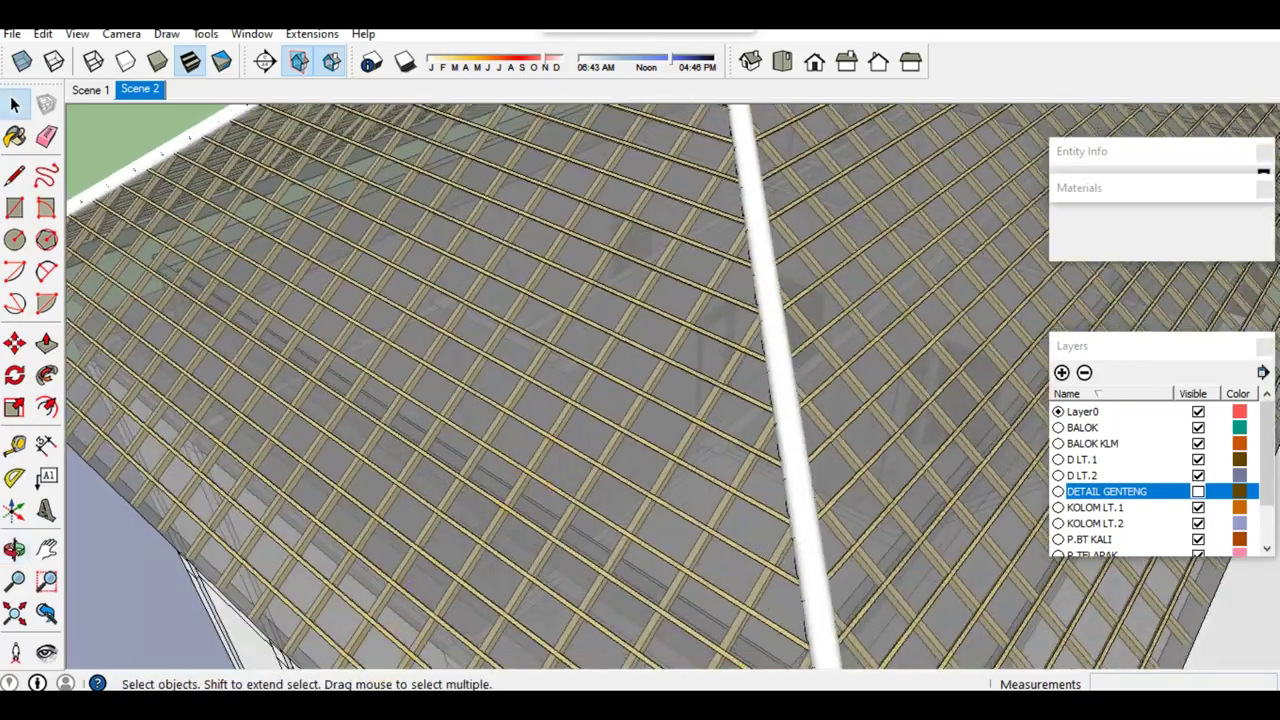
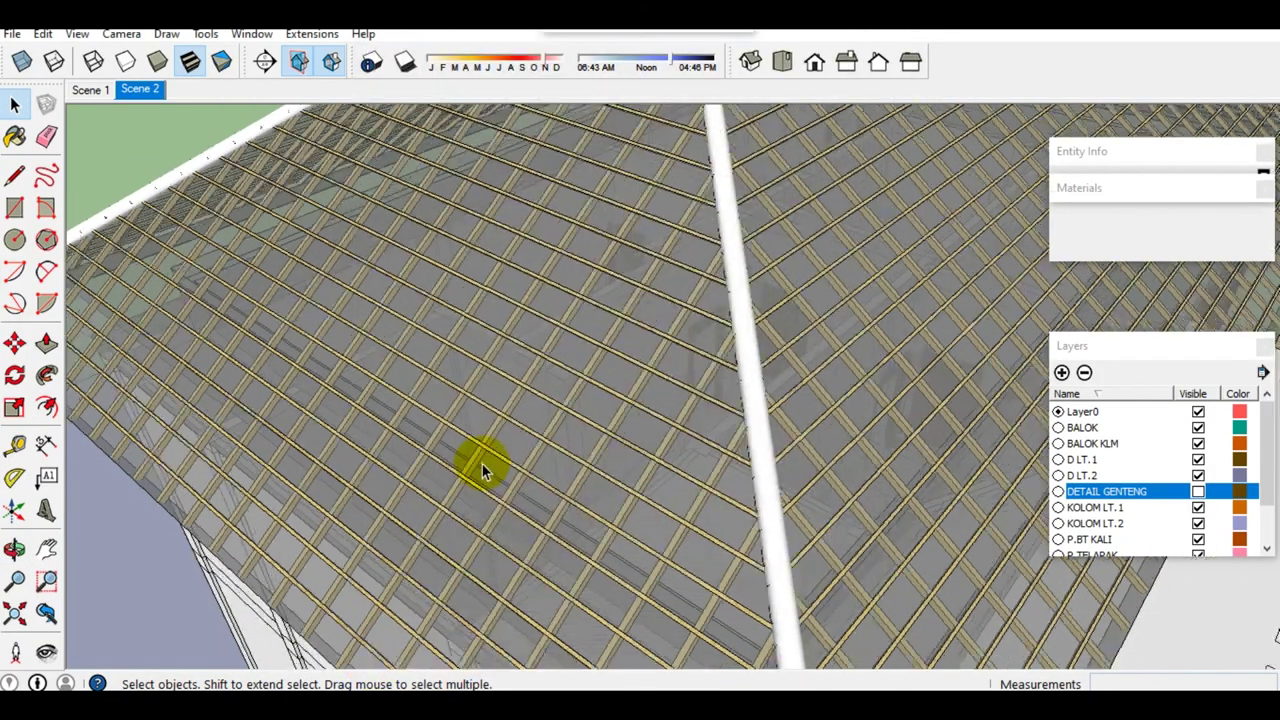
Step: Close the Genteng Plentong tile photo and look steeply down onto the roof rafters
mouse_move(486, 457)
middle_mouse_down()
mouse_move(571, 491)
mouse_move(286, 434)
mouse_move(371, 433)
mouse_move(400, 360)
mouse_move(680, 514)
middle_mouse_up()
scroll(371, 433, "down", 5)
scroll(503, 486, "up", 5)
scroll(501, 472, "up", 3)
mouse_move(501, 472)
middle_mouse_down()
mouse_move(423, 457)
mouse_move(543, 471)
mouse_move(537, 486)
mouse_move(491, 487)
middle_mouse_up()
scroll(585, 460, "down", 3)
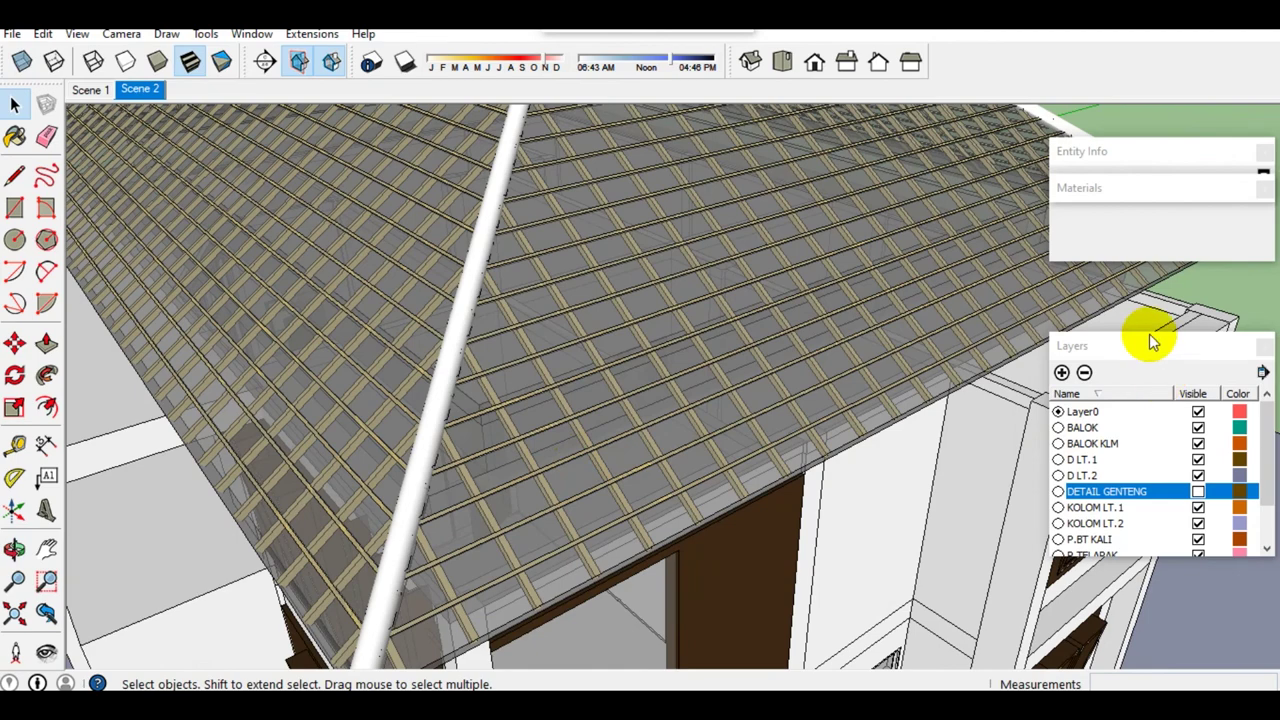
Step: Sample the roof's Translucent_Glass_Gray material and lower its opacity to nearly transparent
left_click(1095, 348)
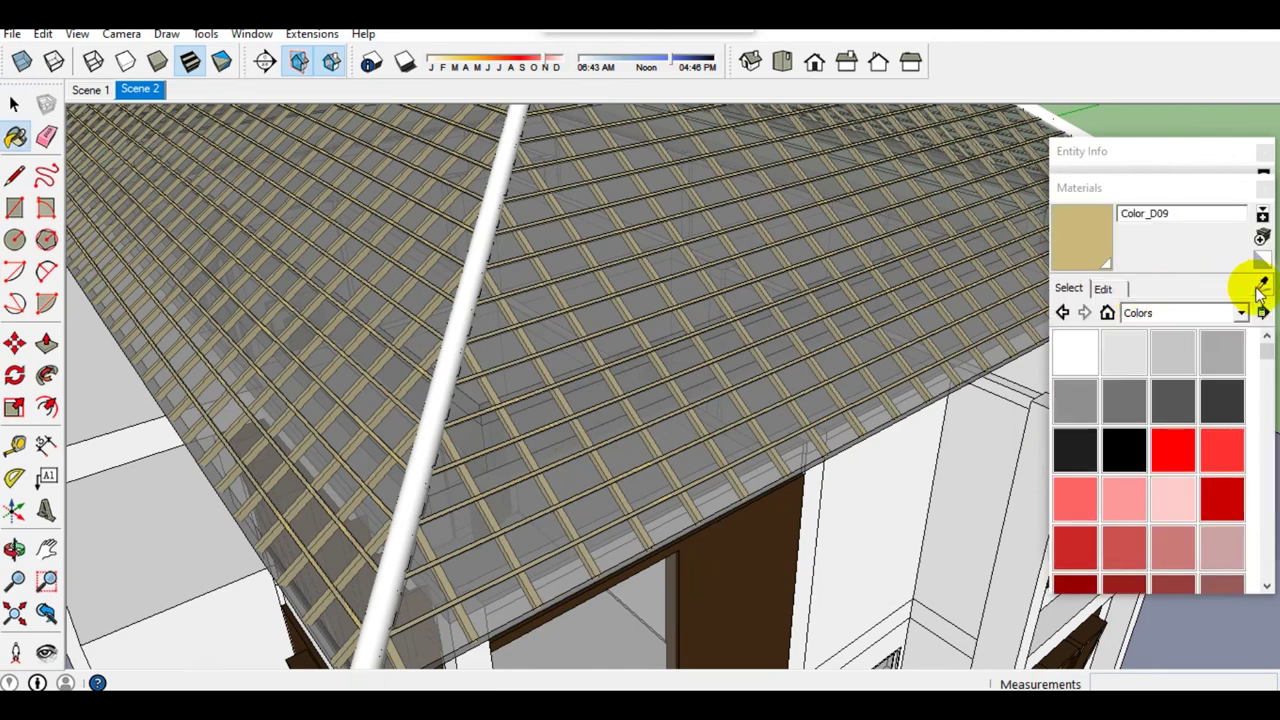
left_click(1261, 287)
left_click(540, 410)
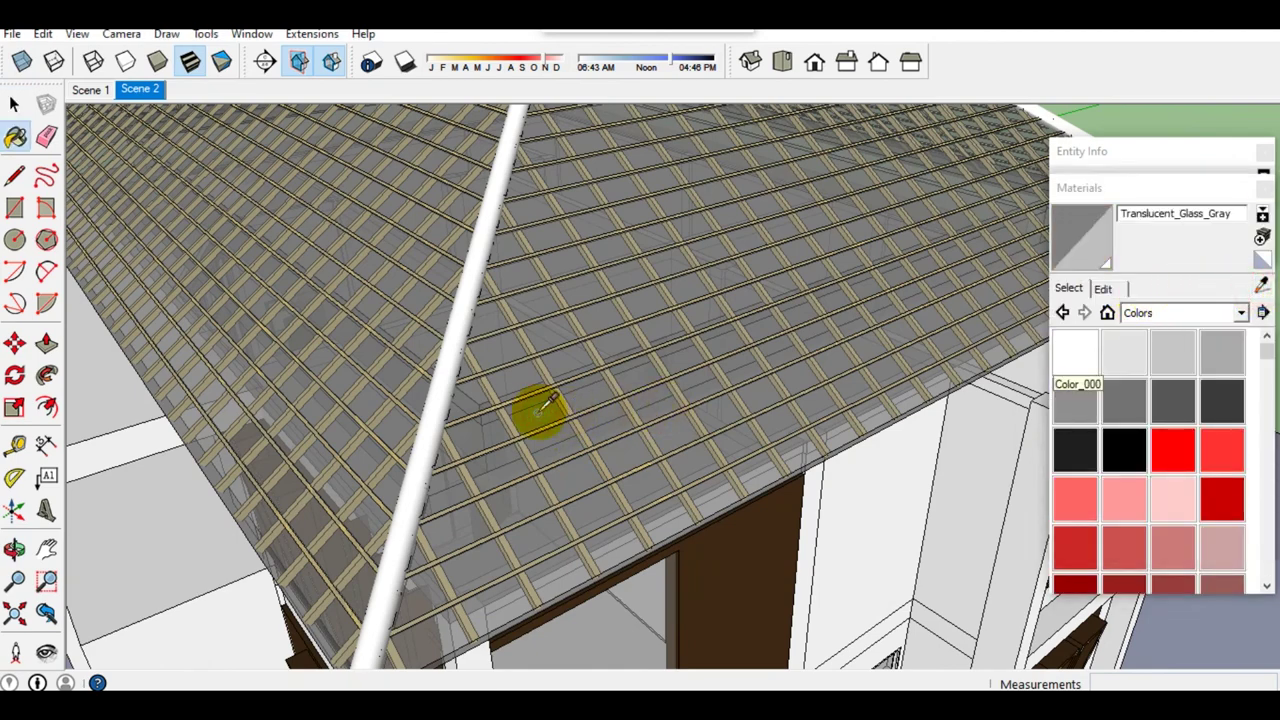
left_click(1105, 289)
left_click_drag(1111, 576, 1066, 583)
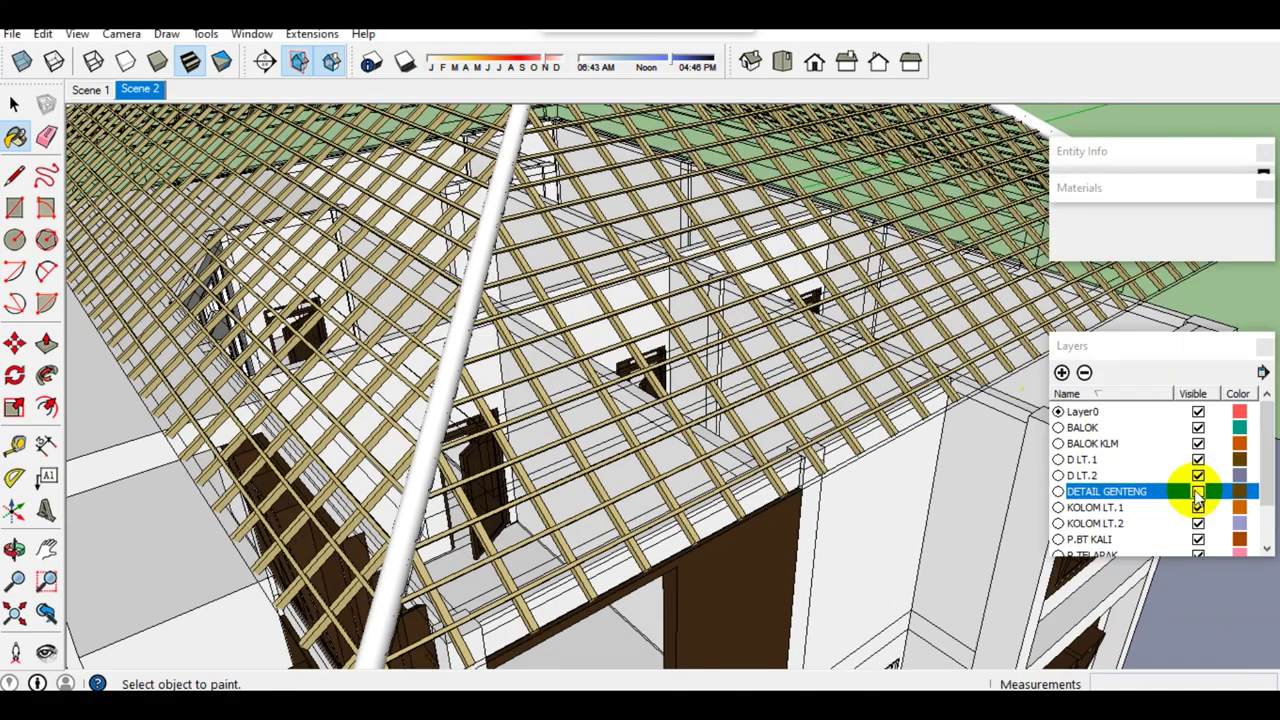
Step: Show the DETAIL GENTENG tile layer and raise the glass material's opacity slightly
left_click(1198, 491)
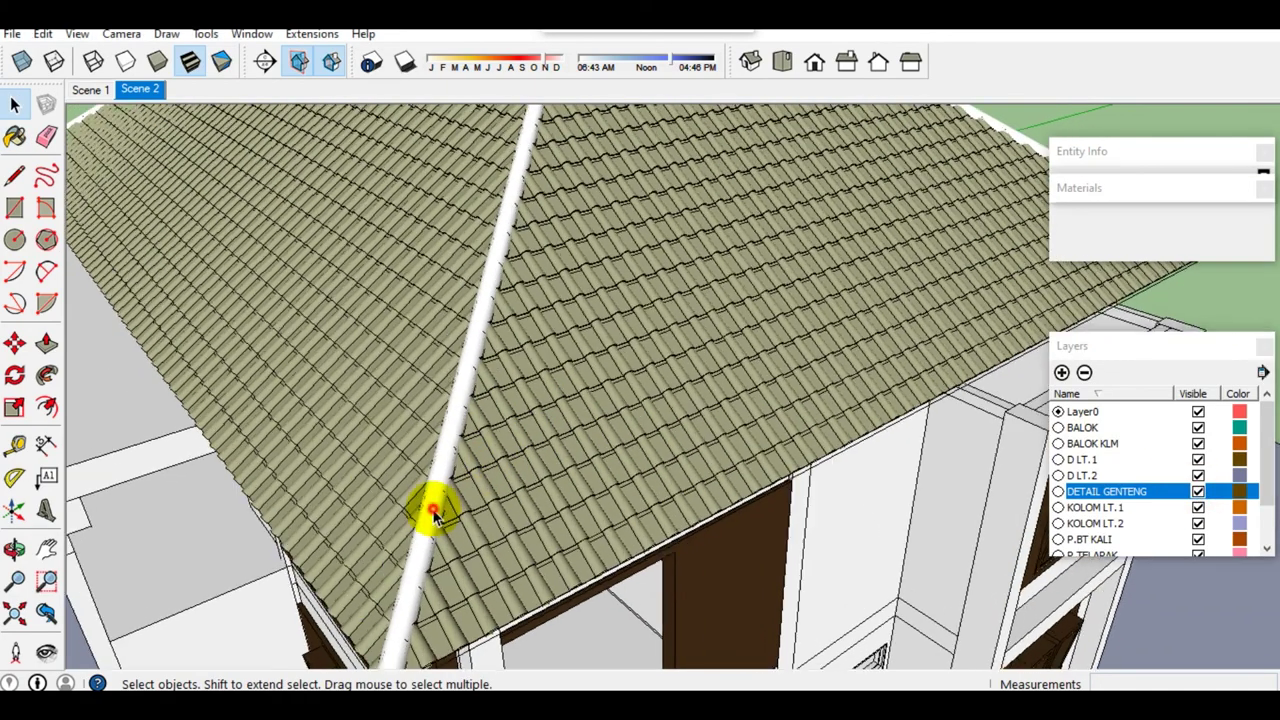
left_click(431, 509)
key("b")
key("space")
mouse_move(480, 300)
middle_mouse_down()
mouse_move(660, 381)
mouse_move(414, 343)
middle_mouse_up()
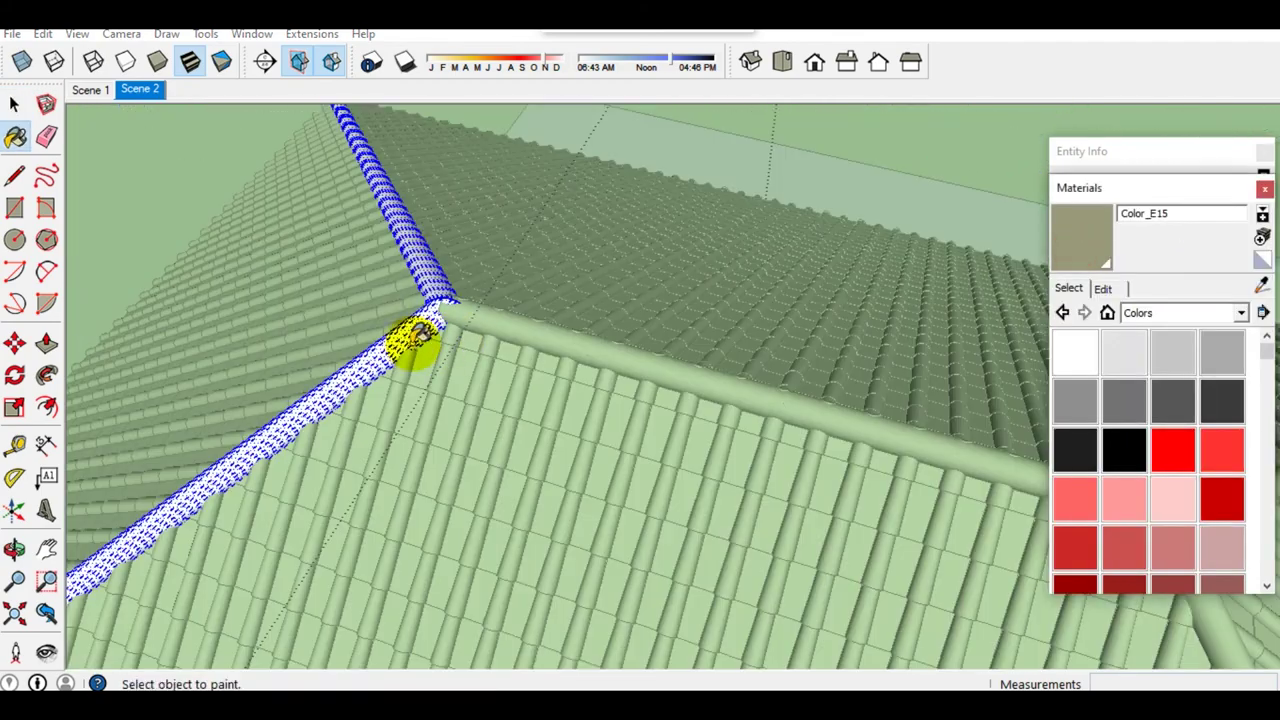
scroll(480, 287, "up", 3)
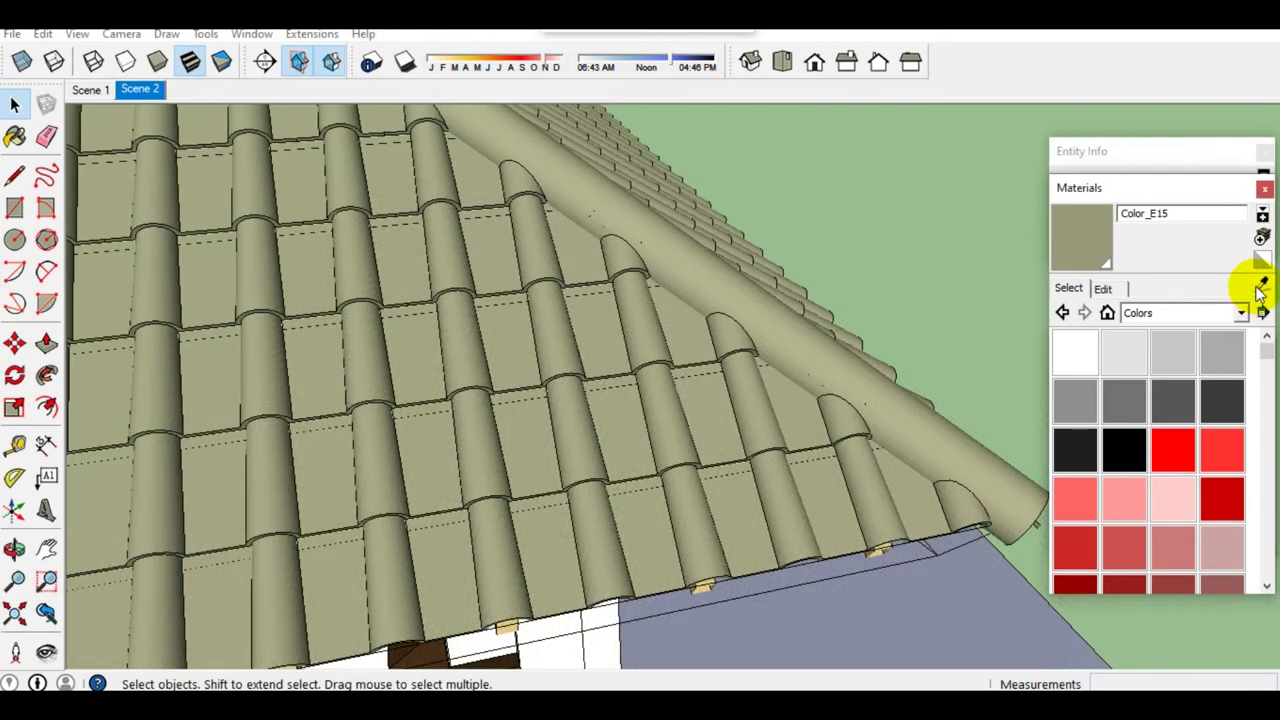
left_click(1103, 288)
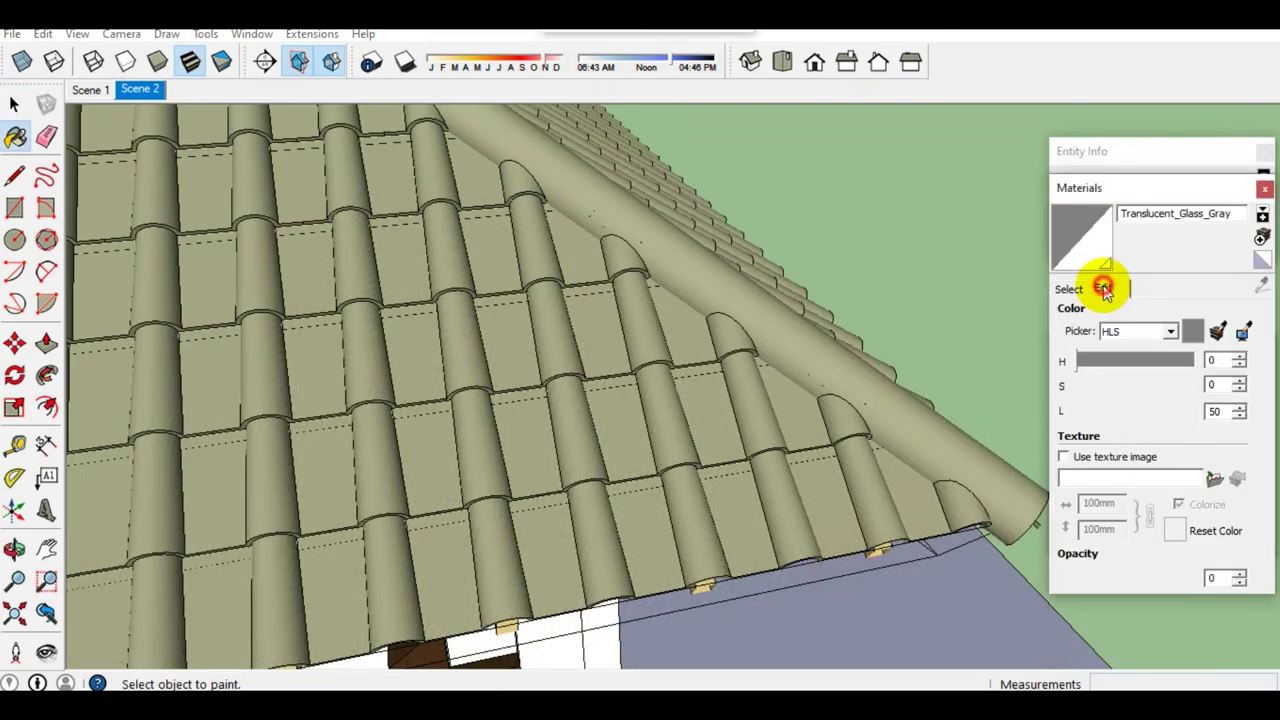
mouse_move(1106, 577)
left_mouse_down()
mouse_move(1071, 579)
mouse_move(1097, 583)
left_mouse_up()
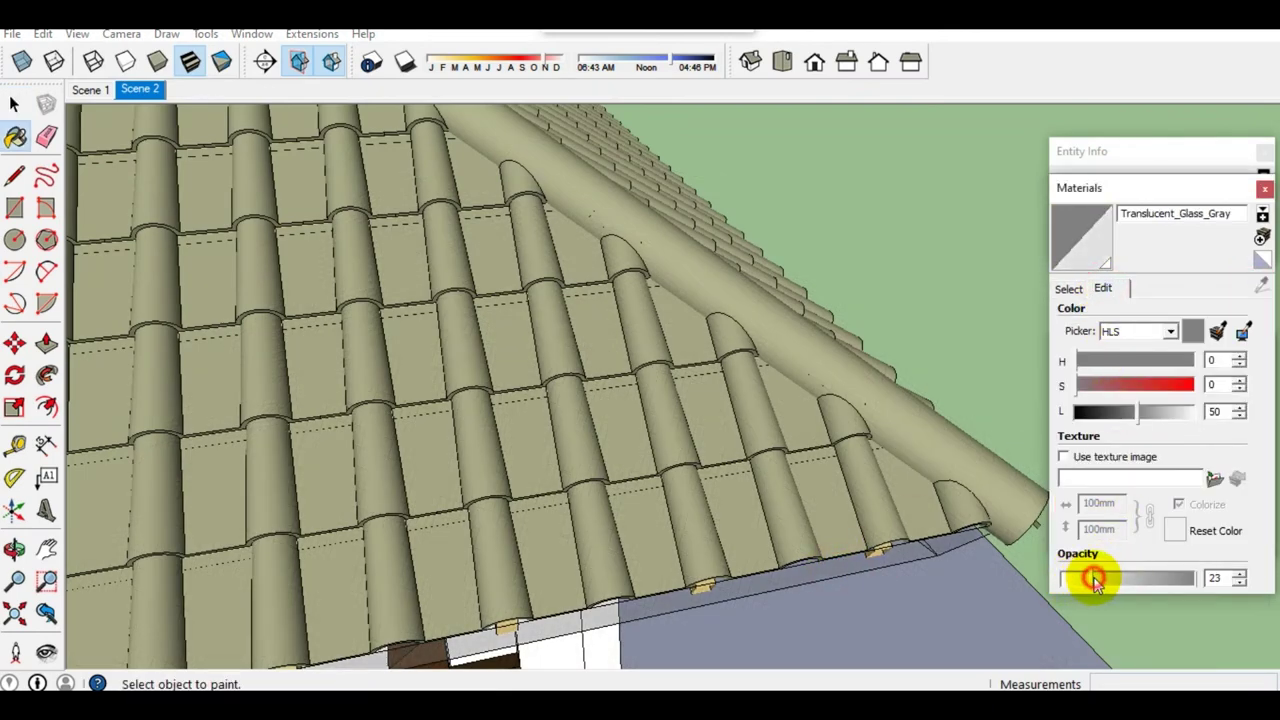
Step: Paint the eave fascia boards dark gray Color_005
mouse_move(873, 541)
middle_mouse_down()
mouse_move(820, 480)
mouse_move(813, 514)
middle_mouse_up()
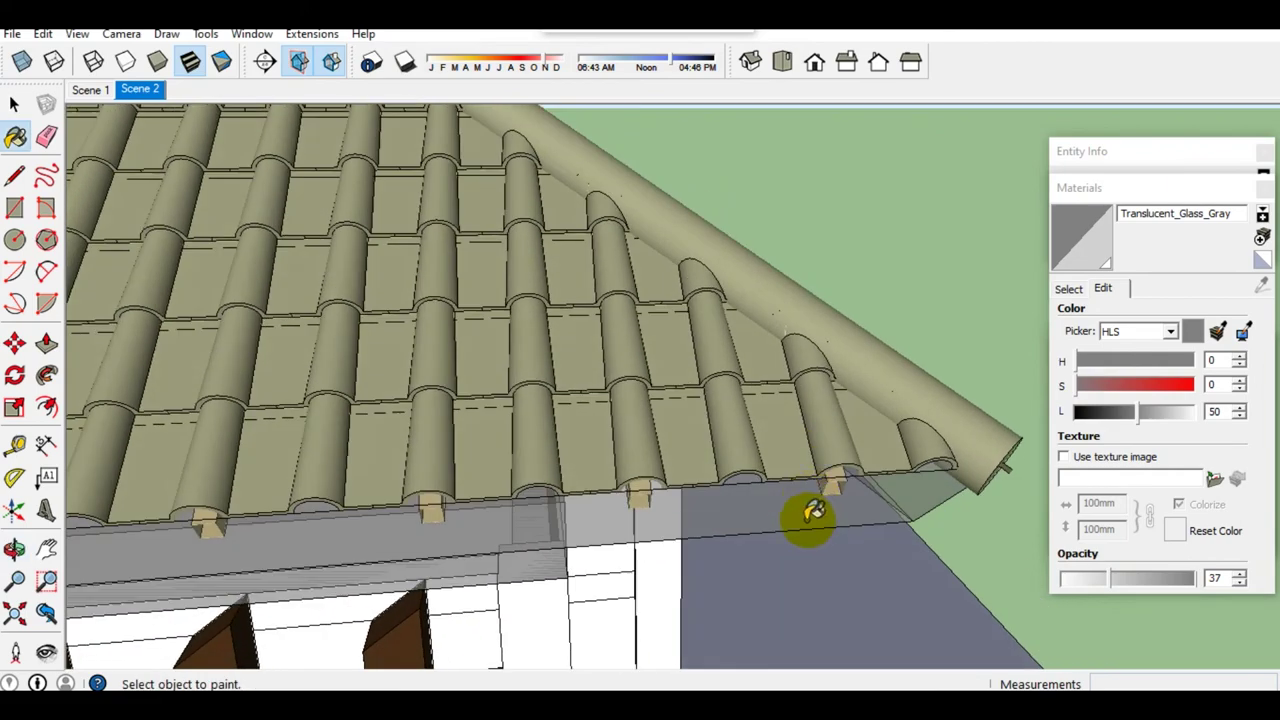
left_click(1068, 288)
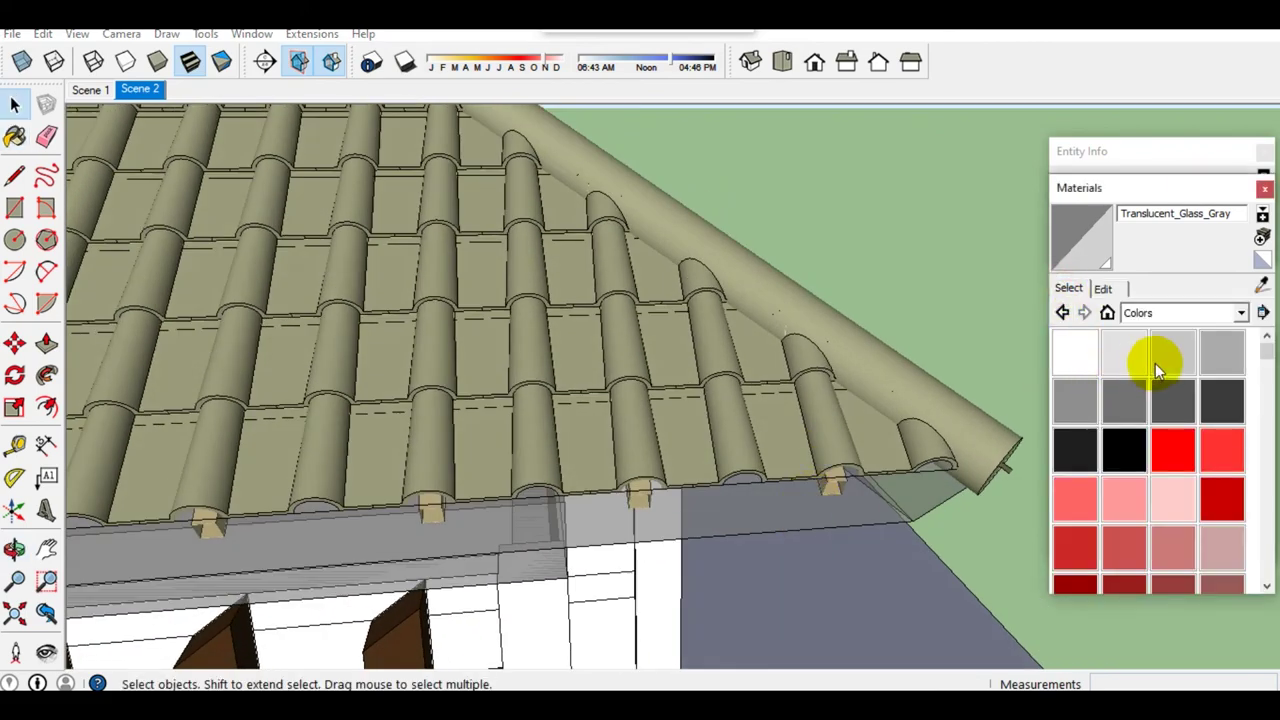
left_click(812, 513)
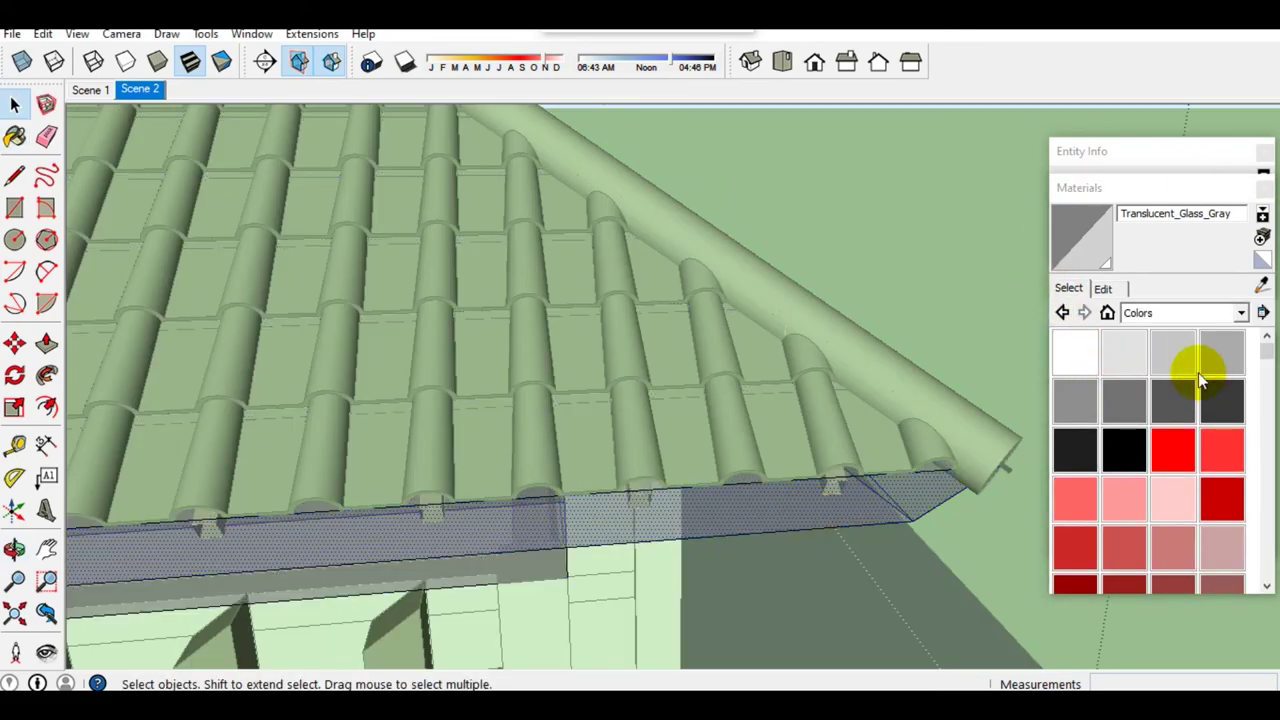
left_click(1126, 402)
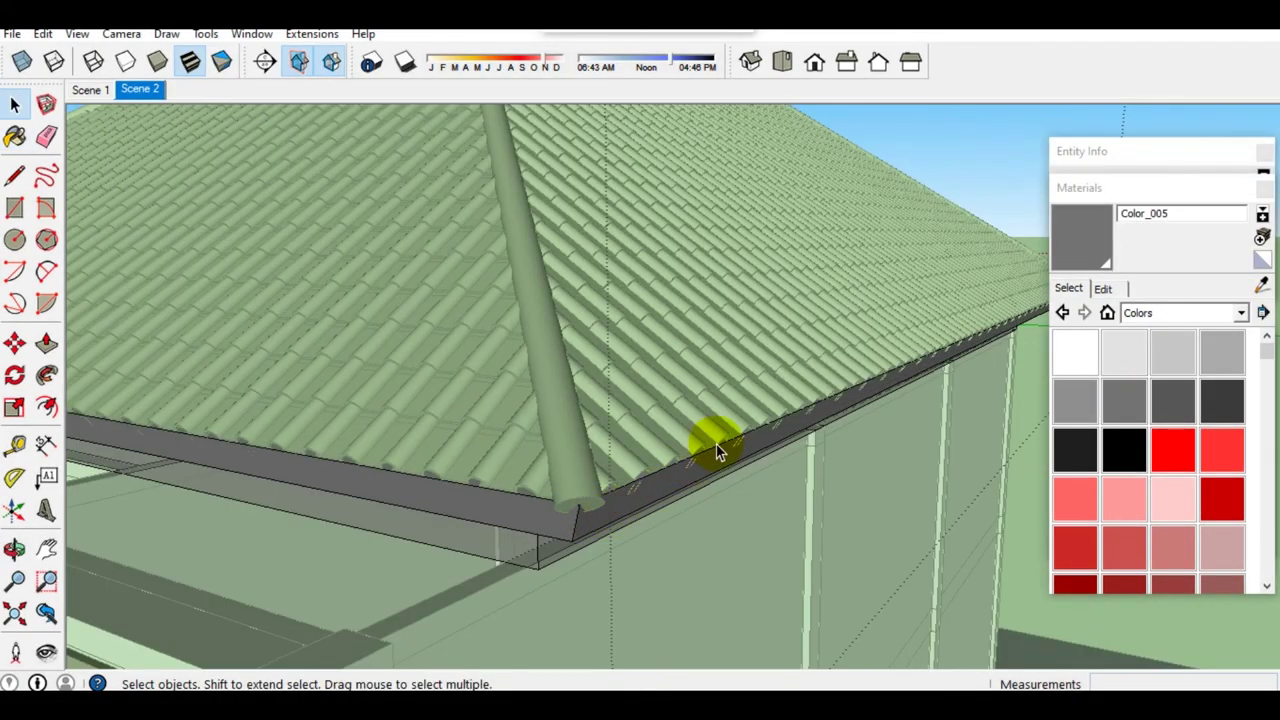
middle_click_drag(716, 443, 669, 383)
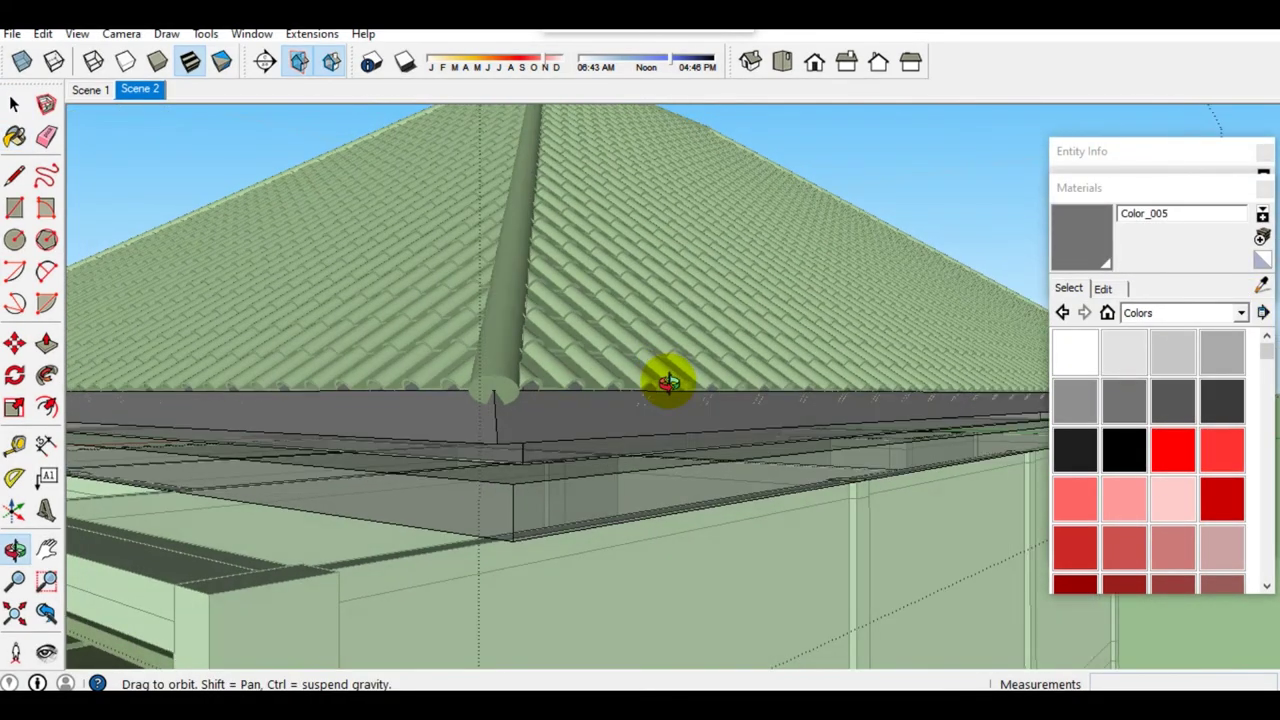
left_click(517, 535)
left_click(660, 463)
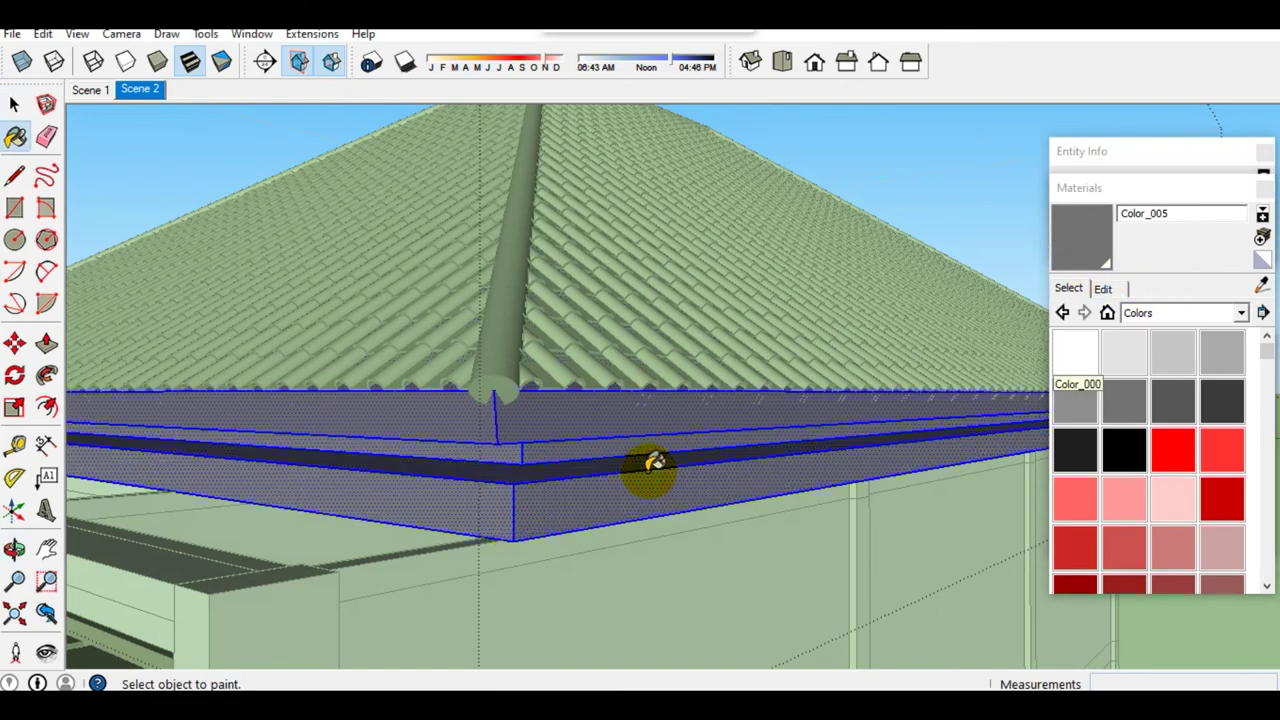
mouse_move(660, 497)
middle_mouse_down()
mouse_move(663, 514)
mouse_move(763, 554)
mouse_move(1000, 430)
middle_mouse_up()
key("space")
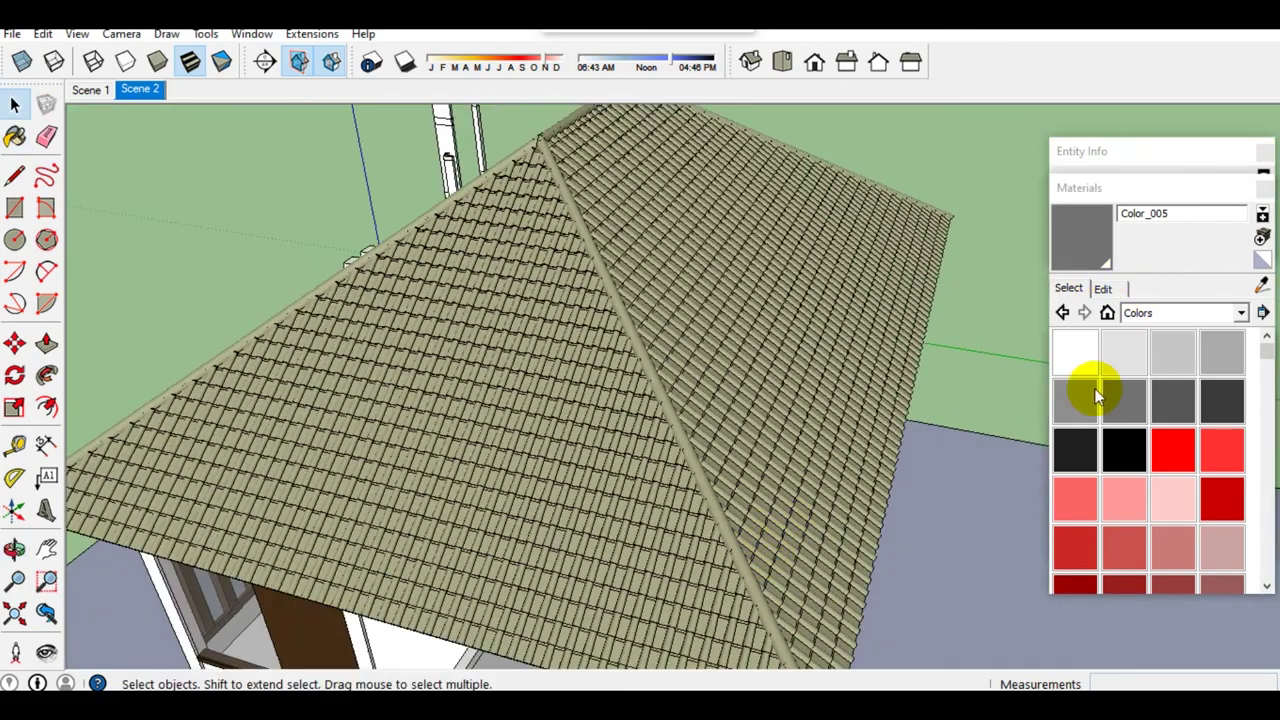
Step: Hide the DETAIL GENTENG layer and paint the roof faces with [Translucent_Glass_Gray]1
left_click(1198, 491)
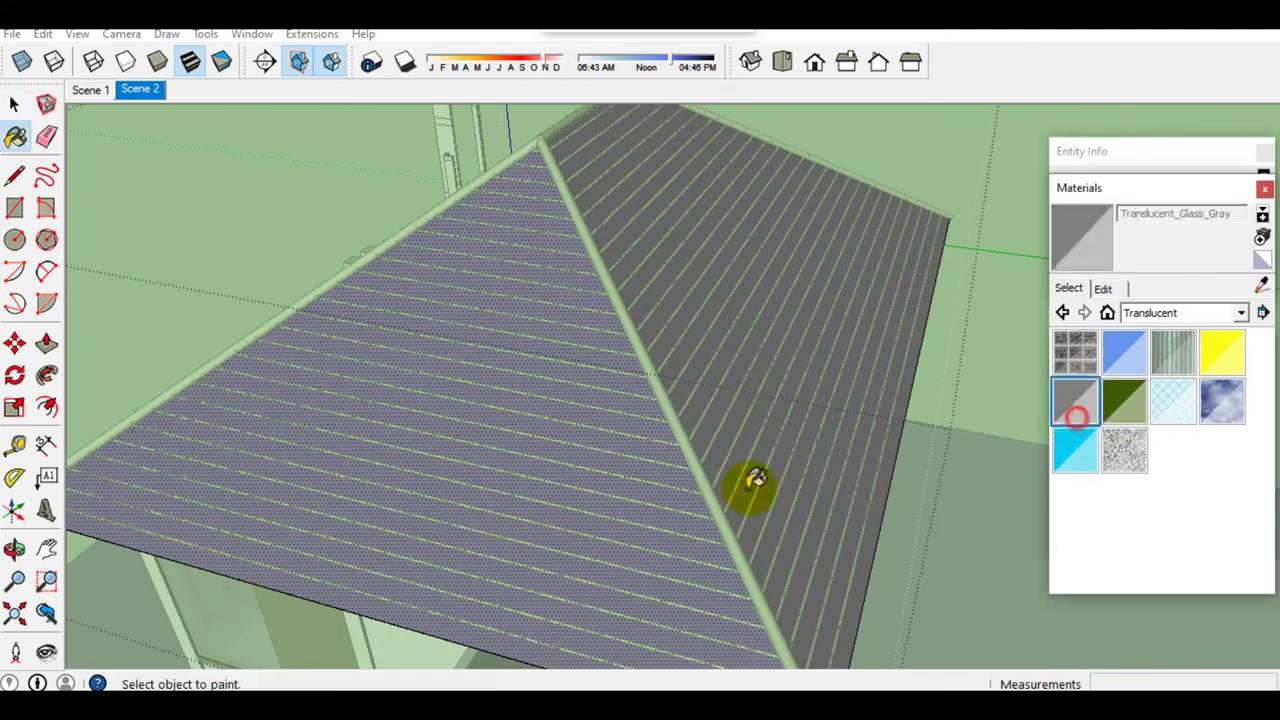
left_click(612, 503)
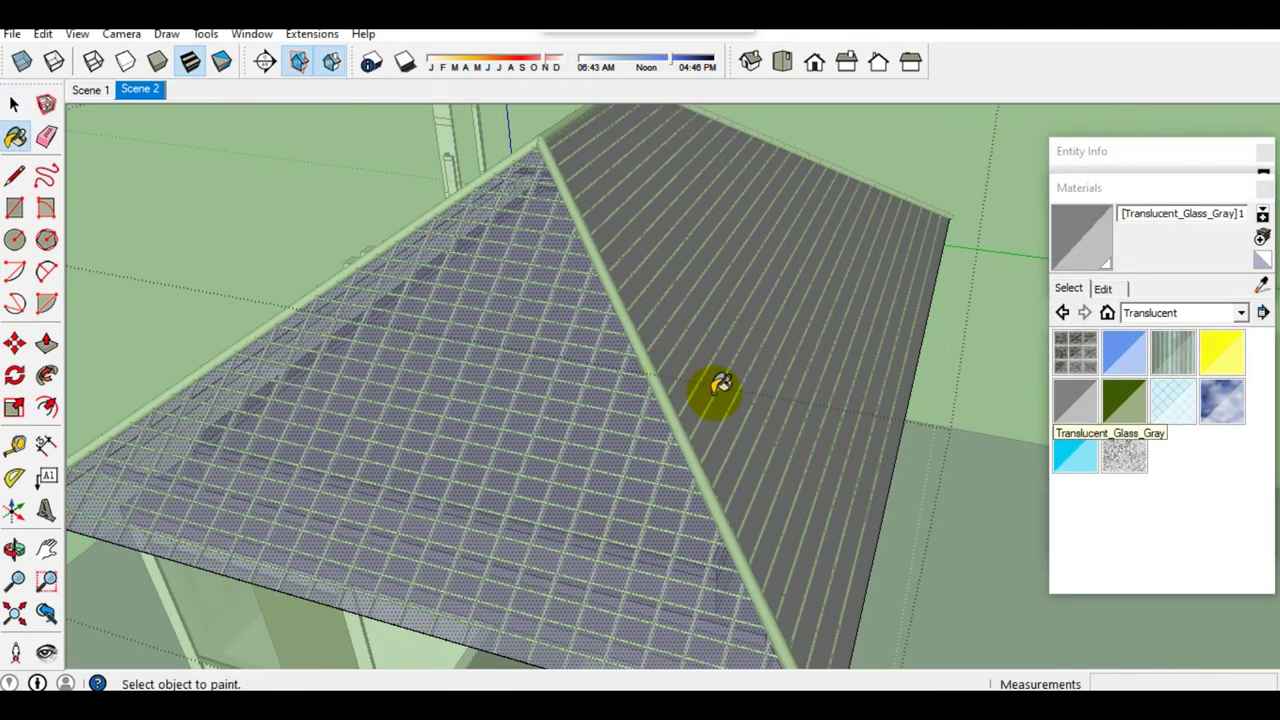
mouse_move(696, 461)
middle_mouse_down()
mouse_move(640, 486)
mouse_move(1113, 268)
middle_mouse_up()
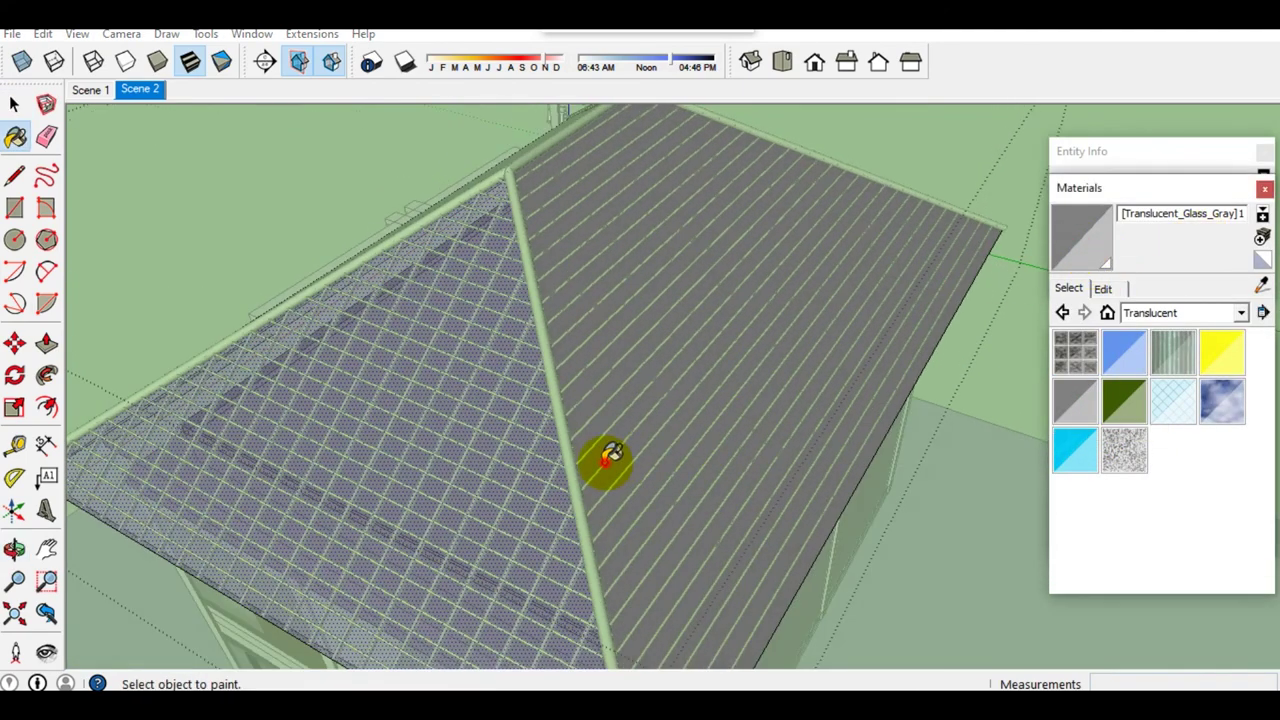
left_click(611, 458)
mouse_move(480, 334)
middle_mouse_down()
mouse_move(857, 487)
mouse_move(563, 337)
middle_mouse_up()
left_click(563, 337)
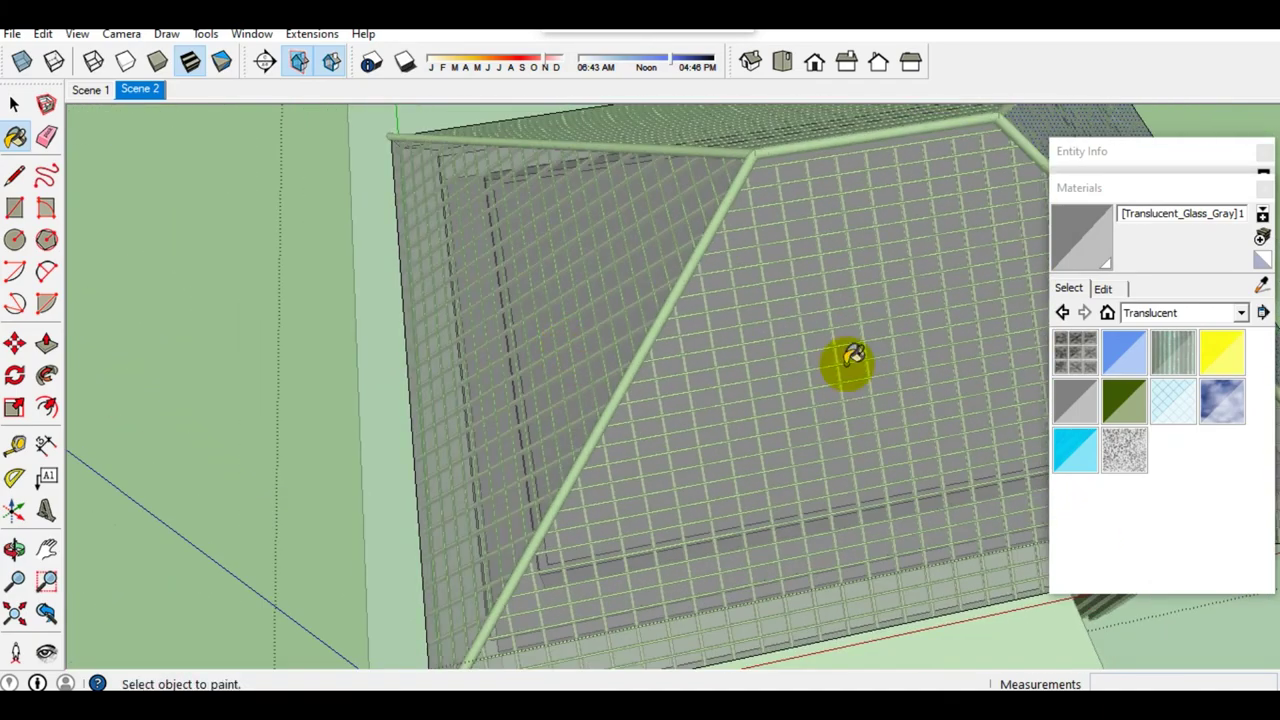
Step: Set the [Translucent_Glass_Gray]1 opacity to 0 and view the bare roof grid
left_click(1104, 289)
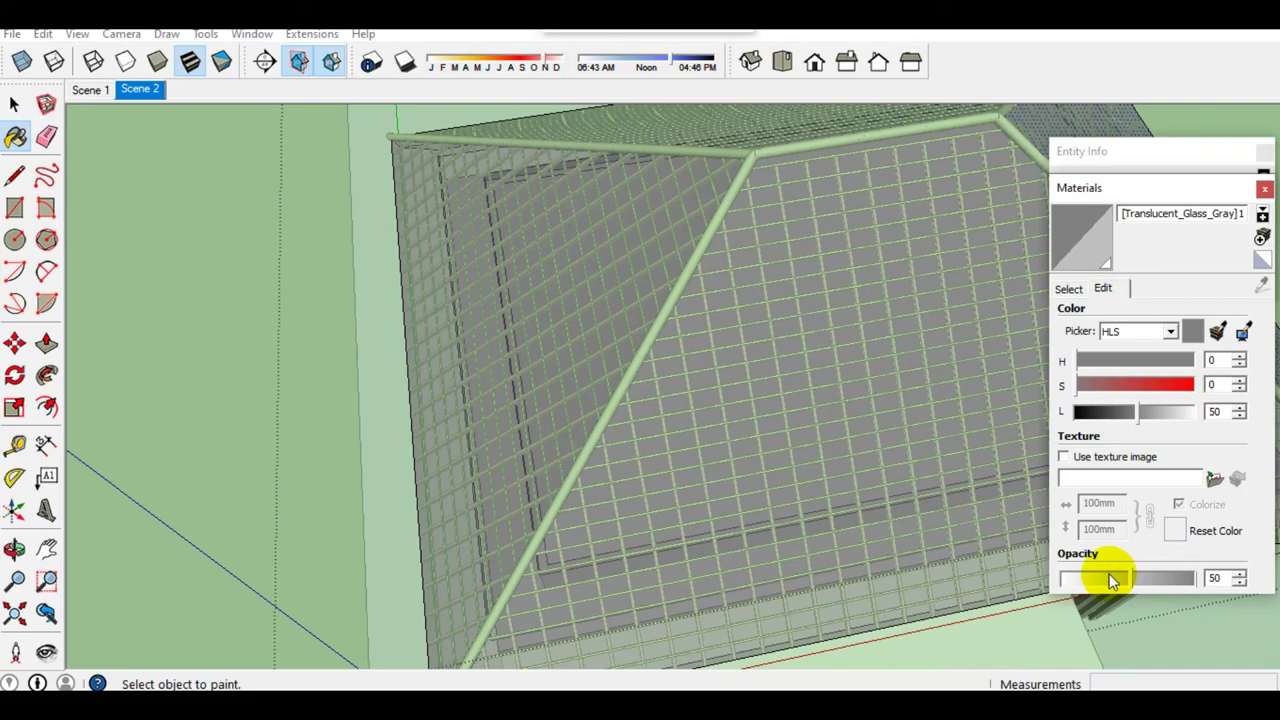
left_click_drag(1109, 577, 1068, 580)
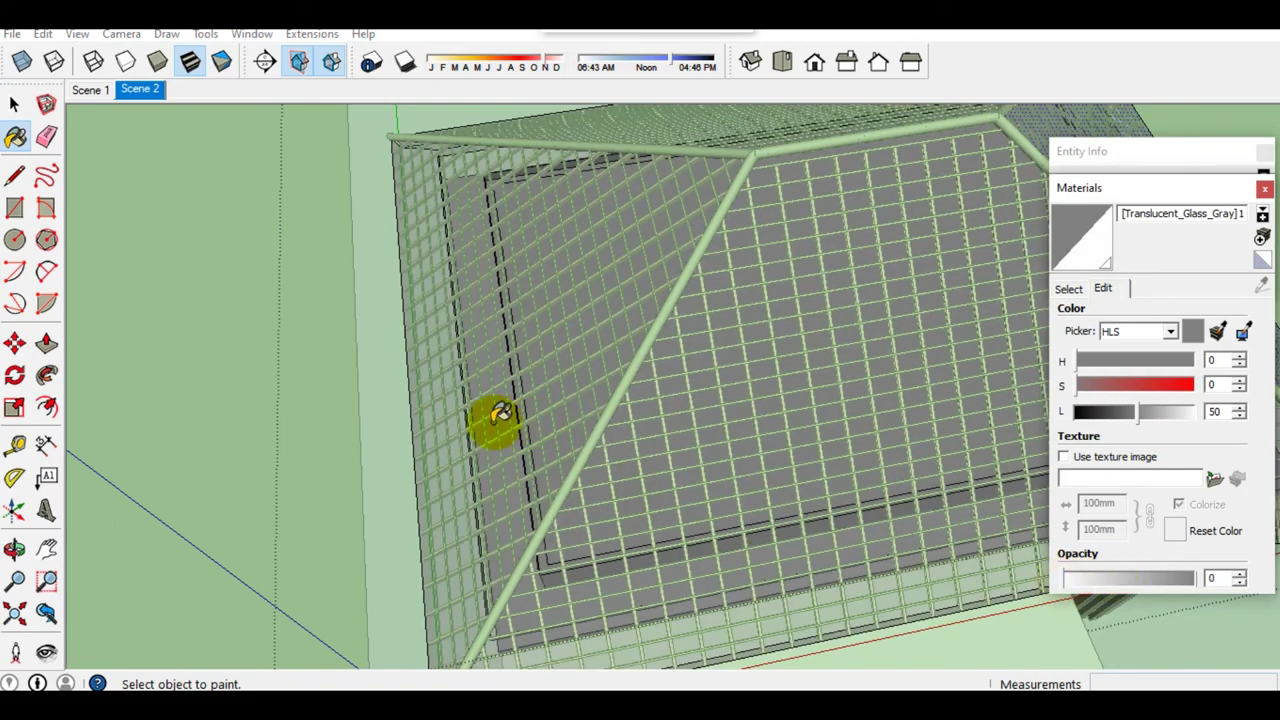
left_click(301, 445)
mouse_move(307, 458)
middle_mouse_down()
mouse_move(466, 491)
mouse_move(520, 389)
mouse_move(562, 400)
mouse_move(560, 429)
mouse_move(560, 291)
mouse_move(471, 271)
mouse_move(548, 220)
mouse_move(646, 206)
mouse_move(709, 171)
mouse_move(634, 243)
mouse_move(496, 312)
middle_mouse_up()
scroll(496, 312, "down", 2)
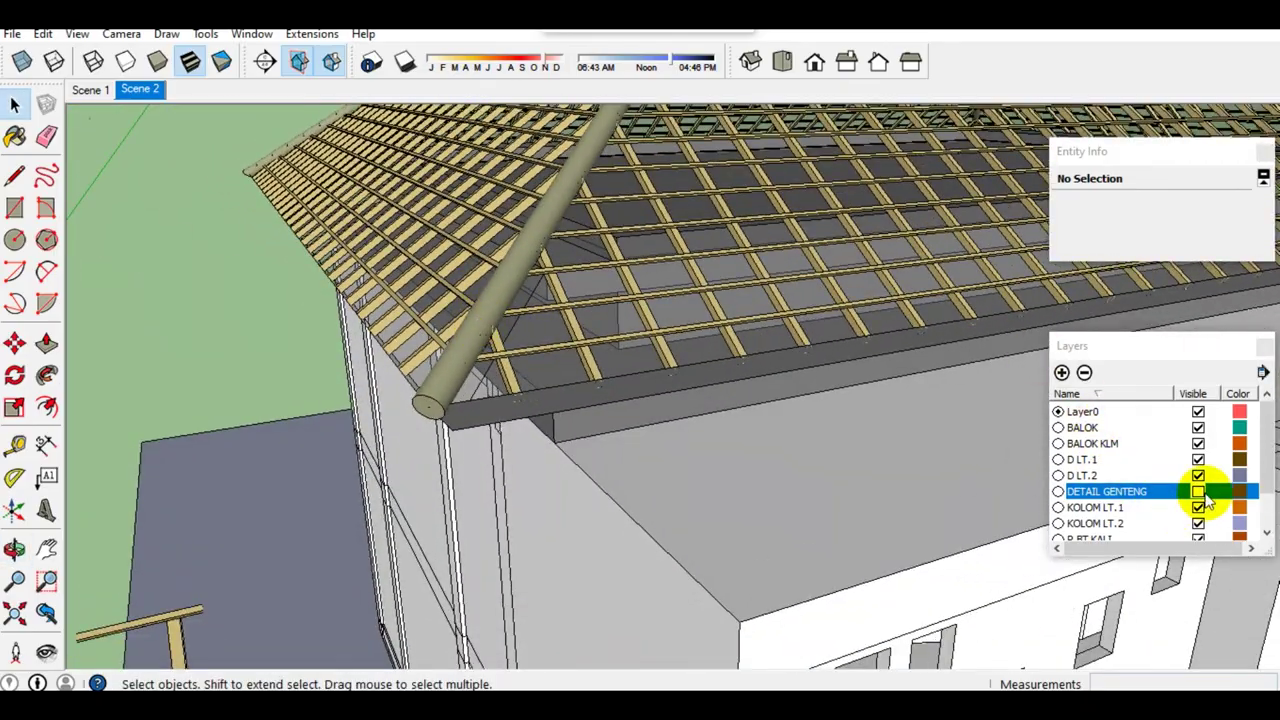
Step: Show the DETAIL GENTENG tile layer again and paint the upper facade frame Brick Red
left_click(1198, 491)
scroll(543, 457, "down", 2)
scroll(514, 463, "down", 2)
mouse_move(514, 463)
middle_mouse_down()
mouse_move(571, 500)
mouse_move(720, 437)
middle_mouse_up()
left_click(720, 437)
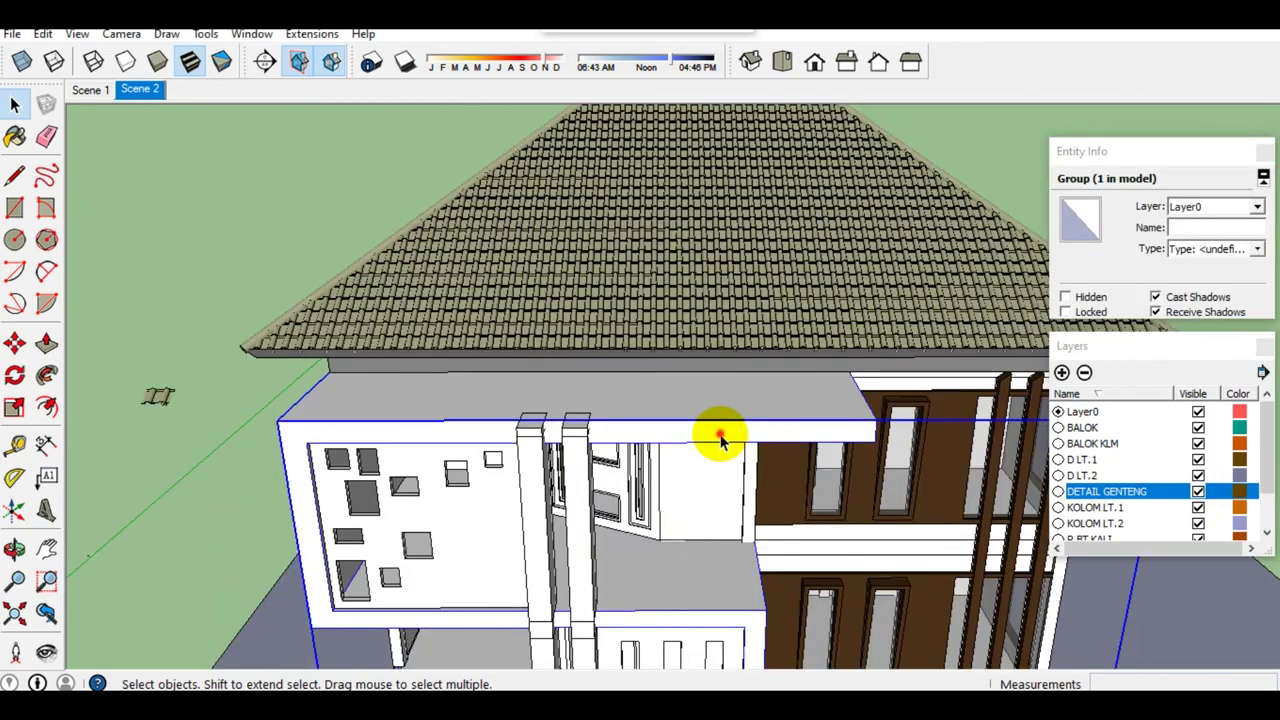
double_click(720, 437)
key("b")
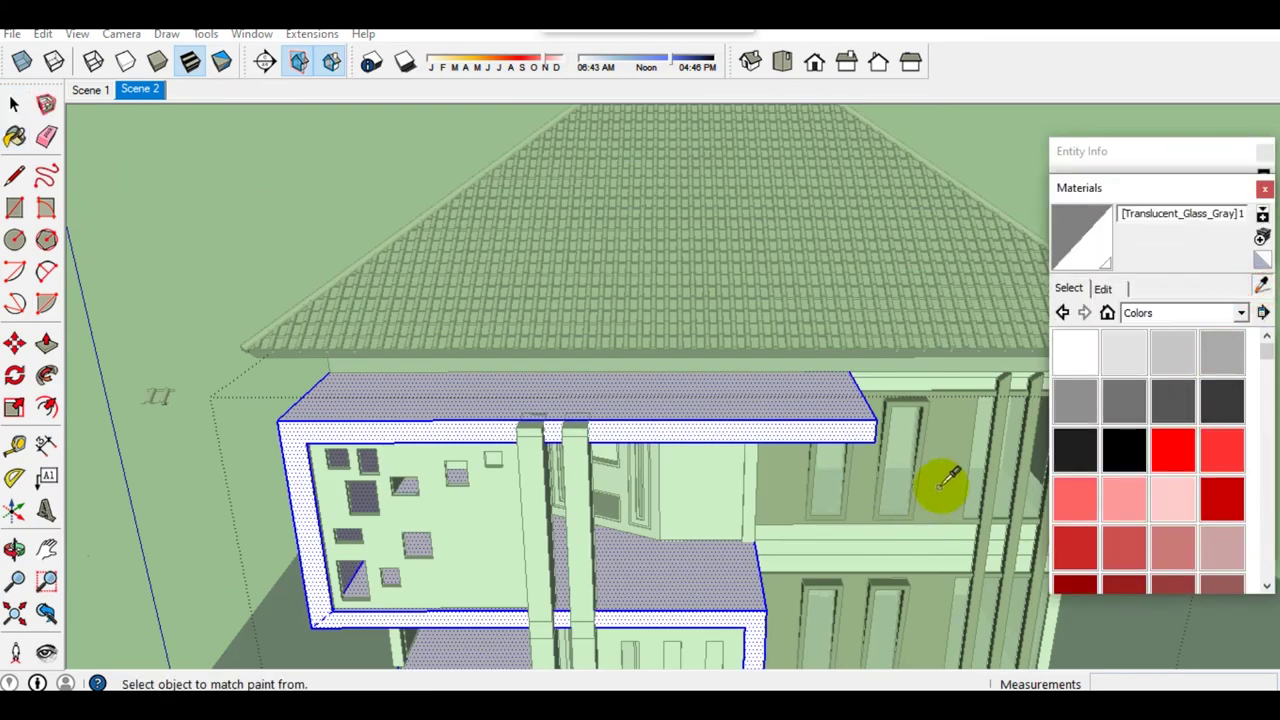
left_click(929, 494, "alt")
left_click(672, 414)
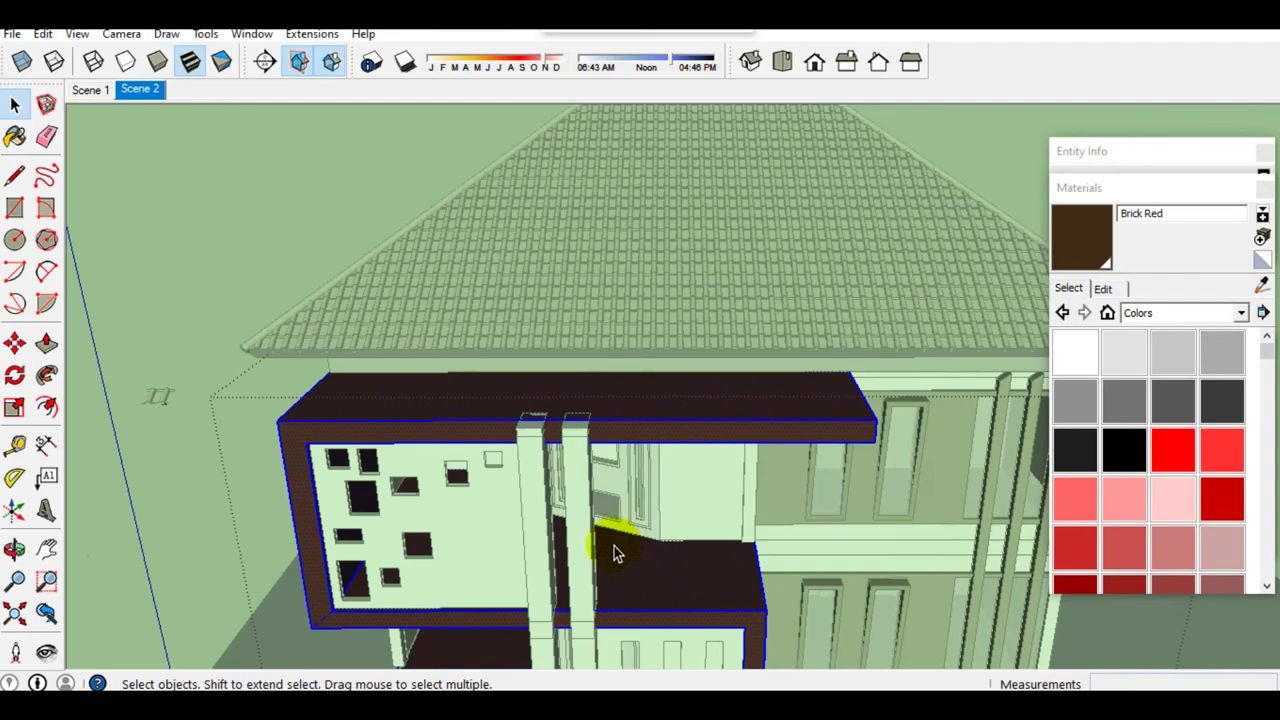
left_click(588, 562)
Step: Merge the lower front column into one solid with Outer Shell
left_click(585, 565)
mouse_move(585, 565)
middle_mouse_down()
mouse_move(552, 486)
mouse_move(552, 330)
middle_mouse_up()
scroll(552, 330, "up", 1)
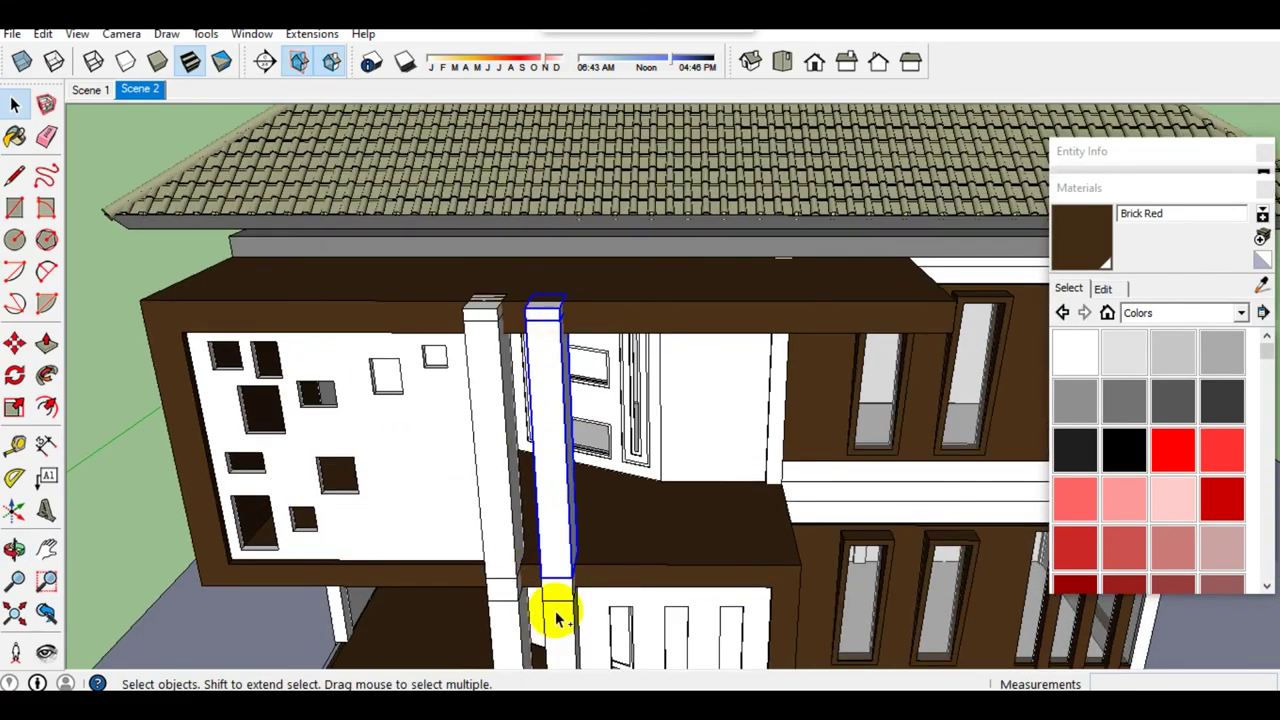
middle_click_drag(558, 624, 568, 509)
scroll(580, 449, "up", 1)
middle_click_drag(580, 449, 586, 491)
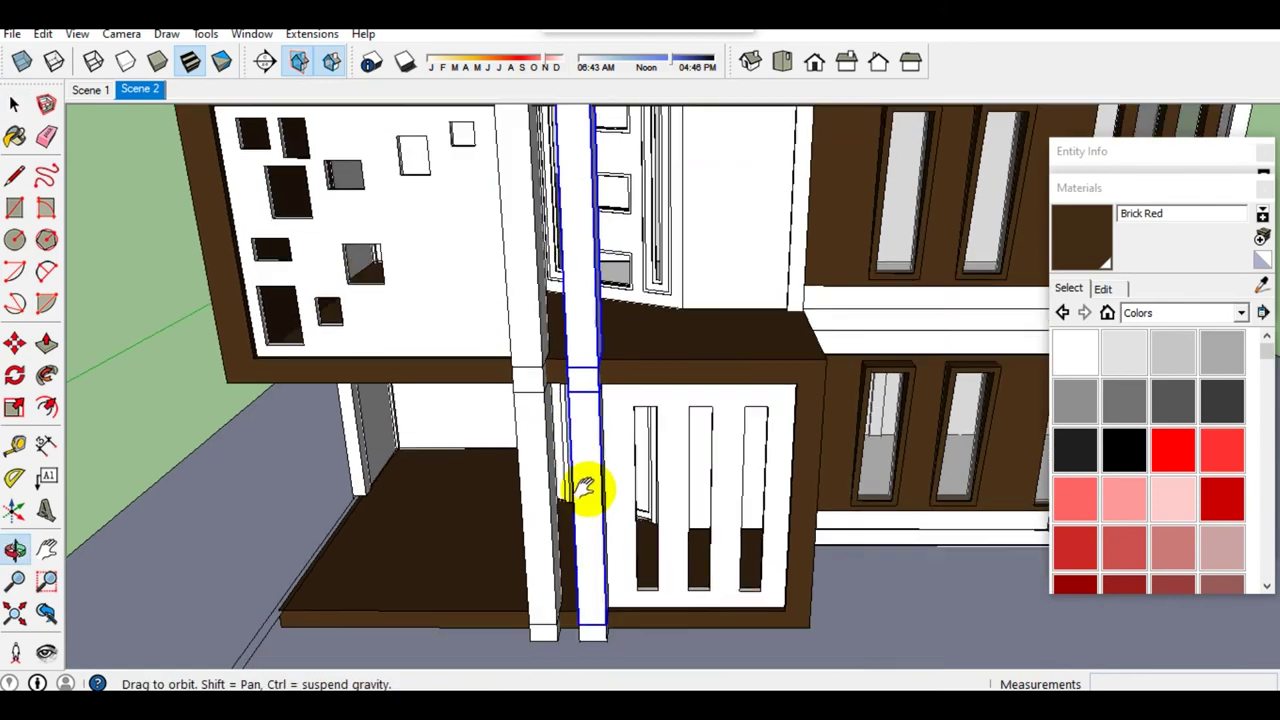
scroll(608, 587, "up", 1)
right_click(610, 580)
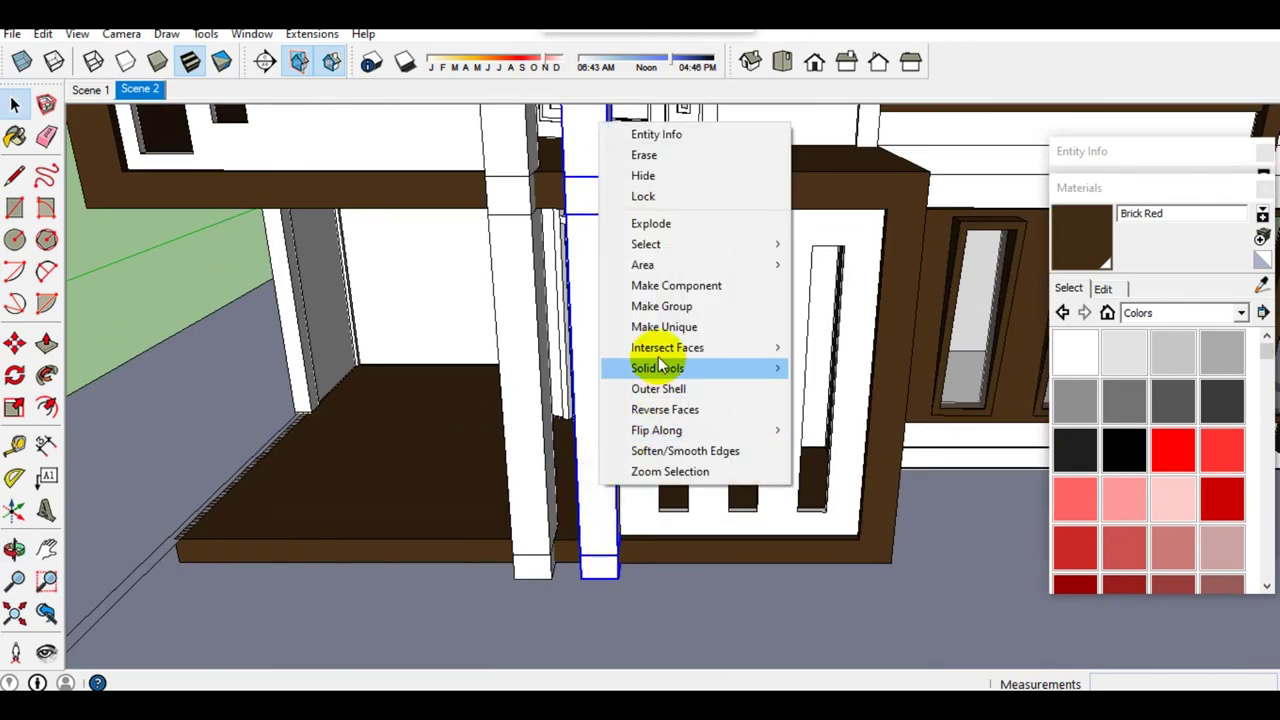
left_click(653, 390)
Step: Apply Outer Shell to the upper column and view the whole house
right_click(545, 300)
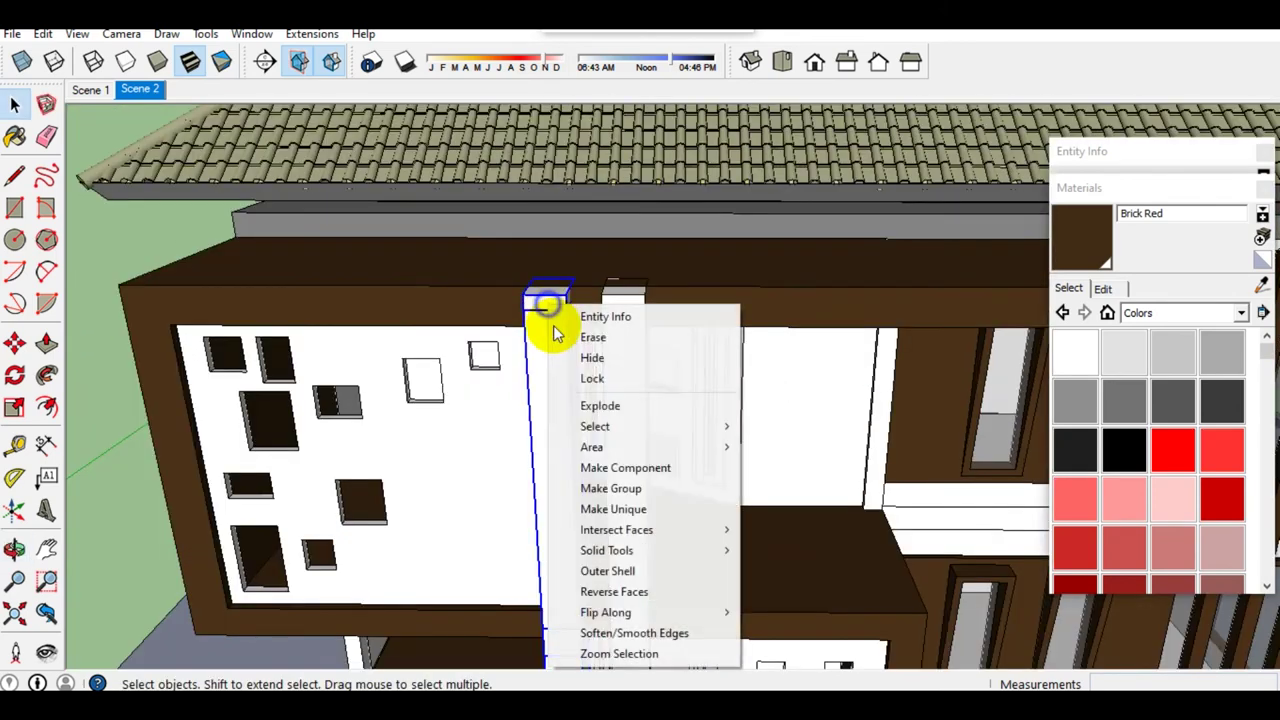
left_click(605, 571)
scroll(534, 557, "down", 2)
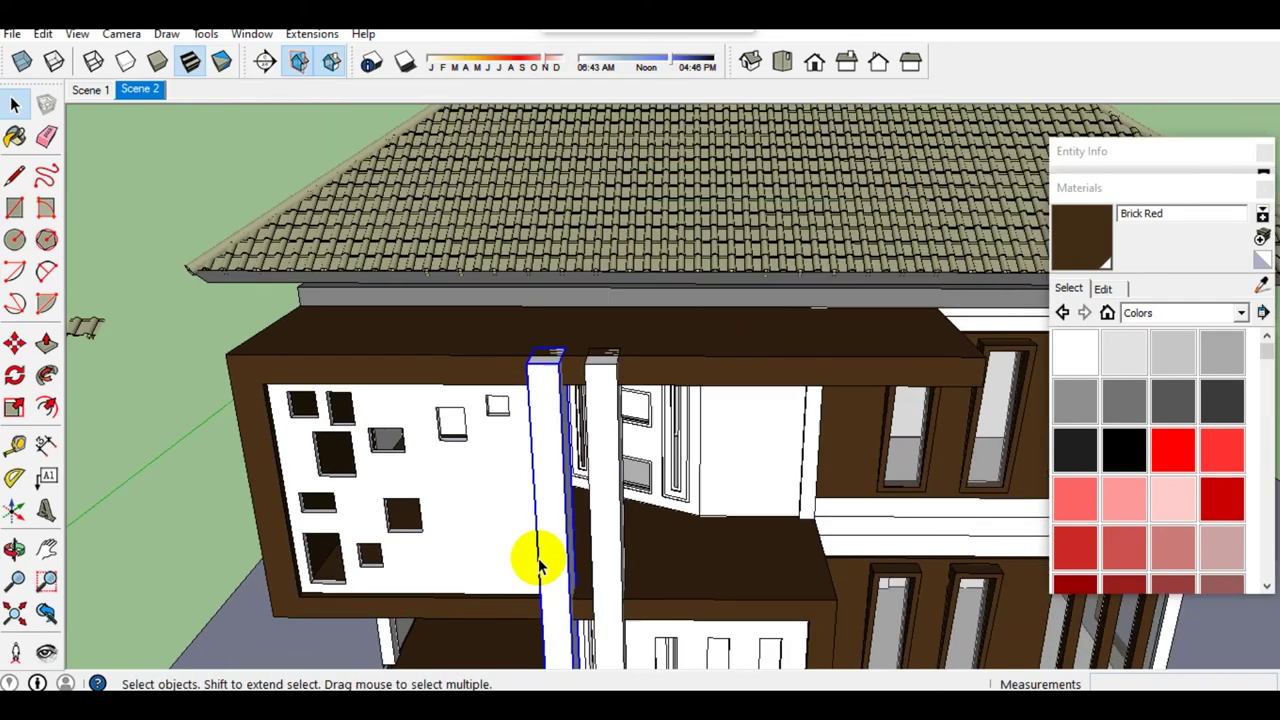
middle_click_drag(534, 557, 409, 428)
scroll(409, 428, "down", 3)
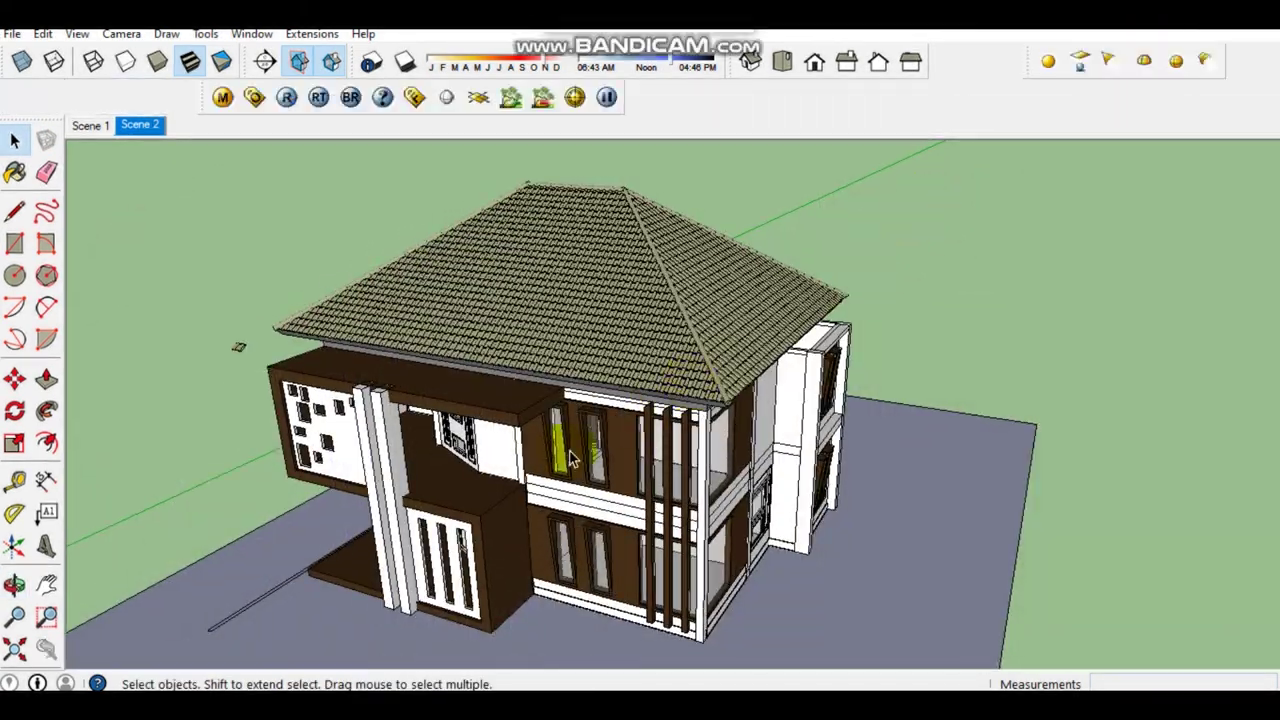
scroll(640, 450, "up", 1)
Step: Inside the brown window panel, draw a strip face beside the window opening
scroll(655, 449, "up", 2)
scroll(572, 413, "up", 3)
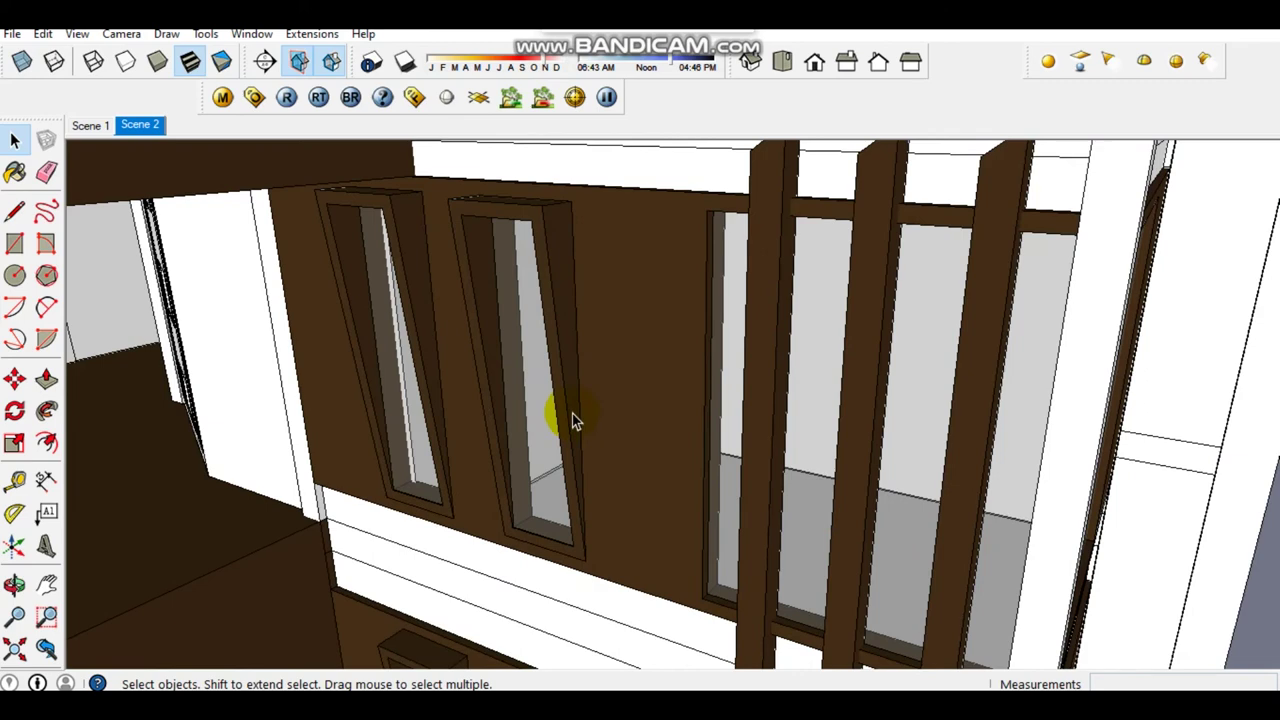
double_click(529, 343)
key("l")
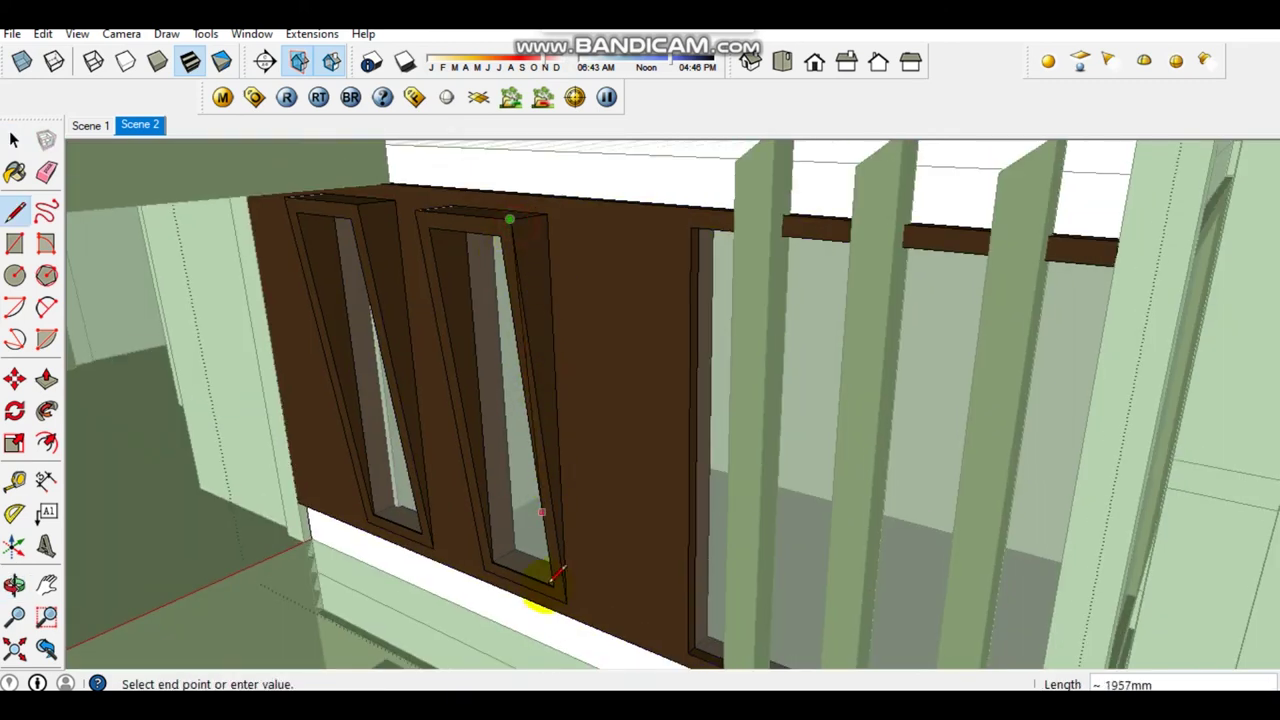
scroll(540, 618, "up", 2)
scroll(540, 610, "up", 2)
left_click(525, 588)
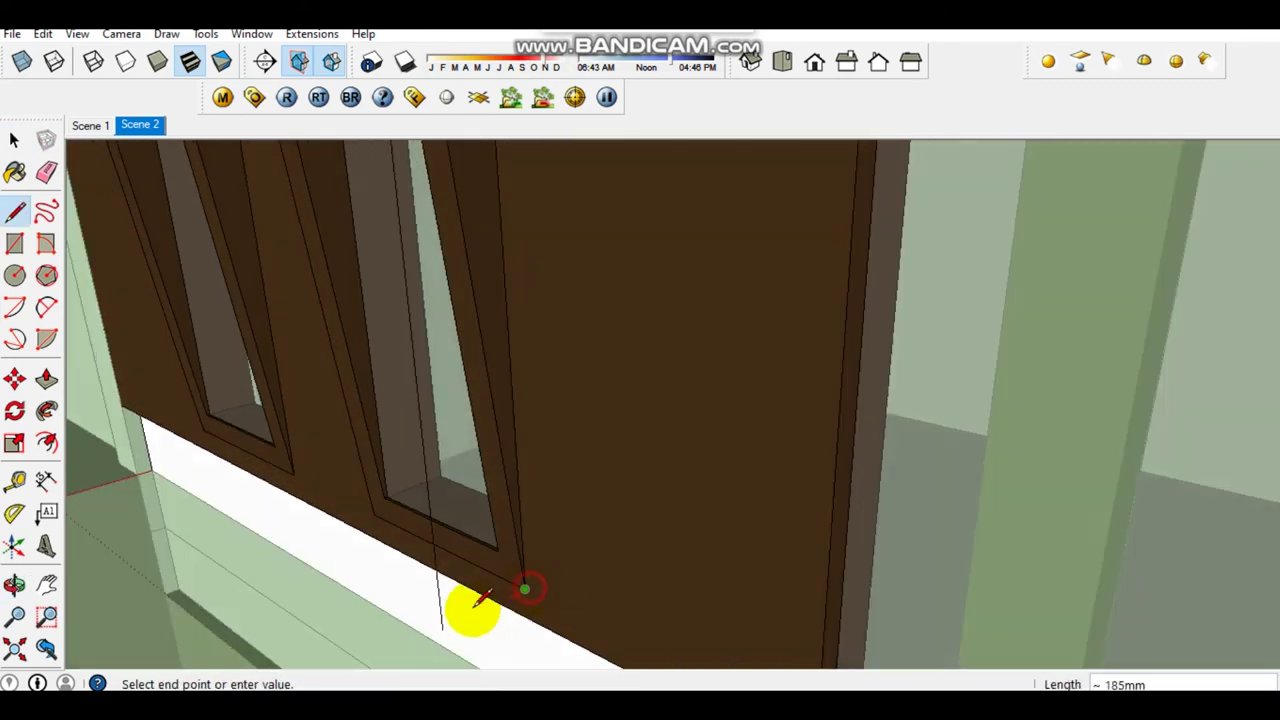
left_click(420, 640)
key("space")
scroll(435, 650, "up", 1)
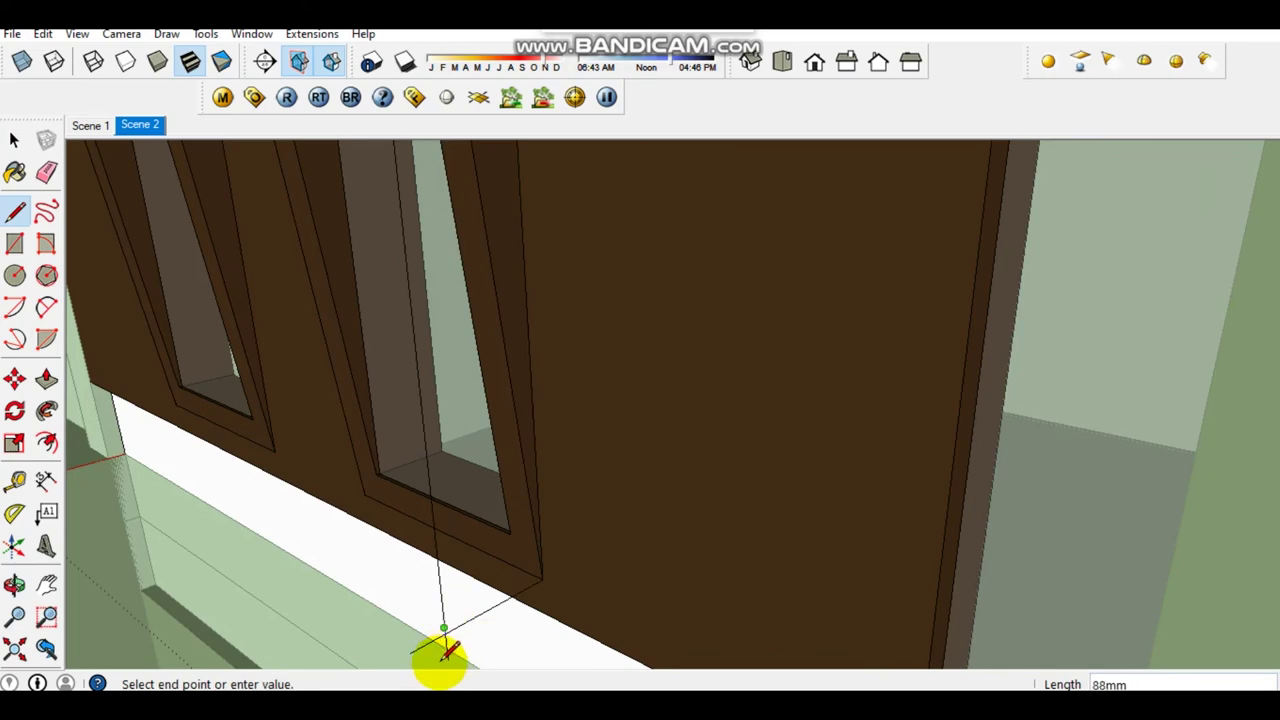
left_click(443, 648)
scroll(445, 650, "up", 1)
key("e")
key("space")
scroll(491, 557, "down", 3)
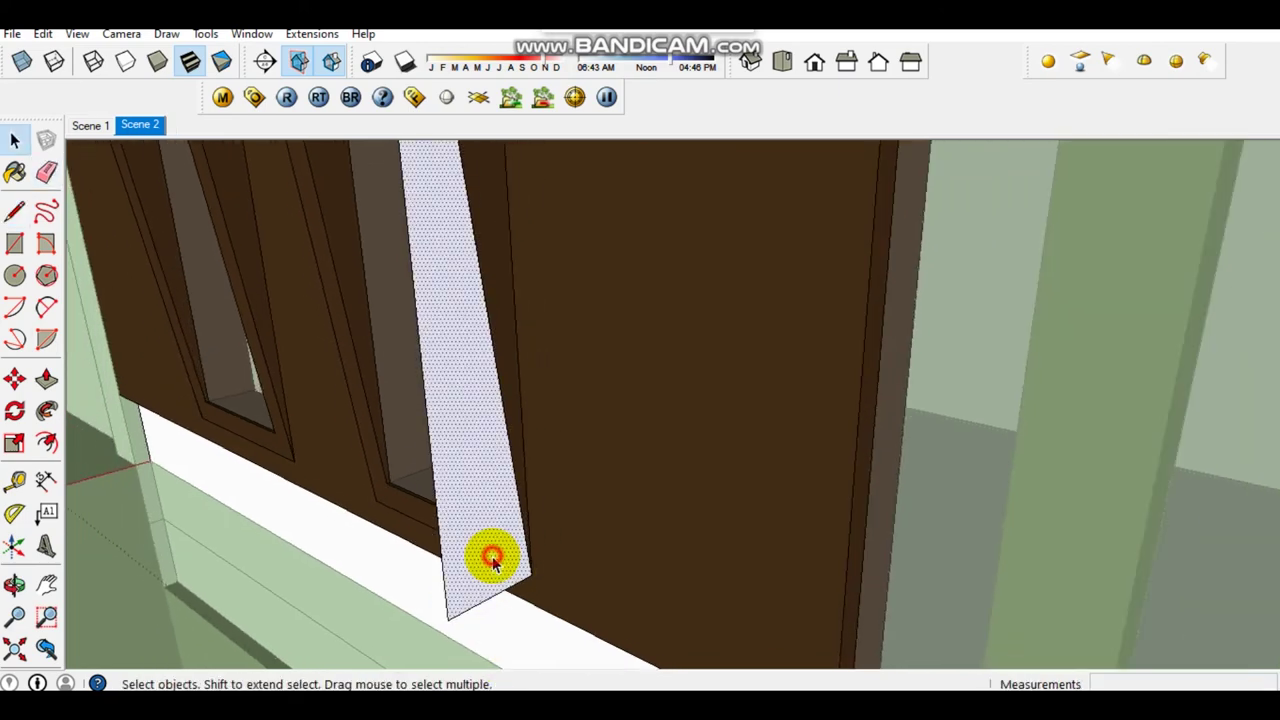
left_click(457, 471)
scroll(943, 586, "up", 4)
Step: Push/Pull the strip face out 100mm
key("p")
left_click_drag(922, 575, 925, 447)
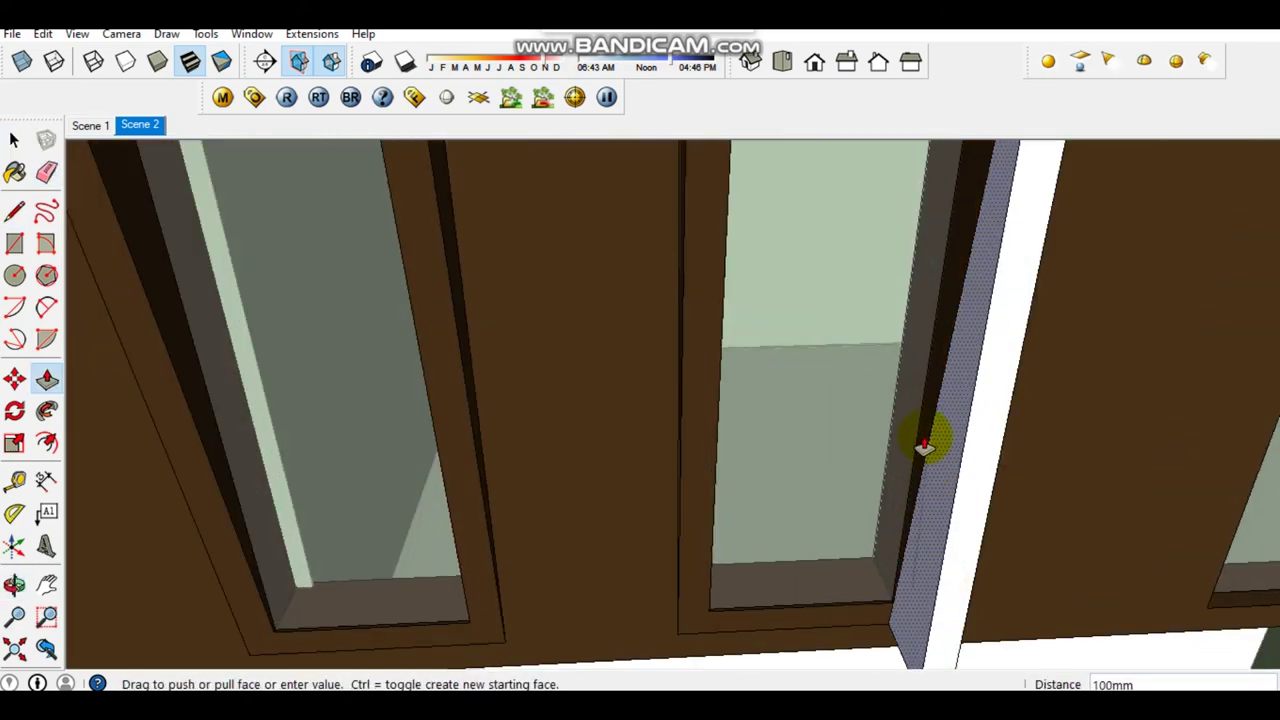
key("space")
scroll(915, 550, "up", 2)
Step: Copy the extruded strip to the other side of the window
key("m")
mouse_move(908, 543)
middle_mouse_down()
mouse_move(931, 526)
mouse_move(892, 496)
middle_mouse_up()
key("ctrl")
left_click(893, 484)
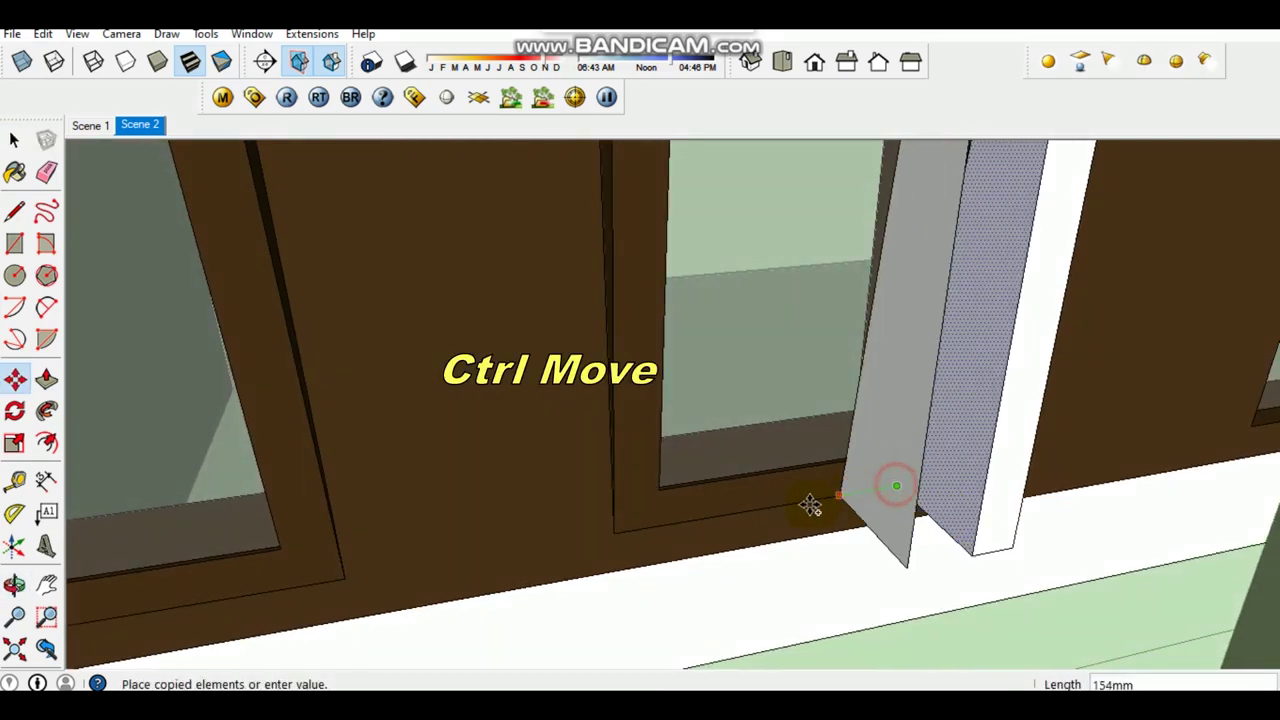
left_click(623, 522)
key("space")
middle_click_drag(680, 534, 501, 541)
Step: Push/Pull the copied strip out to match the first one
key("p")
left_click(250, 448)
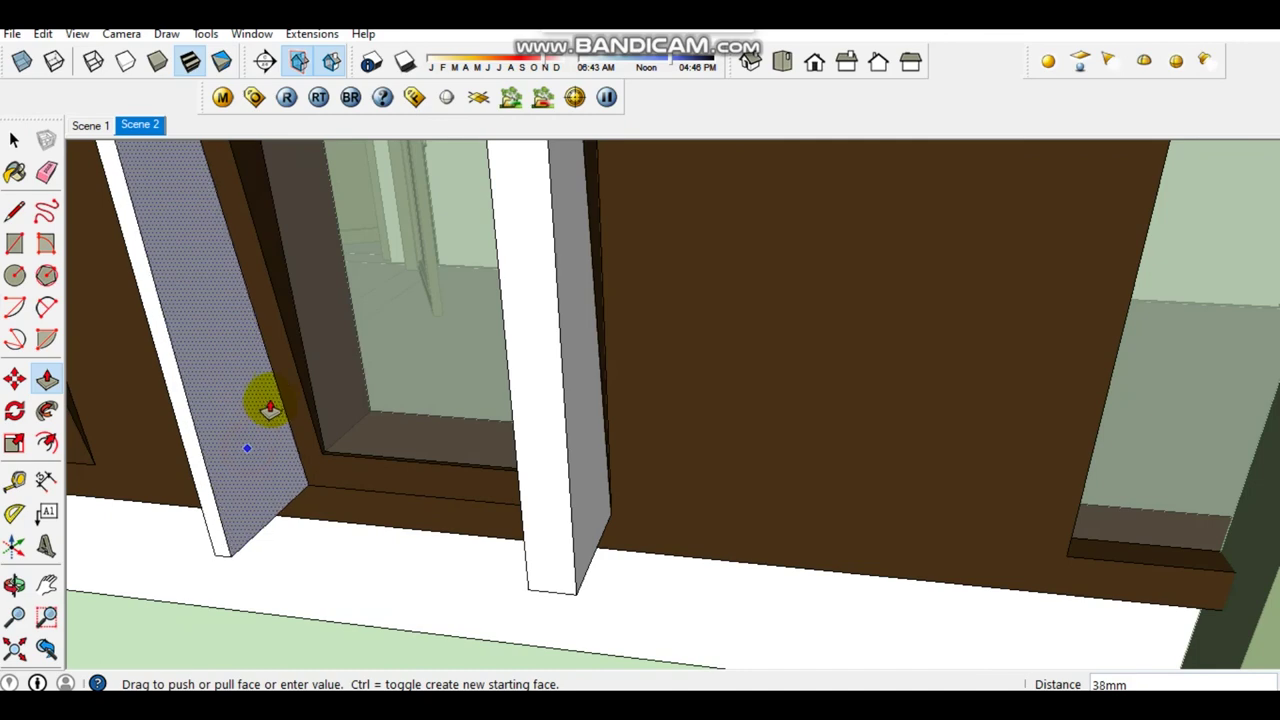
left_click(284, 350)
key("space")
mouse_move(251, 423)
middle_mouse_down()
mouse_move(535, 383)
mouse_move(537, 486)
middle_mouse_up()
key("l")
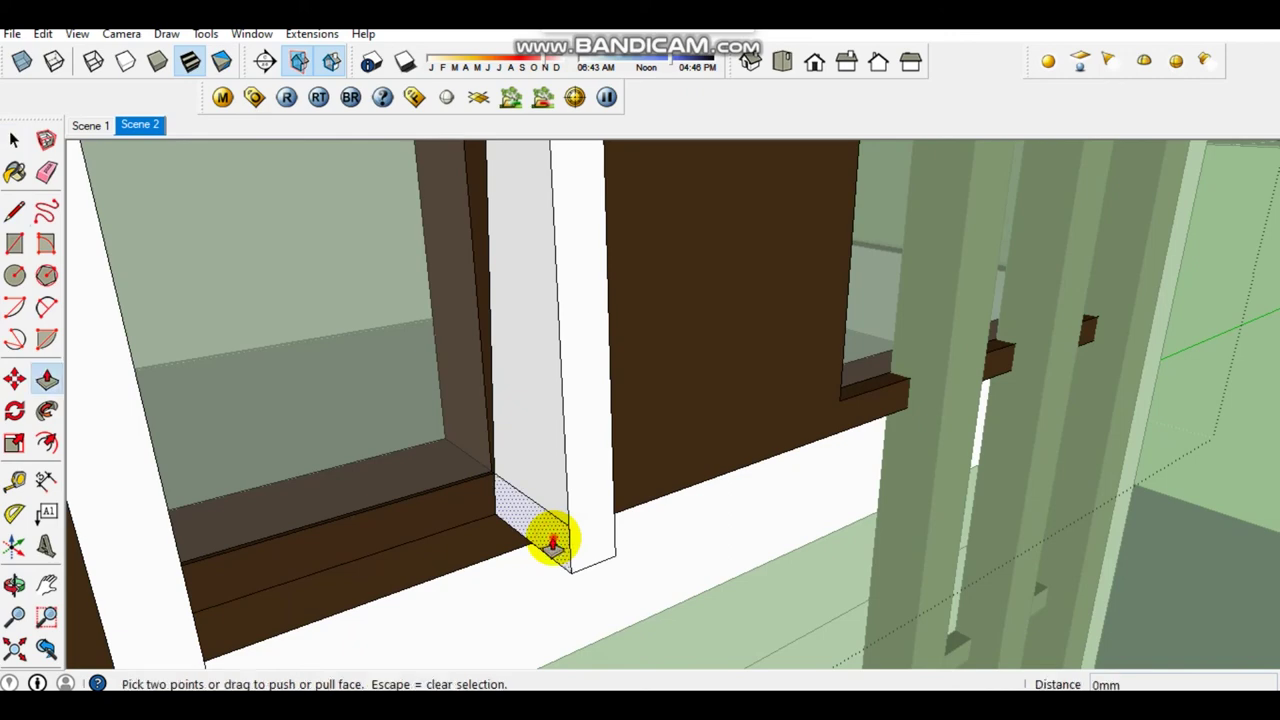
Step: Push/Pull the bottom piece across to close the white window frame
left_click(552, 545)
middle_click_drag(394, 591, 449, 491)
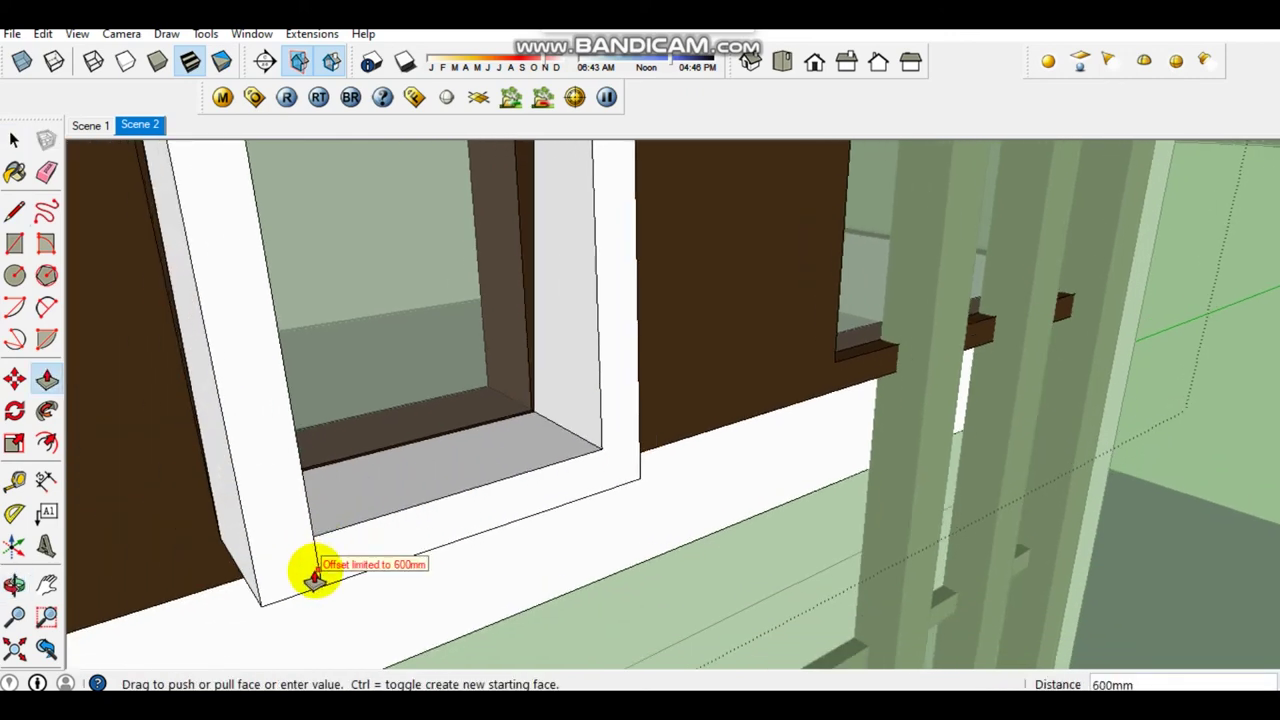
mouse_move(320, 563)
middle_mouse_down()
mouse_move(371, 537)
mouse_move(220, 378)
mouse_move(391, 354)
mouse_move(547, 432)
mouse_move(580, 430)
mouse_move(346, 491)
middle_mouse_up()
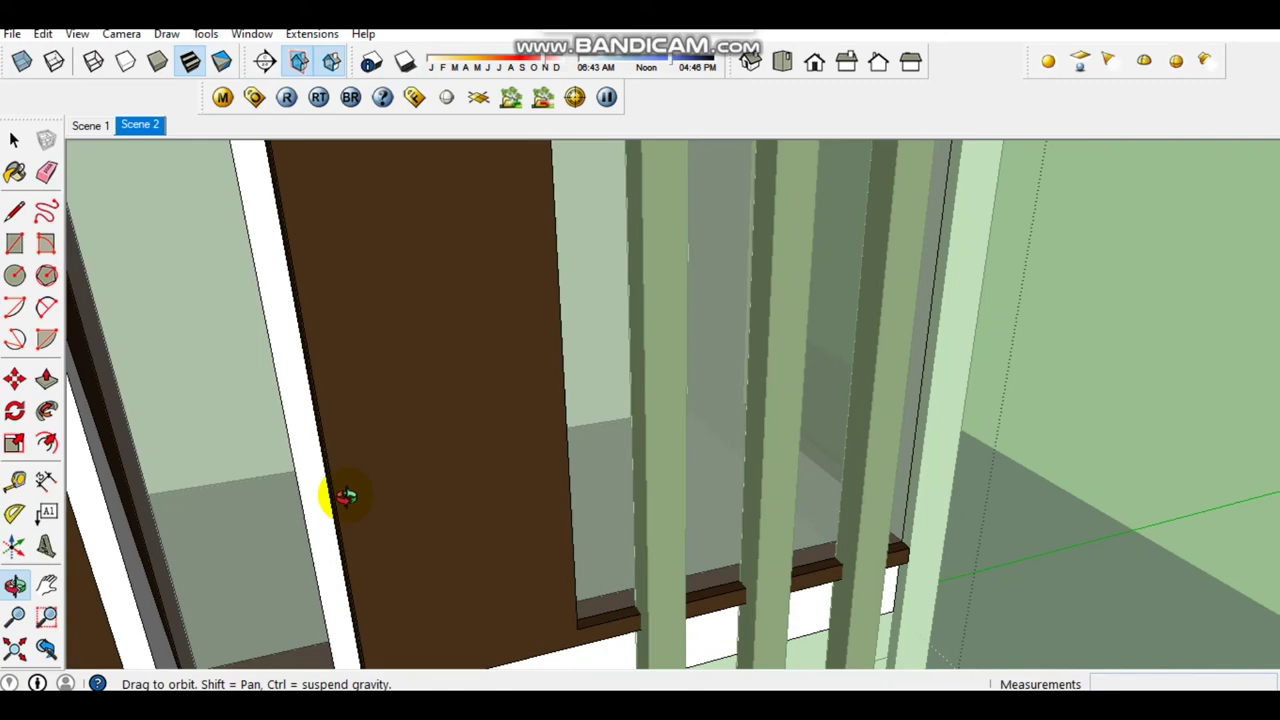
key("space")
Step: Copy the finished frame onto the left window and adjust its depth to fit
left_click(857, 318)
key("m")
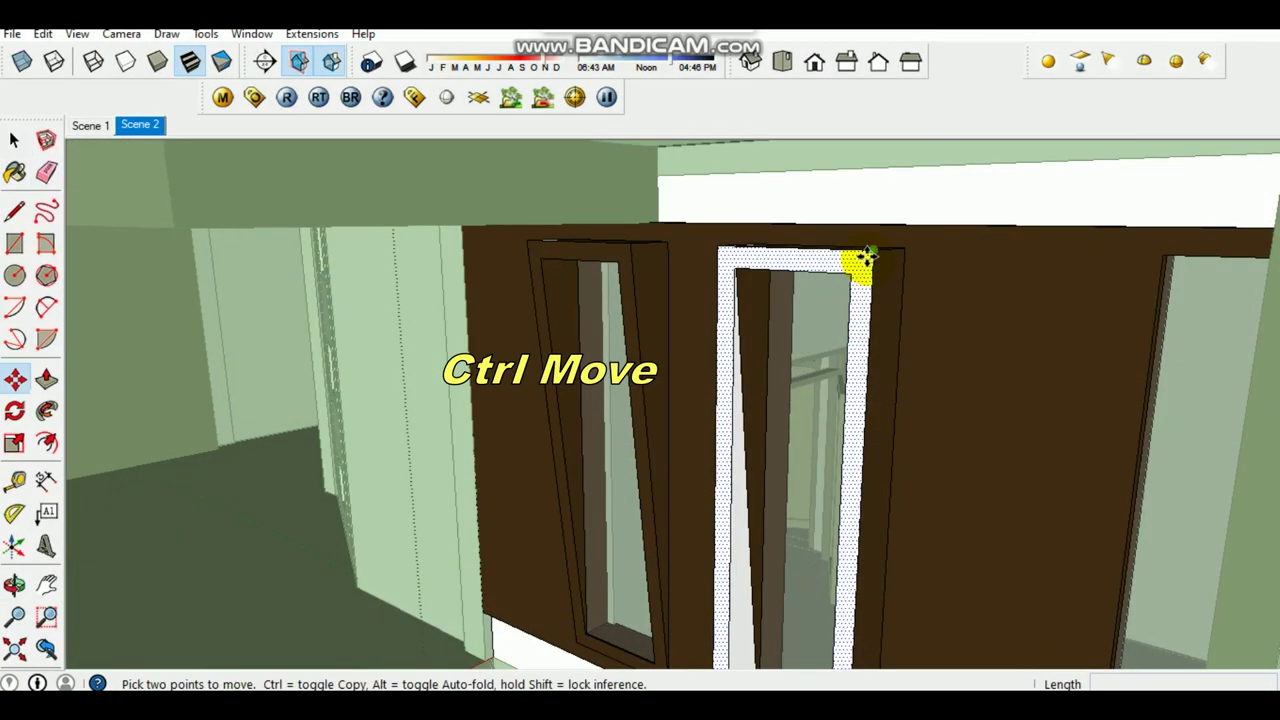
left_click(611, 243)
key("space")
scroll(643, 520, "up", 2)
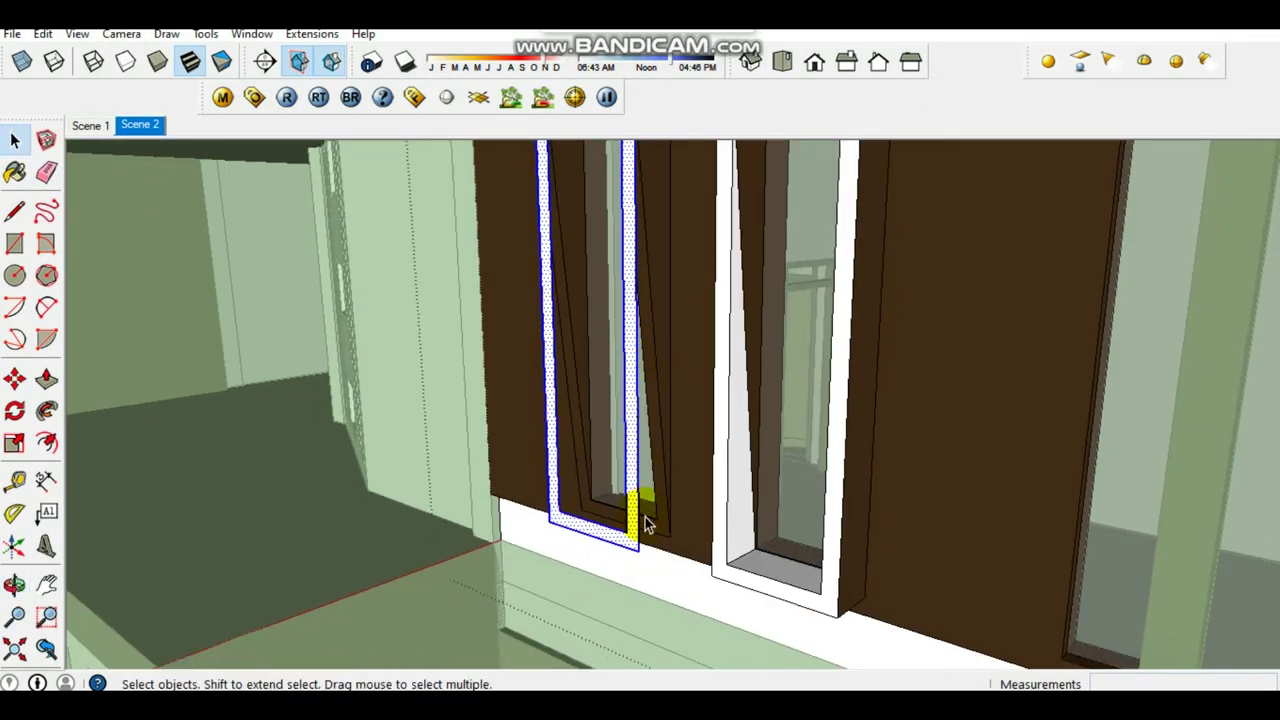
scroll(635, 535, "up", 2)
left_click(628, 556)
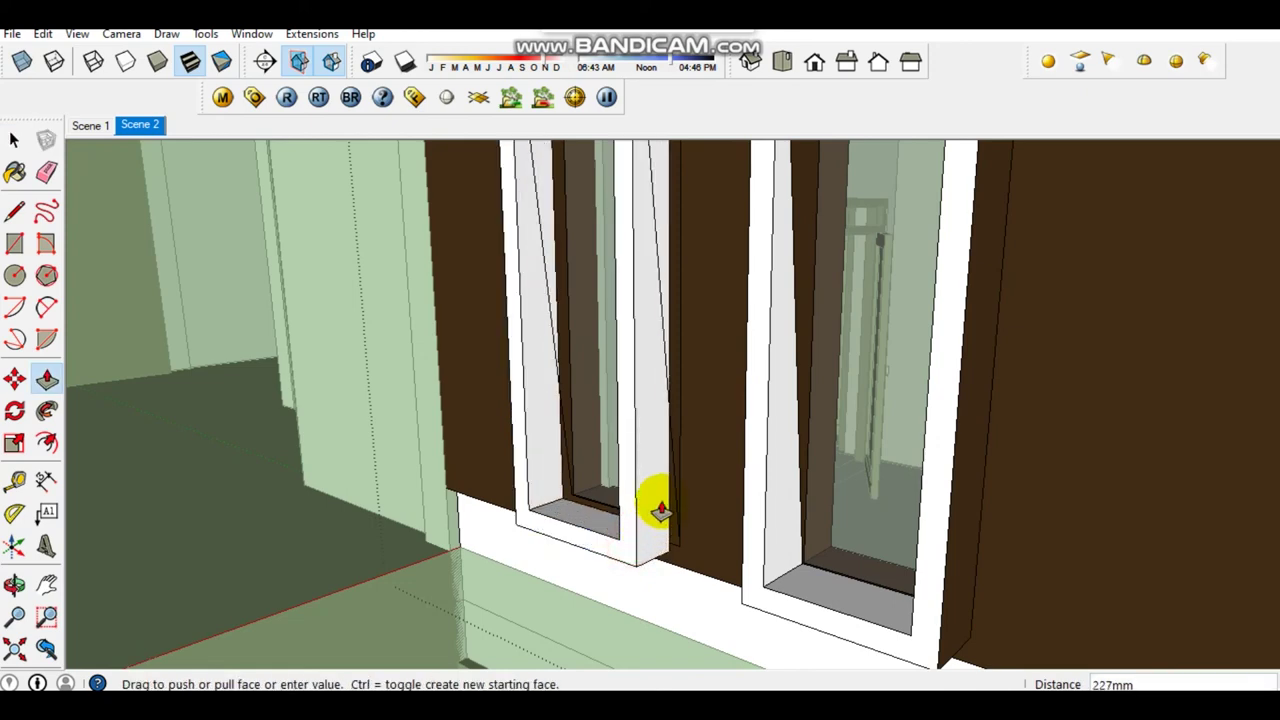
scroll(670, 400, "up", 2)
left_click(686, 360)
key("e")
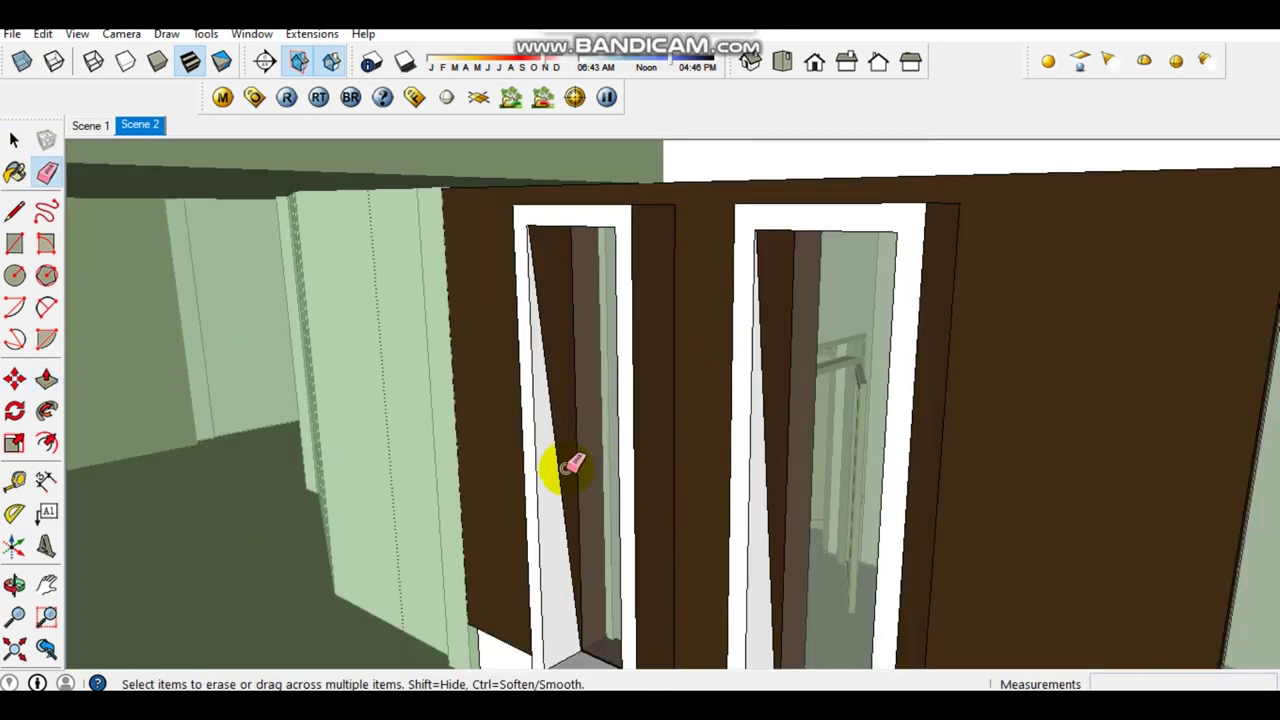
middle_click_drag(766, 428, 1000, 400)
Step: Paint the window frames' inner jambs, sill and top light grey Color_001
key("b")
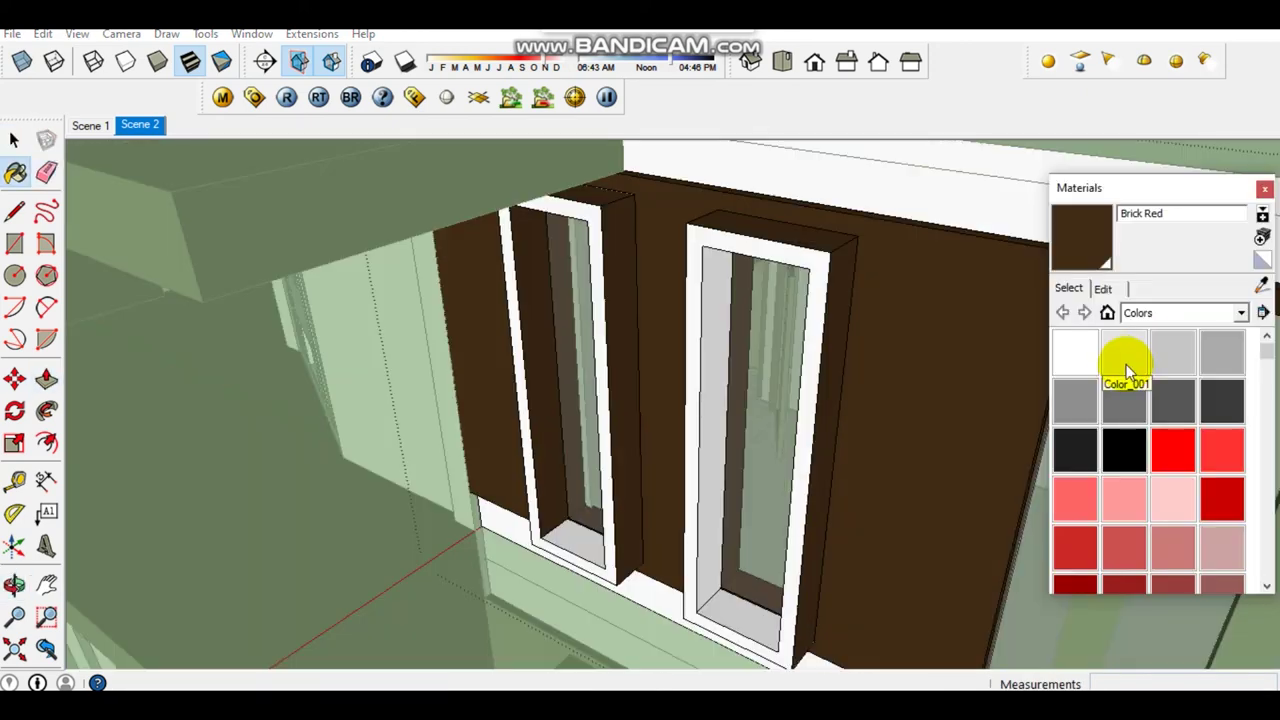
scroll(860, 390, "up", 2)
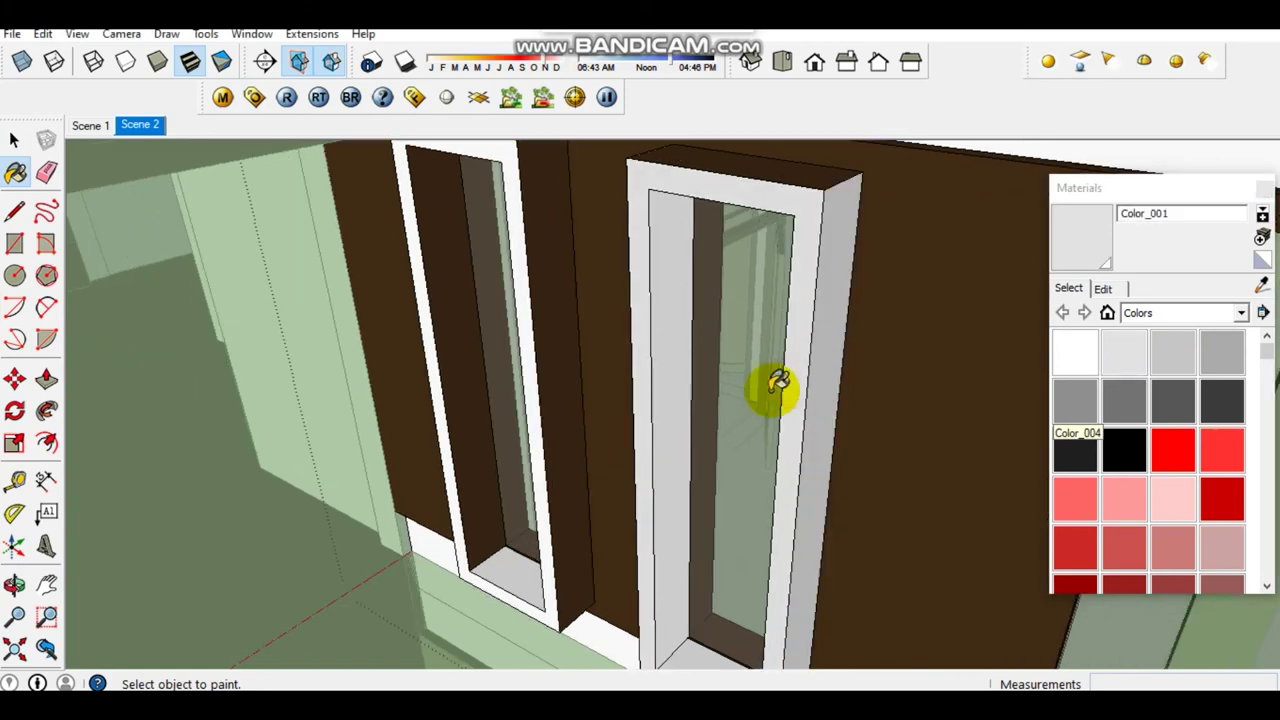
left_click(660, 372)
scroll(610, 472, "up", 2)
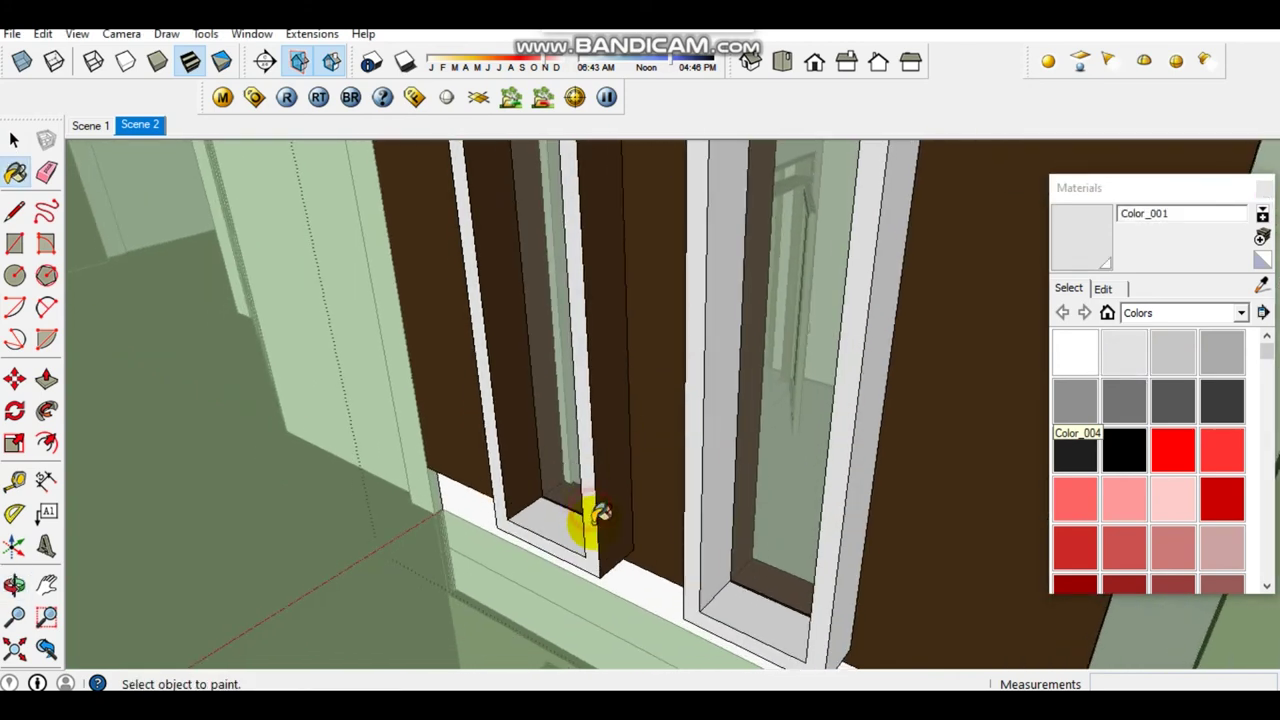
left_click(607, 525)
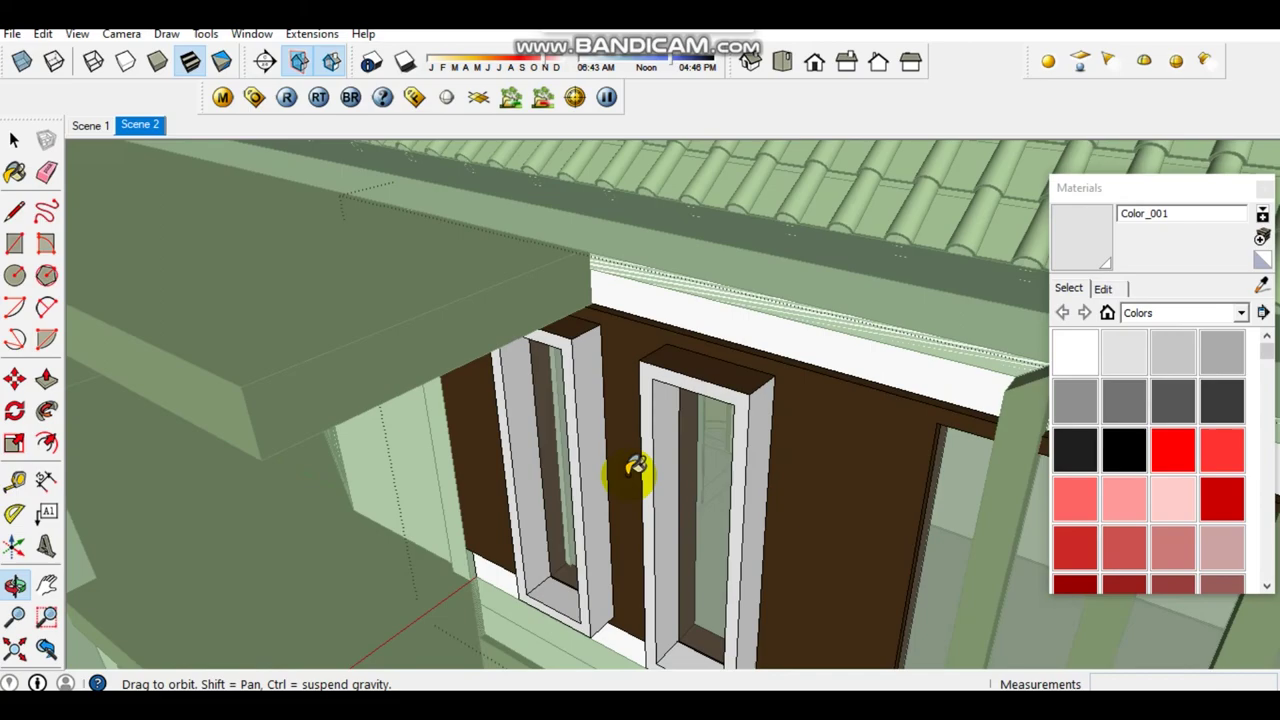
middle_click_drag(521, 466, 717, 366)
left_click(731, 360)
scroll(552, 298, "down", 6)
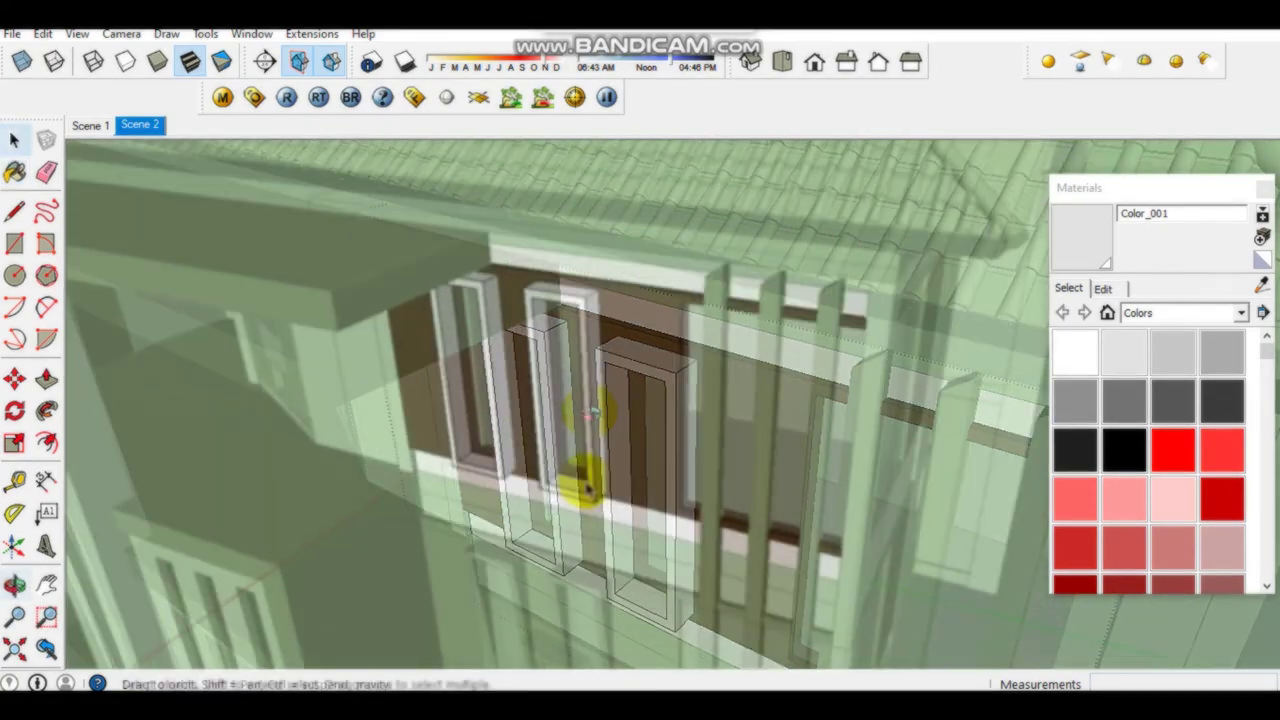
Step: Choose dark grey Color_005 for the front columns and open the facade group
mouse_move(586, 466)
middle_mouse_down()
mouse_move(678, 455)
mouse_move(457, 591)
mouse_move(600, 586)
middle_mouse_up()
scroll(549, 634, "up", 4)
scroll(525, 628, "up", 2)
middle_click_drag(523, 628, 495, 585, "shift")
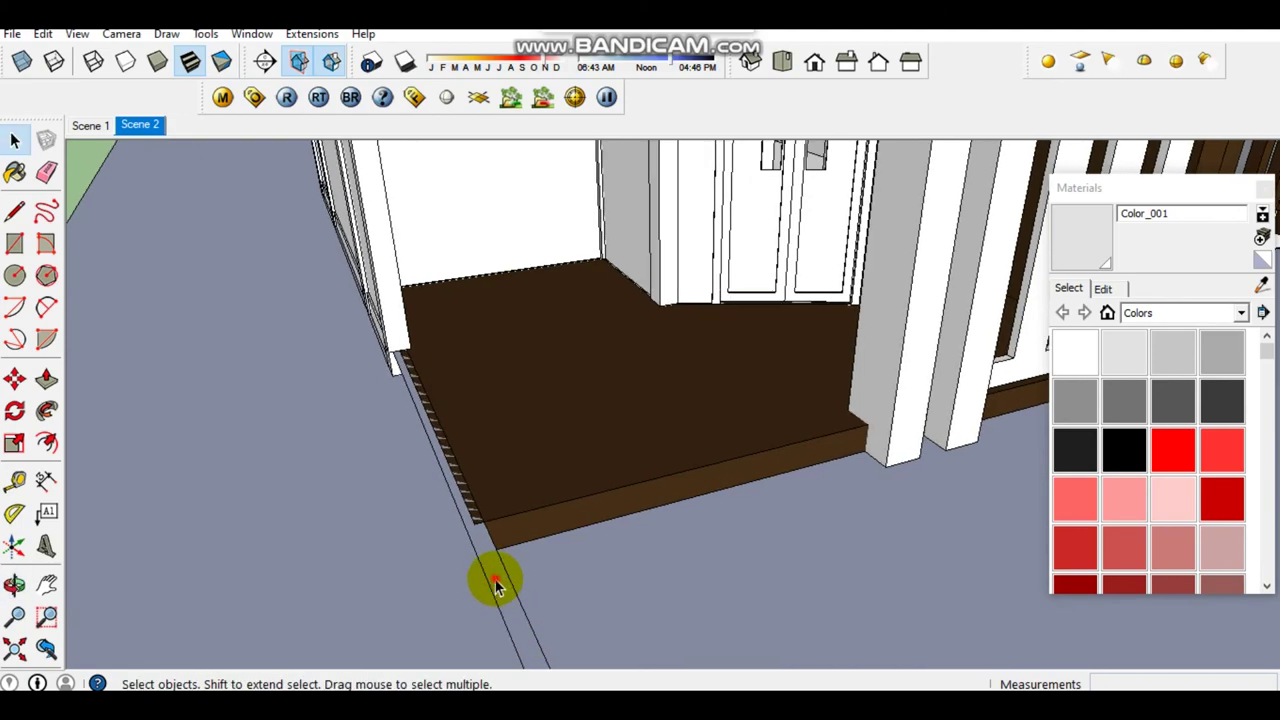
scroll(536, 577, "down", 3)
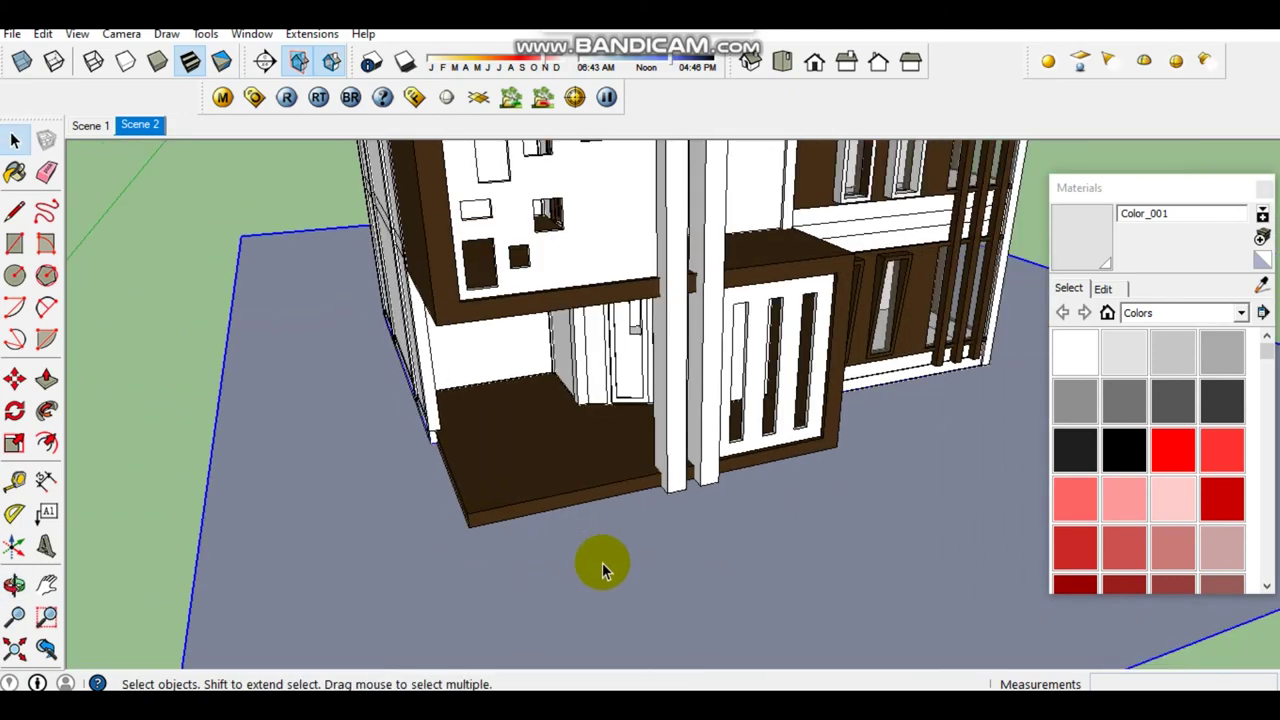
scroll(602, 562, "down", 2)
left_click(1218, 404)
scroll(703, 420, "up", 3)
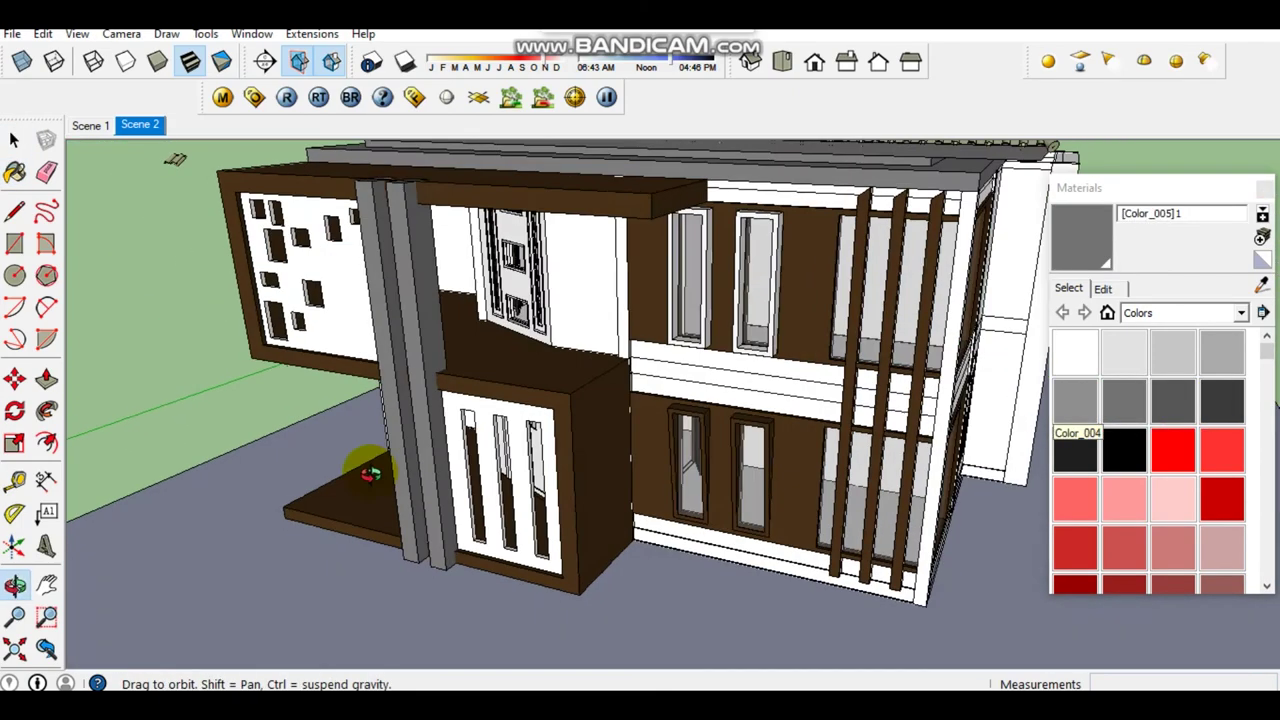
mouse_move(720, 425)
middle_mouse_down()
mouse_move(866, 437)
mouse_move(797, 445)
middle_mouse_up()
key("space")
double_click(797, 445)
Step: Paint the column and horizontal bar inside the group dark gray Color_005
left_click(1057, 257)
left_click(829, 423)
scroll(837, 414, "up", 2)
scroll(850, 405, "up", 1)
left_click(850, 405)
key("space")
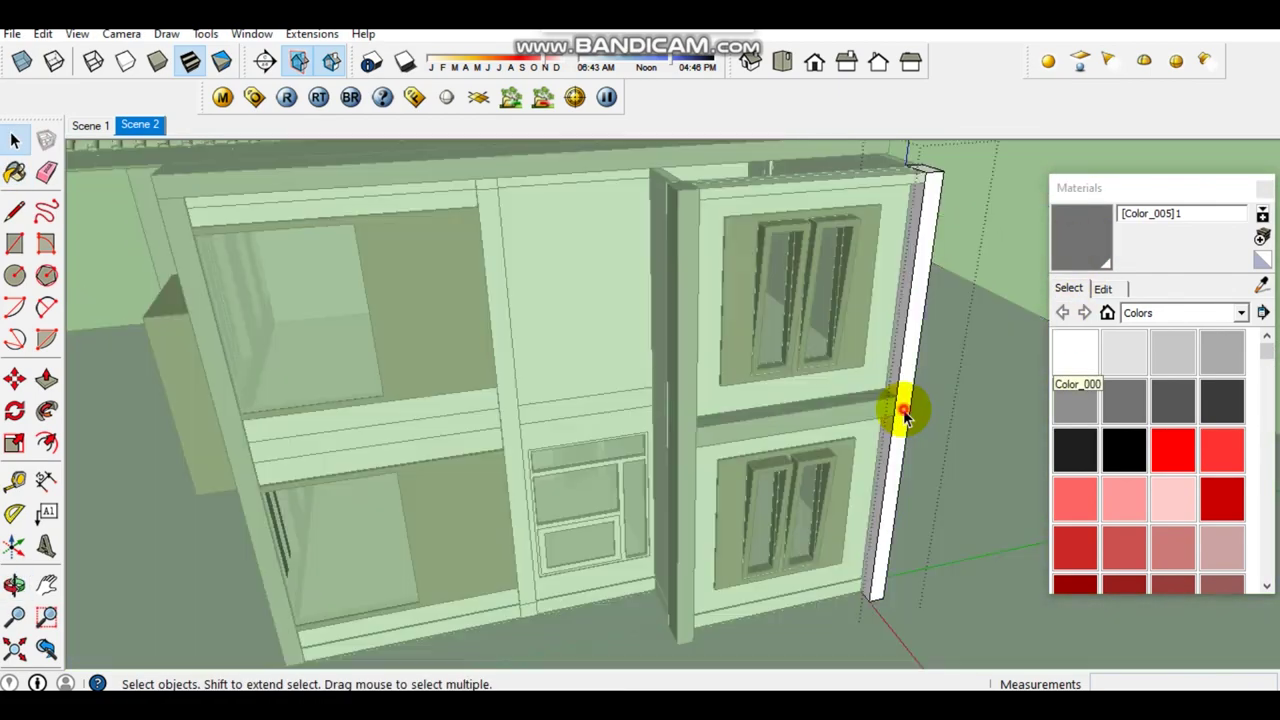
key("space")
scroll(757, 337, "up", 3)
double_click(757, 335)
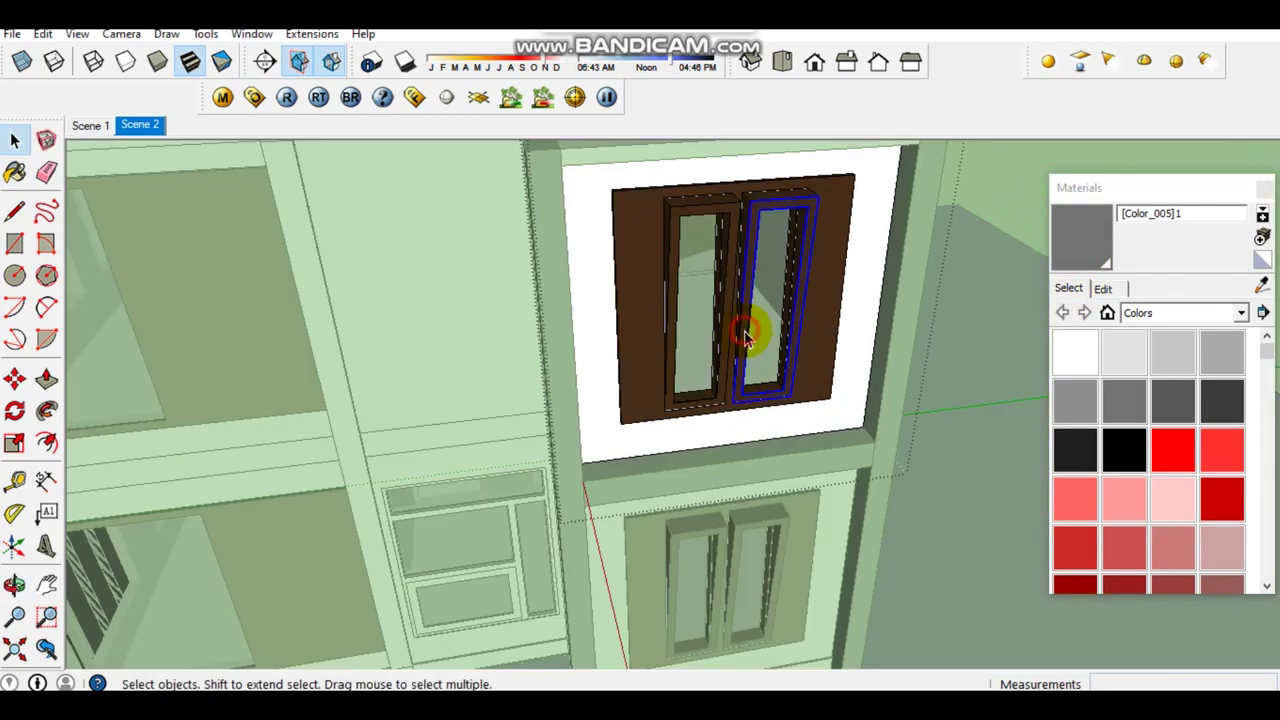
Step: Paint the upper window surrounds dark gray Color_005
key("b")
scroll(792, 233, "up", 1)
scroll(693, 183, "up", 2)
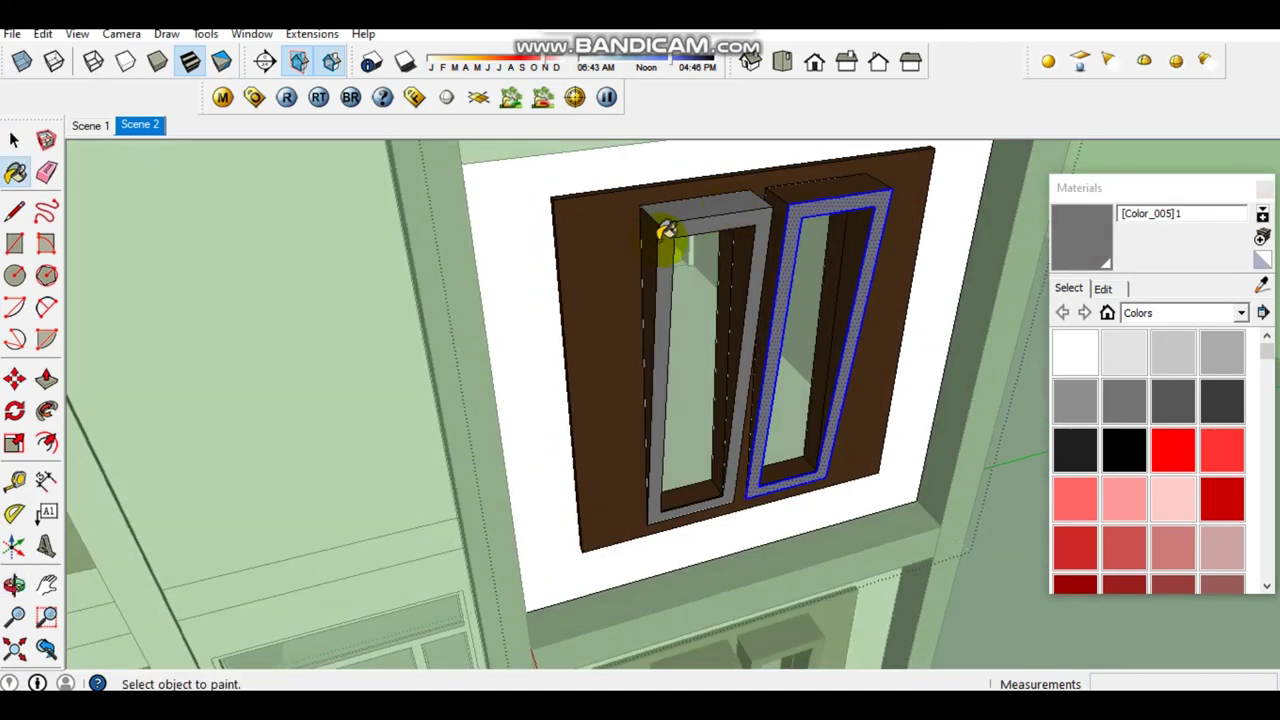
scroll(727, 478, "up", 2)
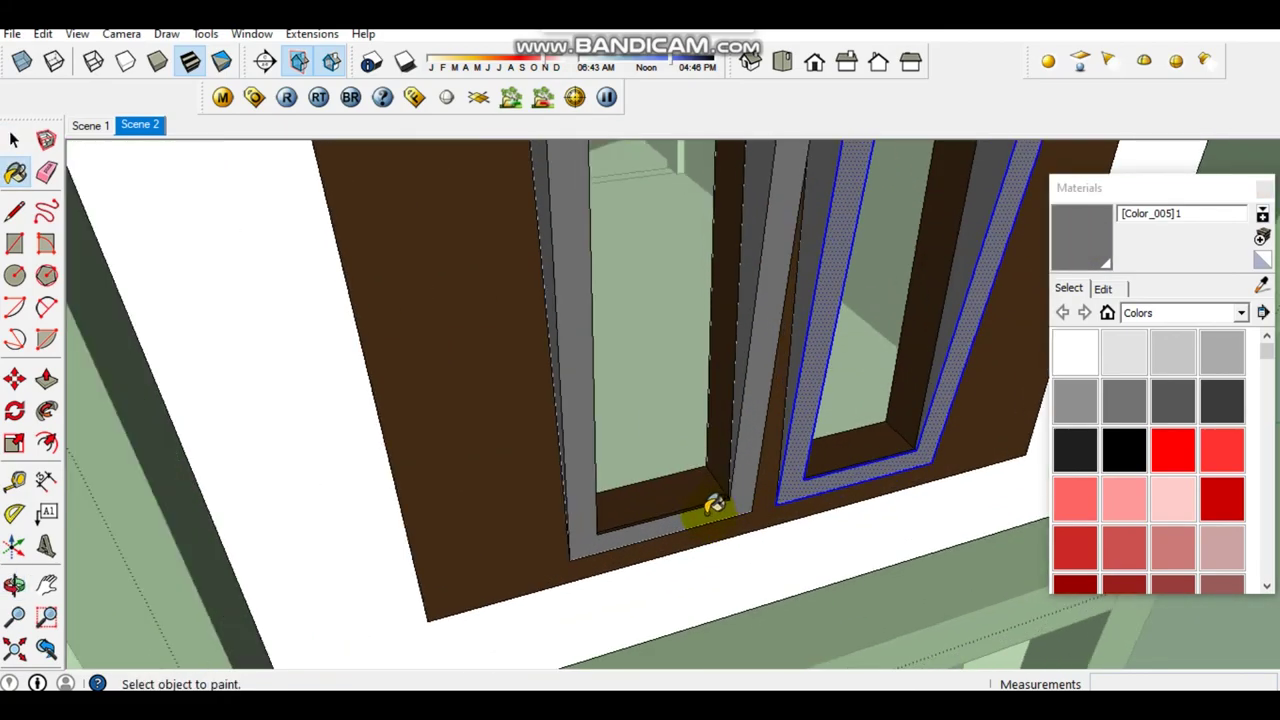
key("space")
scroll(571, 443, "down", 5)
scroll(517, 434, "up", 3)
scroll(519, 440, "up", 2)
key("b")
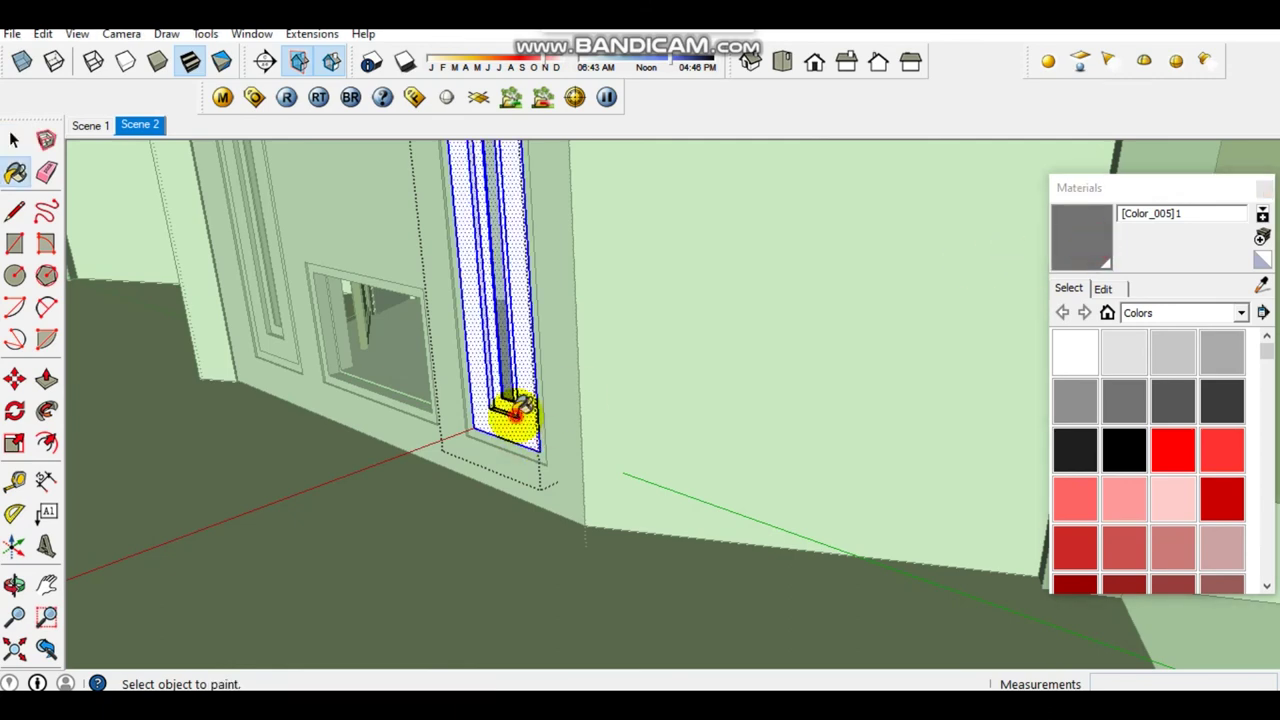
key("space")
scroll(514, 414, "down", 2)
scroll(545, 450, "up", 2)
key("b")
key("space")
scroll(371, 386, "down", 3)
Step: Paint the door window and door frame moulding dark gray Color_005
left_click(371, 386)
scroll(300, 415, "up", 3)
scroll(300, 418, "up", 3)
left_click(354, 434)
key("b")
key("space")
scroll(354, 451, "down", 2)
scroll(443, 458, "up", 2)
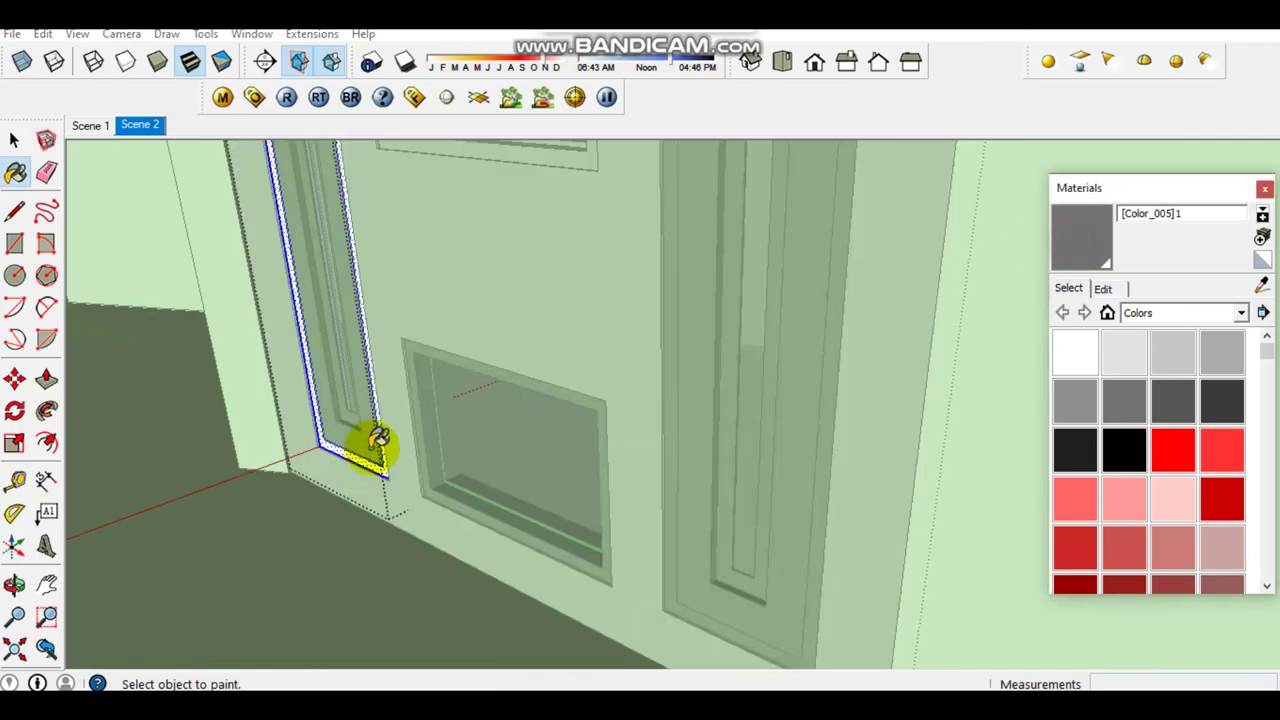
key("space")
scroll(478, 393, "down", 2)
scroll(483, 356, "up", 3)
Step: Orbit to the grey pillar beside the brown wall and start a small rectangle there
middle_click_drag(465, 330, 491, 509)
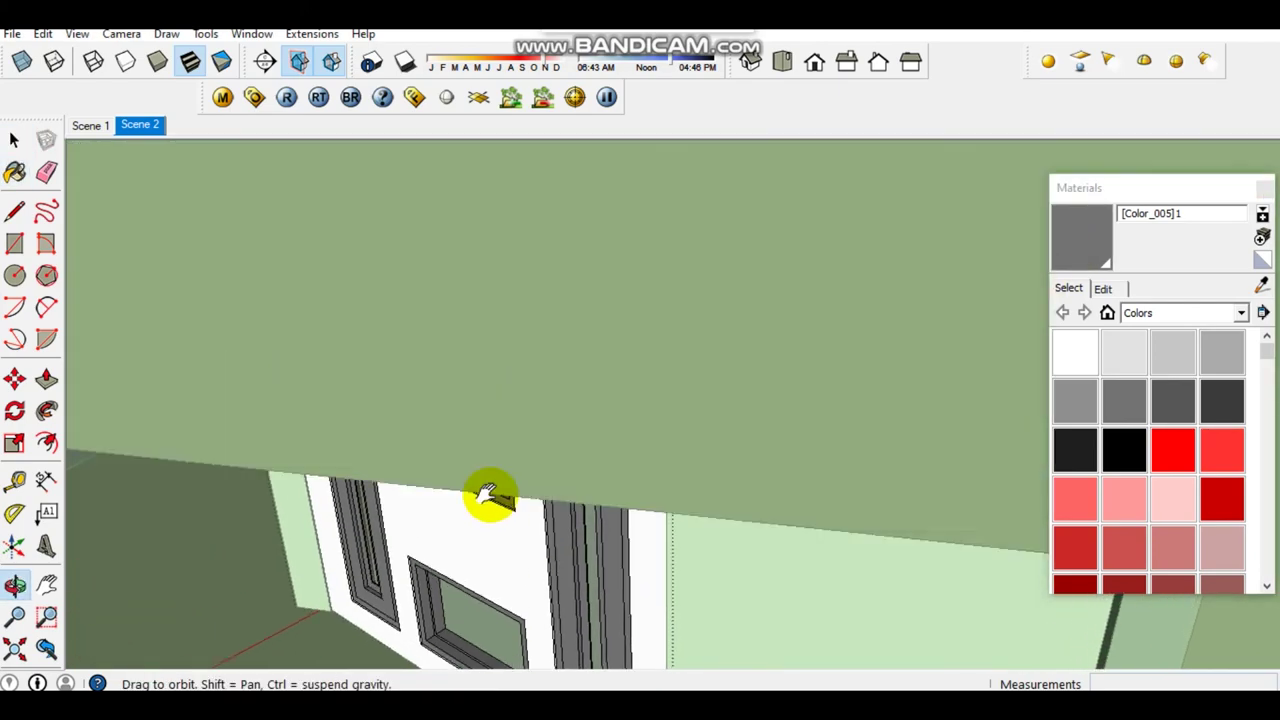
key("space")
scroll(449, 263, "down", 3)
scroll(449, 263, "up", 3)
middle_click_drag(449, 263, 595, 425)
key("r")
scroll(598, 425, "up", 2)
scroll(603, 445, "up", 2)
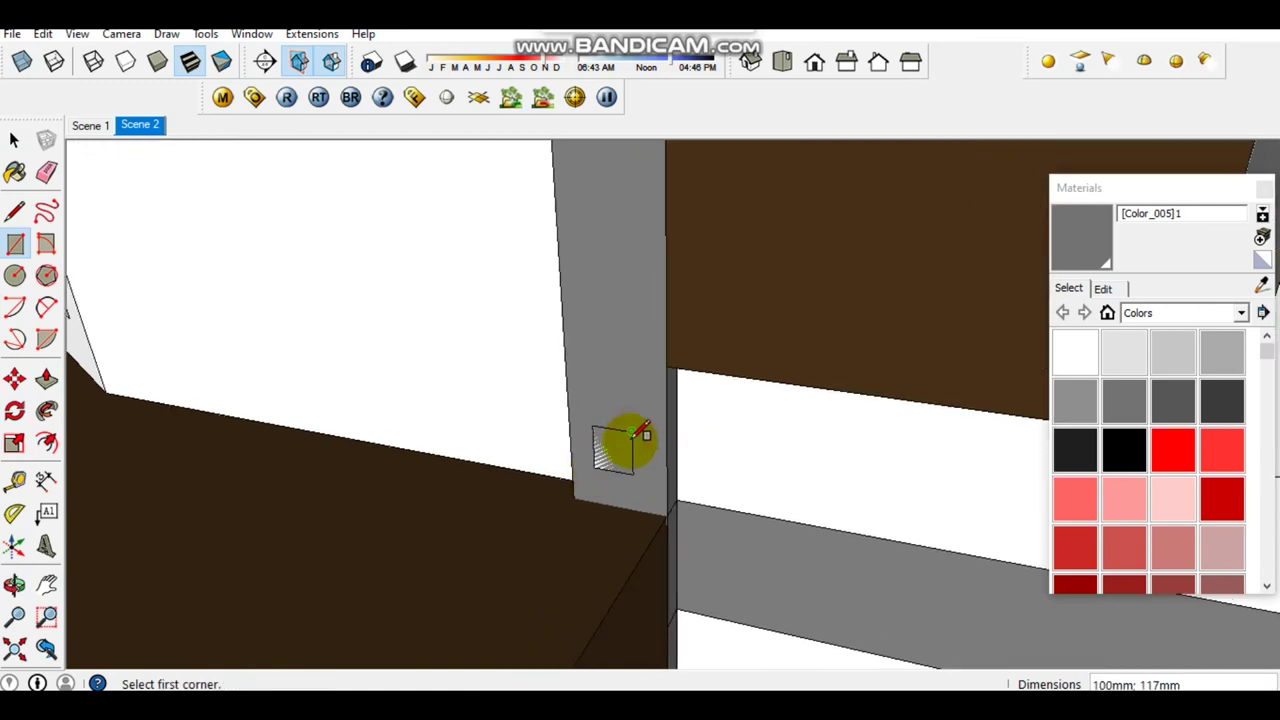
Step: Finish the small square on the pillar and make it a group, then a component
key("space")
scroll(620, 445, "up", 1)
left_click(608, 450)
right_click(612, 452)
left_click(690, 330)
right_click(617, 465)
left_click(700, 318)
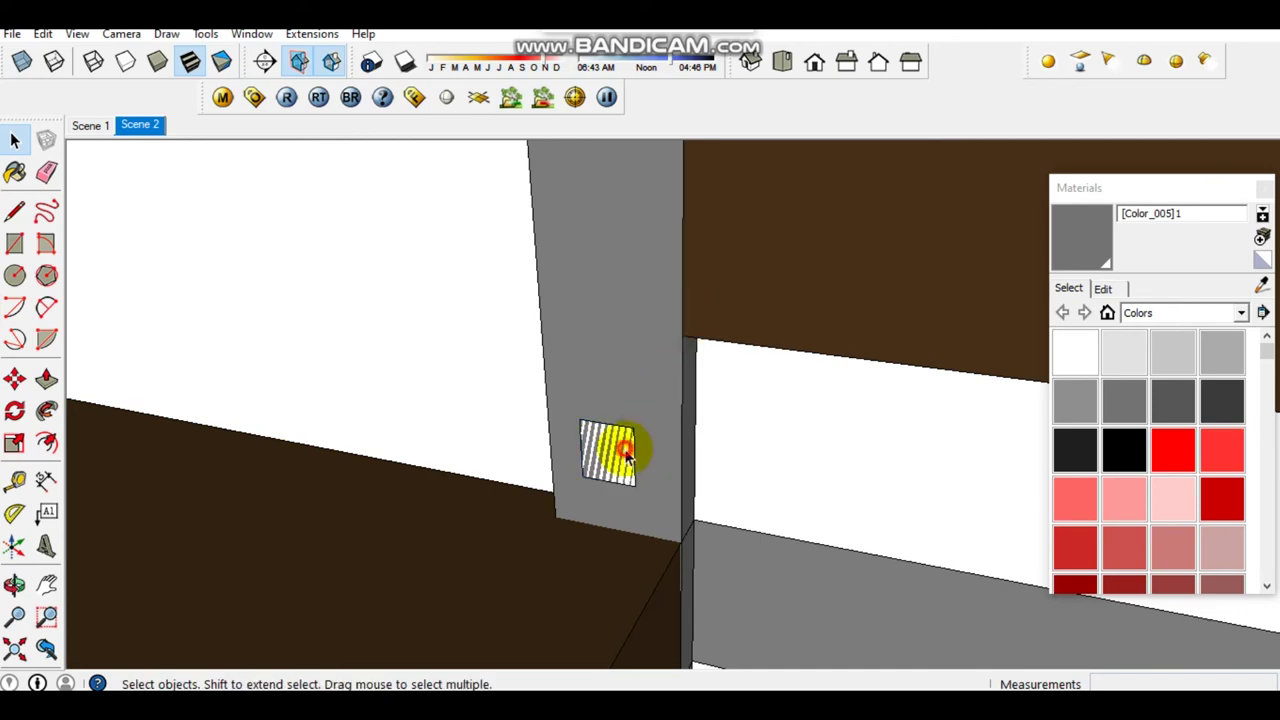
Step: Copy the square up the pillar to form an array of six squares
scroll(623, 448, "down", 2)
key("m")
middle_click_drag(623, 403, 623, 451)
key("ctrl")
left_click(633, 543)
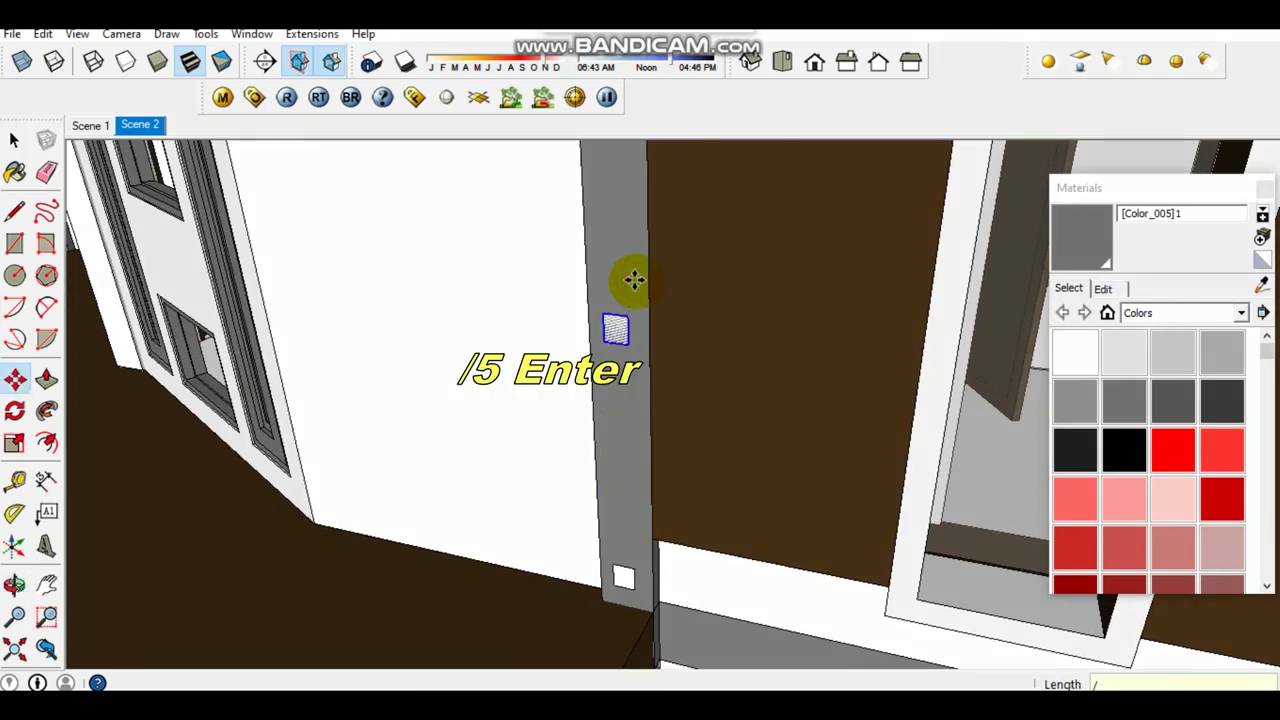
Step: Offset the bottom square's outline inward and pull the inner square into a box
key("space")
scroll(620, 586, "up", 2)
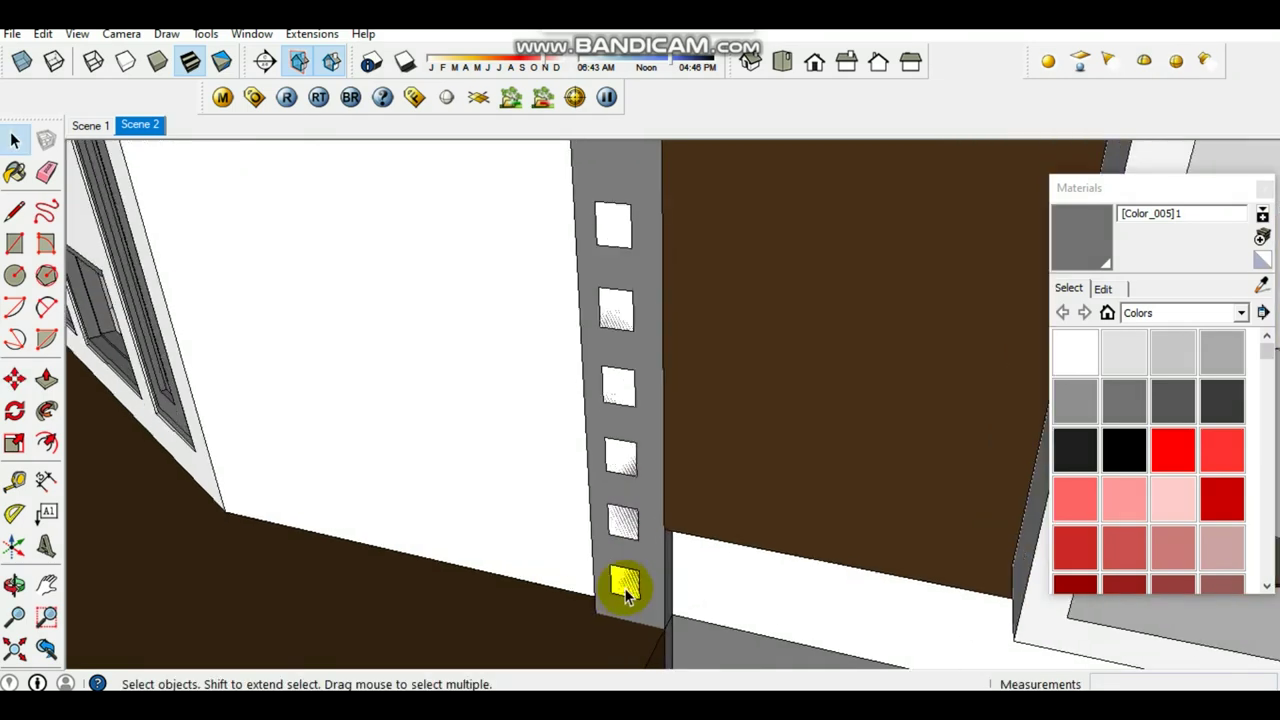
double_click(620, 588)
scroll(624, 590, "up", 2)
scroll(627, 592, "up", 2)
left_click(628, 594)
left_click(625, 586)
key("space")
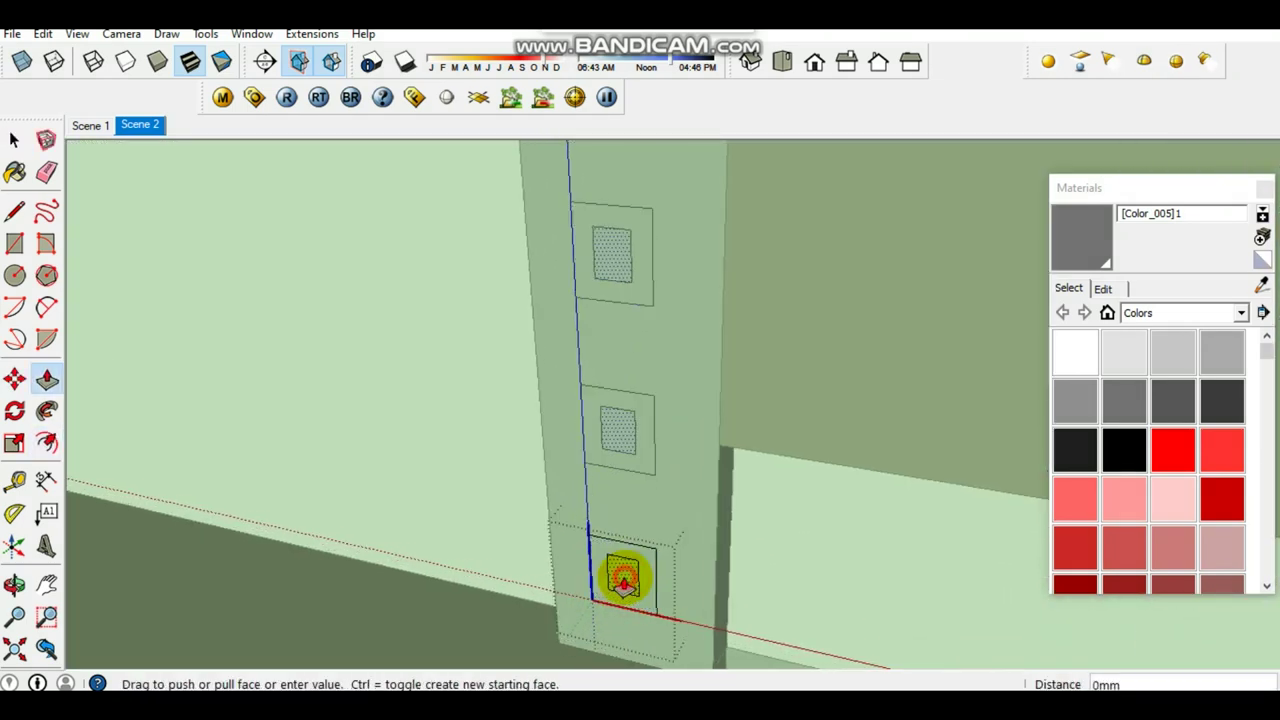
scroll(622, 580, "down", 2)
middle_click_drag(586, 606, 590, 600)
left_click(600, 590)
Step: Extrude the boxes into long horizontal bars about 2142mm long
scroll(630, 560, "up", 2)
key("space")
key("p")
scroll(640, 540, "down", 2)
key("space")
key("p")
left_click(585, 620)
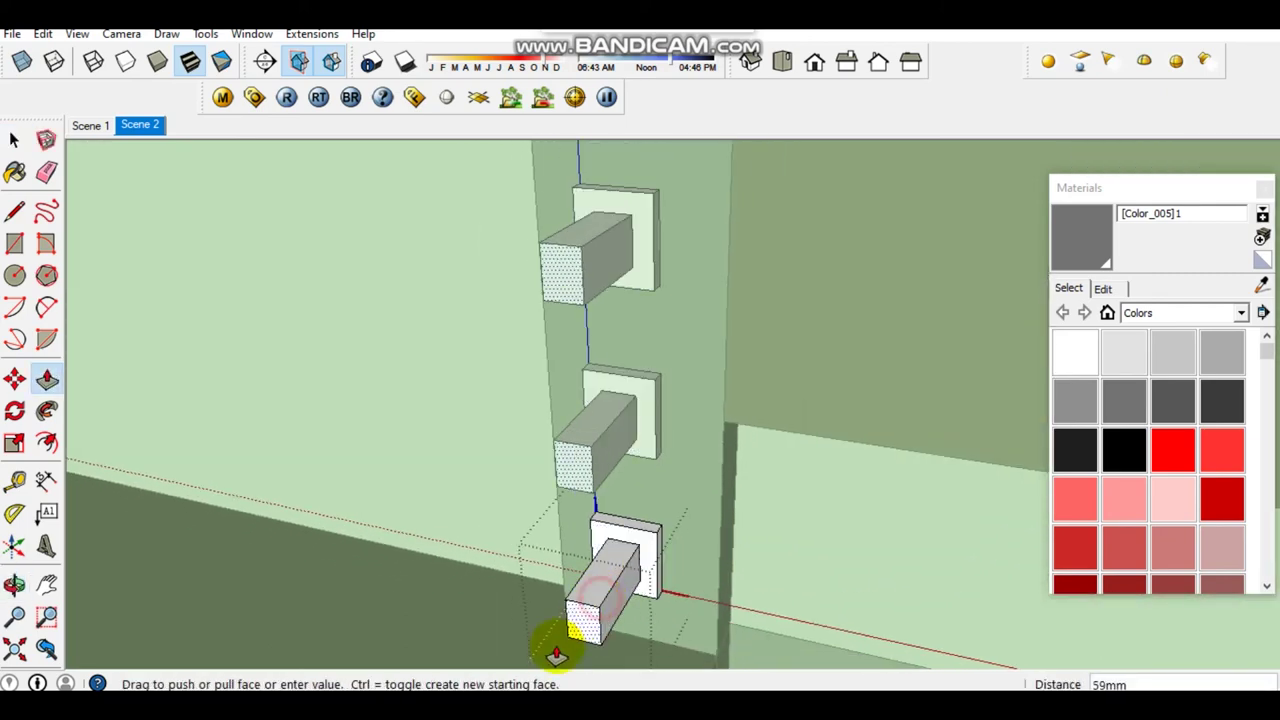
scroll(600, 560, "down", 2)
middle_click_drag(651, 420, 585, 508)
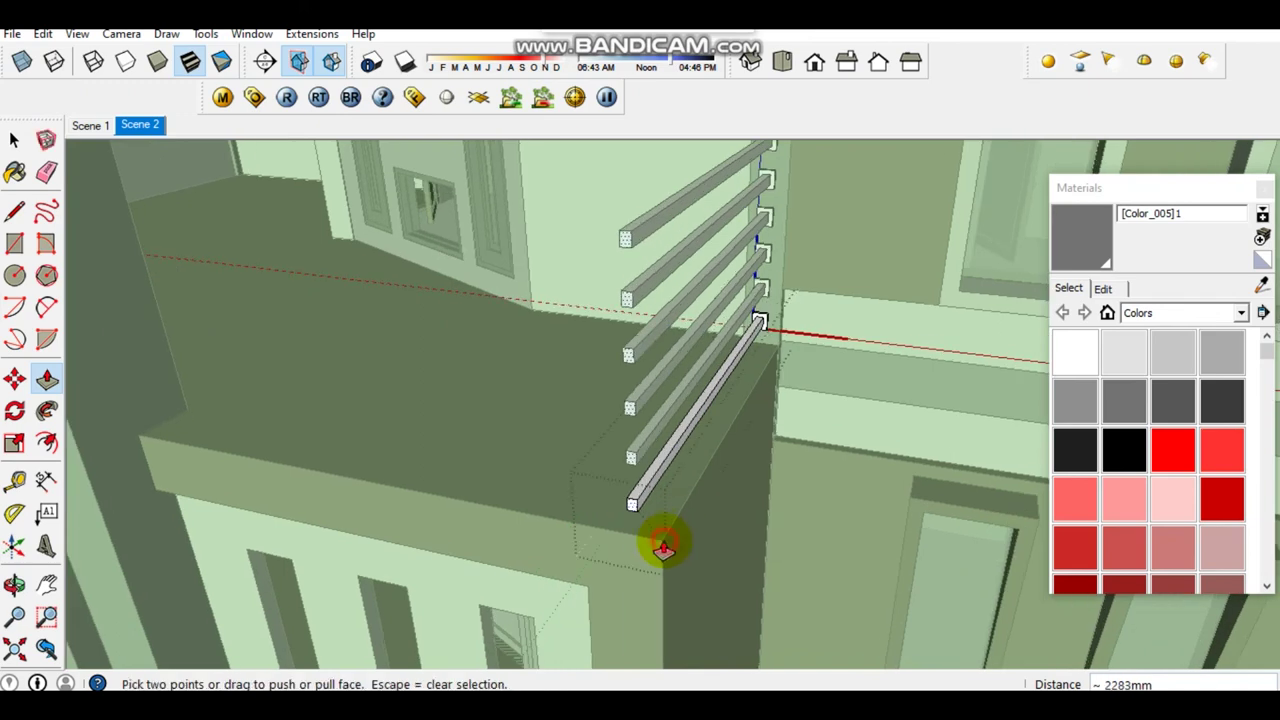
left_click(664, 547)
scroll(700, 530, "up", 3)
middle_click_drag(760, 520, 806, 503)
key("space")
scroll(922, 460, "up", 3)
key("r")
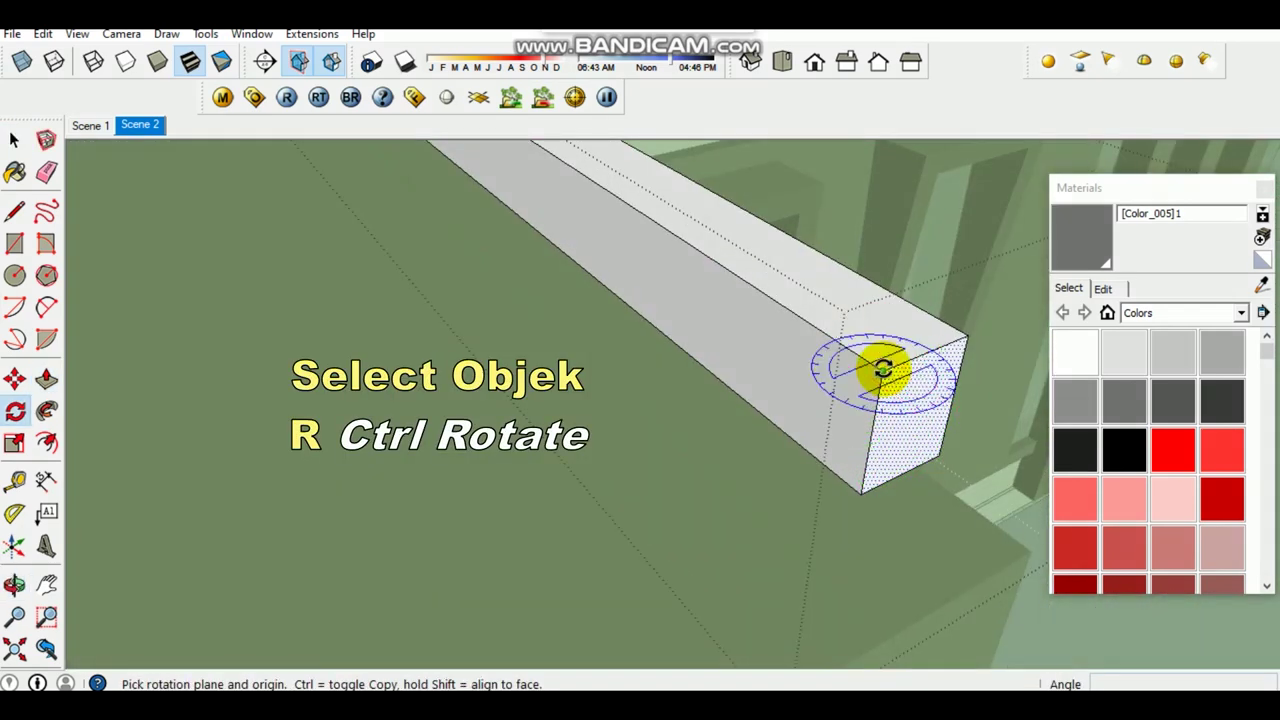
Step: Hide the lowest bar's side face to expose its end
key("space")
key("p")
scroll(585, 515, "down", 2)
scroll(414, 523, "down", 2)
scroll(586, 380, "down", 2)
middle_click_drag(586, 380, 476, 360)
scroll(478, 368, "up", 5)
scroll(232, 495, "up", 2)
key("space")
mouse_move(323, 329)
middle_mouse_down()
mouse_move(523, 409)
mouse_move(563, 334)
middle_mouse_up()
right_click(565, 328)
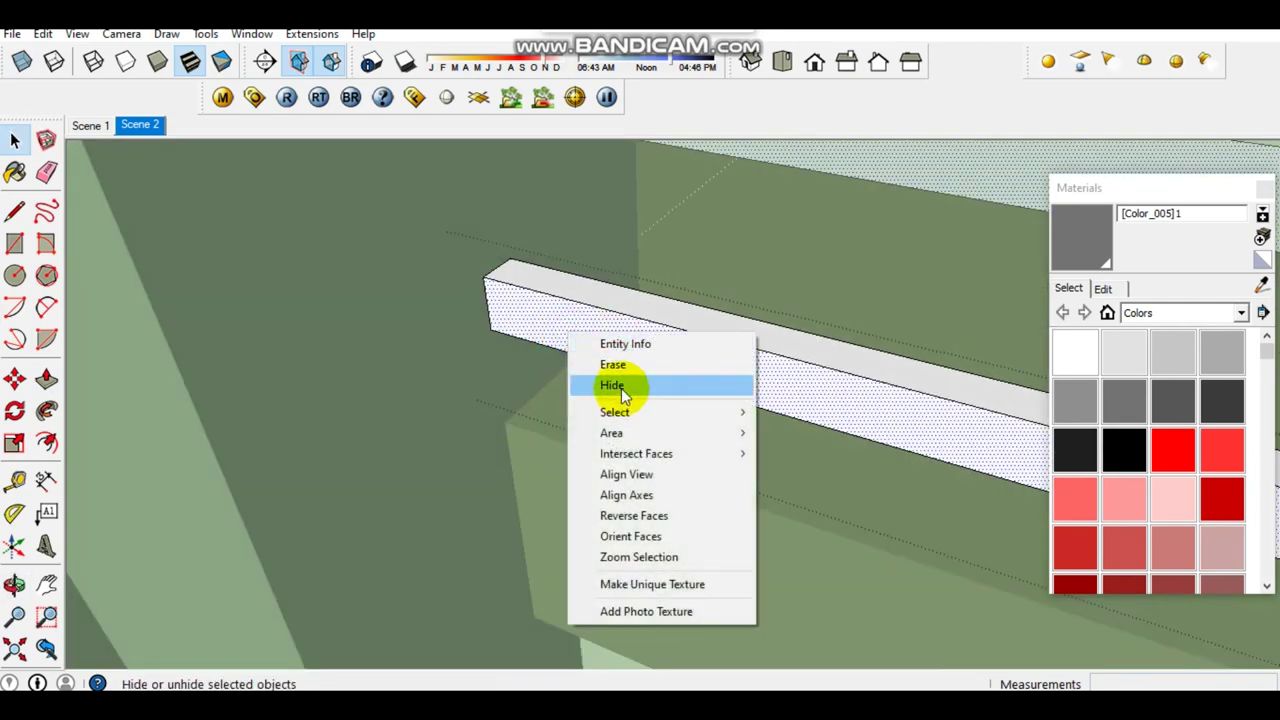
left_click(622, 398)
Step: Offset the bar's end face outward into a thin square mounting plate
middle_click_drag(614, 380, 528, 286)
left_click(500, 314)
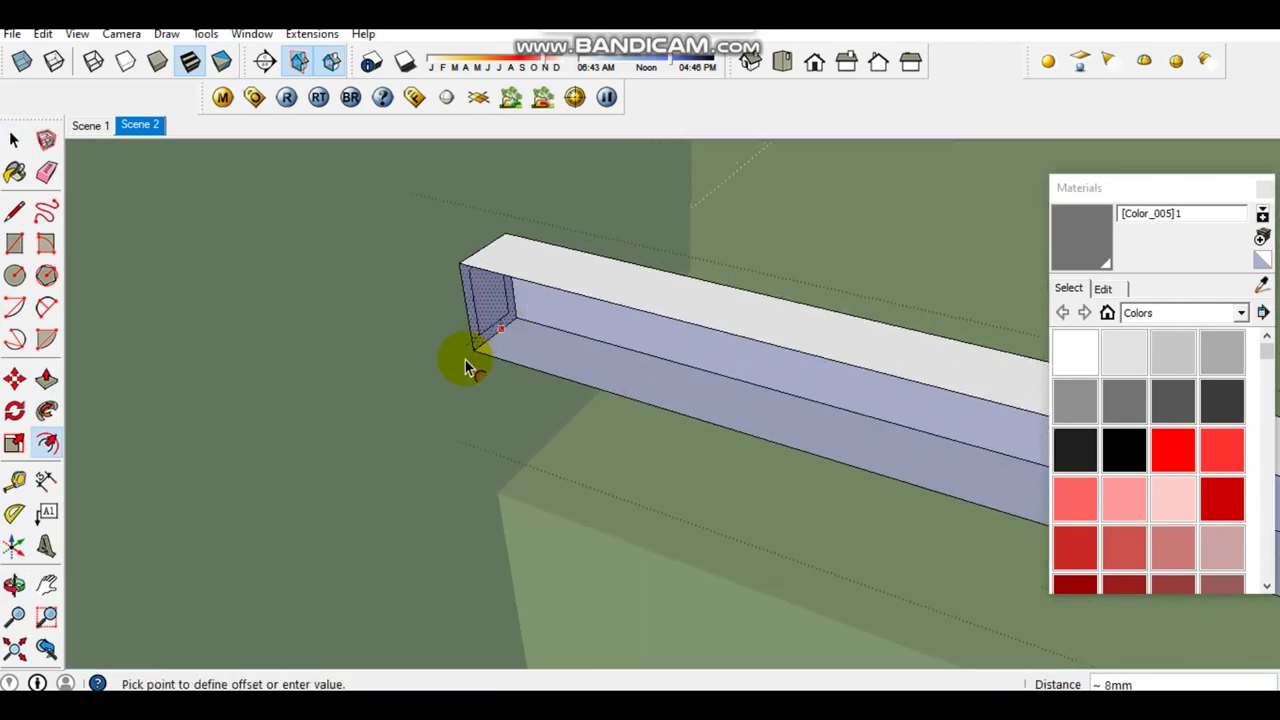
left_click(460, 397)
key("space")
middle_click_drag(460, 397, 467, 365)
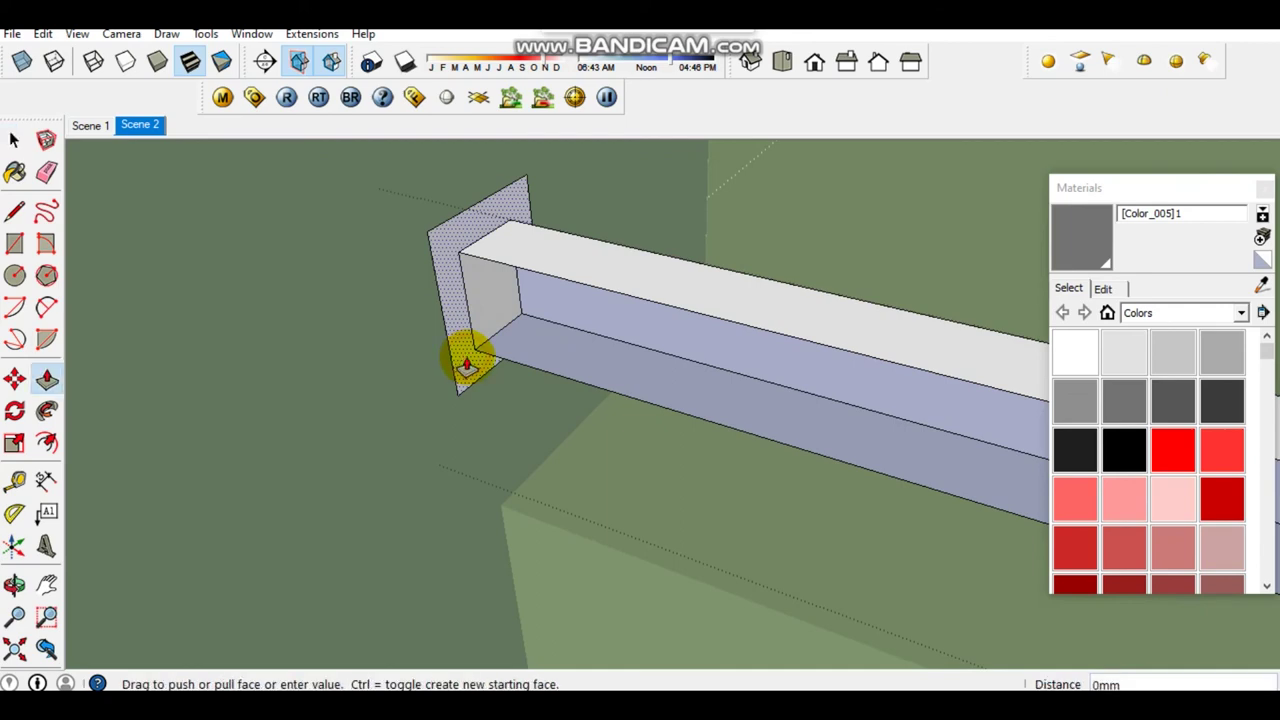
Step: Unhide all hidden geometry via Edit > Unhide > All and view the whole house
key("space")
left_click(43, 33)
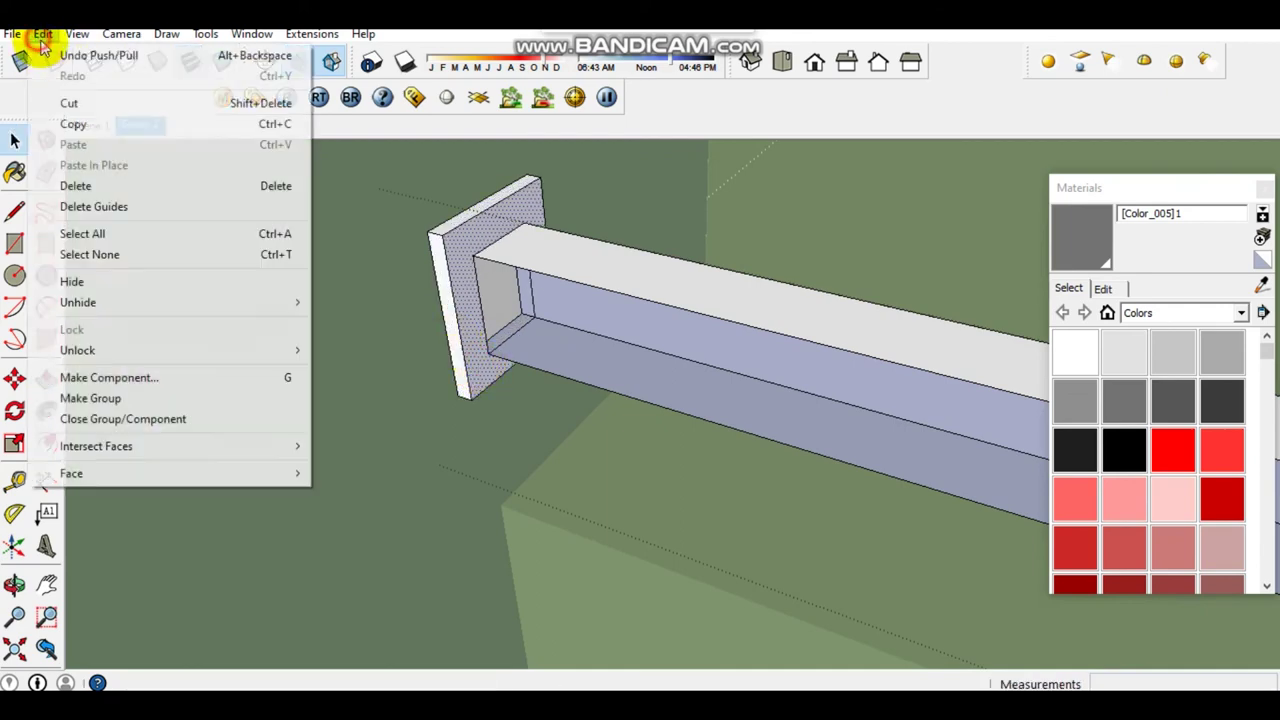
left_click(363, 347)
scroll(491, 349, "down", 2)
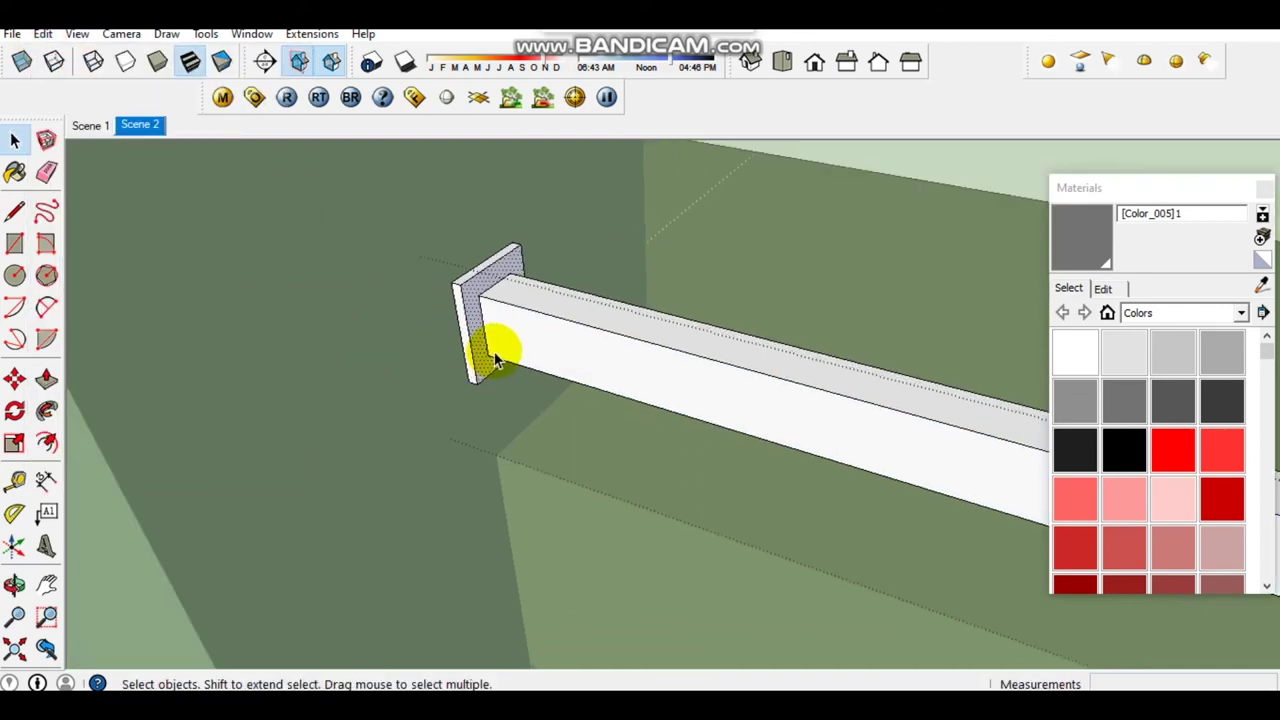
scroll(434, 349, "down", 3)
scroll(429, 337, "down", 3)
mouse_move(429, 337)
middle_mouse_down()
mouse_move(505, 335)
mouse_move(571, 434)
middle_mouse_up()
scroll(505, 335, "down", 3)
scroll(571, 500, "down", 3)
Step: Draw lines across the ground from the porch column base to start the path outline
key("l")
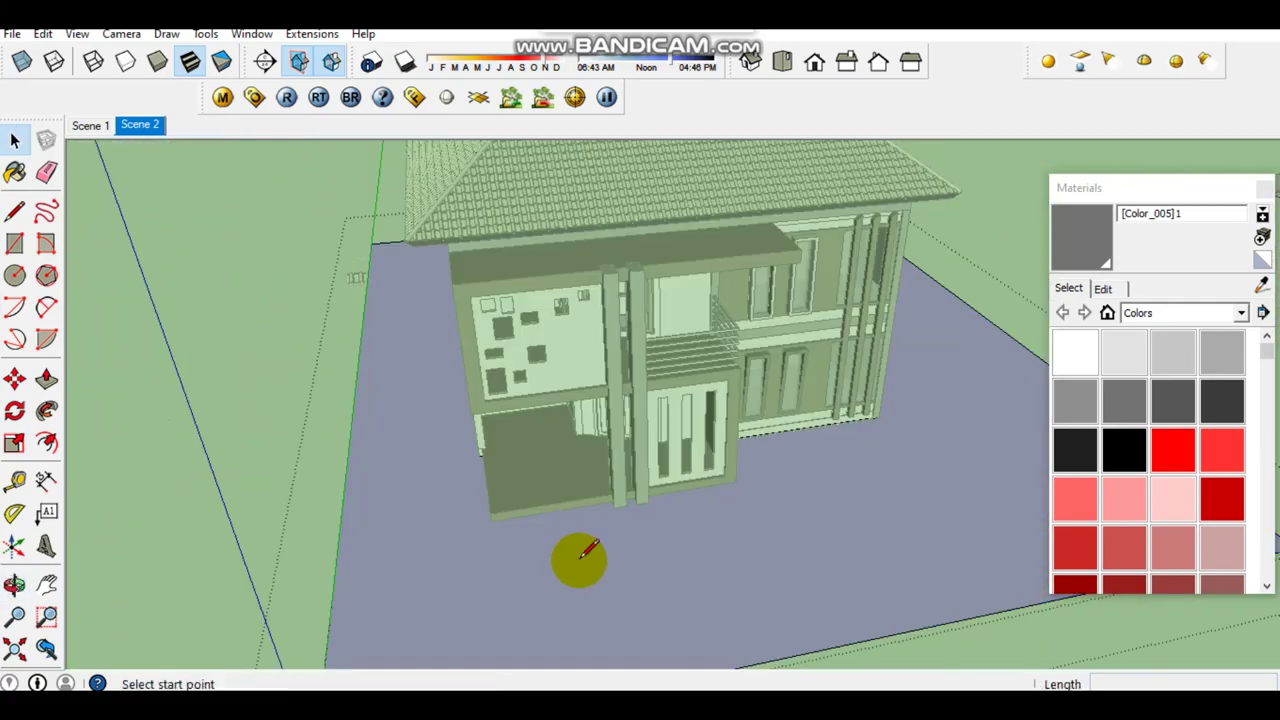
scroll(600, 500, "up", 5)
left_click(651, 434)
scroll(640, 500, "down", 4)
mouse_move(628, 548)
middle_mouse_down()
mouse_move(665, 518)
mouse_move(675, 532)
middle_mouse_up()
left_click(675, 532)
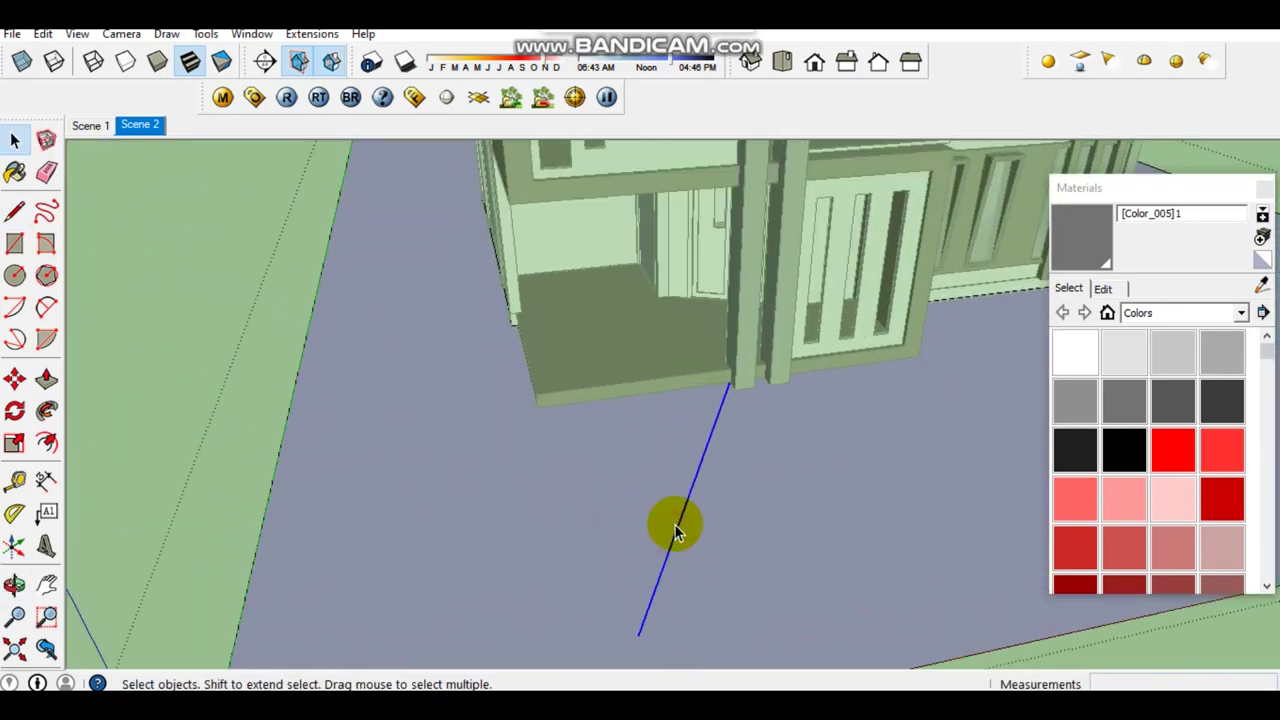
left_click(456, 497)
key("space")
scroll(514, 534, "up", 5)
key("l")
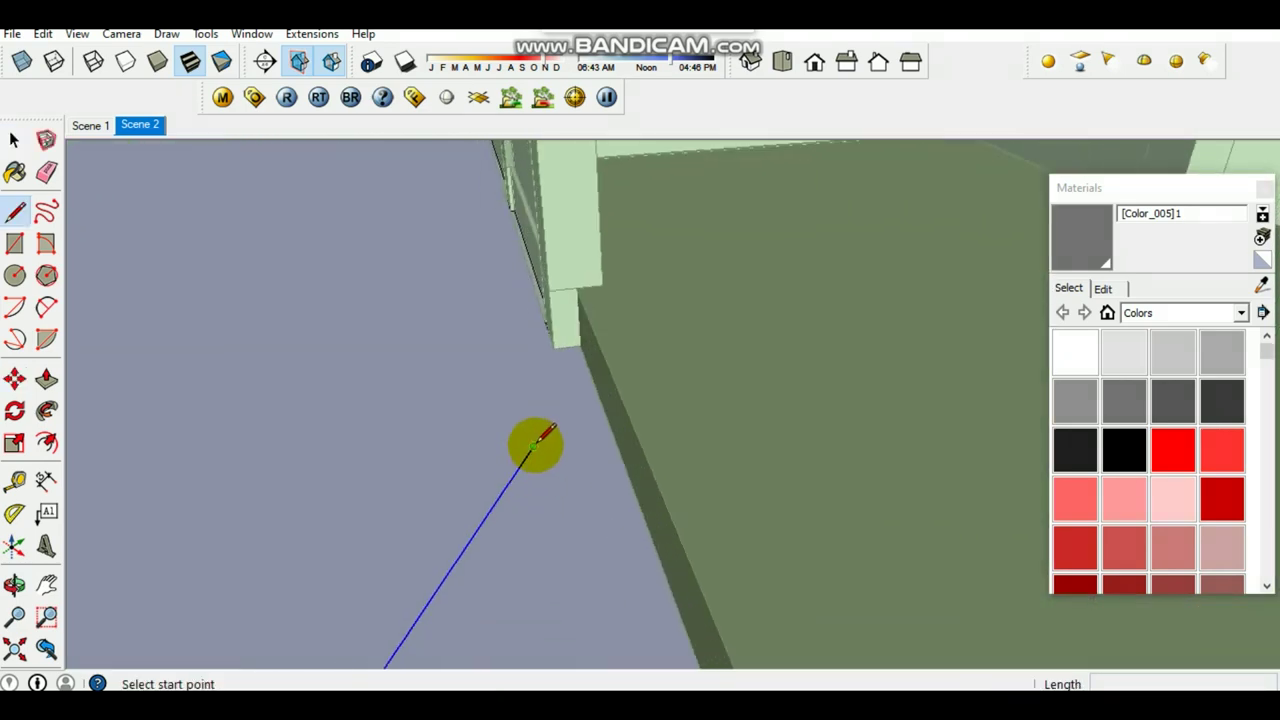
scroll(586, 428, "down", 2)
left_click(927, 490)
Step: Draw lines to the ground edge that close the path outline into a face
scroll(669, 535, "down", 5)
mouse_move(669, 535)
middle_mouse_down()
mouse_move(591, 534)
mouse_move(480, 503)
middle_mouse_up()
left_click(464, 498)
left_click(410, 578)
key("space")
key("l")
left_click(670, 580)
Step: Offset the path face inward three times to create nested borders
left_click(643, 651)
scroll(631, 444, "up", 5)
key("f")
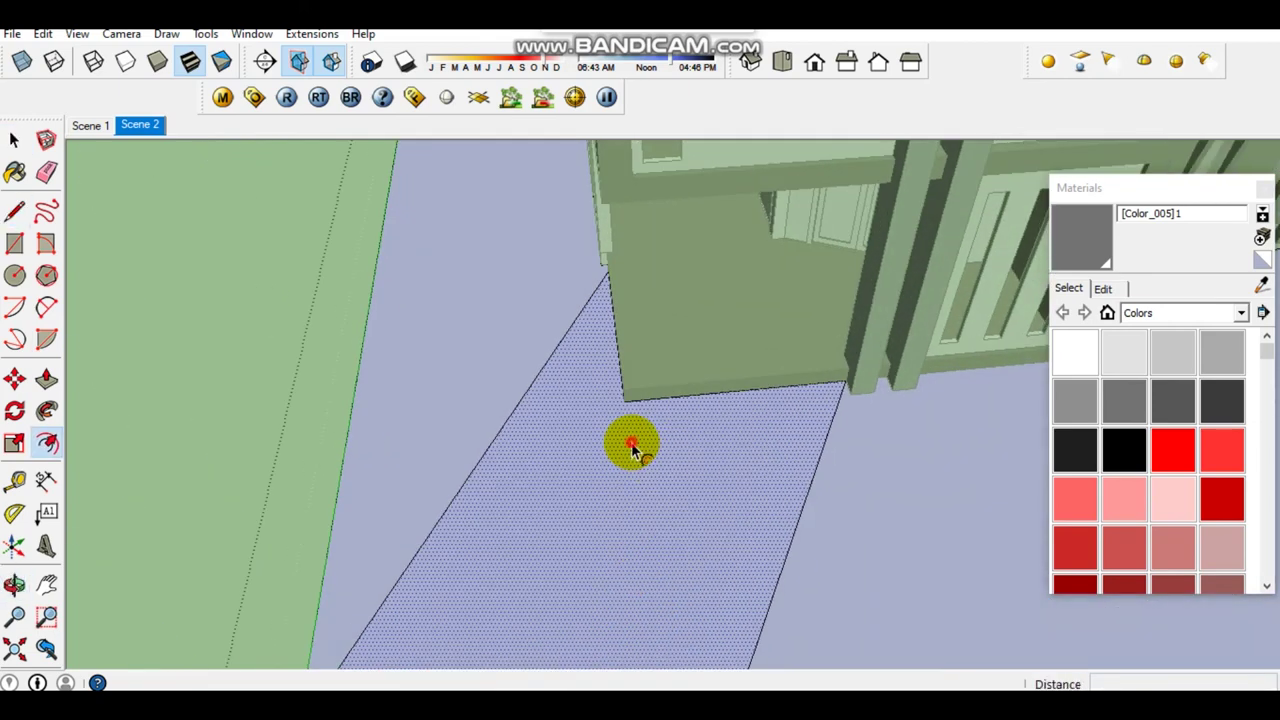
left_click(631, 444)
scroll(660, 420, "up", 1)
left_click(683, 403)
scroll(683, 403, "down", 2)
left_click(671, 443)
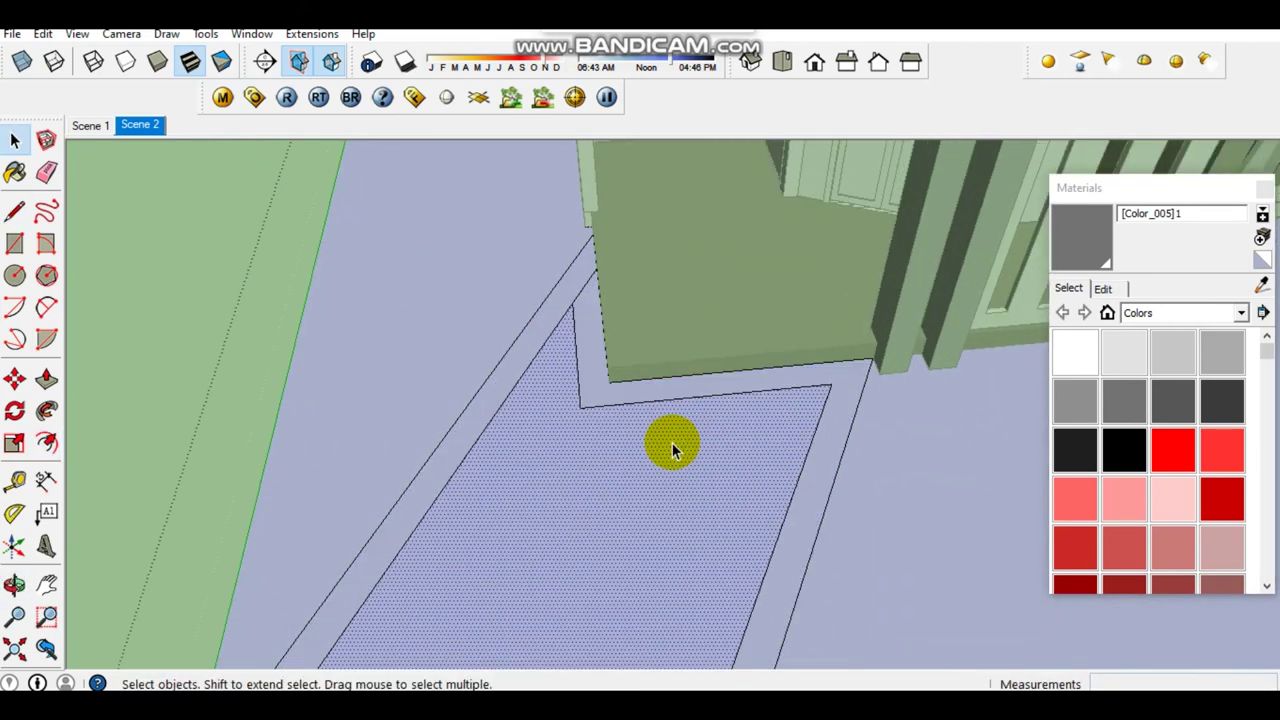
key("f")
left_click(694, 494)
Step: Delete the innermost face and erase the bottom edges of the inner borders
key("space")
left_click(653, 479)
double_click(653, 479)
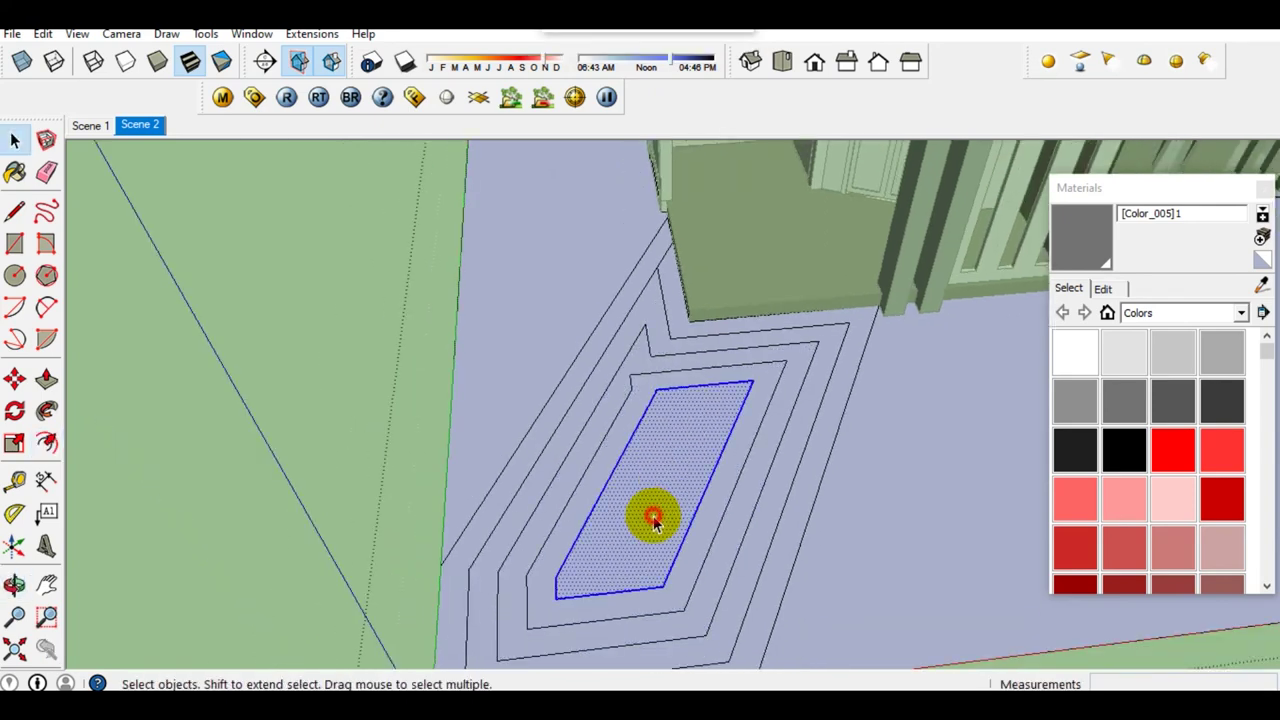
key("Delete")
key("e")
left_click_drag(665, 556, 655, 606)
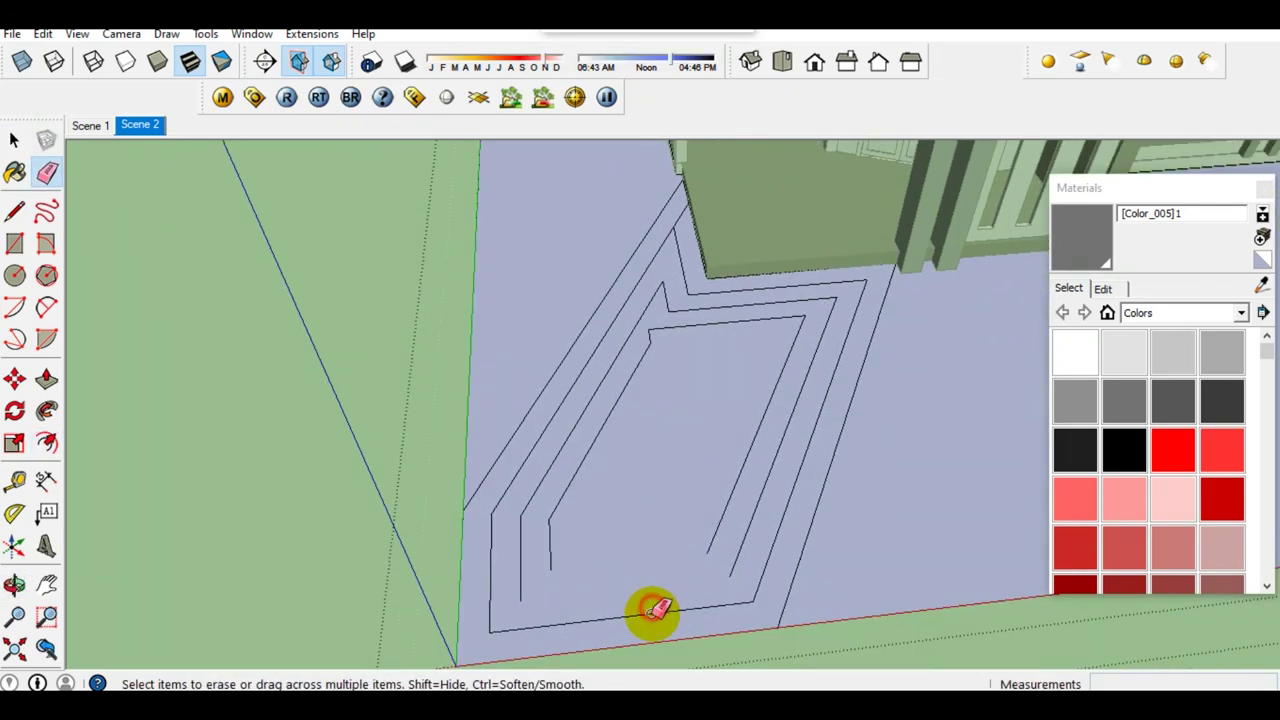
Step: Redraw a closing line so the inner borders form a face again
key("l")
left_click(707, 550)
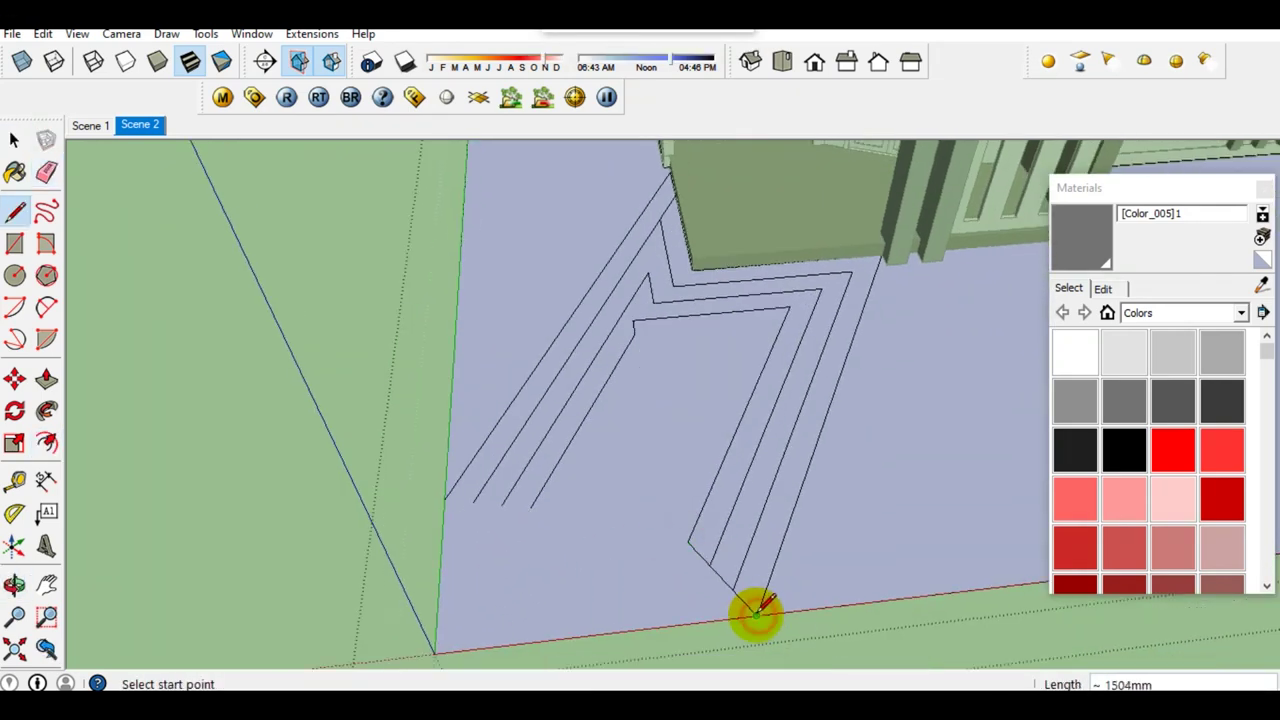
left_click(449, 490)
key("space")
left_click(586, 563)
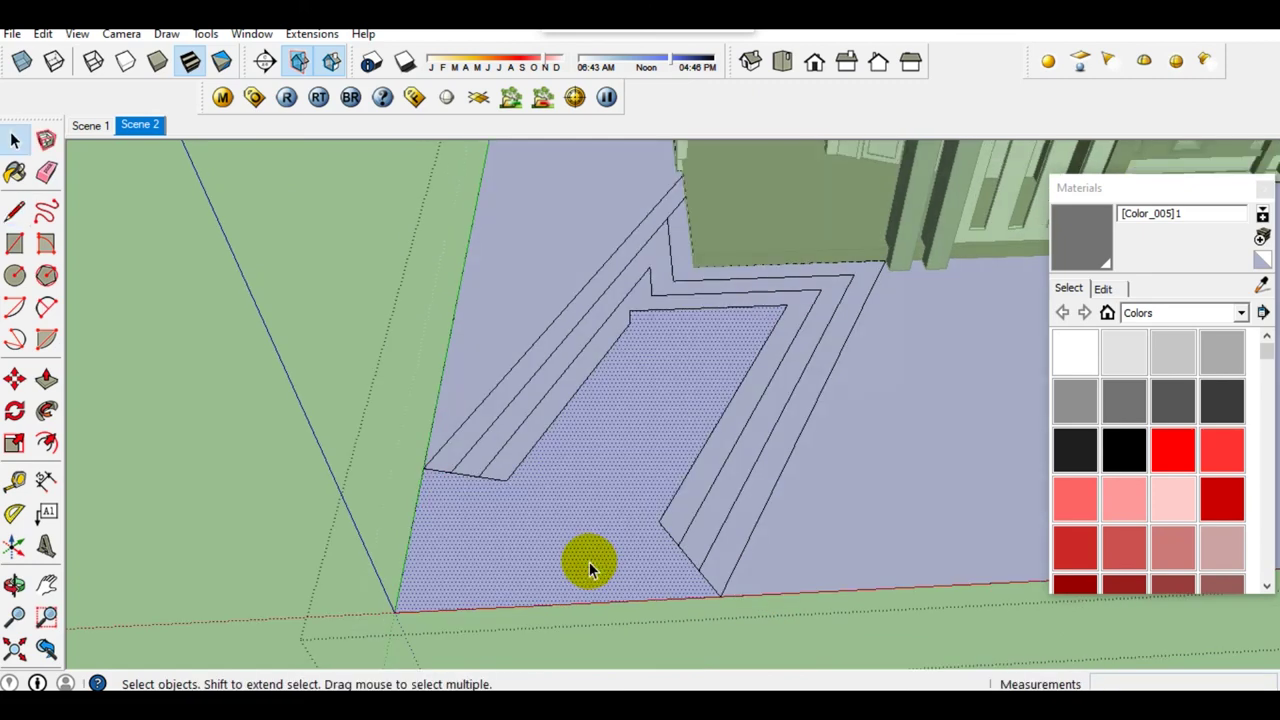
Step: Push the inner path face down 500mm and add a guide along the bench edge
key("p")
left_click_drag(586, 557, 599, 598)
key("e")
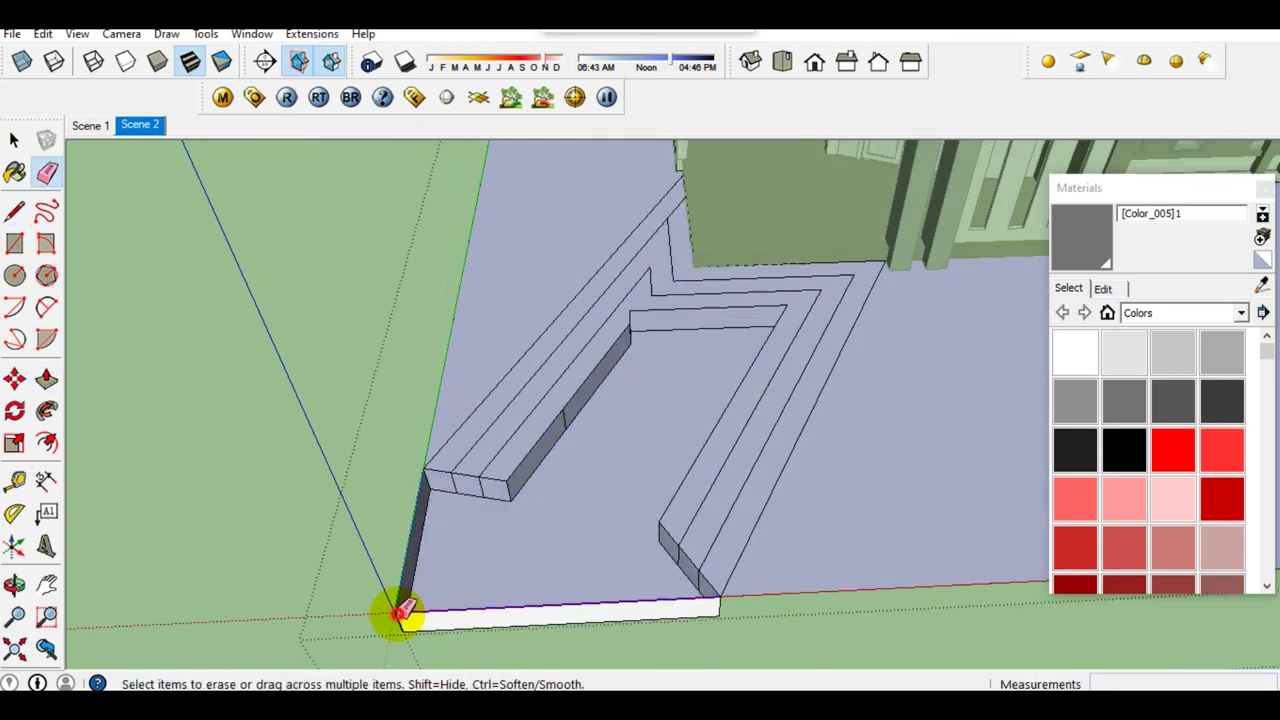
key("space")
scroll(437, 571, "up", 3)
key("t")
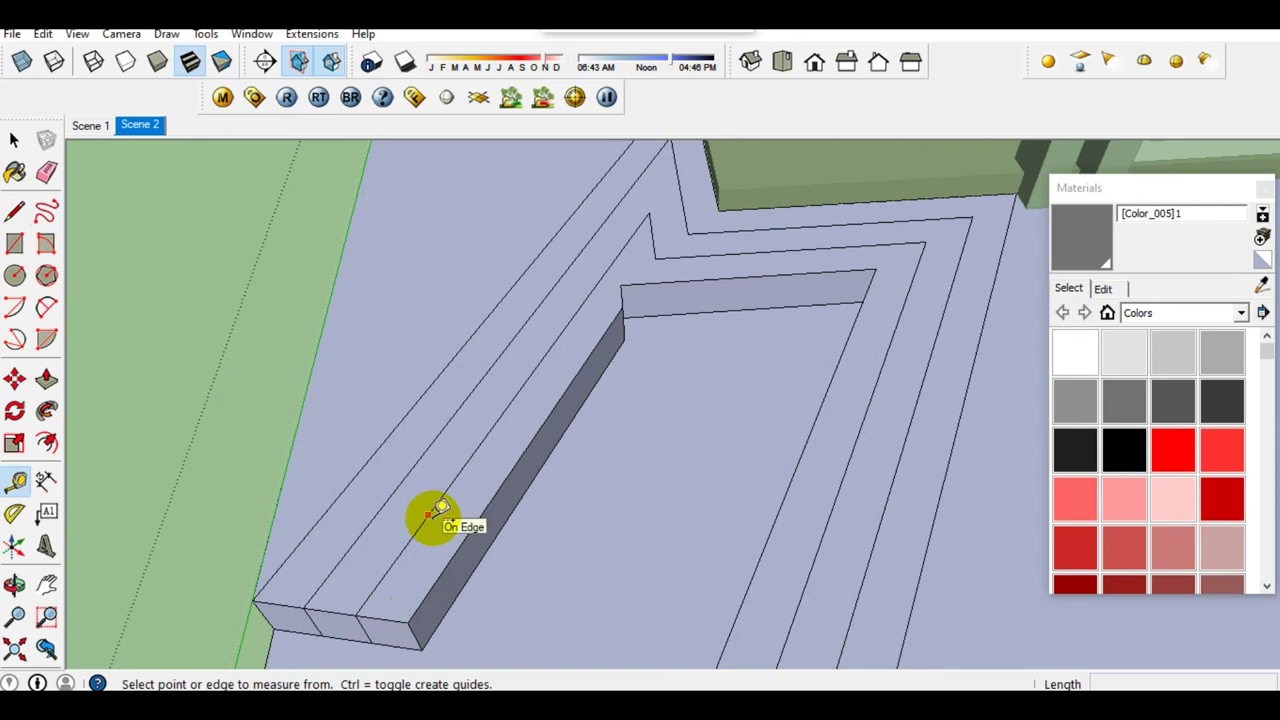
left_click(430, 516)
left_click(632, 278)
key("space")
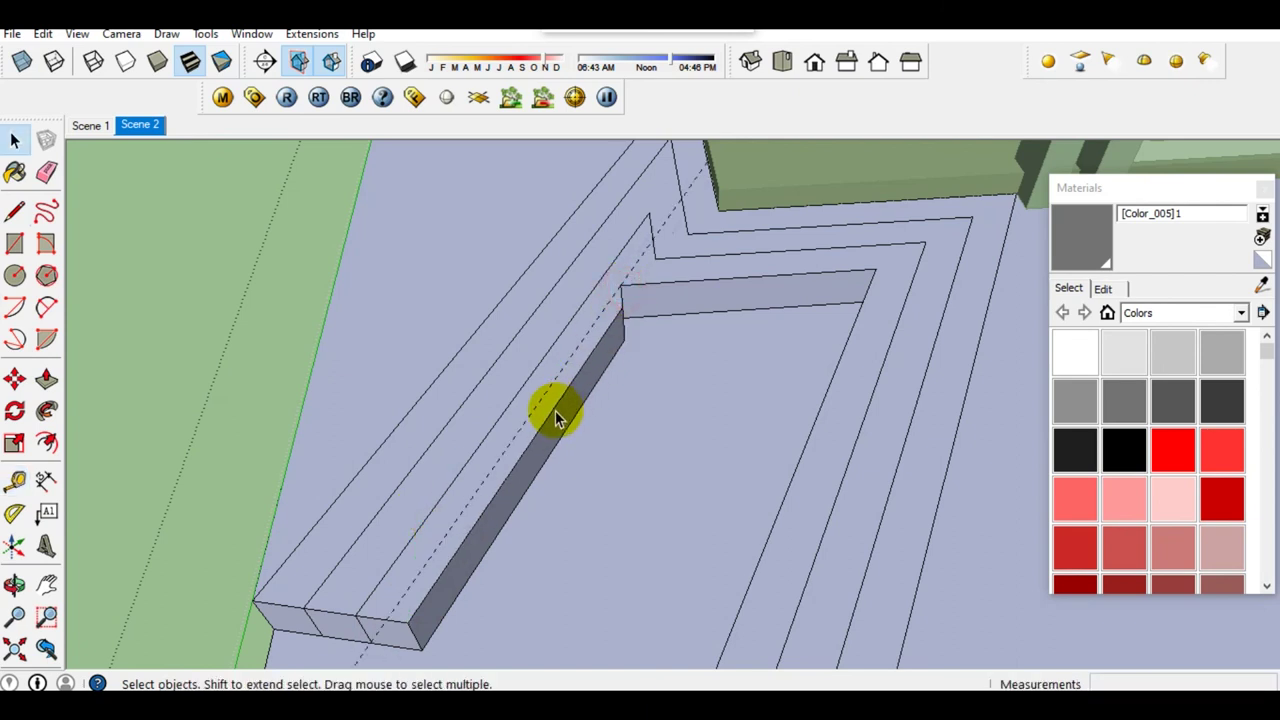
Step: Remove the short corner edge and push the strip's side face out 500mm
key("l")
left_click(381, 620)
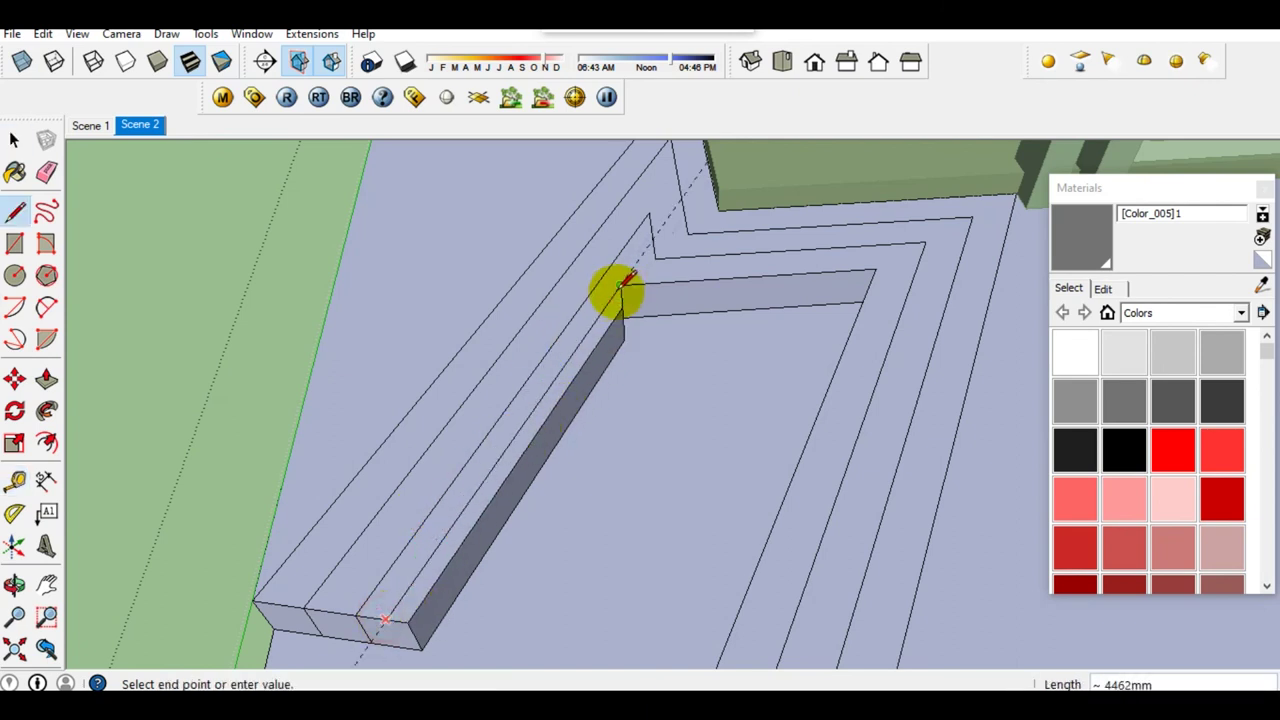
key("space")
key("e")
left_click(634, 251)
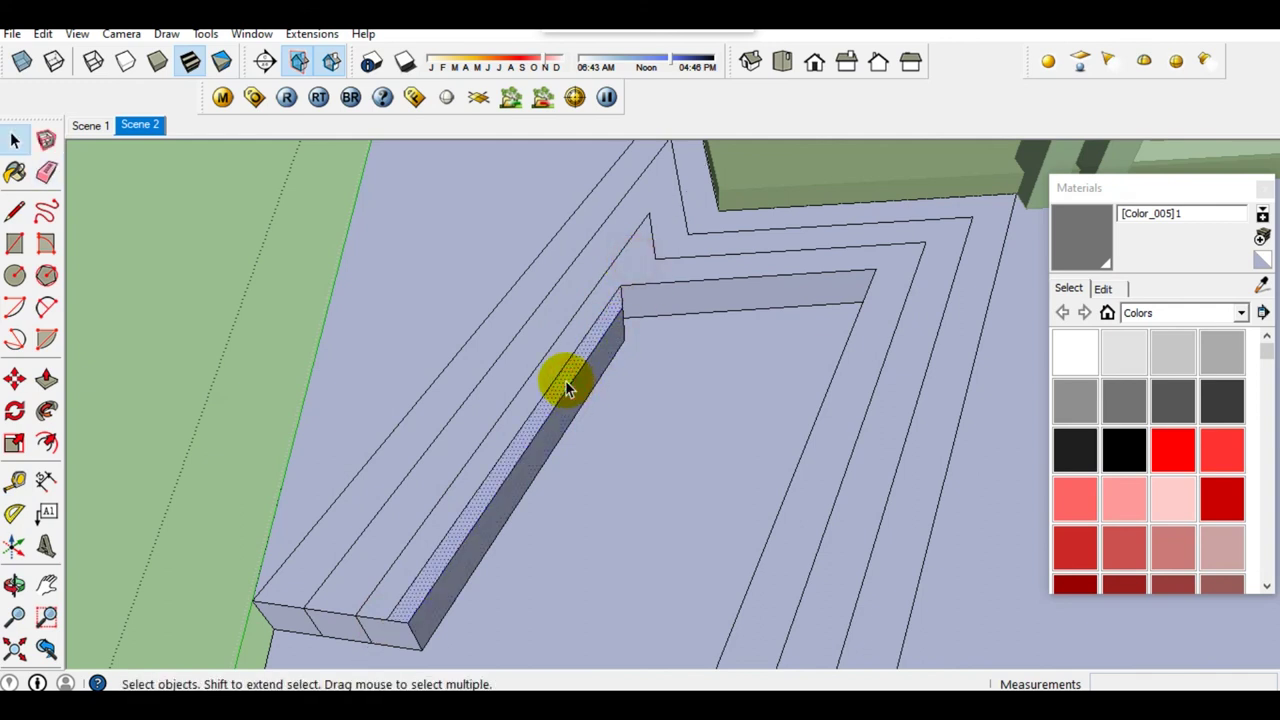
left_click_drag(565, 388, 449, 610)
Step: Redraw an edge across the strip corner and erase the leftover short edge
key("e")
key("l")
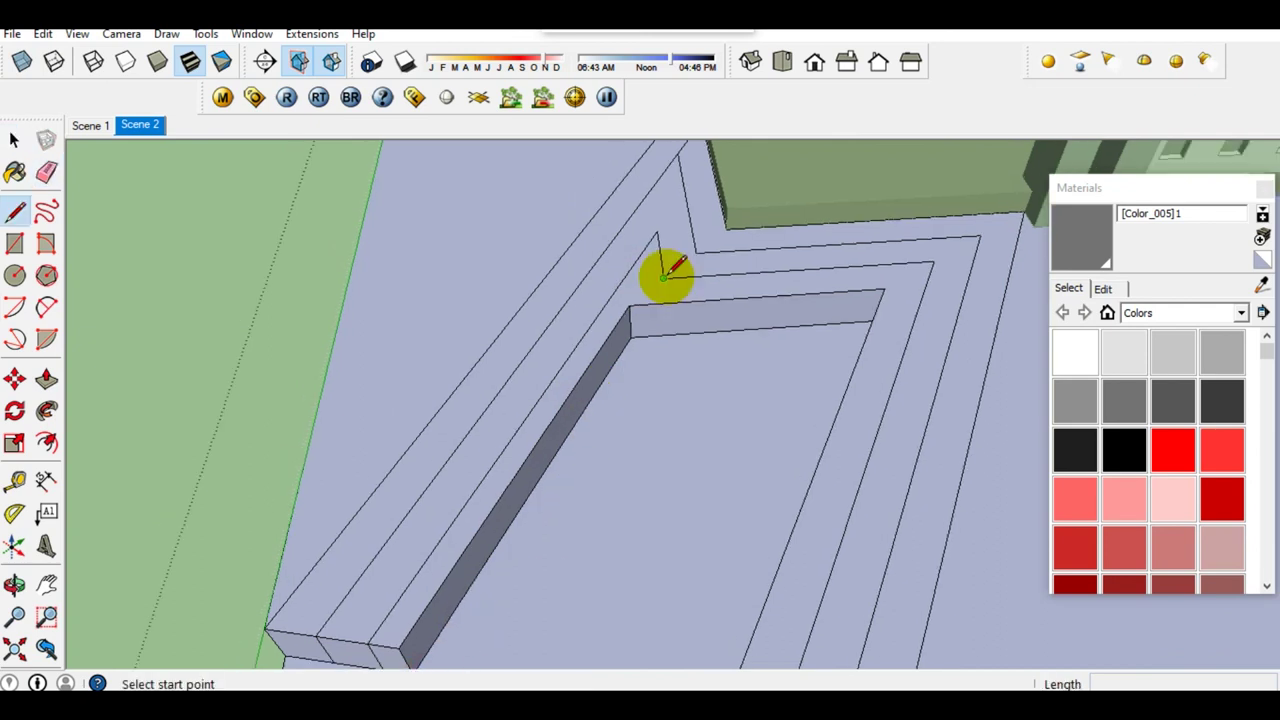
left_click(666, 271)
key("space")
key("e")
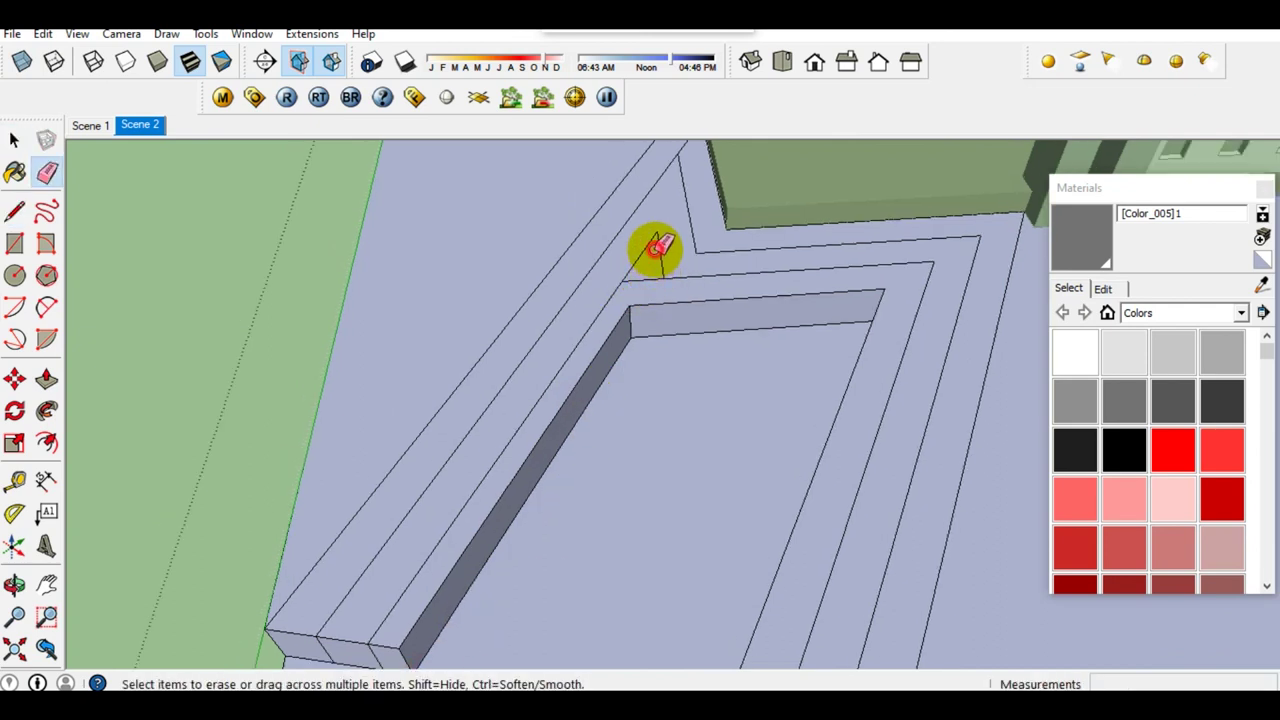
middle_click_drag(655, 249, 655, 333, "shift")
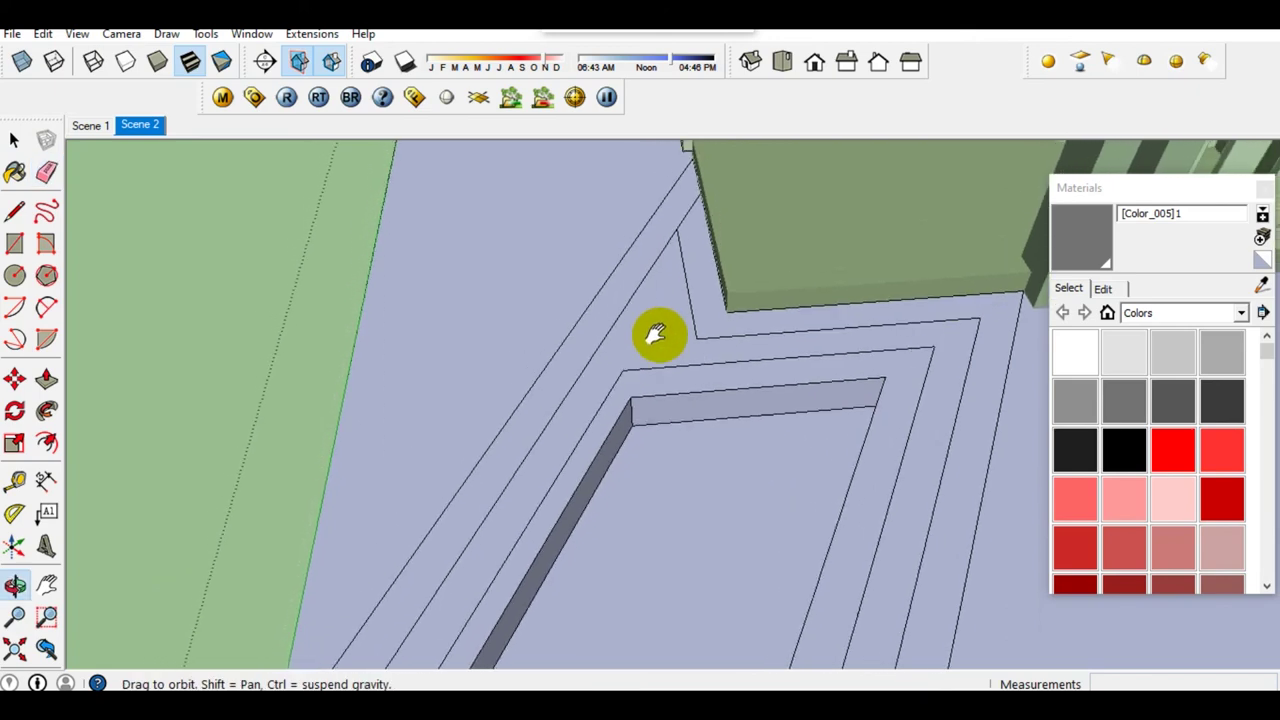
left_click(598, 347)
key("space")
key("e")
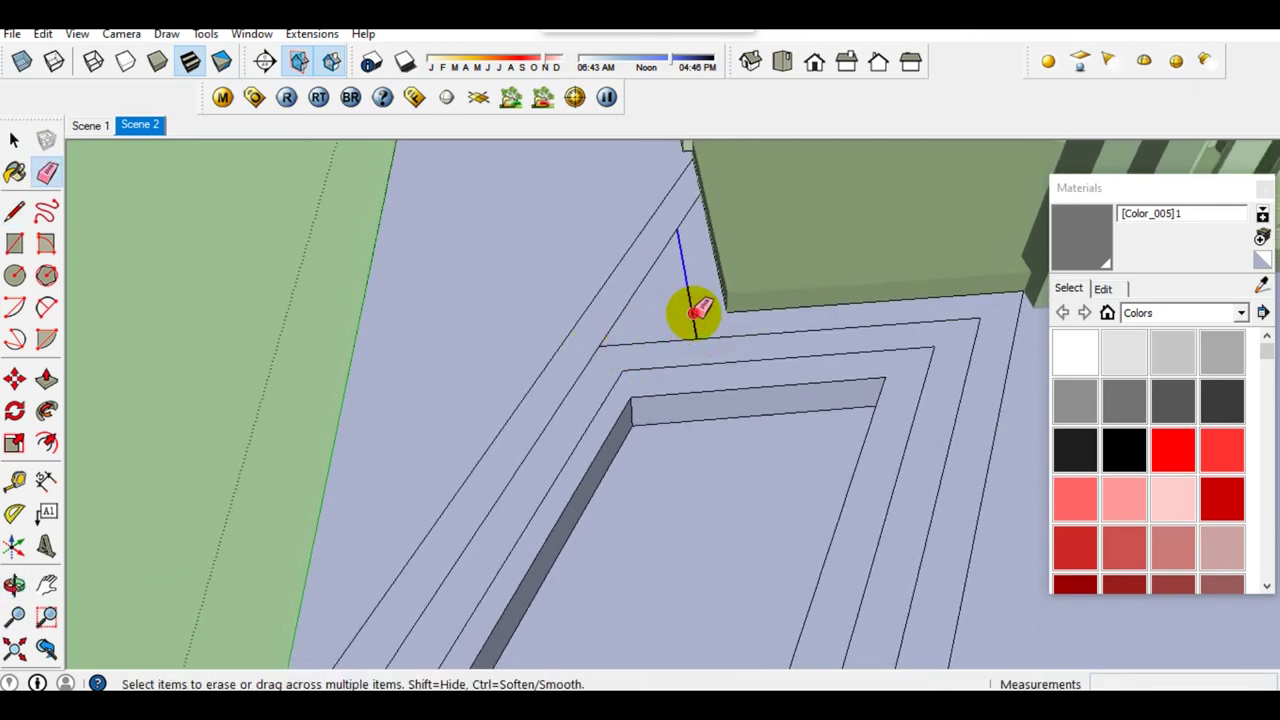
left_click(697, 313)
Step: Push the groove's bottom face down 360mm and the outer top strip down 109mm
key("p")
mouse_move(486, 478)
left_mouse_down()
mouse_move(490, 512)
mouse_move(464, 497)
left_mouse_up()
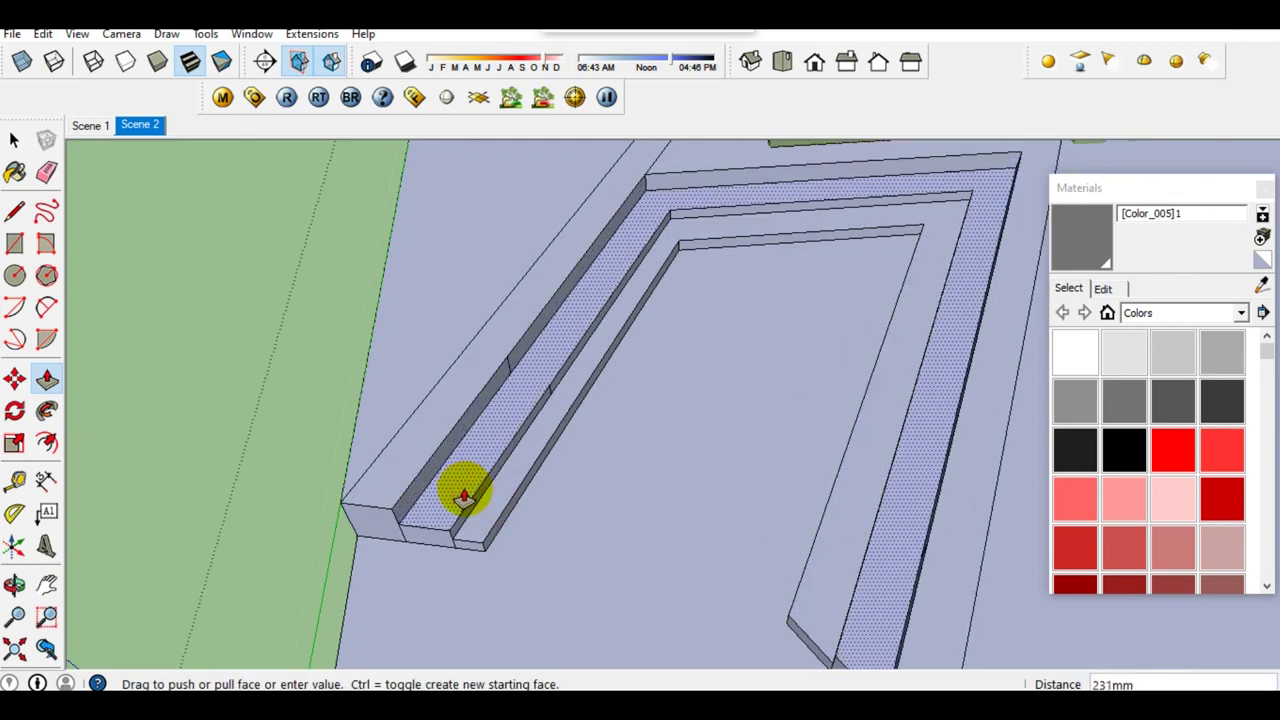
middle_click_drag(440, 487, 417, 474)
left_click_drag(417, 476, 418, 484)
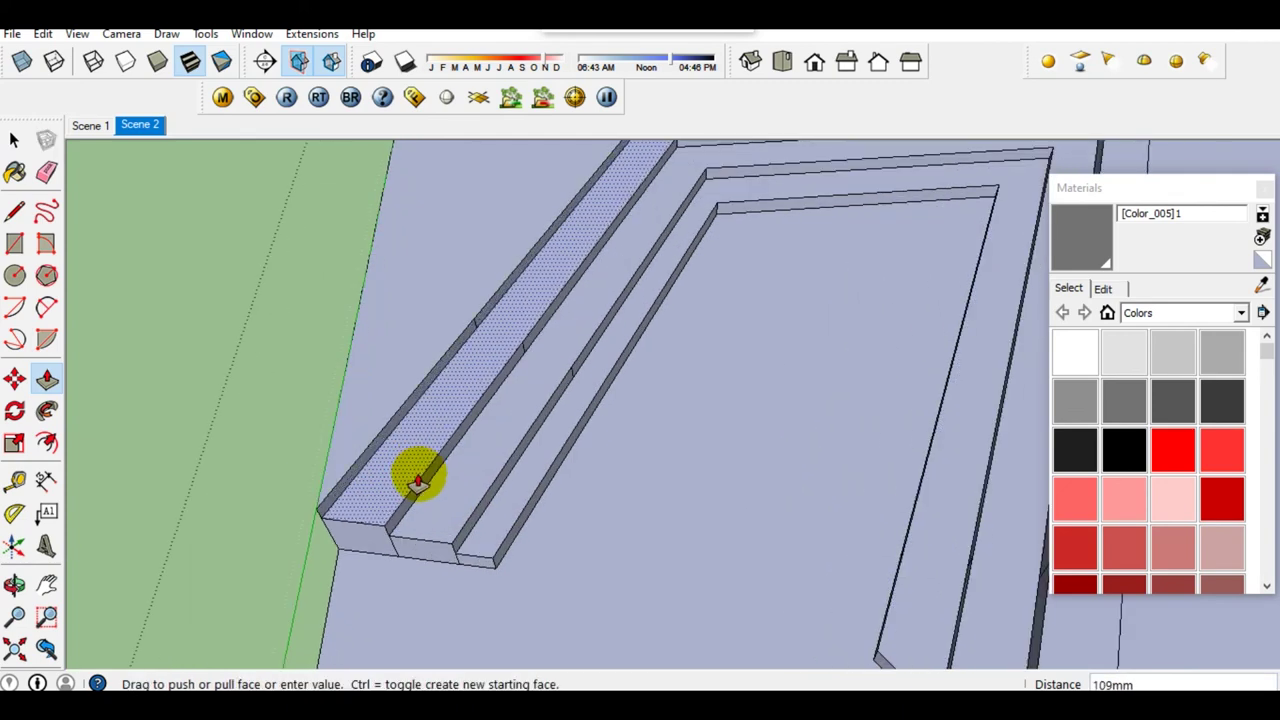
Step: Draw edges from the lowest step corners to the ground edge, closing off the path end
key("l")
middle_click_drag(417, 483, 314, 428)
left_click(304, 431)
left_click(694, 490)
key("e")
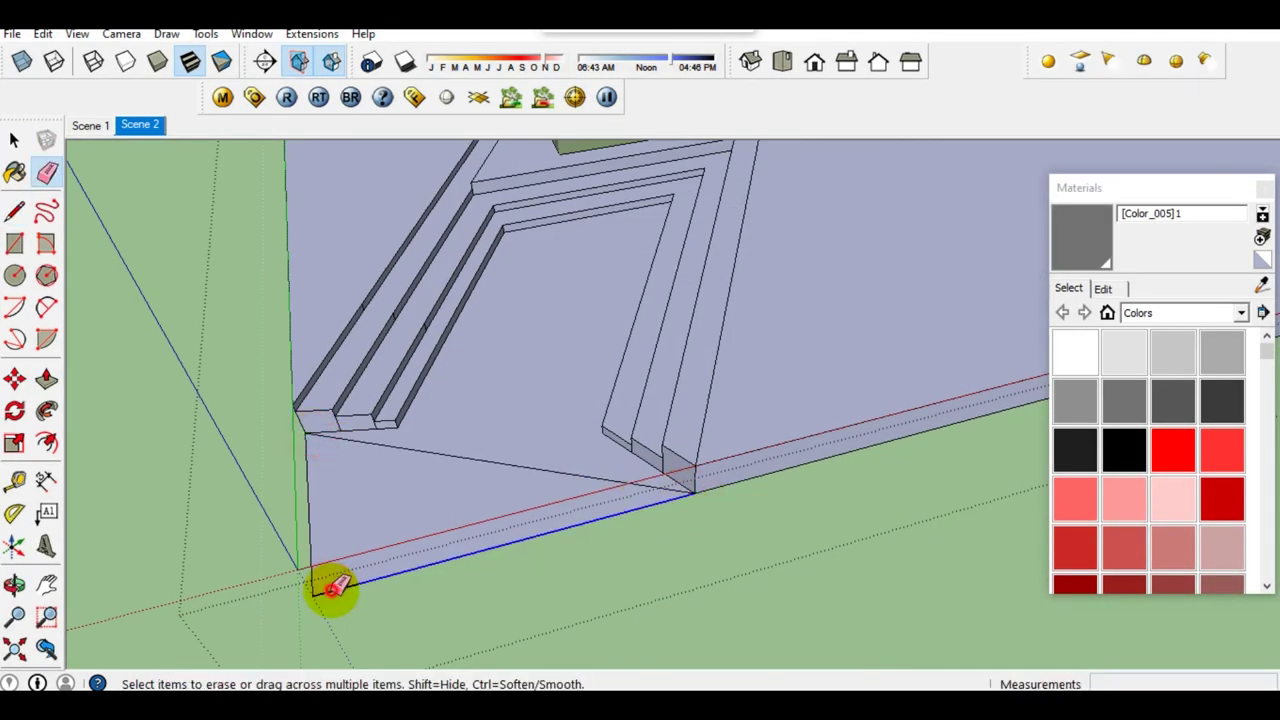
key("l")
middle_click_drag(310, 562, 354, 431)
left_click(346, 431)
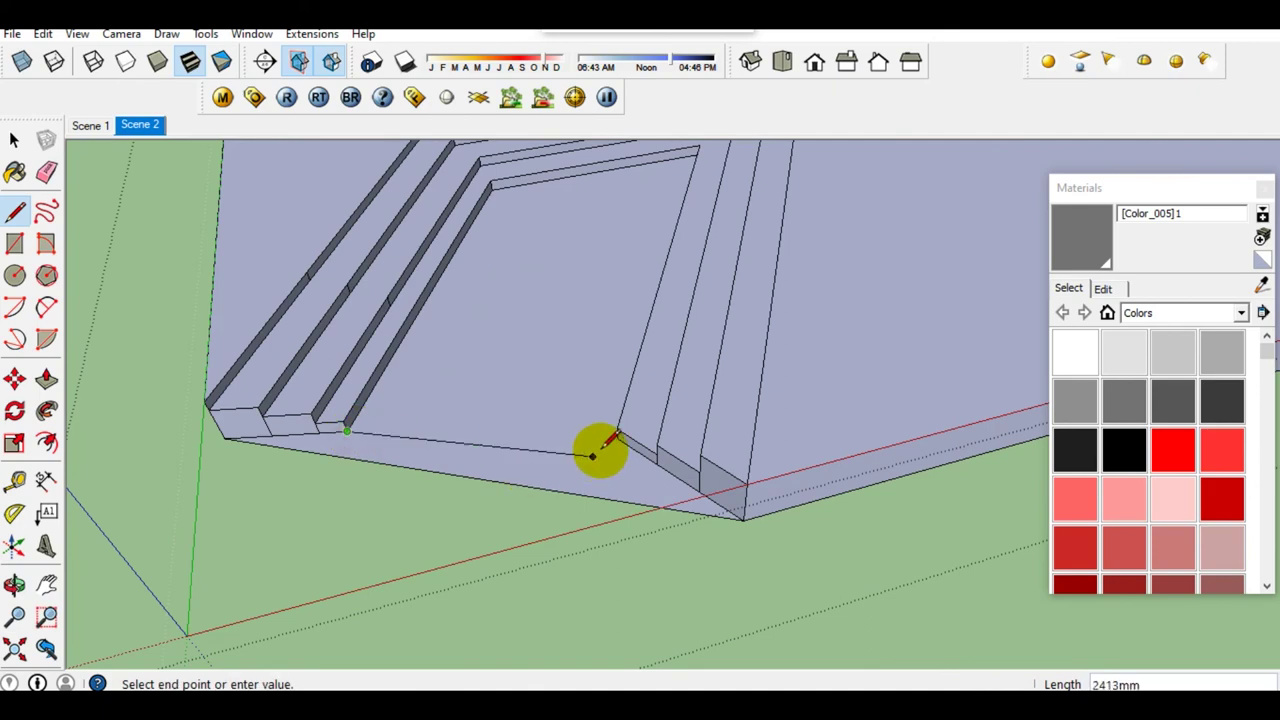
left_click(617, 440)
key("space")
key("e")
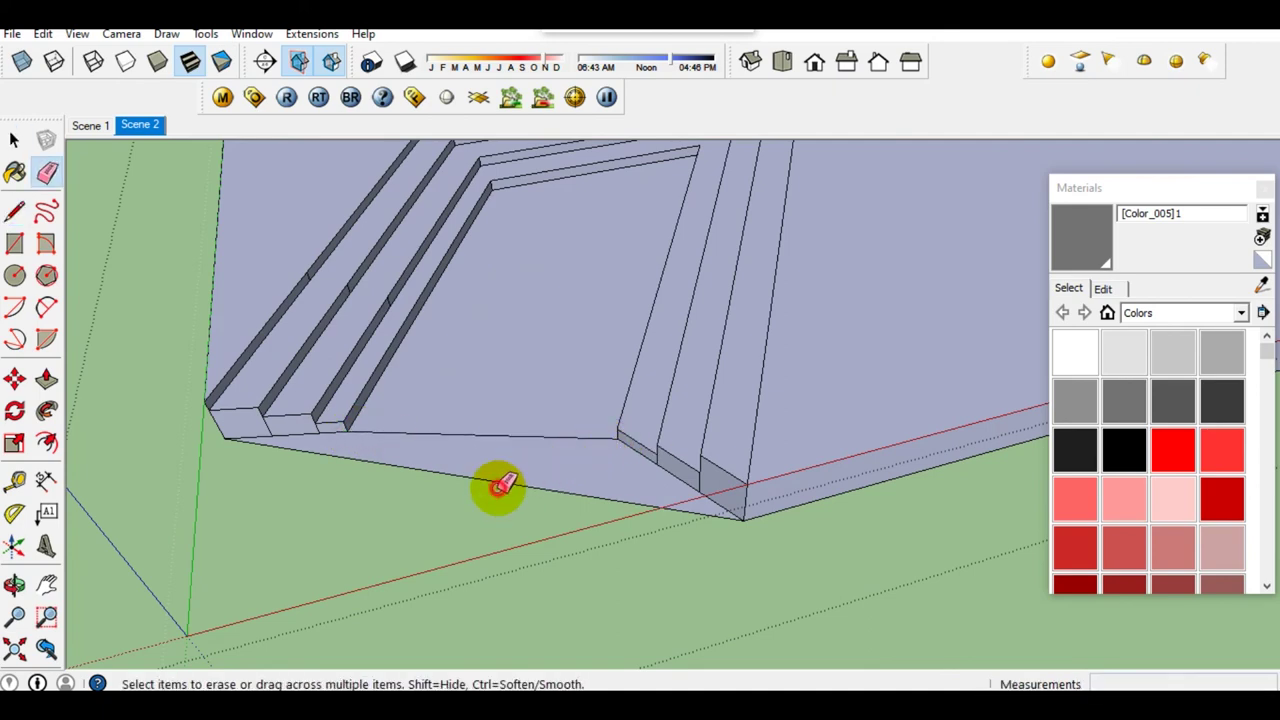
key("space")
mouse_move(509, 481)
middle_mouse_down()
mouse_move(471, 343)
mouse_move(537, 414)
middle_mouse_up()
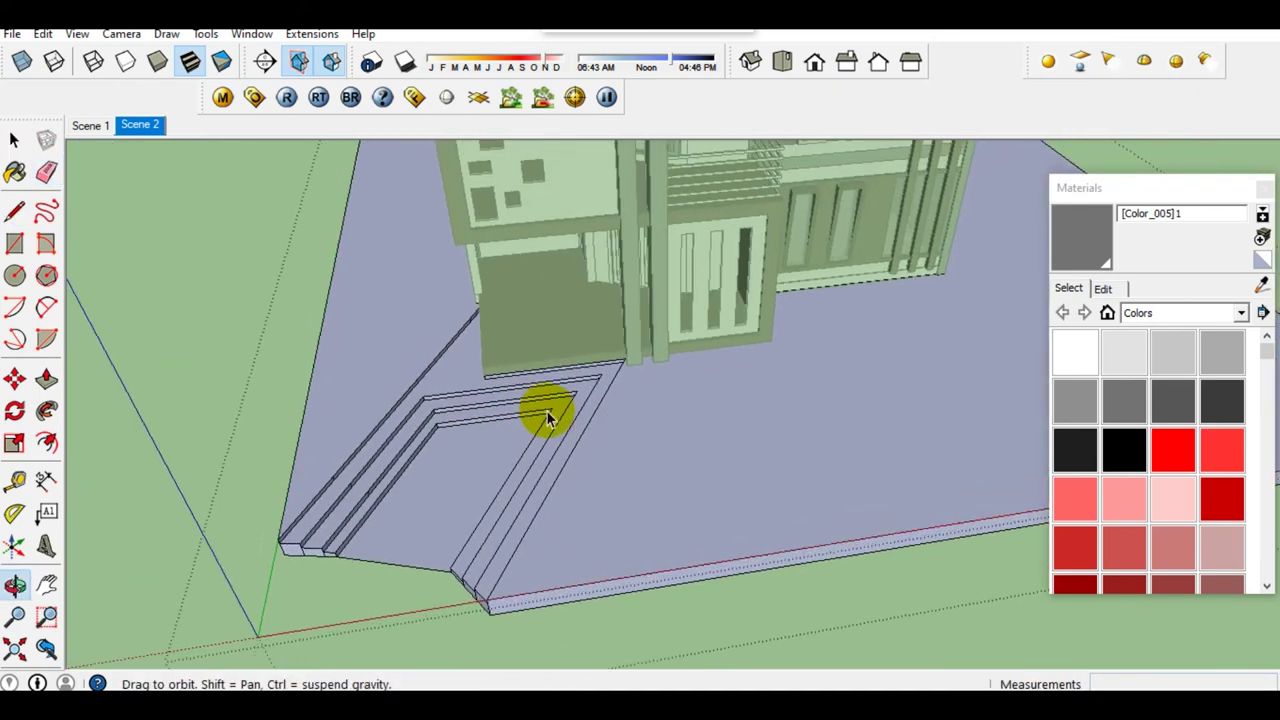
Step: Paint the ground with a Vegetation grass texture and scale it to 1510
double_click(617, 450)
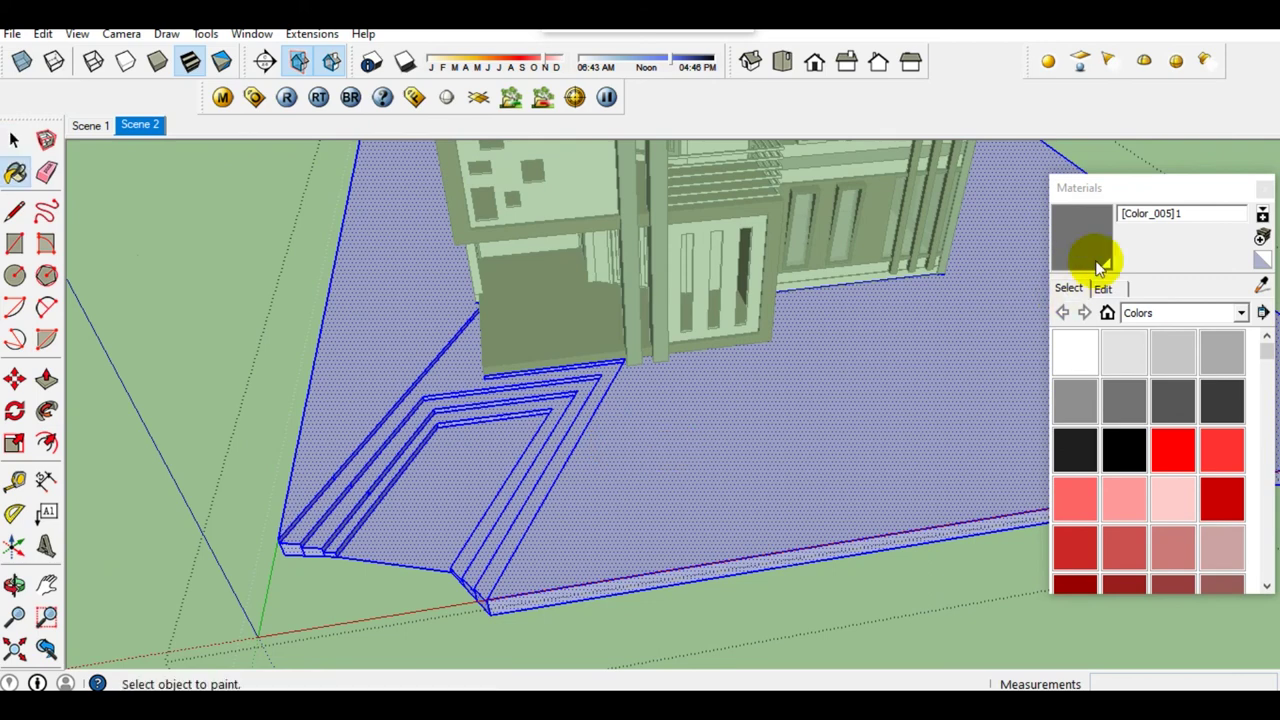
left_click_drag(1268, 345, 1266, 429)
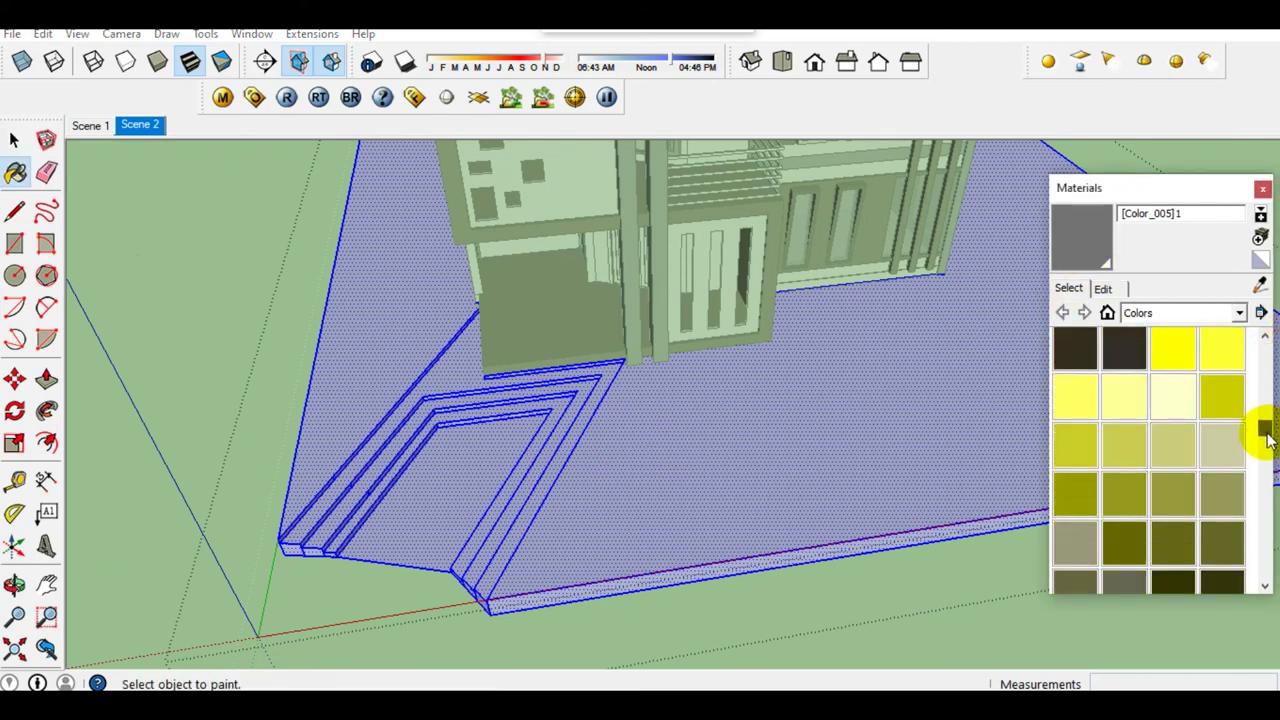
left_click(1237, 313)
double_click(1237, 313)
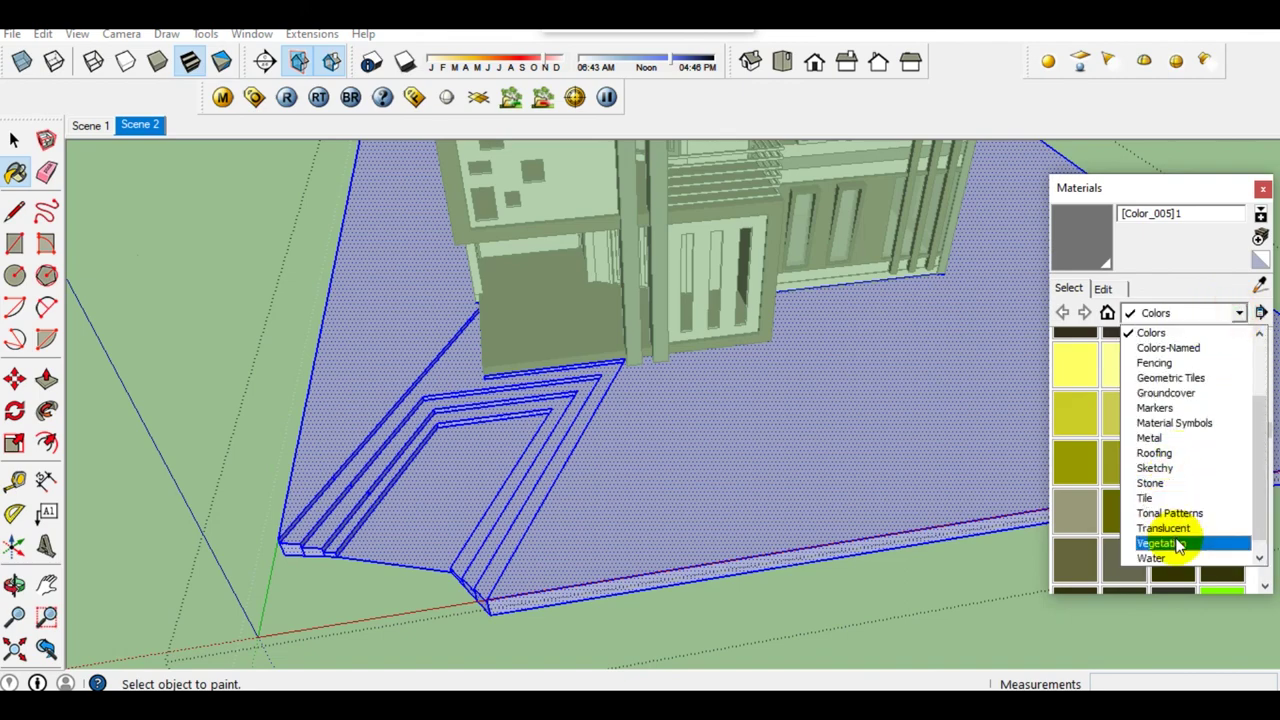
left_click(1180, 545)
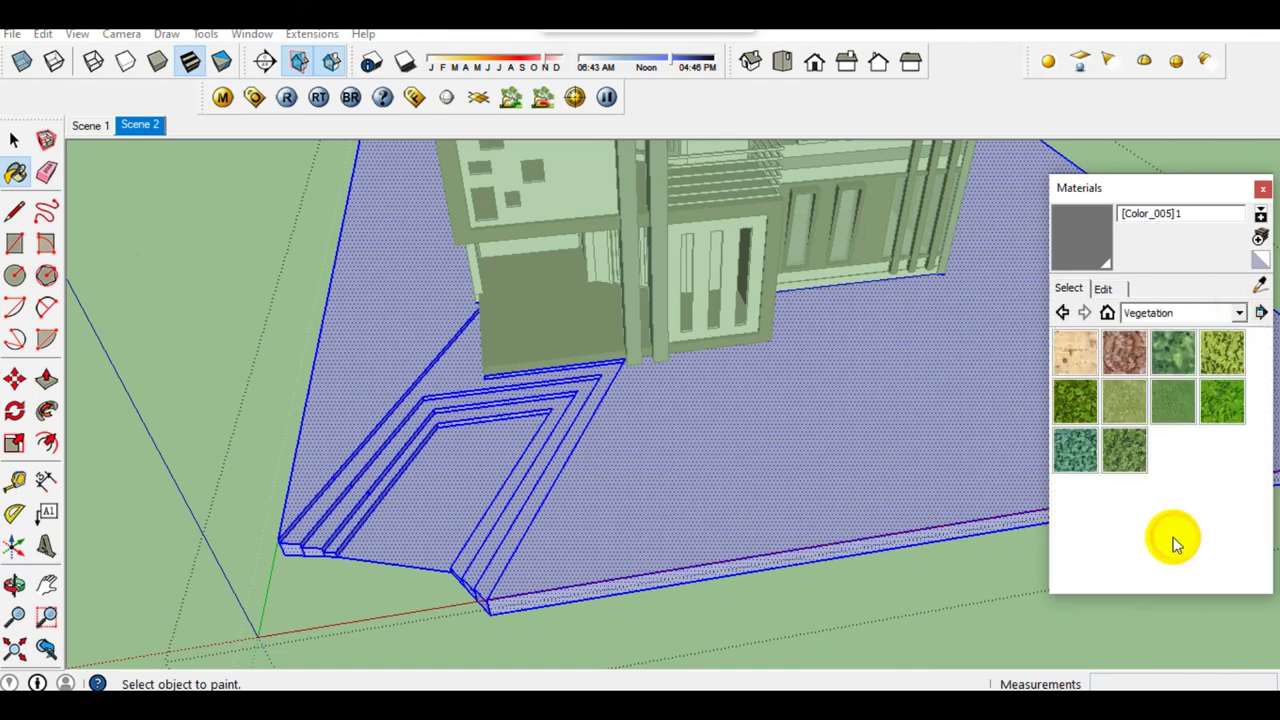
left_click(1112, 458)
left_click(709, 480)
left_click(1103, 290)
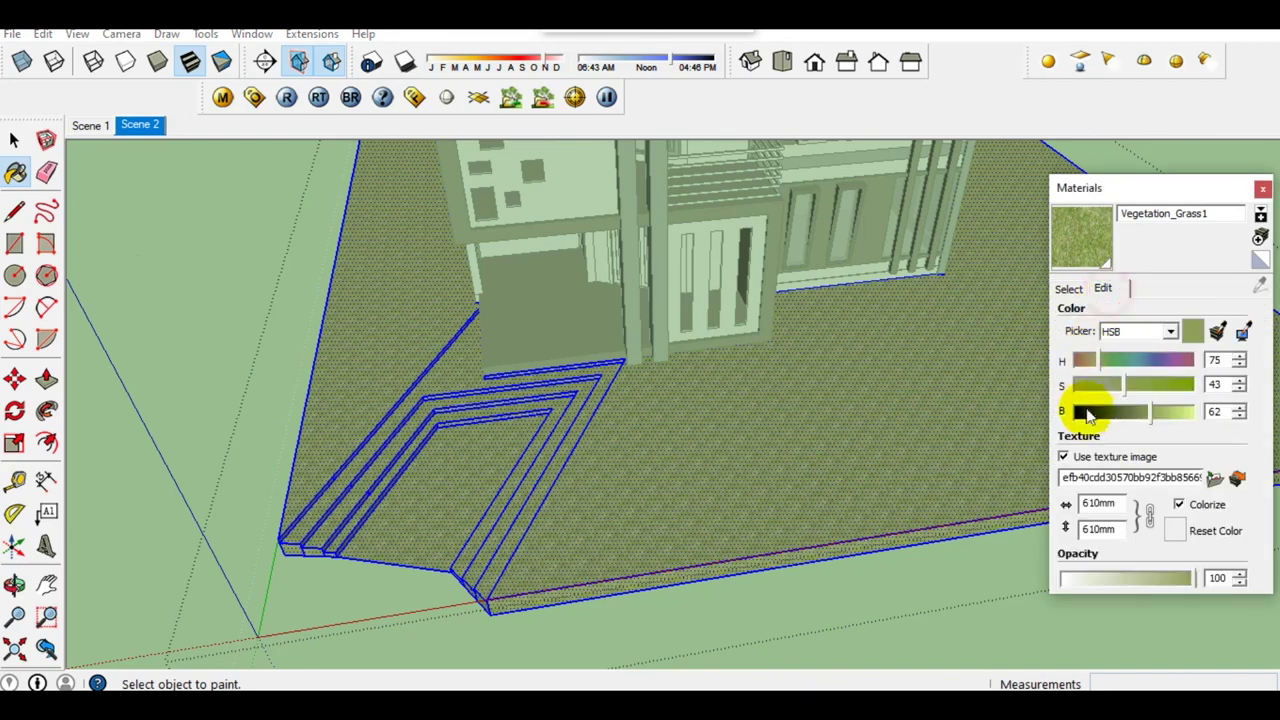
type("1510")
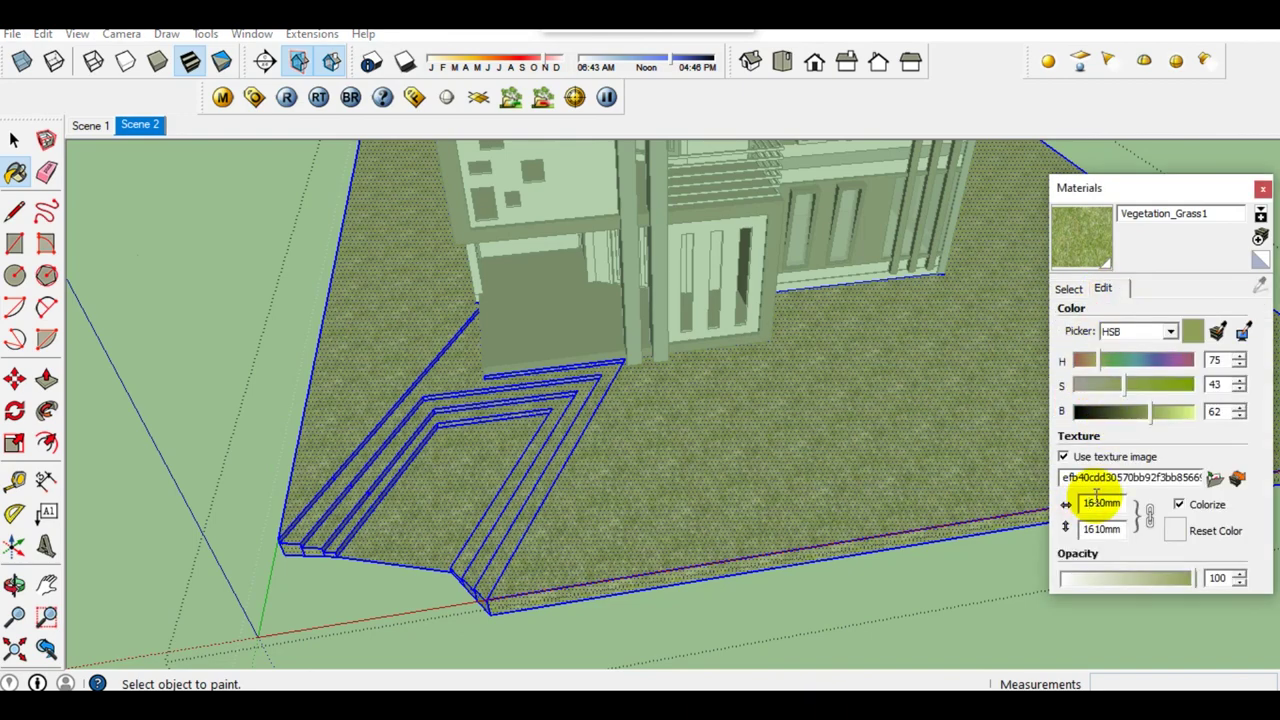
Step: Sample Brick Red from the model and paint all step tops and sides brown
key("space")
middle_click_drag(423, 514, 486, 543)
key("b")
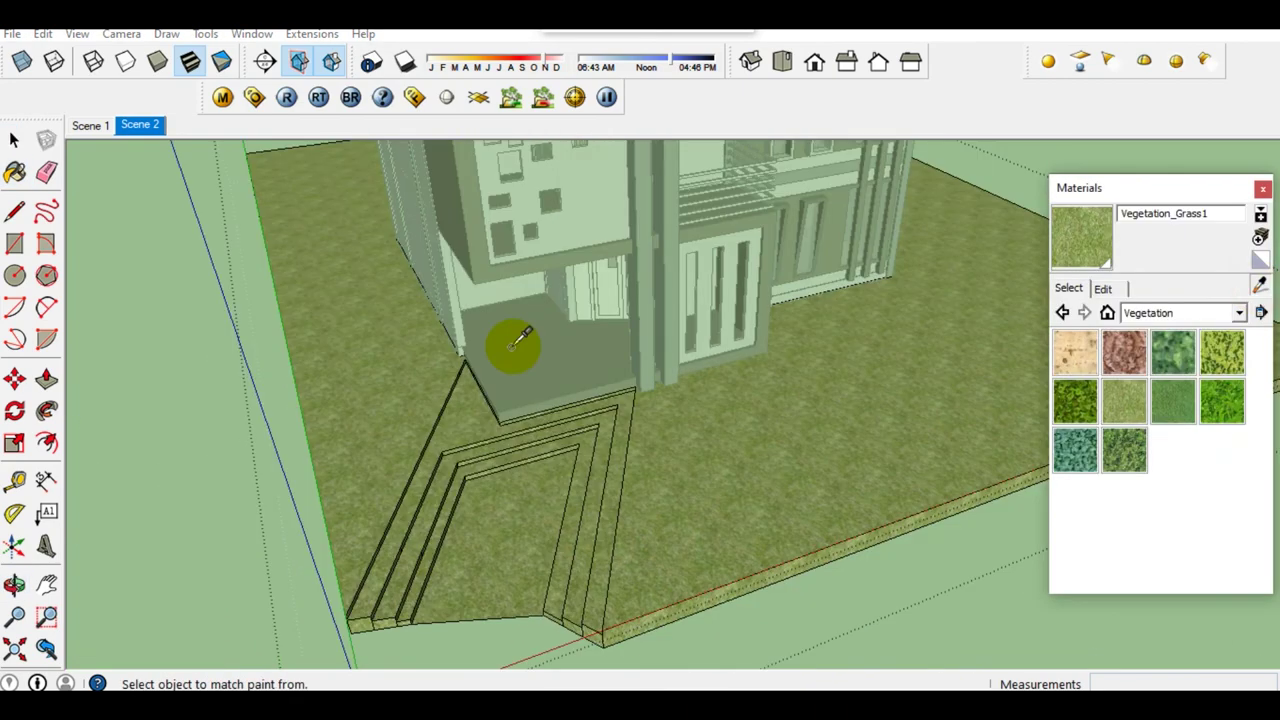
left_click(517, 340, "alt")
left_click(443, 457)
scroll(457, 486, "up", 2)
scroll(634, 409, "up", 2)
scroll(396, 484, "up", 2)
left_click(394, 488)
left_click(295, 516)
left_click(298, 462)
left_click(252, 423)
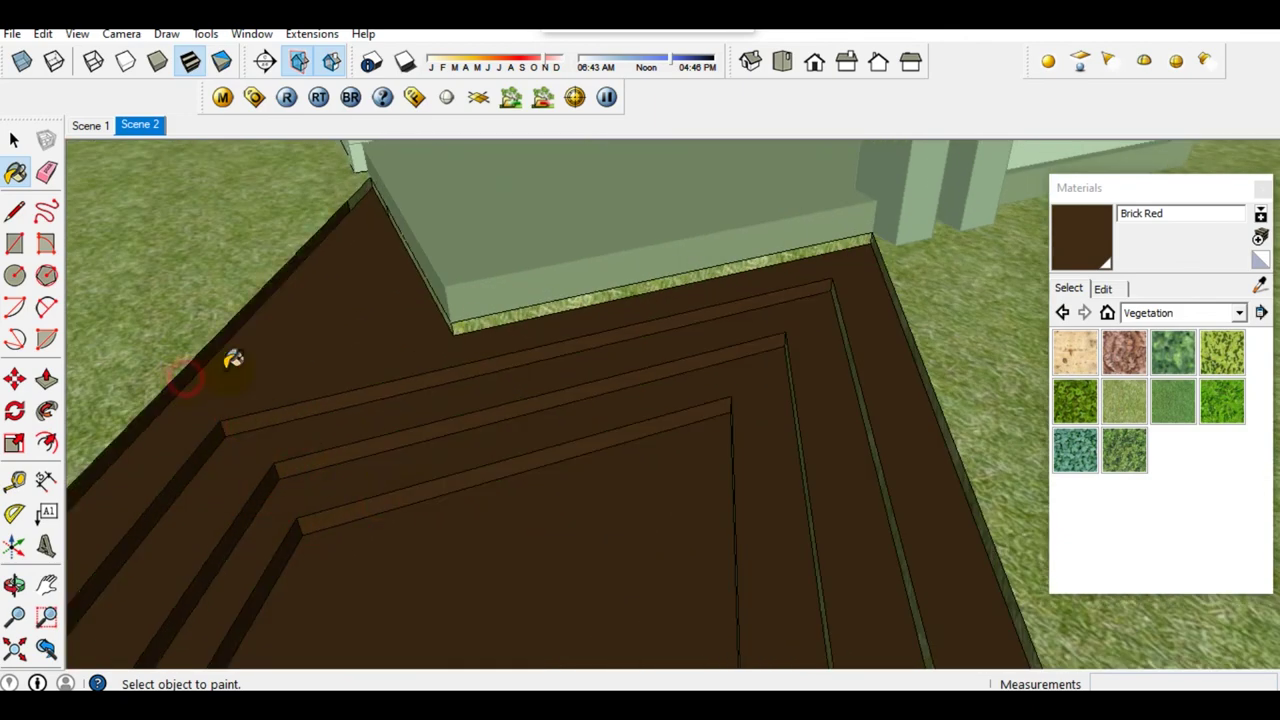
scroll(337, 500, "down", 5)
Step: Draw a road rectangle along the lot's front edge and paint it near-black Color_008
key("l")
left_click(346, 480)
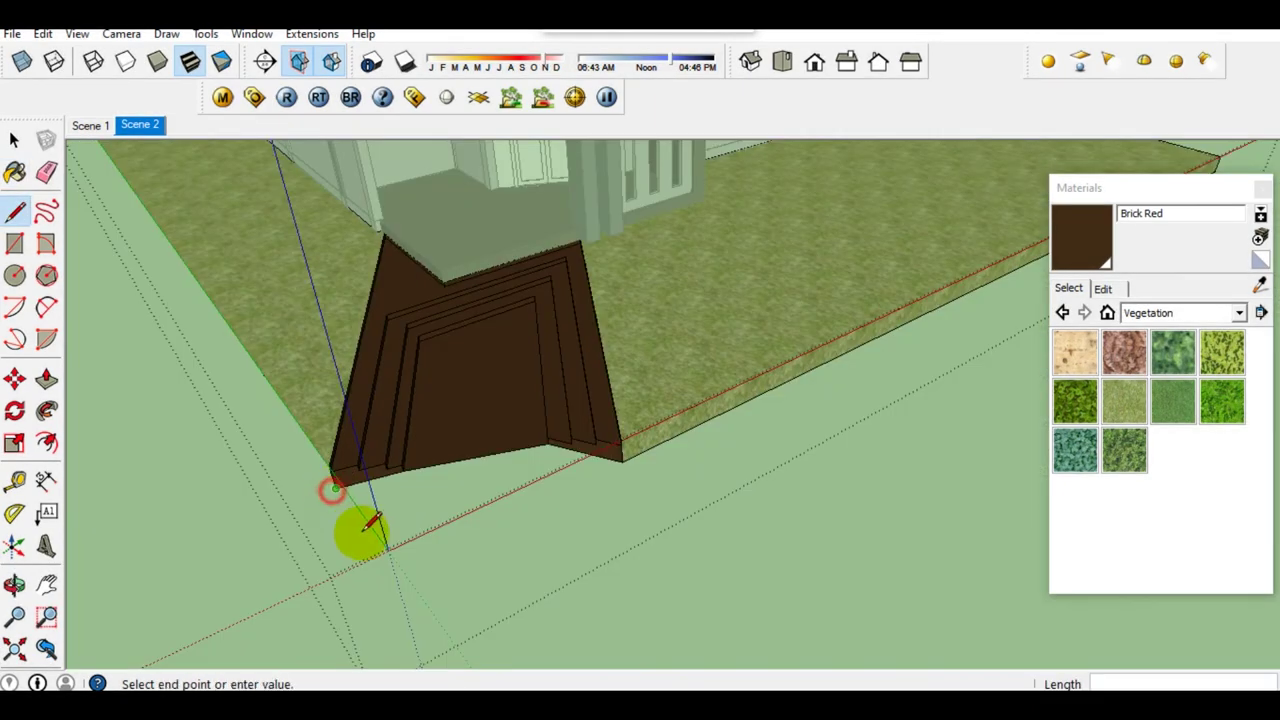
key("r")
left_click(868, 292)
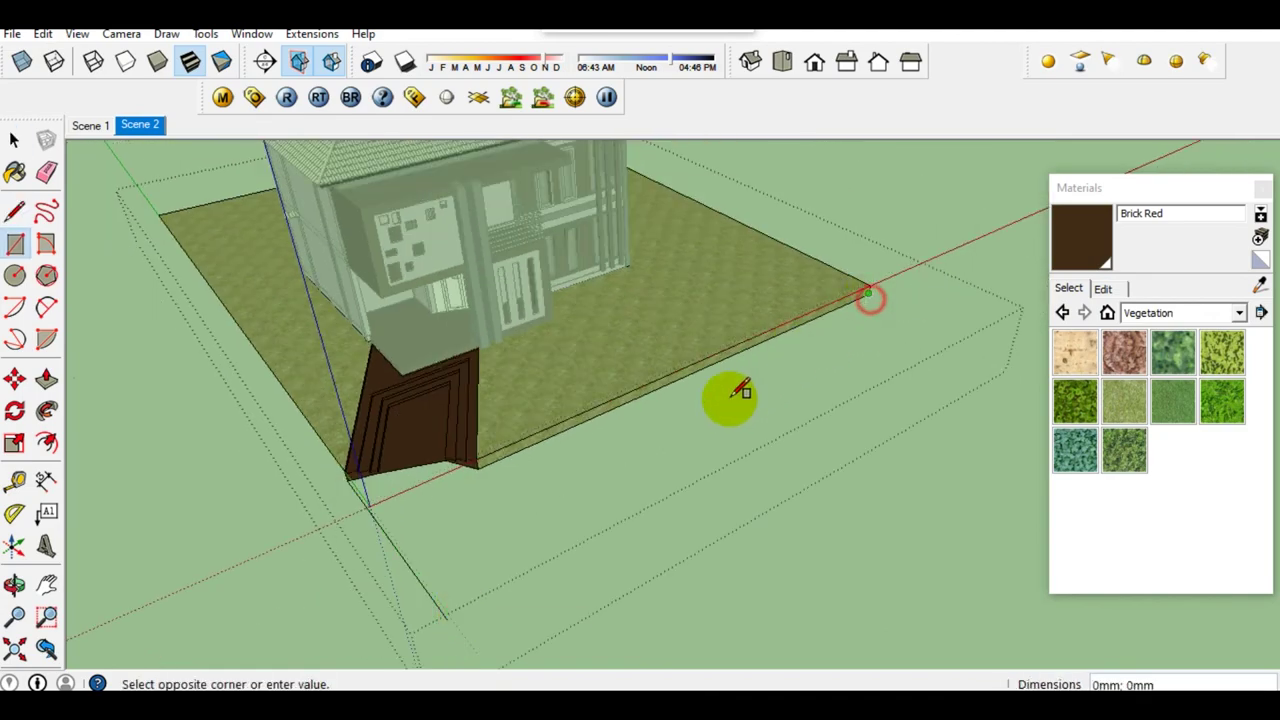
left_click(449, 614)
key("space")
scroll(451, 526, "up", 3)
key("b")
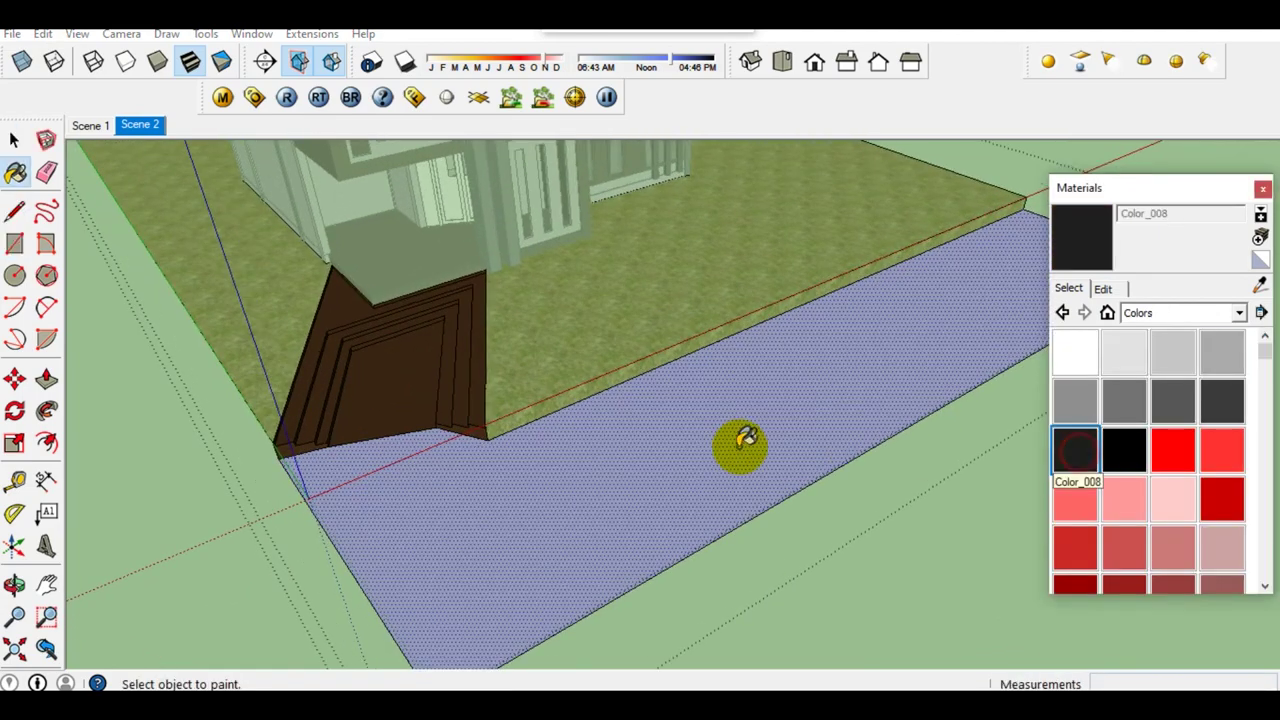
left_click(745, 440)
Step: Offset the lawn outline 150 mm inward to form a border
key("space")
scroll(600, 534, "down", 3)
scroll(571, 537, "up", 1)
scroll(634, 529, "down", 1)
middle_click_drag(634, 529, 614, 508)
scroll(614, 508, "down", 2)
key("l")
left_click(984, 230)
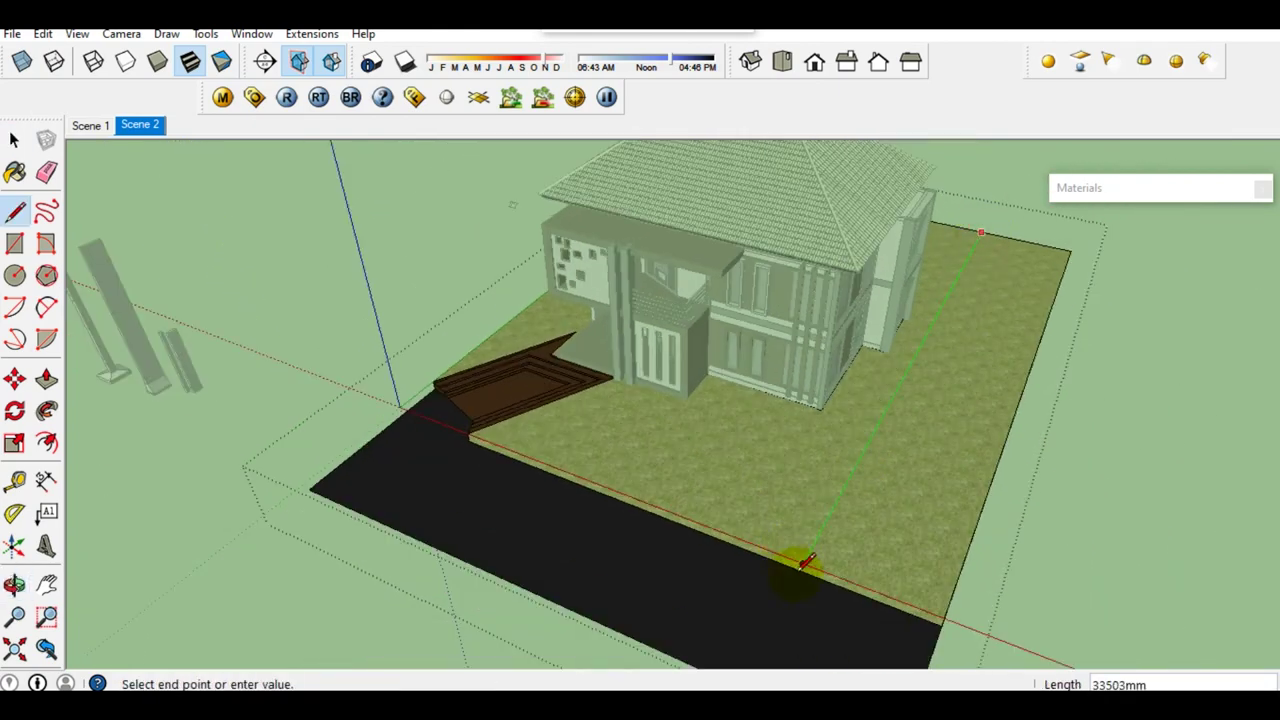
key("space")
left_click(777, 537)
scroll(790, 530, "up", 3)
key("f")
left_click(810, 520)
type("150")
key("Return")
scroll(865, 560, "up", 3)
Step: Paint the border strip mid-grey and push/pull it up into a curb
key("b")
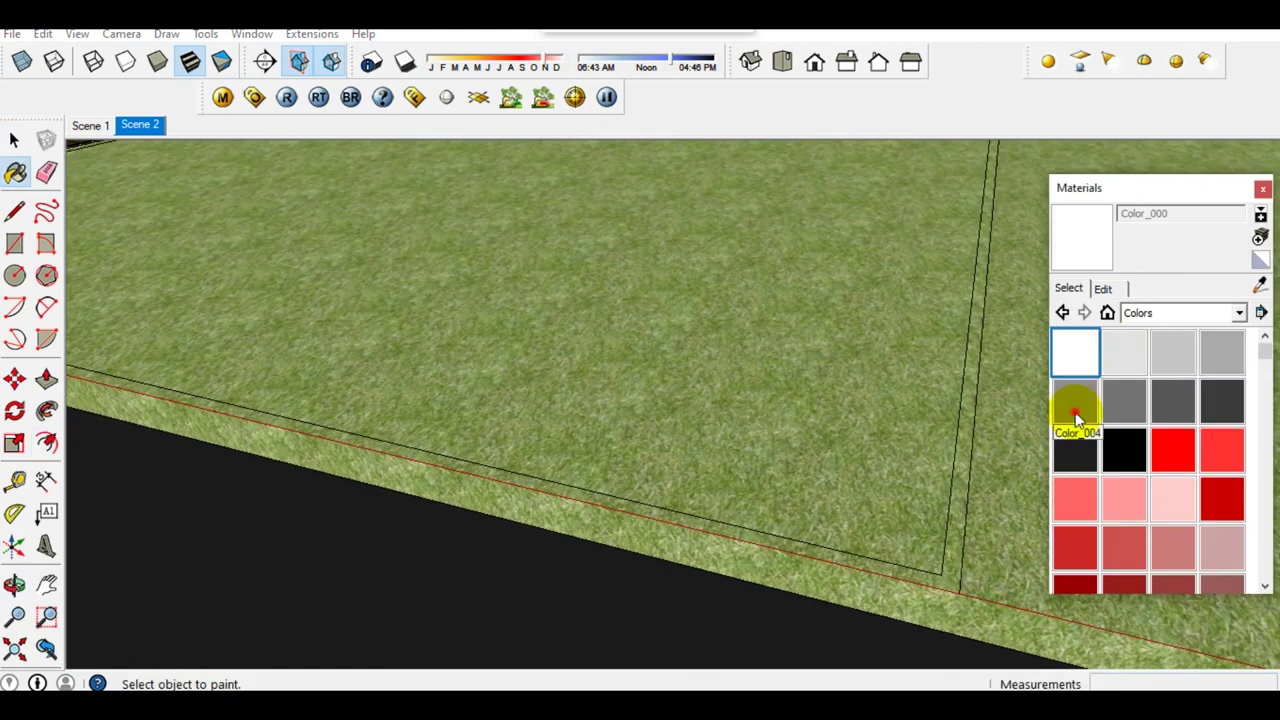
left_click(1075, 400)
left_click(952, 565)
scroll(952, 560, "down", 2)
key("p")
left_click(958, 458)
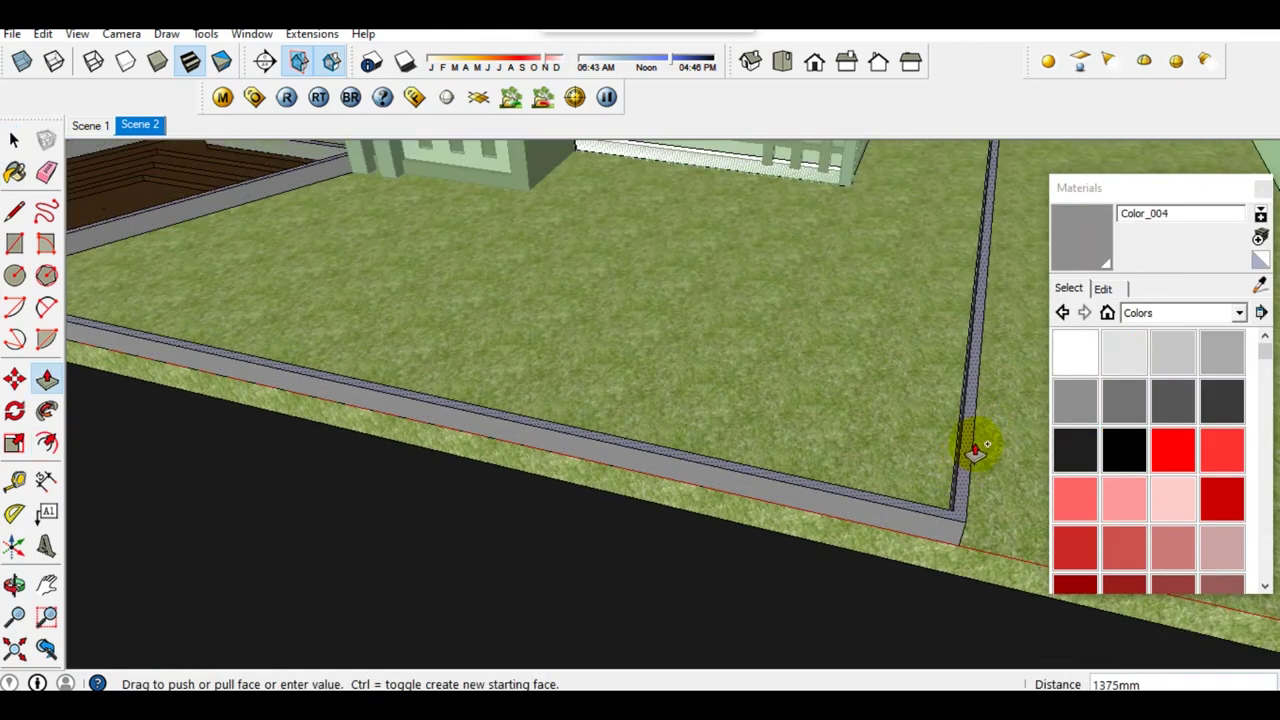
left_click(926, 508)
Step: Orbit around the new curb to inspect it and the stepped path
key("space")
scroll(926, 508, "down", 2)
middle_click_drag(814, 491, 1034, 449)
scroll(651, 531, "up", 3)
key("l")
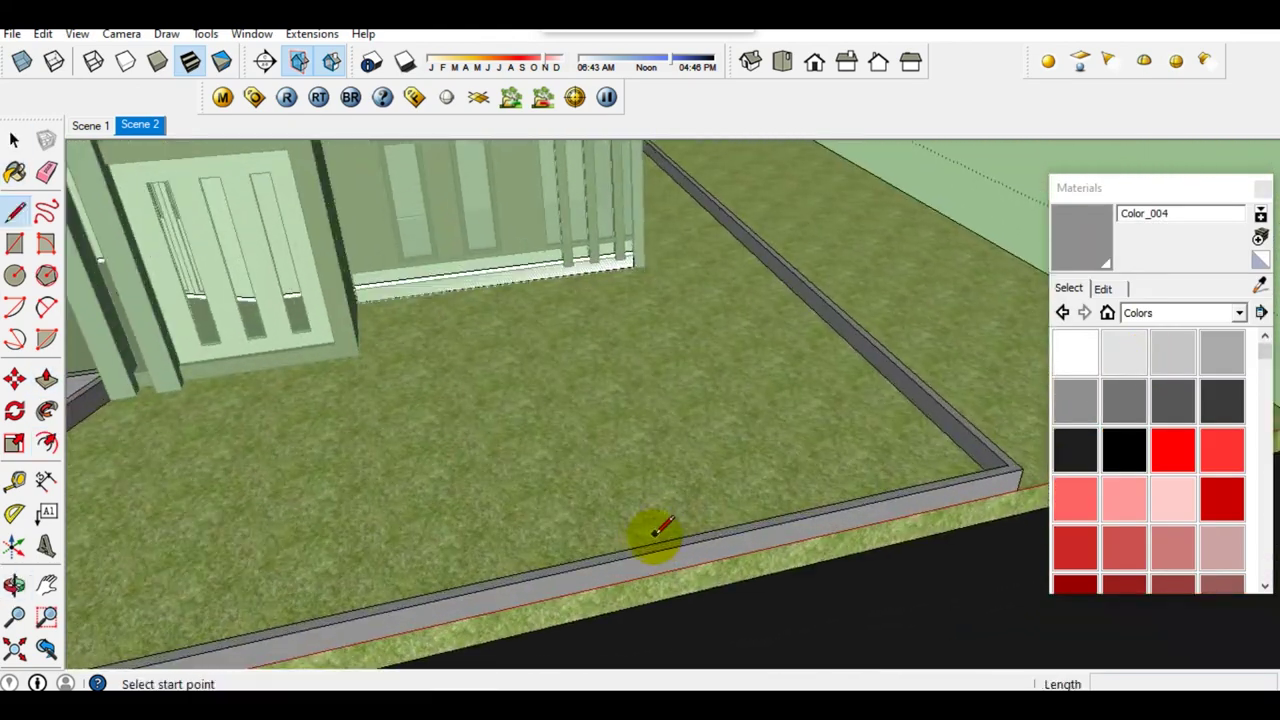
scroll(632, 545, "up", 2)
key("space")
scroll(650, 555, "down", 1)
mouse_move(651, 557)
middle_mouse_down()
mouse_move(634, 580)
mouse_move(792, 398)
mouse_move(889, 371)
mouse_move(457, 443)
mouse_move(600, 500)
mouse_move(370, 482)
middle_mouse_up()
Step: Raise the curb face by 1000 into a boundary wall
key("l")
scroll(370, 470, "up", 2)
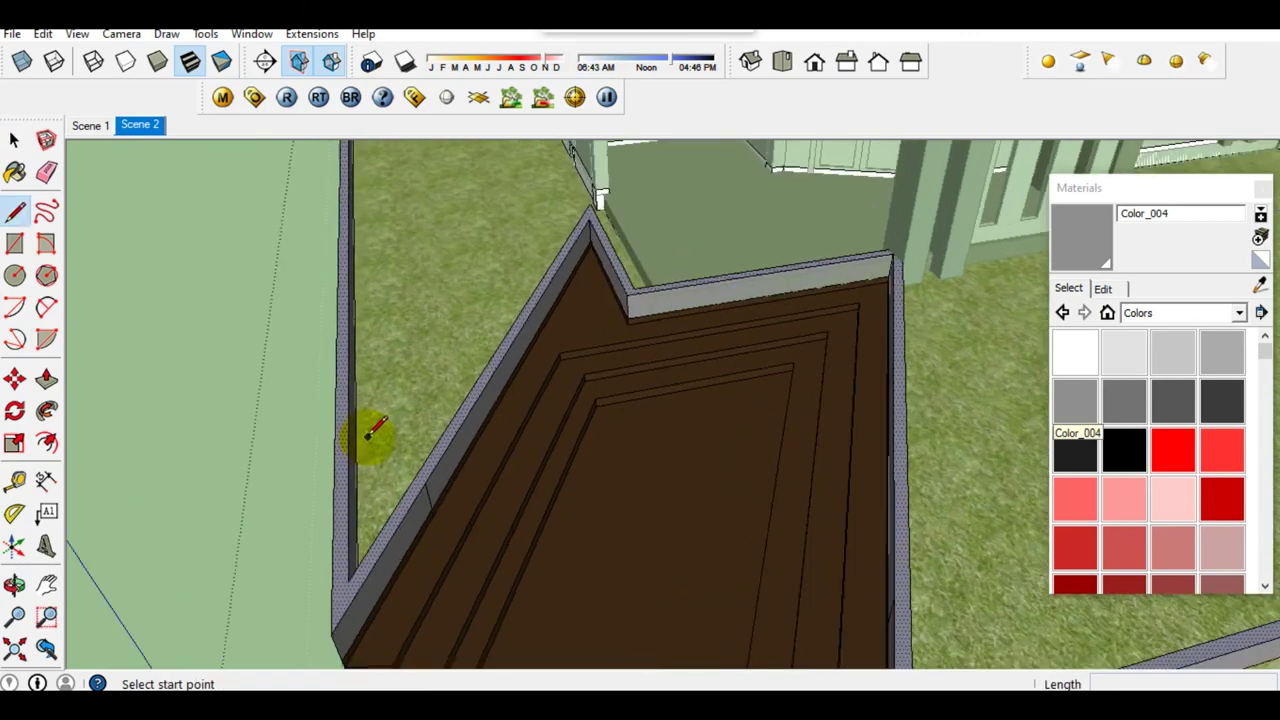
key("space")
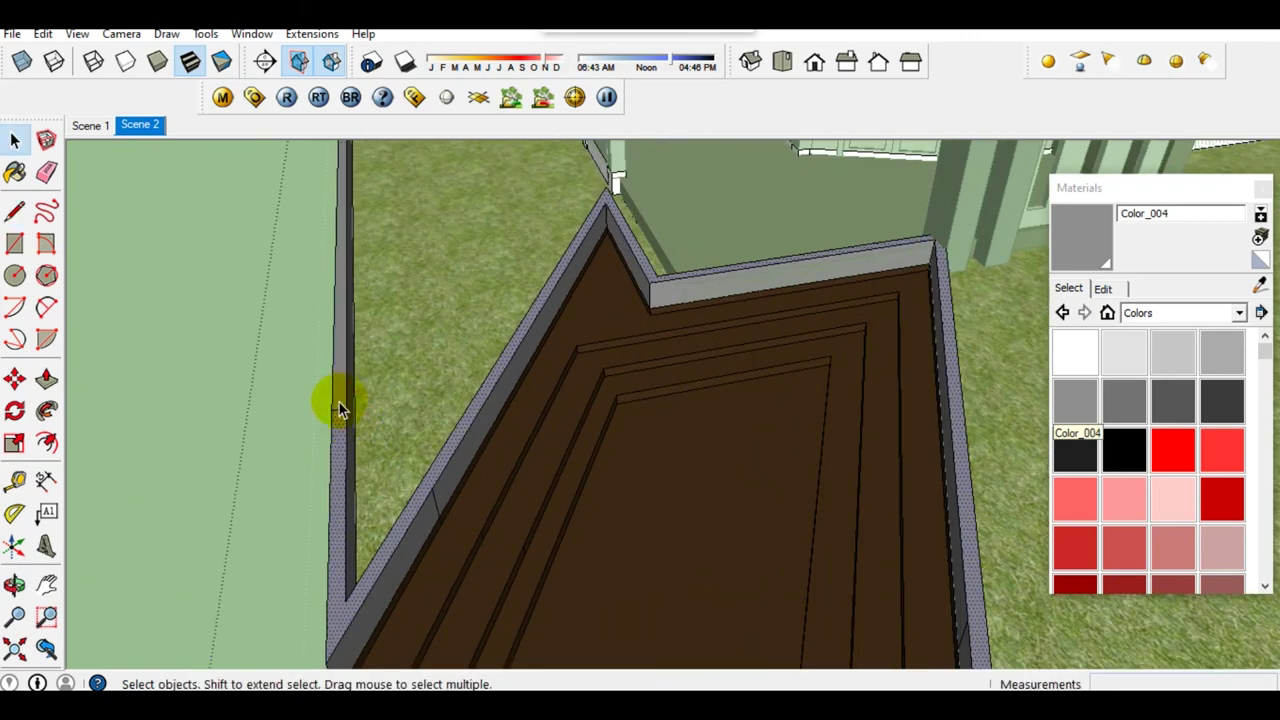
left_click(338, 405)
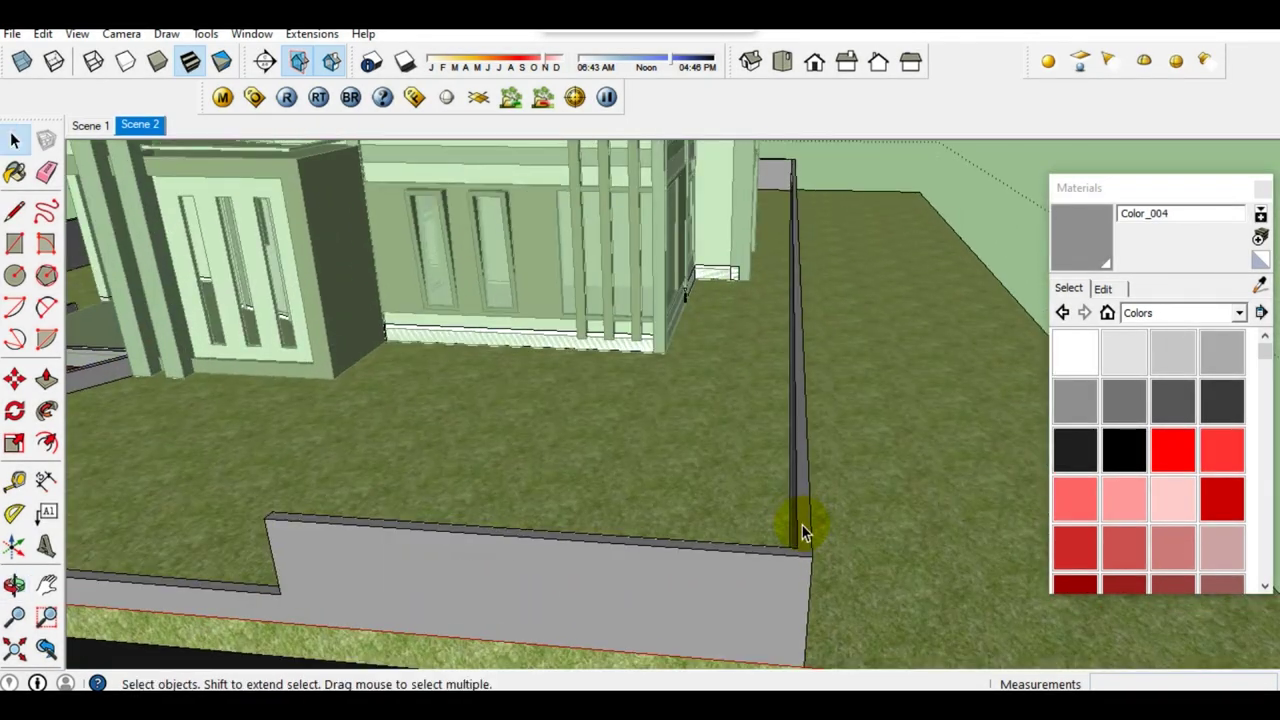
key("p")
left_click(802, 525)
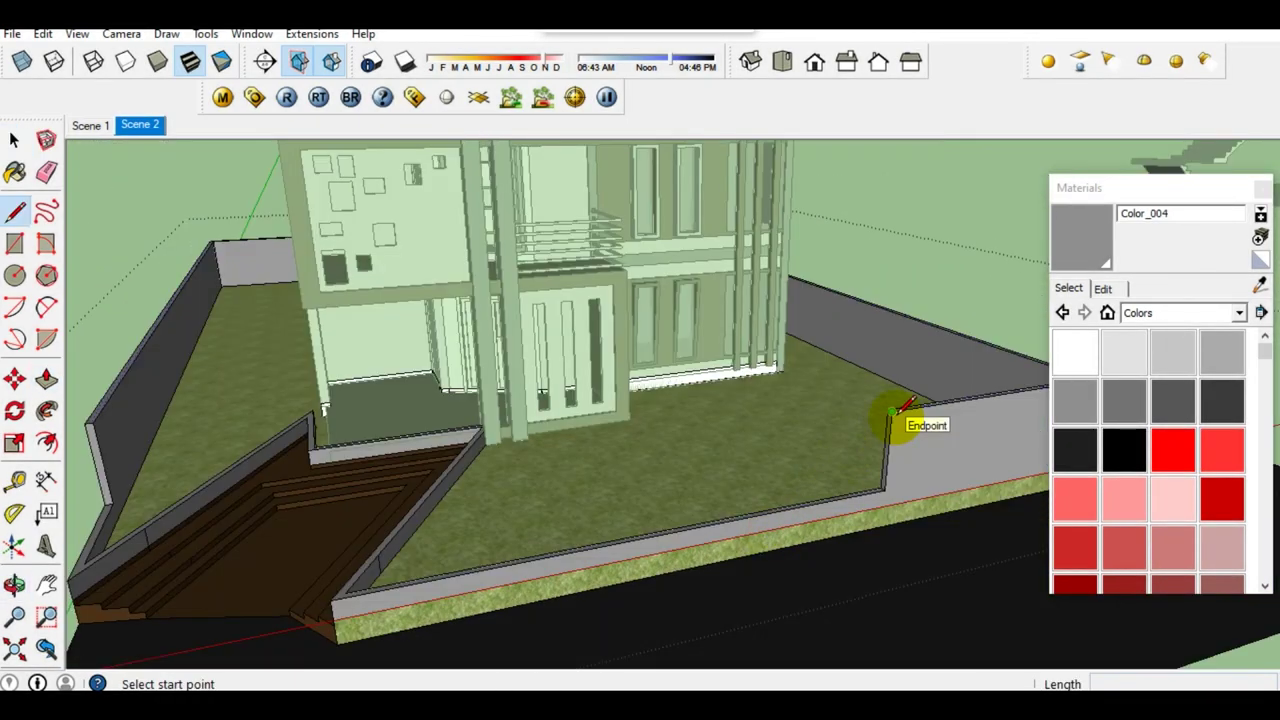
Step: Draw a line between the front wall endpoints to close a front face
left_click(891, 412)
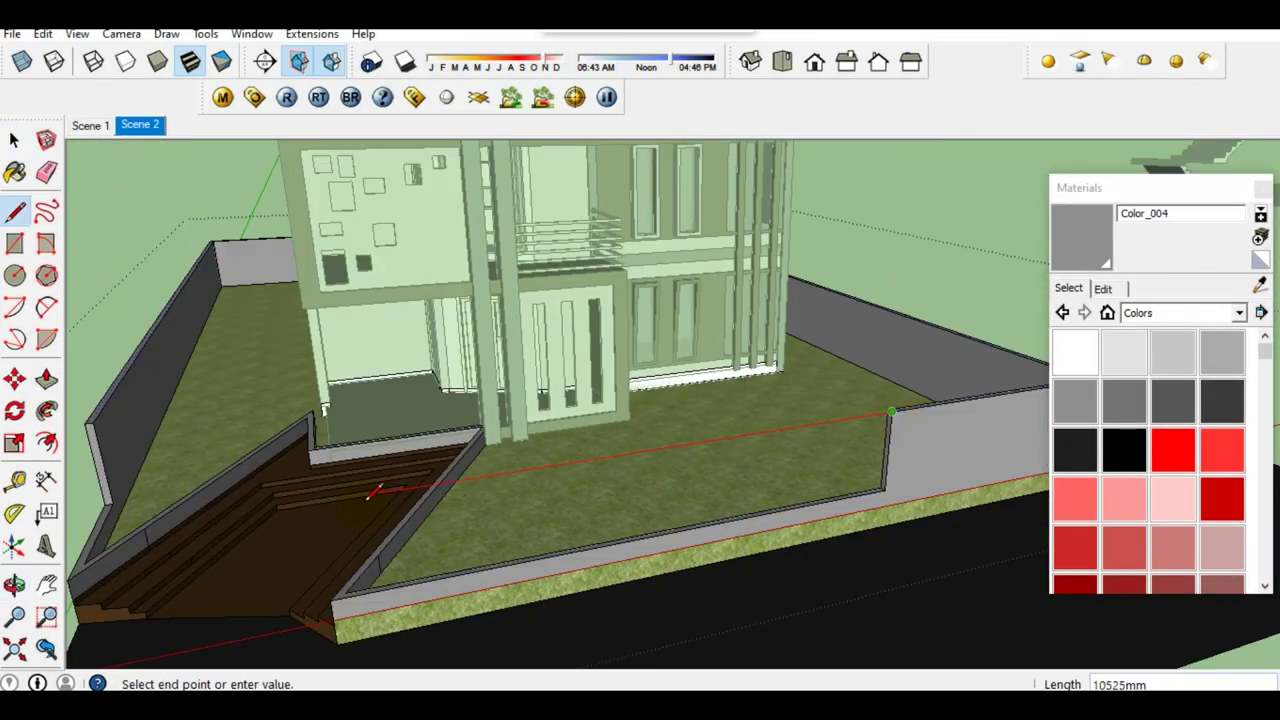
key("space")
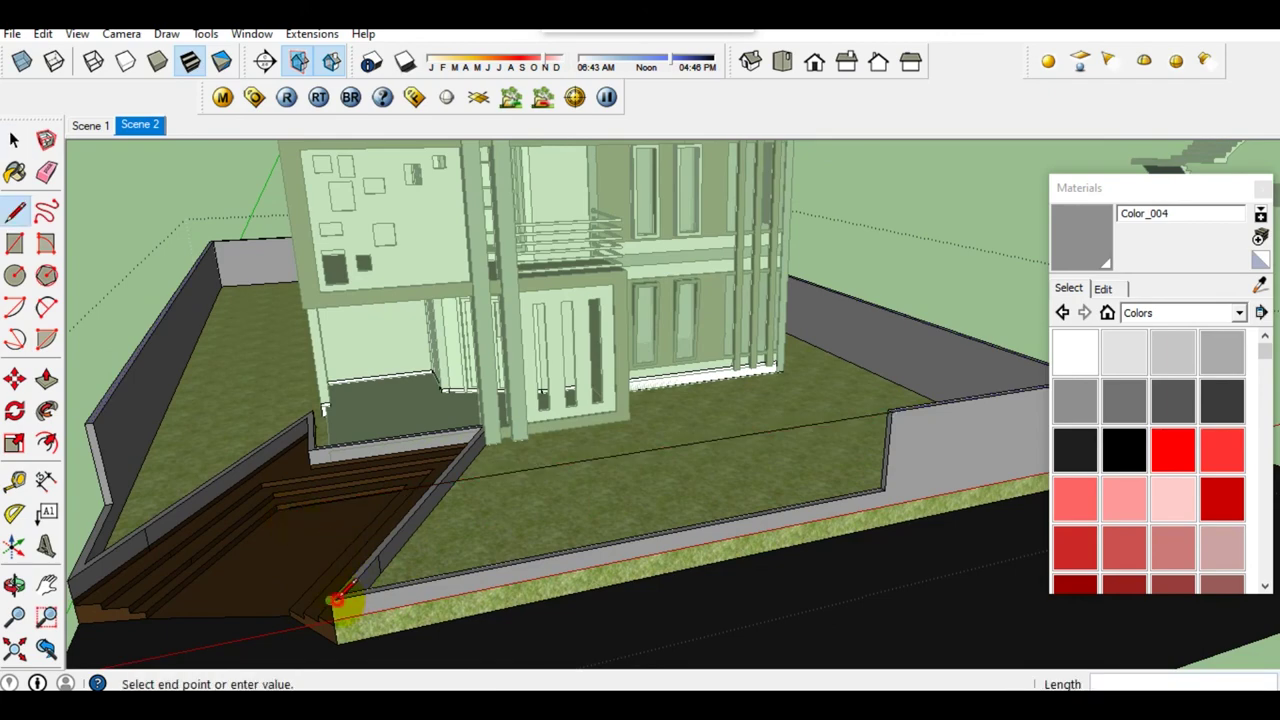
scroll(314, 502, "up", 2)
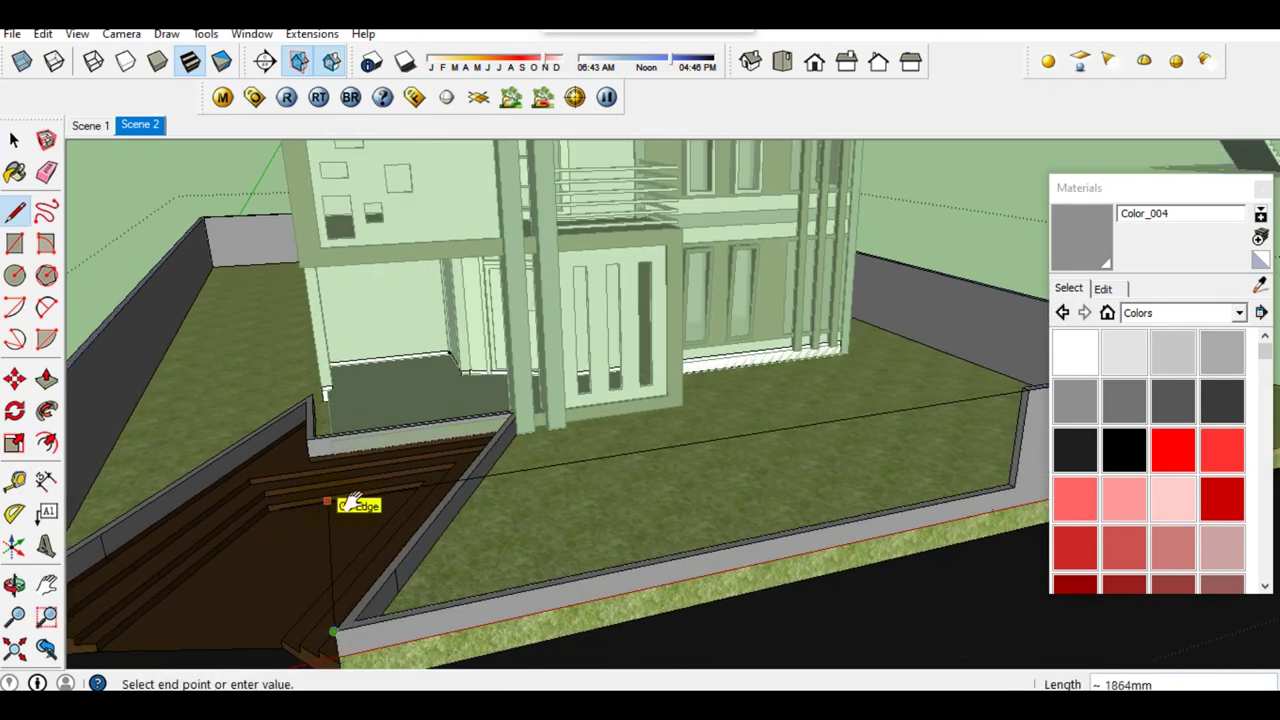
middle_click_drag(340, 503, 543, 500)
left_click(520, 497)
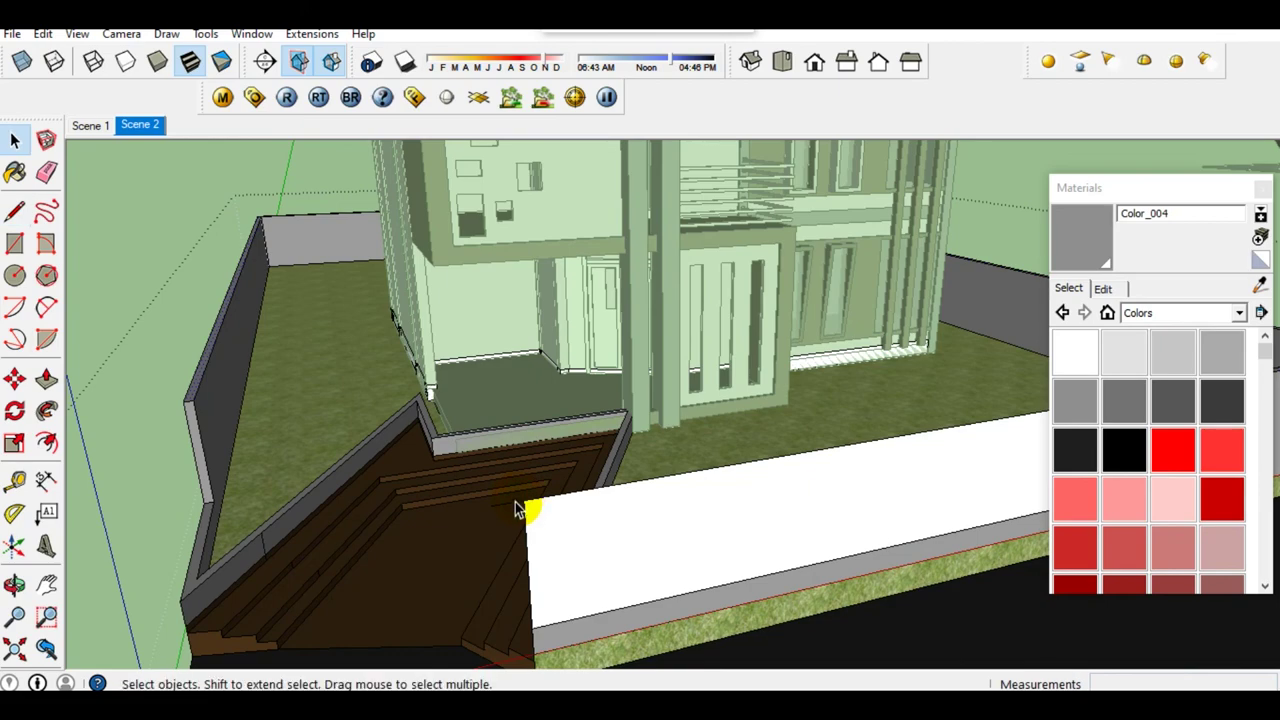
key("space")
Step: Paint the new front face with an iron railing material from the Fencing library
left_click(1239, 312)
left_click(1157, 349)
left_click(1078, 445)
left_click(766, 500)
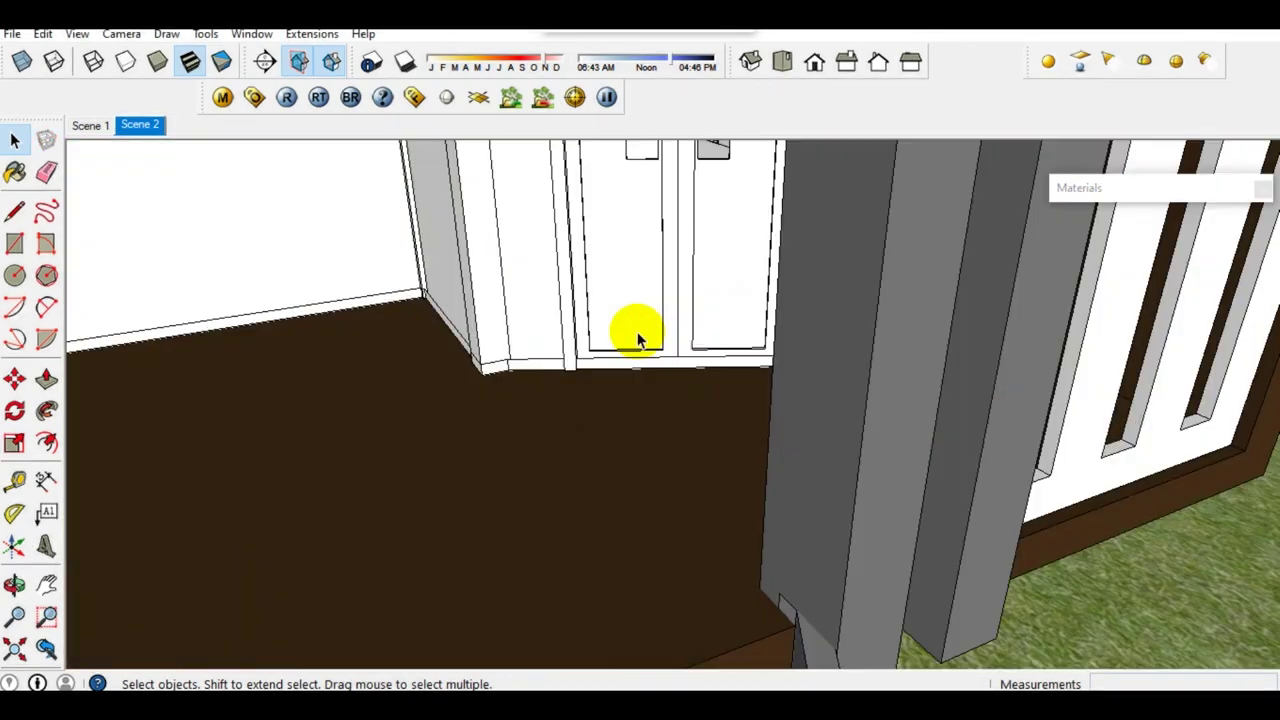
Step: Paint the door panels grey
middle_click_drag(634, 331, 637, 372, "shift")
left_click(637, 370)
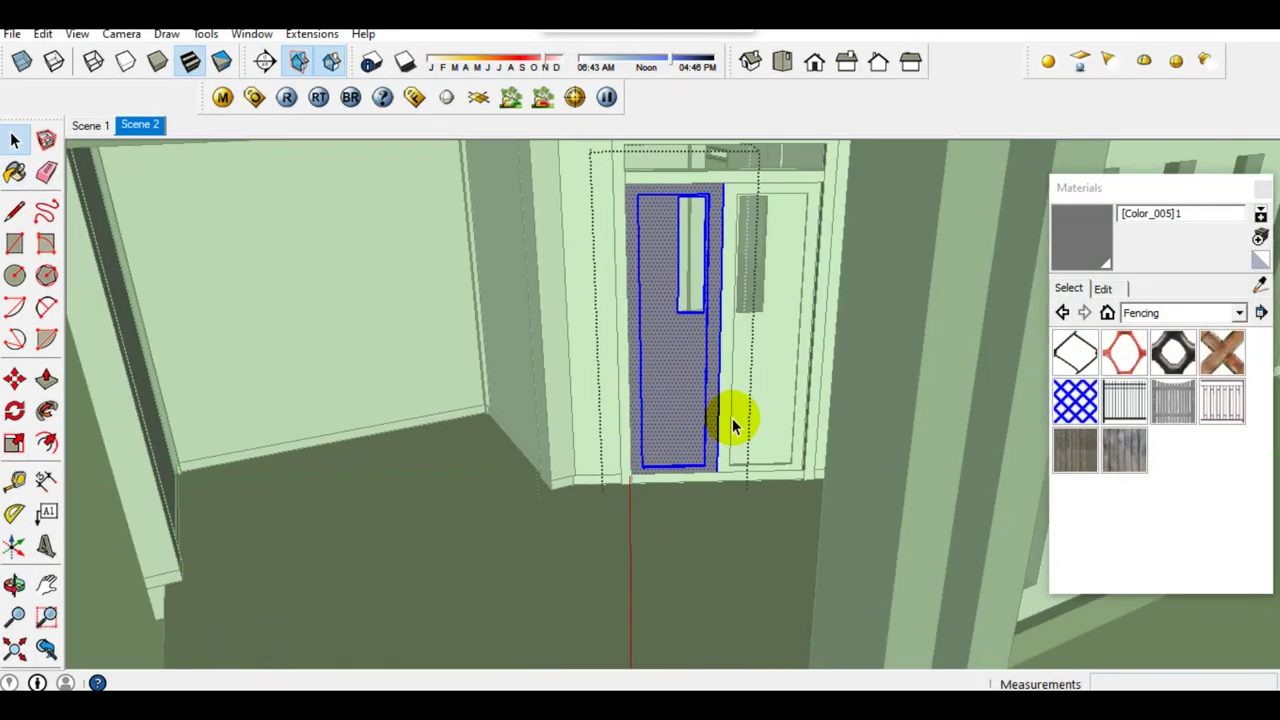
left_click(734, 414)
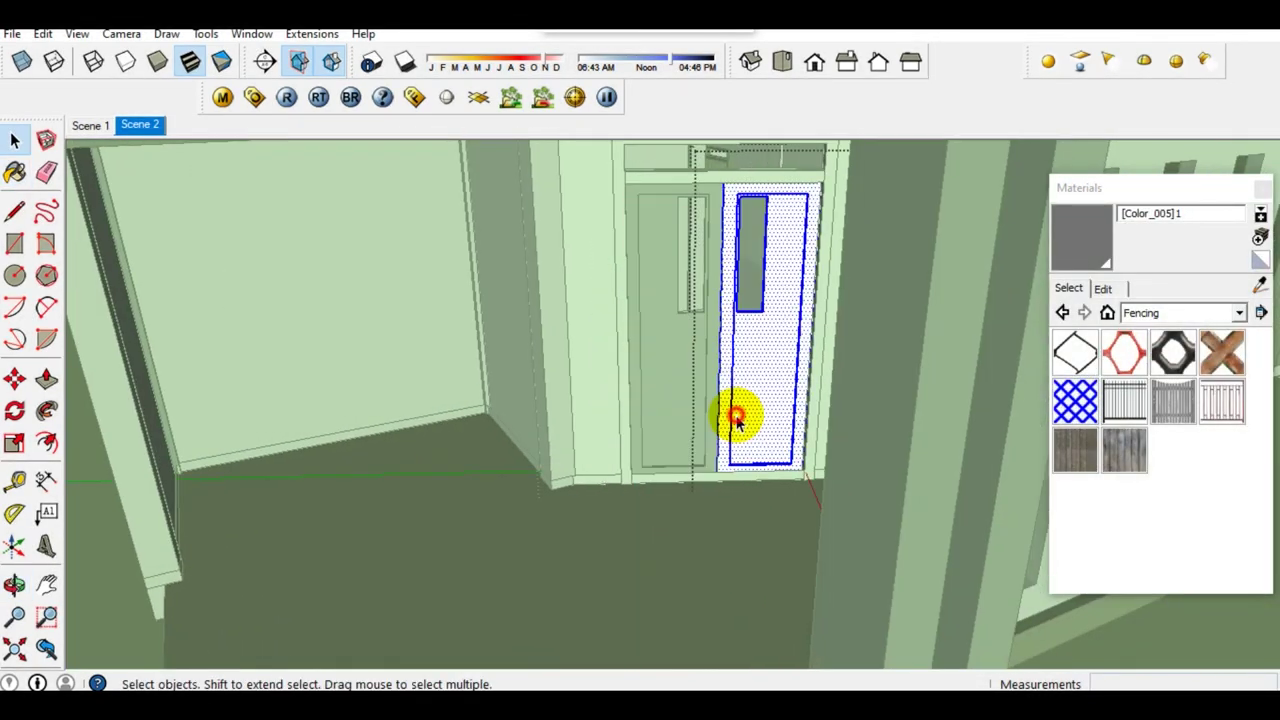
key("b")
left_click(763, 374)
key("space")
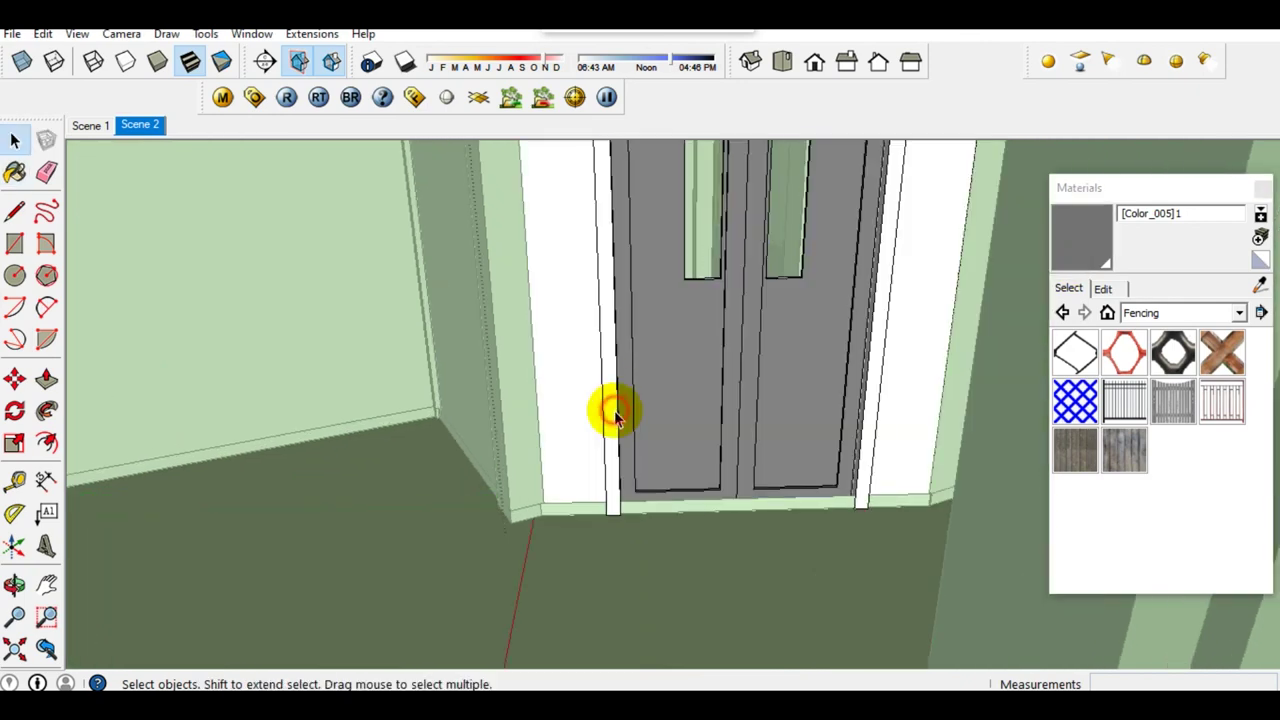
Step: Paint the white door frame strips, including the top strip, grey
left_click(614, 414)
key("b")
left_click(616, 405)
key("space")
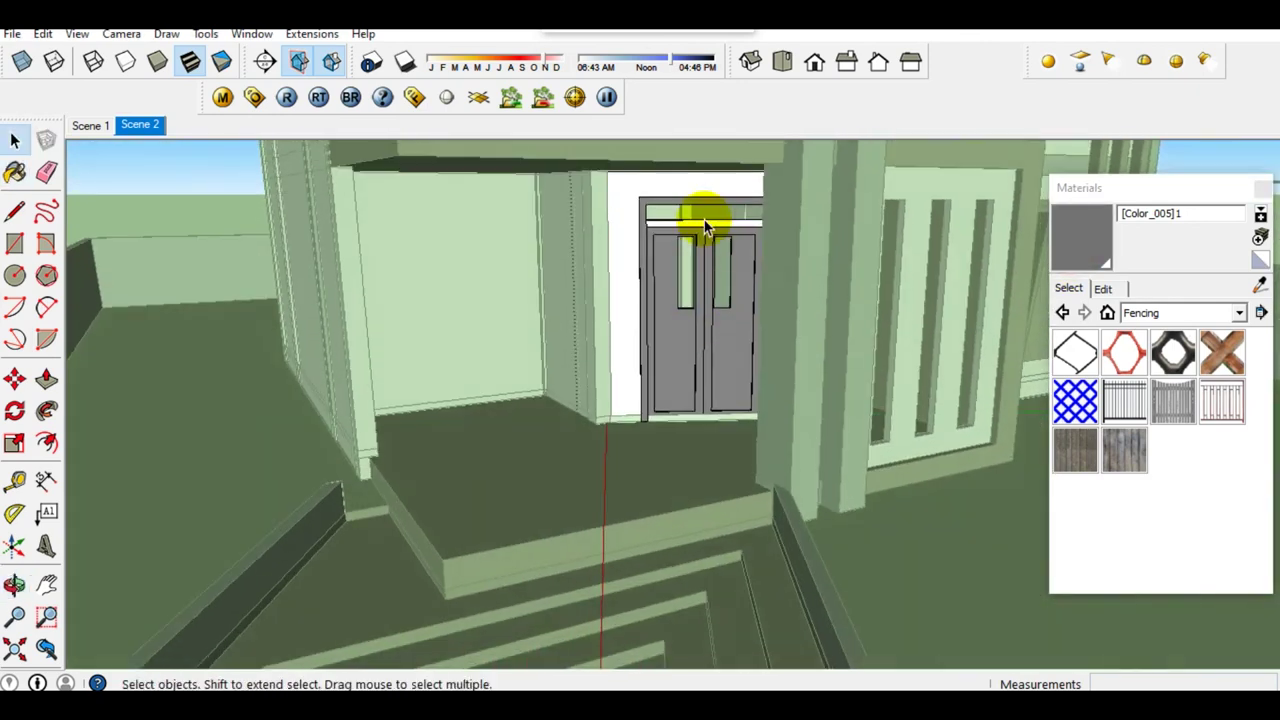
left_click(694, 226)
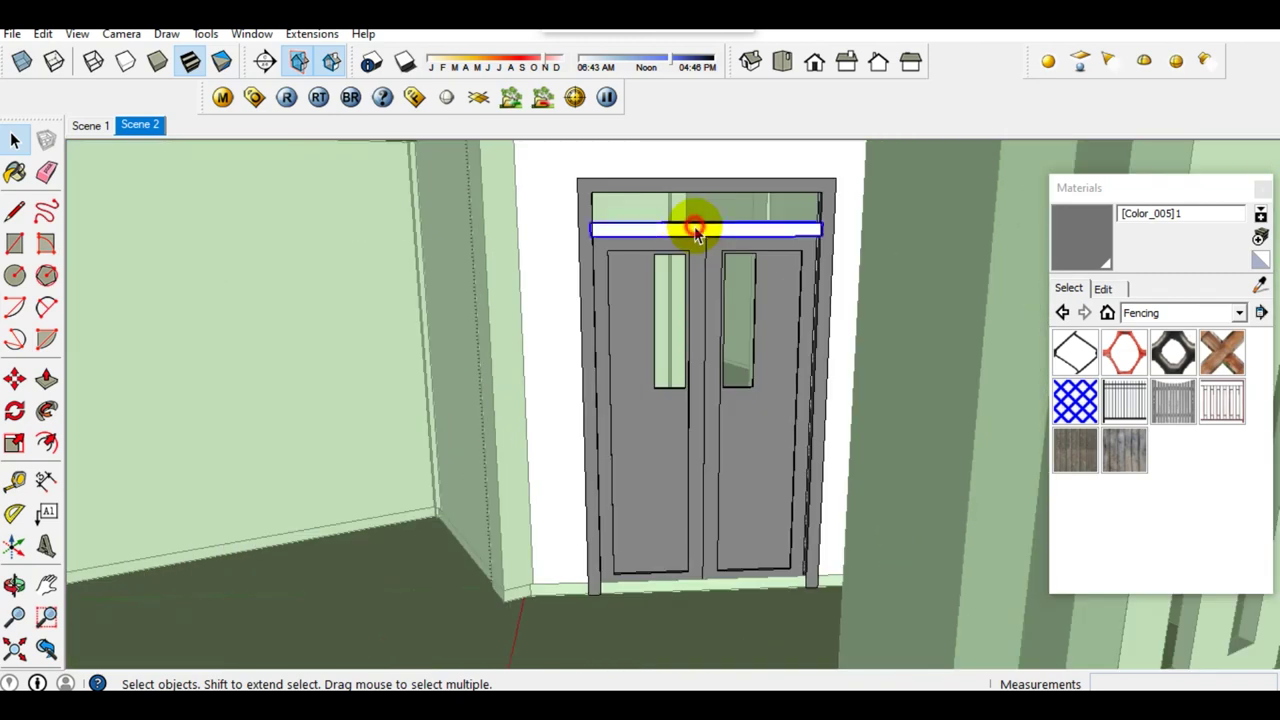
key("b")
left_click(765, 232)
key("space")
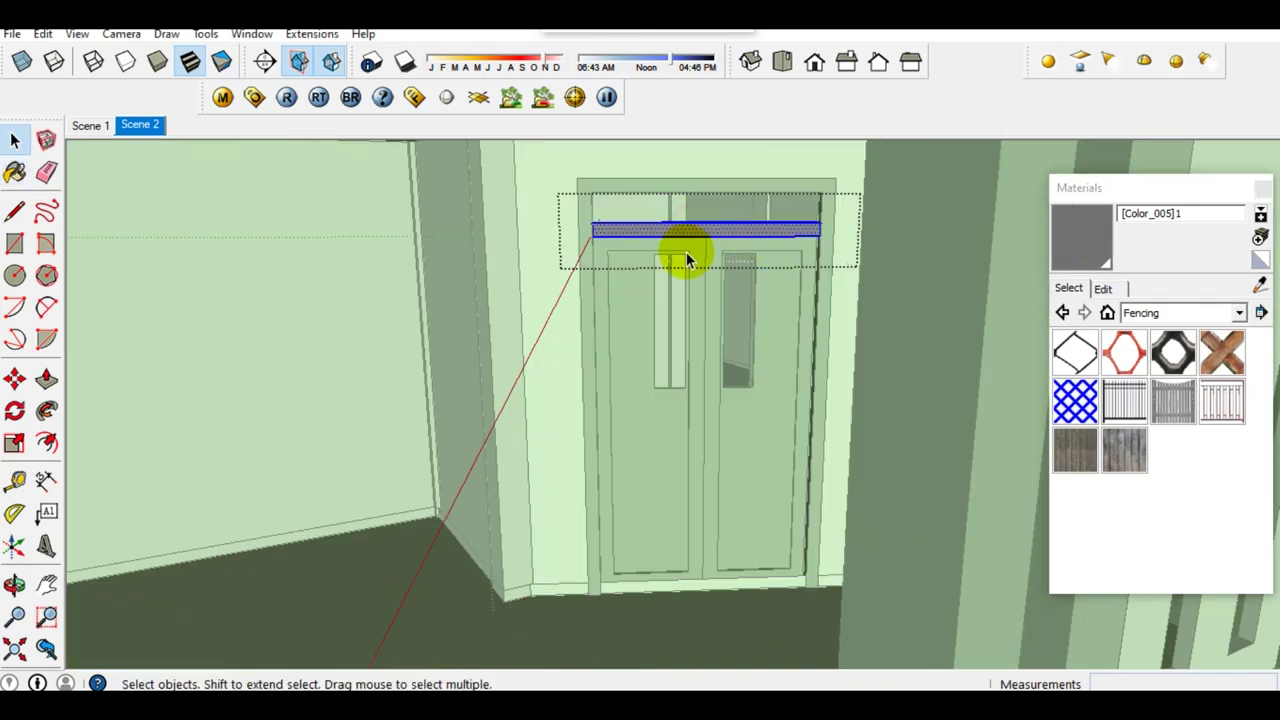
Step: Merge the whole door into one solid with Outer Shell
key("Escape")
left_click(604, 238)
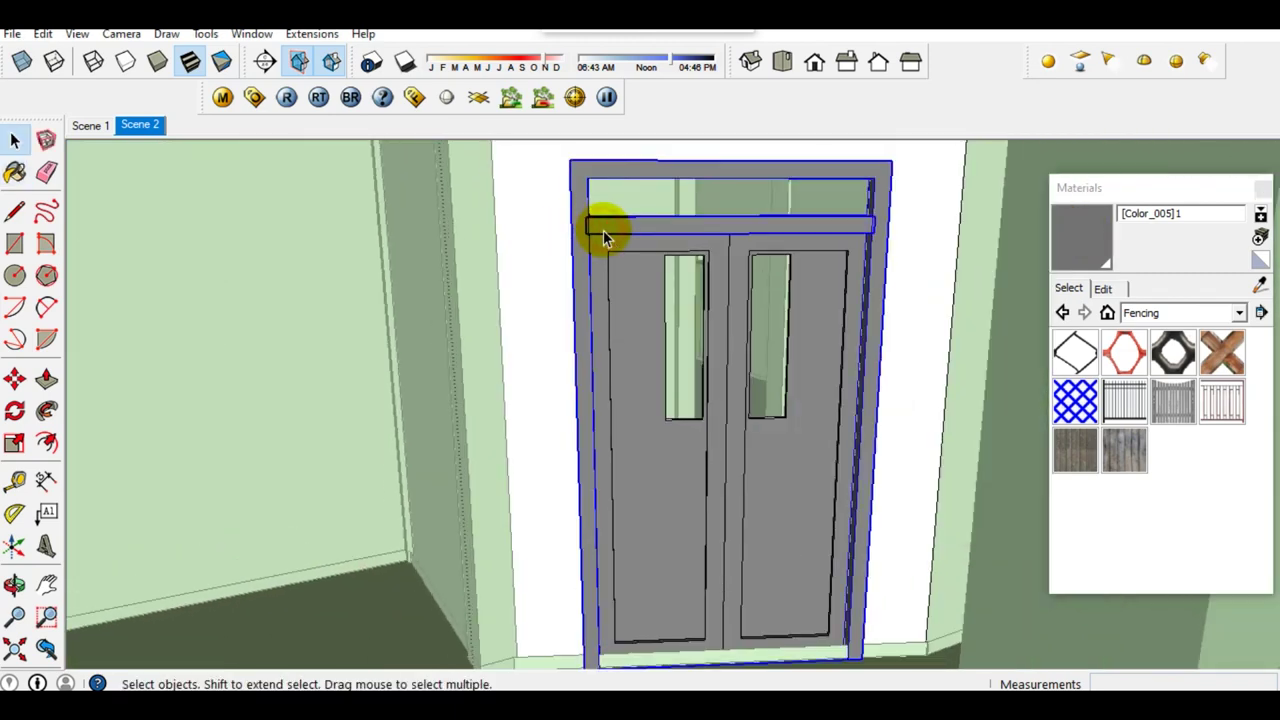
right_click(594, 238)
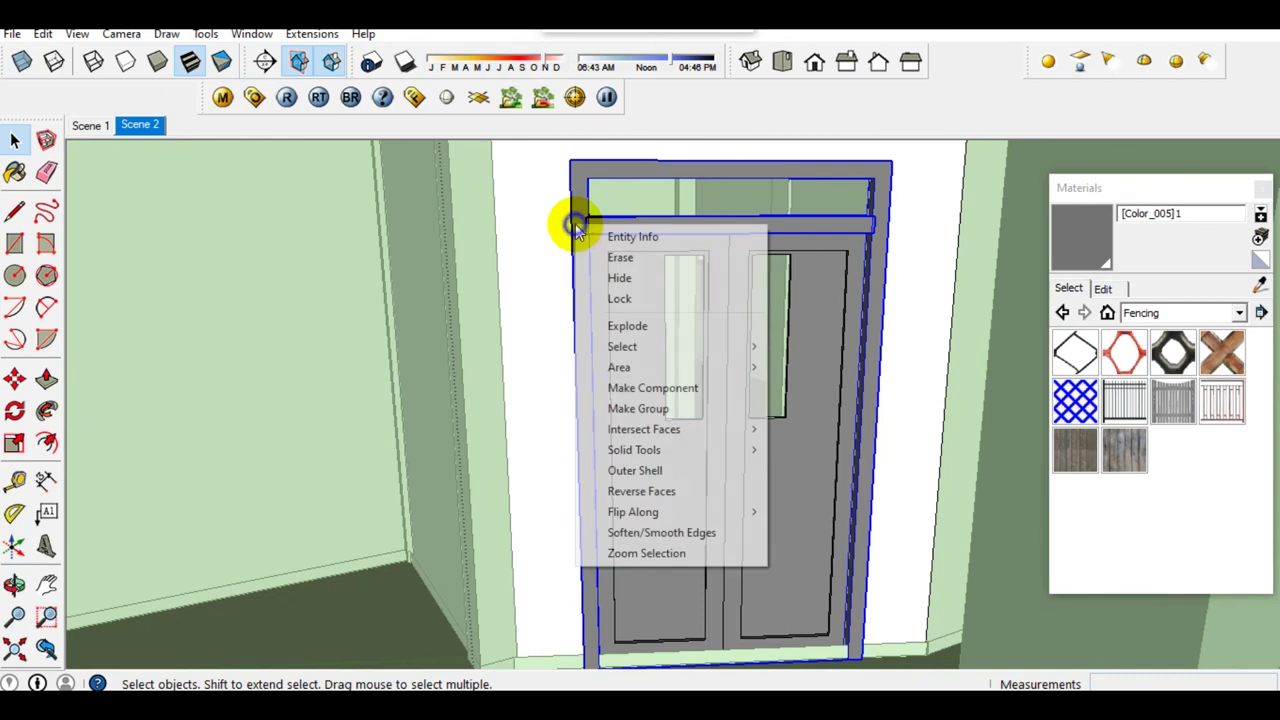
left_click(655, 470)
Step: Paint the upper side glass panels of the exterior grey
scroll(644, 248, "down", 2)
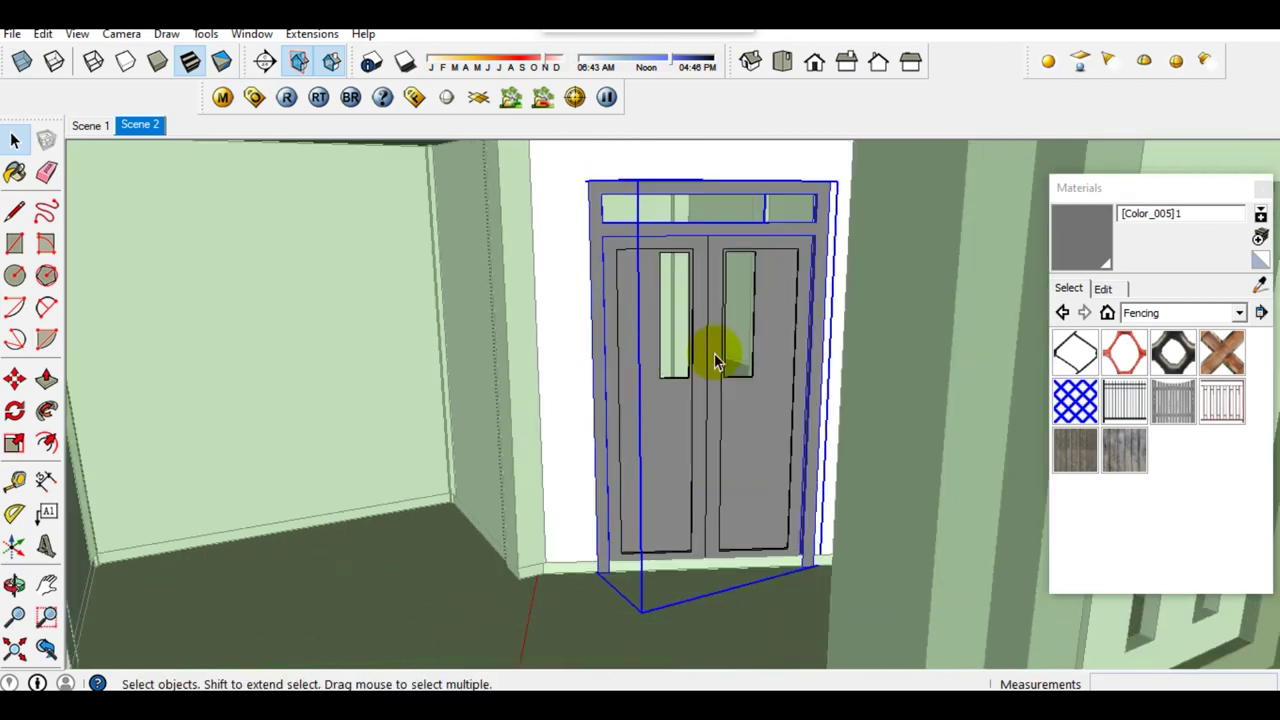
scroll(820, 432, "down", 3)
middle_click_drag(783, 420, 714, 420)
scroll(714, 420, "down", 3)
left_click(575, 300)
left_click(423, 271)
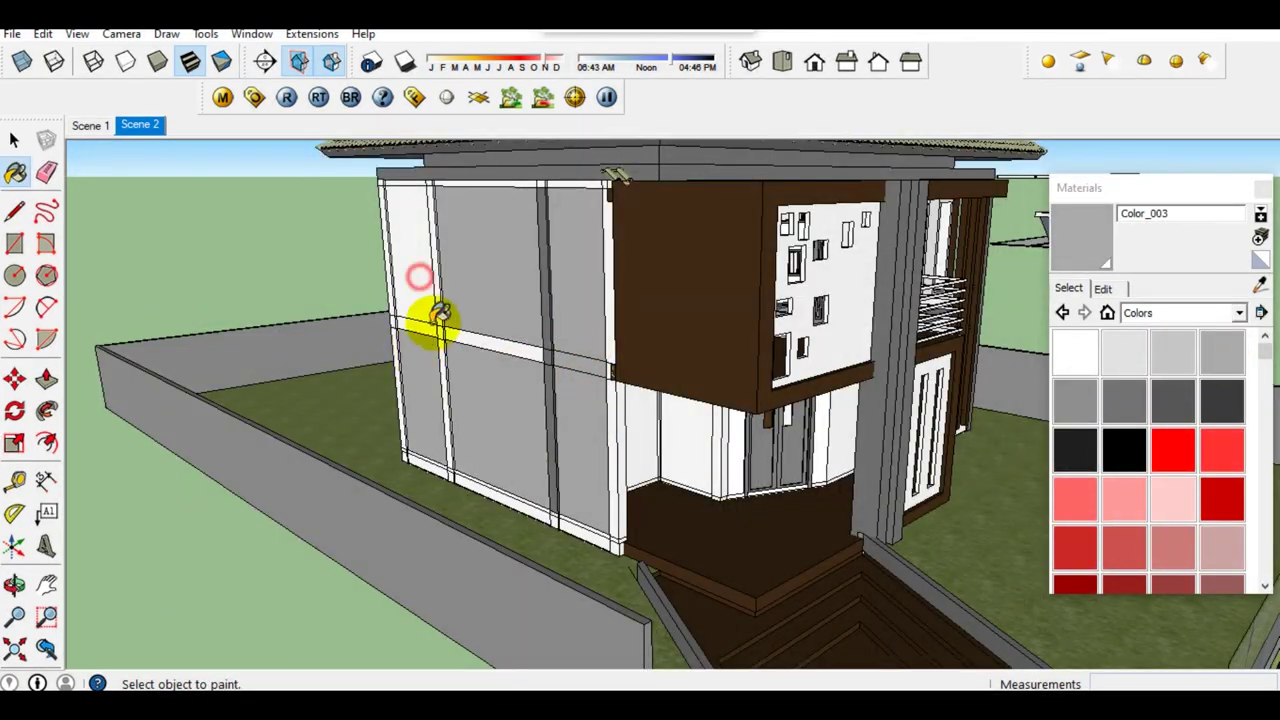
left_click(445, 295)
Step: Open the COMPONEN folder and drag the pohon lontar 2 tree into the model
mouse_move(610, 478)
middle_mouse_down()
mouse_move(591, 429)
mouse_move(920, 366)
mouse_move(950, 395)
middle_mouse_up()
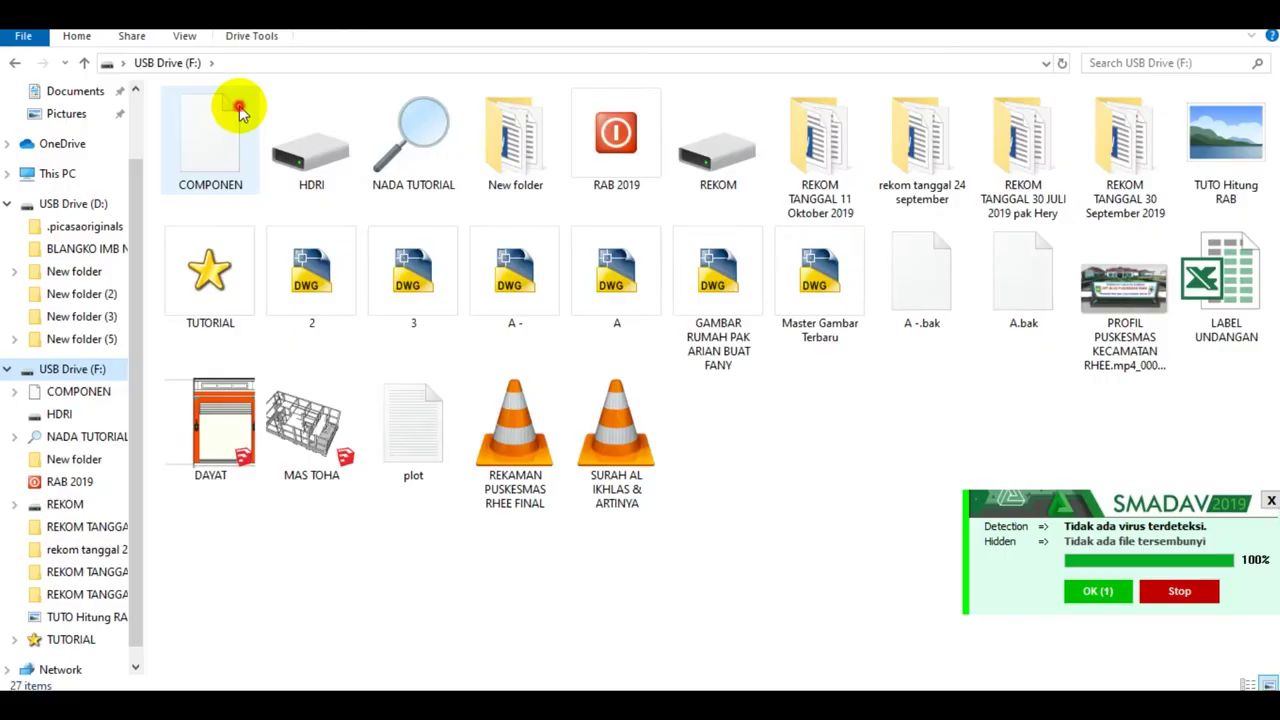
double_click(239, 105)
mouse_move(245, 285)
left_mouse_down()
mouse_move(165, 665)
mouse_move(378, 543)
left_mouse_up()
Step: Place the pohon lontar 2 palm by the left boundary wall
scroll(493, 510, "up", 2)
scroll(480, 529, "up", 2)
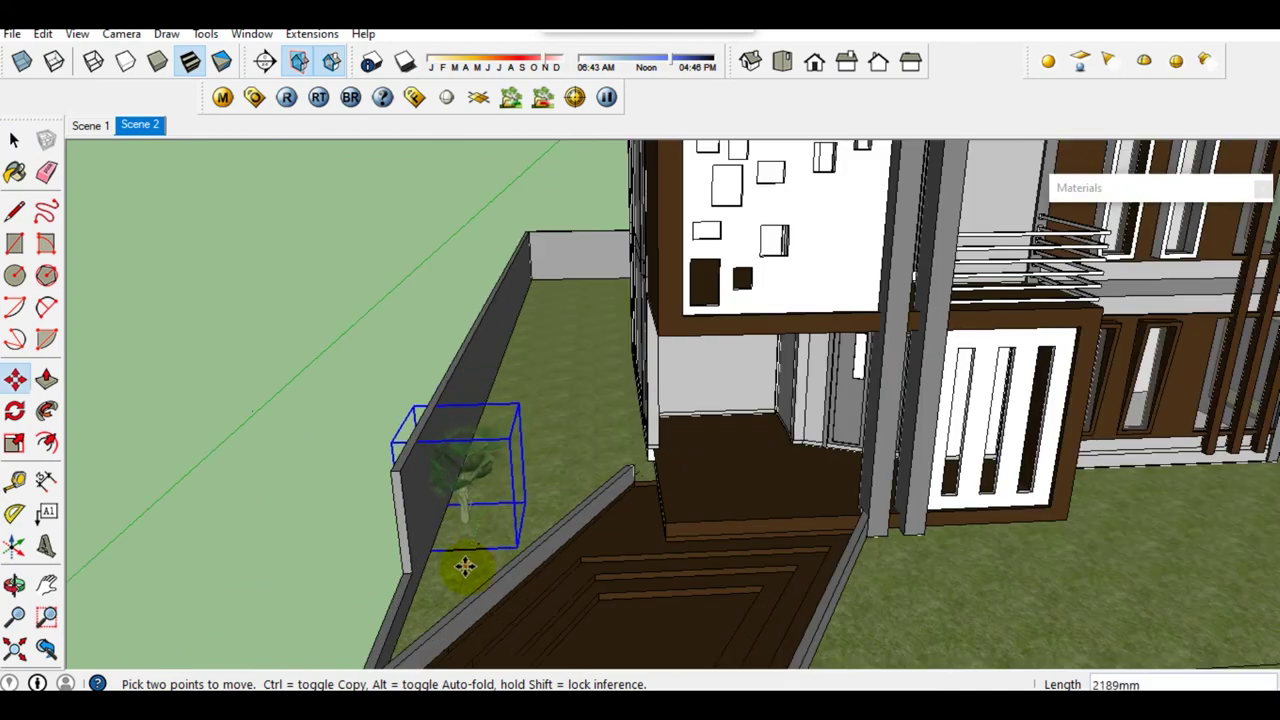
scroll(545, 490, "up", 2)
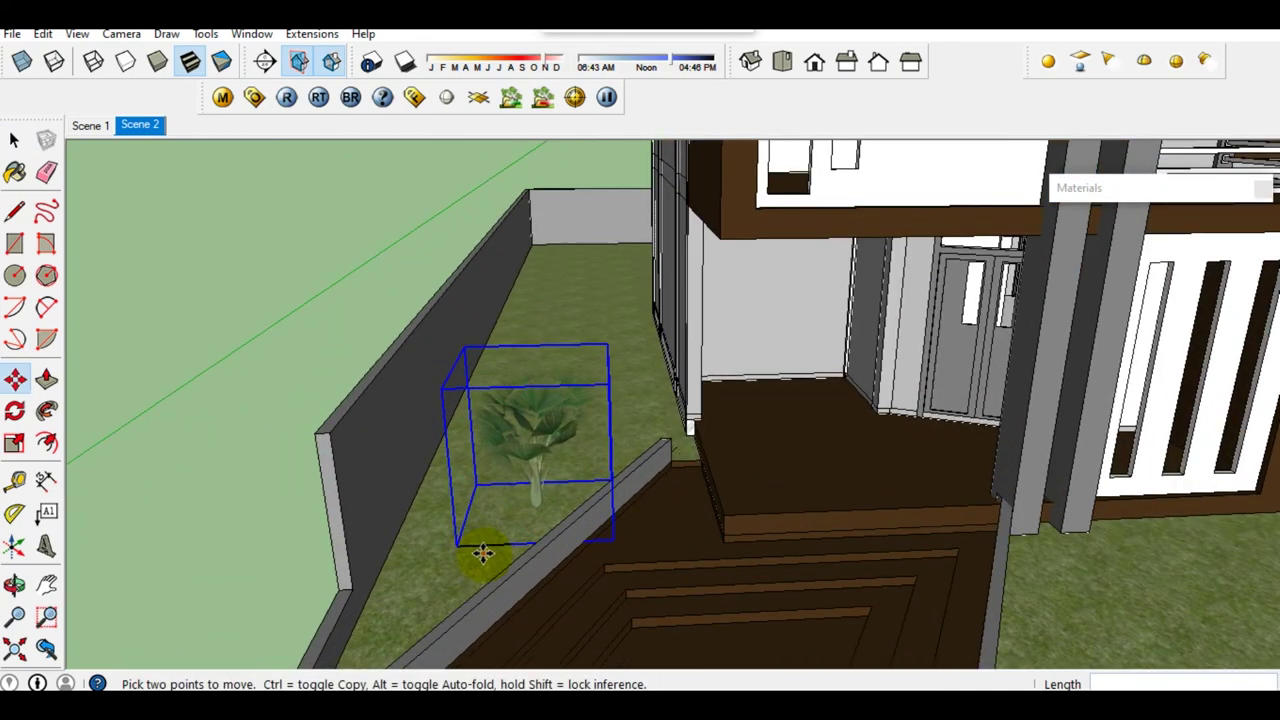
scroll(528, 520, "down", 3)
scroll(530, 525, "down", 1)
left_click(535, 500)
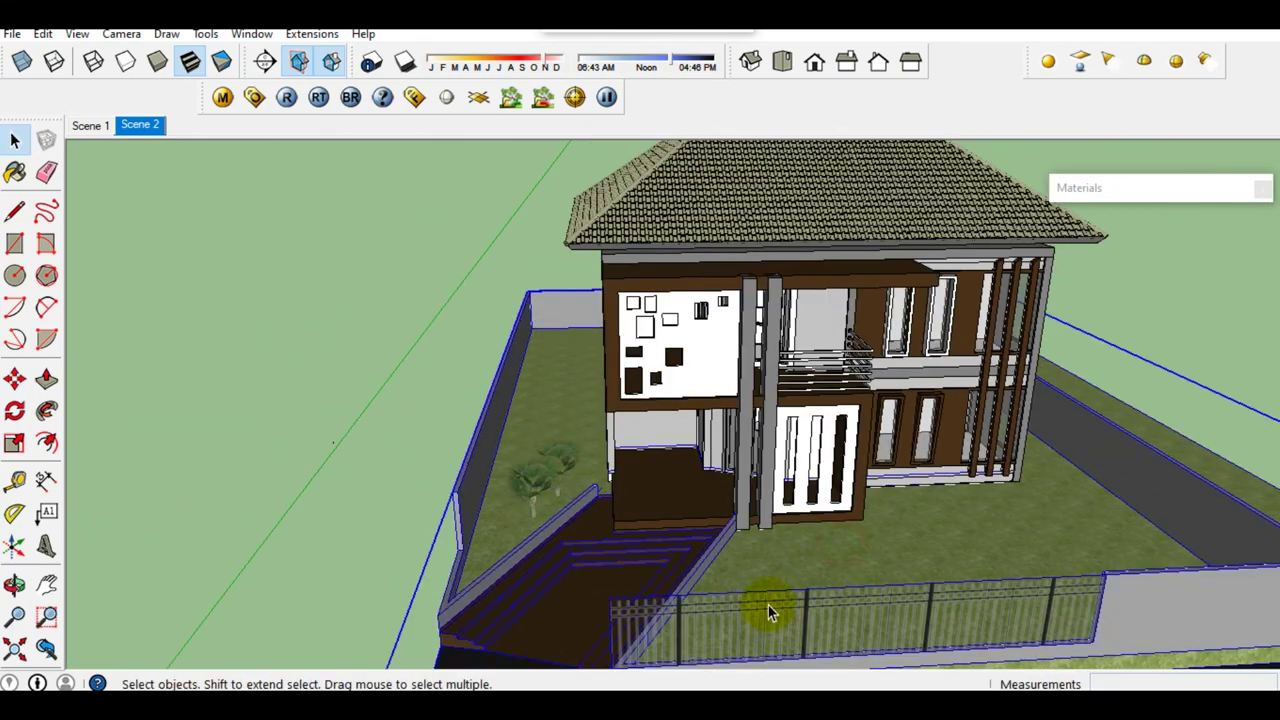
Step: Bring in the sadeng palm beside the house and scale it up
key("alt+Tab")
left_click_drag(323, 282, 626, 587)
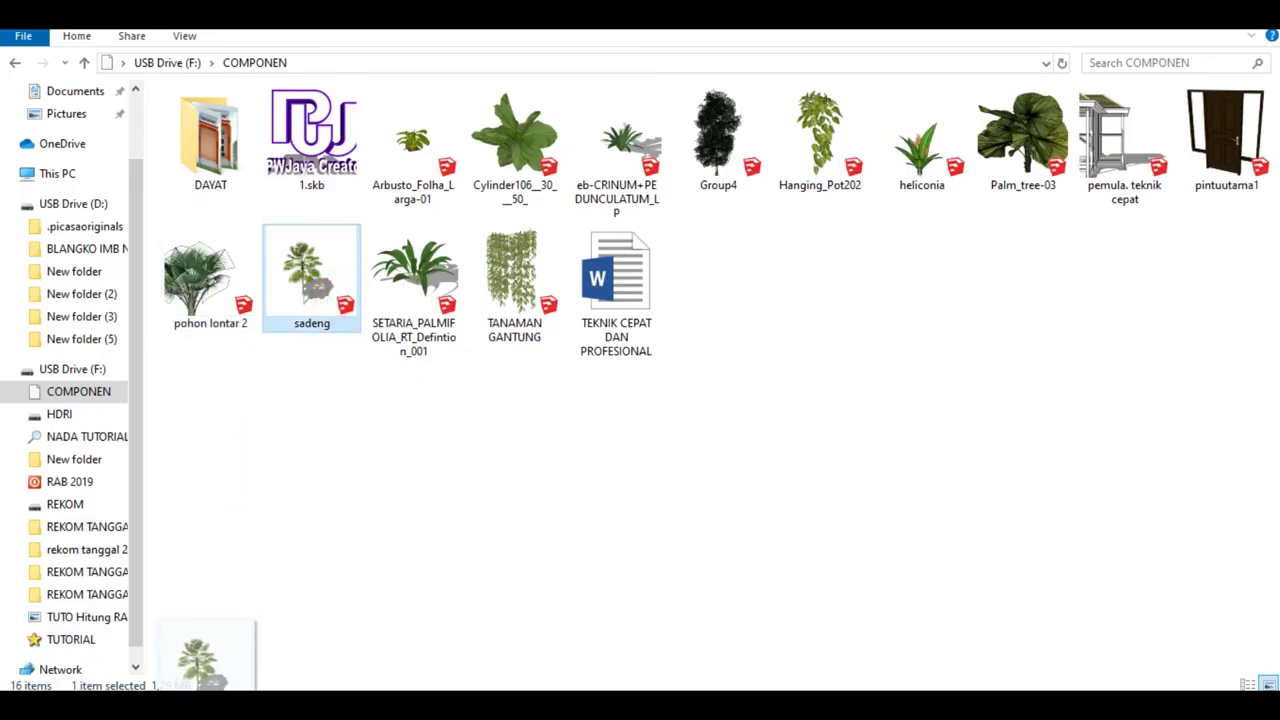
scroll(900, 550, "up", 1)
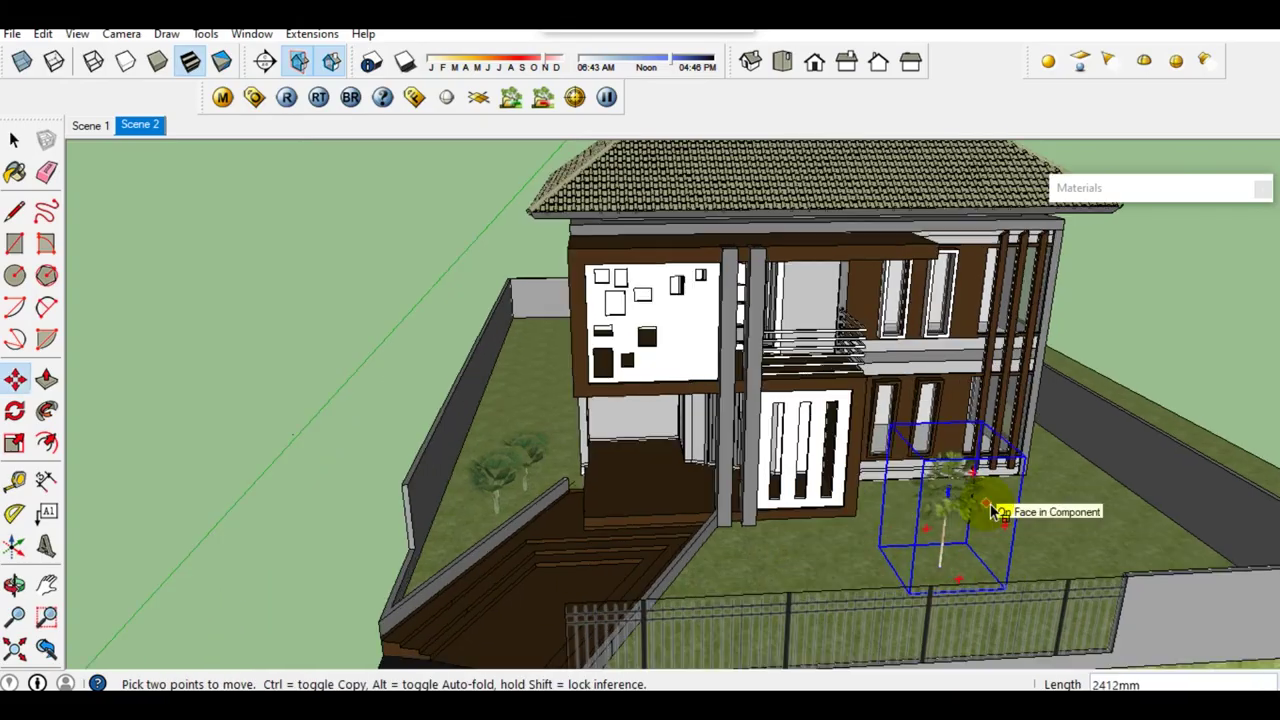
left_click(955, 570)
key("s")
left_click_drag(1063, 403, 1128, 343)
Step: Copy the sadeng palm further right, then render the scene
key("space")
middle_click_drag(1029, 470, 929, 591)
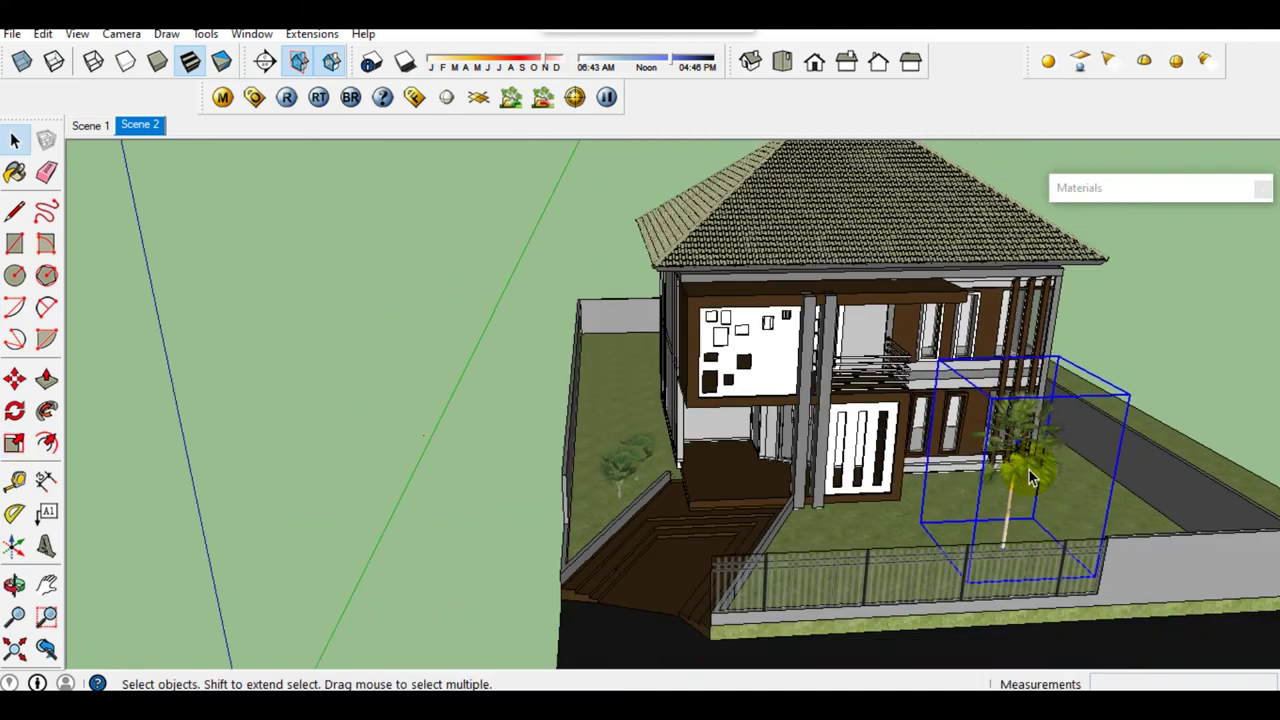
key("m")
left_click(929, 591)
key("ctrl")
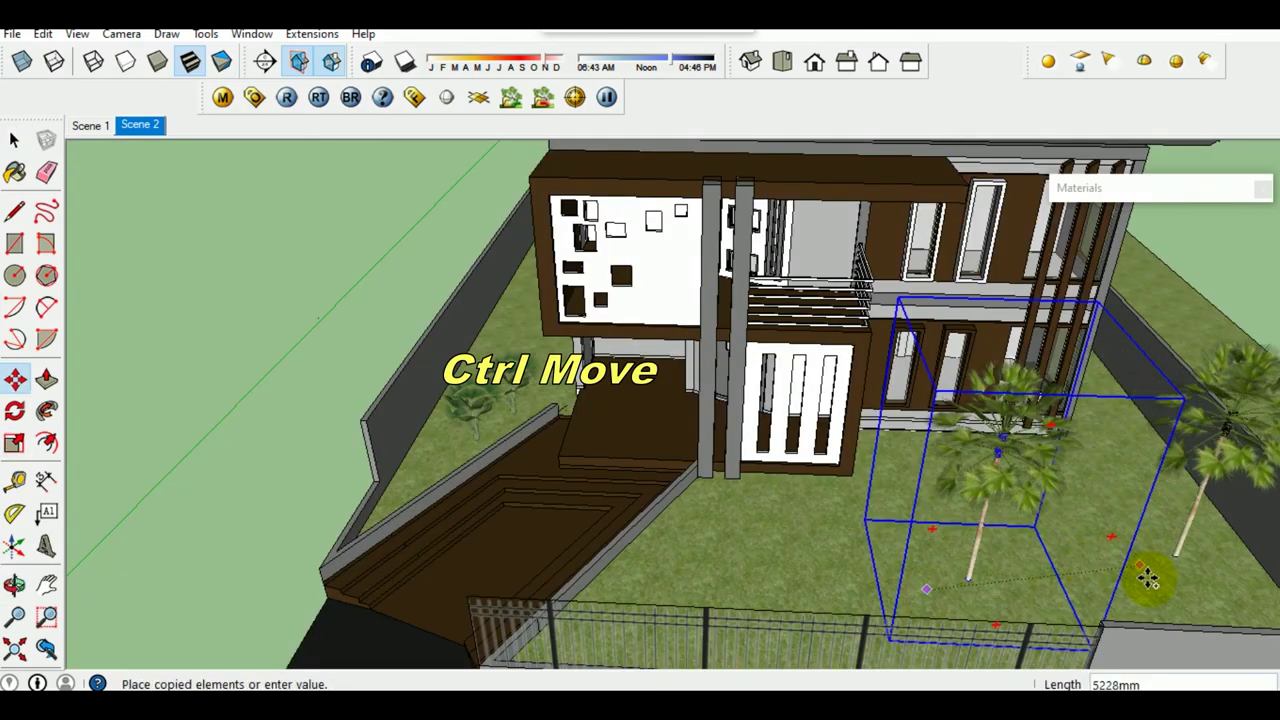
left_click(1145, 594)
key("space")
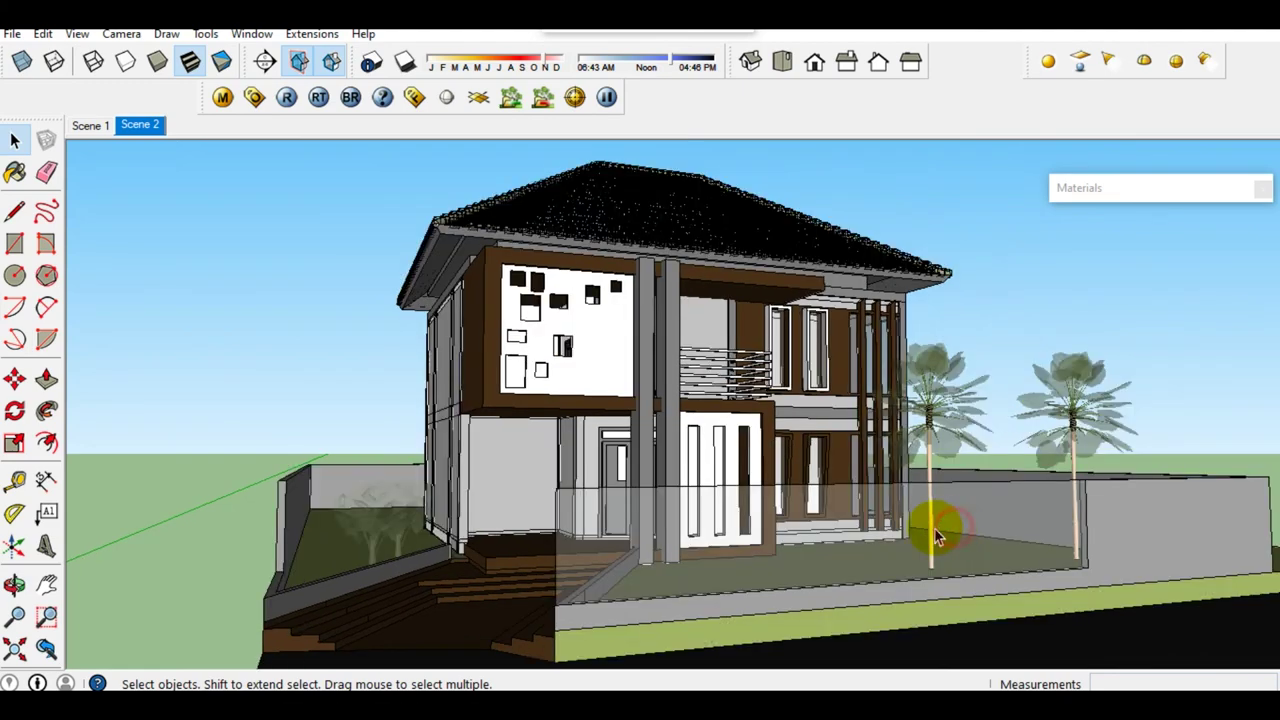
left_click(1140, 59)
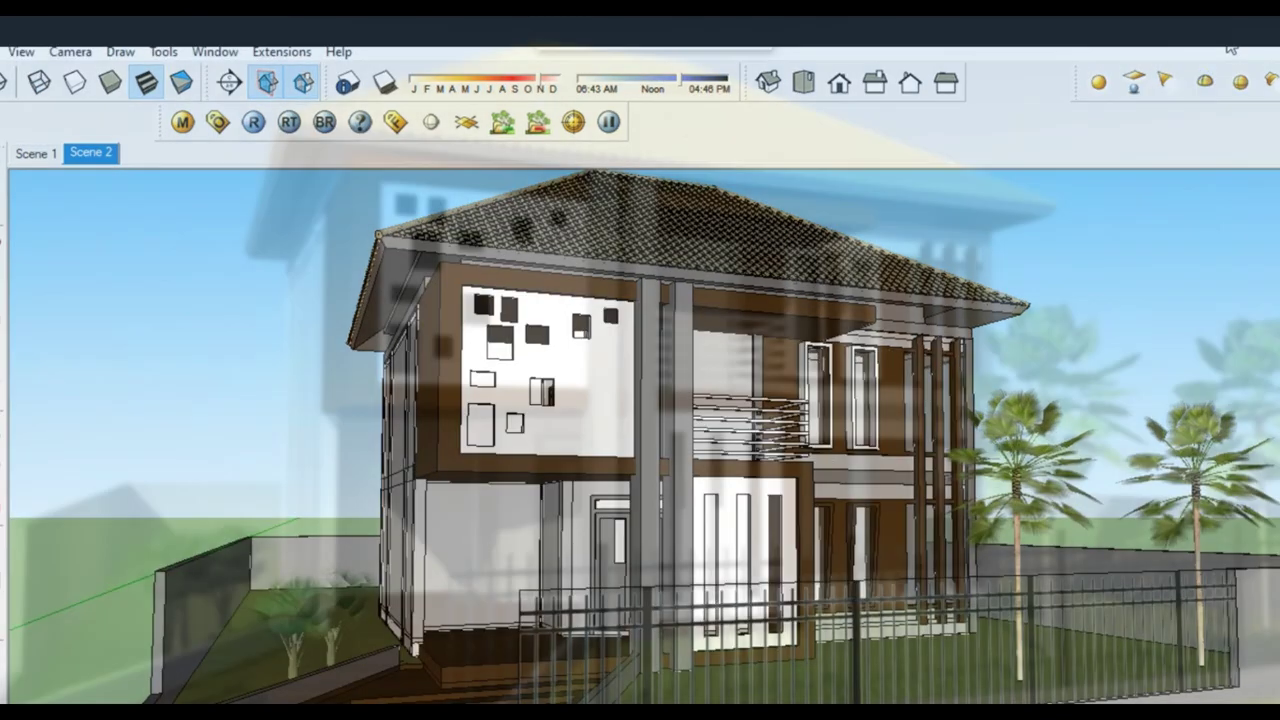